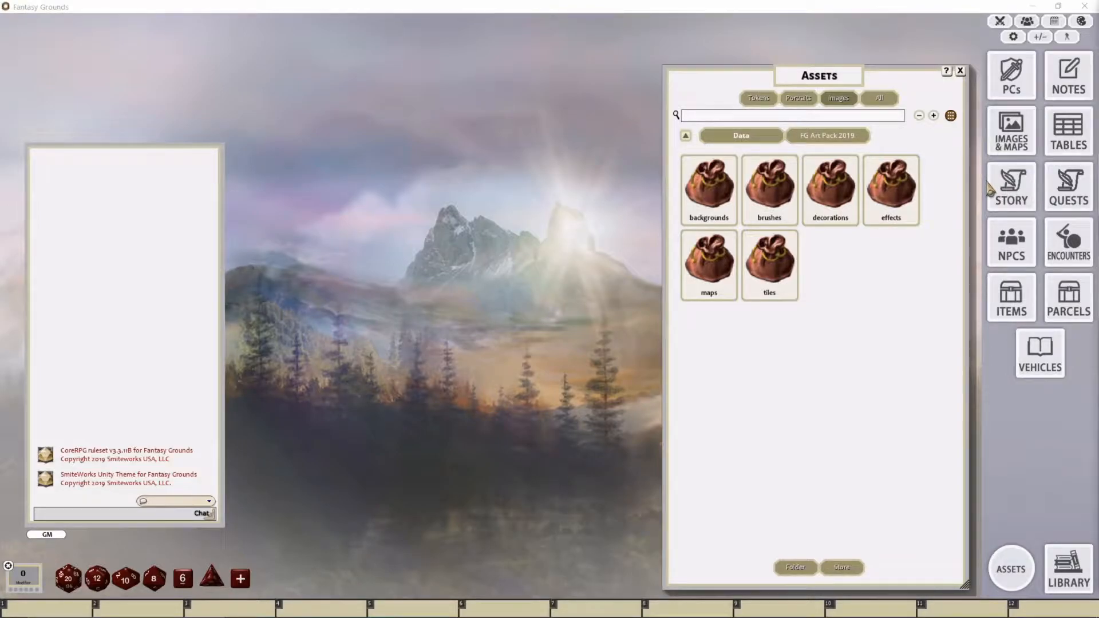
Step: Open the Images & Maps list and arrange it side by side with the Assets window
left_click(823, 65)
left_click_drag(823, 69, 856, 51)
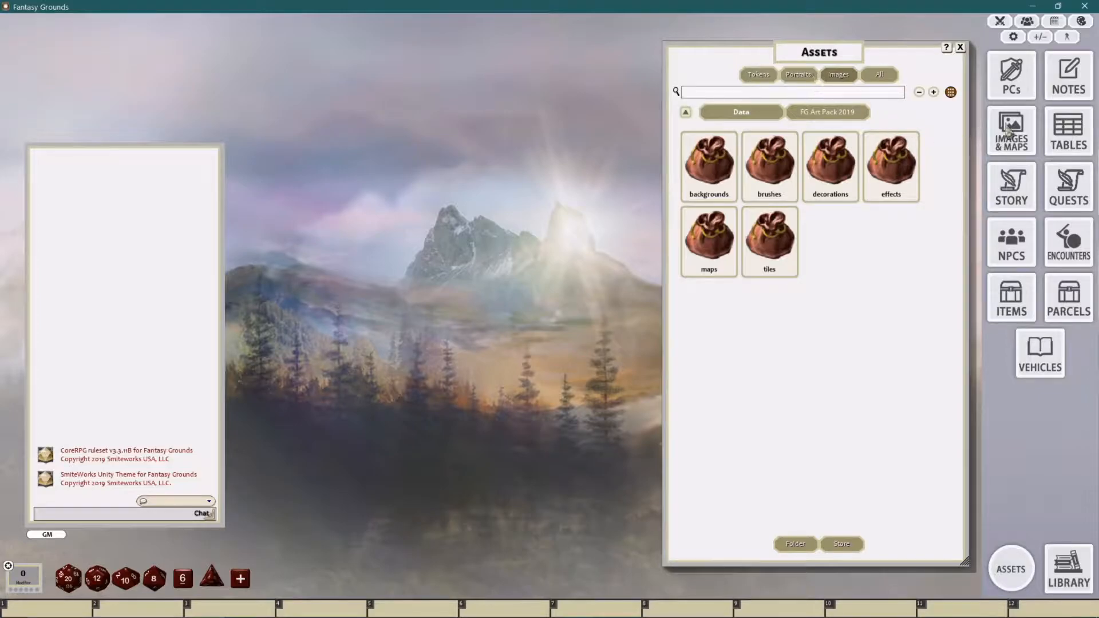
left_click(1022, 136)
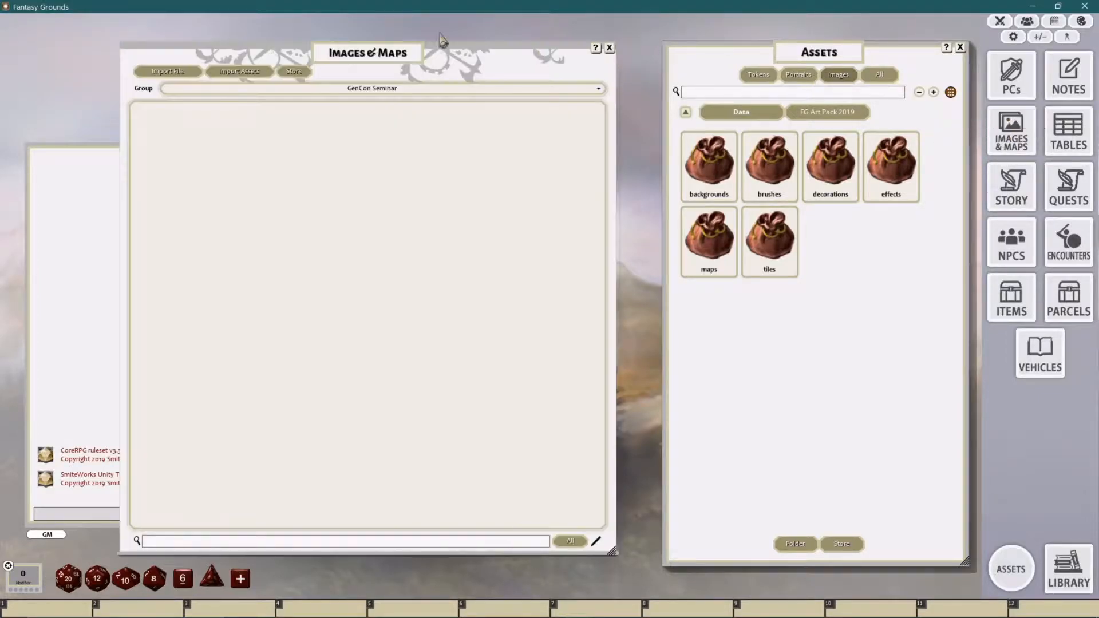
left_click_drag(360, 51, 399, 48)
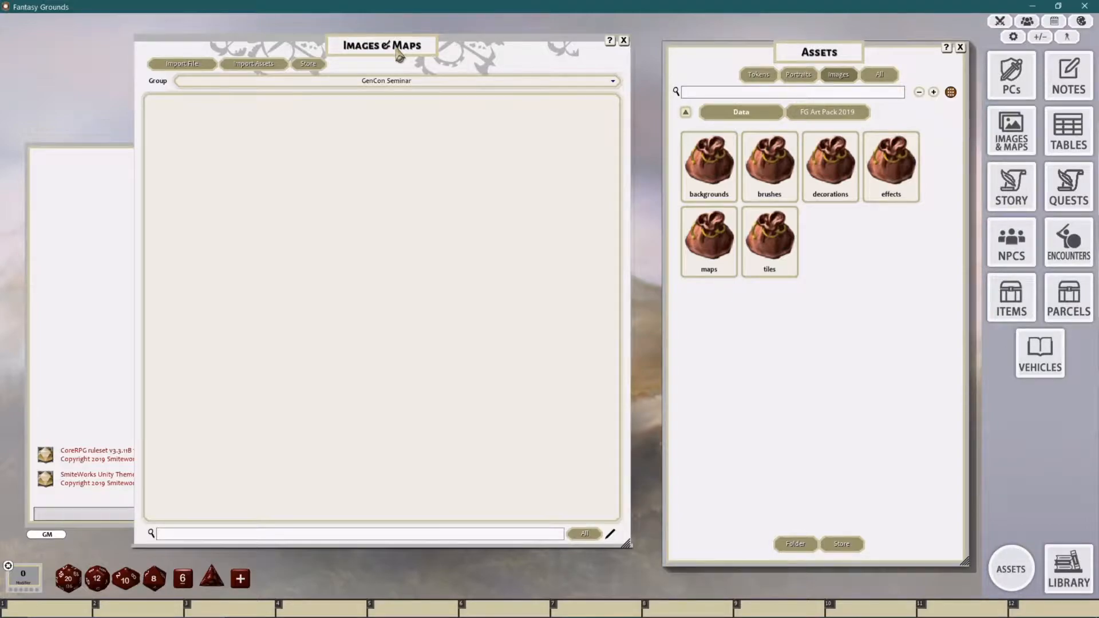
left_click_drag(365, 45, 324, 55)
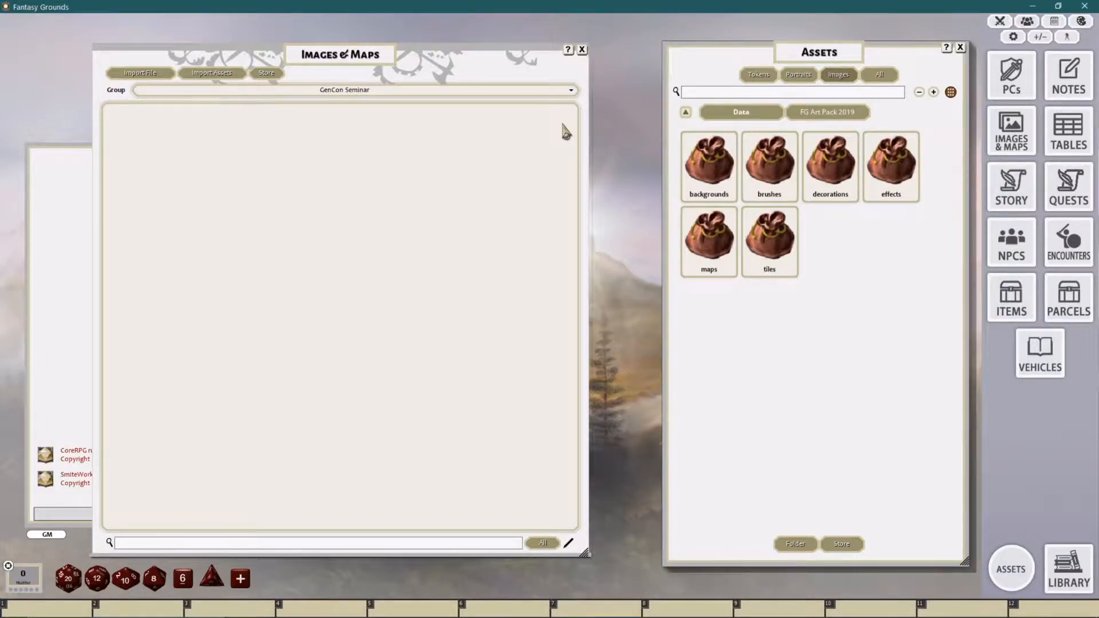
left_click_drag(329, 60, 397, 58)
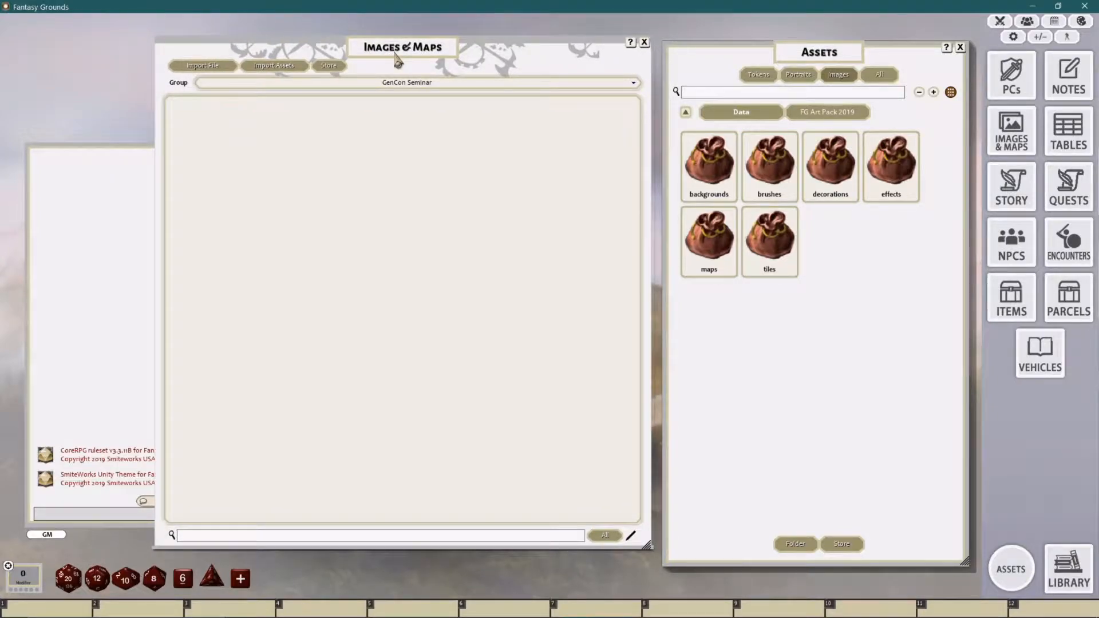
Step: Create a new image record, enlarge its window to show the full editing tools, and name it Test
right_click(339, 162)
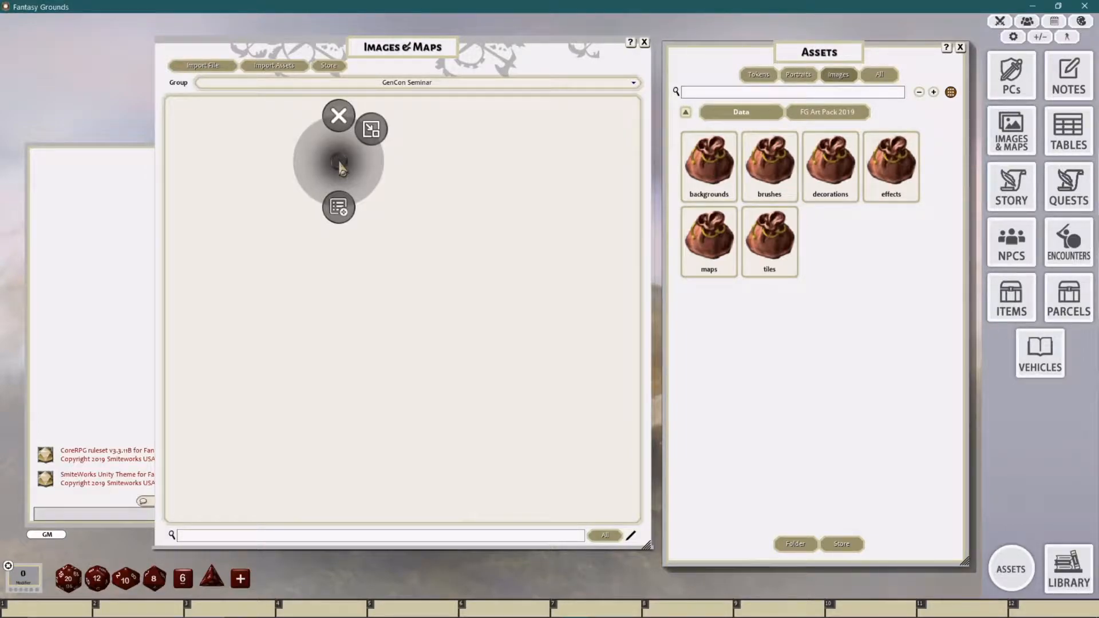
left_click(340, 207)
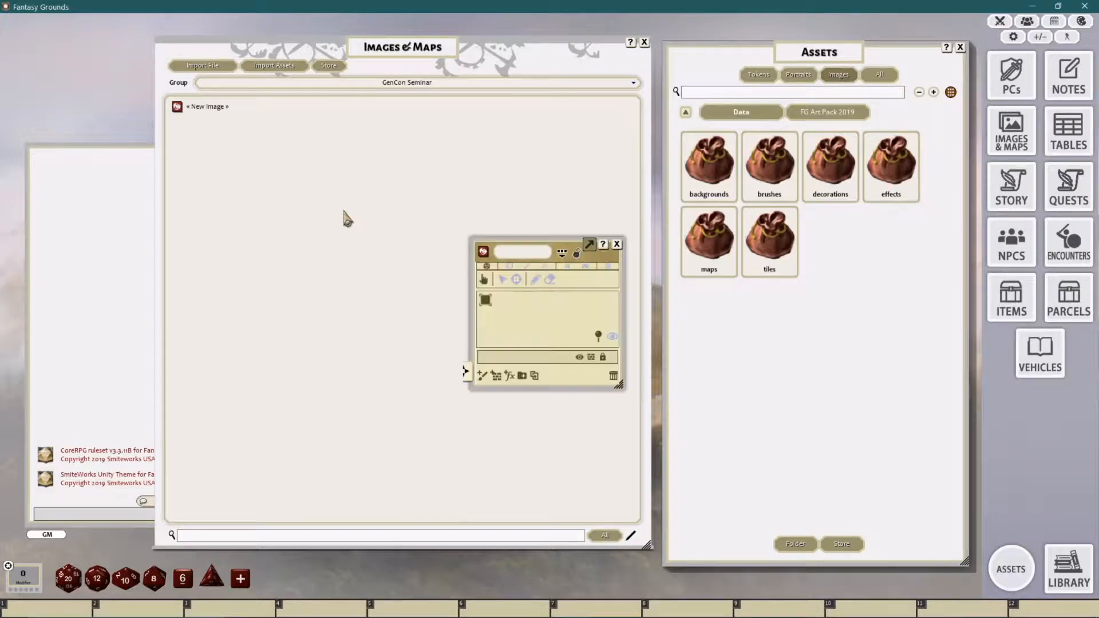
left_click_drag(555, 237, 443, 167)
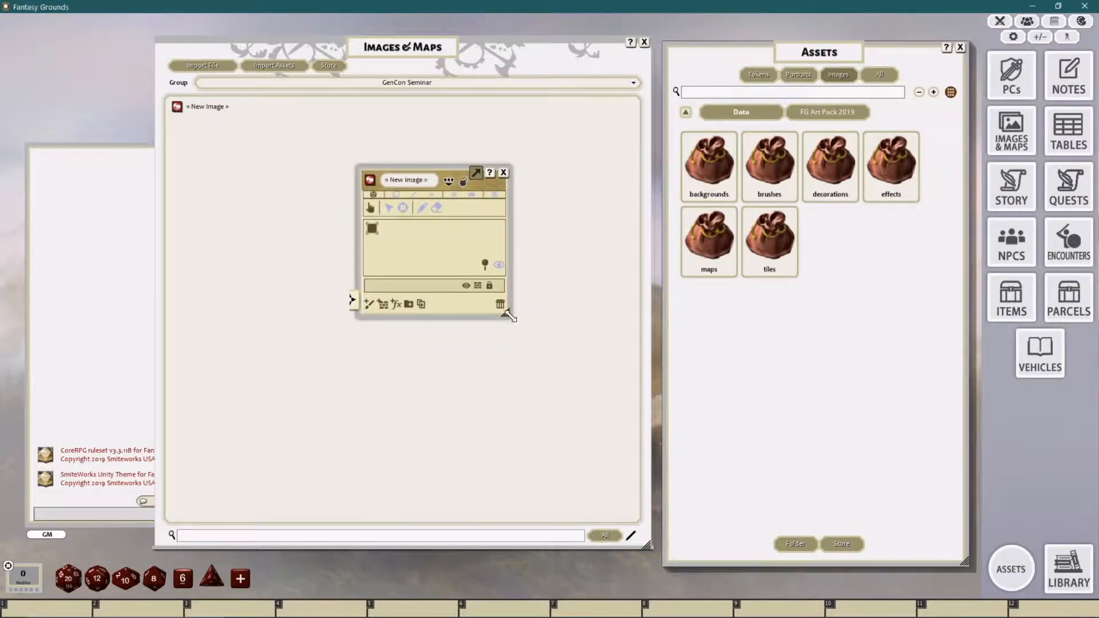
left_click_drag(506, 317, 973, 572)
left_click(688, 178)
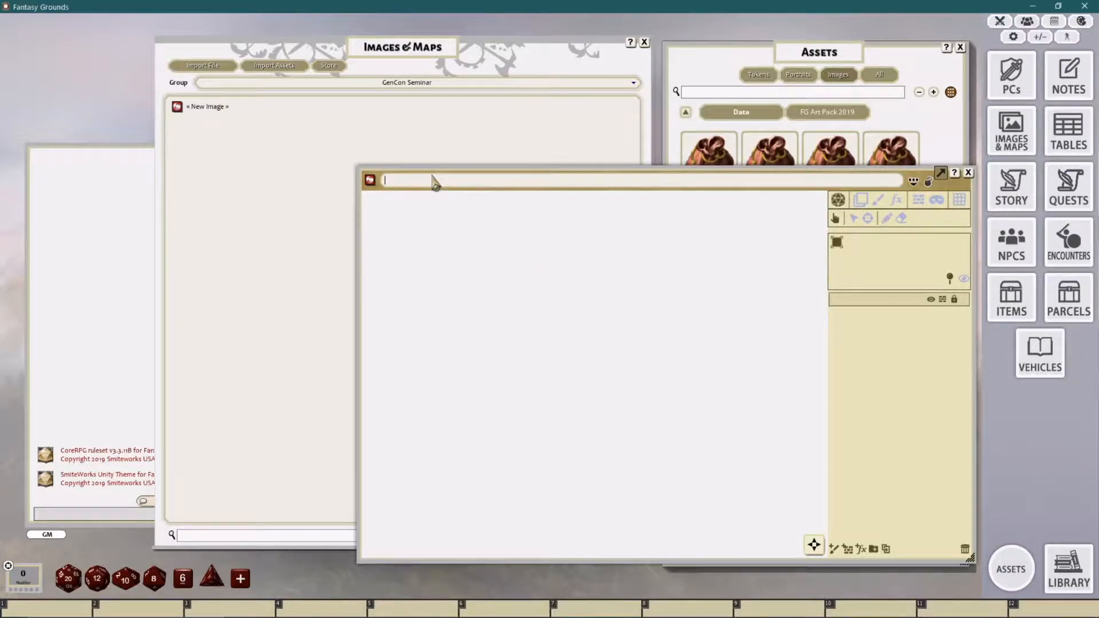
type("Test")
Step: Make the Test image window taller and narrower and place it over the Images & Maps list, clear of most of the Assets window
left_click_drag(917, 173, 793, 113)
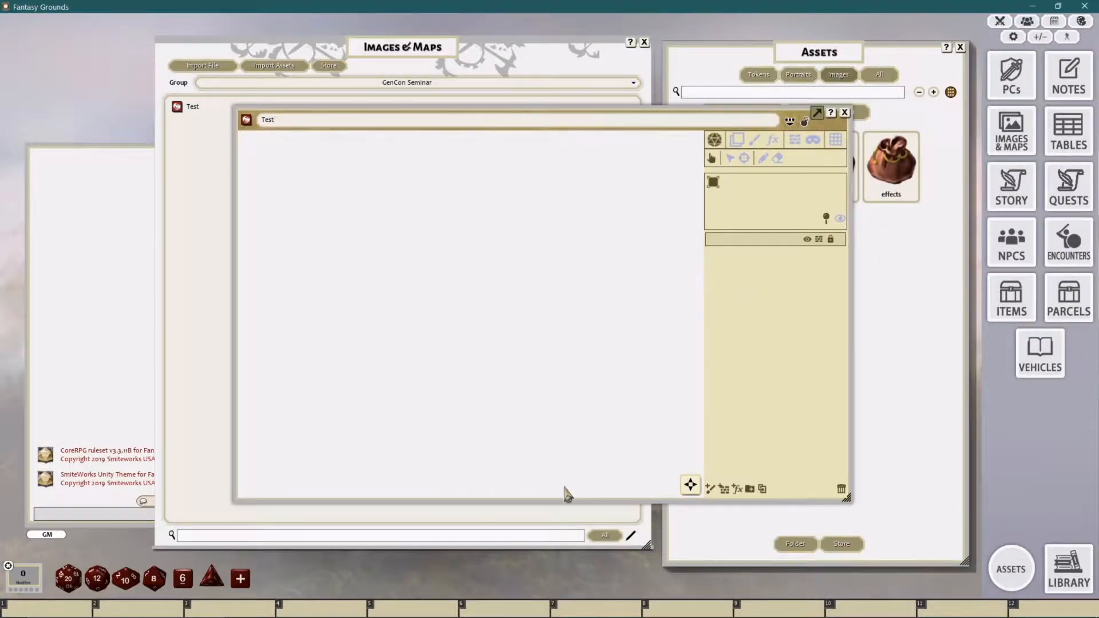
left_click_drag(559, 502, 554, 564)
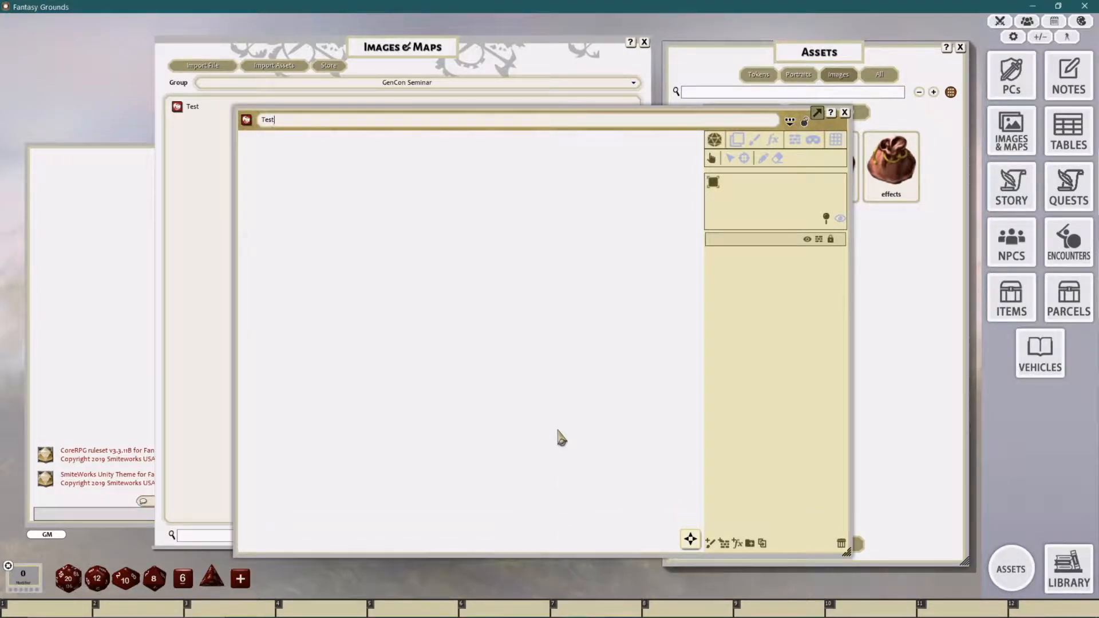
left_click_drag(851, 304, 733, 286)
left_click_drag(676, 110, 663, 88)
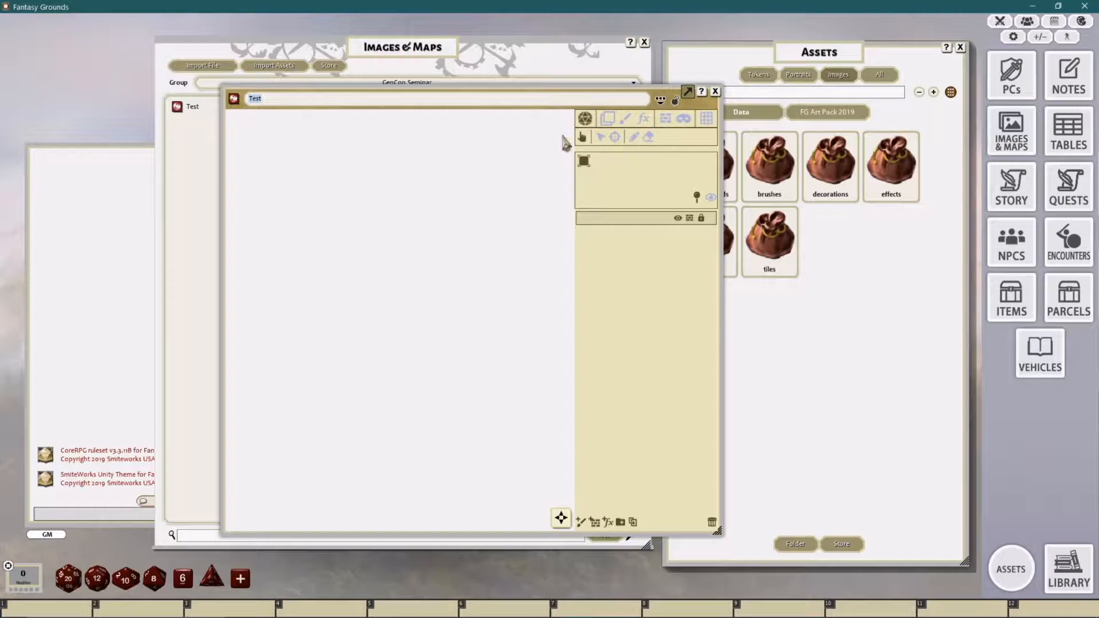
left_click_drag(659, 85, 671, 76)
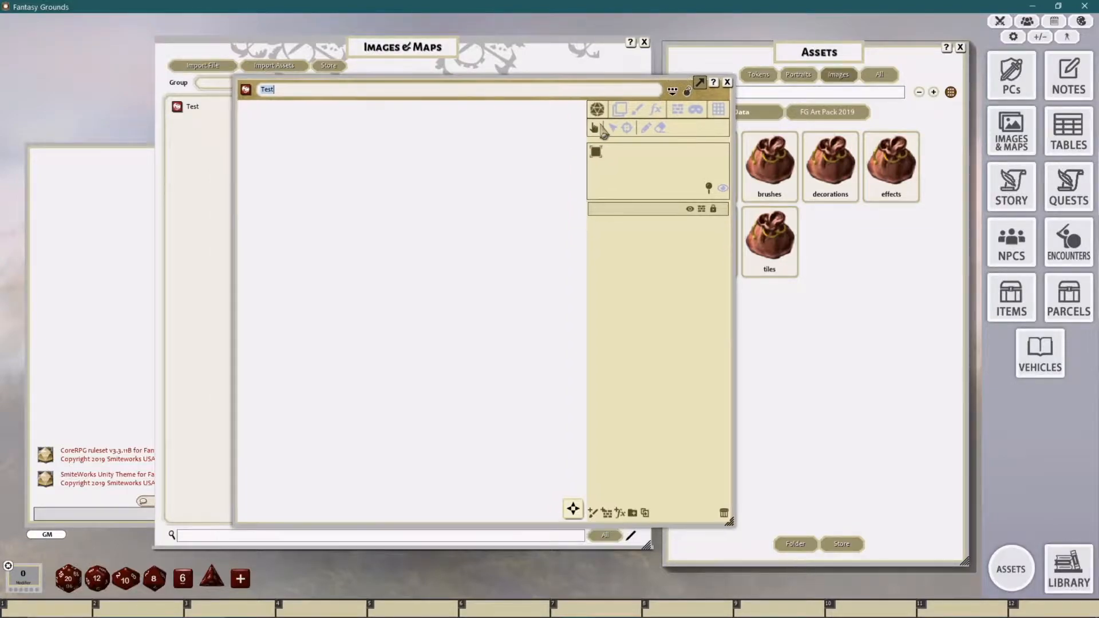
Step: Draw a freehand zigzag down the middle of the Test image and erase it
left_click(644, 128)
mouse_move(433, 173)
left_mouse_down()
mouse_move(446, 319)
mouse_move(424, 347)
left_mouse_up()
left_click(659, 128)
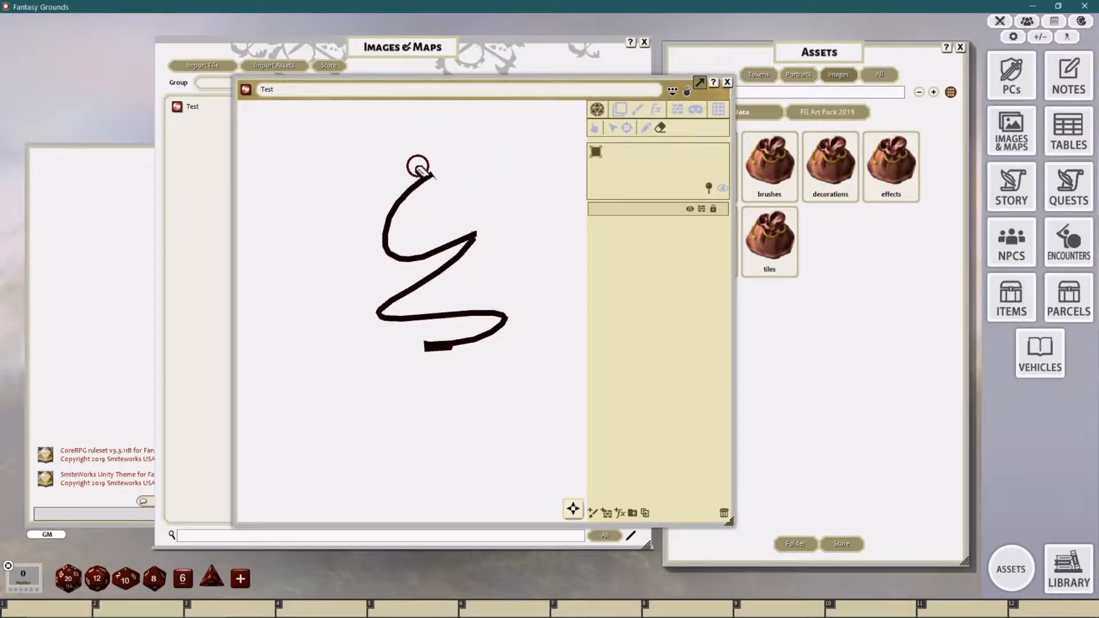
mouse_move(436, 170)
left_mouse_down()
mouse_move(388, 252)
mouse_move(503, 235)
mouse_move(410, 283)
mouse_move(403, 300)
mouse_move(439, 321)
mouse_move(414, 336)
left_mouse_up()
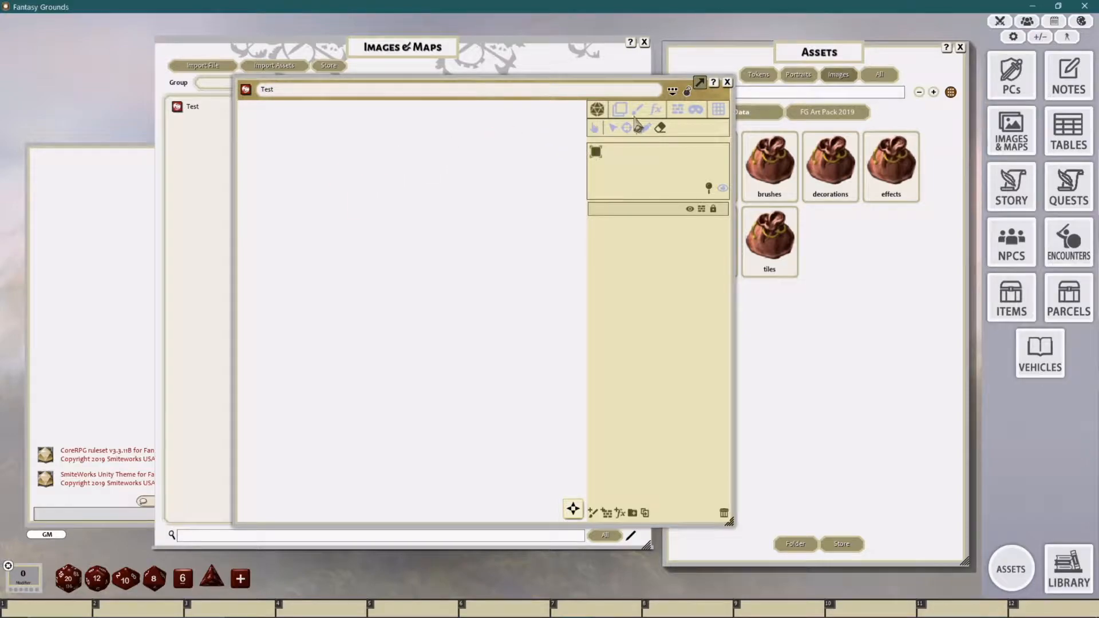
Step: Draw a short hooked stroke in the upper part of the Test image and erase it
left_click(646, 128)
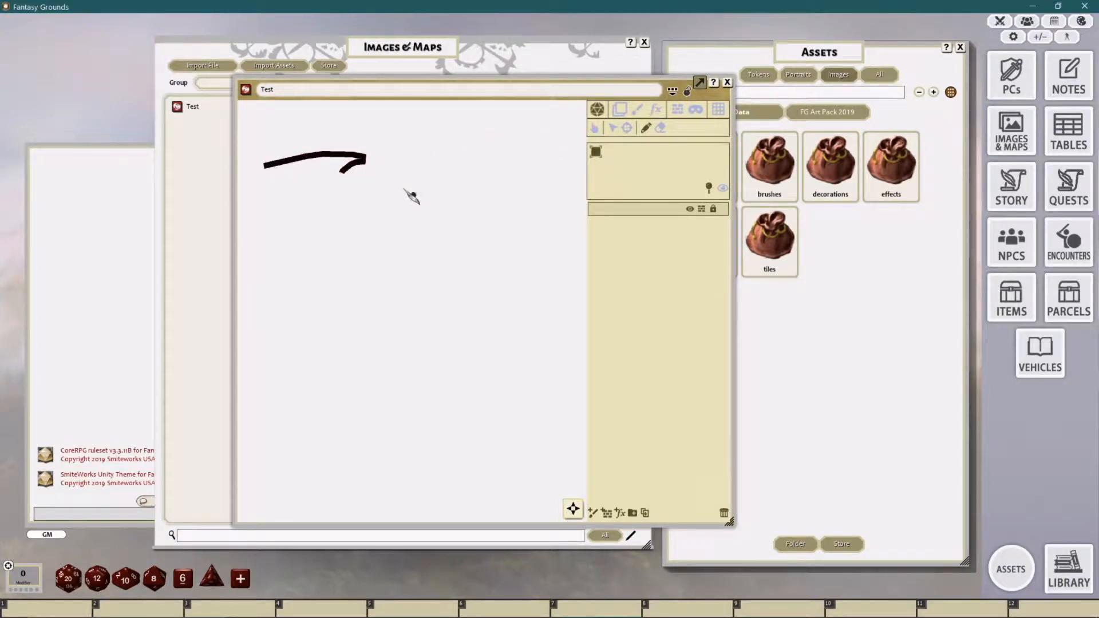
left_click(596, 151)
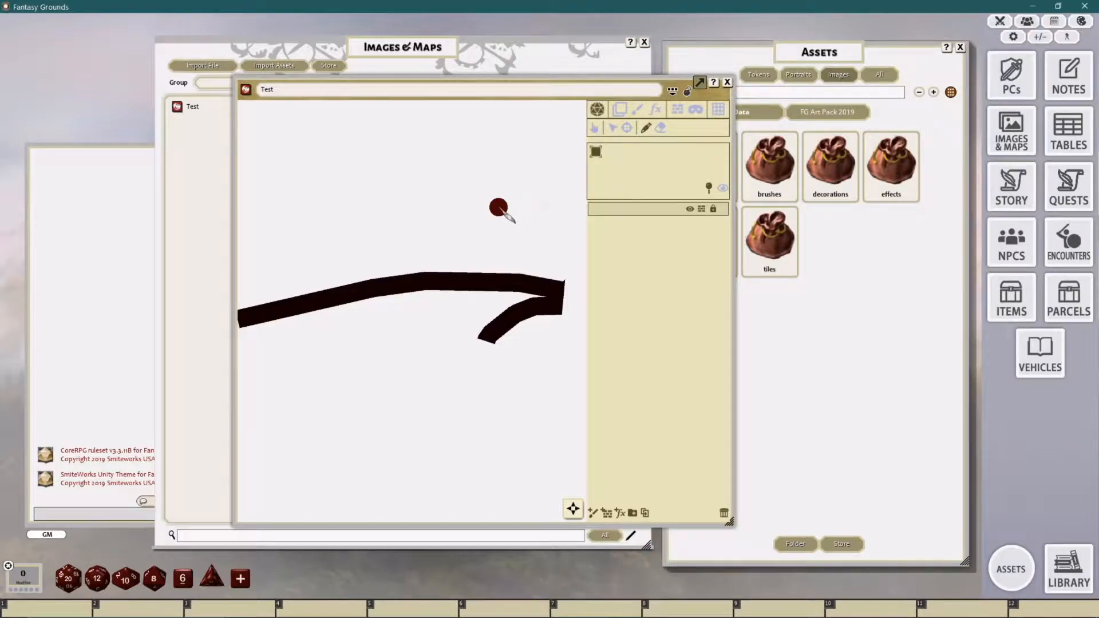
left_click(661, 128)
scroll(459, 223, "down", 1)
mouse_move(309, 312)
left_mouse_down()
mouse_move(286, 314)
mouse_move(483, 279)
mouse_move(544, 290)
mouse_move(466, 289)
left_mouse_up()
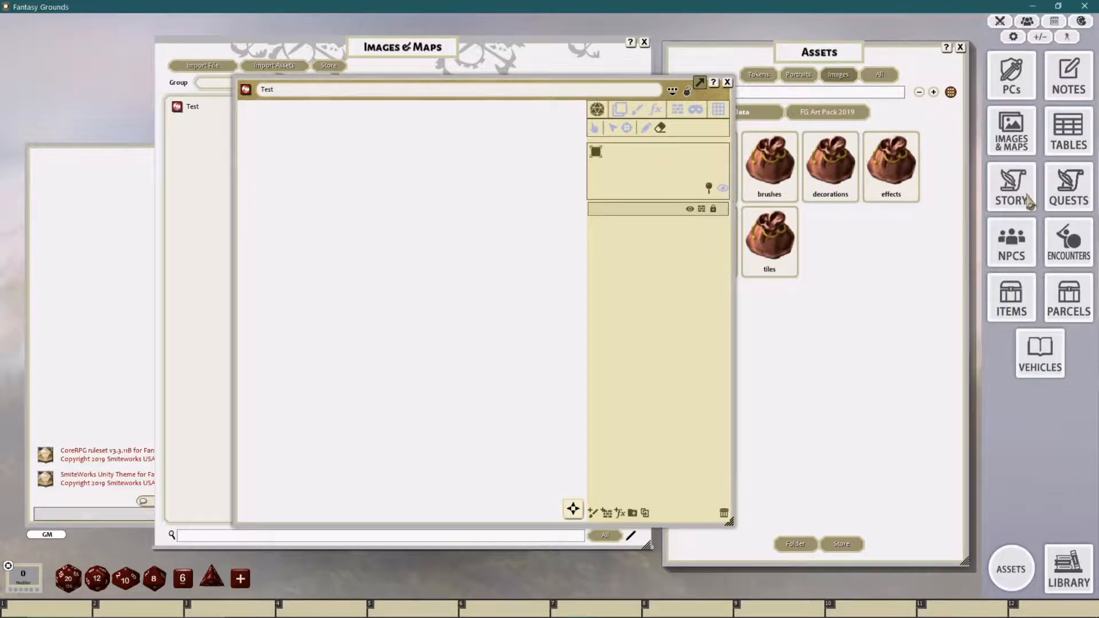
Step: Pin the New Story entry to the upper middle of the Test image in Default Play mode and toggle the pins' visibility
left_click(1011, 186)
left_click_drag(558, 371, 435, 205)
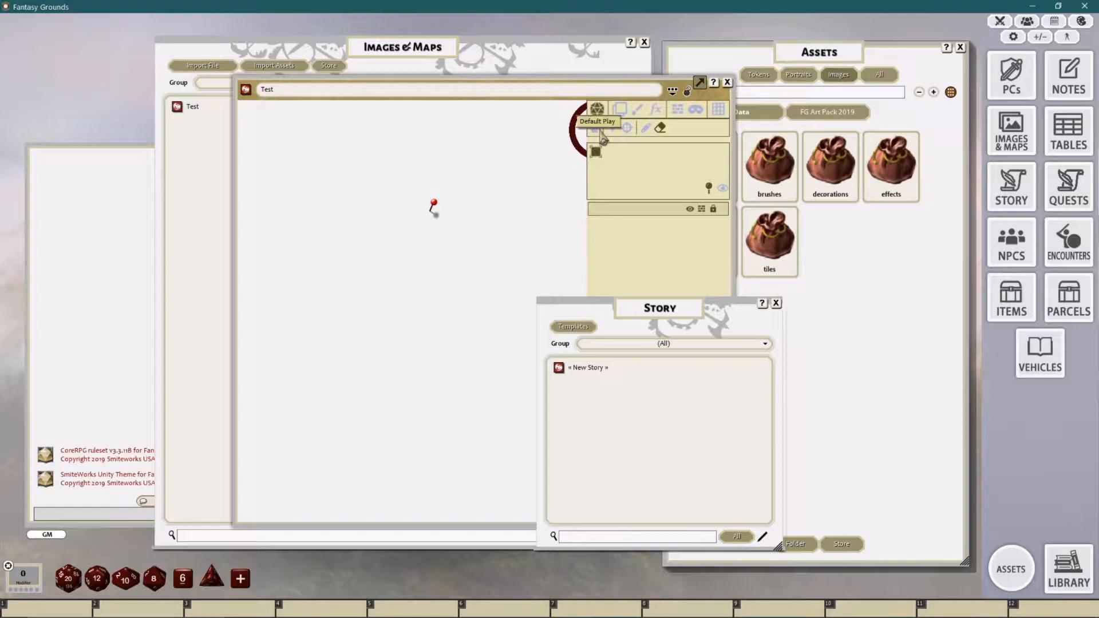
left_click(499, 159)
left_click(771, 329)
left_click_drag(652, 313, 818, 289)
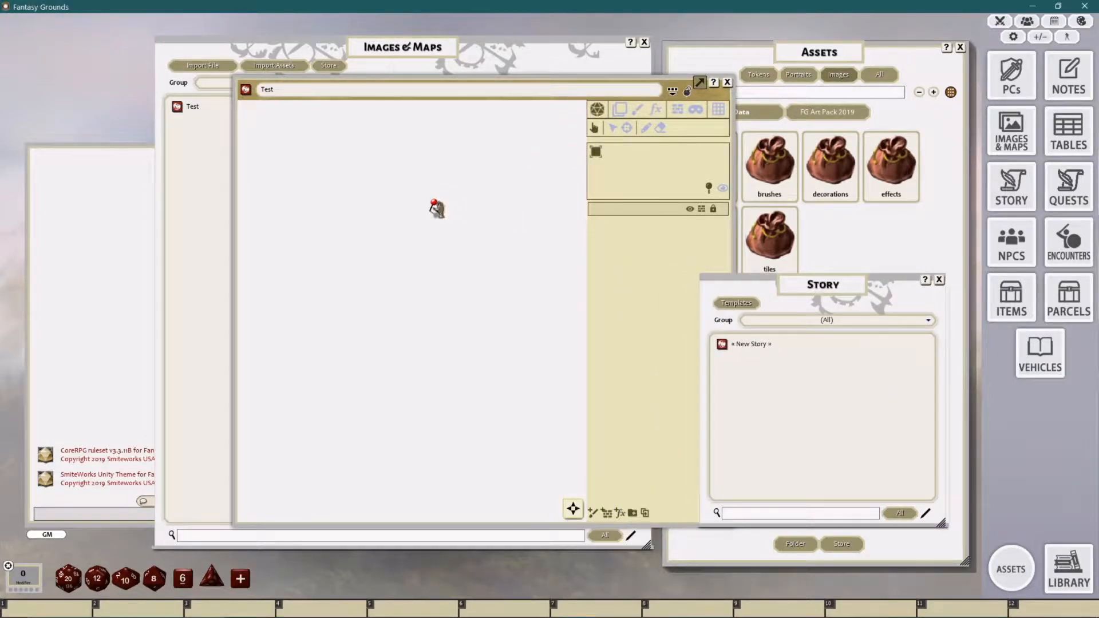
left_click(709, 188)
left_click(708, 188)
Step: Delete the story pin from the Test image and close the Story list
right_click(435, 208)
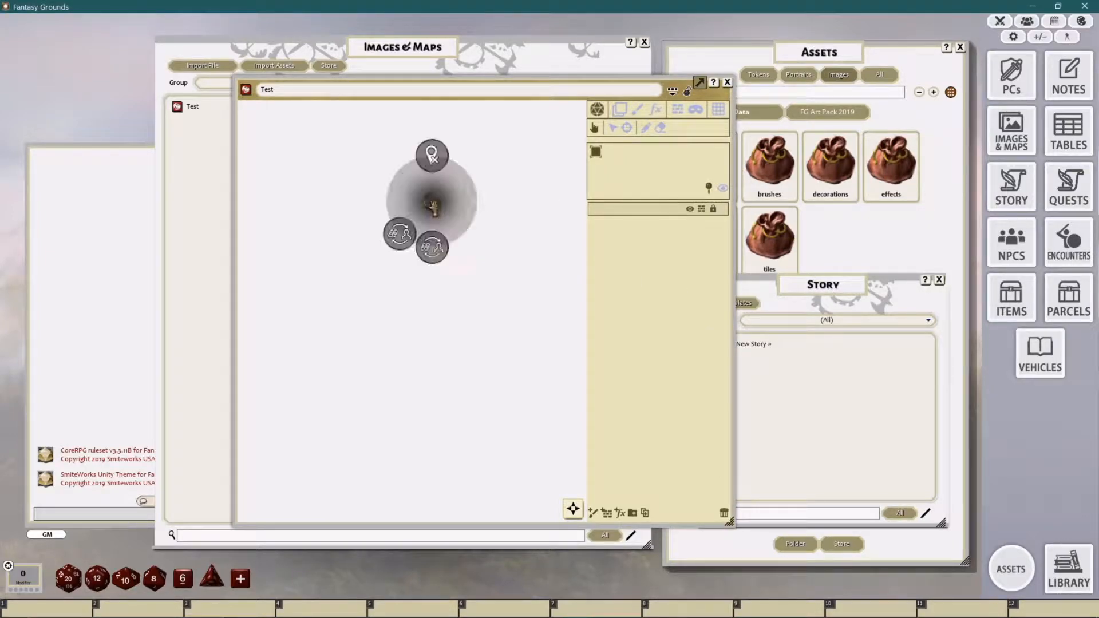
left_click(430, 151)
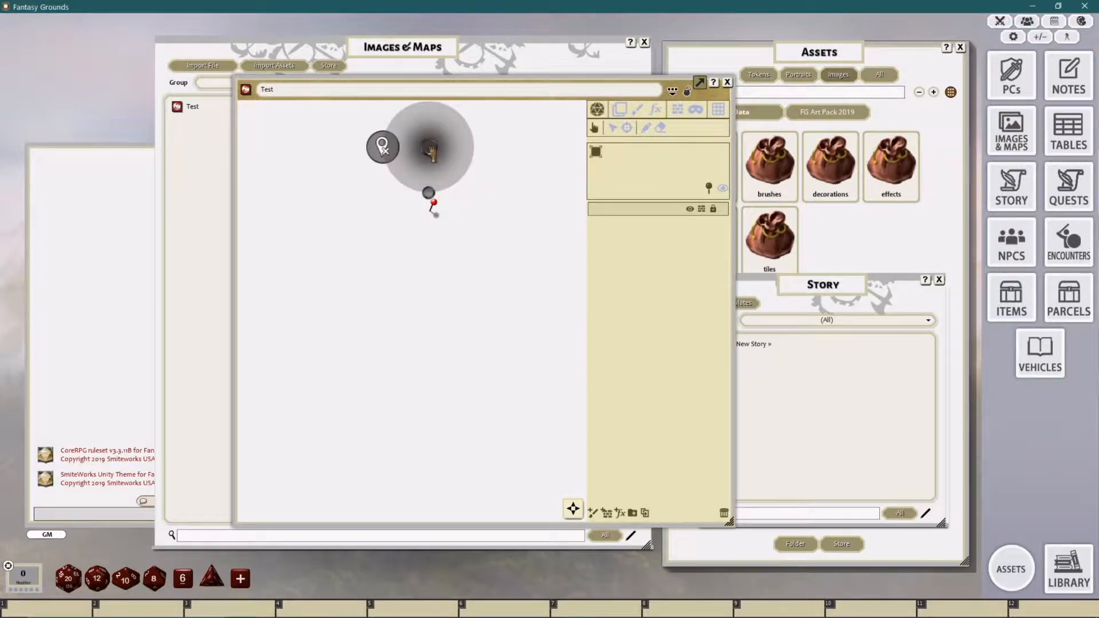
left_click(381, 145)
left_click_drag(832, 281, 874, 284)
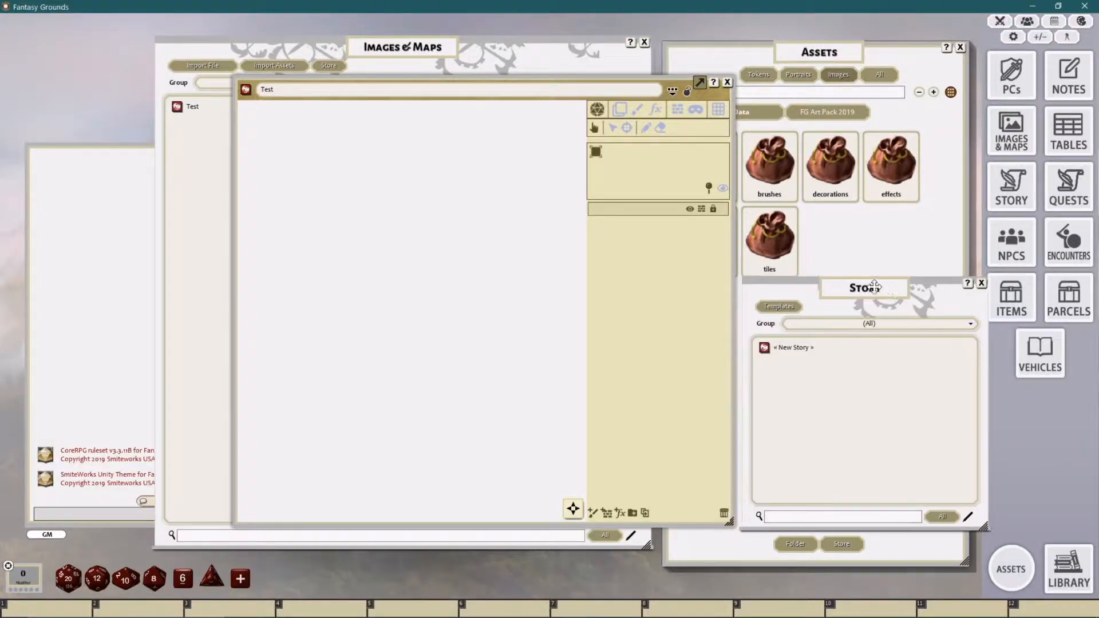
left_click(981, 283)
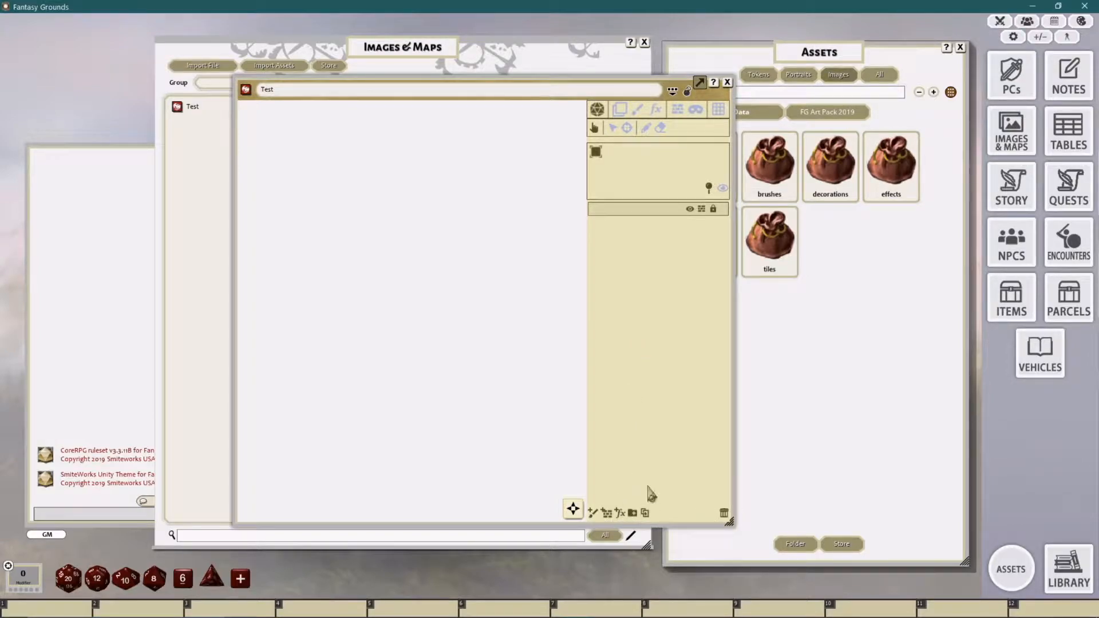
Step: Add a painting layer, duplicate it, and group both painting layers inside a new folder
left_click(593, 513)
left_click(632, 512)
left_click(611, 240)
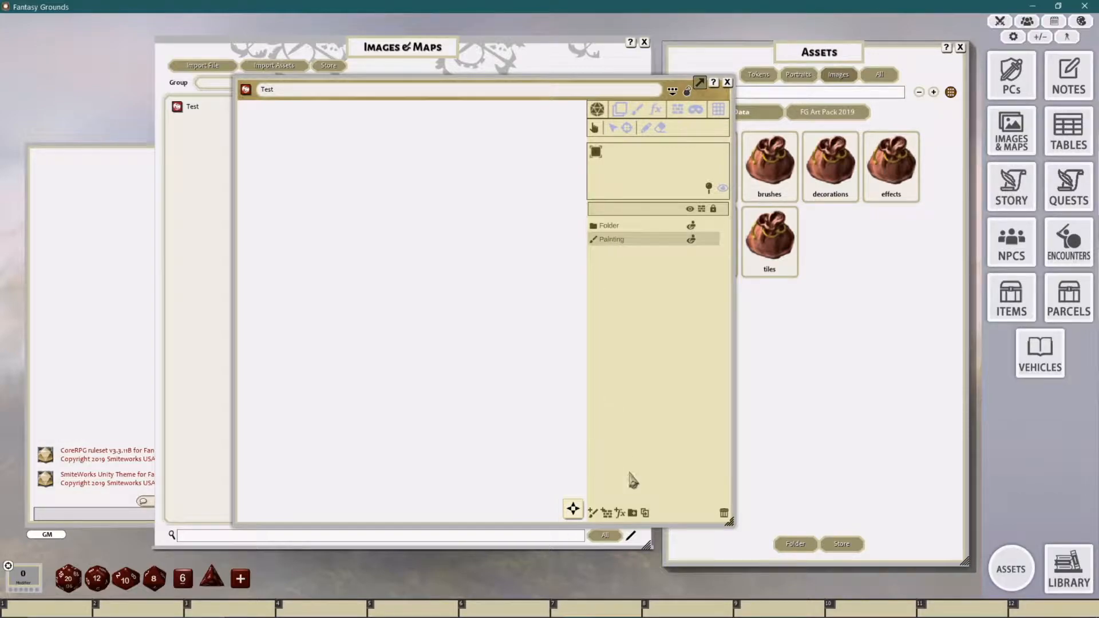
left_click(645, 513)
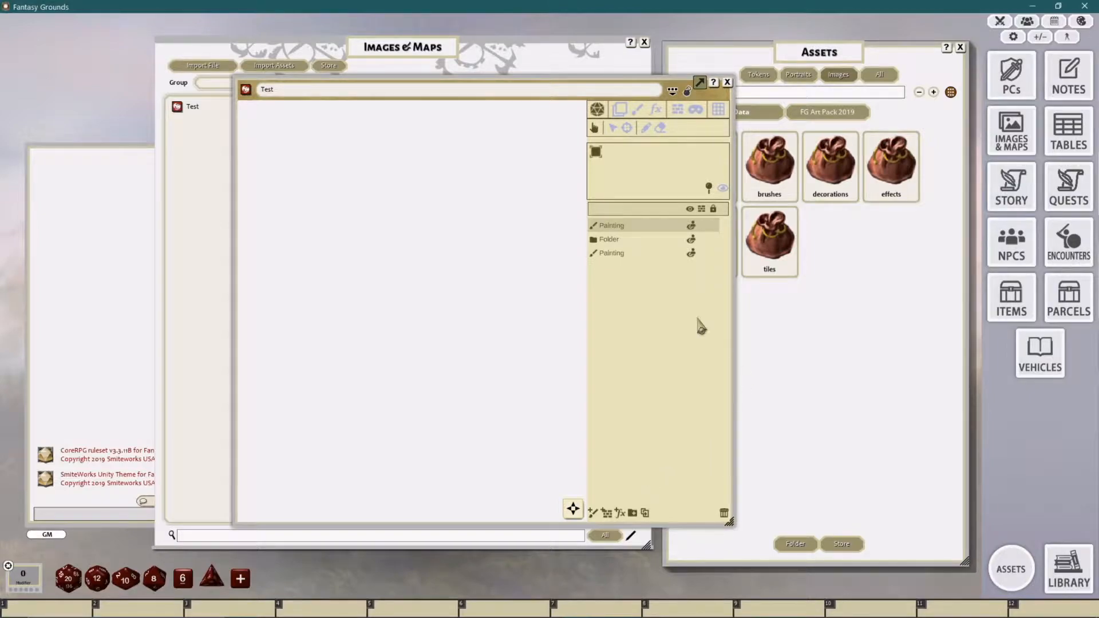
mouse_move(618, 228)
left_mouse_down()
mouse_move(612, 259)
mouse_move(613, 227)
left_mouse_up()
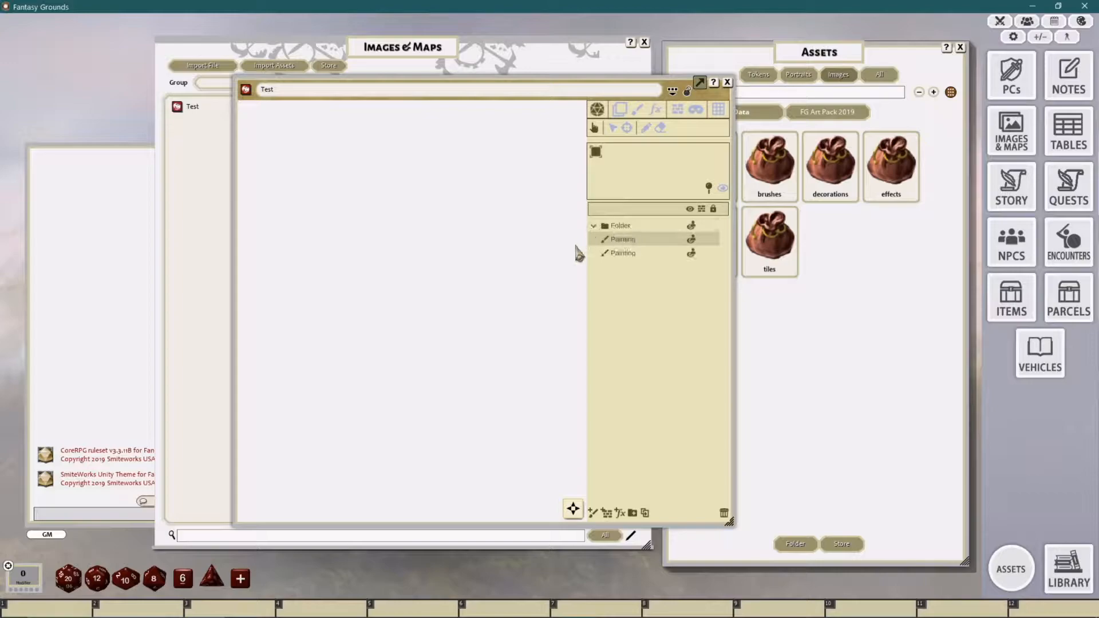
Step: Duplicate the folder with its two painting layers, and delete all layers from the Test image
left_click(621, 227)
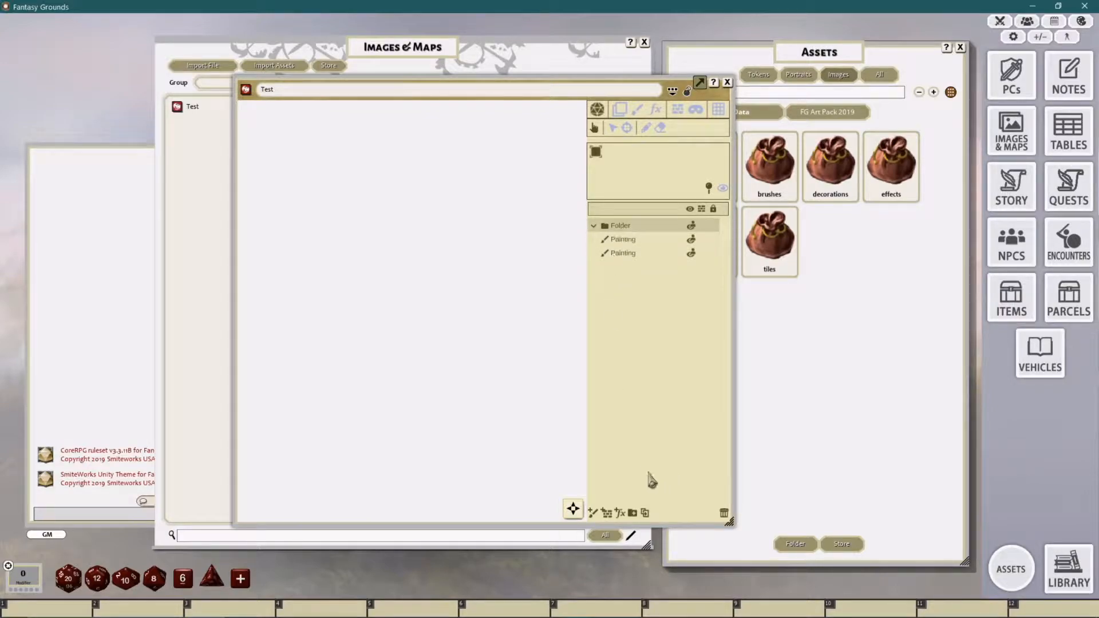
left_click(644, 512)
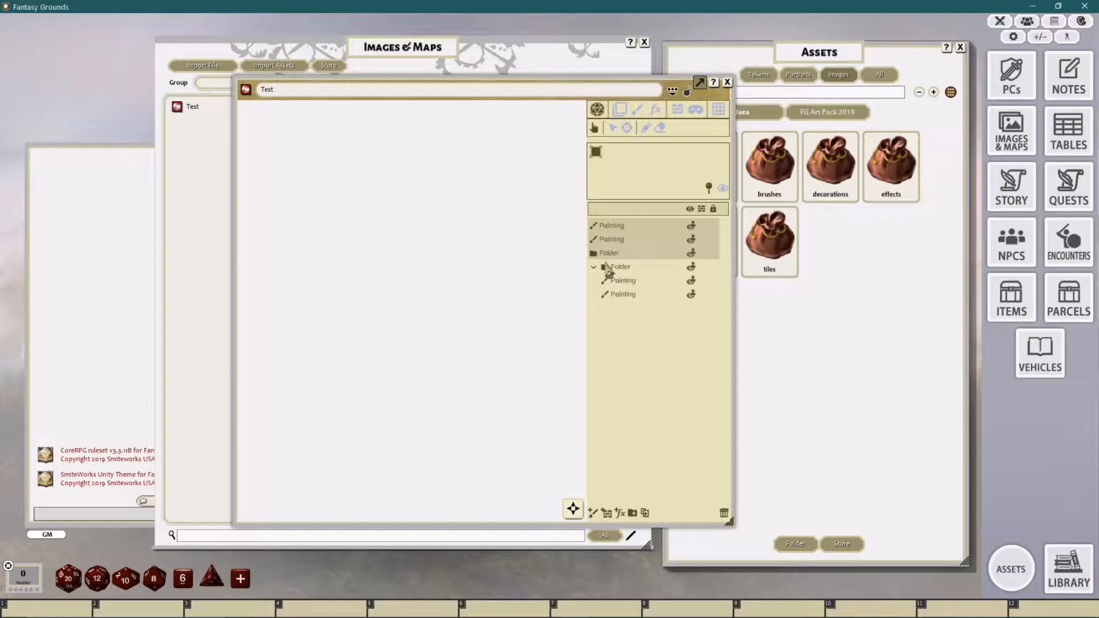
left_click(724, 513)
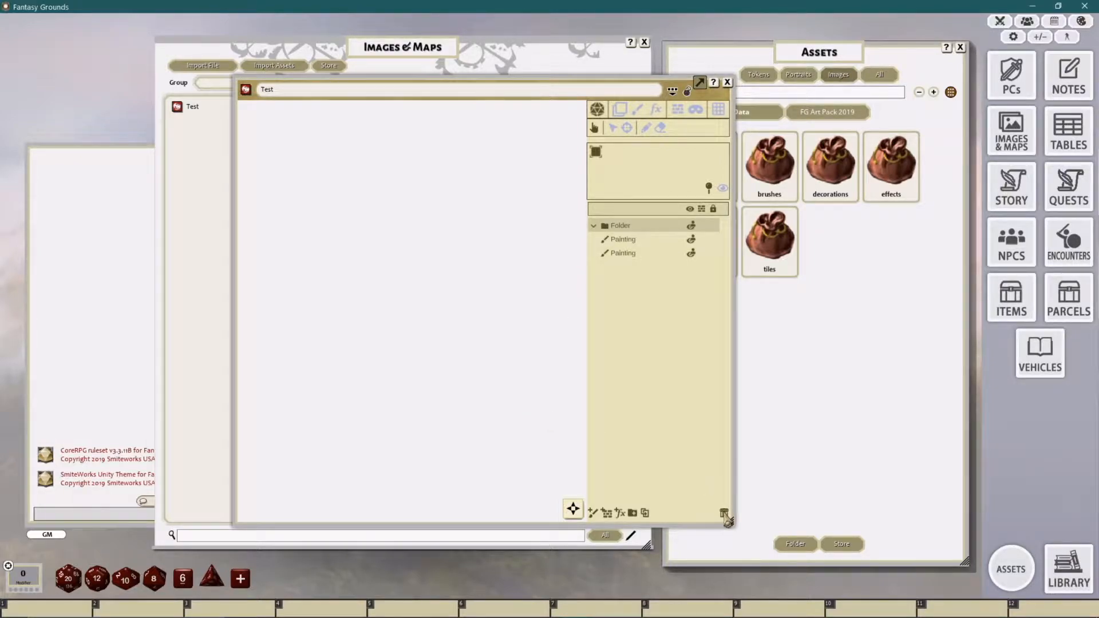
left_click(724, 513)
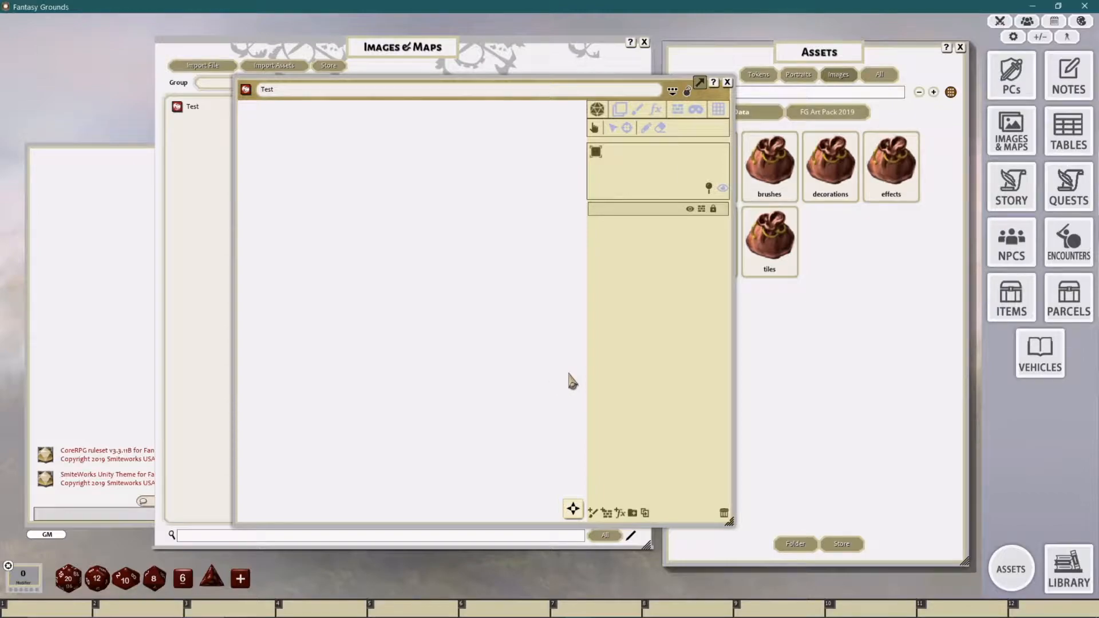
Step: Switch the Test image to the Layers tools and move its window and the Assets window apart so they do not overlap
left_click(619, 110)
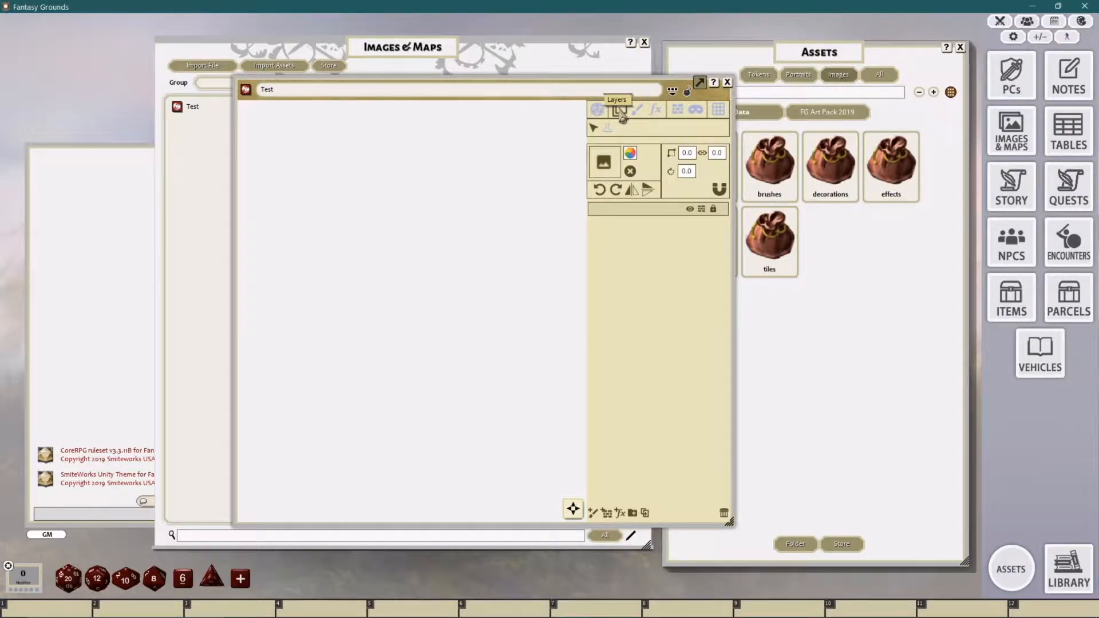
left_click_drag(669, 86, 661, 86)
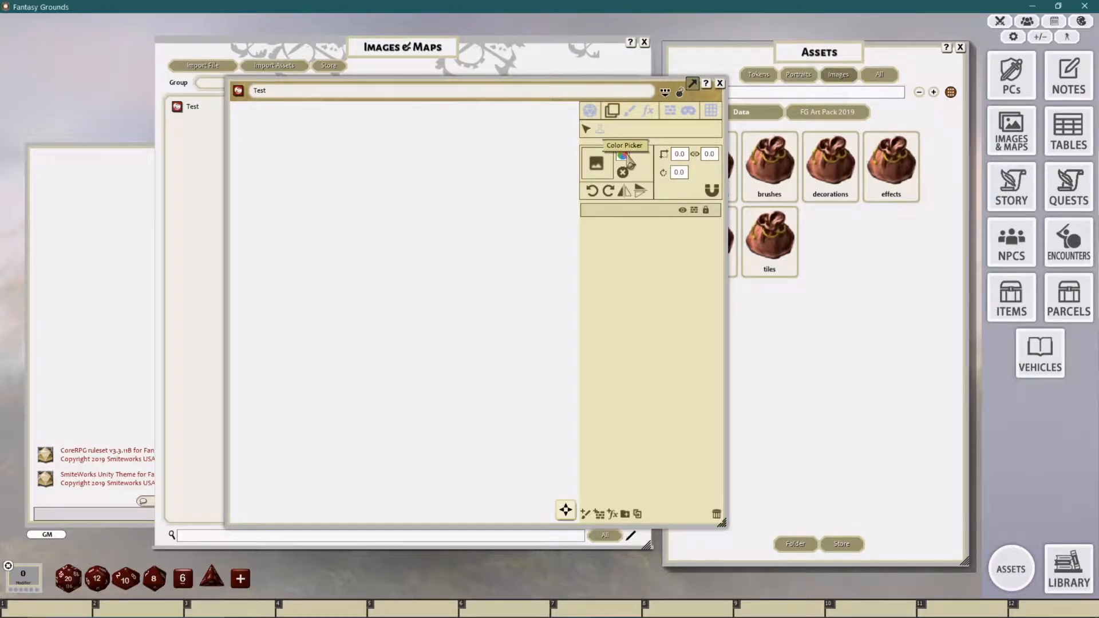
left_click_drag(816, 62, 870, 67)
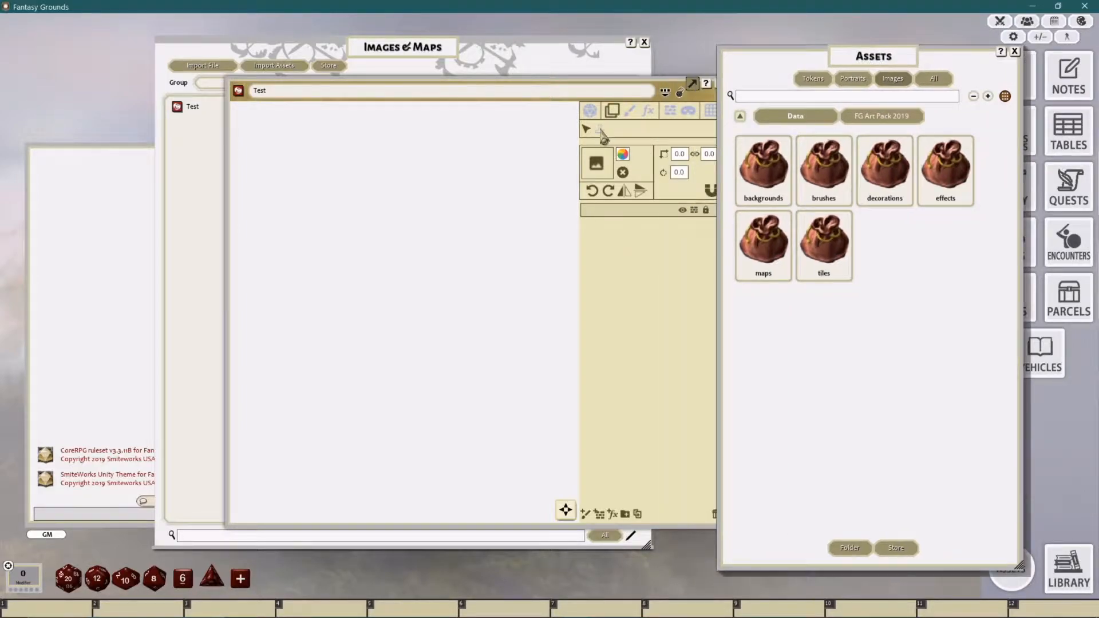
left_click_drag(671, 86, 624, 85)
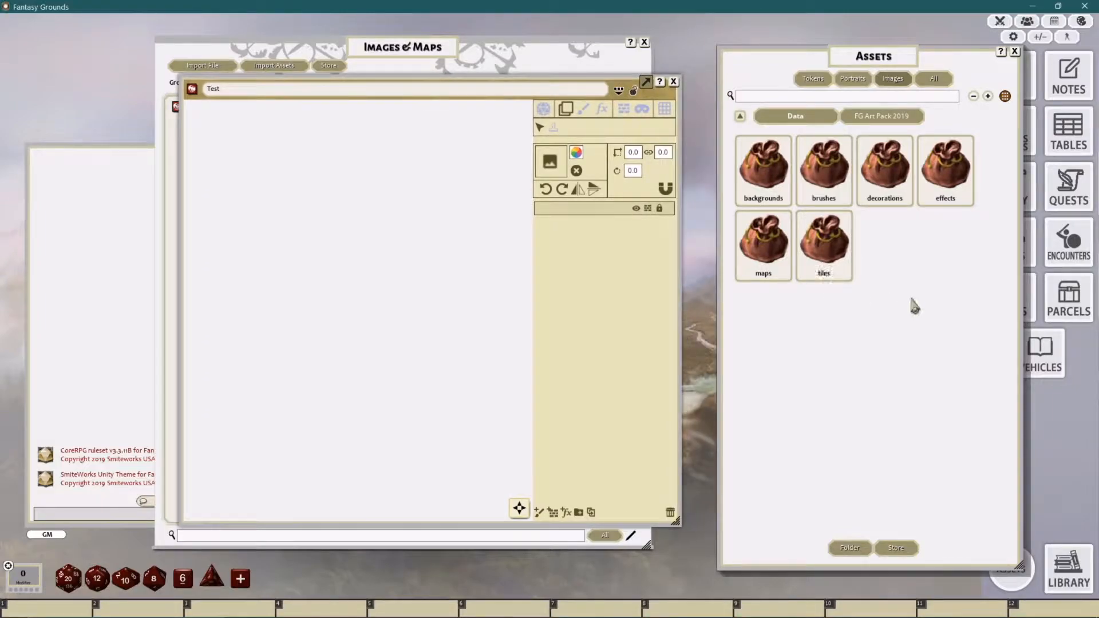
Step: Load the Ground_light tile from the FG Art Pack 2019 tiles folder as the stamp and place it at 20 × 20 in the Test image
left_click(823, 243)
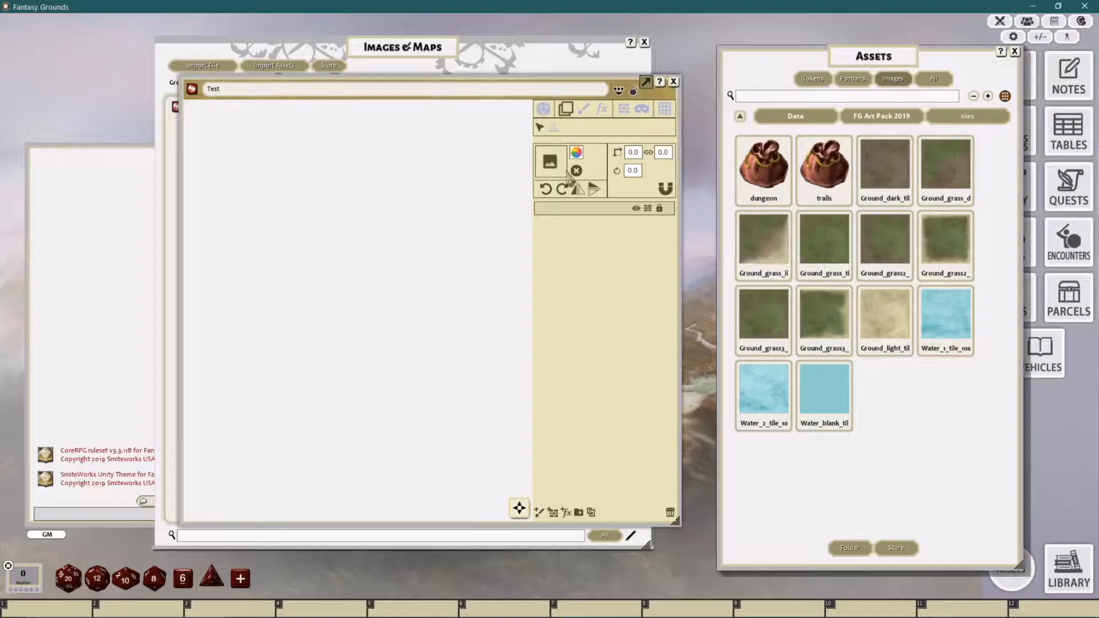
left_click_drag(580, 174, 549, 162)
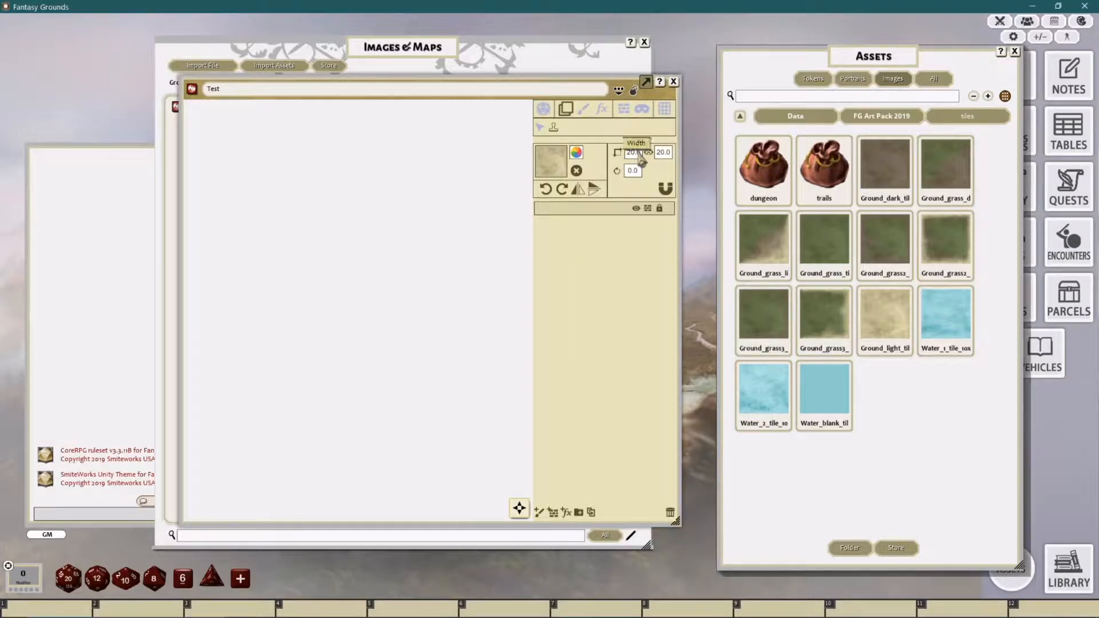
left_click(435, 281)
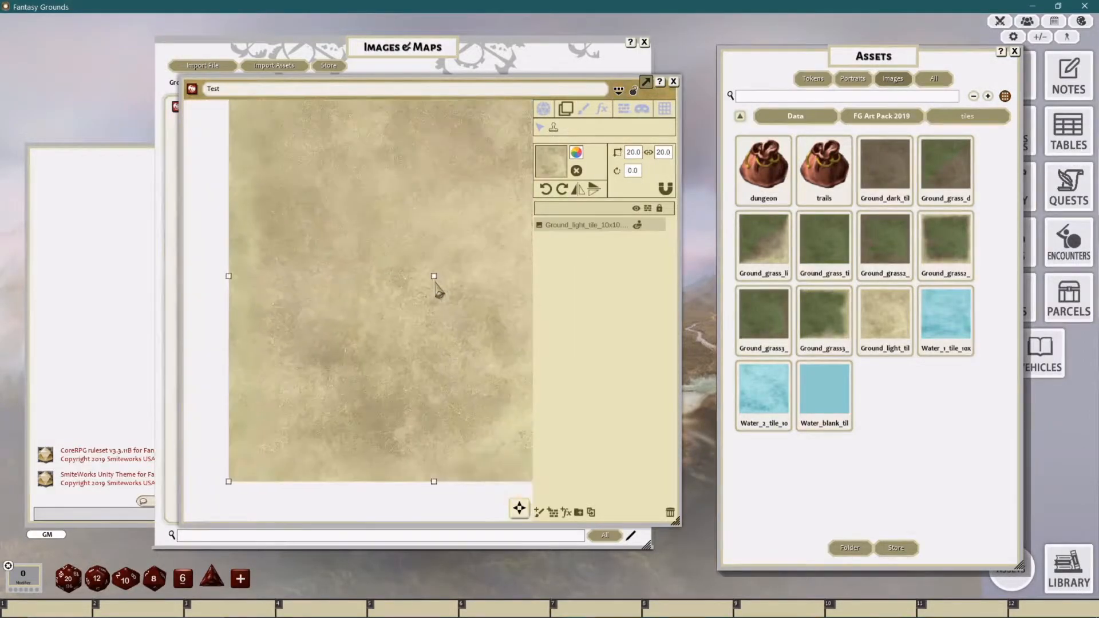
scroll(464, 293, "down", 2)
scroll(438, 286, "up", 3)
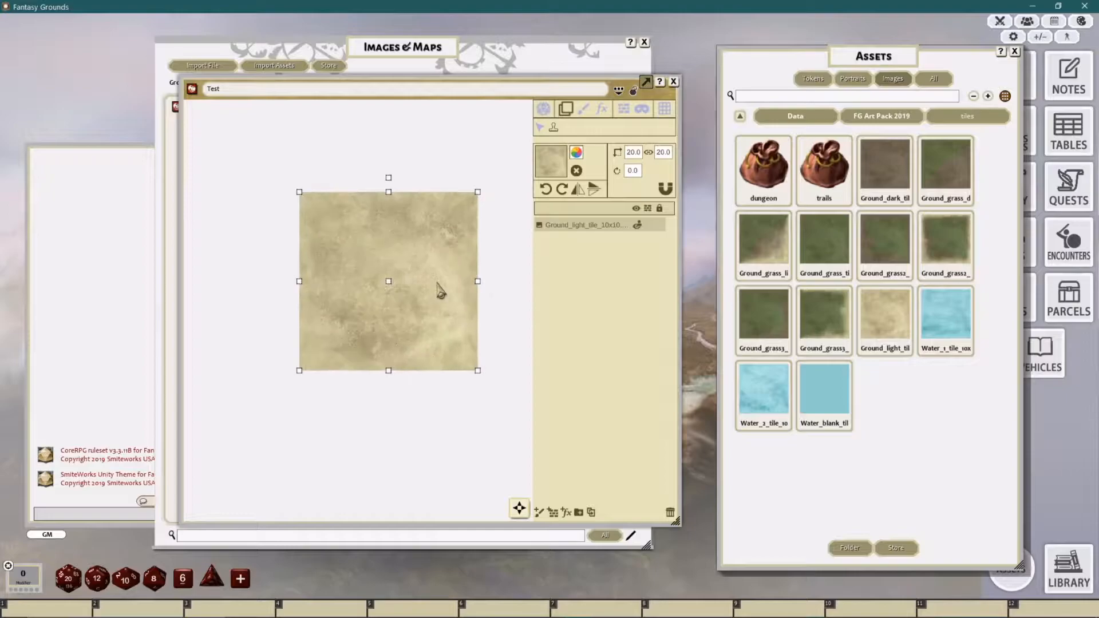
Step: Add a second light ground tile, align it flush above the first one, and delete that upper tile
key("ctrl+v")
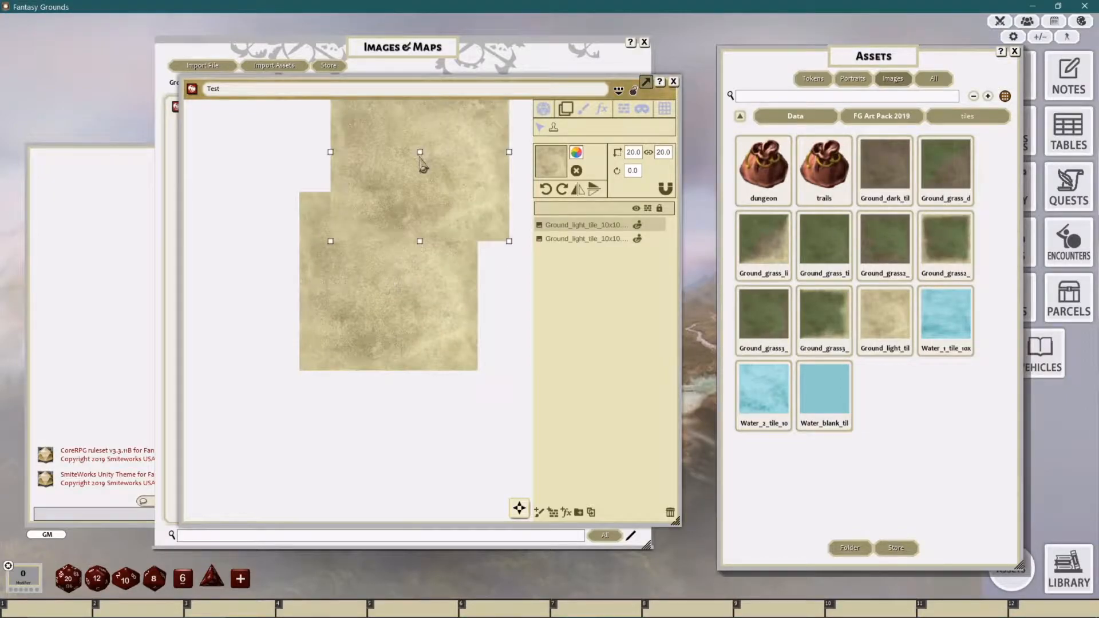
left_click_drag(419, 184, 430, 252)
left_click_drag(485, 227, 444, 204)
scroll(484, 192, "down", 2)
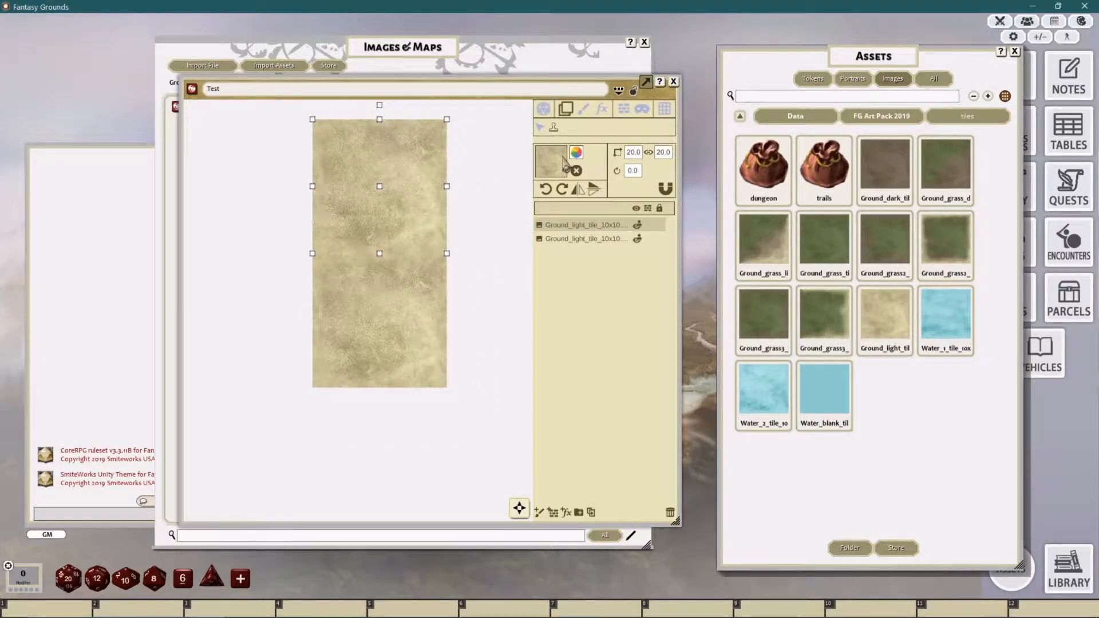
left_click(671, 513)
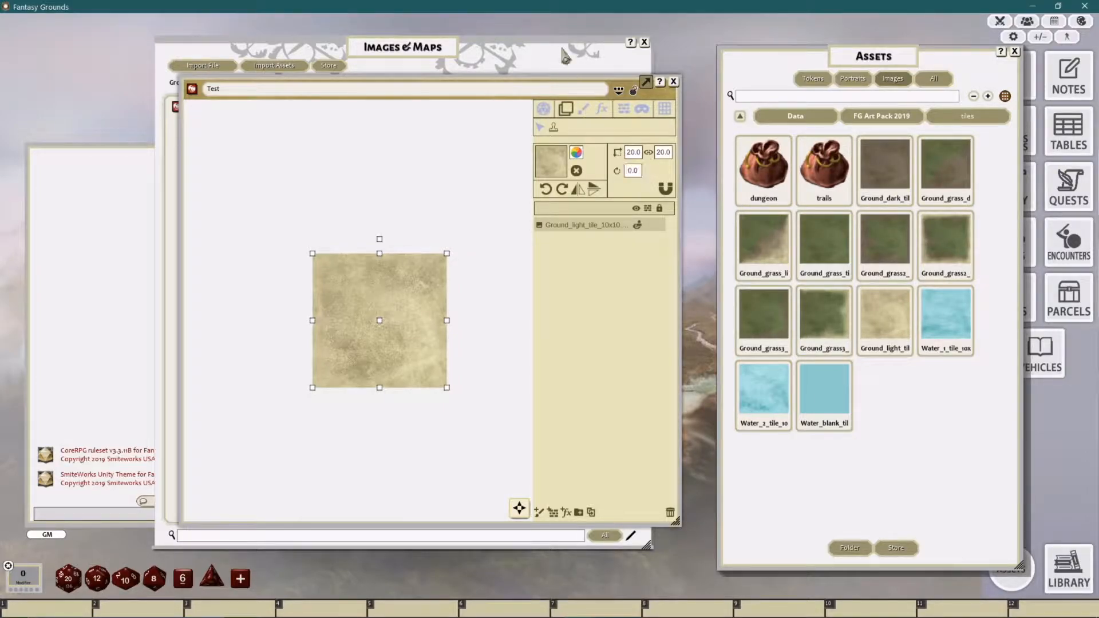
Step: Set the stamp width to 10 and replace the large light ground tile with a 10 × 10 one
left_click(633, 153)
type("10")
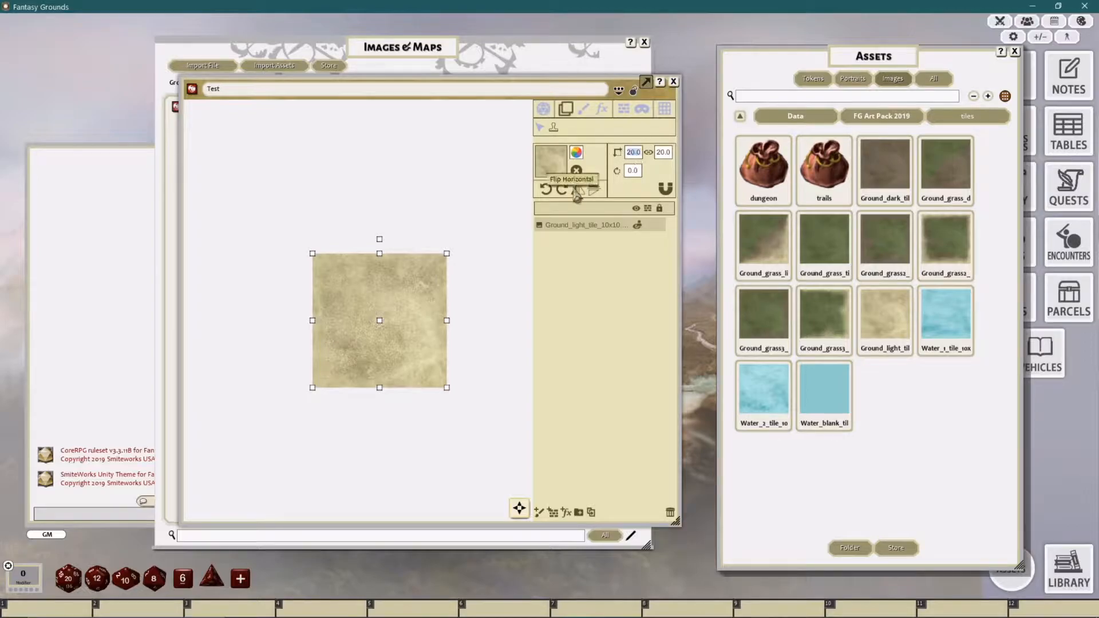
key("Return")
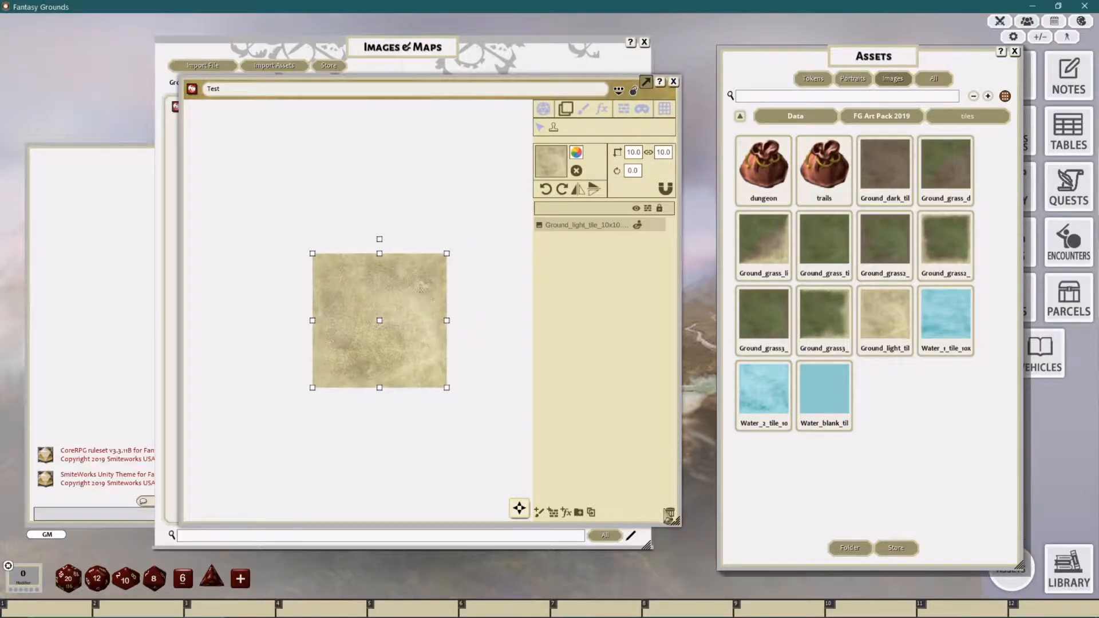
left_click(670, 512)
left_click(420, 240)
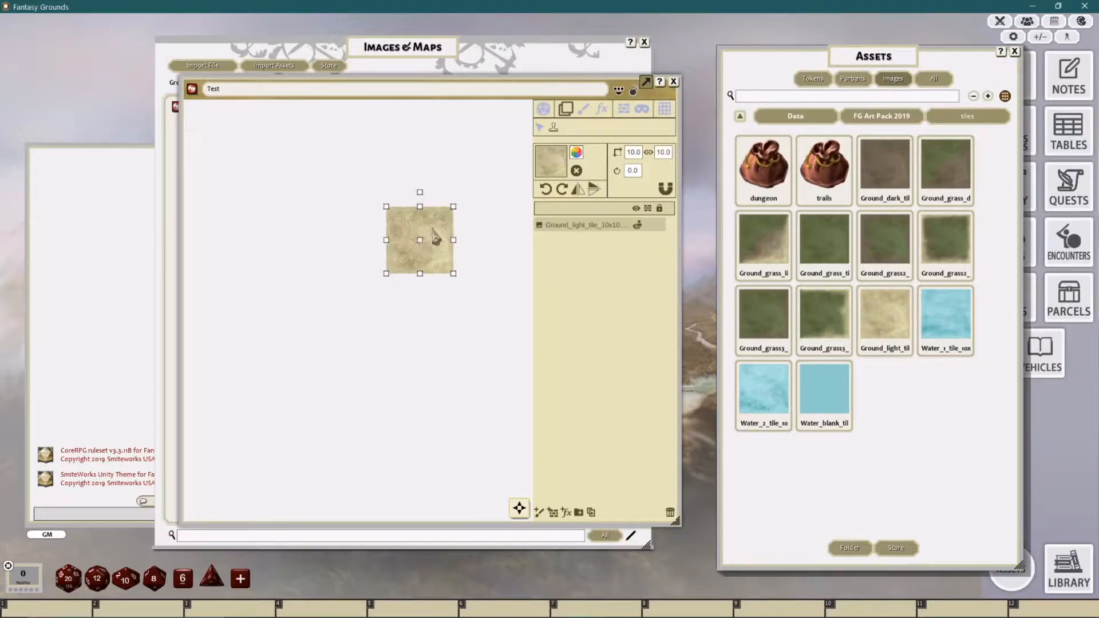
left_click_drag(421, 245, 431, 268)
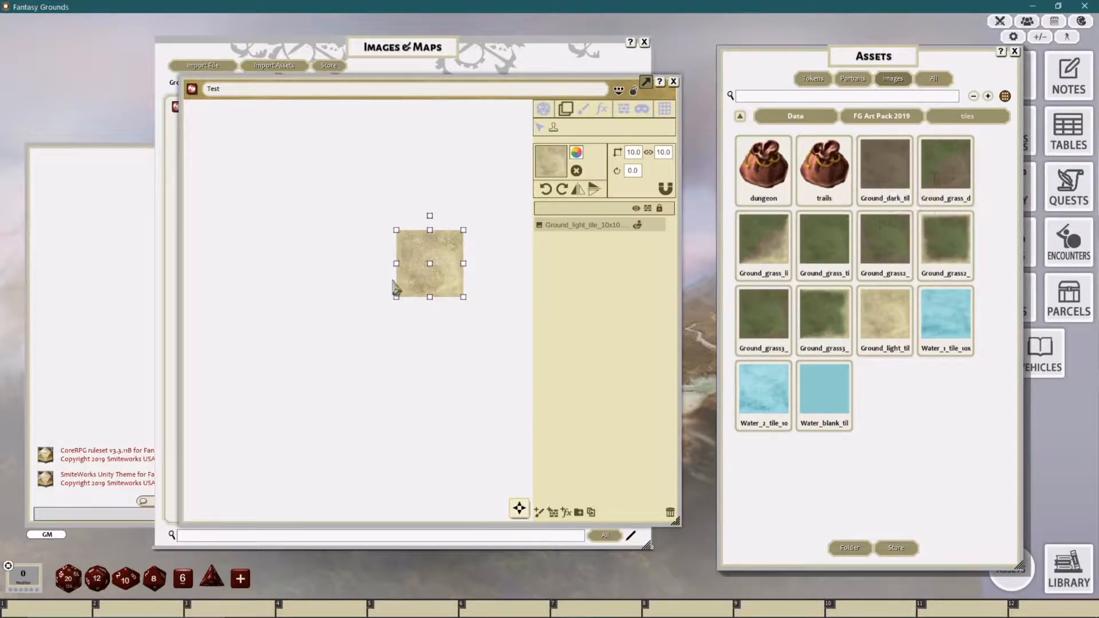
Step: Place two Ground_grass2_light tiles against the light ground tile, one on its left side and one below it
left_click_drag(945, 240, 369, 255)
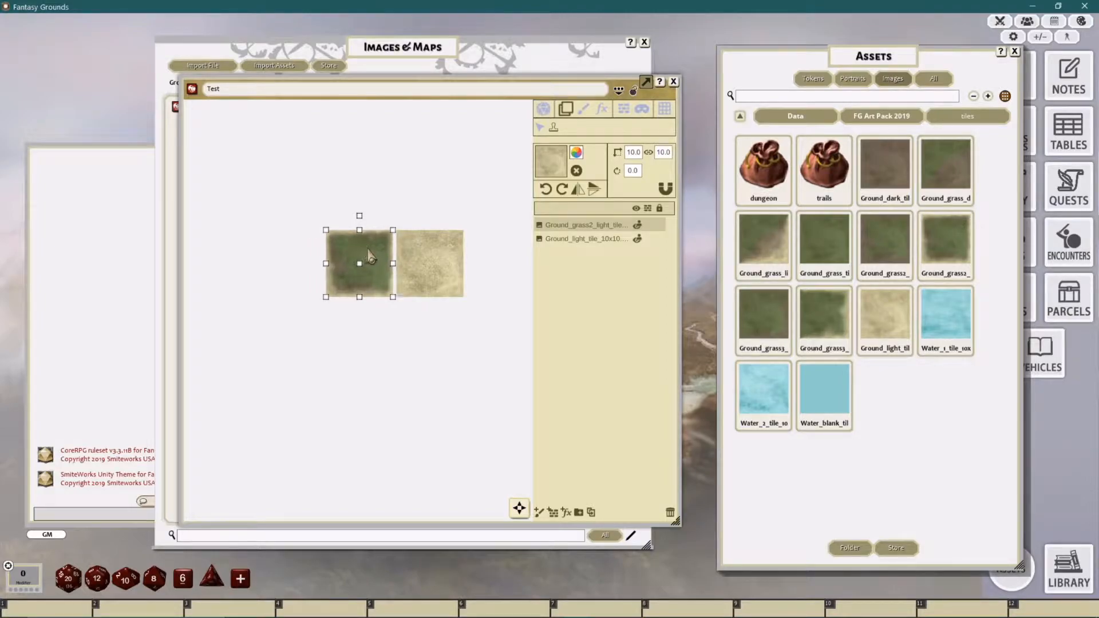
scroll(366, 258, "up", 3)
scroll(495, 278, "down", 1)
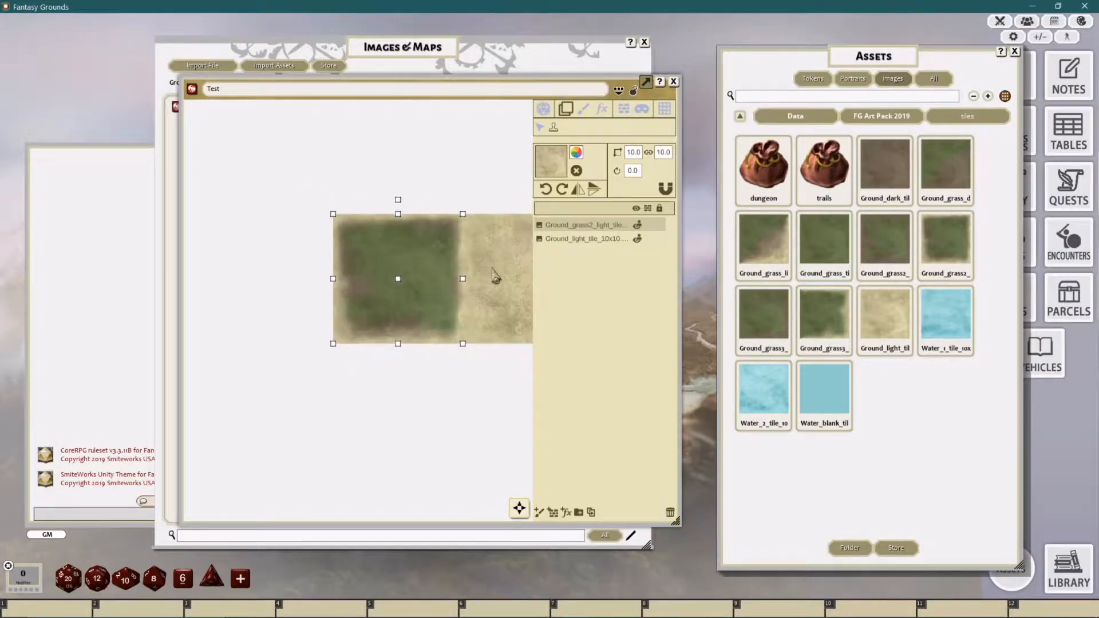
left_click_drag(494, 278, 452, 279)
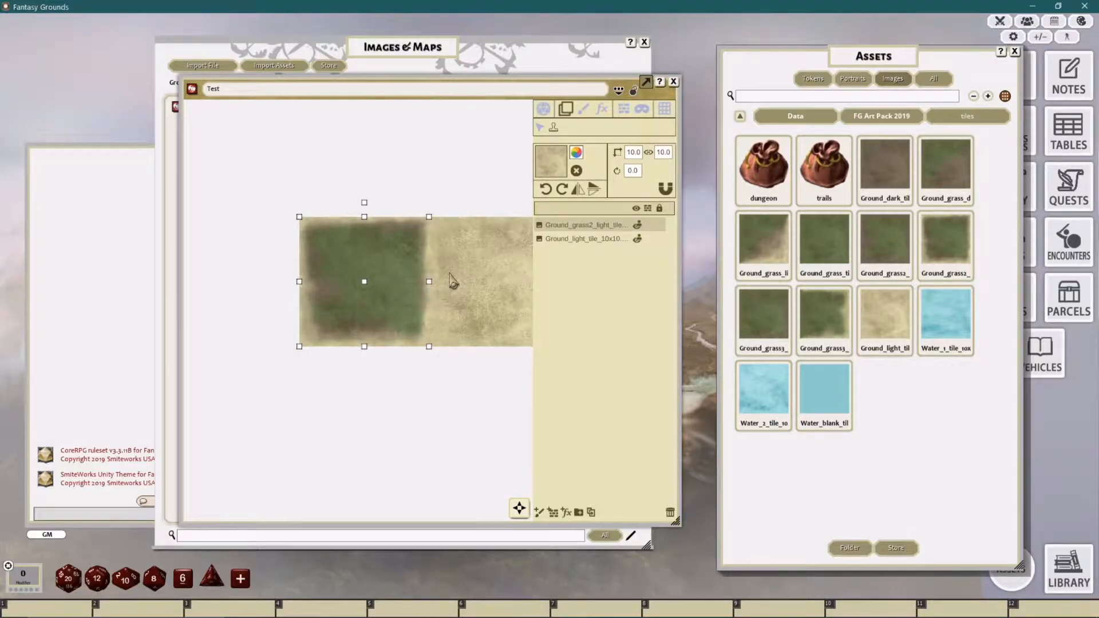
left_click_drag(927, 263, 456, 366)
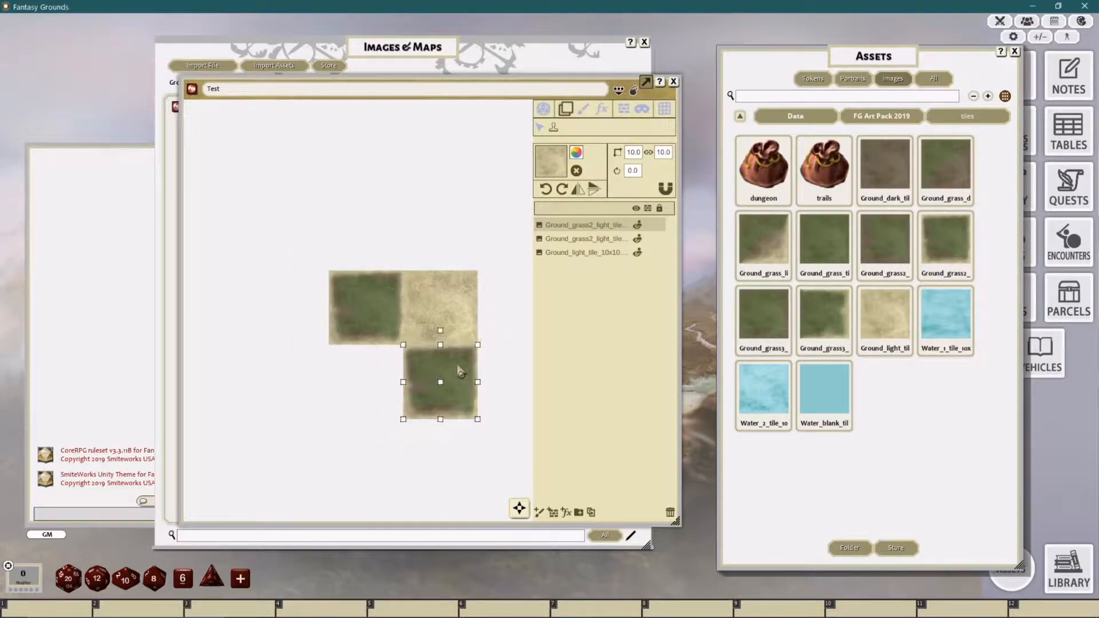
Step: Delete all three tiles from the Test image and place a single Ground_grass tile on the empty canvas
left_click(670, 512)
left_click(670, 512)
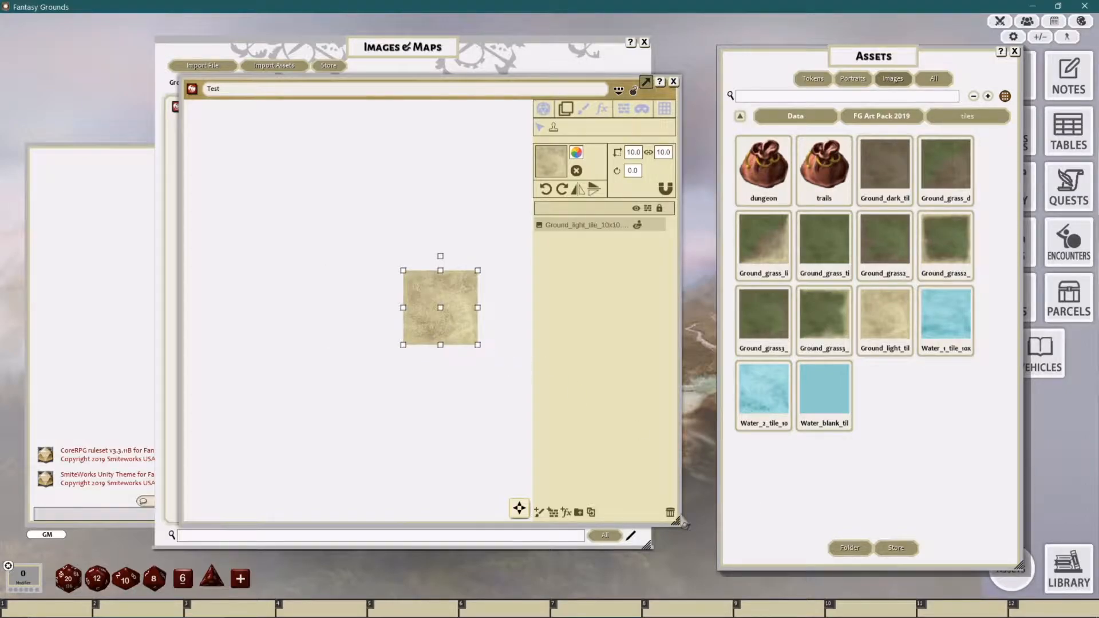
left_click(670, 512)
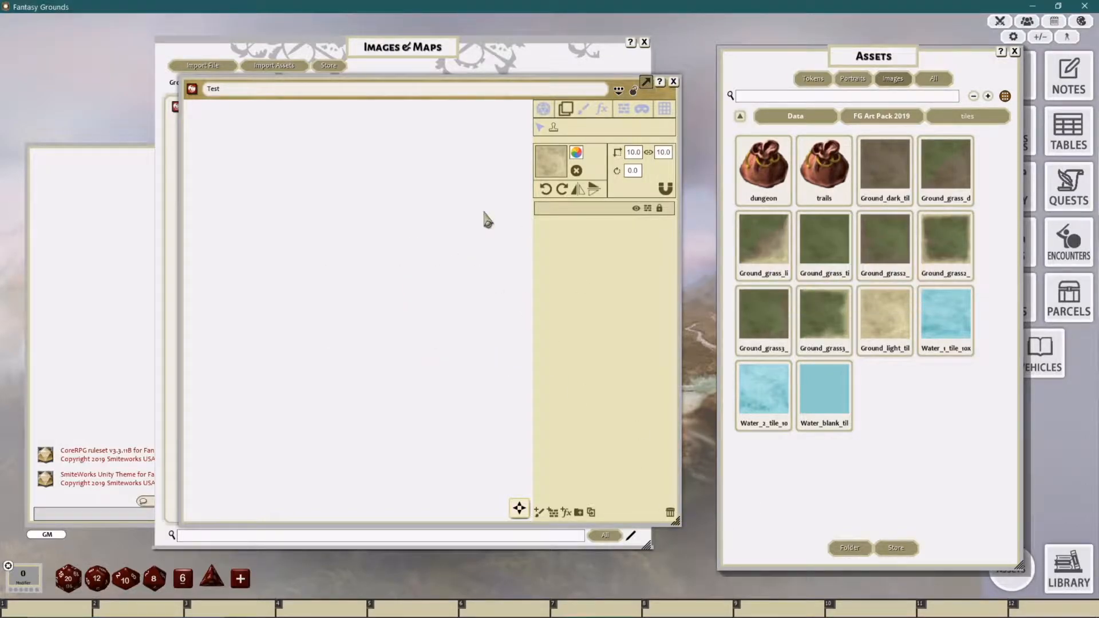
left_click_drag(824, 237, 515, 236)
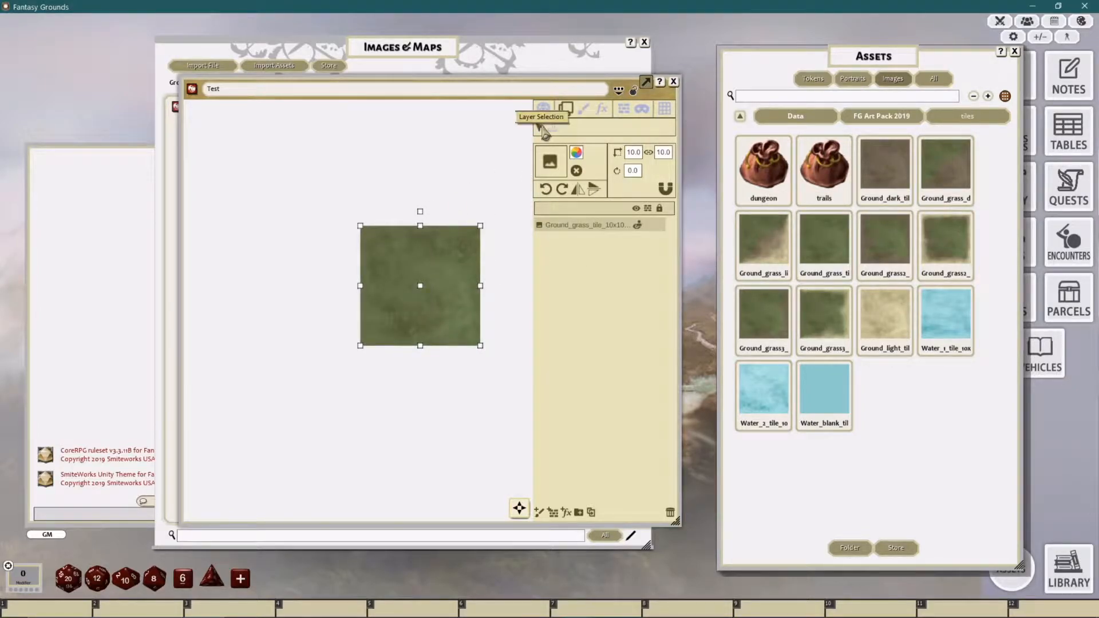
Step: Preview a tint of about R 121, G 151, B 142 and an opacity change on the grass tile, and cancel the colour change
left_click(577, 155)
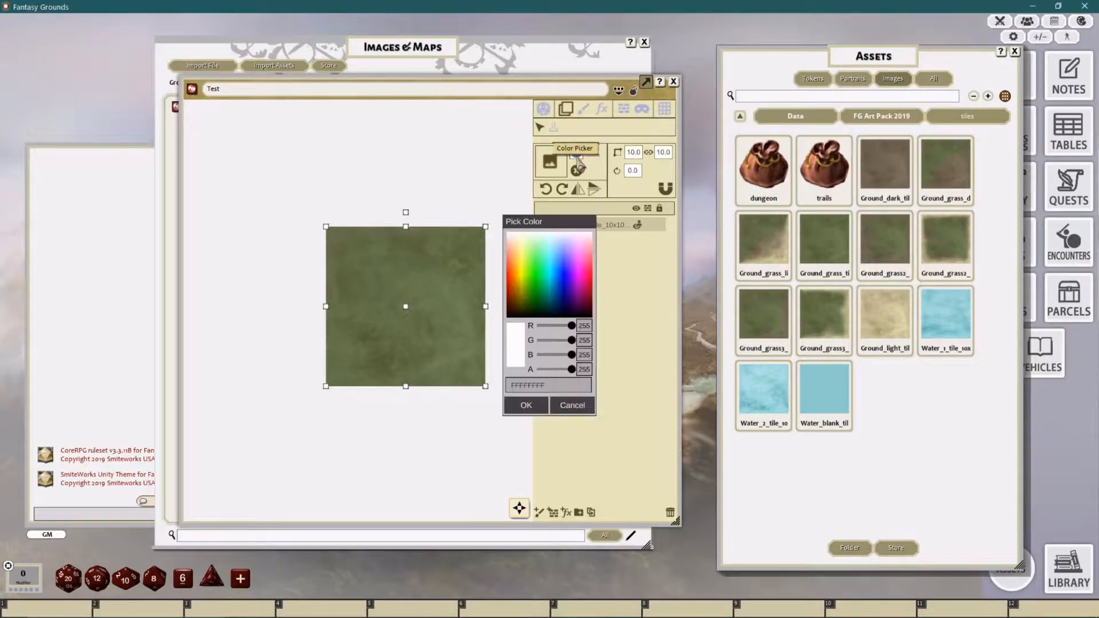
left_click_drag(572, 326, 556, 355)
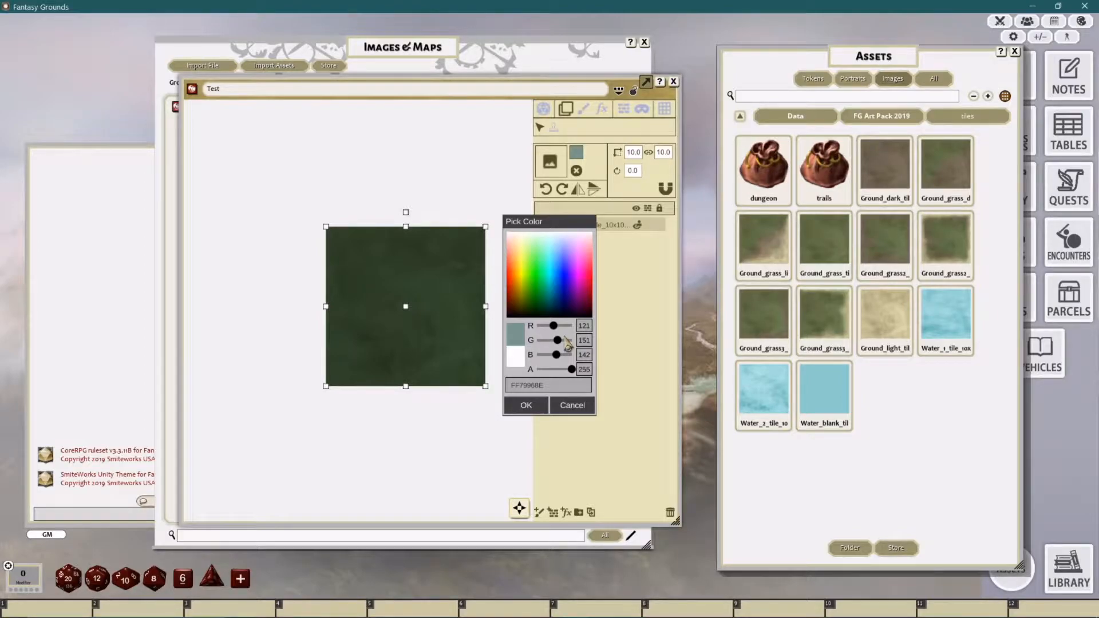
mouse_move(572, 369)
left_mouse_down()
mouse_move(547, 377)
mouse_move(588, 380)
left_mouse_up()
left_click(574, 406)
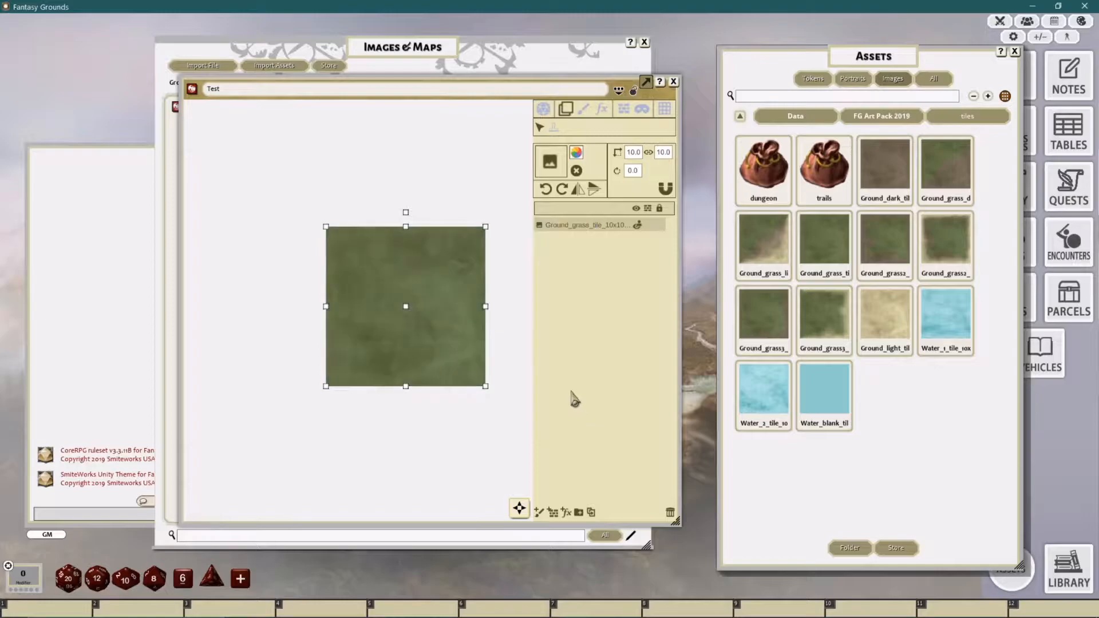
Step: Activate the light ground tile stamp and tint it magenta with R 255, G 12, B 255
left_click(554, 131)
scroll(438, 300, "down", 2)
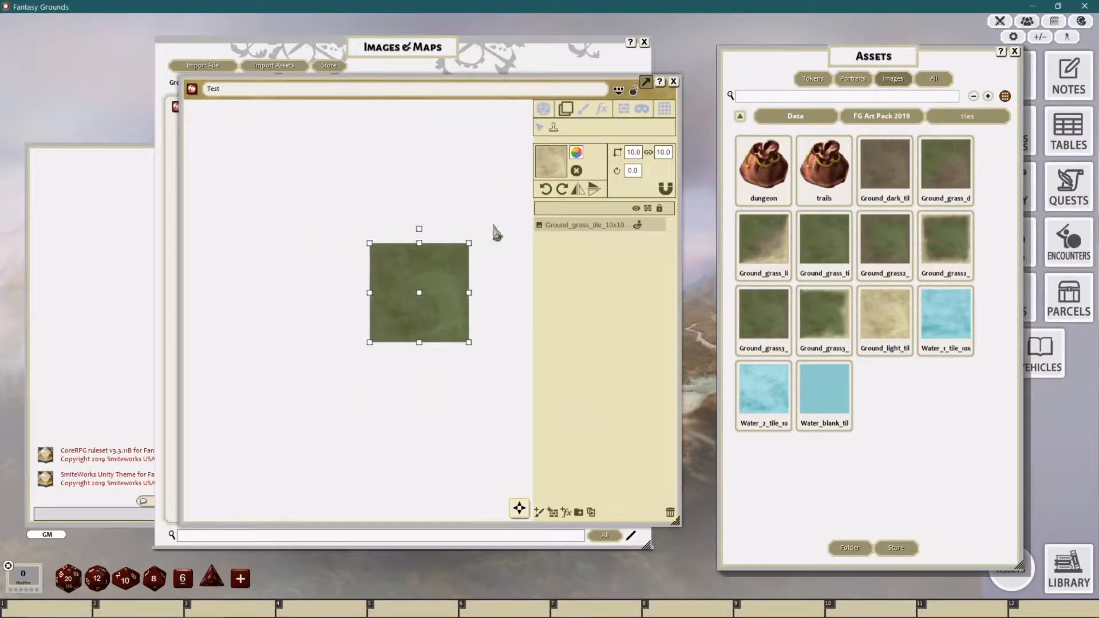
left_click(577, 153)
left_click_drag(570, 223, 678, 221)
left_click_drag(680, 338, 652, 349)
left_click(634, 405)
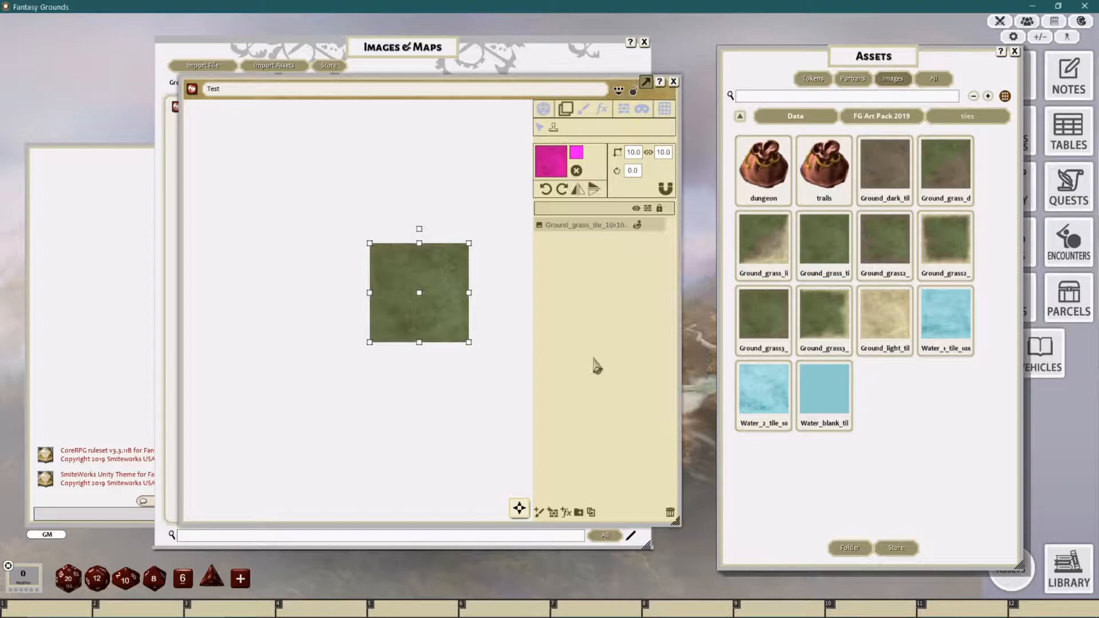
Step: Place two magenta-tinted light ground tiles side by side above the grass tile, and delete both of them
left_click_drag(458, 296, 461, 395)
left_click(452, 232)
left_click_drag(469, 218, 343, 279)
left_click(492, 280)
left_click_drag(431, 283, 468, 298)
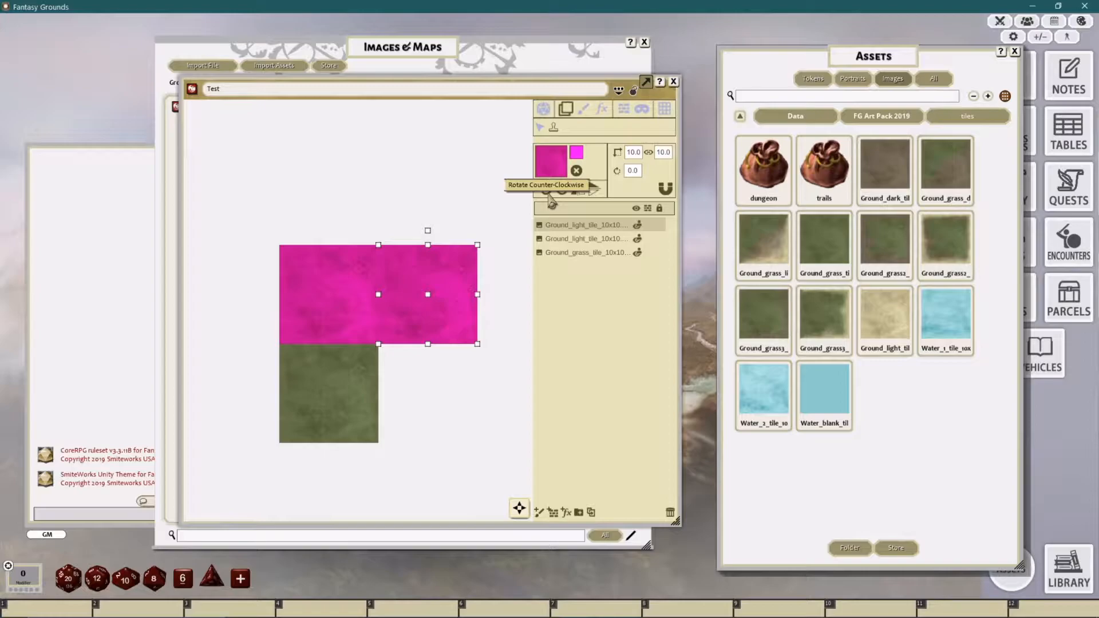
left_click(671, 512)
left_click(670, 513)
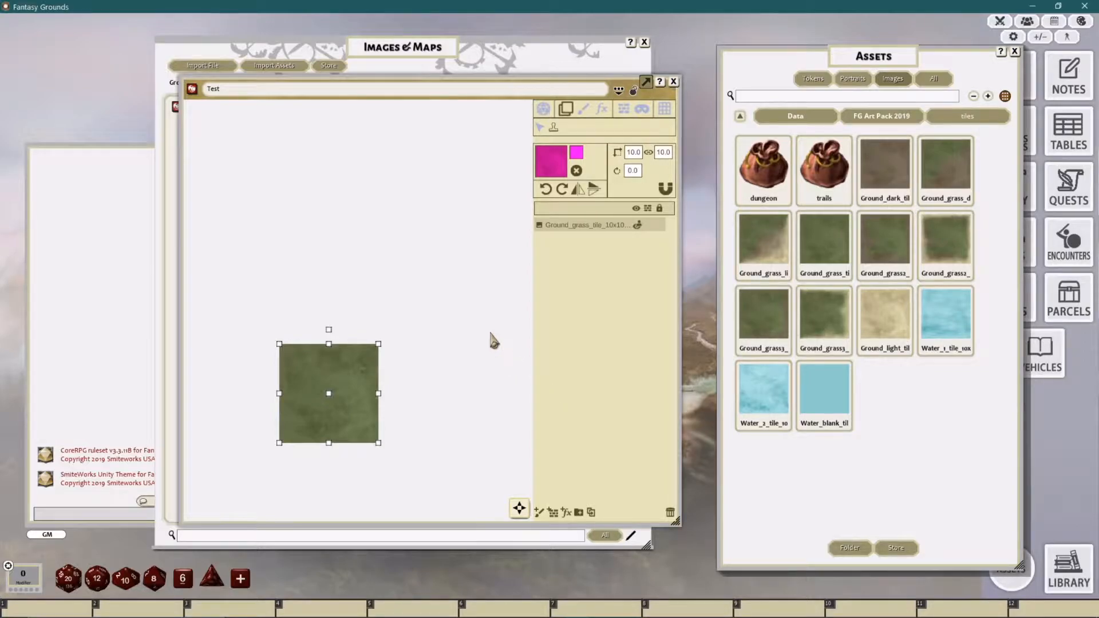
Step: Place a magenta-tinted Ground_grass_light tile flush beside the grass tile and stamp a magenta light ground tile beneath it
left_click_drag(350, 367, 441, 229)
left_click_drag(763, 238, 474, 258)
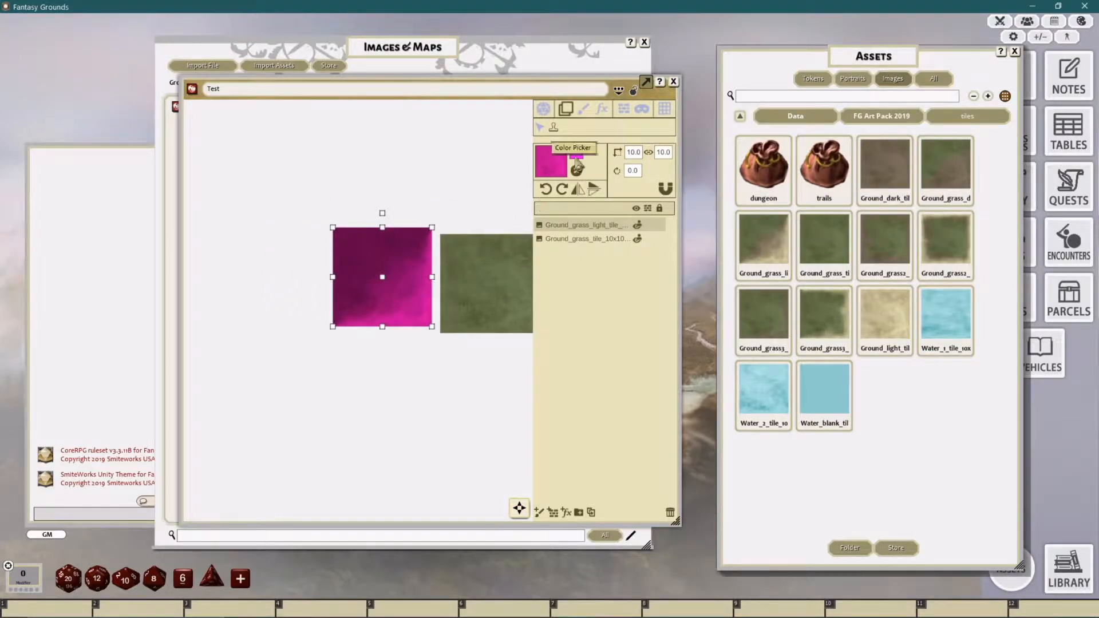
left_click_drag(498, 297, 474, 296)
left_click_drag(386, 273, 385, 365)
left_click(399, 279)
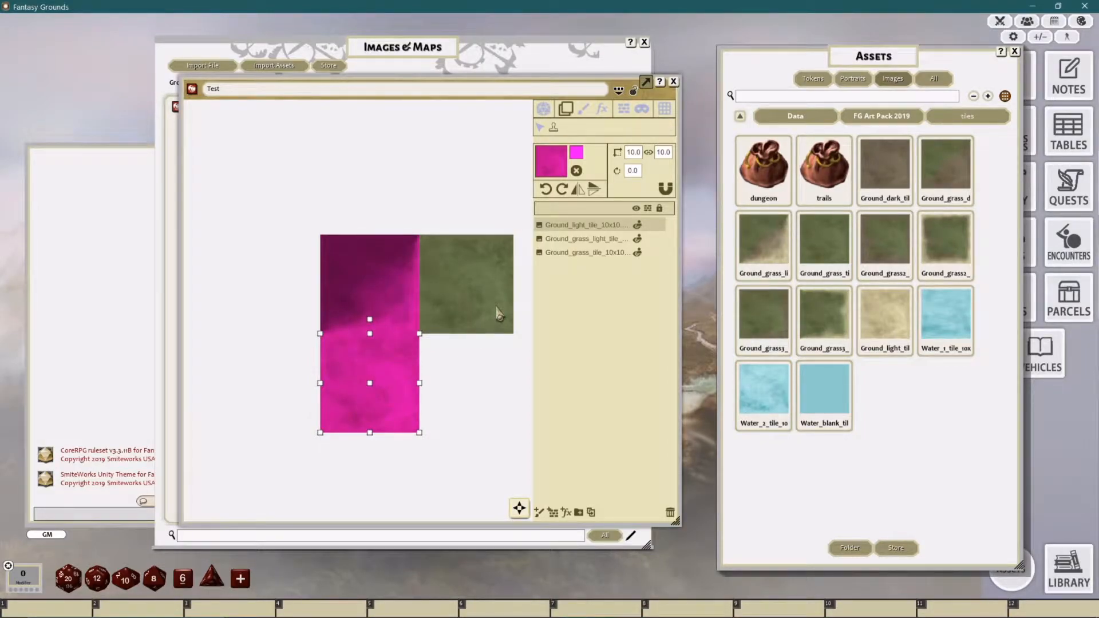
Step: Delete both magenta tiles and reset the stamp's colour and size settings to their defaults
left_click(670, 512)
left_click(670, 512)
left_click(578, 154)
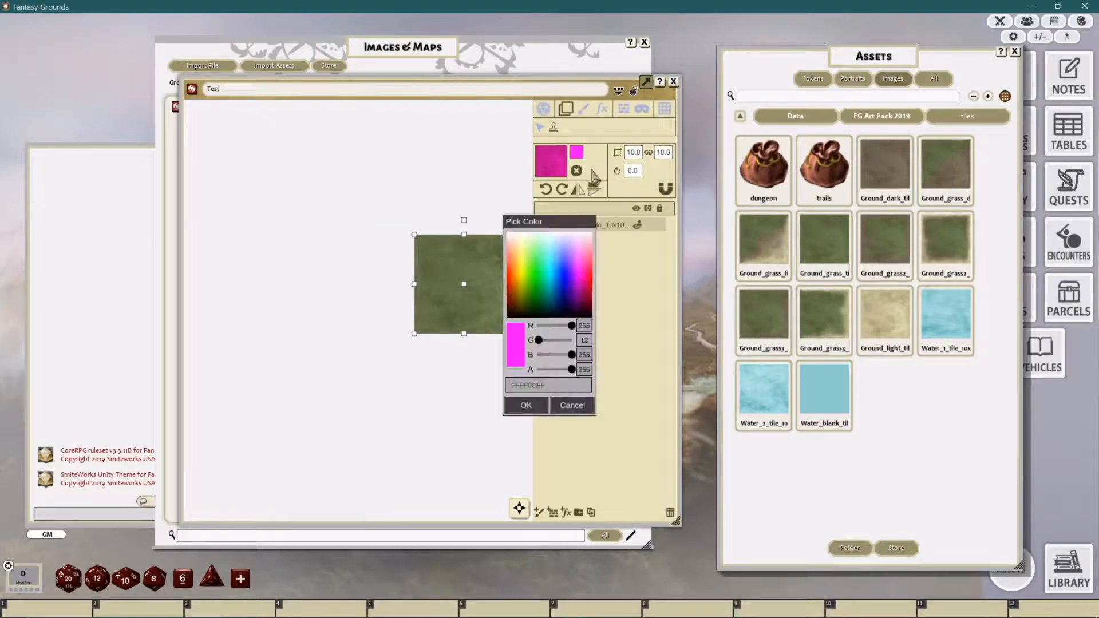
left_click(578, 168)
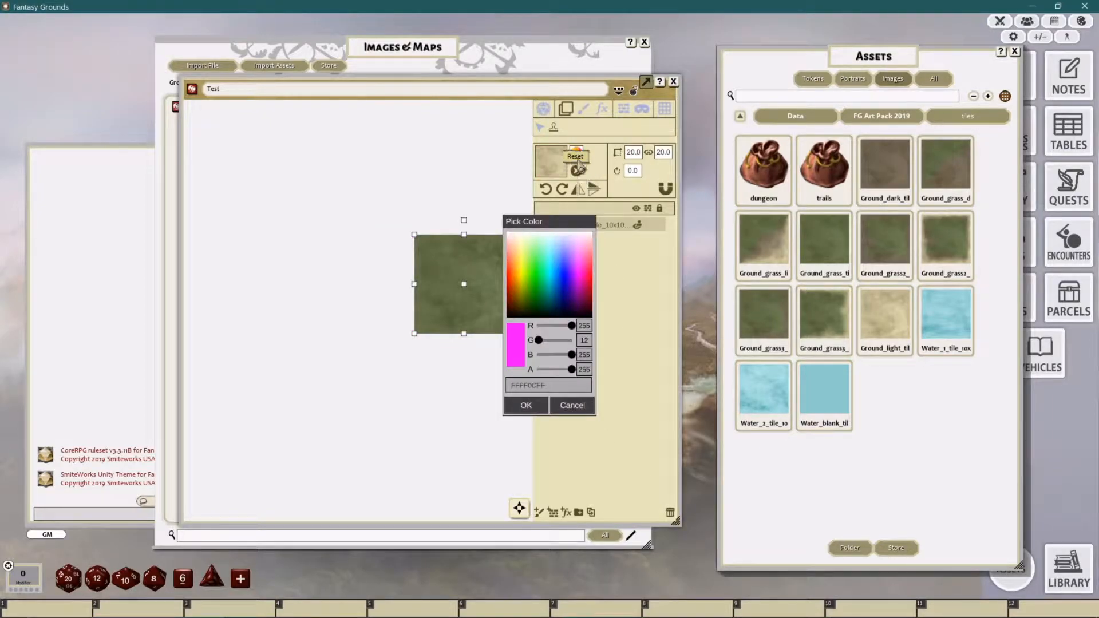
left_click(578, 411)
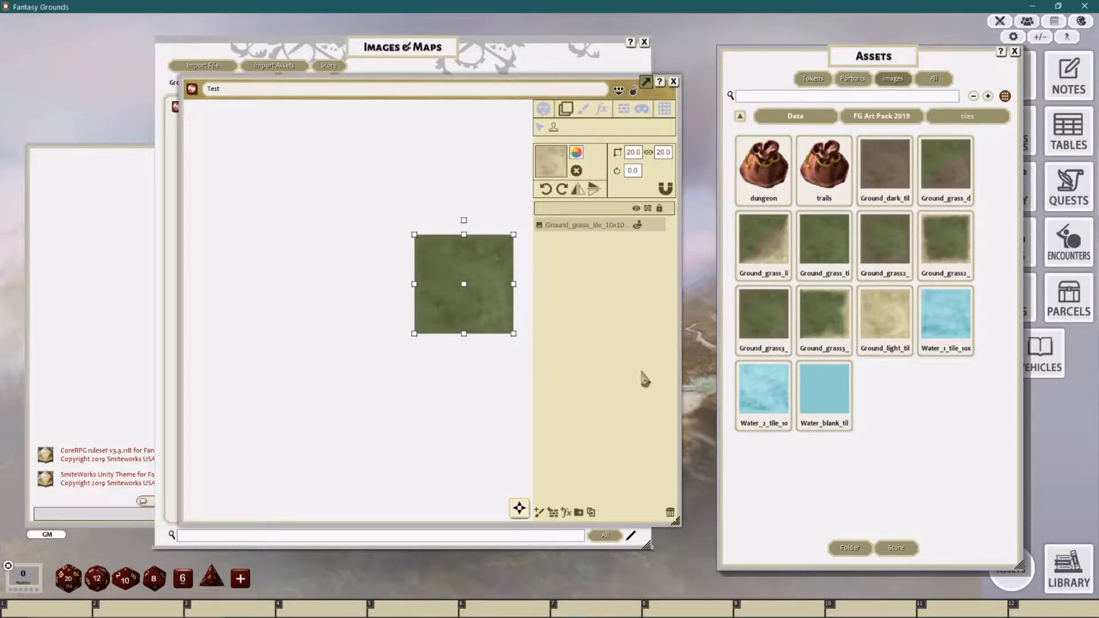
Step: Place a 20 × 20 Ground_grass_light tile against the left edge of the grass tile and shift it slightly upward with layer selection
left_click_drag(763, 240, 372, 285)
left_click_drag(434, 240, 380, 239)
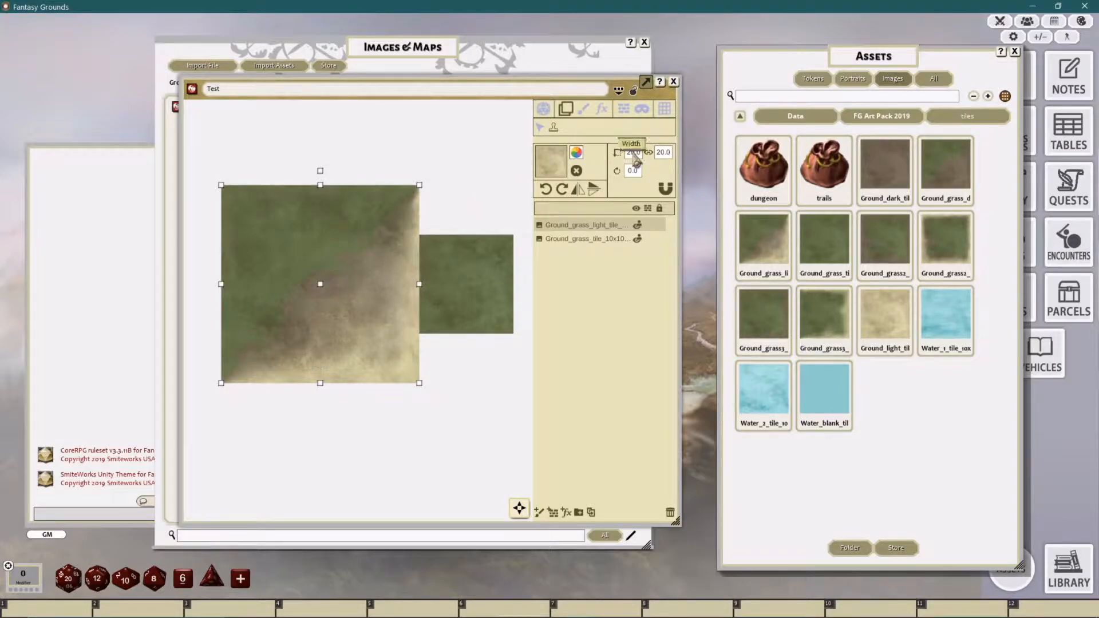
mouse_move(378, 251)
left_mouse_down()
mouse_move(333, 247)
mouse_move(383, 254)
left_mouse_up()
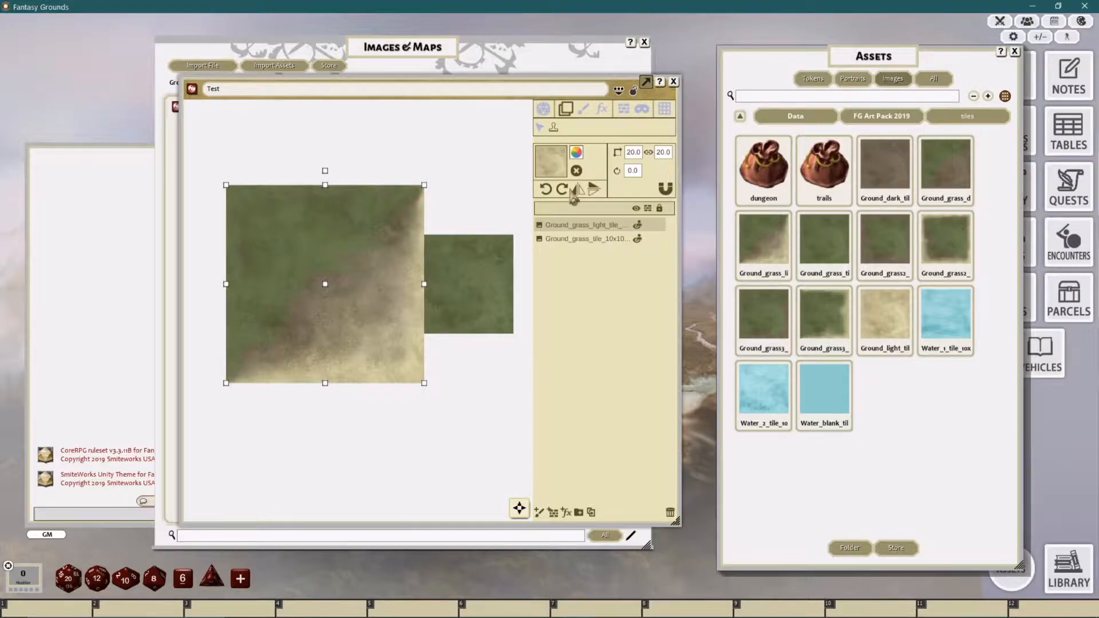
left_click(546, 189)
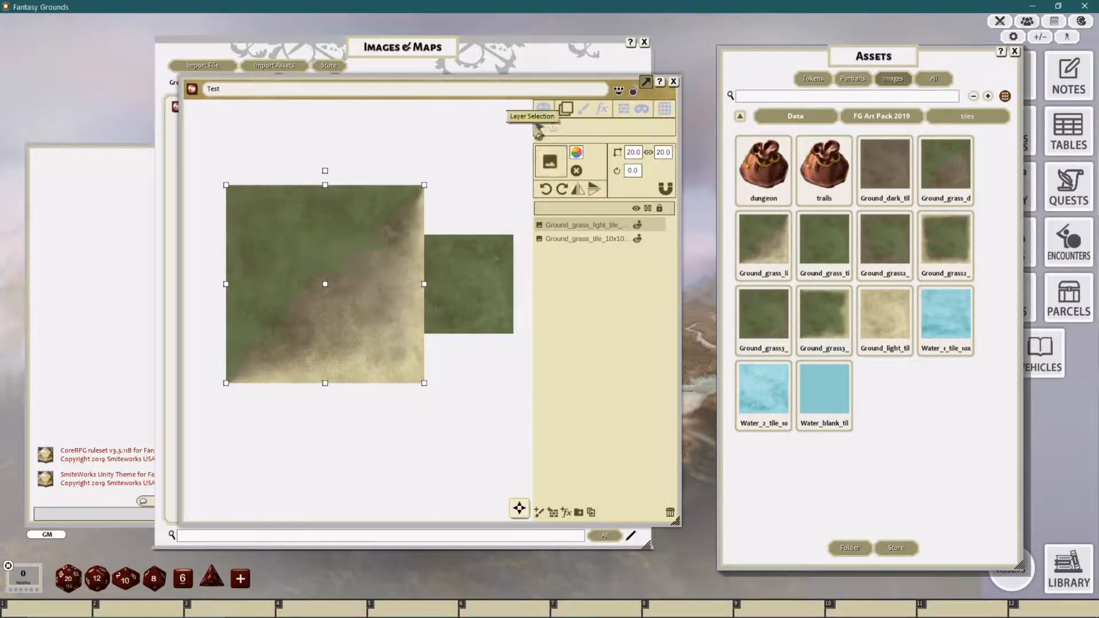
mouse_move(342, 254)
left_mouse_down()
mouse_move(327, 233)
mouse_move(337, 239)
left_mouse_up()
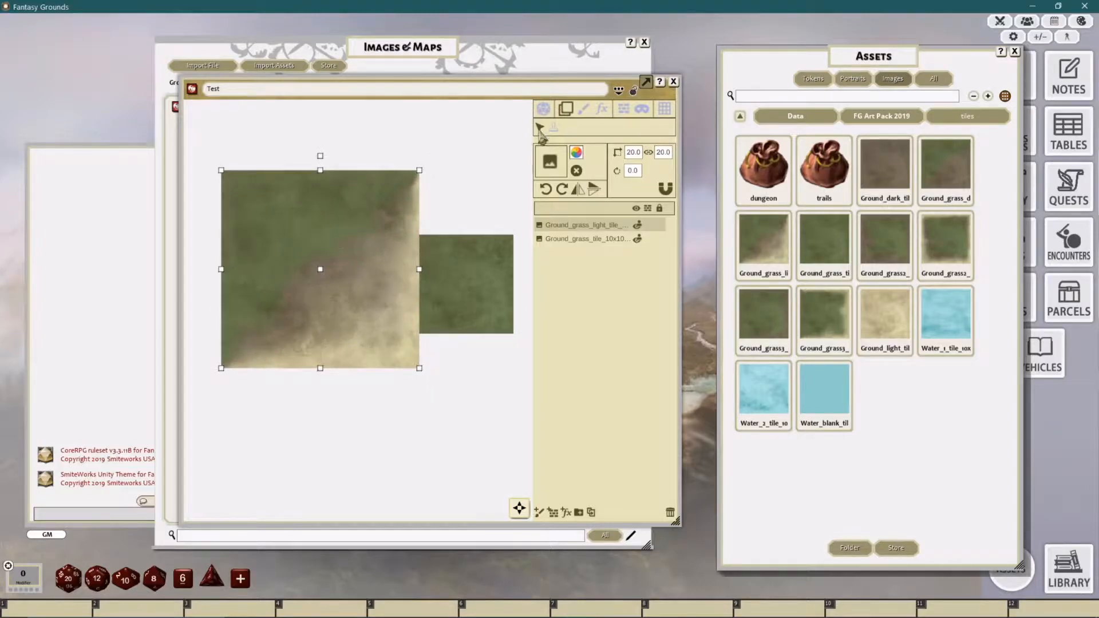
Step: Try the rotate and flip options on the large Ground_grass_light tile, leaving it rotated by 180 degrees
left_click(567, 192)
left_click(566, 192)
left_click(547, 191)
left_click(546, 191)
left_click(593, 189)
left_click(595, 191)
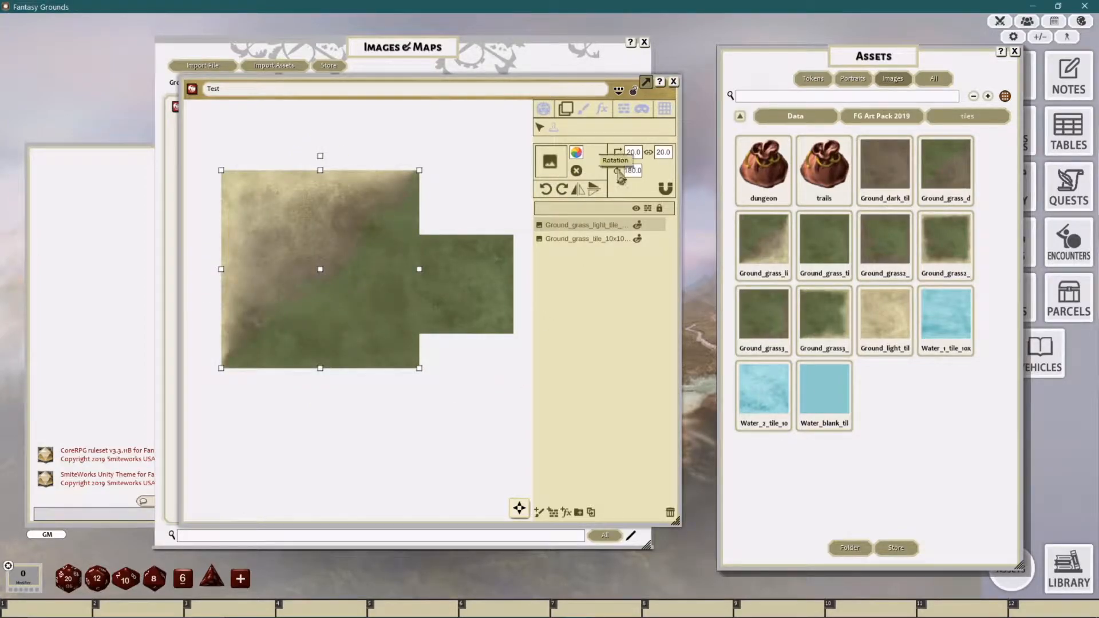
Step: Set the rotation of the large Ground_grass_light tile to 23.5 degrees
left_click(632, 169)
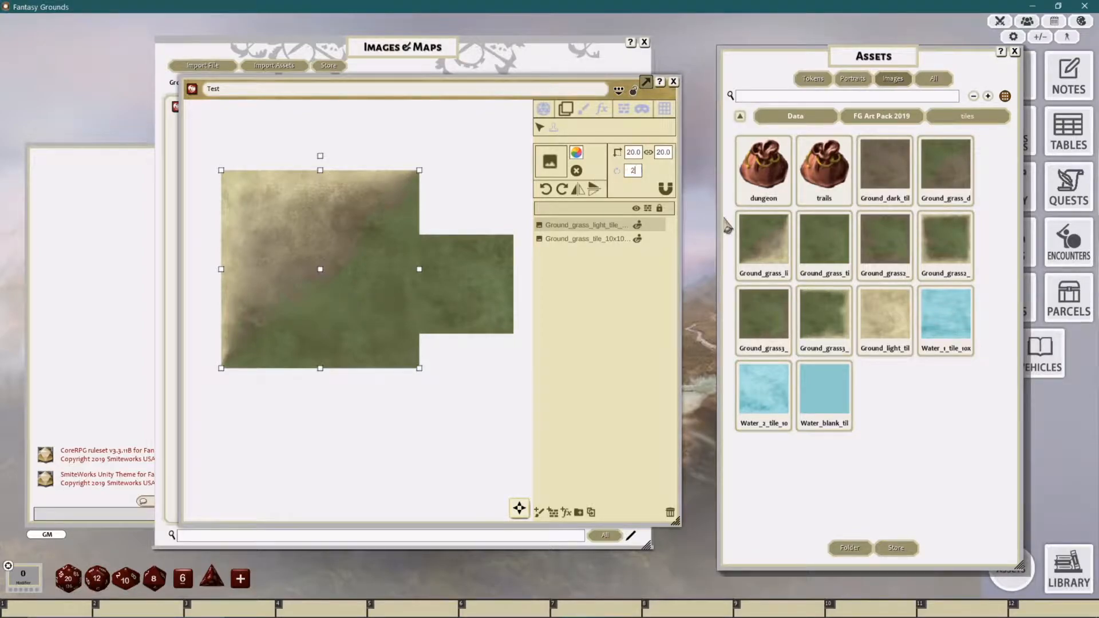
key("Return")
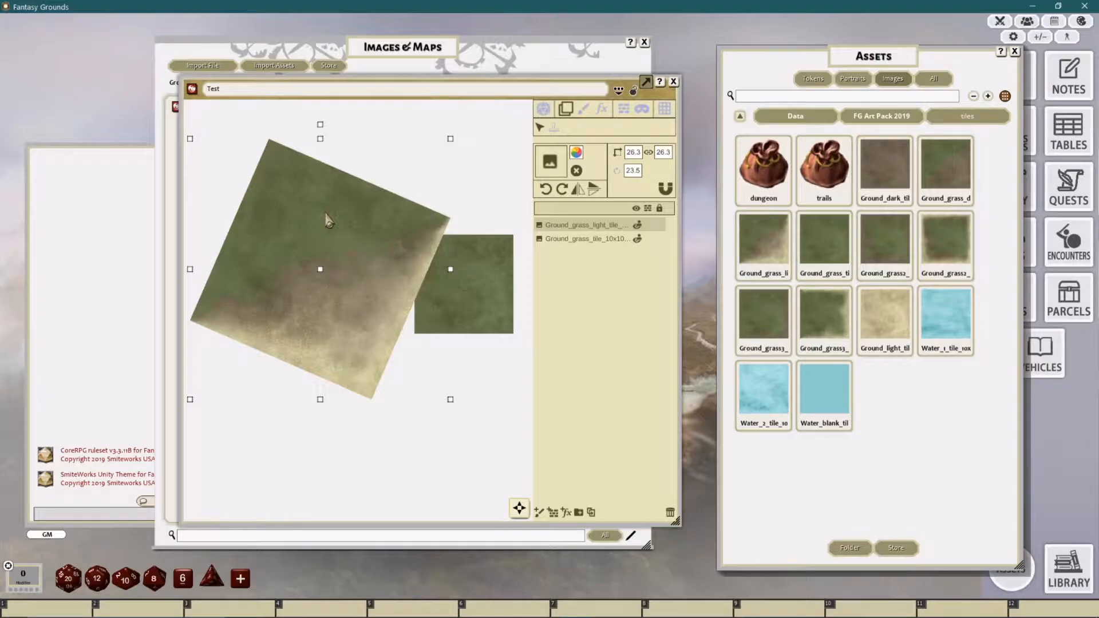
Step: Move the Test image aside, create a new image record in the GenCon Seminar group and enlarge its blank window
left_click_drag(633, 89, 1036, 76)
left_click_drag(471, 46, 399, 40)
left_click_drag(335, 58, 323, 62)
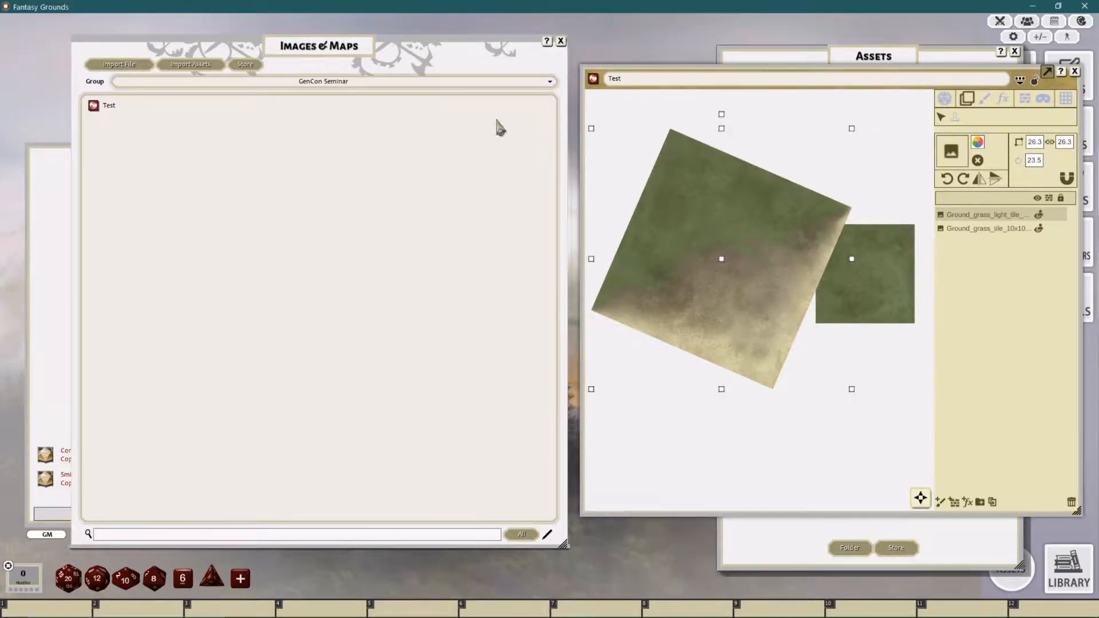
right_click(373, 192)
left_click(375, 247)
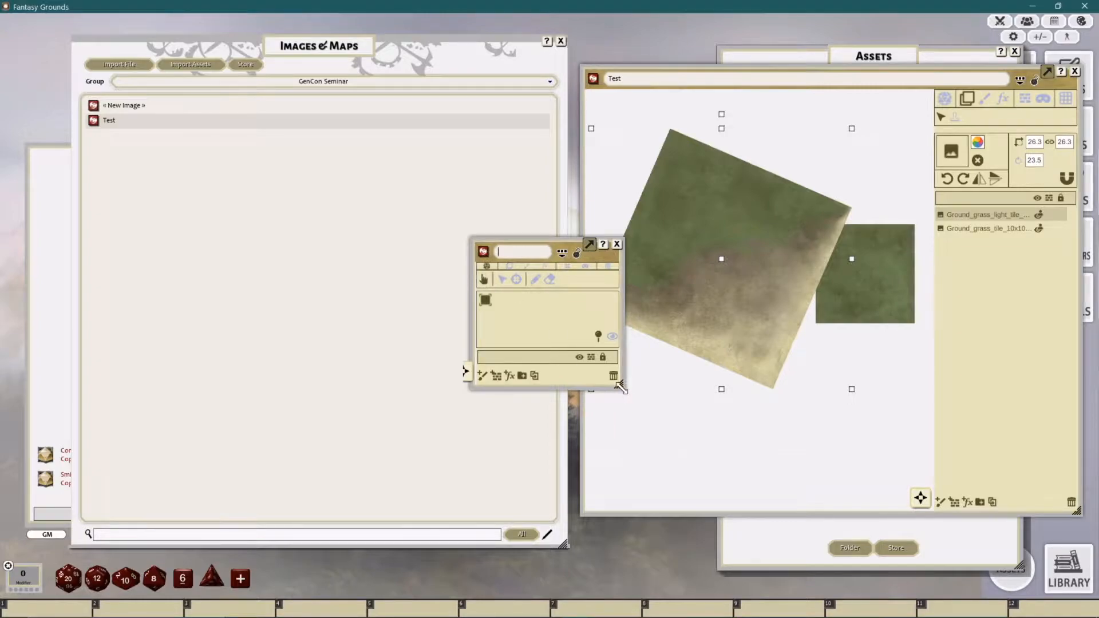
left_click_drag(621, 386, 880, 528)
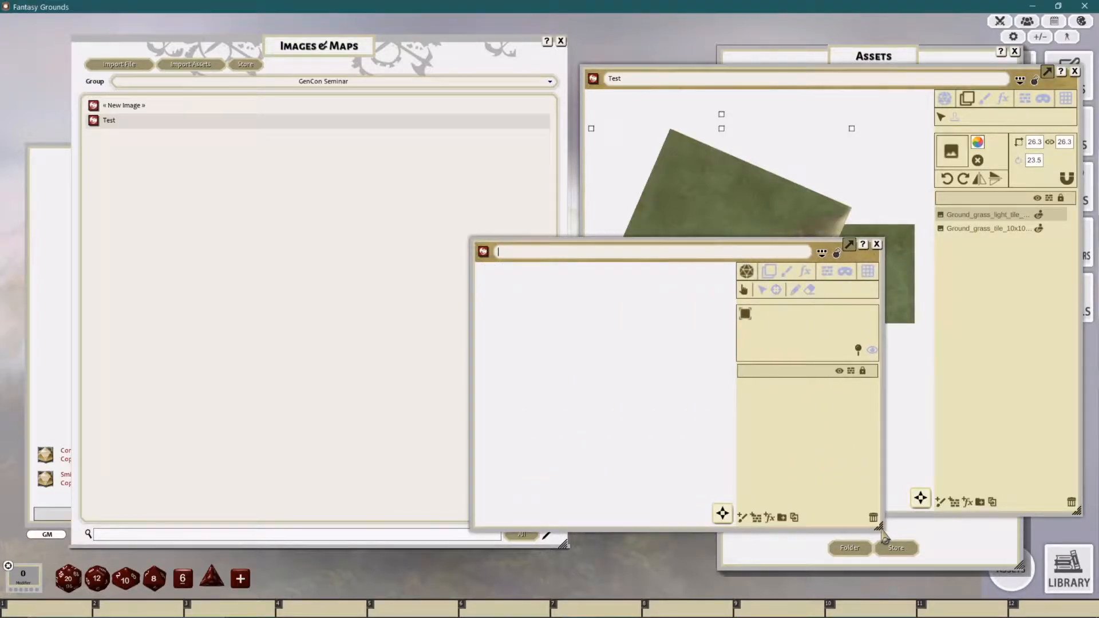
Step: Close the blank image, delete its record and move the Test image back beside the assets
left_click(876, 244)
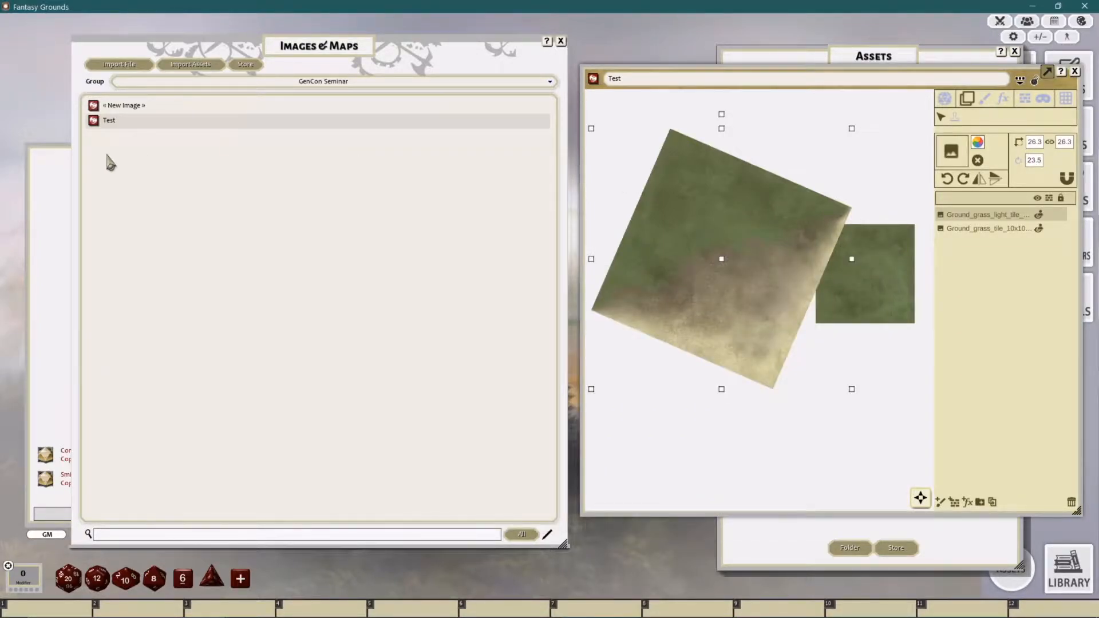
right_click(95, 105)
left_click(63, 140)
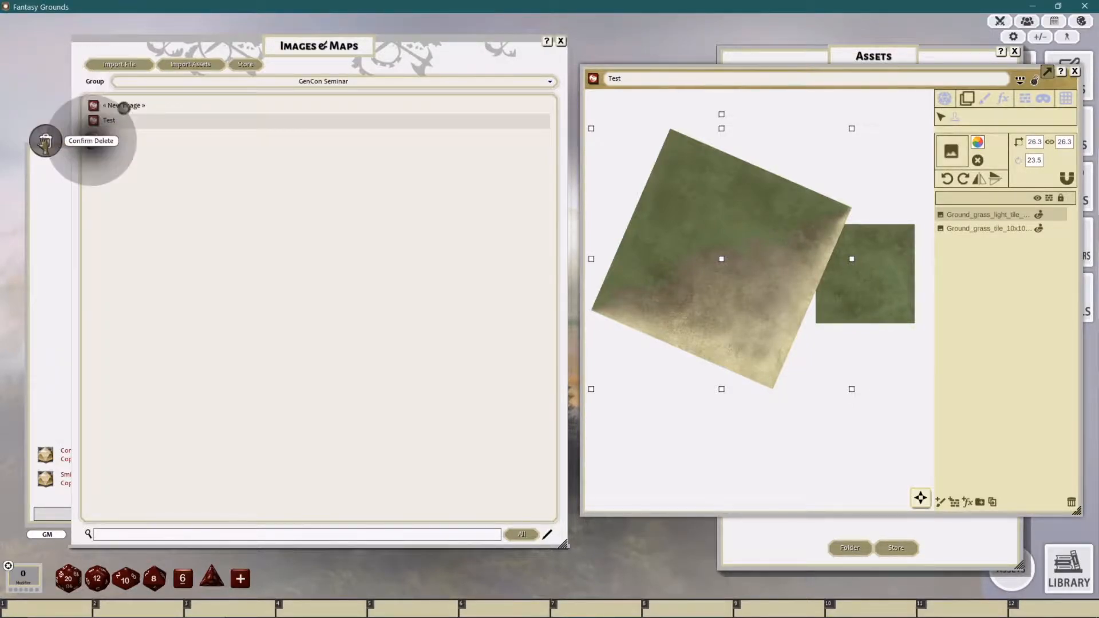
left_click(43, 144)
left_click(813, 72)
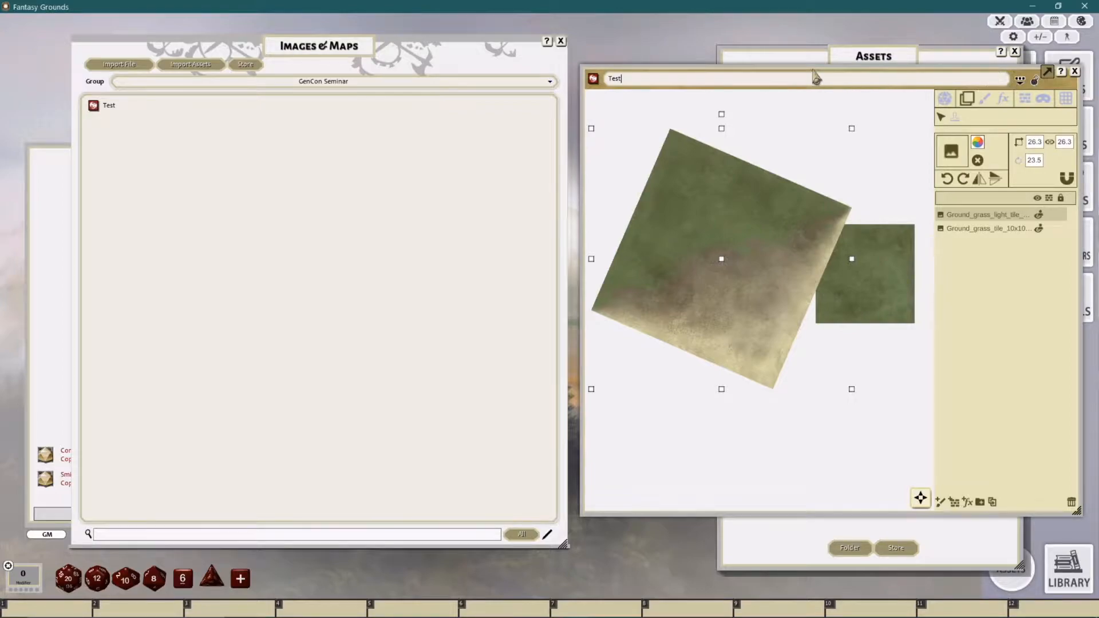
left_click_drag(1033, 75, 647, 107)
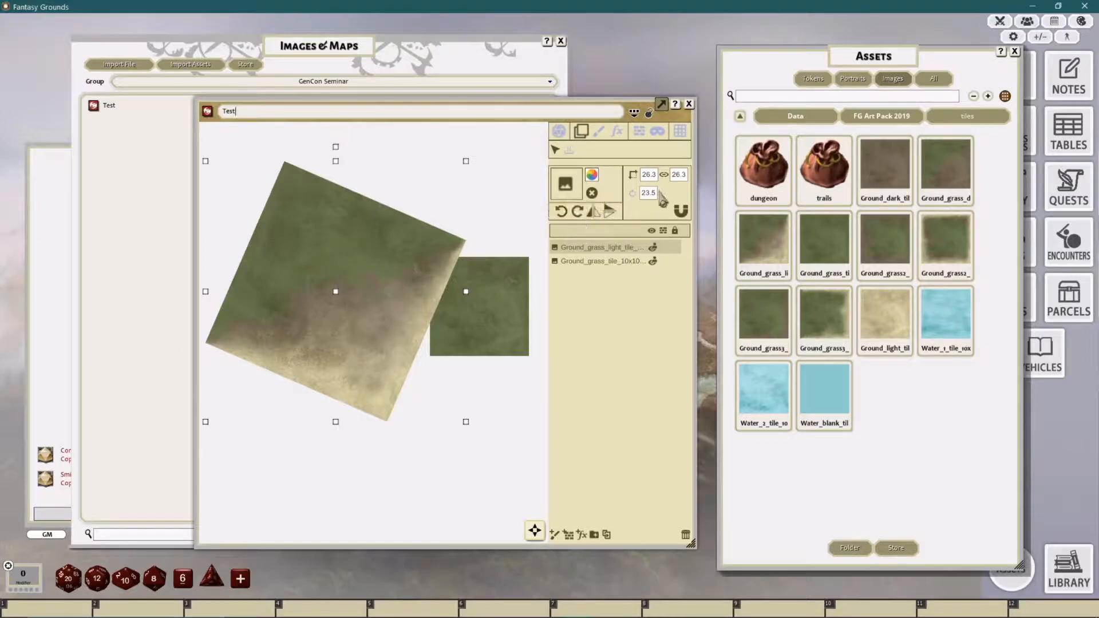
Step: Rotate the large tilted tile clockwise in several increments and flip it horizontally
left_click(577, 212)
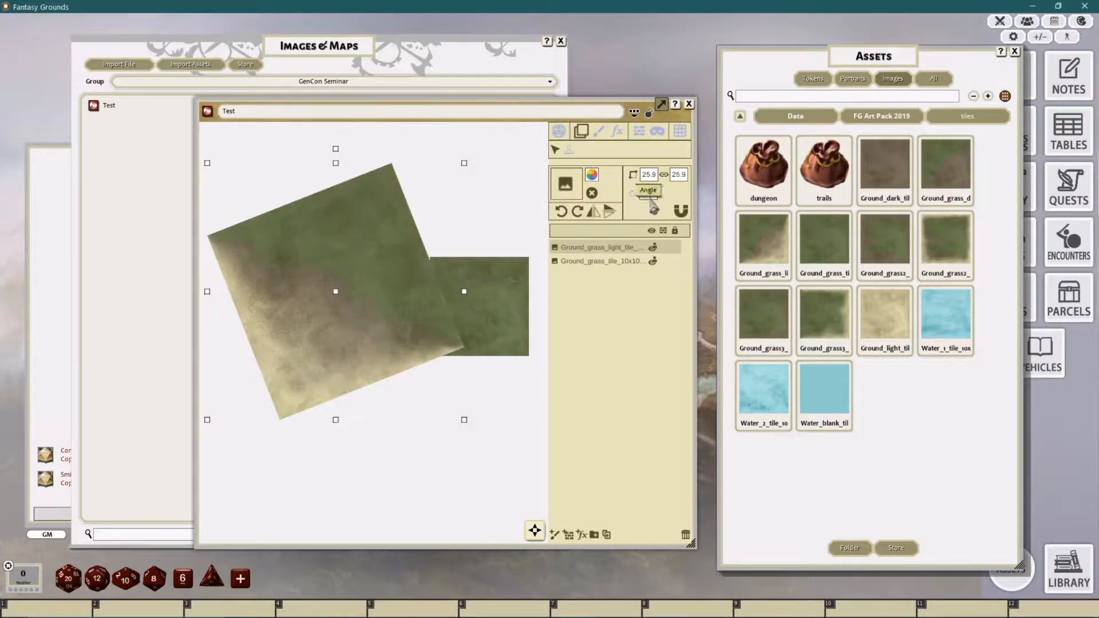
left_click(582, 216)
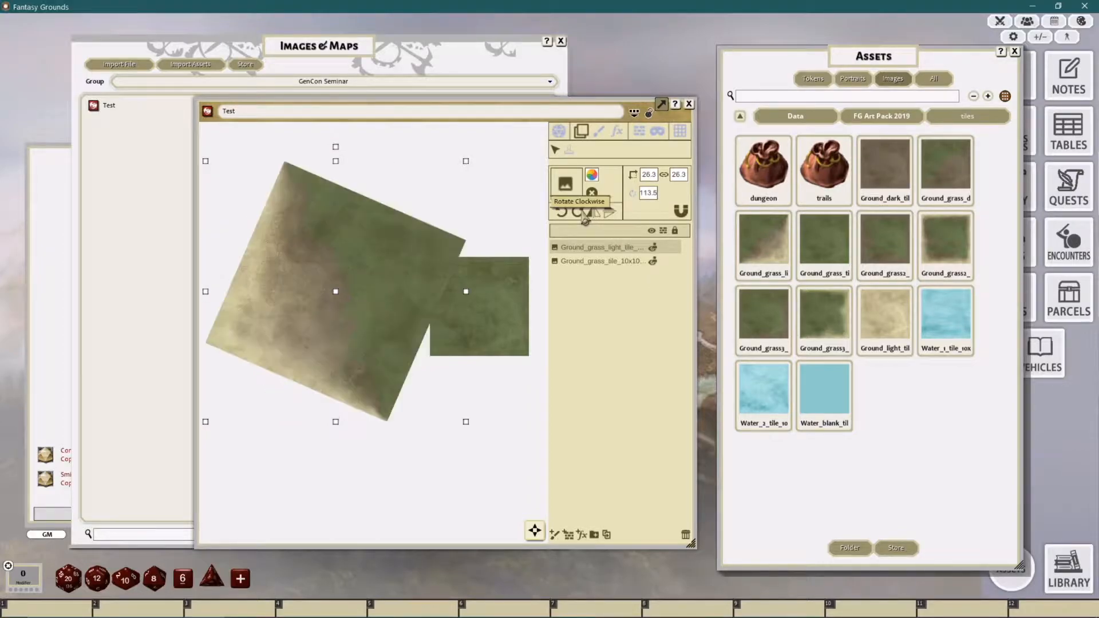
left_click(585, 220)
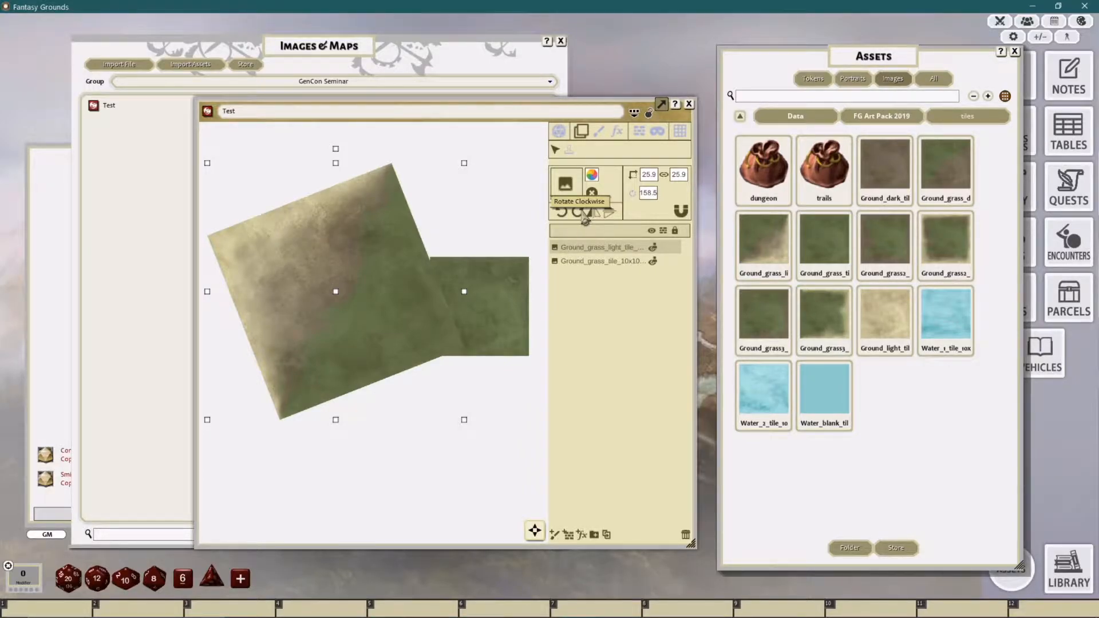
left_click(601, 217)
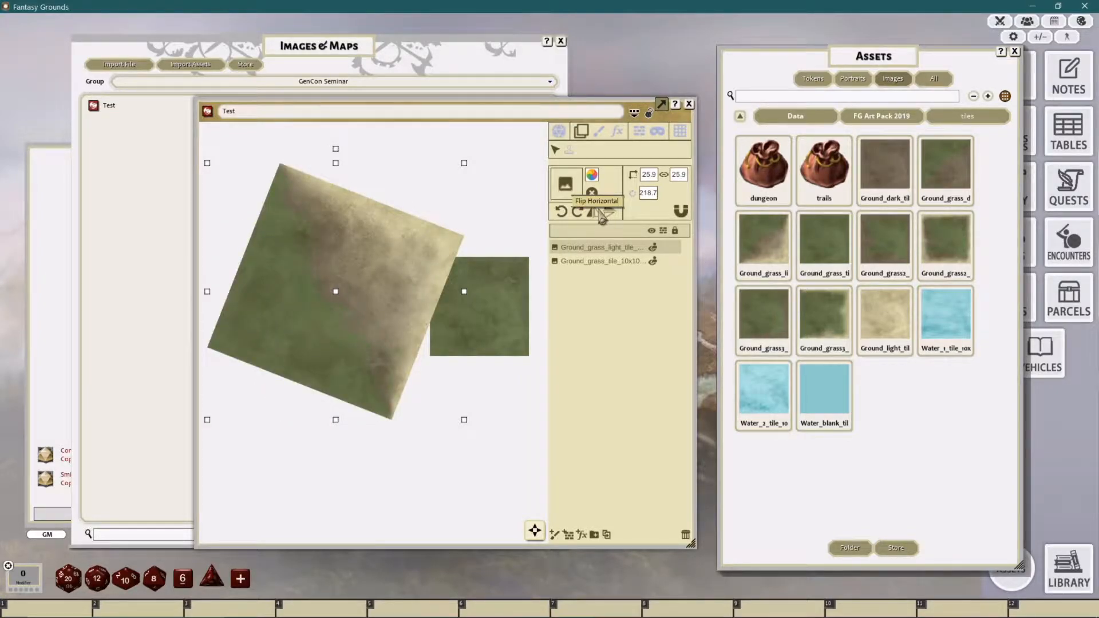
Step: Delete the large tile and reposition the remaining grass tile, trying the moves with grid-relative snap off and on
left_click(685, 534)
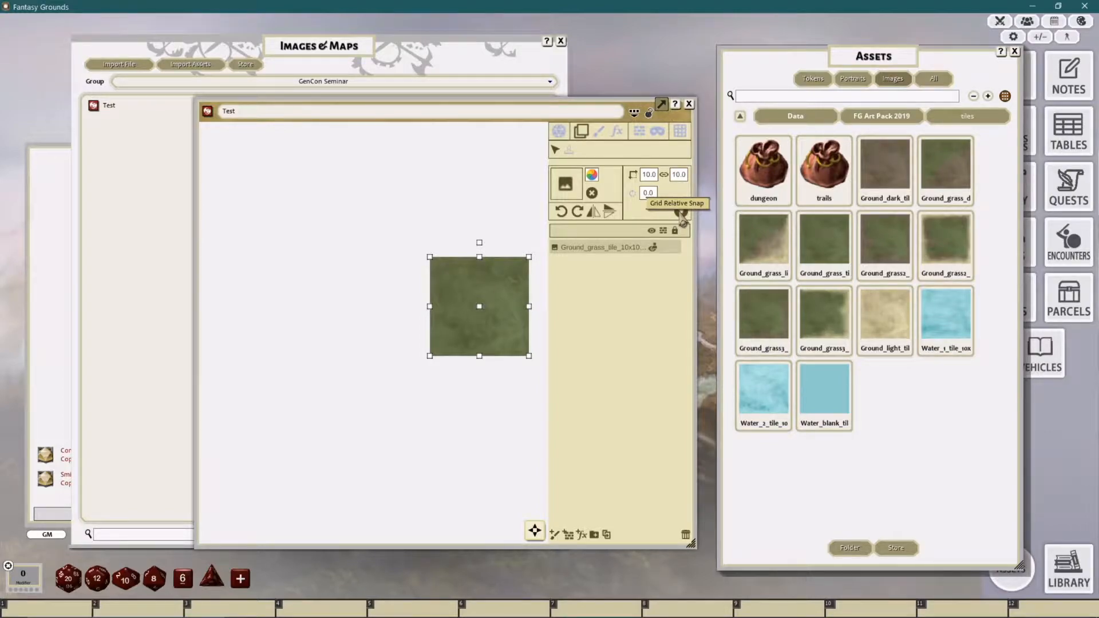
left_click(681, 213)
left_click_drag(494, 261, 466, 241)
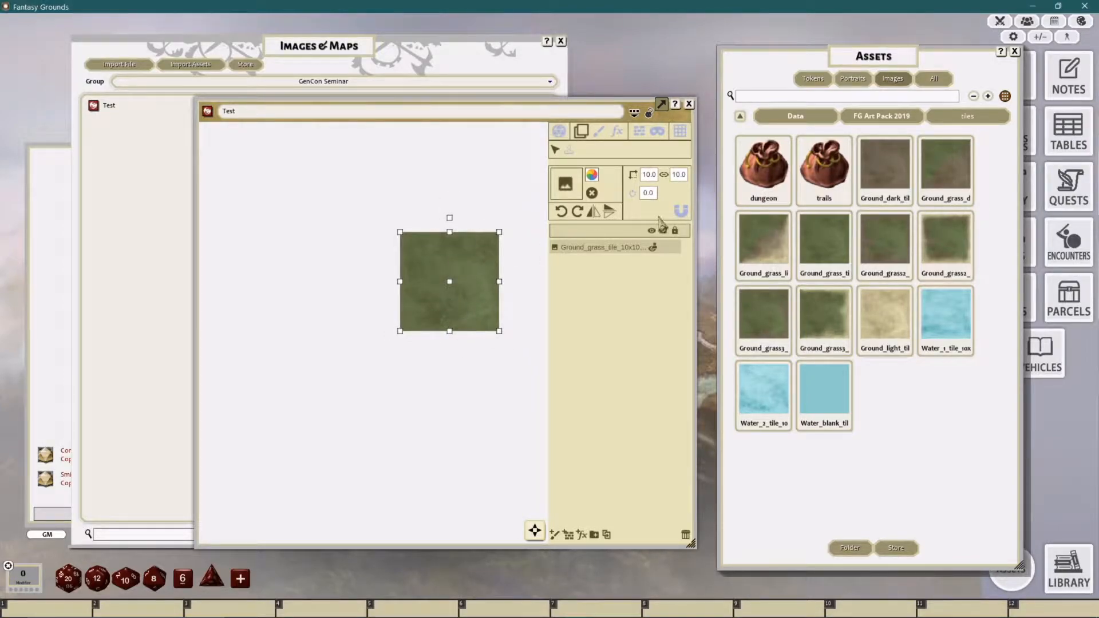
left_click_drag(487, 278, 492, 284)
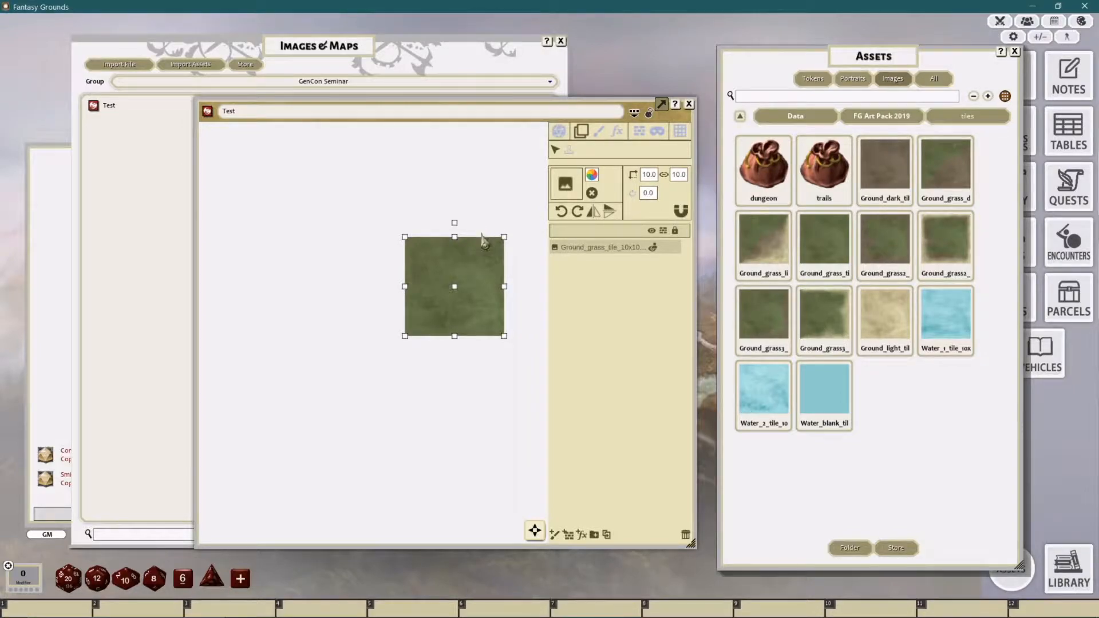
key("ctrl")
mouse_move(482, 268)
left_mouse_down()
mouse_move(461, 231)
mouse_move(495, 274)
left_mouse_up()
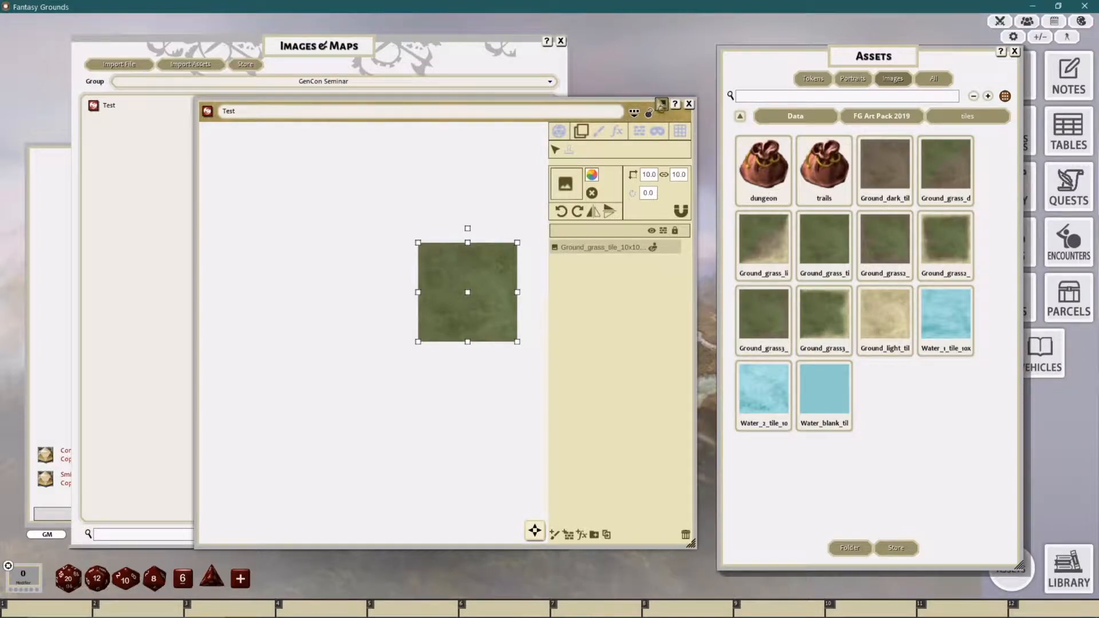
Step: Spread out the Assets and Images & Maps windows, create another new image record and close its window
left_click_drag(914, 59, 836, 68)
left_click(1007, 142)
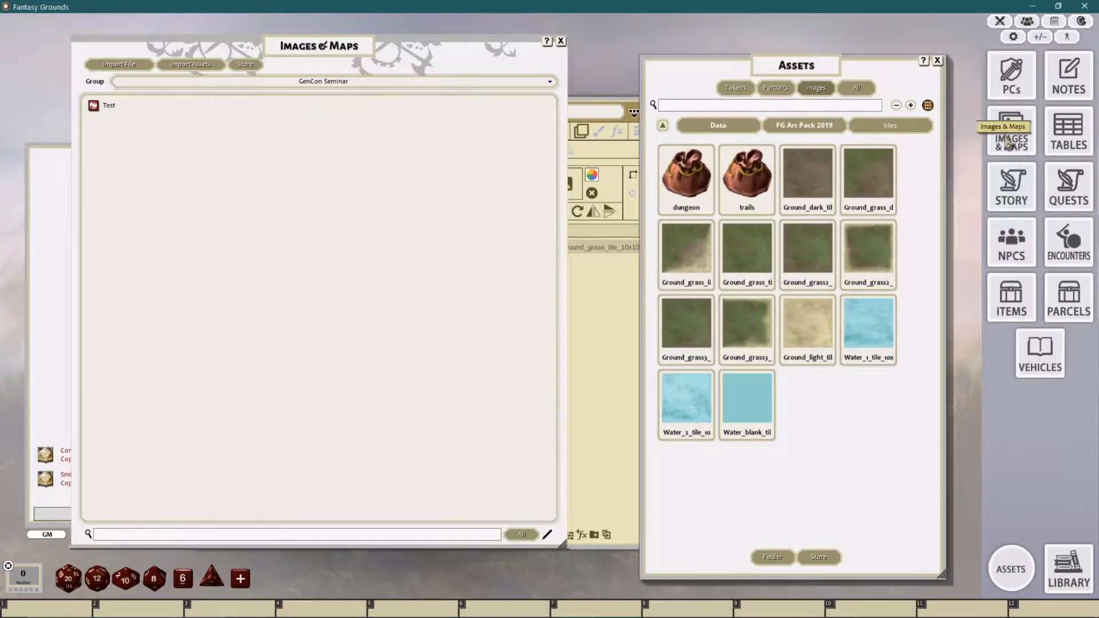
left_click_drag(346, 37, 419, 34)
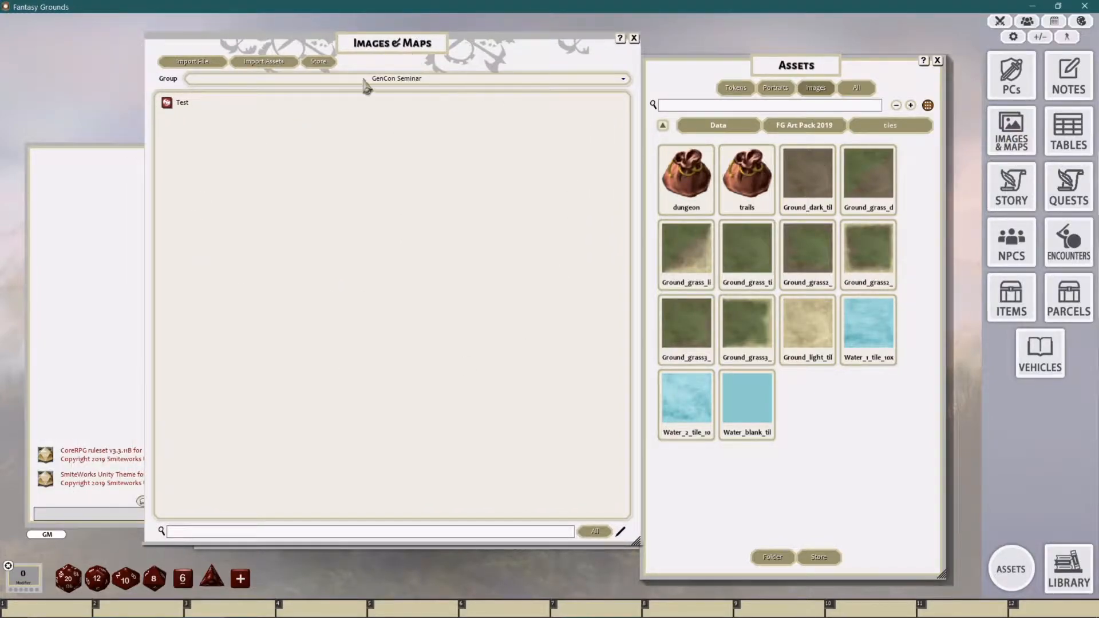
right_click(262, 274)
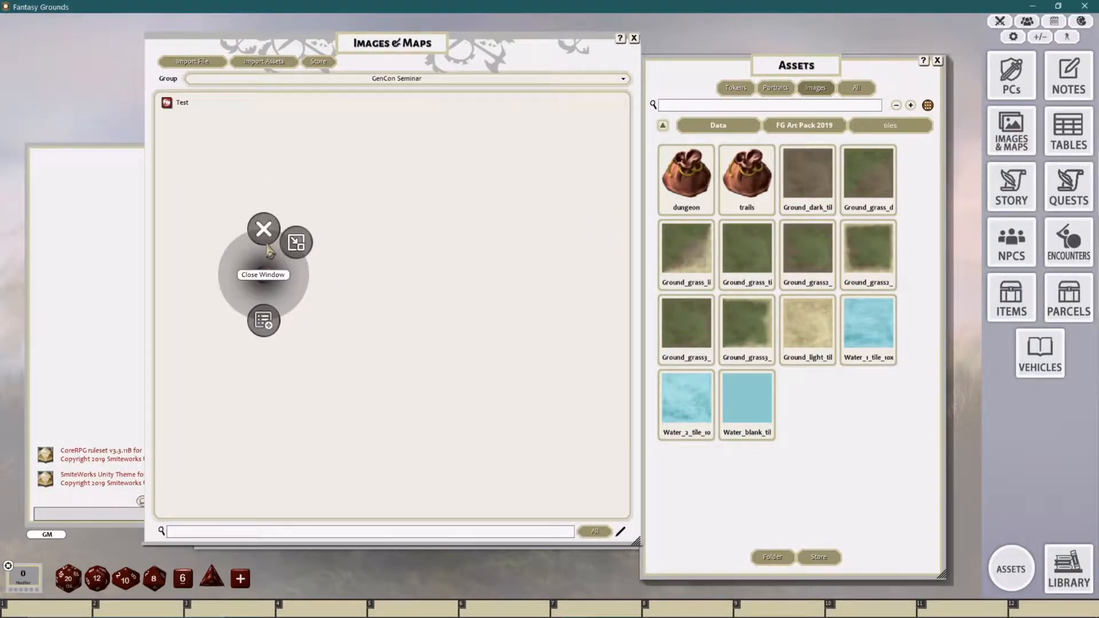
left_click(415, 194)
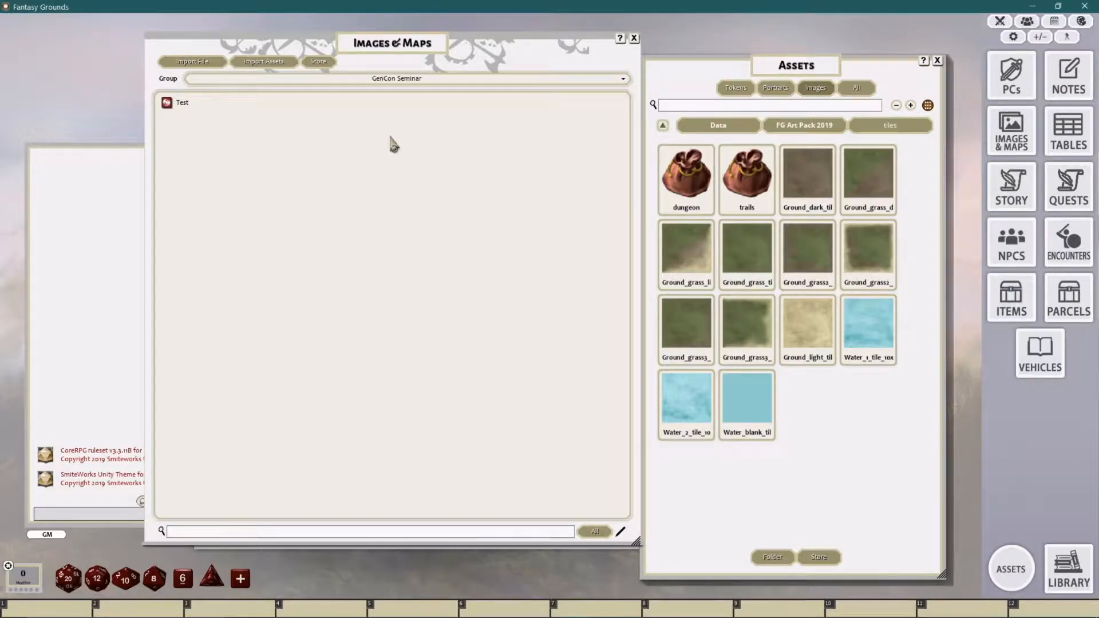
right_click(166, 104)
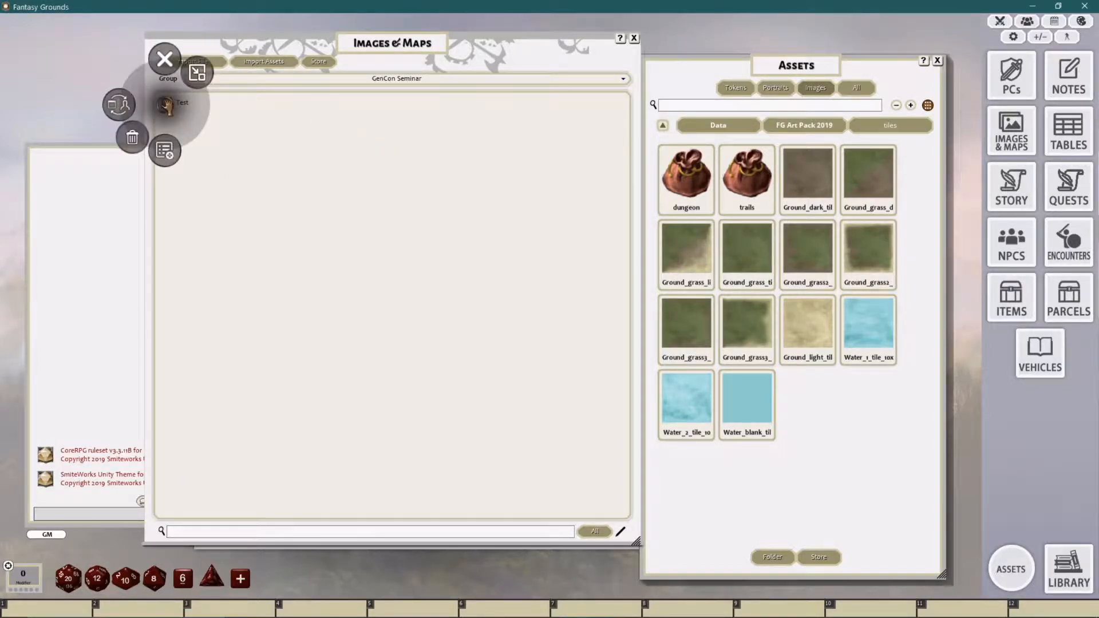
left_click(167, 158)
left_click(616, 244)
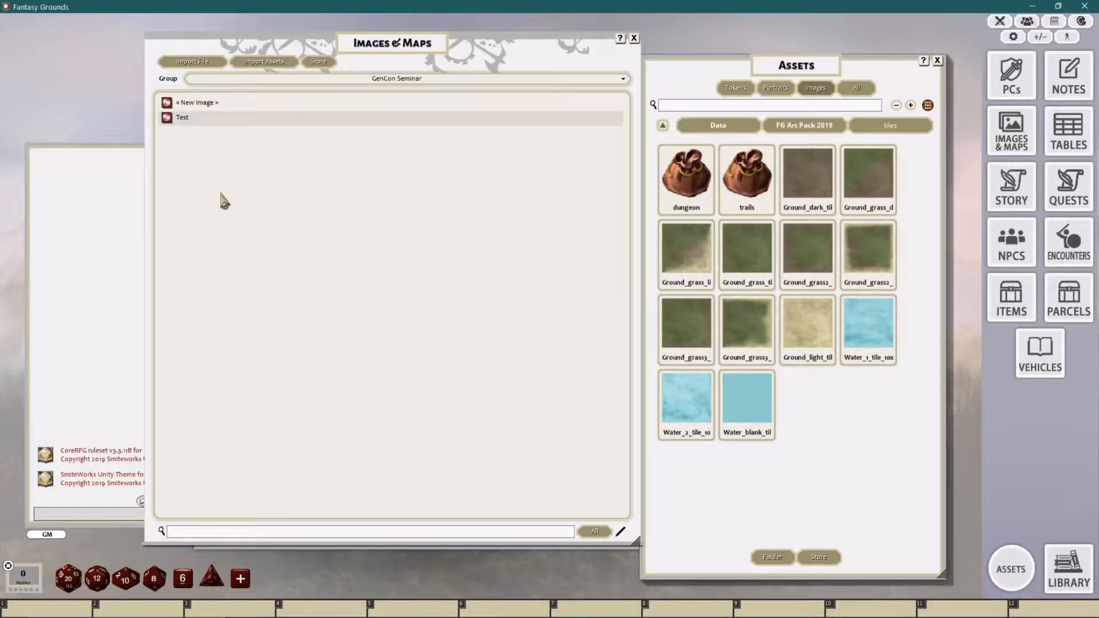
Step: Delete the unnamed new image record from the GenCon Seminar group
right_click(167, 105)
left_click(134, 146)
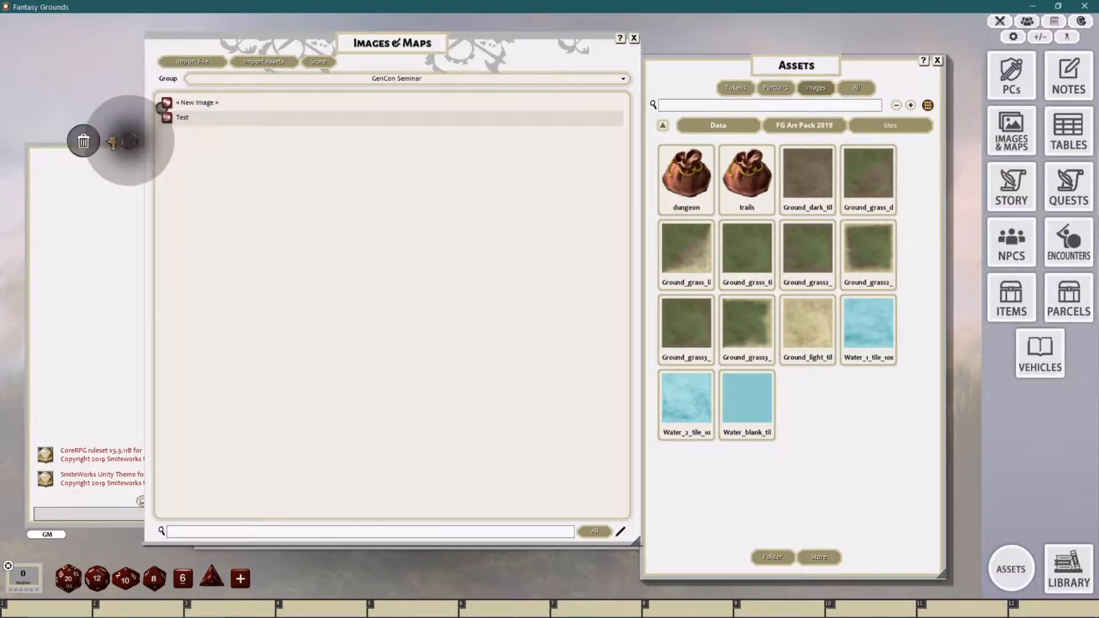
left_click(82, 144)
Step: Move the Images & Maps window aside, bring the Test image to the front and widen its window
left_click_drag(583, 63, 474, 64)
left_click(620, 114)
left_click_drag(621, 115, 605, 86)
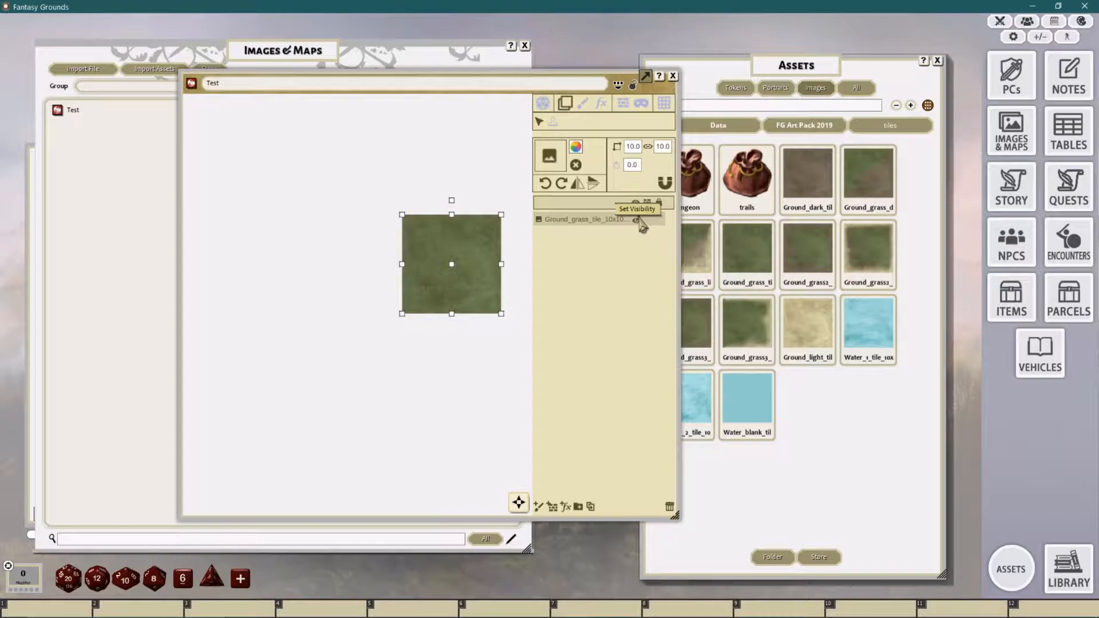
left_click_drag(678, 239, 738, 246)
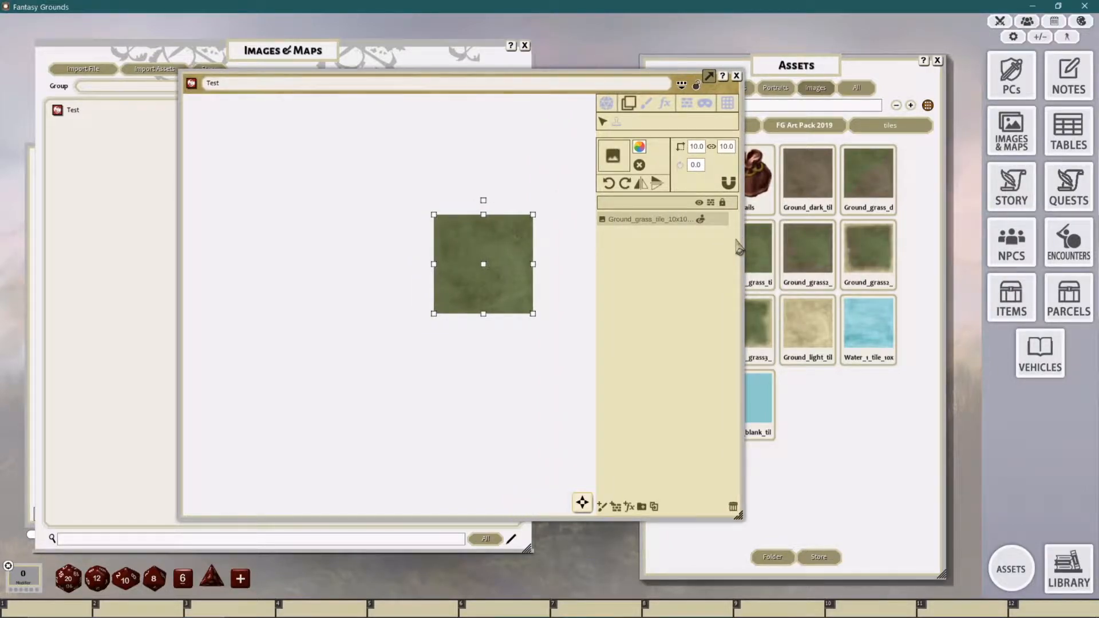
Step: Add a folder to the layer list, shift the grass tile slightly left and move the Assets window clear
left_click(642, 506)
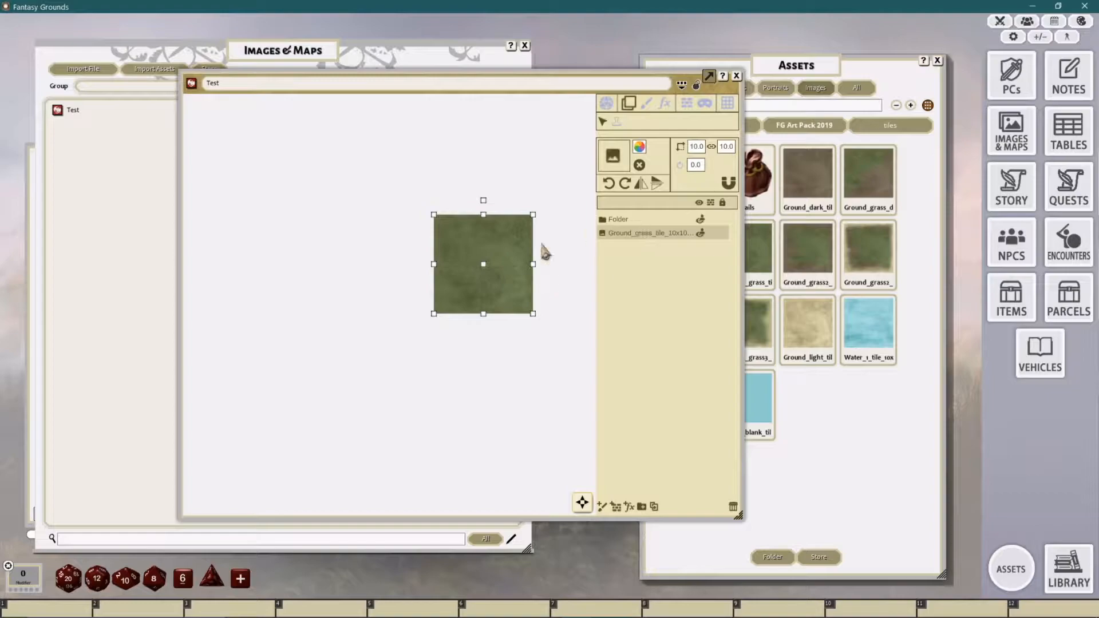
left_click_drag(506, 254, 479, 258)
left_click_drag(816, 72, 927, 74)
Step: Set the stamp size to 10 × 10 and place a Ground_grass_light tile flush against the grass tile's right edge
left_click(617, 122)
left_click(696, 148)
type("10")
key("Return")
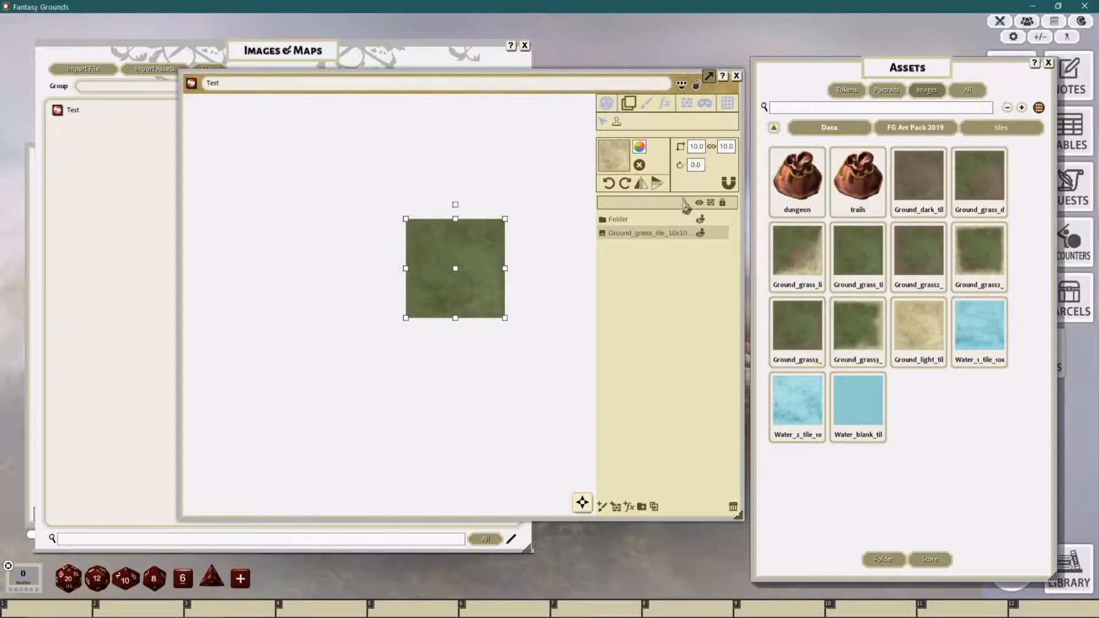
left_click(382, 256)
left_click_drag(382, 256, 574, 259)
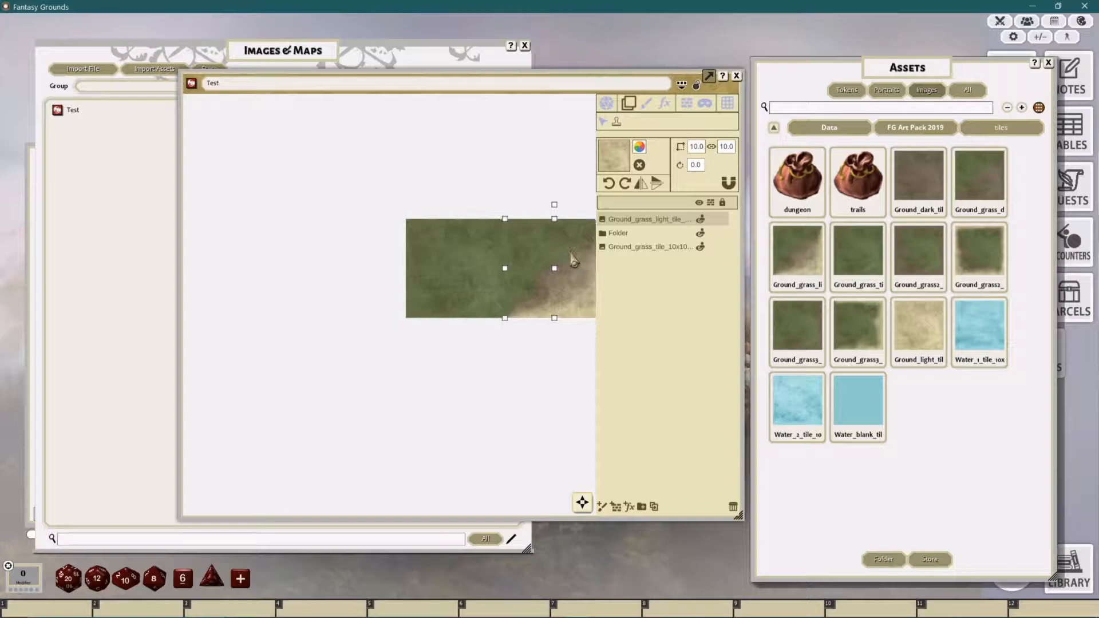
Step: Add a Ground_grass3_light tile and align it directly beneath the Ground_grass_light tile
left_click_drag(872, 326, 478, 388)
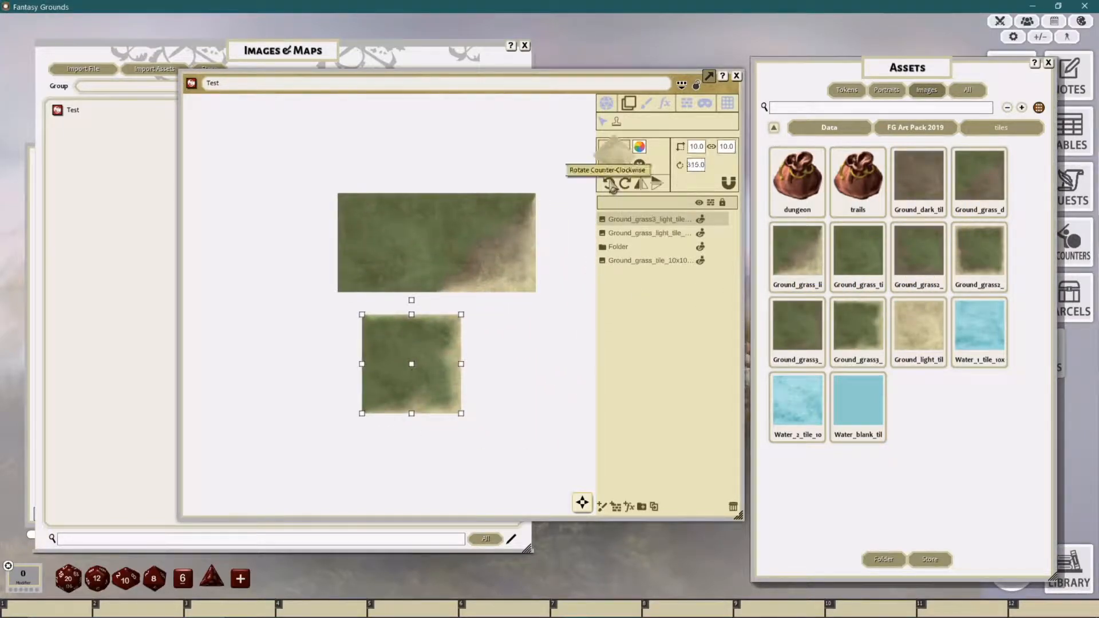
left_click(602, 121)
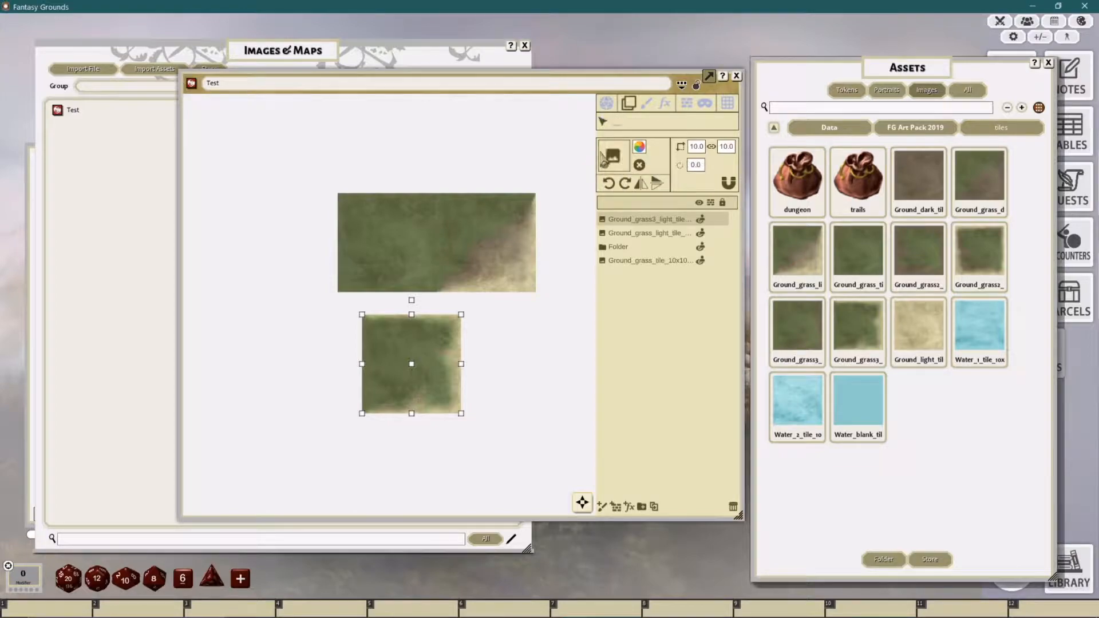
left_click_drag(427, 355, 501, 326)
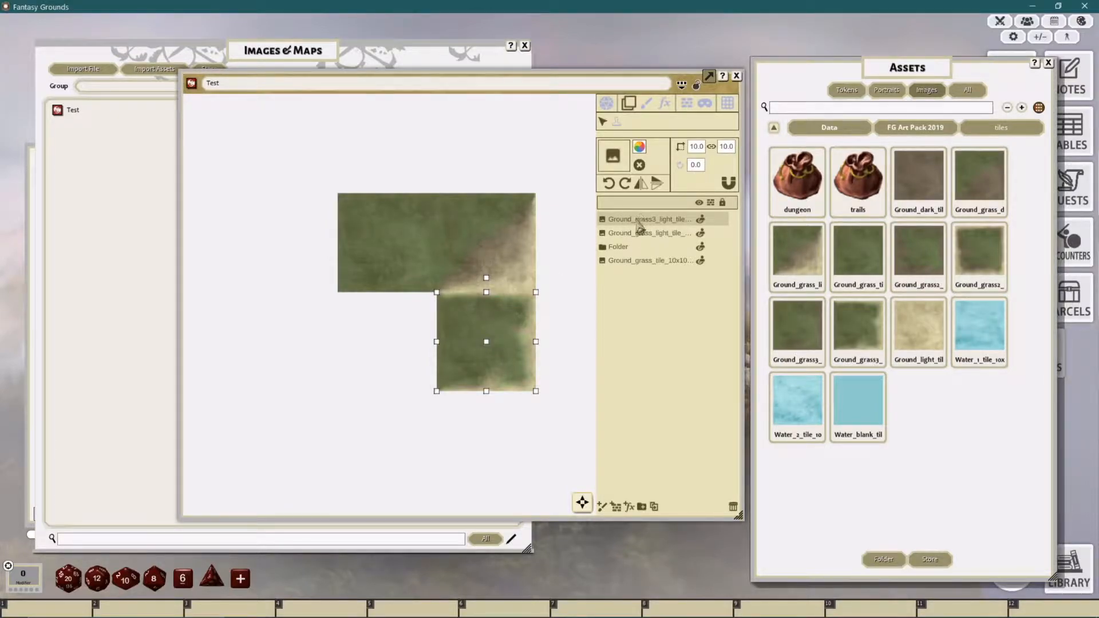
Step: Move all three tile layers into the folder, widen the image window and collapse the folder
left_click_drag(632, 221, 634, 240)
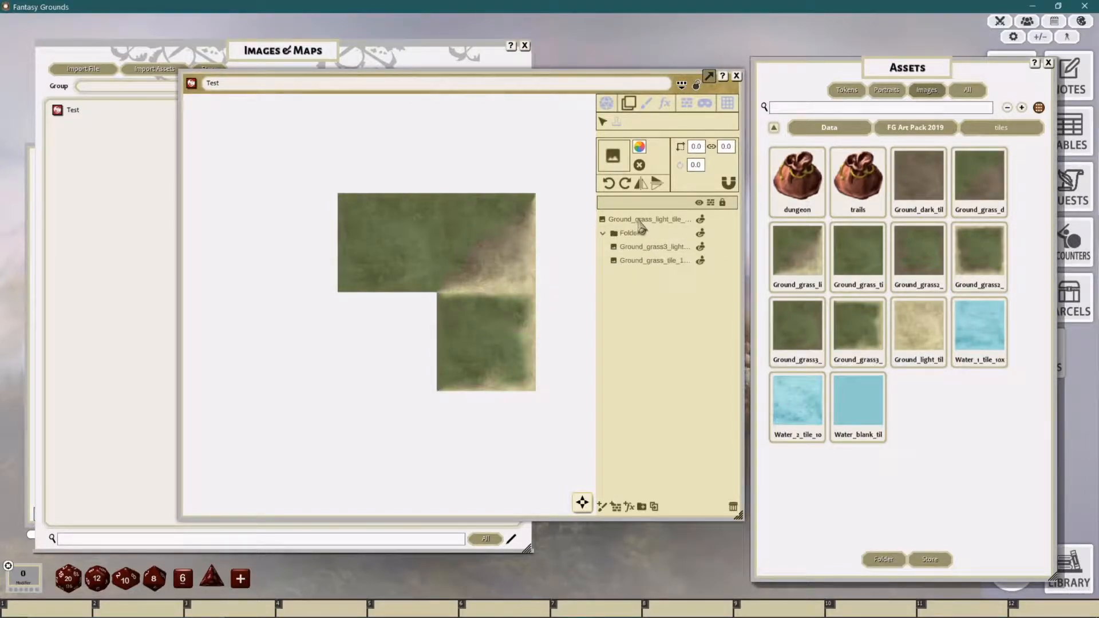
left_click_drag(742, 241, 778, 241)
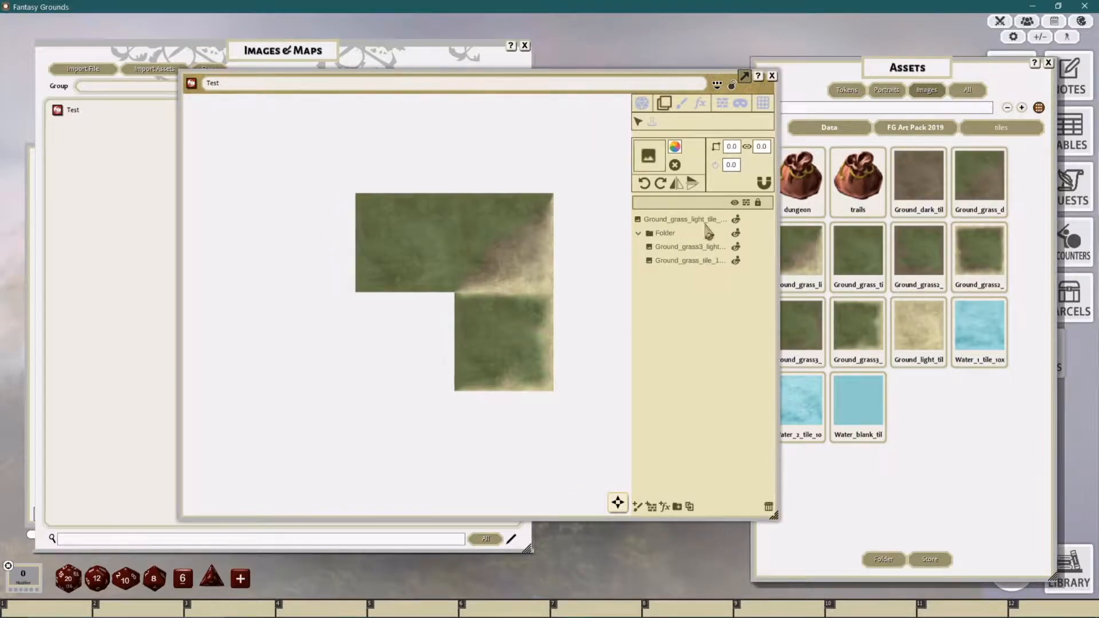
left_click_drag(705, 220, 694, 228)
left_click(639, 220)
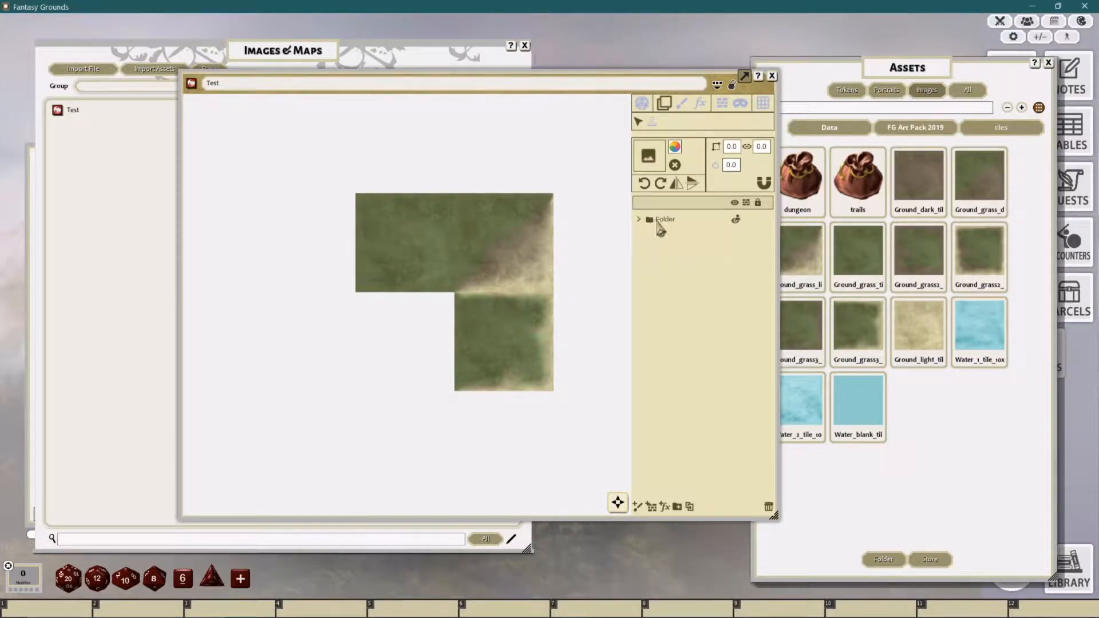
Step: Select the tile folder and rotate all of its tiles together slightly clockwise
left_click(659, 221)
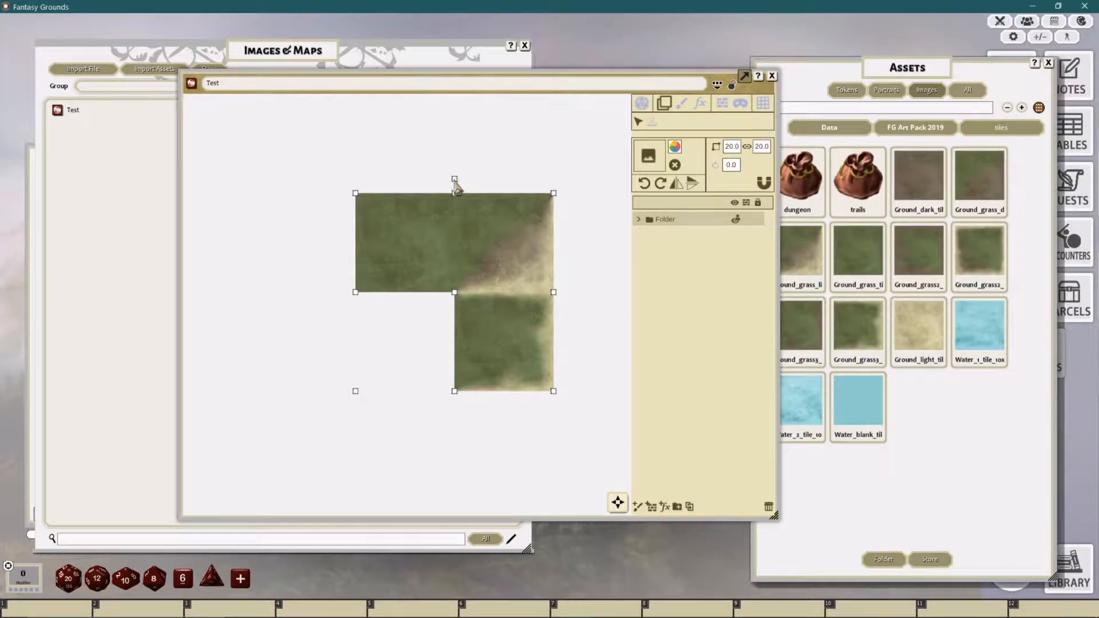
left_click(639, 219)
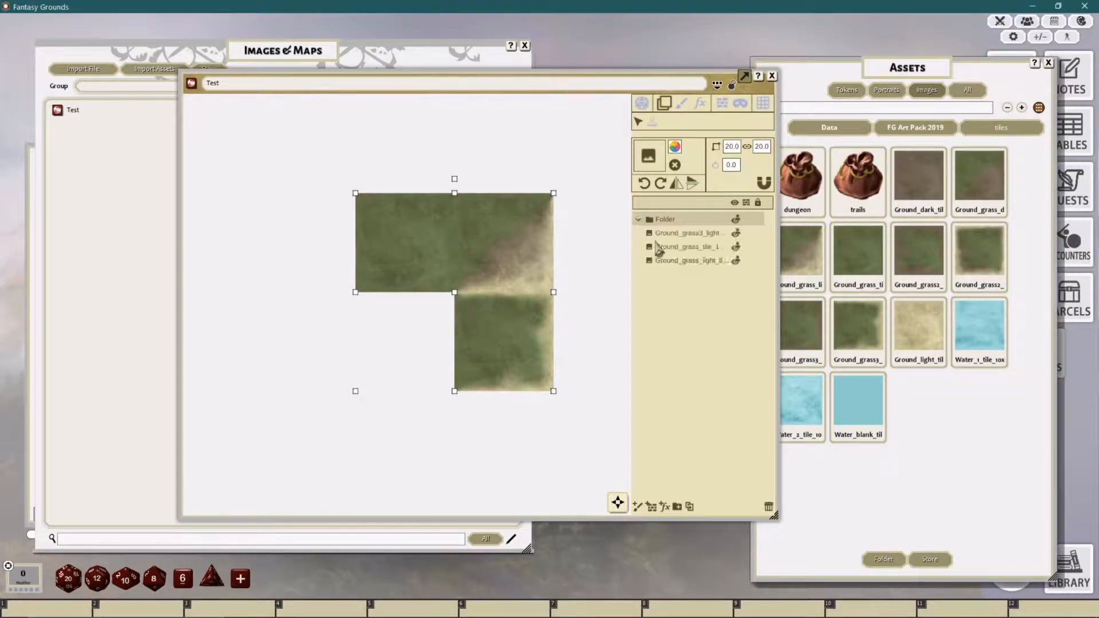
left_click(639, 219)
left_click_drag(455, 181, 611, 211)
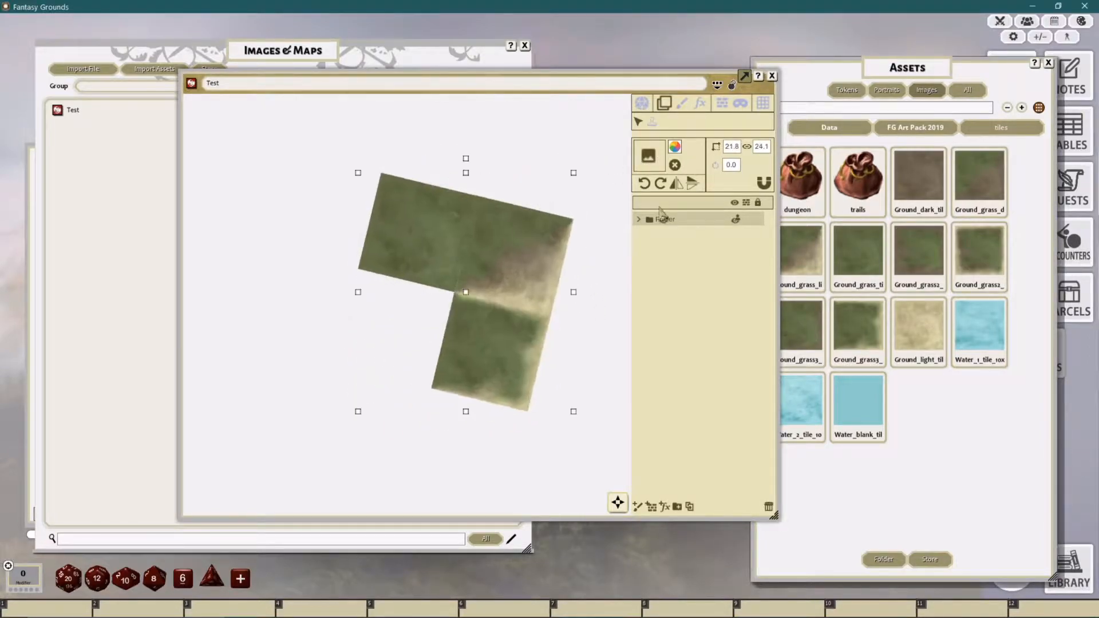
Step: Shift the folder's tile group slightly down and to the left and rotate it back counterclockwise until nearly level
left_click_drag(518, 248, 507, 270)
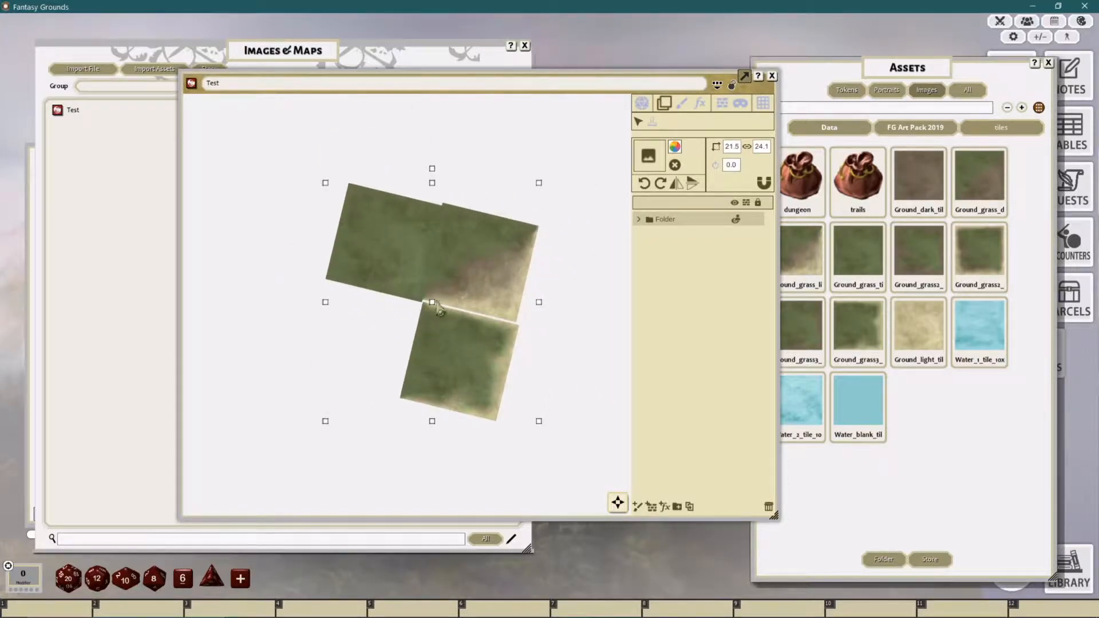
scroll(434, 309, "up", 3)
scroll(435, 297, "down", 2)
left_click_drag(437, 140, 550, 196)
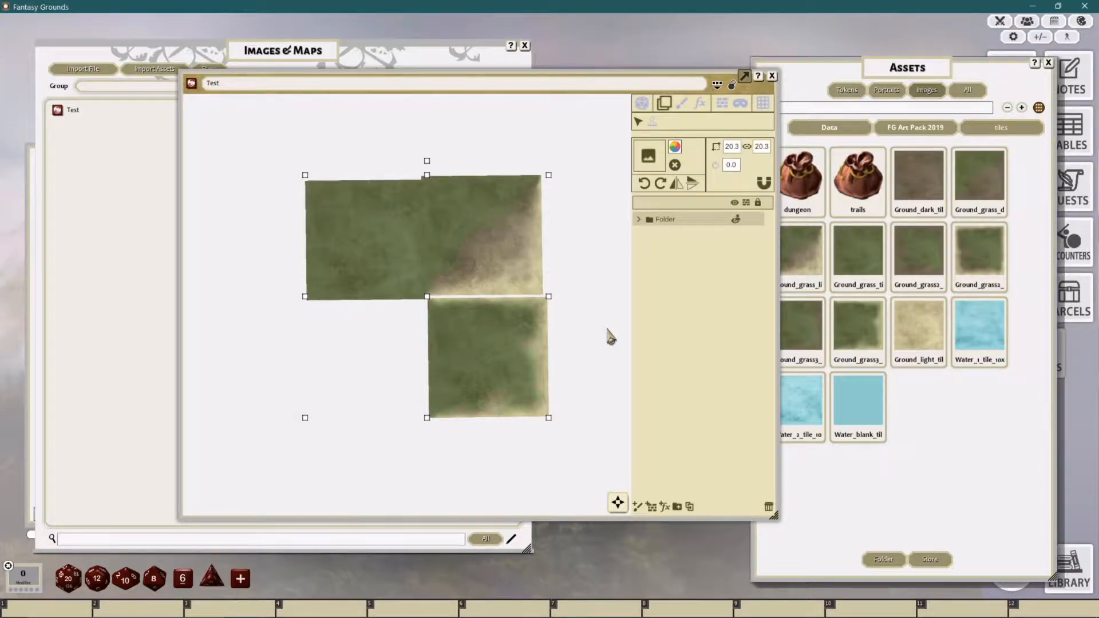
Step: Delete the folder with its tiles and place a Ground_grass_tile_10x10 asset in the emptied image, keeping the Assets window clear
left_click(767, 507)
left_click_drag(927, 66, 957, 70)
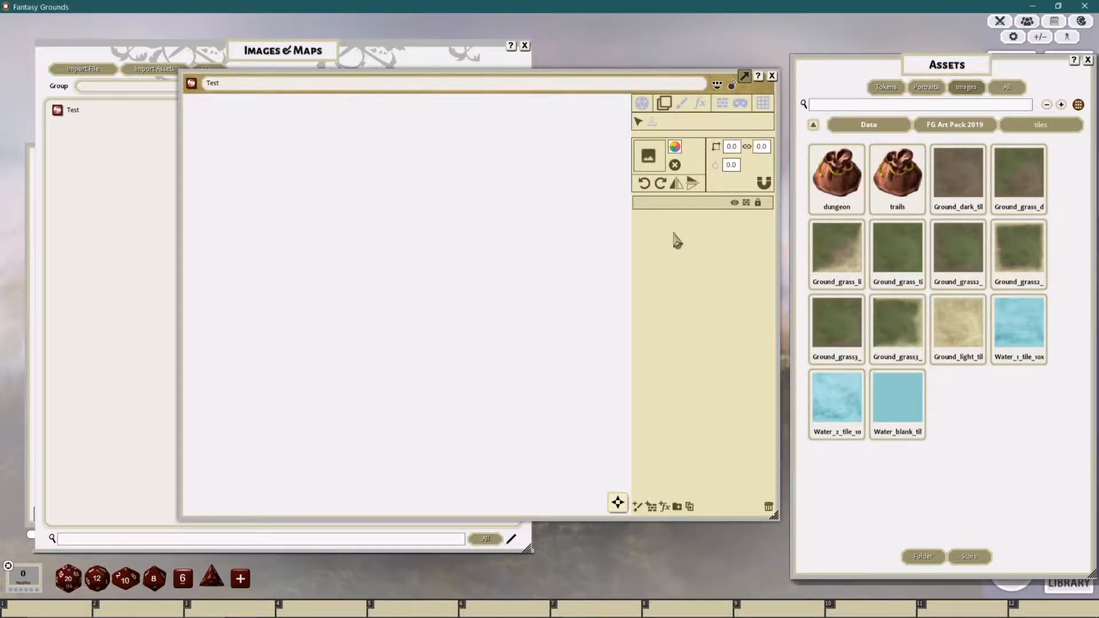
left_click_drag(897, 247, 493, 213)
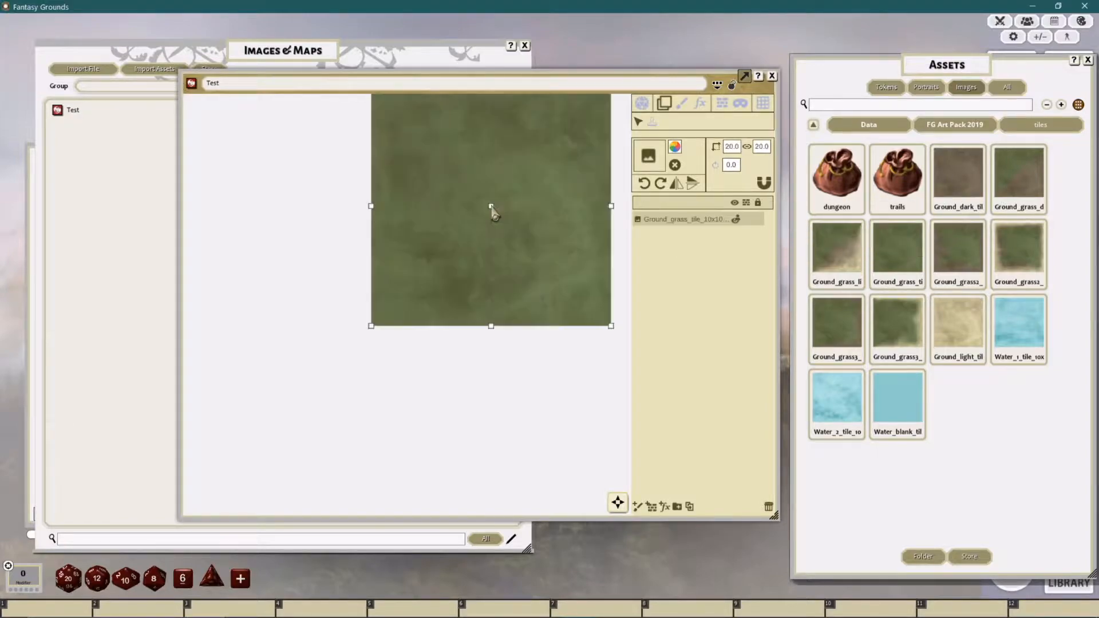
Step: Cycle the grass tile layer's visibility through visible, hidden and back to its initial mode, nudging the tile left while it is visible
left_click(736, 221)
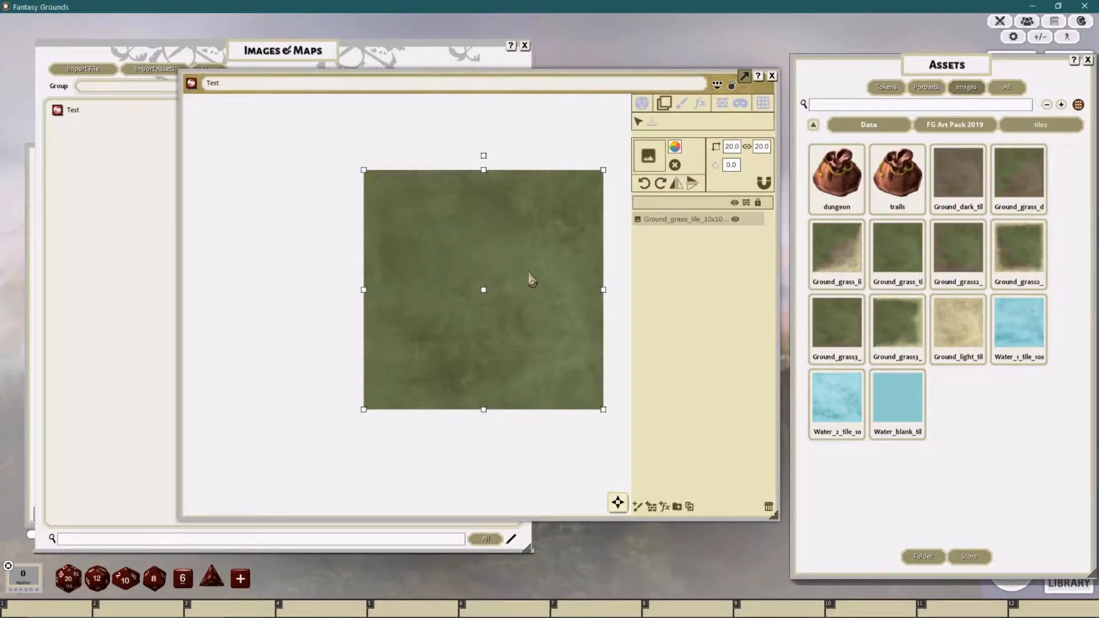
left_click_drag(559, 228, 549, 226)
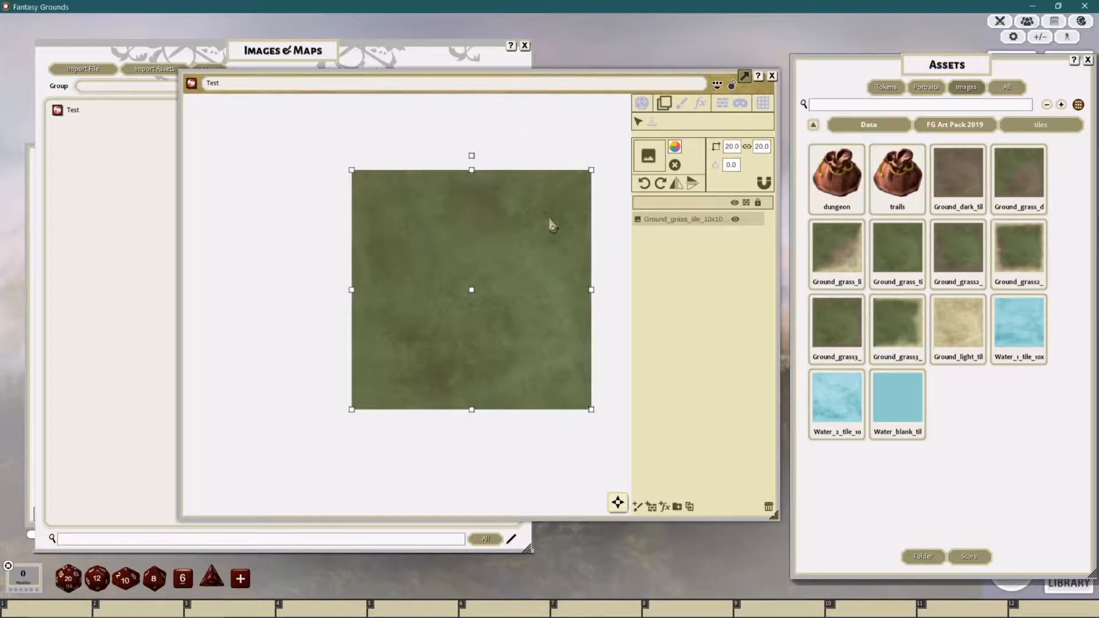
left_click(735, 219)
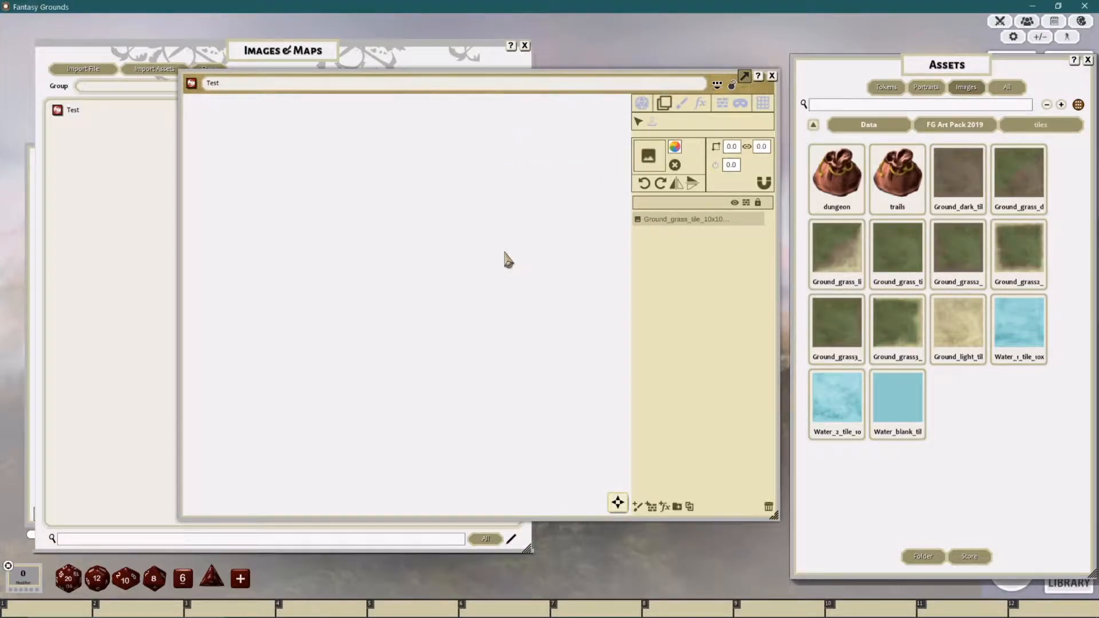
left_click(736, 220)
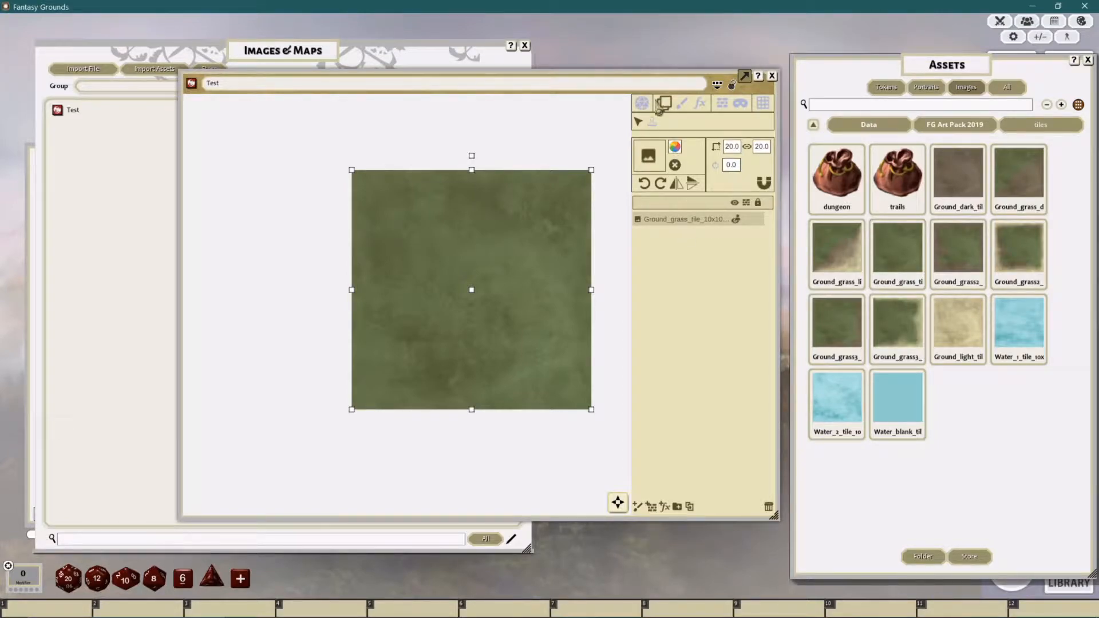
Step: Delete the grass tile layer and switch to the paint tools
key("ctrl+l")
left_click(769, 507)
left_click(681, 103)
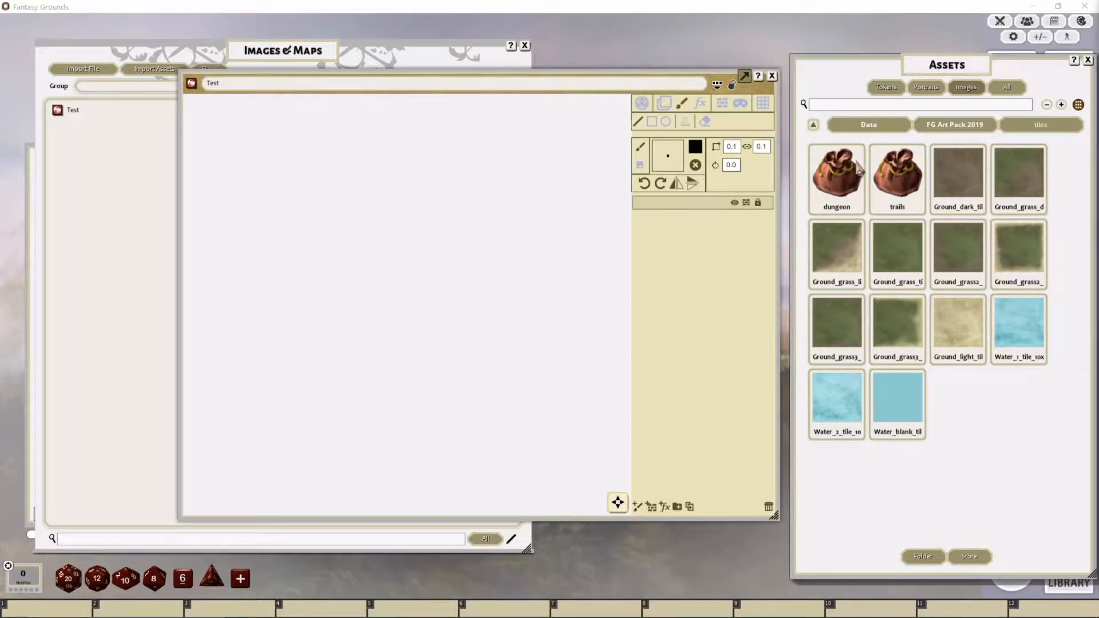
Step: Browse to the brushes folder of FG Art Pack 2019 and load the stonewall brush as the paint brush
left_click(957, 127)
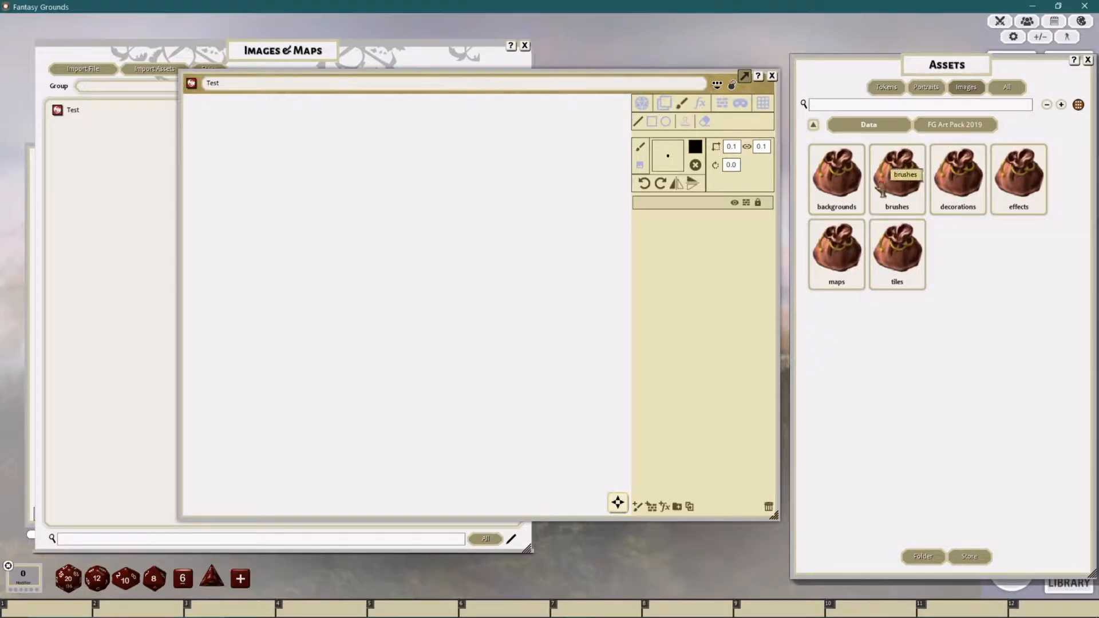
left_click(899, 174)
scroll(874, 255, "down", 2)
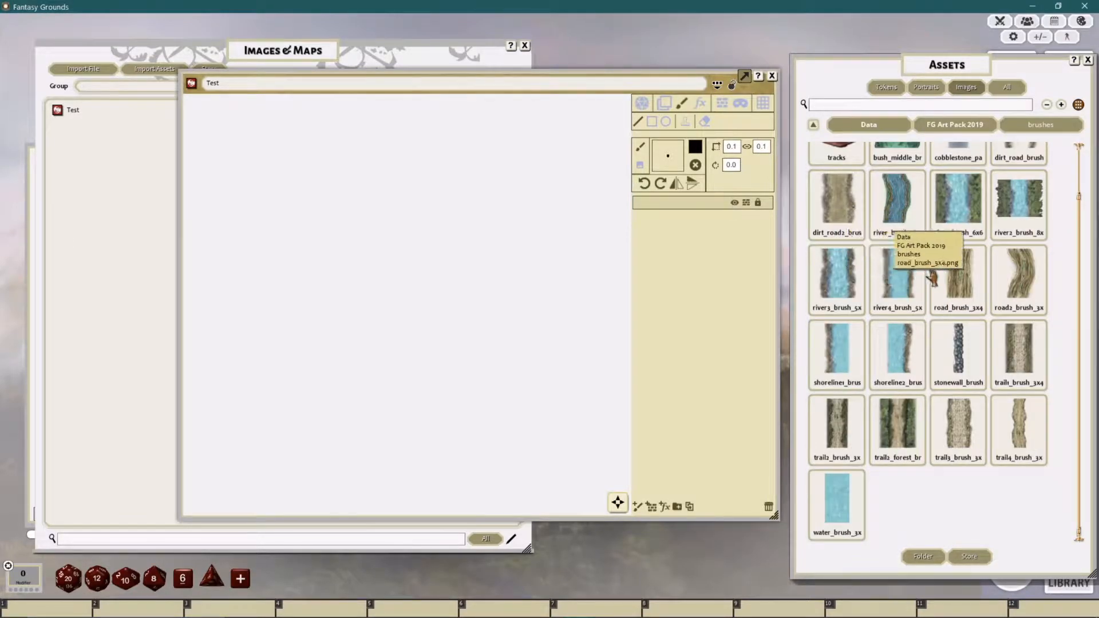
left_click_drag(956, 354, 668, 156)
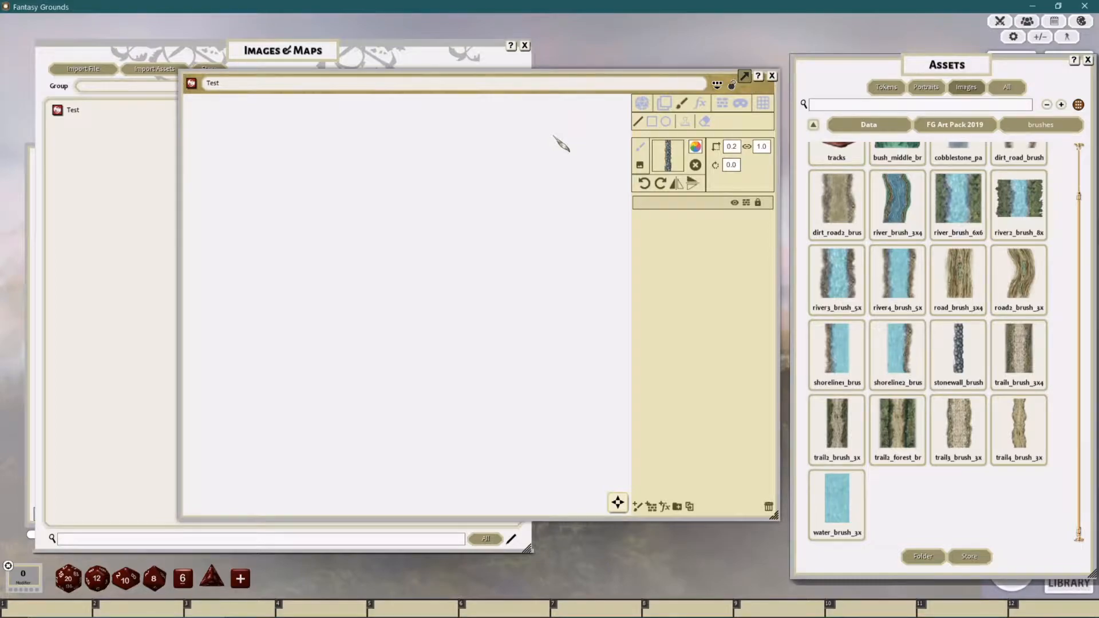
Step: Preview a light cyan tint (RGB 121, 255, 255, alpha 151) on the stonewall brush and discard it
left_click(695, 147)
left_click_drag(566, 229, 554, 193)
left_click(551, 275)
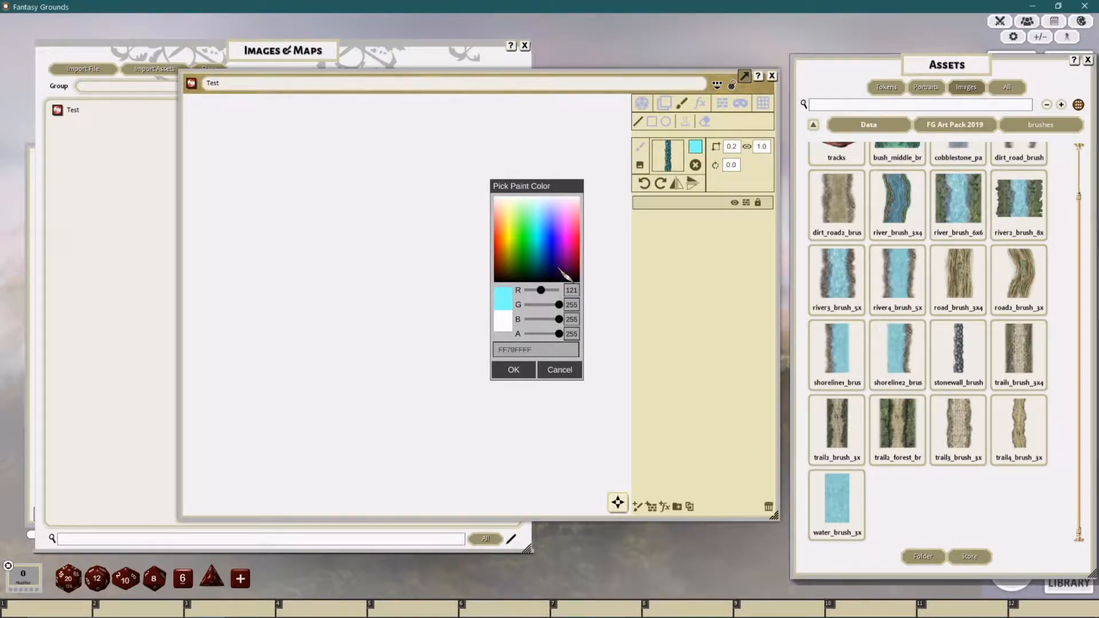
left_click_drag(559, 334, 545, 333)
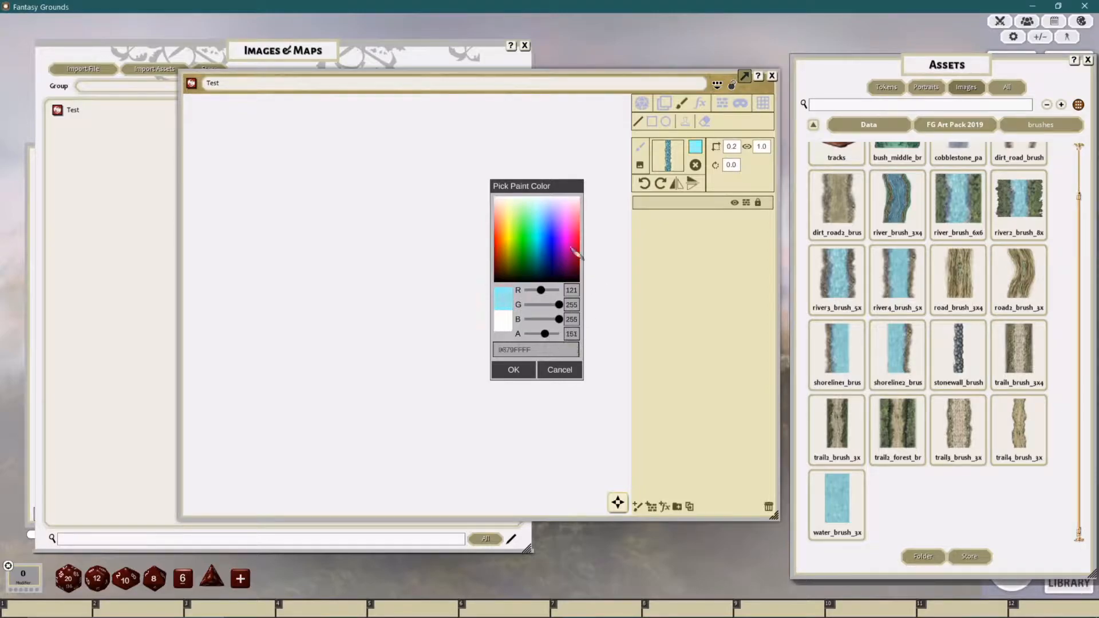
left_click(560, 370)
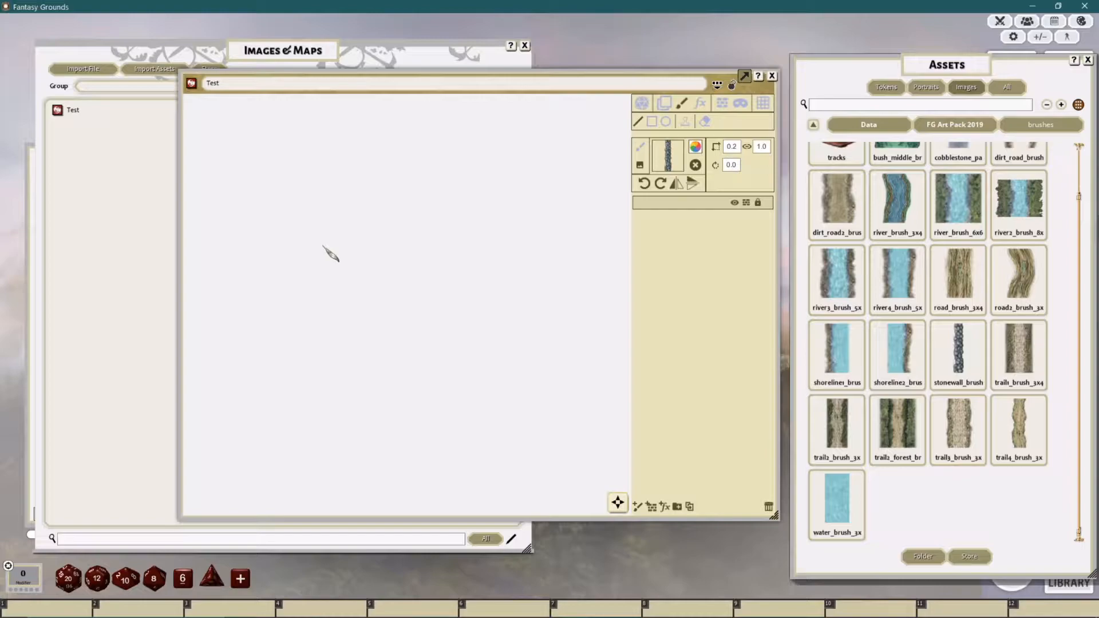
Step: Set the brush width to 1 and draw a closed, irregular stone wall outline with a straight upper edge and angled lower sides
left_click(731, 147)
type("1")
key("Return")
mouse_move(240, 196)
left_mouse_down()
mouse_move(521, 197)
mouse_move(517, 326)
mouse_move(518, 313)
mouse_move(397, 341)
mouse_move(287, 317)
mouse_move(225, 269)
mouse_move(218, 197)
mouse_move(245, 197)
left_mouse_up()
double_click(246, 196)
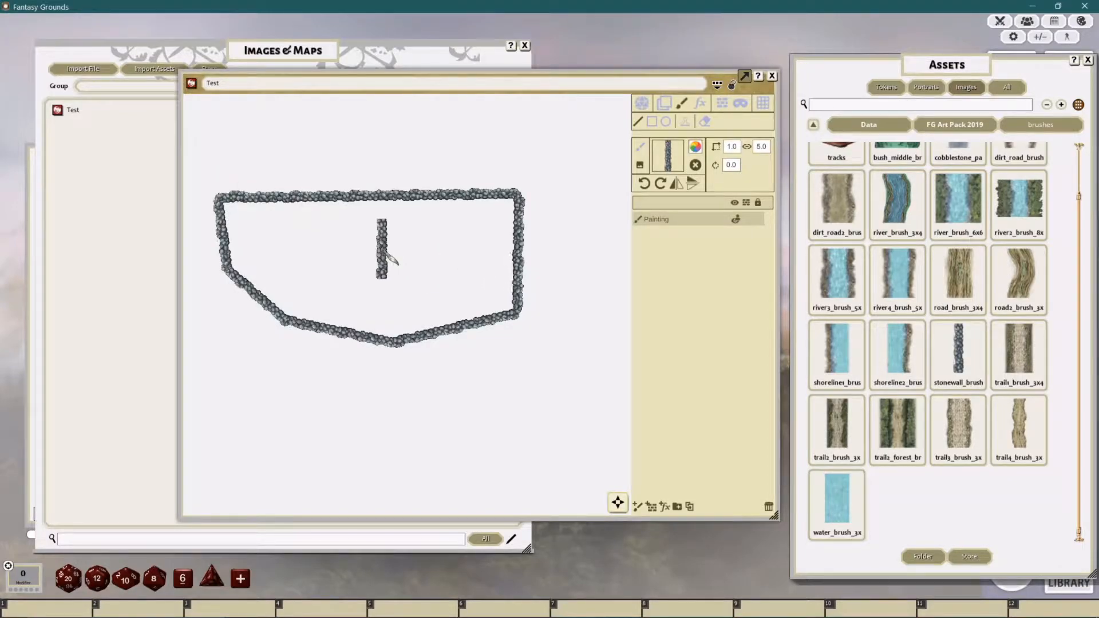
Step: Examine the corners and joins of the painted stone wall outline up close
left_click_drag(382, 250, 438, 228)
scroll(584, 321, "up", 6)
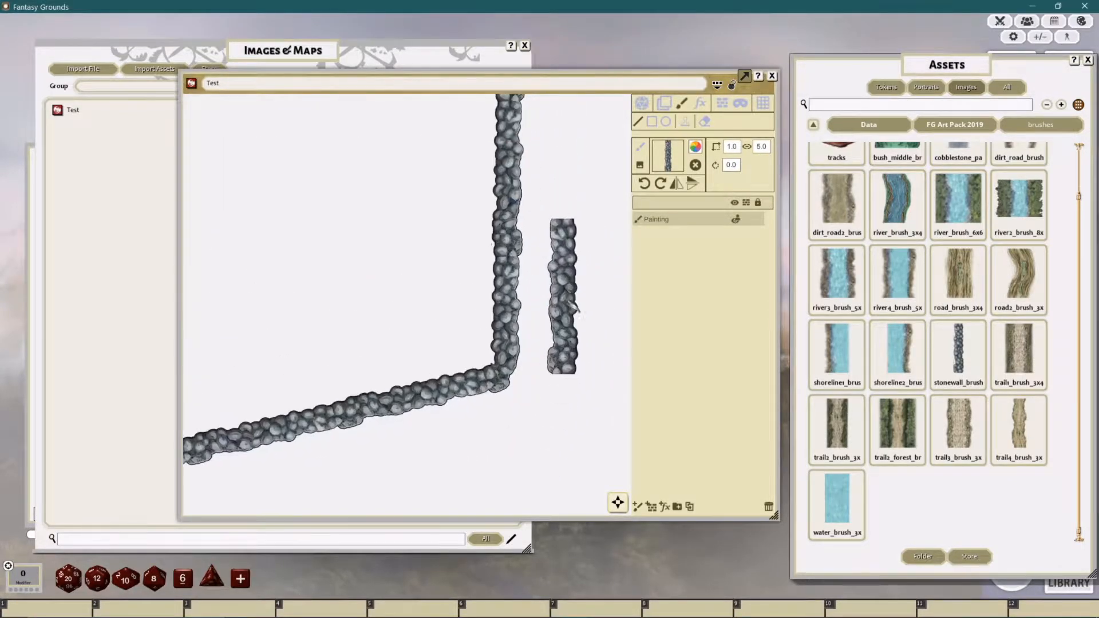
scroll(428, 338, "down", 4)
mouse_move(331, 440)
left_mouse_down()
mouse_move(492, 337)
mouse_move(494, 233)
left_mouse_up()
left_click_drag(367, 251, 478, 371)
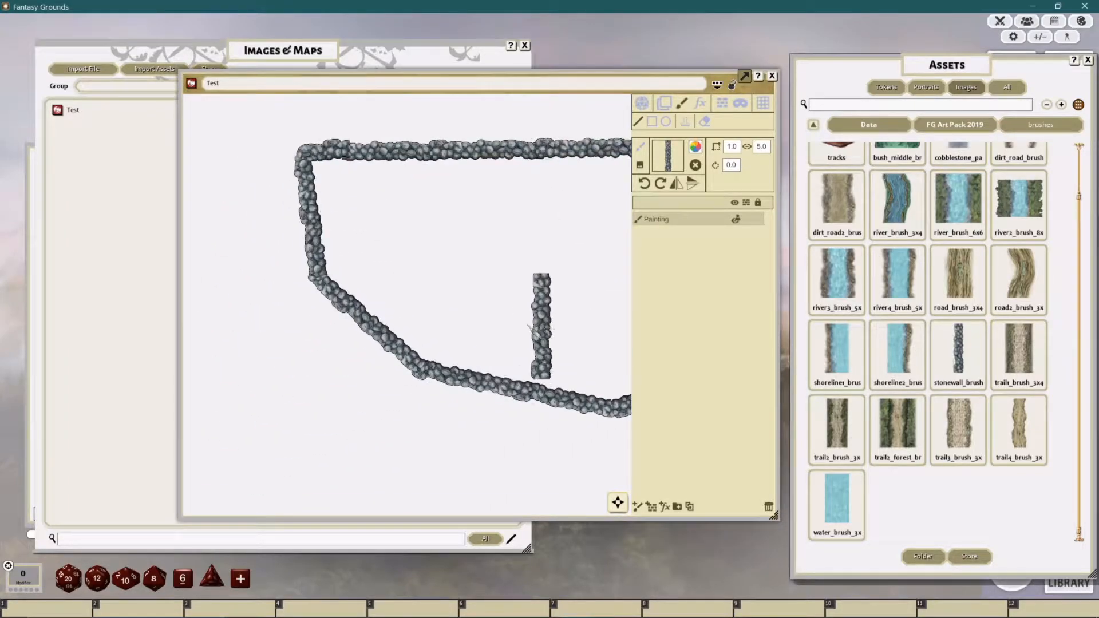
scroll(455, 344, "down", 3)
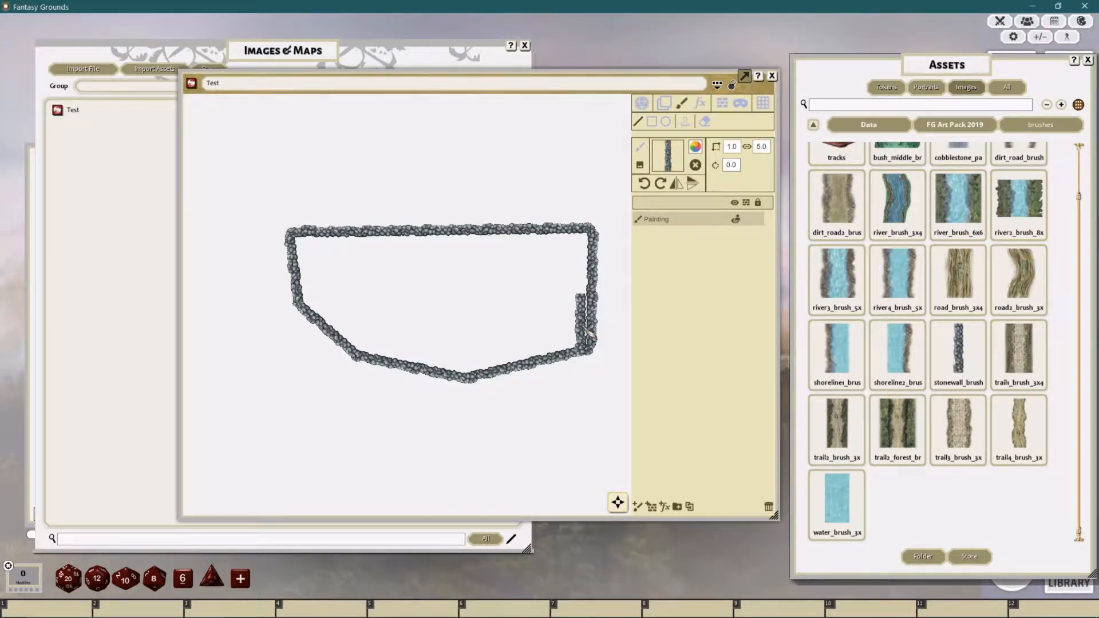
left_click_drag(525, 321, 496, 307)
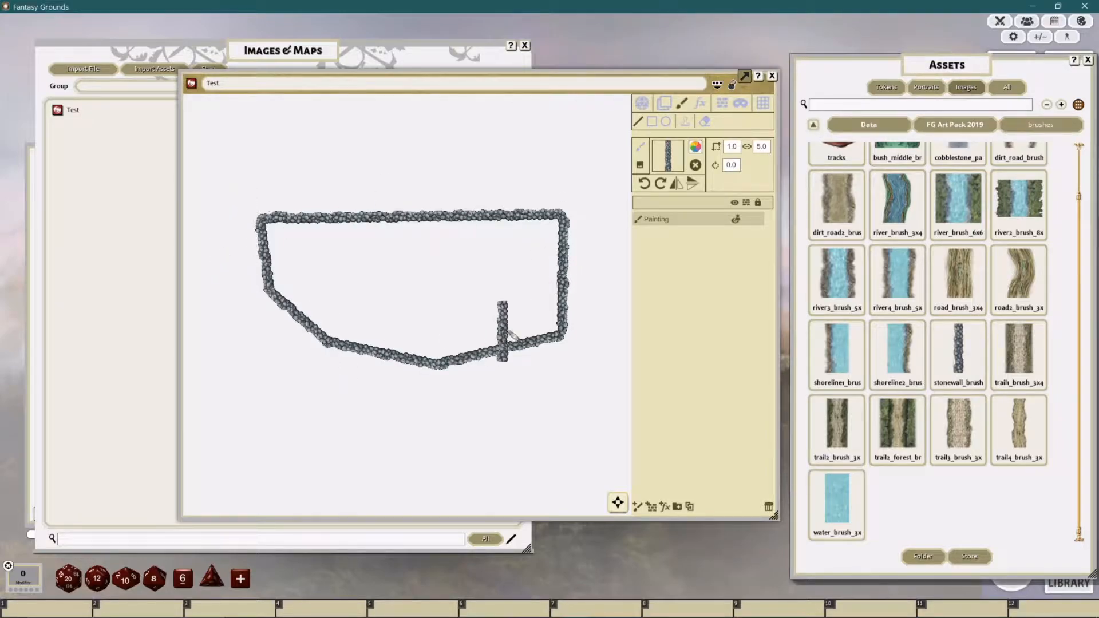
scroll(571, 331, "up", 6)
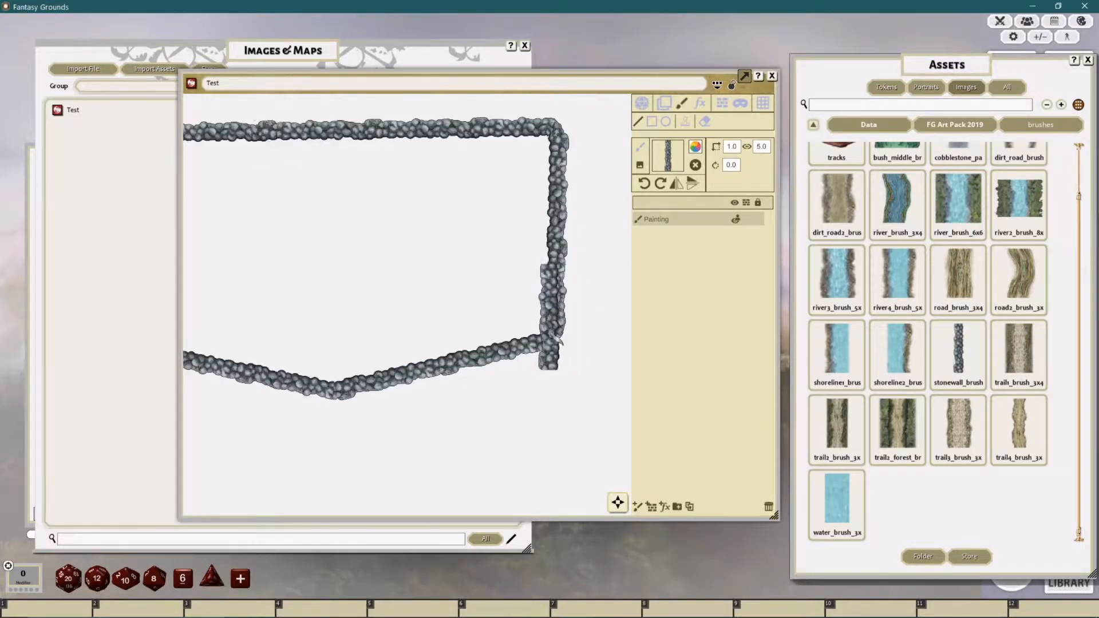
scroll(550, 316, "down", 5)
left_click_drag(489, 216, 473, 259)
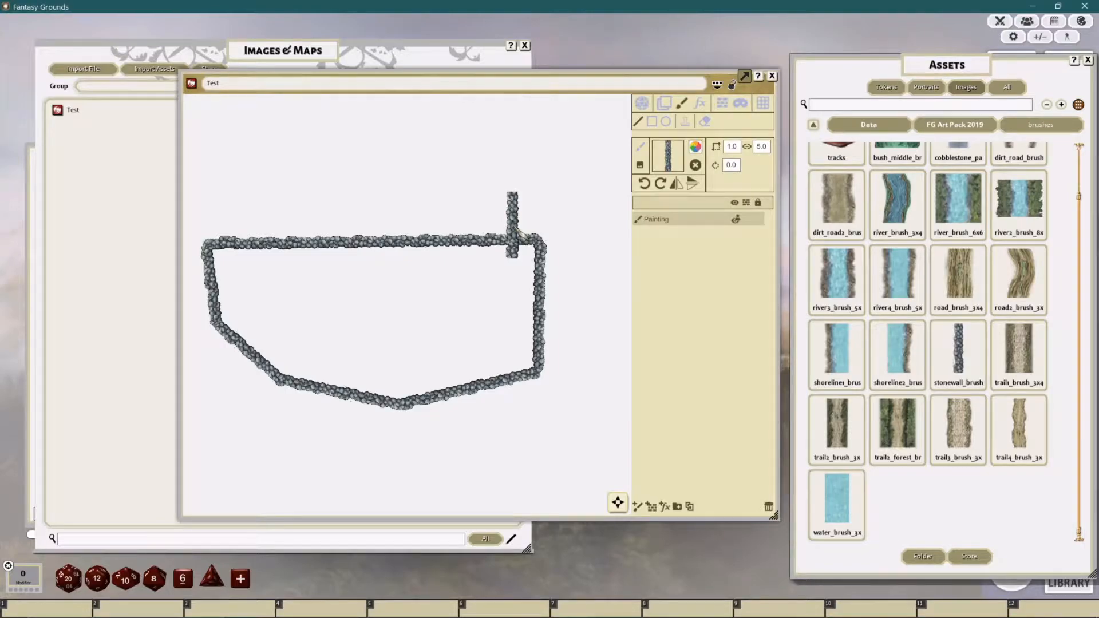
Step: Draw a rectangular stone wall above the irregular outline with the rectangle shape tool
left_click(653, 122)
left_click_drag(459, 184, 500, 182)
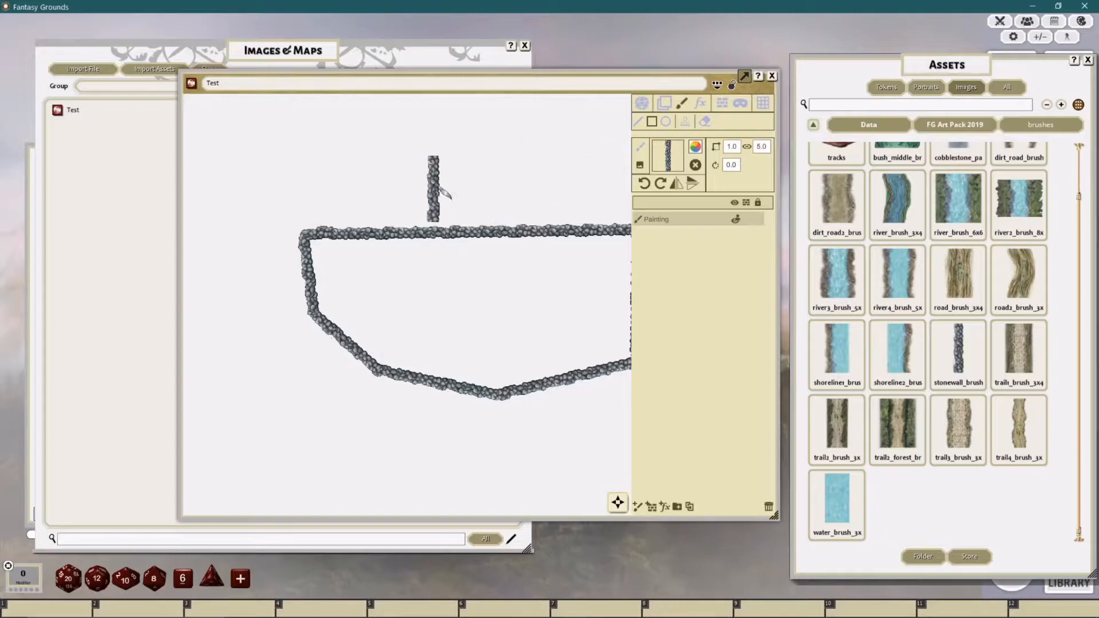
left_click_drag(435, 188, 389, 220)
left_click_drag(355, 164, 502, 269)
left_click_drag(593, 244, 593, 245)
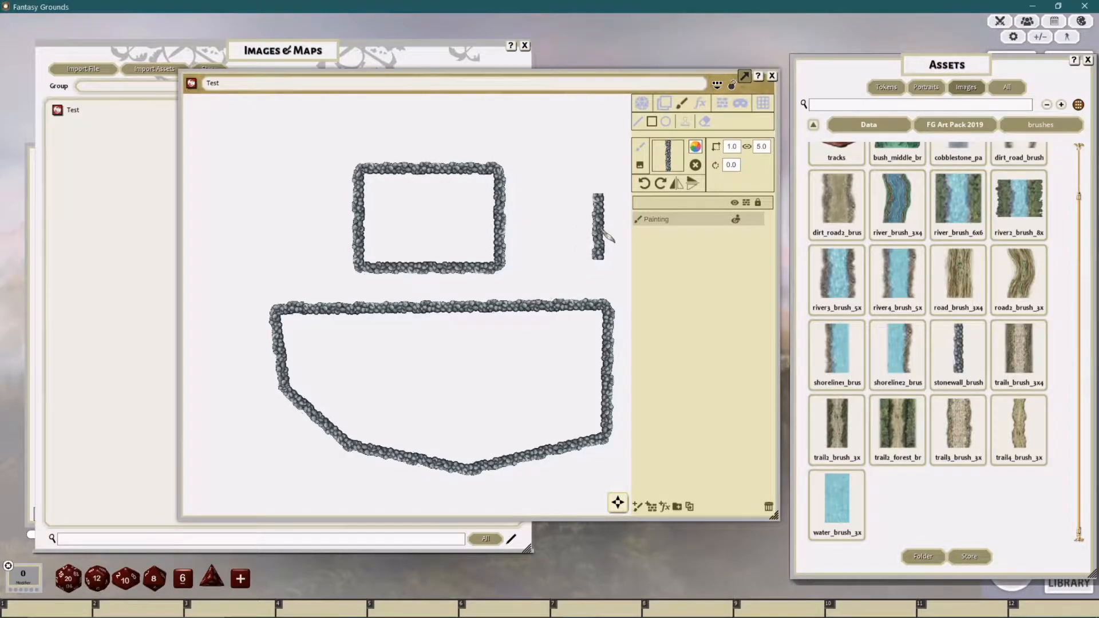
Step: Draw a circular stone wall to the right of the rectangle, touching the irregular outline's upper-right corner
left_click_drag(612, 221, 520, 247)
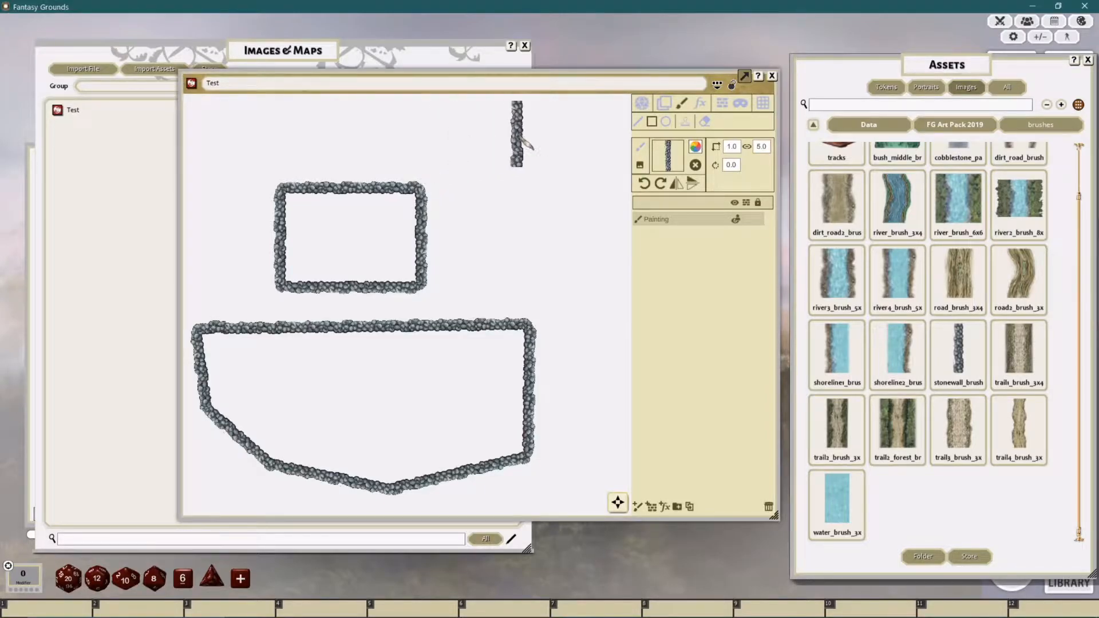
scroll(549, 244, "down", 3)
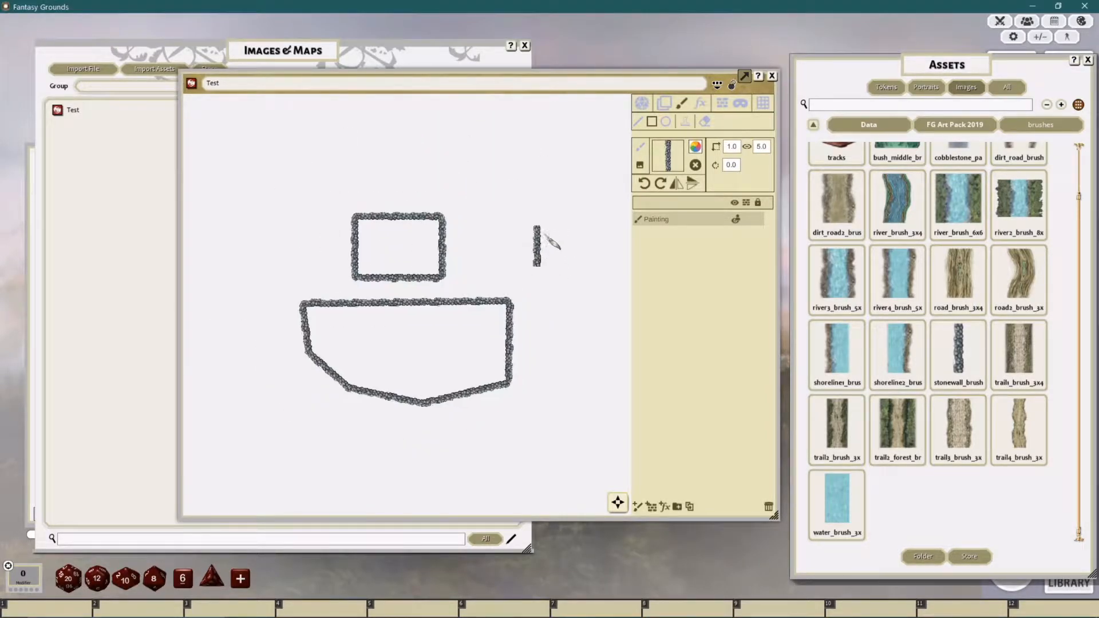
left_click_drag(515, 191, 453, 213)
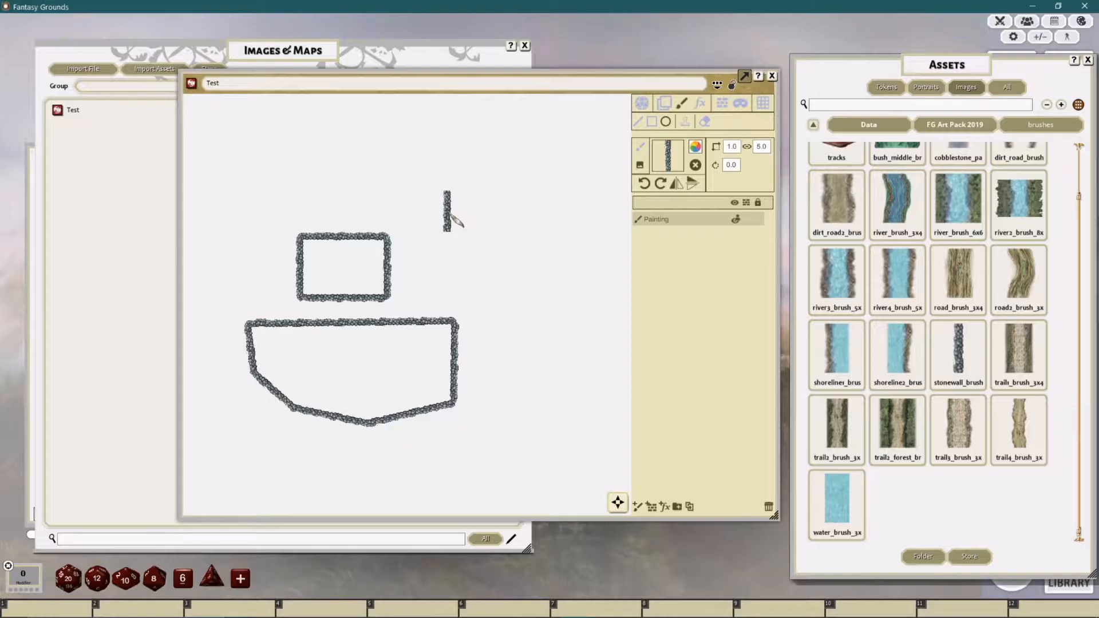
mouse_move(412, 200)
left_mouse_down()
mouse_move(481, 278)
mouse_move(543, 323)
left_mouse_up()
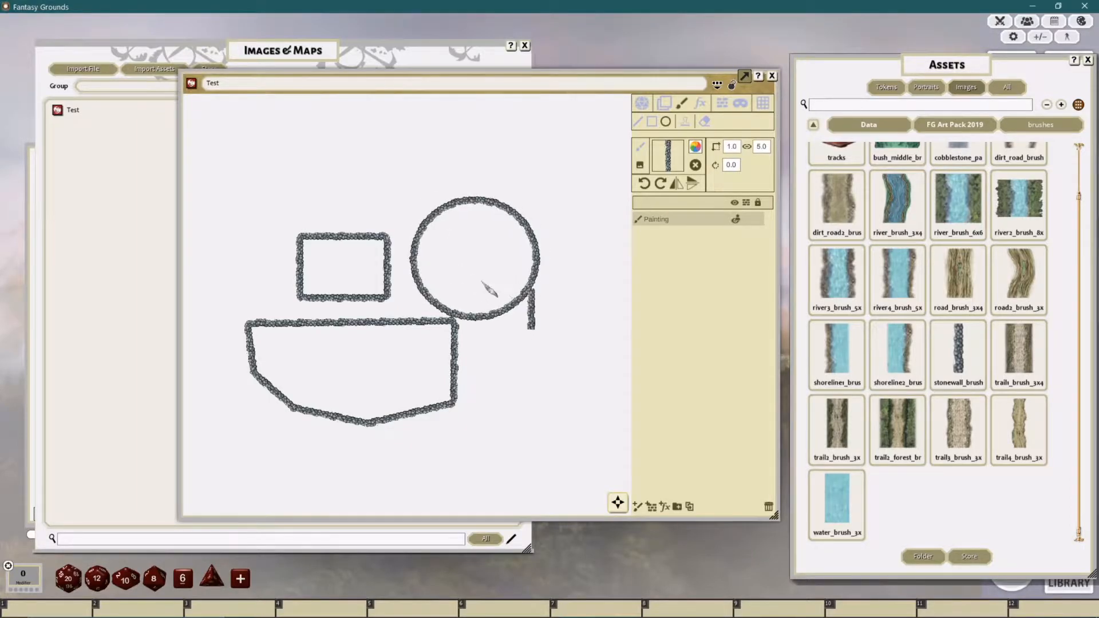
scroll(481, 286, "up", 5)
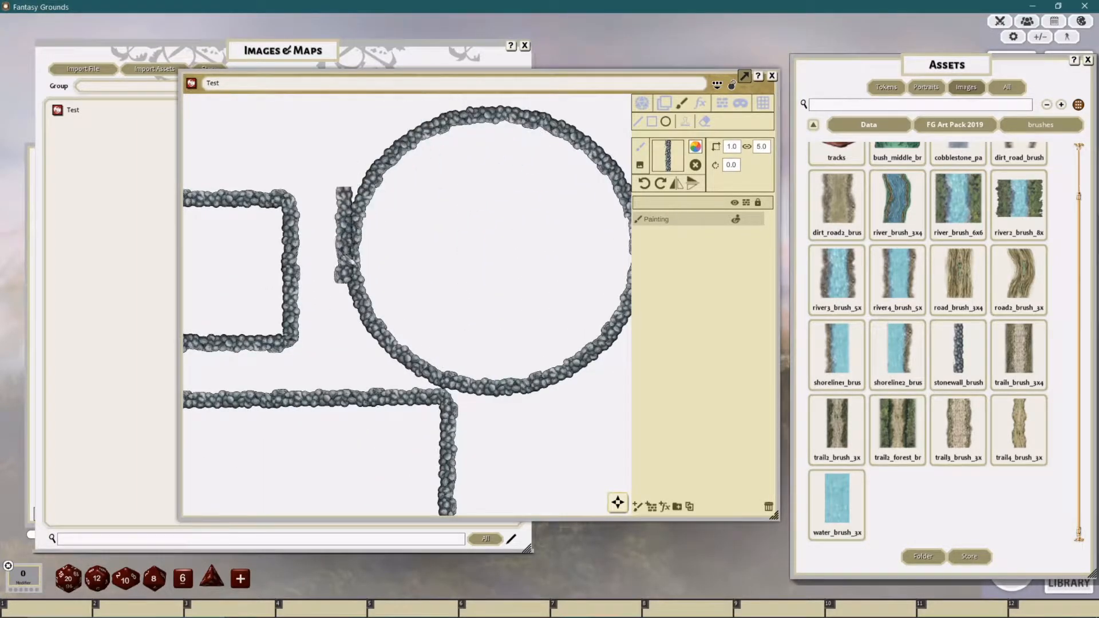
left_click_drag(545, 337, 450, 323)
left_click_drag(407, 292, 464, 315)
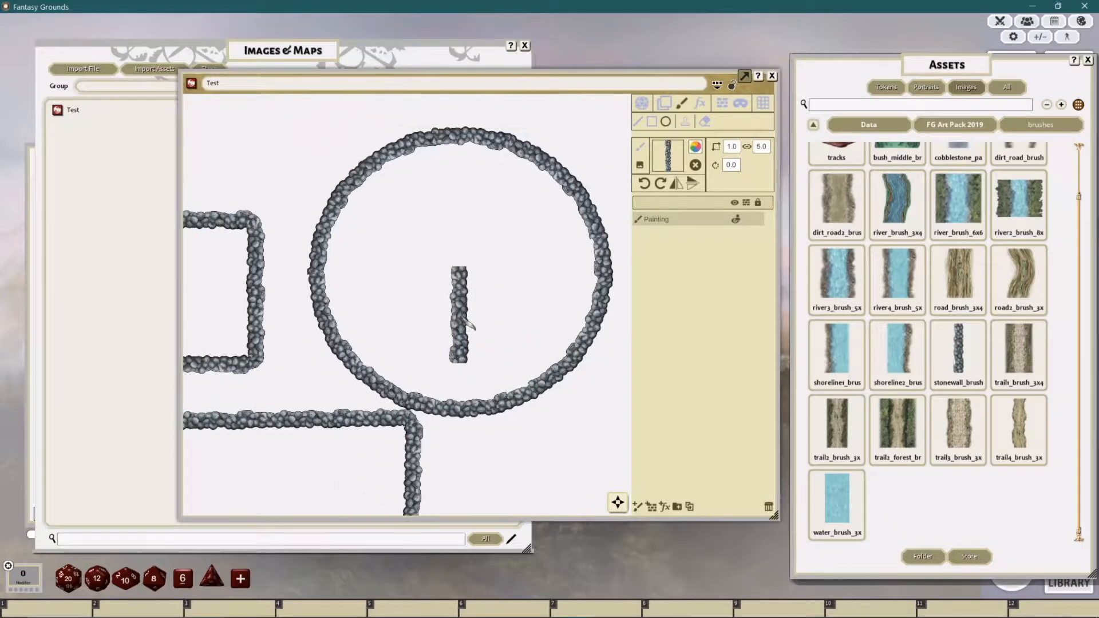
scroll(526, 246, "down", 3)
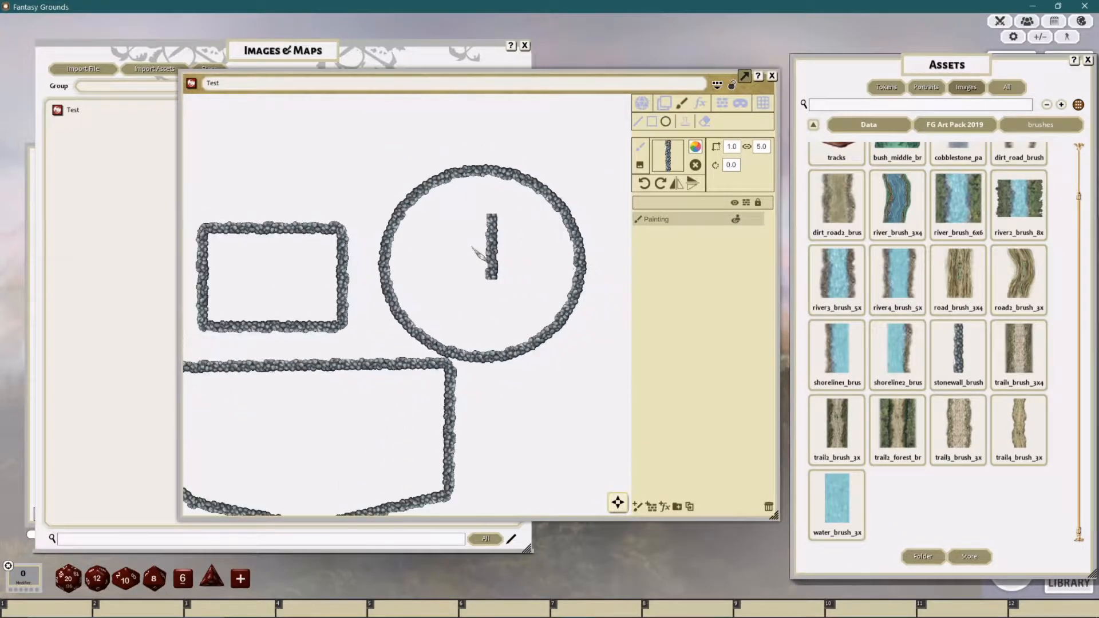
left_click_drag(487, 246, 529, 211)
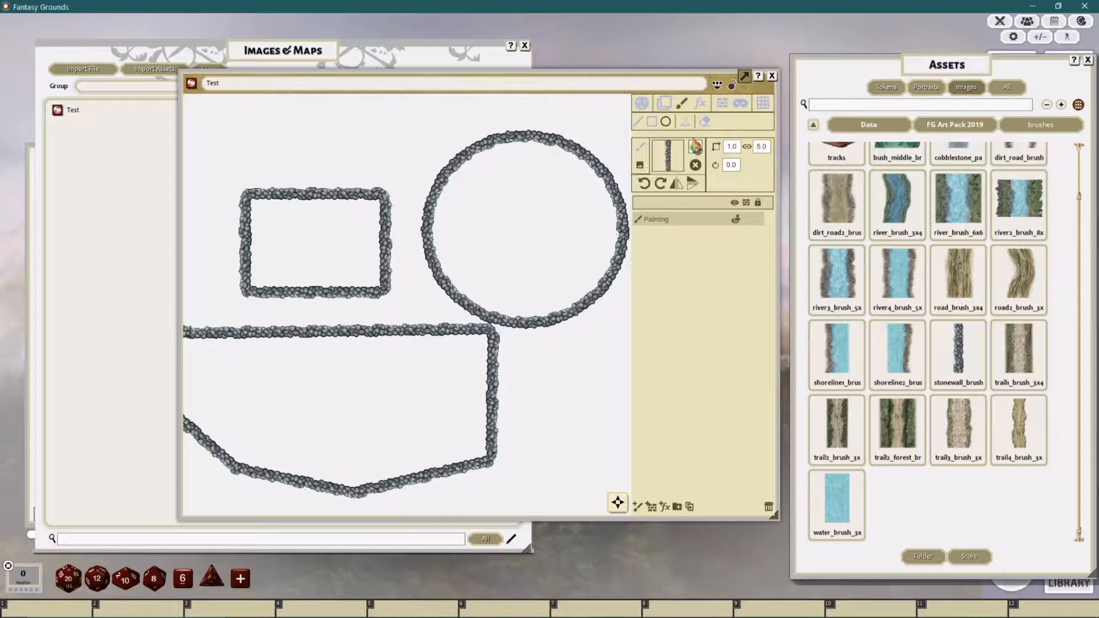
Step: Tint the stone wall brush magenta with a green value of 33 and draw a circular wall overlapping the grey rectangle and circle
left_click(695, 146)
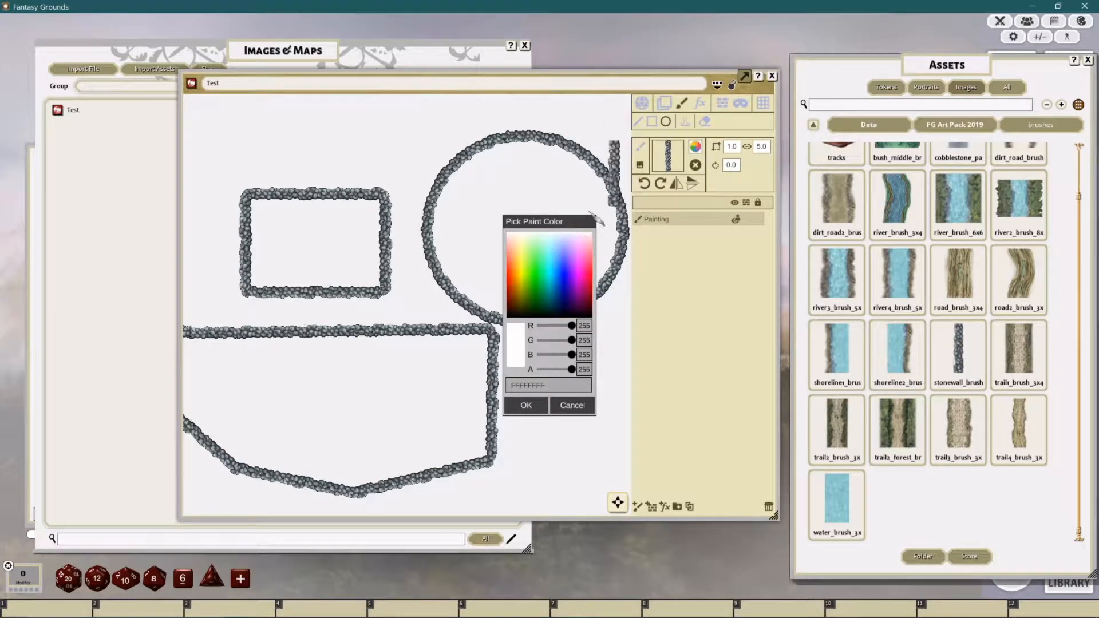
left_click(573, 405)
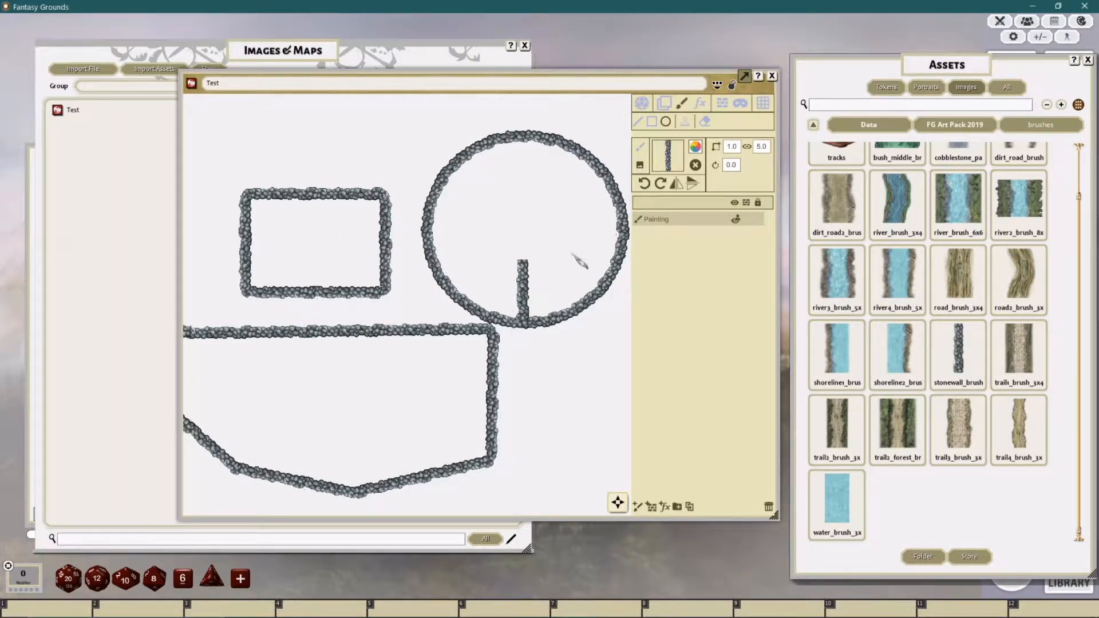
left_click(695, 146)
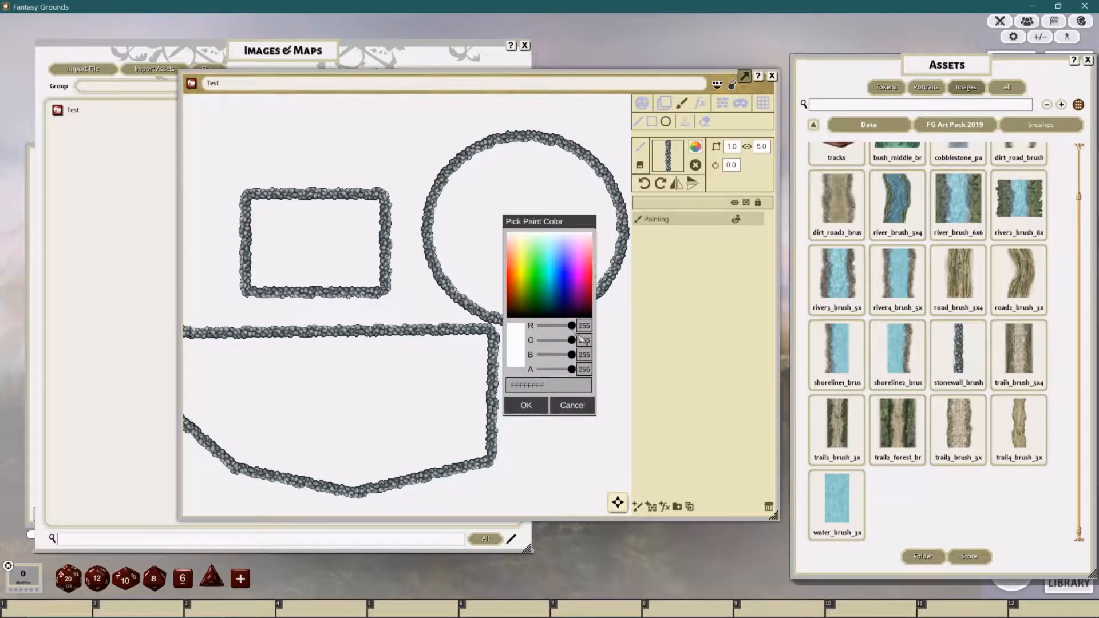
left_click_drag(571, 340, 541, 340)
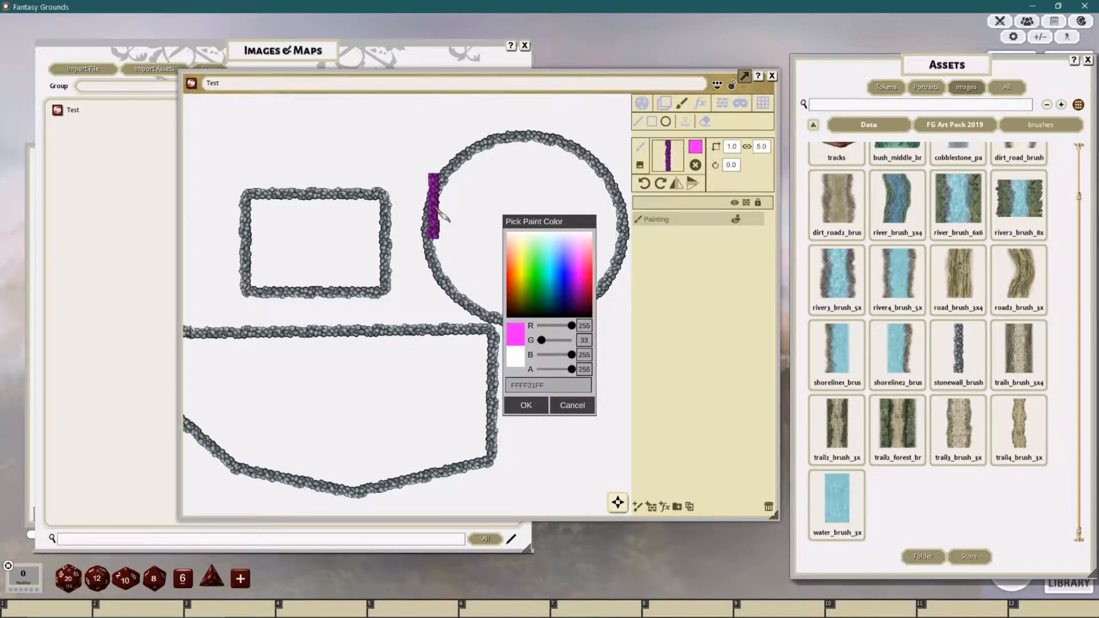
left_click(533, 405)
mouse_move(366, 141)
left_mouse_down()
mouse_move(467, 280)
mouse_move(492, 279)
left_mouse_up()
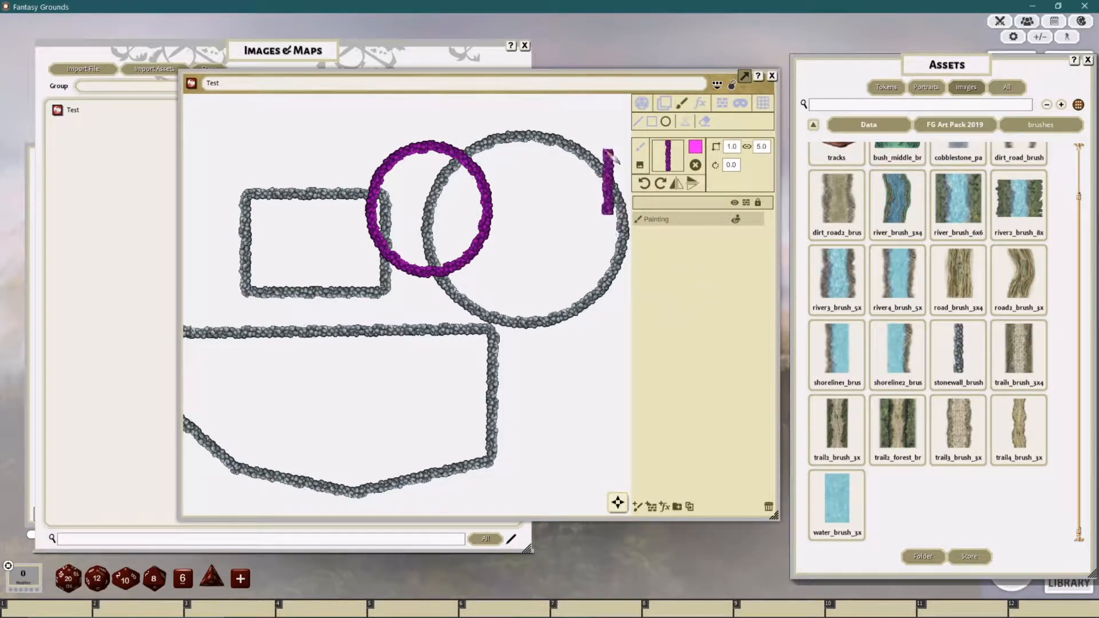
Step: Draw a straight vertical magenta wall with the line tool in the empty area beside the grey circle and undo it
left_click(638, 122)
left_click_drag(585, 328, 430, 253)
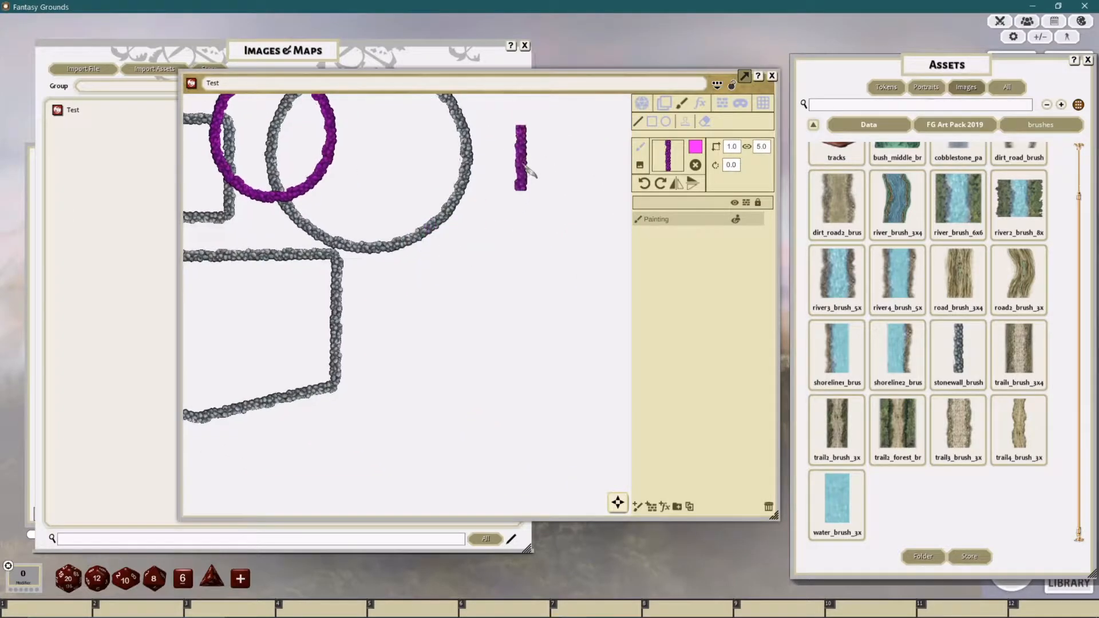
left_click(520, 158)
left_click(519, 404)
right_click(601, 382)
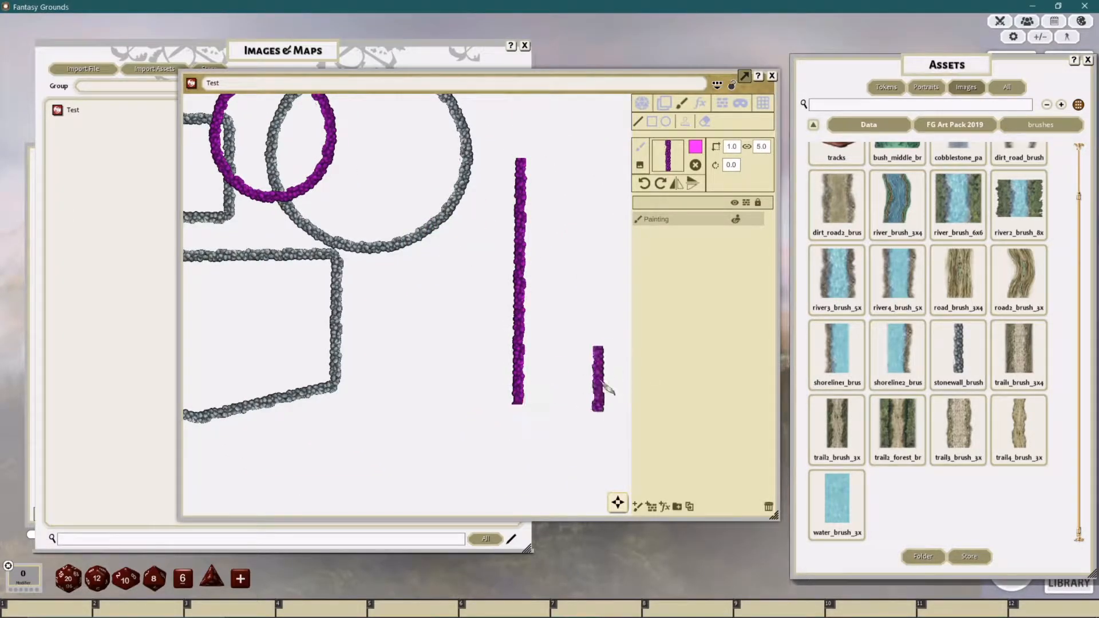
key("ctrl+z")
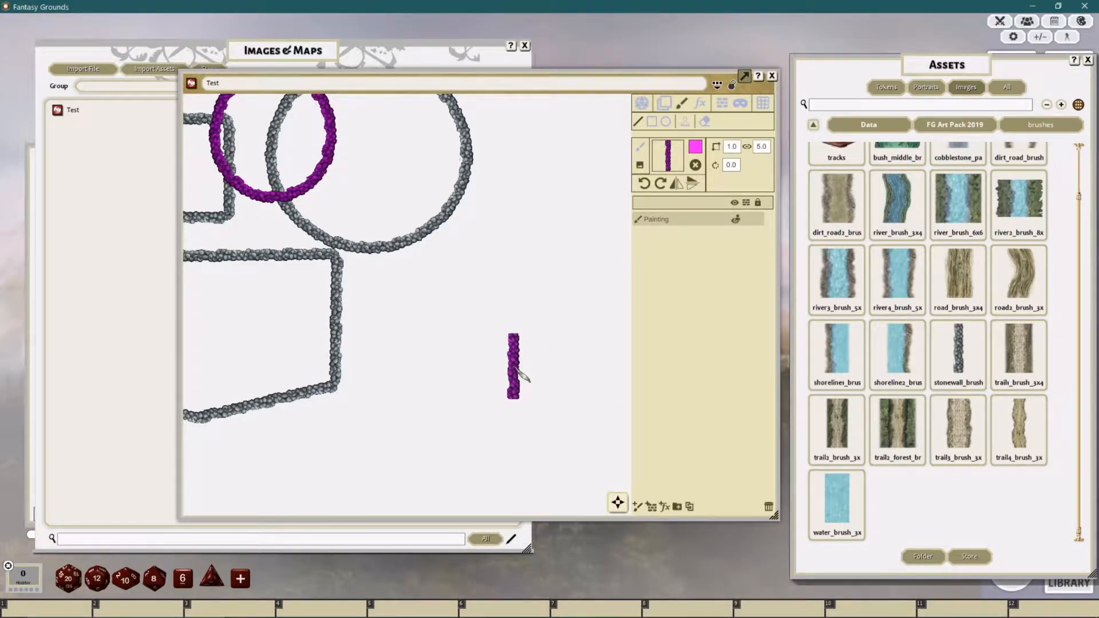
Step: Try an irregular, many-sided magenta wall outline in the empty area beside the grey walls with the line tool
left_click(342, 447)
left_click(412, 295)
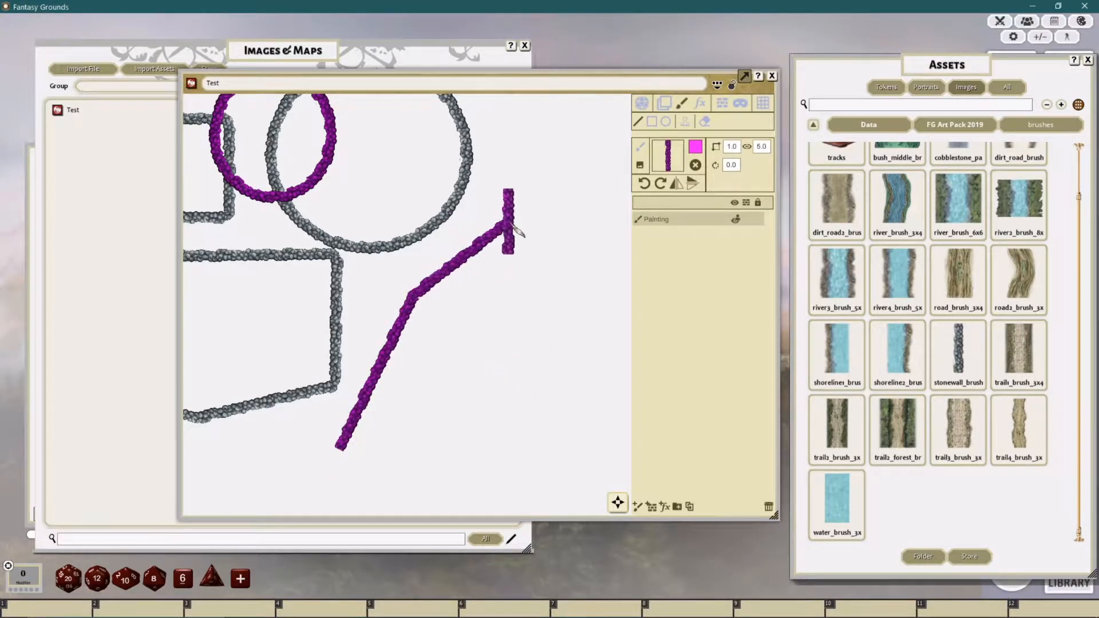
left_click(506, 223)
left_click(569, 204)
left_click(596, 270)
left_click(594, 389)
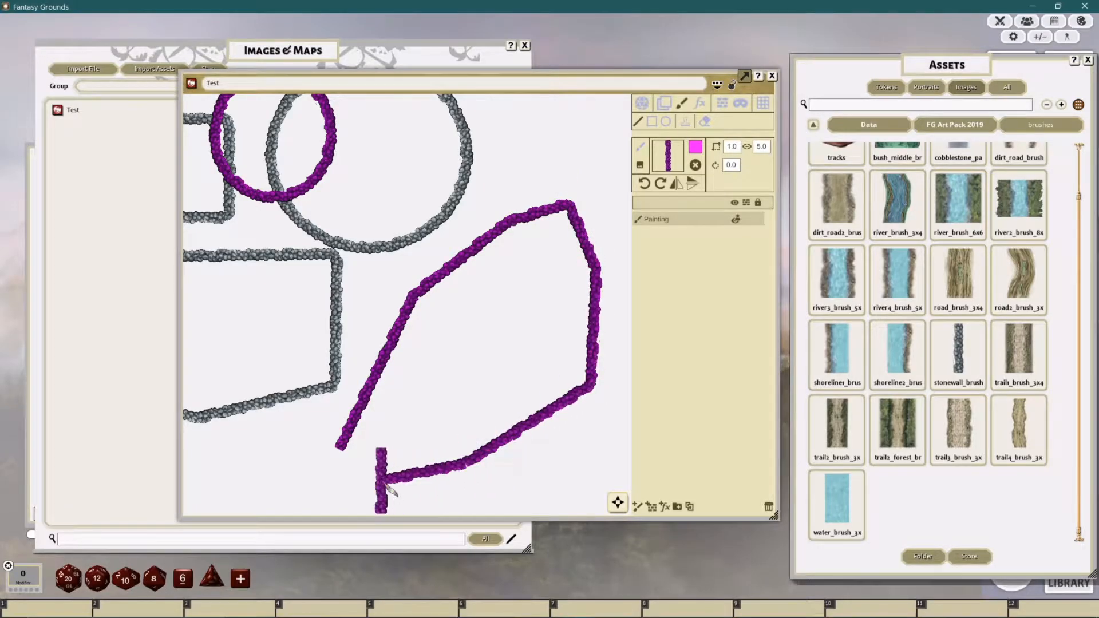
double_click(314, 472)
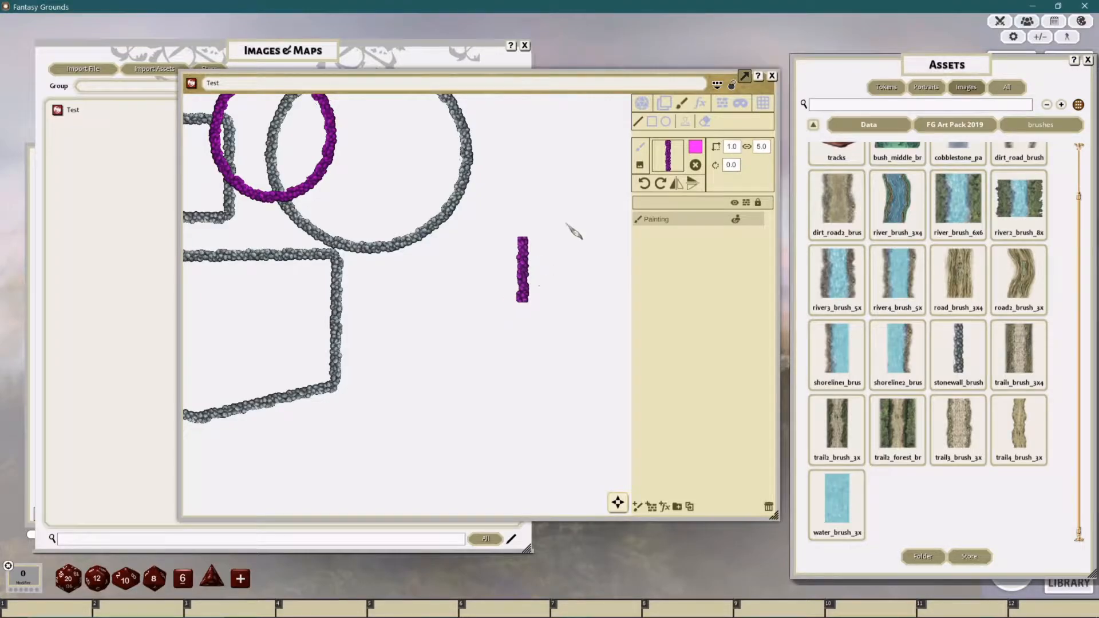
Step: Stamp two vertical magenta wall pieces, one outside the grey circle at its lower right and one inside it
left_click(685, 122)
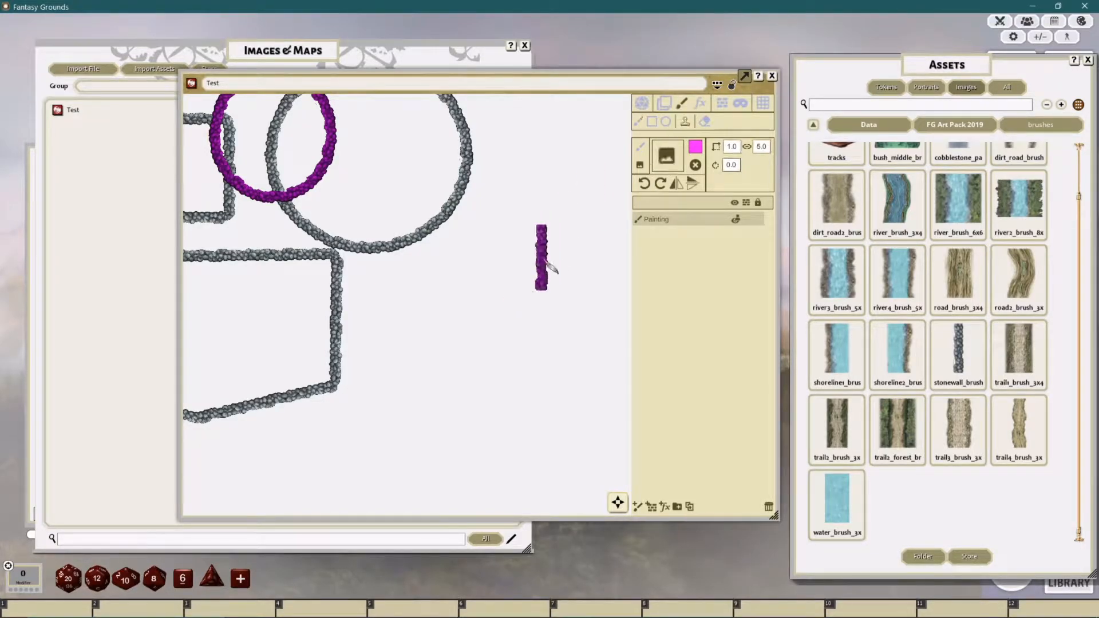
left_click_drag(543, 258, 643, 234)
left_click_drag(557, 280, 502, 276)
left_click(489, 261)
left_click_drag(540, 235, 543, 335)
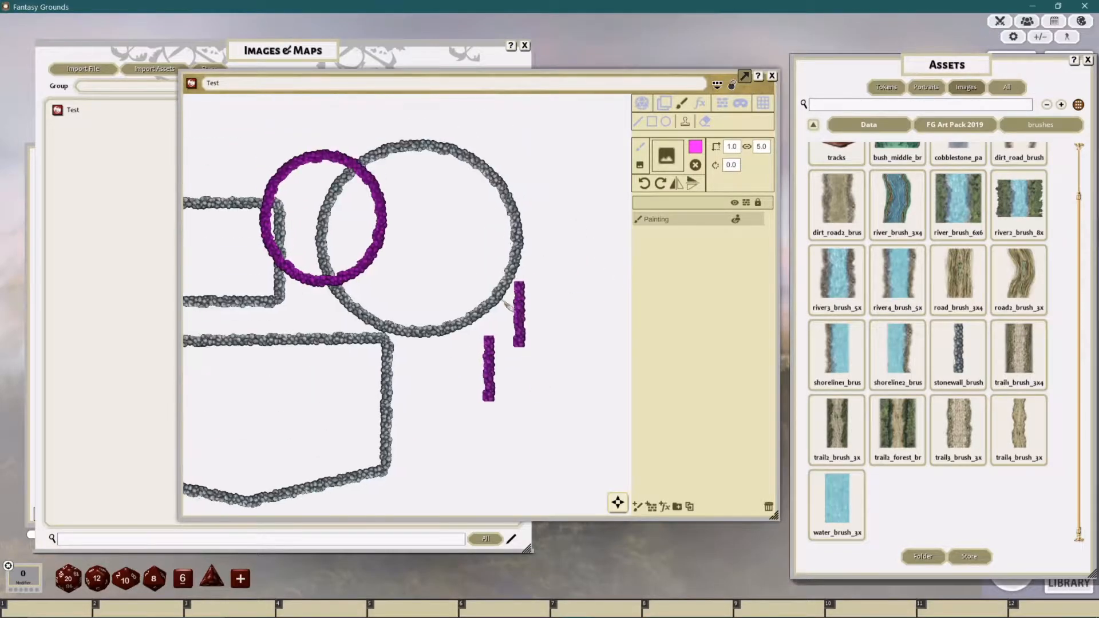
left_click(457, 236)
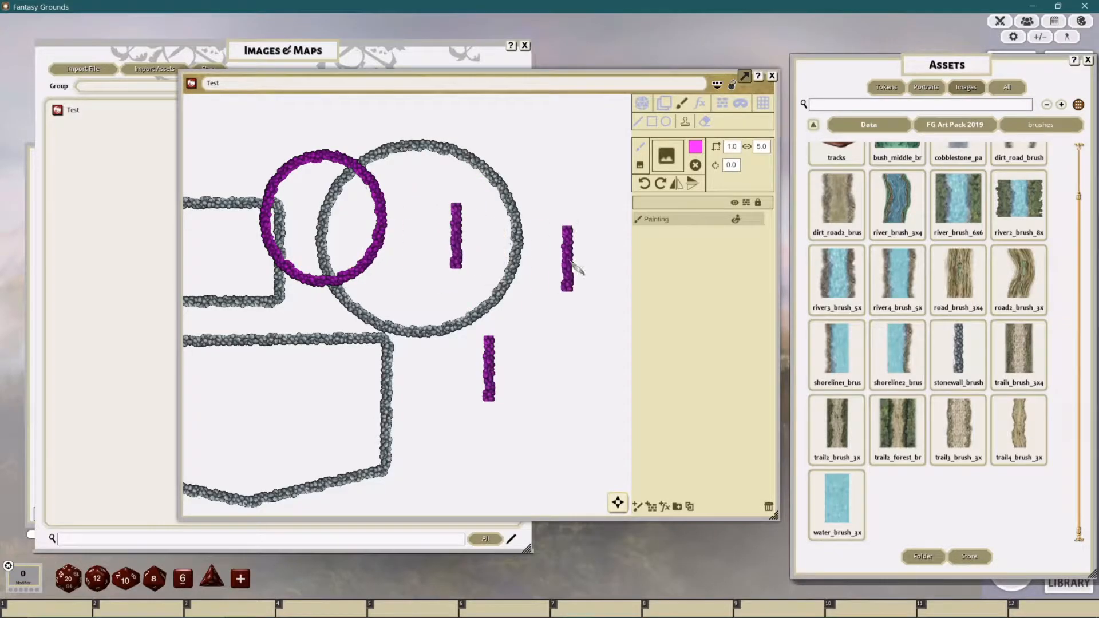
Step: Stamp a wall piece rotated 90 degrees and another at 0 degrees across the piece inside the grey circle
left_click_drag(558, 259, 525, 241)
left_click(659, 184)
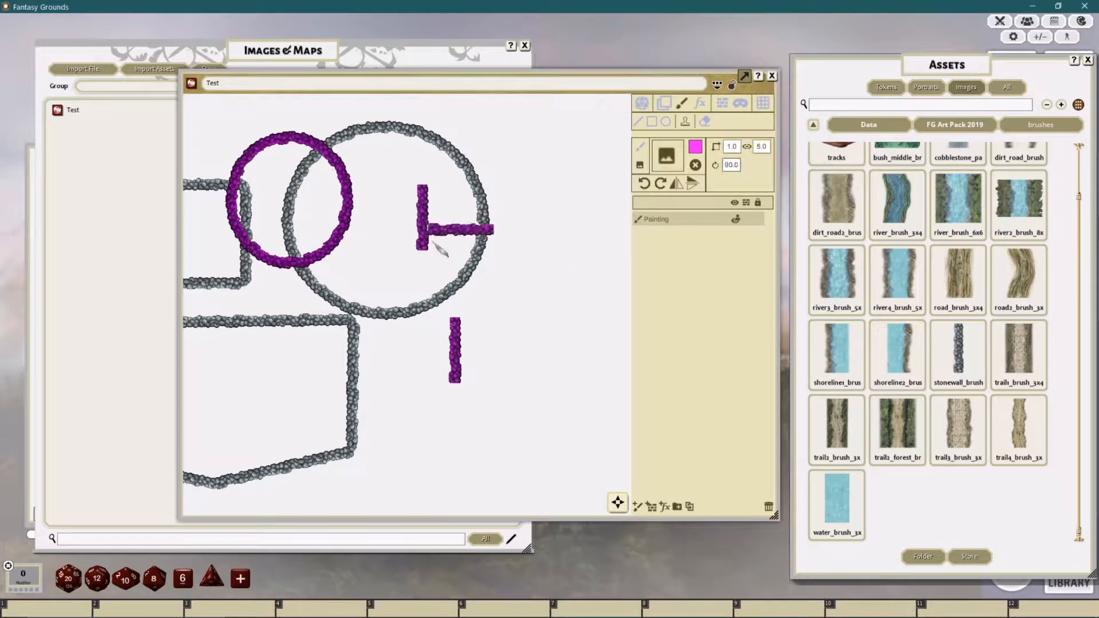
left_click(418, 210)
left_click_drag(560, 247, 526, 240)
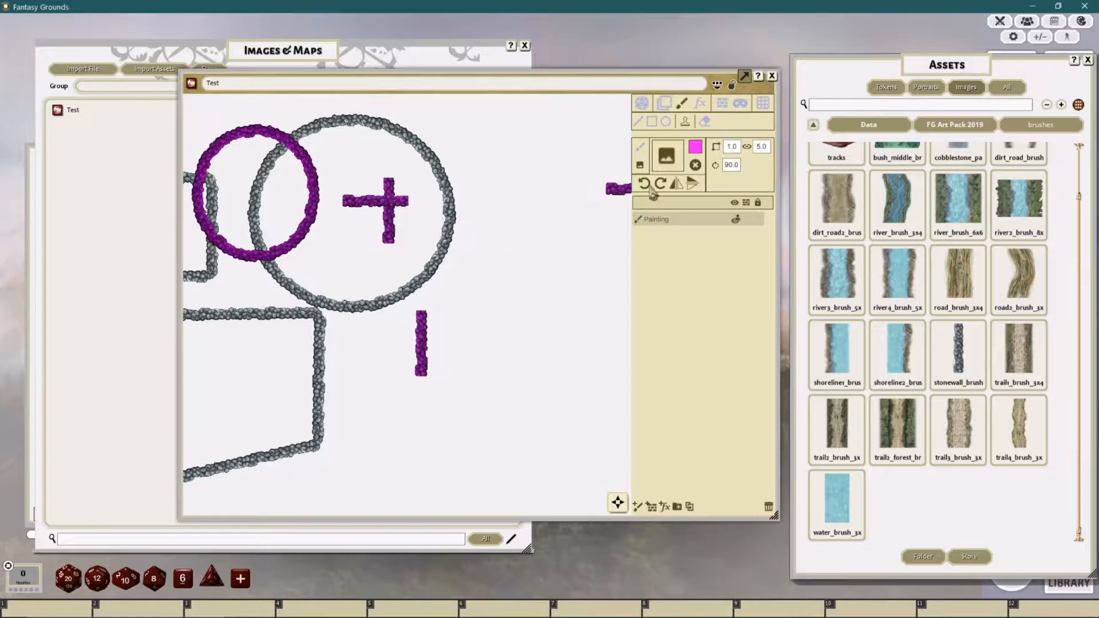
left_click(645, 184)
left_click(371, 225)
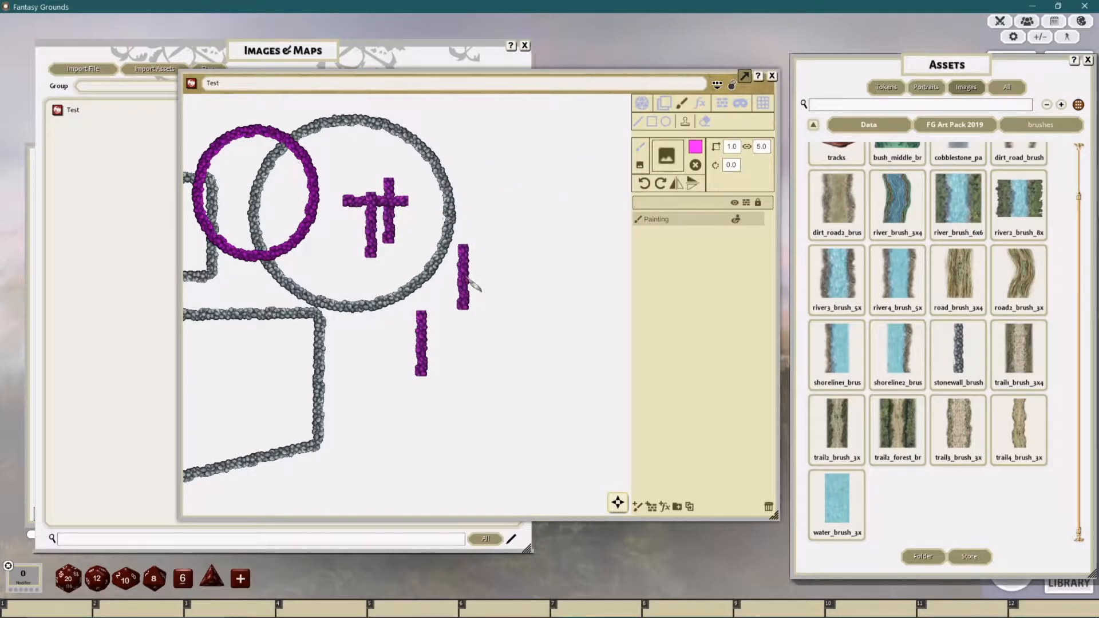
left_click_drag(471, 289, 536, 244)
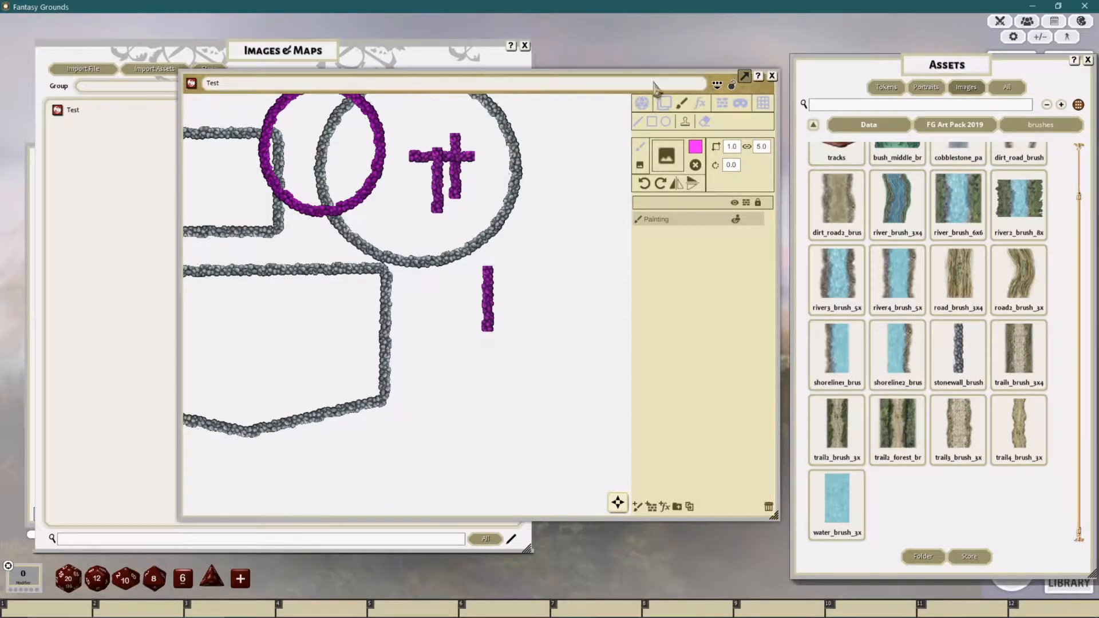
Step: Draw a magenta circular wall right of the lone stamped piece and a magenta square wall below that piece
mouse_move(535, 182)
left_mouse_down()
mouse_move(535, 246)
mouse_move(420, 226)
mouse_move(559, 405)
mouse_move(504, 317)
mouse_move(484, 240)
mouse_move(529, 353)
left_mouse_up()
left_click(651, 121)
left_click_drag(418, 352, 515, 250)
left_click_drag(389, 266, 529, 440)
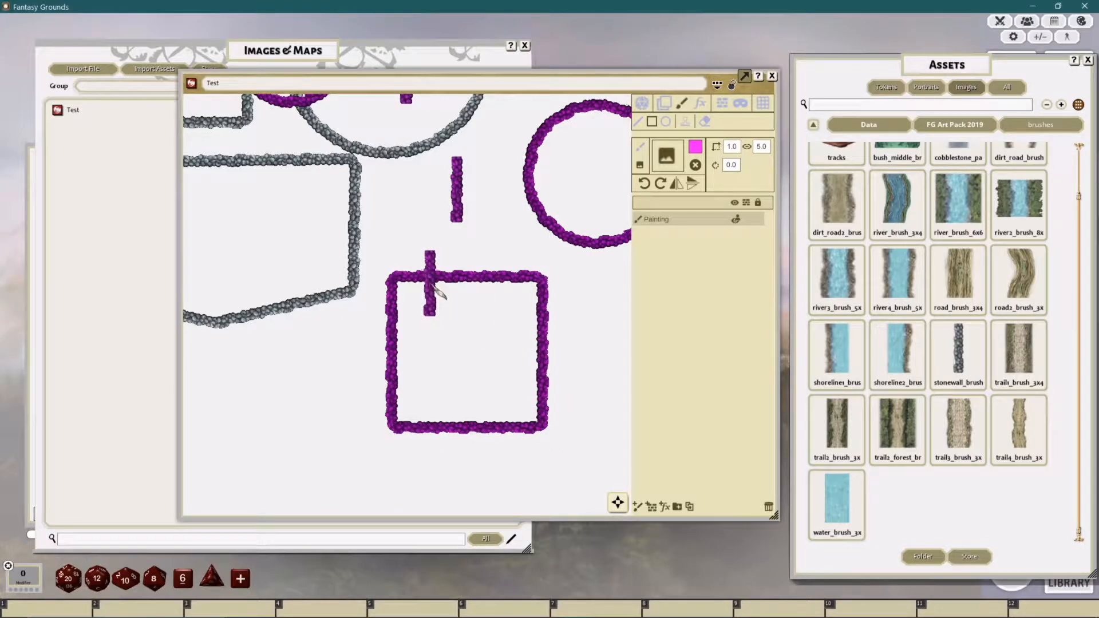
Step: Add a second painting layer and clear the magenta tint from the stone wall brush
left_click(639, 506)
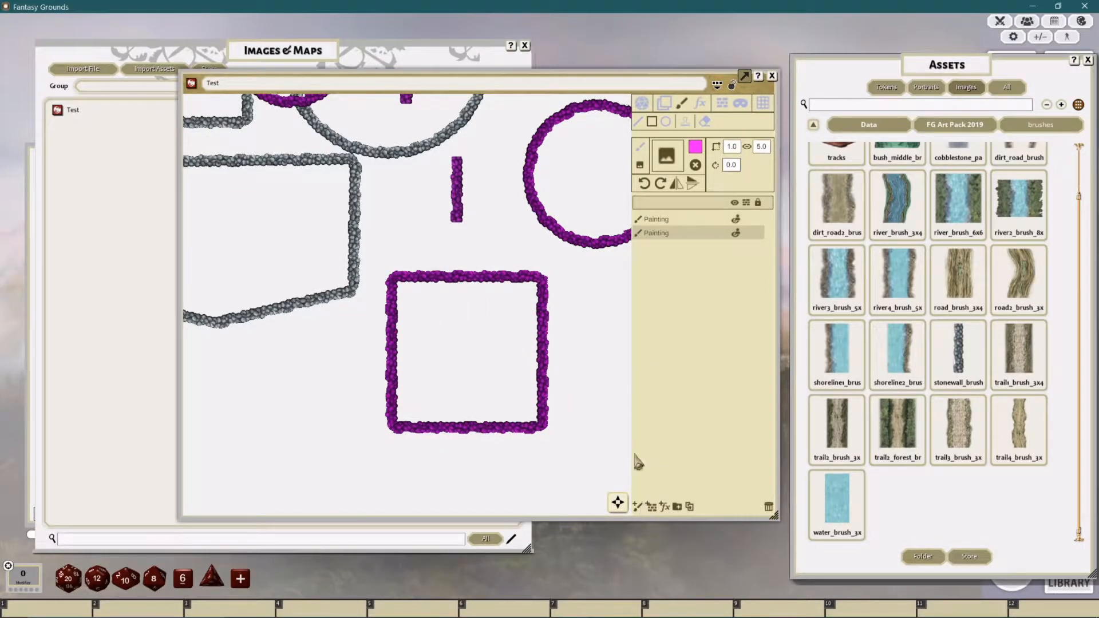
left_click(695, 165)
scroll(447, 286, "down", 2)
left_click_drag(299, 326, 461, 279)
left_click_drag(438, 356, 449, 272)
scroll(447, 312, "down", 5)
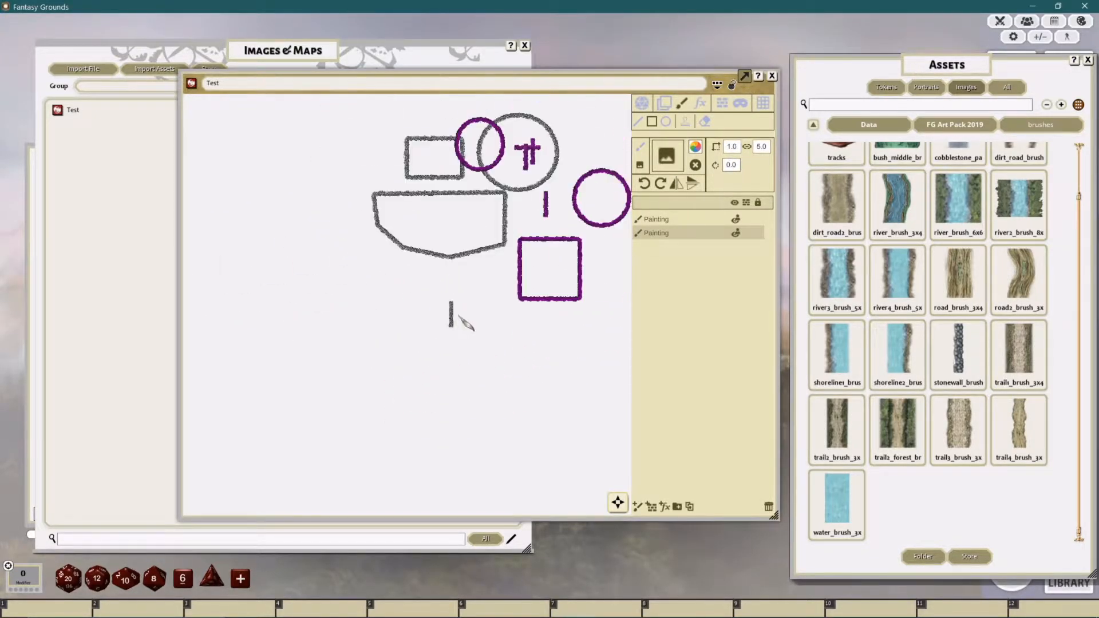
scroll(530, 283, "down", 5)
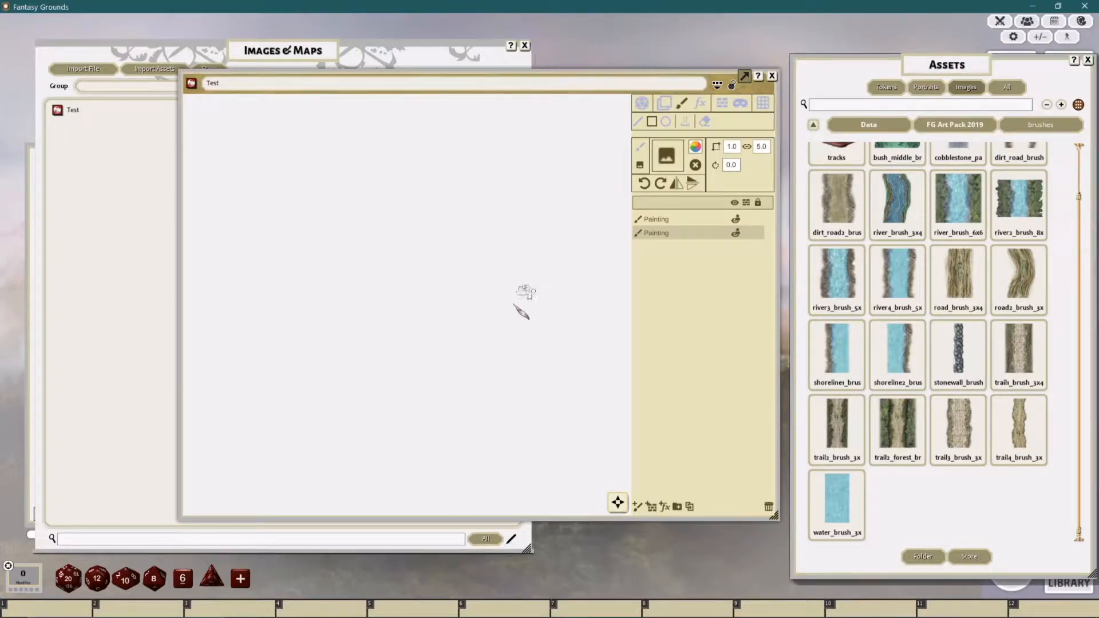
scroll(437, 289, "up", 3)
scroll(470, 313, "up", 8)
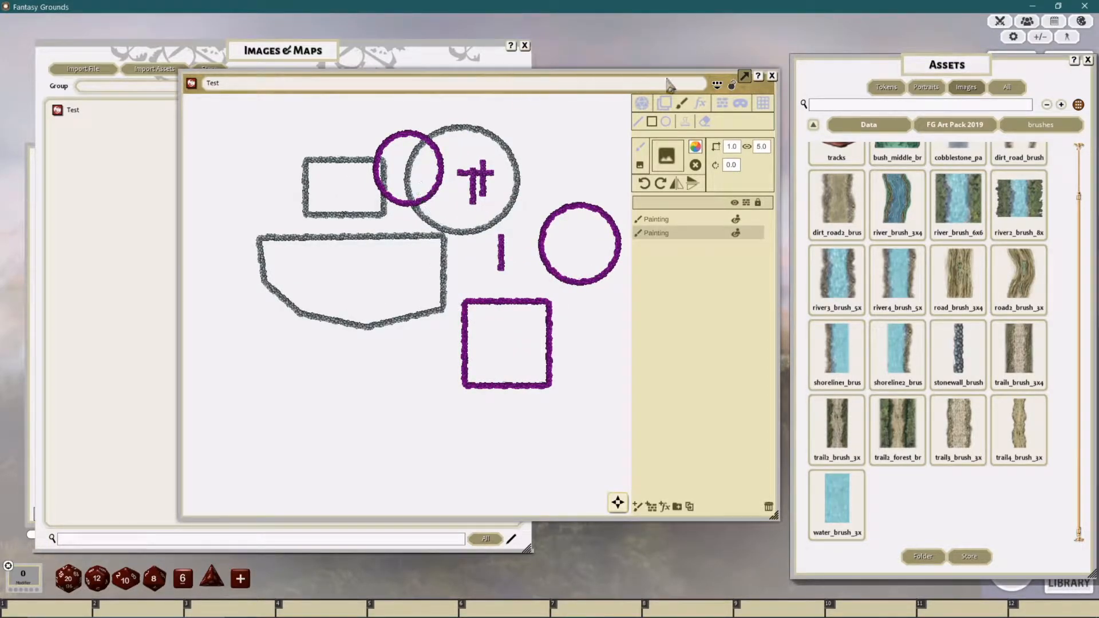
Step: Enlarge the Test image window to give the canvas more room
left_click_drag(717, 79, 653, 49)
left_click_drag(709, 487, 822, 601)
scroll(491, 309, "up", 4)
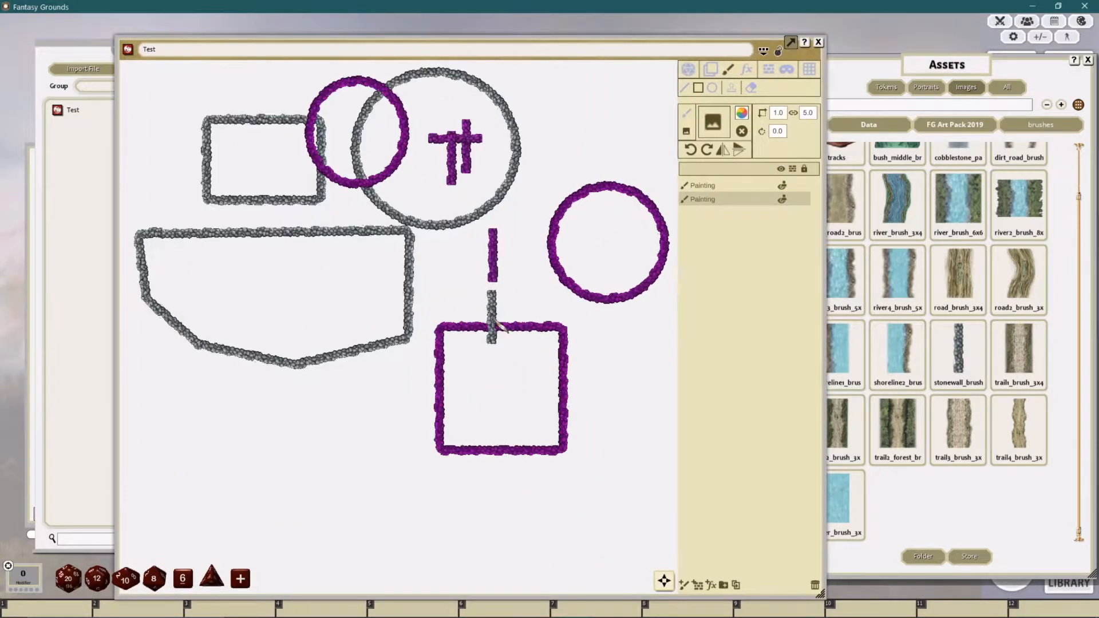
Step: On the upper painting layer, draw an untinted stone ellipse about 24.5 by 17.1 to the lower right of the magenta square
left_click(728, 182)
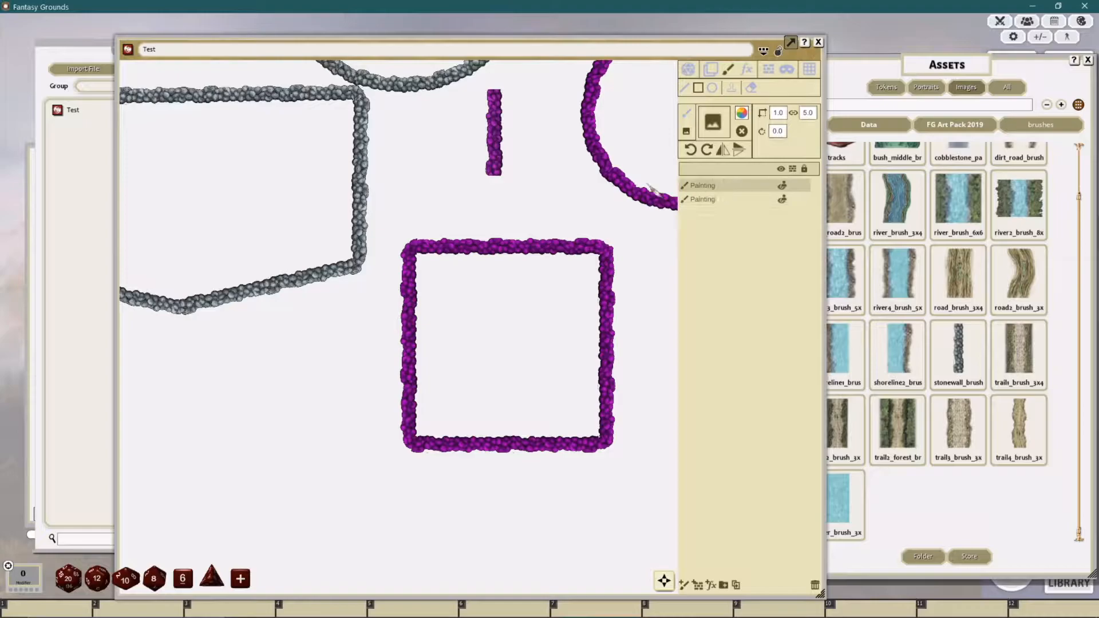
scroll(412, 260, "down", 5)
left_click_drag(491, 286, 599, 343)
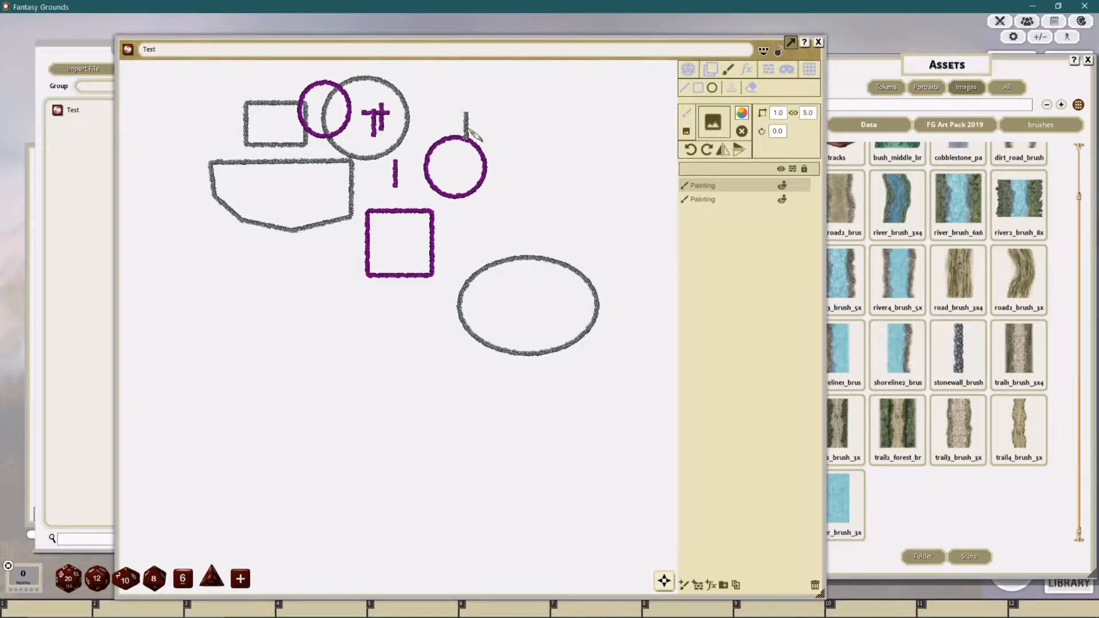
Step: Select the stone ellipse and set its width and height to 20 each
left_click(710, 70)
left_click(571, 268)
left_click(777, 113)
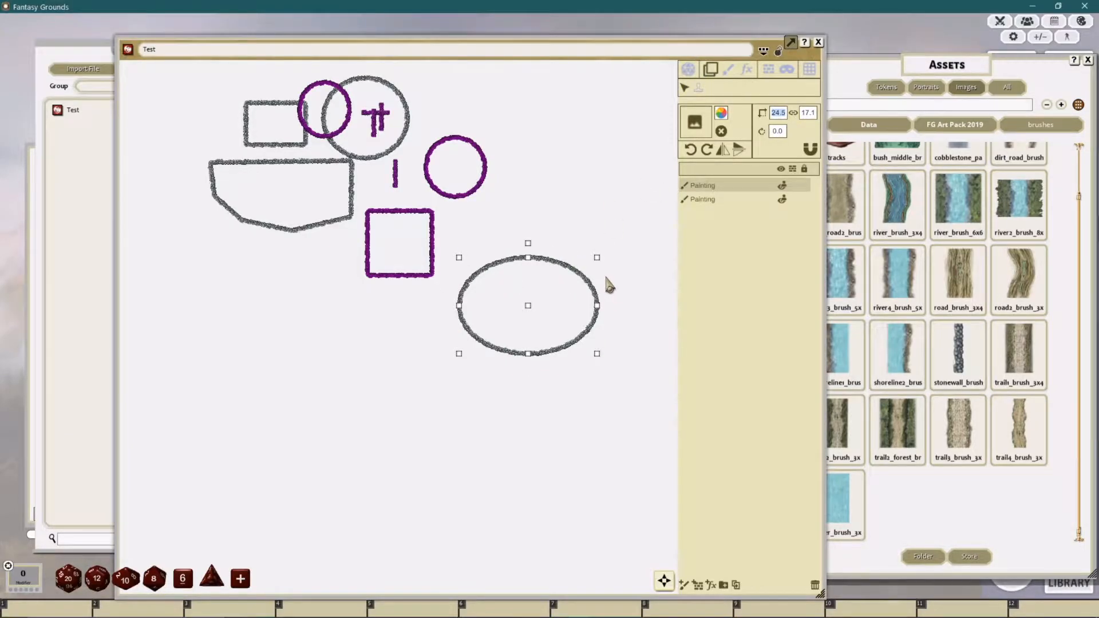
left_click(792, 113)
left_click(778, 112)
type("20")
key("Tab")
type("20")
key("Return")
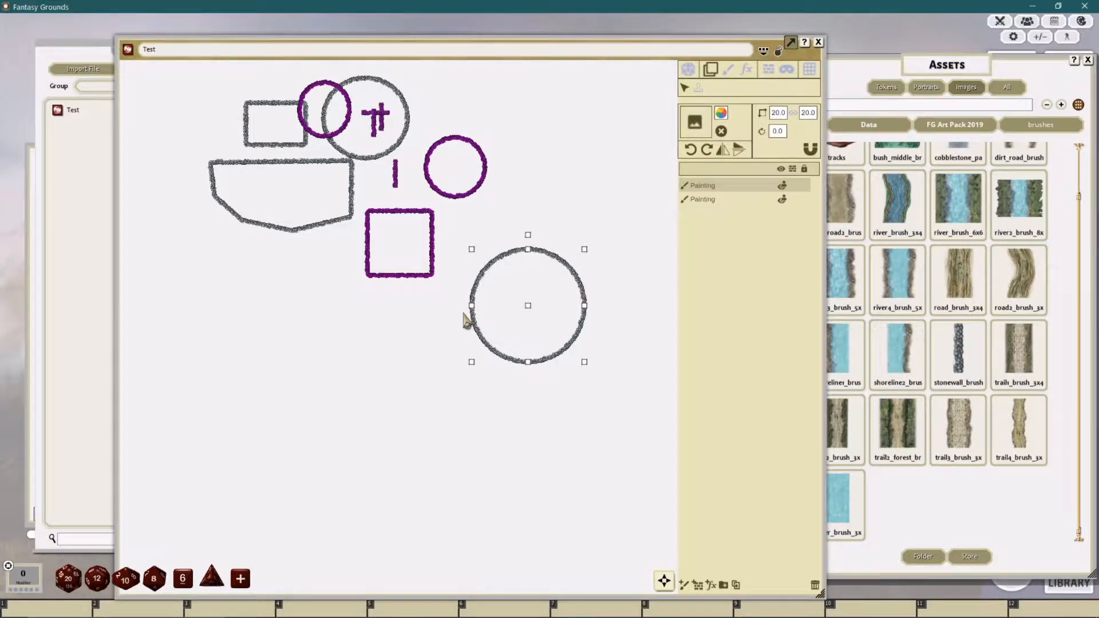
Step: Erase a small gap in the upper-right part of the large stone circle with the eraser
left_click(729, 70)
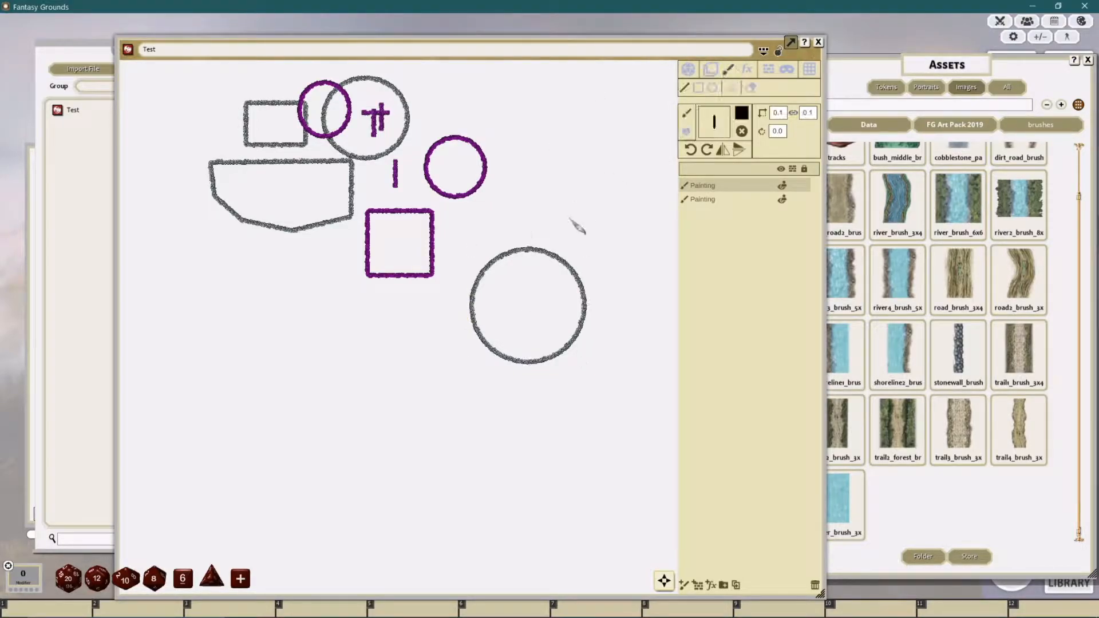
scroll(574, 223, "up", 3)
left_click(751, 88)
scroll(583, 189, "up", 6)
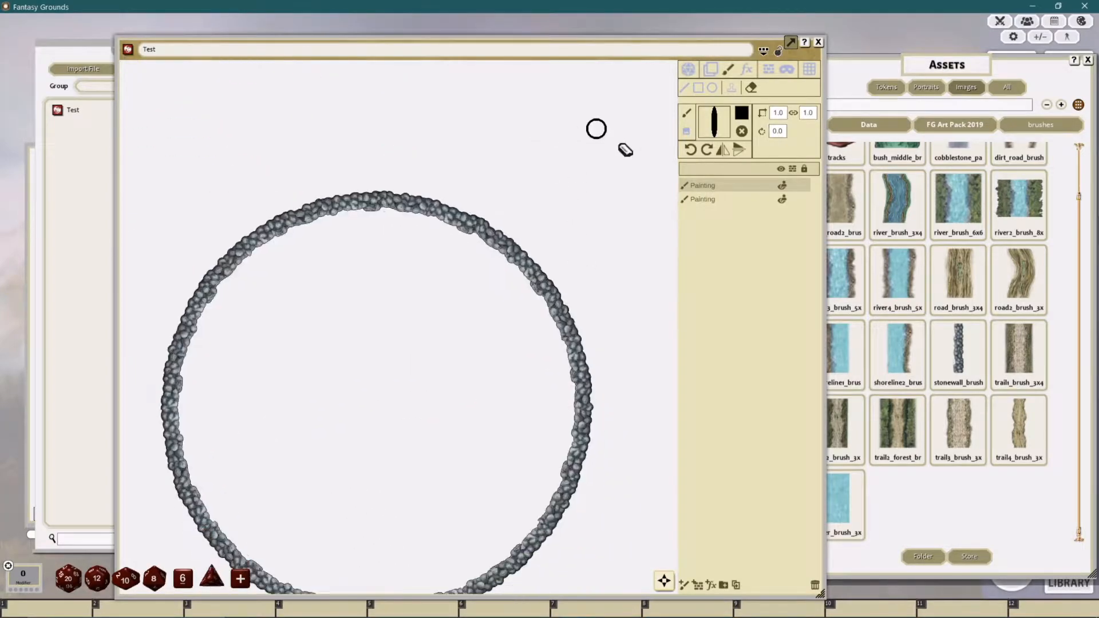
left_click_drag(565, 167, 554, 203)
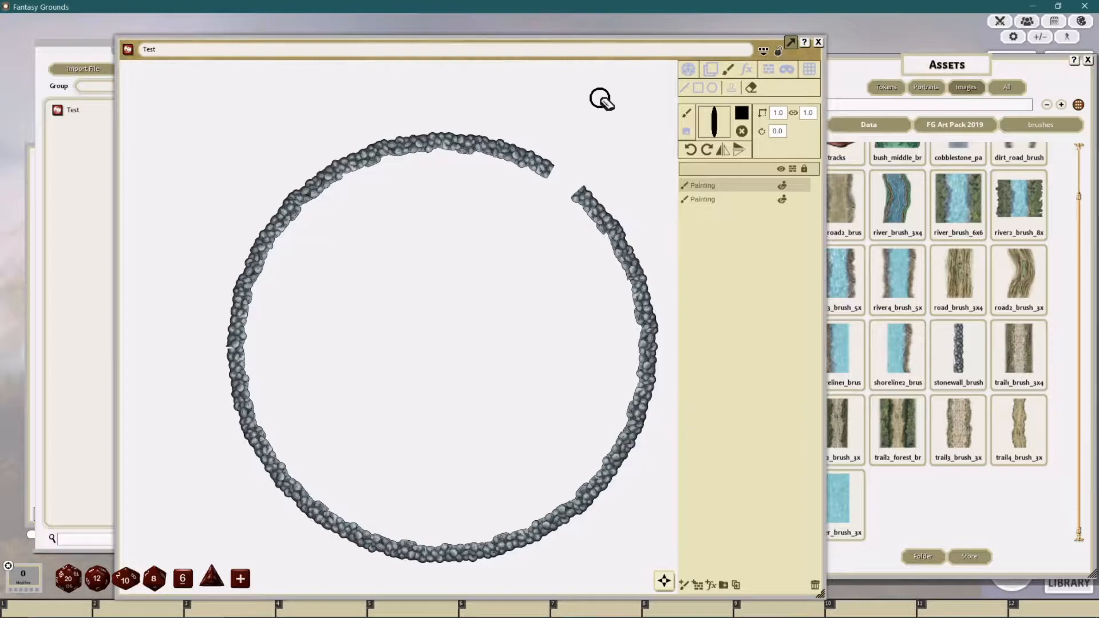
scroll(513, 272, "down", 4)
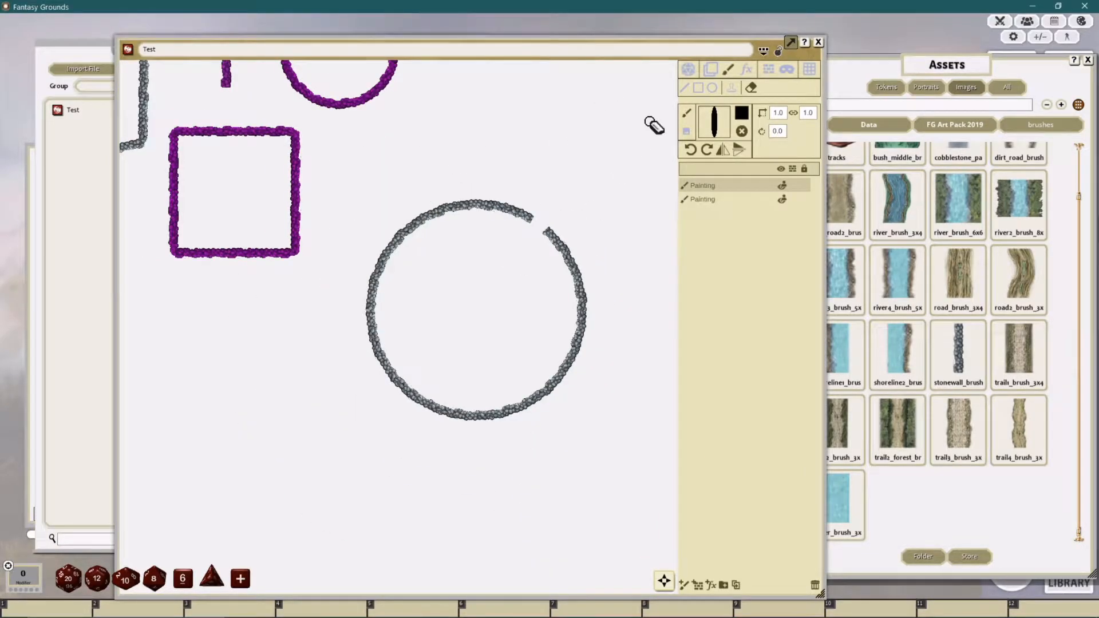
Step: Rotate the stone wall brush 90 degrees and draw a long, slightly bent vertical line to the right of the gapped circle
left_click(731, 87)
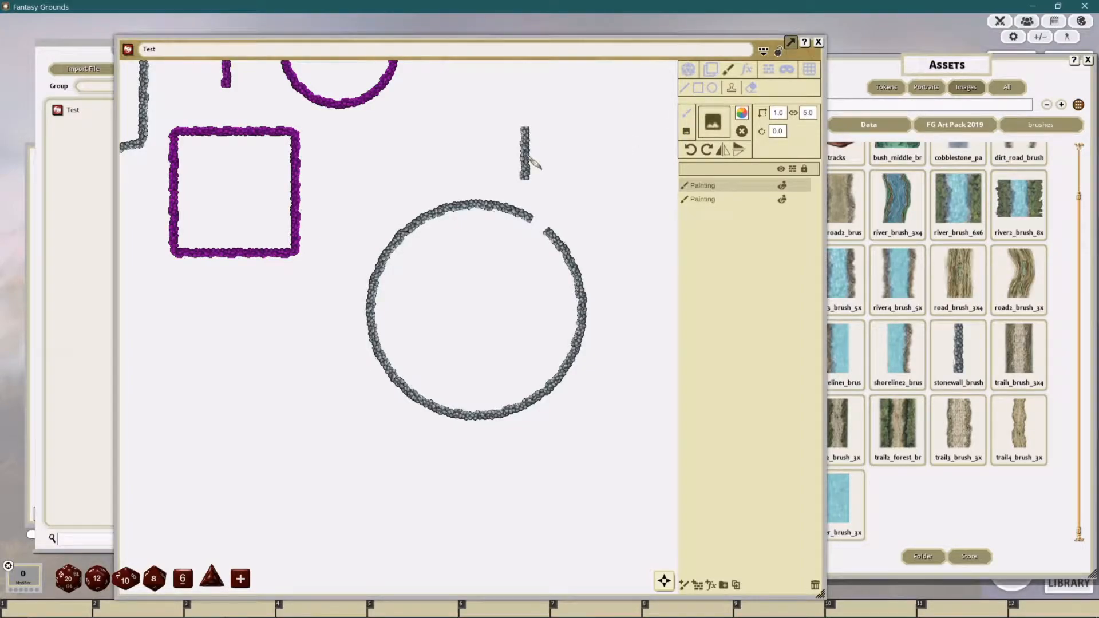
left_click_drag(558, 193, 483, 282)
left_click(685, 92)
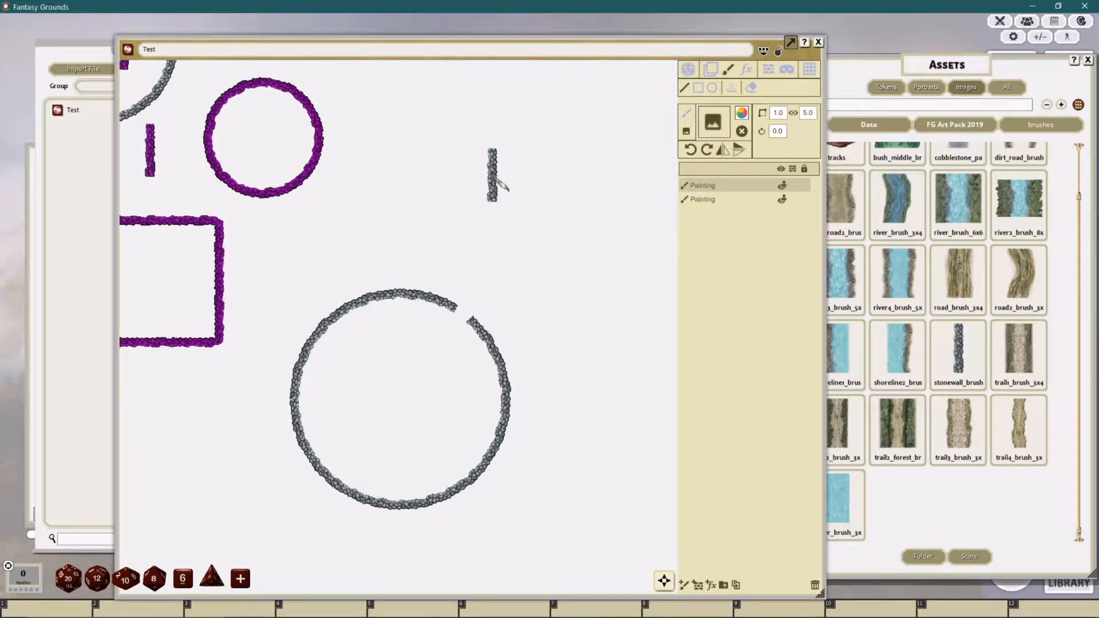
left_click(707, 149)
mouse_move(544, 117)
left_mouse_down()
mouse_move(571, 384)
mouse_move(561, 524)
left_mouse_up()
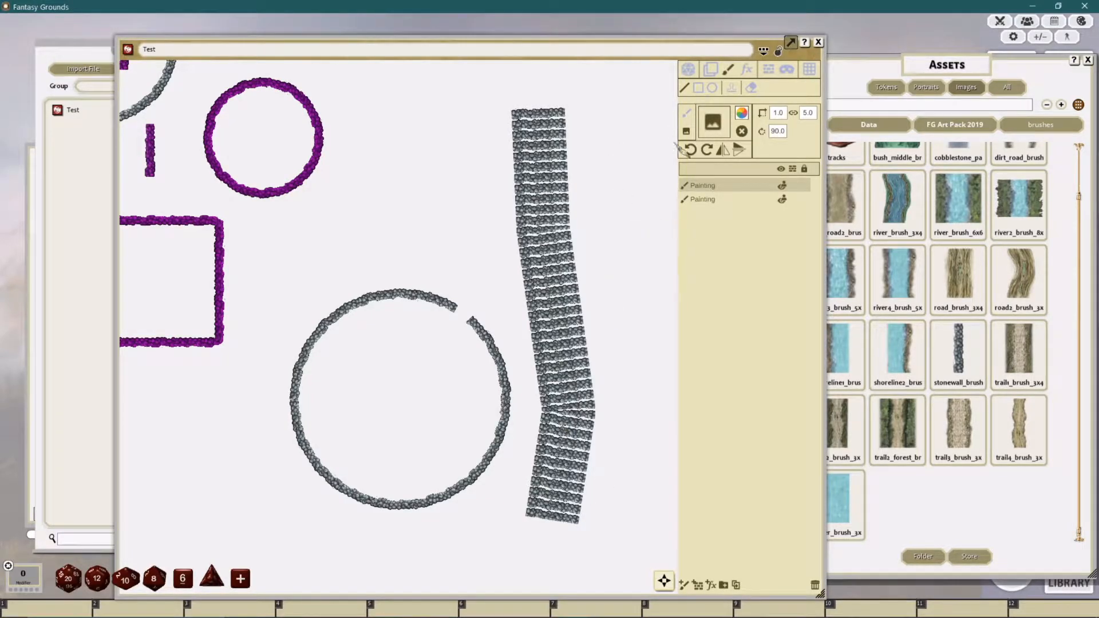
Step: Reset the stone wall brush rotation to 0 and draw a slightly slanted vertical wall to the right of the ribbed line
left_click(691, 150)
mouse_move(606, 112)
left_mouse_down()
mouse_move(606, 318)
mouse_move(616, 331)
left_mouse_up()
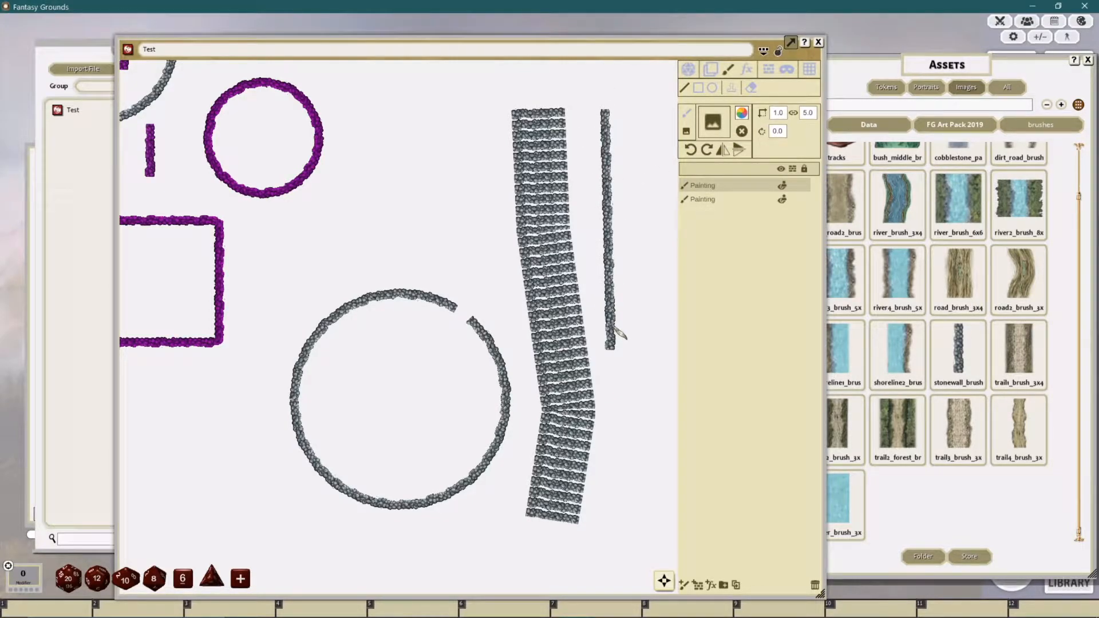
left_click_drag(608, 241, 610, 465)
key("ctrl+z")
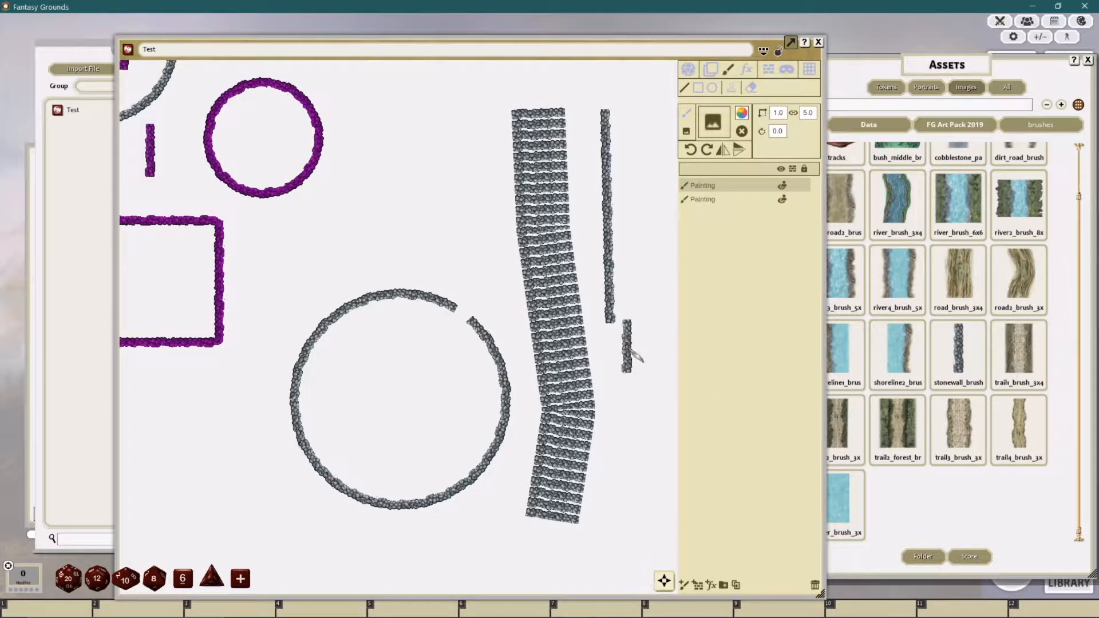
Step: Examine the stone wall brush and the drawn walls both up close and from farther out
left_click_drag(341, 269, 580, 321)
scroll(480, 224, "down", 3)
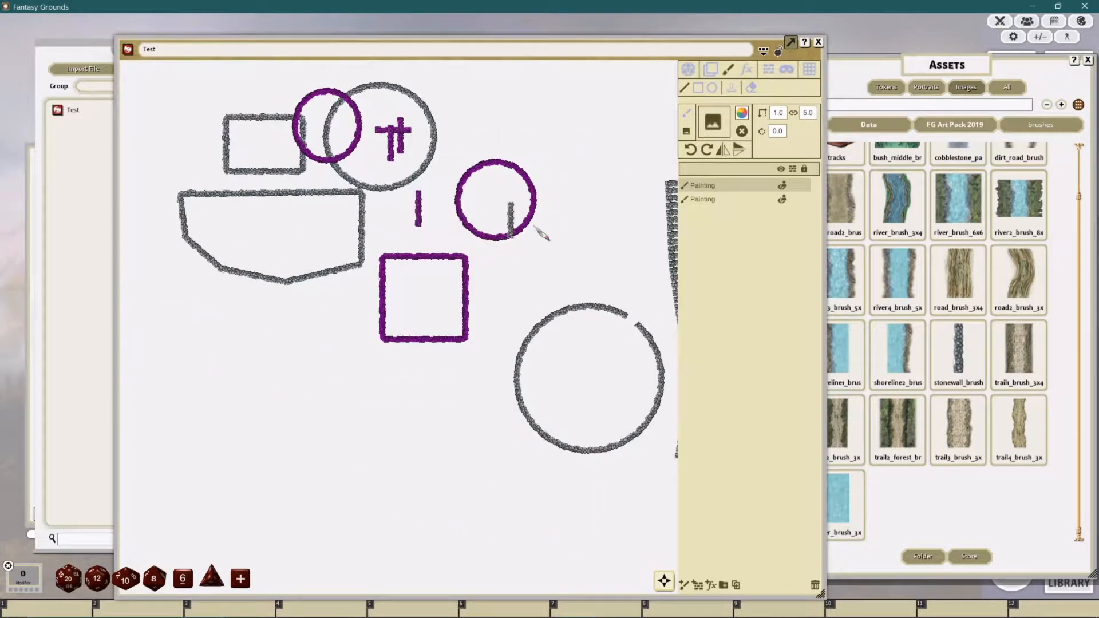
scroll(573, 234, "up", 8)
scroll(566, 256, "up", 3)
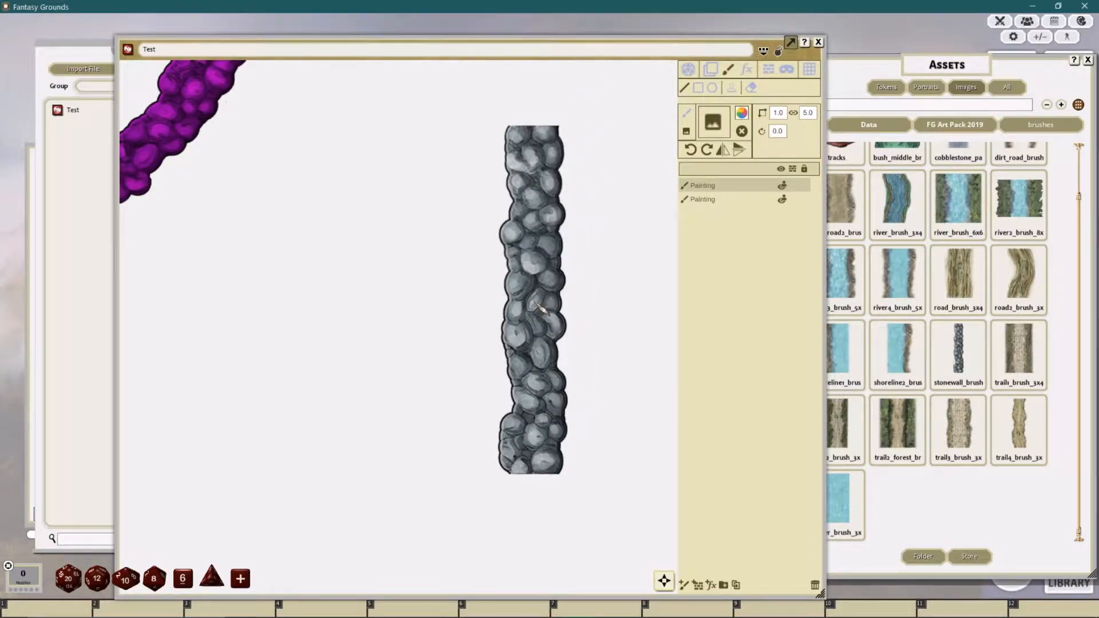
scroll(538, 307, "down", 5)
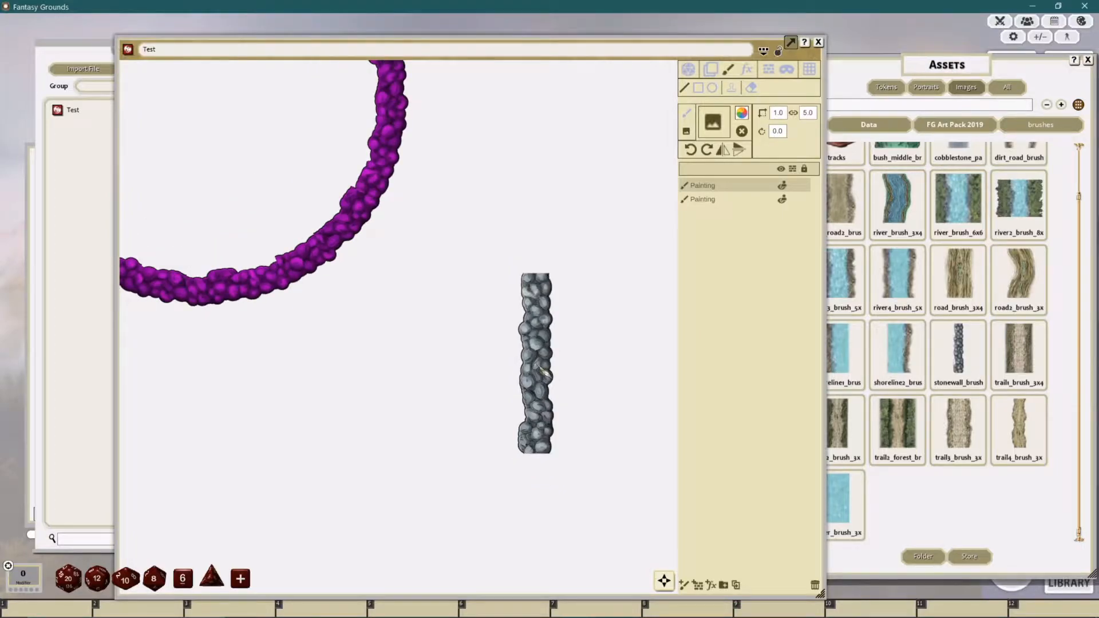
scroll(543, 372, "down", 8)
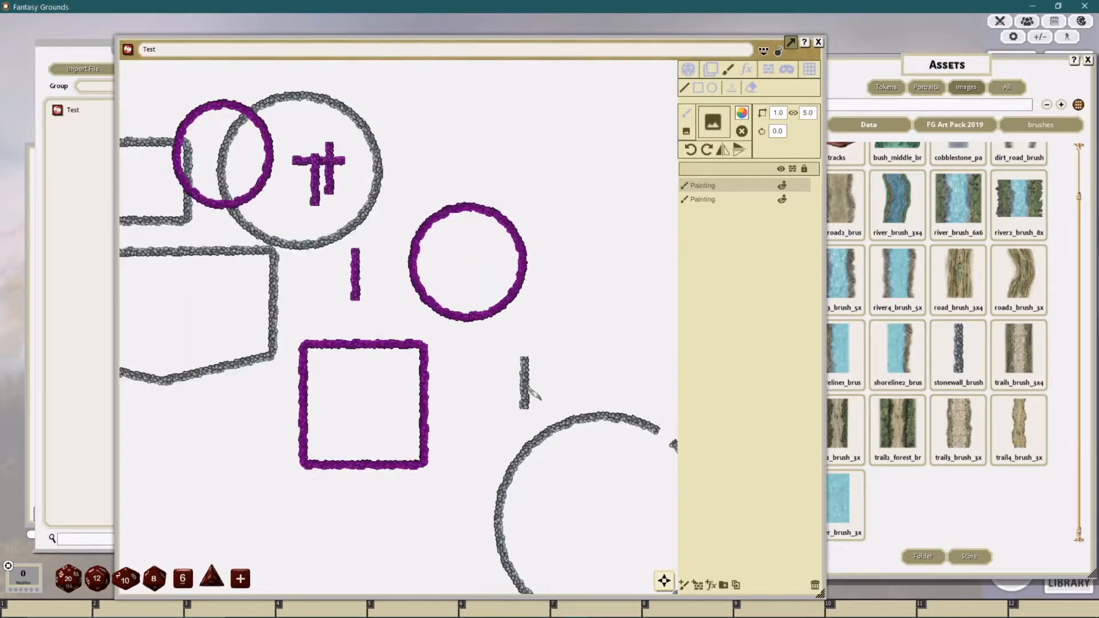
scroll(343, 401, "down", 4)
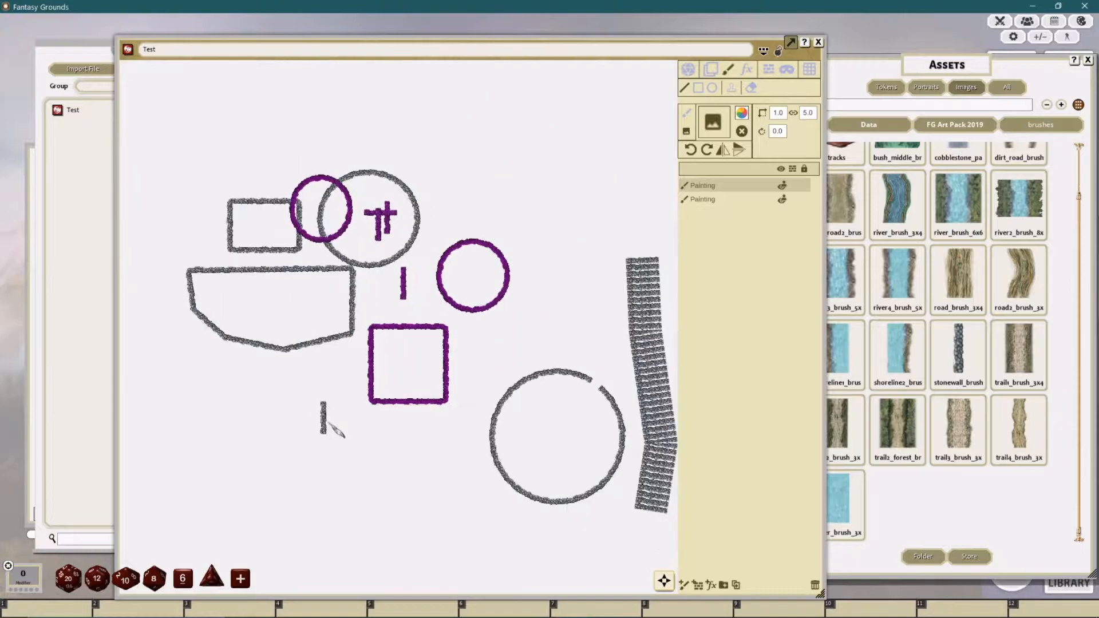
left_click_drag(344, 430, 311, 376)
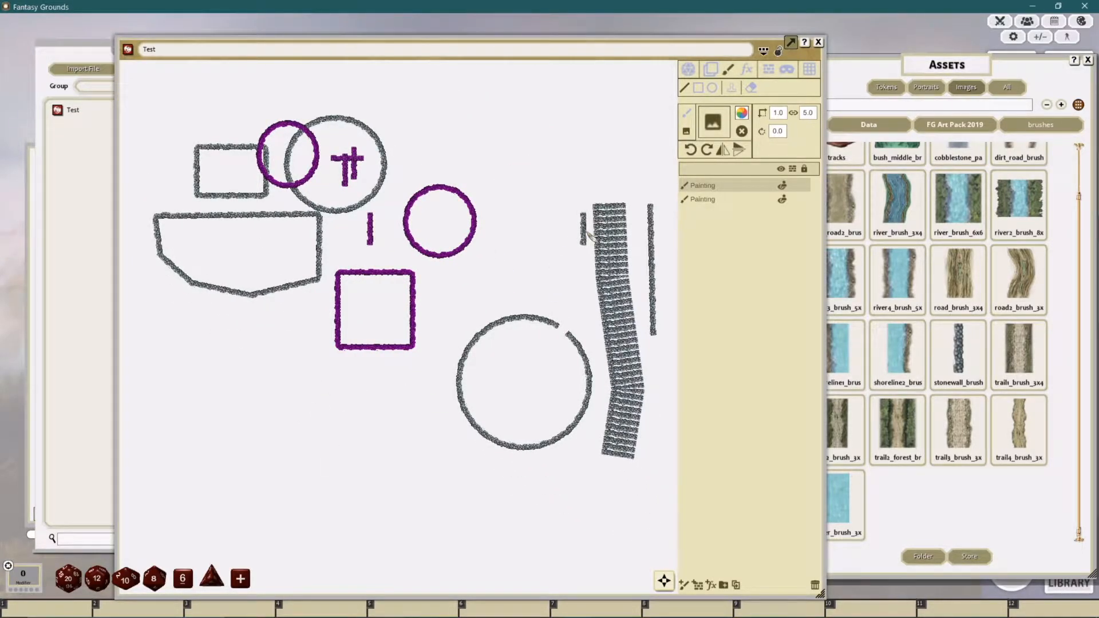
scroll(588, 235, "up", 5)
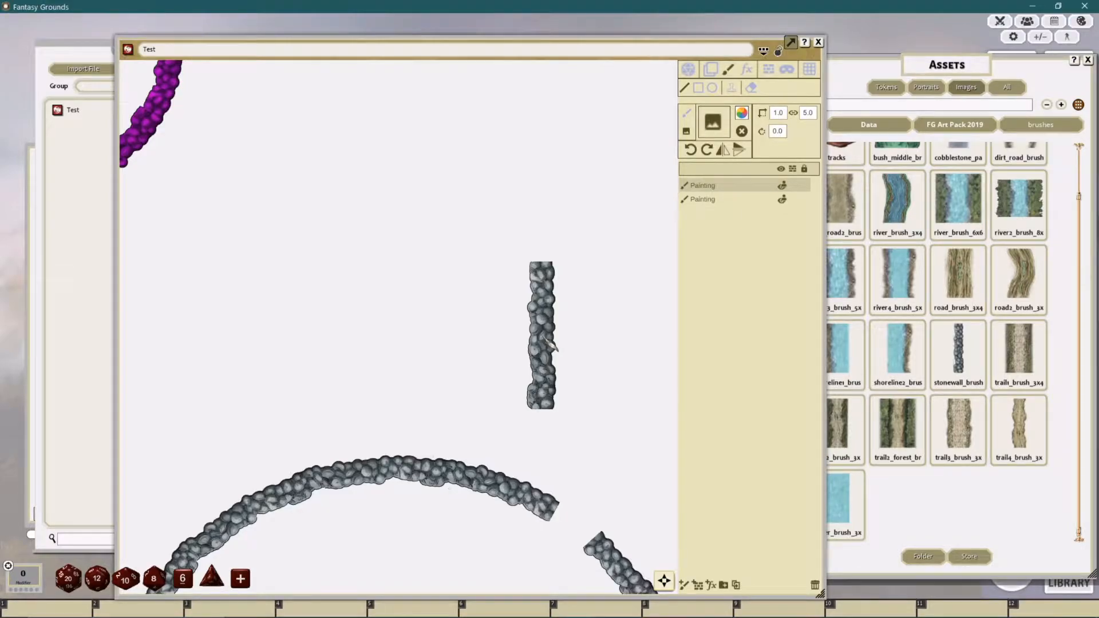
scroll(496, 344, "down", 5)
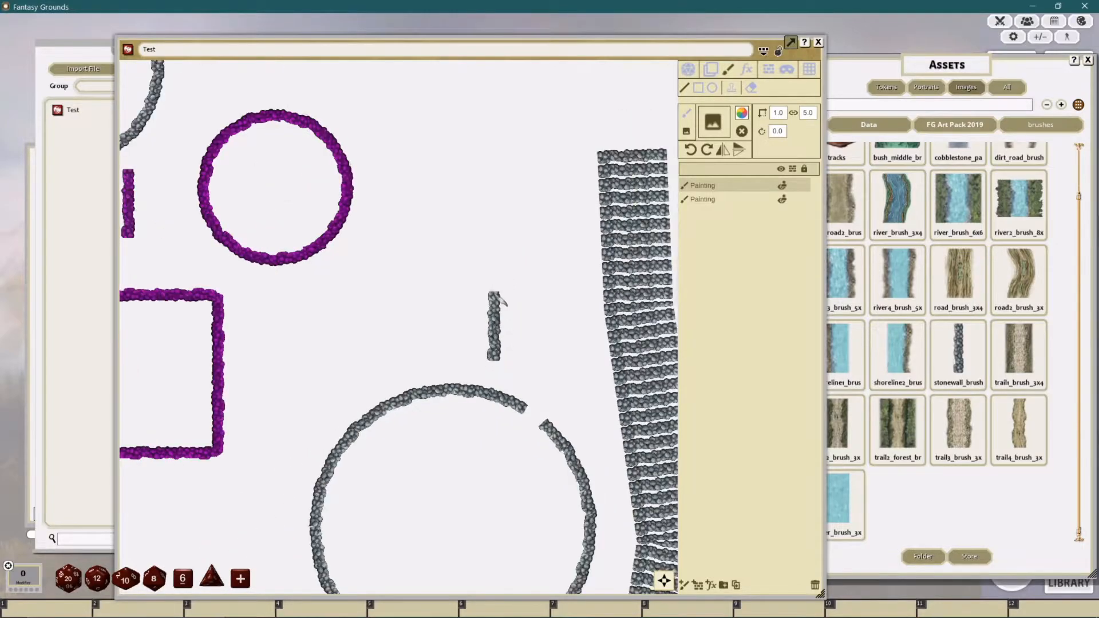
scroll(490, 275, "down", 2)
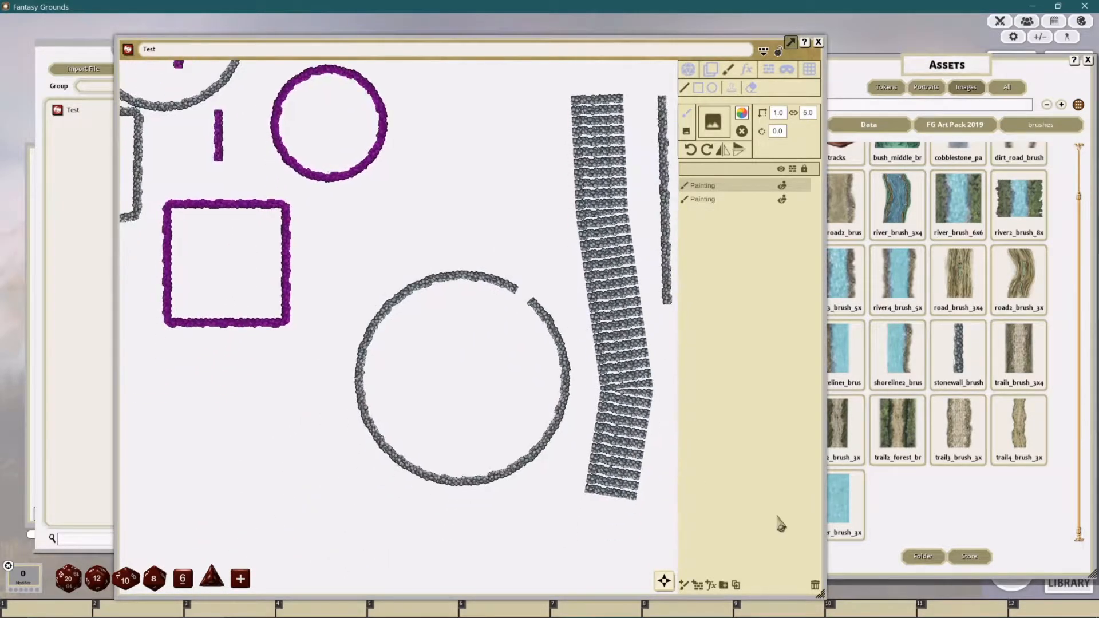
Step: Delete both painting layers from the Test image and switch to the layer effects tools
left_click(816, 589)
left_click(815, 586)
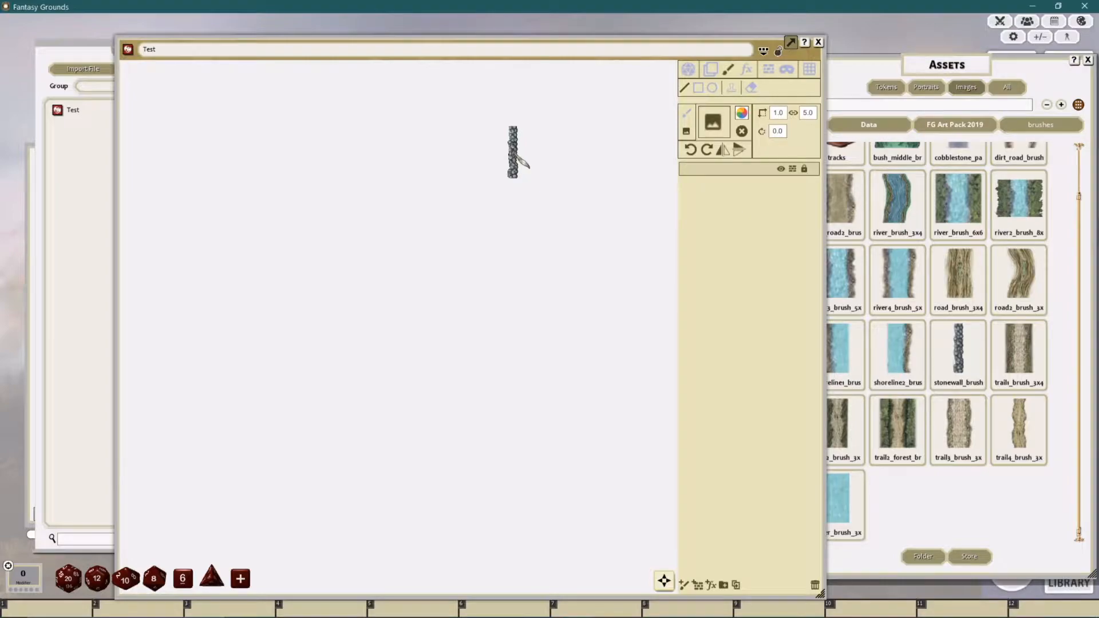
left_click(727, 69)
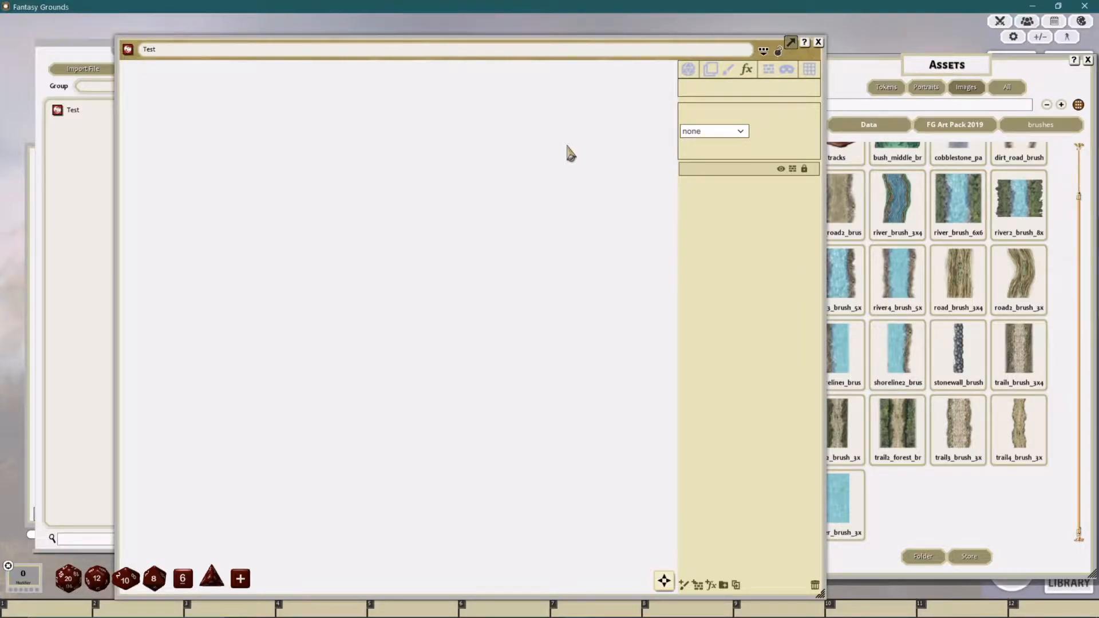
Step: Add Witcheslairinterior_map.jpg from the FG Art Pack 2019 maps folder to the empty Test image
left_click(941, 75)
scroll(878, 249, "up", 1)
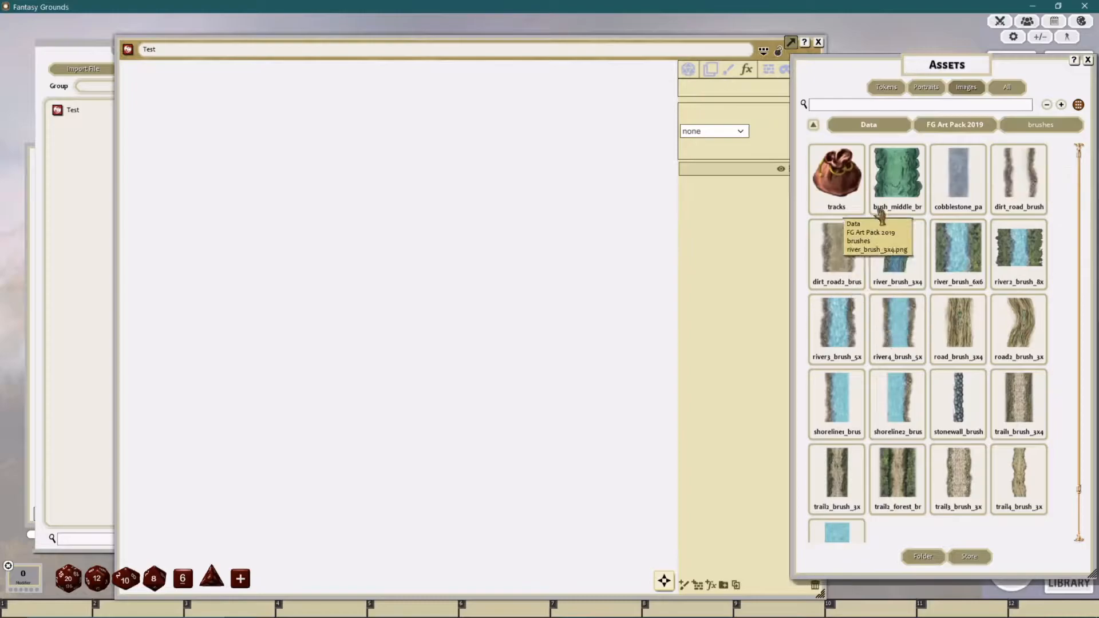
left_click(947, 126)
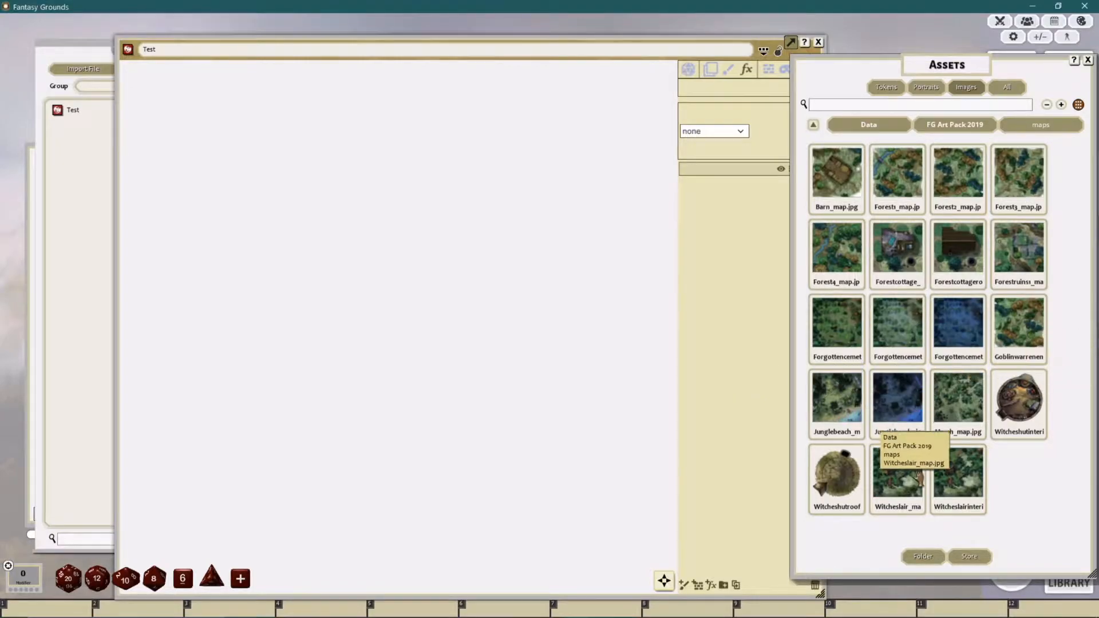
left_click_drag(967, 477, 548, 355)
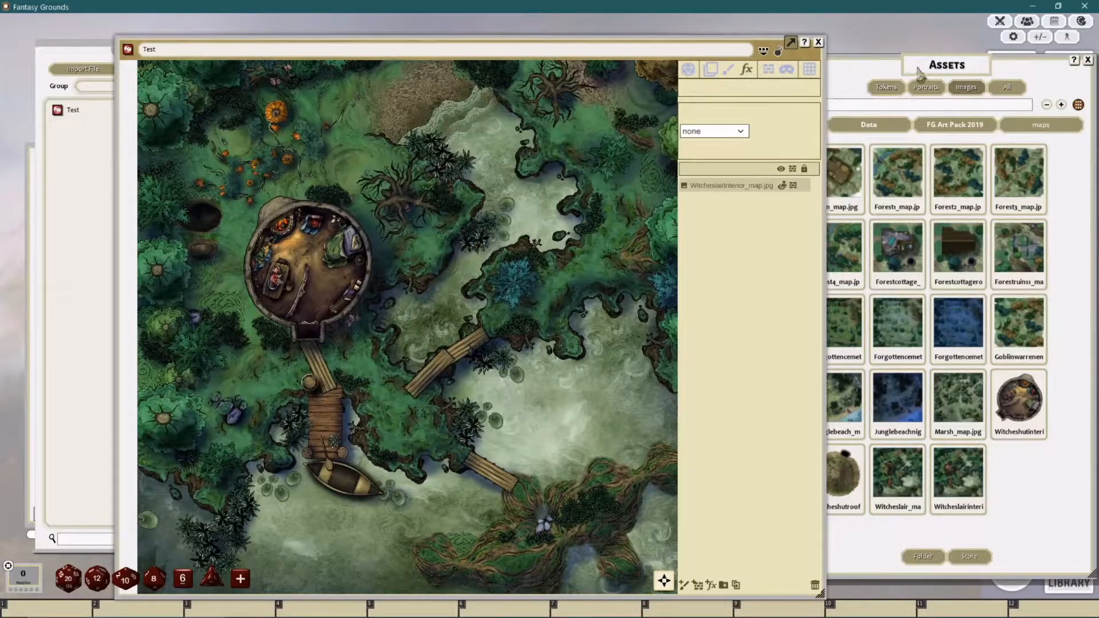
Step: Look through the swamp decorations in FG Art Pack 2019 and return to the pack's main folder
left_click(936, 95)
left_click(954, 125)
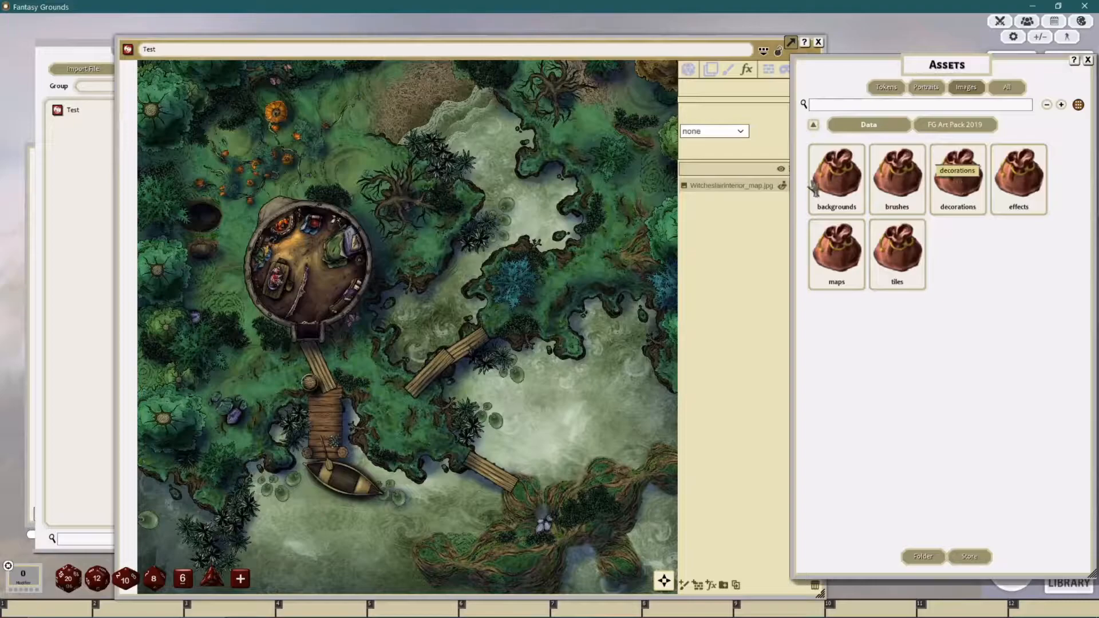
left_click(959, 181)
left_click(960, 183)
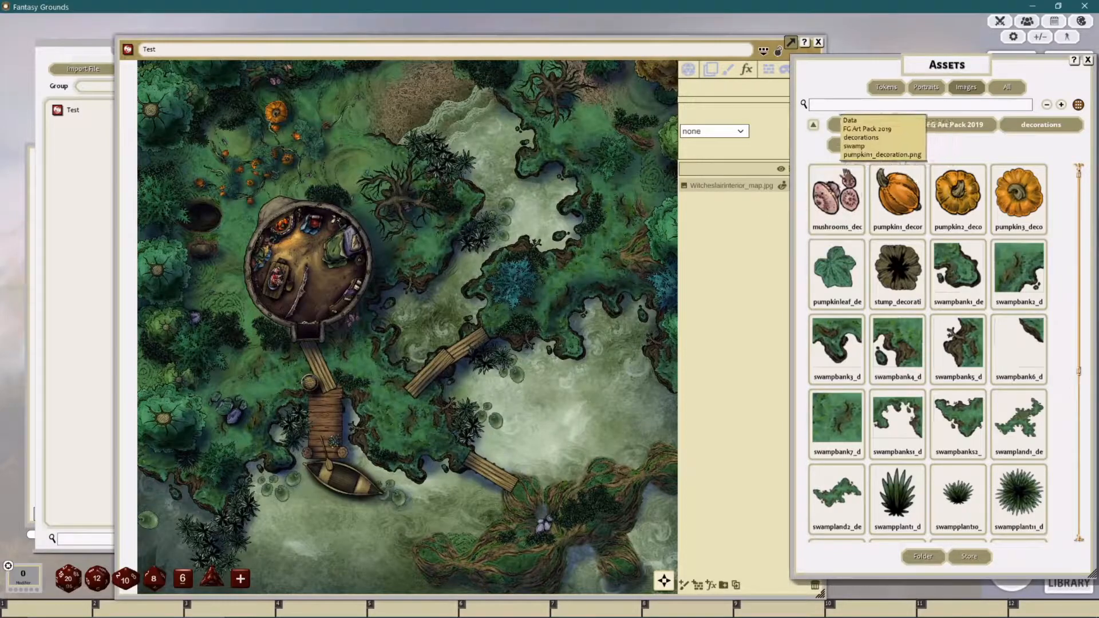
scroll(598, 259, "down", 2)
scroll(583, 250, "up", 2)
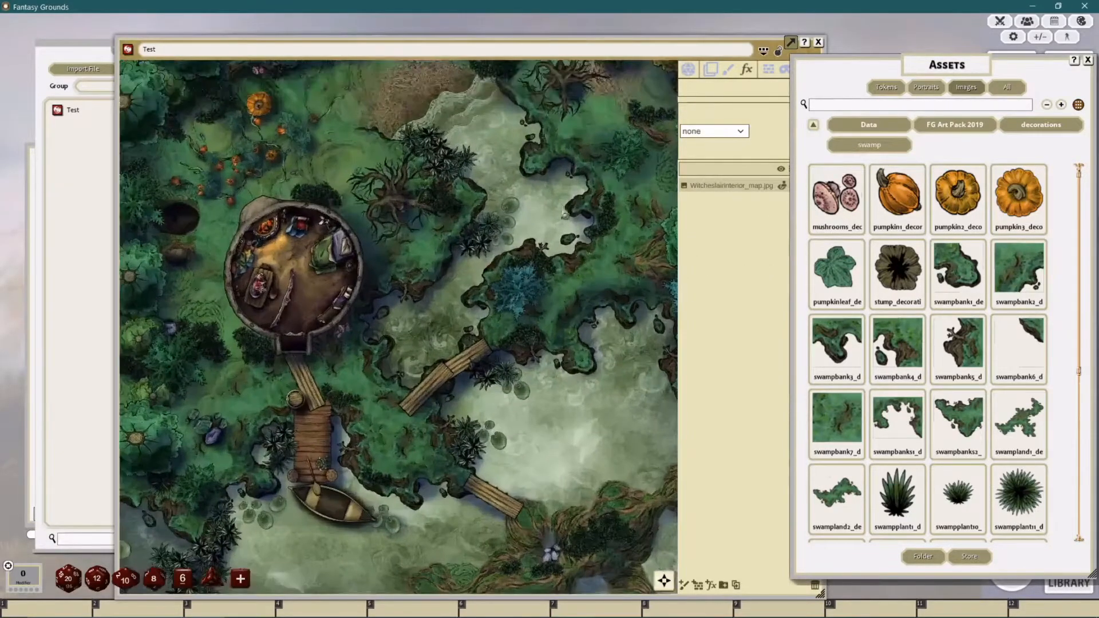
left_click(959, 129)
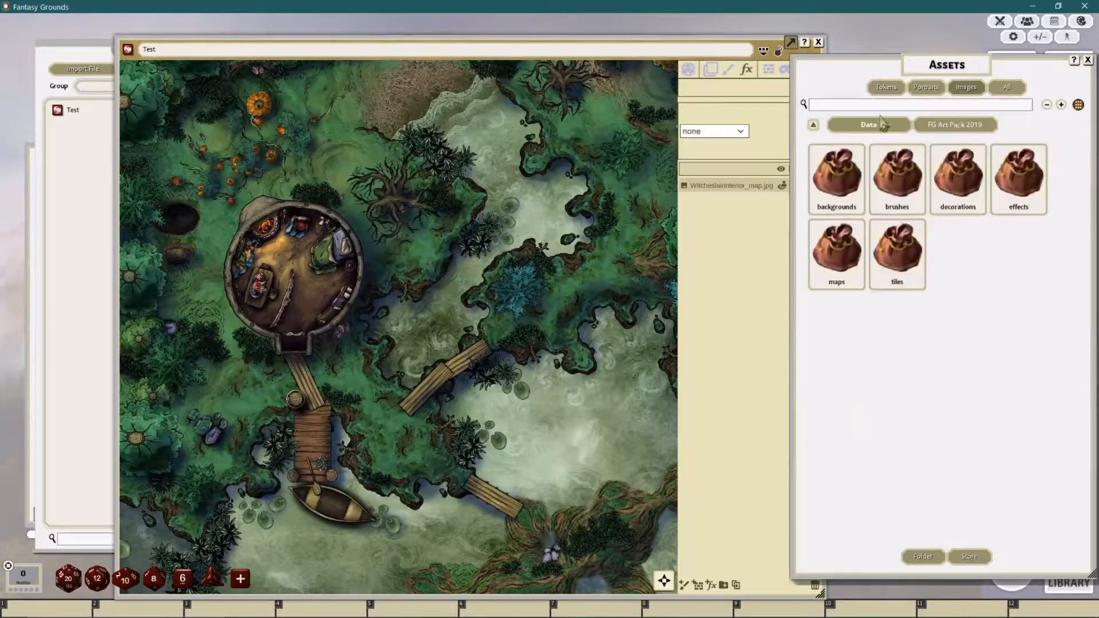
Step: Move the Test image window clear of the Assets window
left_click(748, 37)
left_click_drag(765, 36, 727, 30)
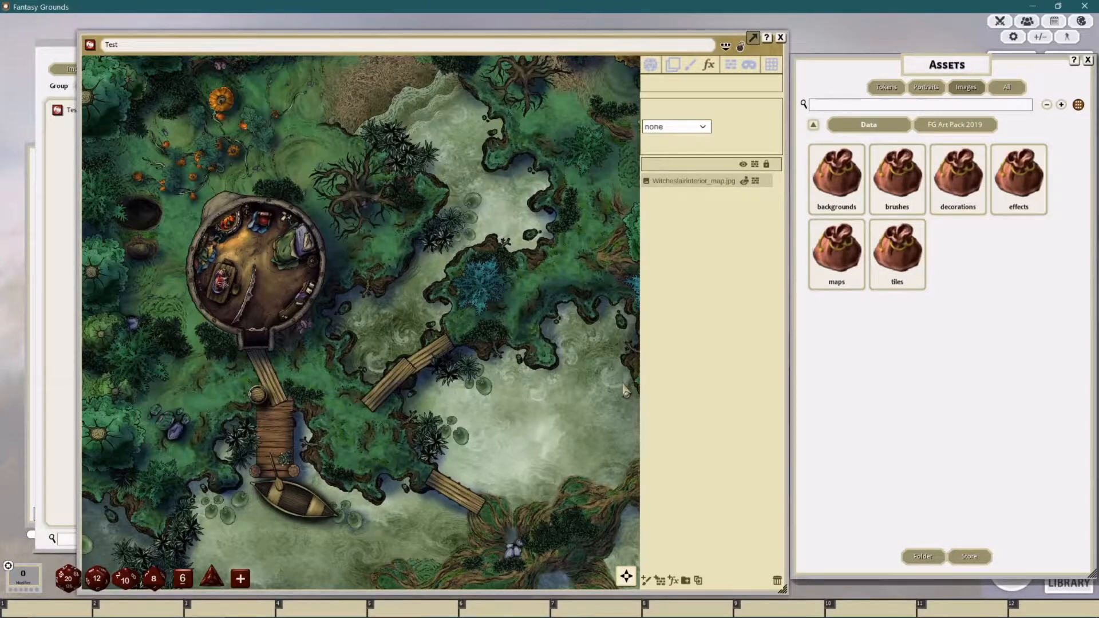
Step: Add an effects layer above the witch's lair interior map and set its effect to rain
left_click(673, 582)
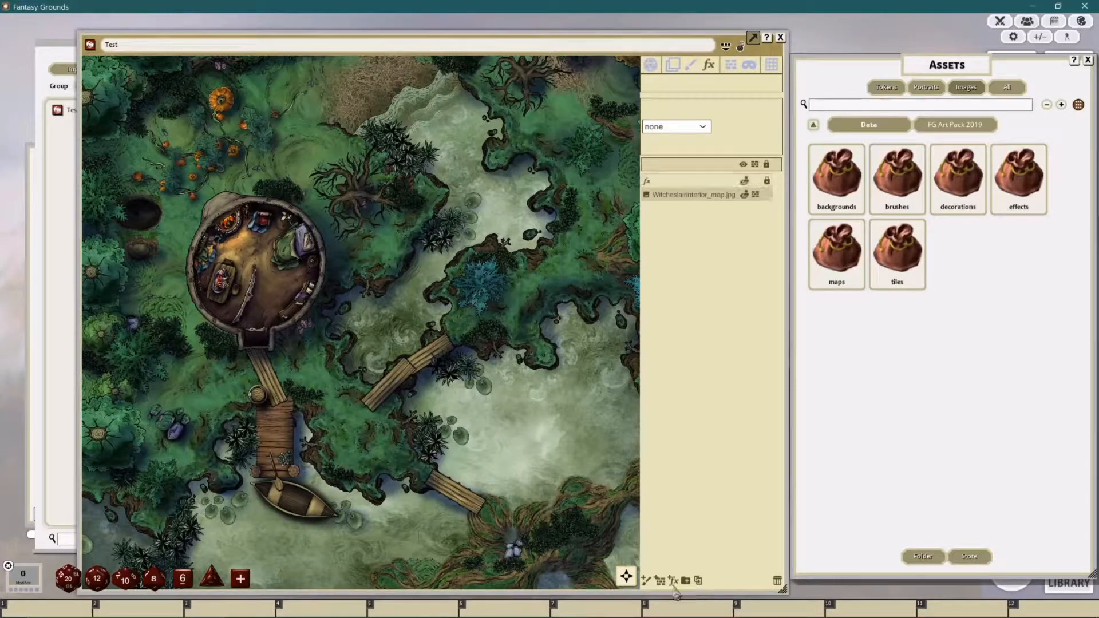
left_click(687, 186)
left_click(706, 127)
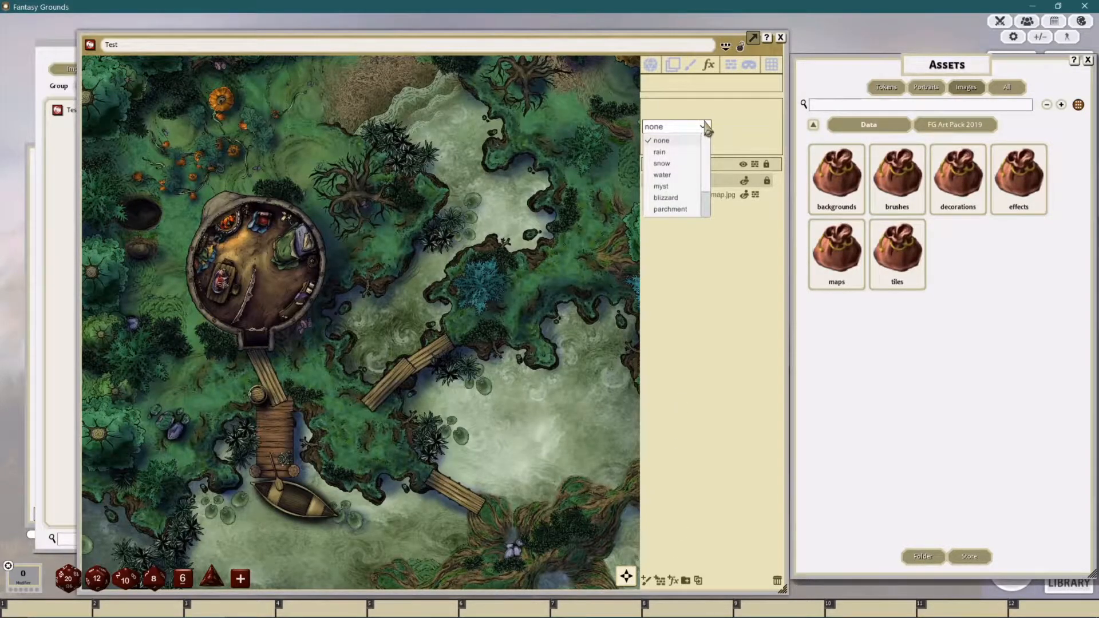
left_click(664, 153)
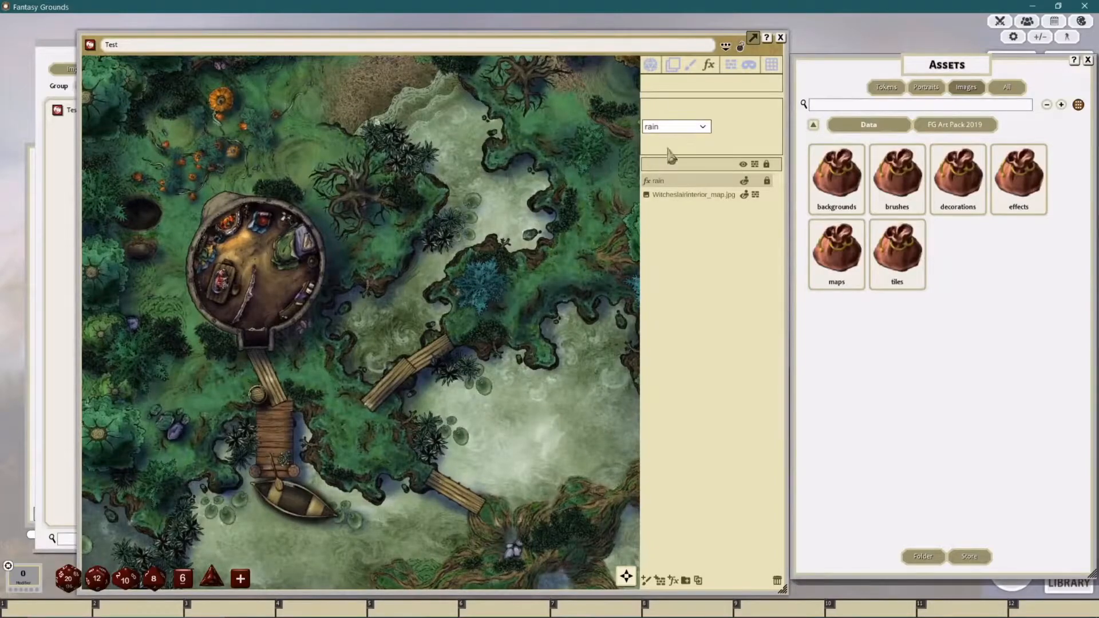
Step: Change the effects layer to snow and then to grayscale
left_click(703, 127)
left_click(681, 164)
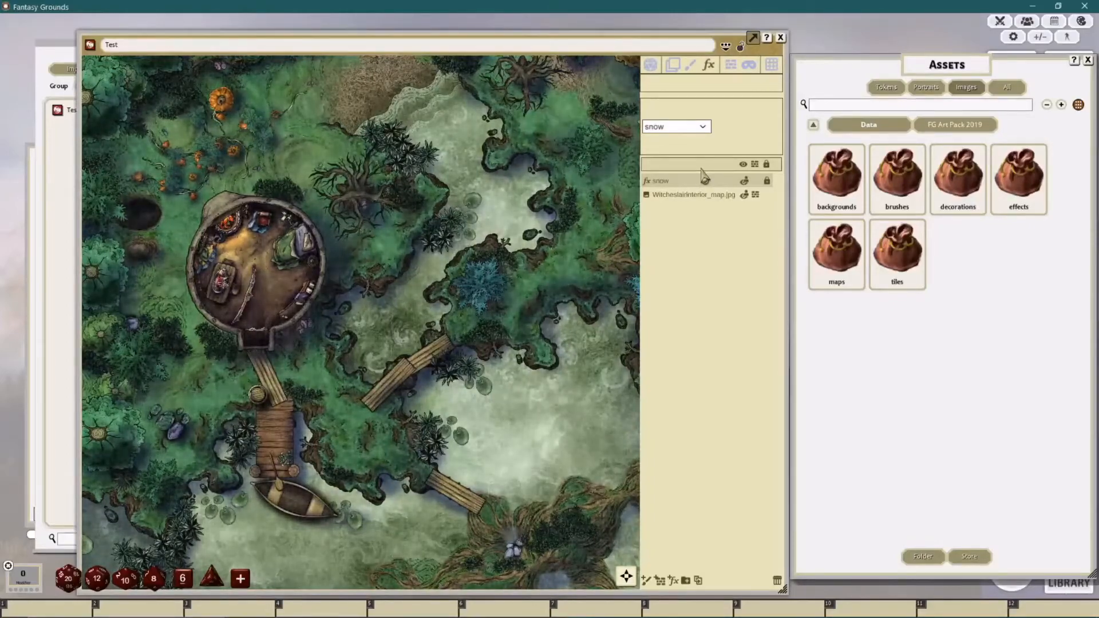
left_click(705, 127)
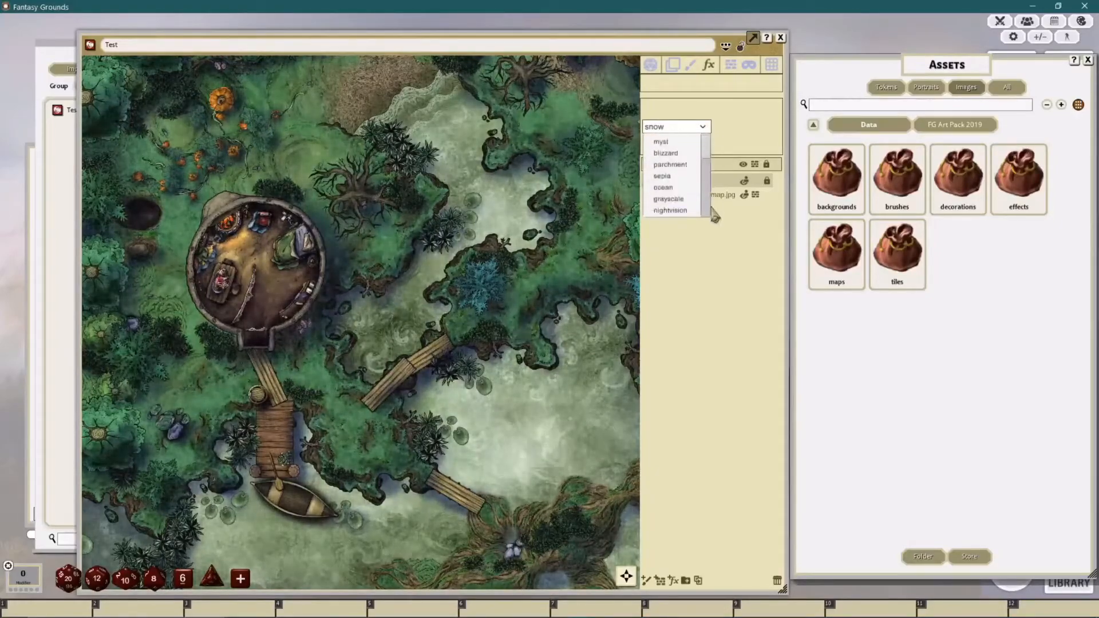
left_click(668, 198)
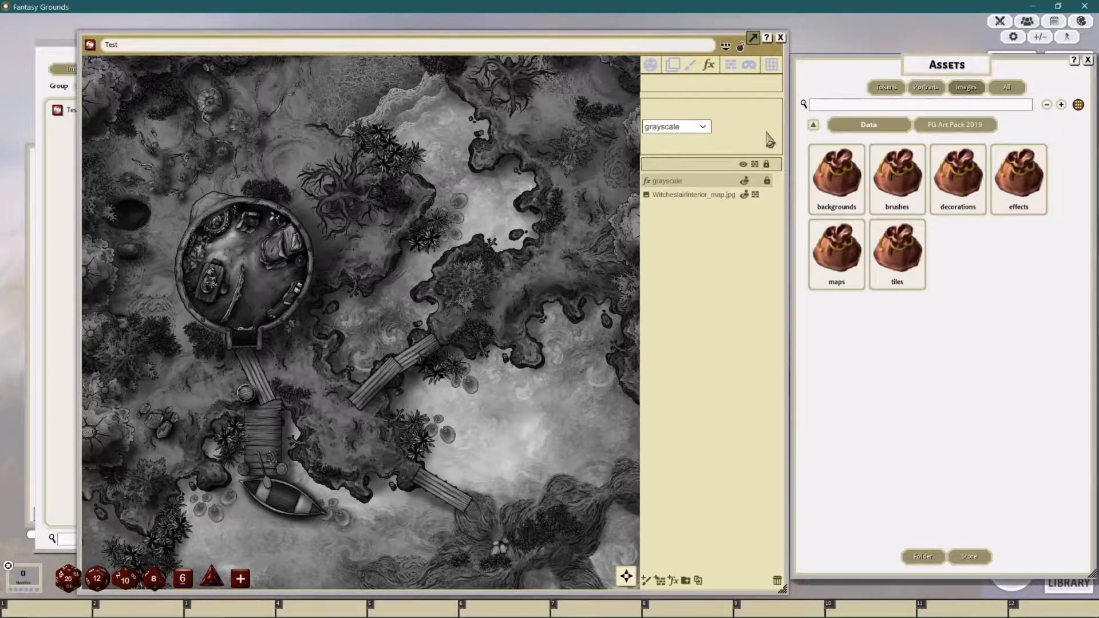
Step: Delete the effects layer from the Test image
left_click(700, 127)
left_click(776, 581)
Step: Show the line of sight tools and select the line, rectangle and ellipse drawing tools one after another
left_click(733, 69)
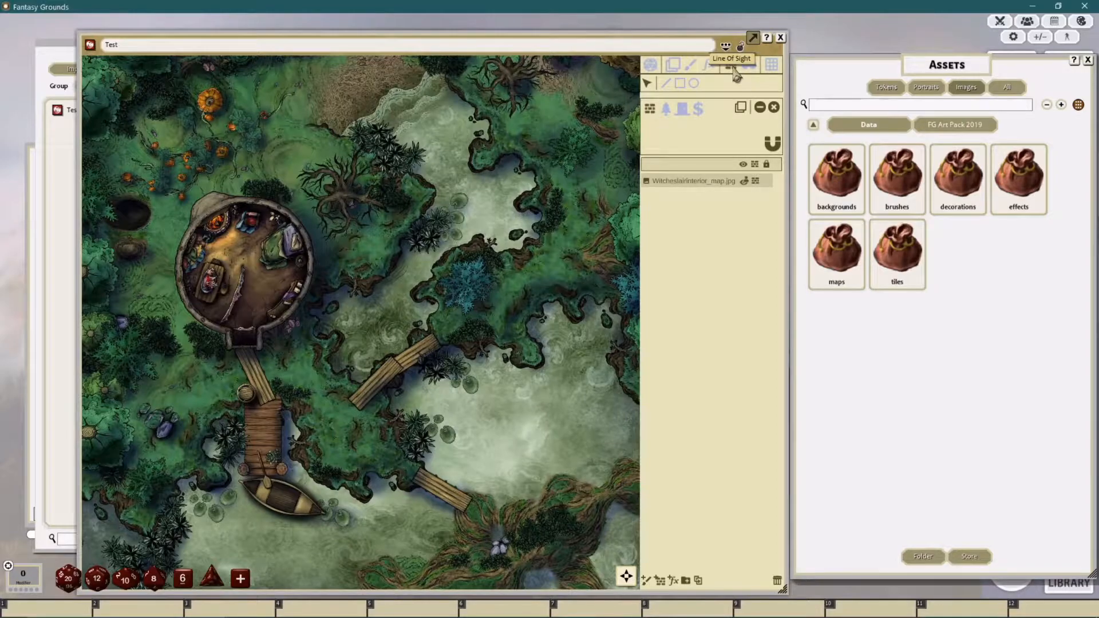
scroll(486, 206, "down", 5)
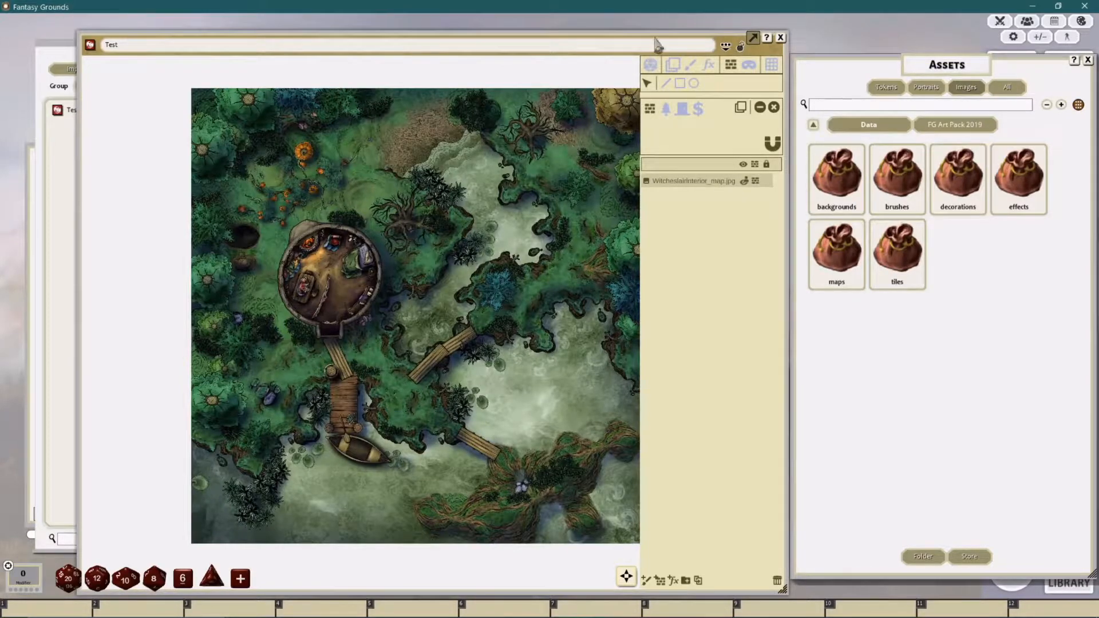
left_click(668, 85)
left_click(681, 85)
left_click(693, 84)
scroll(423, 268, "up", 2)
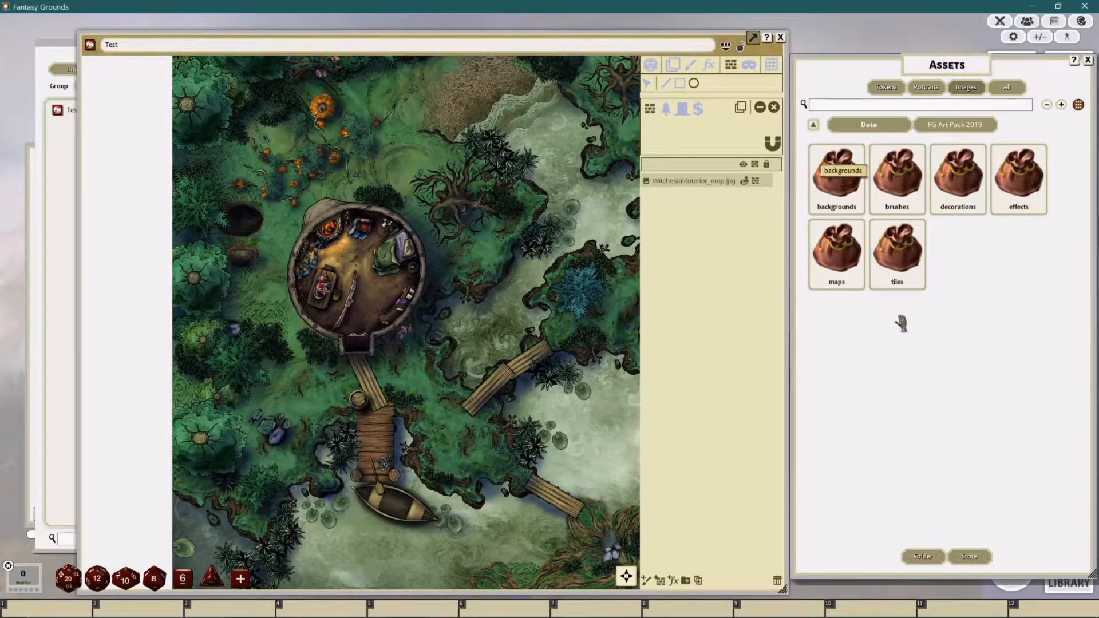
Step: Add Witcheslair_map.jpg from the FG Art Pack 2019 maps folder as a layer above the interior map
left_click(972, 127)
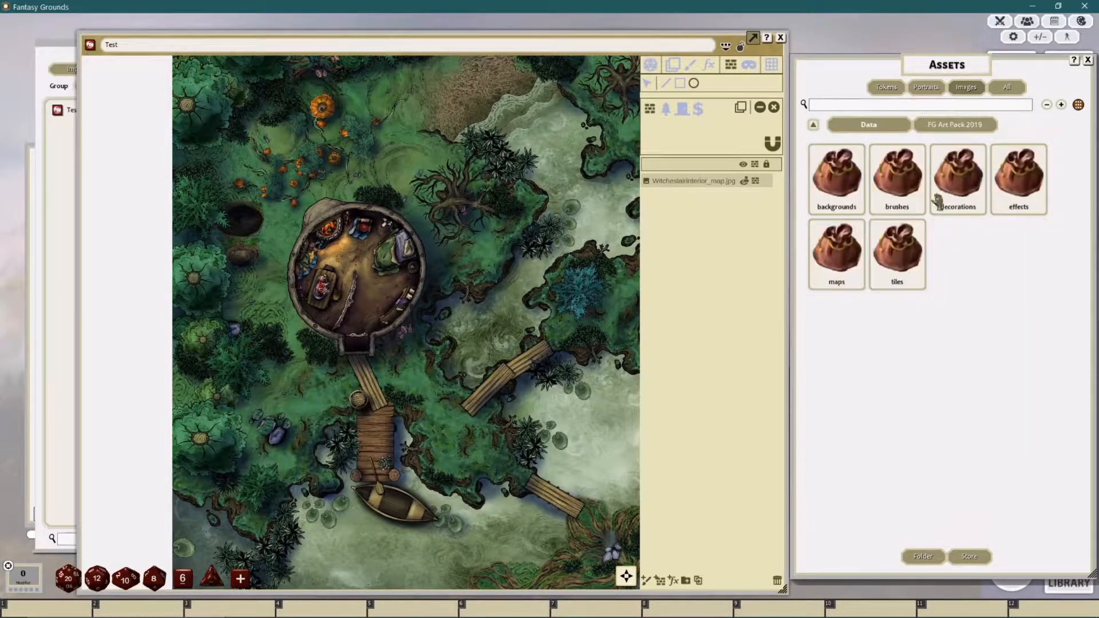
left_click(836, 252)
left_click_drag(887, 430, 503, 346)
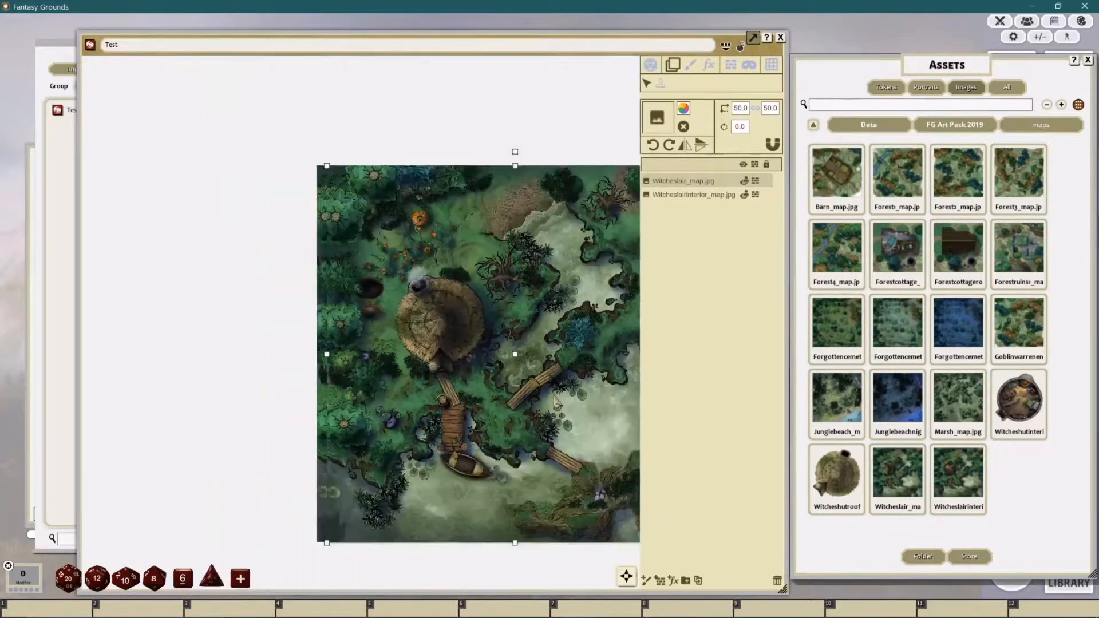
Step: Move the Witcheslair map over the interior map and hide and reshow its layer to compare the two
left_click_drag(549, 382, 488, 351)
left_click_drag(599, 351, 574, 347)
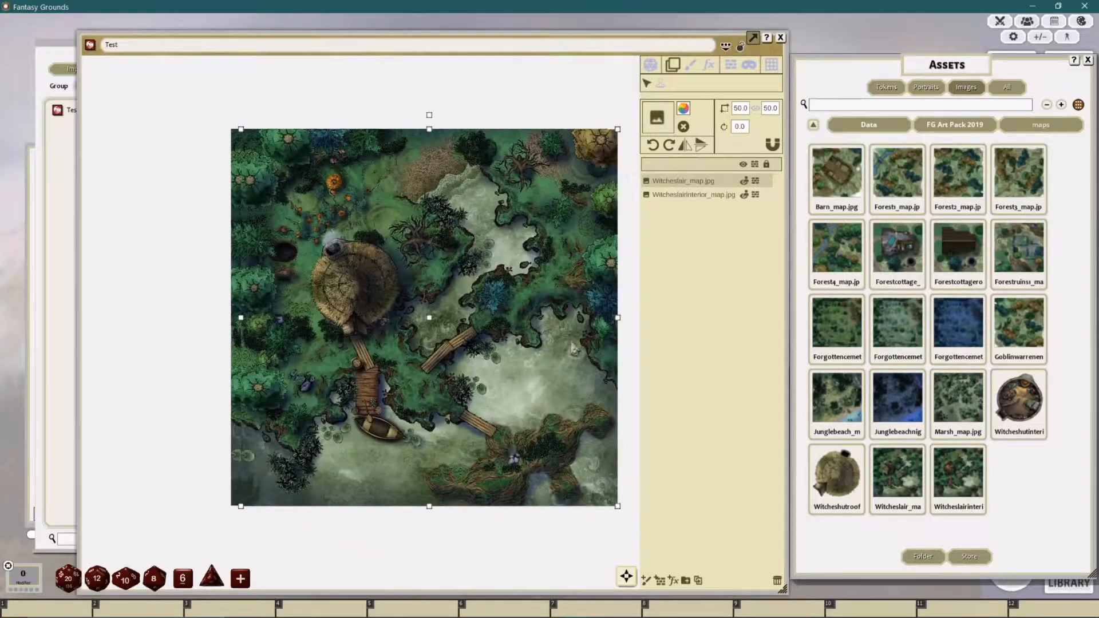
left_click(744, 181)
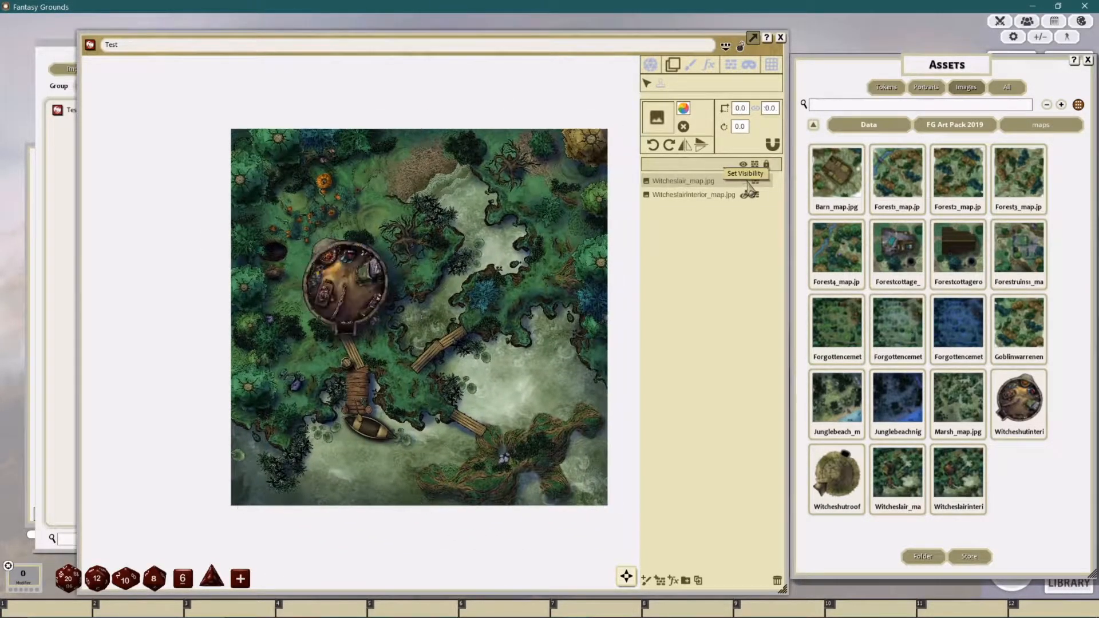
left_click(744, 181)
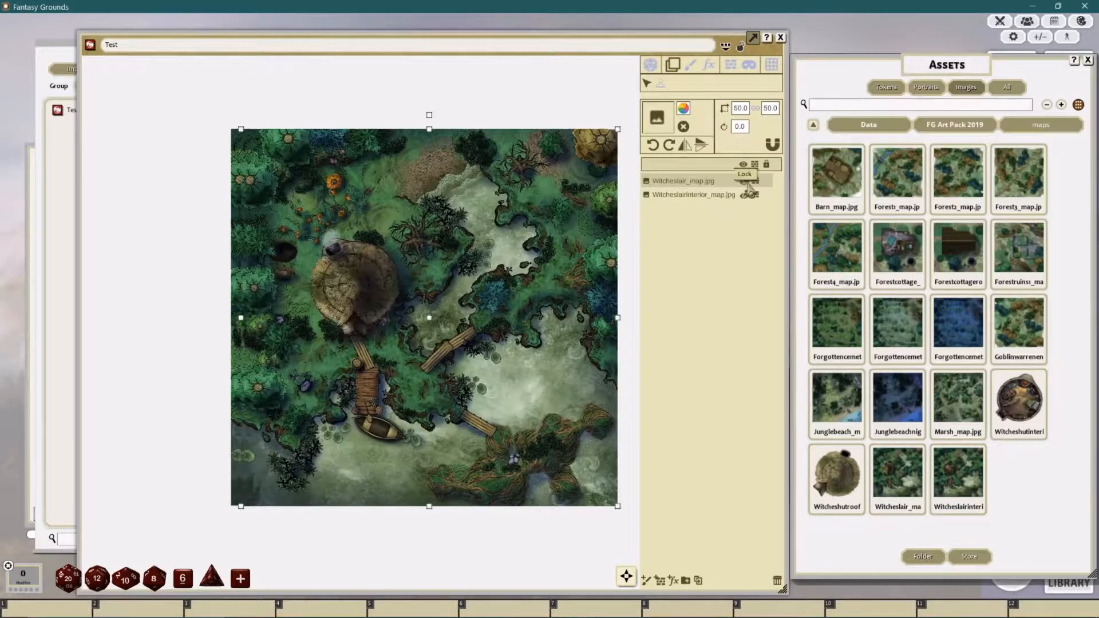
Step: Nudge the Witcheslair_map layer into alignment with the interior map beneath it, and toggle its visibility, leaving it hidden
mouse_move(508, 274)
left_mouse_down()
mouse_move(477, 274)
mouse_move(488, 274)
left_mouse_up()
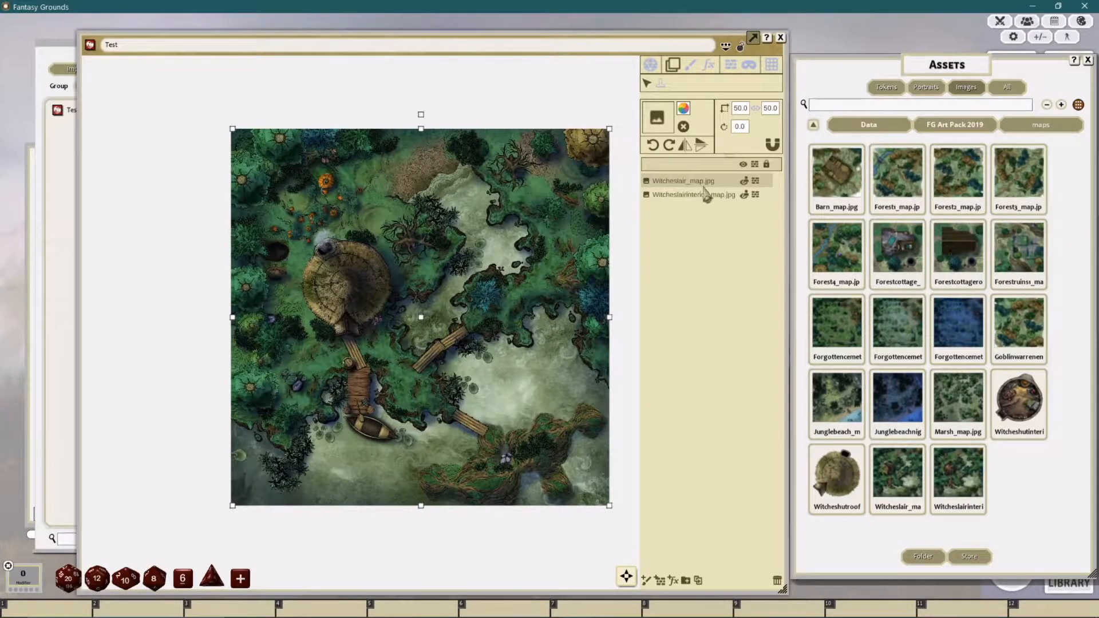
left_click(745, 182)
scroll(381, 258, "up", 2)
scroll(375, 253, "down", 1)
mouse_move(443, 216)
left_mouse_down()
mouse_move(466, 221)
mouse_move(452, 221)
left_mouse_up()
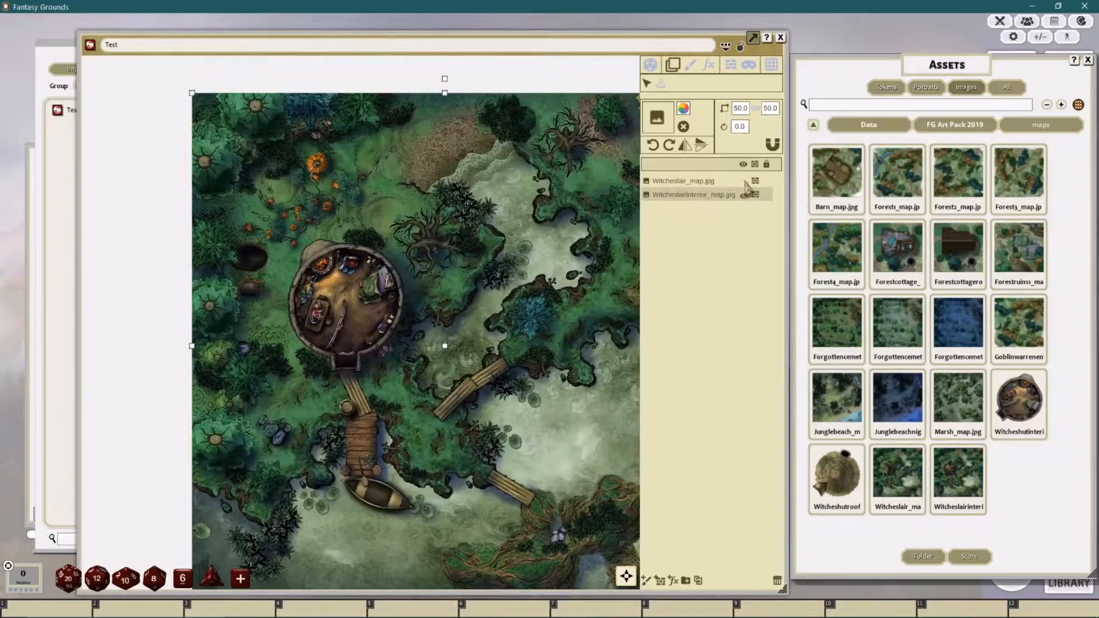
left_click(744, 181)
left_click_drag(509, 193, 503, 191)
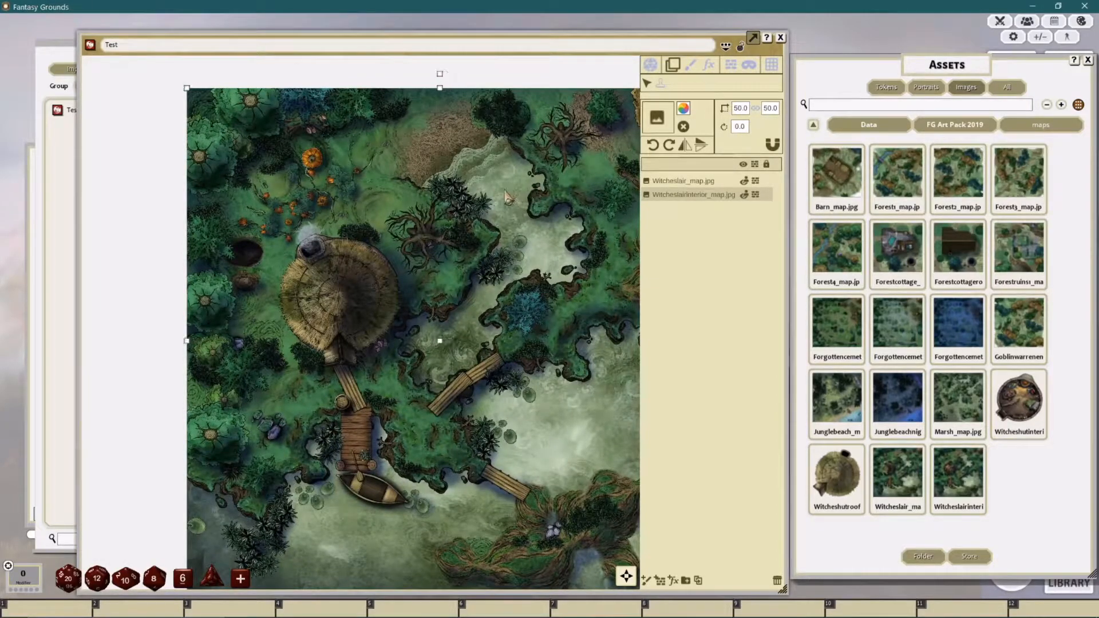
left_click(743, 181)
scroll(445, 246, "up", 3)
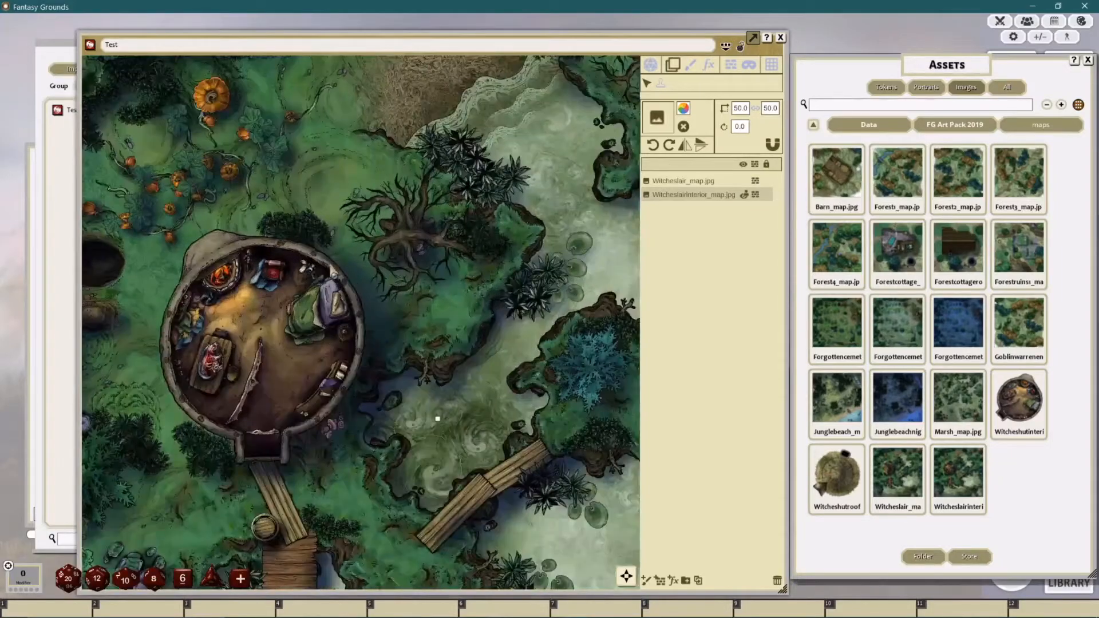
scroll(332, 268, "down", 3)
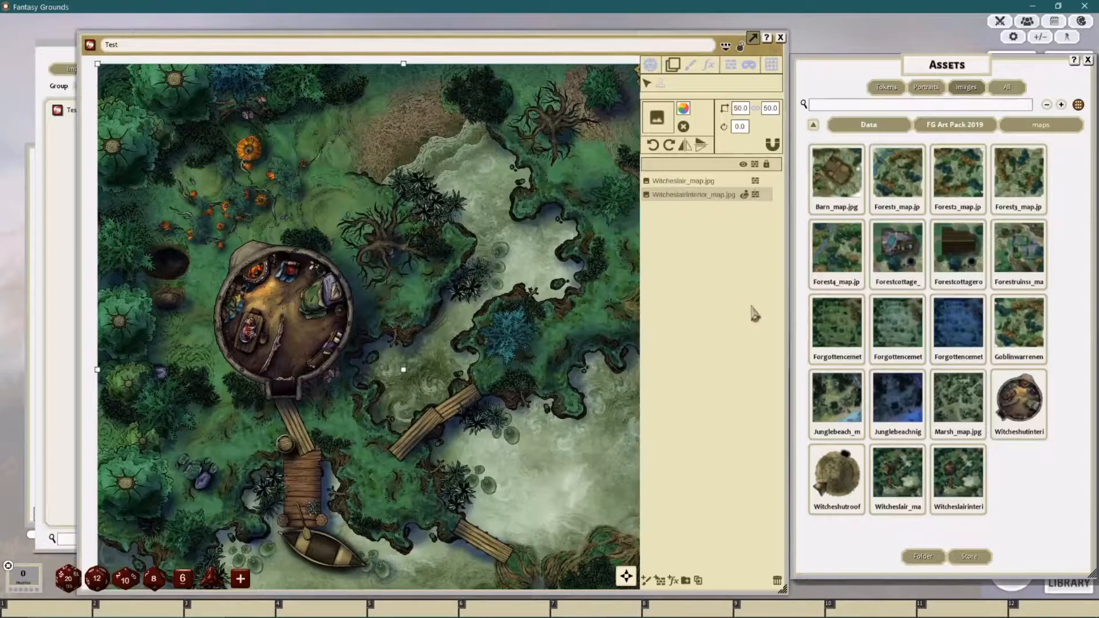
Step: Show the line of sight shapes on the interior map and examine those around the hut and trees
left_click(730, 64)
scroll(445, 320, "down", 1)
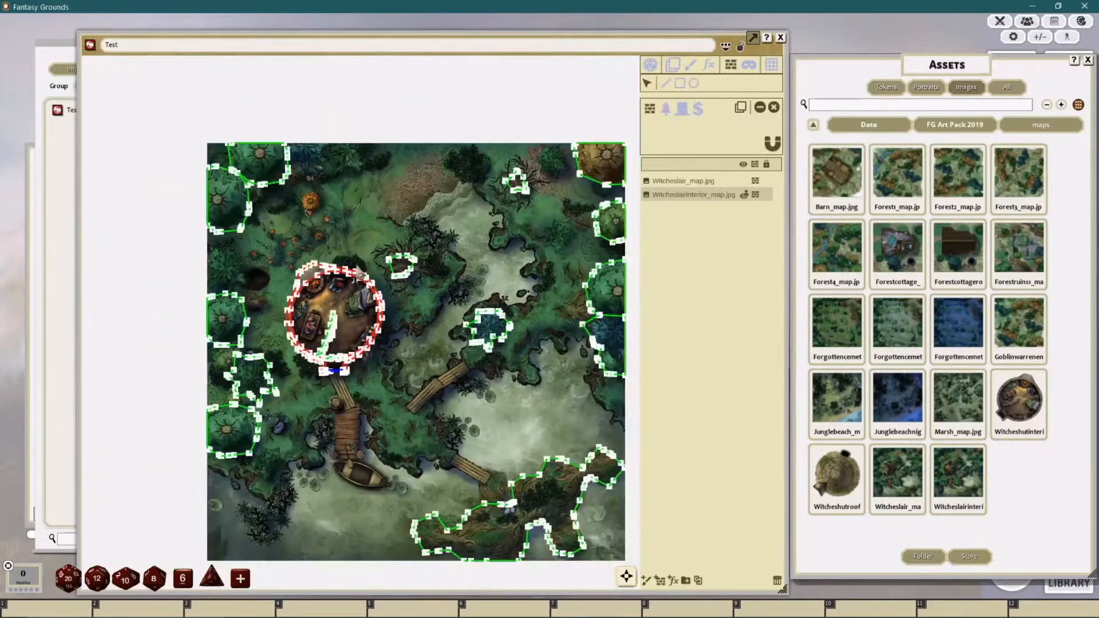
scroll(424, 389, "up", 5)
scroll(417, 402, "down", 4)
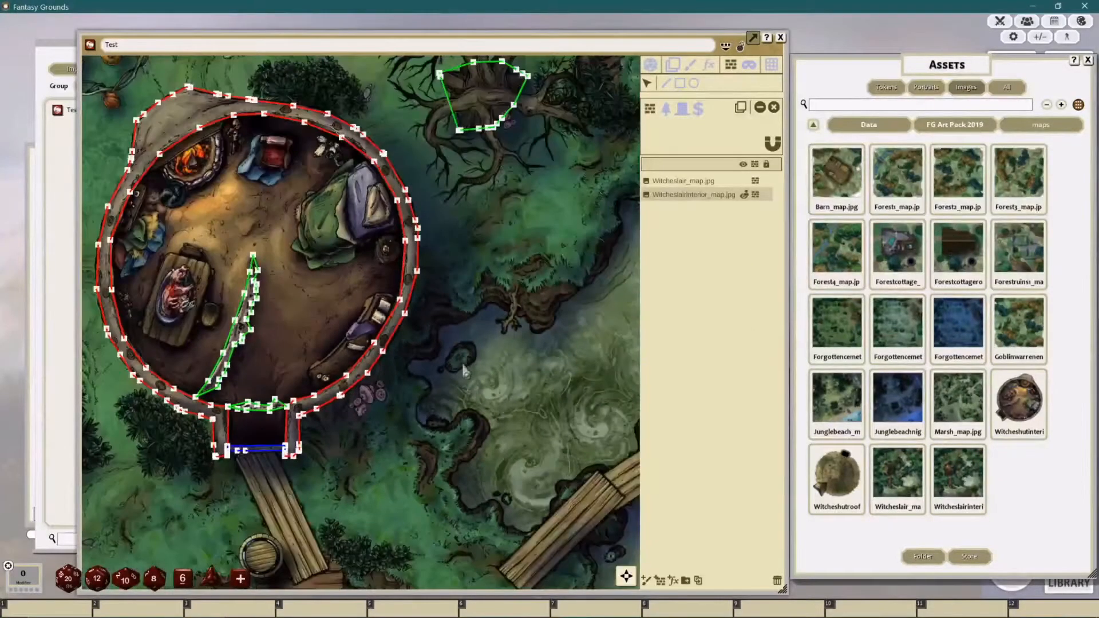
scroll(435, 318, "down", 1)
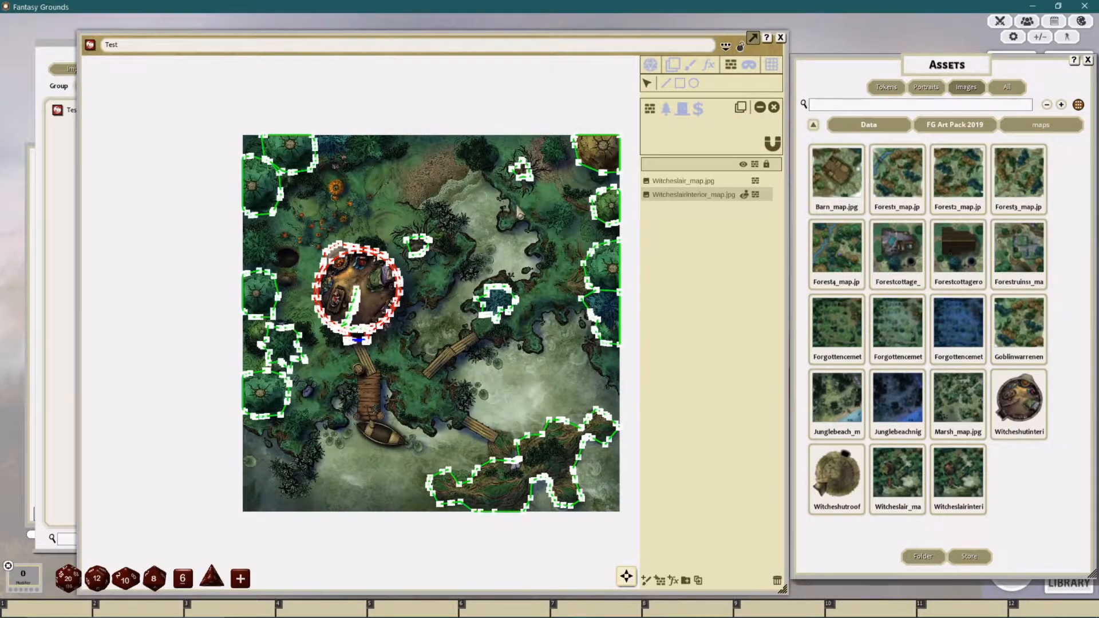
Step: Make the Witcheslair_map layer visible and compare the line of sight shapes over the hut's roof
left_click(744, 181)
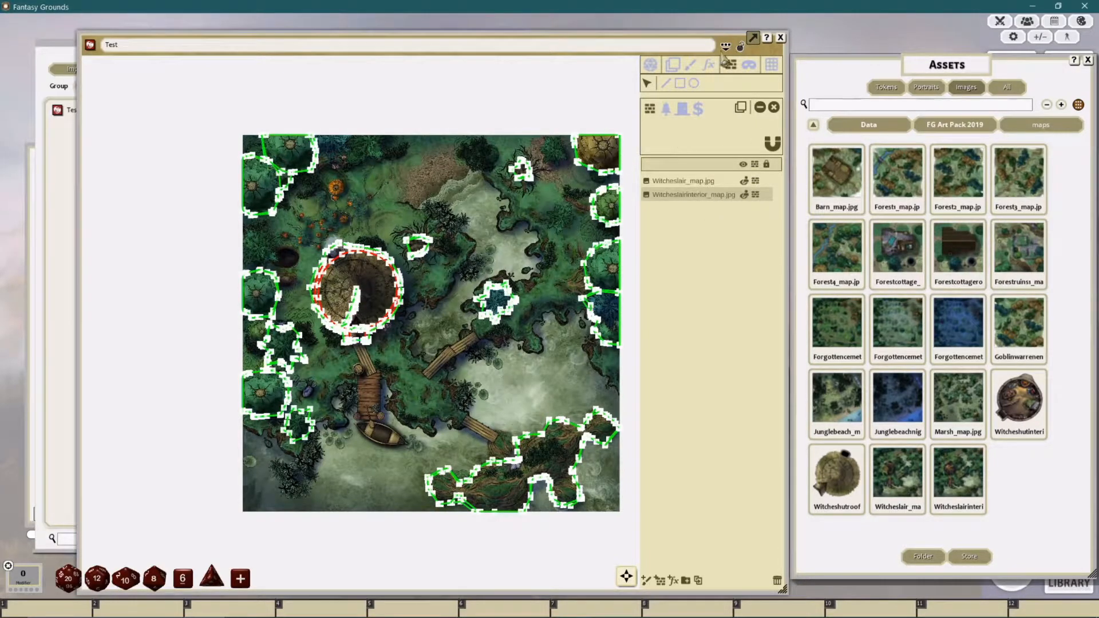
scroll(405, 272, "up", 3)
scroll(420, 270, "down", 1)
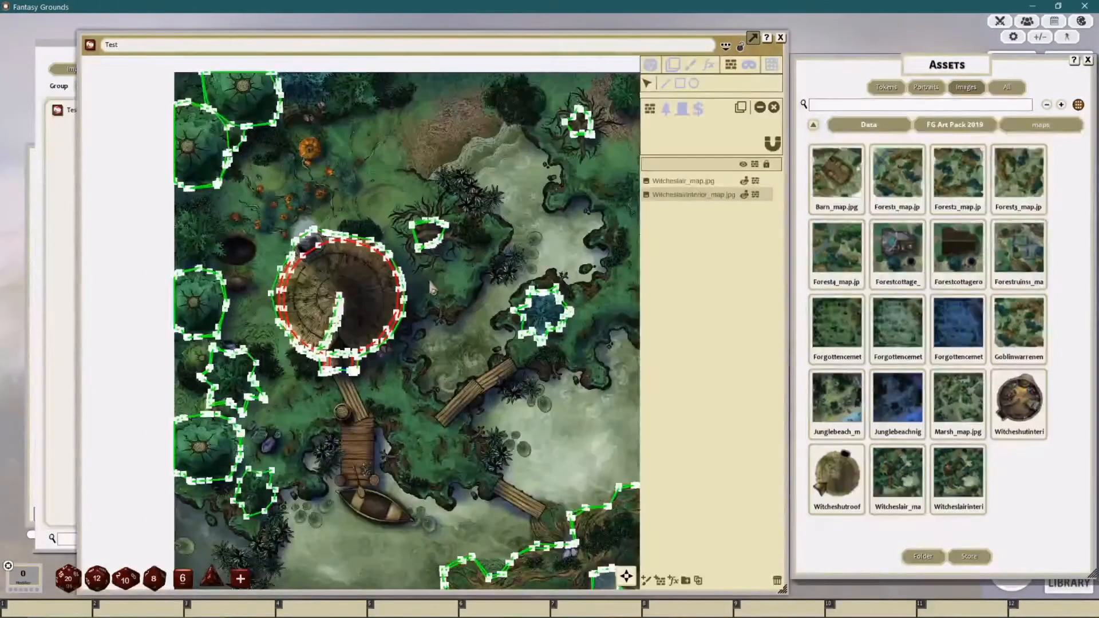
Step: Show the effect options, then try the alpha setting in the Witcheslair_map layer's color picker and cancel
left_click(710, 65)
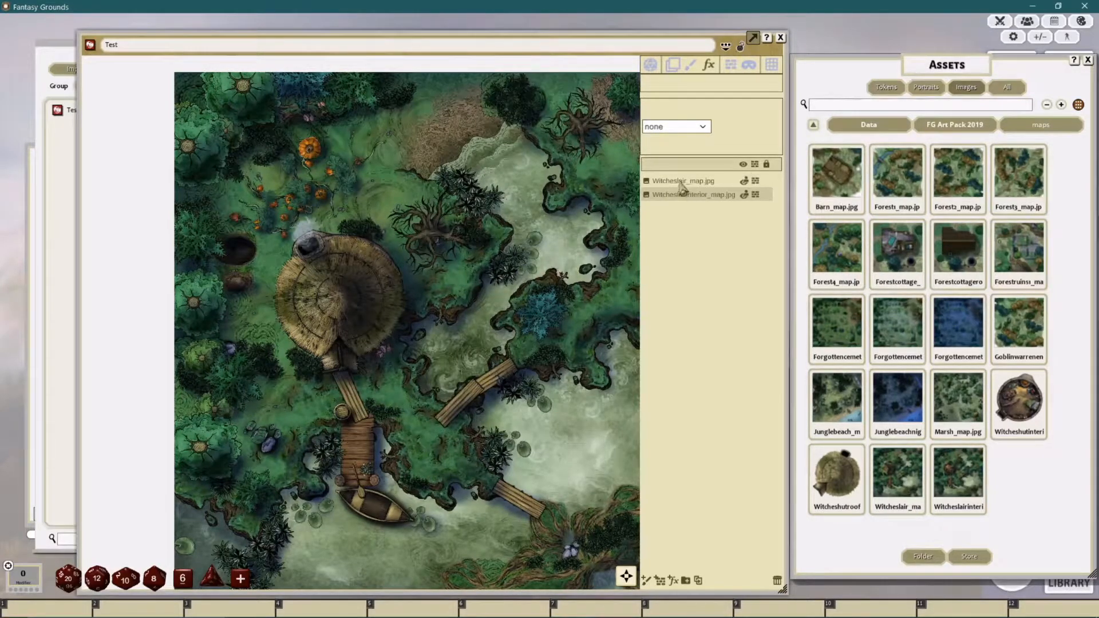
scroll(581, 206, "down", 2)
left_click_drag(546, 218, 455, 197)
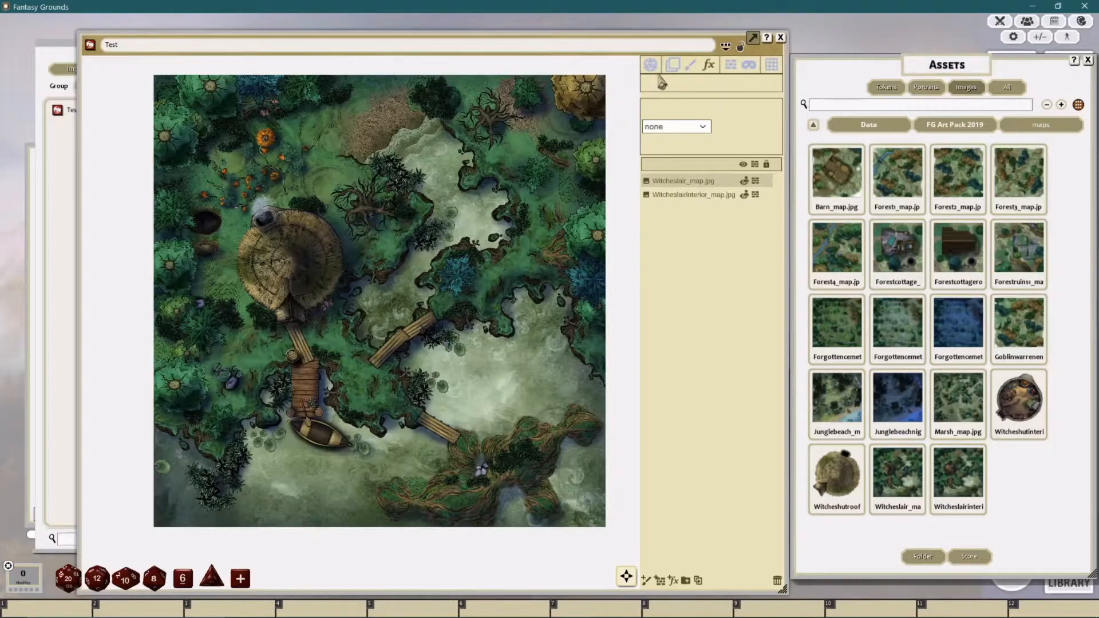
left_click(673, 65)
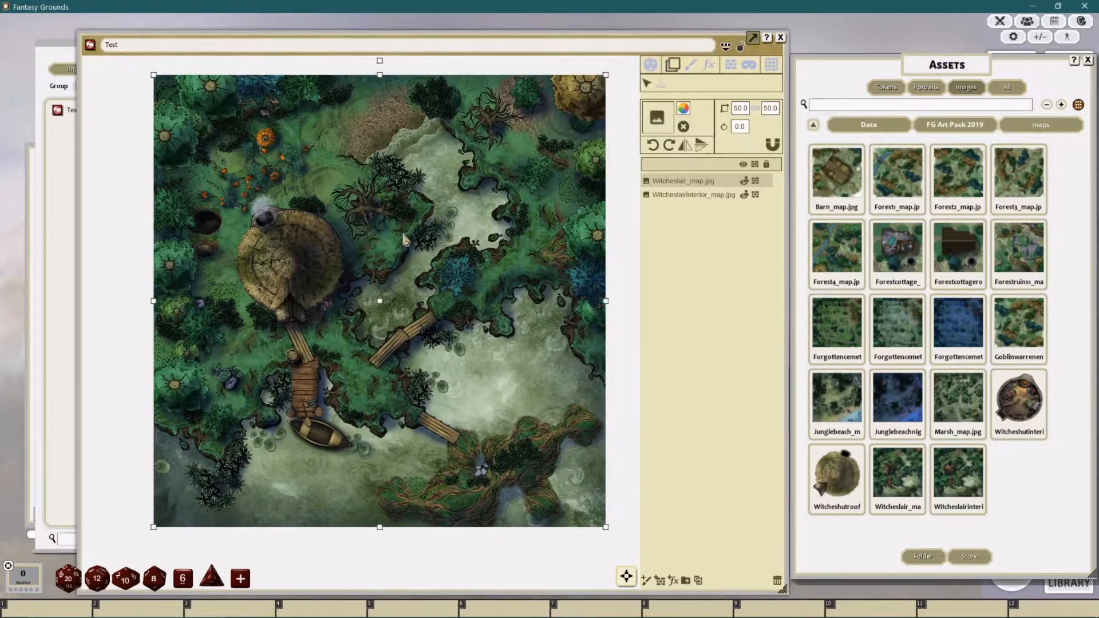
left_click(683, 108)
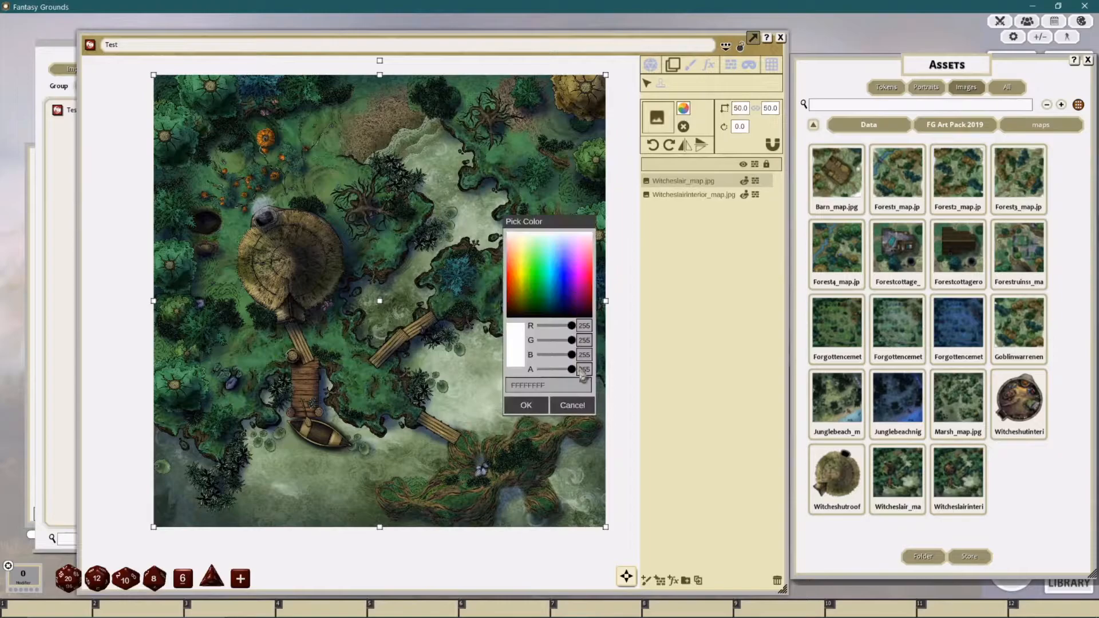
left_click_drag(572, 377, 630, 369)
left_click(569, 405)
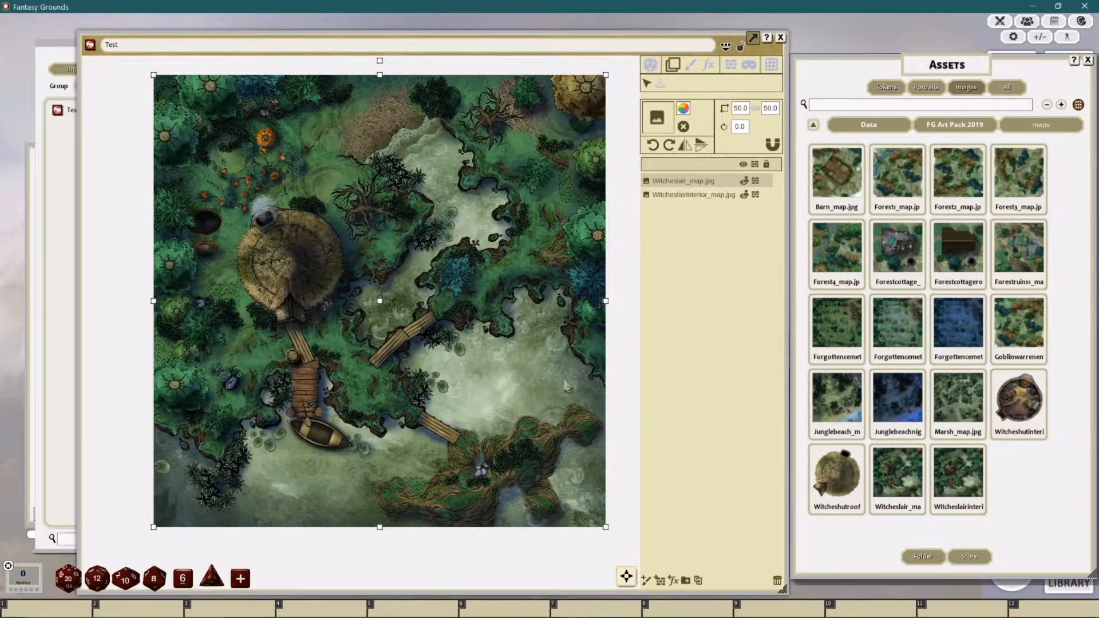
Step: Examine the line of sight shapes over the roof map, and hide the Witcheslair_map layer
left_click(731, 64)
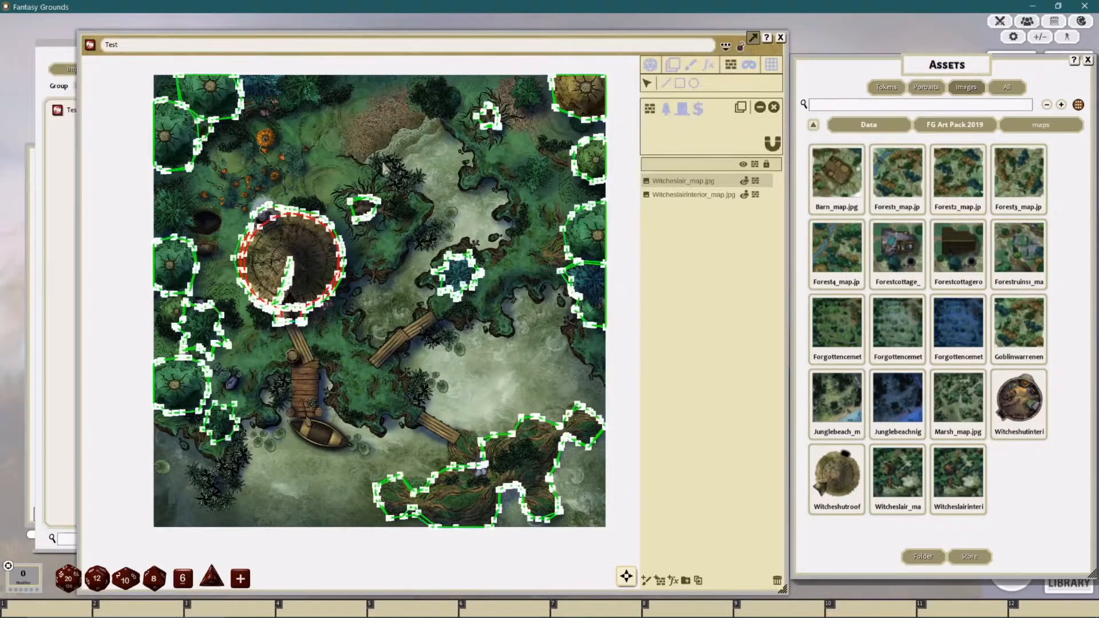
scroll(486, 189, "up", 4)
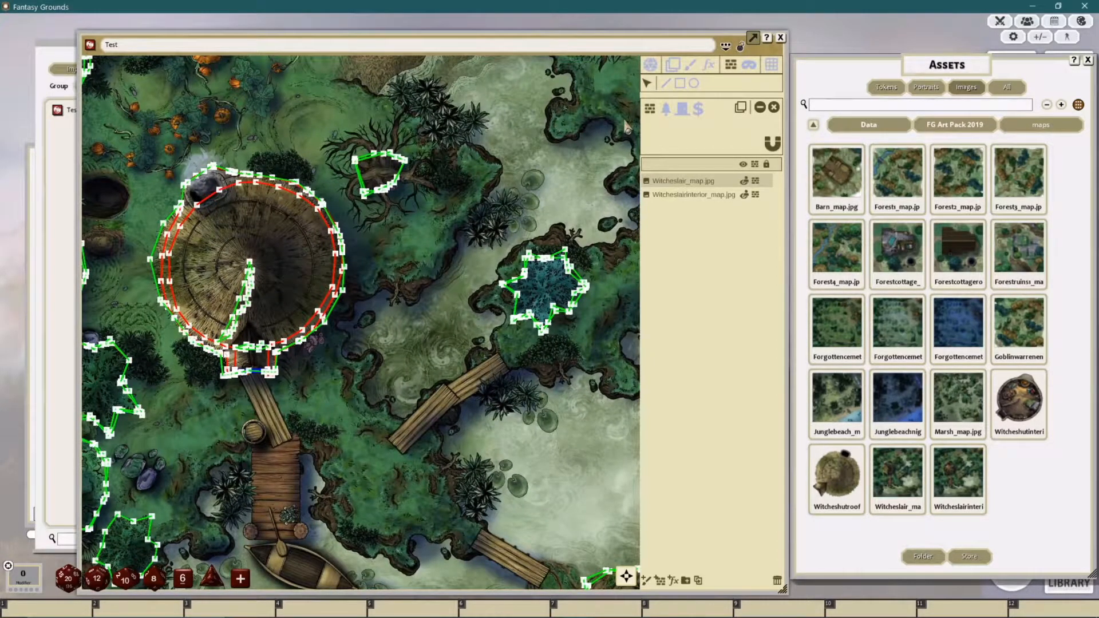
scroll(501, 100, "down", 2)
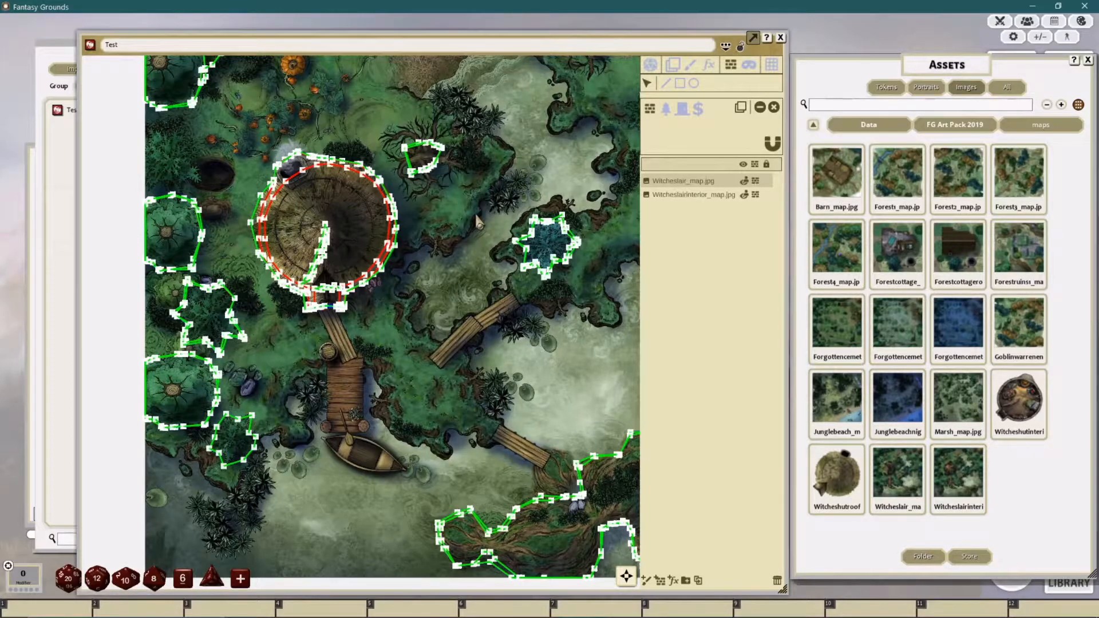
left_click(745, 182)
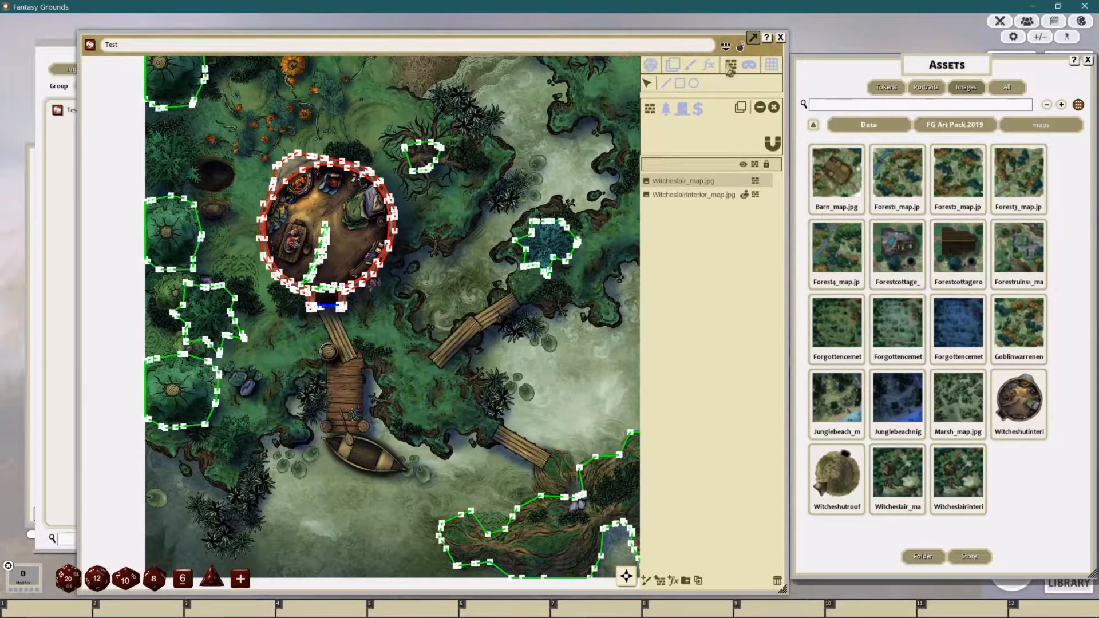
Step: Show the image's mask tools and point out the control for adding a mask
left_click(749, 65)
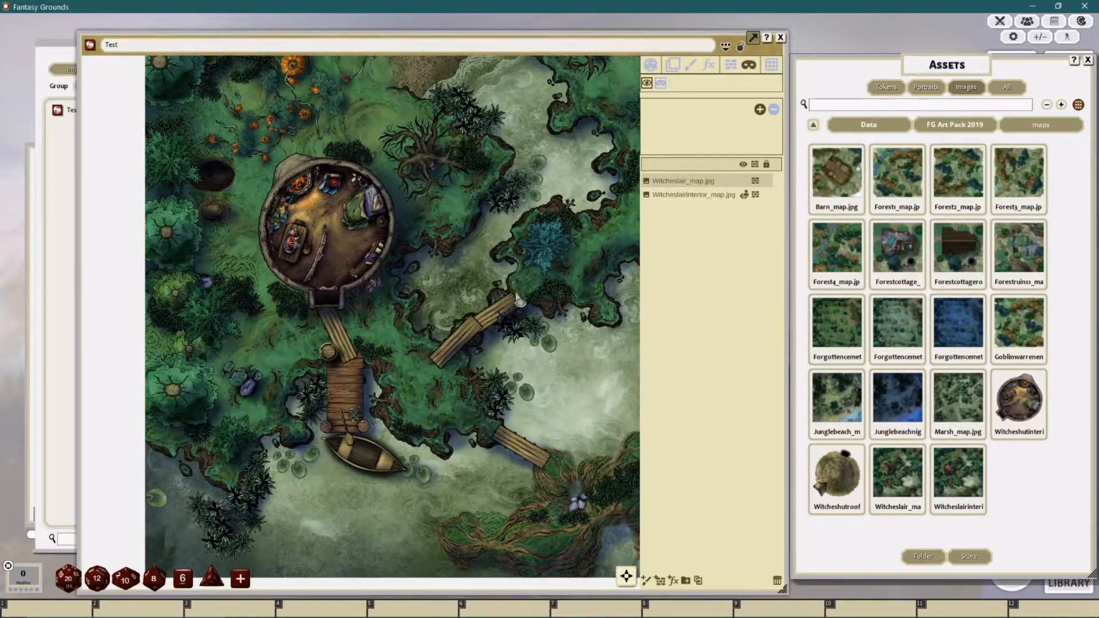
scroll(520, 301, "down", 2)
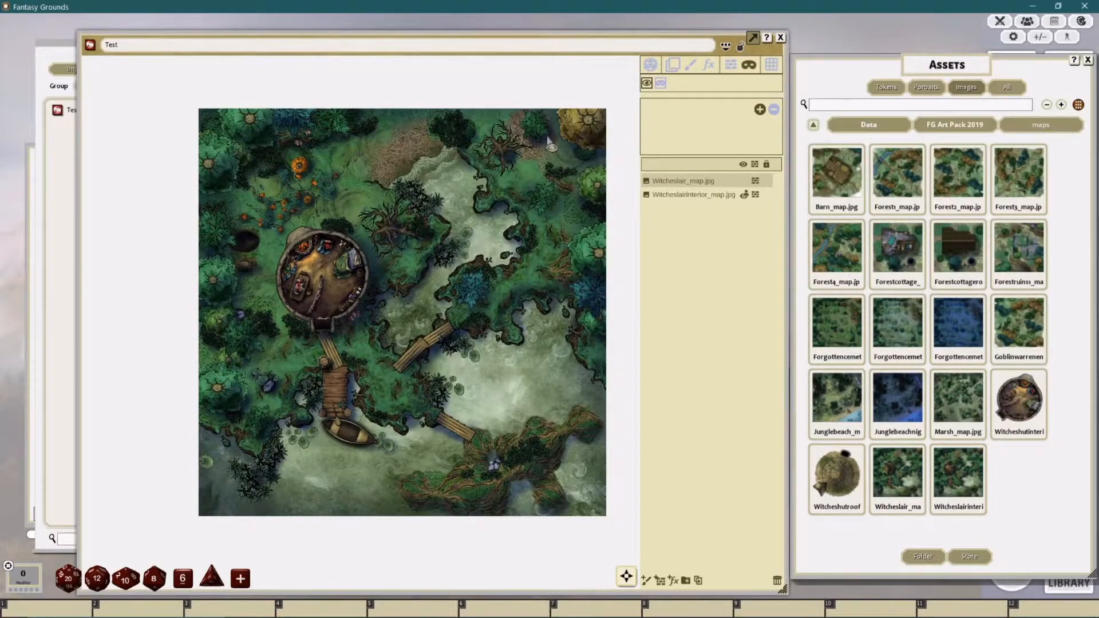
left_click(759, 109)
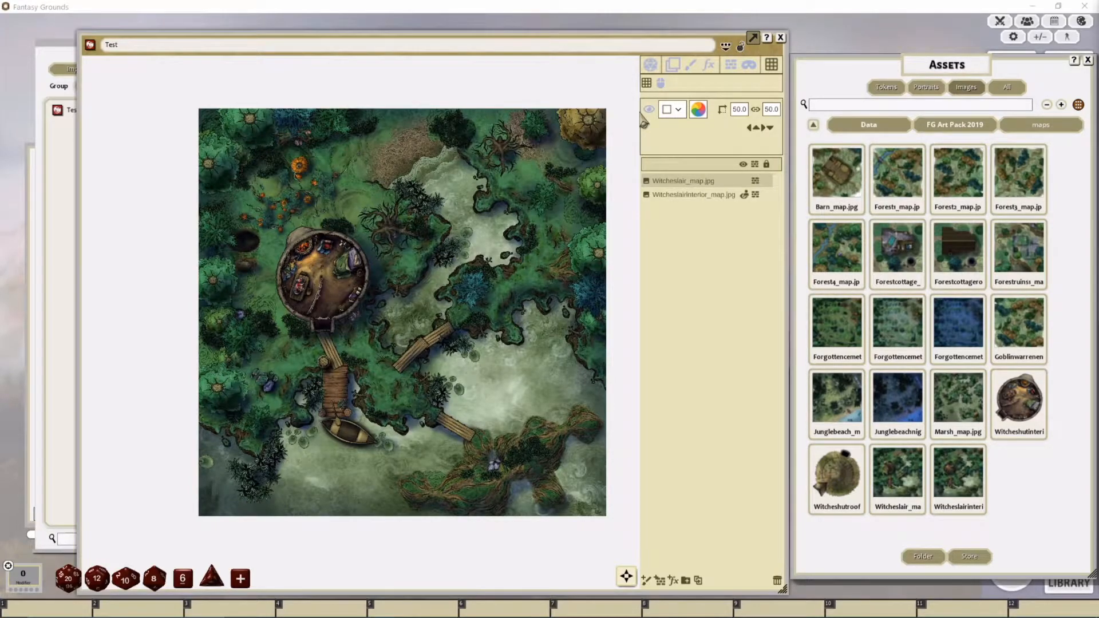
Step: Widen the Test image window slightly and set the grid size to 100
left_click(739, 111)
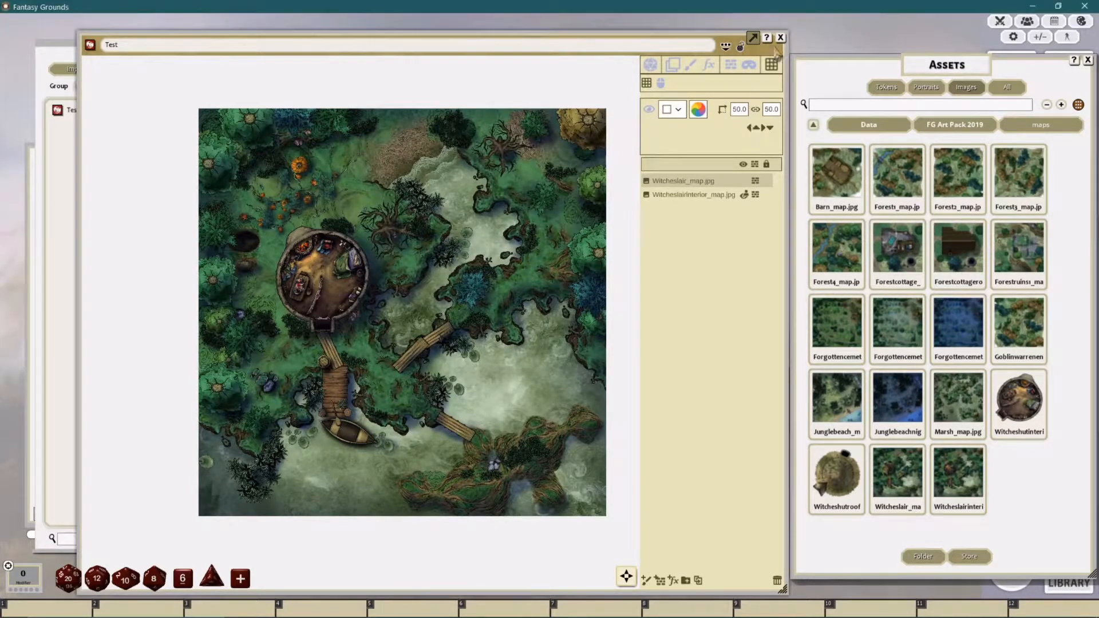
left_click_drag(786, 92, 799, 92)
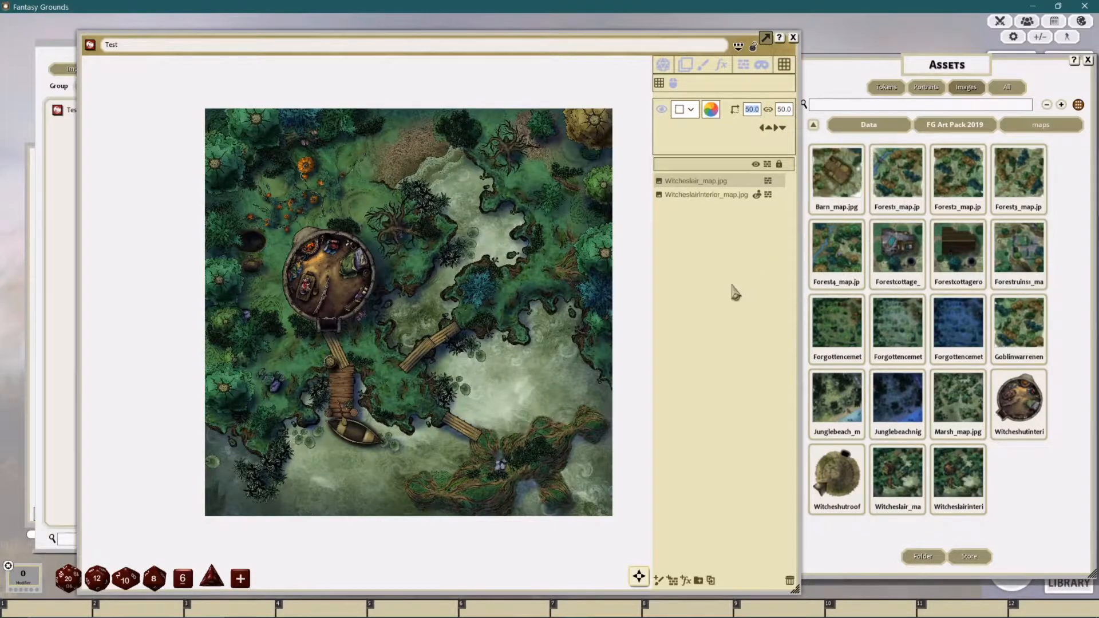
type("100")
key("Return")
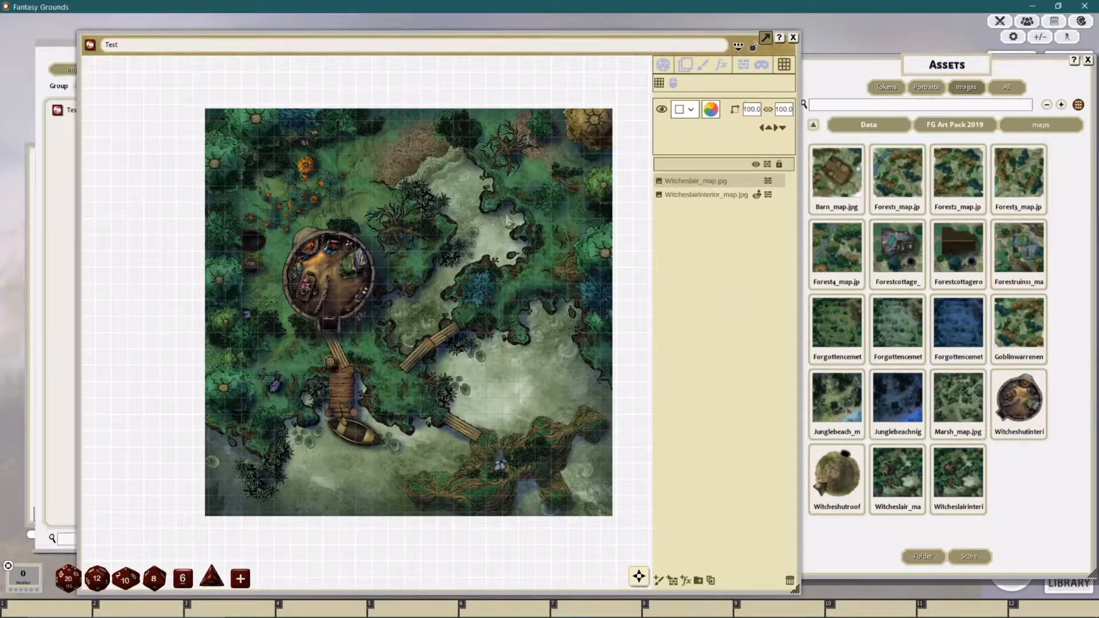
Step: Delete the Witcheslair_map.jpg layer from the Test image
left_click(685, 64)
left_click_drag(486, 180, 507, 177)
left_click(697, 184)
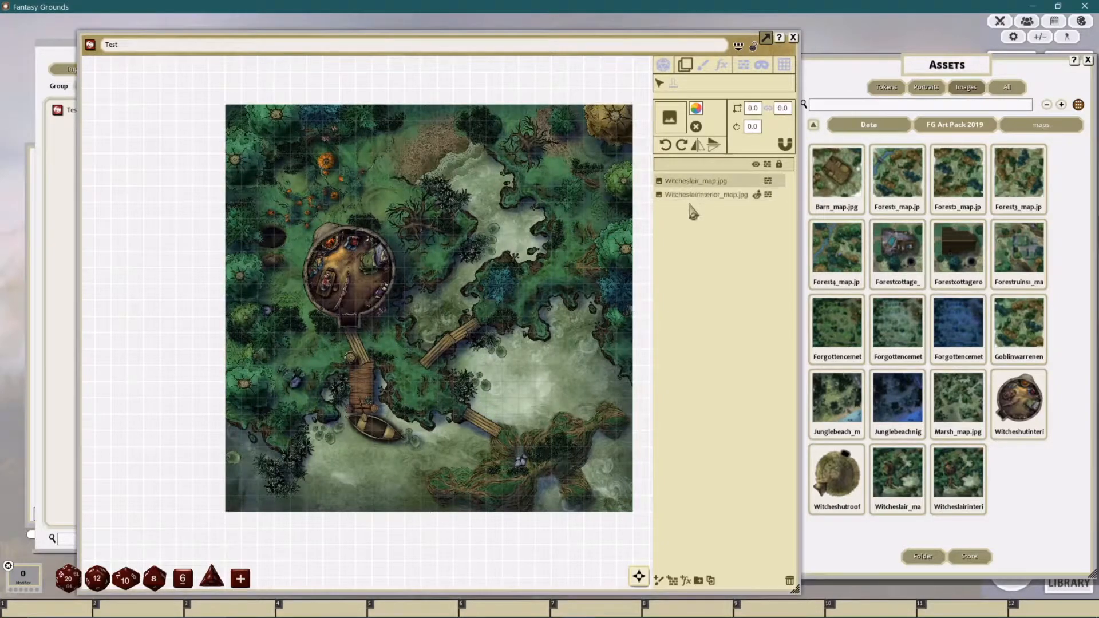
left_click(790, 581)
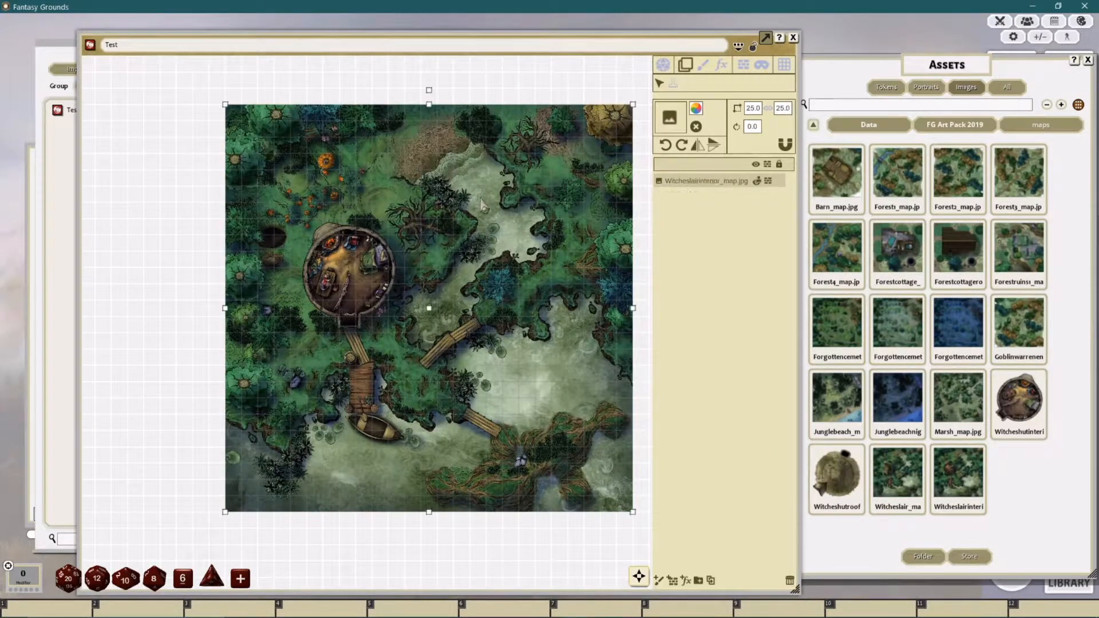
Step: Reduce the grid size so that the interior map spans 50 by 50 grid squares
left_click(784, 64)
left_click(685, 64)
scroll(562, 221, "down", 3)
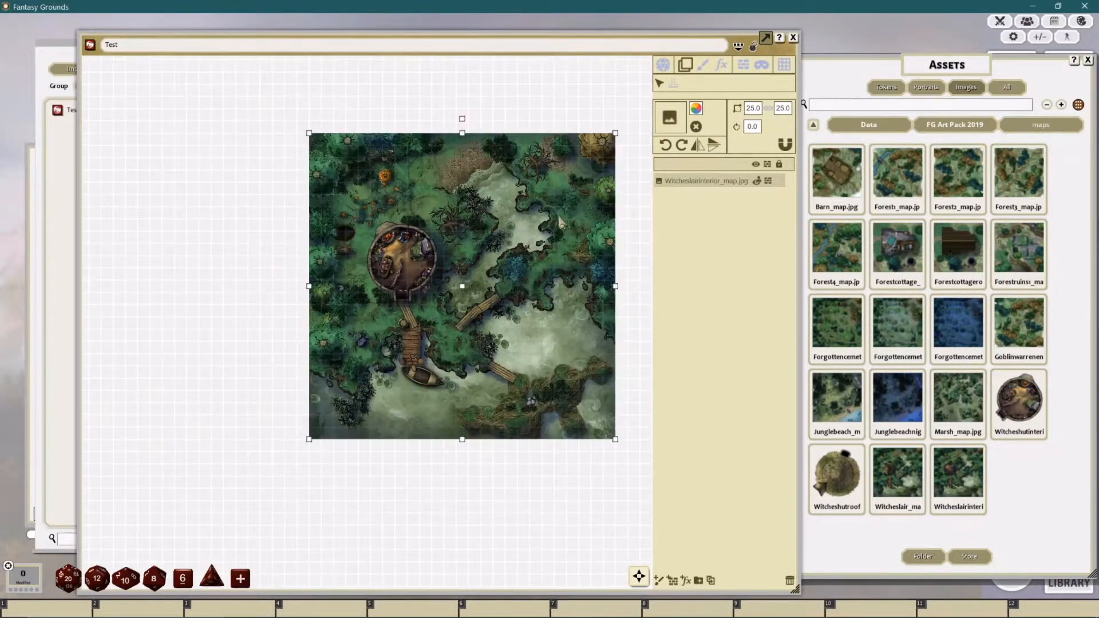
scroll(555, 189, "up", 3)
left_click(785, 65)
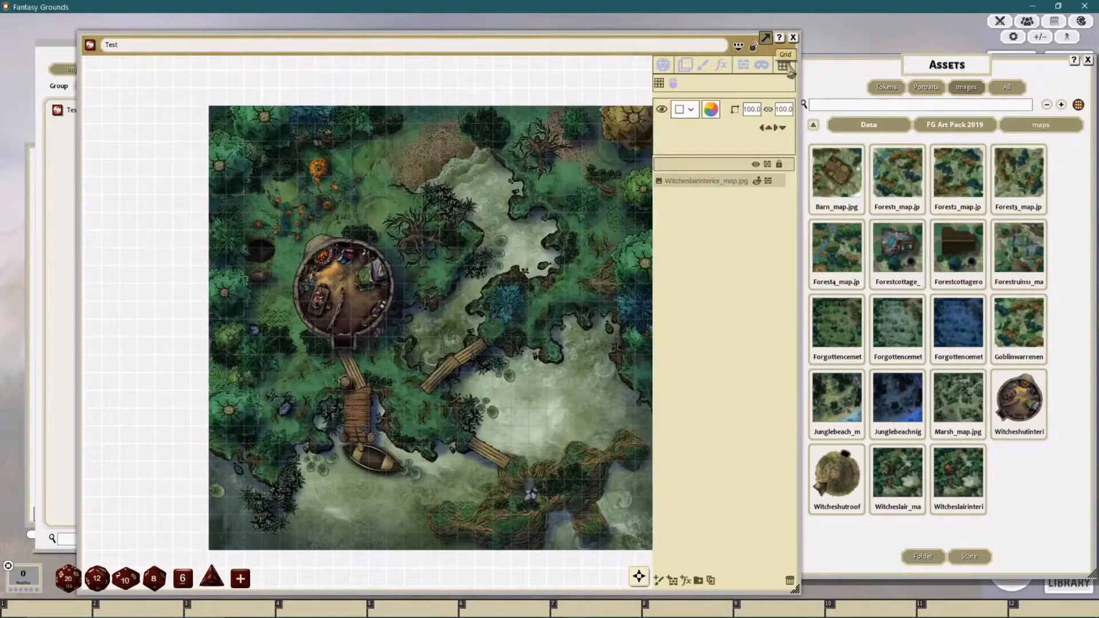
left_click(751, 109)
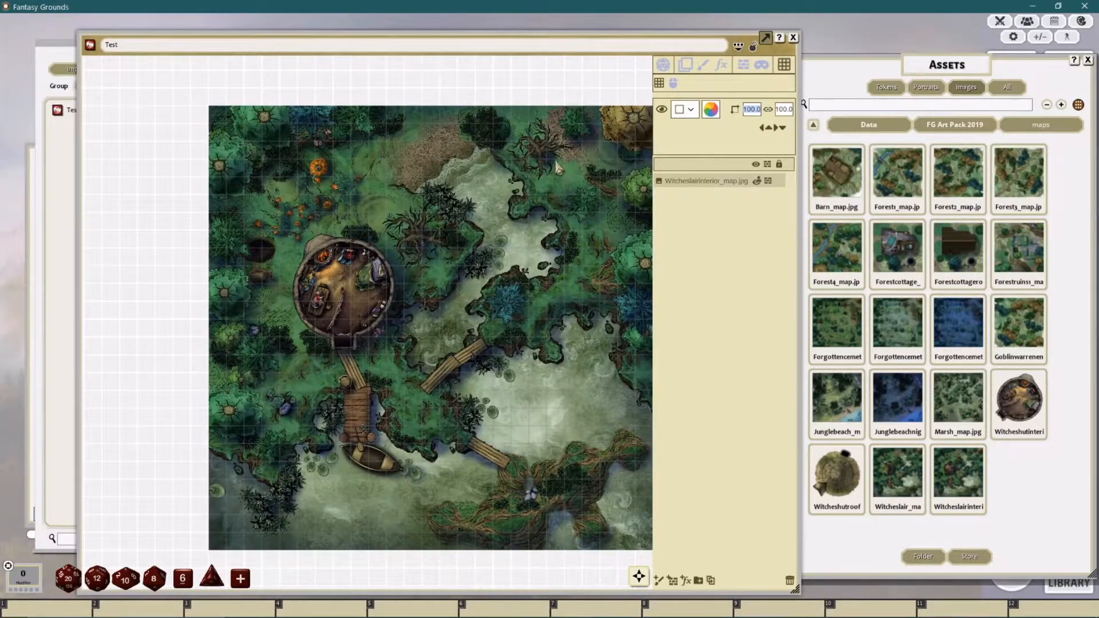
left_click(688, 65)
scroll(549, 148, "down", 2)
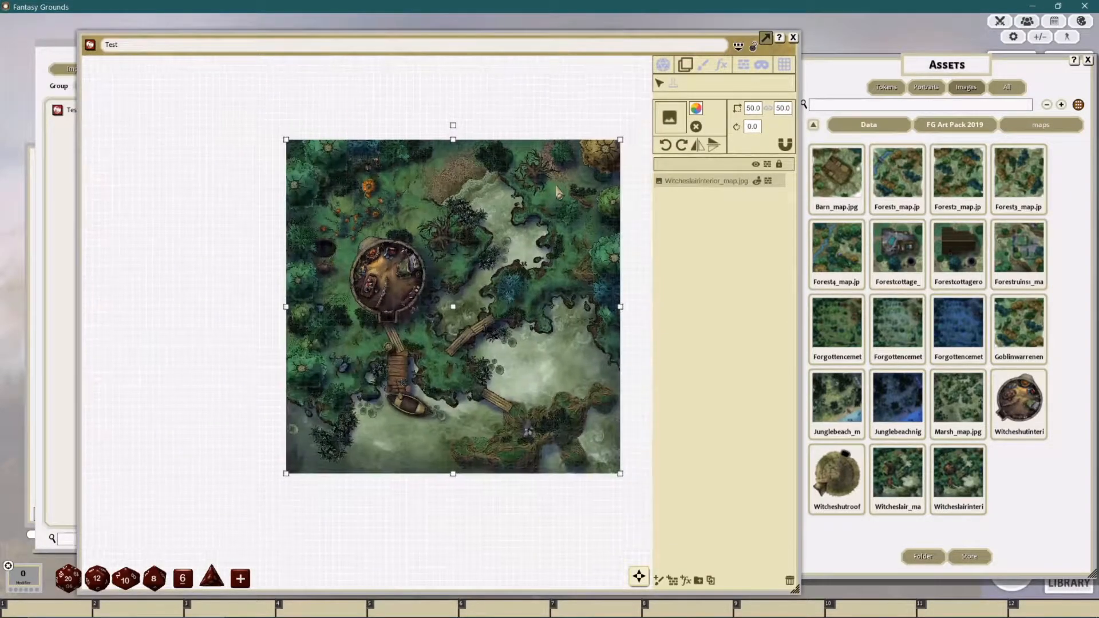
scroll(560, 195, "up", 4)
left_click_drag(504, 216, 527, 183)
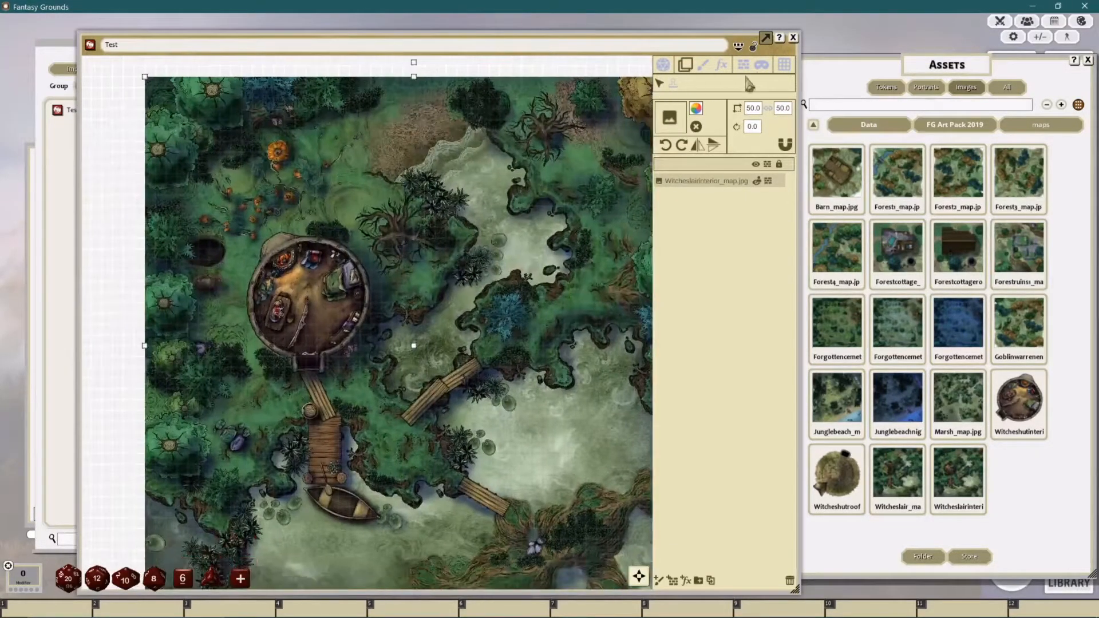
Step: Set the interior map layer's size to 25 by 25 and inspect how the grid fits the hut
scroll(549, 177, "down", 1)
left_click(751, 108)
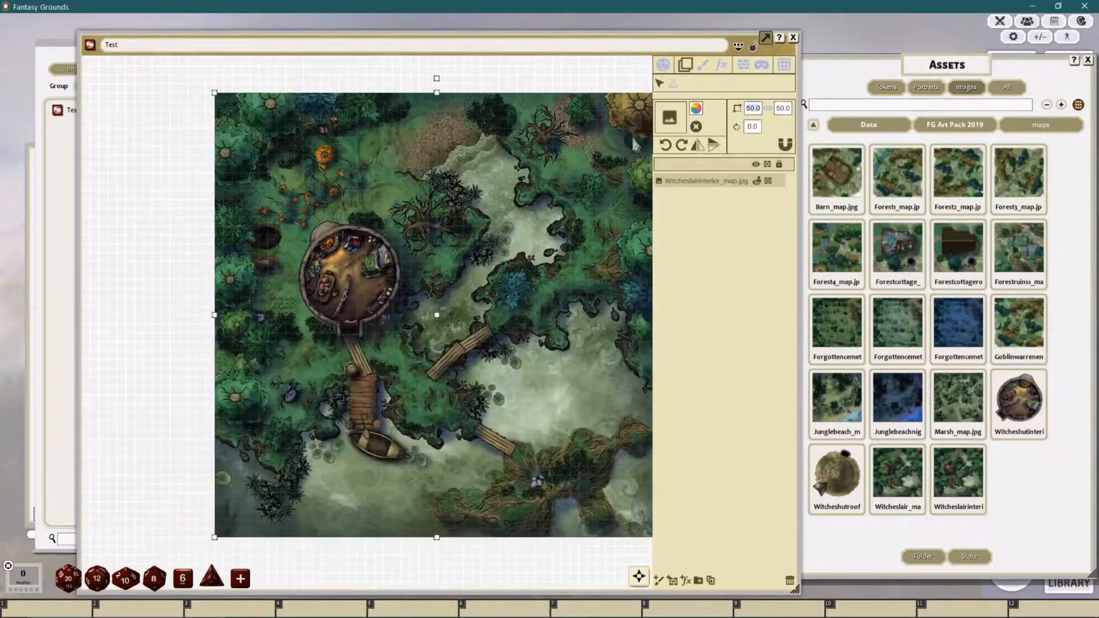
type("25")
key("Return")
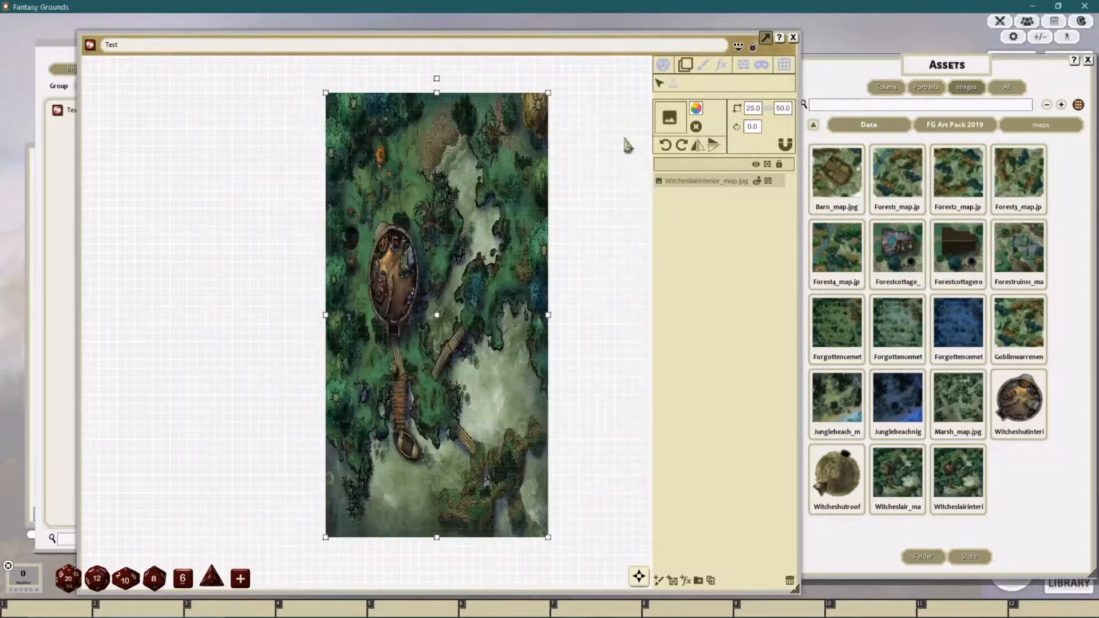
left_click(783, 110)
type("25")
key("Return")
scroll(453, 265, "up", 2)
scroll(449, 262, "up", 3)
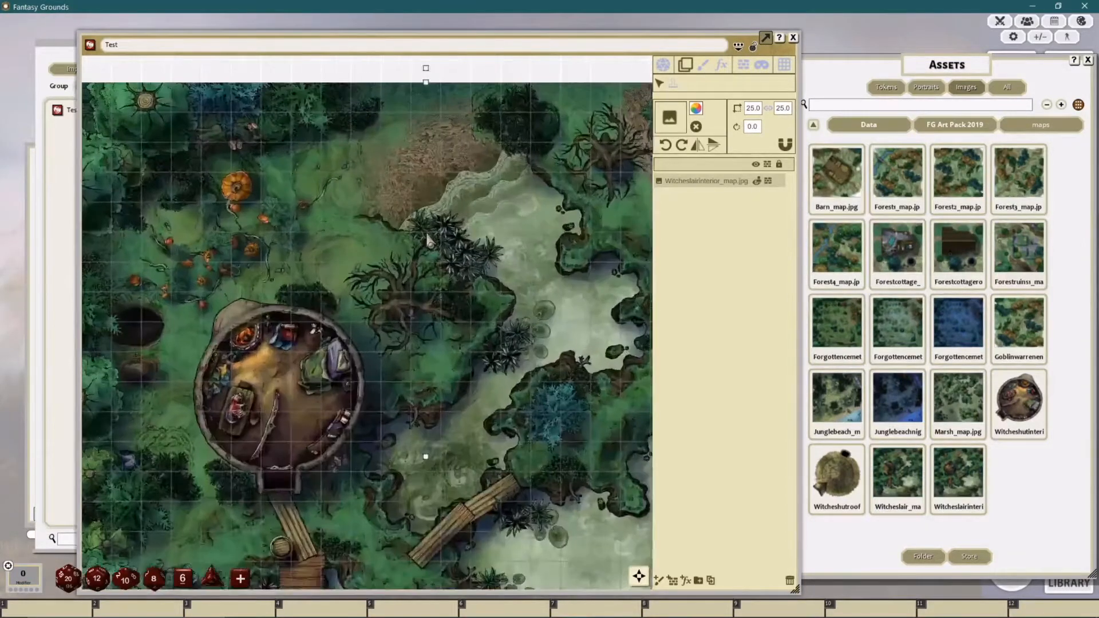
Step: Add Ground_grass_tile_10x10.png from the FG Art Pack 2019 tiles folder to the Test image, overlapping the interior map
scroll(430, 249, "down", 3)
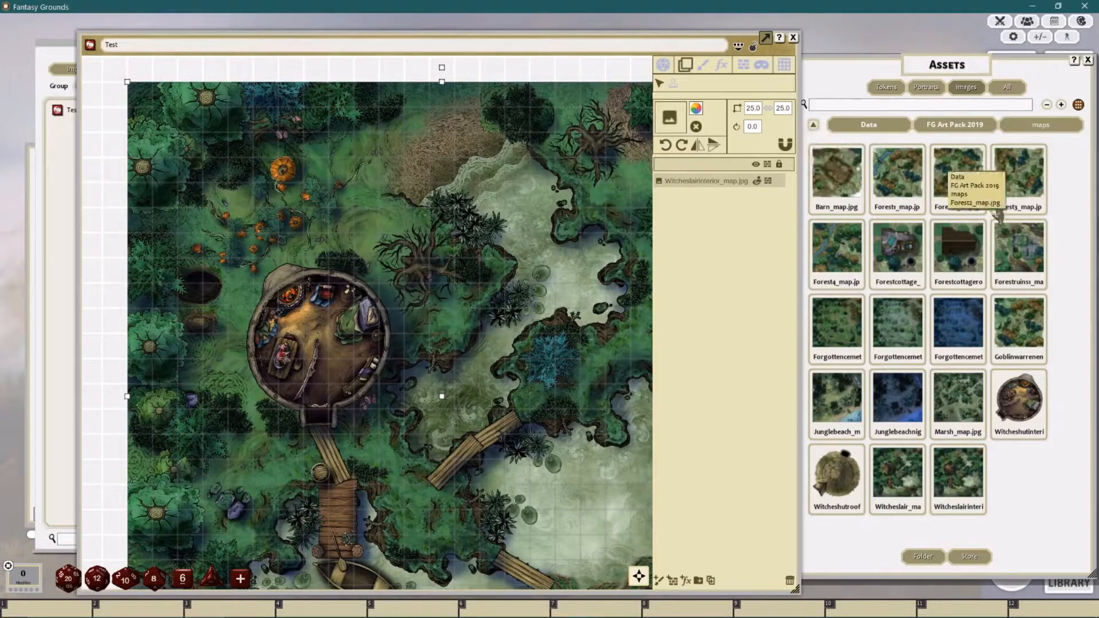
scroll(611, 201, "down", 2)
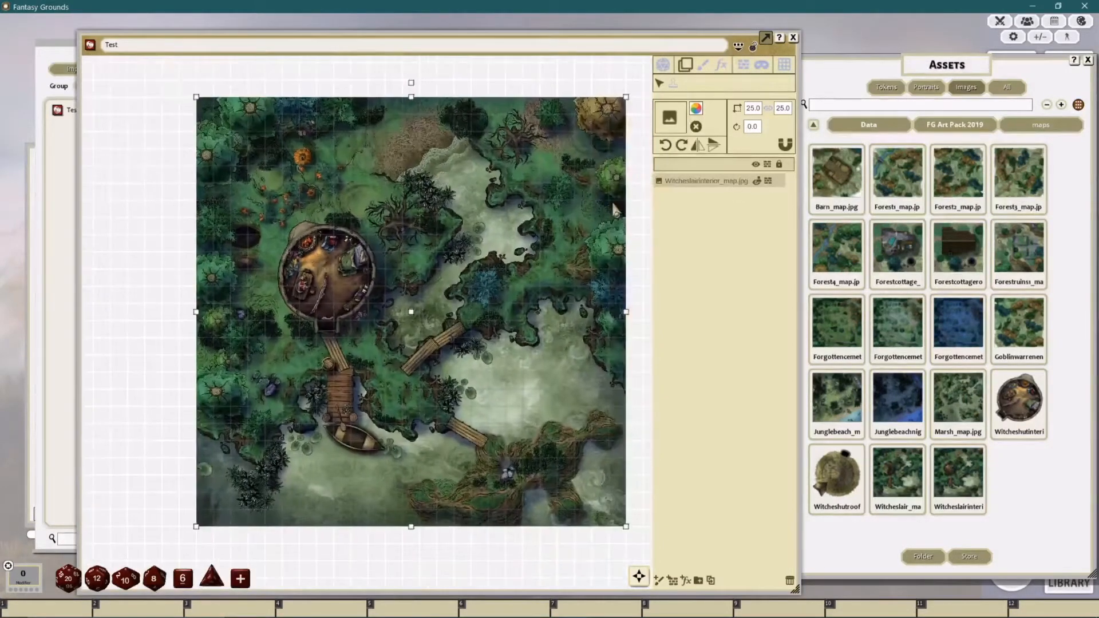
left_click_drag(589, 157, 594, 176)
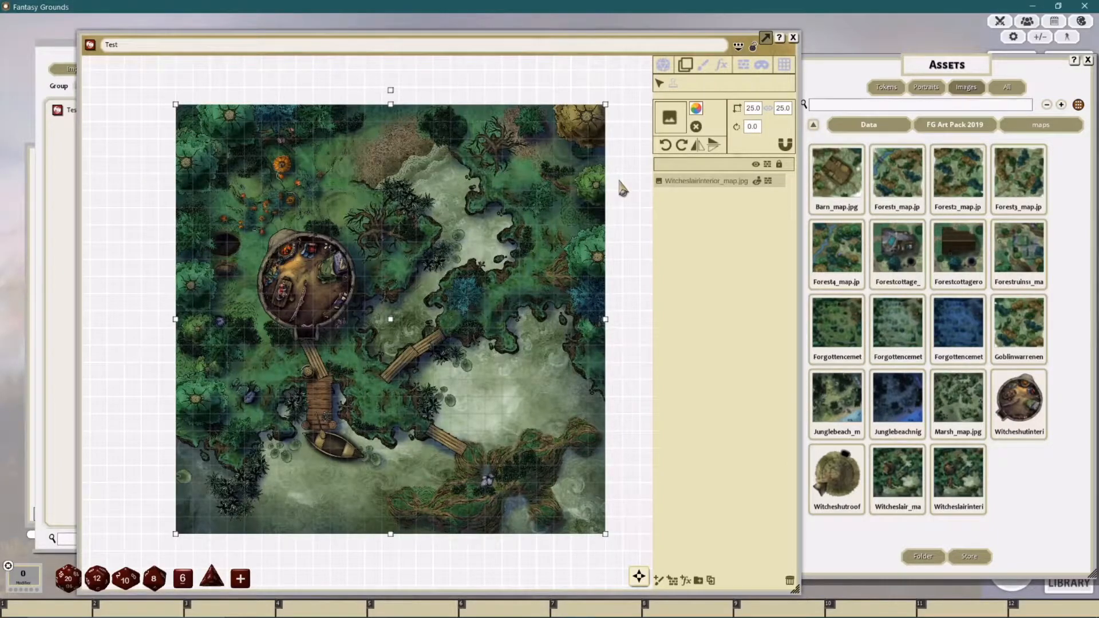
left_click(784, 64)
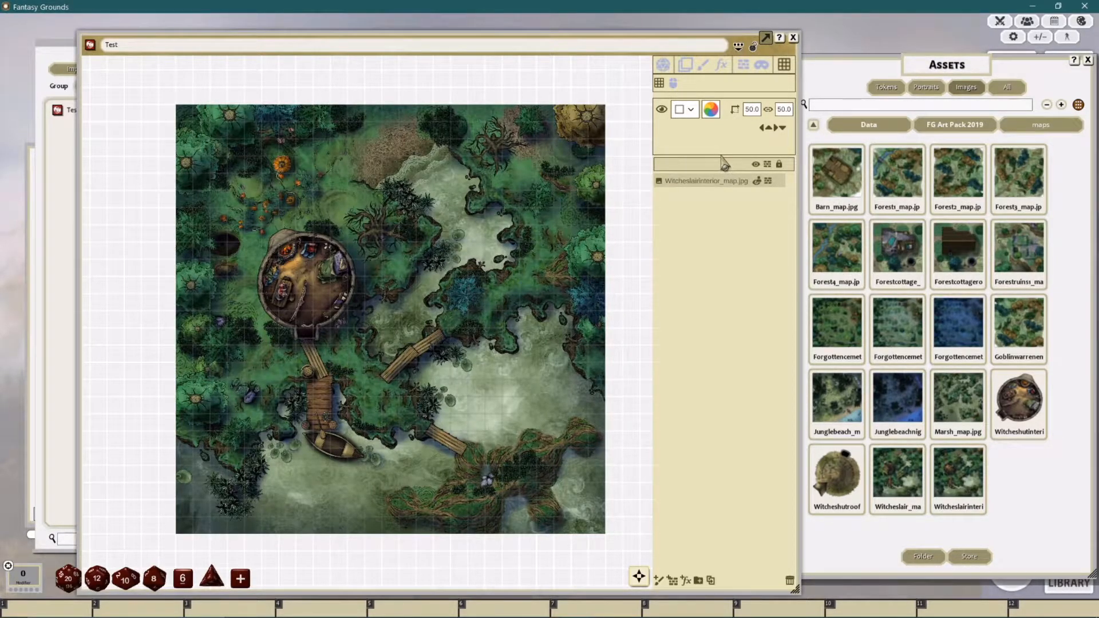
scroll(423, 215, "up", 3)
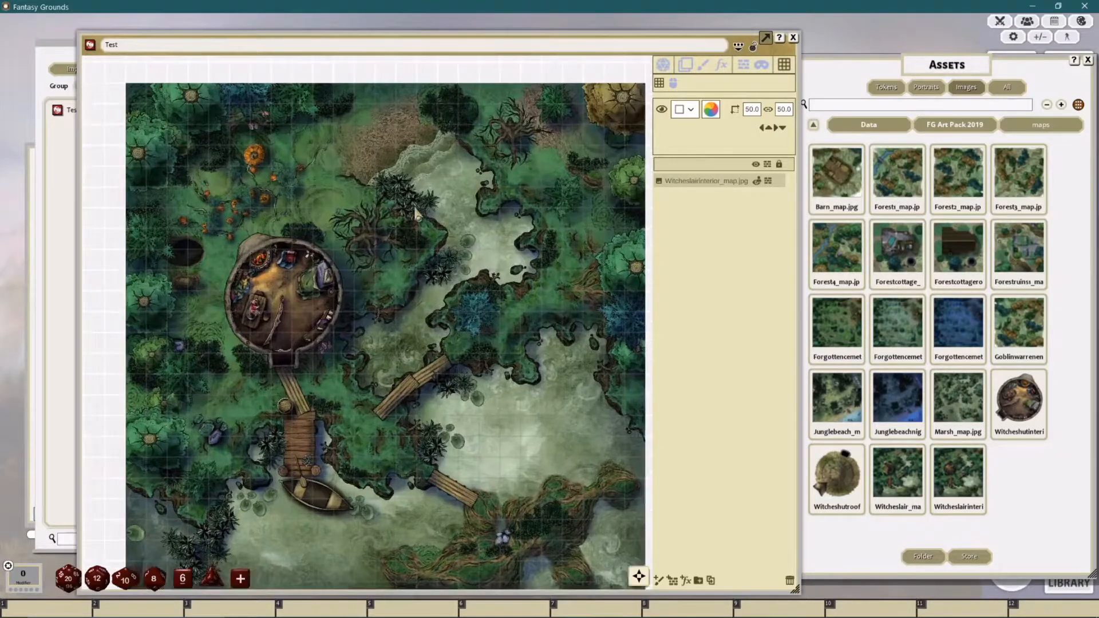
left_click(948, 125)
left_click(901, 256)
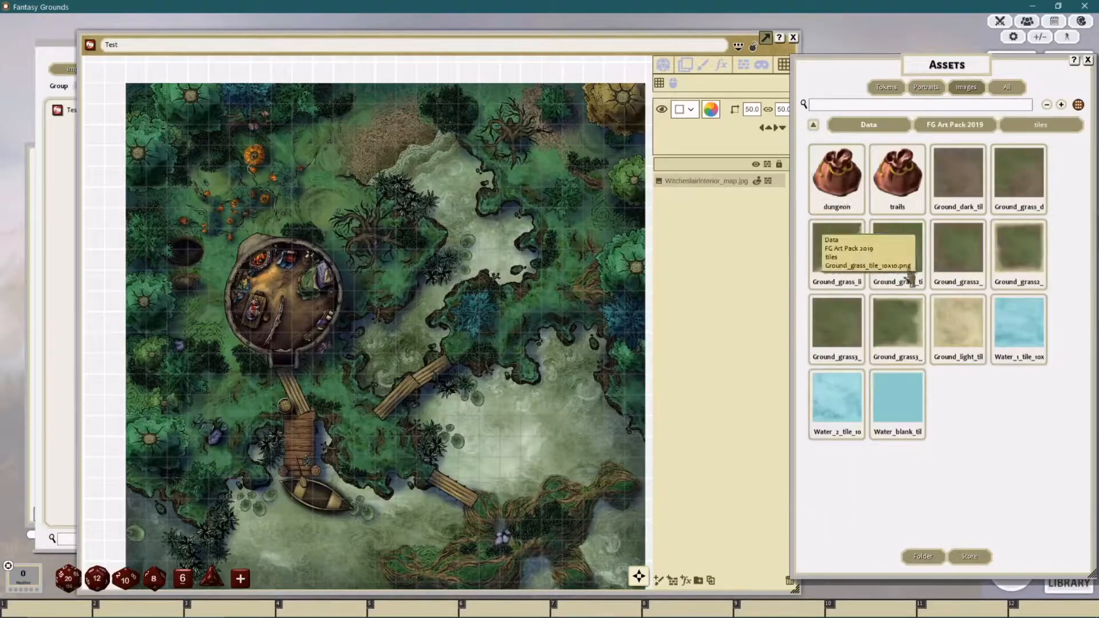
left_click_drag(924, 266, 537, 275)
scroll(572, 258, "down", 3)
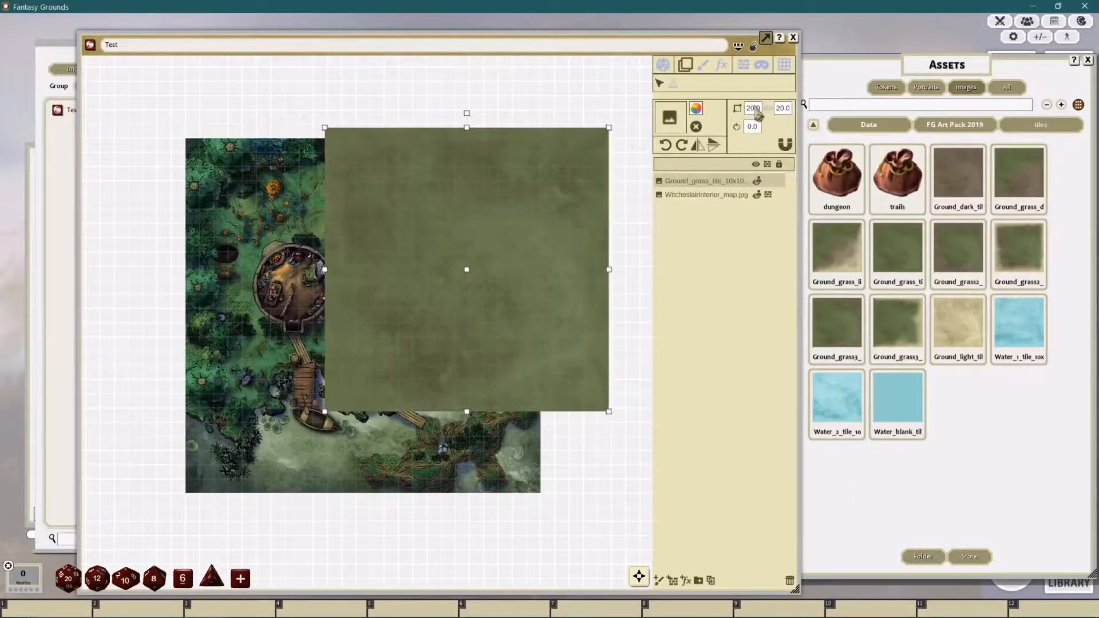
left_click_drag(572, 219, 553, 230)
Step: Check the grid size and set the grass tile layer's size to 10 by 10
left_click(784, 64)
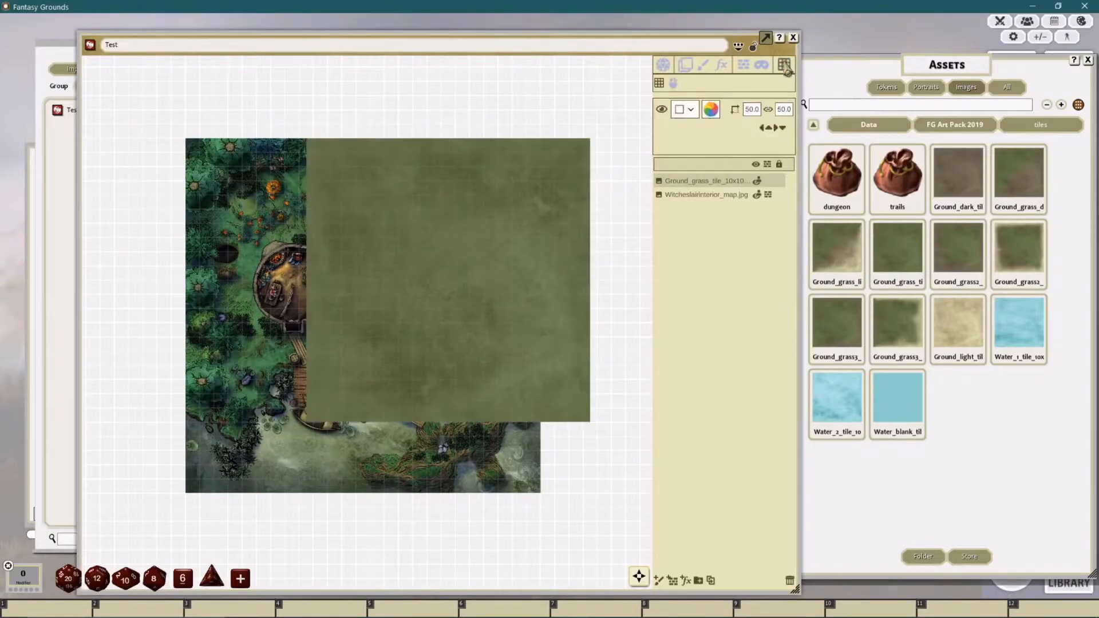
double_click(751, 109)
left_click(685, 64)
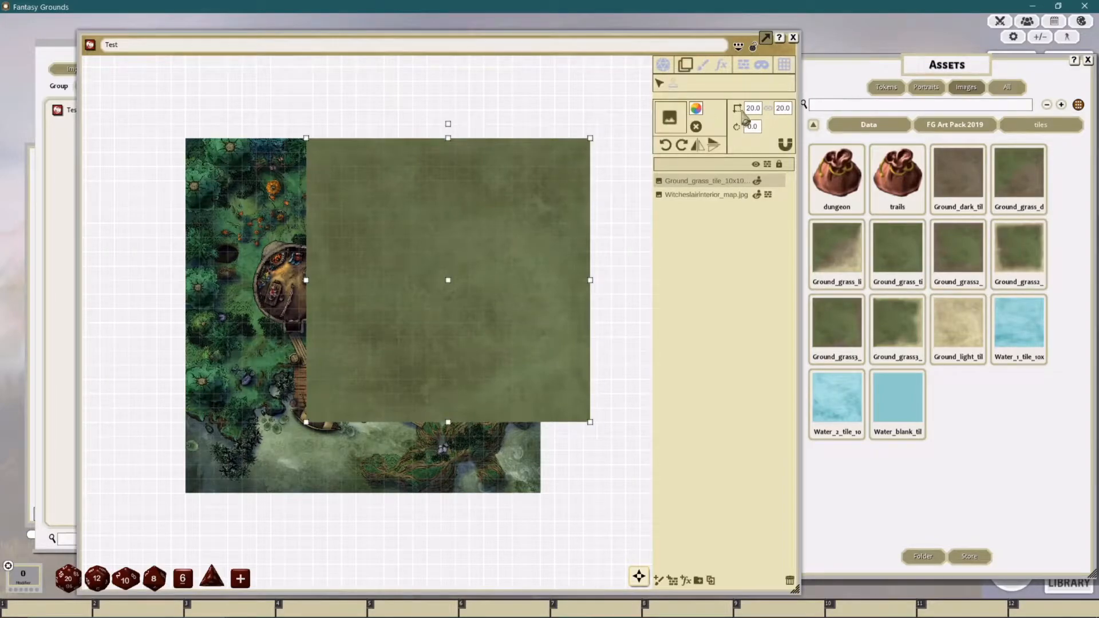
type("10")
key("Return")
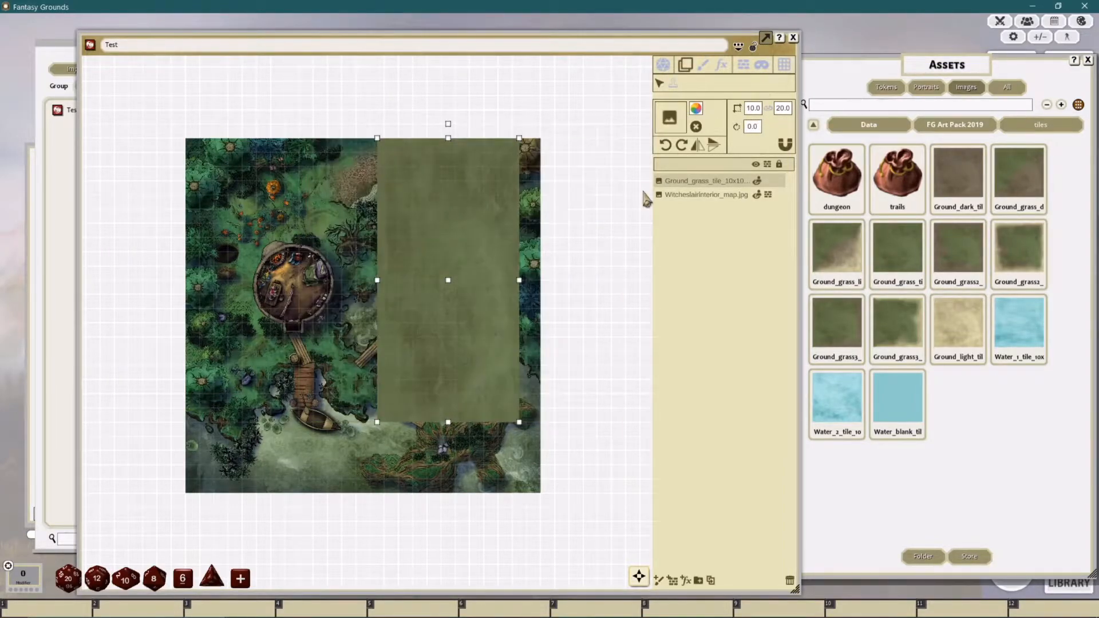
left_click(782, 107)
type("10")
key("Return")
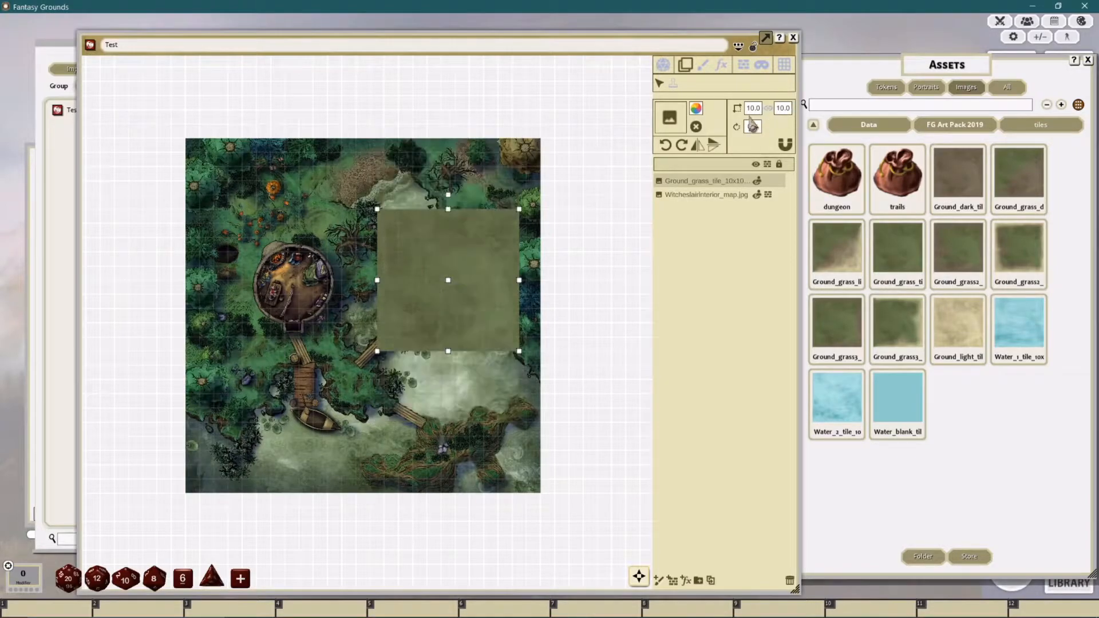
Step: Move the grass tile into the upper-right corner of the interior map and set the grid size to 100
left_click_drag(479, 261, 501, 191)
left_click(785, 64)
left_click(753, 109)
type("100")
key("Return")
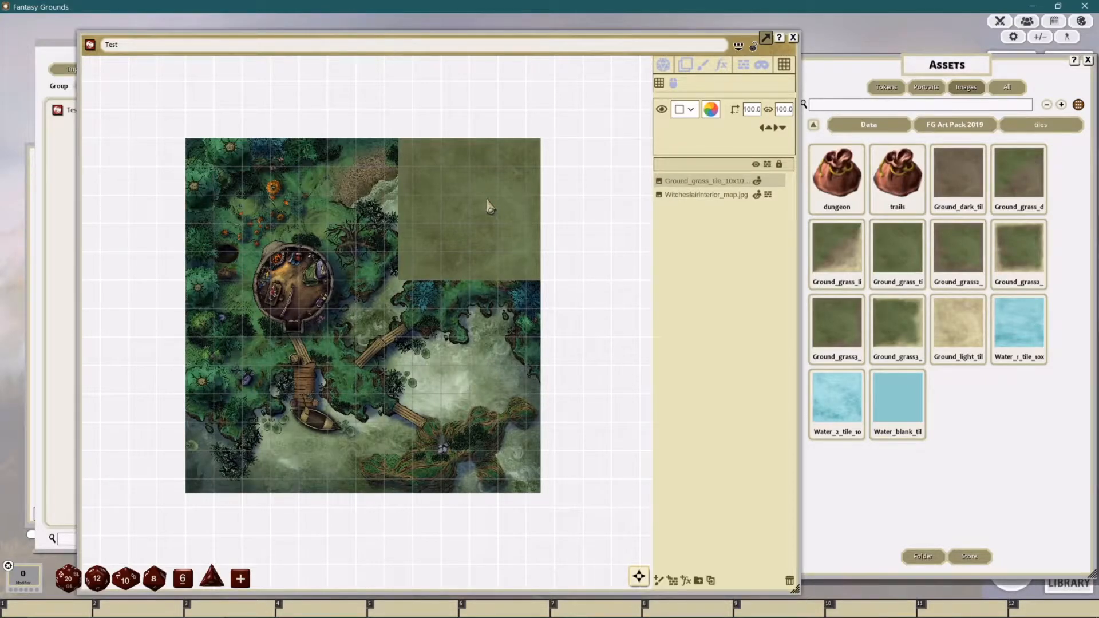
Step: Delete both layers from the Test image and switch its grid to the diamond type
left_click(790, 581)
left_click(790, 581)
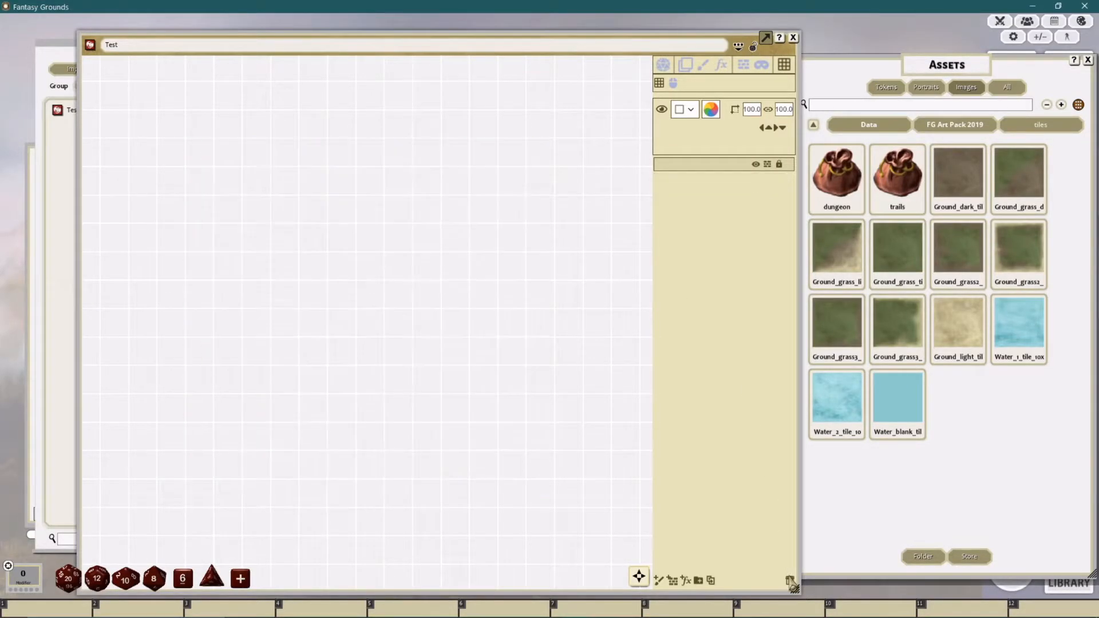
left_click(681, 111)
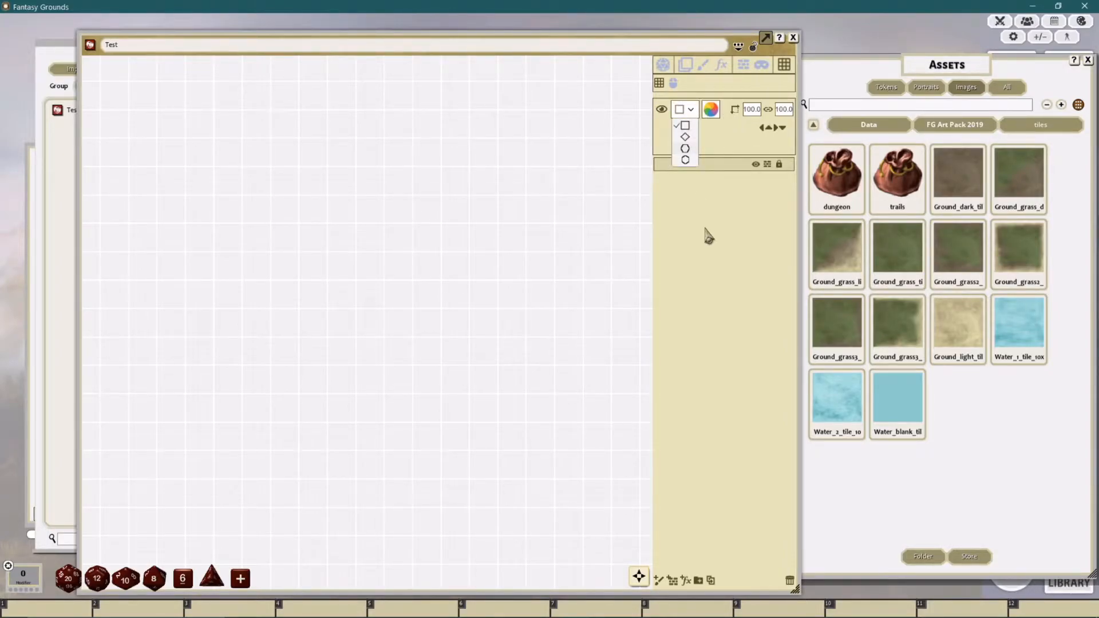
left_click(685, 138)
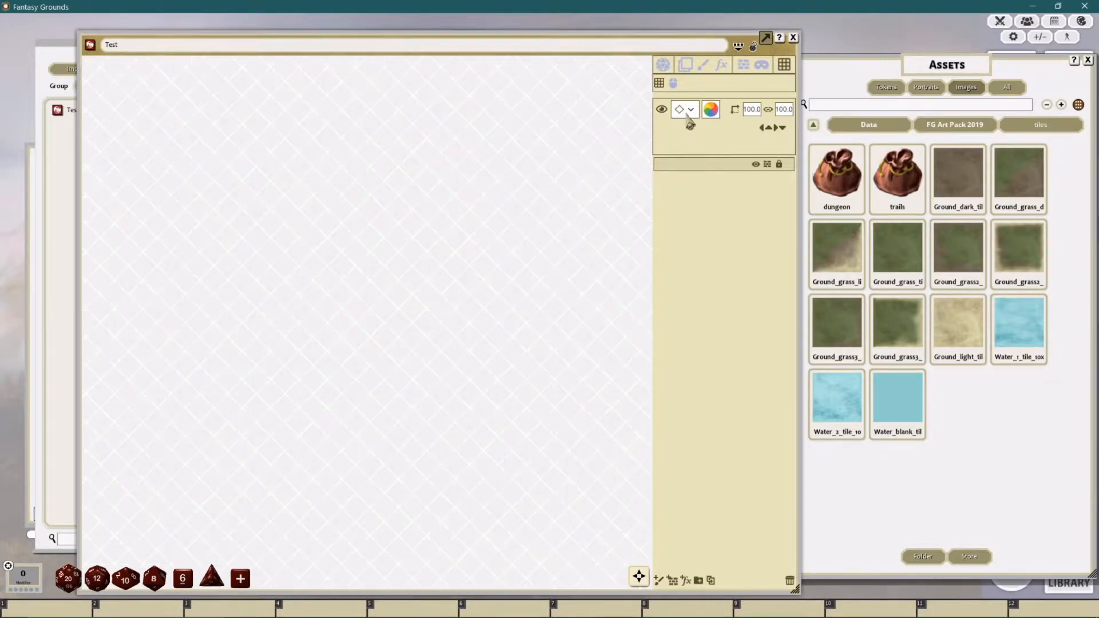
Step: Switch the grid to the first hexagon type, followed by the second hexagon type
left_click(686, 110)
left_click(692, 152)
left_click(684, 110)
left_click(687, 166)
scroll(588, 187, "down", 3)
left_click(686, 110)
left_click(739, 139)
left_click(710, 110)
left_click_drag(584, 235, 638, 160)
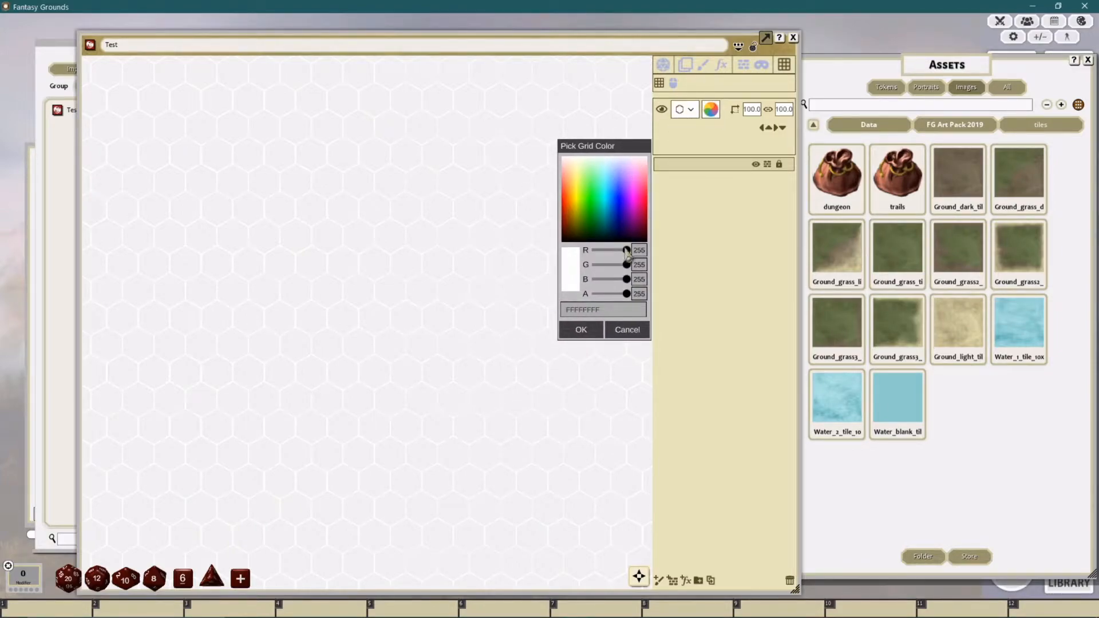
left_click_drag(627, 250, 569, 255)
left_click_drag(627, 275, 518, 263)
left_click_drag(582, 274, 529, 278)
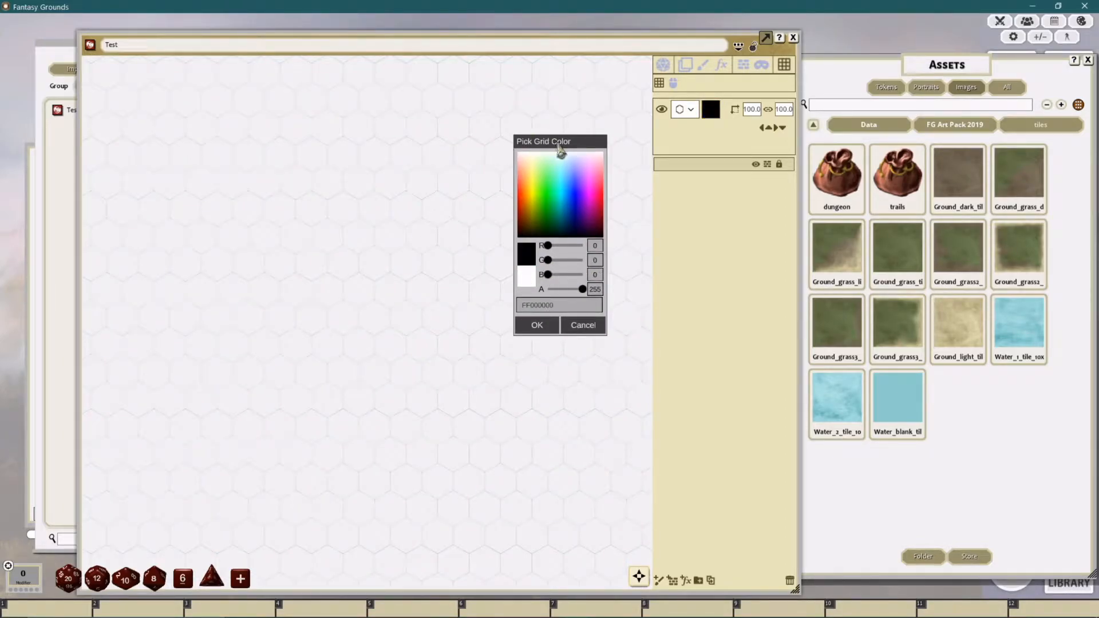
left_click_drag(559, 142, 648, 136)
left_click_drag(673, 285, 596, 271)
left_click_drag(671, 254, 609, 260)
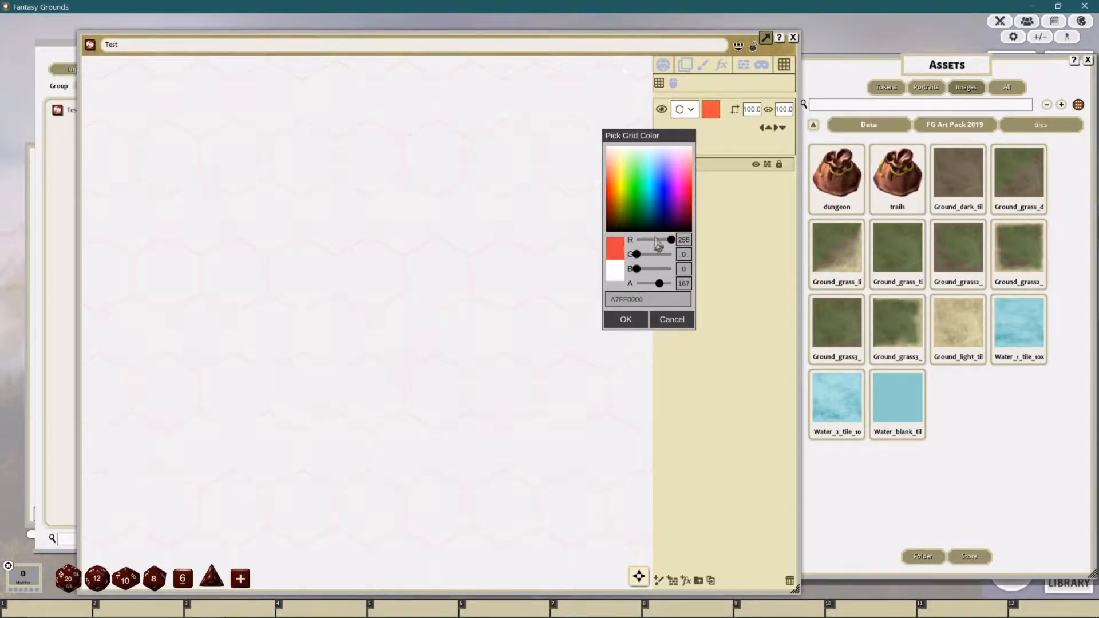
left_click_drag(672, 240, 596, 275)
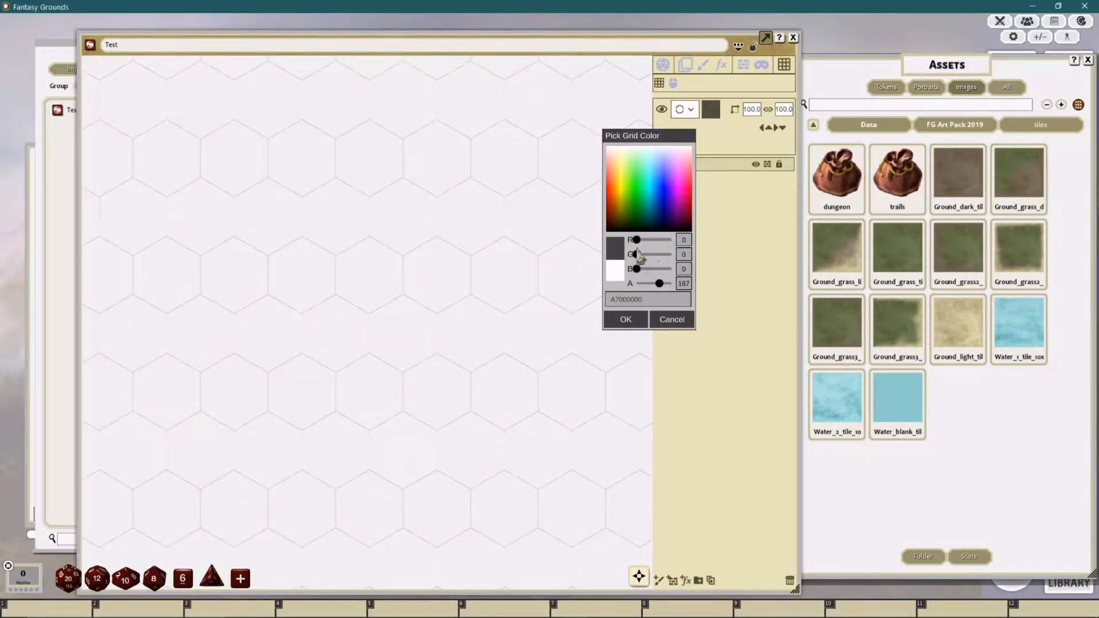
left_click_drag(636, 240, 703, 252)
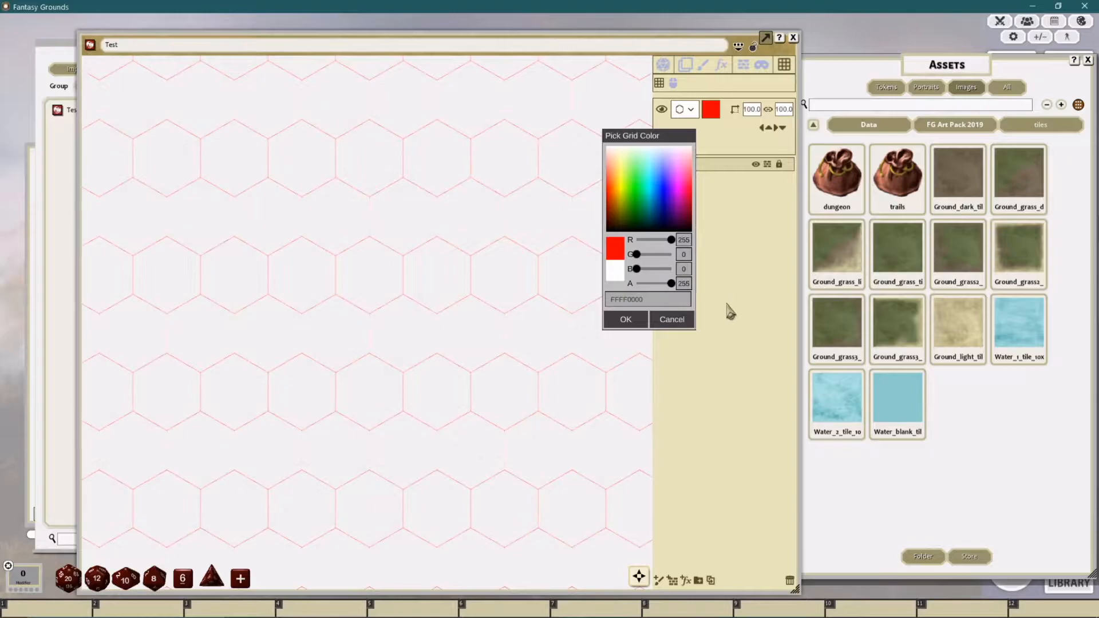
left_click(665, 318)
Step: Set the hexagon grid's color to red and check the grid at different zoom levels
left_click(710, 110)
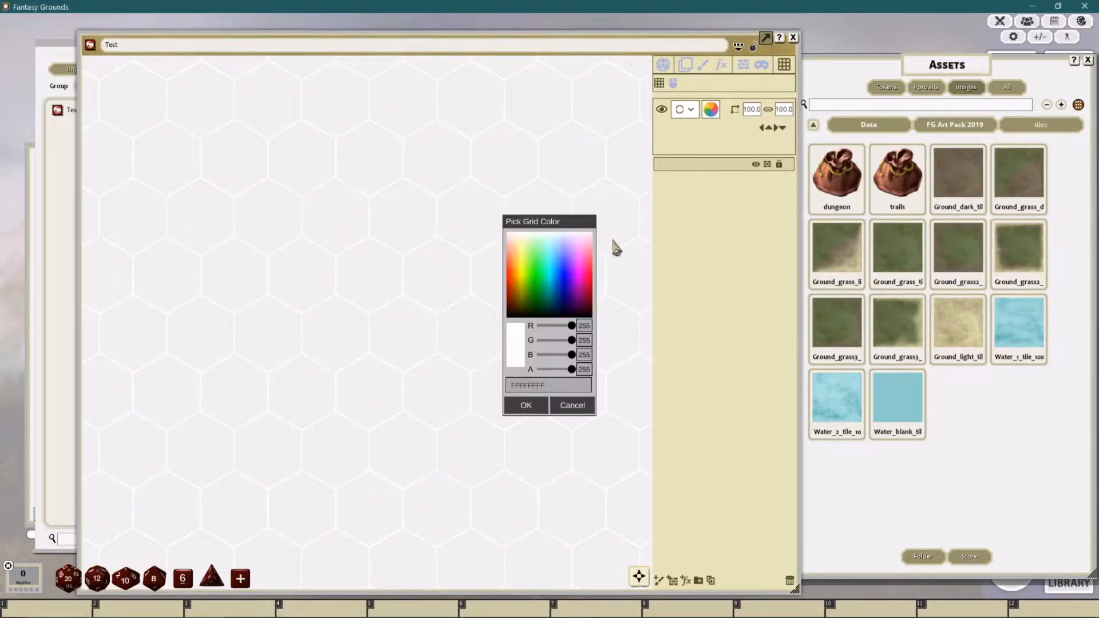
left_click_drag(573, 340, 494, 358)
left_click(522, 405)
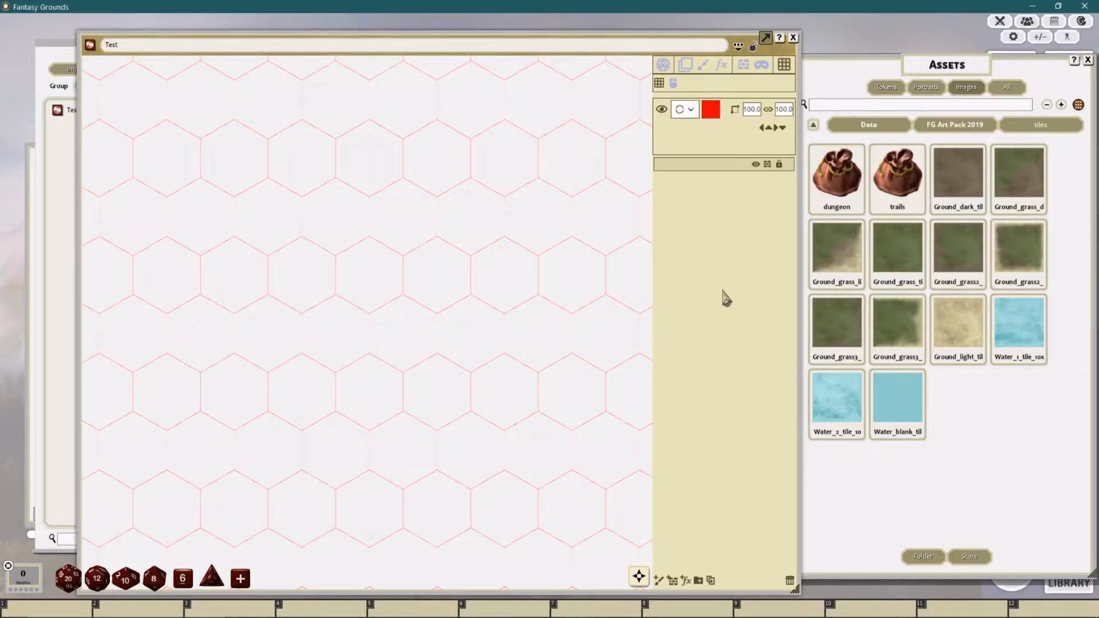
scroll(569, 195, "down", 5)
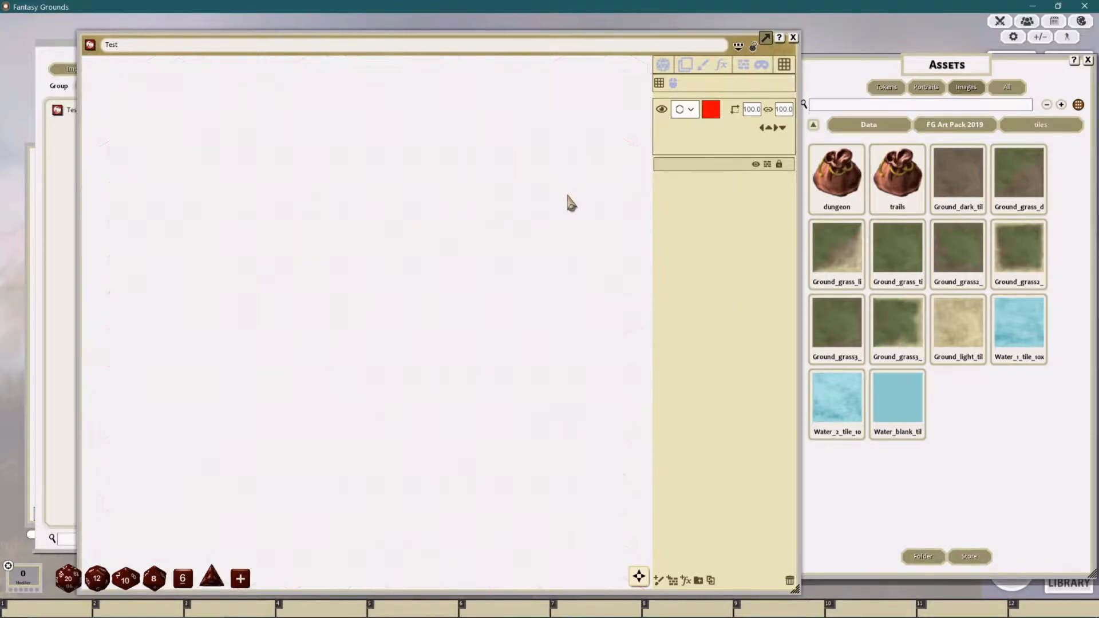
scroll(560, 197, "up", 5)
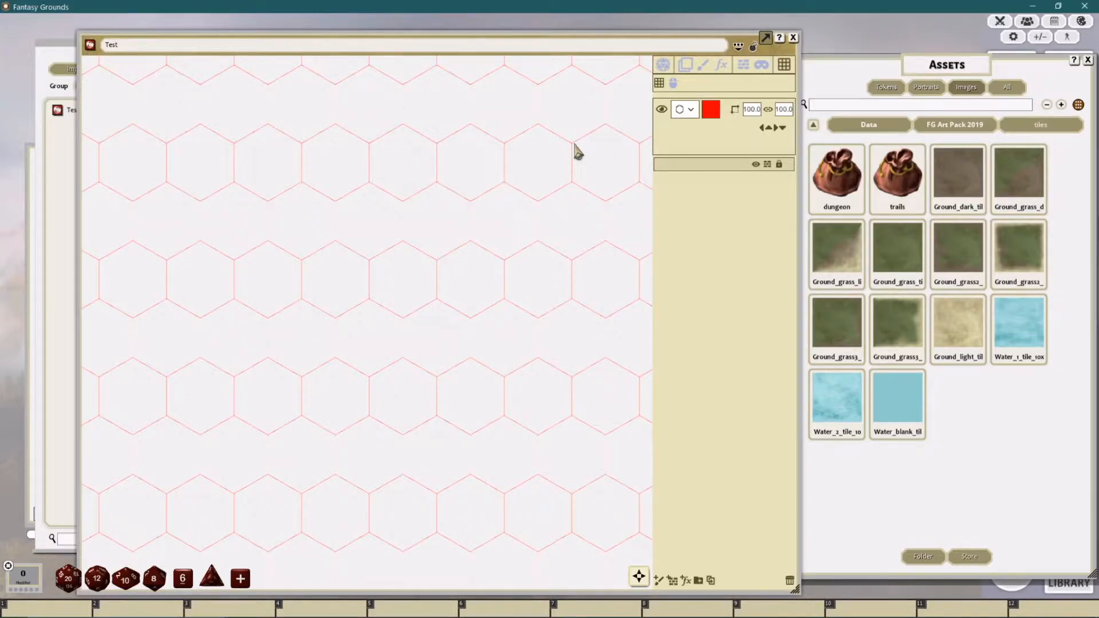
scroll(496, 153, "down", 2)
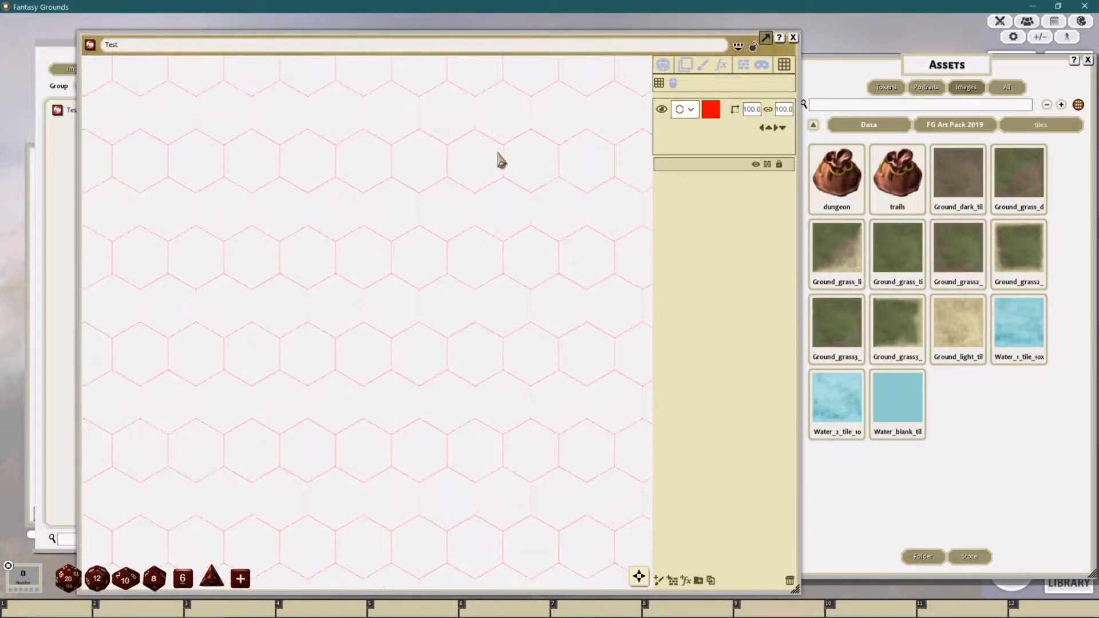
Step: Switch the red grid to the diamond type and set its second size value to 50
right_click(496, 153)
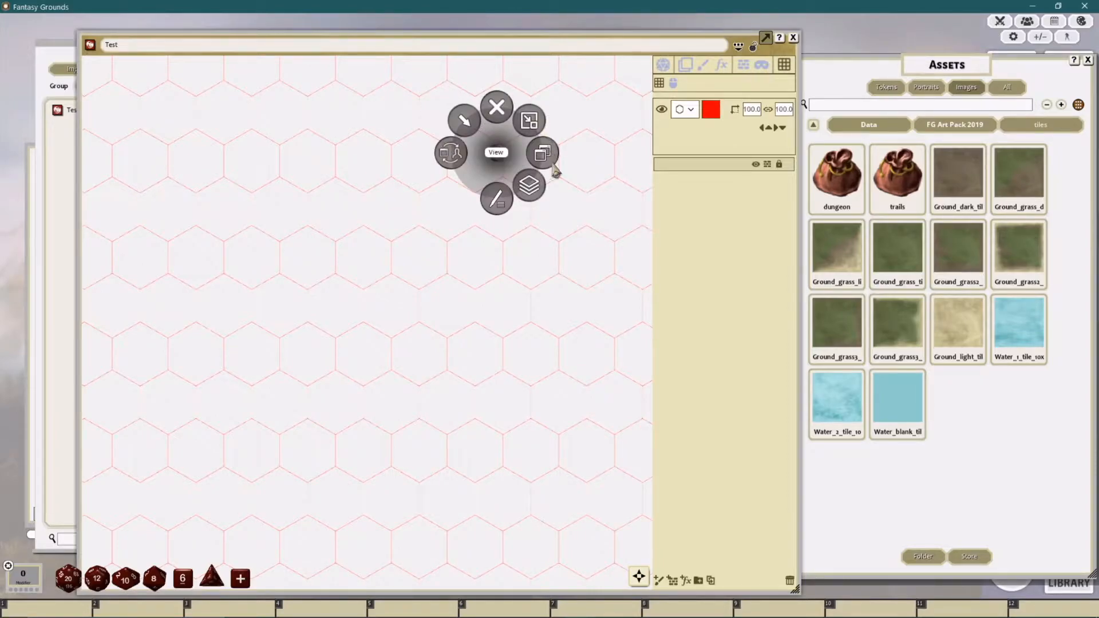
left_click(591, 186)
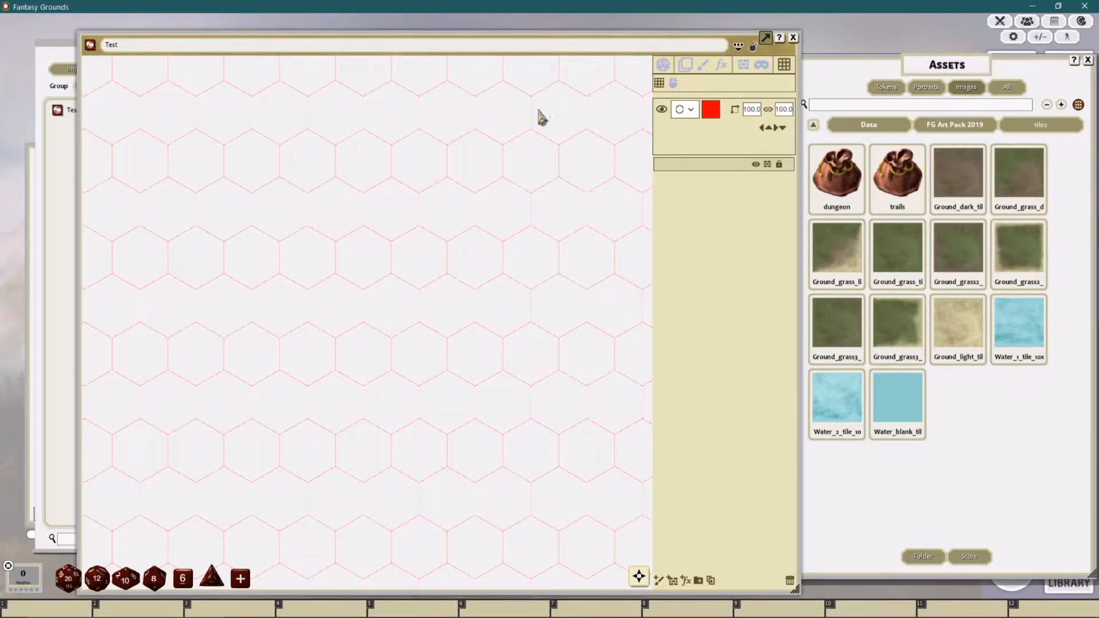
left_click(691, 111)
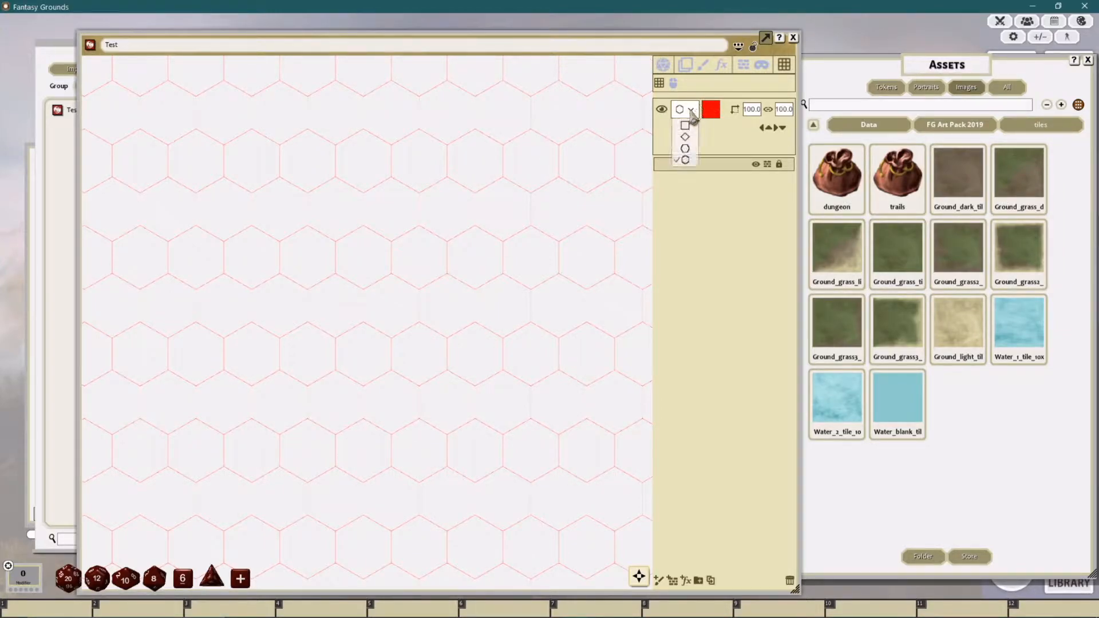
left_click(684, 137)
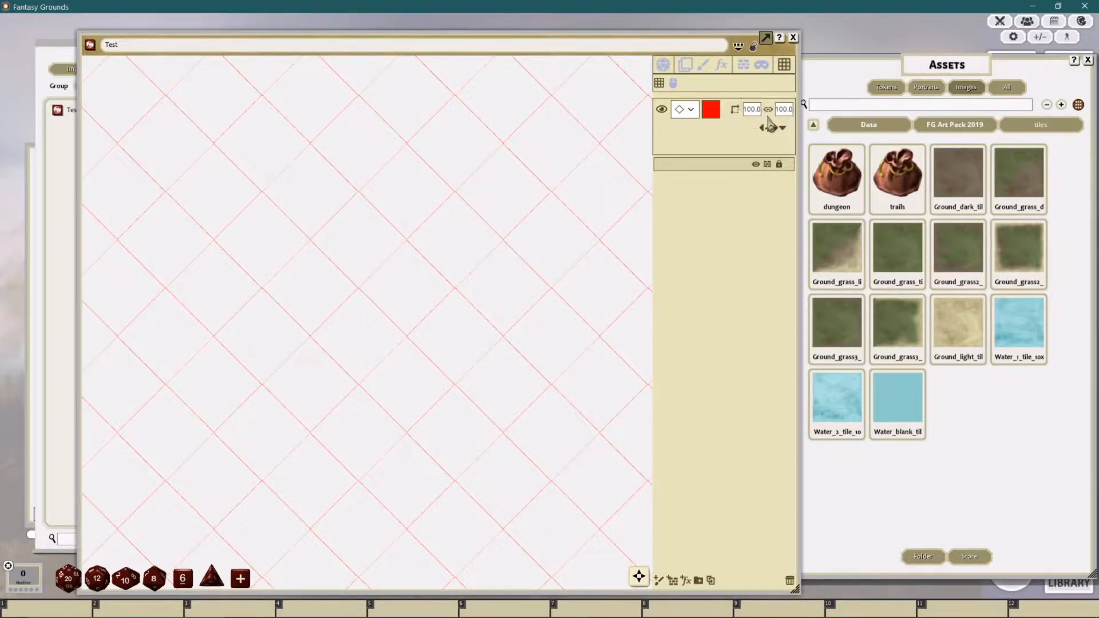
left_click_drag(790, 109, 688, 181)
type("50")
key("Return")
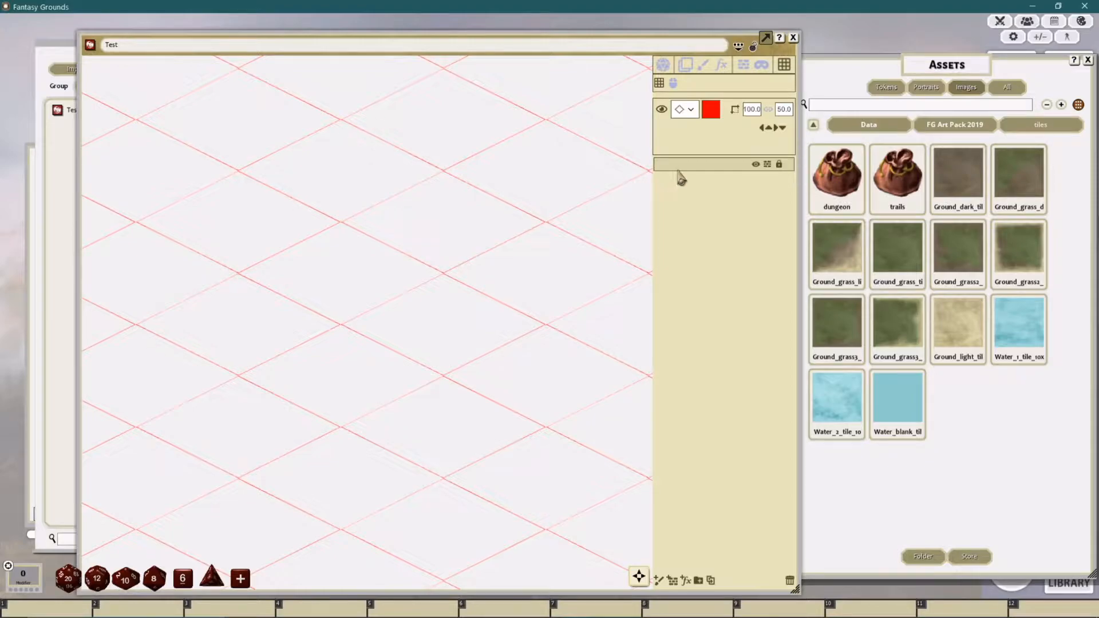
Step: Nudge the diamond grid several increments upward and a little sideways
left_click(770, 128)
left_click(769, 130)
left_click(769, 129)
left_click(770, 129)
left_click(776, 129)
left_click(775, 129)
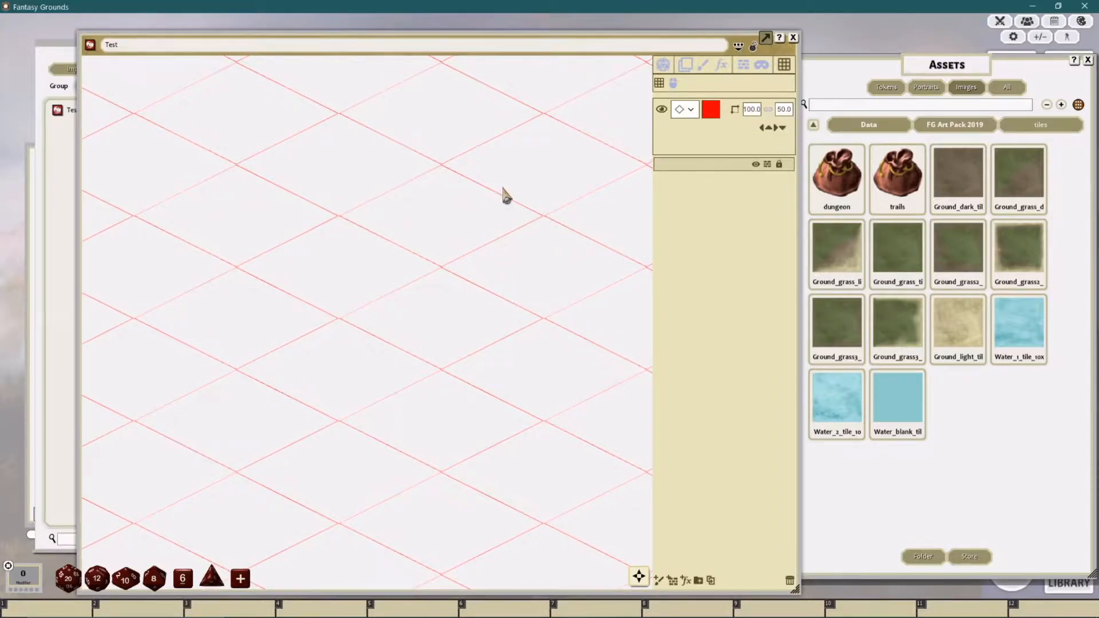
Step: Define the diamond grid's cell by drawing it on the canvas, giving a grid size of 60 by 20
left_click(673, 84)
scroll(480, 196, "down", 4)
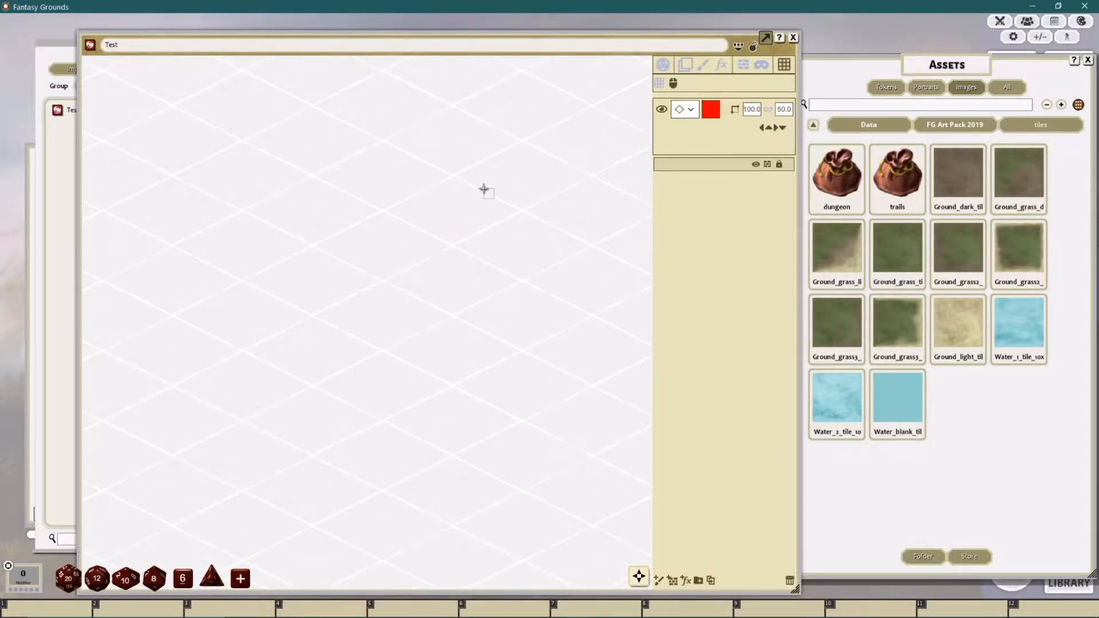
scroll(489, 188, "up", 7)
left_click_drag(410, 158, 605, 222)
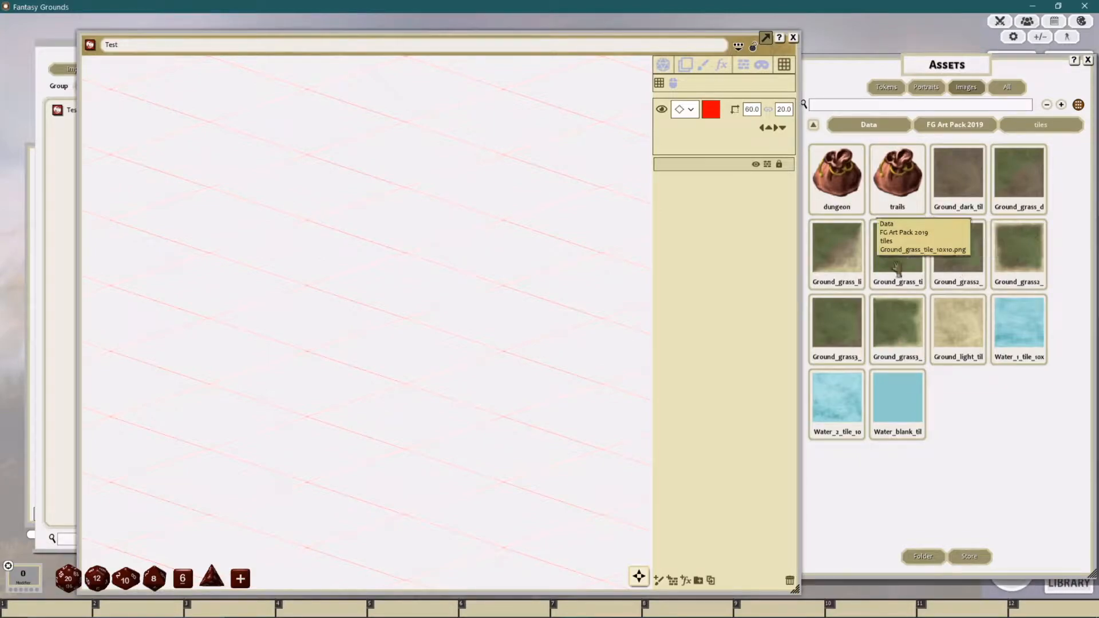
Step: Narrow the Test image window and move the Assets window over beside it
left_click_drag(798, 282, 752, 269)
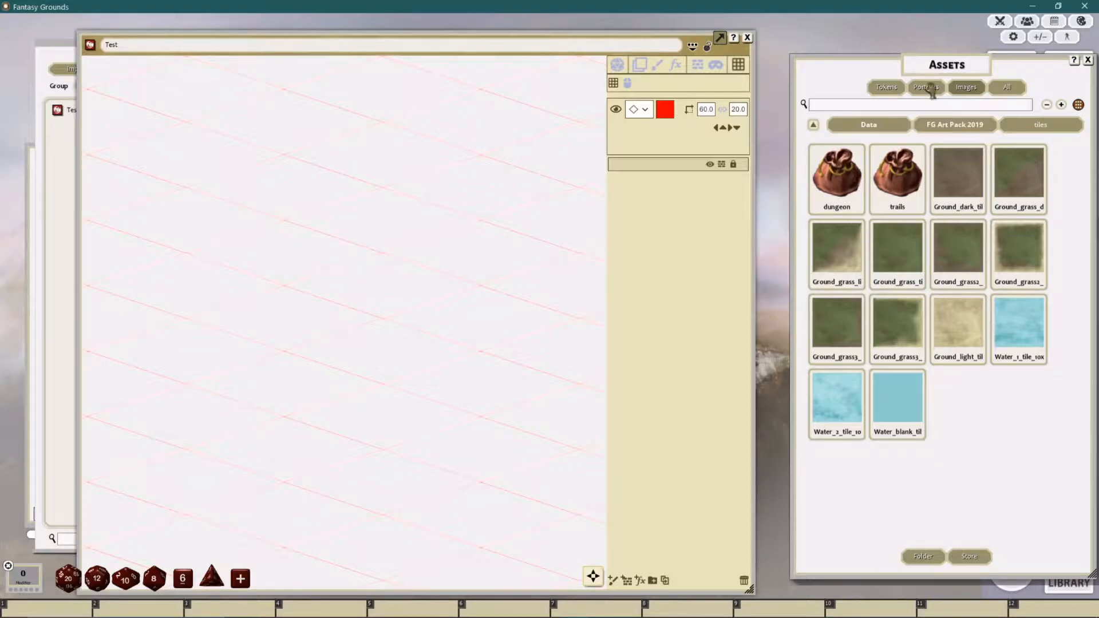
left_click_drag(967, 69, 910, 49)
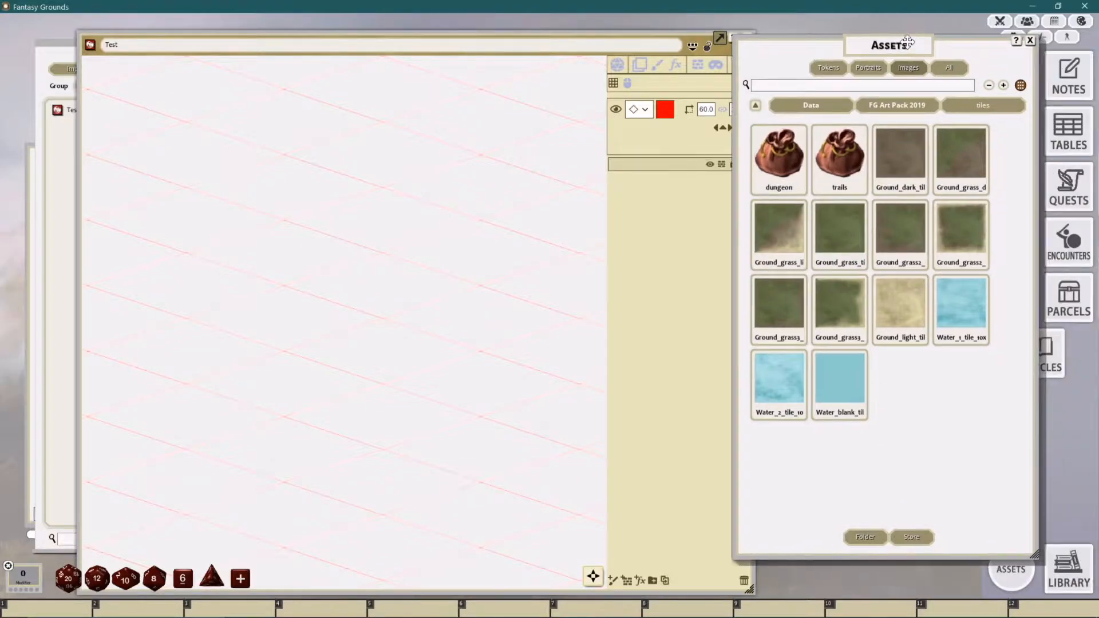
Step: Open the campaign's images folder on disk from the Assets window, then return to the Assets window
left_click(865, 536)
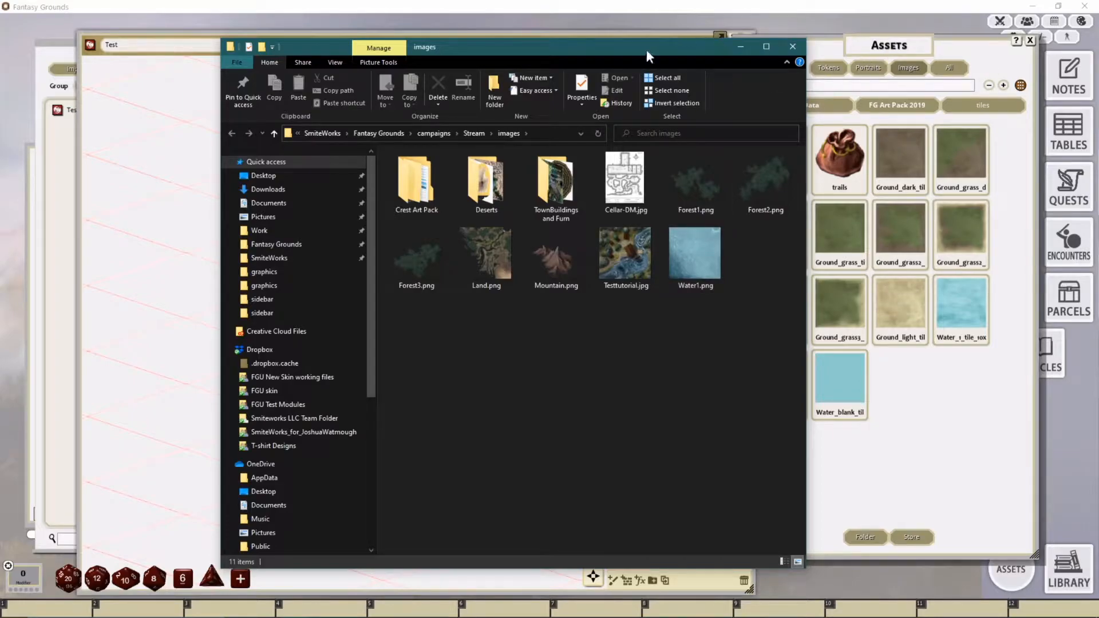
left_click_drag(647, 50, 745, 48)
left_click(890, 45)
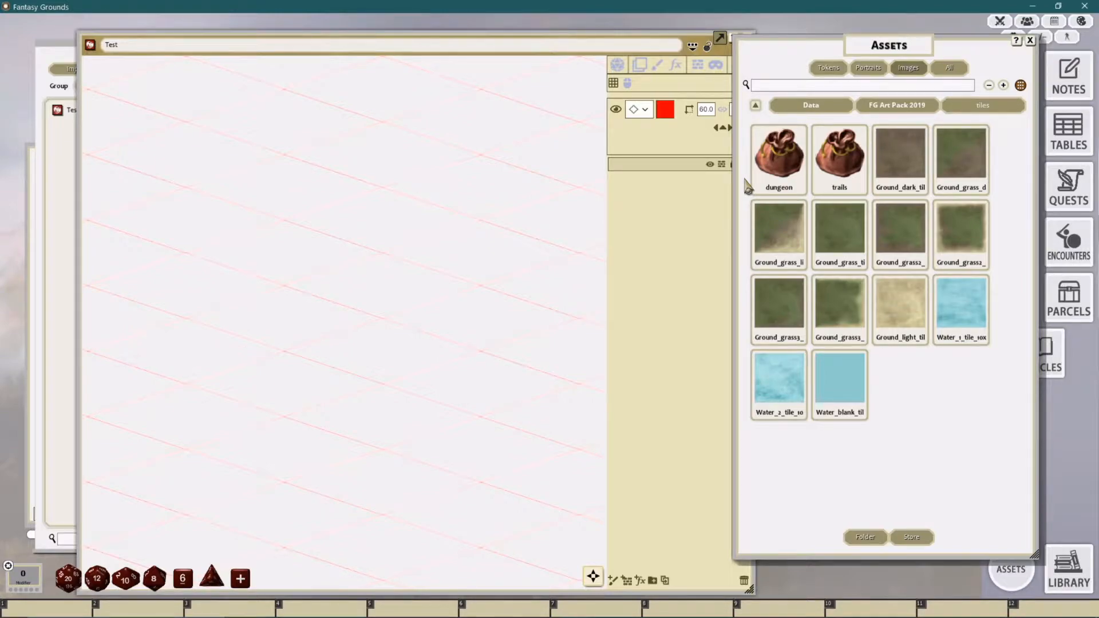
Step: Switch the grid to the square type and link its two size values so both are 60
left_click(644, 110)
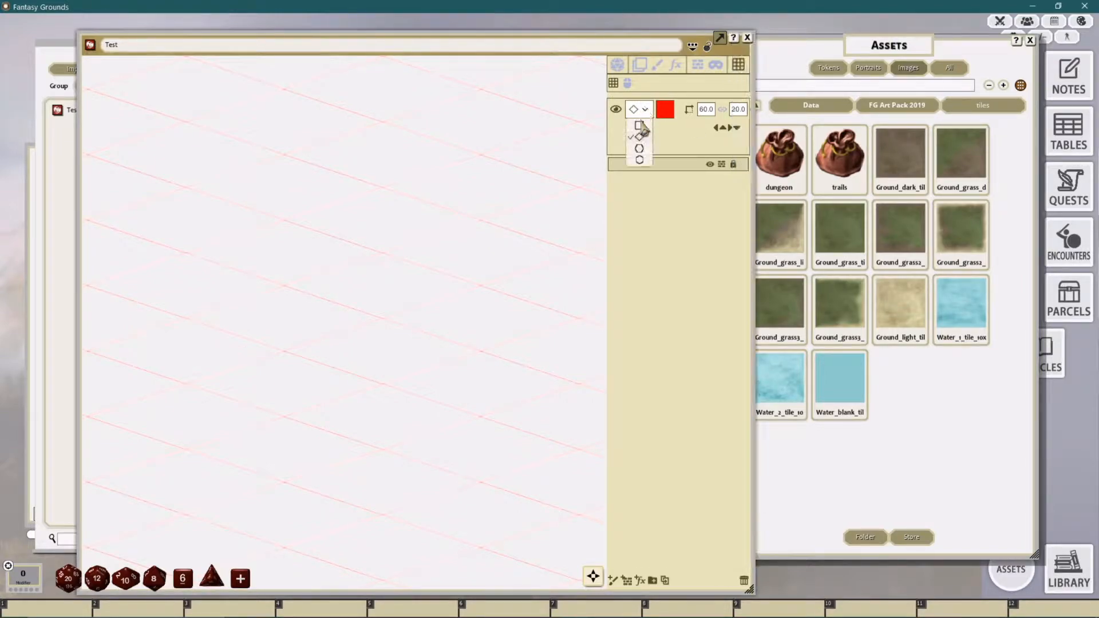
left_click(638, 125)
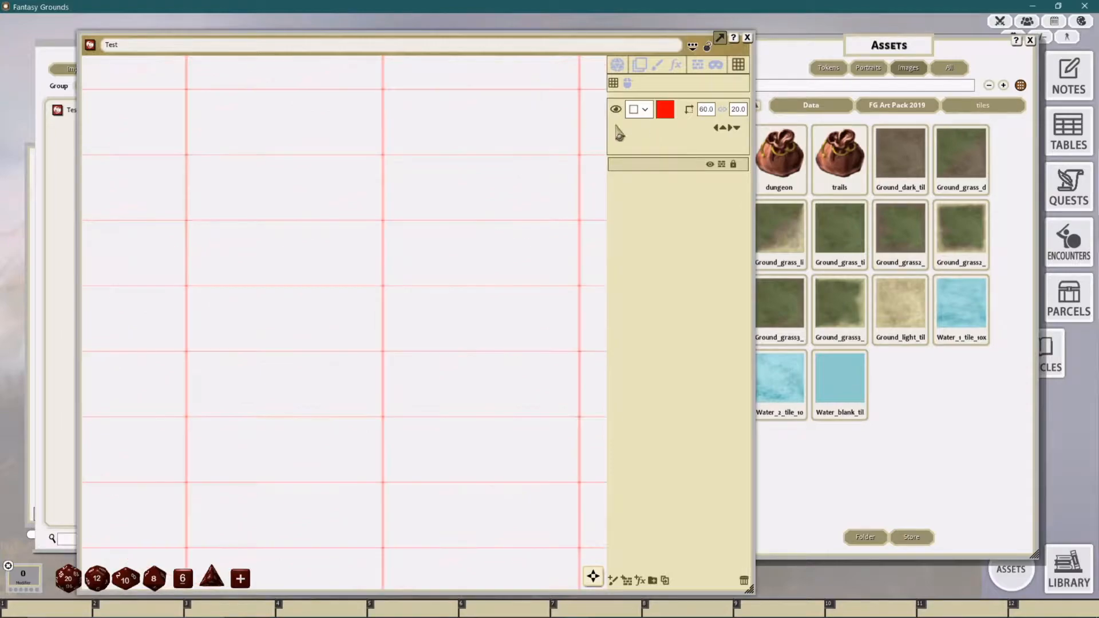
left_click(722, 110)
scroll(552, 188, "down", 2)
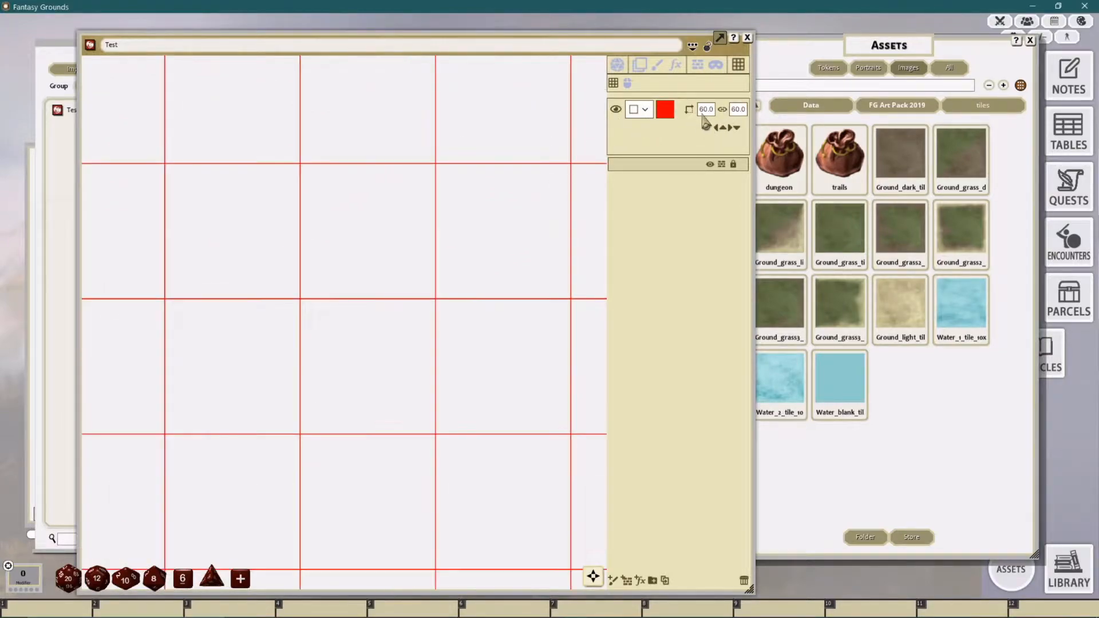
Step: Set the linked size of the square grid to the decimal value 12.3
left_click(713, 110)
type("12.3")
key("Return")
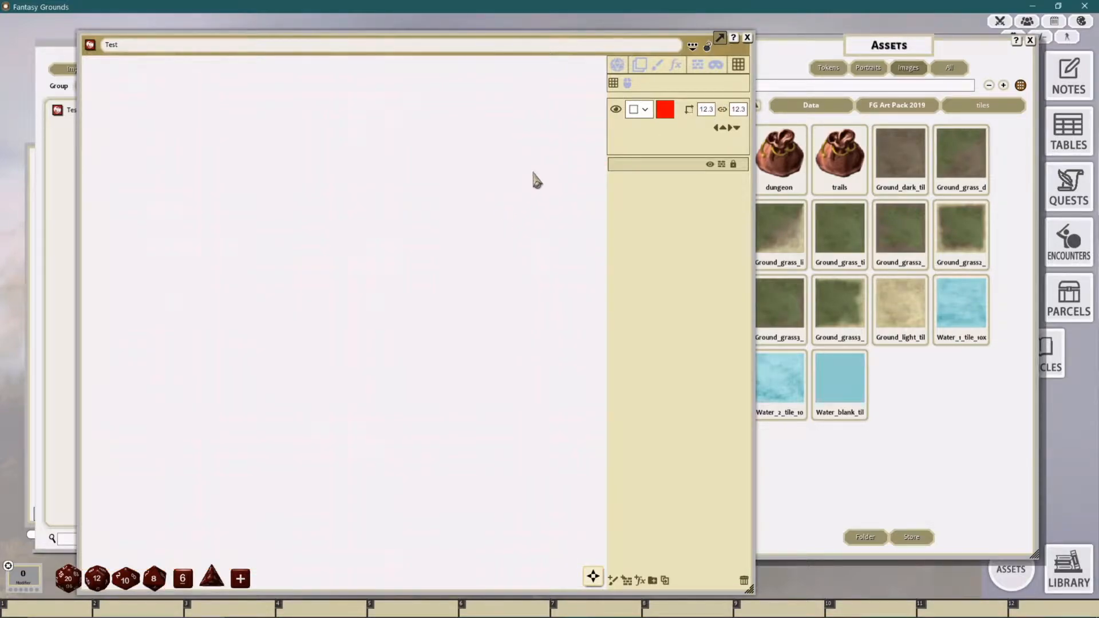
scroll(524, 172, "up", 6)
Step: Change the grid to the pointed-top hexagon type, the last one offered, and set its size to 50
left_click(647, 111)
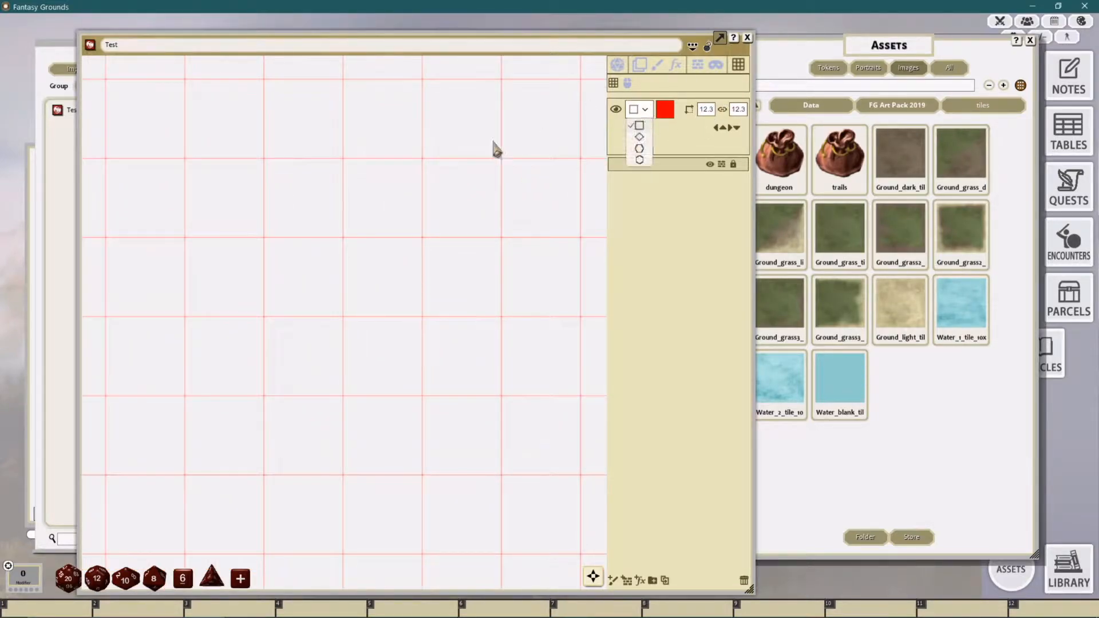
left_click(639, 160)
double_click(704, 110)
type("50")
key("Return")
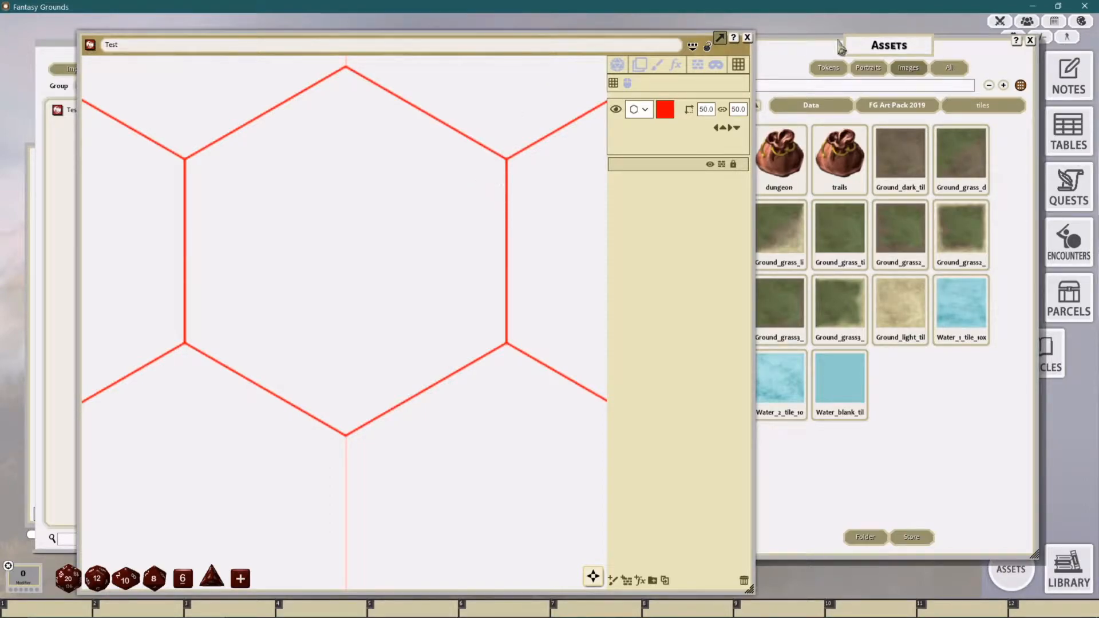
Step: Open the Combat Tracker and arrange it with the Assets window beside the Test image
left_click(857, 48)
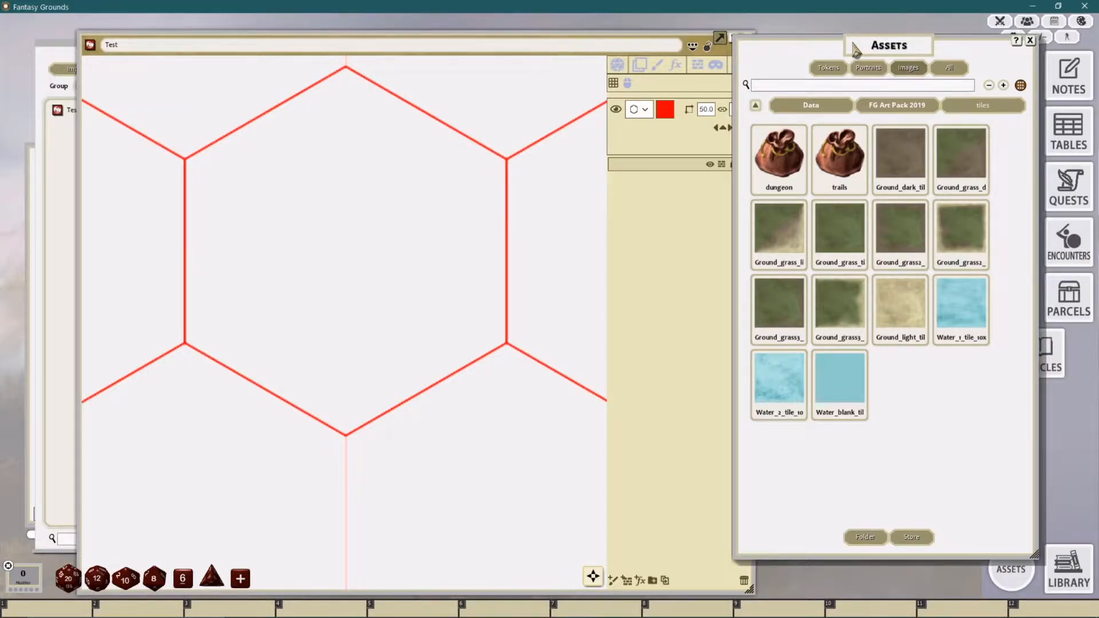
left_click_drag(884, 51, 776, 41)
left_click(1013, 80)
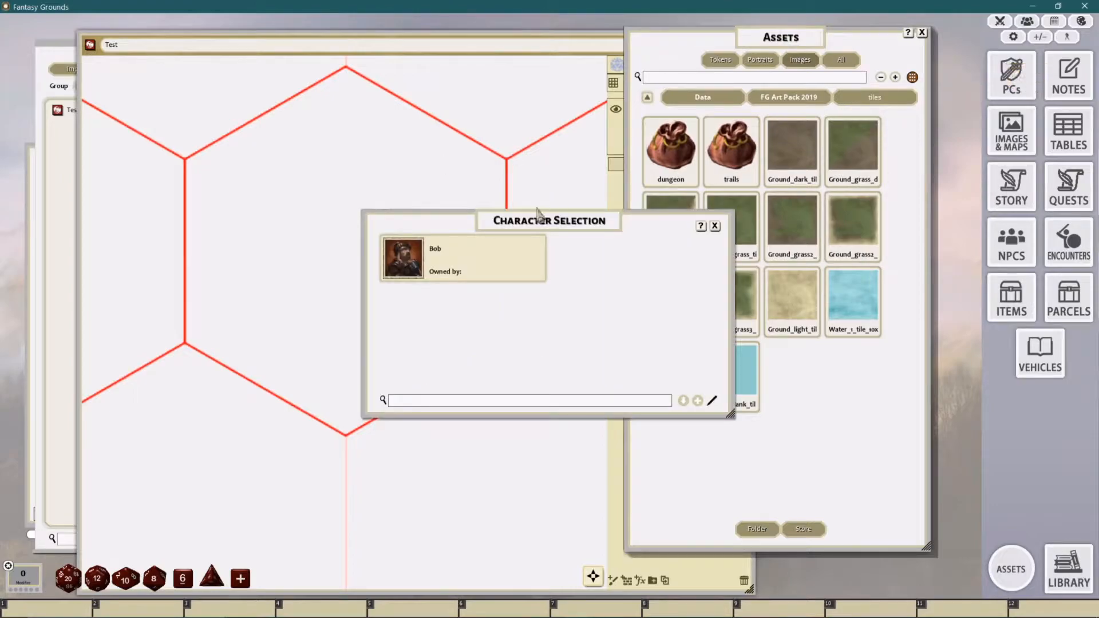
left_click(782, 225)
left_click(999, 21)
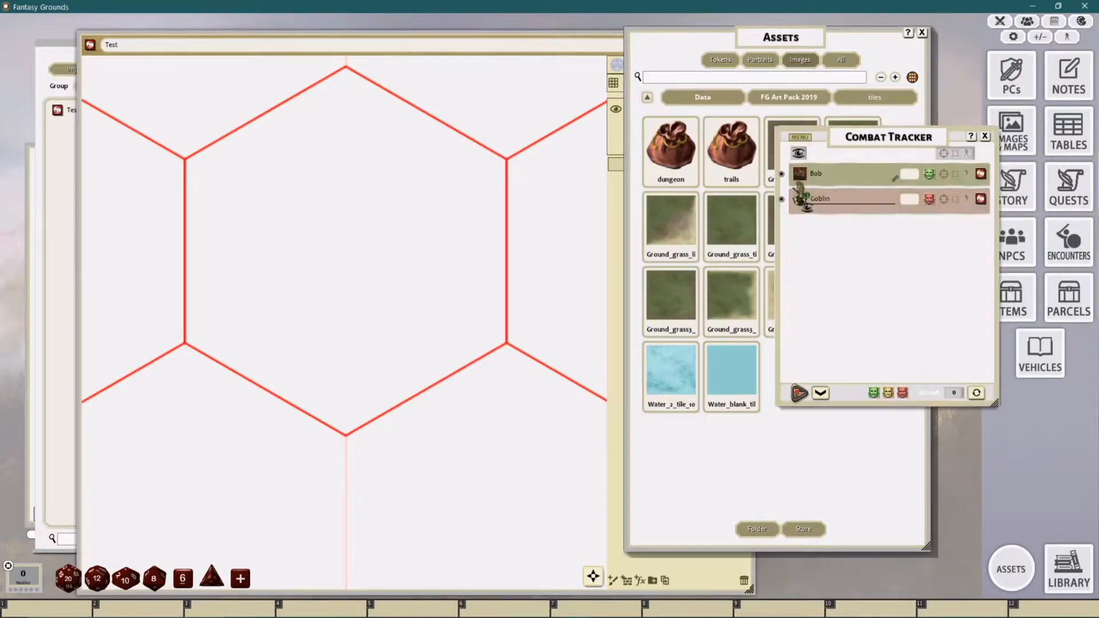
left_click_drag(811, 159, 806, 128)
scroll(502, 206, "down", 8)
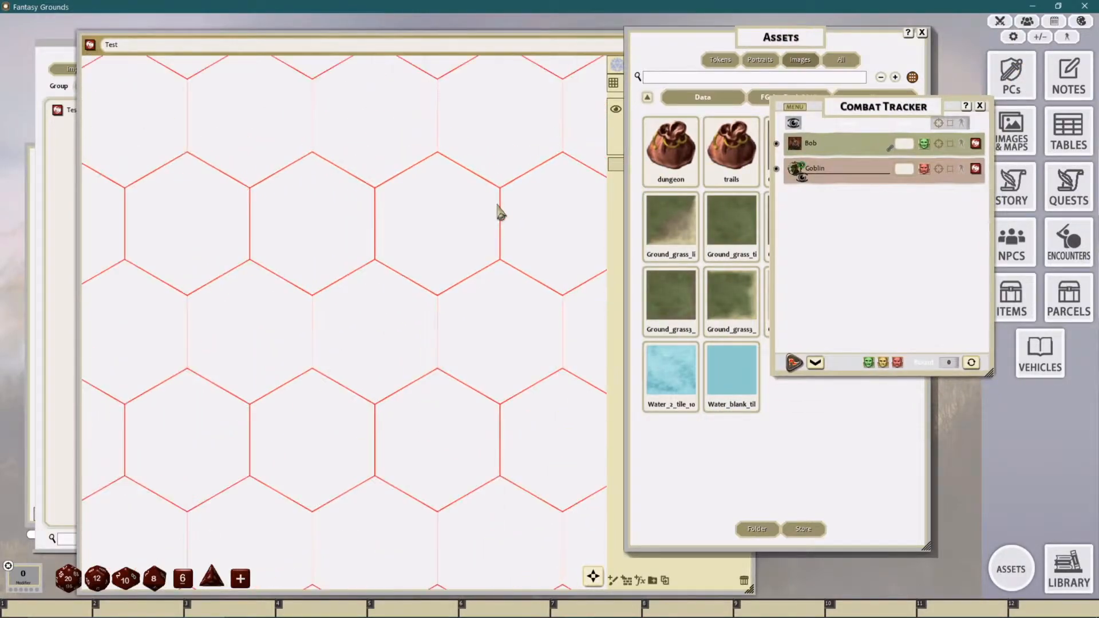
left_click_drag(776, 49, 928, 175)
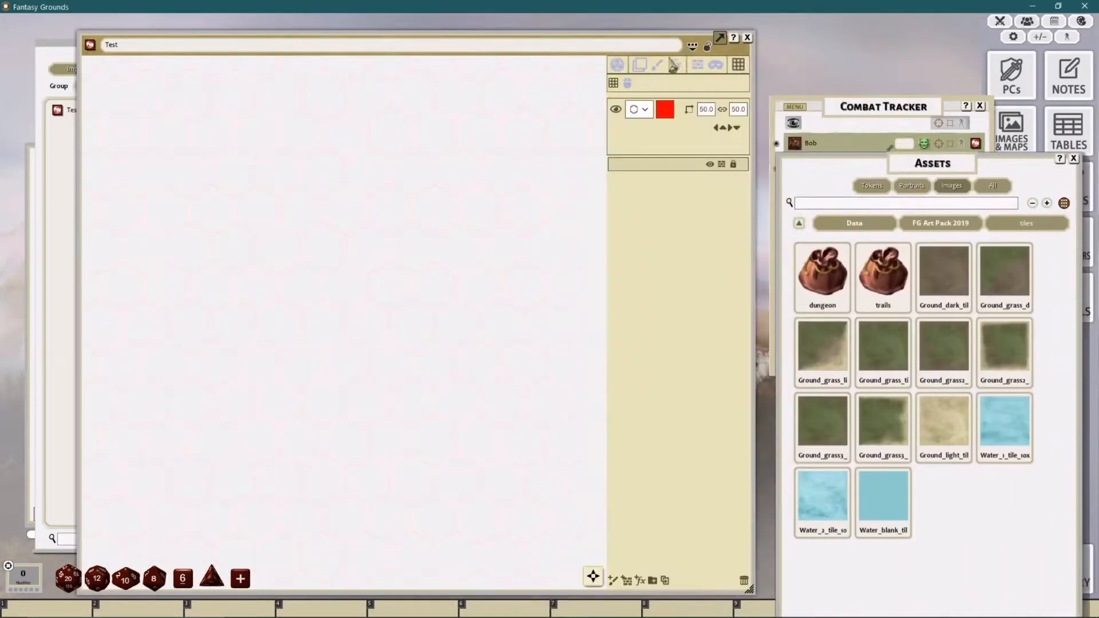
Step: Place the player character and Goblin tokens from the Combat Tracker on the hex grid
left_click(880, 106)
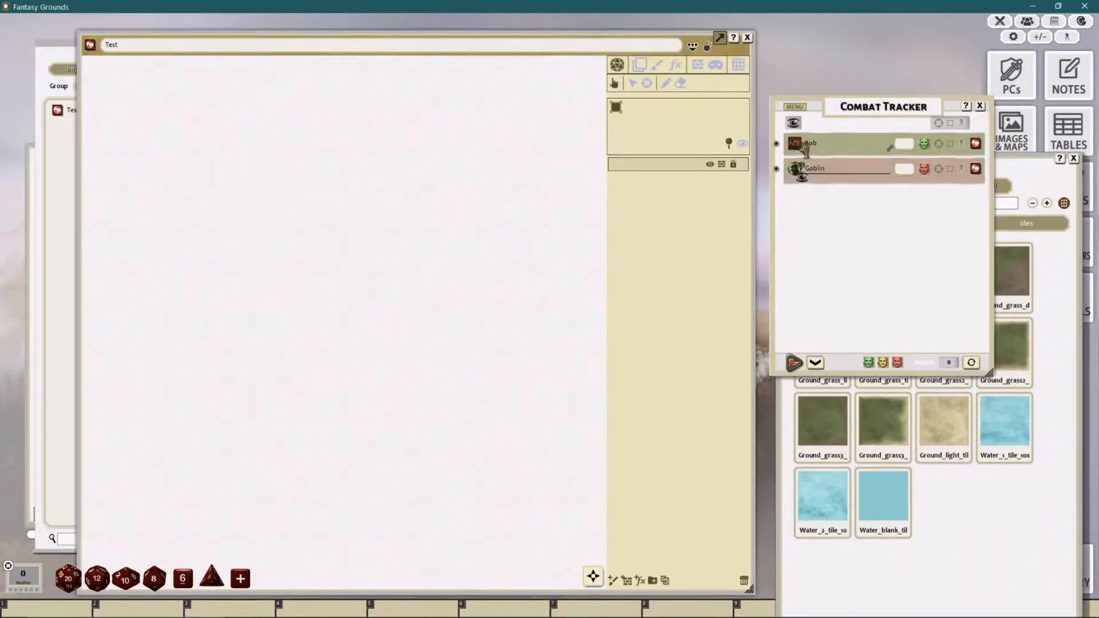
left_click_drag(795, 167, 412, 173)
left_click_drag(800, 172, 479, 208)
Step: Rotate the Goblin token through several facings on its hex
scroll(522, 224, "up", 5)
scroll(378, 200, "up", 2)
scroll(433, 202, "up", 3)
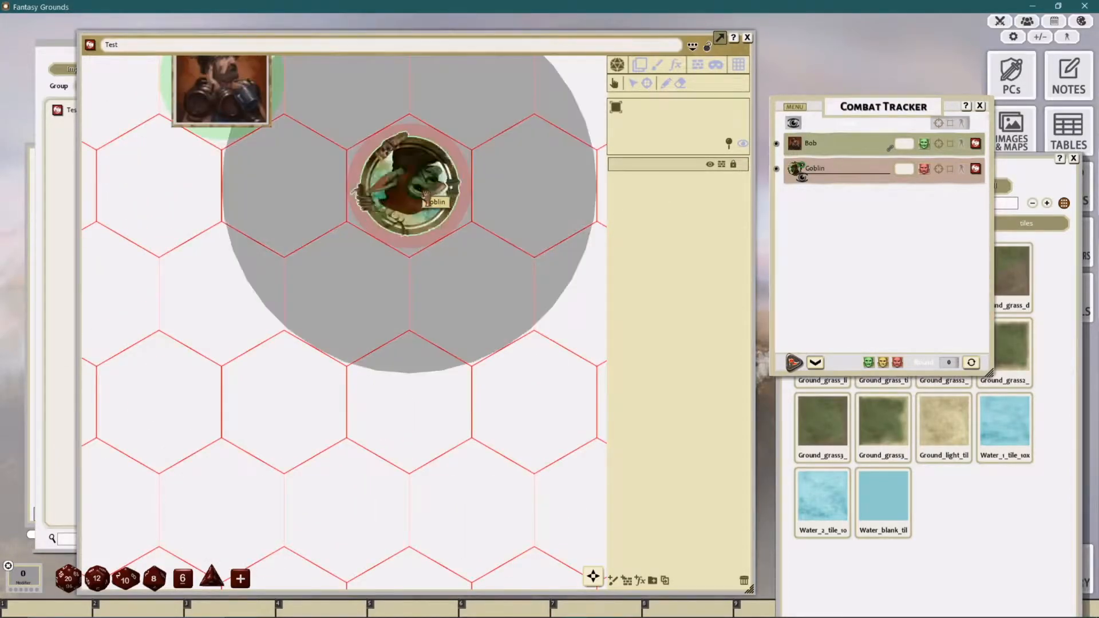
scroll(426, 198, "up", 2)
scroll(428, 197, "up", 2)
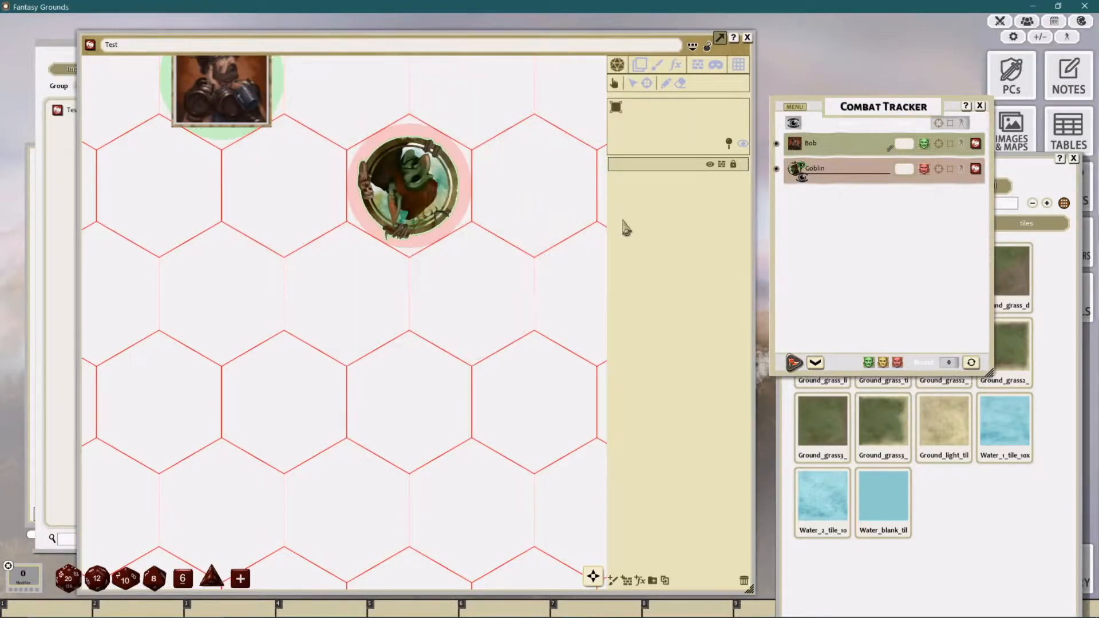
scroll(440, 194, "up", 2)
scroll(441, 192, "up", 2)
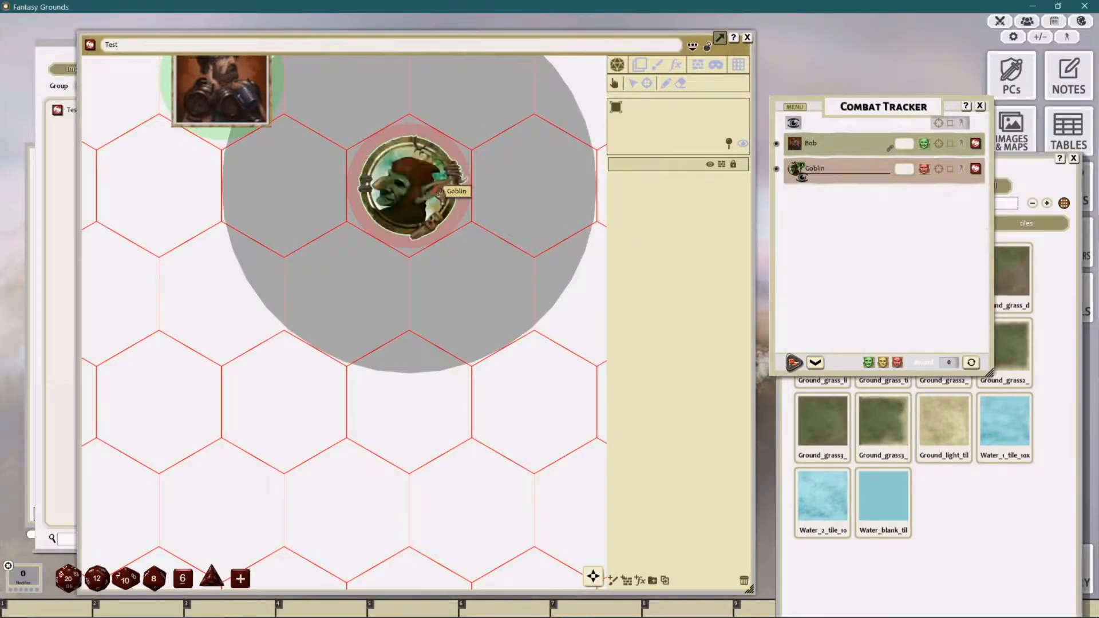
scroll(560, 229, "down", 1)
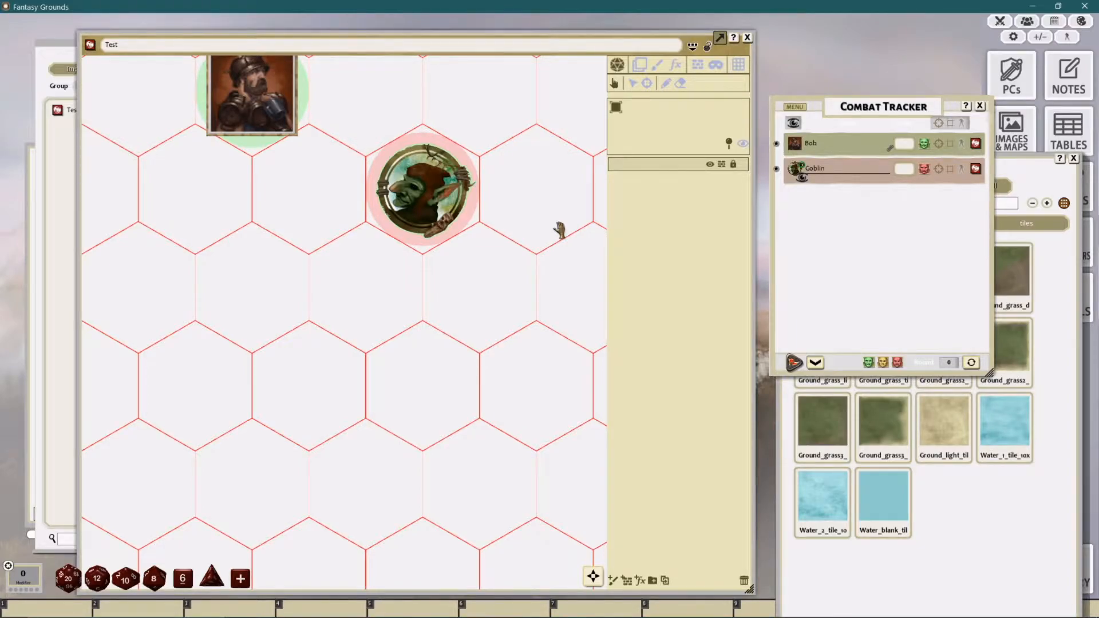
Step: Remove all tokens from the Test image using the Goblin token's options
right_click(419, 177)
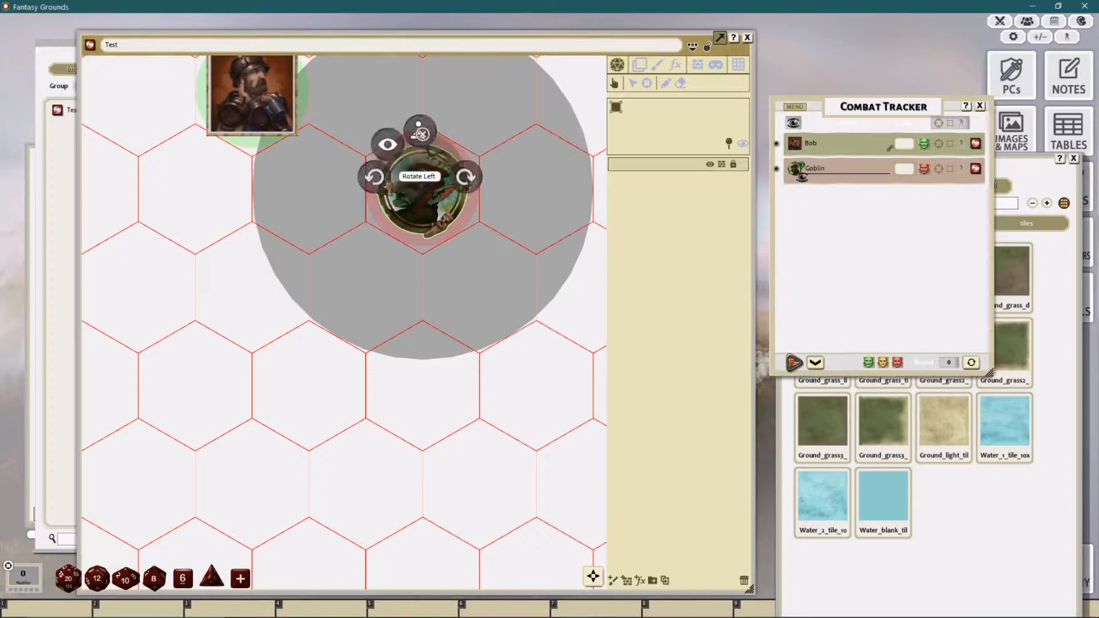
left_click(421, 133)
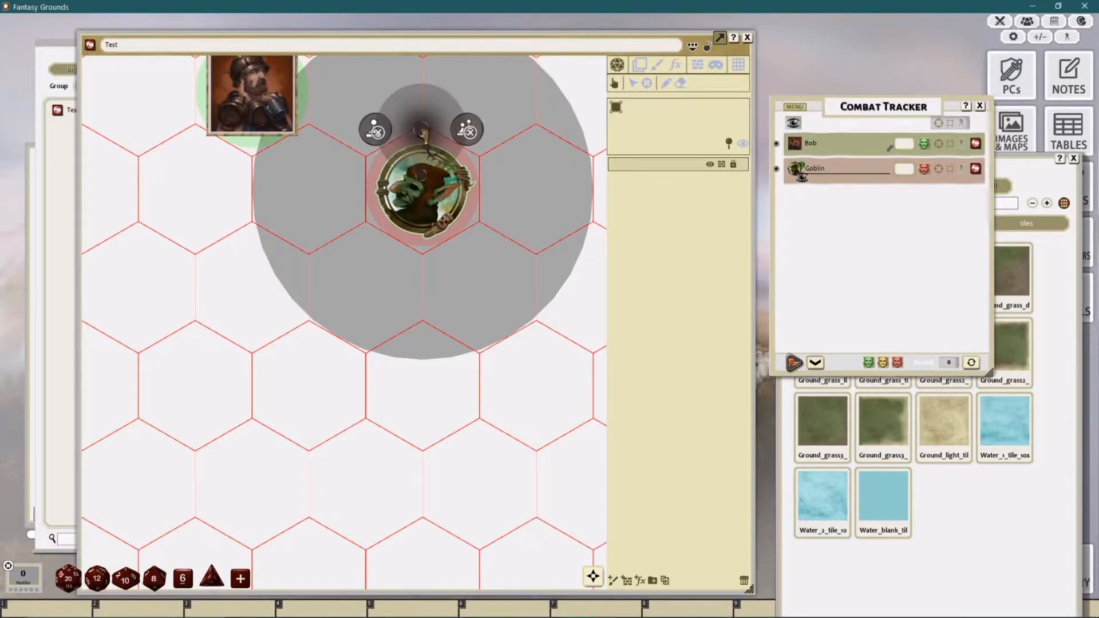
left_click(483, 137)
scroll(492, 277, "down", 3)
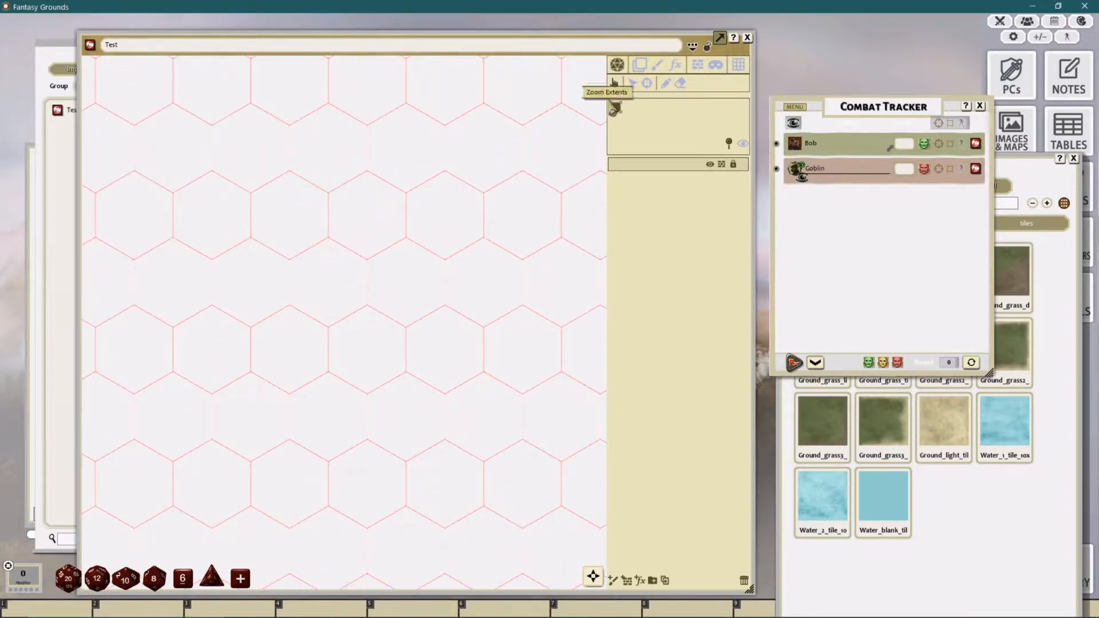
Step: Switch the grid back to the square type and set its linked size to 100
left_click(738, 65)
left_click(641, 108)
left_click(634, 121)
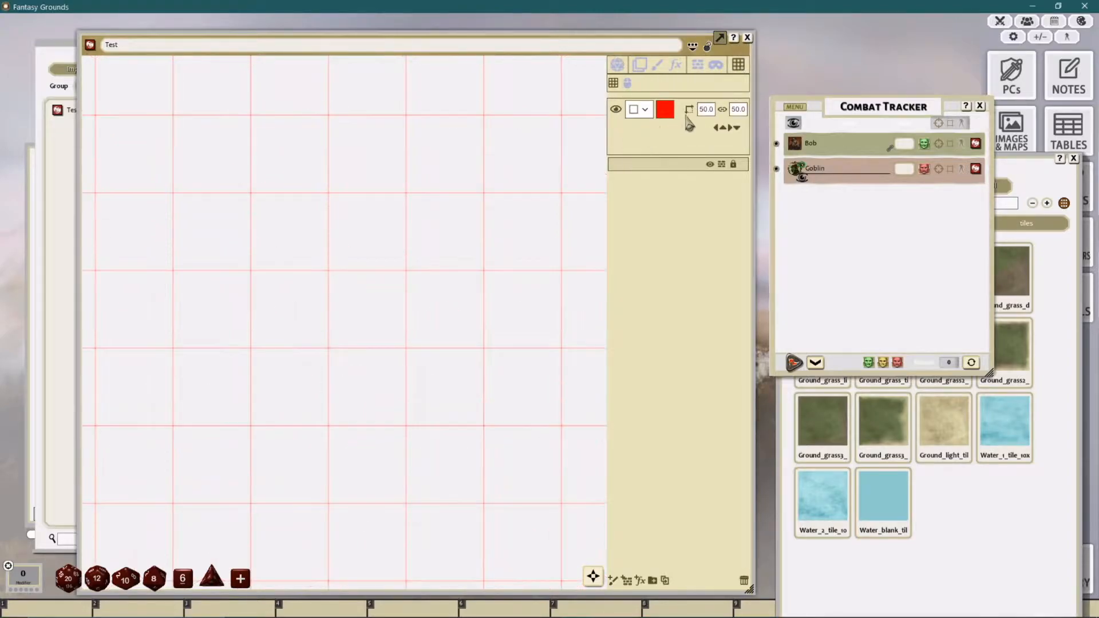
left_click(712, 110)
type("100")
key("Return")
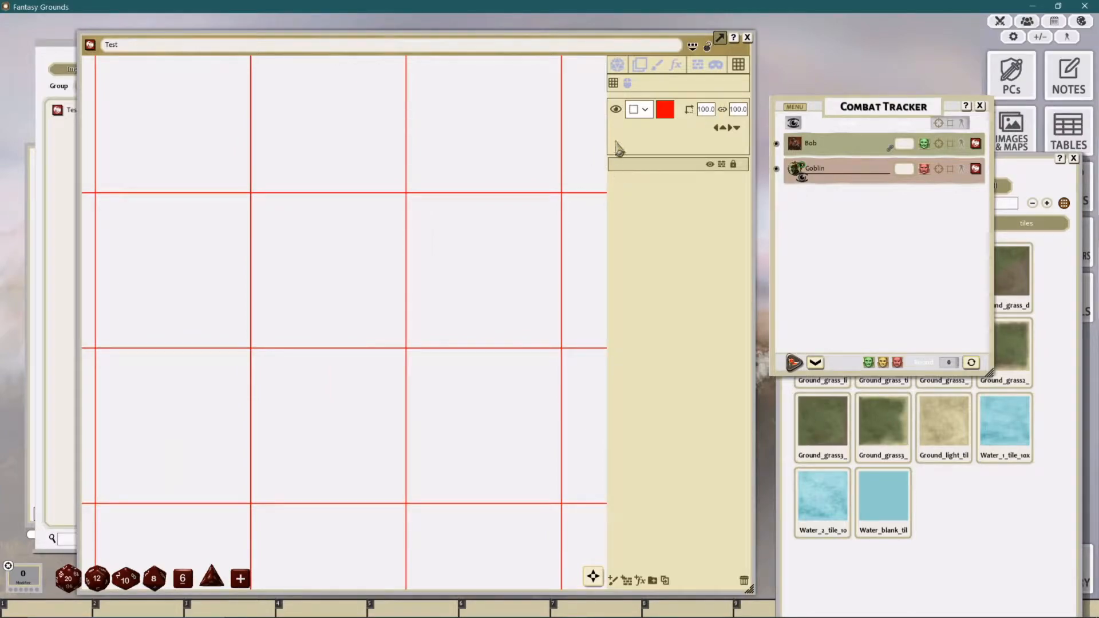
Step: Close the Combat Tracker and reposition the Assets window fully visible beside the Test image
scroll(461, 246, "down", 5)
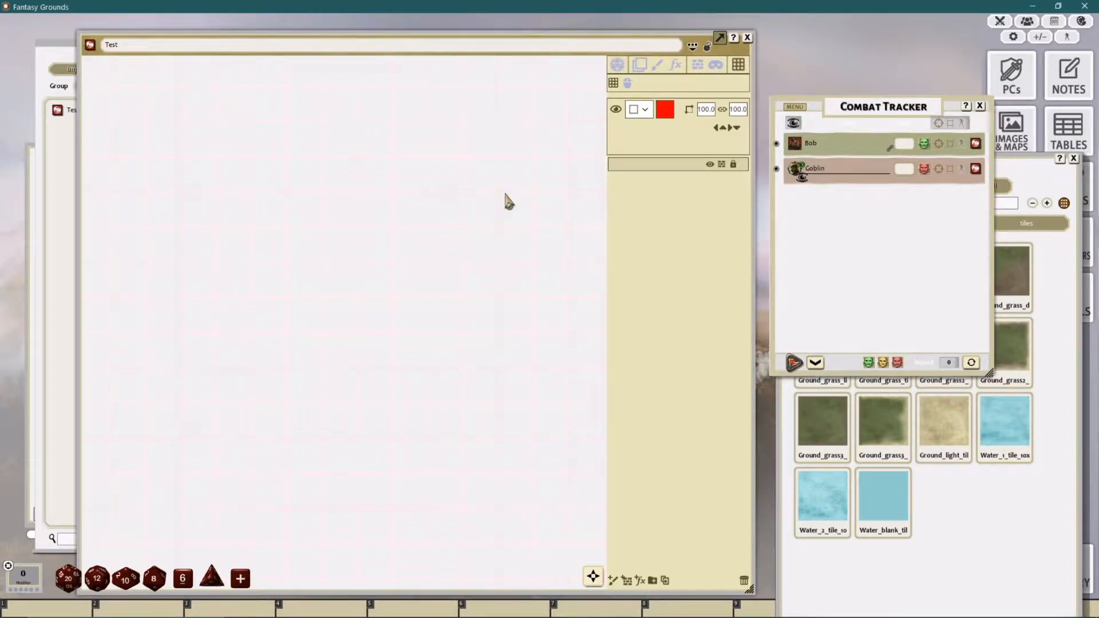
left_click(980, 106)
left_click_drag(949, 164, 939, 77)
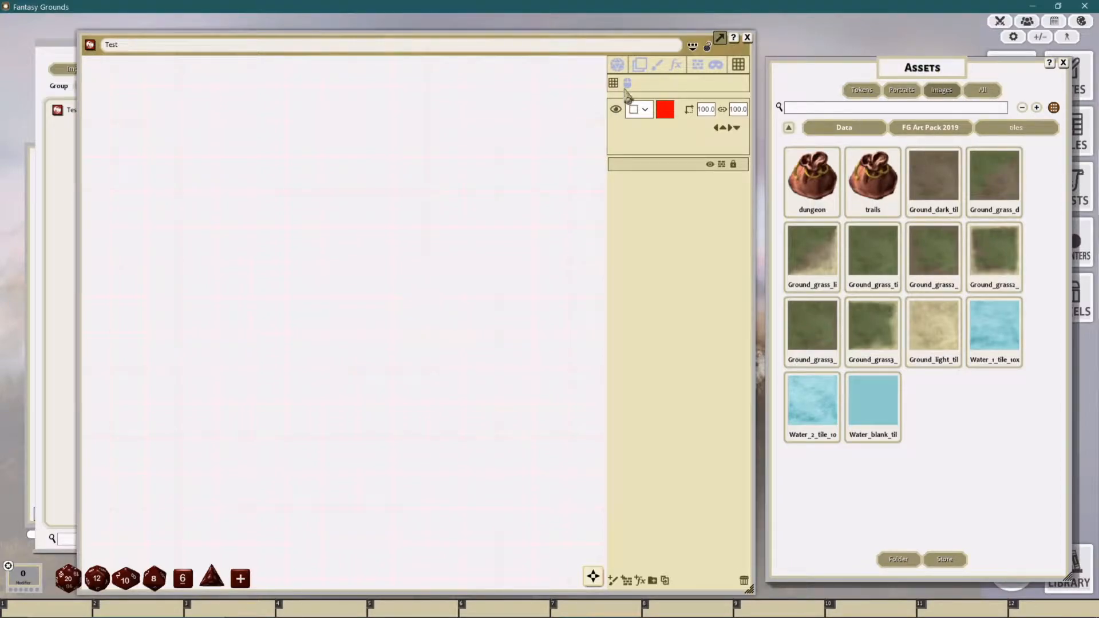
Step: Add the Ground_dark tile from Assets to the Test image as a layer
left_click(639, 64)
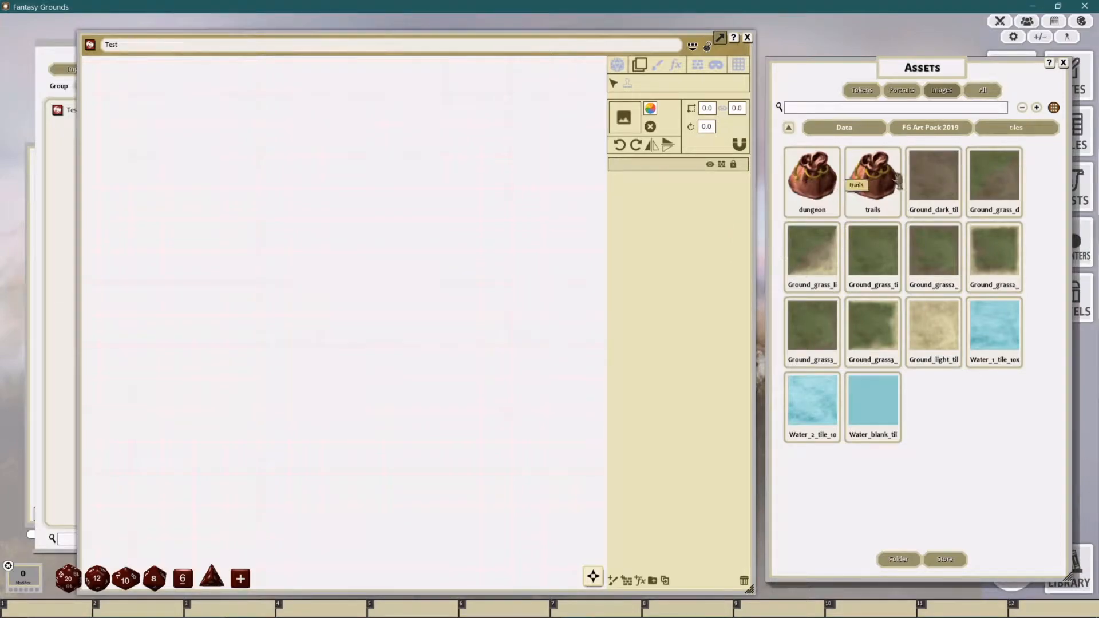
left_click_drag(933, 174, 393, 226)
left_click_drag(440, 197, 480, 261)
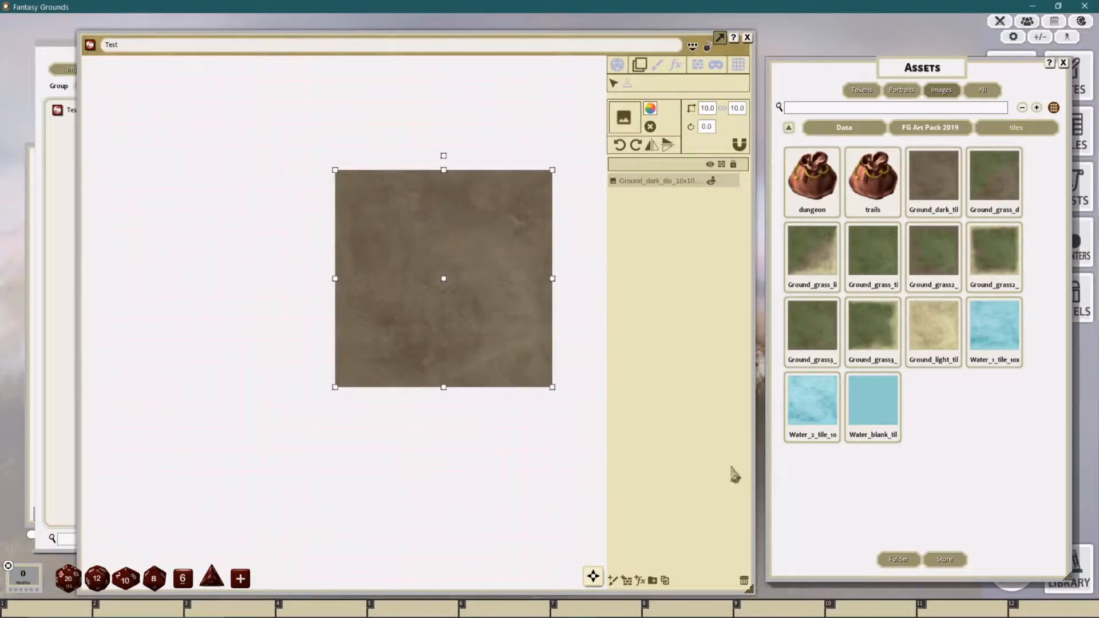
Step: Duplicate the Ground_dark tile layer and align the two copies edge to edge, one above the other
left_click(664, 581)
left_click_drag(517, 330, 509, 75)
mouse_move(508, 210)
left_mouse_down()
mouse_move(539, 343)
mouse_move(498, 193)
left_mouse_up()
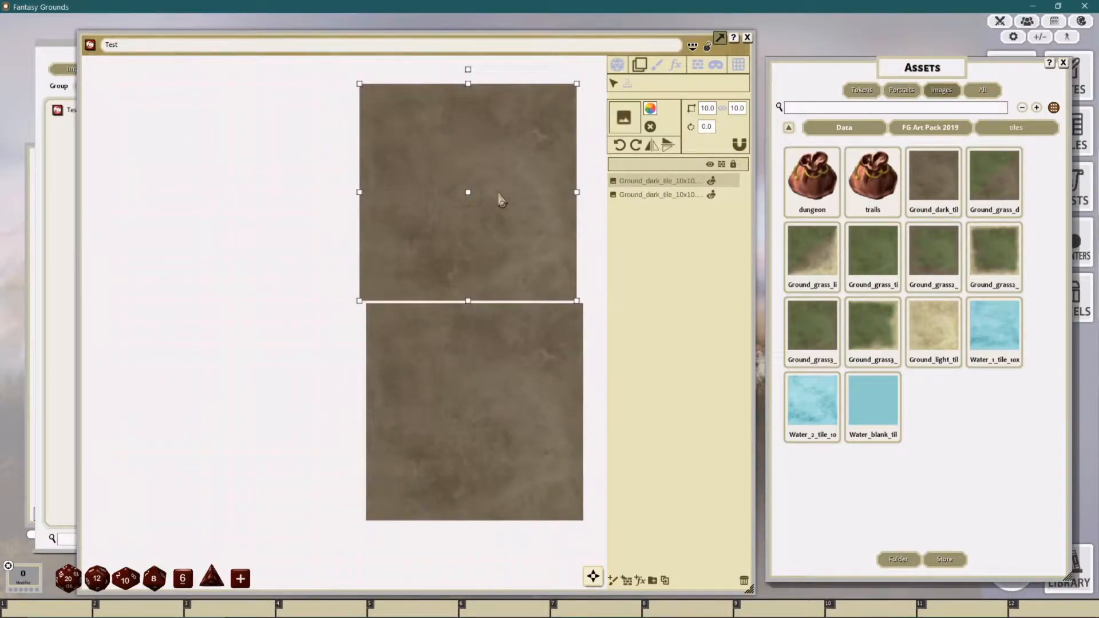
scroll(500, 199, "up", 2)
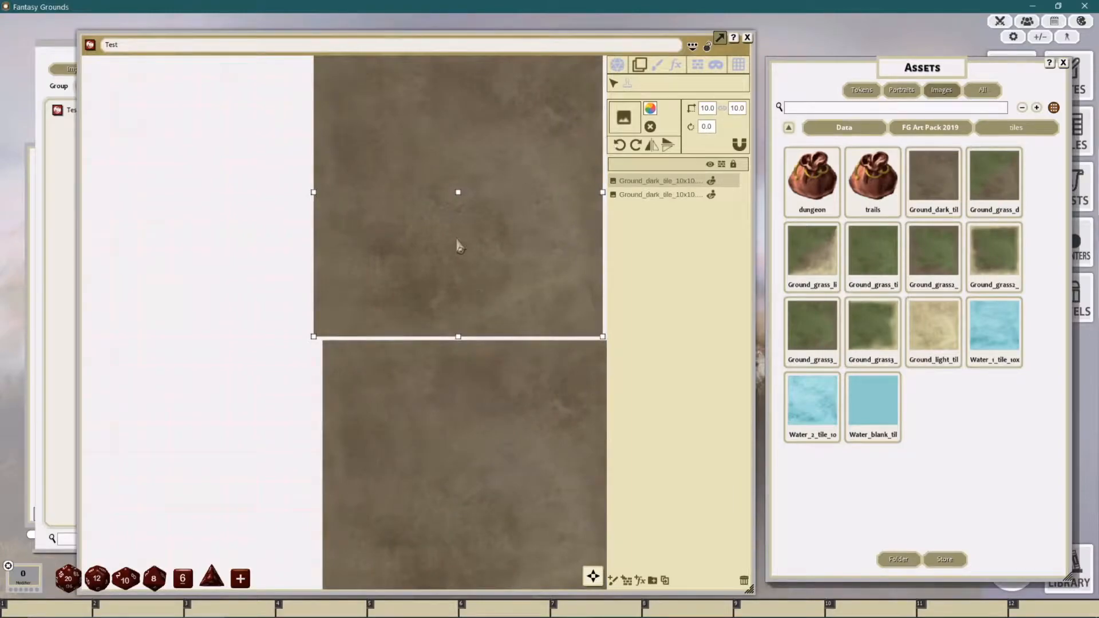
scroll(457, 241, "up", 2)
scroll(461, 319, "down", 2)
left_click_drag(454, 407, 446, 406)
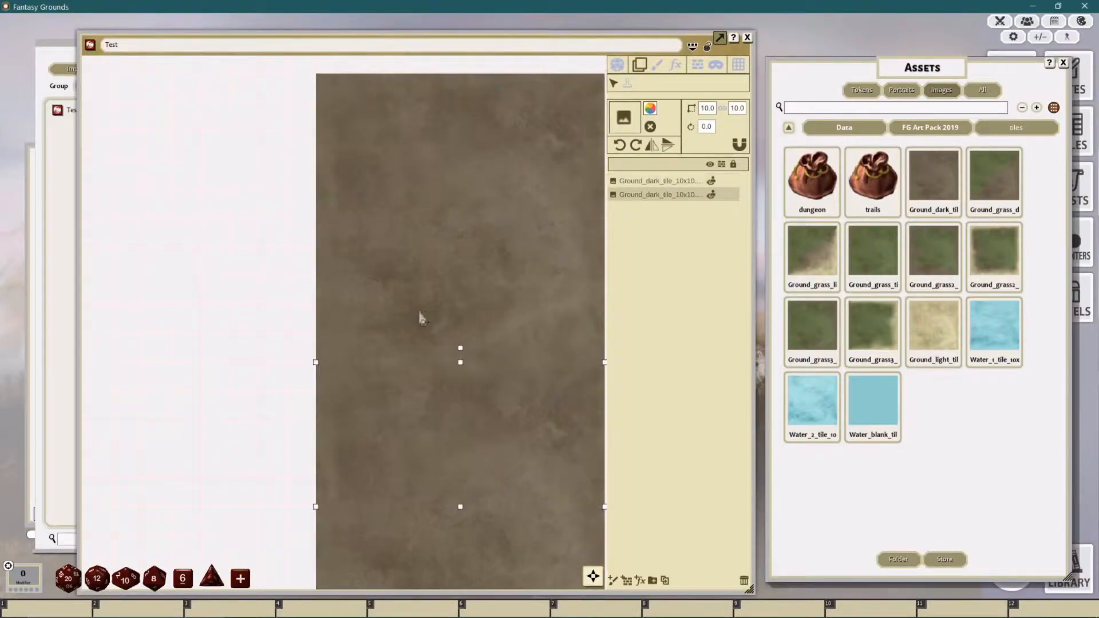
scroll(448, 277, "down", 2)
left_click_drag(449, 277, 471, 252)
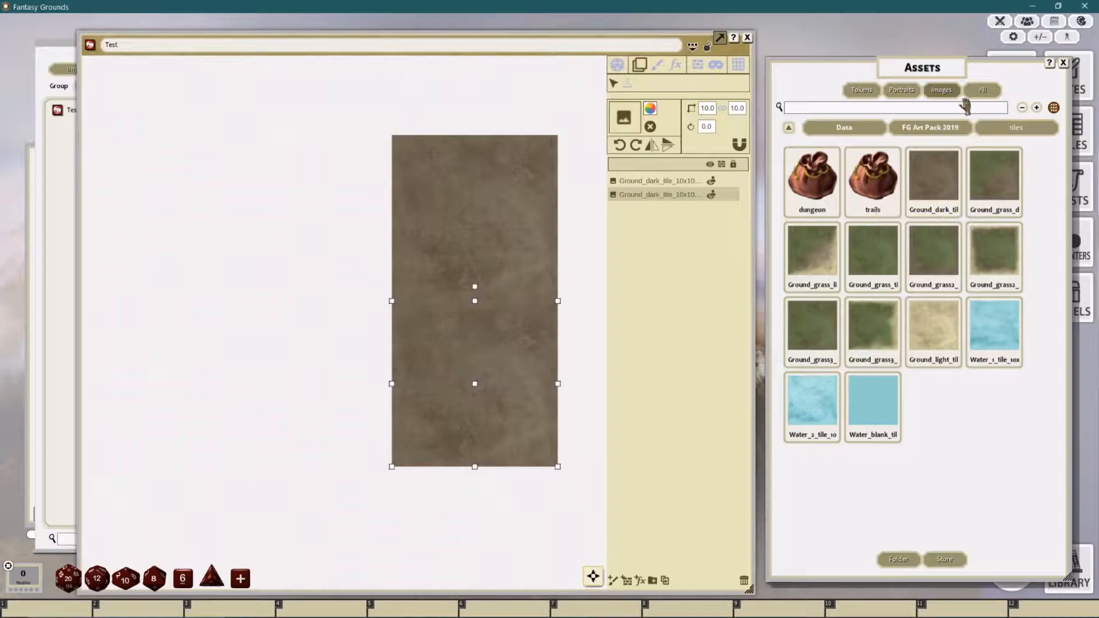
Step: Place the Ground_grass_dark tile left of the upper dark tile and the Ground_grass2_dark tile below it, forming a two-by-two block
left_click_drag(1007, 163, 331, 206)
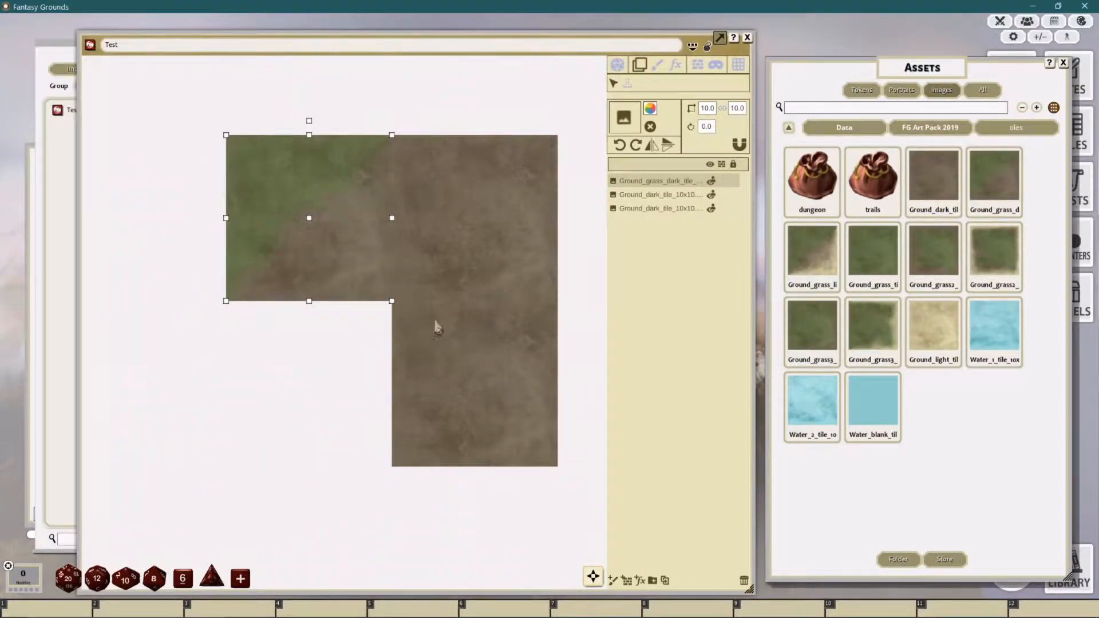
left_click_drag(436, 328, 468, 307)
left_click_drag(934, 252, 385, 369)
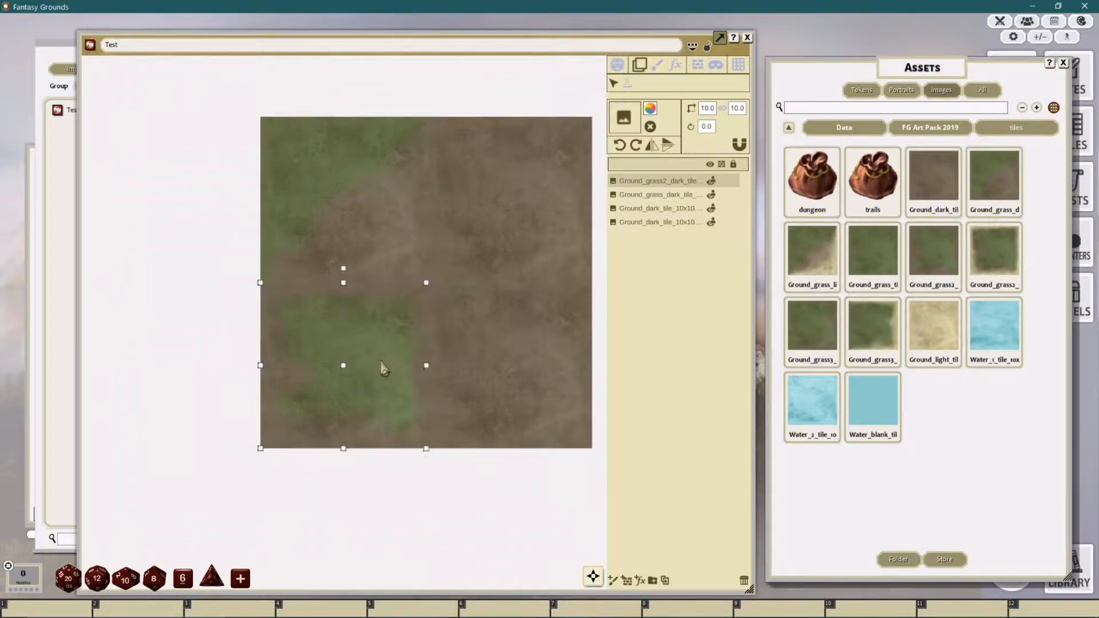
left_click_drag(537, 299, 506, 290)
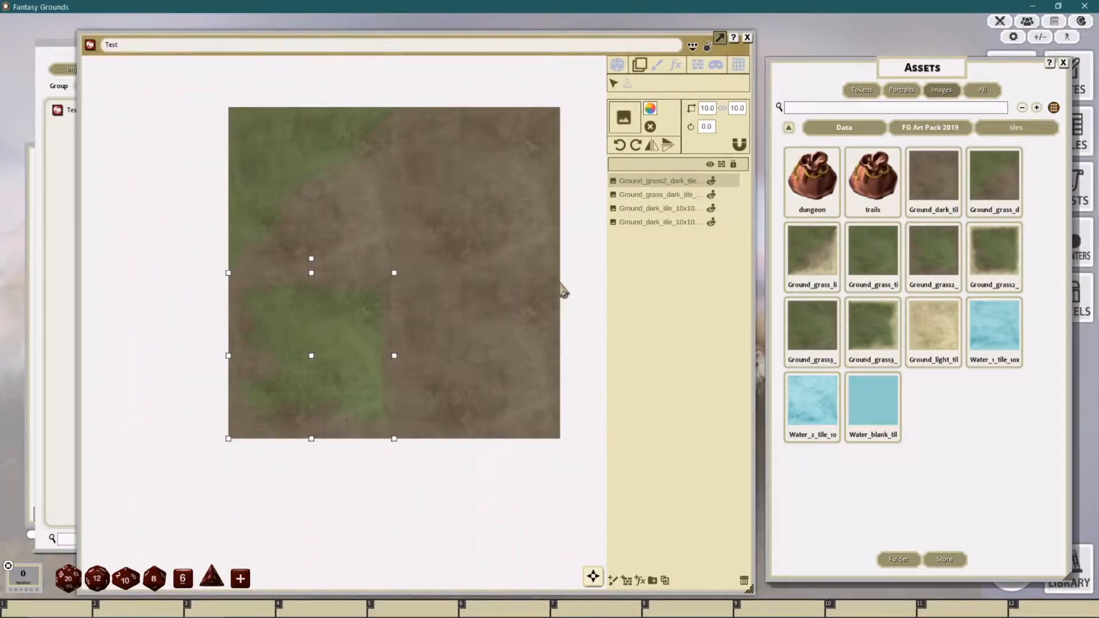
left_click_drag(451, 346, 469, 363)
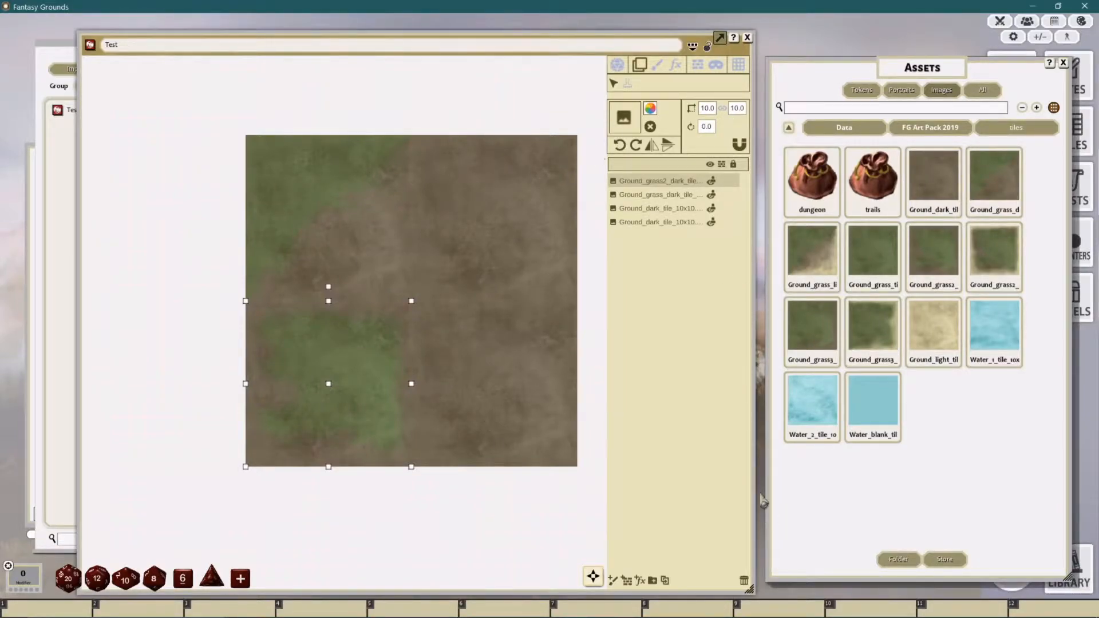
Step: Add a layer folder to the Test image and name it Ground
left_click(664, 581)
left_click(630, 182)
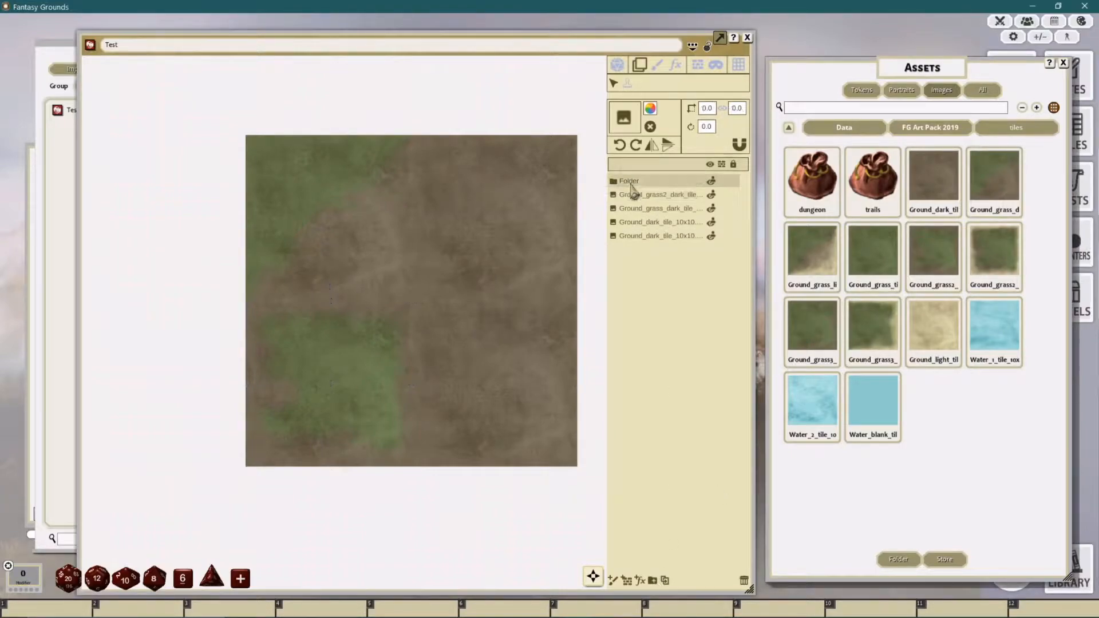
left_click(649, 185)
type("Ground")
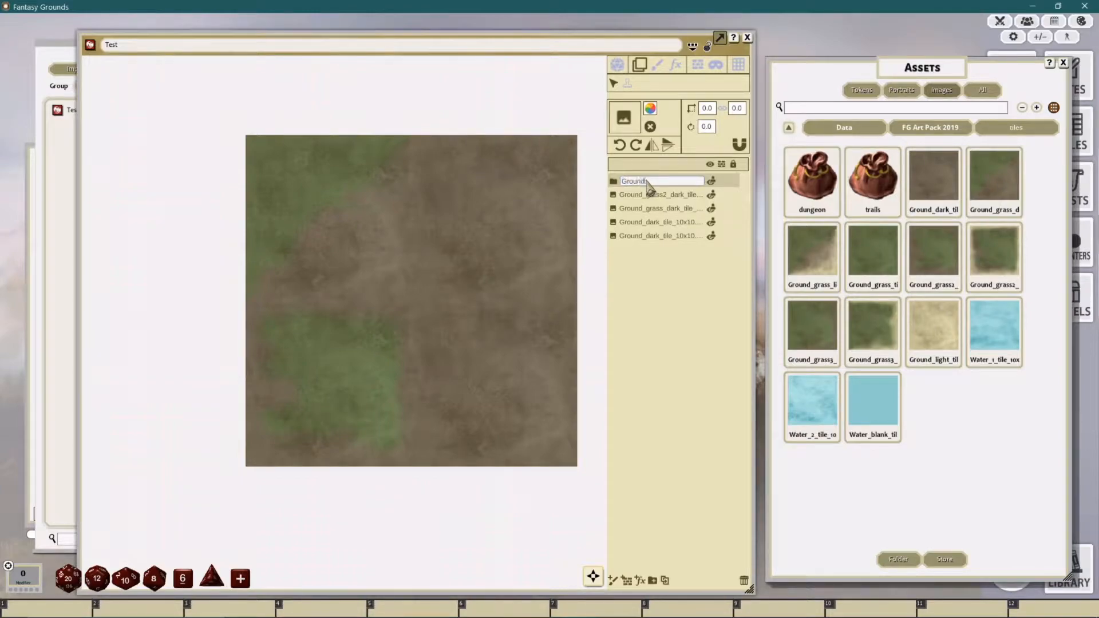
key("Return")
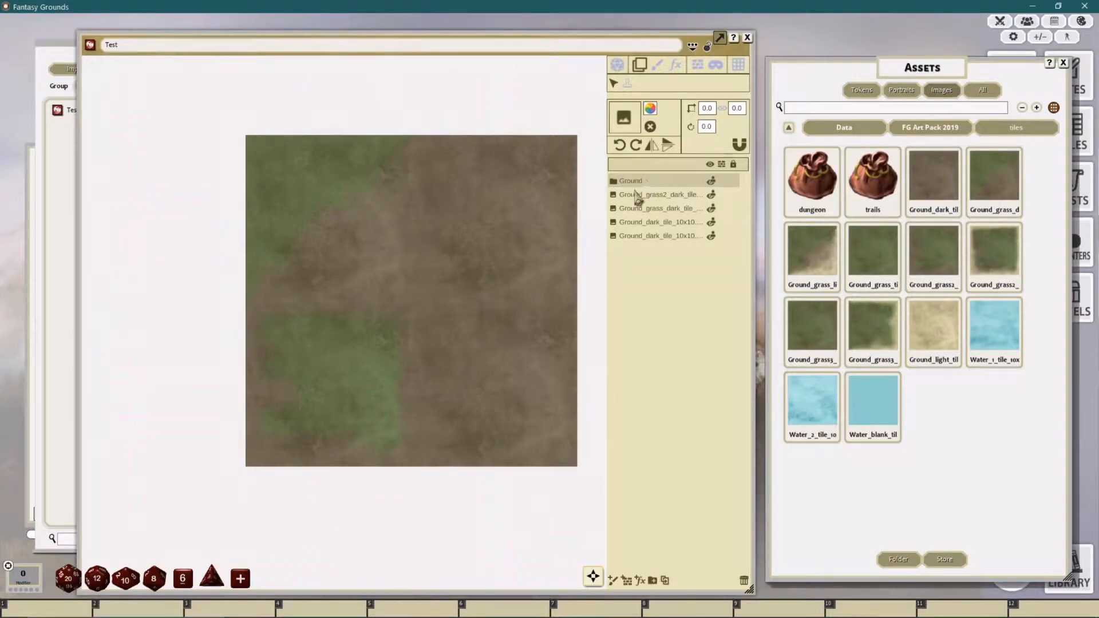
Step: Put all four ground tile layers into the Ground folder and collapse it
mouse_move(632, 195)
left_mouse_down()
mouse_move(635, 179)
mouse_move(644, 183)
left_mouse_up()
left_click_drag(641, 222, 645, 183)
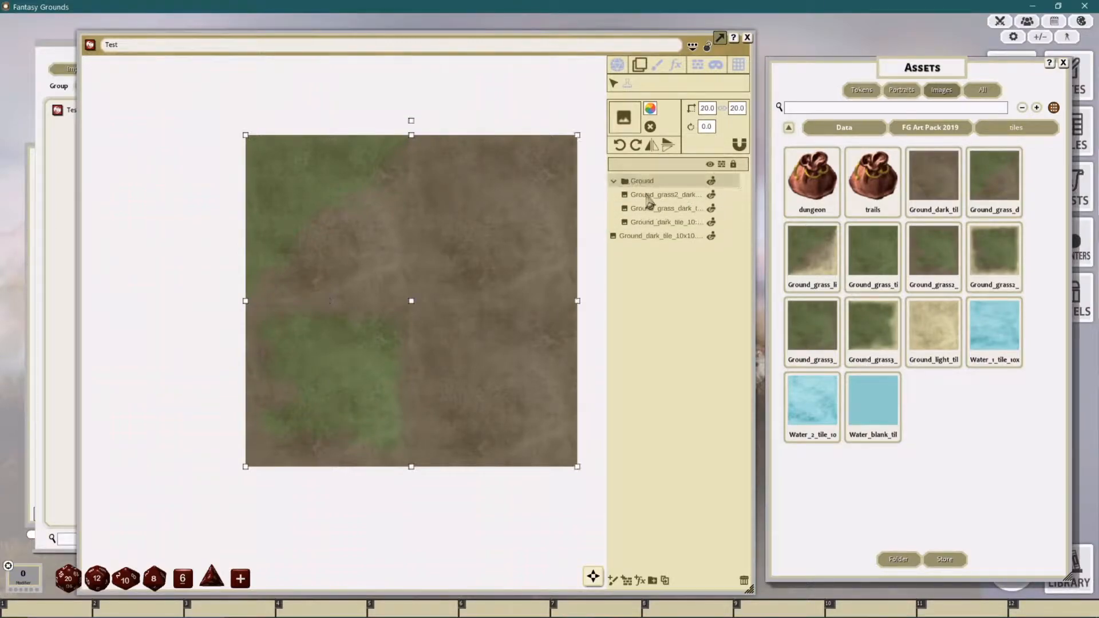
left_click_drag(642, 236, 657, 183)
left_click(616, 183)
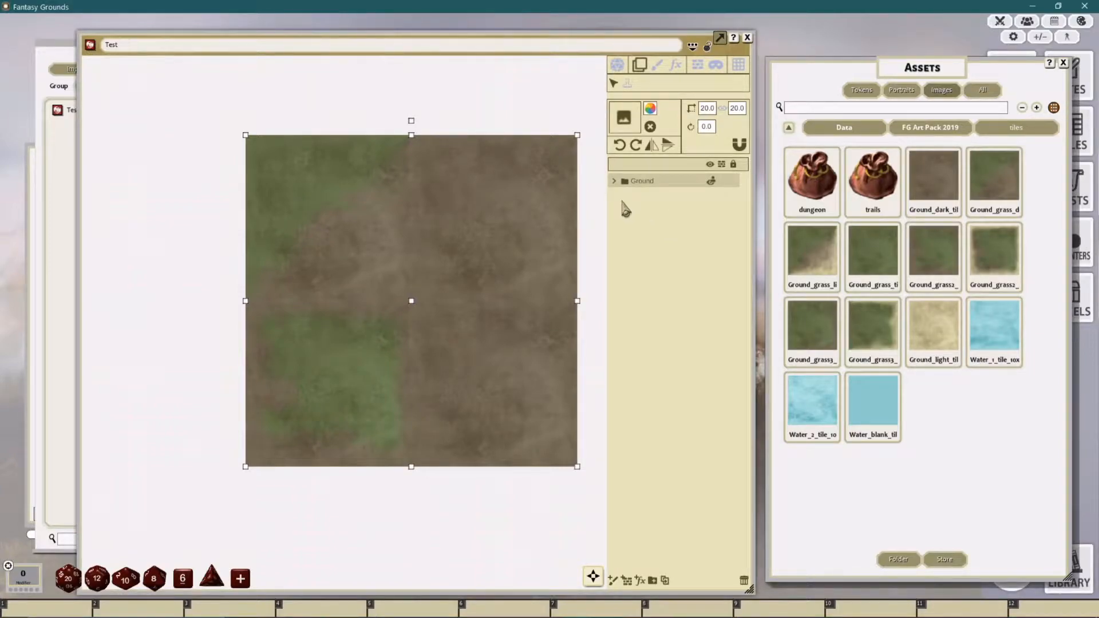
Step: Shift the Ground folder's tiles as one group, then lock the folder and check the lock on its layers
left_click_drag(565, 204, 532, 223)
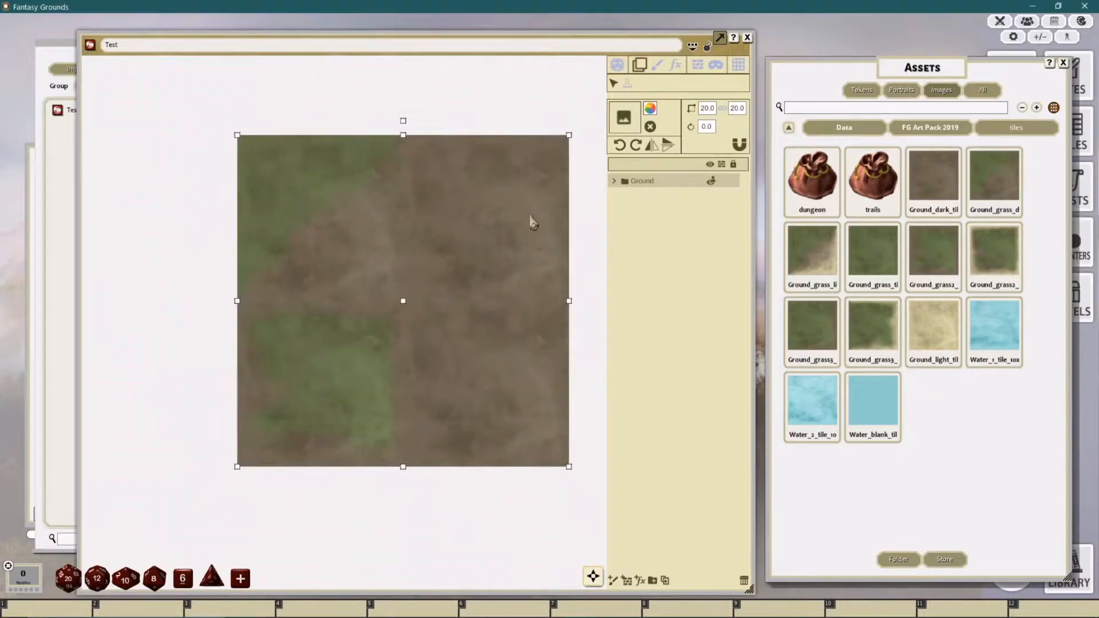
scroll(533, 224, "up", 4)
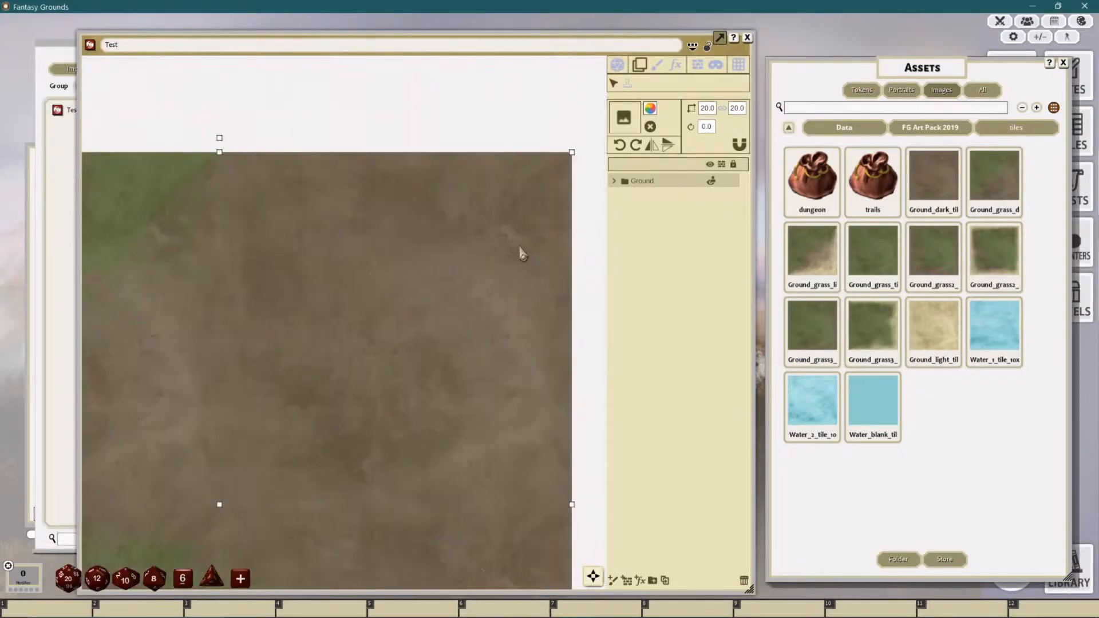
scroll(532, 244, "down", 4)
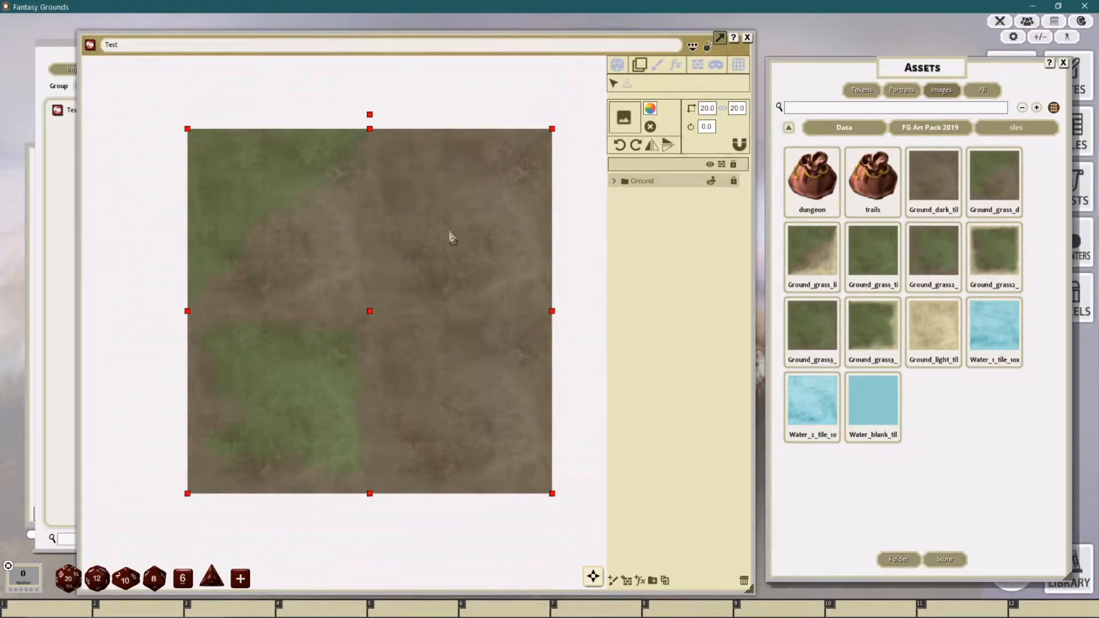
left_click(616, 182)
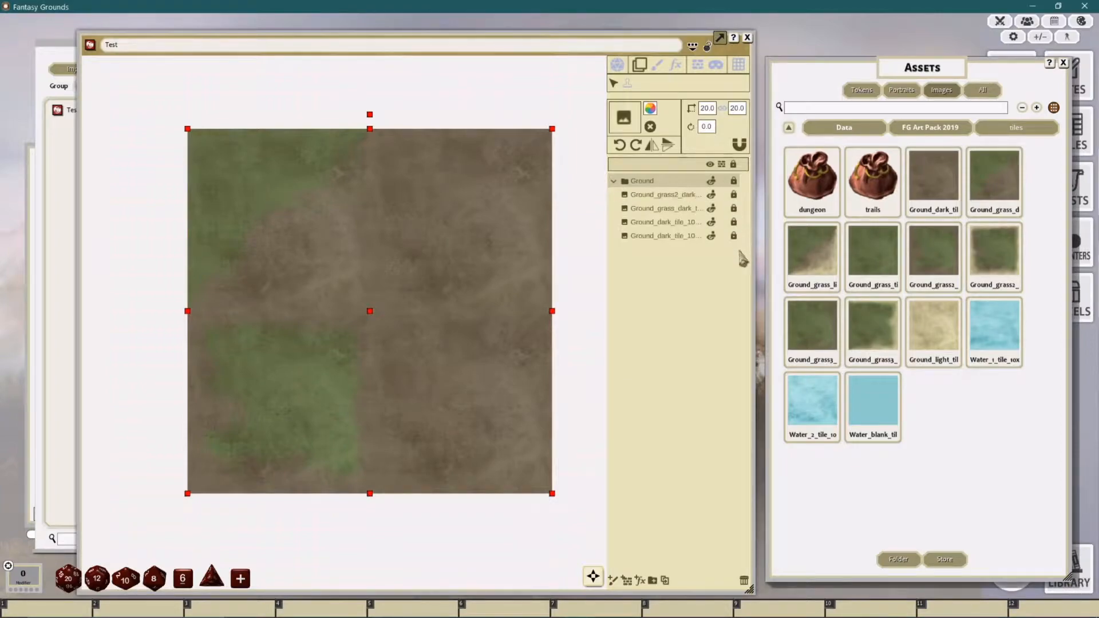
left_click(614, 182)
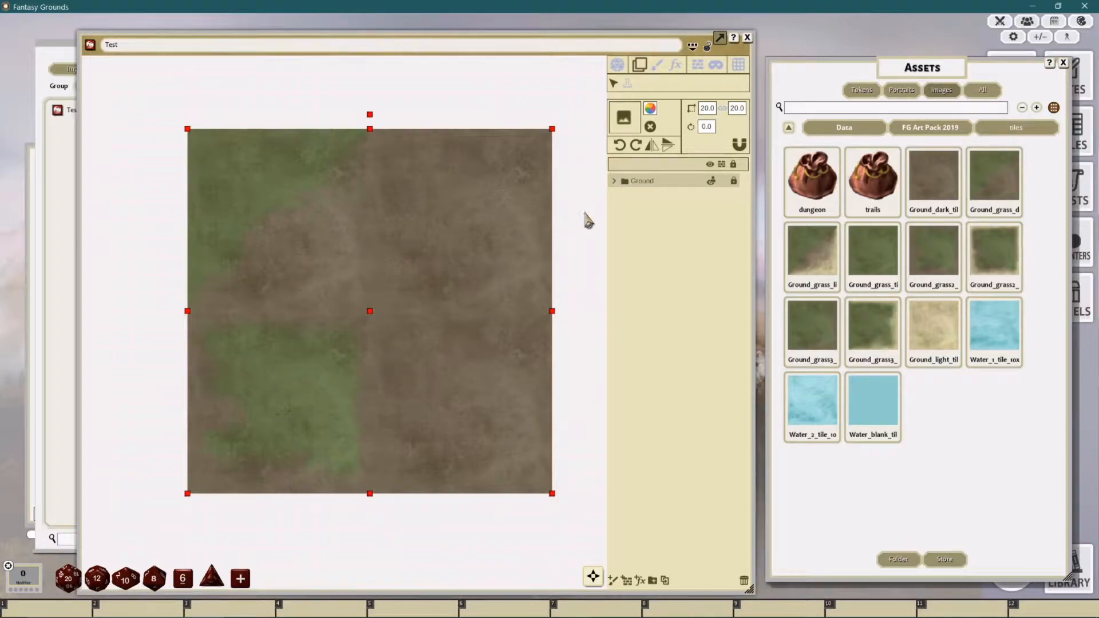
Step: Try to add two more layer folders, rename the lower one and move it below the Ground folder
left_click(652, 580)
left_click(652, 581)
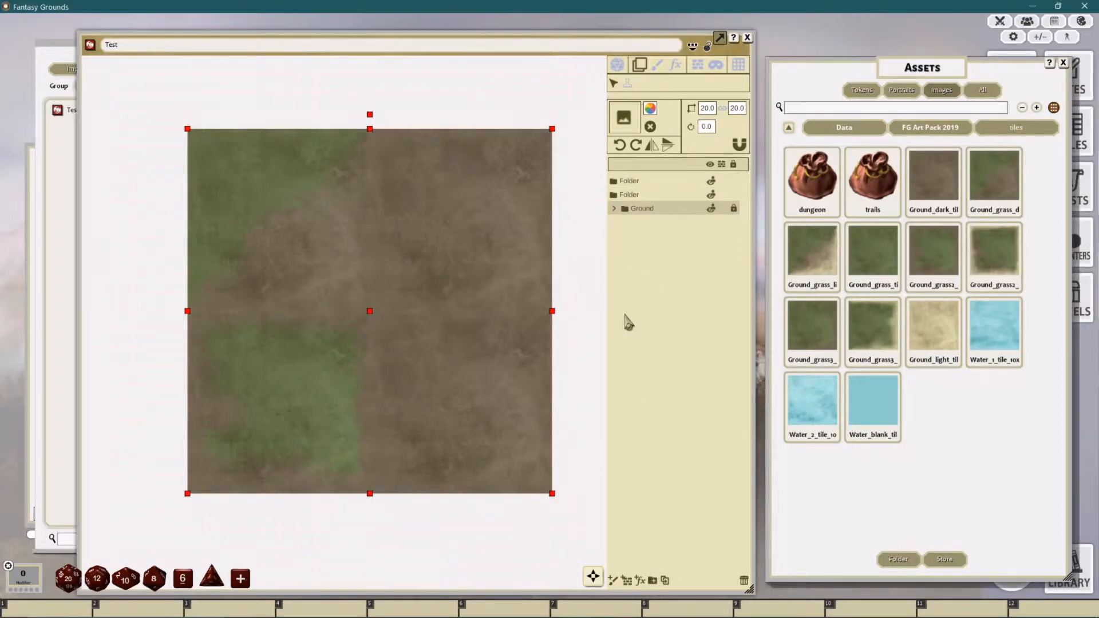
left_click(639, 195)
left_click(639, 195)
double_click(640, 196)
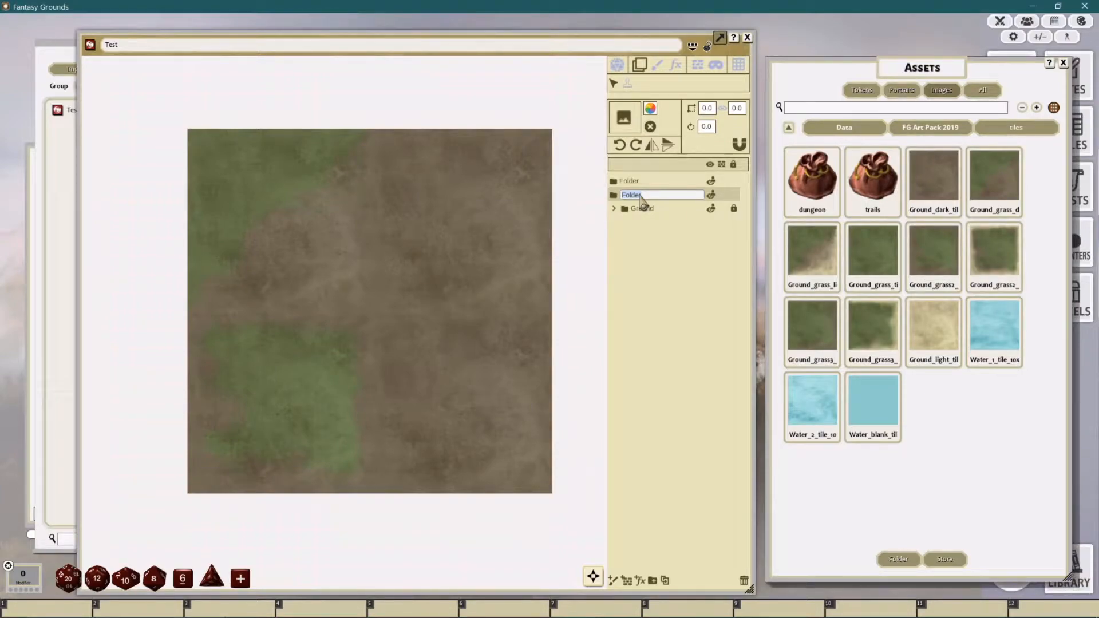
key("BackSpace")
key("Return")
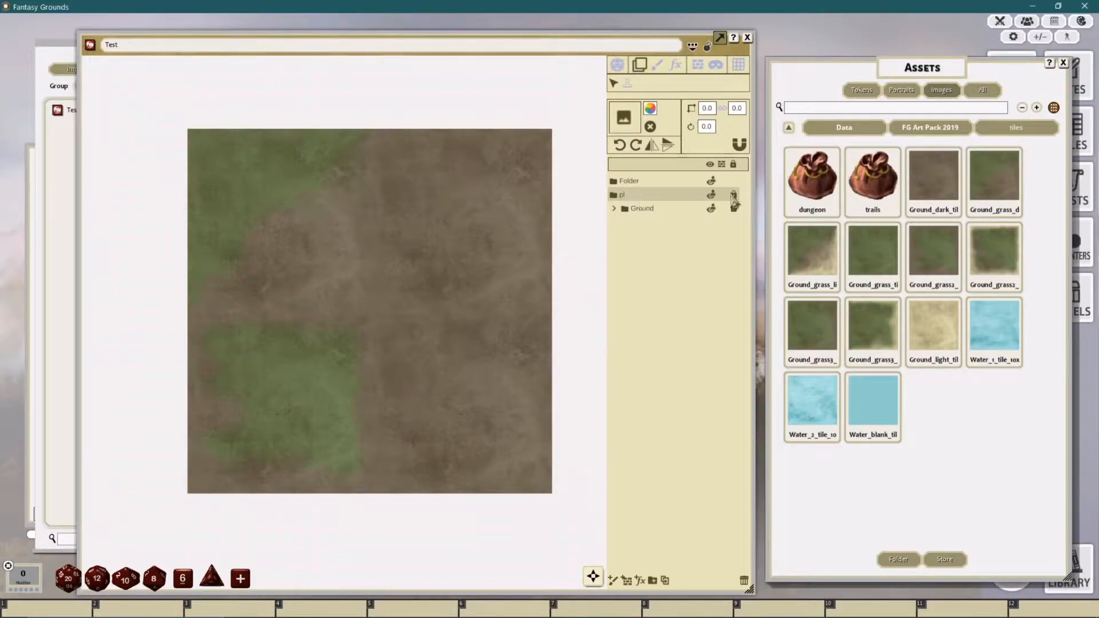
left_click_drag(640, 195, 638, 207)
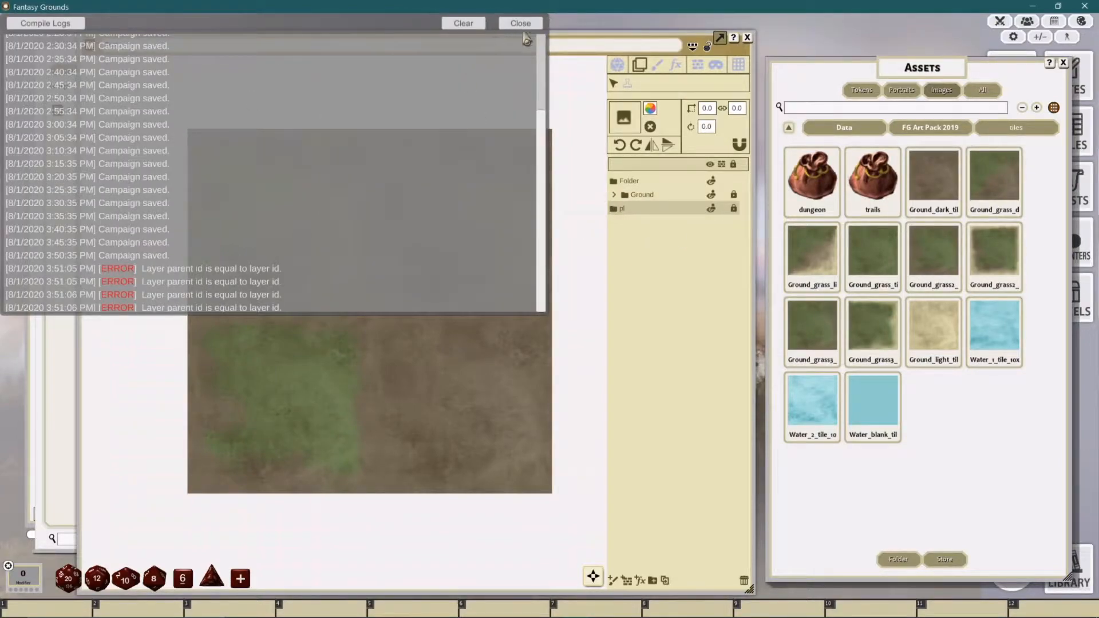
Step: Restart Fantasy Grounds, load the Stream campaign and dismiss the log console
left_click(1084, 6)
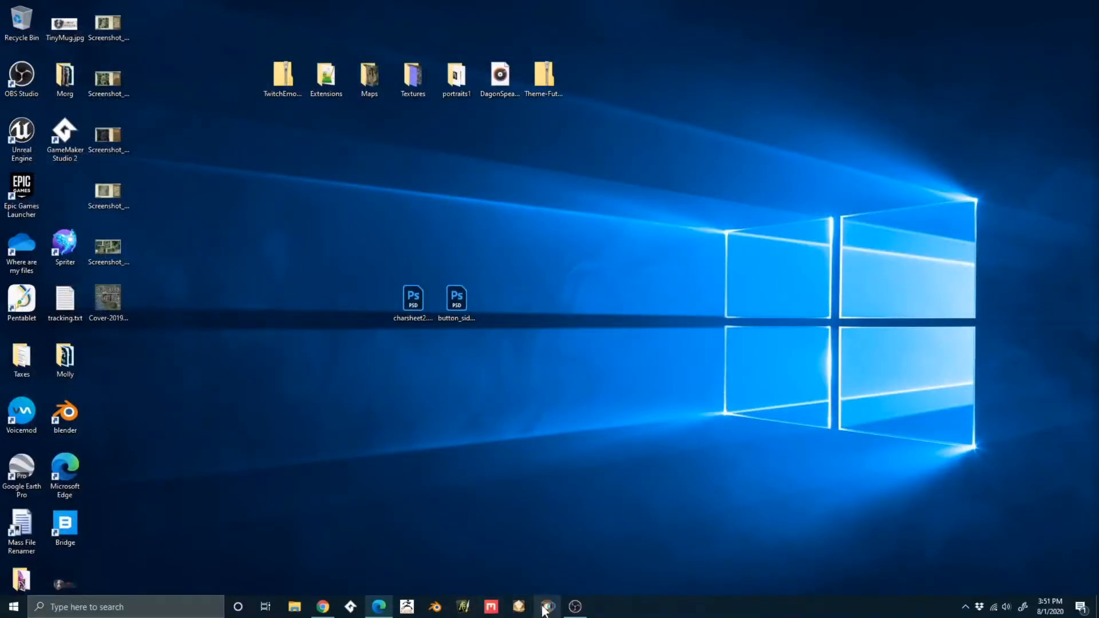
left_click(547, 607)
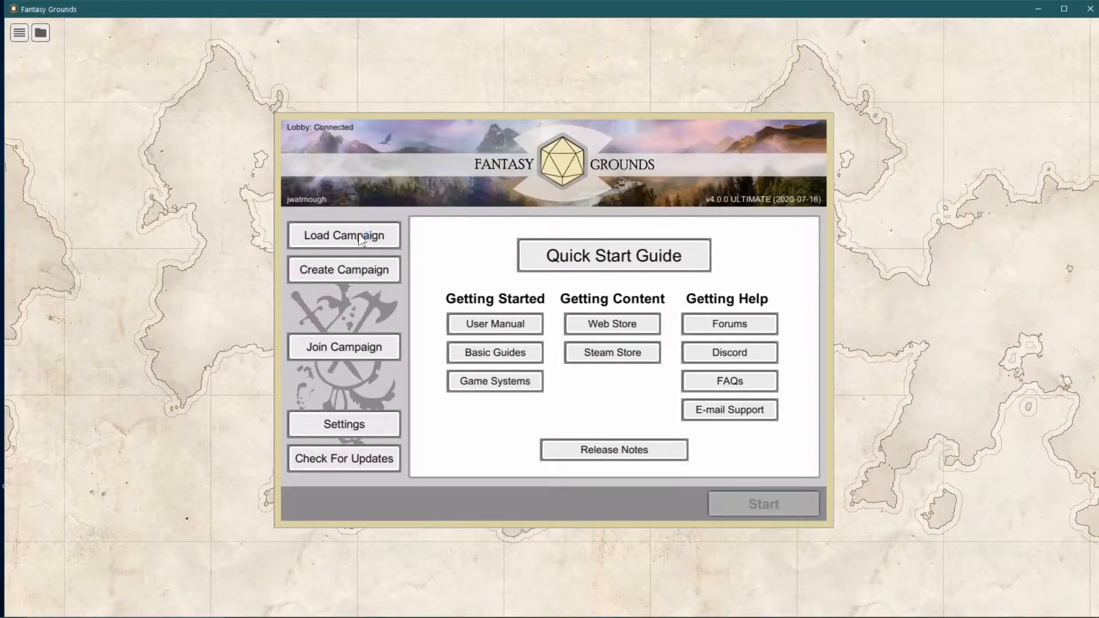
left_click(361, 239)
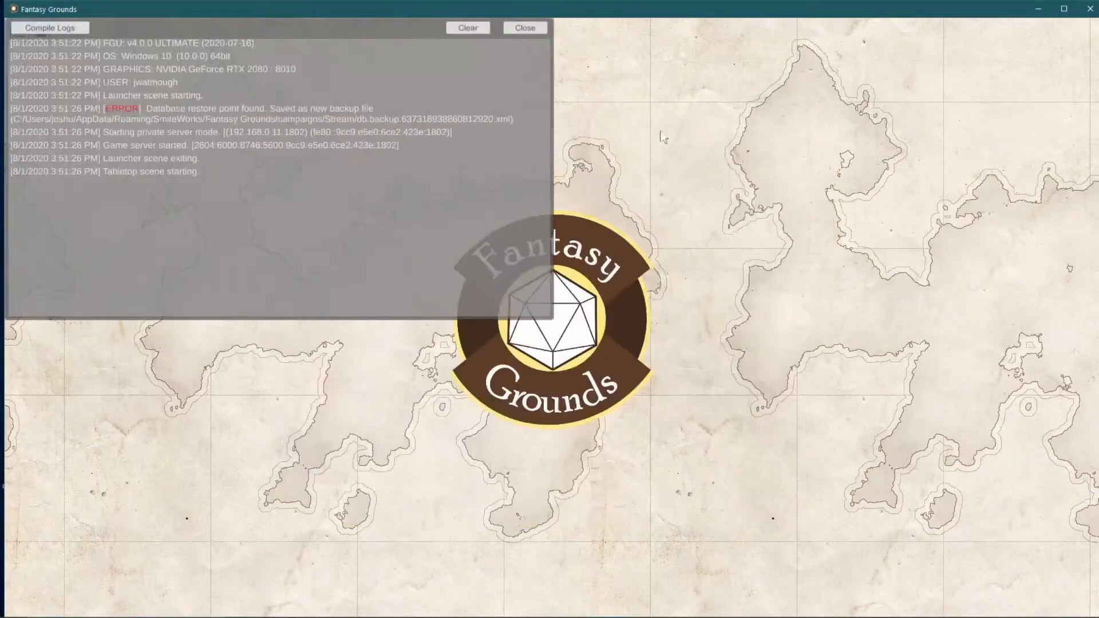
left_click(533, 28)
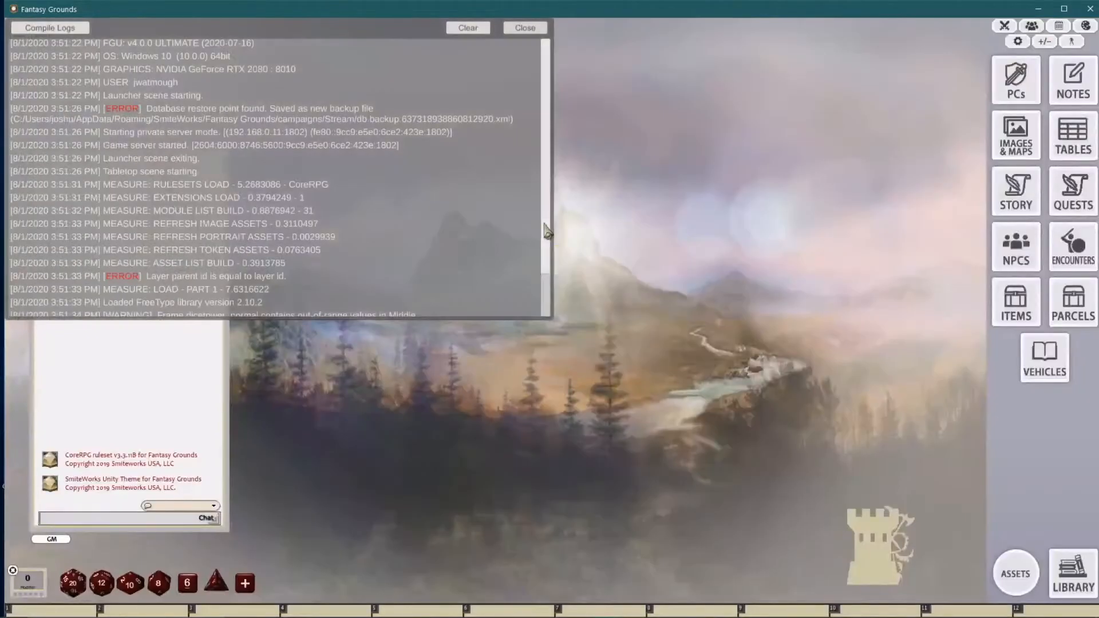
left_click(535, 29)
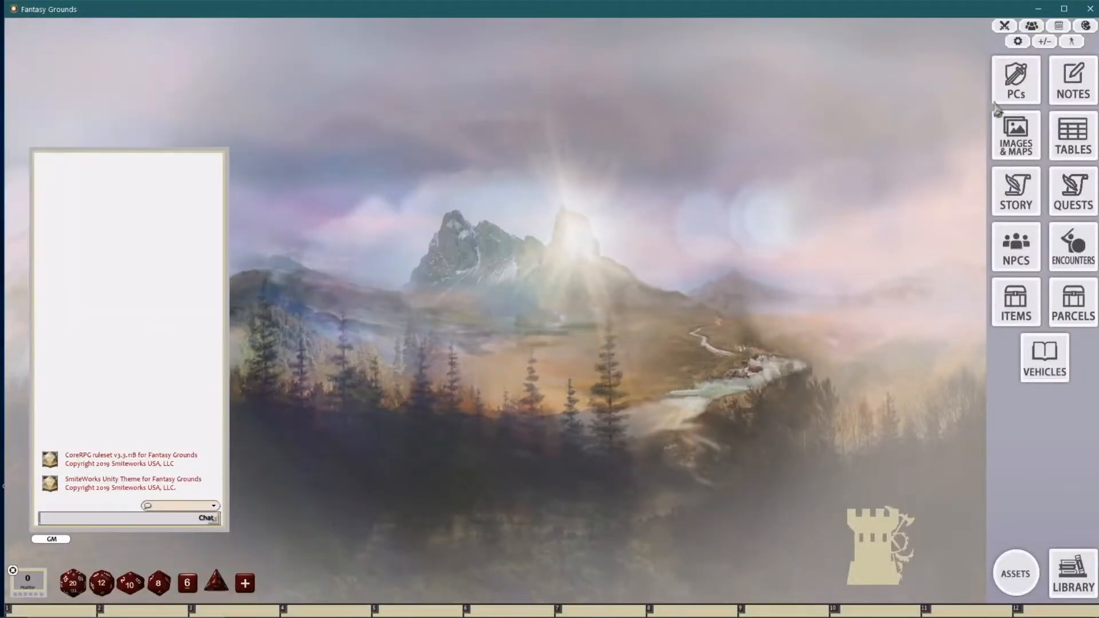
Step: Reopen the Test image from the GenCon Seminar group, narrow its window and collapse the Ground folder
left_click(1017, 142)
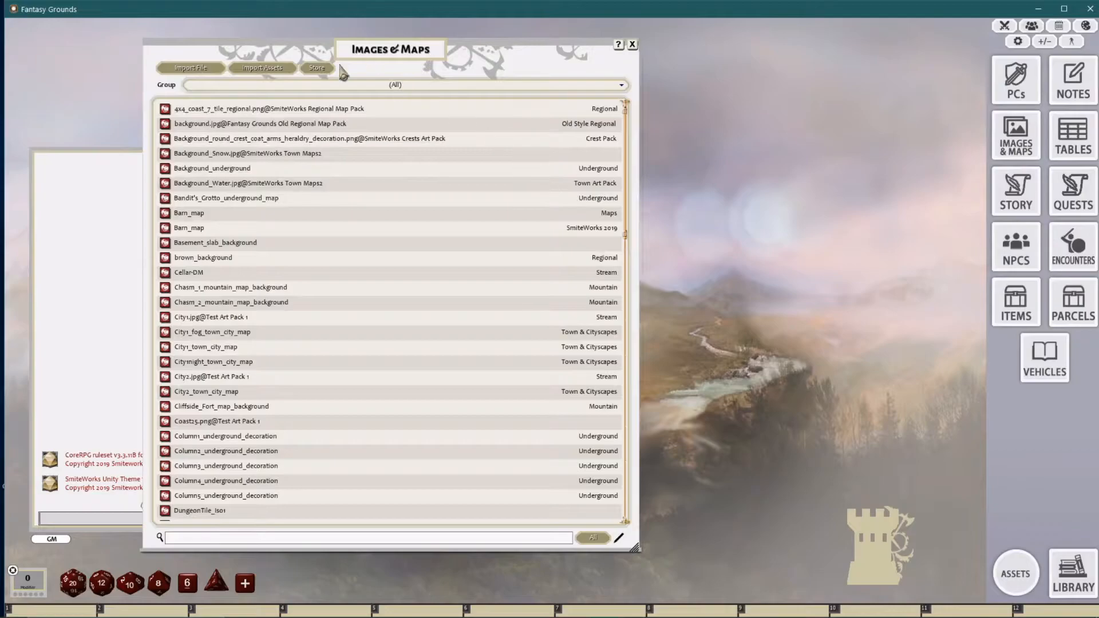
left_click(335, 86)
scroll(309, 137, "down", 2)
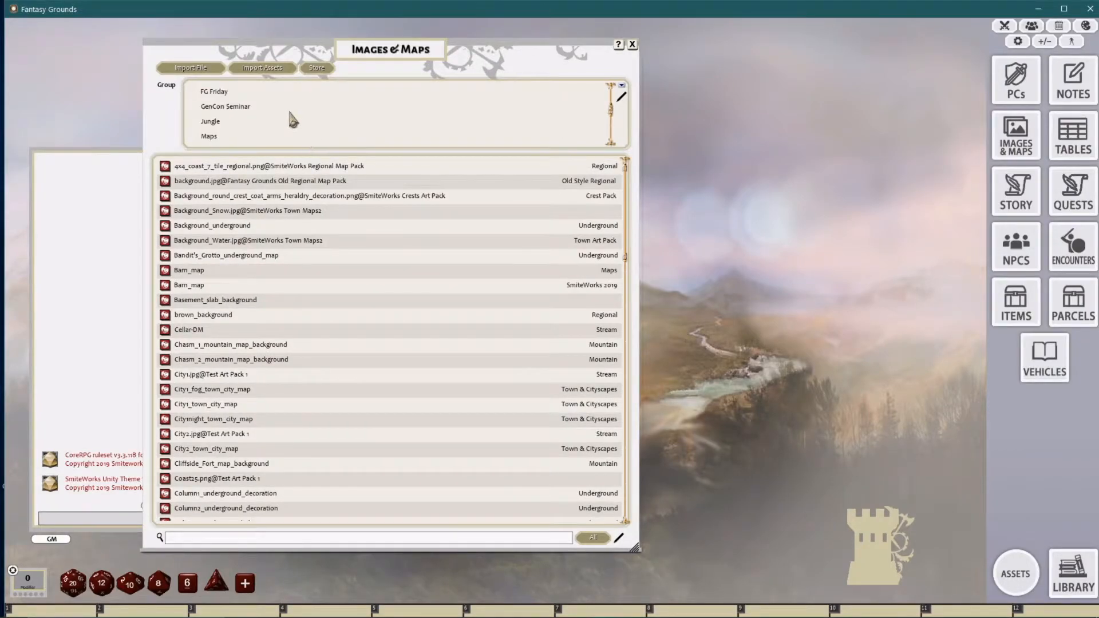
left_click(255, 105)
left_click(245, 114)
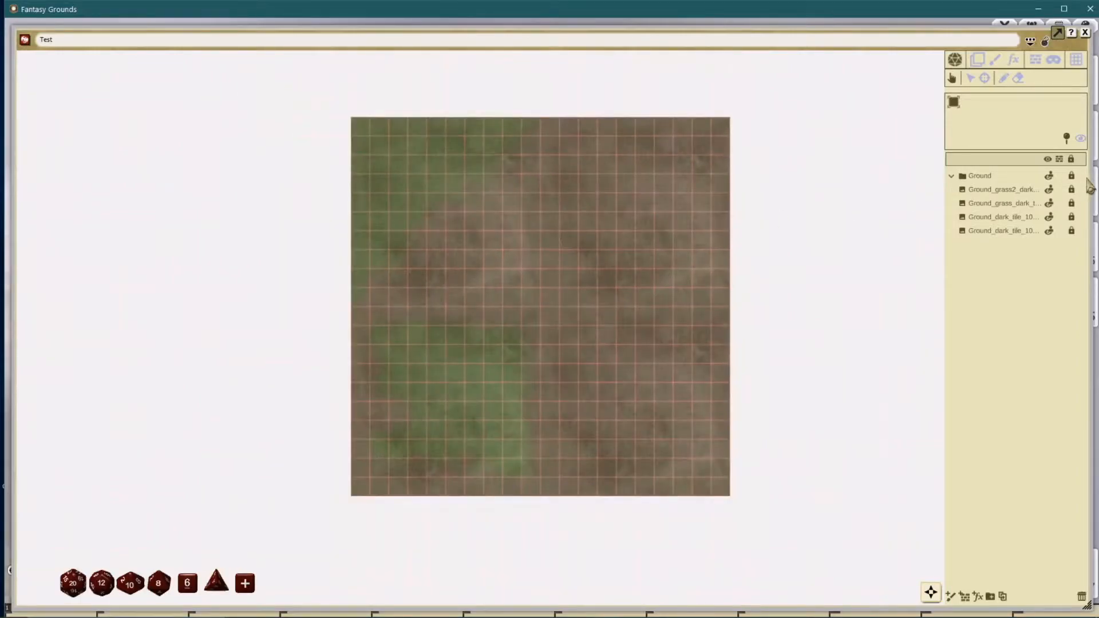
left_click_drag(1089, 179, 715, 179)
left_click(577, 176)
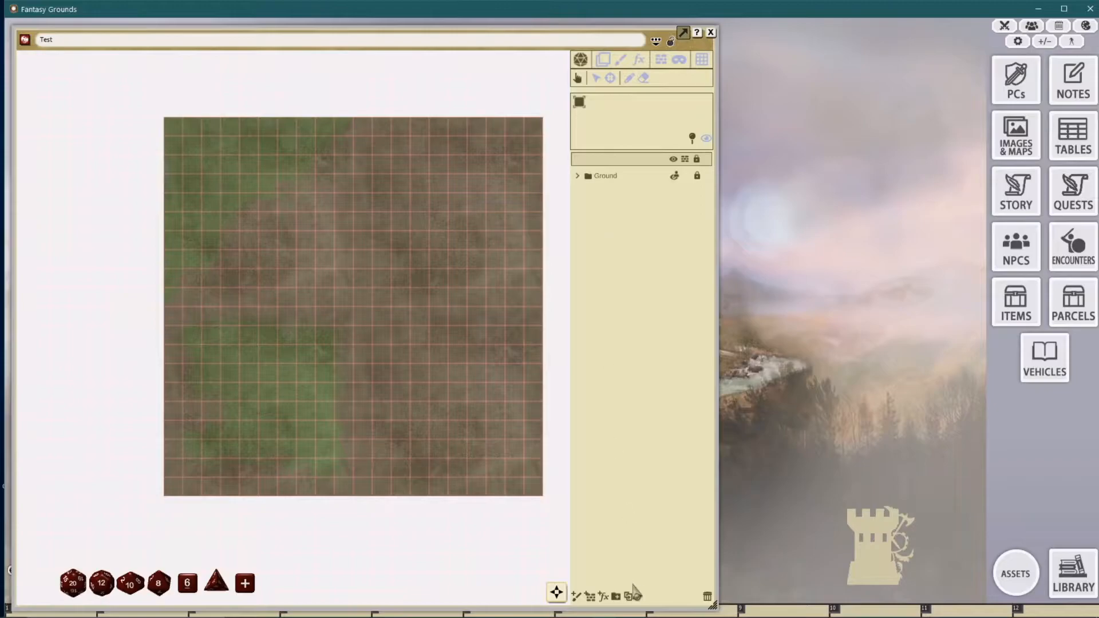
Step: Add a layer folder above Ground and name it Plants
left_click(611, 62)
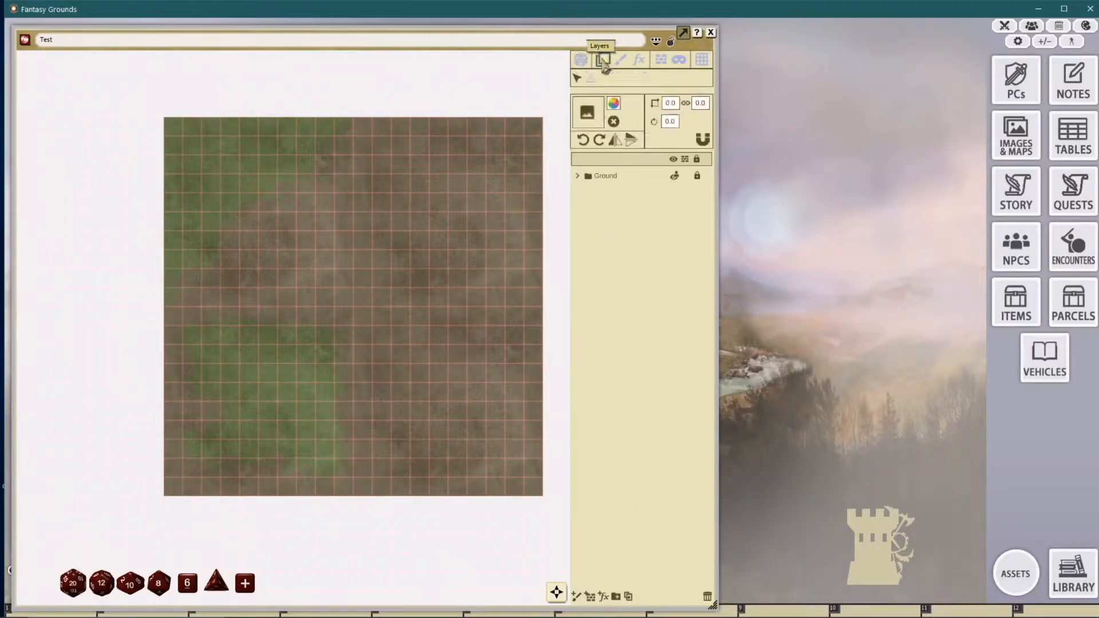
left_click(616, 596)
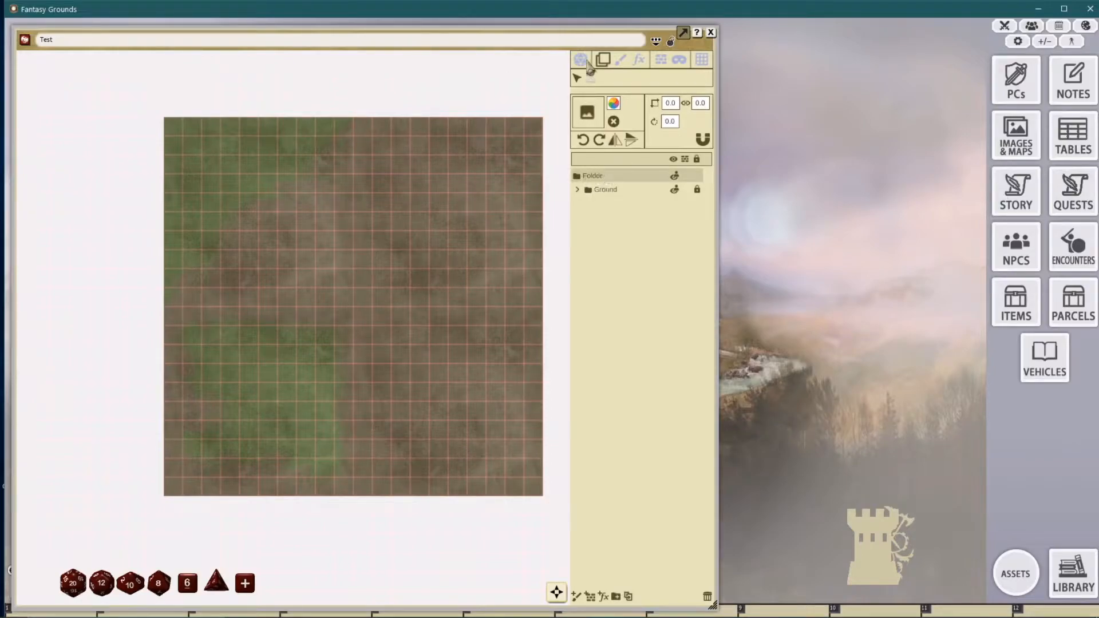
left_click(620, 59)
double_click(593, 177)
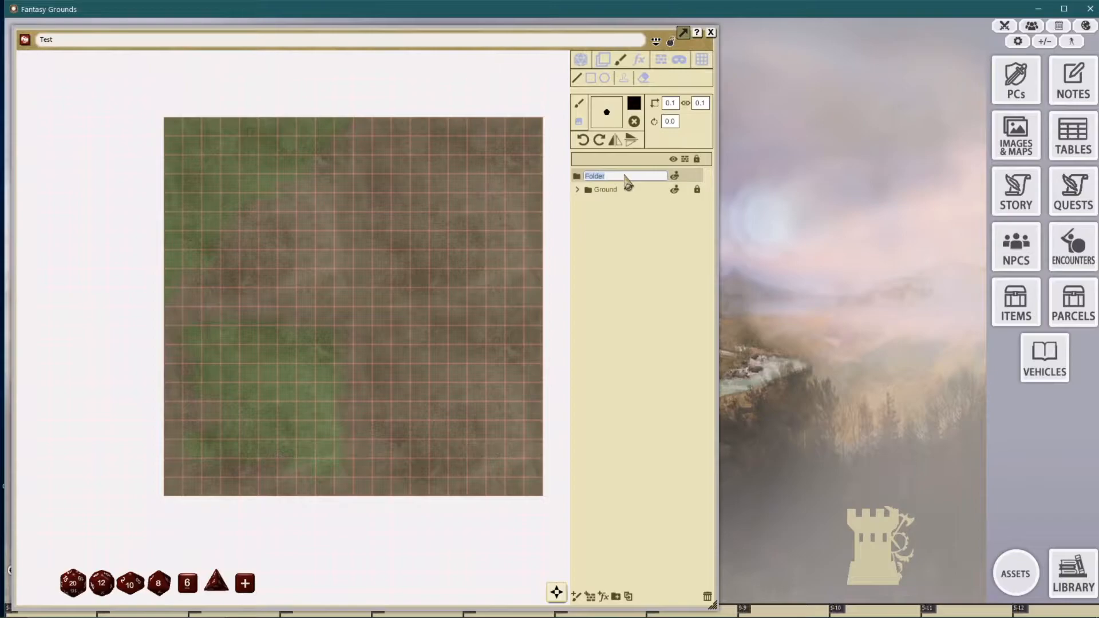
type("Plai")
key("Return")
Step: Add another layer folder above Plants and name it Trees
left_click(616, 596)
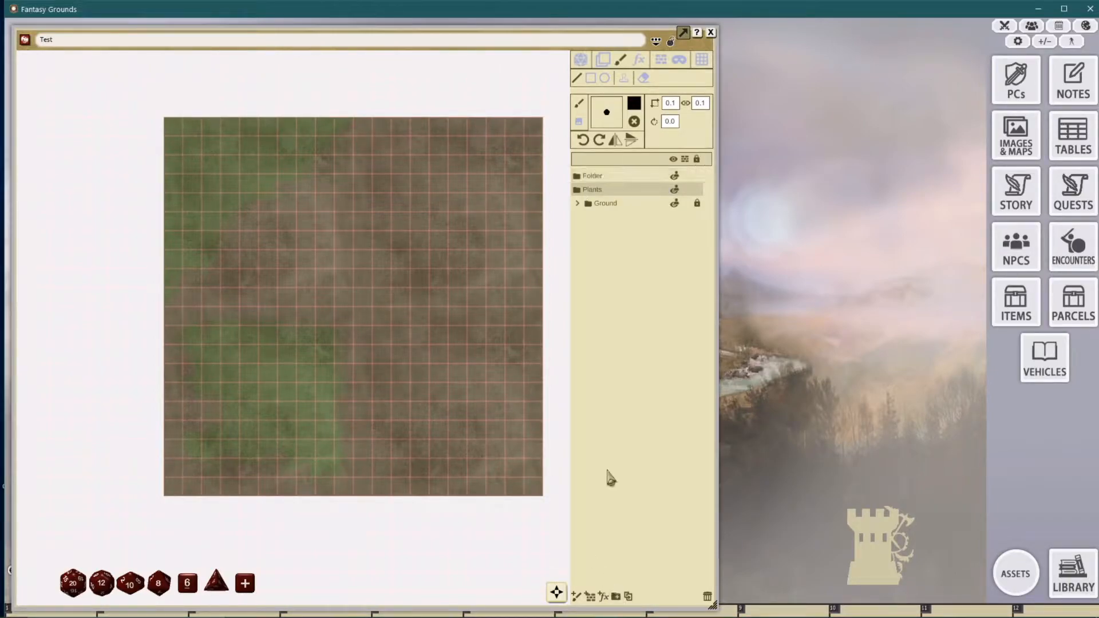
left_click(598, 176)
left_click(601, 177)
type("Tr")
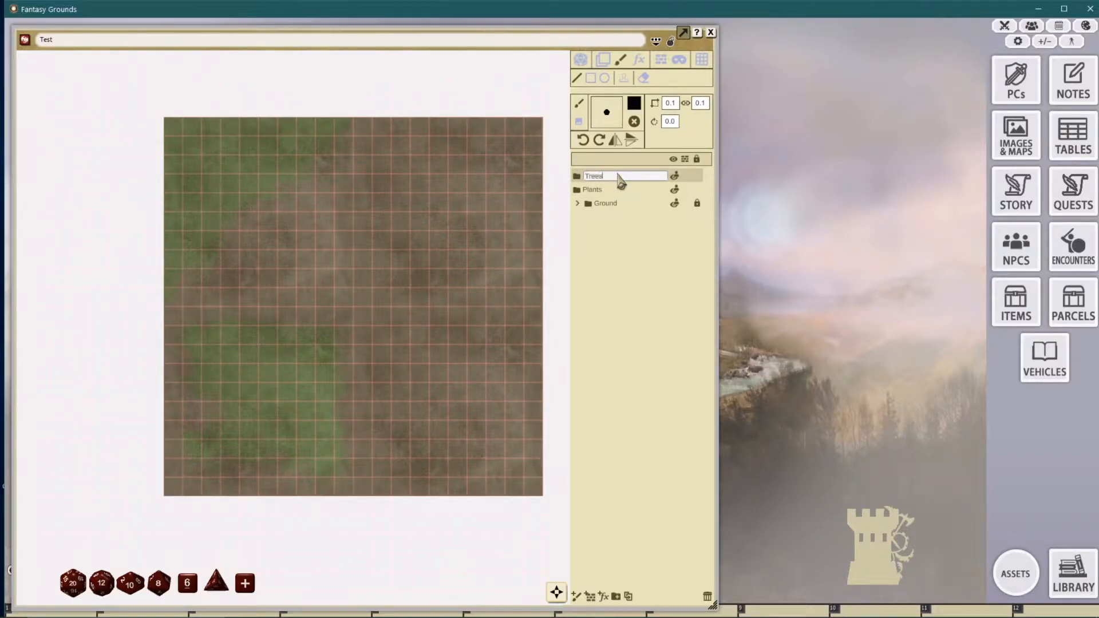
type("ees")
key("Return")
Step: Expand and unlock the Ground folder, and add a painting layer named Ground Texture
scroll(465, 271, "up", 2)
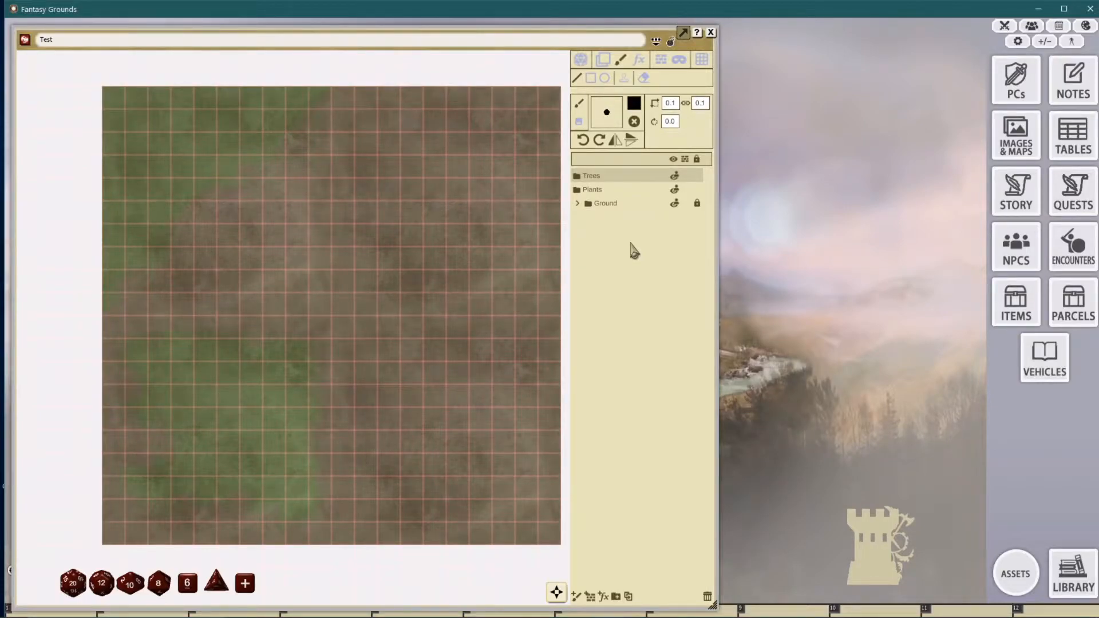
left_click(577, 204)
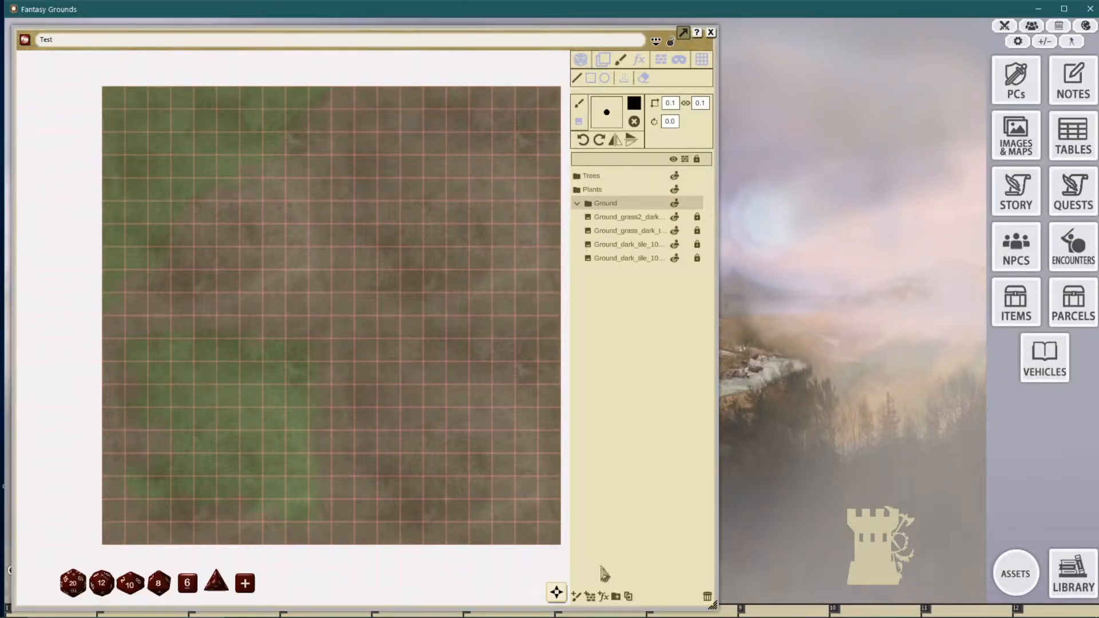
left_click(576, 595)
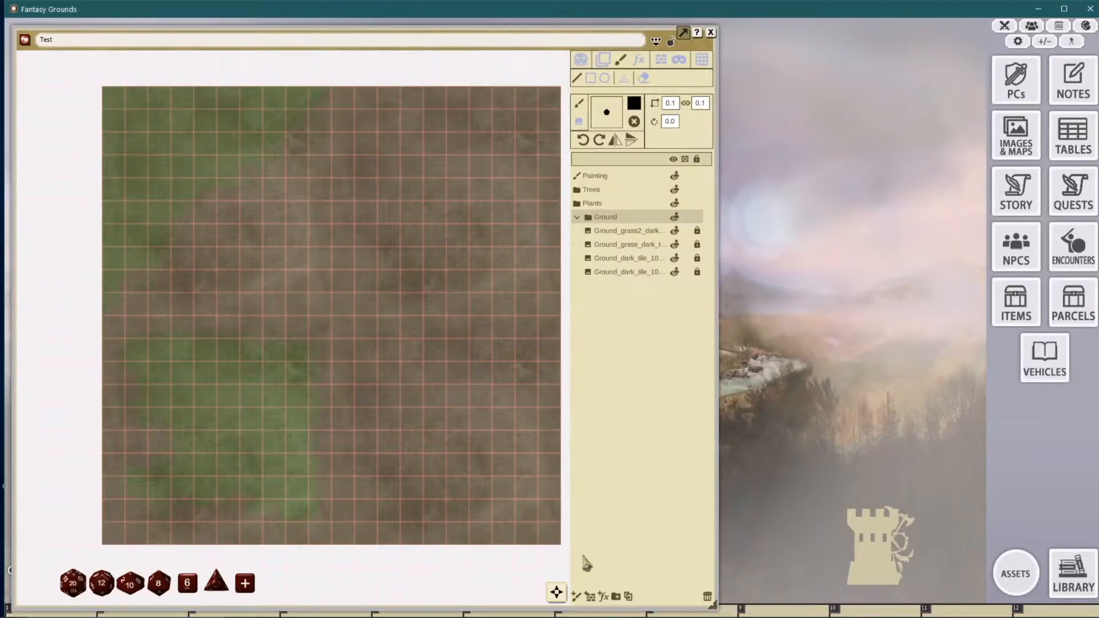
left_click(591, 179)
double_click(619, 178)
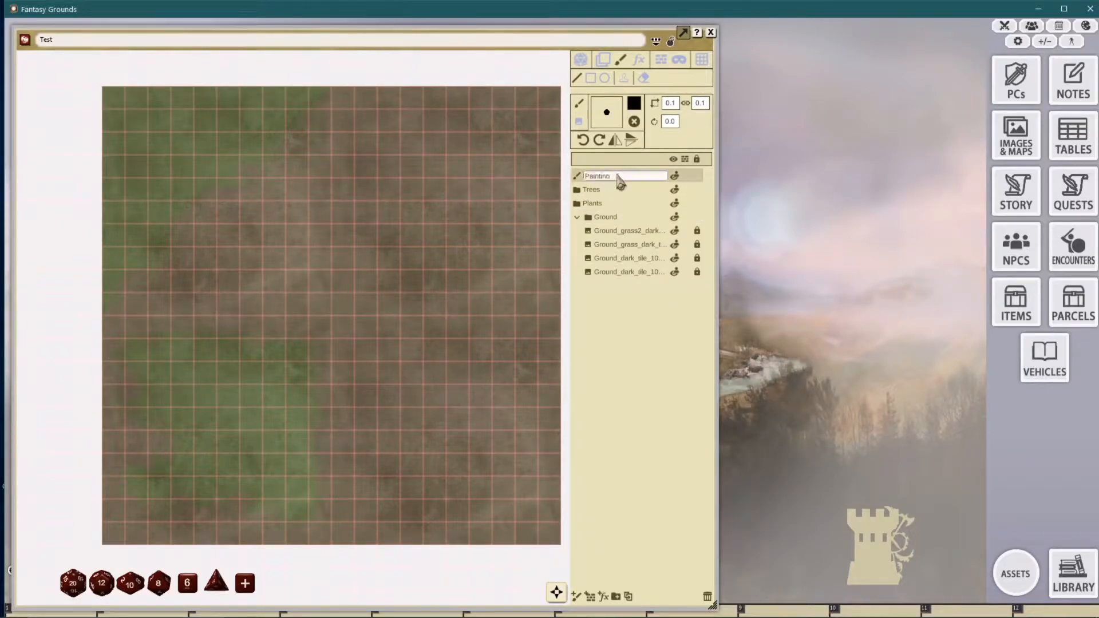
type("Ground Texture")
key("Return")
Step: Move the Ground Texture layer into the Ground folder and try to raise it above the locked tile layers
left_click_drag(616, 182, 601, 218)
left_click_drag(605, 273, 617, 209)
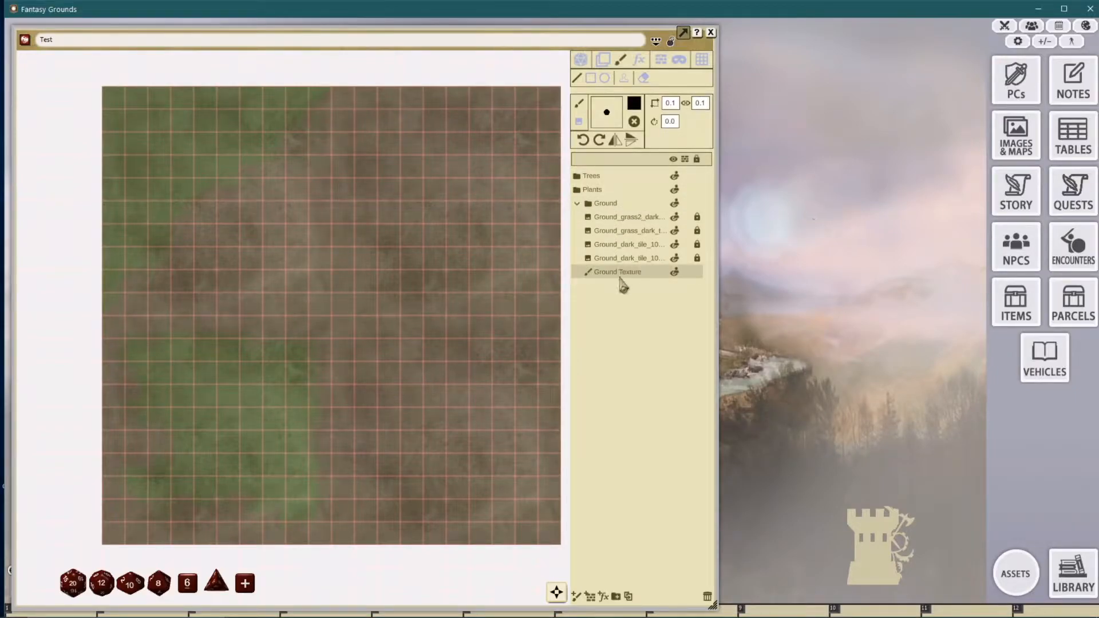
left_click_drag(622, 281, 616, 208)
left_click_drag(618, 267, 609, 207)
Step: Unlock the four ground tile layers and move Ground Texture above them inside the Ground folder
left_click(697, 217)
left_click(697, 232)
left_click(697, 246)
left_click(697, 258)
left_click_drag(642, 273, 626, 209)
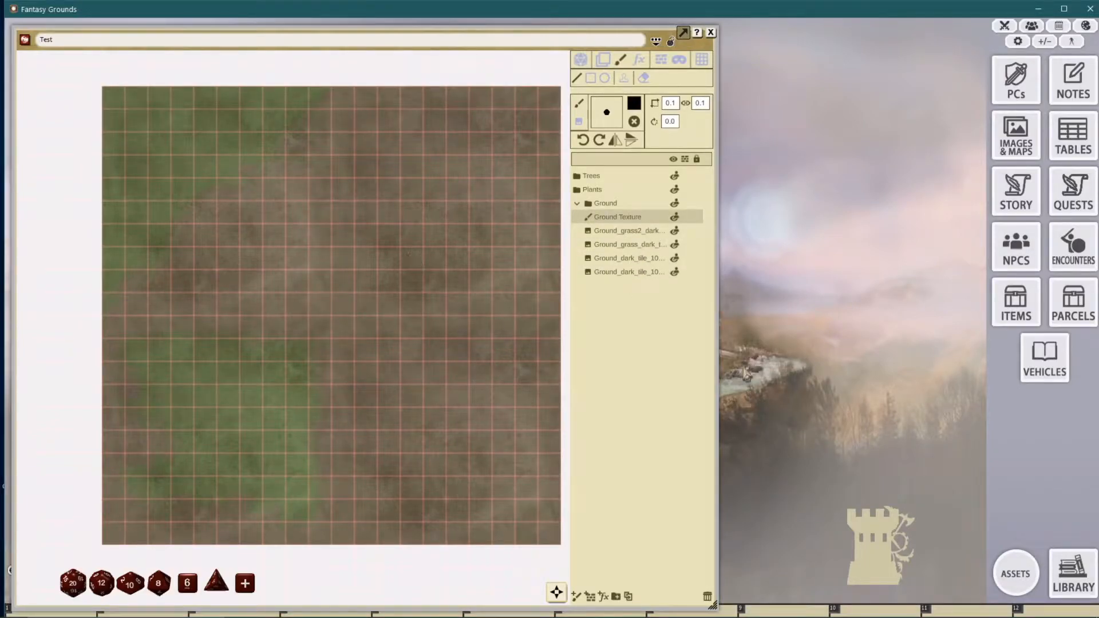
Step: Open the Assets window and browse the image assets instead of the tokens
left_click(1011, 575)
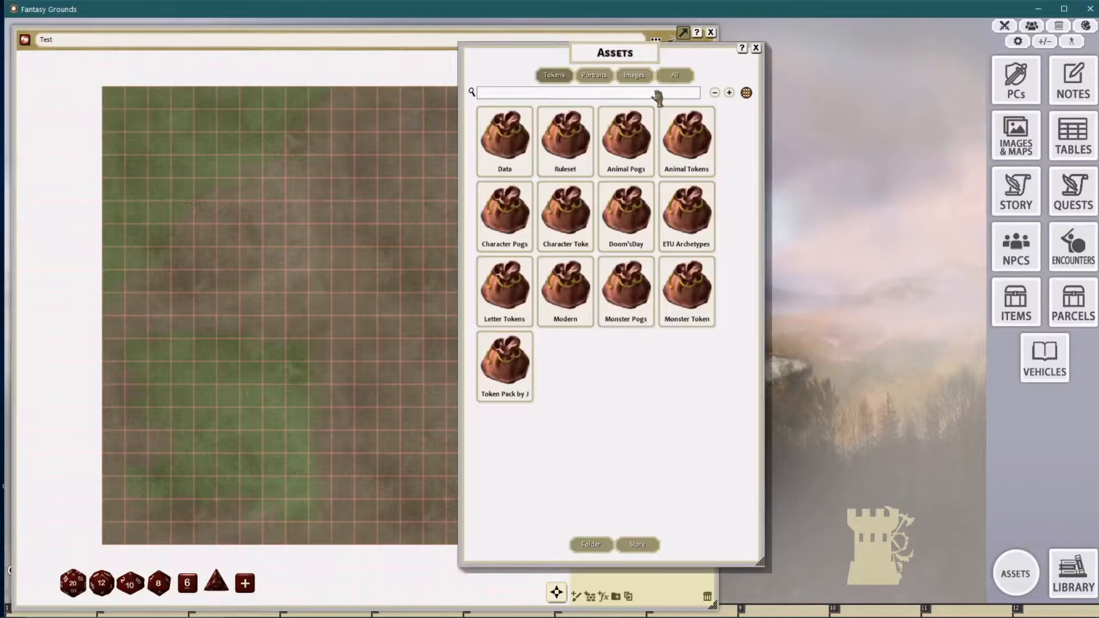
left_click(495, 148)
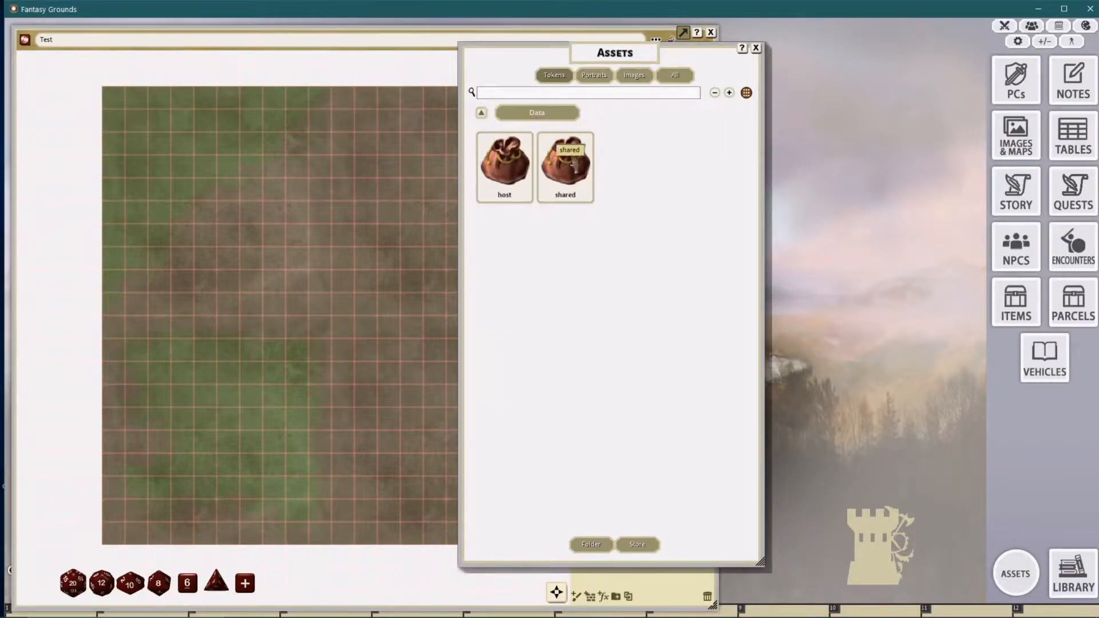
left_click(480, 115)
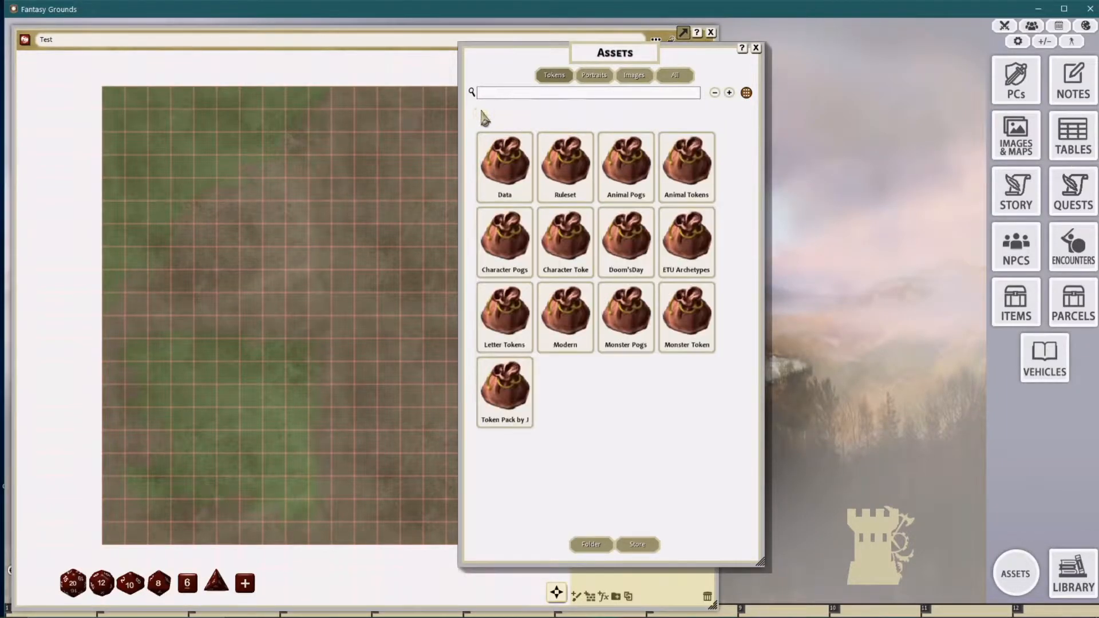
left_click(635, 76)
left_click(568, 148)
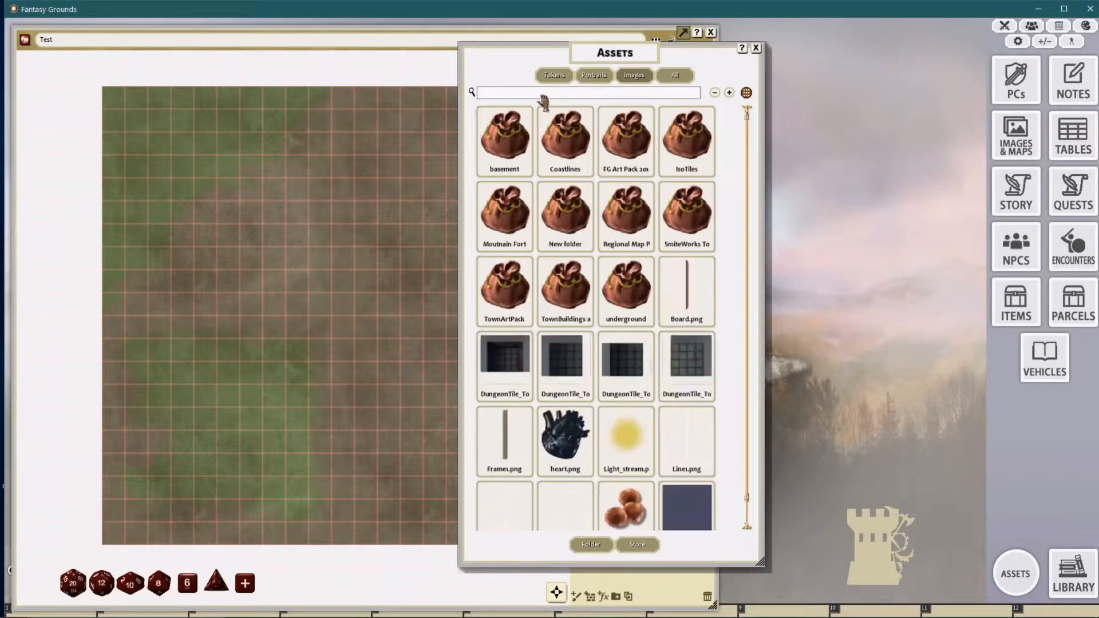
Step: Open the decorations folder of FG Art Pack 2019 and place the Assets window beside the Test map
left_click(626, 166)
left_click_drag(633, 69, 894, 81)
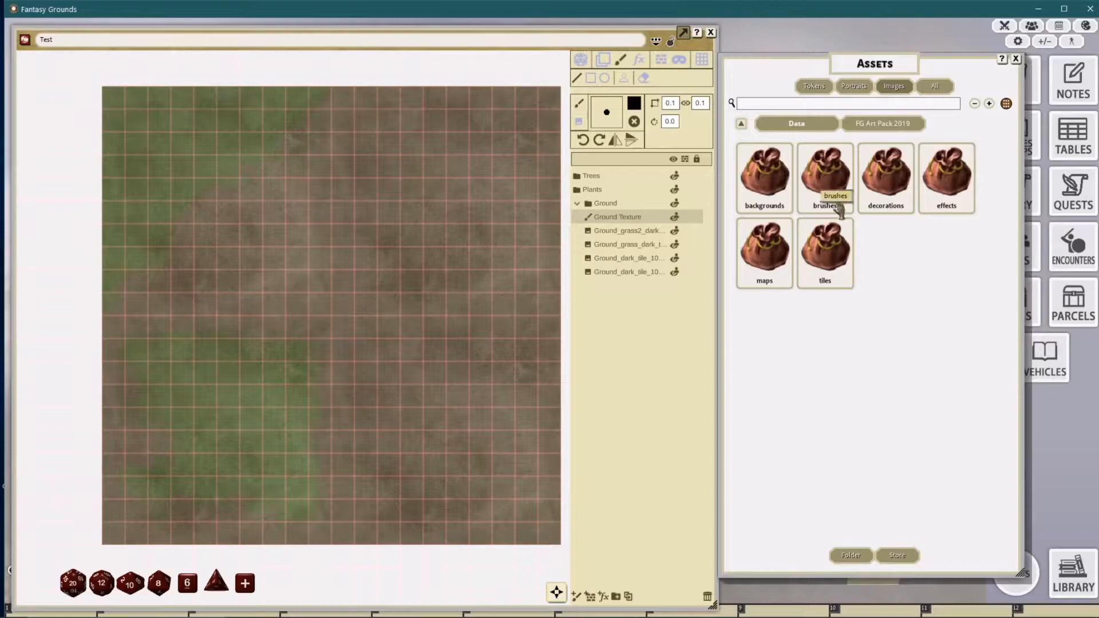
left_click(885, 174)
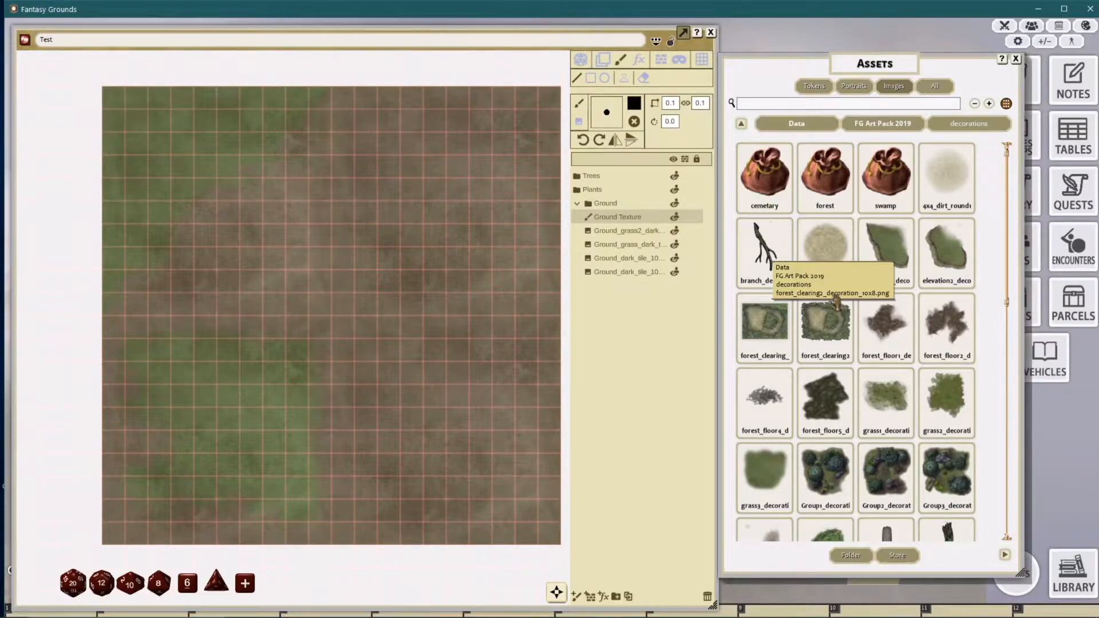
Step: Hide the grid on the Test map
scroll(470, 218, "up", 3)
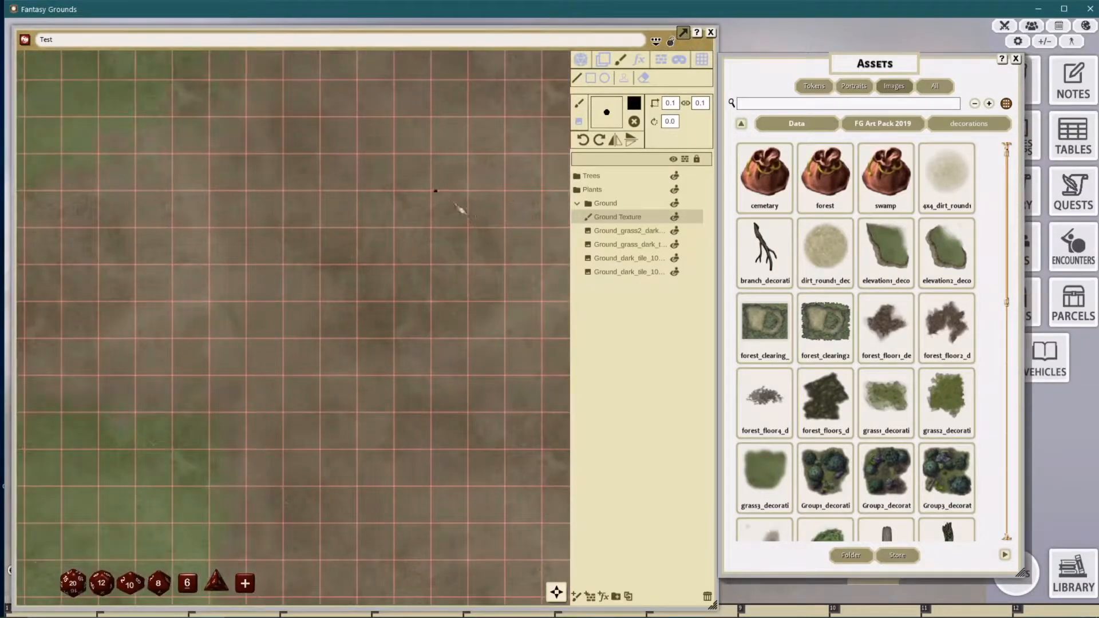
scroll(473, 207, "down", 2)
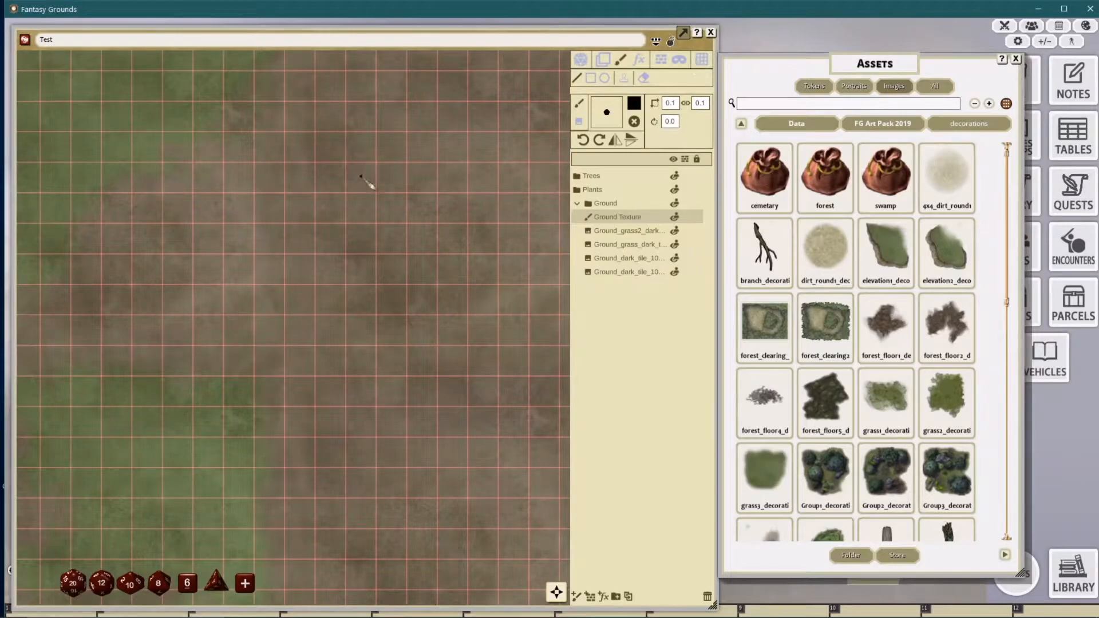
scroll(366, 186, "down", 1)
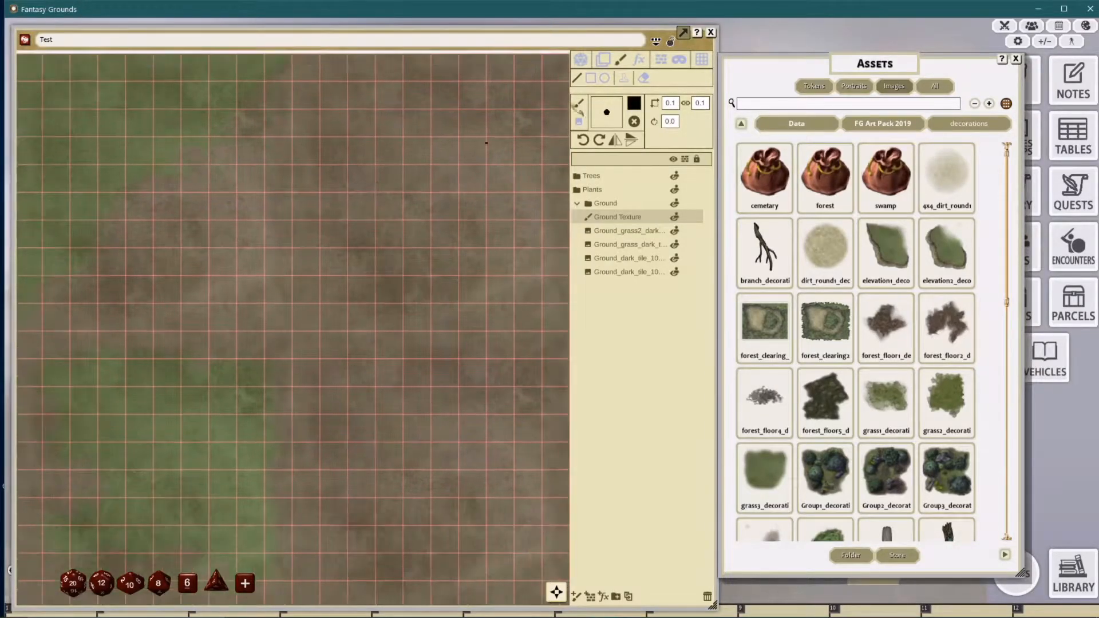
left_click(701, 59)
left_click(581, 105)
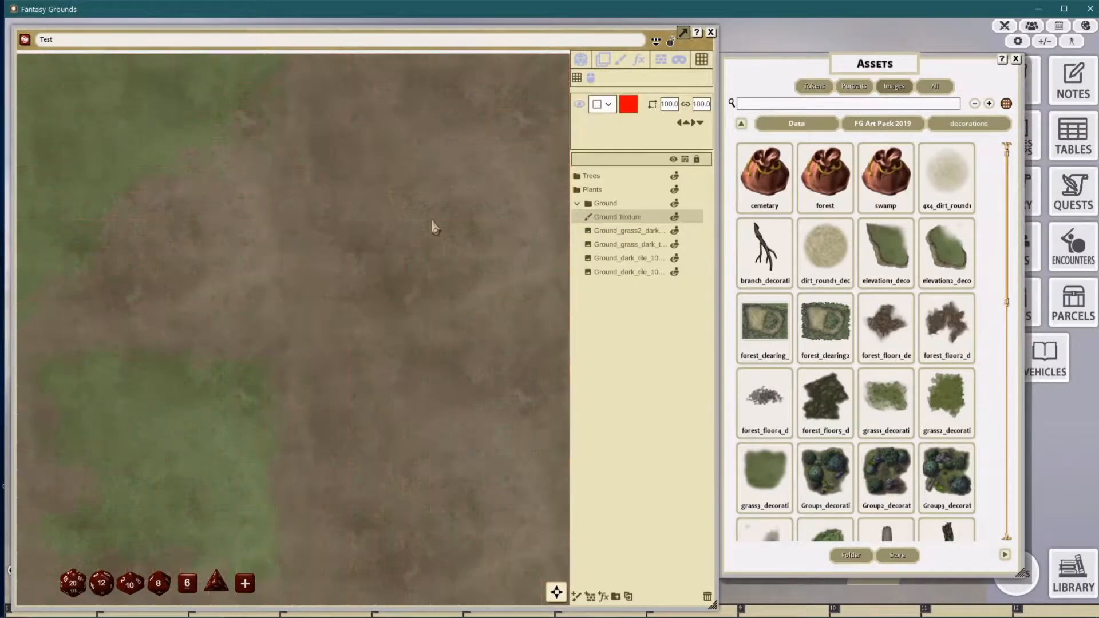
scroll(416, 236, "down", 4)
scroll(386, 247, "up", 4)
left_click_drag(351, 251, 398, 193)
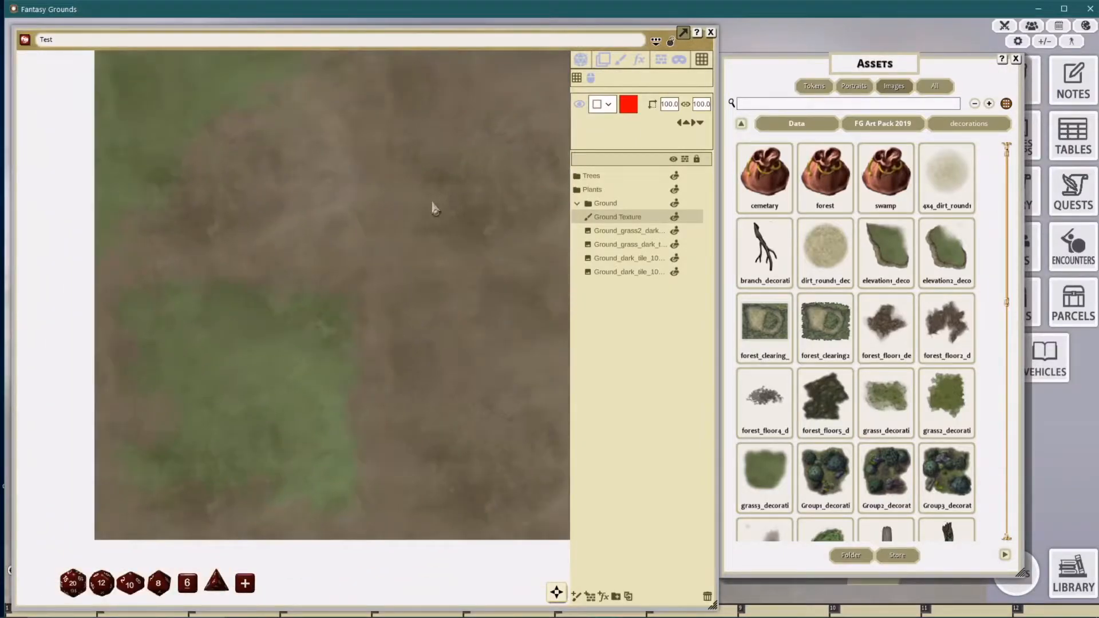
scroll(440, 196, "up", 1)
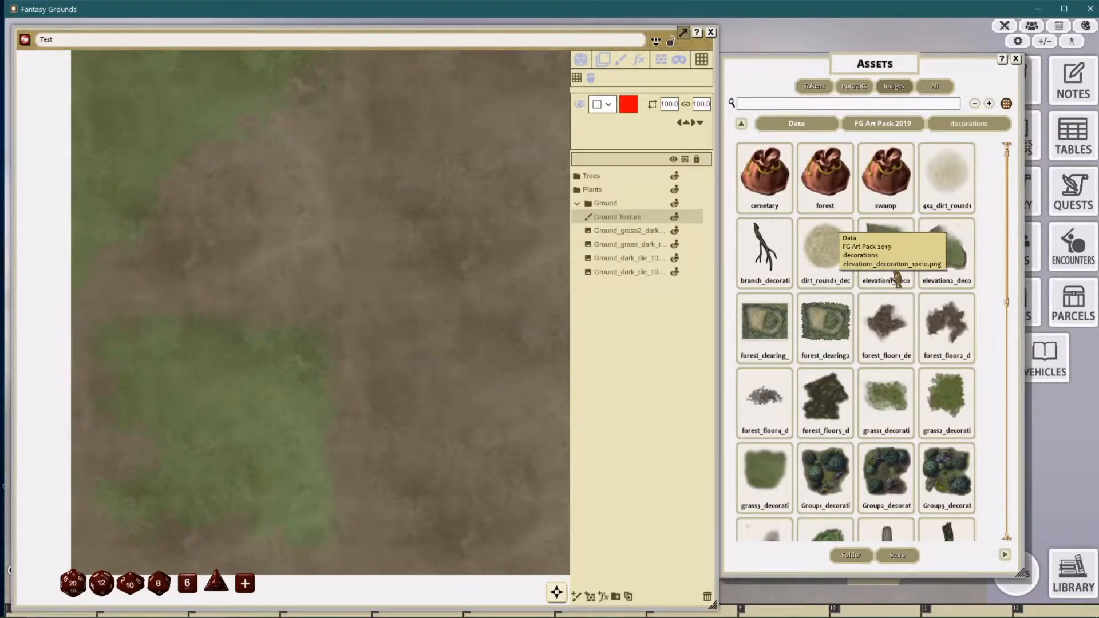
Step: Load the grass2 decoration as the paint texture for the Ground Texture layer and set its width to 5
left_click(620, 59)
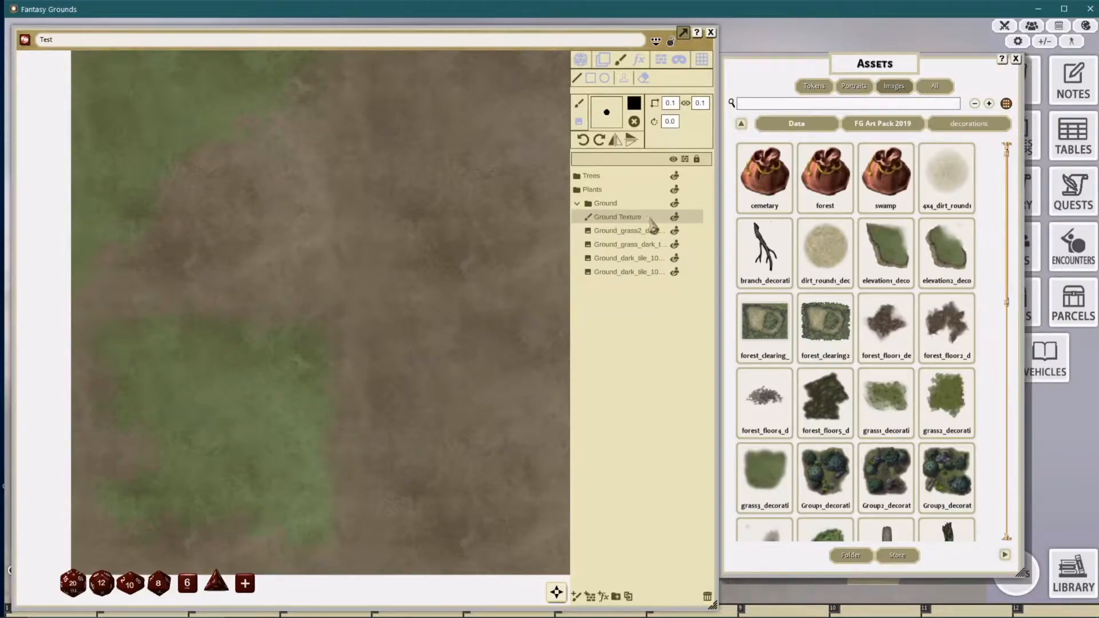
scroll(416, 352, "down", 2)
scroll(416, 352, "up", 2)
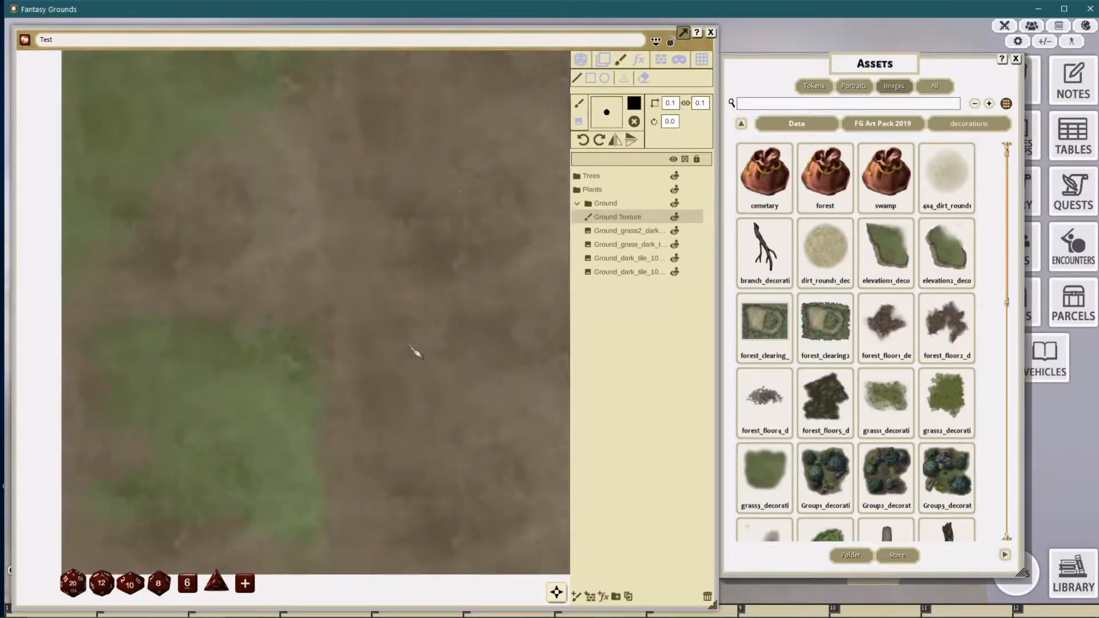
scroll(446, 354, "down", 1)
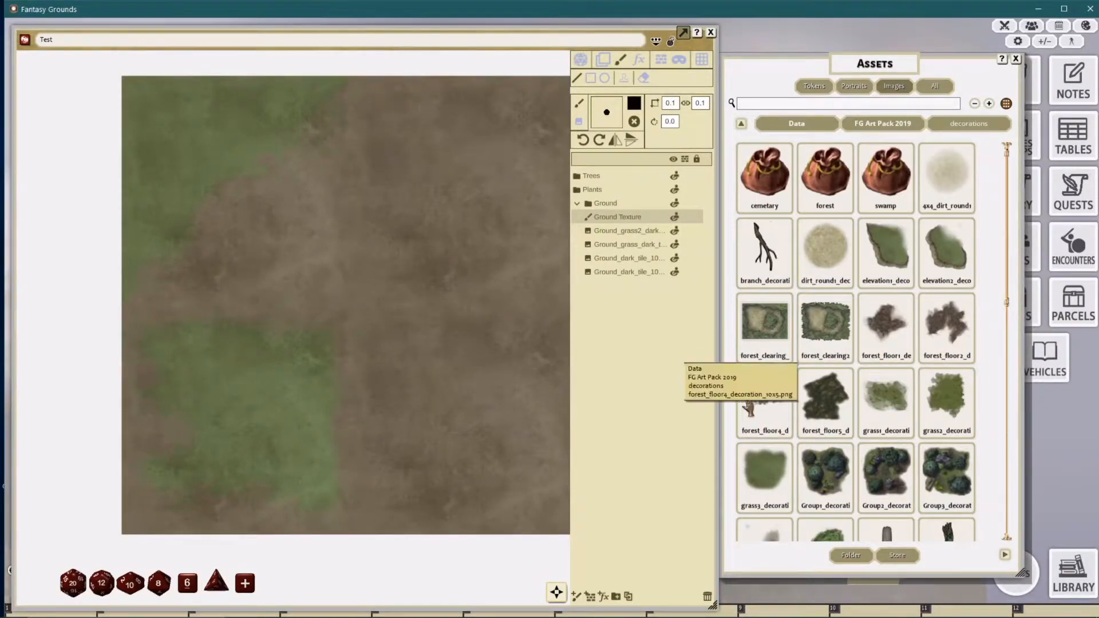
left_click_drag(951, 393, 616, 115)
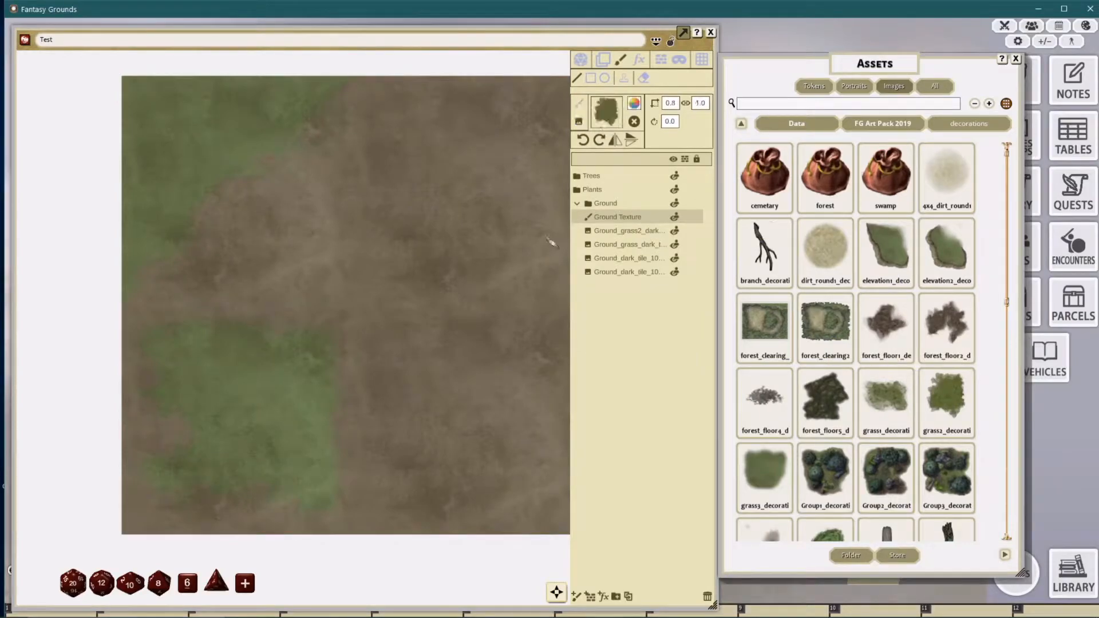
type("5")
key("Return")
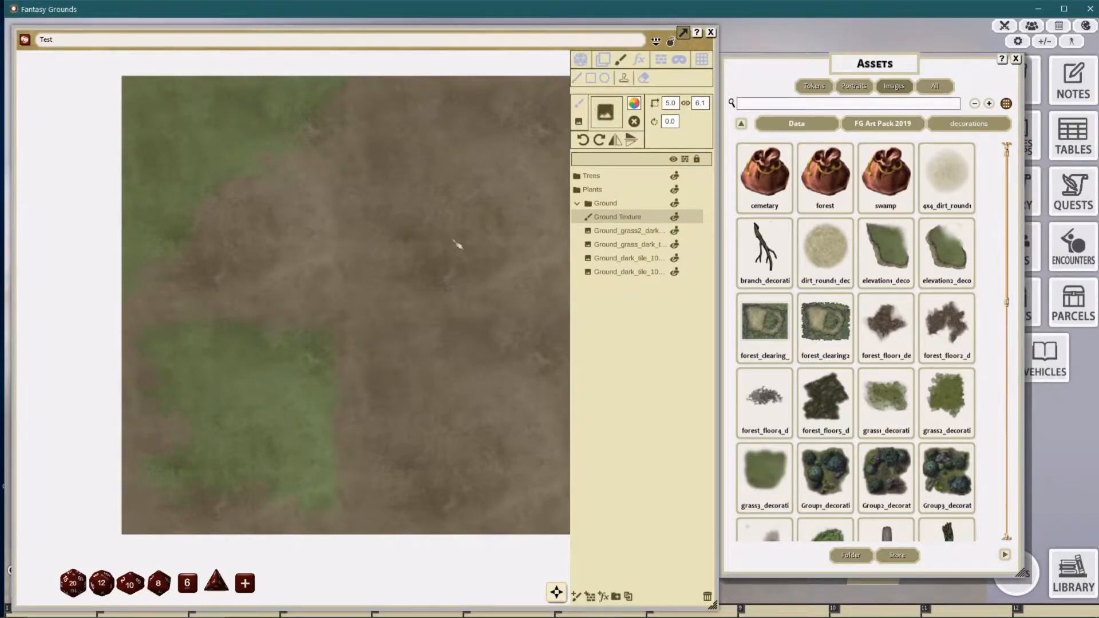
Step: Stamp the grass2 texture at full opacity onto the bare ground near the middle of the map
scroll(455, 238, "down", 2)
scroll(450, 238, "up", 3)
left_click(396, 257)
left_click(463, 223)
scroll(462, 219, "up", 5)
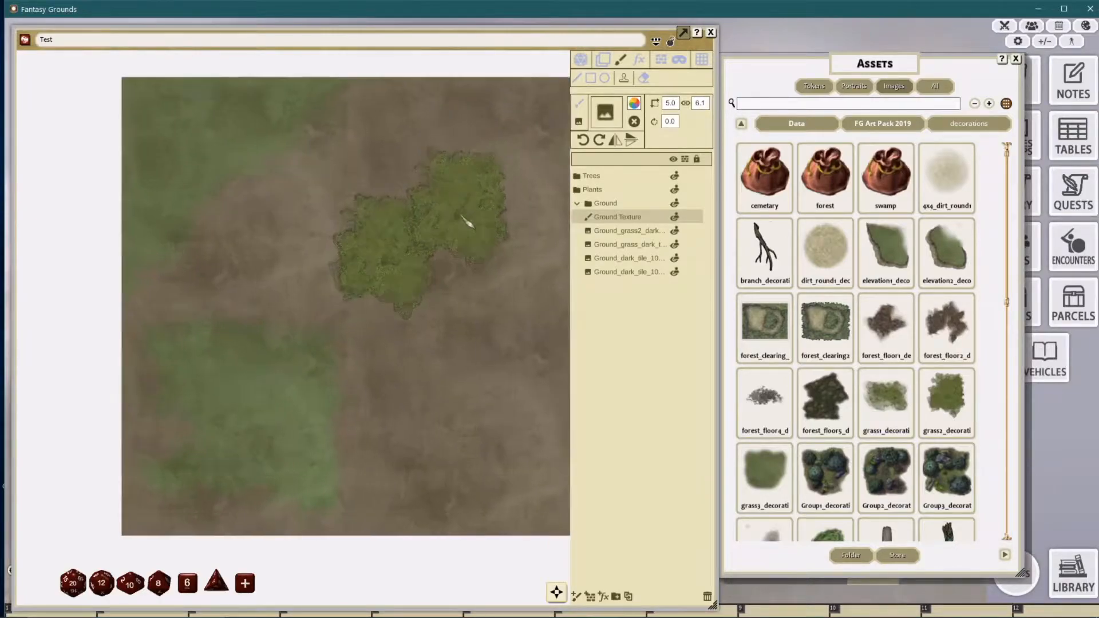
left_click_drag(442, 250, 533, 216)
scroll(532, 216, "up", 4)
scroll(532, 201, "down", 3)
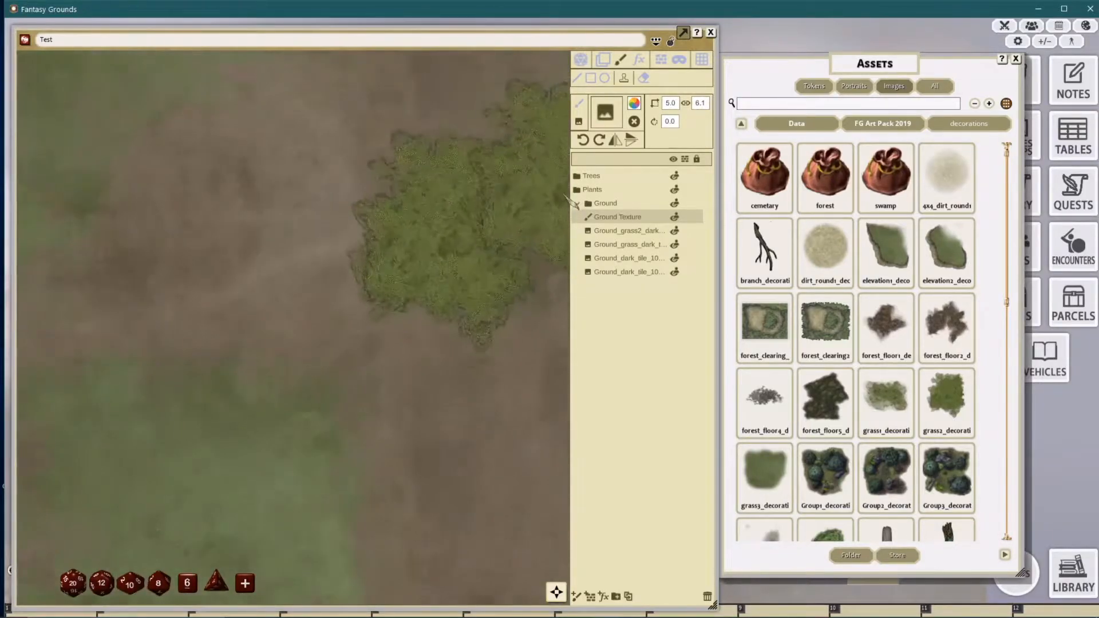
scroll(467, 267, "down", 3)
left_click_drag(378, 274, 336, 268)
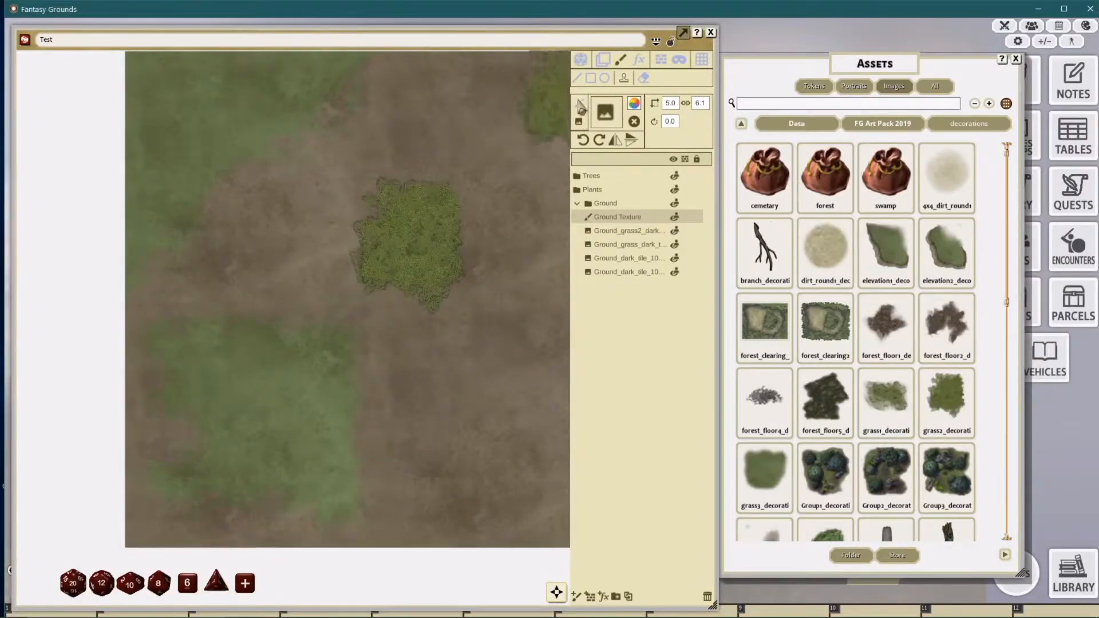
Step: Try the grass texture in freehand paint mode instead of stamping
left_click(579, 103)
left_click(579, 121)
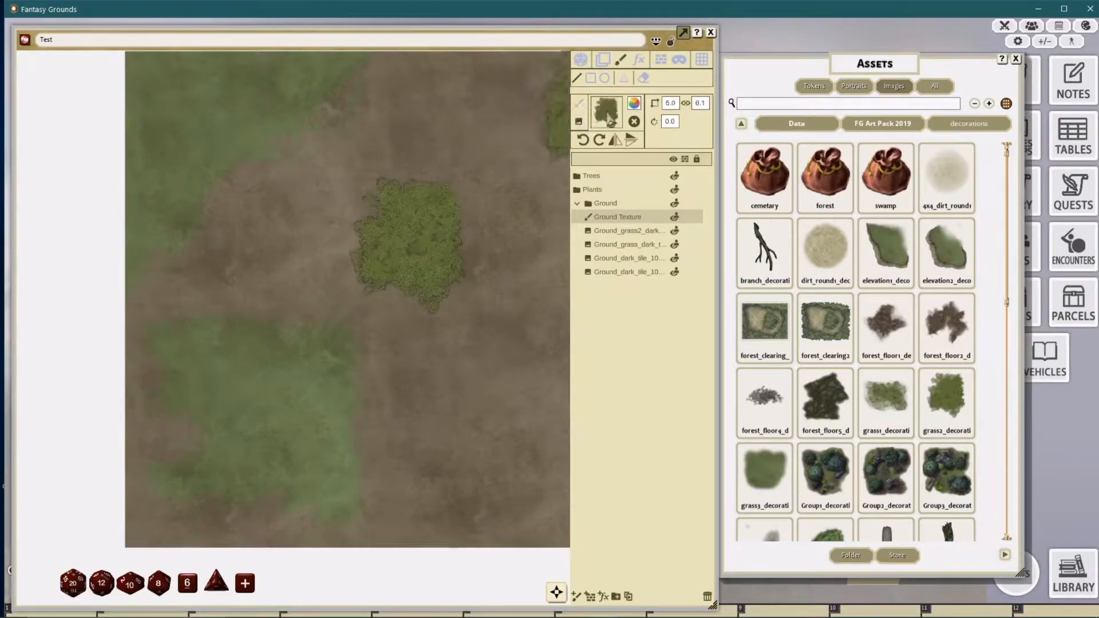
left_click(579, 104)
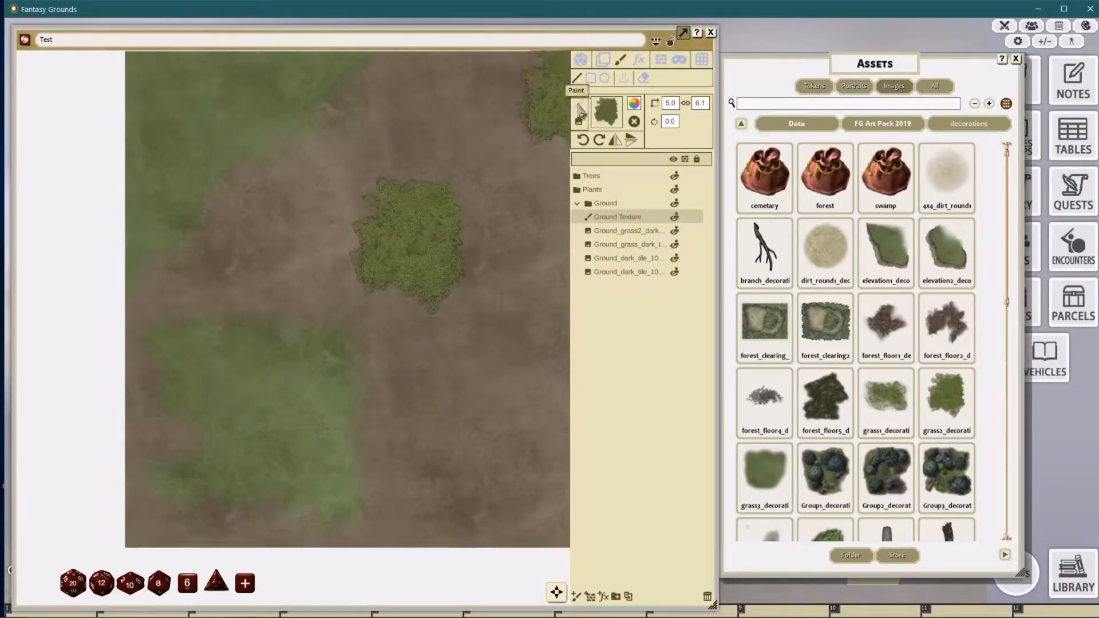
scroll(341, 234, "down", 1)
scroll(401, 218, "up", 2)
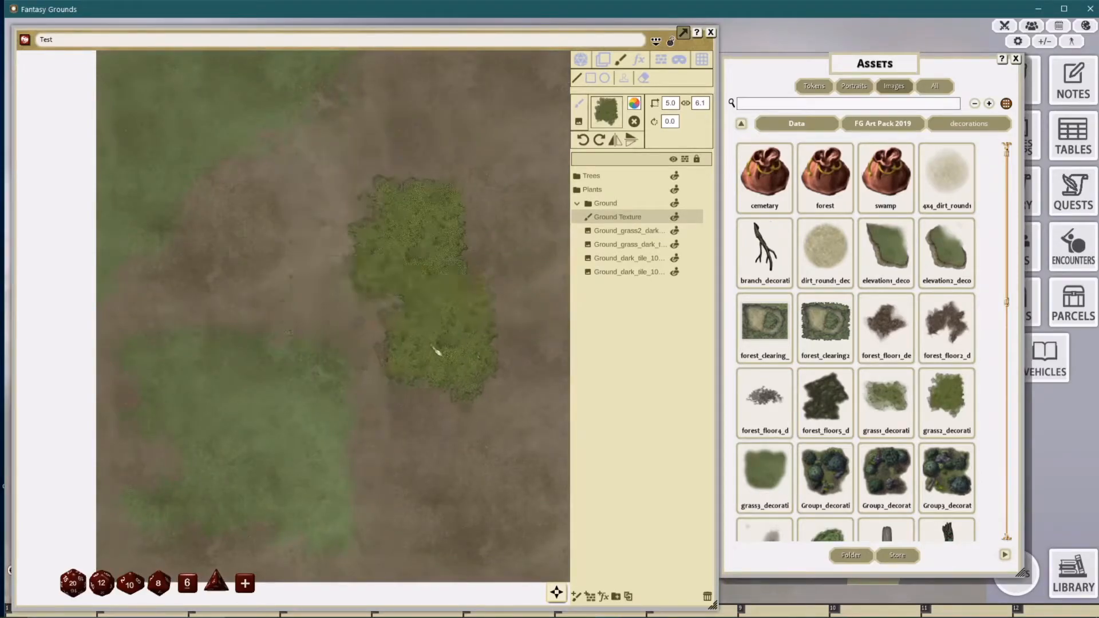
left_click_drag(424, 350, 497, 341)
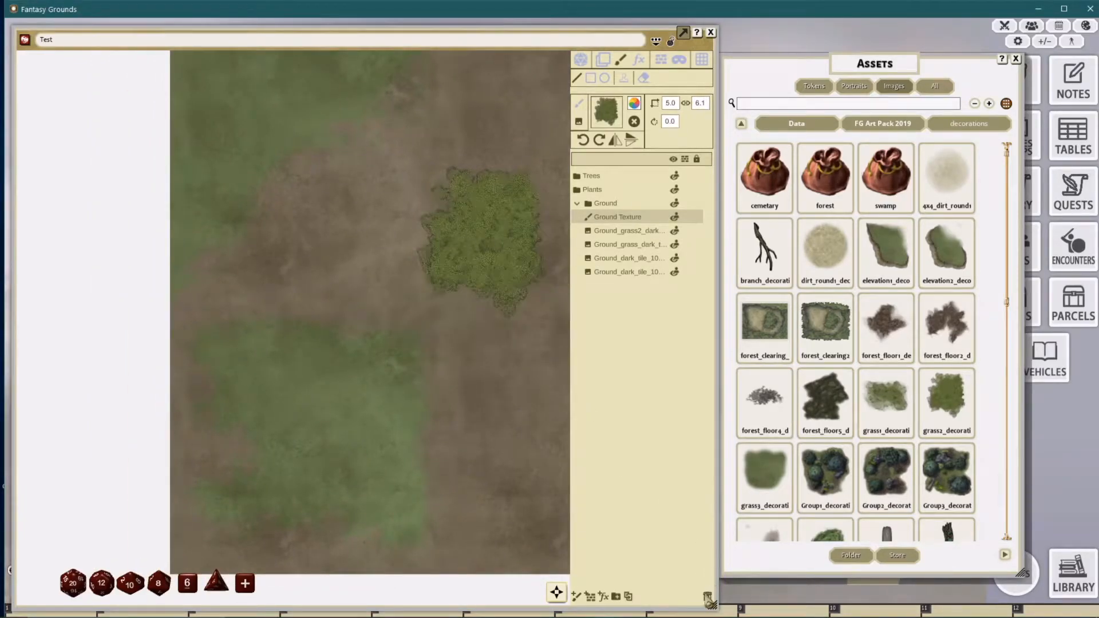
Step: Discard the opaque grass stamp and move the Ground Texture layer back to the top of the Ground group
key("ctrl+z")
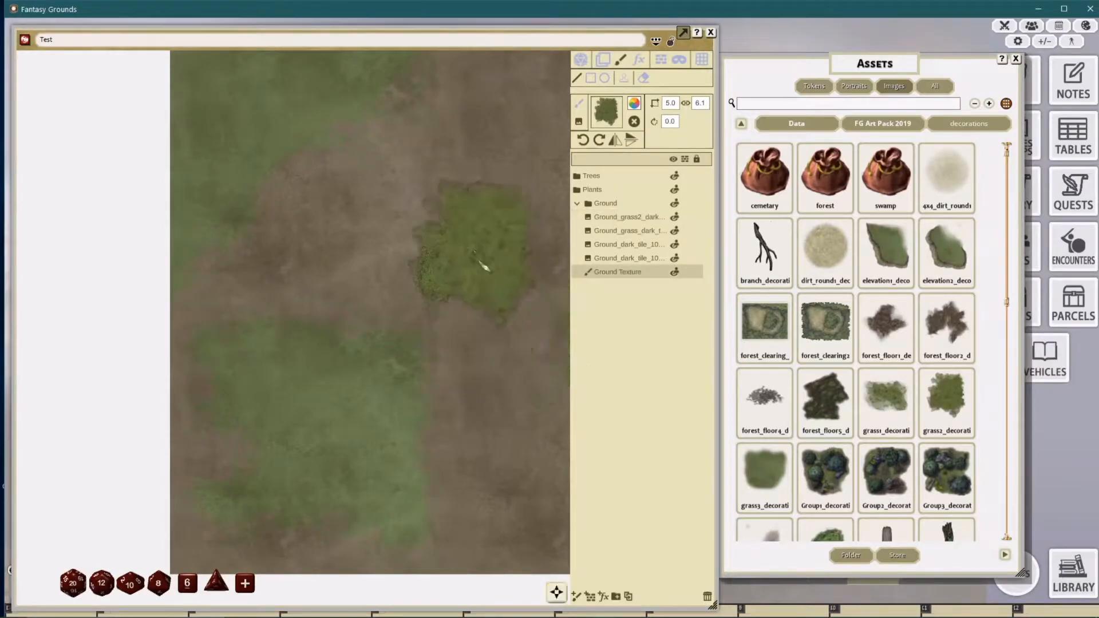
left_click_drag(613, 274, 613, 210)
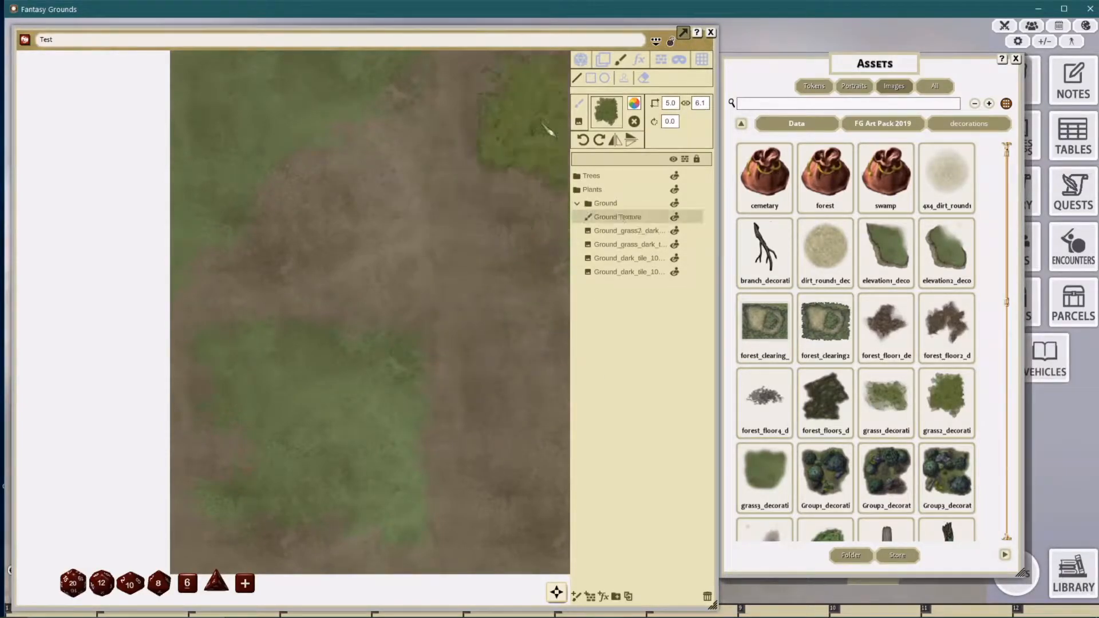
Step: Rotate the grass texture to 90 degrees and set the paint color's alpha to 100
left_click(600, 141)
left_click(634, 103)
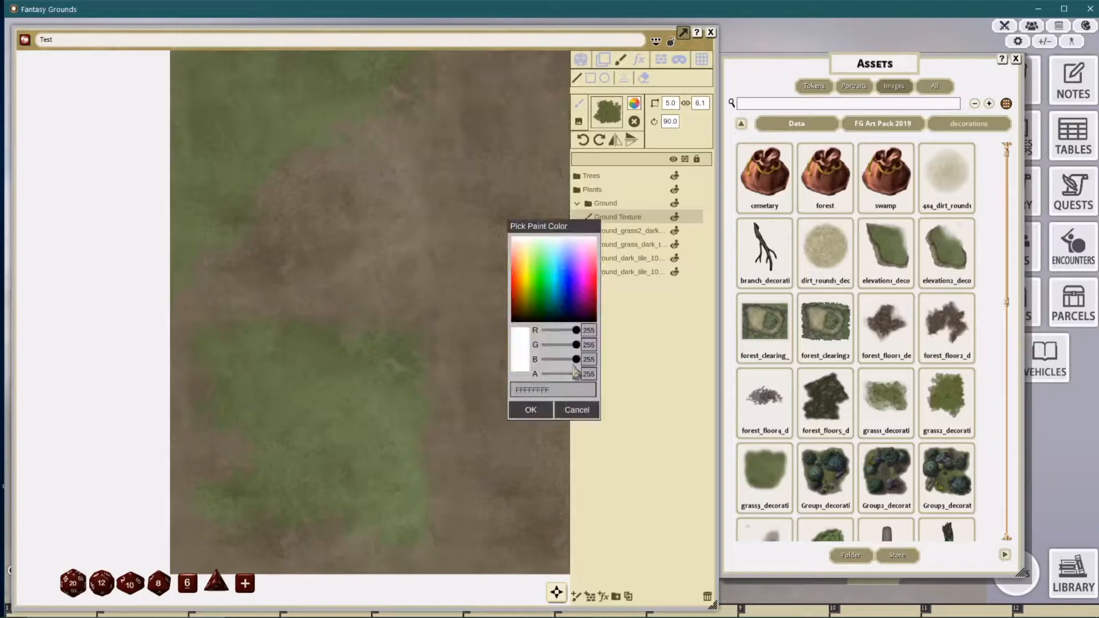
left_click(590, 374)
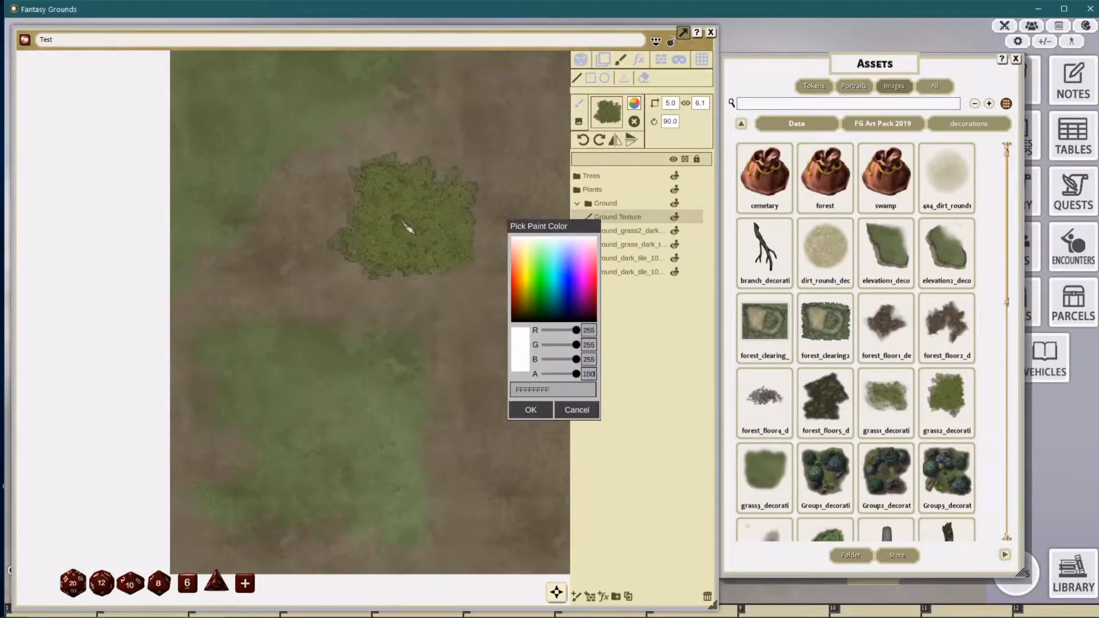
key("Return")
scroll(429, 292, "up", 3)
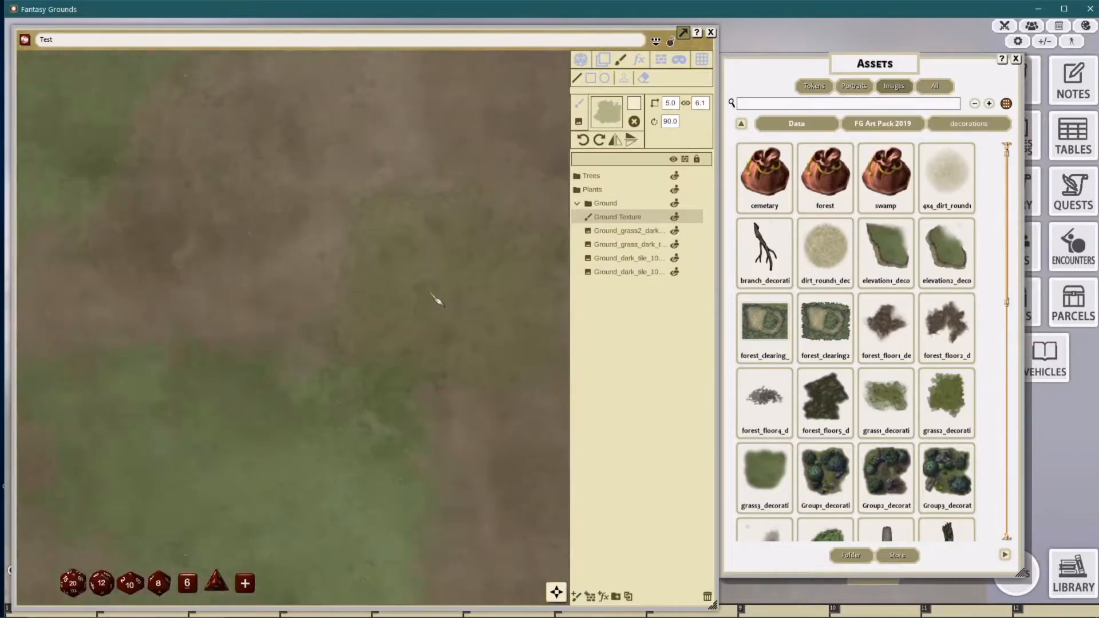
scroll(436, 298, "down", 3)
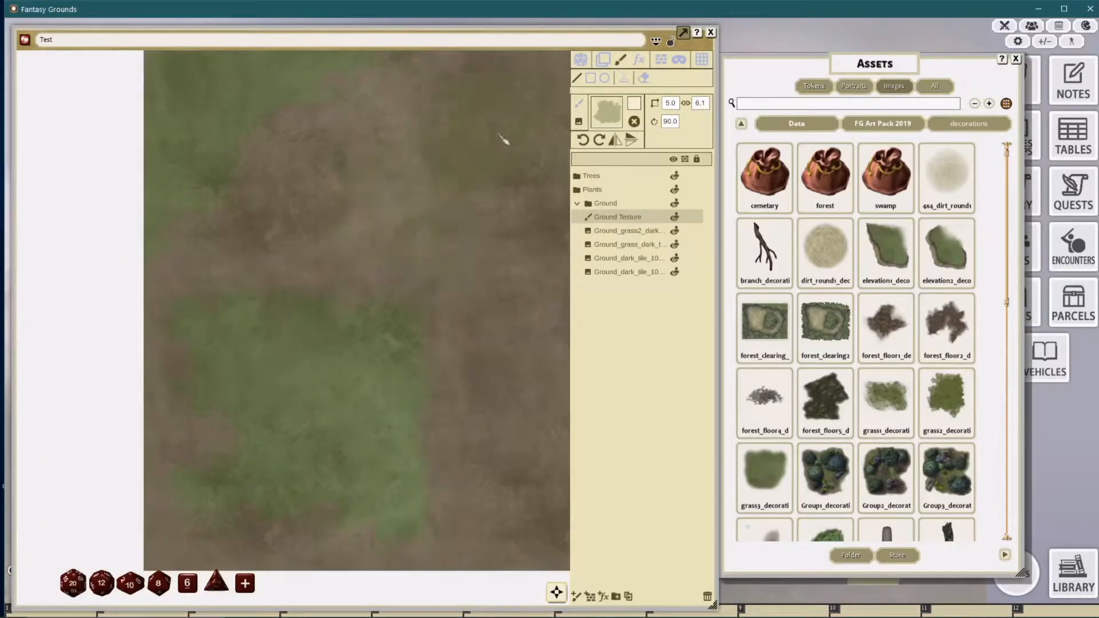
Step: Stamp overlapping translucent grass patches on the brown ground, turning the texture to 180 degrees for variation
left_click(624, 78)
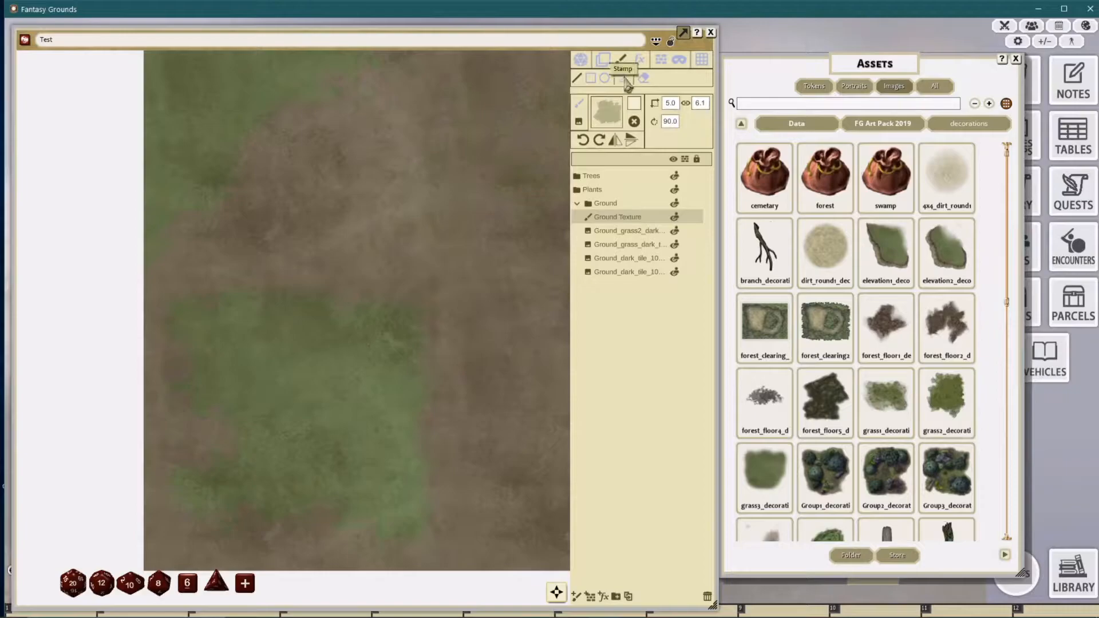
left_click(411, 197)
left_click_drag(477, 274, 449, 267)
left_click(598, 141)
left_click(444, 252)
left_click_drag(495, 231, 460, 159)
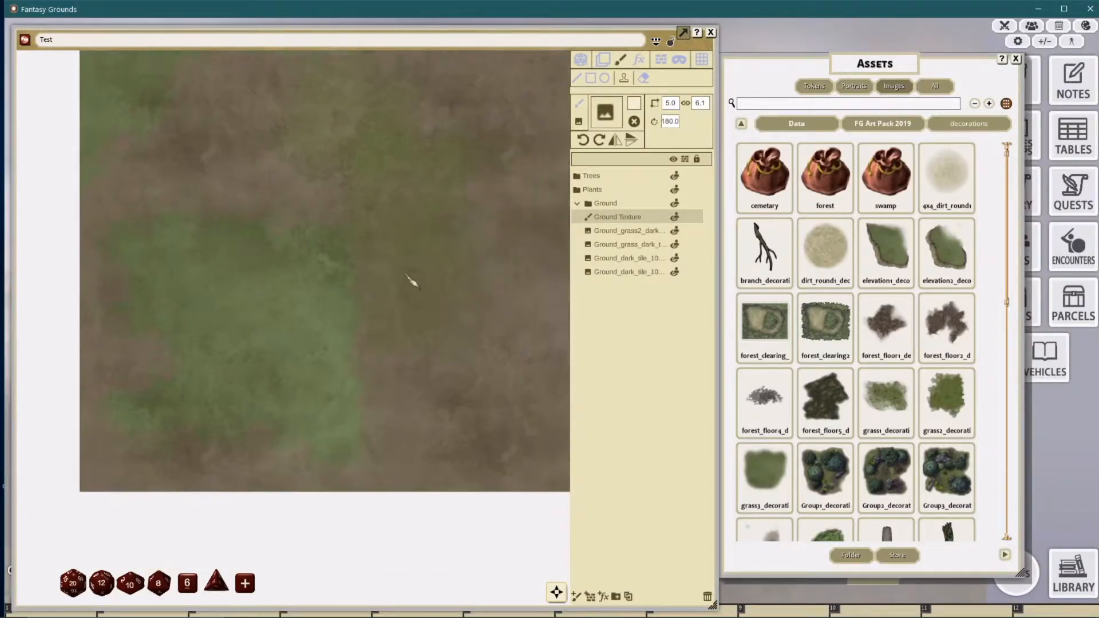
left_click(335, 239)
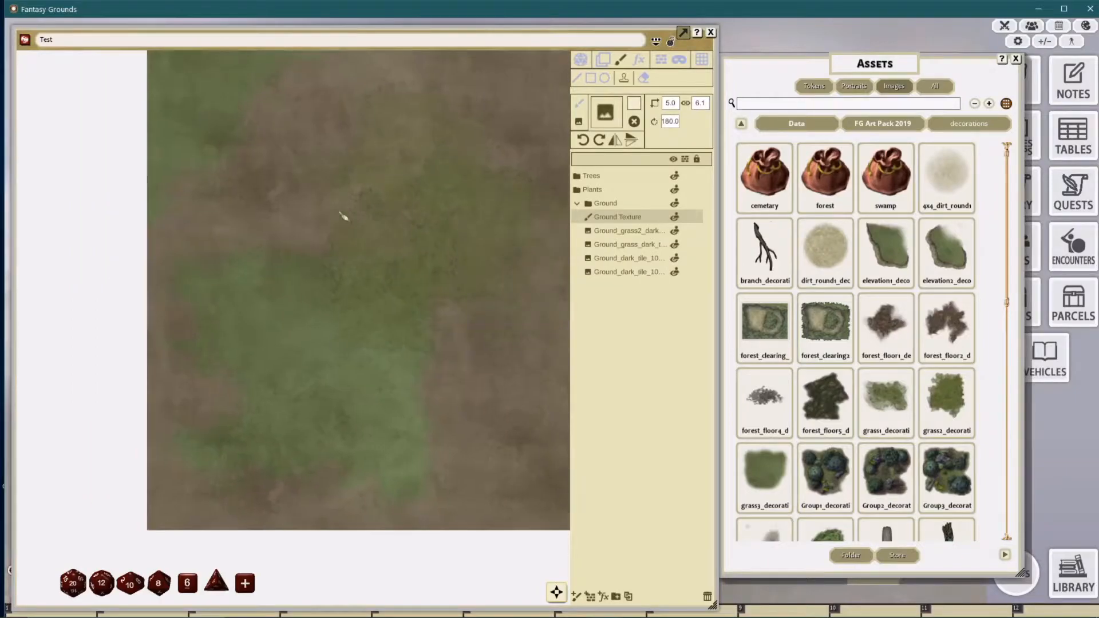
Step: Turn the grass texture back to 90 degrees and stamp it on the brown ground between the existing green areas
left_click(582, 140)
left_click(286, 223)
left_click_drag(488, 181, 484, 271)
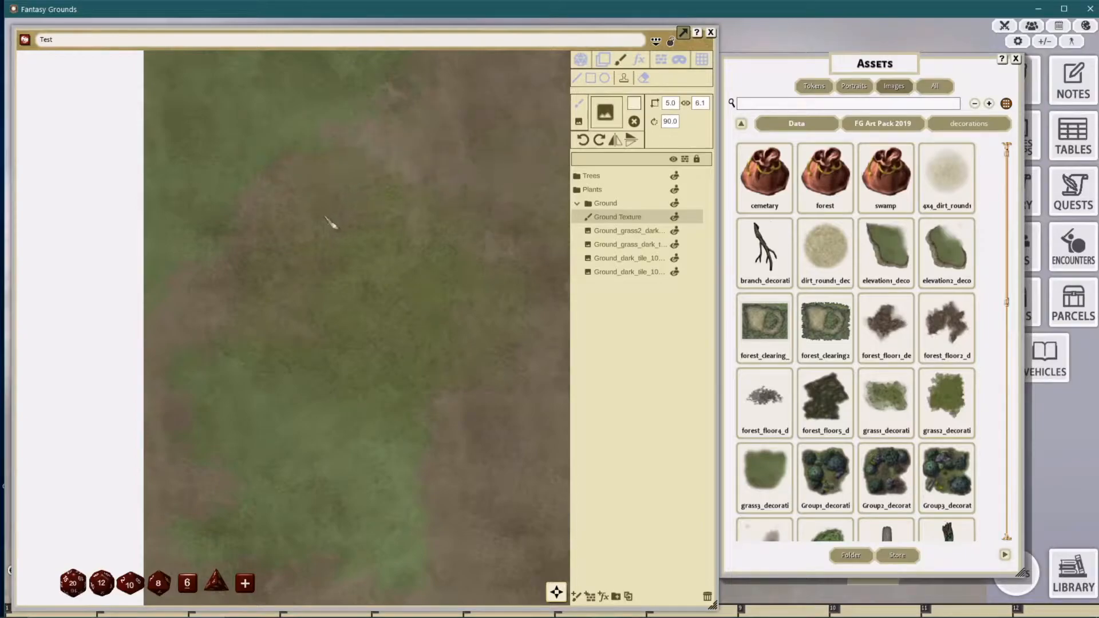
scroll(444, 204, "down", 2)
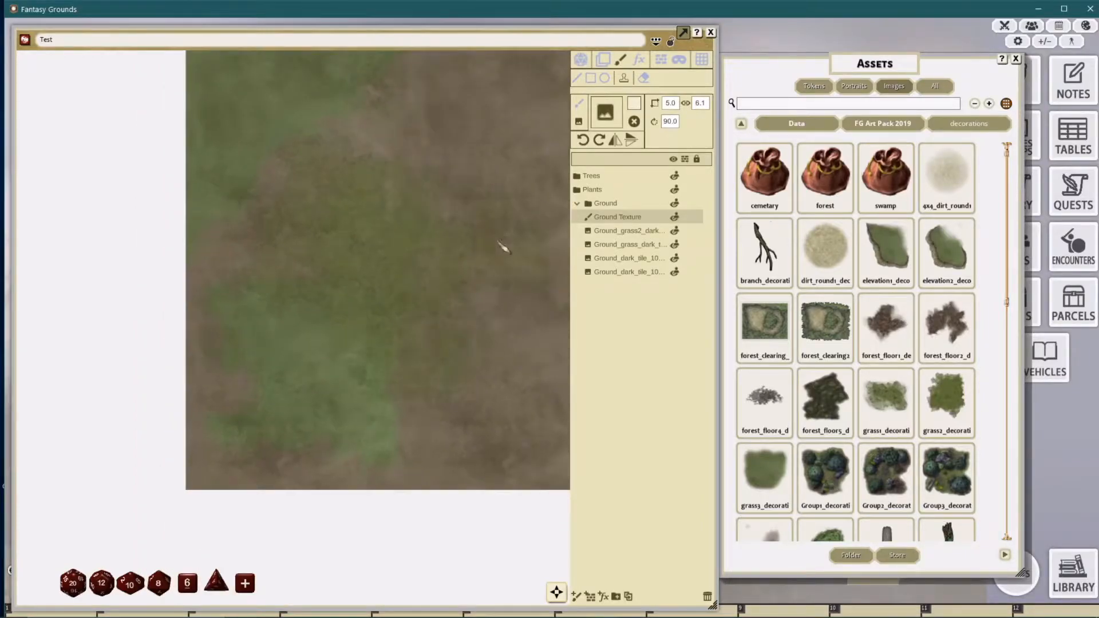
scroll(498, 236, "up", 2)
scroll(487, 238, "down", 1)
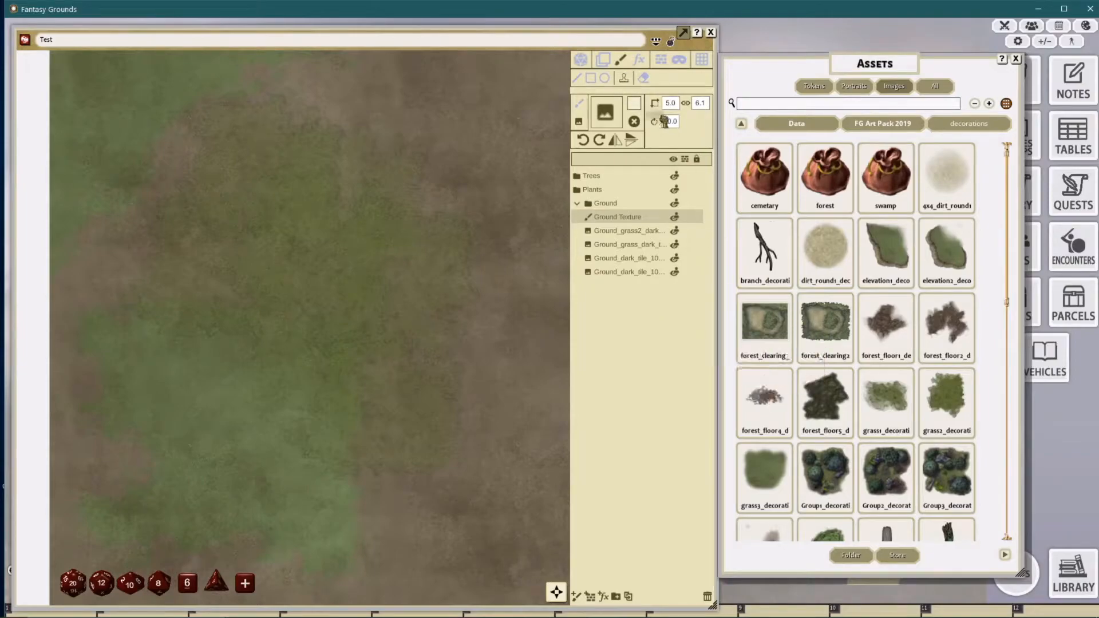
Step: Replace the grass with the forest_floor4 decoration as paint texture and set its width to 5
left_click(633, 121)
left_click(576, 79)
left_click(670, 104)
type("5")
key("Return")
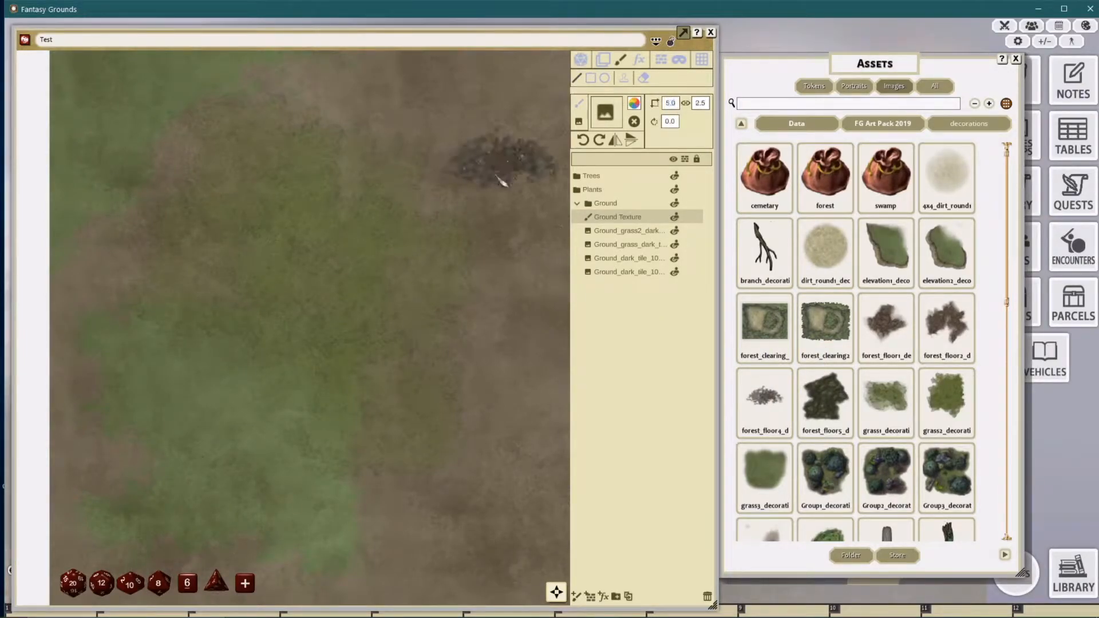
Step: Enlarge the forest floor texture to a width of 8 and use it as a stamp over the grassy area
left_click_drag(673, 104, 624, 131)
type("8")
key("Return")
left_click(626, 81)
left_click_drag(249, 293, 413, 223)
scroll(409, 225, "up", 3)
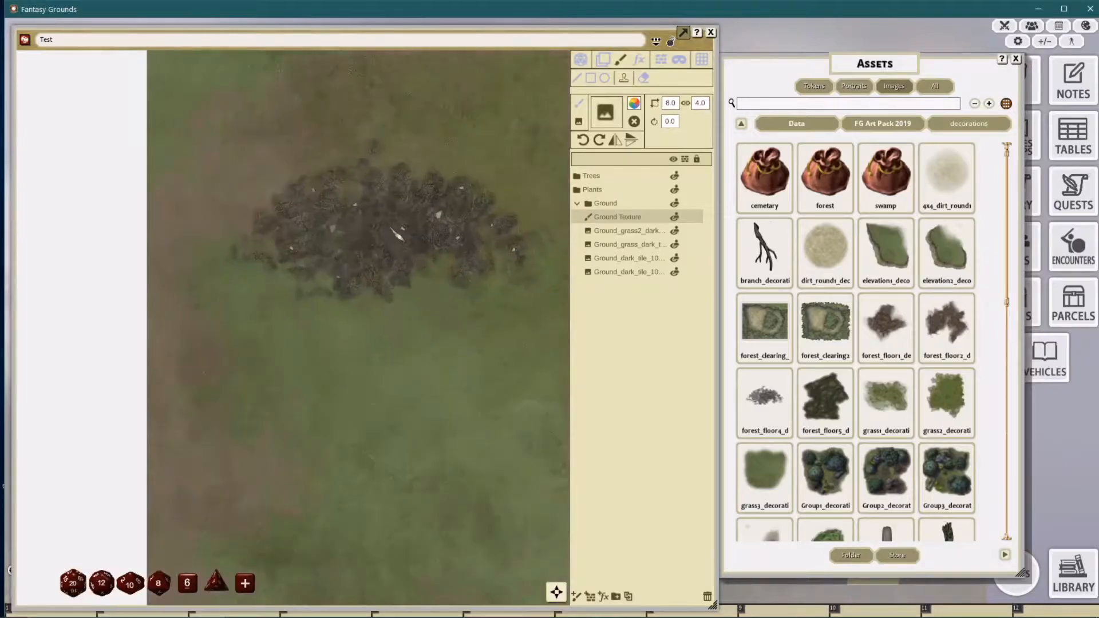
scroll(396, 235, "down", 1)
scroll(401, 246, "up", 3)
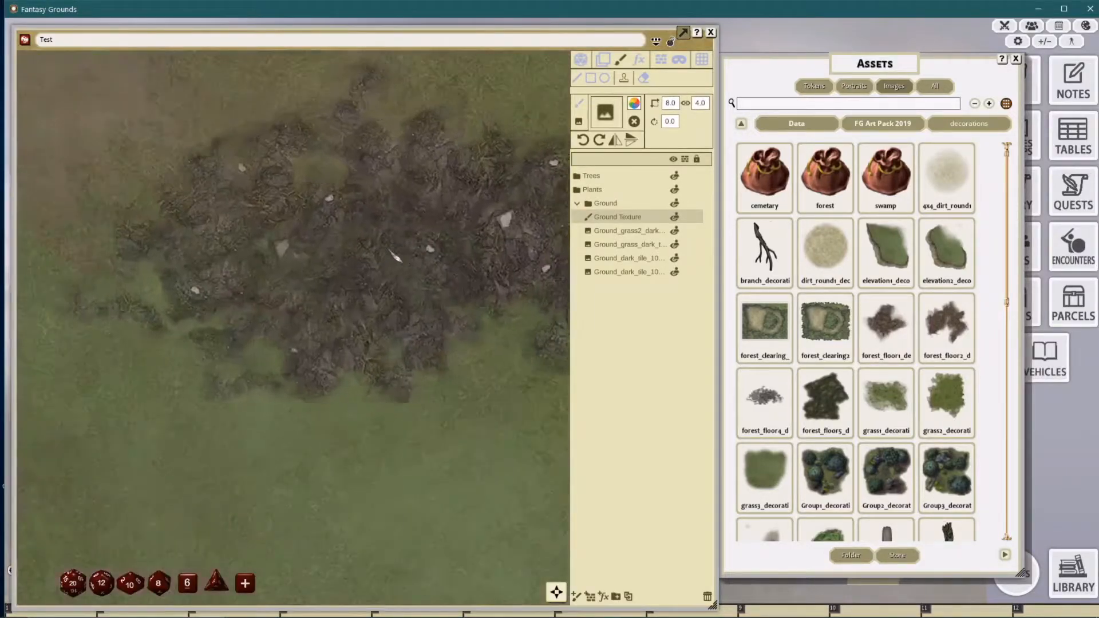
Step: Set the alpha of the forest floor stamp's paint colour to 100
scroll(404, 257, "down", 4)
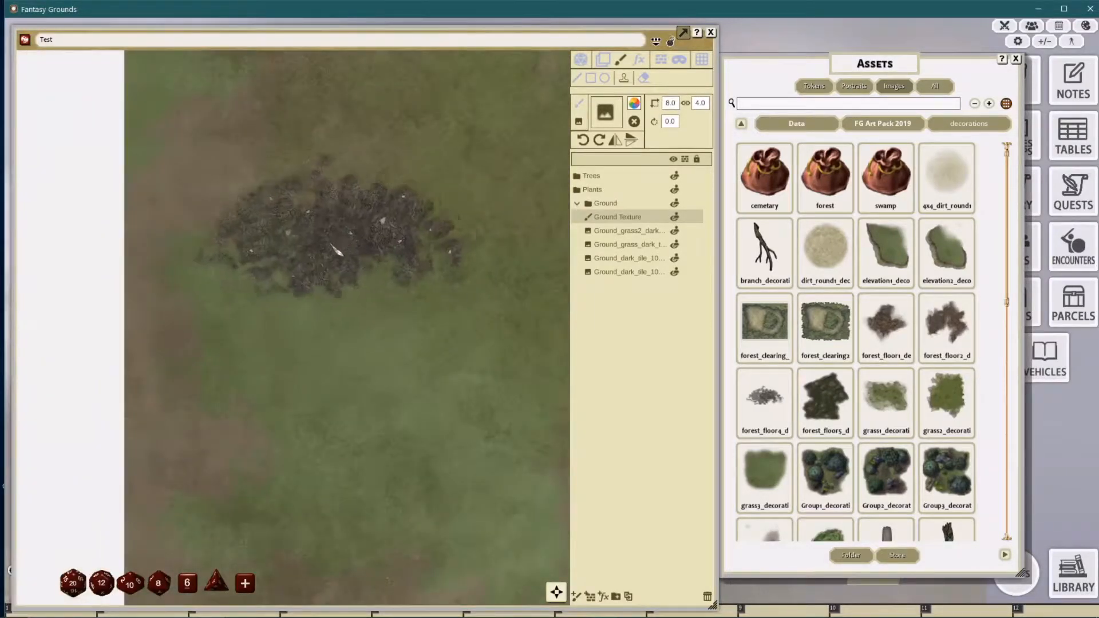
scroll(336, 249, "up", 3)
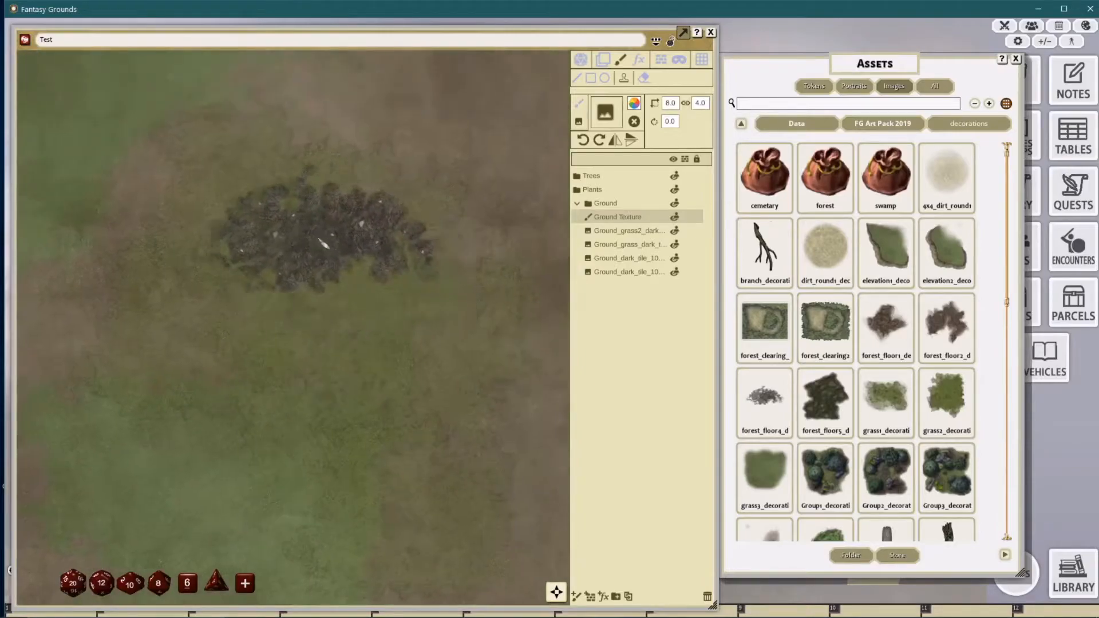
left_click_drag(329, 243, 400, 259)
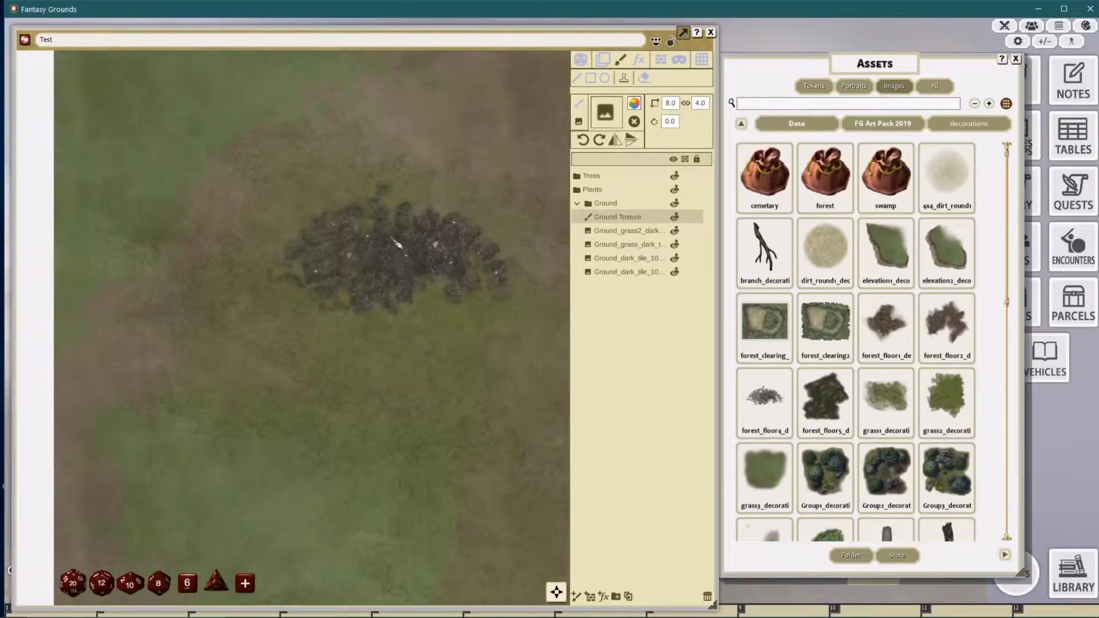
left_click(634, 103)
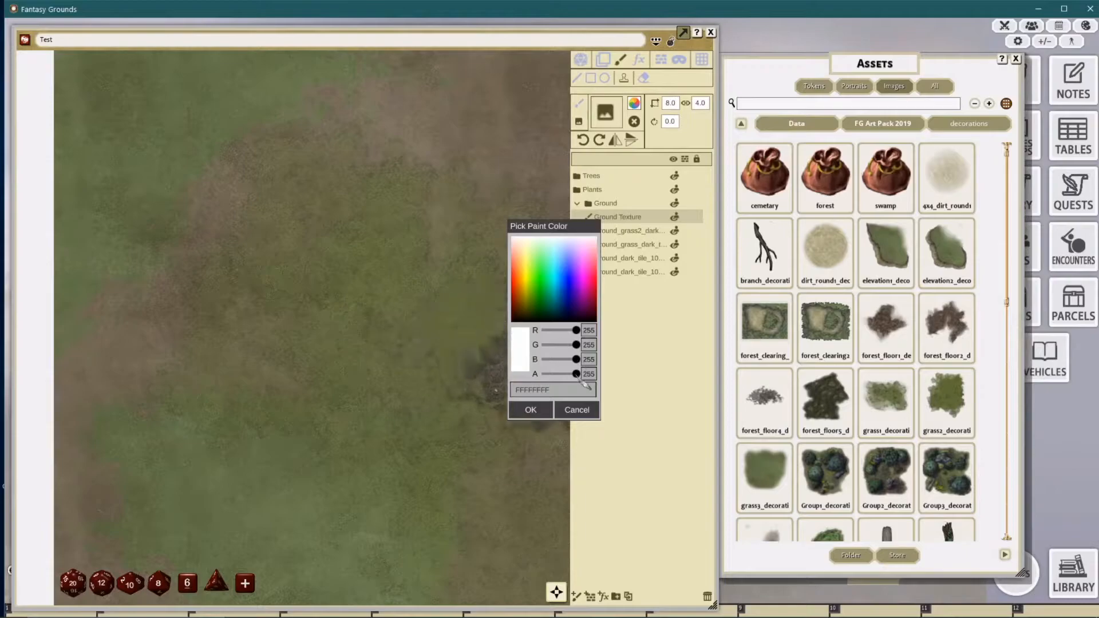
left_click(589, 375)
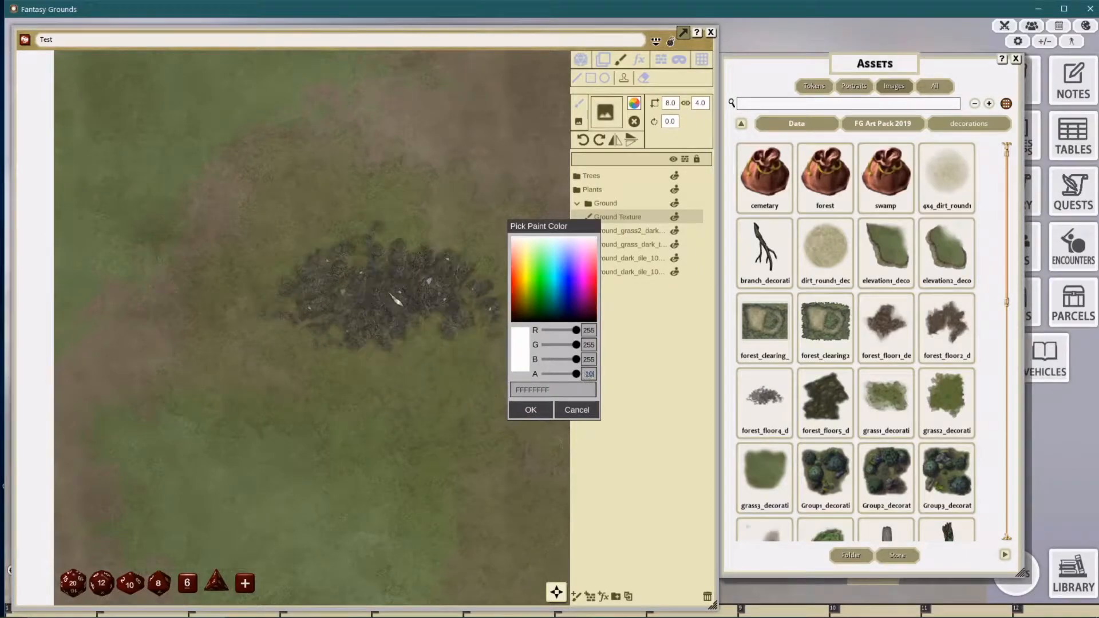
key("Return")
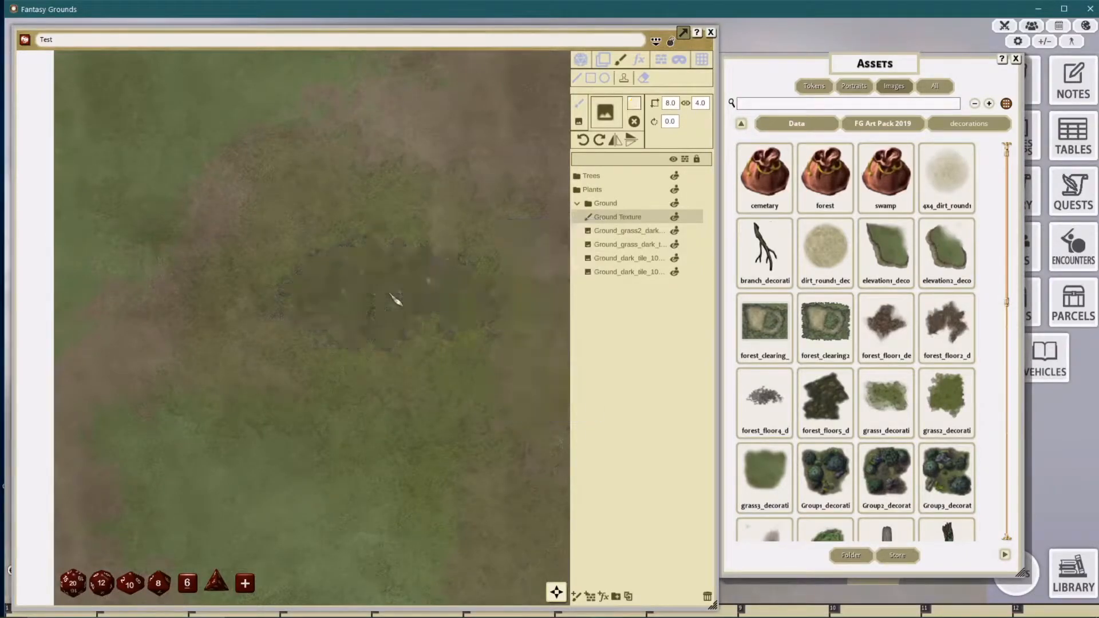
Step: Set the alpha of the forest floor stamp's paint colour to 200
left_click(633, 105)
left_click(590, 374)
type("20")
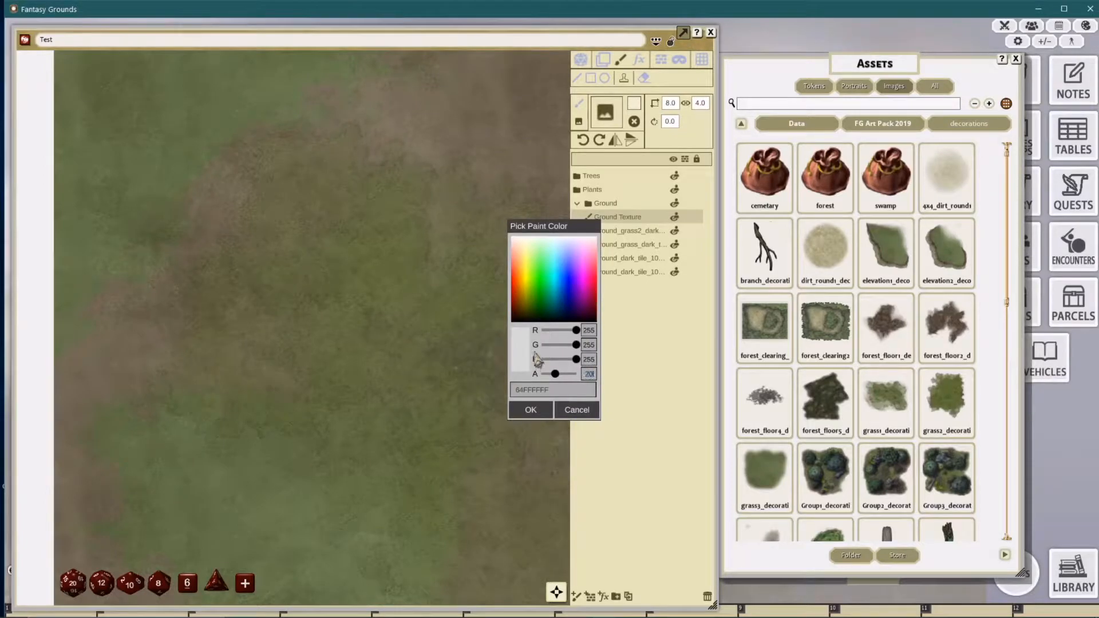
type("0")
key("Return")
Step: Stamp the forest floor texture where green meets brown, and stamp it again beside that patch rotated to 90 degrees
left_click_drag(403, 190, 431, 361)
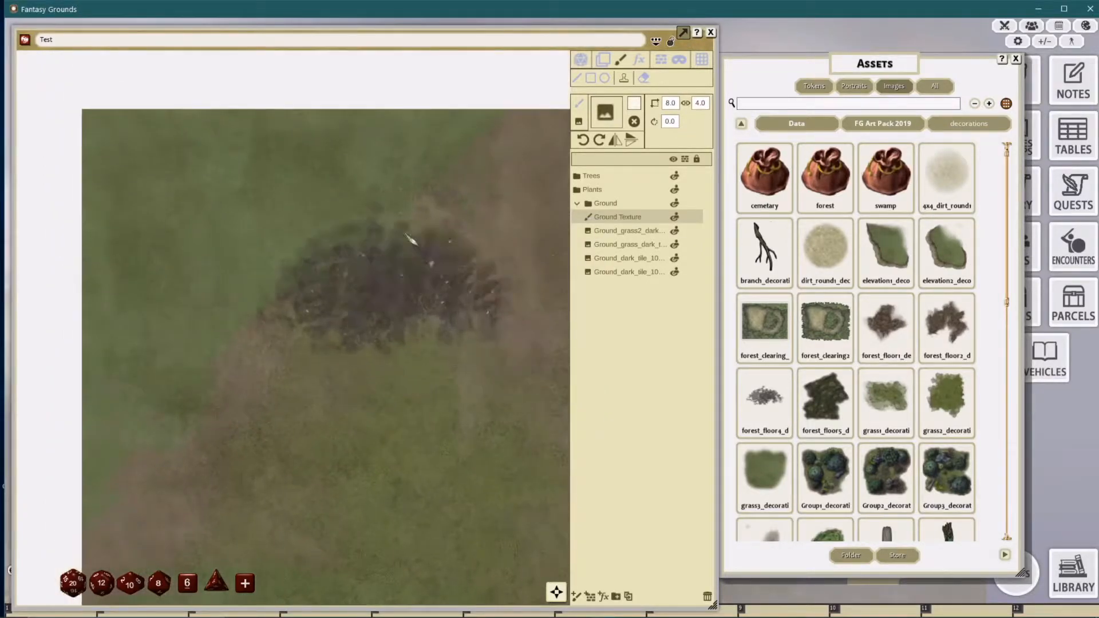
left_click(395, 268)
left_click(599, 140)
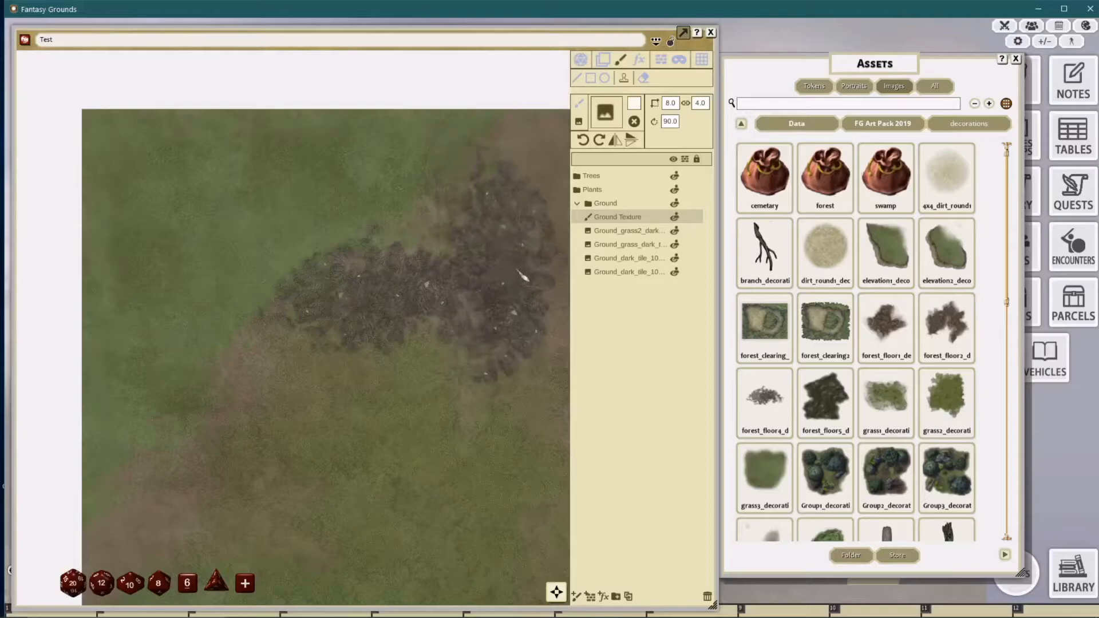
left_click(514, 267)
Step: Turn the forest floor texture back to 0 degrees and stamp it on the green ground near the map's upper-left corner
scroll(366, 281, "down", 2)
left_click_drag(451, 309, 359, 199)
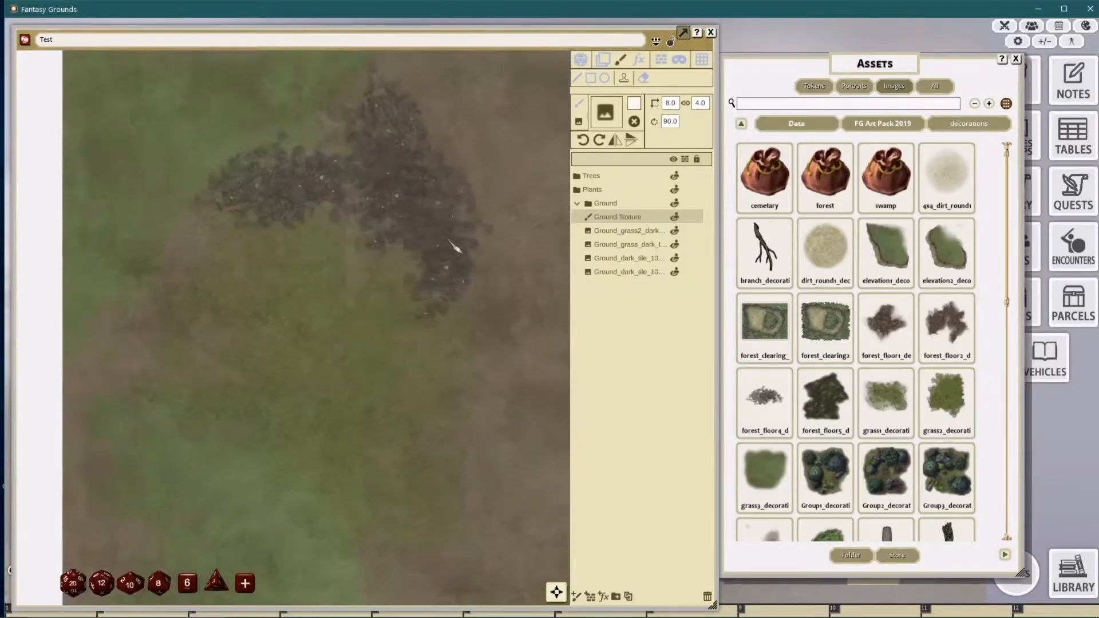
left_click(583, 140)
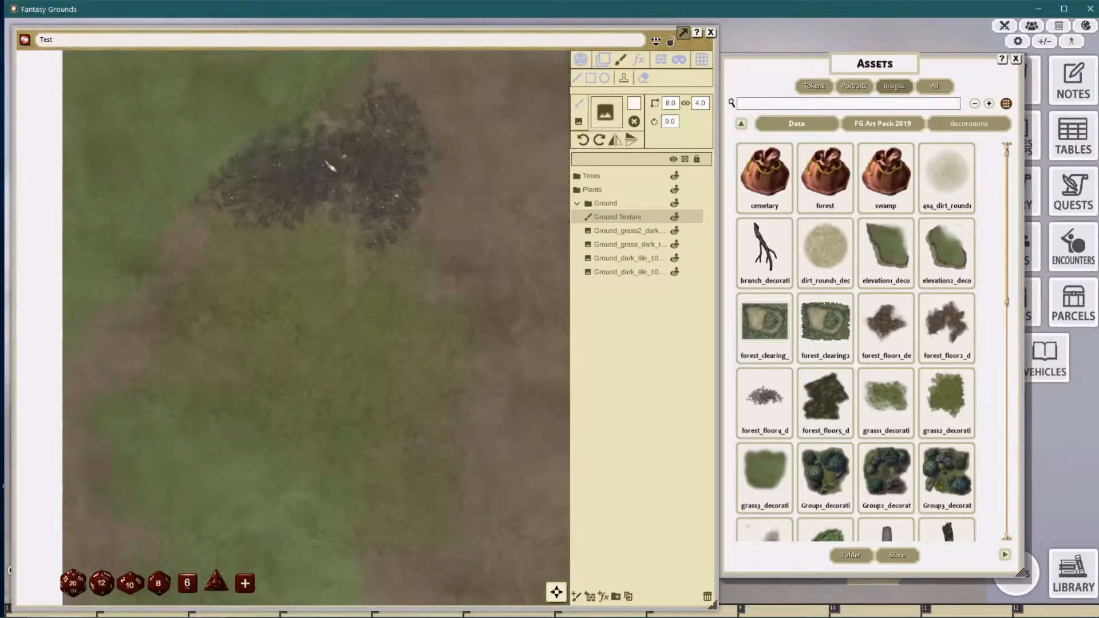
left_click(219, 126)
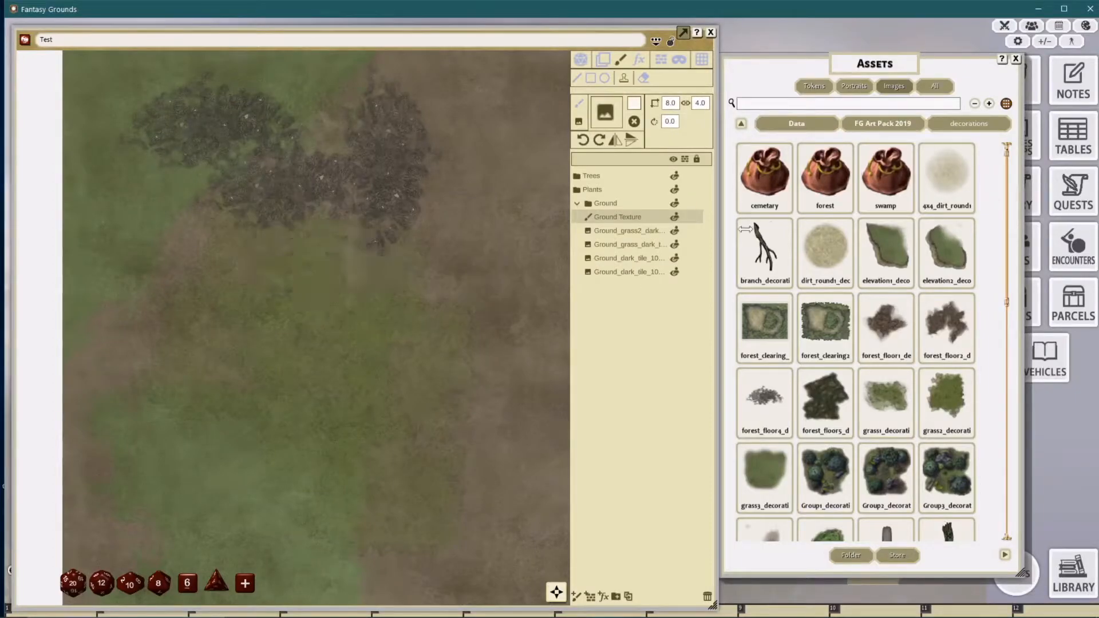
Step: Look through the decorations folder of FG Art Pack 2019 for plants, logs, rocks and other ground details
scroll(401, 274, "down", 2)
left_click_drag(479, 302, 445, 246)
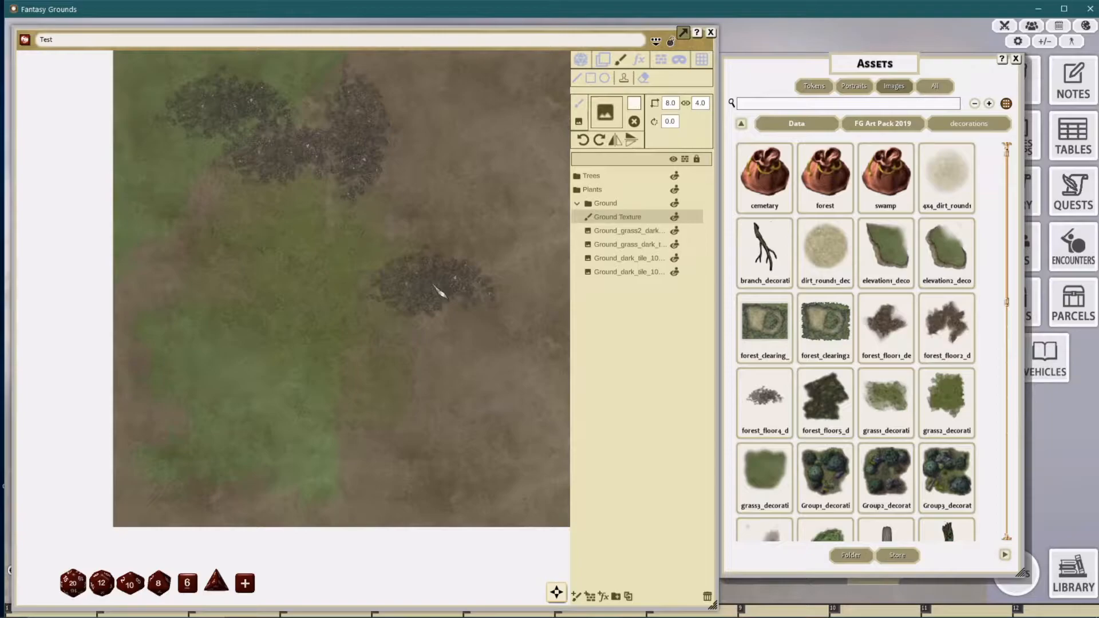
scroll(439, 292, "up", 3)
scroll(418, 280, "down", 5)
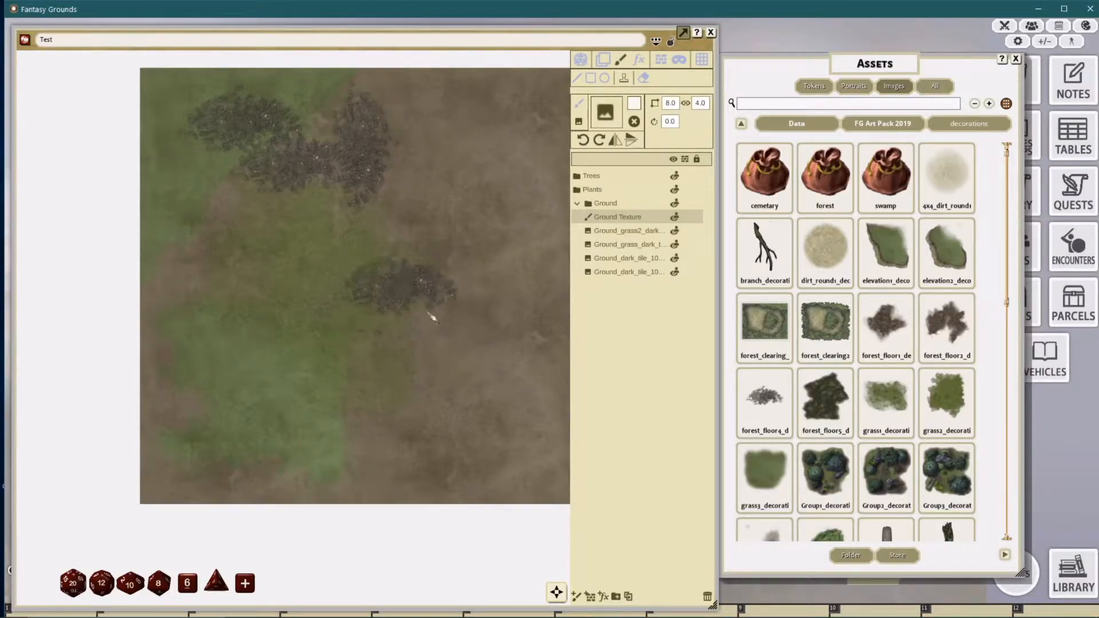
scroll(864, 366, "down", 1)
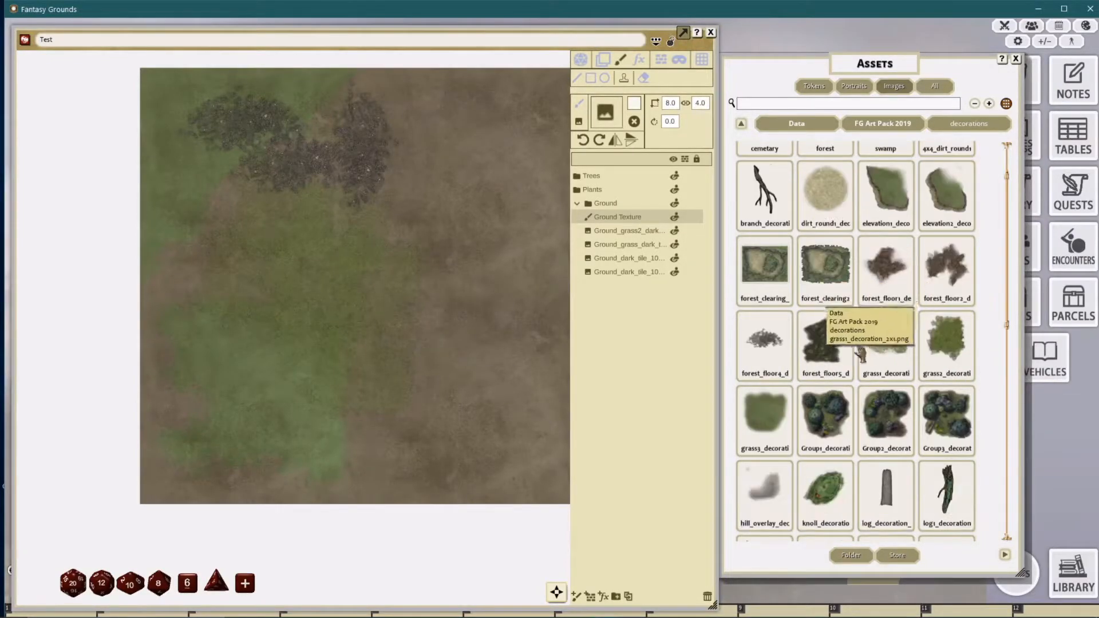
scroll(458, 321, "down", 1)
left_click_drag(461, 319, 514, 313)
scroll(854, 380, "down", 3)
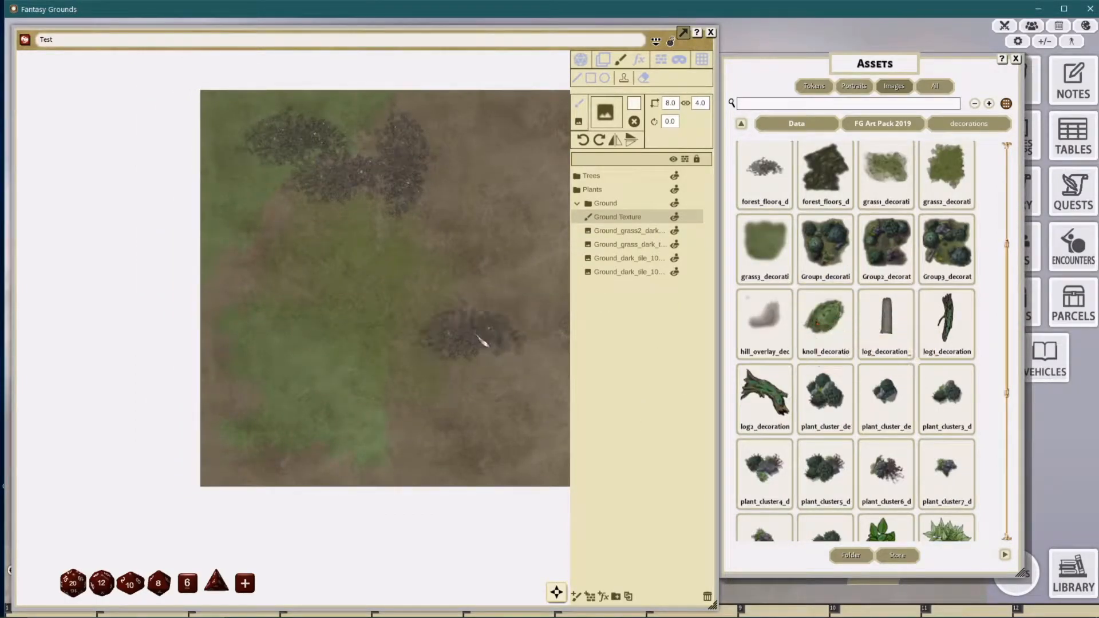
scroll(894, 361, "down", 1)
scroll(894, 360, "down", 3)
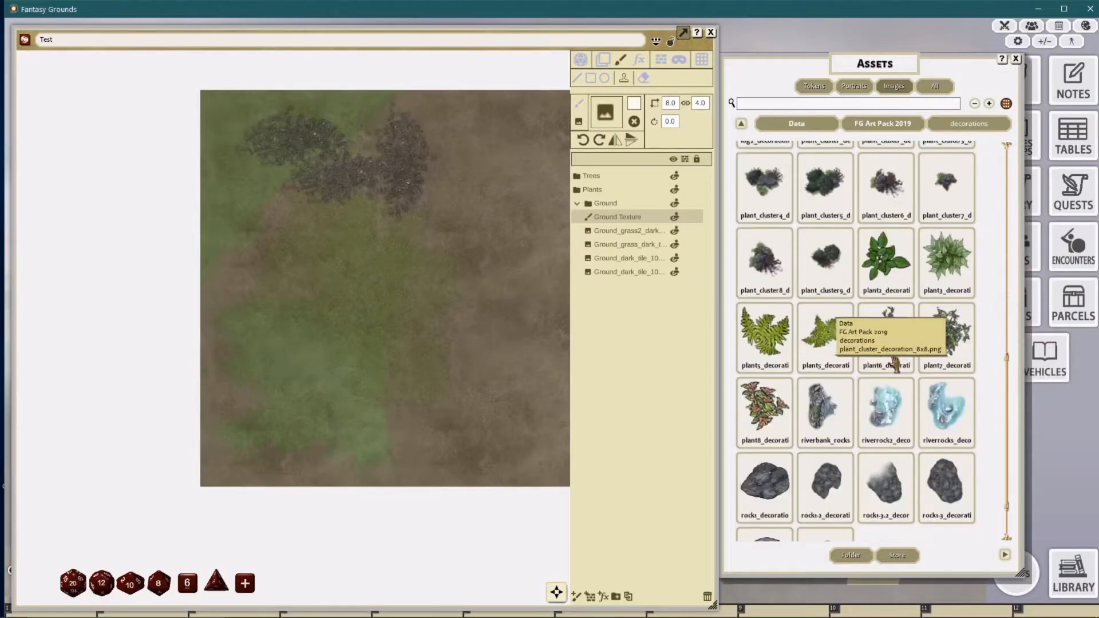
scroll(894, 361, "down", 1)
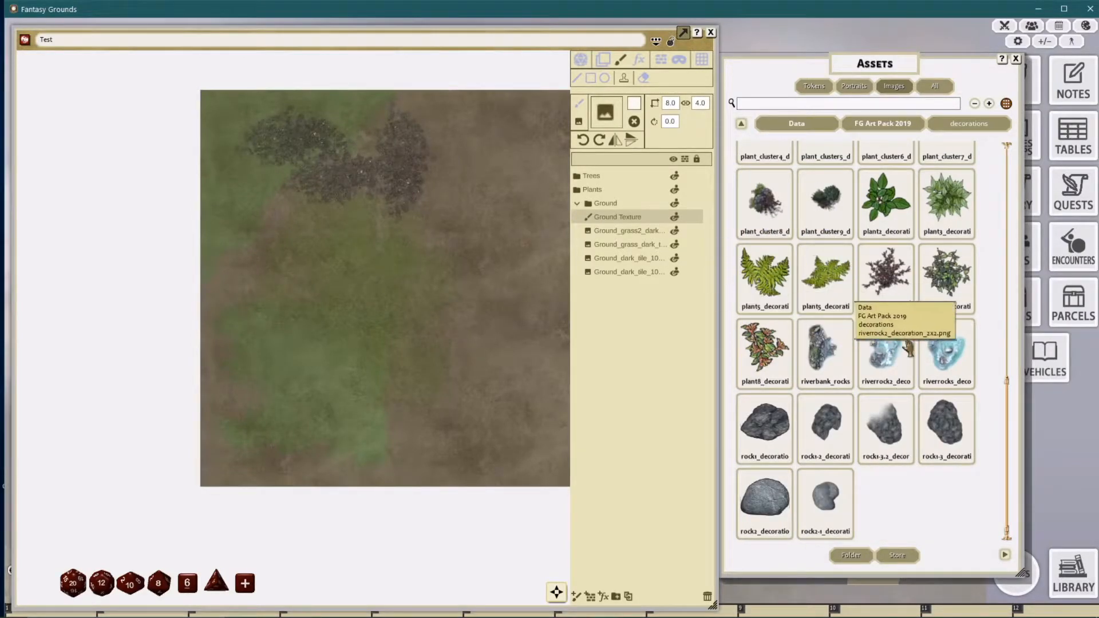
scroll(812, 301, "up", 10)
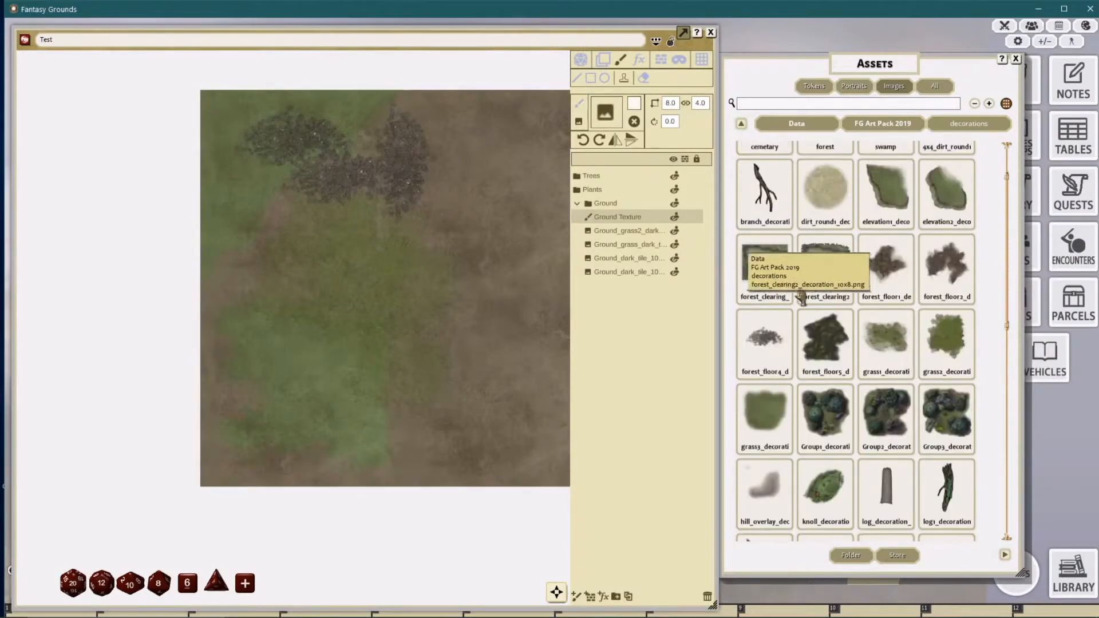
scroll(884, 347, "up", 1)
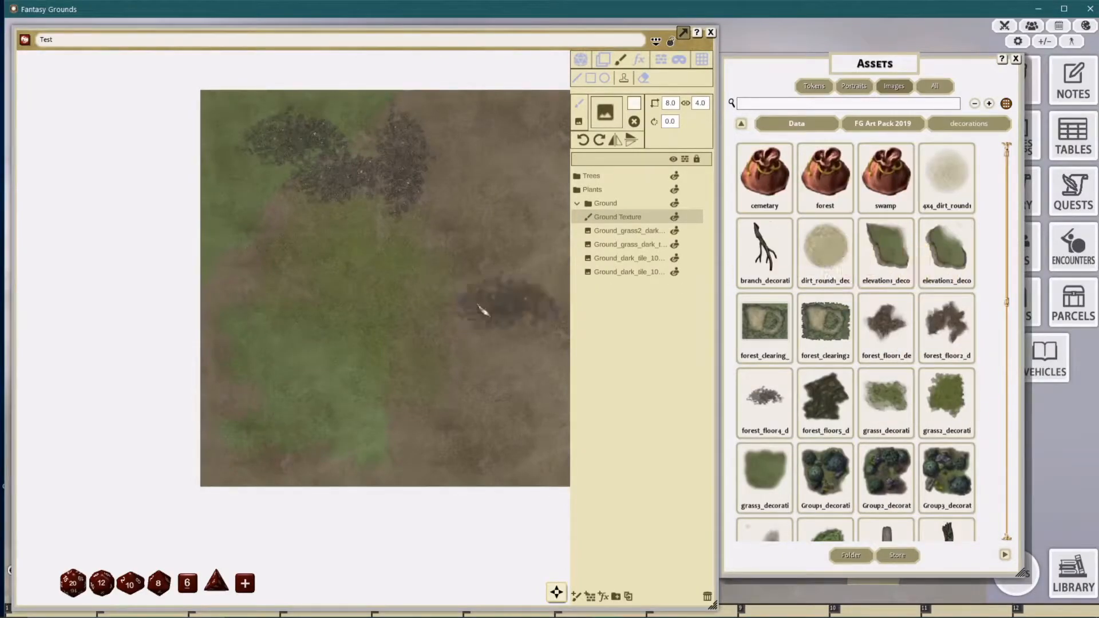
left_click_drag(481, 265, 447, 265)
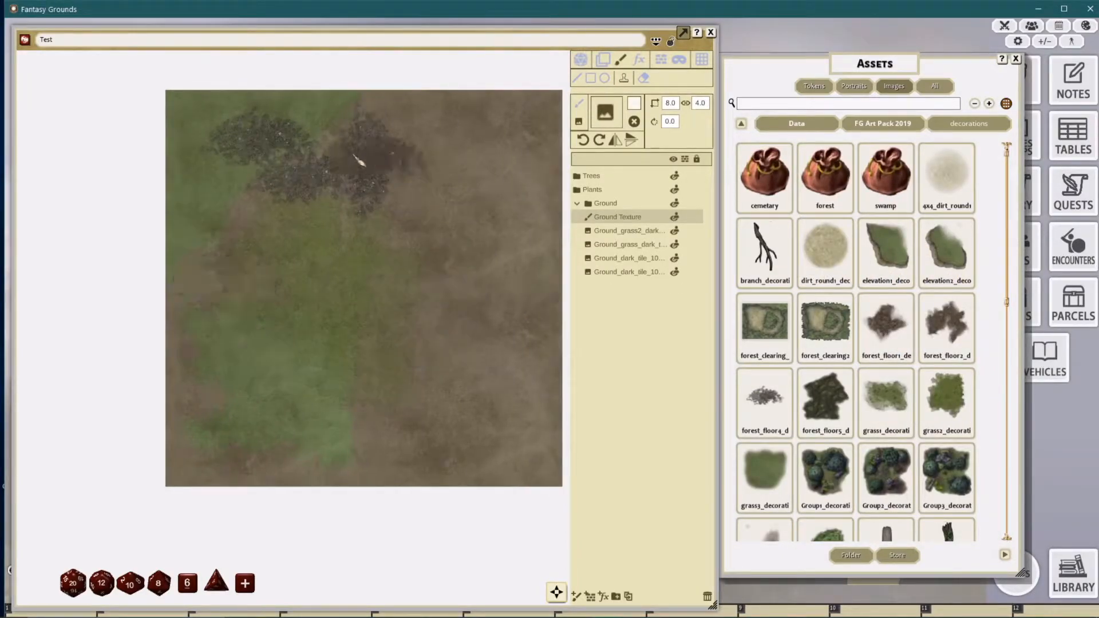
left_click_drag(450, 314, 469, 331)
mouse_move(426, 299)
left_mouse_down()
mouse_move(394, 287)
mouse_move(401, 297)
left_mouse_up()
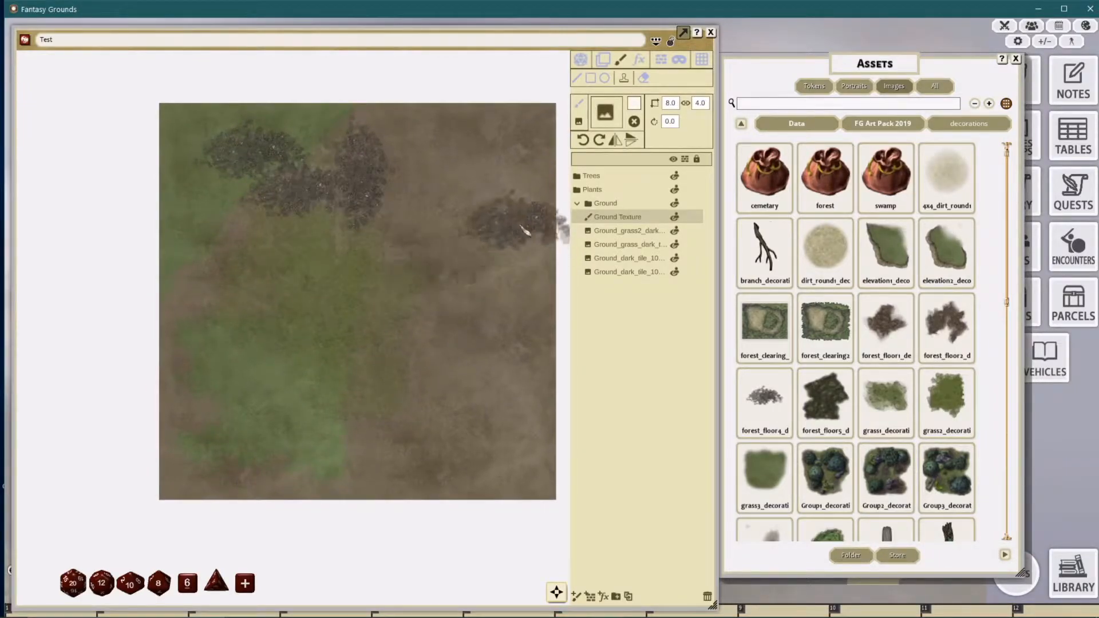
Step: Open the brushes folder of FG Art Pack 2019 and examine its river, road and trail brushes
left_click(886, 124)
left_click(824, 172)
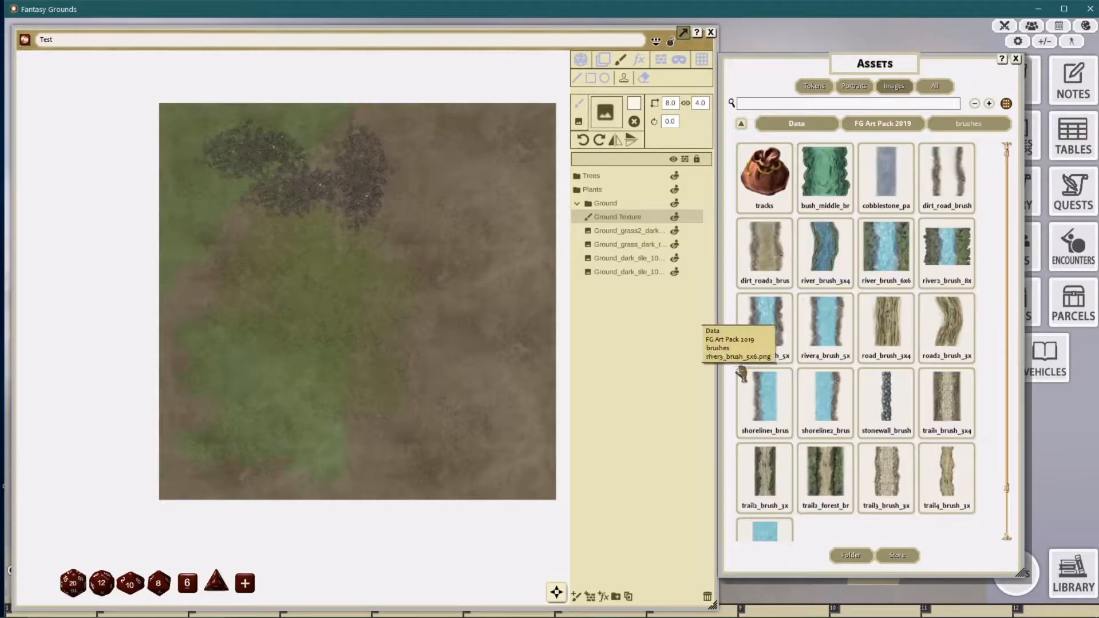
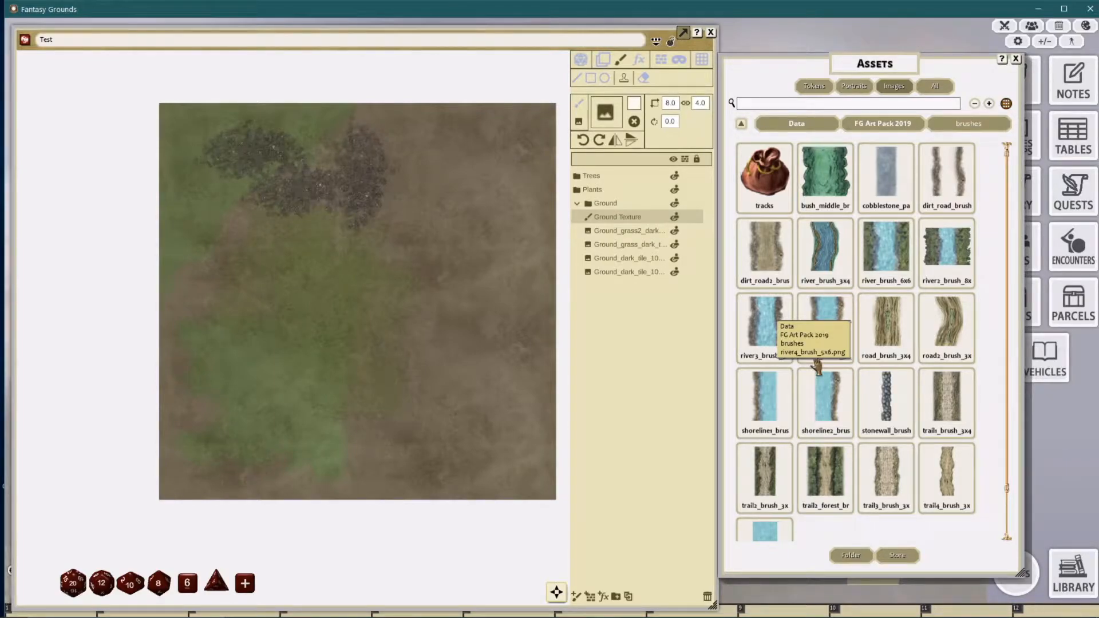
left_click_drag(414, 201, 464, 212)
left_click(668, 105)
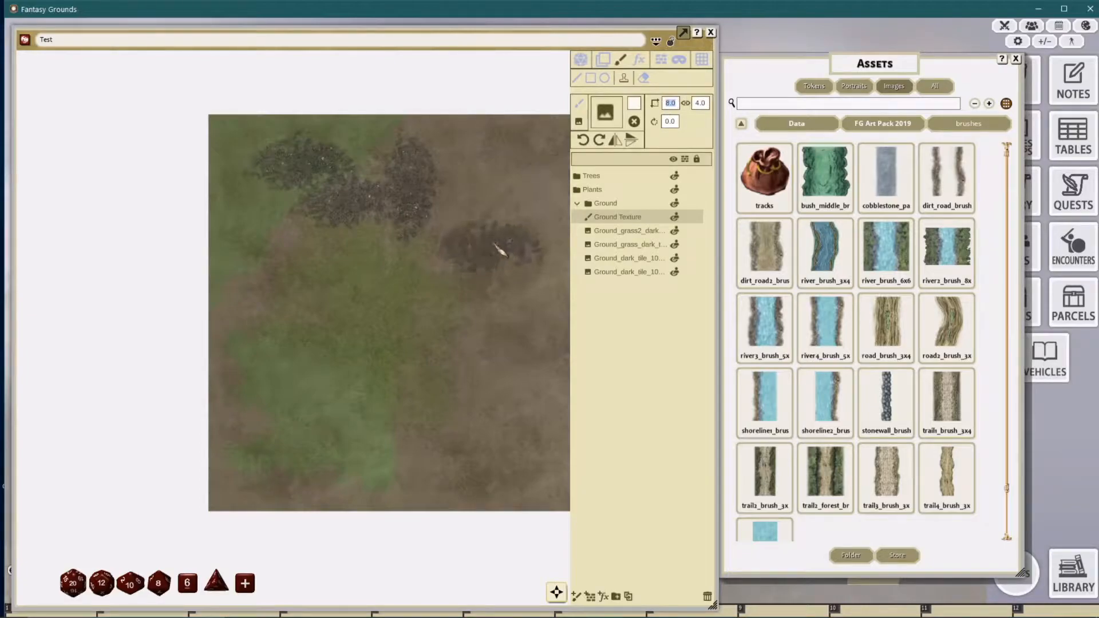
left_click(499, 228)
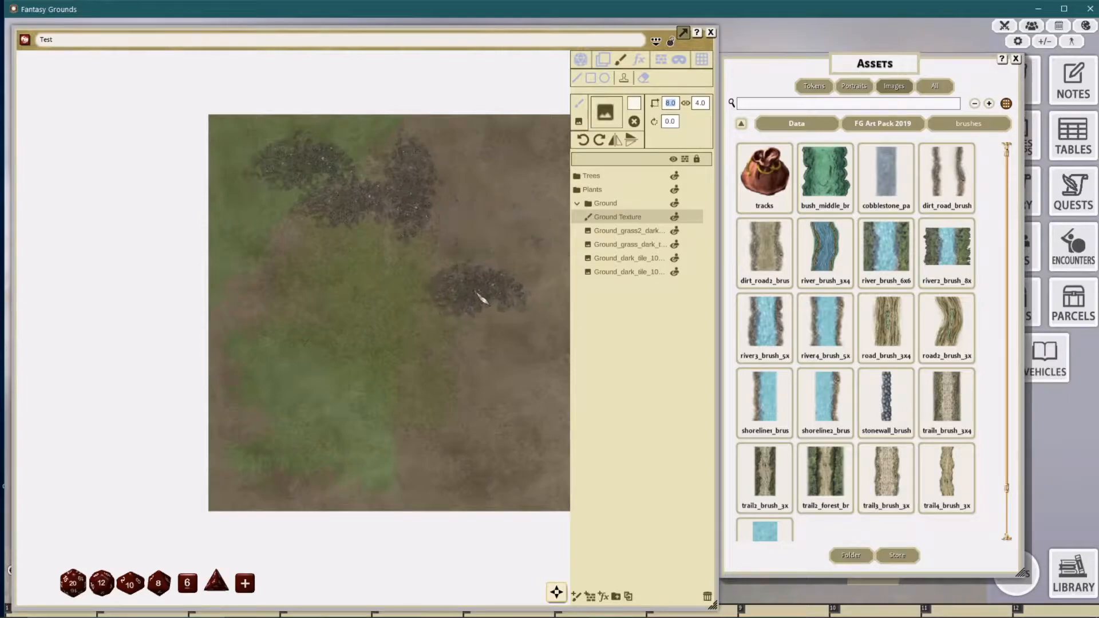
left_click_drag(477, 293, 438, 305)
Step: Switch from stamping to freehand drawing on the Ground Texture layer
left_click(577, 78)
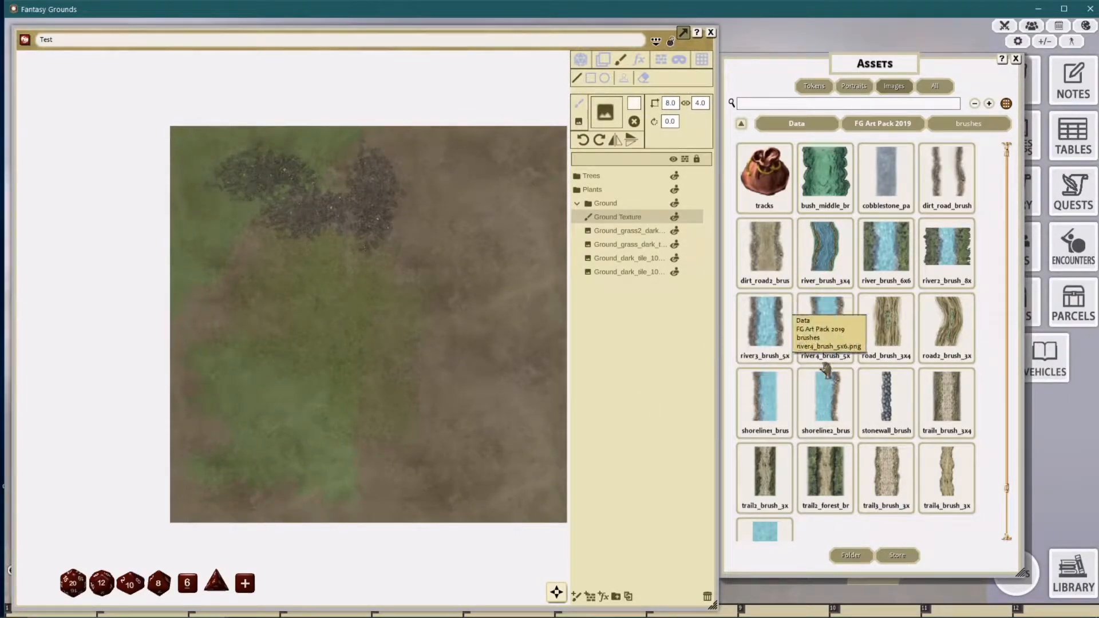
left_click_drag(599, 146, 609, 118)
left_click_drag(500, 343, 432, 328)
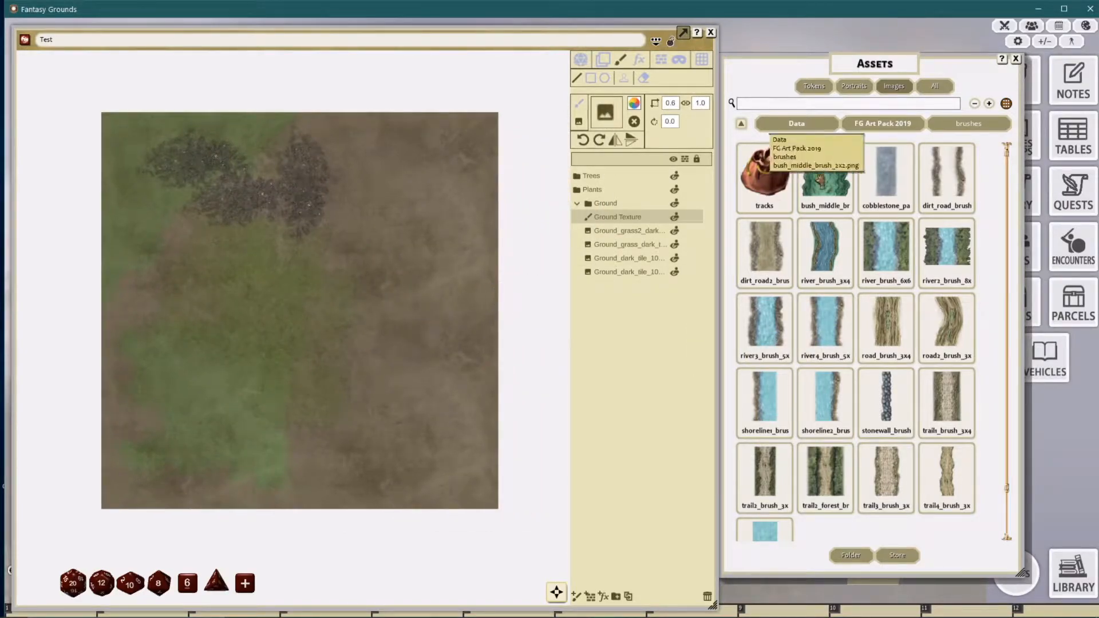
left_click_drag(490, 286, 404, 284)
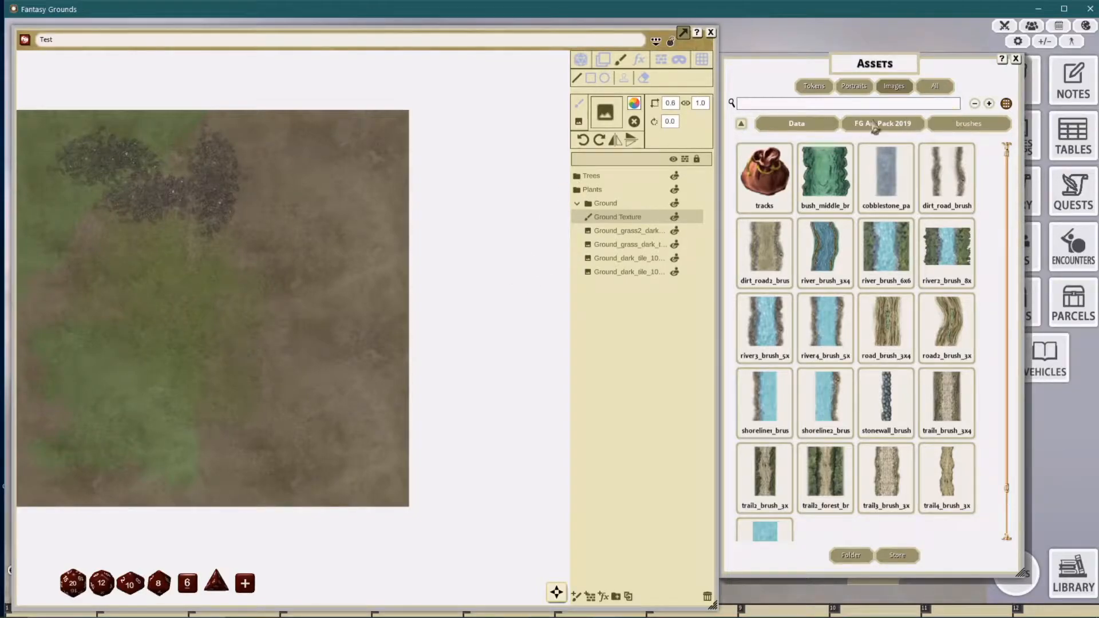
Step: From the tiles folder of FG Art Pack 2019, place Water_2_tile_10x10 against the upper half of the ground's right edge
left_click(875, 124)
left_click(828, 257)
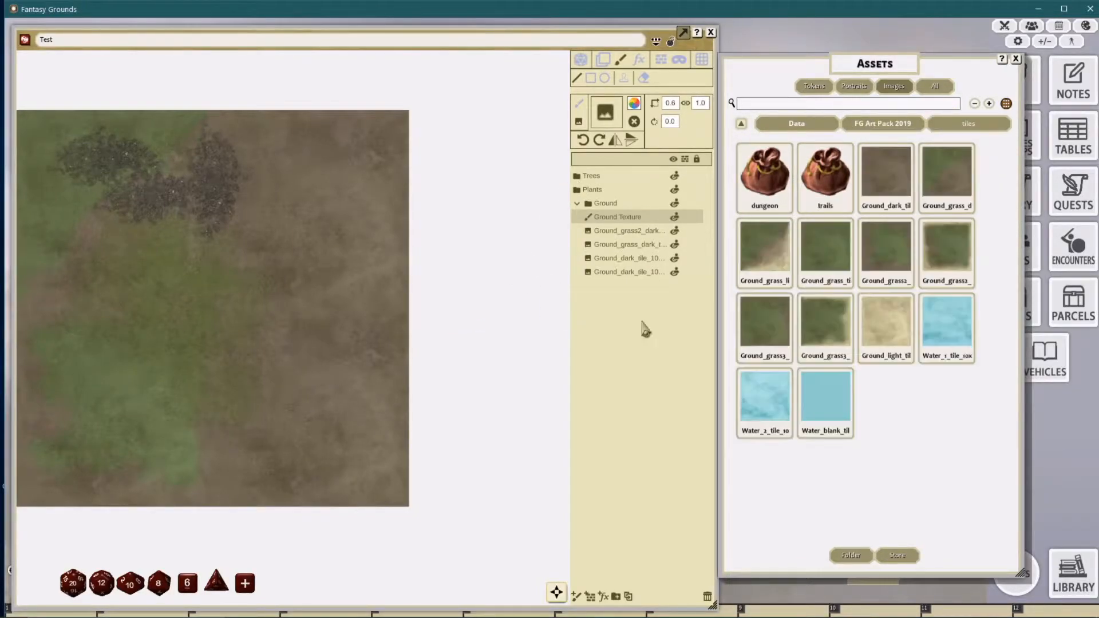
left_click_drag(770, 405, 480, 277)
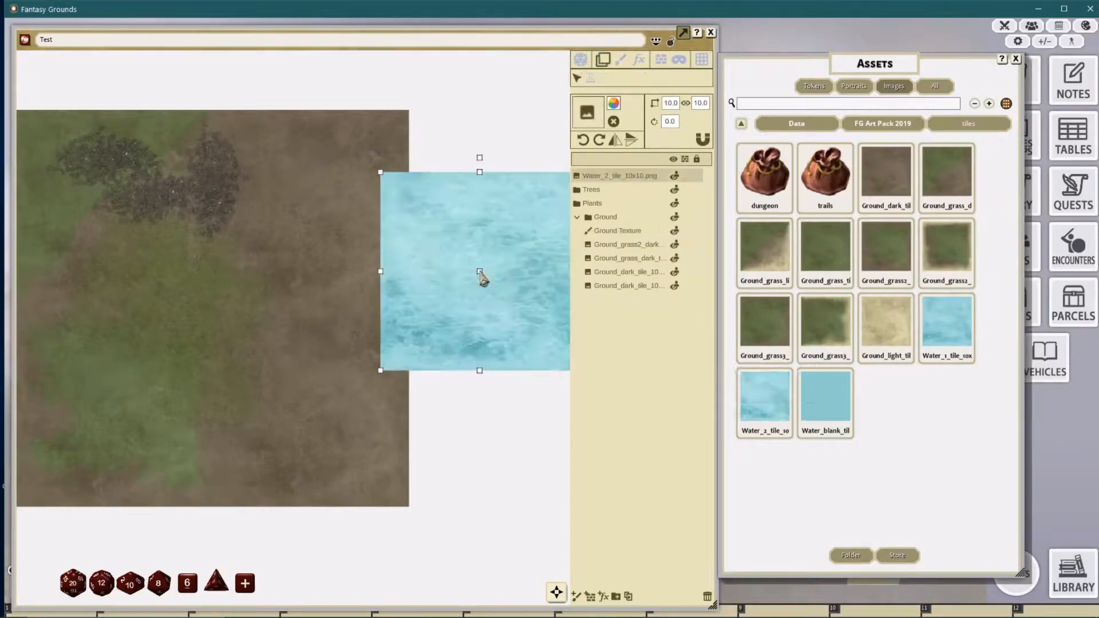
left_click_drag(465, 226, 463, 223)
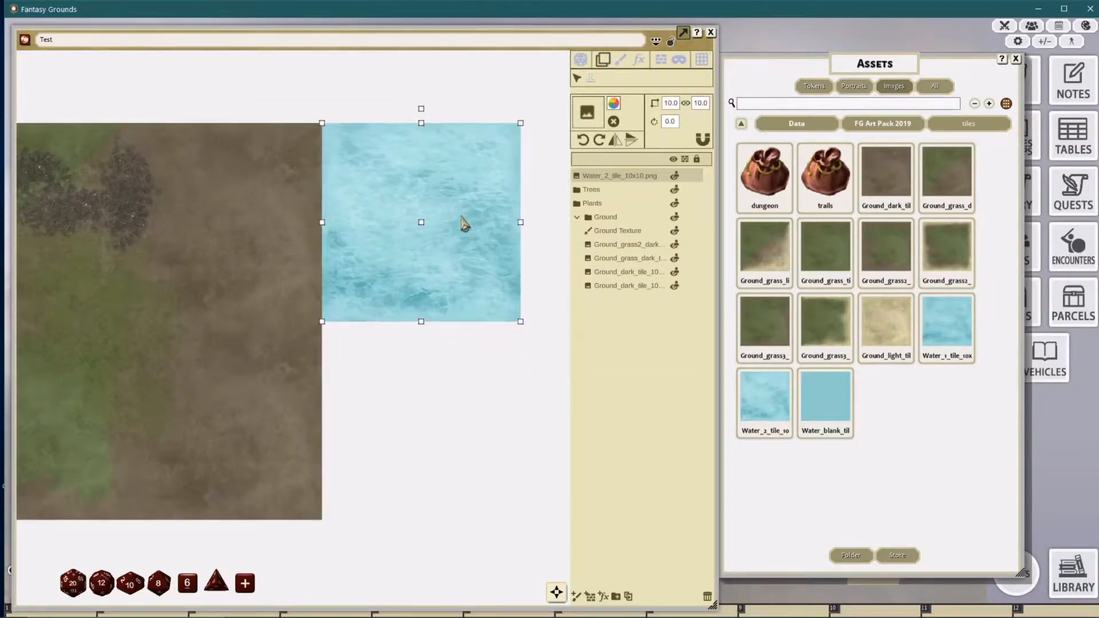
Step: Place Water_1_tile_10x10 directly below the first water tile, along the lower half of the ground's right edge
left_click_drag(945, 323, 473, 404)
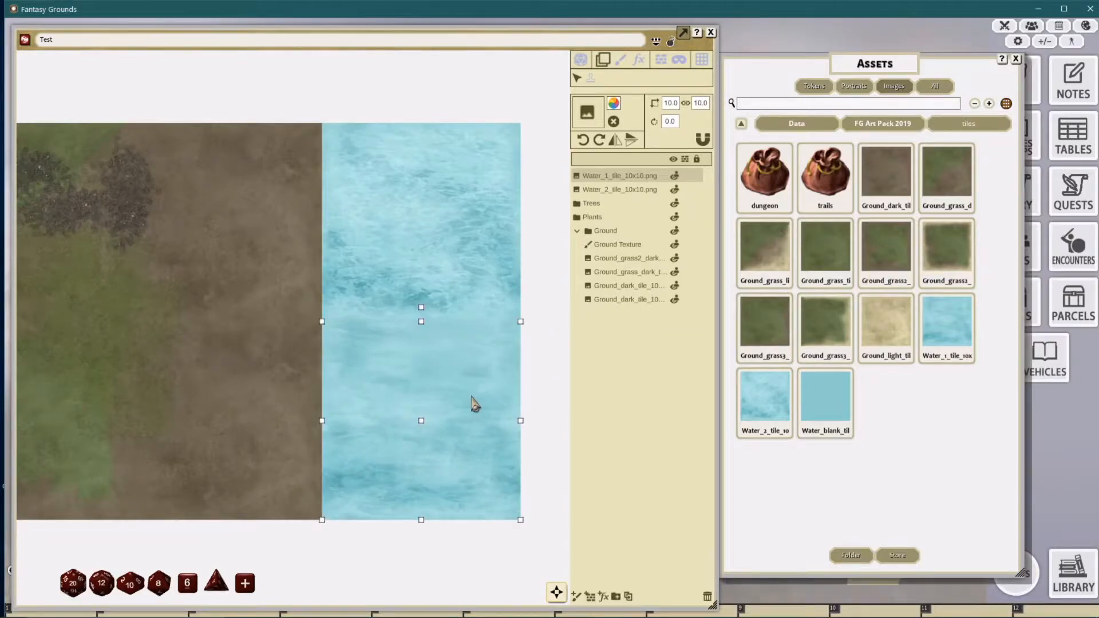
left_click_drag(356, 325, 388, 290)
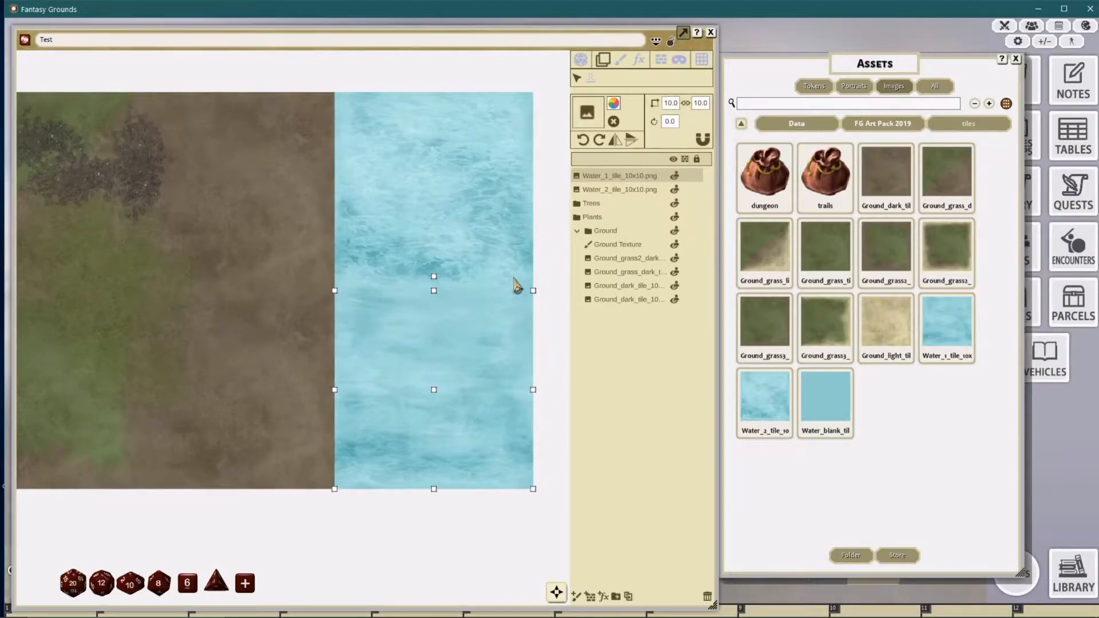
left_click_drag(341, 262, 479, 248)
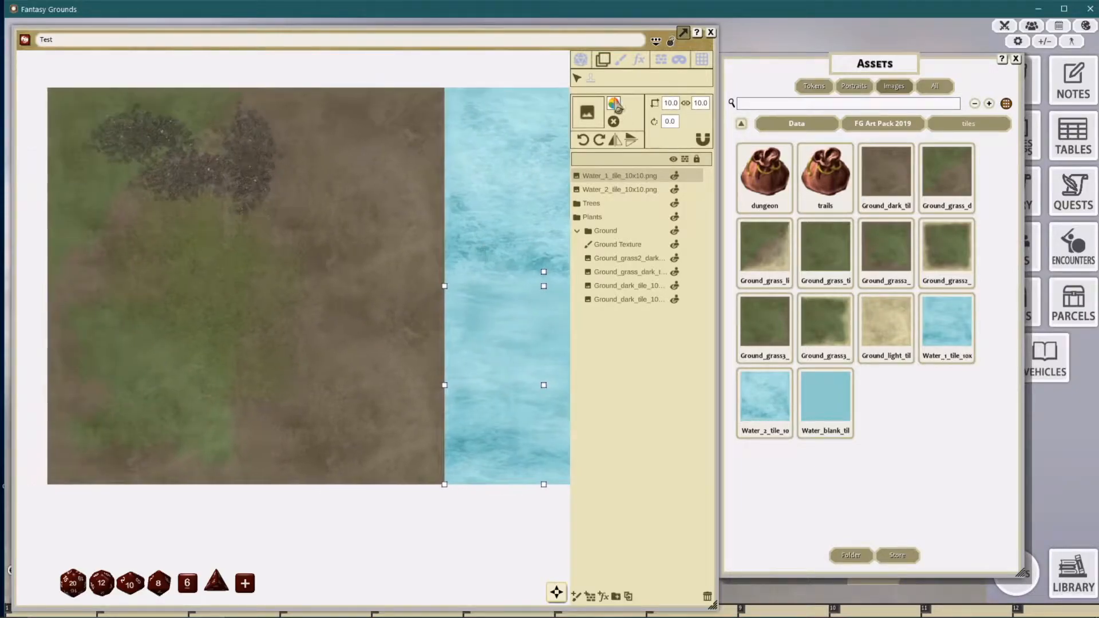
Step: Move the Water_2_tile_10x10 and Water_1_tile_10x10 layers into the Ground folder
left_click_drag(618, 195, 630, 240)
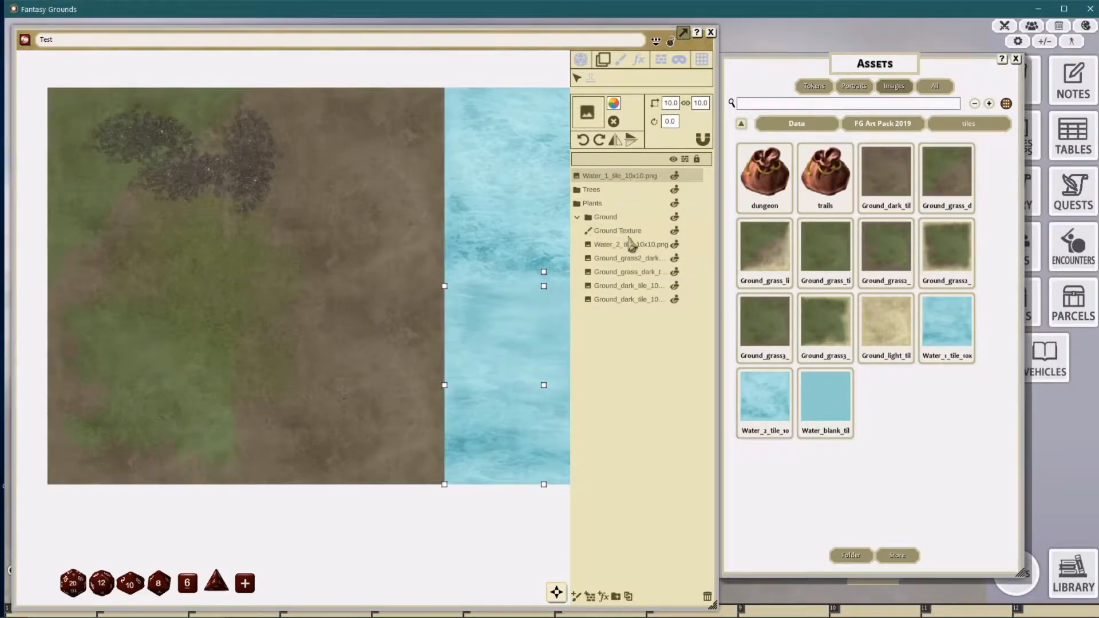
left_click(606, 177)
left_click_drag(717, 221, 773, 222)
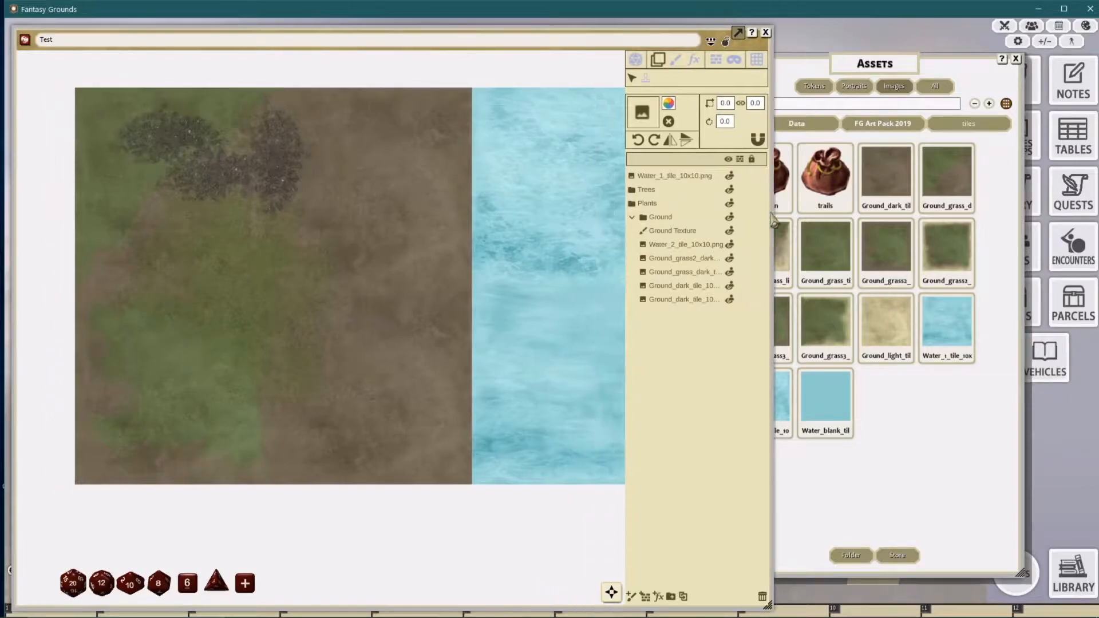
left_click_drag(662, 179, 675, 226)
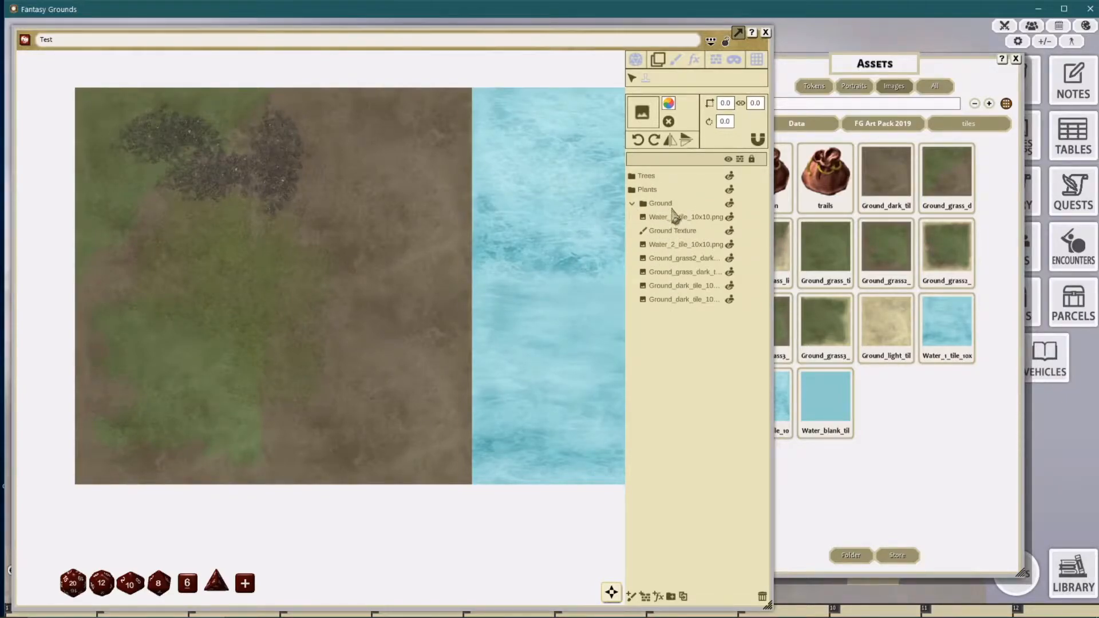
mouse_move(771, 228)
left_mouse_down()
mouse_move(722, 228)
mouse_move(756, 228)
left_mouse_up()
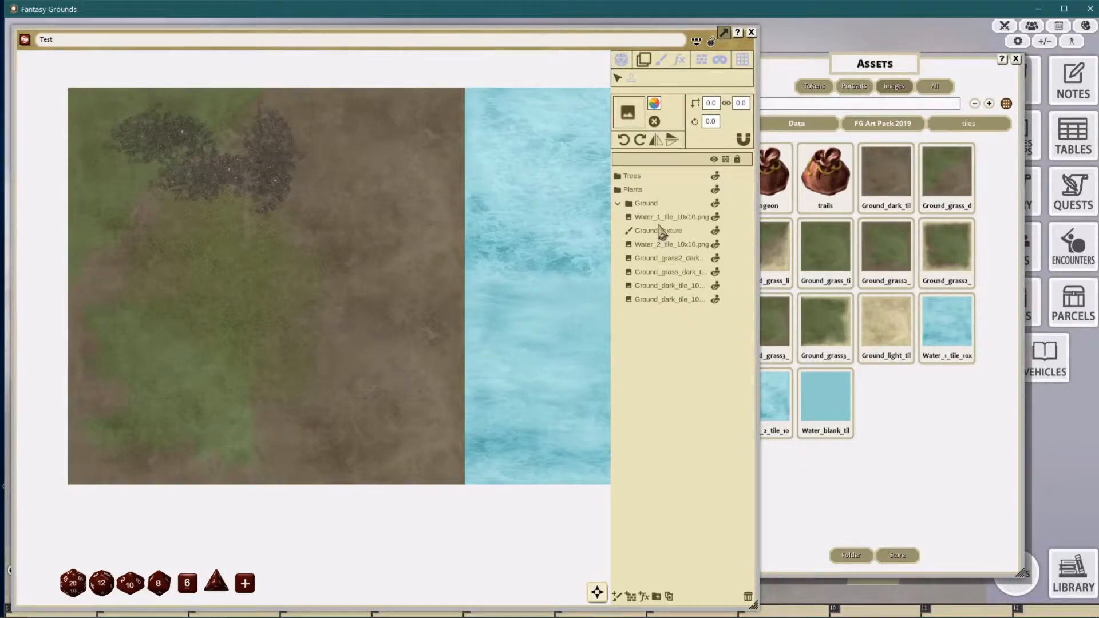
Step: Switch to freehand drawing and load the shoreline1 brush from the brushes folder of FG Art Pack 2019
left_click(661, 59)
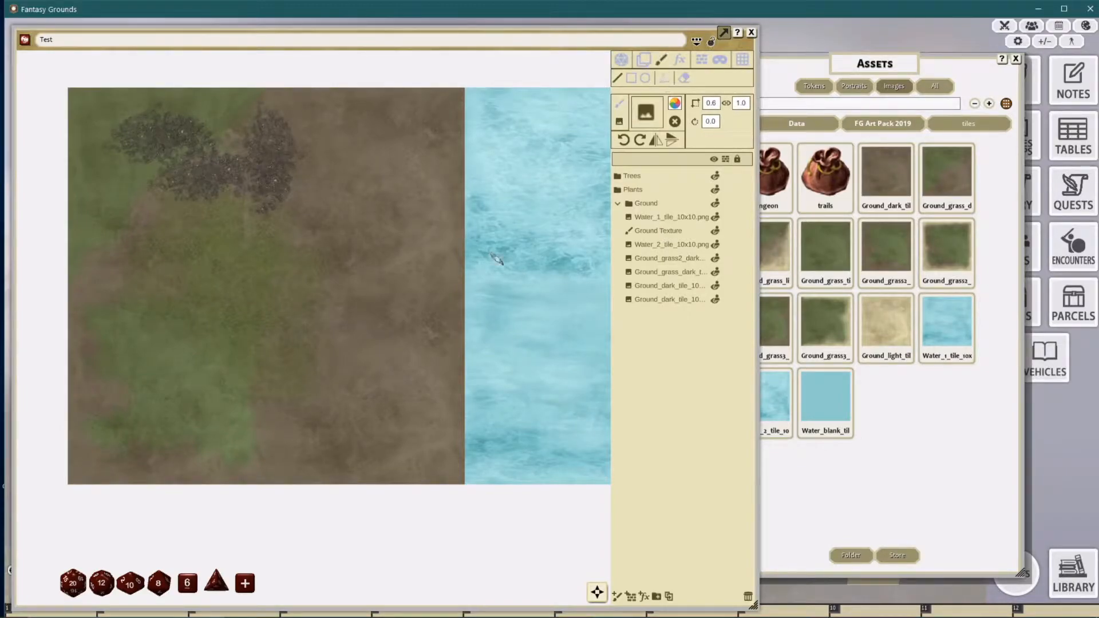
left_click_drag(497, 259, 449, 247)
left_click_drag(883, 66, 939, 63)
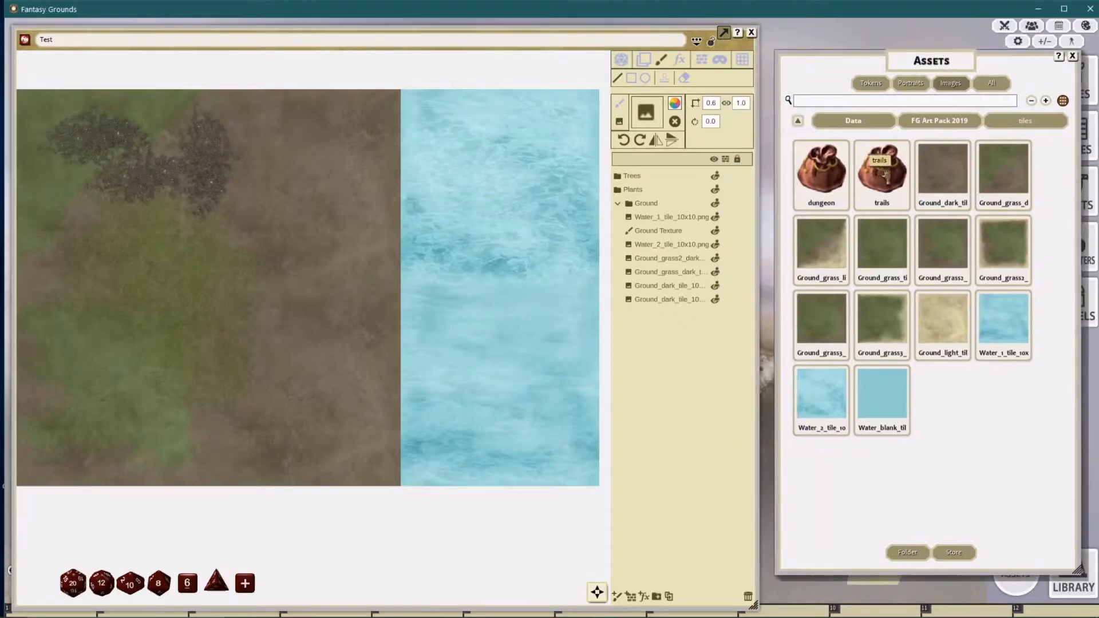
left_click(945, 121)
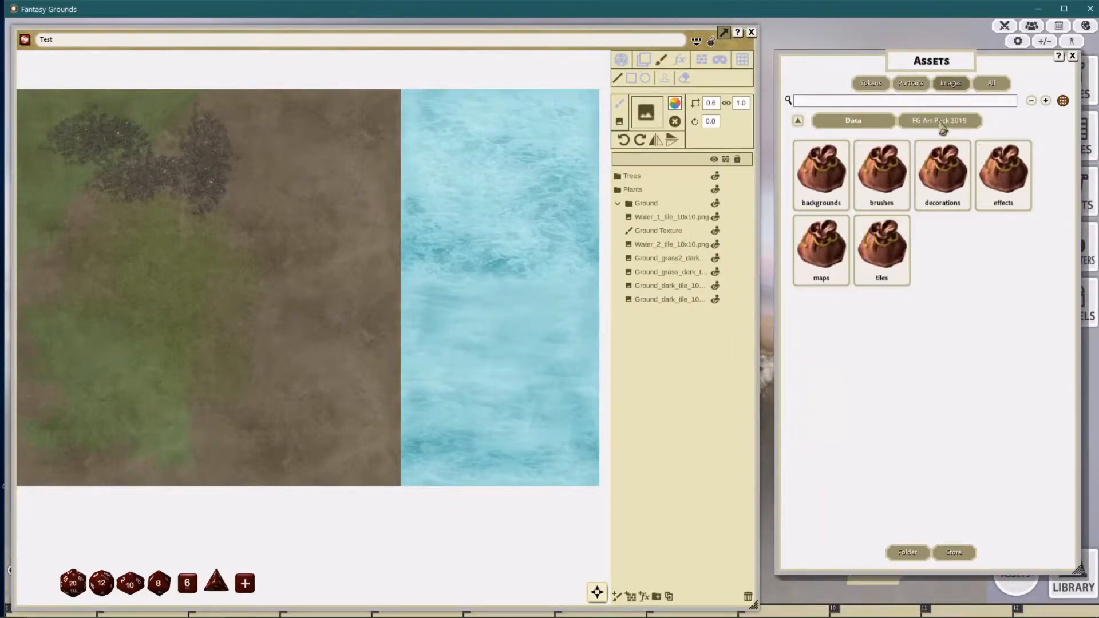
left_click(885, 177)
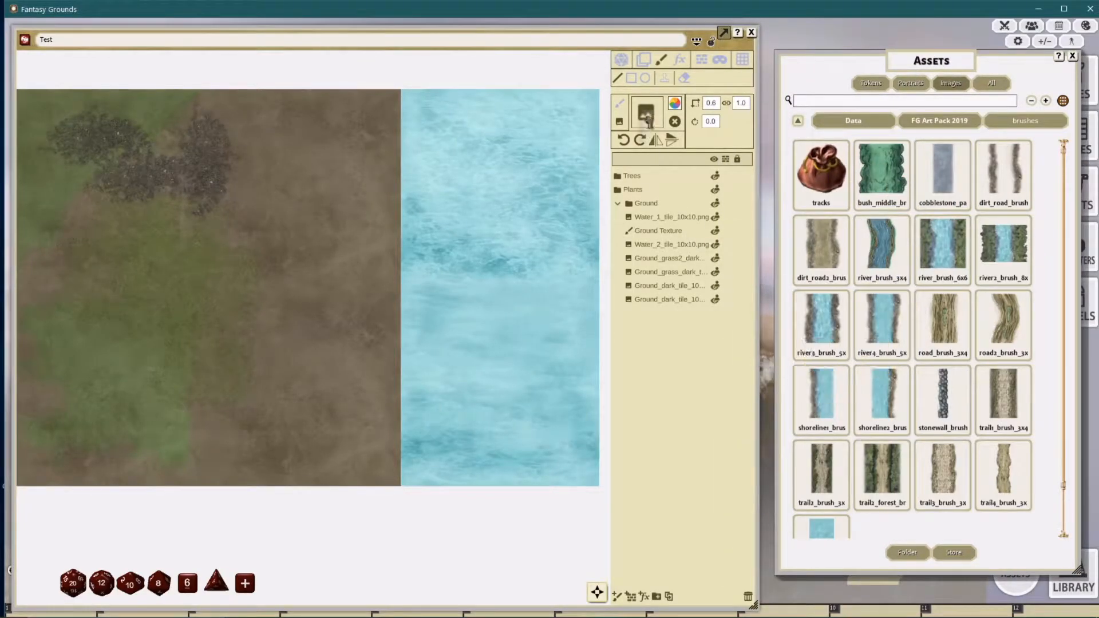
Step: Set the shoreline brush width to 6 and try it along the boundary between ground and water
left_click(711, 103)
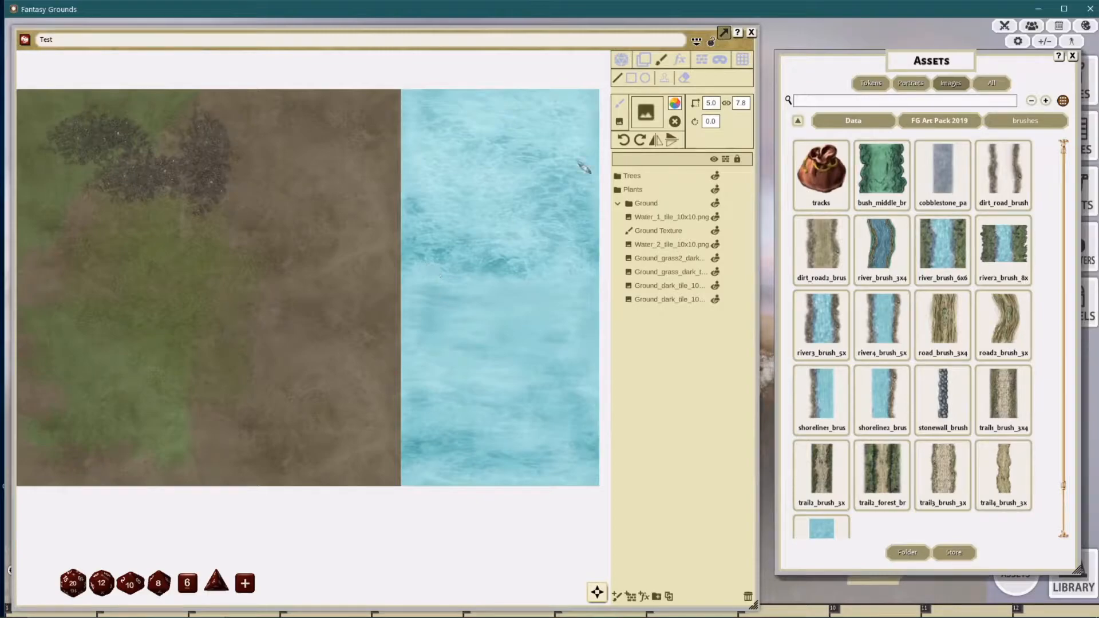
left_click(743, 105)
key("Return")
scroll(465, 250, "down", 3)
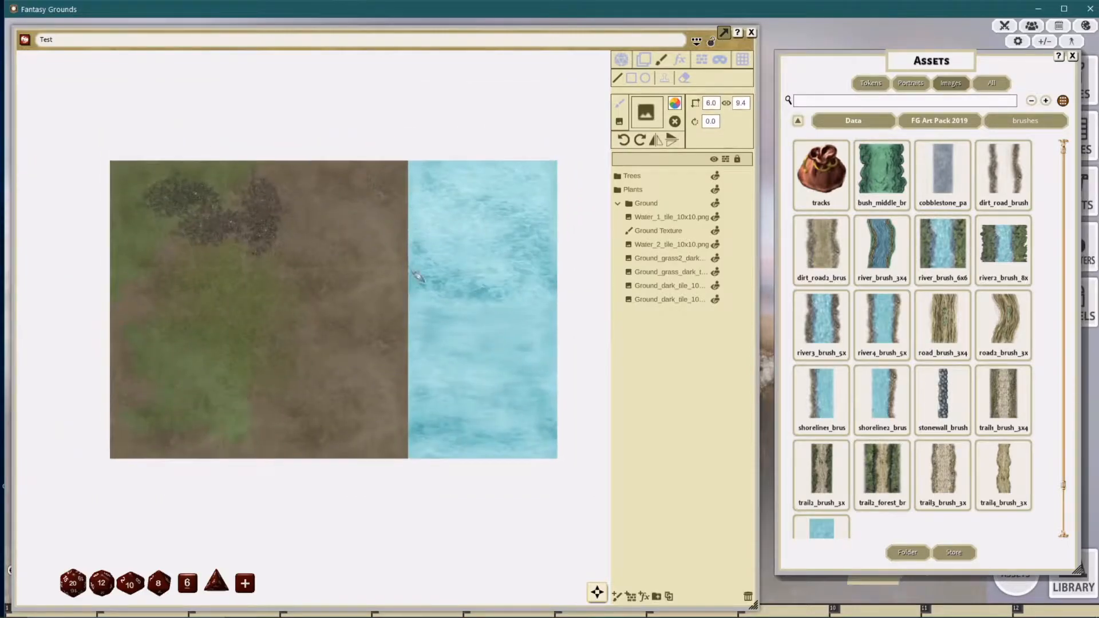
mouse_move(402, 181)
left_mouse_down()
mouse_move(403, 401)
mouse_move(428, 408)
left_mouse_up()
left_click_drag(381, 462, 377, 395)
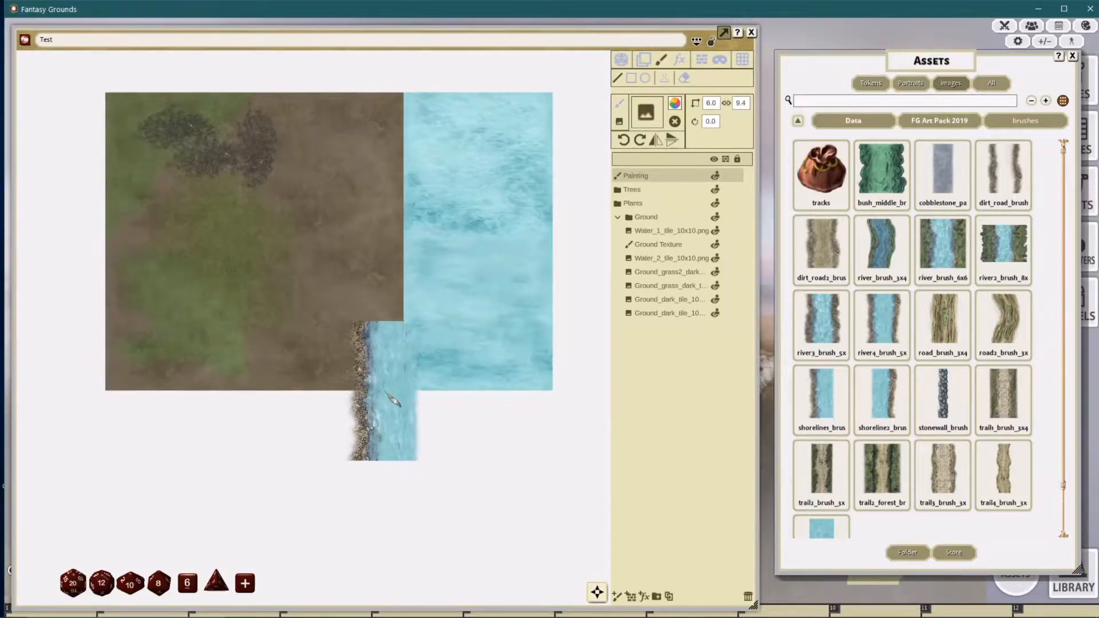
scroll(404, 396, "up", 3)
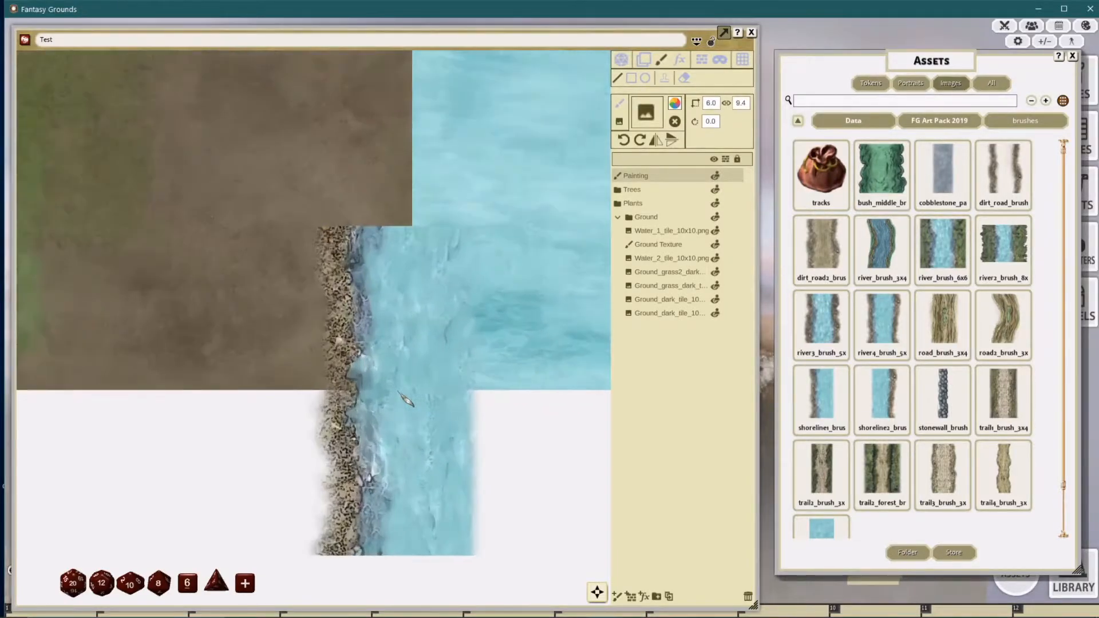
Step: Set the shoreline brush width to 4 and paint a wavy shore from bottom to top where the ground meets the water
left_click(715, 103)
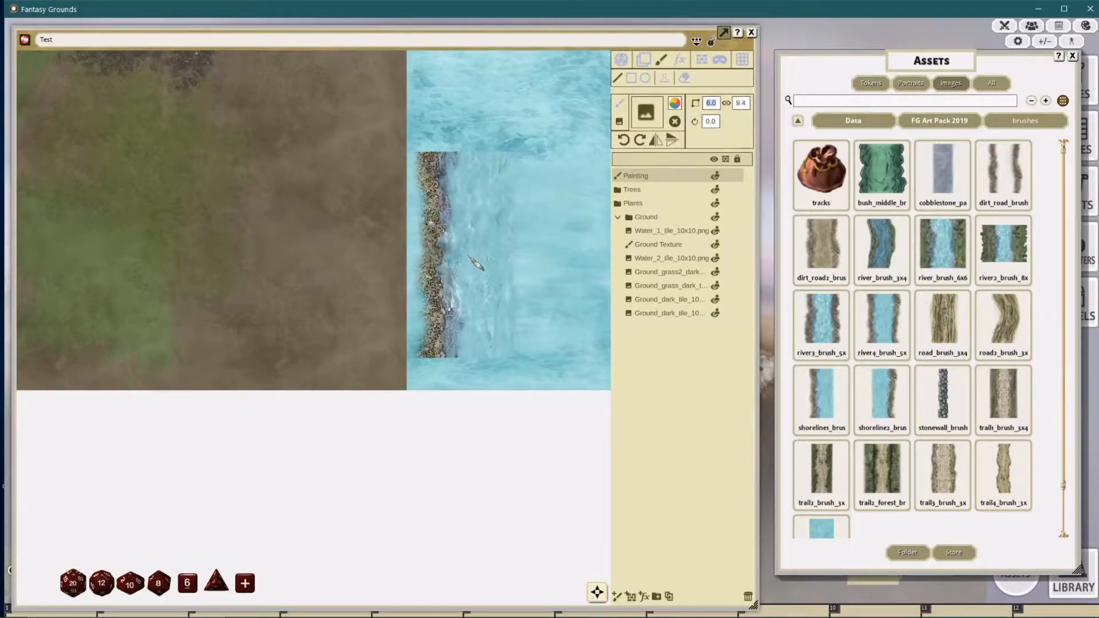
type("4")
key("Return")
left_click_drag(431, 320, 445, 388)
scroll(449, 389, "down", 3)
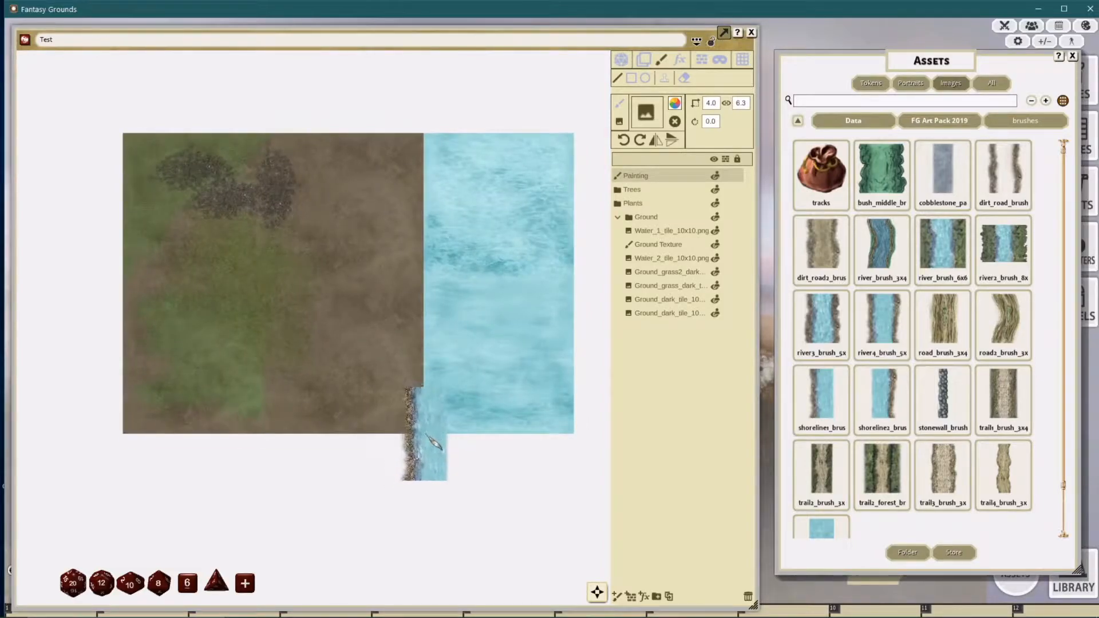
mouse_move(435, 444)
left_mouse_down()
mouse_move(424, 319)
mouse_move(437, 266)
mouse_move(422, 192)
left_mouse_up()
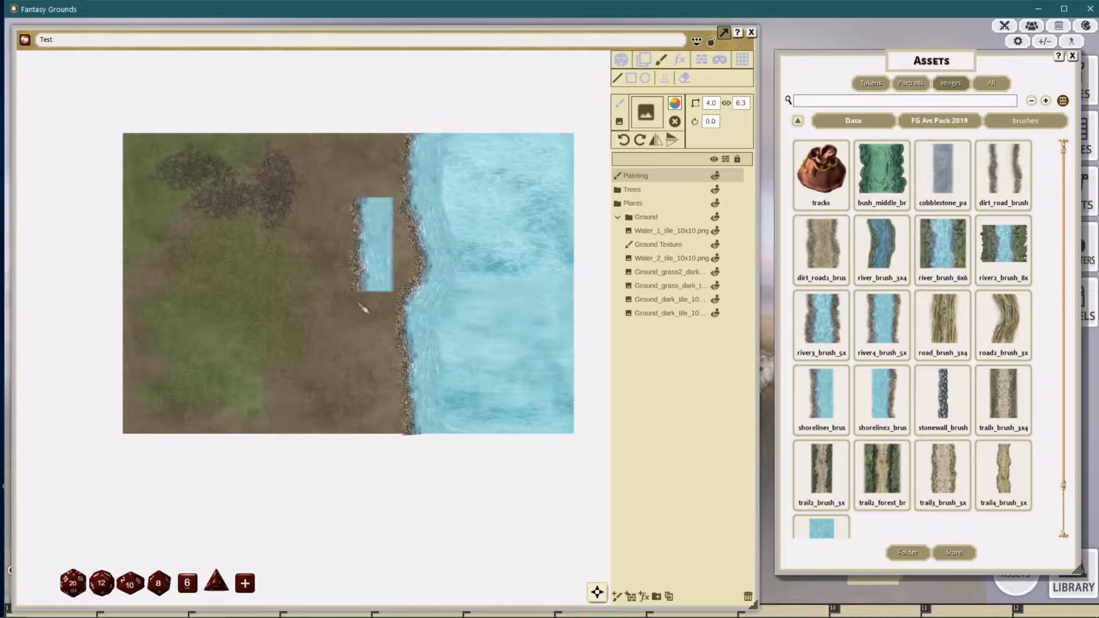
Step: Examine the painted shoreline up close and in relation to the whole map
scroll(346, 324, "up", 3)
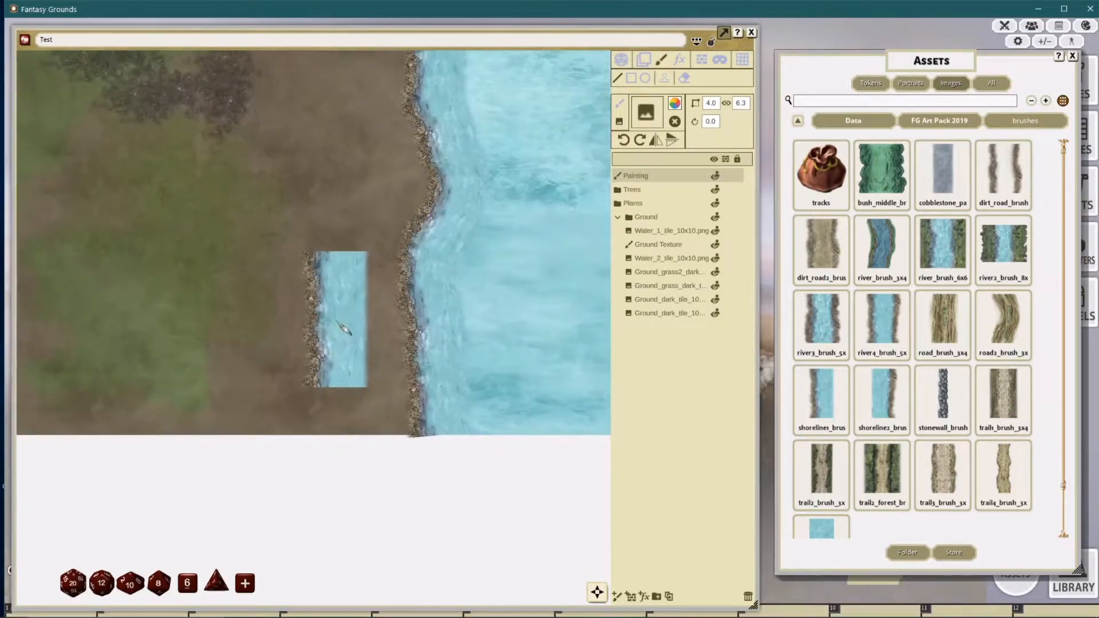
scroll(344, 328, "down", 3)
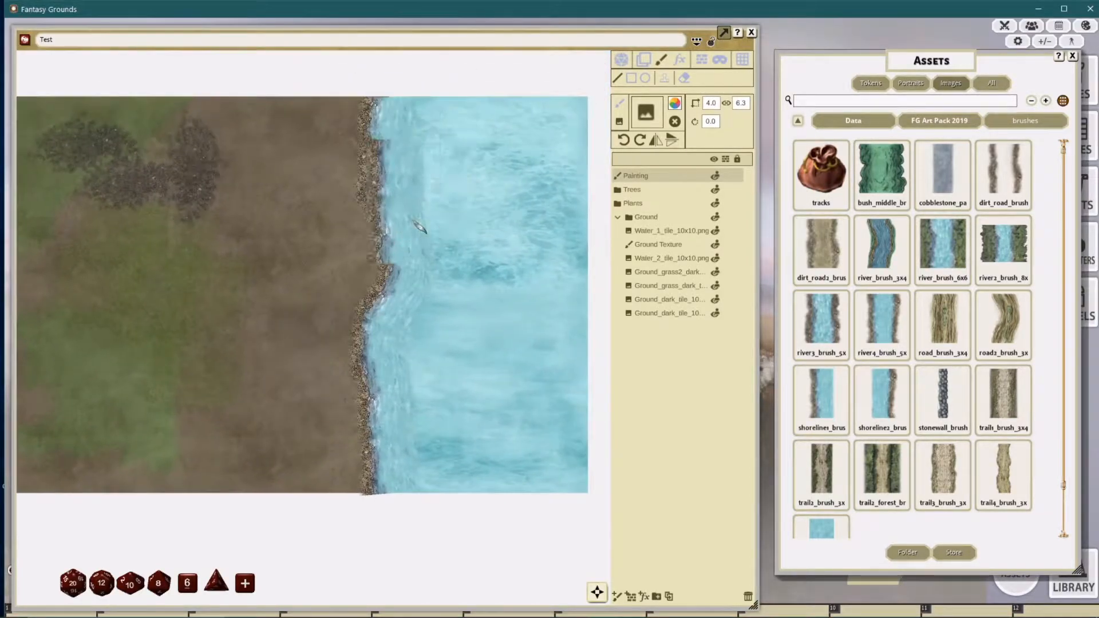
scroll(455, 327, "up", 3)
scroll(506, 334, "down", 2)
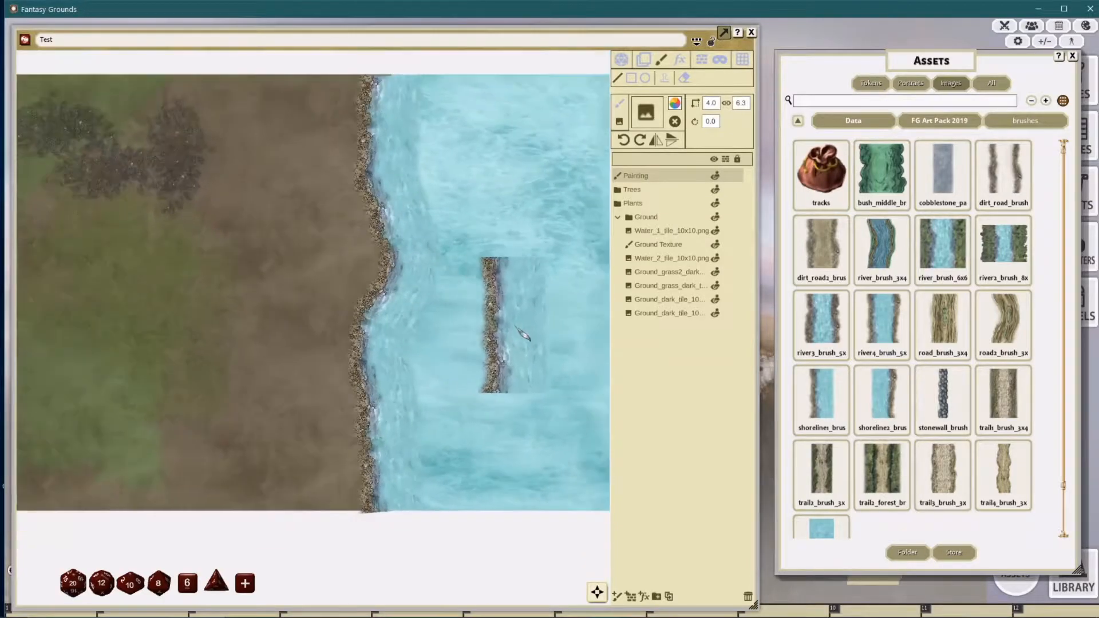
left_click_drag(541, 329, 497, 308)
scroll(458, 320, "down", 1)
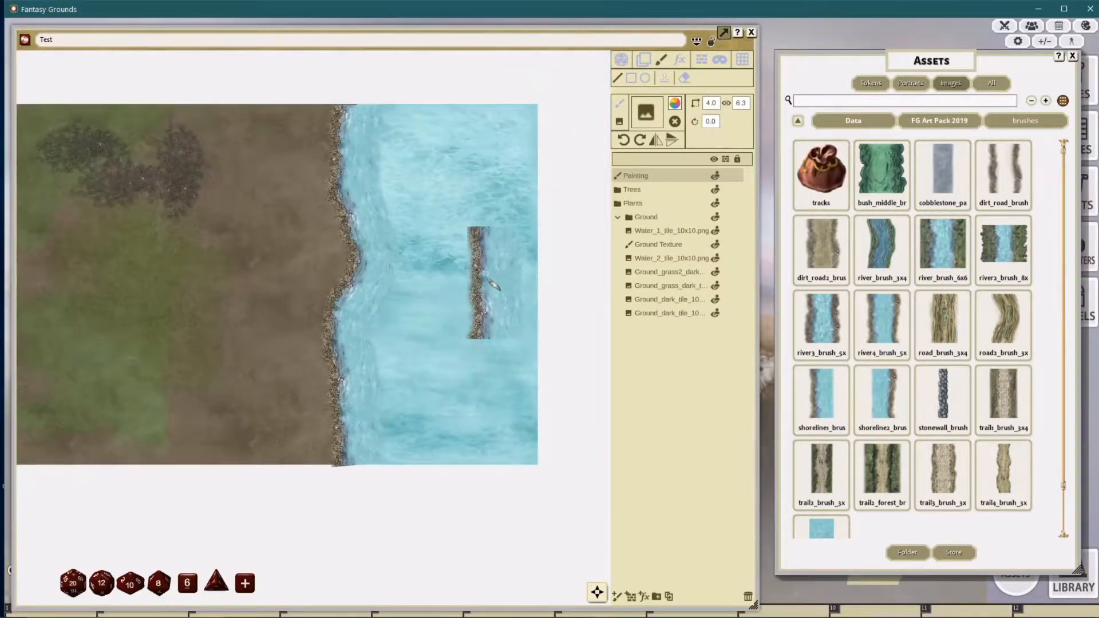
left_click_drag(432, 263, 478, 273)
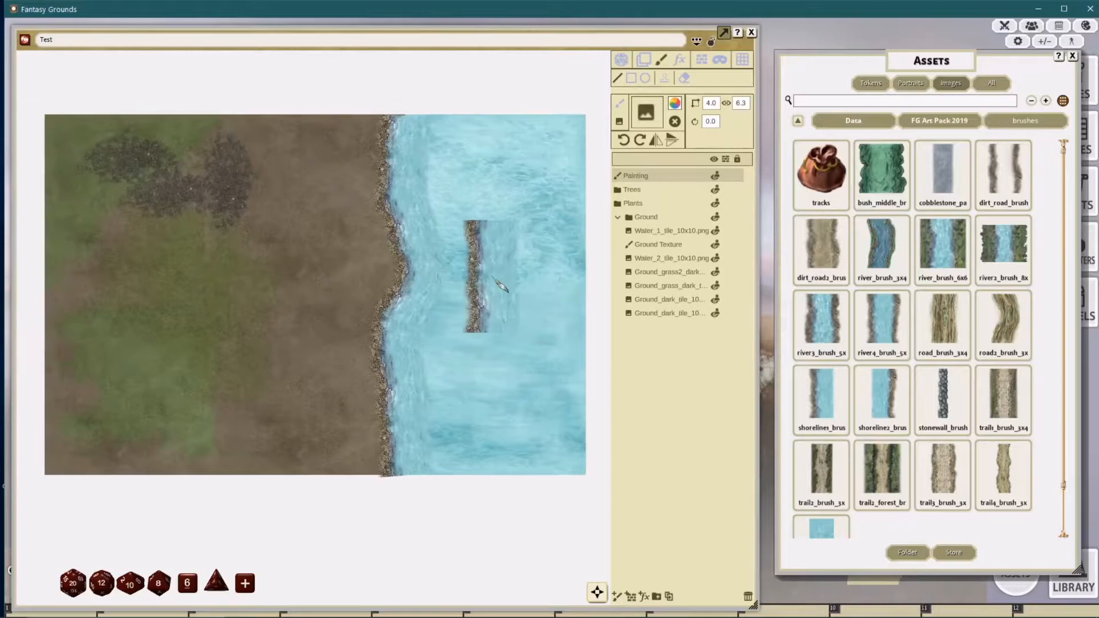
Step: Open the decorations folder of FG Art Pack 2019 and go to its river rock decorations
left_click(946, 124)
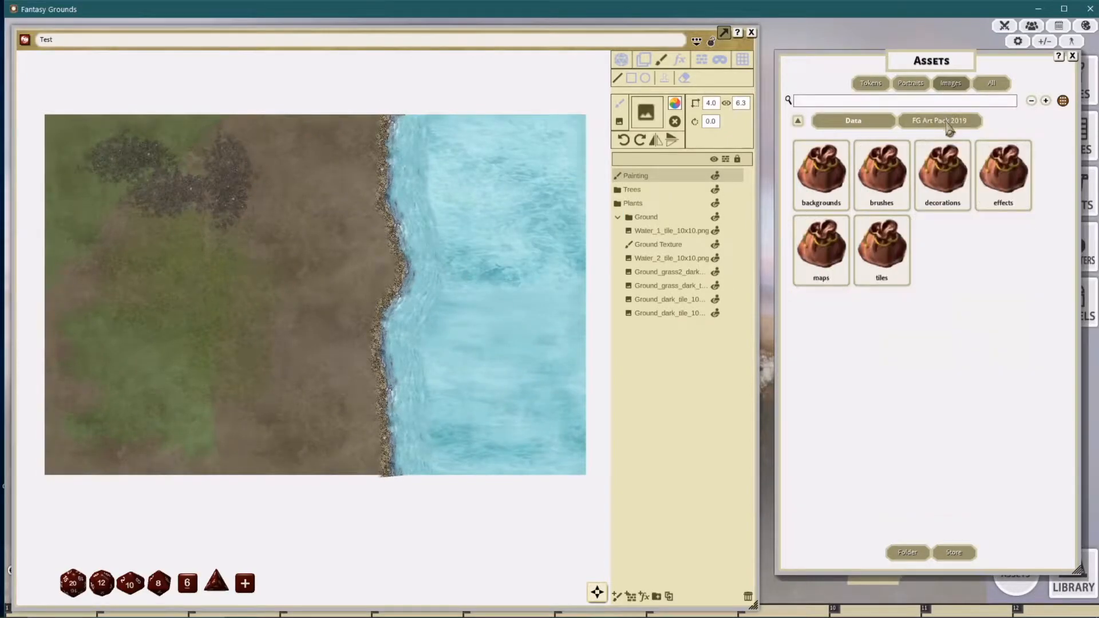
left_click(938, 169)
scroll(966, 327, "down", 3)
scroll(966, 327, "down", 2)
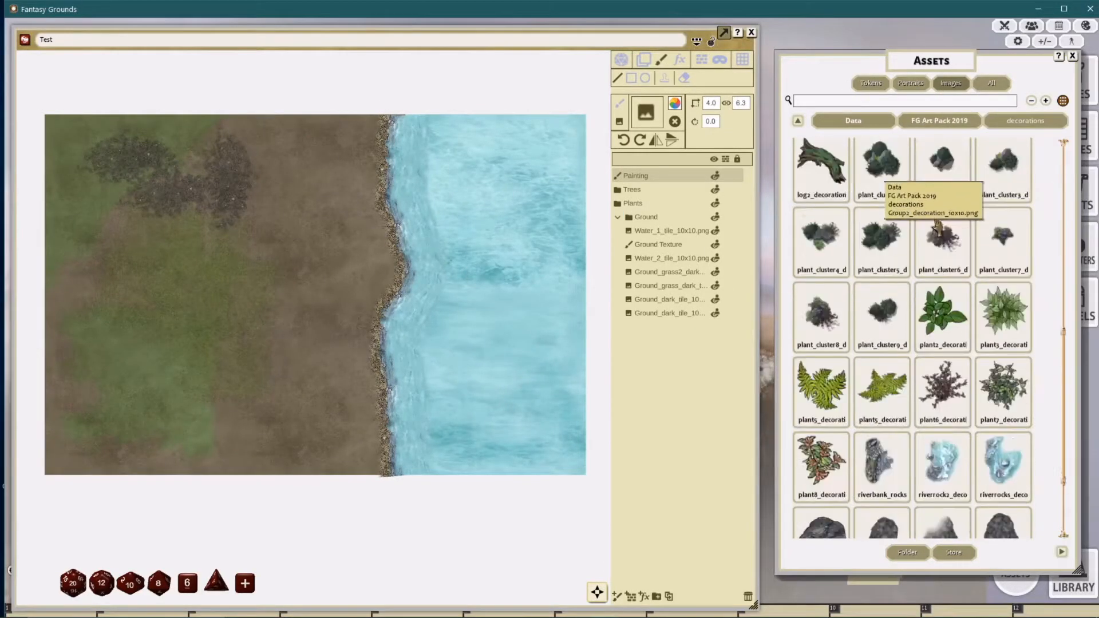
scroll(950, 286, "down", 2)
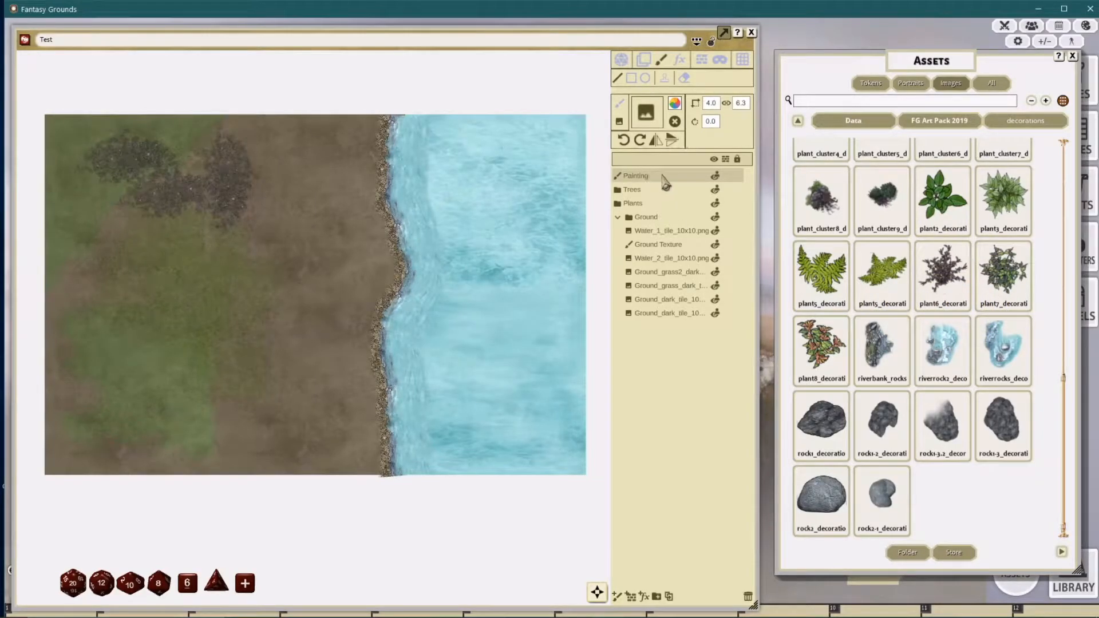
Step: Move the Painting layer to the top of the Ground folder and switch from freehand drawing to stamping
mouse_move(664, 182)
left_mouse_down()
mouse_move(665, 246)
mouse_move(659, 213)
mouse_move(666, 224)
left_mouse_up()
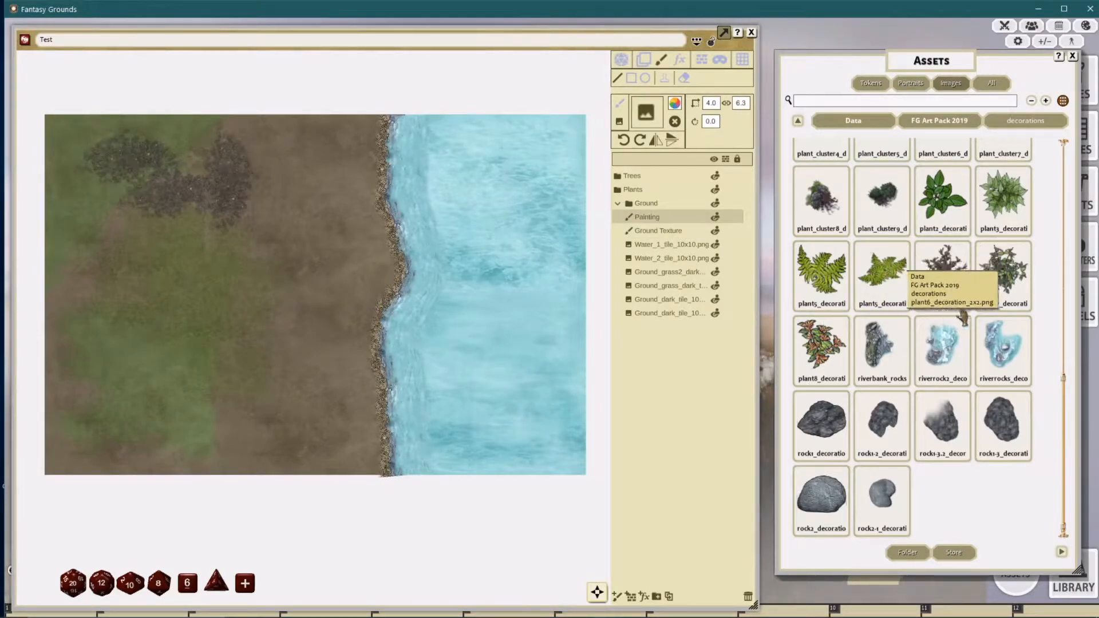
left_click(666, 78)
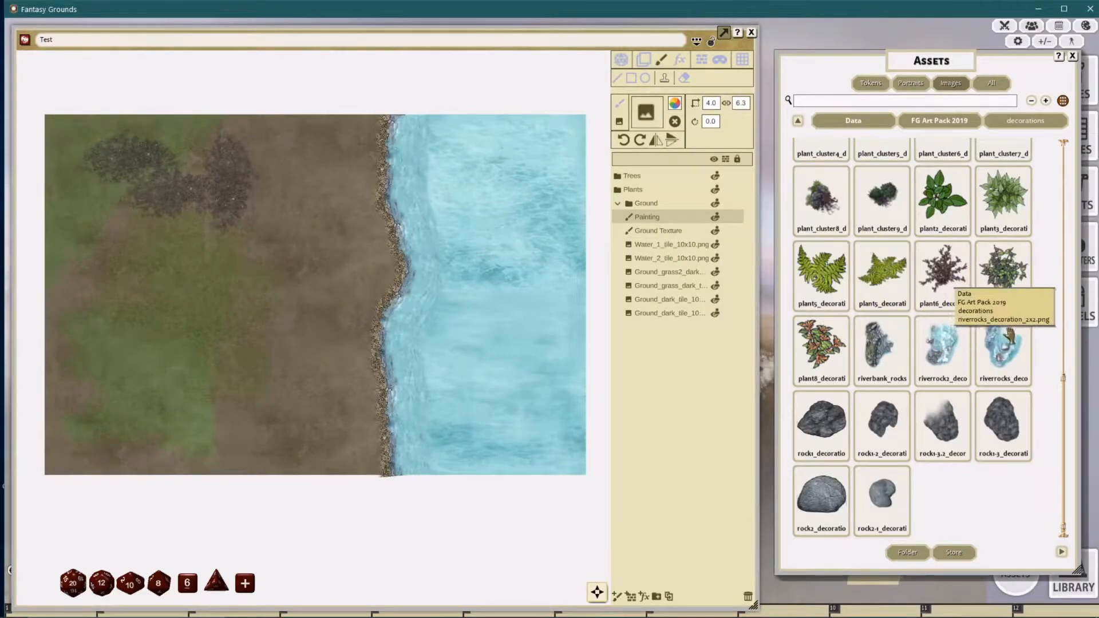
Step: Load riverrocks_decoration_2x2 as an unlinked 3 by 3 stamp rotated 90 degrees and place it in the water near the shore's lower end
left_click_drag(647, 115, 647, 114)
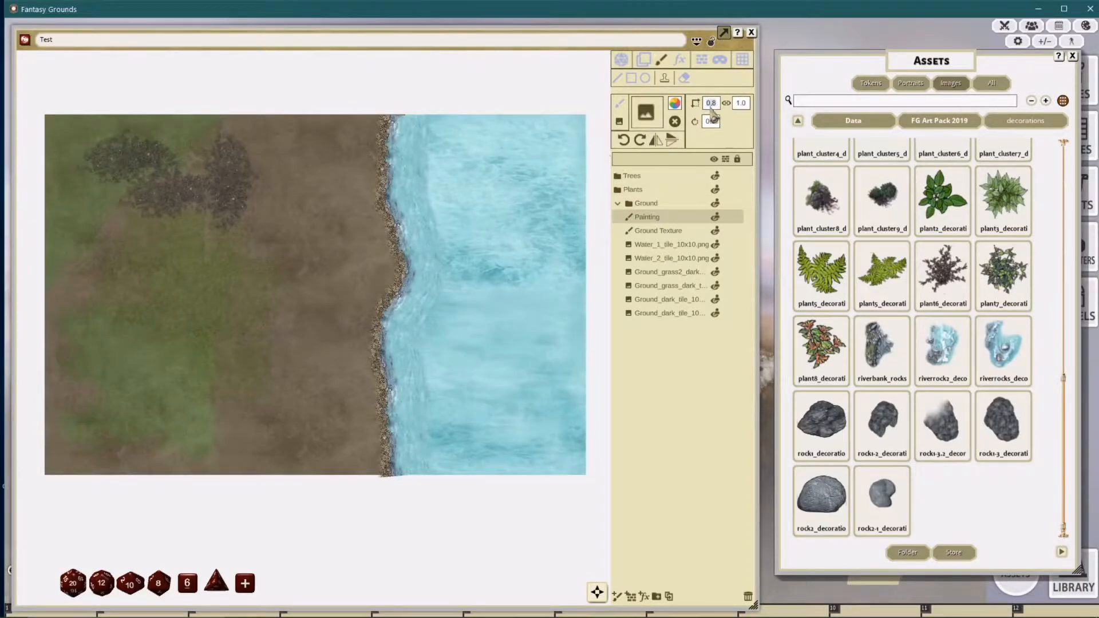
type("3")
key("Return")
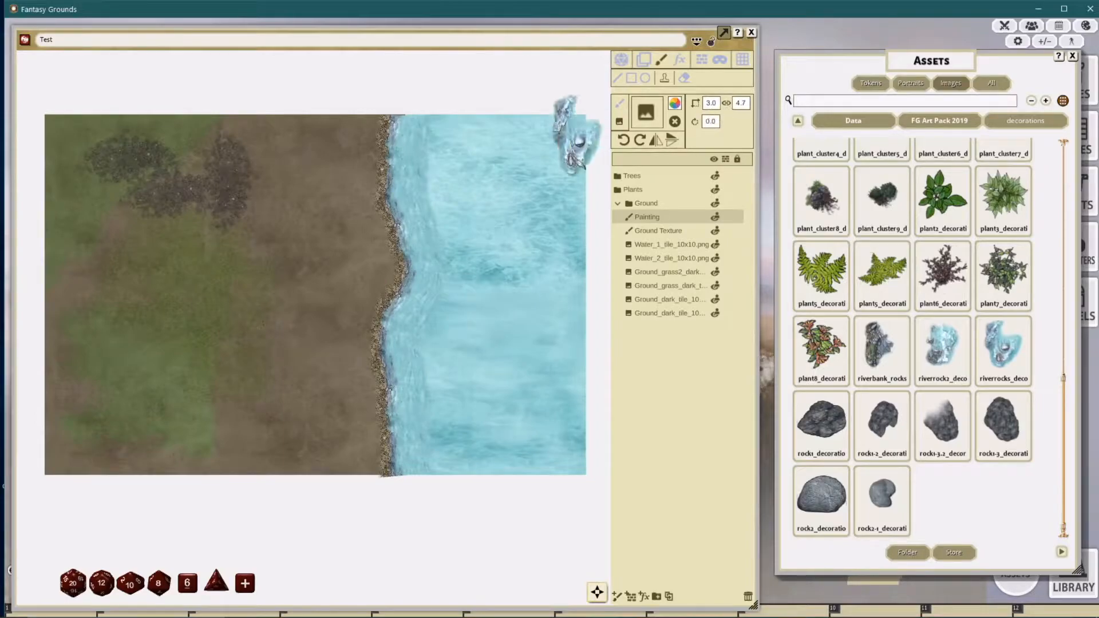
left_click(727, 104)
left_click(743, 104)
type("3")
key("Return")
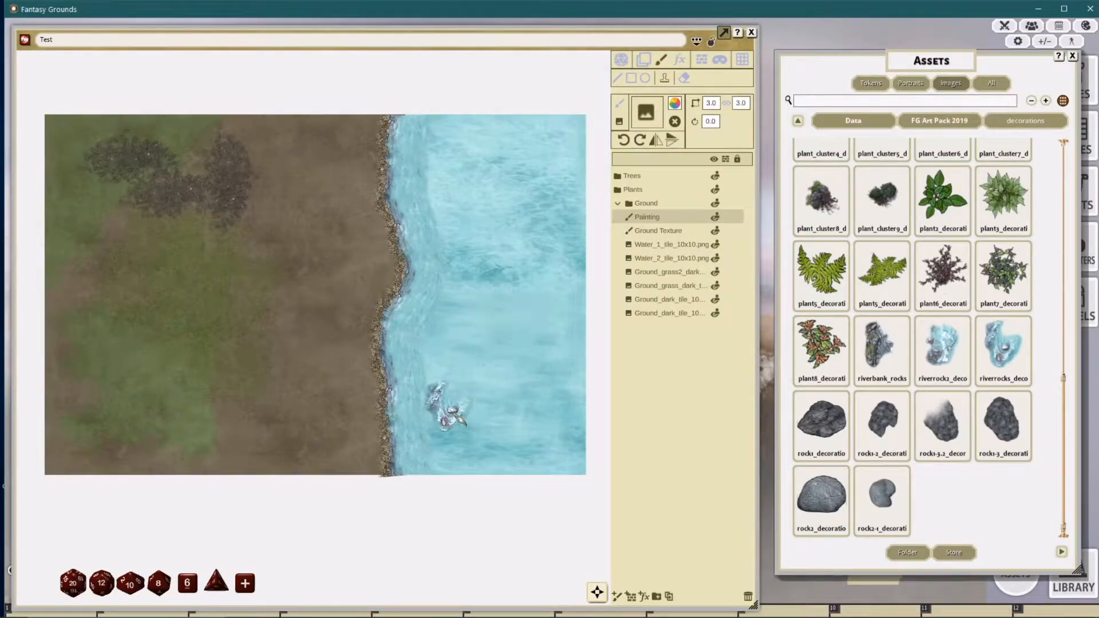
left_click(639, 140)
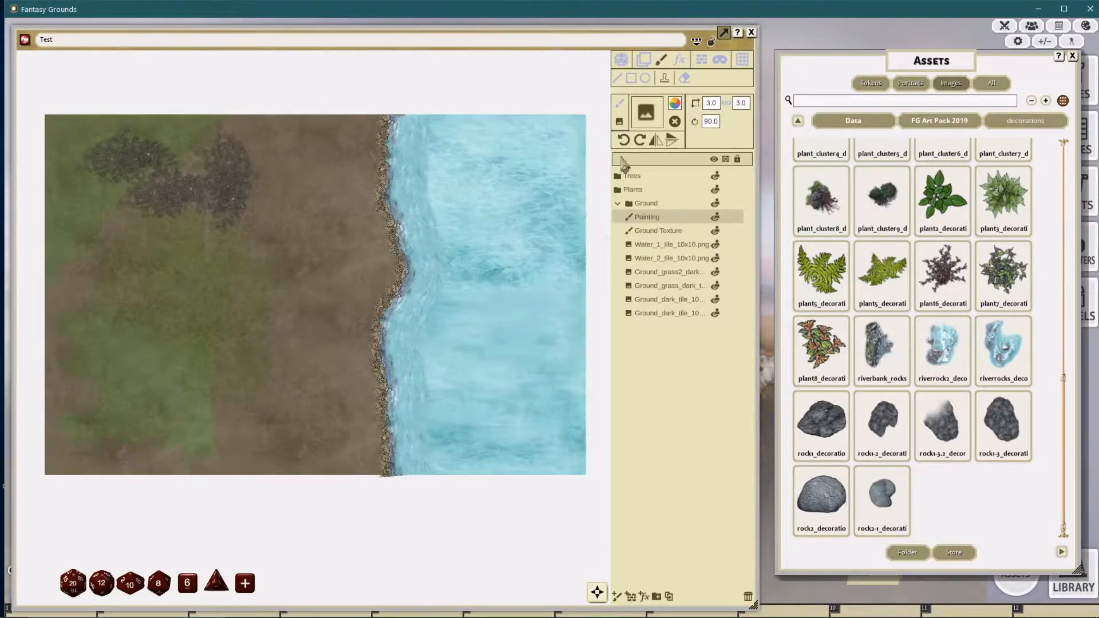
left_click(438, 452)
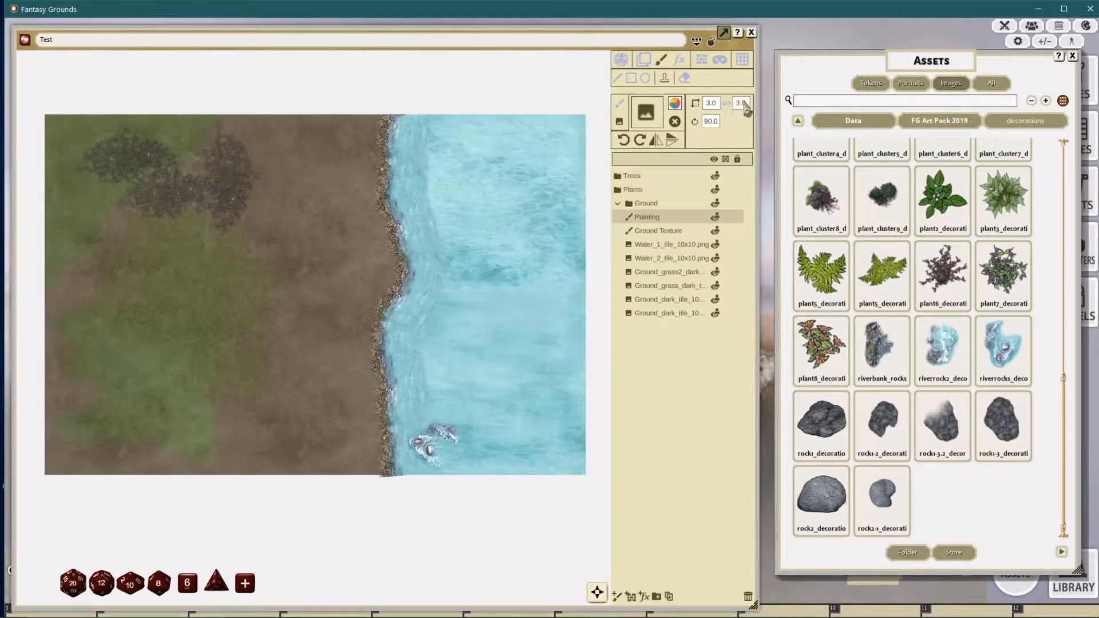
Step: Widen the river rocks stamp to 4, rotate it to 180 degrees and place it just above the first rocks
left_click(712, 104)
type("4")
key("Return")
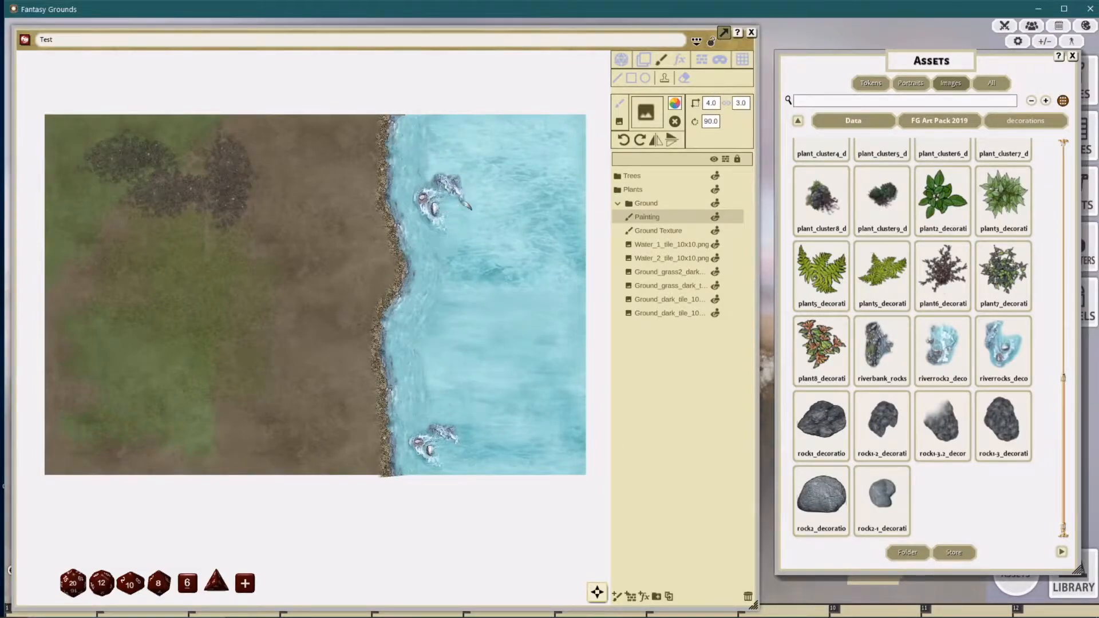
left_click(639, 139)
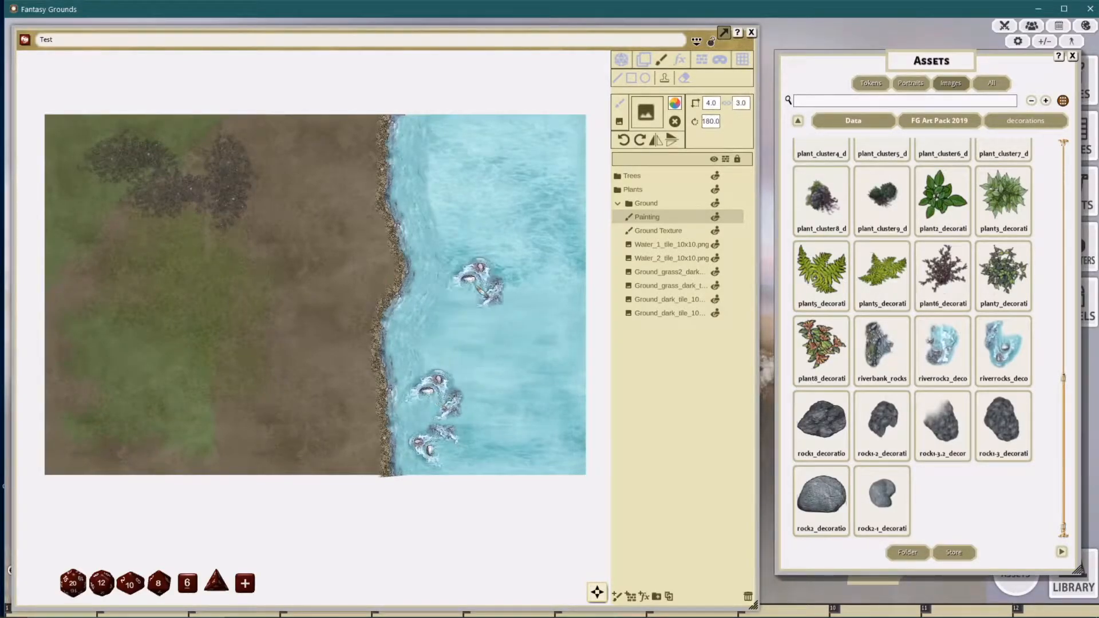
Step: Load the riverbank_rocks decoration as the stamp and size it 4 by 4
left_click_drag(884, 297, 650, 112)
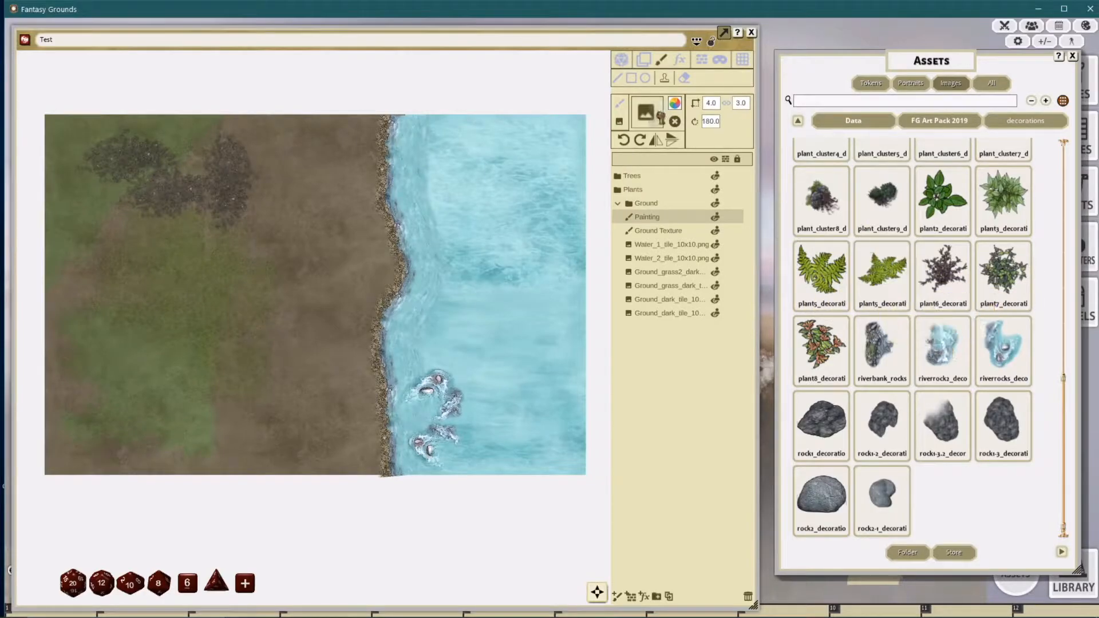
left_click(709, 103)
type("4")
key("Return")
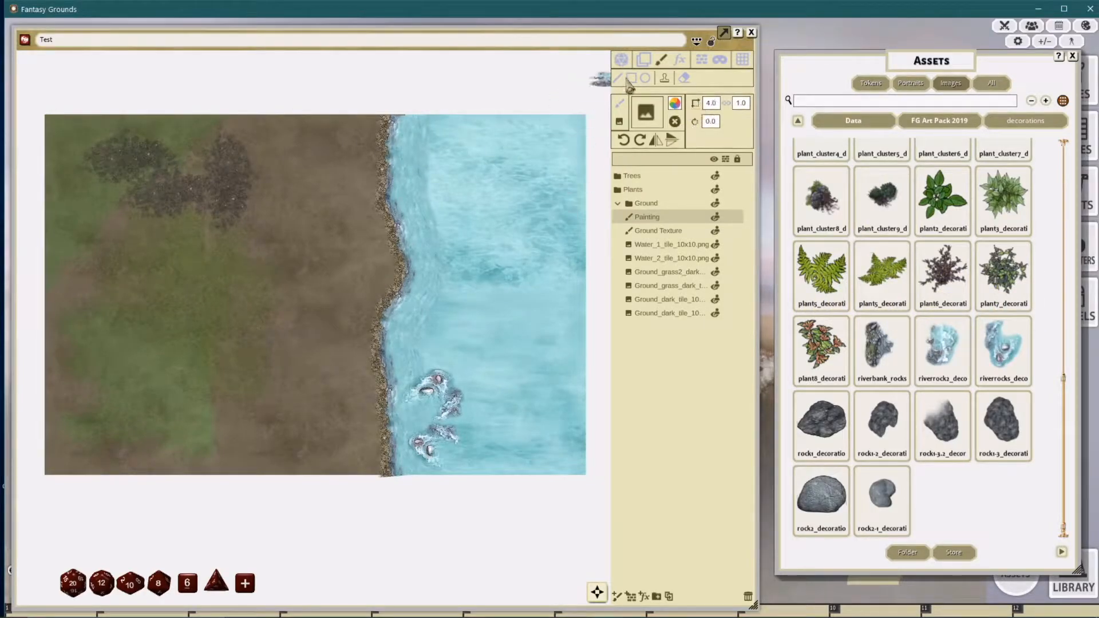
left_click(741, 104)
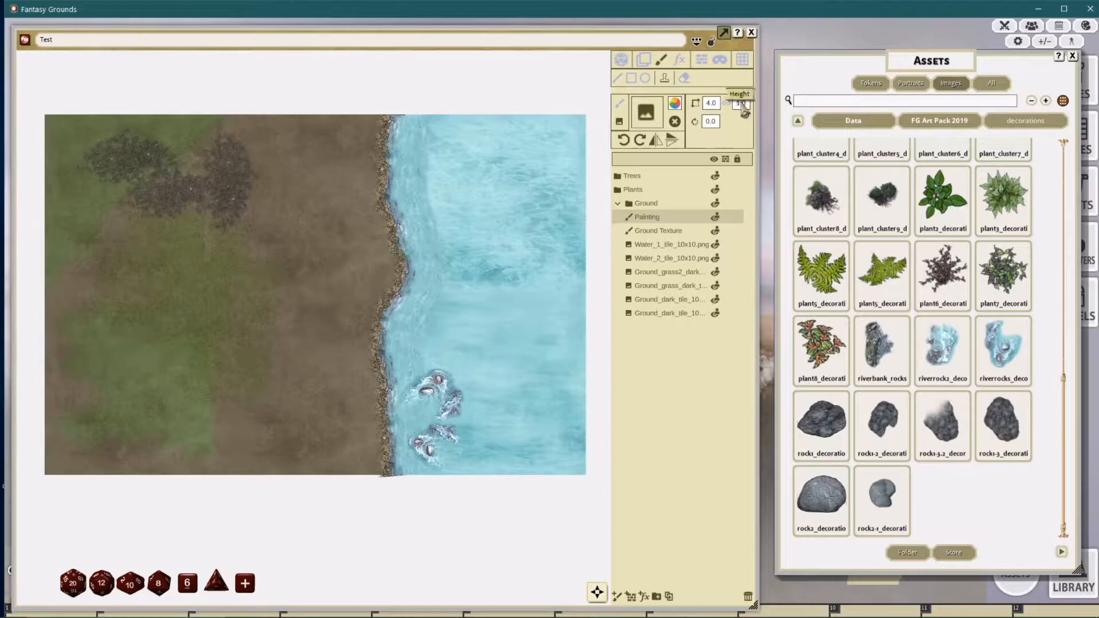
type("2")
key("Return")
key("Return")
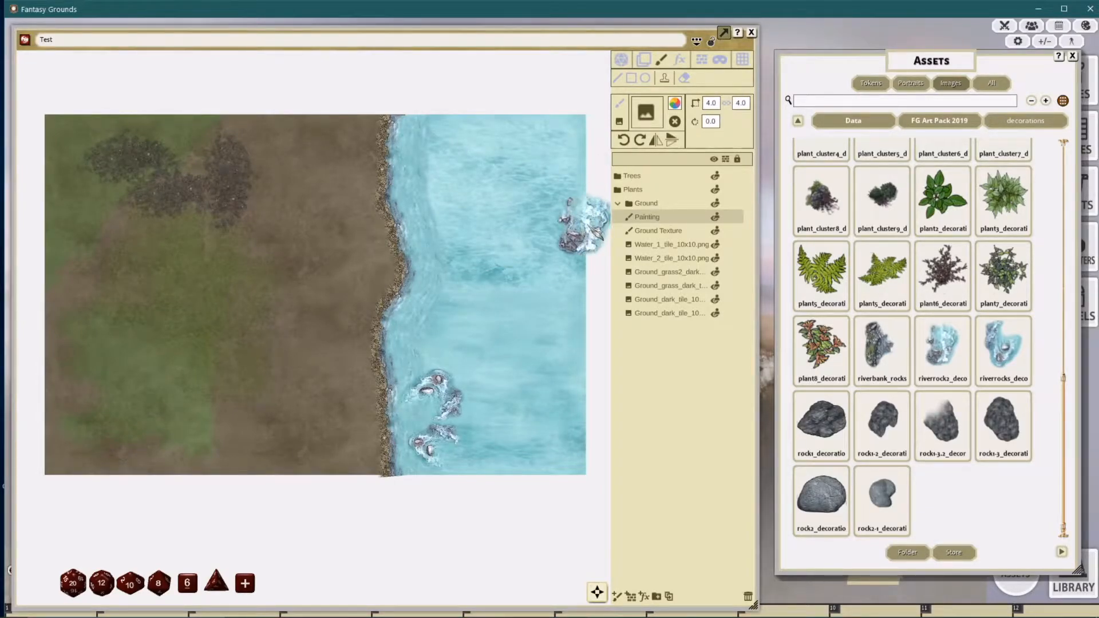
Step: Link the stamp's width and height, set its width to 2 and place it in the water just above the existing river rocks
left_click(709, 103)
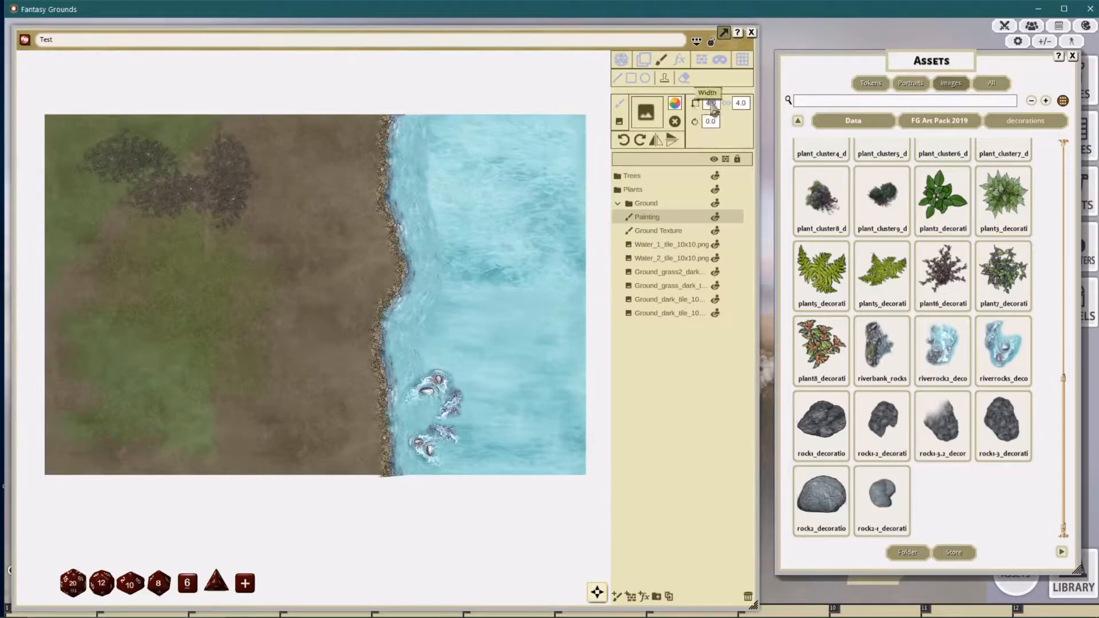
left_click(726, 104)
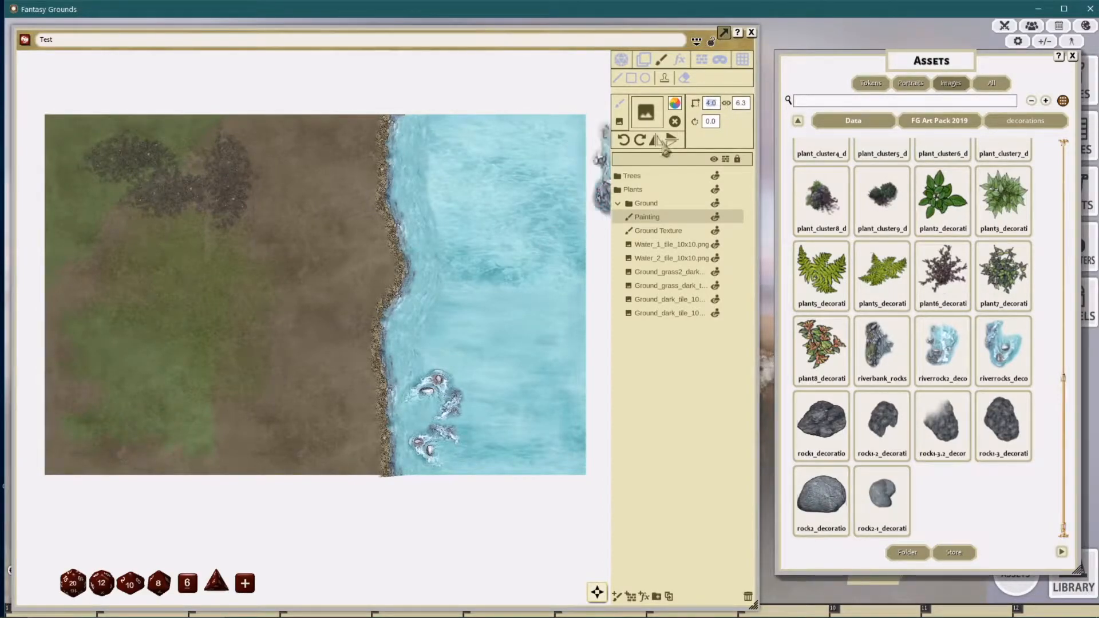
type("2")
key("Return")
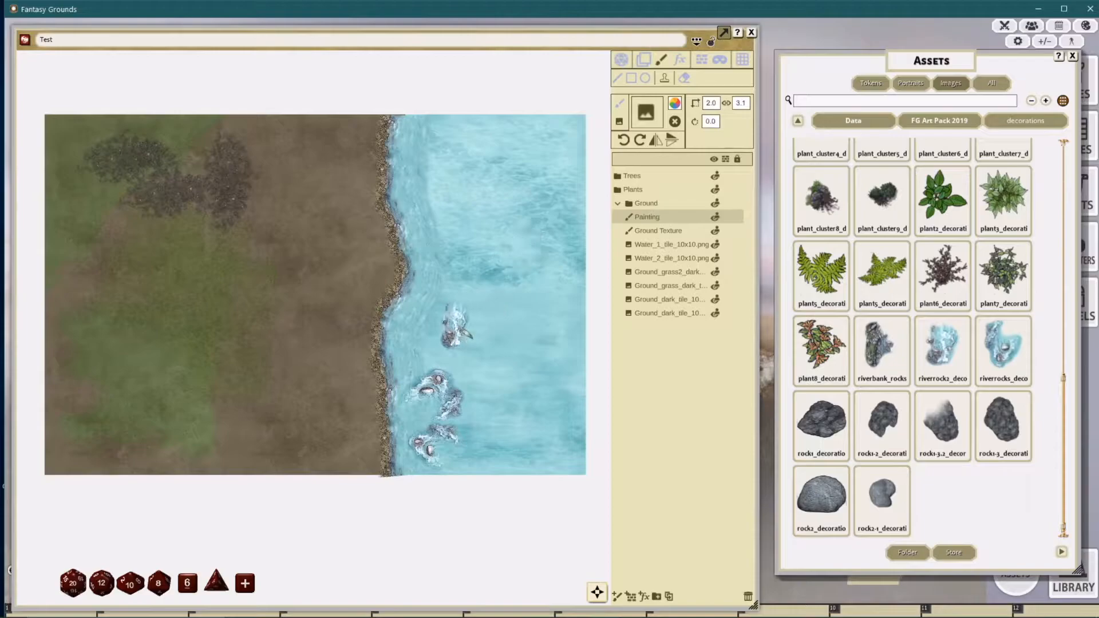
left_click(428, 342)
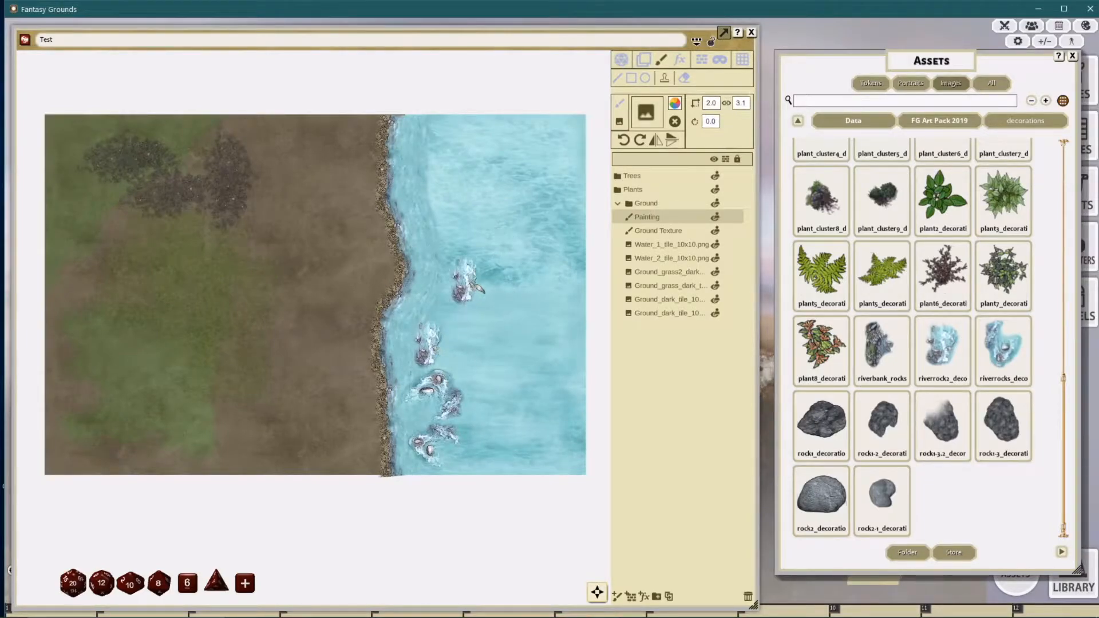
Step: Move the Water_2_tile_10x10.png layer directly above Water_1_tile_10x10.png in the Ground folder
scroll(497, 318, "down", 1)
scroll(496, 326, "up", 1)
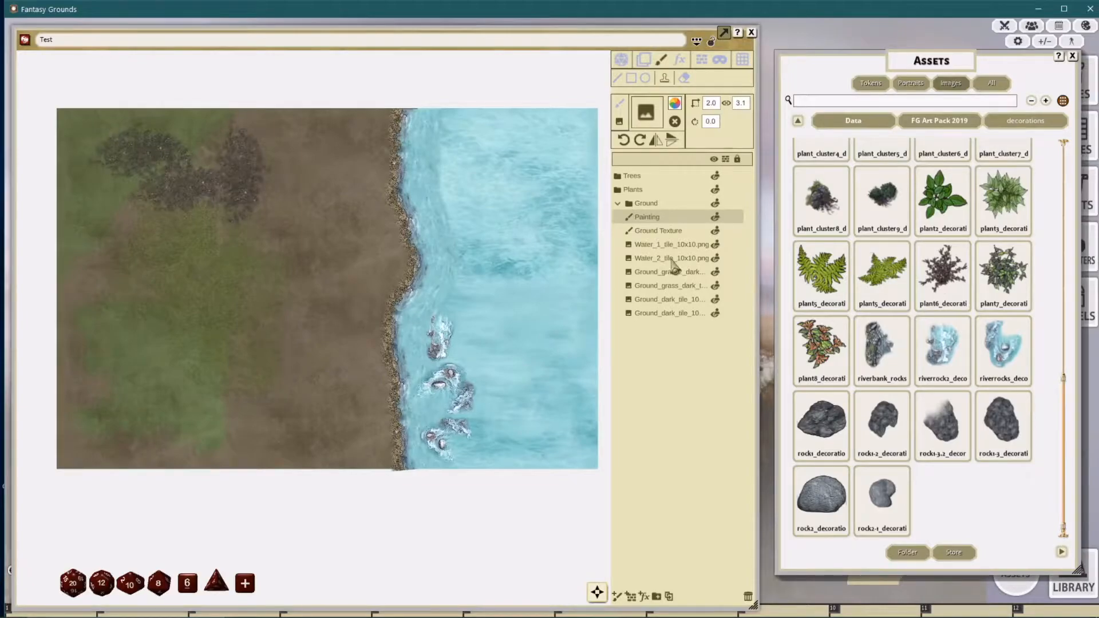
left_click_drag(662, 264, 655, 180)
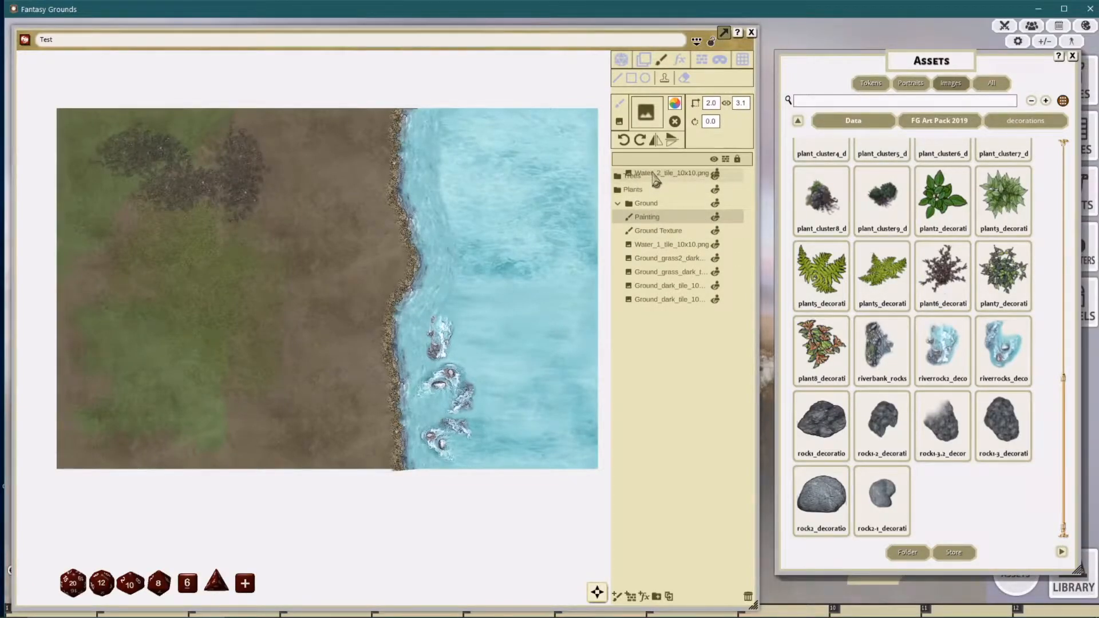
left_click_drag(656, 180, 651, 184)
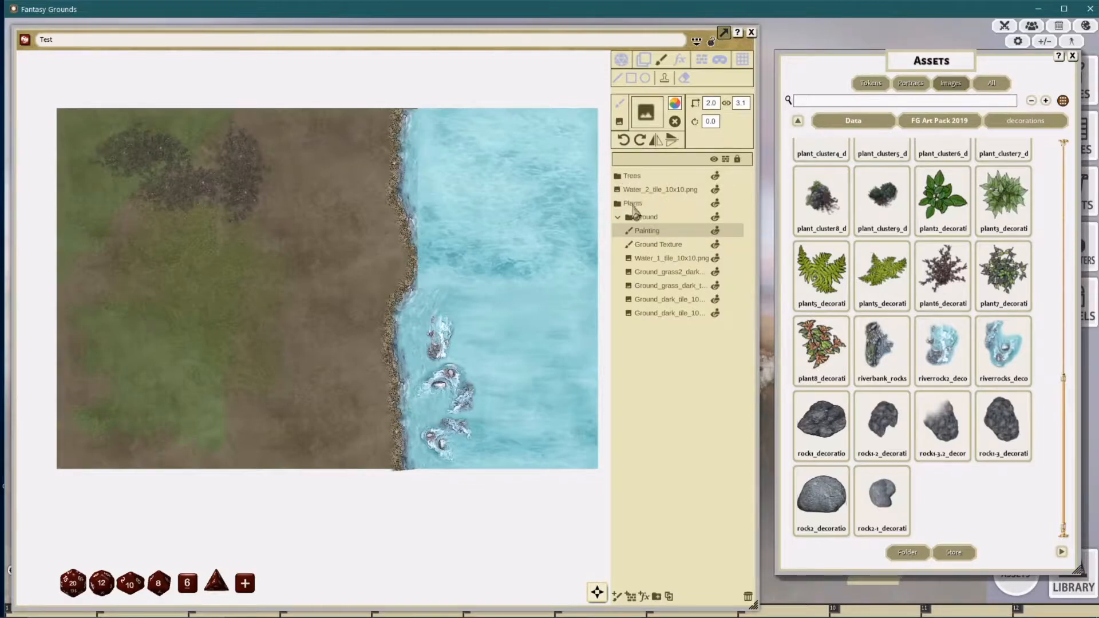
left_click_drag(649, 192, 657, 245)
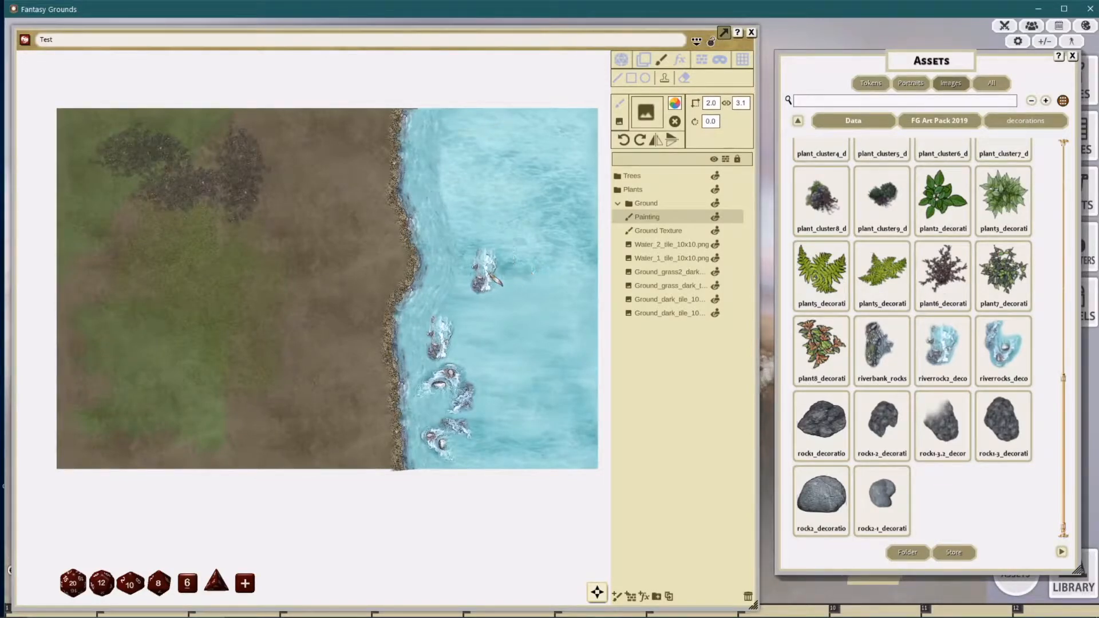
Step: Rotate the rocks stamp to 180 degrees, unlink its width and height, and set the height to 4
left_click_drag(494, 279, 550, 285)
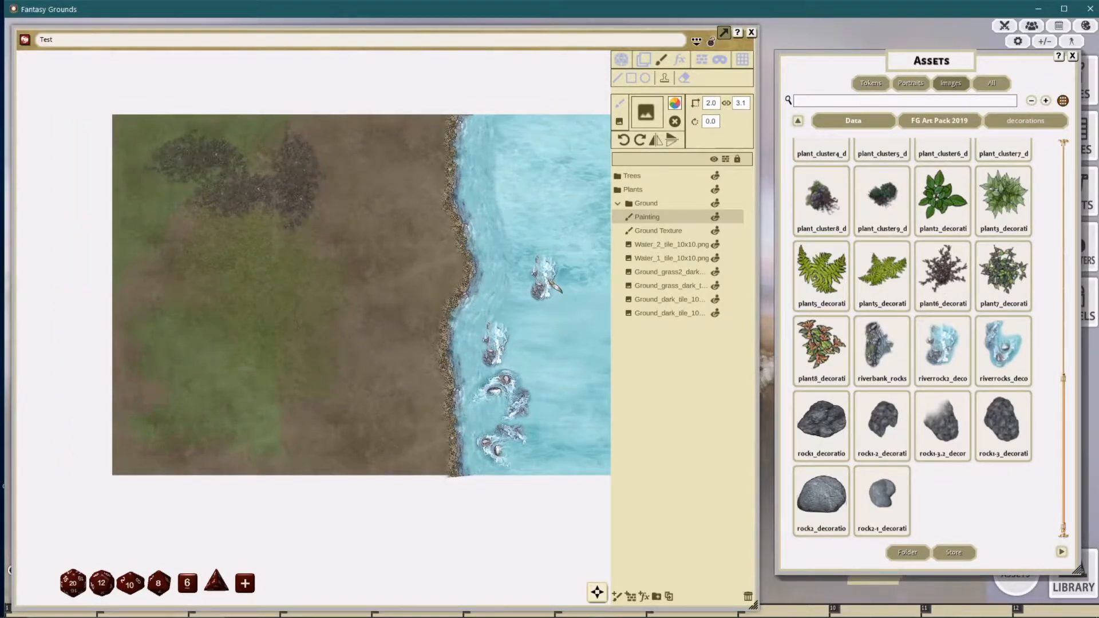
left_click_drag(553, 297, 544, 309)
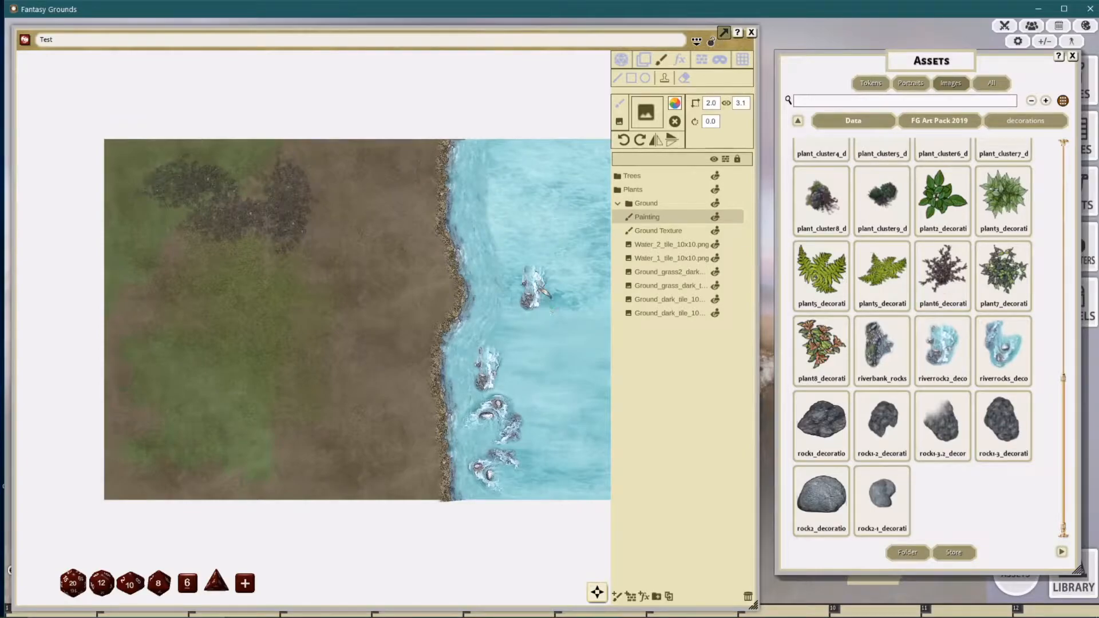
left_click(640, 142)
left_click(639, 142)
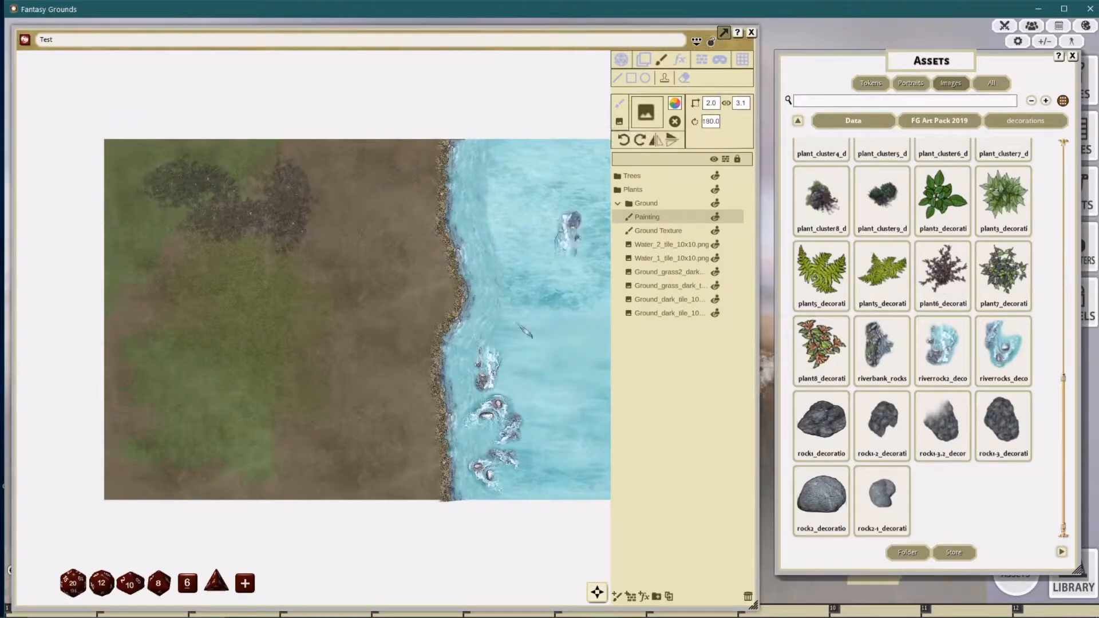
left_click(728, 104)
left_click(739, 103)
type("4")
key("Return")
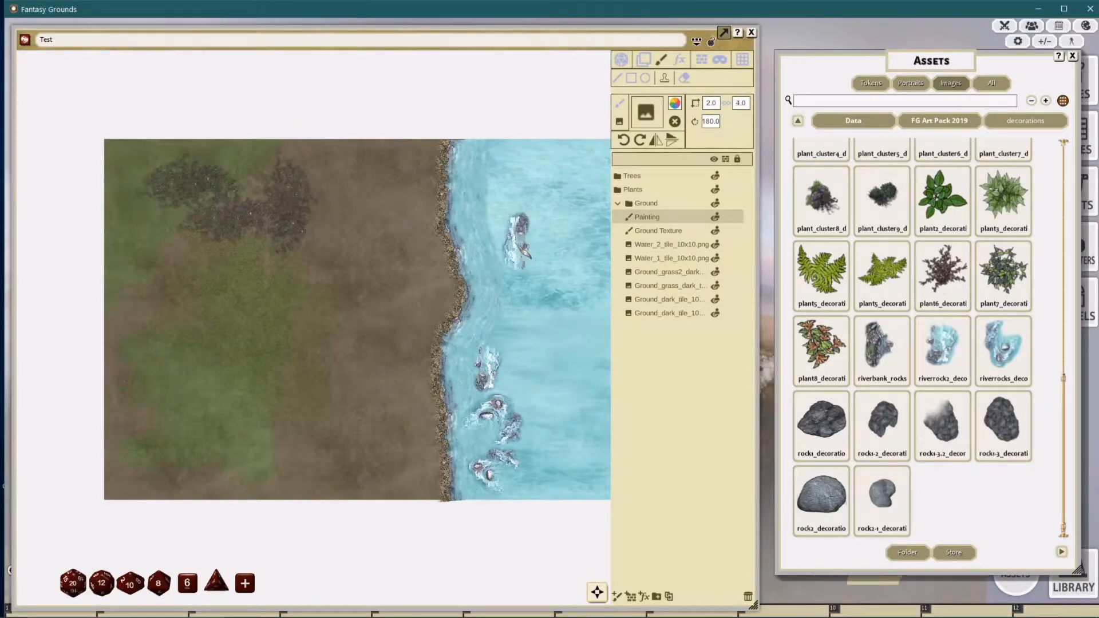
Step: Resize the rocks stamp to 2.5 wide by 2 high and place it between the two lower rock groups near the shore
left_click(743, 104)
type("2")
key("Return")
type("4")
key("Return")
left_click(712, 104)
type("3")
key("Return")
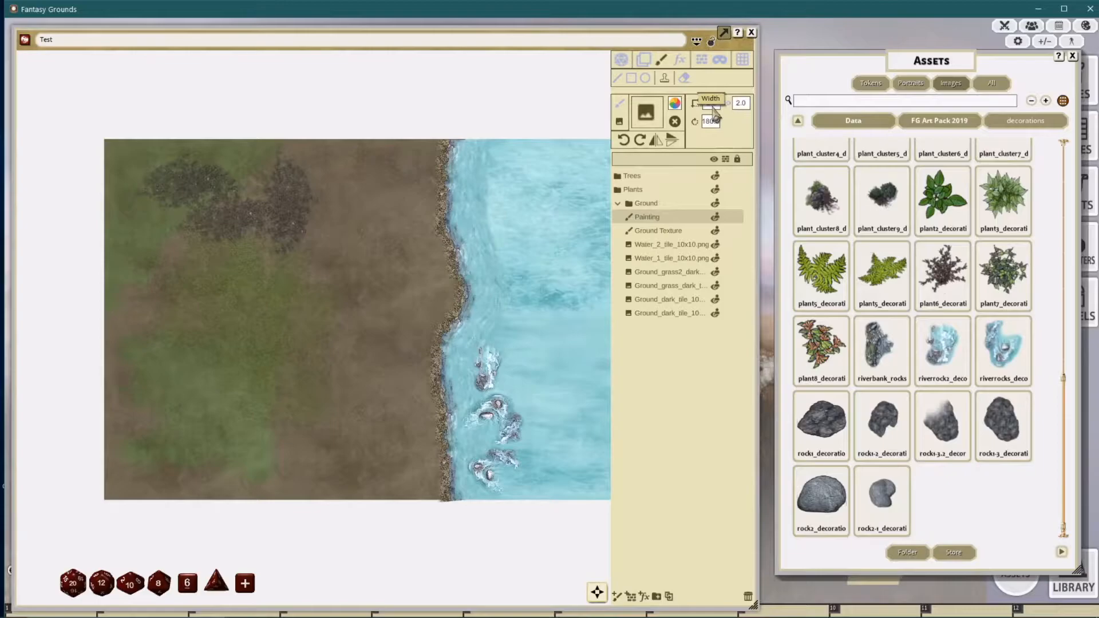
left_click(528, 392)
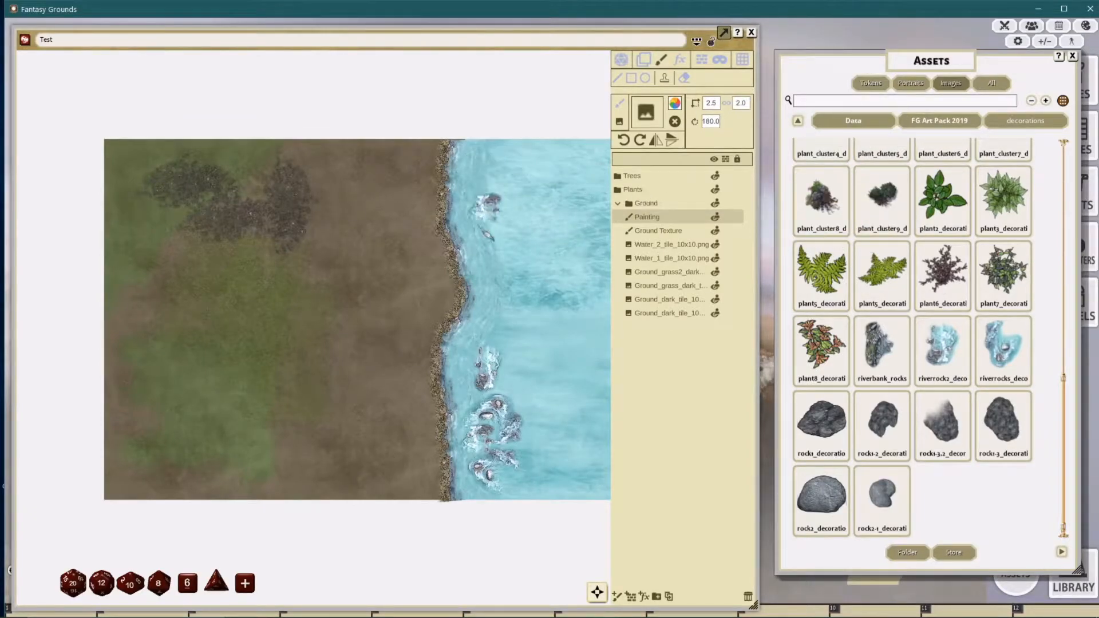
Step: Open the brushes folder of FG Art Pack 2019 and go to its water brush
scroll(484, 208, "up", 4)
left_click_drag(543, 201, 515, 224)
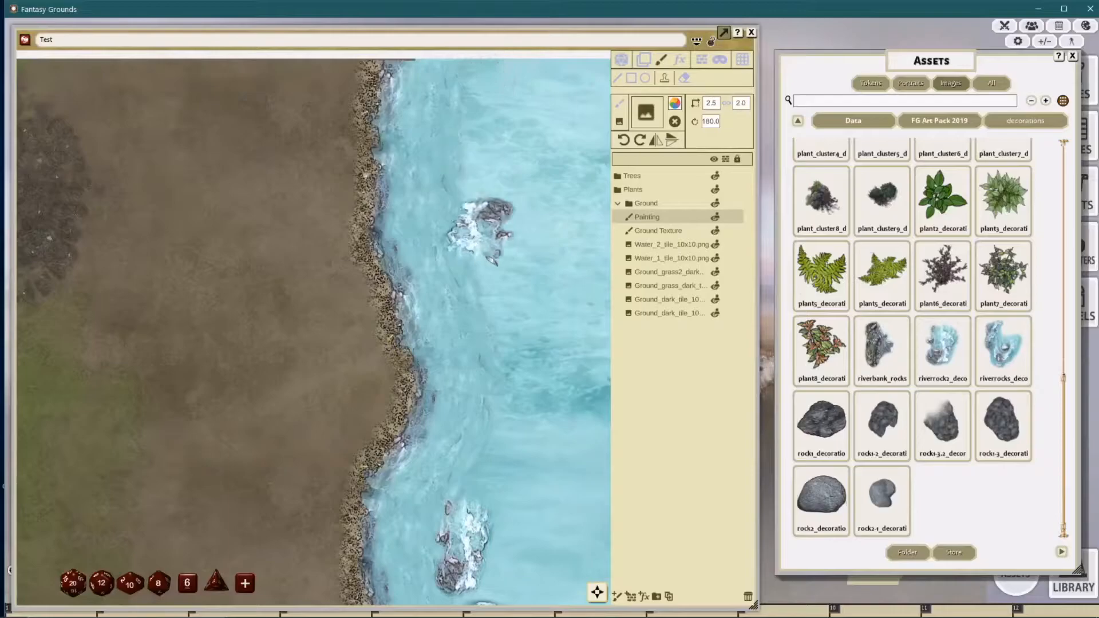
left_click_drag(530, 300, 477, 328)
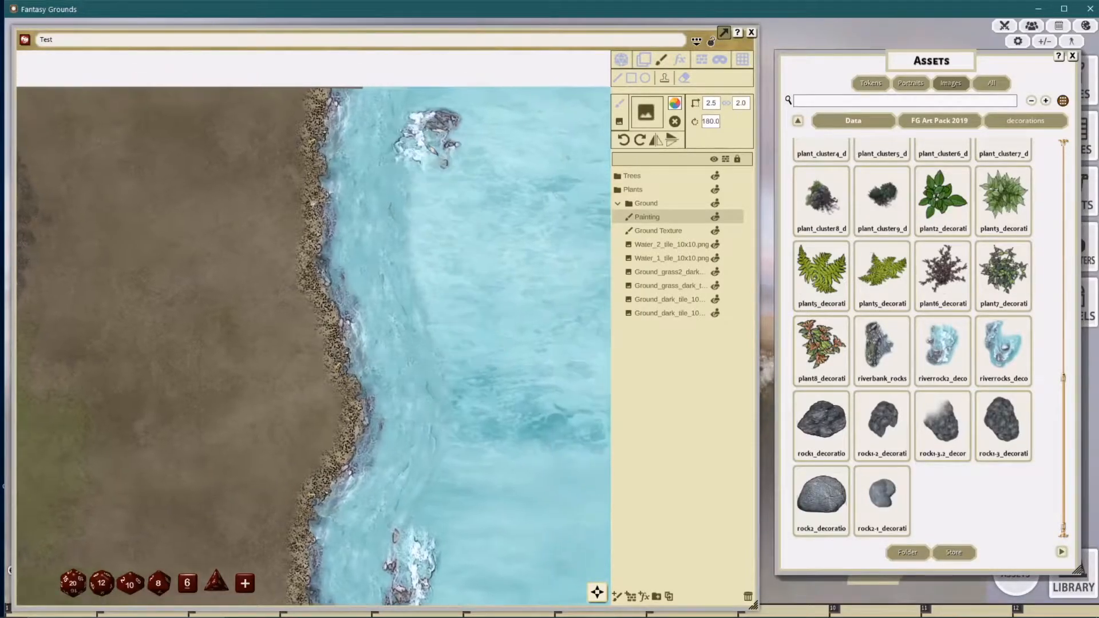
left_click_drag(431, 369, 437, 344)
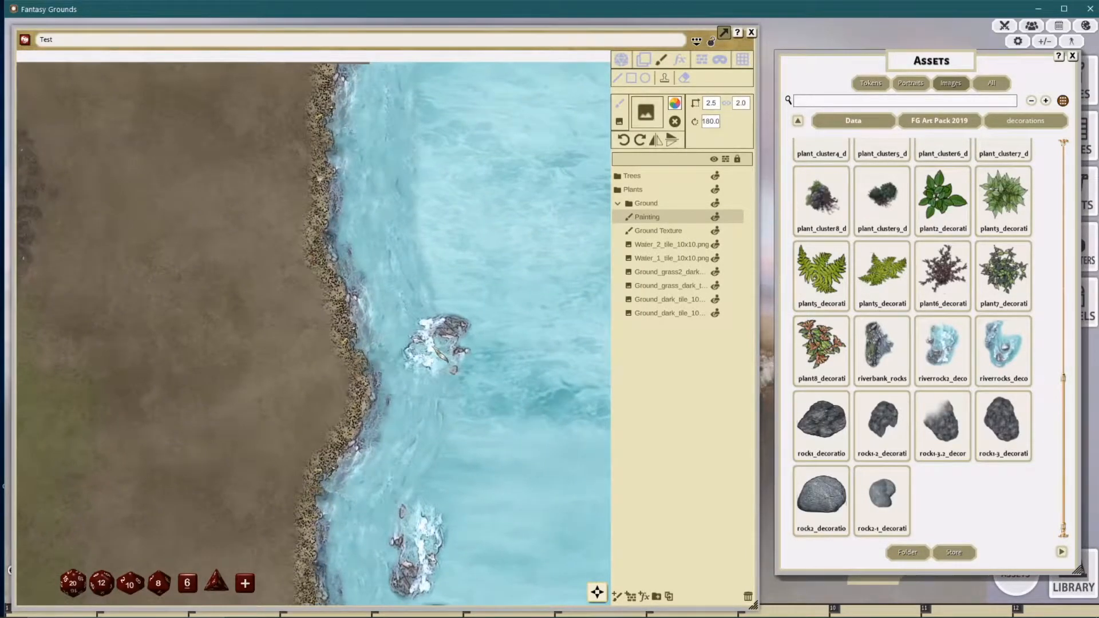
left_click(919, 121)
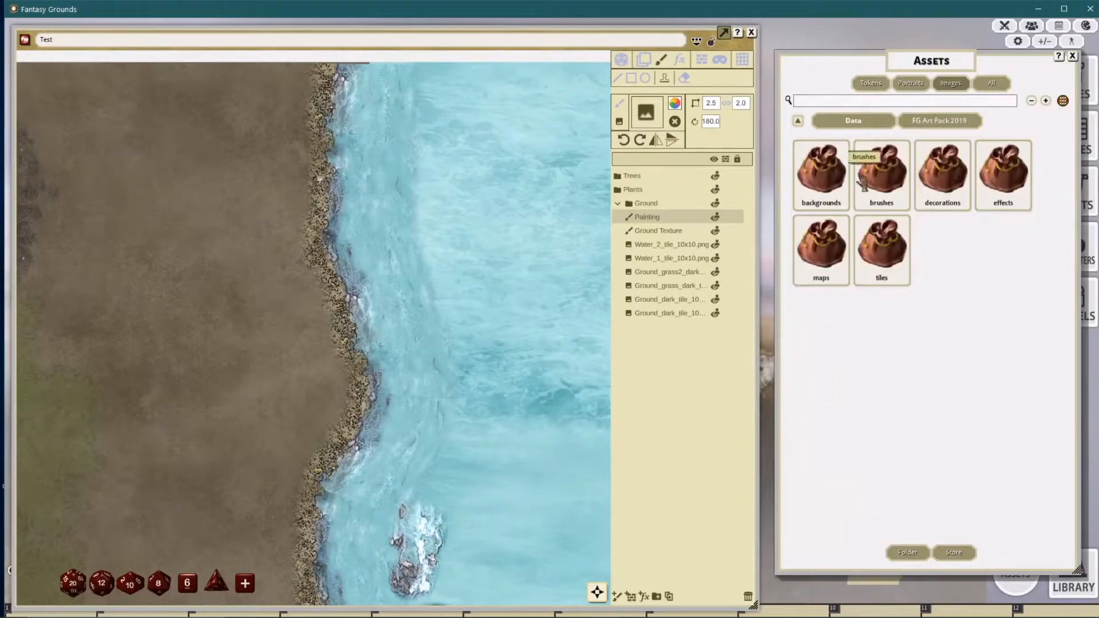
left_click(884, 181)
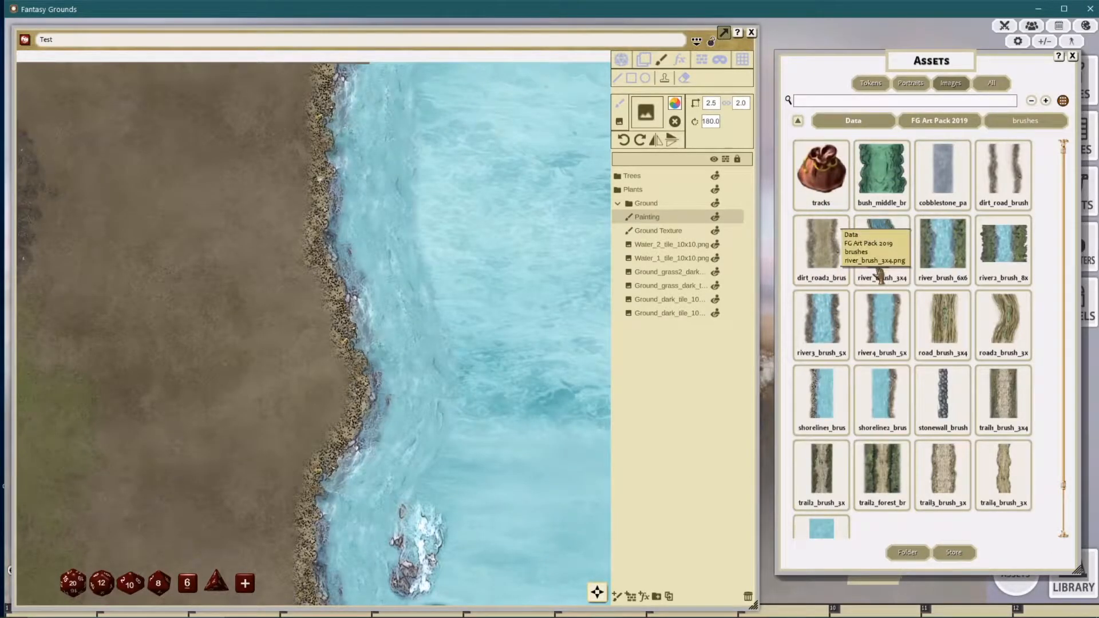
scroll(863, 343, "down", 1)
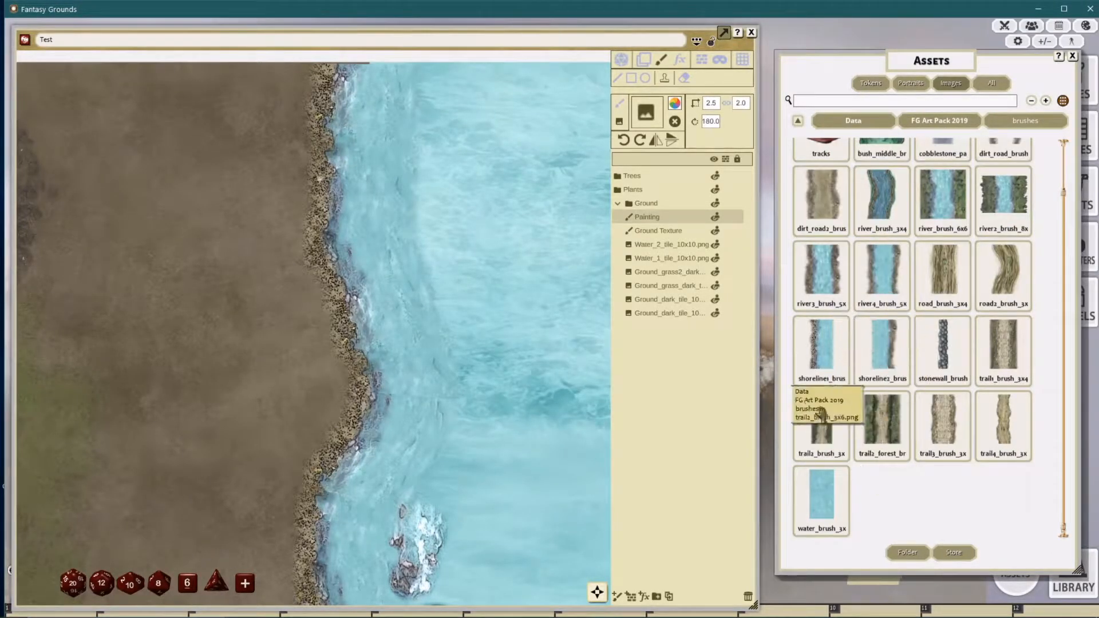
Step: Load the water brush for line painting and size it to 2 by 4 with linked proportions
left_click_drag(636, 119, 637, 119)
left_click(617, 80)
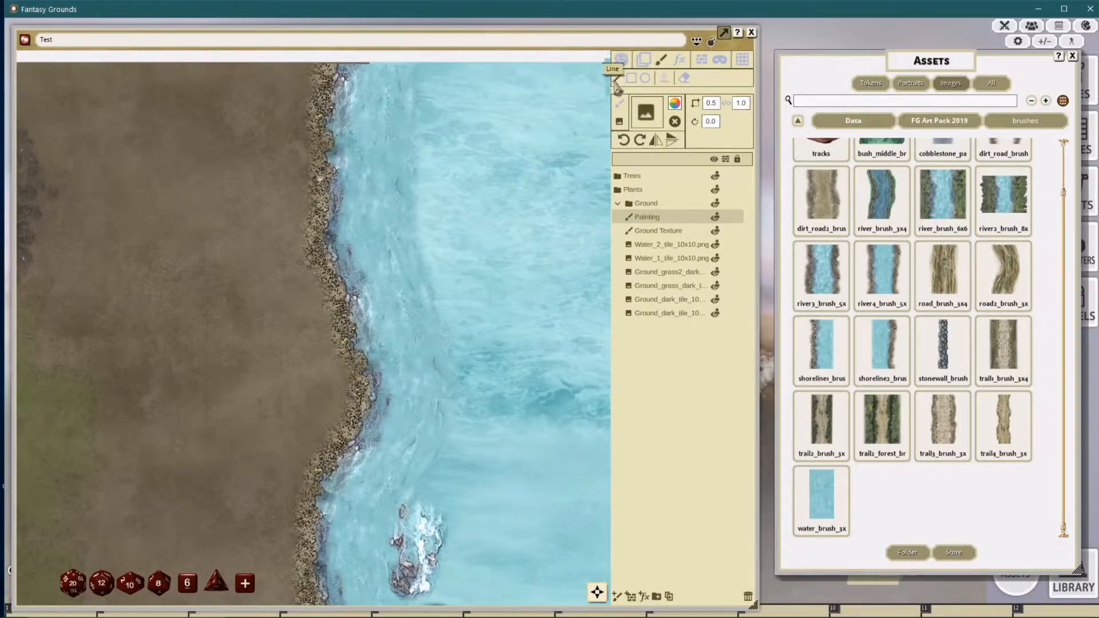
type("3")
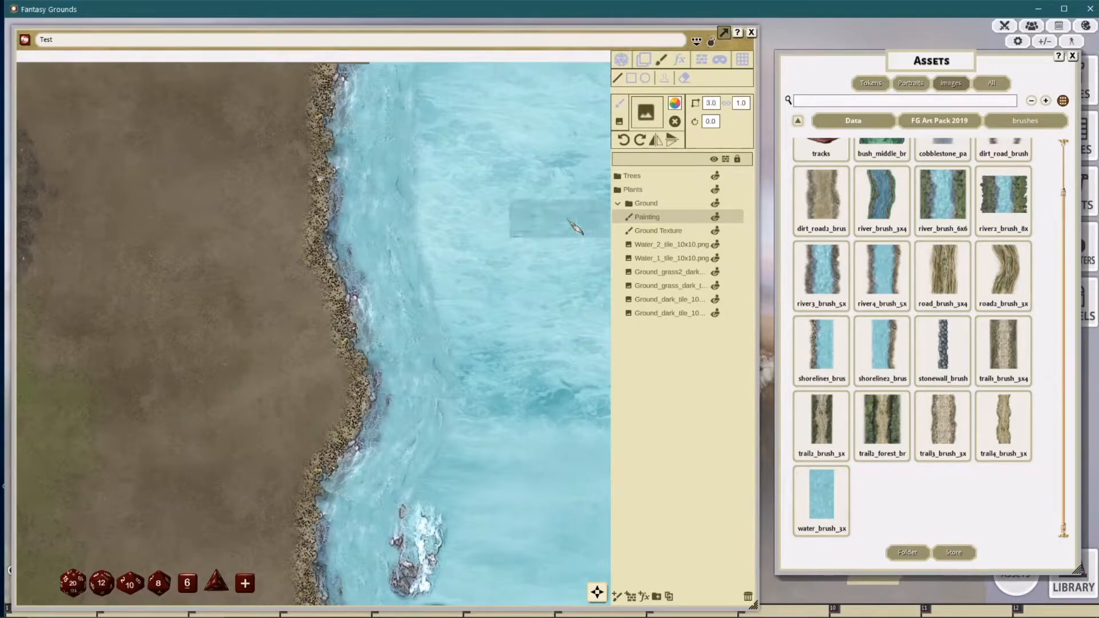
key("Return")
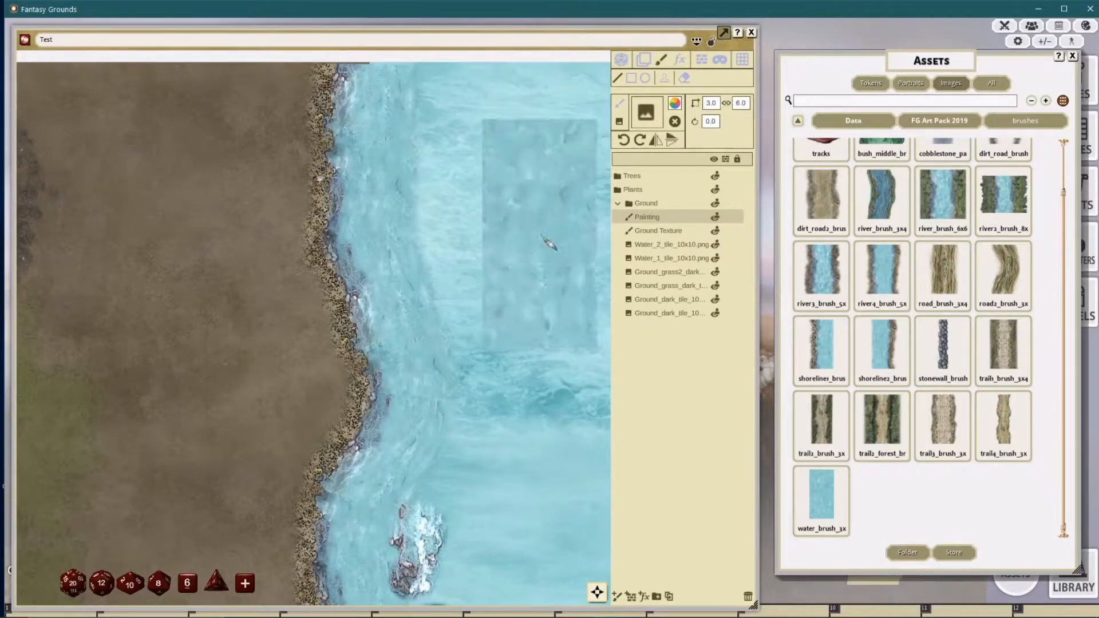
scroll(555, 241, "down", 1)
scroll(710, 103, "down", 1)
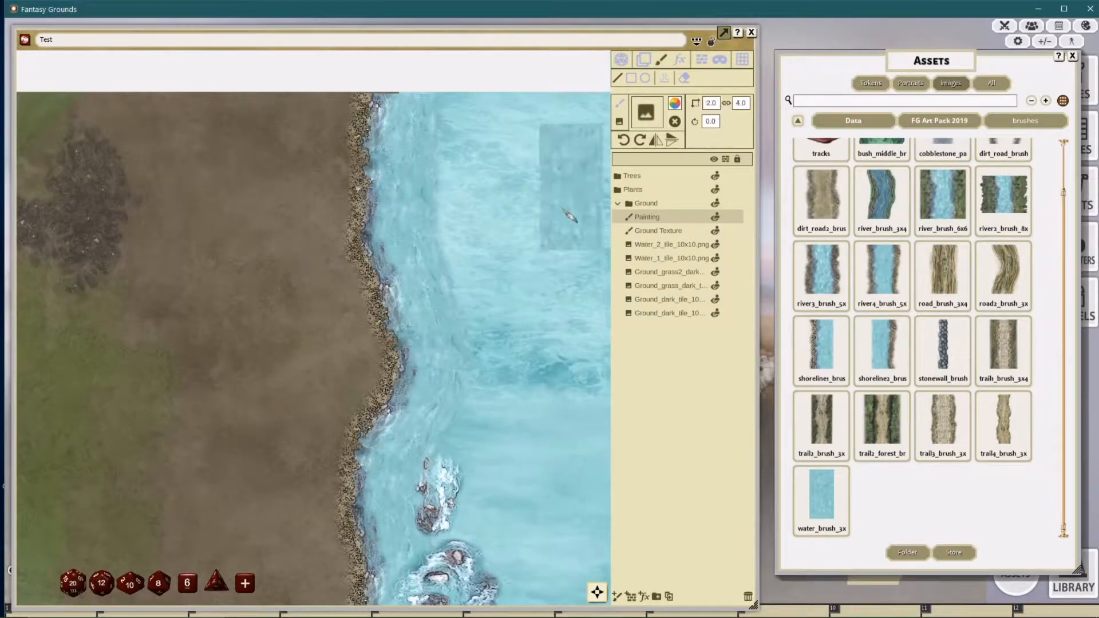
scroll(549, 229, "down", 1)
scroll(504, 280, "up", 2)
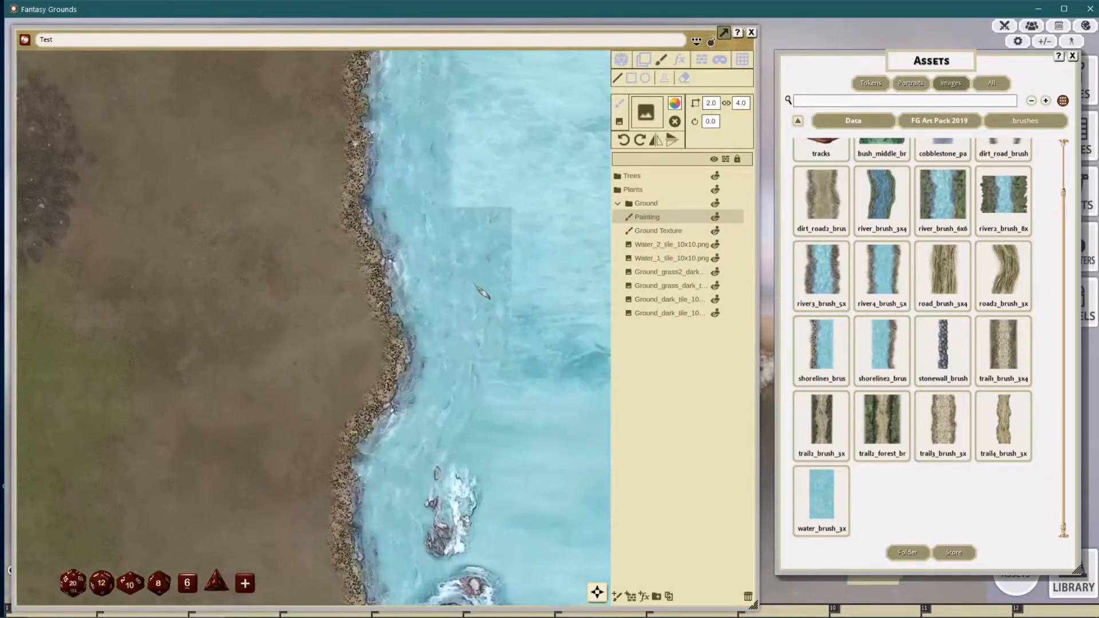
scroll(529, 309, "down", 2)
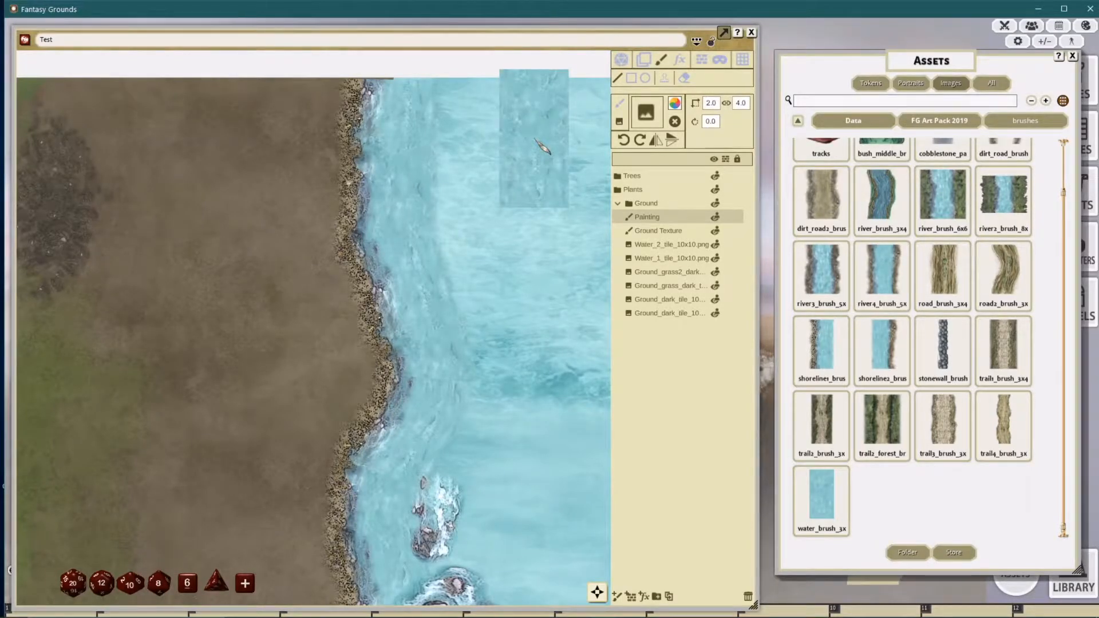
Step: Set the paint color's alpha to 100 and paint water over the visible seam beside the shoreline
left_click(675, 103)
left_click_drag(590, 377, 524, 375)
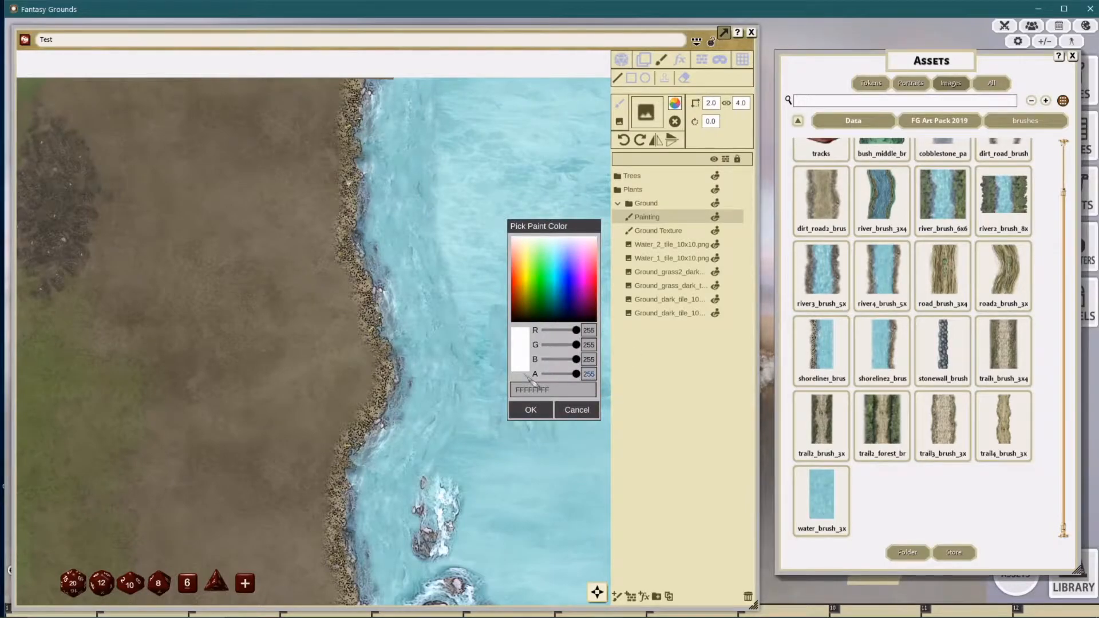
left_click(523, 409)
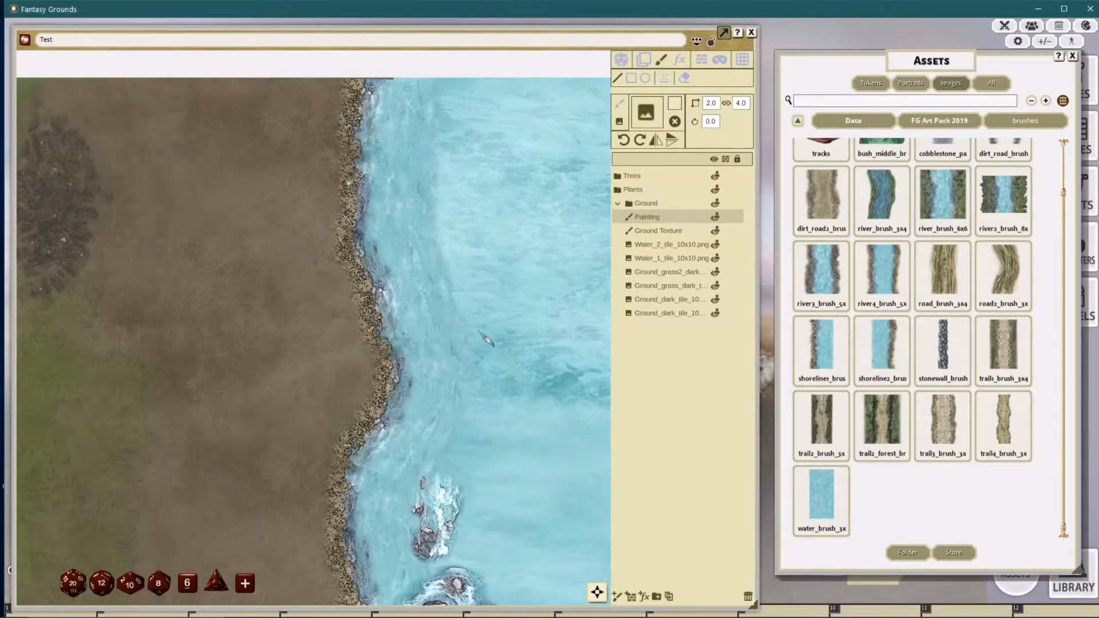
left_click(675, 104)
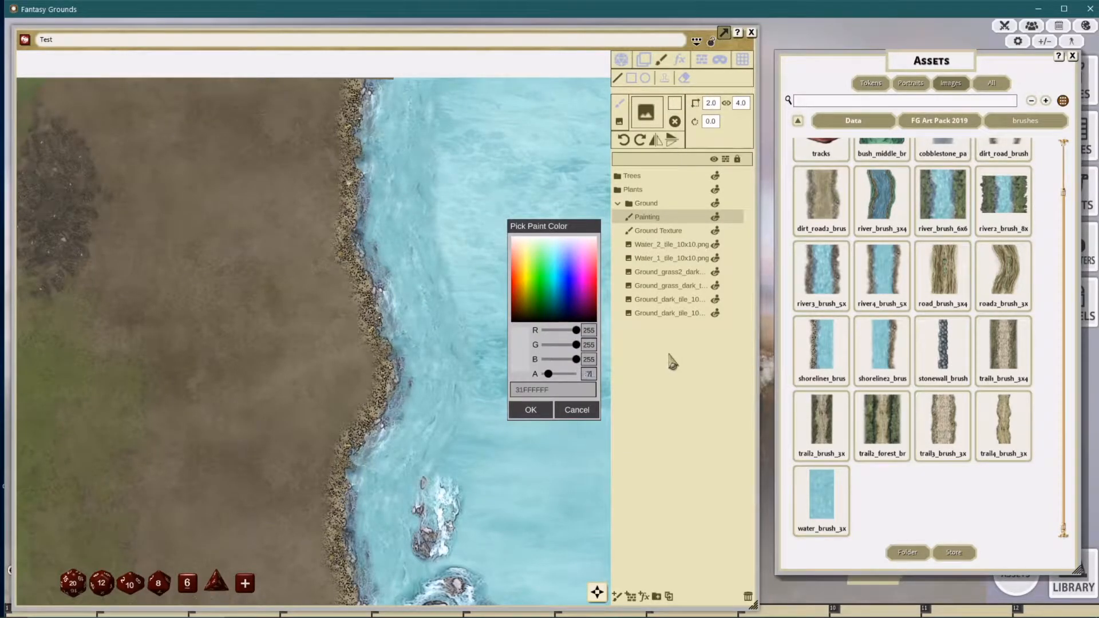
key("Return")
left_click(675, 104)
type("100")
key("Return")
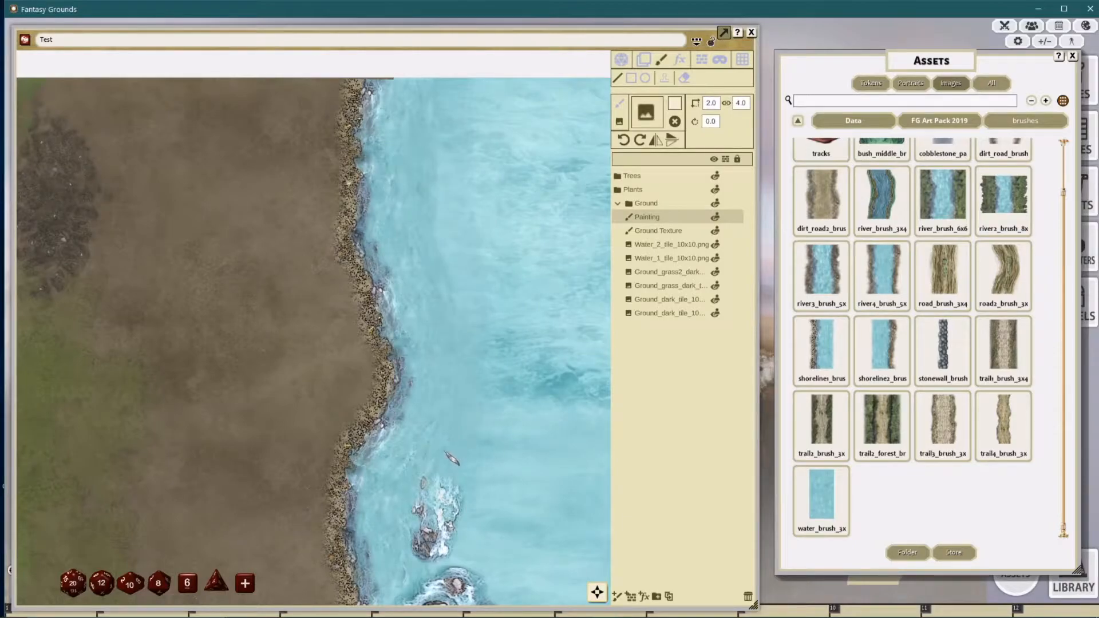
scroll(573, 286, "down", 1)
scroll(581, 315, "down", 2)
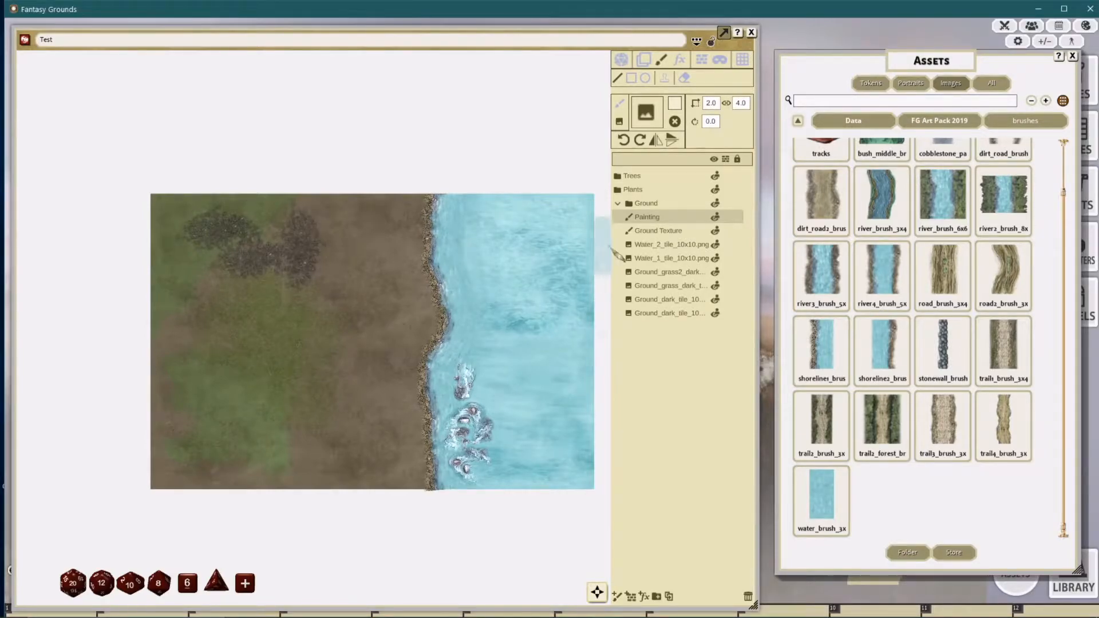
Step: Load the 4x4 round dirt decoration from the FG Art Pack 2019 decorations folder as a stamp and size it to 4 by 4
scroll(918, 275, "up", 1)
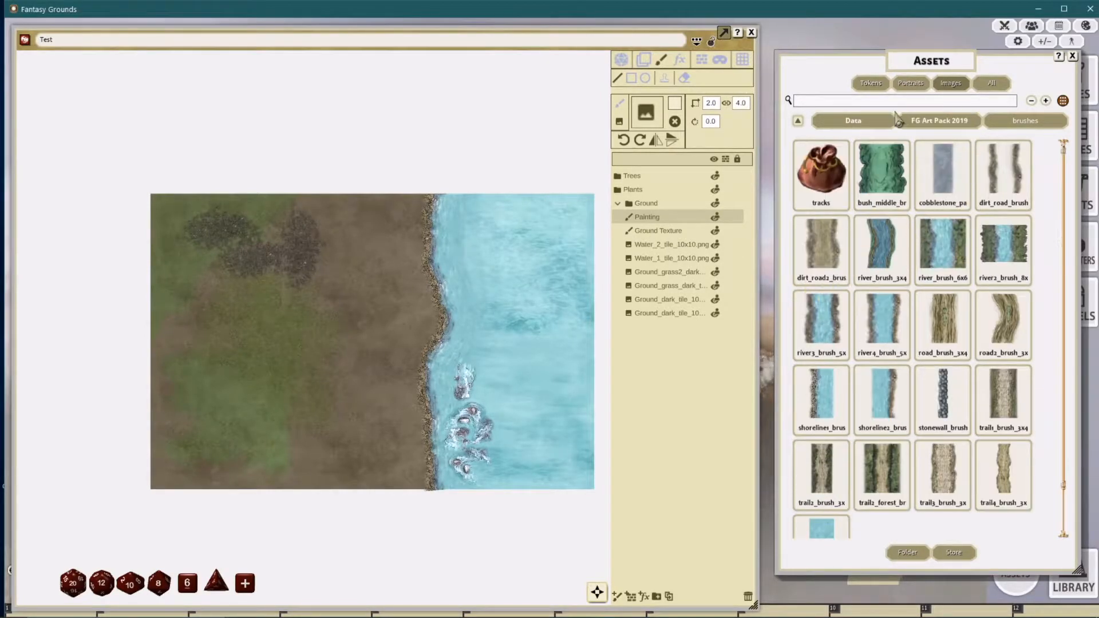
left_click(936, 121)
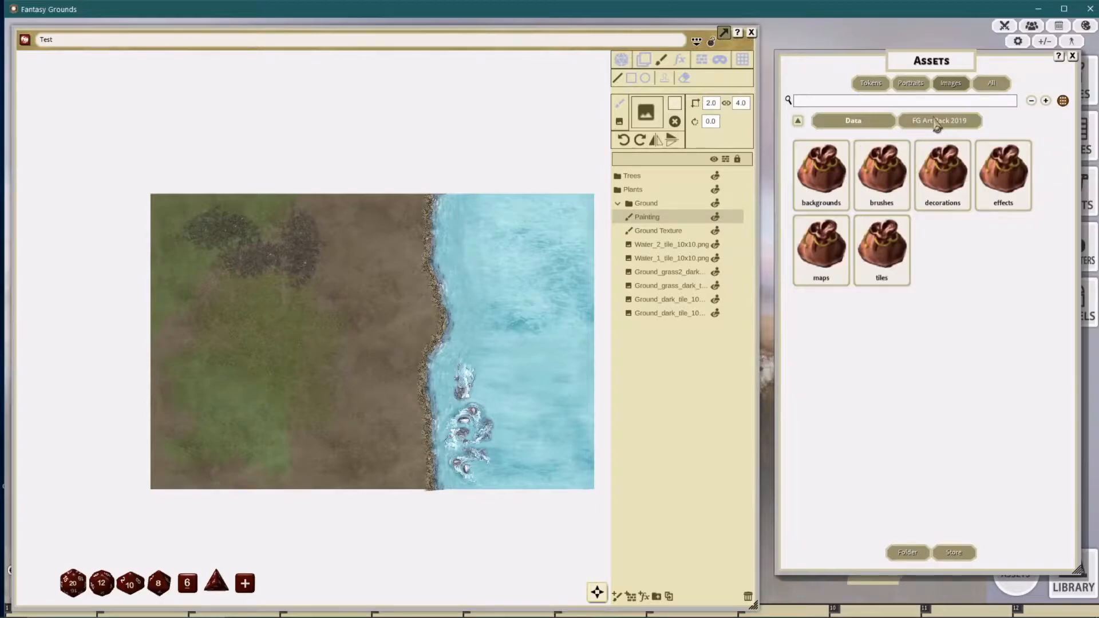
left_click(943, 174)
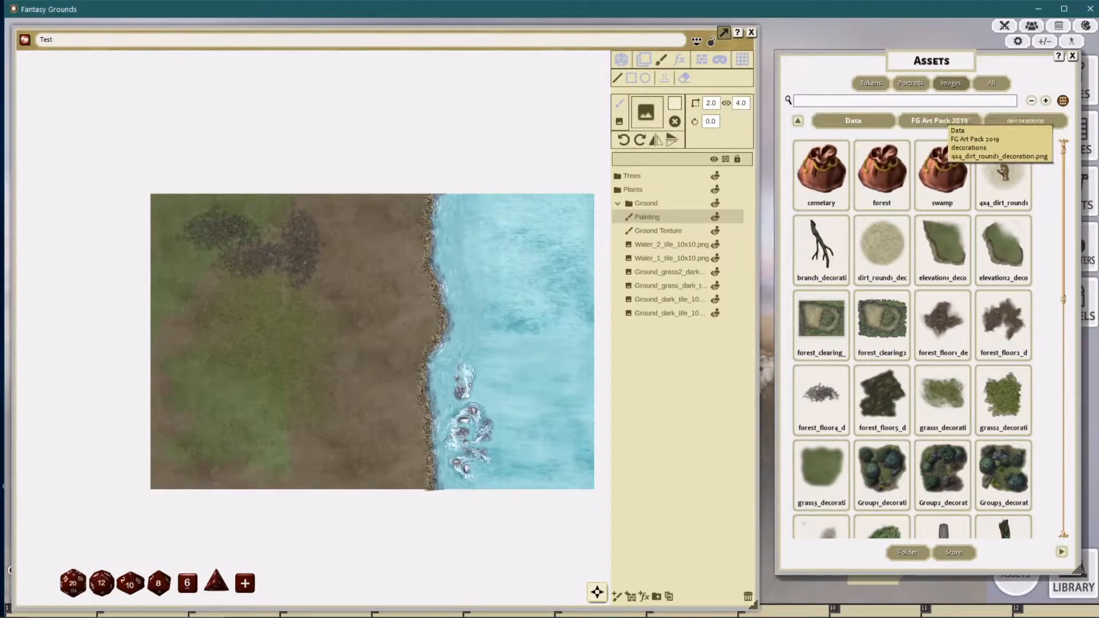
mouse_move(997, 172)
left_mouse_down()
mouse_move(644, 129)
mouse_move(649, 113)
left_mouse_up()
left_click(666, 81)
scroll(452, 245, "up", 3)
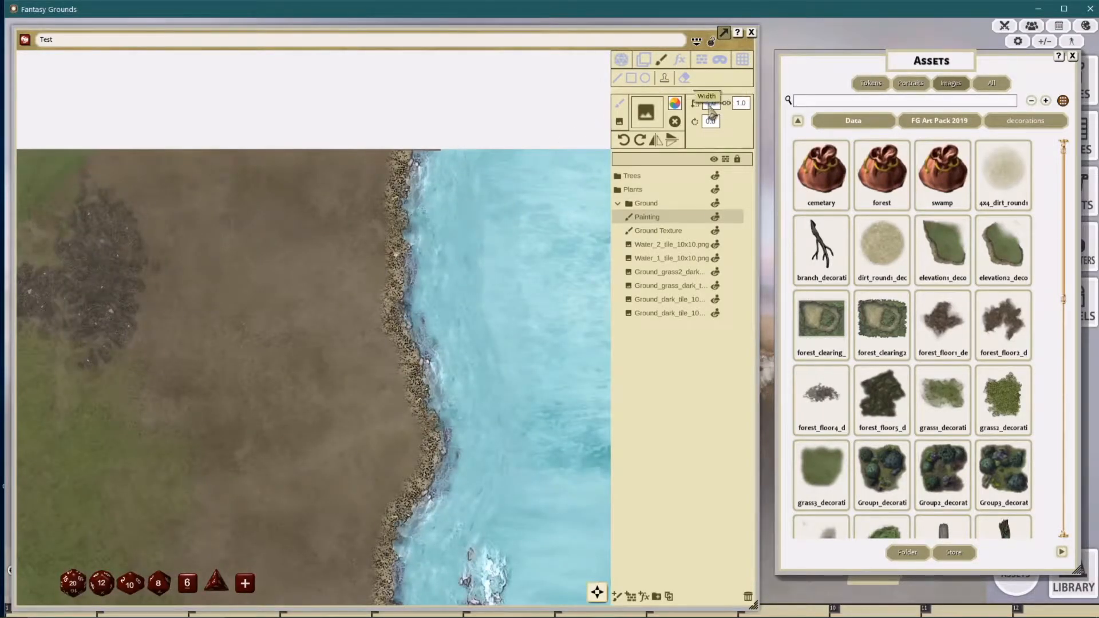
type("4")
key("Return")
Step: Set the paint color's alpha to 120 to make the dirt stamp translucent
scroll(506, 239, "up", 2)
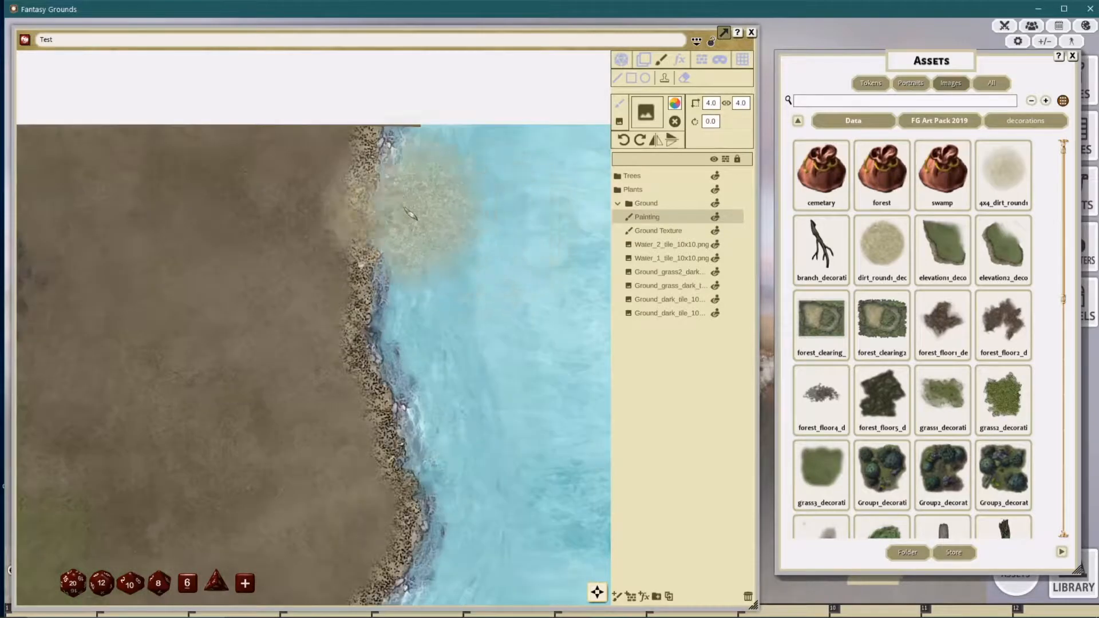
scroll(435, 217, "down", 1)
left_click_drag(430, 214, 422, 165)
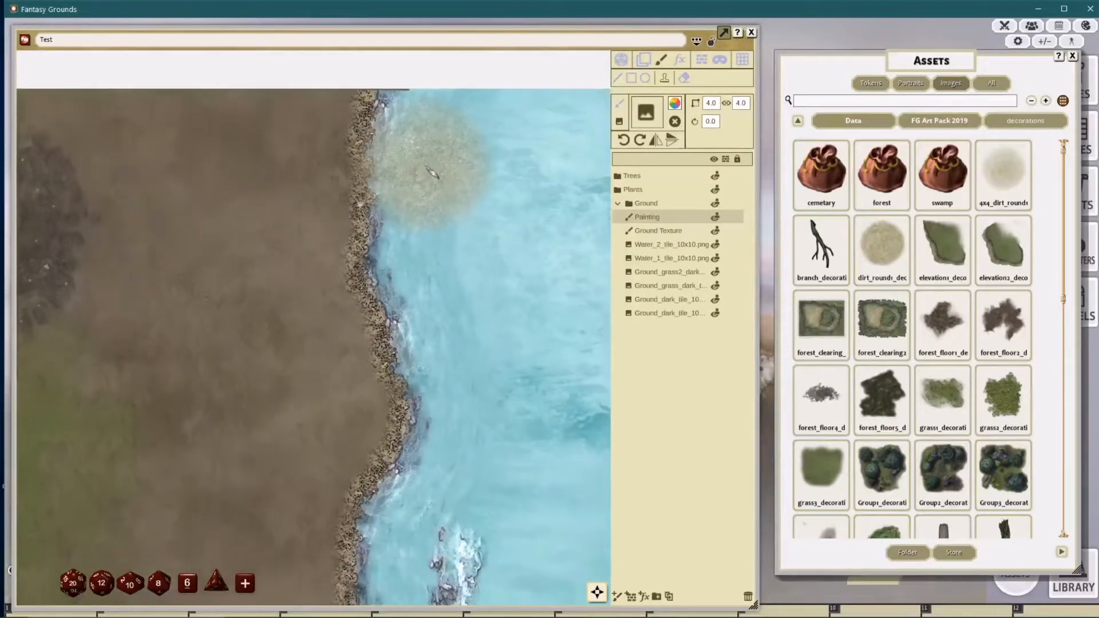
left_click(675, 104)
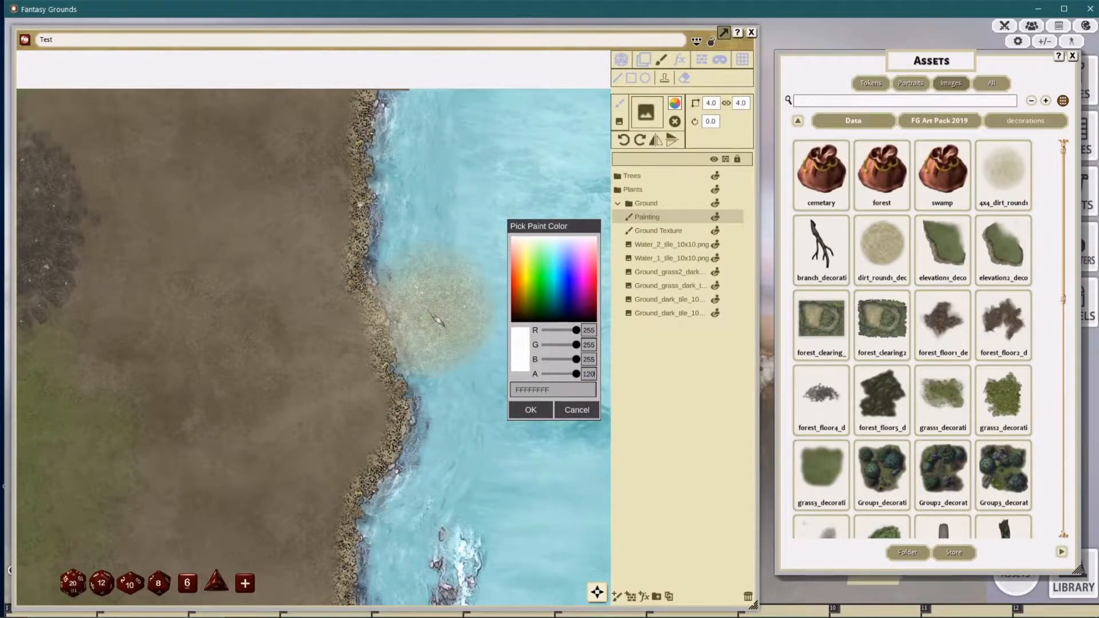
key("Return")
scroll(429, 323, "down", 3)
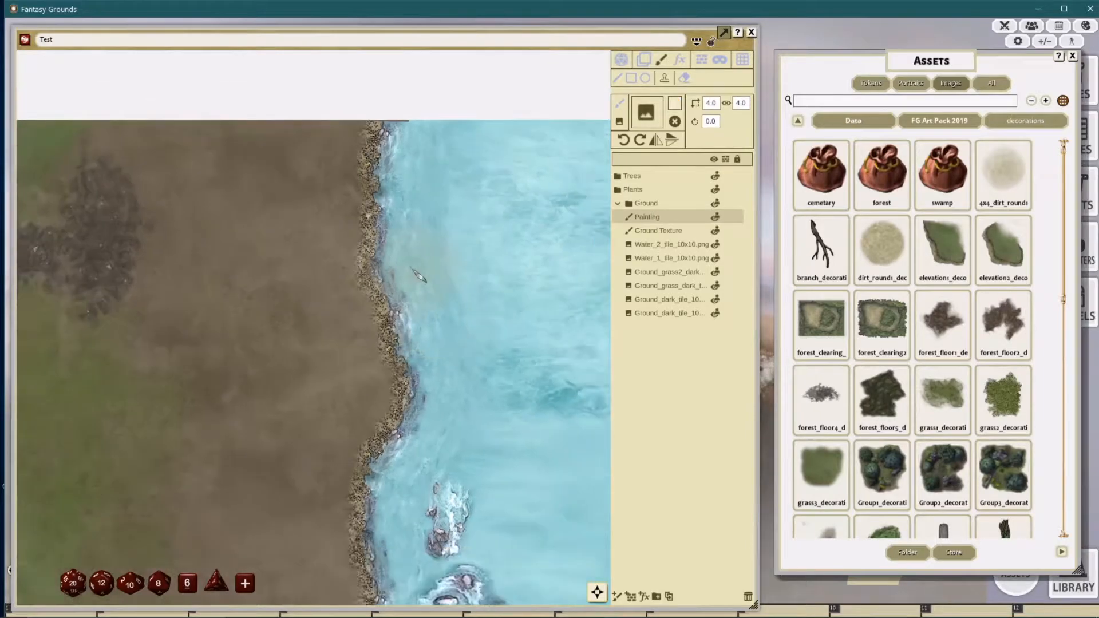
left_click_drag(436, 315, 461, 289)
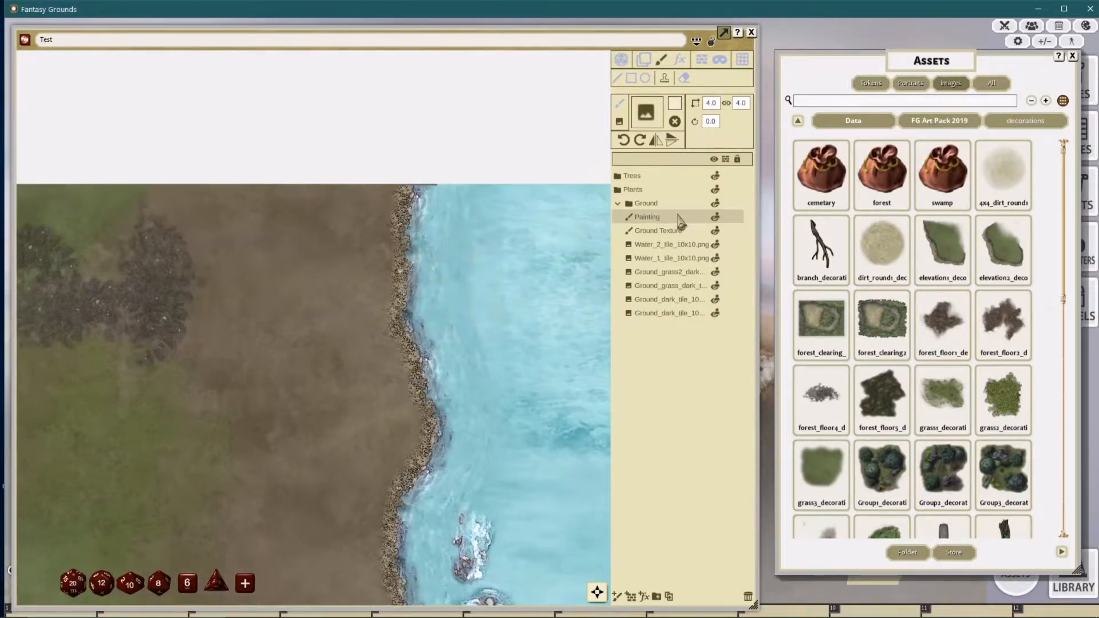
Step: Stamp translucent dirt over the upper shoreline to form a sandy bank, rotating the stamp to 90 degrees for the outer passes
mouse_move(433, 237)
left_mouse_down()
mouse_move(420, 250)
mouse_move(435, 286)
mouse_move(404, 186)
mouse_move(441, 172)
mouse_move(372, 312)
mouse_move(461, 317)
mouse_move(401, 372)
mouse_move(420, 400)
mouse_move(441, 392)
left_mouse_up()
left_click(639, 140)
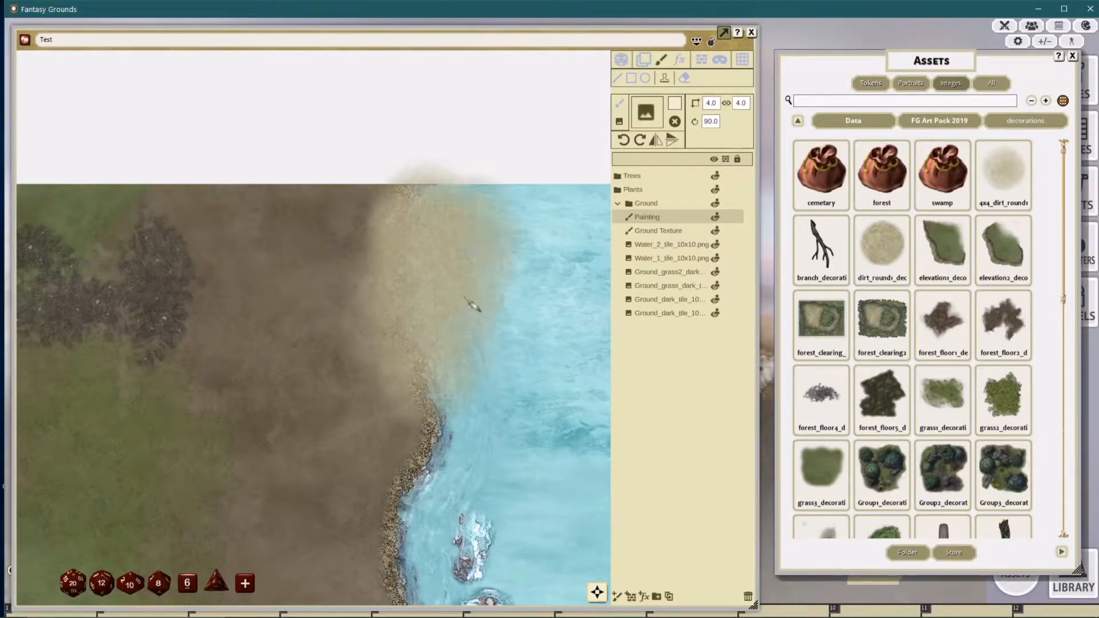
mouse_move(463, 224)
left_mouse_down()
mouse_move(405, 232)
mouse_move(392, 252)
mouse_move(387, 321)
mouse_move(414, 409)
mouse_move(458, 403)
mouse_move(355, 377)
mouse_move(369, 281)
mouse_move(364, 303)
mouse_move(452, 409)
mouse_move(426, 440)
mouse_move(483, 349)
left_mouse_up()
mouse_move(500, 282)
left_mouse_down()
mouse_move(511, 240)
mouse_move(535, 306)
left_mouse_up()
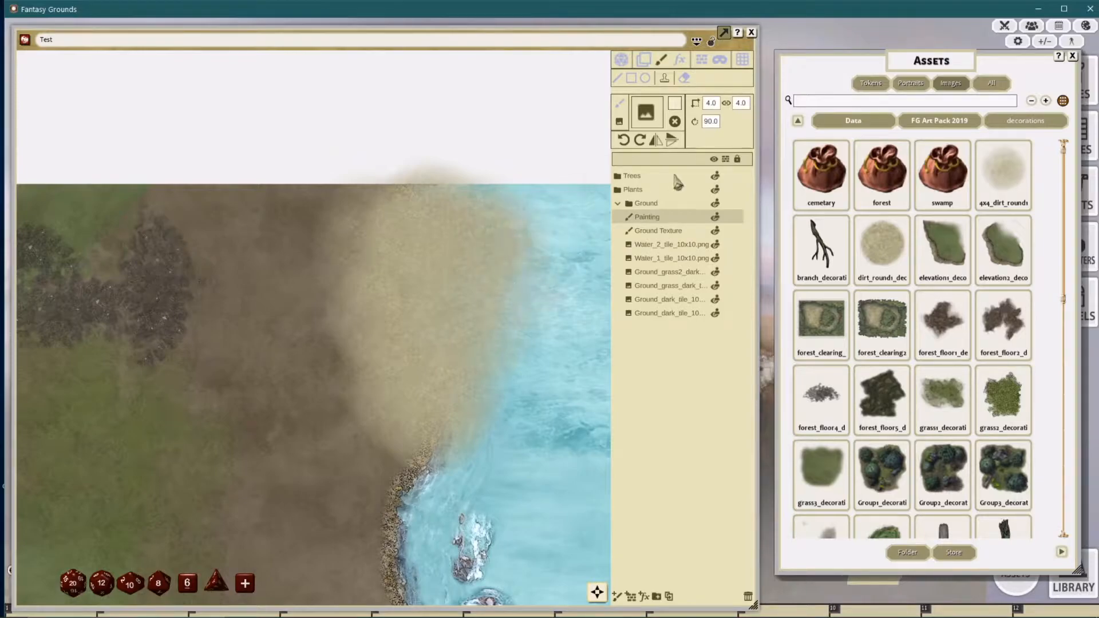
Step: Resize the dirt stamp to 2 by 2 and rotate it to 180 degrees
left_click(713, 106)
type("2")
left_click(641, 140)
scroll(430, 349, "down", 2)
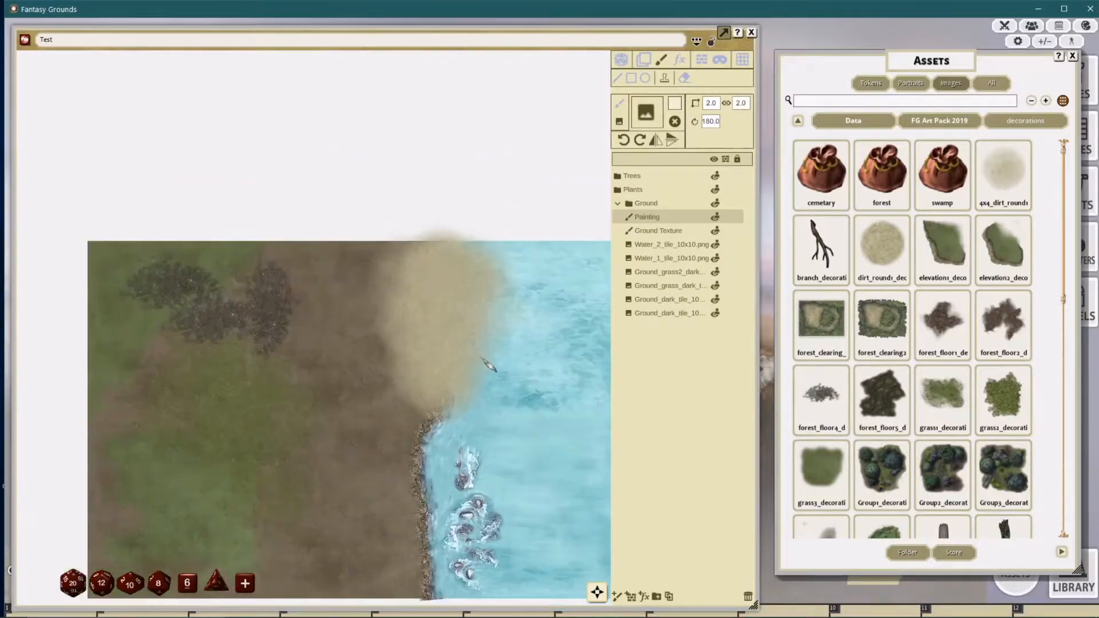
scroll(486, 356, "up", 1)
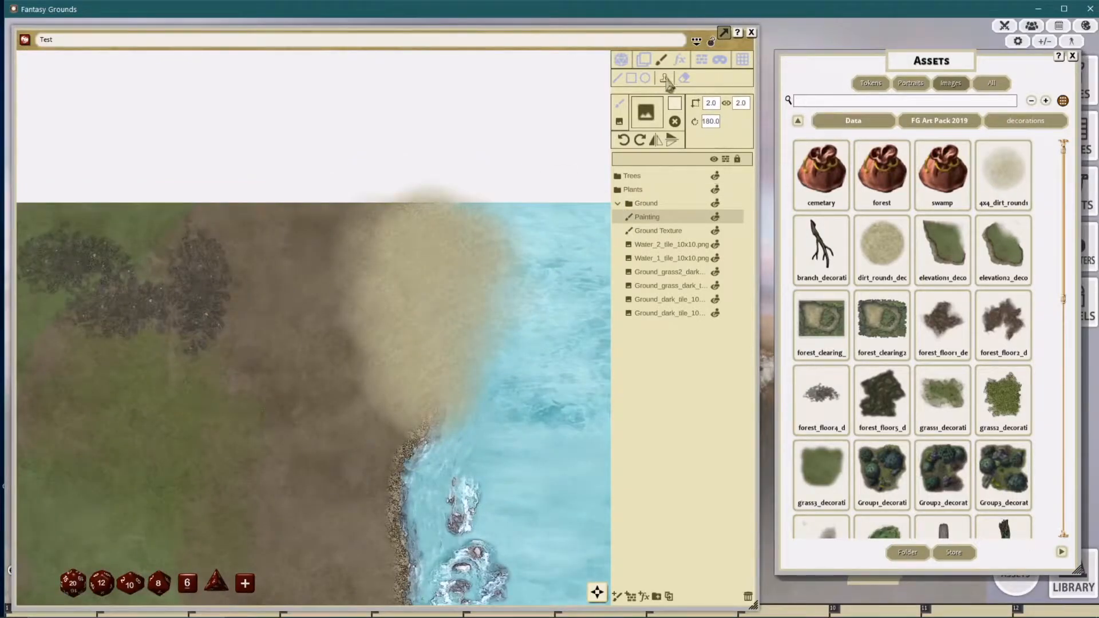
Step: Load the water brush from the art pack's brushes folder for line painting and size it to 2 by 4
left_click(949, 122)
left_click(890, 175)
scroll(818, 343, "down", 1)
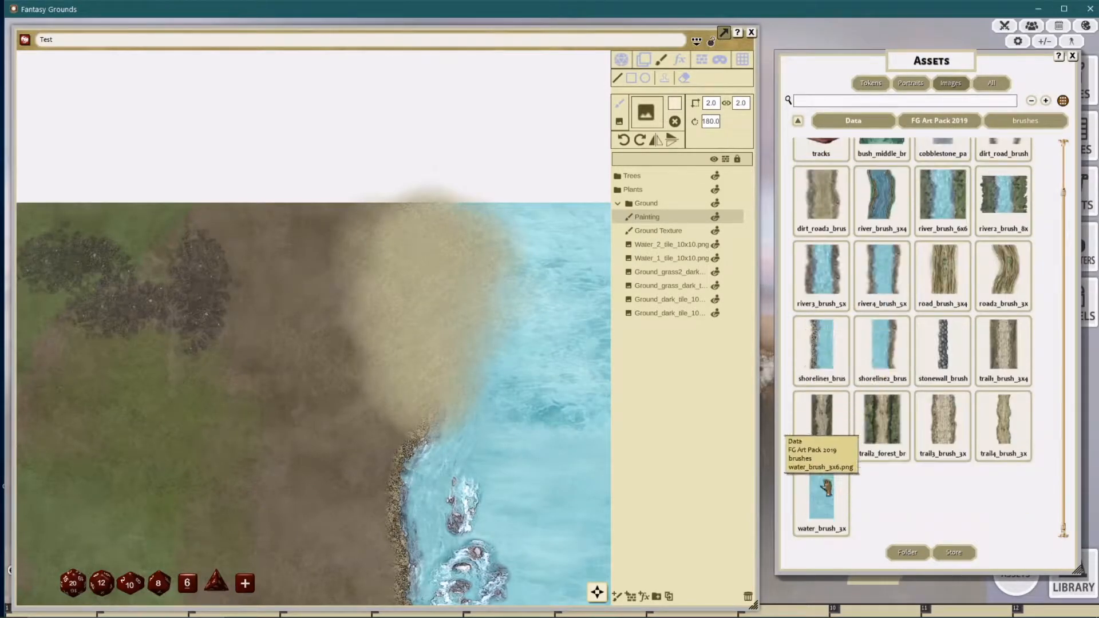
left_click_drag(673, 98, 647, 113)
left_click(714, 105)
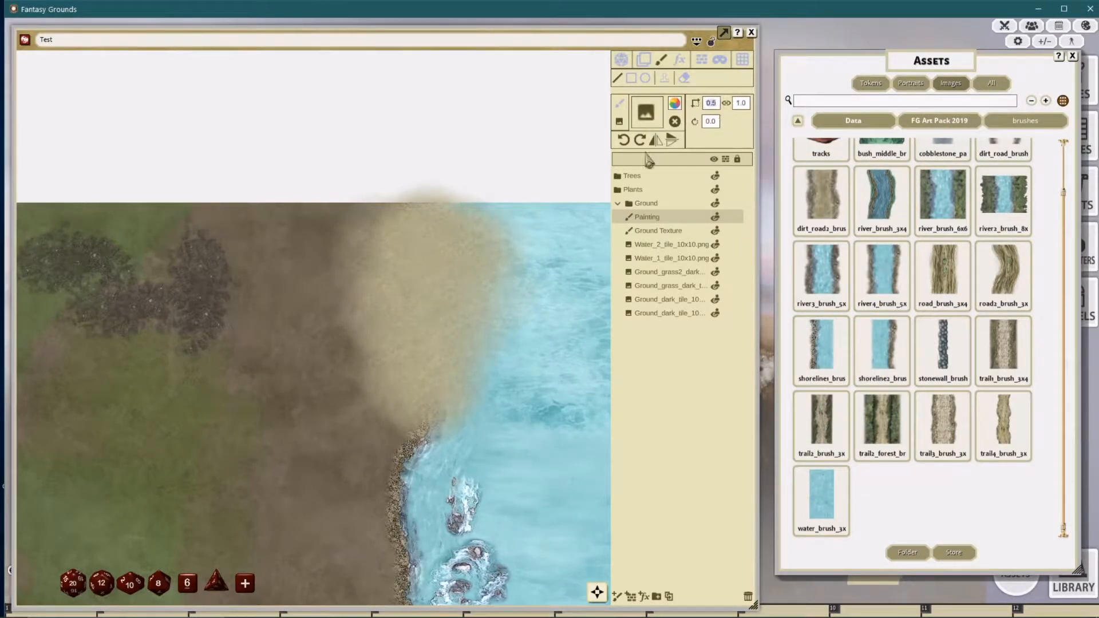
type("2")
key("Return")
Step: Lower the paint color's alpha and paint translucent water along the water-side edge of the sandy bank
left_click(675, 103)
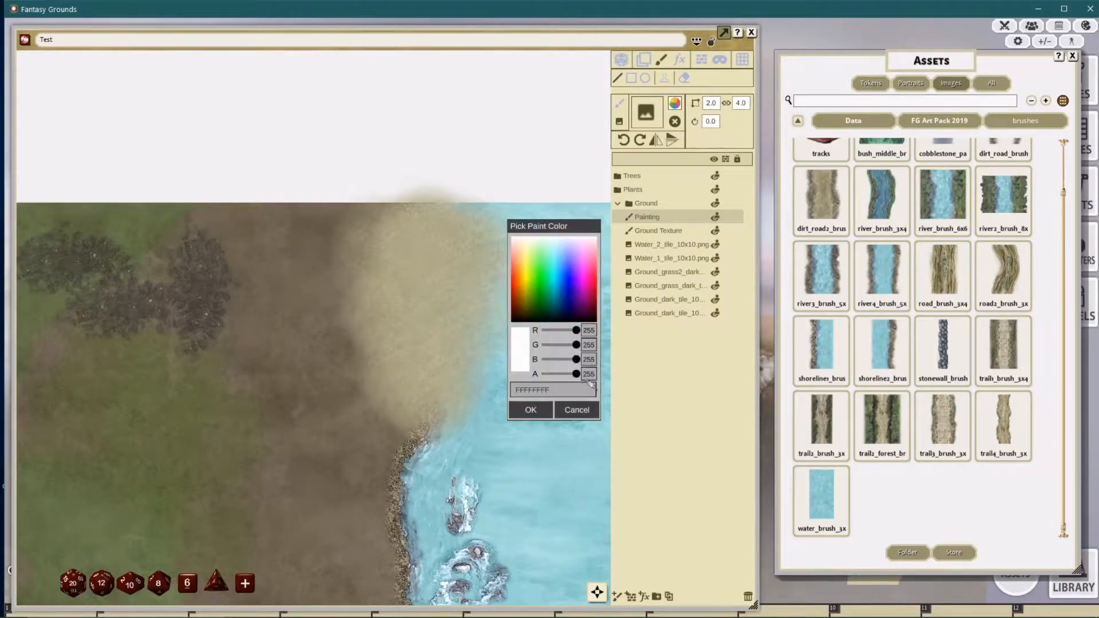
key("Return")
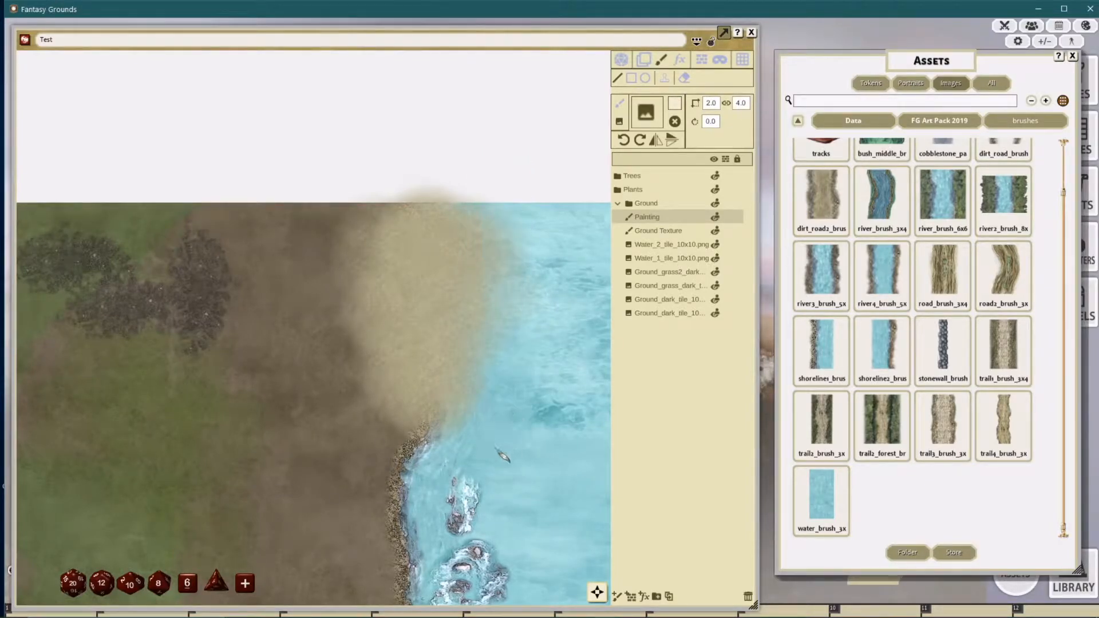
mouse_move(468, 183)
left_mouse_down()
mouse_move(490, 289)
mouse_move(481, 378)
left_mouse_up()
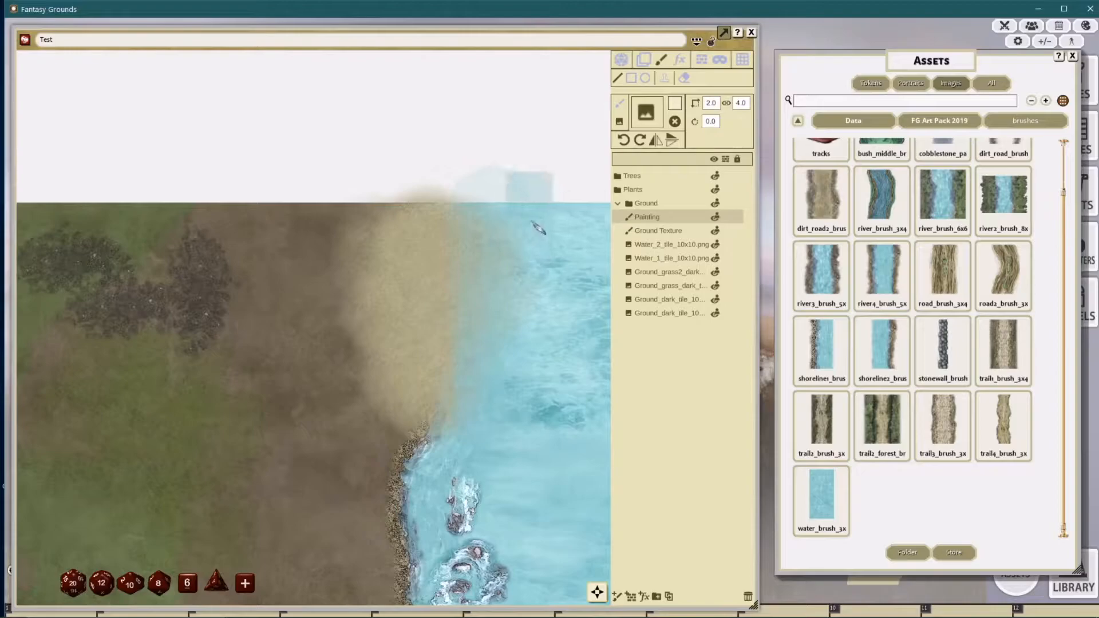
Step: Load the 4x4 round dirt decoration as the stamp again and size it to 3 by 3
scroll(525, 418, "down", 2)
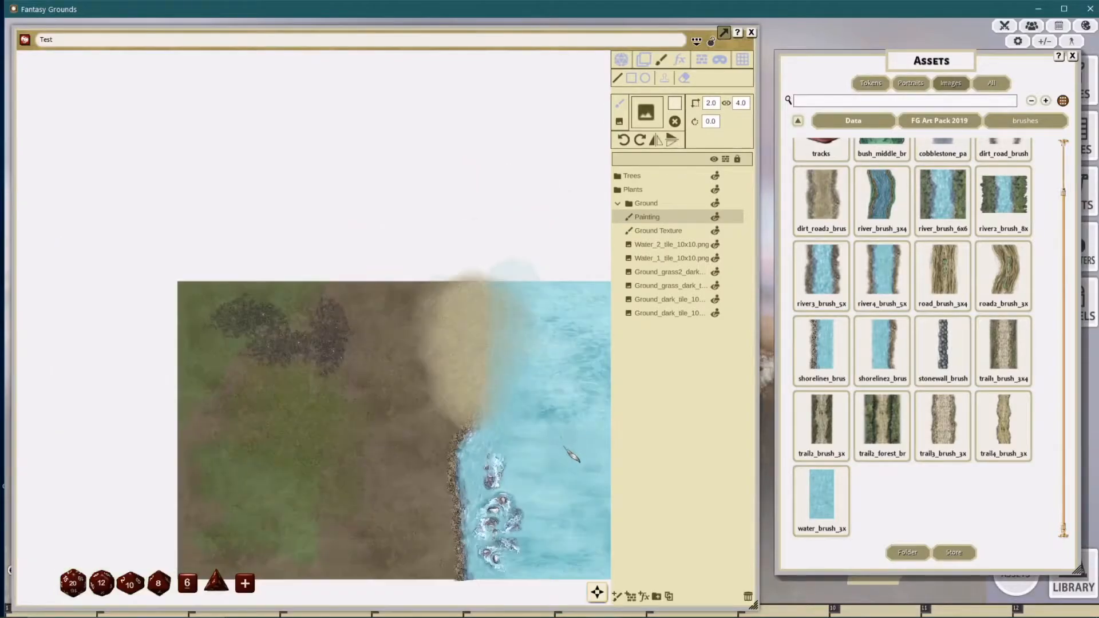
left_click_drag(570, 455, 560, 397)
left_click(939, 121)
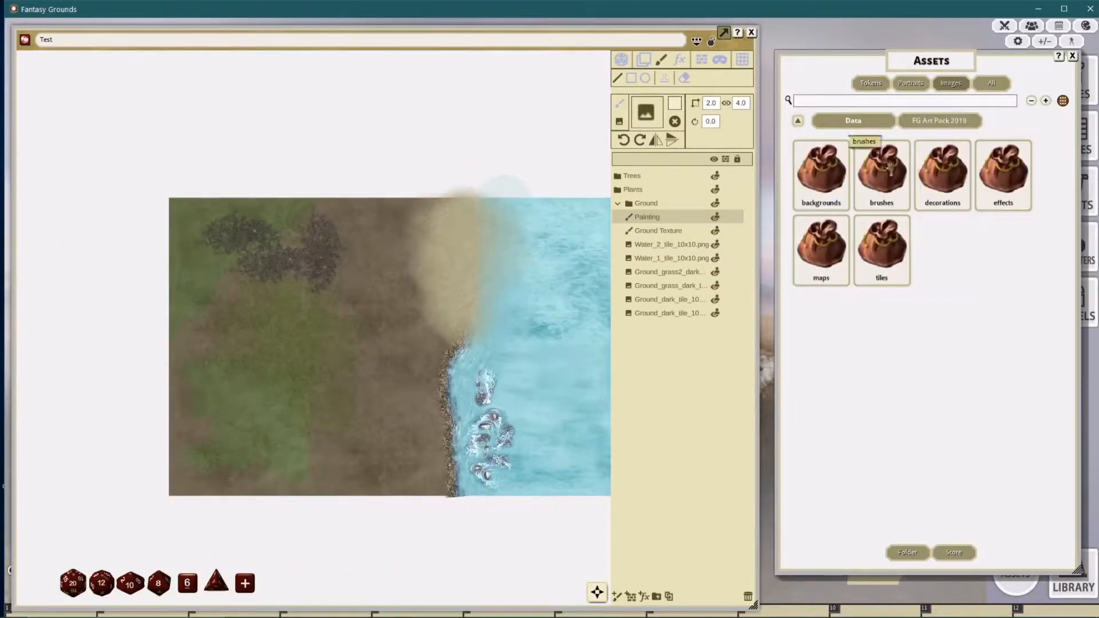
left_click(941, 172)
left_click(1004, 167)
left_click(711, 103)
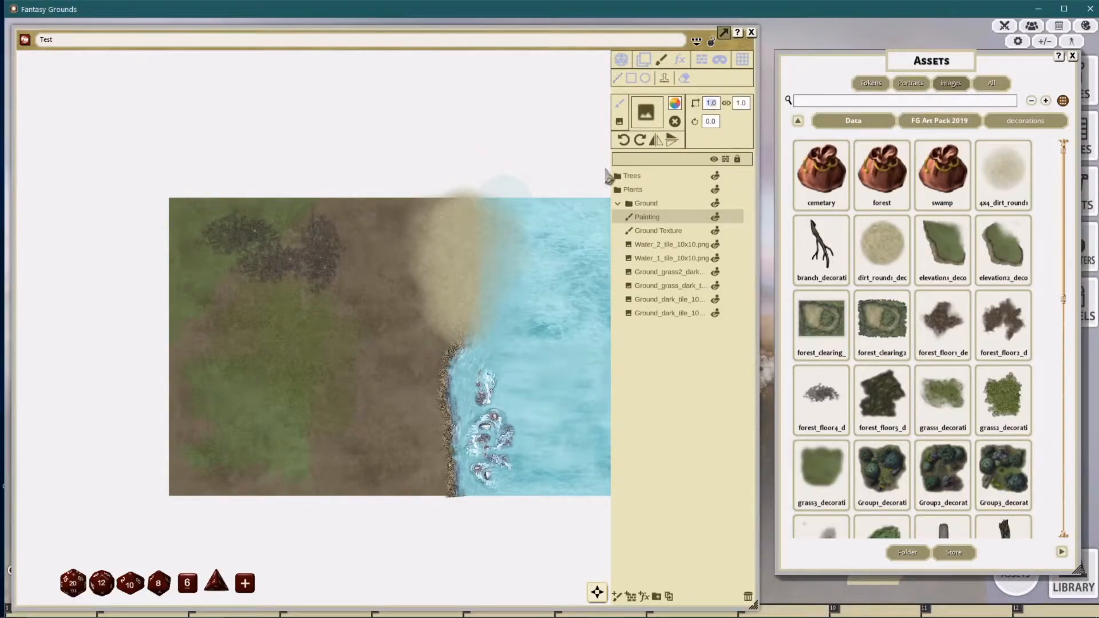
type("3")
scroll(427, 266, "up", 2)
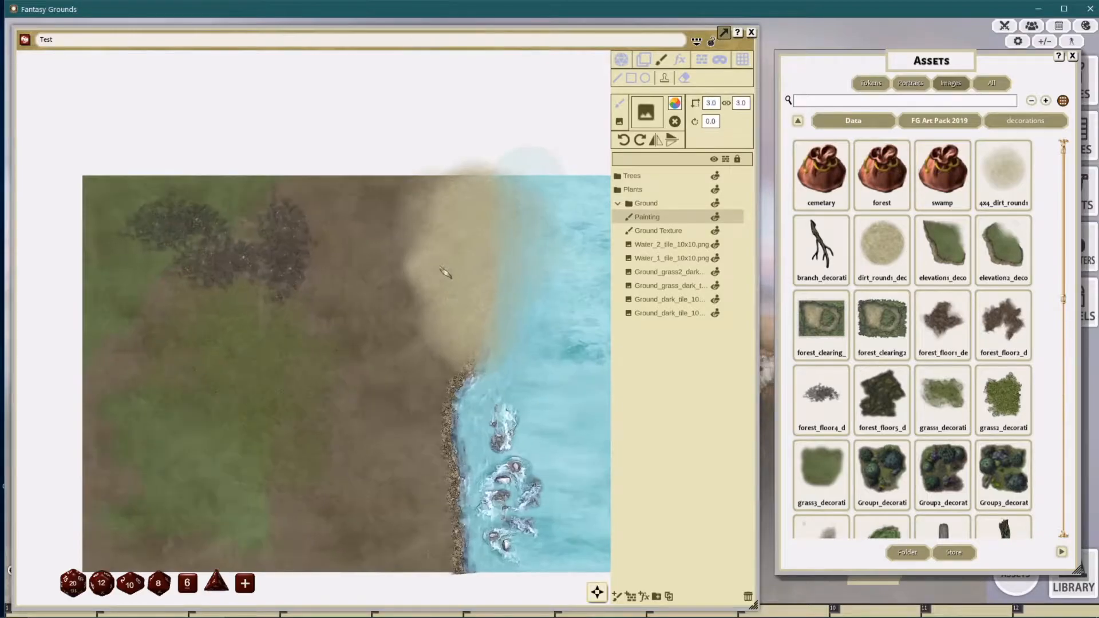
Step: Set the paint color's alpha to 113 and stamp dirt along the sandy bank's edge to blend it into the water
left_click(674, 104)
left_click_drag(575, 374, 556, 373)
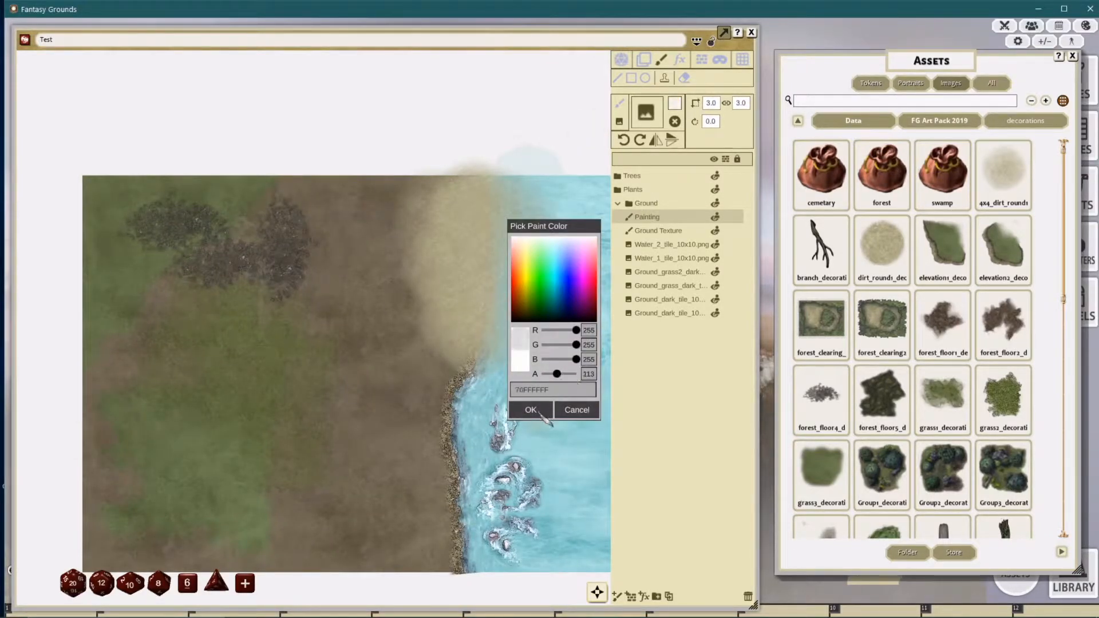
left_click(530, 410)
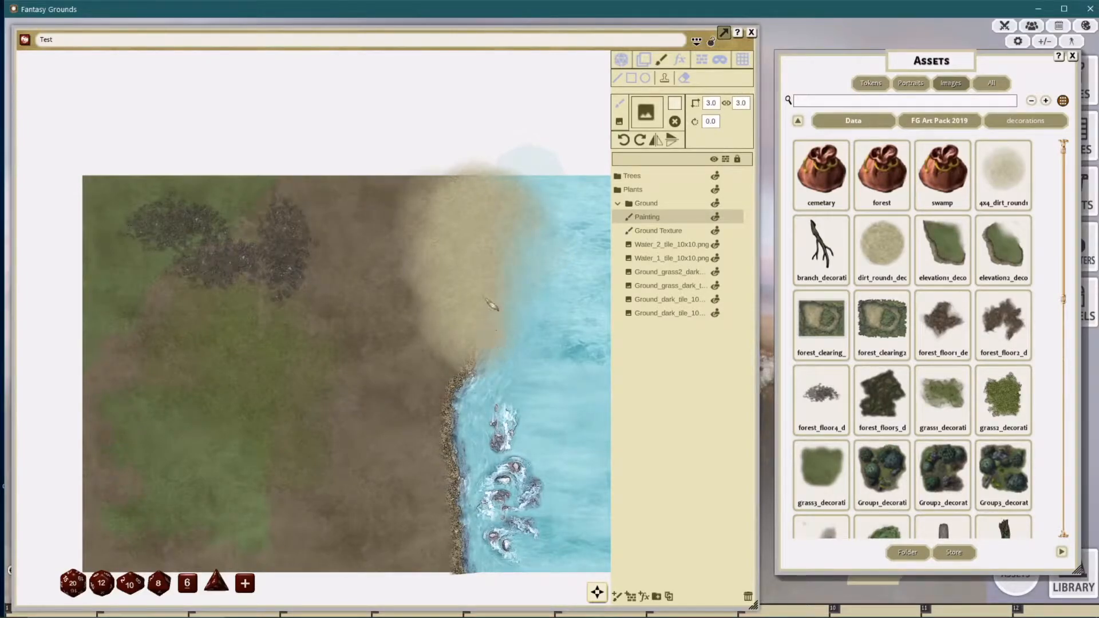
scroll(453, 302, "down", 1)
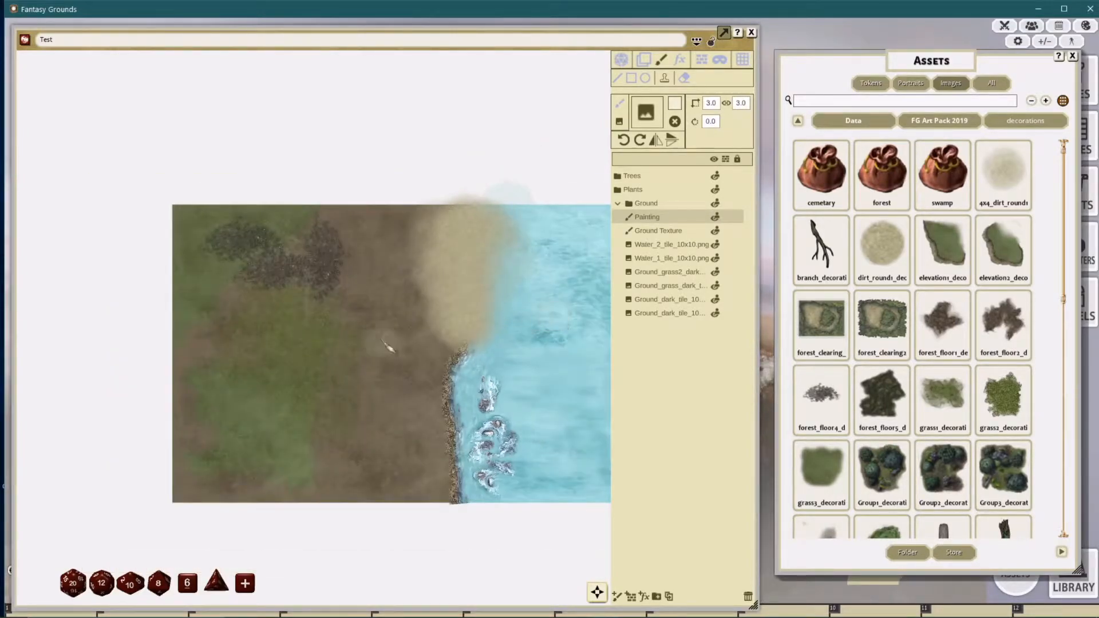
left_click_drag(393, 338, 363, 282)
left_click_drag(344, 356, 392, 369)
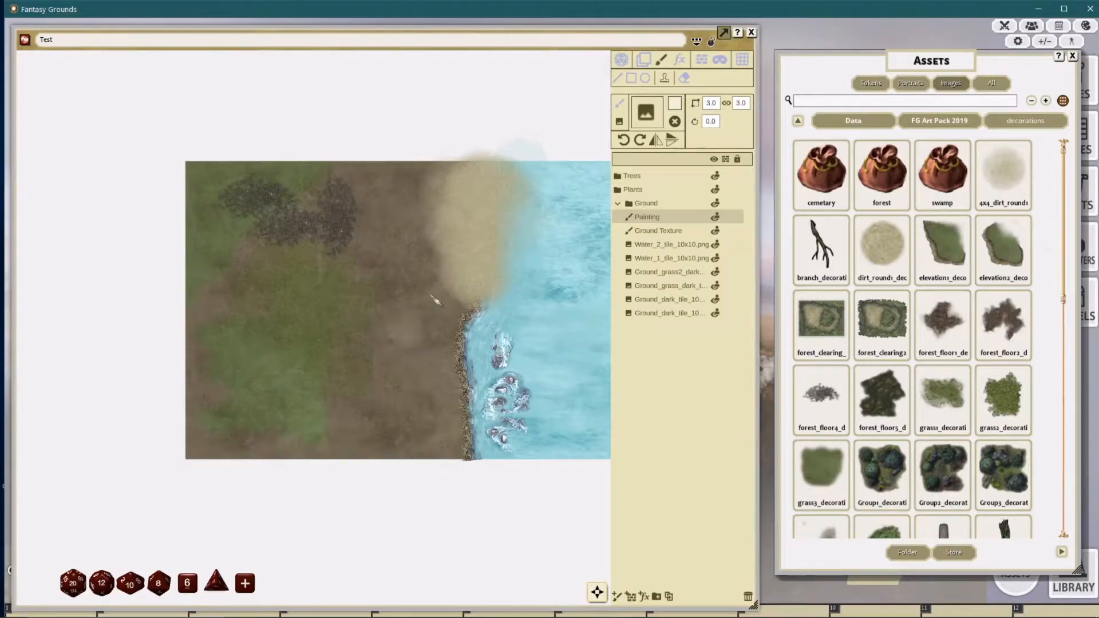
scroll(423, 312, "down", 3)
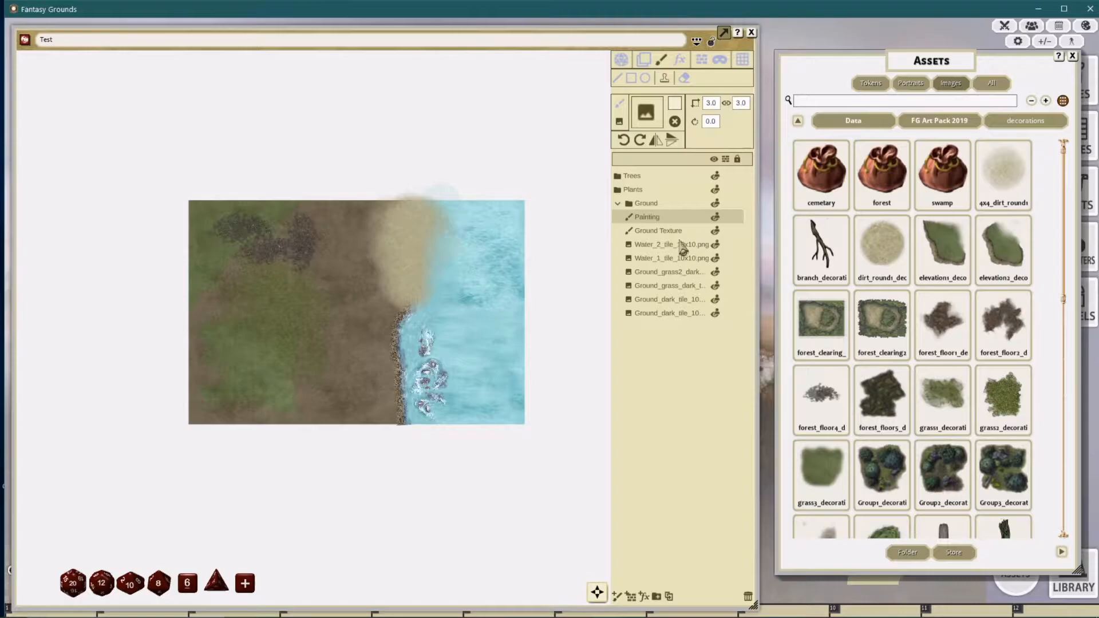
Step: Move both water tile layers to the bottom of the Ground folder, with Water_1 above Water_2
left_click(681, 245)
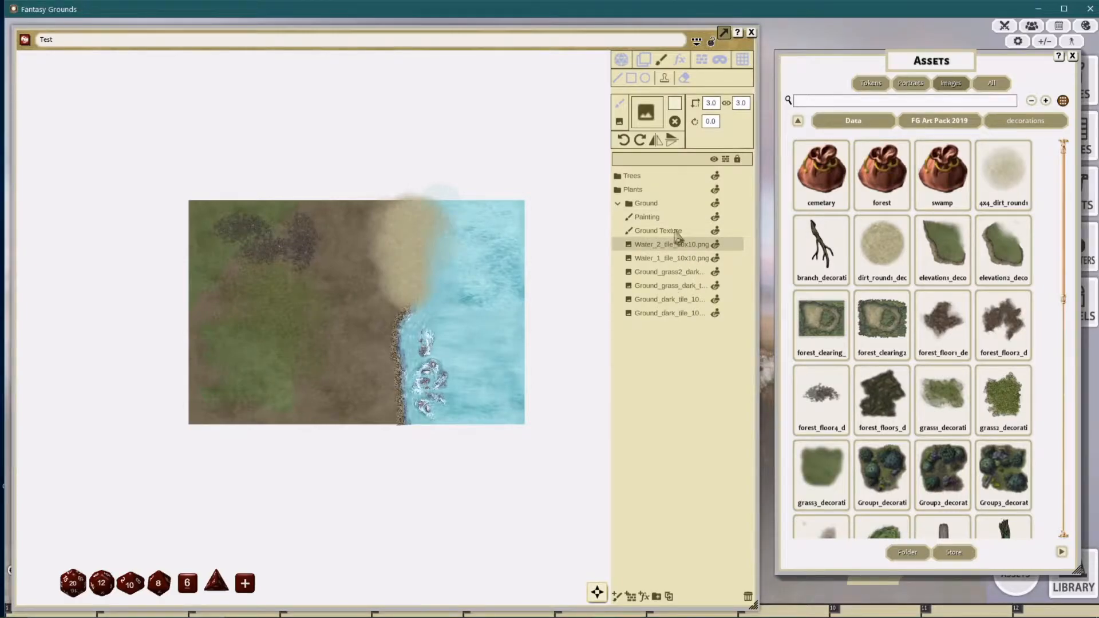
left_click_drag(756, 178, 813, 179)
left_click_drag(707, 245, 694, 311)
mouse_move(715, 245)
left_mouse_down()
mouse_move(703, 309)
mouse_move(709, 256)
left_mouse_up()
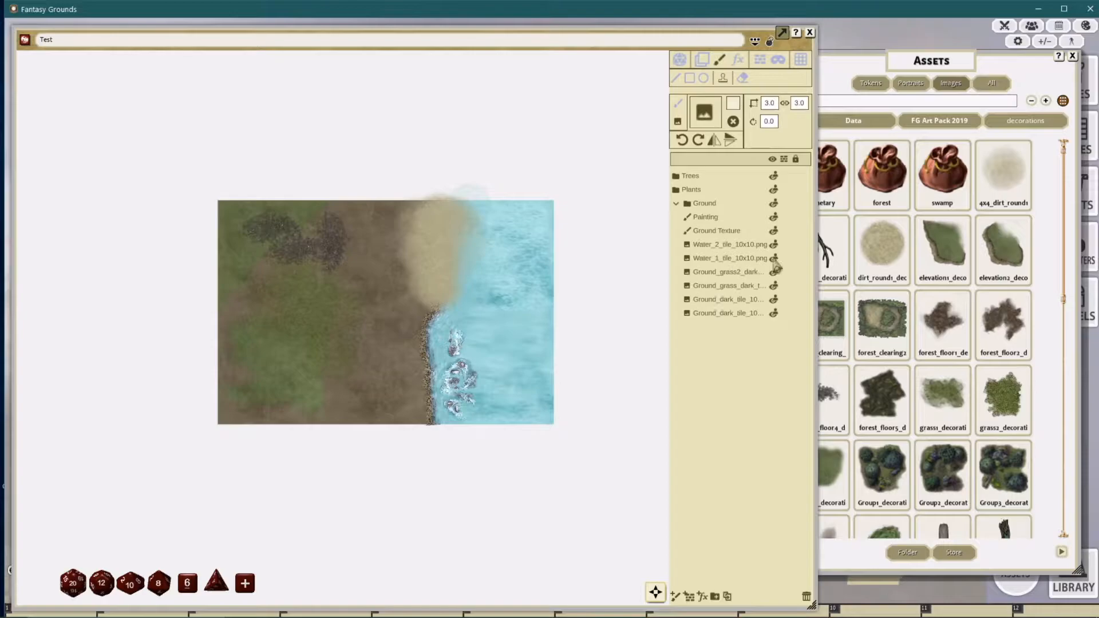
left_click_drag(779, 242, 683, 311)
left_click_drag(672, 250, 737, 245)
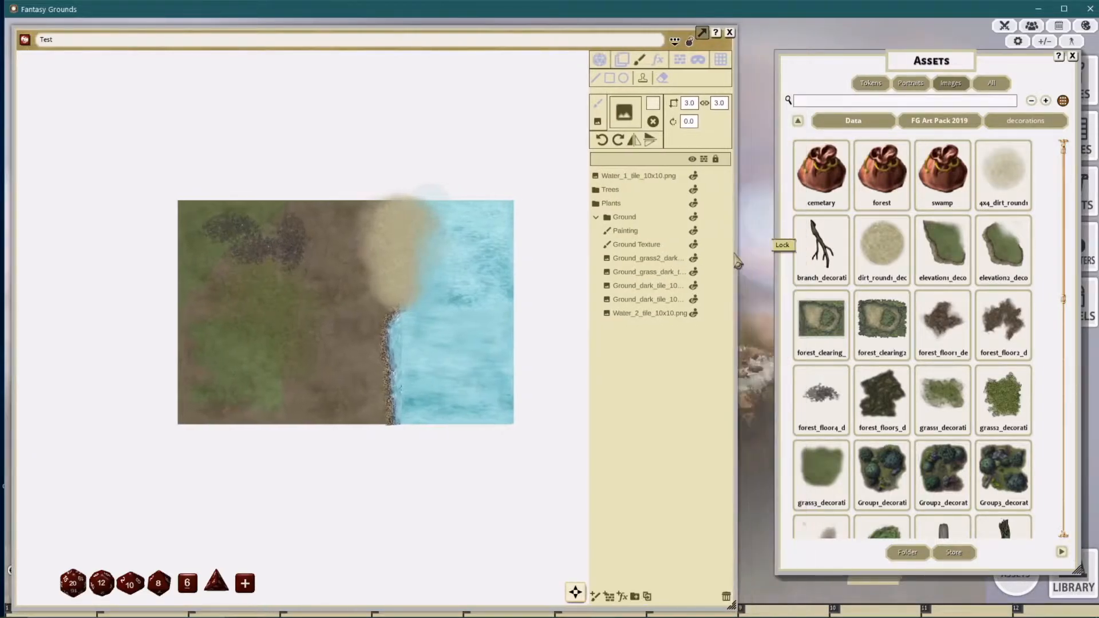
left_click_drag(650, 177, 645, 298)
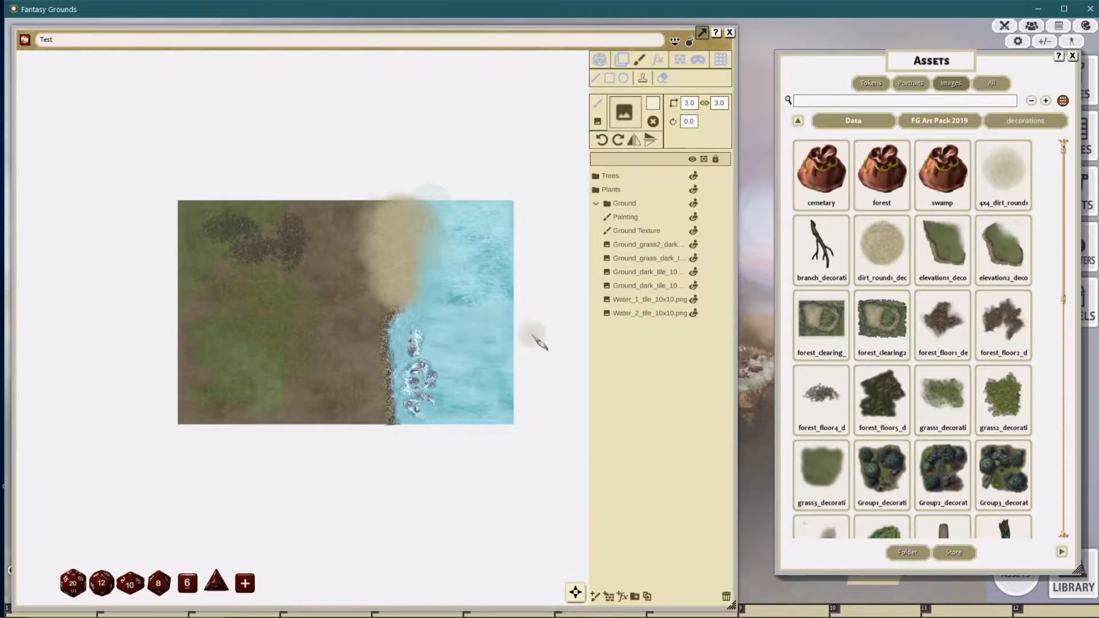
Step: Add an effects layer and set its effect to ocean
left_click(622, 596)
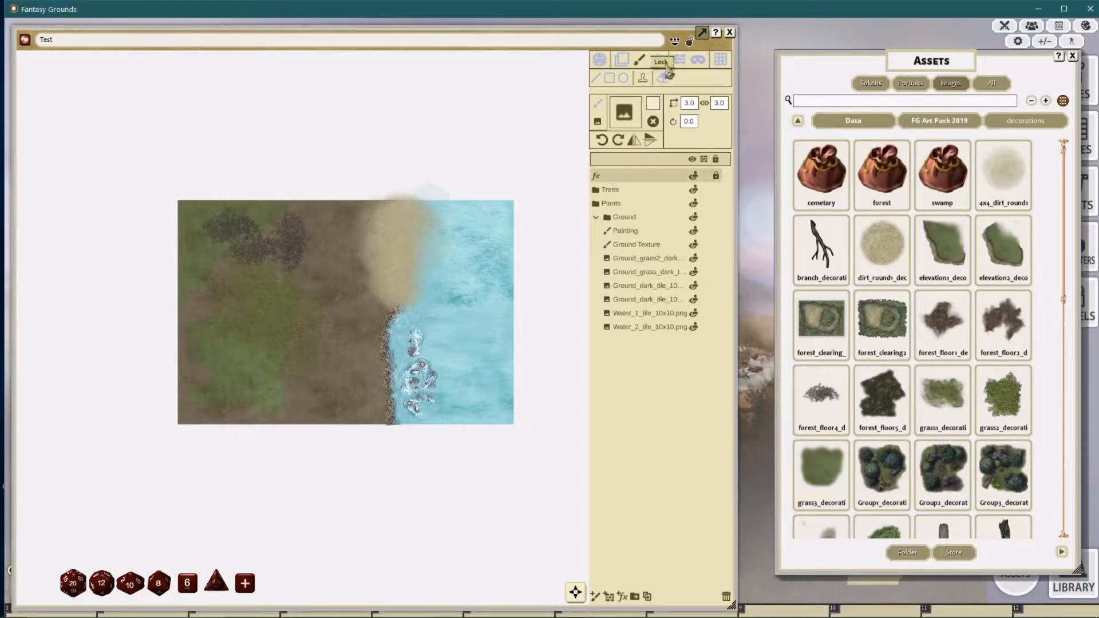
left_click(651, 122)
scroll(656, 163, "down", 2)
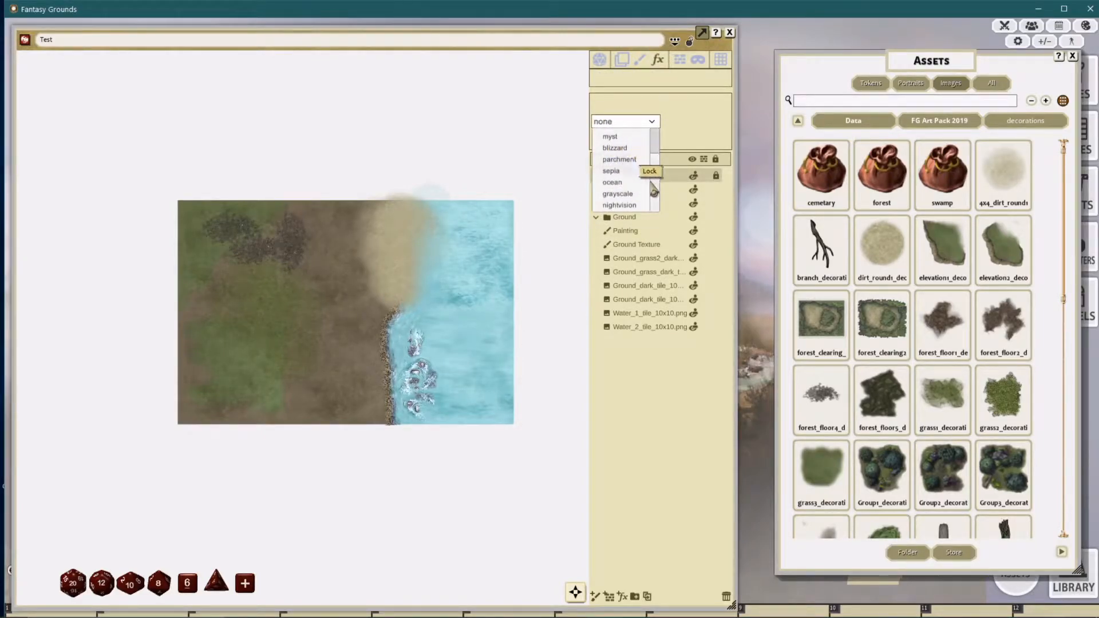
left_click(615, 182)
scroll(485, 361, "up", 3)
scroll(485, 361, "up", 2)
left_click_drag(485, 360, 475, 307)
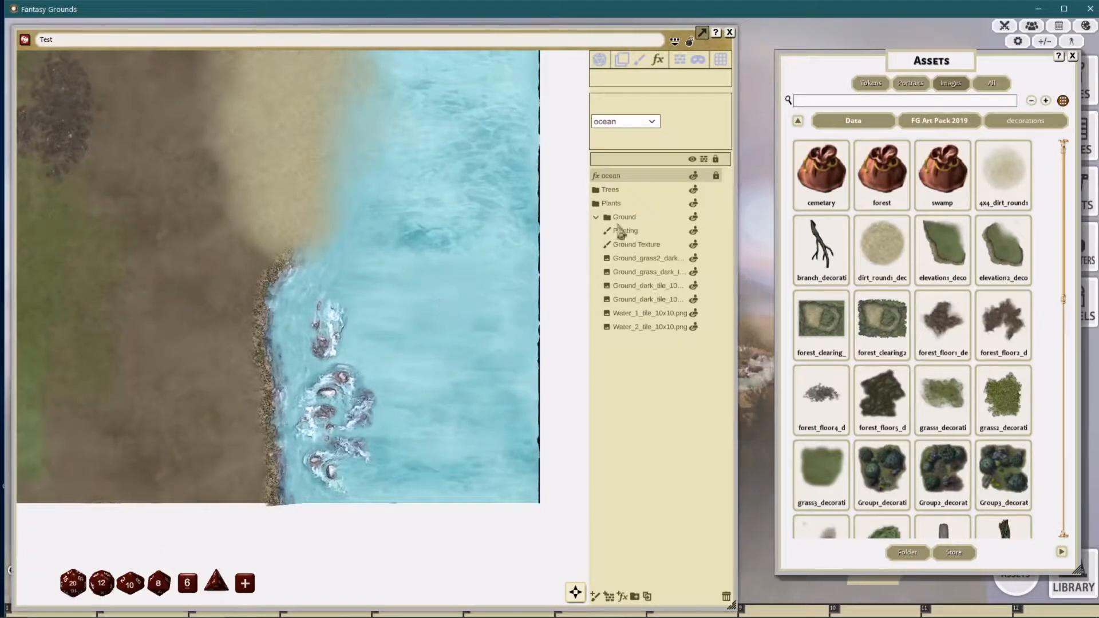
Step: Move the ocean effect layer into the Ground folder between the two dark ground tile layers and check the effect over the water
left_click_drag(630, 176, 651, 298)
left_click_drag(430, 303, 437, 254)
scroll(462, 289, "up", 2)
scroll(432, 282, "down", 2)
scroll(451, 304, "down", 1)
scroll(356, 247, "up", 2)
left_click_drag(469, 283, 361, 291)
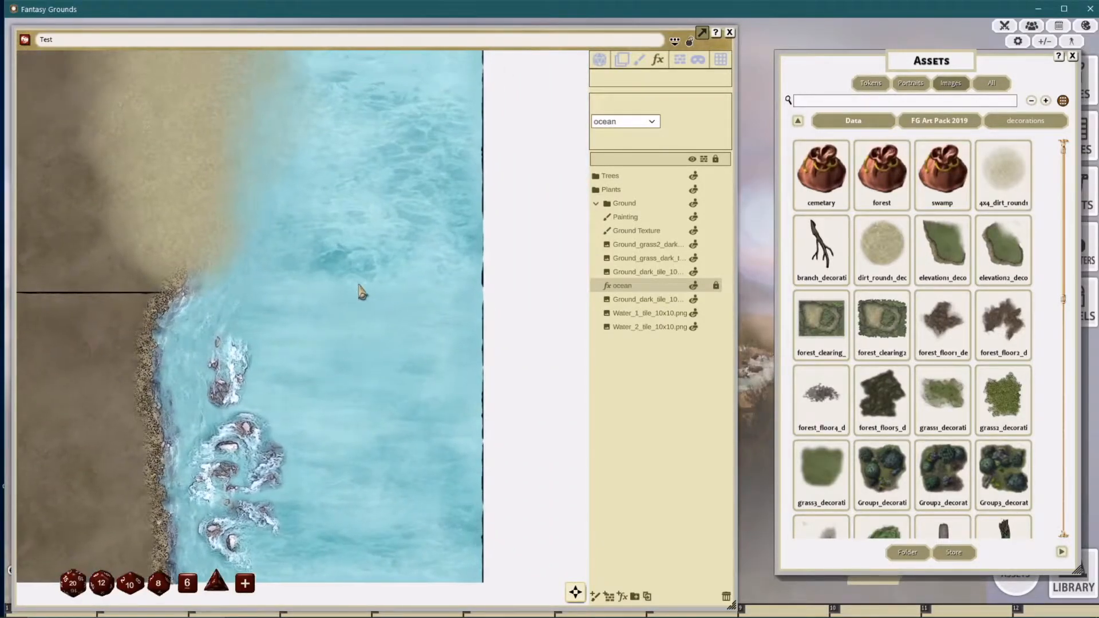
Step: Move the ocean effect layer below both dark ground tile layers, directly above Water_1, and check the land and water
scroll(371, 270, "up", 1)
scroll(357, 288, "up", 2)
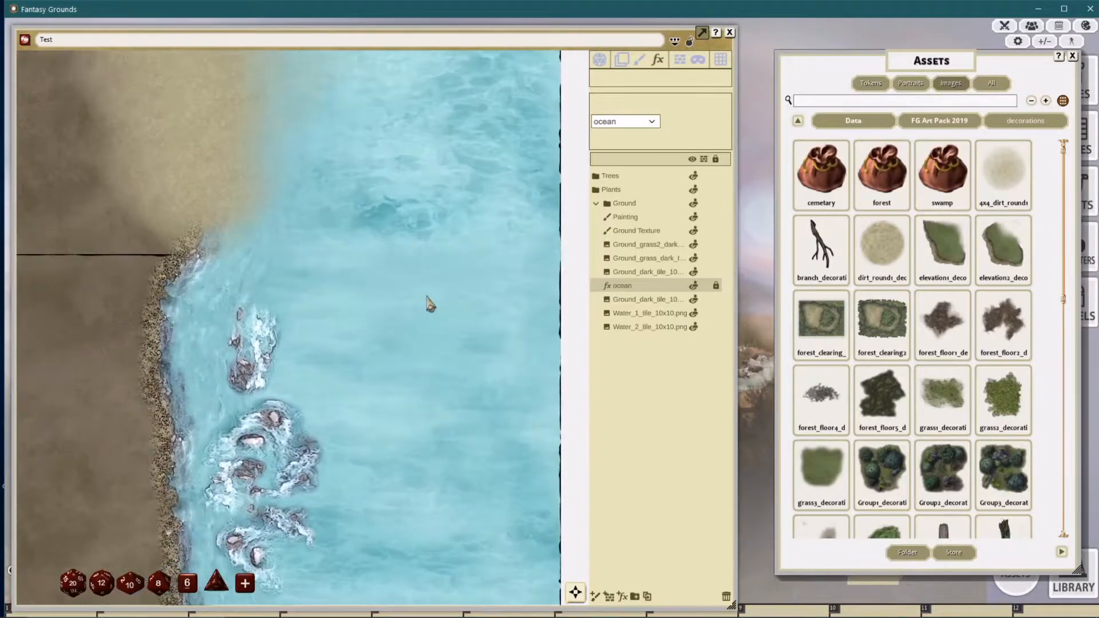
left_click_drag(410, 256, 500, 436)
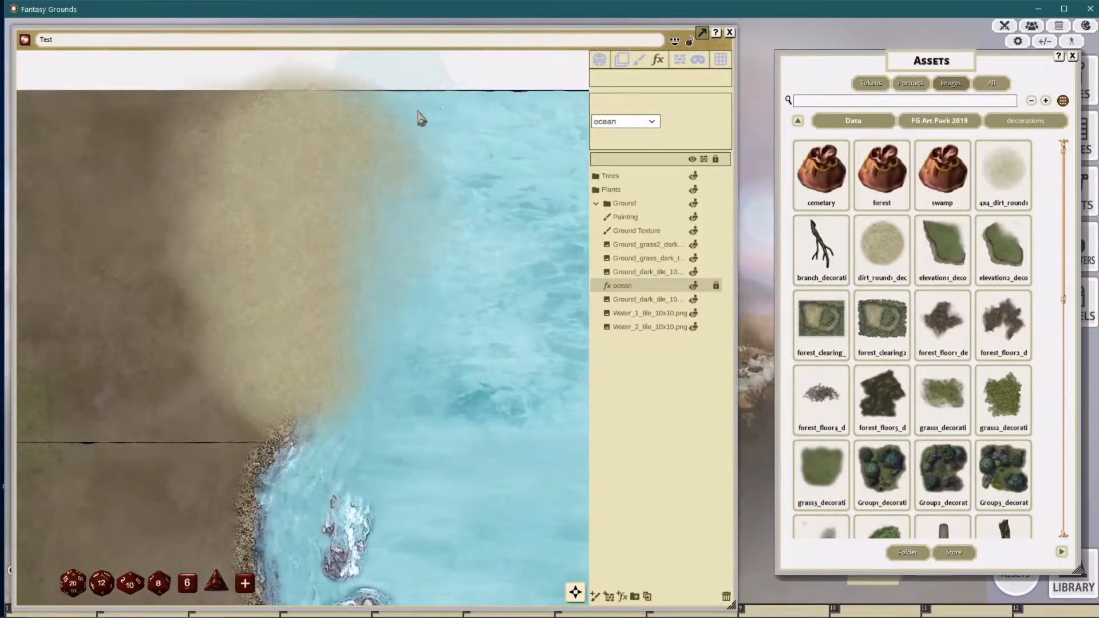
left_click_drag(483, 309, 456, 284)
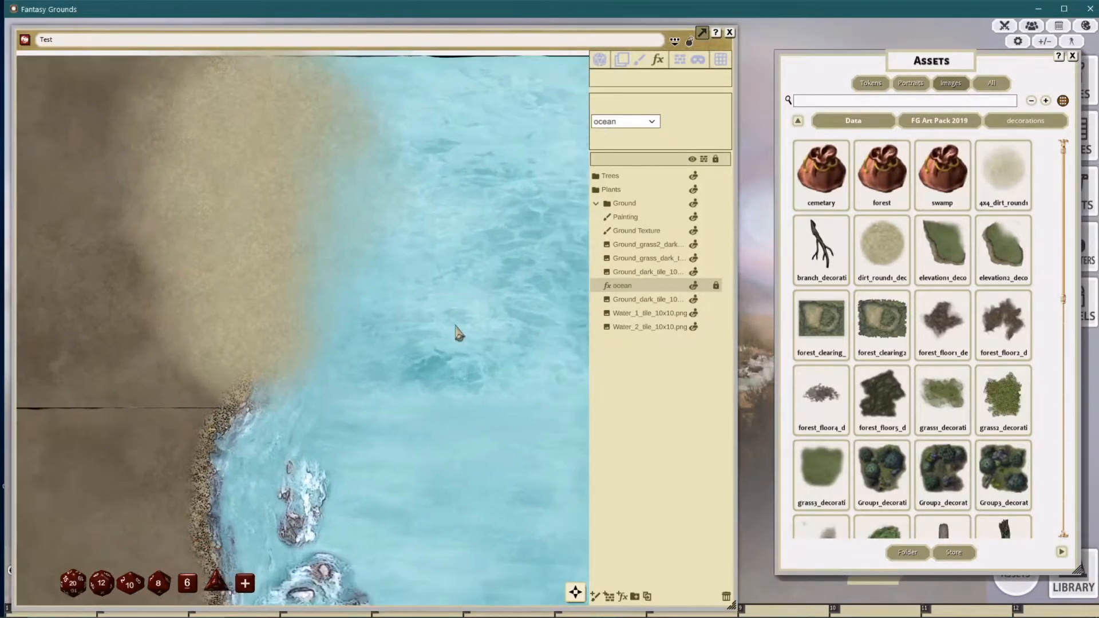
scroll(458, 333, "down", 1)
left_click_drag(452, 393, 459, 326)
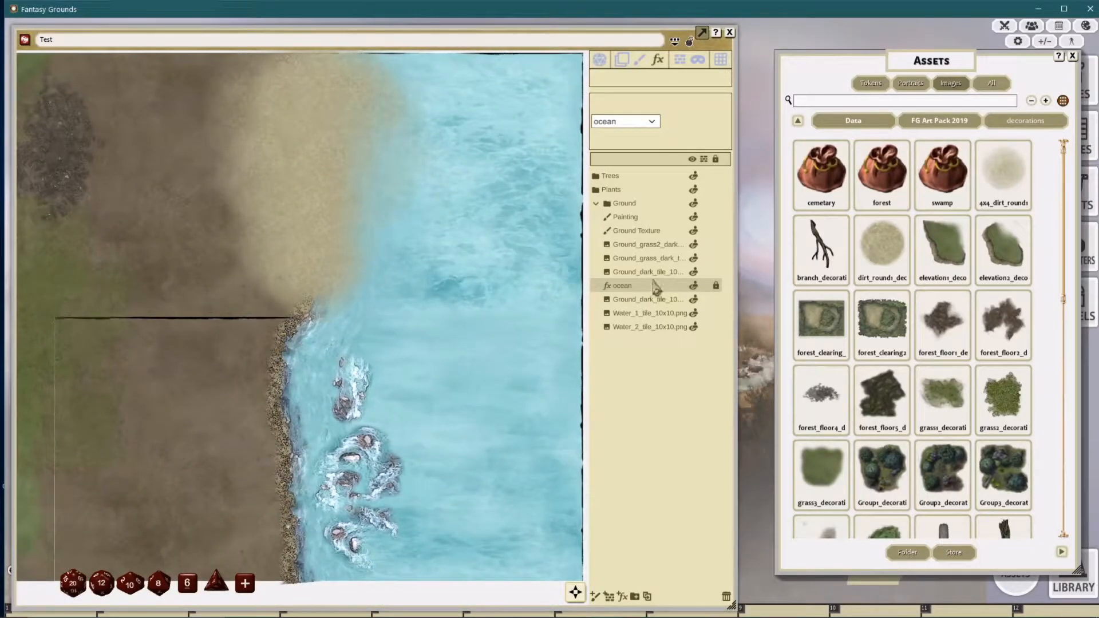
left_click_drag(657, 280, 657, 302)
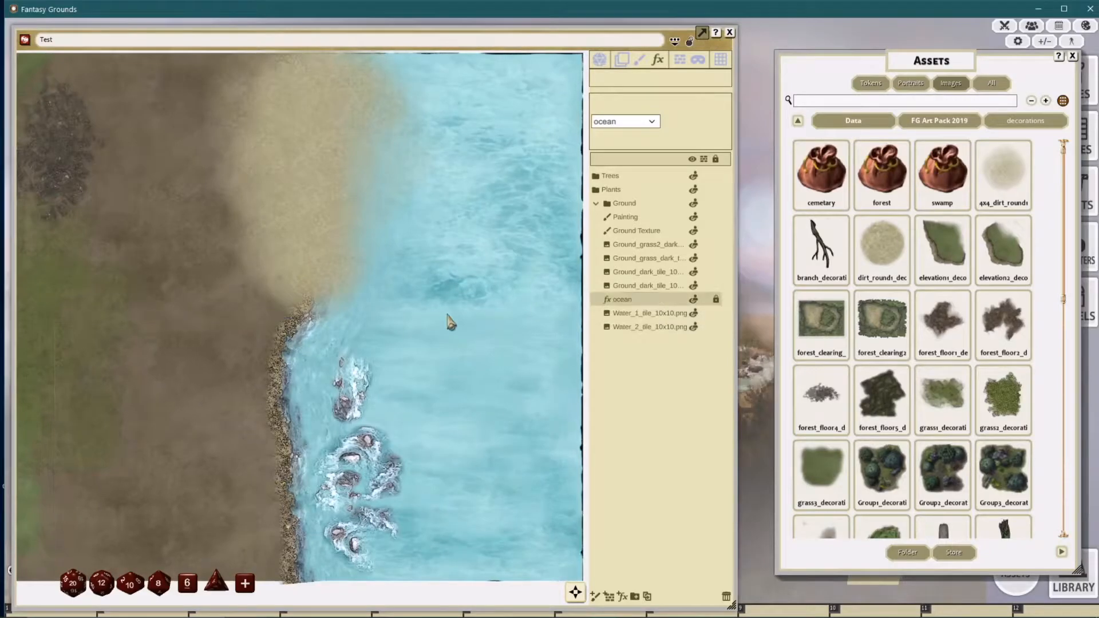
left_click_drag(454, 324, 404, 287)
scroll(447, 301, "up", 2)
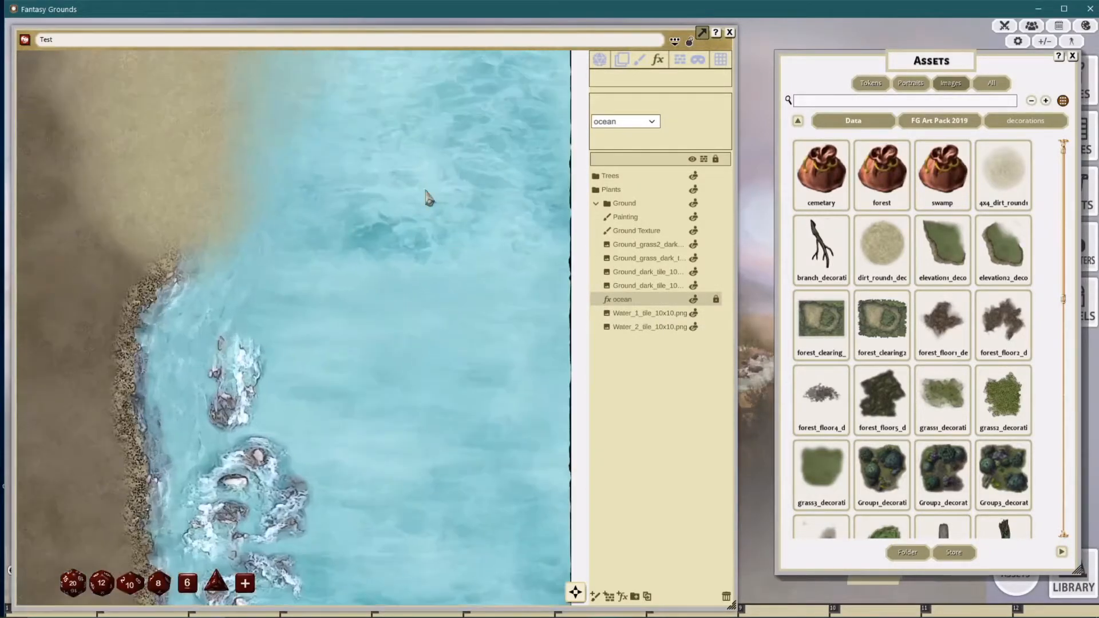
scroll(377, 283, "down", 3)
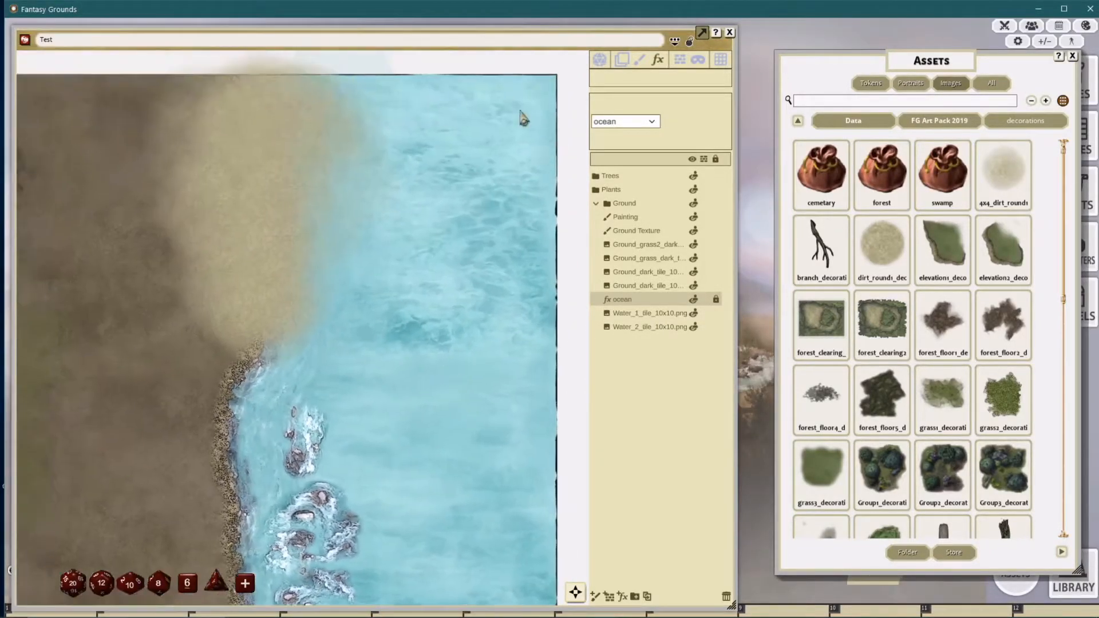
scroll(446, 358, "down", 1)
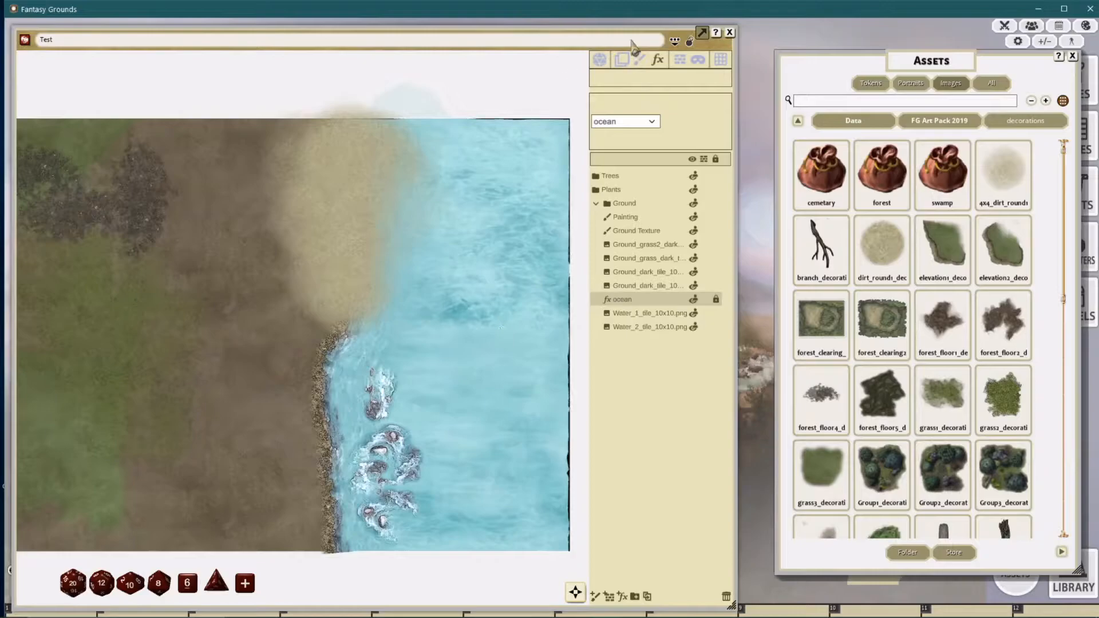
Step: Load a shoreline brush from the FG Art Pack 2019 brushes folder for painting and set its width to 8
left_click(639, 60)
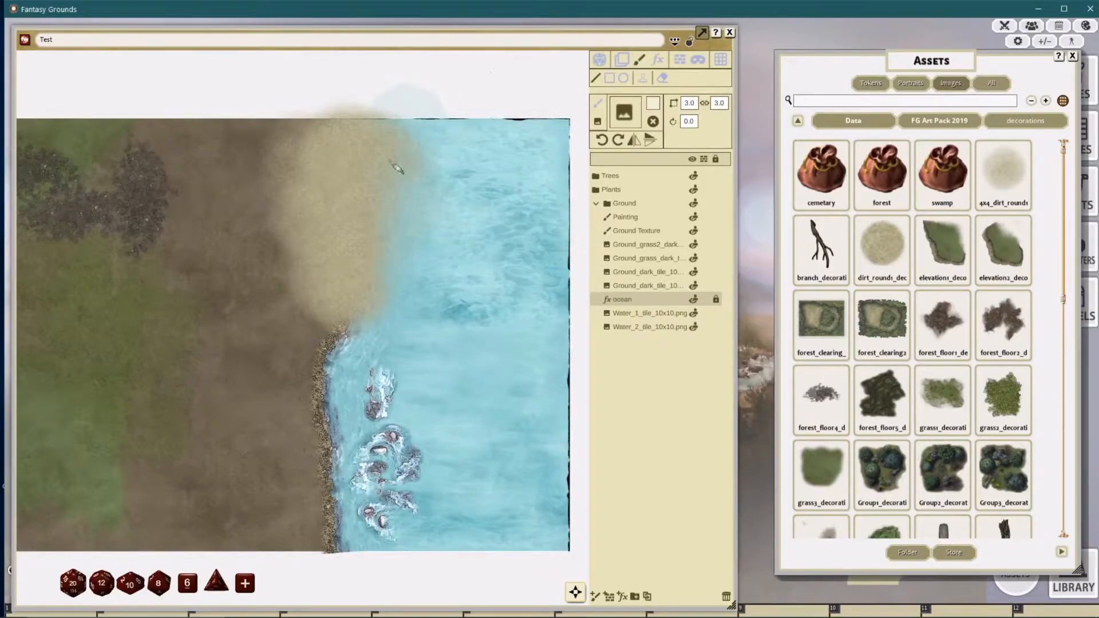
left_click_drag(395, 162, 455, 128)
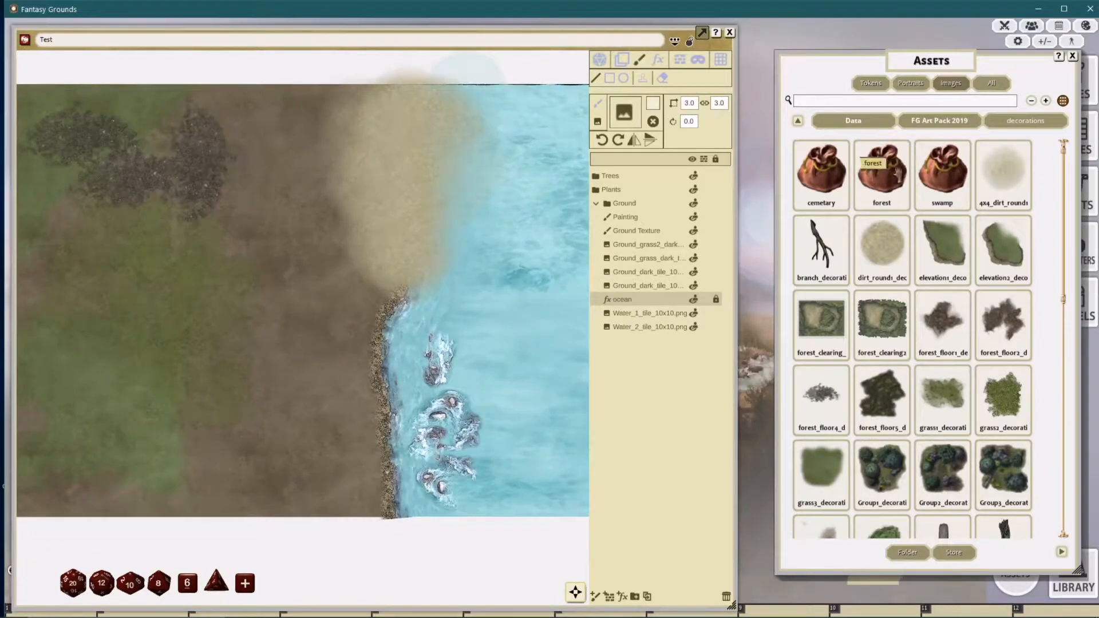
left_click(936, 121)
left_click(900, 163)
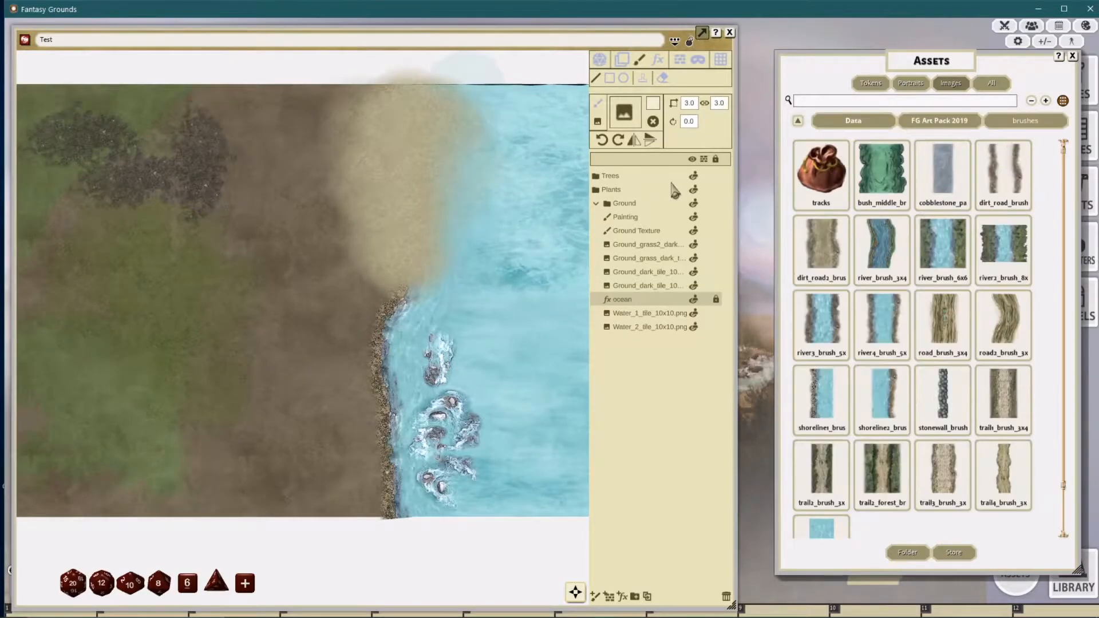
left_click_drag(467, 211, 570, 189)
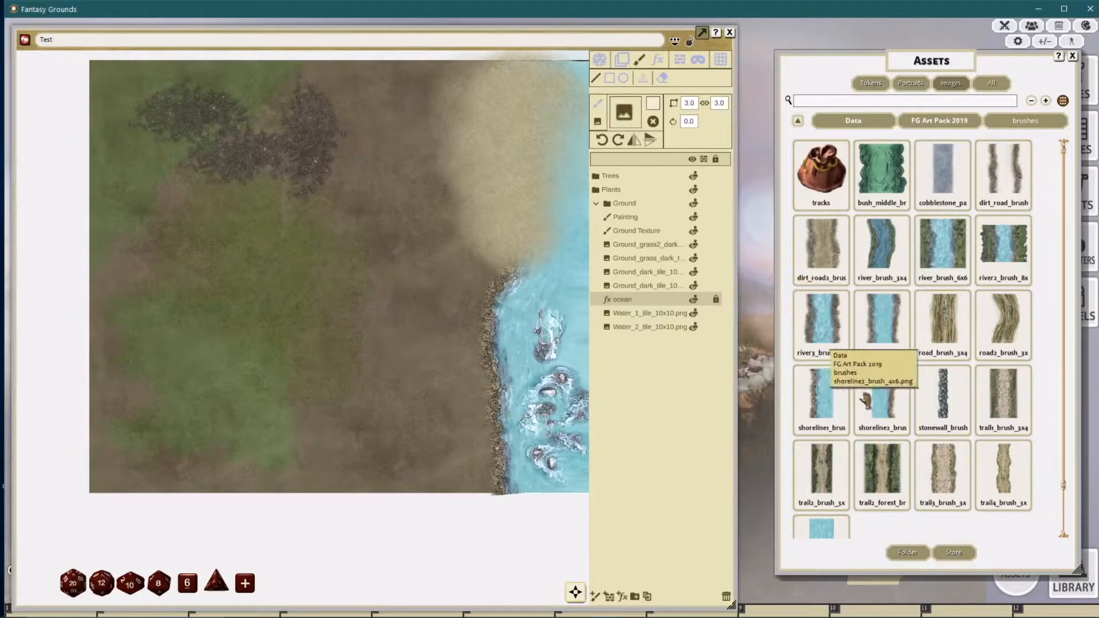
left_click_drag(633, 86, 625, 111)
left_click(691, 107)
left_click(690, 104)
type("8")
key("Return")
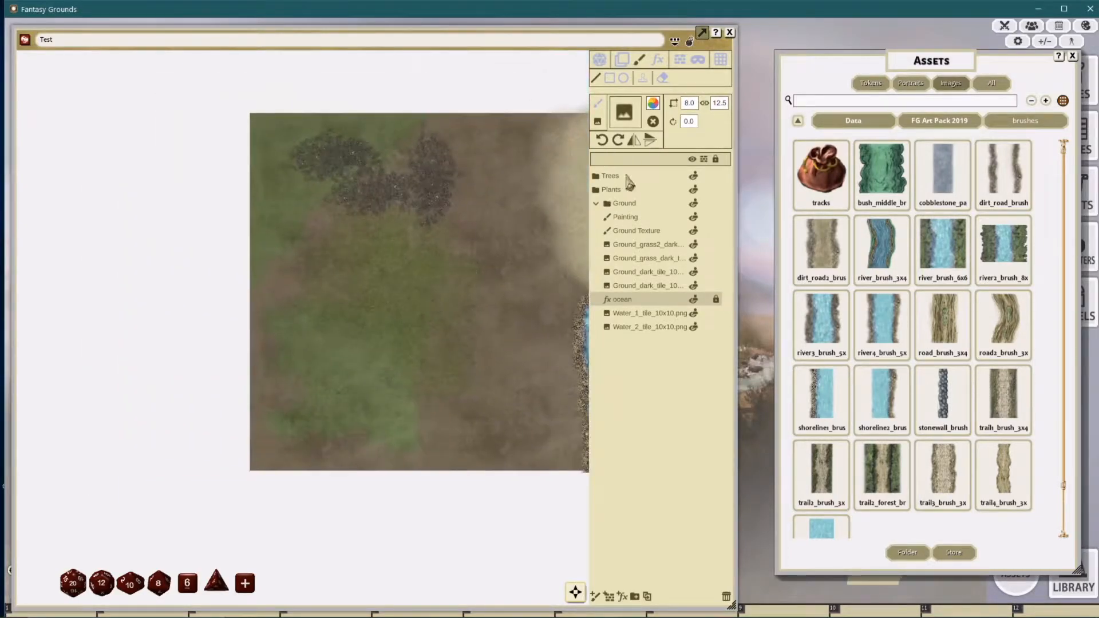
Step: Add a painting layer above the Trees folder and make it the active layer
left_click(627, 177)
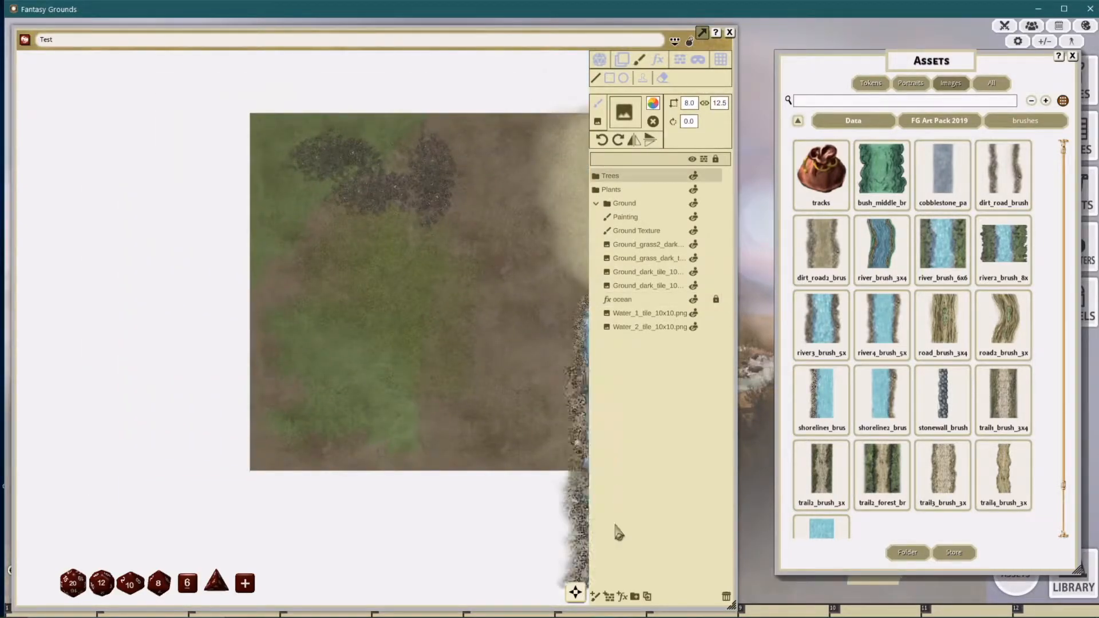
left_click(595, 597)
left_click(608, 178)
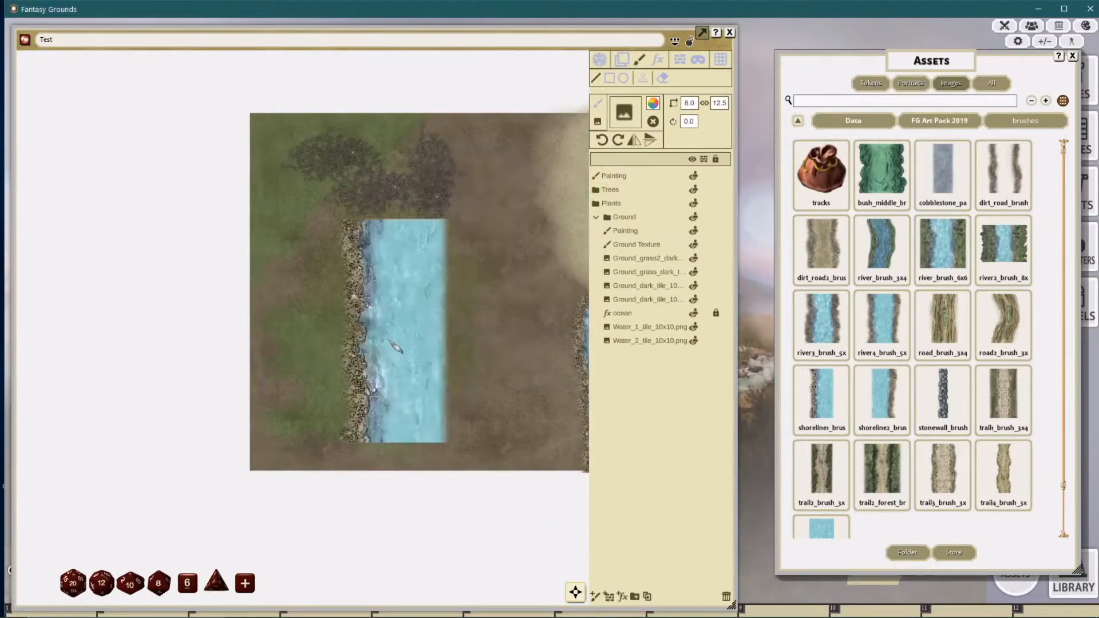
left_click(613, 177)
left_click_drag(479, 232, 445, 248)
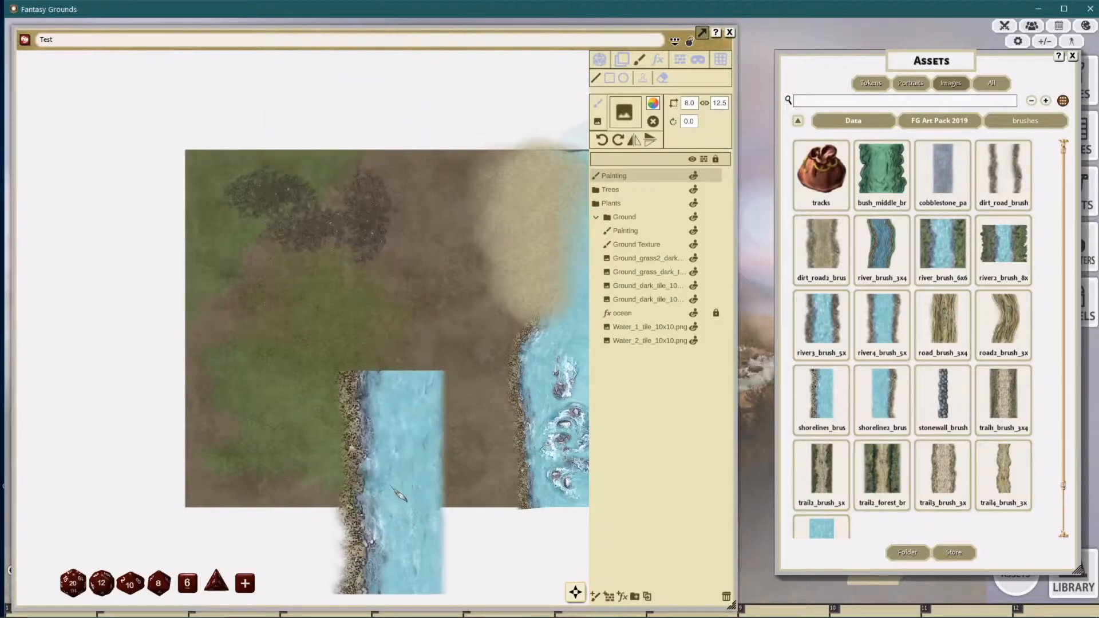
Step: Try straight and curved freehand shoreline strokes across the grass and dirt, and undo them
mouse_move(405, 319)
left_mouse_down()
mouse_move(413, 102)
mouse_move(410, 402)
mouse_move(408, 149)
left_mouse_up()
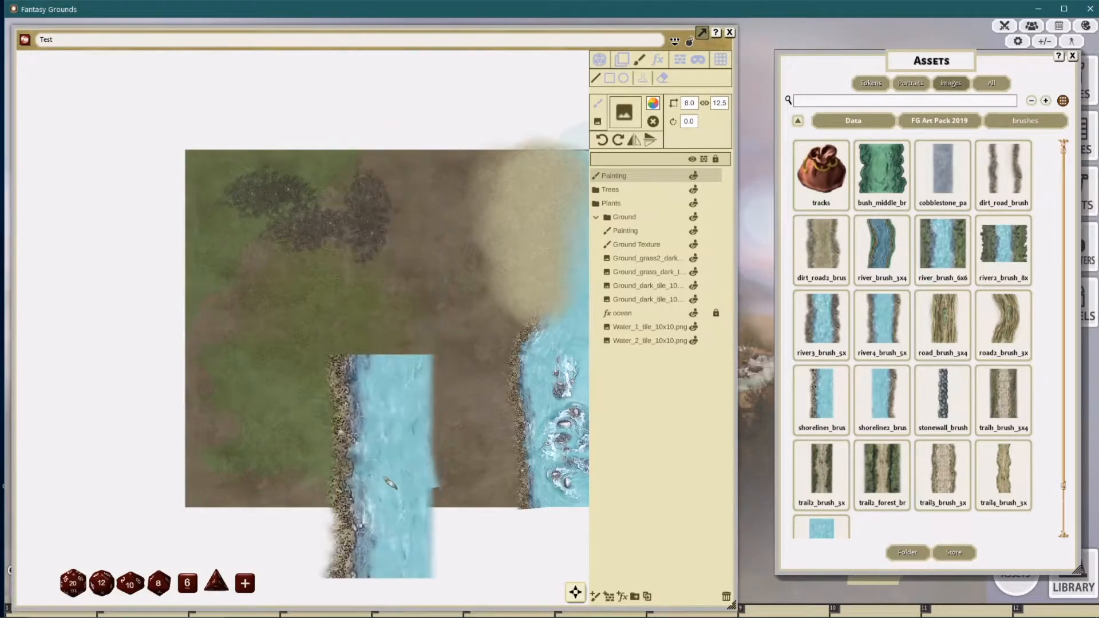
key("ctrl+z")
mouse_move(396, 387)
left_mouse_down()
mouse_move(411, 204)
mouse_move(299, 183)
mouse_move(294, 151)
mouse_move(184, 150)
left_mouse_up()
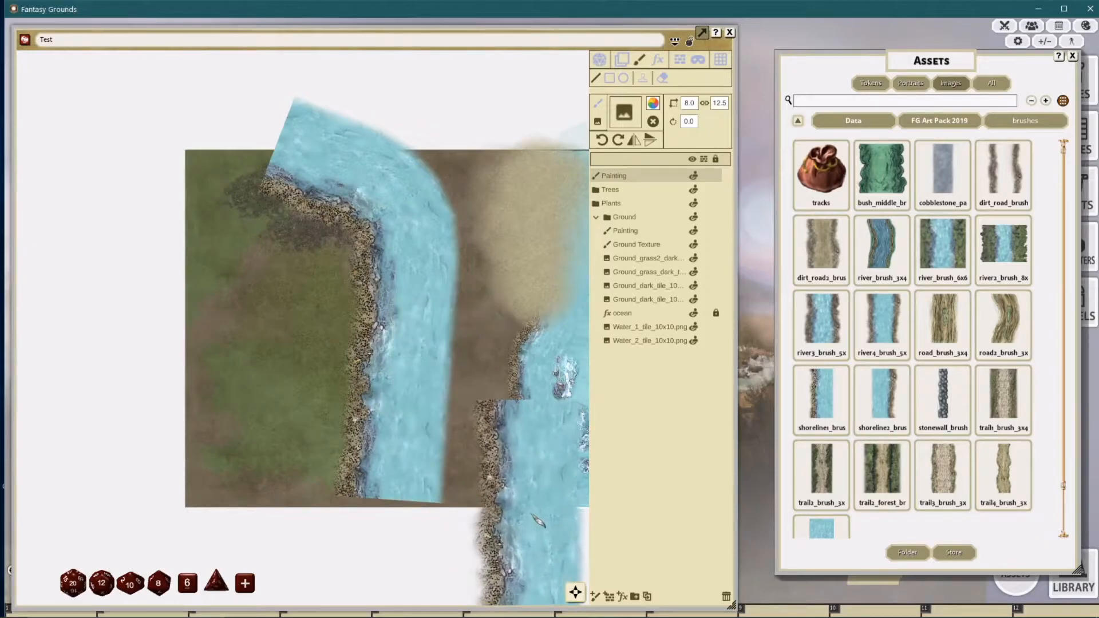
key("ctrl+z")
key("ctrl+z")
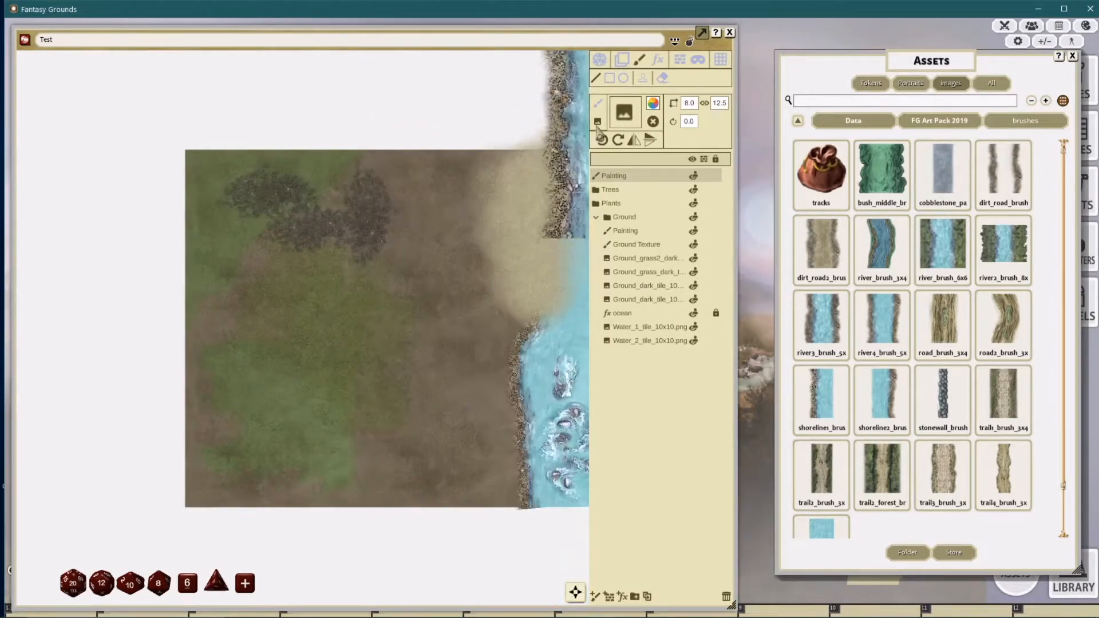
Step: Paint two facing vertical shorelines as a river, flipping the brush horizontally for the opposite bank, and delete the painting layer
left_click(632, 143)
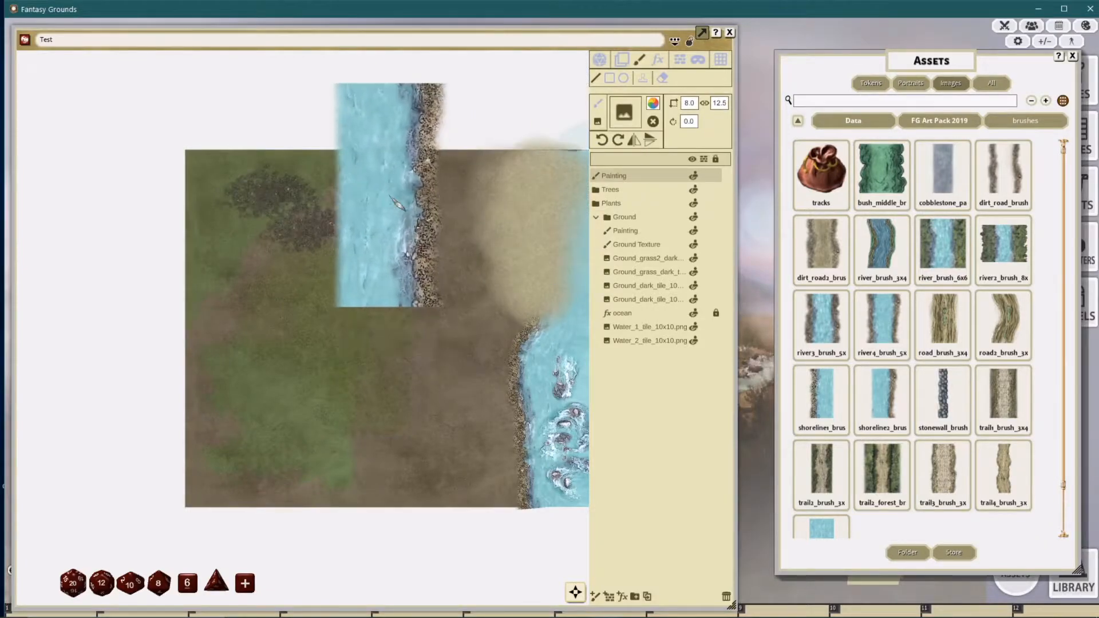
mouse_move(349, 497)
left_mouse_down()
mouse_move(342, 320)
mouse_move(368, 150)
mouse_move(372, 484)
mouse_move(382, 509)
mouse_move(556, 416)
left_mouse_up()
key("ctrl+z")
key("ctrl+z")
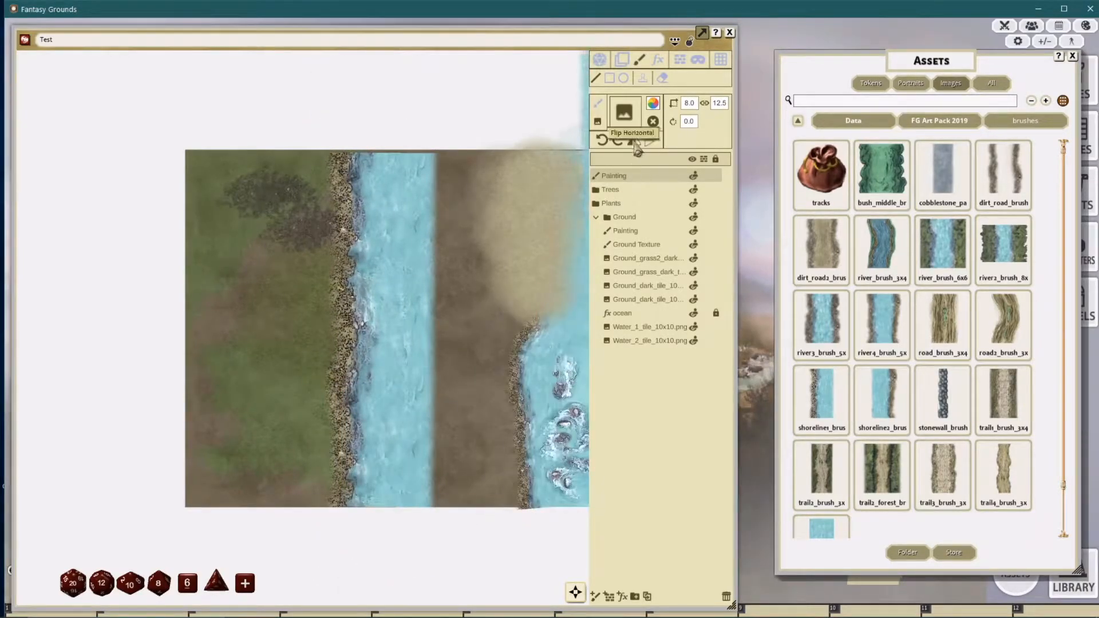
left_click_drag(426, 166, 431, 535)
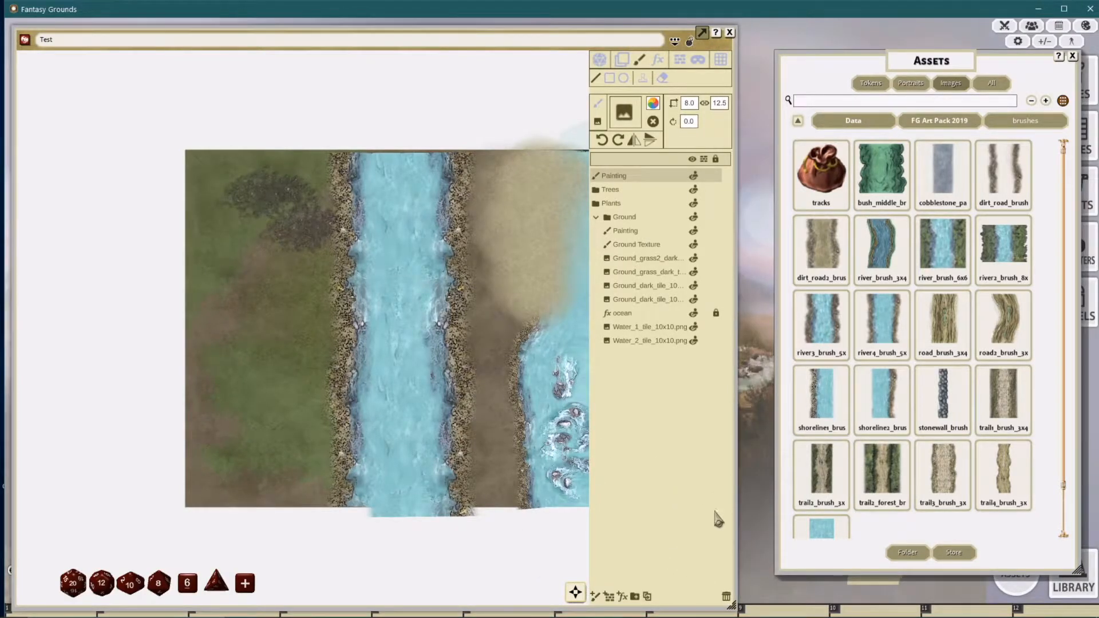
left_click(725, 596)
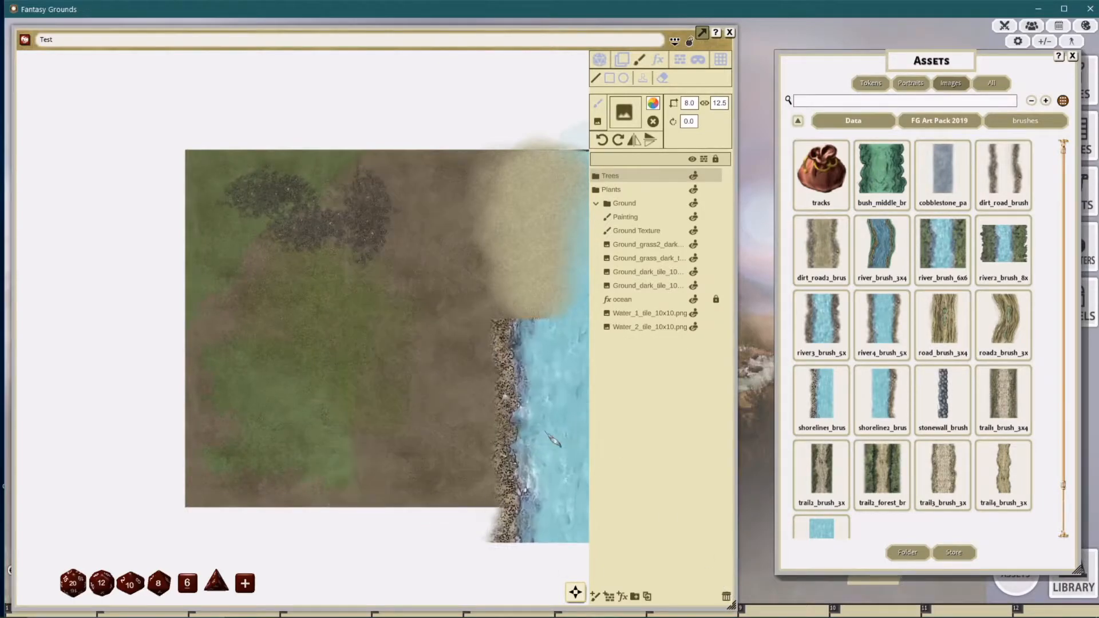
Step: Draw a small ellipse with the 8-wide shoreline brush on a new painting layer over the grass, and delete that layer
left_click_drag(403, 356, 355, 361)
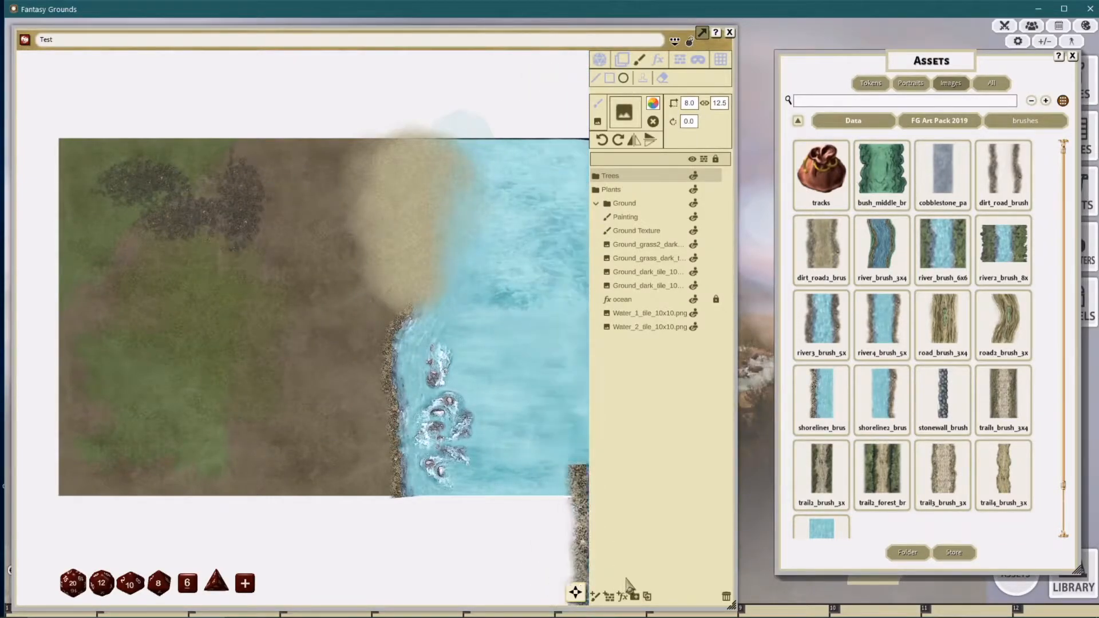
left_click(596, 594)
left_click(616, 177)
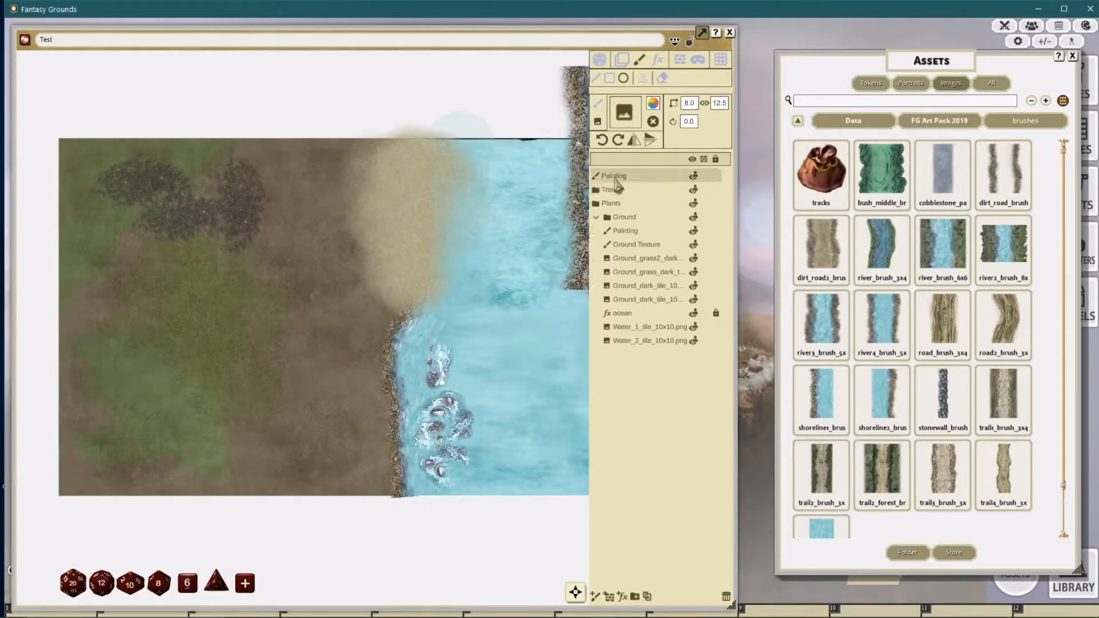
left_click_drag(235, 354, 370, 357)
mouse_move(278, 248)
left_mouse_down()
mouse_move(490, 446)
mouse_move(509, 498)
mouse_move(379, 316)
left_mouse_up()
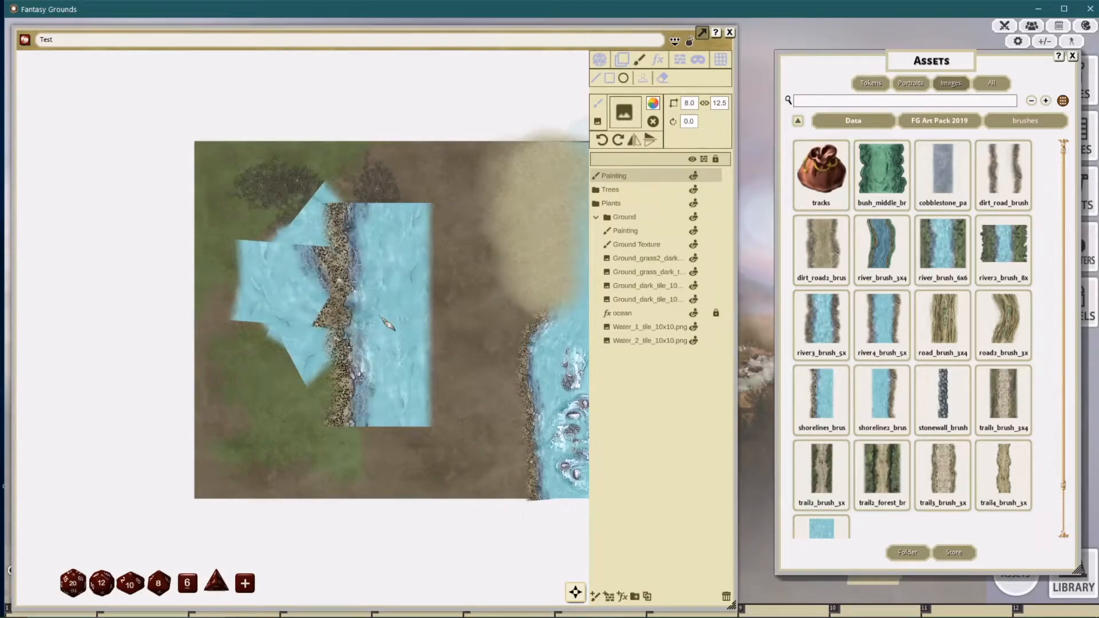
left_click(725, 596)
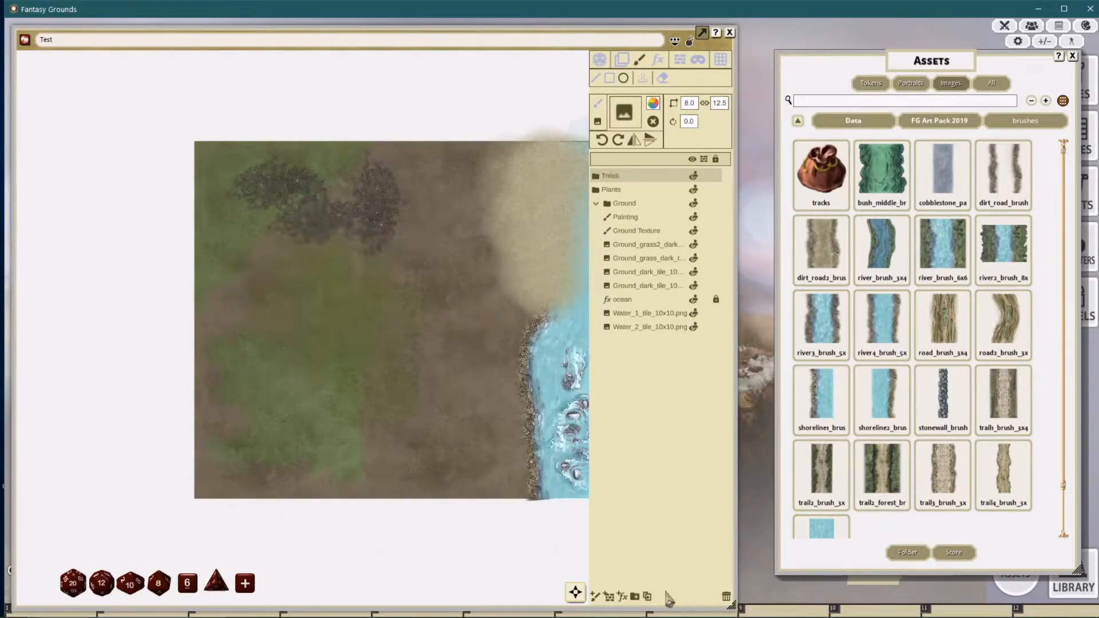
Step: Draw a large shoreline ring with its rocky bank facing outward on a new painting layer, and delete that layer
left_click(595, 597)
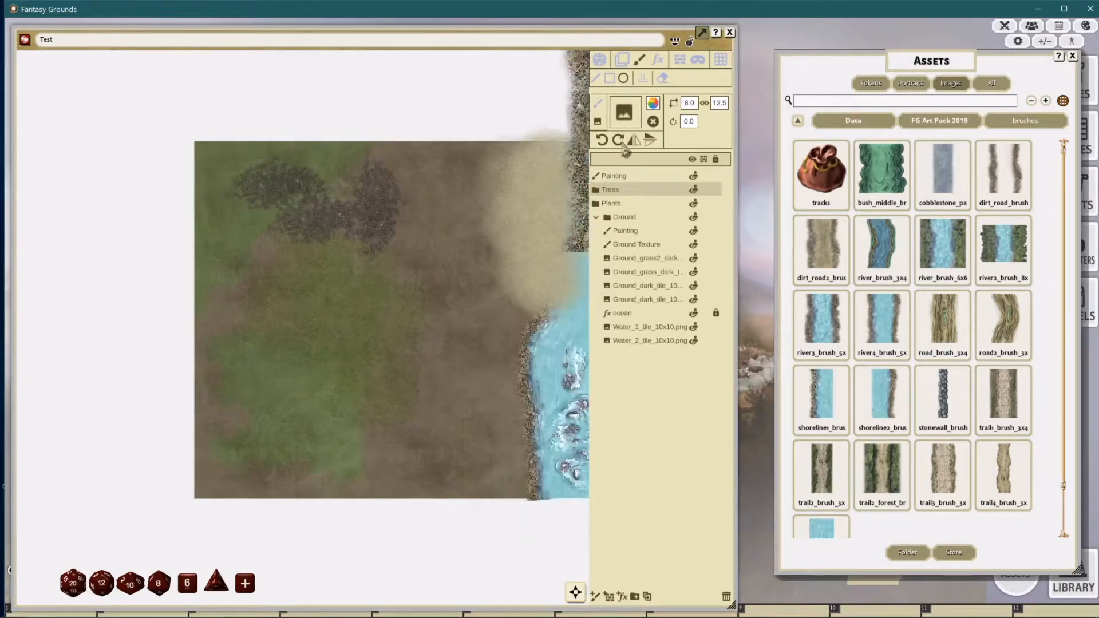
mouse_move(315, 243)
left_mouse_down()
mouse_move(373, 282)
mouse_move(559, 534)
mouse_move(567, 559)
mouse_move(550, 525)
mouse_move(569, 575)
left_mouse_up()
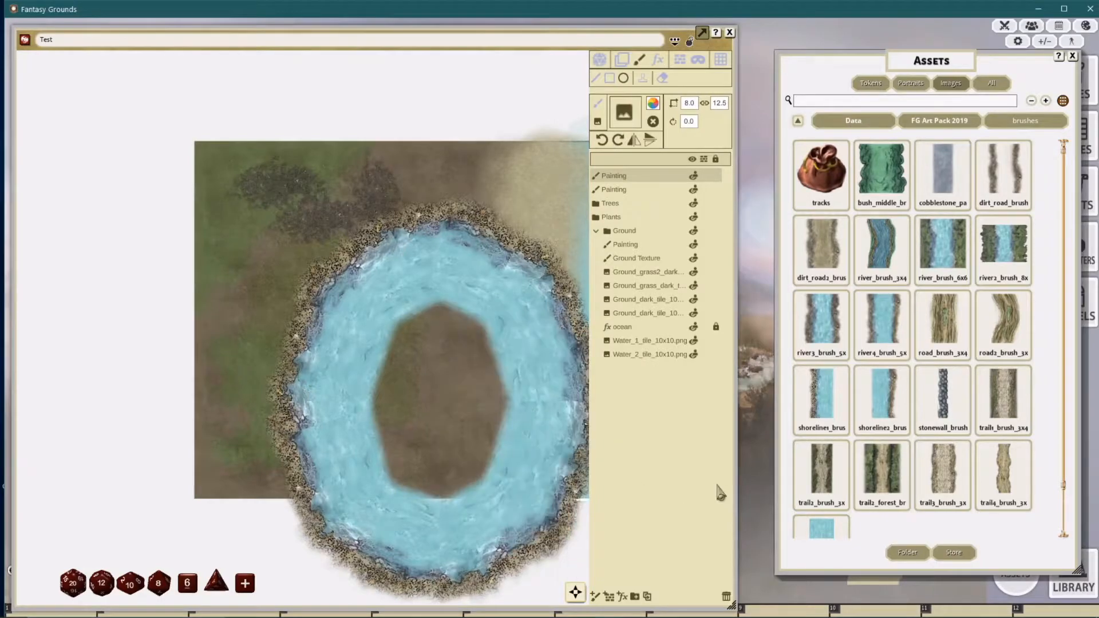
left_click(726, 598)
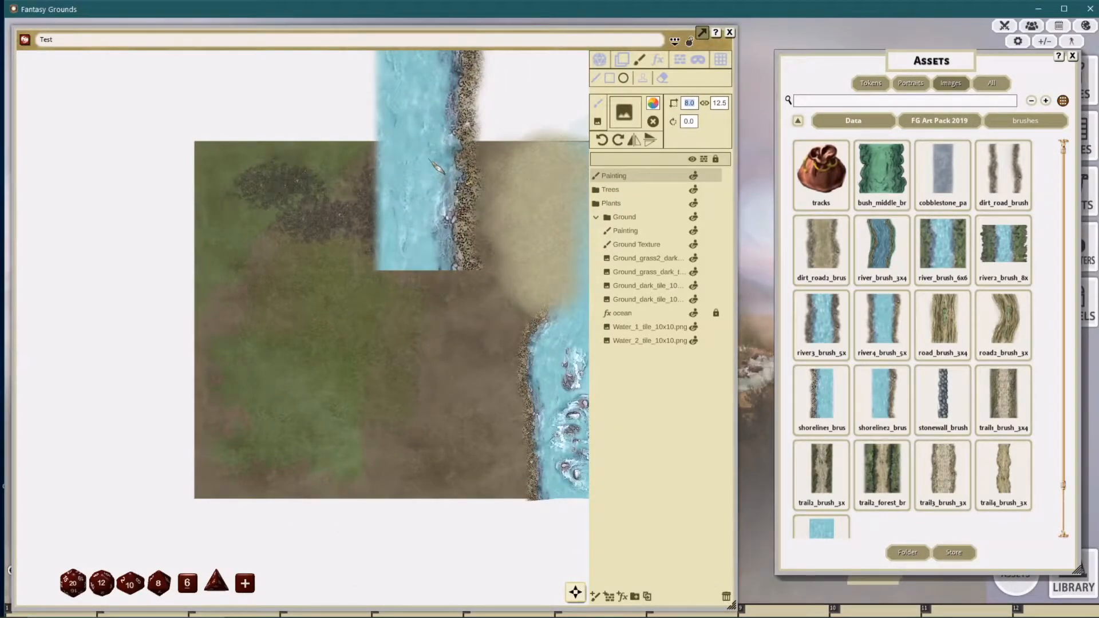
Step: Set the shoreline brush width to 4, draw overlapping rings with inward- and outward-facing banks, and delete their painting layer
type("4")
key("Return")
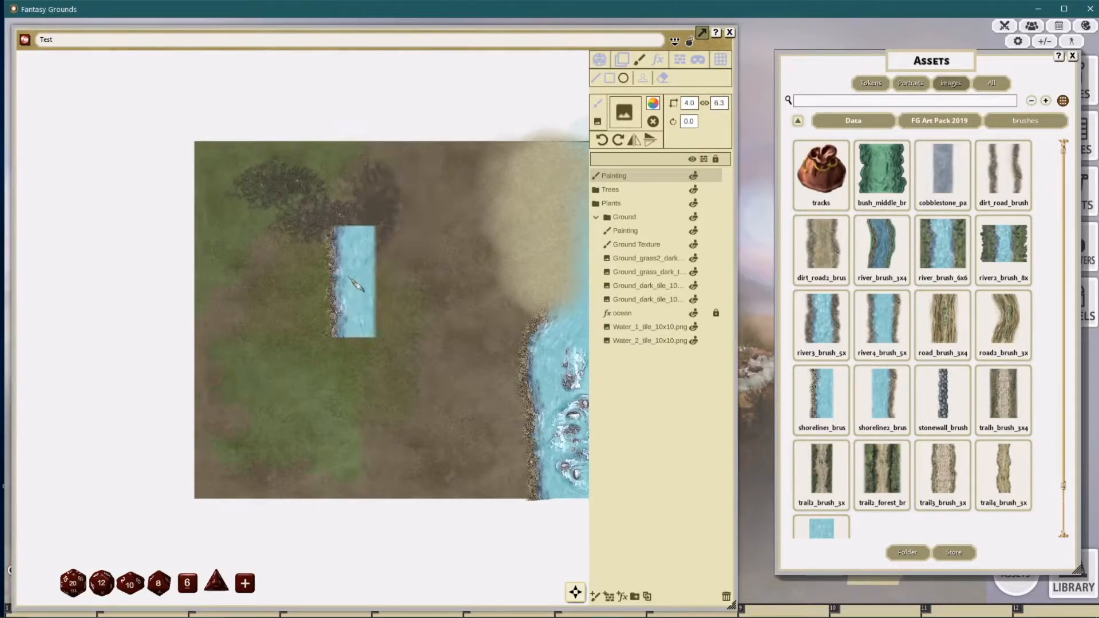
mouse_move(291, 239)
left_mouse_down()
mouse_move(400, 380)
mouse_move(454, 397)
mouse_move(437, 392)
mouse_move(438, 436)
left_mouse_up()
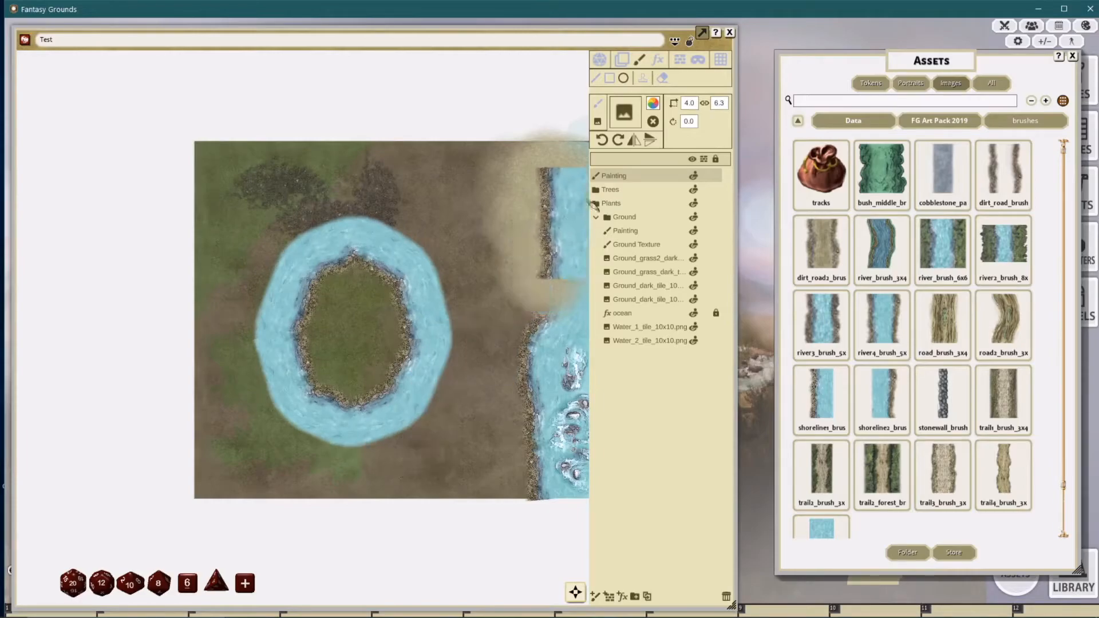
mouse_move(282, 195)
left_mouse_down()
mouse_move(444, 432)
mouse_move(532, 460)
mouse_move(509, 451)
left_mouse_up()
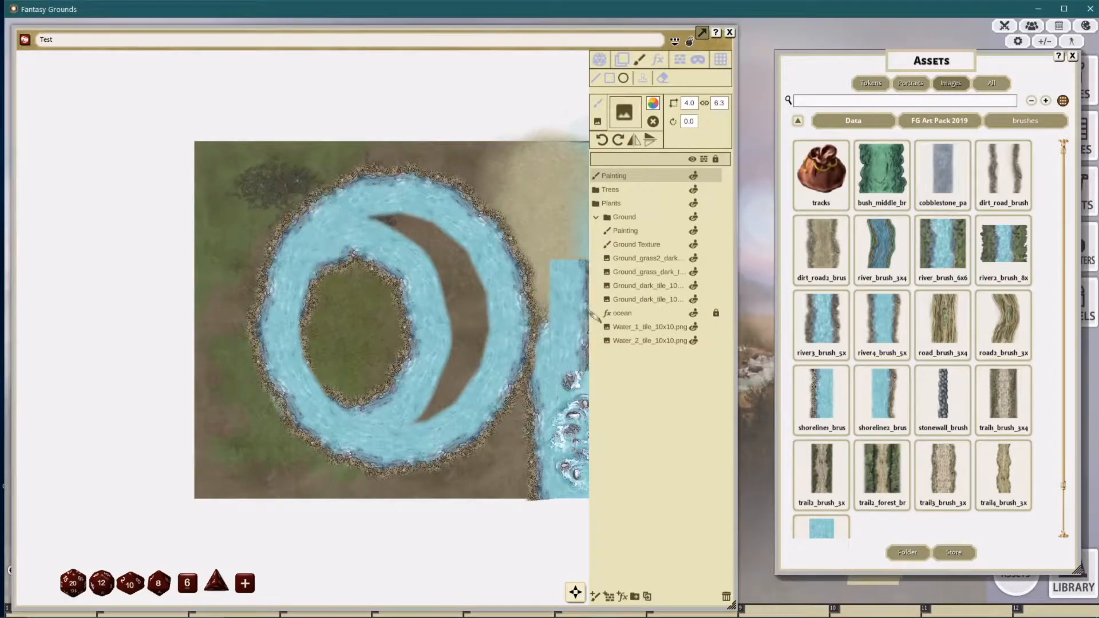
left_click(726, 597)
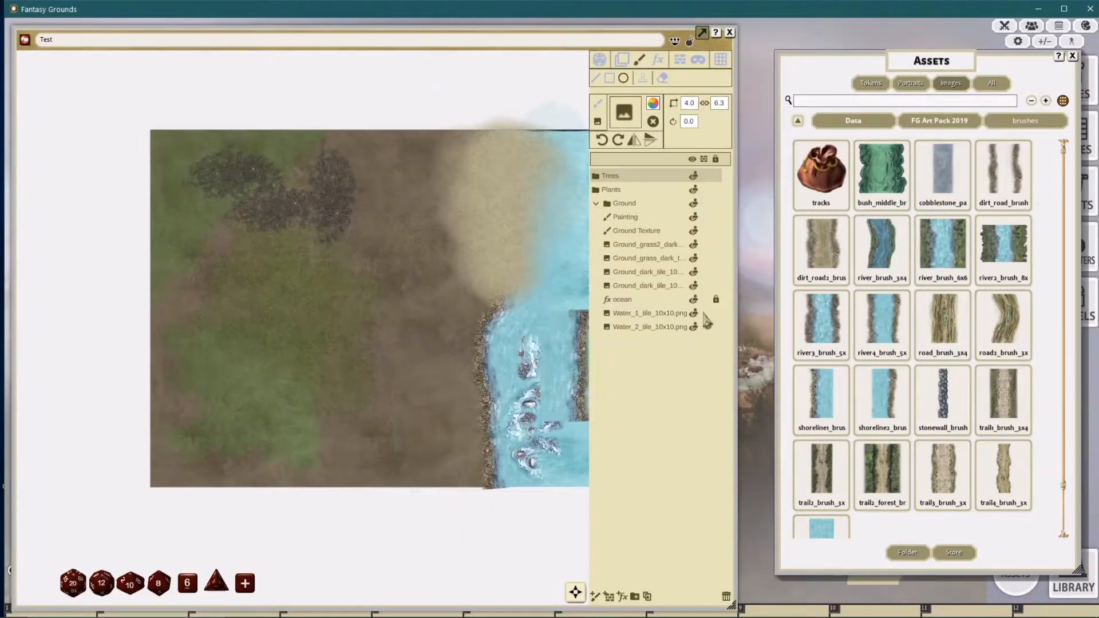
Step: Open the decorations folder of FG Art Pack 2019 in the image assets
left_click(941, 121)
left_click(941, 172)
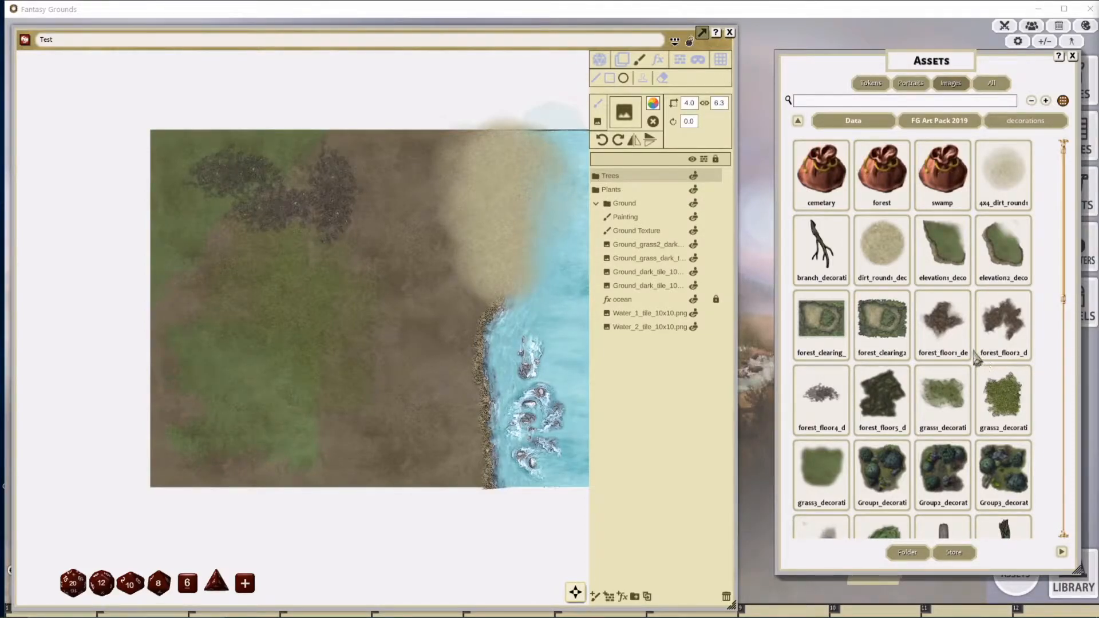
left_click(1048, 255)
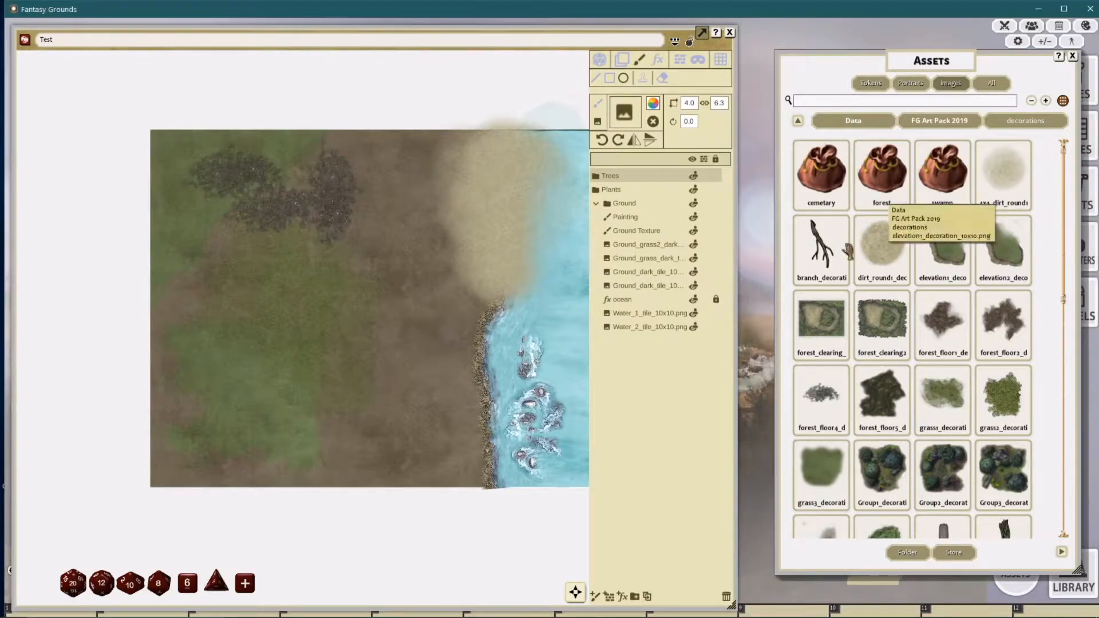
Step: Collapse the Ground folder, add a new painting layer inside the Plants folder and activate the stamp tool
left_click(596, 203)
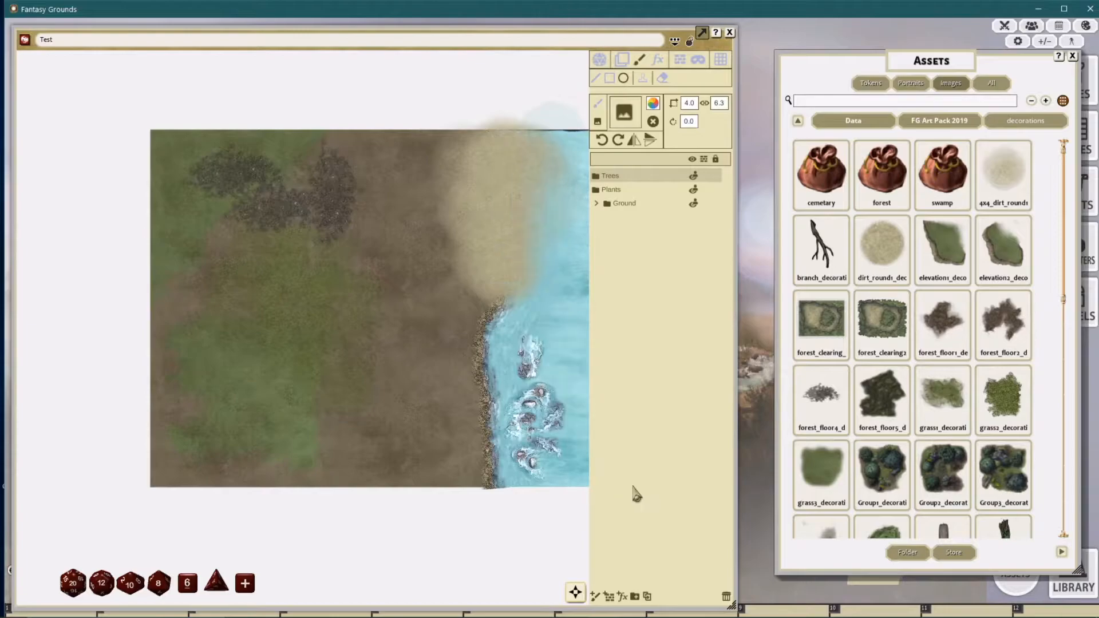
left_click(595, 596)
left_click_drag(611, 176, 623, 197)
left_click(642, 78)
left_click(520, 289)
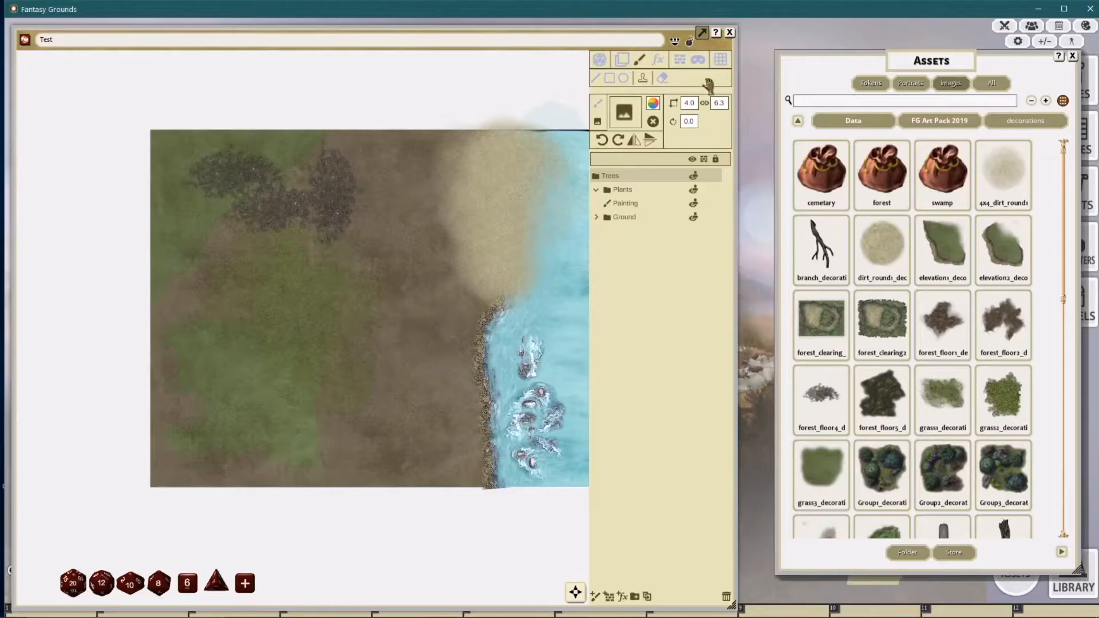
Step: Browse the plant decorations, clear the current brush, and add and delete extra painting layers above the Trees folder
scroll(941, 312, "down", 10)
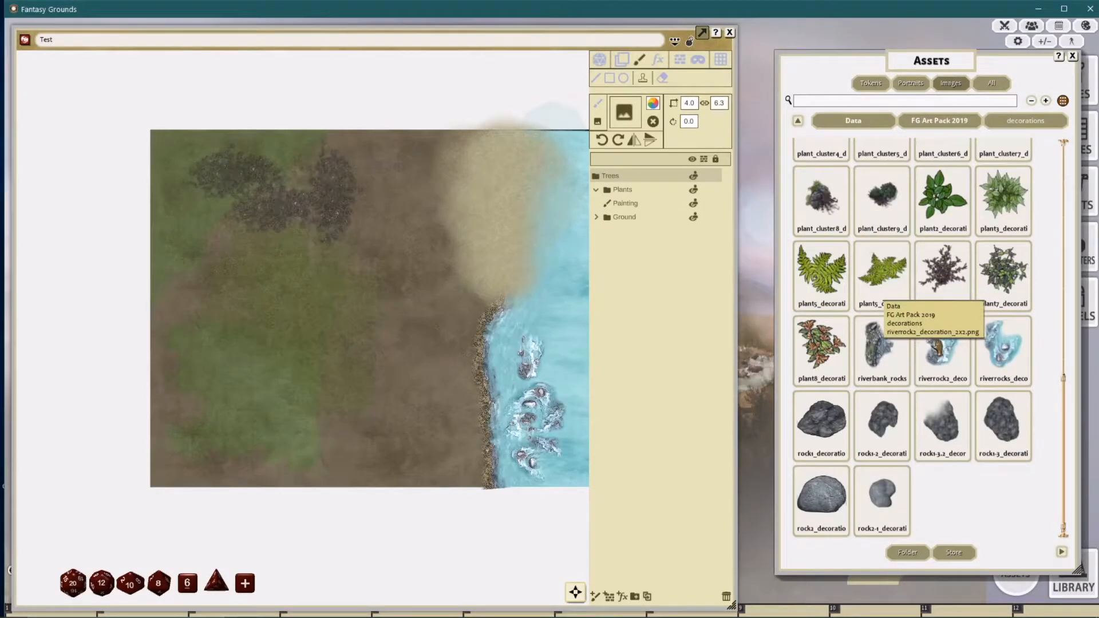
scroll(935, 346, "up", 1)
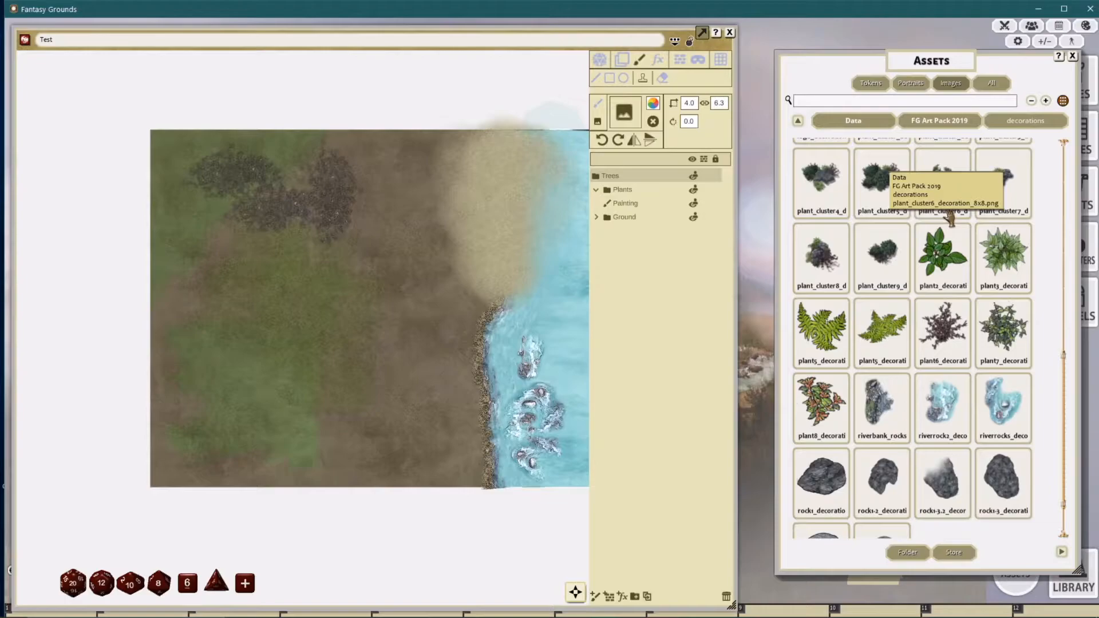
left_click(595, 596)
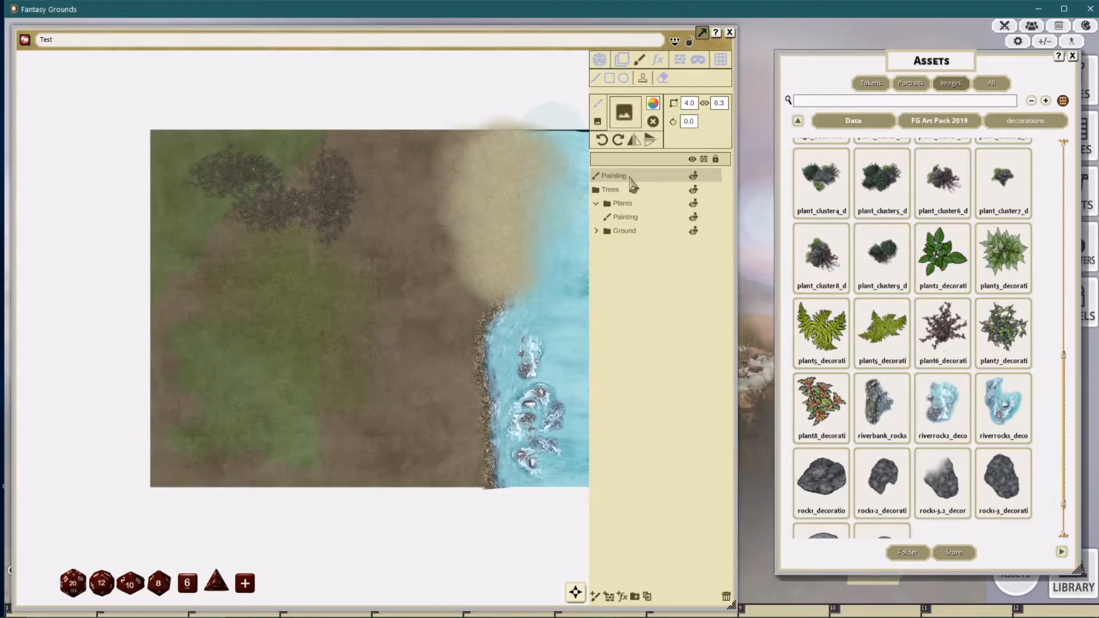
left_click(726, 598)
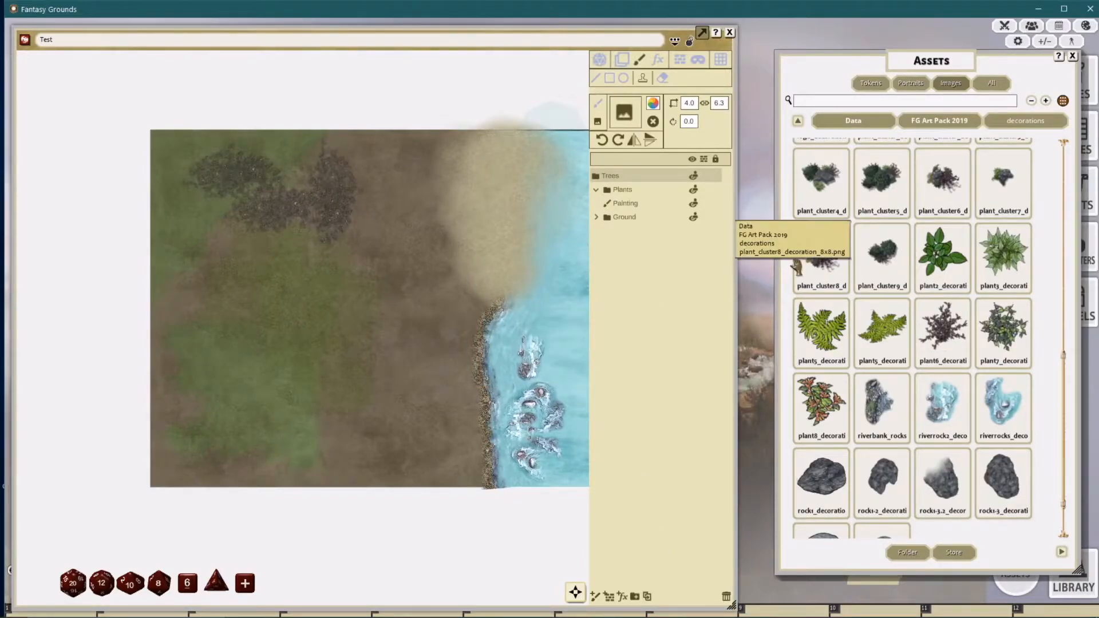
left_click(652, 121)
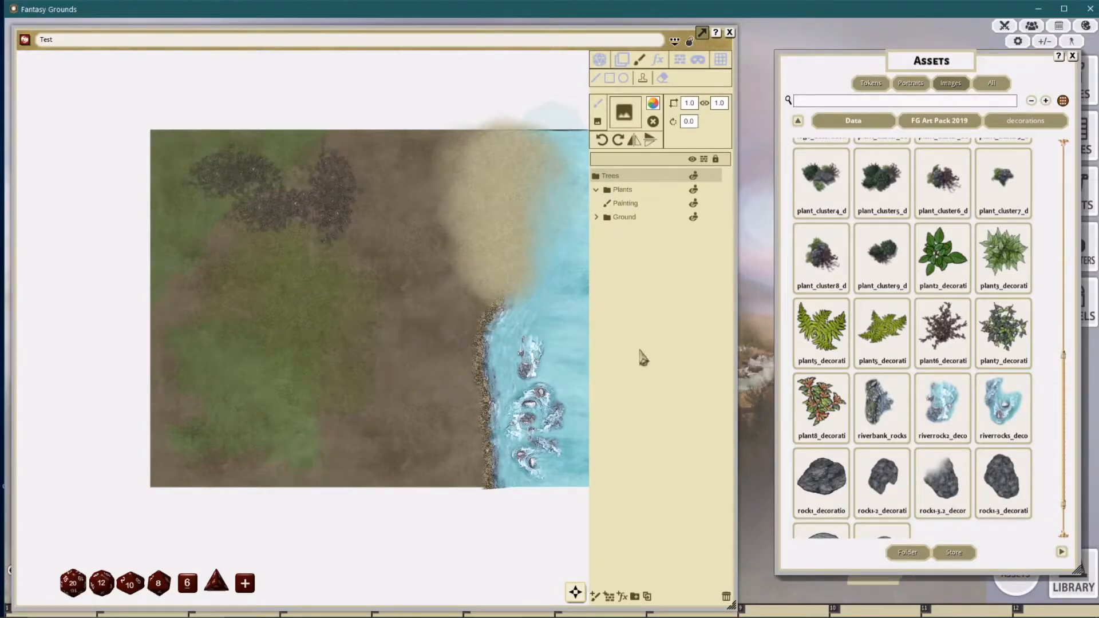
left_click(595, 597)
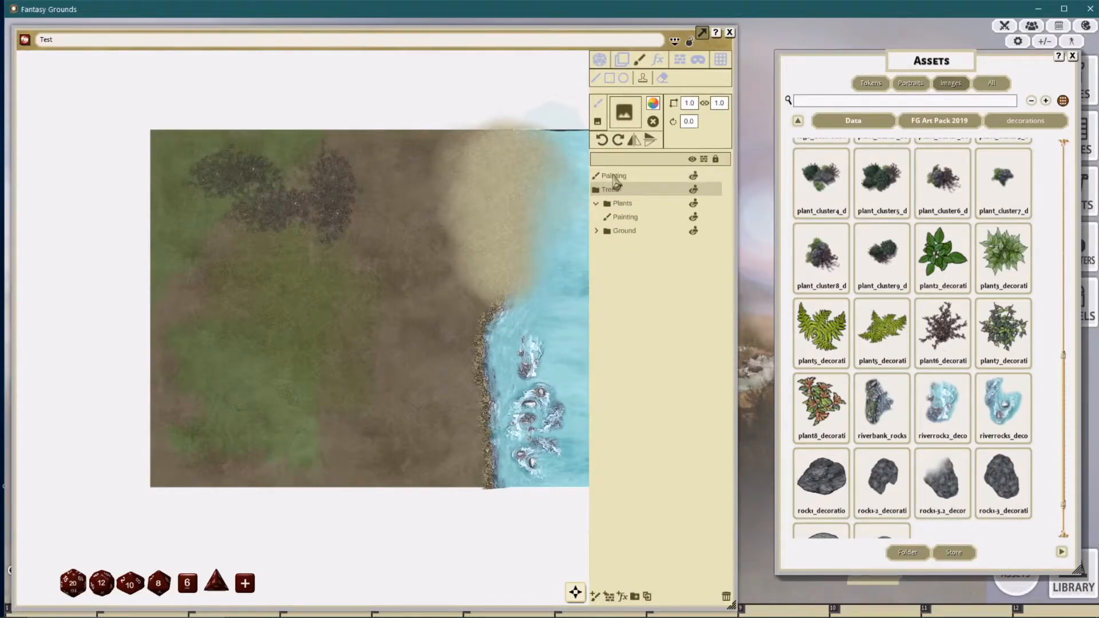
left_click(727, 598)
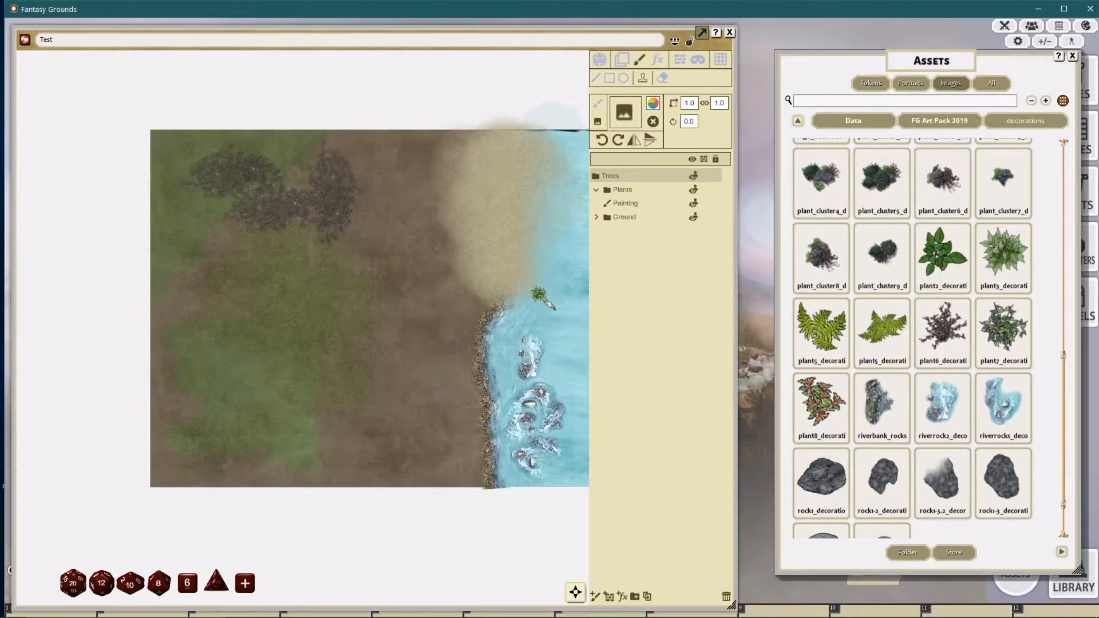
Step: Unlink the plant3 stamp's proportions and set its size to 1.5 by 1.5
scroll(403, 329, "up", 5)
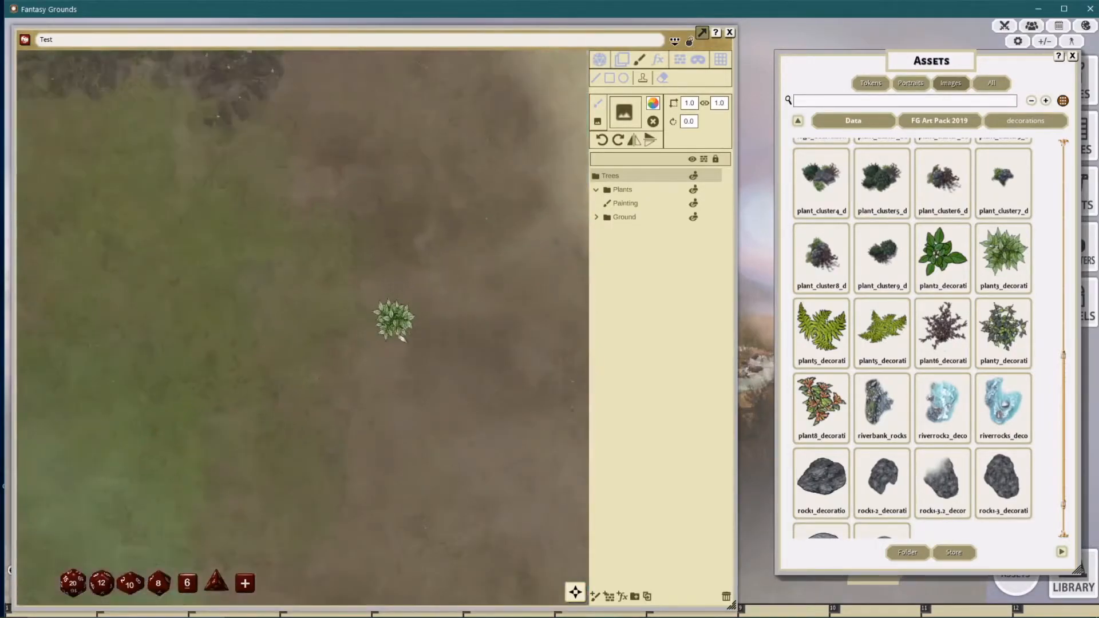
scroll(405, 332, "up", 2)
scroll(428, 378, "down", 2)
left_click_drag(429, 380, 450, 291)
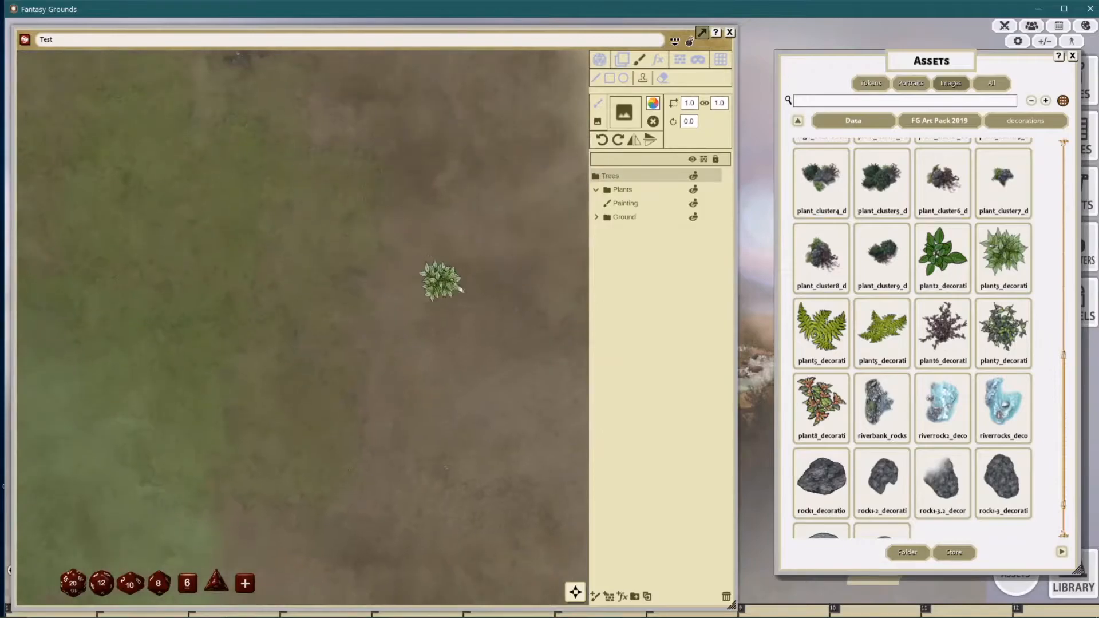
scroll(466, 291, "down", 3)
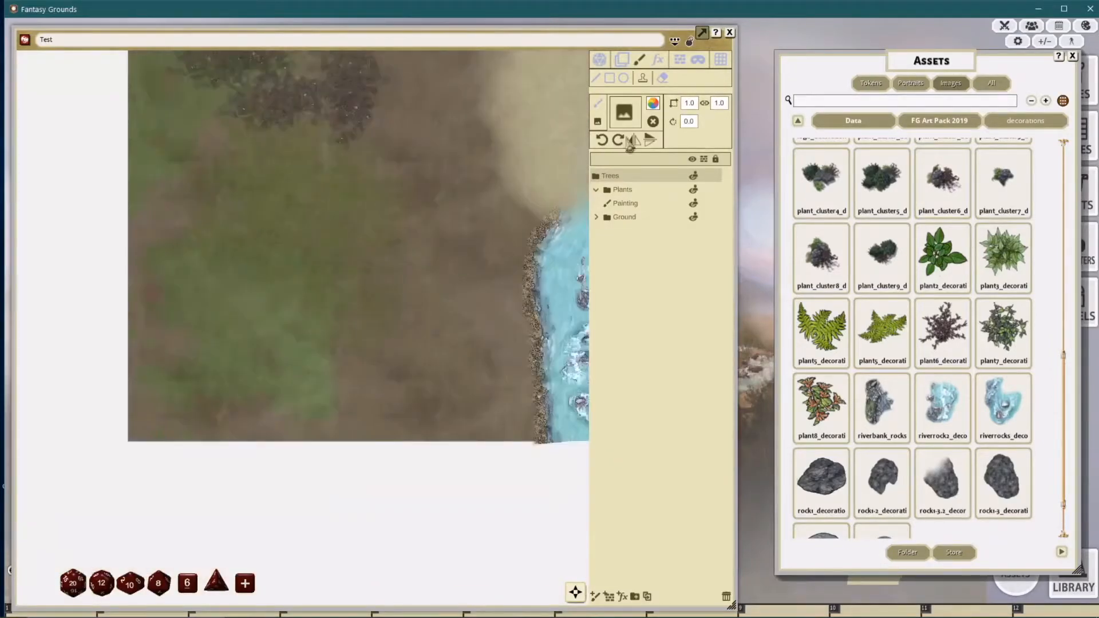
left_click(690, 103)
key("Return")
left_click(704, 104)
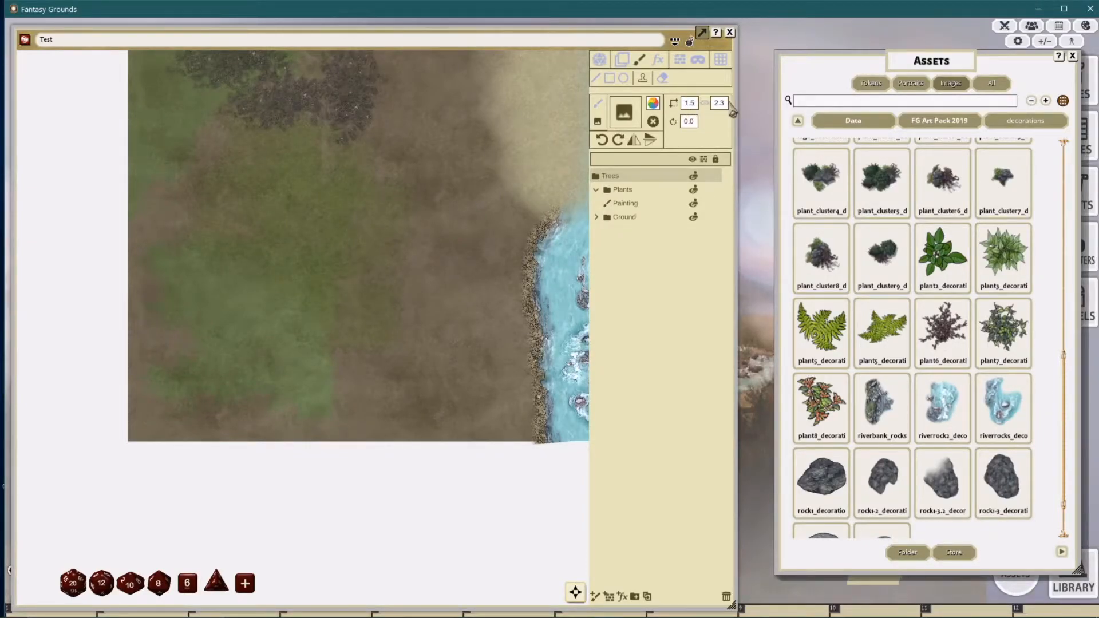
left_click(724, 106)
type("1.5")
key("Return")
Step: Select the painting layer inside the Plants folder and activate the stamp tool for it
scroll(447, 313, "up", 5)
scroll(450, 309, "down", 3)
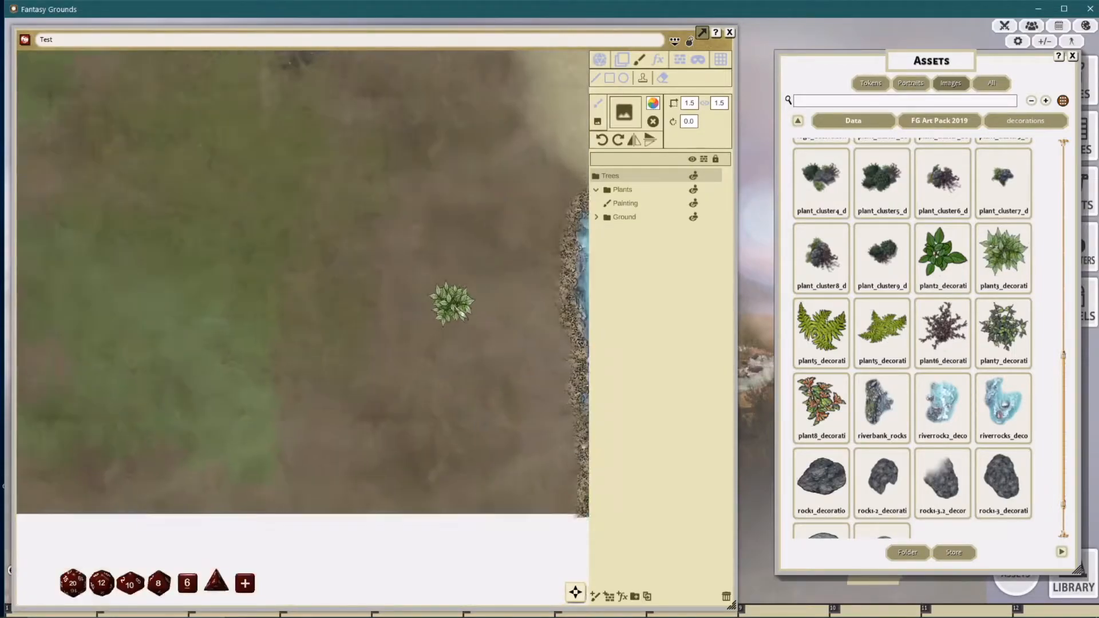
scroll(400, 297, "down", 2)
left_click_drag(413, 321, 435, 289)
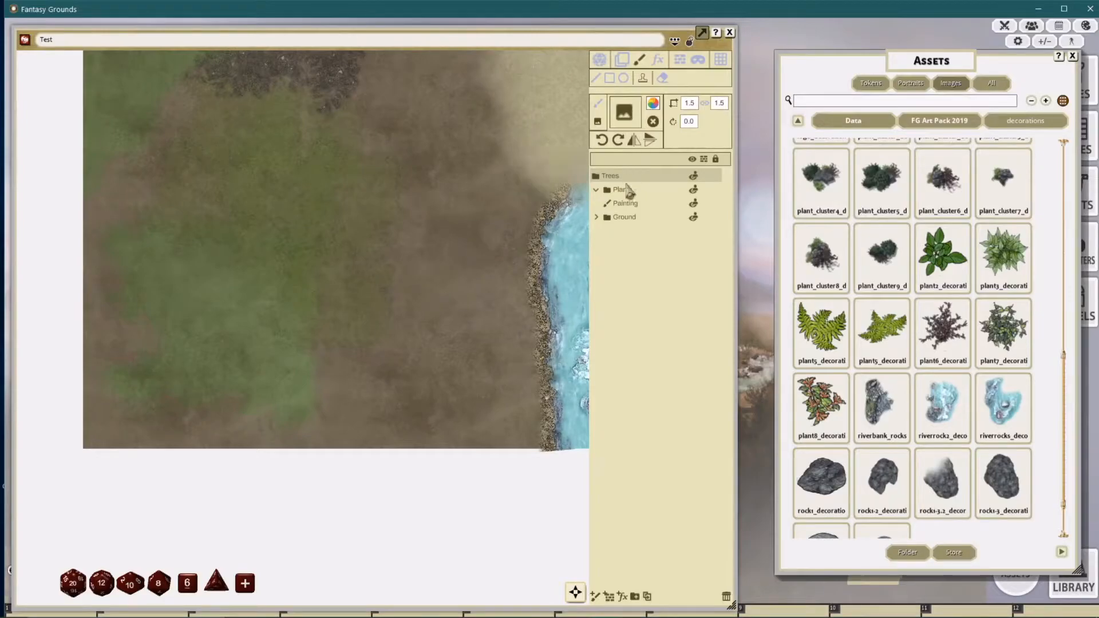
left_click(626, 205)
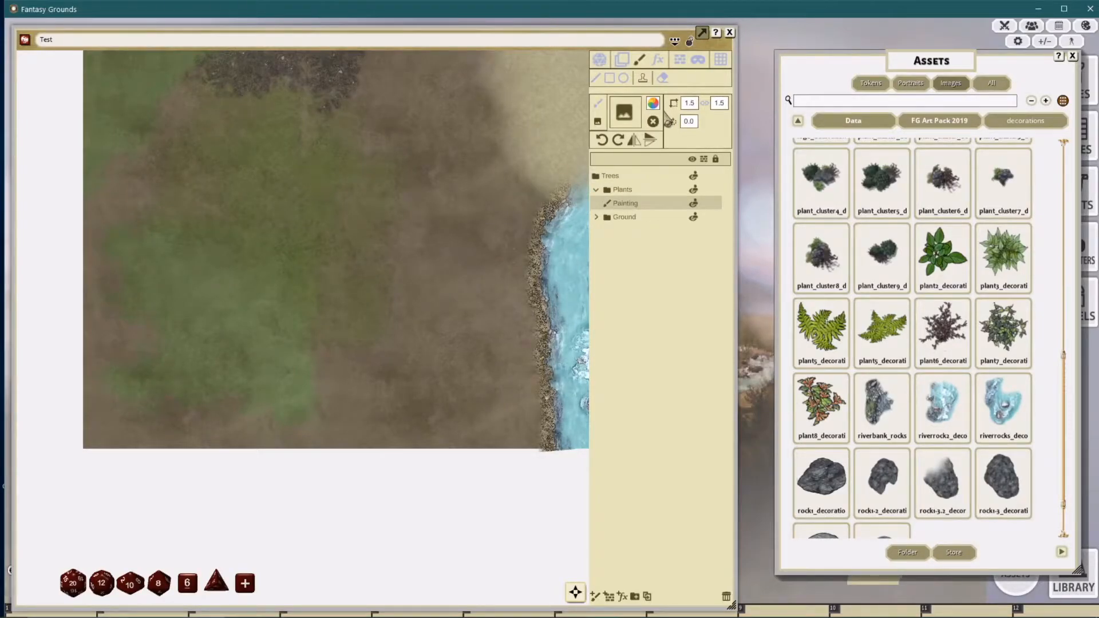
left_click(643, 79)
left_click_drag(436, 323, 482, 275)
left_click(653, 103)
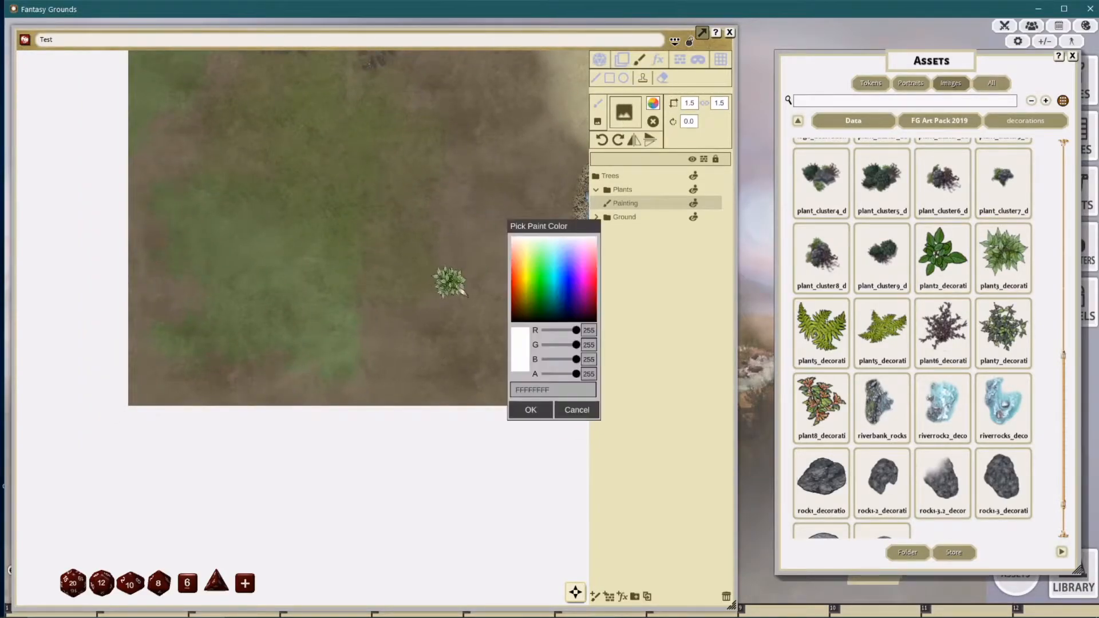
left_click_drag(566, 226, 610, 224)
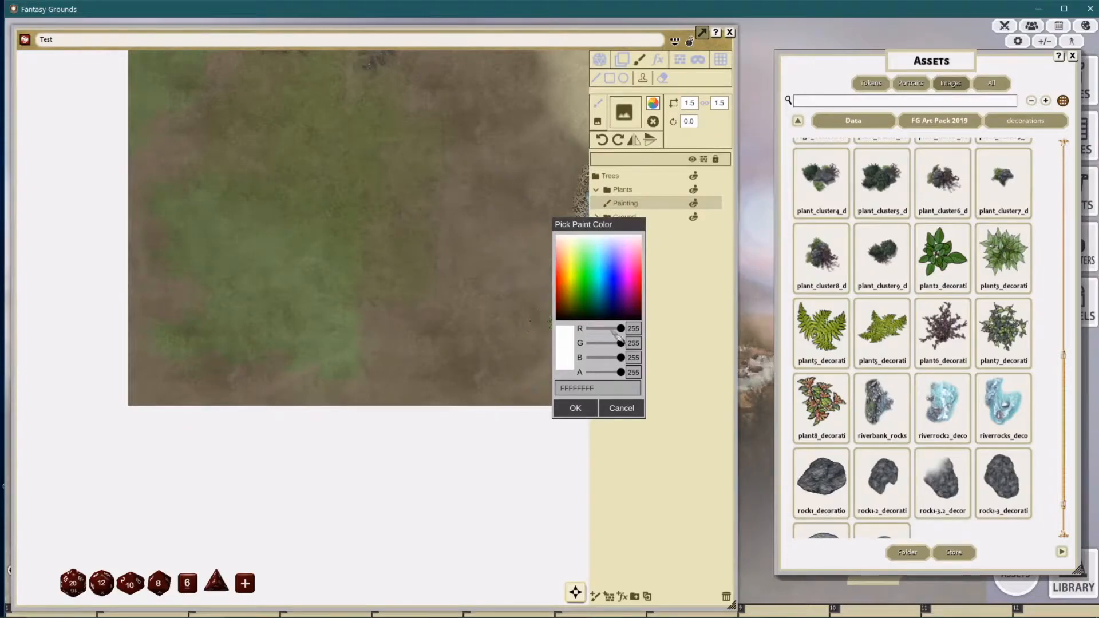
mouse_move(621, 343)
left_mouse_down()
mouse_move(615, 329)
mouse_move(622, 343)
left_mouse_up()
left_click(624, 409)
Step: Stamp a cluster of plant3 decorations where the grass meets the brown ground, rotating the brush by 90 degrees between placements
scroll(458, 296, "up", 2)
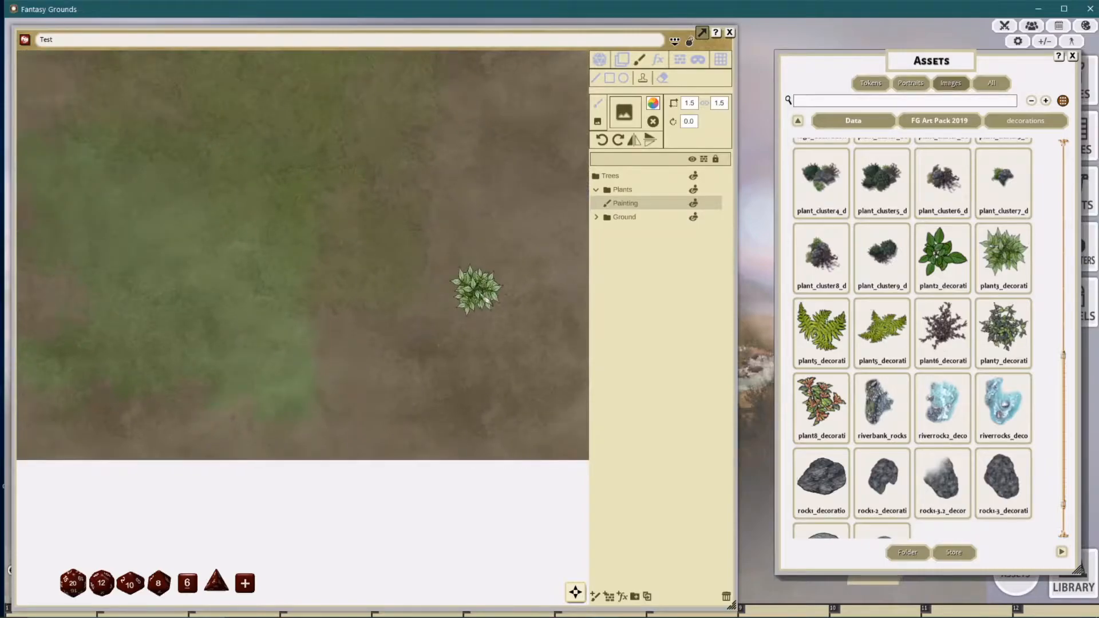
scroll(476, 289, "down", 2)
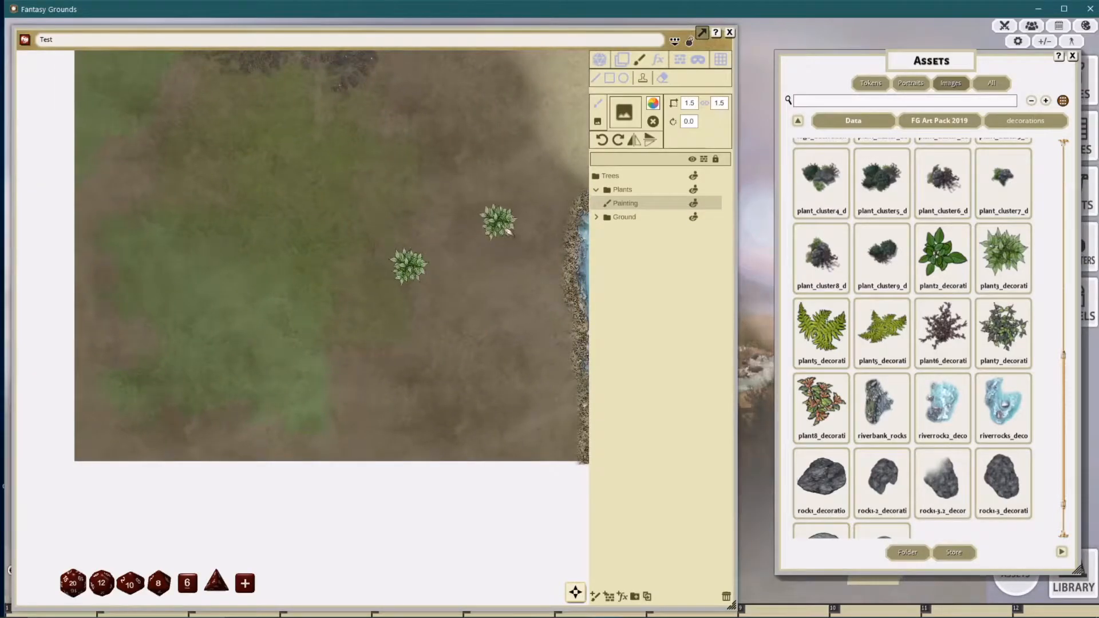
left_click(618, 140)
left_click(412, 294)
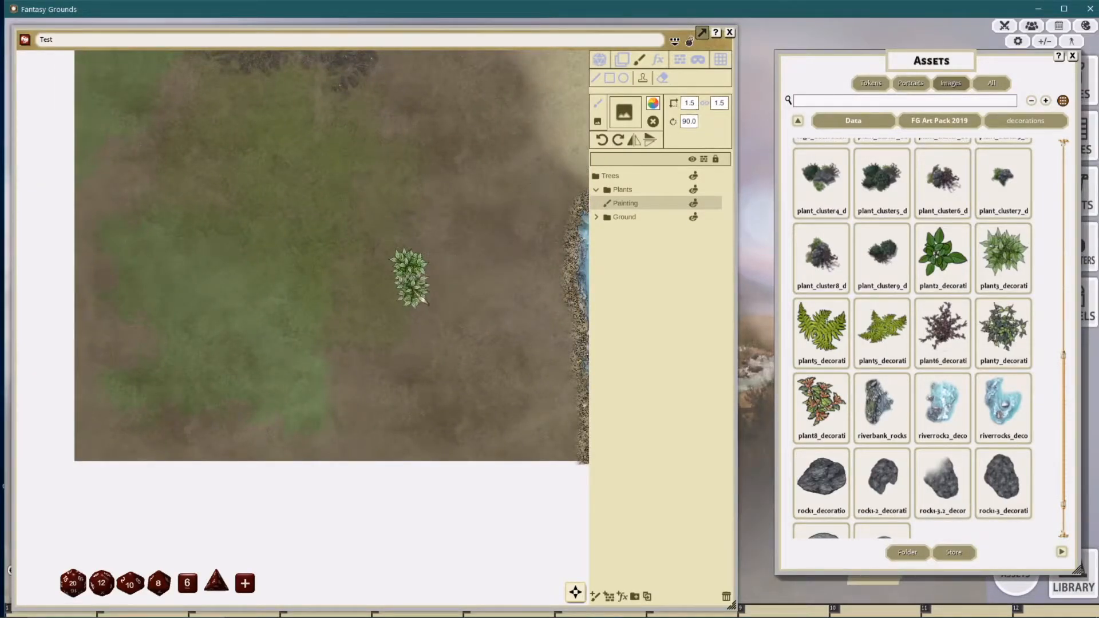
left_click(396, 283)
left_click(403, 246)
left_click(374, 248)
left_click(423, 312)
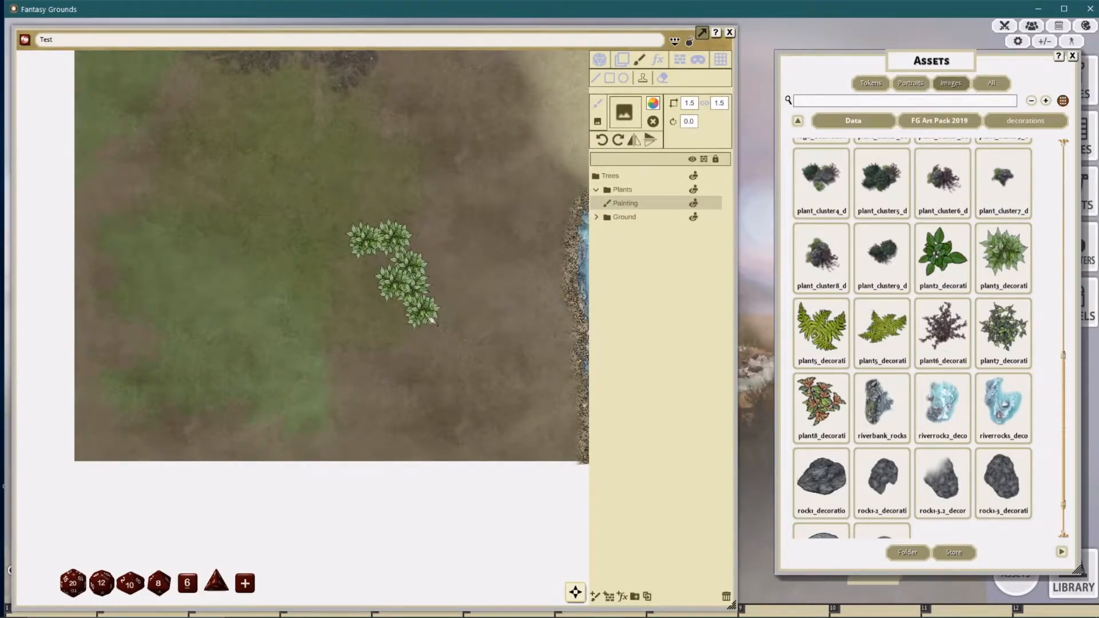
Step: Rotate the stamp to 270 degrees and extend the plant cluster down toward the shoreline with overlapping plants
scroll(442, 310, "up", 2)
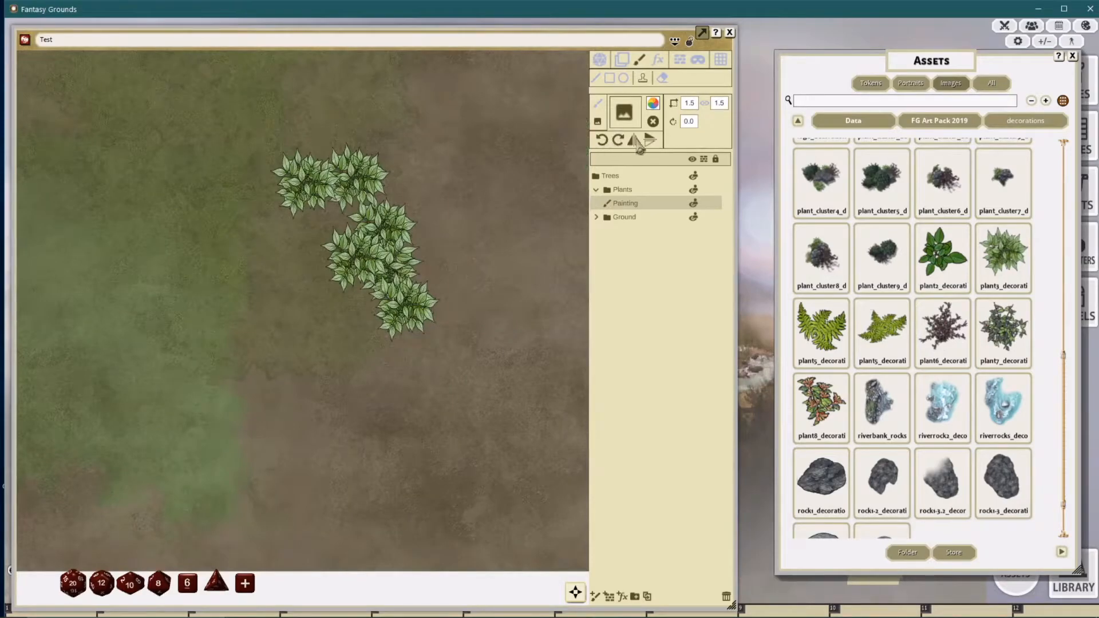
left_click(601, 140)
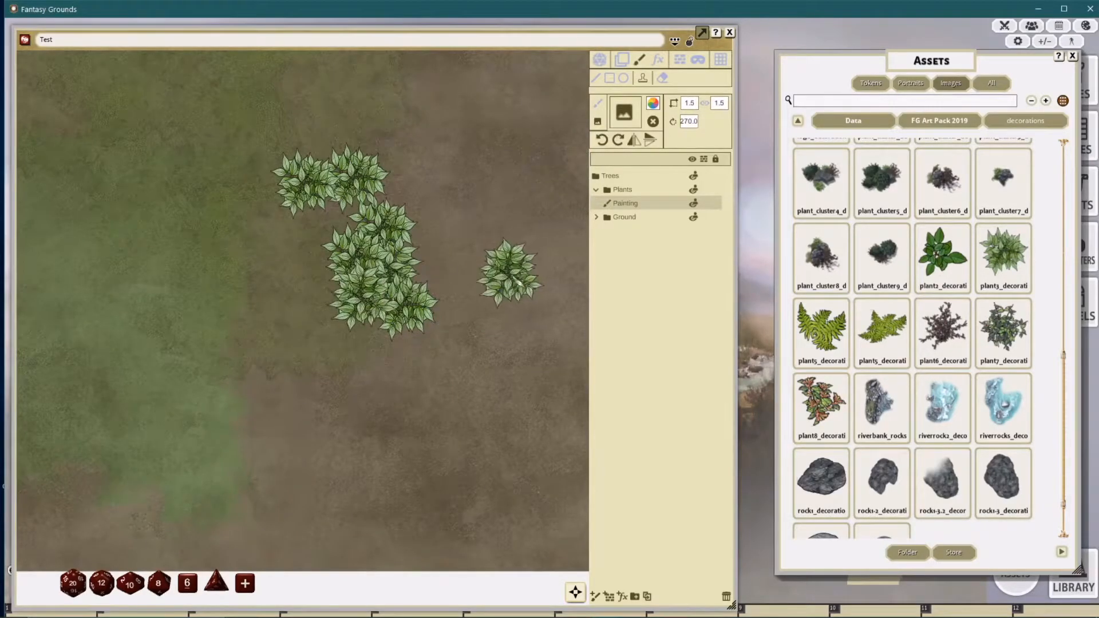
left_click(428, 272)
left_click(442, 341)
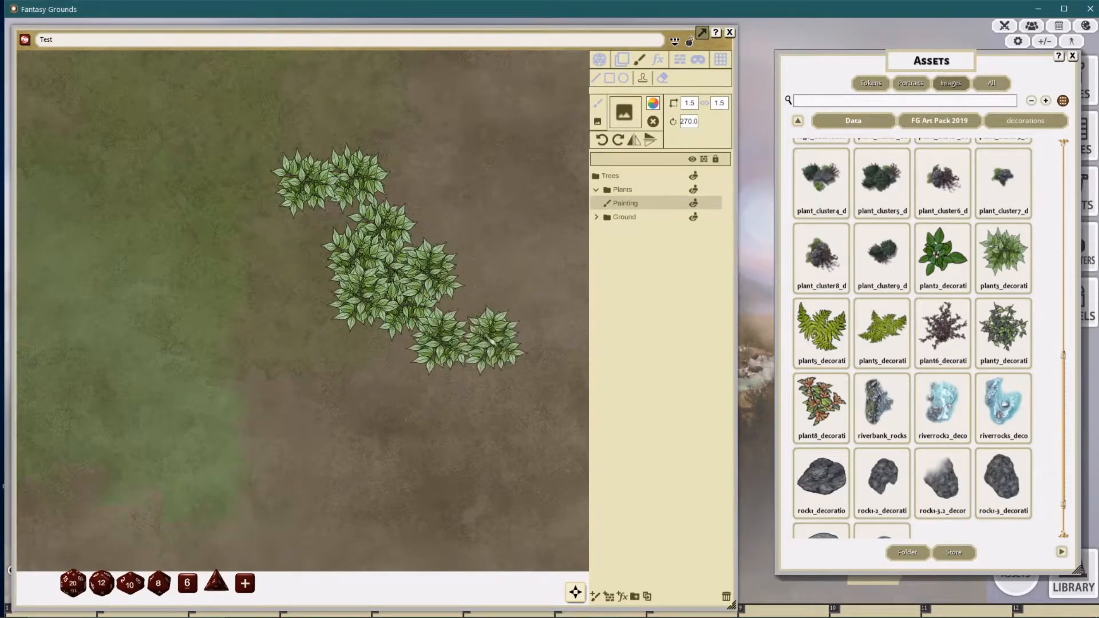
scroll(473, 325, "up", 3)
left_click(455, 385)
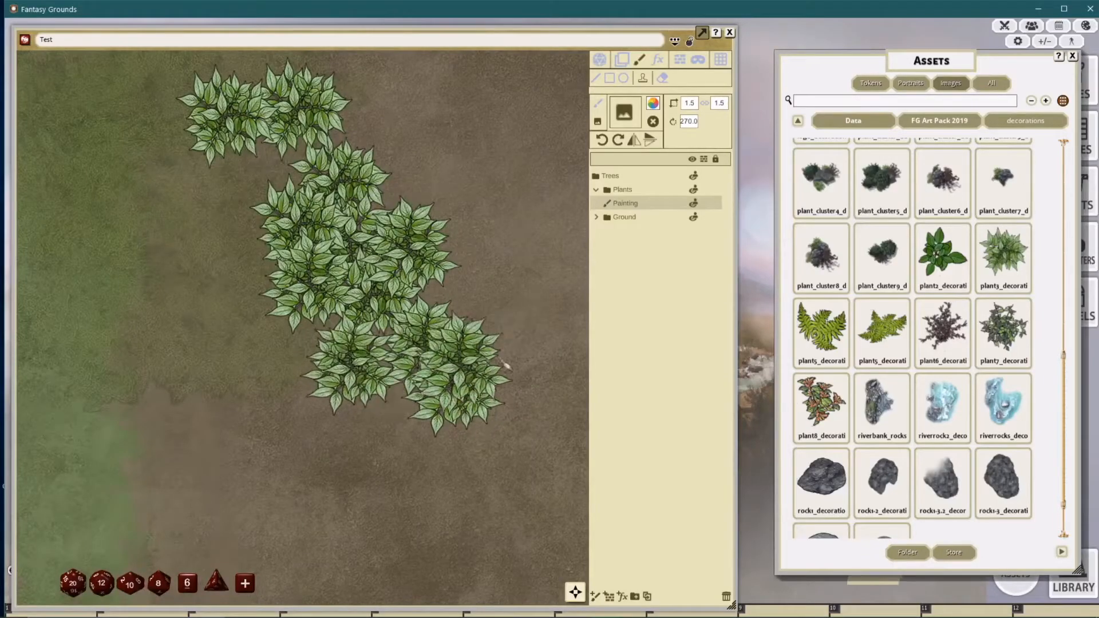
Step: Stamp a second, looser group of plants over the lower grass patch, resetting the stamp rotation to 0 degrees for the last ones
scroll(355, 379, "down", 5)
scroll(508, 319, "up", 2)
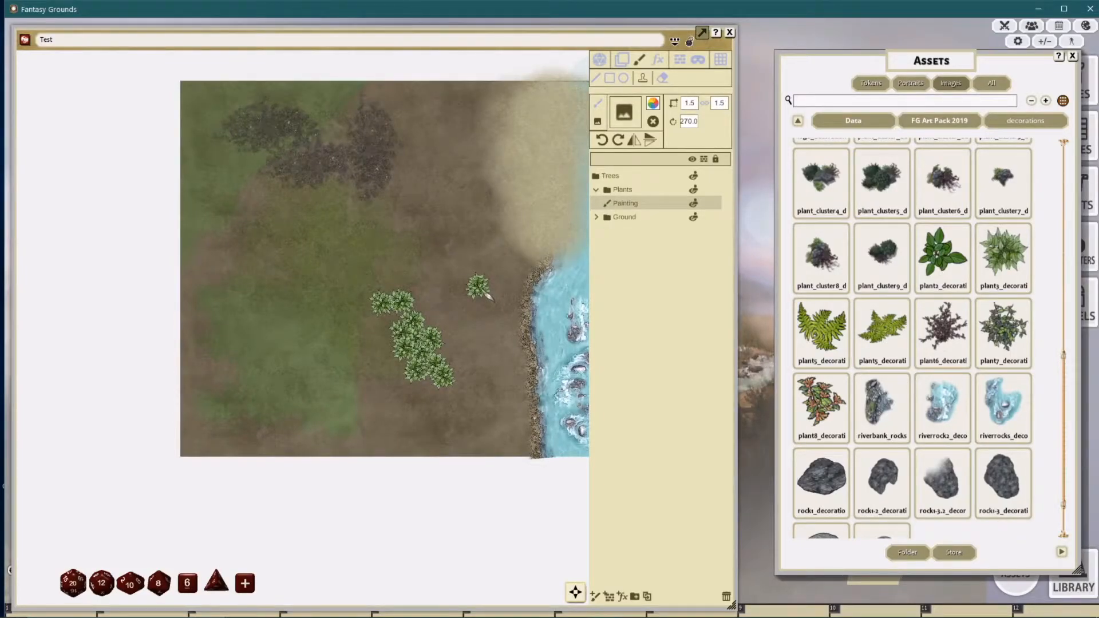
left_click(313, 346)
left_click(312, 355)
left_click(322, 360)
left_click(316, 379)
left_click(364, 404)
left_click(617, 141)
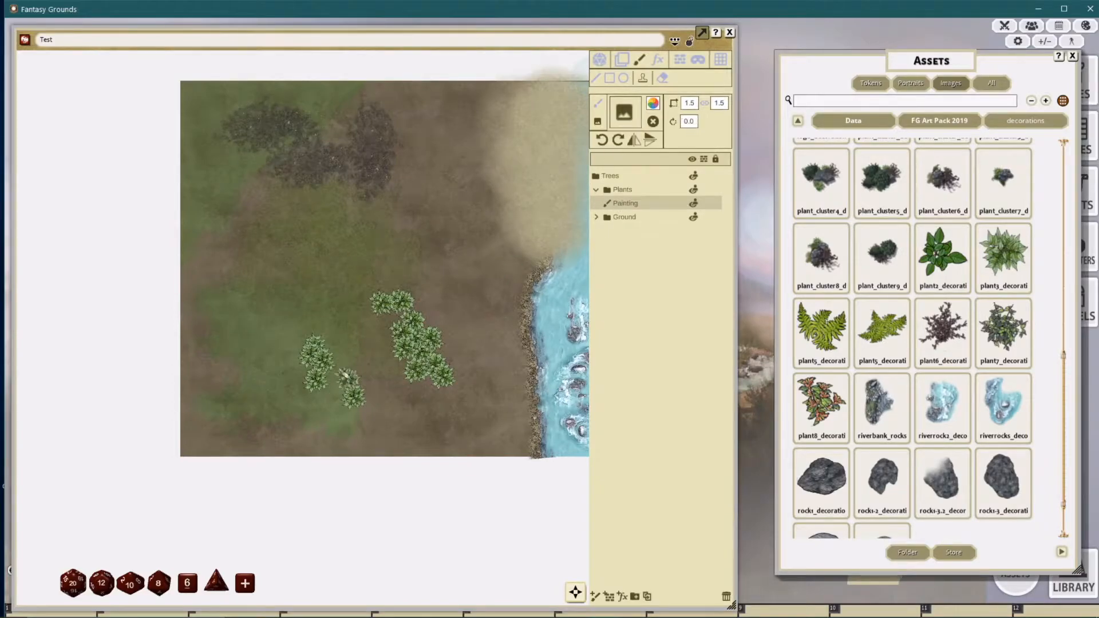
left_click(324, 408)
left_click(376, 424)
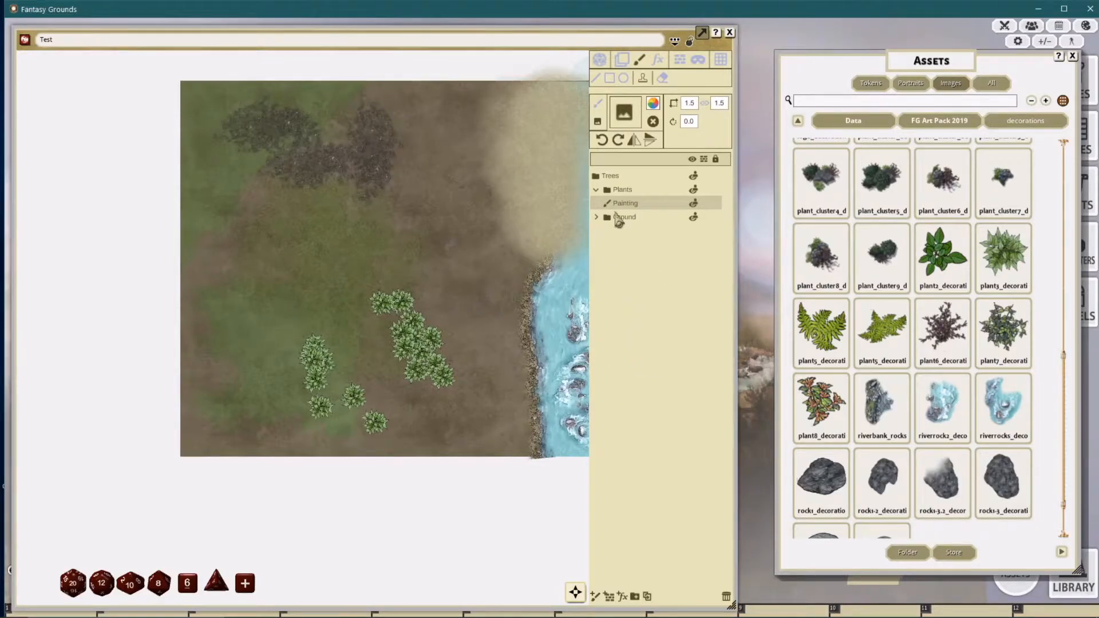
Step: Duplicate the plants painting layer and move the copy up near the sandy bank
left_click(647, 597)
left_click(622, 59)
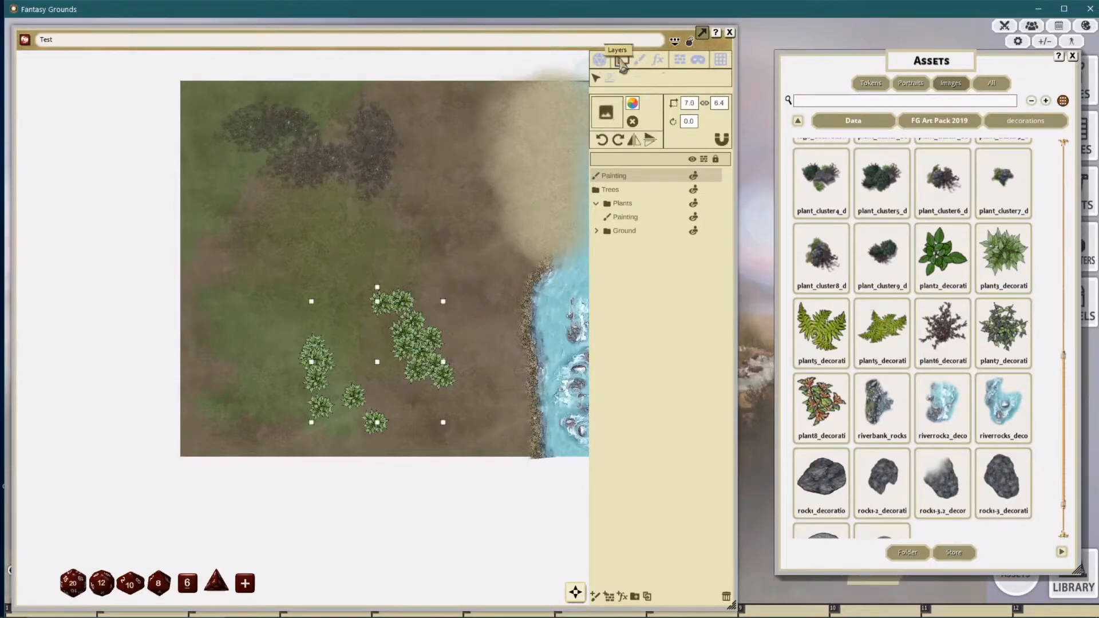
left_click_drag(434, 325, 488, 187)
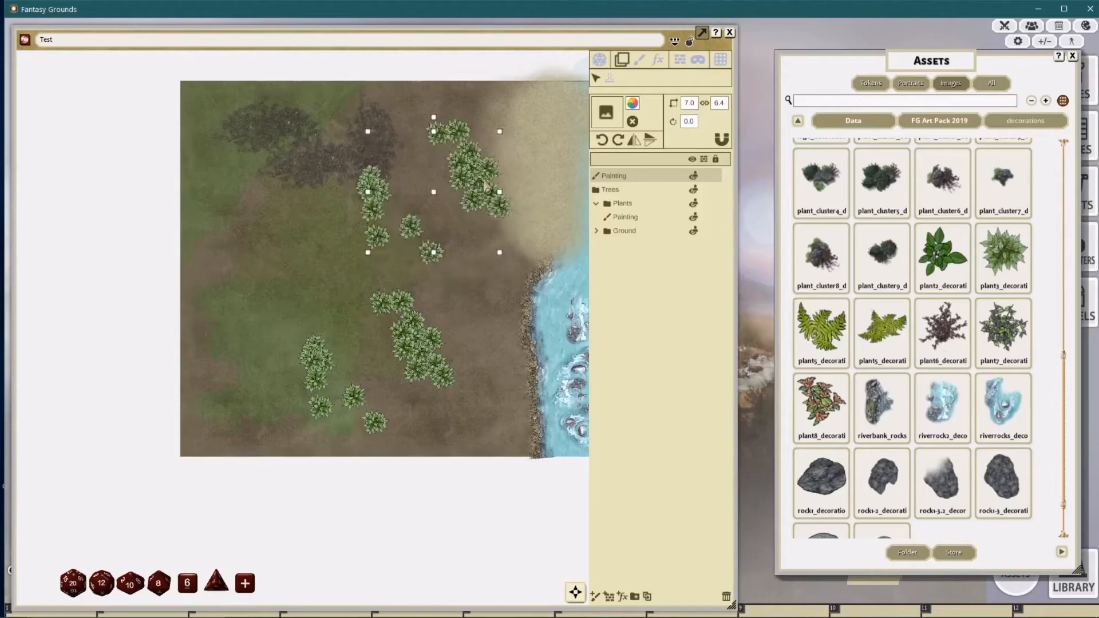
Step: Rotate the duplicated plants to 135 degrees, scale them to a width of 4, and place them on the map's lower-left grass
left_click_drag(434, 118, 522, 201)
left_click_drag(445, 246, 296, 294)
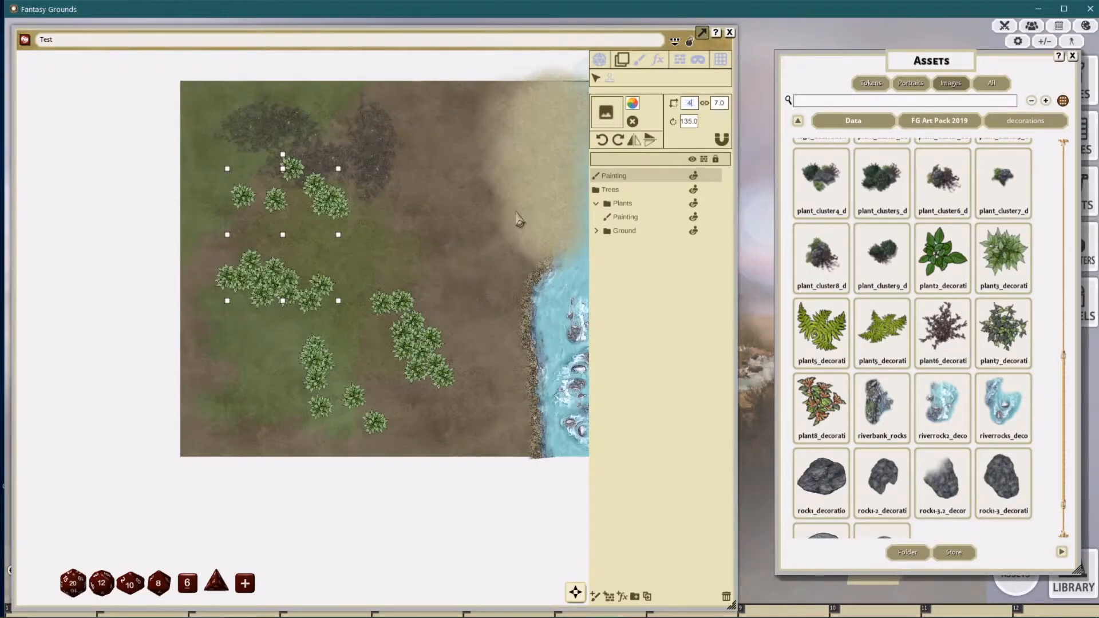
key("Return")
left_click_drag(294, 213, 266, 365)
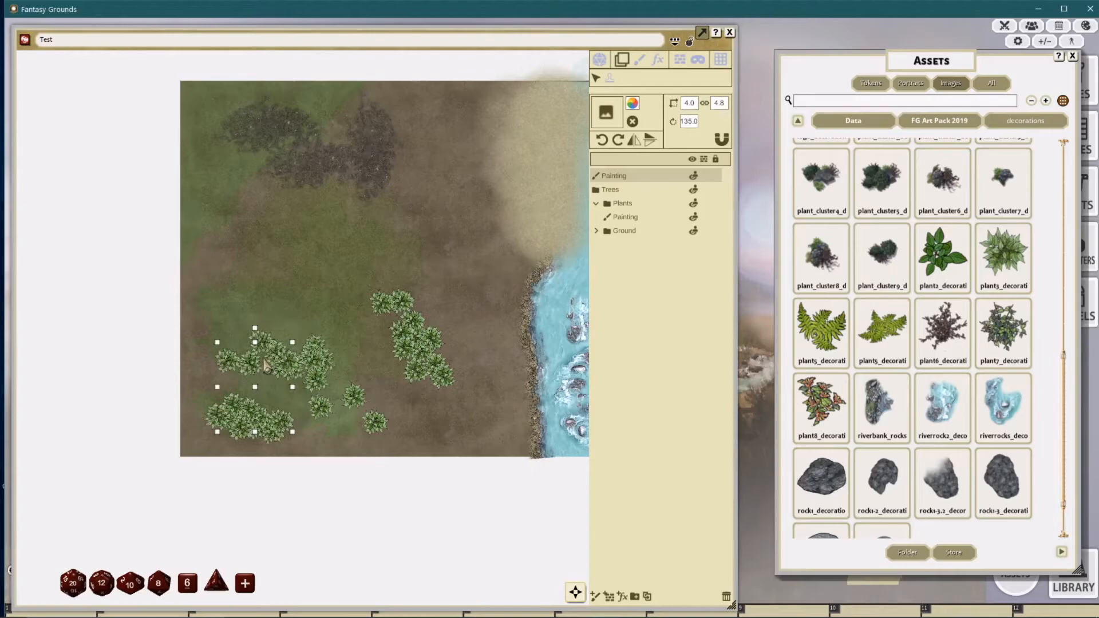
Step: Move the loose Painting layer into the Plants folder and shift the Assets window closer to the map window
left_click_drag(616, 176, 649, 205)
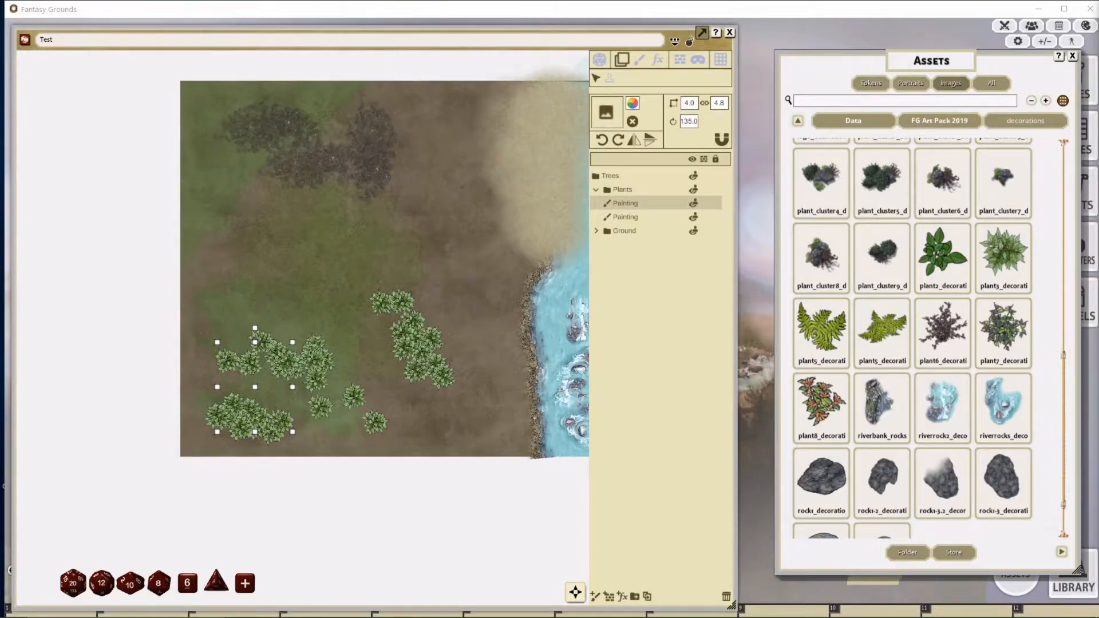
left_click(977, 64)
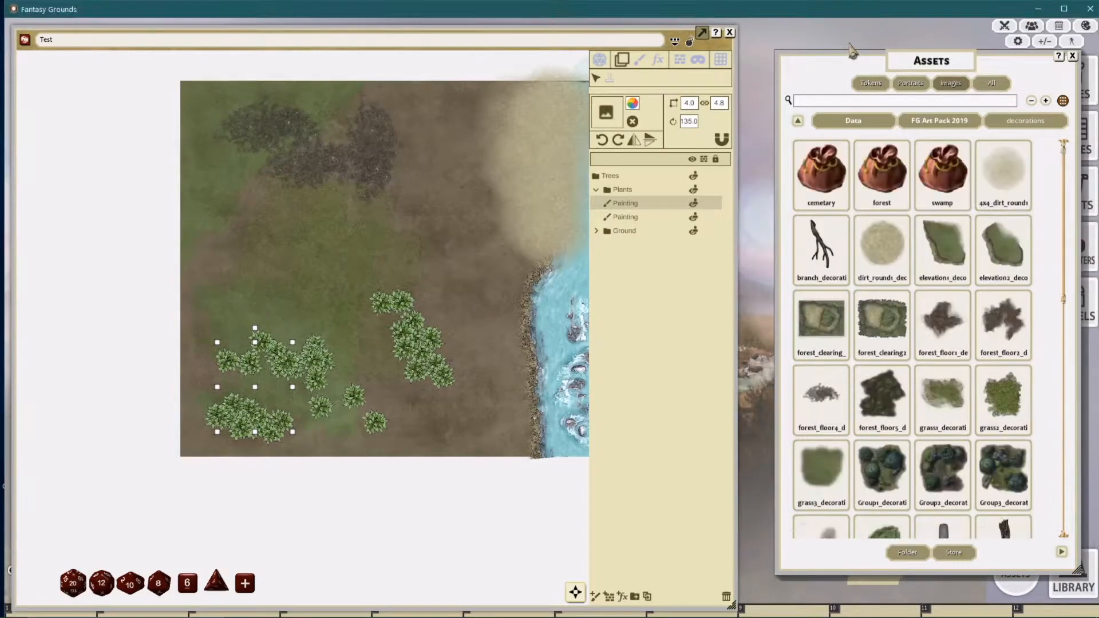
left_click_drag(984, 69, 910, 59)
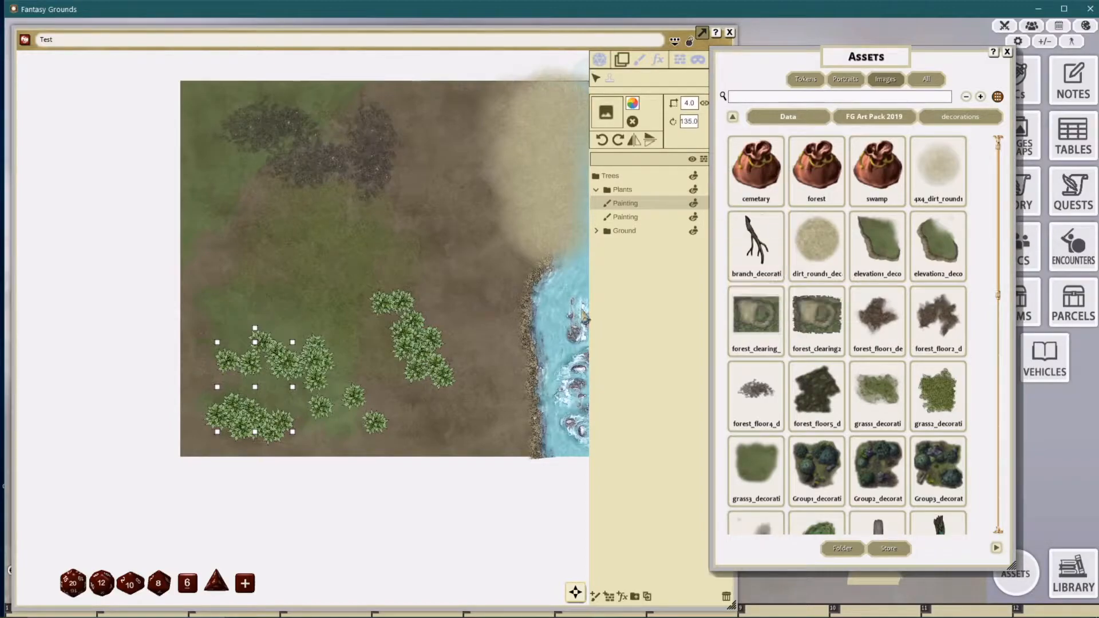
Step: Duplicate the plants Painting layer again and place the copy between the right-hand plant cluster and the sandy bank
scroll(473, 332, "up", 1)
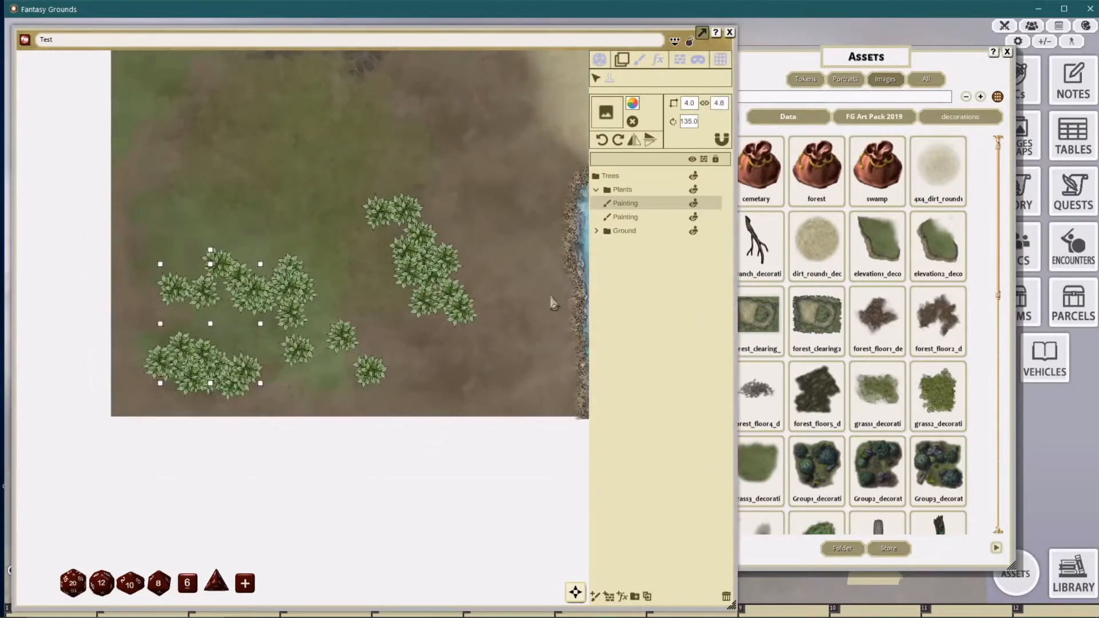
scroll(538, 309, "up", 1)
scroll(485, 272, "down", 1)
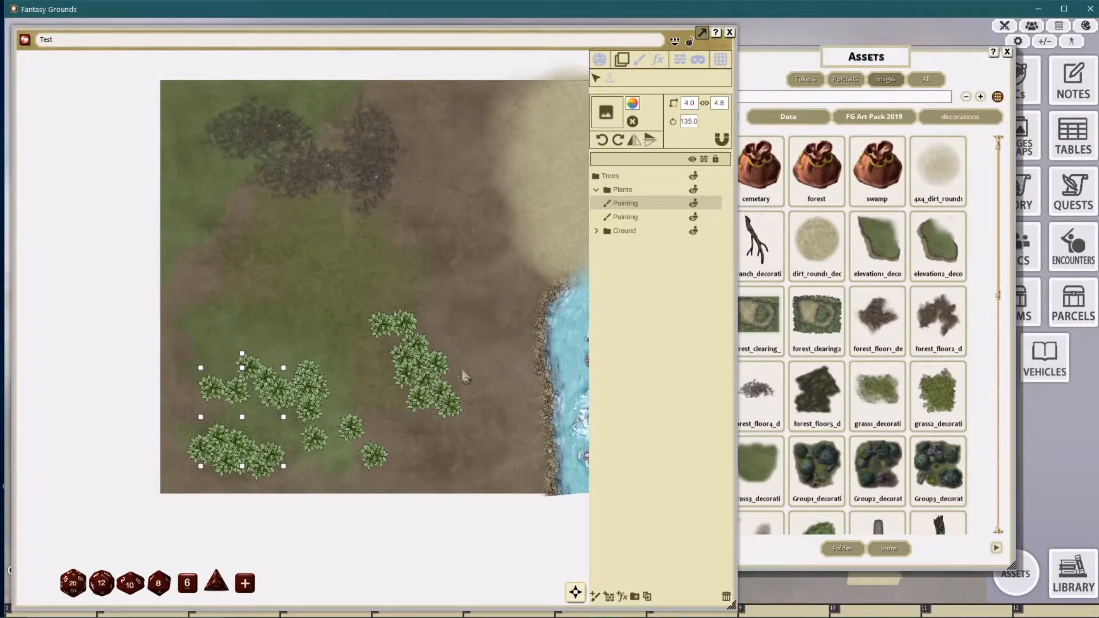
left_click(648, 598)
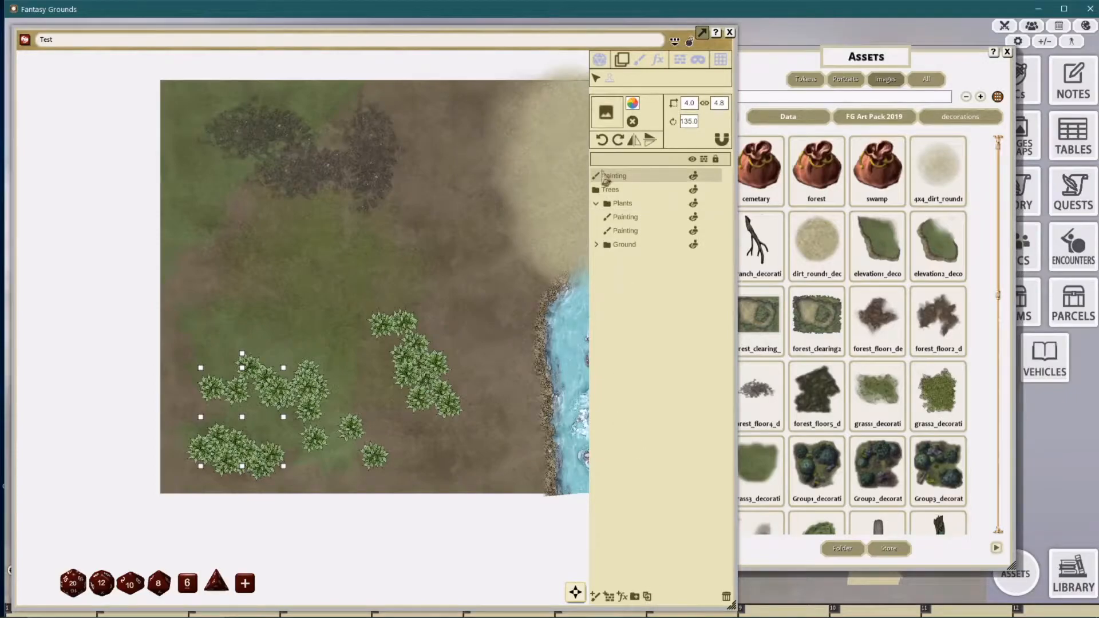
left_click(634, 179)
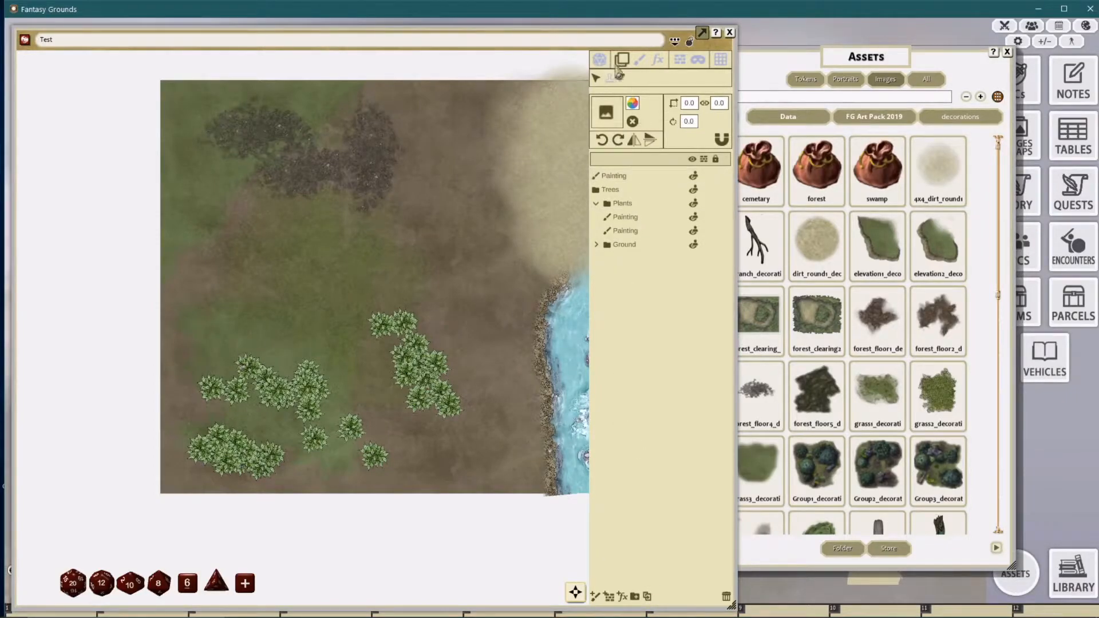
left_click(623, 176)
mouse_move(296, 389)
left_mouse_down()
mouse_move(416, 246)
mouse_move(513, 285)
mouse_move(503, 274)
left_mouse_up()
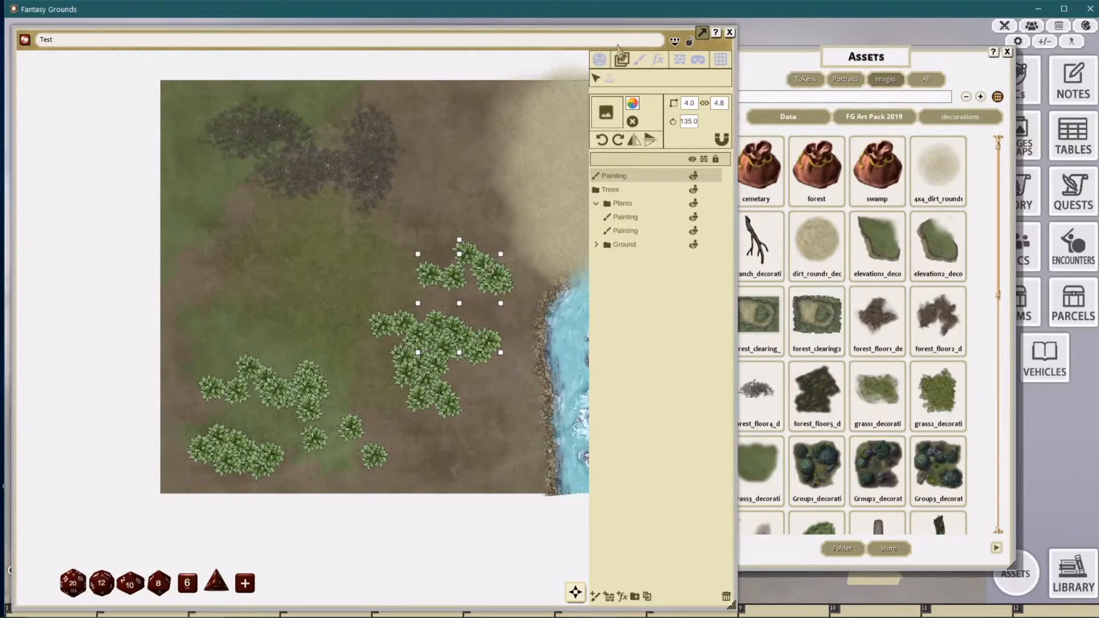
Step: Move the new copy's Painting layer into the Plants folder
mouse_move(479, 274)
left_mouse_down()
mouse_move(407, 284)
mouse_move(478, 275)
left_mouse_up()
left_click_drag(350, 339, 356, 357)
left_click_drag(619, 194, 622, 200)
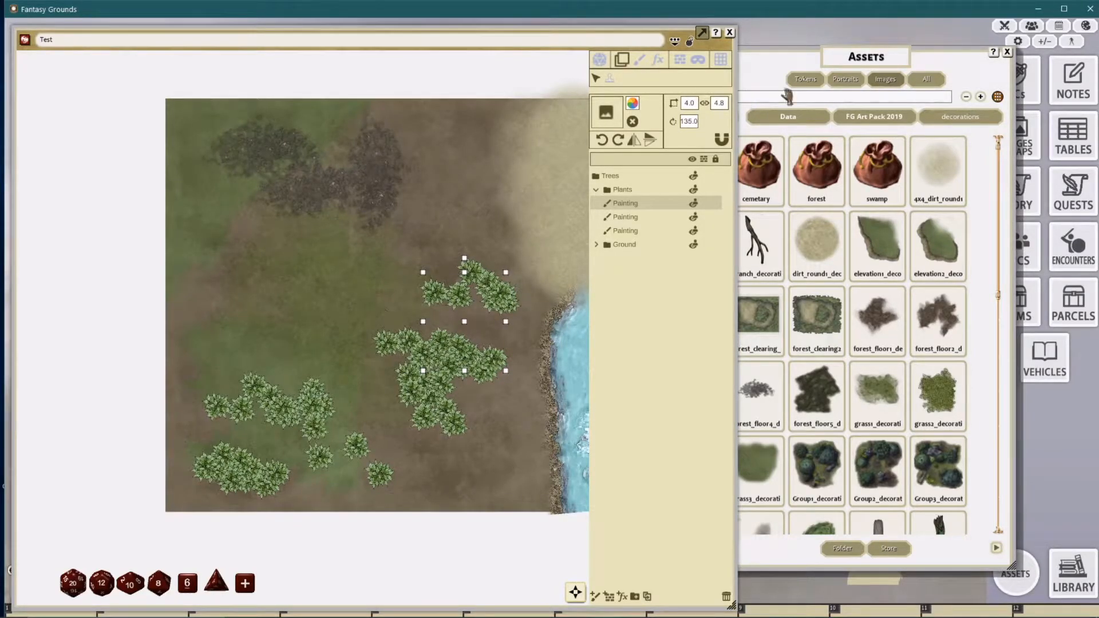
Step: Try the Group1 decoration on the map's upper grass area, then delete it
left_click(841, 69)
scroll(921, 342, "down", 3)
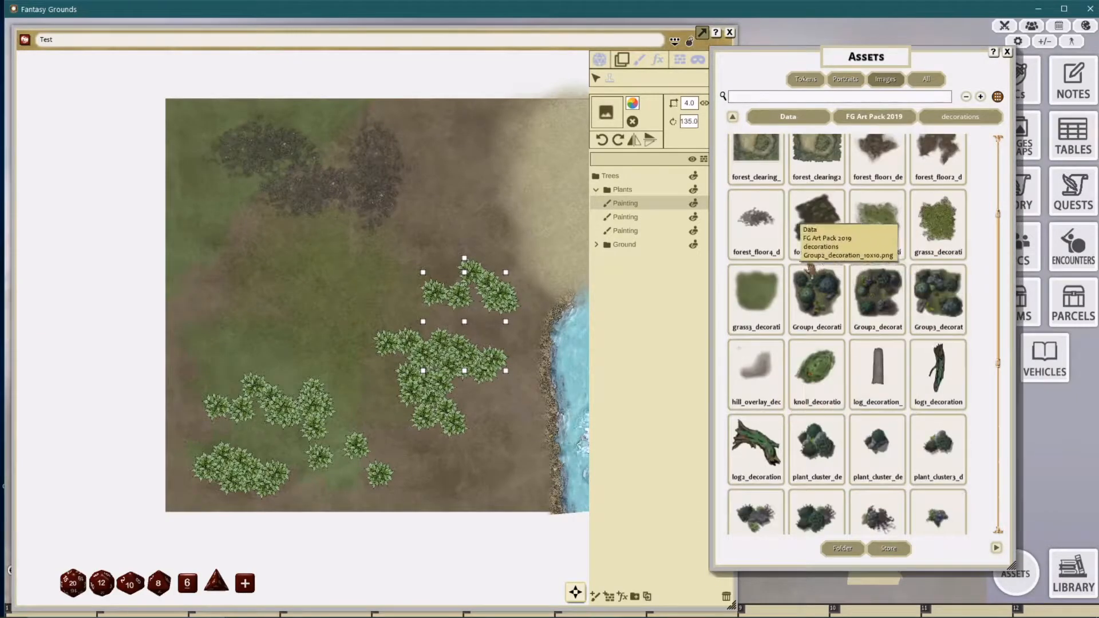
left_click_drag(817, 292, 425, 216)
left_click_drag(460, 166, 360, 226)
left_click_drag(446, 214, 520, 219)
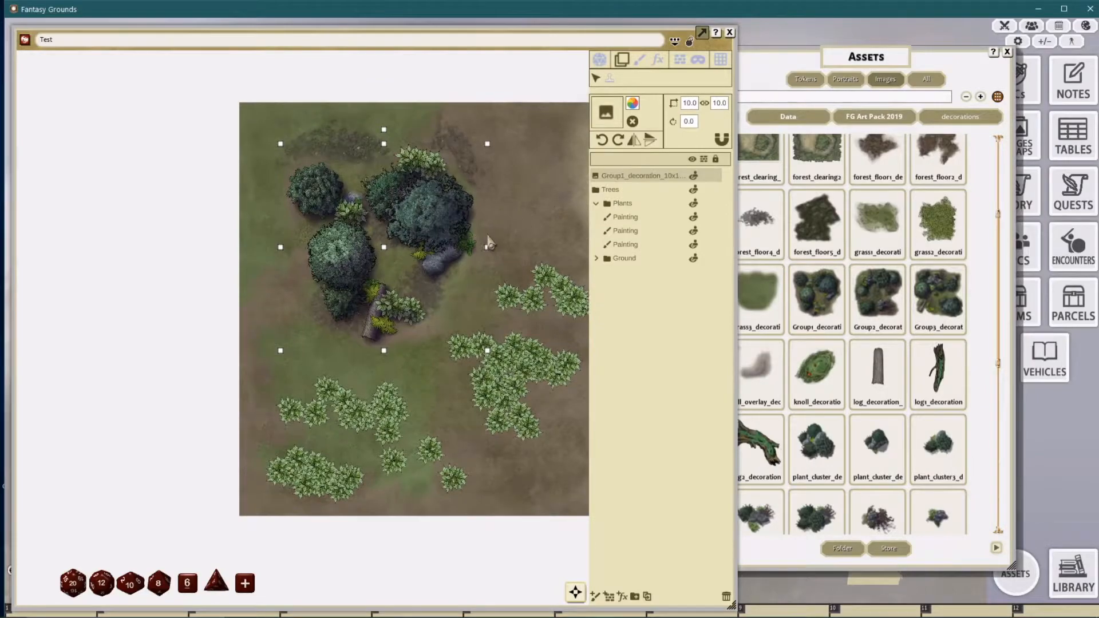
left_click(726, 597)
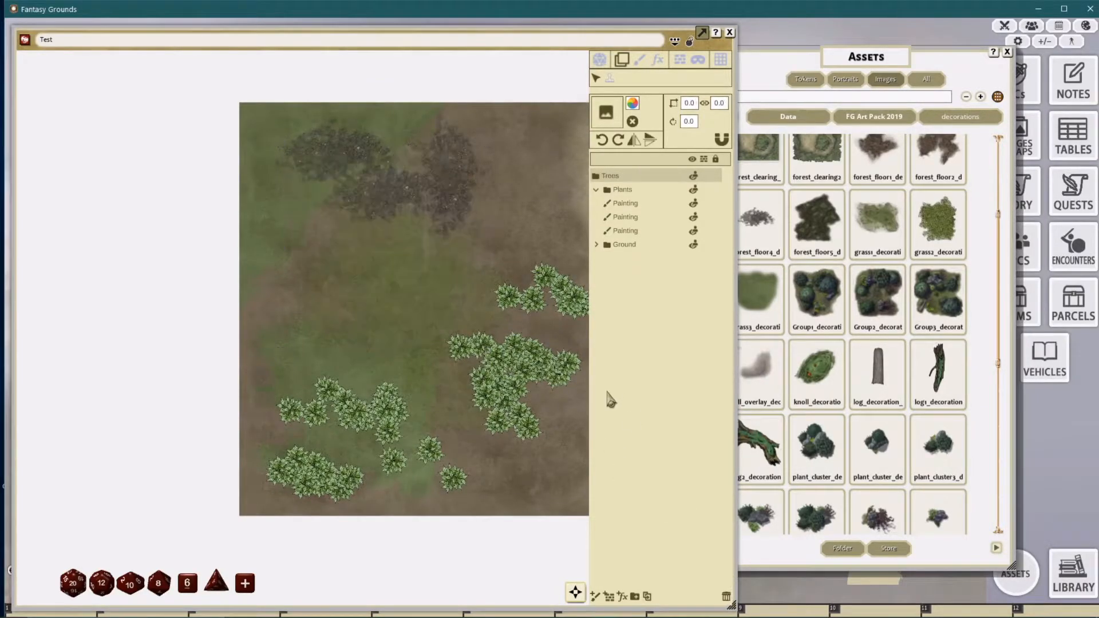
Step: Try the plant_cluster5 decoration in the middle of the map, then delete it
scroll(798, 420, "down", 3)
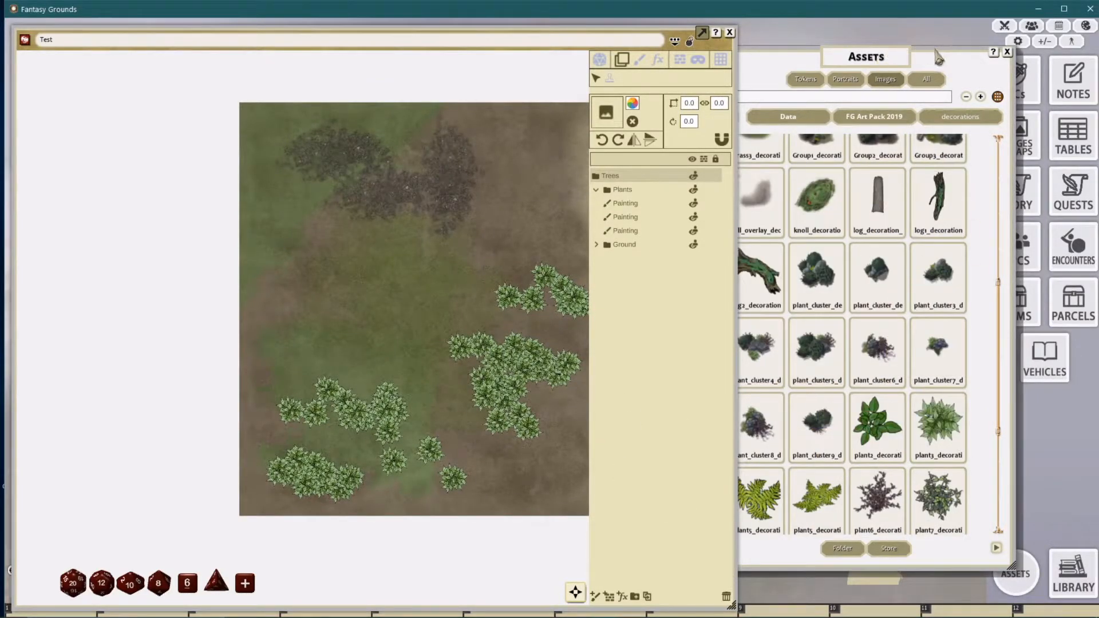
left_click_drag(674, 33, 631, 40)
left_click_drag(816, 345, 373, 258)
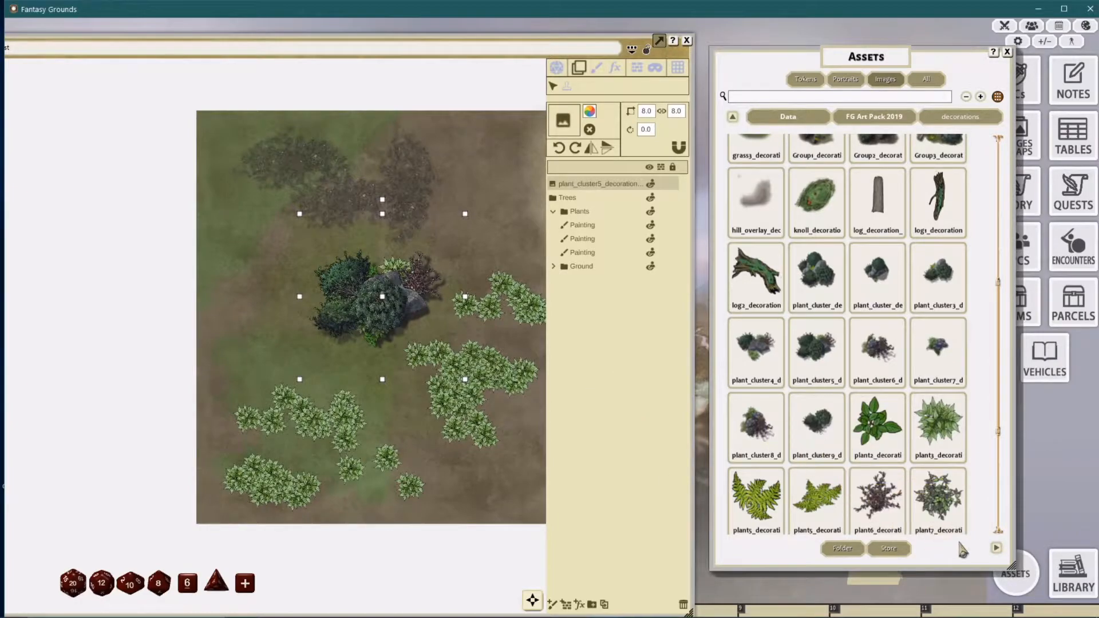
key("Delete")
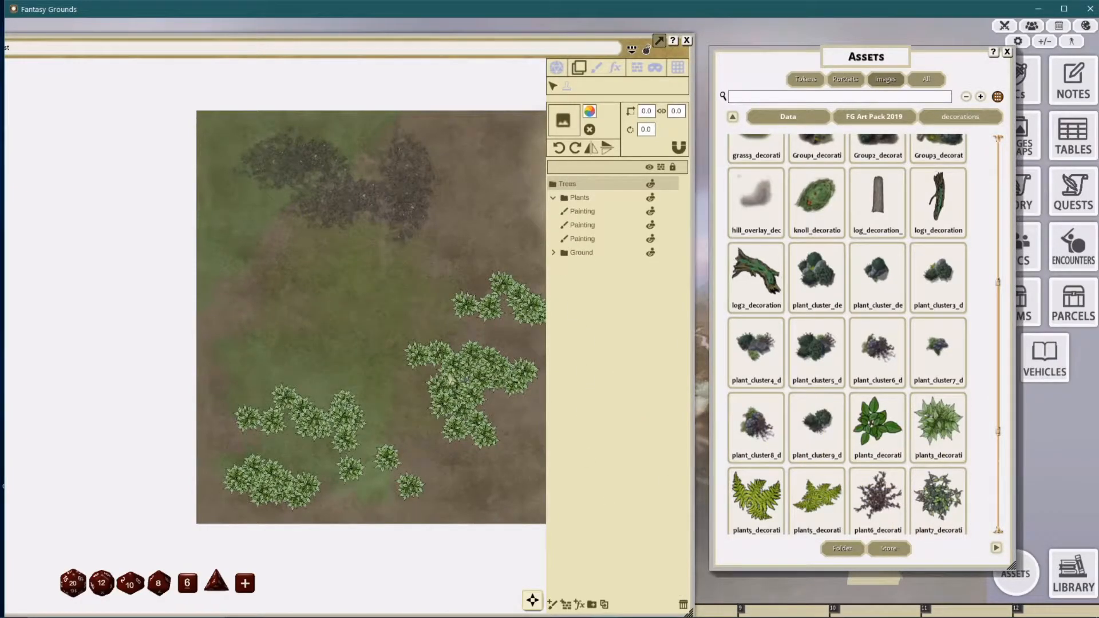
Step: Add a new Painting layer and place it at the end of the Plants folder, beneath the other plant layers
left_click_drag(462, 360, 443, 318)
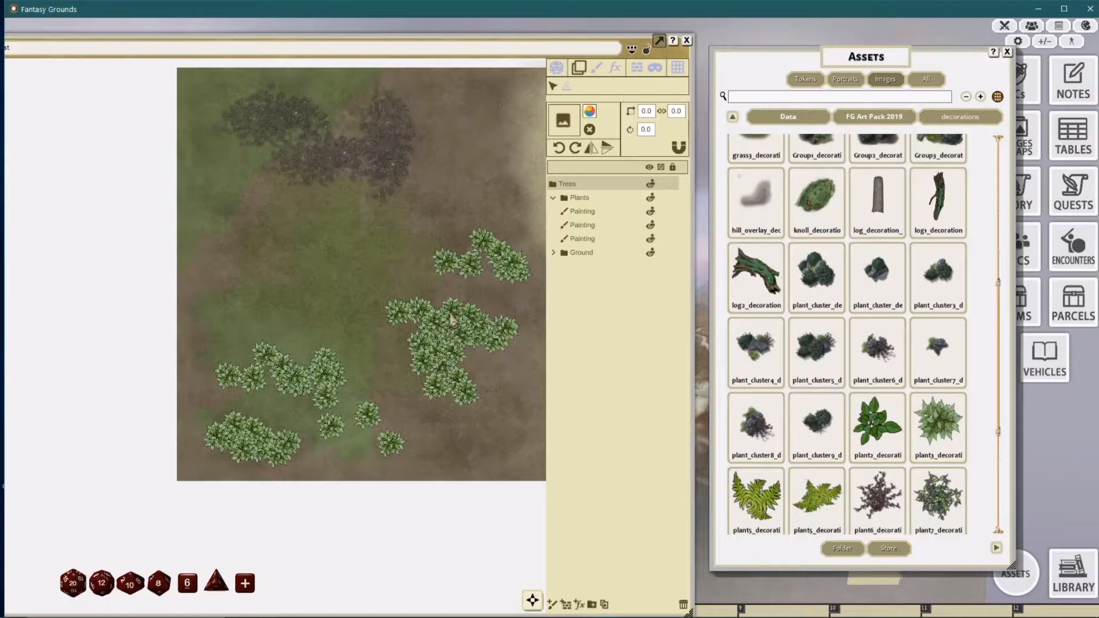
scroll(738, 269, "down", 1)
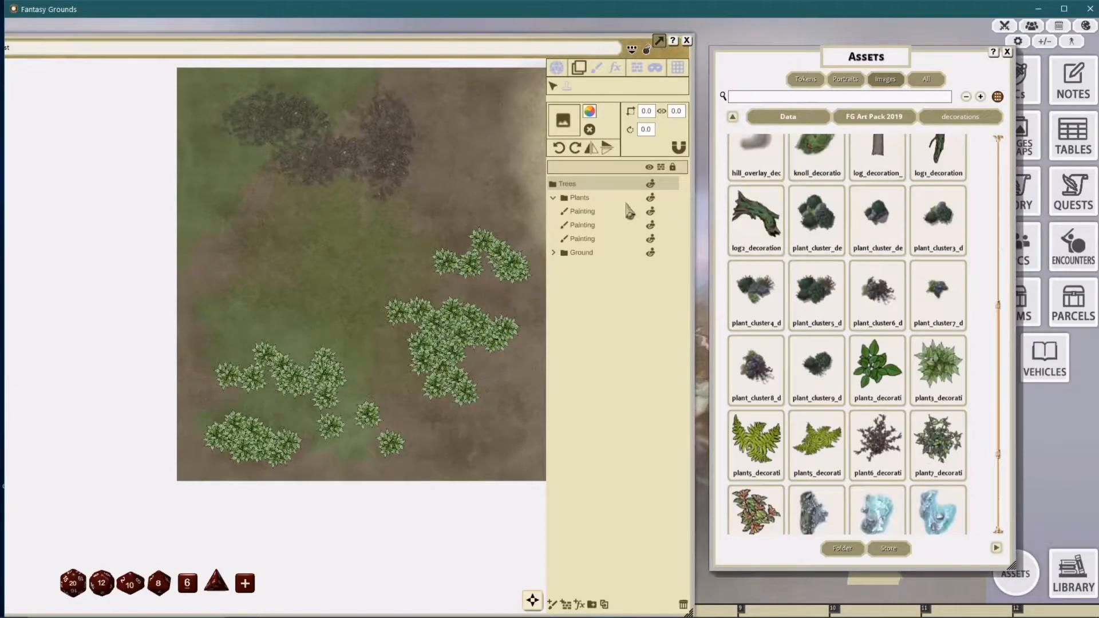
left_click(593, 214)
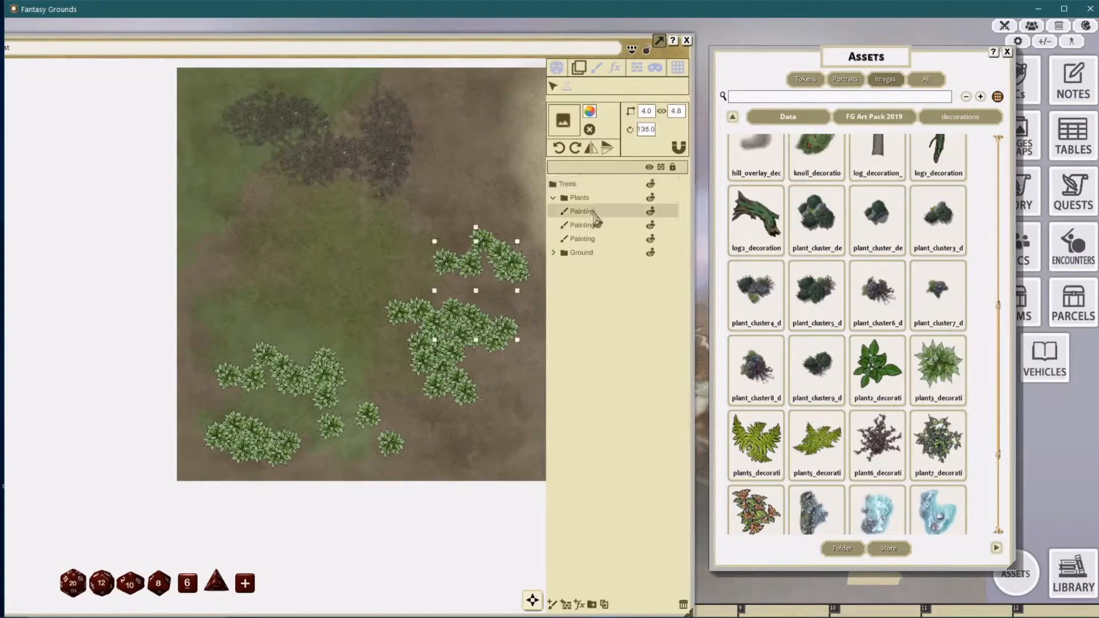
left_click(579, 240)
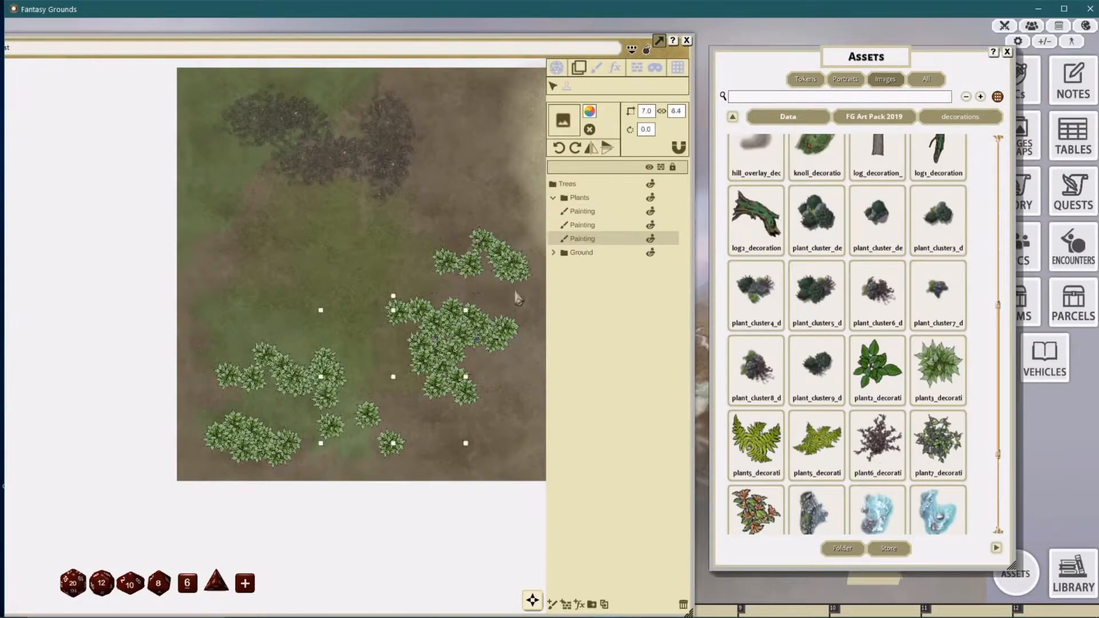
left_click(553, 603)
left_click(569, 184)
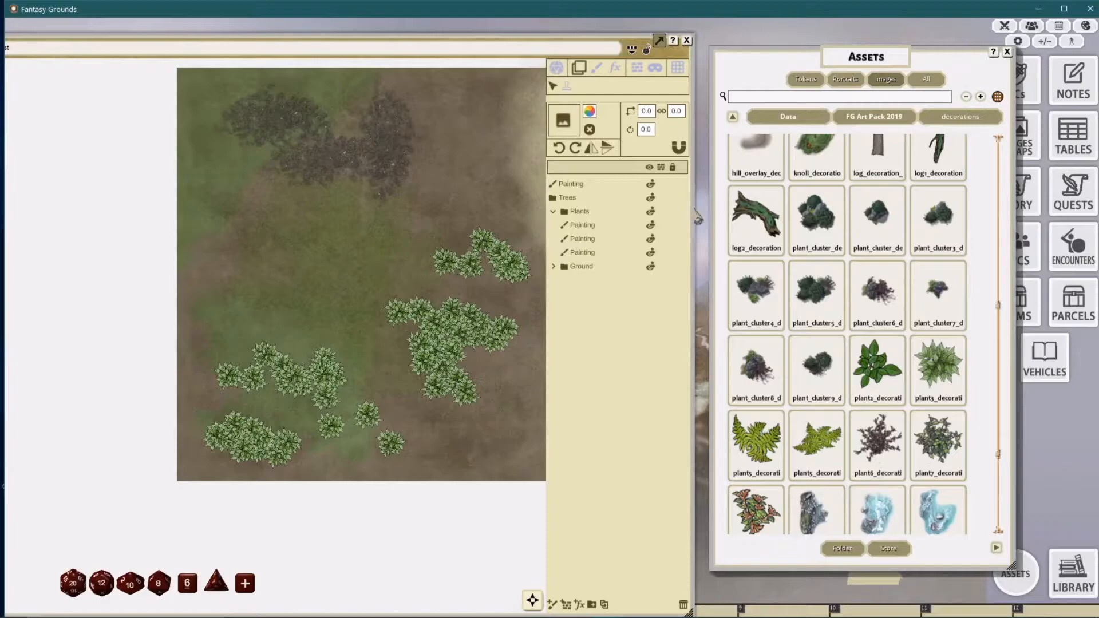
left_click_drag(685, 216, 726, 216)
left_click_drag(612, 183, 634, 248)
Step: Set the plant2 decoration as the paint image for the lowest Painting layer in the Plants folder
left_click_drag(871, 372, 674, 151)
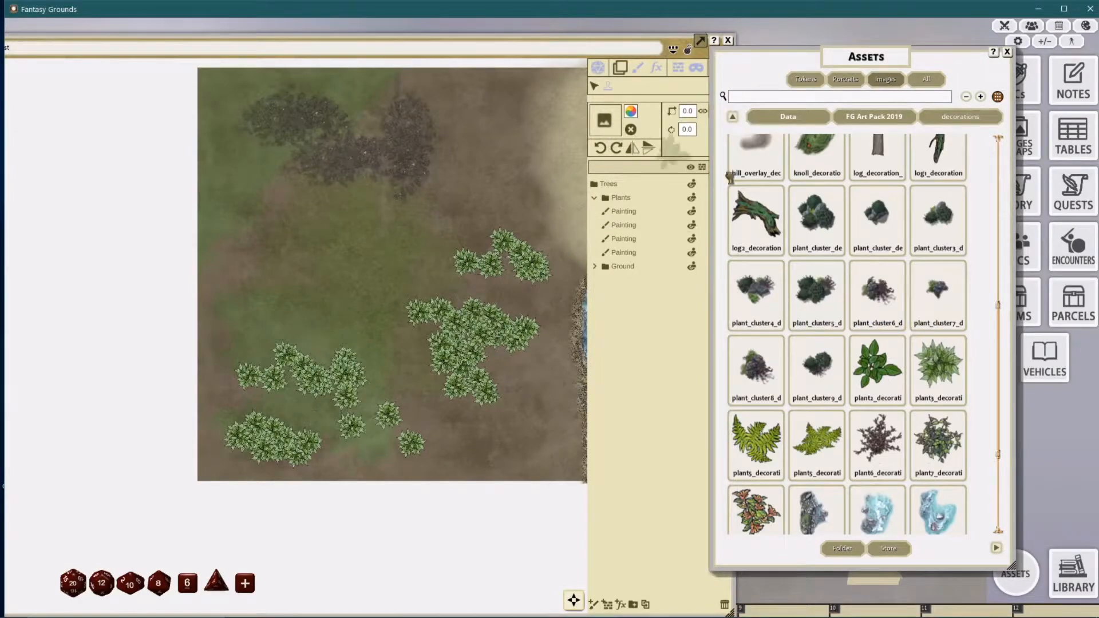
left_click(637, 67)
left_click(625, 255)
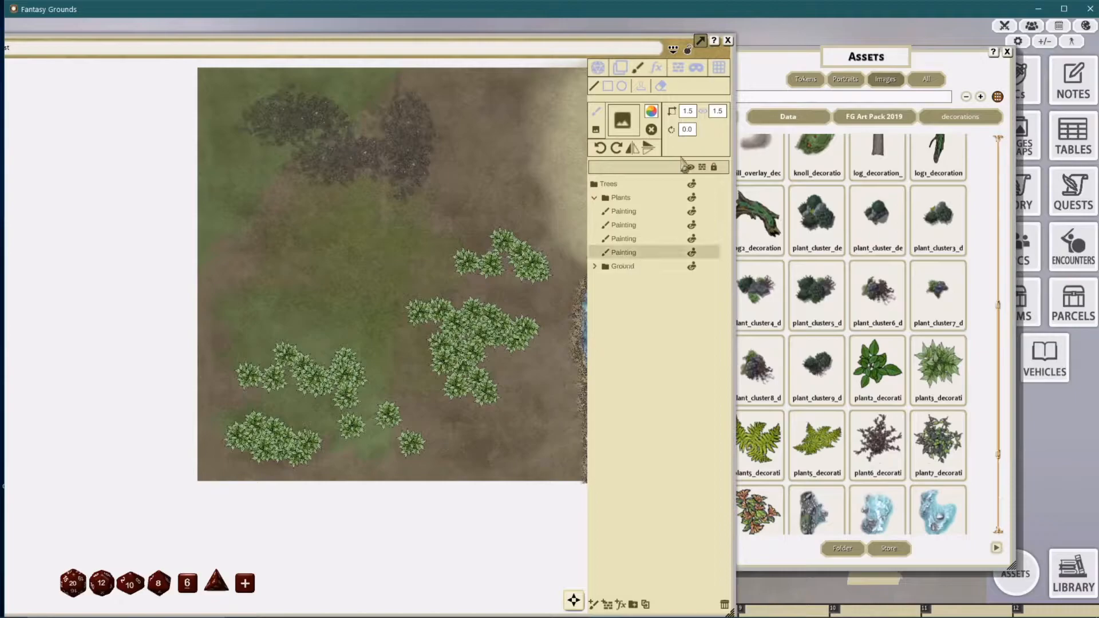
left_click_drag(868, 369, 627, 124)
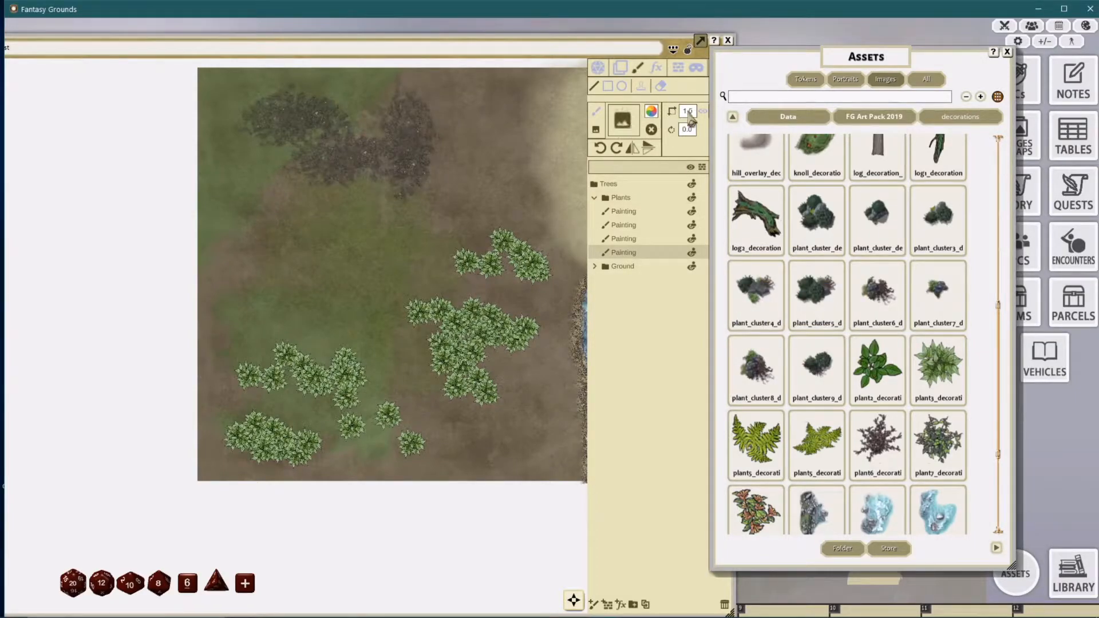
Step: Switch painting to stamp mode and stamp dark green plants around the edges of the two right-hand plant clusters
scroll(462, 321, "up", 3)
left_click(458, 301)
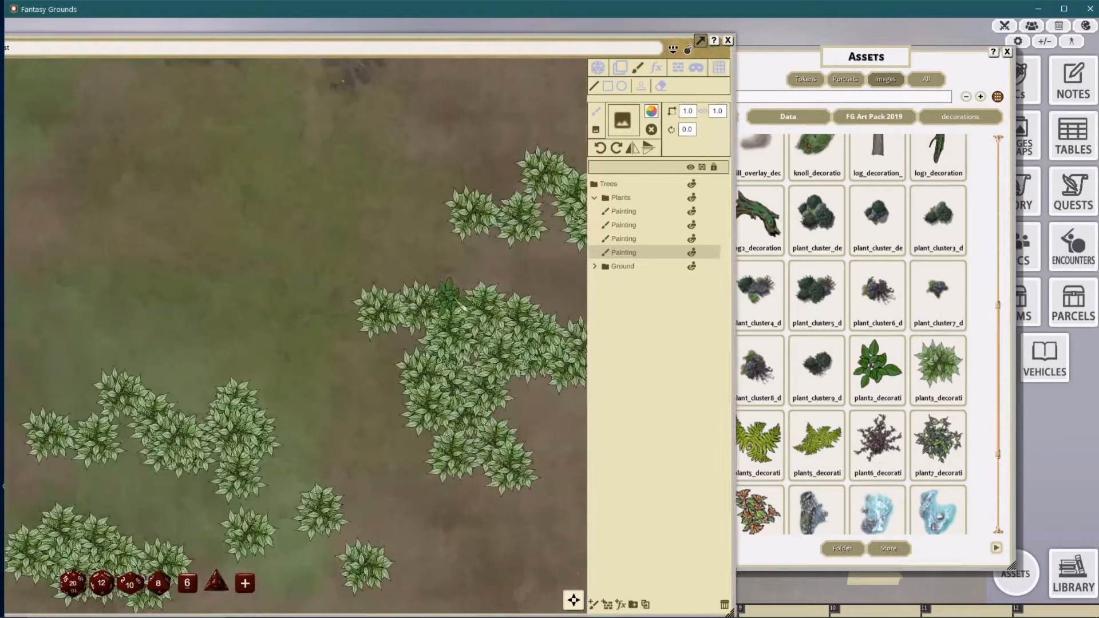
key("Escape")
left_click(659, 68)
left_click(636, 69)
left_click(640, 90)
left_click(469, 304)
left_click(522, 287)
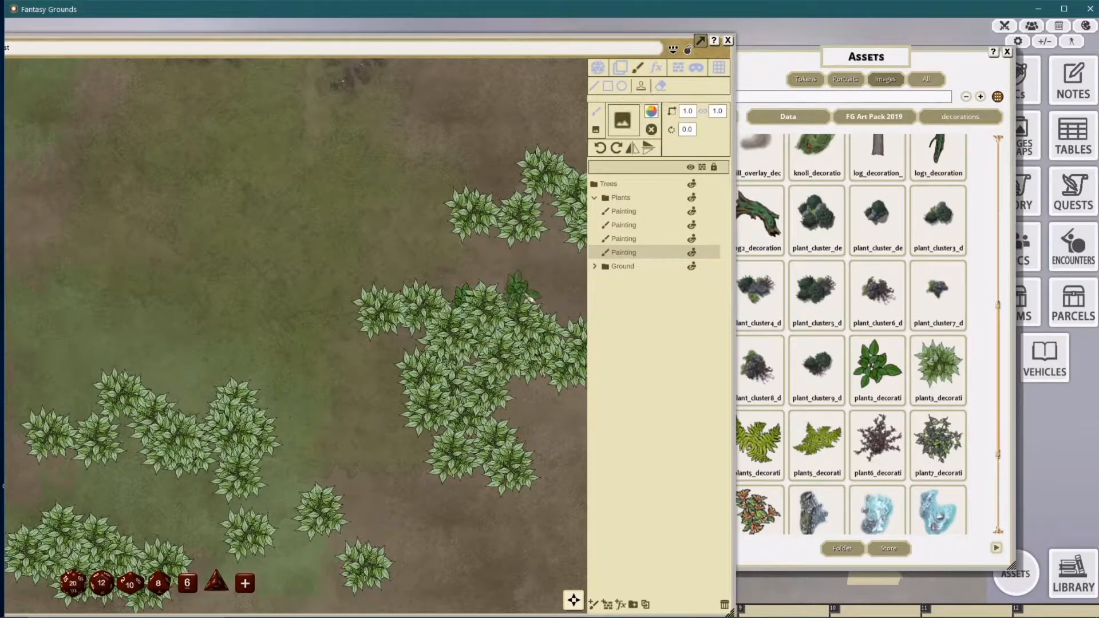
left_click(515, 193)
left_click(464, 204)
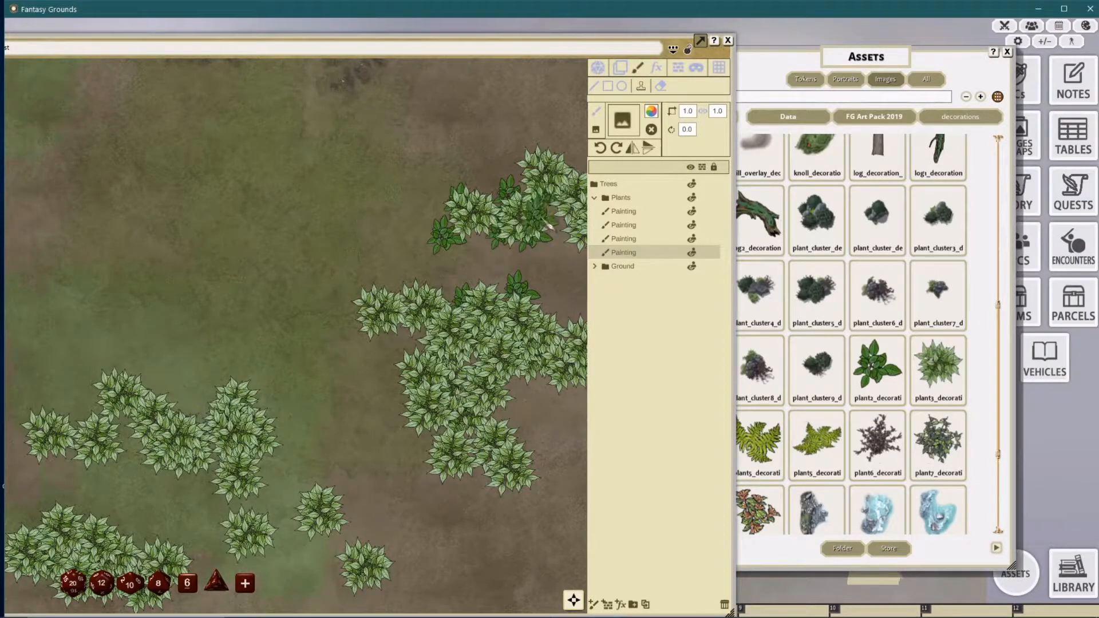
Step: Stamp more dark green plants beneath and between the plants of the two lower-left clusters
scroll(464, 309, "down", 3)
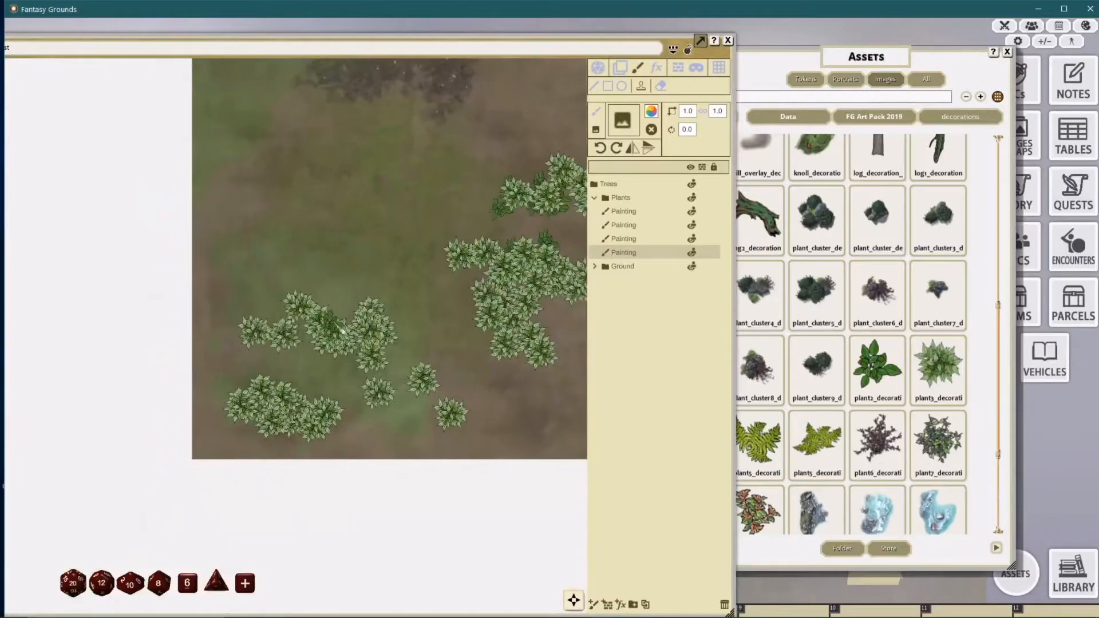
left_click(296, 389)
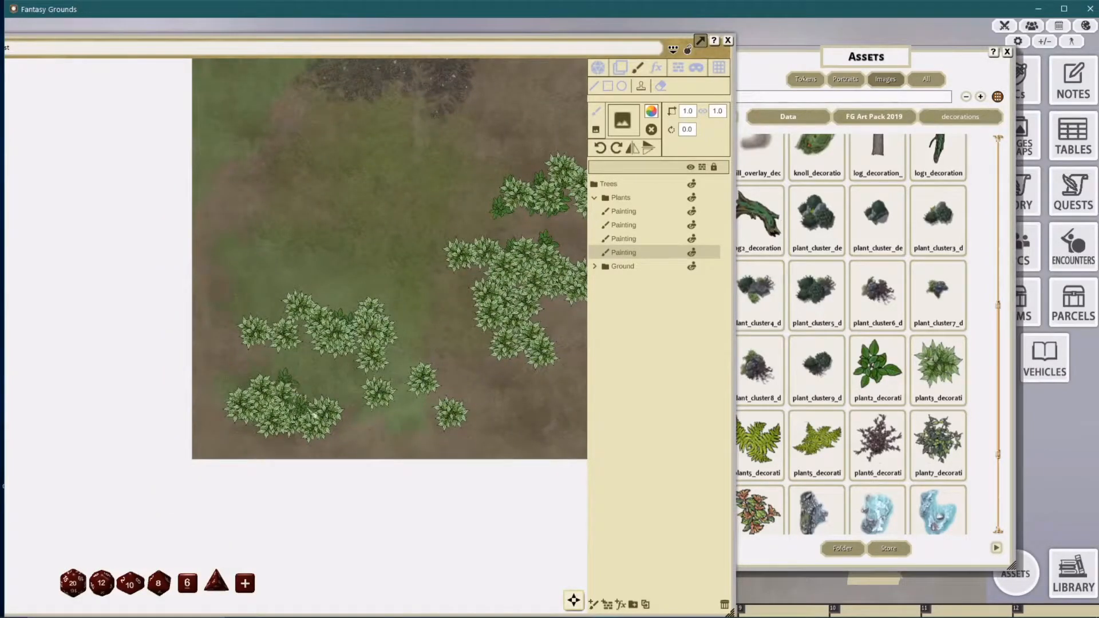
left_click(321, 344)
left_click(387, 339)
left_click(384, 361)
left_click(375, 391)
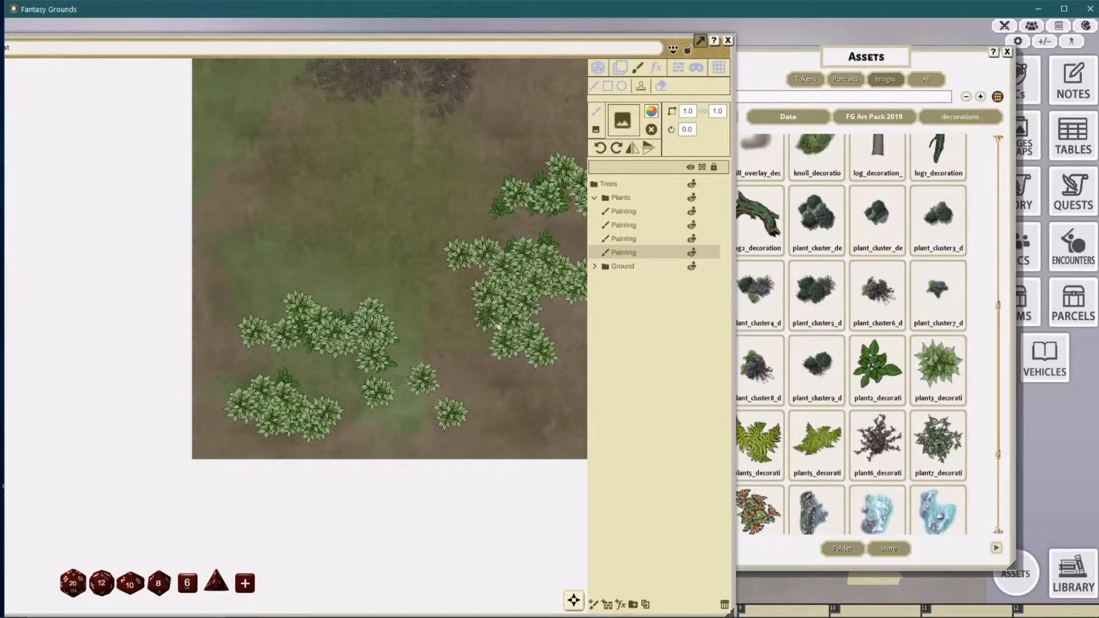
Step: Fill in the edges of the large middle cluster and the cluster near the sandy bank with more dark green plants
left_click(493, 332)
left_click(489, 277)
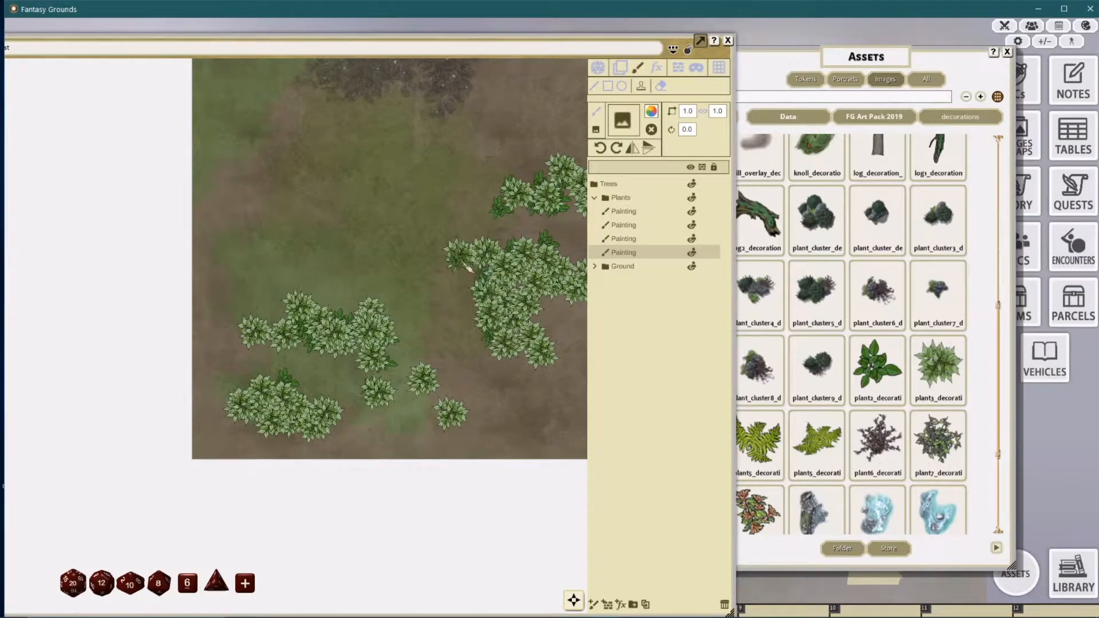
left_click(564, 290)
left_click_drag(540, 299, 412, 311)
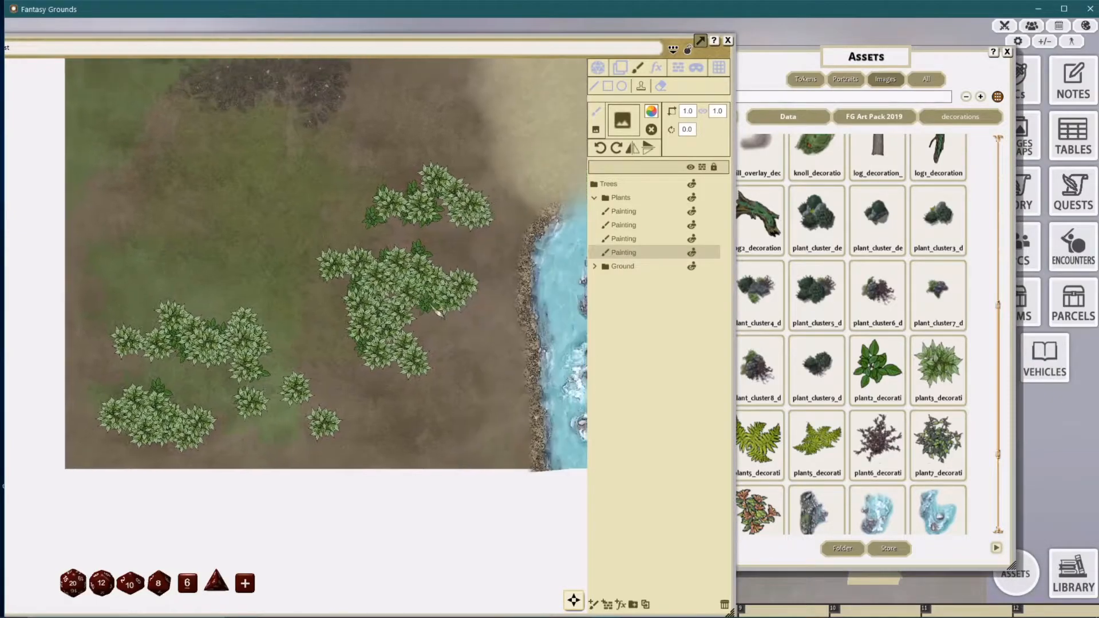
scroll(475, 338, "down", 3)
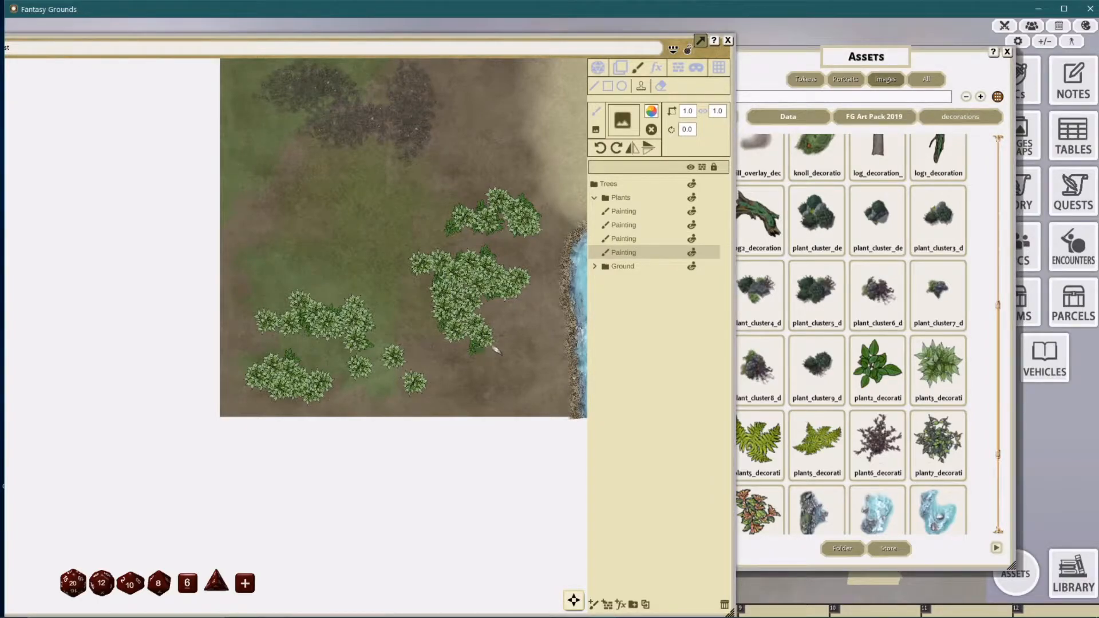
scroll(534, 311, "down", 1)
left_click_drag(532, 312, 529, 332)
scroll(534, 338, "up", 2)
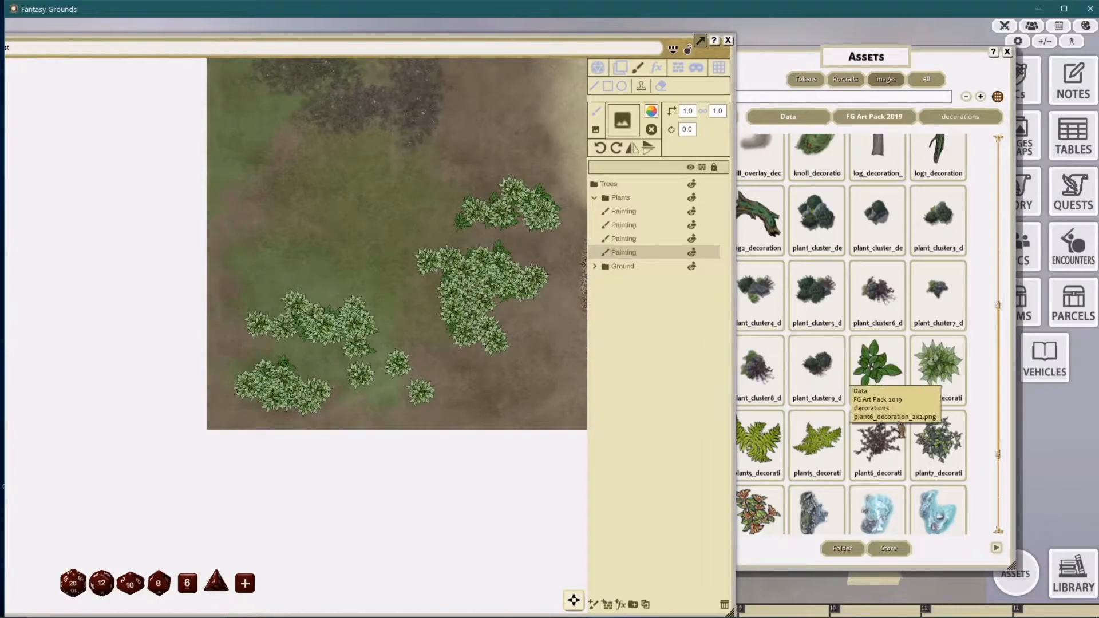
Step: Set the plant6 decoration as the paint image for the topmost Painting layer in the Plants folder
scroll(792, 349, "down", 2)
left_click(625, 217)
left_click_drag(828, 321, 628, 118)
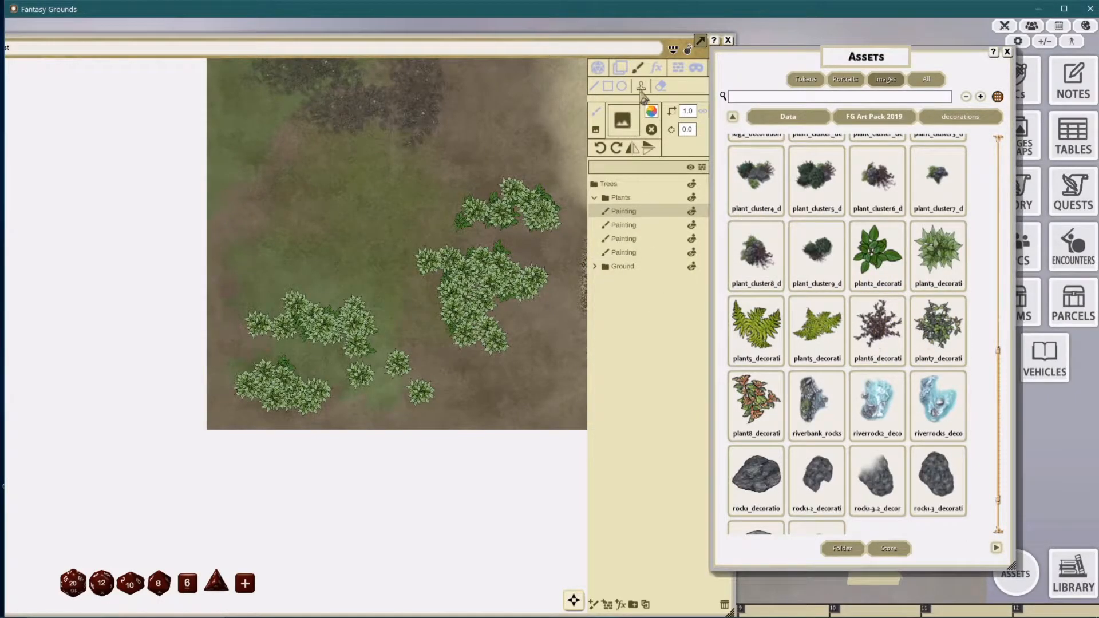
Step: Try stamping the purple plant at size 3.0, rotated 90 degrees, on the cluster near the sandy bank, and undo the stamp
left_click(686, 115)
left_click(686, 113)
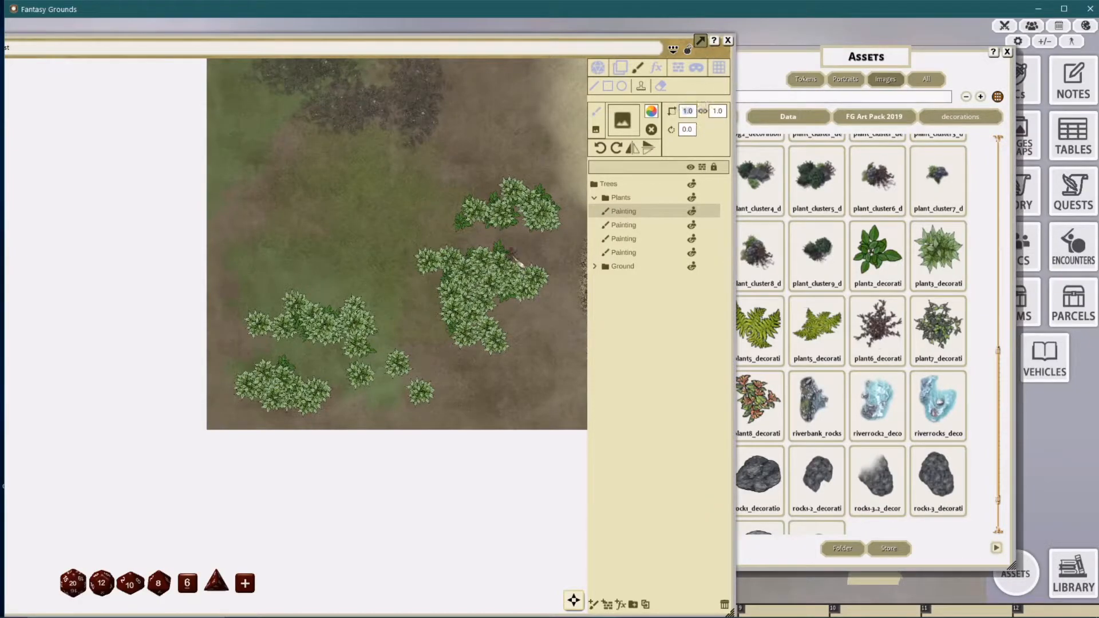
type("2")
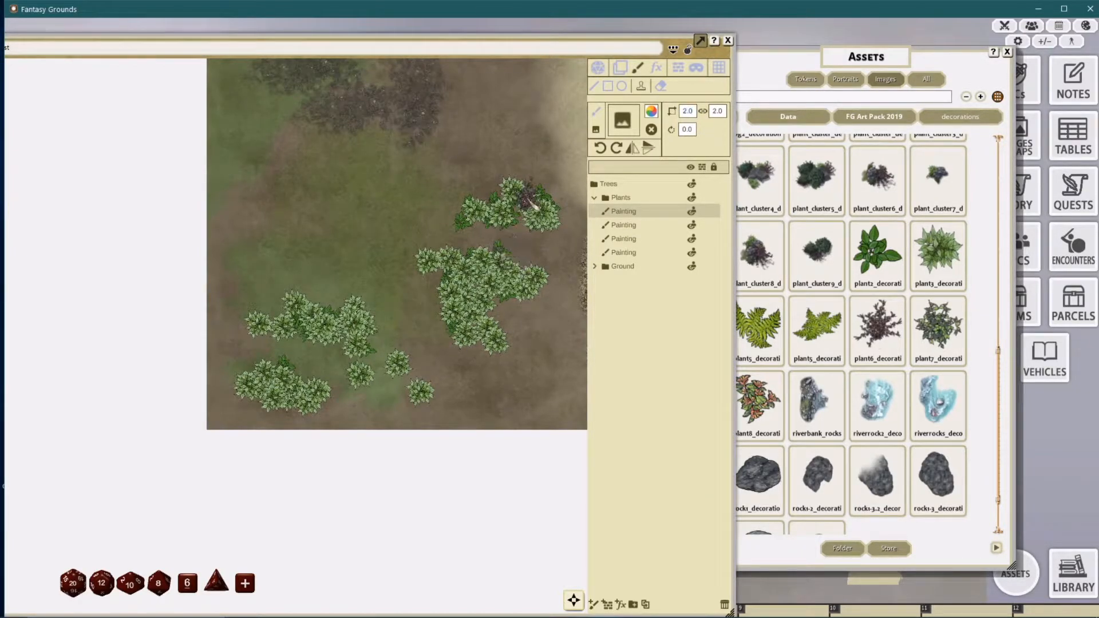
scroll(518, 198, "up", 1)
left_click(686, 111)
type("3")
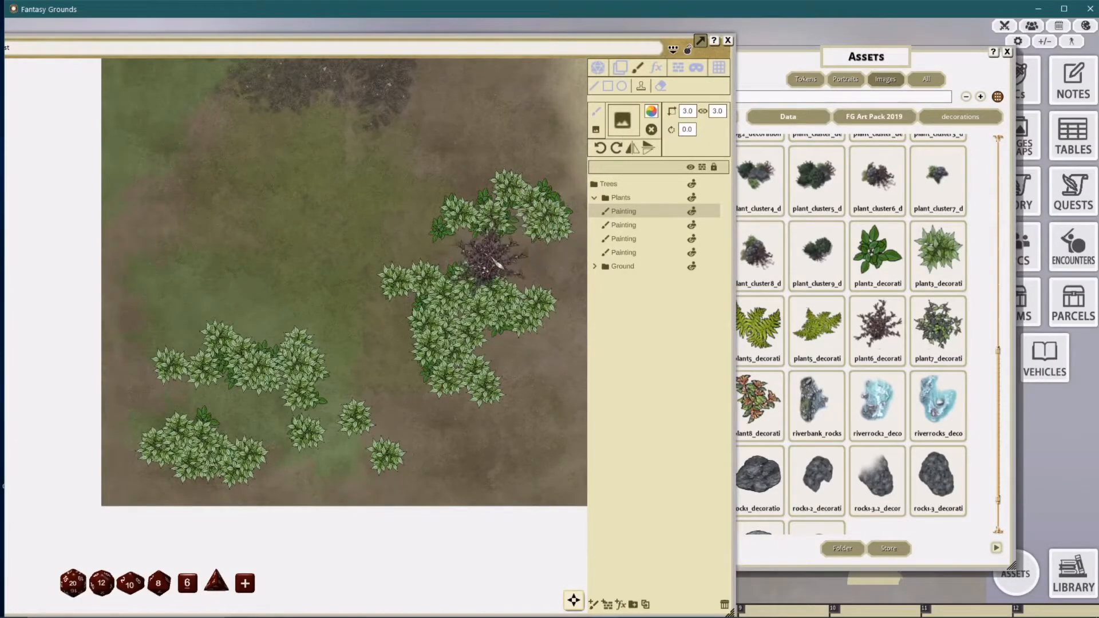
left_click(615, 147)
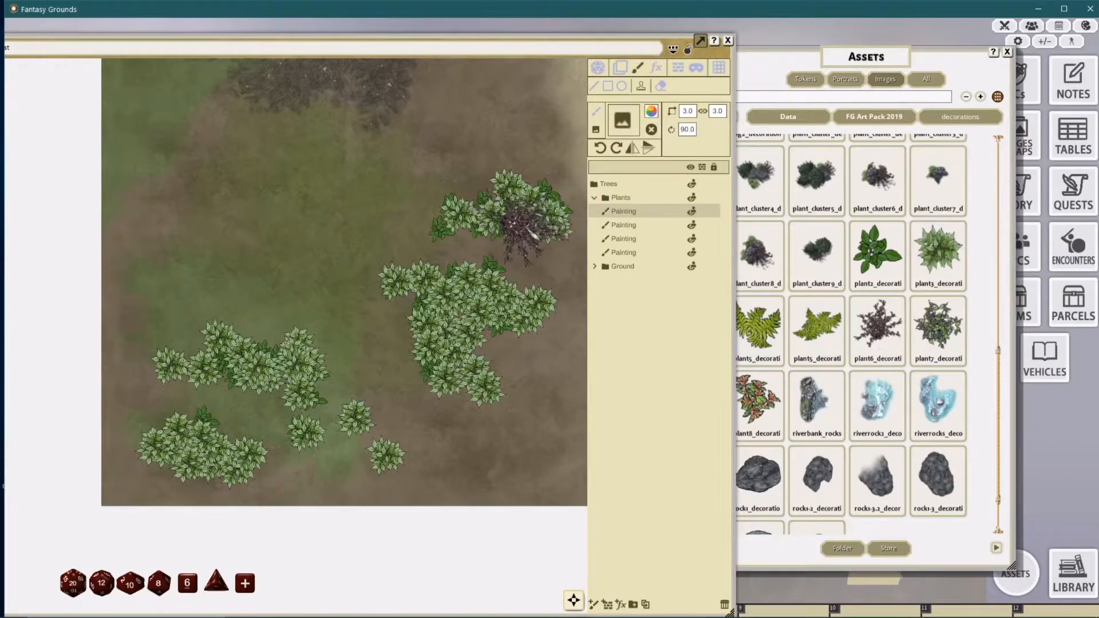
left_click(532, 222)
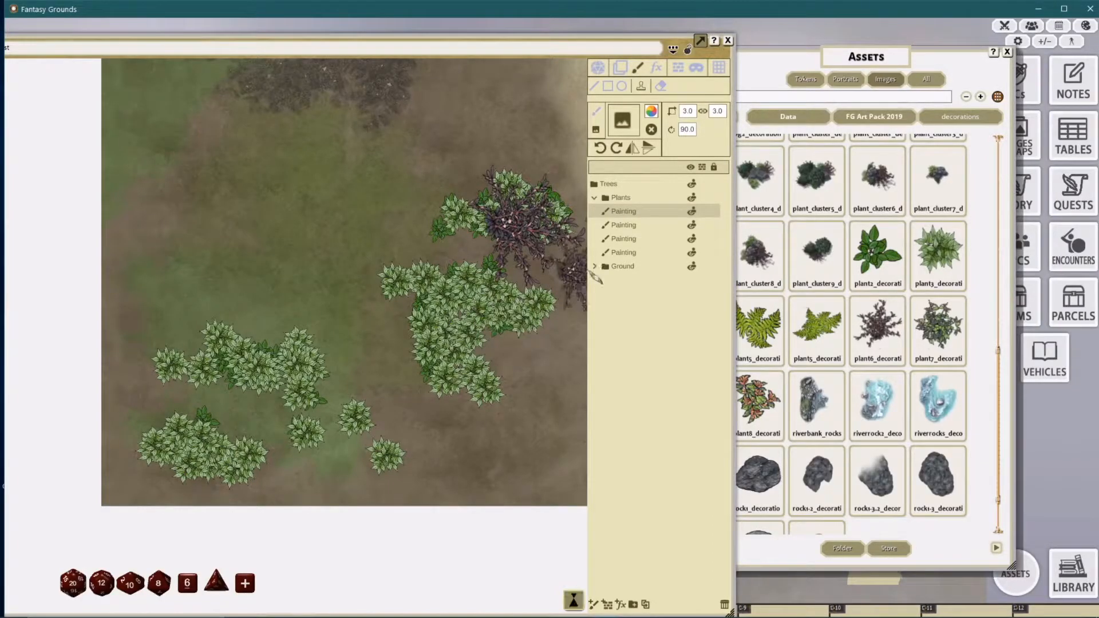
key("ctrl+z")
Step: Widen the map window and move a Painting layer to the top of the Plants folder
left_click(648, 148)
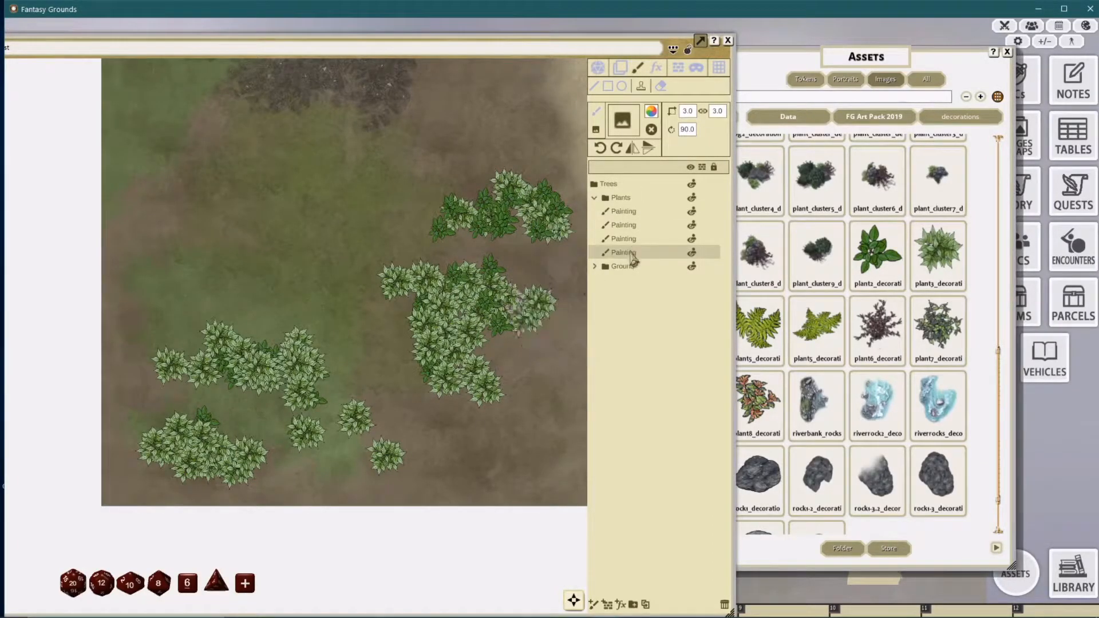
left_click(629, 212)
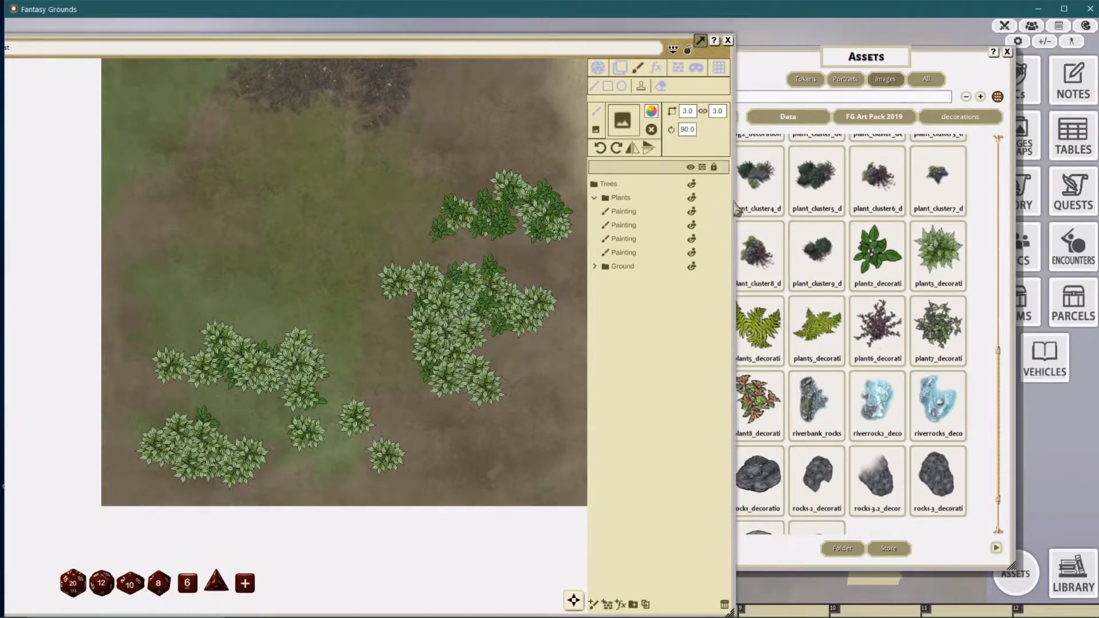
left_click_drag(736, 209, 837, 212)
mouse_move(733, 223)
left_mouse_down()
mouse_move(739, 256)
mouse_move(727, 210)
left_mouse_up()
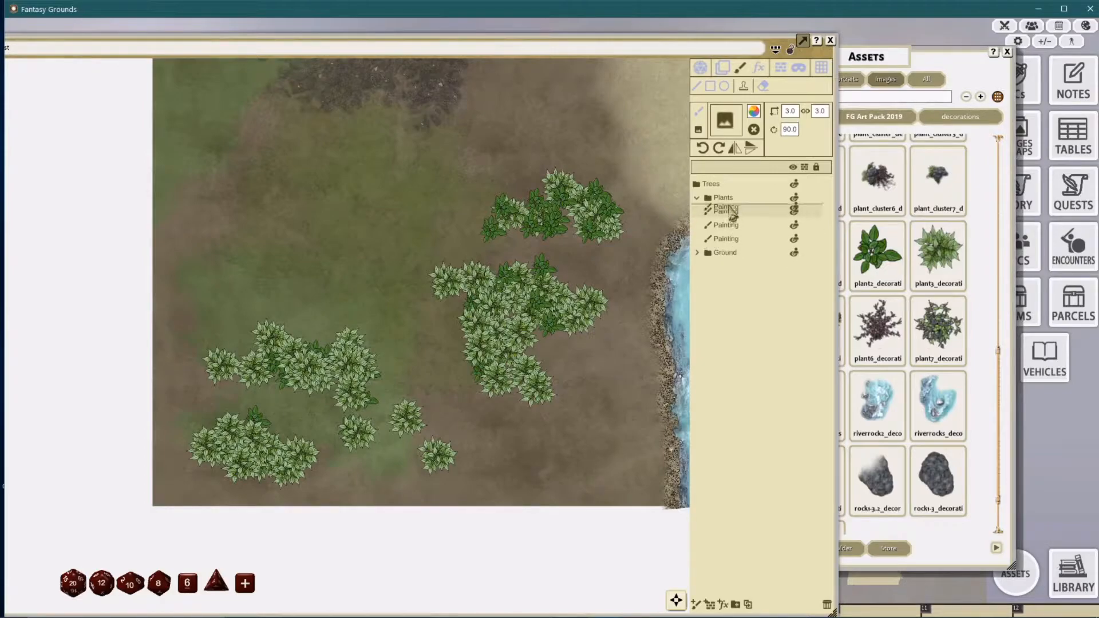
key("Right")
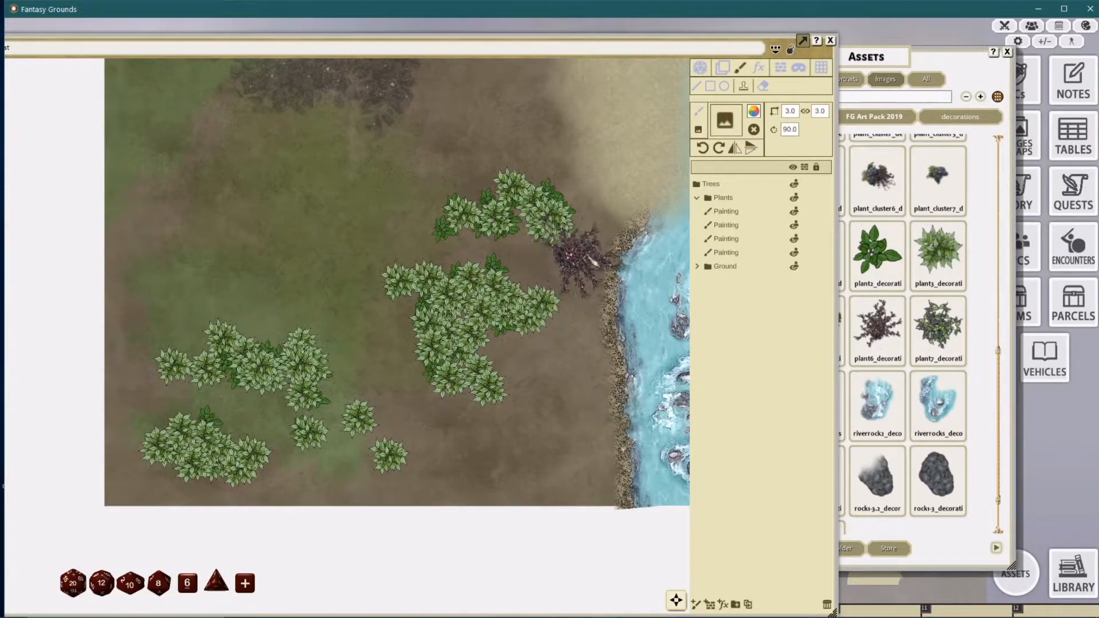
Step: On the topmost Painting layer, stamp a purple plant at size 2.0, rotated 180 degrees, on the cluster near the sandy bank
left_click(728, 210)
left_click(792, 111)
type("2")
key("Return")
left_click(702, 148)
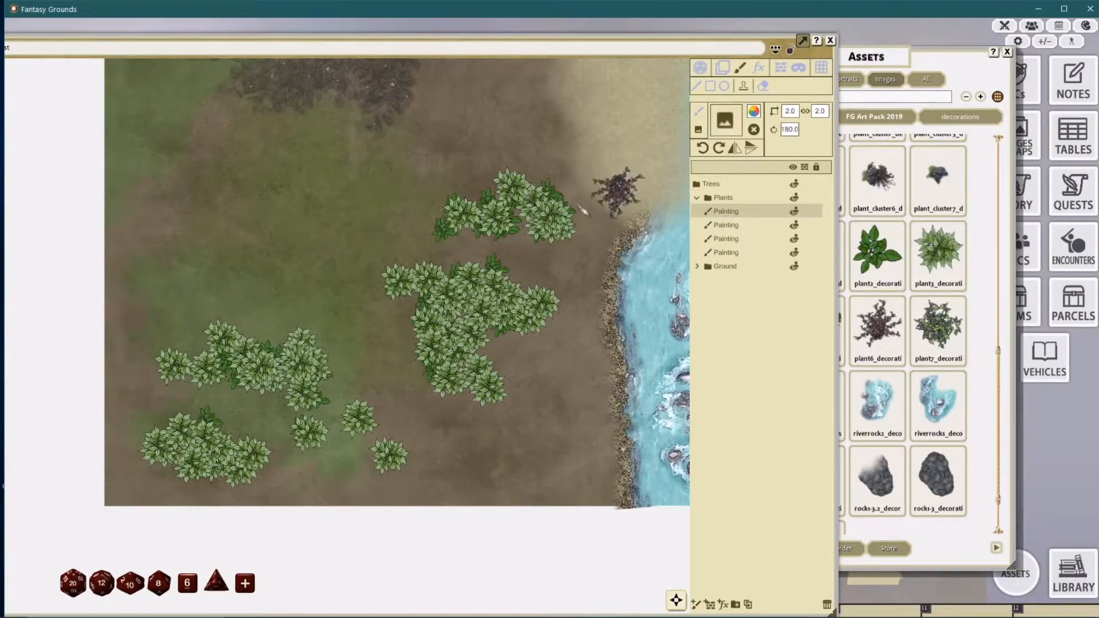
left_click(556, 188)
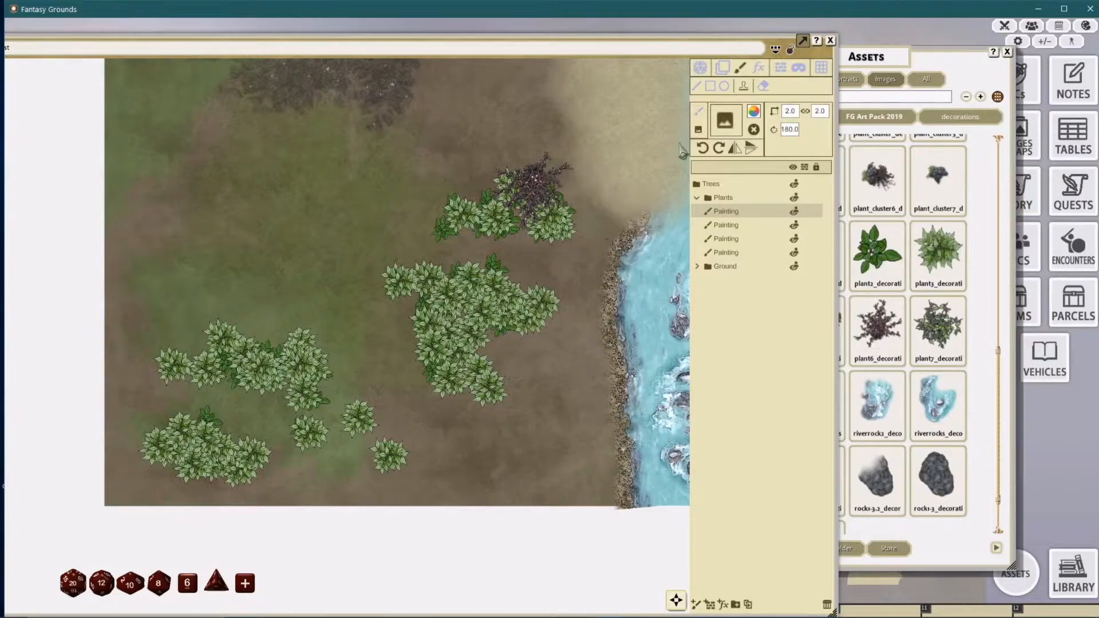
Step: Stamp purple plants at size 1.0, rotated 90 degrees on the large middle cluster and 180 degrees on the two lower-left clusters
left_click(704, 148)
left_click(789, 111)
left_click(748, 138)
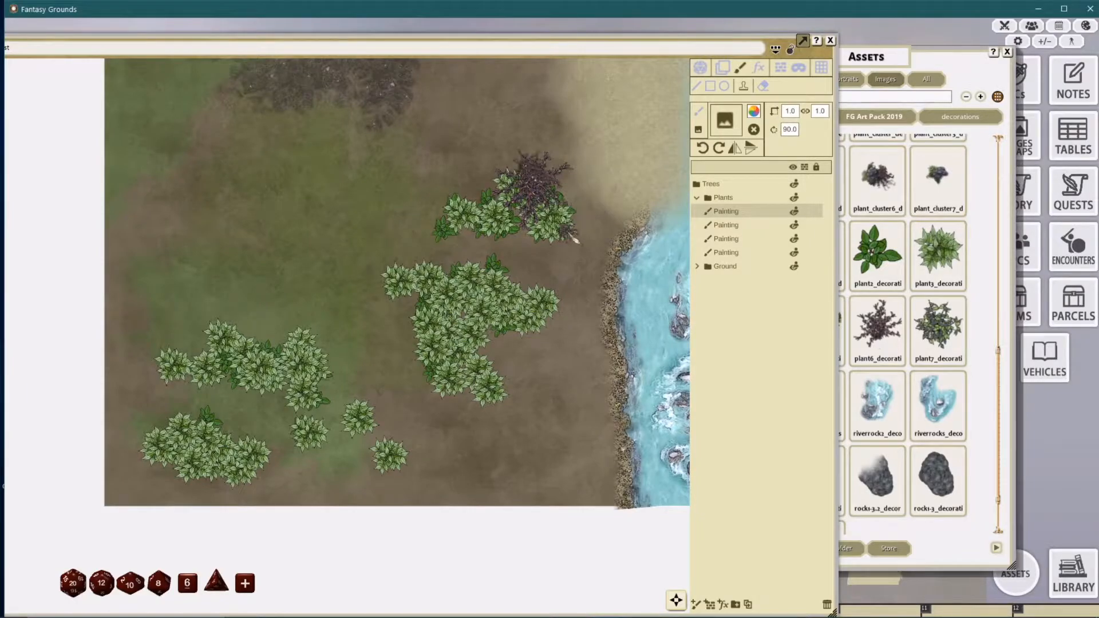
scroll(569, 235, "down", 2)
scroll(575, 246, "up", 1)
left_click(442, 293)
scroll(563, 267, "down", 2)
left_click(718, 148)
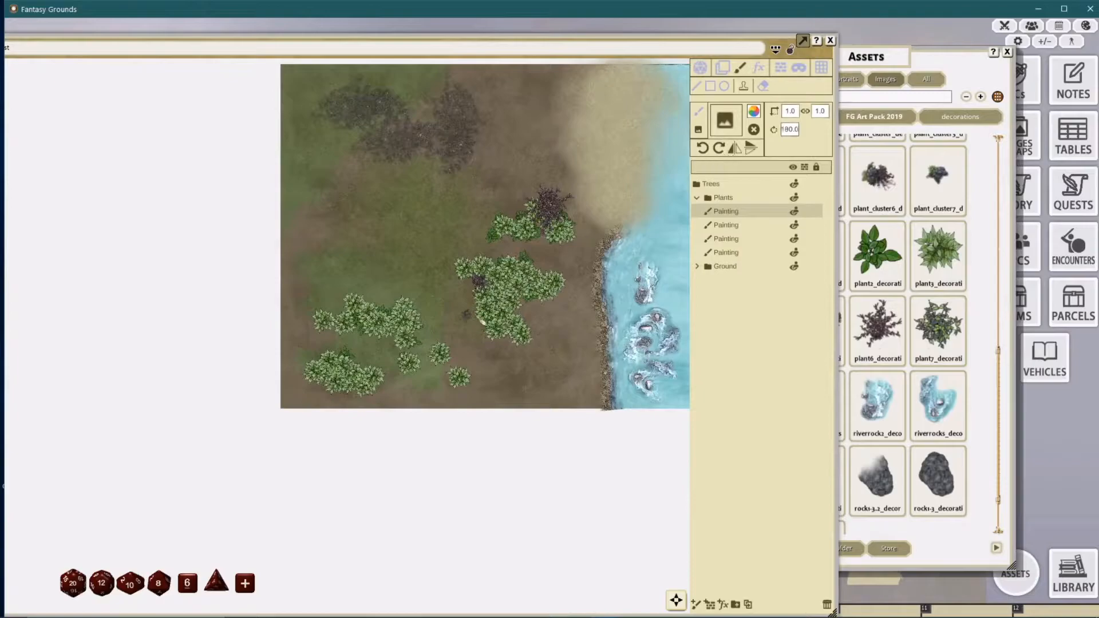
left_click(386, 313)
left_click(351, 377)
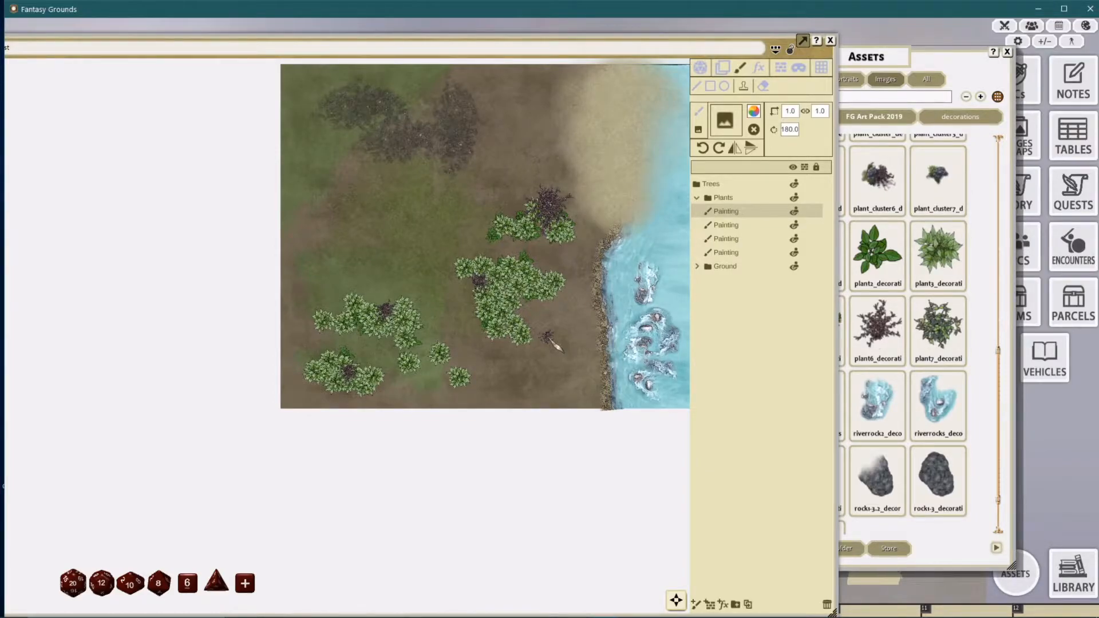
Step: Bring the decorations assets to the front and go to their second page, down to the walls and trees
left_click(896, 55)
scroll(858, 269, "down", 1)
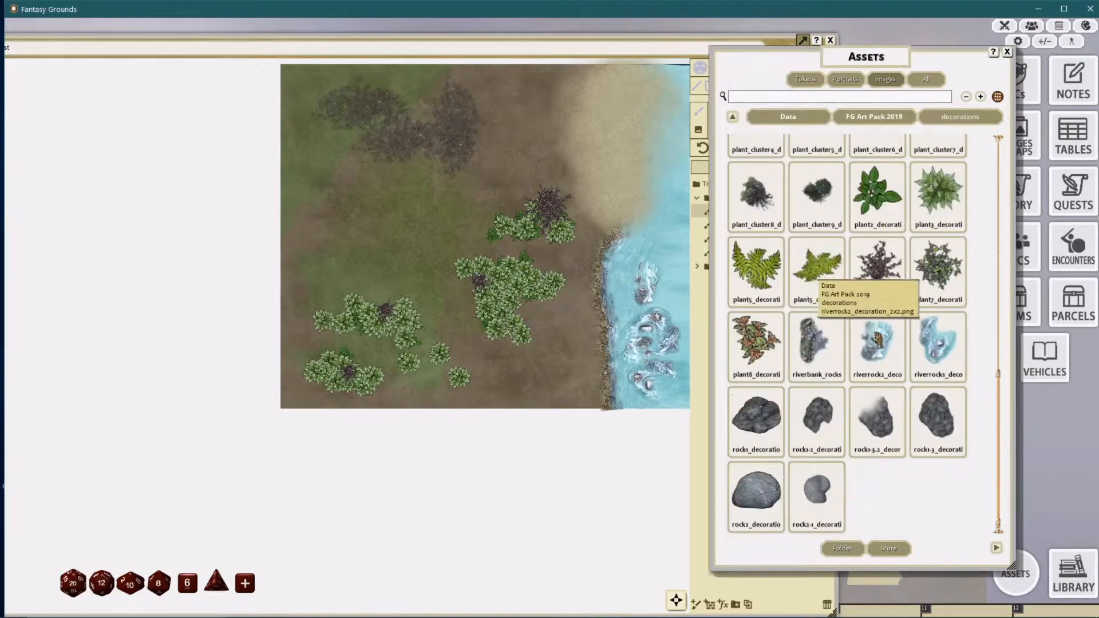
left_click(995, 548)
scroll(933, 470, "down", 1)
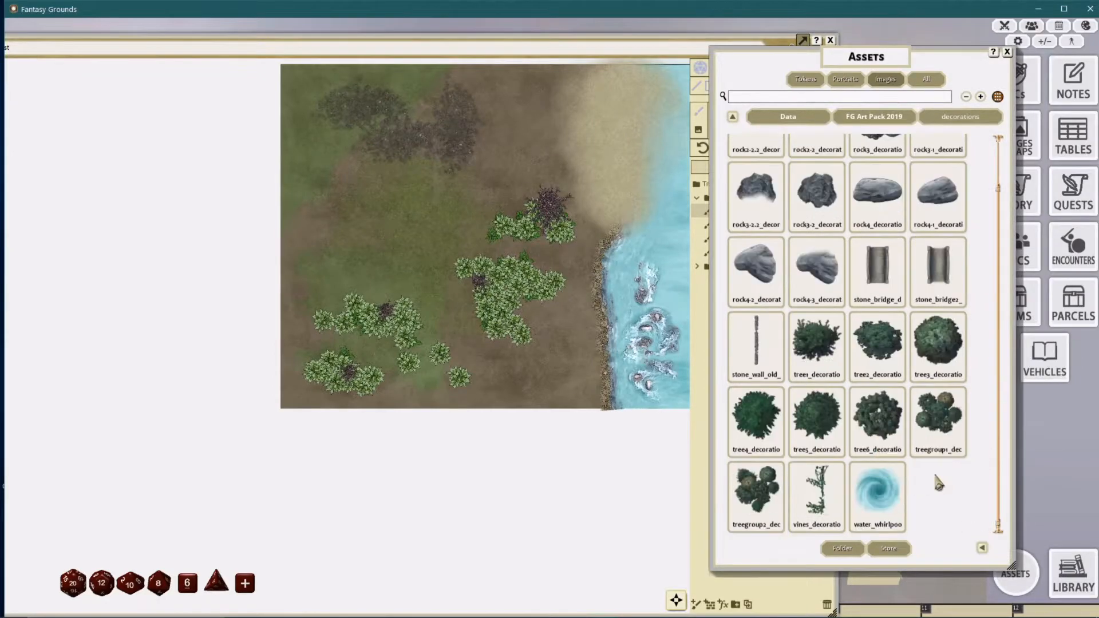
Step: Place the tree3 decoration above the plant cluster near the sandy bank, shift it upward, and delete it
left_click_drag(938, 340, 534, 169)
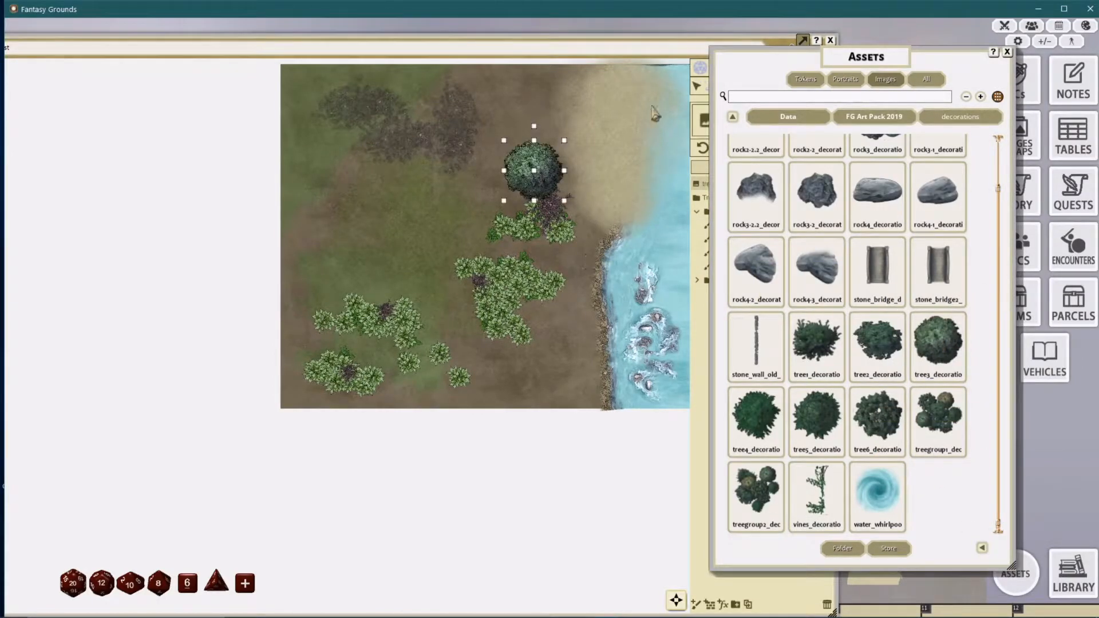
left_click_drag(693, 43, 637, 43)
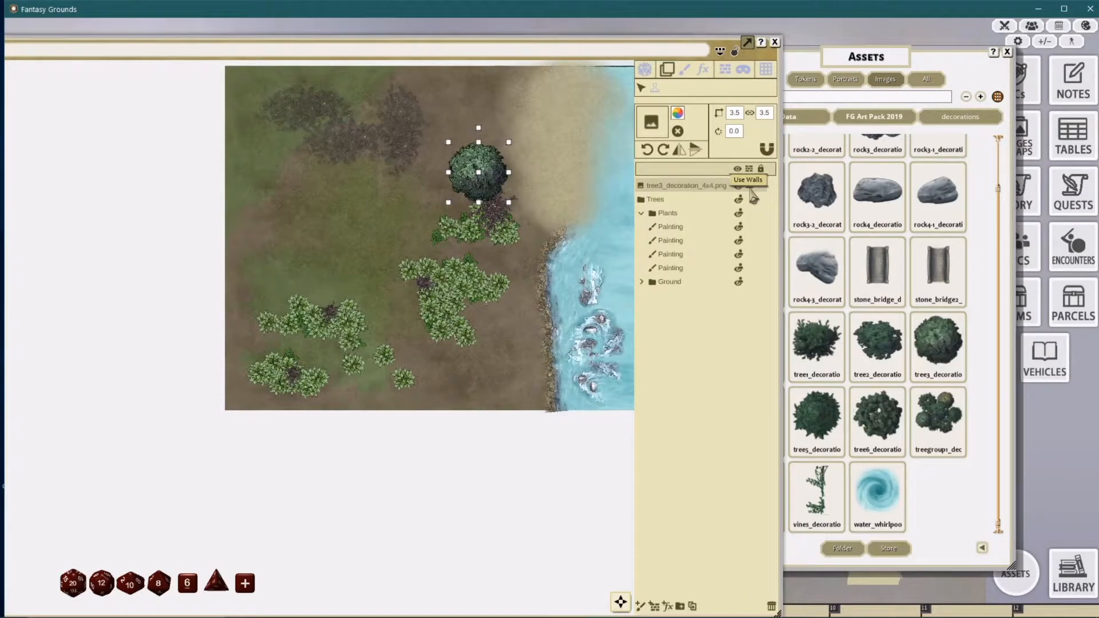
left_click_drag(481, 159, 469, 129)
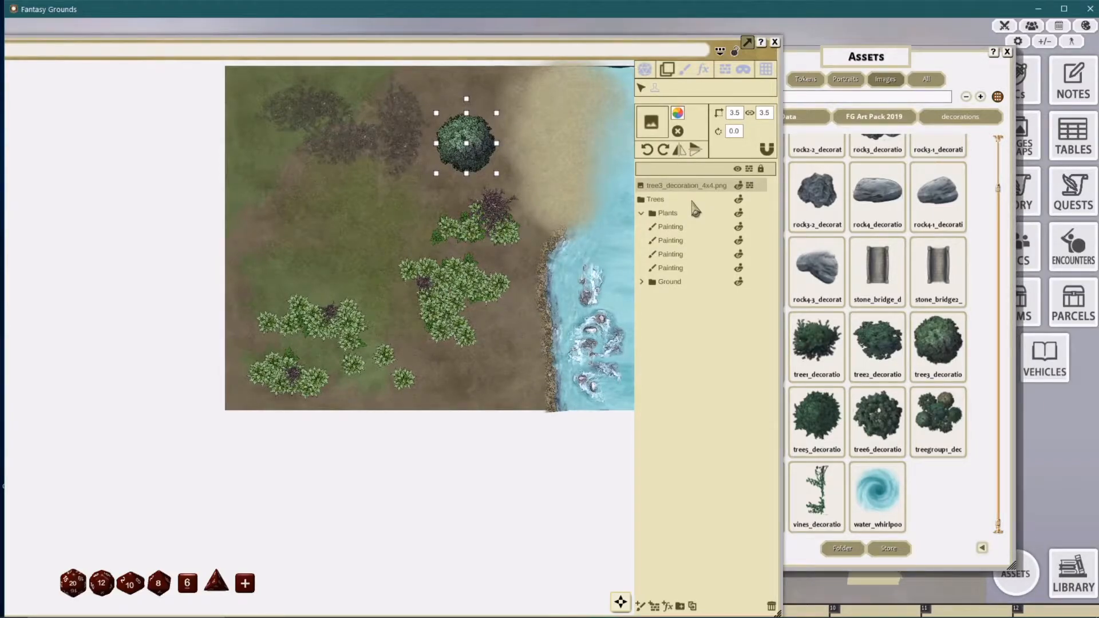
left_click(771, 606)
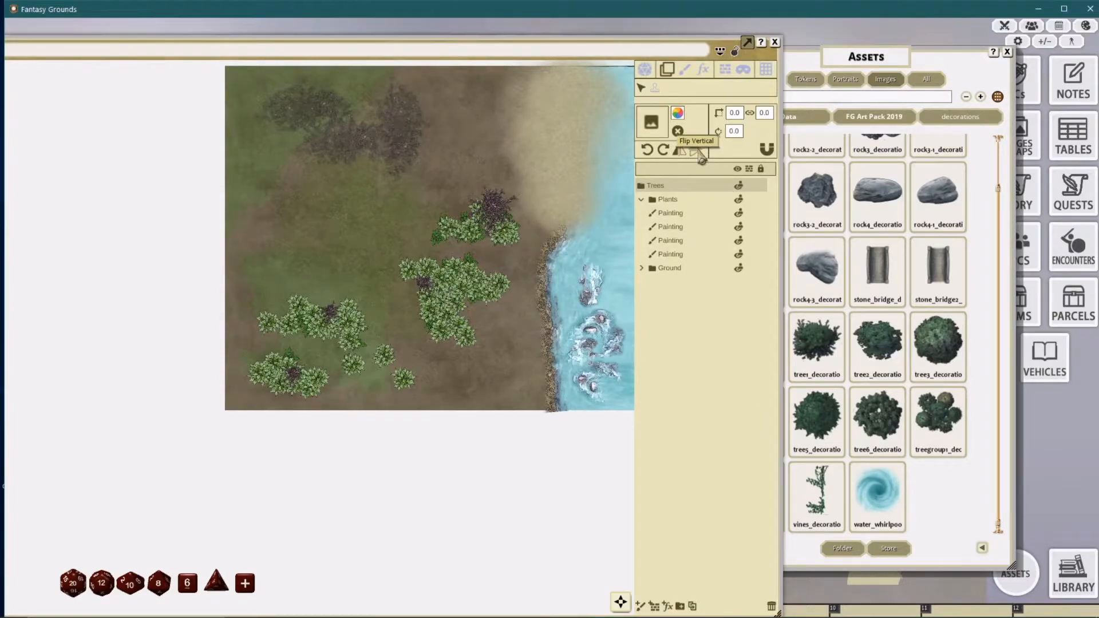
Step: Add a Painting layer above the Trees folder and set the stone_wall_old decoration as its paint image
left_click_drag(863, 62, 956, 63)
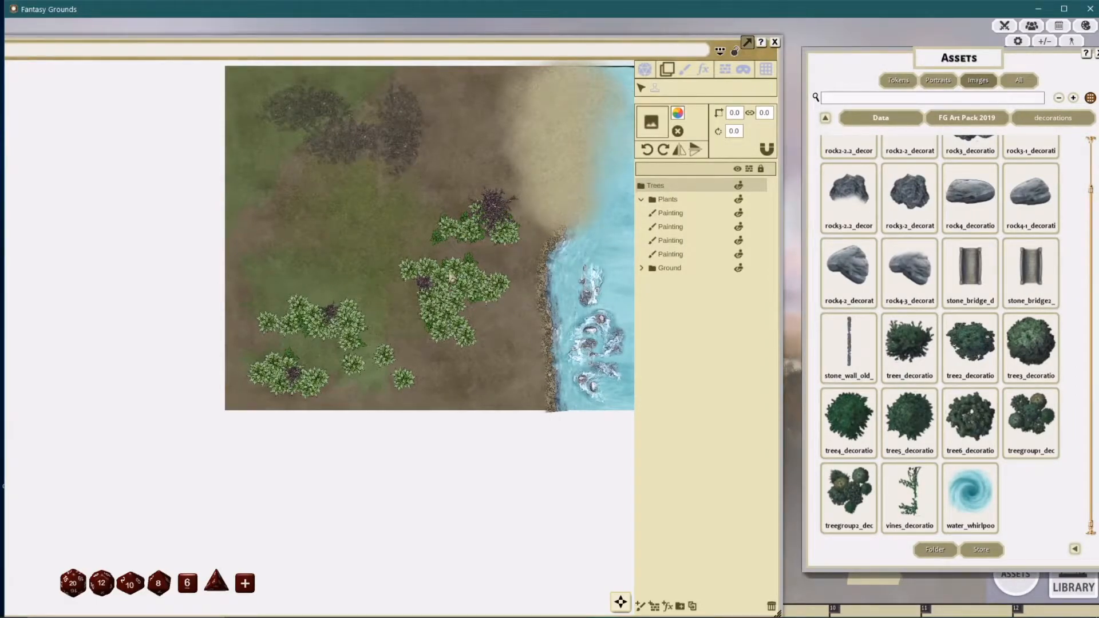
scroll(452, 278, "up", 3)
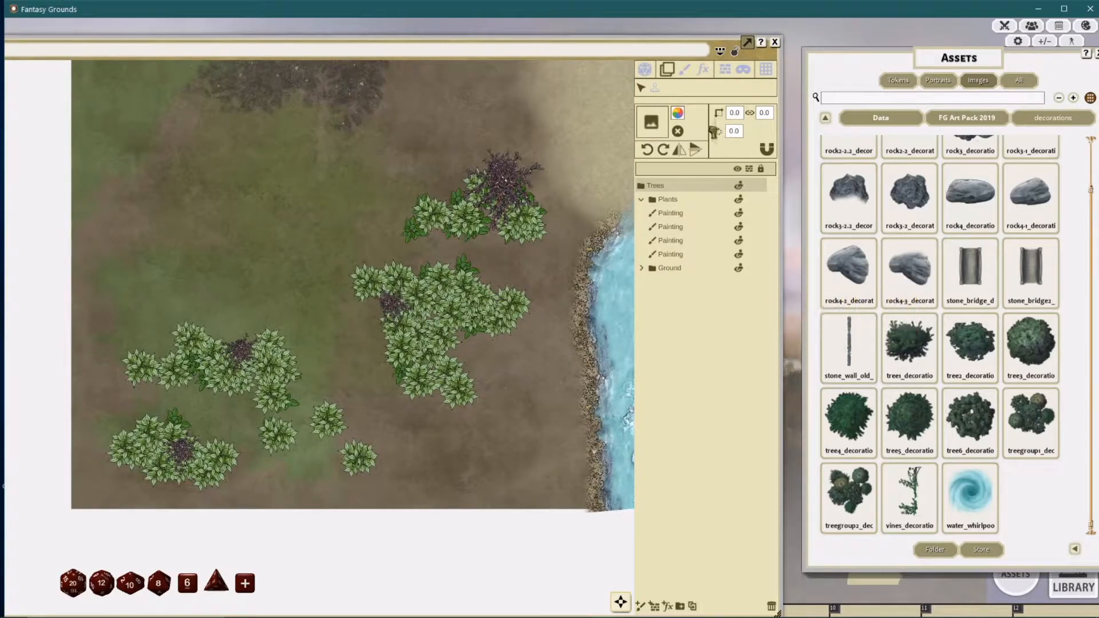
left_click(685, 70)
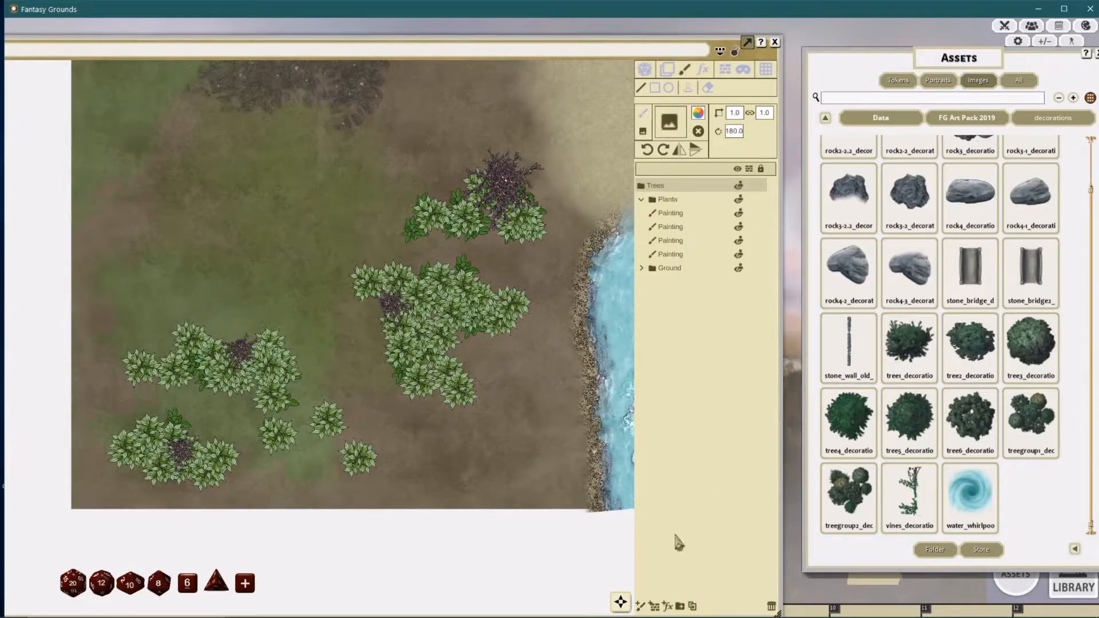
left_click(642, 606)
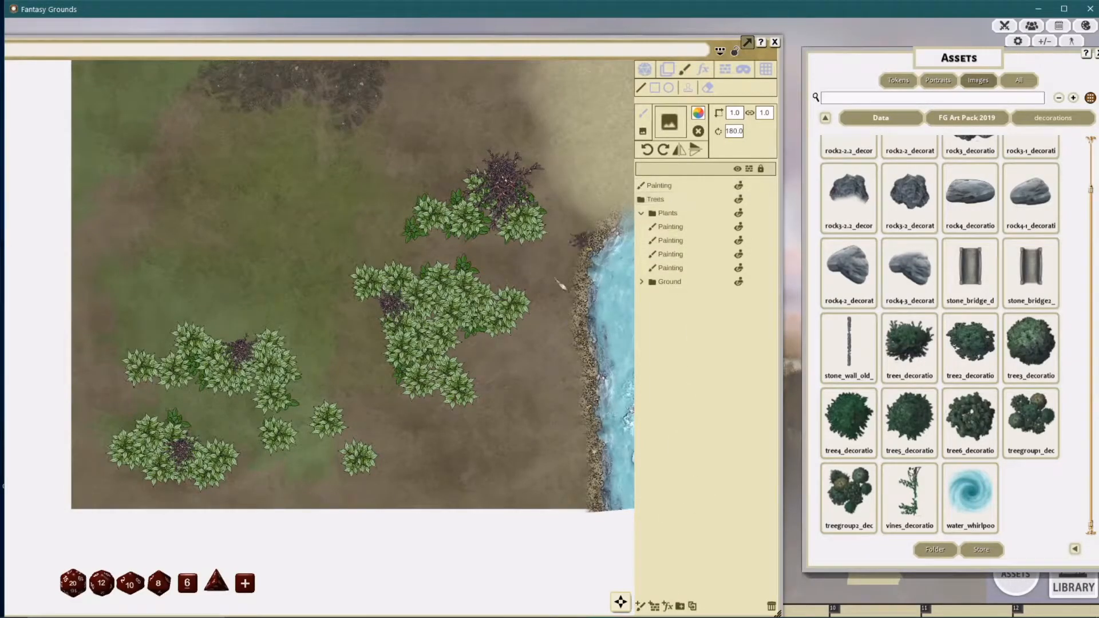
left_click(669, 184)
left_click_drag(538, 320, 562, 396)
mouse_move(847, 351)
left_mouse_down()
mouse_move(759, 272)
mouse_move(672, 118)
left_mouse_up()
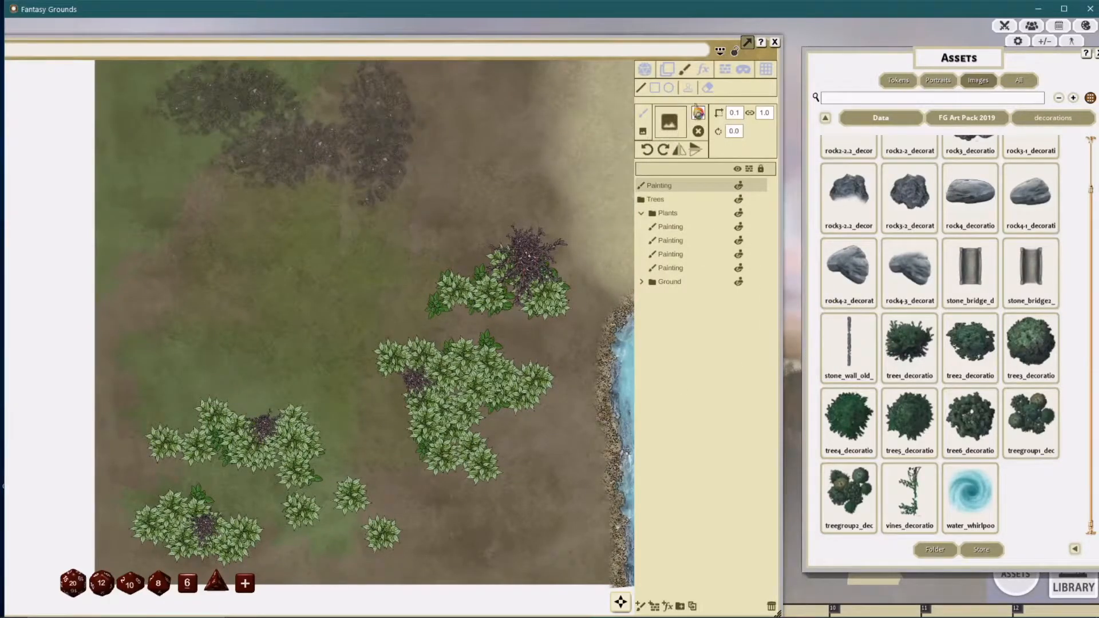
Step: Set the stone wall paint image's width to 1.0 with its proportions linked
left_click(735, 115)
type("0.1")
key("Return")
left_click(734, 116)
type("1")
key("Return")
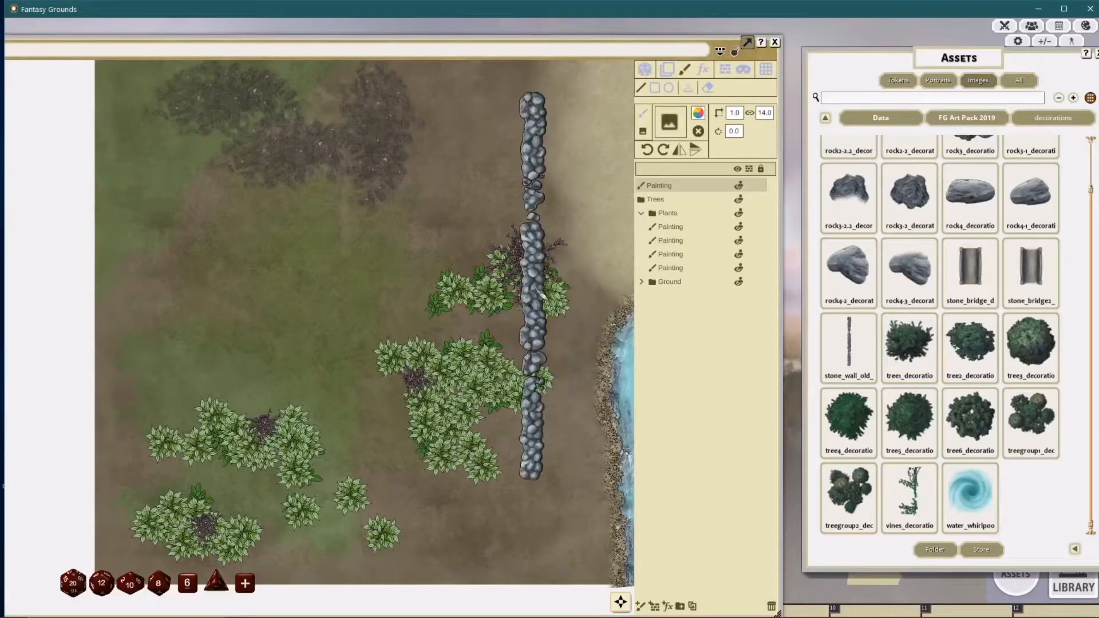
Step: Set the stone wall paint image's width to 0.5 with its proportions linked
scroll(527, 286, "down", 2)
left_click_drag(470, 292, 501, 320)
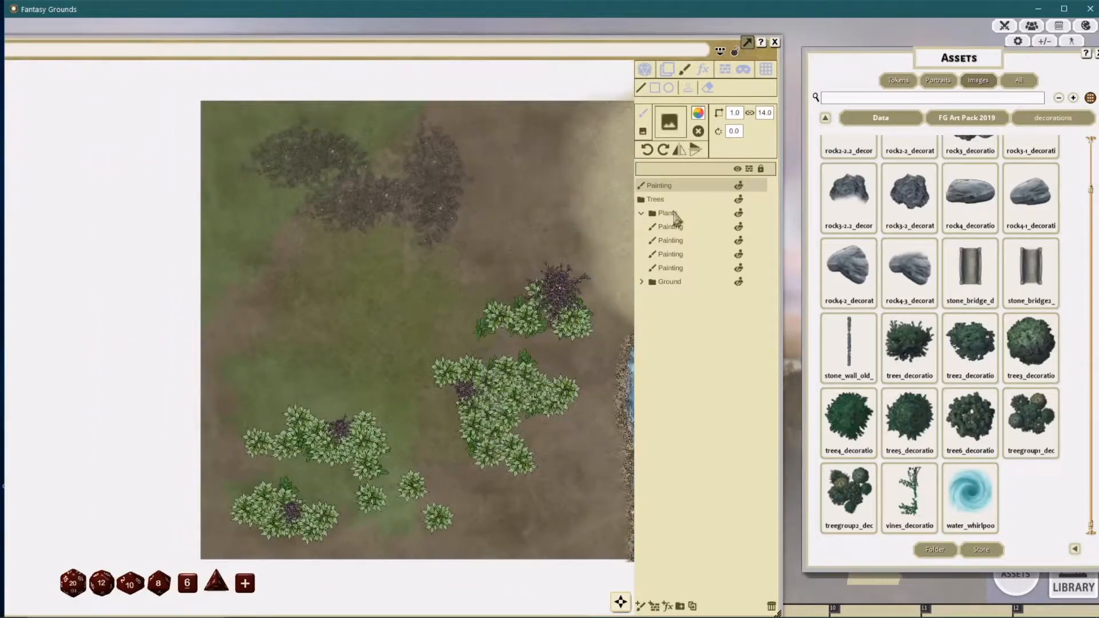
left_click_drag(473, 264, 463, 284)
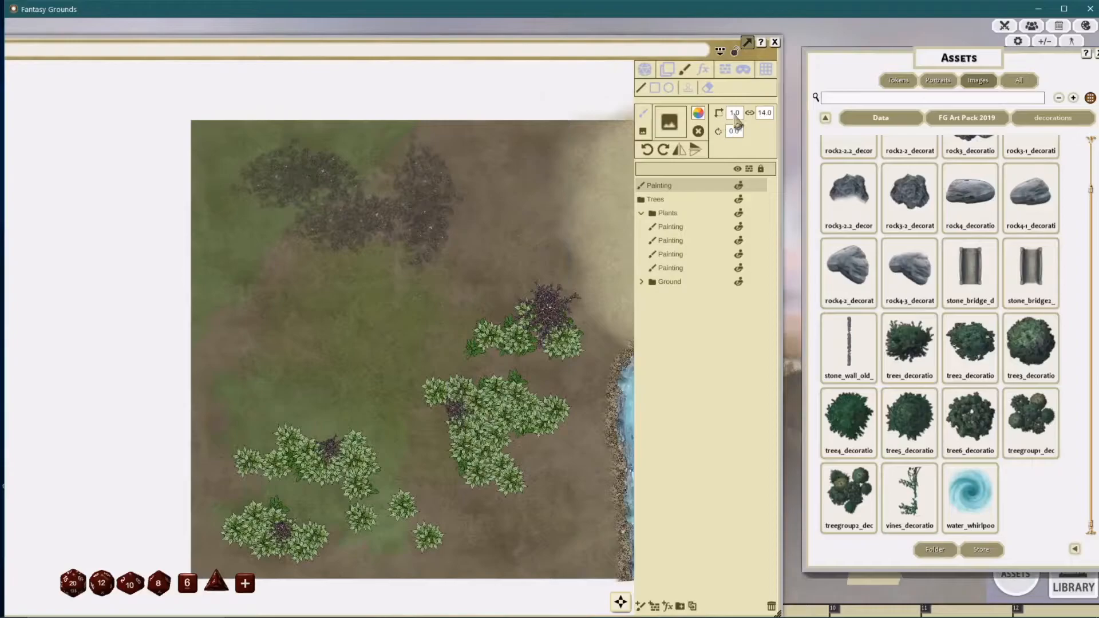
key("Return")
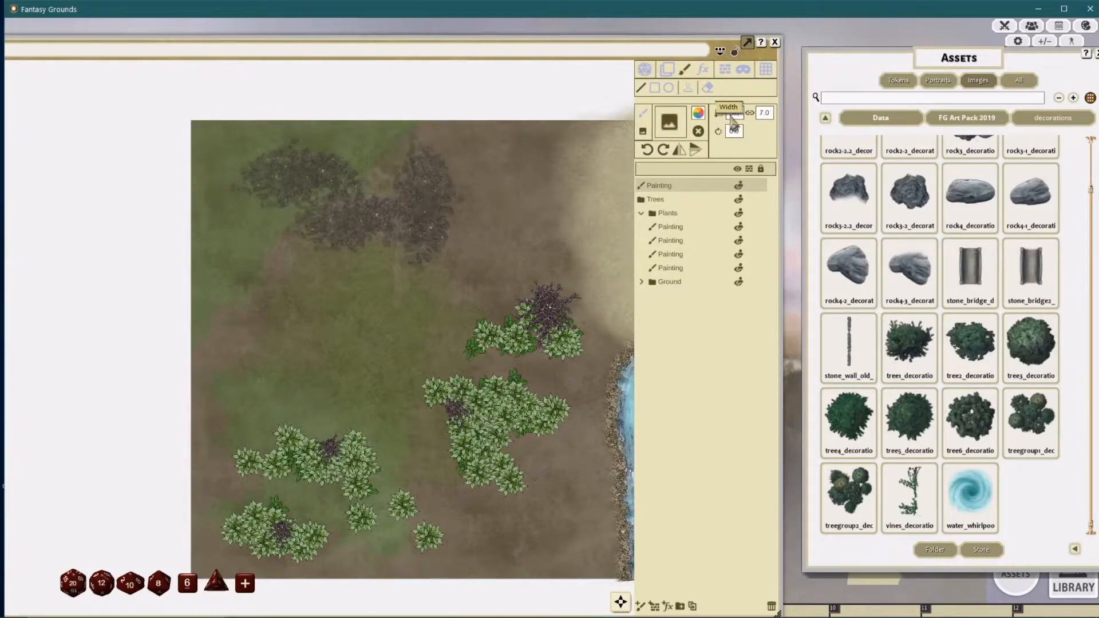
Step: Paint one curving stone wall from the map's upper-left corner around the dark plants and another above the lower-left plant clusters
left_click_drag(468, 252, 355, 272)
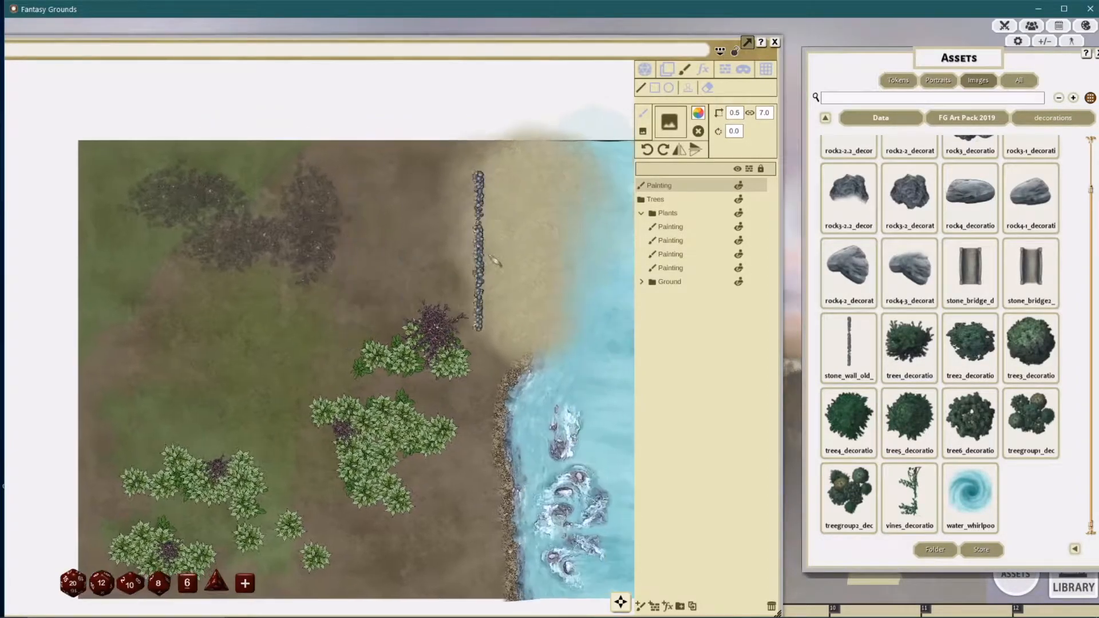
mouse_move(87, 154)
left_mouse_down()
mouse_move(277, 161)
mouse_move(394, 205)
mouse_move(435, 229)
mouse_move(367, 261)
mouse_move(378, 286)
left_mouse_up()
left_click_drag(186, 317, 235, 267)
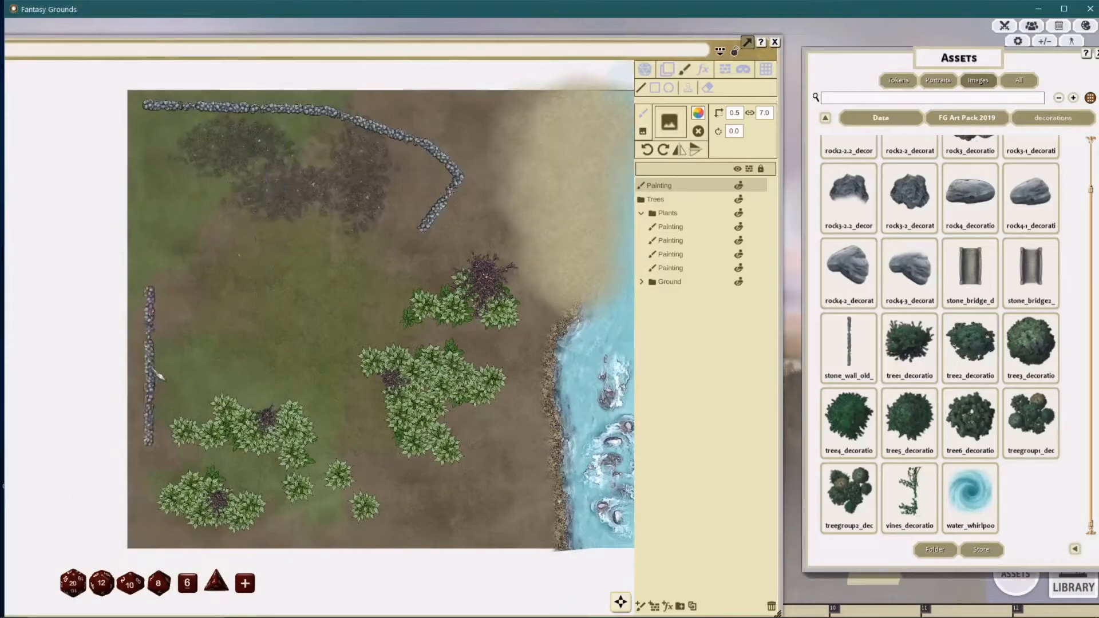
mouse_move(145, 372)
left_mouse_down()
mouse_move(306, 354)
mouse_move(379, 289)
left_mouse_up()
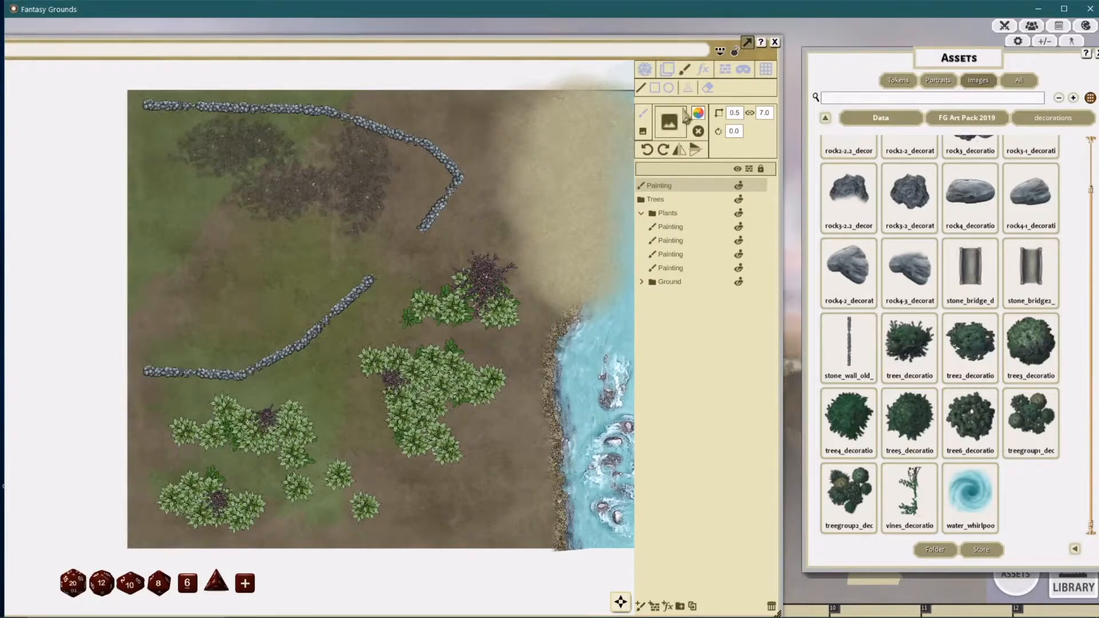
Step: Create vision-blocking walls along both painted stone walls from their Painting layer
left_click(732, 74)
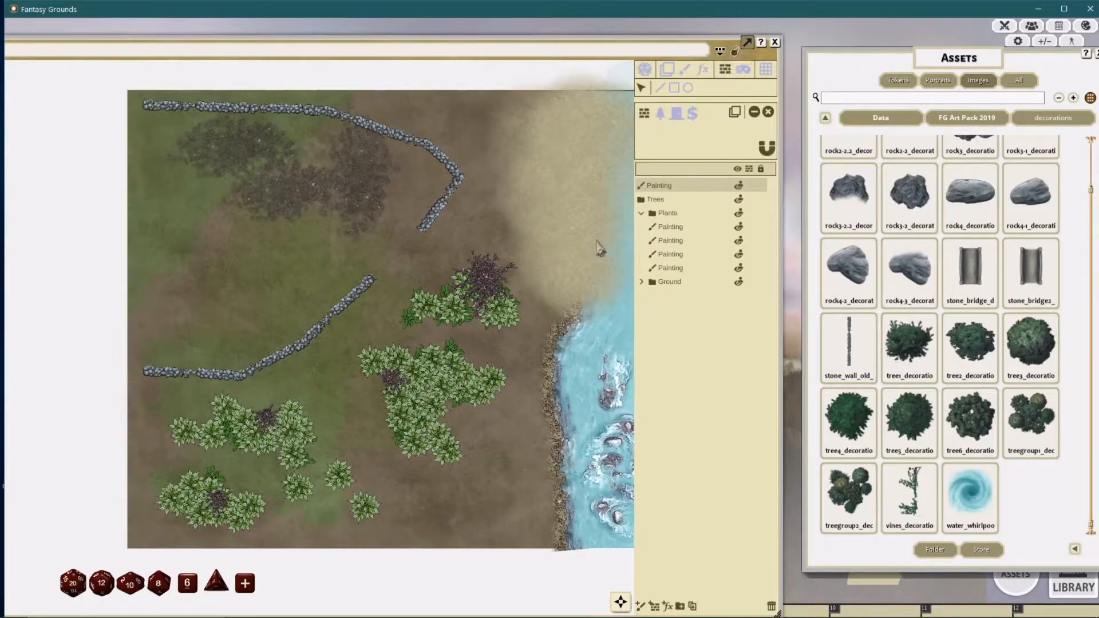
left_click(735, 114)
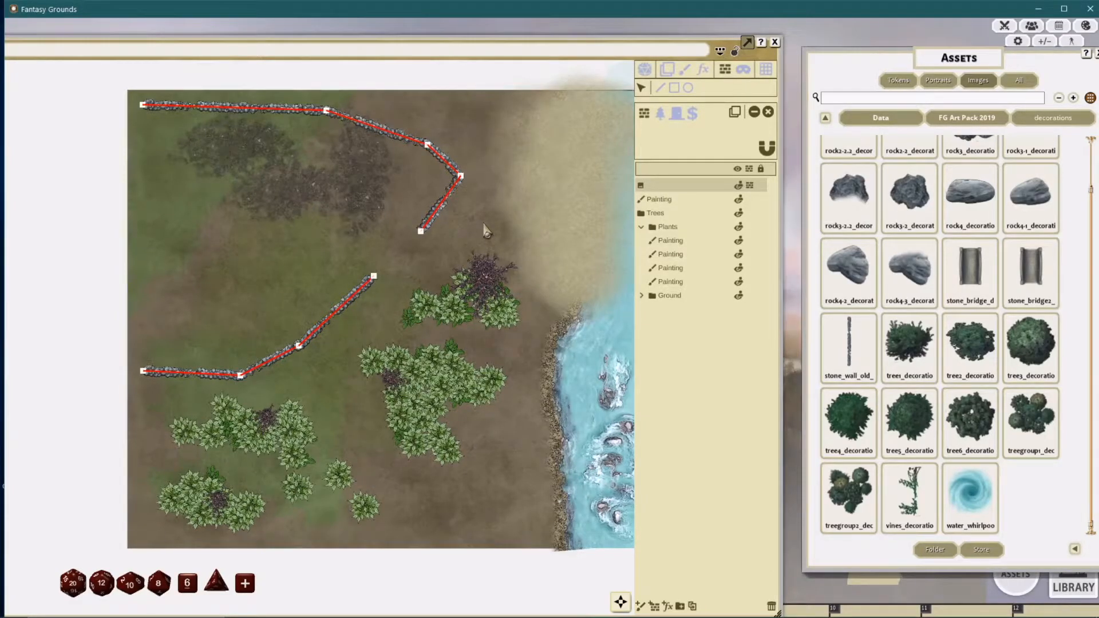
Step: Delete the two topmost layers, which hold the painted stone walls and their vision-blocking walls
left_click(771, 606)
left_click(773, 608)
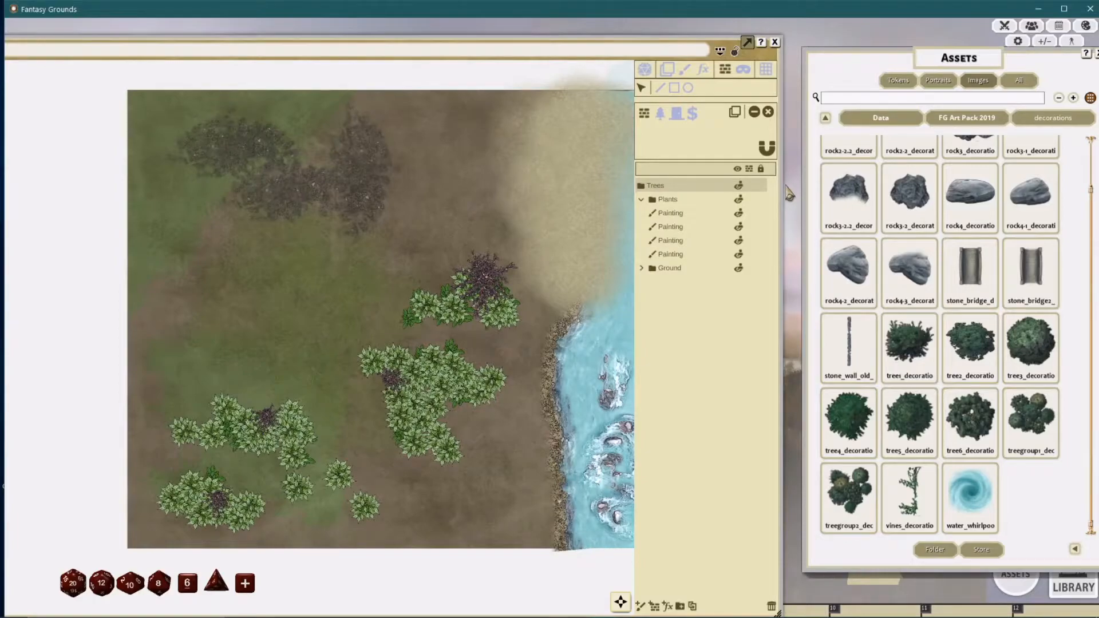
left_click(682, 199)
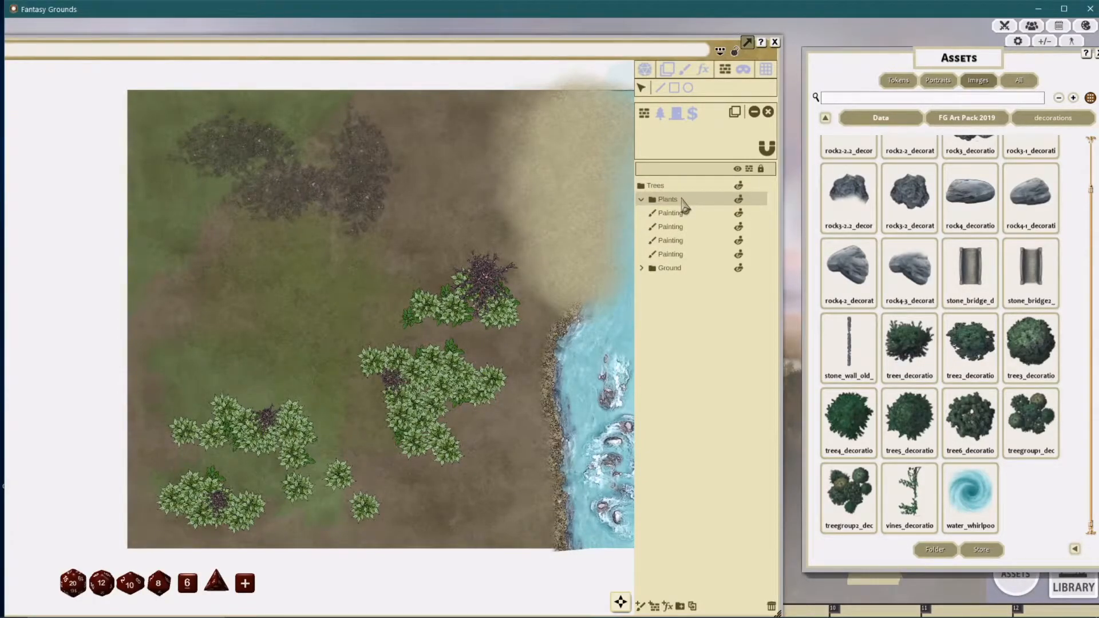
left_click(669, 71)
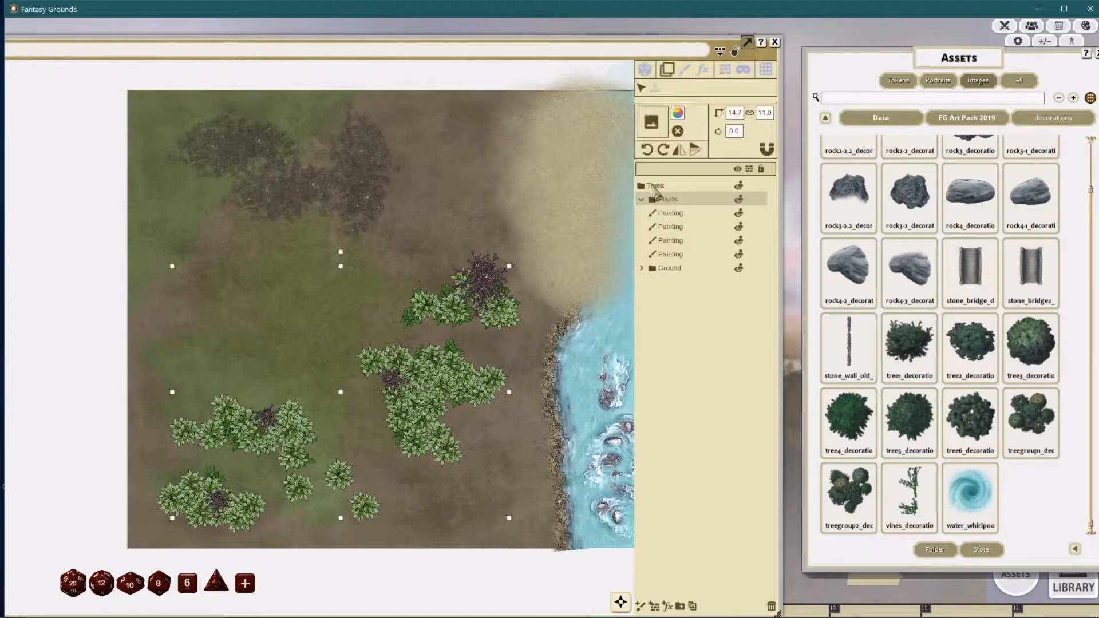
left_click(671, 200)
left_click(677, 113)
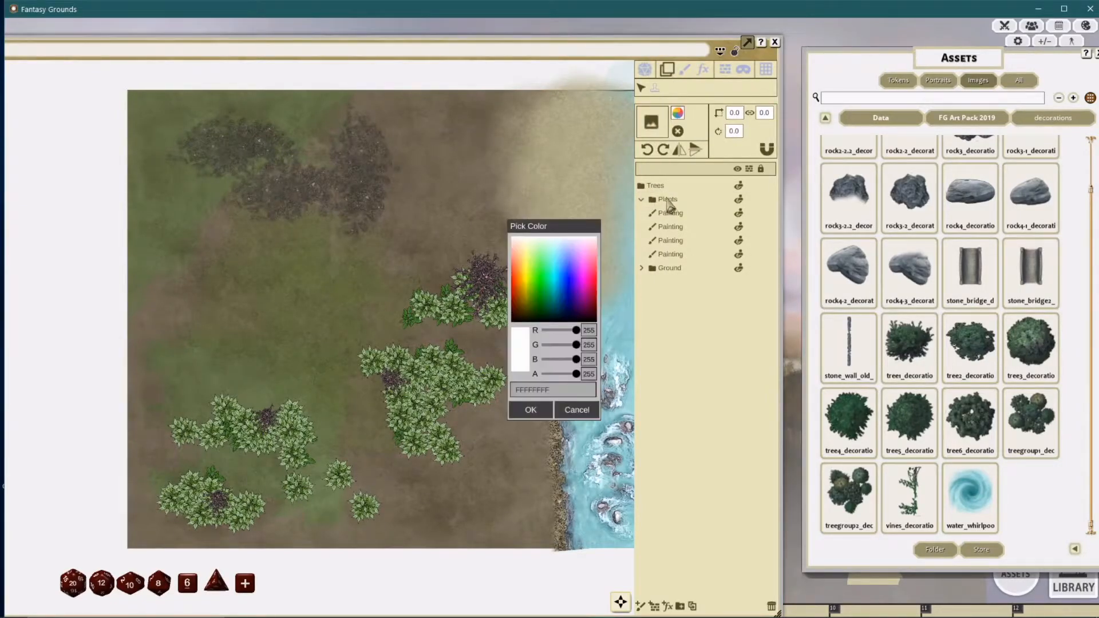
left_click(577, 410)
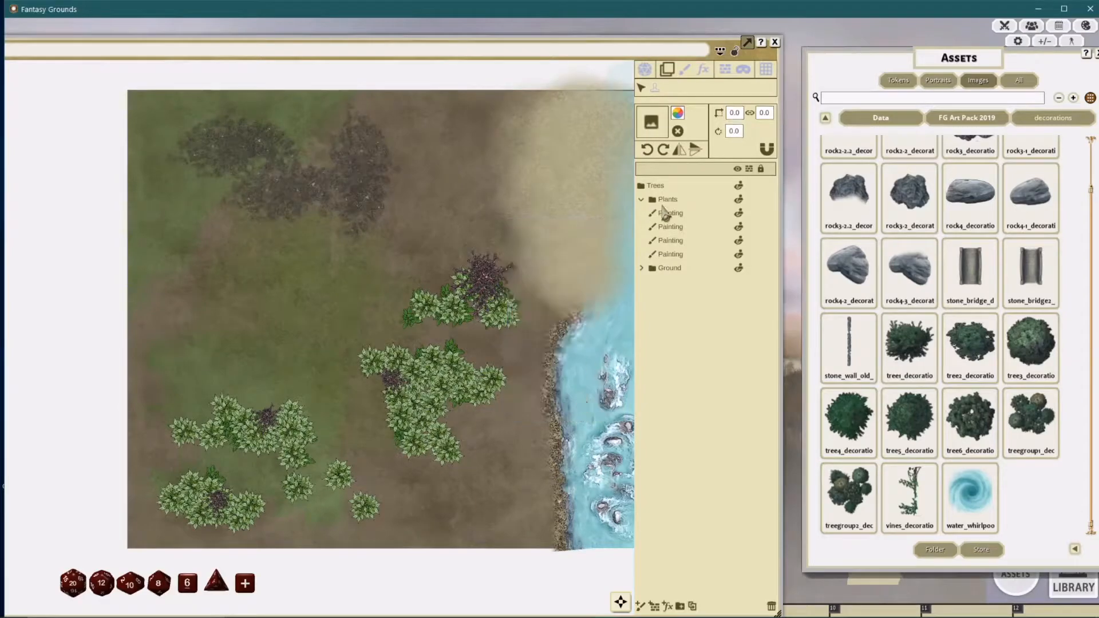
left_click(666, 200)
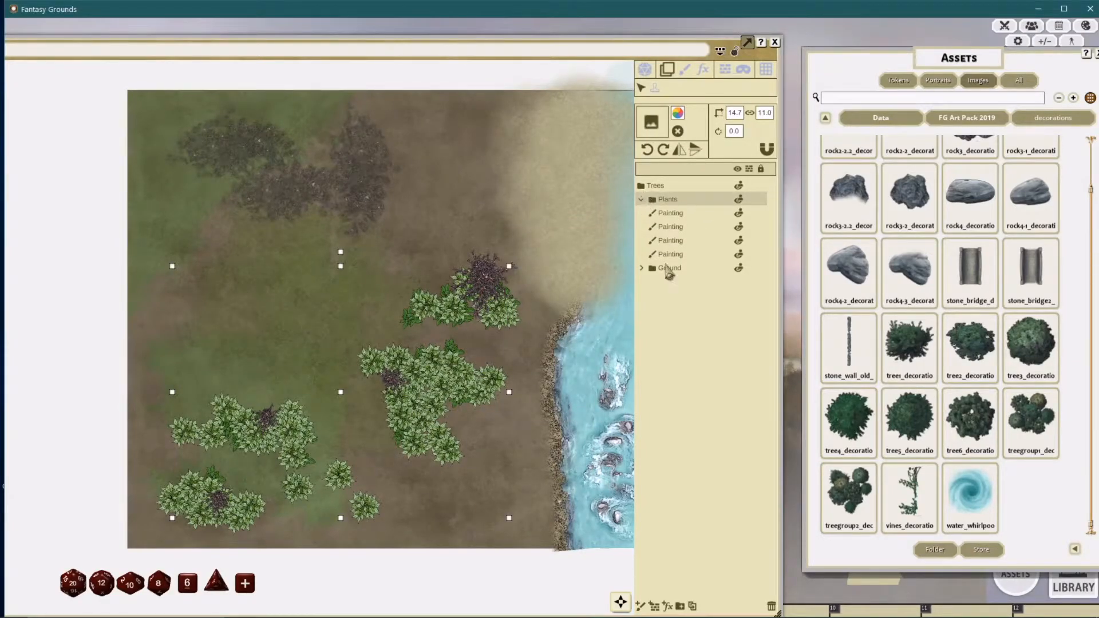
left_click(678, 113)
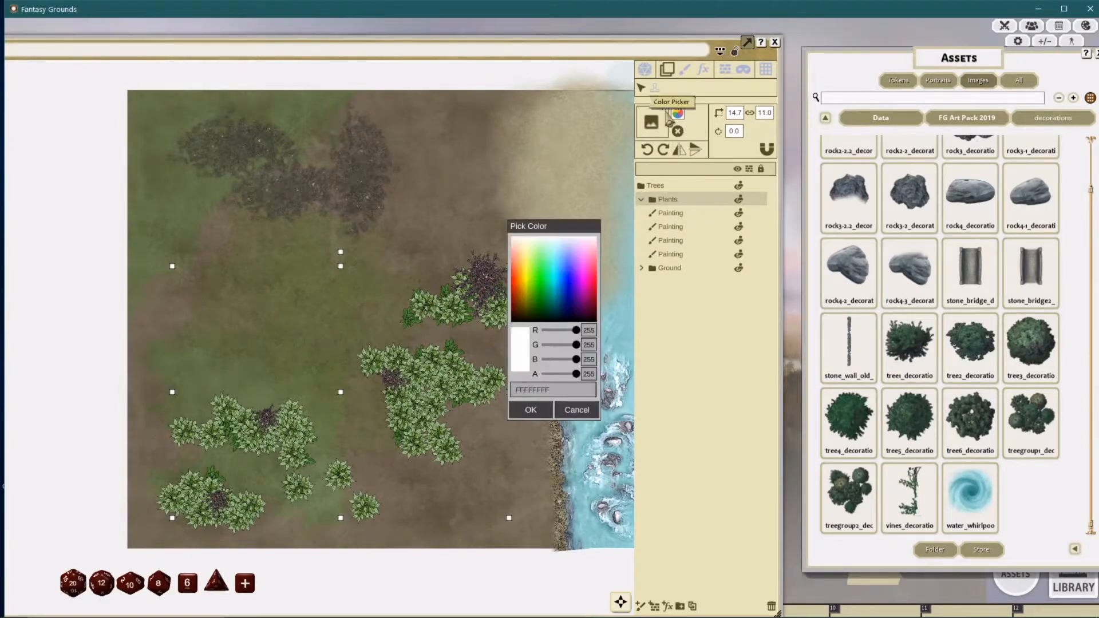
left_click_drag(578, 335, 574, 332)
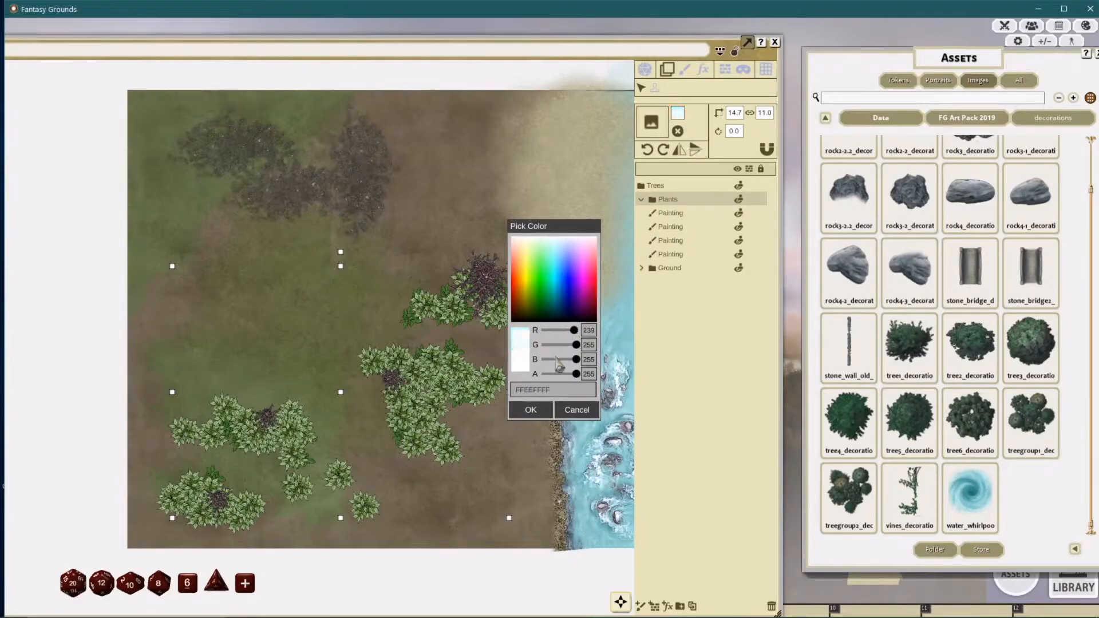
left_click(570, 411)
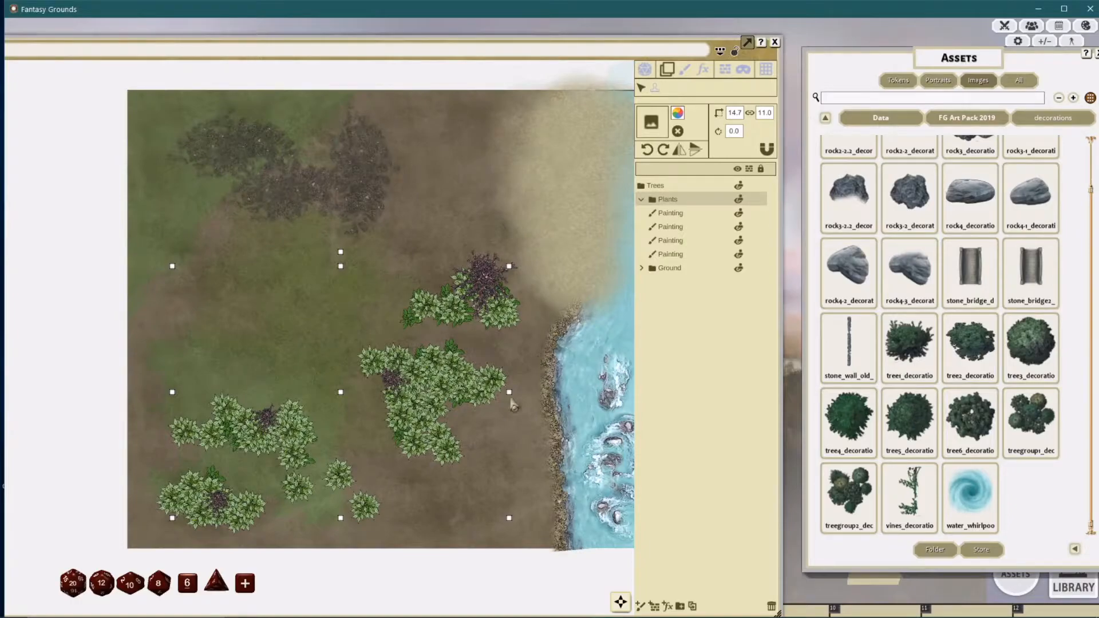
Step: Collapse the Plants folder and add a new painting layer inside the Trees folder
scroll(487, 413, "down", 1)
left_click_drag(472, 428, 474, 404)
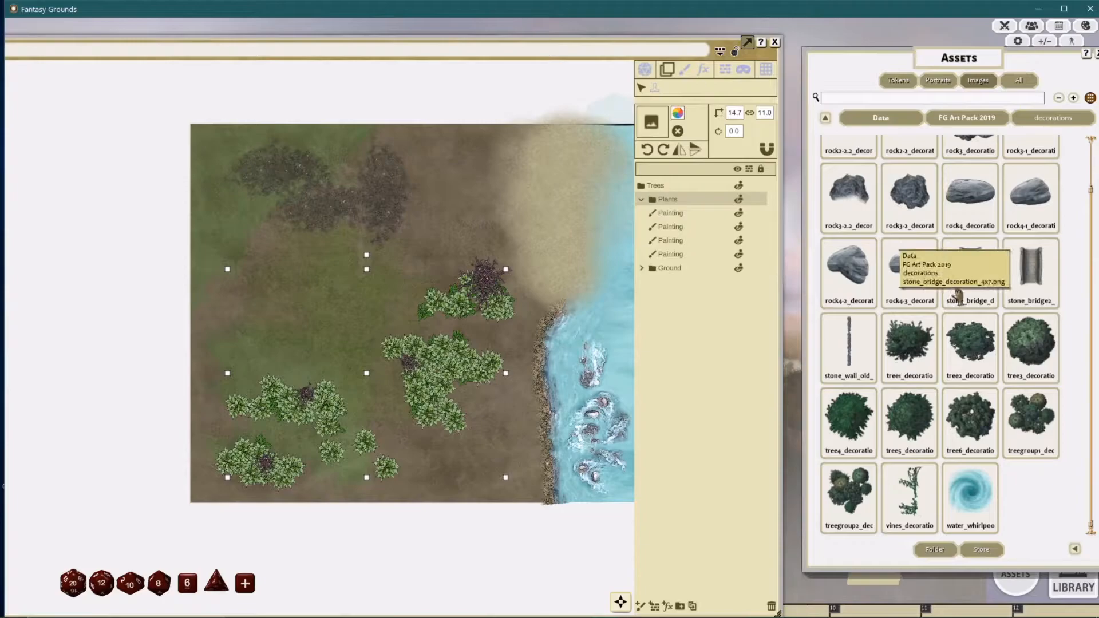
scroll(957, 296, "up", 1)
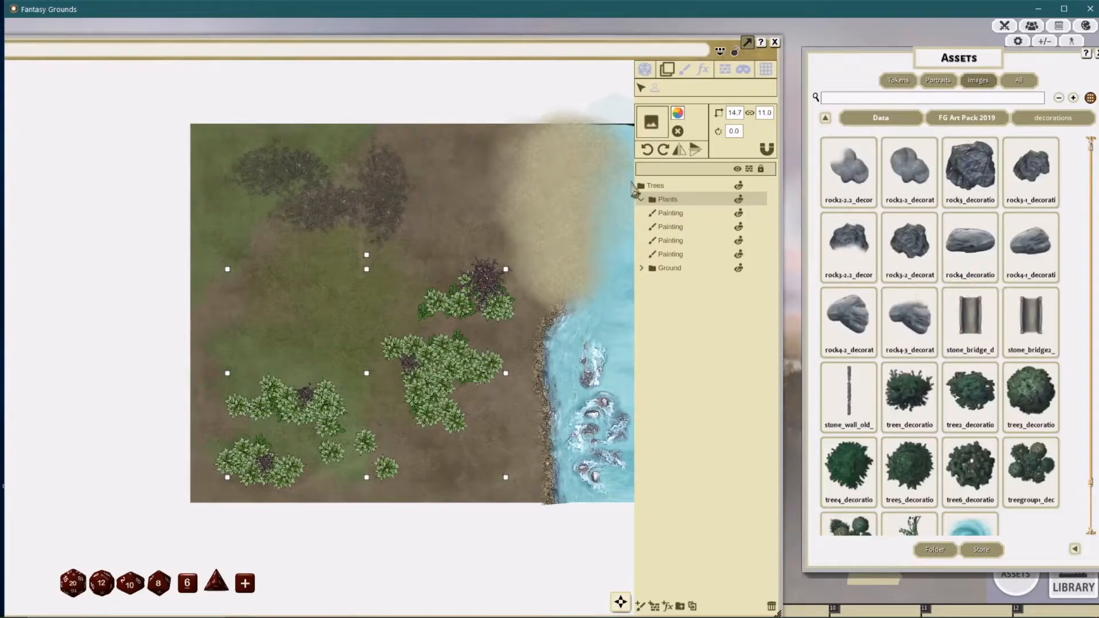
left_click(642, 199)
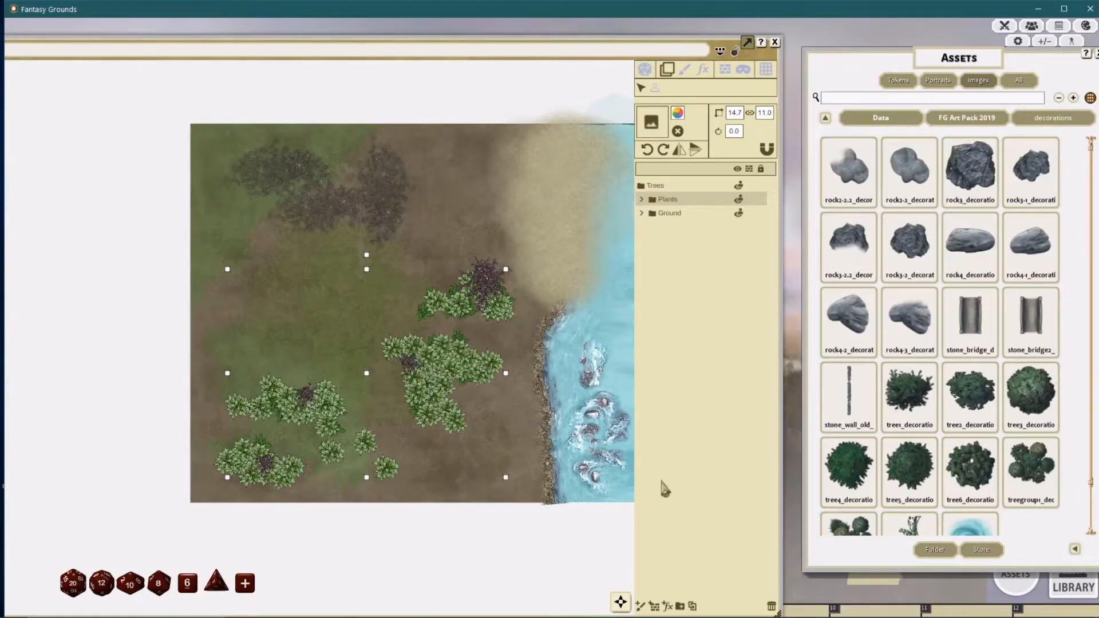
left_click(640, 605)
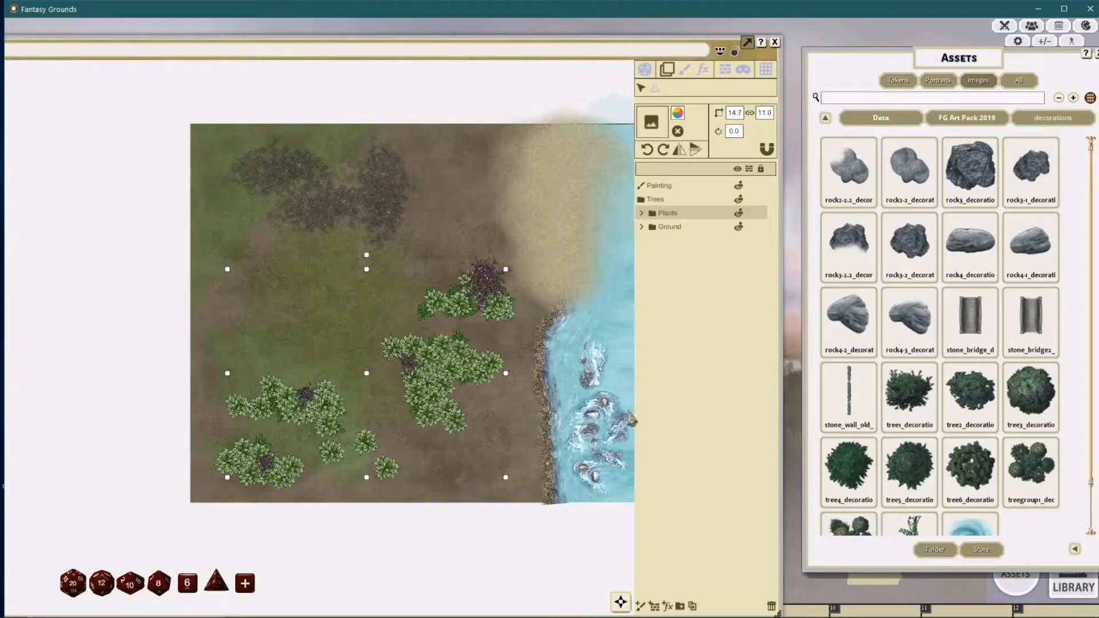
left_click(661, 186)
left_click_drag(683, 203, 666, 197)
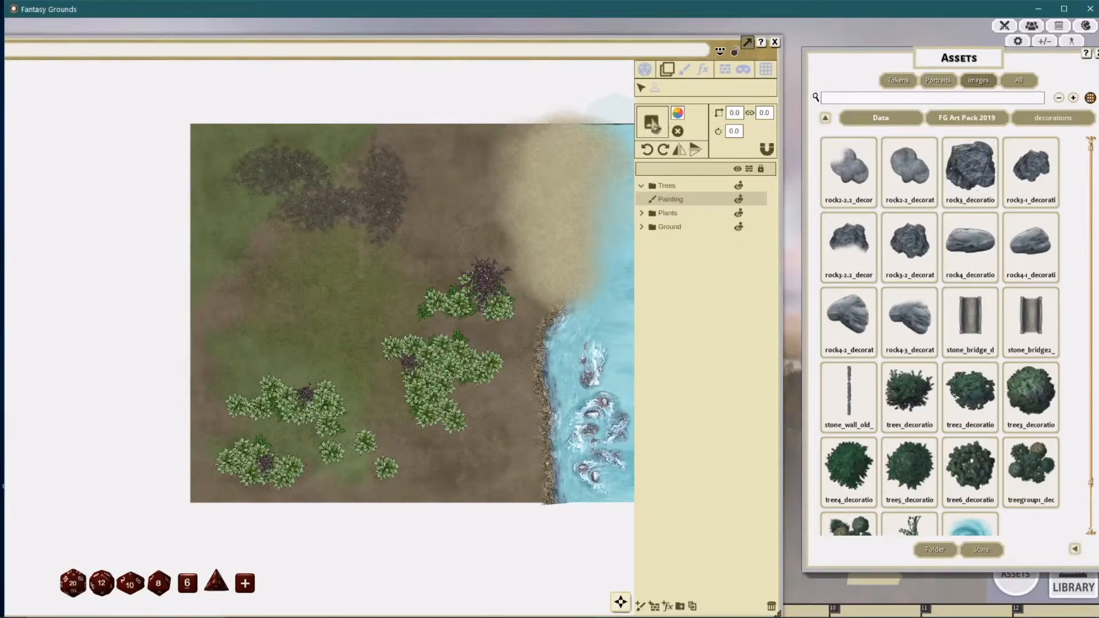
Step: Load a tree group decoration as a 10.0 by 10.0 paint image and stamp it over the dark plants
left_click(684, 69)
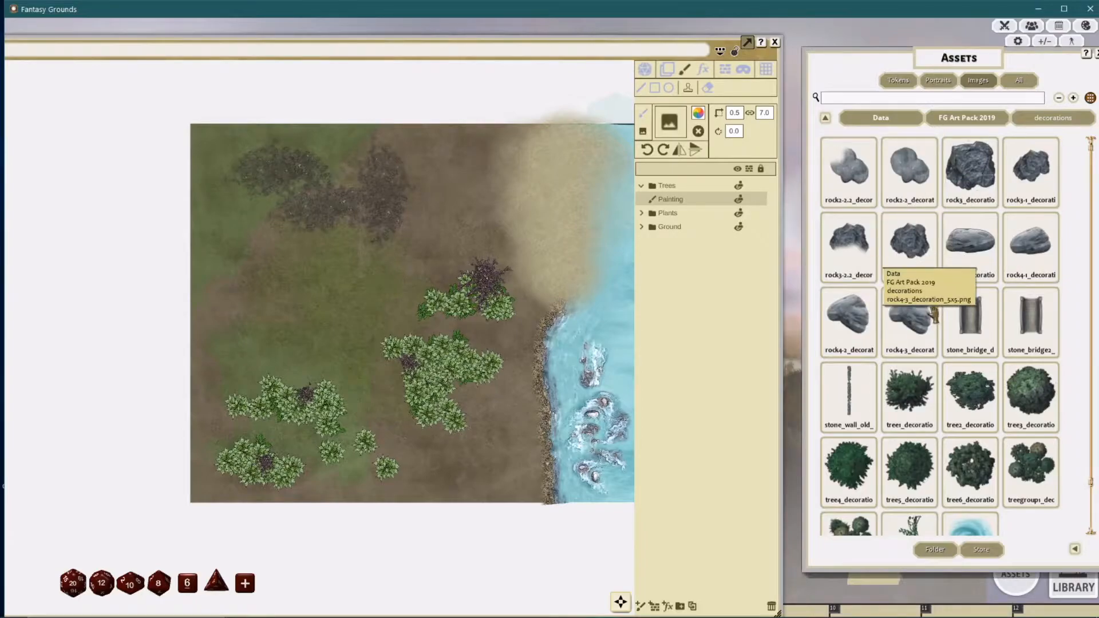
scroll(933, 315, "down", 1)
mouse_move(790, 239)
left_mouse_down()
mouse_move(698, 101)
mouse_move(677, 132)
left_mouse_up()
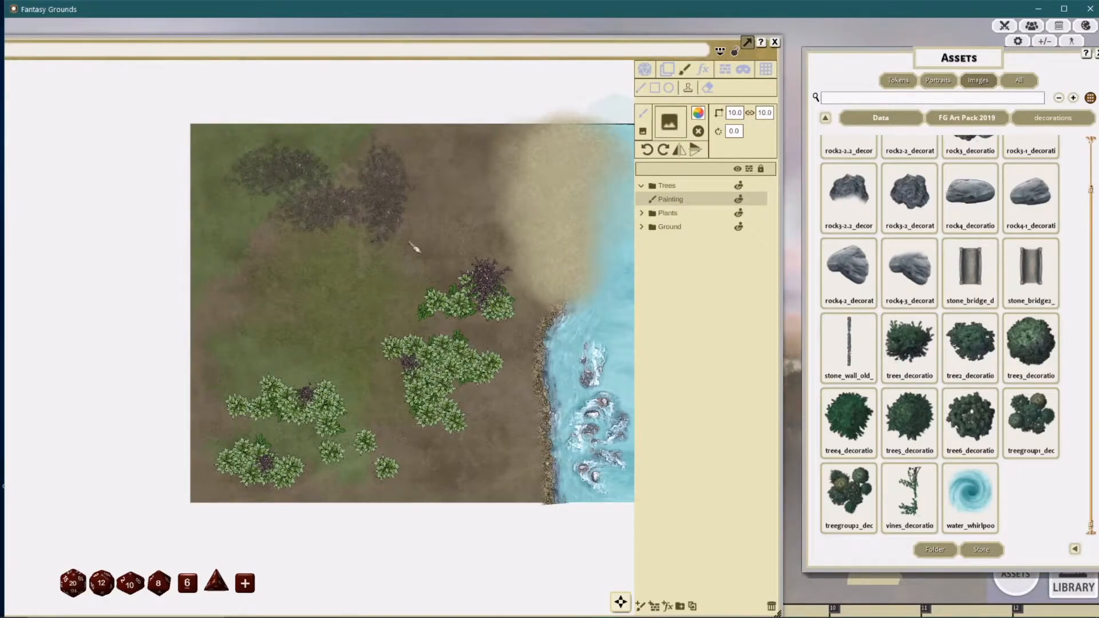
left_click(332, 220)
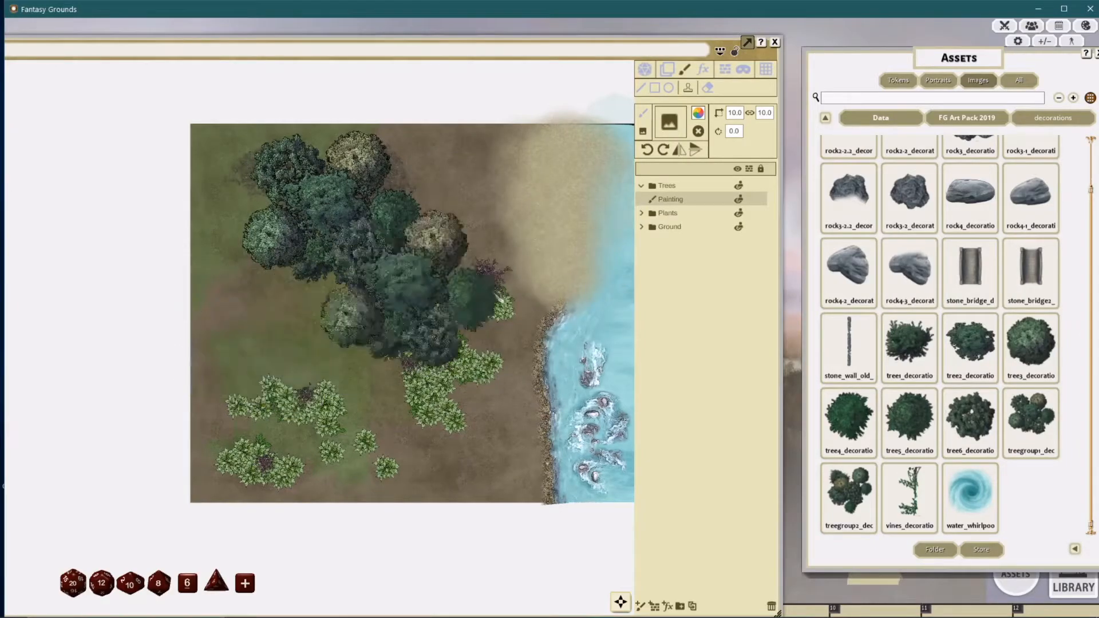
Step: Set the round tree image's size to 4.0 and stamp one above the lower-left plants and one over the central plant cluster
left_click(693, 130)
type("4")
key("Return")
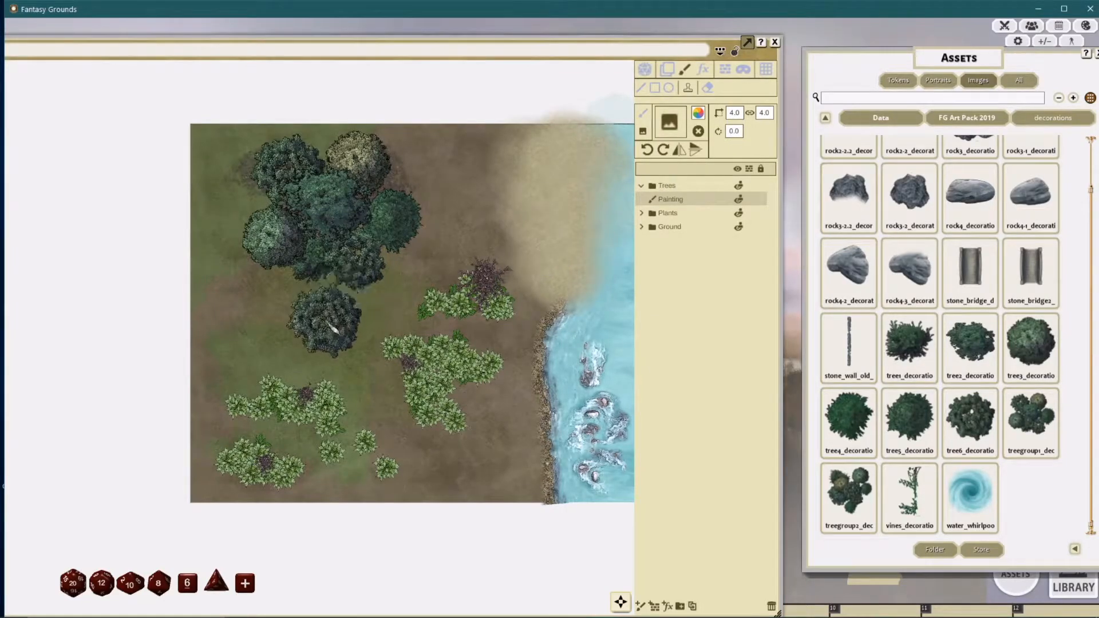
left_click_drag(327, 323, 343, 276)
left_click(305, 317)
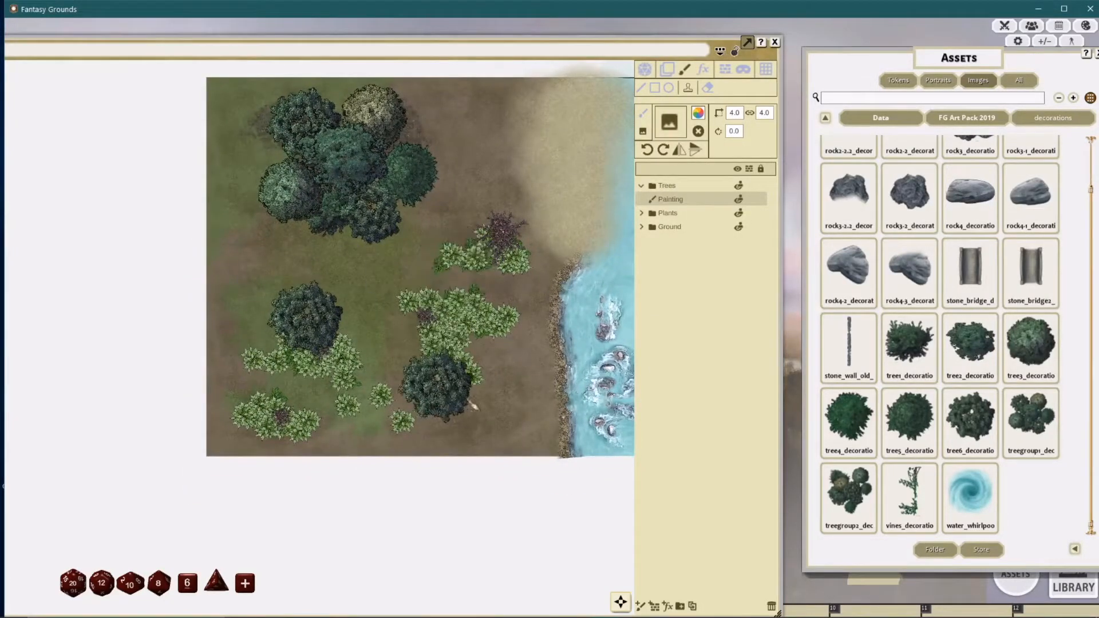
left_click(487, 356)
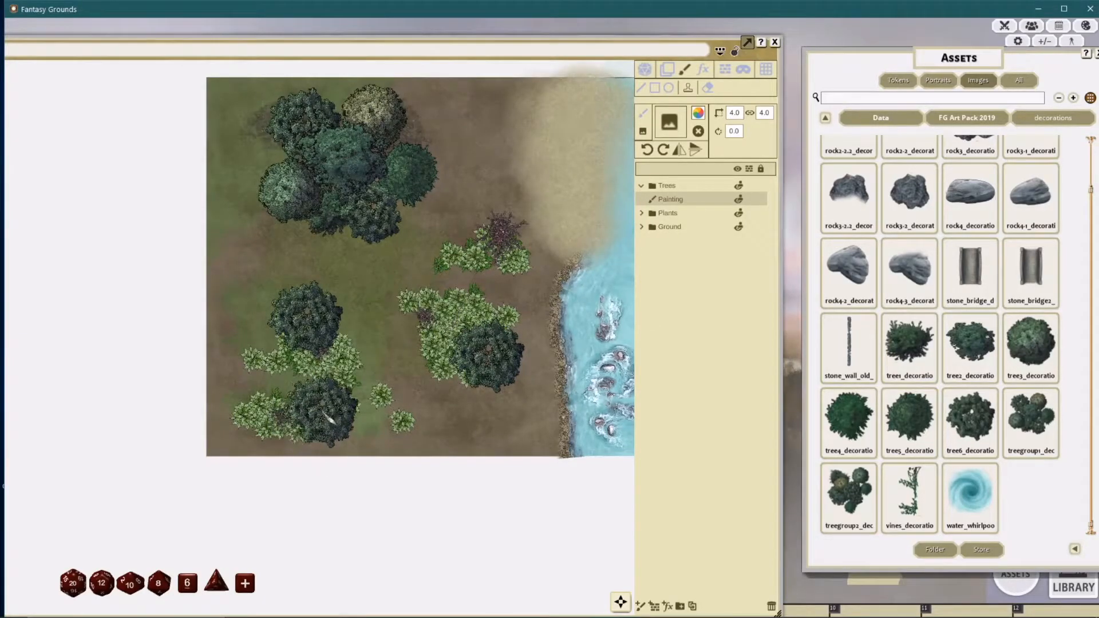
Step: Load another tree decoration, set its size to 4.0, and stamp a tree beside the large tree group near the map's upper edge
left_click_drag(893, 338, 671, 127)
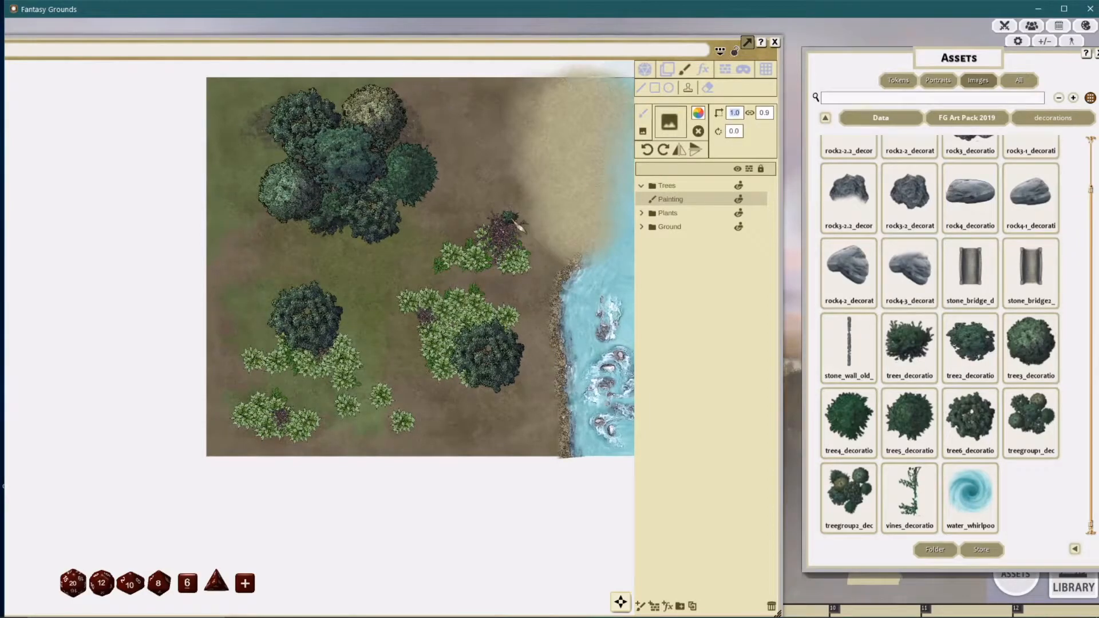
type("4")
key("Return")
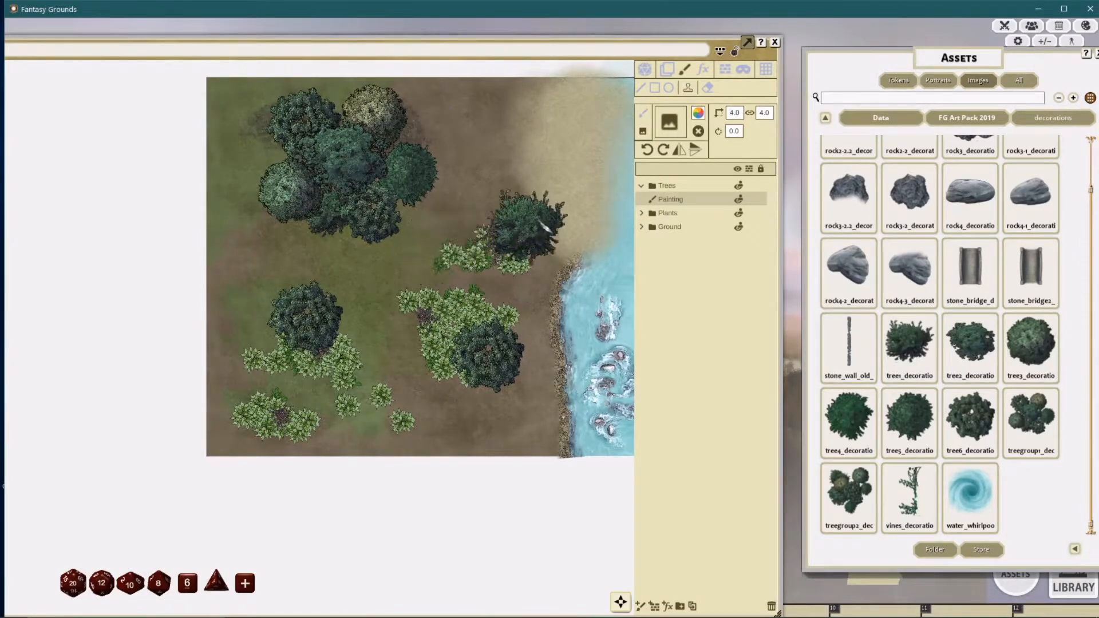
left_click_drag(533, 182, 528, 222)
left_click(464, 159)
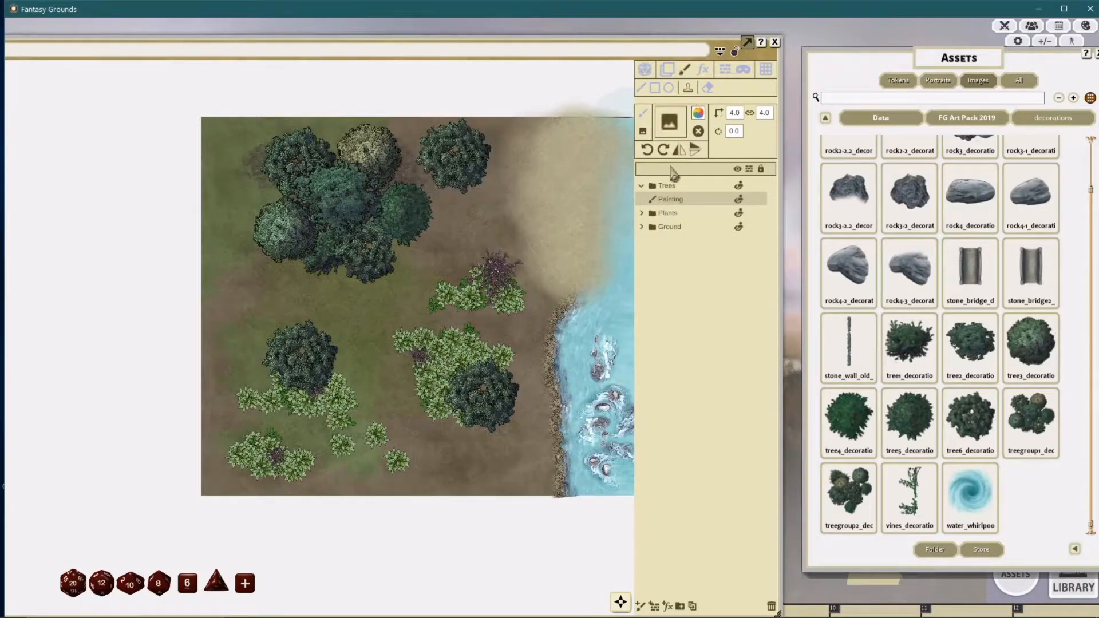
Step: Stamp the spiky tree rotated 90 degrees near the sand, and another at 0 degrees between it and the neighbouring tree
left_click(663, 149)
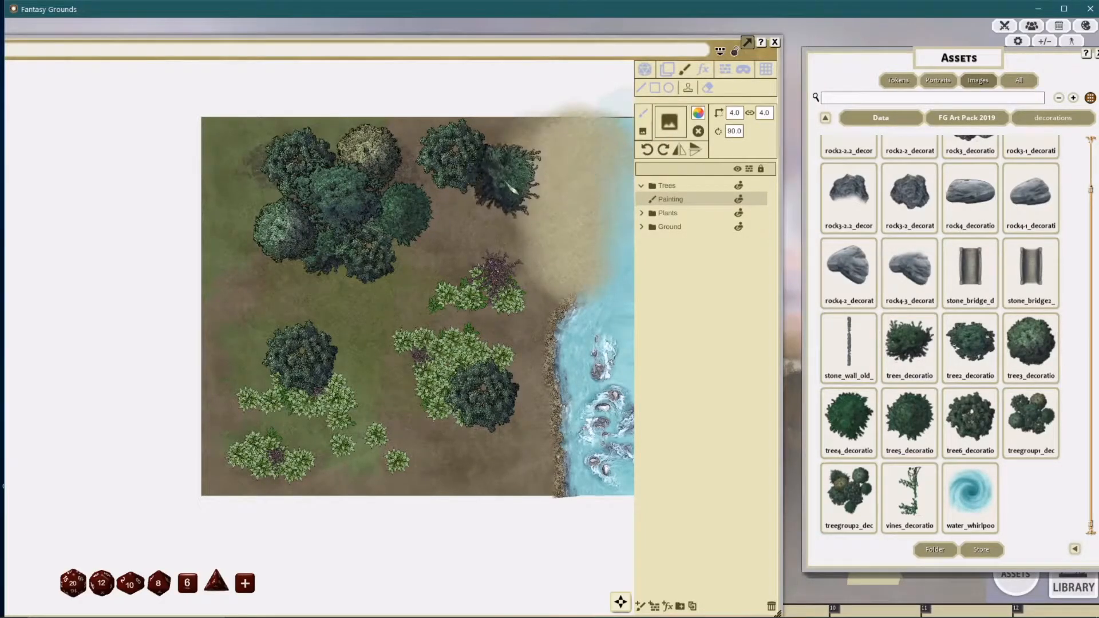
left_click(534, 160)
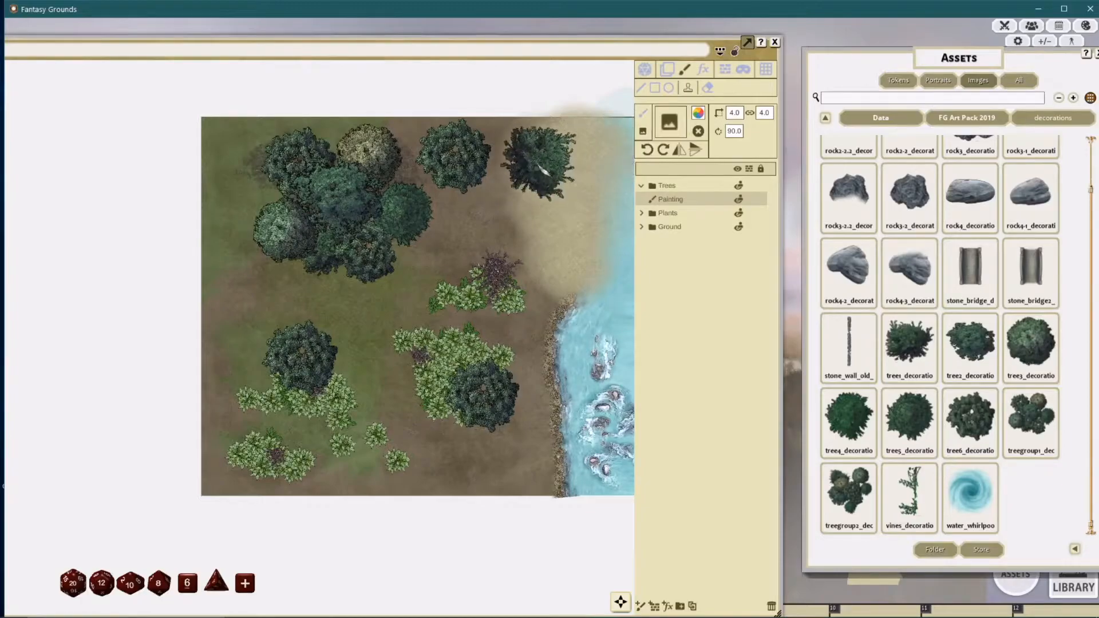
left_click(647, 150)
left_click(492, 176)
Step: Stamp two more 4.0 spiky trees, one below the large tree group and one over the lower-left plants
left_click_drag(430, 294, 447, 239)
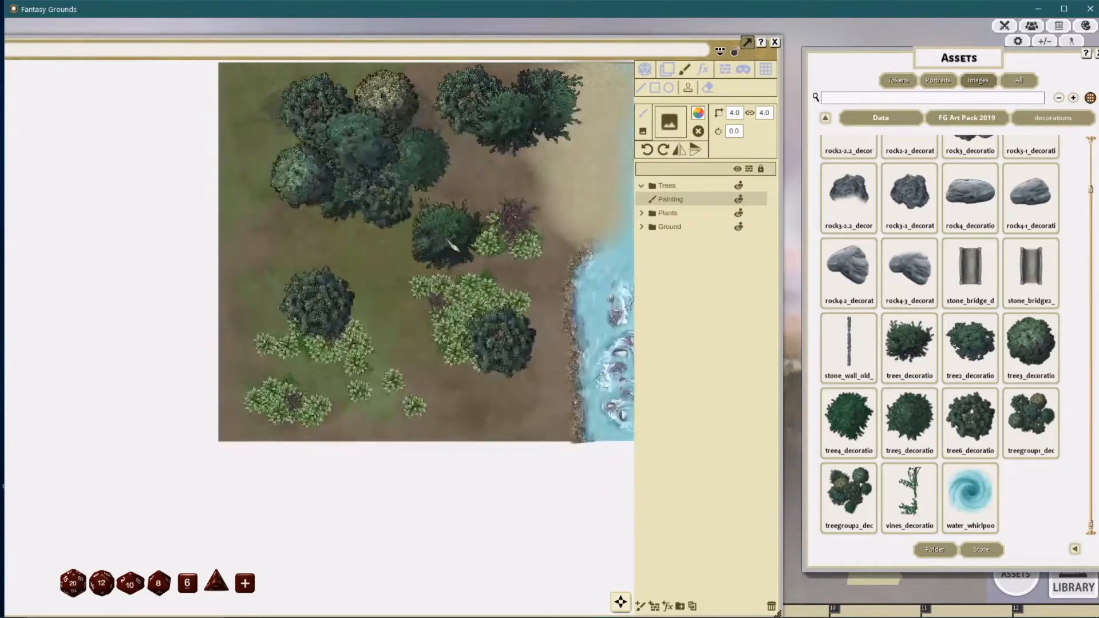
left_click(398, 251)
left_click_drag(368, 336, 383, 302)
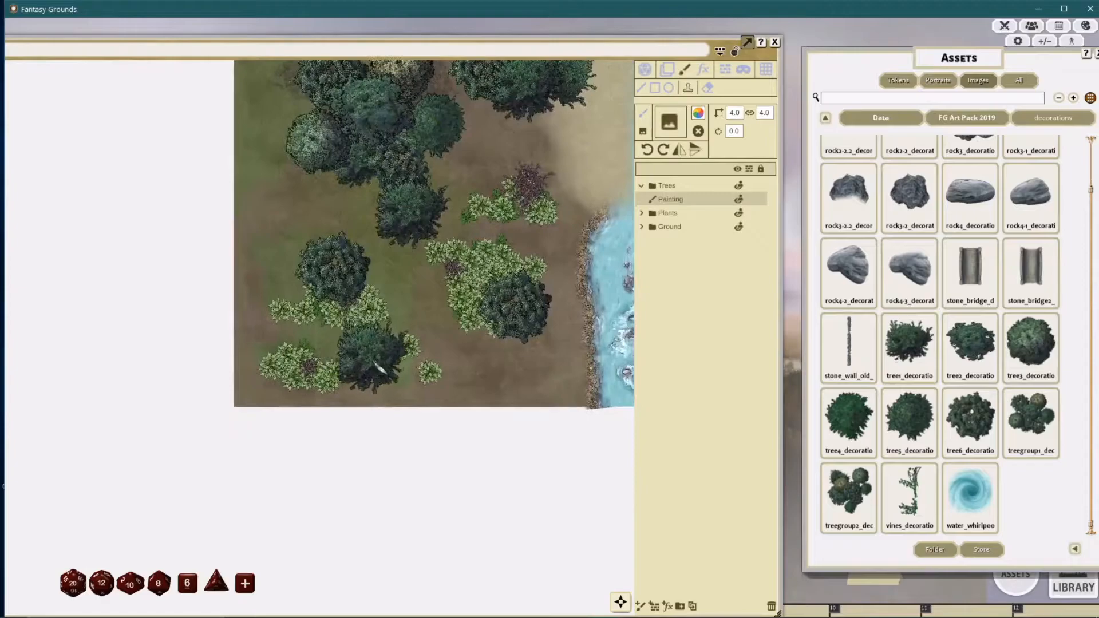
left_click(375, 370)
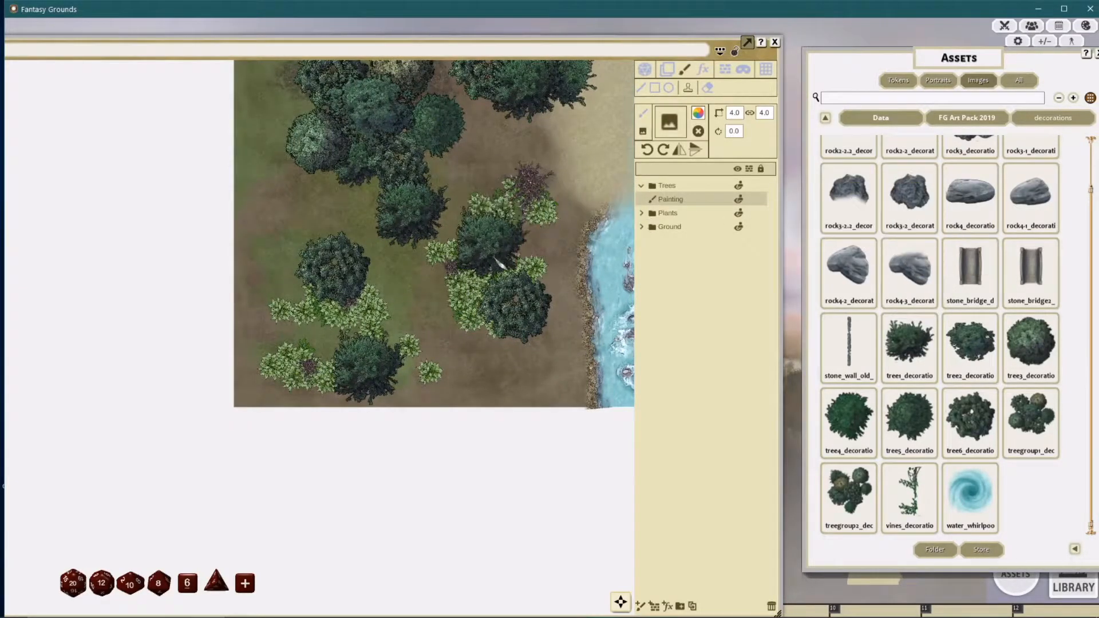
Step: Load a 3.0 by 3.0 tree decoration, rotate it 90 degrees, and stamp it on the inland side of the central plants
left_click_drag(496, 245, 490, 309)
left_click_drag(504, 222, 460, 223)
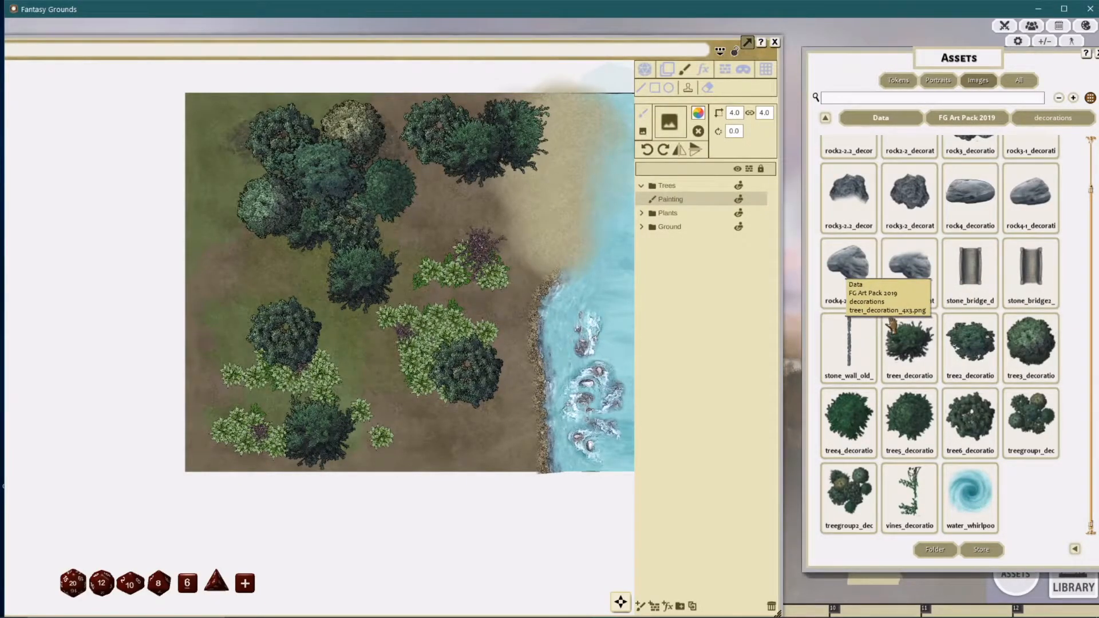
left_click_drag(891, 325, 268, 143)
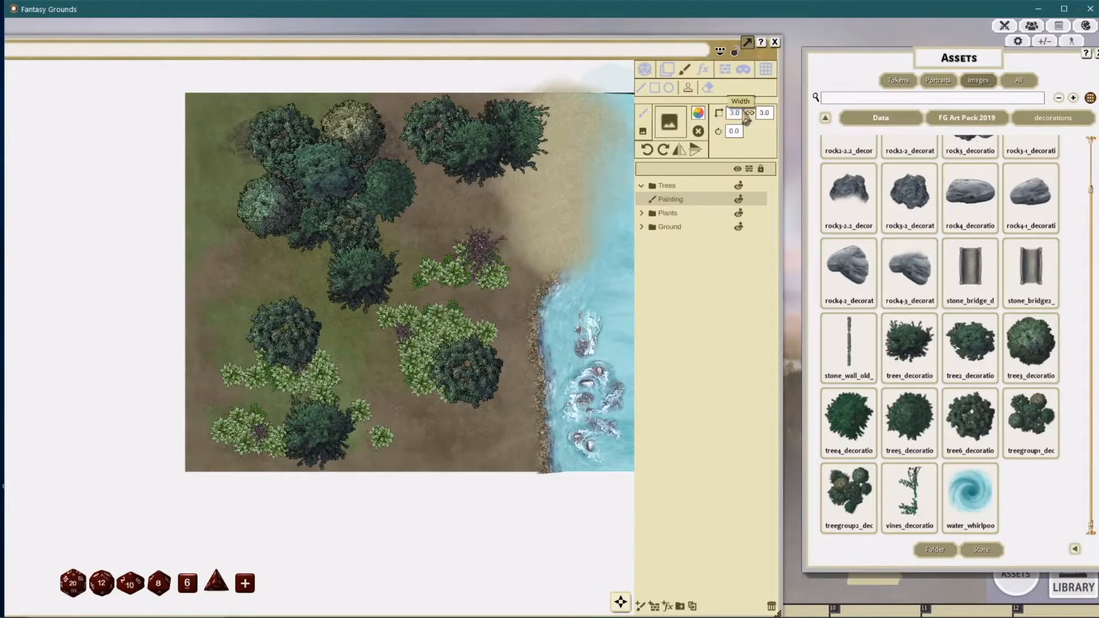
scroll(380, 360, "up", 2)
scroll(397, 360, "up", 2)
left_click(663, 150)
left_click(398, 345)
scroll(554, 341, "up", 2)
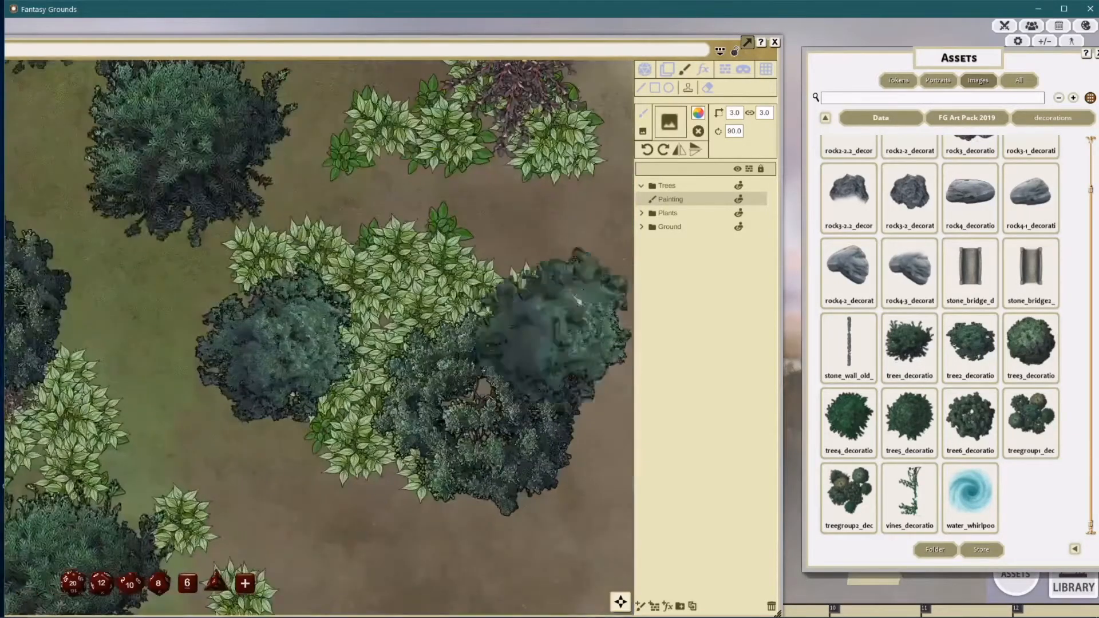
scroll(554, 341, "down", 5)
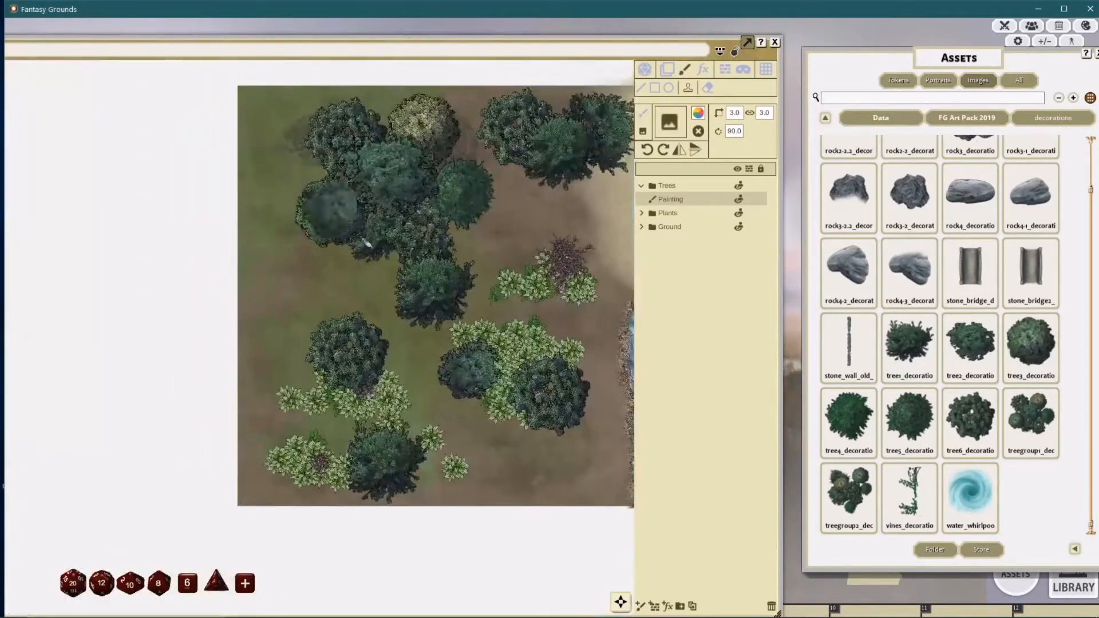
Step: Stamp another 3.0 tree beside the round tree above the lower-left plants and collapse the Trees folder
left_click_drag(493, 315, 491, 275)
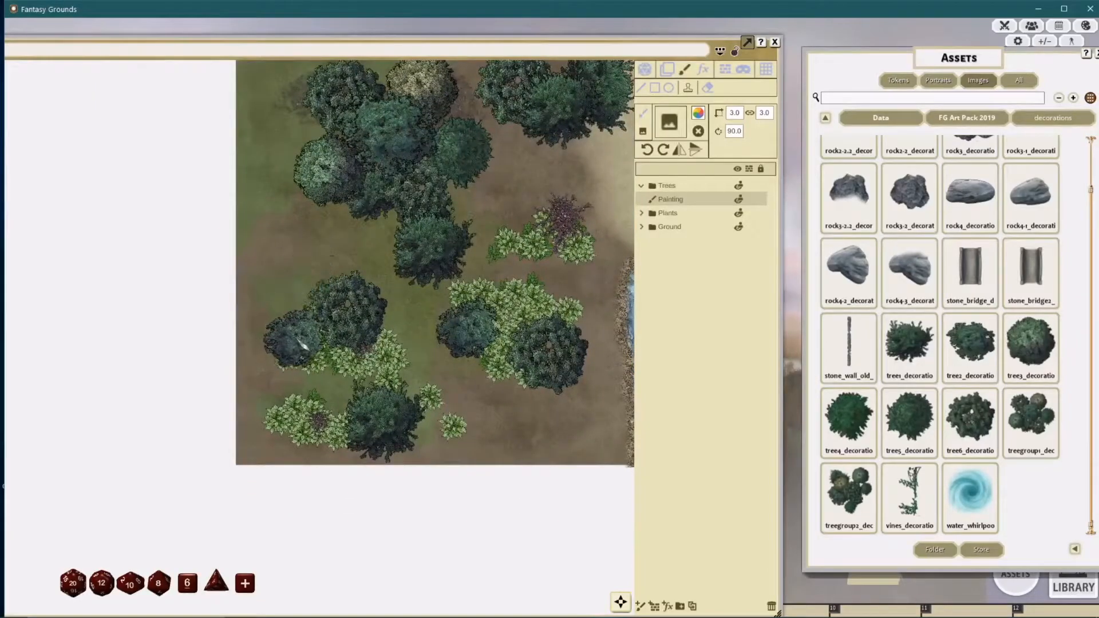
scroll(481, 297, "down", 3)
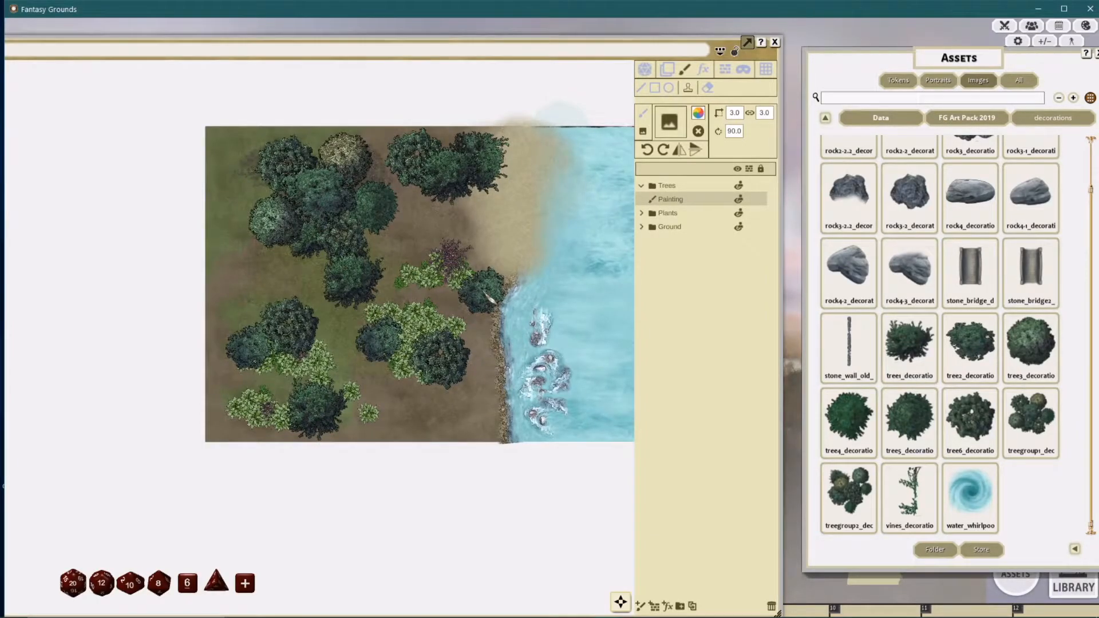
left_click(643, 187)
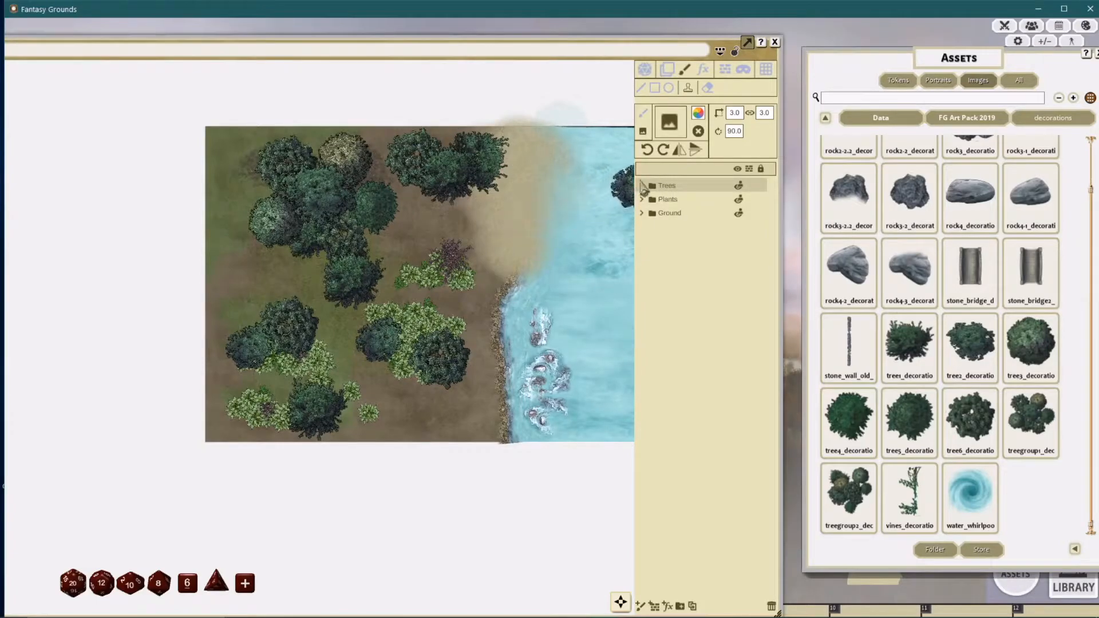
left_click_drag(476, 228, 491, 226)
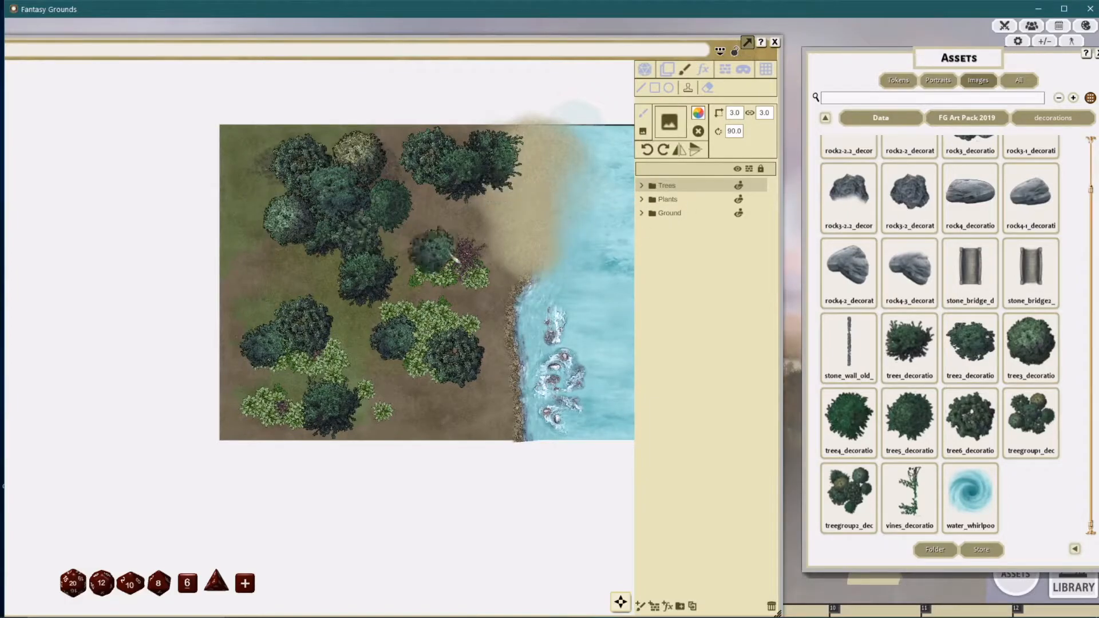
left_click_drag(563, 280, 551, 302)
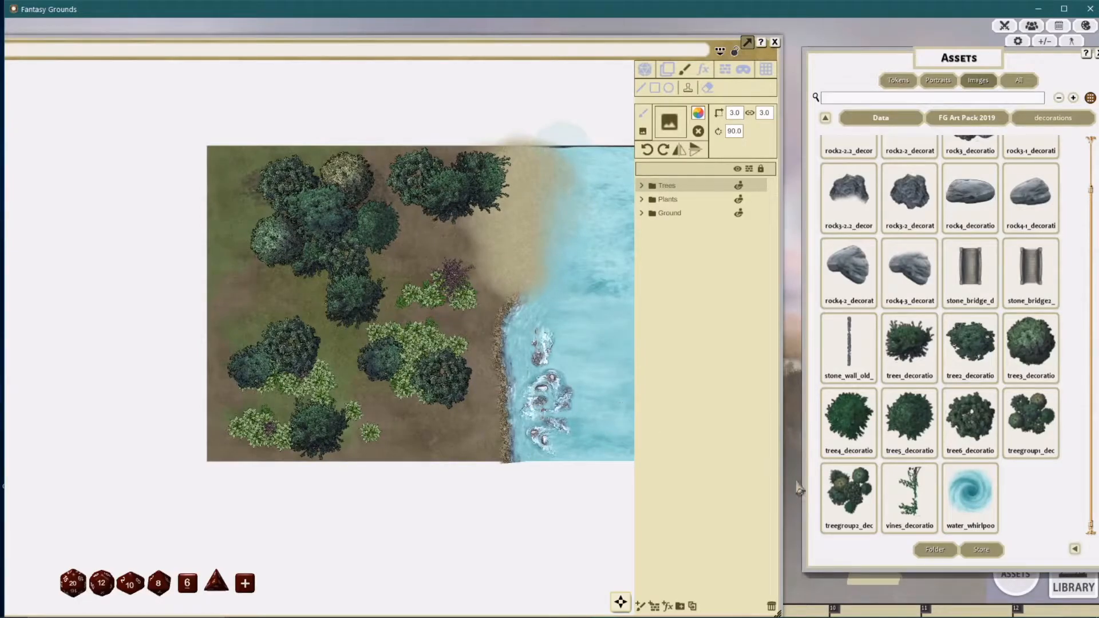
mouse_move(596, 402)
left_mouse_down()
mouse_move(540, 409)
mouse_move(603, 417)
left_mouse_up()
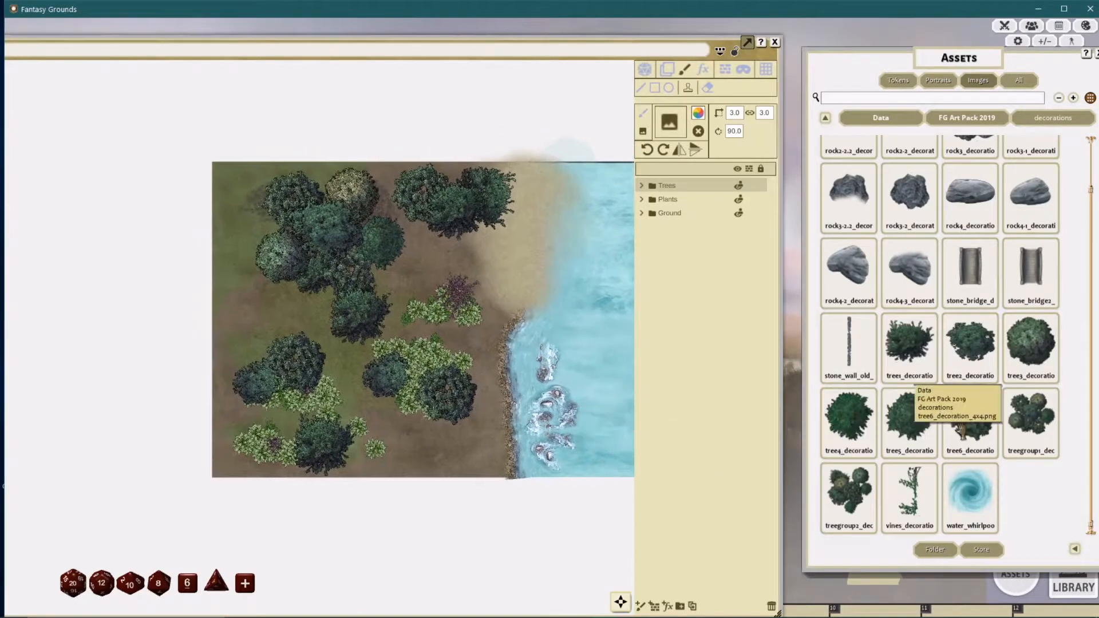
Step: Load a rock decoration as the paint image and add a new painting layer
scroll(953, 429, "up", 1)
left_click_drag(956, 433, 671, 130)
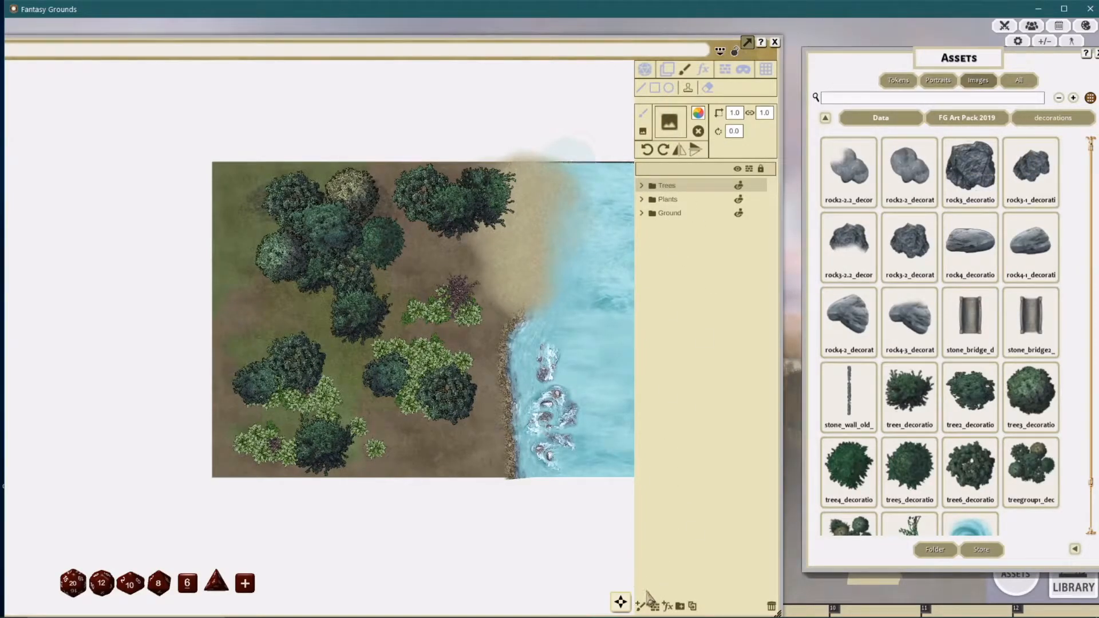
left_click(641, 605)
Step: Widen the map window and move the new painting layer between the Plants and Ground folders
left_click(666, 189)
mouse_move(663, 192)
left_mouse_down()
mouse_move(679, 240)
mouse_move(687, 201)
left_mouse_up()
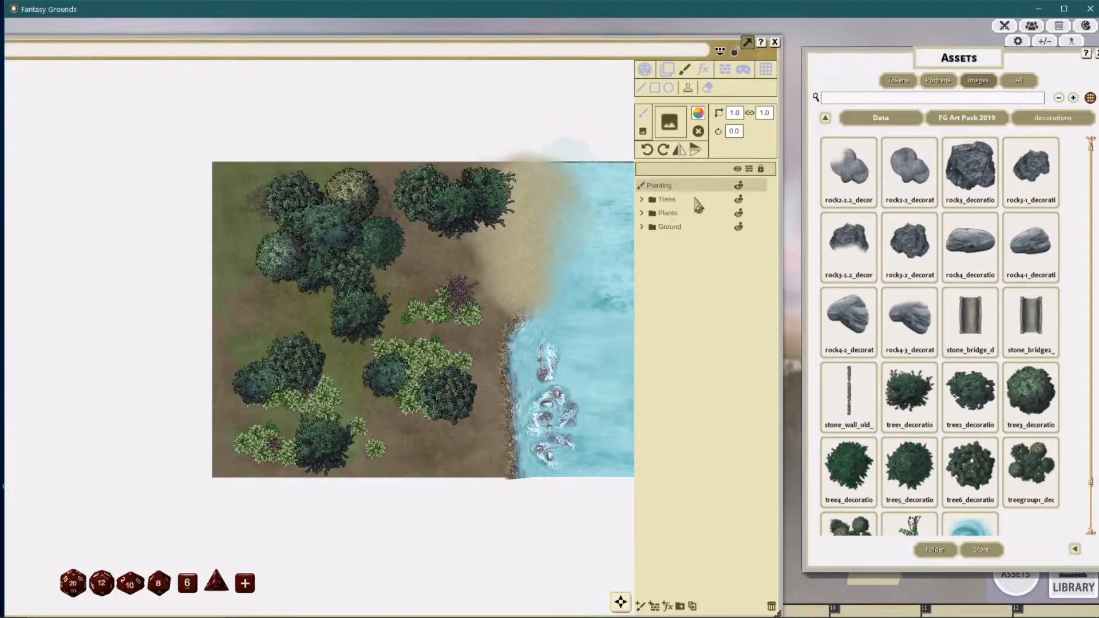
left_click_drag(782, 211, 830, 210)
left_click_drag(722, 188, 718, 210)
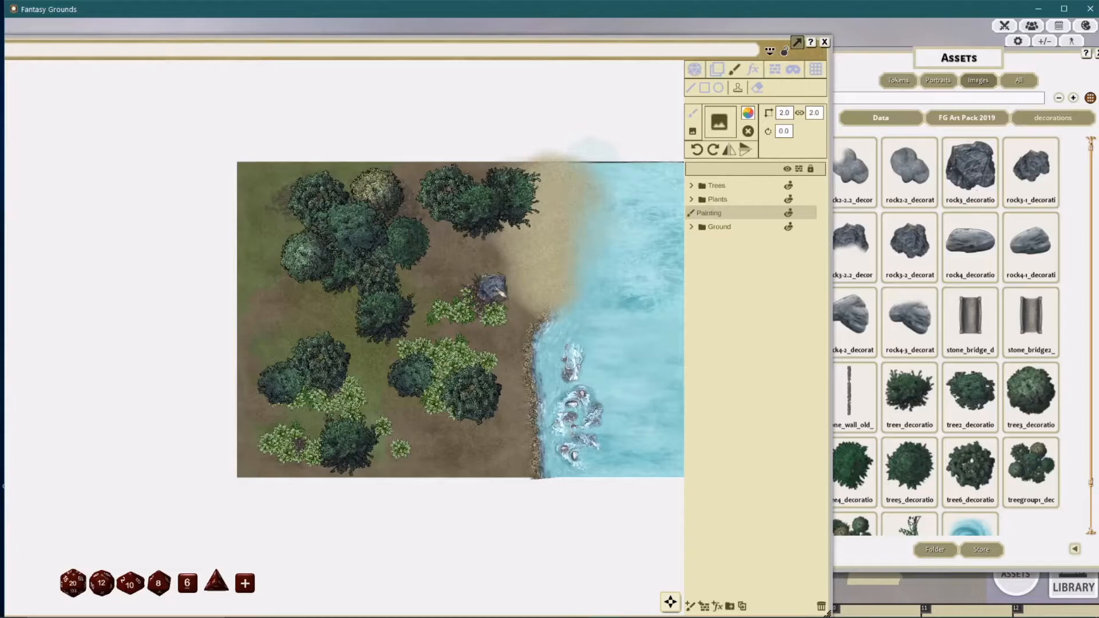
Step: Stamp a 2.0 by 2.0 rock rotated 90 degrees at the lower edge of the large tree group, and reset the rotation to 0 degrees
scroll(405, 290, "up", 5)
left_click(713, 150)
left_click_drag(353, 213, 422, 308)
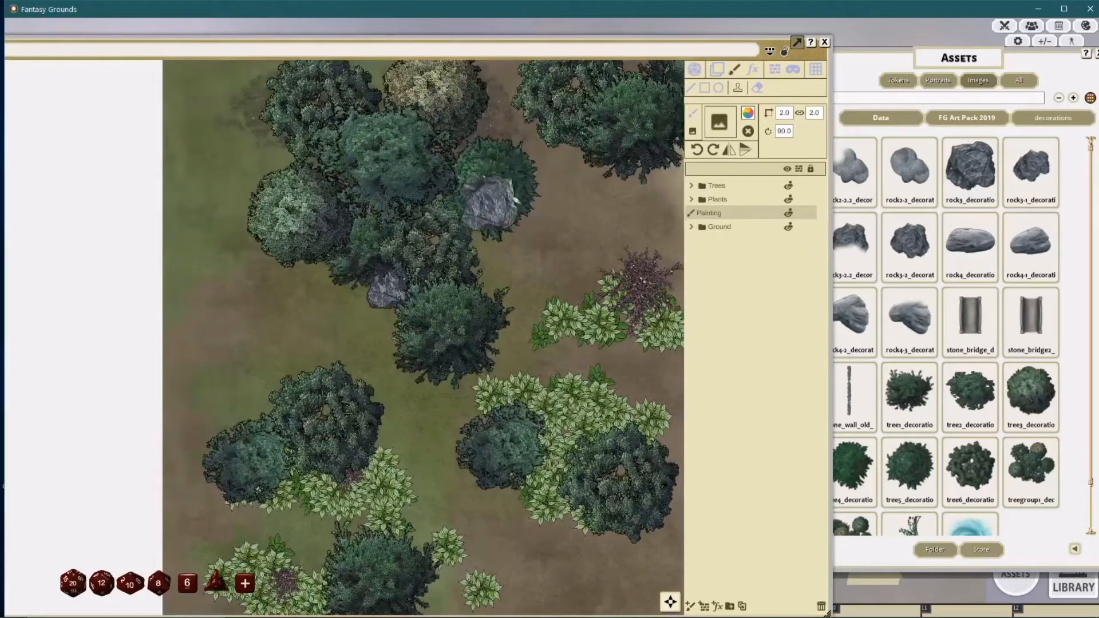
scroll(492, 252, "down", 3)
left_click(370, 235)
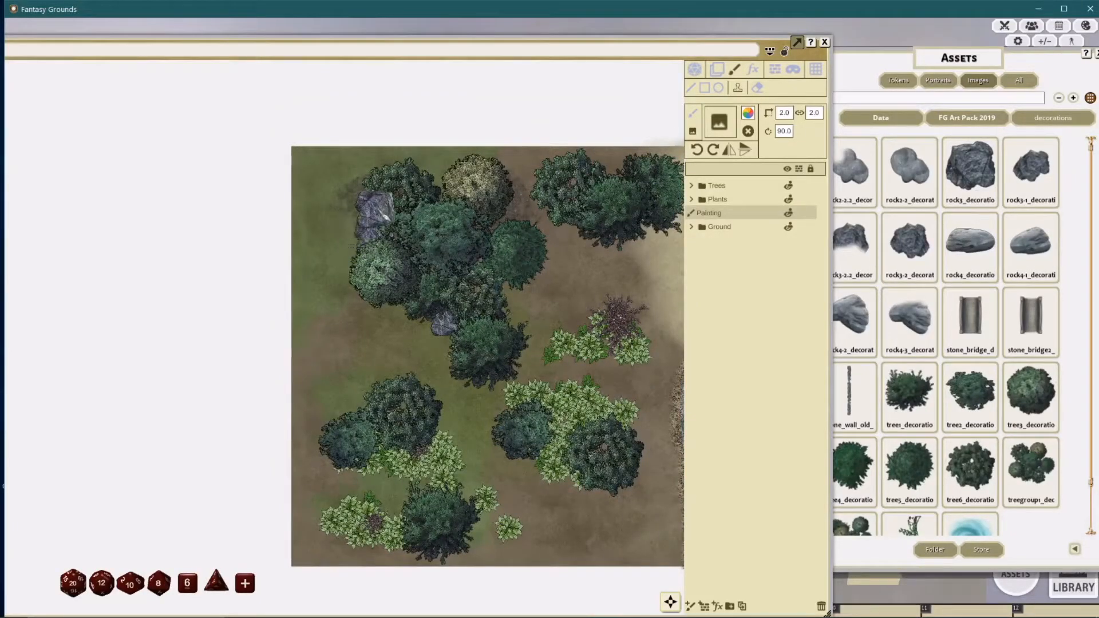
left_click(700, 150)
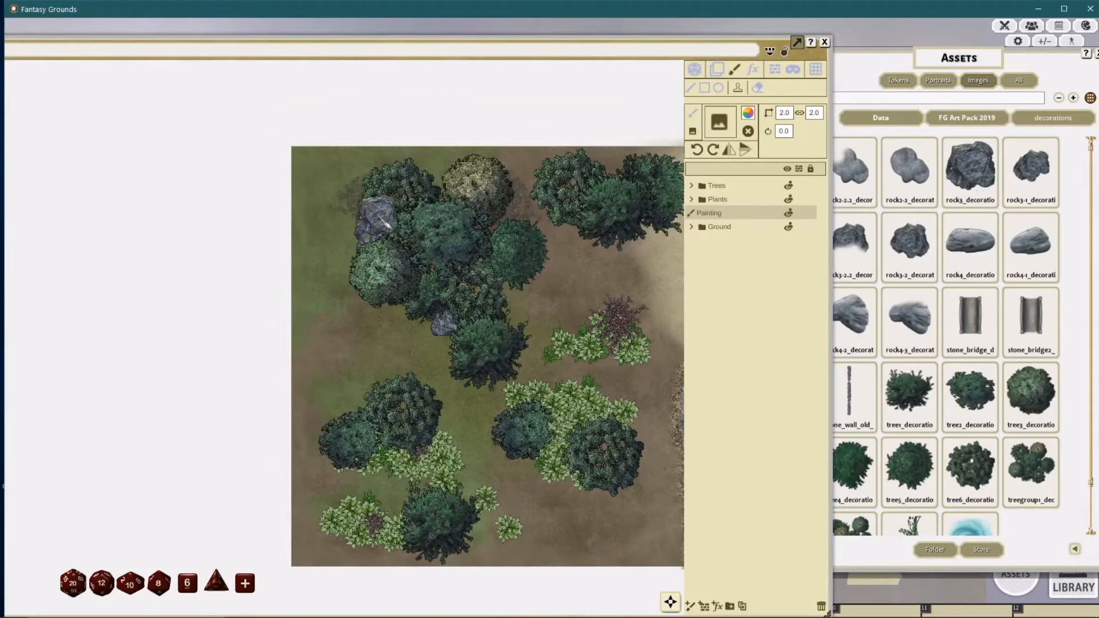
Step: Stamp rocks on the Painting layer beside the northwest tree cluster, the southwest tree pair, and the shrubs just south of that pair
left_click_drag(534, 213, 399, 217)
scroll(399, 217, "down", 4)
left_click_drag(430, 258, 451, 218)
scroll(443, 225, "up", 3)
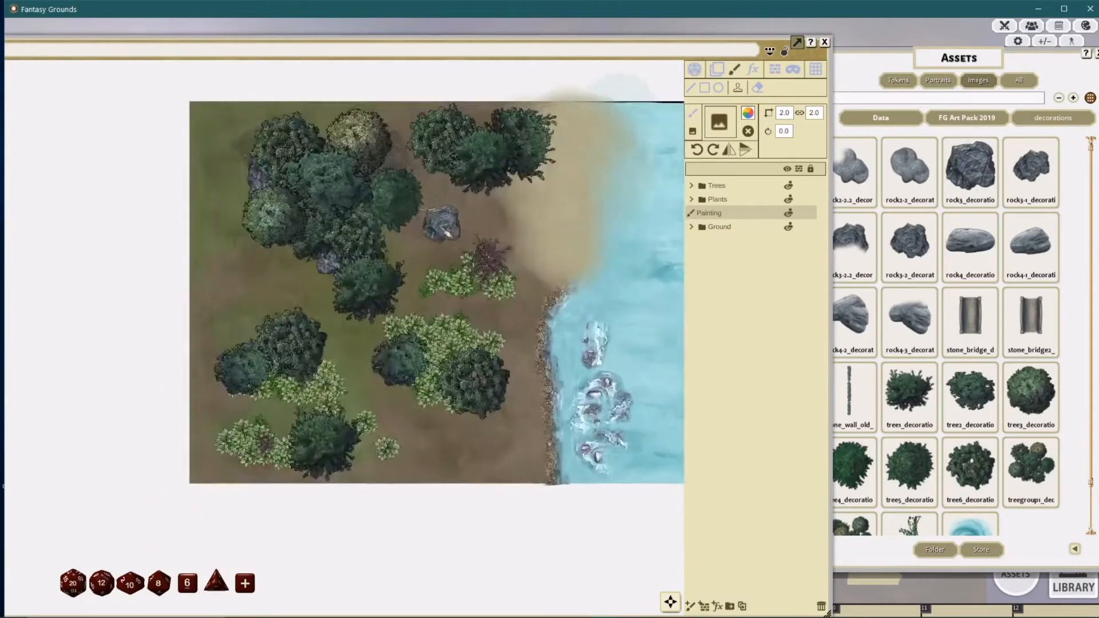
left_click_drag(325, 275, 420, 240)
left_click(347, 309)
left_click_drag(459, 302, 464, 273)
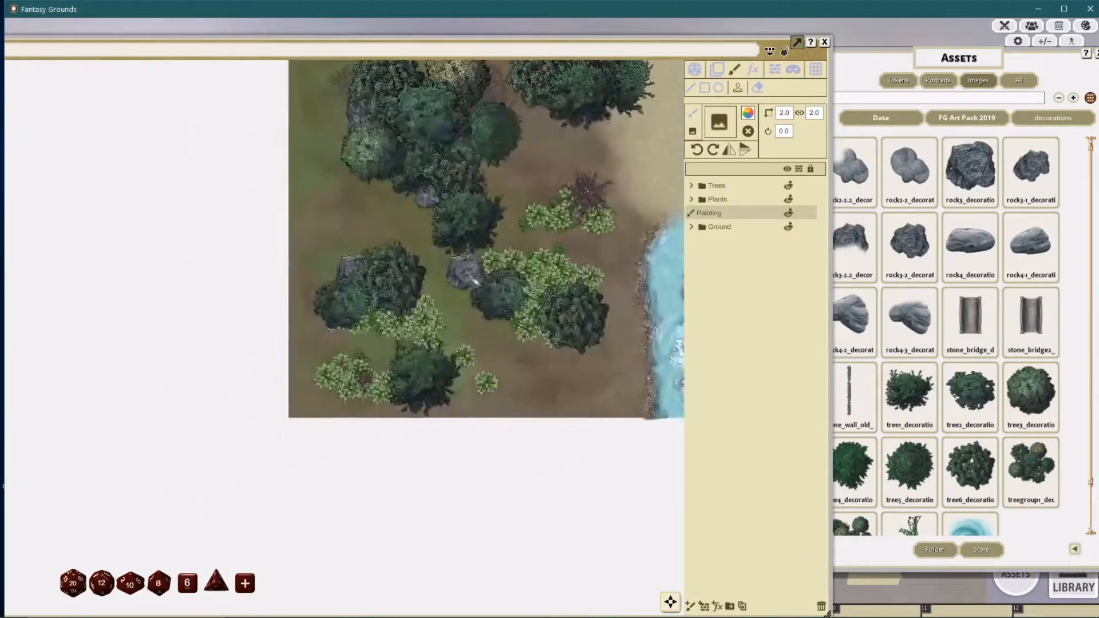
scroll(464, 272, "down", 4)
scroll(546, 268, "up", 2)
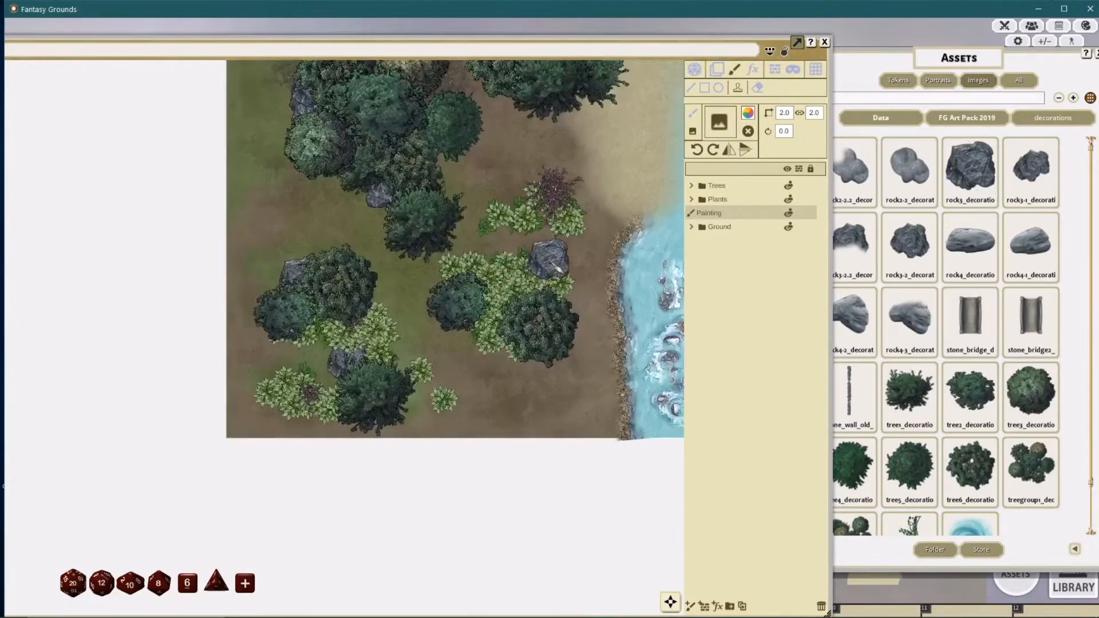
scroll(564, 247, "up", 1)
Step: Load the rock4-3 decoration as the stamp image, rotate it to 90 degrees and set its size to 3 by 3
left_click_drag(609, 203, 601, 246)
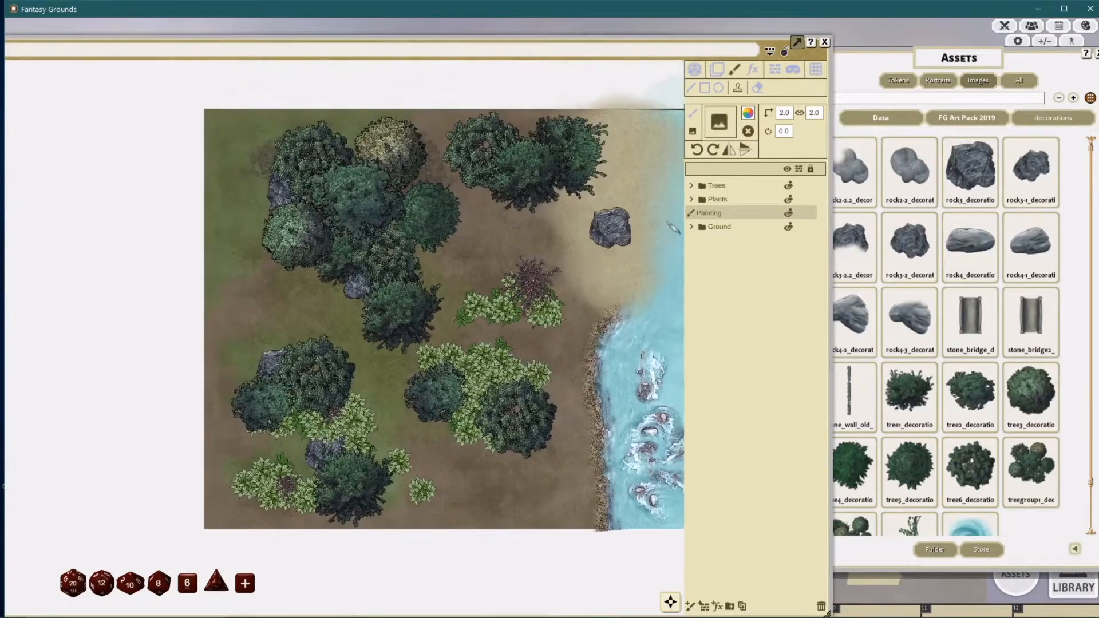
left_click_drag(897, 299, 727, 120)
left_click(712, 154)
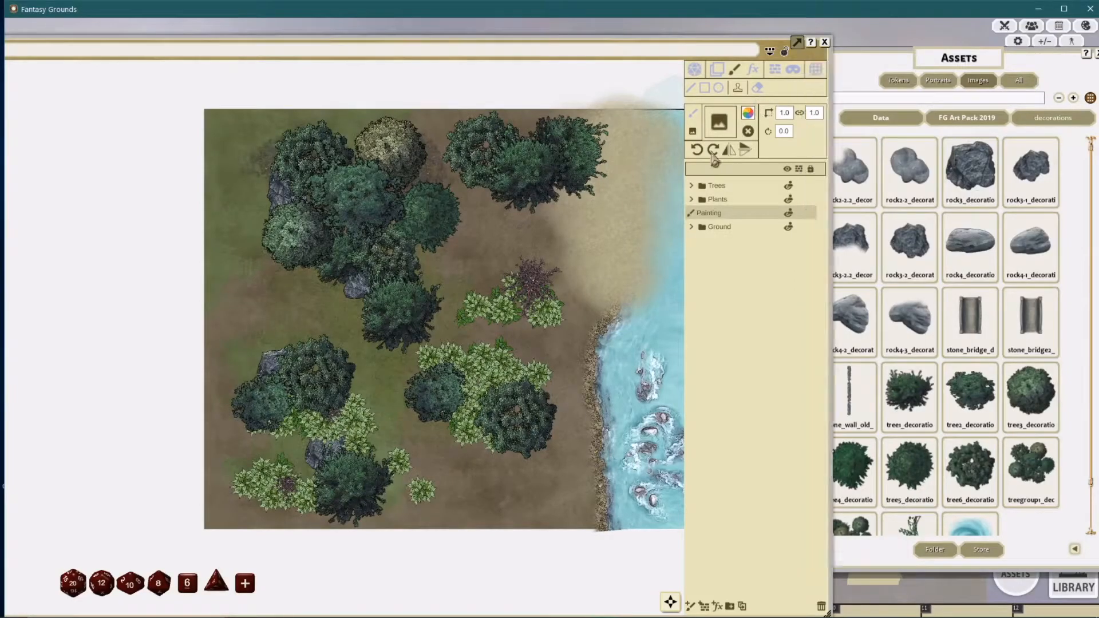
left_click_drag(610, 214, 543, 180)
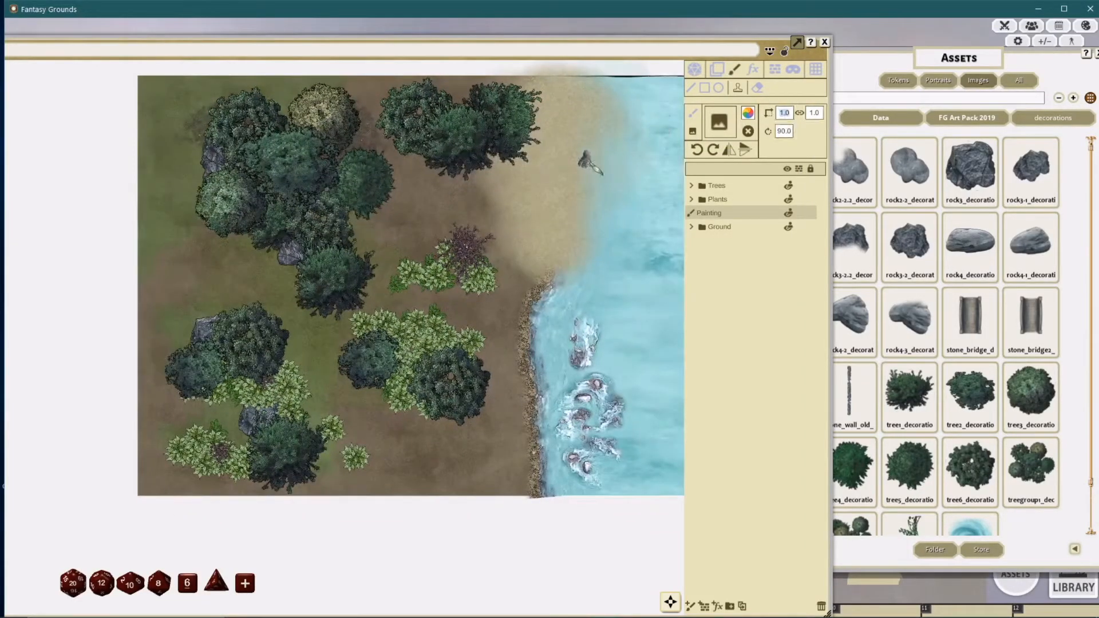
type("5")
key("Return")
type("3")
key("Return")
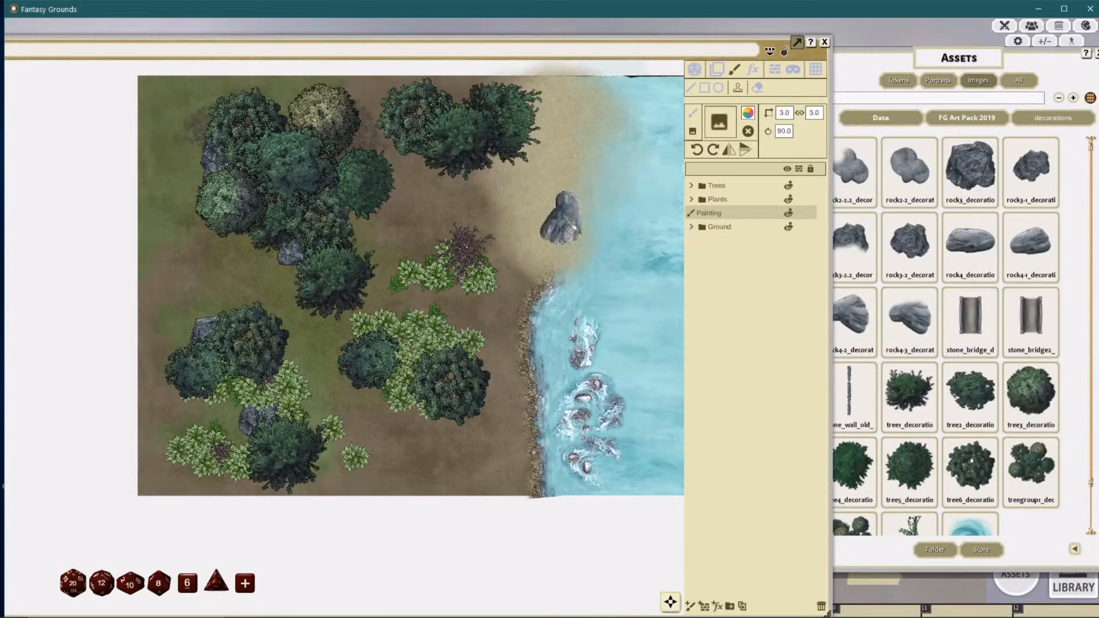
Step: Stamp the rotated rock over the southern end of the rocky shoreline at the map's bottom edge
scroll(561, 200, "down", 3)
left_click_drag(538, 239, 532, 206)
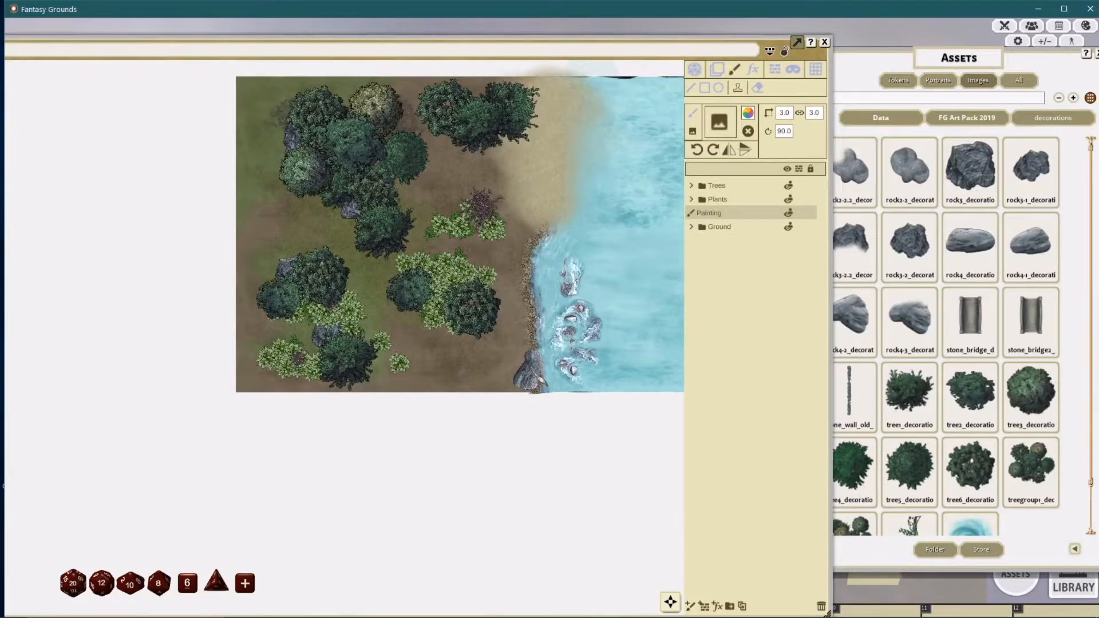
left_click(542, 370)
scroll(588, 372, "up", 5)
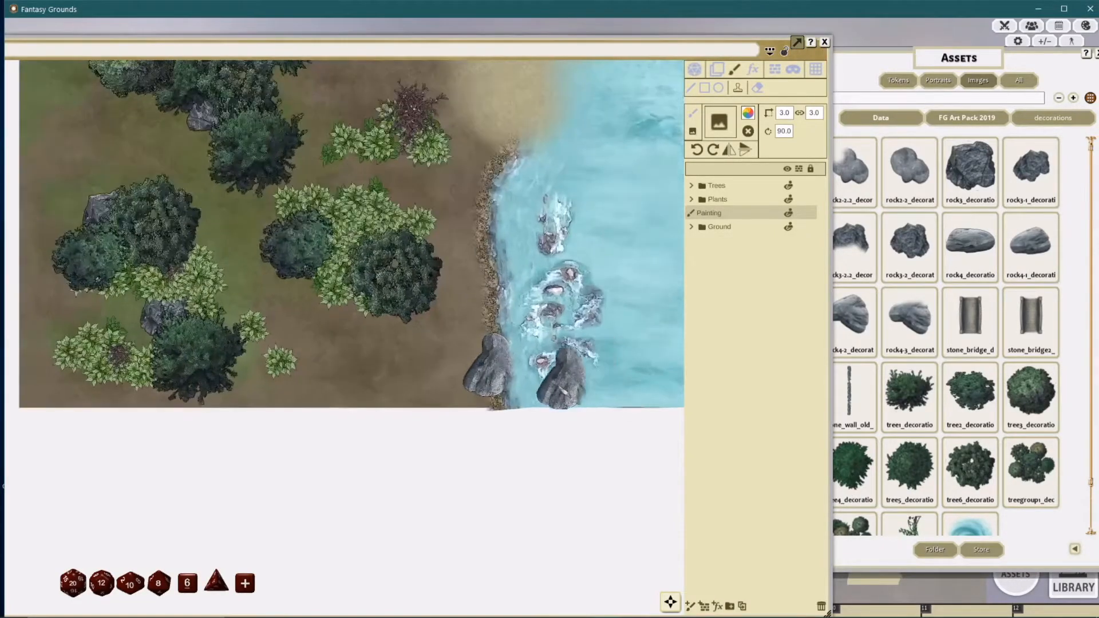
scroll(548, 382, "down", 6)
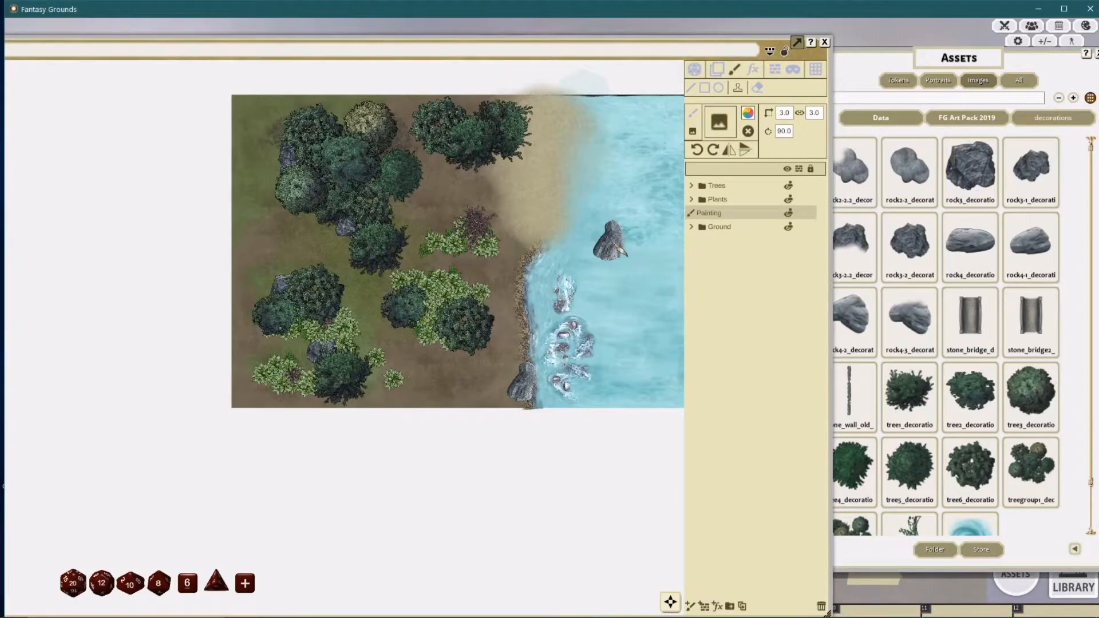
Step: Try placing a tree3_decoration_4x4 image below the tree beside the middle shrubs, and delete it again
left_click_drag(1027, 392, 486, 268)
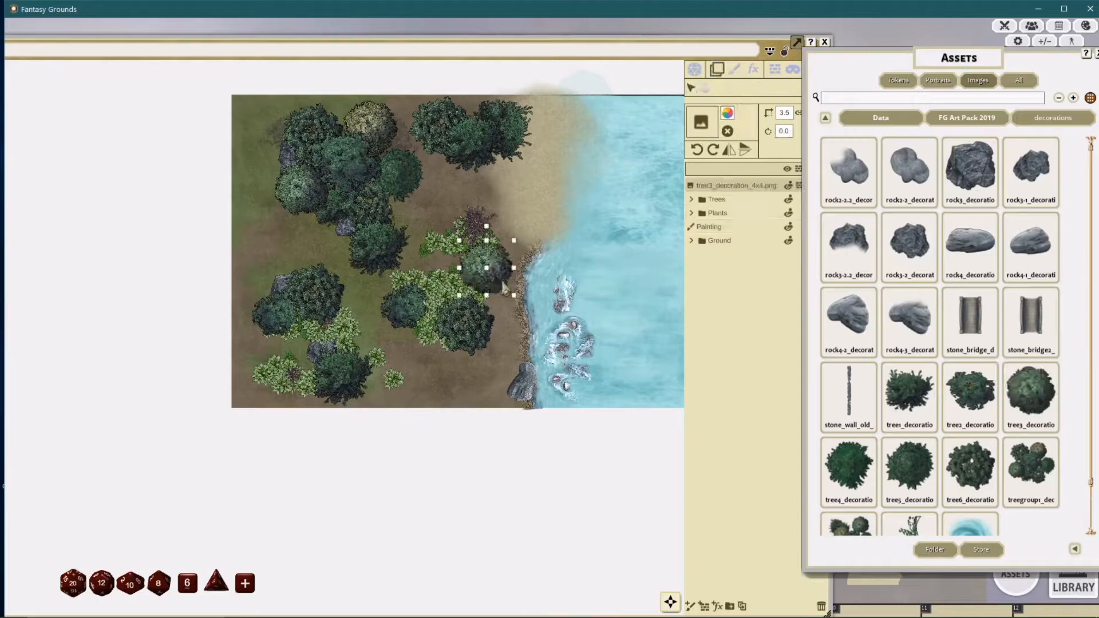
scroll(536, 281, "up", 4)
left_click_drag(478, 267, 496, 375)
scroll(498, 292, "down", 3)
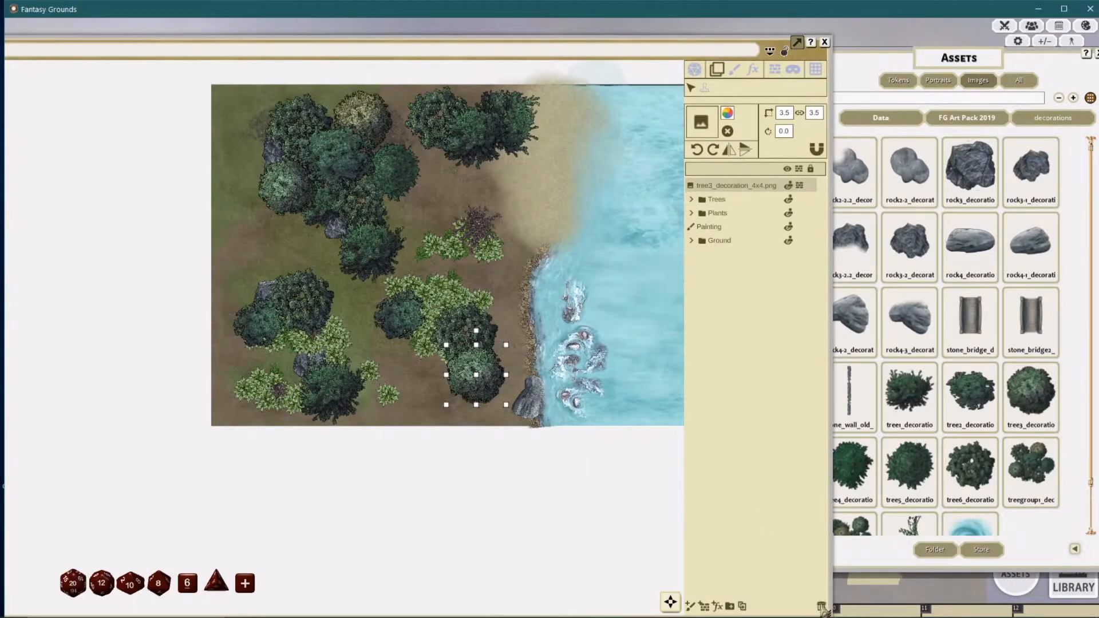
key("Delete")
scroll(529, 363, "down", 2)
scroll(481, 351, "up", 4)
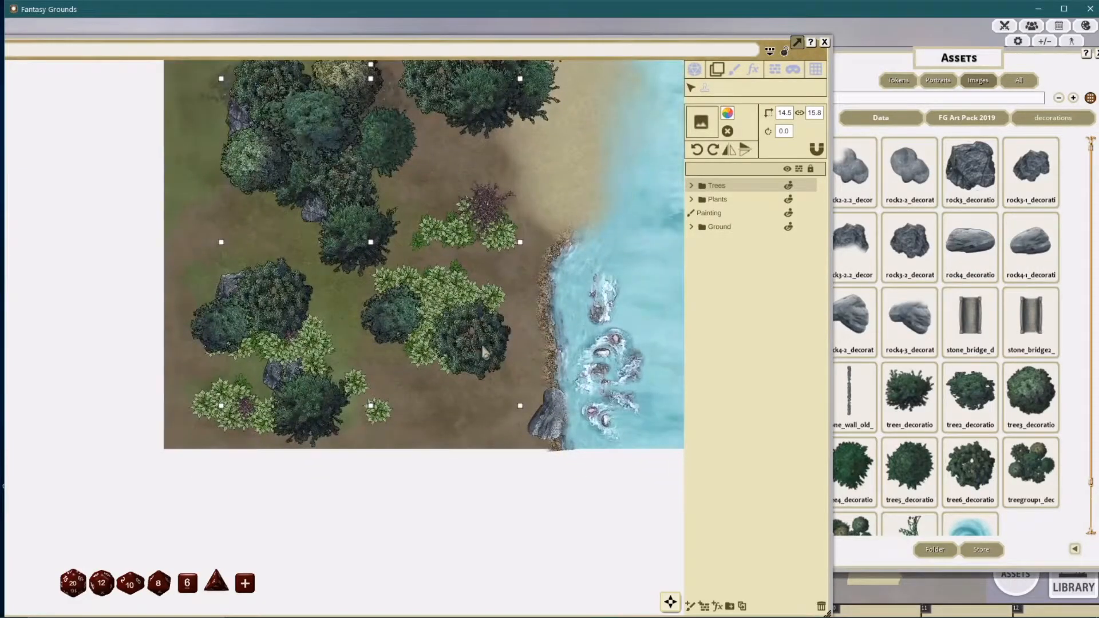
left_click_drag(482, 338, 489, 386)
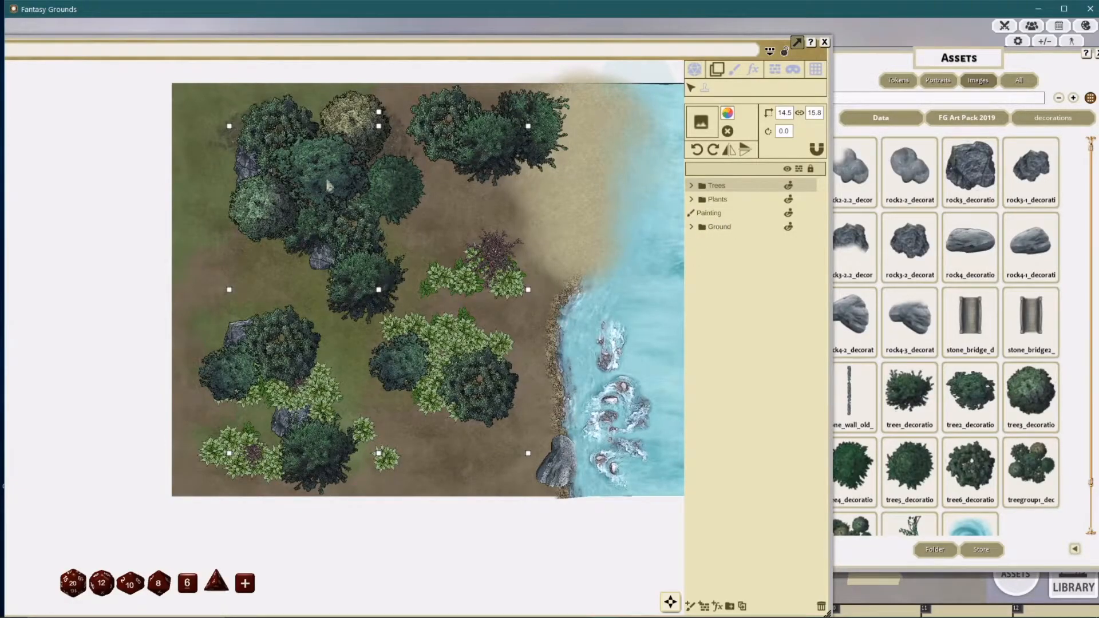
Step: Open the brushes folder of FG Art Pack 2019 and load the trail4 brush as the image for painting
left_click(956, 60)
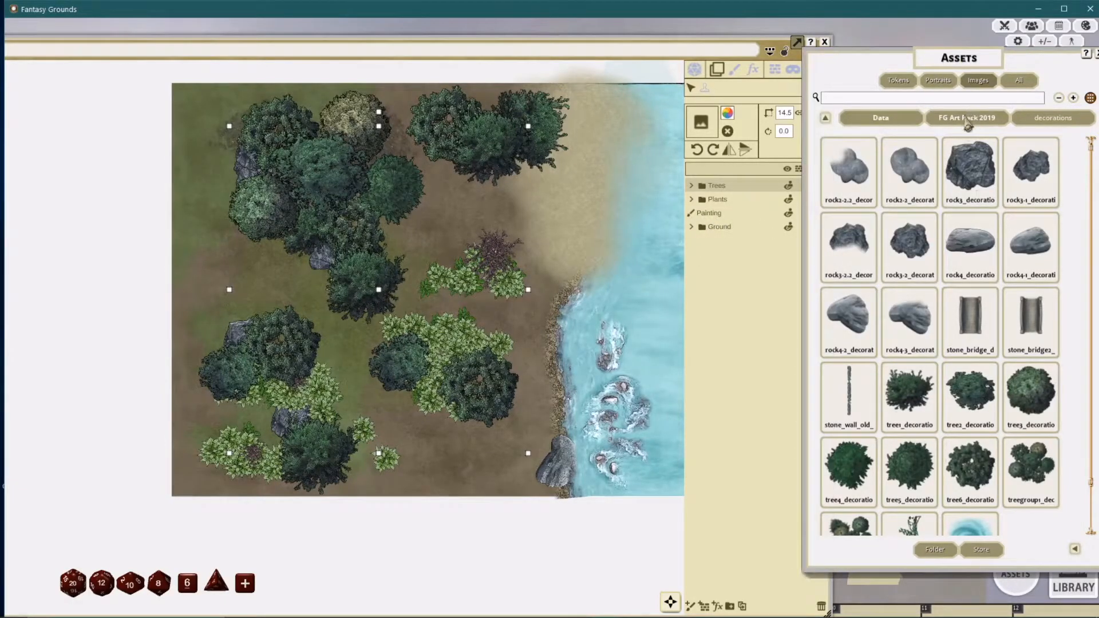
left_click(967, 121)
left_click(909, 169)
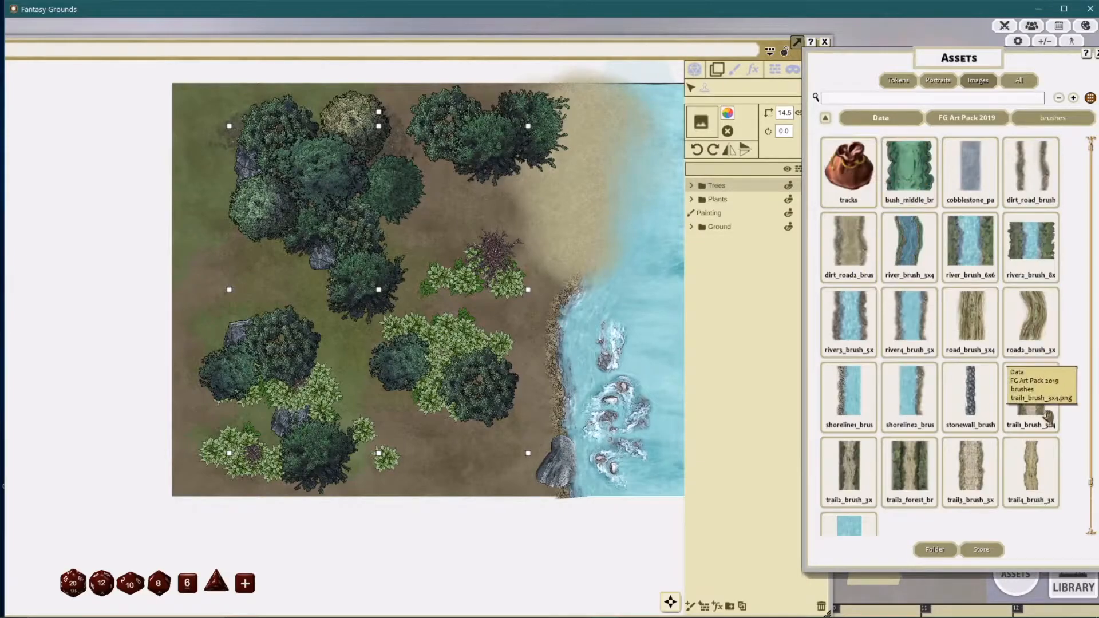
mouse_move(1045, 441)
left_mouse_down()
mouse_move(835, 286)
mouse_move(728, 127)
mouse_move(709, 122)
left_mouse_up()
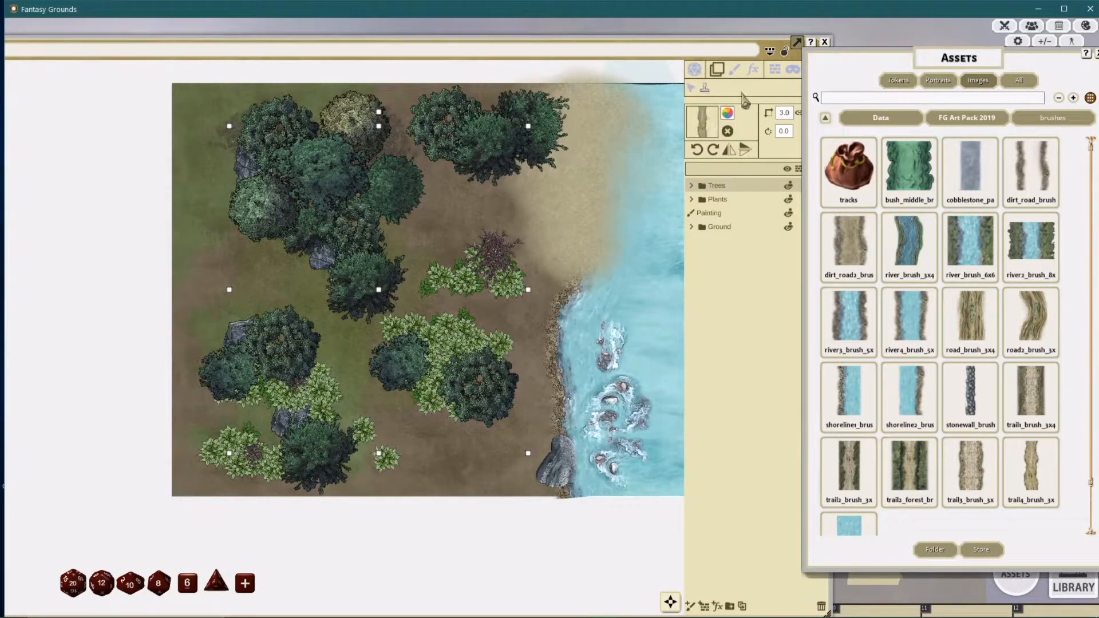
left_click(734, 69)
left_click_drag(1030, 469, 722, 122)
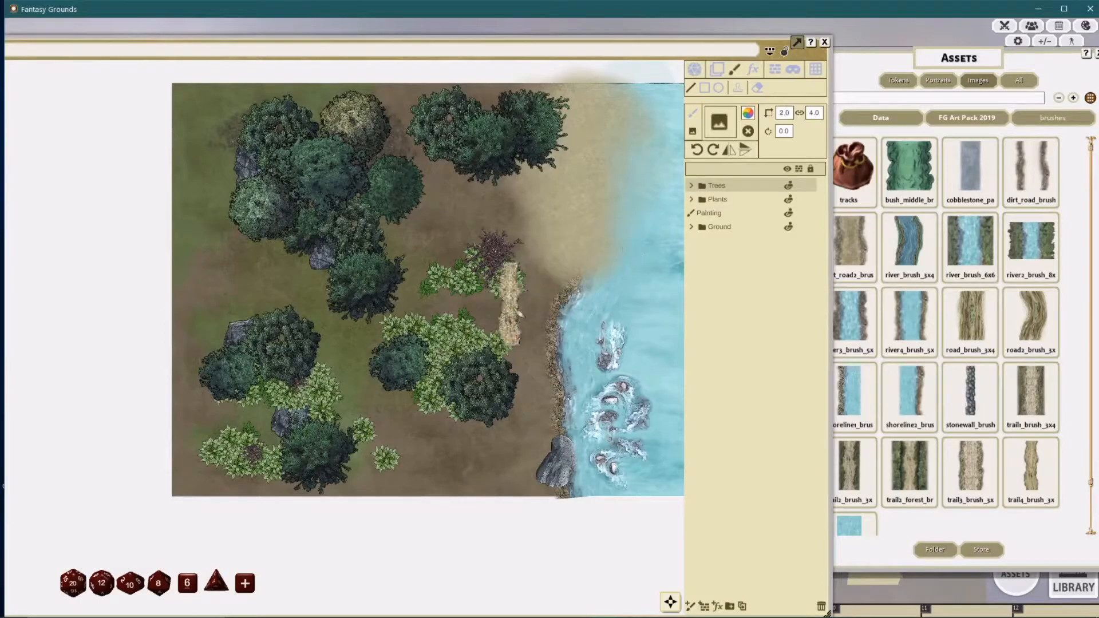
Step: Try painting a winding trail from the west edge to the beach on a separate layer under the Painting layer, and delete that layer
mouse_move(182, 286)
left_mouse_down()
mouse_move(238, 280)
mouse_move(312, 303)
mouse_move(427, 455)
mouse_move(508, 461)
mouse_move(535, 439)
mouse_move(547, 403)
mouse_move(532, 345)
mouse_move(550, 229)
left_mouse_up()
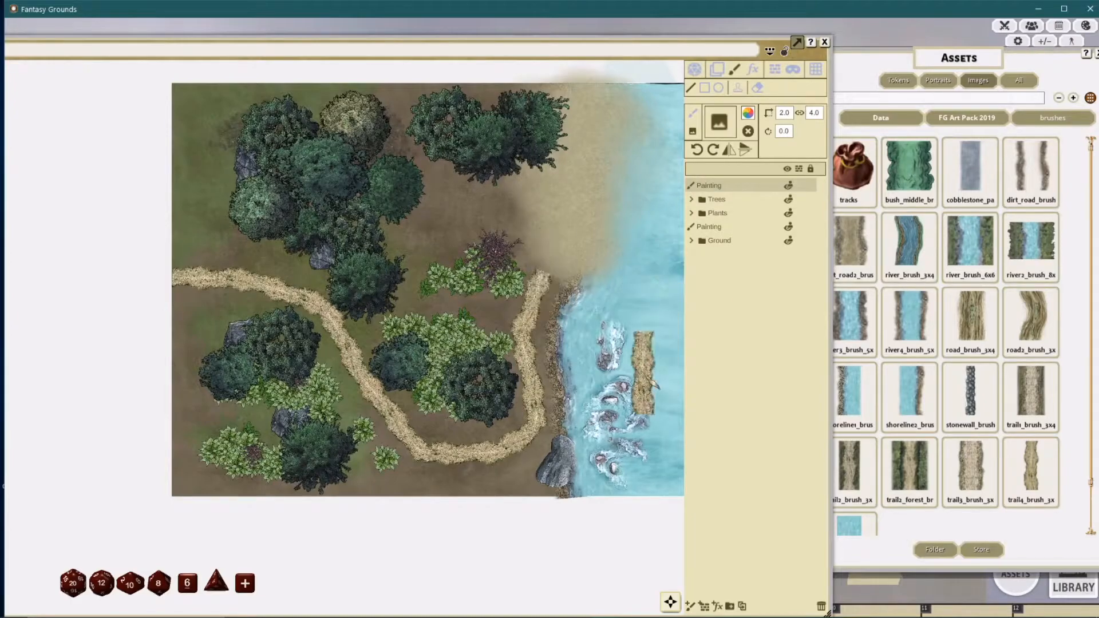
scroll(492, 322, "up", 2)
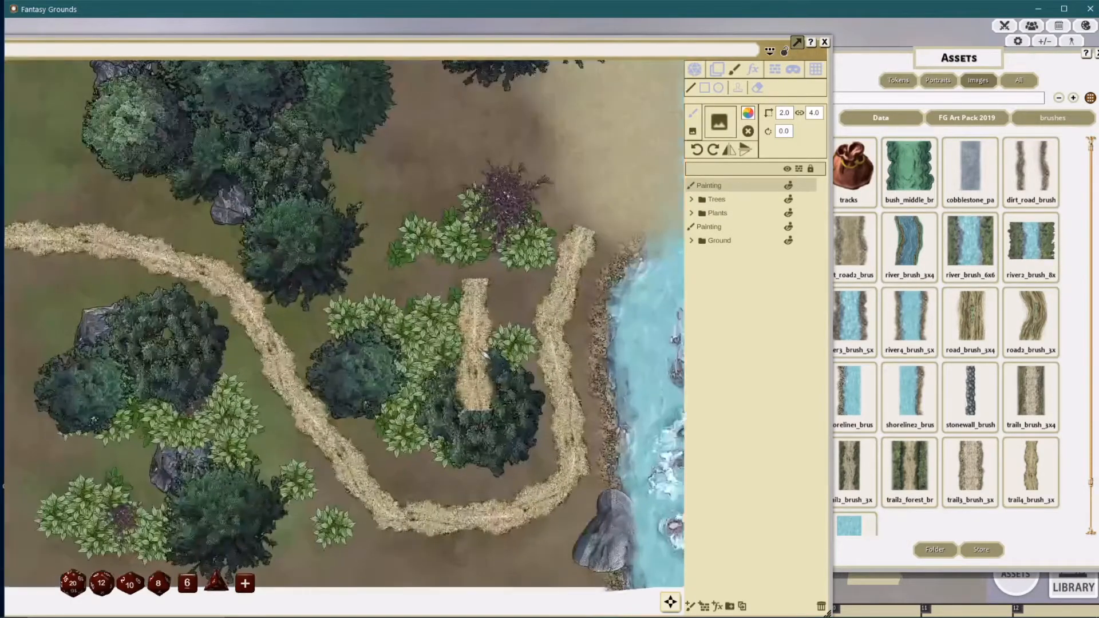
scroll(492, 322, "down", 1)
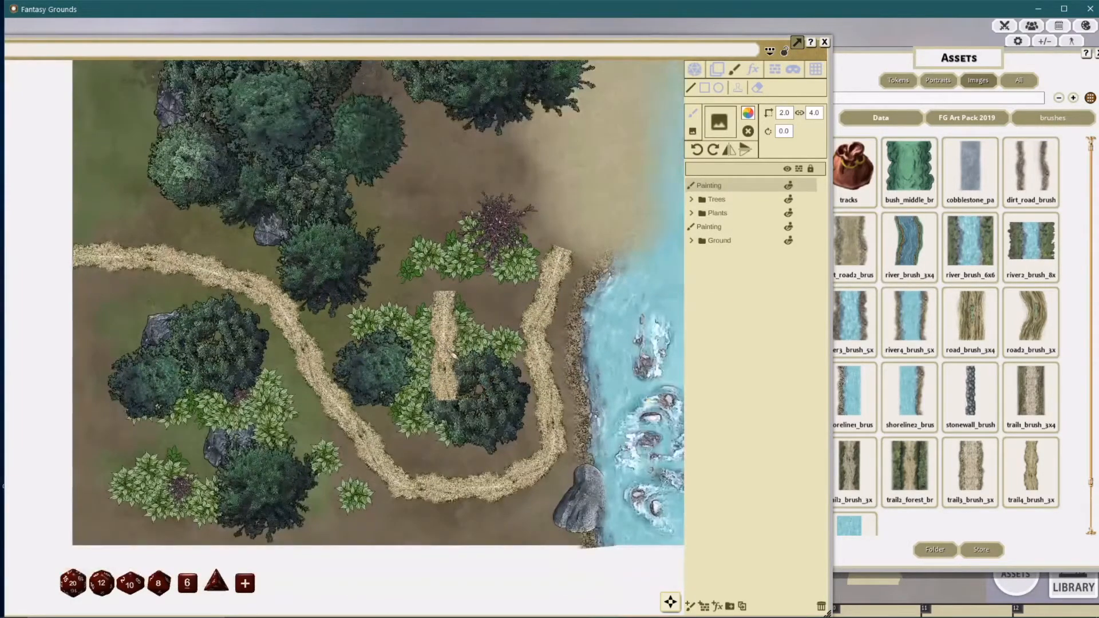
left_click_drag(736, 186, 728, 227)
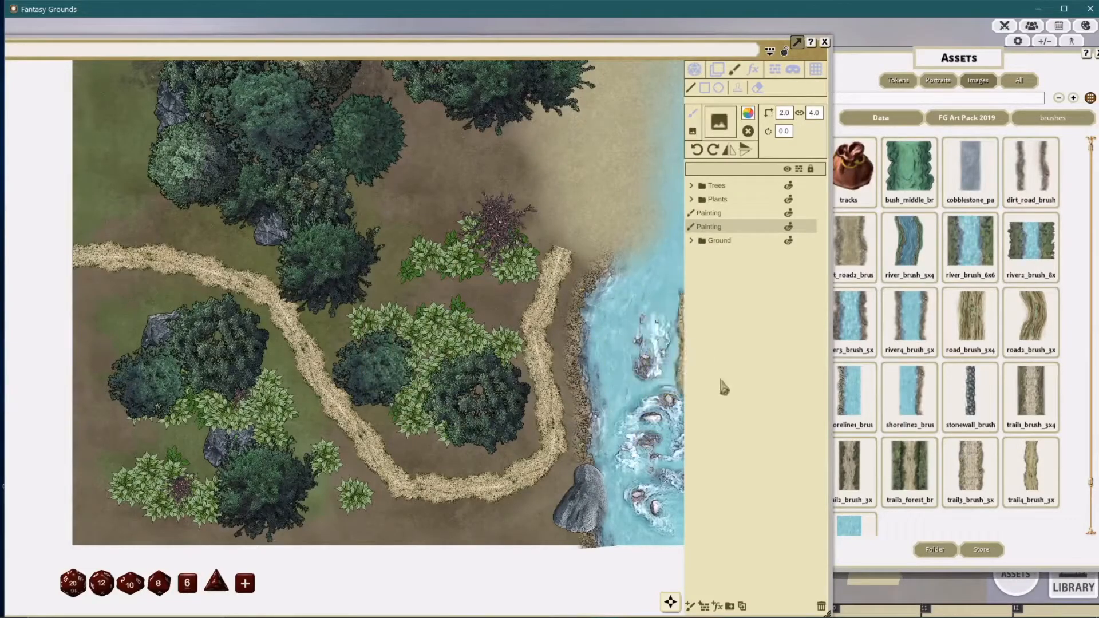
left_click(821, 606)
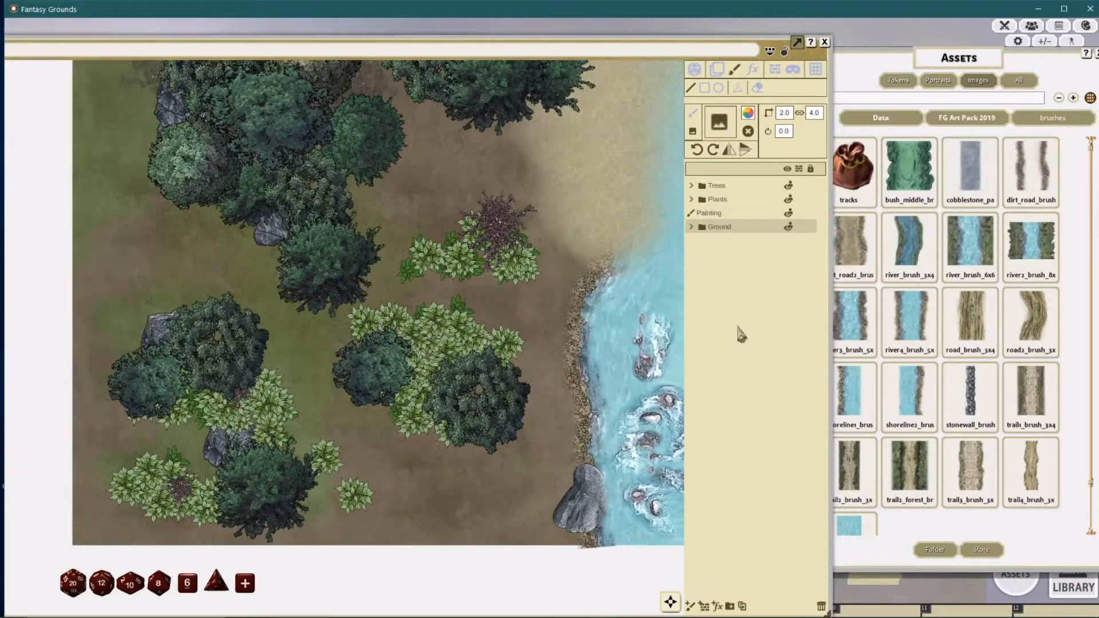
Step: Select the remaining Painting layer between the Plants and Ground folders as the painting target
left_click(715, 215)
left_click(720, 214)
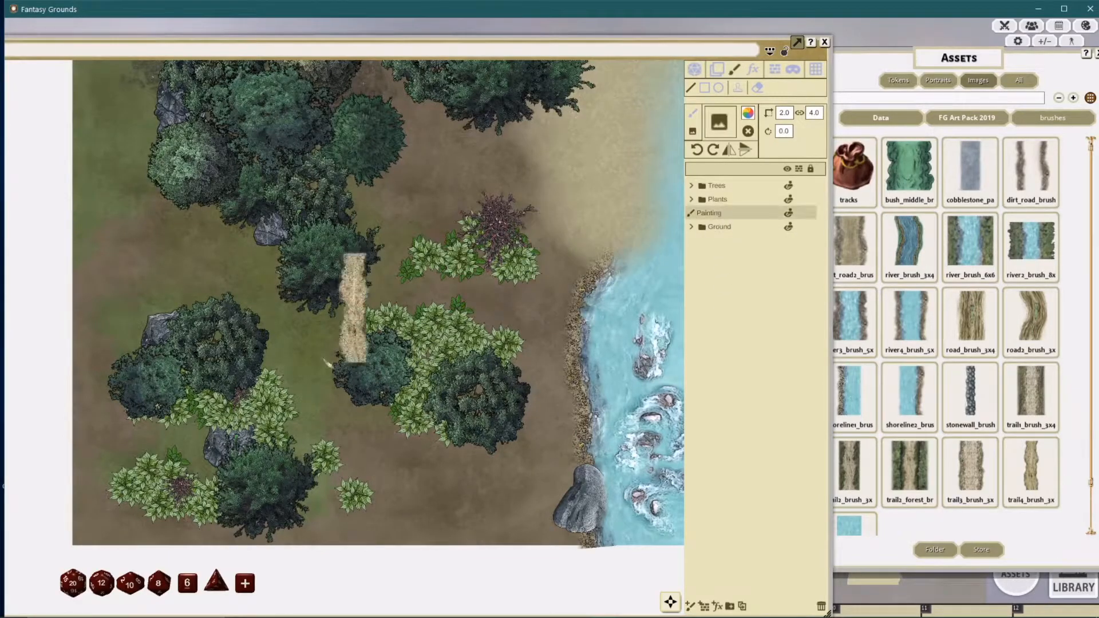
Step: Try painting the trail from the west edge with the paint color's alpha at 120
left_click(748, 113)
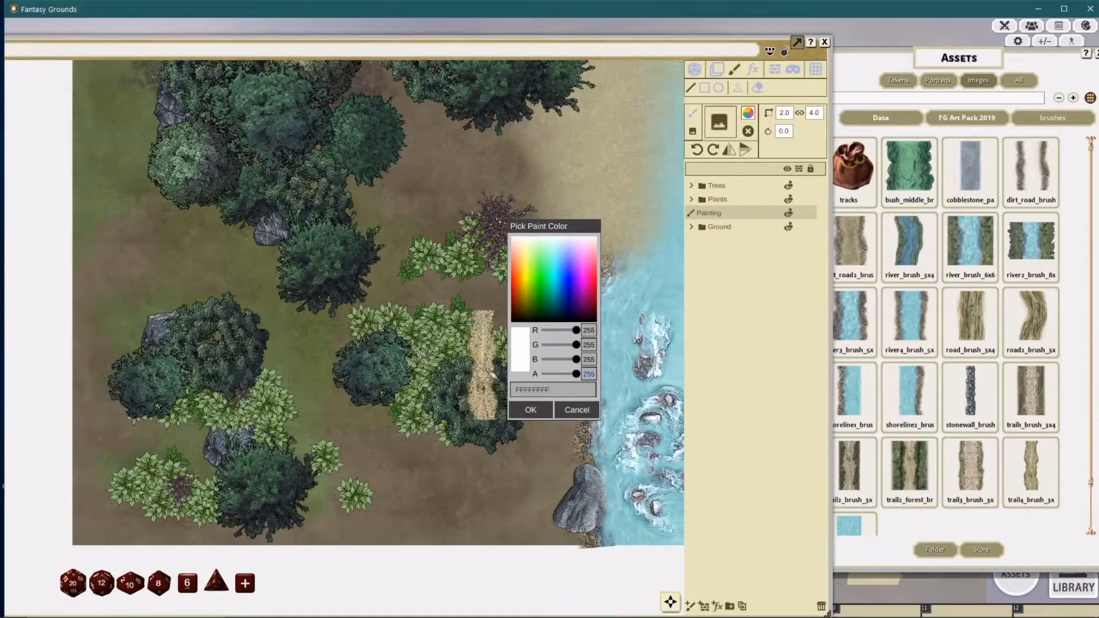
key("Return")
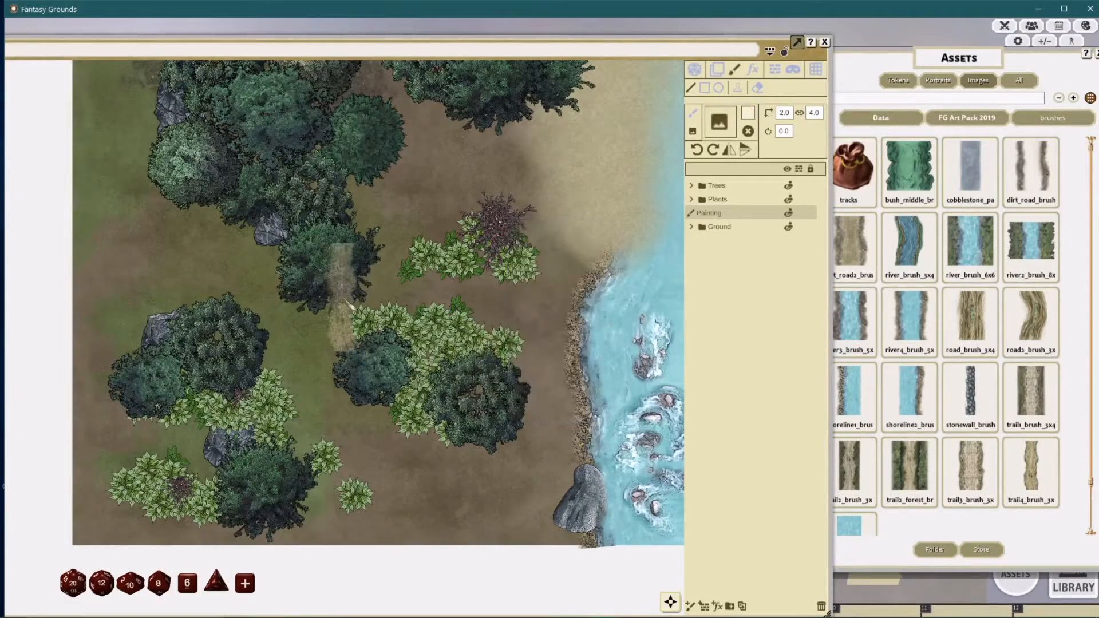
mouse_move(75, 262)
left_mouse_down()
mouse_move(255, 262)
mouse_move(346, 400)
mouse_move(412, 464)
mouse_move(503, 469)
mouse_move(563, 416)
left_mouse_up()
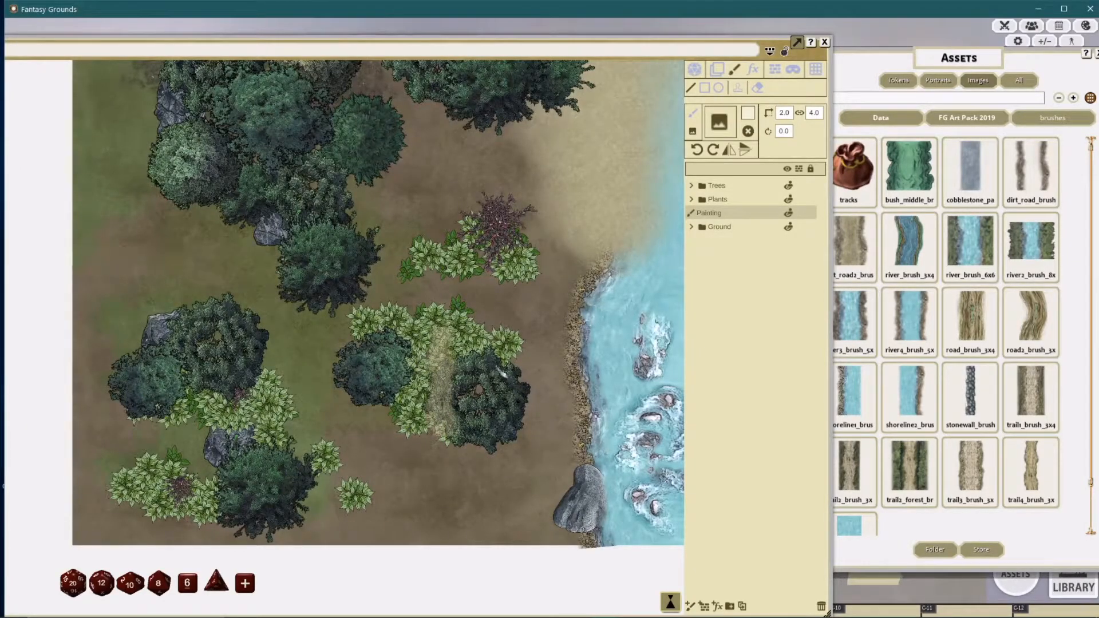
Step: Make the paint color more opaque and paint the trail from the west edge down between the tree groups toward the southern shrubs
left_click(747, 115)
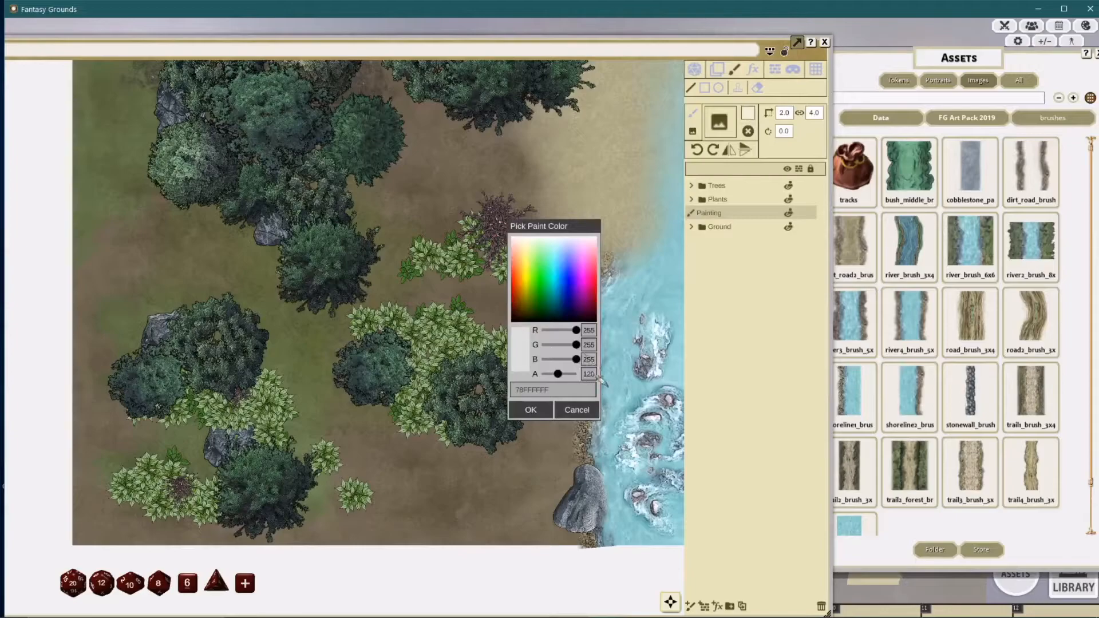
left_click(530, 409)
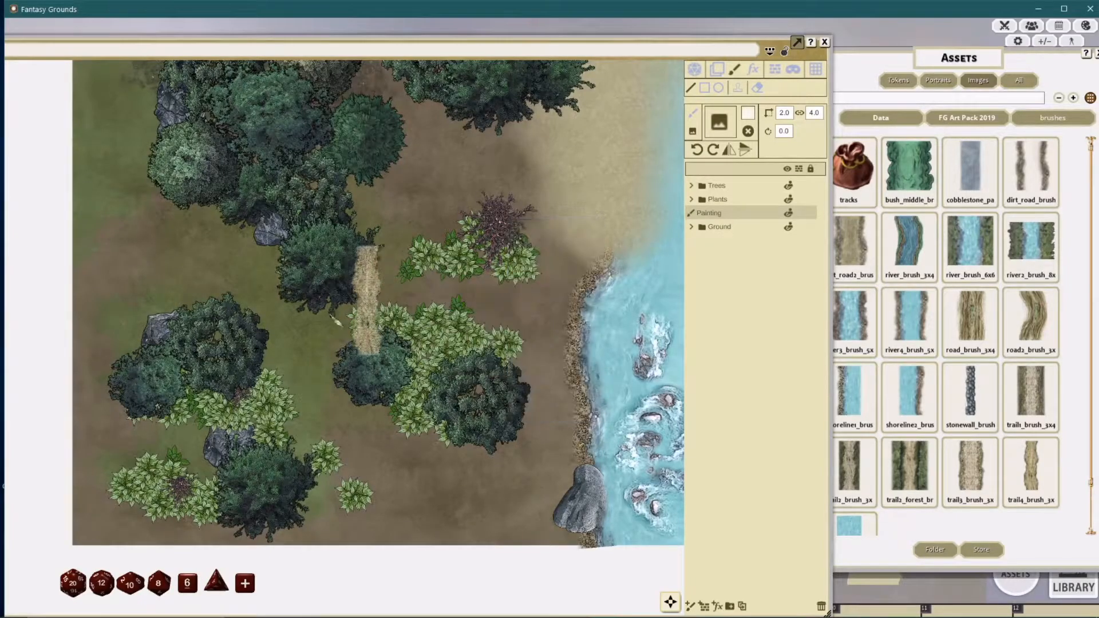
mouse_move(89, 285)
left_mouse_down()
mouse_move(214, 286)
mouse_move(295, 329)
mouse_move(350, 442)
left_mouse_up()
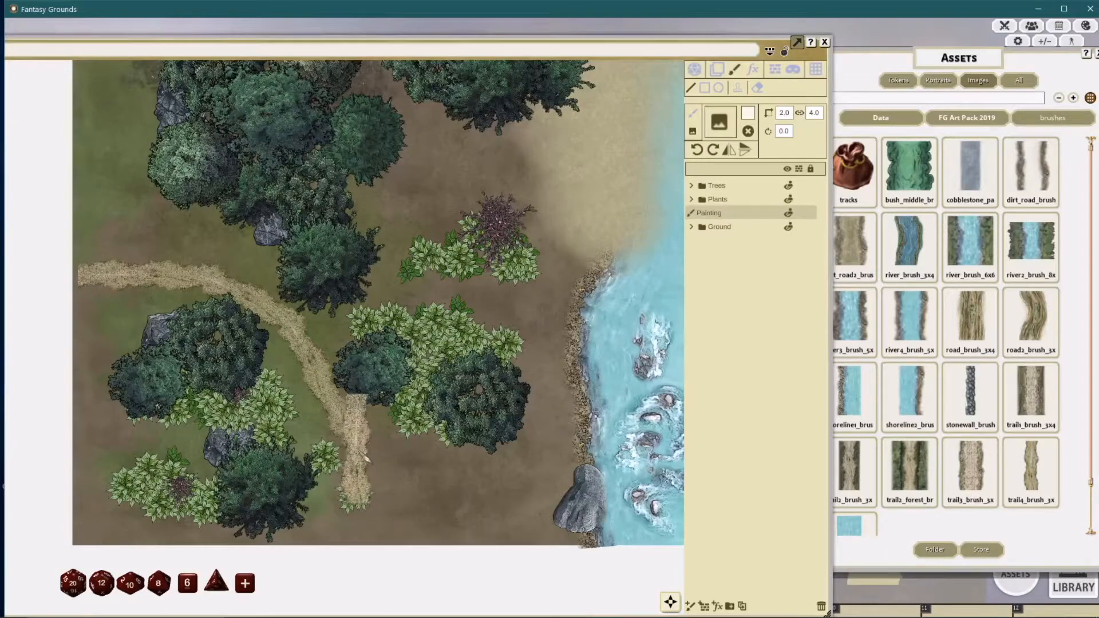
Step: Undo the misplaced trail continuation and extend the trail around the southeastern tree and north along the shoreline to the beach
left_click_drag(369, 483, 419, 520)
key("ctrl+z")
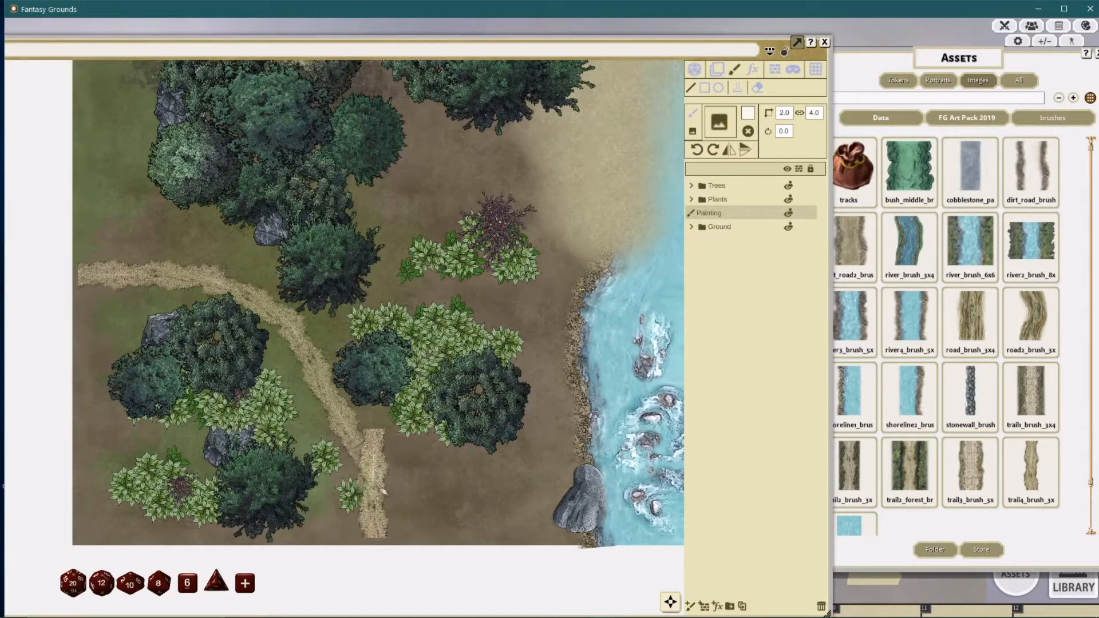
mouse_move(367, 457)
left_mouse_down()
mouse_move(415, 512)
mouse_move(455, 518)
mouse_move(535, 492)
mouse_move(568, 442)
mouse_move(546, 311)
mouse_move(580, 254)
left_mouse_up()
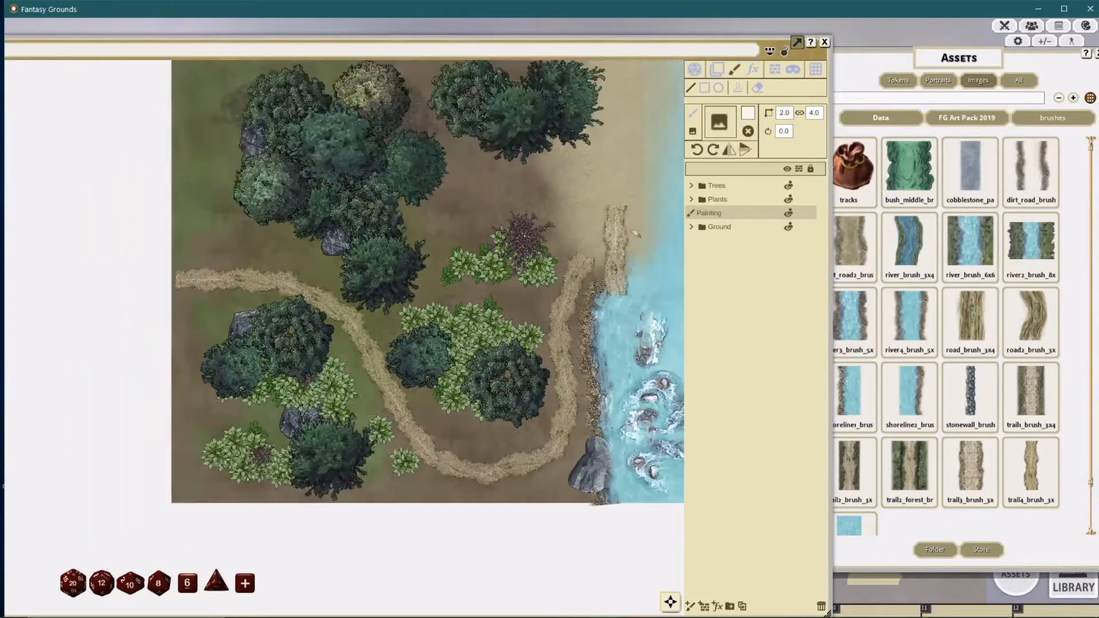
scroll(606, 275, "up", 3)
left_click_drag(587, 257, 567, 286)
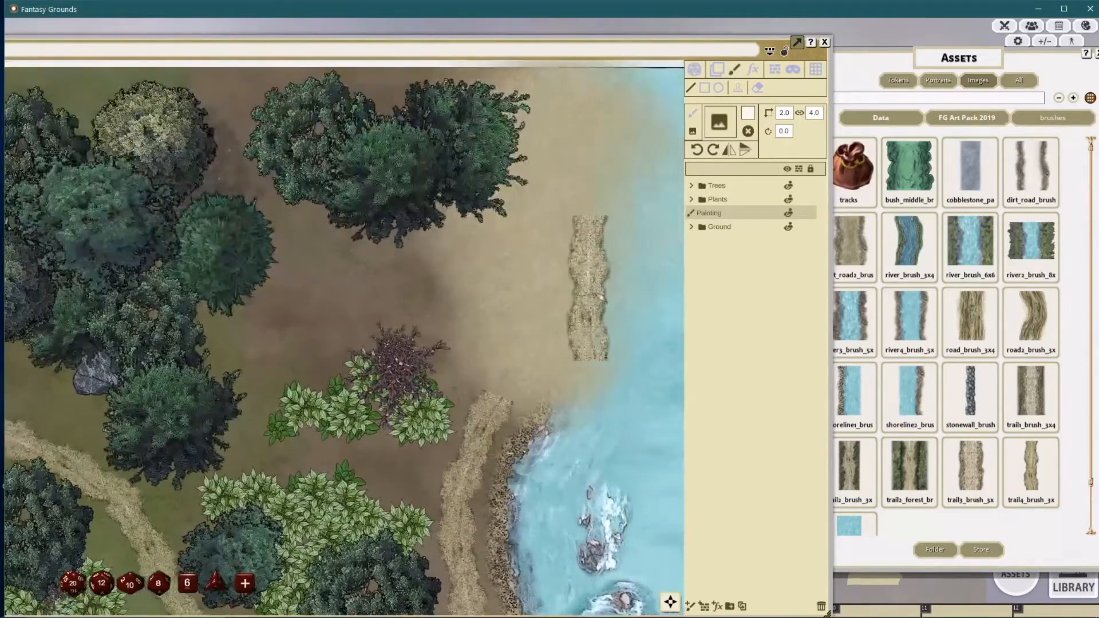
scroll(504, 444, "down", 4)
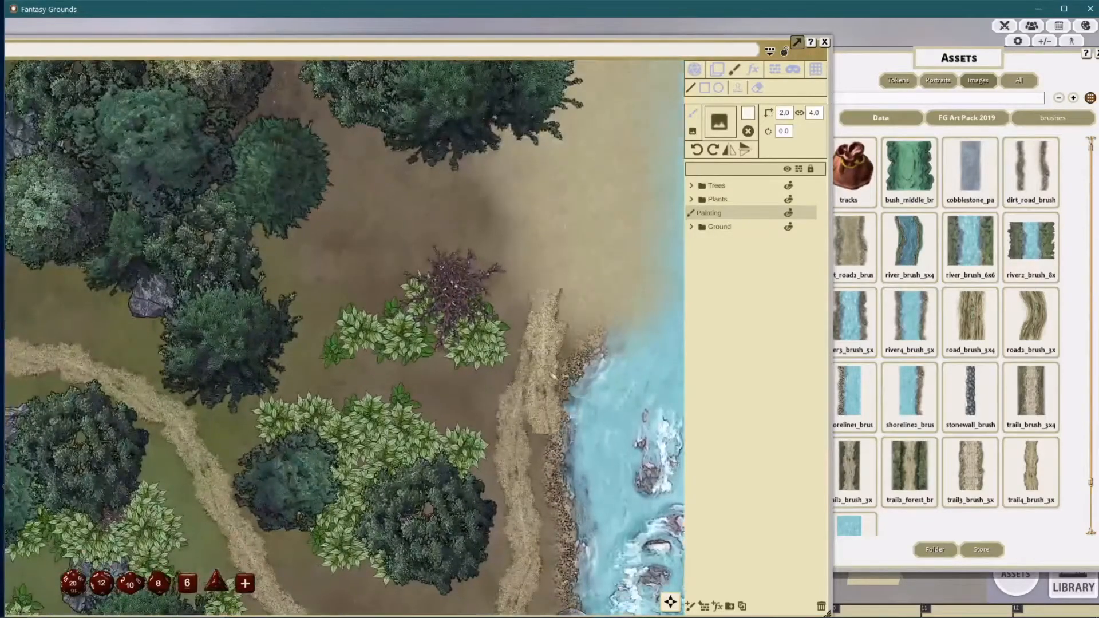
scroll(481, 435, "down", 2)
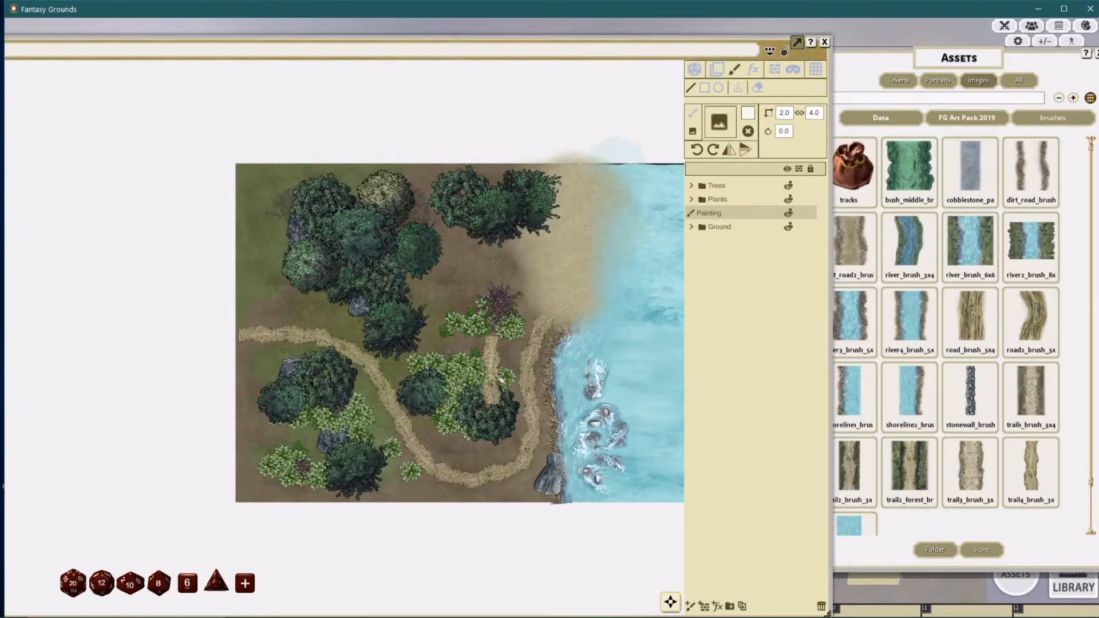
left_click(748, 114)
left_click(559, 390)
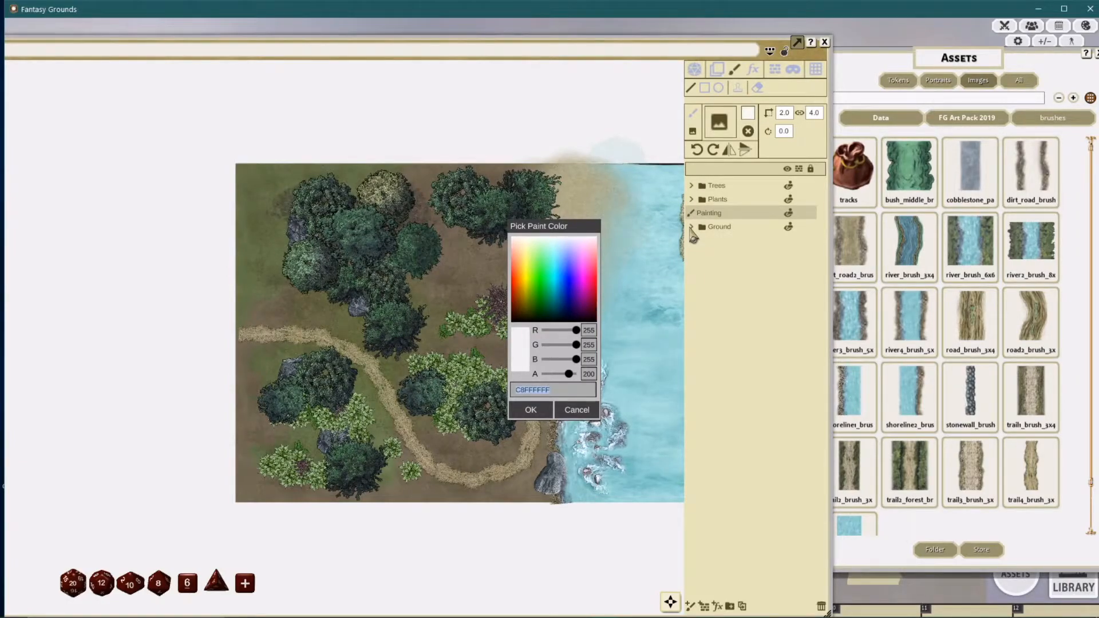
left_click(575, 410)
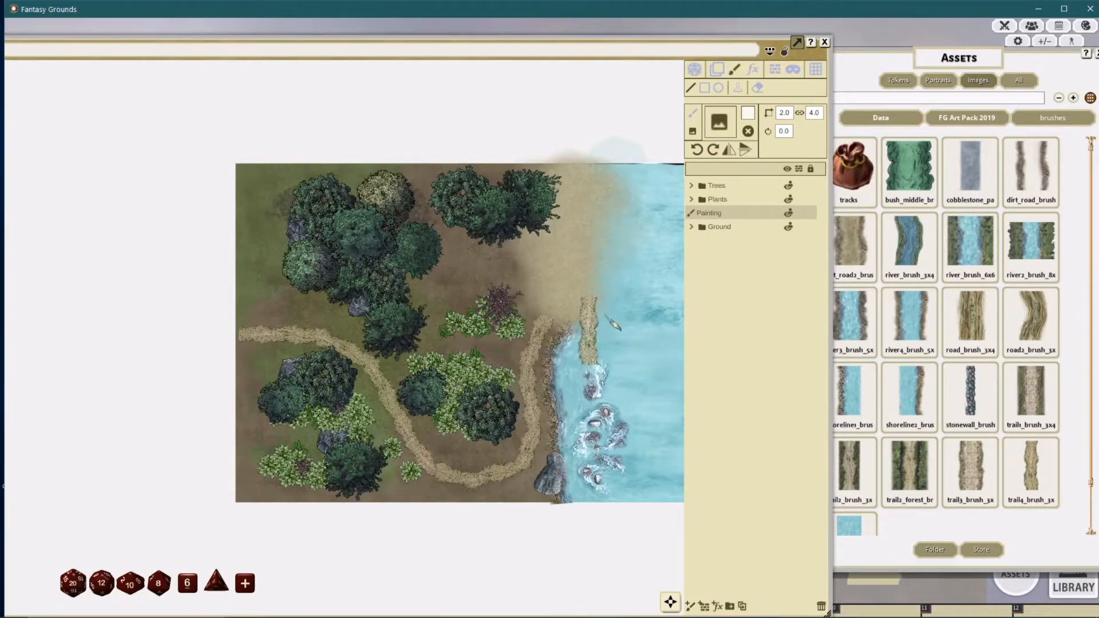
Step: Expand the Trees folder, select its Painting layer and switch the map to line-of-sight editing
left_click(693, 186)
left_click(730, 200)
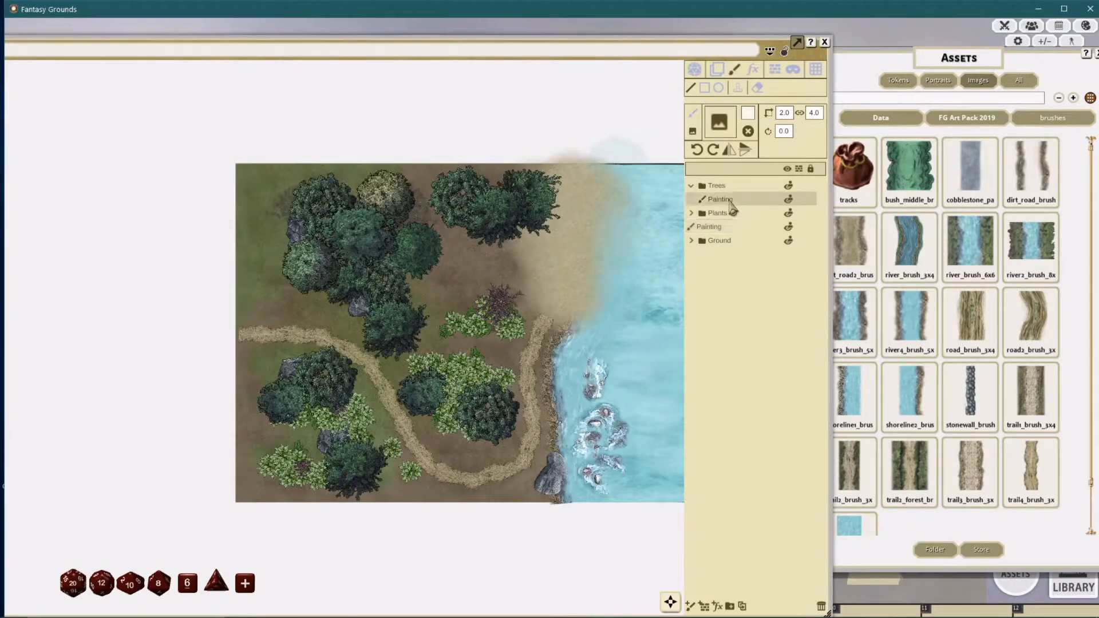
left_click(775, 70)
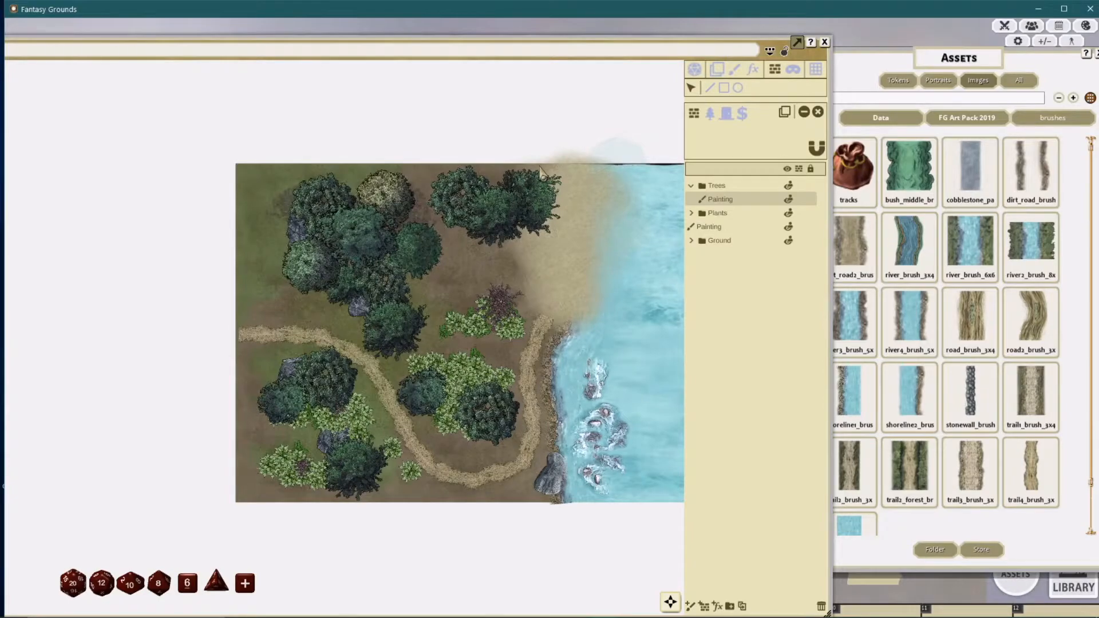
scroll(492, 261, "down", 2)
scroll(491, 277, "up", 2)
left_click_drag(504, 279, 479, 265)
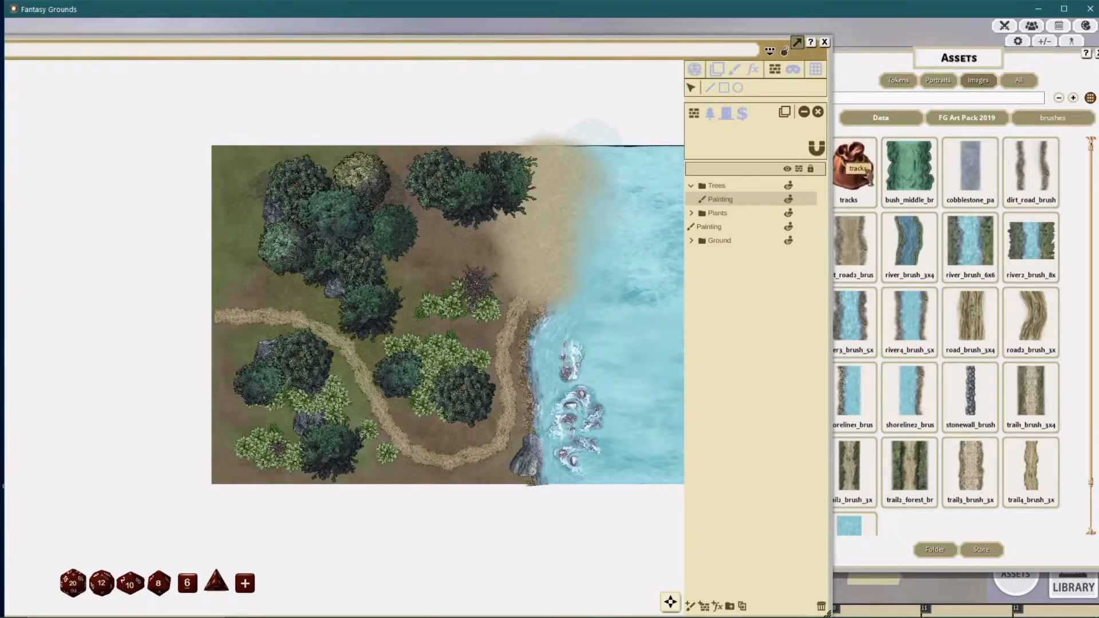
Step: Browse the brushes and tracks folders of FG Art Pack 2019 and open its effects folder
left_click(970, 60)
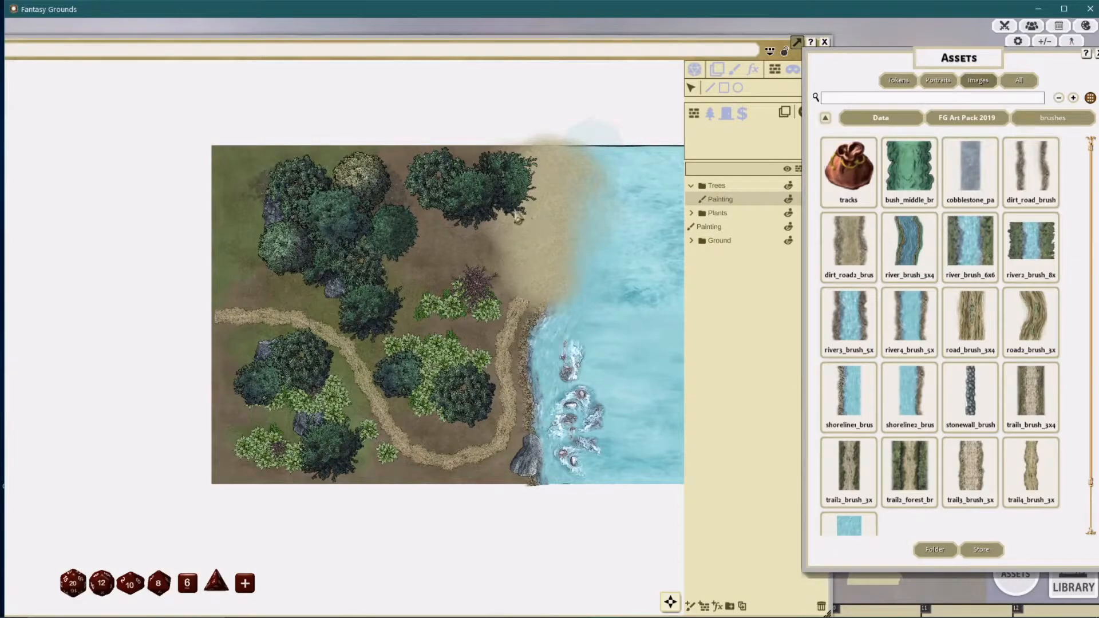
left_click(848, 169)
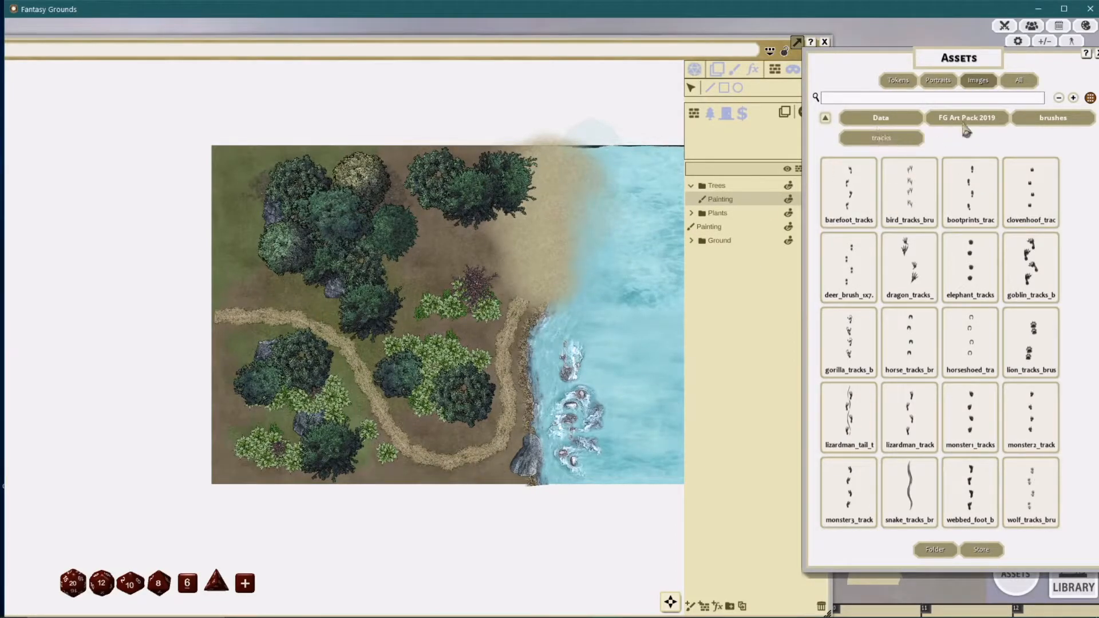
left_click(1052, 119)
scroll(893, 227, "down", 1)
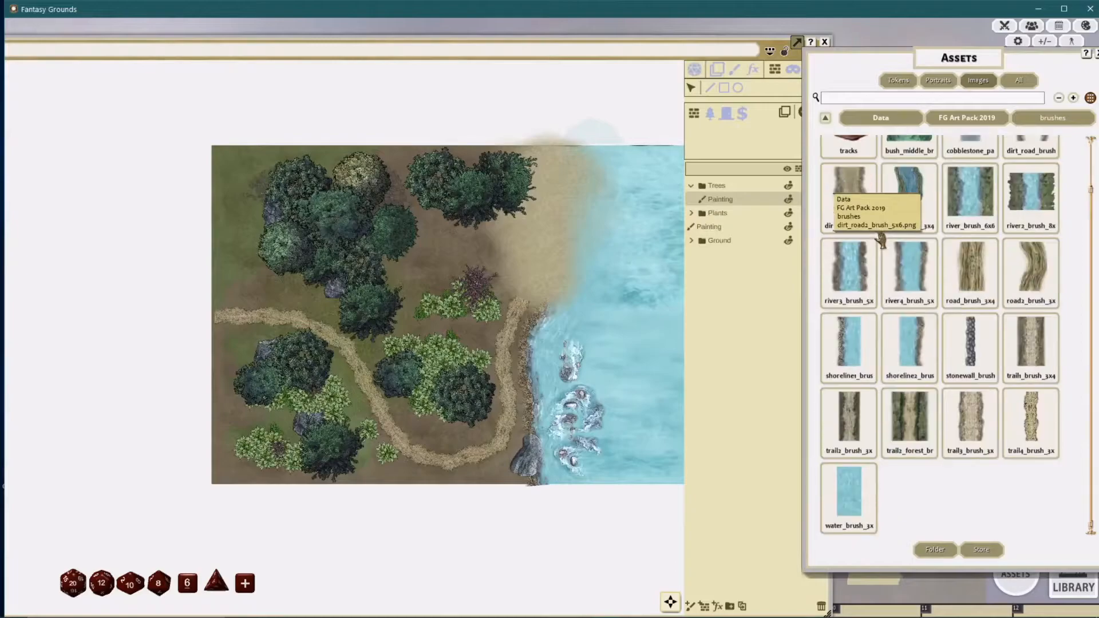
scroll(893, 229, "up", 1)
left_click(967, 118)
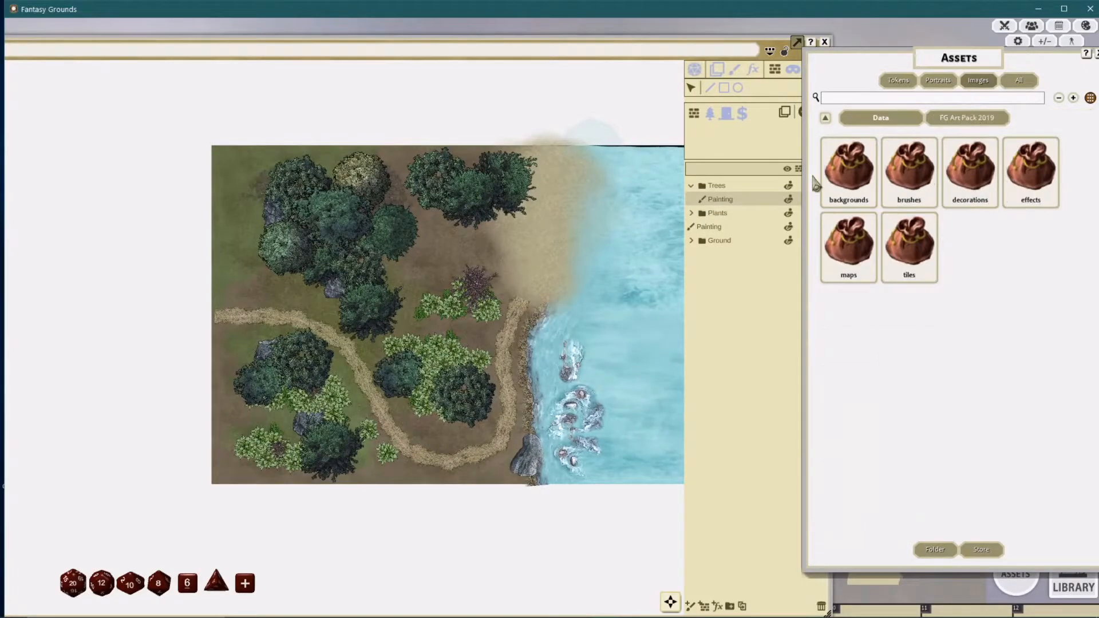
left_click(1030, 171)
left_click_drag(643, 392, 598, 385)
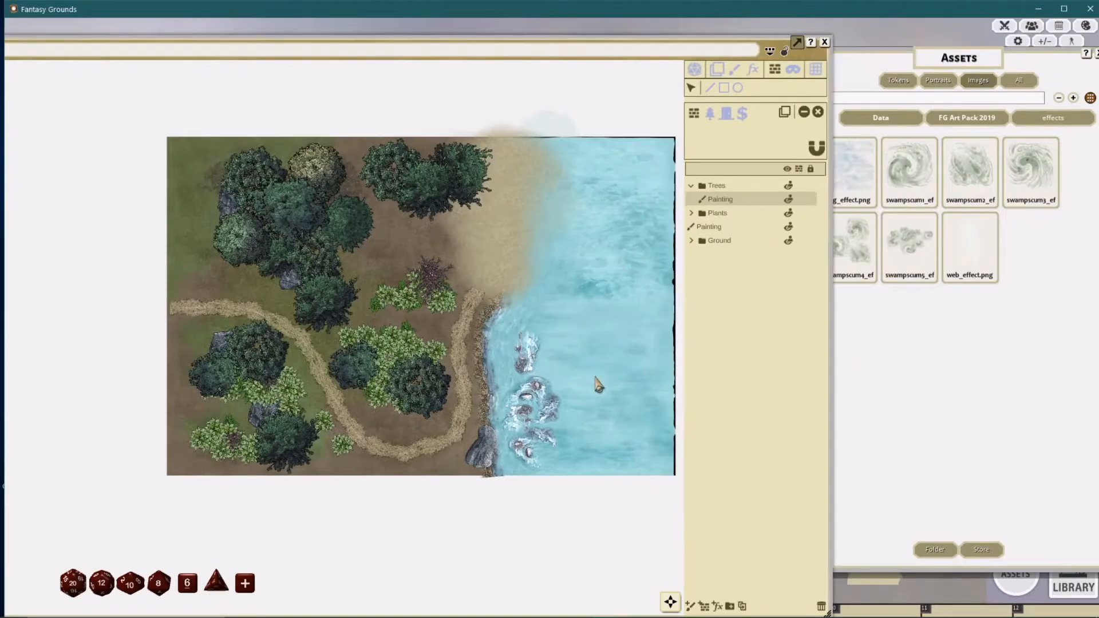
Step: Look through the effects, brushes and decorations images of the art pack for a usable shadow asset
left_click_drag(955, 50, 968, 52)
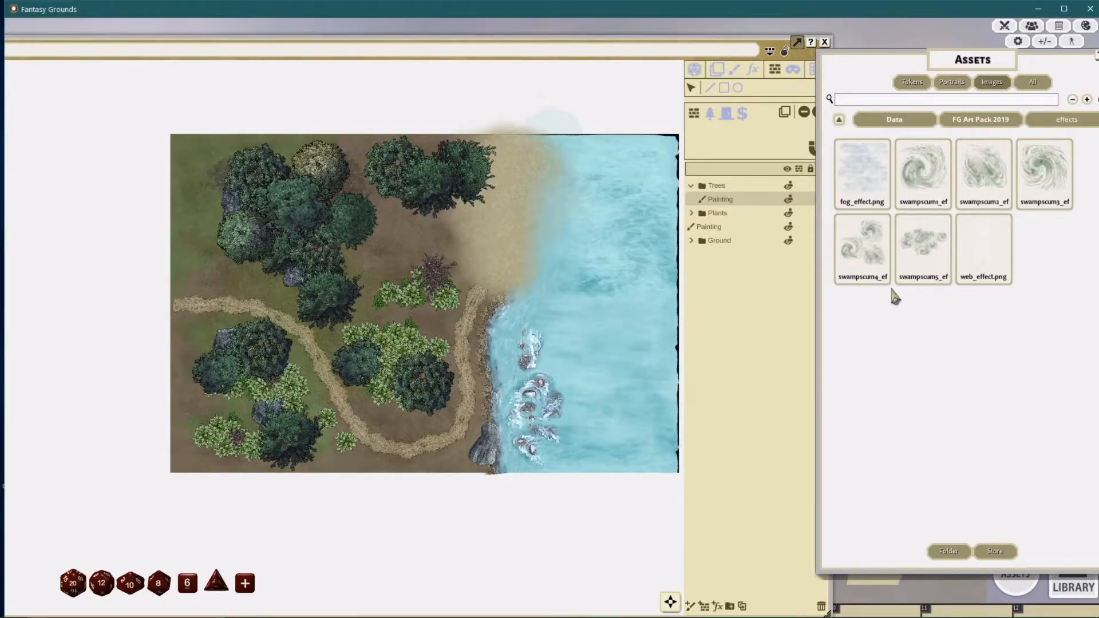
left_click(976, 115)
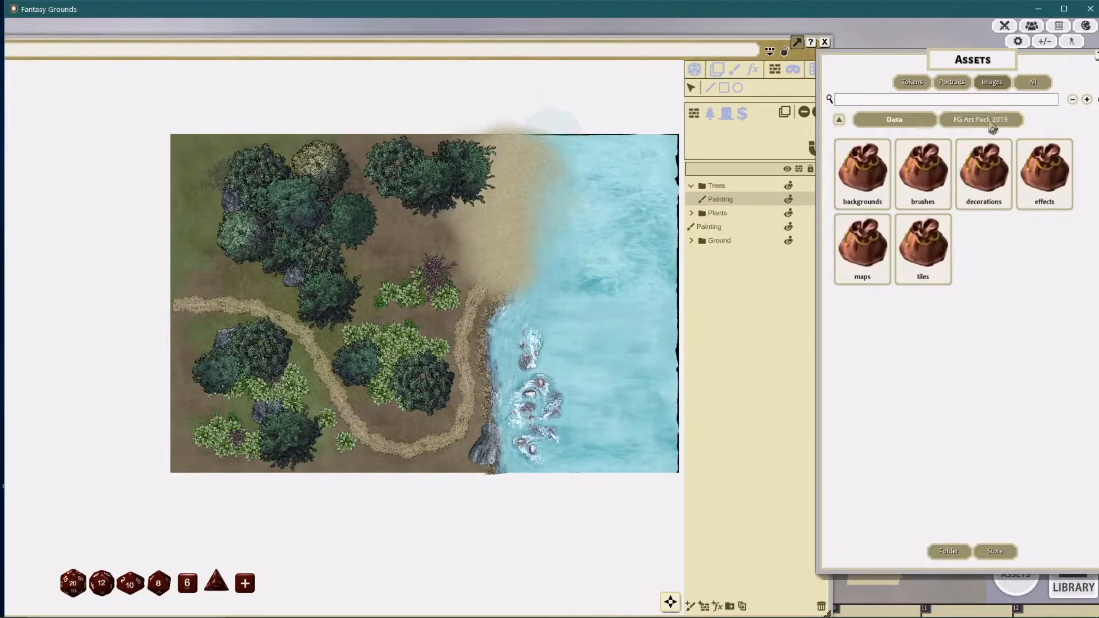
left_click(1045, 172)
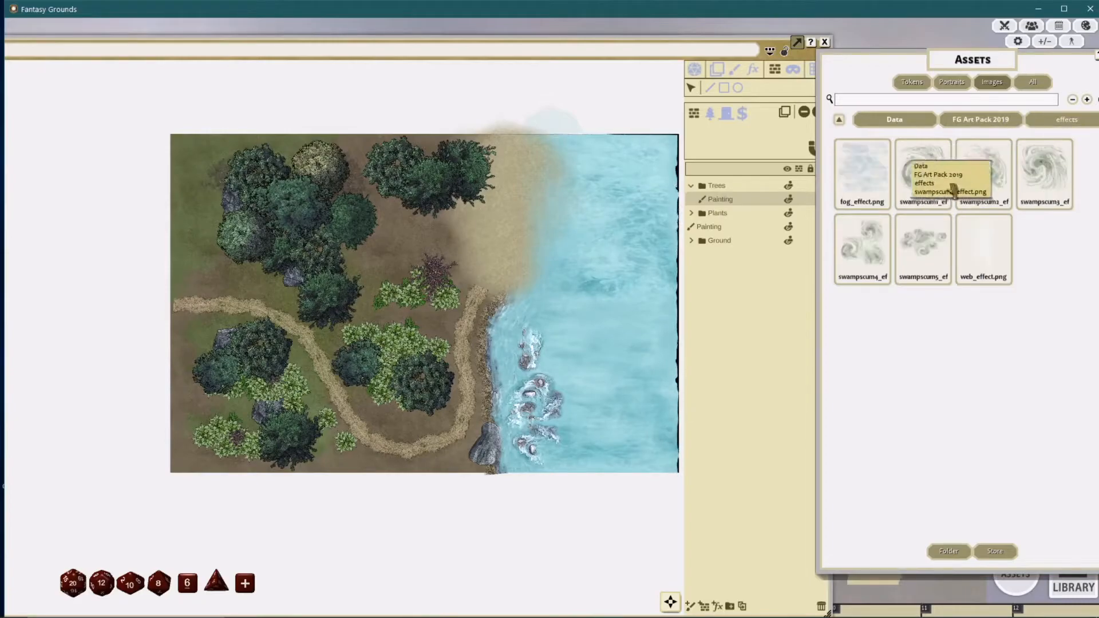
left_click(978, 121)
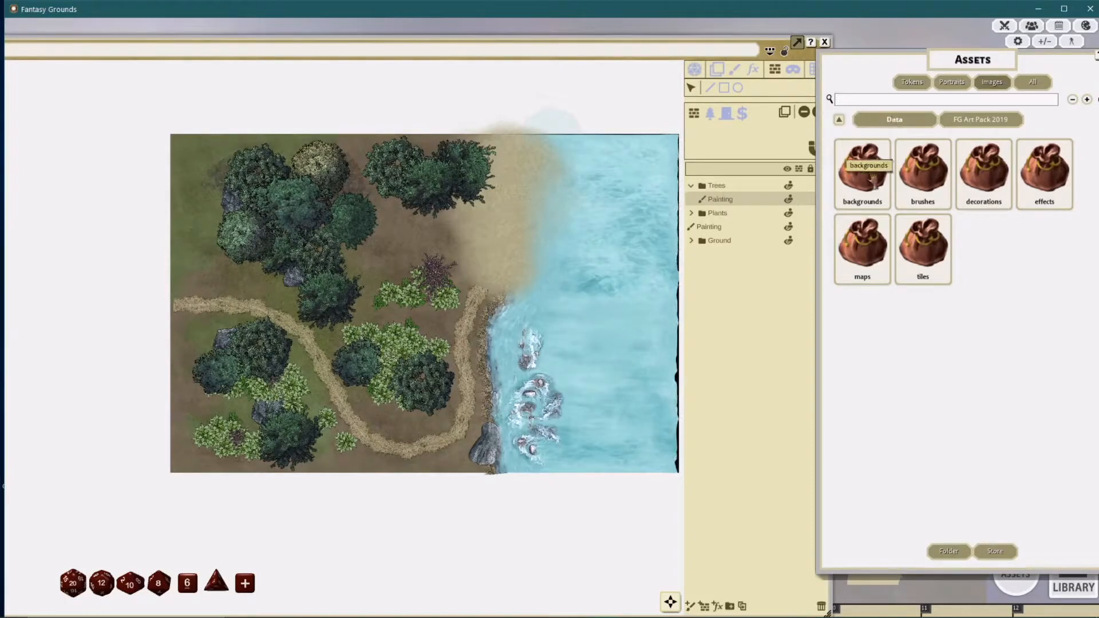
left_click(921, 169)
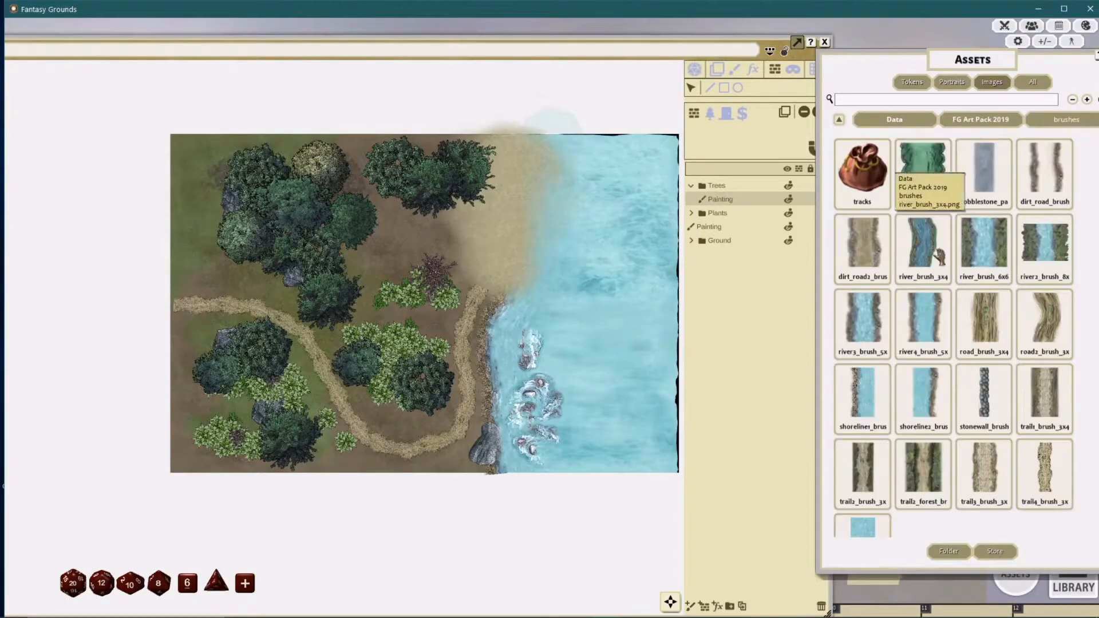
scroll(936, 260, "down", 1)
scroll(936, 261, "up", 1)
left_click(981, 119)
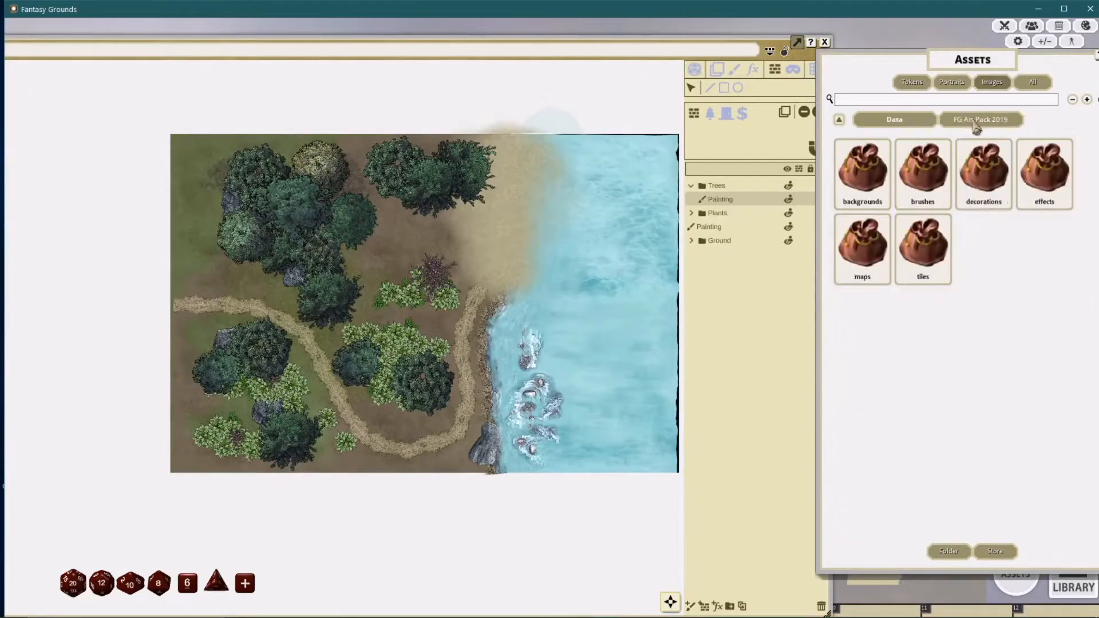
scroll(944, 332, "down", 3)
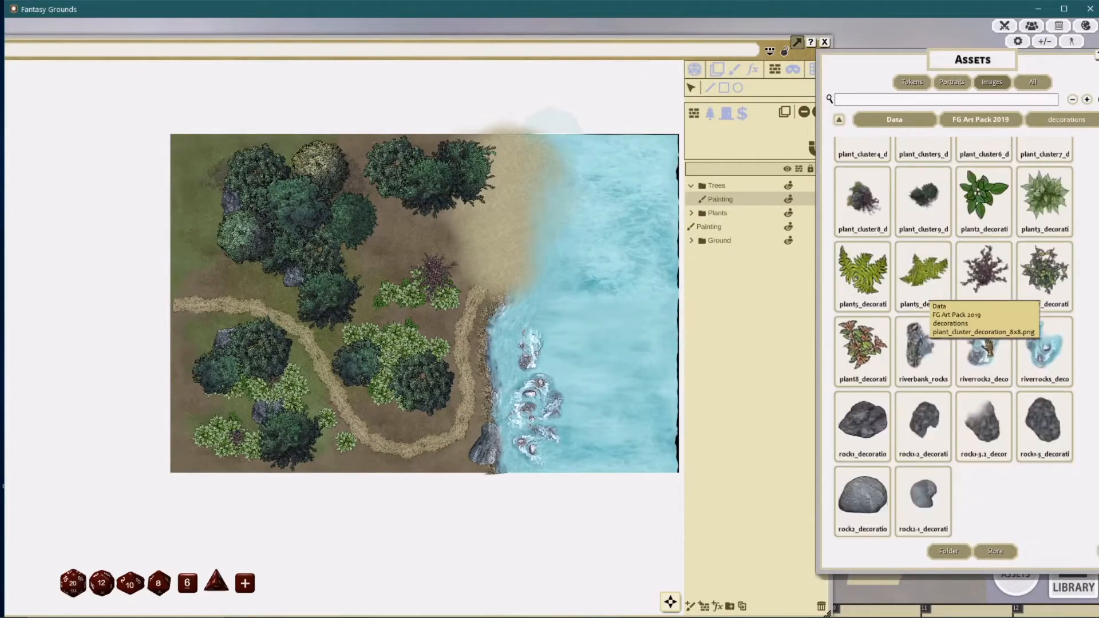
scroll(910, 287, "up", 5)
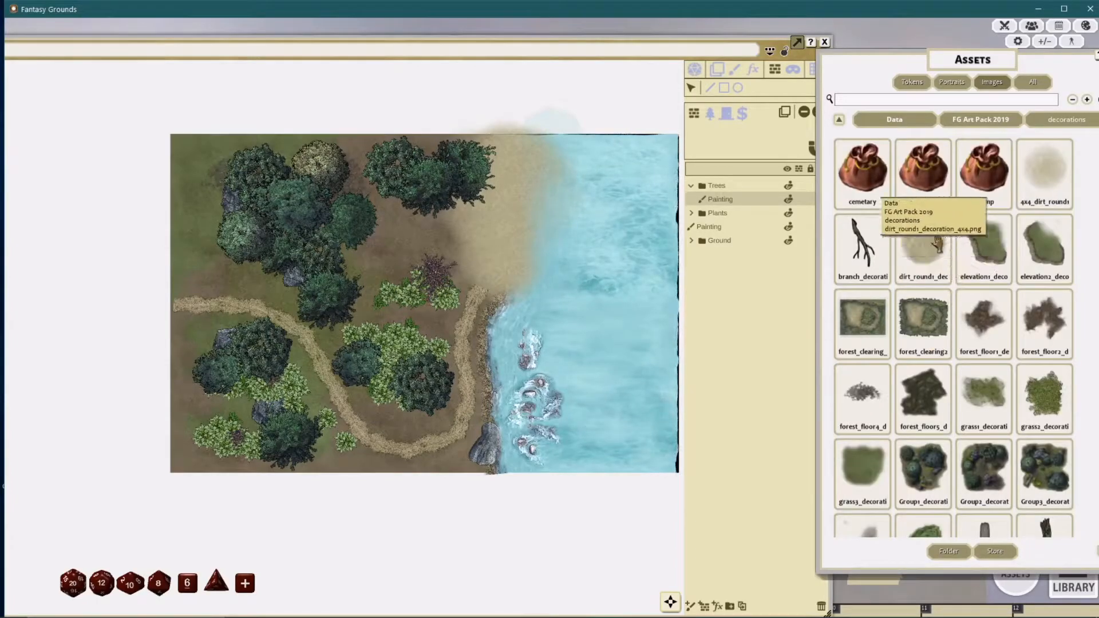
Step: Return to paint mode and load Shadow_stream_Round.png from the Data folder as the brush image
left_click(890, 120)
scroll(909, 221, "down", 5)
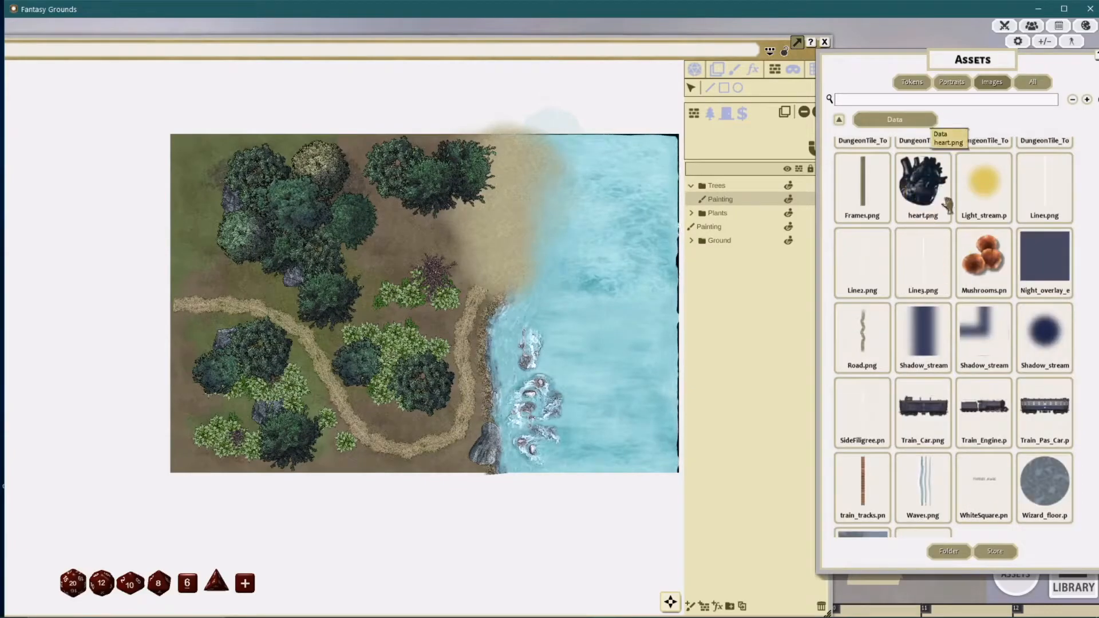
scroll(930, 350, "down", 1)
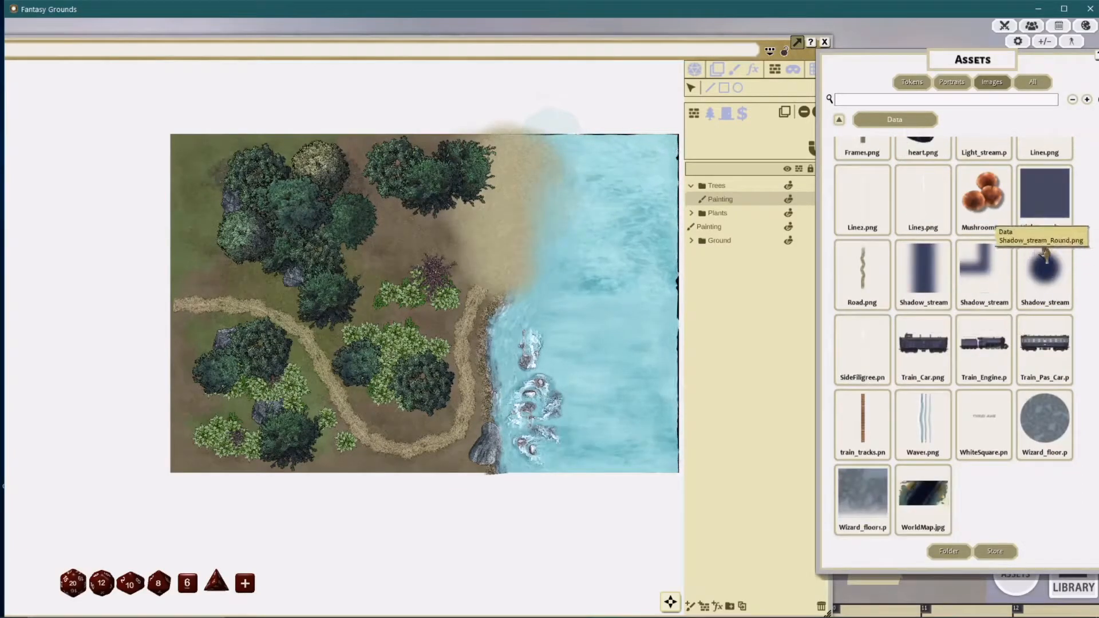
left_click(734, 71)
left_click(1039, 264)
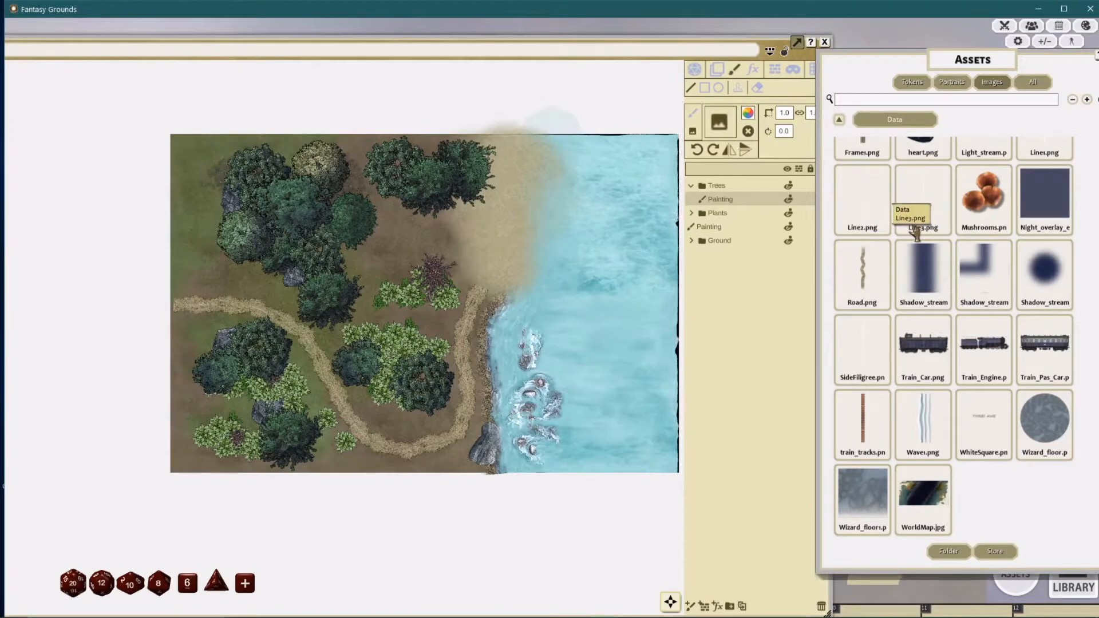
Step: Reposition the Assets and Test map windows and widen the map window so the whole map fits
scroll(921, 275, "up", 5)
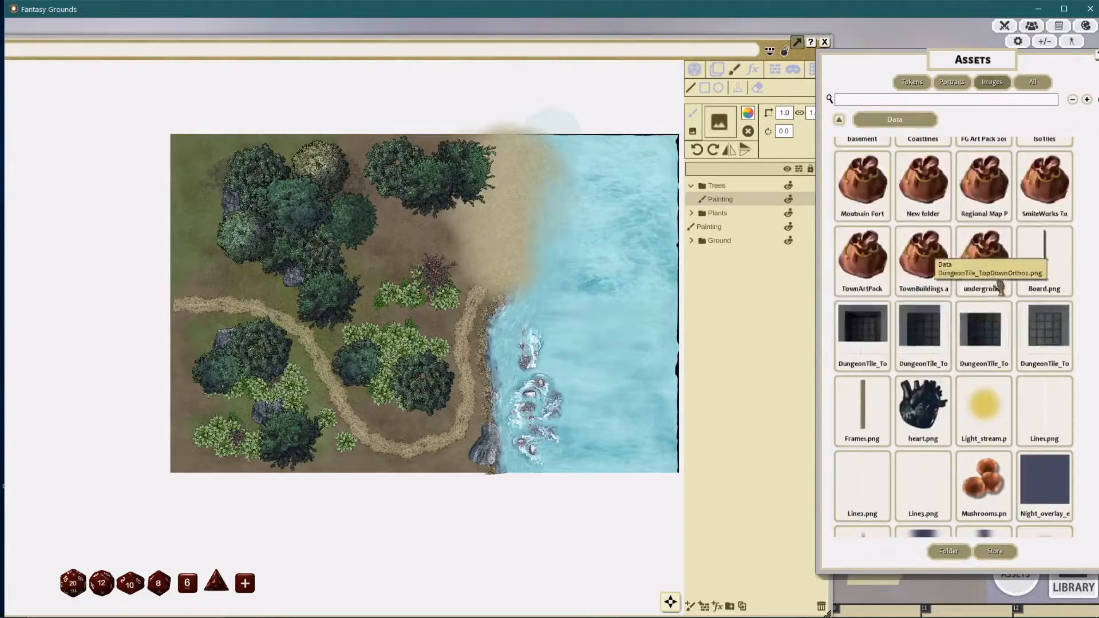
left_click_drag(967, 60, 972, 67)
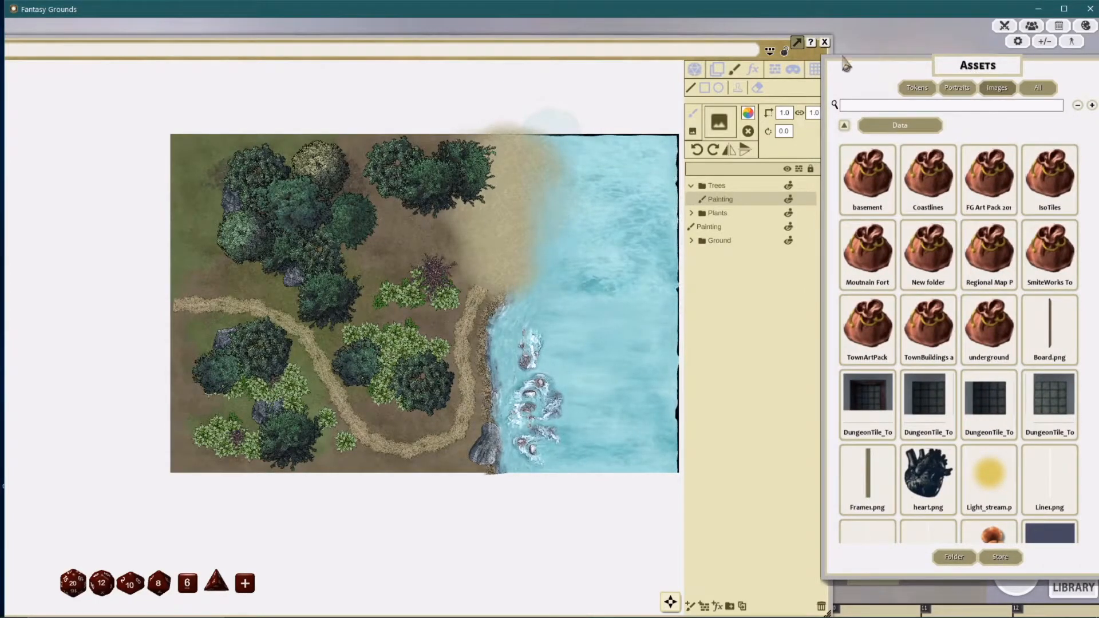
left_click(805, 38)
left_click_drag(805, 38, 899, 34)
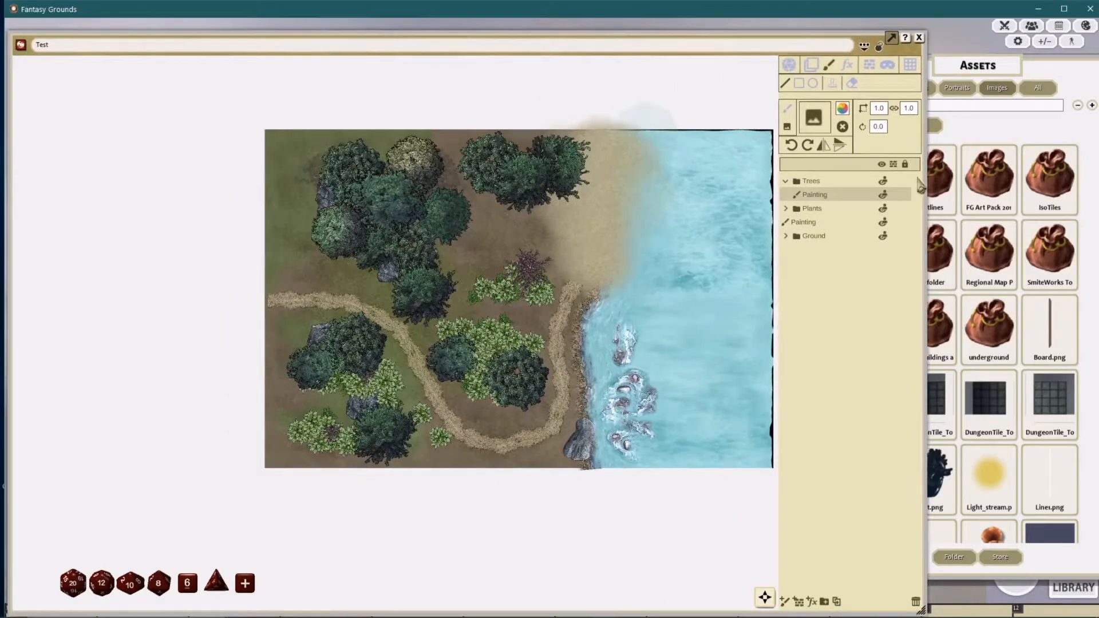
left_click_drag(925, 178, 1040, 178)
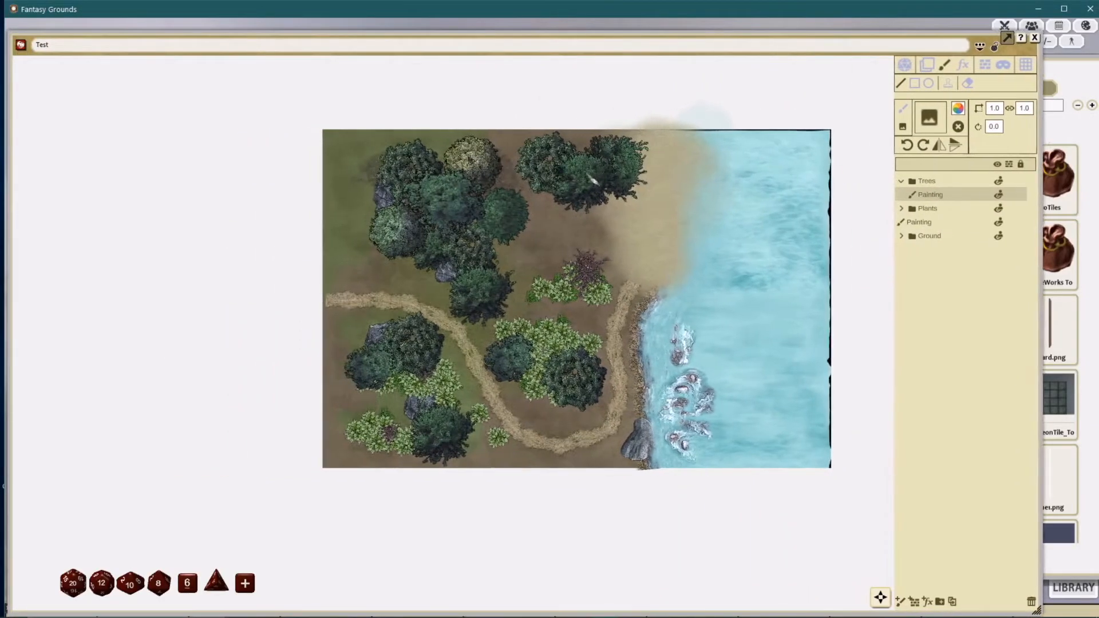
Step: Switch painting to stamp mode and set the shadow brush size to 4.0 by 4.0
scroll(526, 249, "up", 2)
scroll(635, 260, "down", 1)
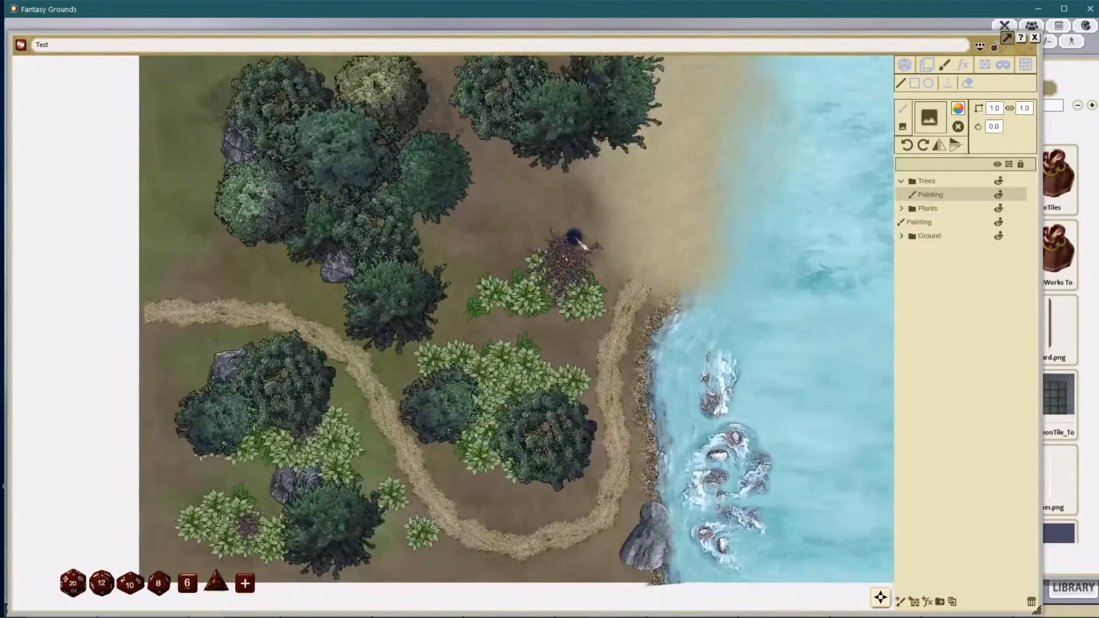
left_click(948, 83)
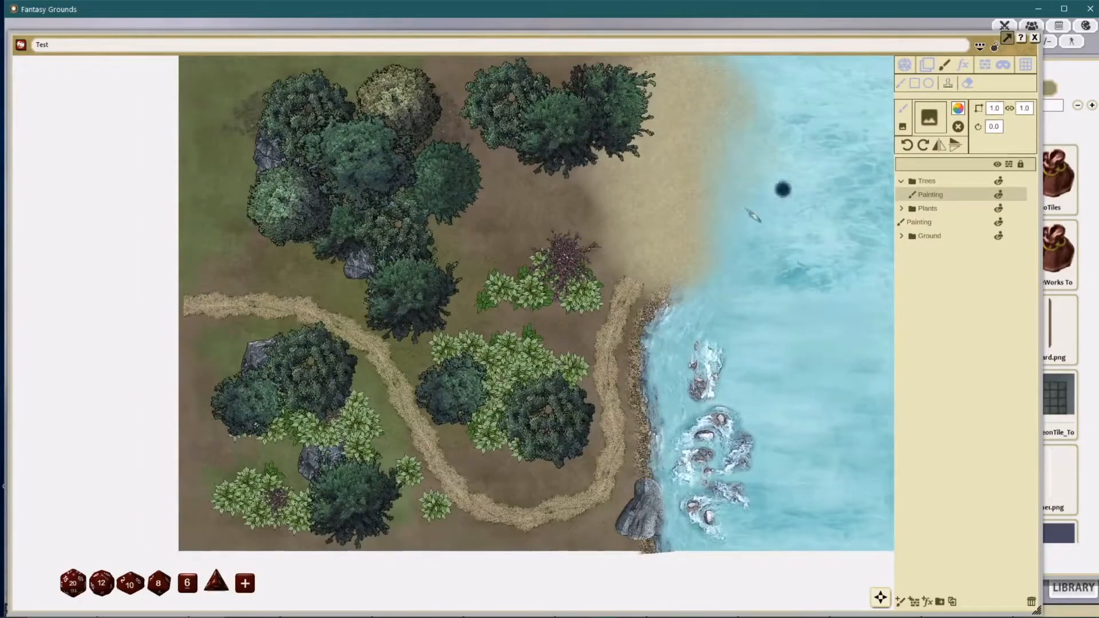
left_click(1000, 107)
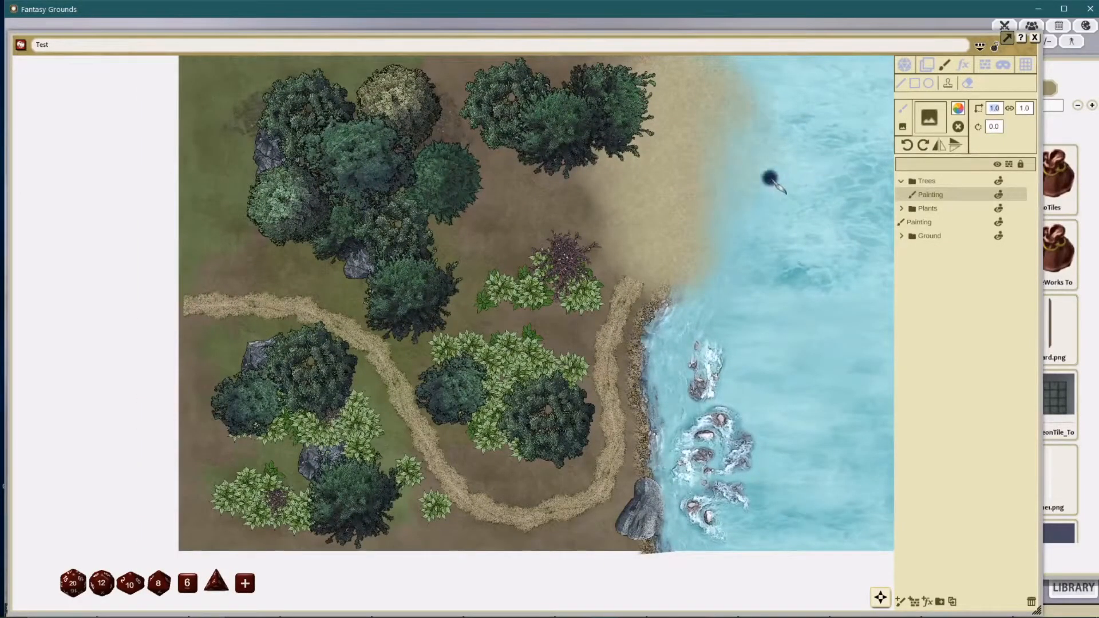
type("4")
key("Return")
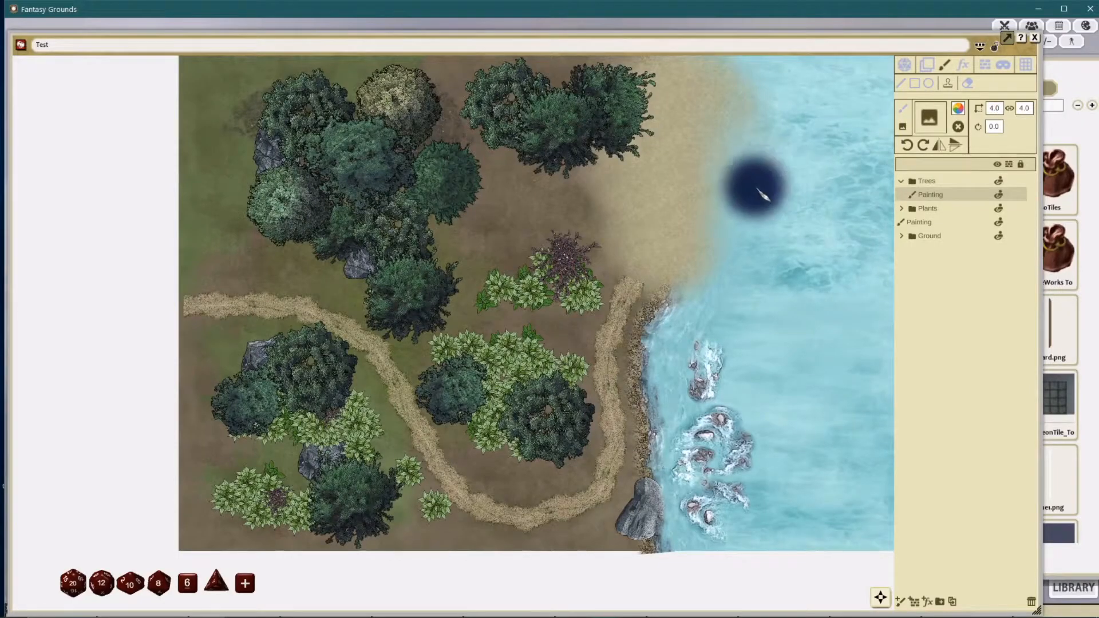
Step: Lower the paint color's alpha so the shadow stamp is faint and semi-transparent
left_click(958, 109)
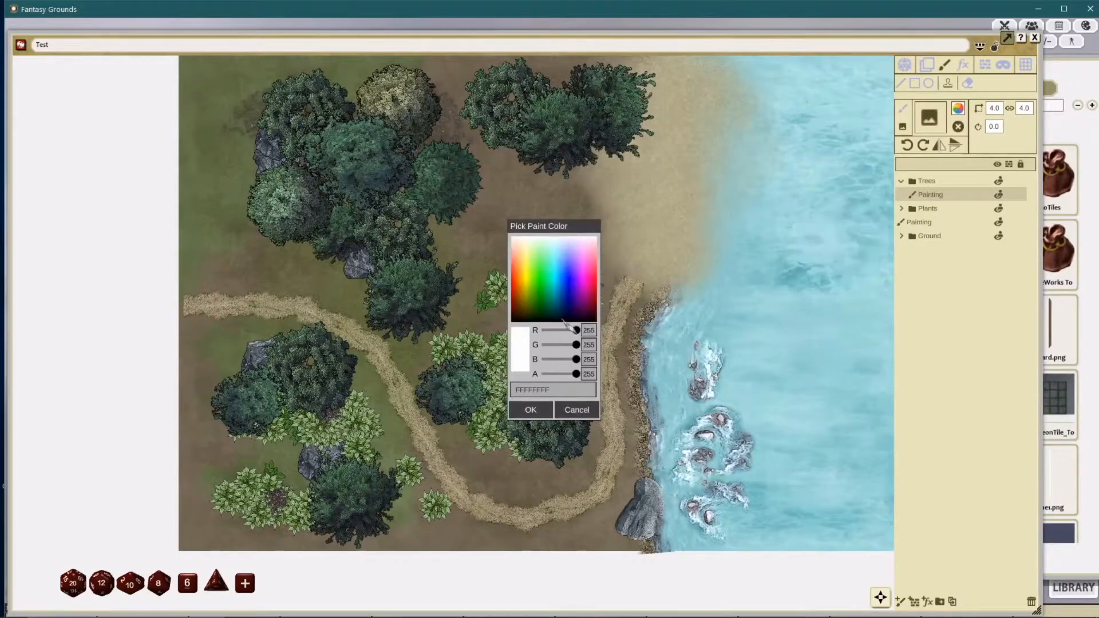
left_click(587, 373)
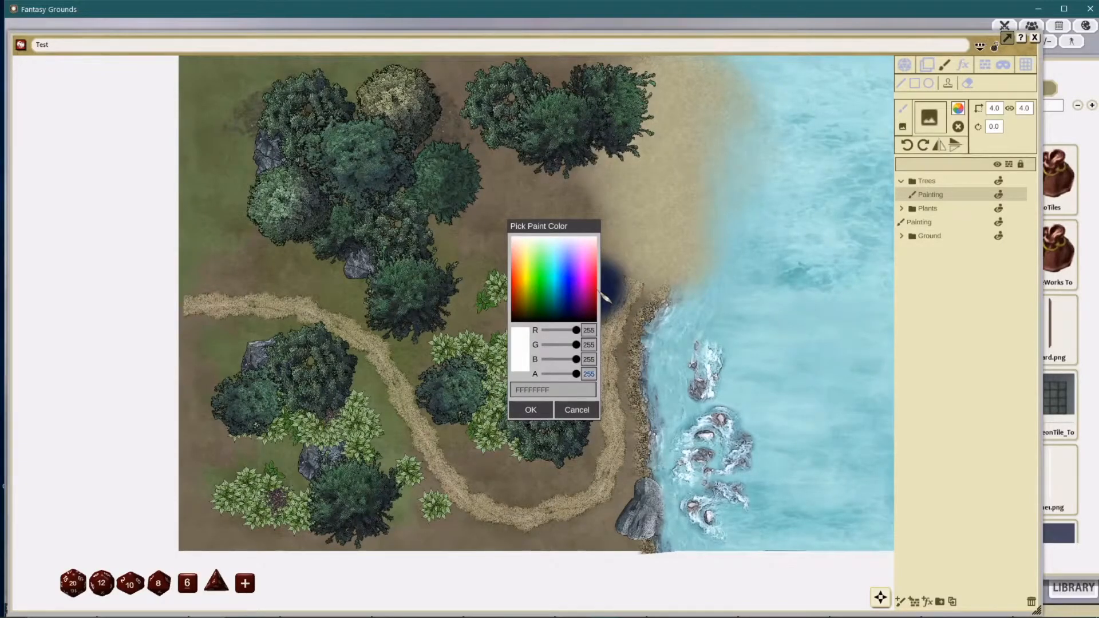
left_click(530, 409)
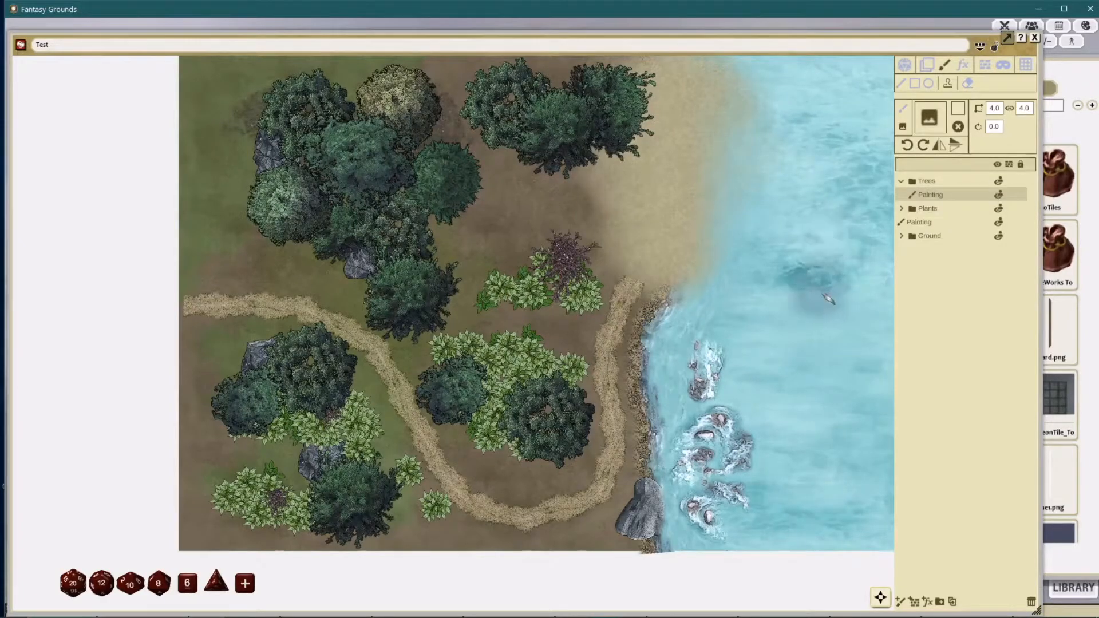
Step: Add a new painting layer above the Trees folder
scroll(826, 297, "up", 3)
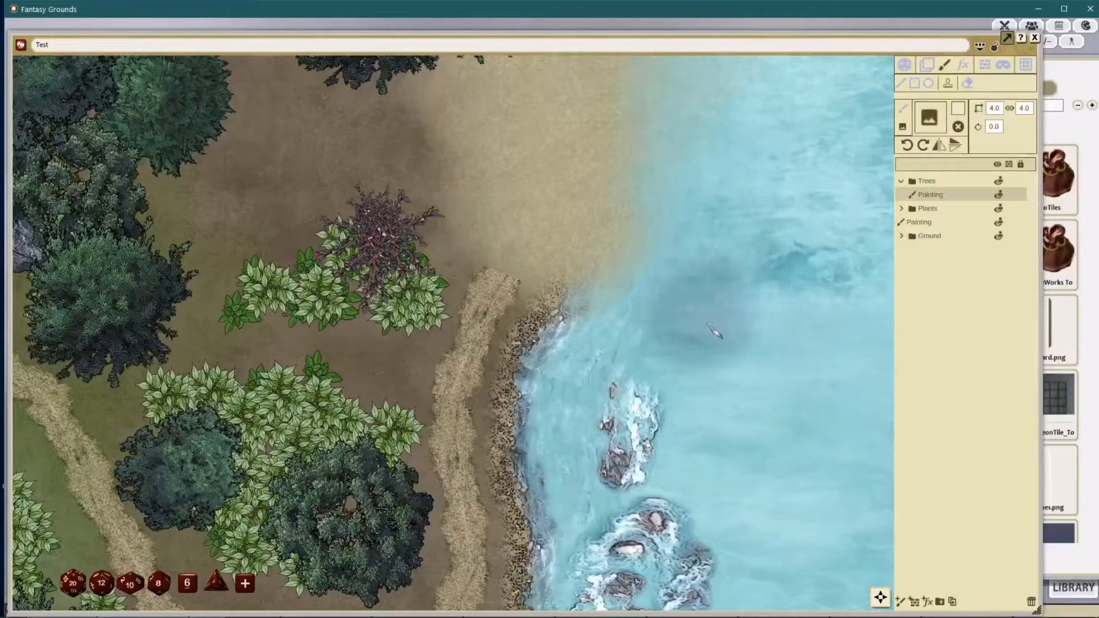
scroll(747, 344, "down", 3)
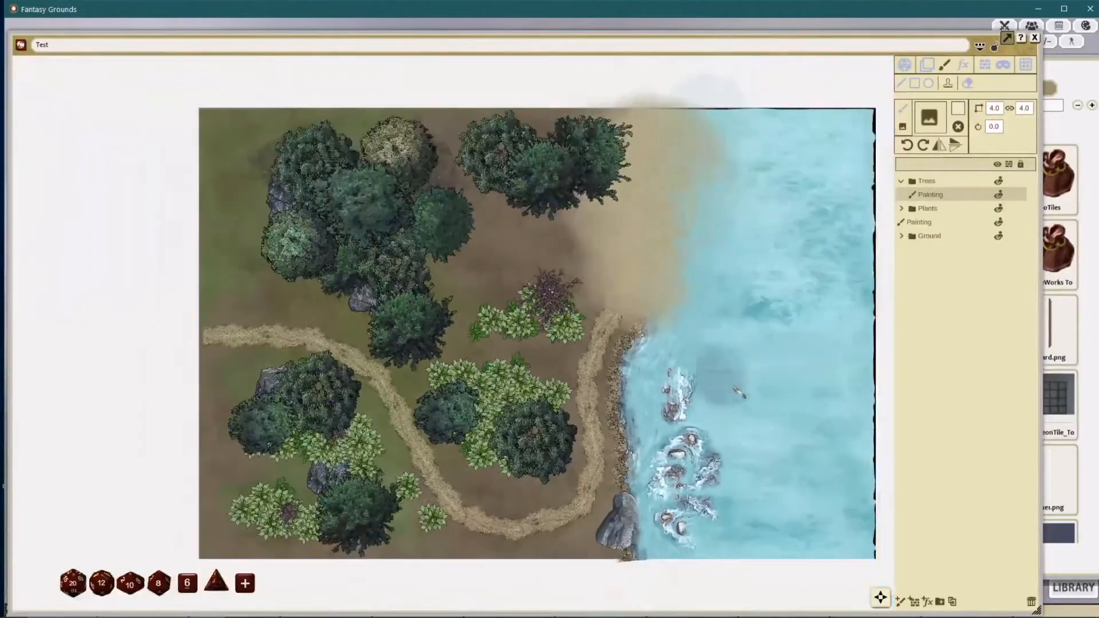
left_click(900, 601)
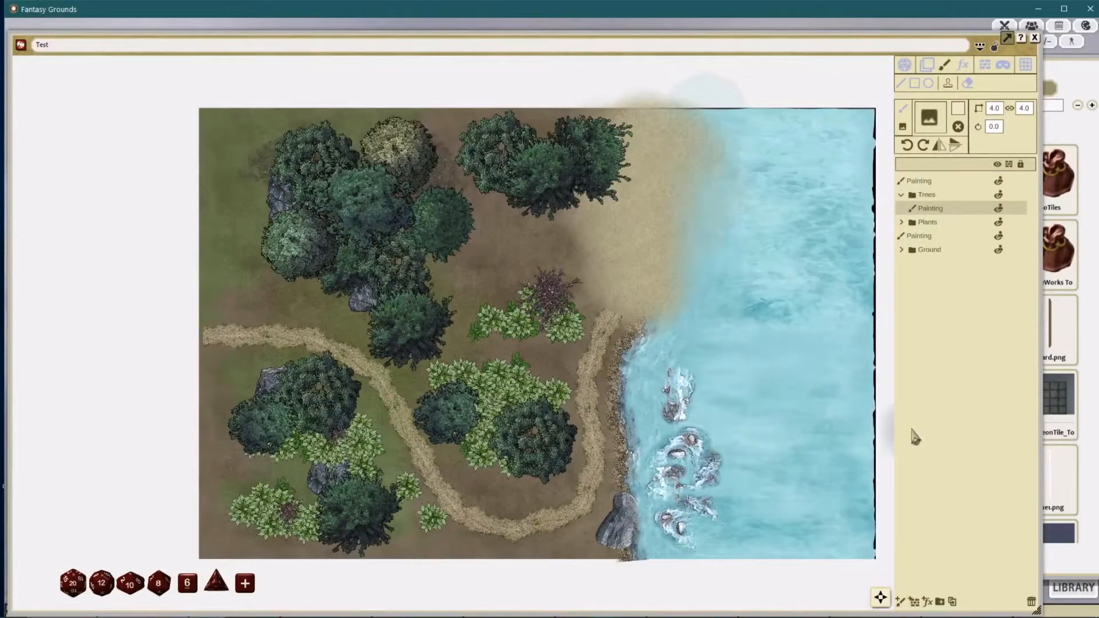
Step: Move the new painting layer to just above the Ground folder and stamp faint shadows on the ground around the trees
left_click(919, 180)
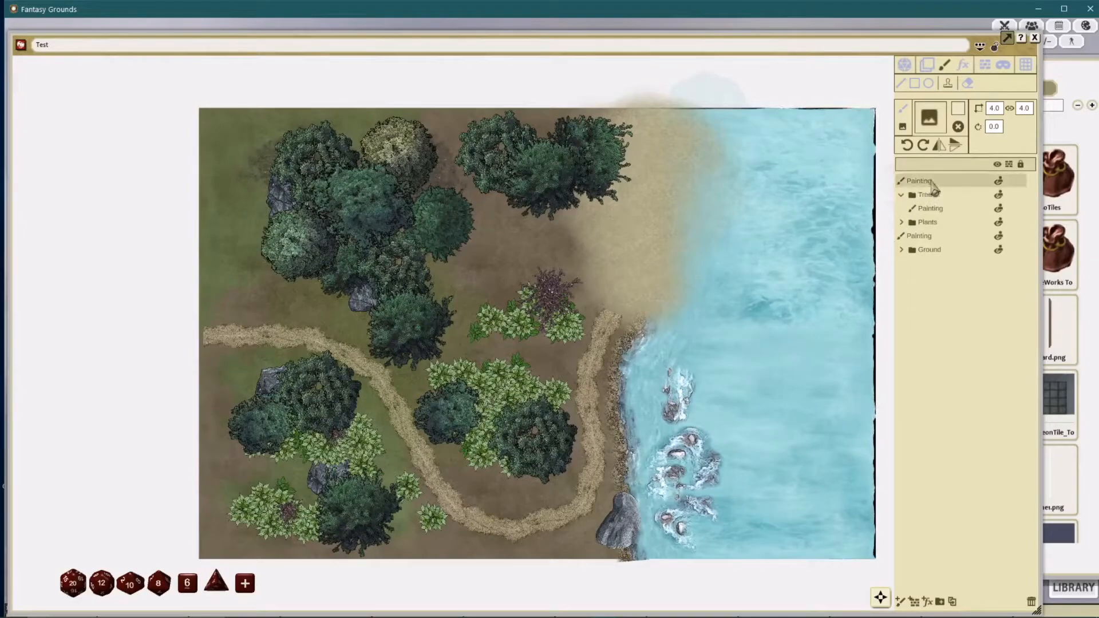
left_click_drag(947, 192, 951, 234)
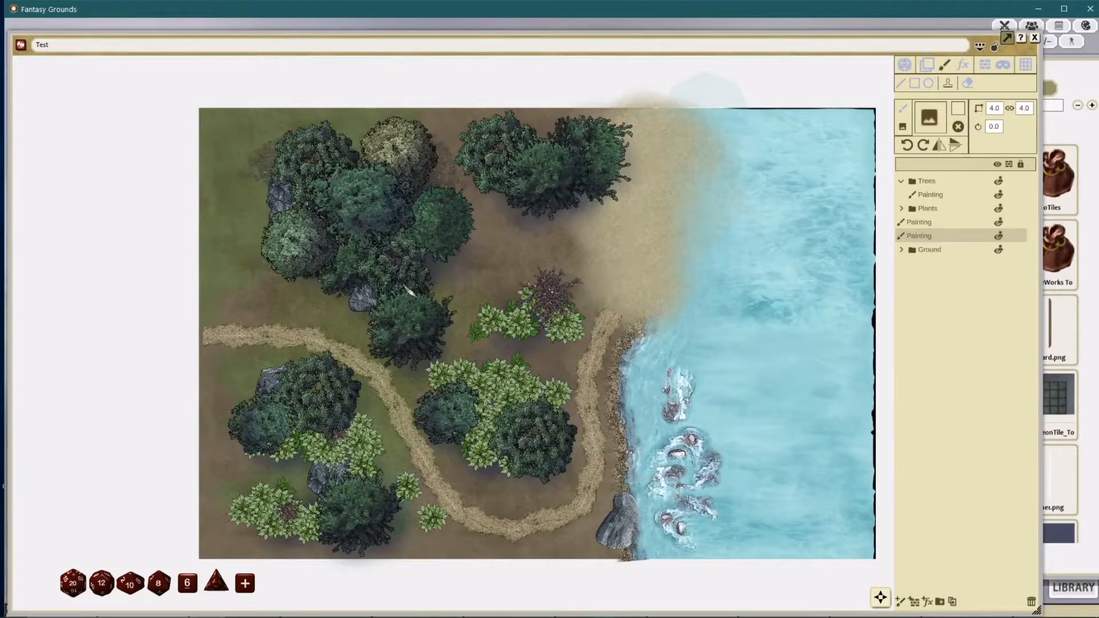
scroll(410, 290, "down", 2)
scroll(482, 224, "up", 1)
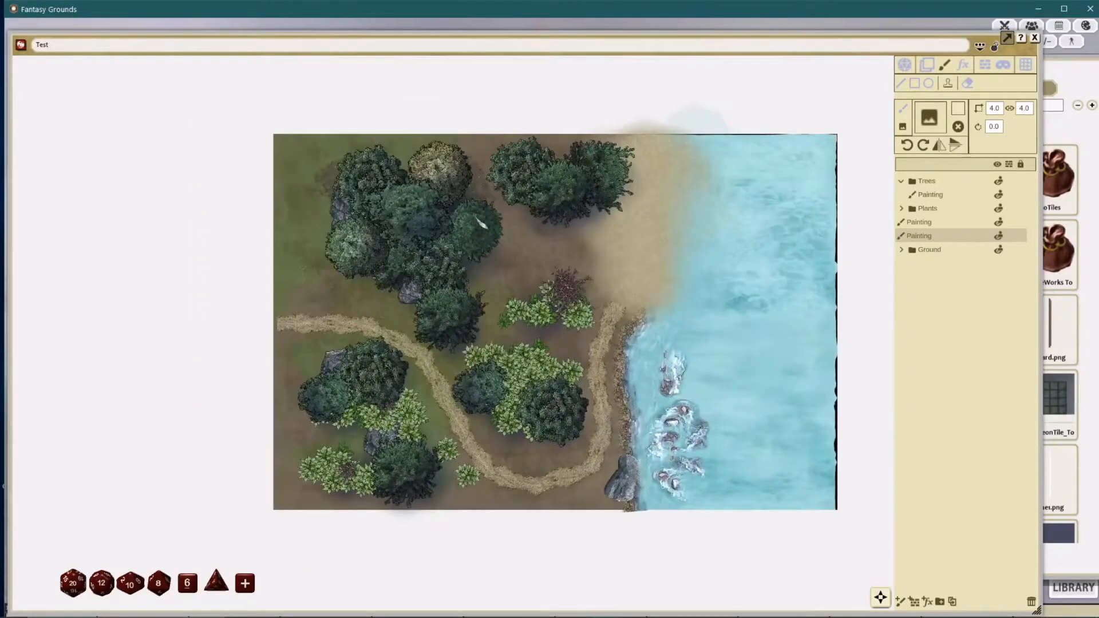
Step: Add another painting layer above the Trees folder and make it the active layer
left_click(926, 182)
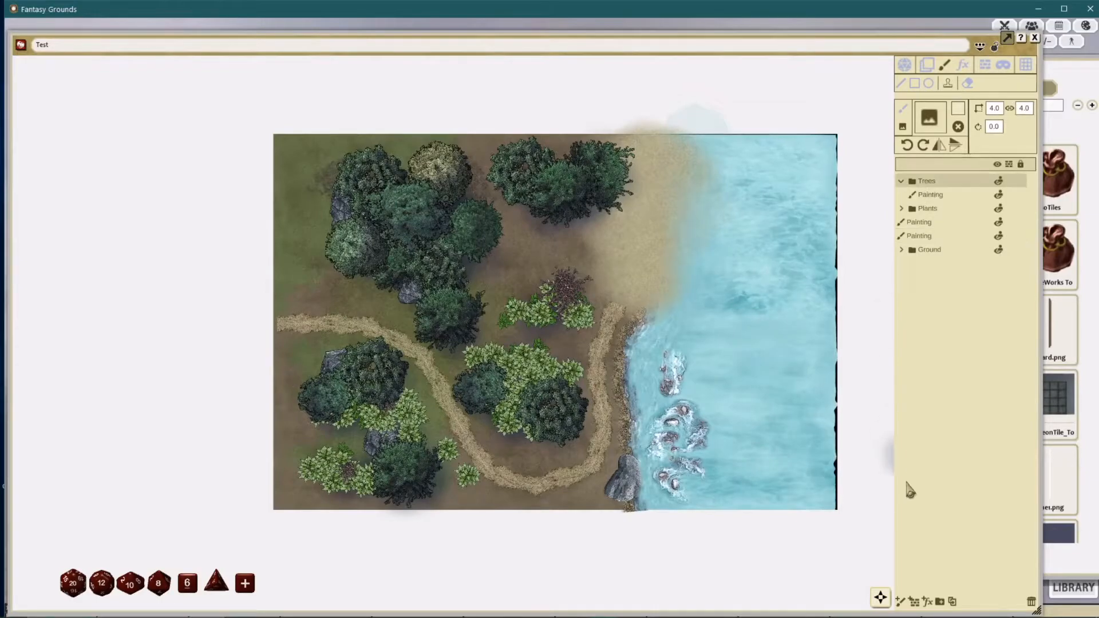
left_click(900, 601)
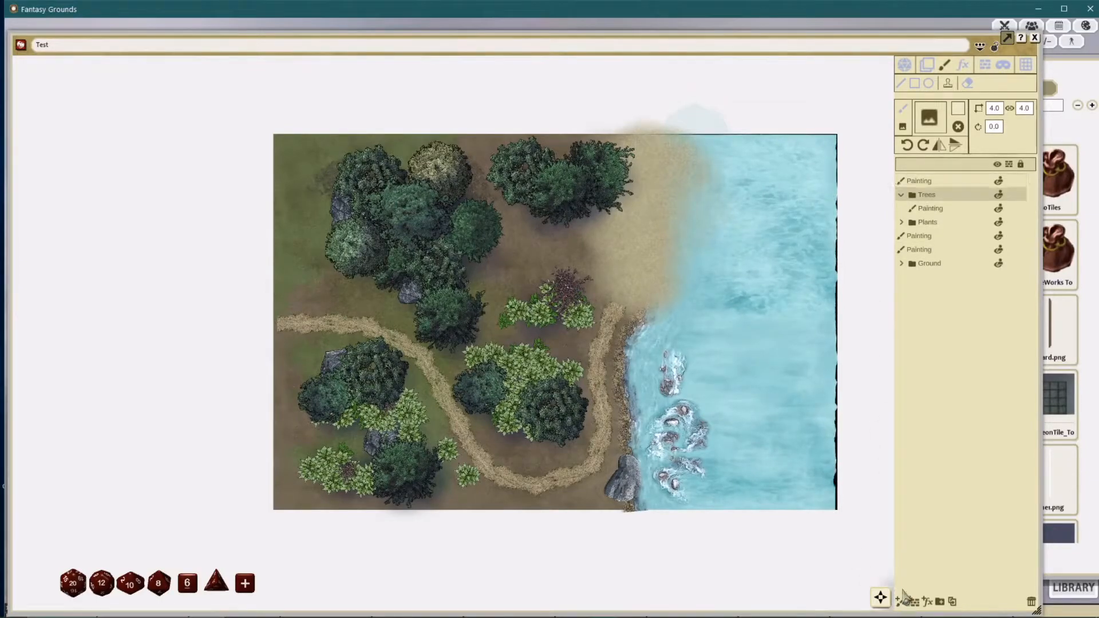
left_click(921, 182)
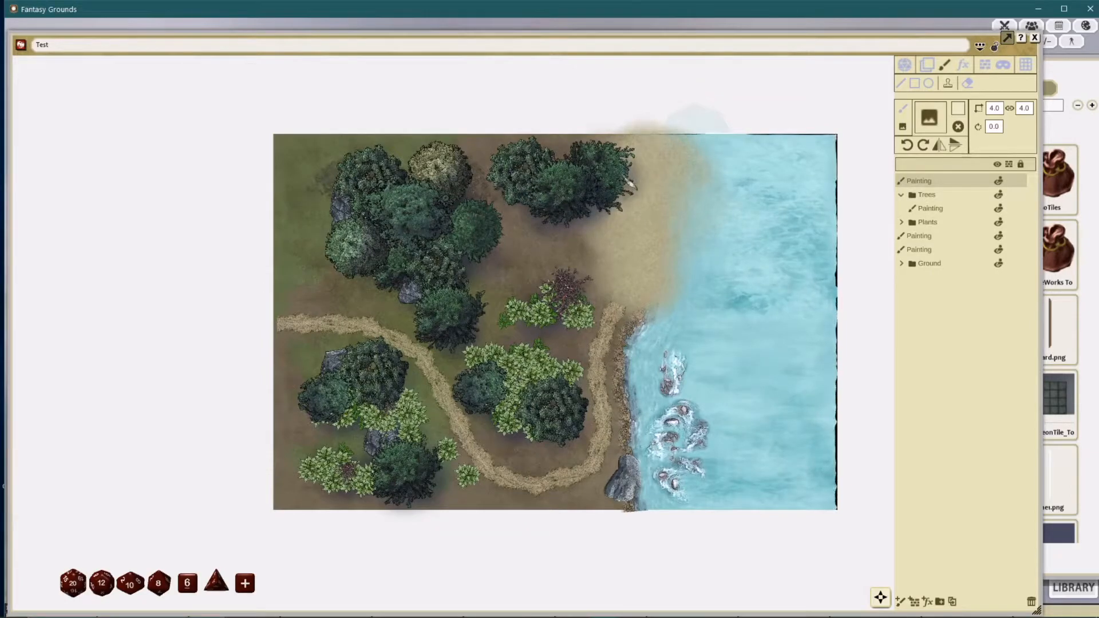
Step: Stamp faint shadows over the tree canopies with the brush rotated 90 degrees, using a 2.0 by 2.0 size for the smaller areas
left_click(922, 146)
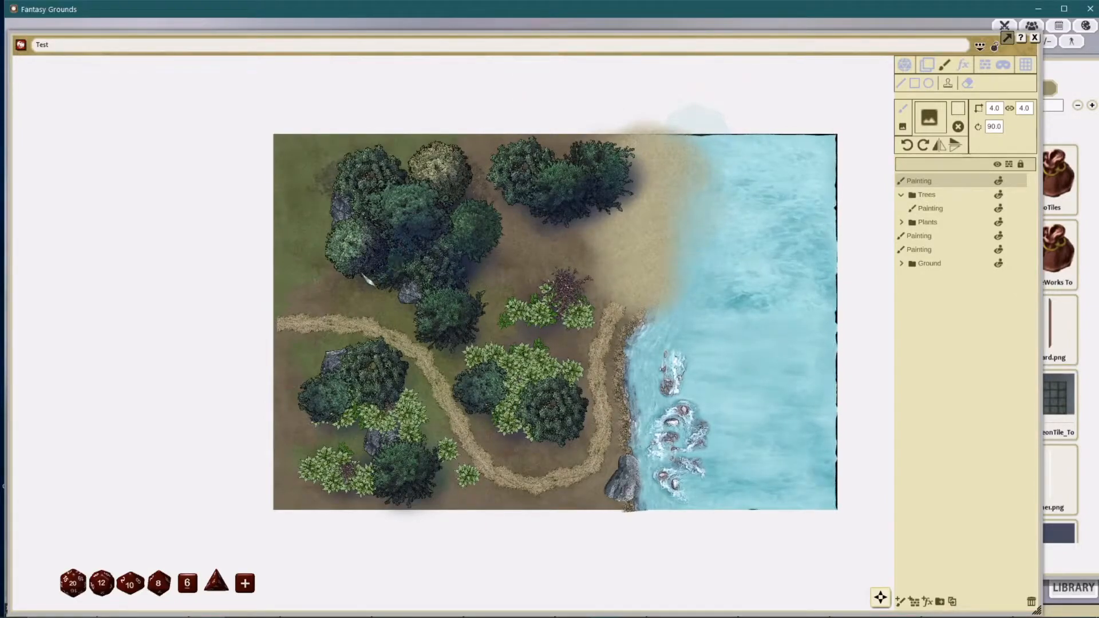
left_click(447, 187)
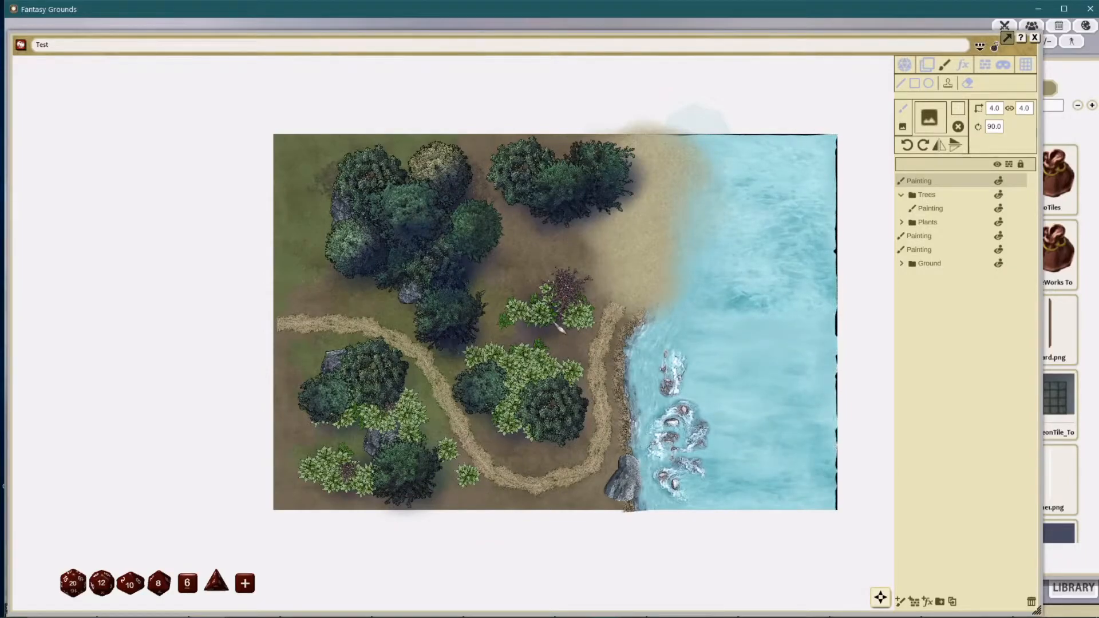
left_click(992, 109)
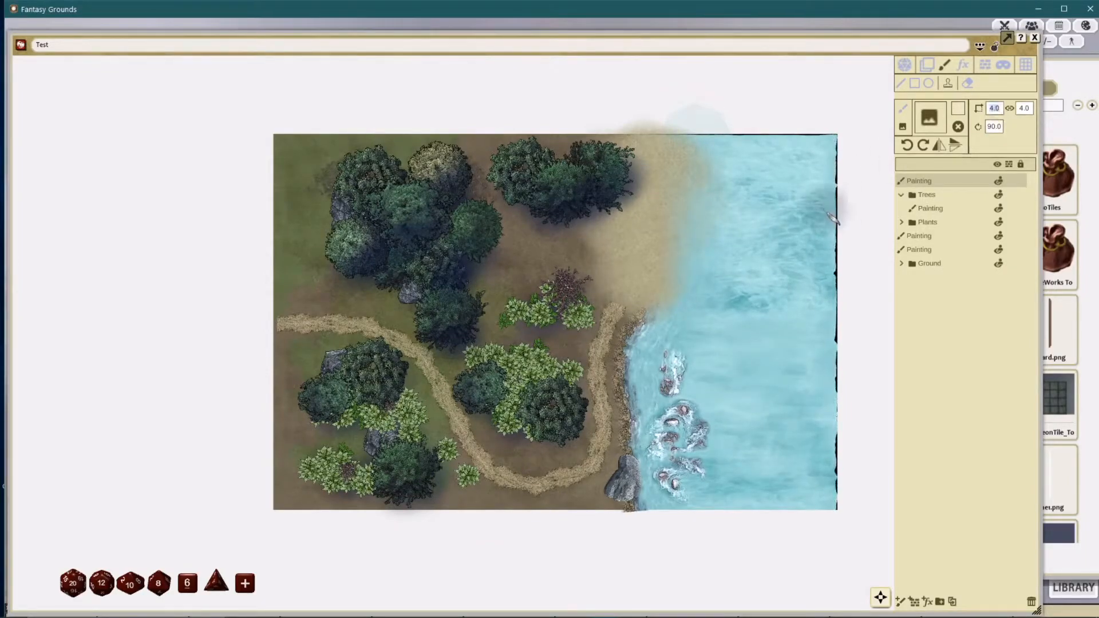
type("2")
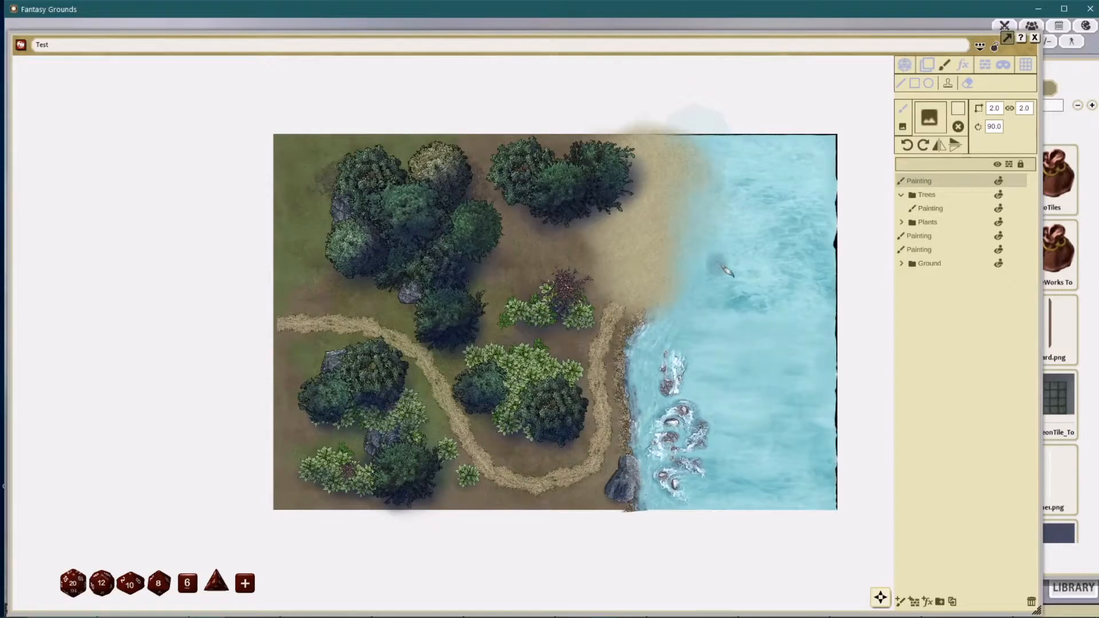
scroll(582, 355, "down", 1)
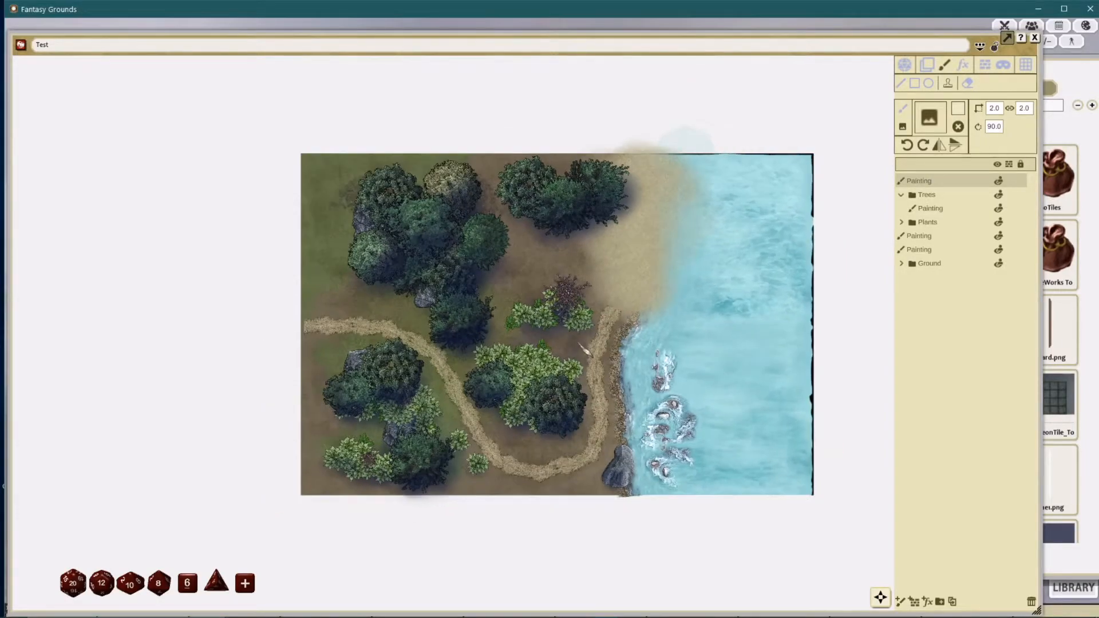
scroll(584, 350, "down", 1)
scroll(617, 354, "up", 2)
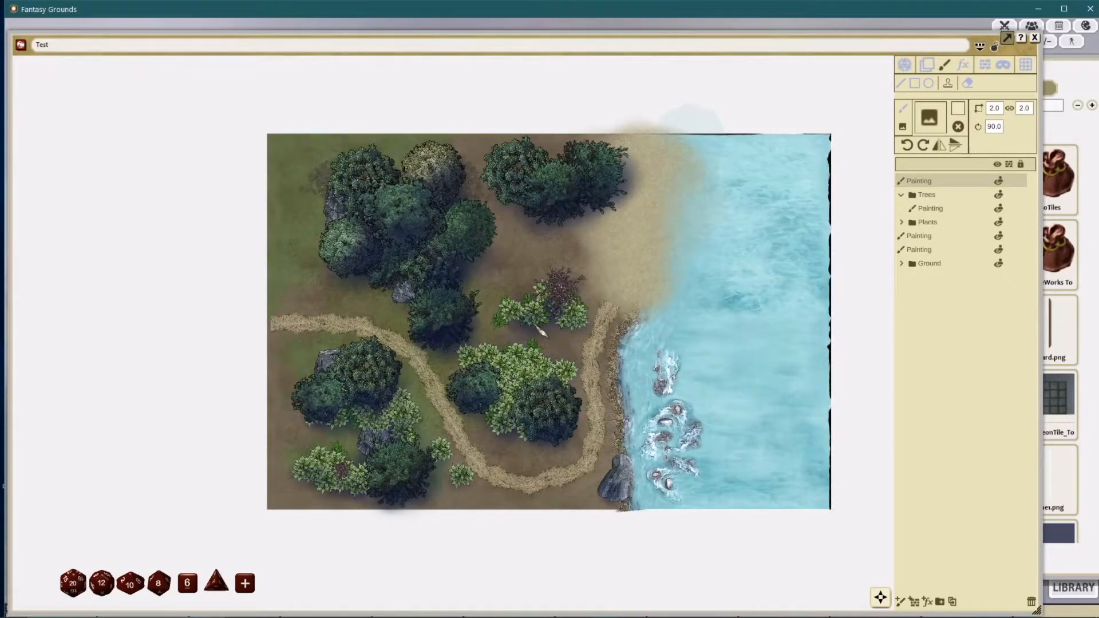
Step: Narrow the map window beside the Assets window and load Light_stream.png as the paint brush image
left_click(1085, 69)
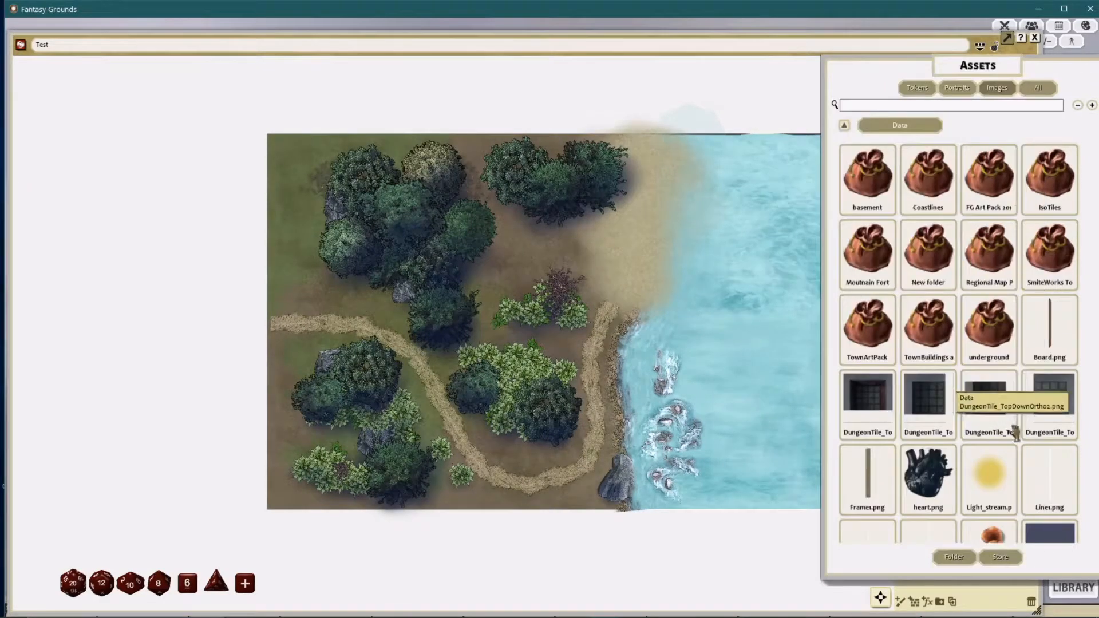
left_click(990, 49)
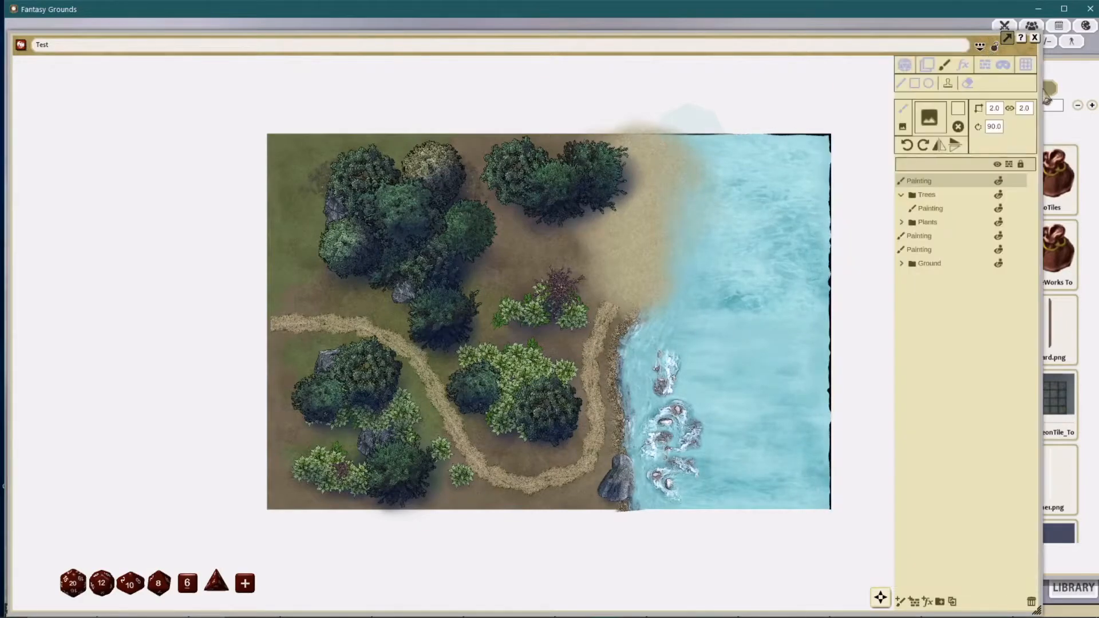
left_click_drag(1039, 86, 875, 86)
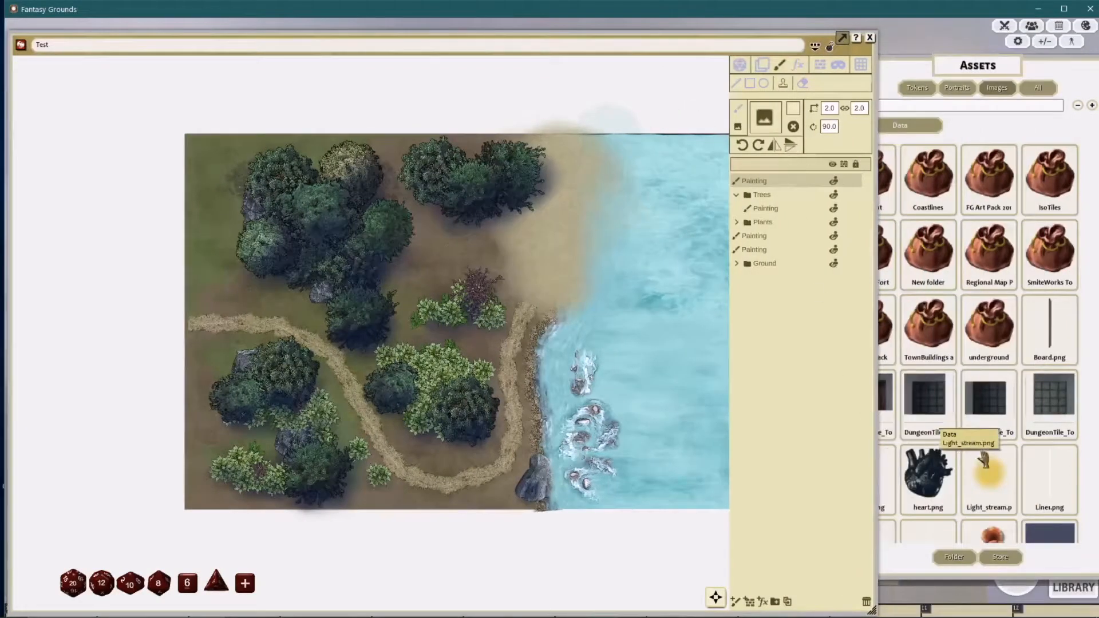
left_click(763, 122)
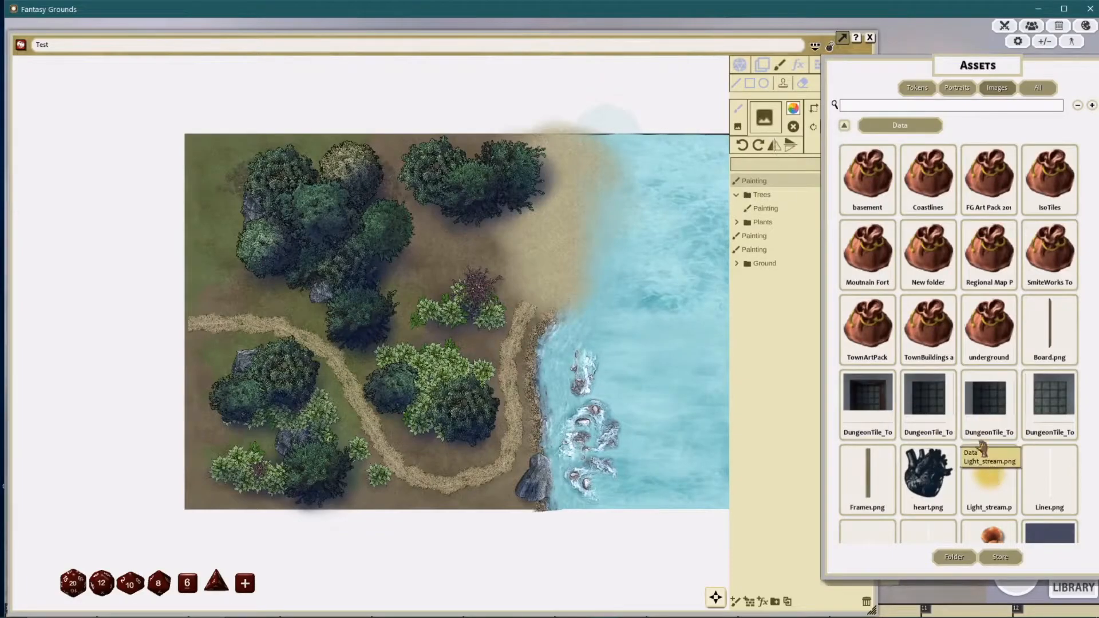
left_click_drag(977, 68, 1023, 69)
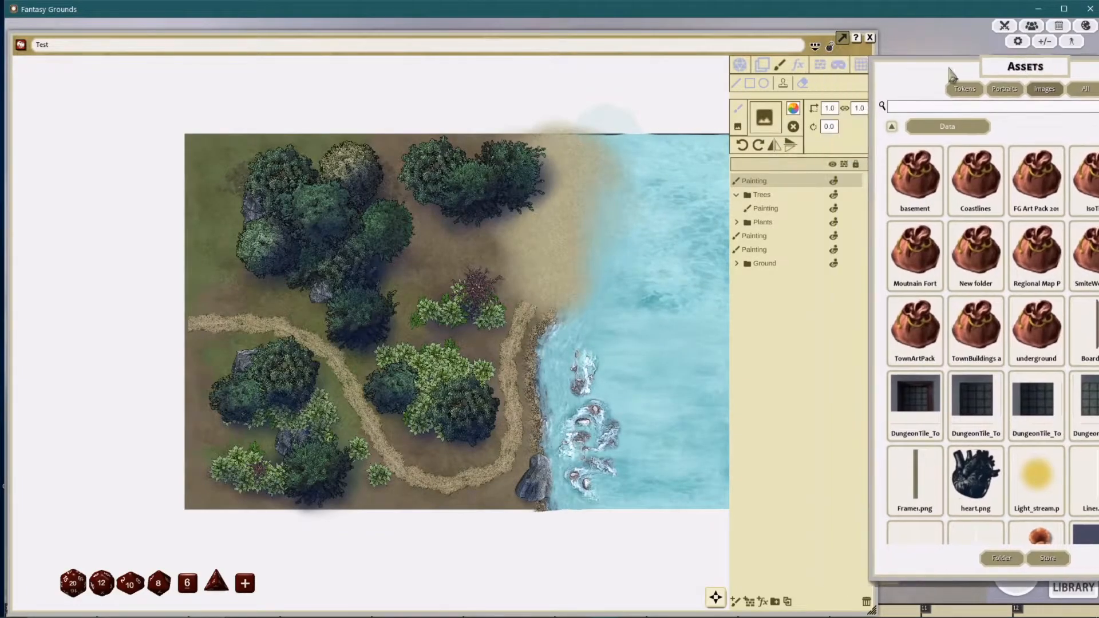
Step: Set the light brush's color alpha to 50 and its size to 4.0 by 4.0
left_click(793, 108)
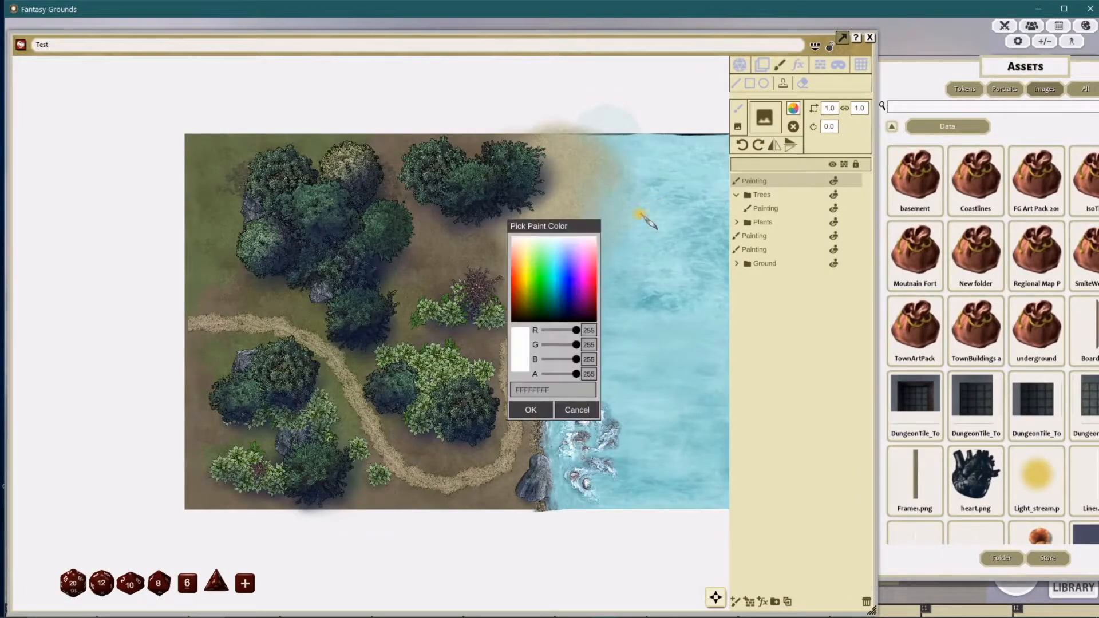
type("50")
key("Return")
left_click(827, 109)
type("4")
key("Return")
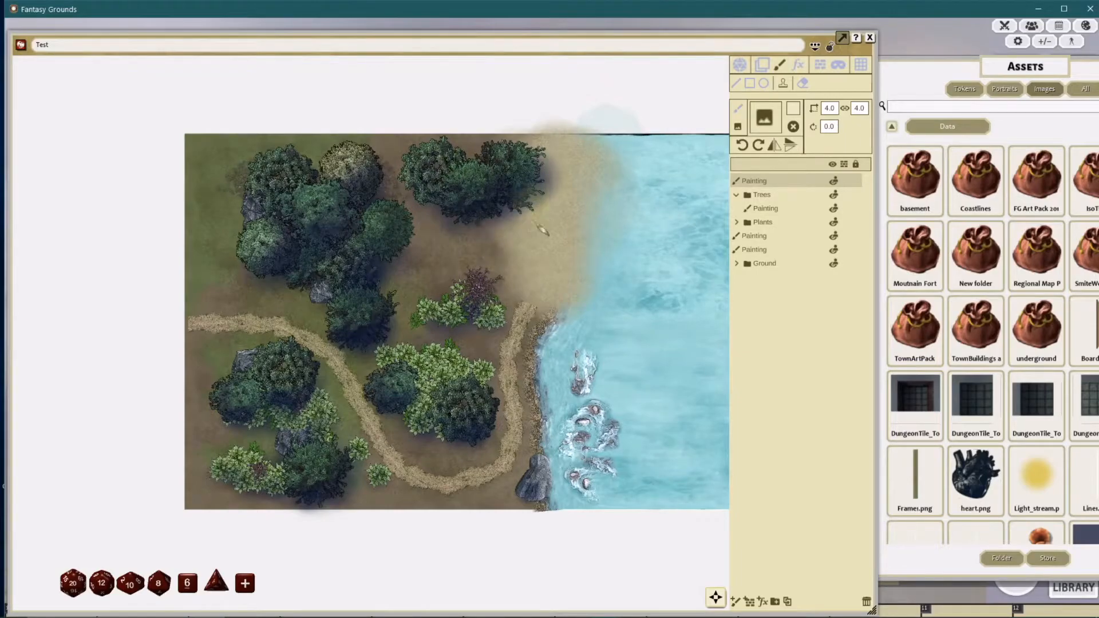
Step: Reduce the light brush to 2.0 by 2.0 and stamp soft yellow highlights on the tops of the trees and bushes
scroll(435, 166, "up", 3)
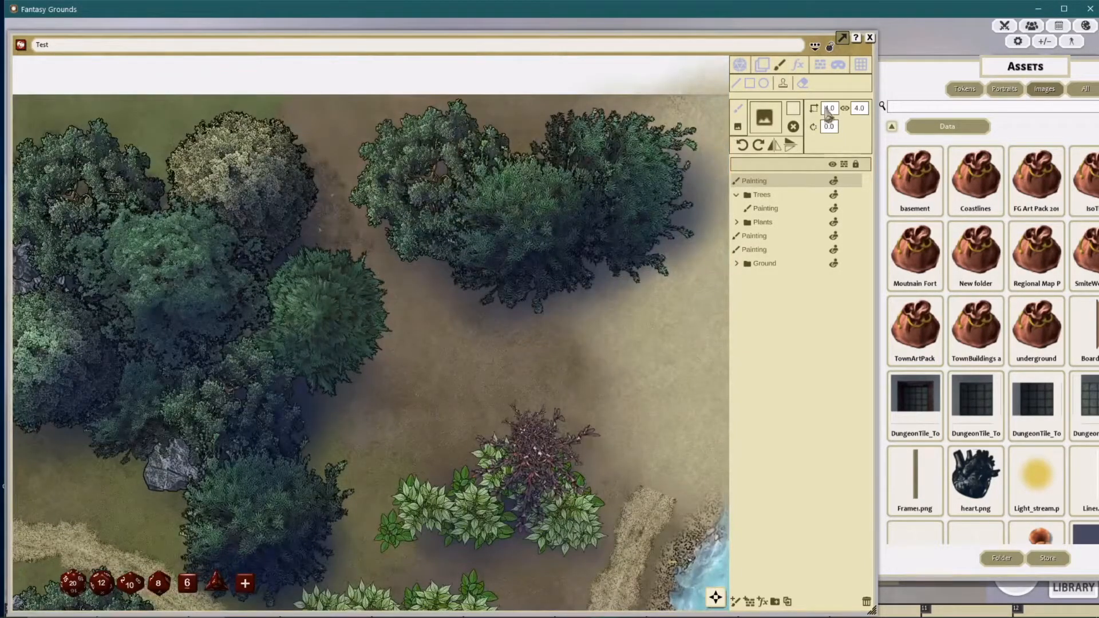
scroll(828, 109, "down", 2)
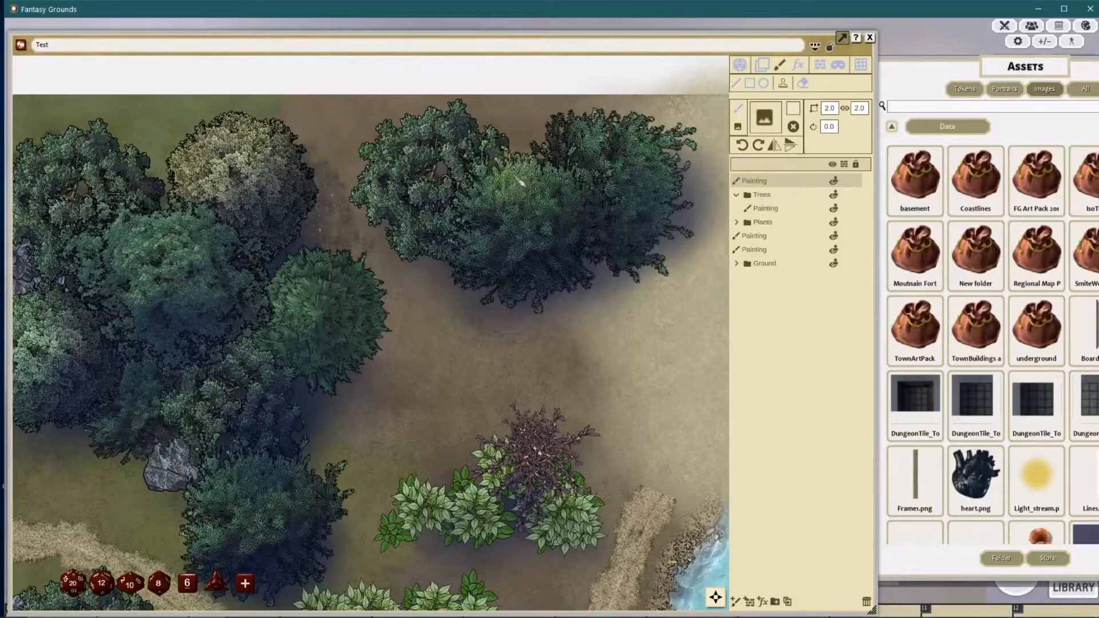
left_click(485, 207)
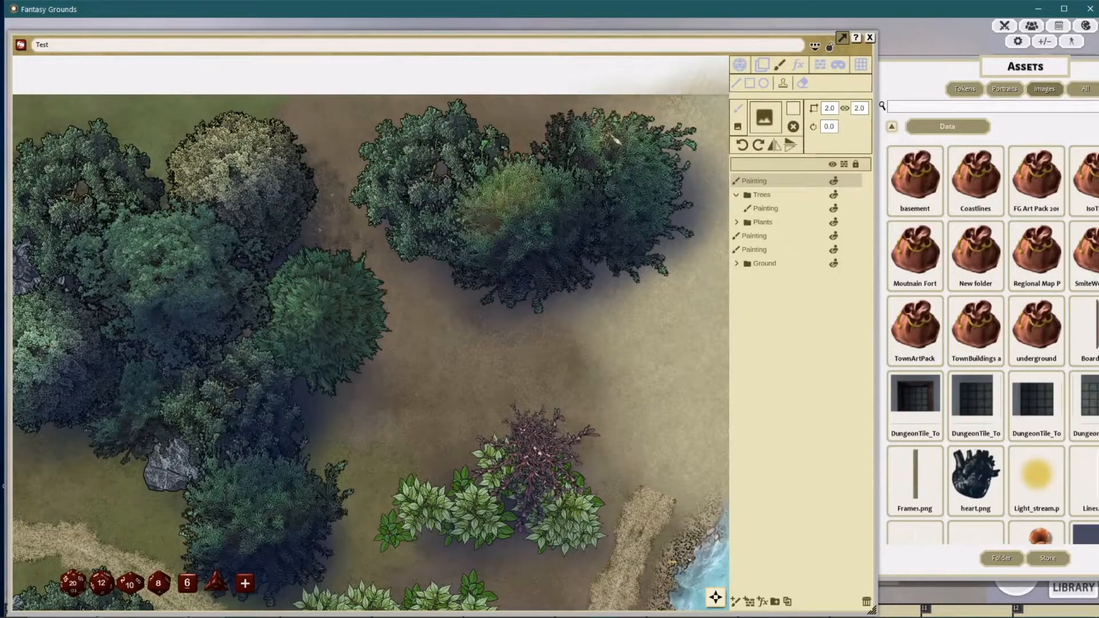
scroll(405, 289, "down", 2)
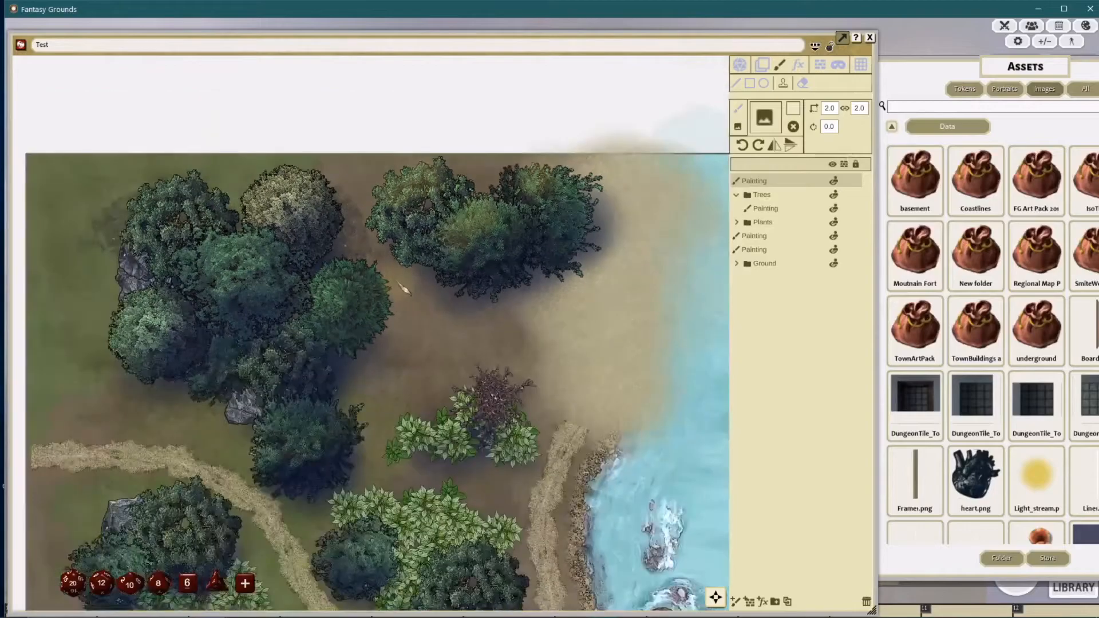
left_click_drag(405, 290, 484, 285)
left_click(362, 198)
left_click(257, 208)
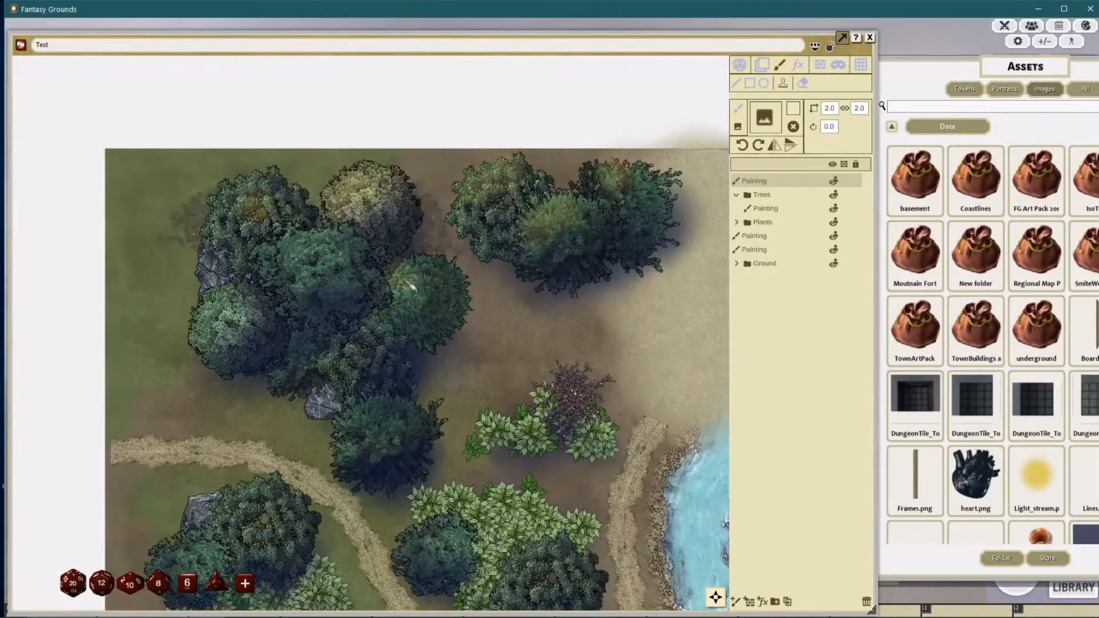
scroll(444, 337, "down", 1)
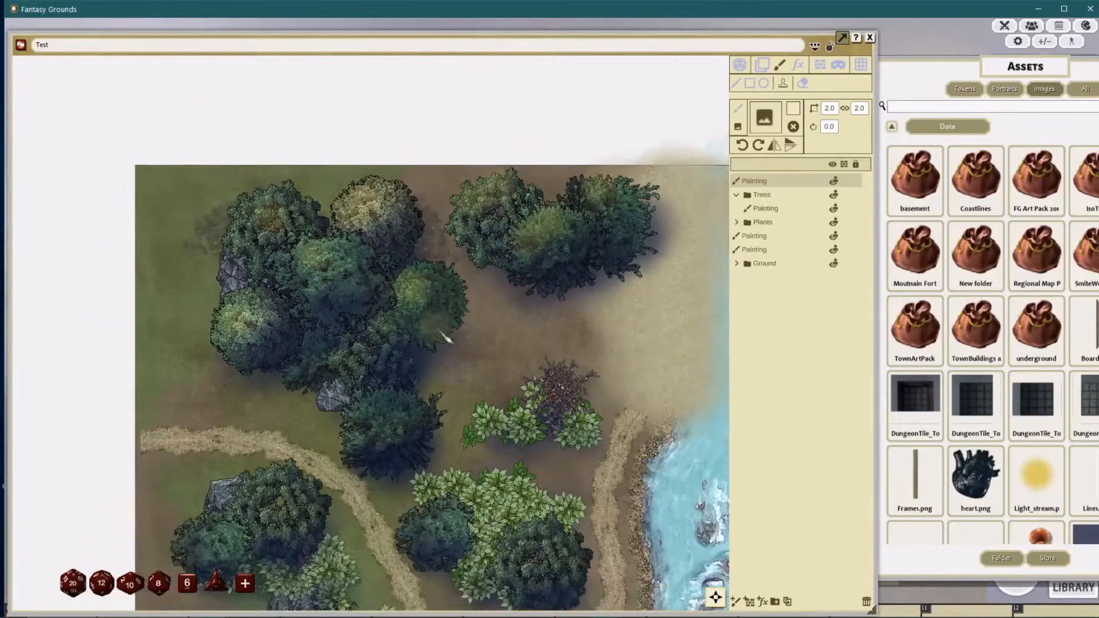
scroll(444, 338, "down", 3)
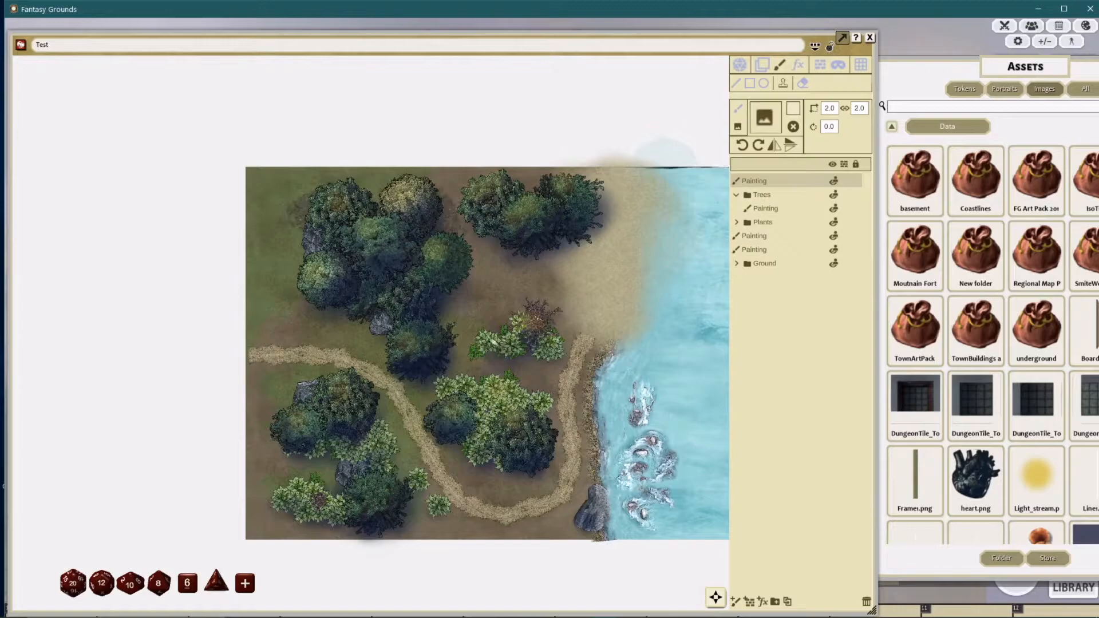
Step: Enlarge the light brush to 4.0 by 4.0 and stamp a light patch on the open ground above the purple bush
left_click(830, 108)
type("3")
key("Return")
left_click(832, 108)
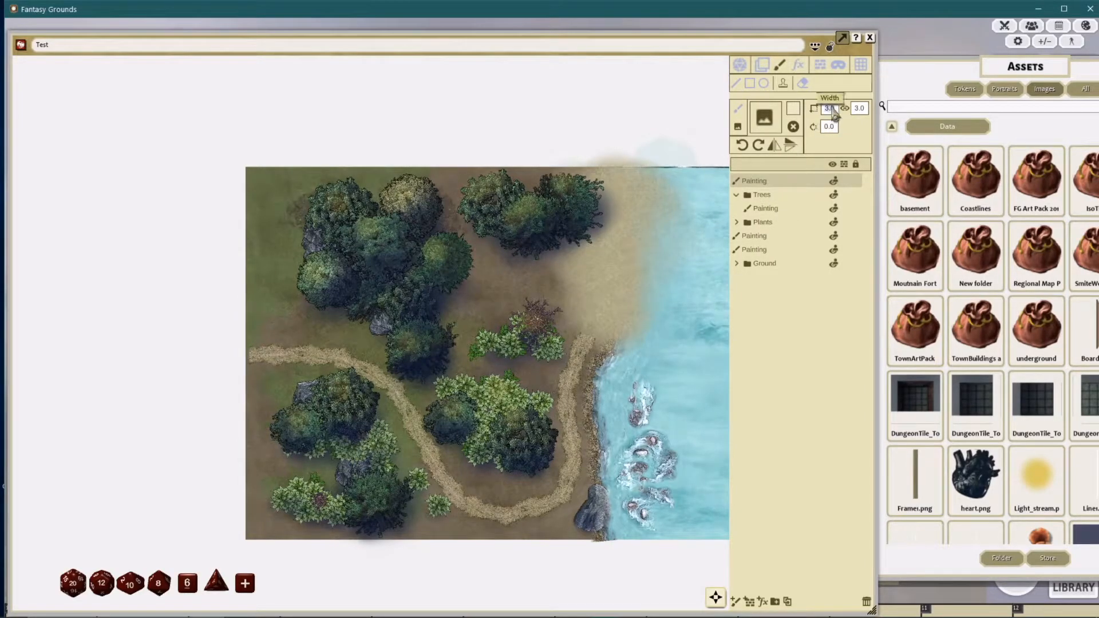
type("4")
key("Return")
left_click(496, 292)
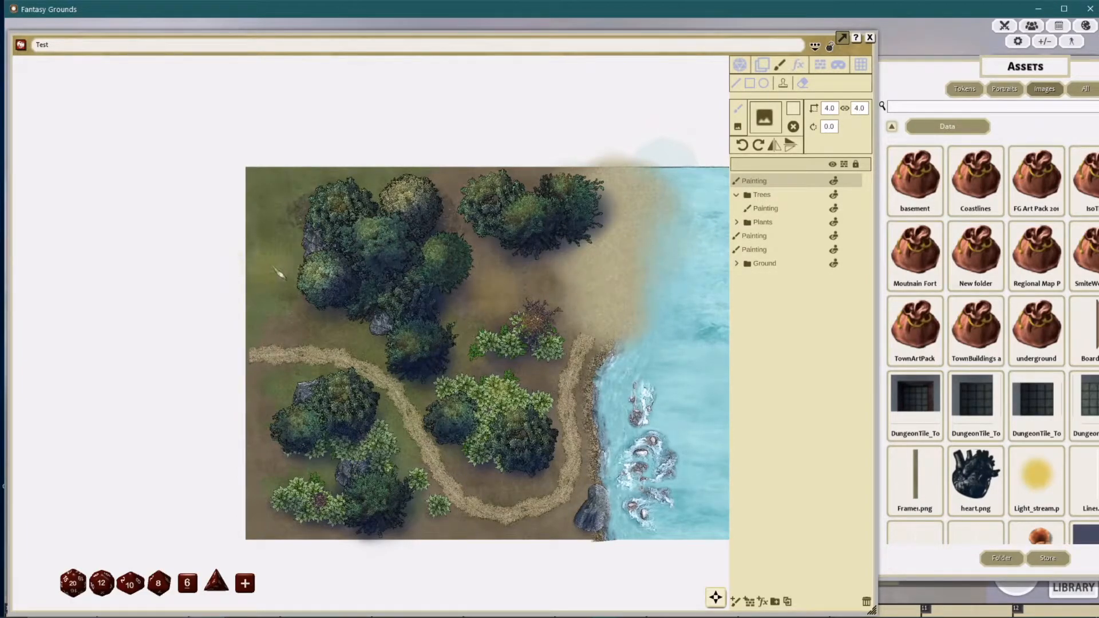
Step: Stamp light patches along the map's left side, from the upper corner over the trail's start to the lower plants
left_click(272, 239)
left_click(279, 201)
left_click(301, 180)
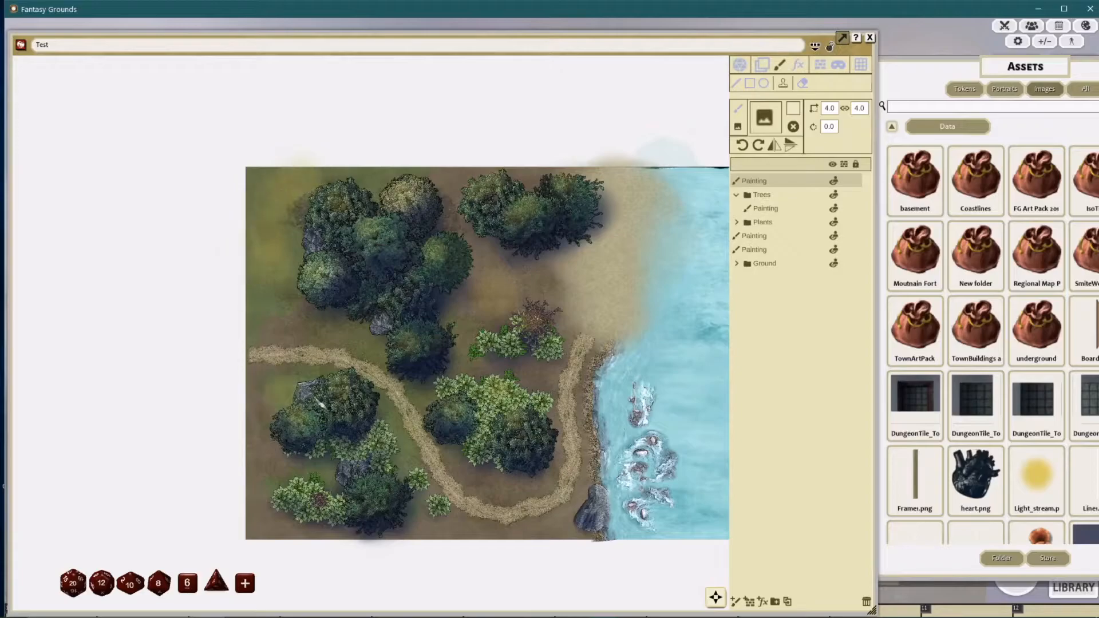
left_click(351, 347)
left_click(291, 349)
left_click(278, 366)
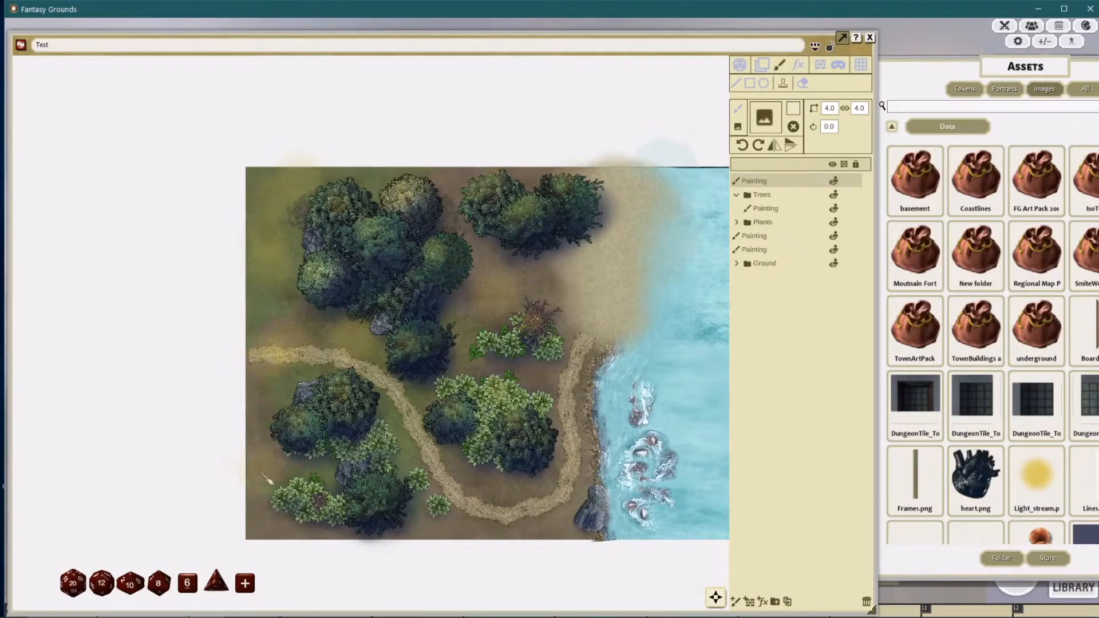
left_click(266, 479)
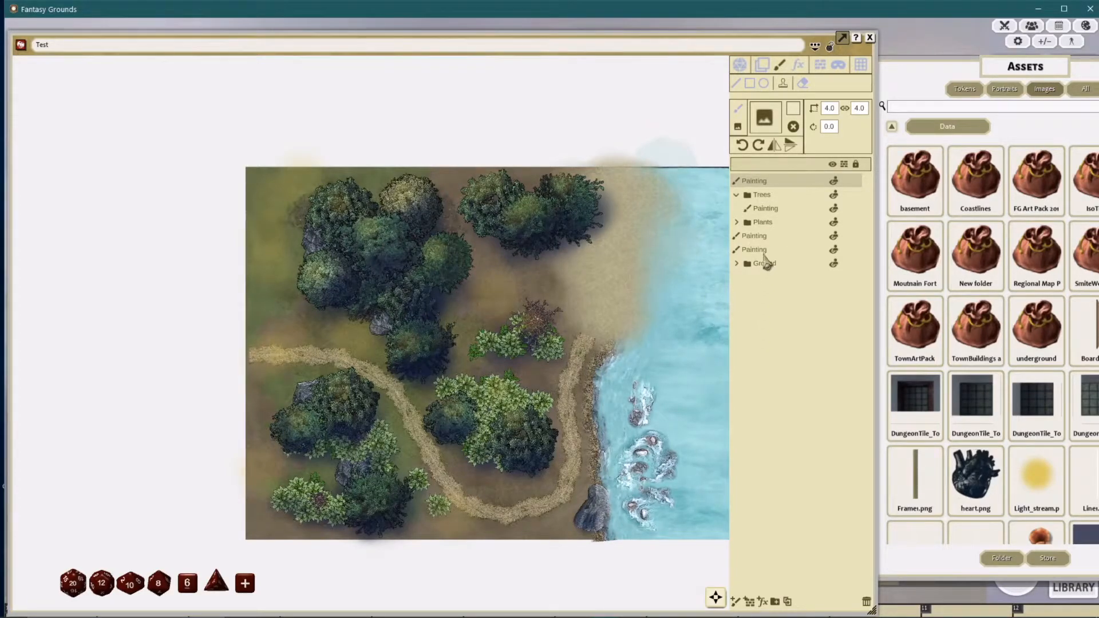
Step: Arrange the narrowed map window and the Assets window side by side and open the FG Art Pack 2019 image folder
mouse_move(1034, 71)
left_mouse_down()
mouse_move(1010, 71)
mouse_move(1020, 71)
left_mouse_up()
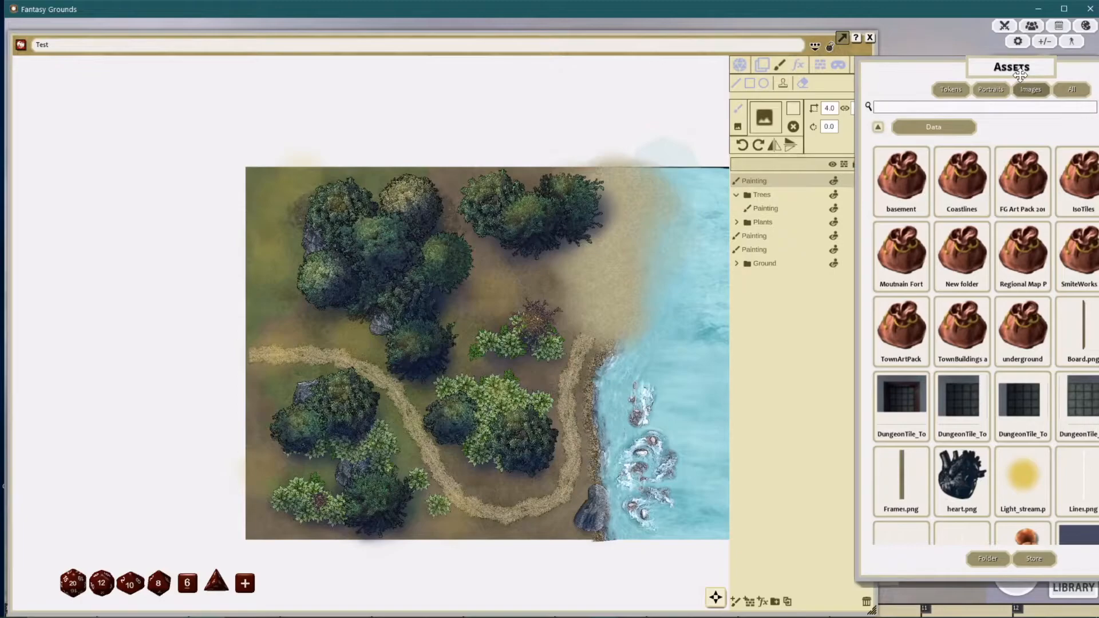
left_click_drag(876, 49, 808, 49)
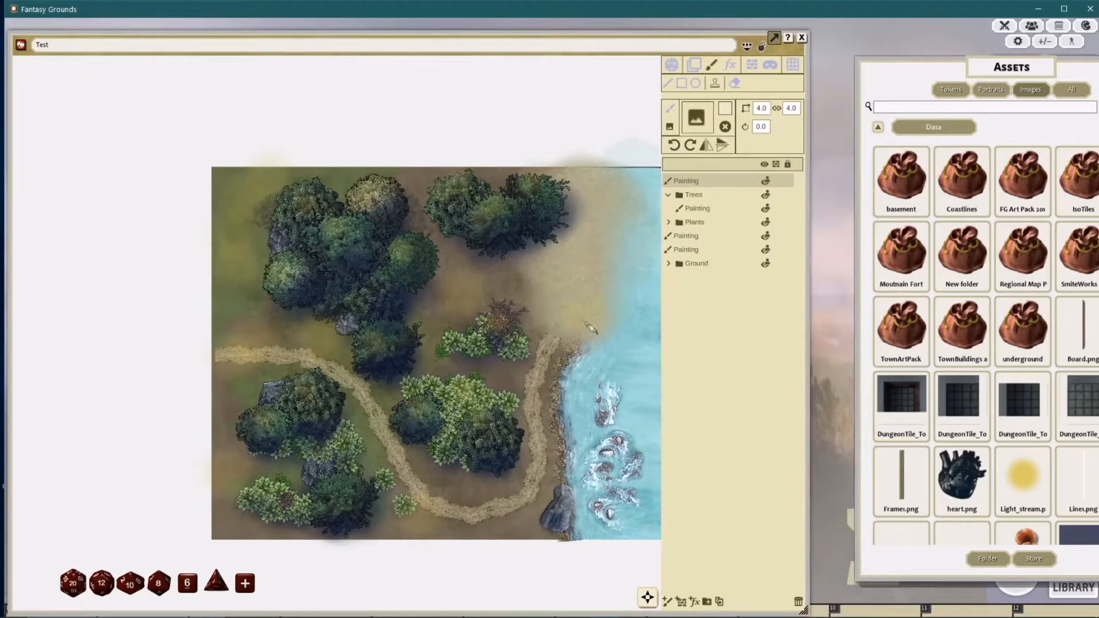
scroll(590, 327, "up", 5)
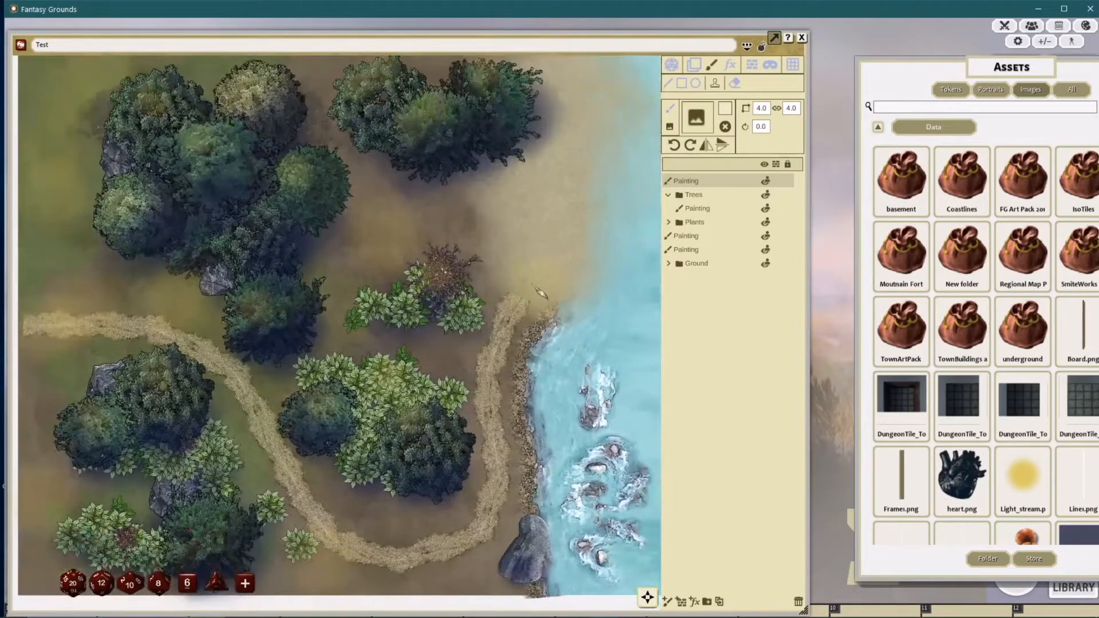
scroll(540, 295, "down", 2)
left_click_drag(998, 72, 953, 64)
left_click(979, 169)
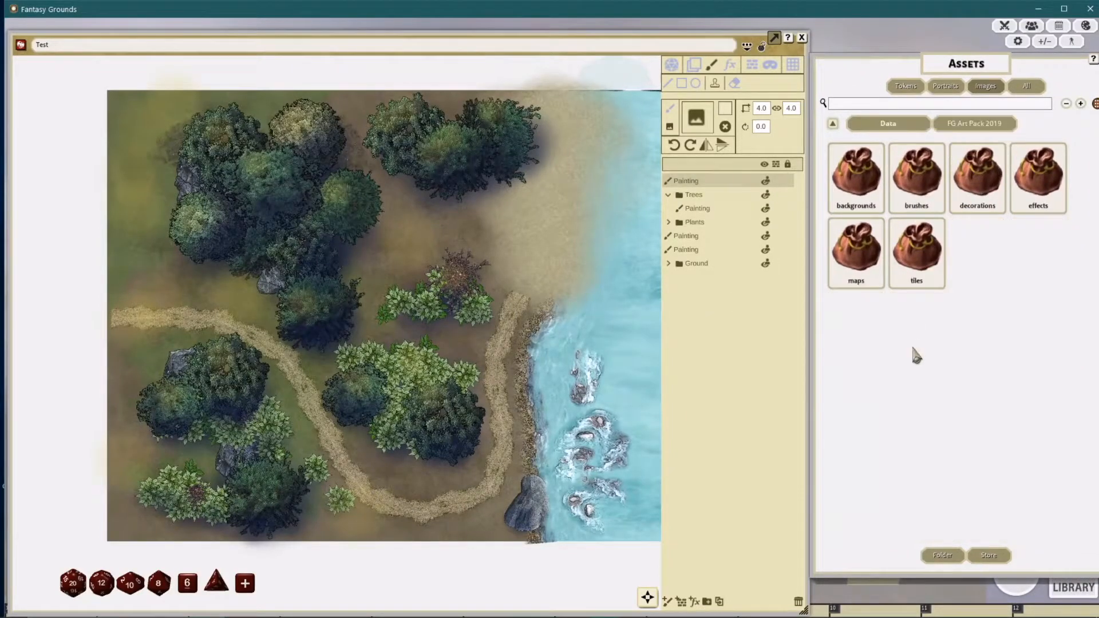
Step: Place the tree3 decoration from the decorations folder at 3.5 by 3.5 on the sandy ground beside the water
left_click(978, 171)
scroll(950, 346, "down", 5)
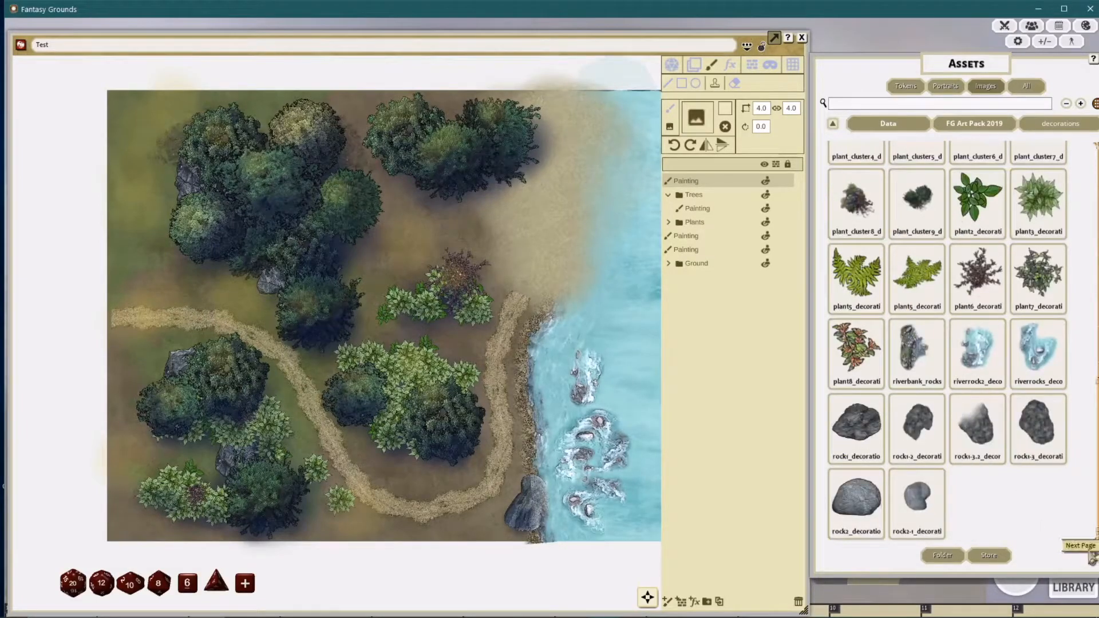
left_click(1092, 558)
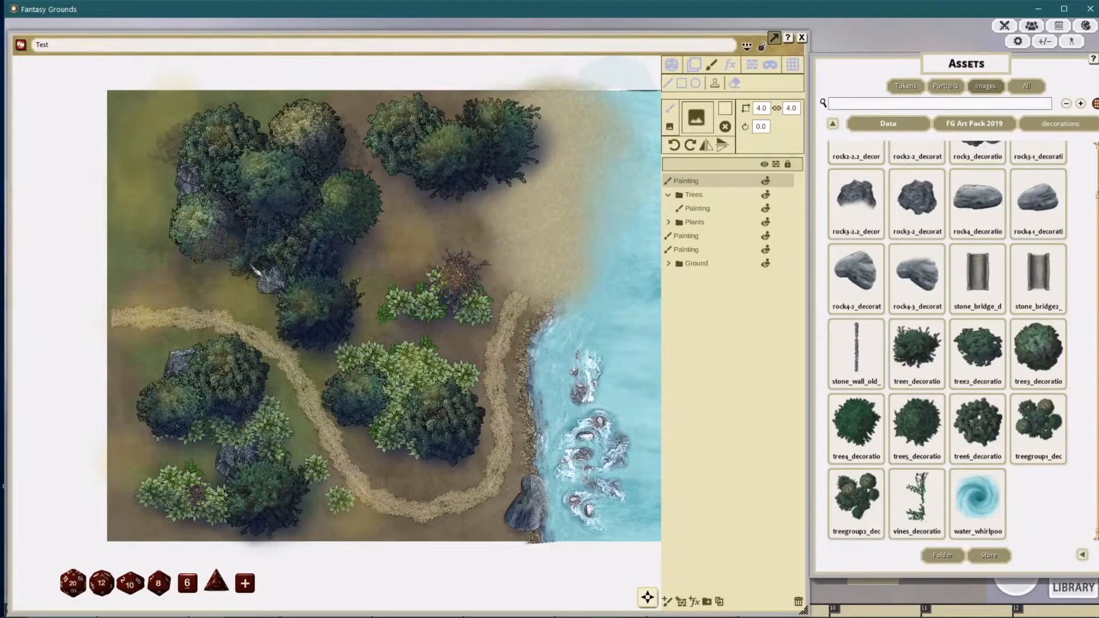
scroll(522, 396, "down", 3)
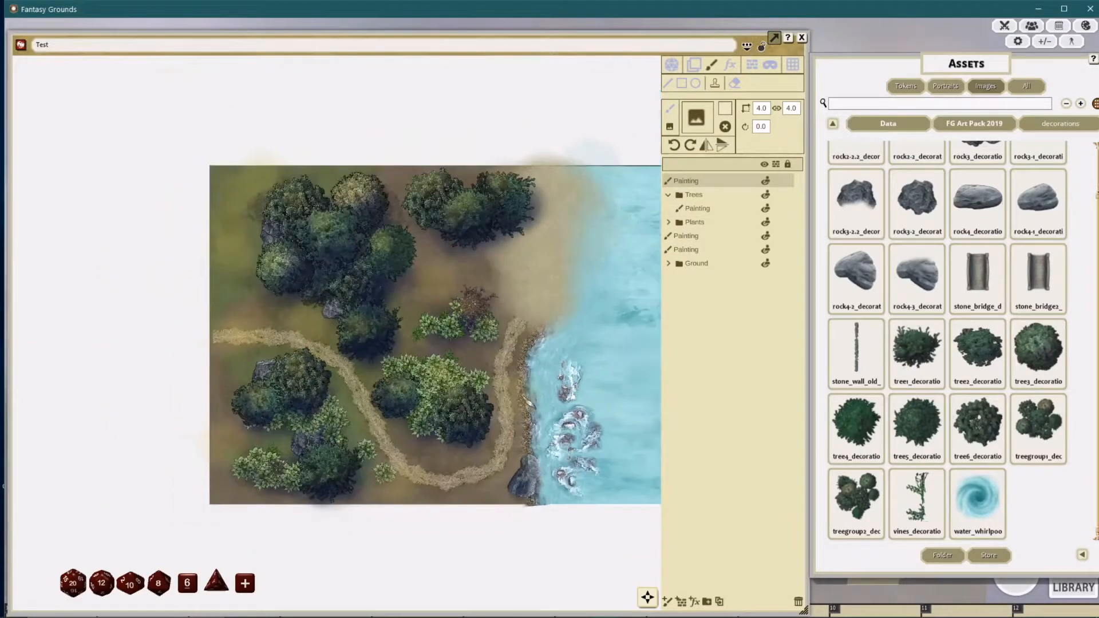
scroll(529, 398, "up", 3)
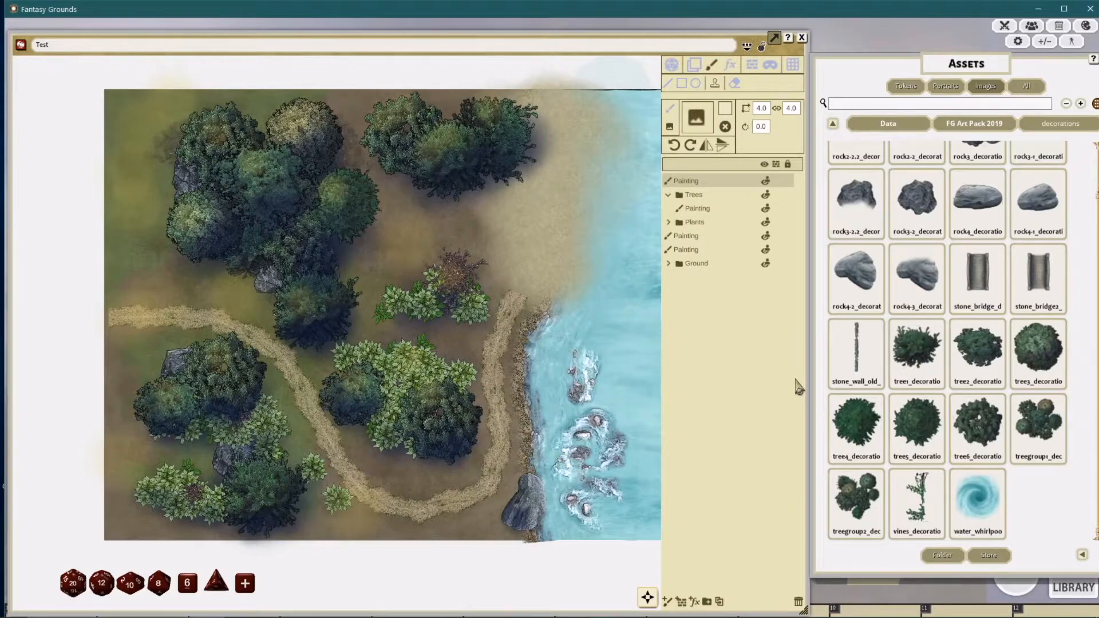
left_click_drag(1037, 349, 592, 268)
scroll(590, 280, "up", 3)
left_click_drag(522, 204, 497, 189)
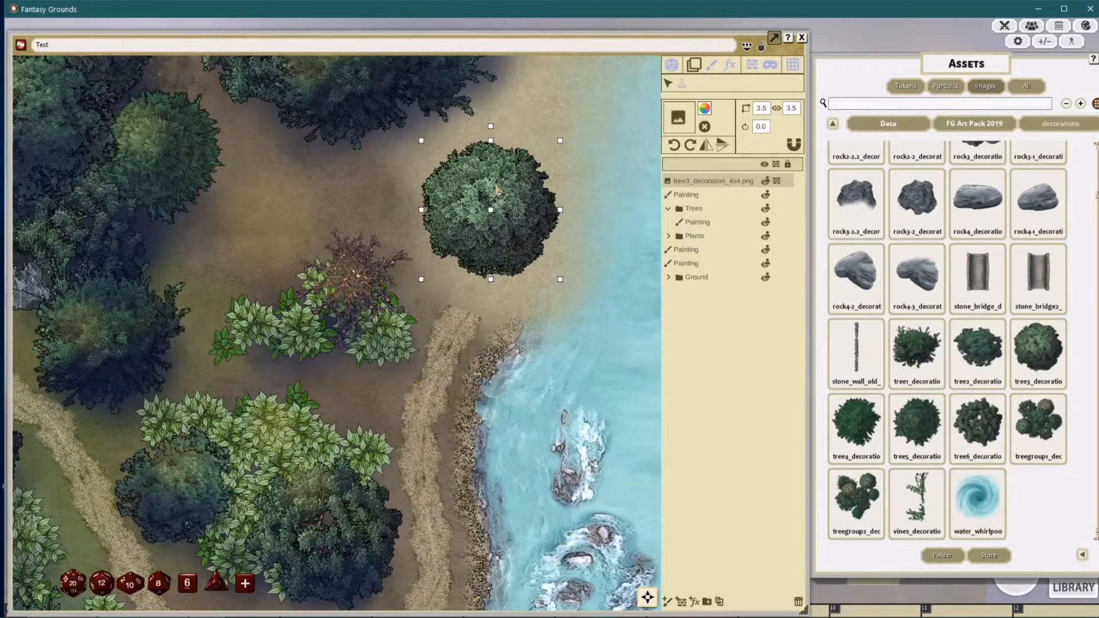
Step: Duplicate the new tree and tint the copy semi-transparent black, offset toward the lower right as a shadow
left_click(720, 601)
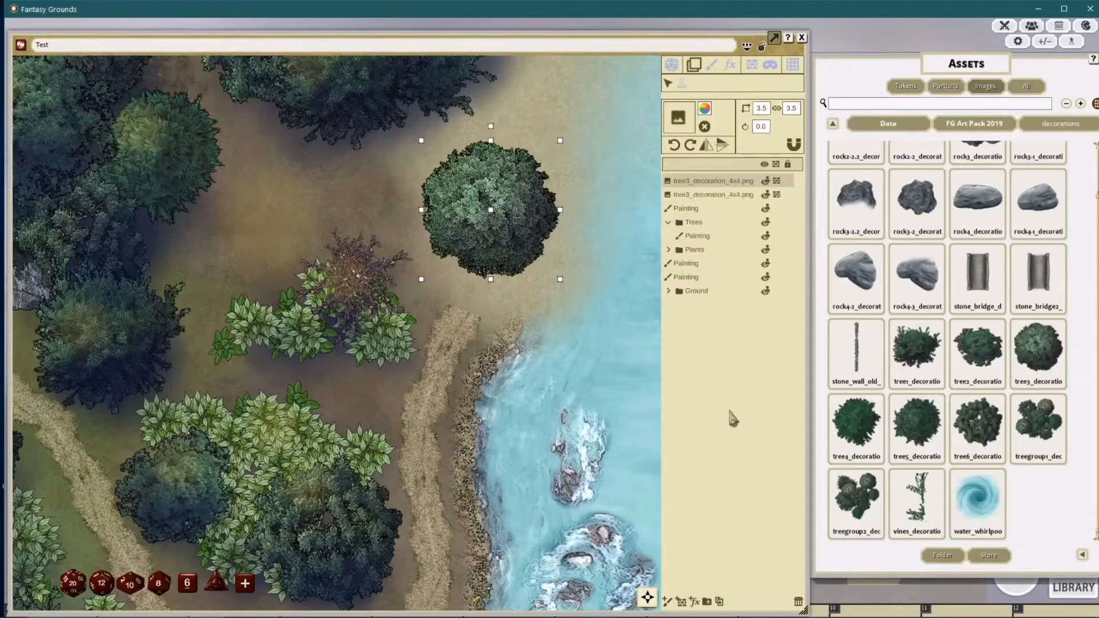
left_click(704, 108)
left_click_drag(576, 330, 496, 362)
left_click_drag(576, 375, 552, 382)
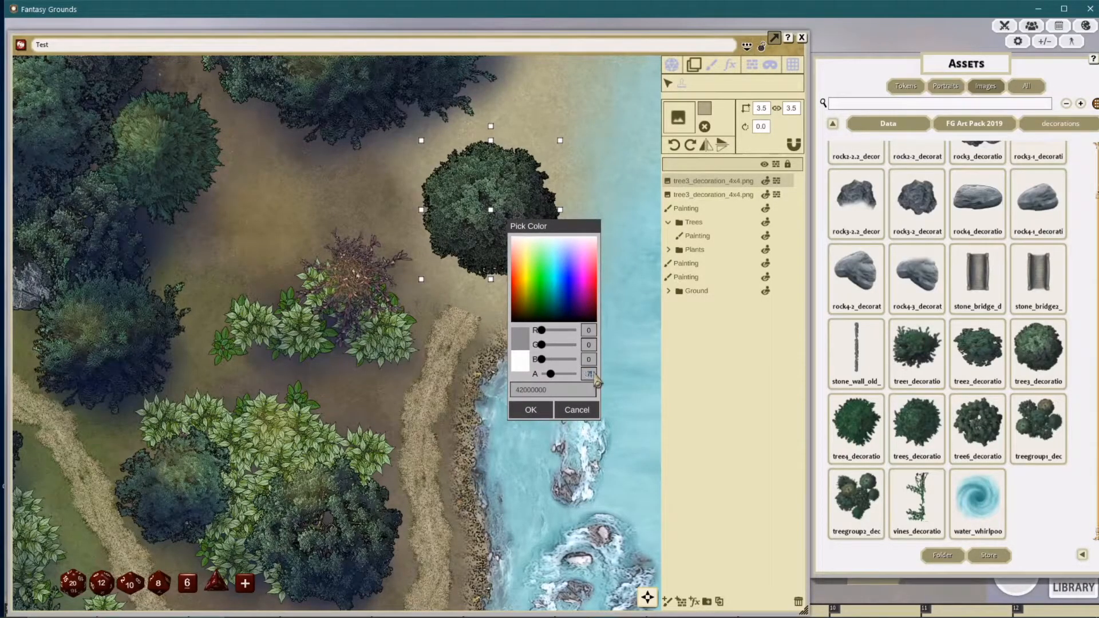
left_click(530, 409)
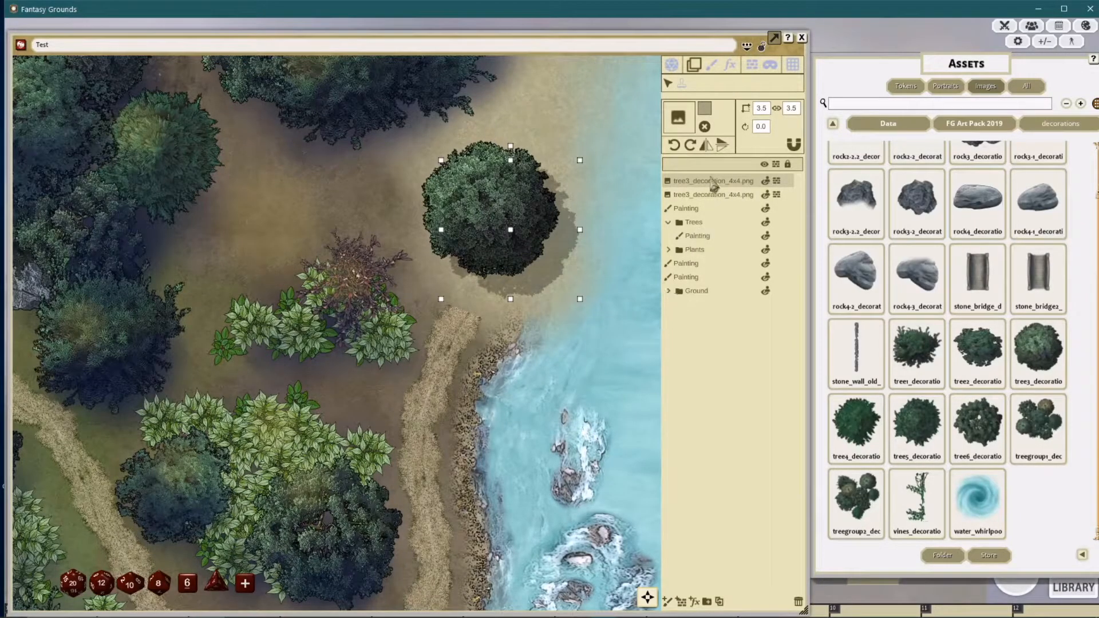
Step: Move the shadow copy's layer beneath the original tree3 layer
left_click_drag(715, 187, 715, 195)
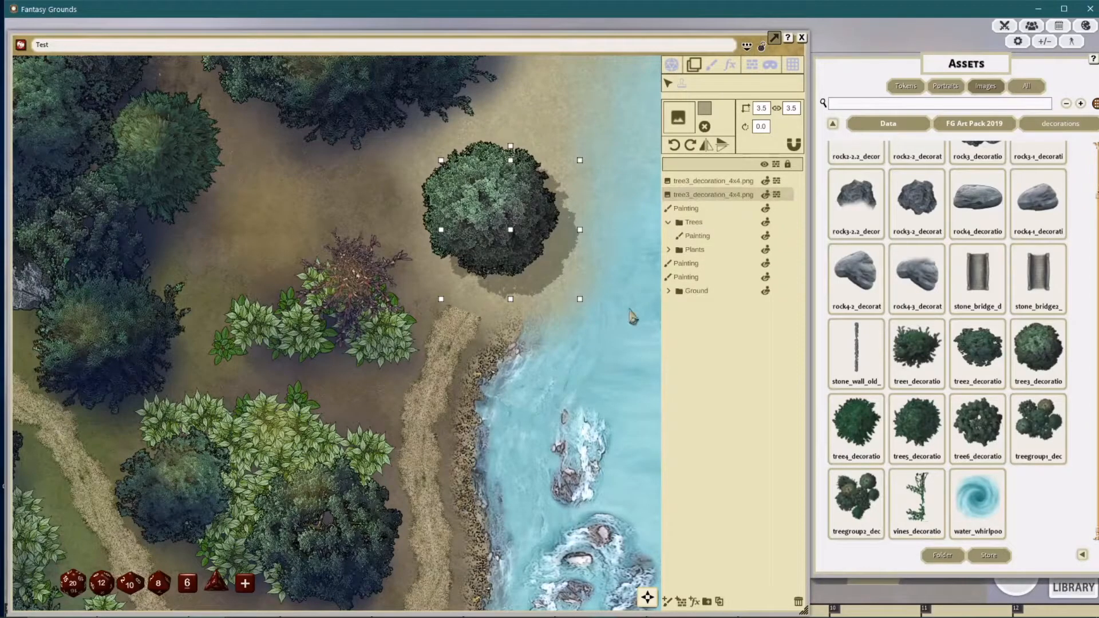
scroll(551, 328, "up", 1)
scroll(555, 344, "down", 4)
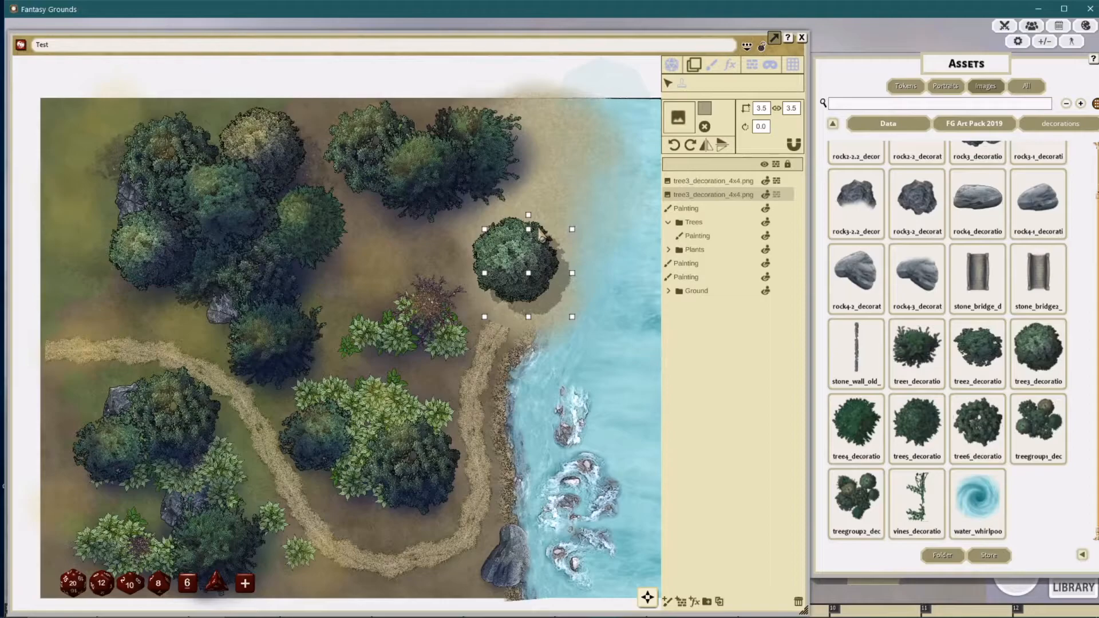
scroll(526, 286, "down", 1)
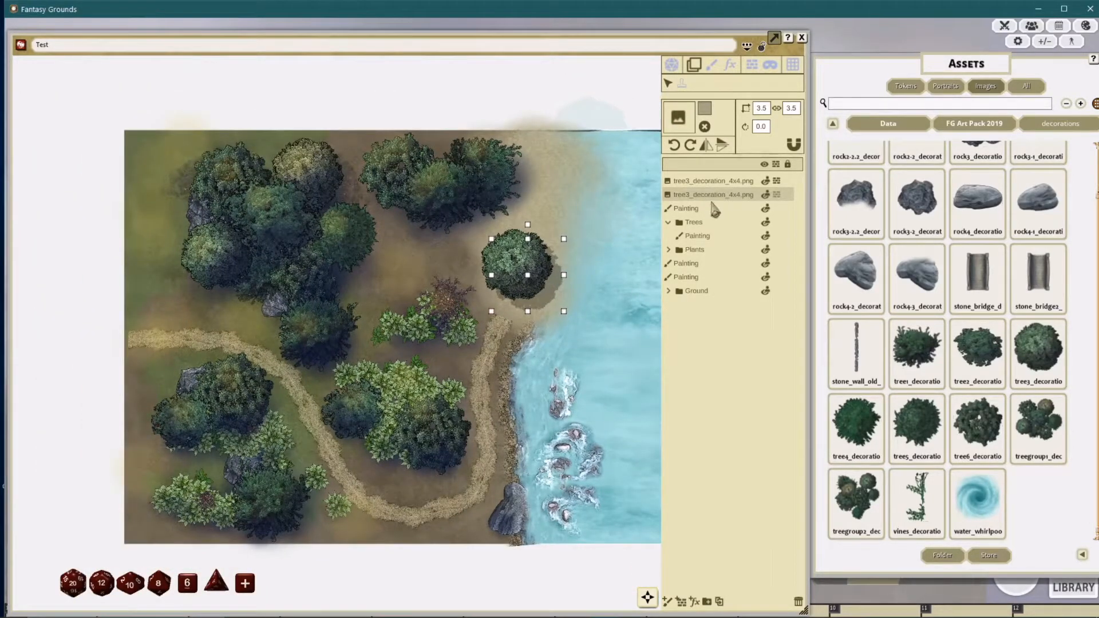
Step: Select the tree and its shadow together and move both down to the trail's upper end at the shoreline
scroll(526, 302, "up", 1)
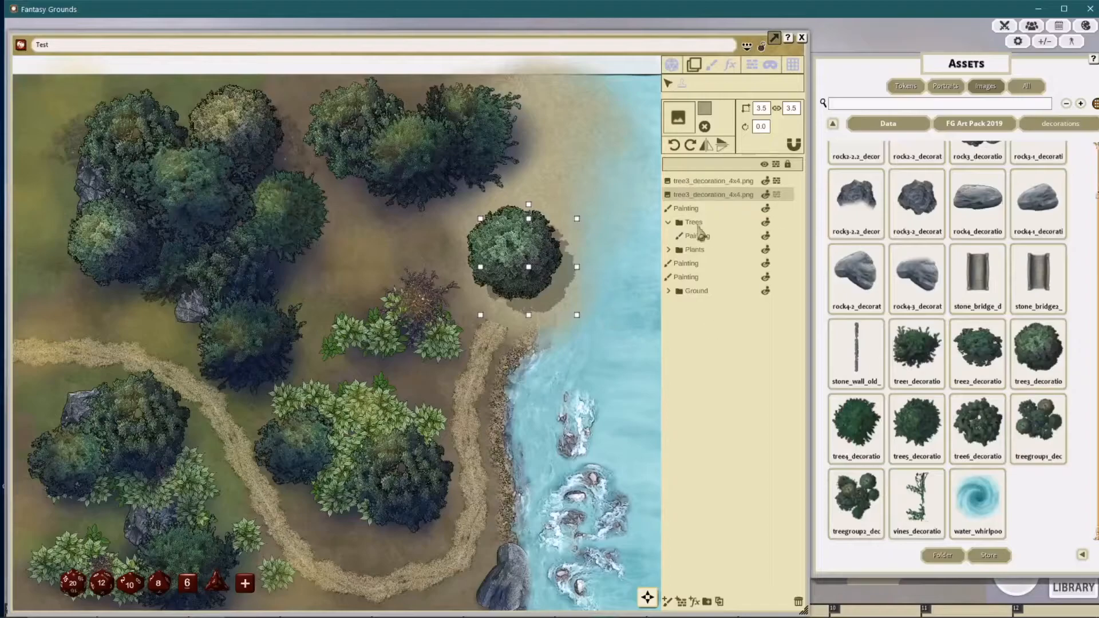
left_click(696, 180, "shift")
left_click_drag(515, 241, 518, 295)
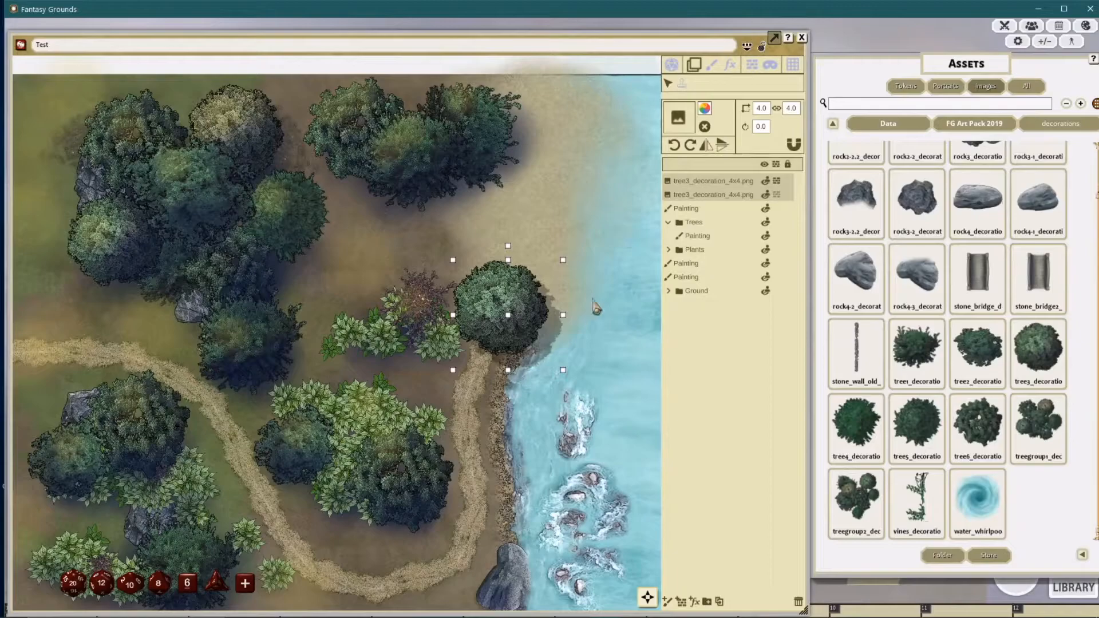
scroll(595, 307, "down", 2)
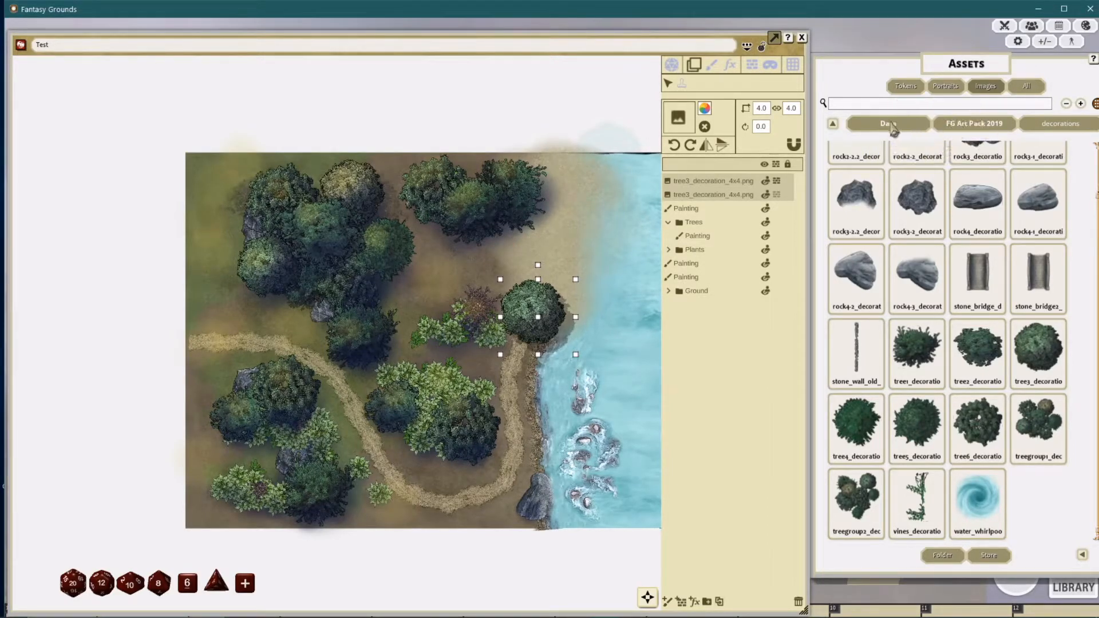
Step: Open the effects folder of the FG Jungle Map Pack in the image assets
left_click(834, 124)
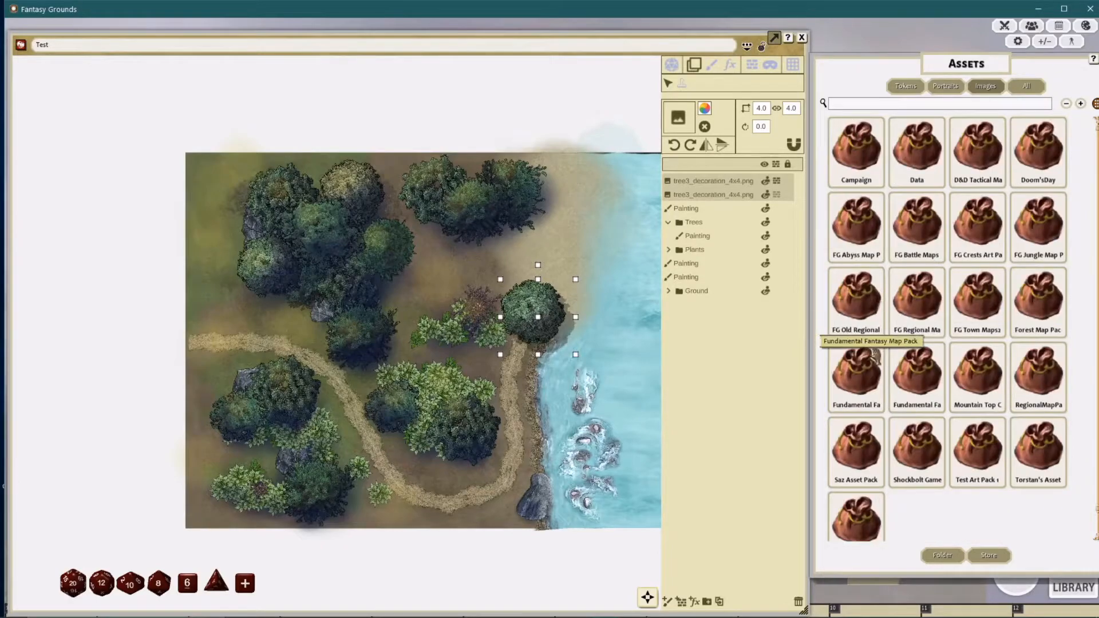
scroll(887, 357, "down", 1)
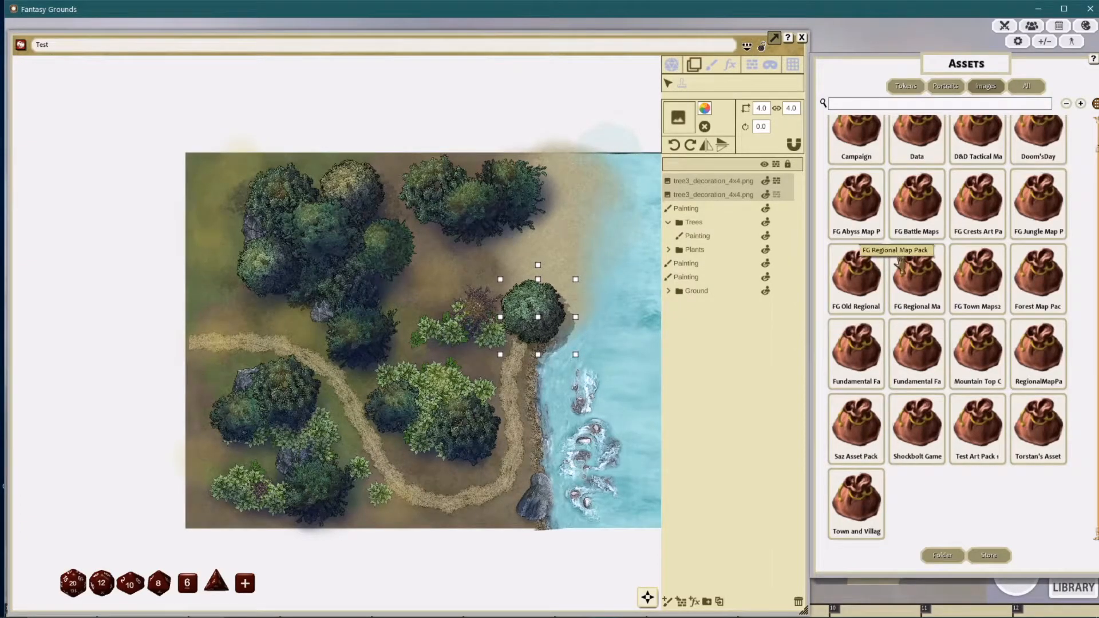
scroll(972, 305, "up", 1)
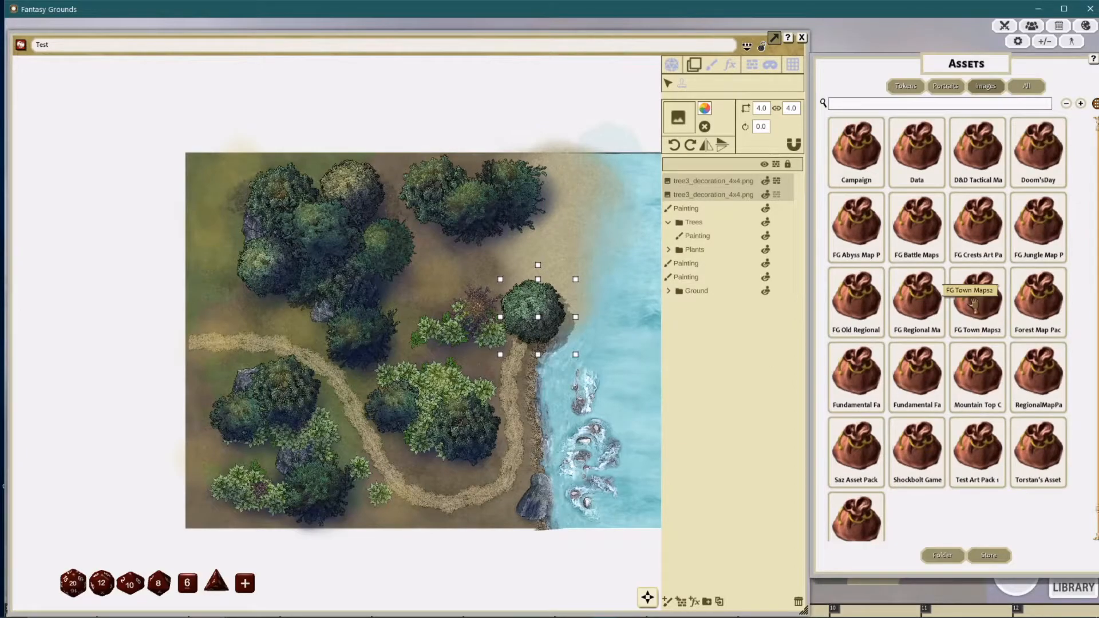
left_click(1030, 226)
left_click(977, 174)
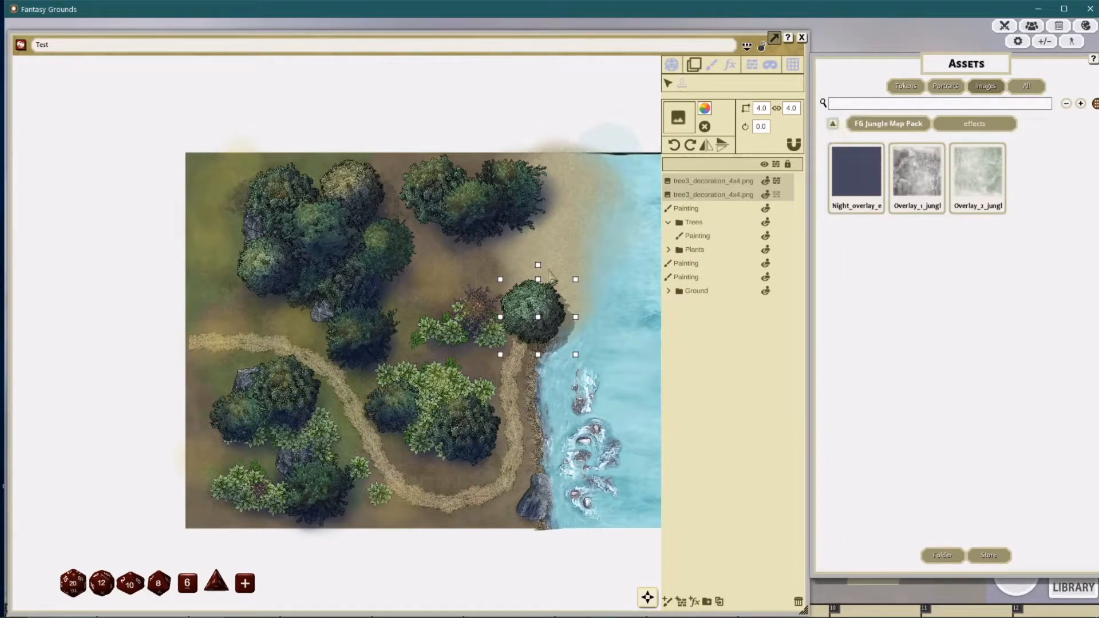
Step: Add the night overlay effect to the map and resize it to 30 by 20
scroll(575, 223, "down", 2)
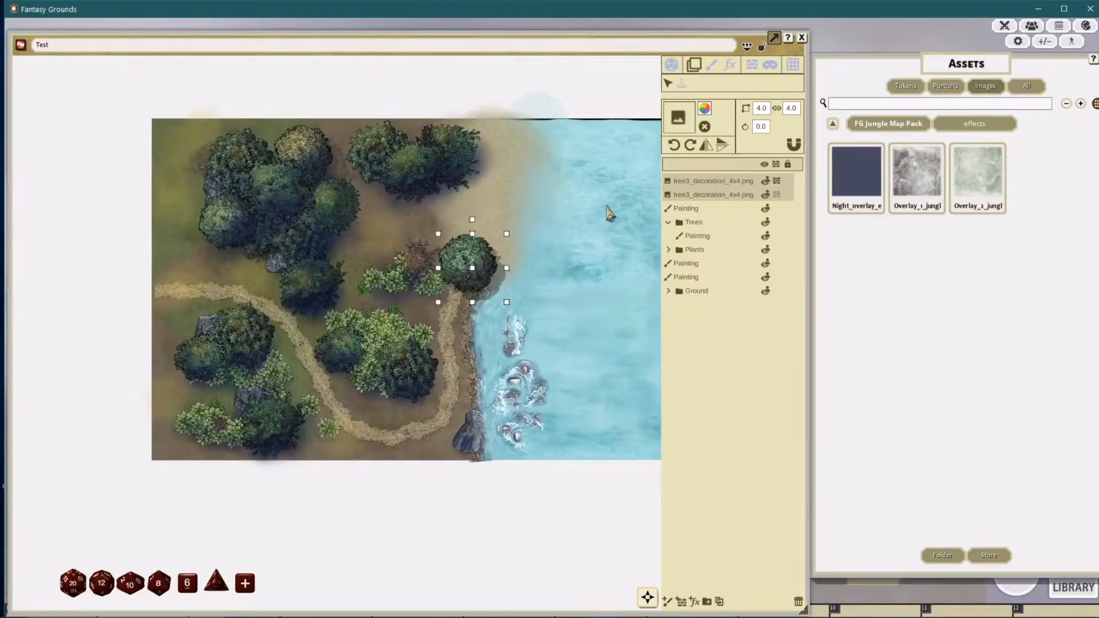
scroll(608, 213, "down", 2)
left_click_drag(856, 172, 464, 260)
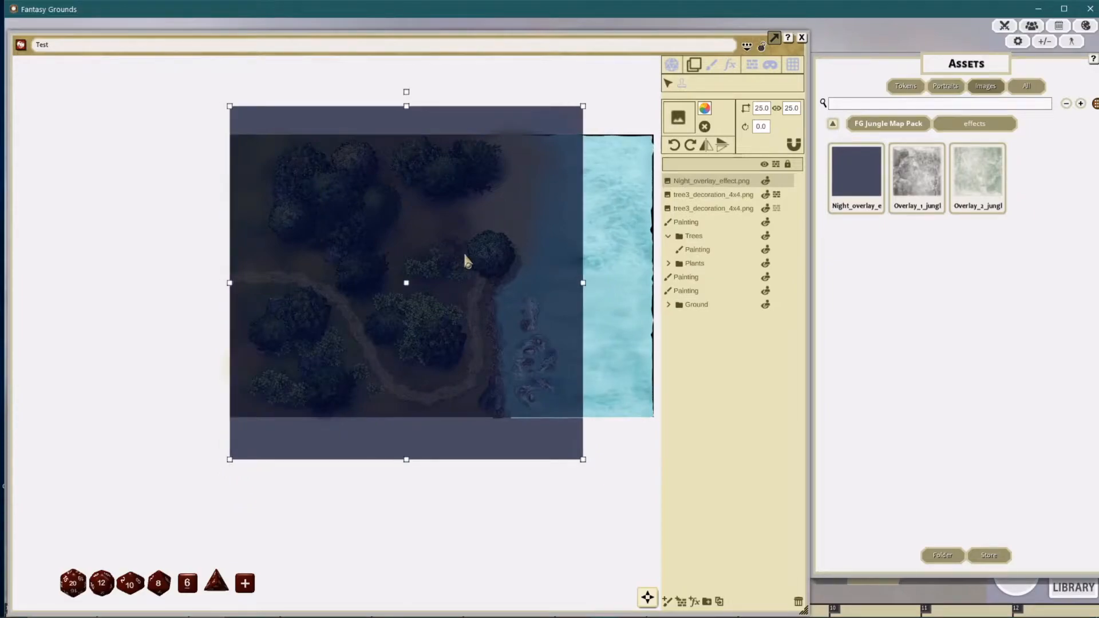
type("30")
left_click(797, 110)
type("20")
key("Return")
Step: Align the night overlay with the map's edges so it covers the whole map
left_click_drag(502, 236, 540, 235)
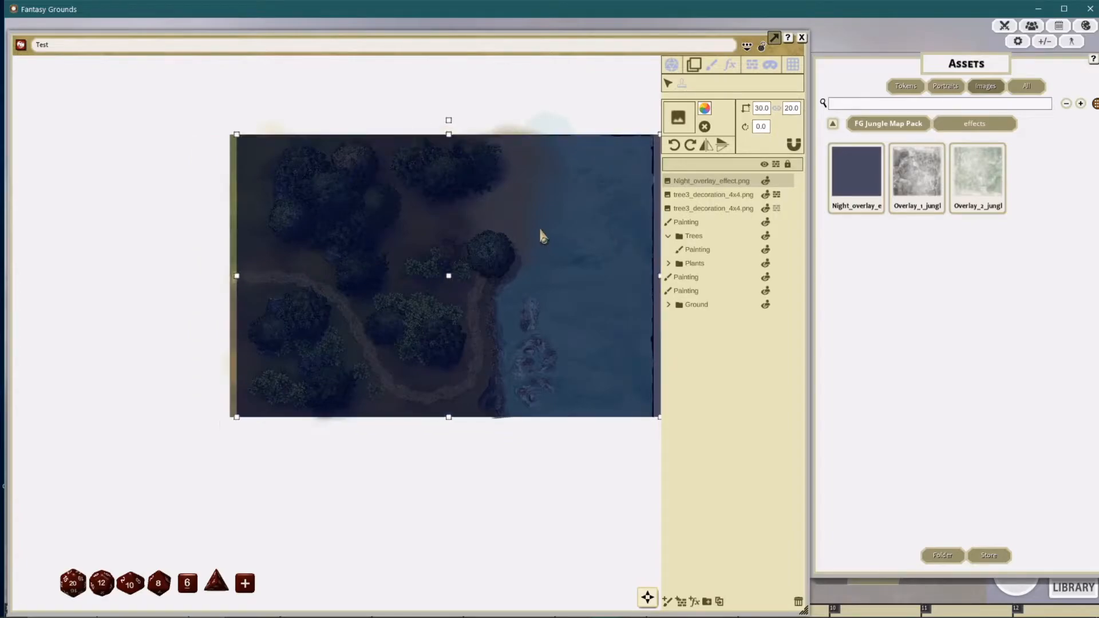
scroll(533, 228, "up", 5)
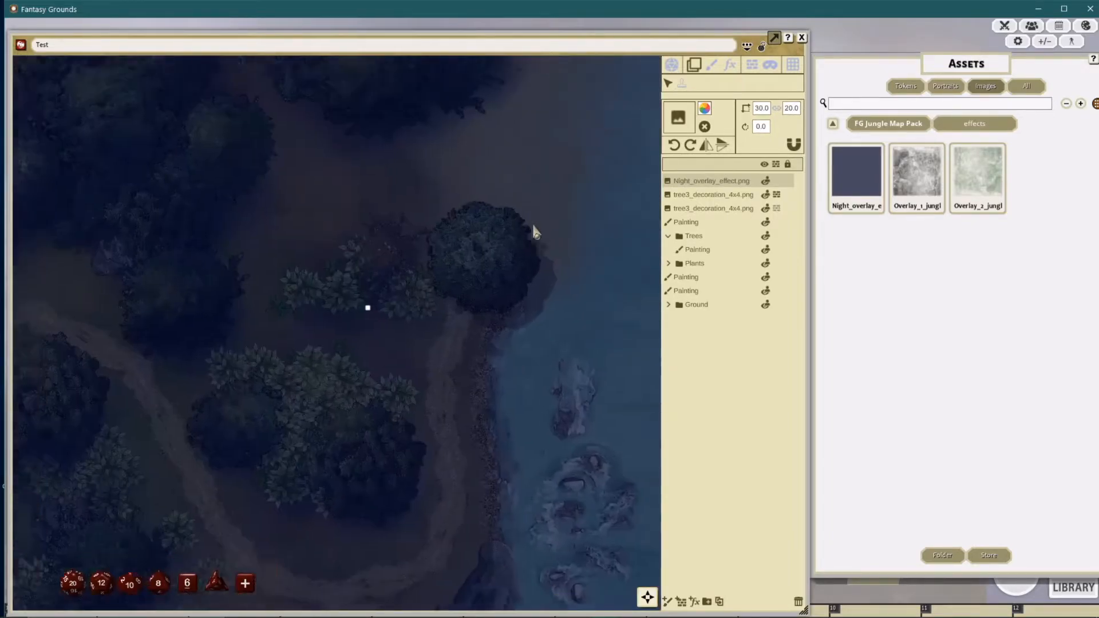
scroll(534, 228, "down", 5)
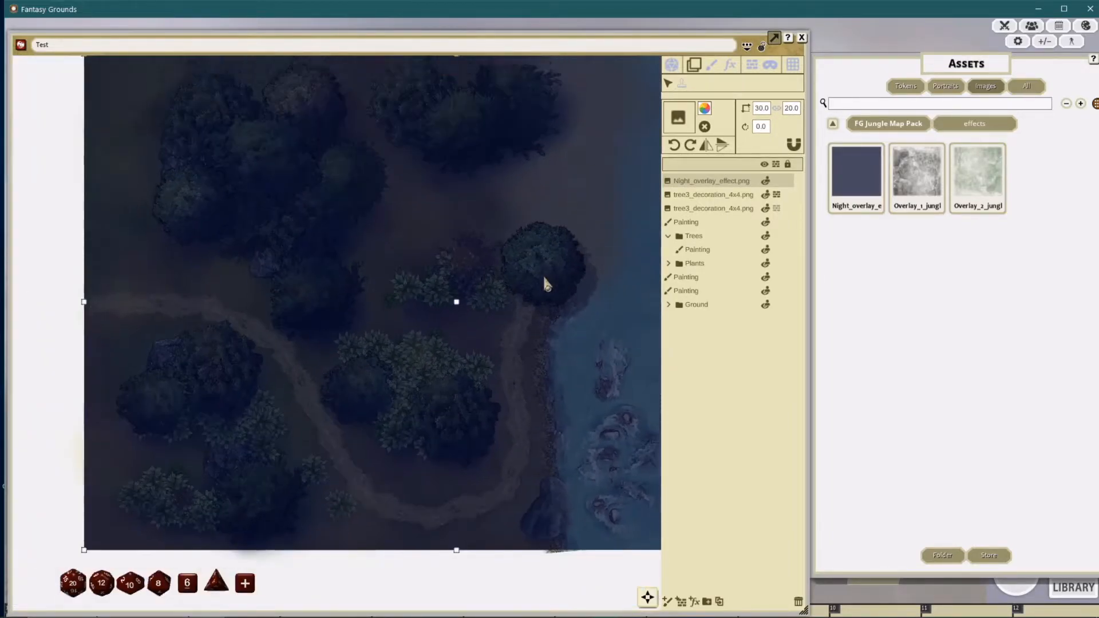
left_click_drag(544, 277, 542, 293)
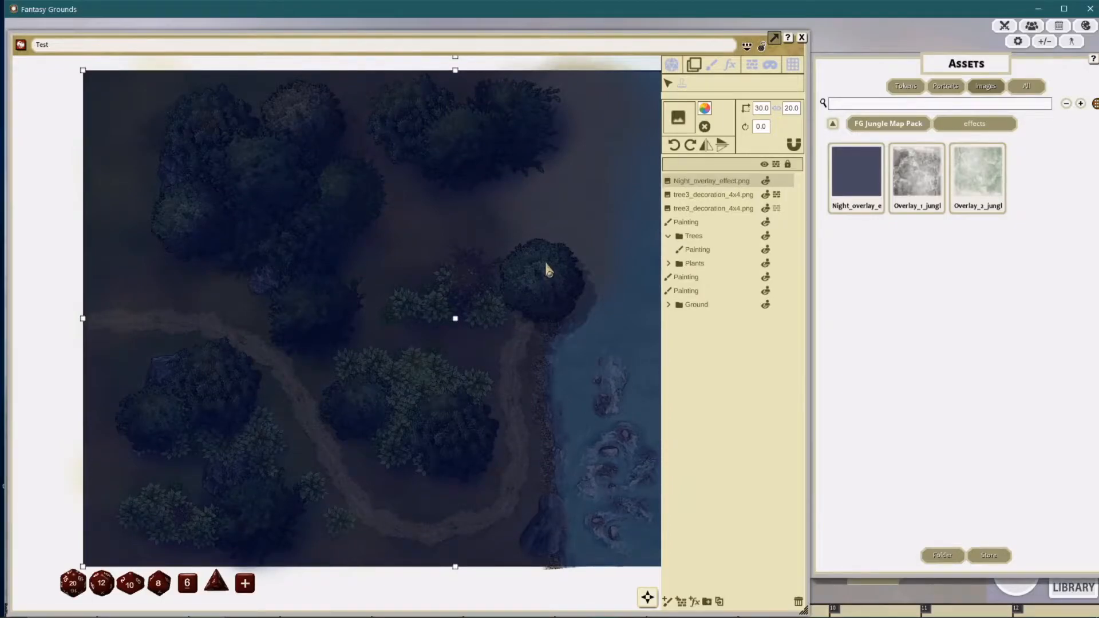
scroll(551, 238, "down", 2)
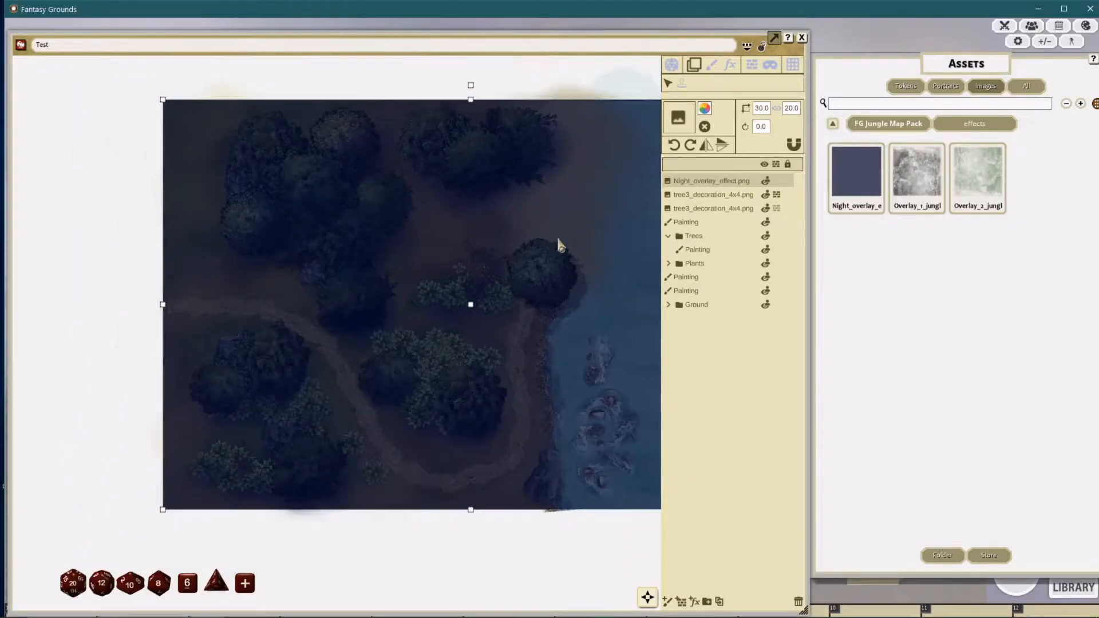
left_click_drag(552, 239, 526, 242)
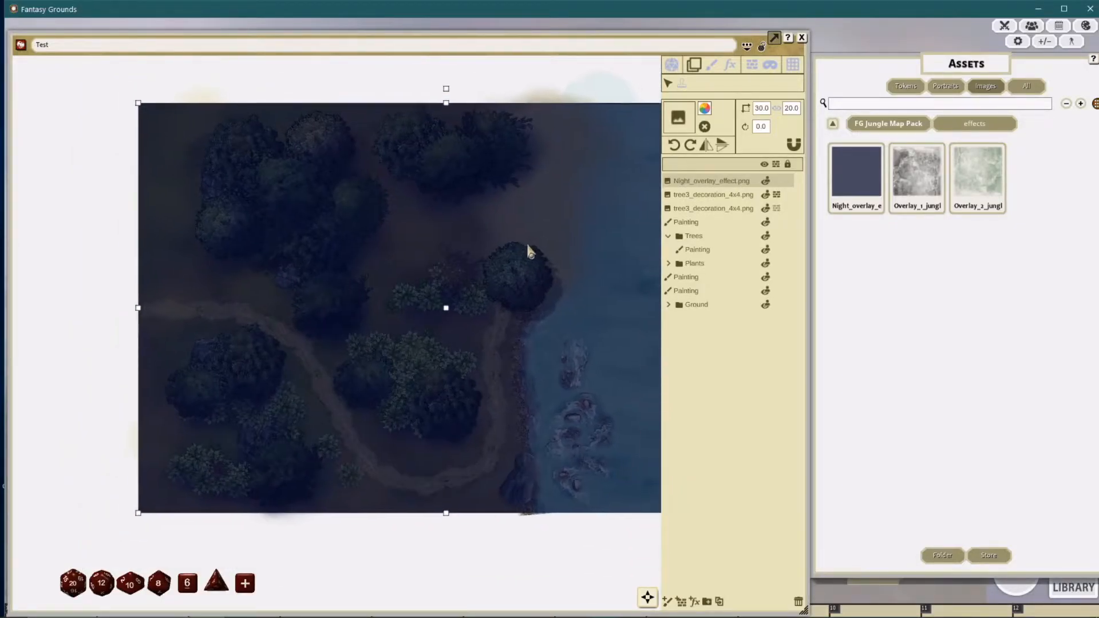
left_click(704, 108)
mouse_move(576, 373)
left_mouse_down()
mouse_move(565, 373)
mouse_move(571, 380)
left_mouse_up()
left_click_drag(568, 230, 799, 255)
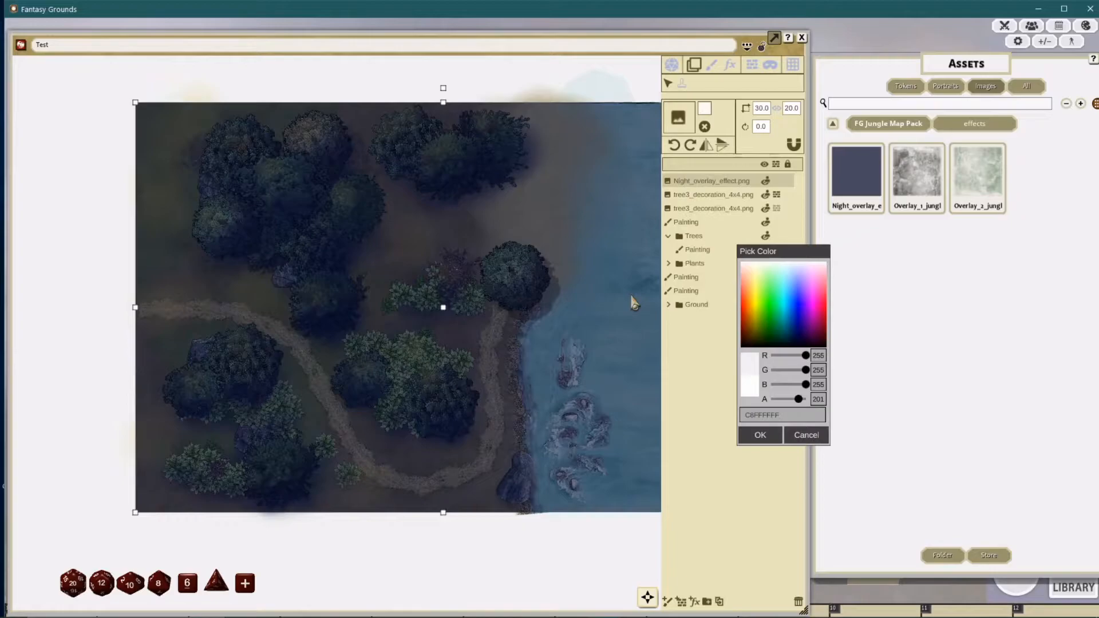
left_click_drag(632, 291, 549, 299)
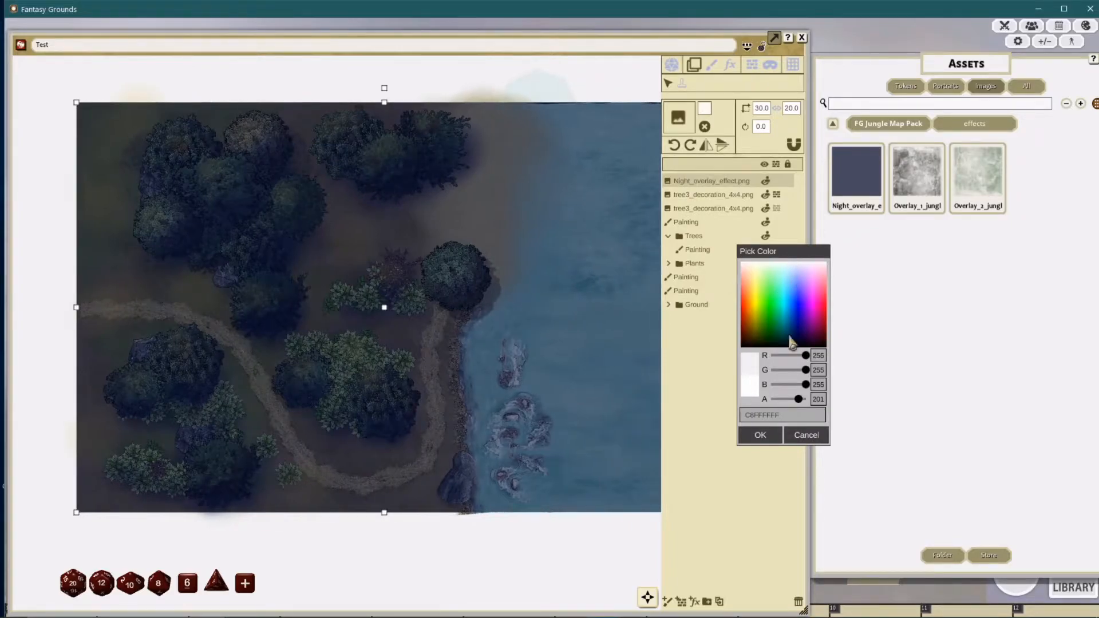
left_click(804, 438)
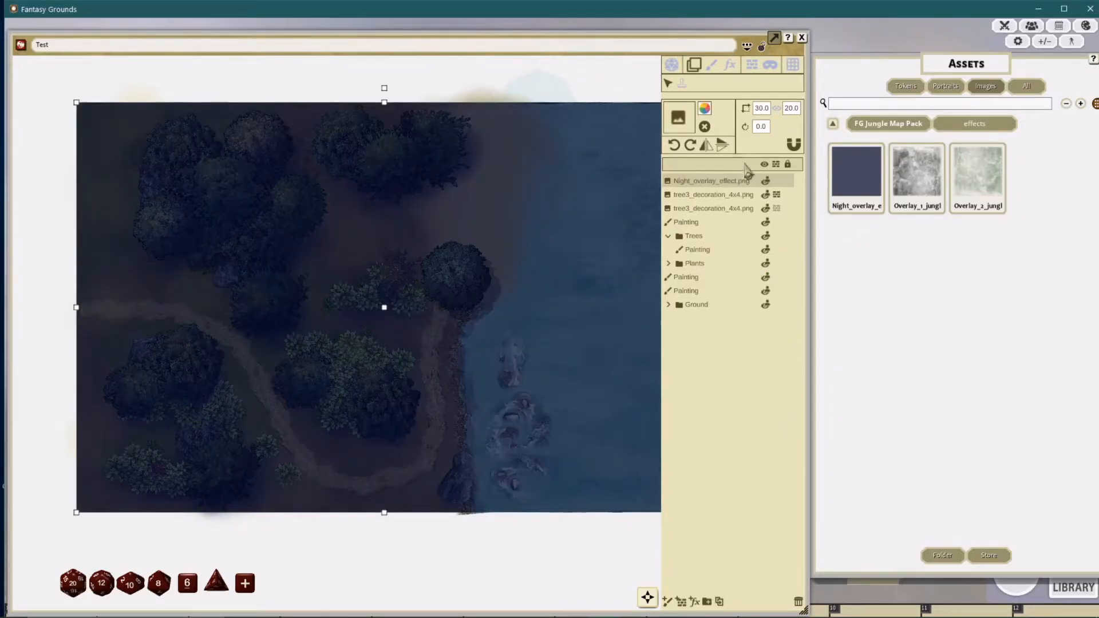
Step: Lighten the night overlay by setting its color's alpha to 192
left_click(704, 109)
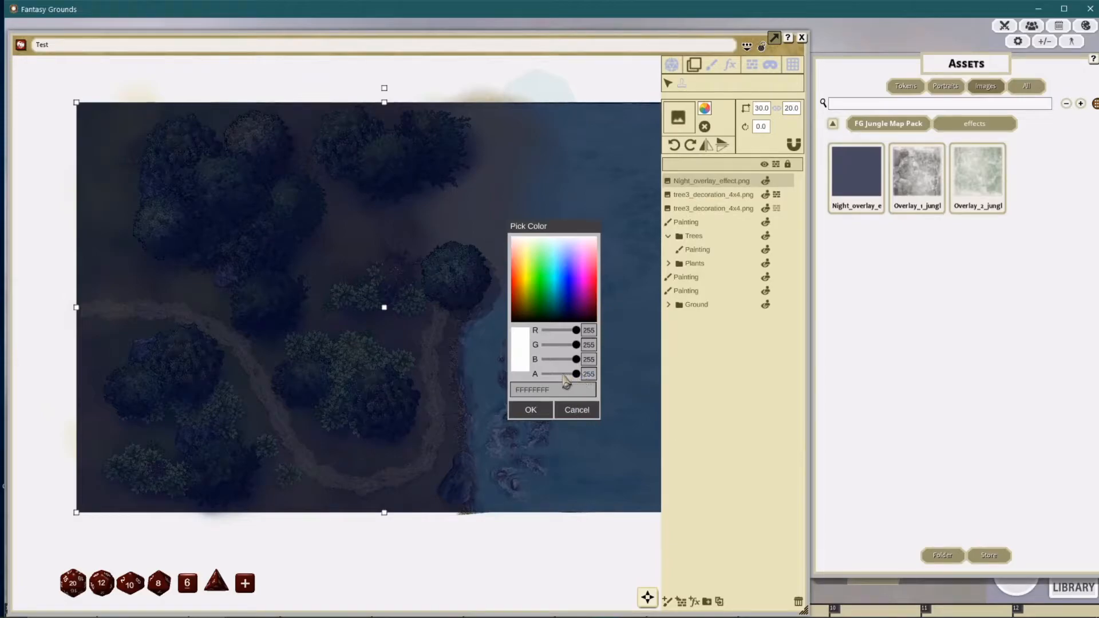
left_click_drag(574, 376, 558, 380)
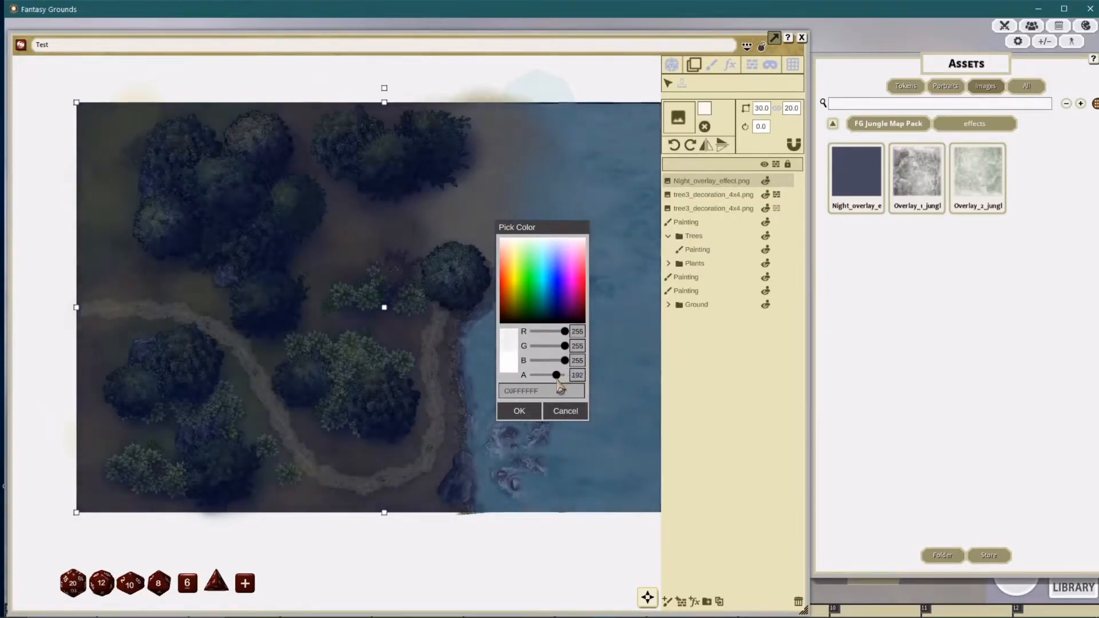
left_click(524, 412)
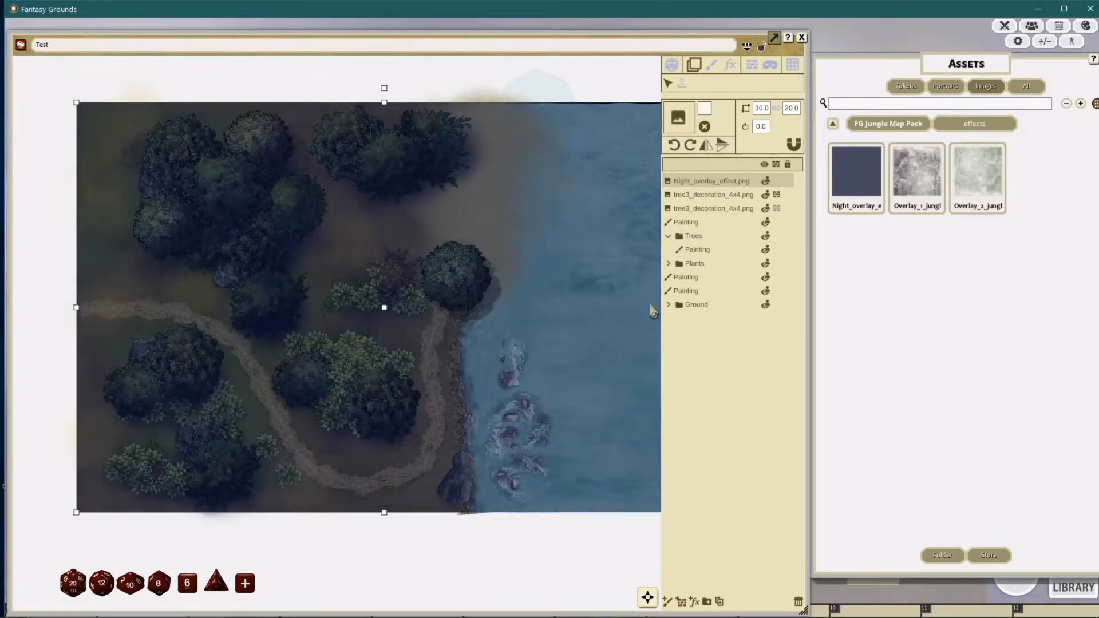
Step: Hide the night overlay layer and add a new effects layer at the top of the layer list
left_click(765, 181)
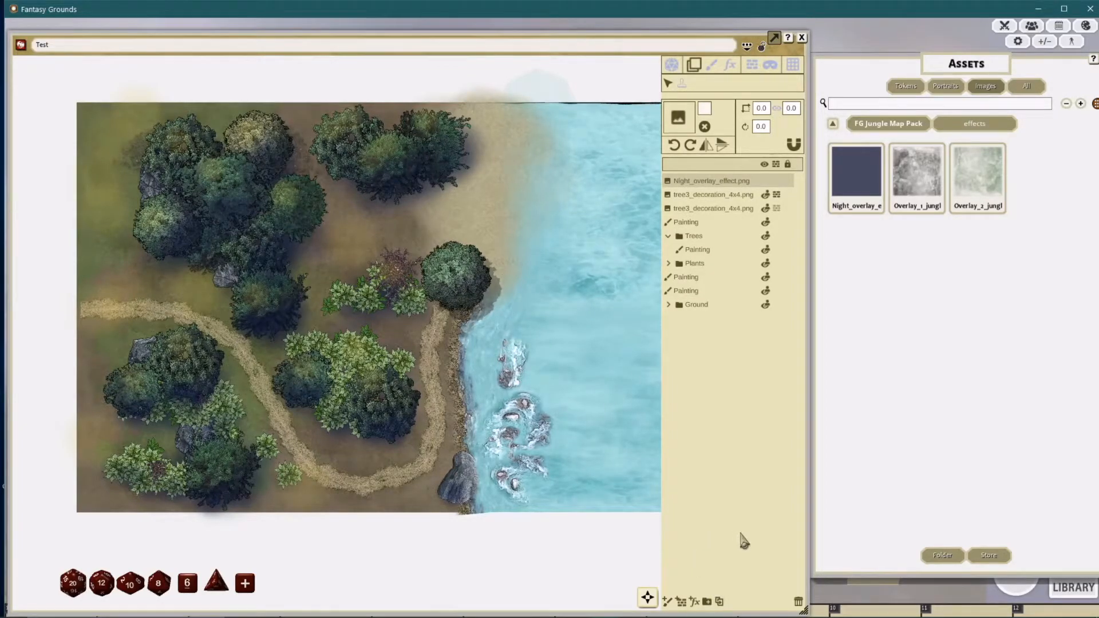
left_click(694, 601)
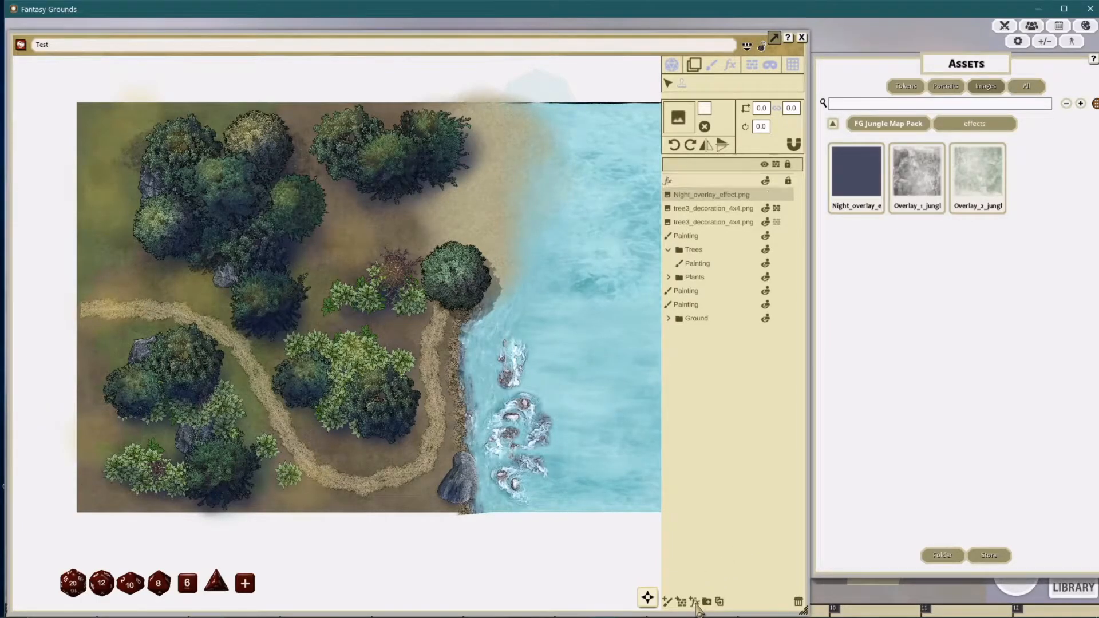
left_click(694, 181)
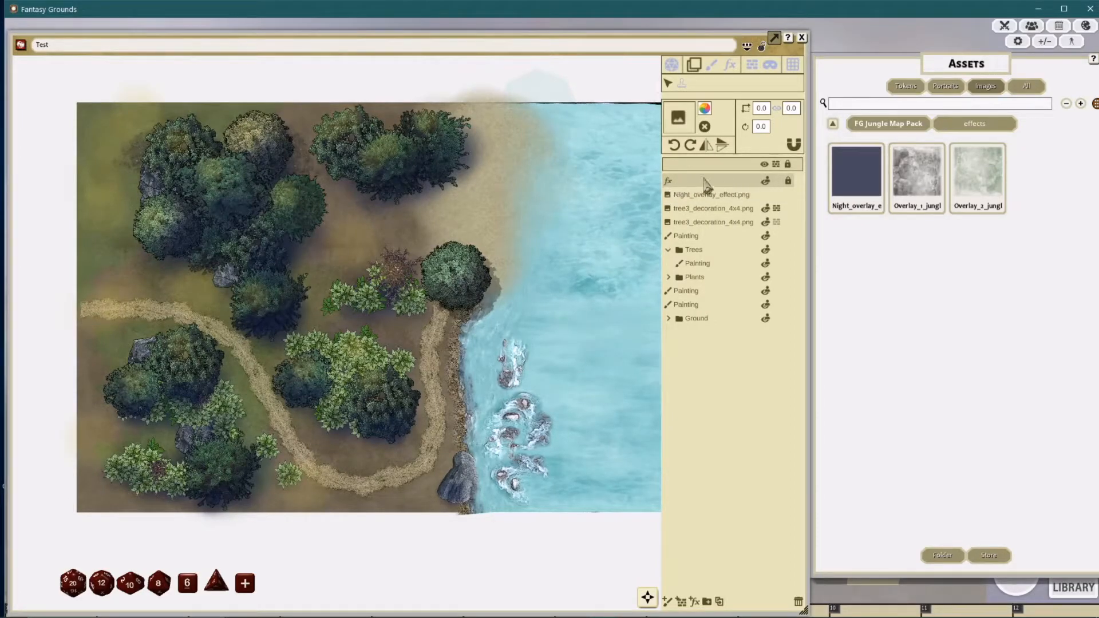
Step: Apply the grayscale effect to the new effects layer and check how the map looks
left_click(730, 65)
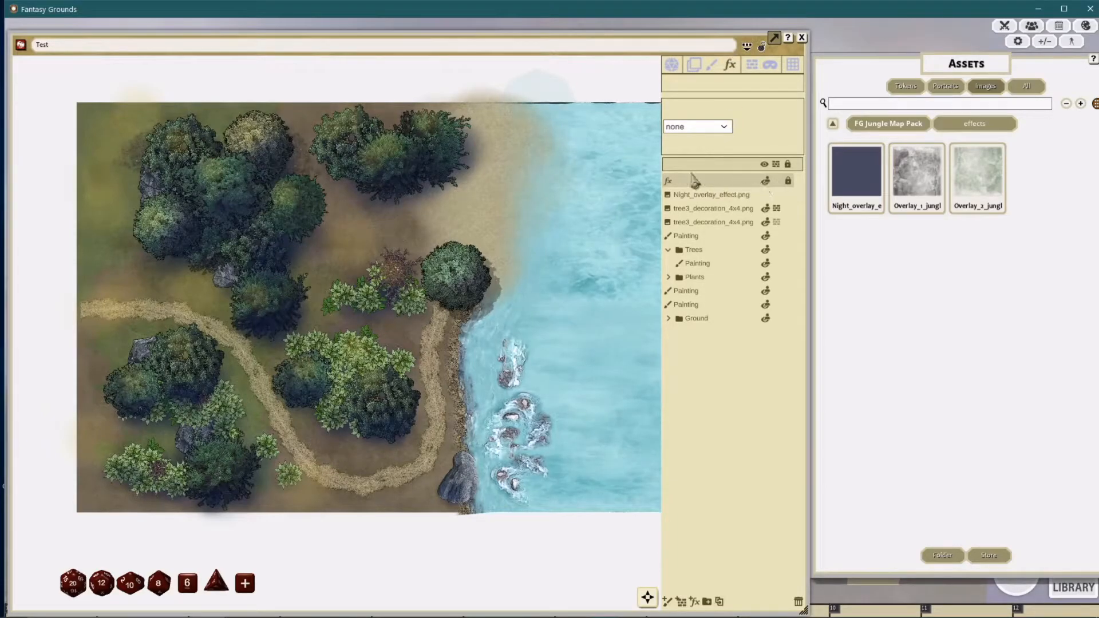
left_click(723, 127)
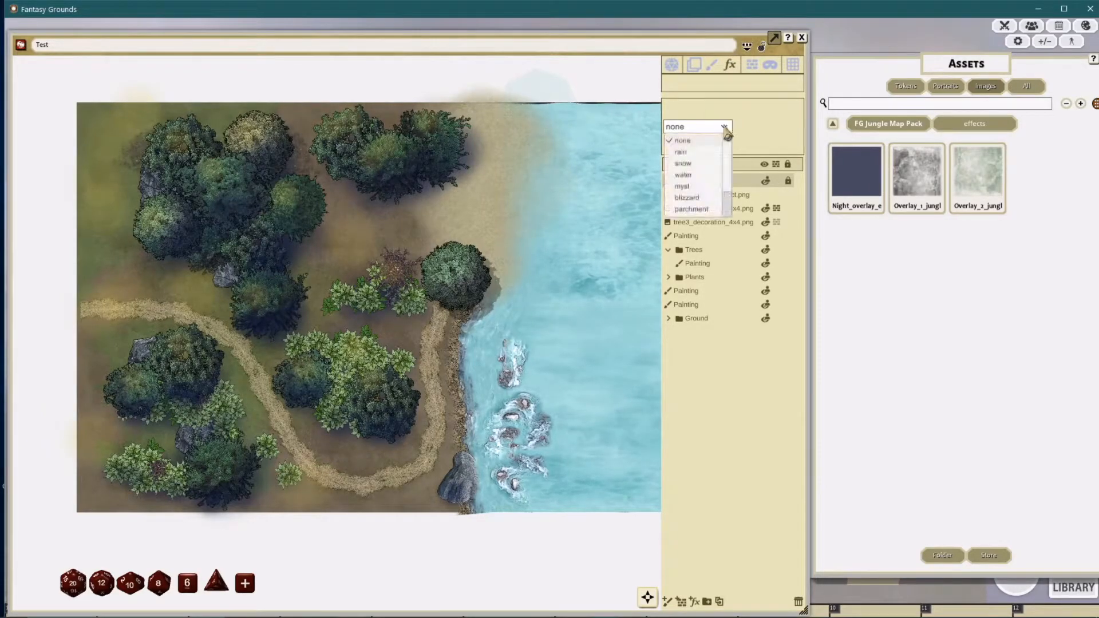
scroll(722, 183, "down", 2)
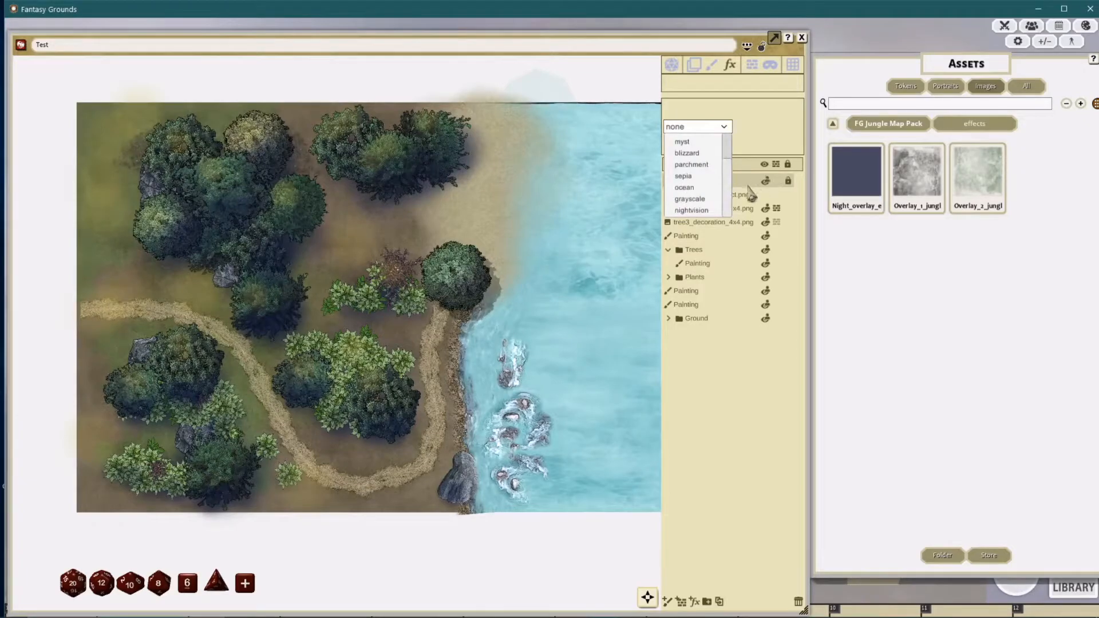
left_click(692, 199)
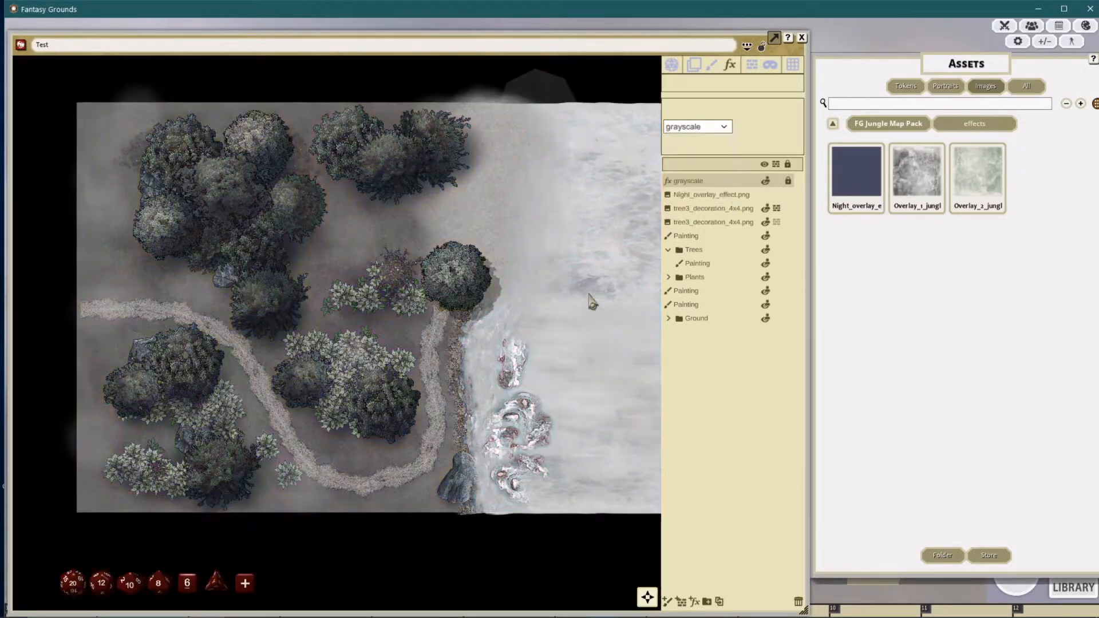
scroll(553, 350, "down", 1)
left_click_drag(577, 358, 521, 346)
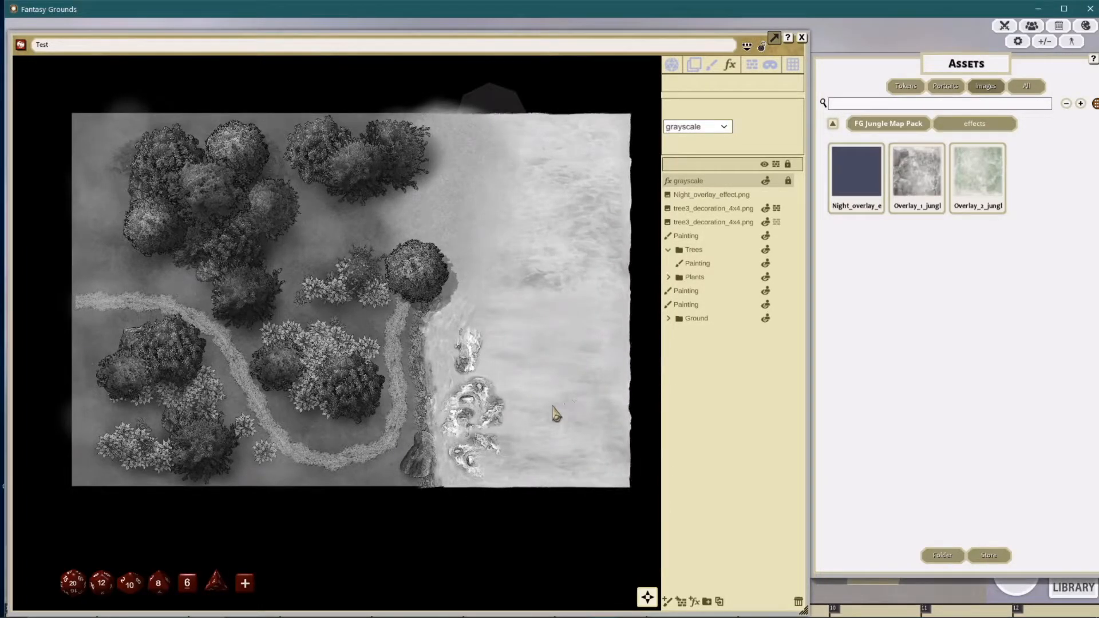
Step: Preview the rain effect on the effects layer, followed by the snow effect
left_click(725, 127)
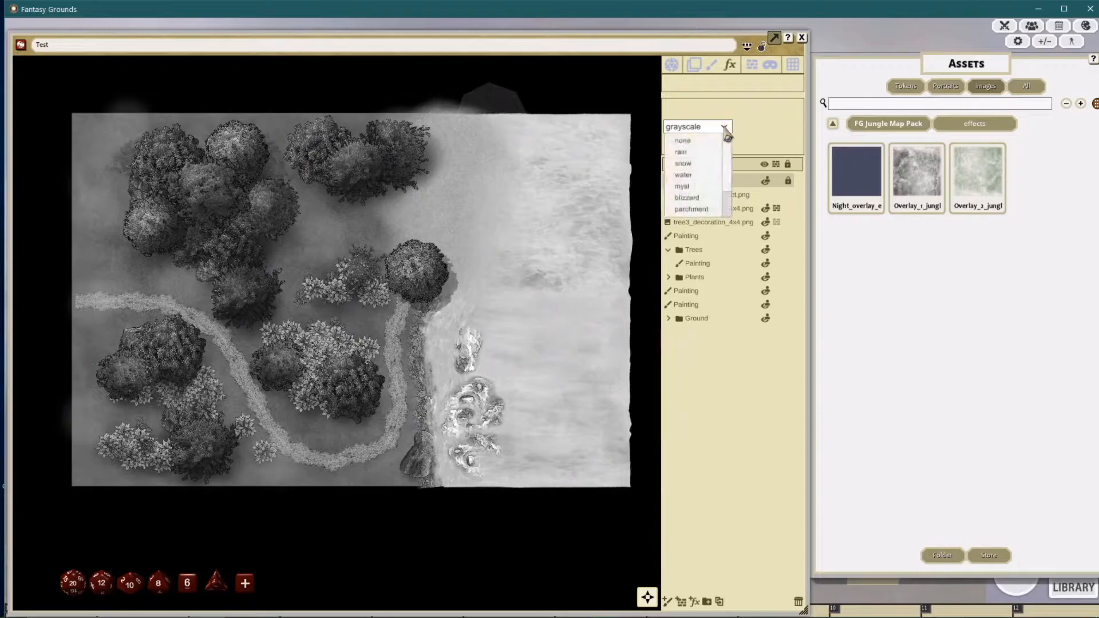
left_click(692, 150)
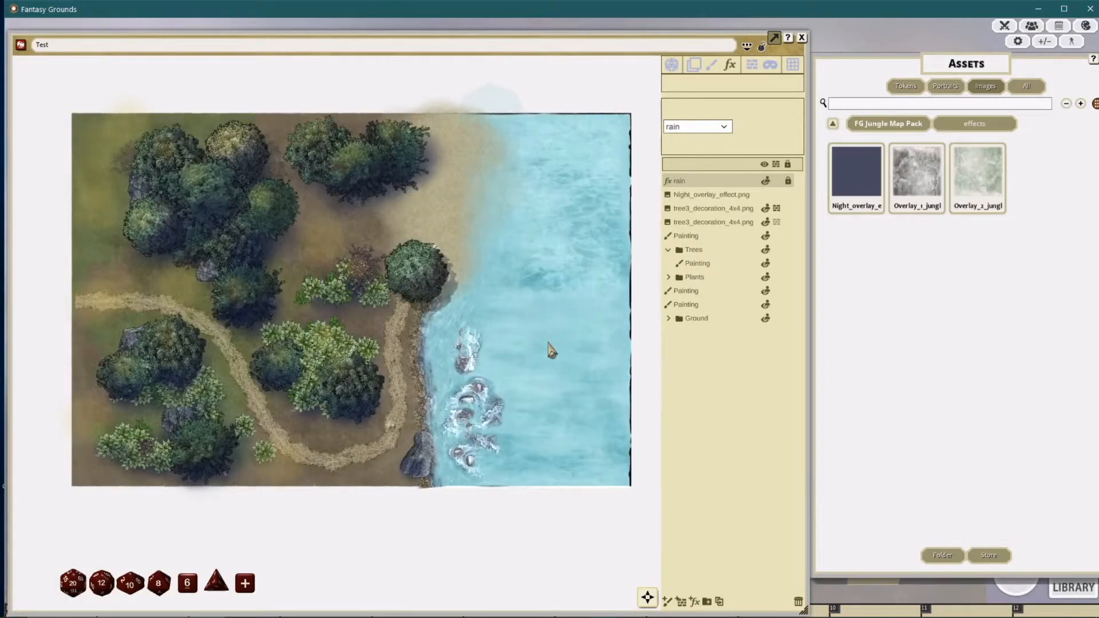
left_click(719, 126)
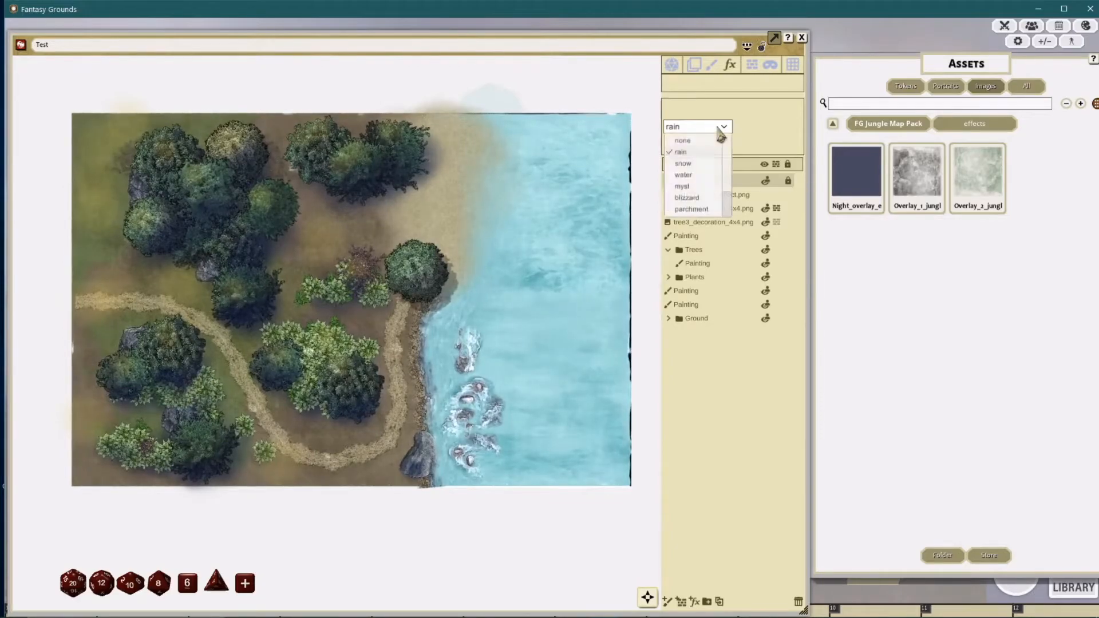
left_click(710, 164)
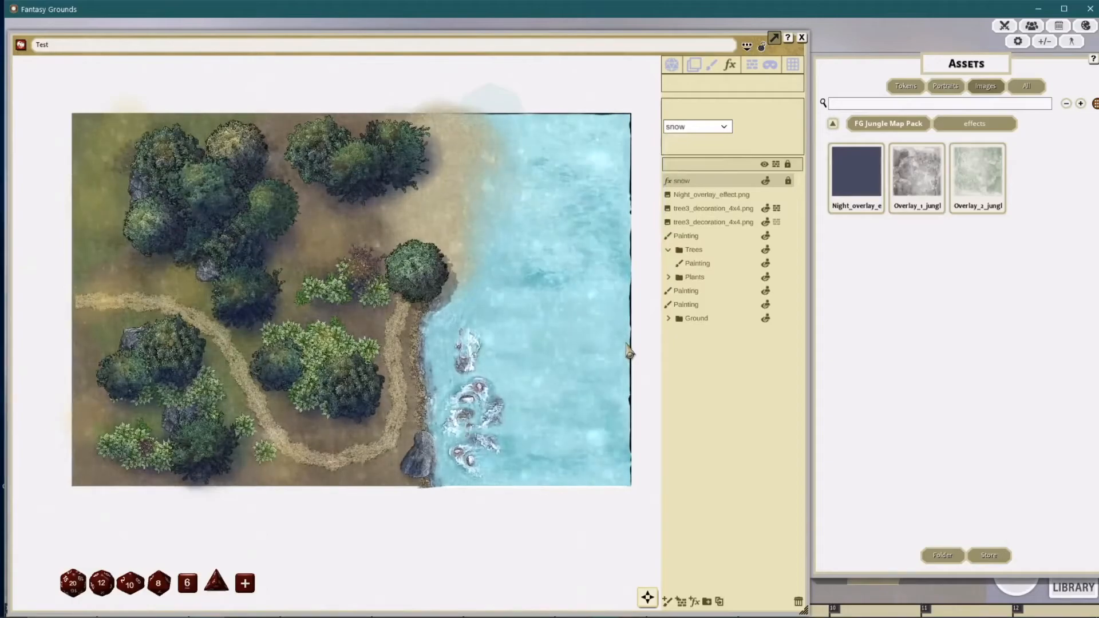
scroll(412, 348, "up", 2)
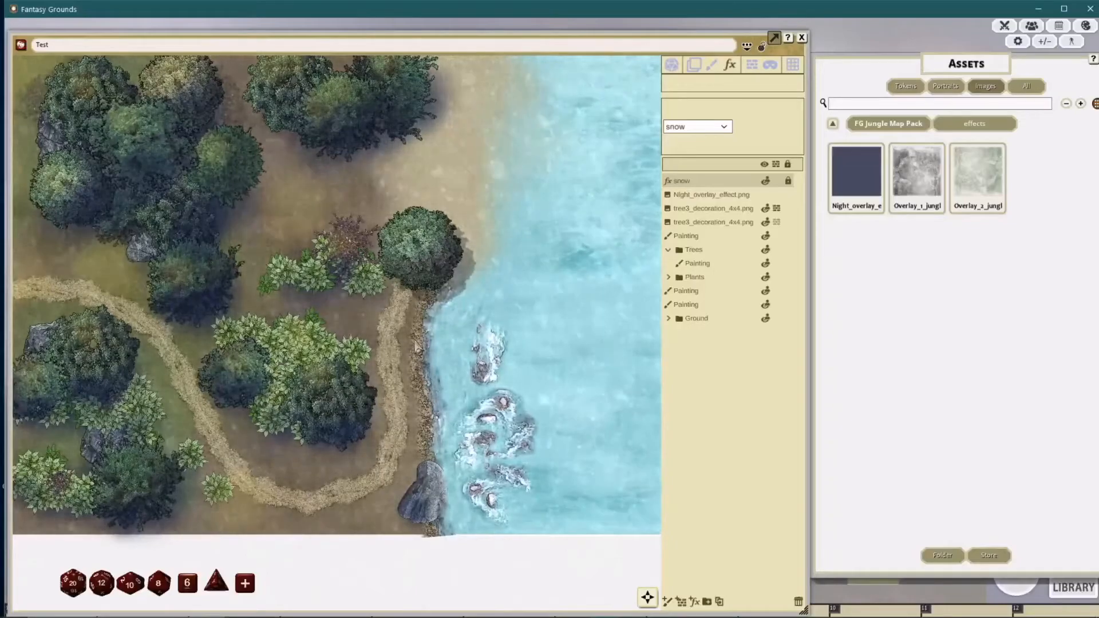
Step: Change the map's grid color to black by reducing its red value to 0
left_click(792, 64)
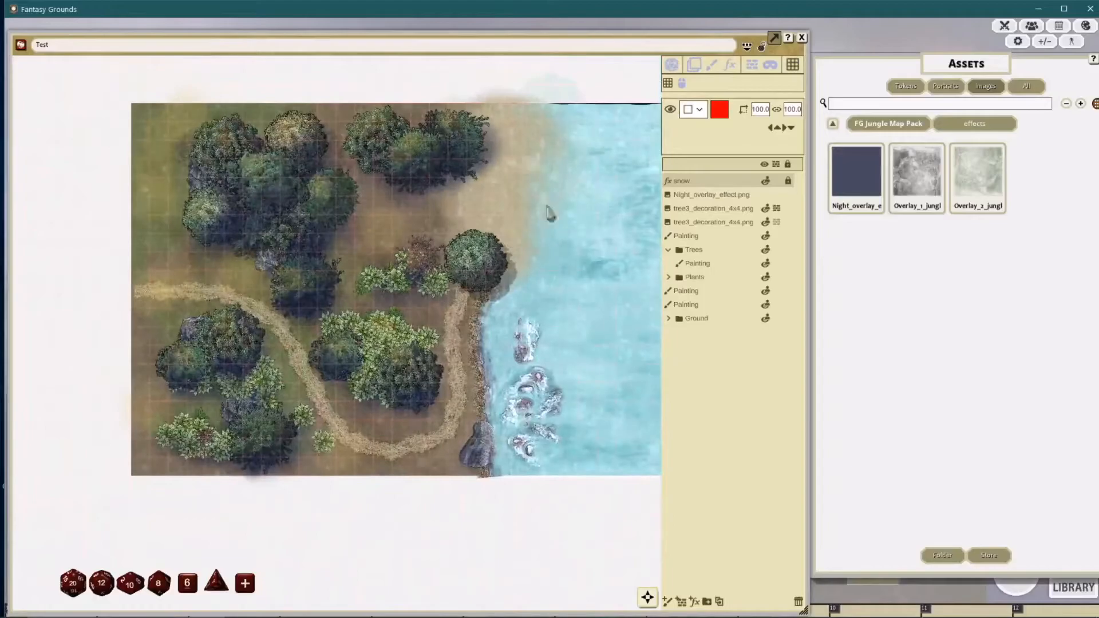
left_click(719, 109)
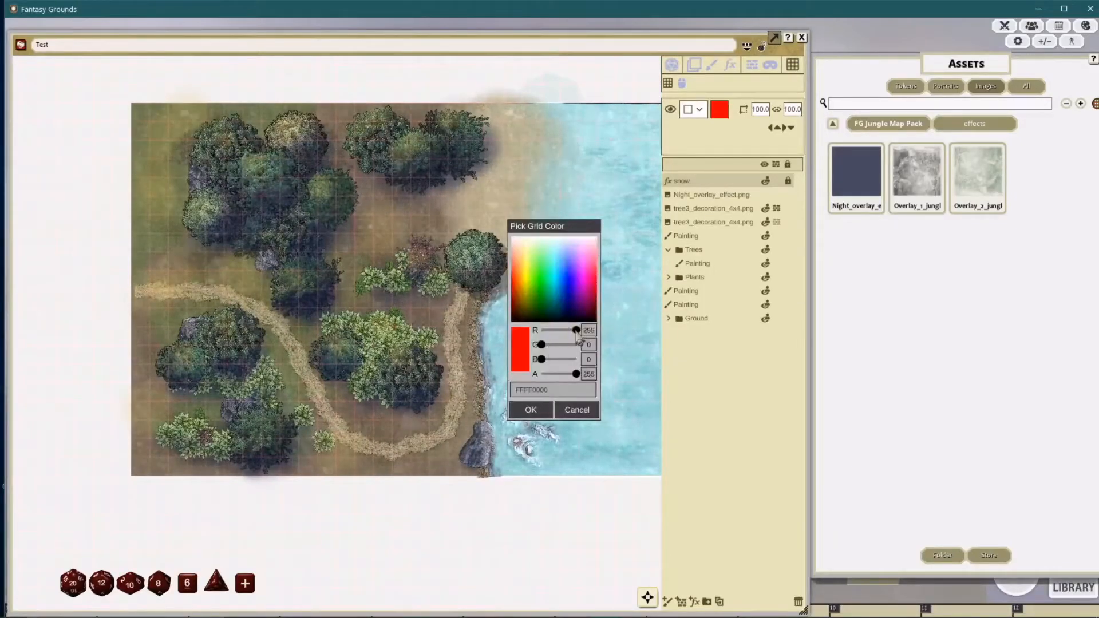
left_click_drag(581, 340, 475, 342)
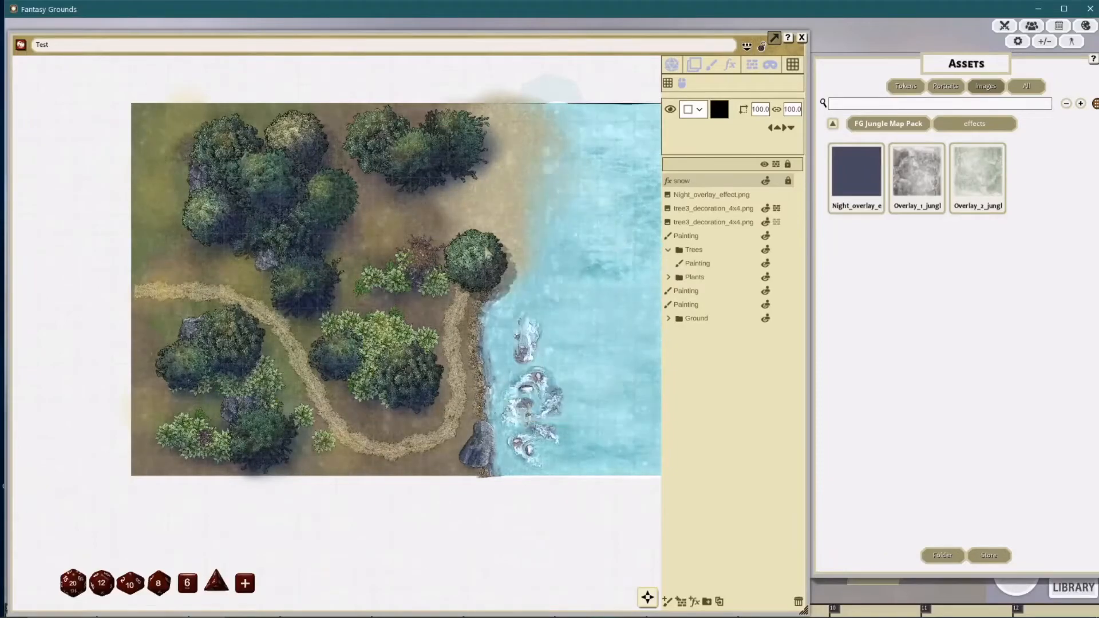
scroll(487, 252, "up", 5)
scroll(486, 251, "down", 2)
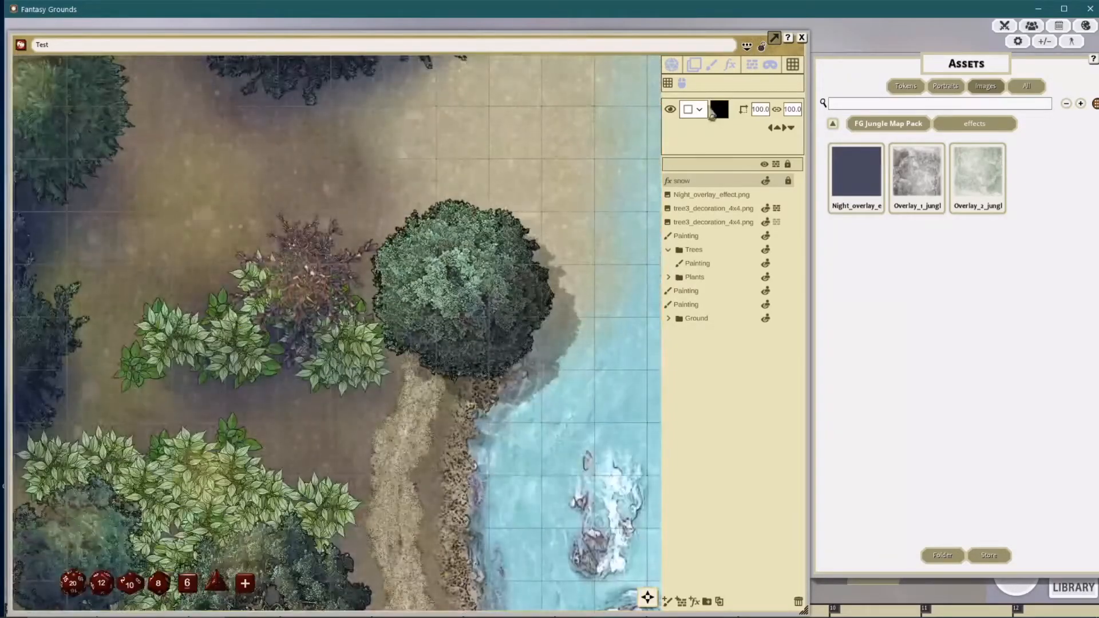
Step: Set the map's grid color to white
left_click(719, 109)
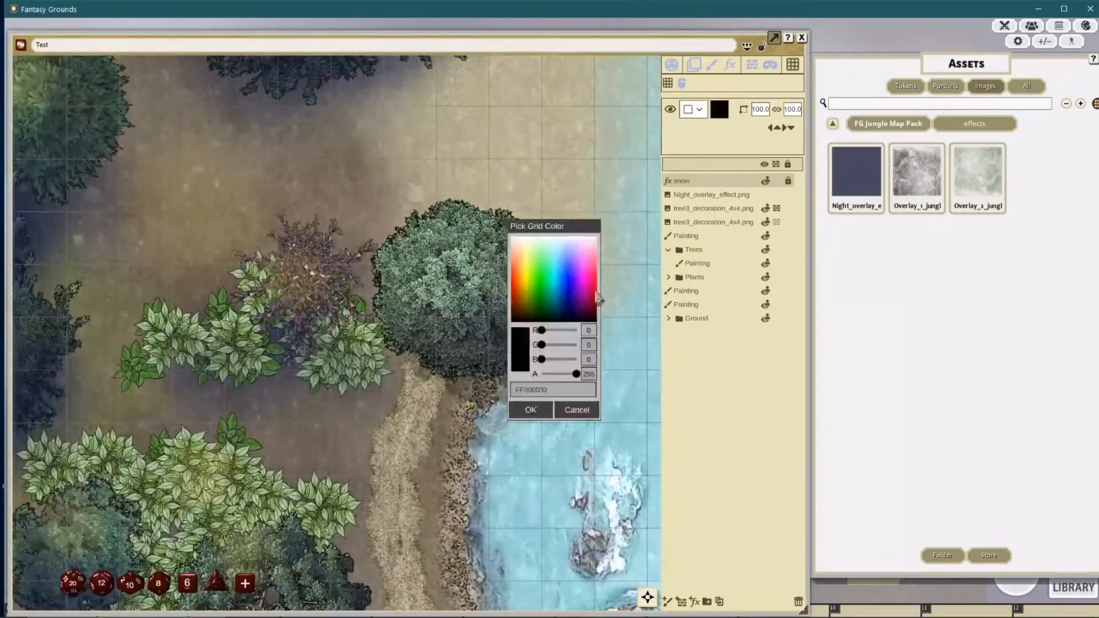
left_click_drag(540, 330, 576, 345)
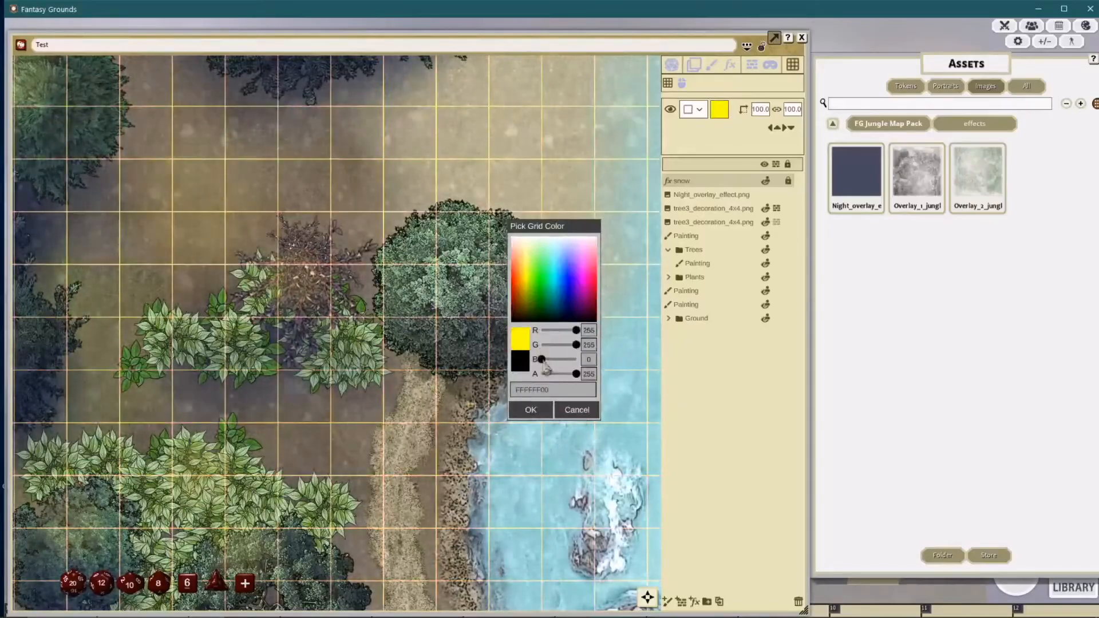
left_click(574, 409)
scroll(539, 351, "down", 3)
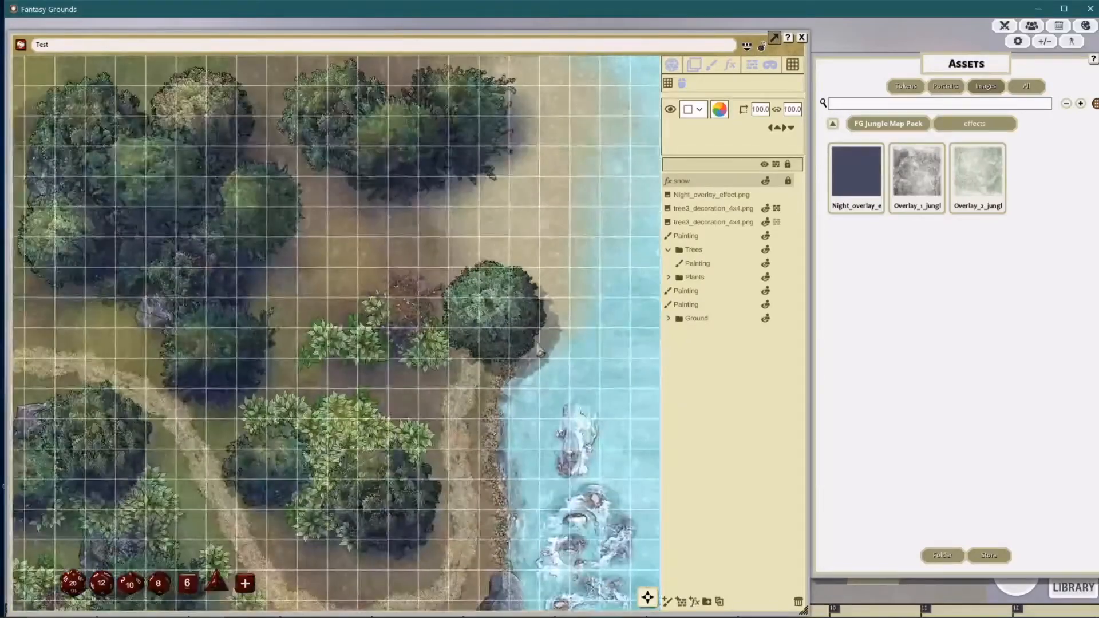
scroll(539, 351, "down", 2)
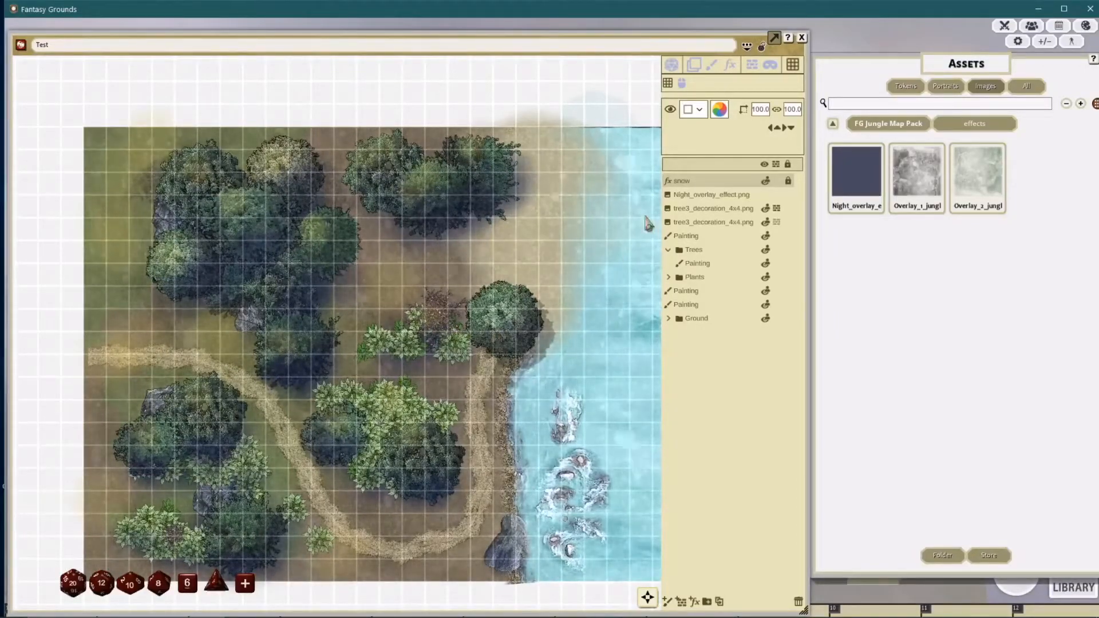
Step: Switch the effects layer to the parchment effect and inspect the map
left_click(733, 66)
left_click(719, 126)
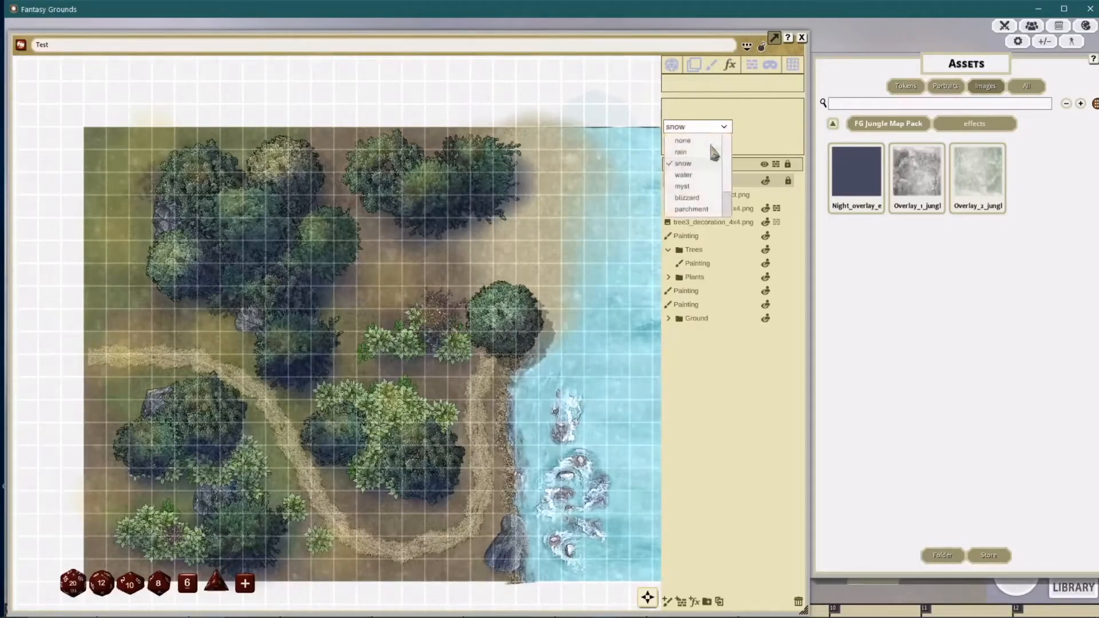
scroll(711, 166, "down", 2)
left_click(695, 154)
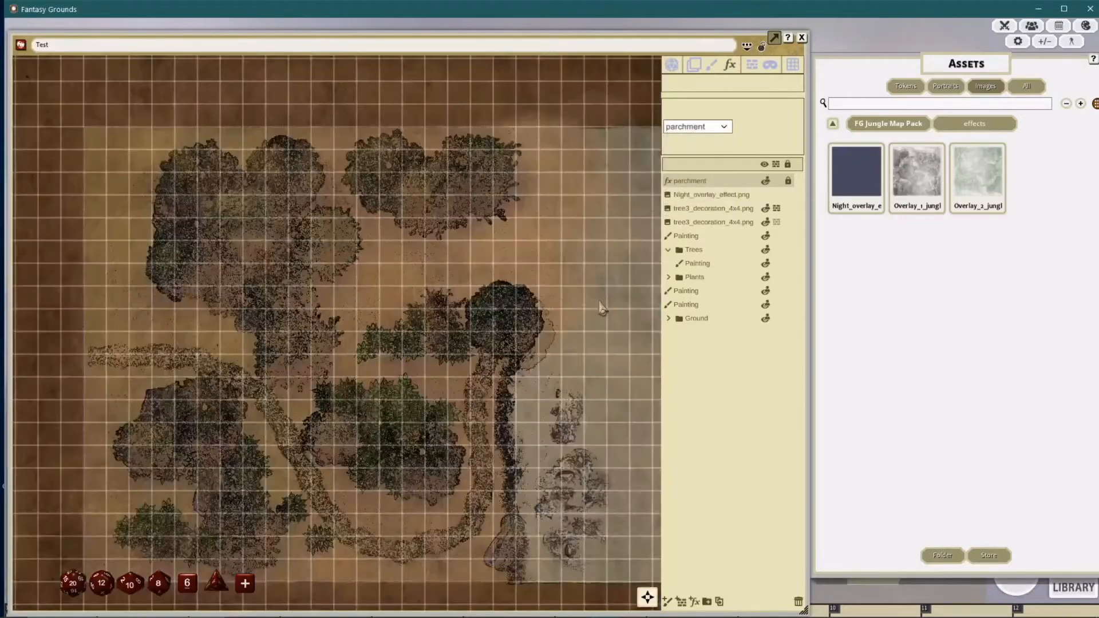
scroll(601, 308, "down", 3)
left_click_drag(601, 309, 553, 295)
scroll(561, 289, "up", 5)
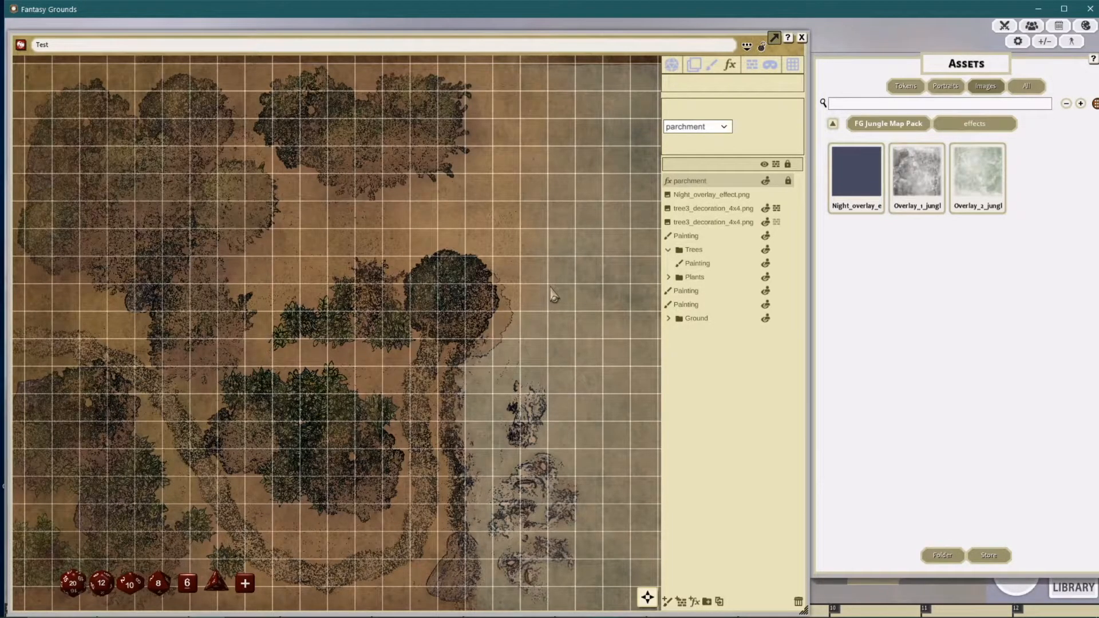
Step: Hide the grid on the map
left_click(793, 64)
left_click(670, 109)
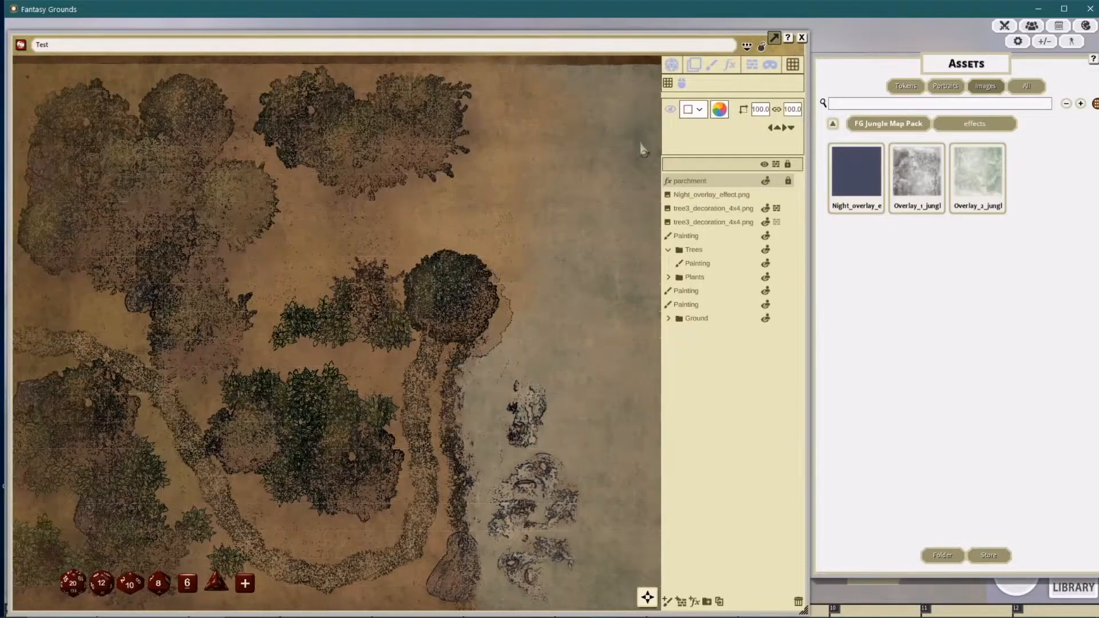
scroll(556, 306, "down", 1)
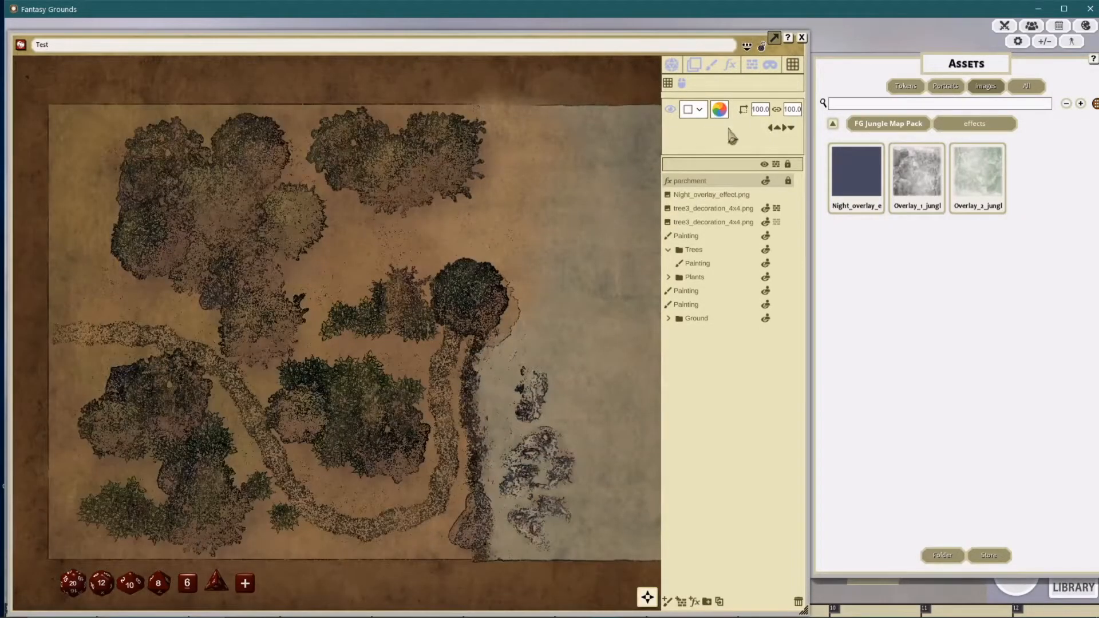
Step: Switch the effects layer to the nightvision effect and look around the map
left_click(730, 67)
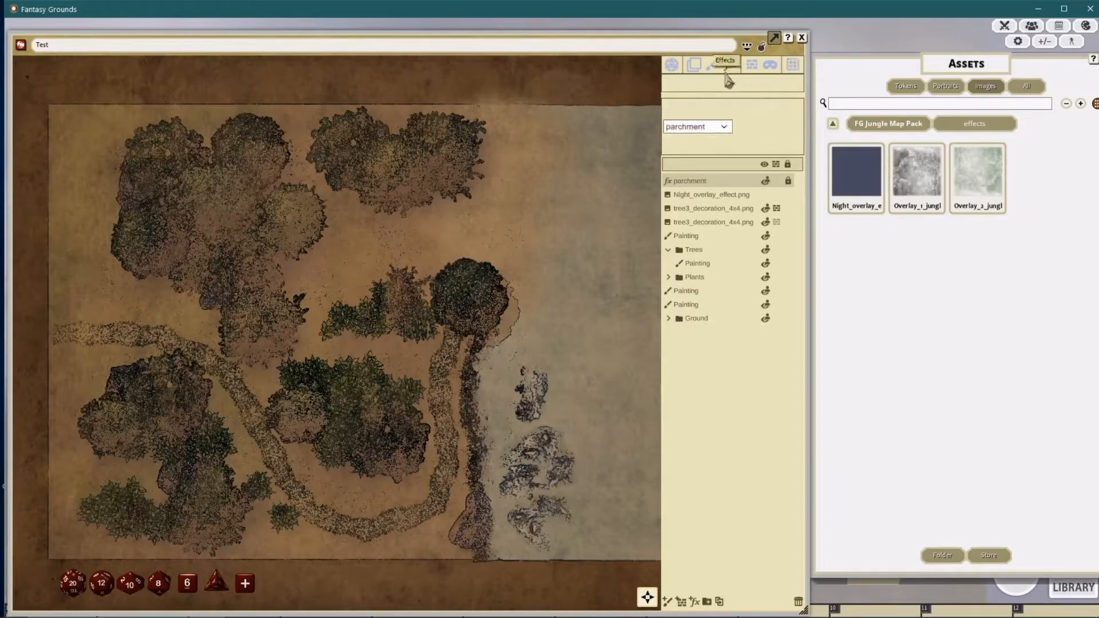
left_click(724, 126)
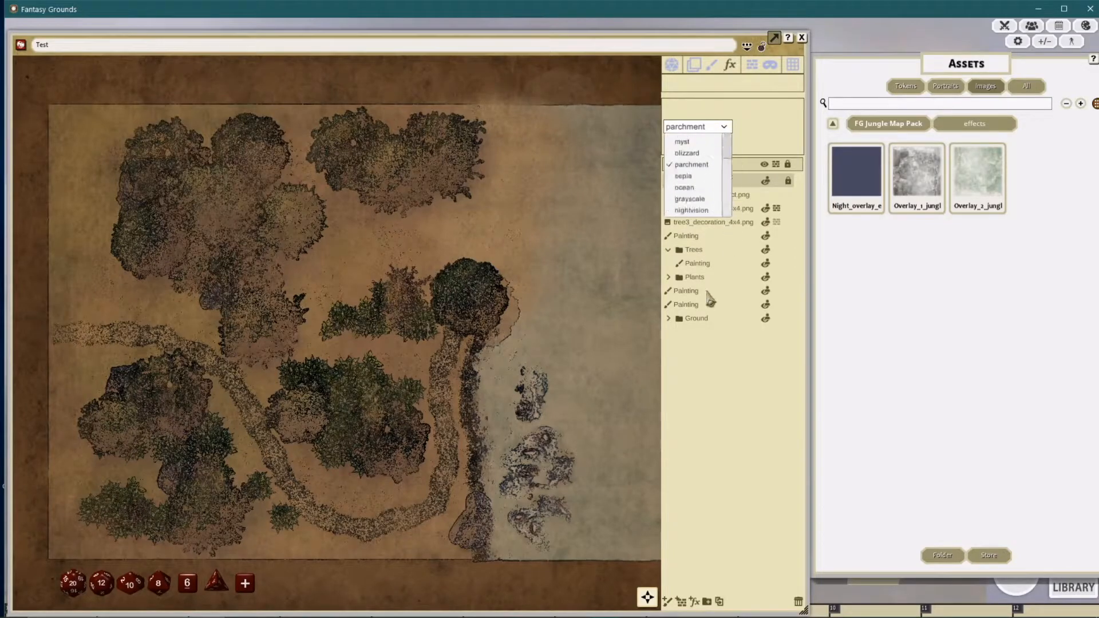
left_click(693, 210)
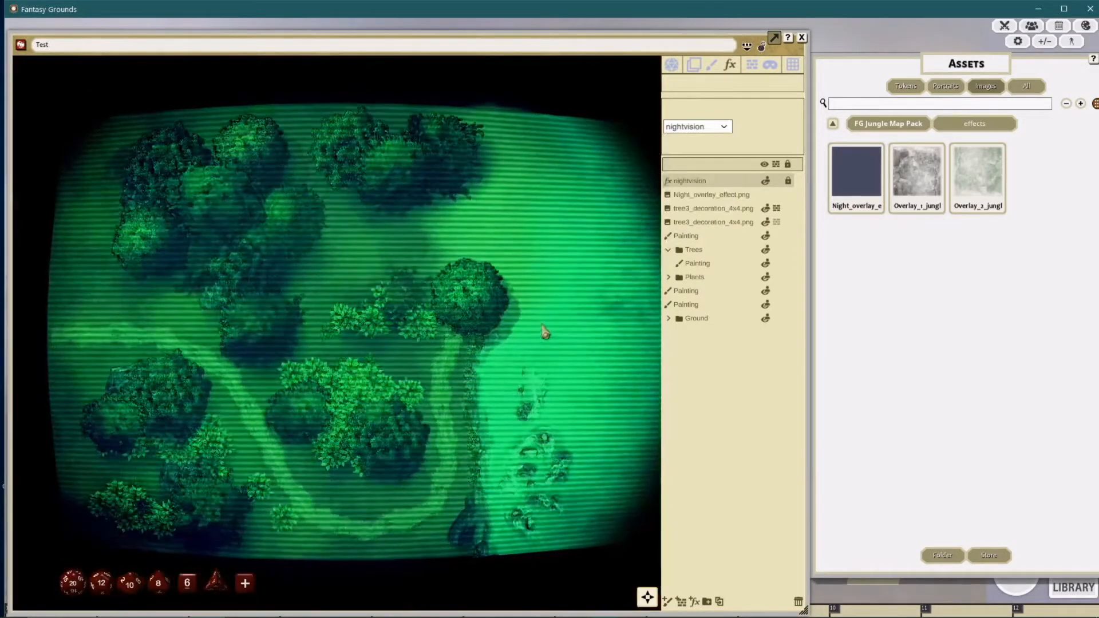
left_click_drag(531, 360, 491, 359)
left_click_drag(387, 358, 420, 346)
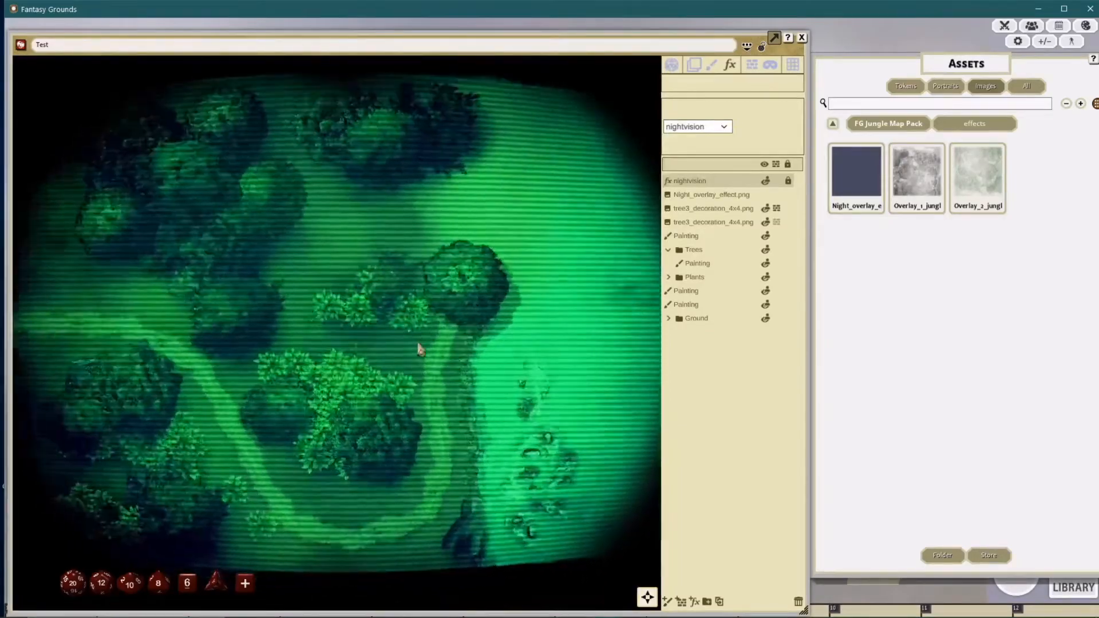
Step: Set the effects layer's effect type to myst
left_click(700, 126)
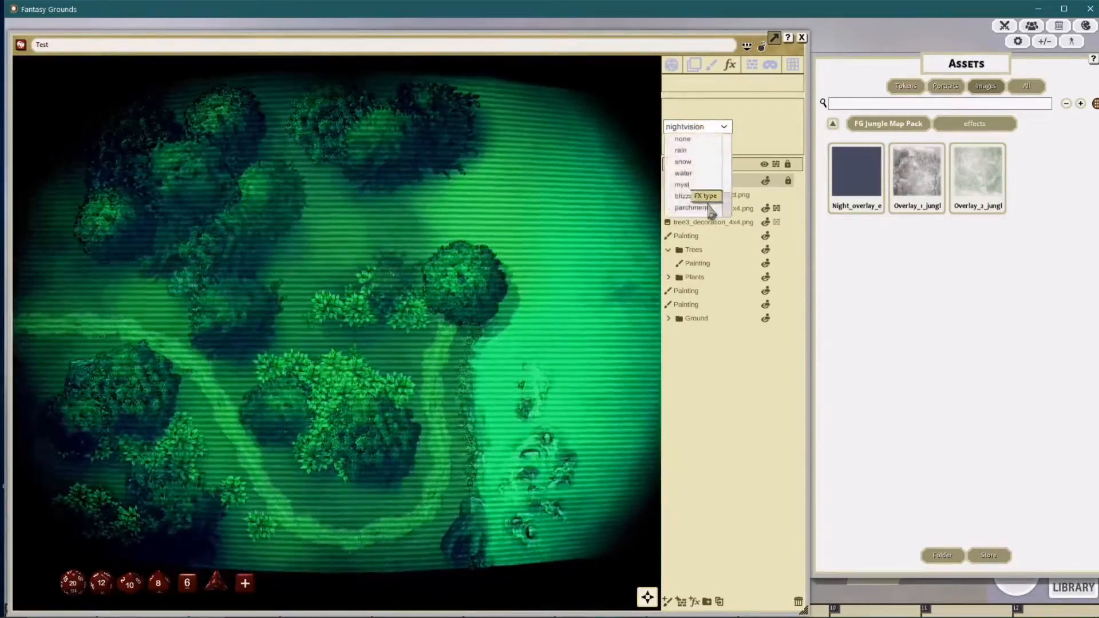
left_click(706, 185)
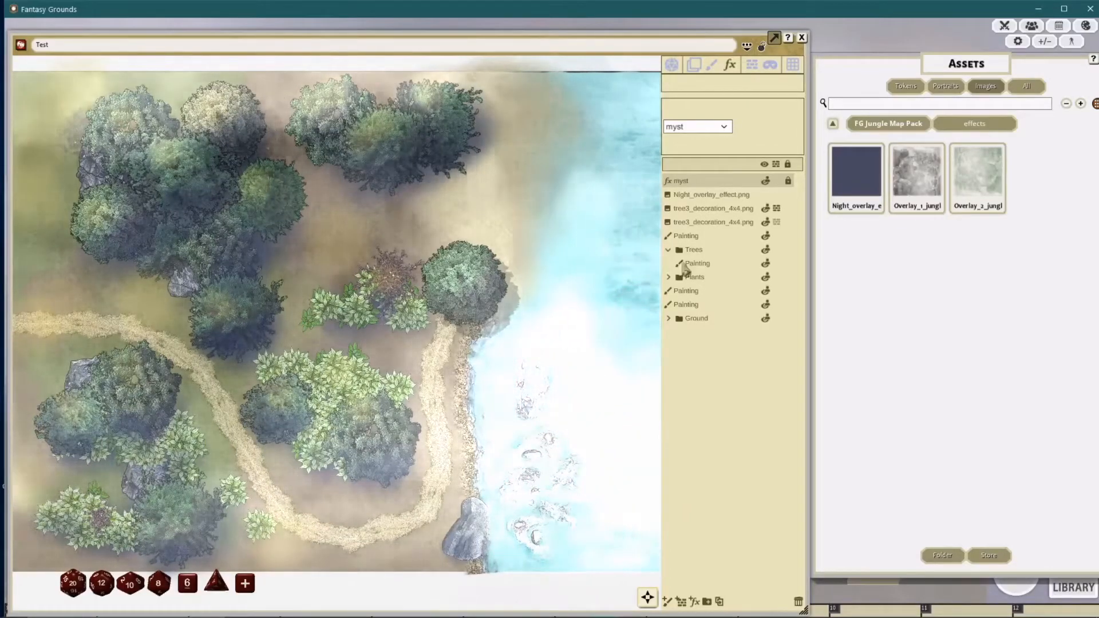
left_click(719, 127)
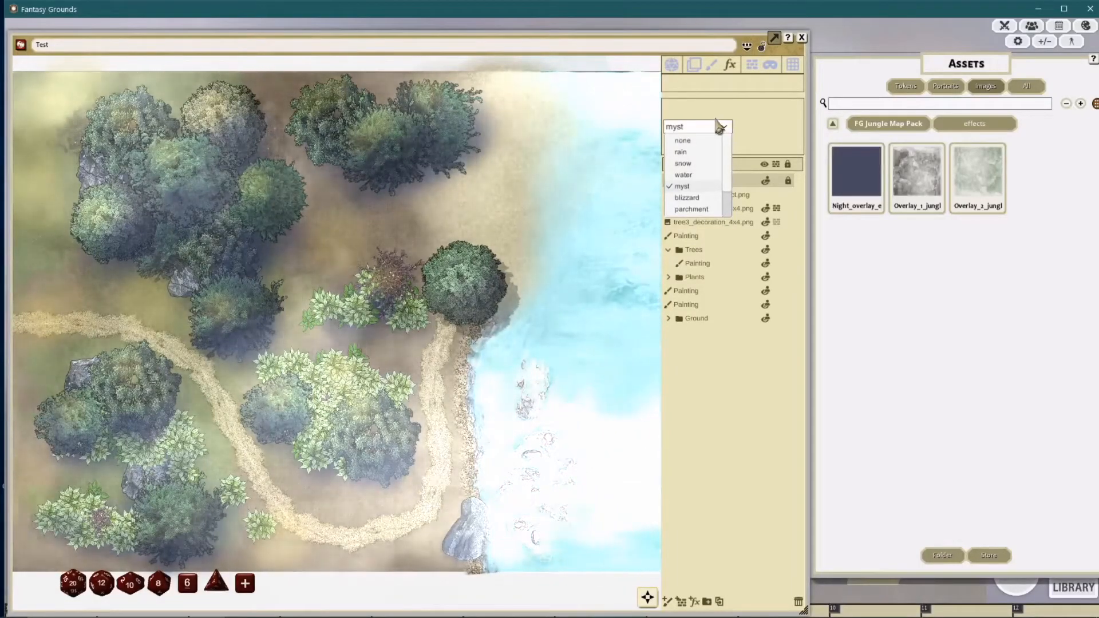
Step: Dock the map in the desktop background and close the Assets and Images & Maps windows
left_click_drag(976, 58, 852, 61)
left_click(984, 61)
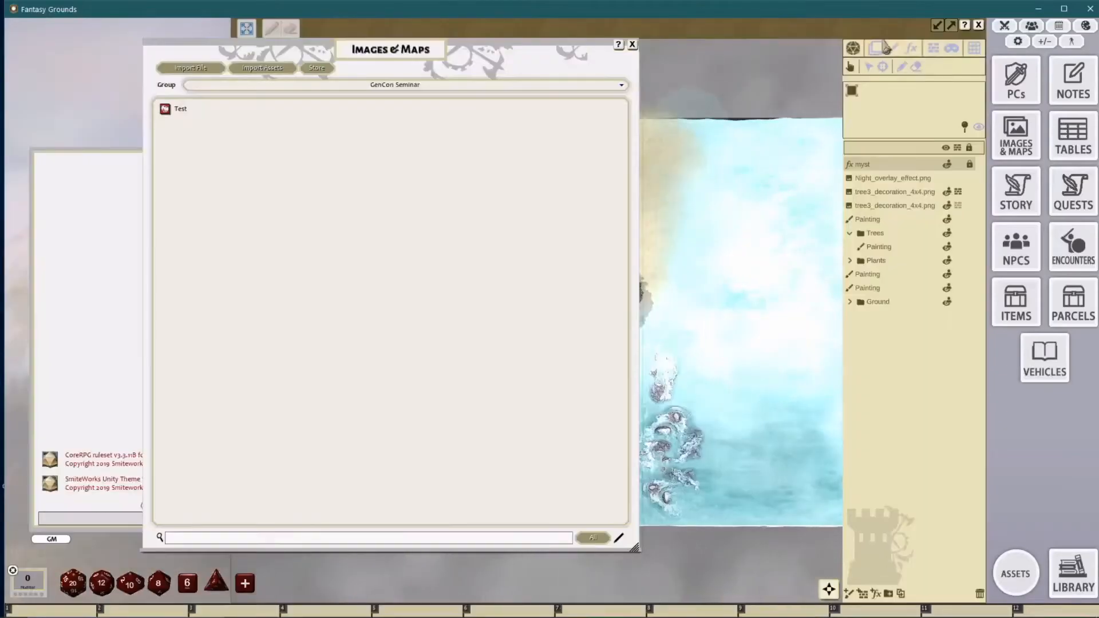
left_click(632, 45)
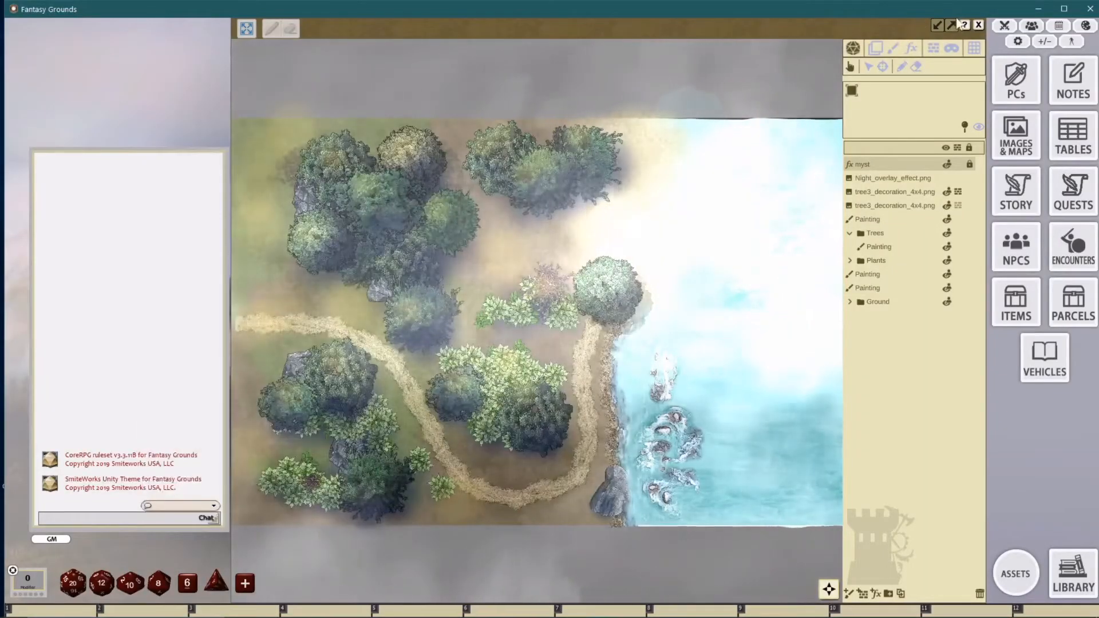
Step: Expand the docked map to full screen to view the myst, and return it to a floating window
left_click(951, 25)
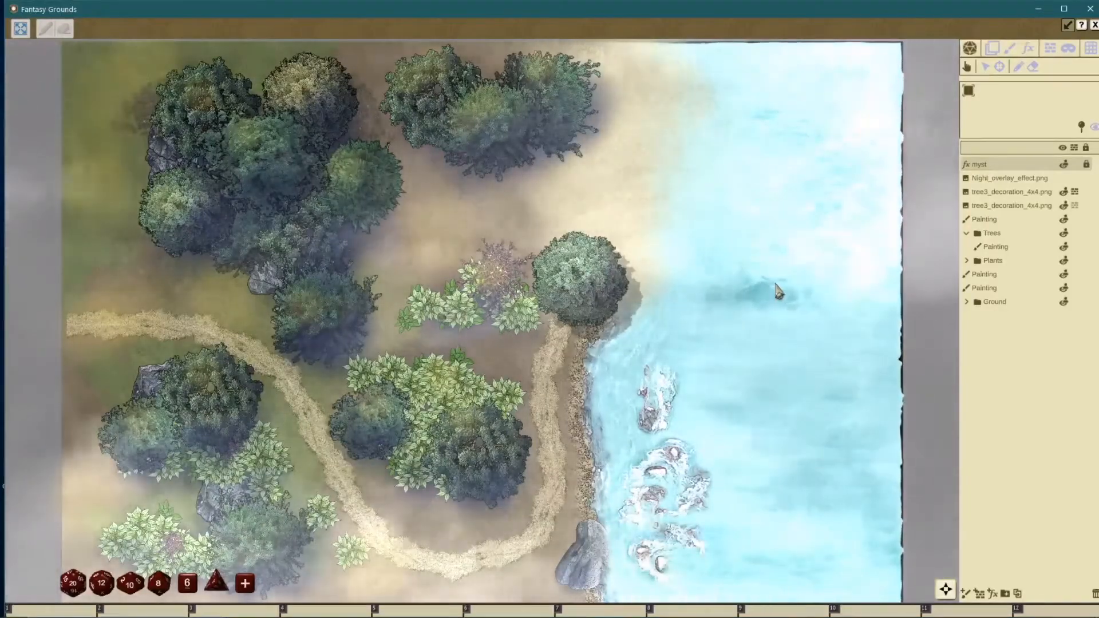
scroll(777, 290, "down", 3)
scroll(784, 285, "up", 3)
left_click(1067, 25)
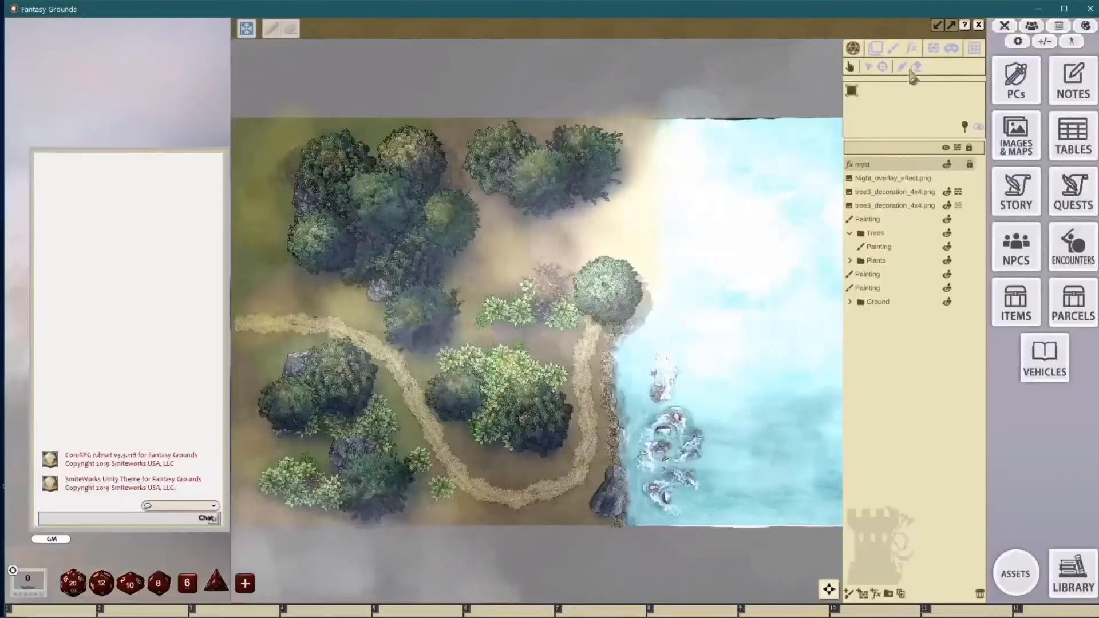
left_click(937, 25)
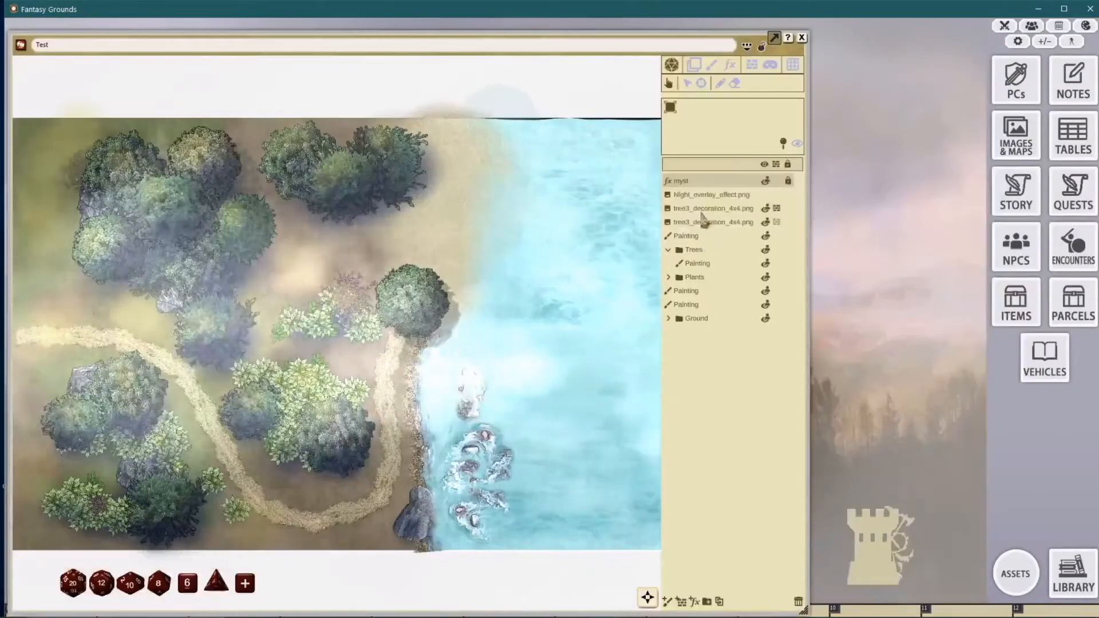
Step: Move the map window towards the middle of the desktop and try to adjust the myst layer's colour
left_click_drag(750, 36, 888, 30)
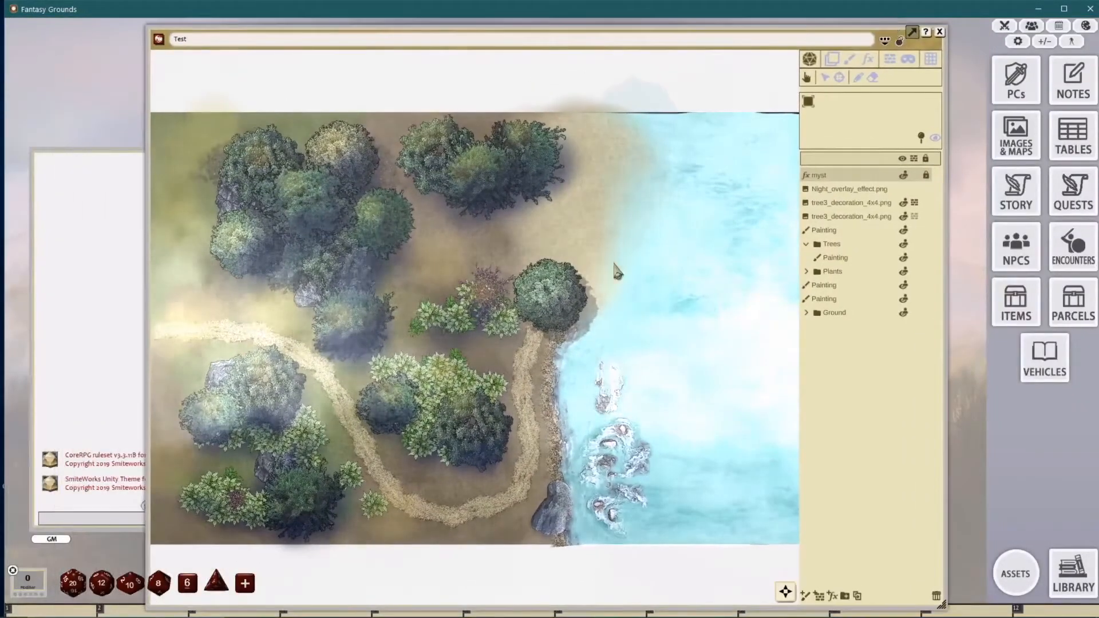
scroll(613, 268, "down", 2)
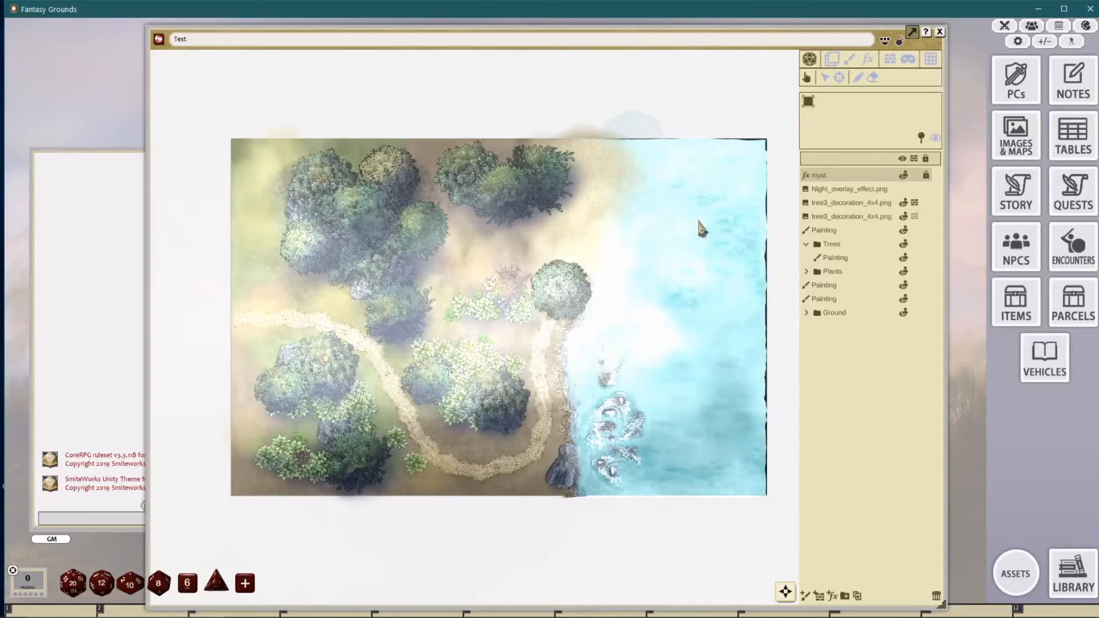
left_click(833, 60)
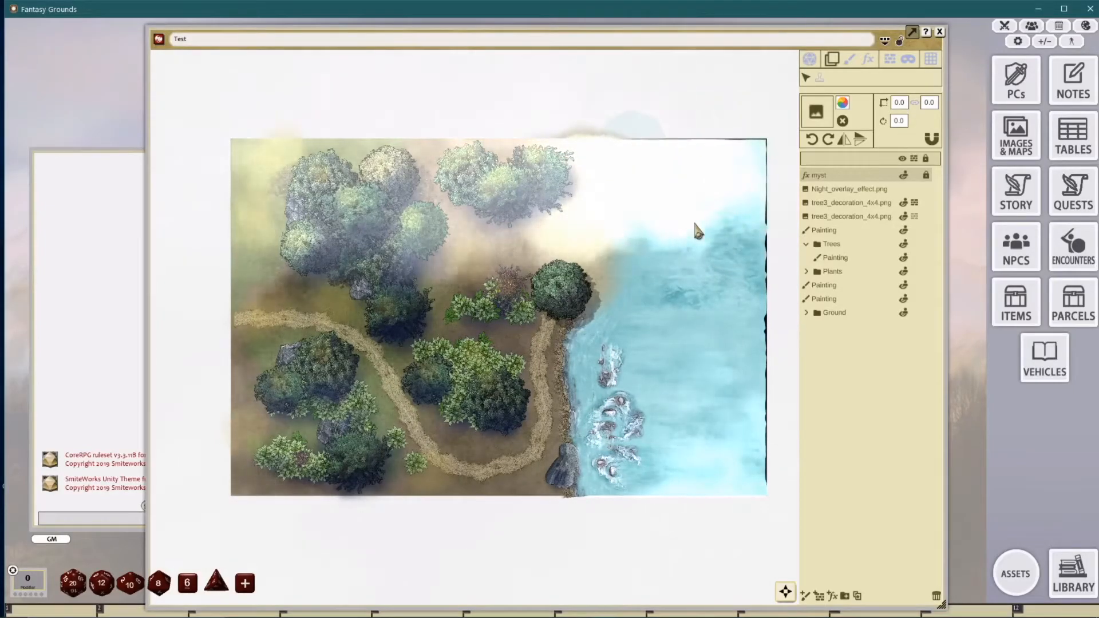
left_click(926, 175)
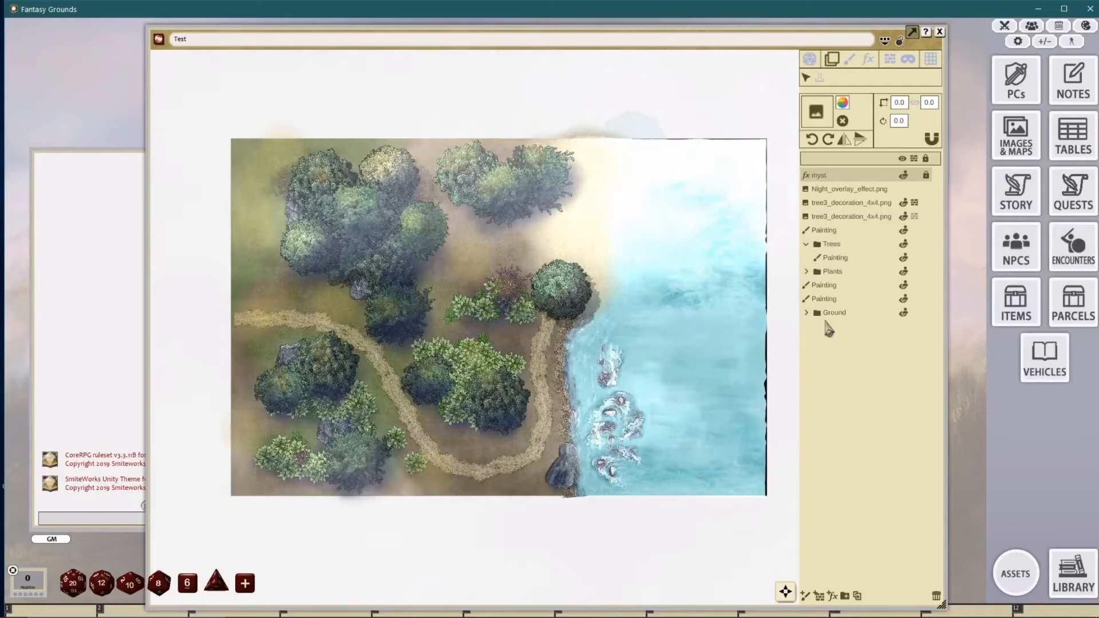
left_click(842, 103)
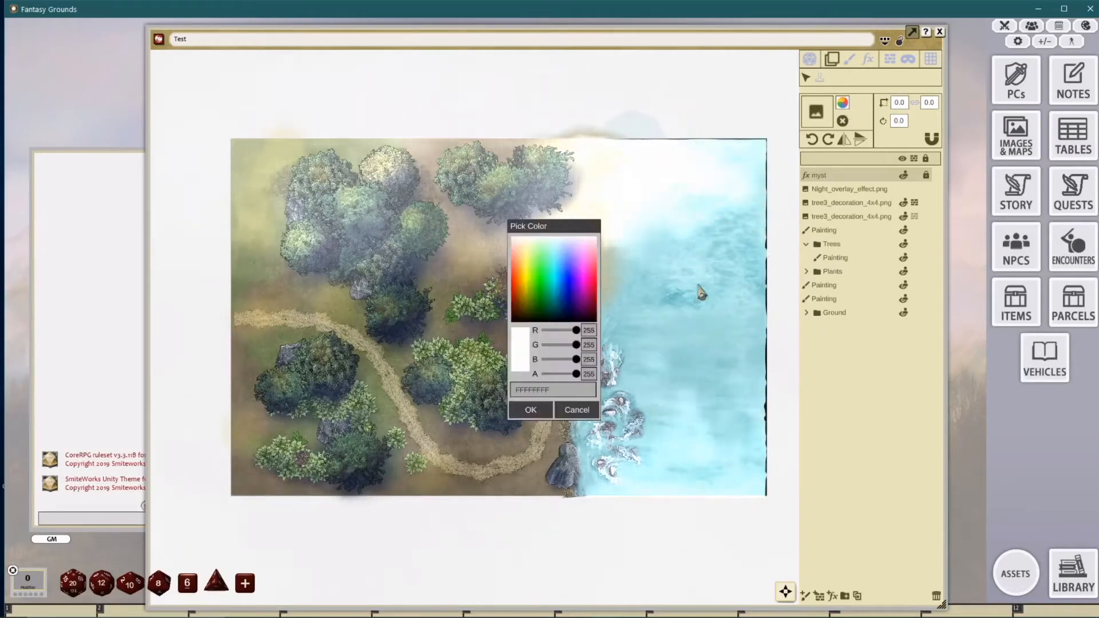
left_click_drag(556, 338, 579, 335)
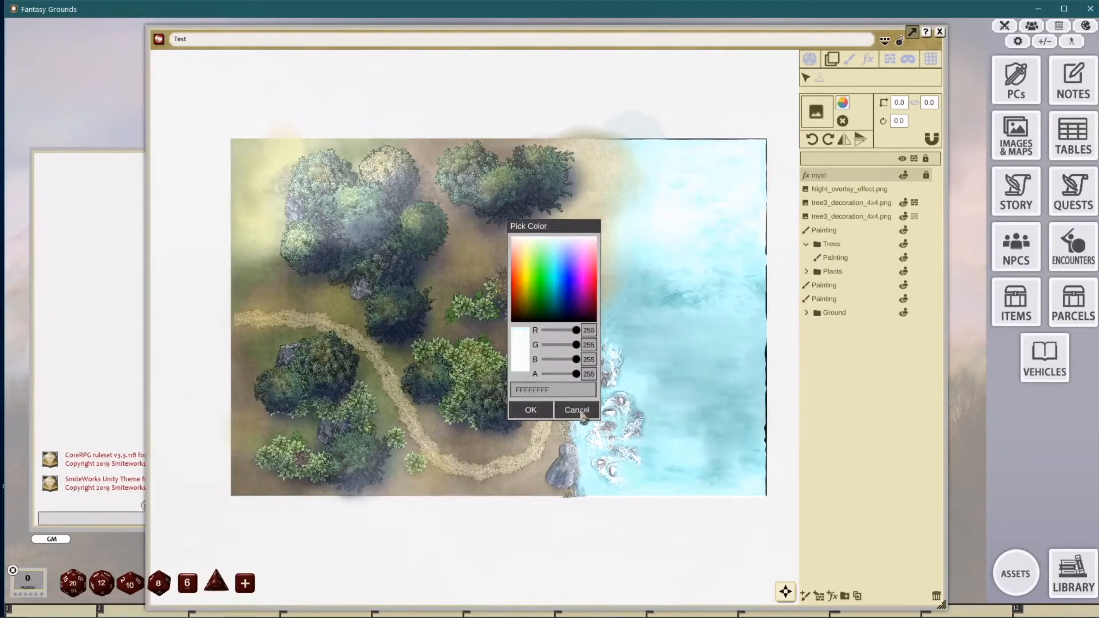
left_click(531, 410)
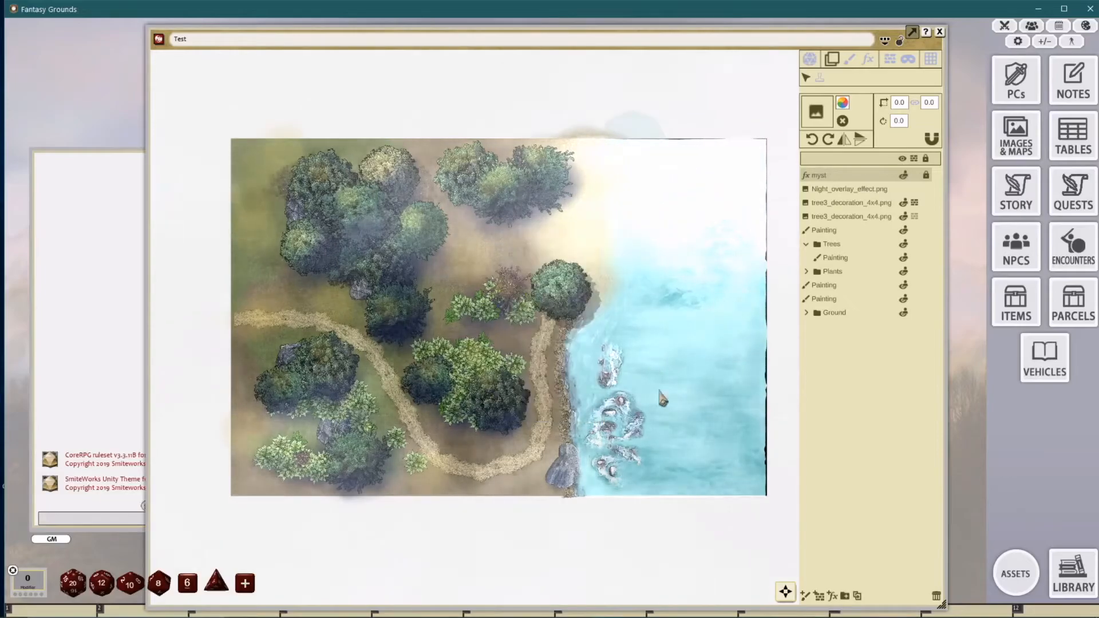
Step: Delete the myst effects layer and make the Night_overlay_effect.png layer visible
left_click(940, 601)
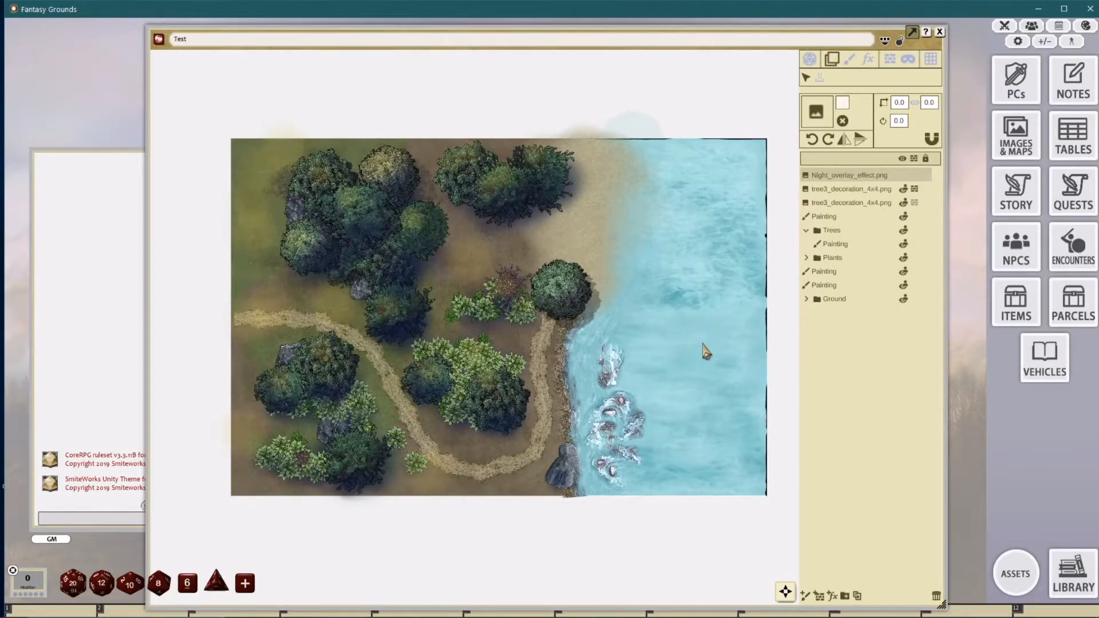
left_click(904, 176)
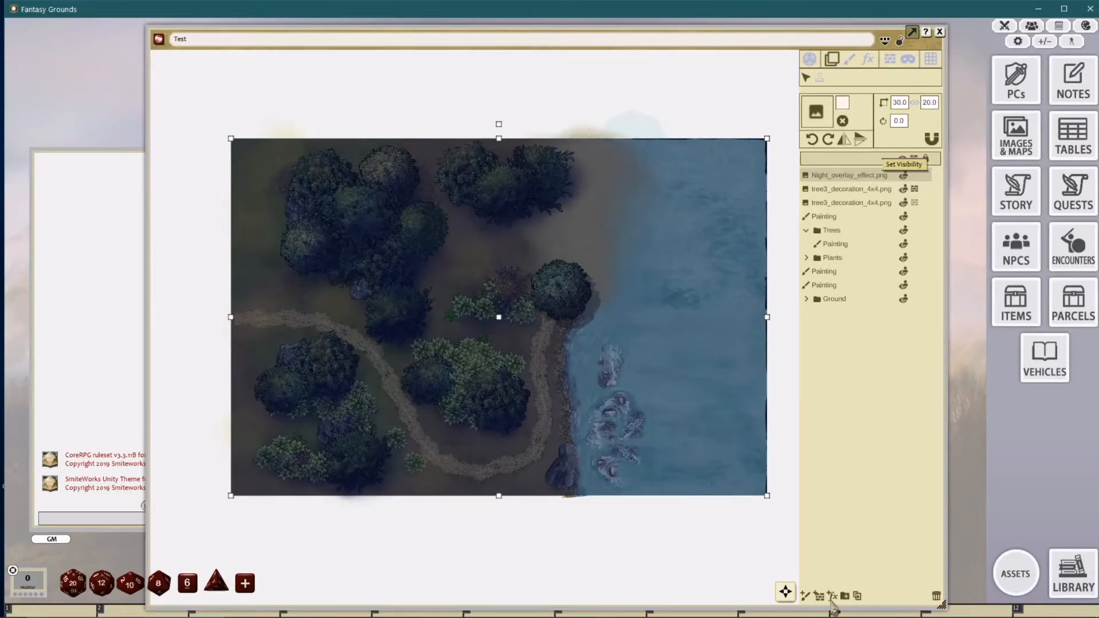
Step: Add a new effects layer with the myst effect type and place it directly below the Night_overlay_effect.png layer
left_click(831, 597)
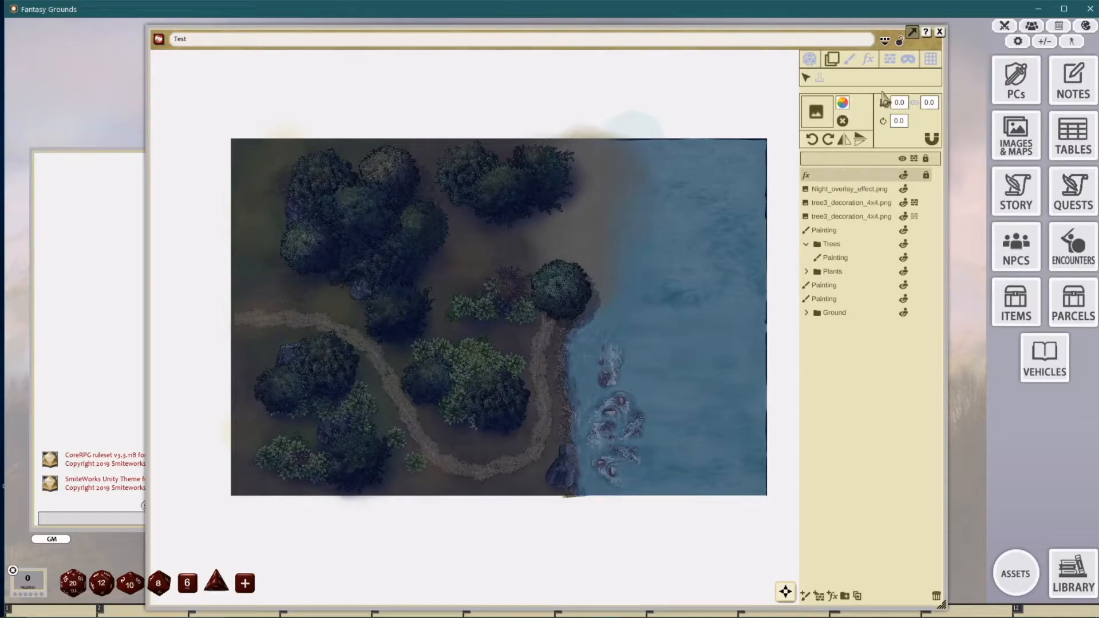
left_click(868, 60)
left_click(823, 123)
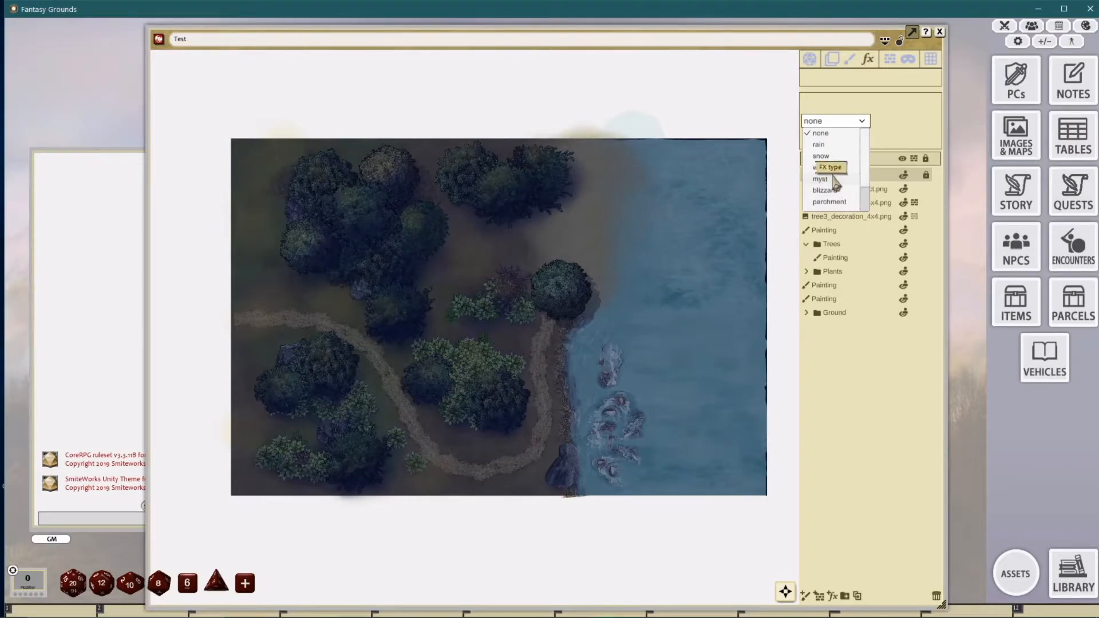
left_click(824, 180)
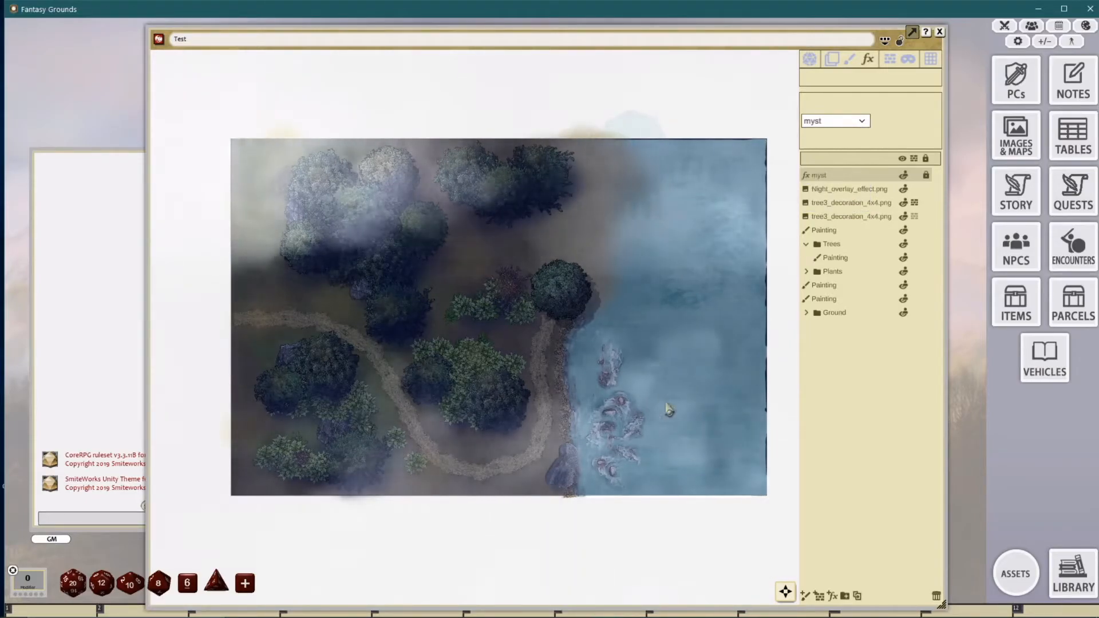
left_click_drag(842, 176, 844, 191)
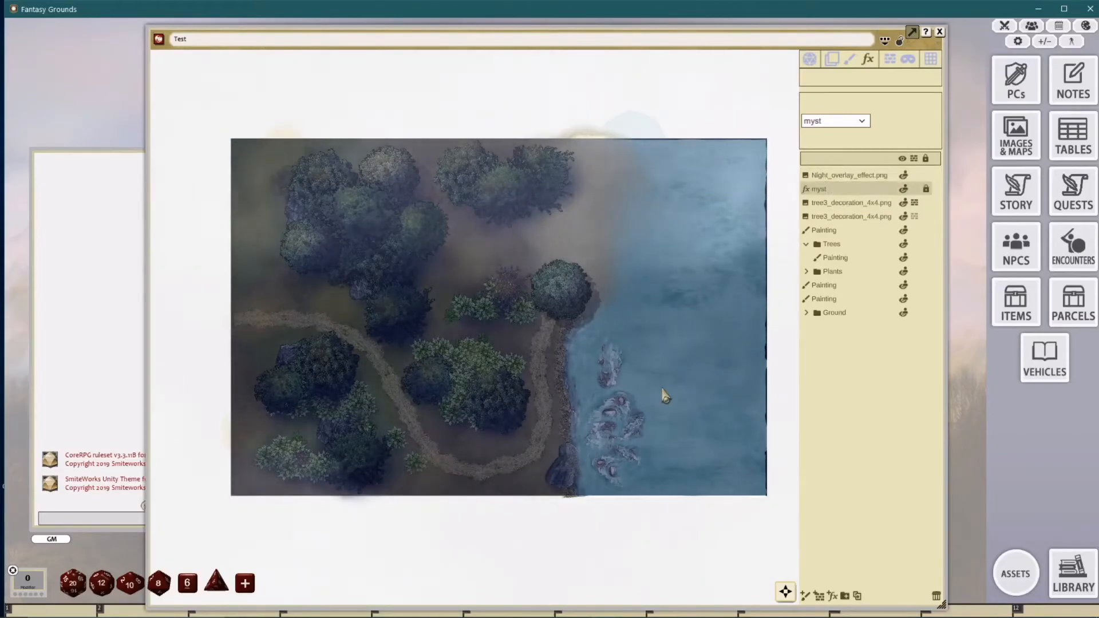
scroll(663, 395, "up", 1)
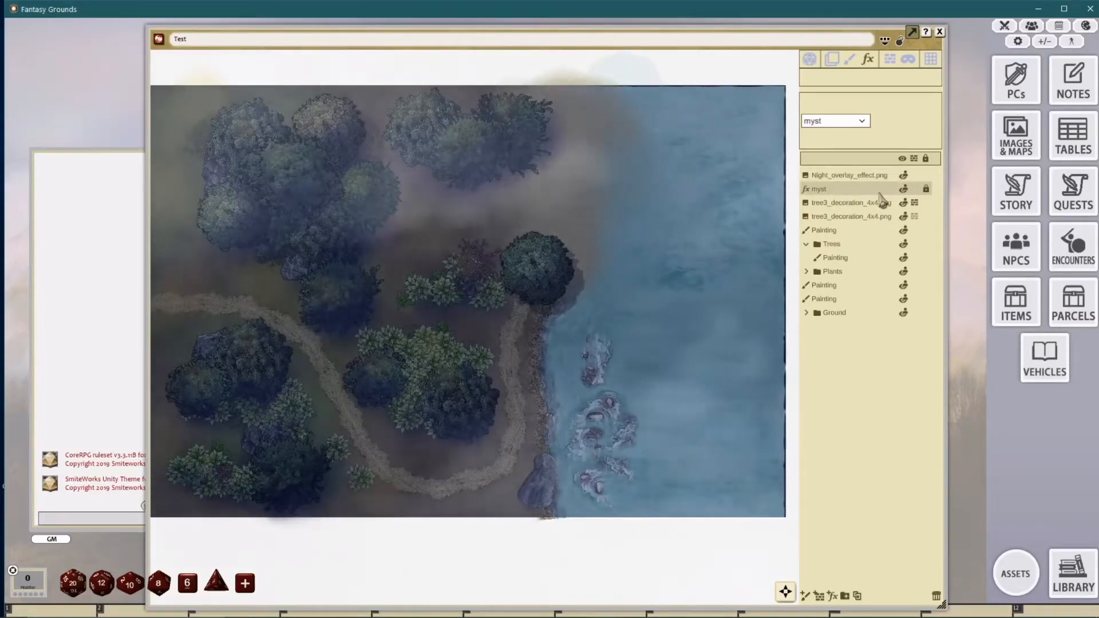
Step: Set the alpha of the Night_overlay_effect.png layer's colour to 255
left_click(835, 175)
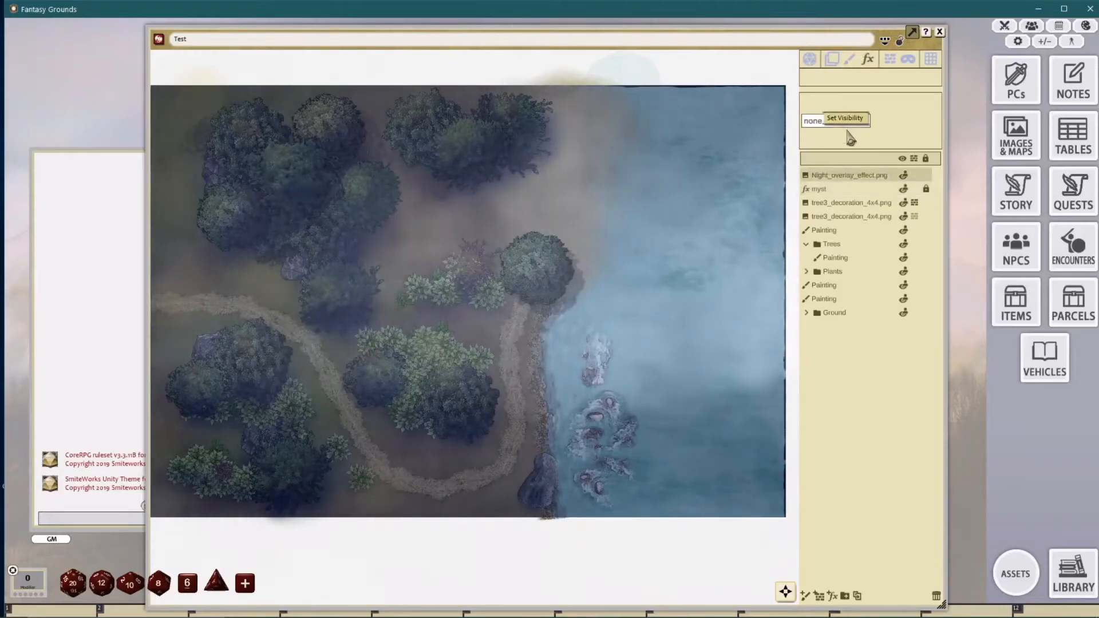
left_click(831, 59)
left_click(842, 102)
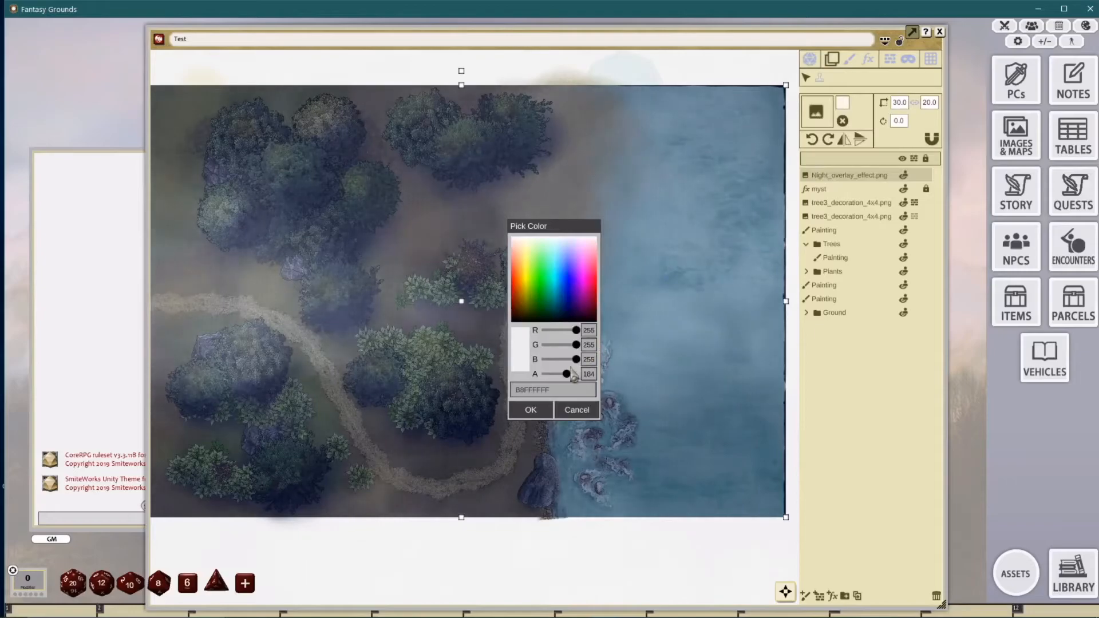
left_click_drag(567, 374, 592, 375)
left_click_drag(589, 227, 730, 244)
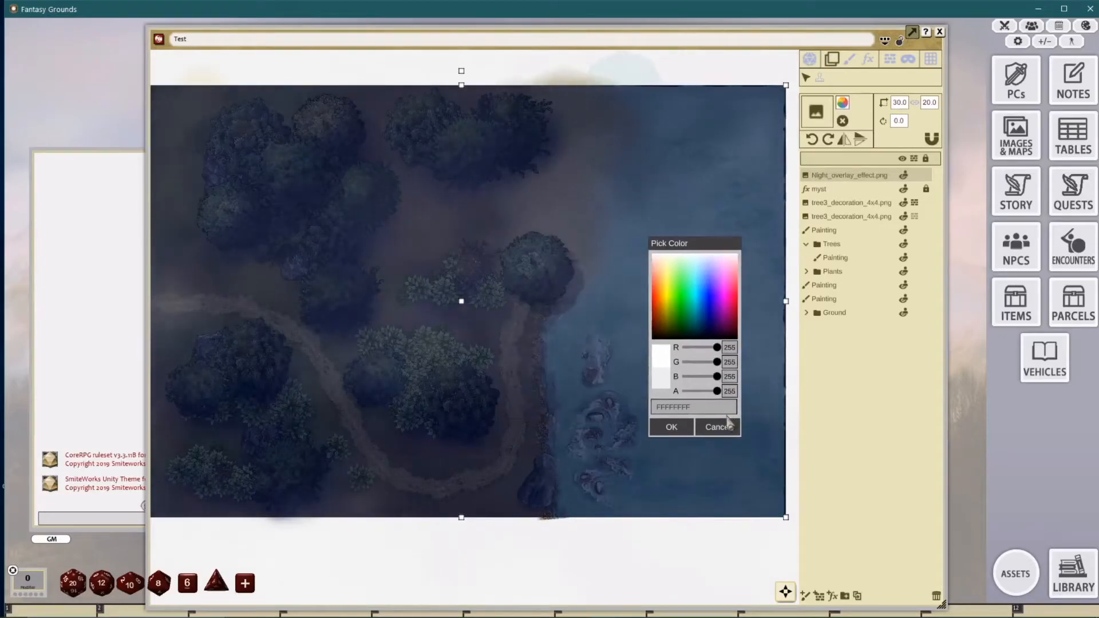
left_click(671, 427)
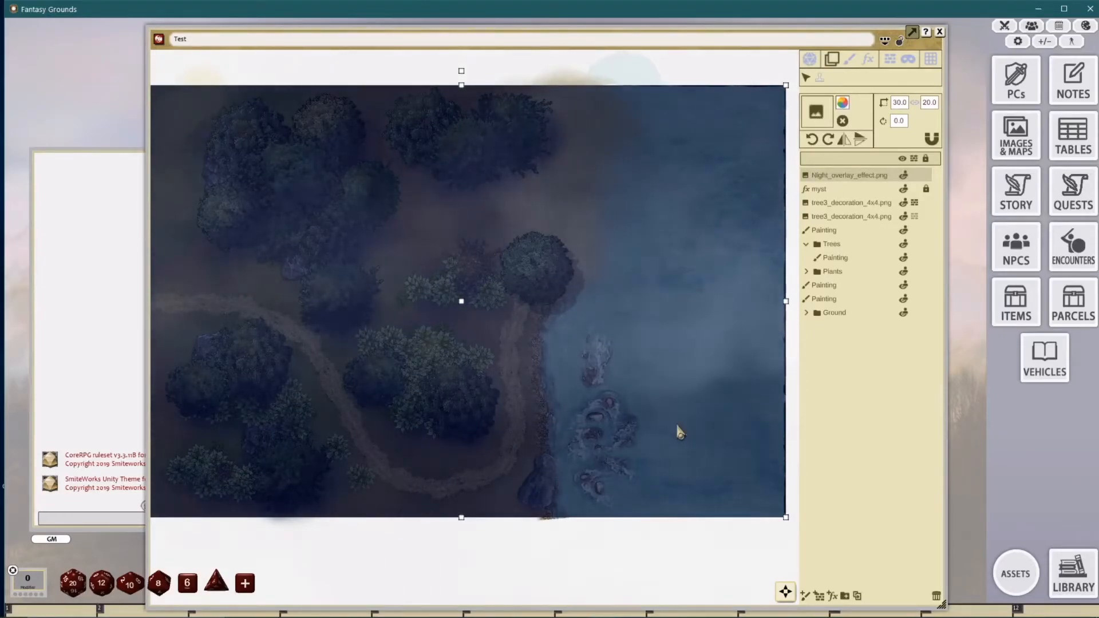
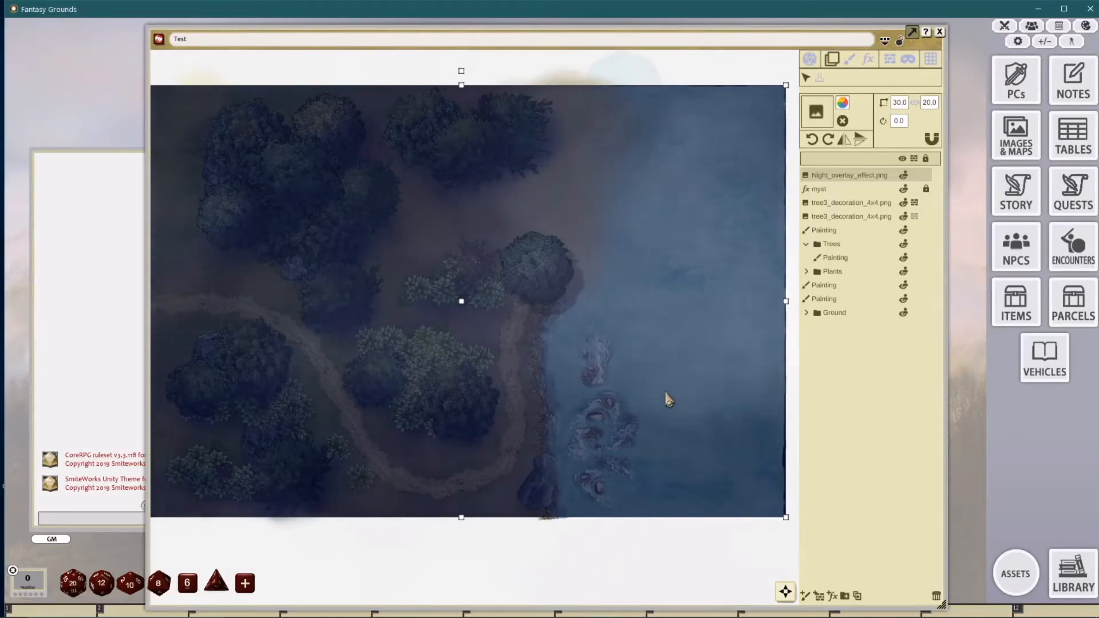
Step: Narrow the Test map window, then close it and open the Images & Maps list
scroll(658, 363, "down", 2)
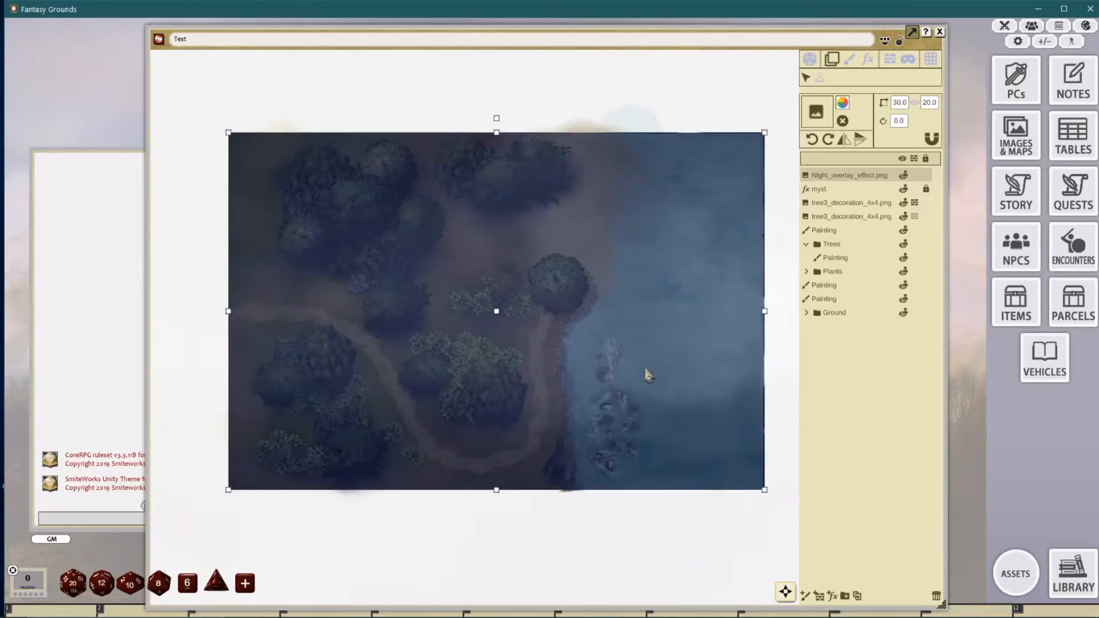
scroll(637, 400, "up", 1)
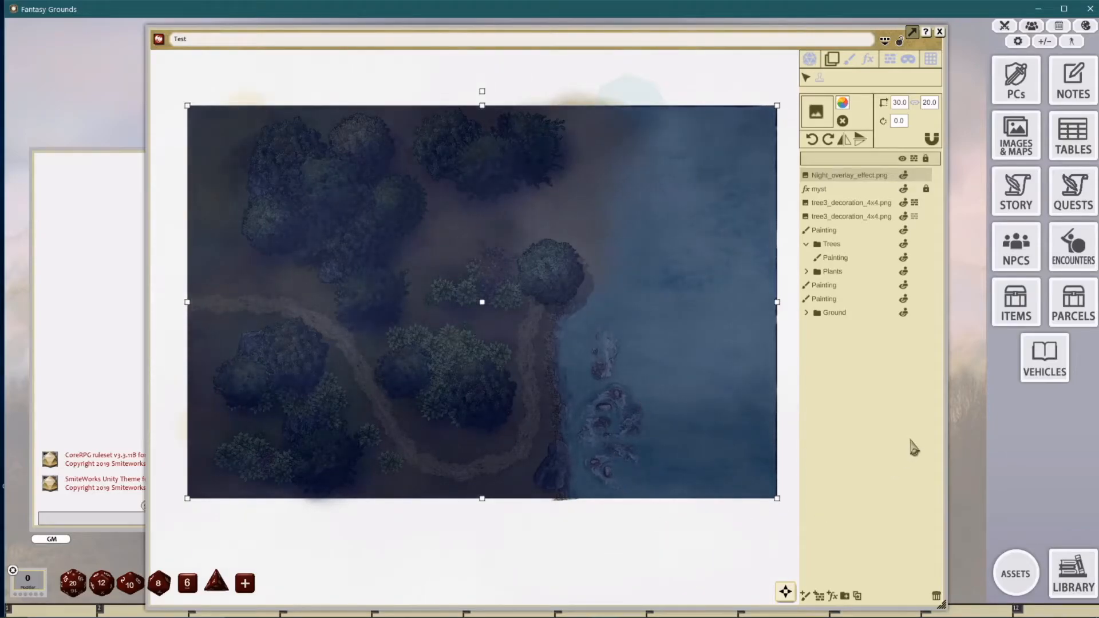
left_click_drag(946, 415, 839, 407)
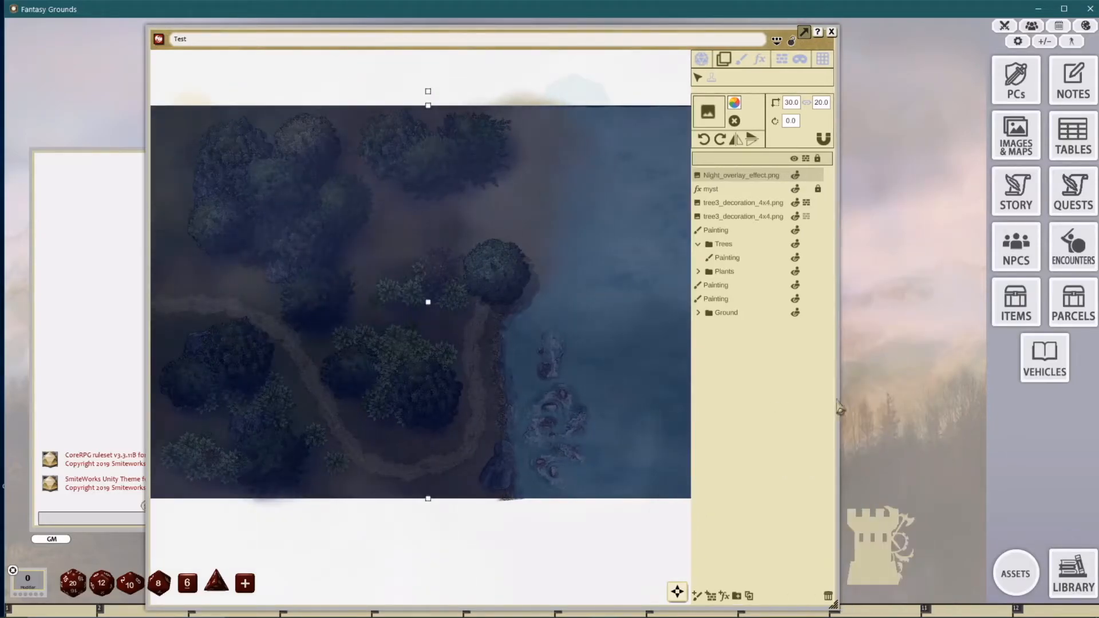
left_click(1016, 137)
left_click(831, 32)
mouse_move(492, 57)
left_mouse_down()
mouse_move(582, 68)
mouse_move(484, 63)
left_mouse_up()
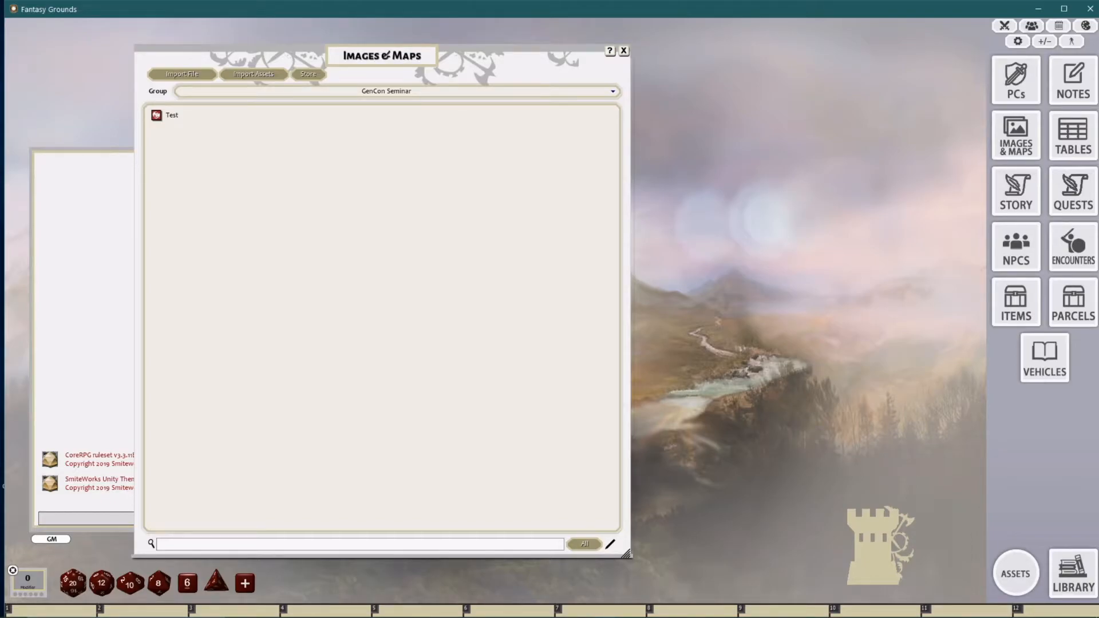
Step: Open the Assets window beside the Images & Maps list and browse the images to Data, FG Art Pack 2019, decorations
left_click(1014, 572)
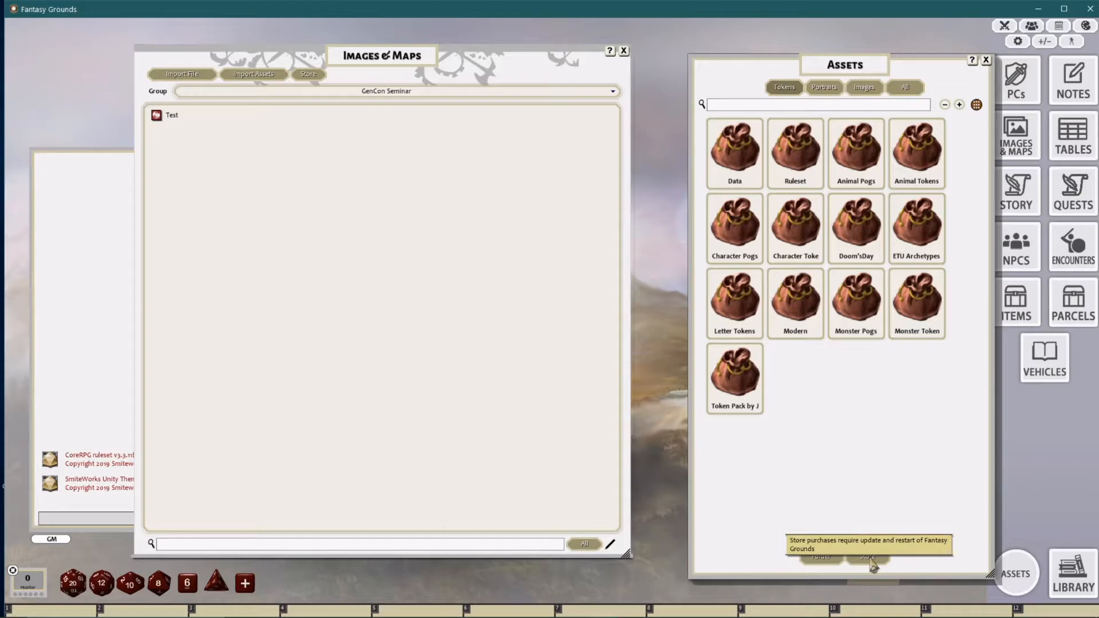
left_click_drag(890, 57, 862, 53)
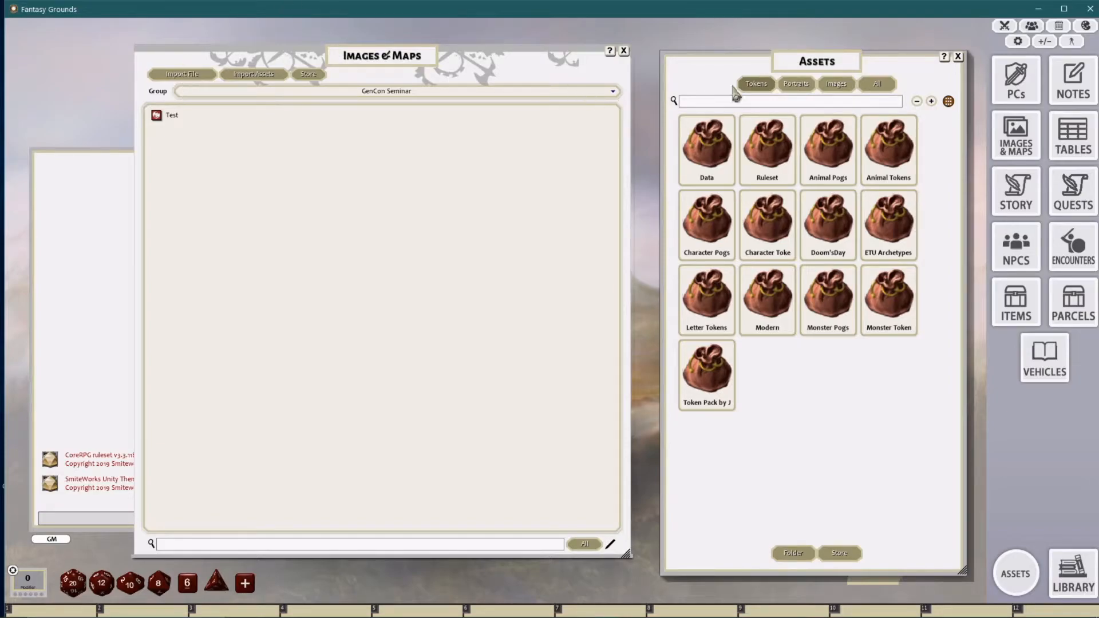
left_click(842, 85)
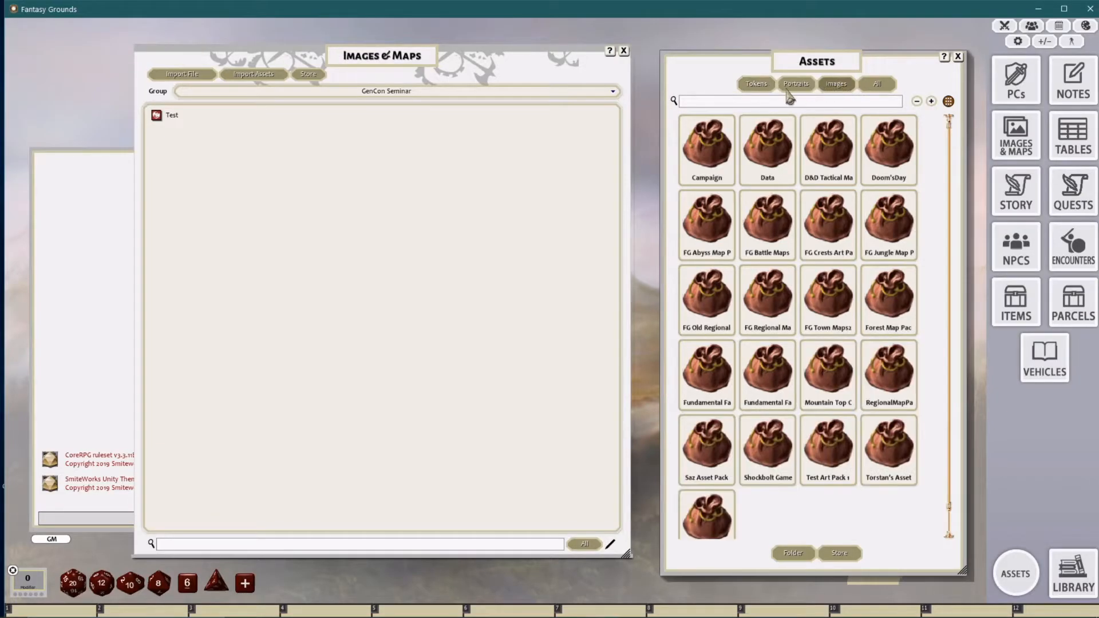
left_click(769, 150)
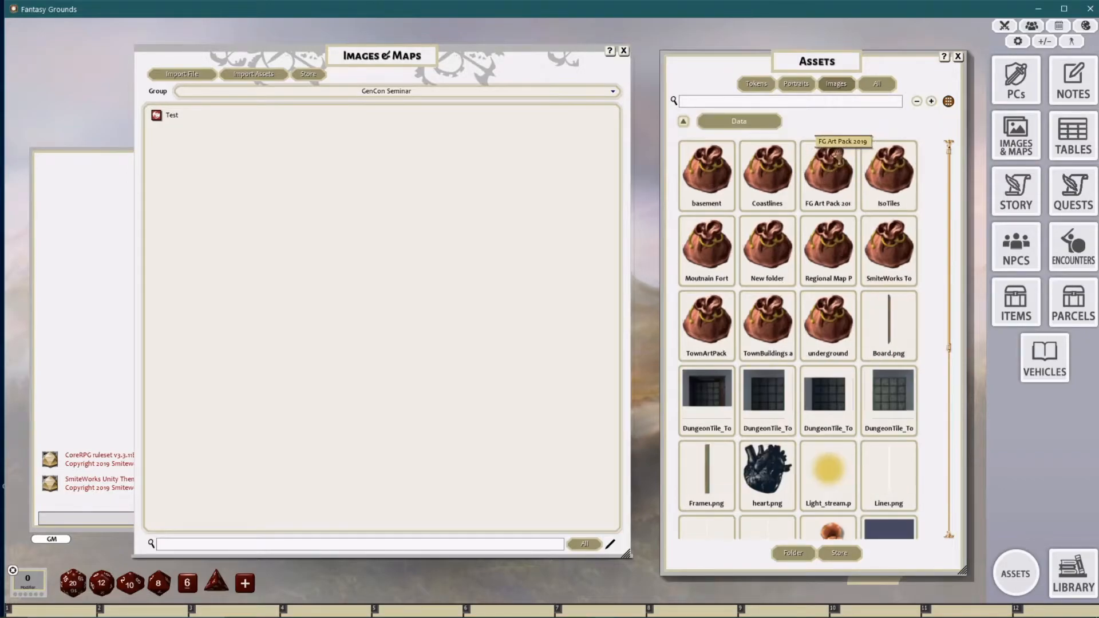
left_click(836, 160)
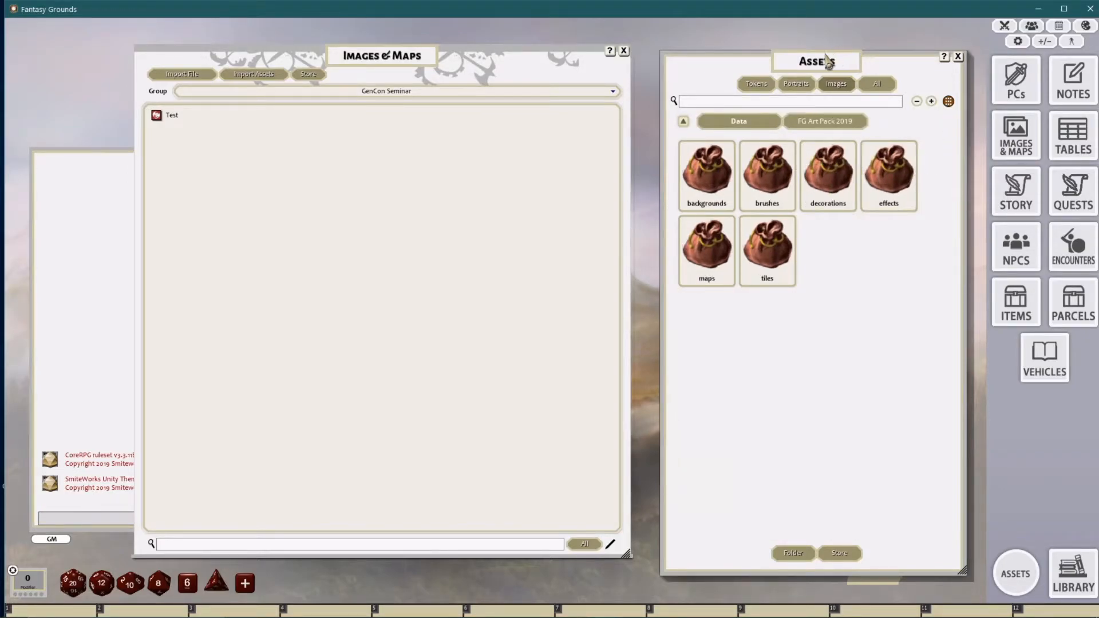
left_click_drag(827, 59, 808, 55)
left_click(807, 180)
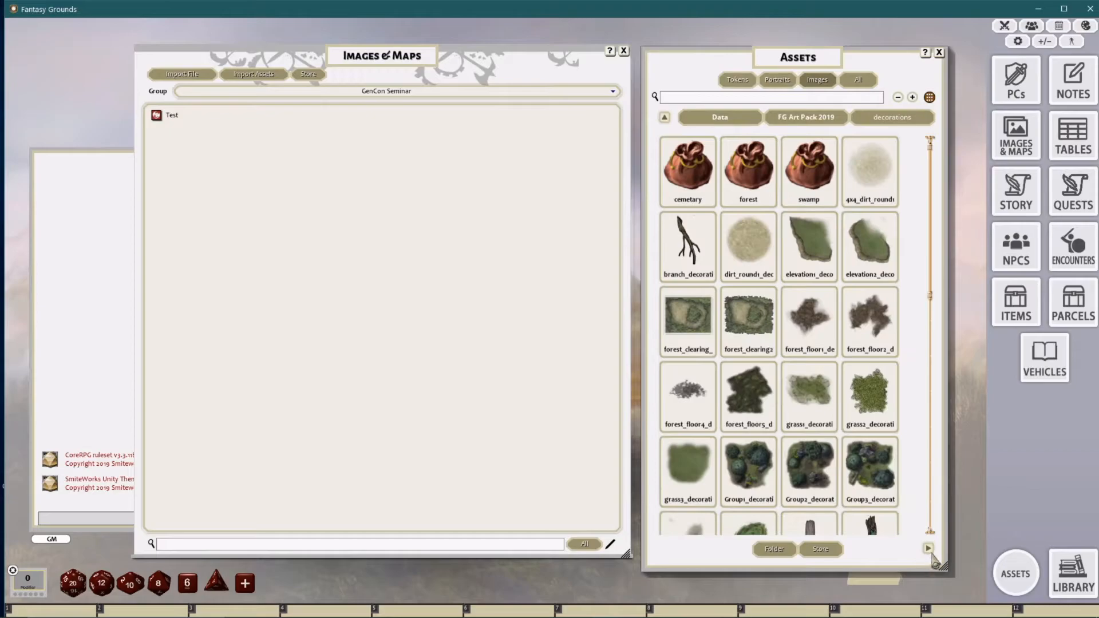
Step: Look through the second page of the decorations folder and return to its first page
left_click(932, 558)
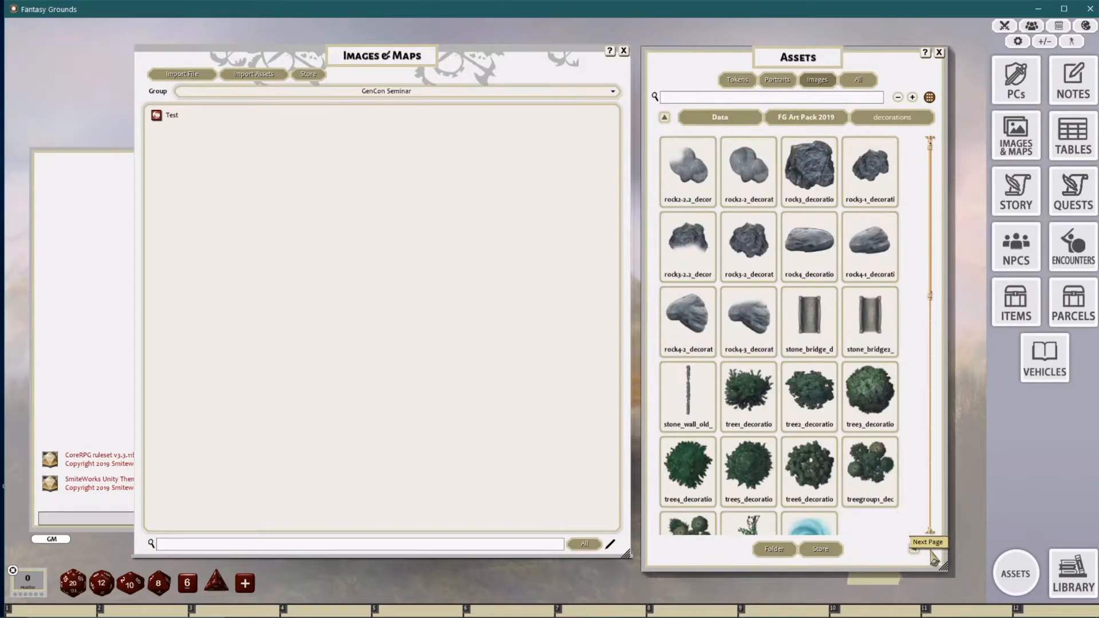
scroll(849, 404, "down", 1)
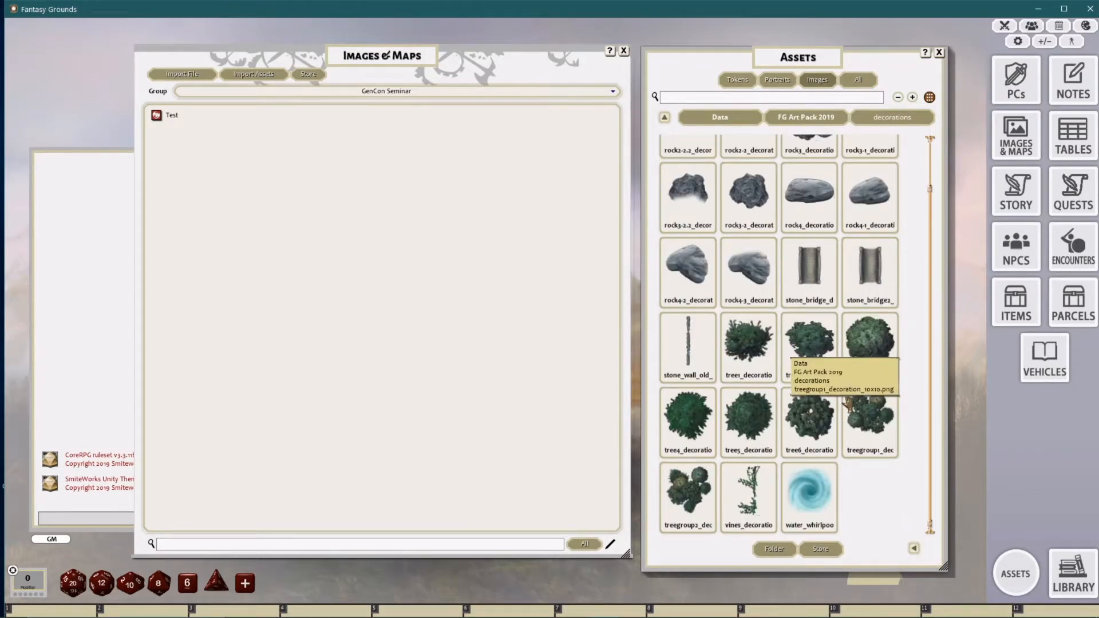
left_click(914, 549)
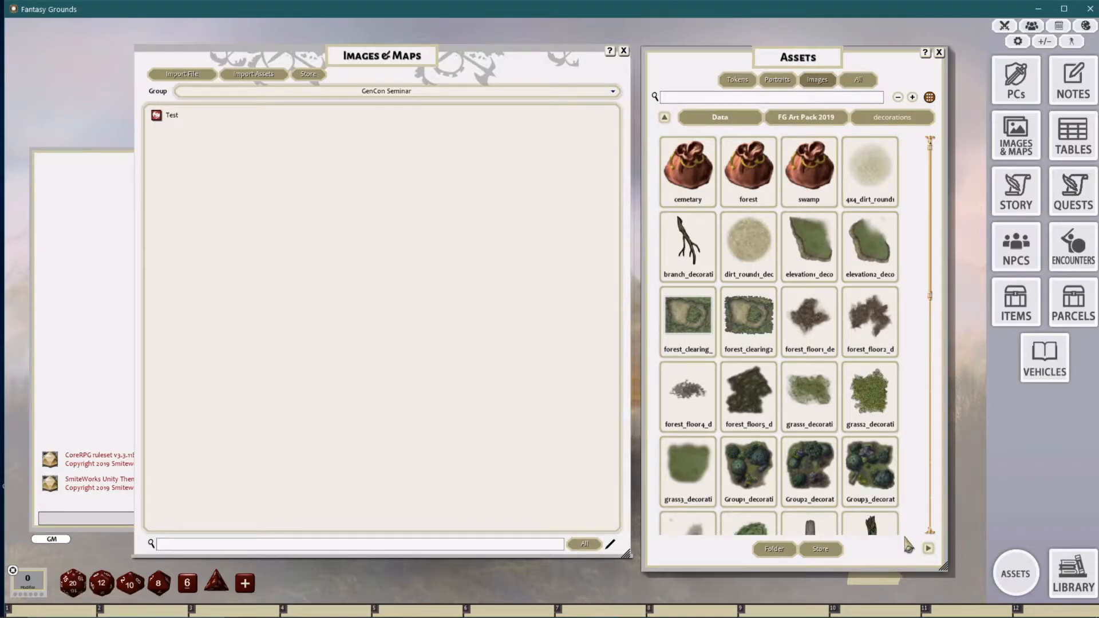
Step: Go back up to the list of image packs and open the FG Regional Map Pack folder
left_click(809, 117)
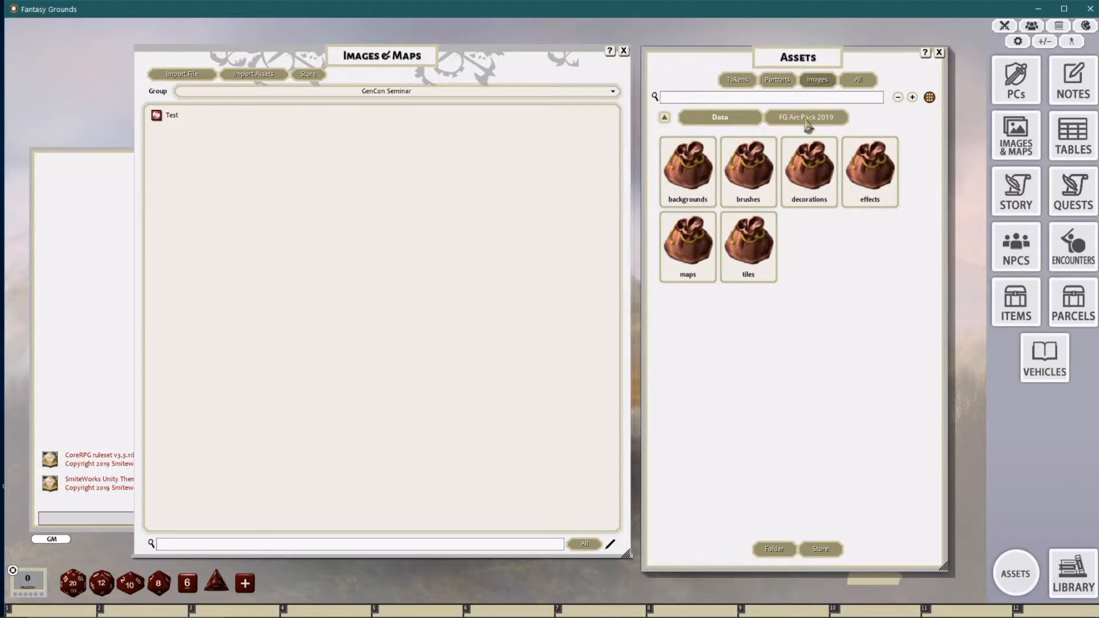
left_click(664, 118)
scroll(781, 246, "down", 1)
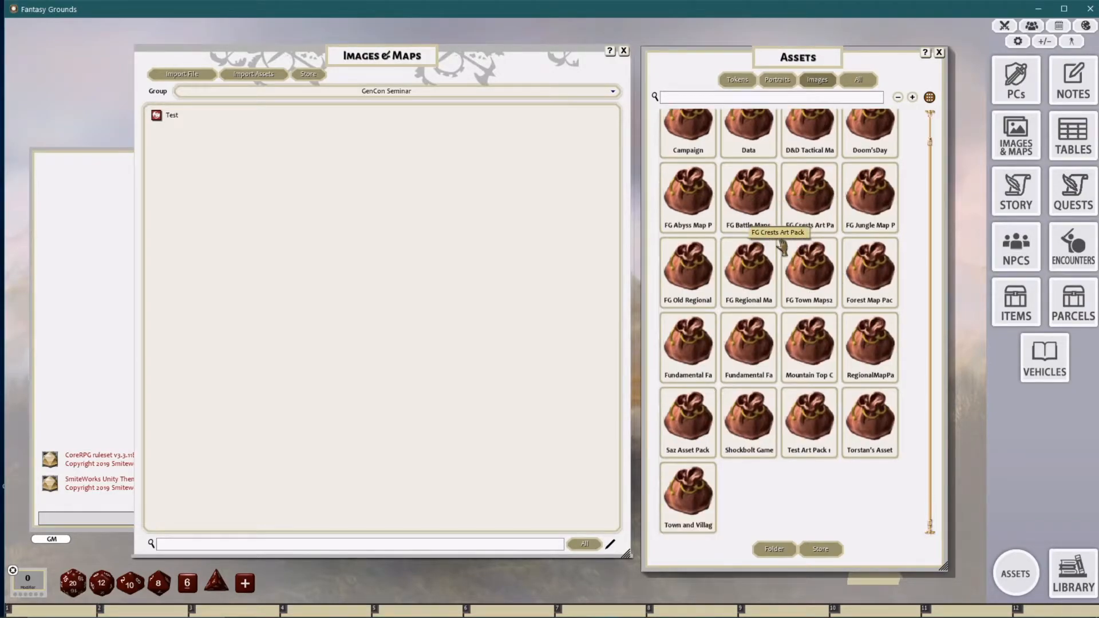
left_click(756, 279)
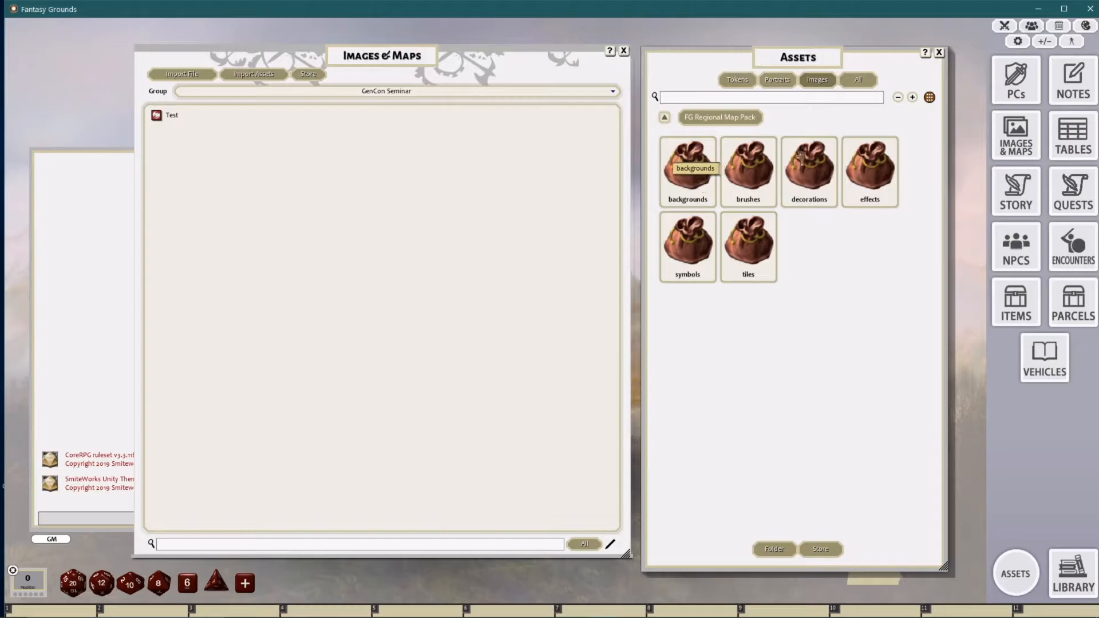
Step: Create a map from SampleMap.jpg in the FG Regional Map Pack backgrounds folder, view it whole, and close it
left_click(696, 183)
left_click_drag(876, 168, 487, 251)
scroll(634, 252, "down", 1)
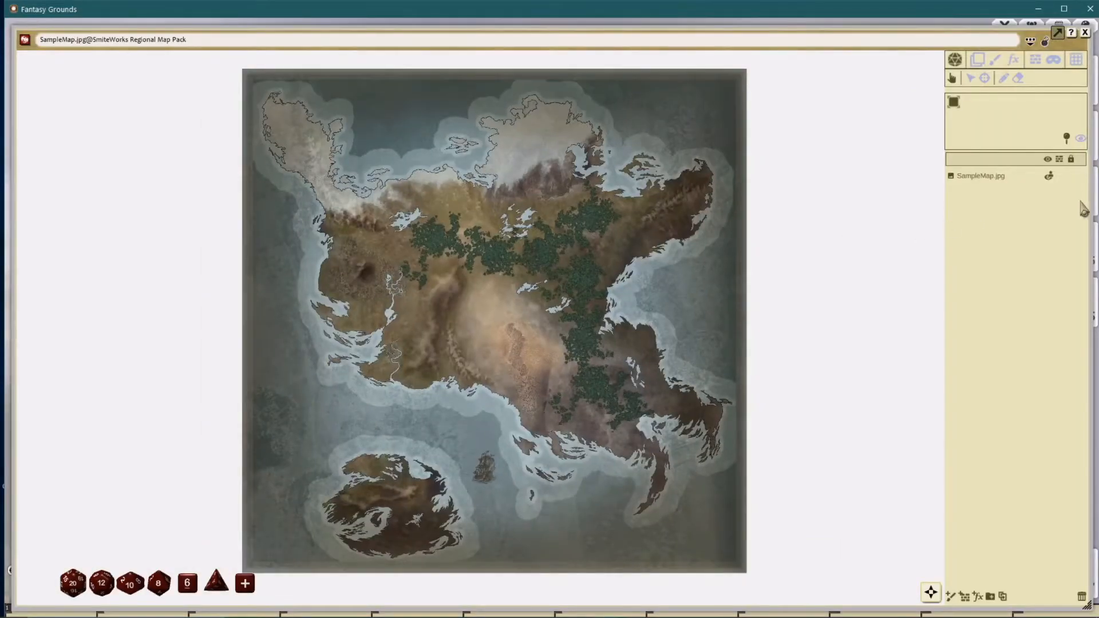
left_click_drag(1089, 205, 859, 200)
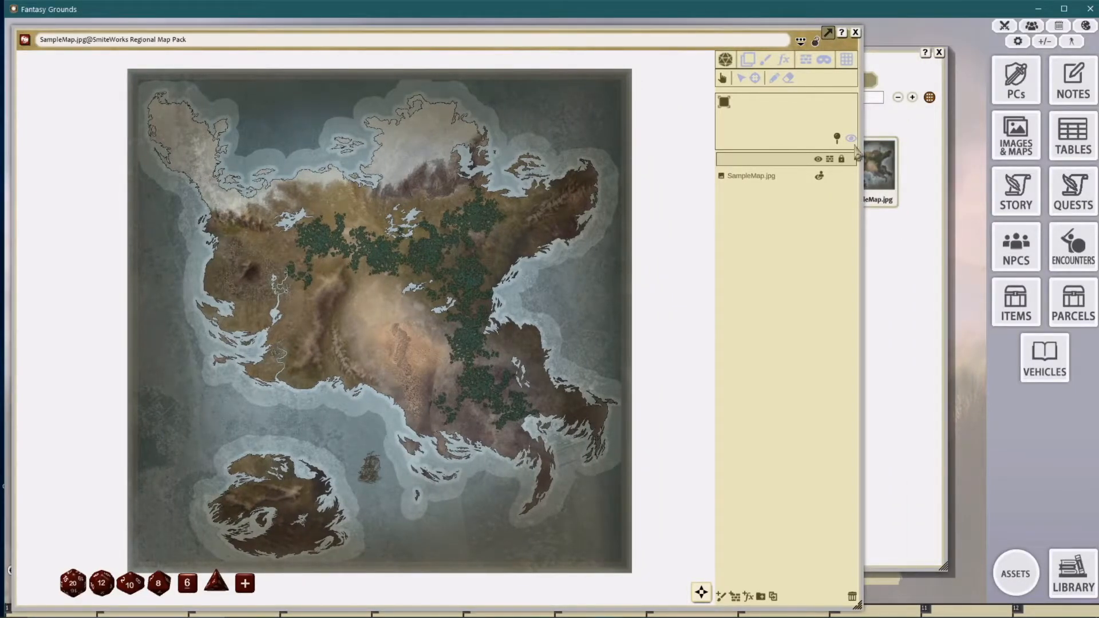
left_click(855, 33)
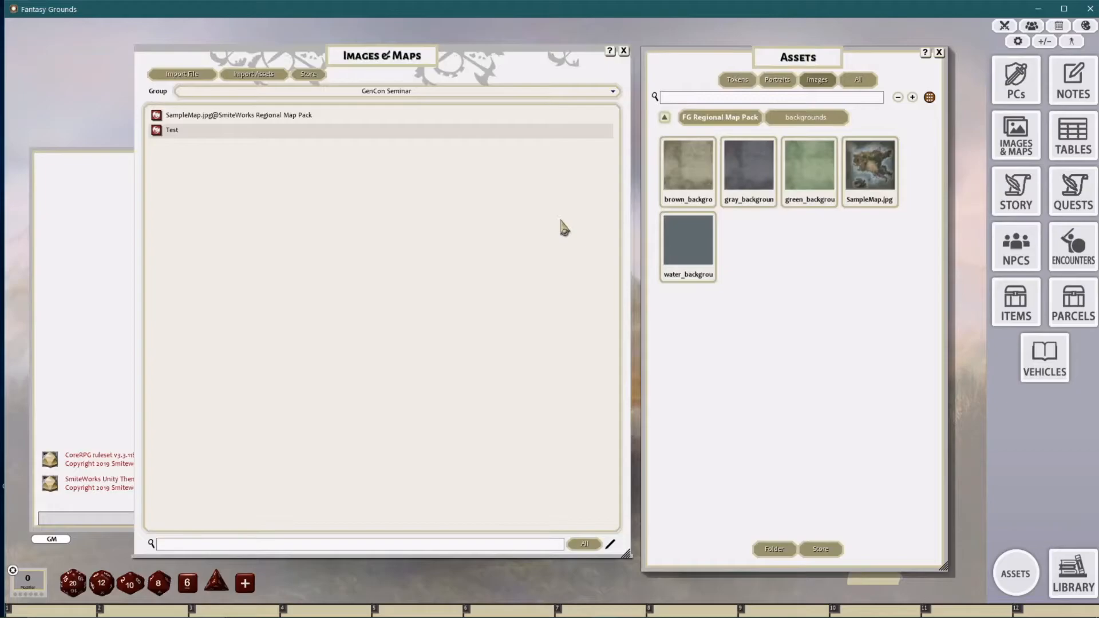
Step: Open the backgrounds folder of the FG Crests Art Pack and arrange the Assets and Images & Maps windows side by side
left_click(664, 117)
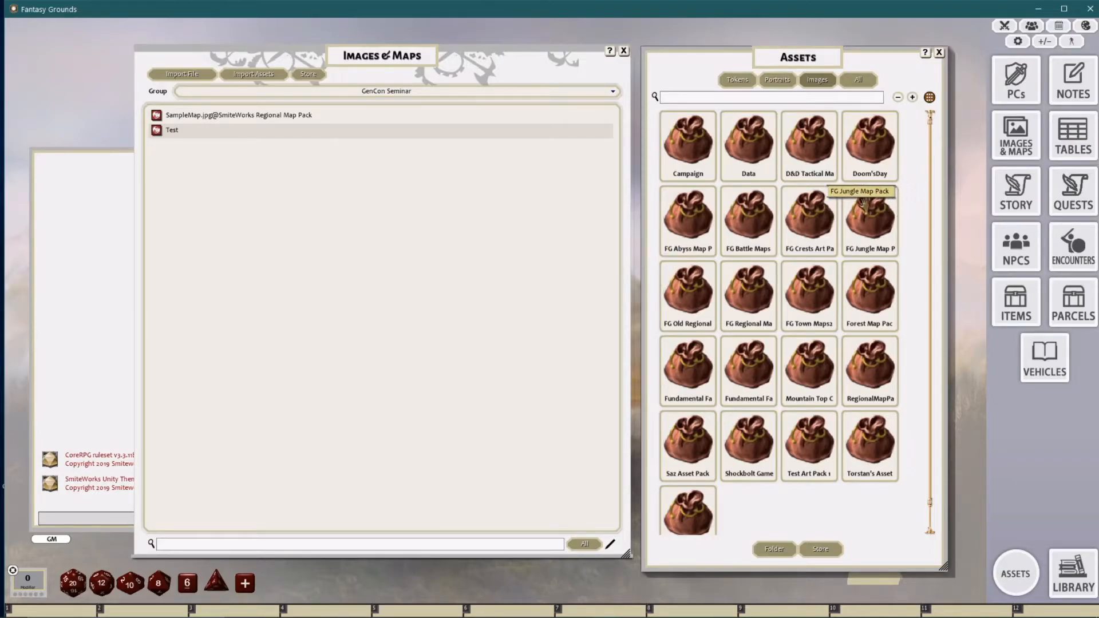
left_click(809, 215)
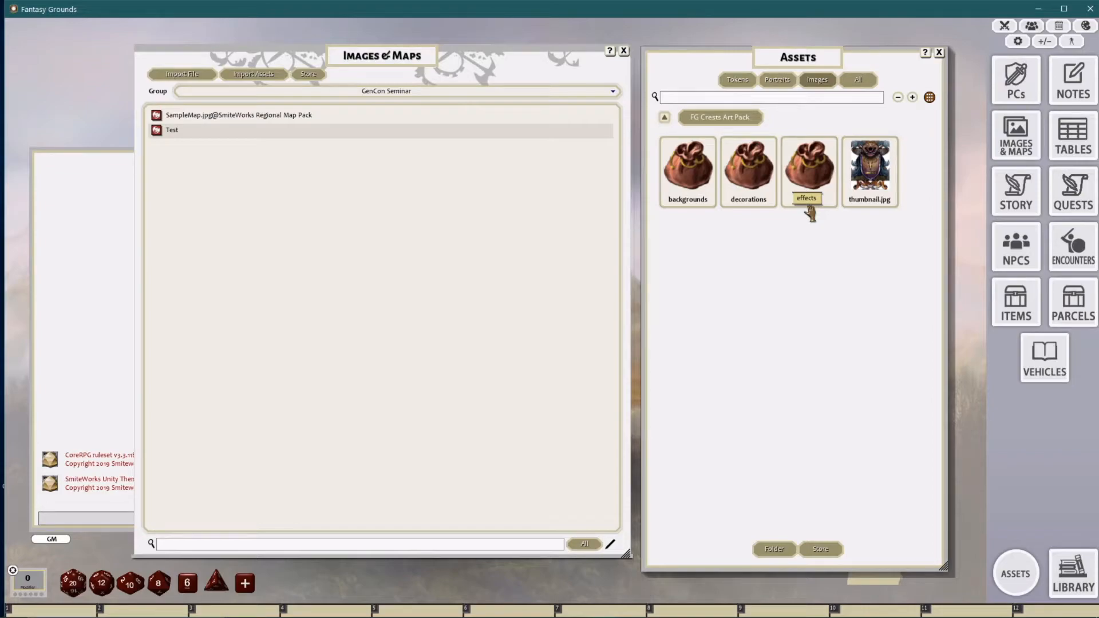
left_click_drag(795, 47, 809, 35)
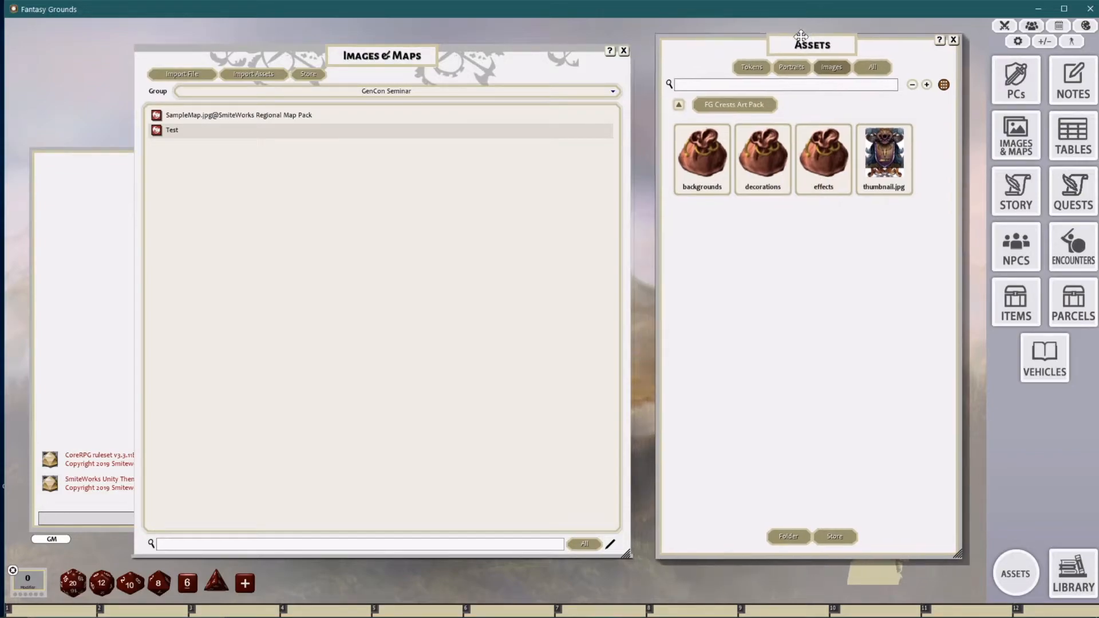
left_click(702, 154)
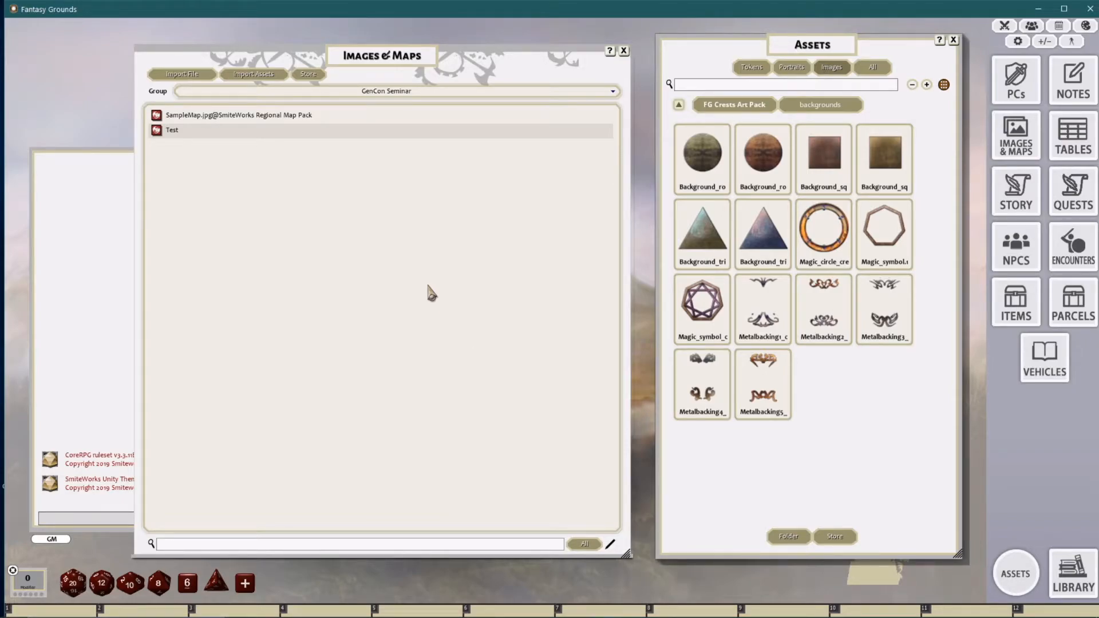
left_click_drag(440, 62, 416, 58)
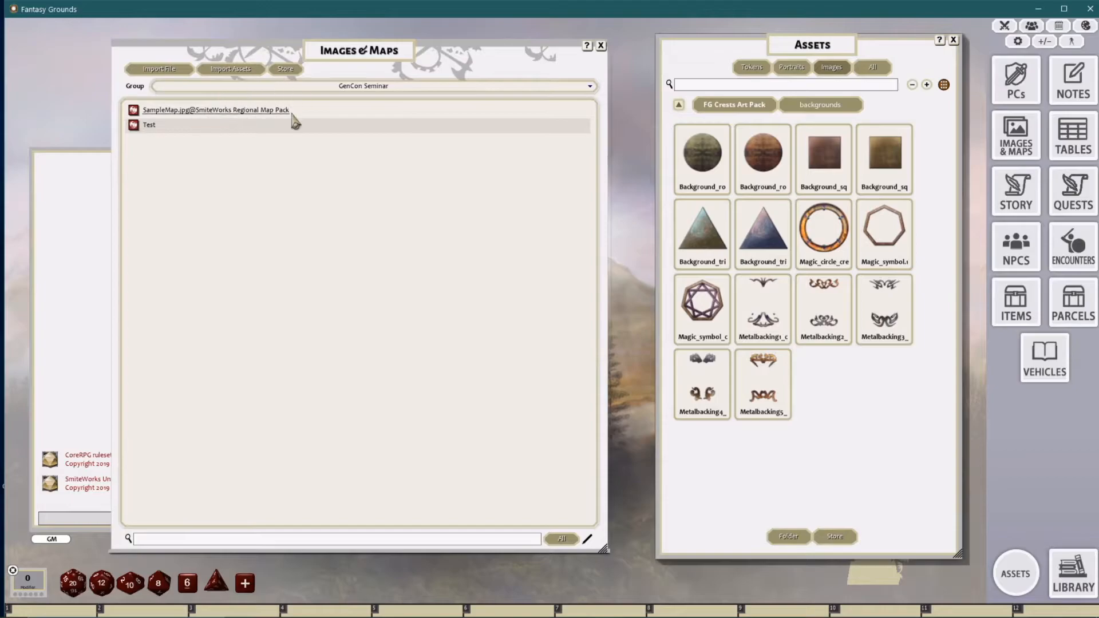
left_click_drag(606, 264, 632, 263)
right_click(311, 266)
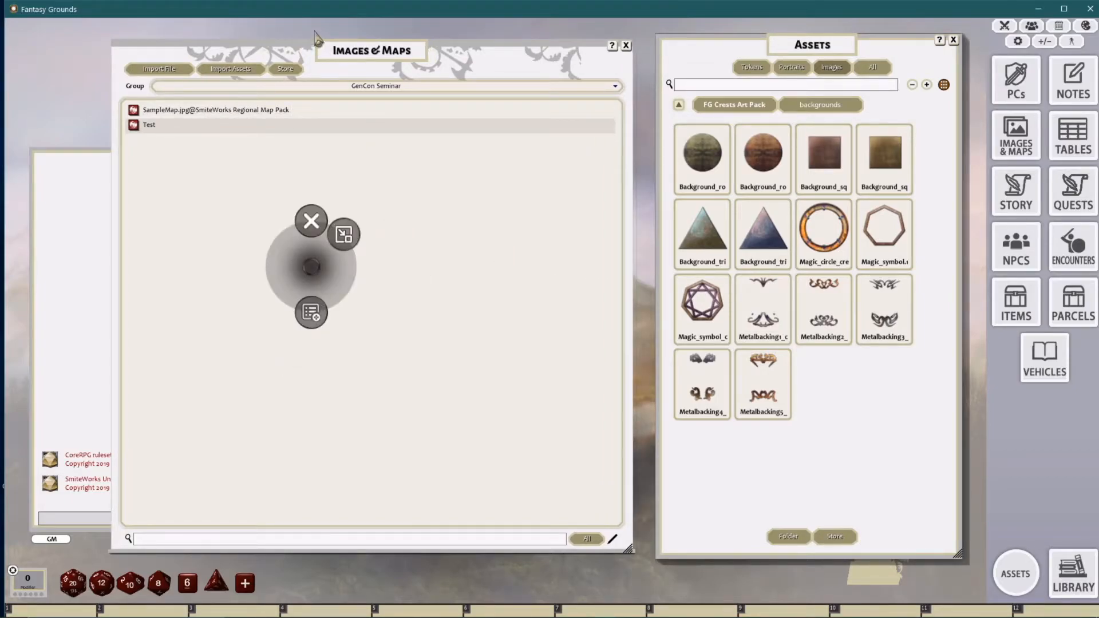
left_click(369, 58)
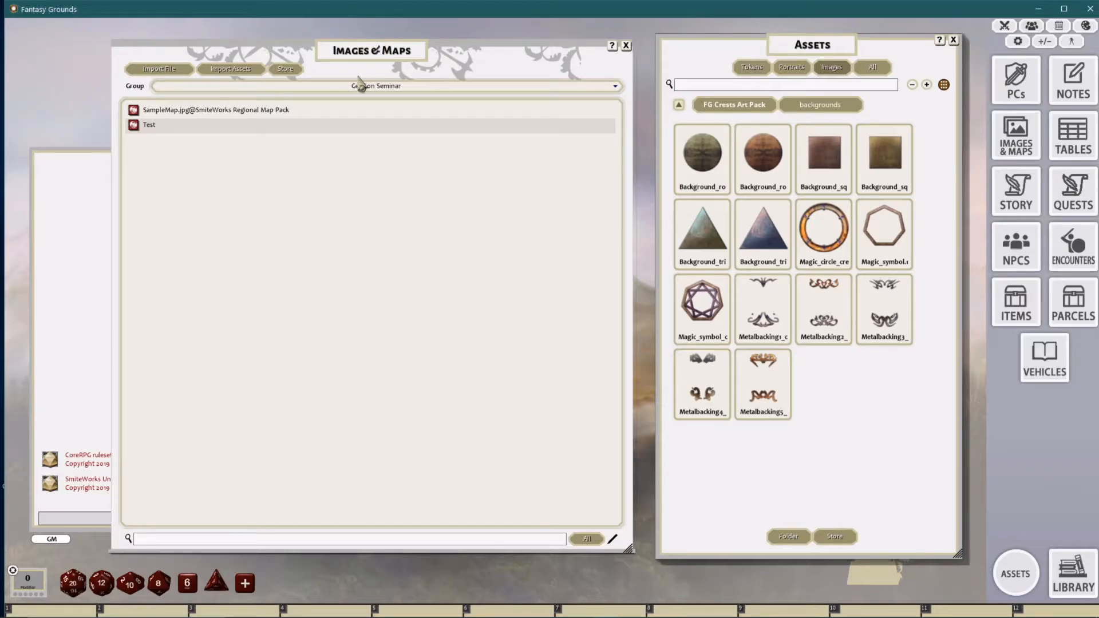
right_click(278, 277)
left_click(467, 322)
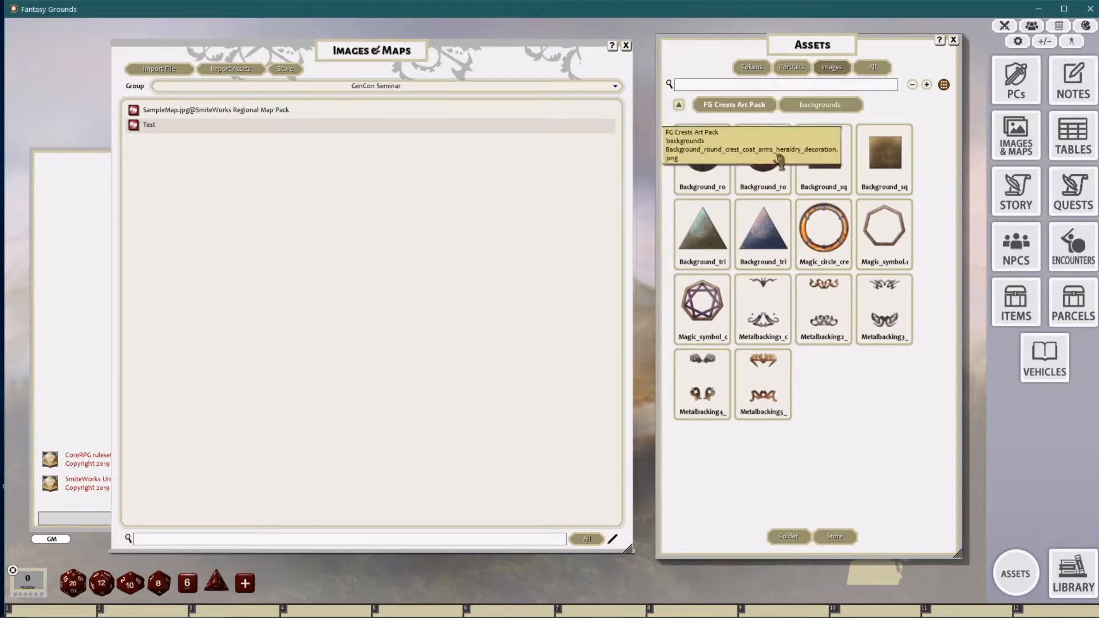
Step: Create an image from the brown round crest background, then enlarge its window and place it beside the Assets window
left_click_drag(747, 123, 772, 133)
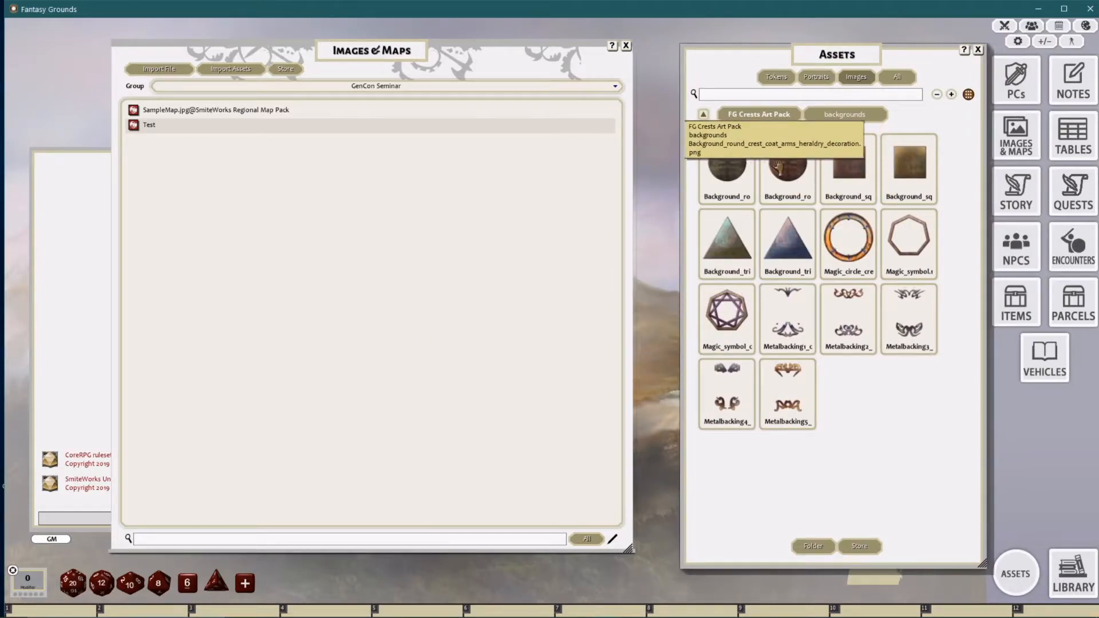
left_click_drag(778, 166, 404, 306)
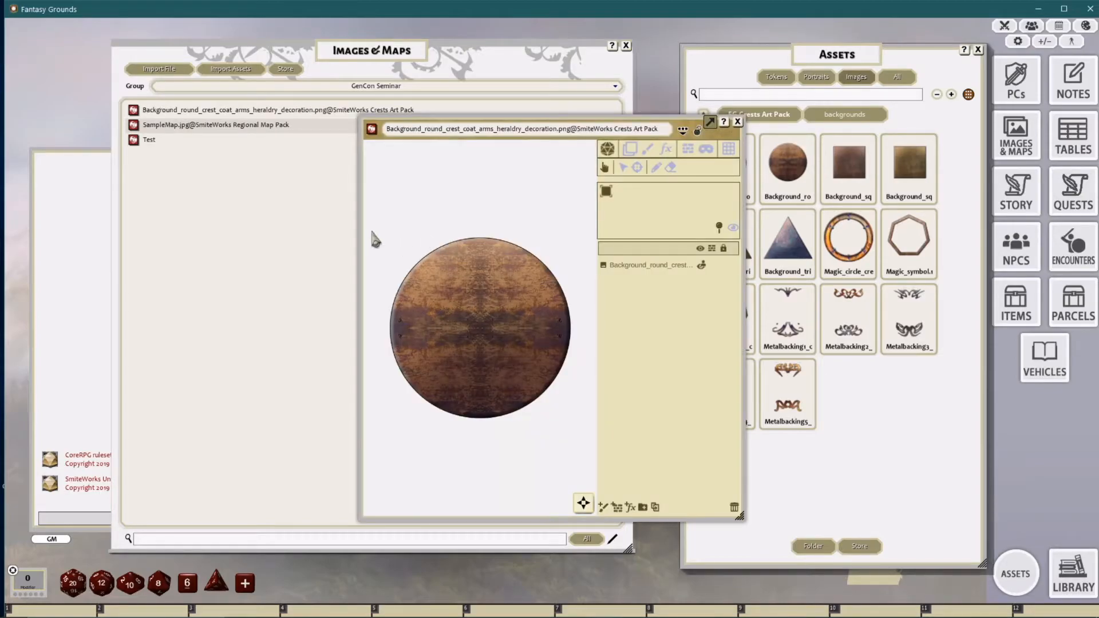
left_click_drag(666, 119, 486, 61)
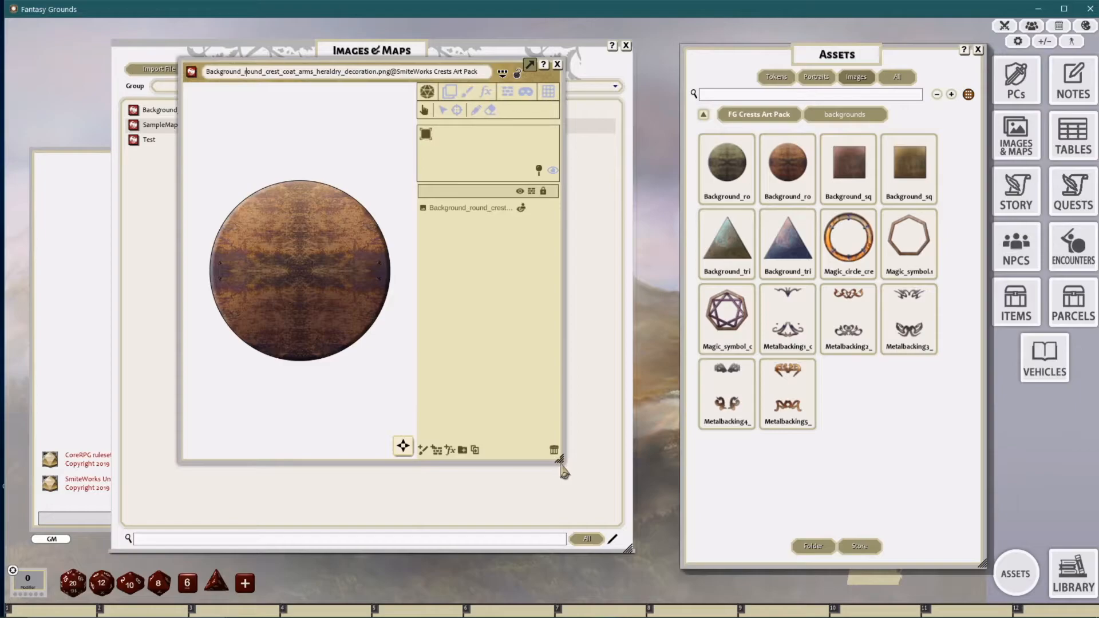
left_click_drag(561, 460, 732, 492)
scroll(487, 362, "down", 2)
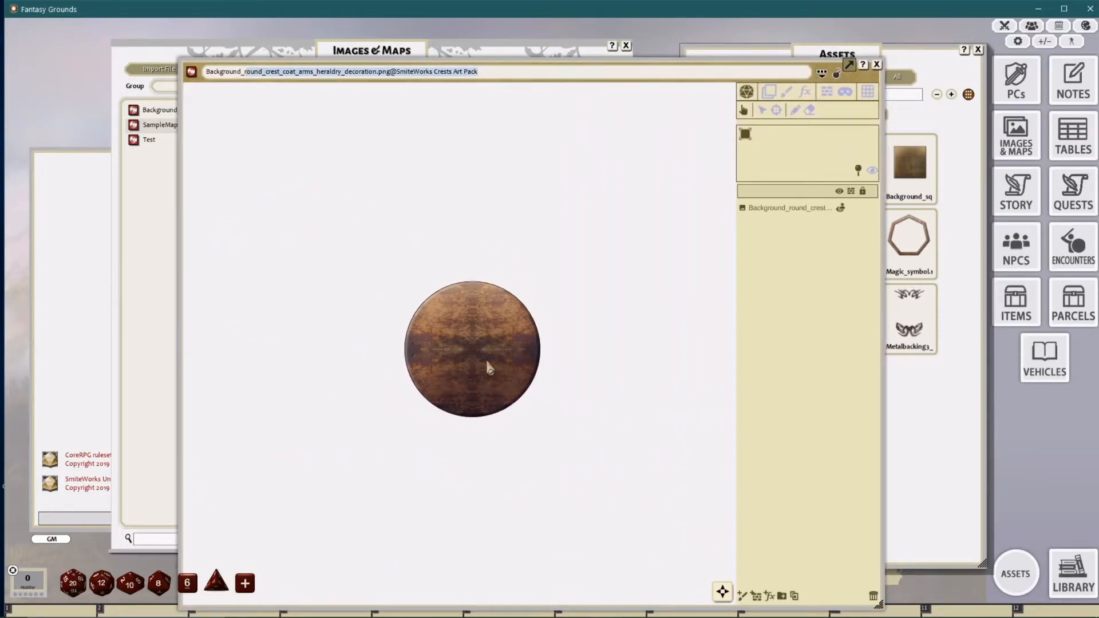
left_click_drag(885, 132, 674, 117)
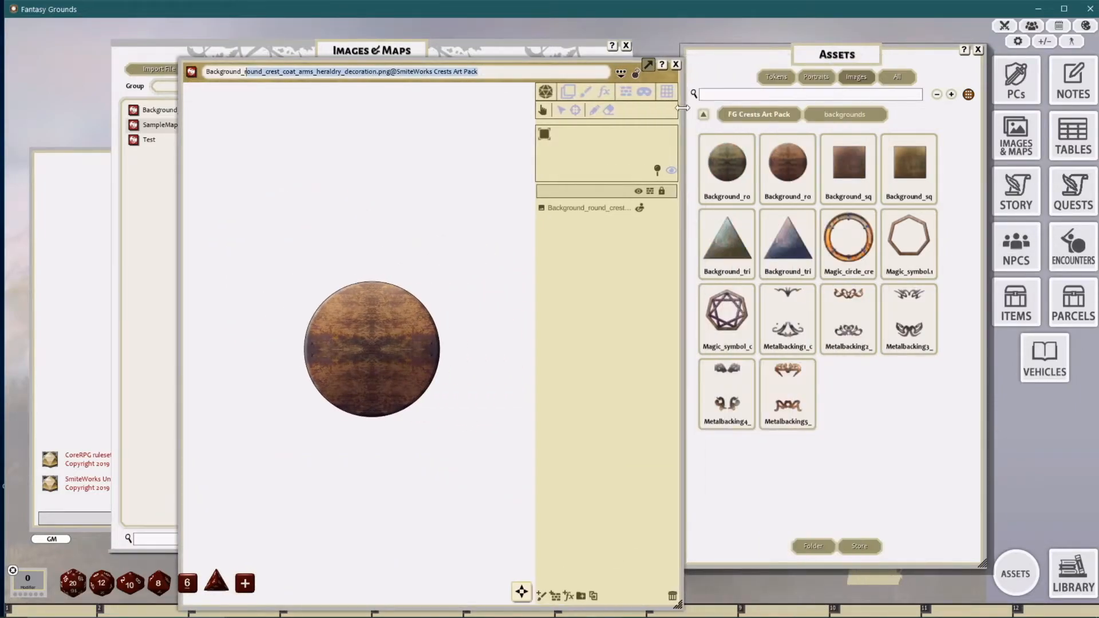
left_click_drag(618, 67, 537, 41)
left_click_drag(602, 160, 669, 162)
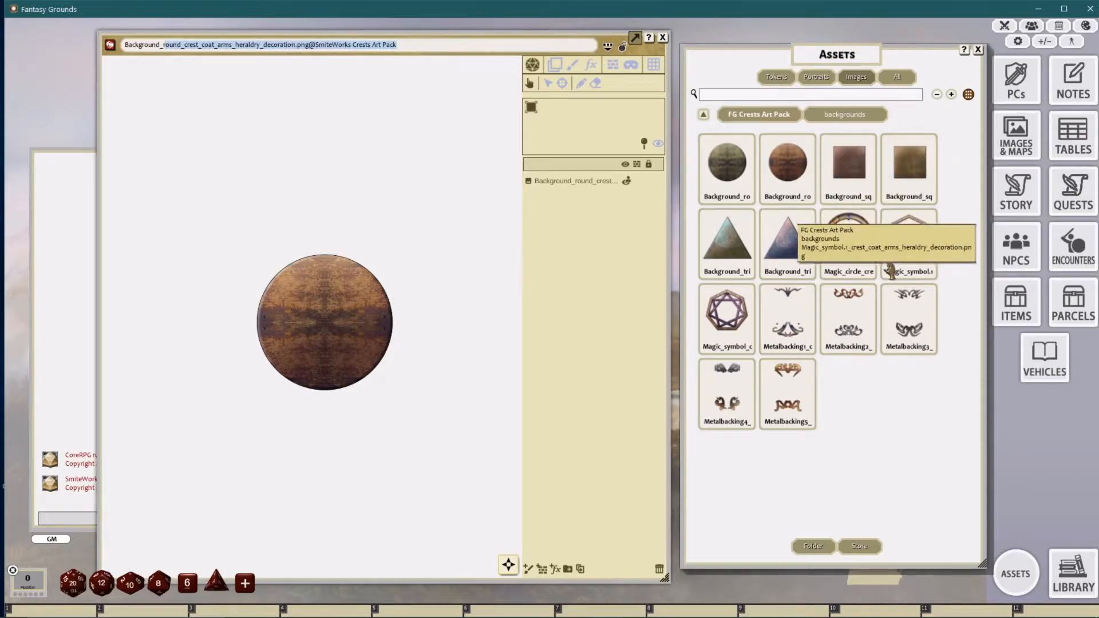
Step: Layer the purple Magic_symbol star and the orange Magic_circle ring over the round background, and set the grid size to 100
left_click_drag(738, 312, 382, 324)
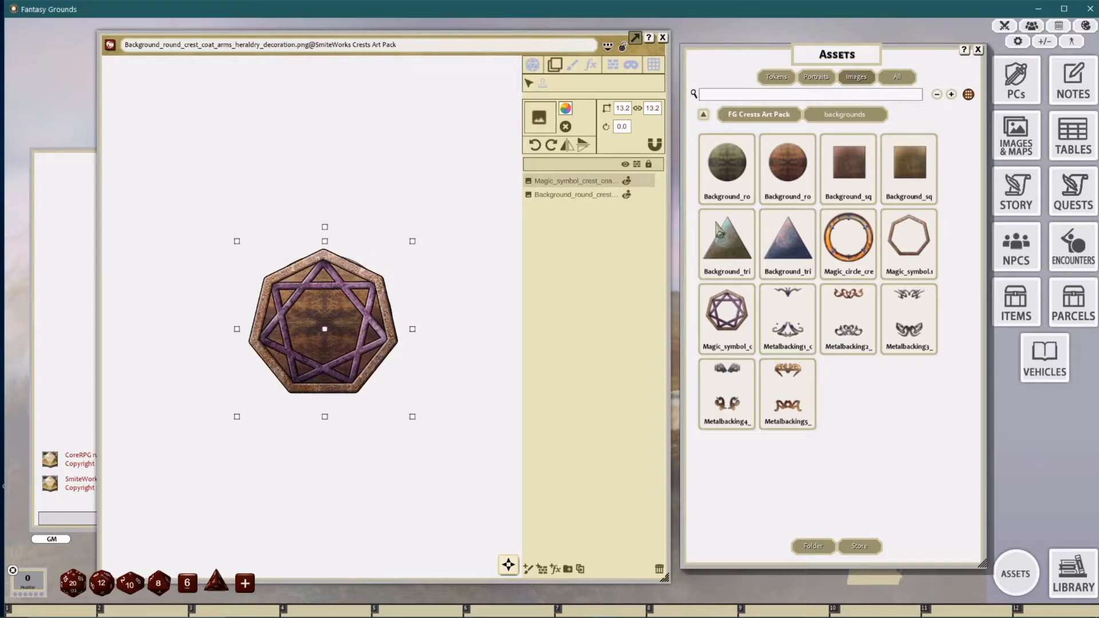
left_click_drag(848, 237, 404, 330)
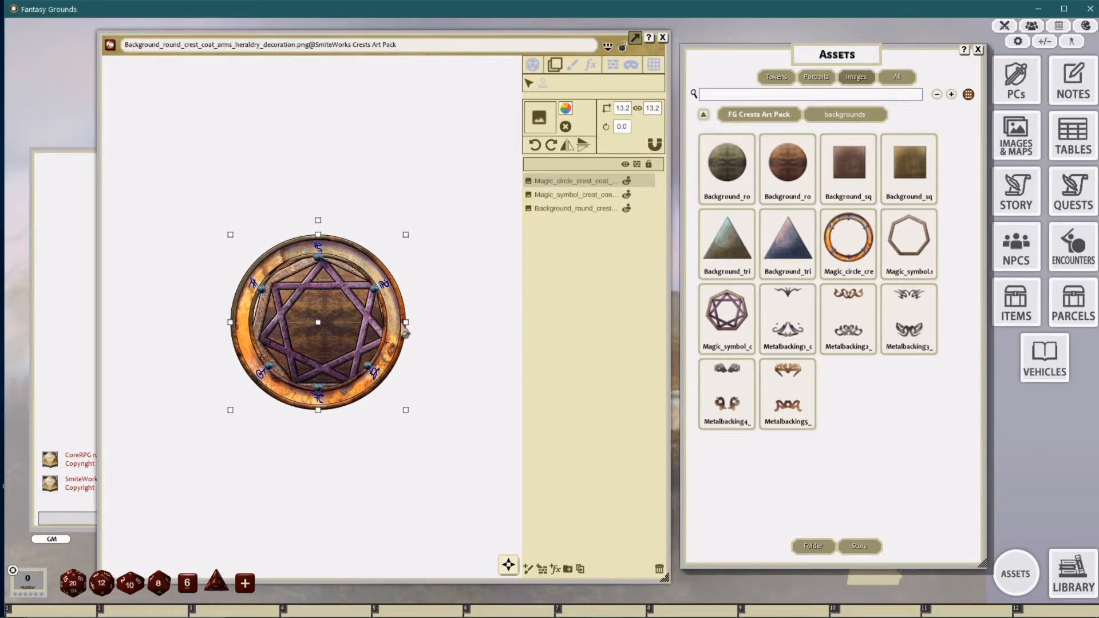
left_click(653, 64)
type("100")
key("Return")
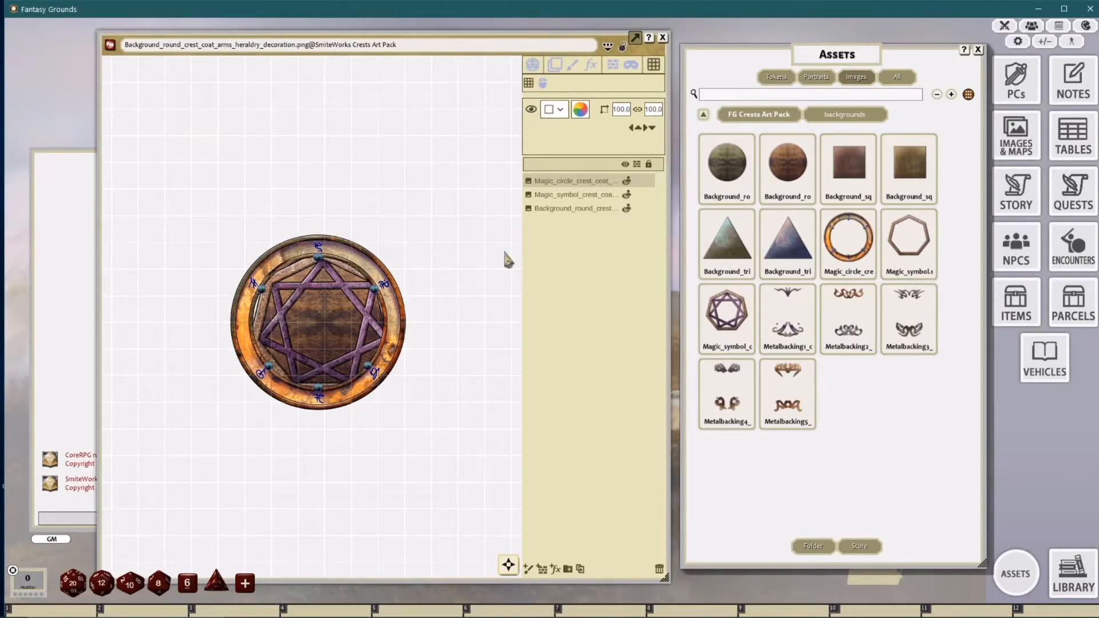
Step: Return to layer editing and reposition the orange magic circle so that it is centred over the magic symbol
left_click(554, 66)
left_click(417, 273)
mouse_move(404, 309)
left_mouse_down()
mouse_move(410, 318)
mouse_move(401, 299)
left_mouse_up()
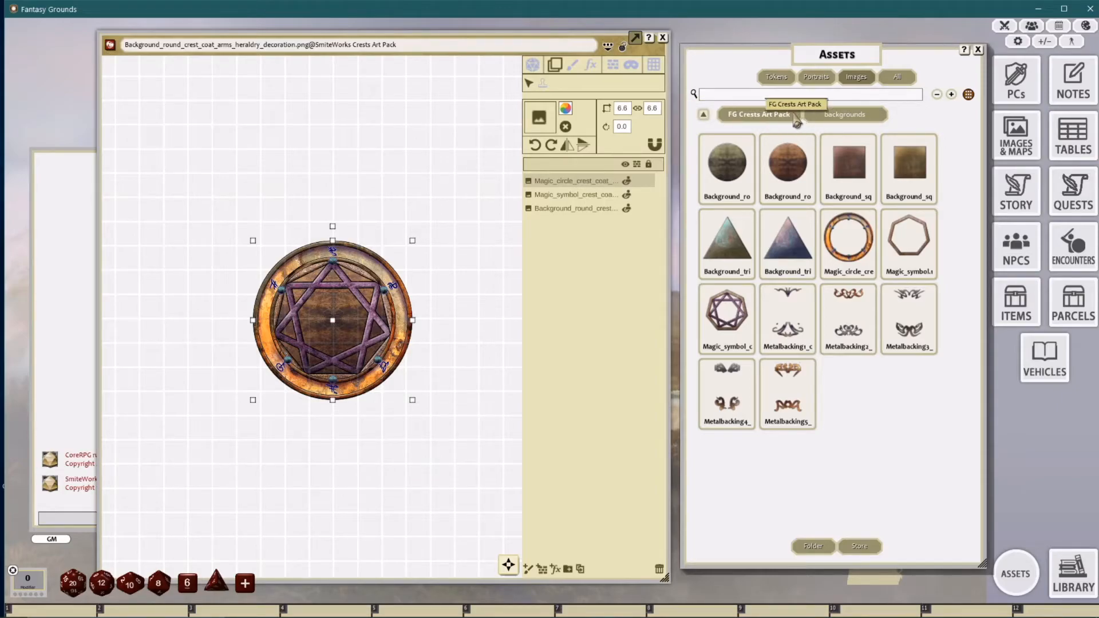
Step: Open the decorations folder of the FG Crests Art Pack and place the blue Shield__1 on the centre of the crest
left_click(768, 119)
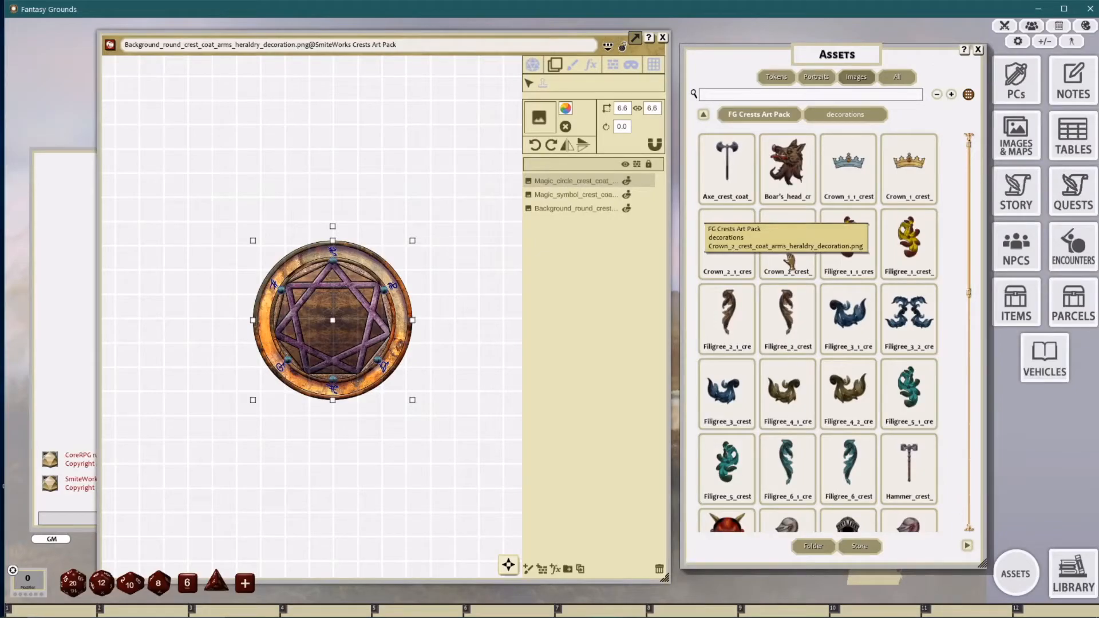
scroll(510, 287, "down", 1)
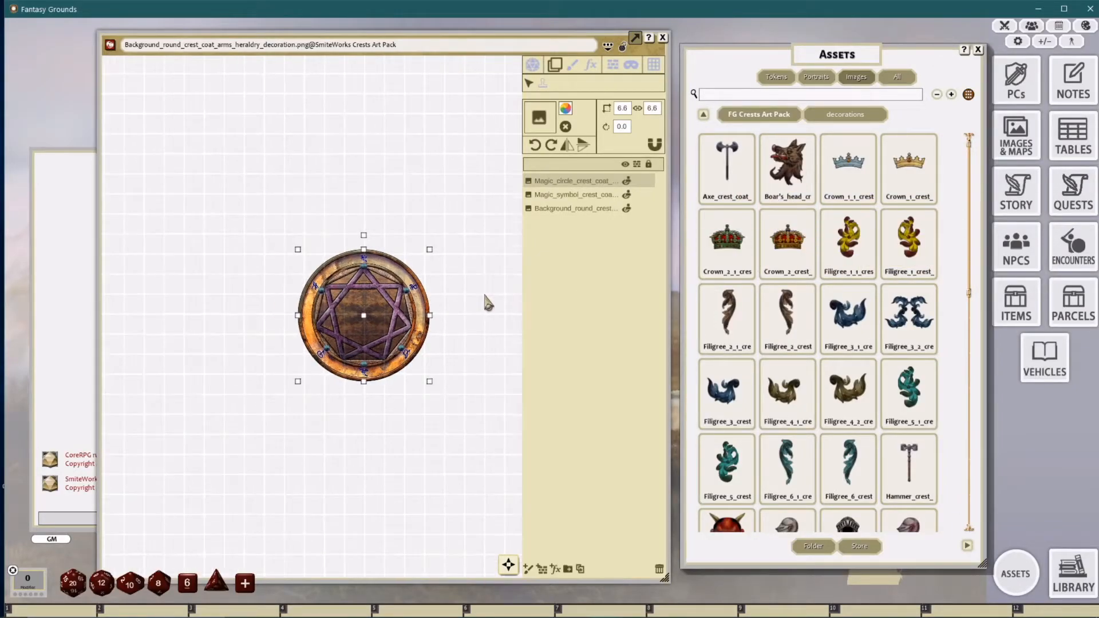
scroll(485, 293, "up", 1)
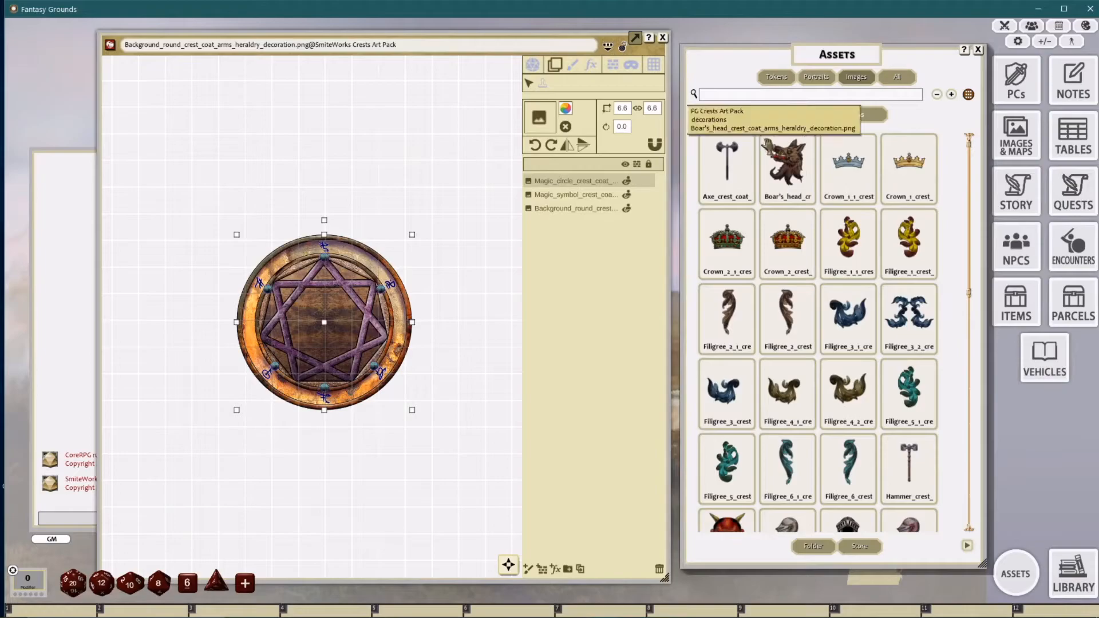
left_click_drag(421, 276, 475, 230)
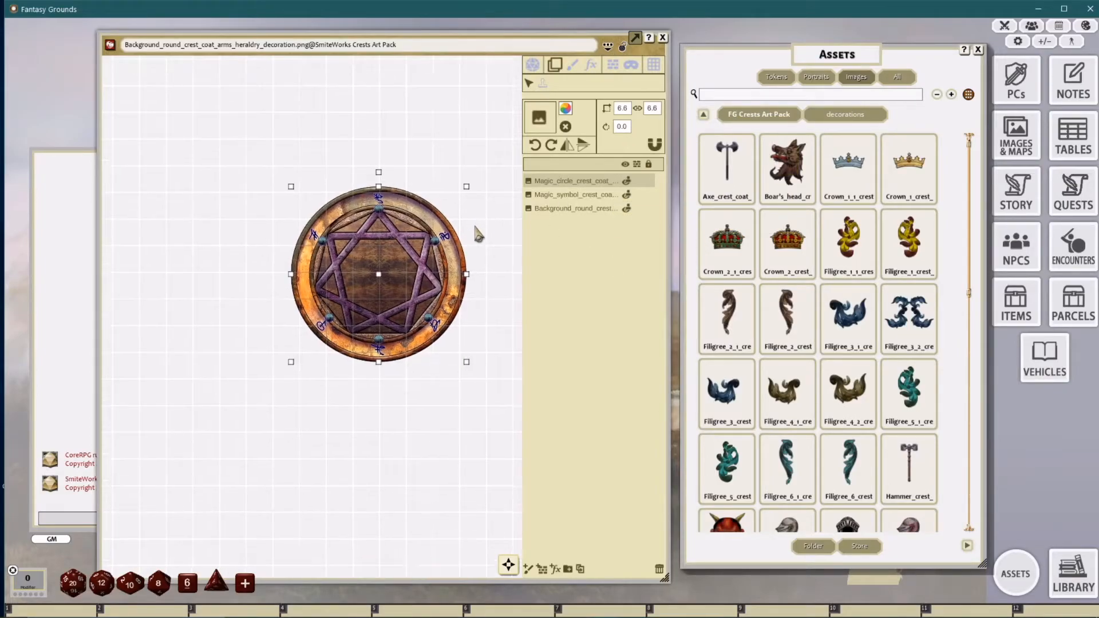
scroll(813, 241, "down", 10)
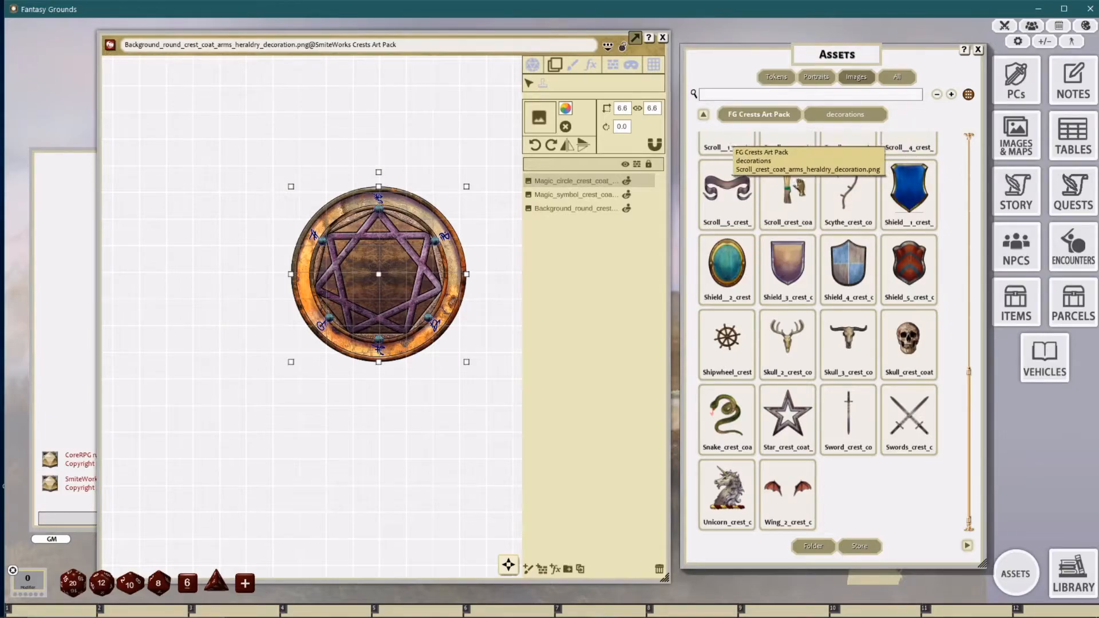
left_click_drag(909, 194, 405, 272)
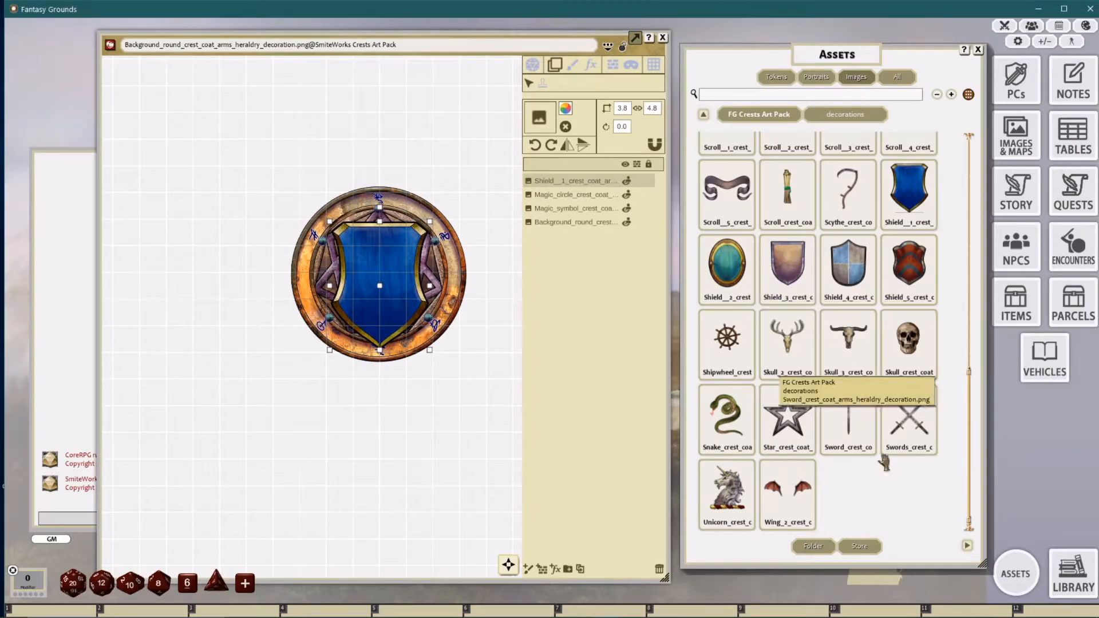
Step: Check the second page of decorations, return to the first, and place the yellow octopus design on the blue shield
left_click(967, 545)
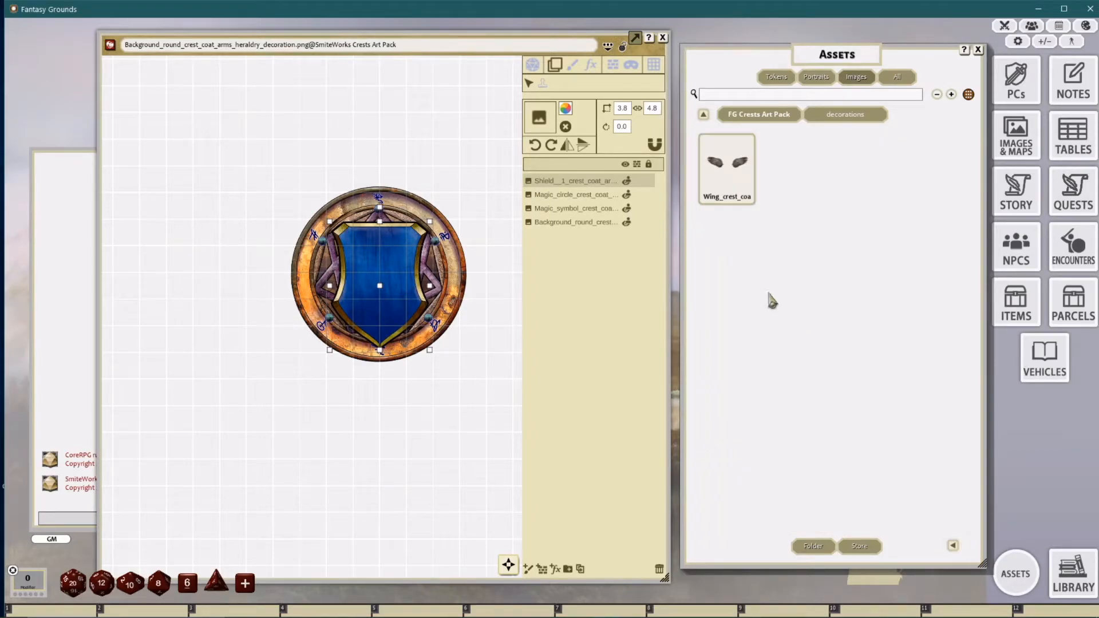
left_click(953, 546)
scroll(882, 399, "down", 5)
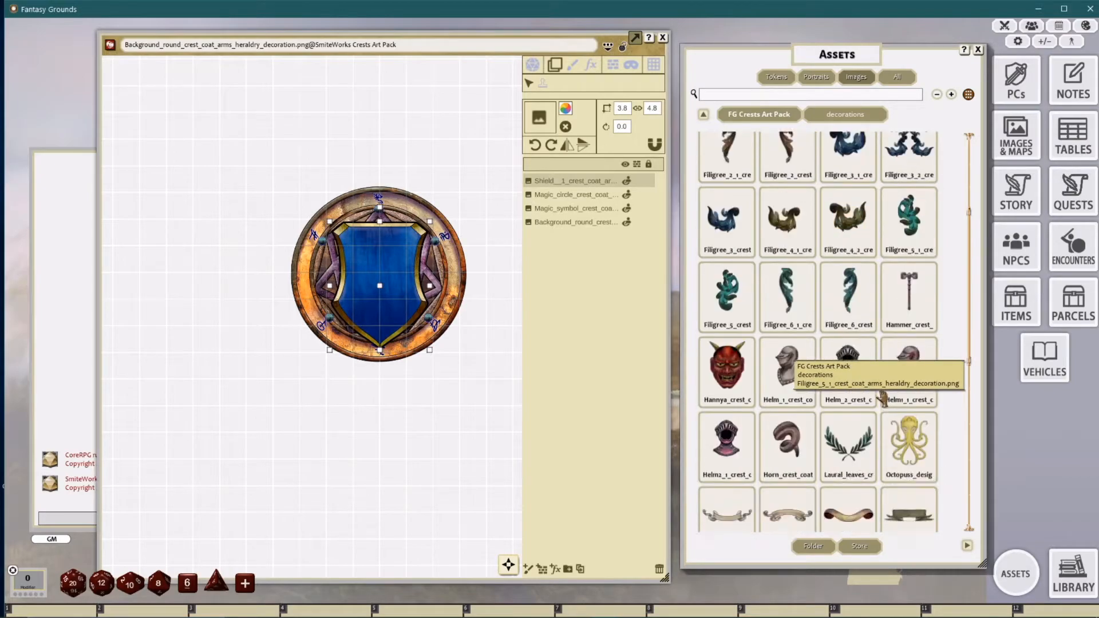
left_click_drag(884, 329, 375, 258)
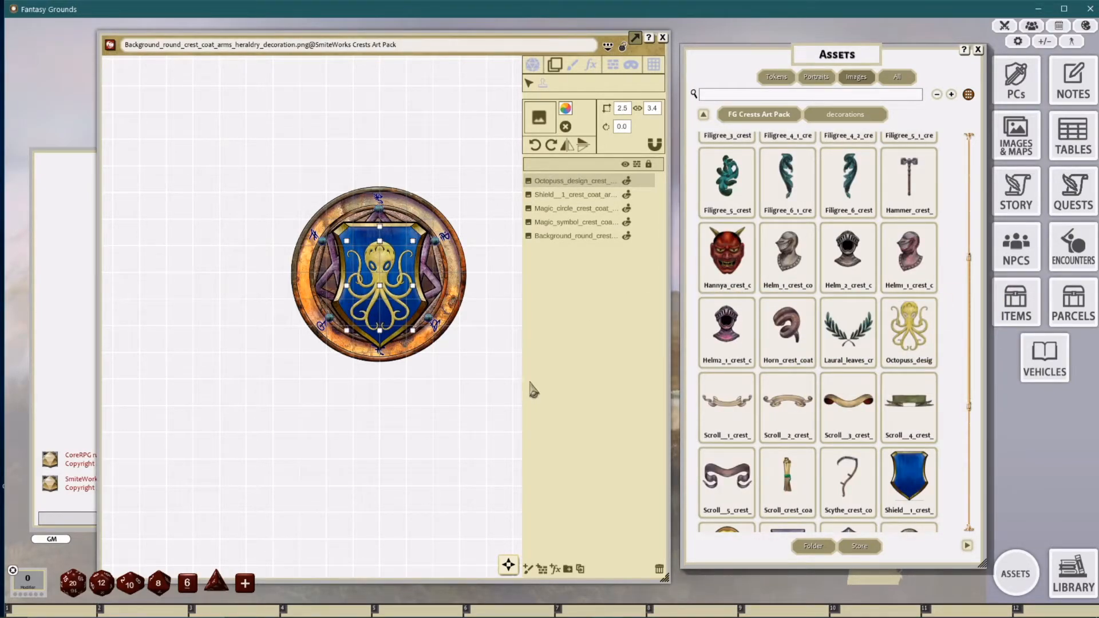
Step: Try the horn decoration at the lower edge of the crest, then delete its layer
left_click_drag(787, 329, 373, 380)
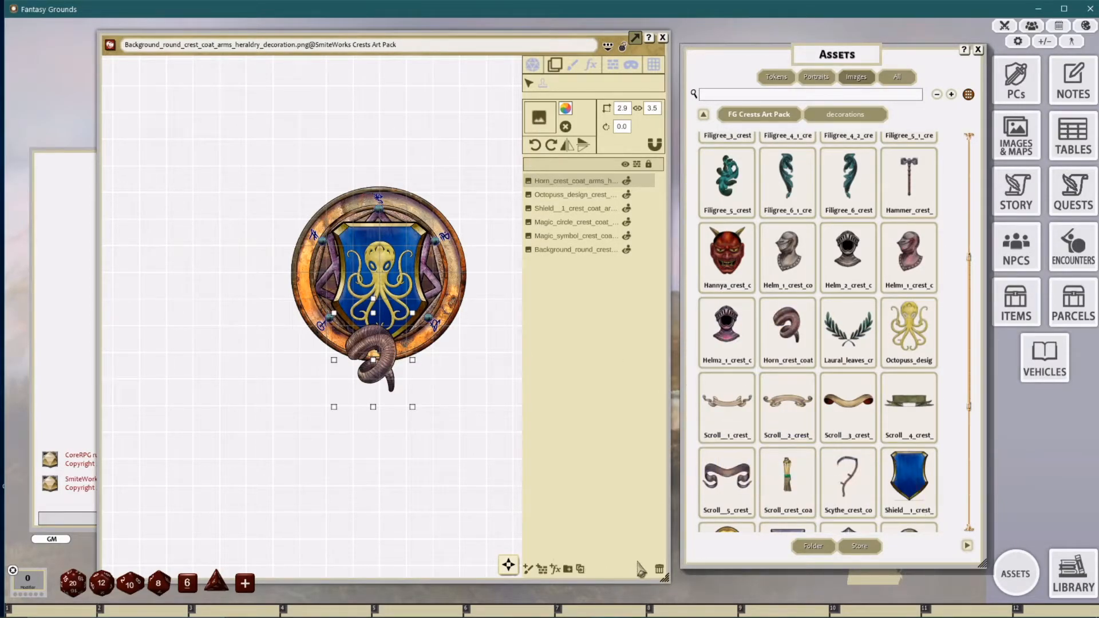
left_click(659, 570)
Step: Add the laurel leaves around the lower half of the crest and the Helm1_1 knight's helmet above it
left_click_drag(848, 328, 402, 369)
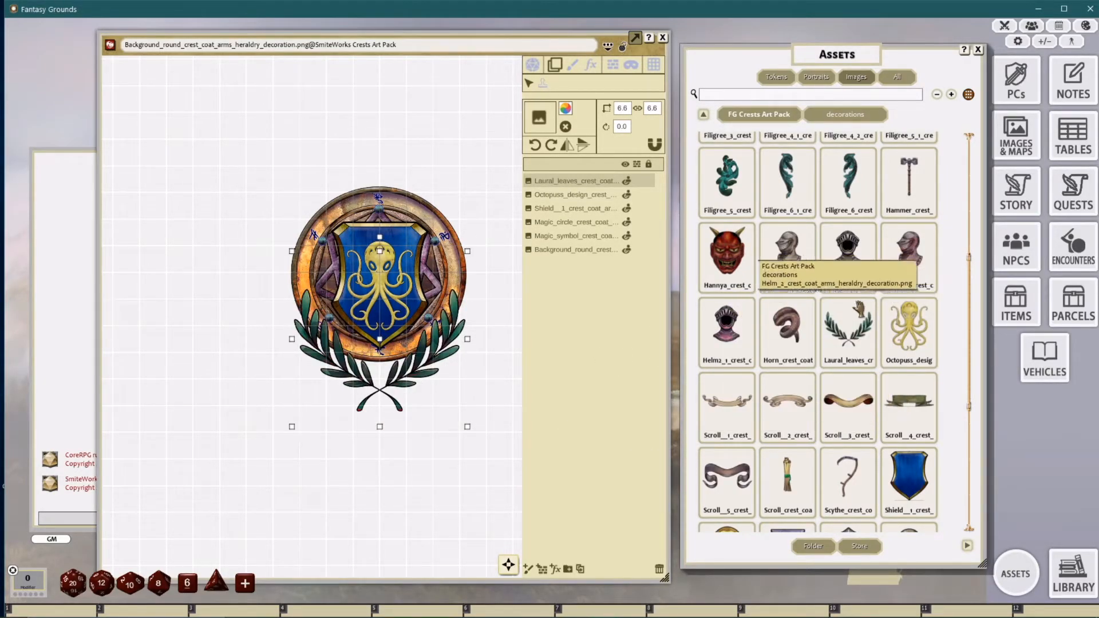
left_click_drag(911, 251, 381, 176)
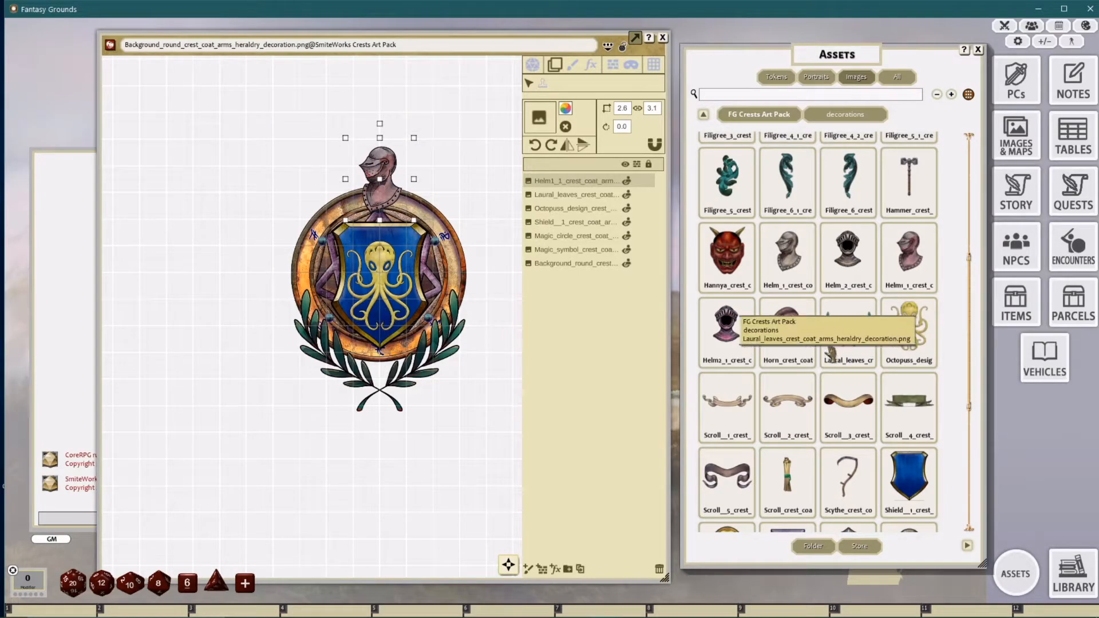
scroll(824, 298, "up", 3)
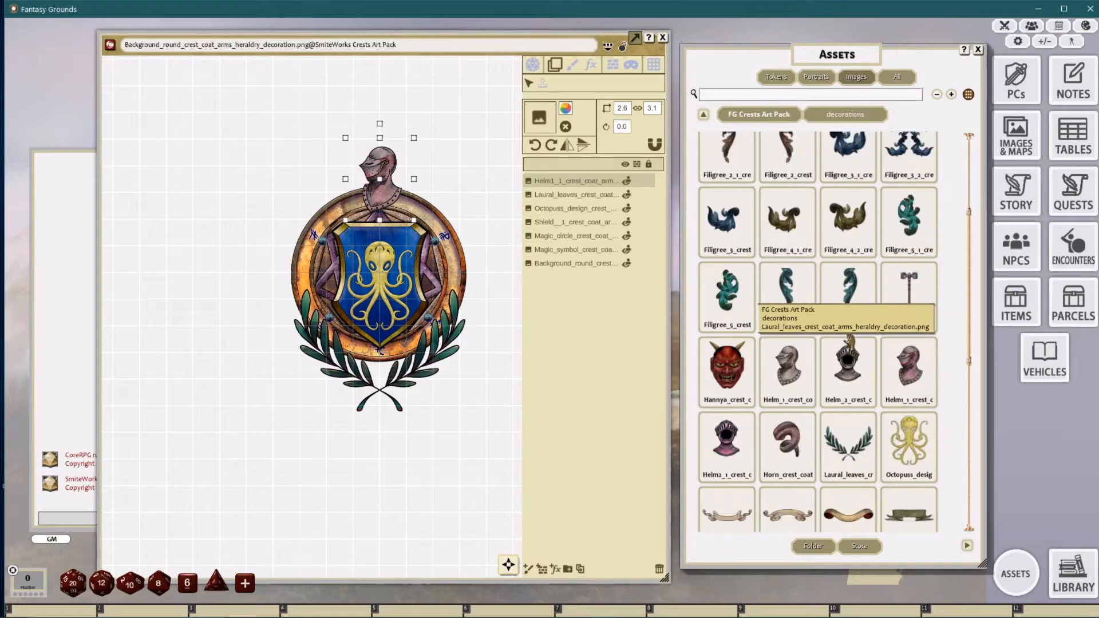
scroll(858, 240, "up", 2)
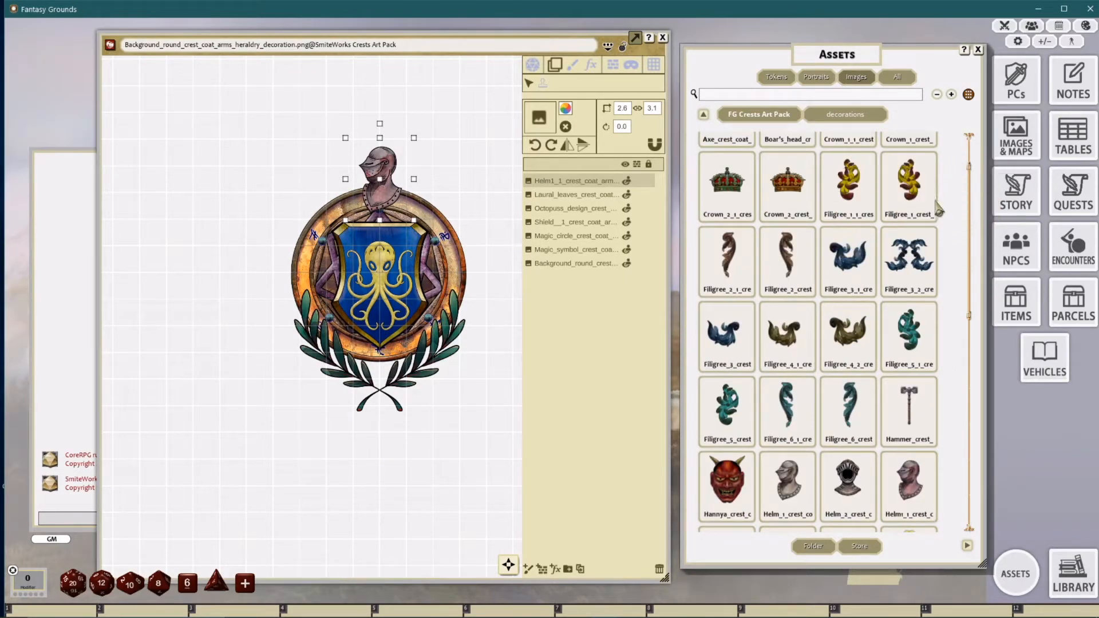
Step: Add Filigree_4_2 to the right of the shield and a mirrored duplicate to its left, with both layers behind the shield
left_click_drag(848, 331, 462, 291)
left_click_drag(565, 186, 567, 236)
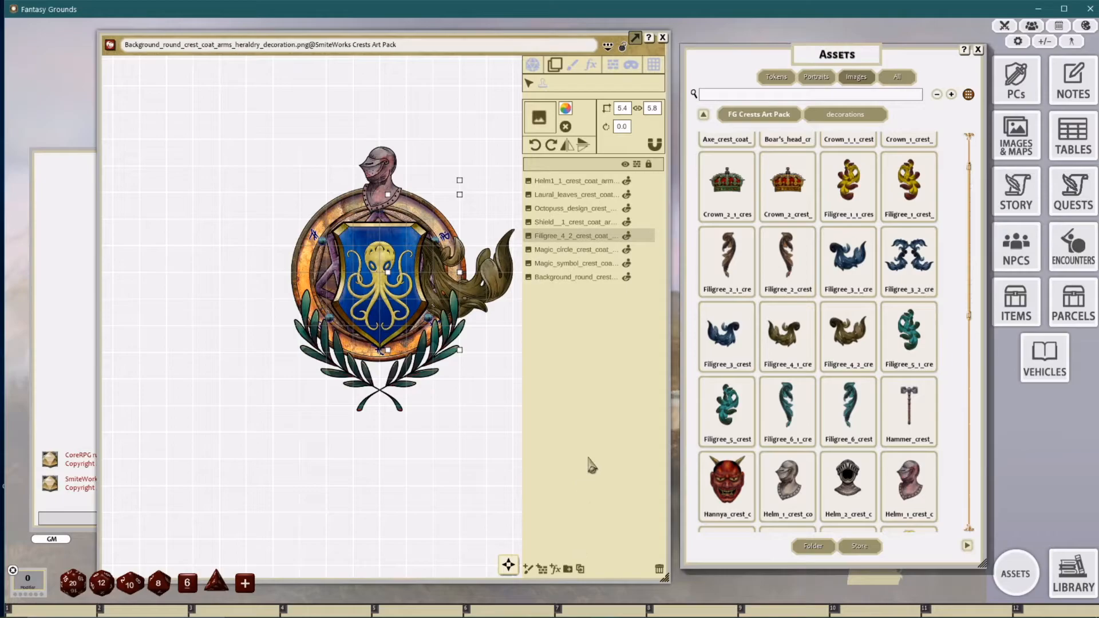
left_click(580, 568)
left_click(566, 145)
left_click_drag(475, 315, 315, 302)
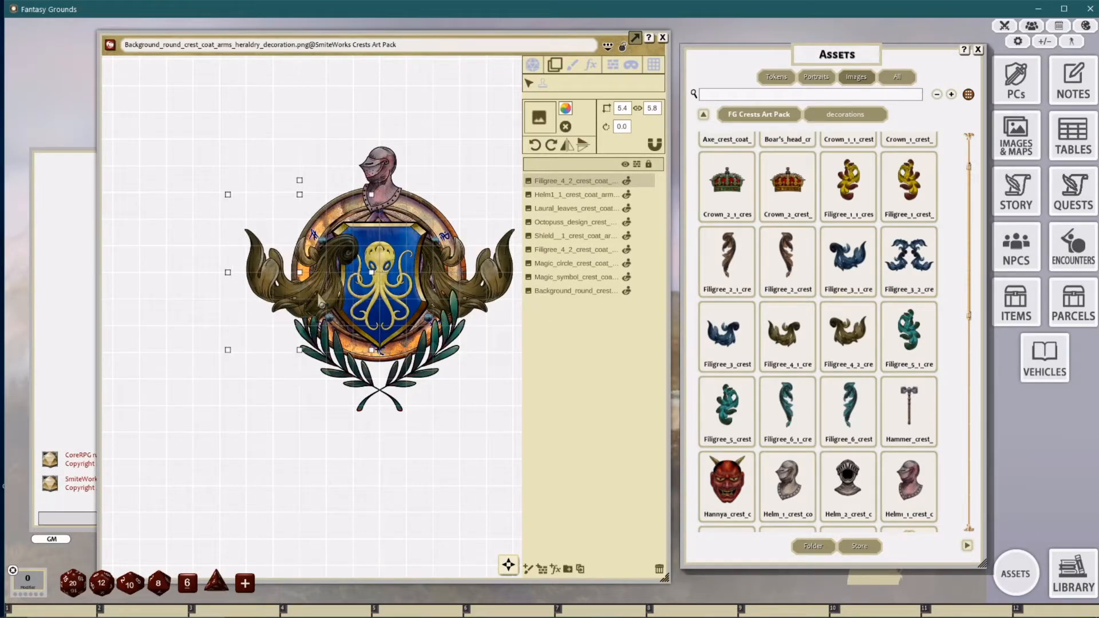
left_click_drag(564, 180, 566, 236)
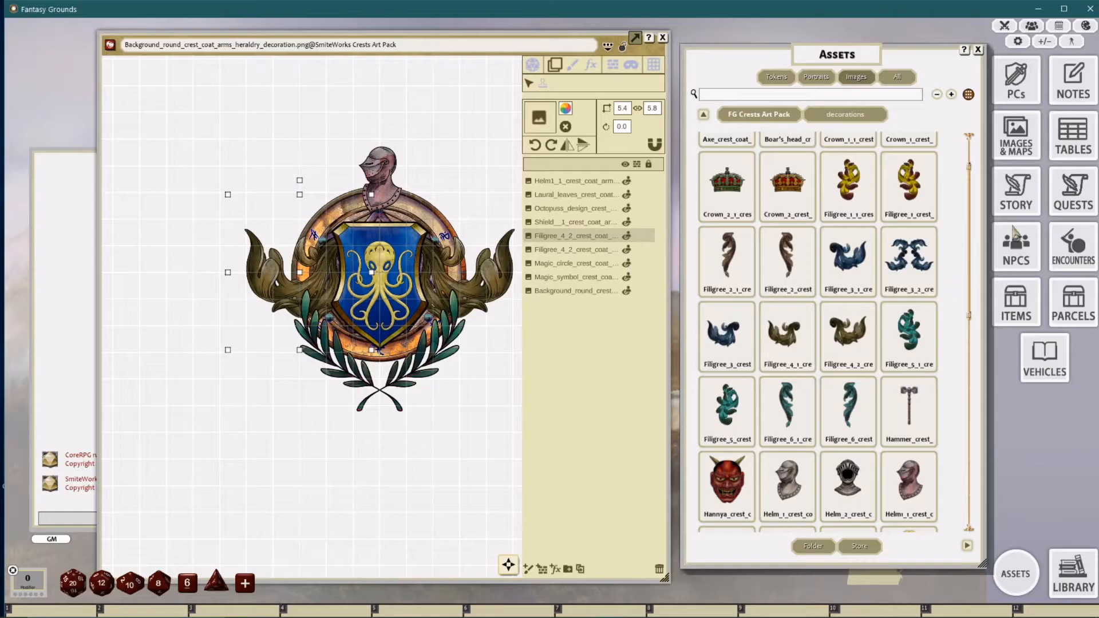
Step: Place Scroll__1 across the lower part of the crest and Scroll__2 across the upper edge of the shield
scroll(770, 320, "down", 3)
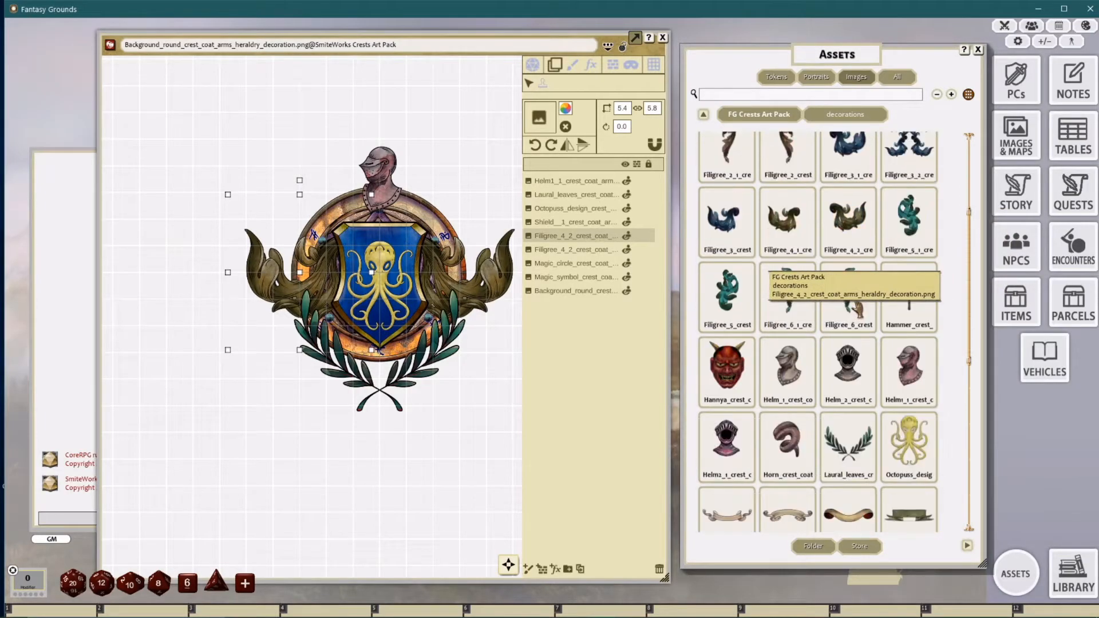
left_click_drag(736, 464, 400, 359)
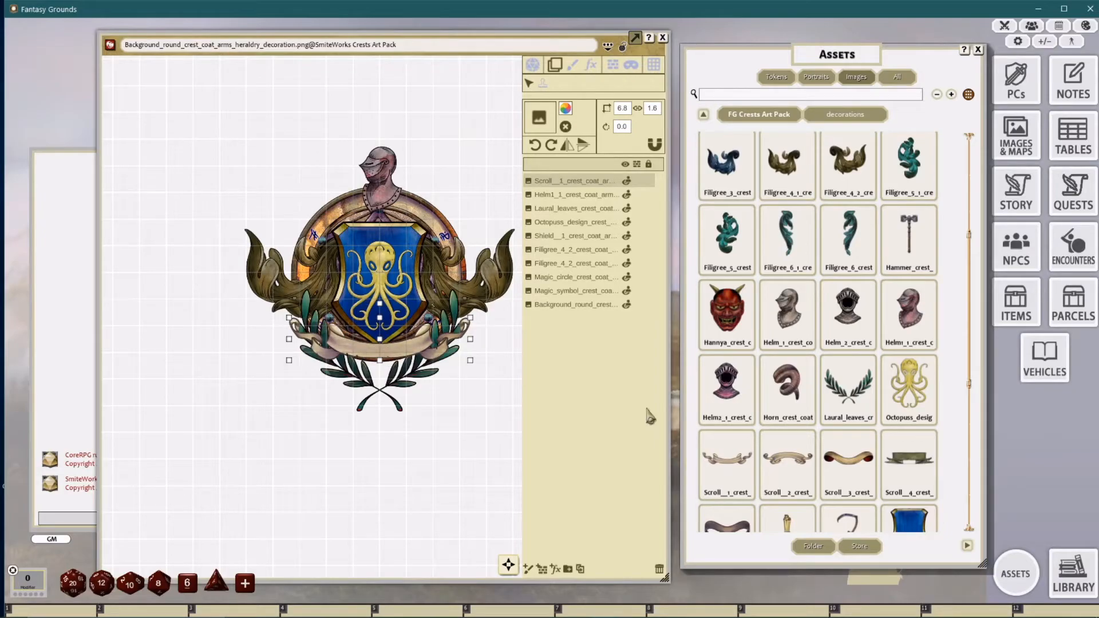
left_click_drag(787, 458, 422, 222)
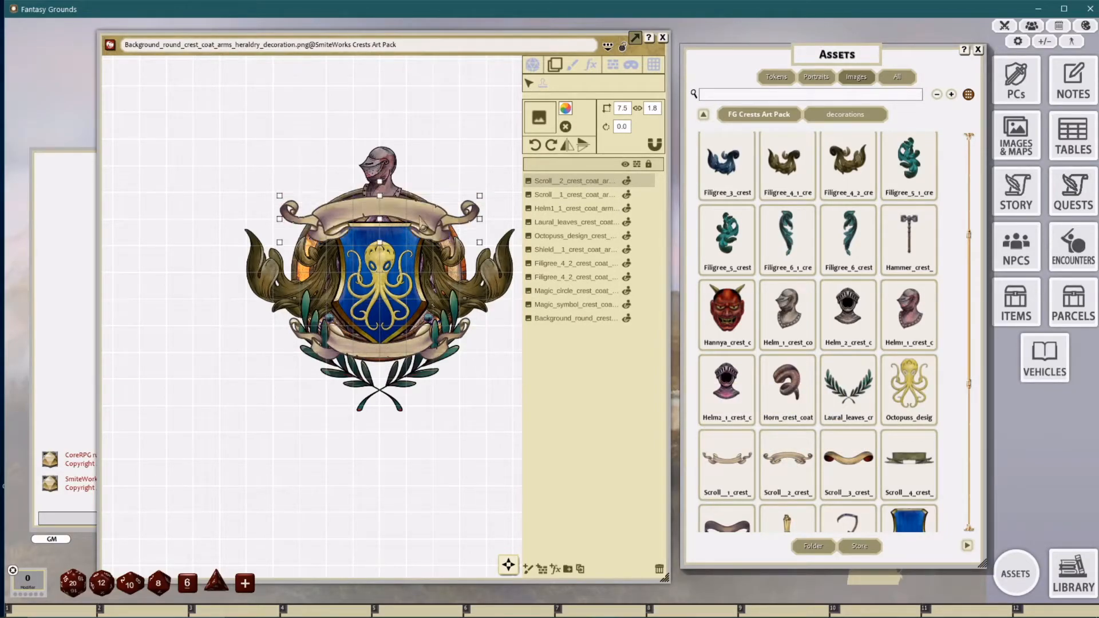
Step: Rotate the filigrees and reposition them on either side of the shield, the left one at 90 degrees and the right one at 315 degrees
left_click(486, 293)
mouse_move(488, 295)
left_mouse_down()
mouse_move(298, 275)
mouse_move(495, 296)
left_mouse_up()
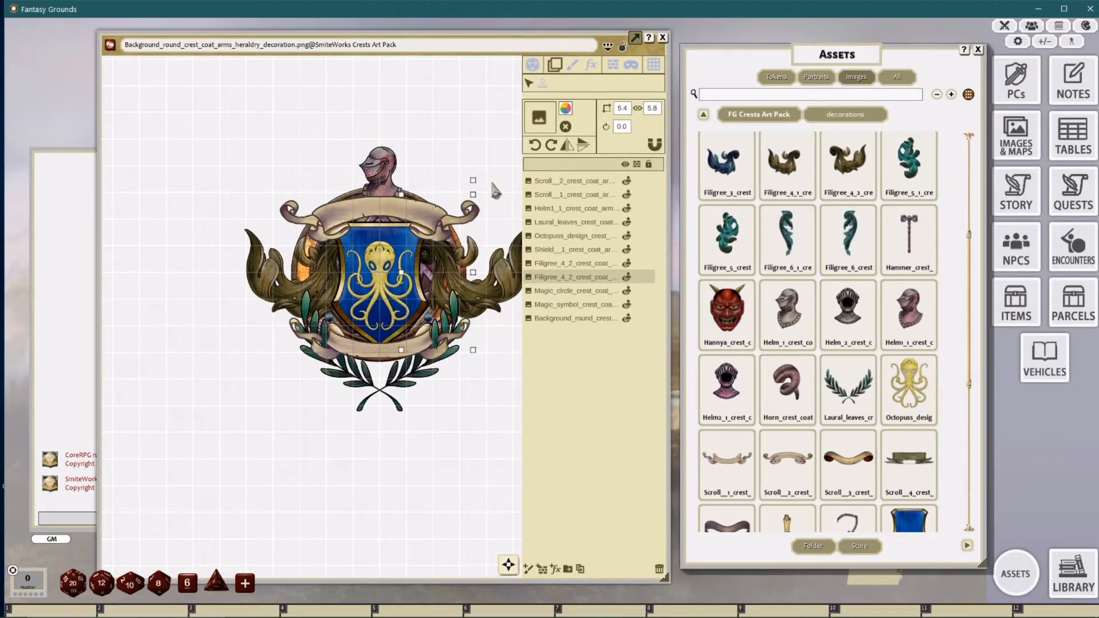
left_click_drag(480, 189, 323, 253)
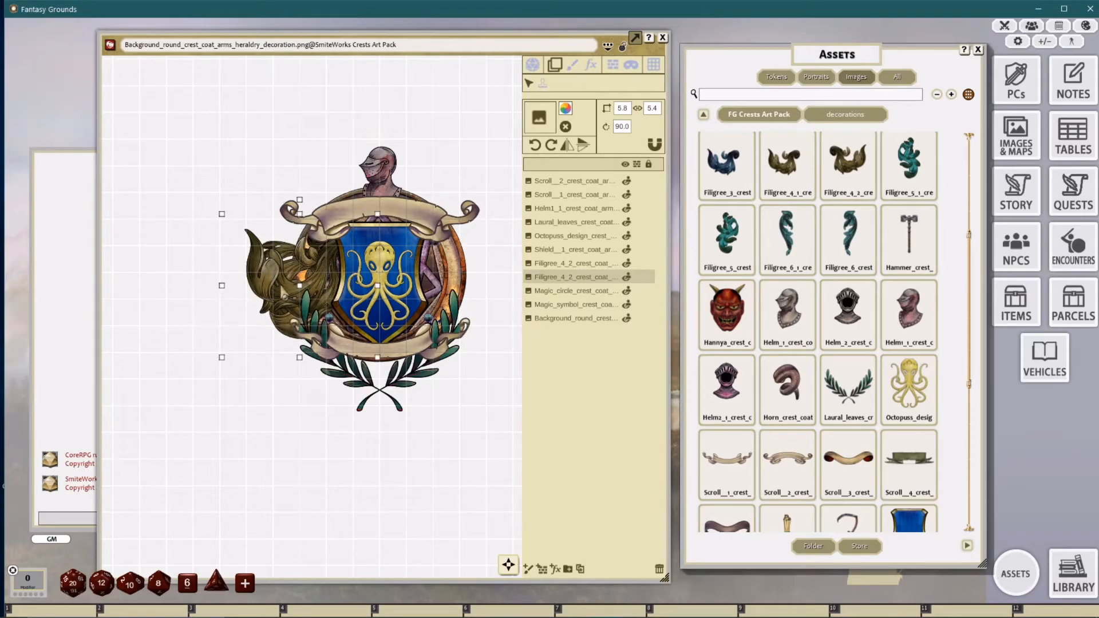
left_click(281, 287)
left_click_drag(273, 287, 435, 286)
left_click_drag(455, 198, 368, 206)
left_click_drag(333, 239, 320, 293)
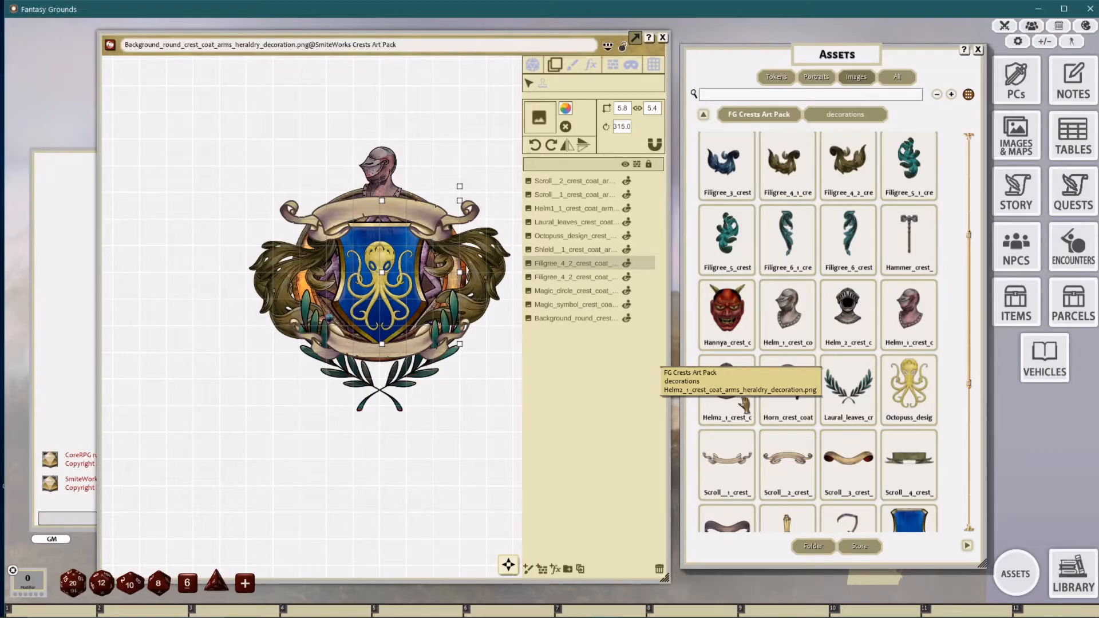
Step: Move the upper scroll above the helmet and the lower scroll to the base of the laurel leaves
scroll(847, 323, "down", 5)
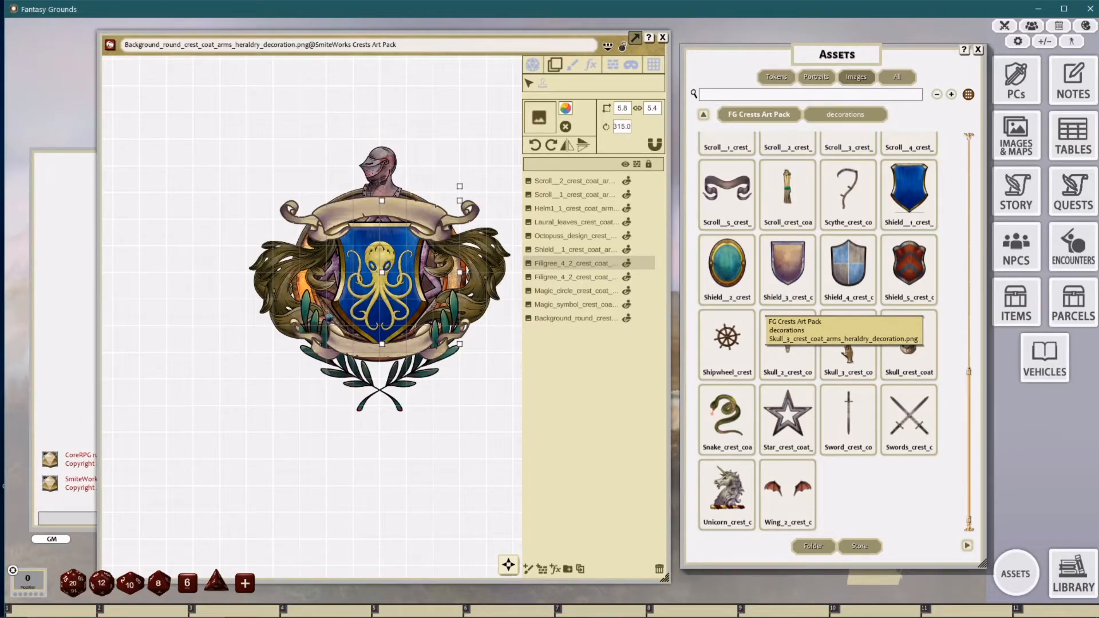
left_click_drag(430, 219, 413, 150)
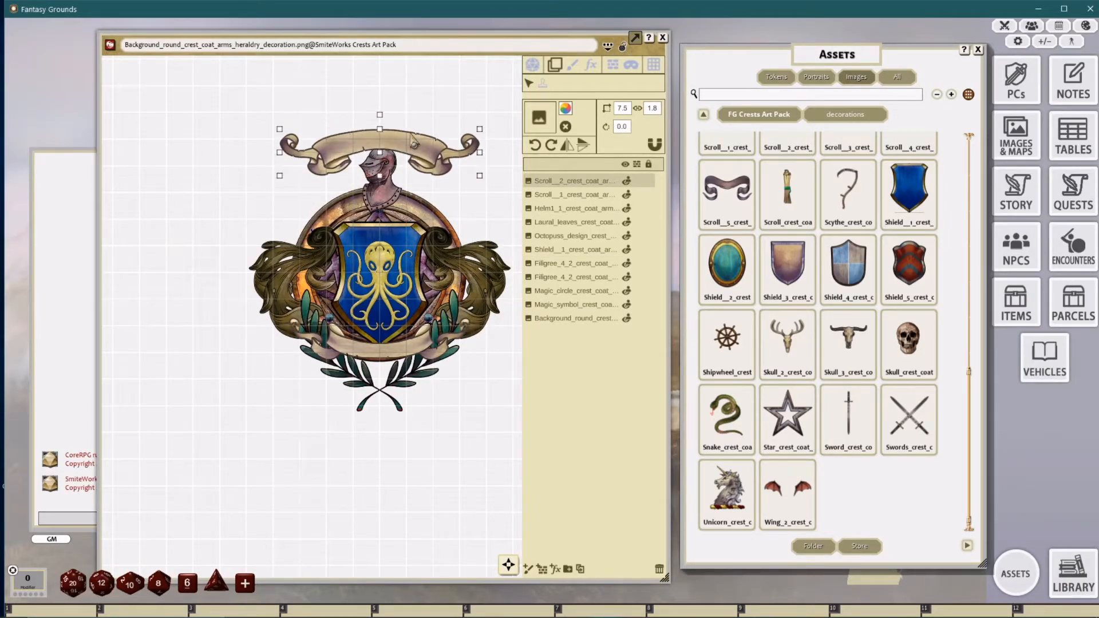
left_click(394, 350)
left_click_drag(395, 357, 395, 415)
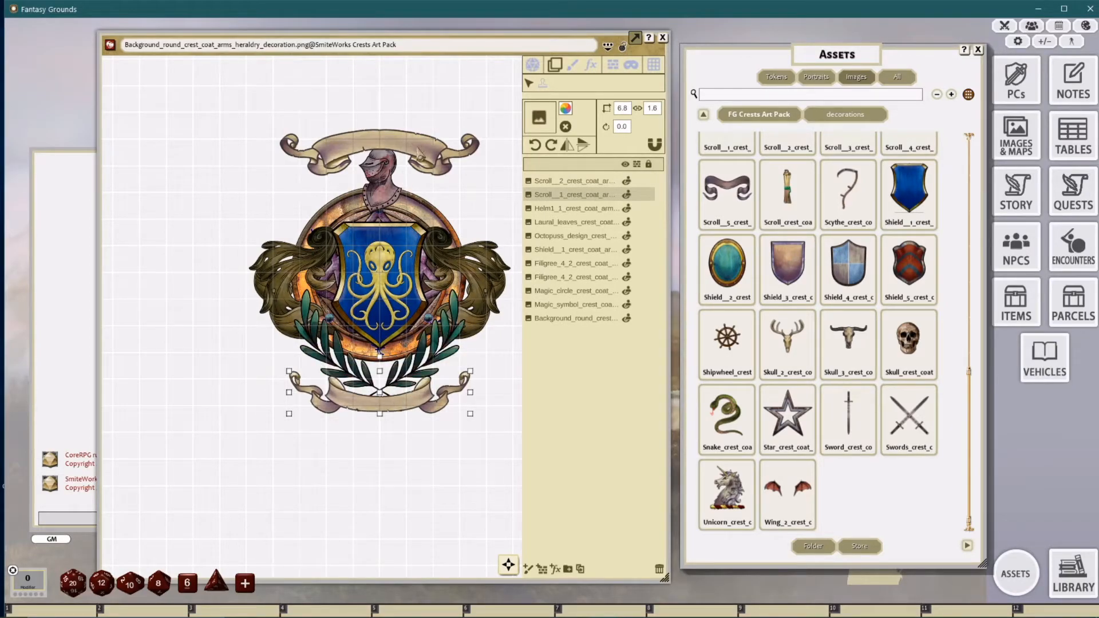
Step: Lower the helmet and upper scroll slightly, and reorder the Scroll__2 layer directly behind the helmet
left_click(394, 195)
left_click_drag(387, 165, 388, 178)
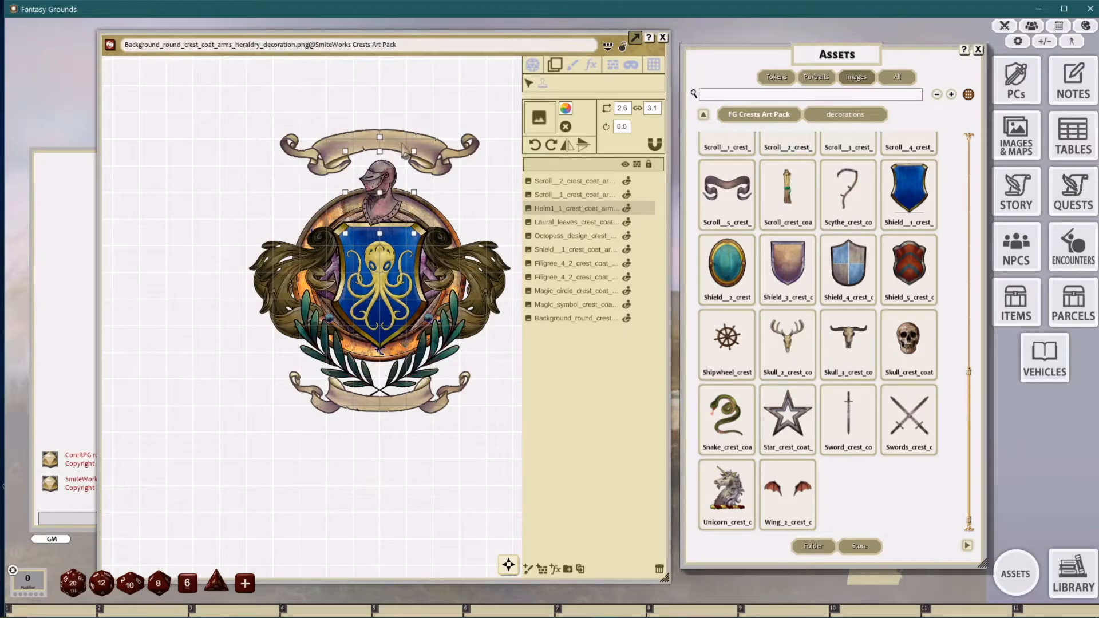
left_click(424, 150)
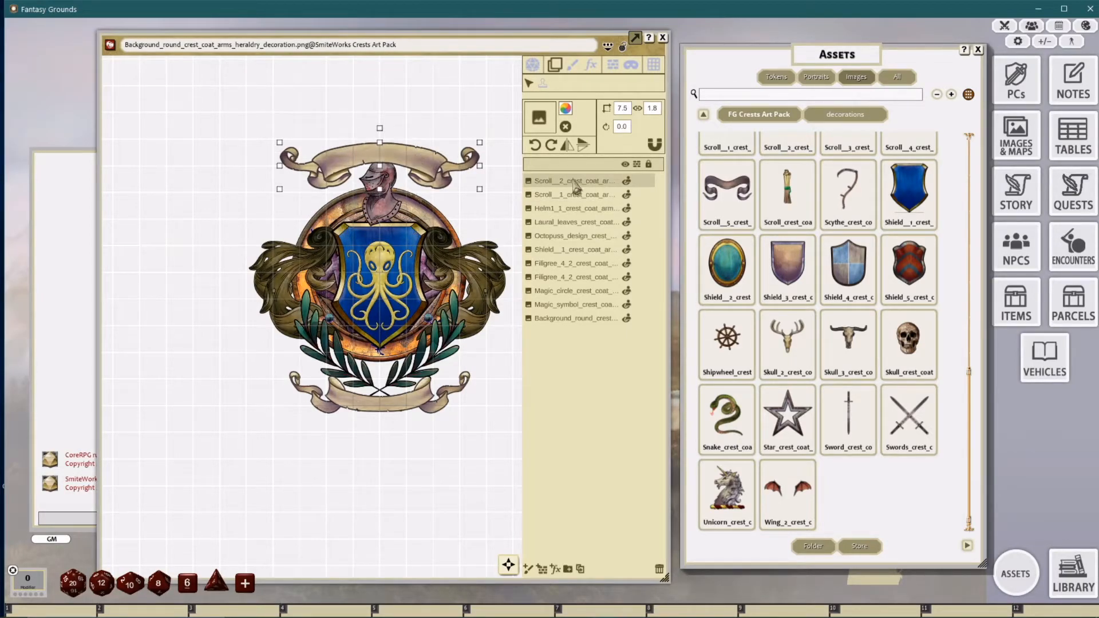
left_click_drag(580, 186, 581, 209)
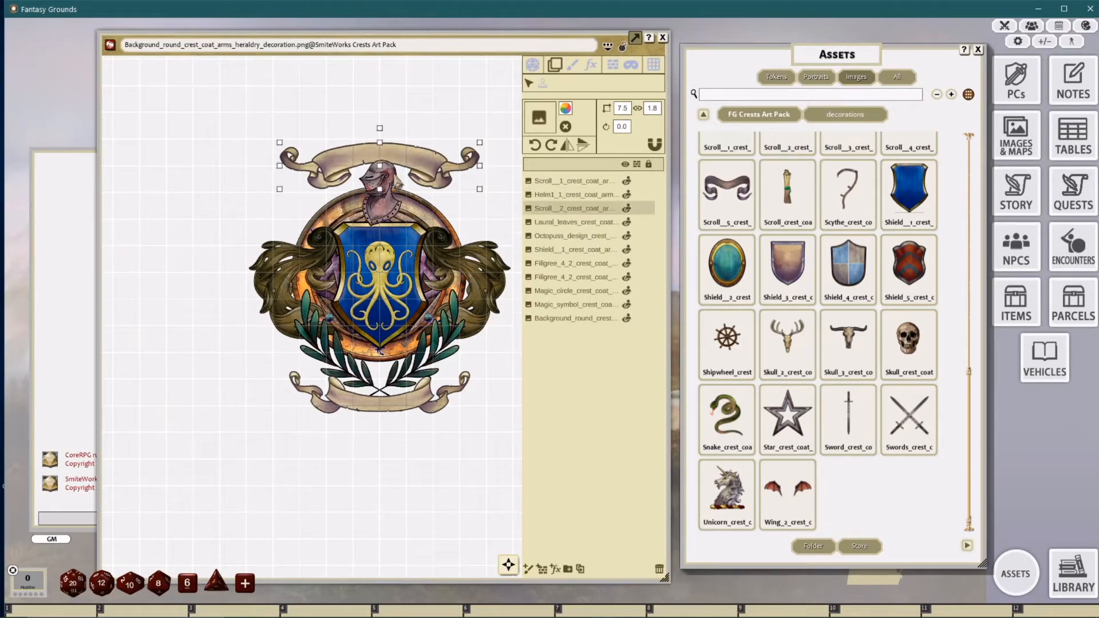
Step: Add the Shadow effect from the pack's effects folder over the octopus and reorder its layer directly behind the shield
scroll(408, 324, "up", 2)
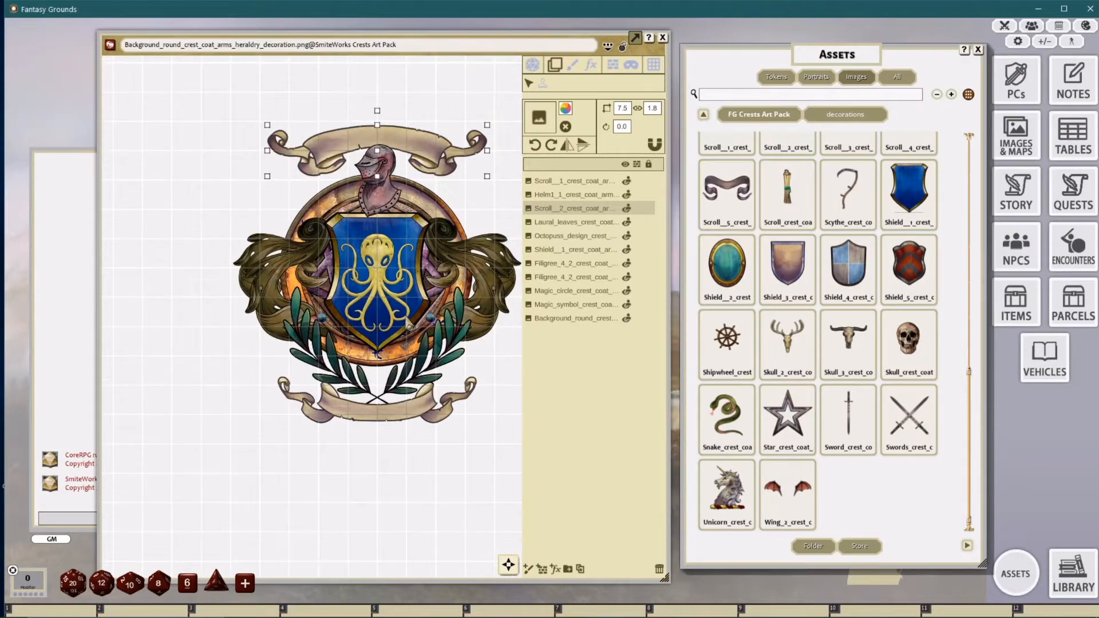
scroll(701, 265, "up", 5)
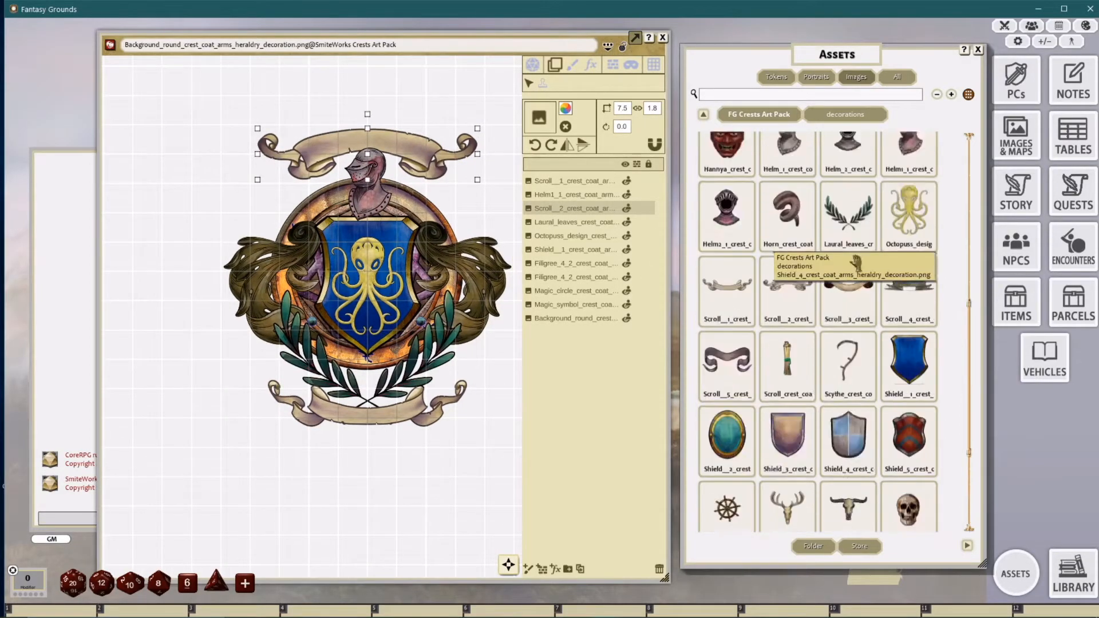
left_click(782, 117)
left_click(848, 157)
left_click_drag(784, 159, 377, 252)
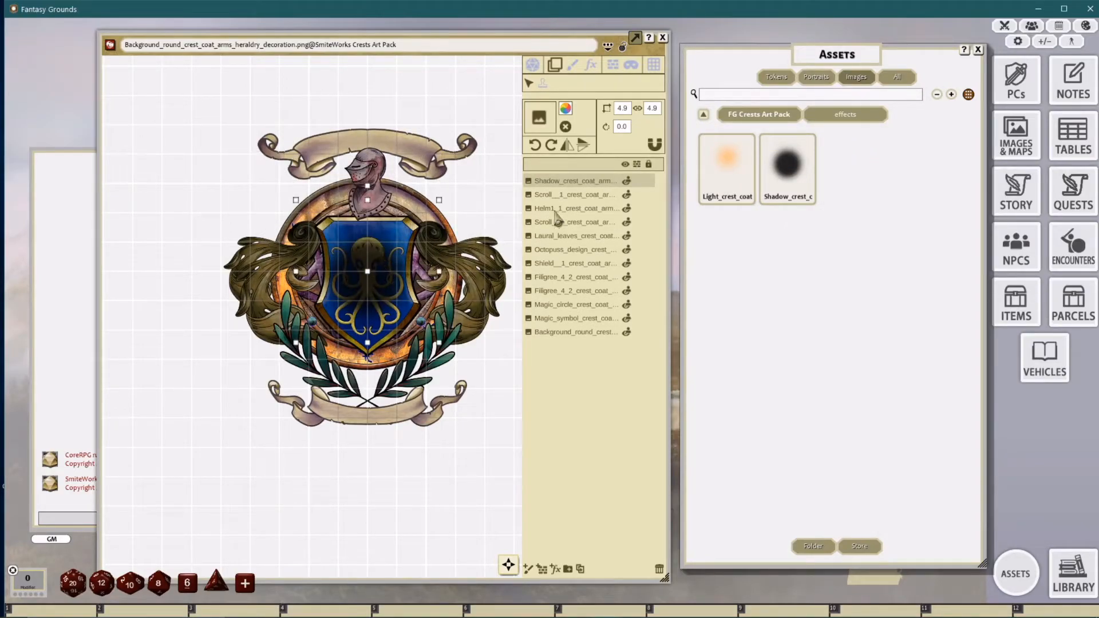
left_click_drag(589, 182, 582, 262)
Step: Enlarge the shadow layer proportionally to 7 by 7
left_click(622, 108)
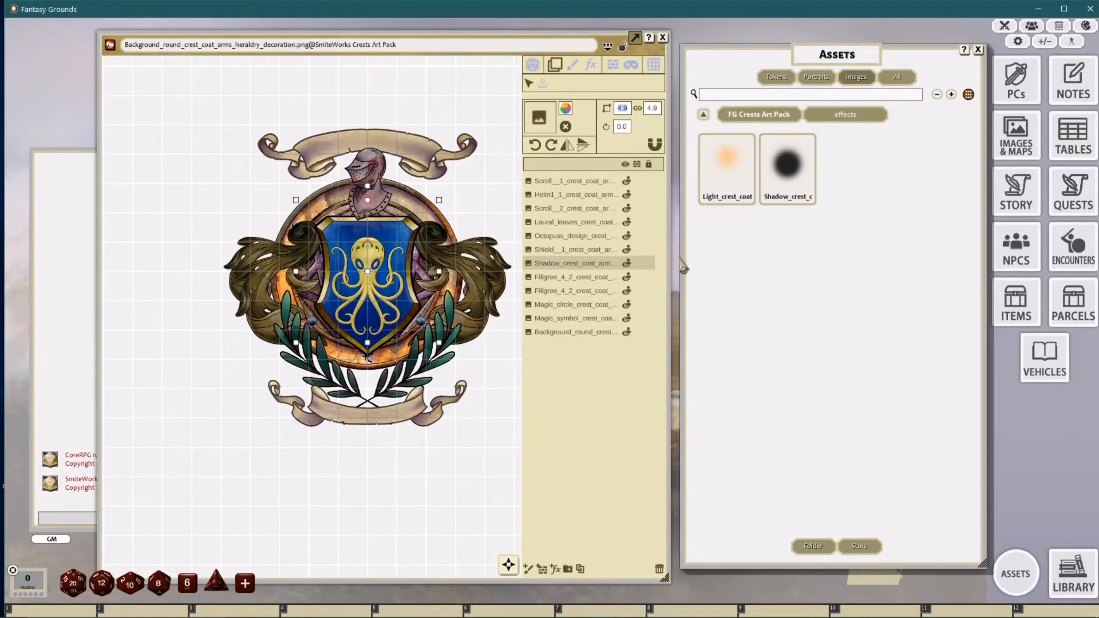
type("7")
key("Return")
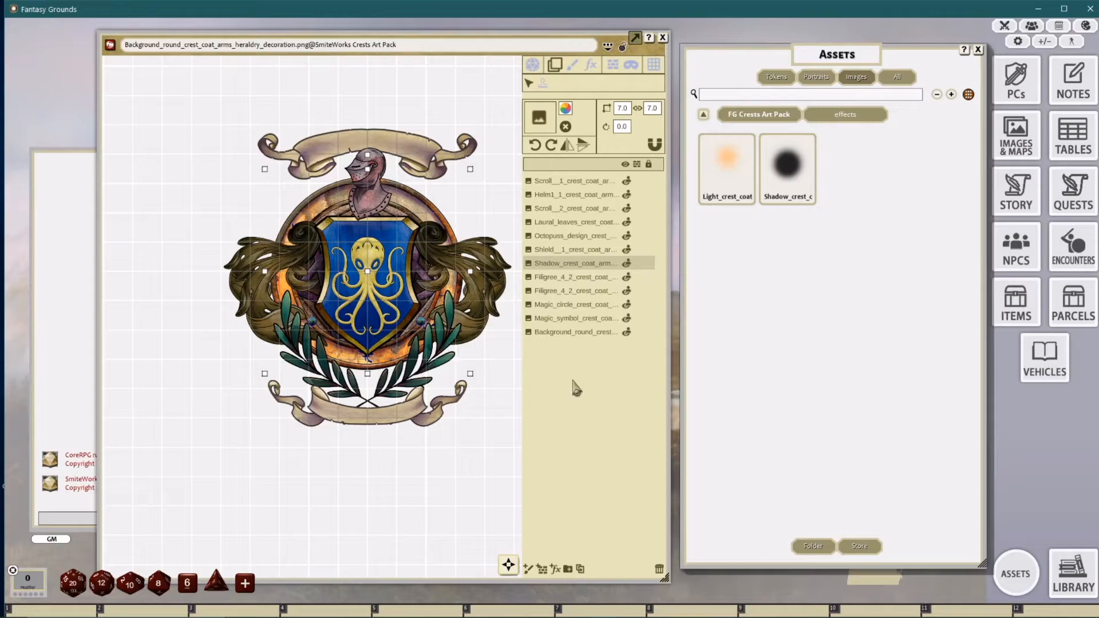
Step: Try heights of 87 and 8 for the shadow layer while keeping its width at 7
left_click(652, 108)
type("87")
key("Return")
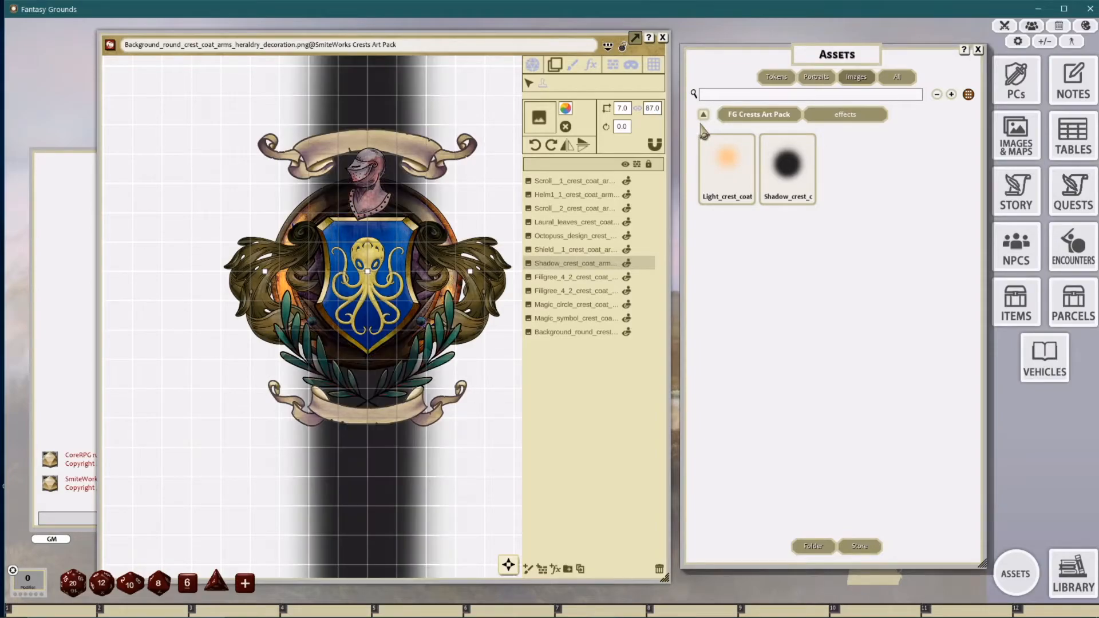
left_click(651, 108)
type("8")
key("Return")
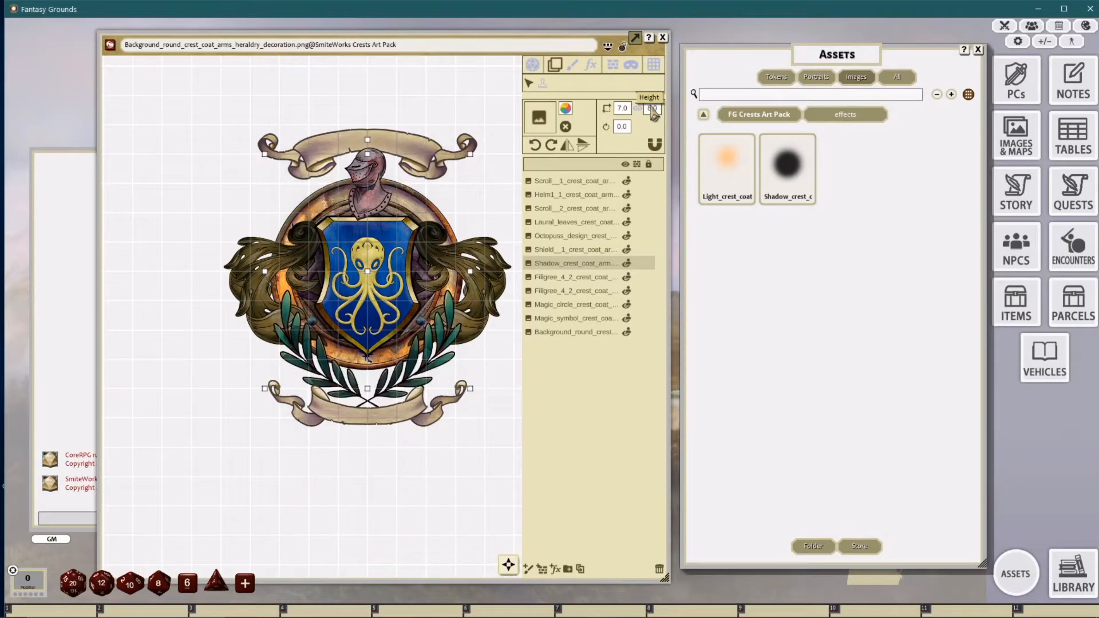
Step: Set the shadow layer's height to 9, keeping the width at 7
left_click(650, 110)
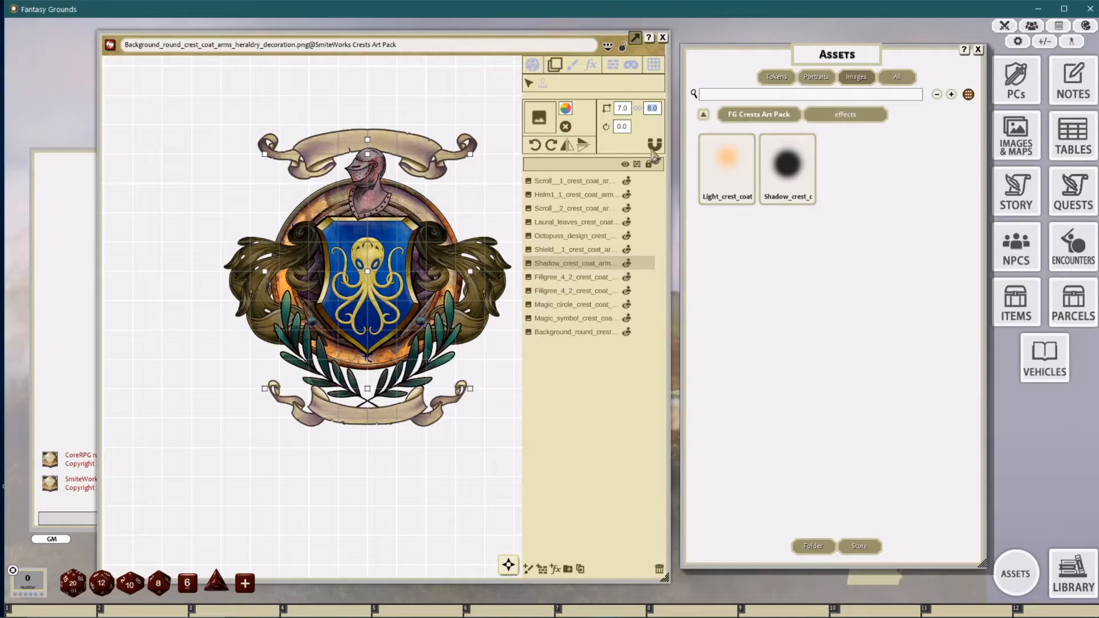
type("9")
key("Return")
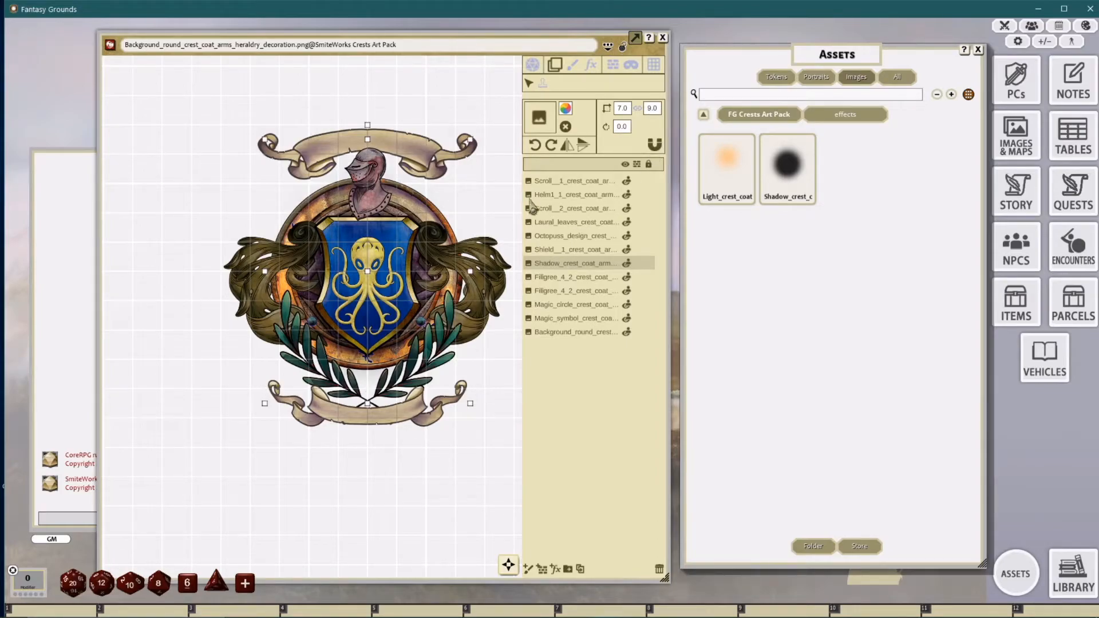
Step: Add the Light effect around the helmet and reorder its layer between the helmet and the upper scroll
left_click_drag(727, 163, 390, 177)
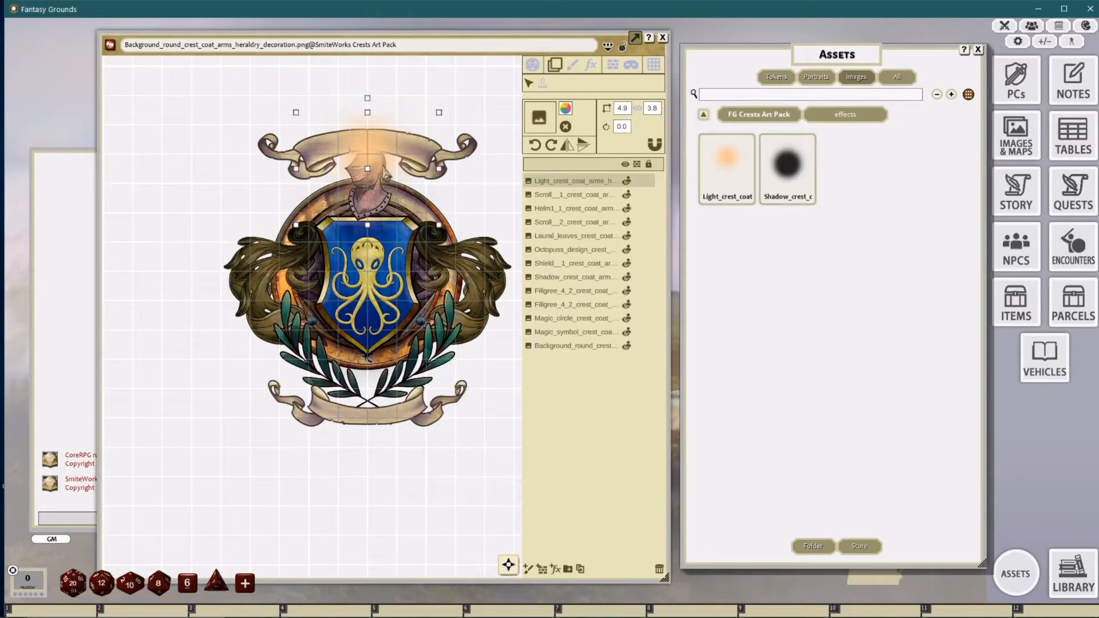
mouse_move(587, 182)
left_mouse_down()
mouse_move(578, 251)
mouse_move(584, 207)
left_mouse_up()
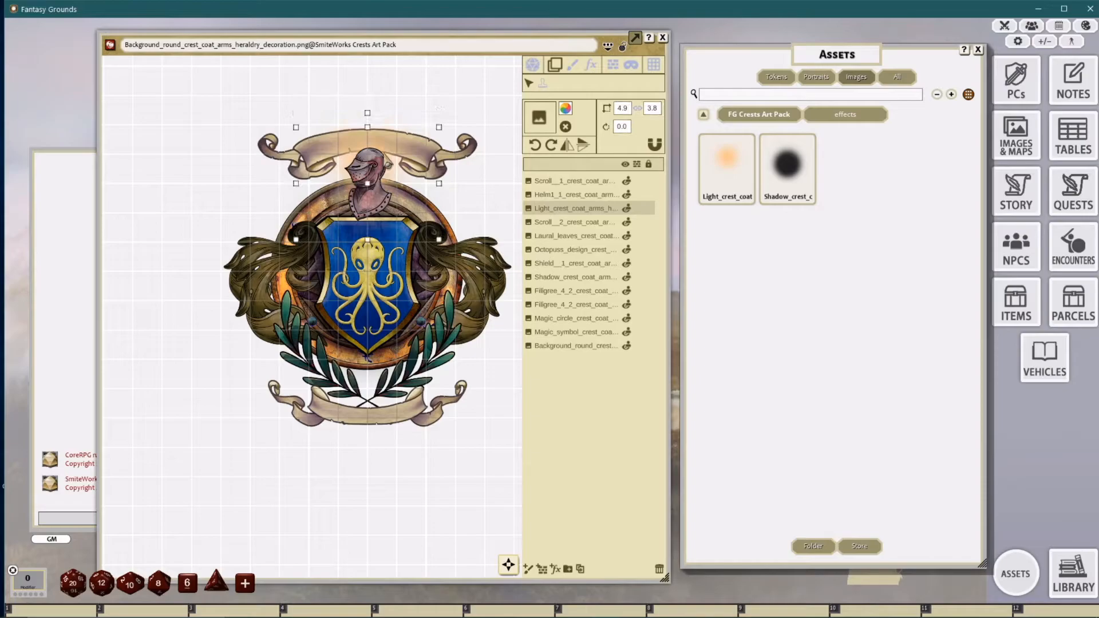
scroll(378, 215, "down", 2)
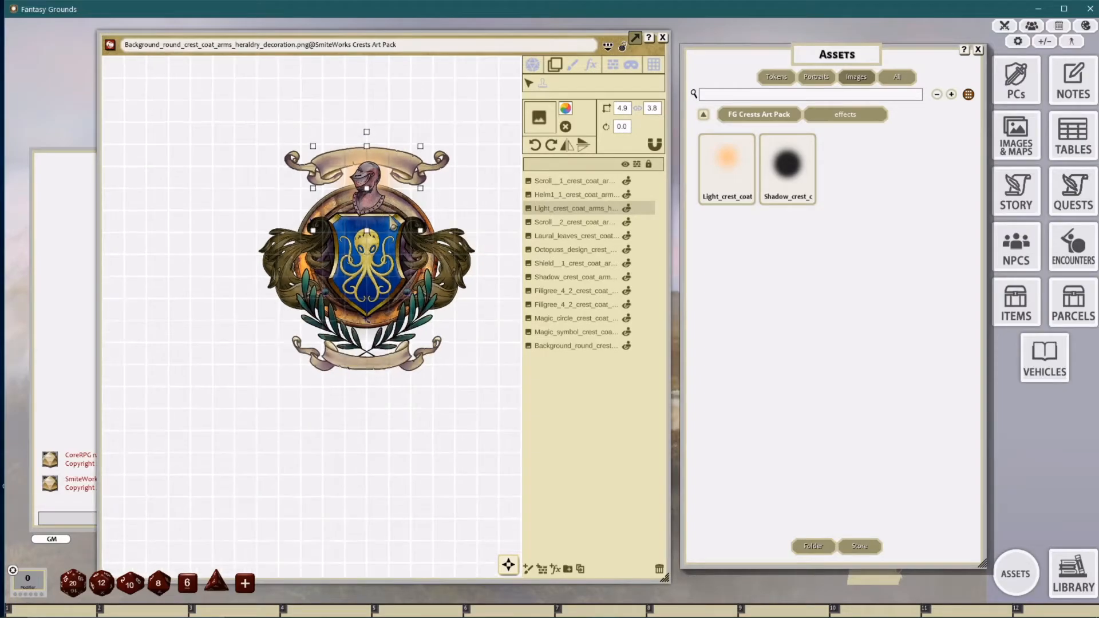
Step: Widen the crest's image window over the assets list and centre the crest in it
scroll(413, 223, "up", 1)
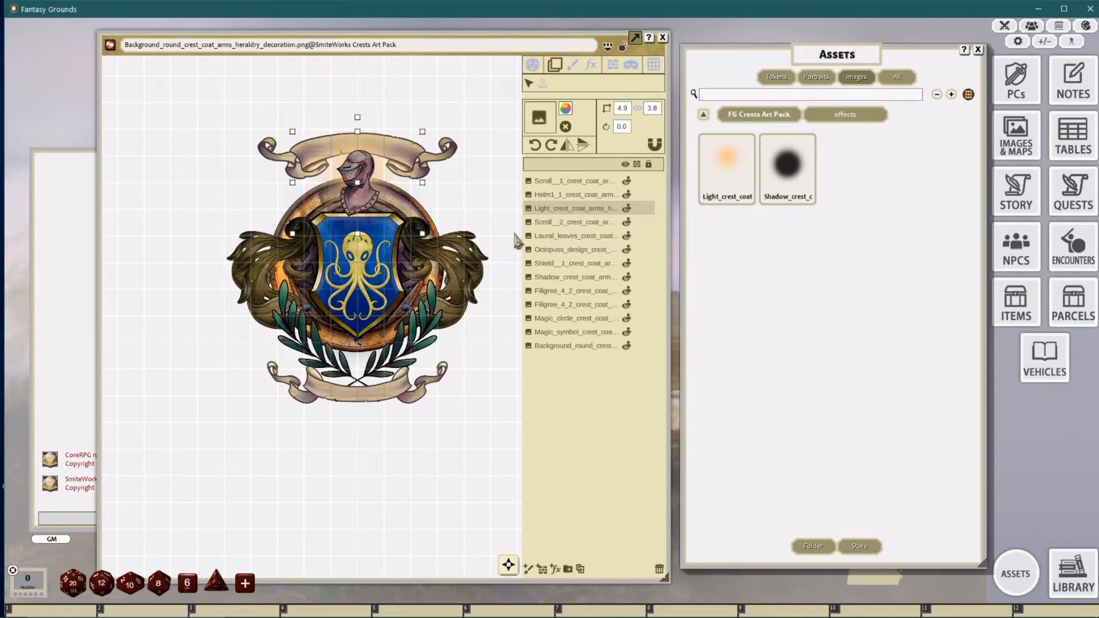
left_click_drag(460, 195, 432, 200)
left_click_drag(670, 242, 903, 247)
scroll(520, 254, "down", 1)
scroll(479, 256, "up", 2)
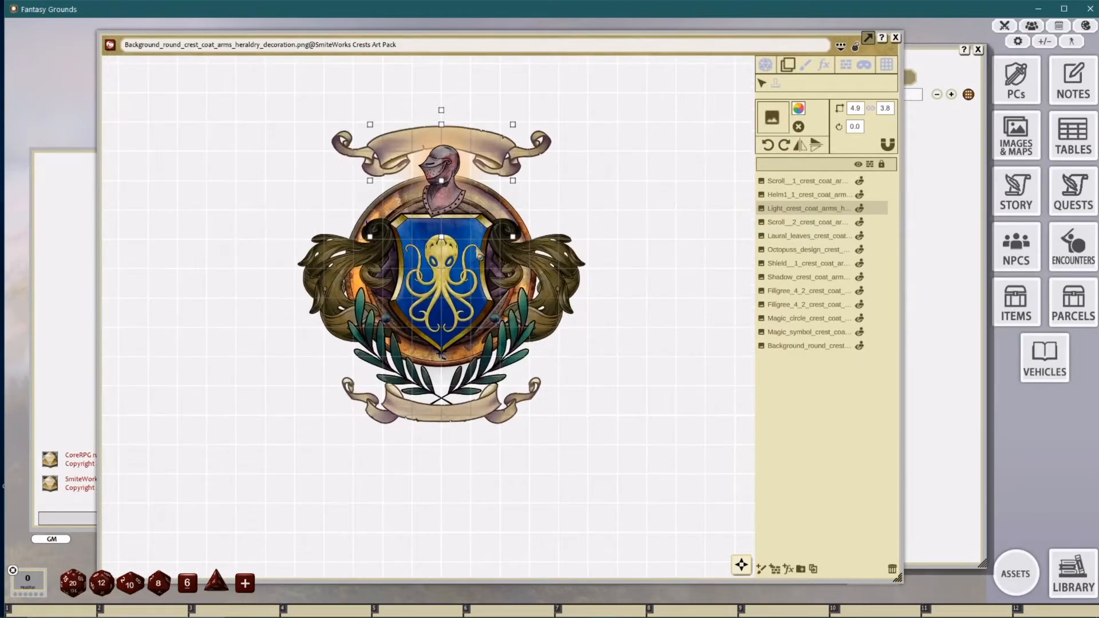
left_click_drag(480, 256, 524, 258)
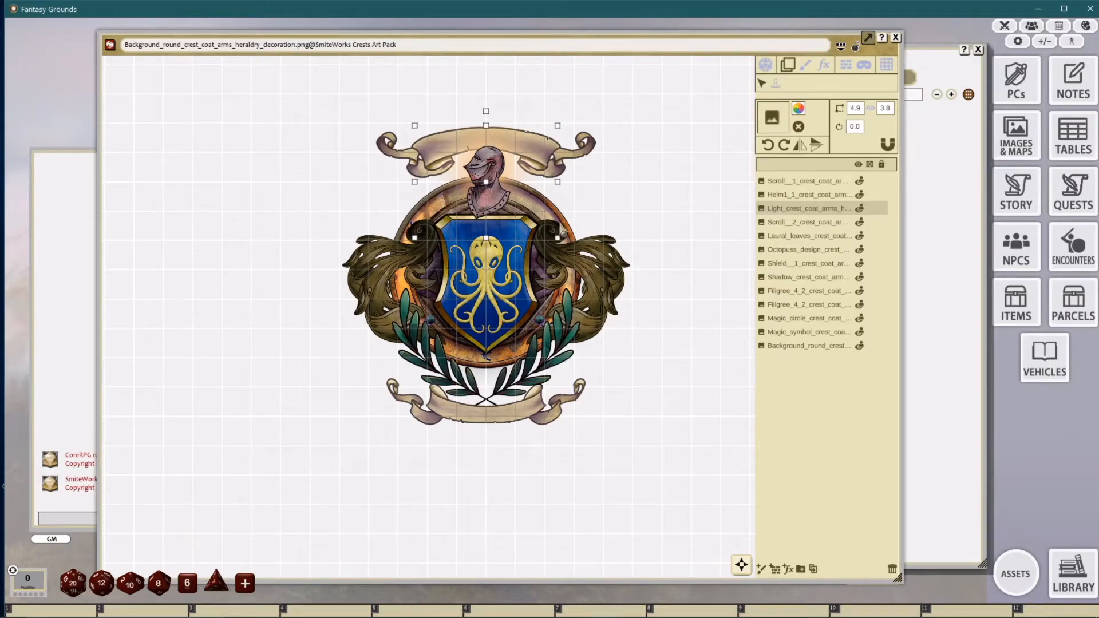
Step: Move the right and left filigrees inward and slightly up so they sit symmetrically close to the shield
left_click(576, 274)
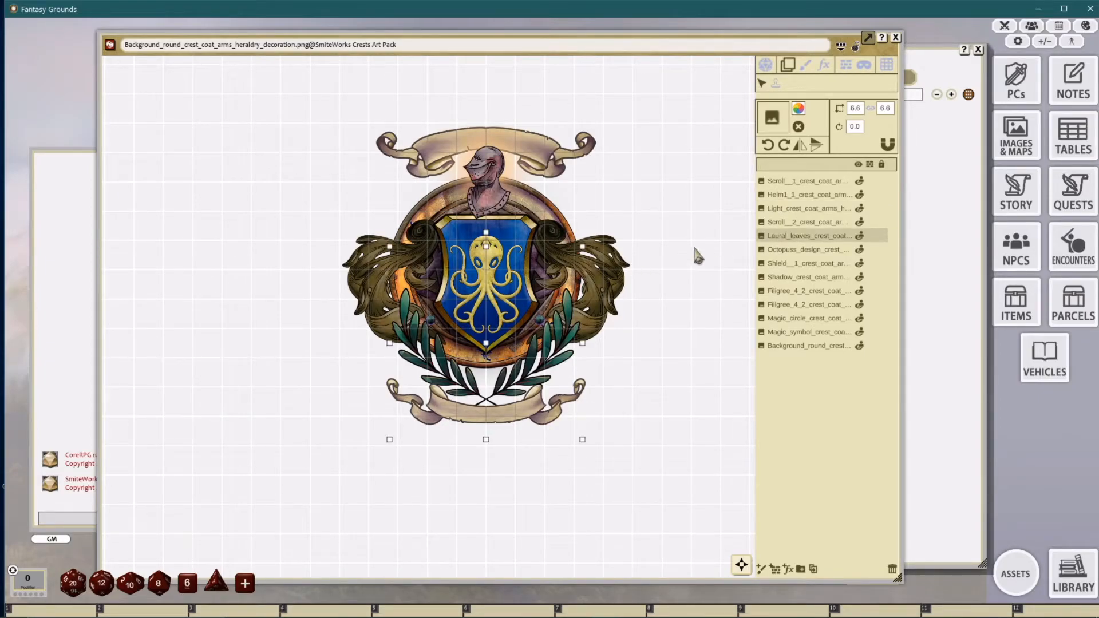
left_click(623, 267)
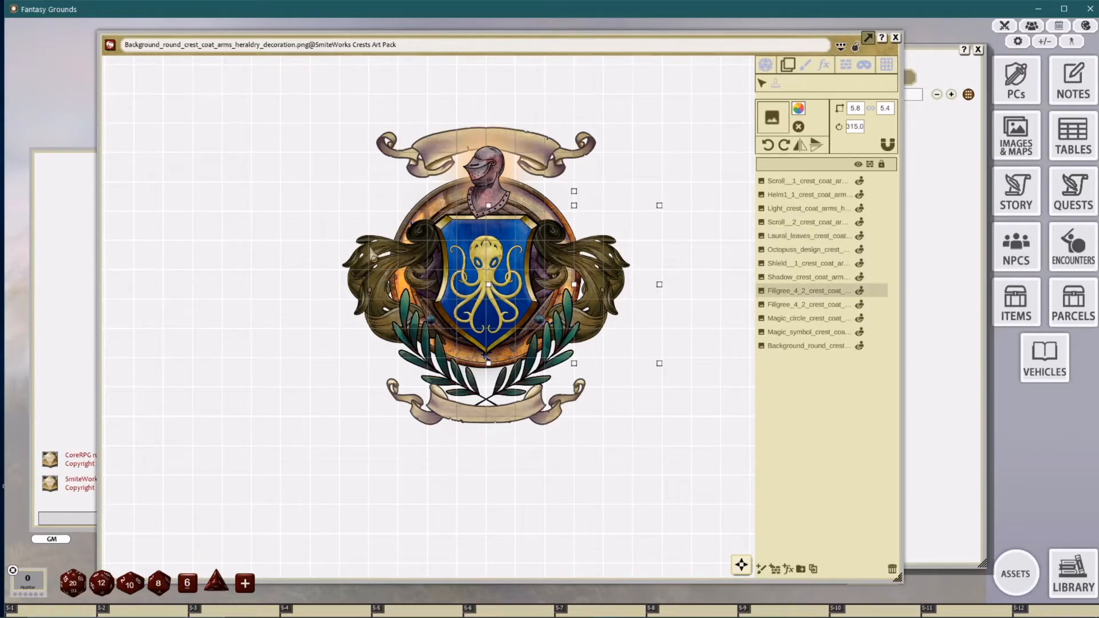
left_click(374, 255, "ctrl")
left_click_drag(615, 286, 575, 250)
left_click(599, 267)
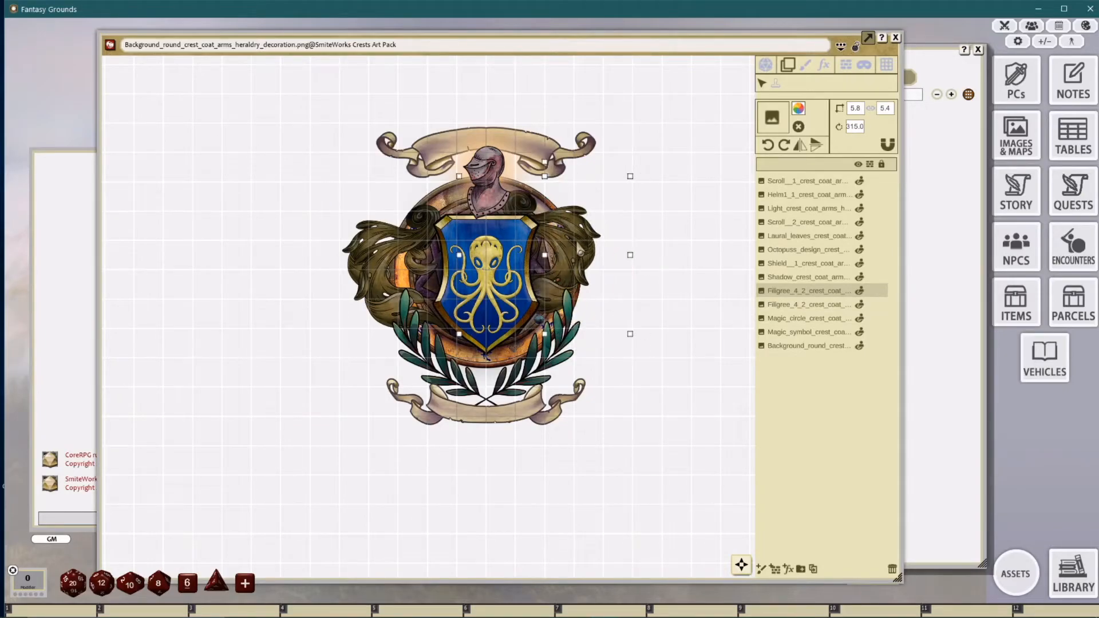
left_click(371, 252)
left_click_drag(381, 259, 416, 243)
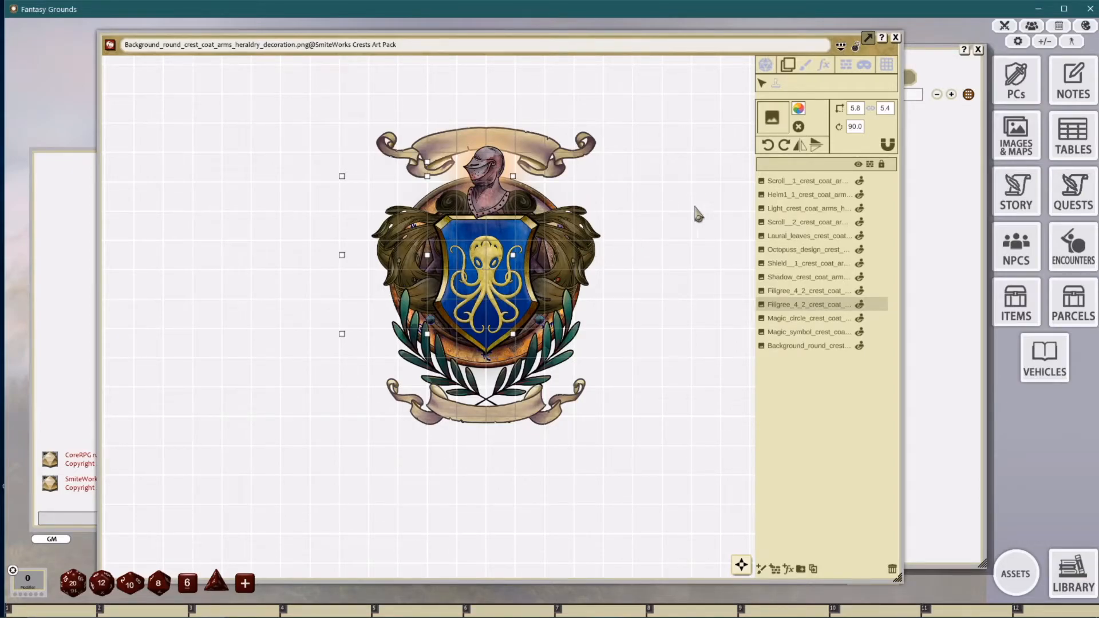
Step: Add an effects layer at the top of the crest's layer stack and set its effect type to parchment
left_click(815, 180)
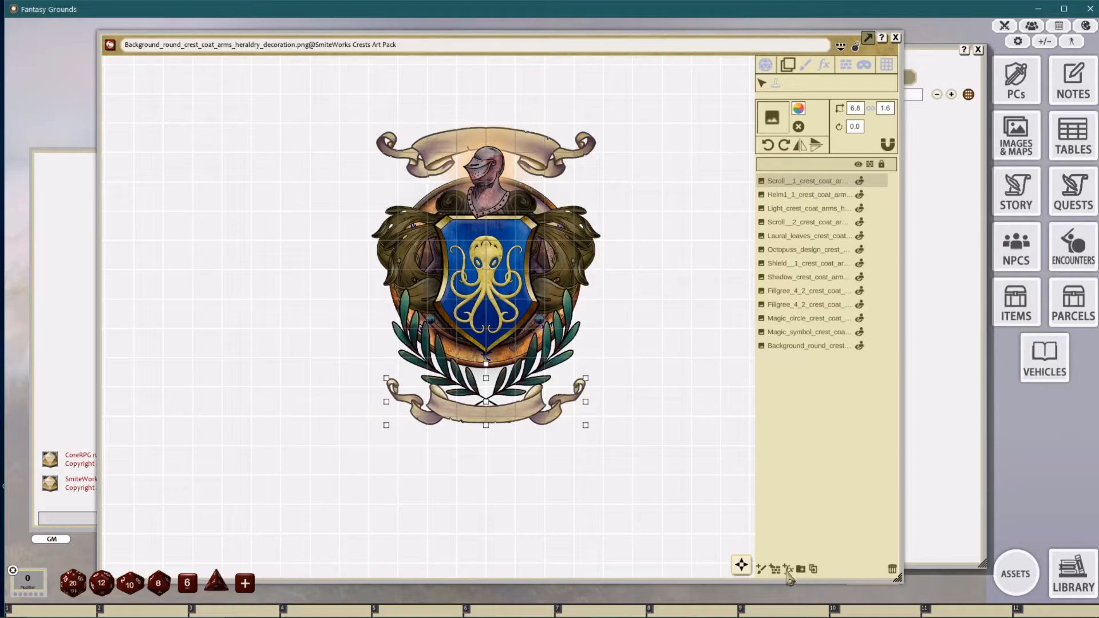
left_click(788, 569)
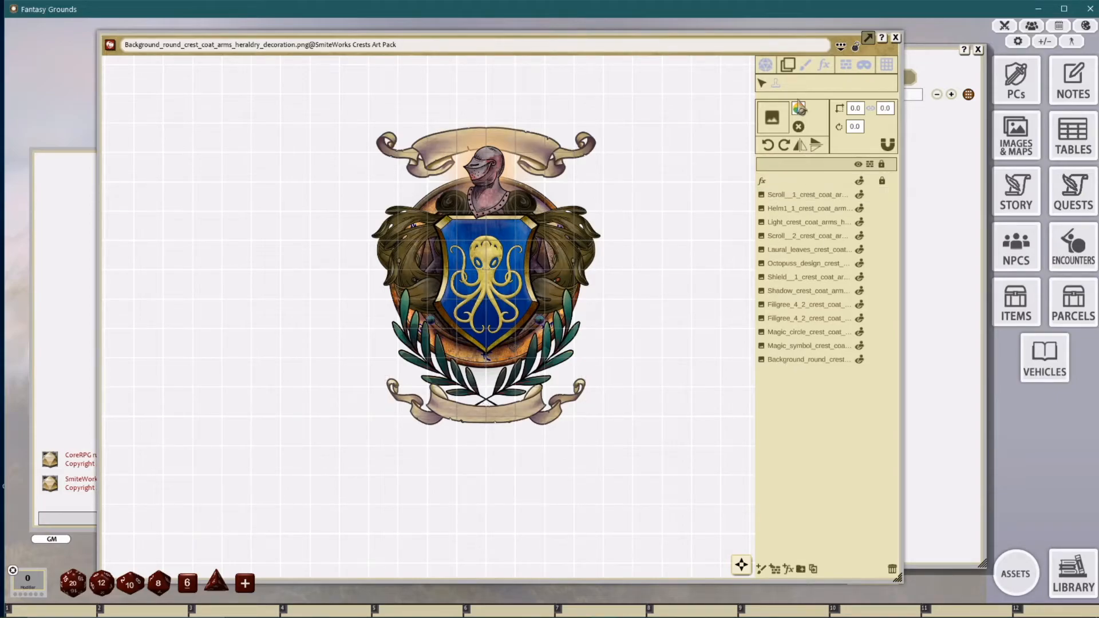
left_click(790, 193)
left_click(790, 181)
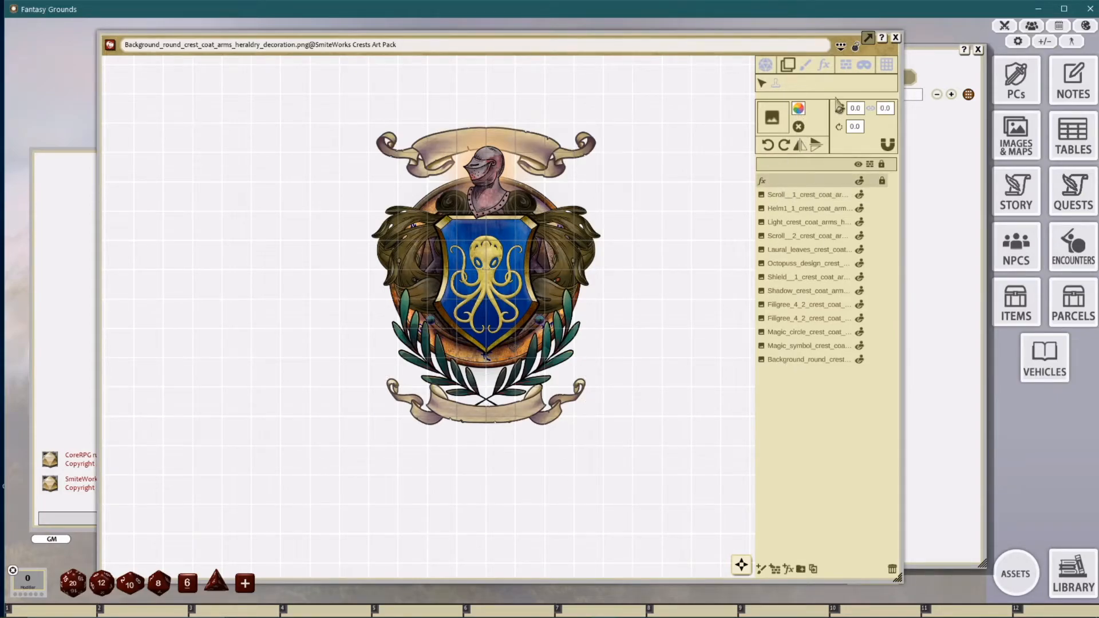
left_click(828, 63)
left_click(807, 125)
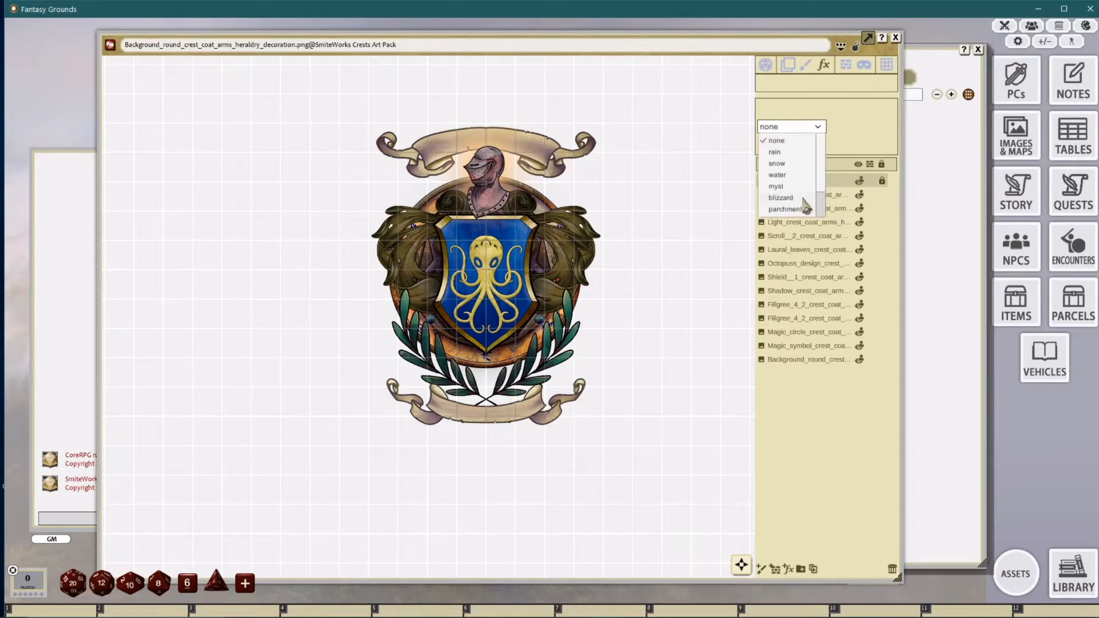
scroll(801, 195, "down", 1)
left_click(792, 173)
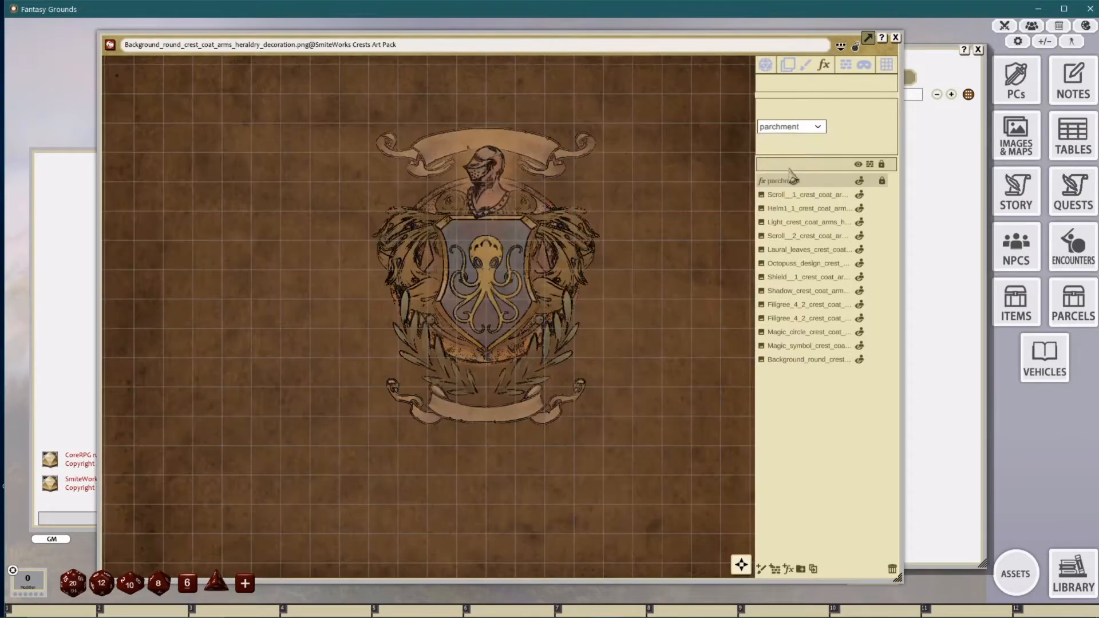
Step: Change the crest's effects layer to sepia
scroll(646, 264, "up", 3)
left_click(809, 128)
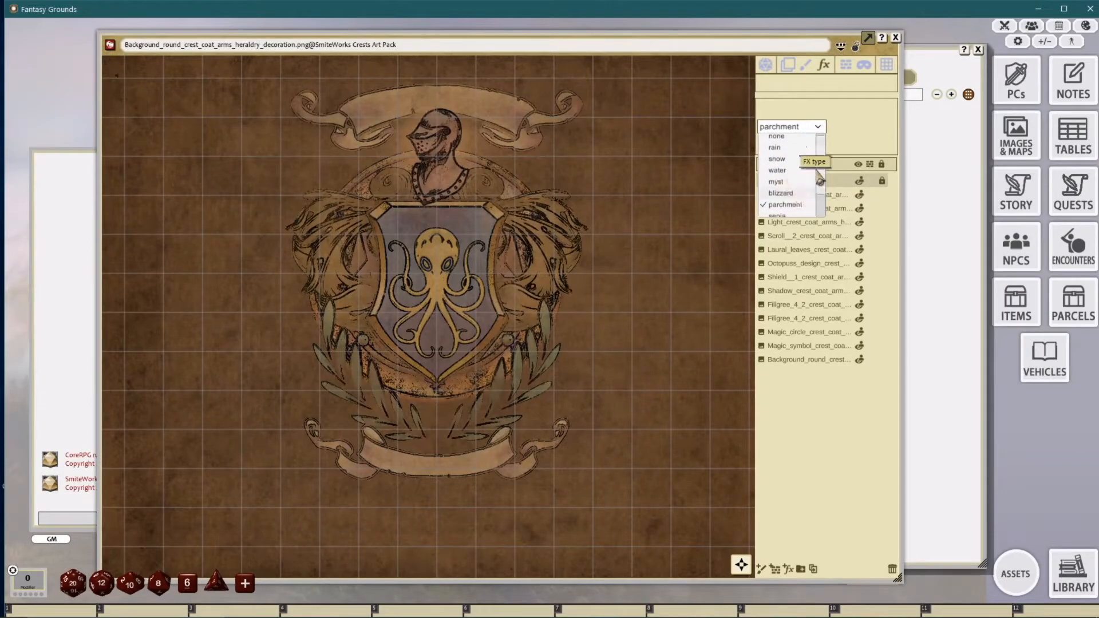
scroll(801, 183, "down", 2)
left_click(795, 171)
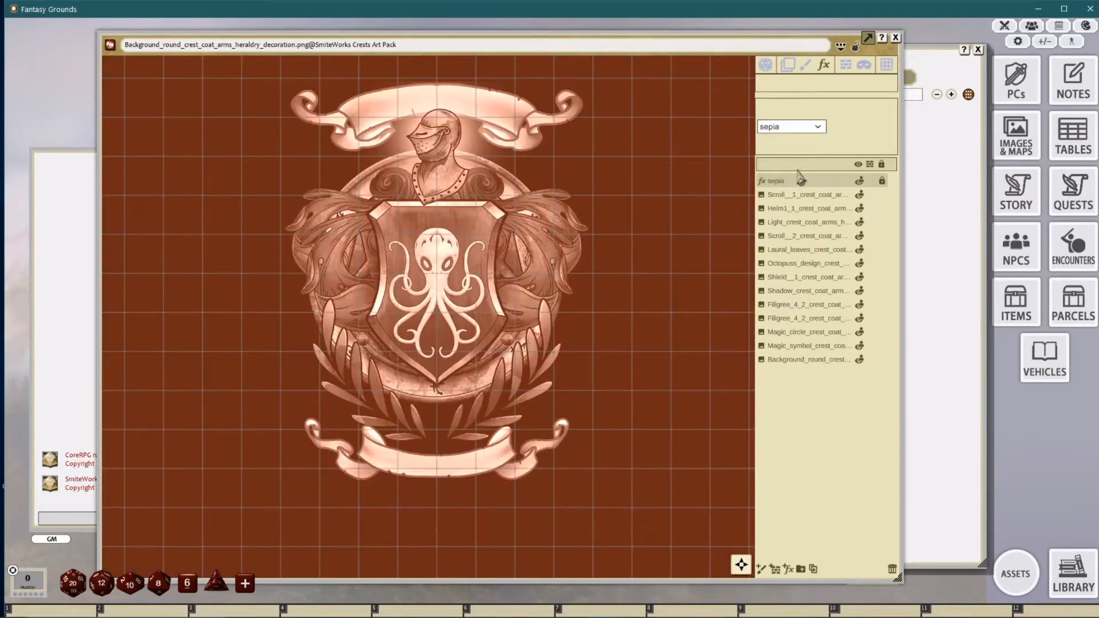
Step: Set the crest's effects layer to grayscale
left_click(804, 130)
scroll(793, 178, "down", 2)
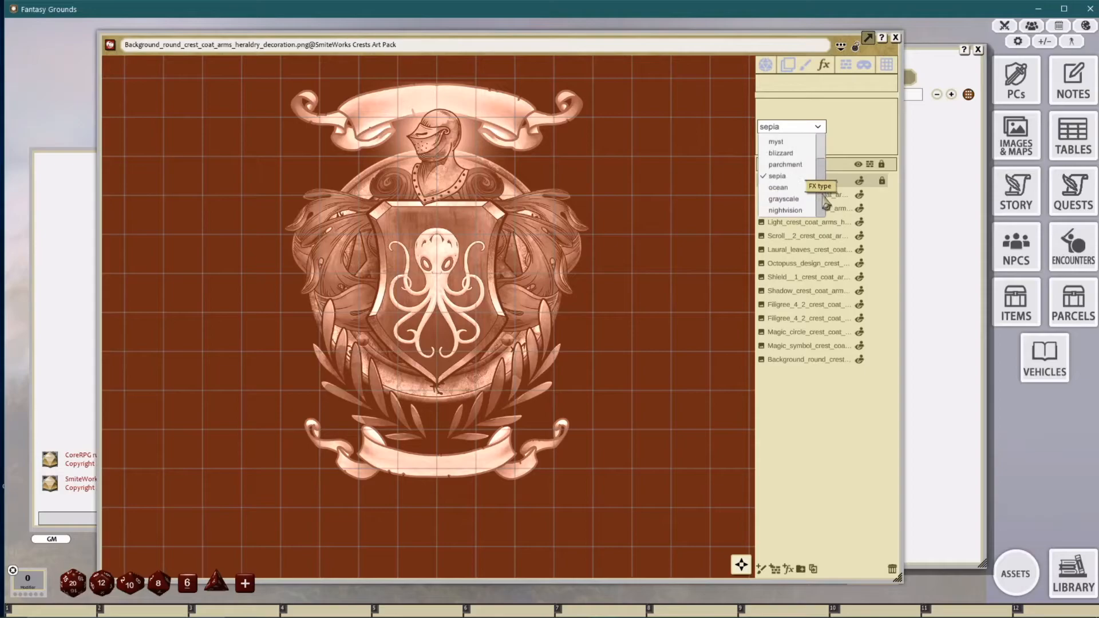
left_click(784, 198)
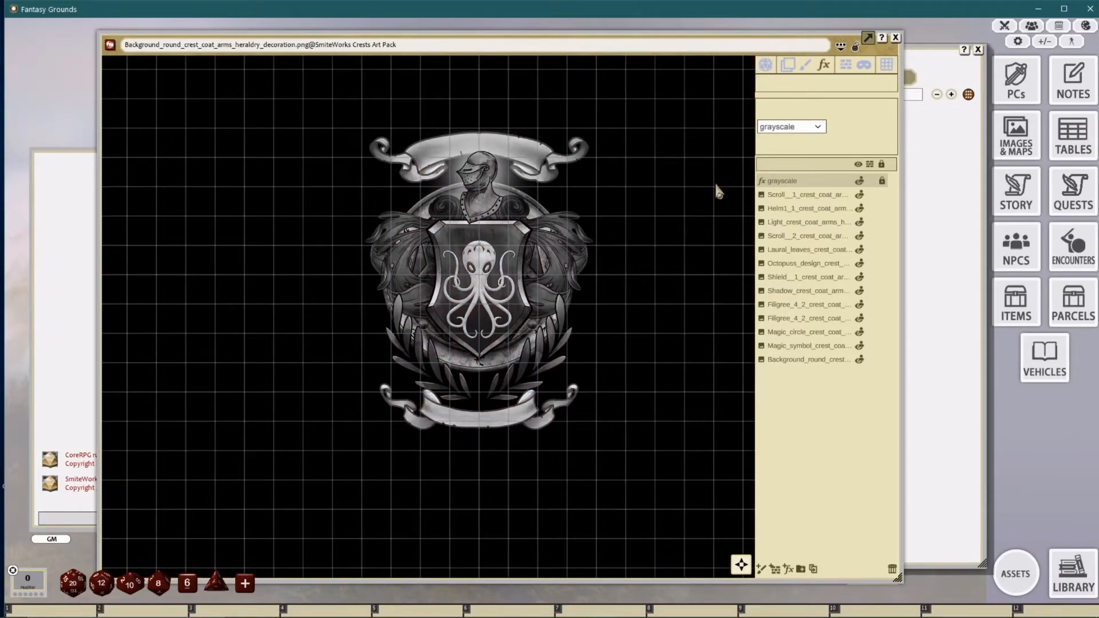
Step: Hide the grid on the crest image and check how the image looks when locked
left_click(886, 64)
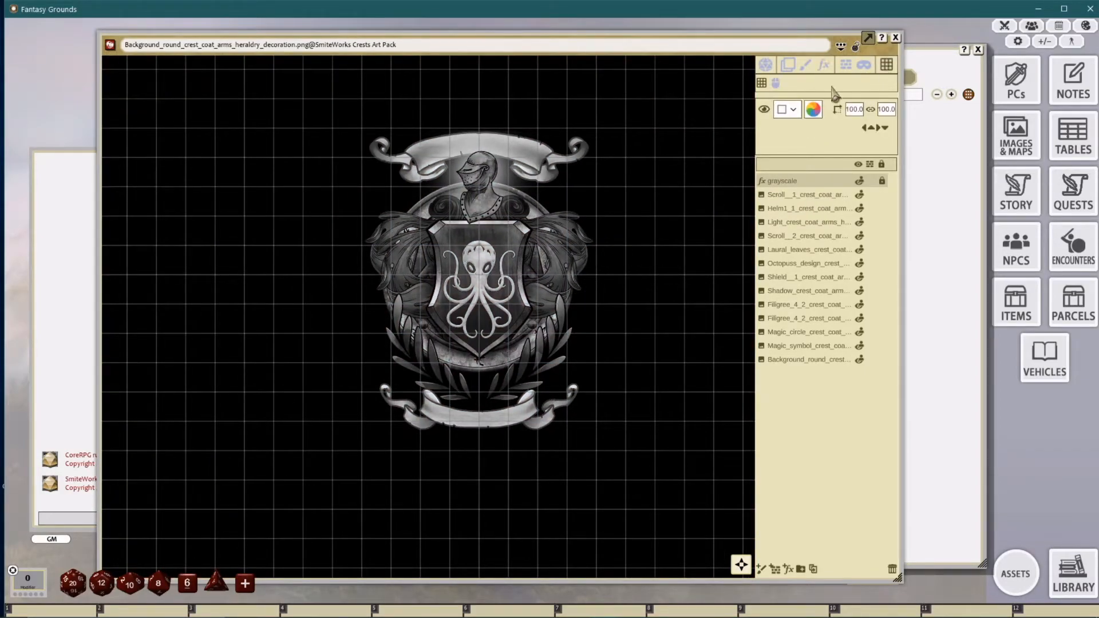
left_click(765, 111)
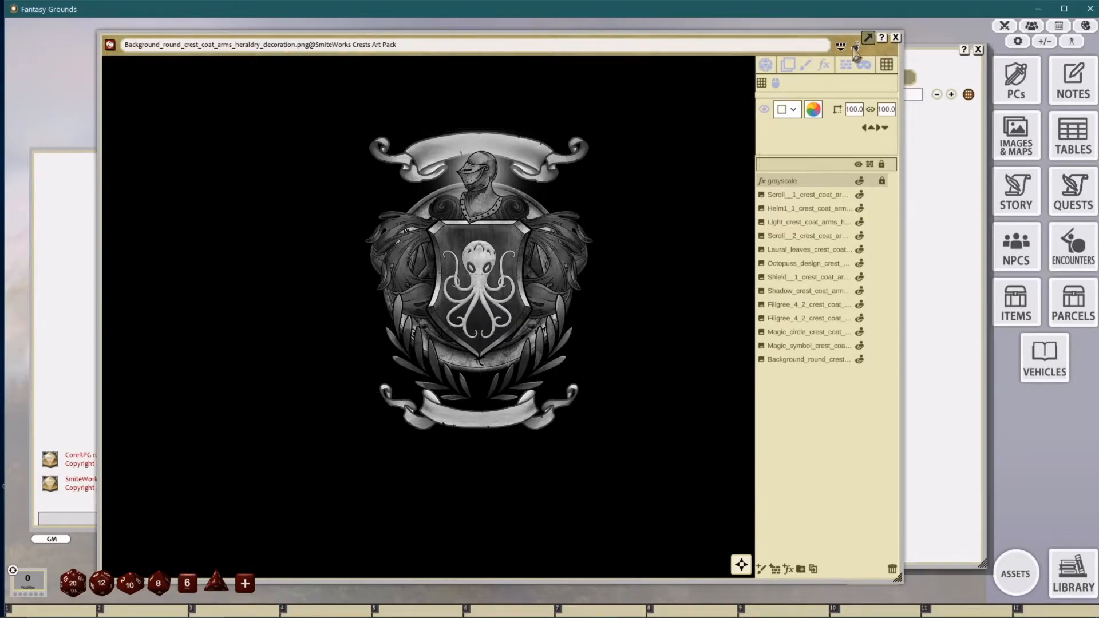
left_click(855, 48)
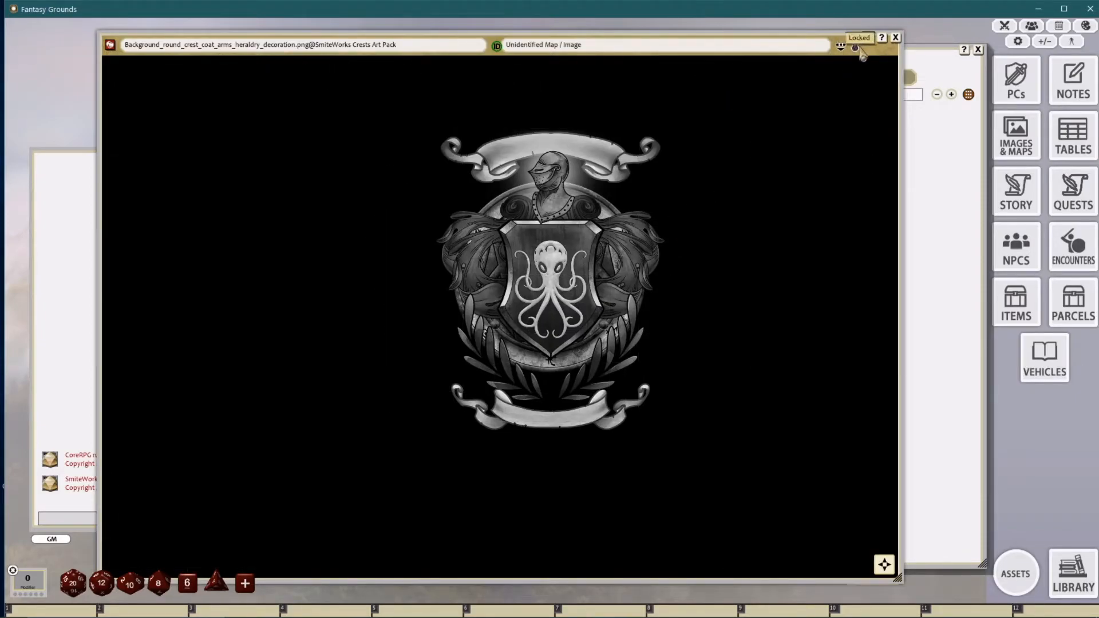
left_click(856, 48)
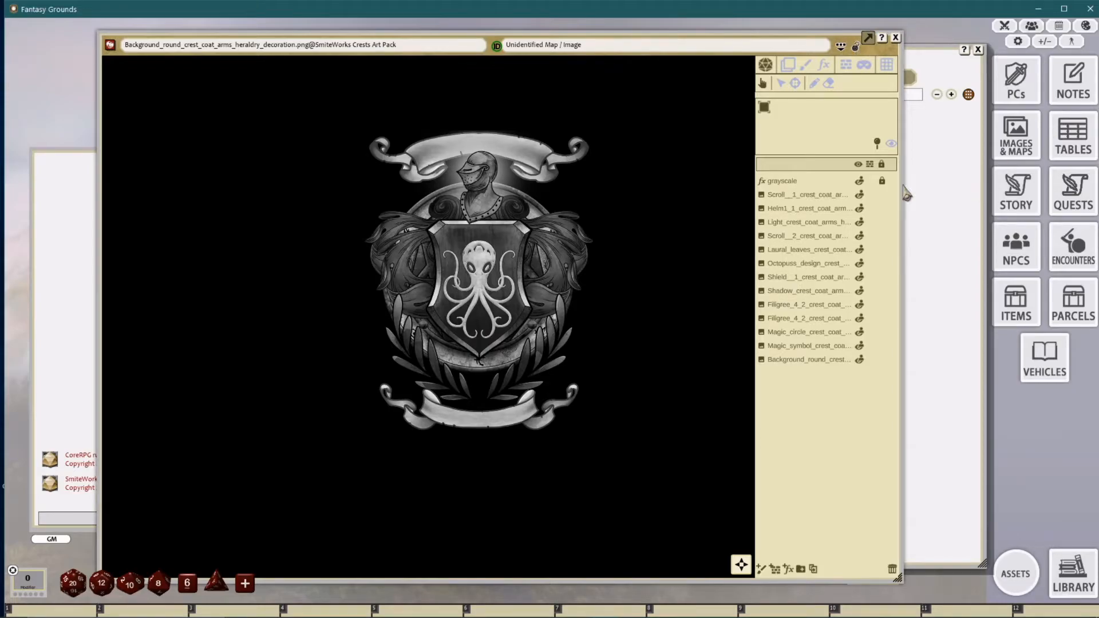
Step: Lock the crest image and narrow its window to fit around the crest, clear of the Assets window
left_click_drag(906, 193, 668, 172)
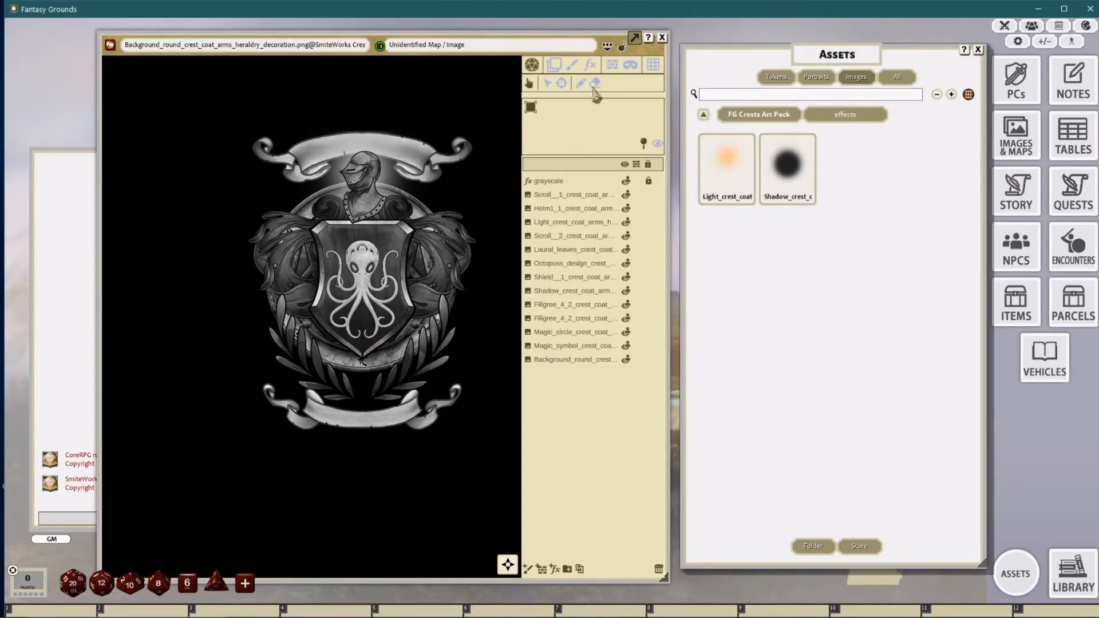
left_click(622, 46)
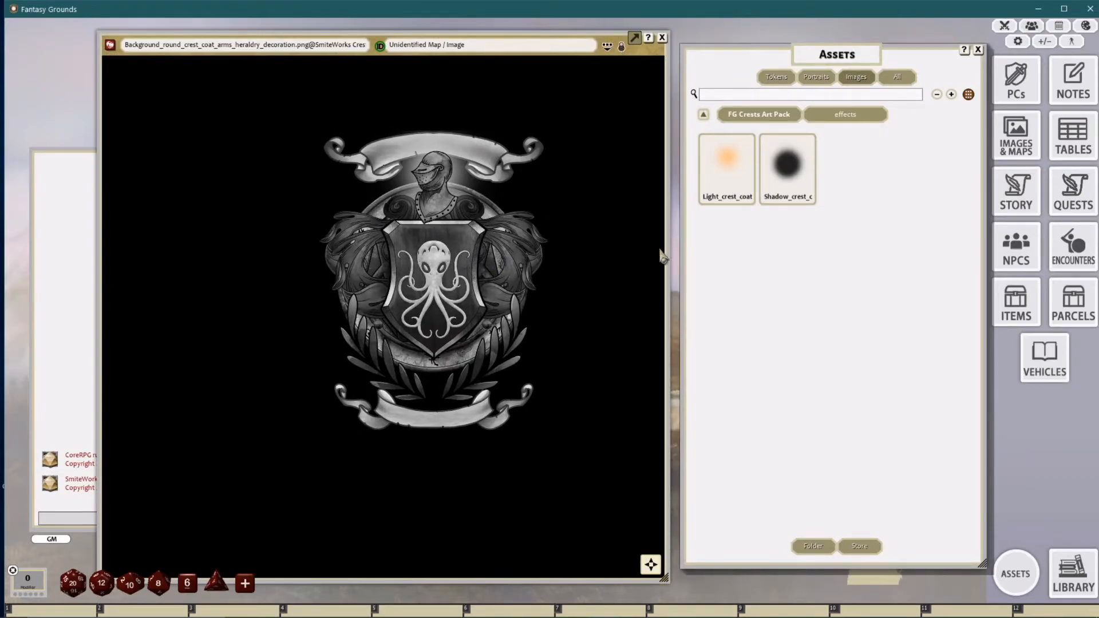
left_click_drag(658, 256, 469, 226)
Step: Move the Images & Maps list over the Assets window and place the crest's window beside the chat in front of it
left_click(475, 220)
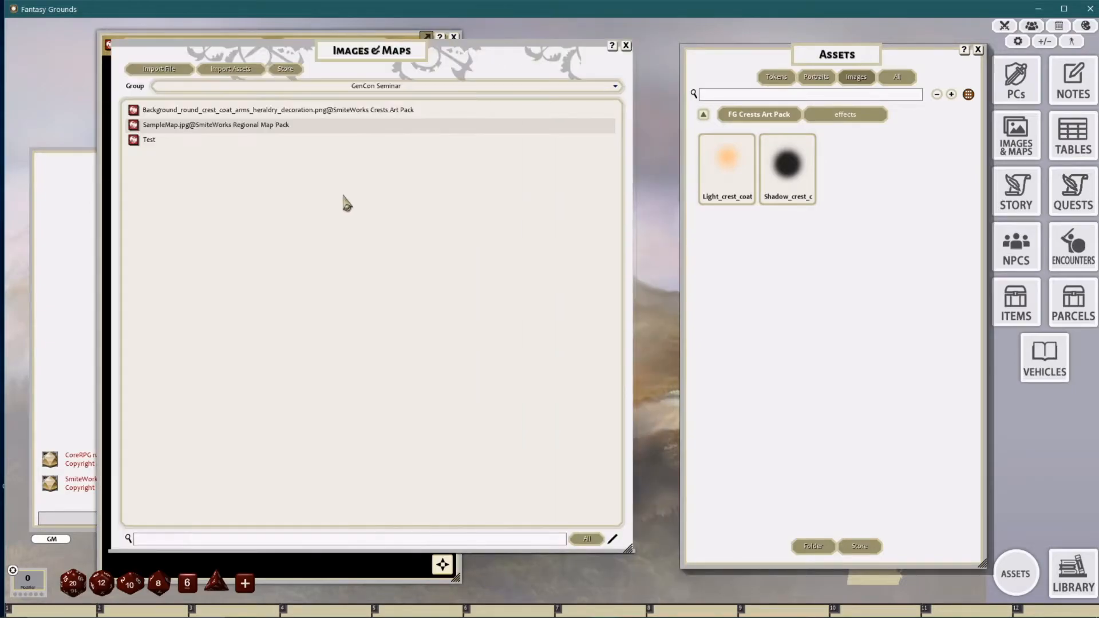
left_click_drag(369, 46, 722, 85)
left_click_drag(426, 37, 750, 61)
right_click(487, 207)
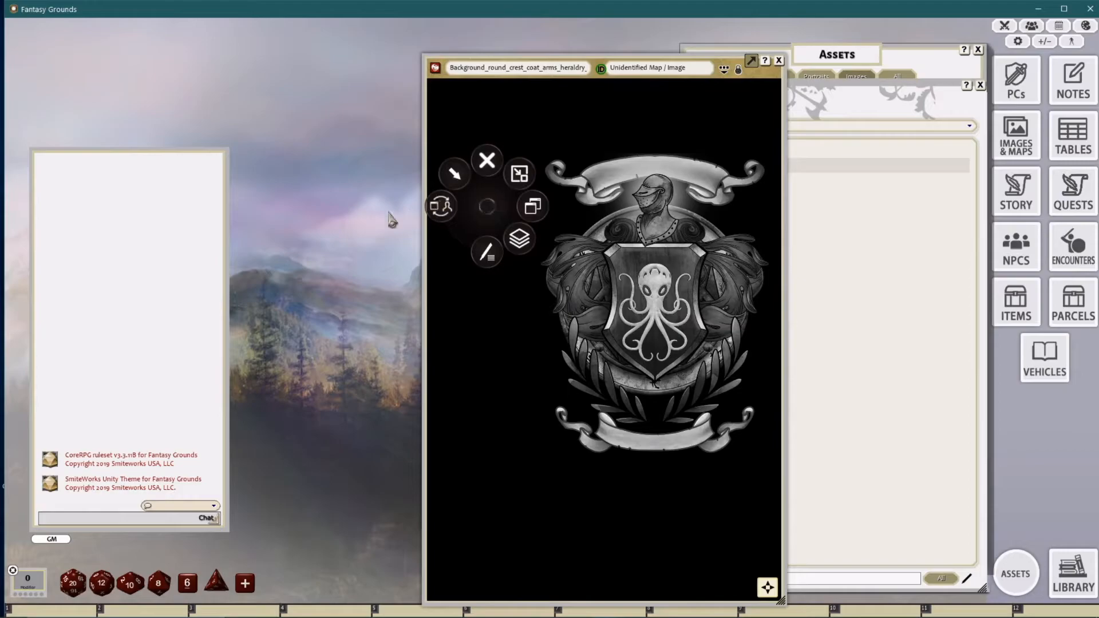
left_click(672, 260)
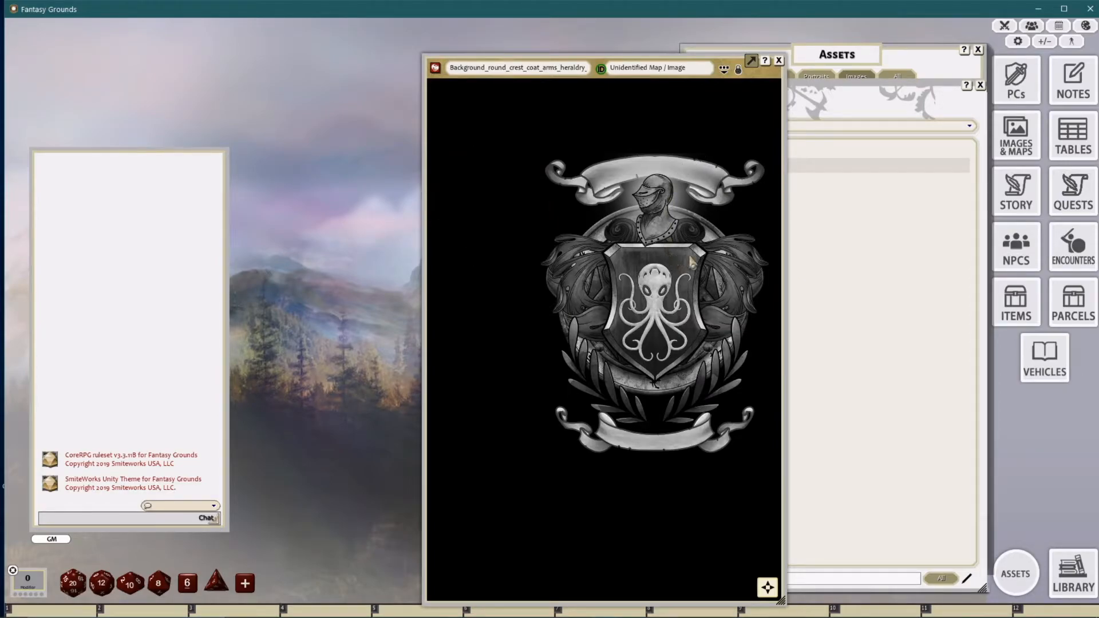
Step: Shorten the crest's window and centre the enlarged crest so that it fills the frame
left_click_drag(689, 262, 625, 254)
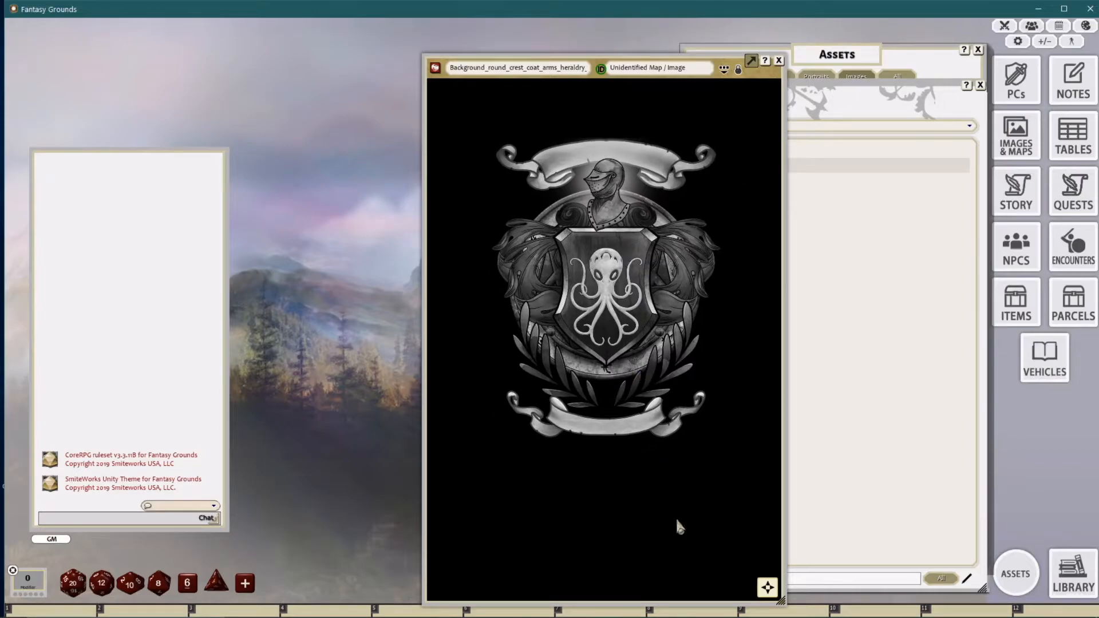
left_click_drag(701, 602, 695, 458)
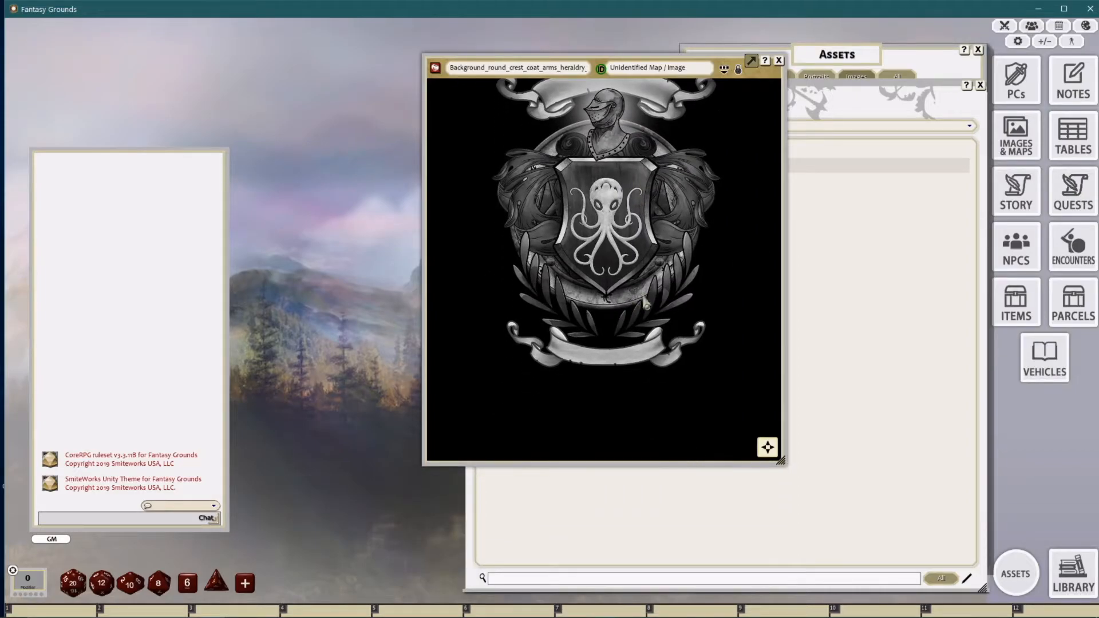
left_click_drag(629, 219, 615, 303)
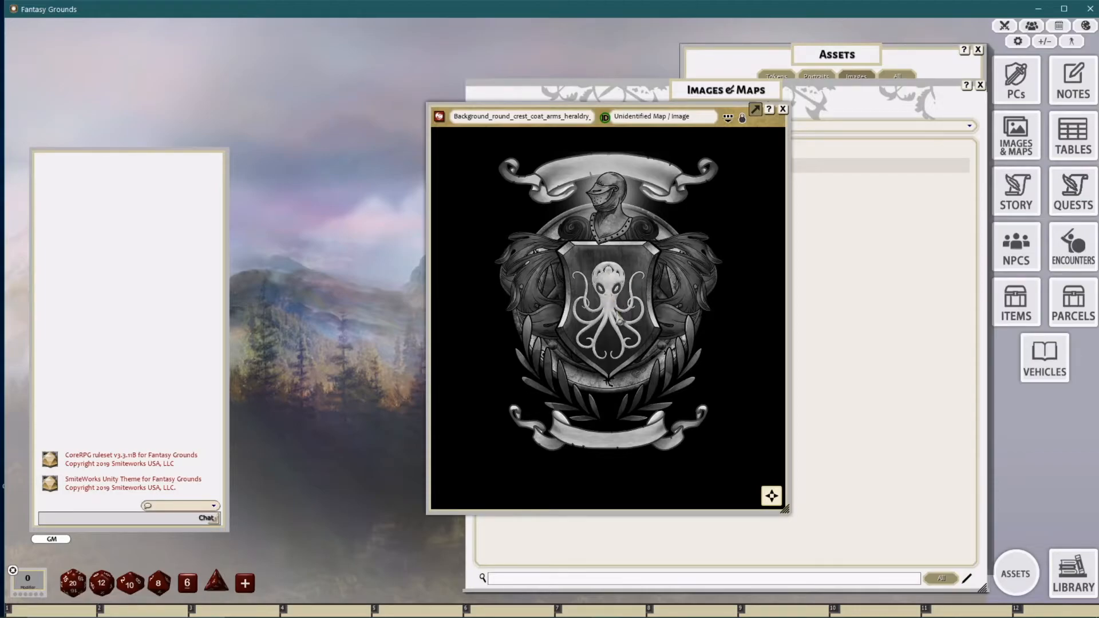
scroll(651, 283, "down", 3)
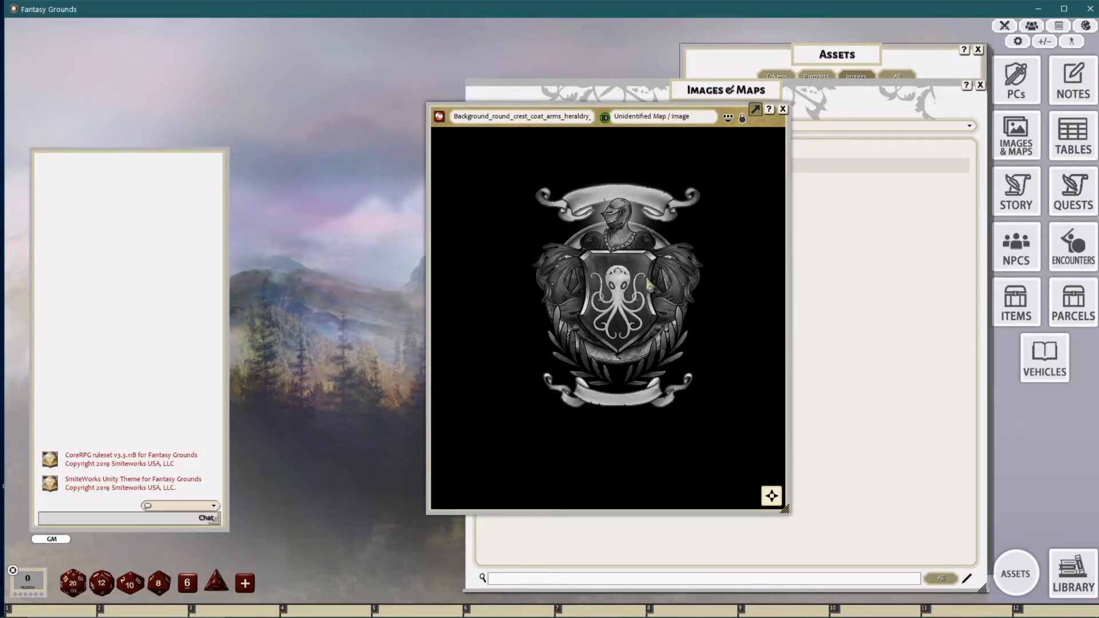
scroll(644, 281, "up", 2)
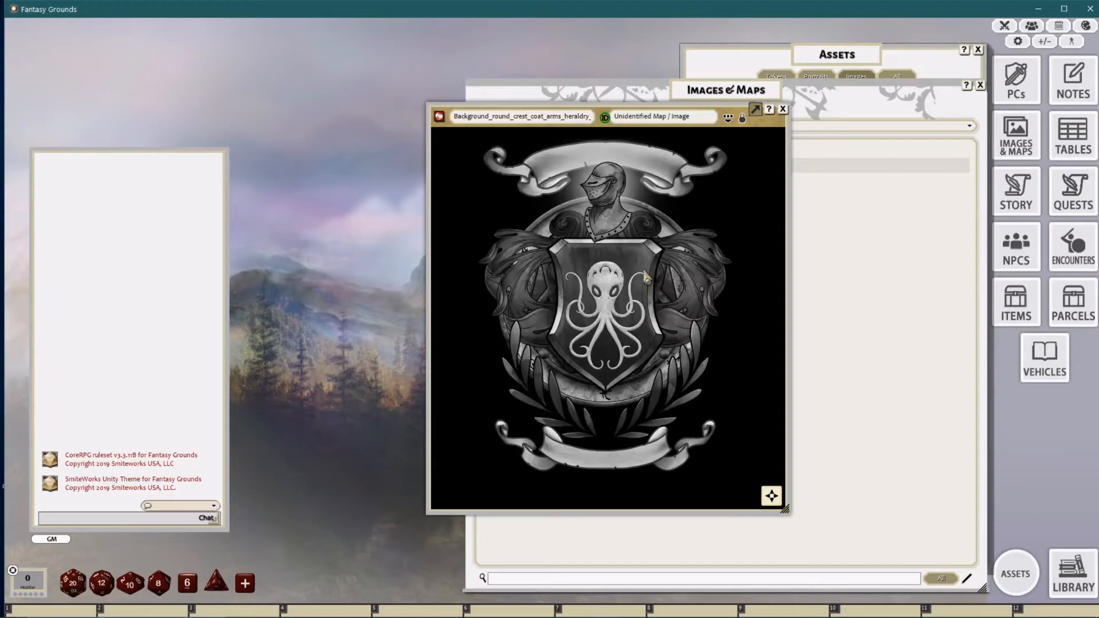
mouse_move(634, 325)
left_mouse_down()
mouse_move(564, 352)
mouse_move(598, 366)
mouse_move(632, 333)
left_mouse_up()
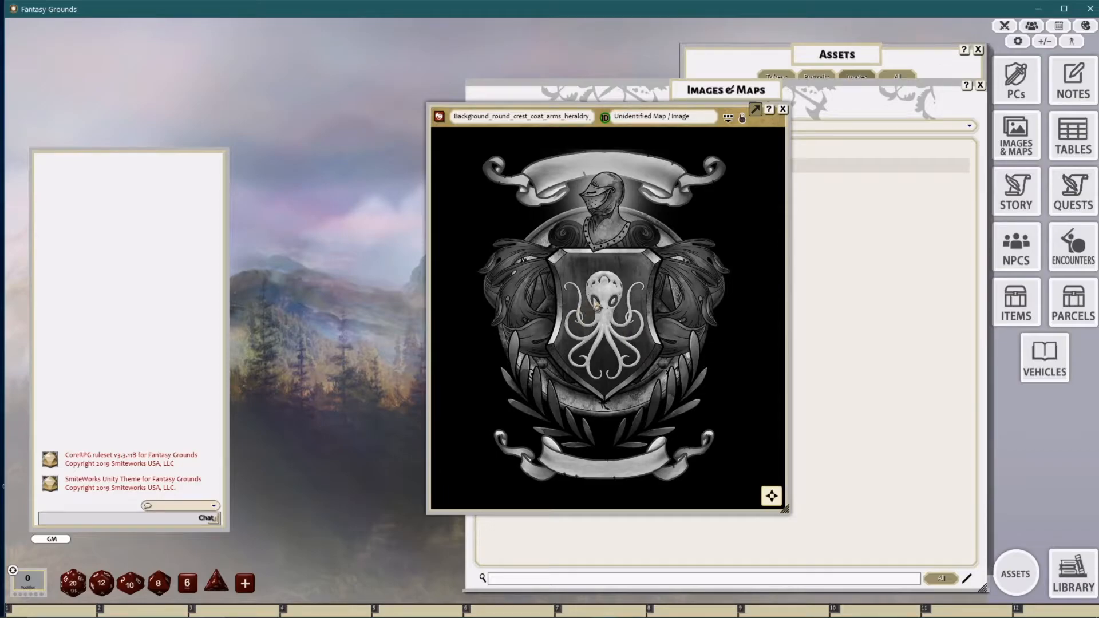
left_click_drag(594, 300, 606, 303)
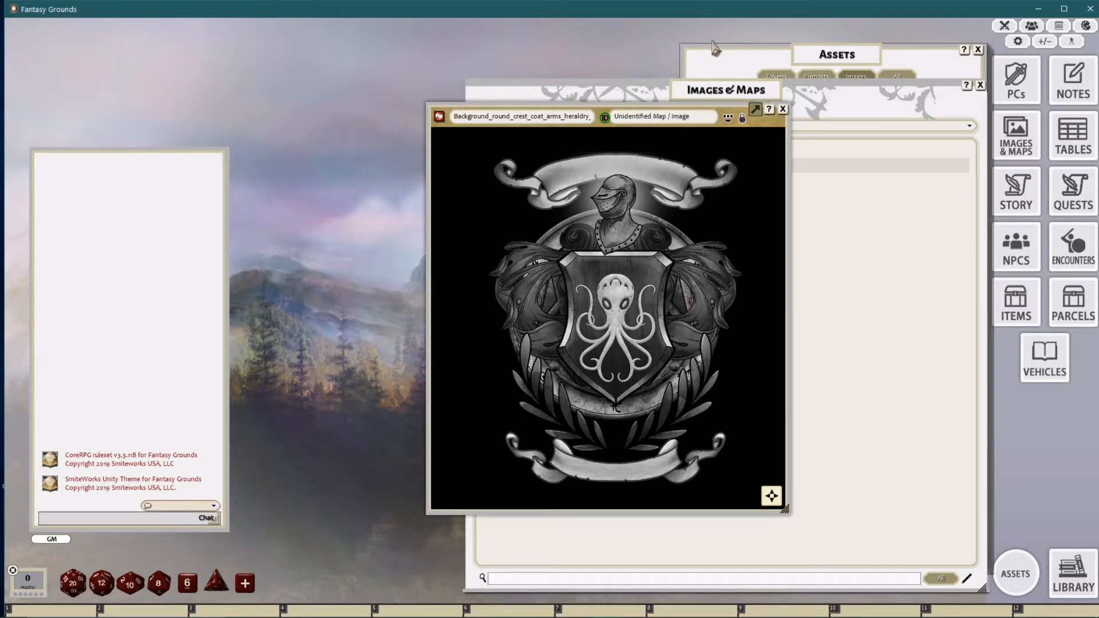
Step: Close the crest image, bring the Images & Maps list into clear view and reopen the crest from it
left_click_drag(658, 144, 463, 127)
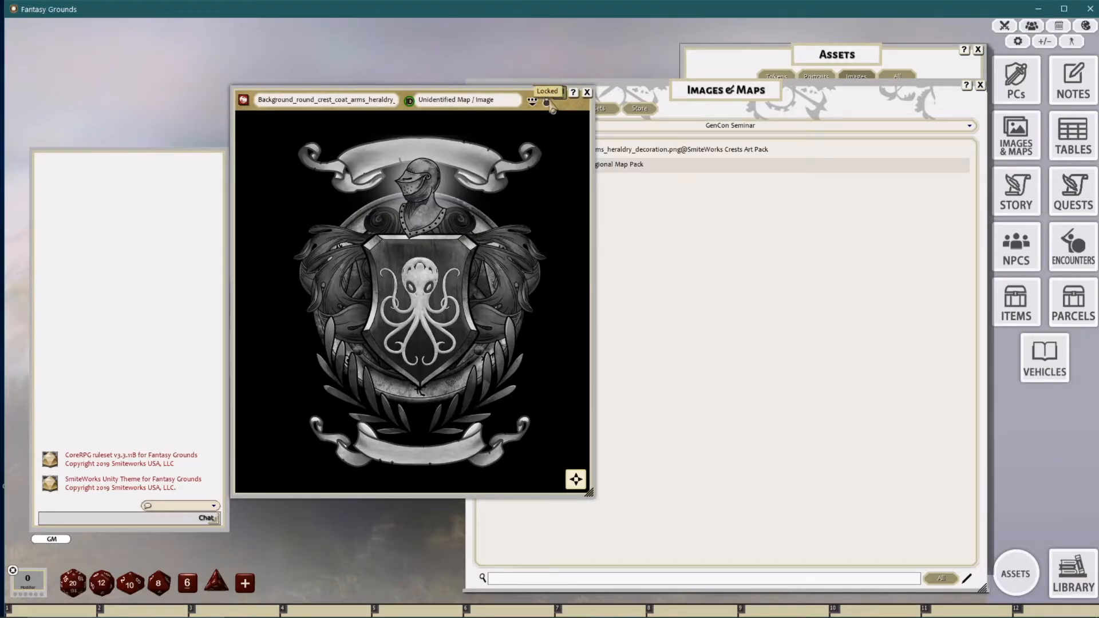
left_click(587, 92)
left_click_drag(666, 88, 501, 58)
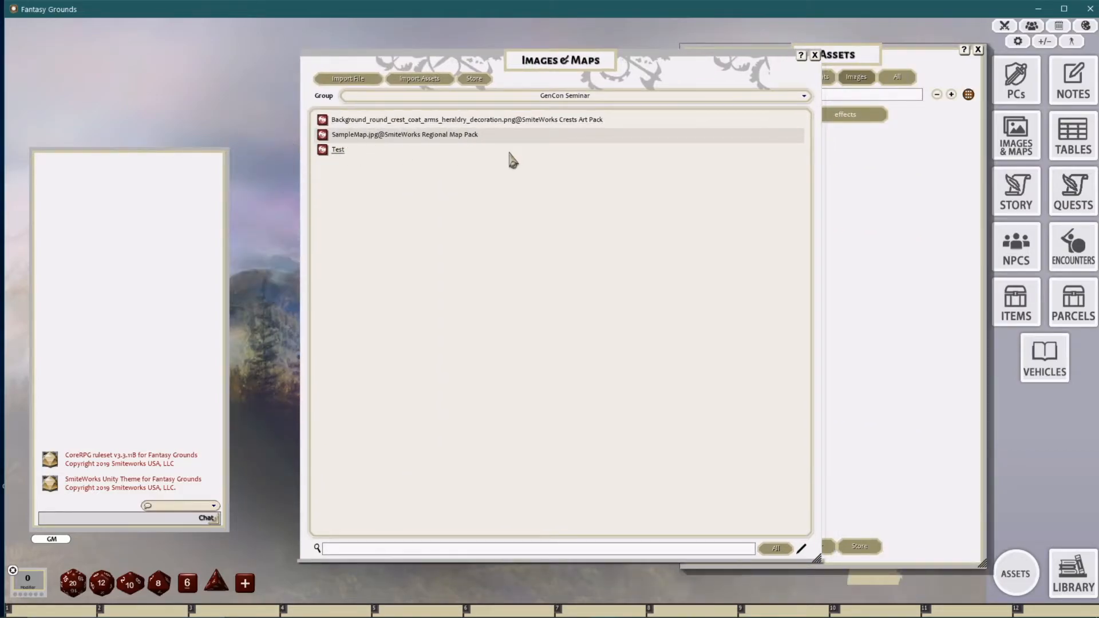
left_click(323, 120)
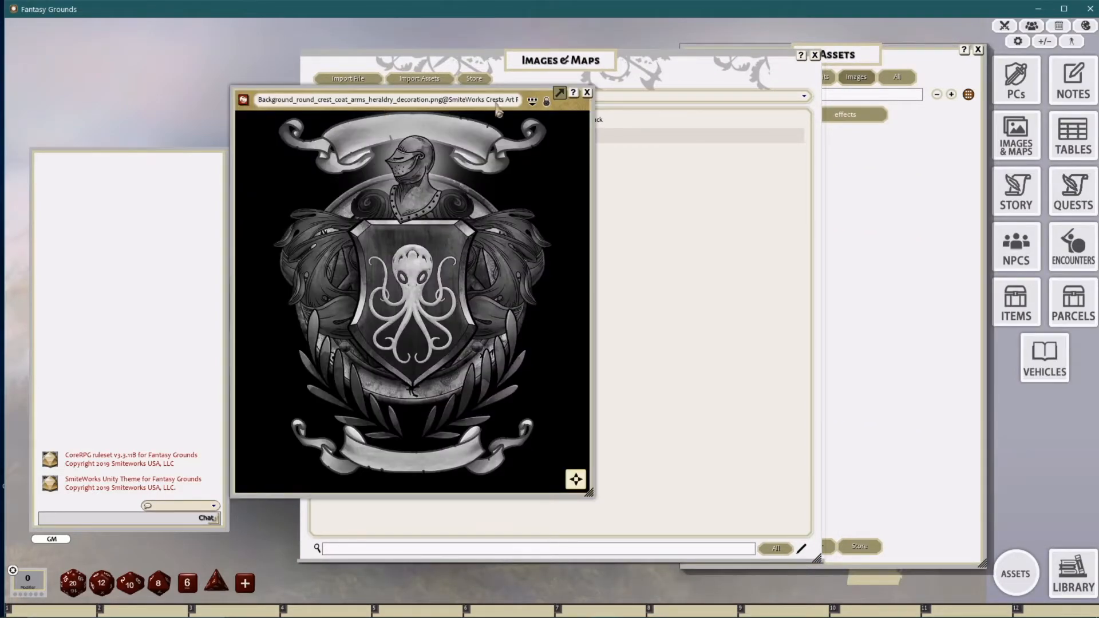
Step: Unlock the crest image, rename it "Knights of Cthuhlu" and lock it again
left_click(532, 101)
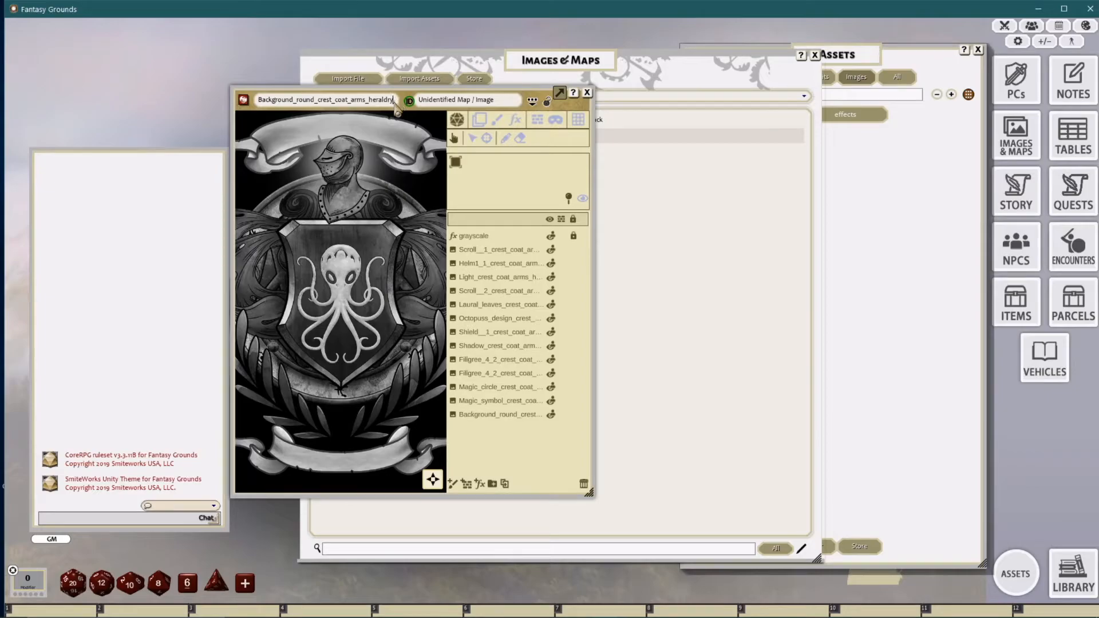
key("BackSpace")
key("BackSpace")
key("BackSpace")
key("BackSpace")
key("BackSpace")
key("BackSpace")
key("BackSpace")
key("BackSpace")
key("BackSpace")
key("BackSpace")
key("BackSpace")
key("BackSpace")
key("BackSpace")
key("BackSpace")
key("BackSpace")
key("BackSpace")
key("BackSpace")
key("BackSpace")
key("BackSpace")
key("BackSpace")
key("BackSpace")
key("BackSpace")
key("BackSpace")
key("BackSpace")
key("BackSpace")
key("BackSpace")
key("BackSpace")
key("BackSpace")
key("BackSpace")
key("BackSpace")
key("BackSpace")
key("BackSpace")
key("BackSpace")
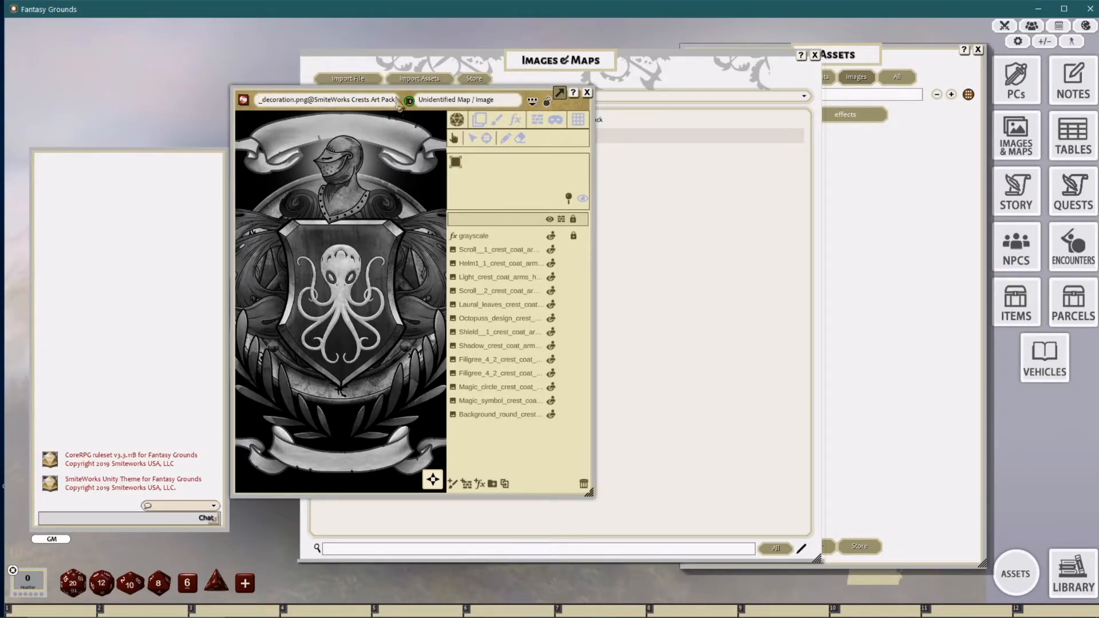
key("BackSpace")
key("BackSpace")
key("BackSpace")
key("BackSpace")
key("BackSpace")
key("BackSpace")
key("BackSpace")
key("BackSpace")
key("BackSpace")
key("BackSpace")
key("BackSpace")
key("BackSpace")
key("BackSpace")
key("BackSpace")
key("BackSpace")
key("BackSpace")
key("BackSpace")
key("BackSpace")
key("BackSpace")
key("BackSpace")
key("BackSpace")
key("BackSpace")
key("BackSpace")
key("BackSpace")
key("BackSpace")
key("BackSpace")
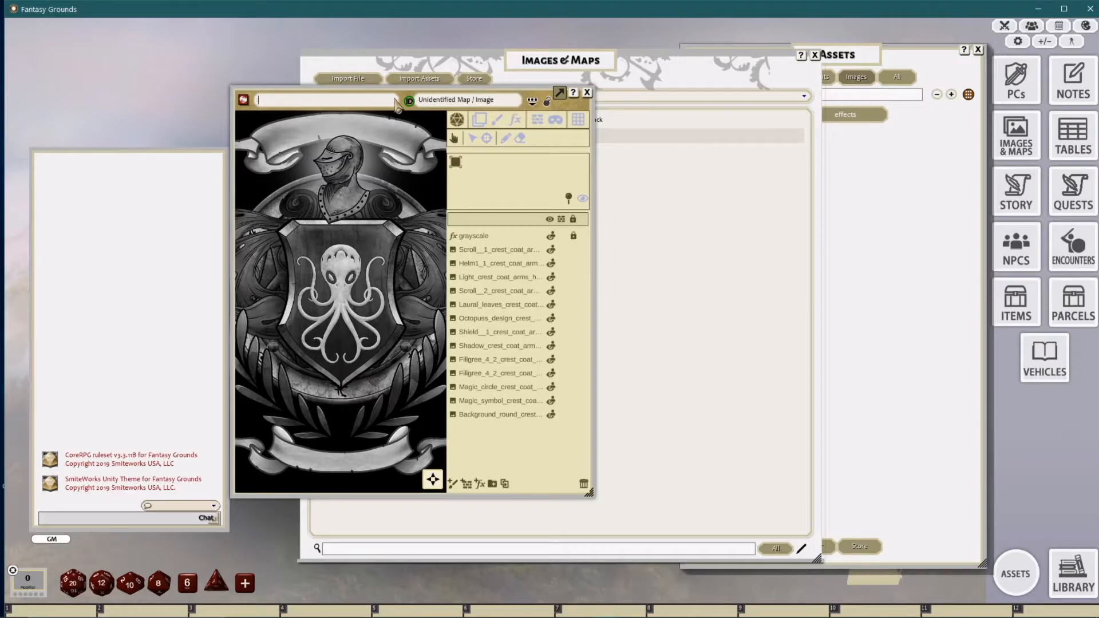
key("shift")
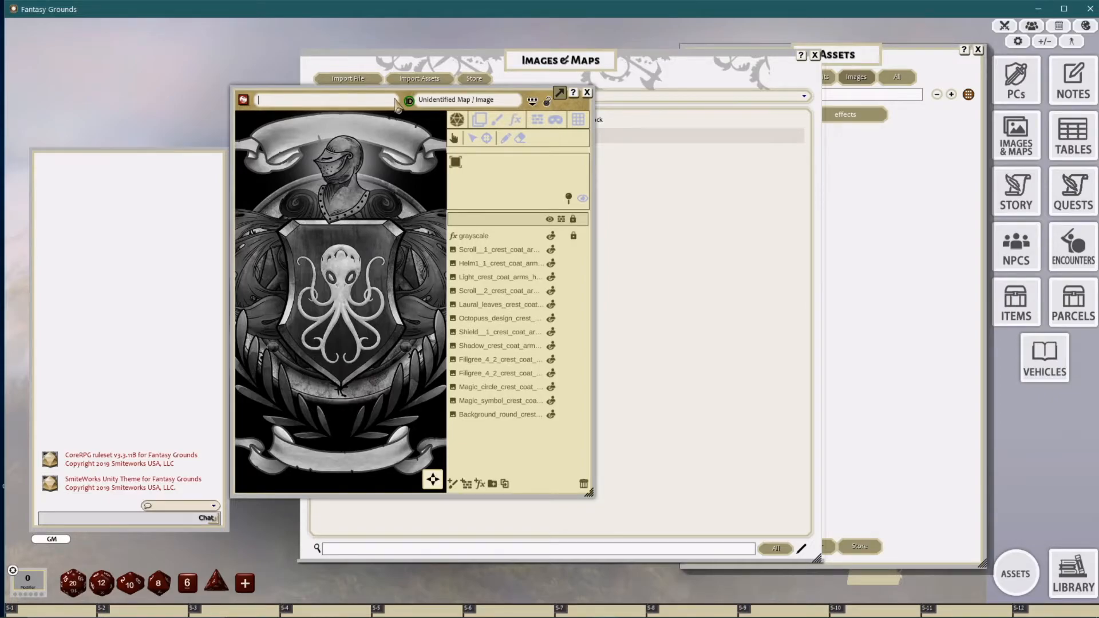
type("Knights")
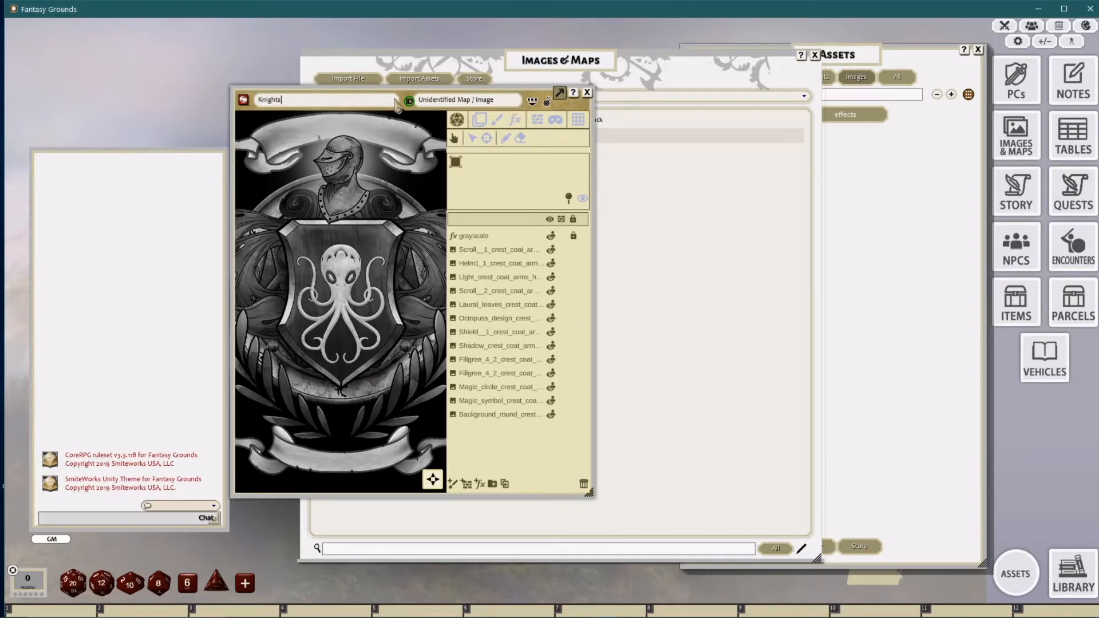
type(" of Cthuhlu")
left_click(548, 106)
Step: Move the renamed crest's window off the image names, close it and reopen it from the Images & Maps list
left_click_drag(426, 99, 724, 95)
left_click(891, 90)
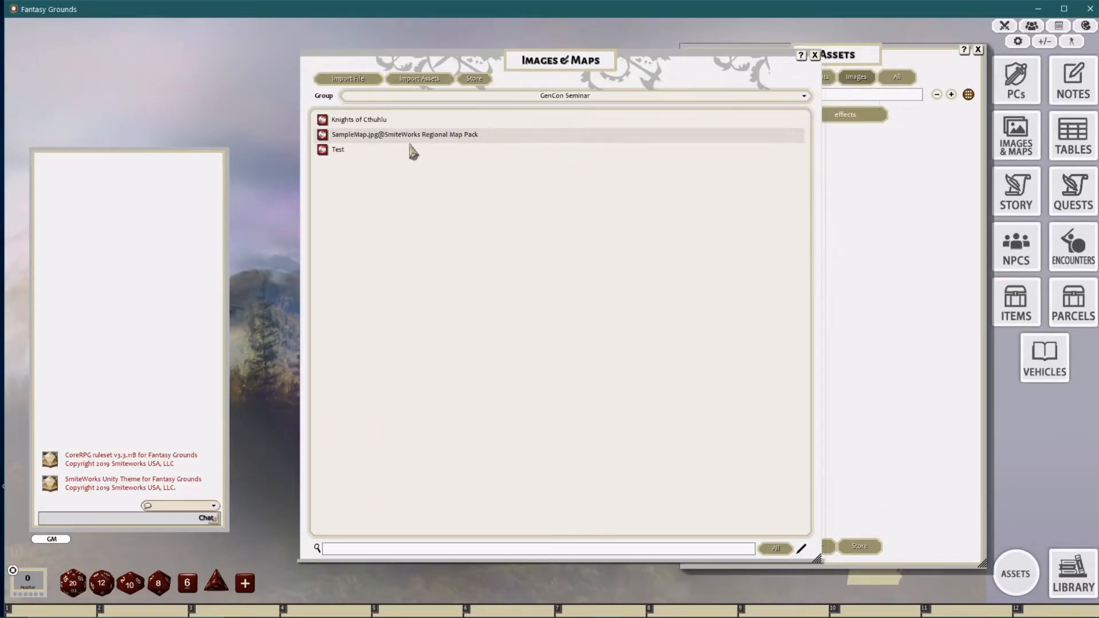
left_click(321, 120)
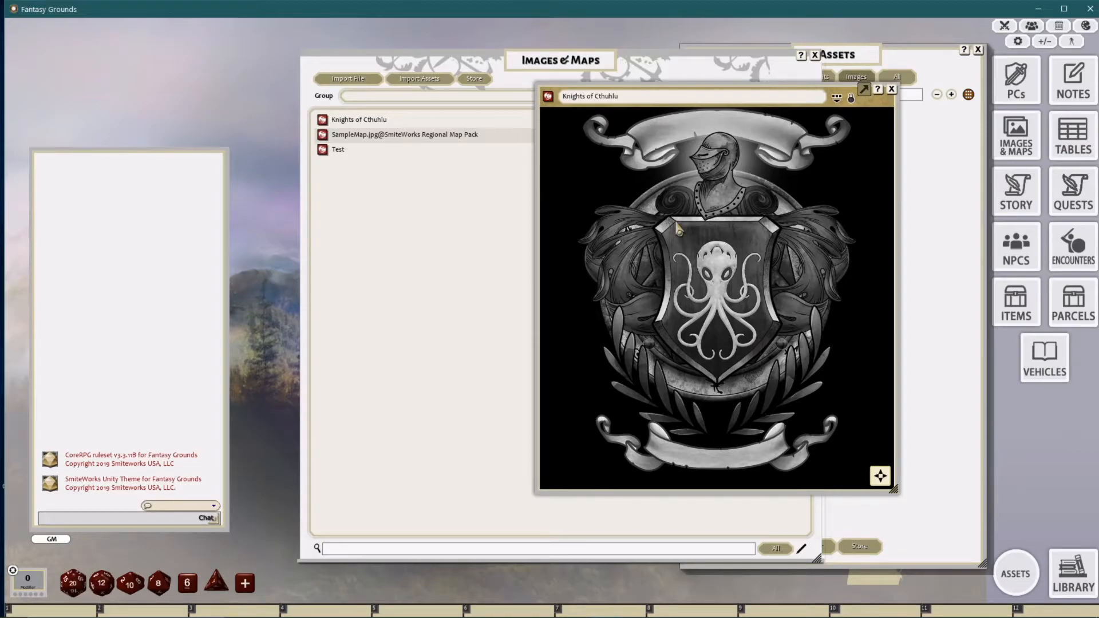
Step: Unlock the crest image and position its window so the names in the Images & Maps list stay readable
left_click_drag(856, 95, 708, 90)
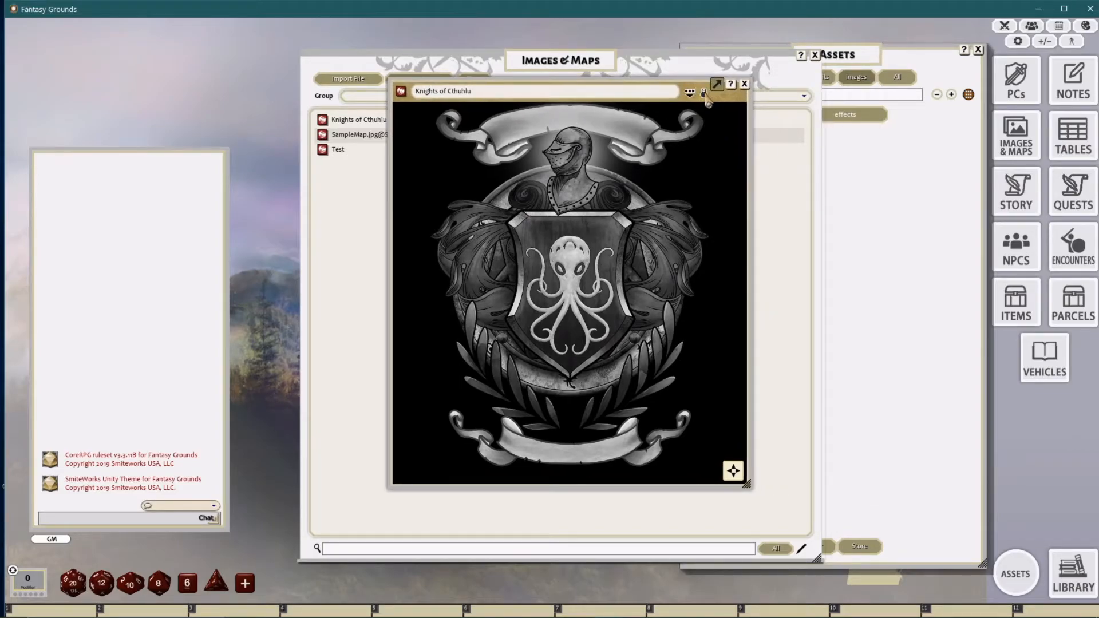
left_click(704, 94)
left_click(704, 93)
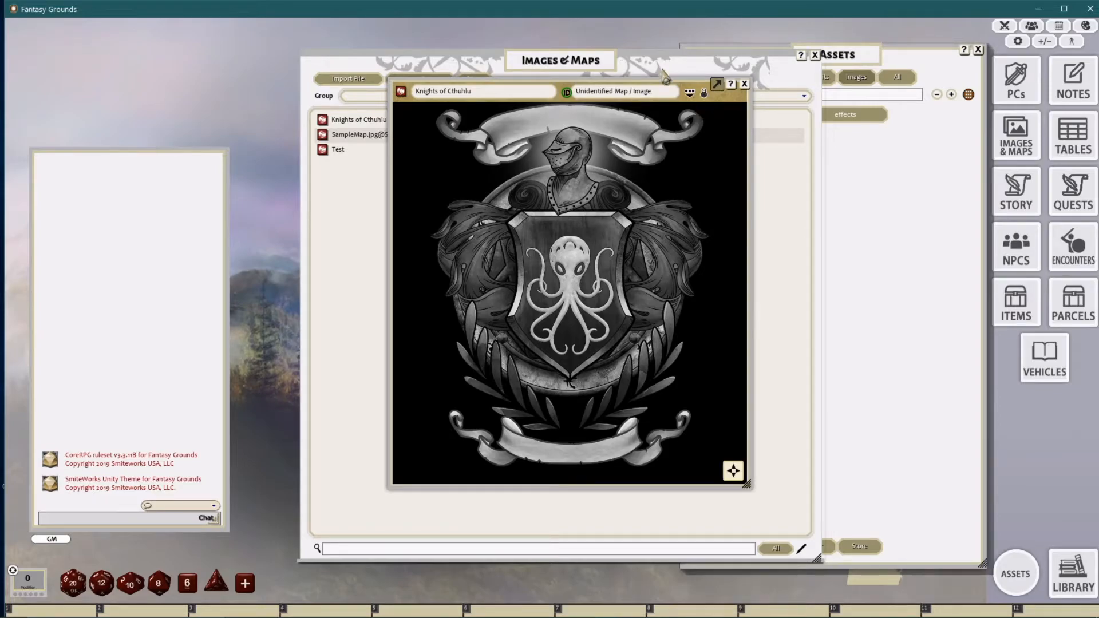
left_click_drag(687, 86, 758, 89)
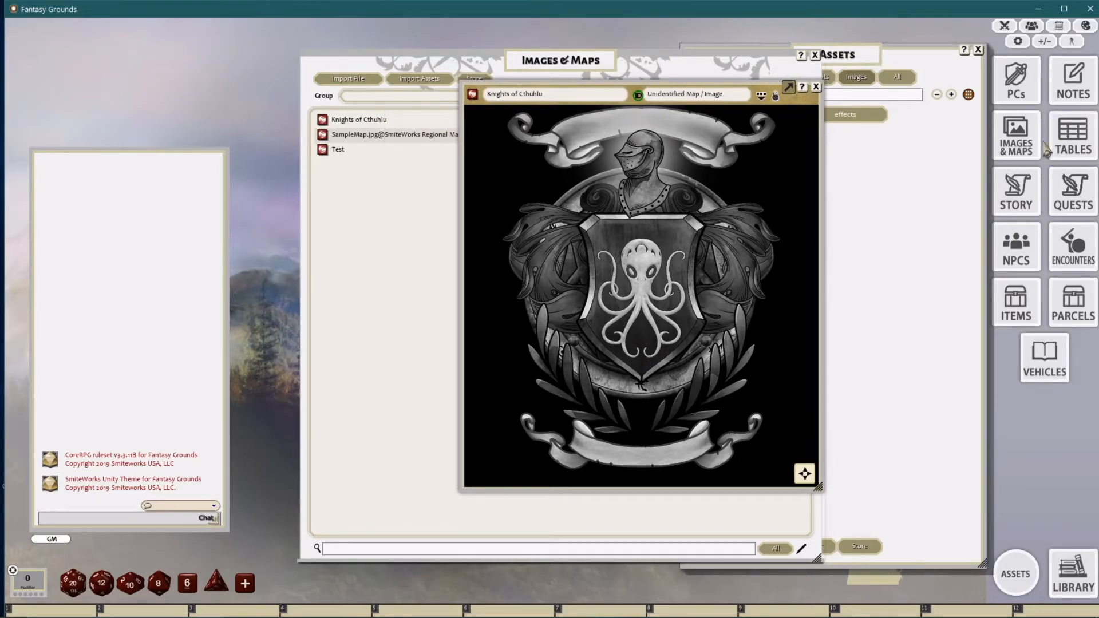
Step: Create a new story entry, place it beside the crest image and begin editing its text
left_click(1016, 189)
left_click_drag(650, 312, 434, 179)
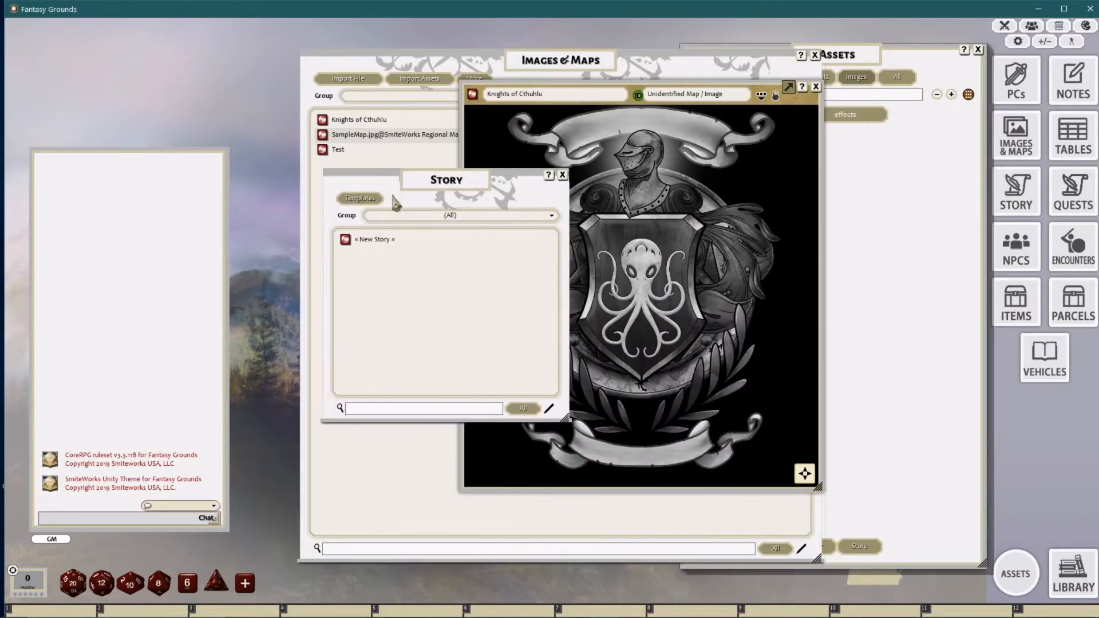
left_click(345, 240)
left_click_drag(677, 164, 907, 183)
left_click(871, 229)
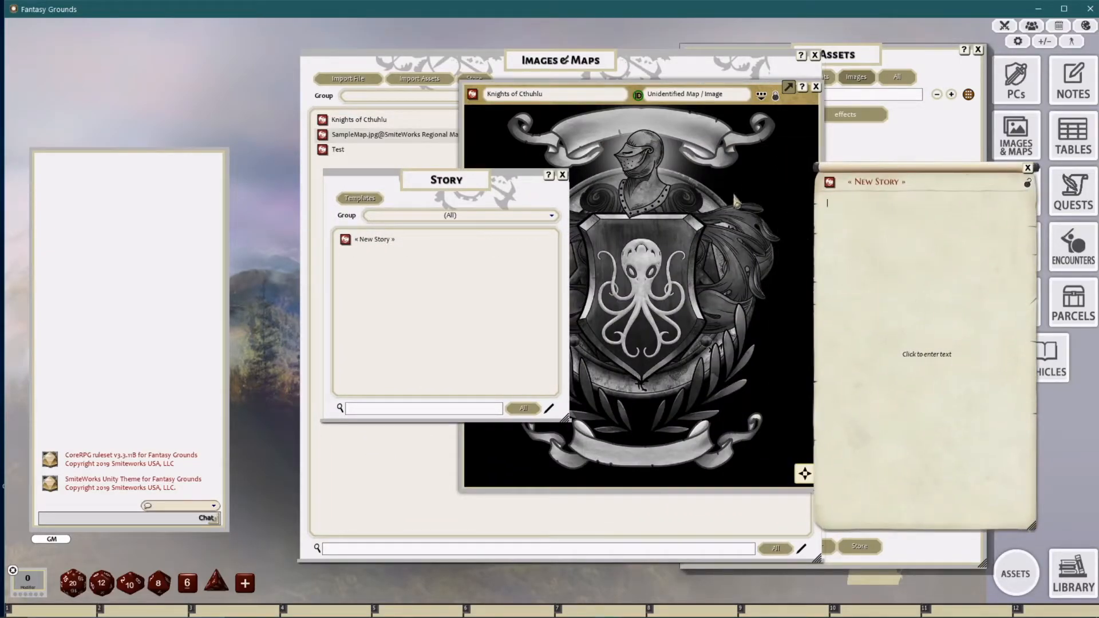
Step: Link the Knights of Cthuhlu image in the new story's text, and close the crest and the Images & Maps list
left_click_drag(470, 96, 907, 226)
left_click_drag(881, 176, 936, 171)
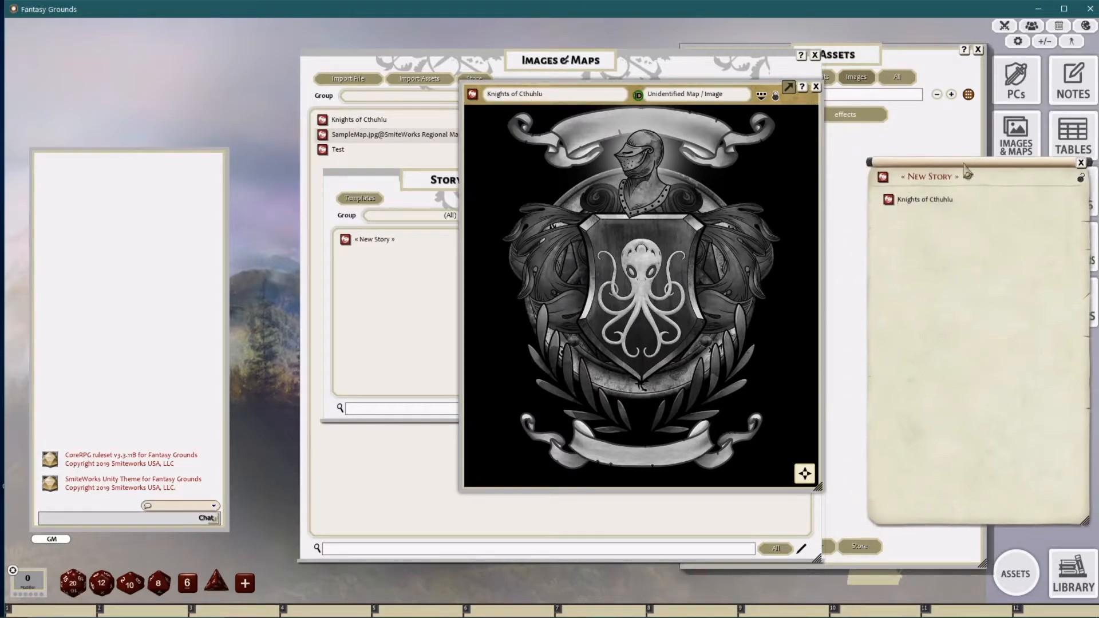
left_click(815, 87)
left_click(815, 55)
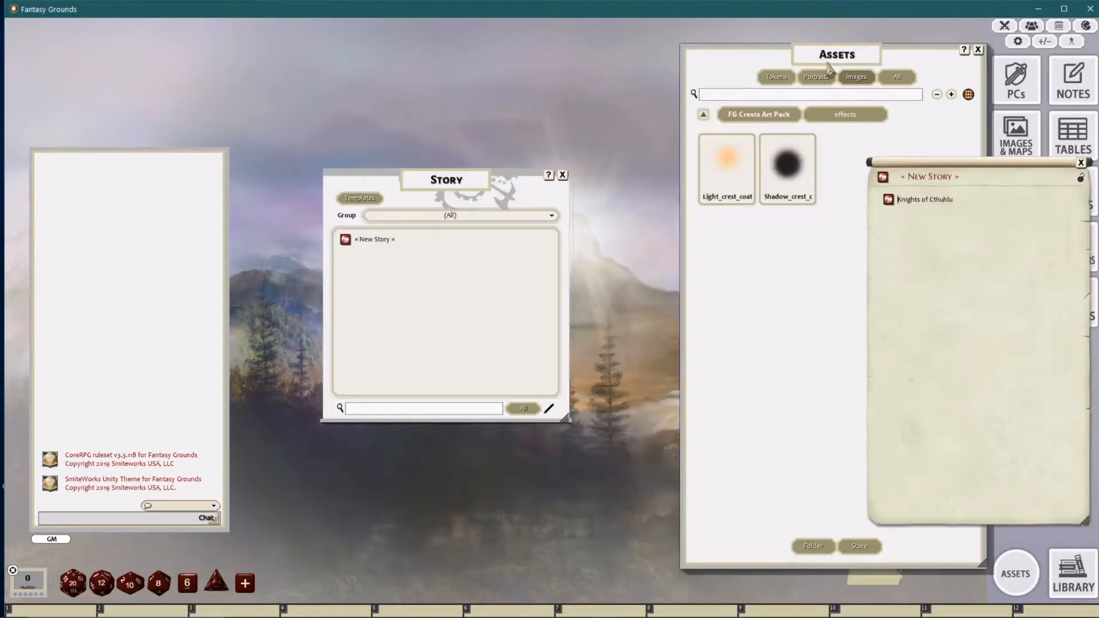
Step: Close the story list, bring the new story into clear view and open the crest from its link
left_click_drag(901, 164, 618, 120)
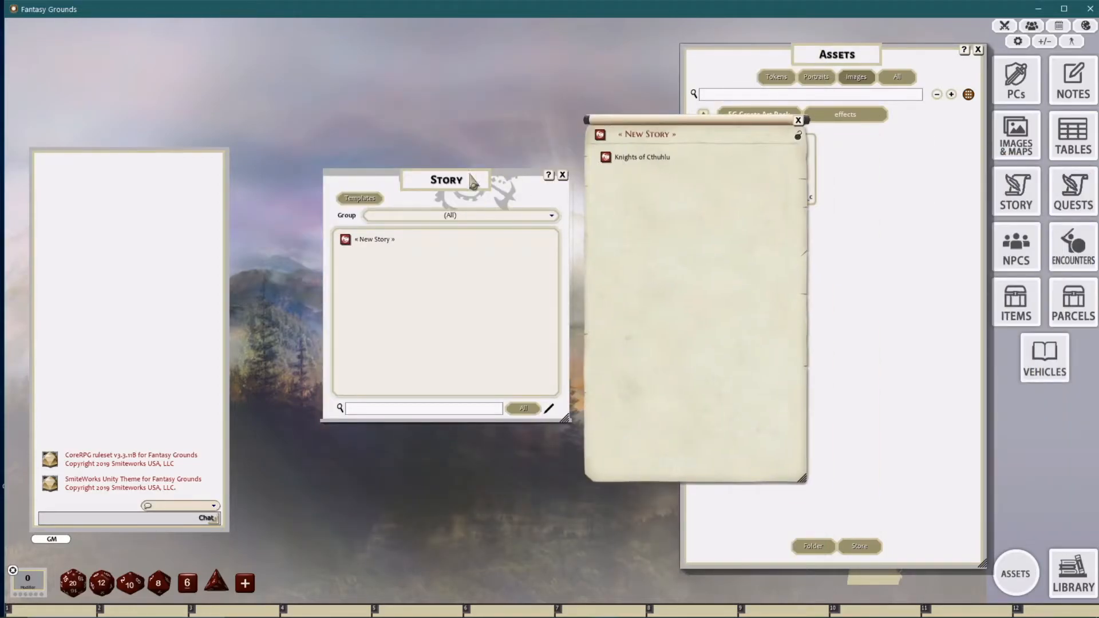
left_click_drag(484, 174, 432, 169)
left_click(513, 174)
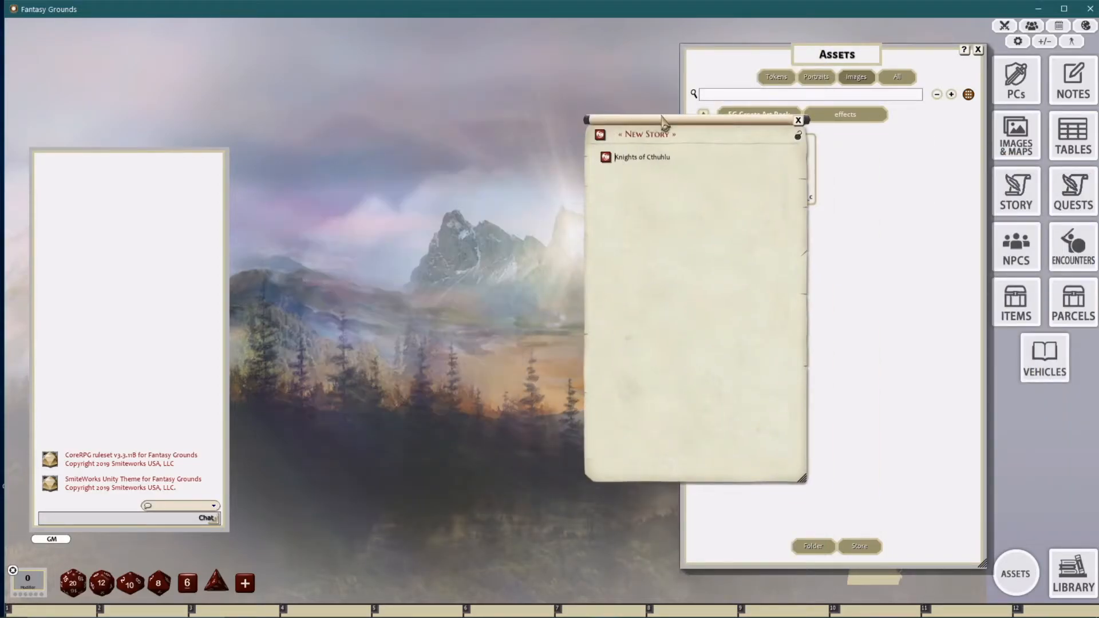
left_click_drag(665, 124, 486, 130)
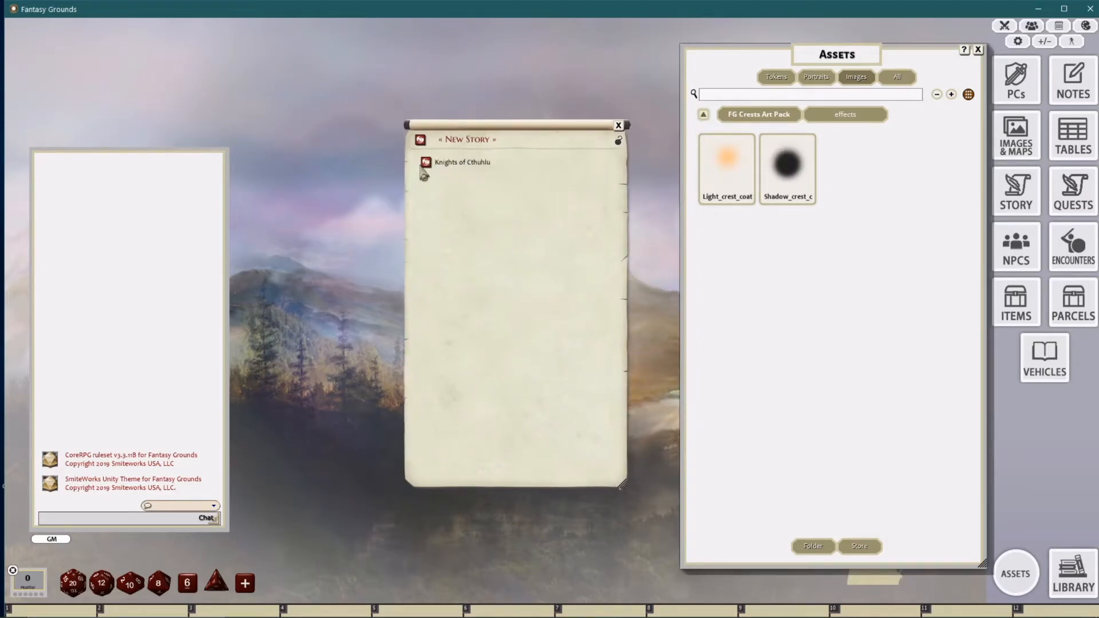
left_click(425, 163)
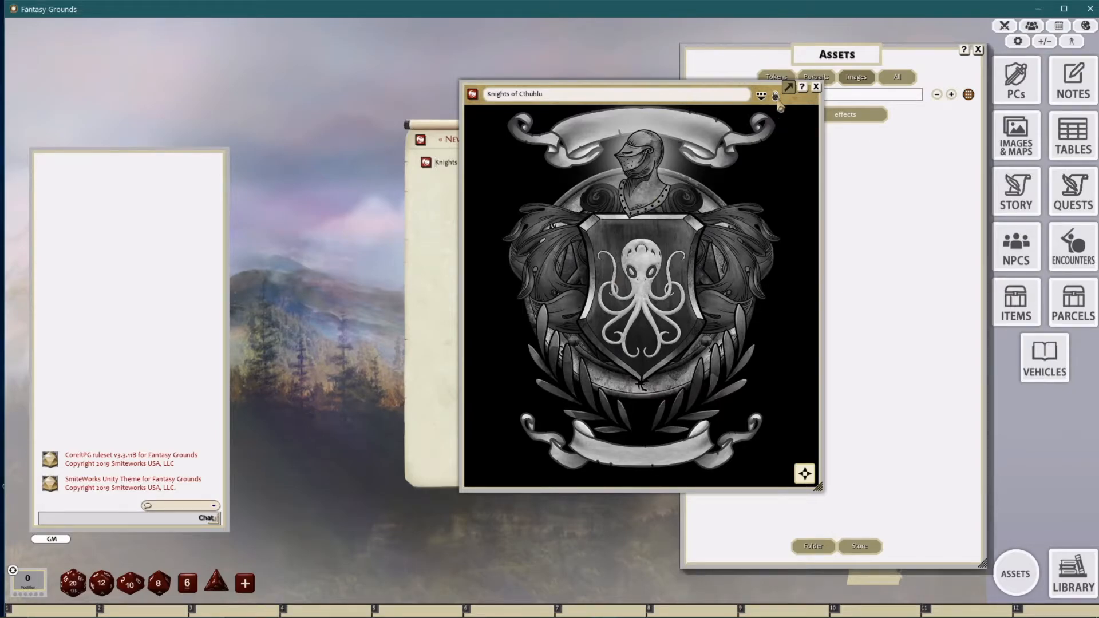
Step: Close the crest image, the new story and the Assets window to clear the desktop
left_click_drag(773, 96, 417, 98)
left_click_drag(611, 132, 730, 144)
left_click(734, 135)
left_click_drag(406, 92, 579, 93)
left_click(635, 89)
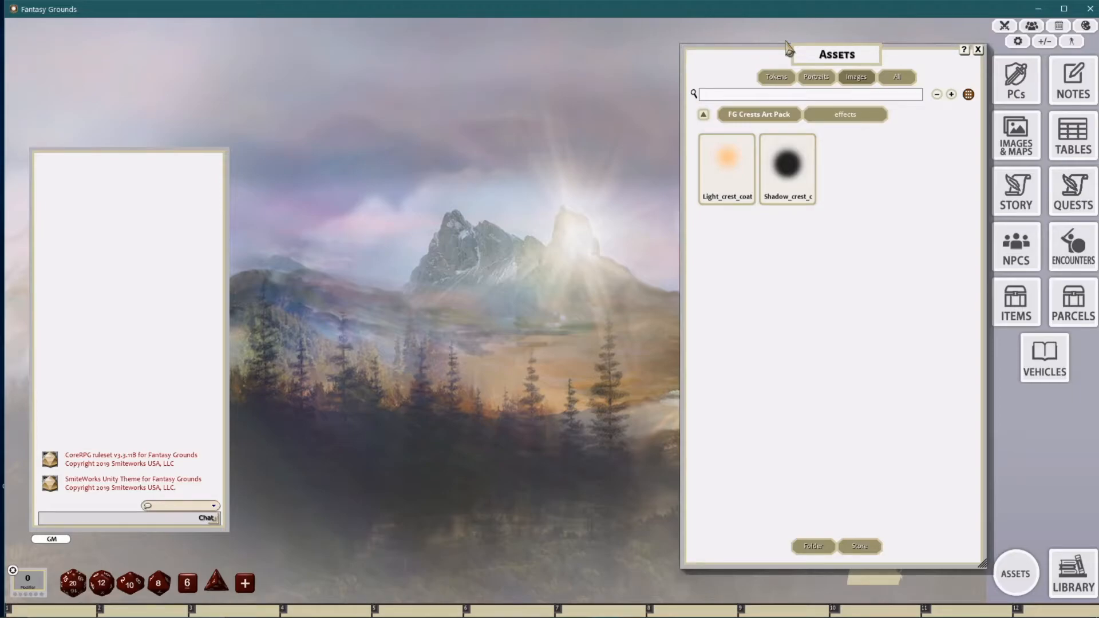
left_click_drag(794, 54, 640, 87)
left_click(823, 83)
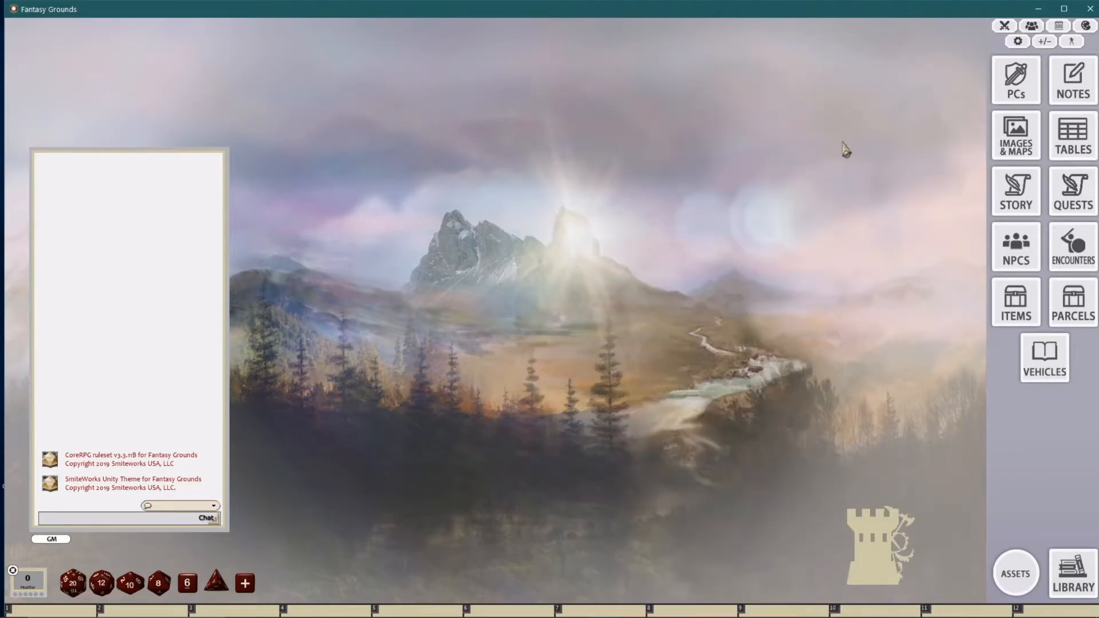
Step: Open the Library's module export and examine which record types can be exported
left_click(1068, 569)
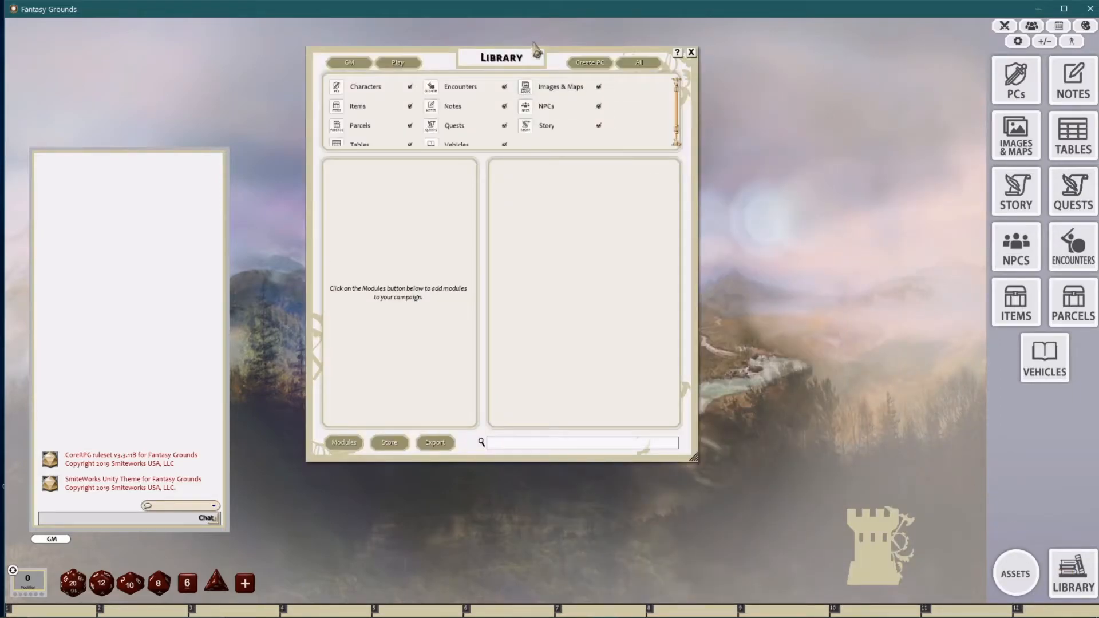
left_click_drag(508, 53, 614, 86)
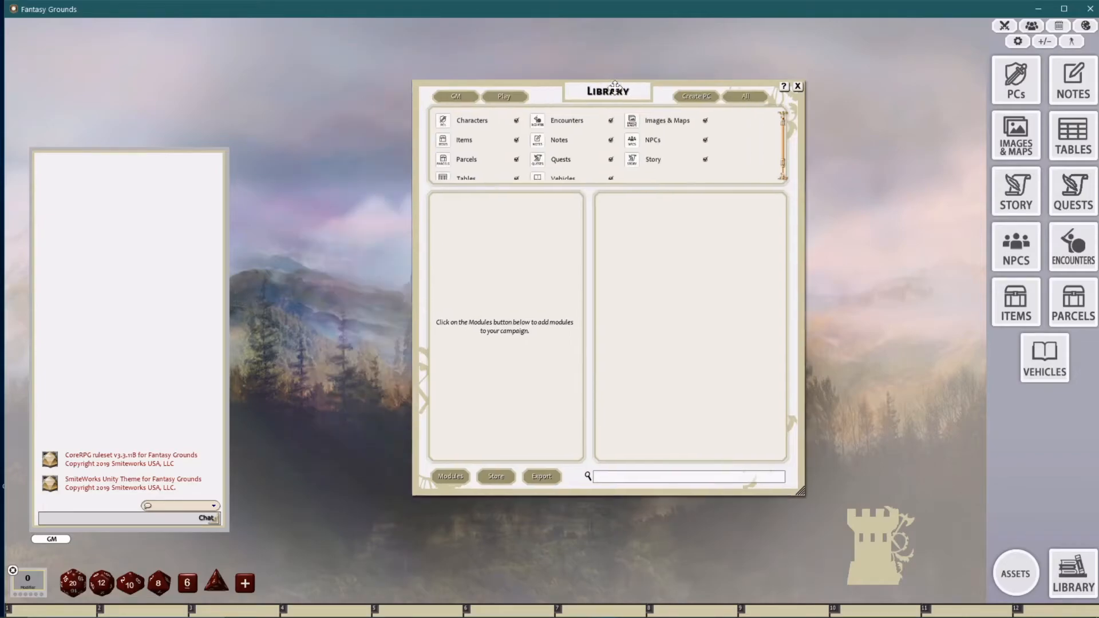
left_click(551, 477)
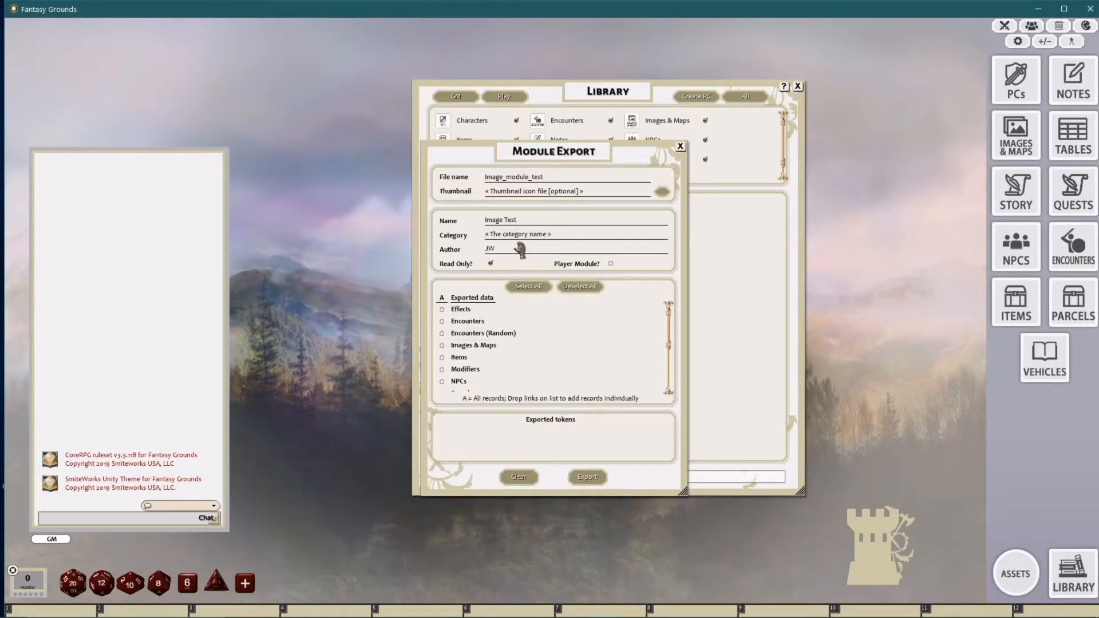
scroll(538, 355, "down", 4)
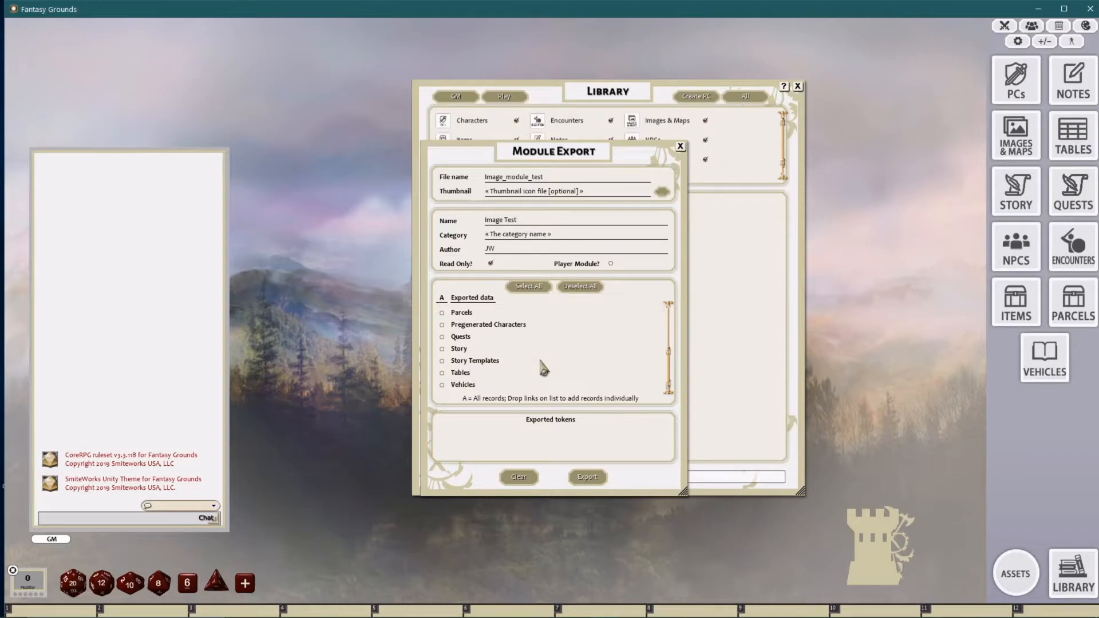
Step: View the token asset folders and close the Assets window again
left_click(1019, 578)
left_click_drag(698, 92, 882, 92)
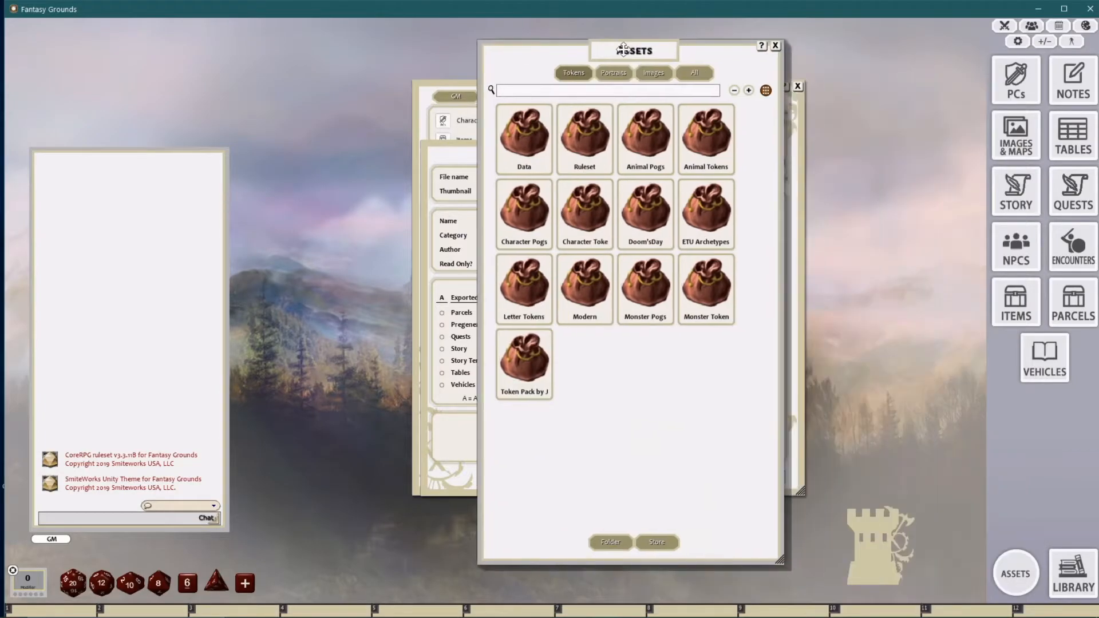
left_click_drag(854, 90, 621, 50)
left_click(776, 46)
Step: Close the Module Export and Library windows
left_click_drag(584, 154, 418, 148)
left_click(507, 144)
left_click_drag(597, 99, 408, 95)
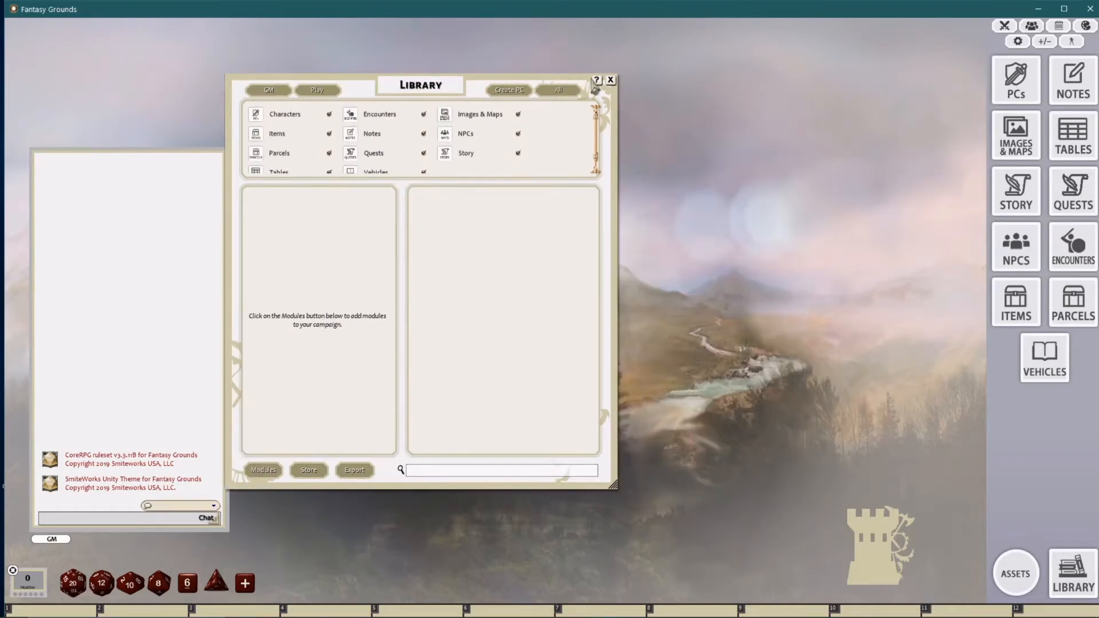
left_click(608, 86)
Step: Open the Images & Maps list, place it beside the chat and enlarge it downwards and sideways
left_click(1031, 136)
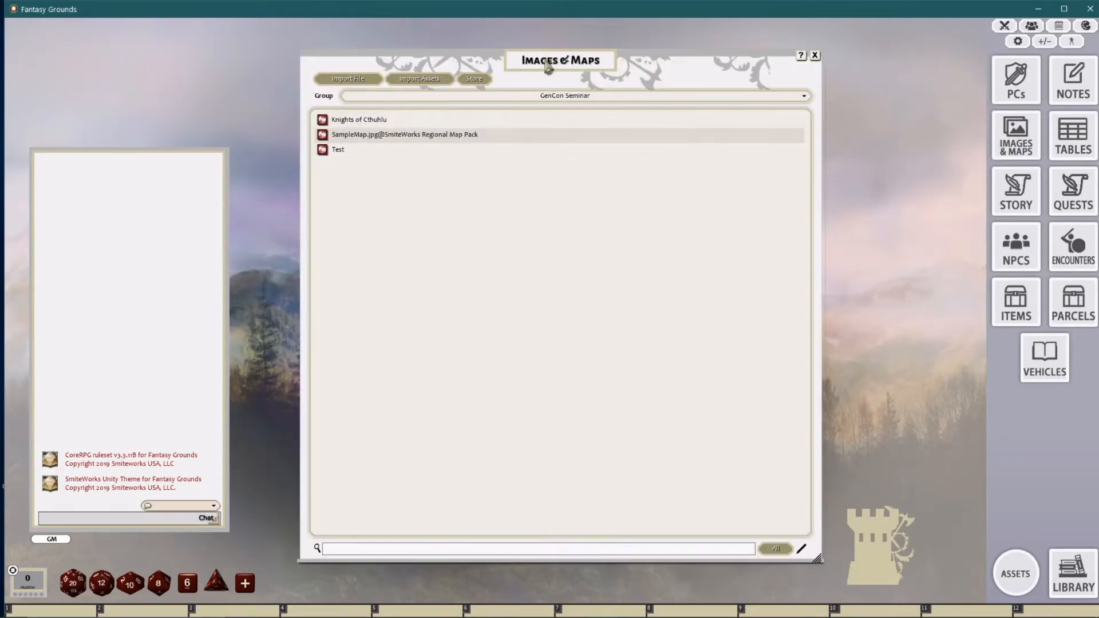
left_click_drag(558, 59, 400, 60)
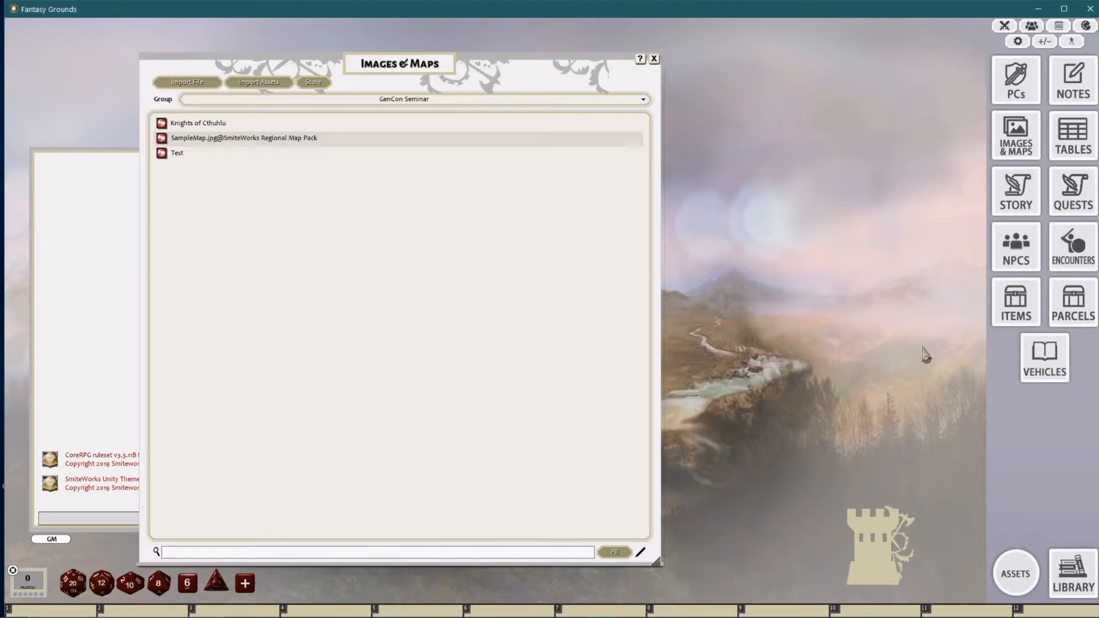
left_click_drag(445, 65, 402, 65)
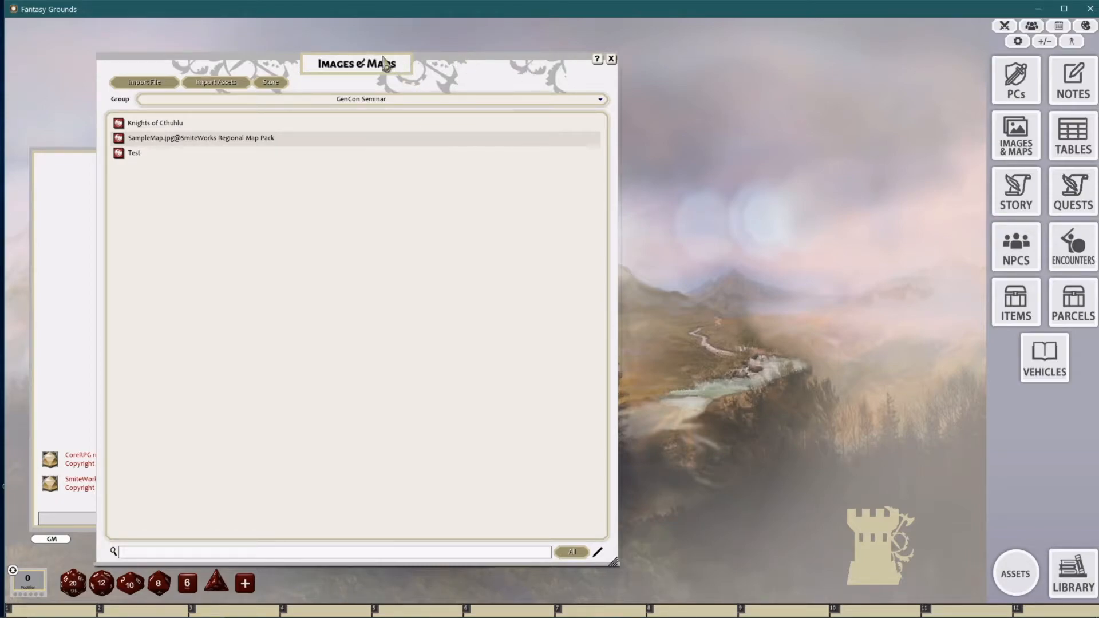
left_click_drag(383, 62, 525, 52)
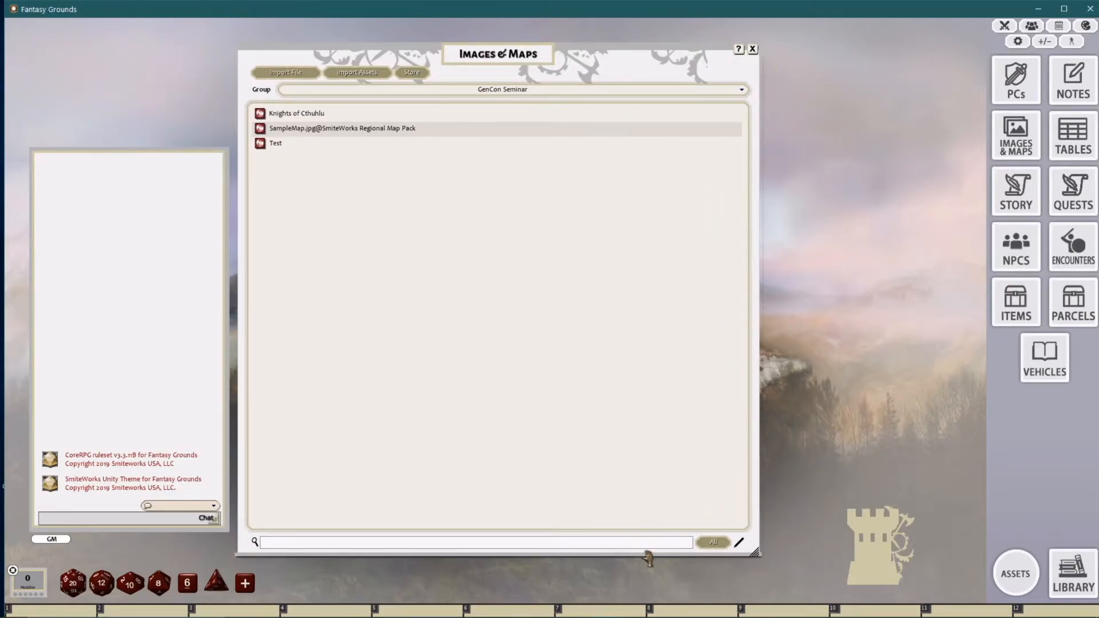
left_click_drag(647, 554, 653, 589)
left_click_drag(760, 426, 844, 424)
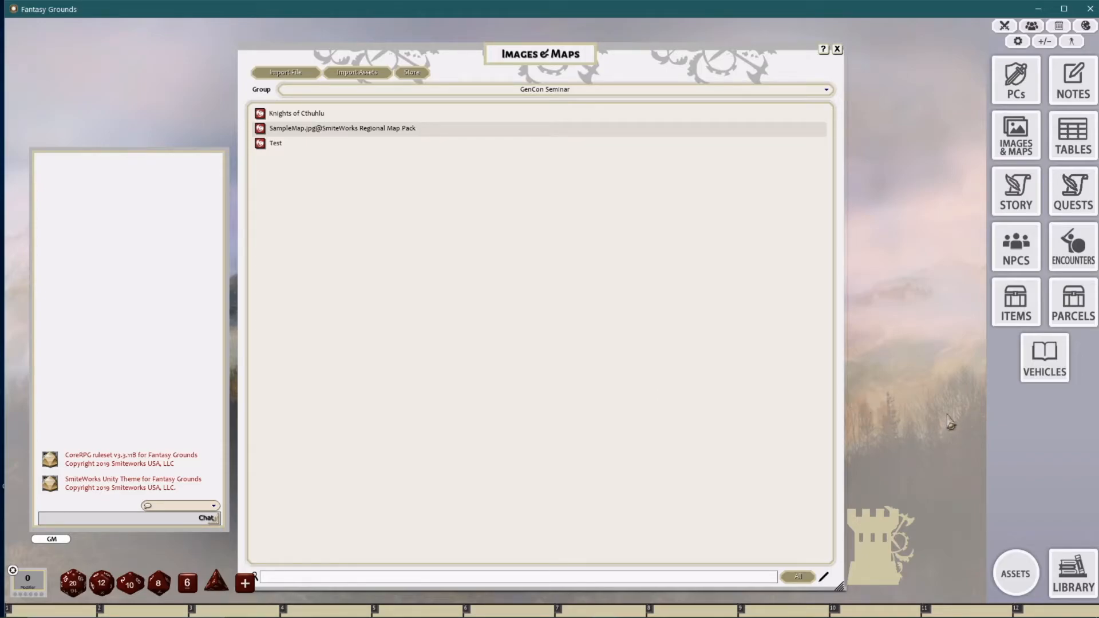
Step: Browse the Data folder among the image assets, and close the Assets window
left_click(1015, 573)
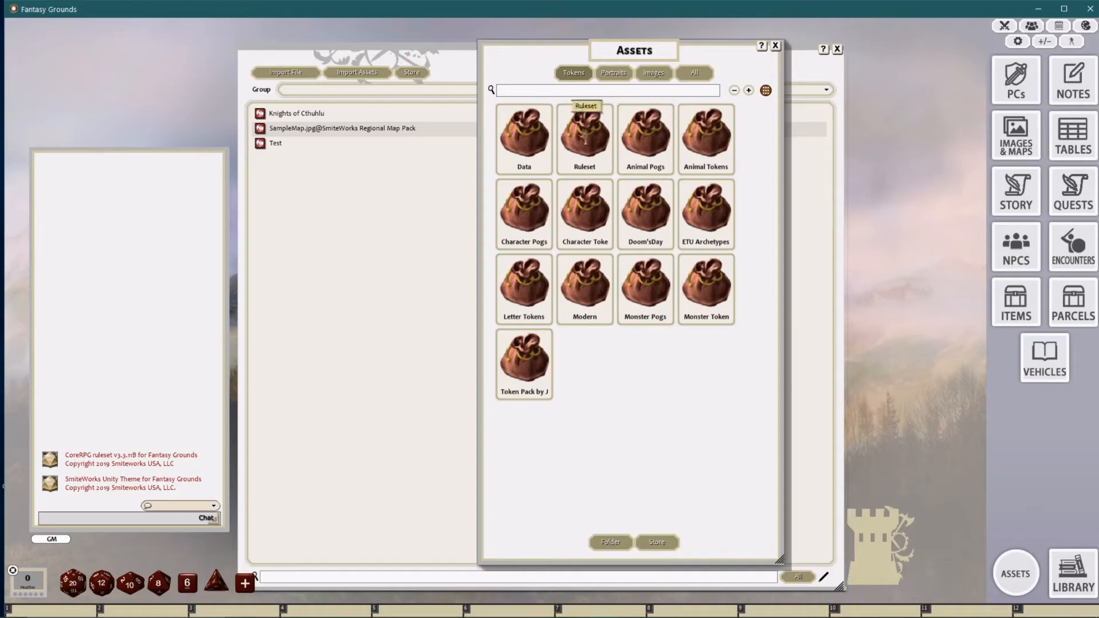
left_click(651, 77)
left_click_drag(644, 59, 762, 60)
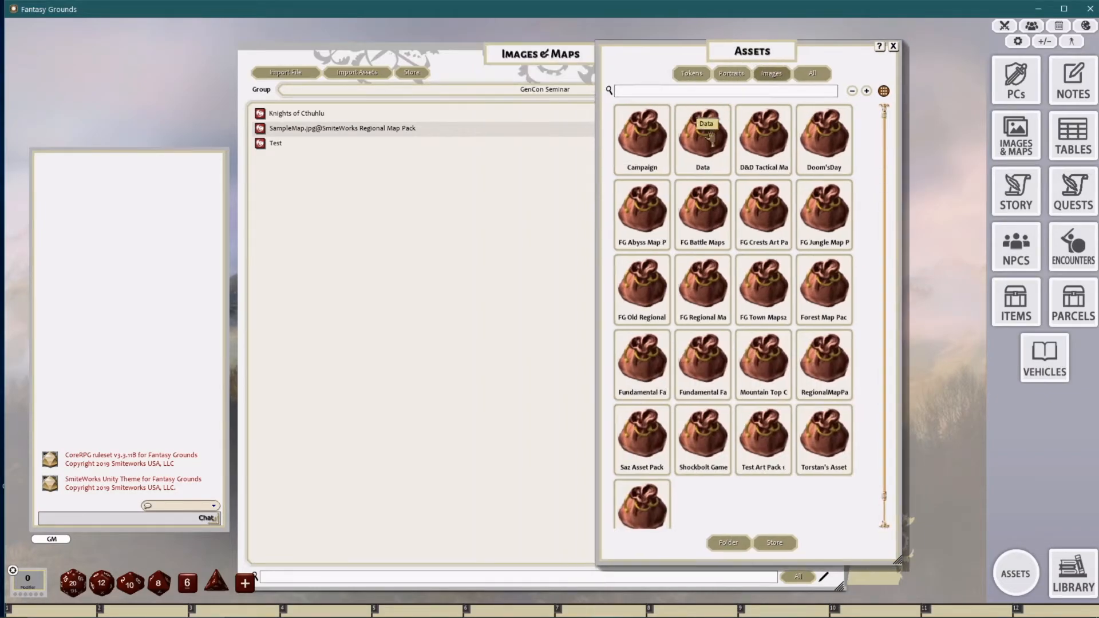
left_click(708, 135)
scroll(642, 330, "down", 9)
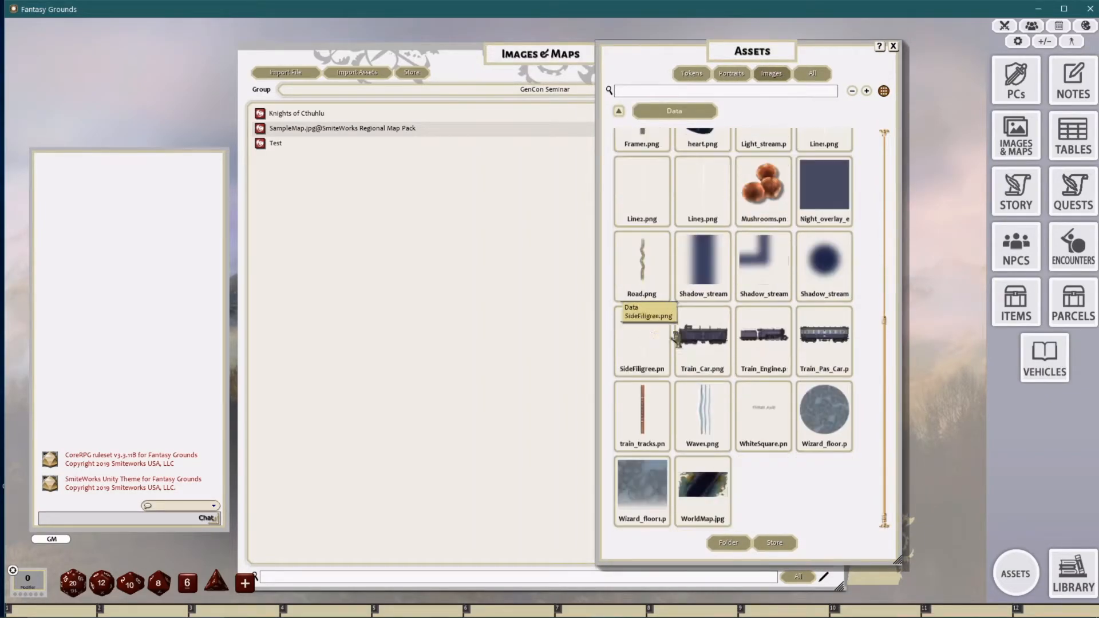
scroll(703, 332, "up", 6)
scroll(703, 332, "up", 3)
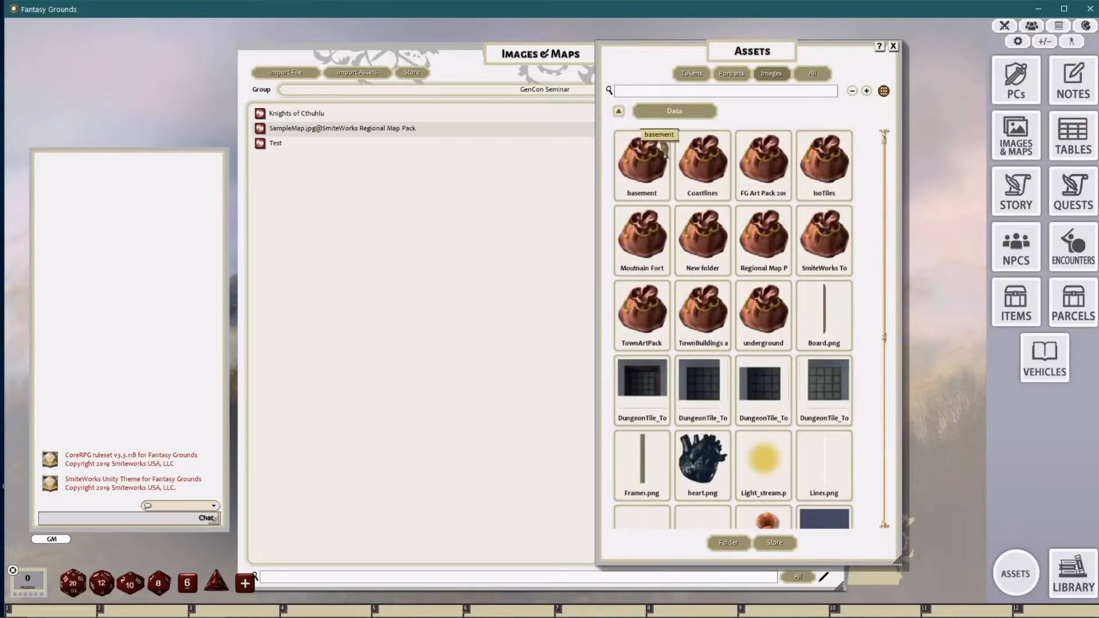
left_click_drag(752, 60, 835, 61)
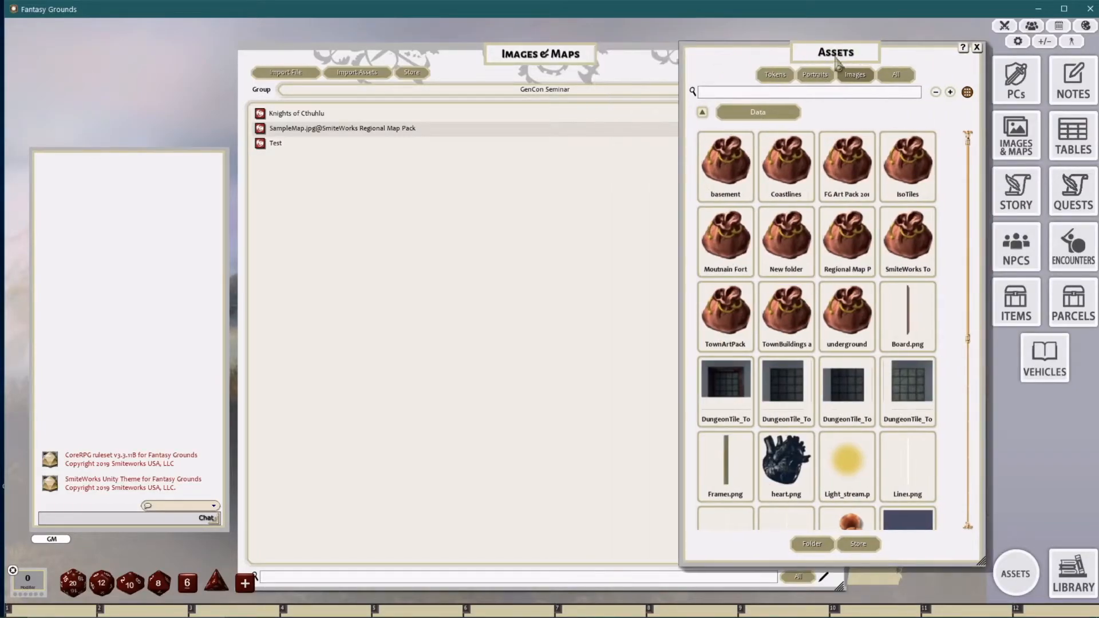
left_click(978, 48)
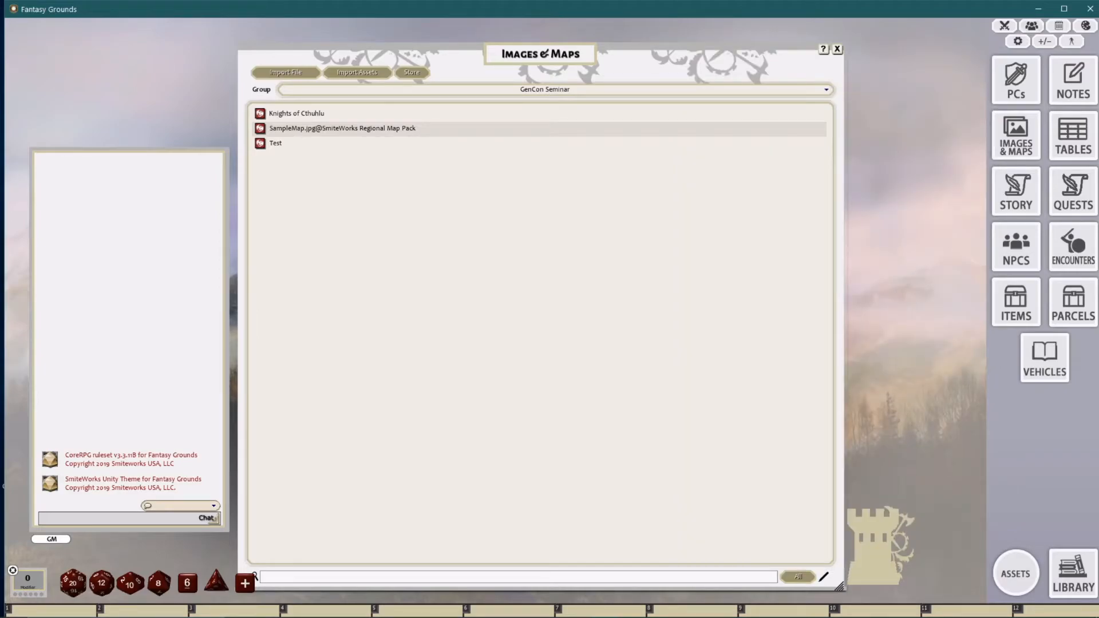
Step: Open a File Explorer window and move it aside, and view and close the campaign's tokens folder
key("super+e")
left_click_drag(751, 53, 1098, 132)
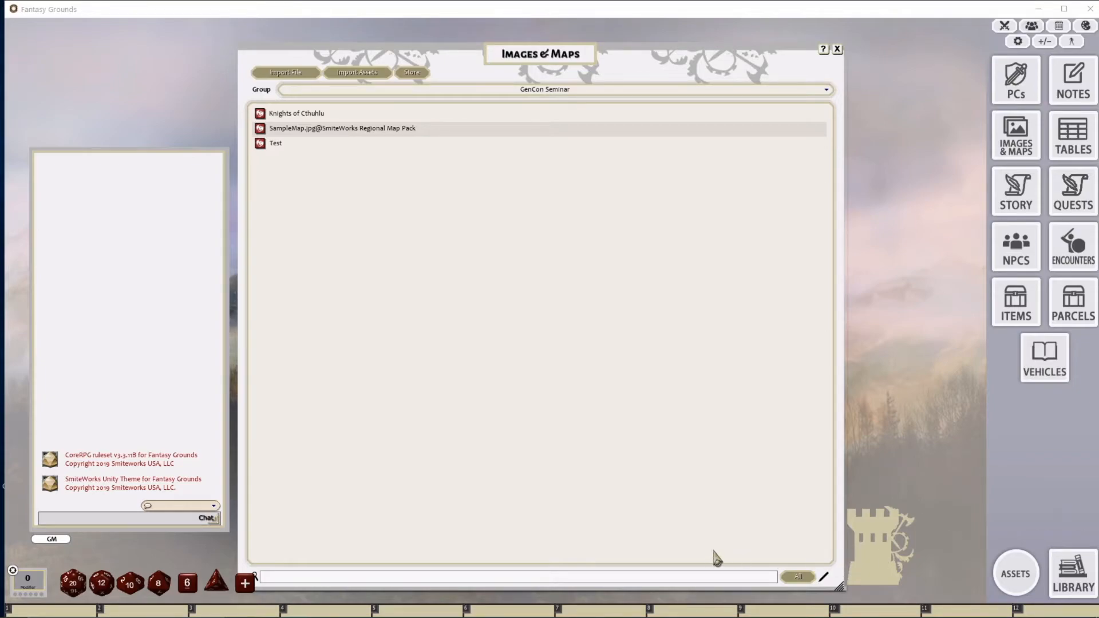
left_click(1018, 574)
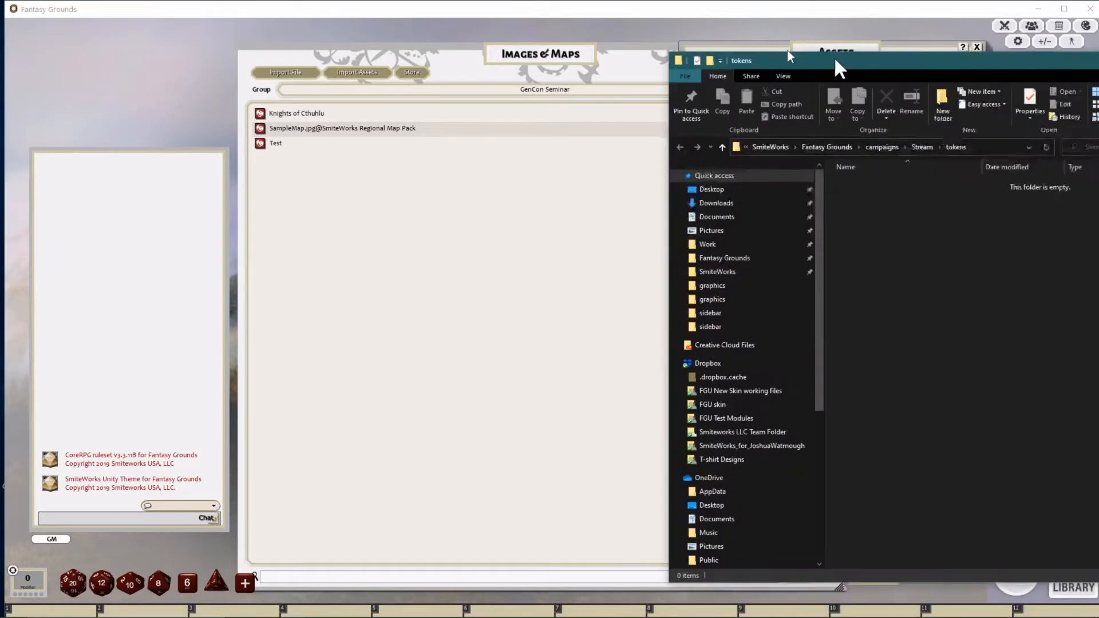
left_click_drag(834, 60, 478, 54)
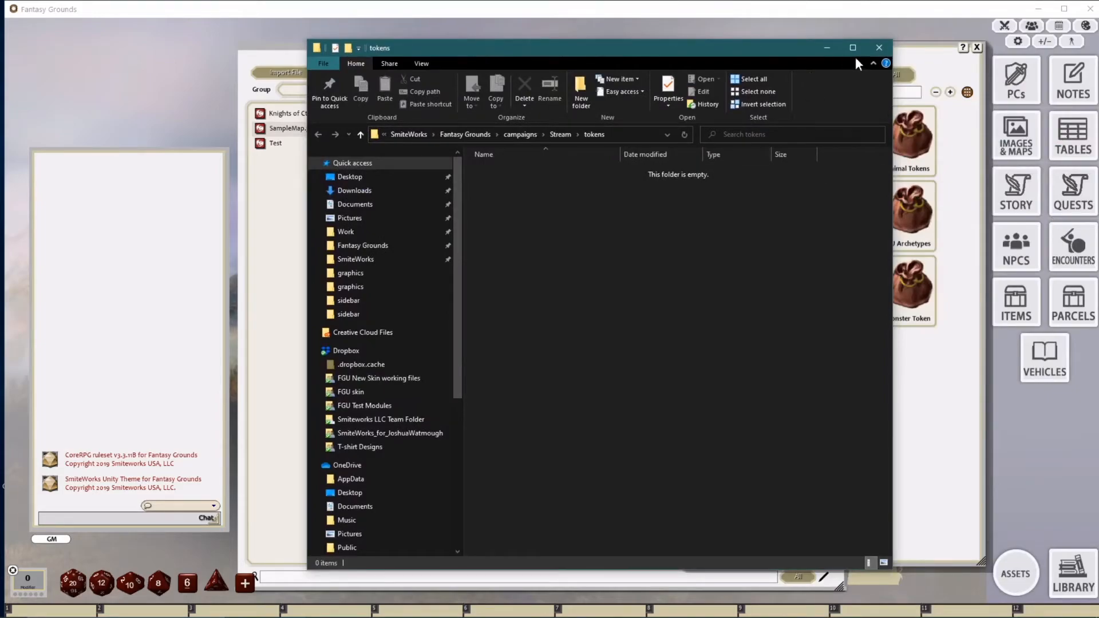
left_click(878, 47)
Step: Open the campaign's images folder from the image assets, add Cellar-PlayersRemake.jpg to it and close the folder
left_click(854, 74)
left_click(812, 545)
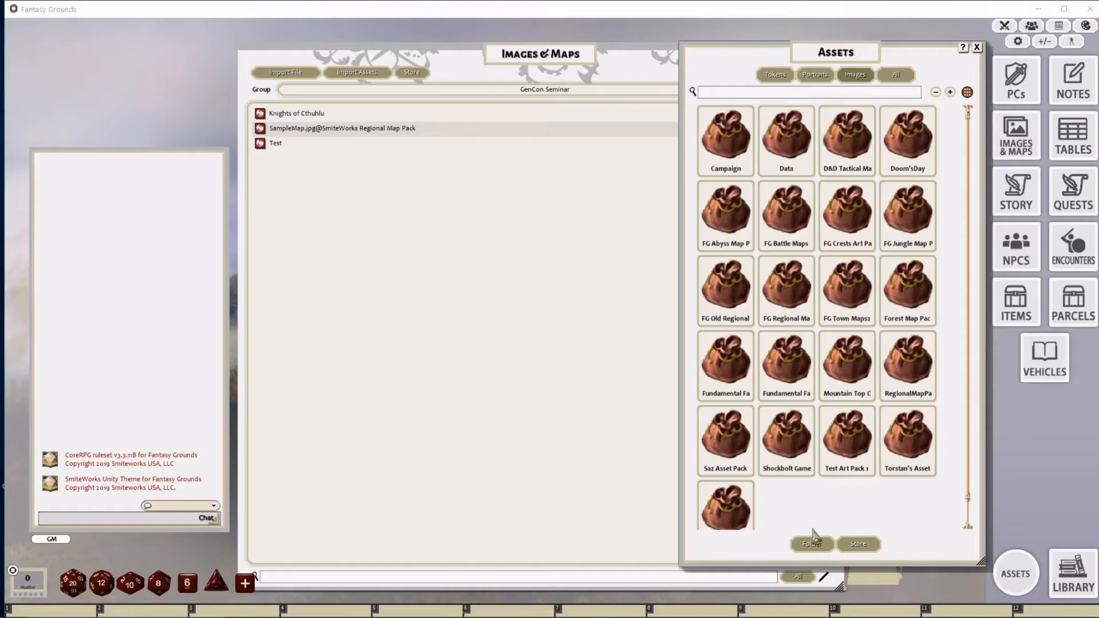
left_click_drag(654, 47, 729, 51)
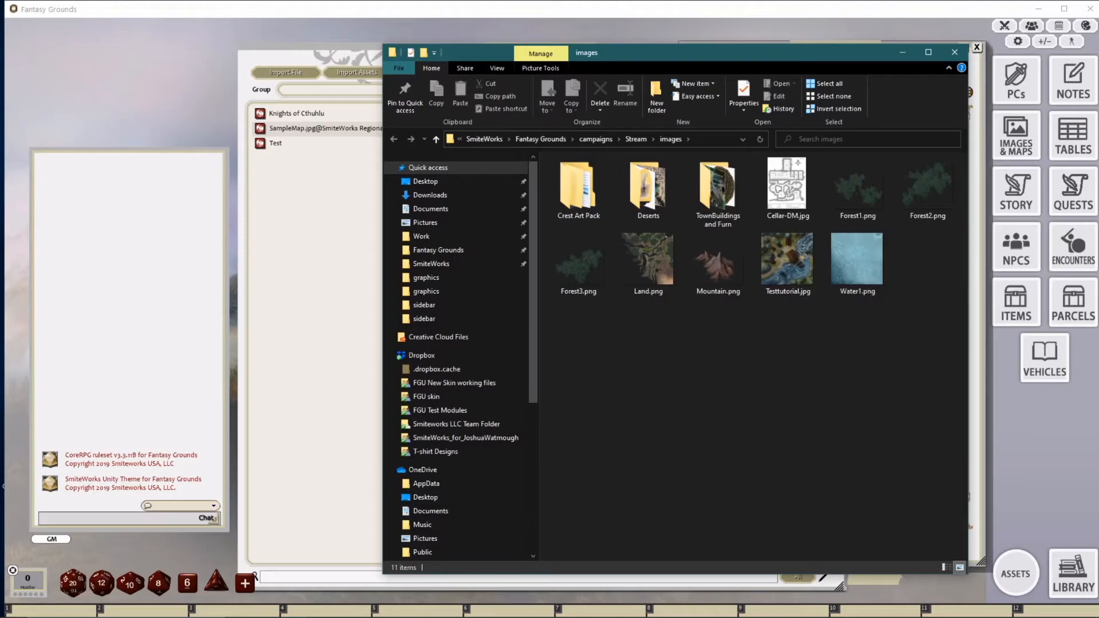
left_click_drag(1098, 220, 781, 363)
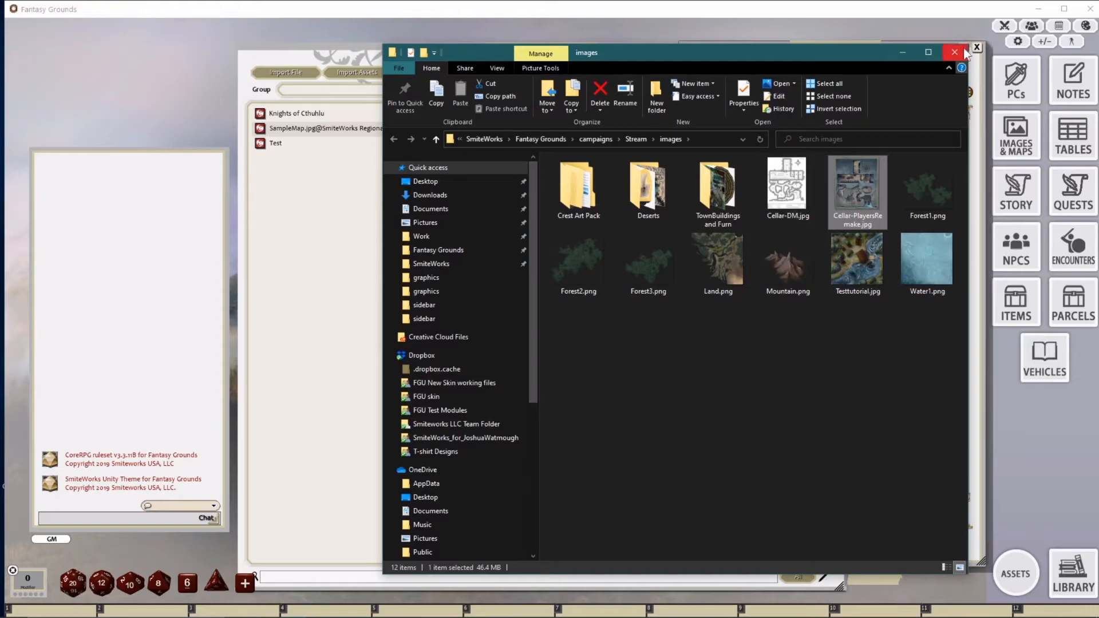
left_click_drag(850, 62, 889, 81)
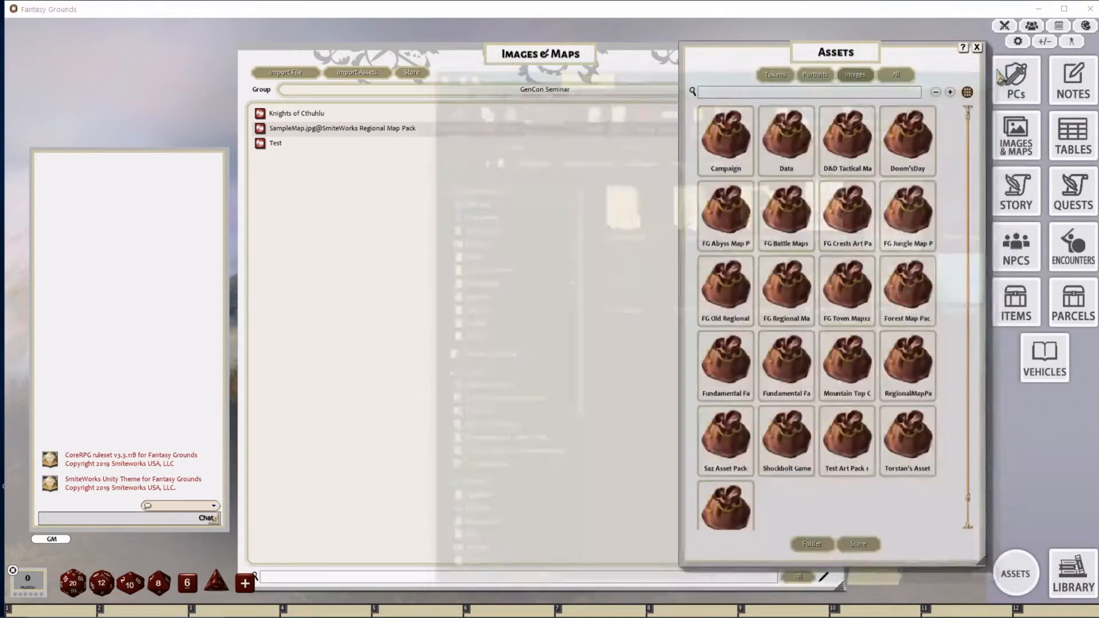
left_click(997, 70)
Step: Open the Campaign folder in the image assets and check it for Cellar-PlayersRemake.jpg
left_click_drag(881, 55, 929, 47)
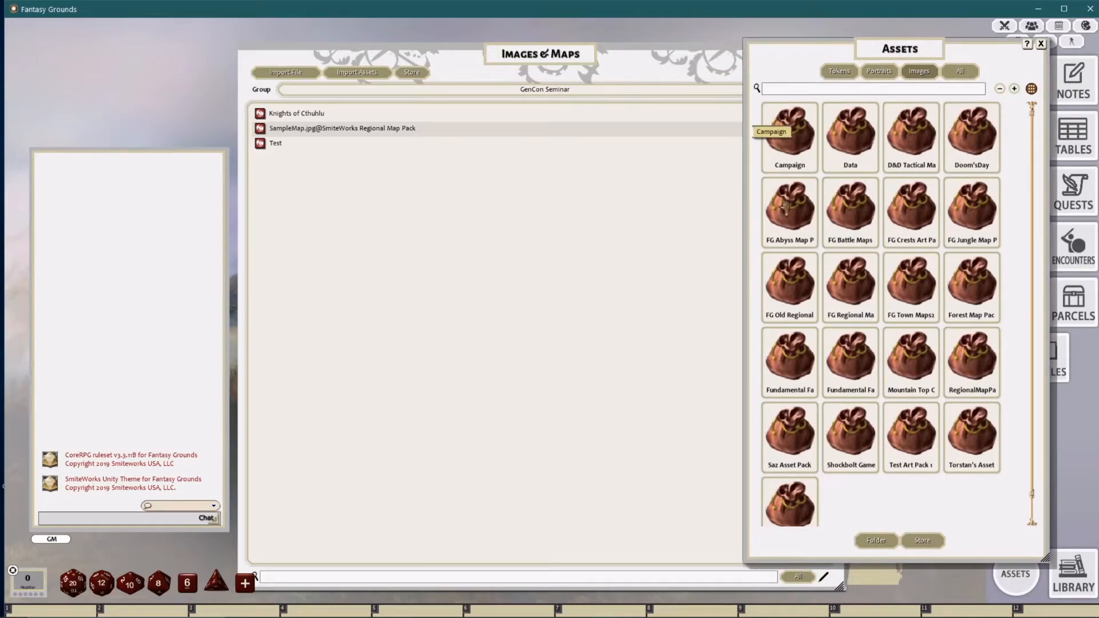
scroll(780, 210, "down", 5)
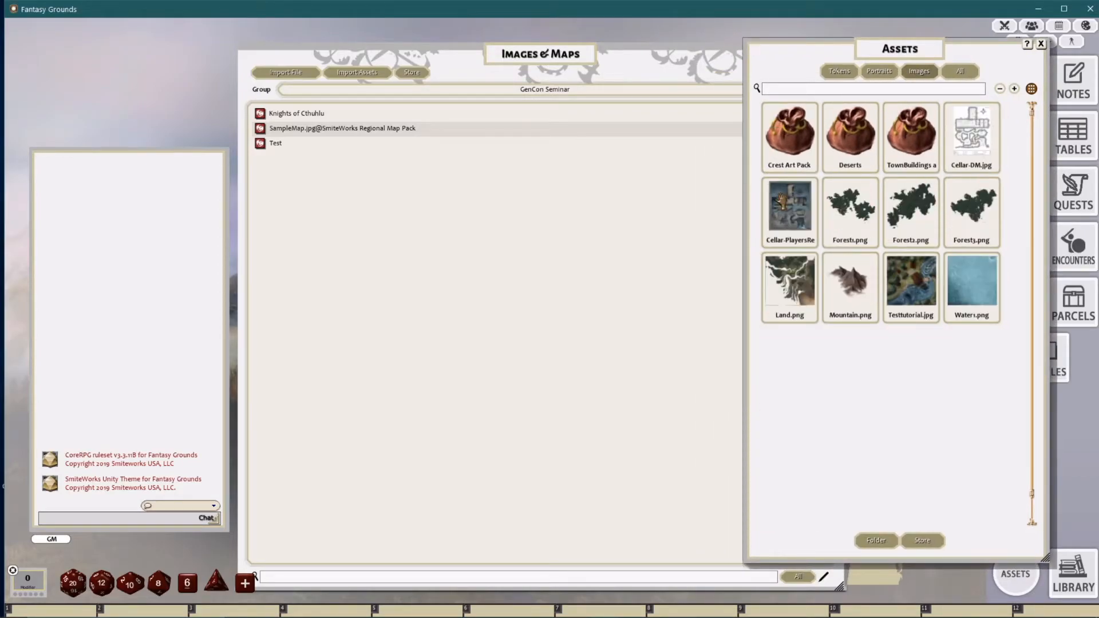
scroll(785, 222, "up", 1)
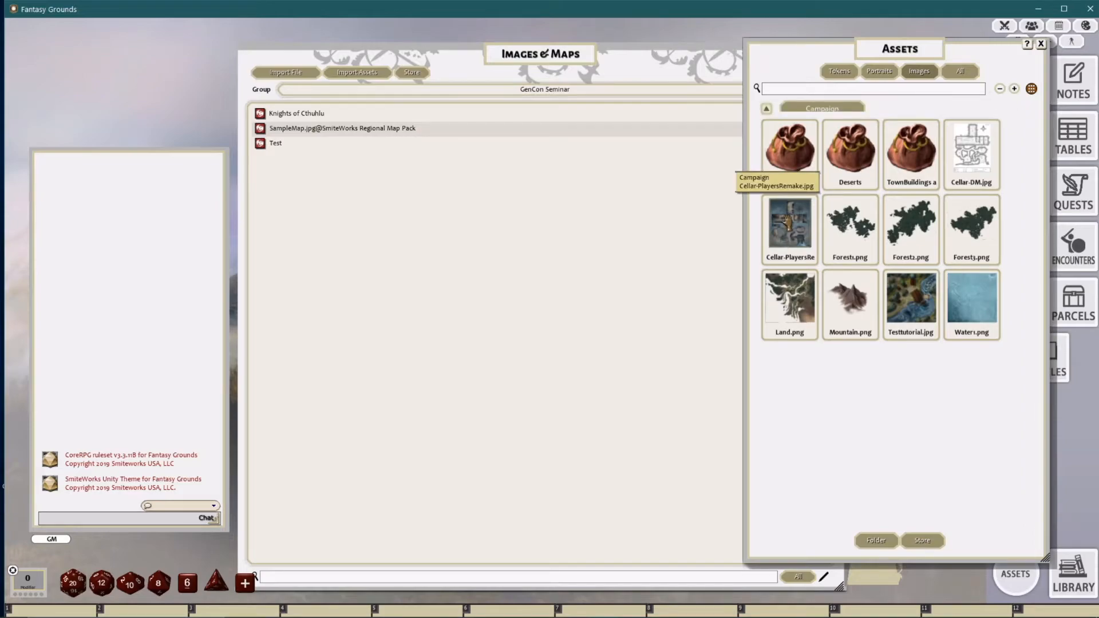
Step: Add the Cellar-PlayersRemake.jpg asset to the GenCon Seminar group of images, opening it as a map
scroll(789, 223, "up", 1)
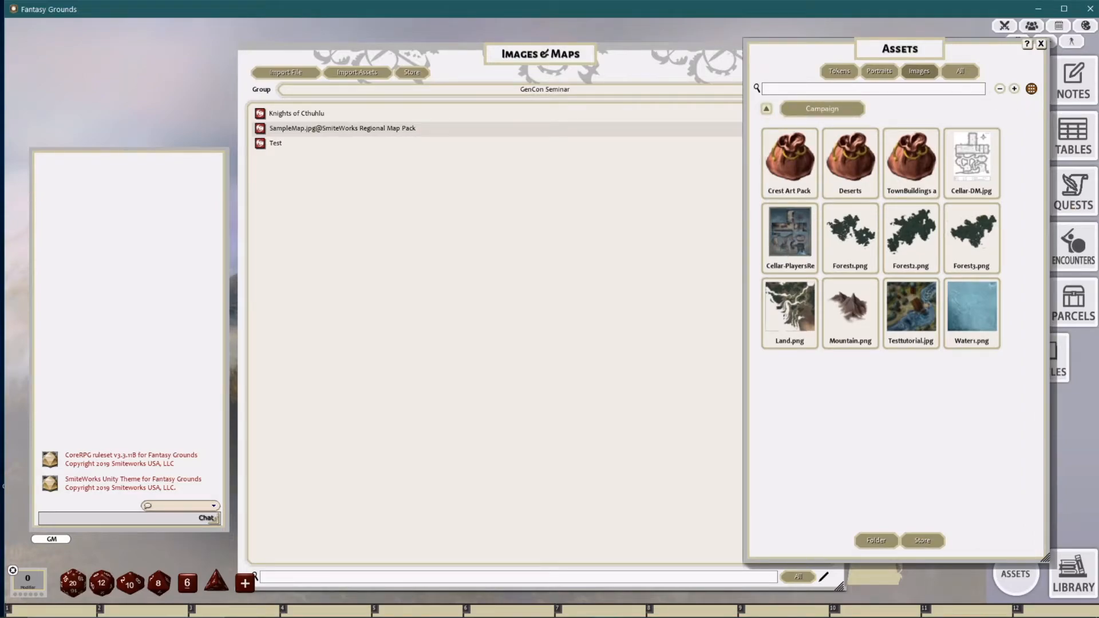
left_click_drag(569, 55, 455, 60)
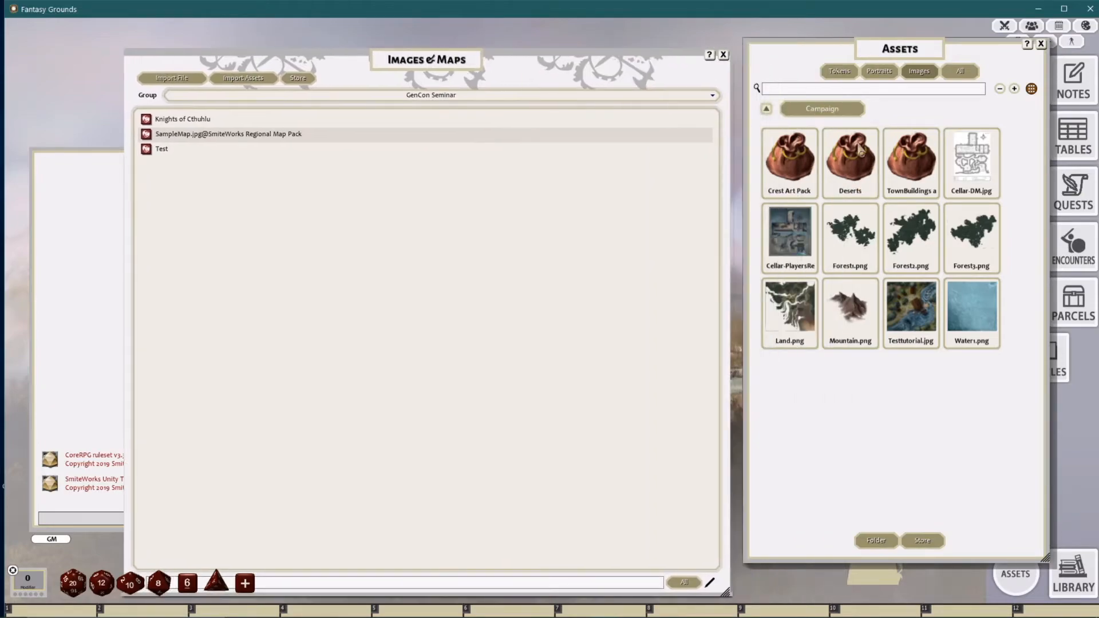
left_click_drag(790, 234, 480, 255)
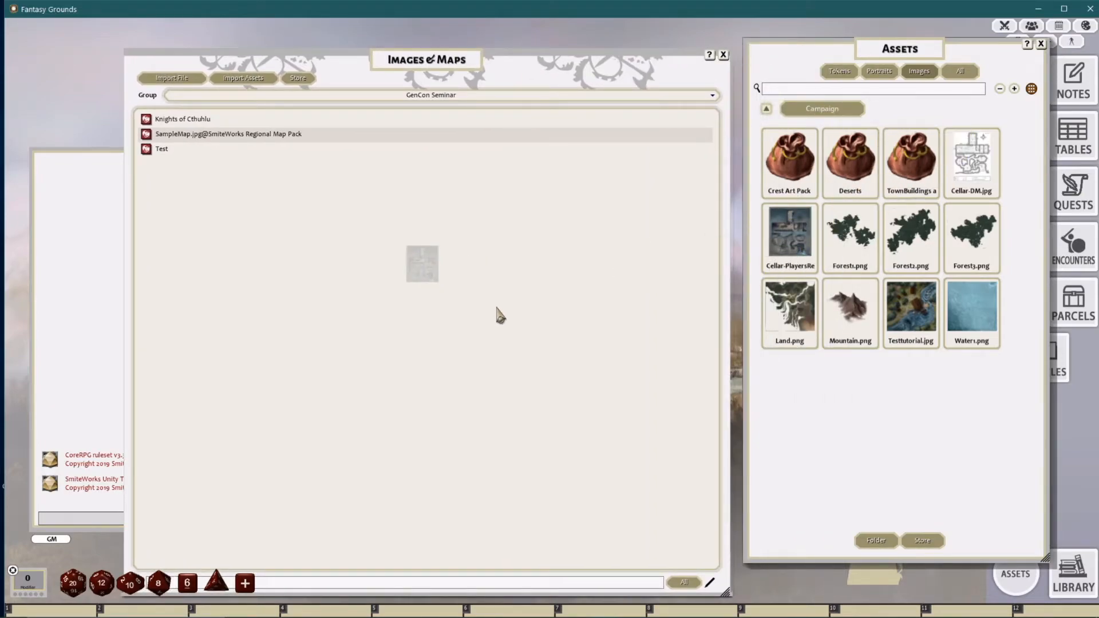
scroll(500, 304, "down", 1)
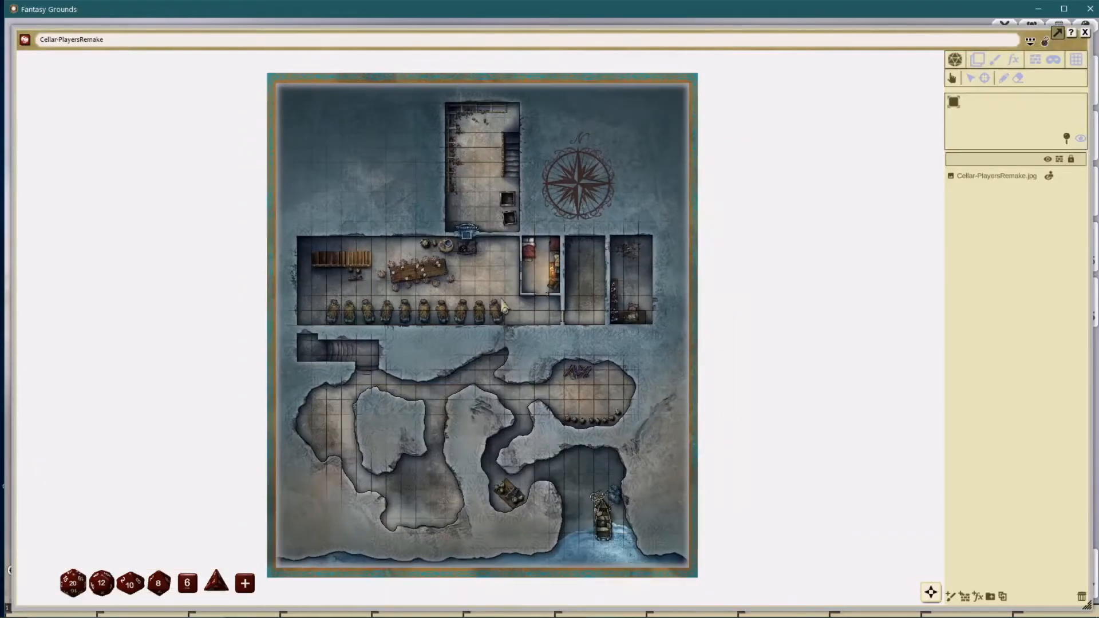
Step: Examine the cellar map's rooms, caves and printed floor squares up close and as a whole
scroll(465, 312, "up", 4)
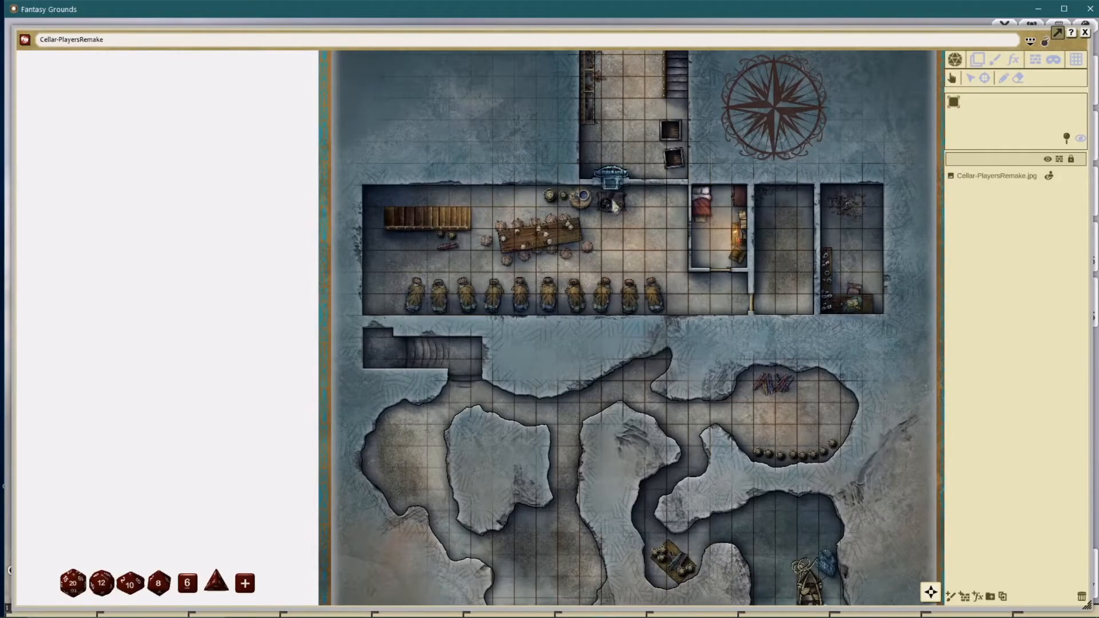
scroll(616, 205, "up", 9)
scroll(554, 289, "down", 3)
scroll(576, 293, "down", 3)
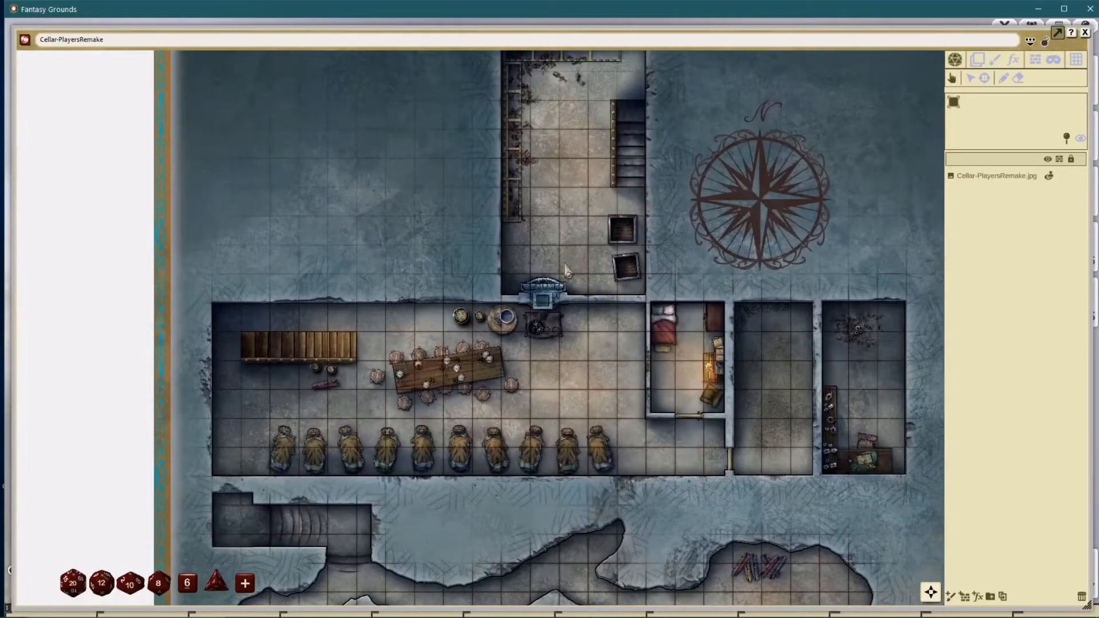
scroll(564, 269, "down", 2)
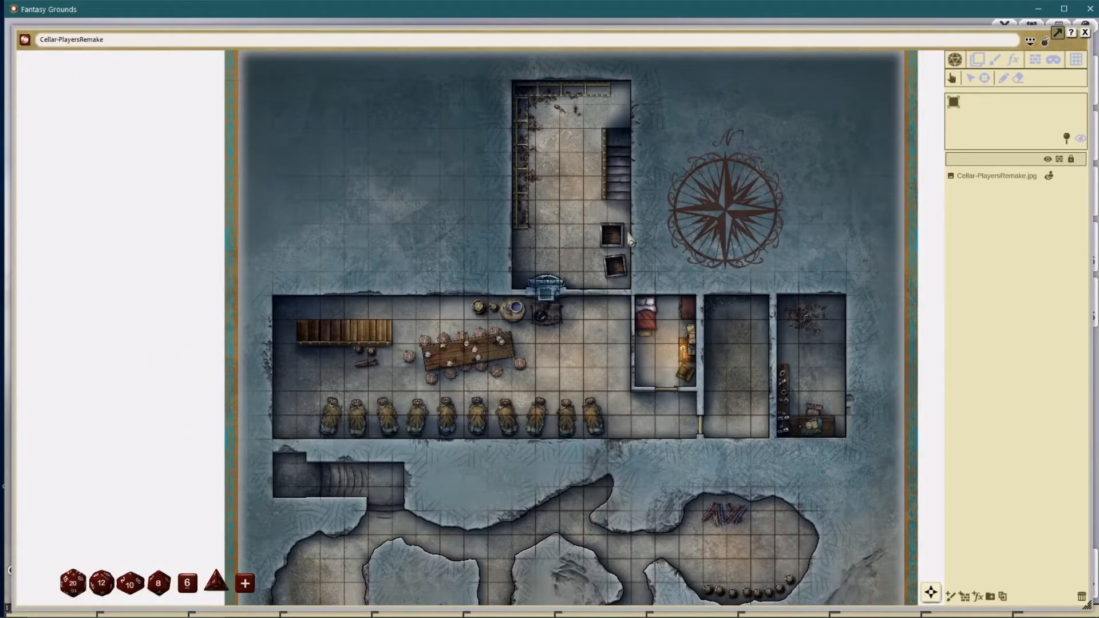
scroll(608, 288, "up", 4)
scroll(584, 282, "down", 3)
left_click_drag(575, 283, 582, 213)
left_click_drag(624, 403, 642, 340)
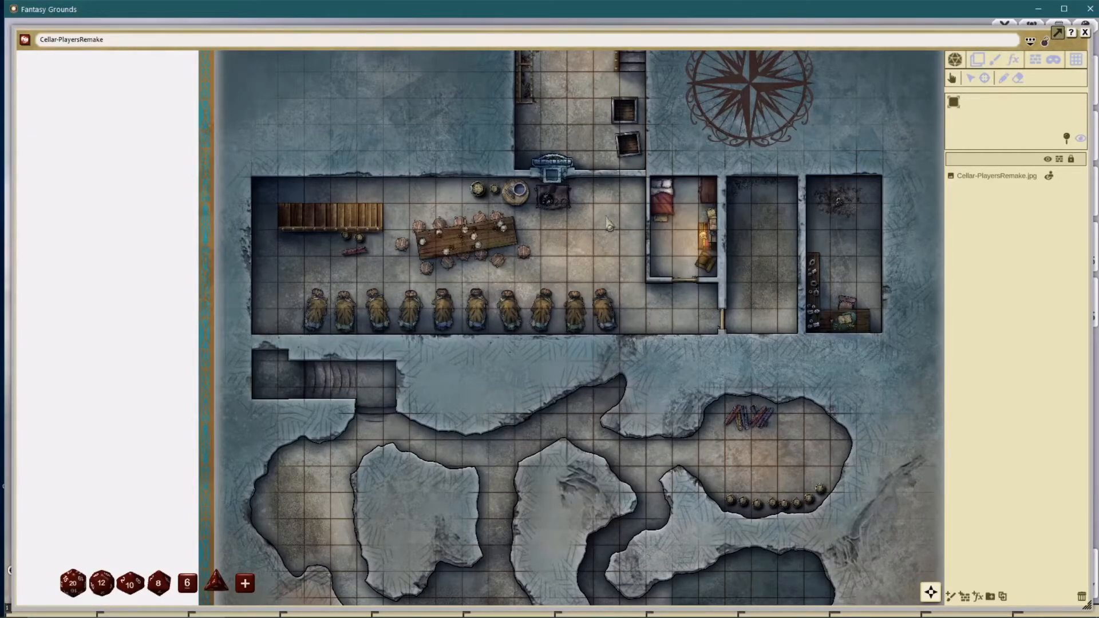
Step: Draw the map grid over one printed floor square in the large room, about 300 by 300 in size
scroll(658, 195, "up", 3)
left_click(1076, 59)
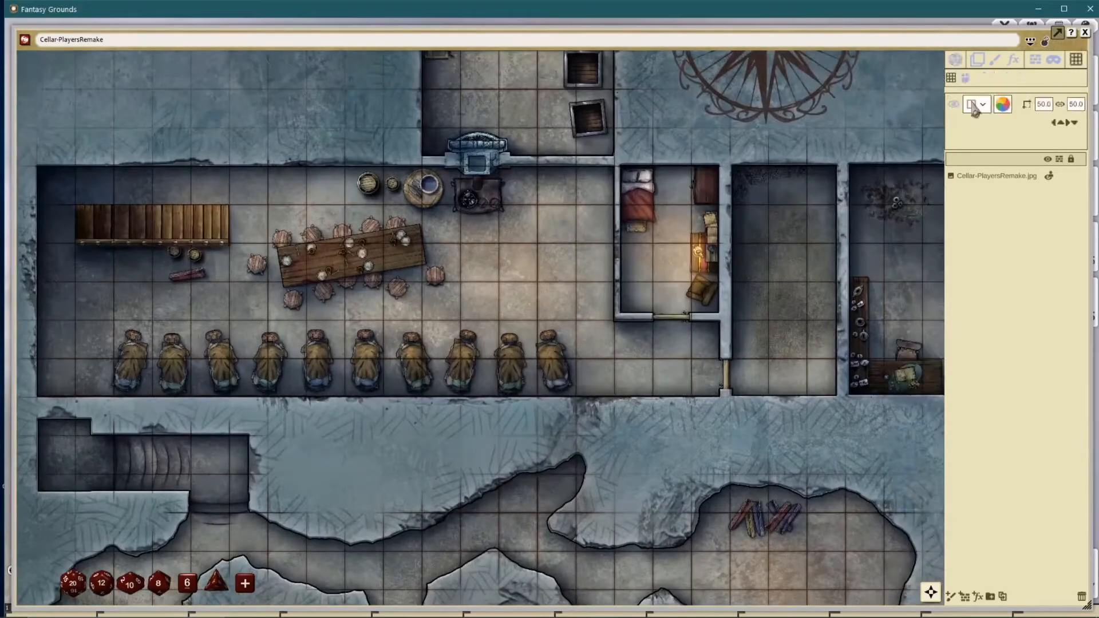
left_click(967, 79)
scroll(548, 203, "up", 6)
left_click_drag(656, 205, 636, 191)
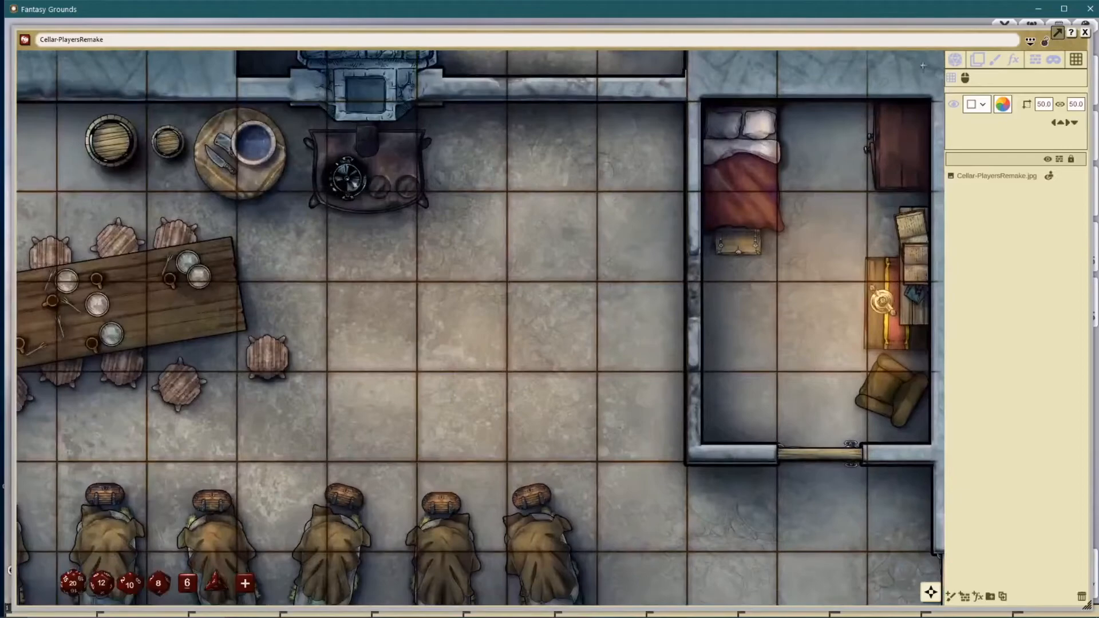
scroll(538, 195, "up", 6)
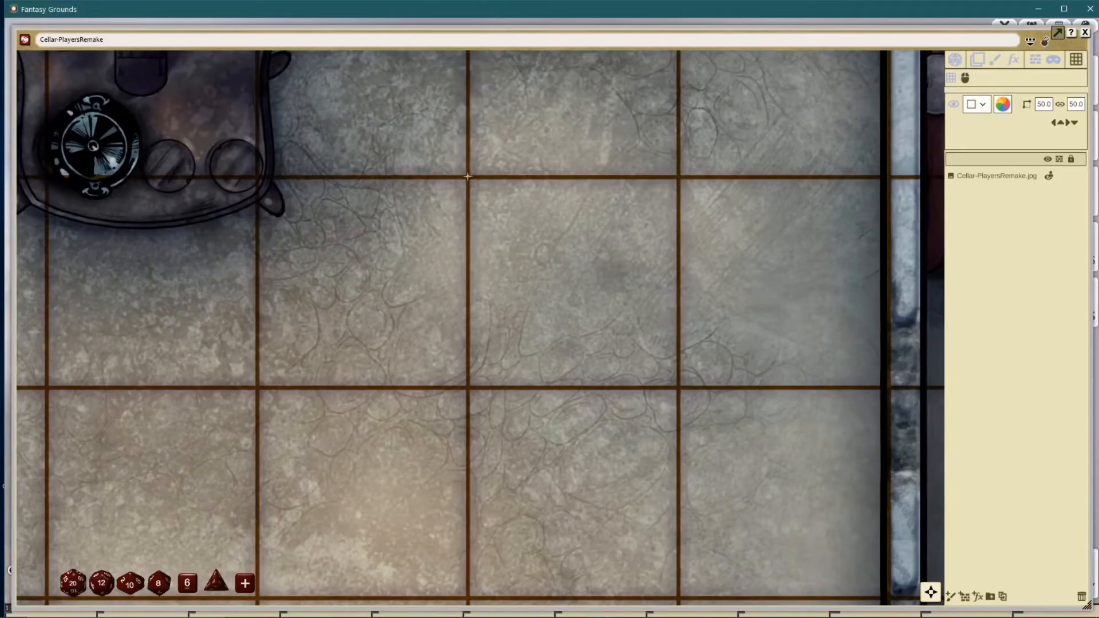
scroll(607, 233, "up", 3)
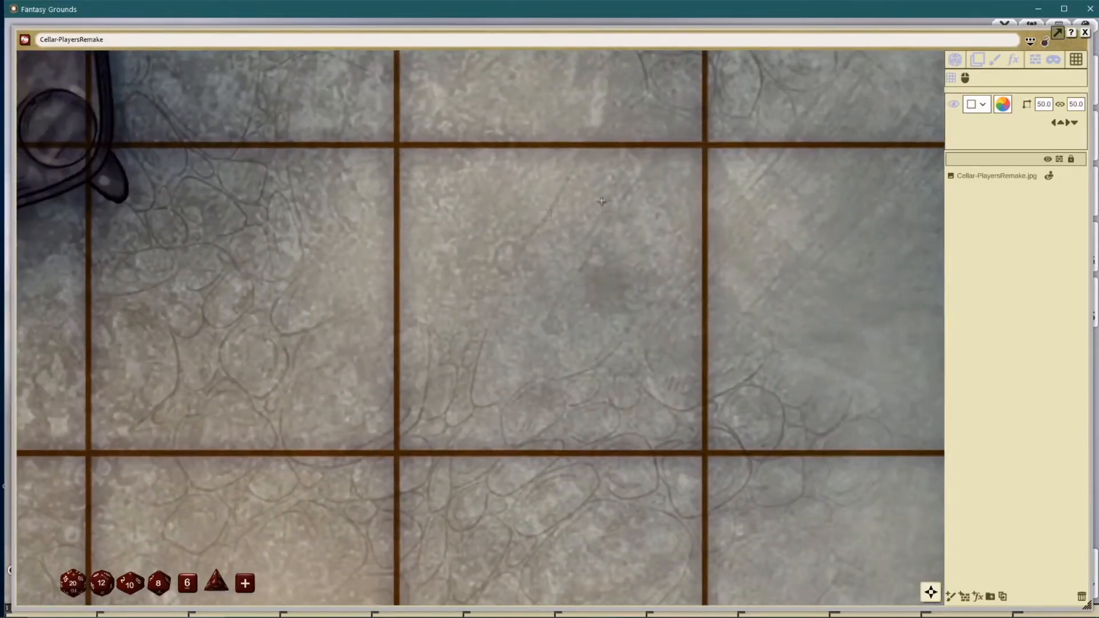
left_click(965, 80)
left_click_drag(396, 145, 700, 453)
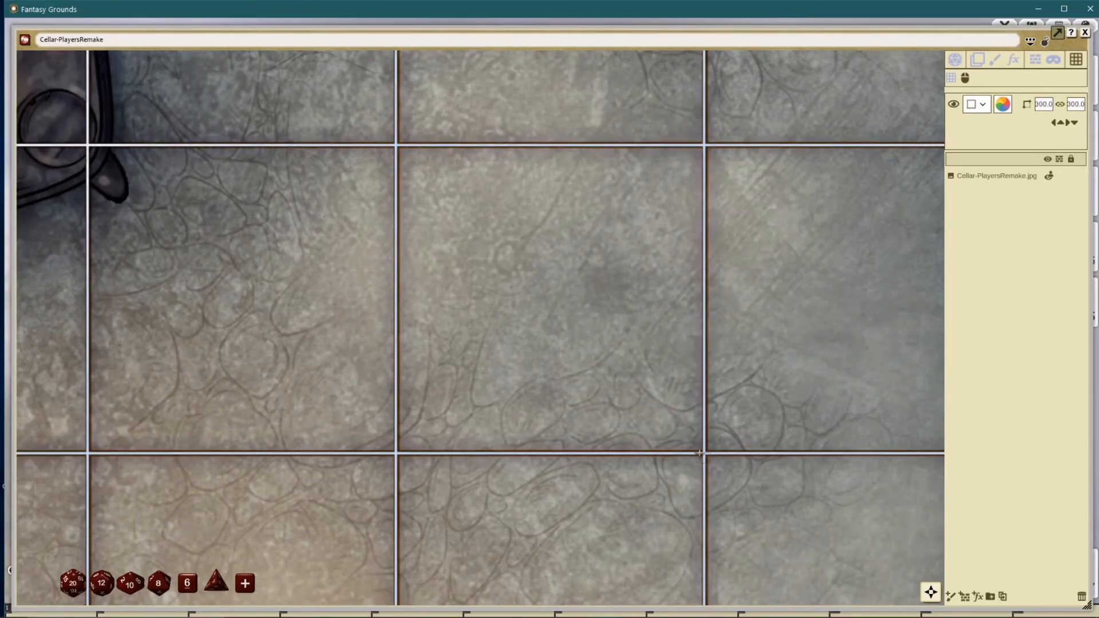
Step: Check how the new grid lines up with the printed floor squares across the cellar rooms and caves
scroll(517, 291, "down", 5)
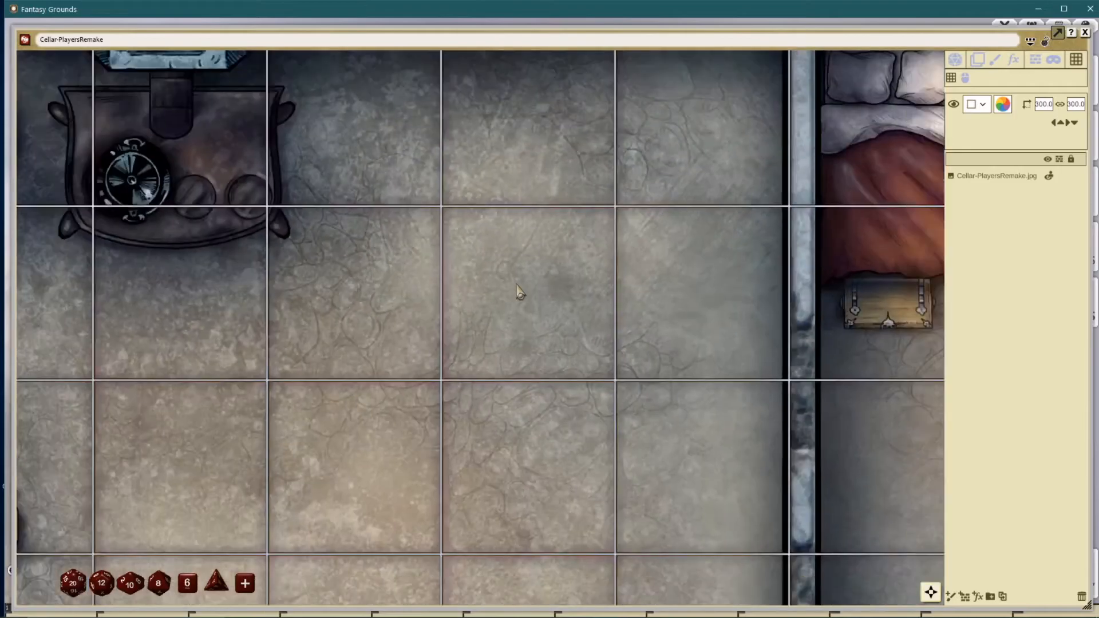
scroll(536, 286, "down", 3)
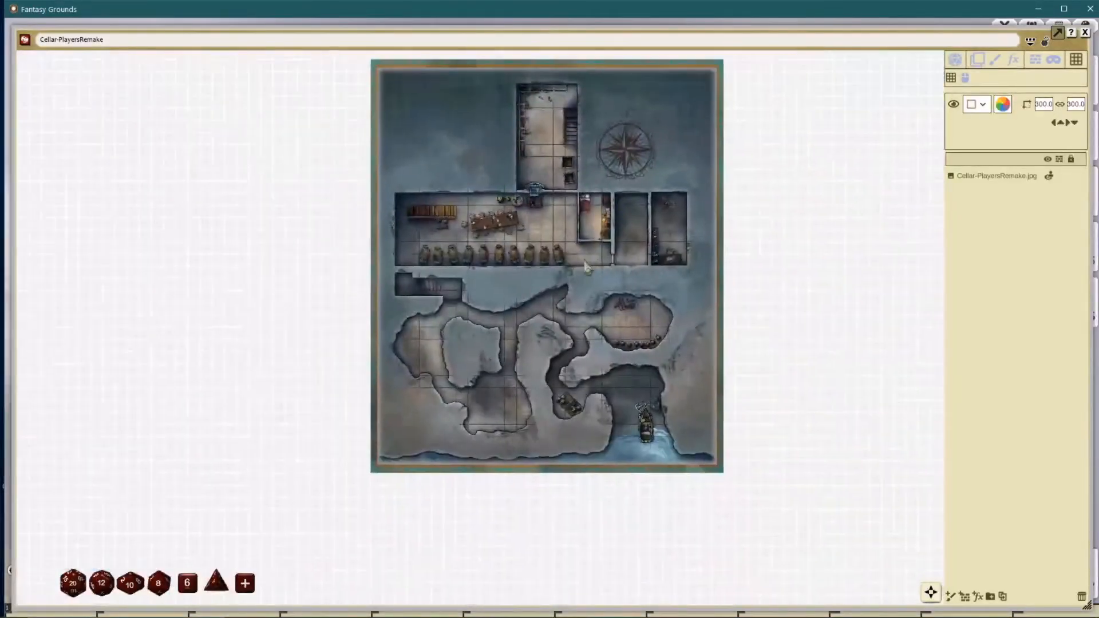
scroll(572, 257, "up", 8)
left_click_drag(596, 207, 626, 266)
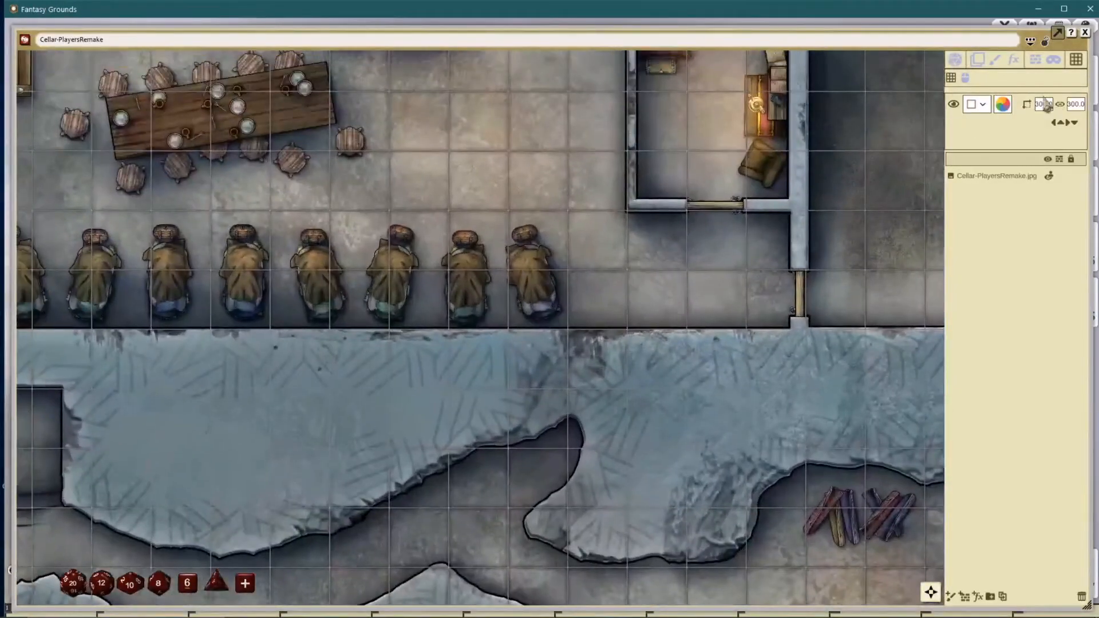
scroll(518, 235, "down", 3)
scroll(517, 238, "down", 3)
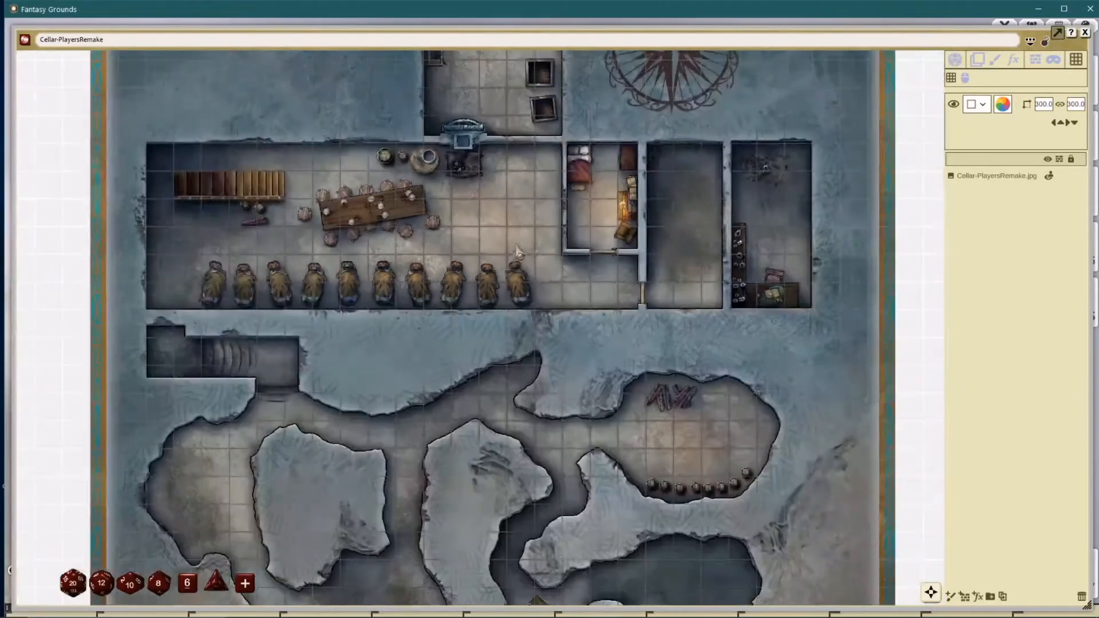
scroll(515, 223, "up", 7)
scroll(515, 221, "up", 2)
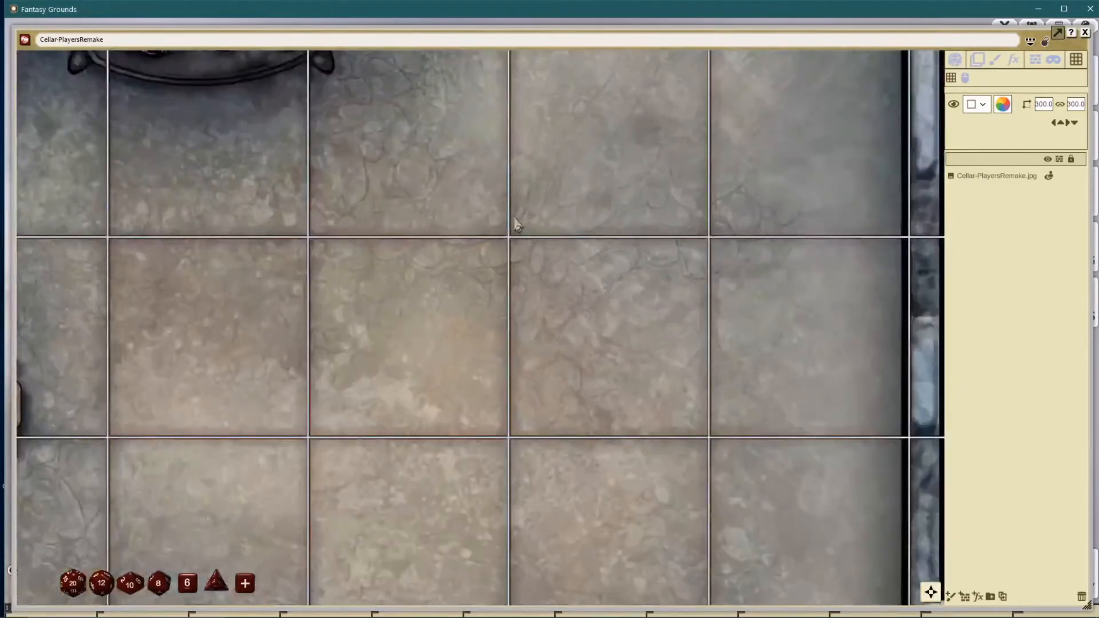
scroll(687, 196, "down", 6)
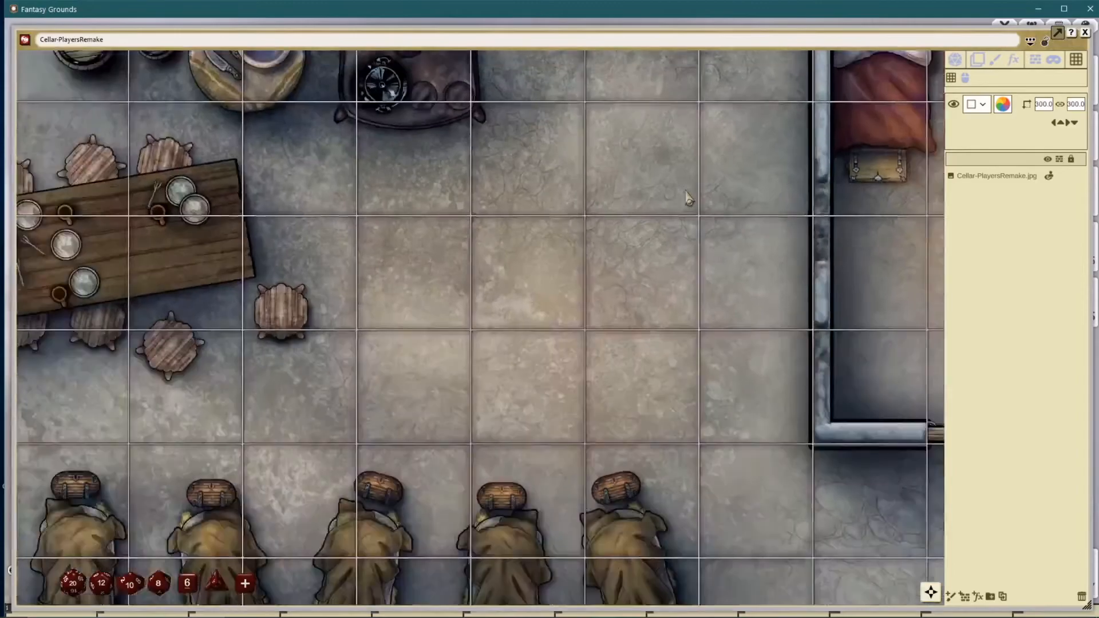
scroll(502, 122, "up", 4)
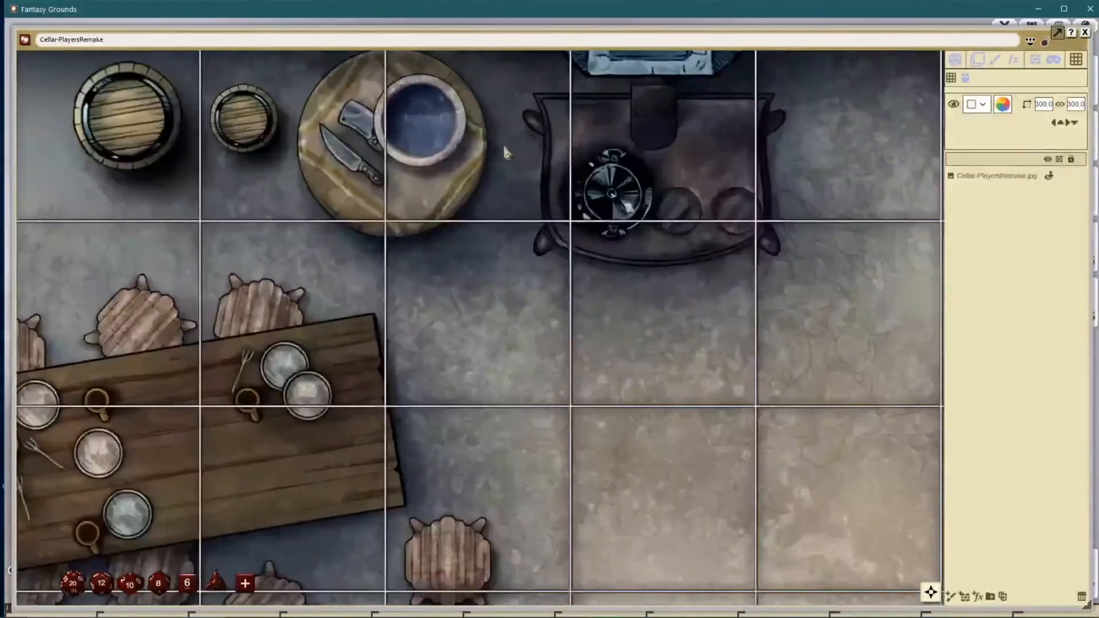
scroll(503, 151, "down", 3)
scroll(504, 162, "down", 4)
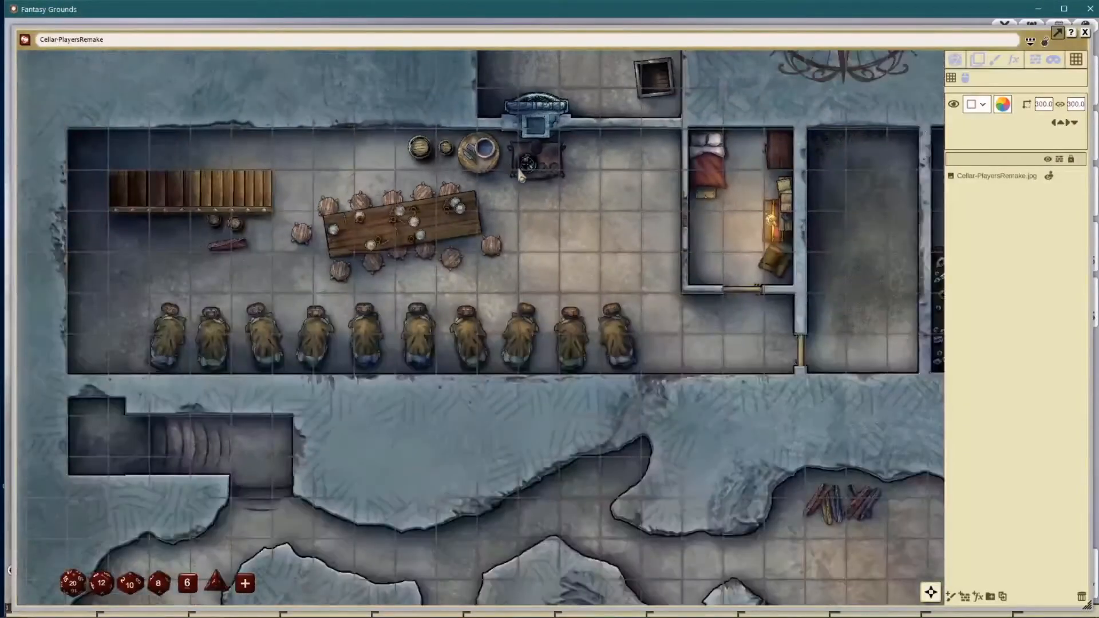
scroll(553, 186, "down", 4)
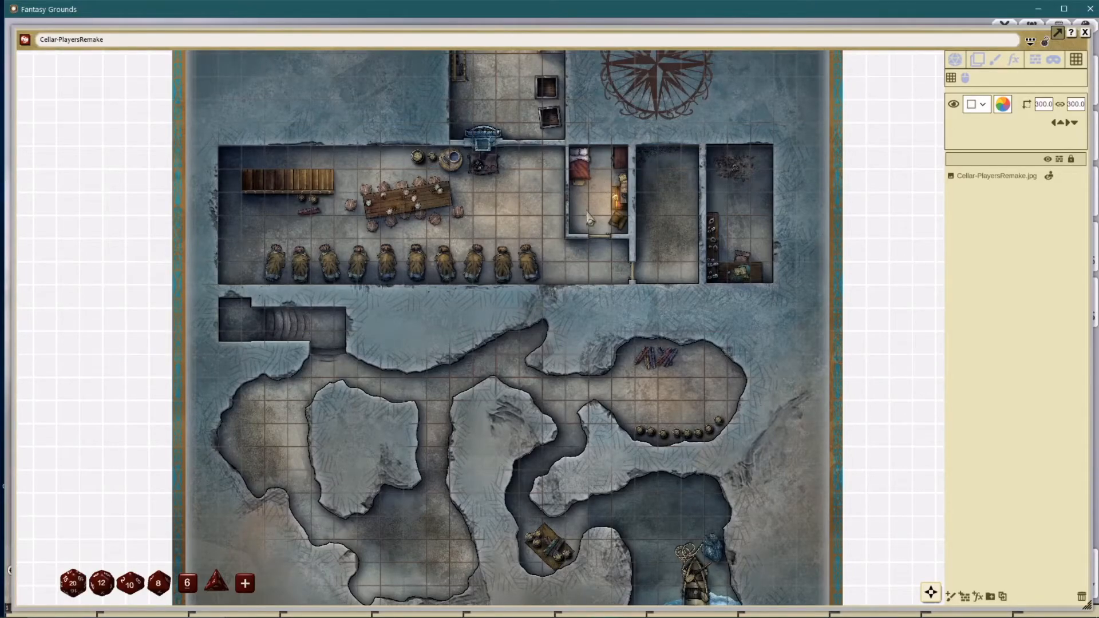
scroll(587, 219, "down", 3)
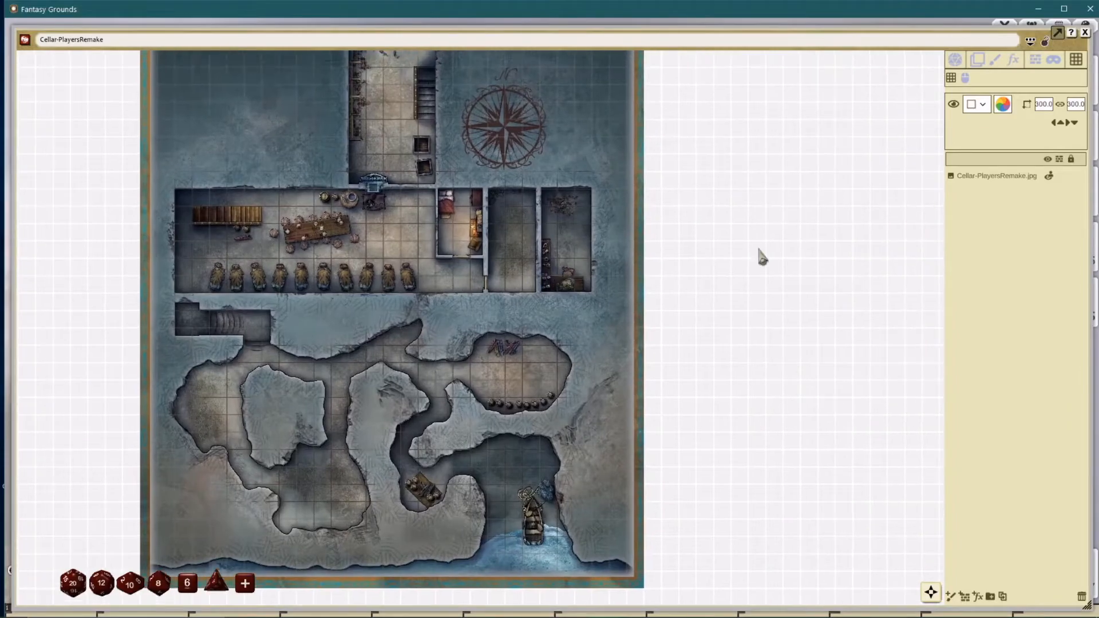
left_click_drag(455, 276, 697, 279)
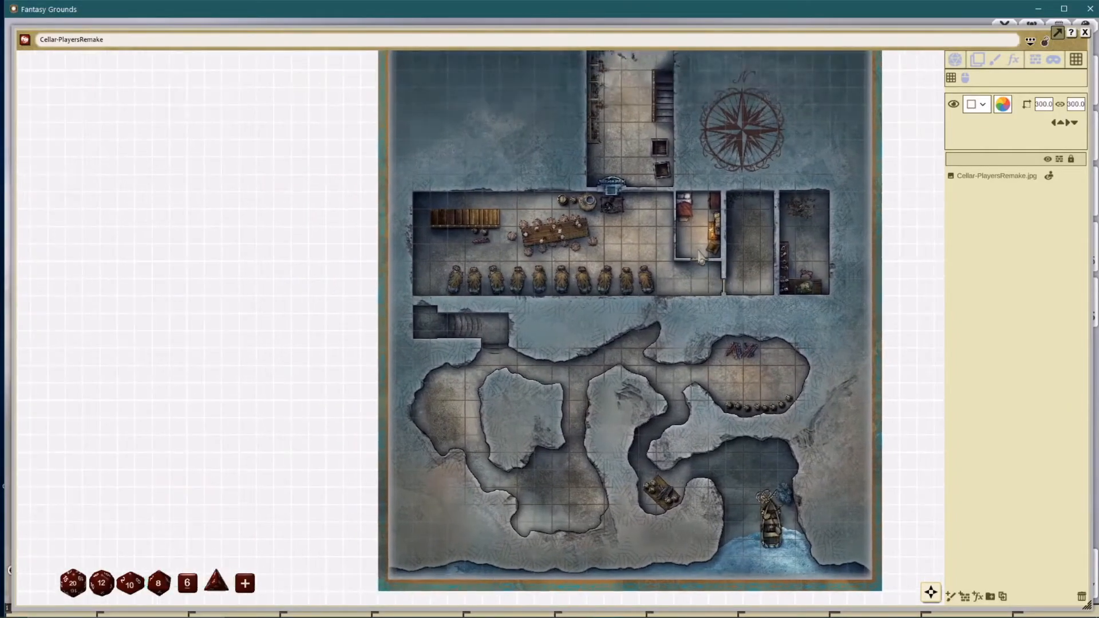
scroll(611, 223, "up", 8)
scroll(623, 226, "down", 8)
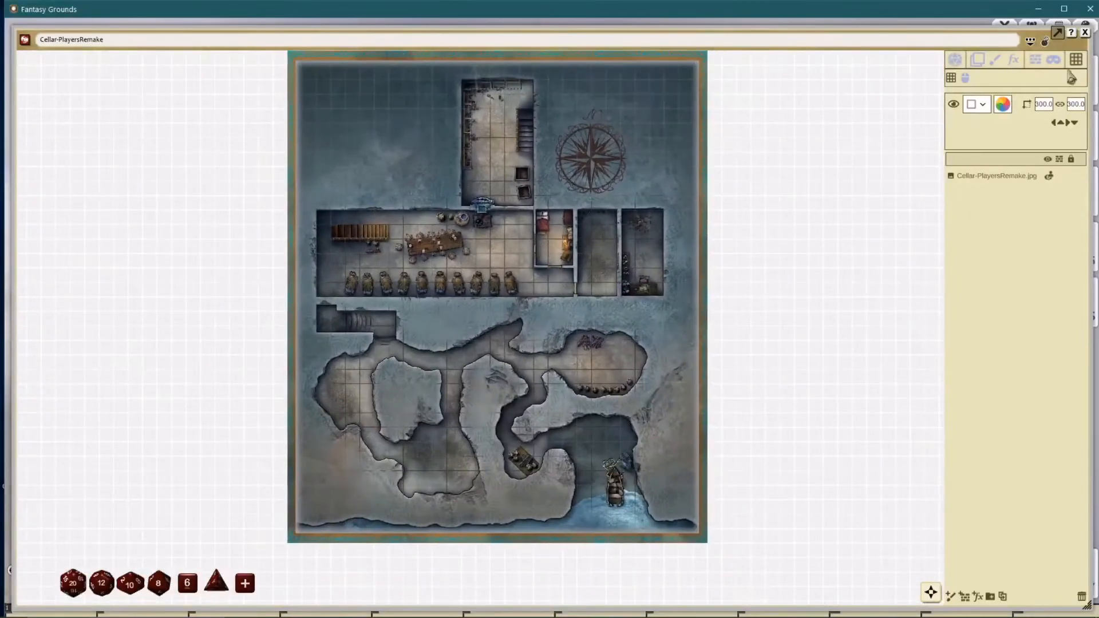
Step: Narrow the map window to make room for the Assets window, and place Cellar-DM.jpg on the map as a new layer
left_click_drag(1090, 66, 808, 66)
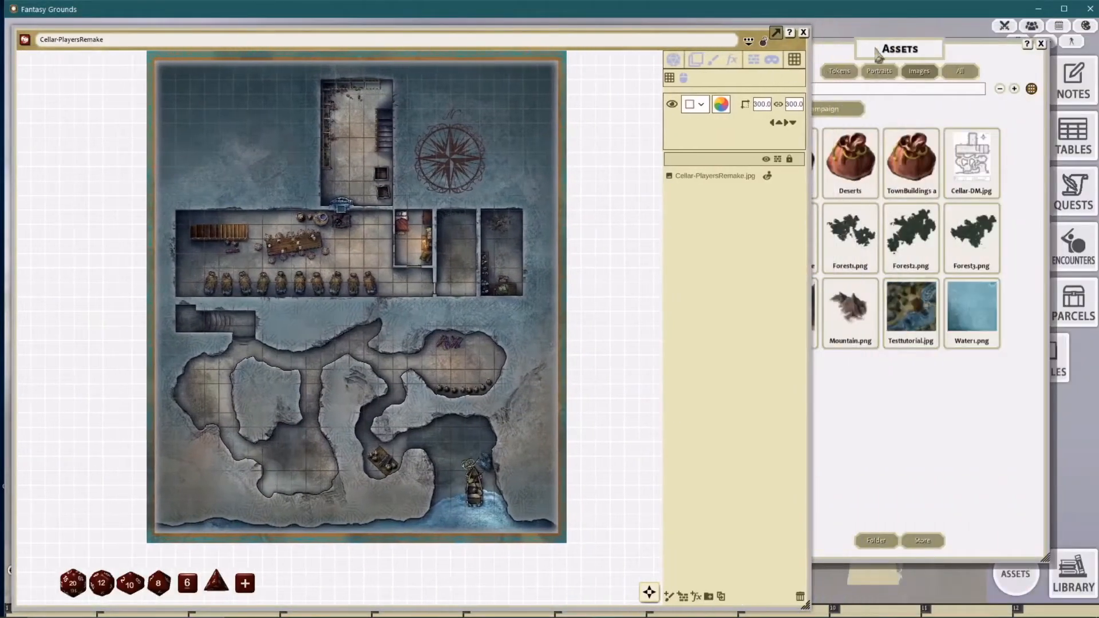
left_click(921, 65)
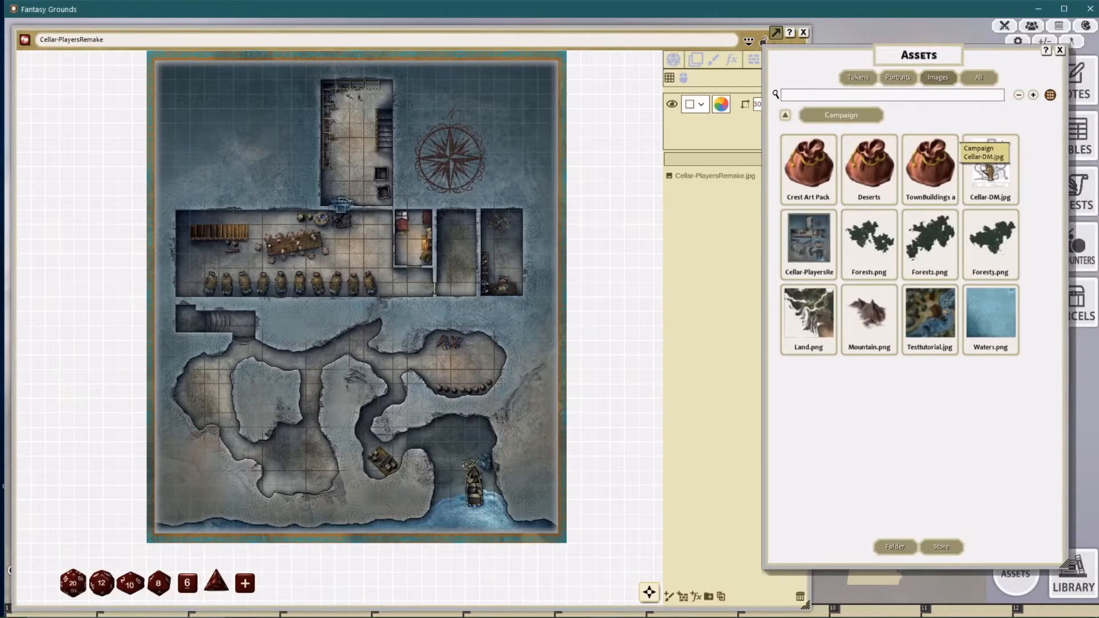
left_click_drag(988, 171, 462, 272)
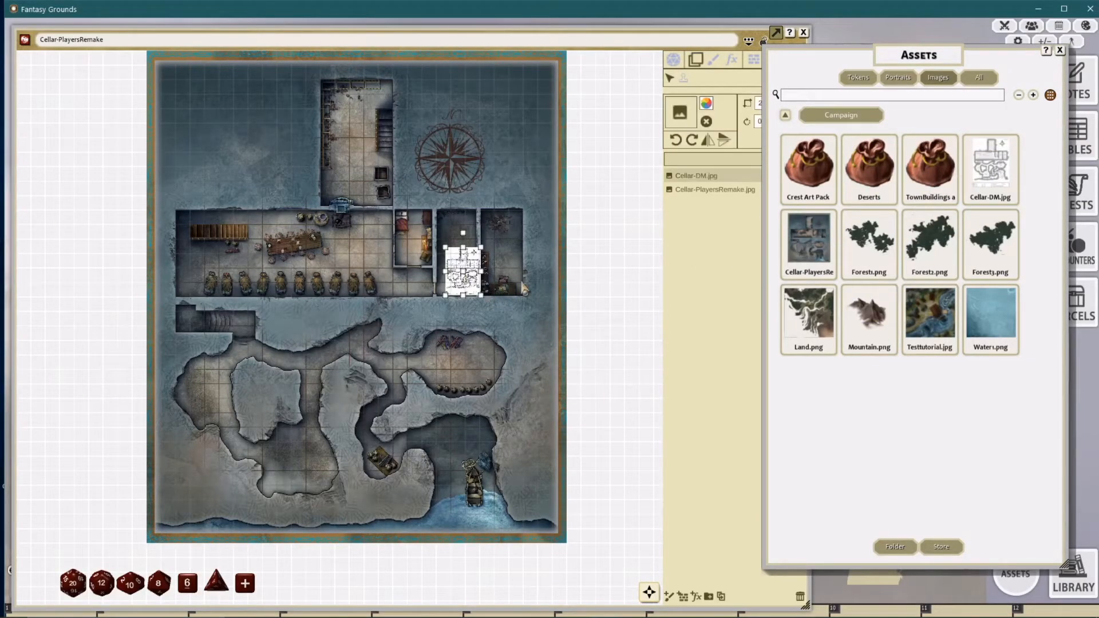
Step: Move the small Cellar-DM.jpg layer from the narrow middle room onto the wall beside the bedroom
scroll(522, 289, "up", 4)
scroll(486, 280, "down", 2)
scroll(458, 271, "up", 3)
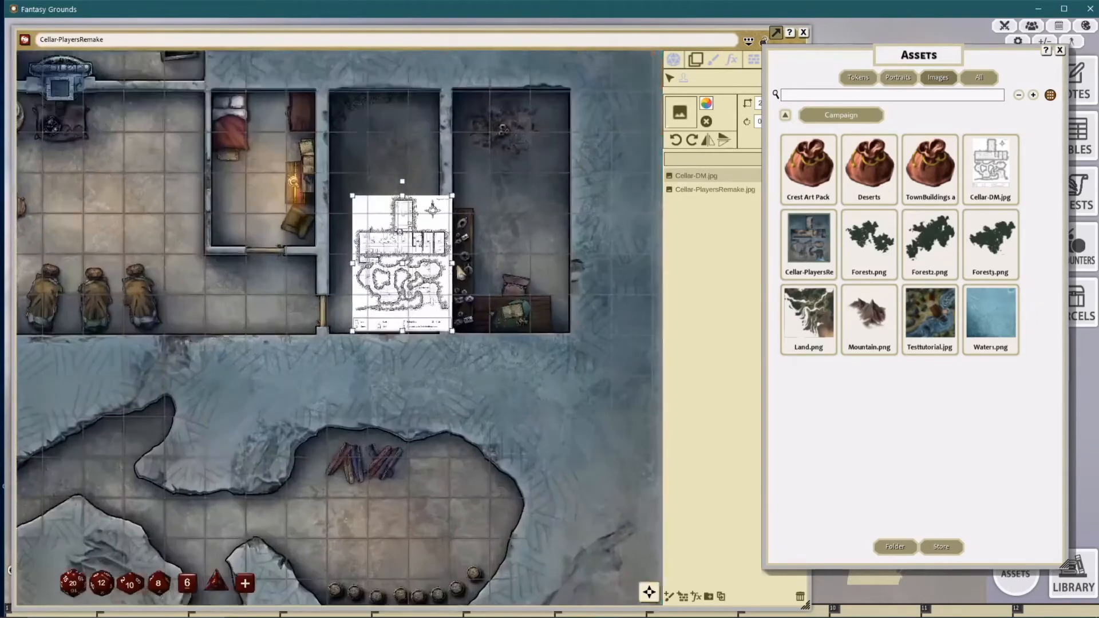
scroll(461, 271, "down", 5)
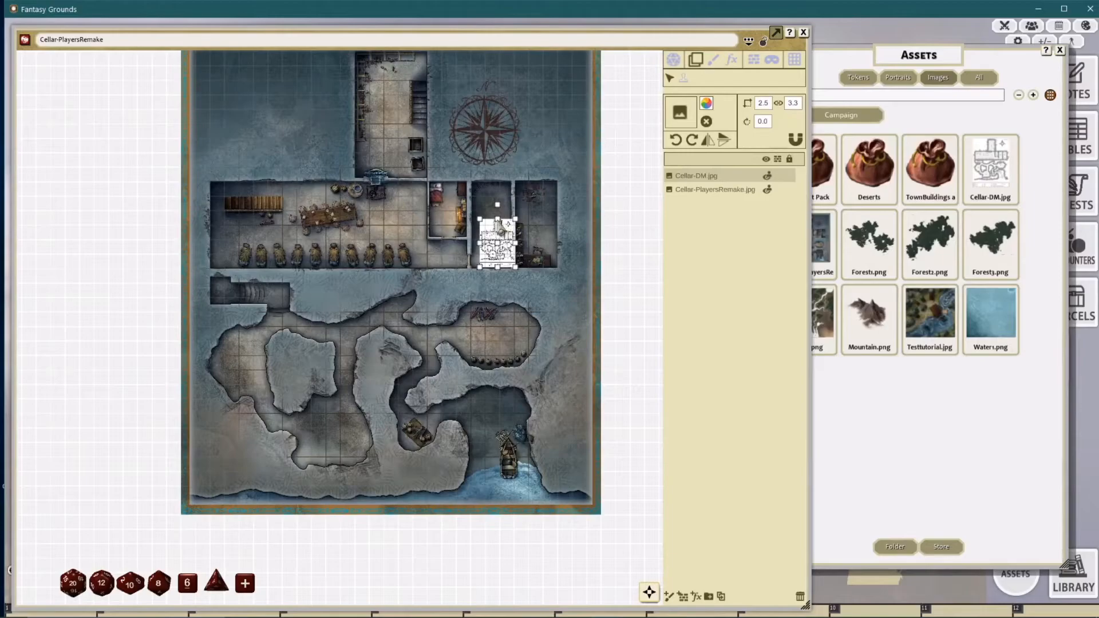
left_click_drag(497, 227, 463, 217)
Step: Check the Cellar-PlayersRemake.jpg layer's size and set the Cellar-DM.jpg layer's width to 29
left_click(709, 189)
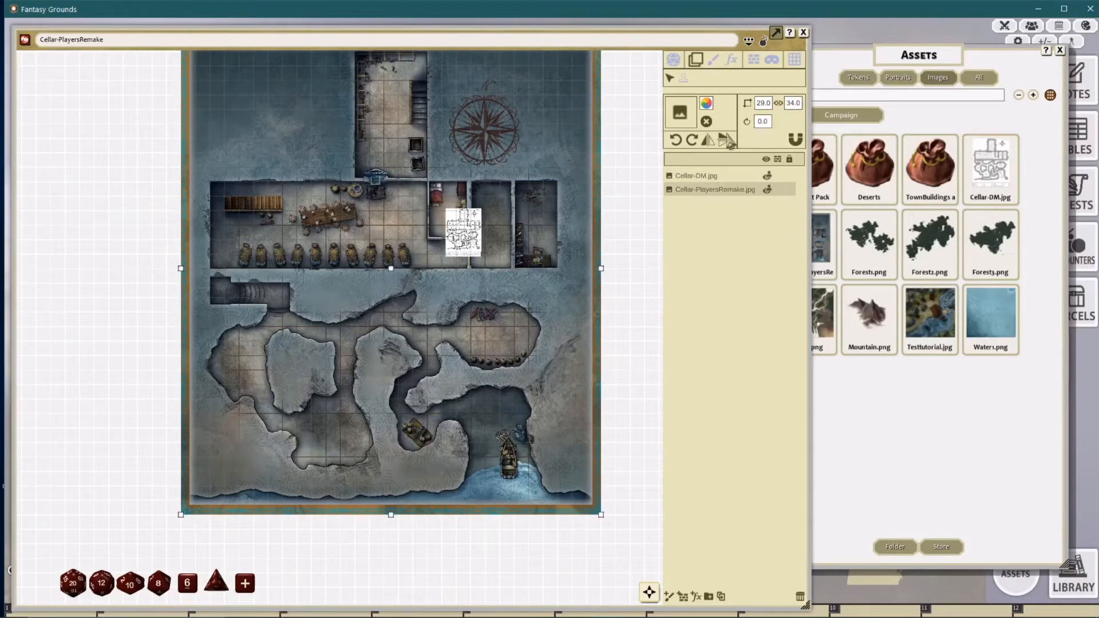
left_click(710, 177)
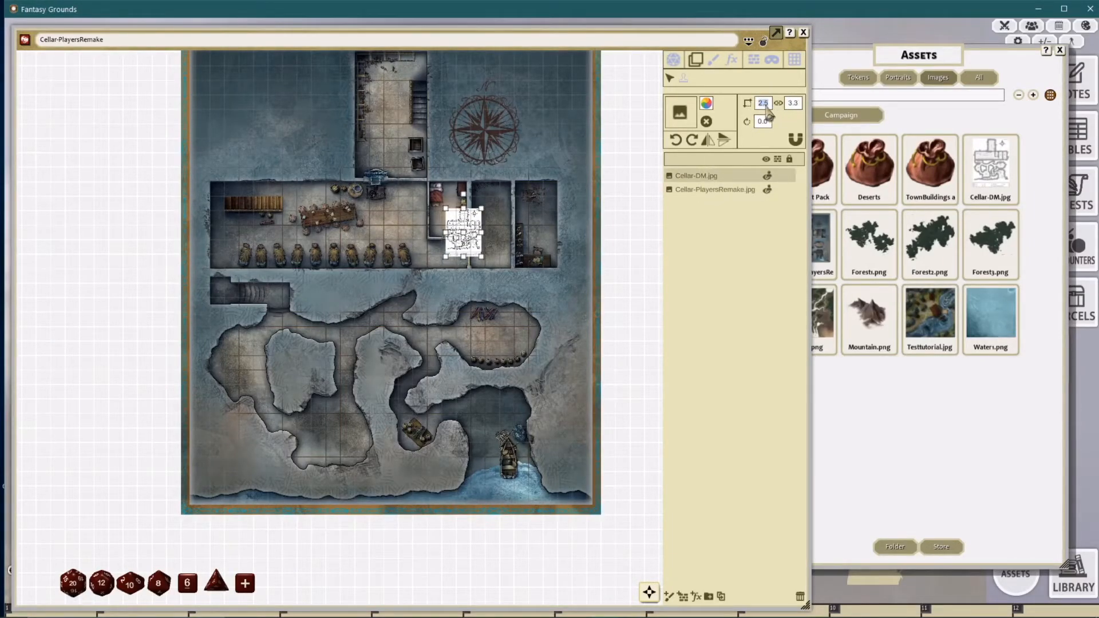
type("29")
key("Return")
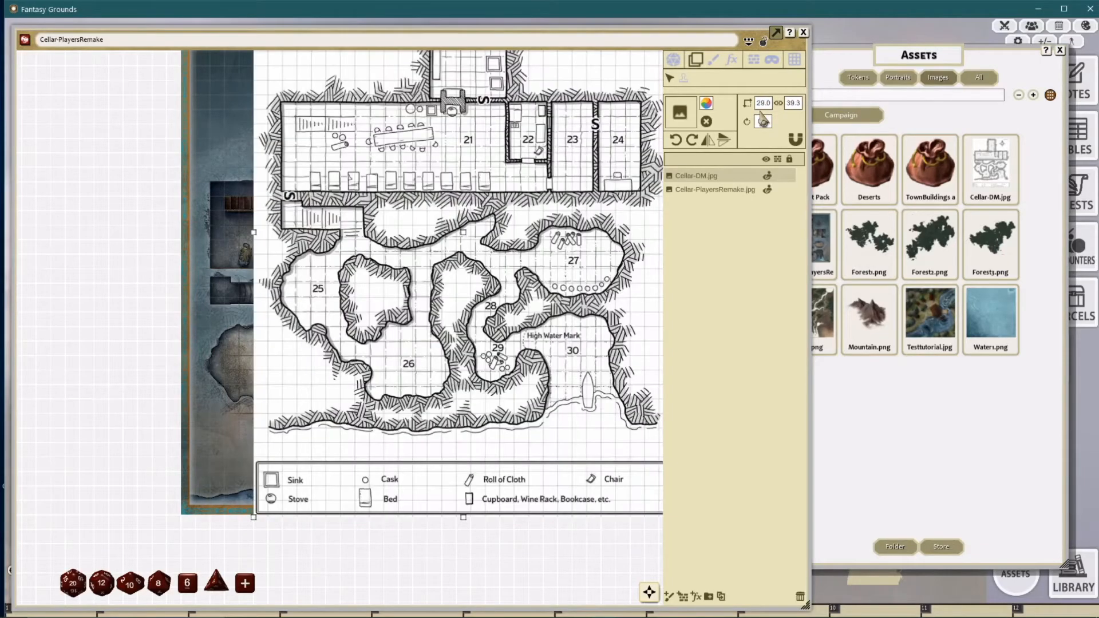
Step: Move the Cellar-DM.jpg layer over the player map, aligning the wall corner between rooms 21 and 22 with the grid lines
scroll(578, 152, "down", 3)
left_click_drag(577, 152, 533, 187)
scroll(492, 183, "up", 4)
scroll(492, 183, "up", 4)
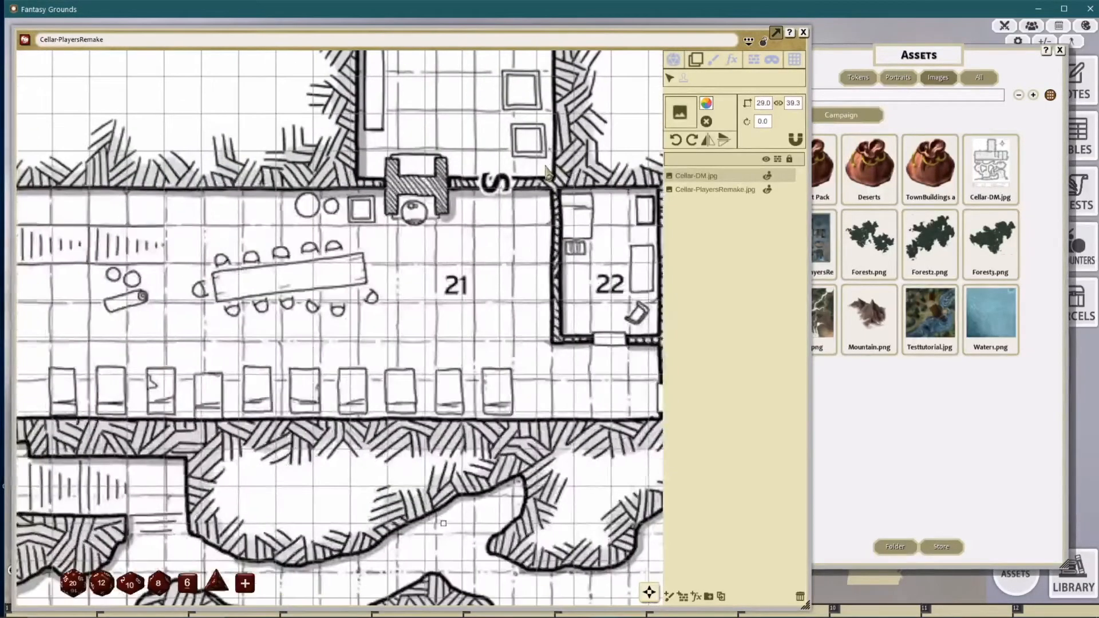
scroll(547, 172, "down", 2)
scroll(543, 183, "up", 5)
mouse_move(535, 235)
left_mouse_down()
mouse_move(526, 223)
mouse_move(540, 228)
mouse_move(527, 240)
left_mouse_up()
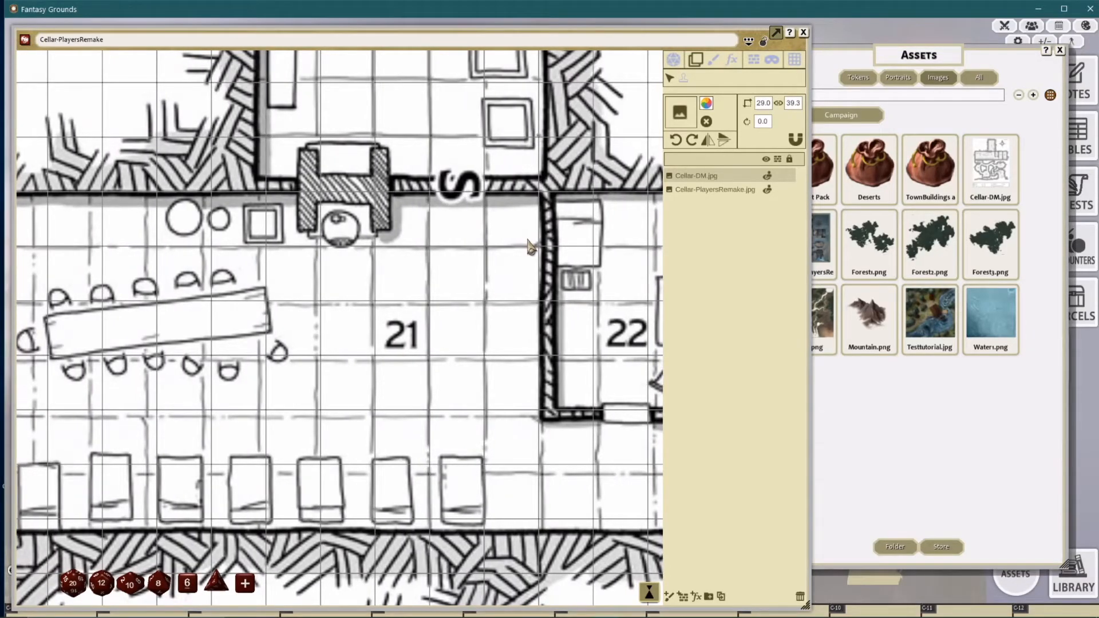
scroll(532, 245, "down", 5)
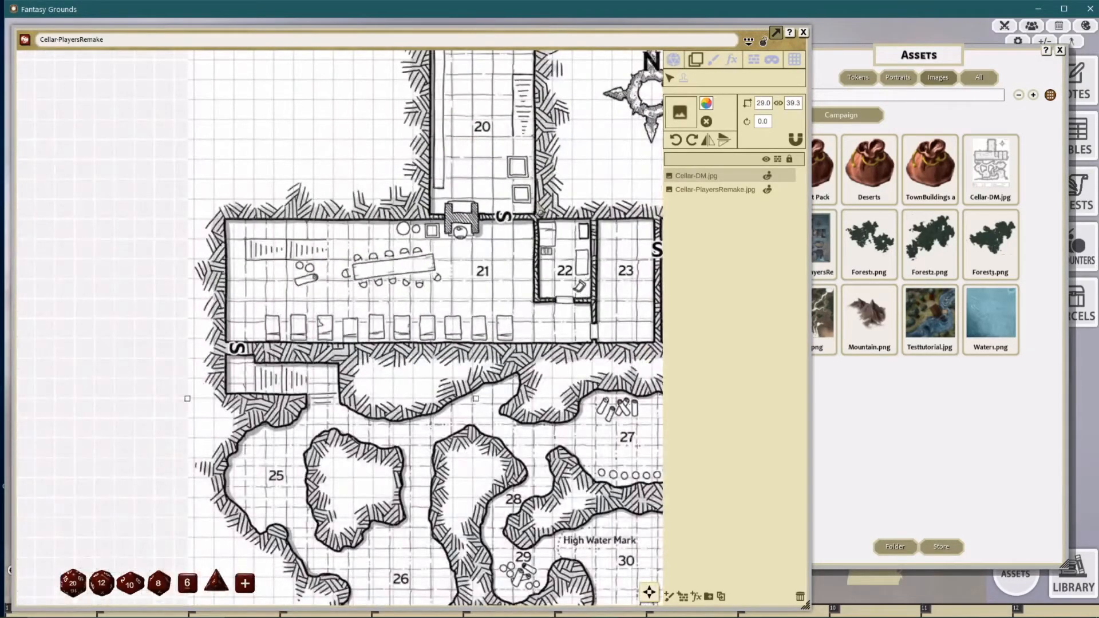
scroll(539, 207, "down", 5)
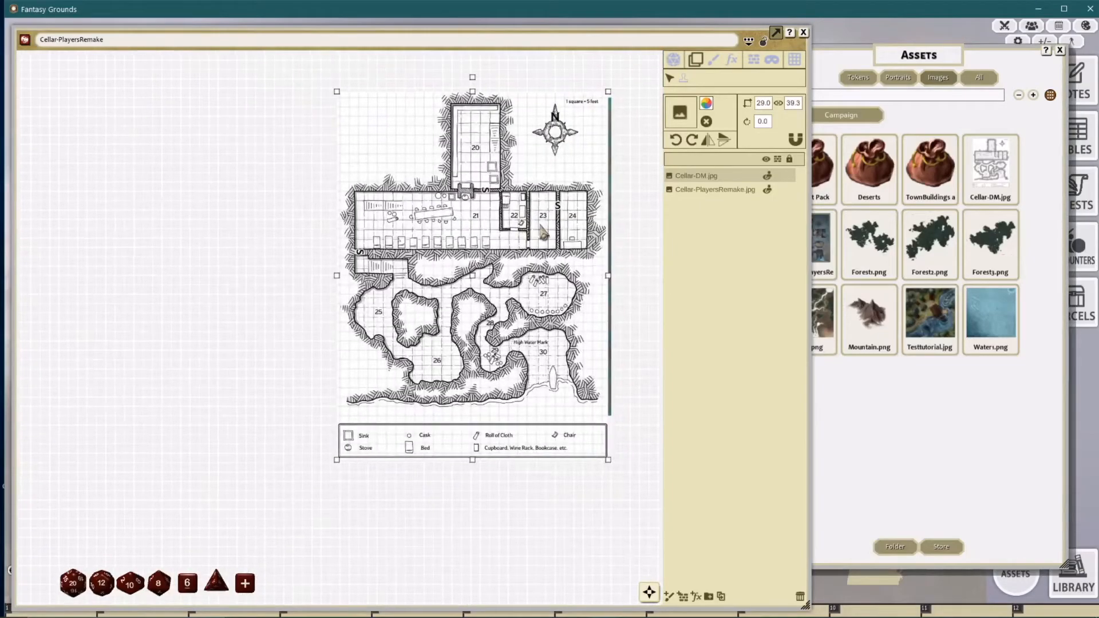
Step: Place the Cellar-PlayersRemake.jpg layer above Cellar-DM.jpg, and hide and show it to compare both maps
scroll(542, 232, "up", 4)
mouse_move(695, 179)
left_mouse_down()
mouse_move(695, 210)
mouse_move(704, 198)
left_mouse_up()
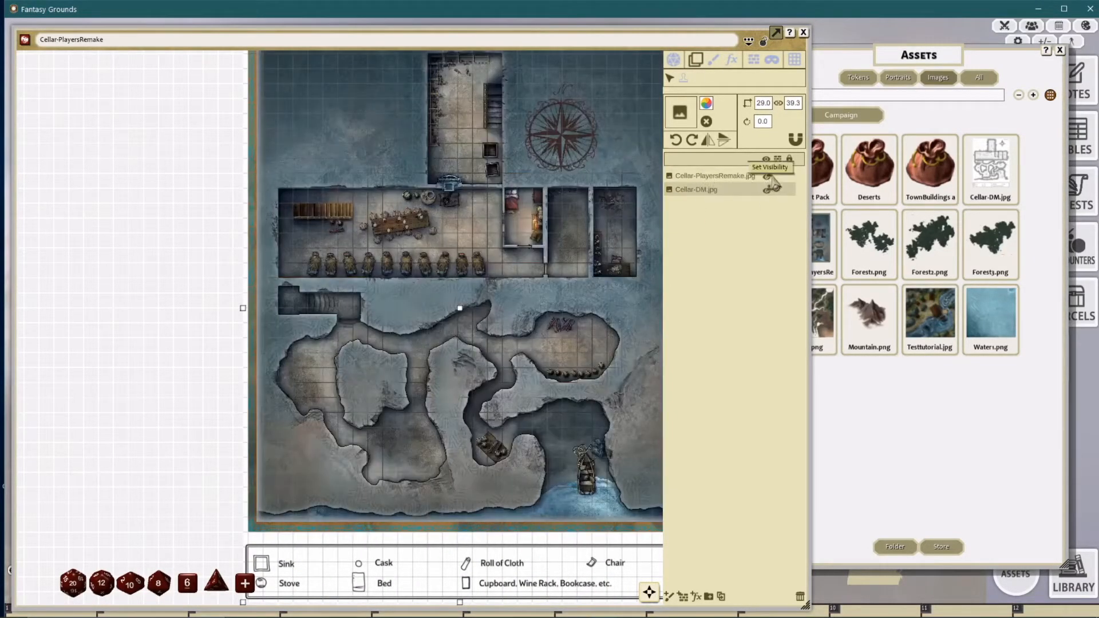
left_click(768, 176)
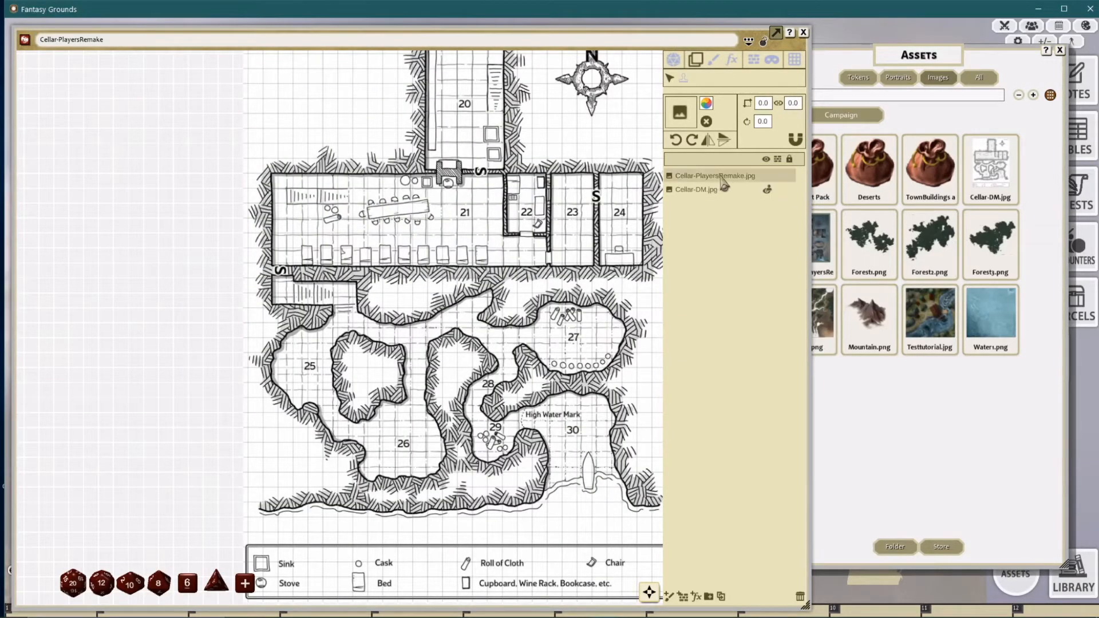
left_click(767, 176)
Step: Make the Cellar-PlayersRemake.jpg layer semi-transparent with an alpha of about 151
left_click(714, 59)
left_click(694, 60)
left_click(711, 106)
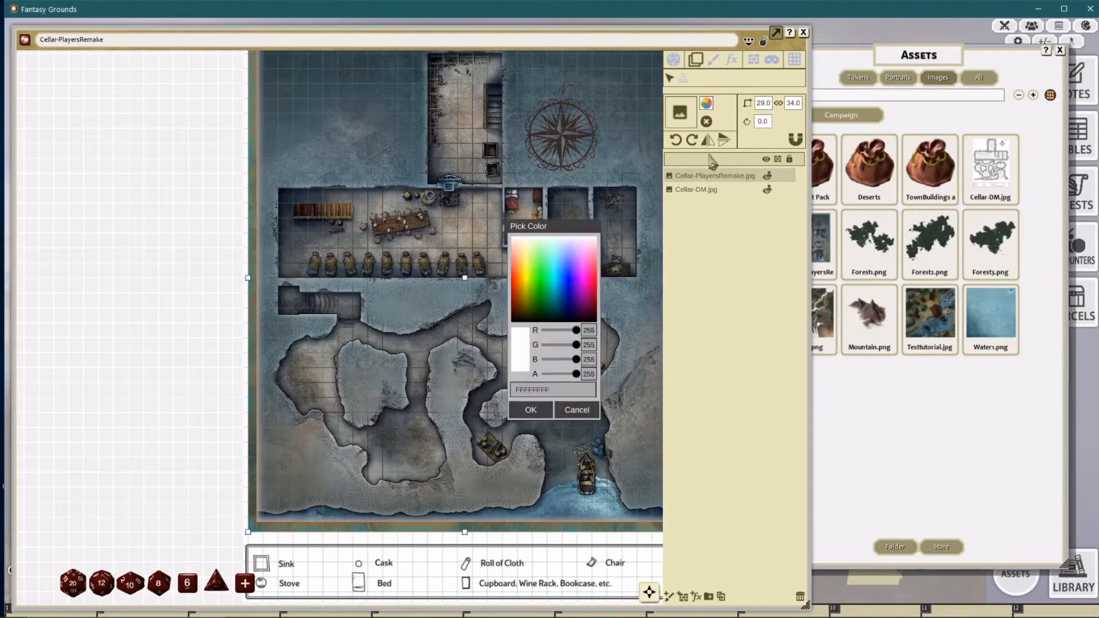
left_click_drag(575, 373, 563, 375)
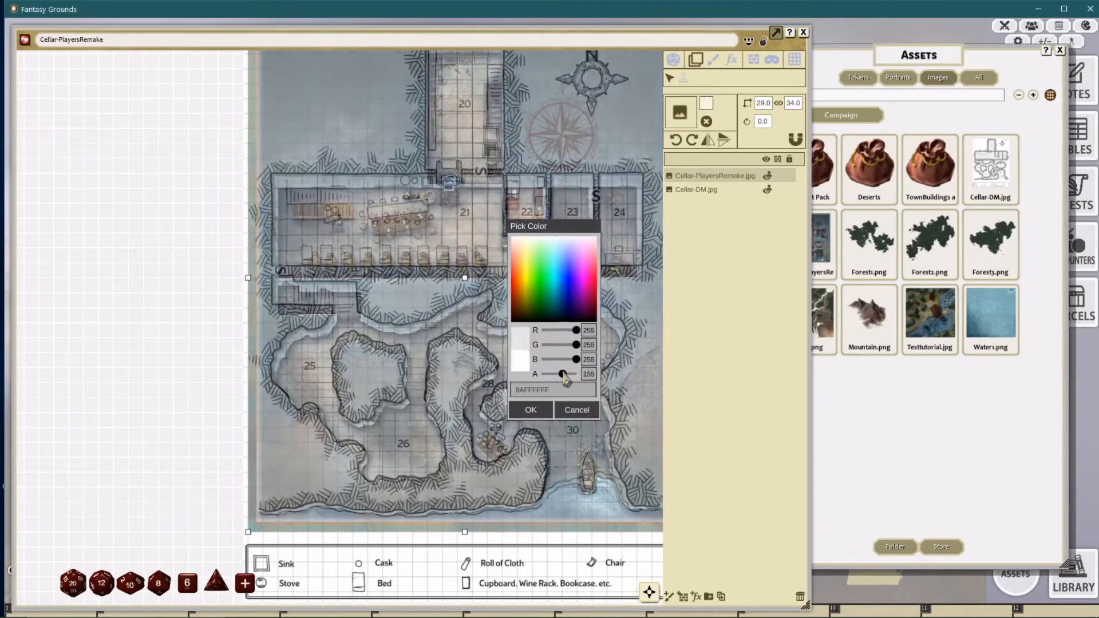
left_click(539, 413)
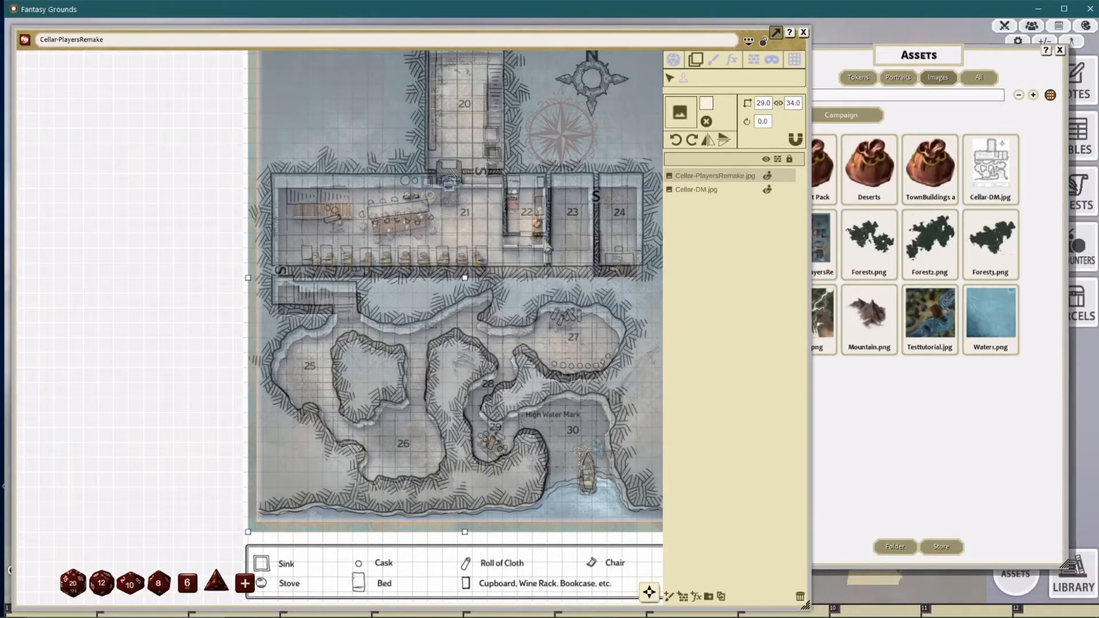
Step: Shift the Cellar-DM.jpg layer so the walls and beds of room 21 match the semi-transparent player map
left_click_drag(546, 247, 540, 260)
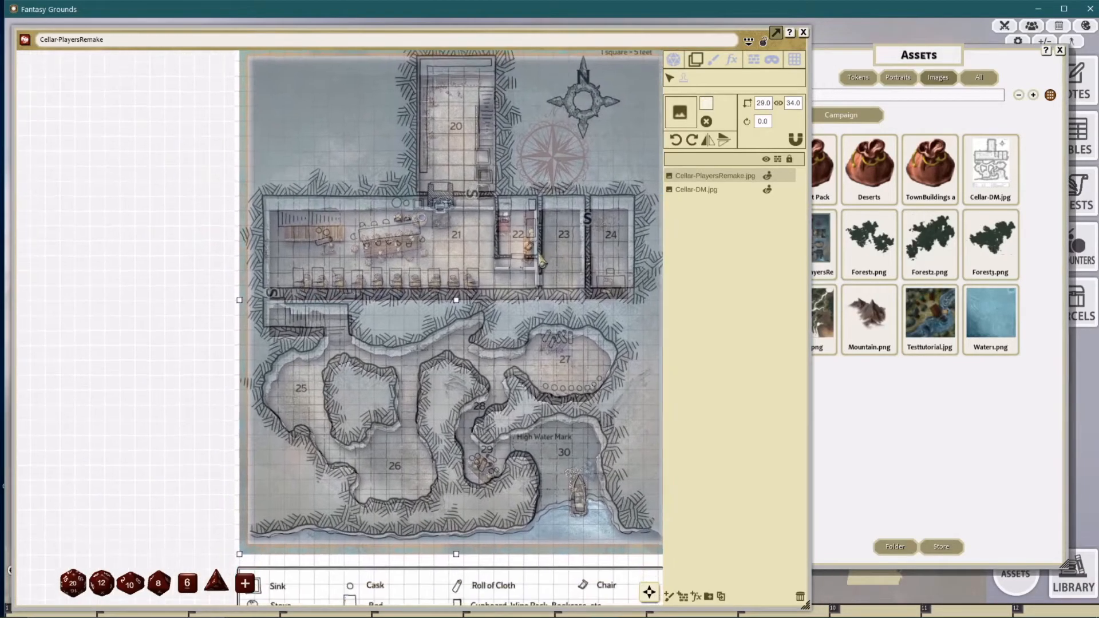
left_click(692, 191)
scroll(527, 235, "up", 3)
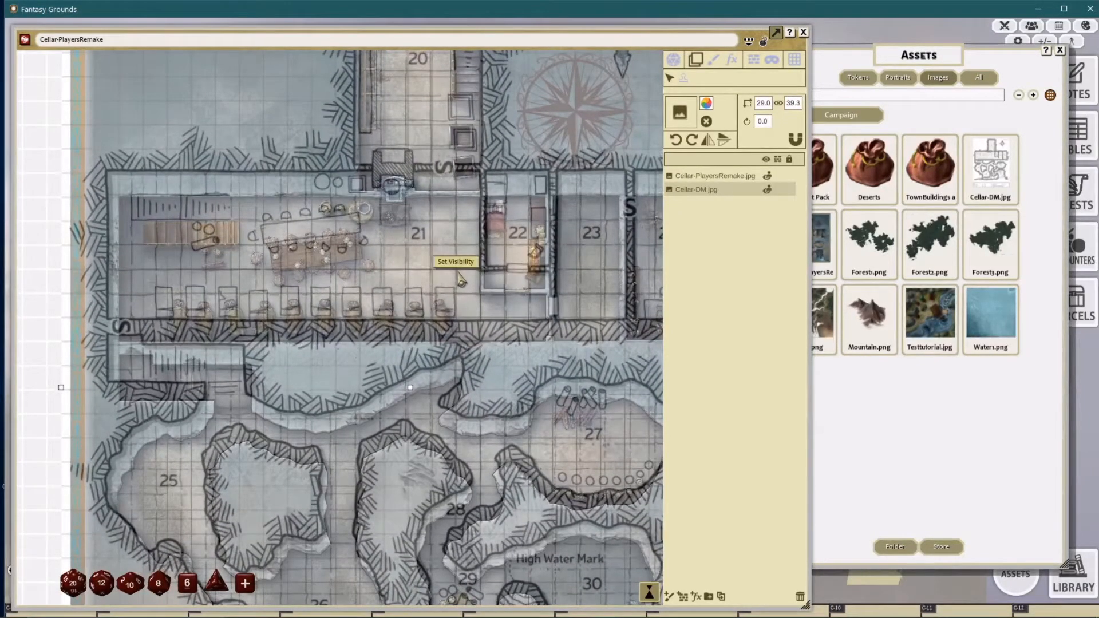
left_click_drag(462, 279, 469, 303)
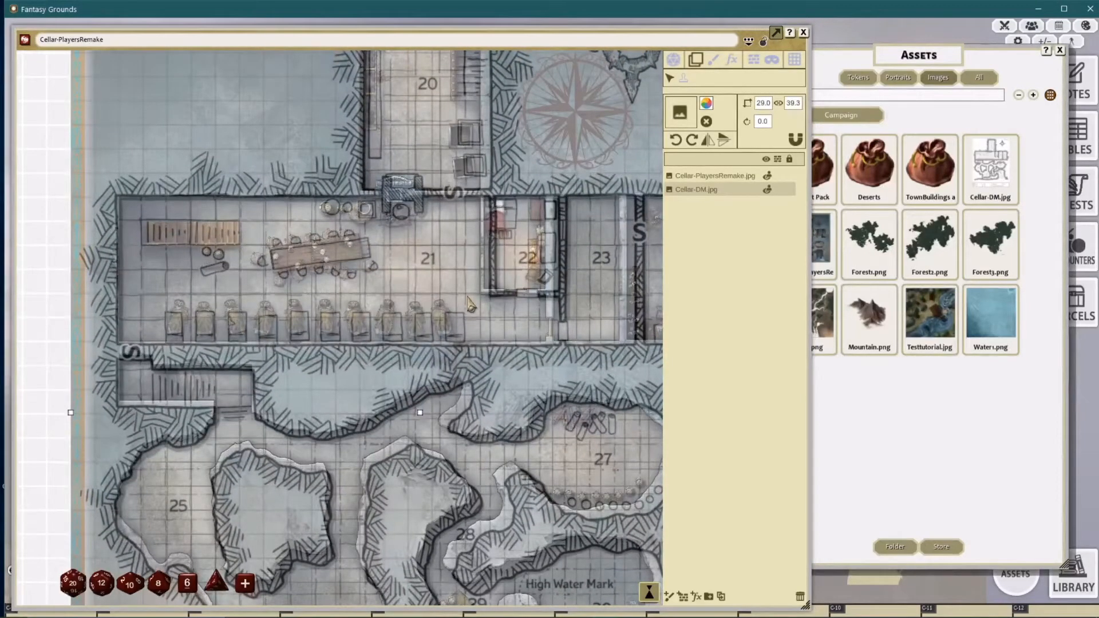
left_click_drag(468, 303, 470, 302)
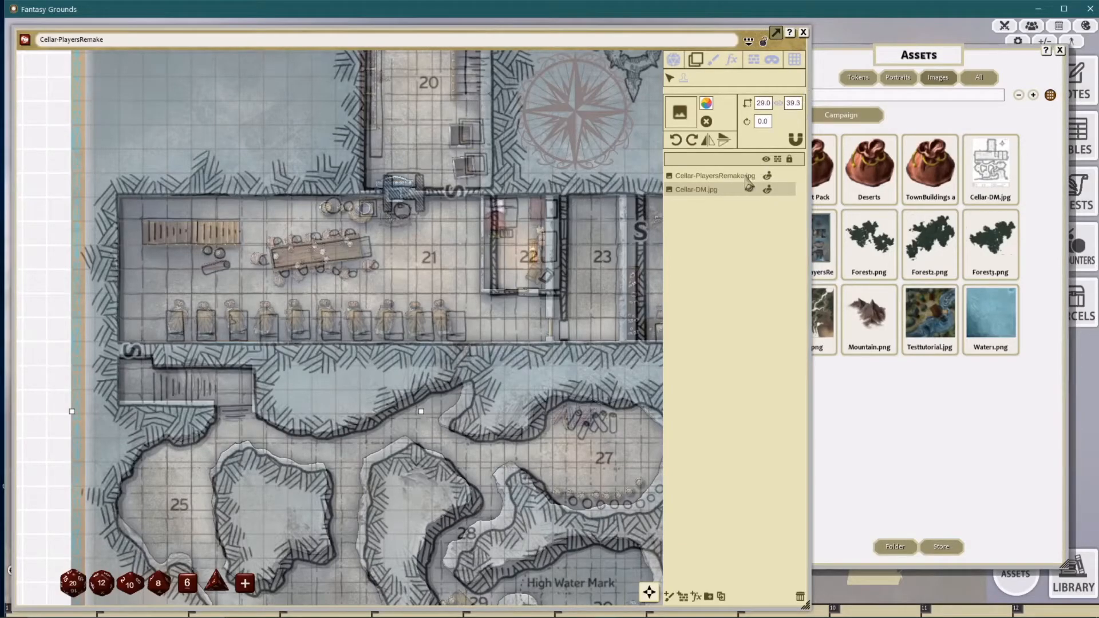
Step: Compare the dimensions of the two map layers and set the Cellar-DM.jpg layer's height to 34
left_click(738, 173)
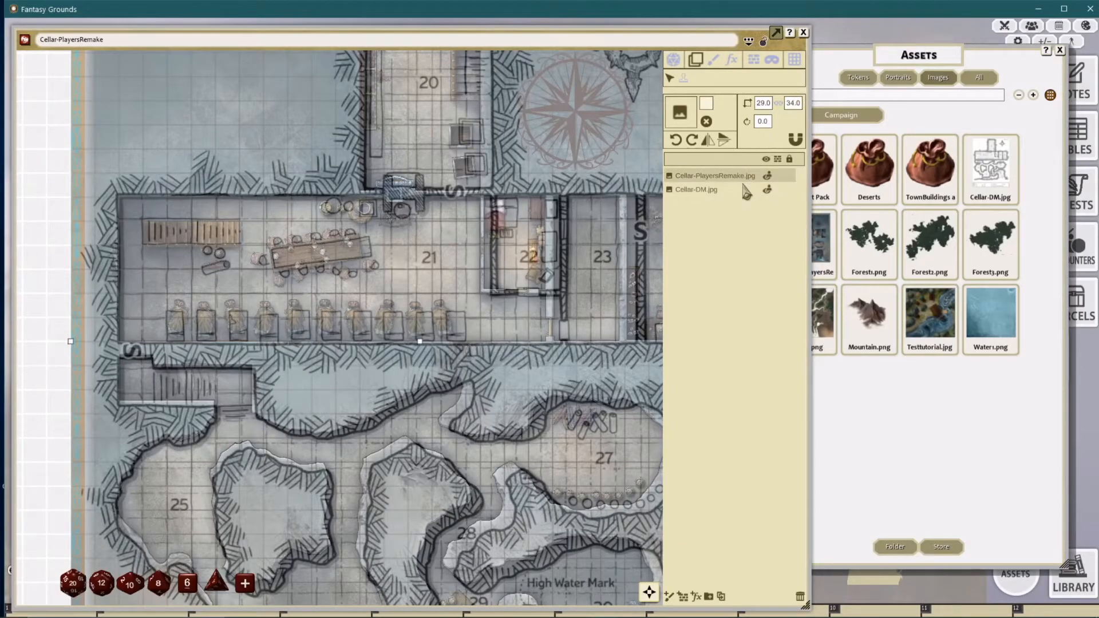
left_click(745, 179)
left_click(721, 189)
left_click(796, 104)
type("34")
key("Return")
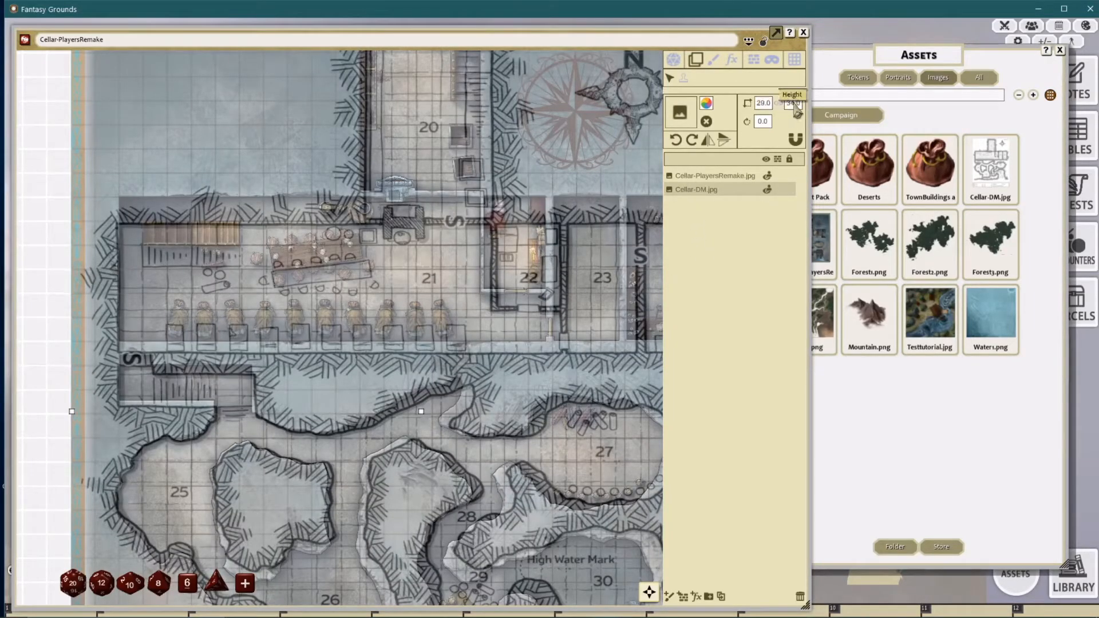
left_click(741, 187)
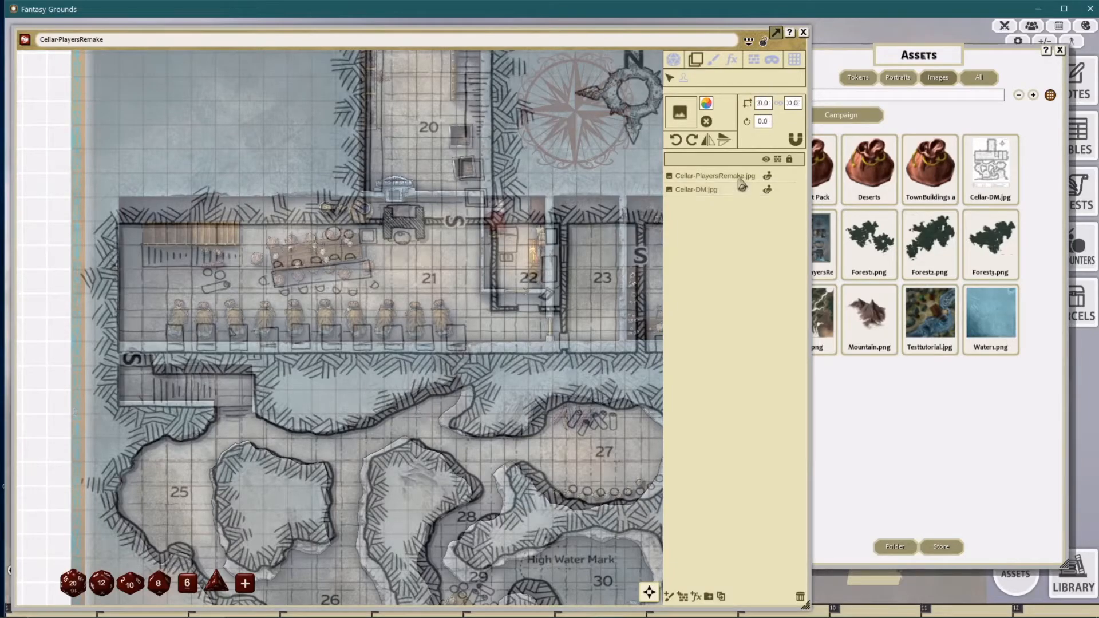
left_click(709, 177)
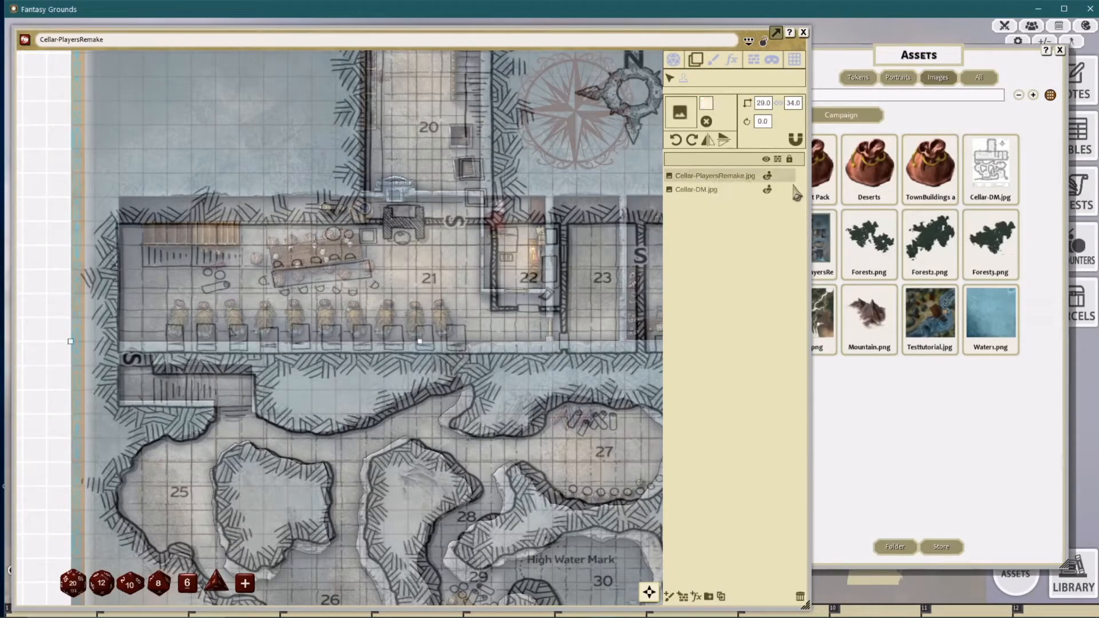
left_click(717, 189)
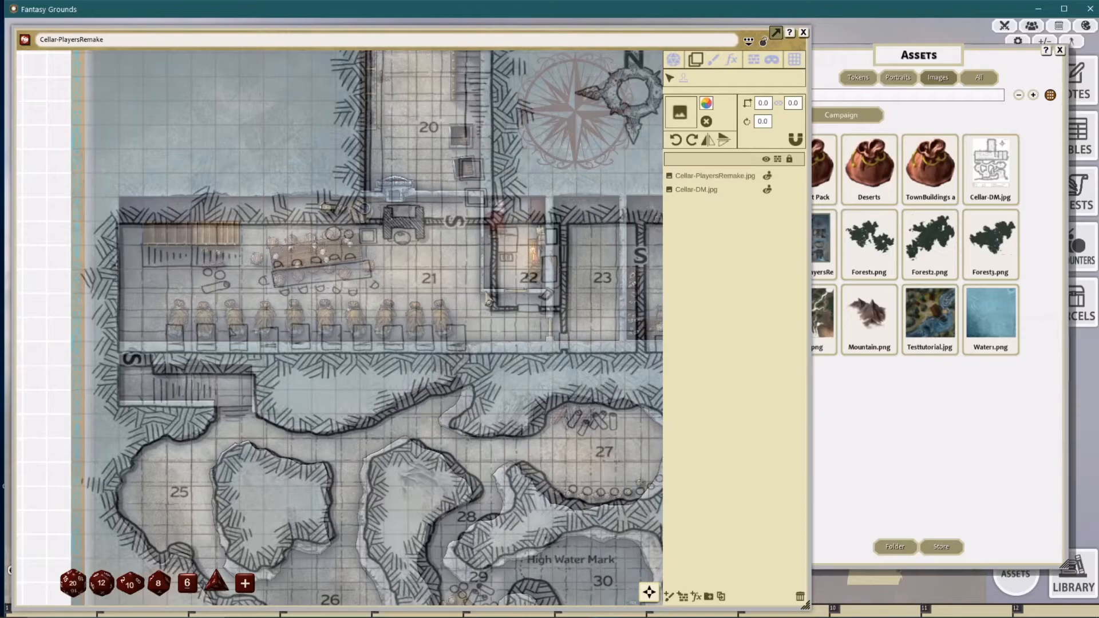
Step: Move the resized Cellar-DM.jpg layer so its rooms 21 and 22 overlap the same rooms on the player map
scroll(408, 275, "up", 1)
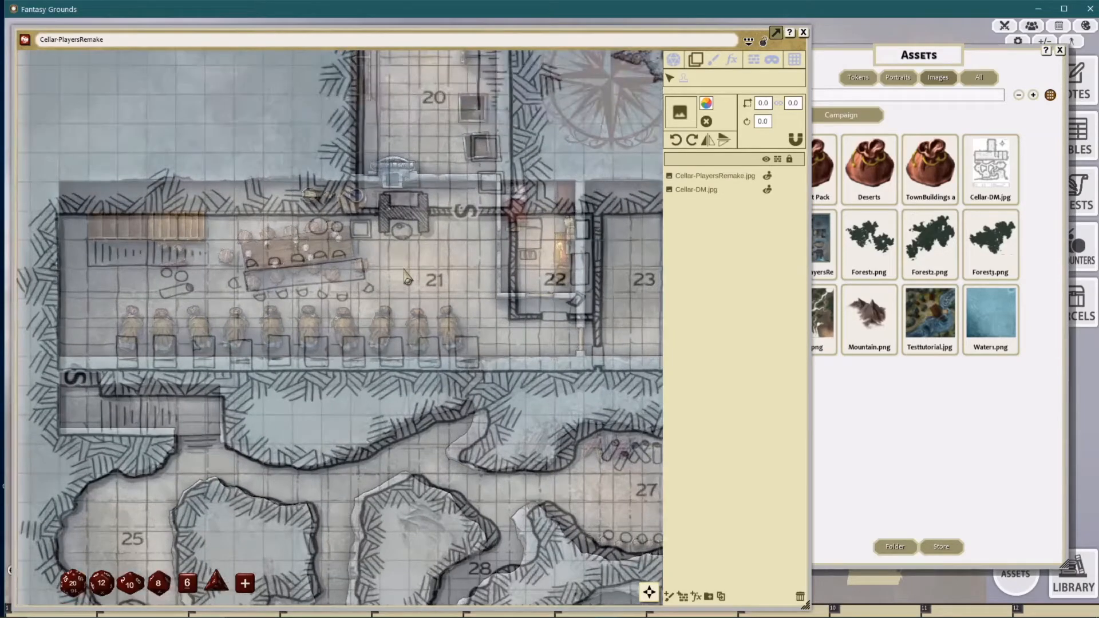
left_click(694, 186)
left_click_drag(486, 269, 476, 248)
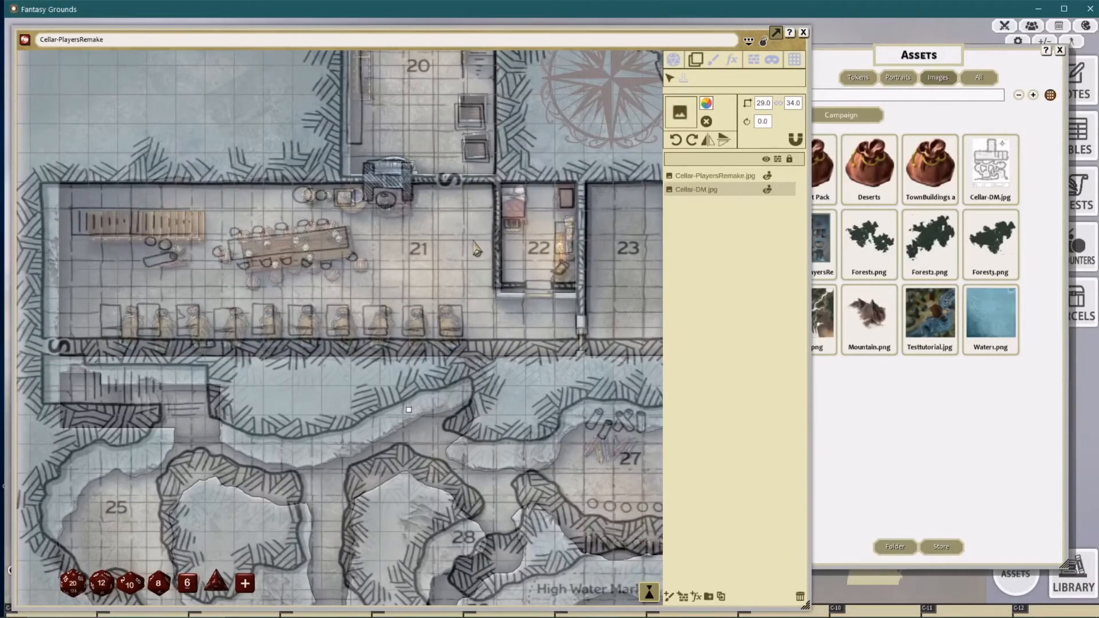
scroll(478, 251, "down", 5)
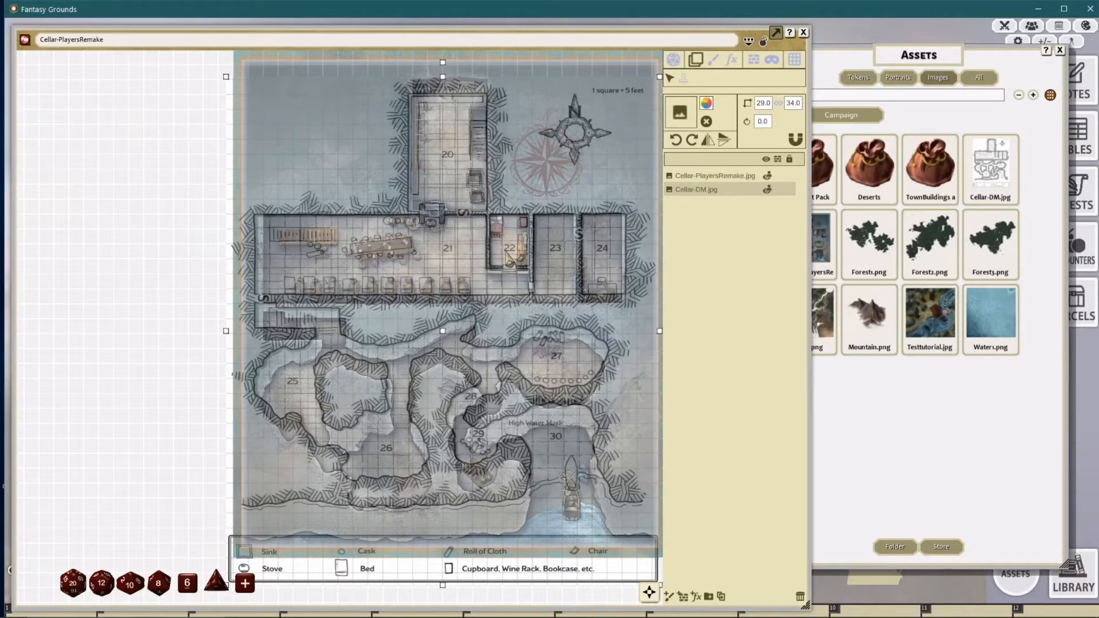
Step: Restore the Cellar-PlayersRemake.jpg layer to full opacity and look over the cellar rooms
left_click(701, 176)
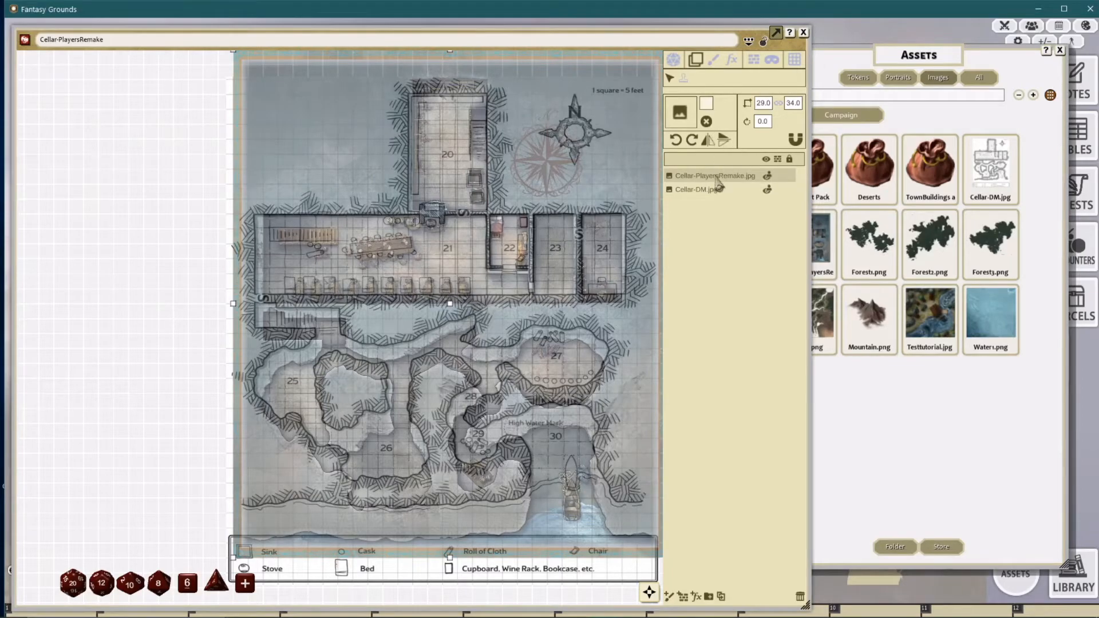
left_click(706, 103)
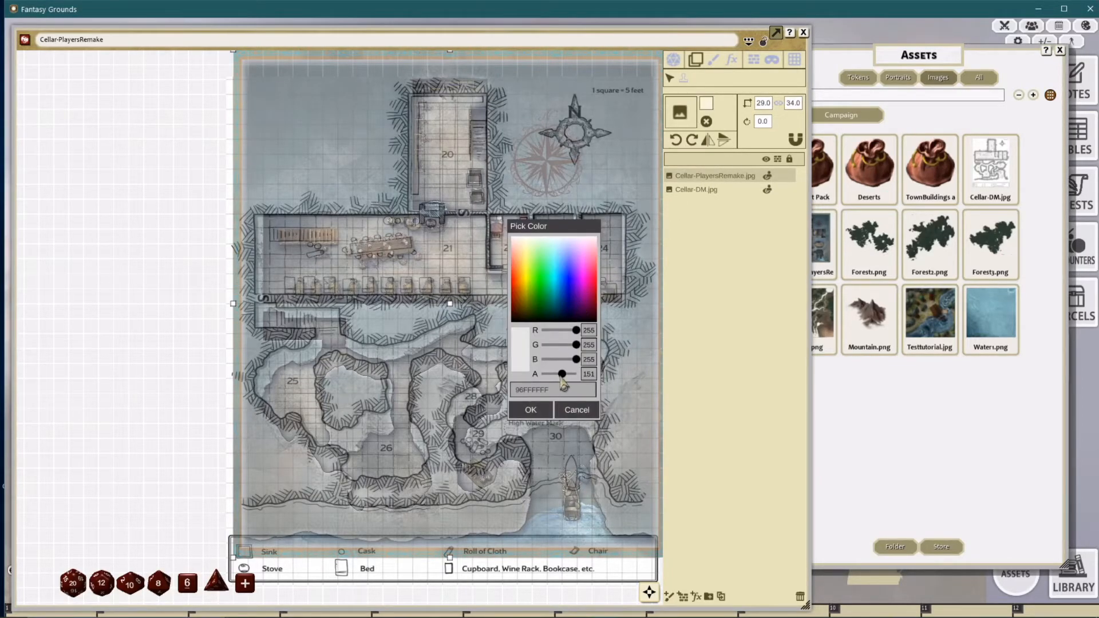
left_click_drag(562, 374, 543, 373)
left_click(548, 410)
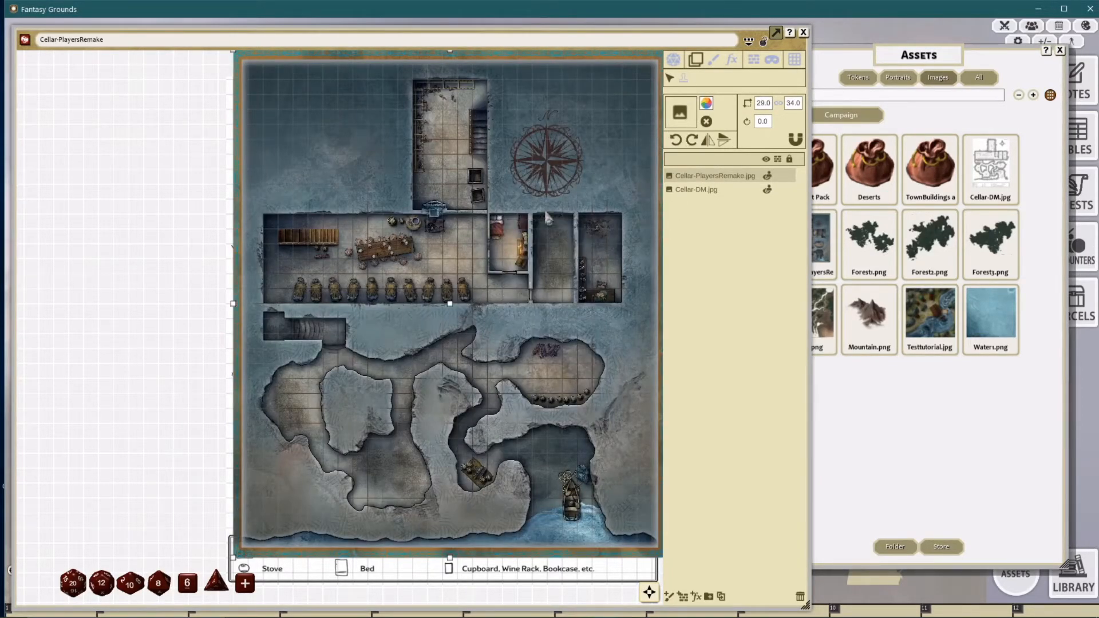
scroll(546, 217, "up", 2)
left_click_drag(562, 182, 594, 136)
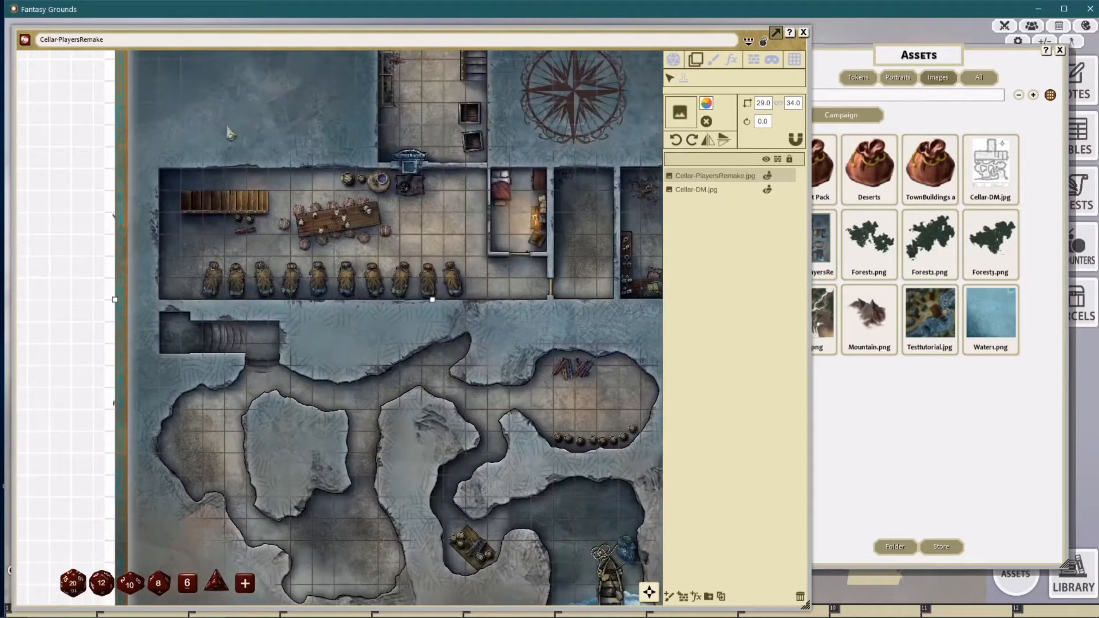
scroll(542, 206, "down", 3)
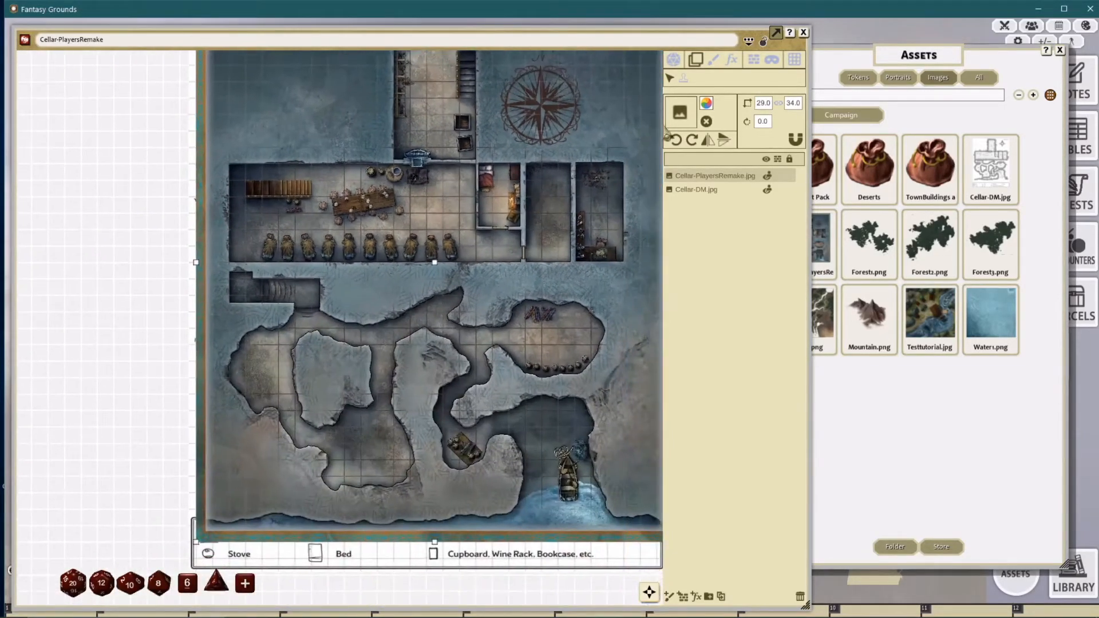
Step: Hide the Cellar-PlayersRemake.jpg layer and check the grid against the DM map's printed floor squares in room 21
left_click(767, 176)
scroll(452, 192, "up", 3)
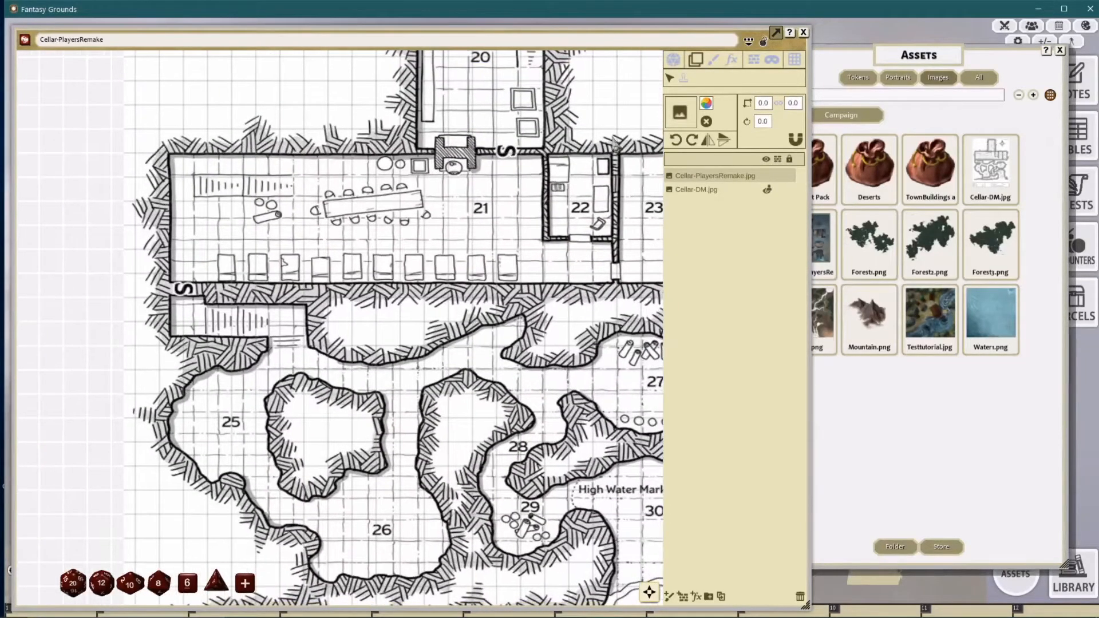
left_click(794, 61)
scroll(444, 194, "up", 6)
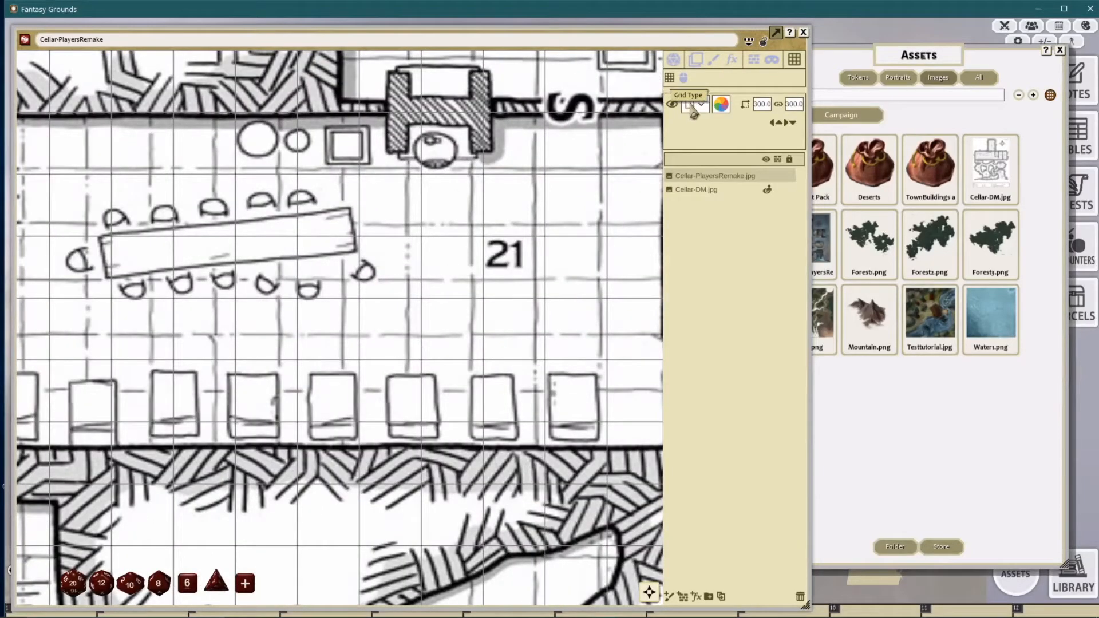
left_click_drag(595, 145, 552, 145)
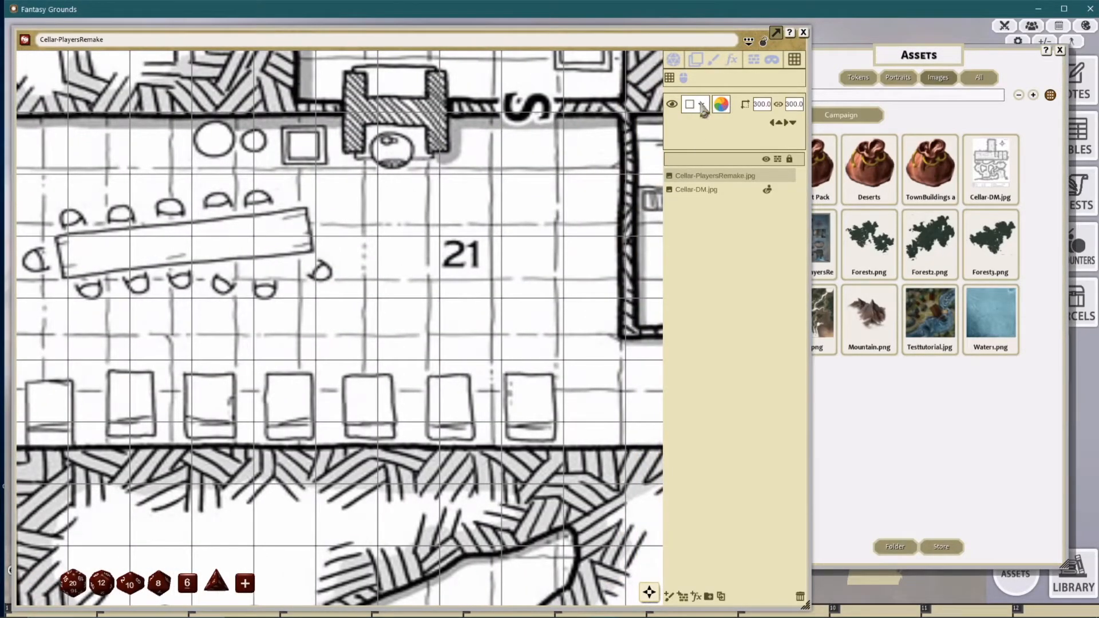
left_click_drag(567, 199, 539, 187)
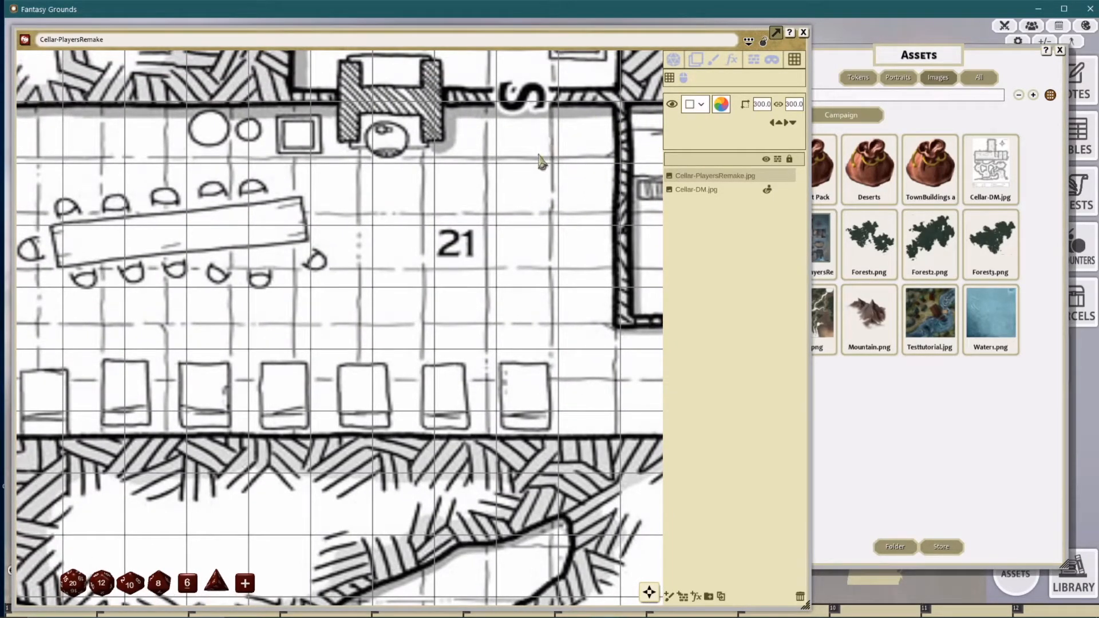
left_click_drag(469, 229, 447, 227)
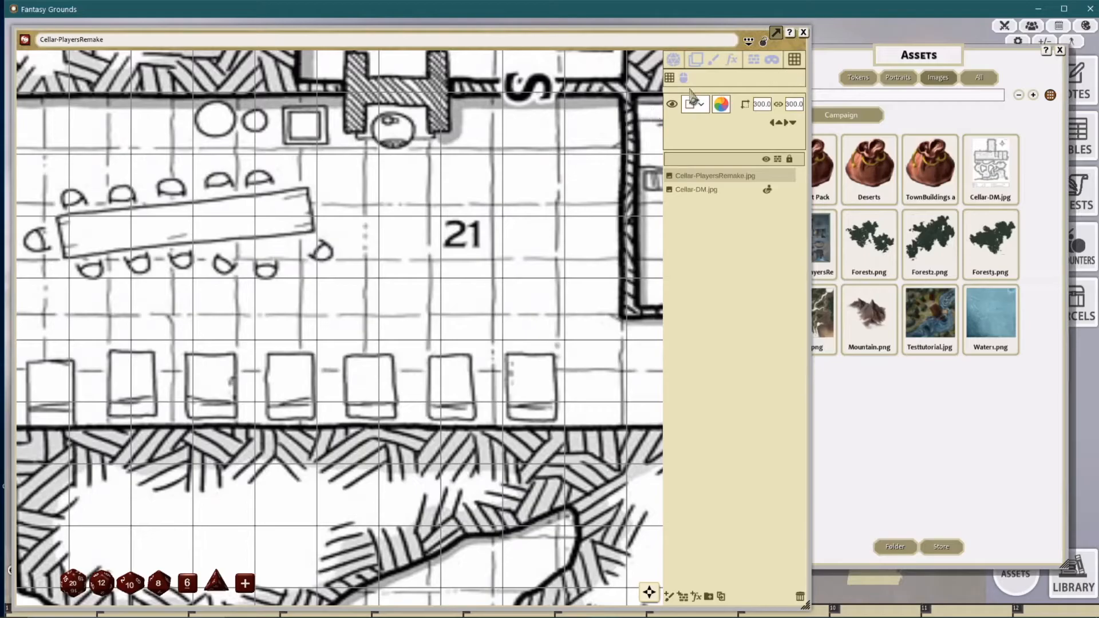
Step: Redraw the grid from the printed floor square above the number 21, giving cells of 309 by 277
scroll(492, 199, "up", 2)
scroll(492, 199, "up", 3)
left_click_drag(484, 172, 584, 255)
scroll(544, 209, "down", 4)
scroll(504, 192, "up", 4)
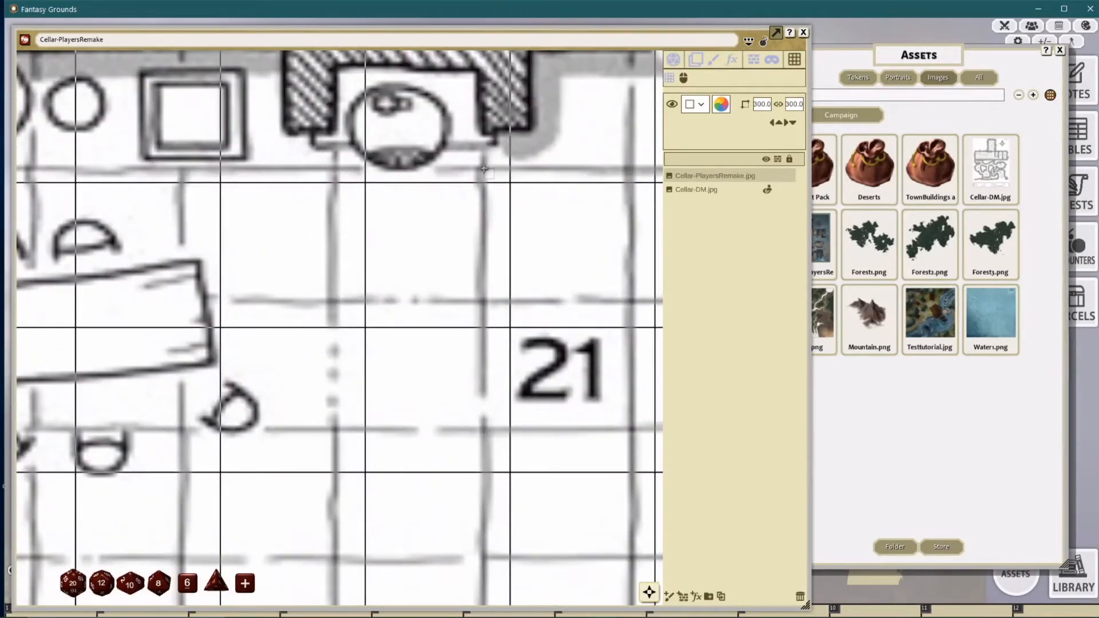
left_click_drag(484, 168, 642, 301)
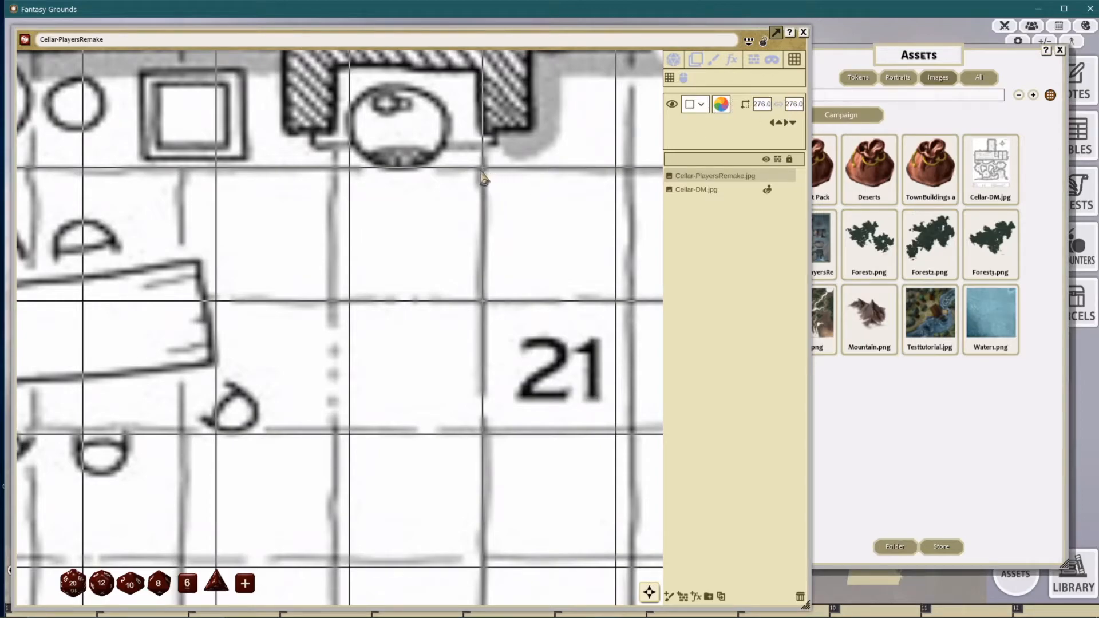
left_click(683, 77)
left_click_drag(484, 169, 632, 301)
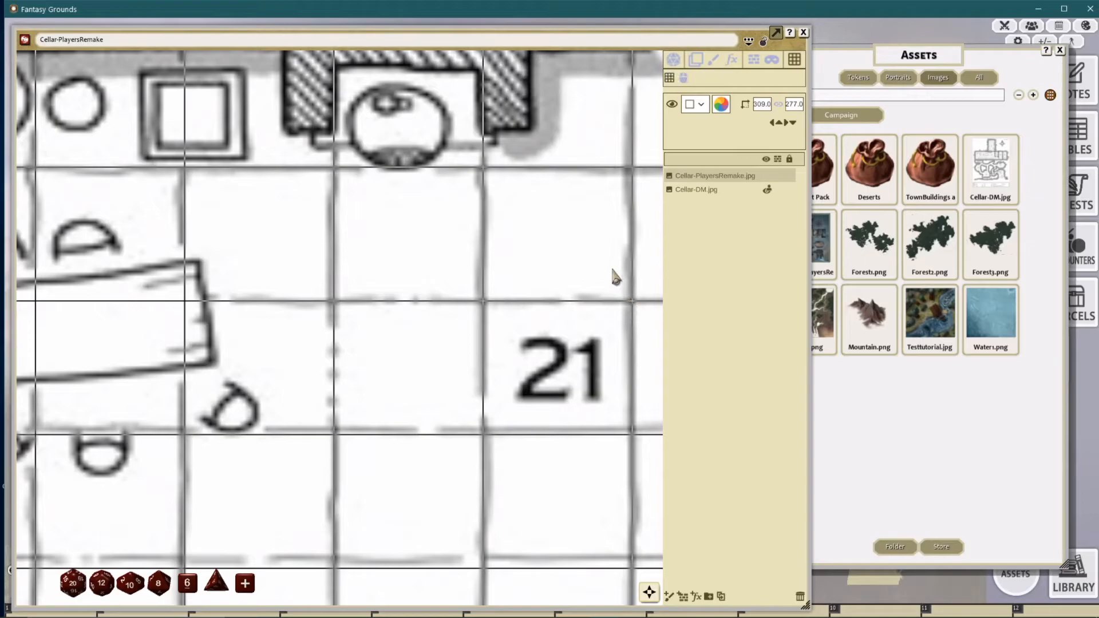
scroll(562, 336, "down", 4)
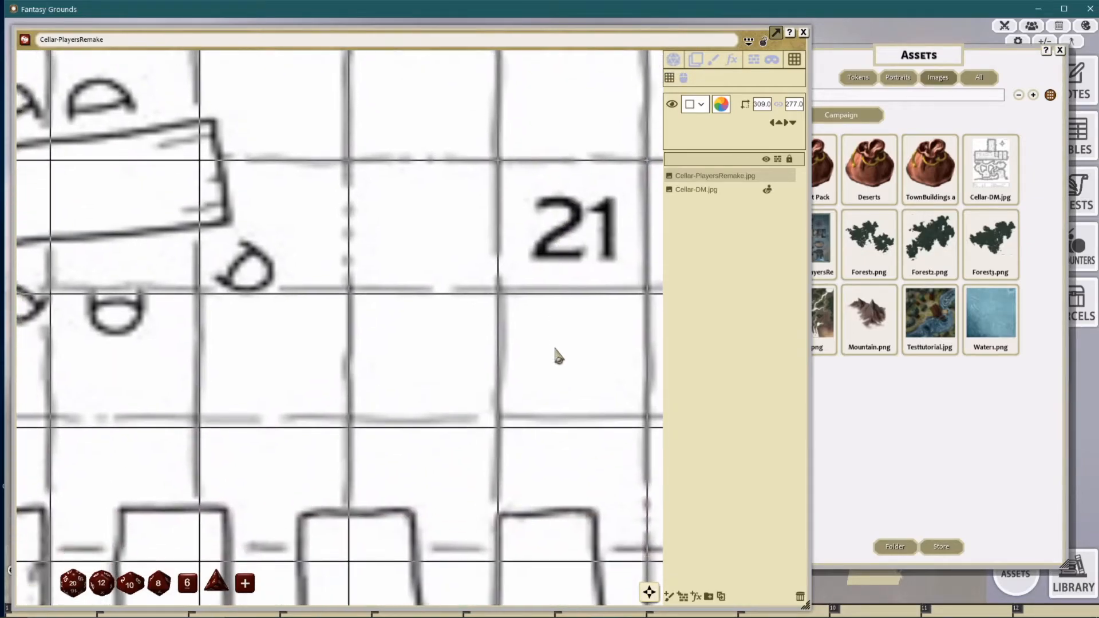
Step: Redraw the grid from the printed floor square below the number 21, giving cells of 308 by 264
left_click_drag(548, 258, 482, 284)
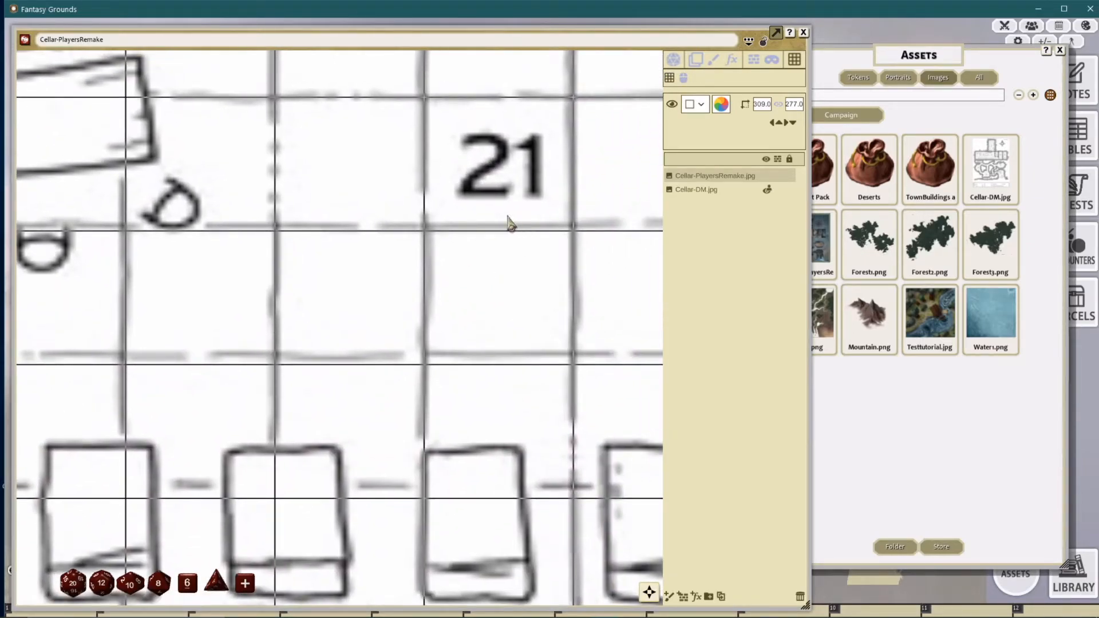
left_click(683, 78)
left_click_drag(424, 225, 573, 352)
scroll(478, 279, "down", 5)
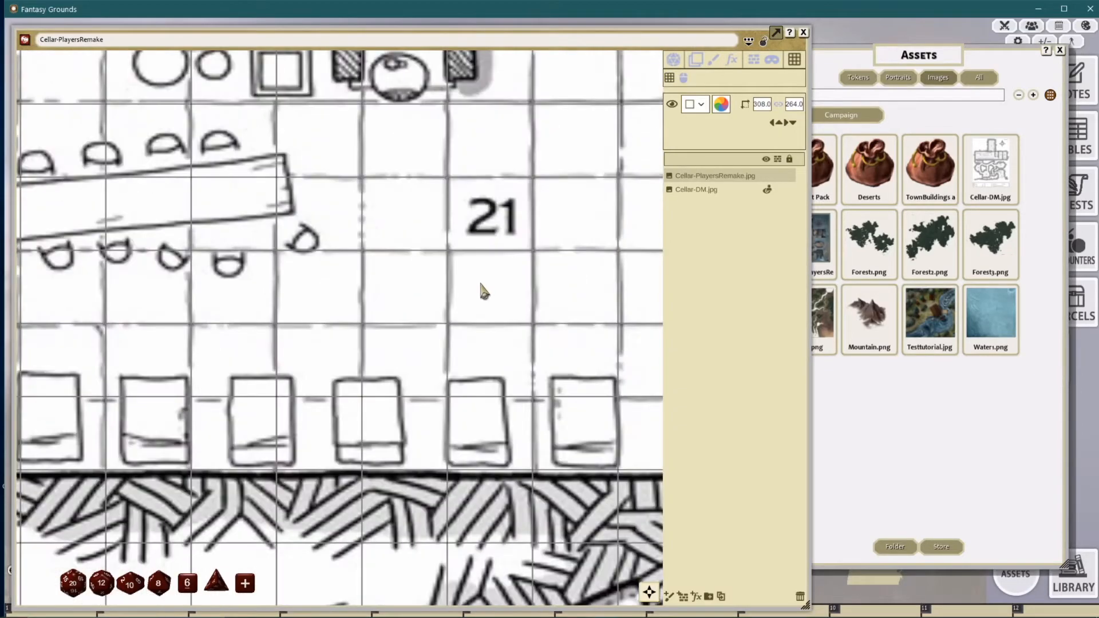
scroll(448, 238, "down", 5)
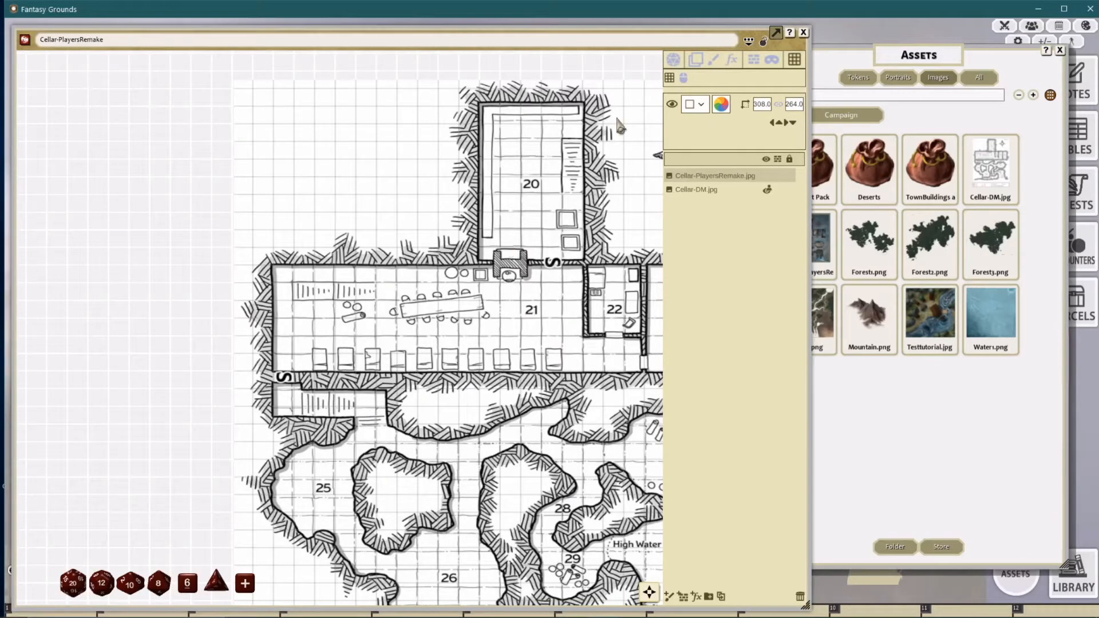
Step: Move the Assets window clear of the map and go up from the Campaign folder to the list of image packs
left_click_drag(933, 58, 963, 60)
left_click_drag(626, 130, 559, 133)
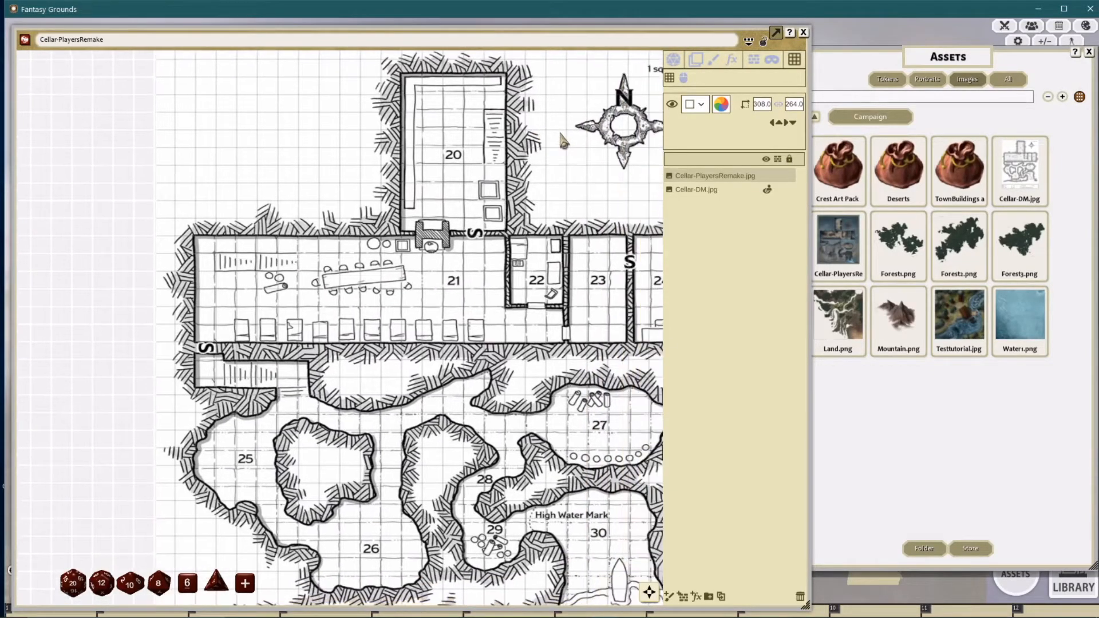
left_click(953, 48)
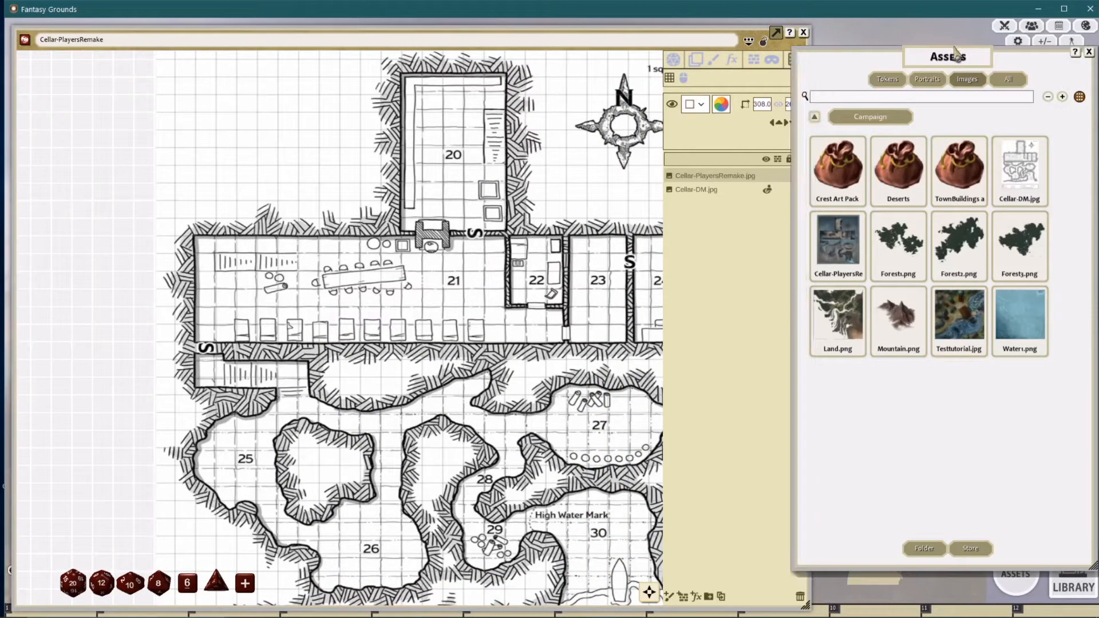
left_click(816, 120)
scroll(924, 180, "down", 1)
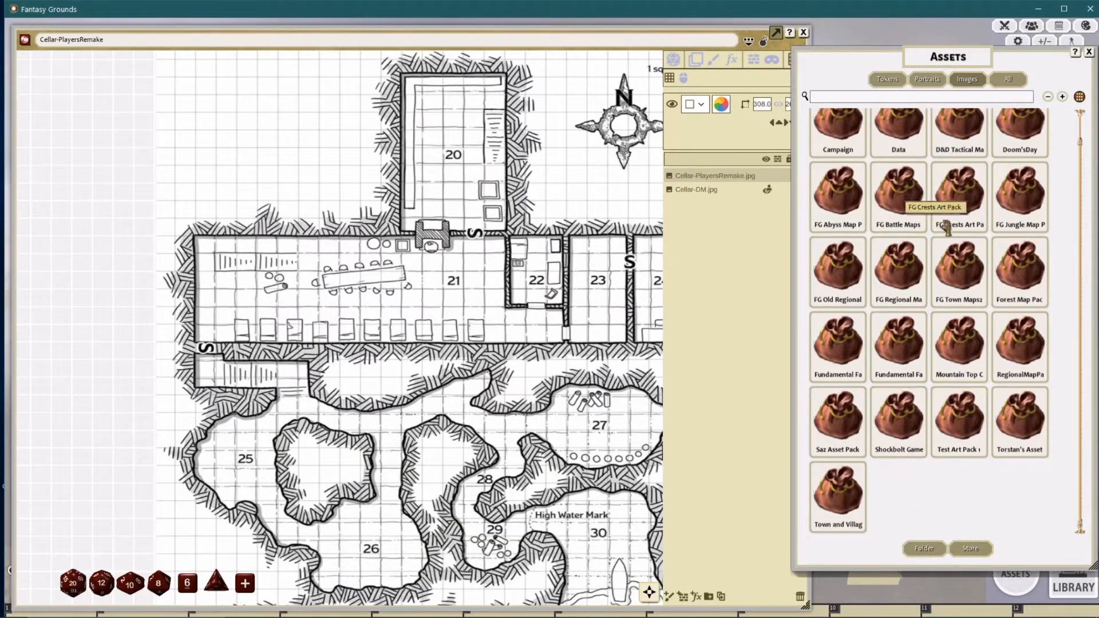
Step: Shift the Assets window further off the map and open the underground folder inside the Data images
left_click_drag(613, 261, 567, 198)
mouse_move(938, 53)
left_mouse_down()
mouse_move(916, 53)
mouse_move(957, 51)
left_mouse_up()
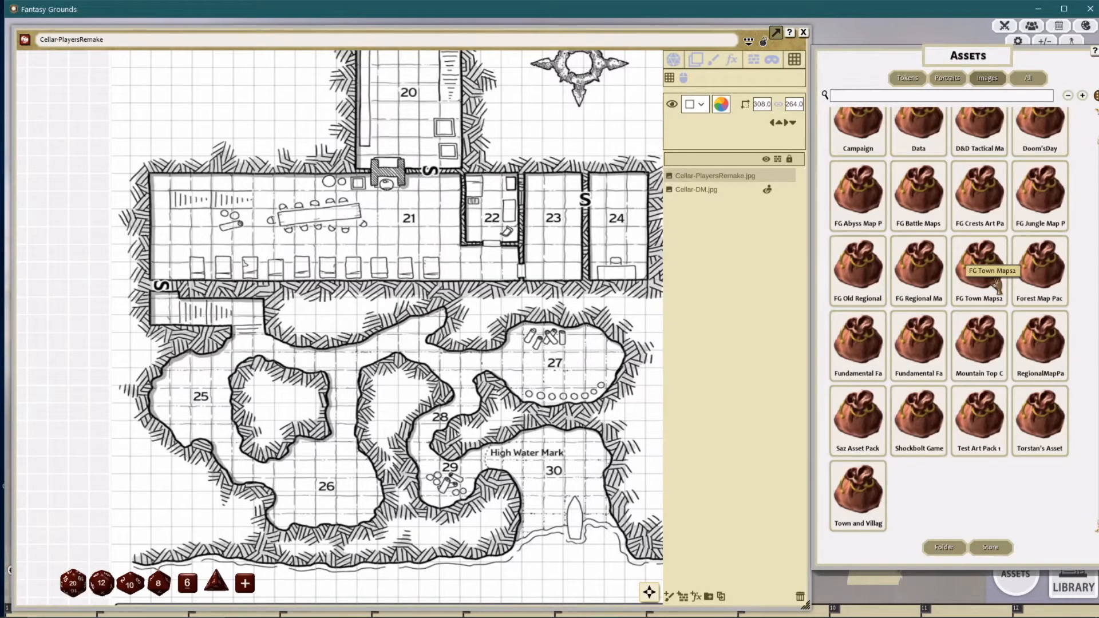
scroll(995, 283, "up", 1)
left_click(917, 162)
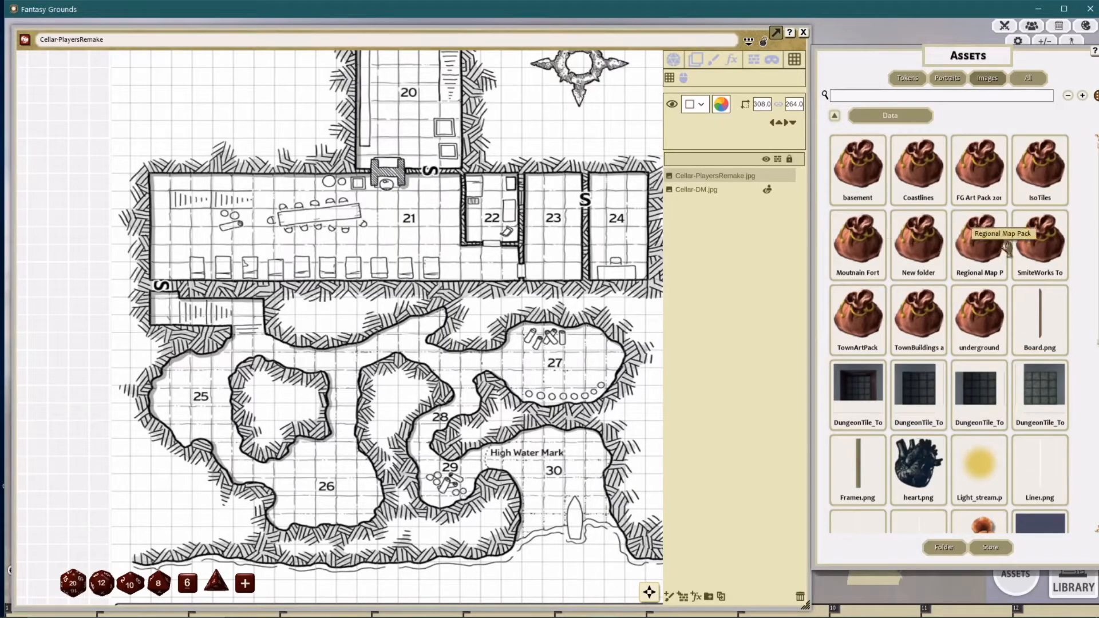
left_click(979, 309)
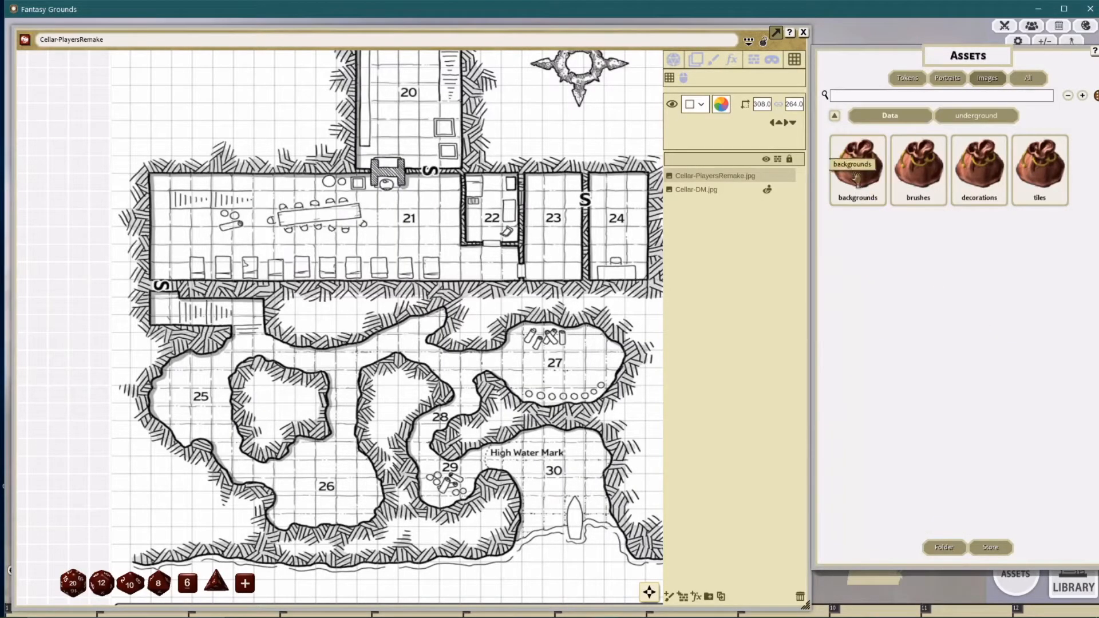
Step: Add a painting layer above Cellar-PlayersRemake.jpg and make it the active layer
left_click_drag(579, 266, 559, 201)
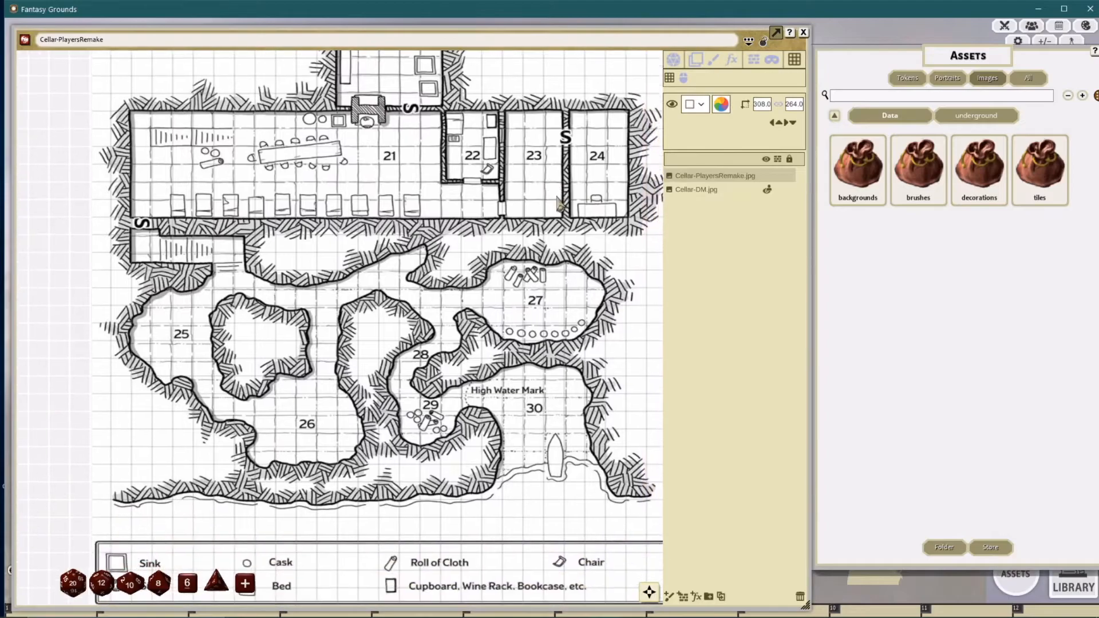
left_click(669, 597)
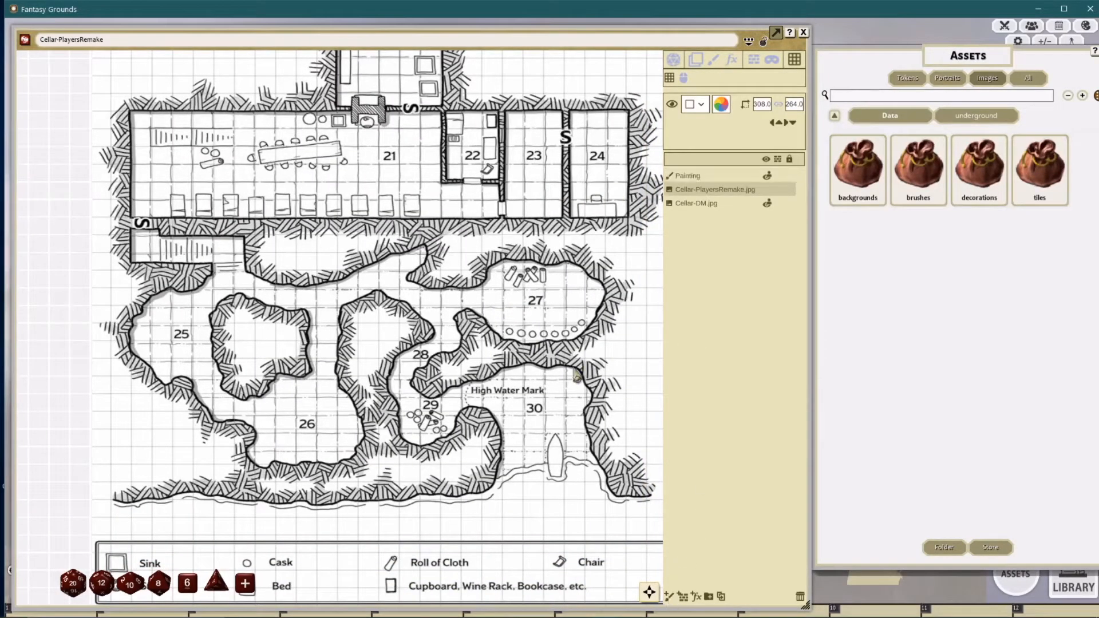
left_click(692, 177)
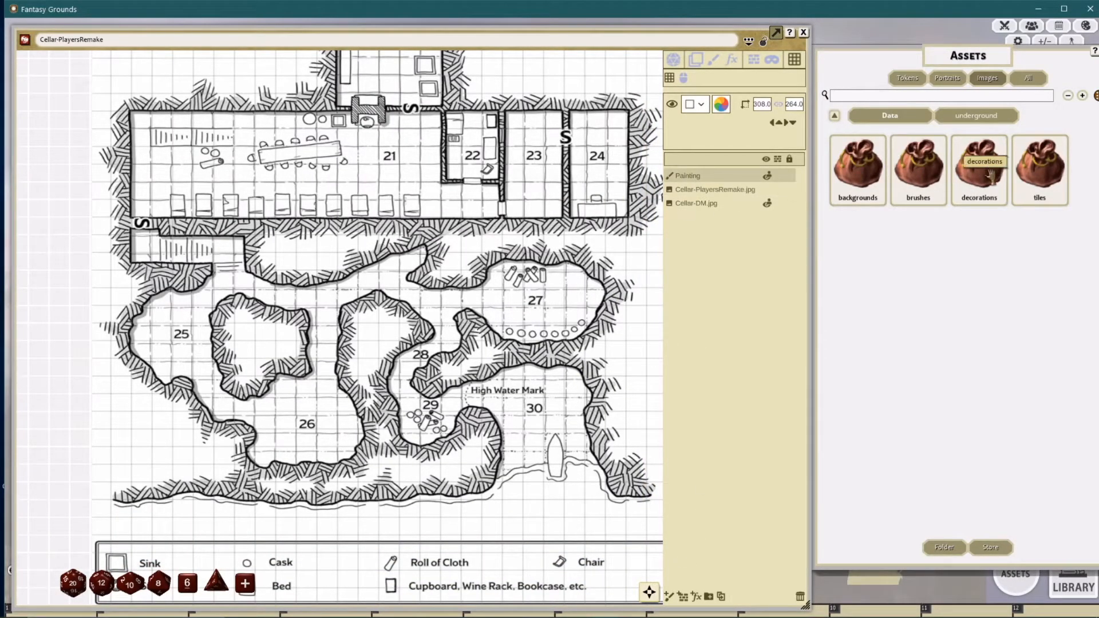
Step: Load the 3x4_wall_underground brush from the brushes folder for painting and set its size to 3.0 by 4.0
left_click(912, 174)
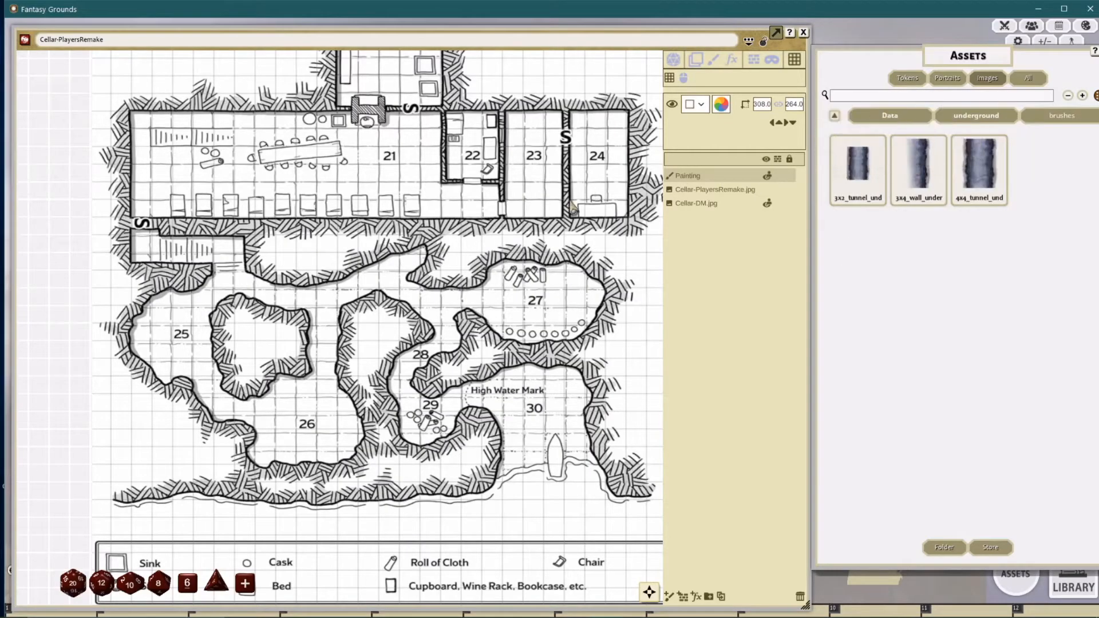
left_click_drag(511, 213, 583, 236)
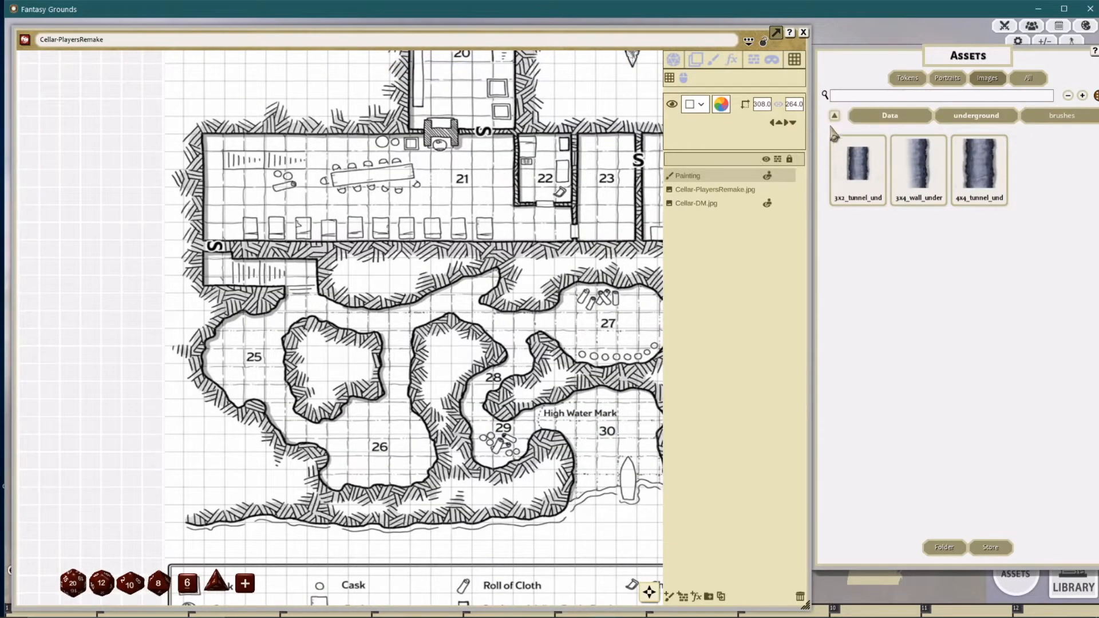
left_click_drag(636, 328, 538, 210)
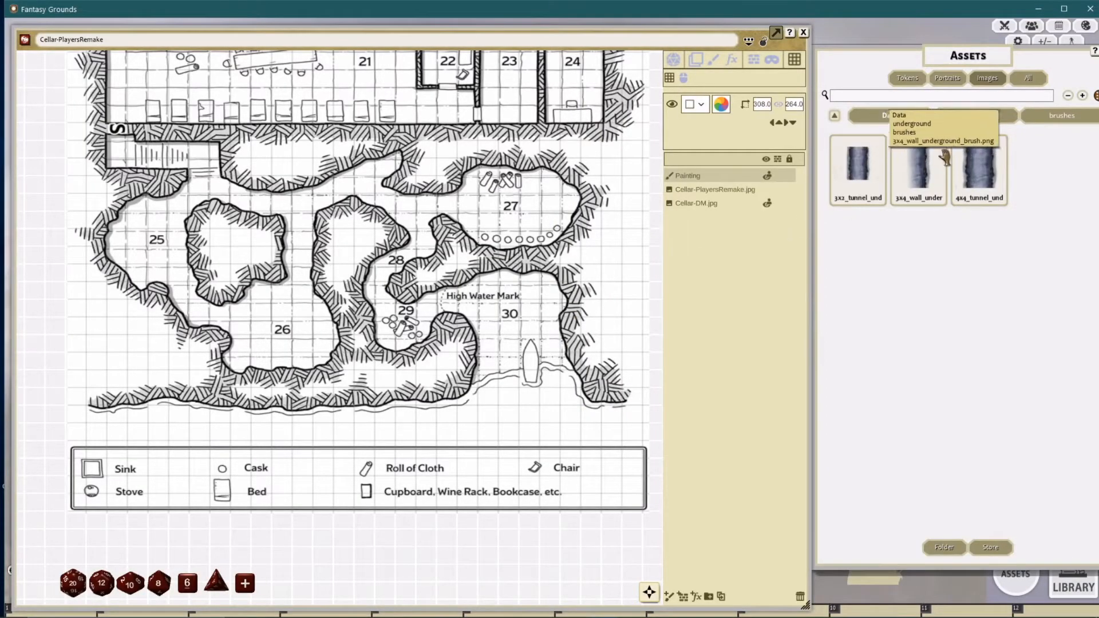
left_click(713, 60)
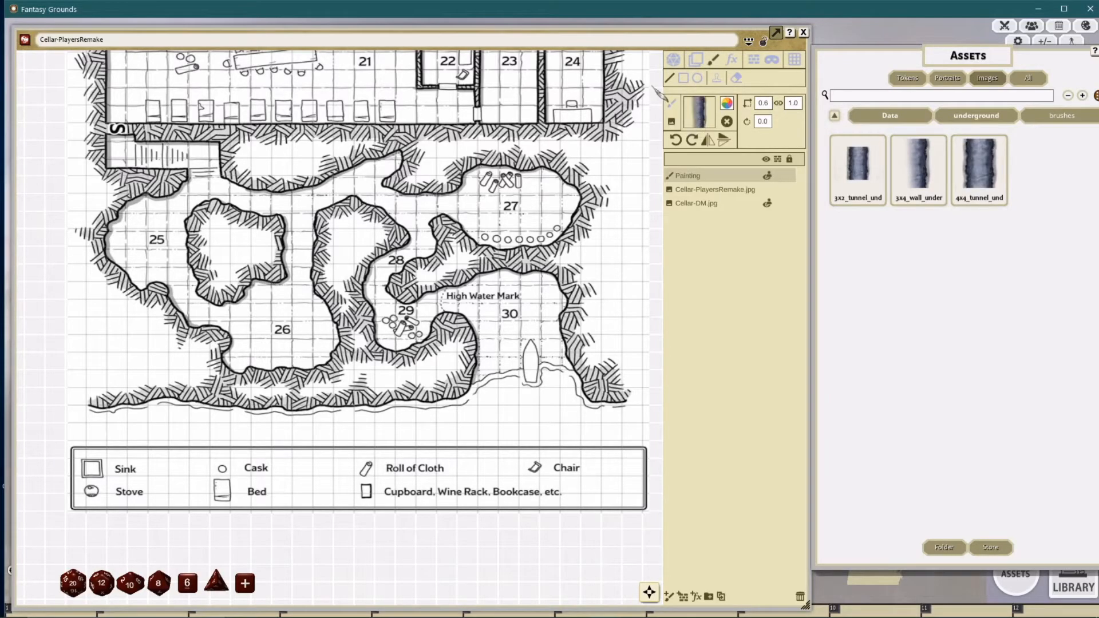
left_click(763, 105)
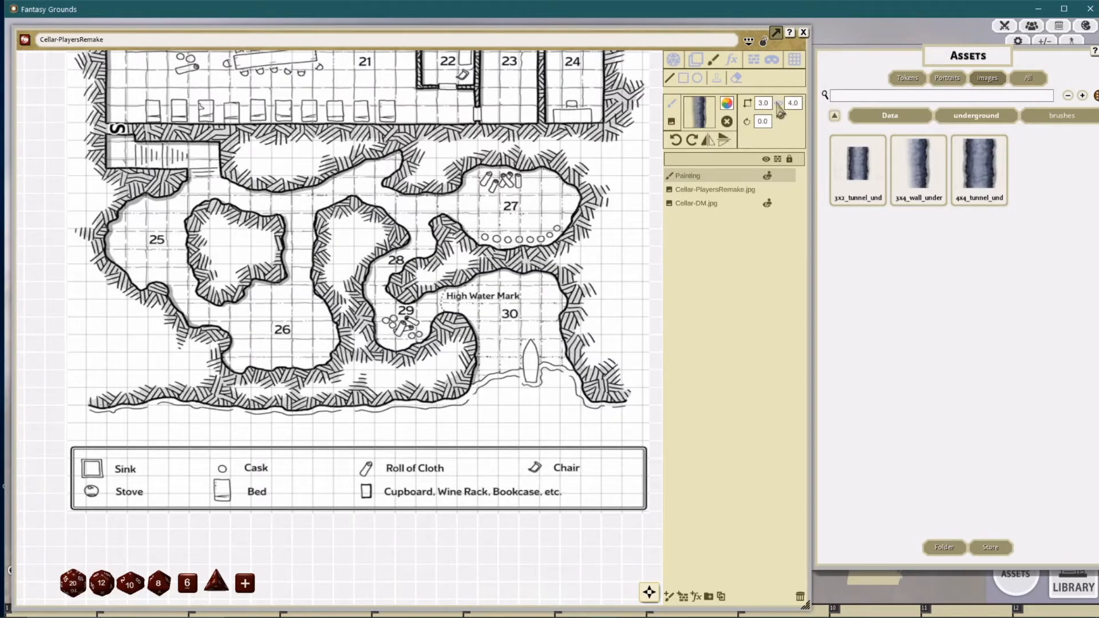
Step: Try starting the cave wall stroke at the shoreline corner southeast of room 30, undoing each attempt
scroll(599, 371, "up", 1)
left_click_drag(598, 371, 585, 349)
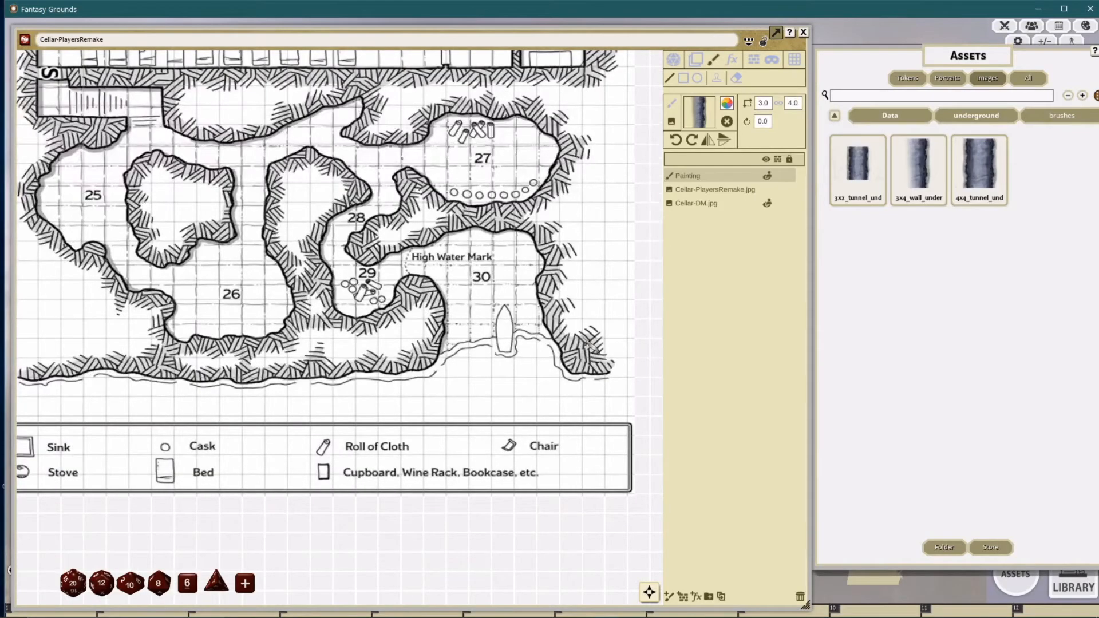
left_click_drag(517, 332, 440, 356)
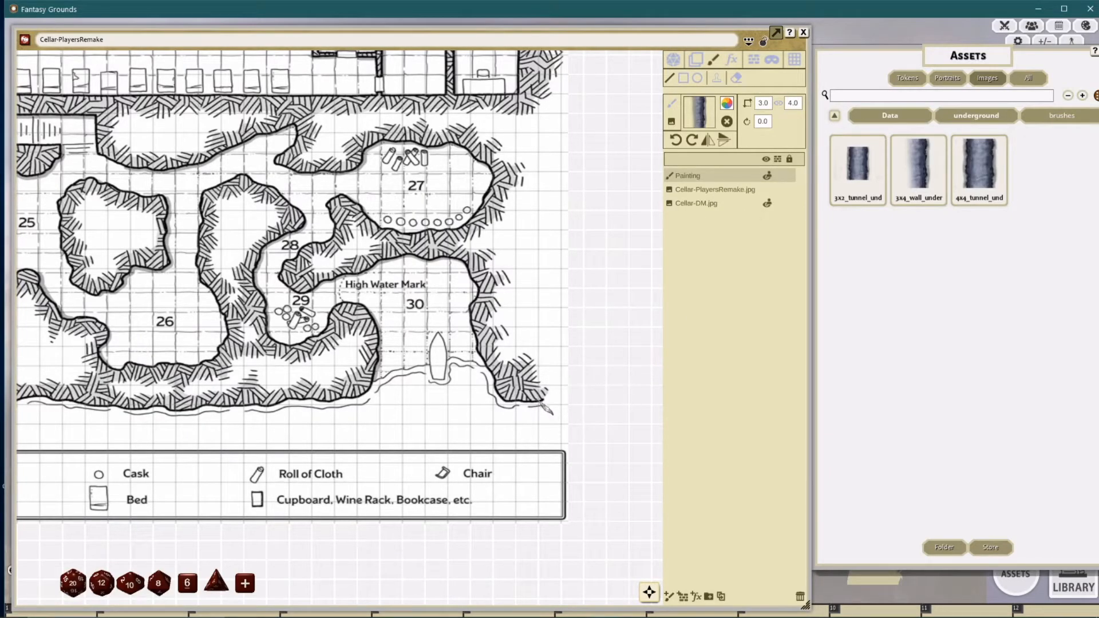
mouse_move(554, 409)
left_mouse_down()
mouse_move(492, 403)
mouse_move(504, 409)
mouse_move(556, 366)
left_mouse_up()
key("ctrl+z")
scroll(537, 367, "up", 3)
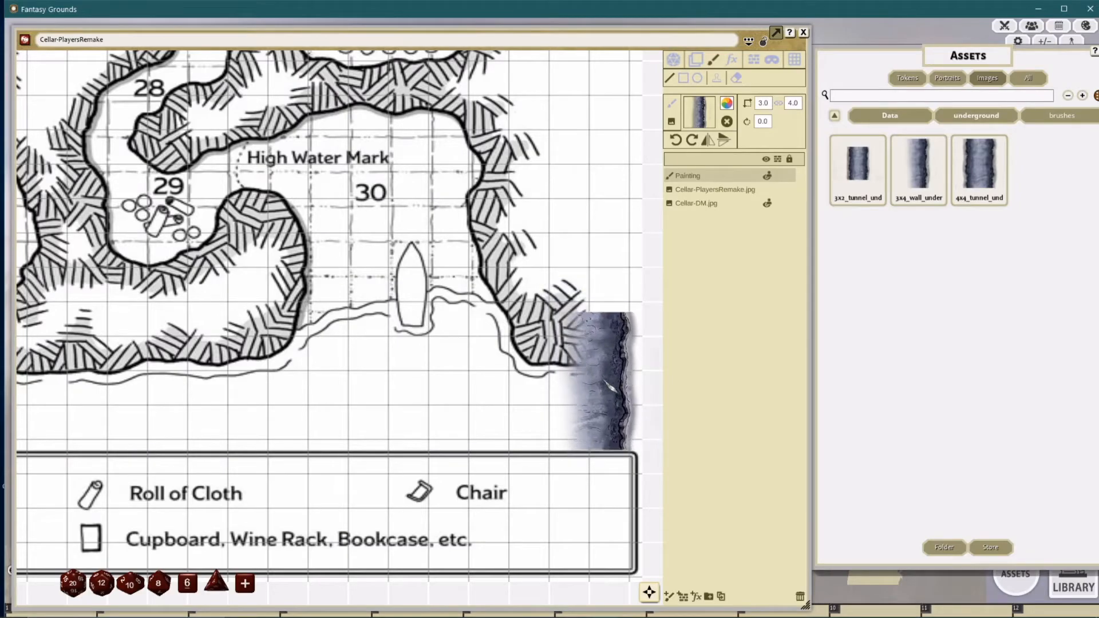
left_click_drag(606, 380, 526, 414)
key("ctrl+z")
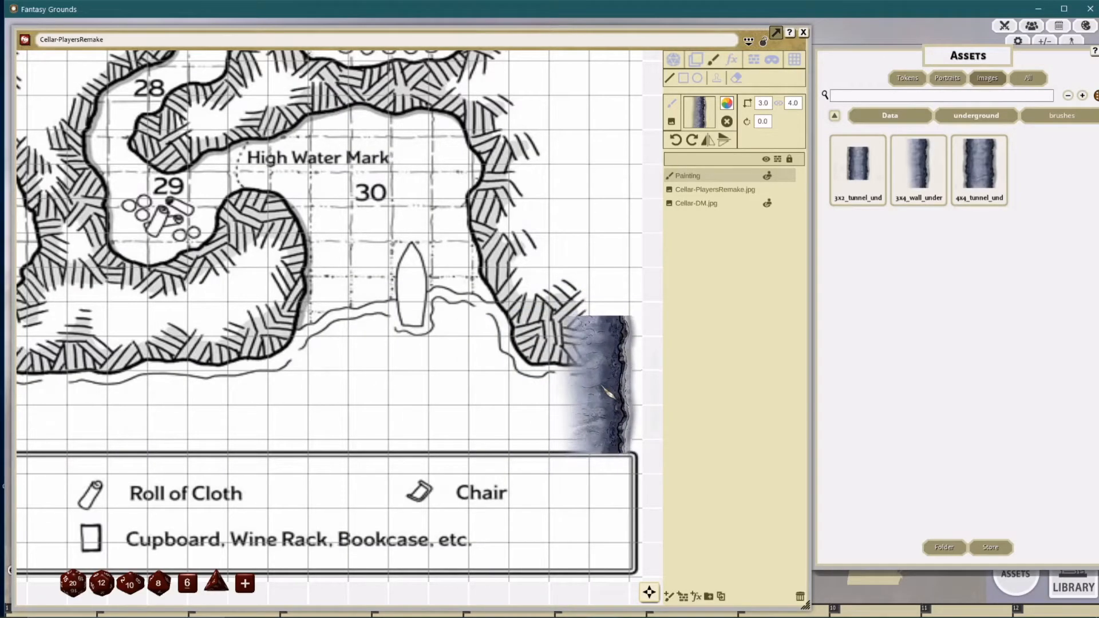
Step: Try painting the cave wall from the shoreline around room 30 and past room 28 towards room 27
mouse_move(532, 389)
left_mouse_down()
mouse_move(480, 286)
mouse_move(478, 140)
mouse_move(407, 117)
mouse_move(356, 120)
mouse_move(292, 132)
mouse_move(198, 175)
mouse_move(134, 183)
mouse_move(387, 291)
mouse_move(290, 249)
mouse_move(353, 293)
mouse_move(202, 248)
mouse_move(226, 239)
mouse_move(240, 251)
left_mouse_up()
key("ctrl+z")
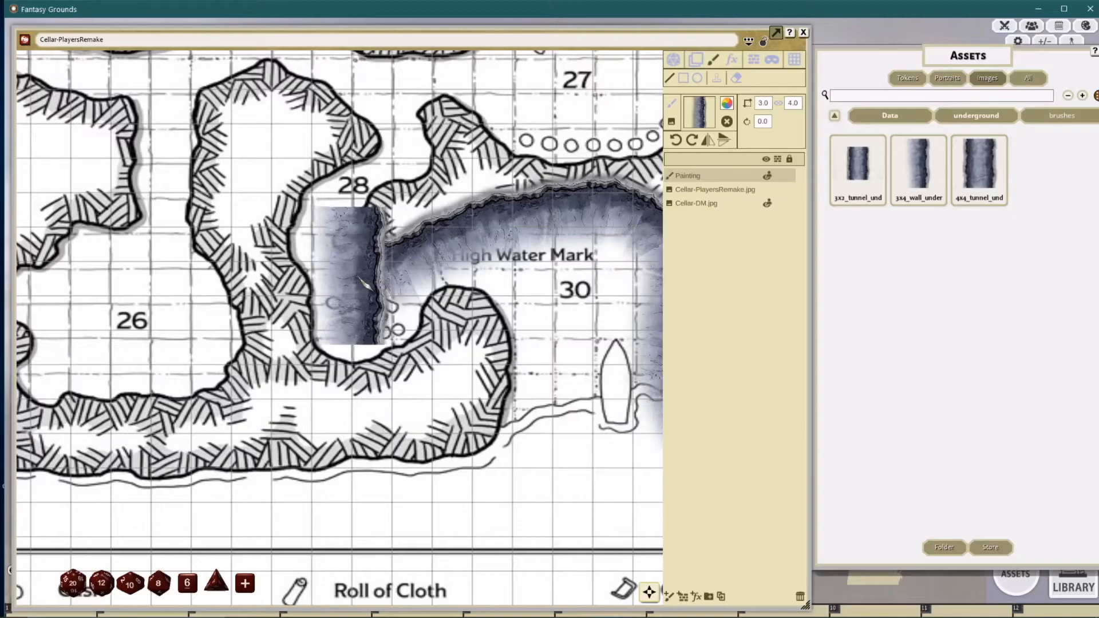
mouse_move(365, 282)
left_mouse_down()
mouse_move(361, 246)
mouse_move(412, 135)
mouse_move(454, 98)
mouse_move(442, 110)
mouse_move(473, 115)
mouse_move(522, 158)
mouse_move(593, 149)
mouse_move(580, 207)
left_mouse_up()
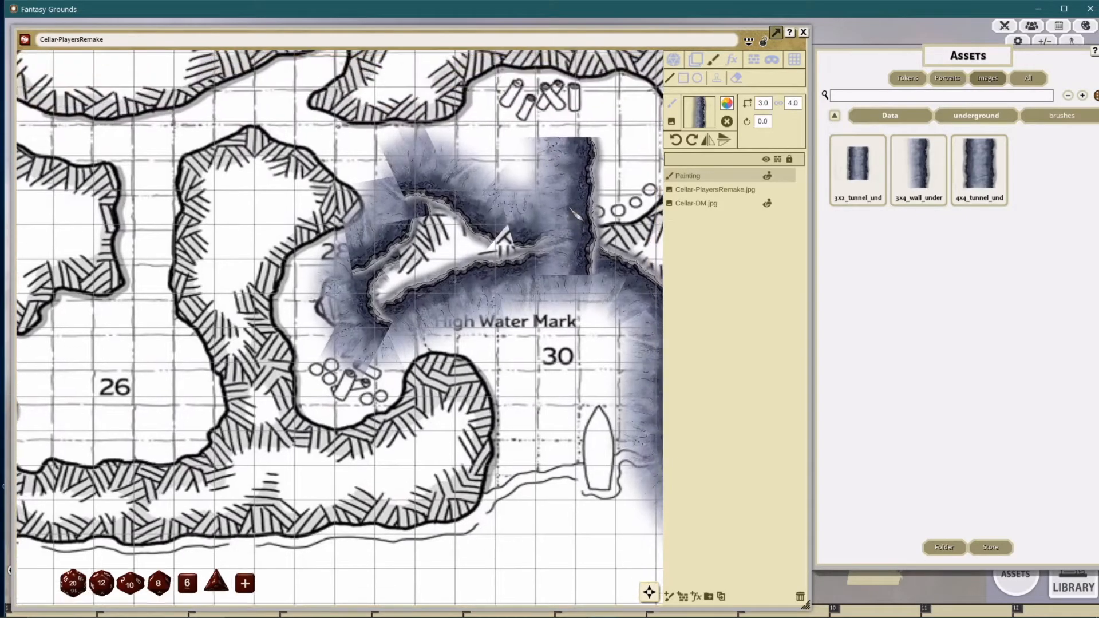
Step: Undo the wall strokes around rooms 27 to 30 back to the bare shoreline corner
key("ctrl+z")
key("ctrl+z")
key("ctrl+z")
key("ctrl+z")
key("ctrl+z")
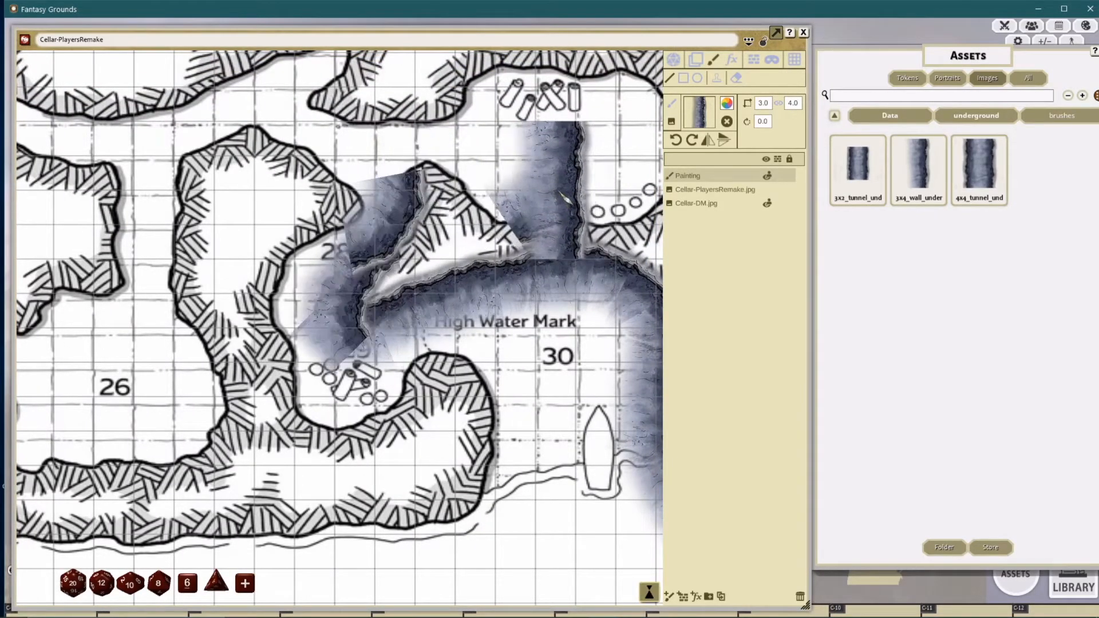
key("ctrl+z")
mouse_move(499, 229)
left_mouse_down()
mouse_move(347, 277)
mouse_move(397, 335)
mouse_move(385, 344)
mouse_move(428, 312)
left_mouse_up()
key("ctrl+z")
key("ctrl+z")
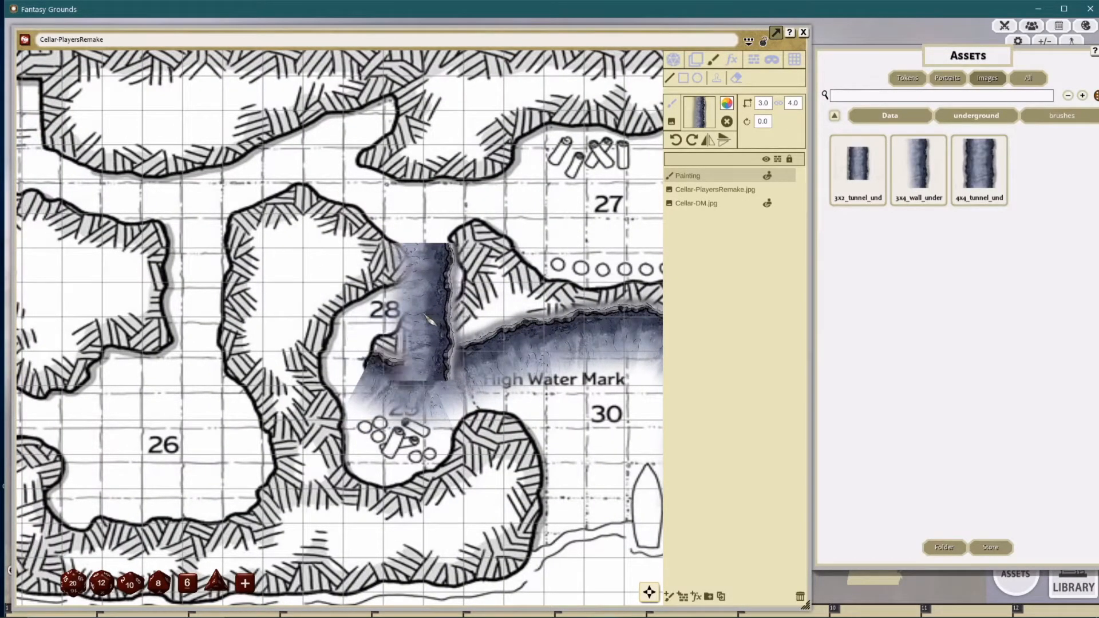
key("ctrl+z")
scroll(497, 287, "down", 2)
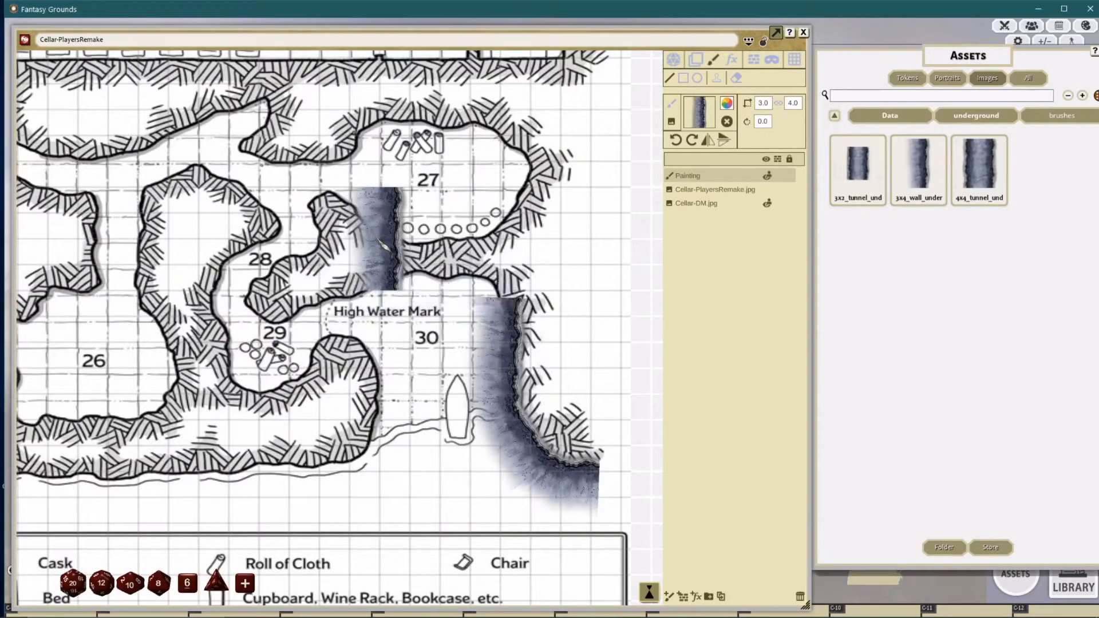
key("ctrl+z")
key("ctrl+z")
key("ctrl+z")
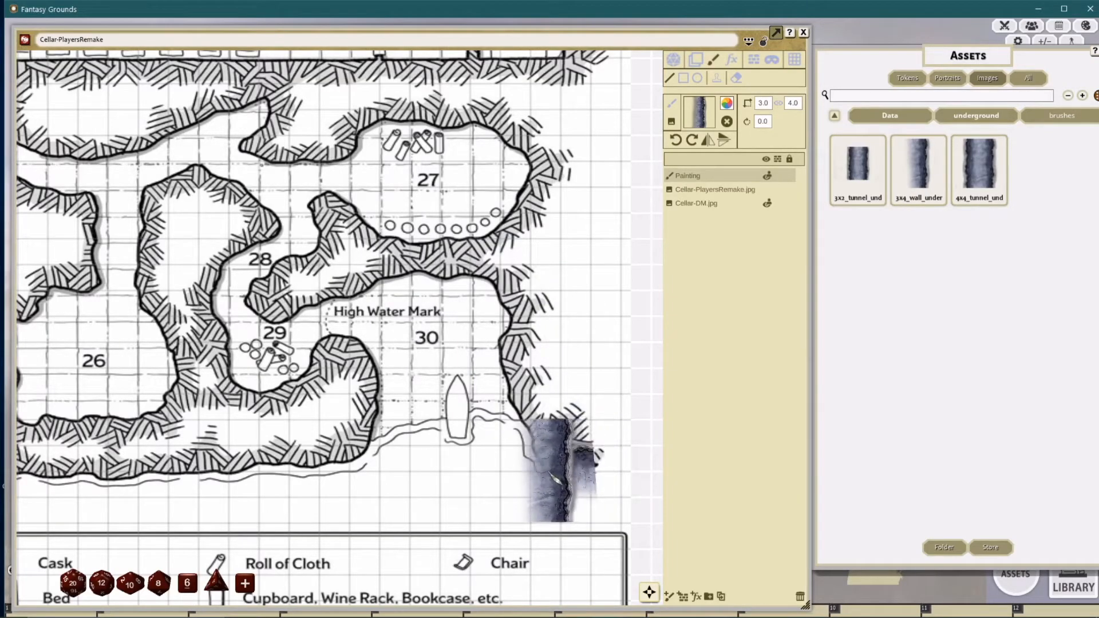
key("ctrl+z")
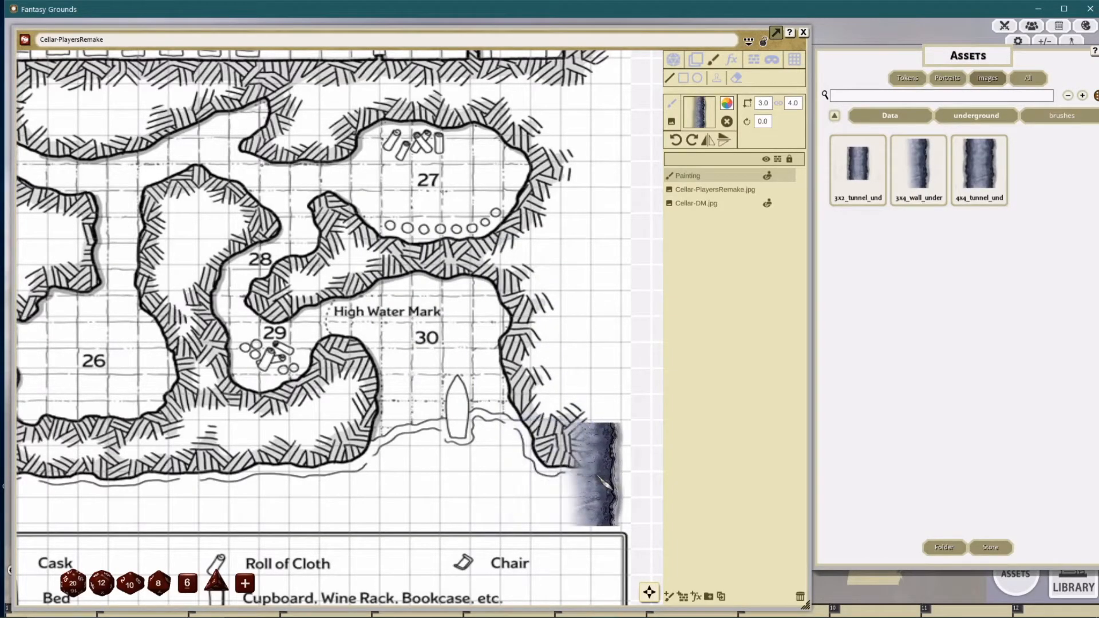
Step: Try repainting the wall in short segments from the shoreline corner around room 30, past room 28 and along room 27
left_click(596, 476)
left_click(540, 471)
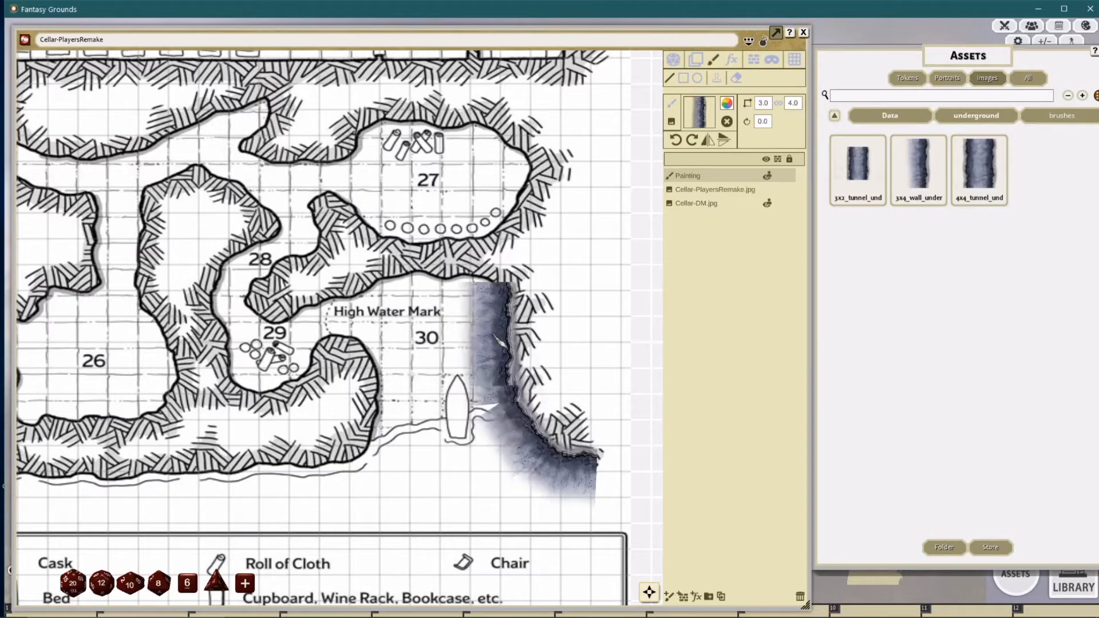
left_click(493, 280)
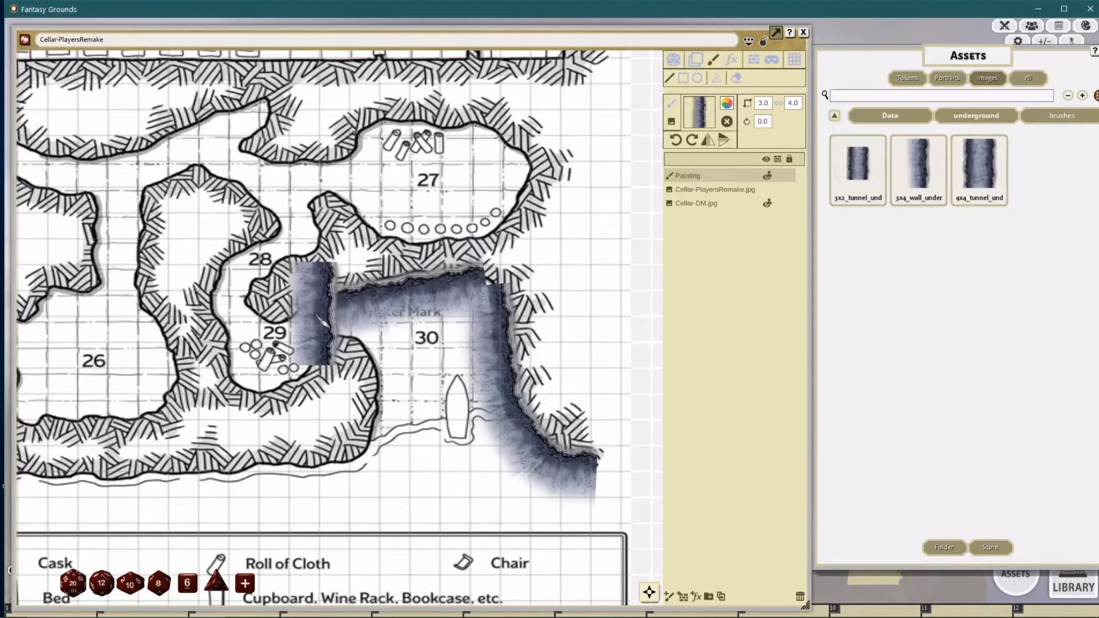
left_click(399, 291)
left_click(284, 330)
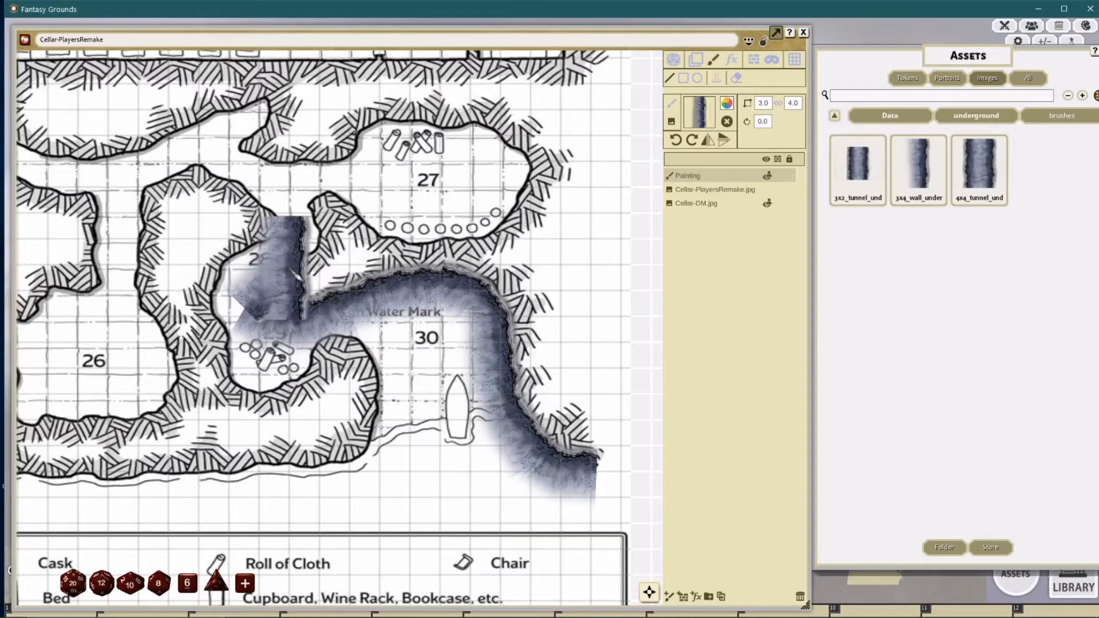
left_click(343, 198)
left_click(402, 228)
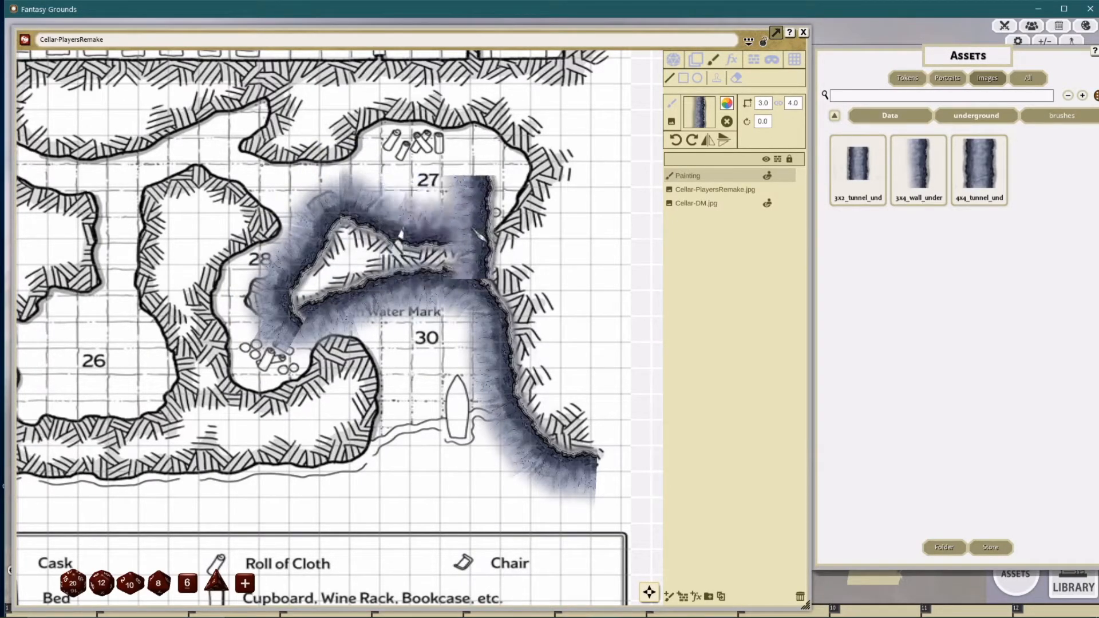
Step: Undo all the short wall segments painted around rooms 27, 28 and 30
key("ctrl+z")
key("ctrl+z")
key("ctrl+z")
key("ctrl+z")
key("ctrl+z")
key("ctrl+z")
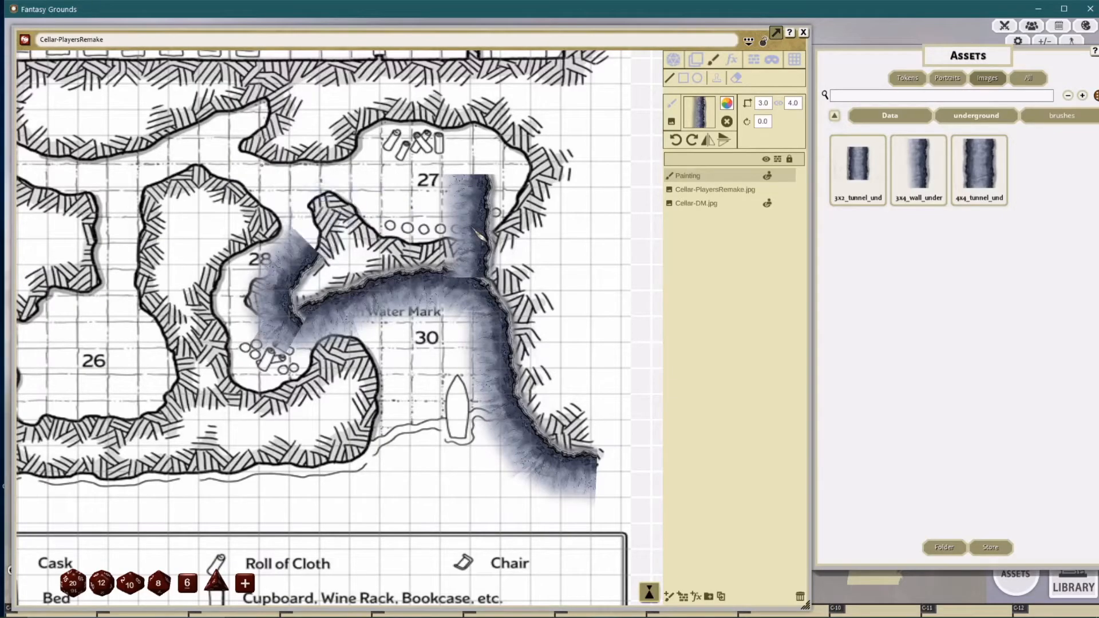
key("ctrl+z")
key("ctrl+z")
key("ctrl+z")
key("ctrl+z")
key("ctrl+z")
key("ctrl+z")
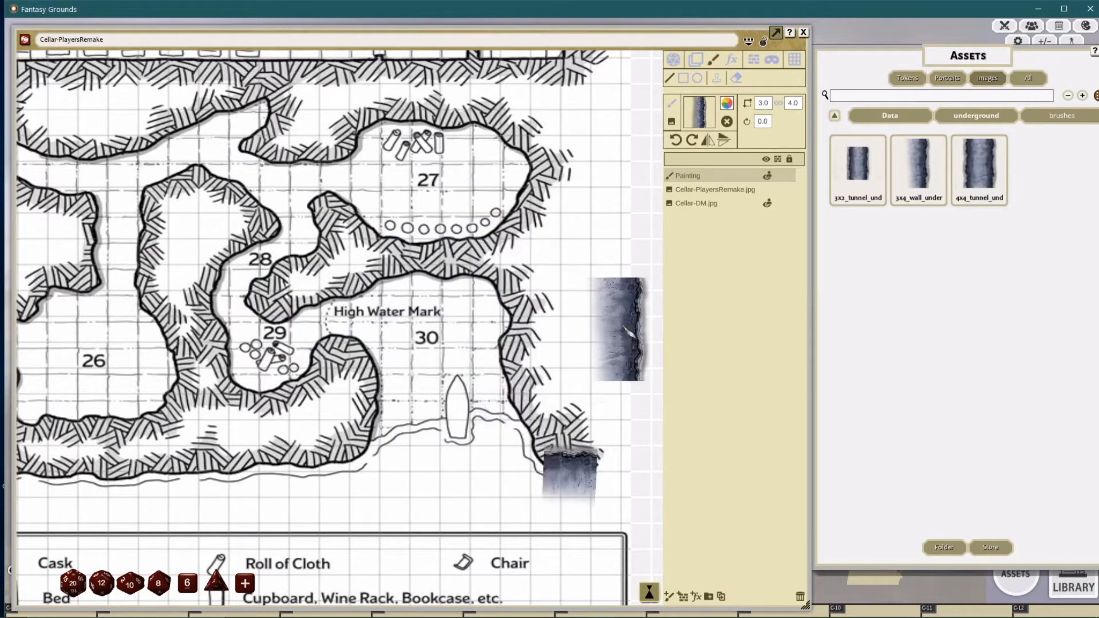
Step: Resize the wall brush to 1.5 by 2.0 and paint the cave wall from the shoreline corner around room 30, past room 28 and around room 27
left_click(768, 105)
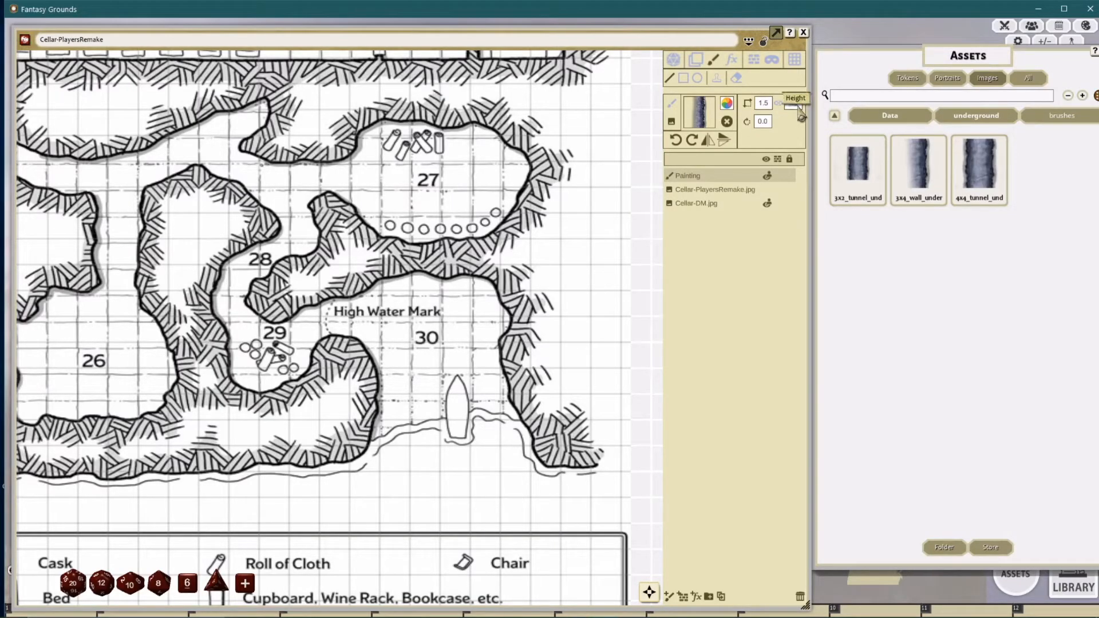
left_click_drag(565, 257, 543, 212)
mouse_move(577, 425)
left_mouse_down()
mouse_move(533, 426)
mouse_move(504, 395)
mouse_move(475, 318)
mouse_move(488, 293)
mouse_move(472, 240)
mouse_move(372, 232)
mouse_move(340, 246)
mouse_move(342, 276)
mouse_move(252, 263)
mouse_move(232, 275)
mouse_move(233, 241)
mouse_move(293, 213)
mouse_move(291, 145)
mouse_move(304, 129)
mouse_move(370, 192)
mouse_move(446, 192)
mouse_move(481, 177)
mouse_move(468, 185)
mouse_move(506, 100)
mouse_move(492, 74)
mouse_move(446, 66)
mouse_move(385, 91)
mouse_move(366, 77)
mouse_move(263, 126)
left_mouse_up()
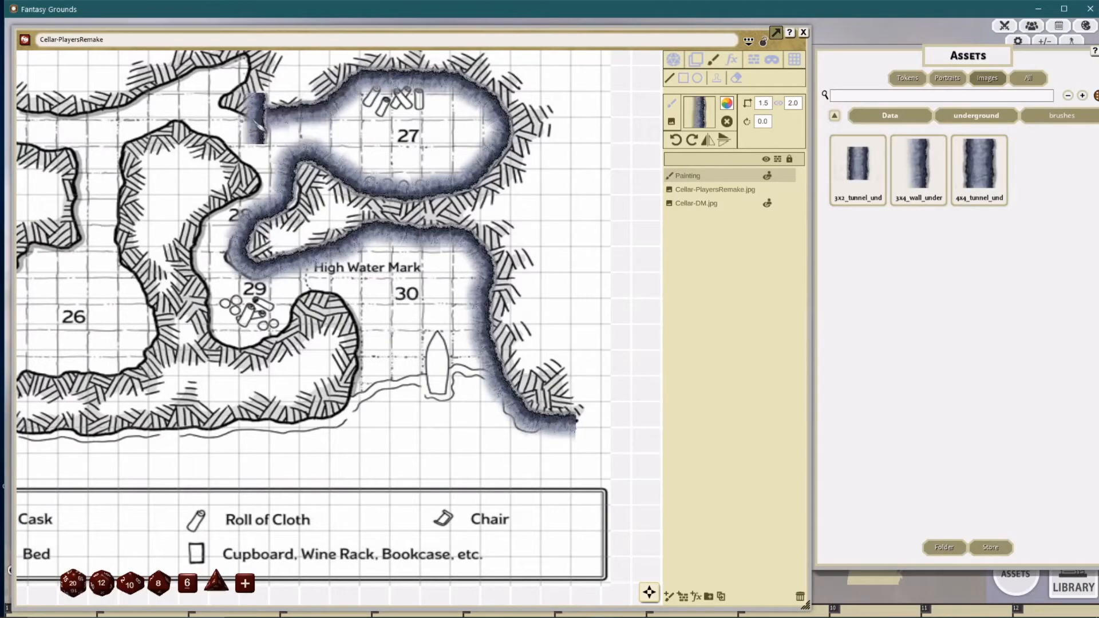
left_click_drag(199, 159, 358, 263)
mouse_move(414, 230)
left_mouse_down()
mouse_move(371, 207)
mouse_move(396, 151)
mouse_move(340, 169)
mouse_move(329, 193)
mouse_move(296, 208)
mouse_move(389, 172)
mouse_move(409, 120)
mouse_move(427, 149)
mouse_move(472, 157)
mouse_move(381, 211)
left_mouse_up()
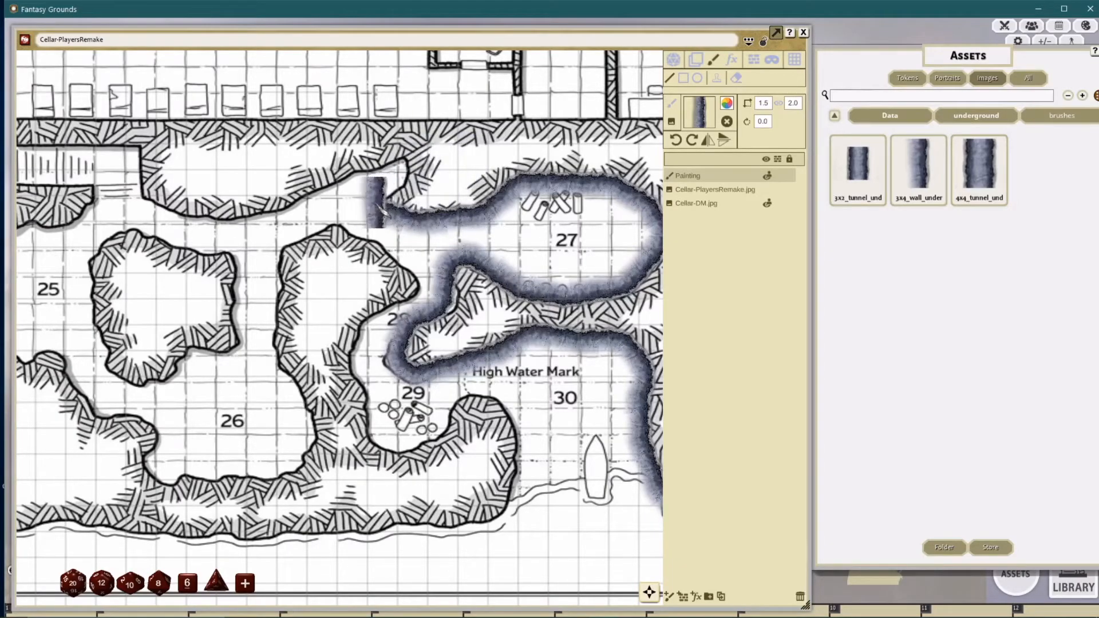
Step: Try painting the wall around the narrow nook west of room 27 and undo each attempt
left_click_drag(412, 162, 358, 178)
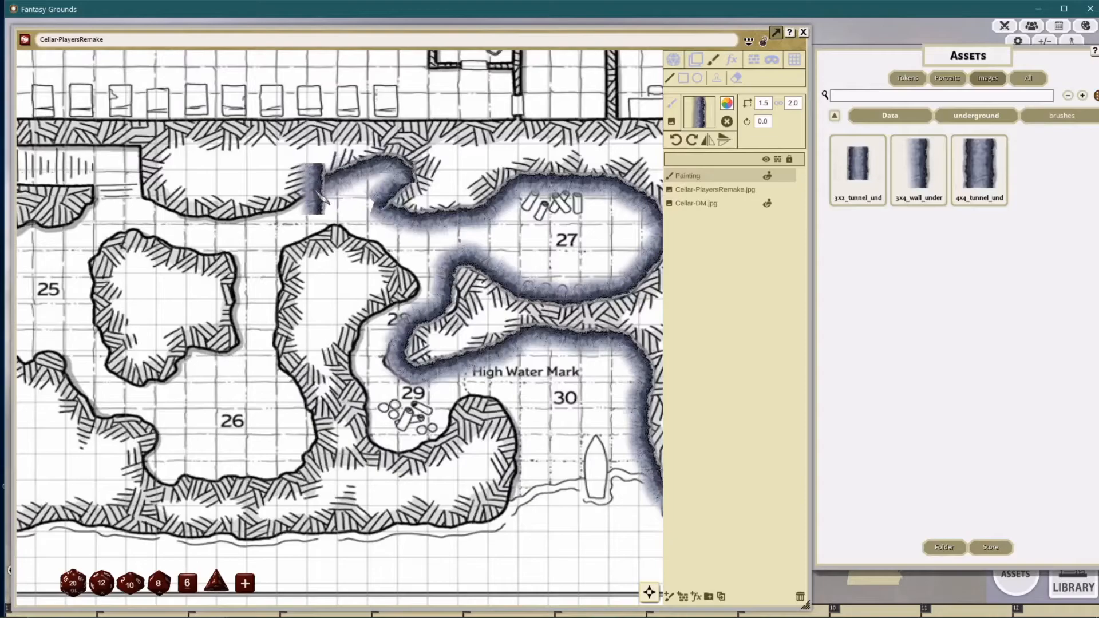
key("ctrl+z")
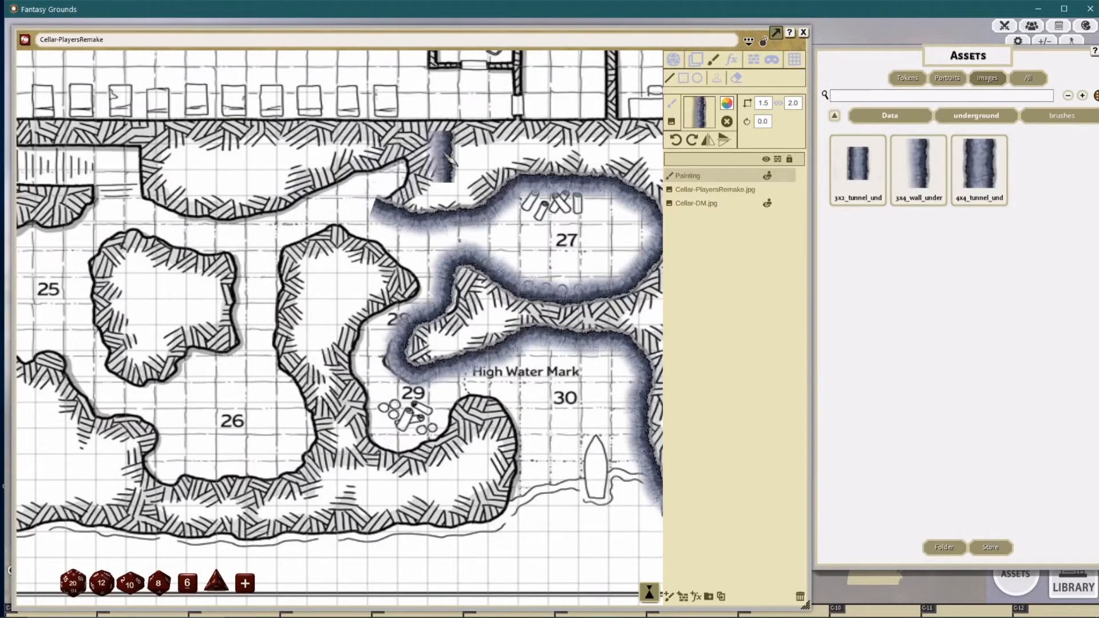
left_click_drag(402, 150, 338, 194)
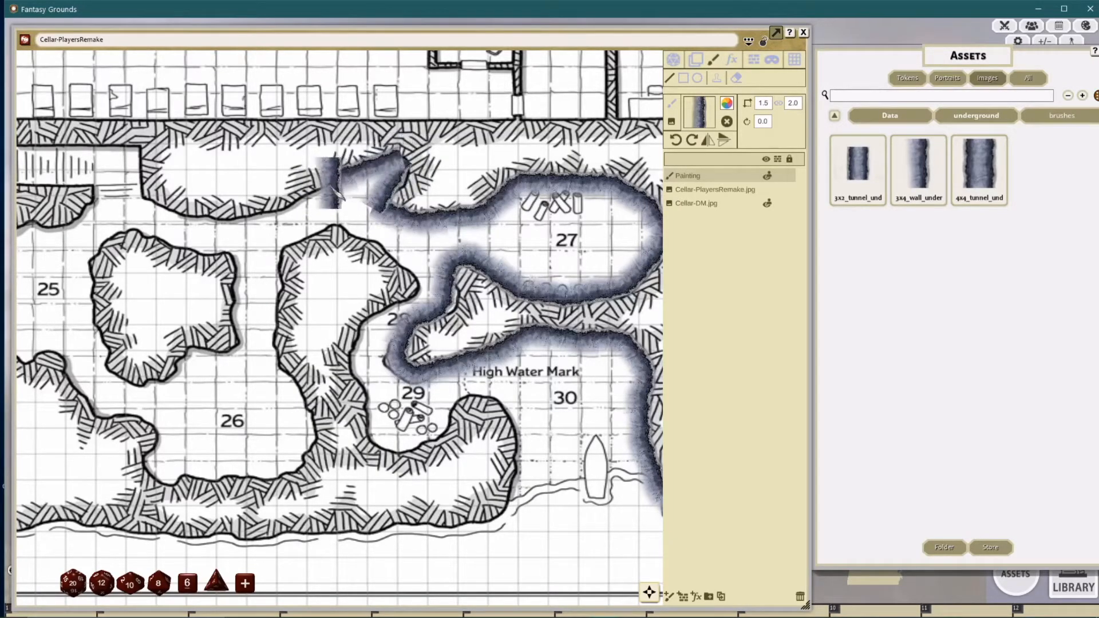
left_click(333, 188)
key("ctrl+z")
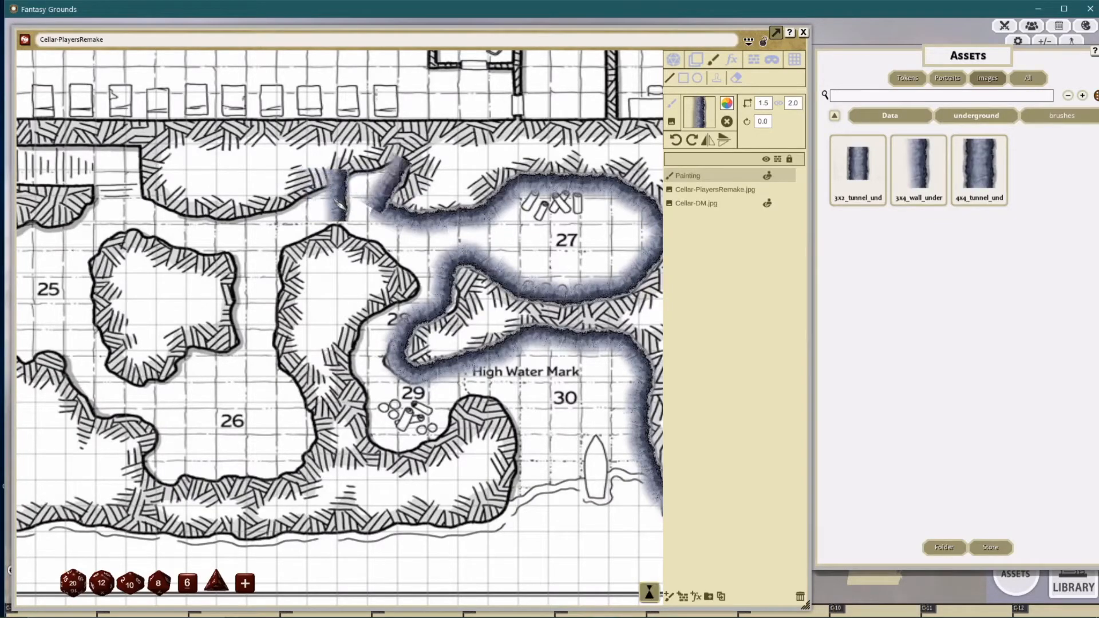
key("ctrl+z")
Step: Paint the cave wall around the nook west of room 27, along the passage's north side and around the stairs below room 21
mouse_move(370, 204)
left_mouse_down()
mouse_move(423, 180)
mouse_move(420, 167)
mouse_move(366, 150)
mouse_move(312, 172)
mouse_move(284, 218)
mouse_move(195, 217)
mouse_move(131, 193)
mouse_move(166, 175)
left_mouse_up()
left_click_drag(183, 179, 397, 261)
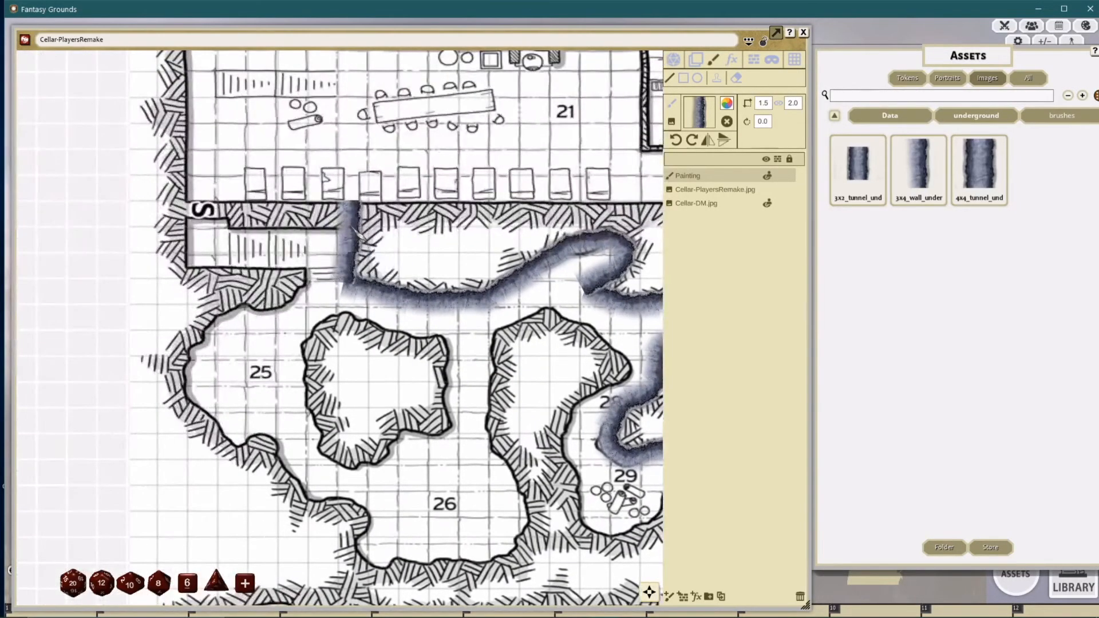
mouse_move(357, 231)
left_mouse_down()
mouse_move(180, 223)
mouse_move(196, 271)
mouse_move(316, 269)
left_mouse_up()
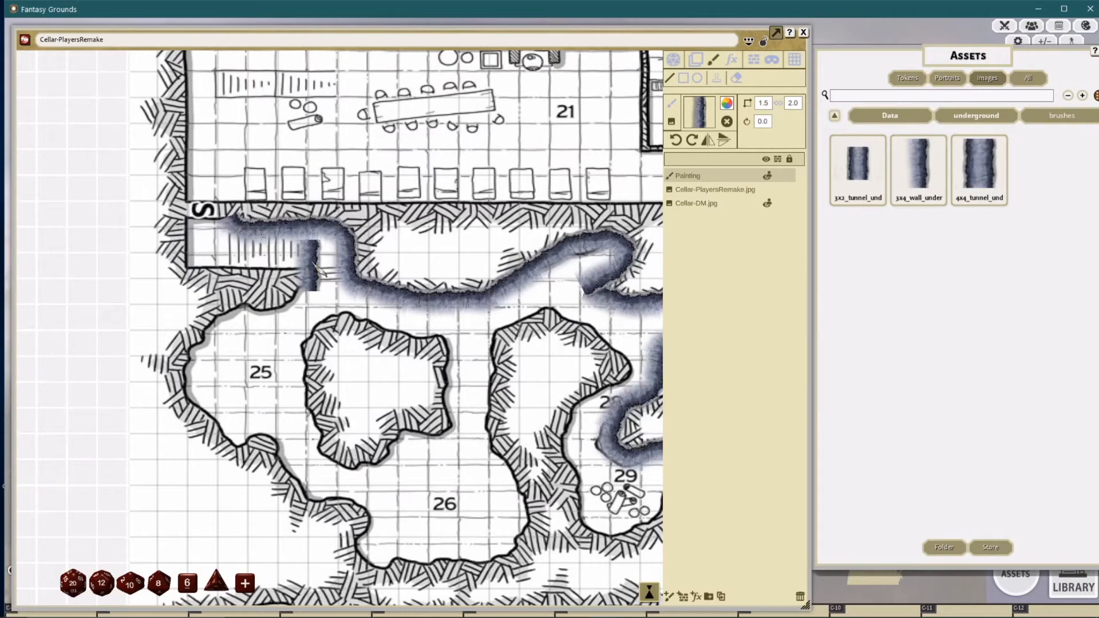
mouse_move(244, 220)
left_mouse_down()
mouse_move(195, 227)
mouse_move(198, 252)
mouse_move(317, 269)
left_mouse_up()
key("ctrl+z")
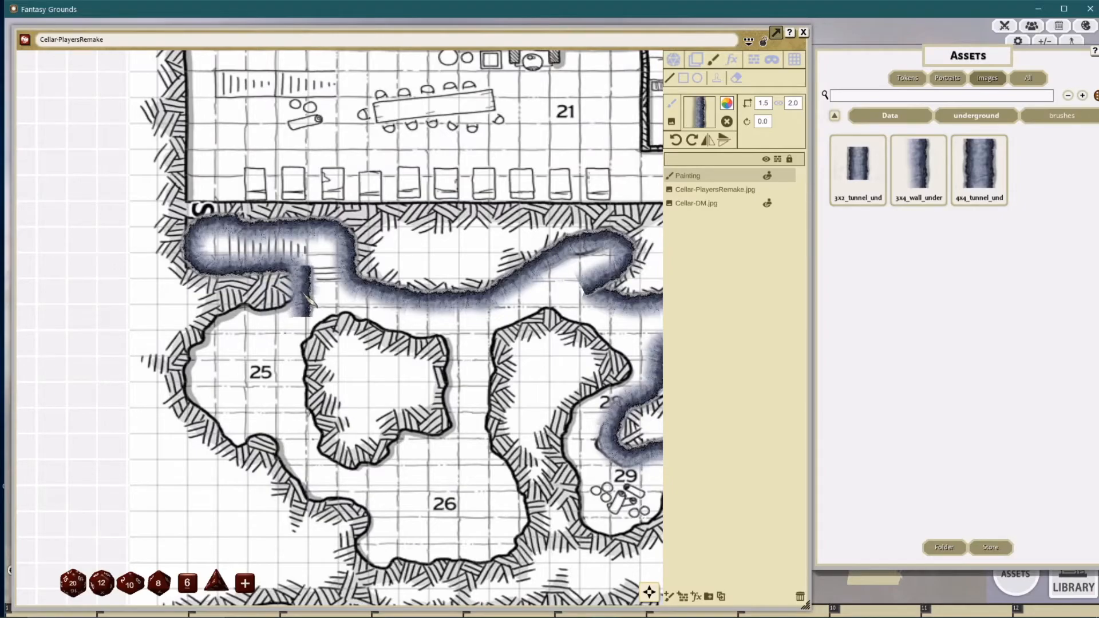
left_click_drag(308, 299, 293, 325)
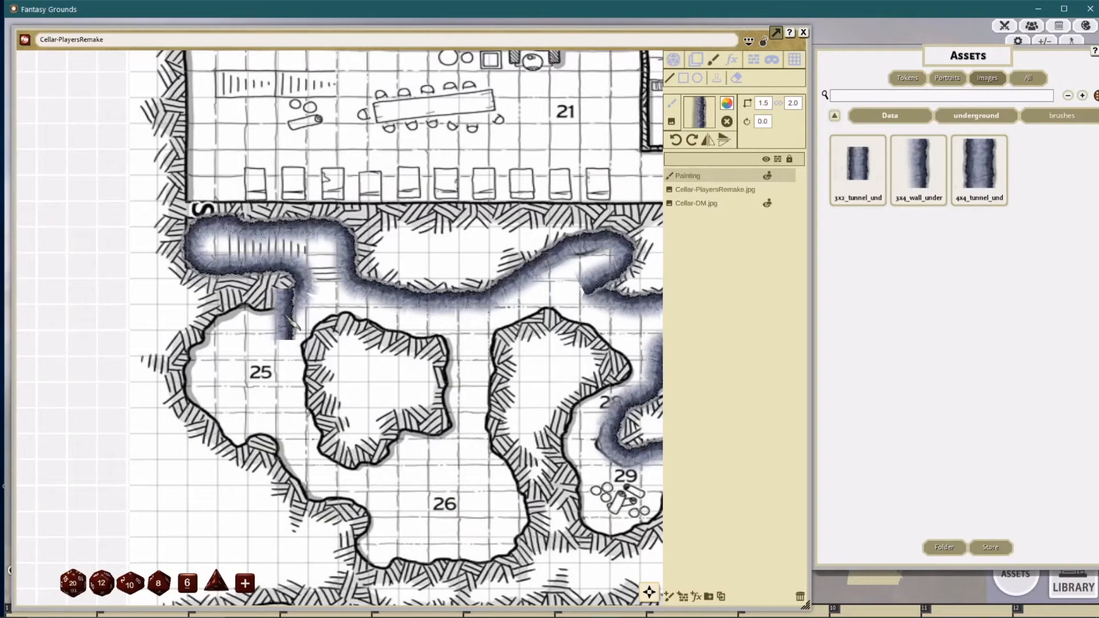
Step: Continue the cave wall around rooms 25 and 26, around the rock east of room 26 and down the west side of room 28
mouse_move(266, 323)
left_mouse_down()
mouse_move(226, 321)
mouse_move(193, 389)
mouse_move(240, 447)
mouse_move(278, 444)
mouse_move(324, 503)
mouse_move(372, 511)
mouse_move(369, 563)
mouse_move(518, 546)
mouse_move(518, 492)
mouse_move(492, 435)
mouse_move(486, 332)
mouse_move(497, 298)
mouse_move(549, 289)
mouse_move(607, 326)
mouse_move(644, 372)
left_mouse_up()
left_click(619, 363)
left_click(573, 406)
left_click(571, 458)
left_click(587, 523)
left_click_drag(605, 508, 455, 486)
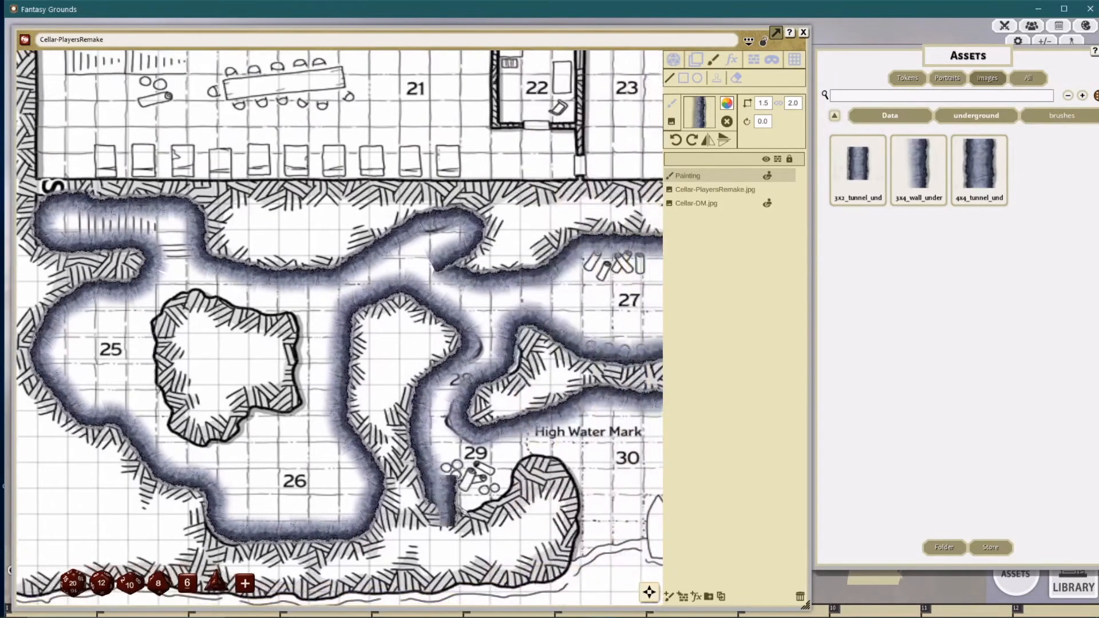
Step: Paint the wall around room 29 and the rock west of room 30, finishing along the shoreline to its western end
left_click(480, 505)
left_click(532, 459)
left_click(573, 466)
left_click(574, 567)
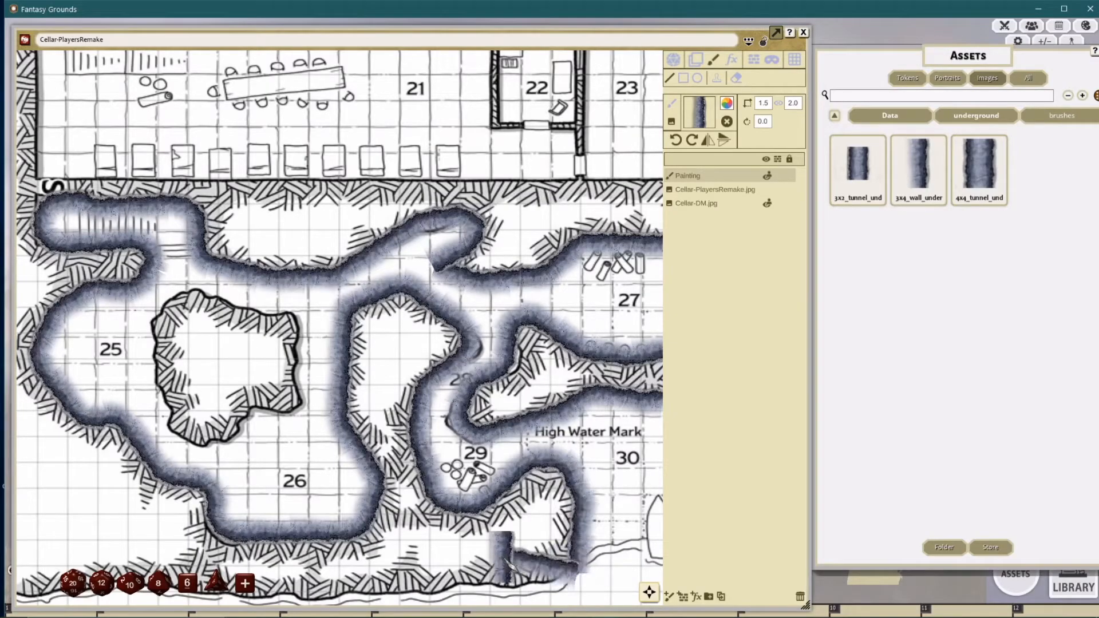
left_click_drag(507, 561, 568, 470)
left_click(550, 505)
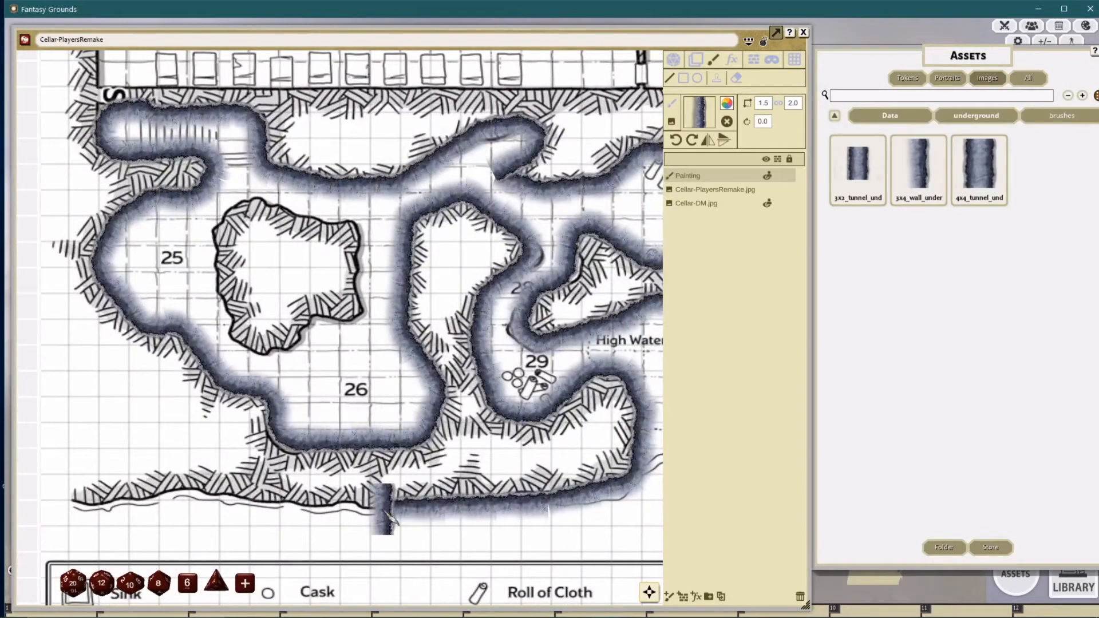
double_click(71, 501)
Step: Paint a closed wall around the rock island between rooms 25 and 26
scroll(287, 407, "down", 2)
left_click_drag(401, 409, 323, 466)
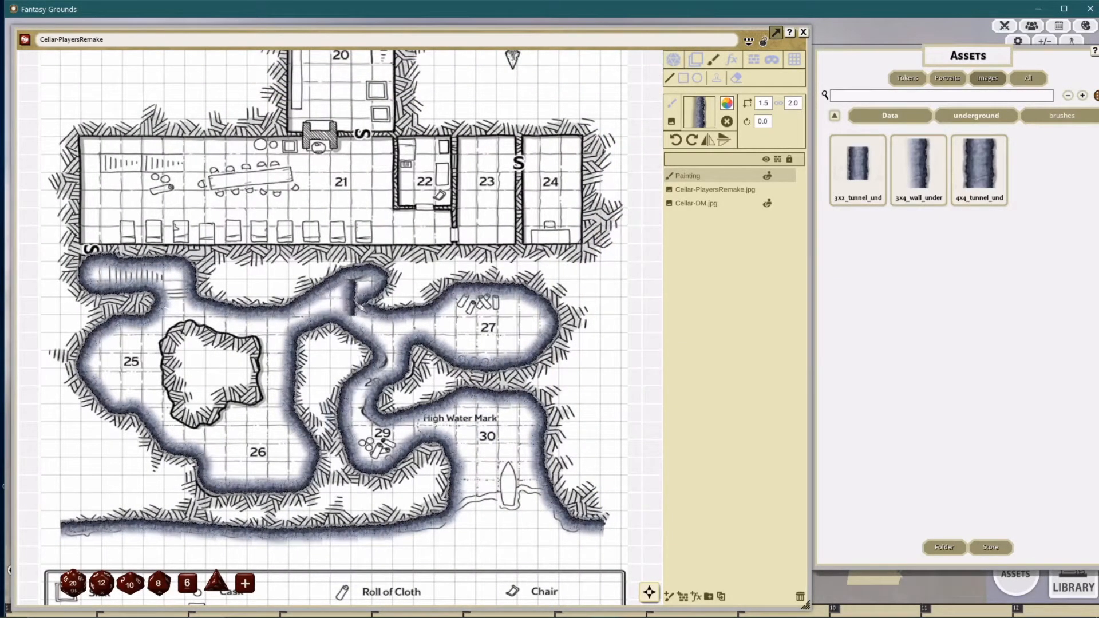
scroll(344, 300, "up", 3)
scroll(298, 398, "down", 2)
scroll(328, 461, "down", 2)
left_click_drag(236, 376, 274, 418)
left_click_drag(299, 488, 298, 443)
scroll(291, 444, "up", 3)
scroll(296, 452, "up", 2)
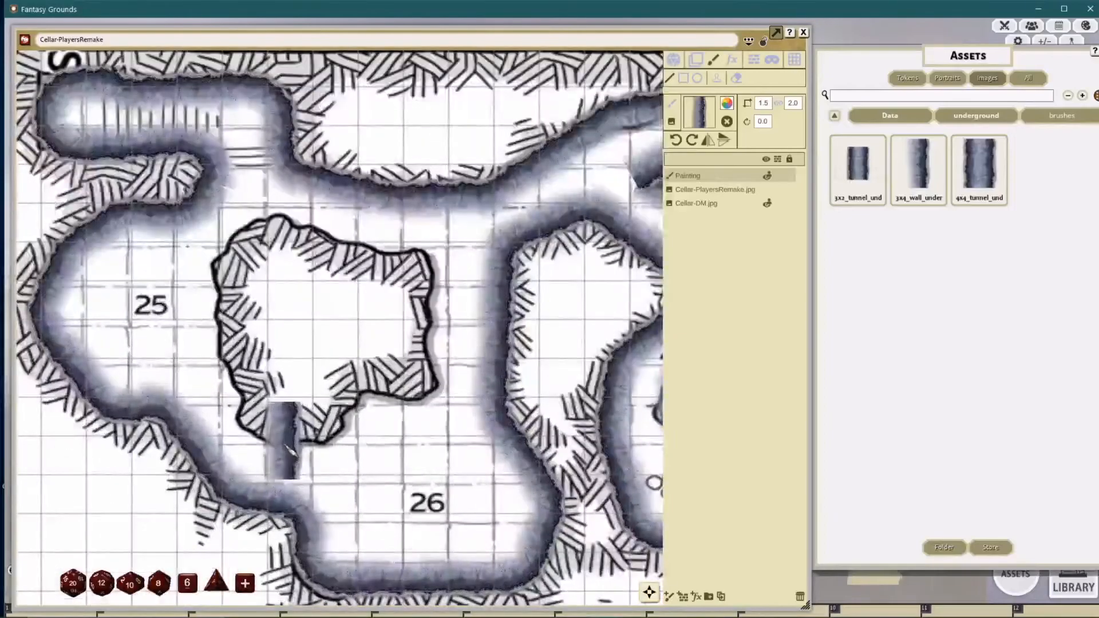
left_click(222, 353)
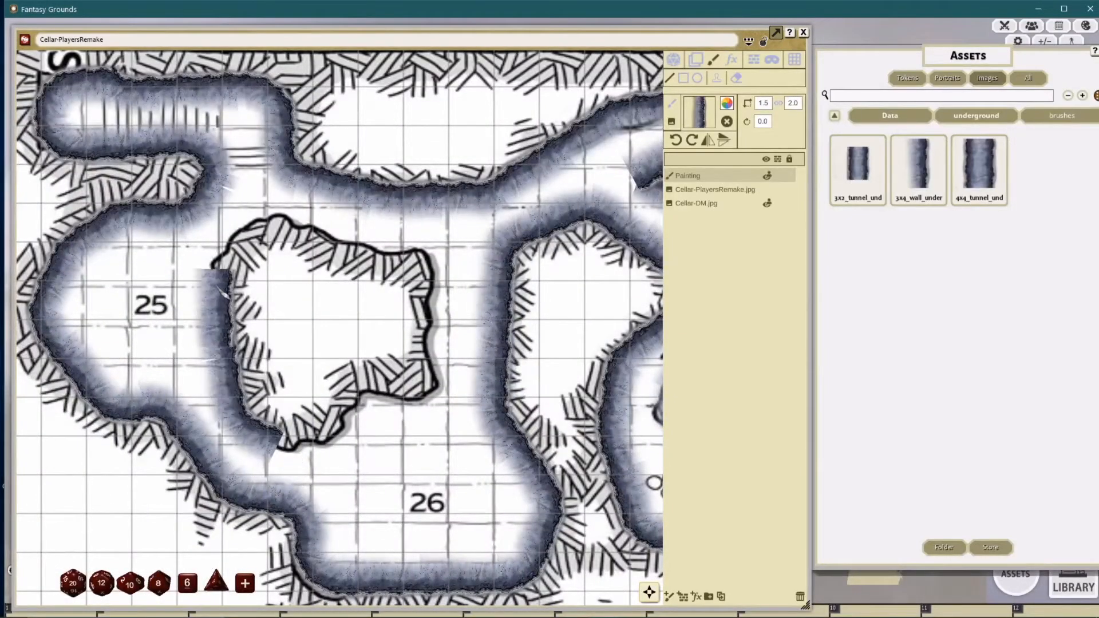
left_click(215, 263)
left_click(262, 216)
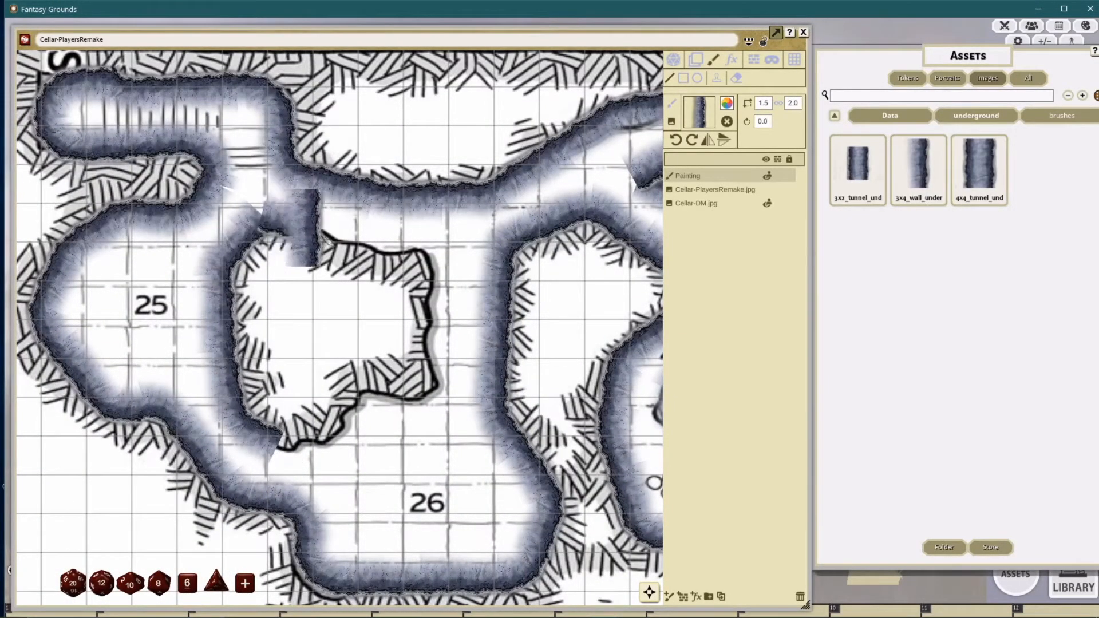
left_click(335, 229)
left_click(416, 246)
left_click(438, 385)
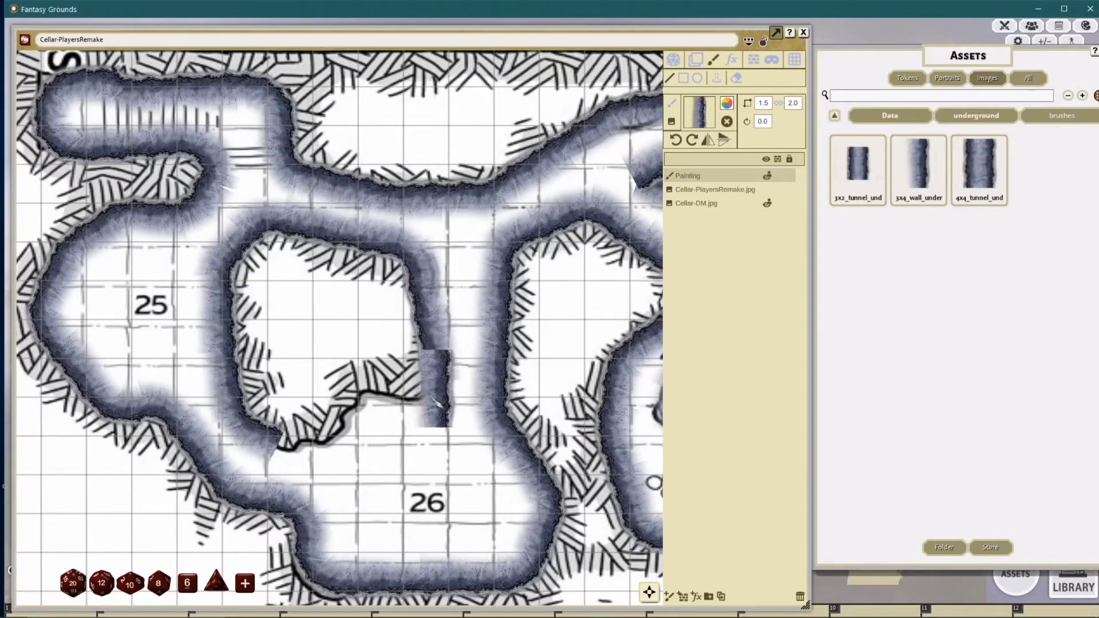
left_click(361, 396)
left_click(334, 441)
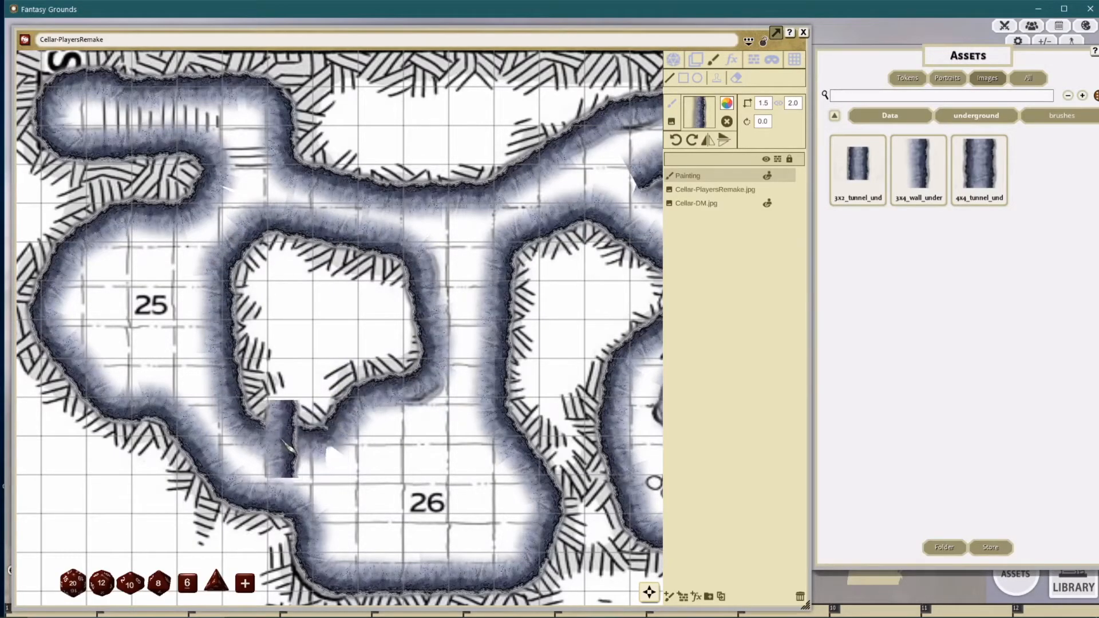
left_click(280, 445)
Step: Examine the painted cave layout and the straight walls around room 21
scroll(393, 425, "down", 5)
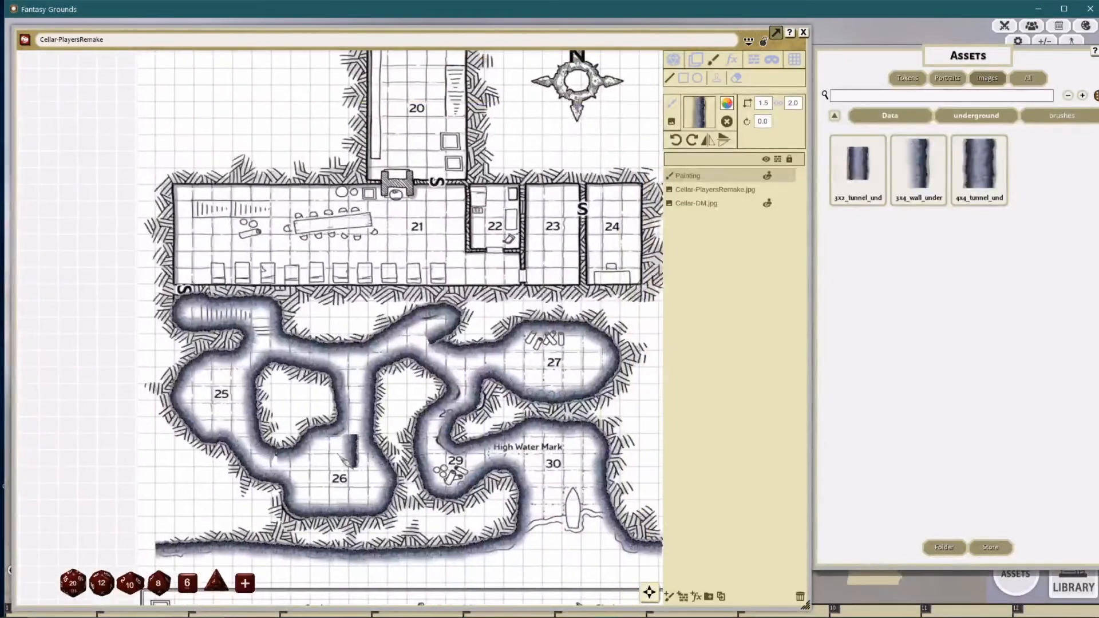
left_click_drag(339, 455, 319, 454)
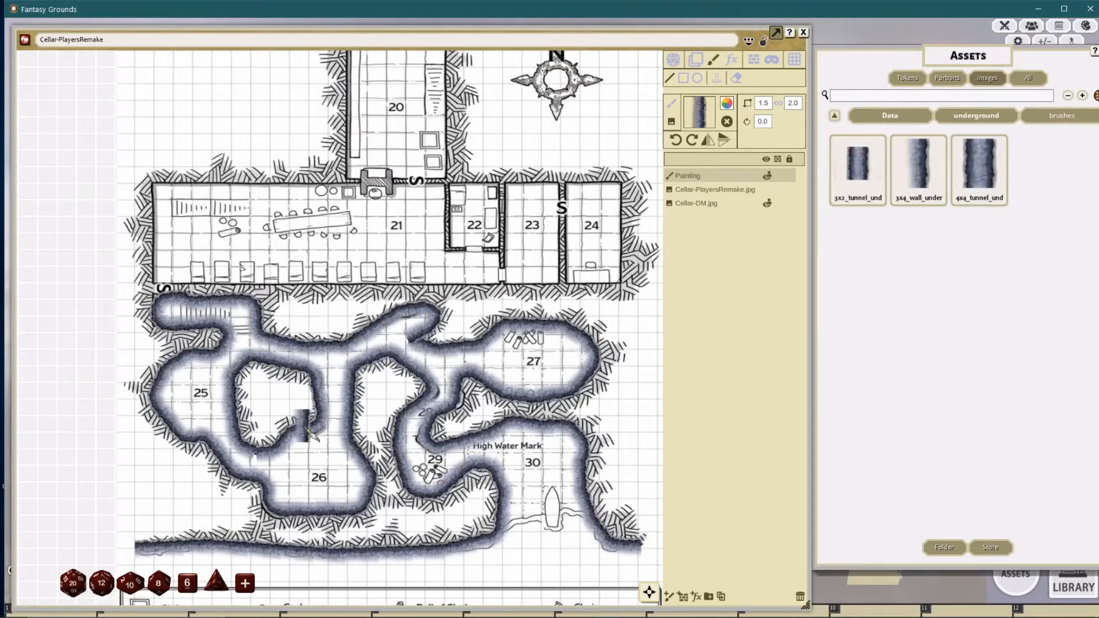
left_click_drag(440, 162, 504, 181)
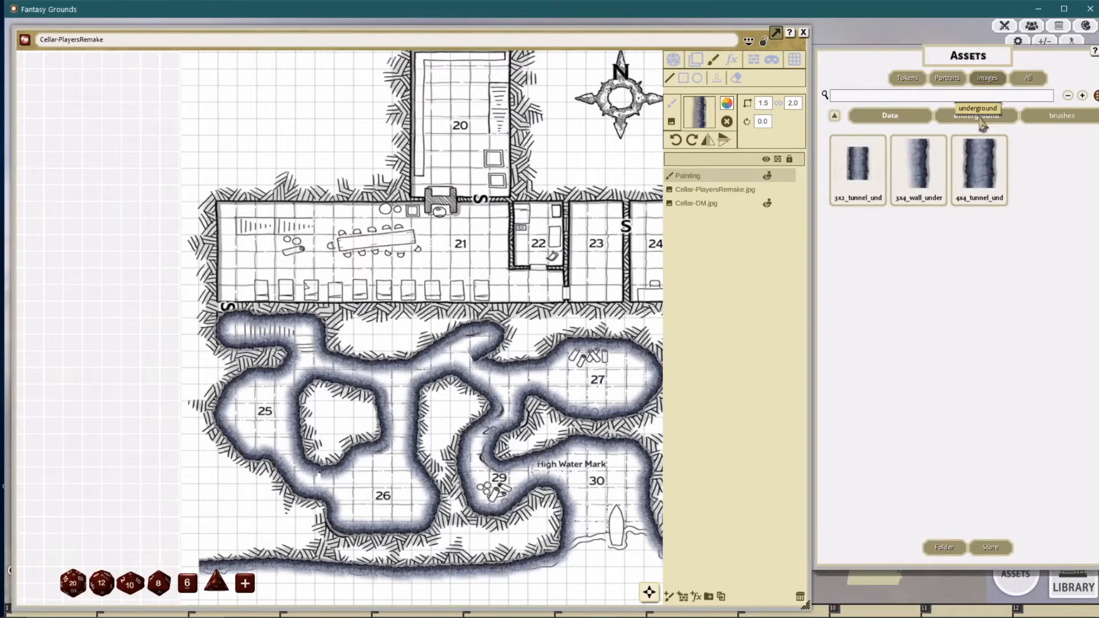
scroll(375, 229, "up", 5)
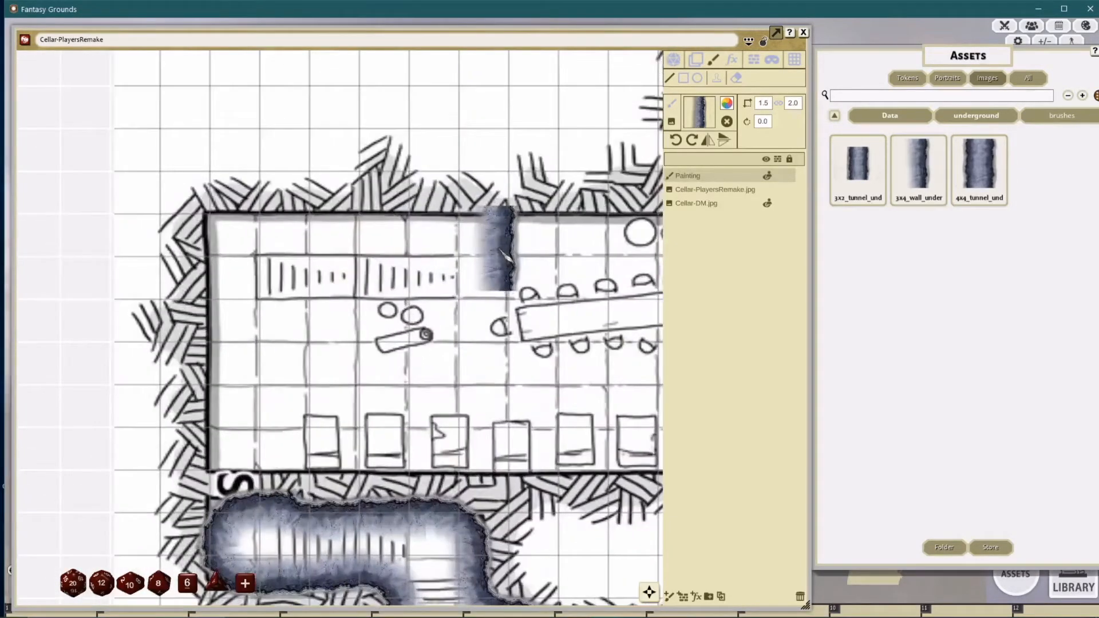
left_click_drag(500, 250, 431, 234)
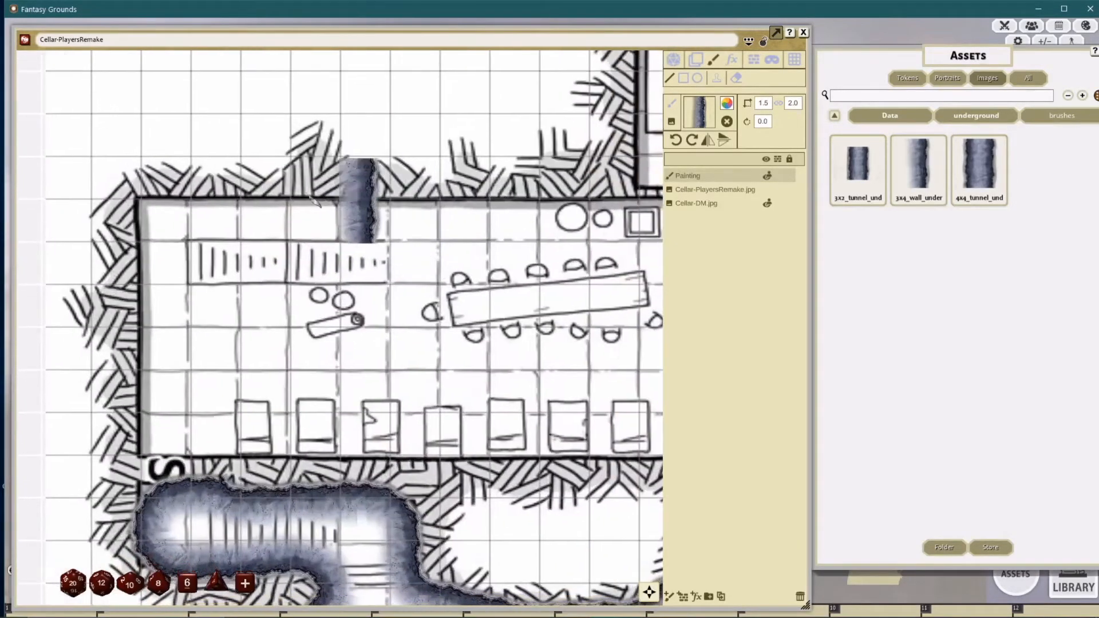
left_click_drag(282, 196, 234, 194)
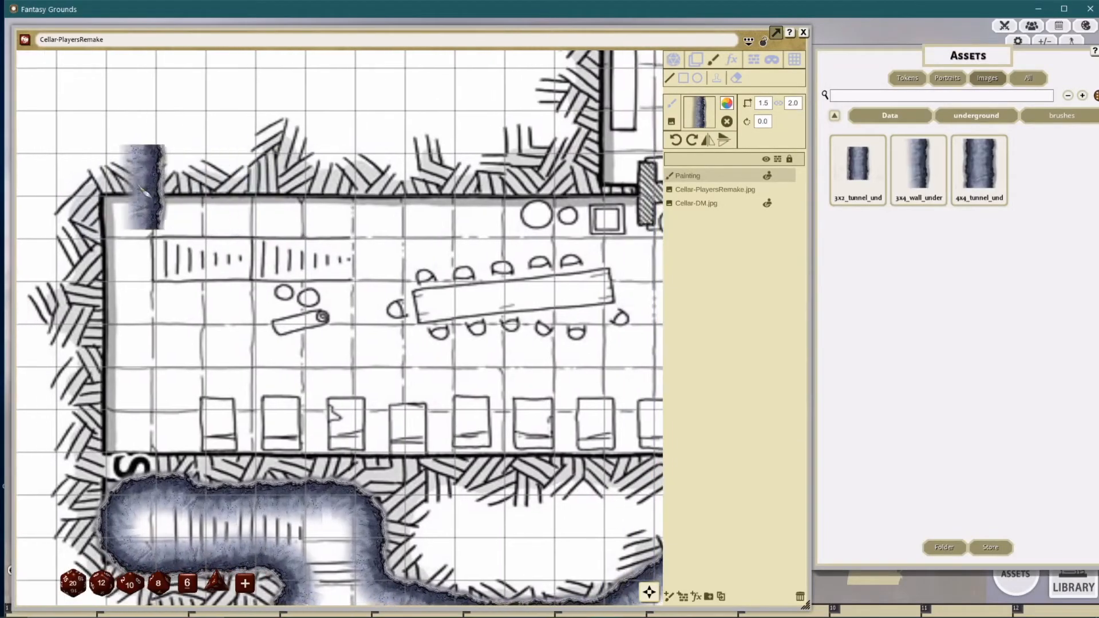
left_click_drag(106, 203, 132, 215)
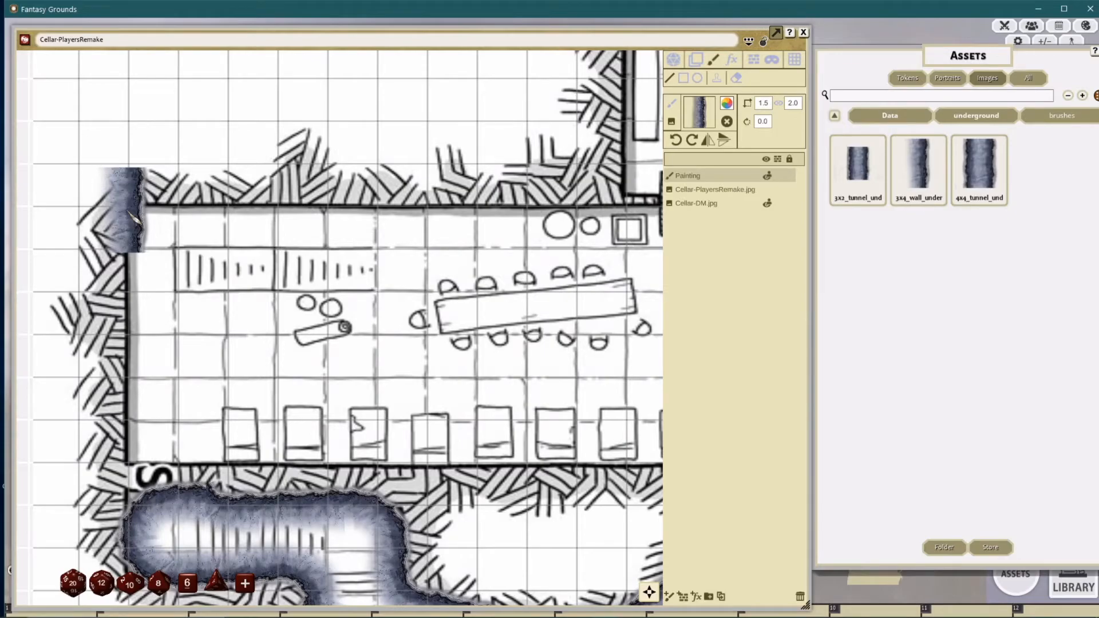
left_click_drag(200, 248, 309, 260)
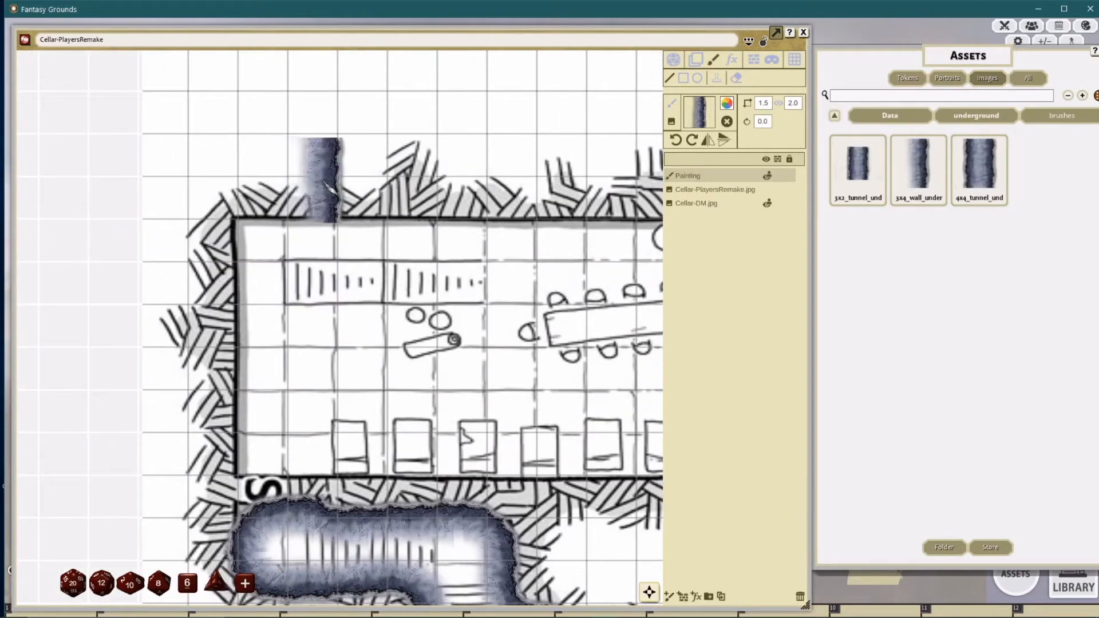
left_click_drag(291, 205, 279, 194)
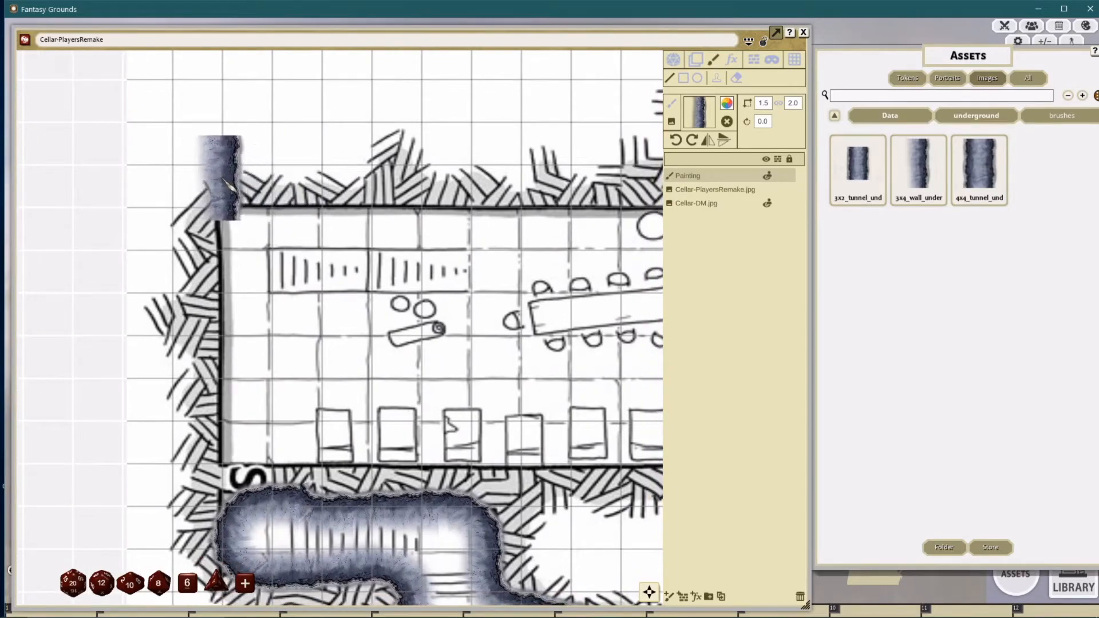
Step: Search all image assets for "stone wall" and load the stonewall_brush image as the paint brush
left_click(985, 118)
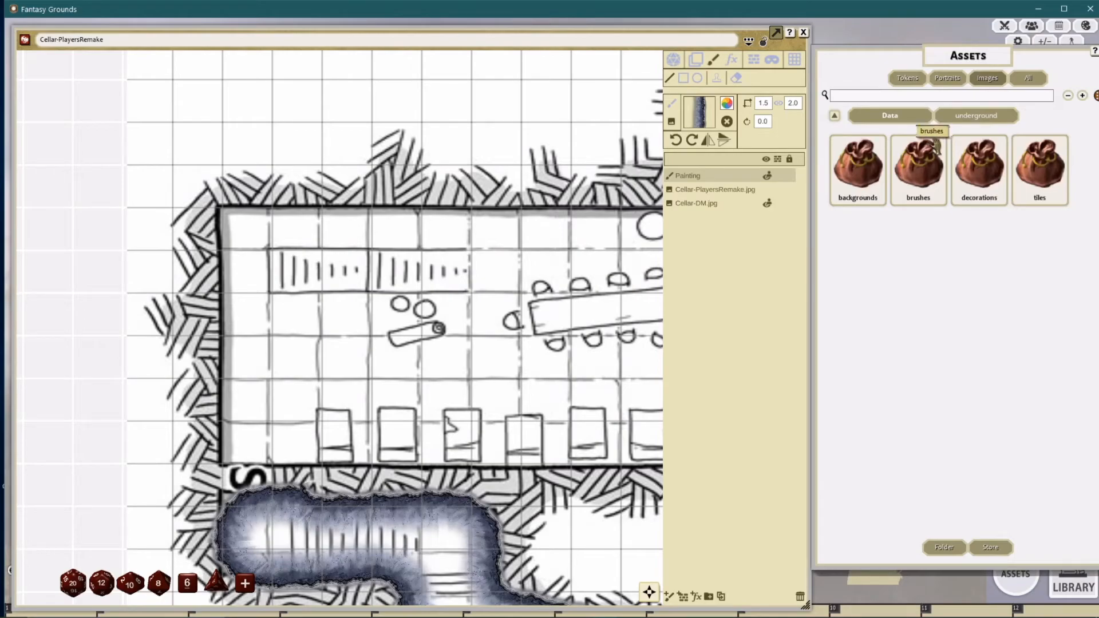
left_click(834, 116)
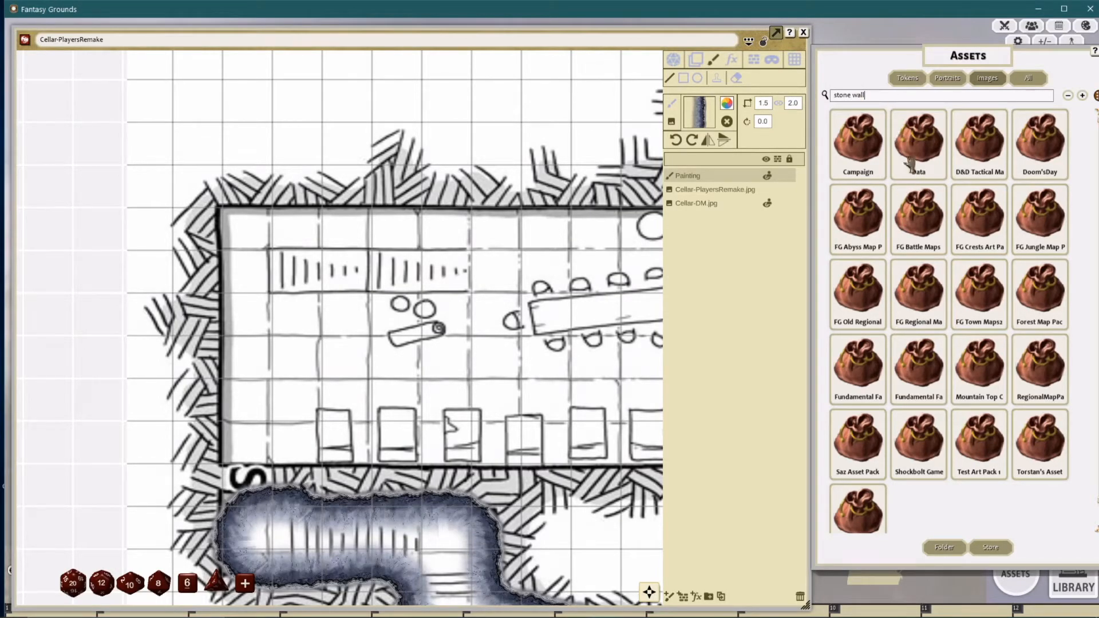
key("Return")
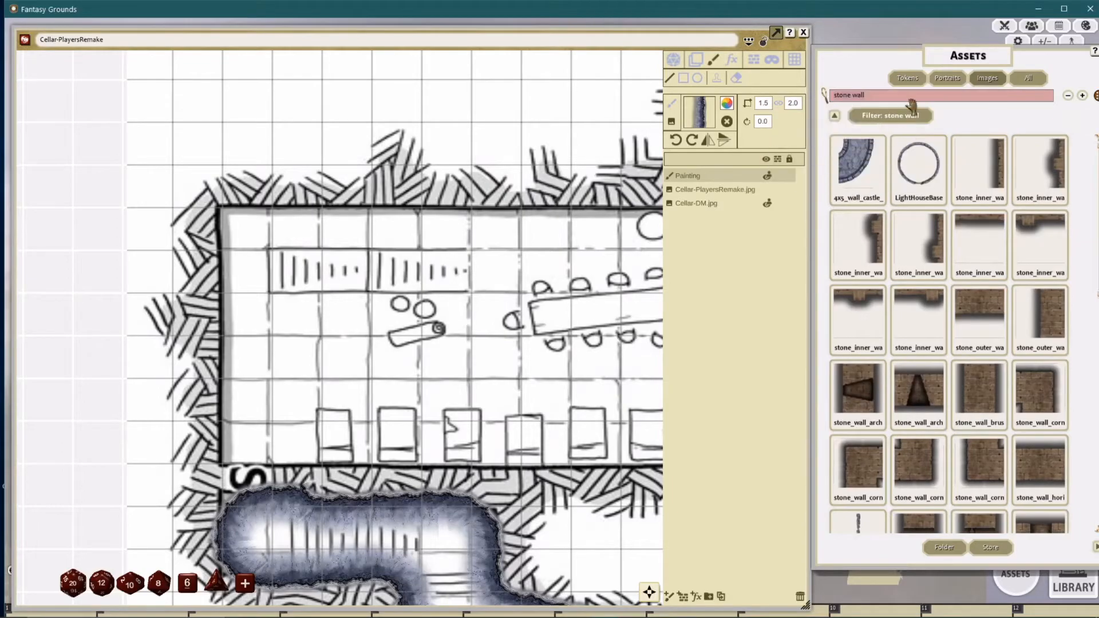
scroll(919, 298, "down", 5)
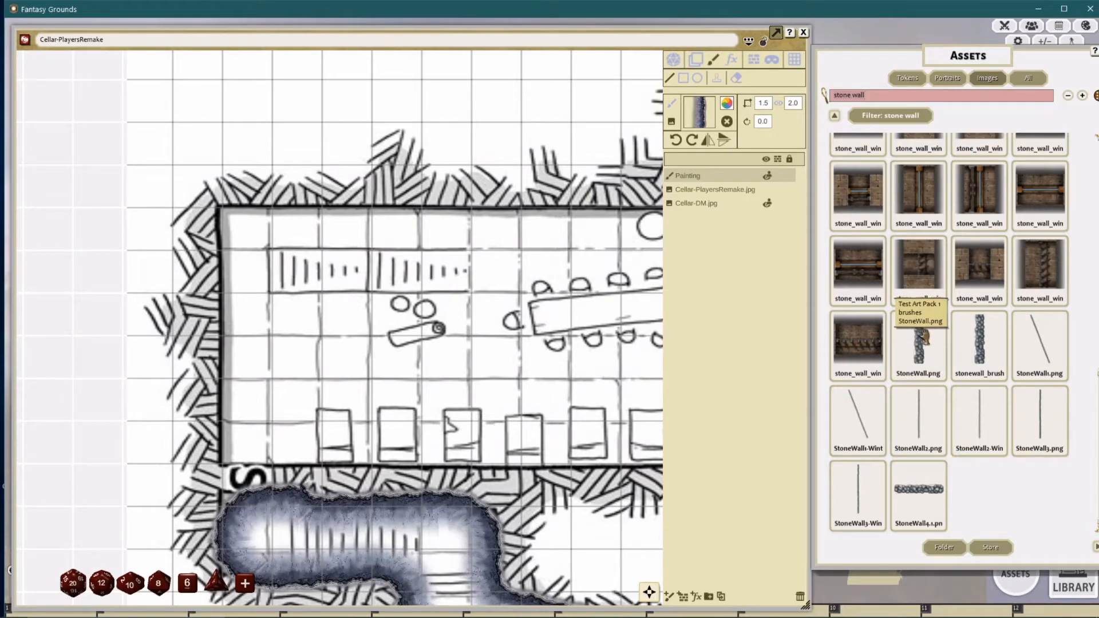
left_click_drag(981, 342, 724, 160)
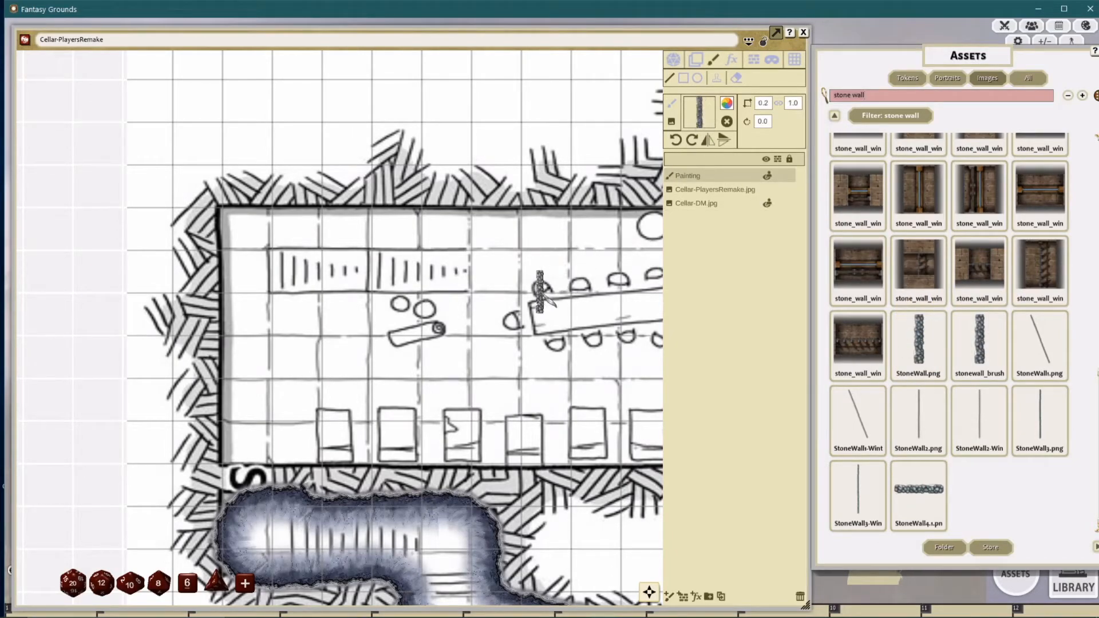
Step: Set the stone wall brush's width to 1.0
left_click(767, 103)
type("1")
left_click(780, 104)
left_click_drag(597, 290, 536, 297)
scroll(540, 297, "down", 4)
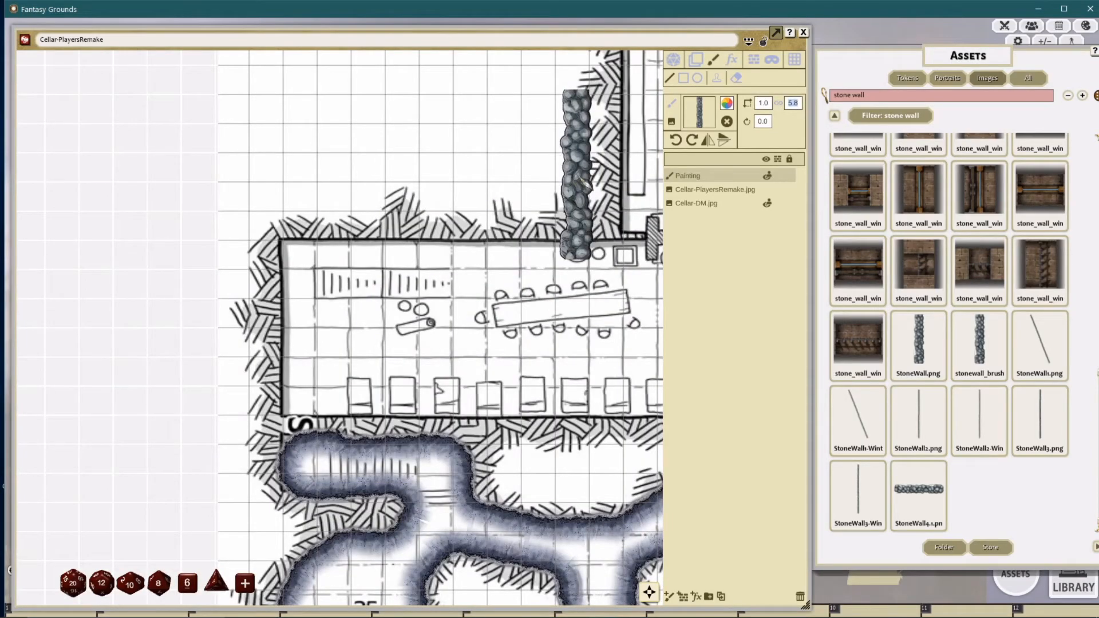
Step: Set the stone wall brush's length to 5.0
type("5")
key("Return")
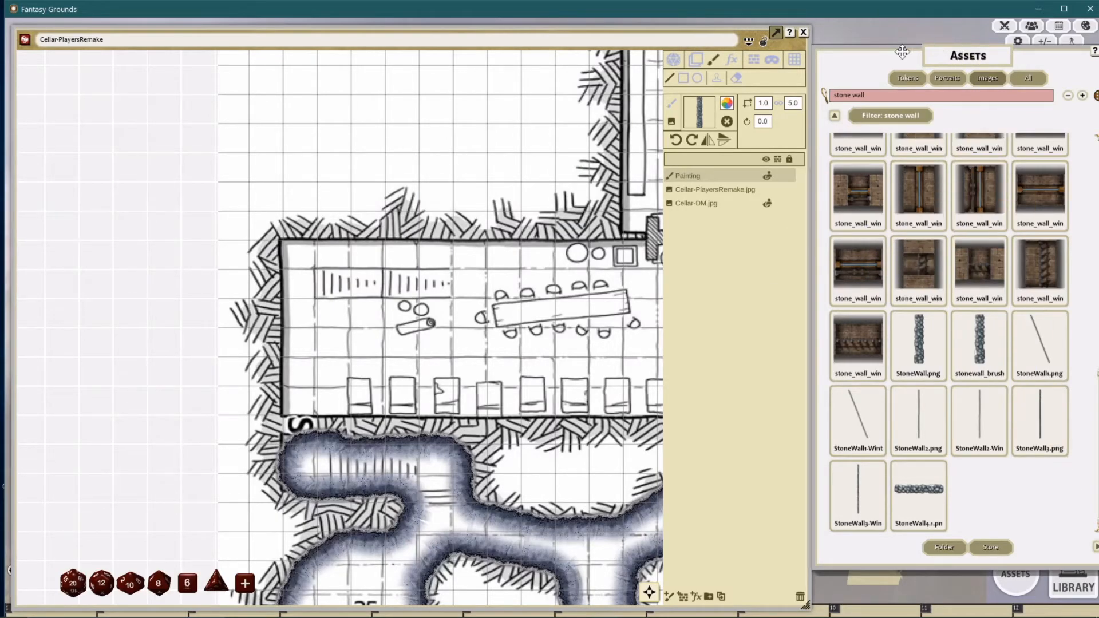
Step: Browse further stone wall images in the assets and load a narrow vertical stone wall as the paint brush
left_click_drag(937, 52, 822, 53)
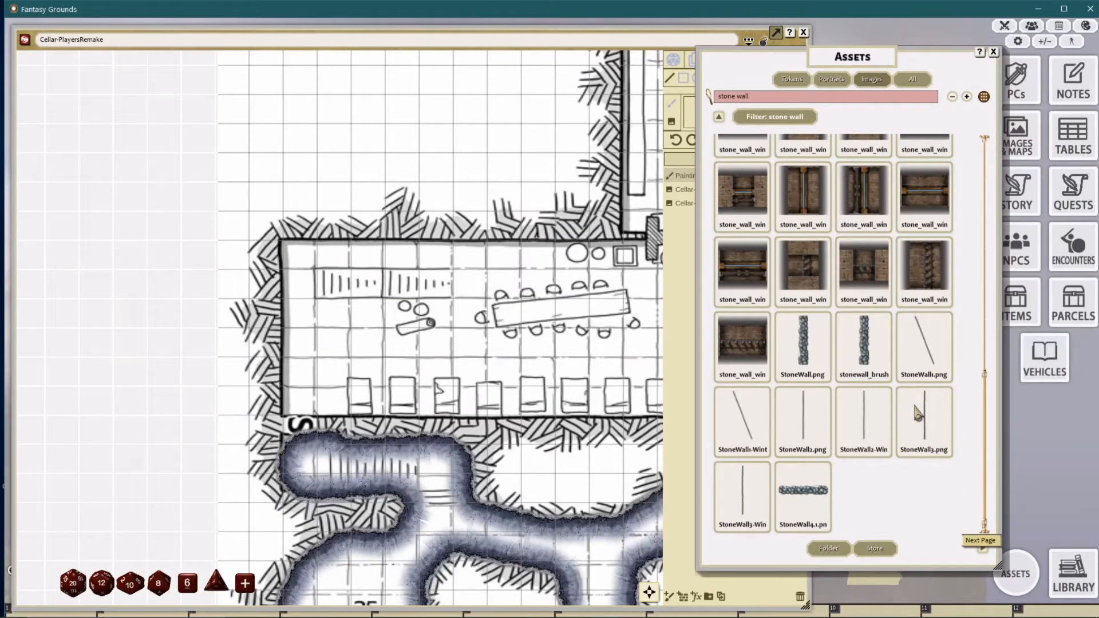
scroll(917, 412, "down", 5)
scroll(915, 410, "down", 1)
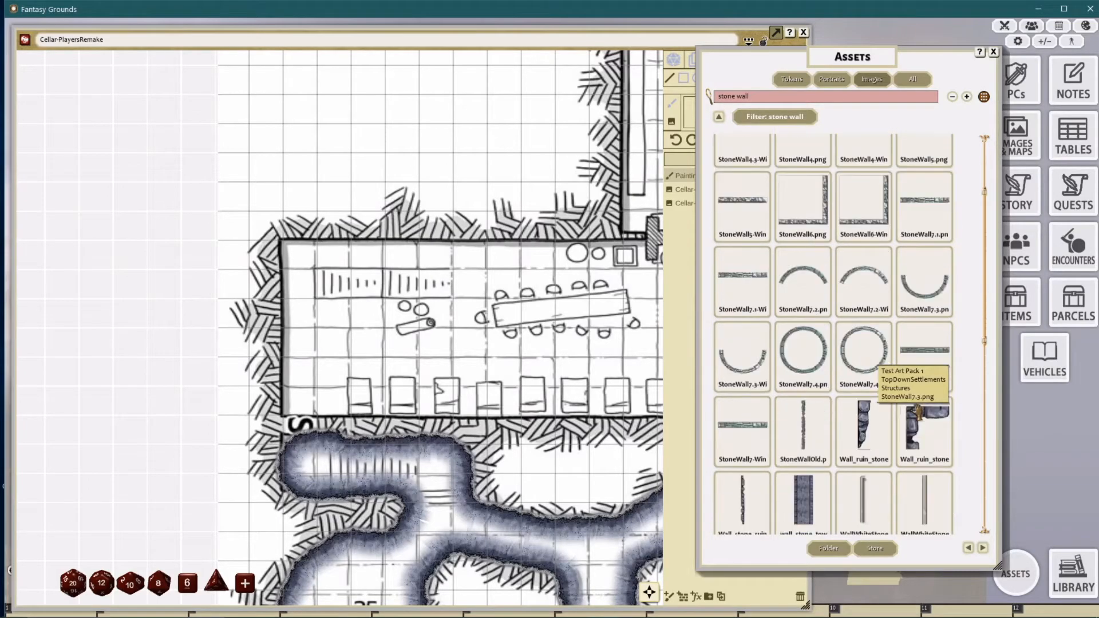
scroll(893, 389, "up", 1)
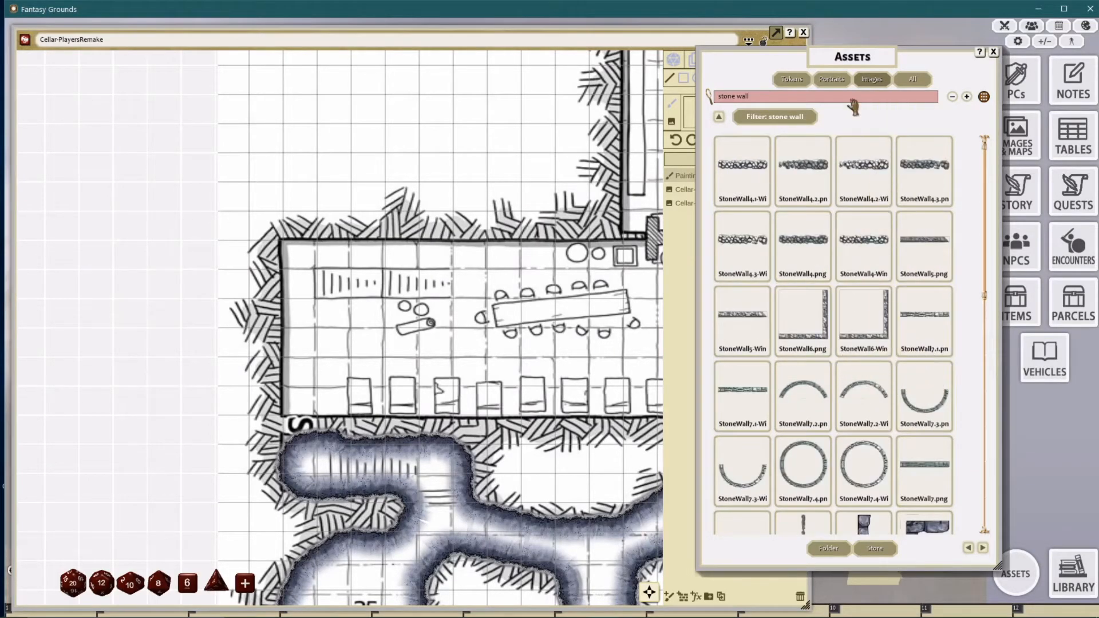
left_click_drag(852, 66, 919, 64)
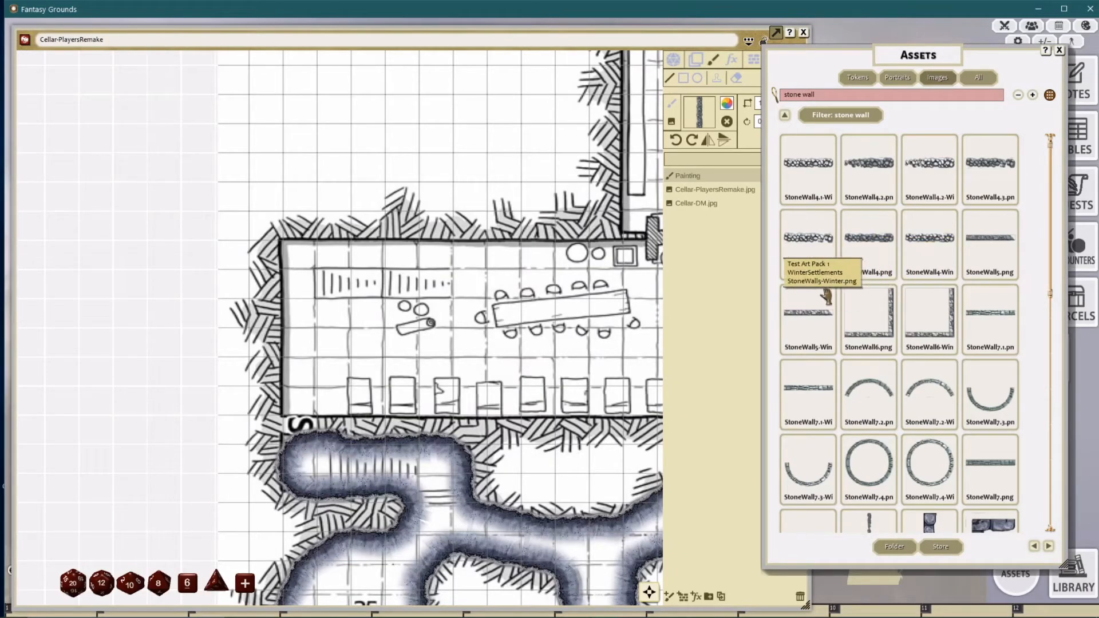
scroll(966, 330, "down", 3)
scroll(966, 331, "down", 3)
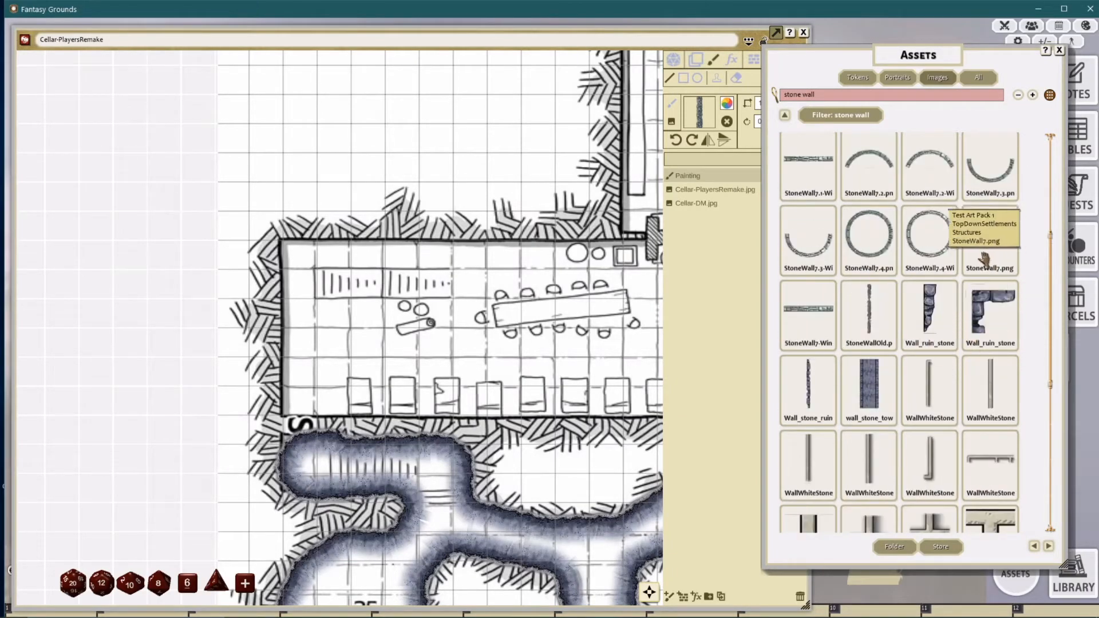
left_click_drag(927, 57, 960, 50)
mouse_move(886, 331)
left_mouse_down()
mouse_move(832, 339)
mouse_move(699, 119)
left_mouse_up()
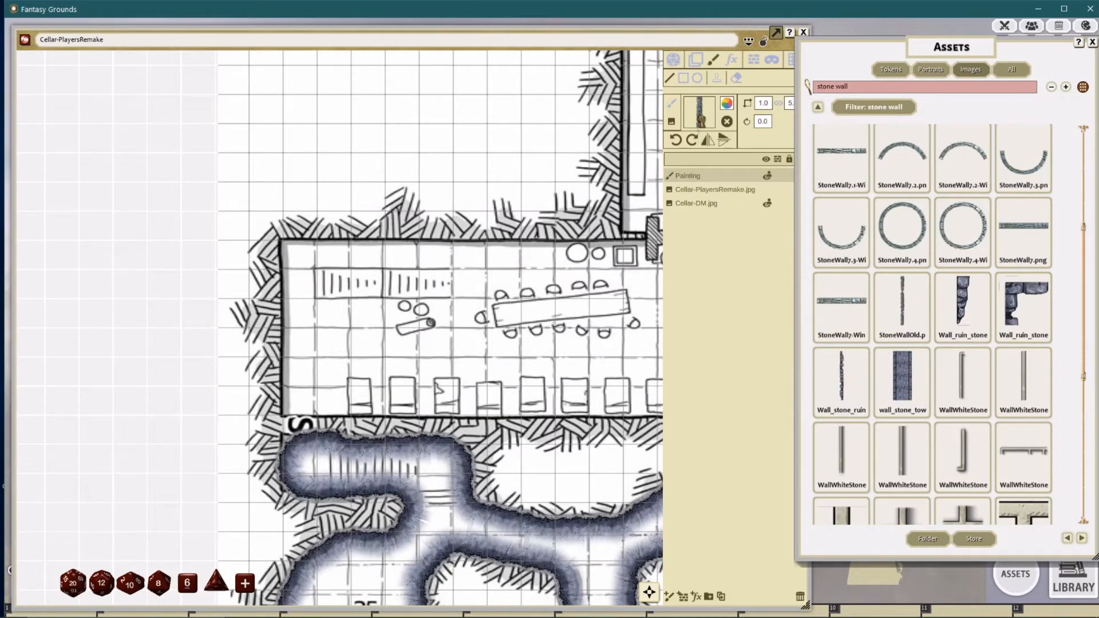
Step: Restore the new brush's natural proportions at width 1.0, and set its length to 8.0
left_click(770, 105)
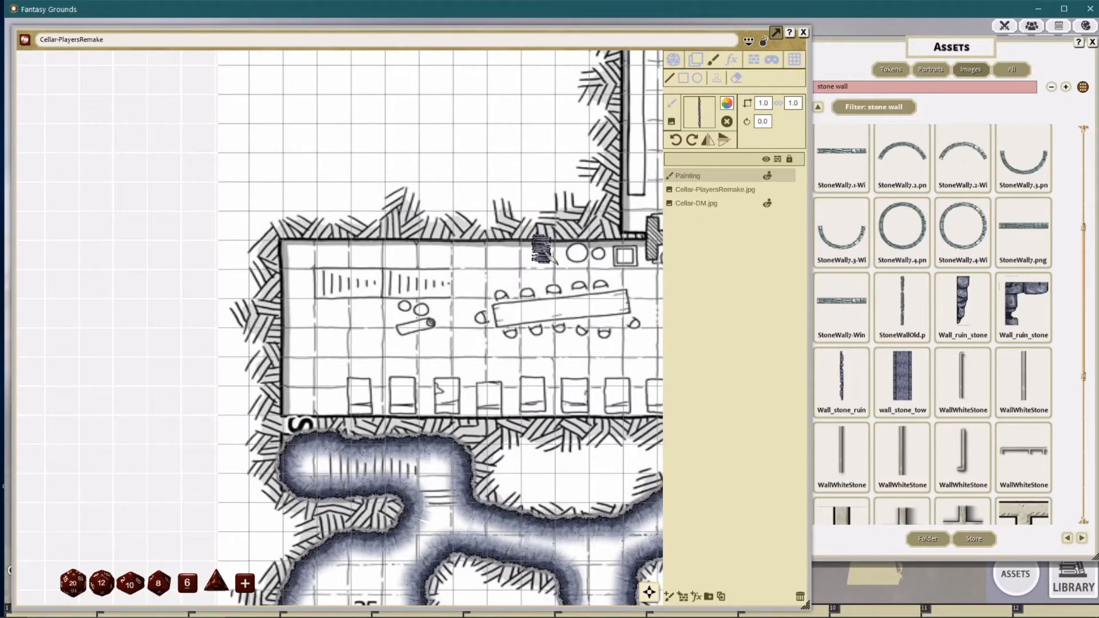
left_click(780, 105)
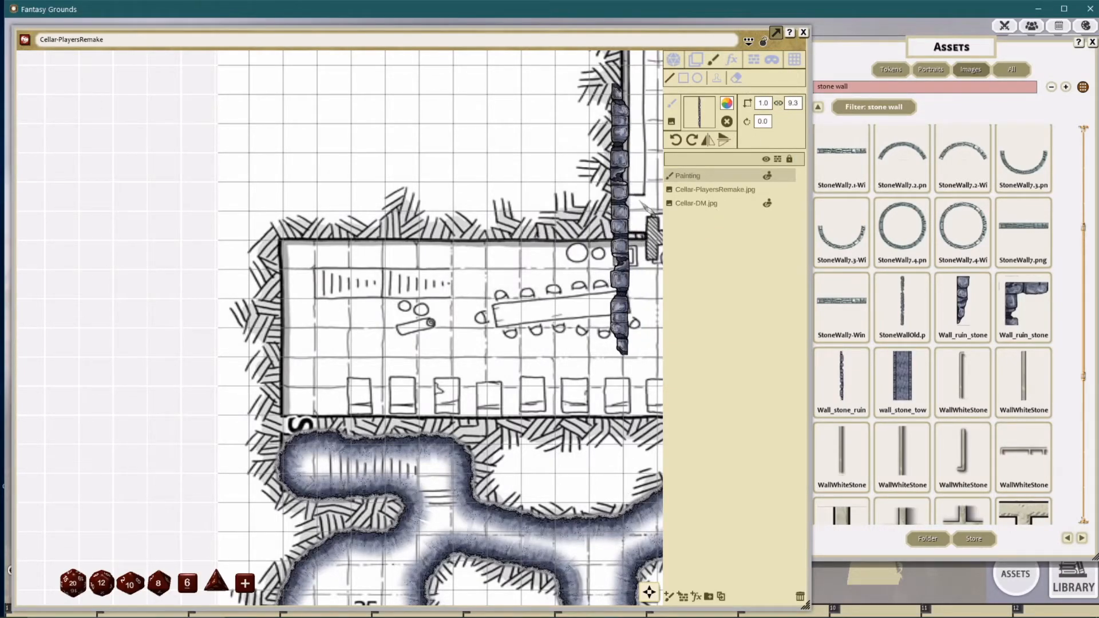
left_click(798, 103)
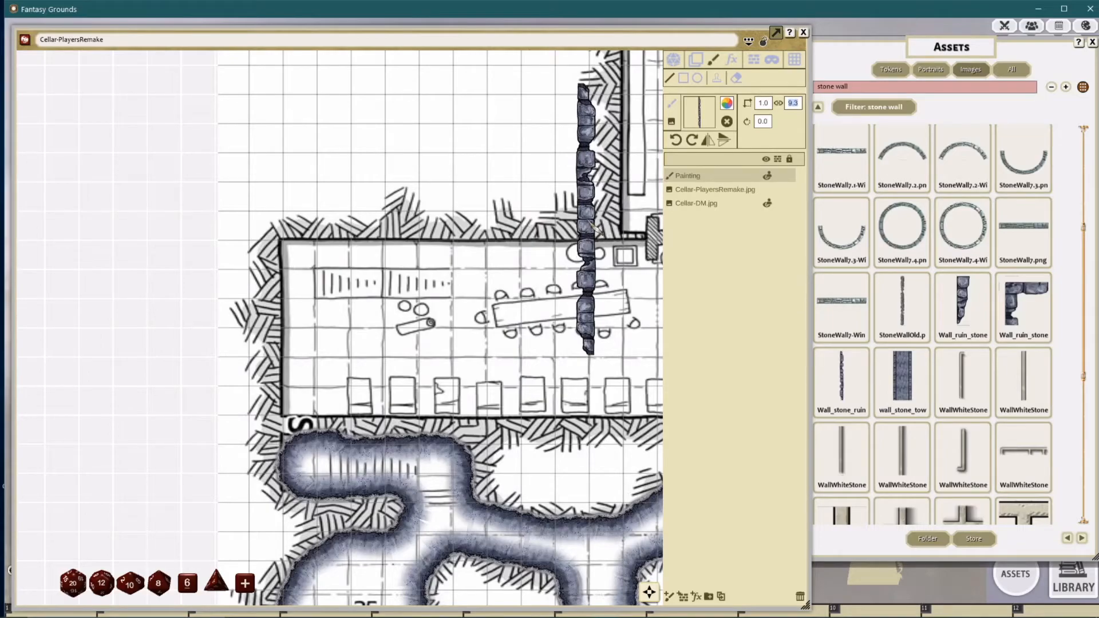
type("8")
key("Return")
Step: Paint the stone wall along the upper edge of room 21, from its outer corner across to room 22
scroll(553, 208, "down", 2)
left_click_drag(538, 232, 440, 240)
left_click_drag(500, 215, 443, 196)
left_click_drag(331, 209, 361, 236)
scroll(362, 235, "up", 2)
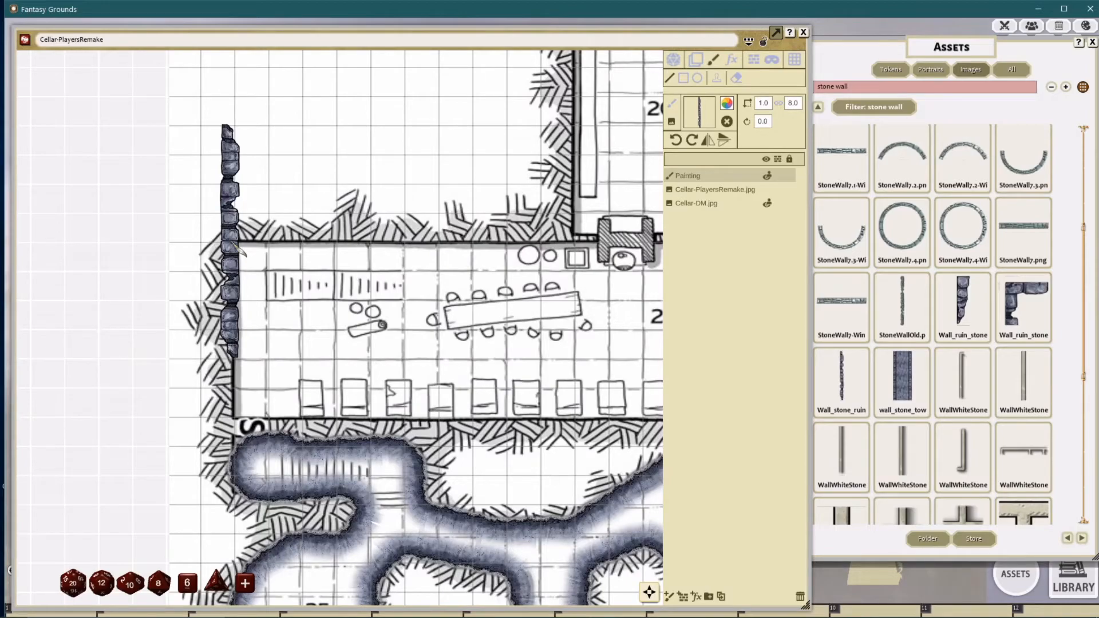
key("Right")
key("Right")
key("Right")
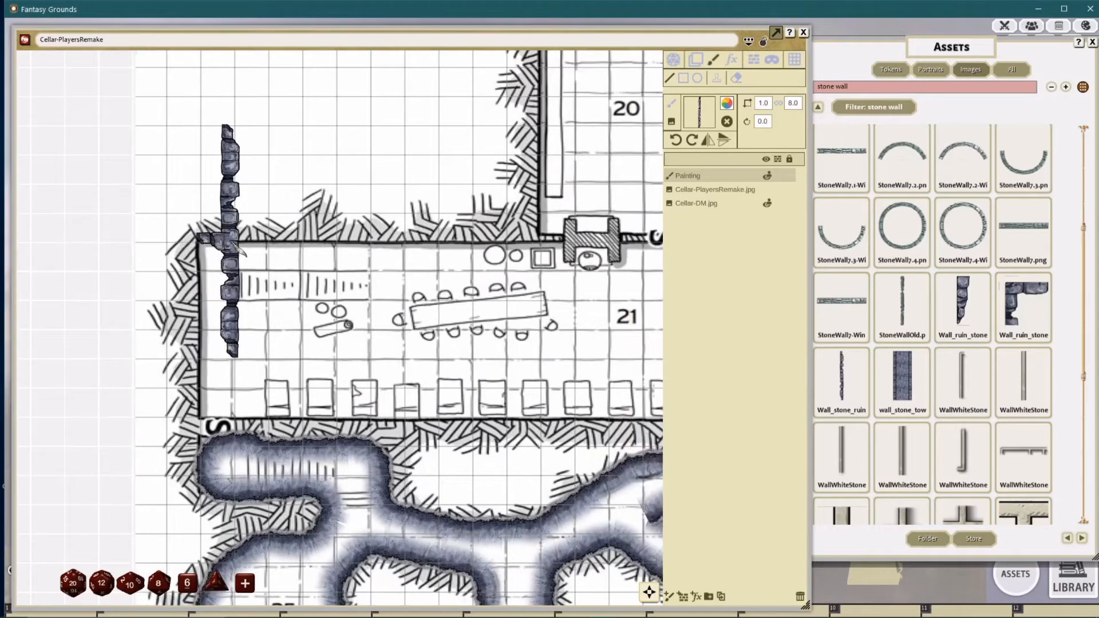
key("Right")
key("Right")
key("Right")
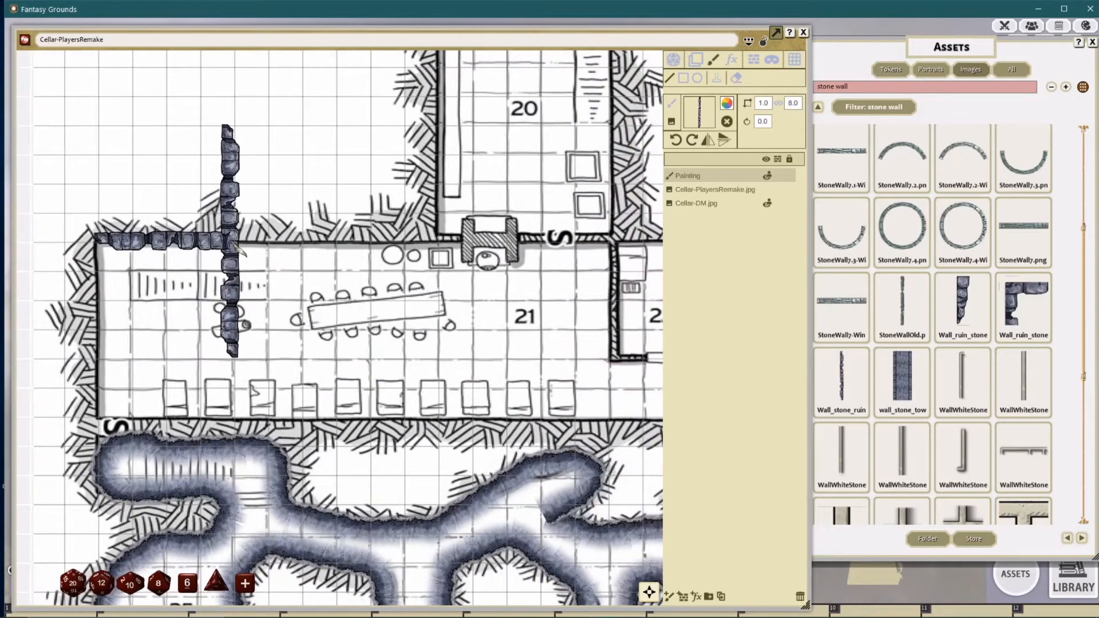
key("Right")
key("Right")
key("Right")
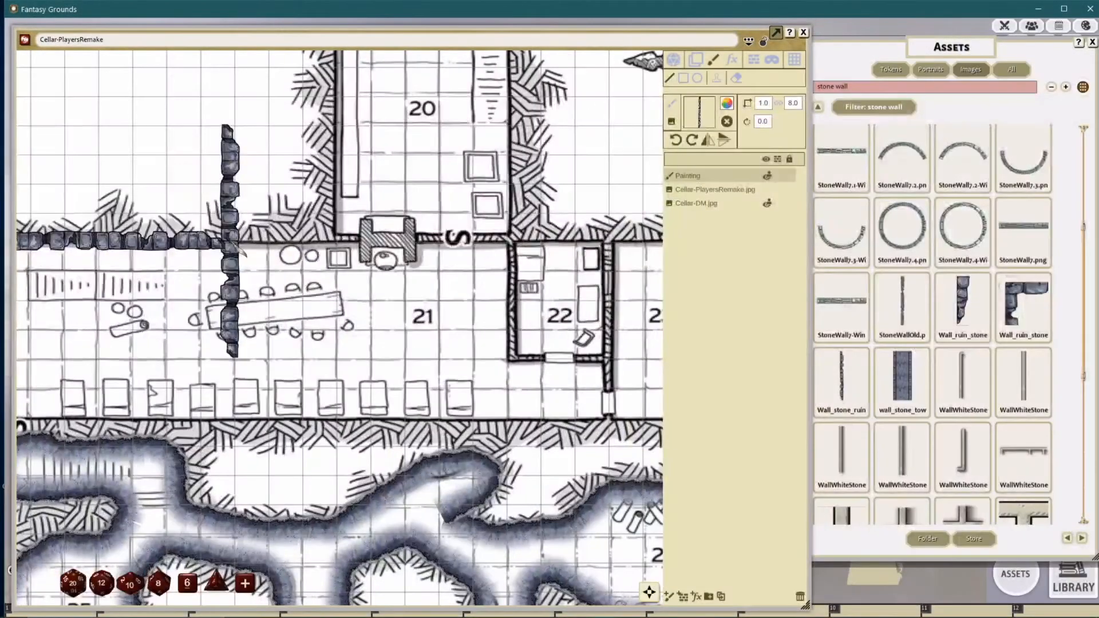
key("Right")
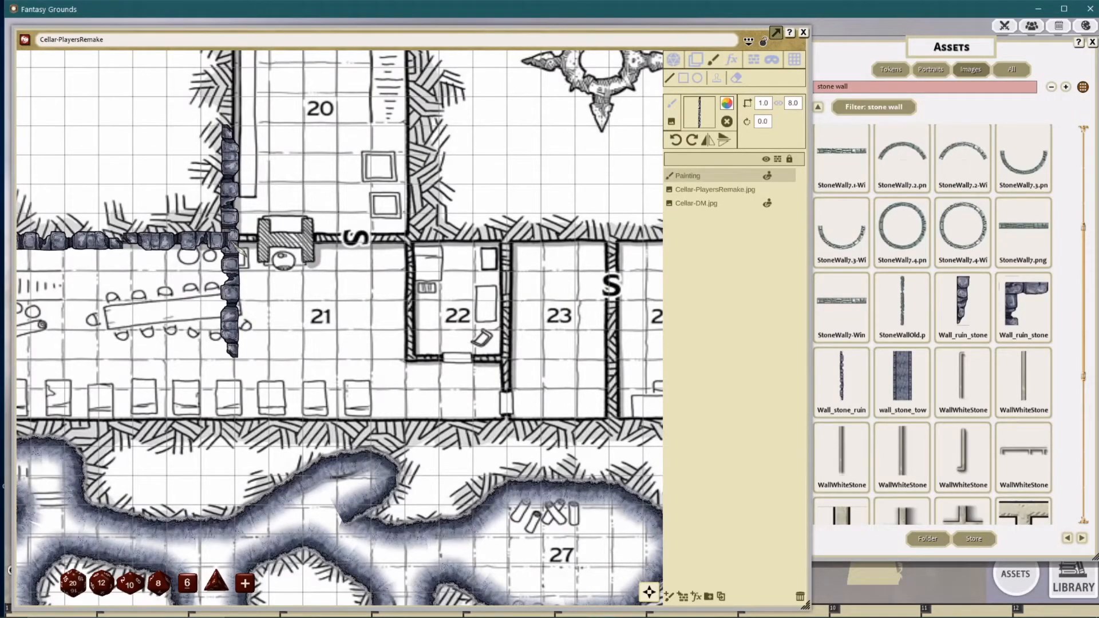
key("Right")
key("Right")
key("Right")
key("Right")
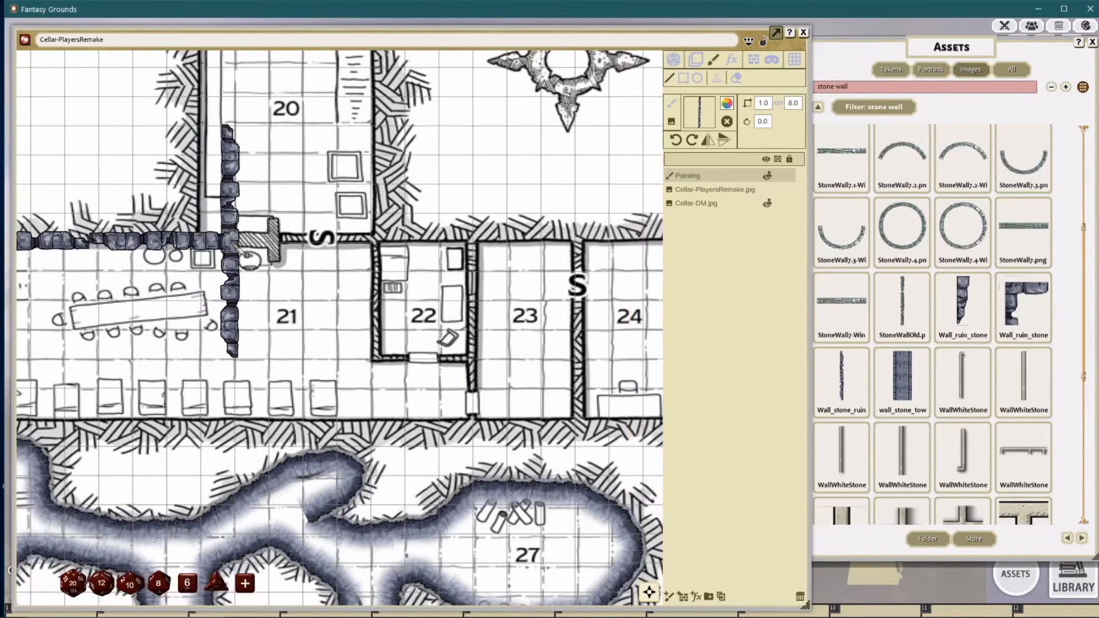
key("Right")
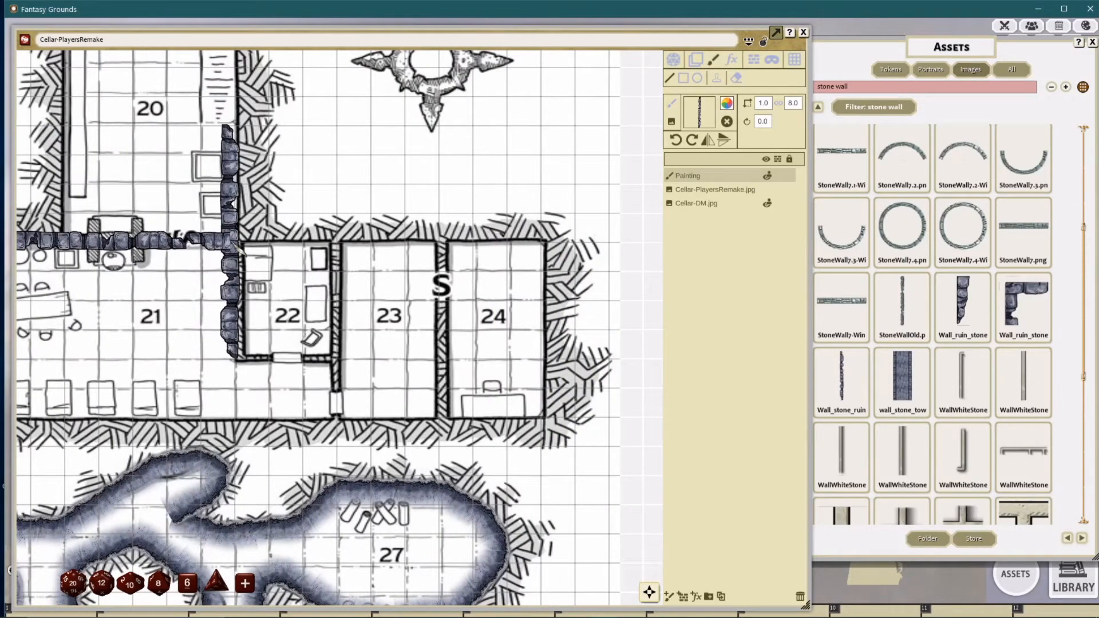
Step: Continue the stone wall down between rooms 21 and 22 and along the lower edge of room 22
double_click(235, 245)
key("Down")
key("Down")
key("Down")
key("Down")
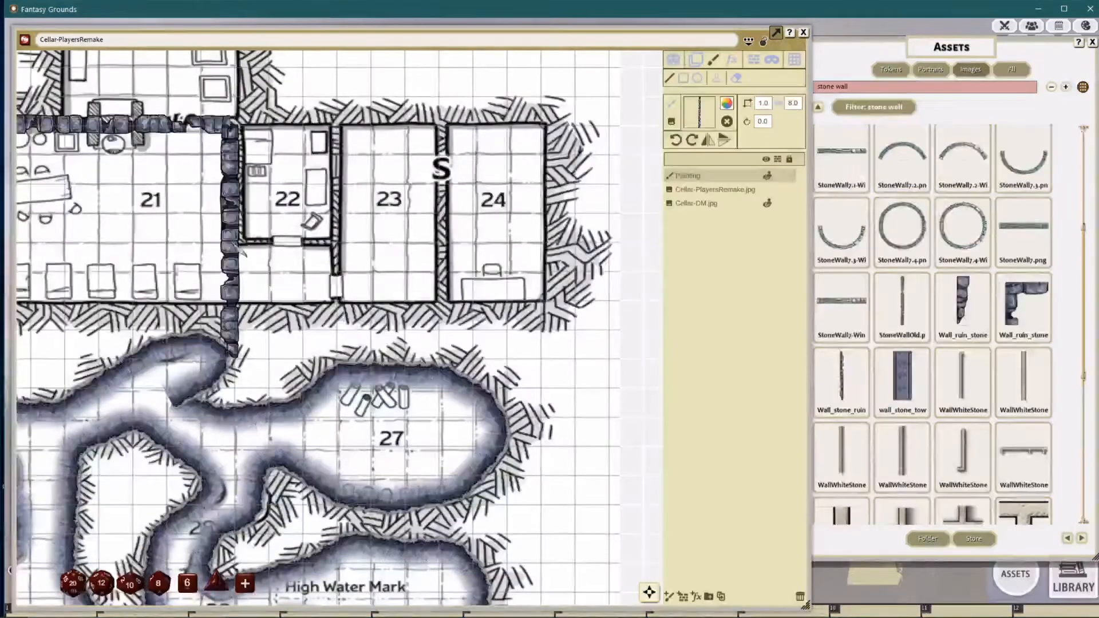
key("Right")
key("Right")
key("Right")
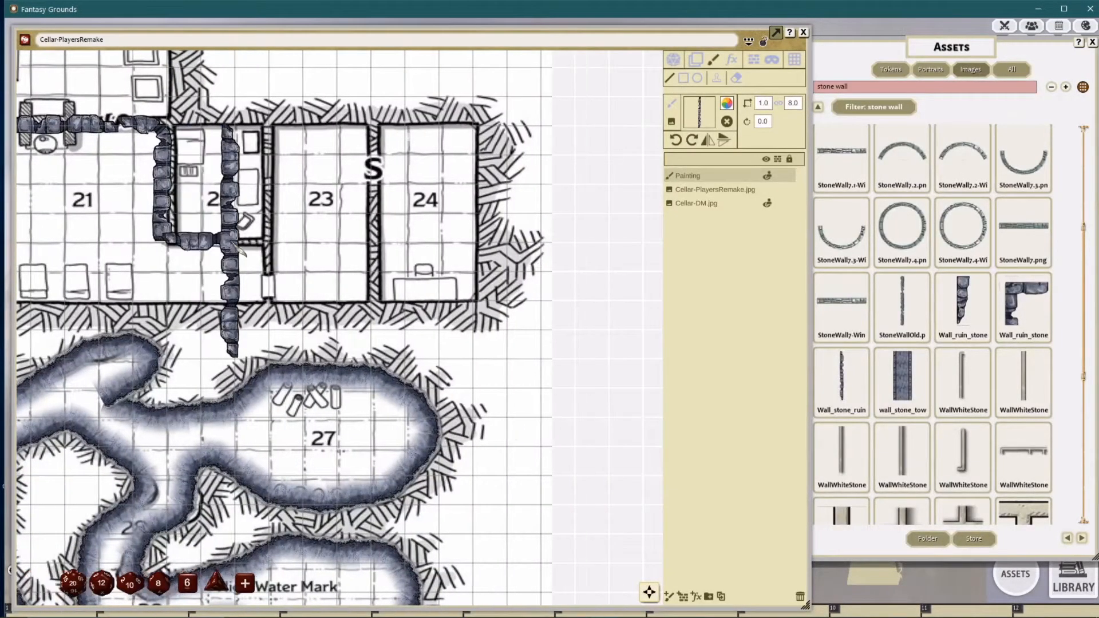
left_click(232, 242)
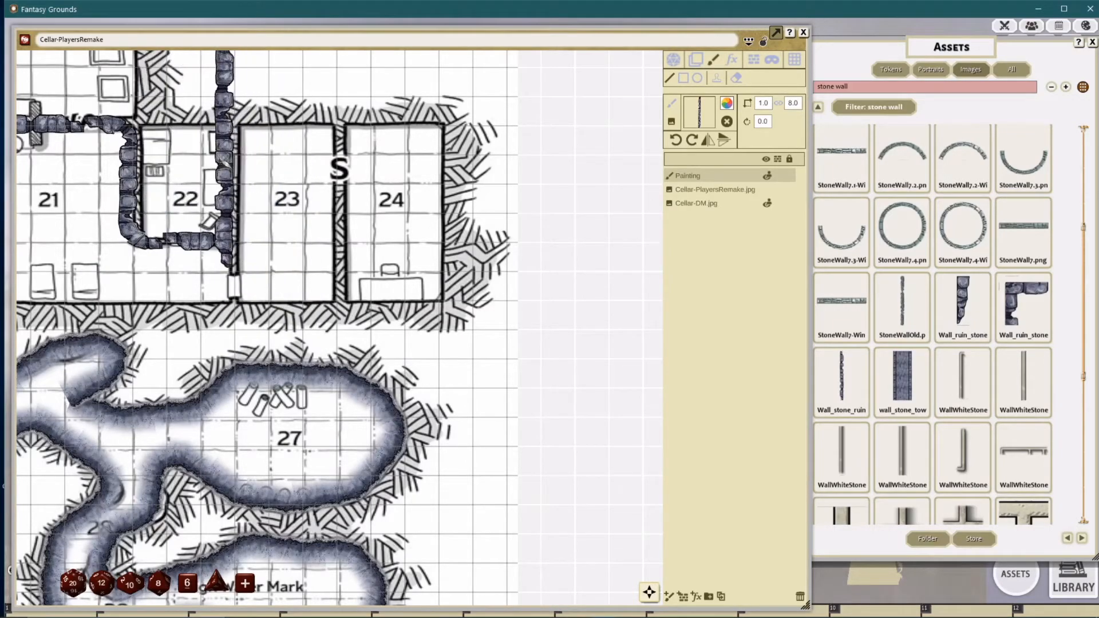
Step: Try to paint the stone wall down the outer side of room 21 from its upper corner, and undo the stroke
left_click_drag(150, 182, 492, 191)
scroll(329, 229, "down", 2)
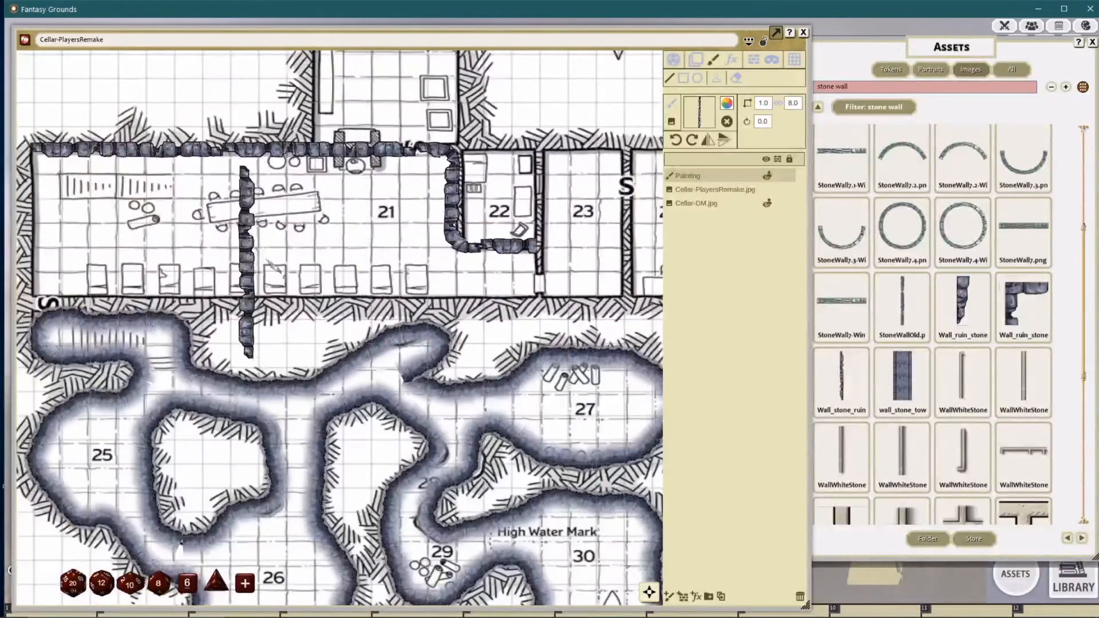
left_click_drag(246, 261, 341, 242)
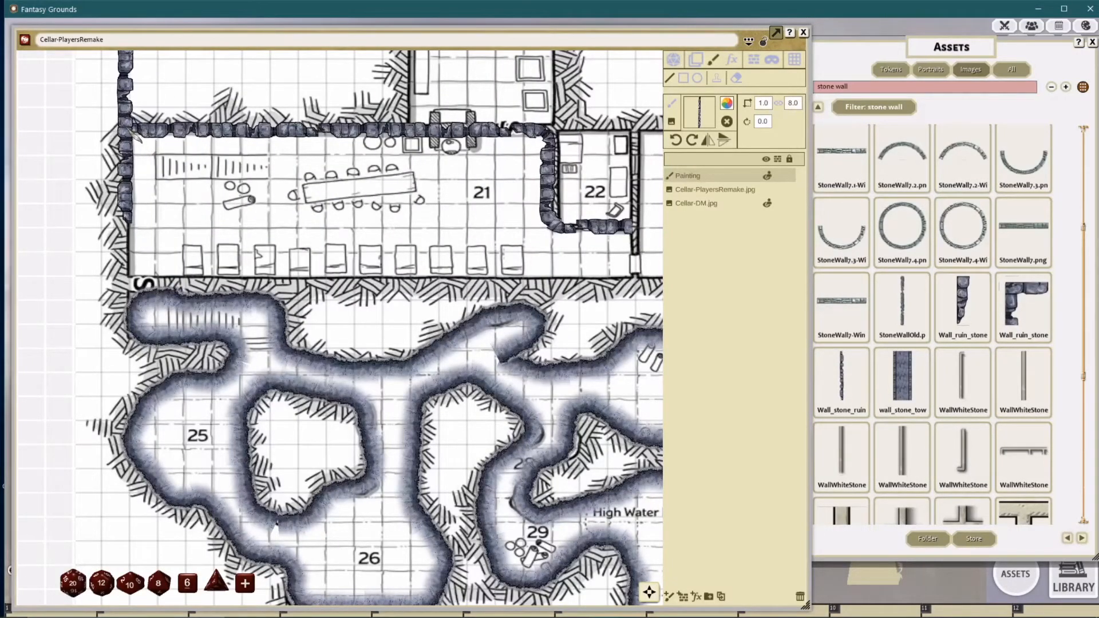
key("Down")
key("Down")
key("Down")
key("Down")
key("Down")
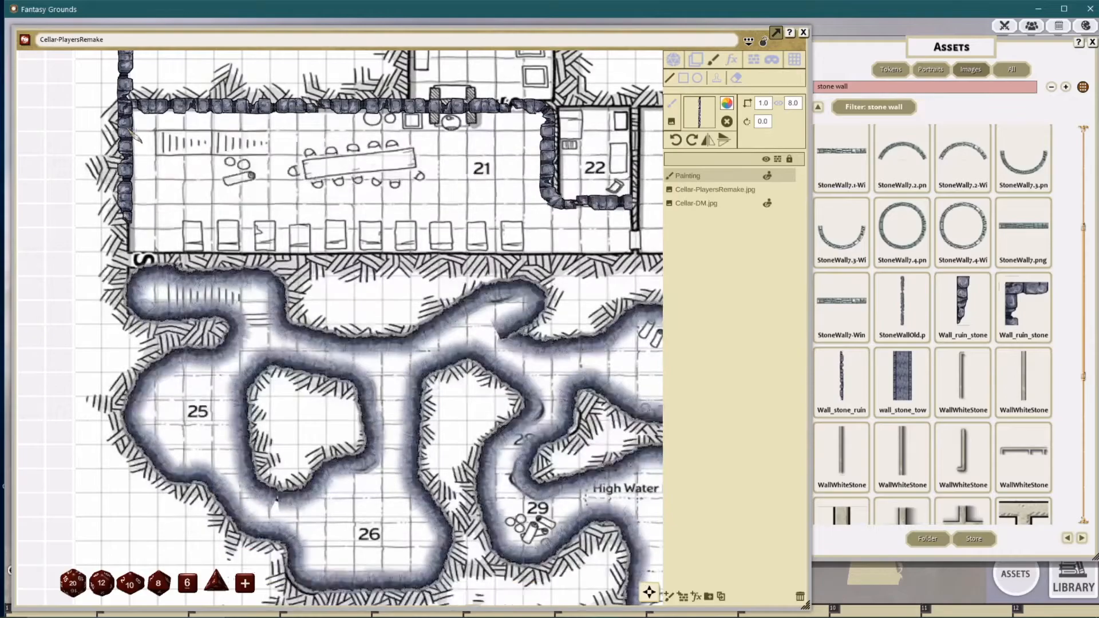
key("Down")
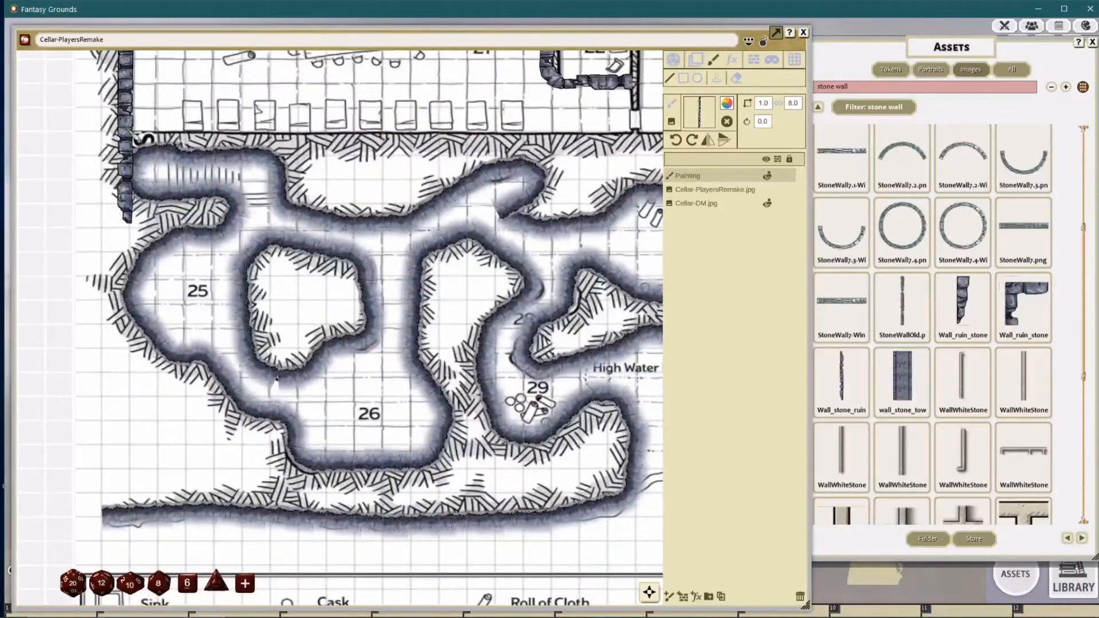
key("Right")
key("Right")
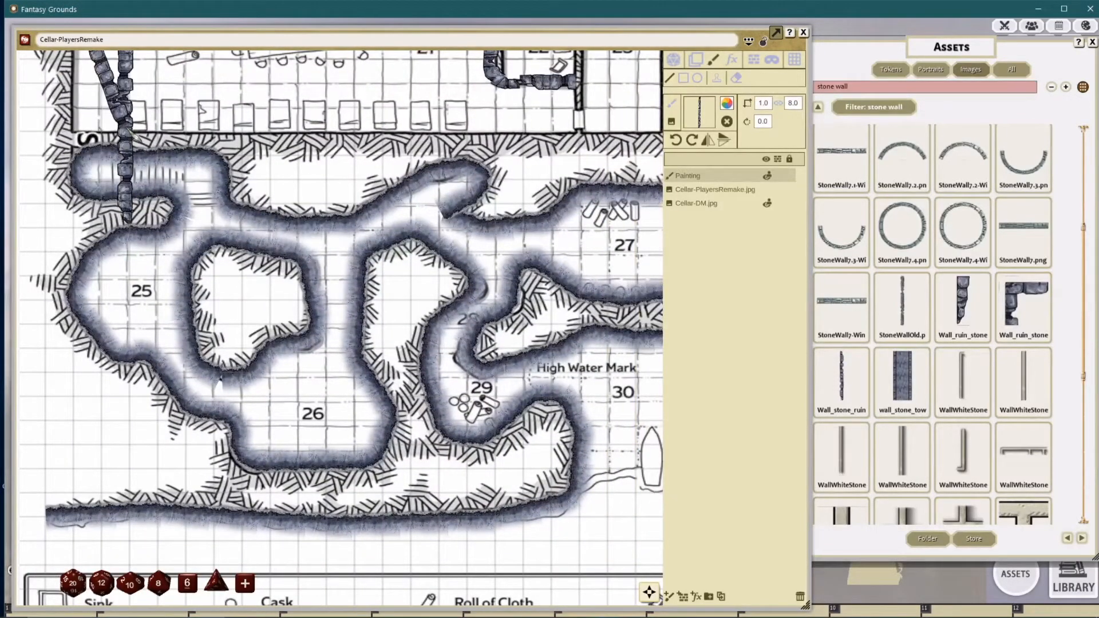
key("ctrl+z")
Step: Try again to paint room 21's outer side wall down to the secret door marker above room 25
scroll(132, 135, "up", 5)
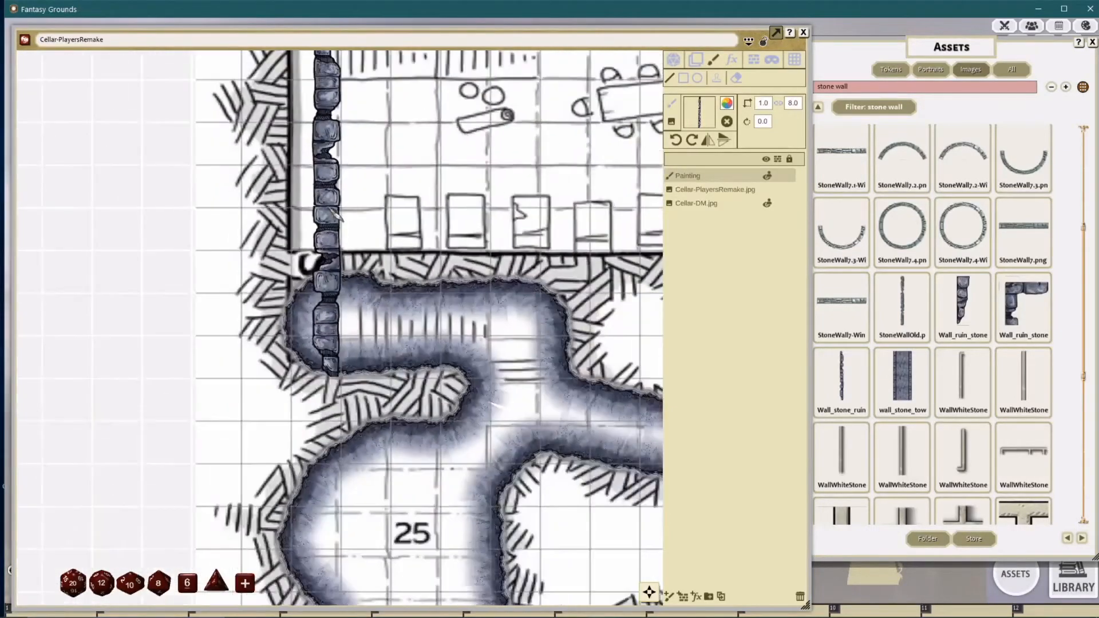
scroll(329, 207, "down", 3)
left_click_drag(331, 176, 327, 236)
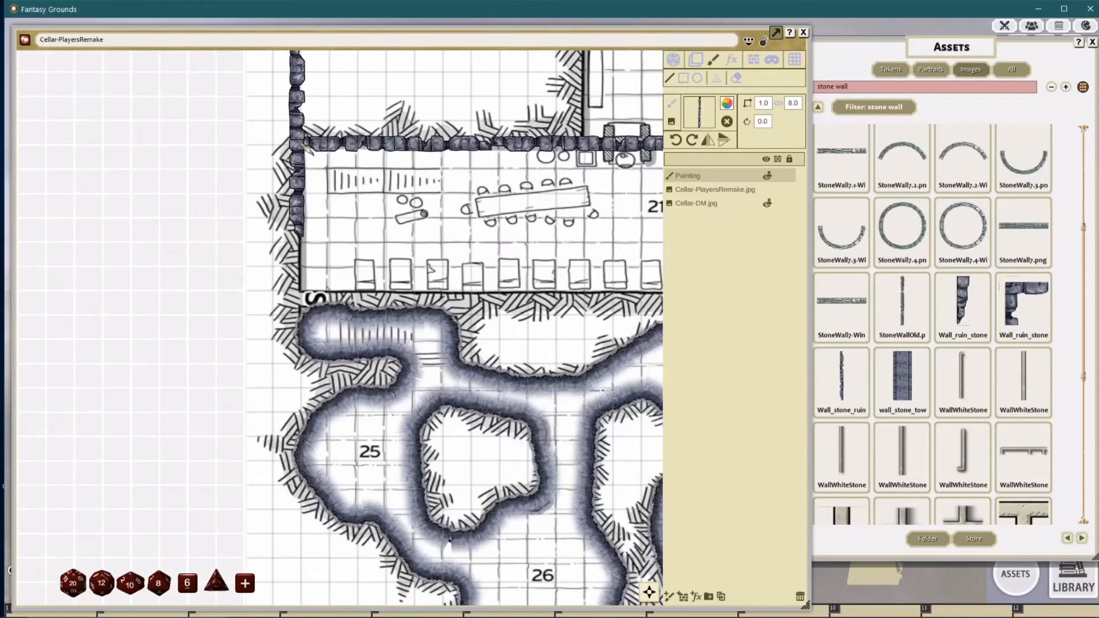
key("Down")
key("Down")
key("Down")
key("Down")
key("Down")
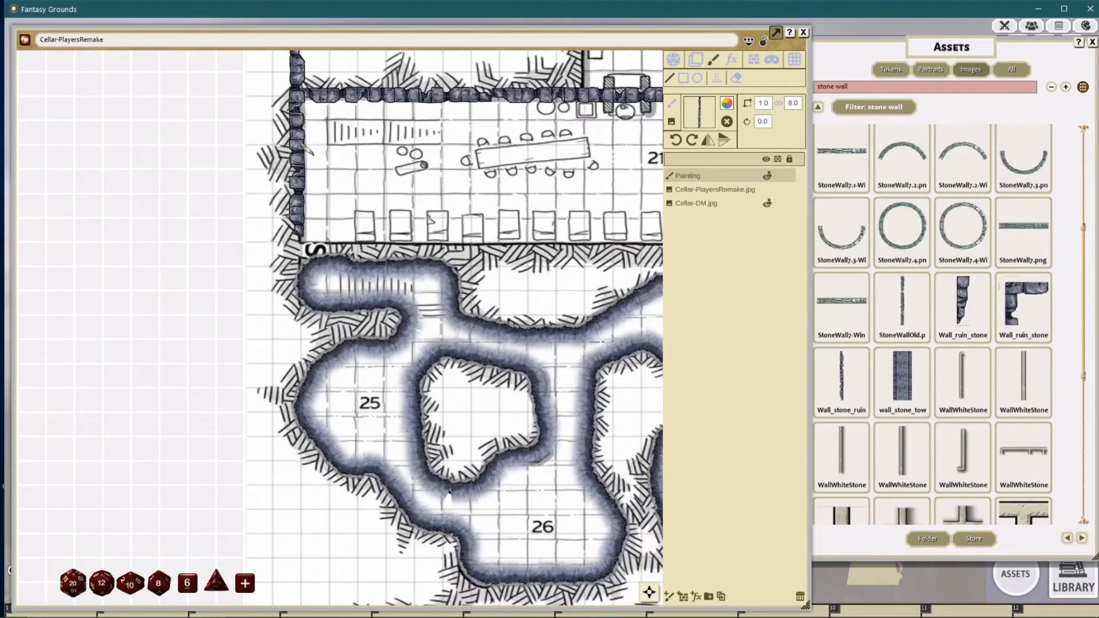
key("Down")
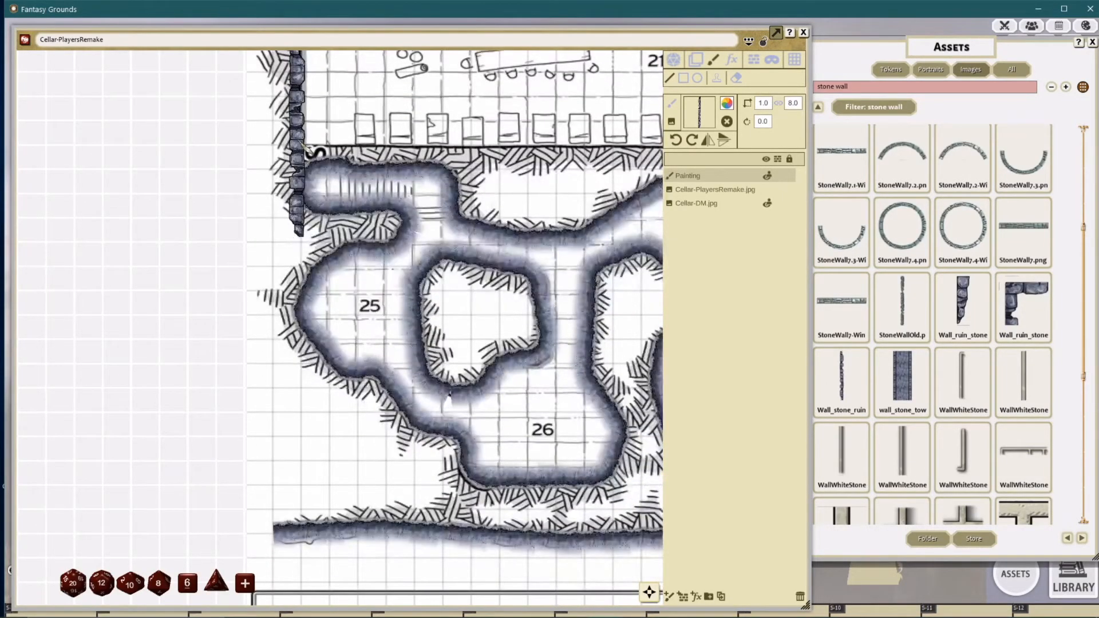
key("Right")
key("Right")
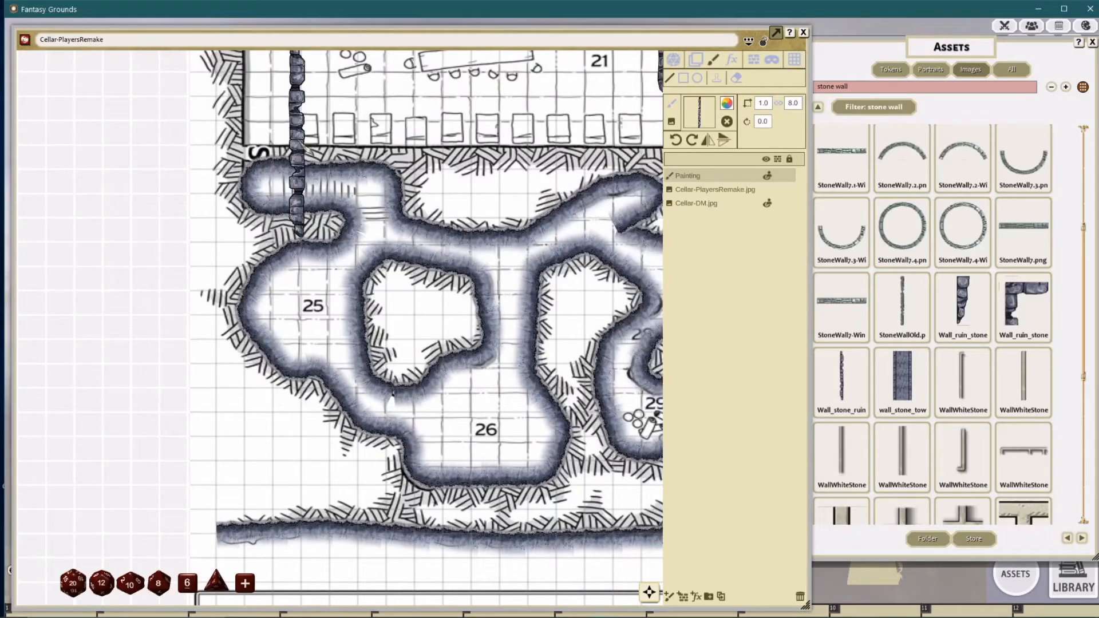
Step: Paint the stone wall down the outer side of room 21 to its lower corner beside the secret door marker
scroll(300, 134, "up", 1)
left_click_drag(299, 111, 405, 297)
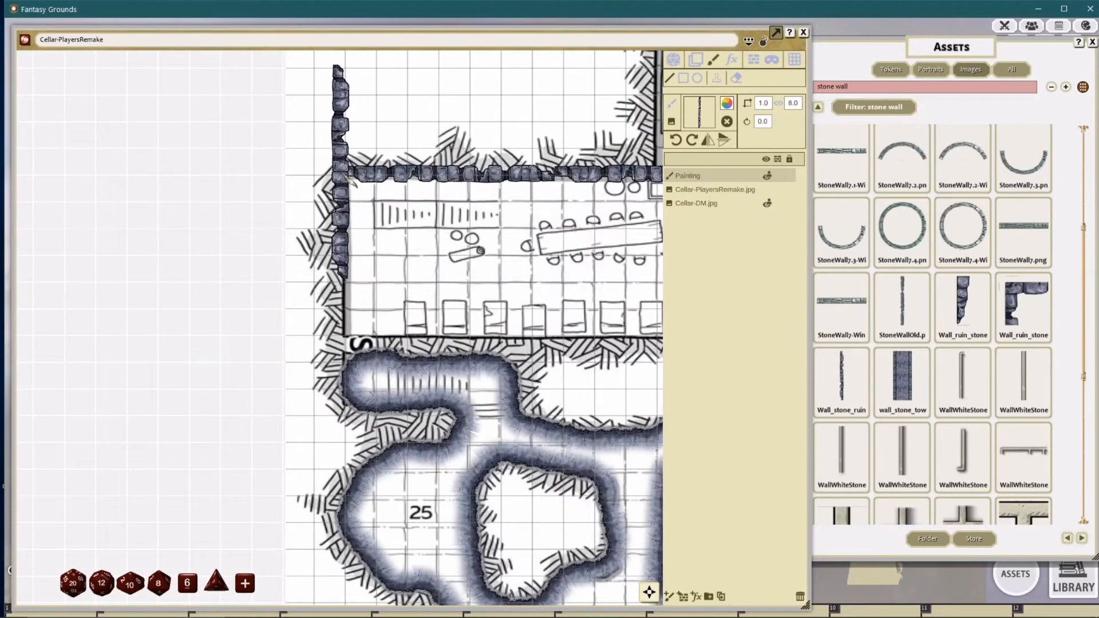
key("Down")
key("Down")
key("Down")
key("Down")
key("Down")
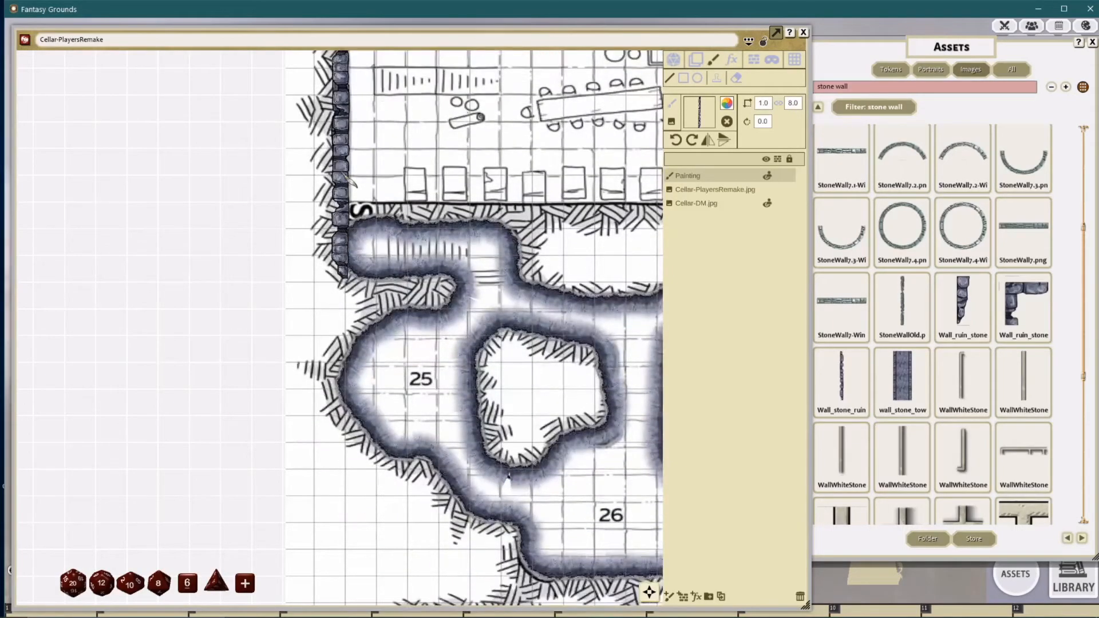
left_click(345, 176)
Step: Paint the stone wall along the entire lower edge of room 21, ending at the wall of room 23
key("Right")
key("Right")
key("Right")
key("Right")
key("Right")
key("Right")
key("Right")
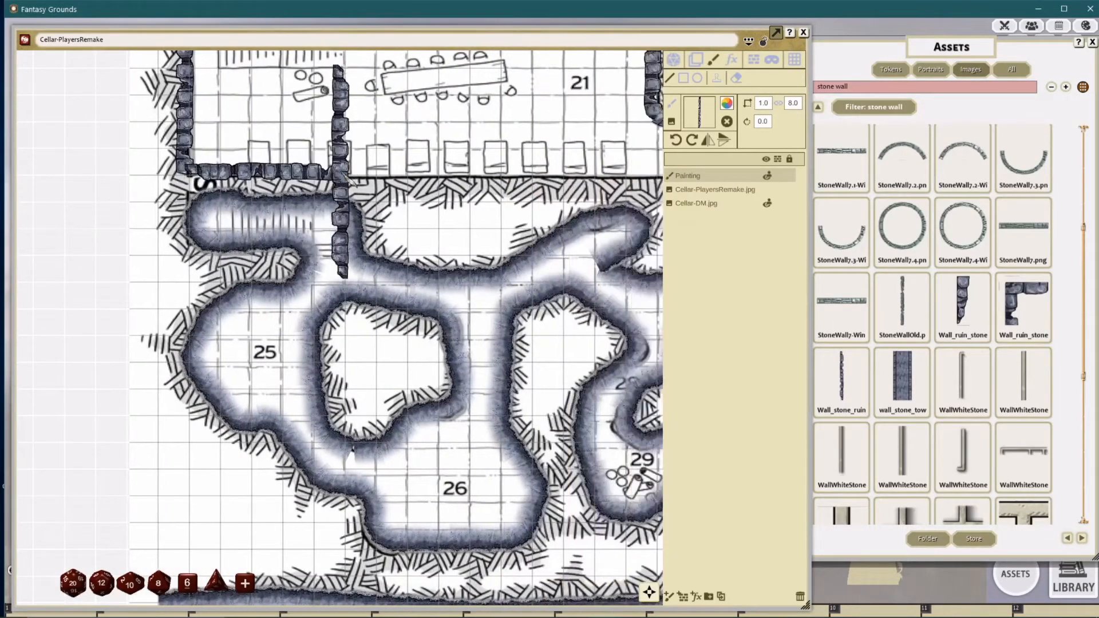
key("Right")
key("Right")
key("Right")
key("Right")
key("Right")
key("Right")
key("Right")
key("Right")
key("Right")
key("Right")
key("Right")
key("Right")
key("Right")
key("Right")
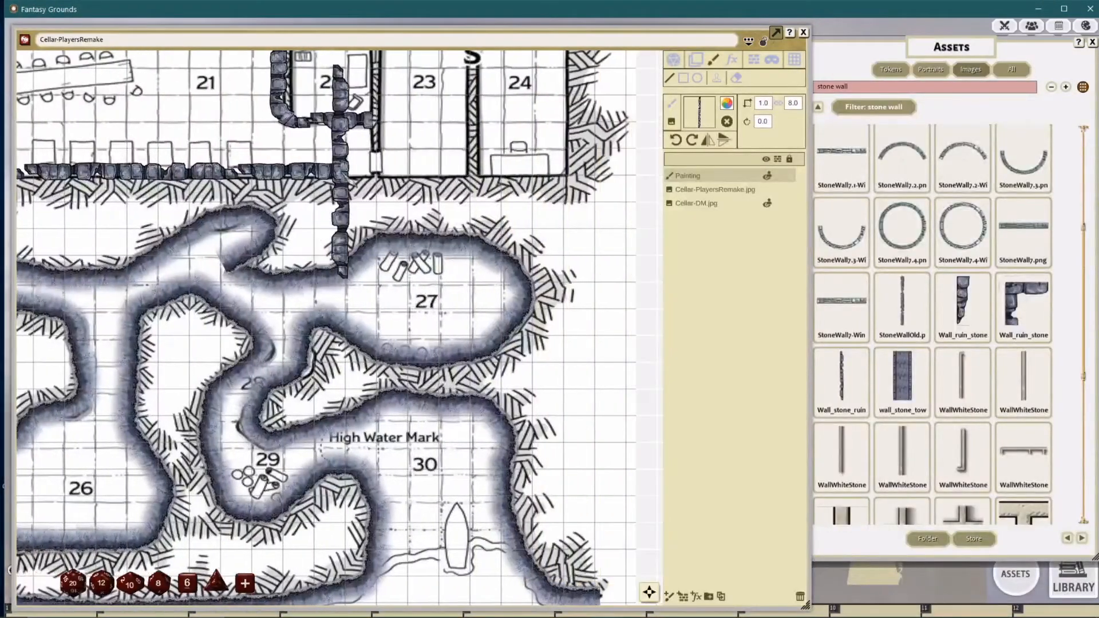
key("Right")
left_click(344, 175)
Step: Paint the stone wall up between rooms 22 and 23 to their upper edge
key("Up")
key("Up")
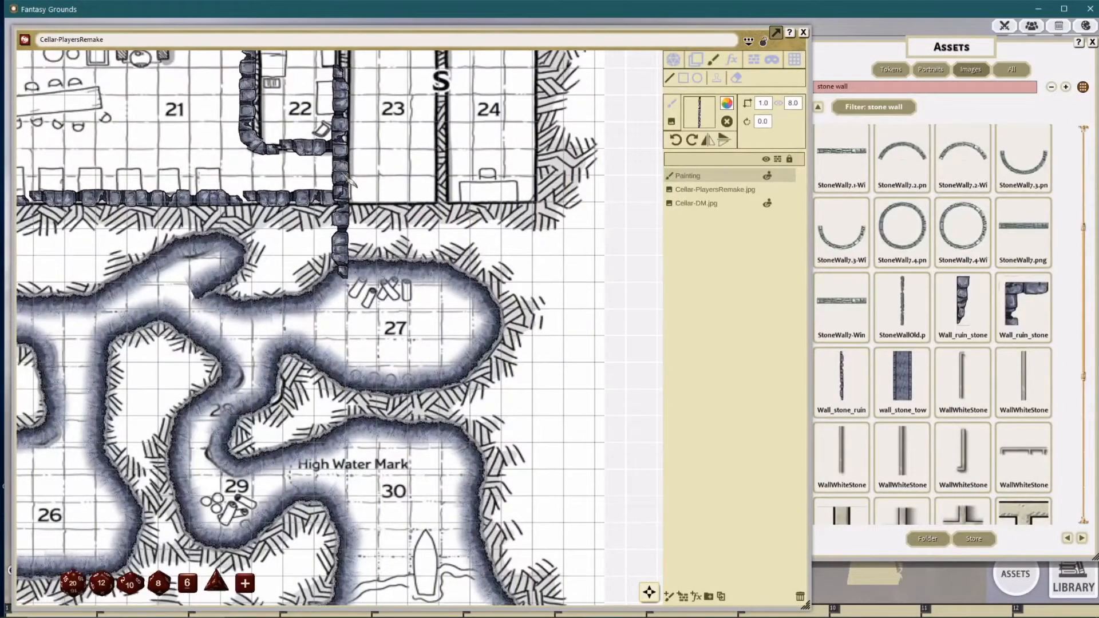
key("Up")
key("Up")
key("Up")
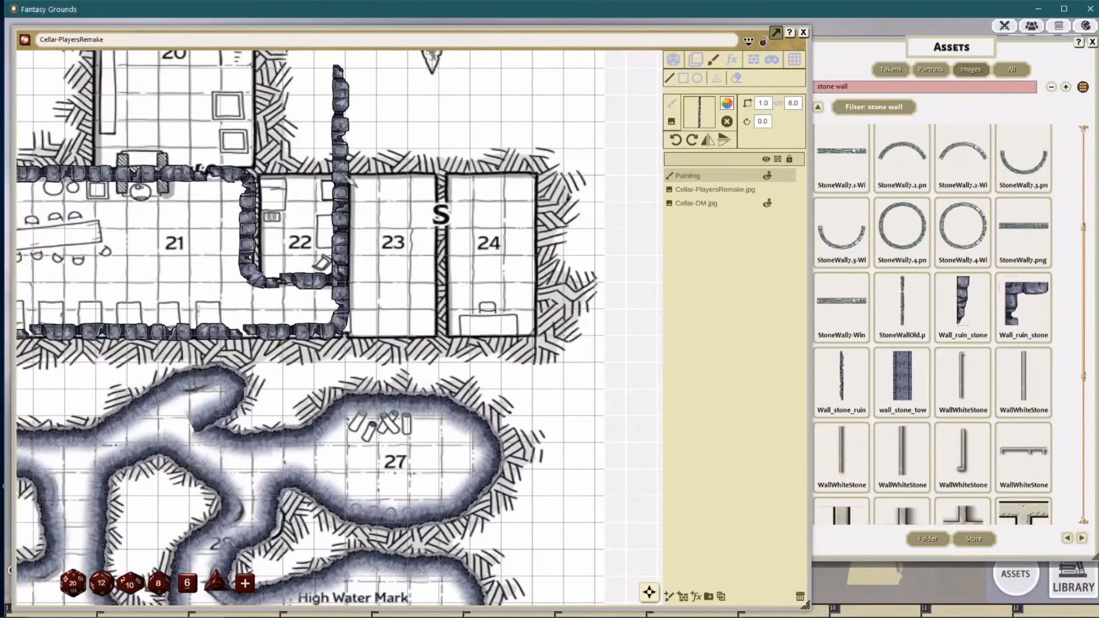
left_click(345, 175)
Step: Paint the stone wall along the upper edge of rooms 23 and 24 to room 24's outer corner
key("Right")
key("Right")
key("Right")
key("Right")
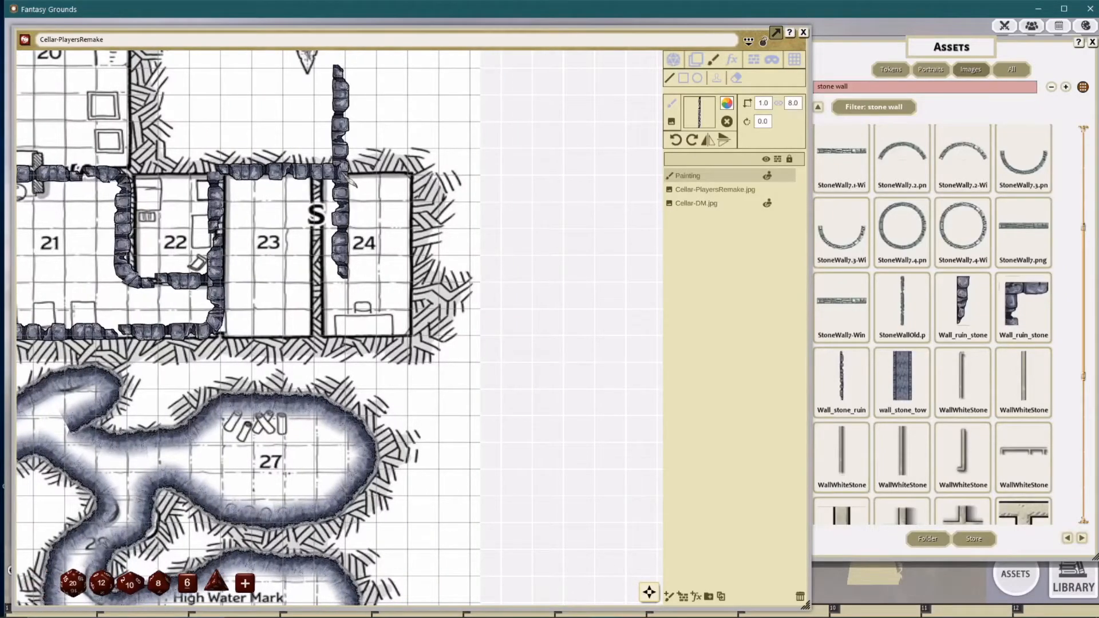
key("Right")
key("Right")
key("Right")
key("Right")
key("Right")
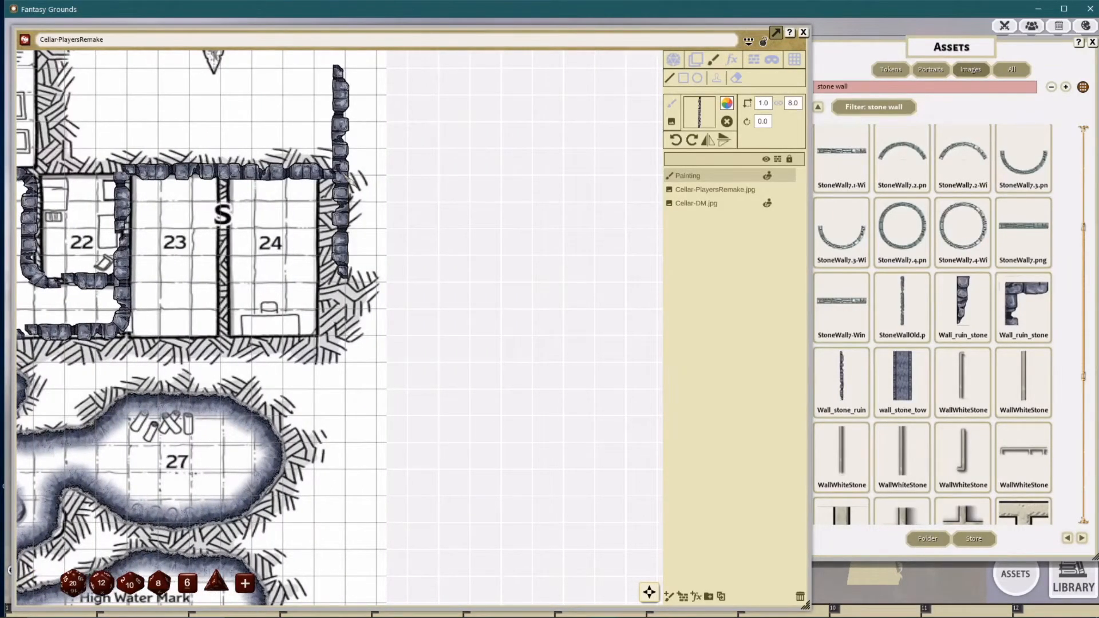
key("Left")
key("Left")
Step: Paint the stone wall down the outer side of room 24 to its lower corner
key("Down")
key("Down")
key("Down")
key("Down")
key("Down")
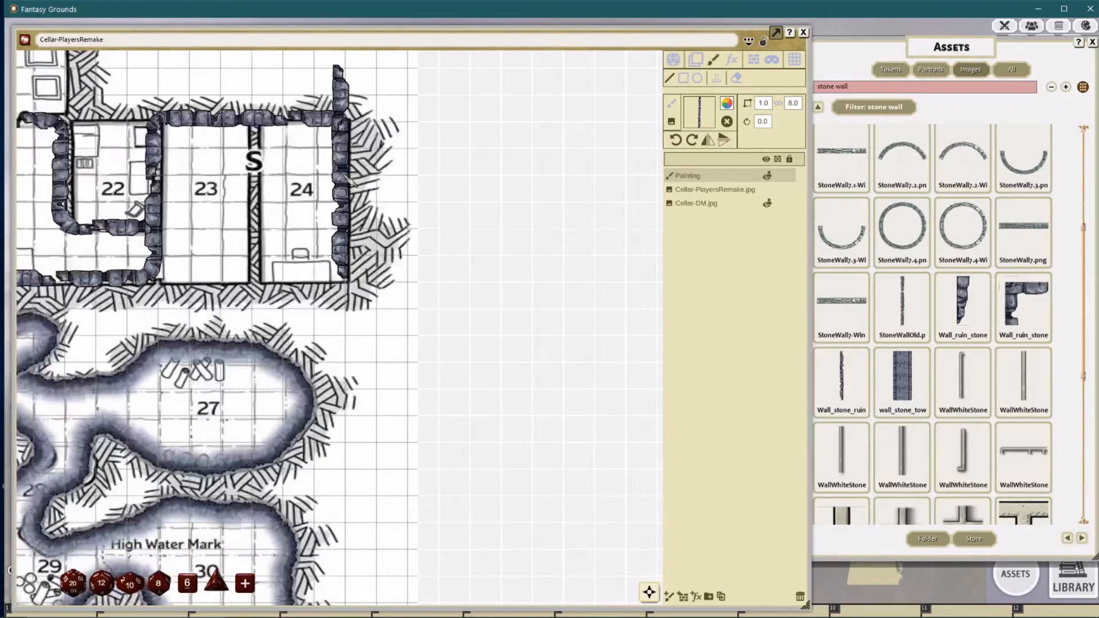
key("Down")
key("Down")
key("Down")
Step: Paint the stone wall along room 24's lower edge back to the divider with room 23
key("Left")
key("Left")
key("Left")
key("Left")
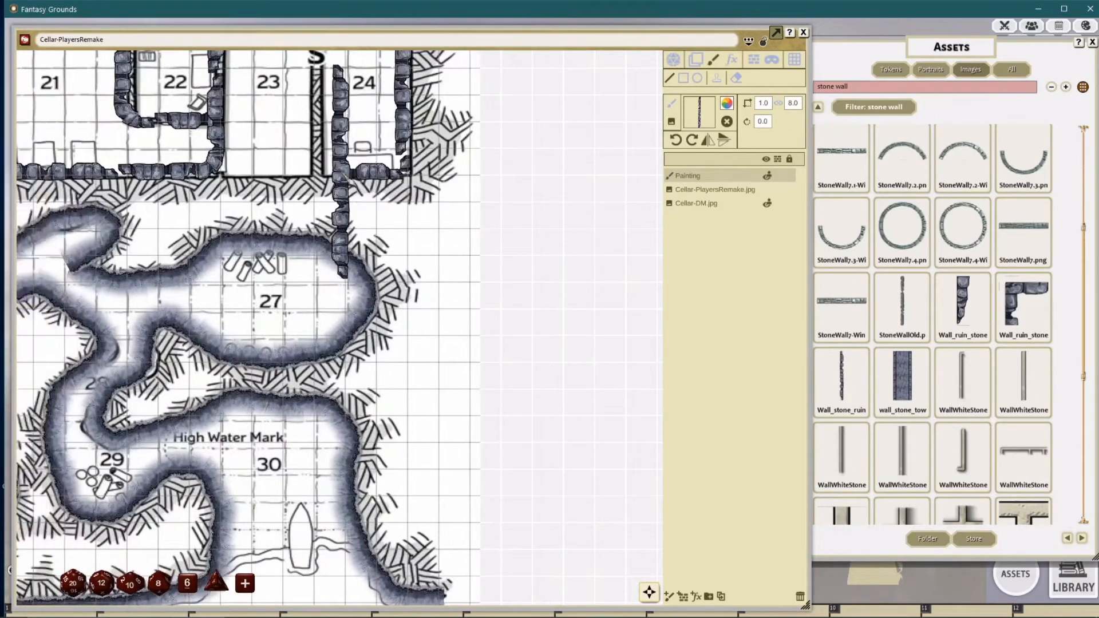
Step: Paint the stone wall up the divider between rooms 23 and 24 to the upper edge
key("Up")
key("Up")
key("Up")
key("Up")
key("Up")
key("Up")
key("Up")
key("Up")
key("Up")
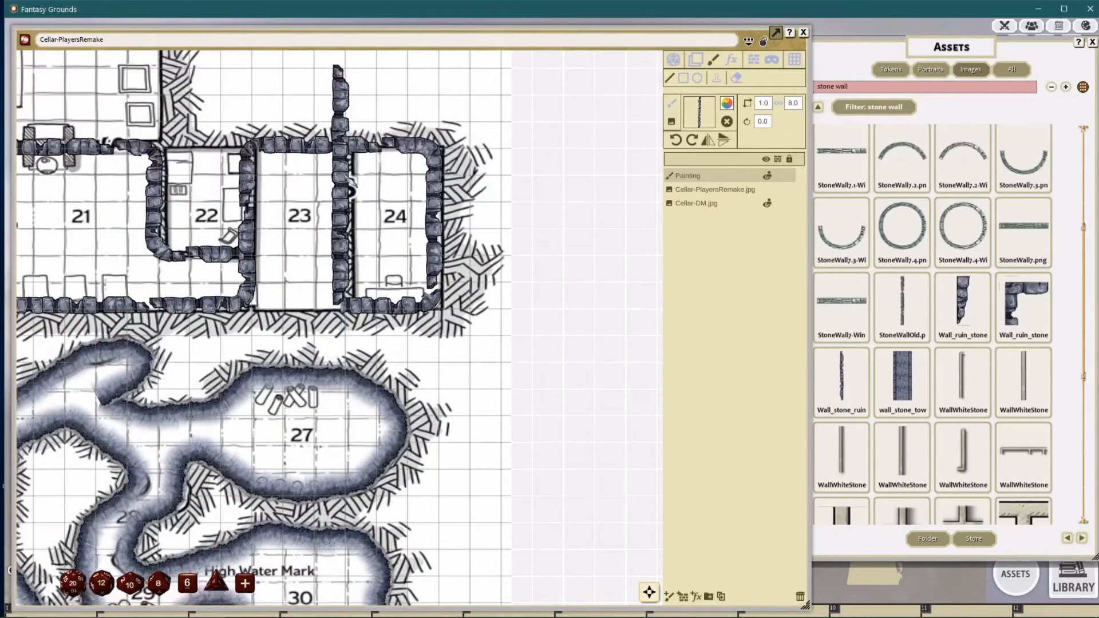
left_click(345, 175)
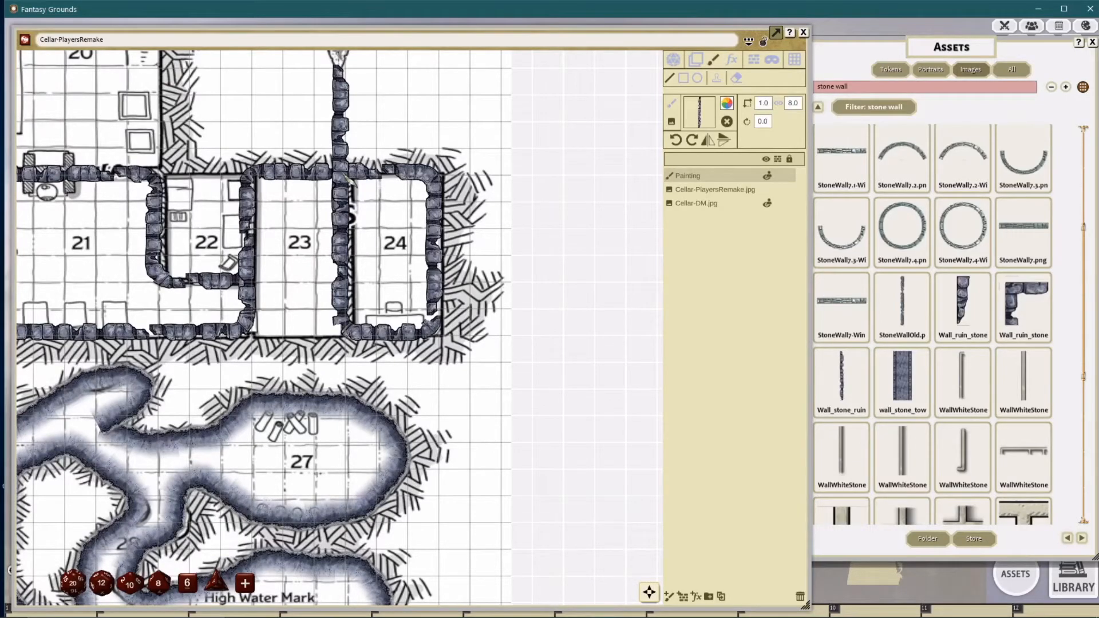
Step: Undo all the stone wall strokes around rooms 21 to 24, keeping the cave walls
scroll(347, 178, "down", 3)
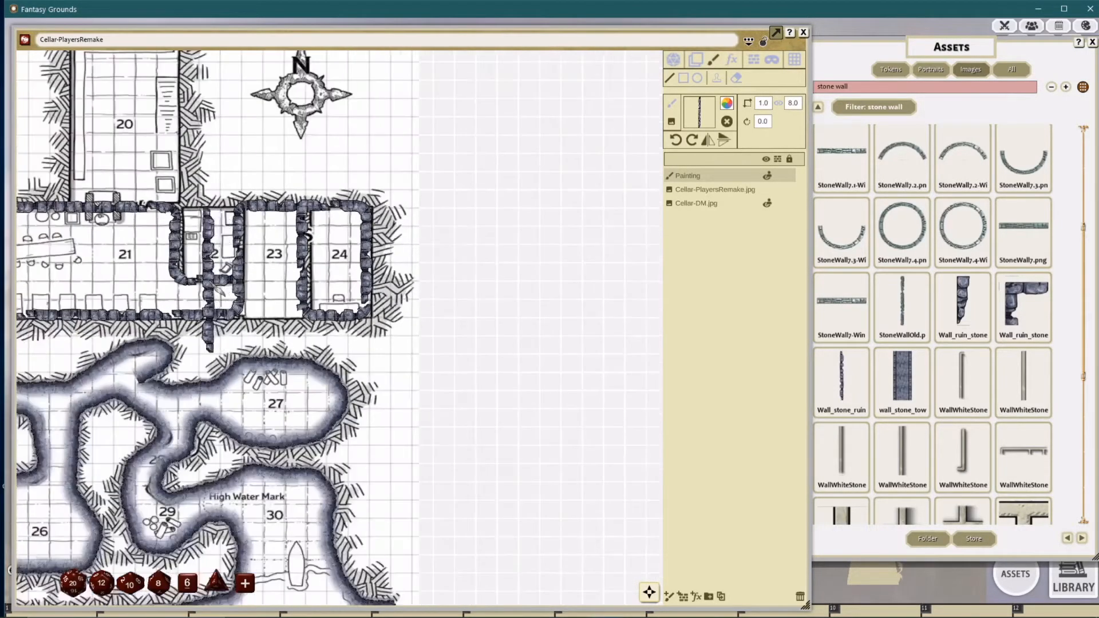
left_click_drag(270, 291, 364, 294)
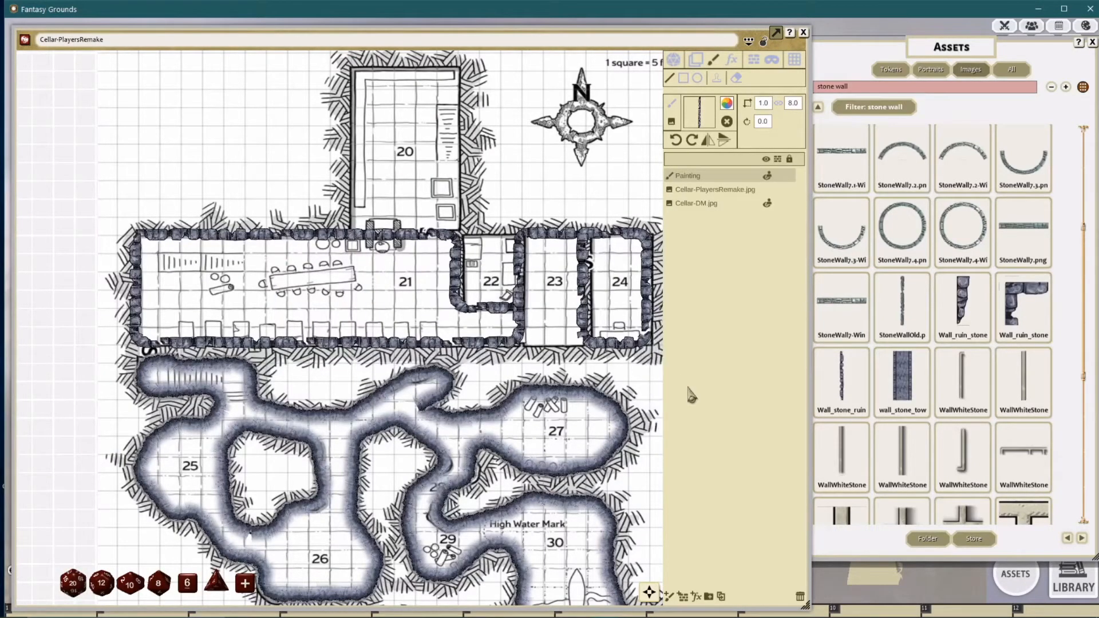
key("ctrl+z")
key("ctrl+z")
key("ctrl+z")
key("ctrl+z")
key("ctrl+z")
key("ctrl+z")
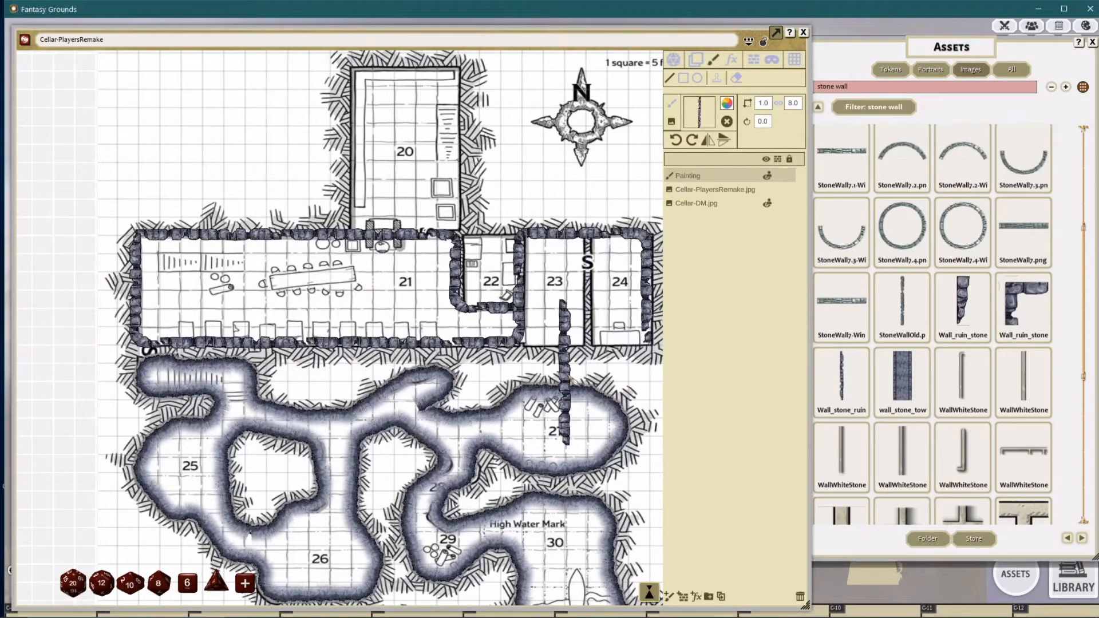
key("ctrl+z")
key("ctrl+z")
key("ctrl+z")
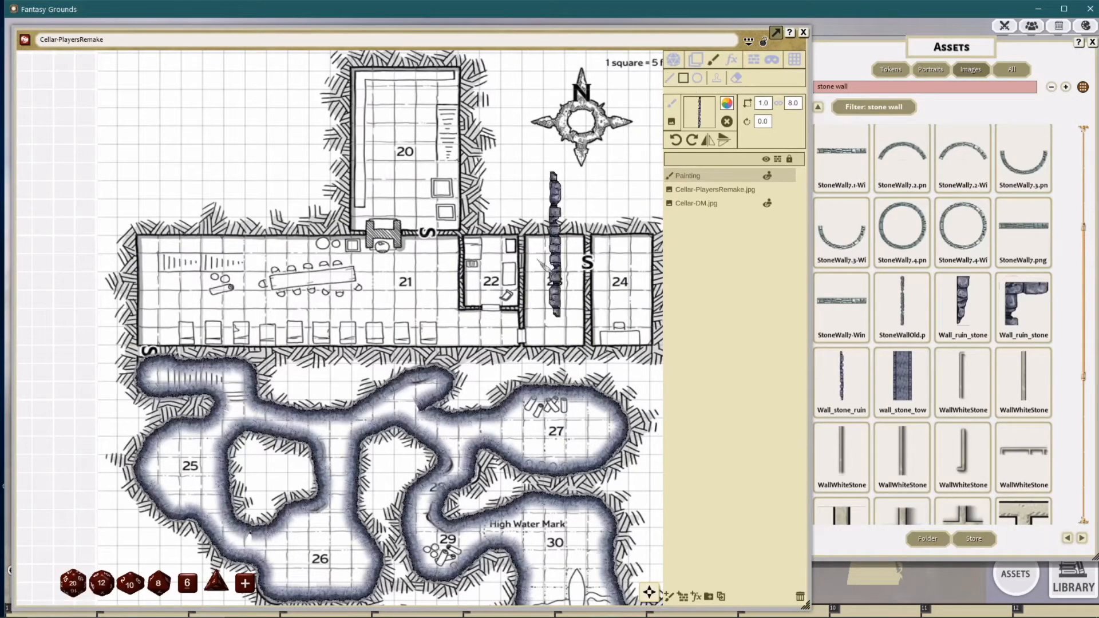
Step: Add a new paint layer and draw one stone wall rectangle around the combined outline of rooms 21 to 24
left_click_drag(489, 308, 455, 286)
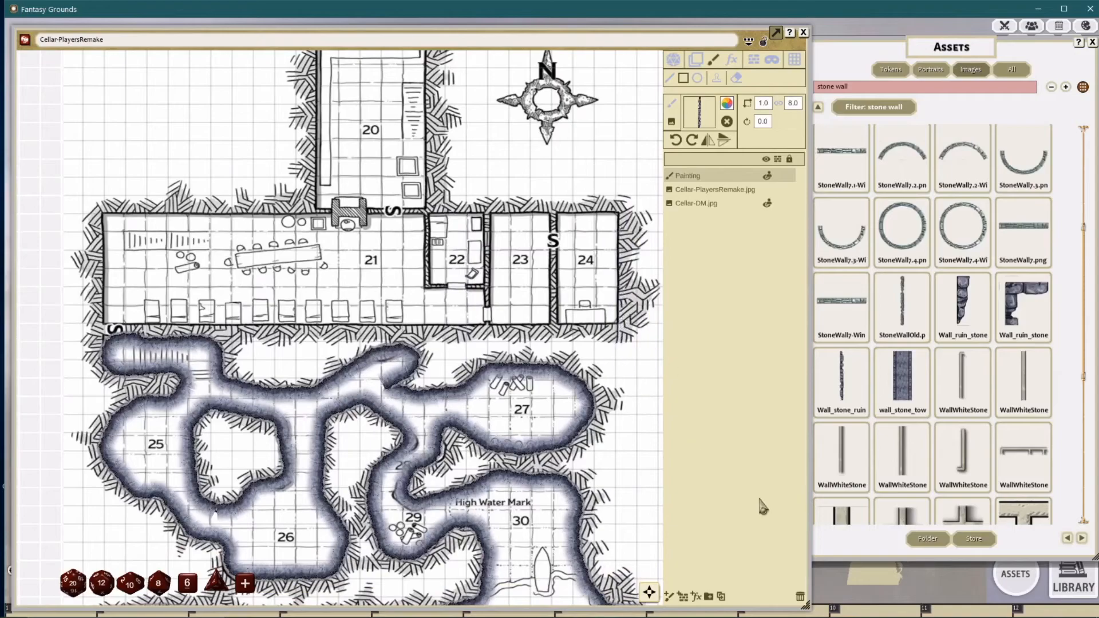
left_click(669, 596)
left_click(696, 175)
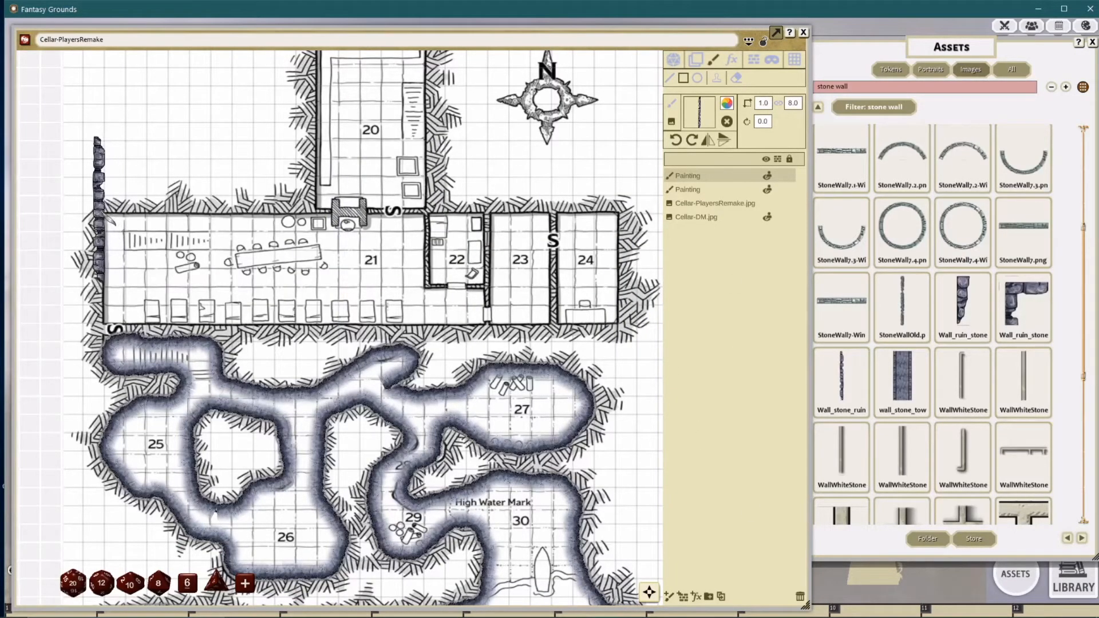
left_click_drag(99, 208, 620, 323)
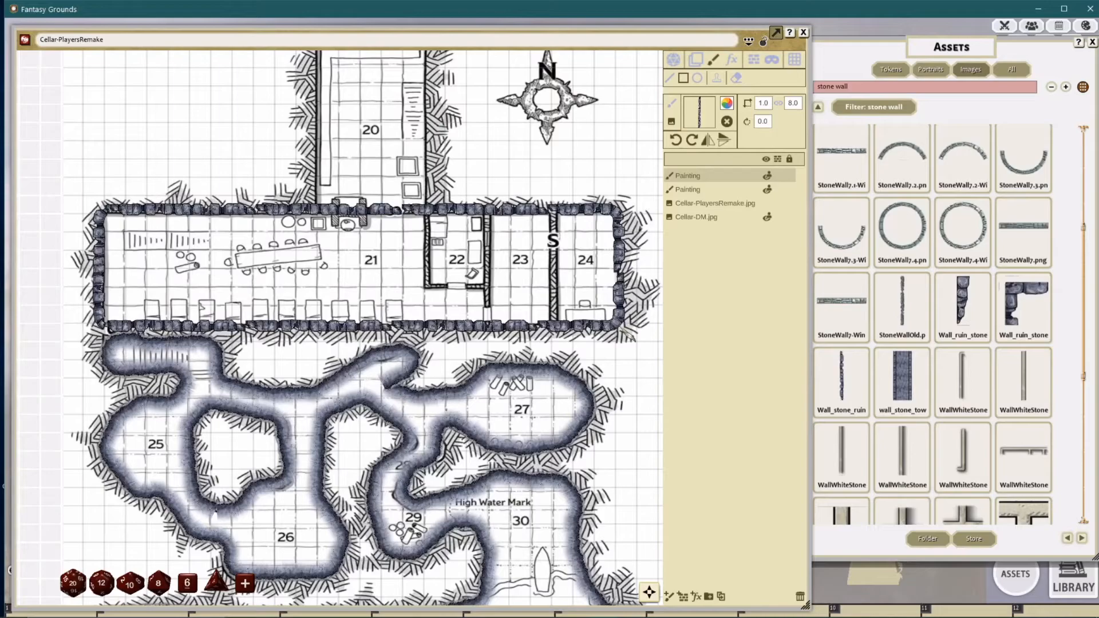
Step: Resize the stone wall rectangle around rooms 21 to 24 to a width of 24.0 and a height of 6.0
left_click(706, 64)
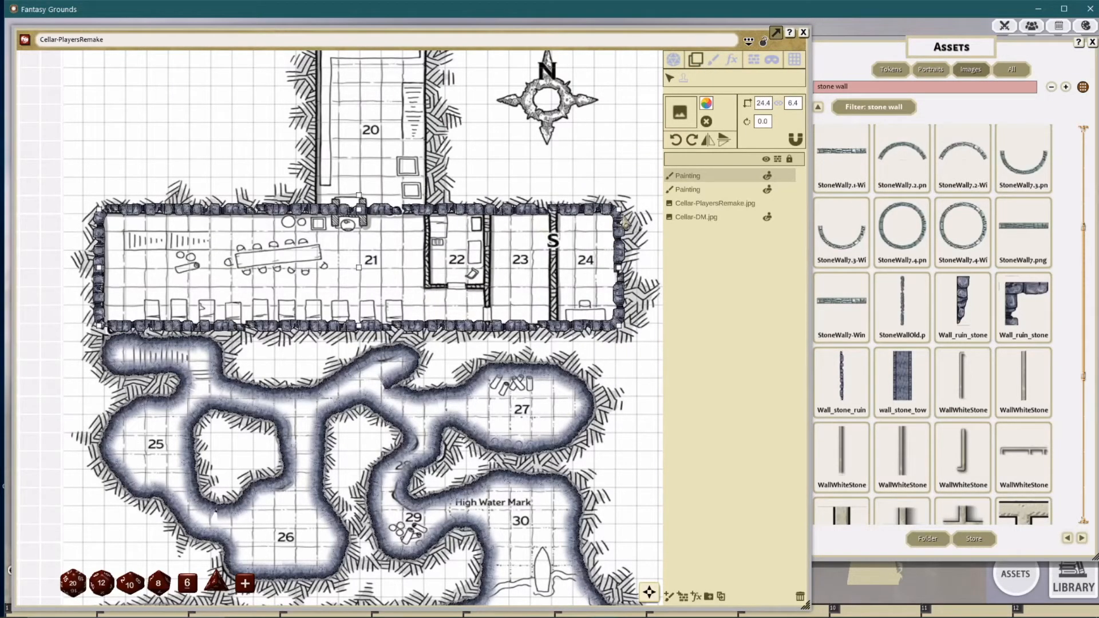
left_click(767, 104)
type("25")
key("Tab")
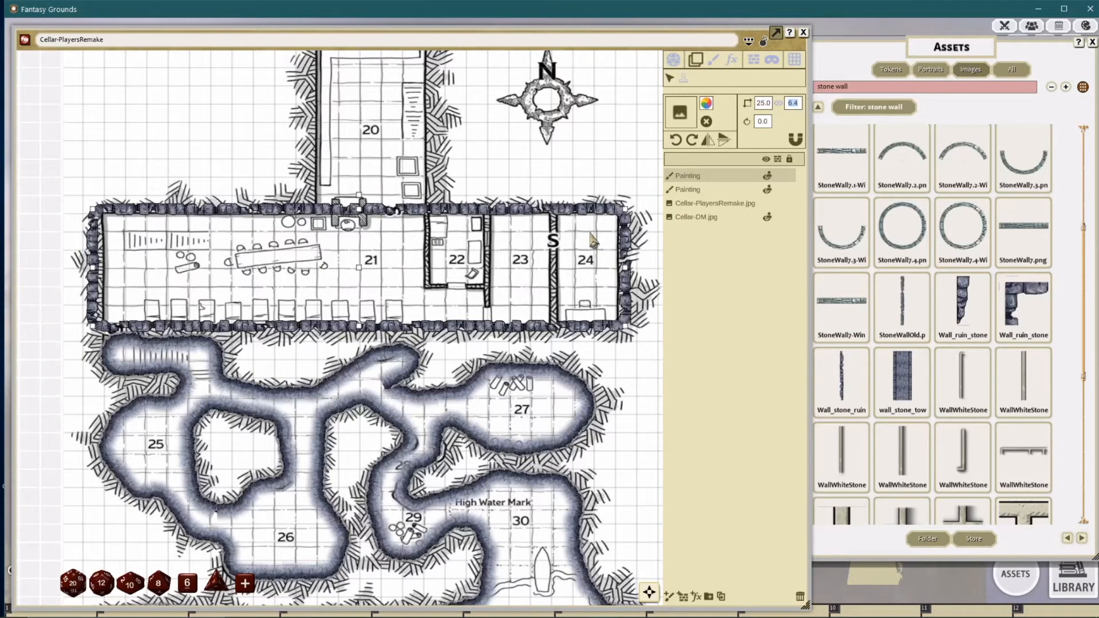
type("6")
key("Return")
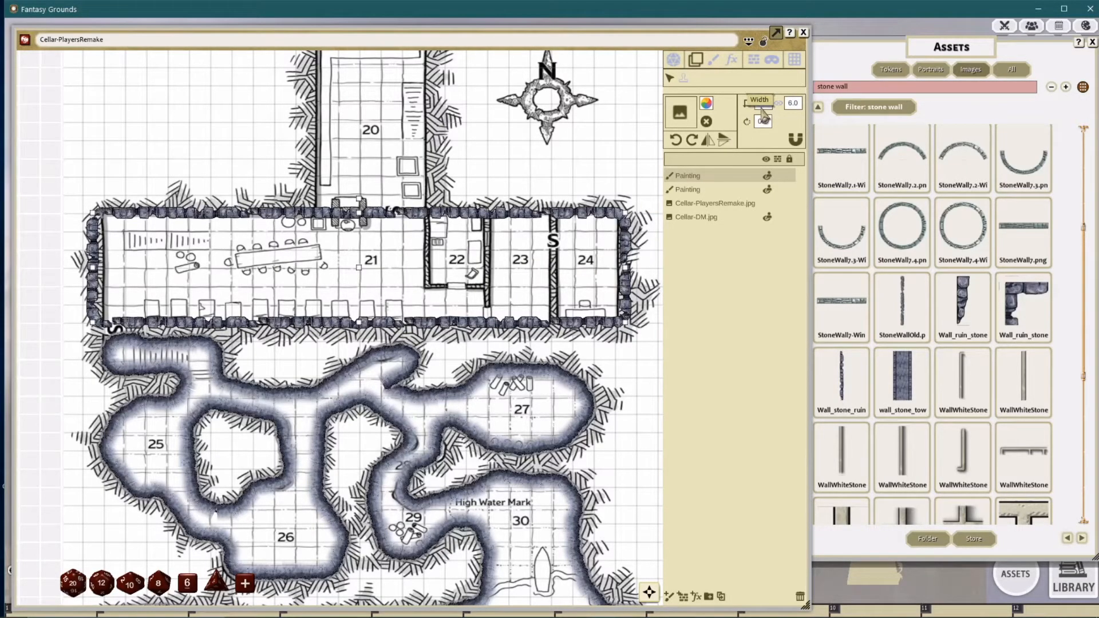
scroll(761, 108, "down", 1)
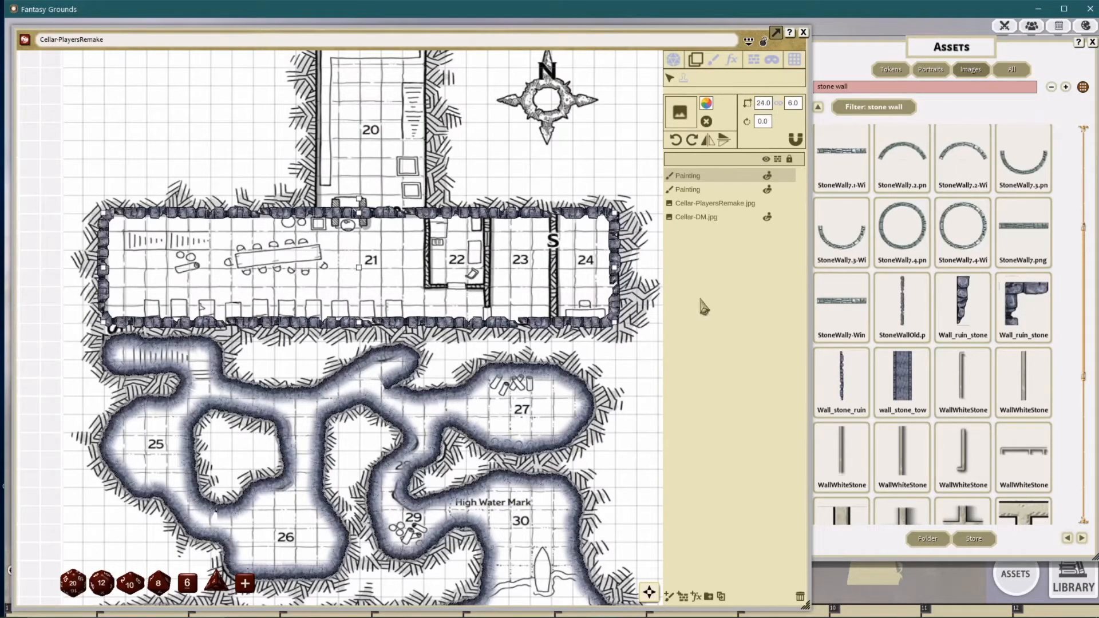
Step: Reposition the Cellar-DM.jpg layer so that rooms 21 to 24 line up with the stone wall rectangle
left_click_drag(614, 249, 585, 199)
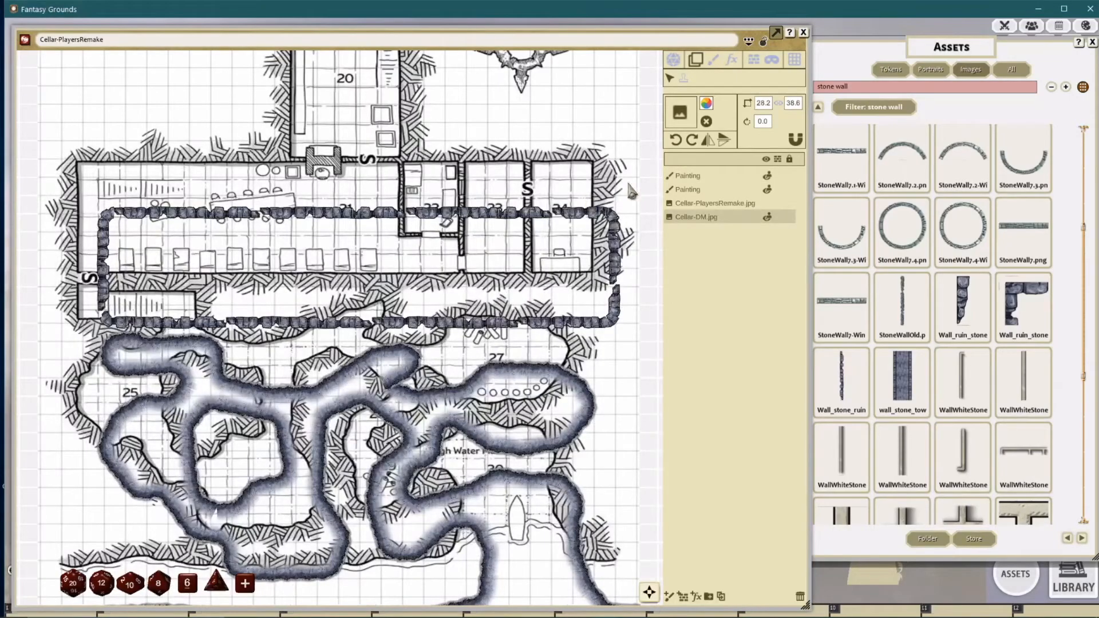
left_click_drag(621, 166, 641, 220)
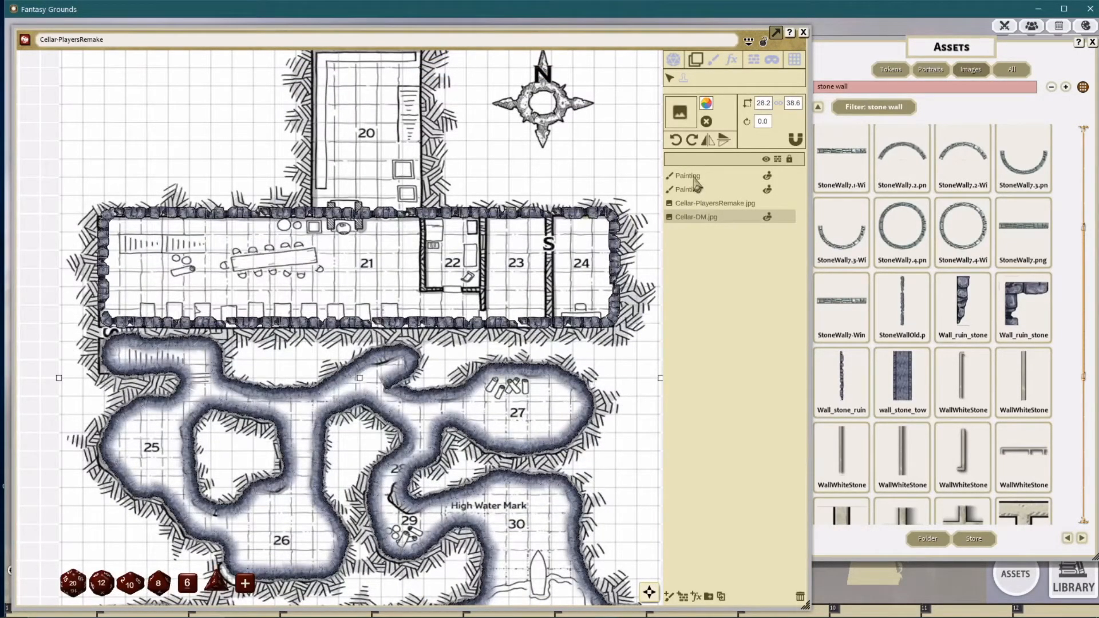
mouse_move(577, 222)
left_mouse_down()
mouse_move(577, 203)
mouse_move(581, 221)
left_mouse_up()
Step: On the uppermost paint layer, paint a stone wall line around room 20's two sides and upper edge, joining room 21's wall
left_click(689, 175)
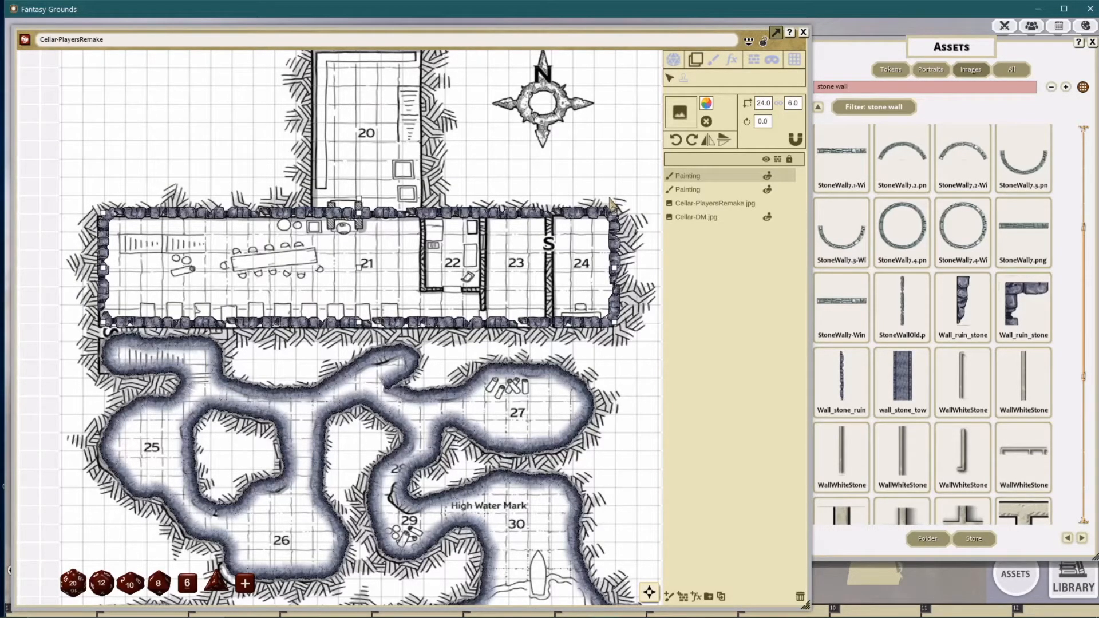
left_click_drag(452, 150, 461, 186)
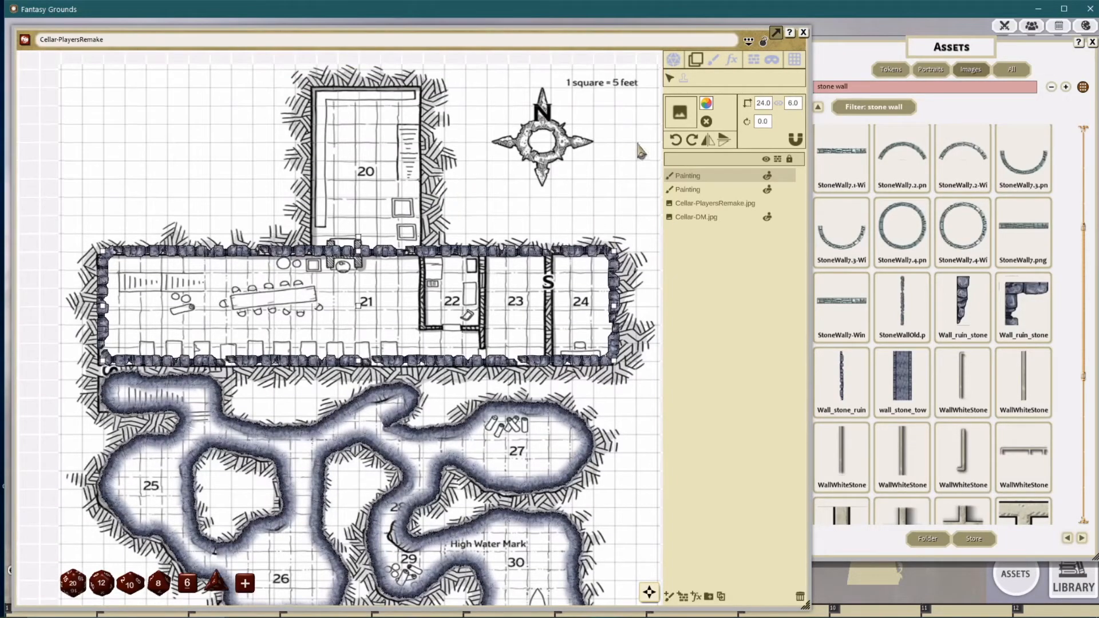
left_click(714, 60)
left_click(683, 78)
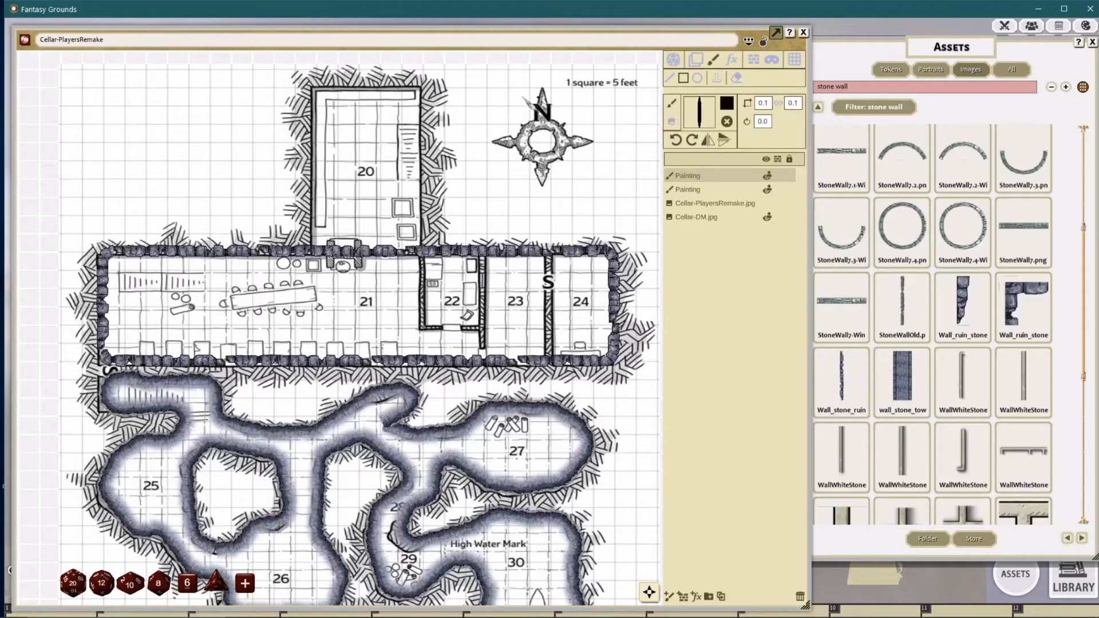
left_click(674, 119)
left_click_drag(325, 92, 367, 129)
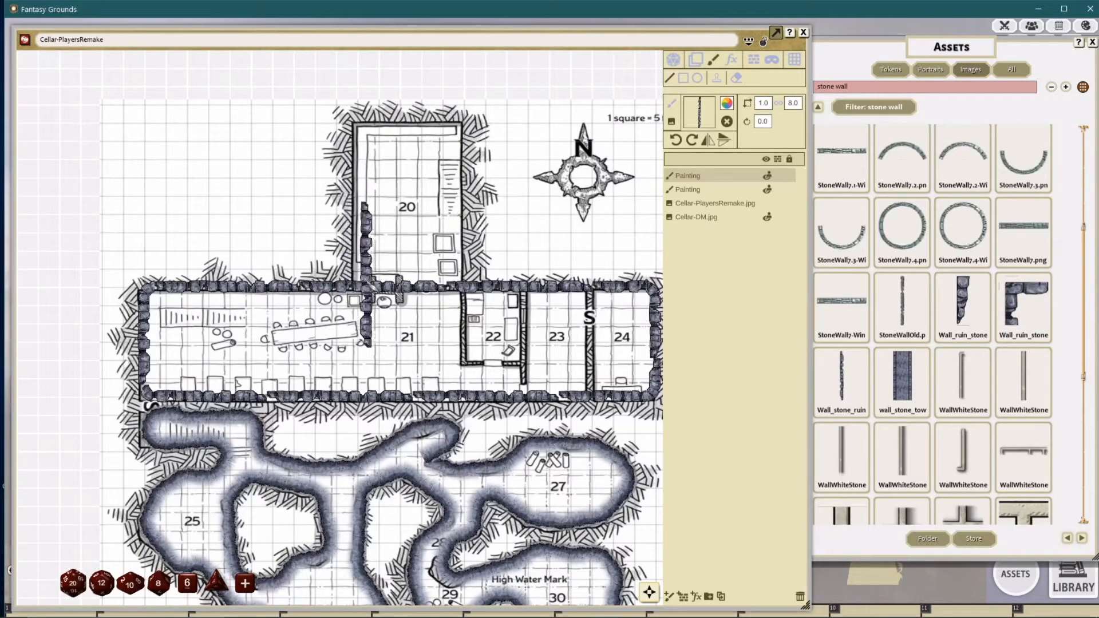
left_click_drag(359, 283, 359, 130)
left_click(352, 122)
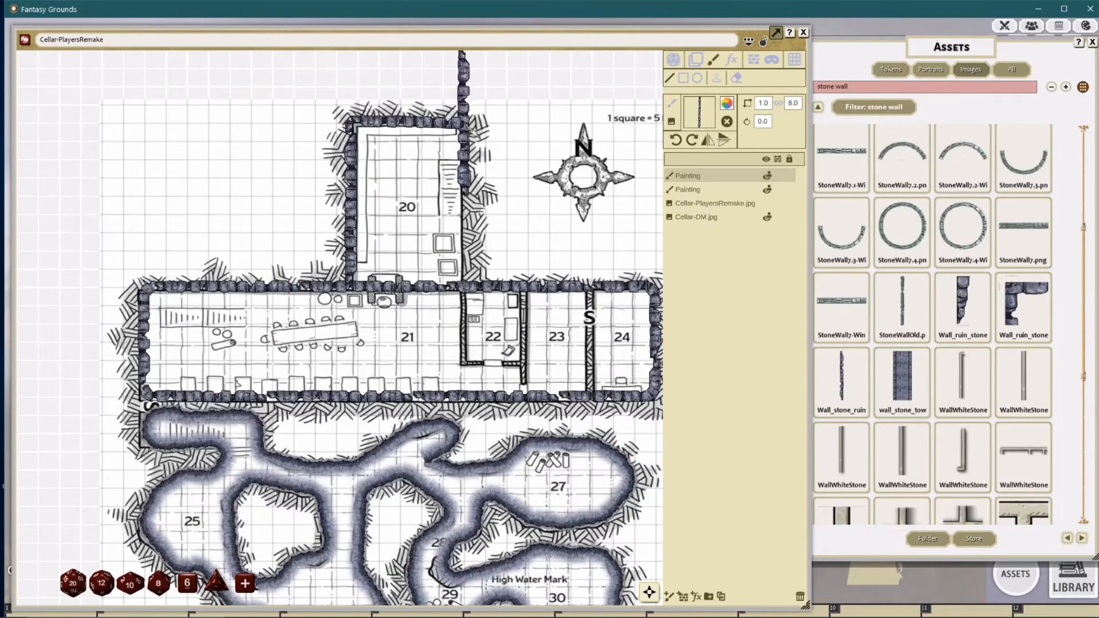
left_click(465, 122)
double_click(467, 282)
Step: Paint the stone wall dividing rooms 23 and 24
left_click_drag(556, 246, 543, 188)
left_click_drag(535, 229, 540, 192)
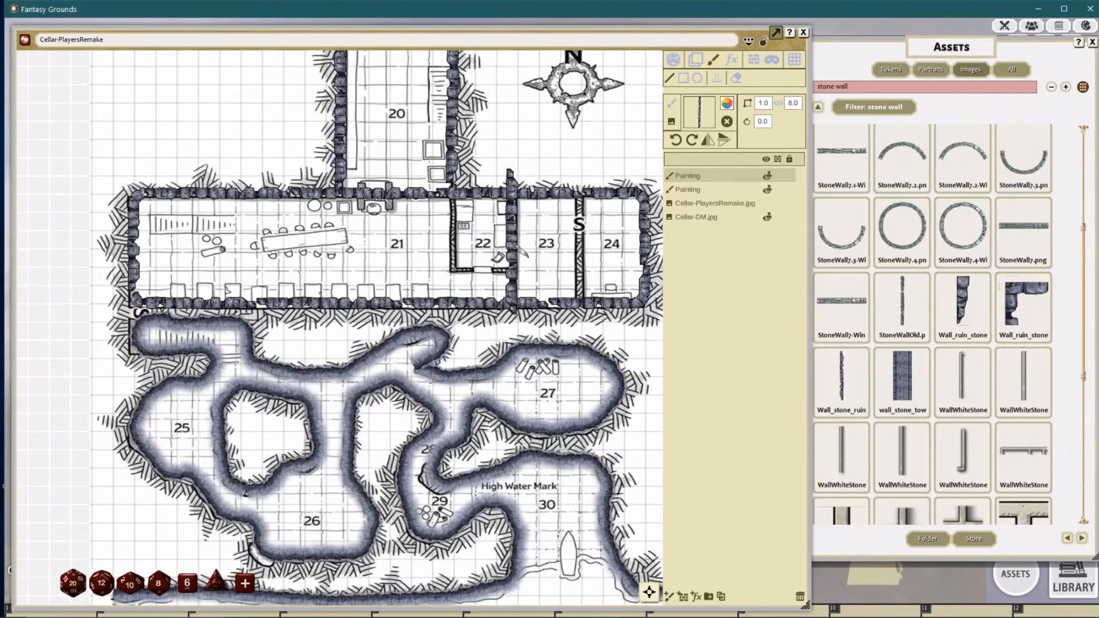
left_click_drag(626, 175, 593, 167)
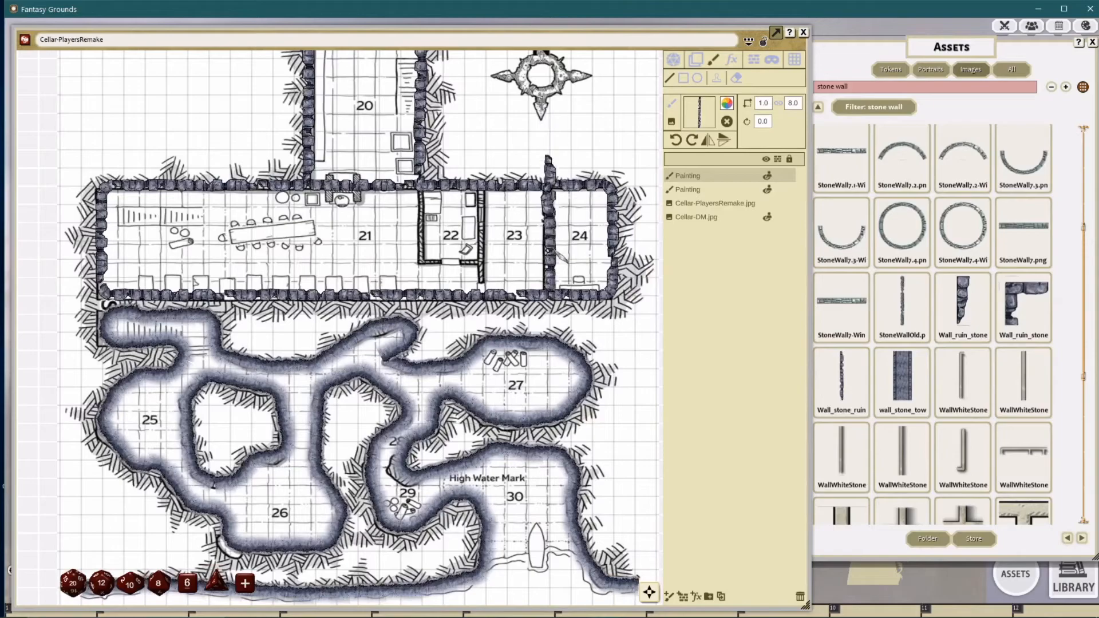
left_click(549, 260)
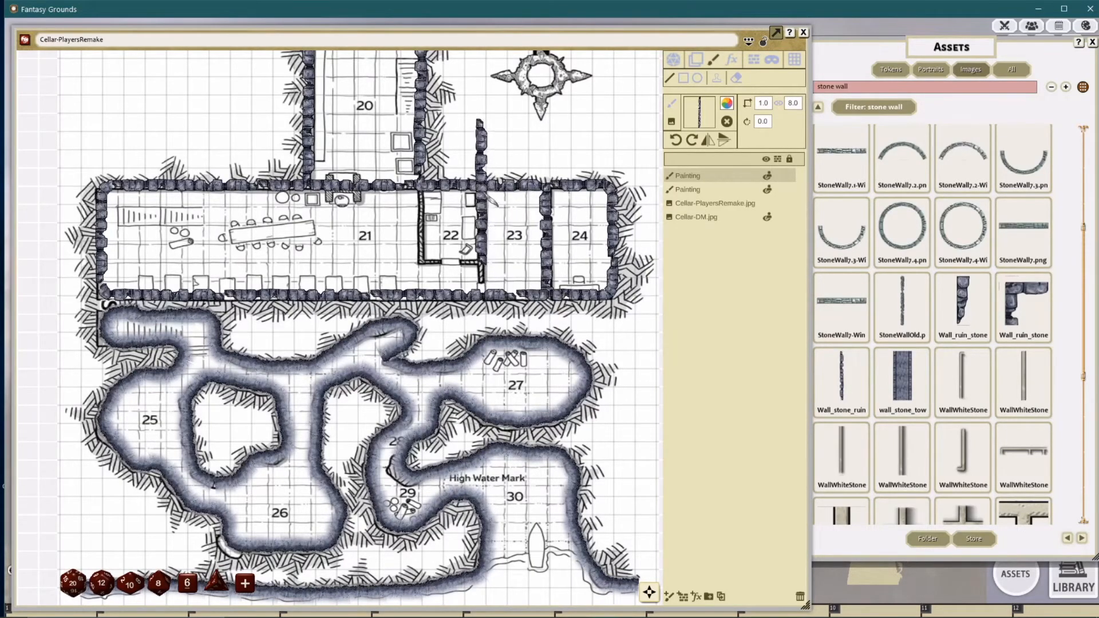
Step: Paint the stone walls enclosing room 22: the divider with room 23, the side facing room 21 and the lower edge
left_click(480, 240)
left_click(420, 186)
left_click(420, 261)
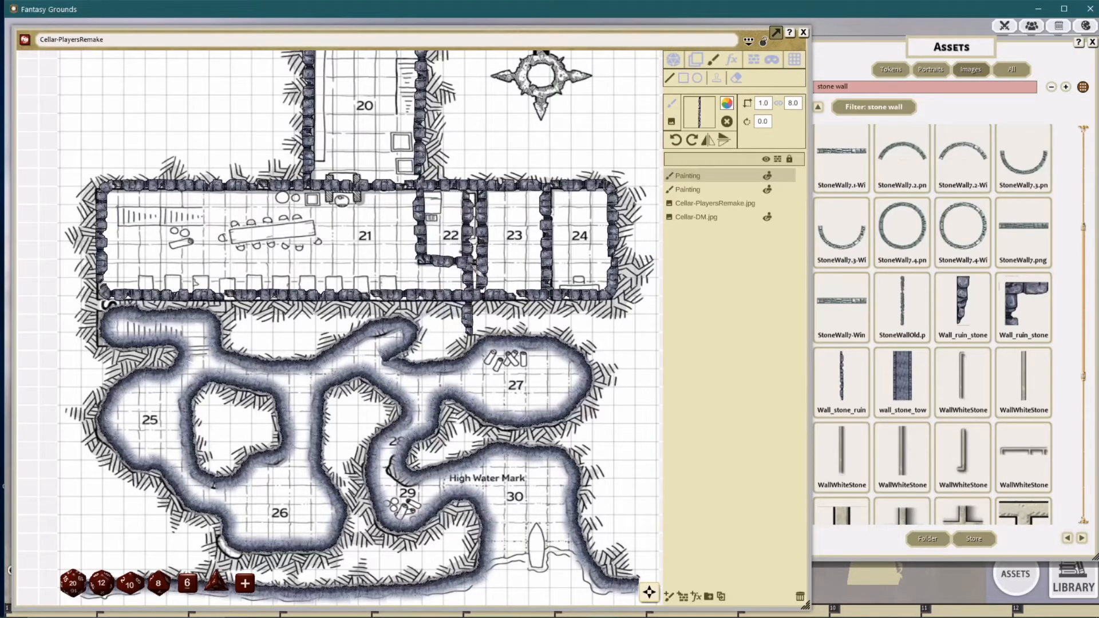
left_click(478, 264)
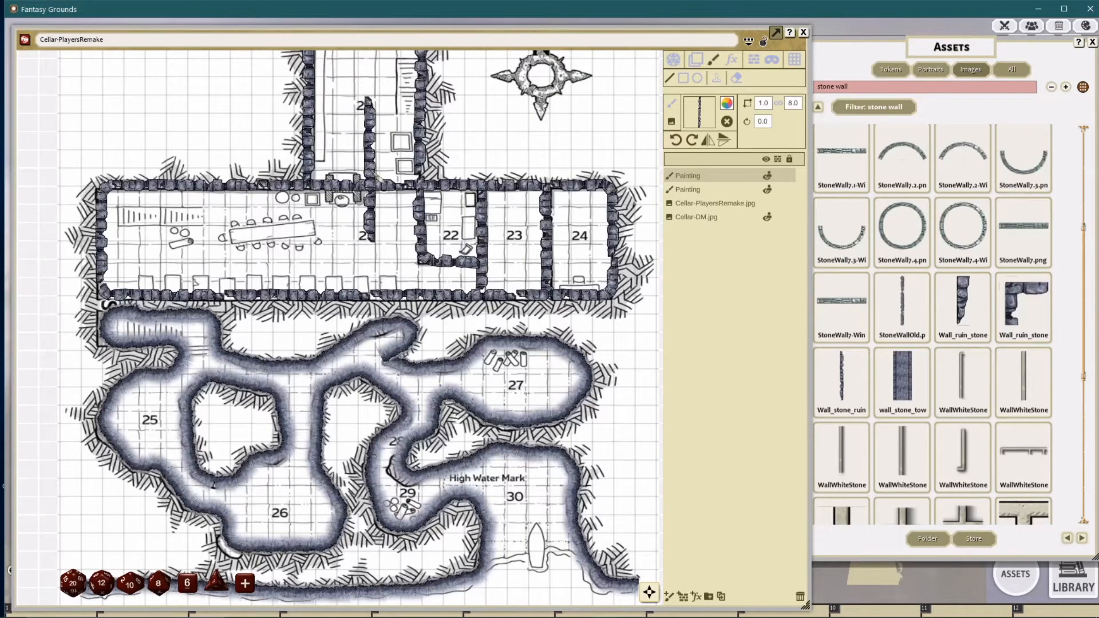
Step: Erase a doorway opening in the stone wall along room 22's lower edge
left_click(736, 78)
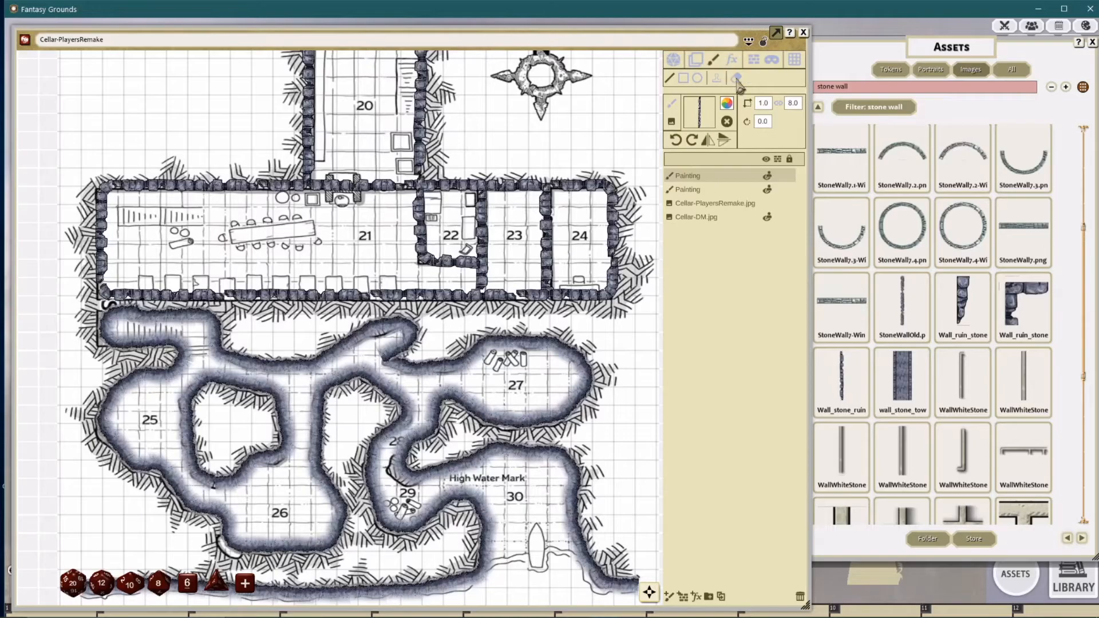
scroll(389, 177, "up", 2)
left_click_drag(588, 278, 521, 174)
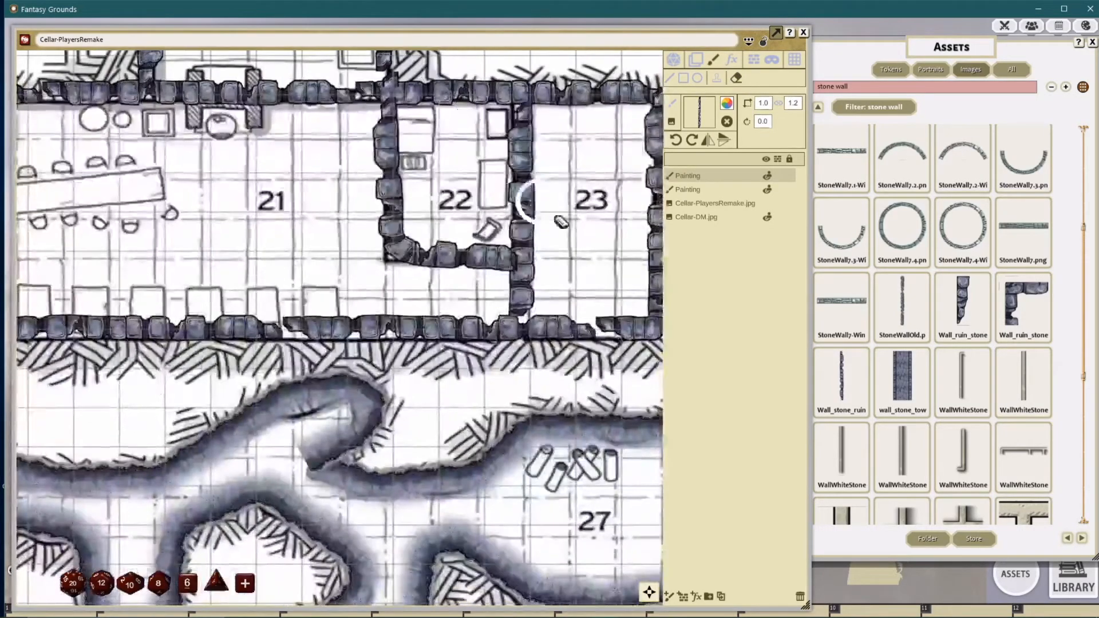
left_click_drag(562, 220, 528, 175)
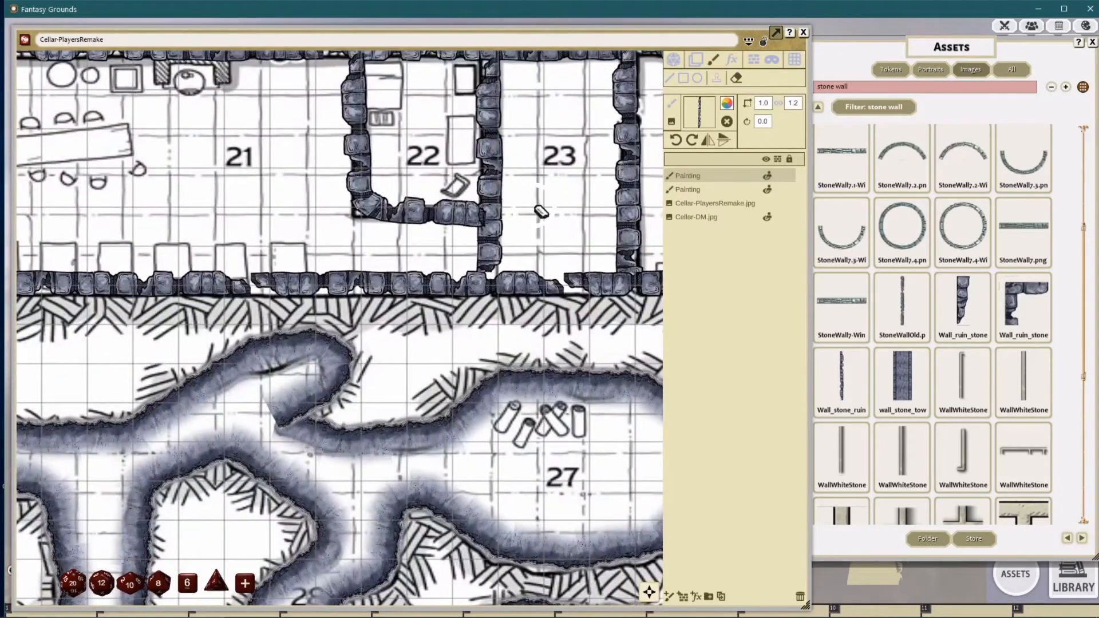
mouse_move(452, 212)
left_mouse_down()
mouse_move(412, 210)
mouse_move(438, 214)
left_mouse_up()
scroll(601, 157, "down", 5)
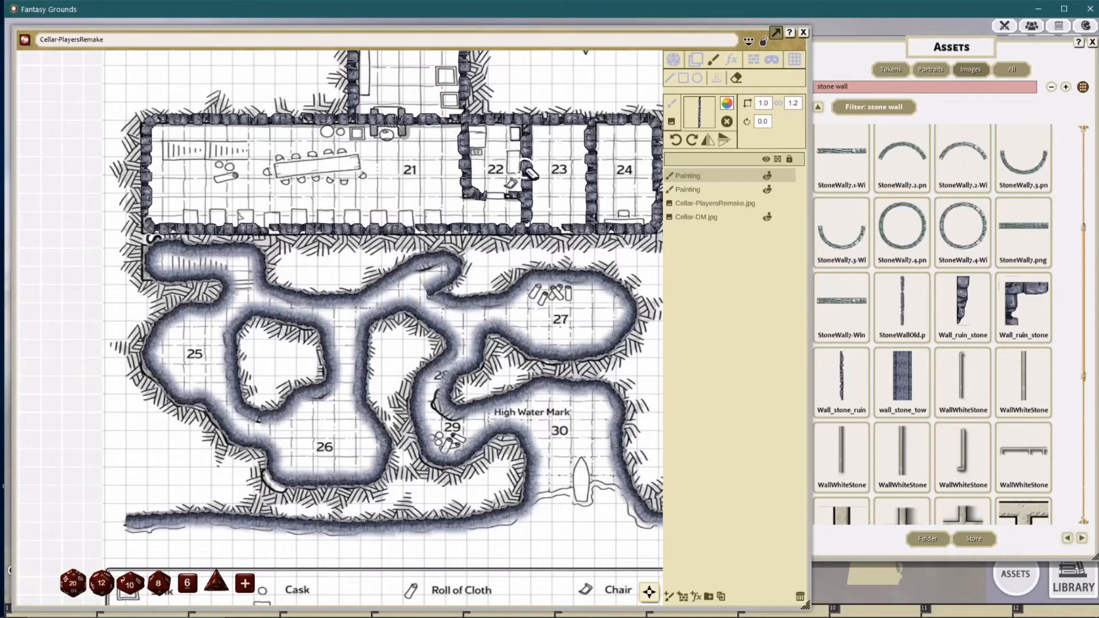
Step: Look over the painted room walls and cave walls across the whole cellar map, close up and from further out
left_click_drag(448, 187, 456, 230)
left_click_drag(420, 196, 436, 246)
scroll(469, 200, "up", 3)
scroll(470, 215, "down", 4)
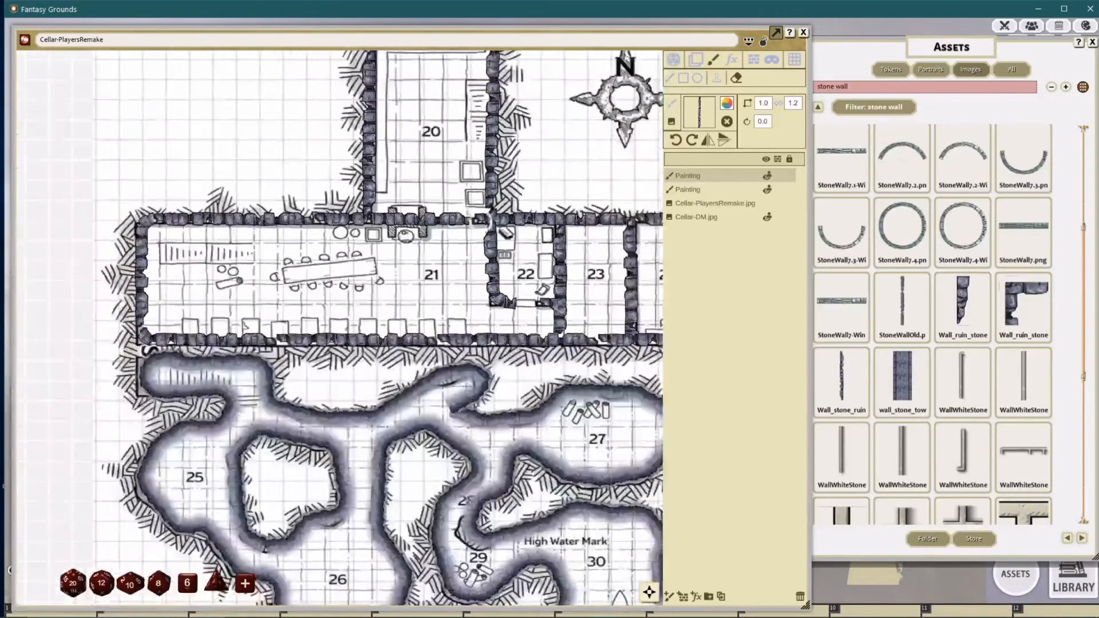
scroll(475, 214, "up", 5)
scroll(429, 183, "down", 3)
left_click_drag(525, 263, 516, 229)
left_click_drag(590, 255, 521, 211)
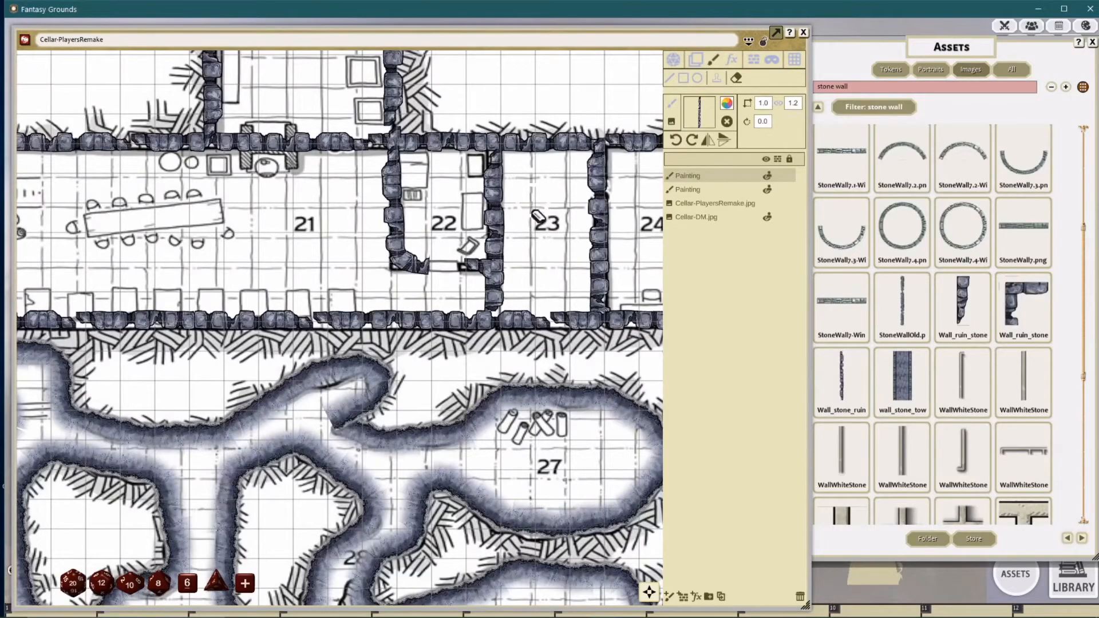
scroll(548, 225, "down", 4)
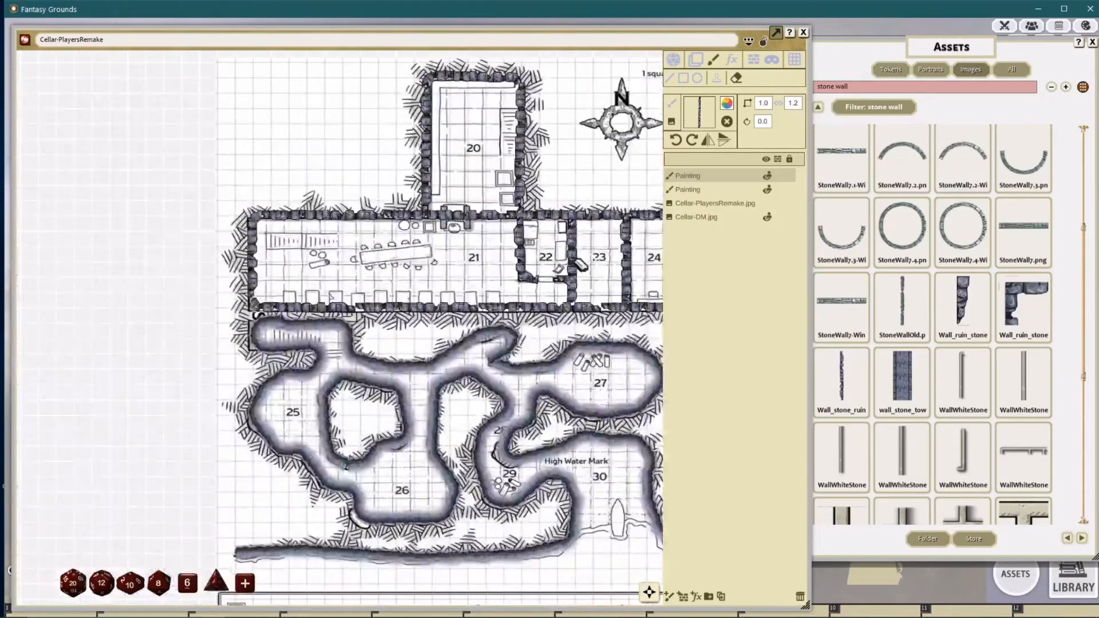
left_click_drag(581, 265, 500, 240)
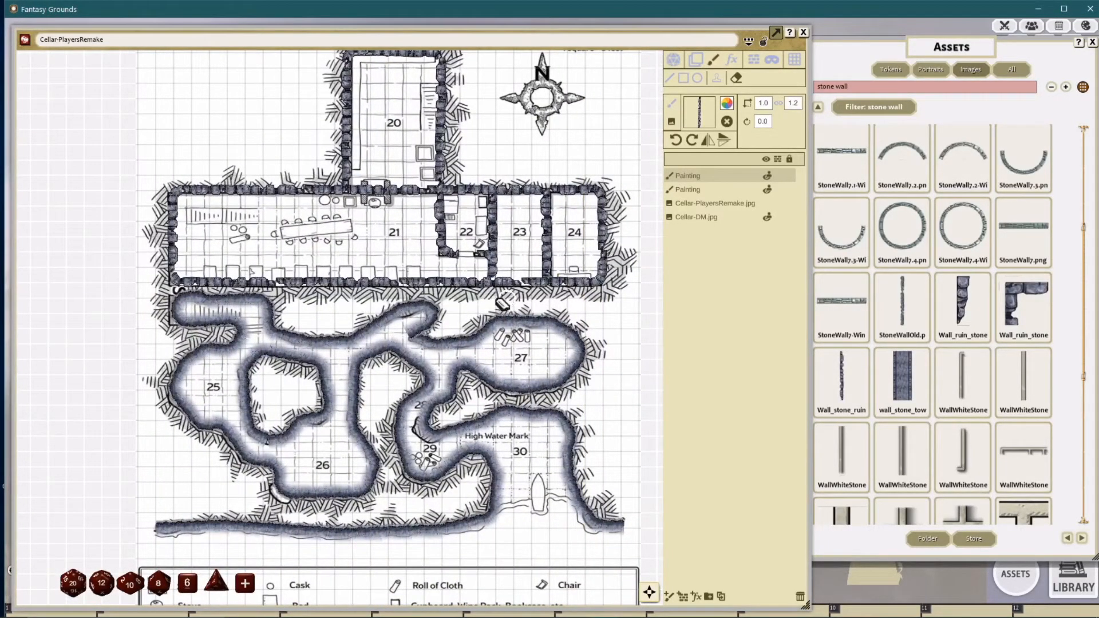
scroll(444, 307, "up", 2)
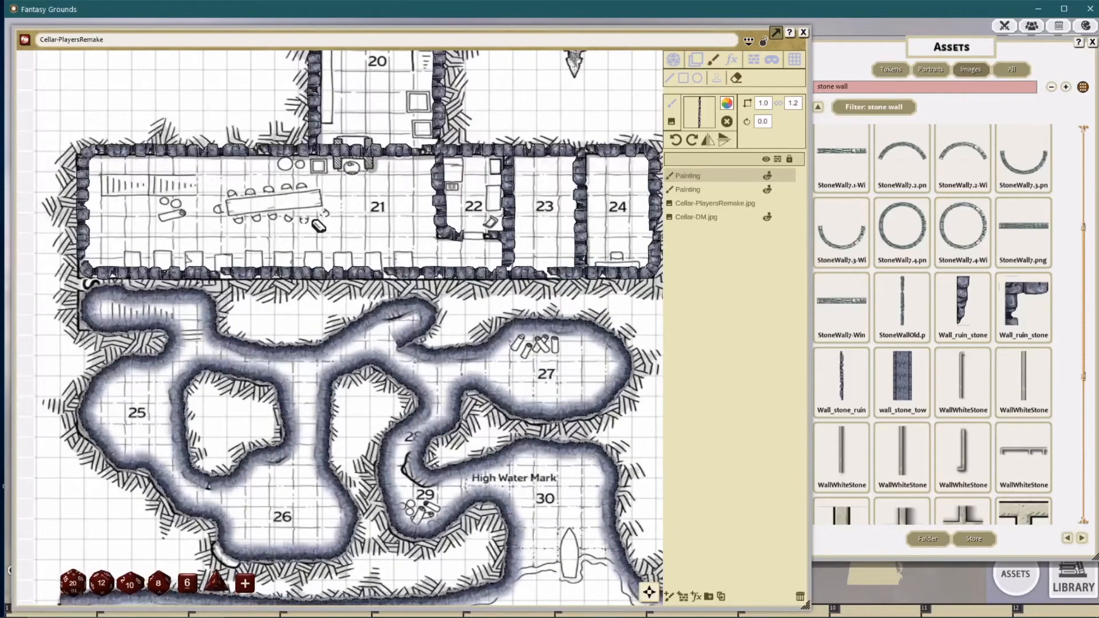
scroll(341, 229, "down", 1)
left_click_drag(372, 265, 373, 232)
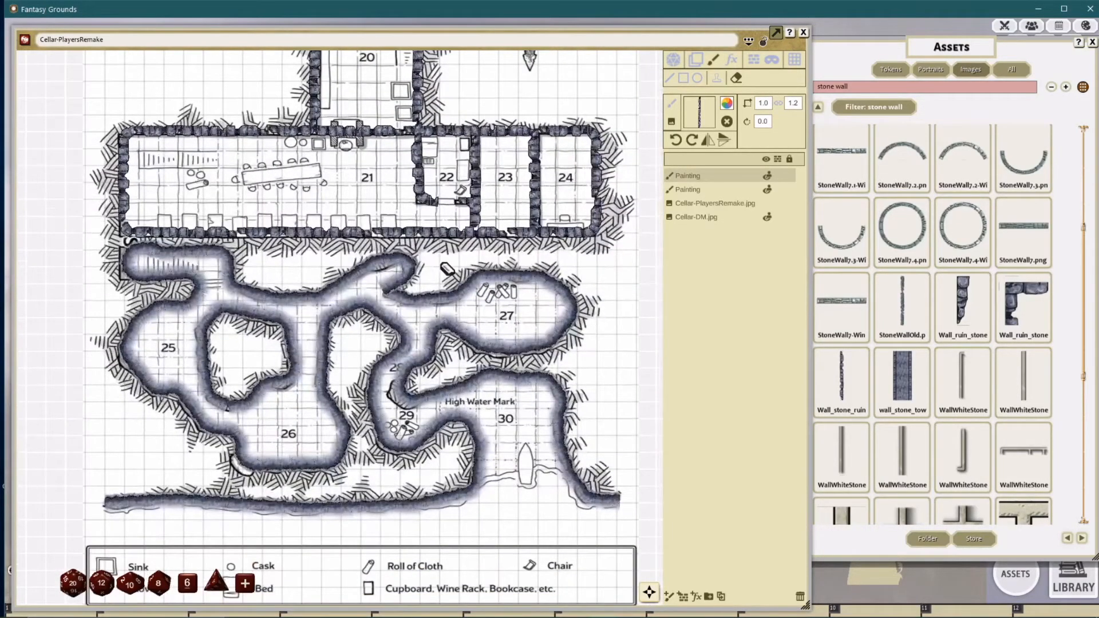
left_click_drag(449, 269, 478, 244)
left_click_drag(476, 303, 470, 254)
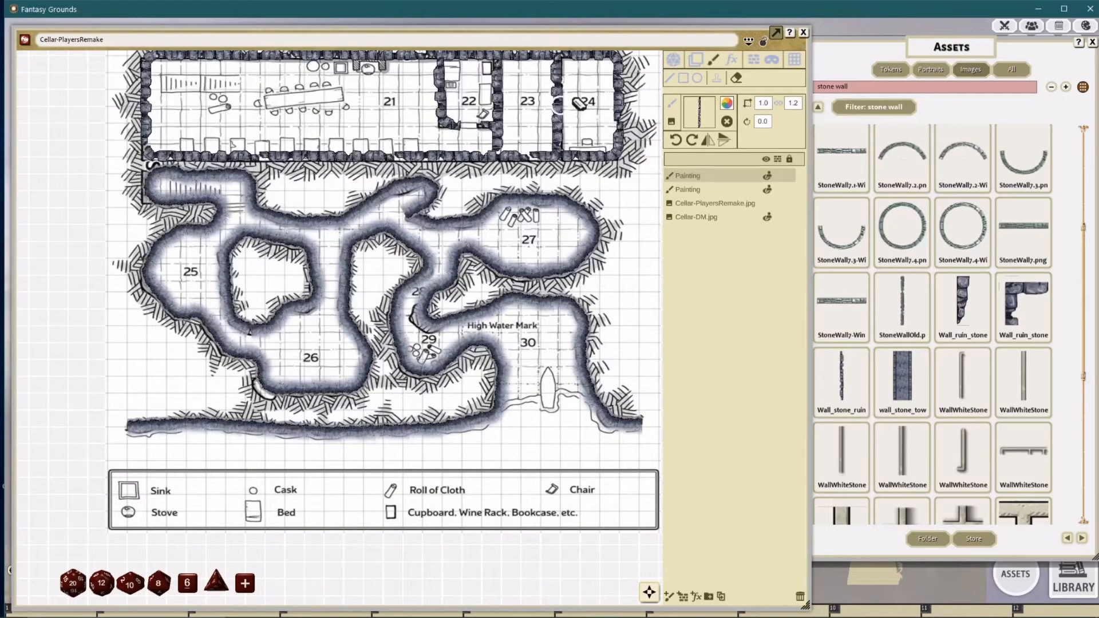
scroll(489, 318, "down", 2)
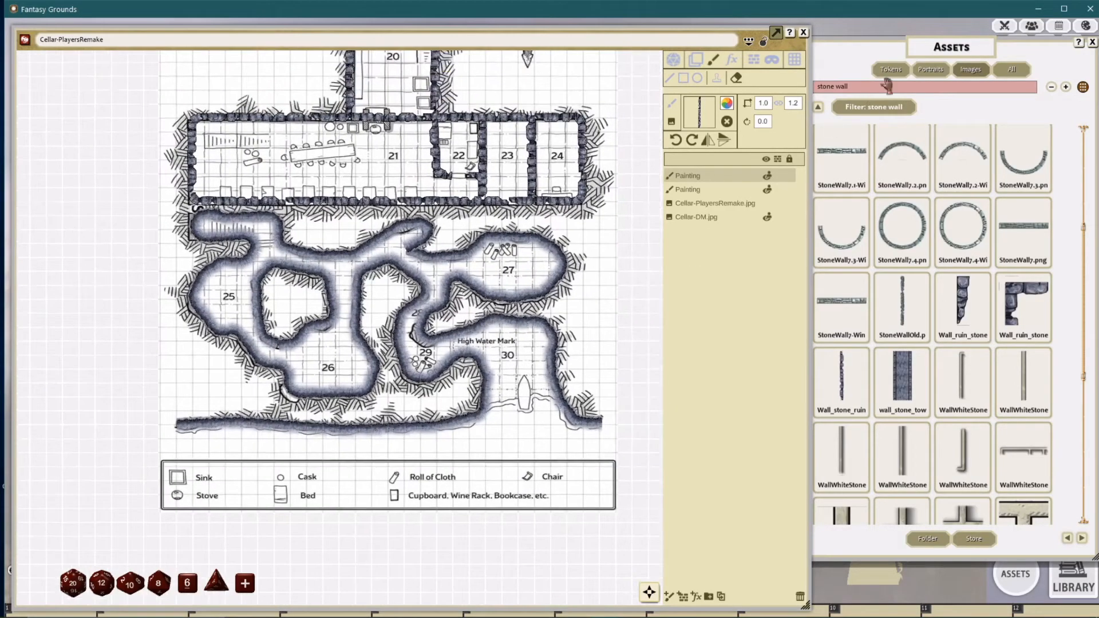
Step: Clear the stone wall asset search and open the backgrounds folder of the underground assets in Data
left_click(949, 60)
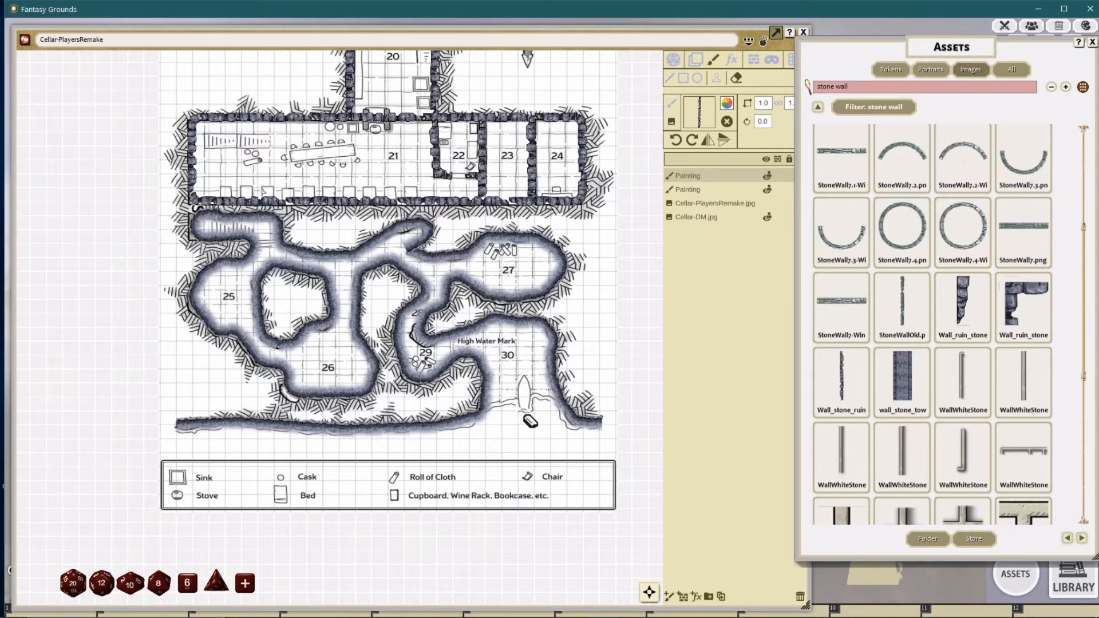
left_click_drag(410, 248, 413, 293)
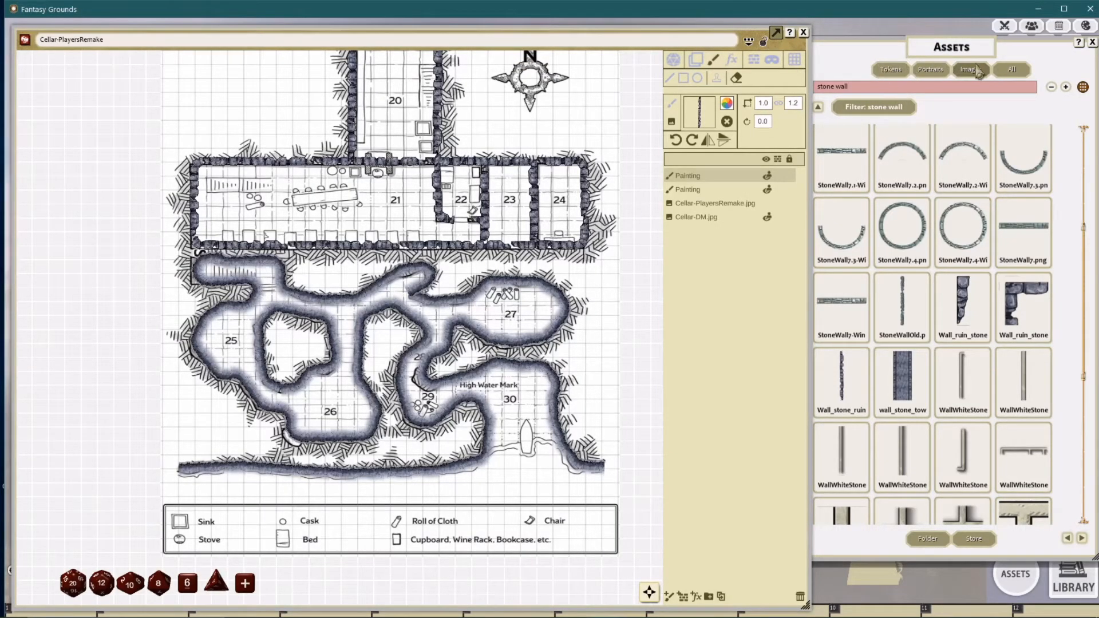
left_click(854, 87)
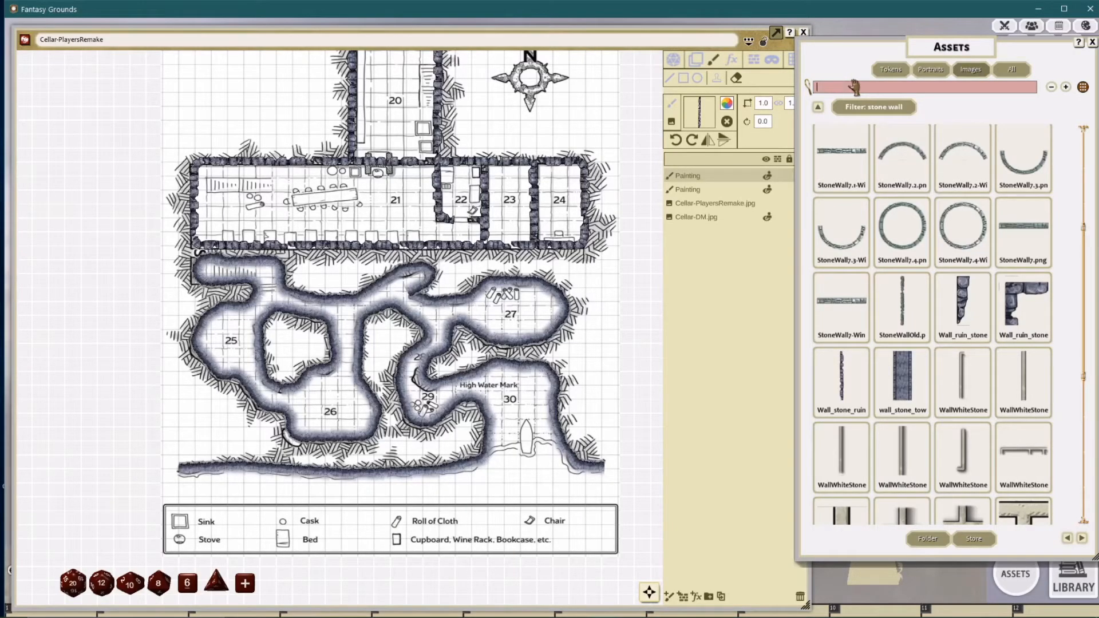
left_click(818, 107)
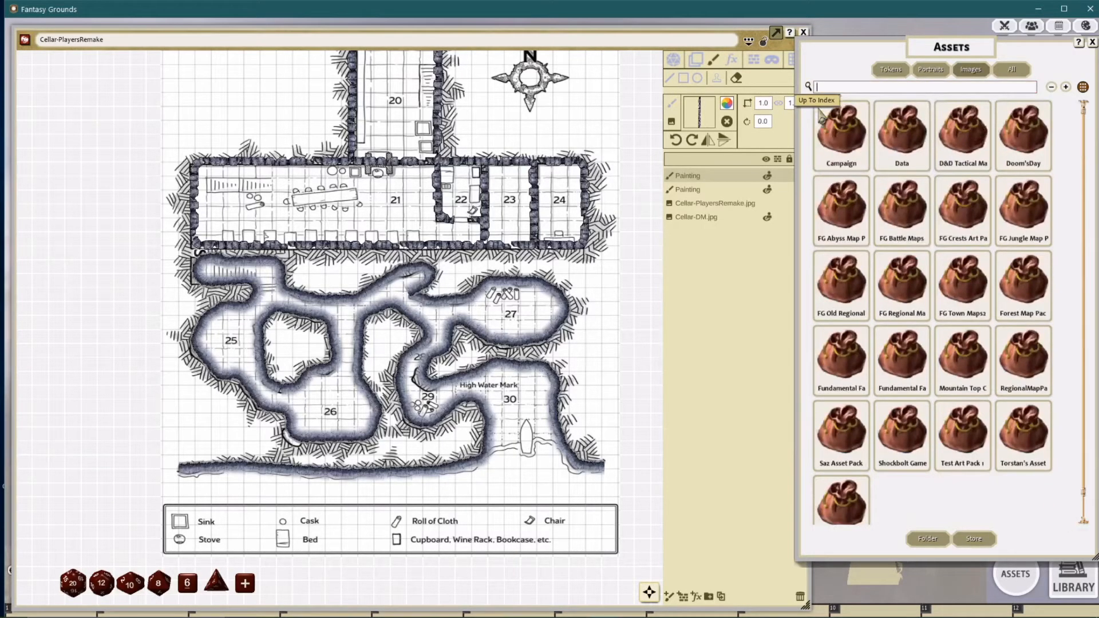
left_click(903, 140)
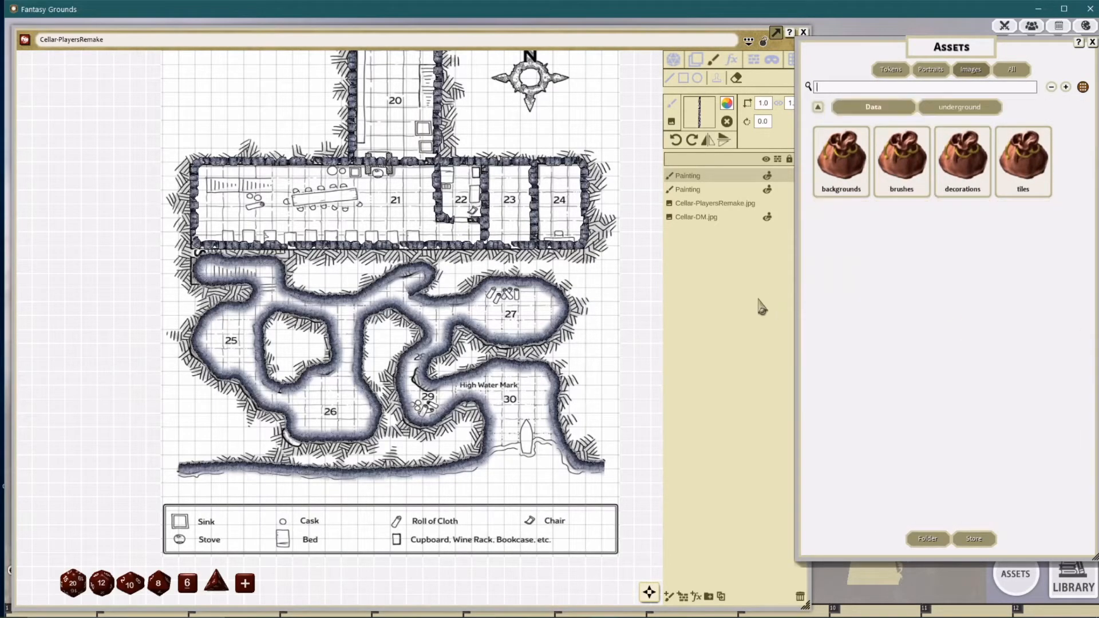
left_click(967, 166)
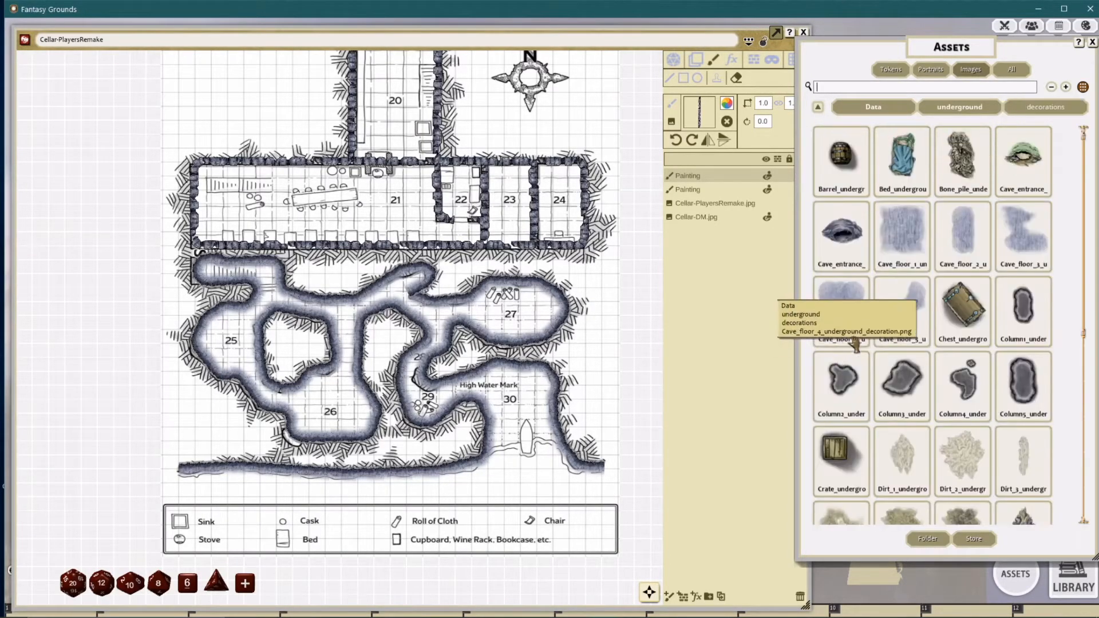
left_click(817, 107)
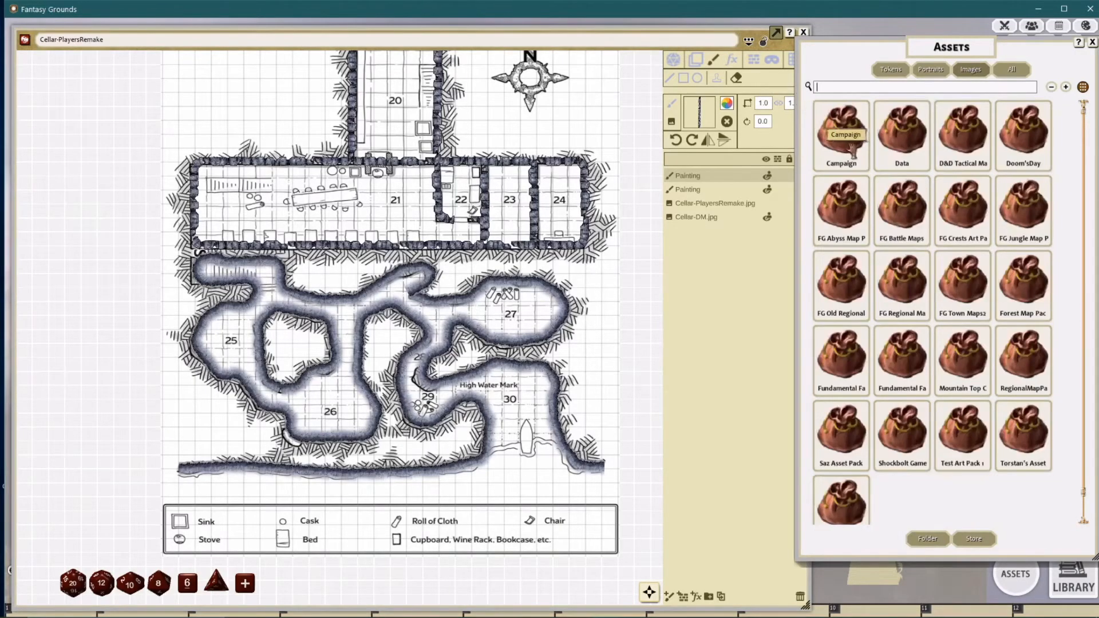
left_click(902, 137)
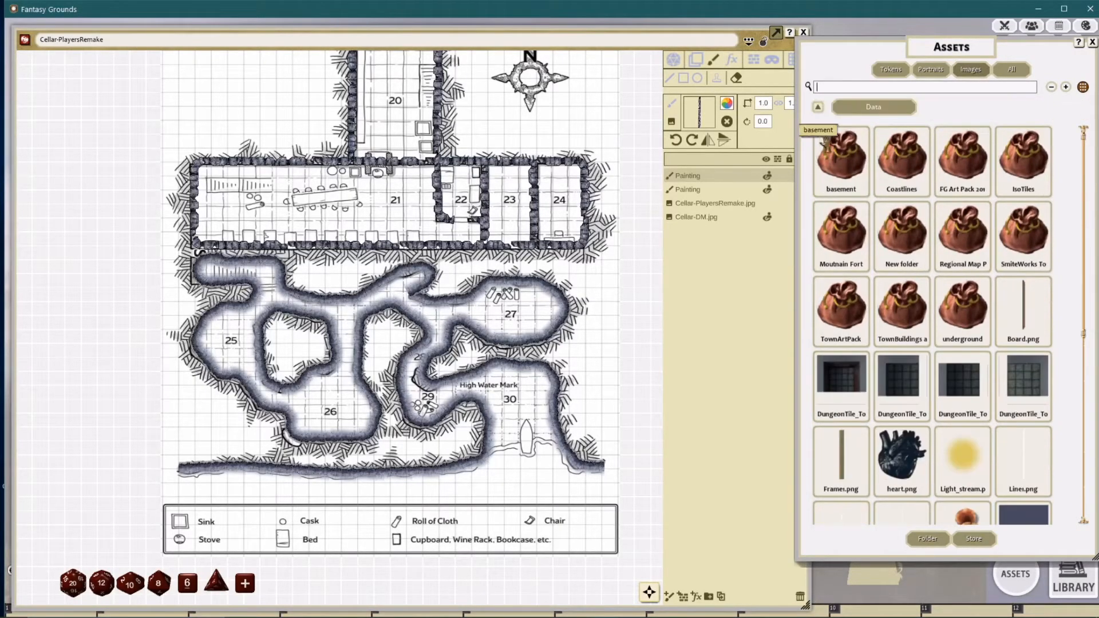
left_click(962, 309)
left_click(864, 194)
Step: Place the underground background image on the map and stretch it over the cellar drawing to about 27.1 by 37.0
scroll(601, 282, "down", 3)
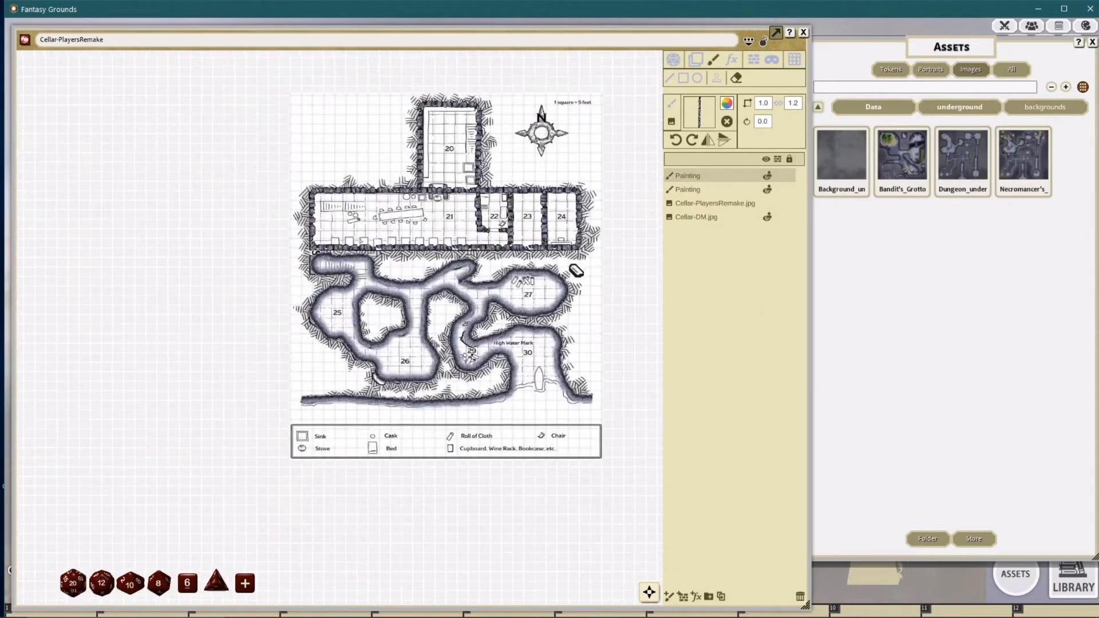
left_click_drag(841, 160, 343, 129)
left_click_drag(361, 176, 505, 326)
left_click_drag(560, 408, 583, 436)
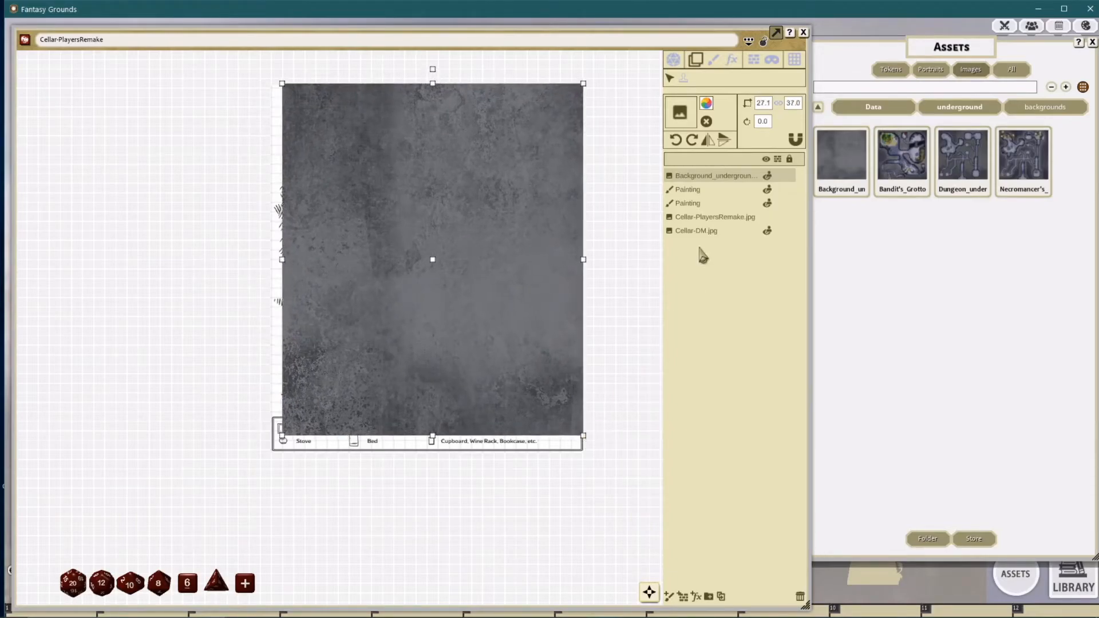
Step: Move the underground background layer beneath the two paint layers and above the player map image
left_click_drag(699, 177, 699, 204)
scroll(526, 274, "up", 2)
scroll(541, 286, "down", 1)
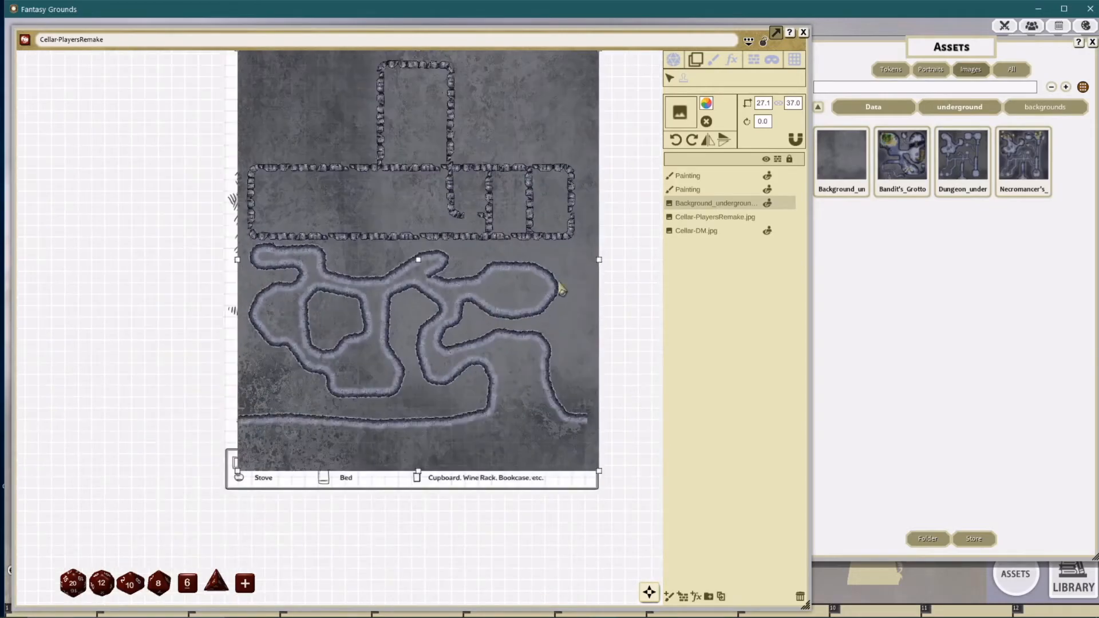
left_click_drag(570, 281, 564, 289)
Step: Try generating line-of-sight walls from the uppermost paint layer of room walls, and delete the generated layer
left_click(685, 188)
left_click(684, 188)
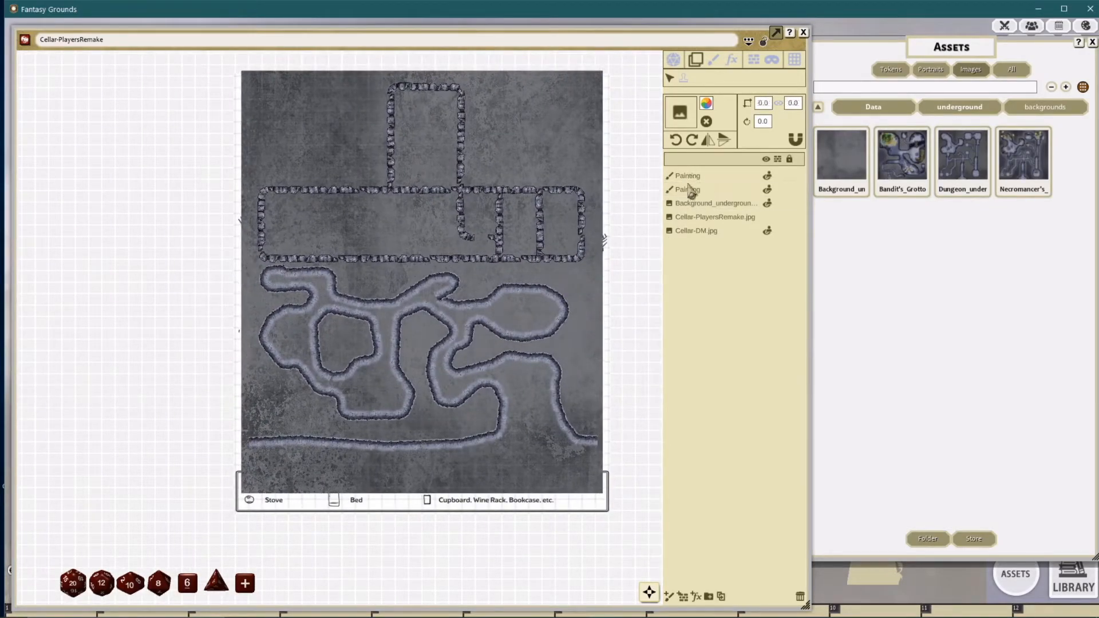
left_click(687, 175)
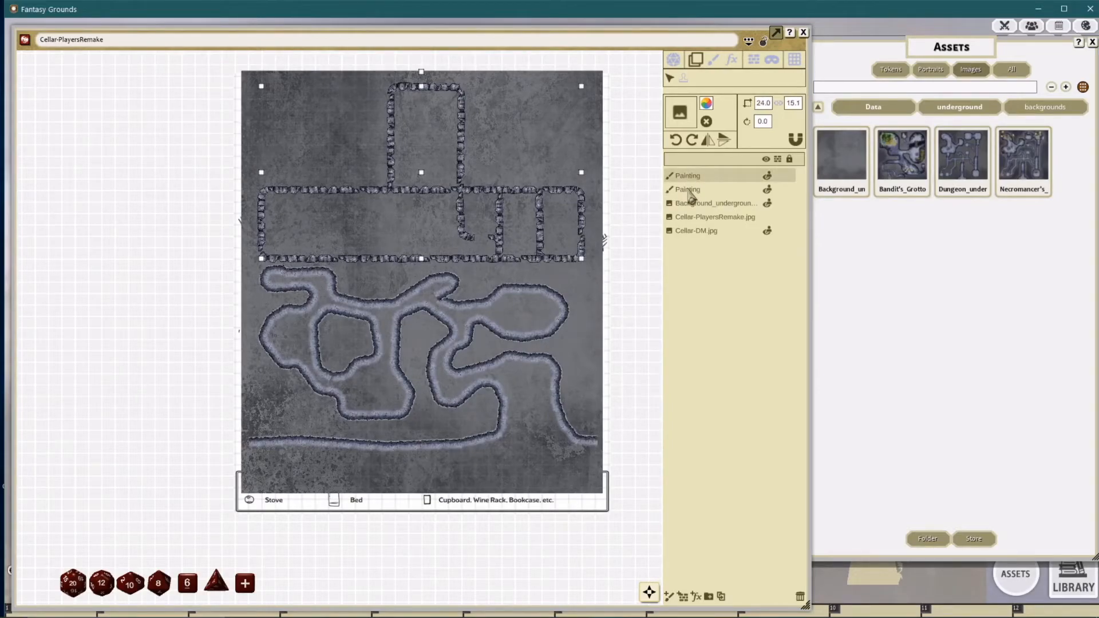
left_click(753, 59)
left_click(764, 103)
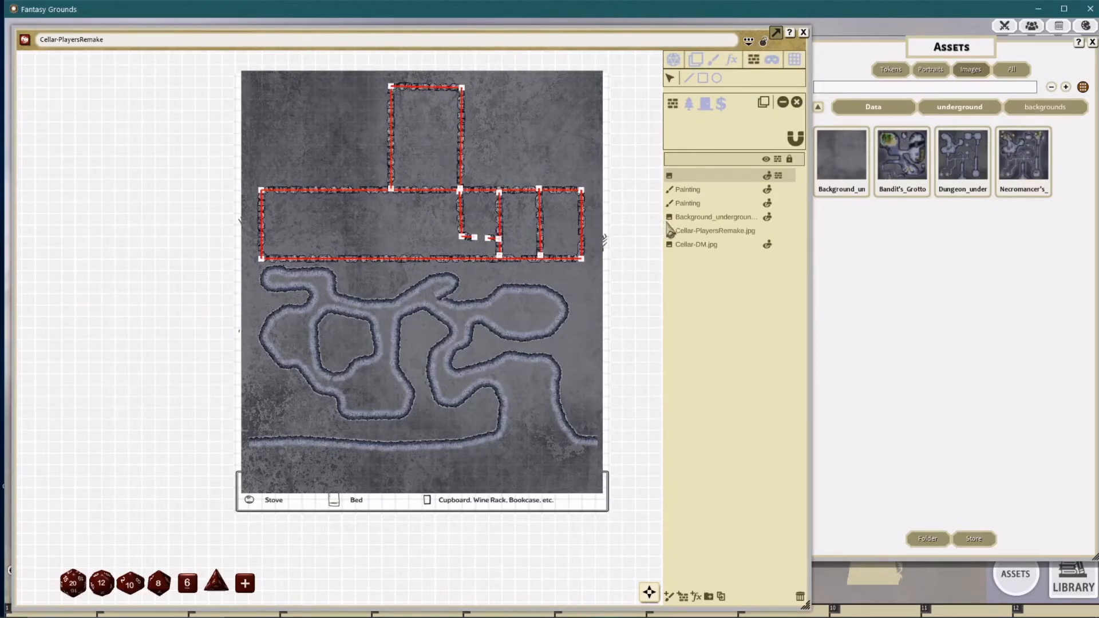
left_click(800, 597)
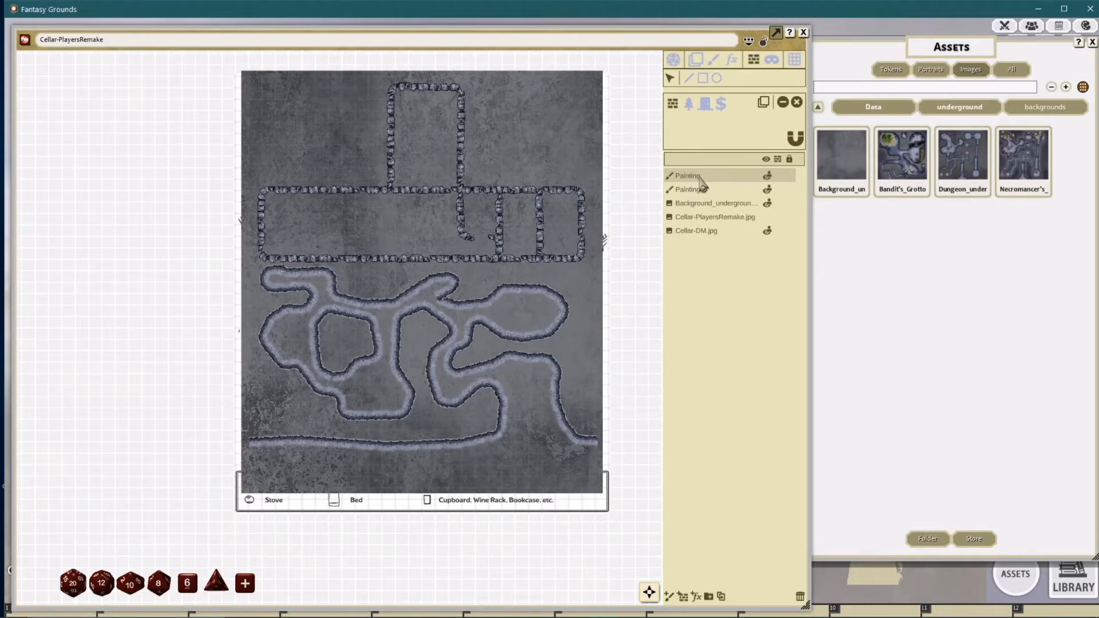
Step: Make the underground background layer semi-transparent by setting its colour's alpha to 167
left_click(722, 204)
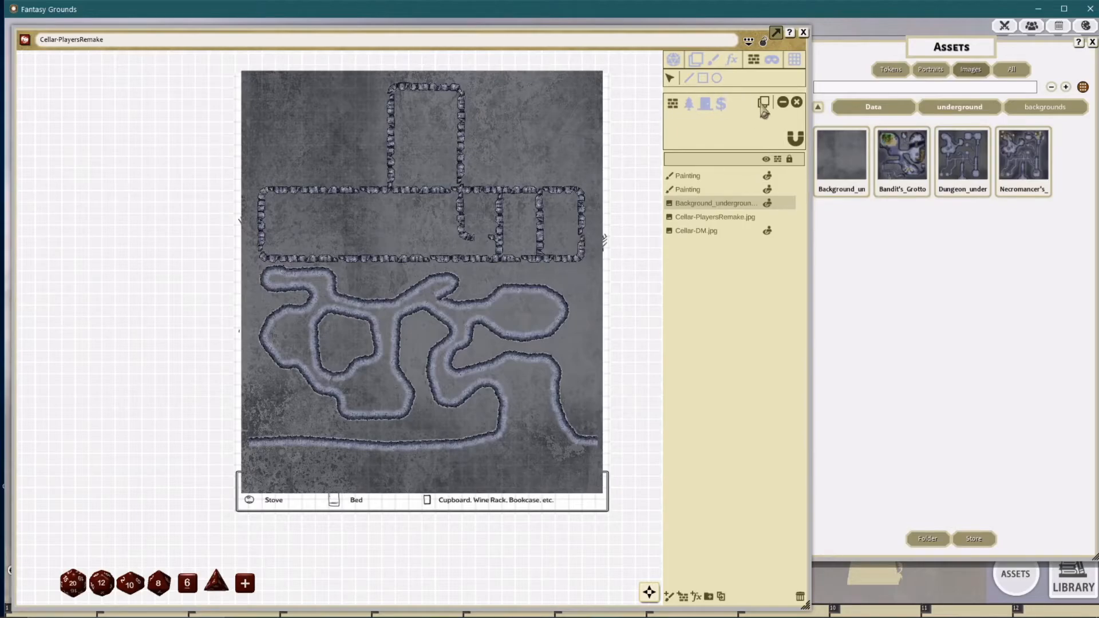
left_click(695, 59)
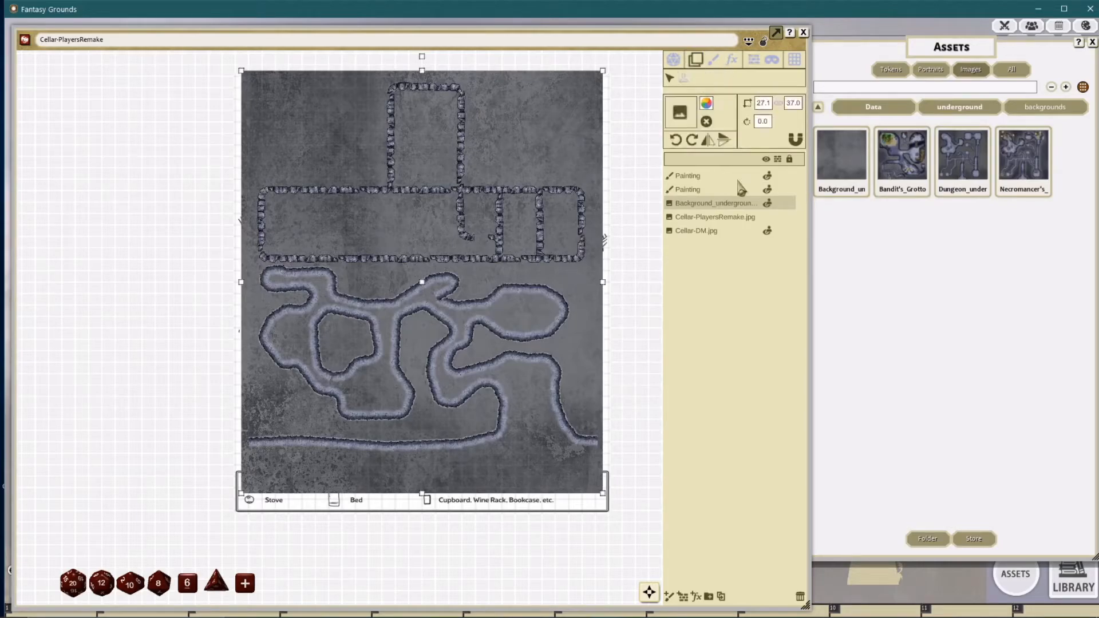
left_click(707, 103)
left_click_drag(576, 374, 563, 375)
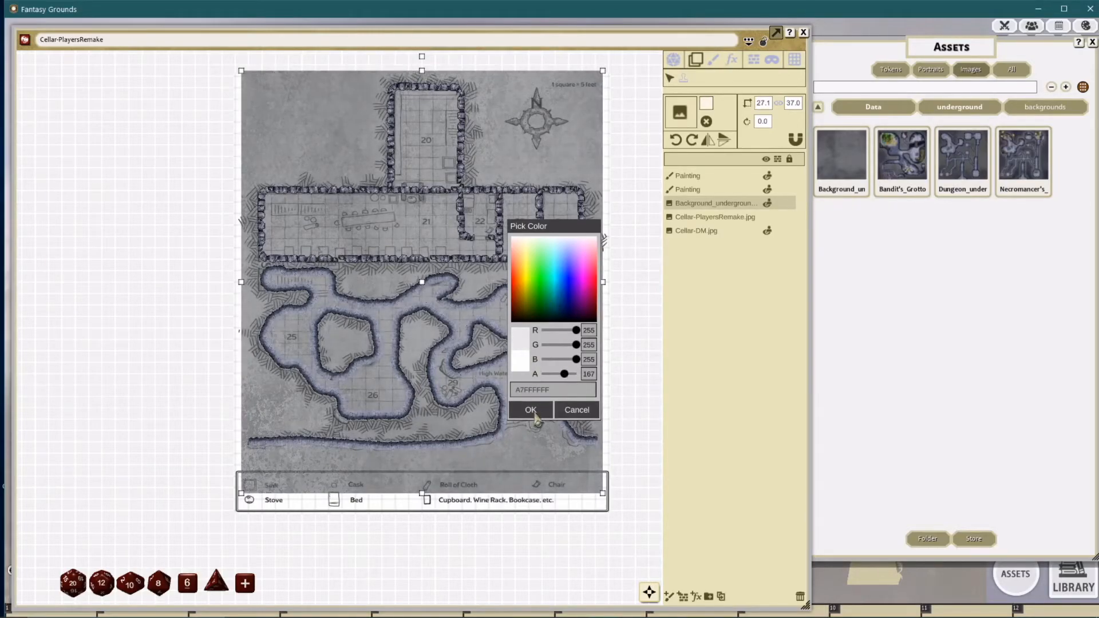
left_click(530, 410)
scroll(500, 429, "up", 3)
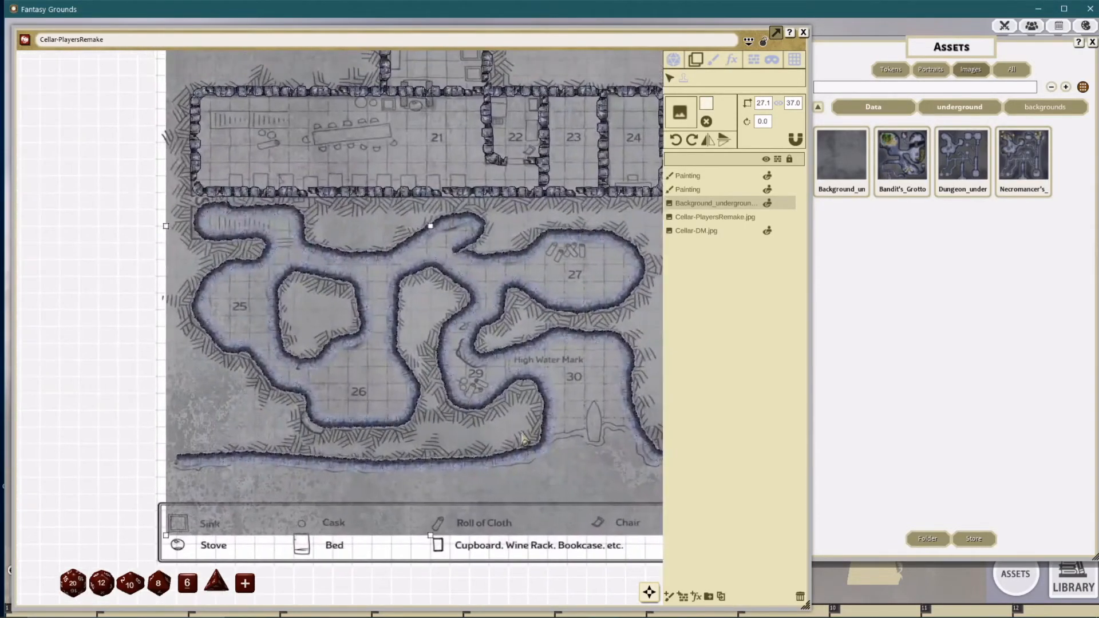
scroll(518, 430, "down", 1)
left_click_drag(517, 424, 512, 434)
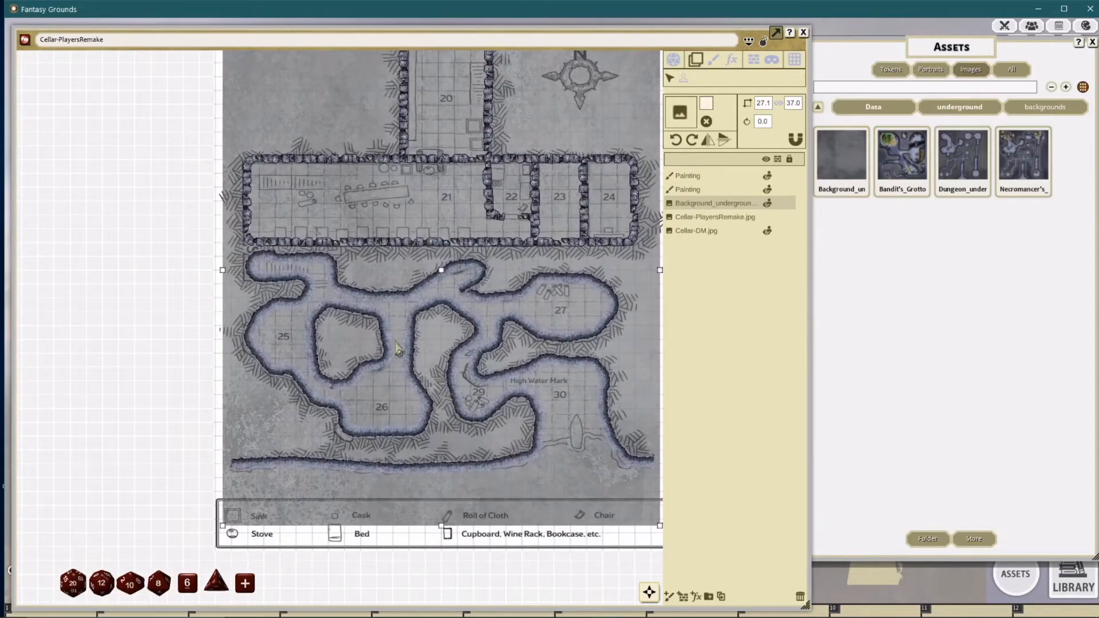
Step: Browse the underground tiles folder and examine its wall and tunnel pieces against the cave walls painted on the map
left_click(959, 109)
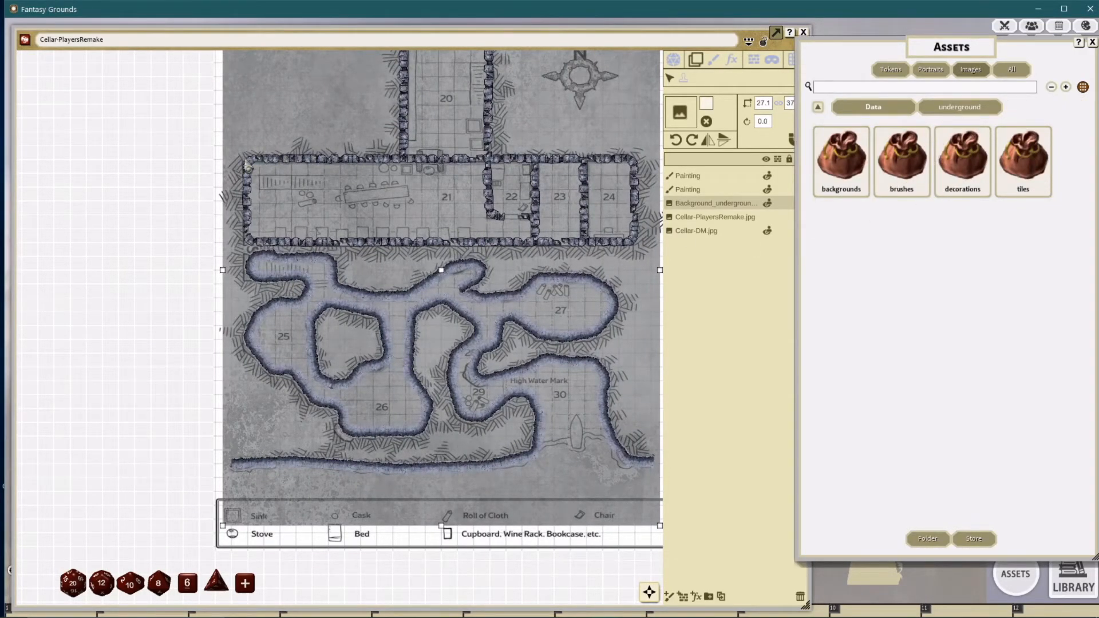
left_click_drag(545, 255, 542, 287)
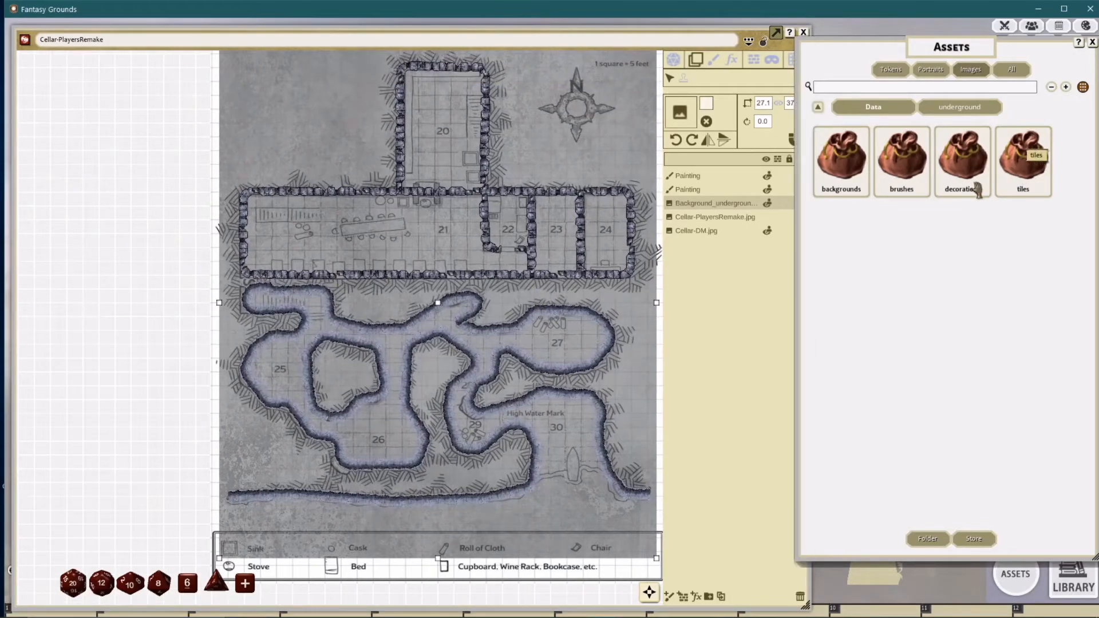
left_click(1022, 163)
scroll(893, 320, "down", 2)
scroll(939, 275, "up", 2)
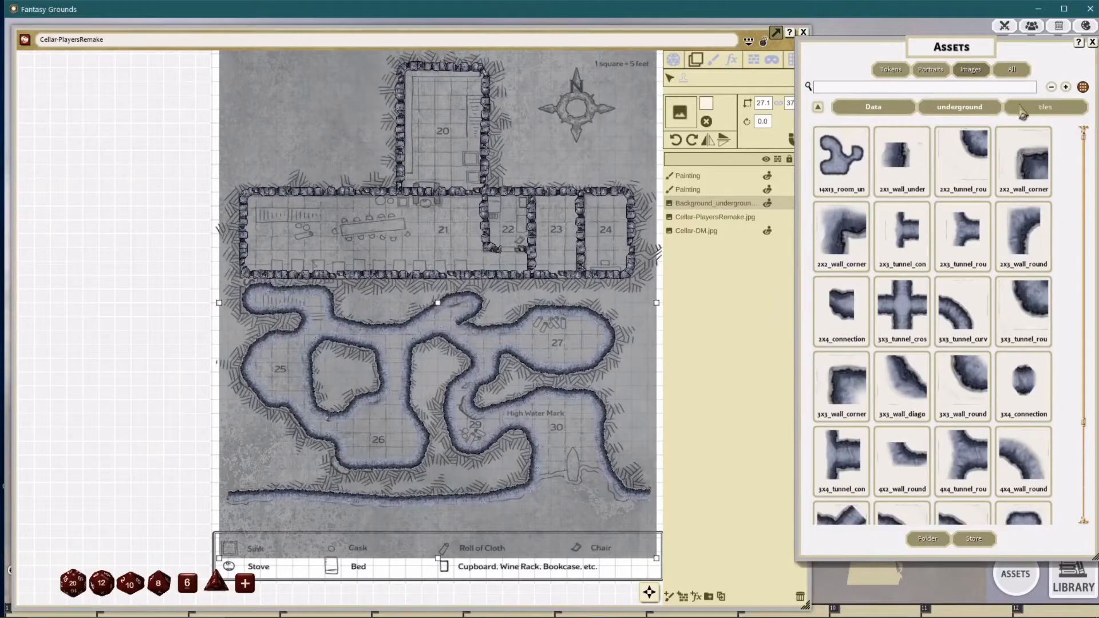
left_click(980, 109)
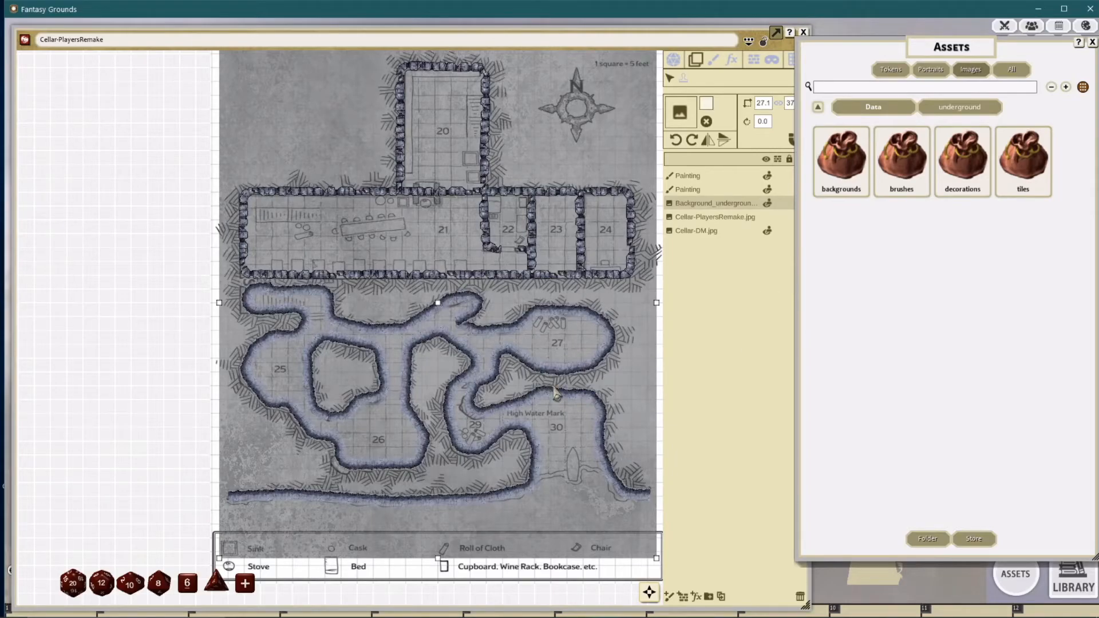
scroll(465, 347, "up", 5)
left_click(1010, 164)
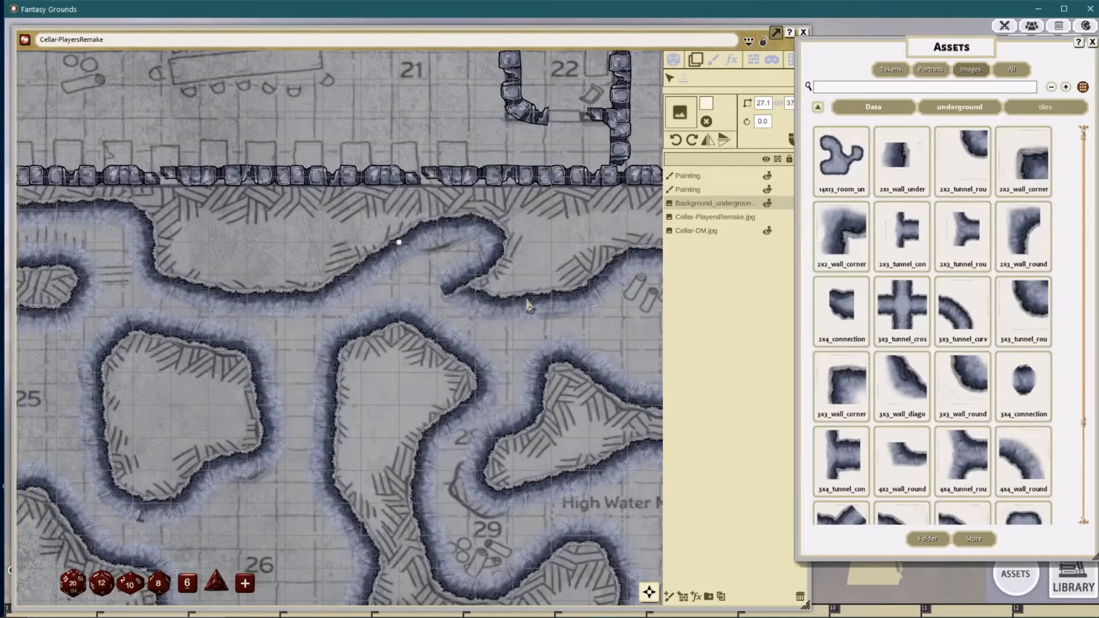
left_click_drag(530, 259, 495, 257)
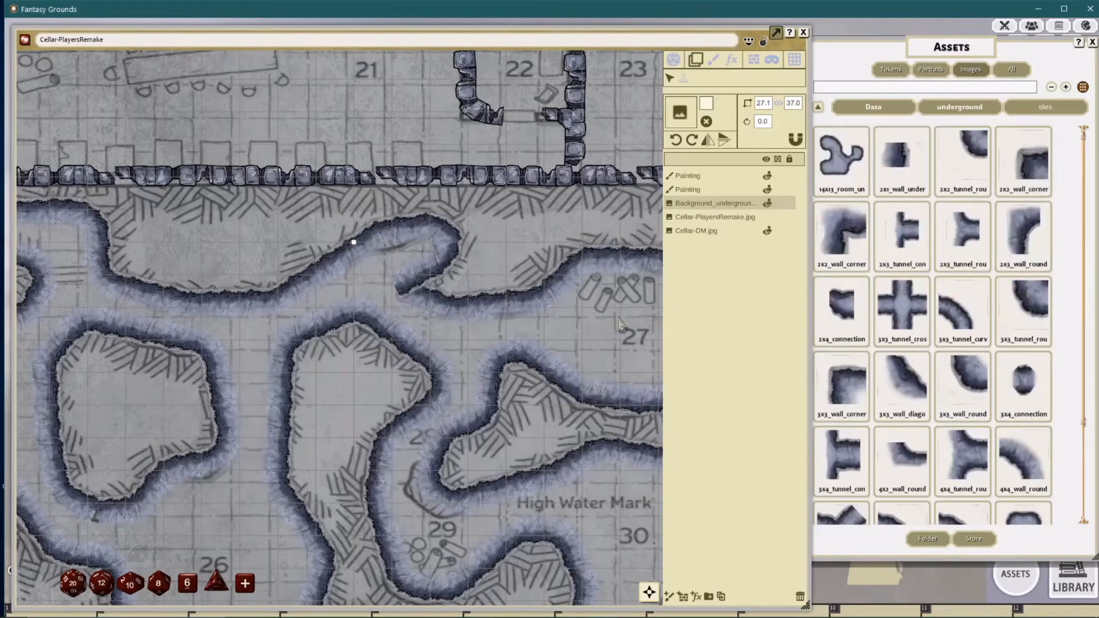
scroll(492, 338, "down", 2)
left_click(932, 108)
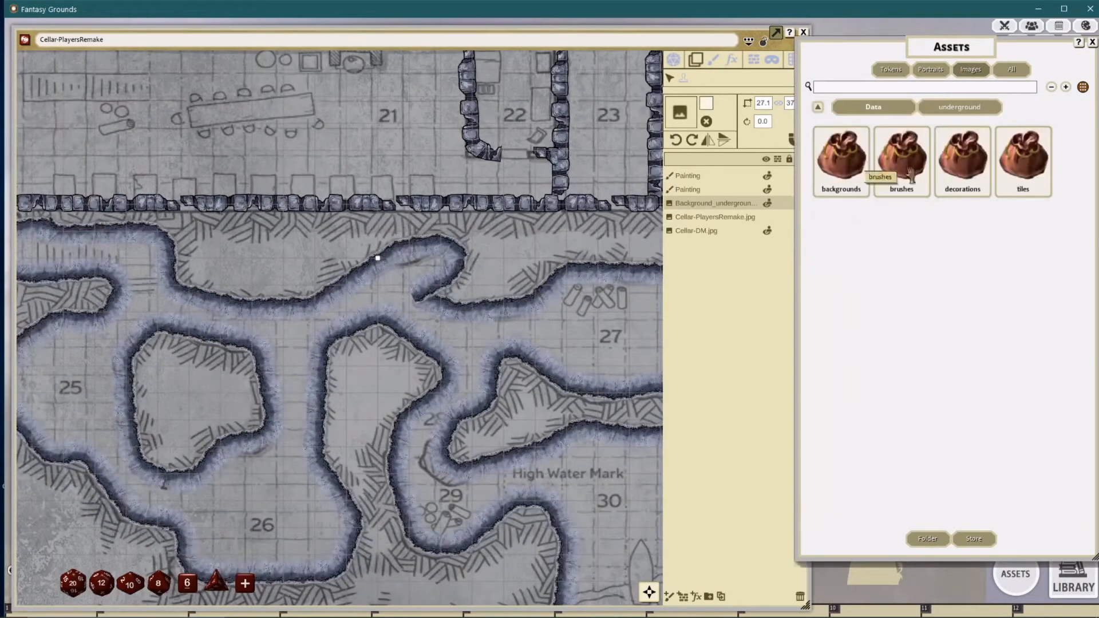
Step: Load the Cave_floor_4 image from the underground decorations folder as the paint stamp and set its size to 4 by 4
left_click(962, 154)
scroll(852, 325, "down", 1)
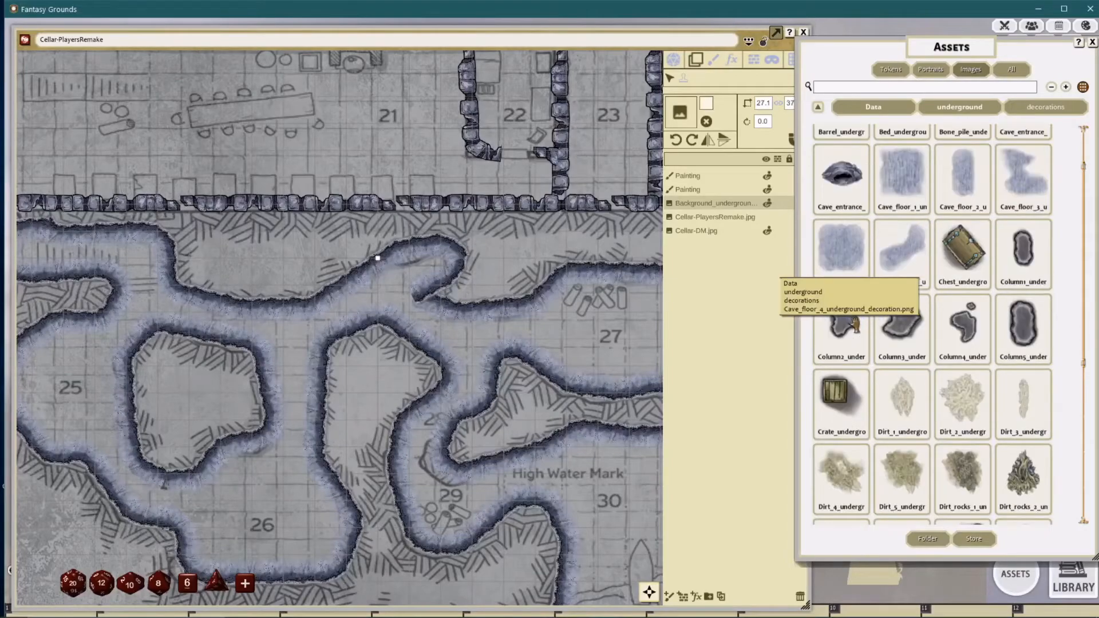
scroll(636, 267, "down", 2)
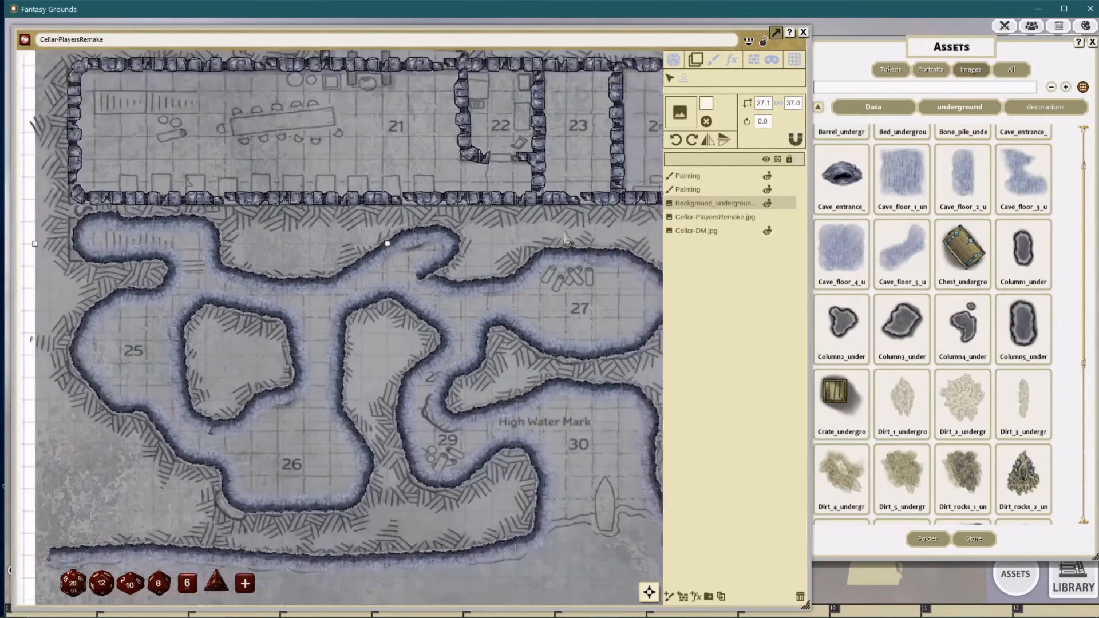
left_click(714, 61)
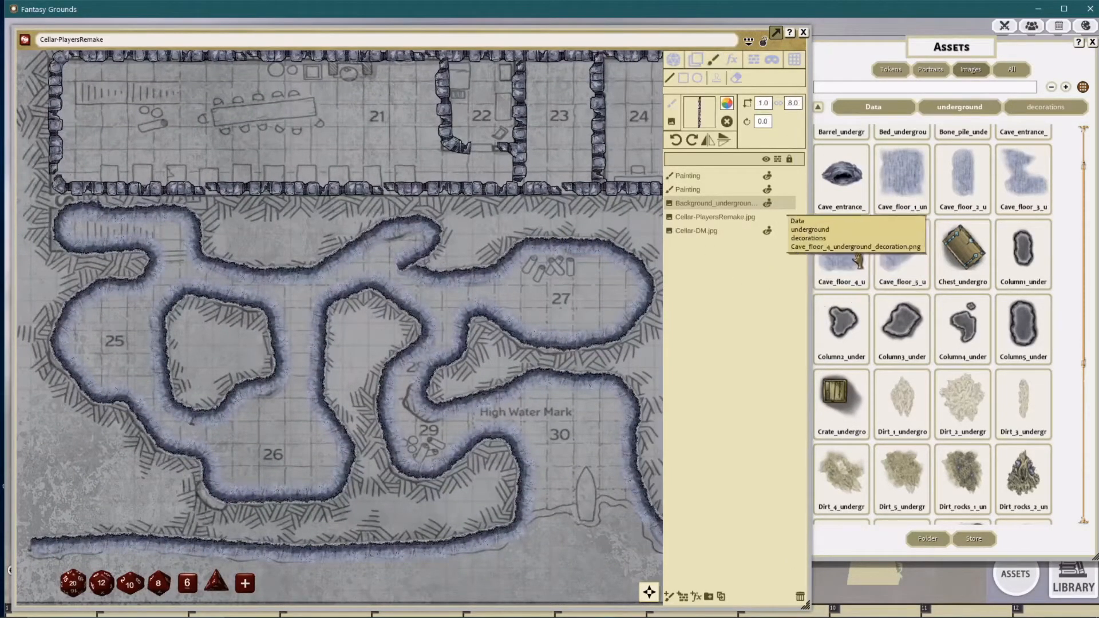
left_click(811, 291)
left_click(717, 80)
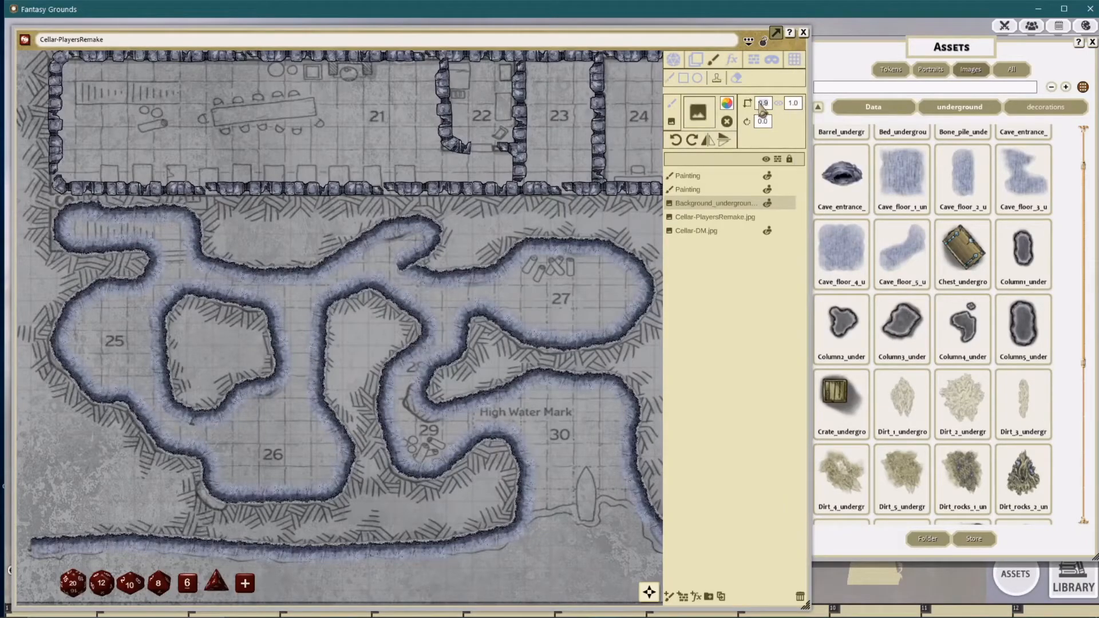
type("4")
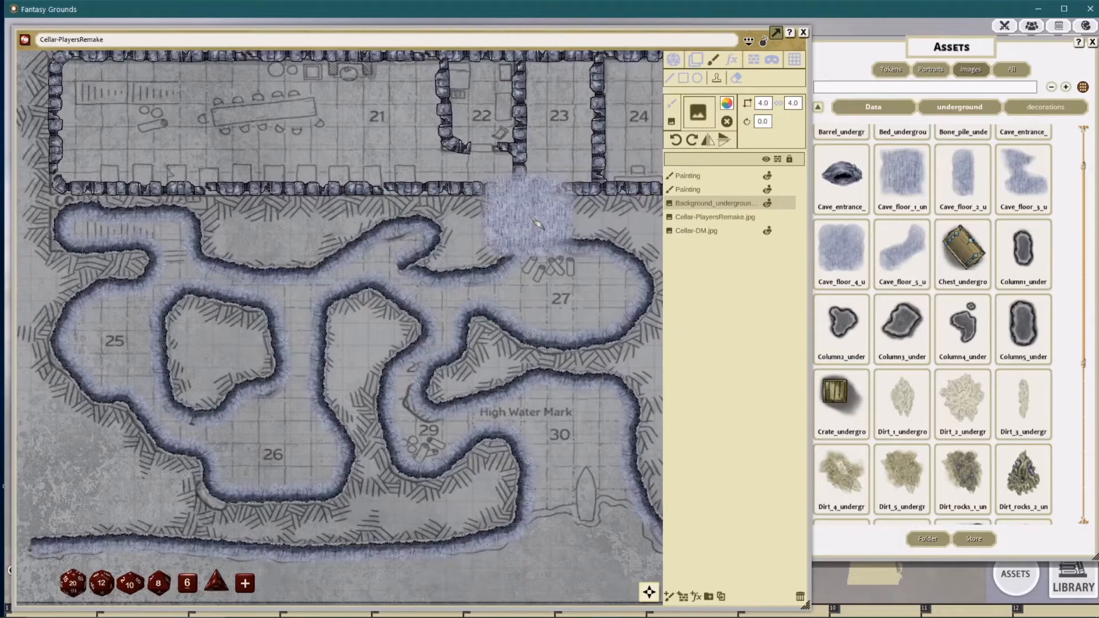
scroll(527, 212, "down", 2)
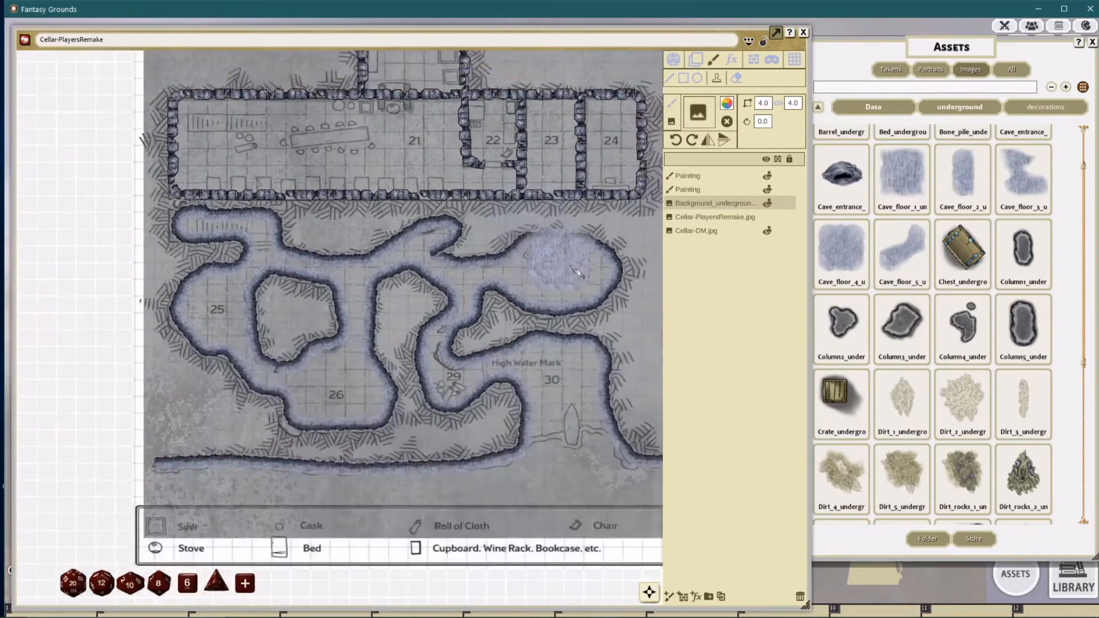
Step: Add a paint layer between the wall paintings and the underground background, and stamp cave floor over areas 27 and 30
left_click(670, 596)
left_click_drag(691, 211, 692, 206)
left_click(579, 276)
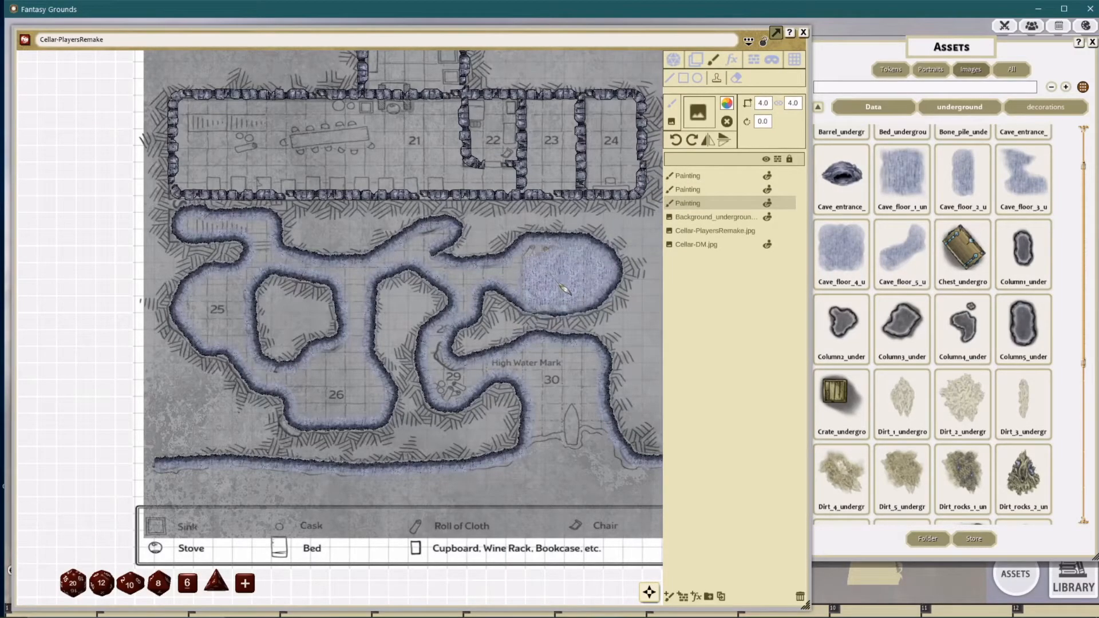
left_click(552, 379)
left_click(581, 378)
left_click(580, 402)
left_click(570, 413)
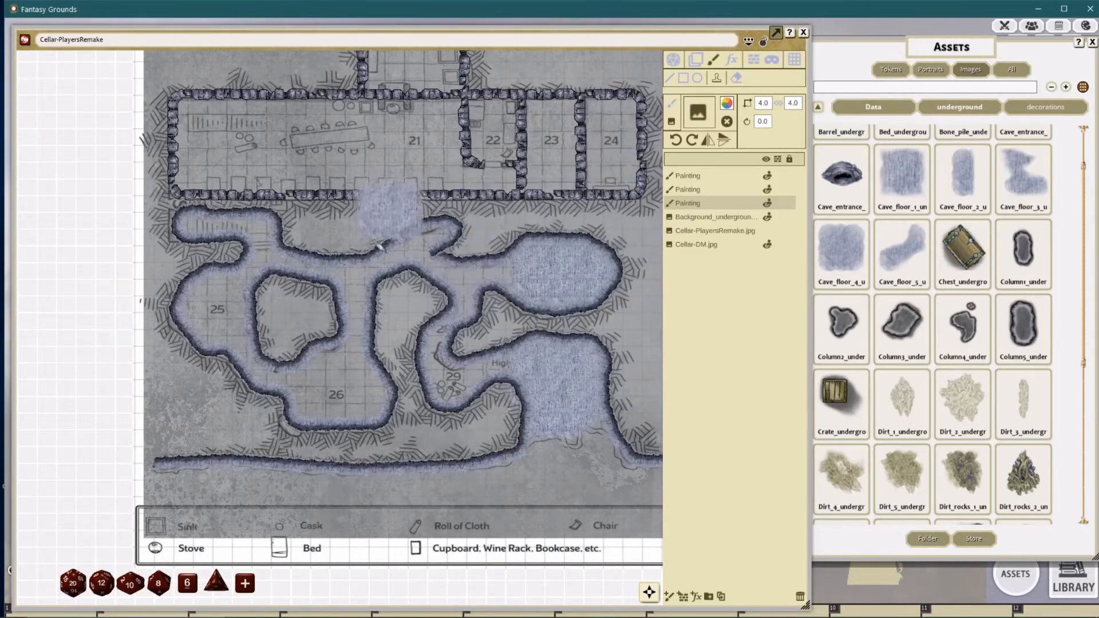
Step: Stamp the cave floor texture over cave areas 25 and 26
left_click(215, 322)
left_click(220, 306)
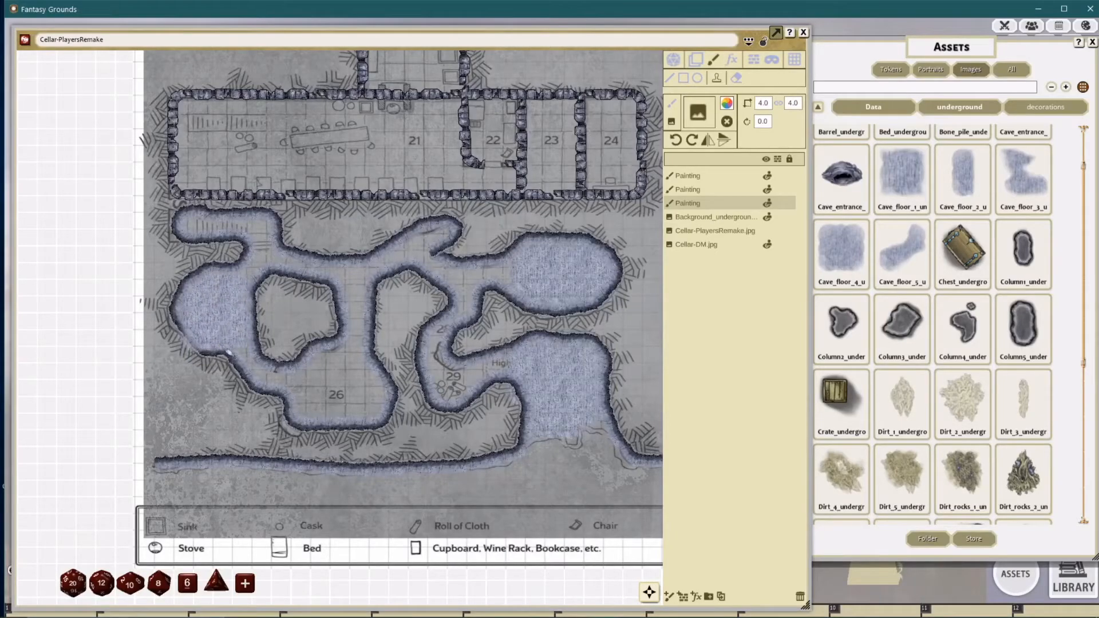
left_click(327, 391)
left_click(356, 396)
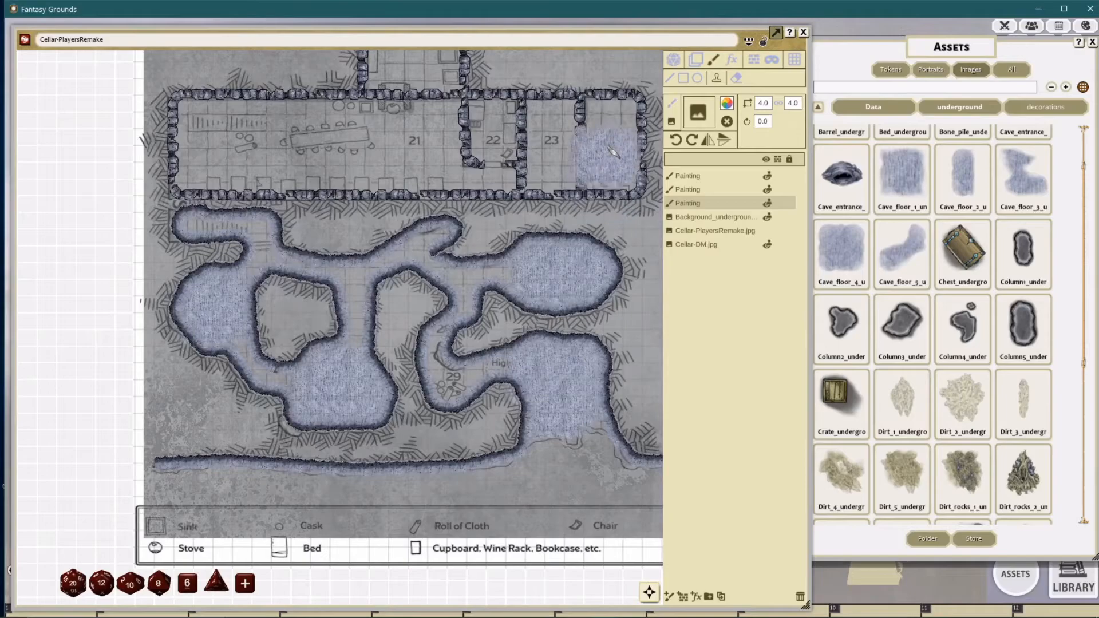
Step: Stamp the floor texture over rooms 24, 23 and 22
left_click(610, 134)
left_click(612, 164)
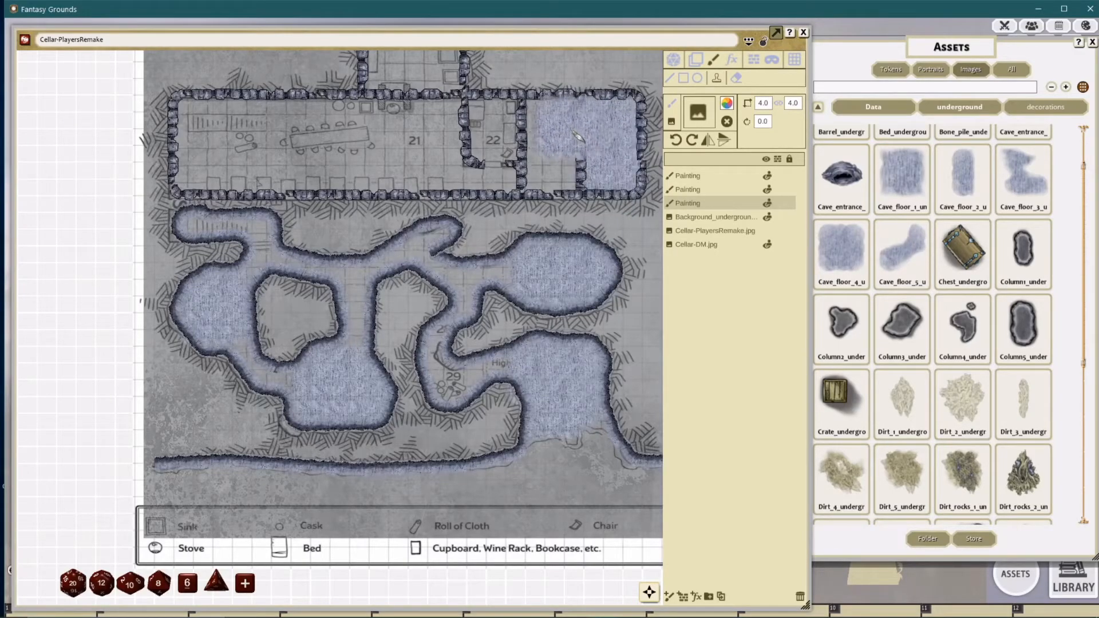
left_click(559, 134)
left_click(557, 164)
left_click(498, 133)
left_click(498, 167)
Step: Fill the whole of room 21 with overlapping floor texture stamps, working from its east end to its west end
left_click(439, 131)
left_click(444, 165)
left_click(391, 130)
left_click(385, 165)
left_click(346, 131)
left_click(317, 131)
left_click(303, 166)
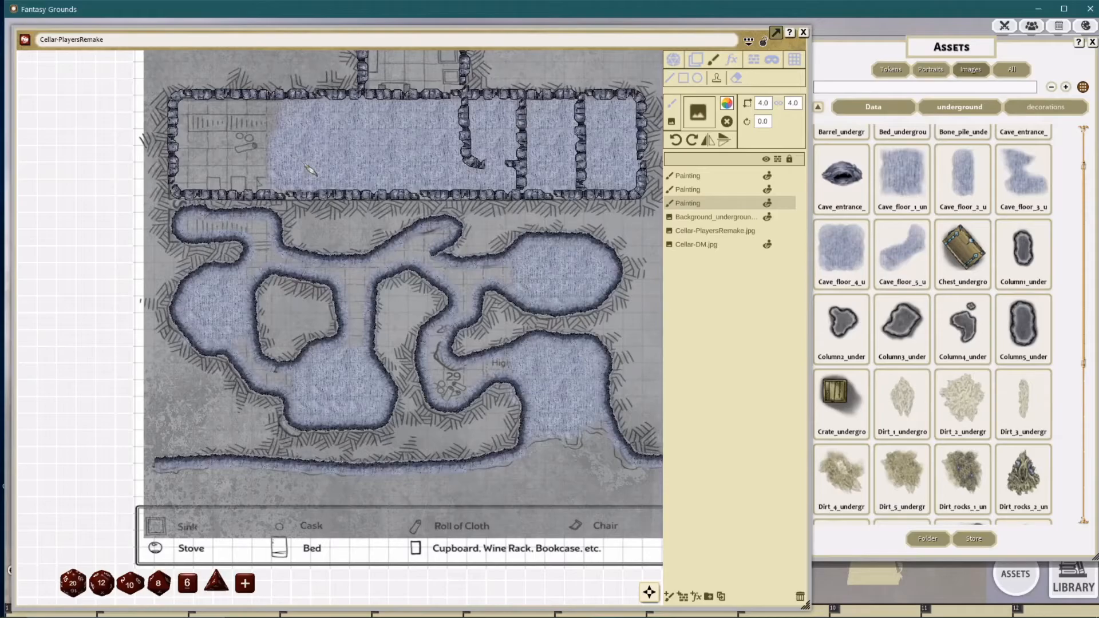
left_click(262, 131)
left_click(263, 167)
left_click(255, 167)
left_click(228, 131)
left_click(220, 163)
left_click(203, 131)
scroll(431, 130, "up", 3)
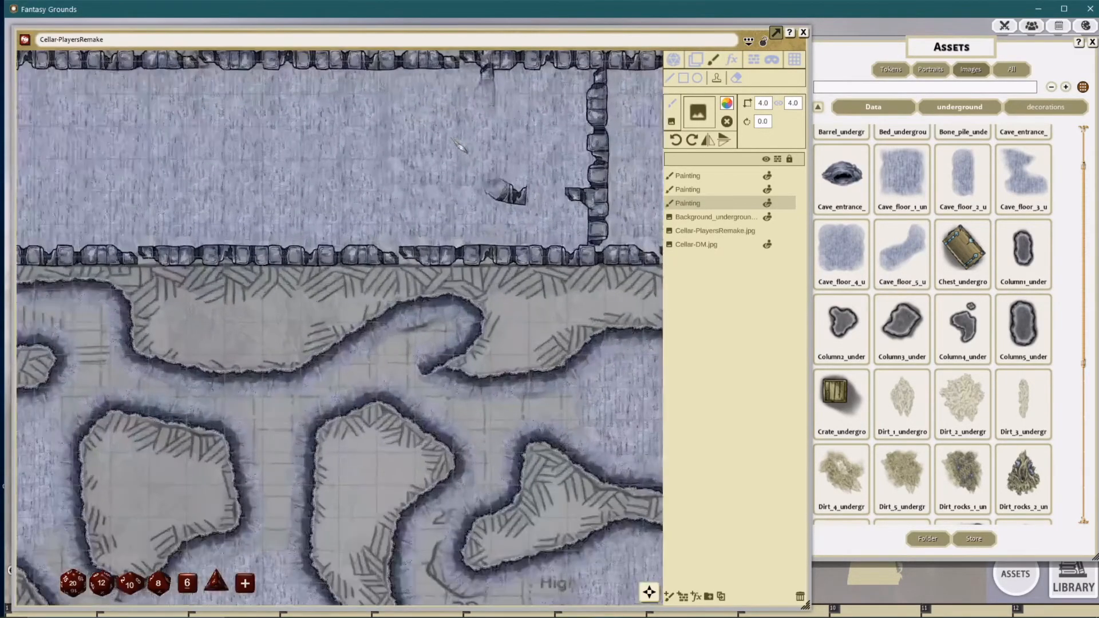
Step: Stamp the floor texture over room 20, down to its opening into room 21
scroll(433, 138, "down", 2)
left_click_drag(469, 153, 460, 325)
left_click(377, 116)
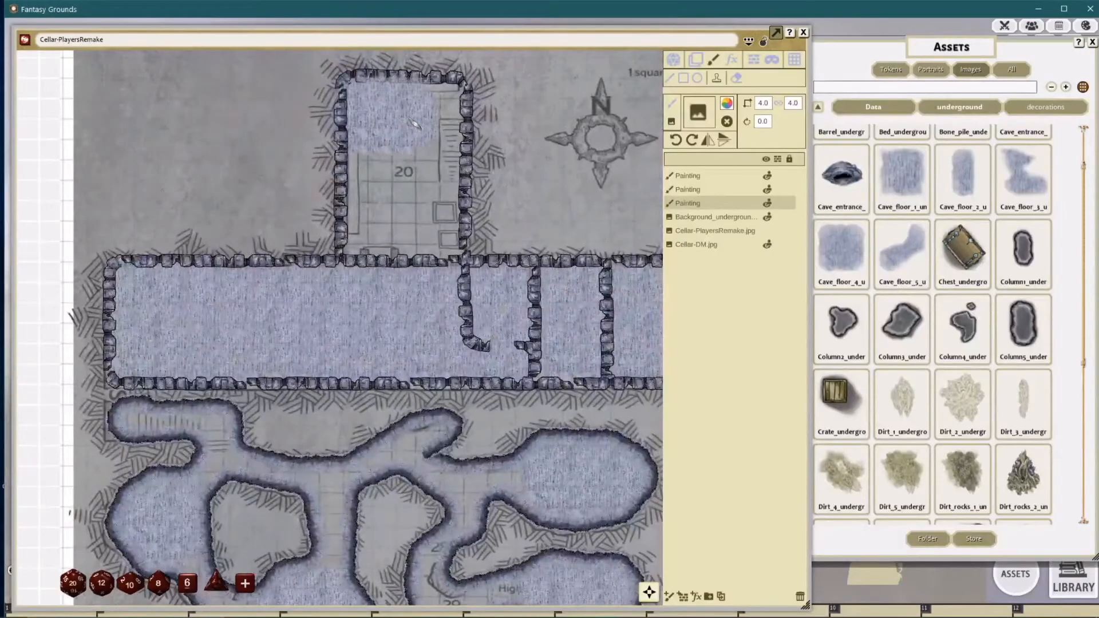
left_click(431, 116)
left_click(423, 160)
left_click(420, 219)
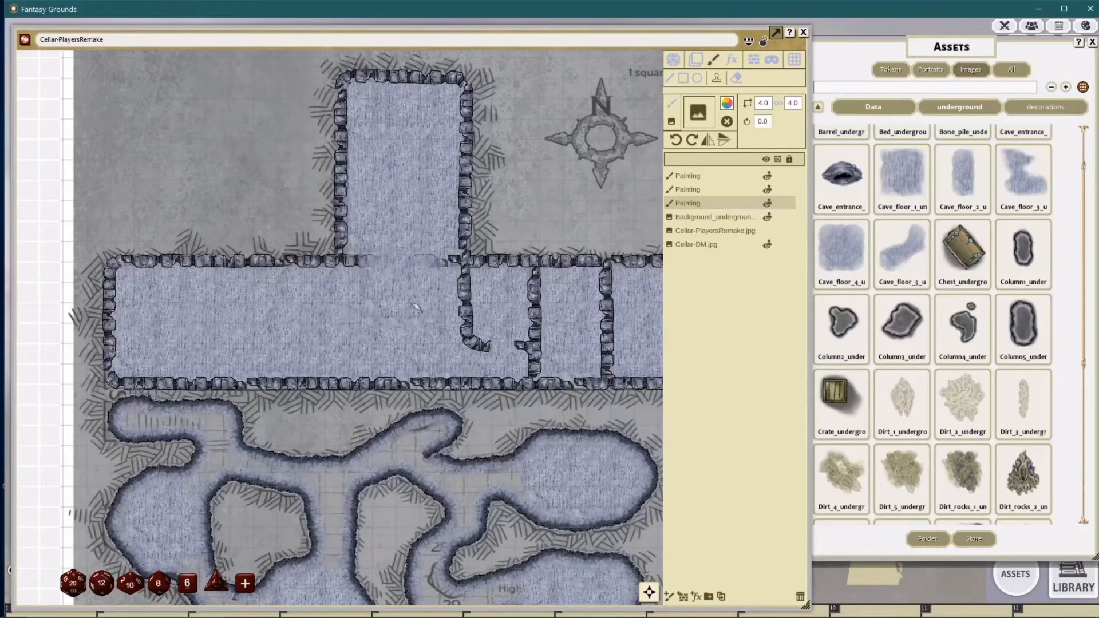
Step: Set the floor stamp's size to 2 and fill the narrow cave passages, area 29 and the northwest stair passage
scroll(400, 298, "down", 3)
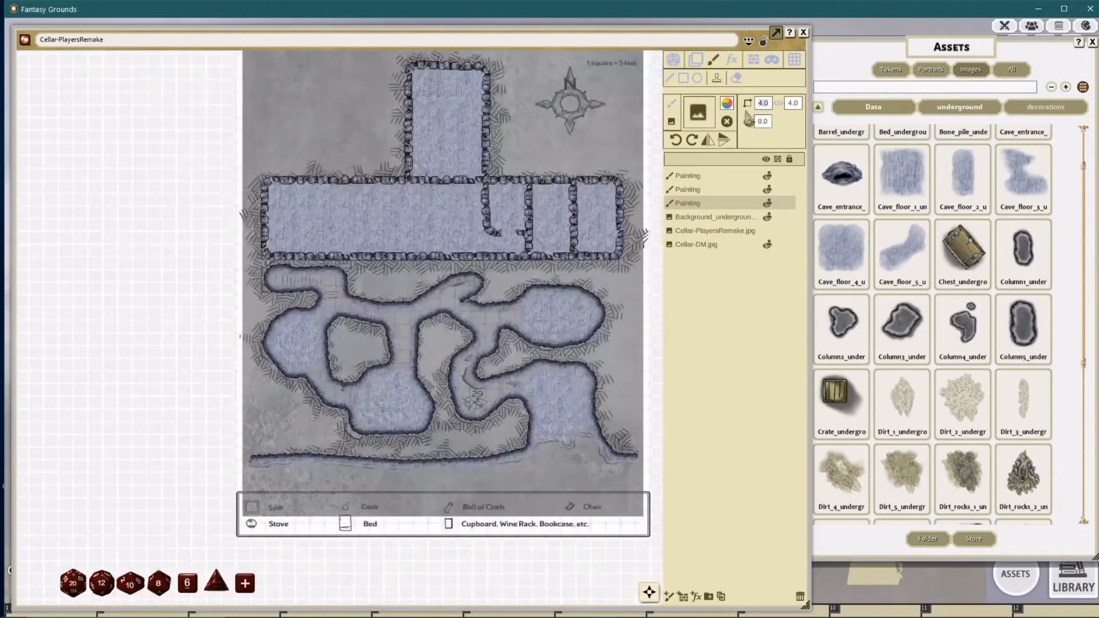
type("2")
key("Return")
scroll(496, 326, "up", 2)
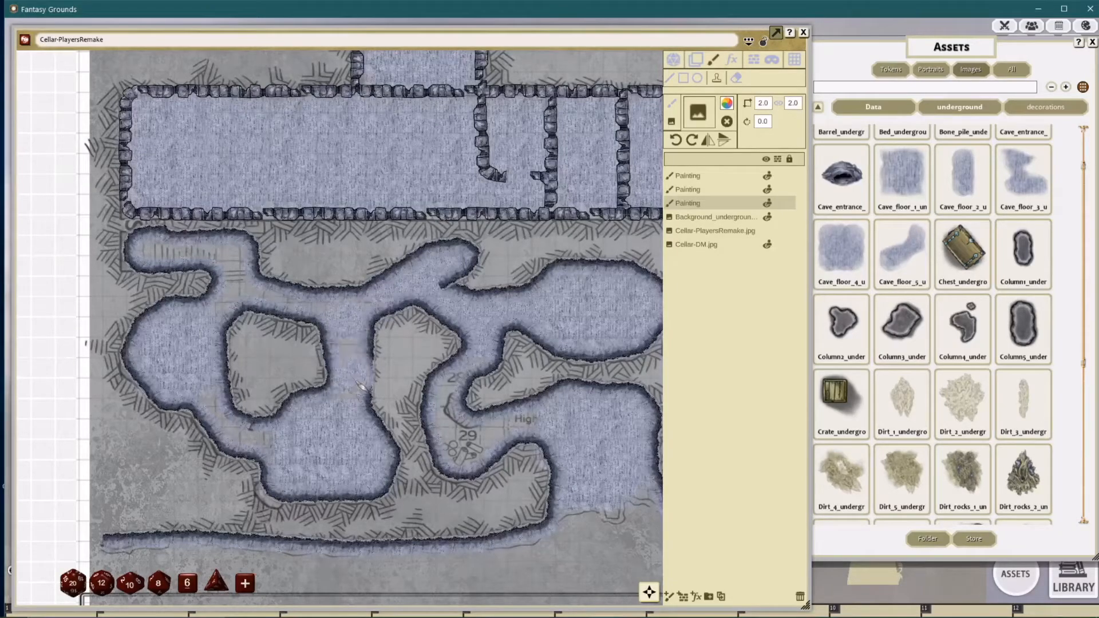
left_click(463, 455)
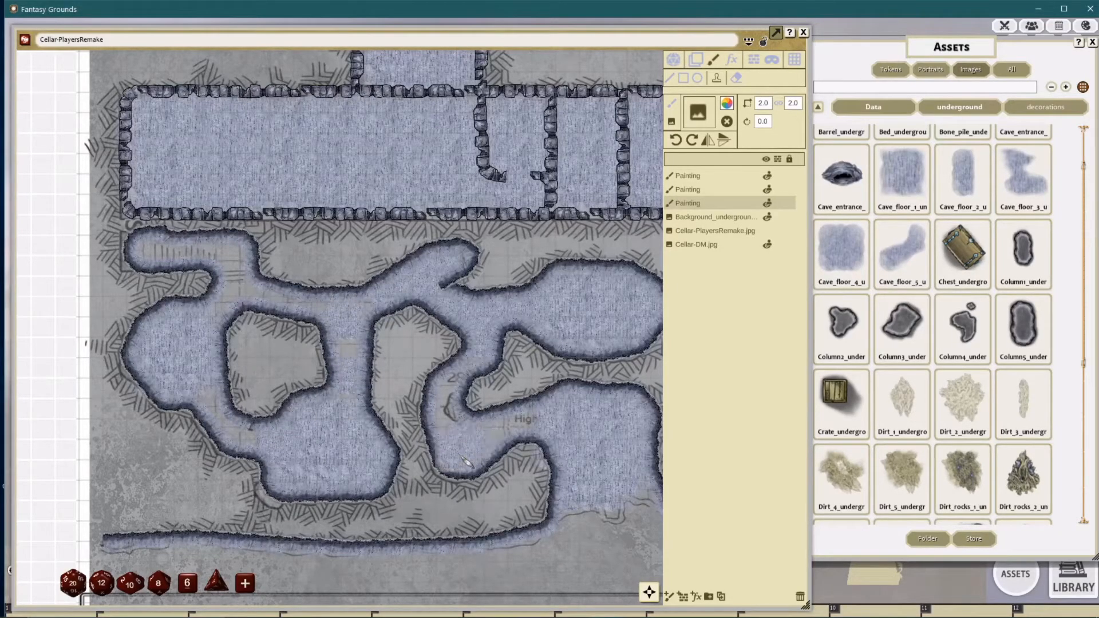
left_click(519, 425)
left_click(442, 399)
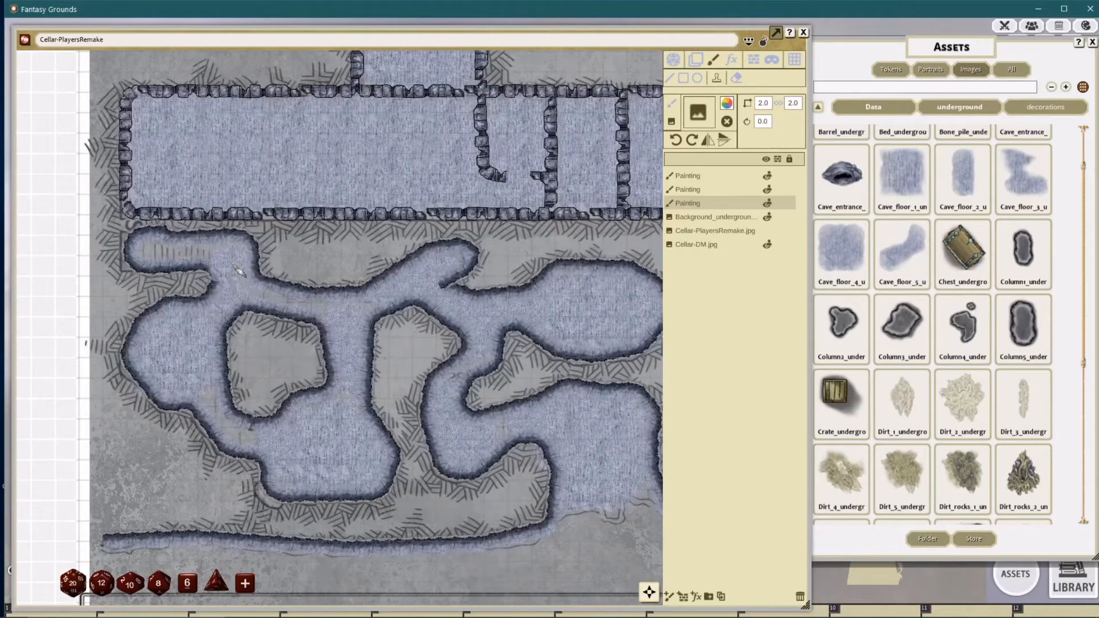
left_click(178, 262)
Step: Check the floor coverage across all rooms and cave passages for unpainted gaps
scroll(336, 414, "down", 2)
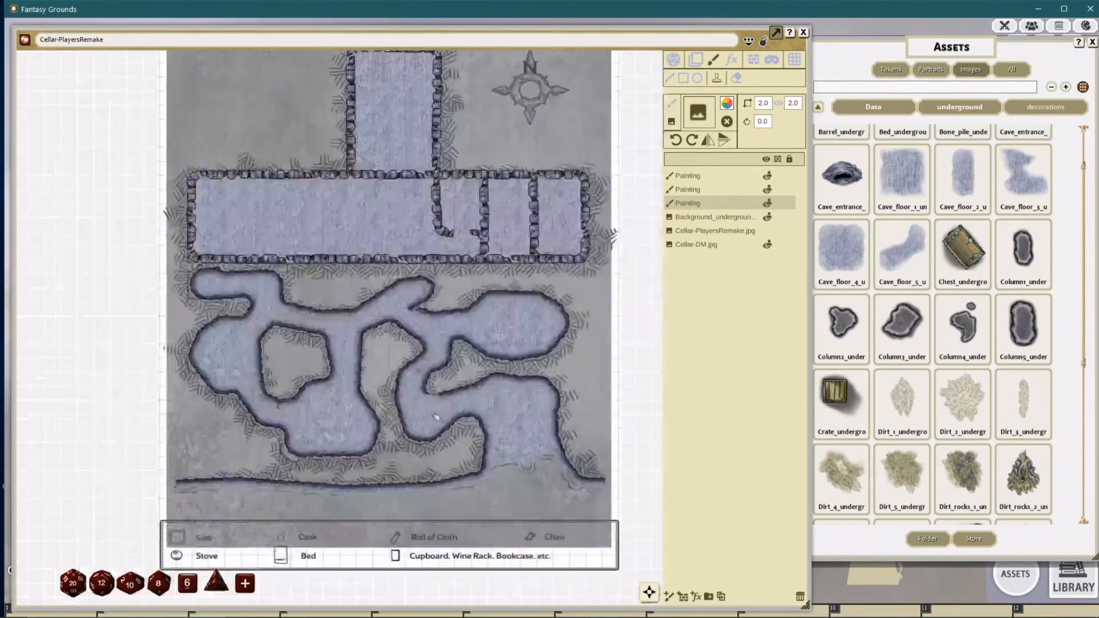
scroll(433, 407, "up", 2)
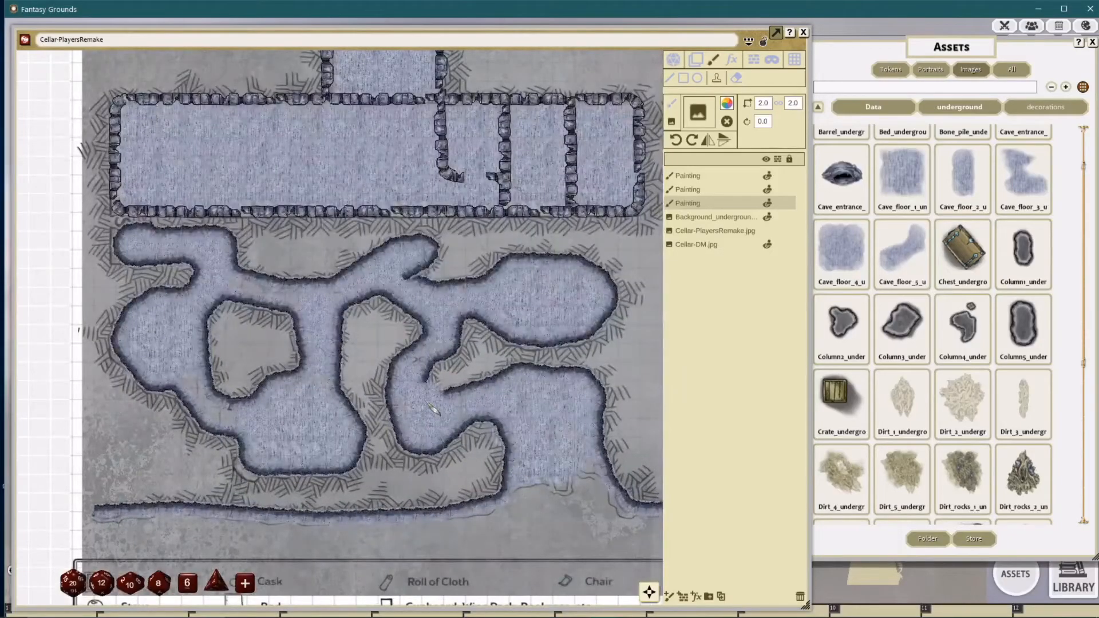
scroll(440, 395, "down", 2)
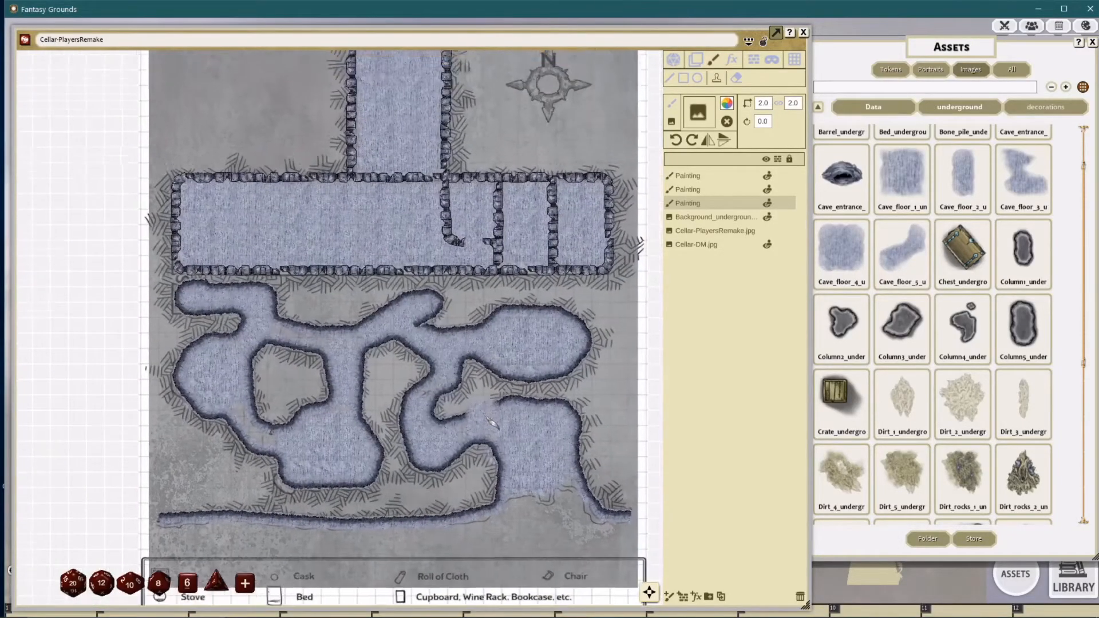
left_click_drag(420, 275, 433, 349)
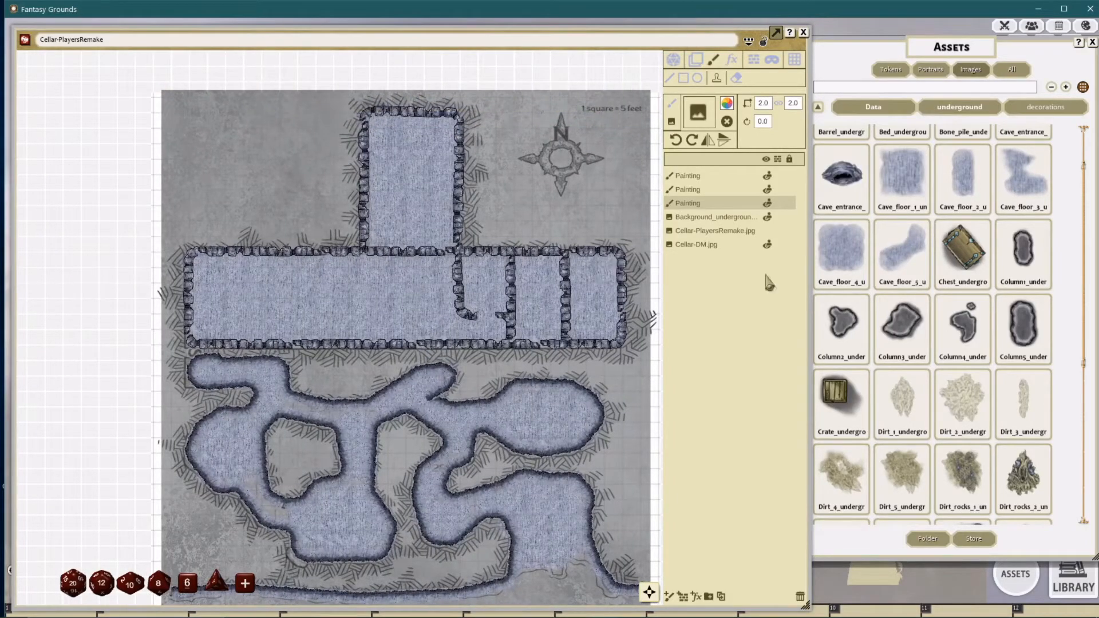
left_click_drag(549, 330, 564, 279)
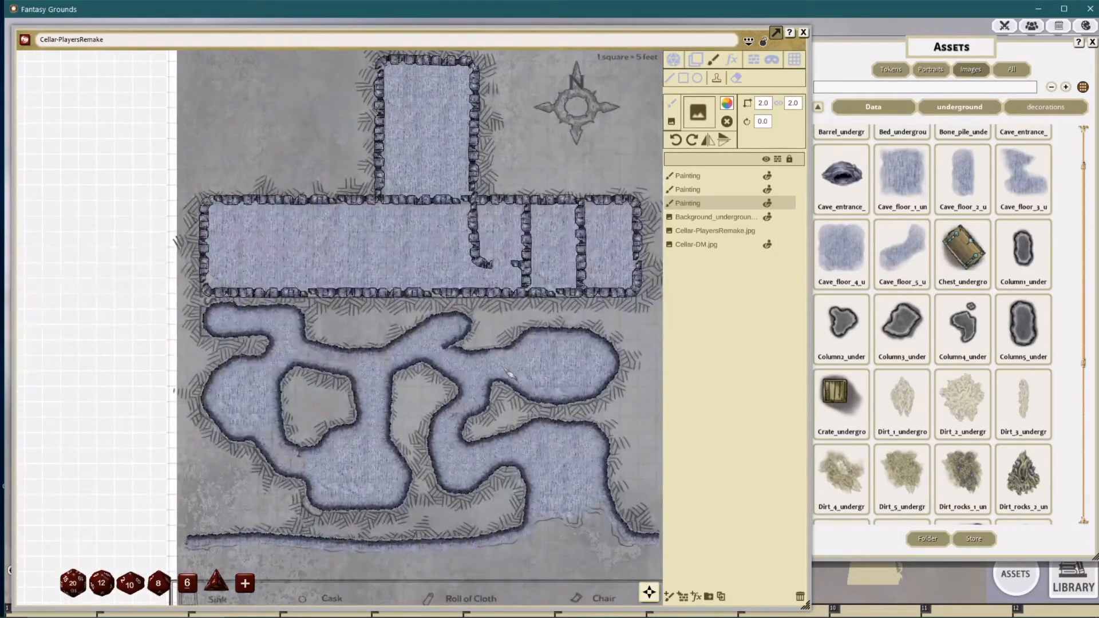
scroll(507, 366, "down", 3)
scroll(539, 387, "up", 4)
left_click_drag(527, 395, 537, 359)
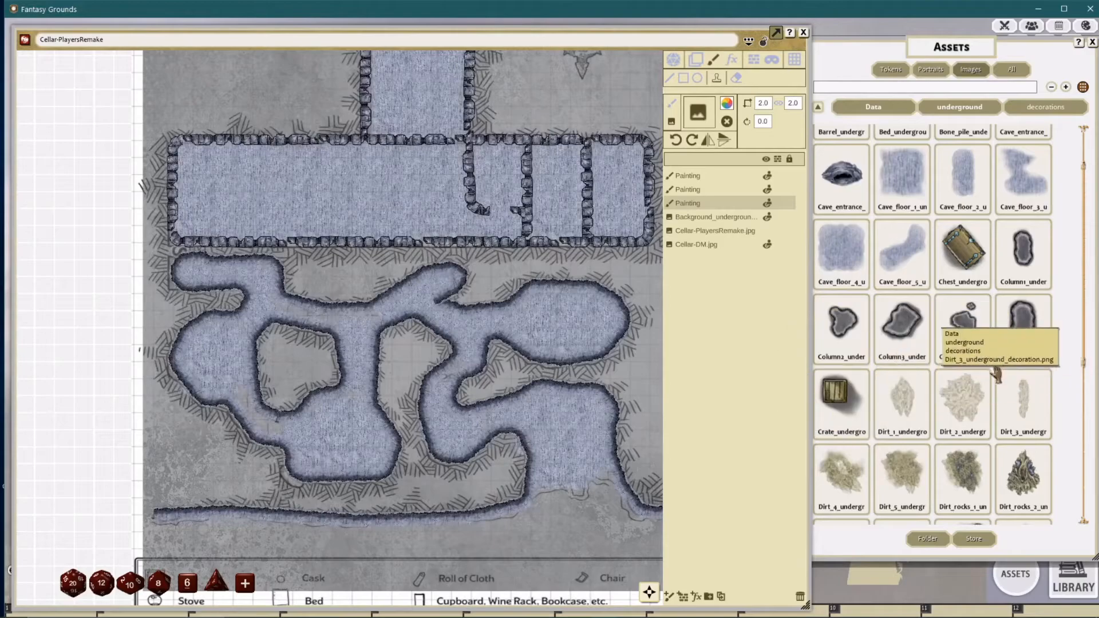
Step: Place the Steps underground decoration in the northwest cave passage, rotated 90 degrees, and set its width to 2
scroll(931, 361, "up", 1)
scroll(949, 369, "down", 5)
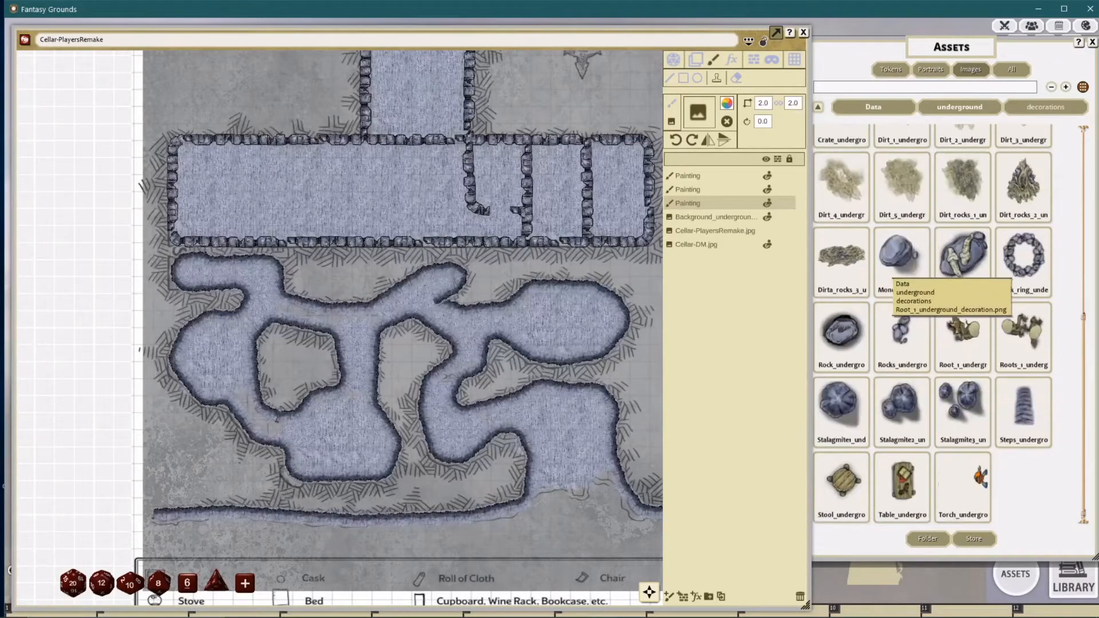
scroll(956, 325, "up", 5)
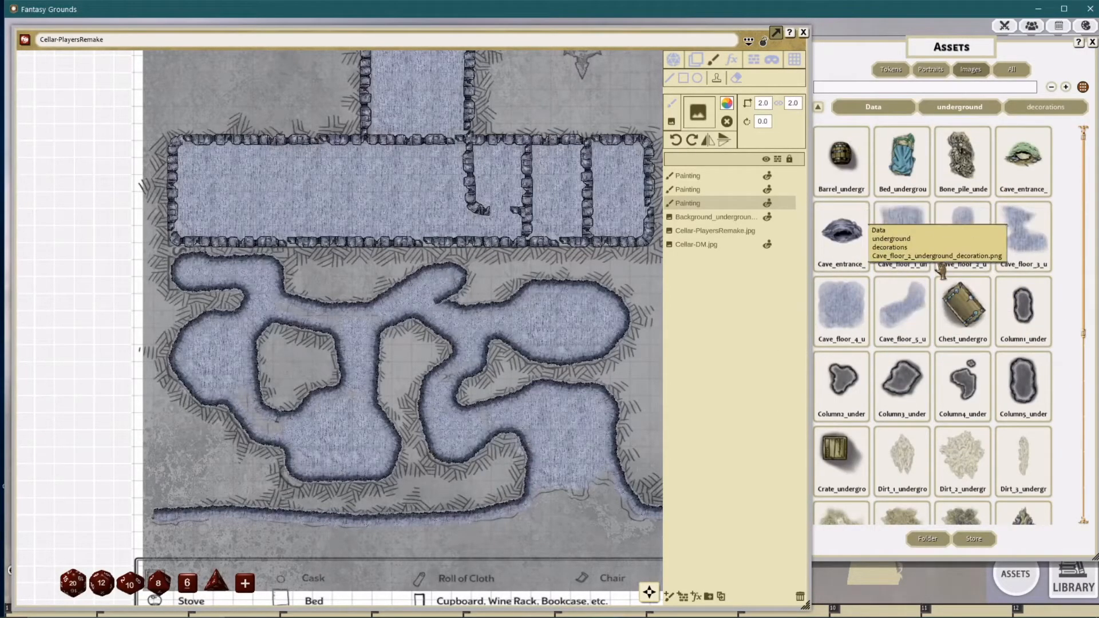
scroll(1045, 365, "down", 5)
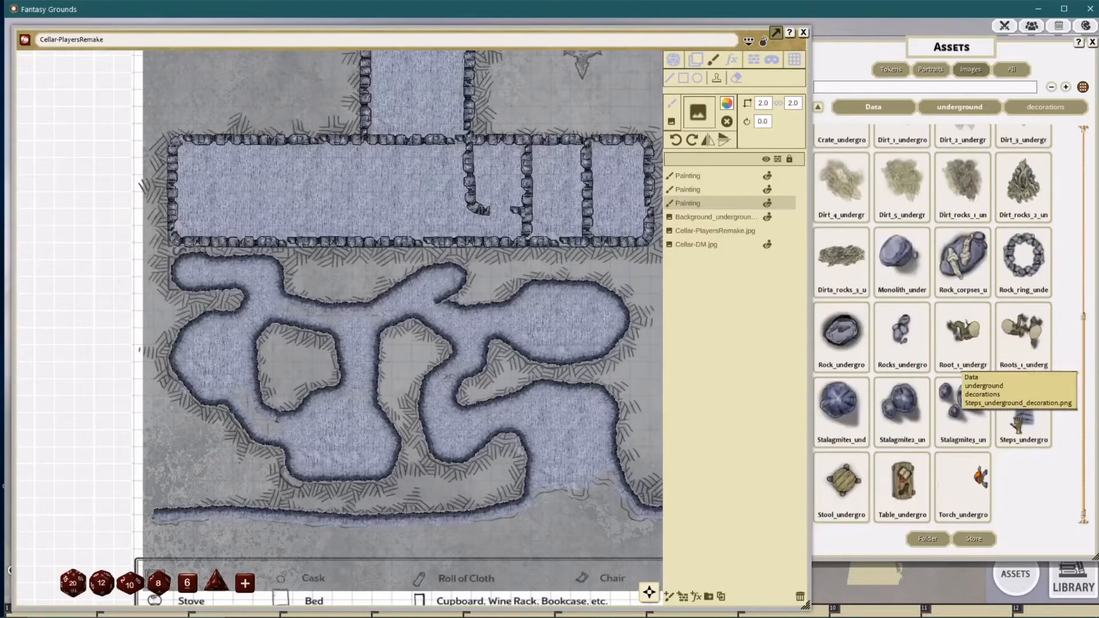
left_click_drag(1023, 421, 252, 275)
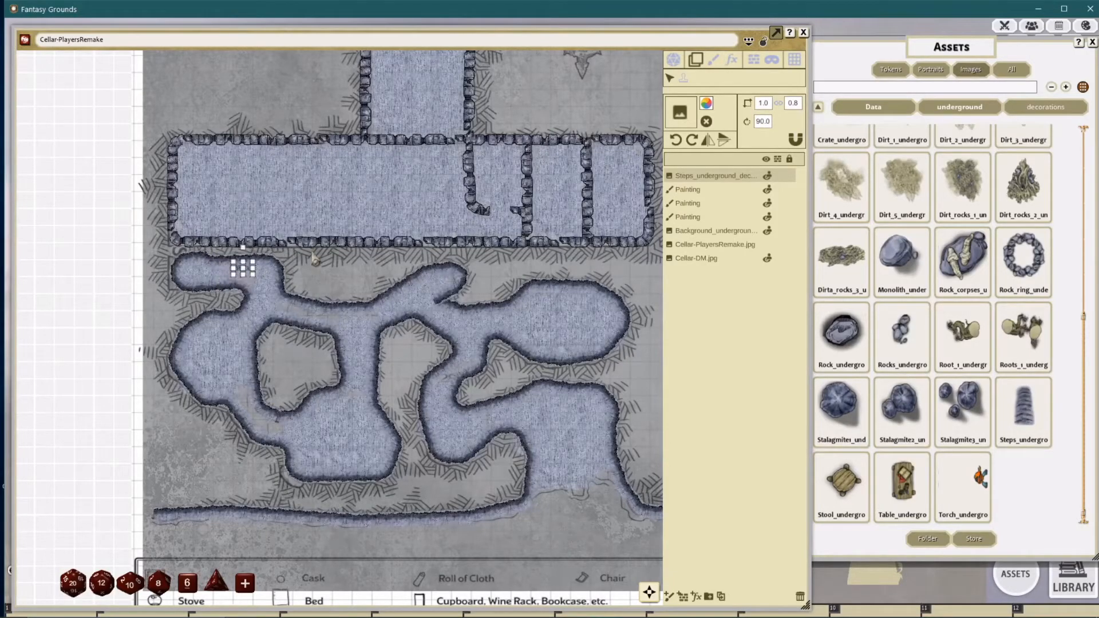
left_click(765, 104)
type("2")
key("Return")
scroll(243, 286, "up", 3)
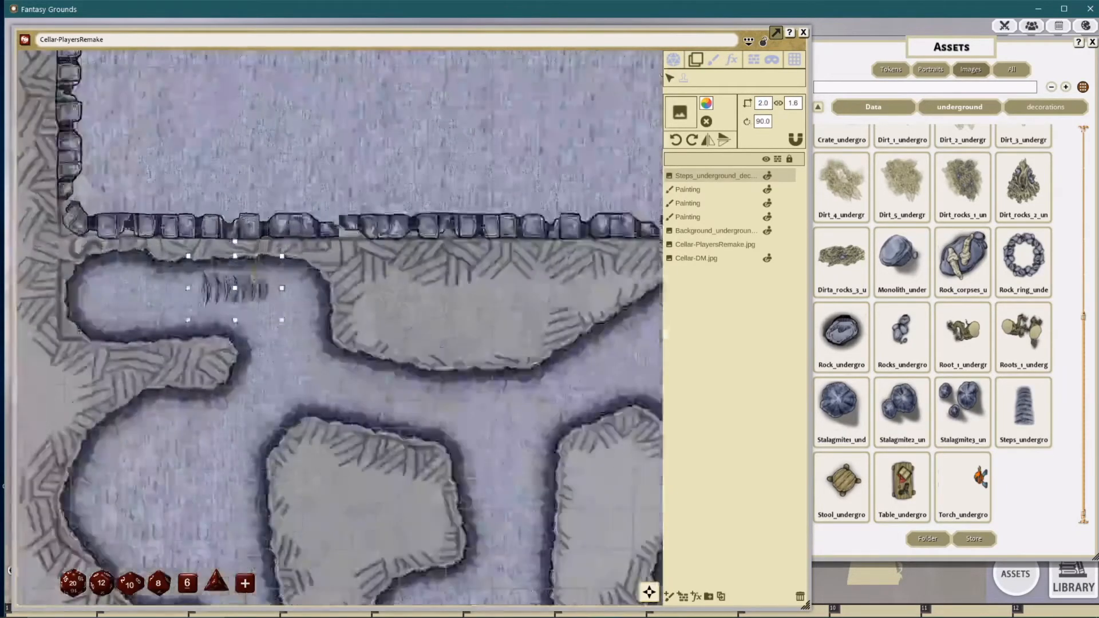
scroll(504, 251, "down", 1)
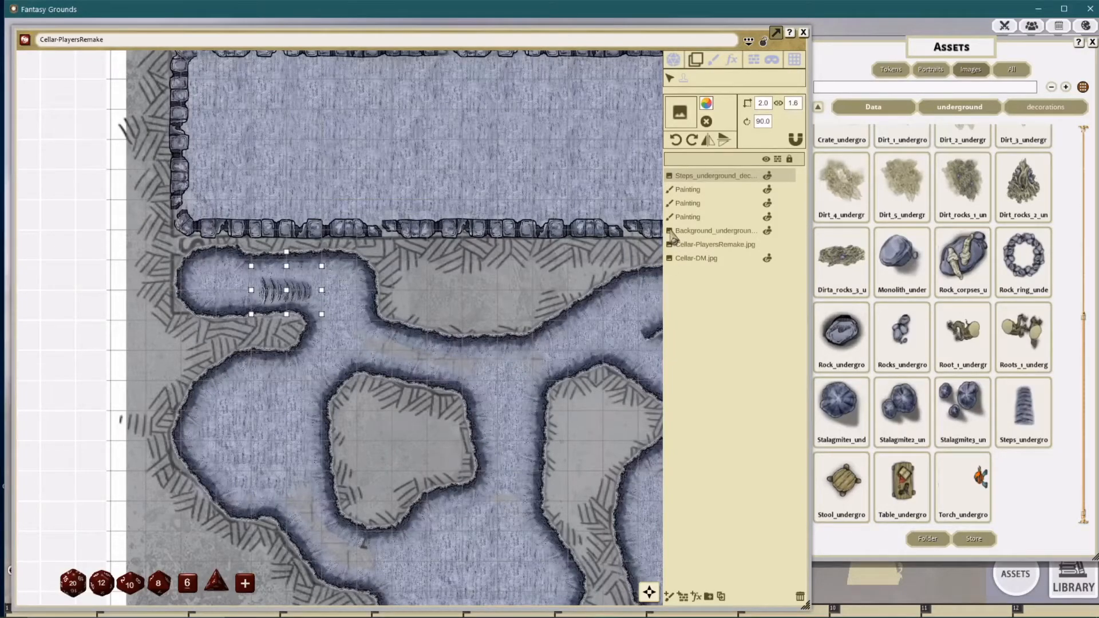
Step: Hide the floor paint layer to compare the placed steps with the stairs drawn on the map, and show it again
left_click(768, 217)
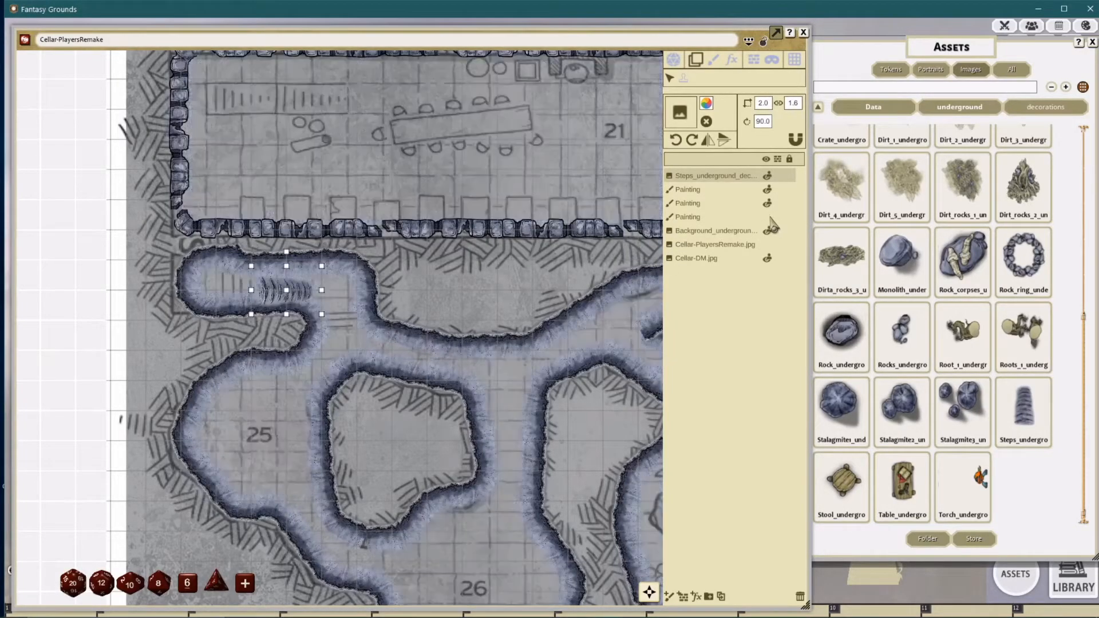
left_click(768, 217)
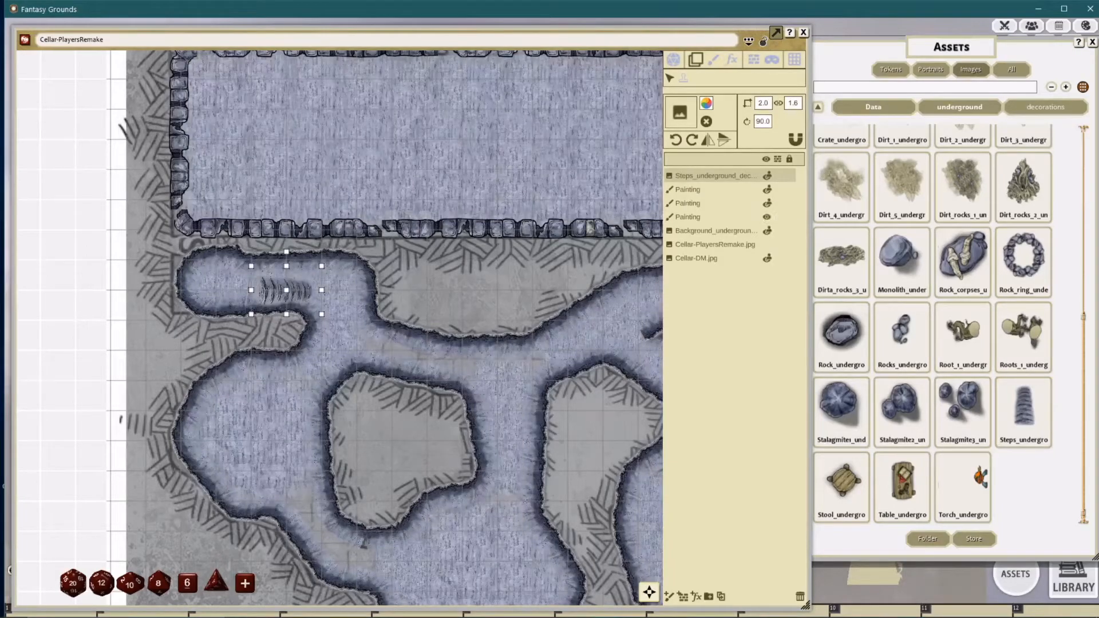
scroll(285, 301, "up", 2)
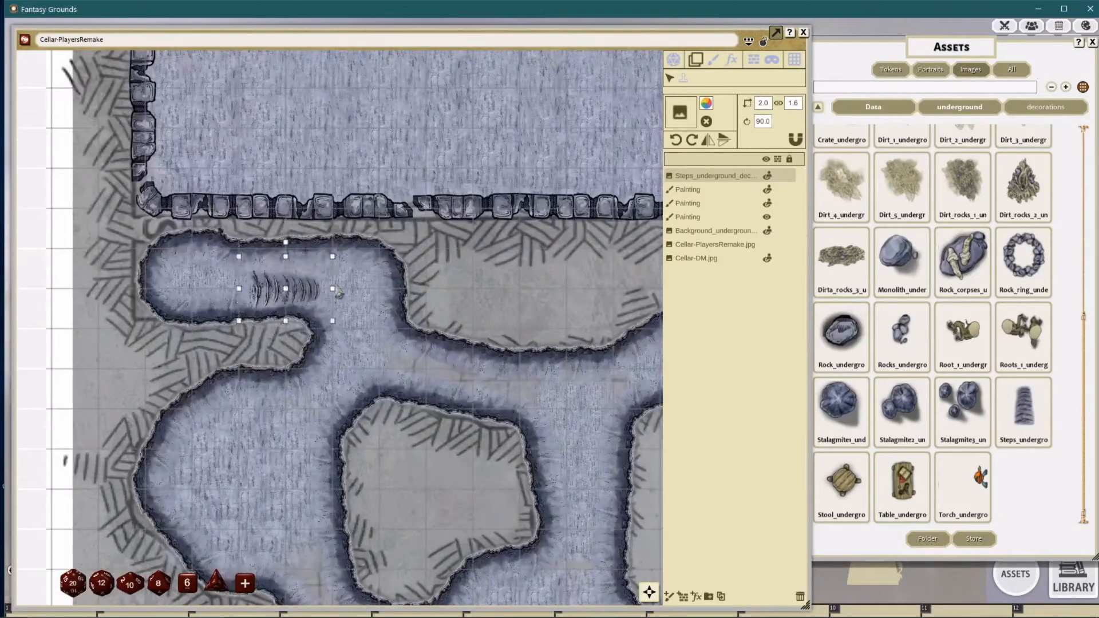
scroll(338, 291, "down", 3)
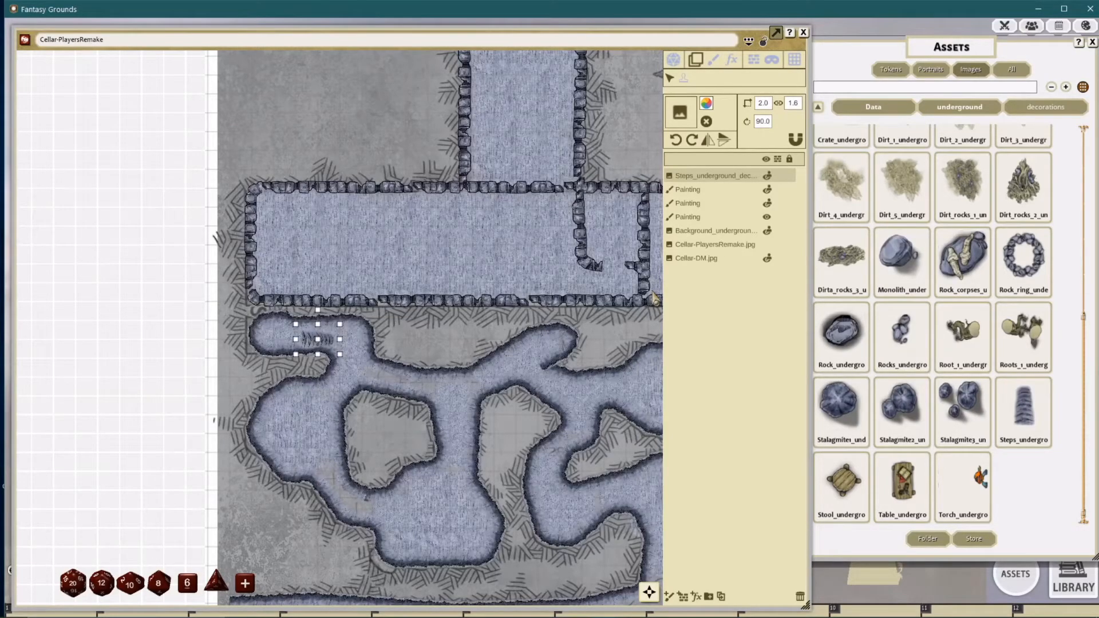
Step: Load the Steps underground decoration as the image for the paint brush
scroll(523, 264, "down", 2)
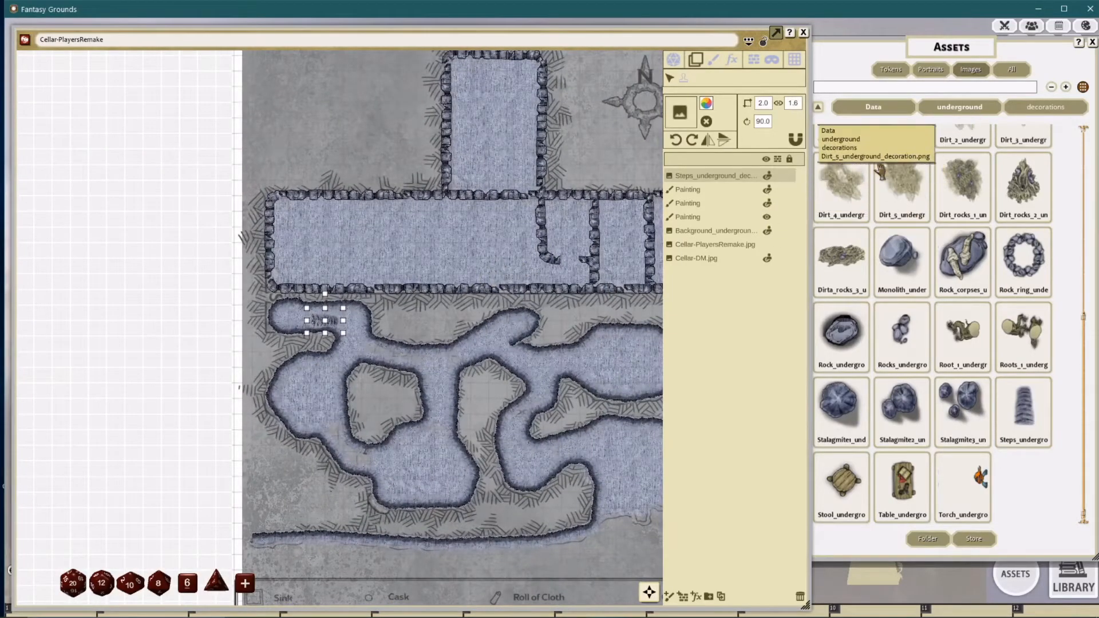
left_click(713, 60)
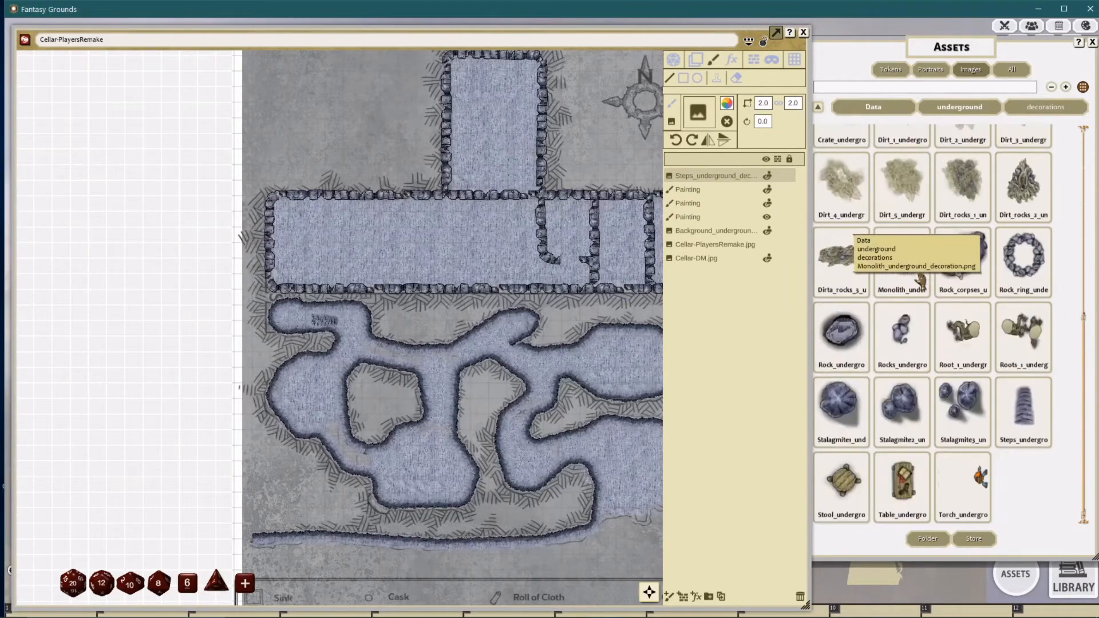
mouse_move(963, 343)
left_mouse_down()
mouse_move(789, 260)
mouse_move(697, 117)
left_mouse_up()
scroll(558, 219, "up", 5)
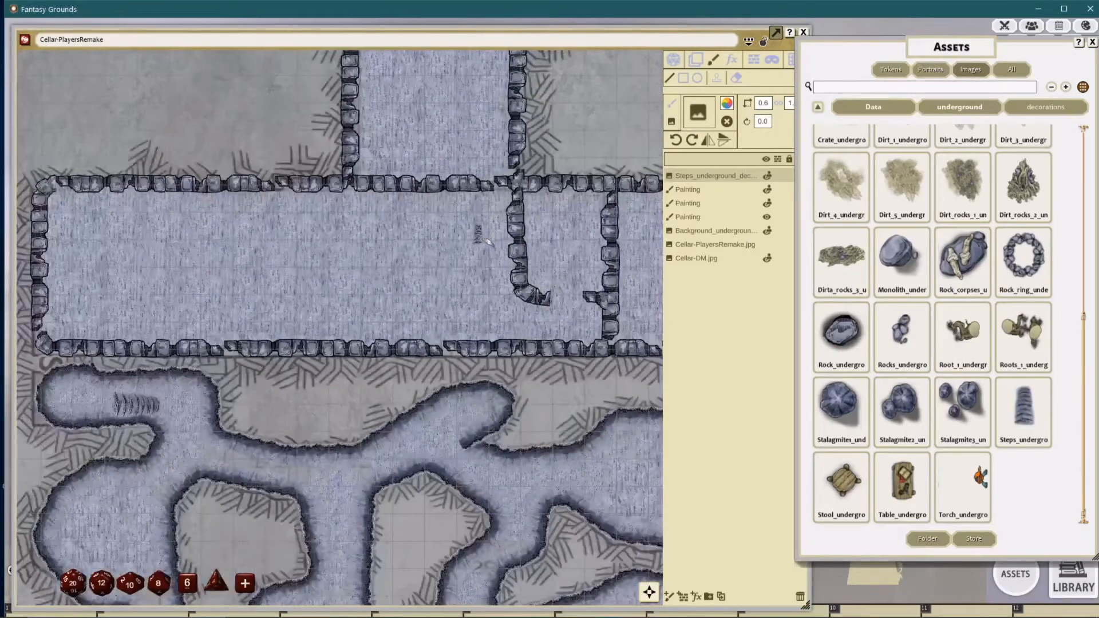
left_click_drag(484, 238, 516, 193)
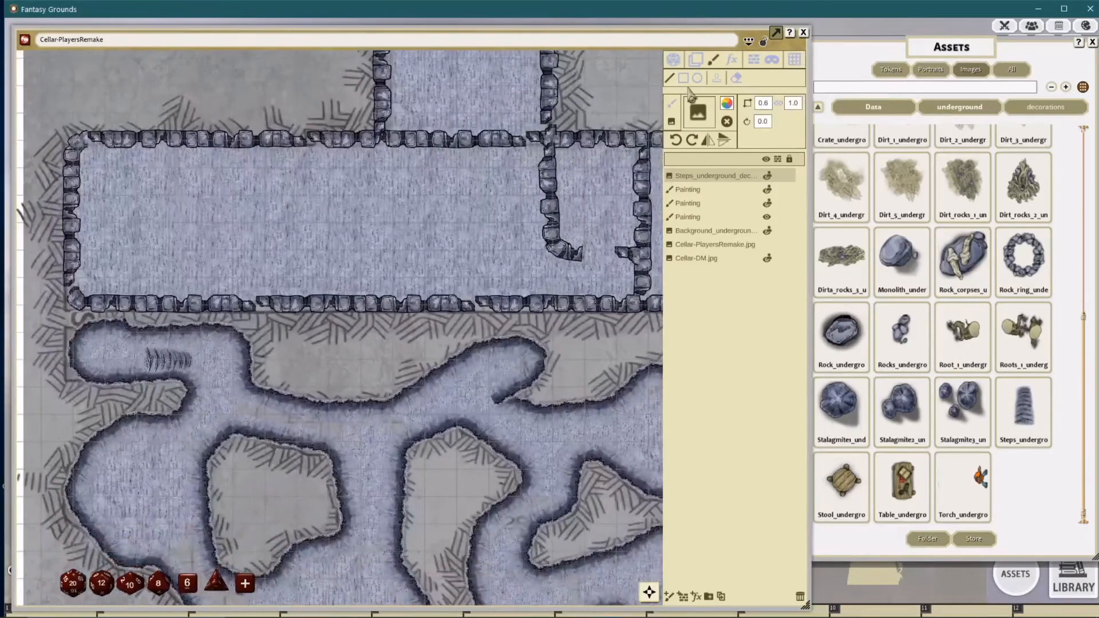
Step: Delete the placed Steps decoration layer, then add a new paint layer above the others and select it
left_click_drag(800, 595, 800, 597)
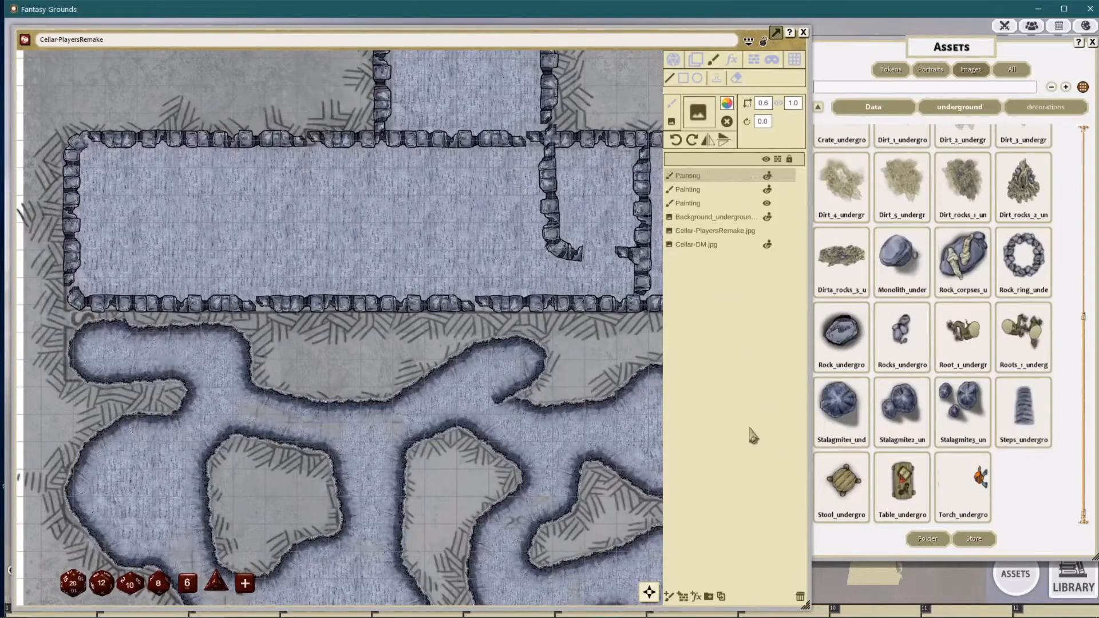
left_click(670, 596)
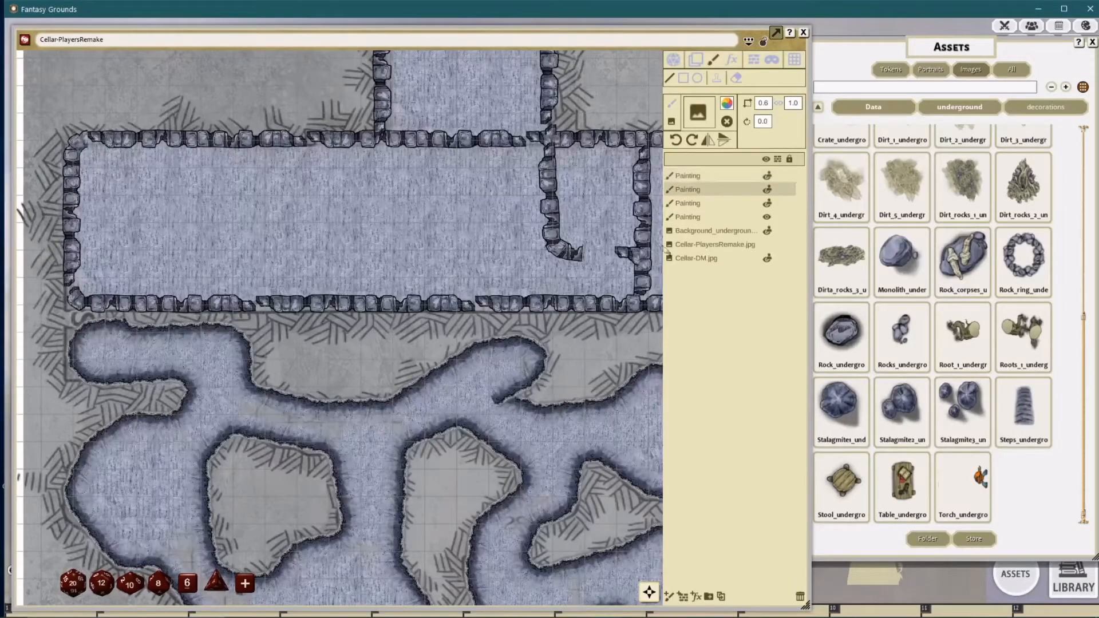
left_click(690, 176)
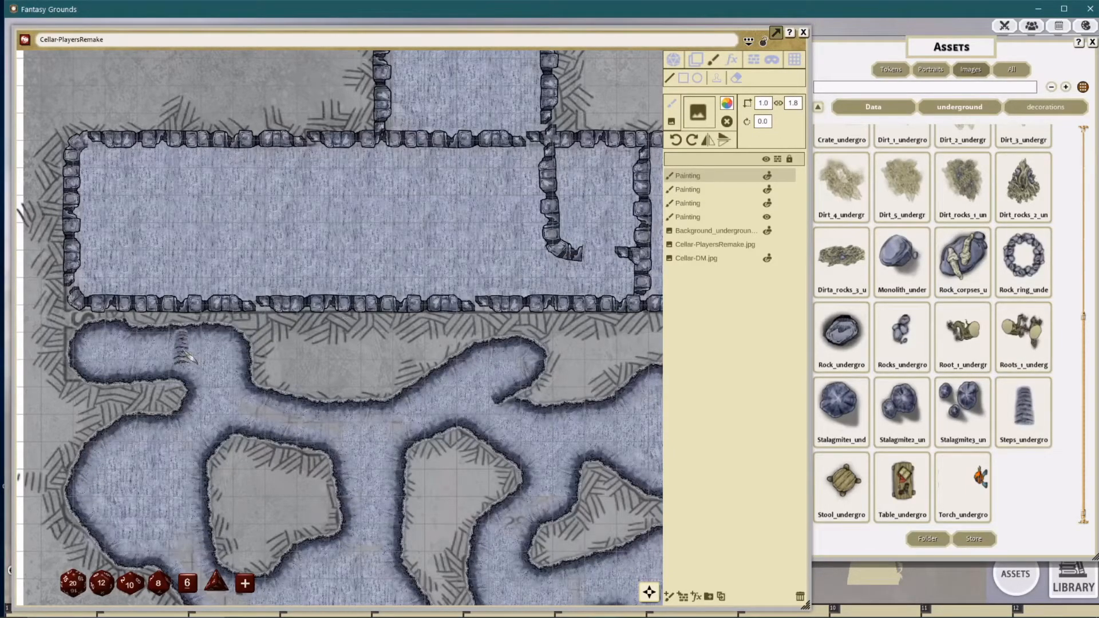
Step: Set the steps brush size to 1.5 and paint three flights of steps around the bend of the northwest cave passage
left_click_drag(183, 344, 278, 345)
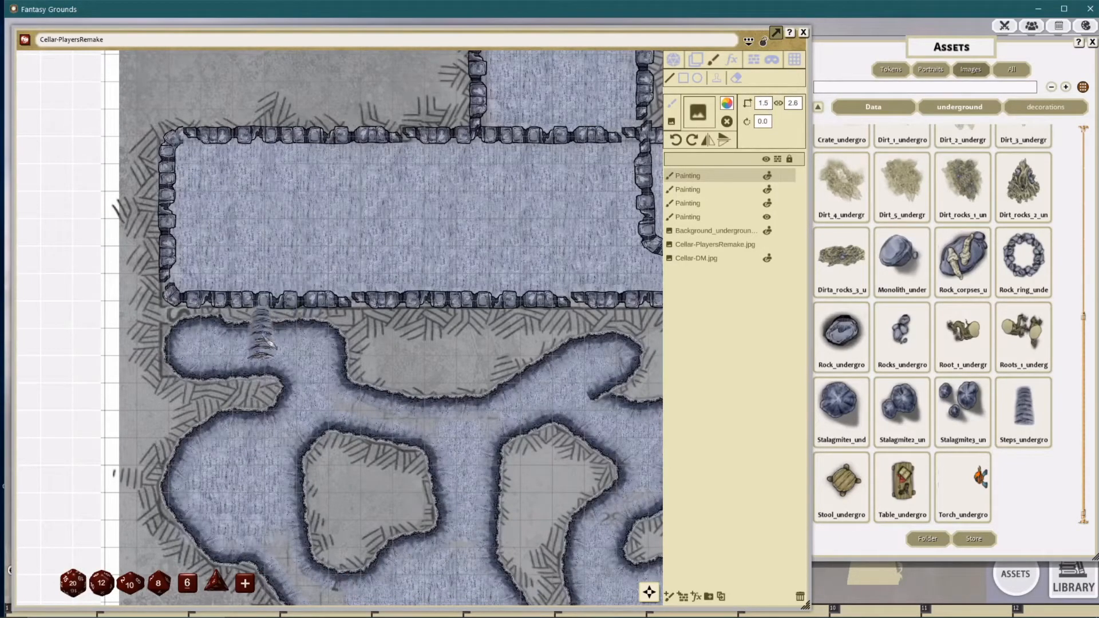
left_click(213, 350)
left_click_drag(220, 350, 273, 351)
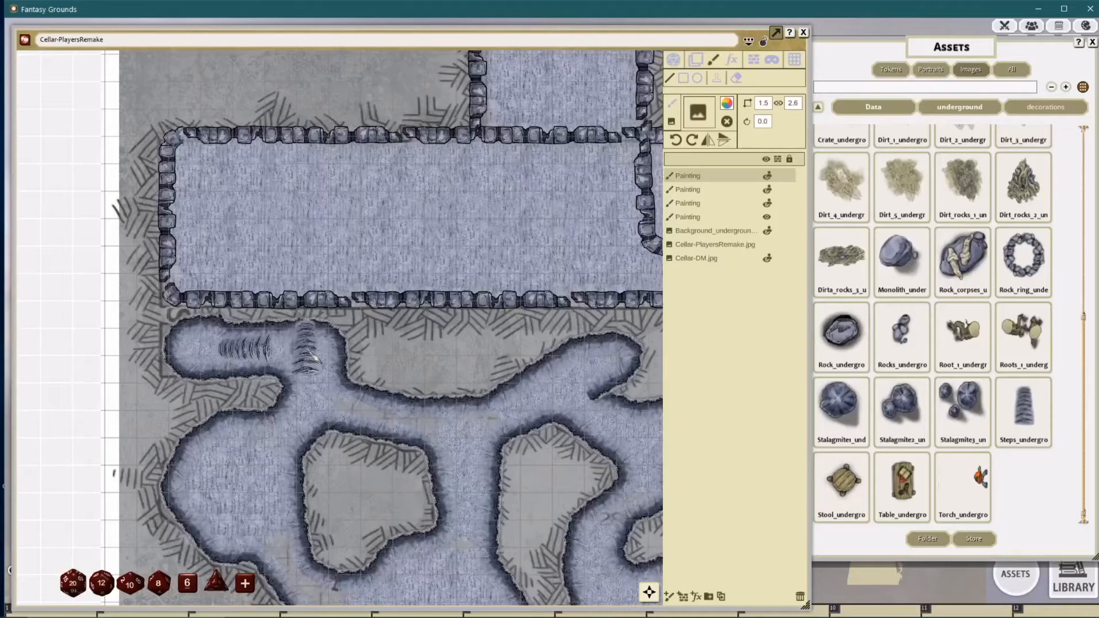
key("ctrl+z")
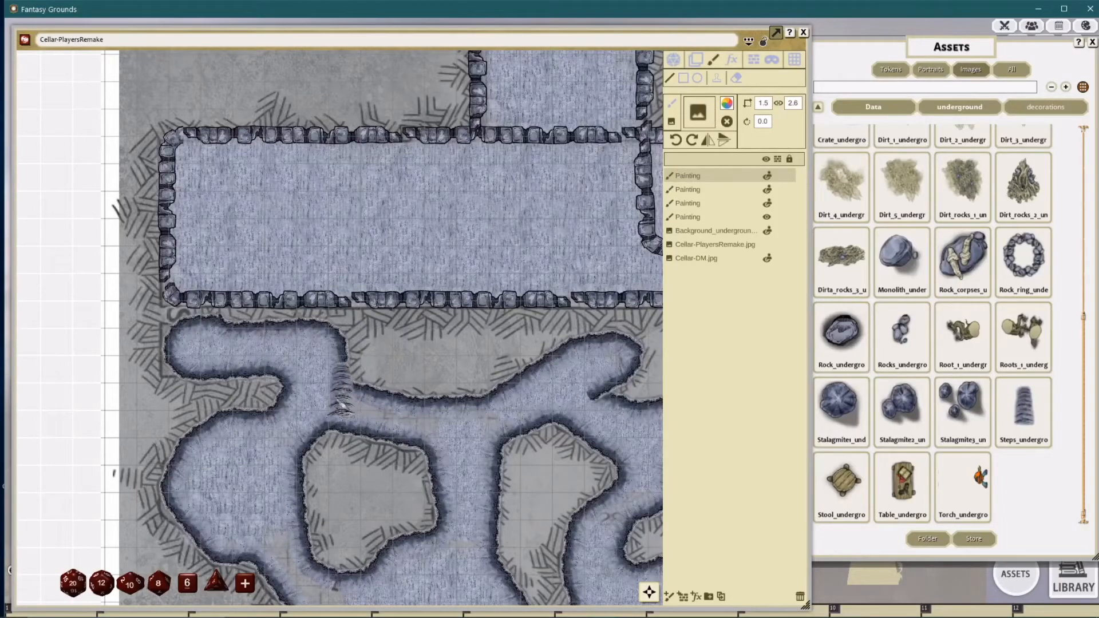
left_click(273, 362)
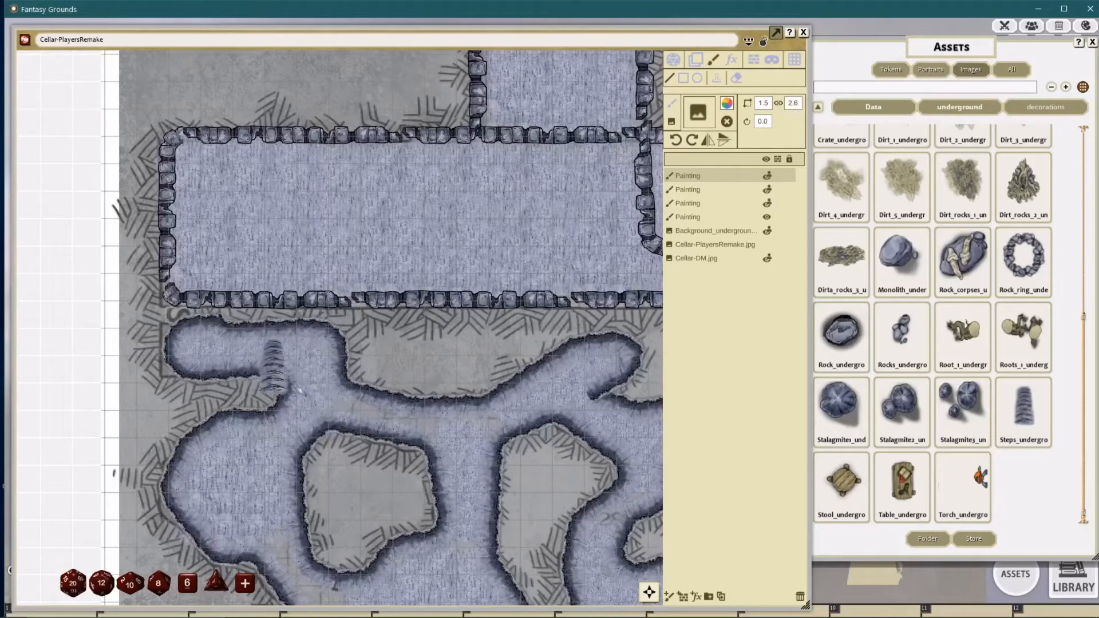
mouse_move(310, 400)
left_mouse_down()
mouse_move(303, 355)
mouse_move(207, 356)
mouse_move(227, 355)
left_mouse_up()
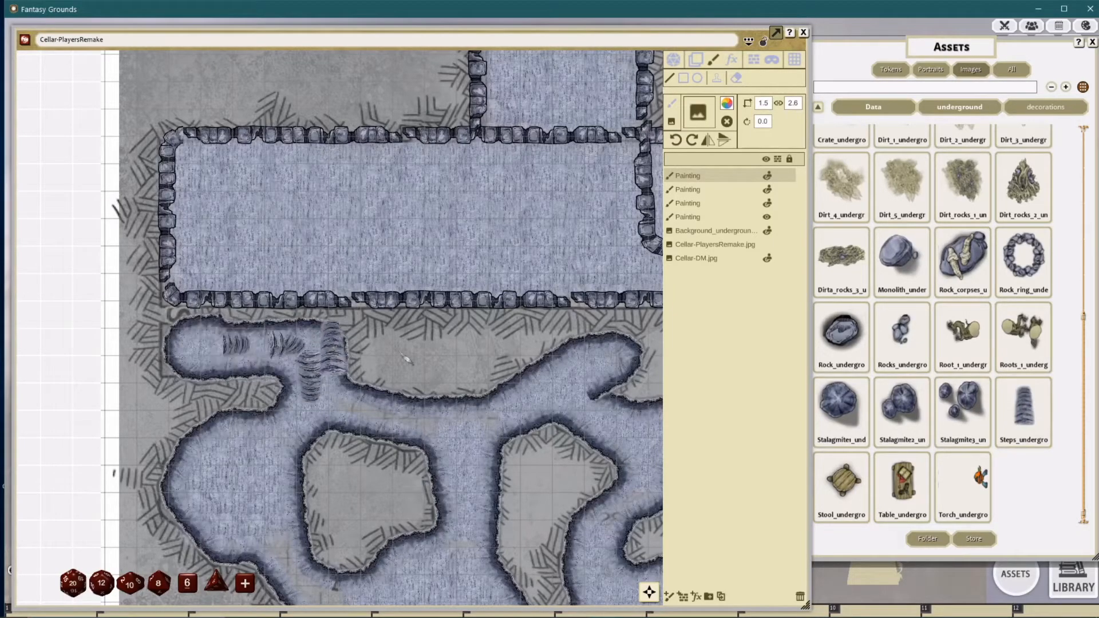
scroll(386, 375, "down", 2)
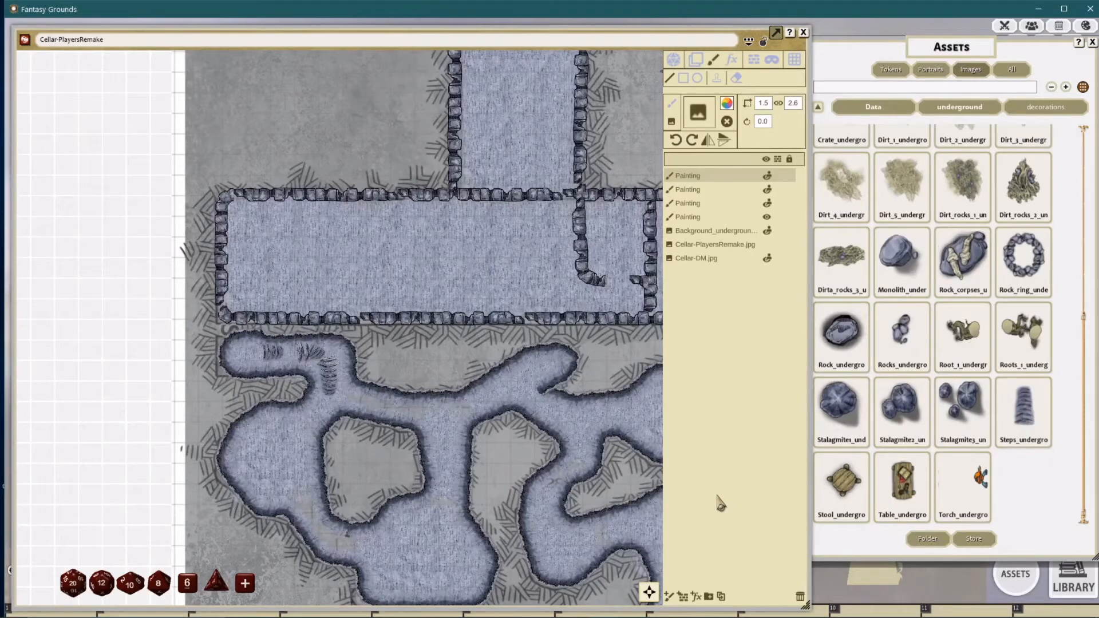
Step: Make the underground background image layer fully opaque by raising its colour's alpha to the maximum
scroll(535, 435, "down", 3)
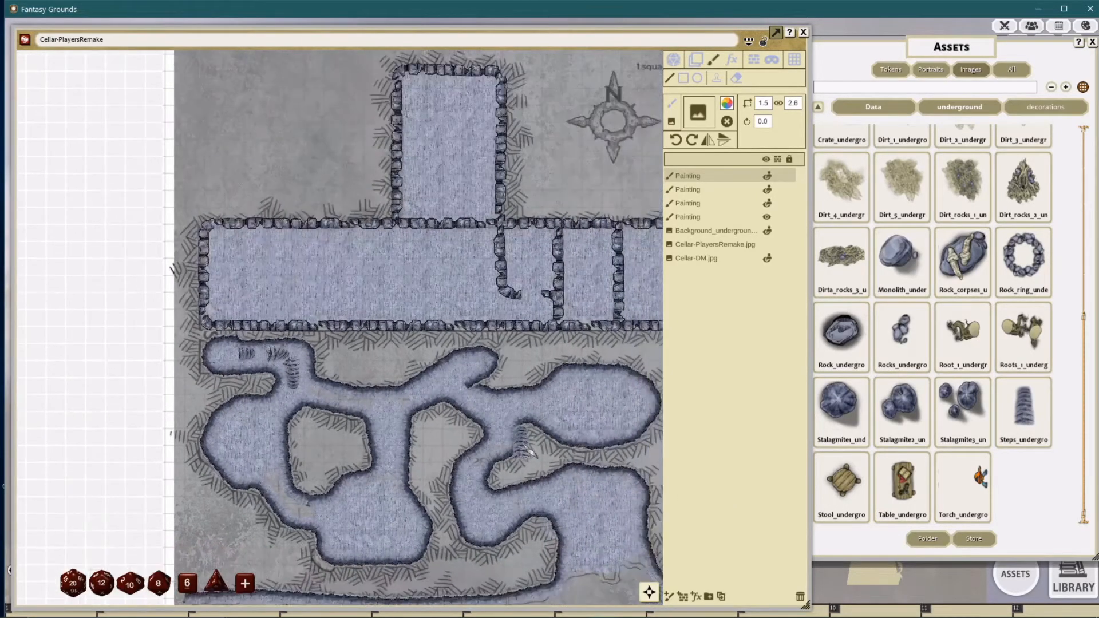
left_click(710, 235)
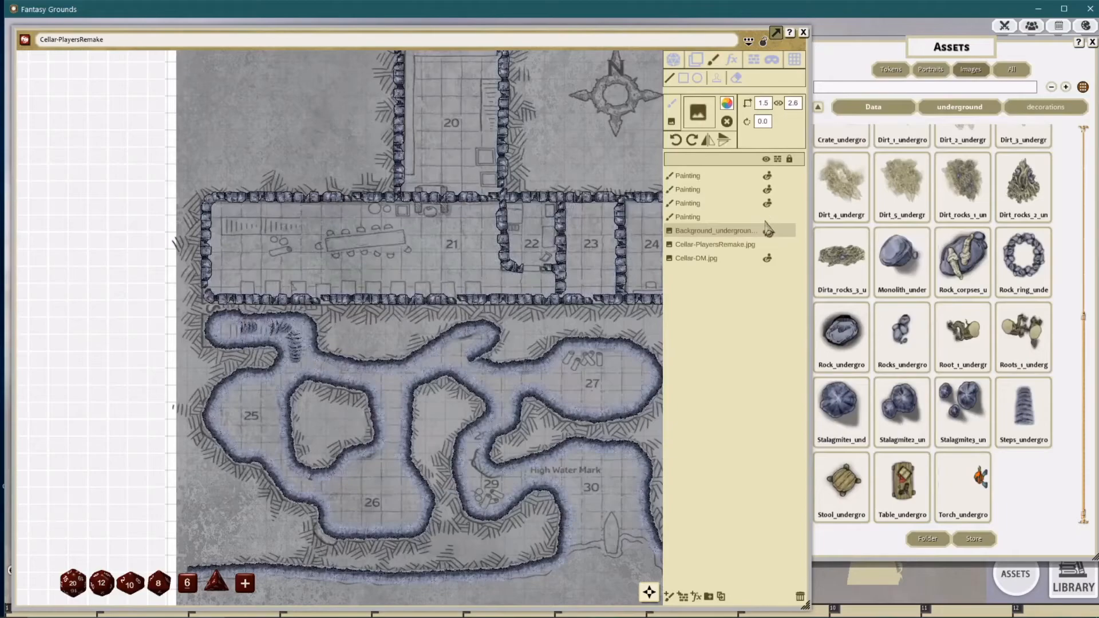
left_click(719, 235)
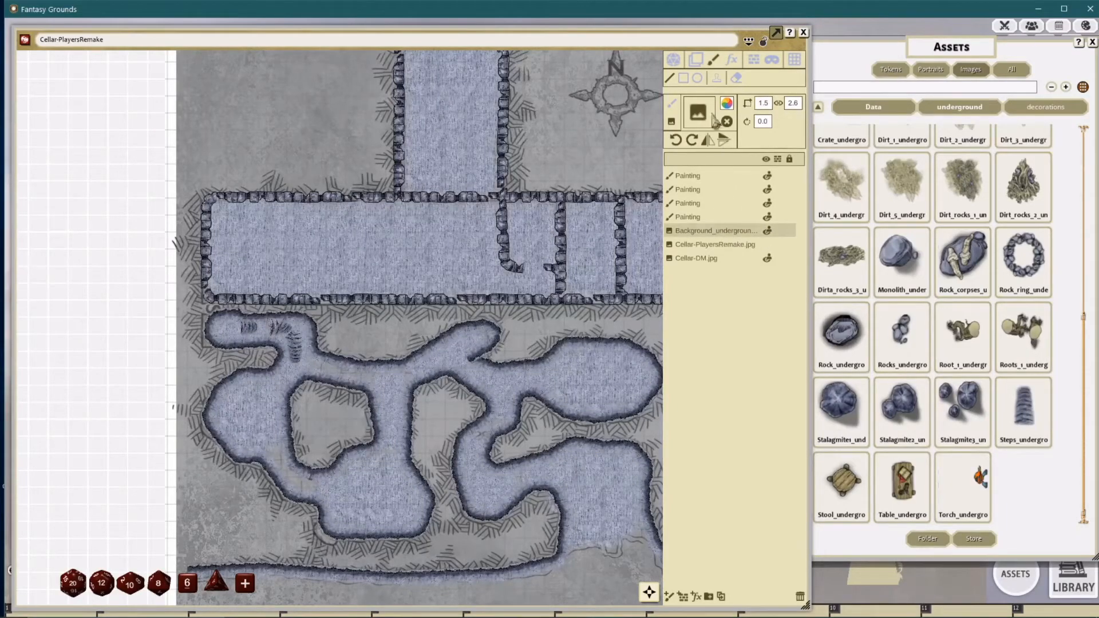
left_click(695, 59)
left_click(704, 105)
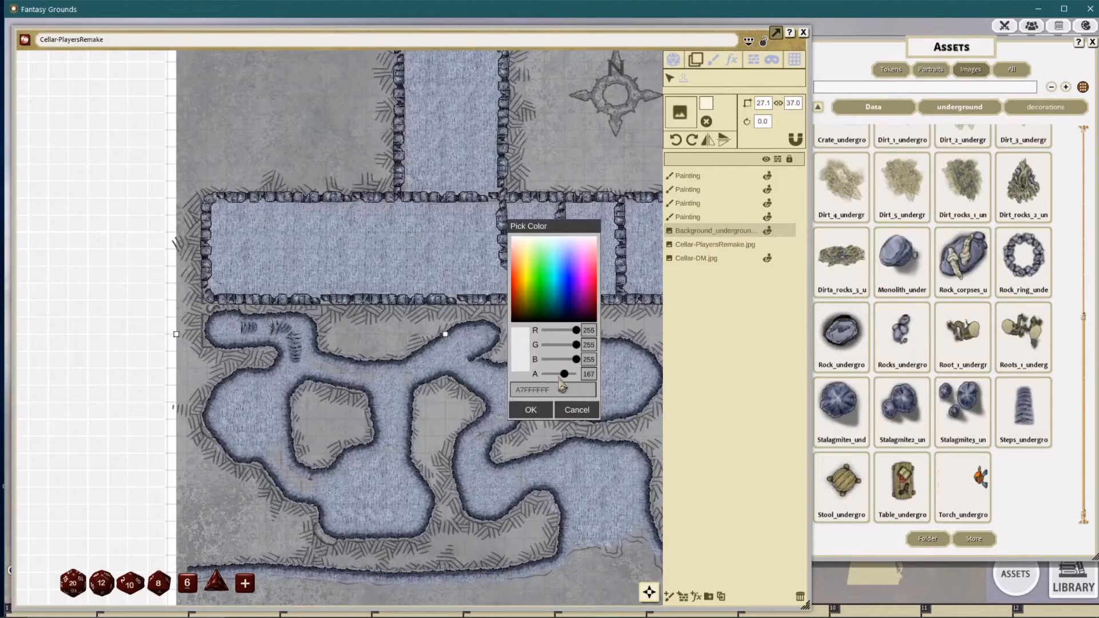
left_click_drag(567, 373, 617, 374)
left_click(539, 410)
Step: Select the floor paint layer and load the Dirt 5 underground decoration as the image for the paint stamp
scroll(523, 366, "down", 3)
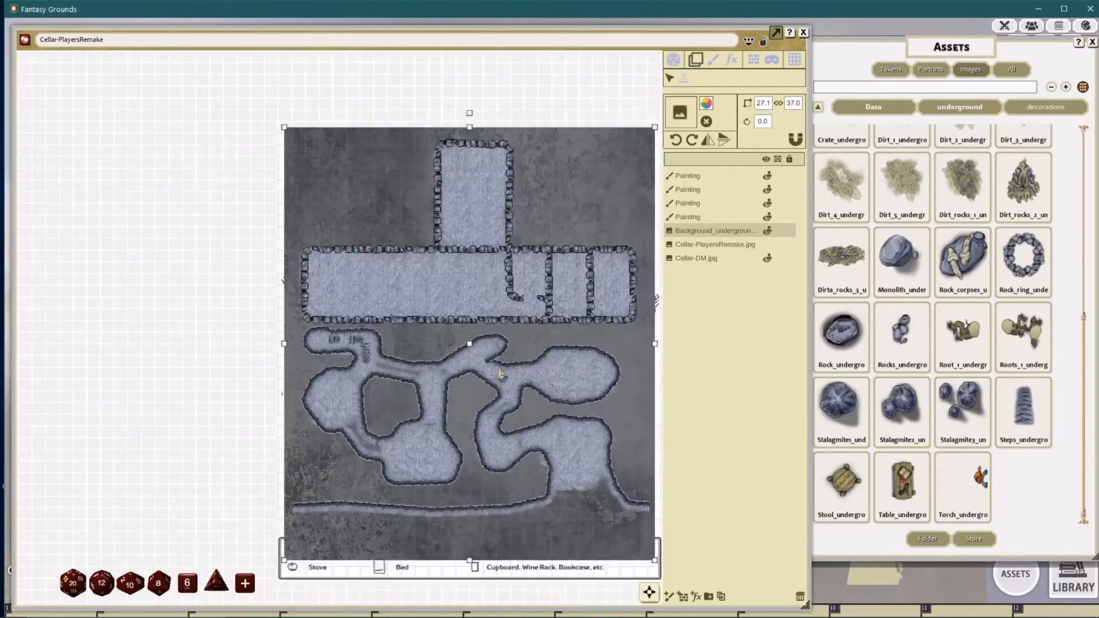
left_click_drag(500, 364, 519, 379)
scroll(472, 344, "up", 3)
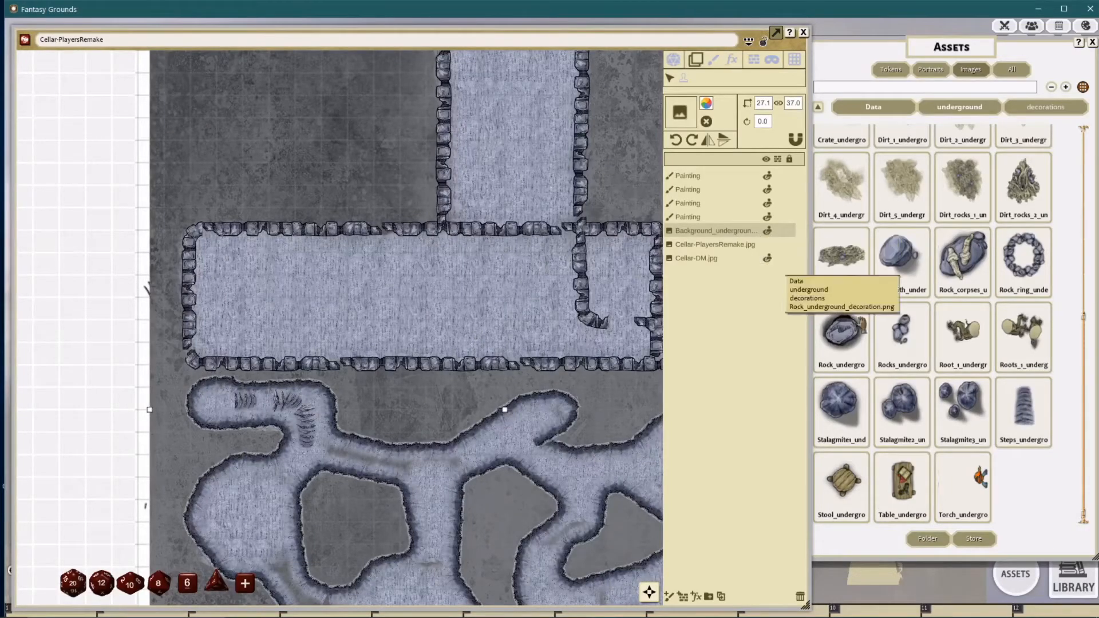
scroll(887, 314, "up", 2)
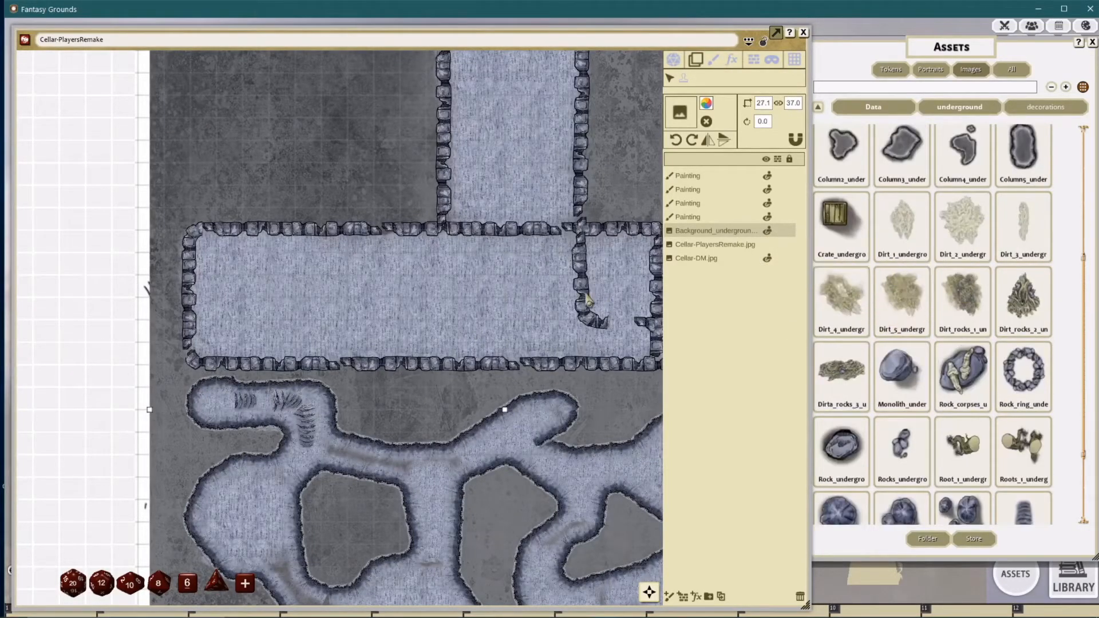
left_click_drag(604, 293, 489, 269)
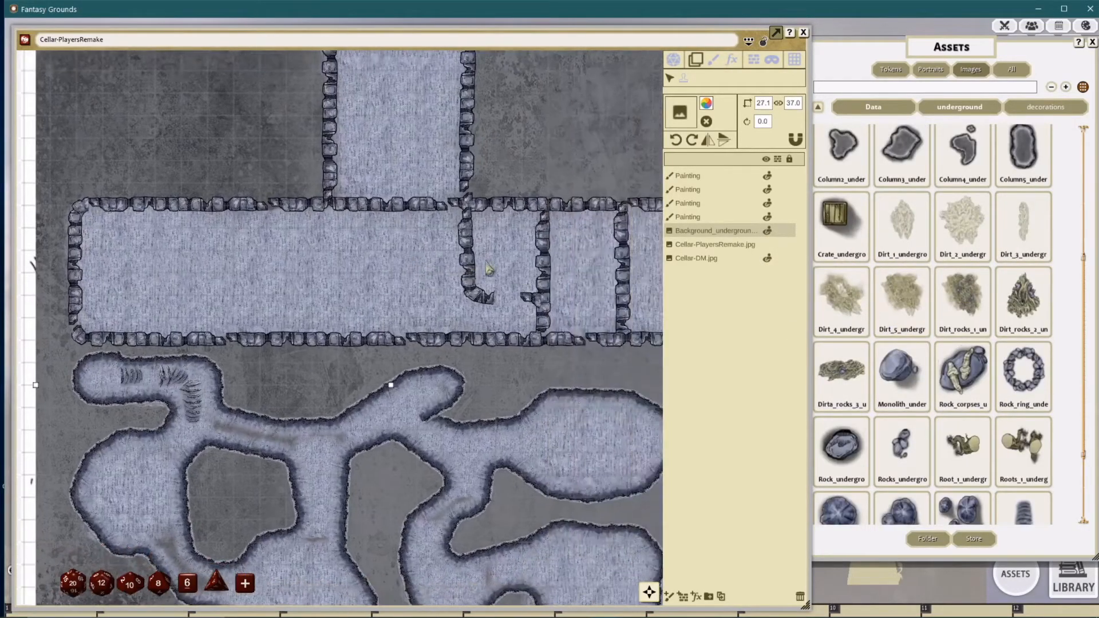
left_click(703, 217)
left_click_drag(574, 242, 504, 234)
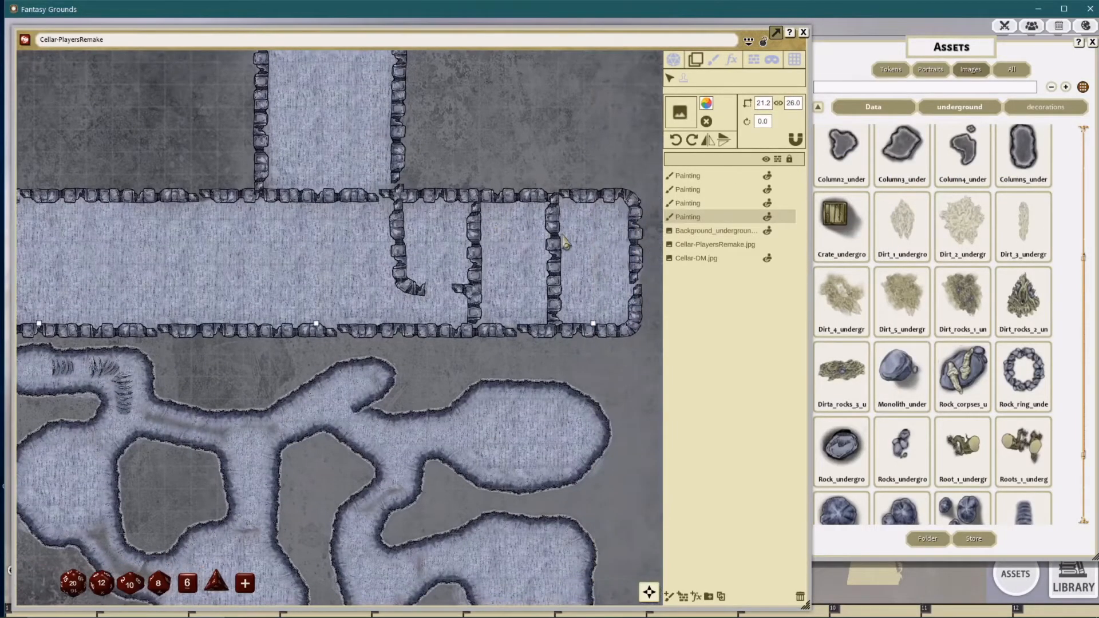
scroll(563, 243, "down", 3)
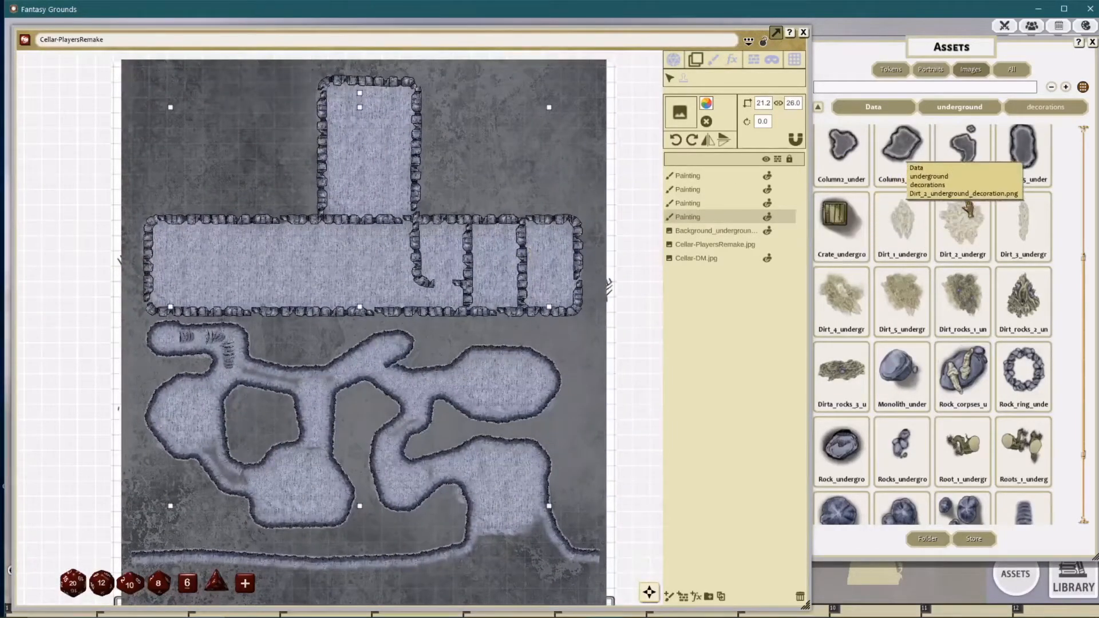
left_click(903, 296)
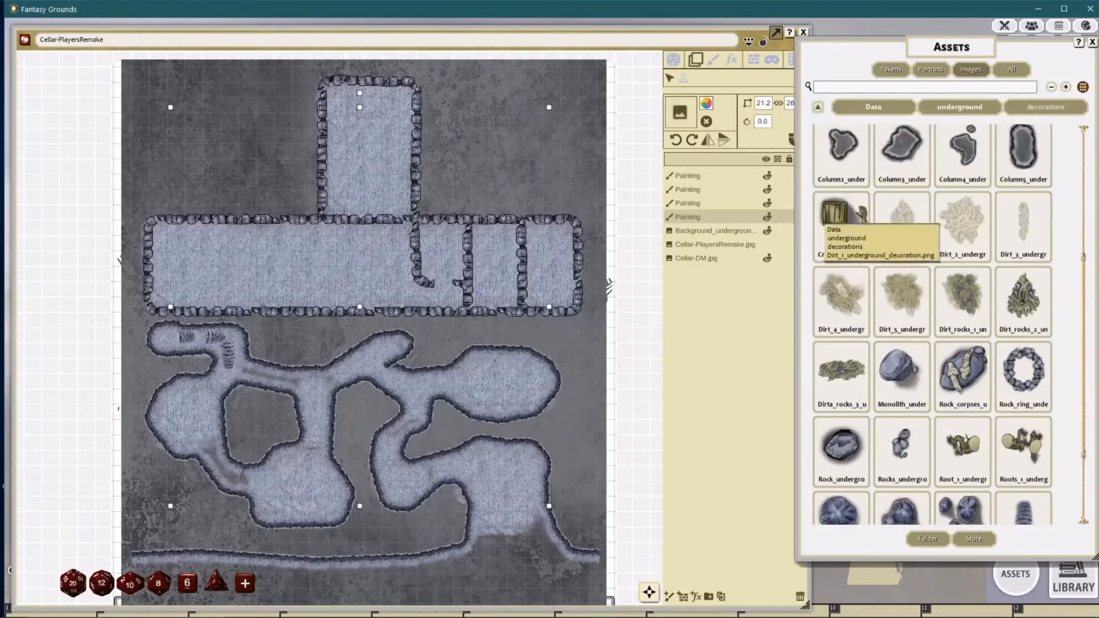
left_click(713, 60)
left_click_drag(909, 310, 695, 114)
Step: Set the dirt stamp's size to 2 and its paint colour's alpha to 150
left_click(768, 104)
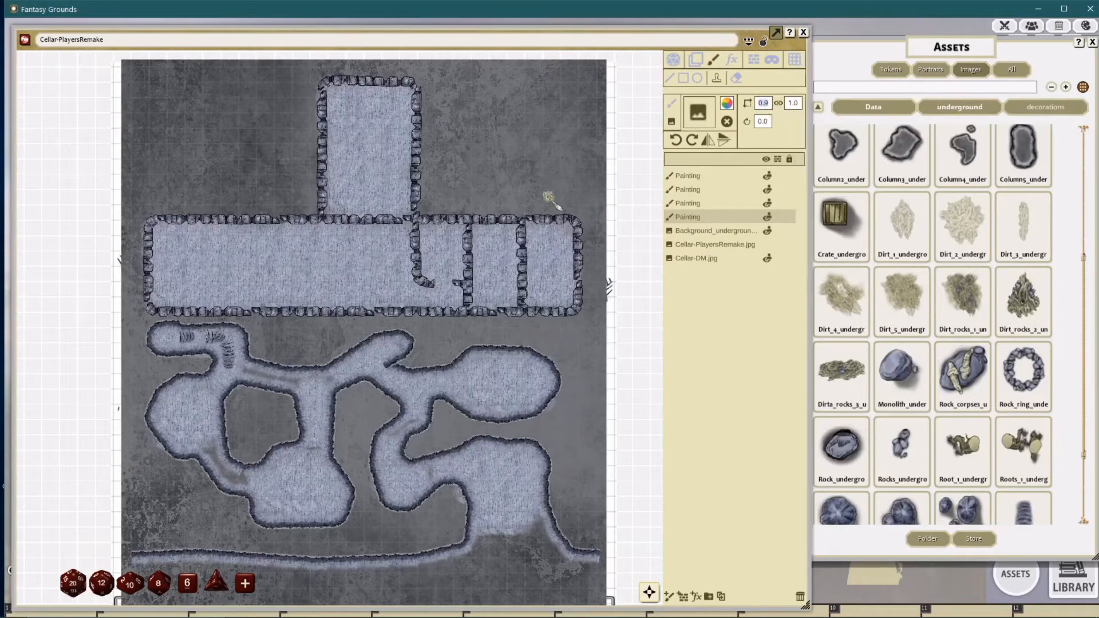
type("1")
key("Return")
left_click(760, 104)
type("23")
key("Return")
left_click(539, 234)
scroll(541, 243, "up", 2)
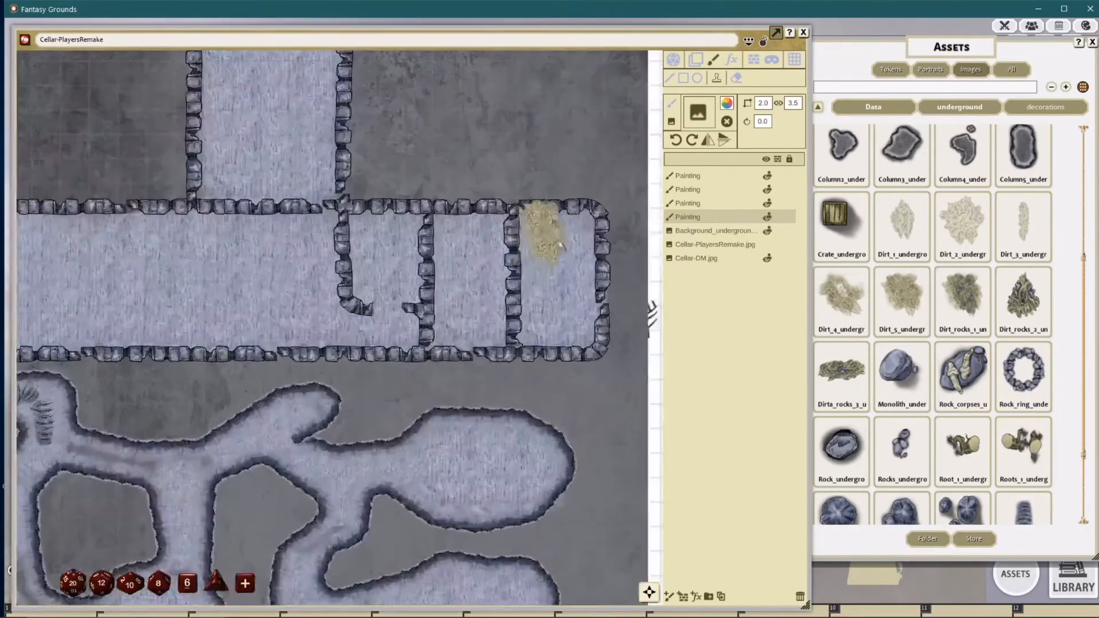
left_click(727, 104)
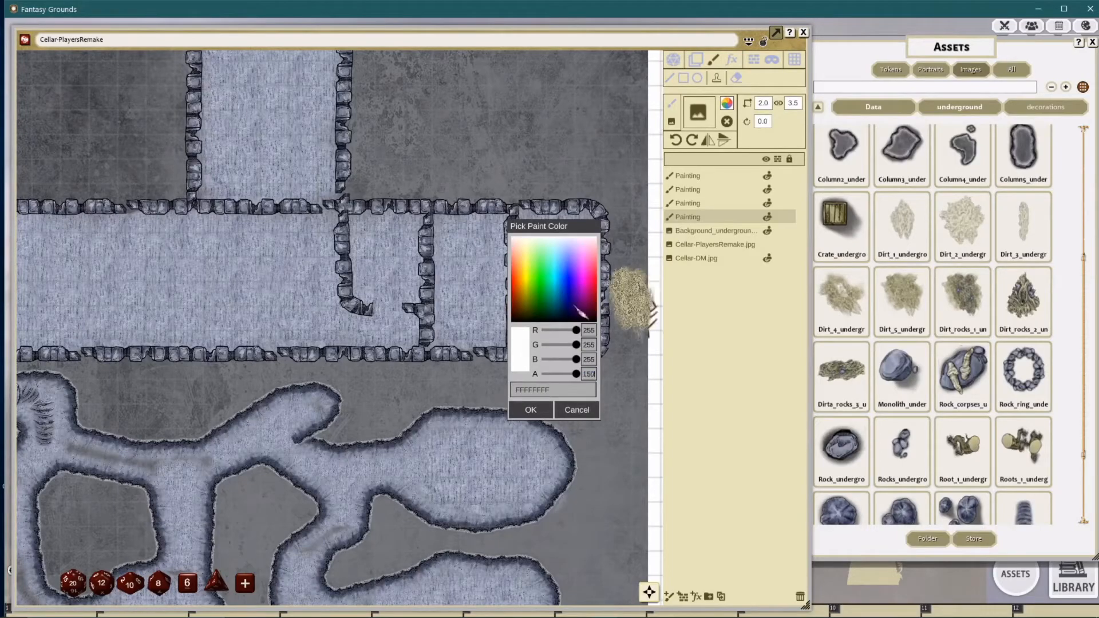
key("Return")
Step: Stamp dirt in the northwest corner of the easternmost room, then rotate it 90 degrees and stamp the northeast and southeast corners
scroll(515, 275, "up", 4)
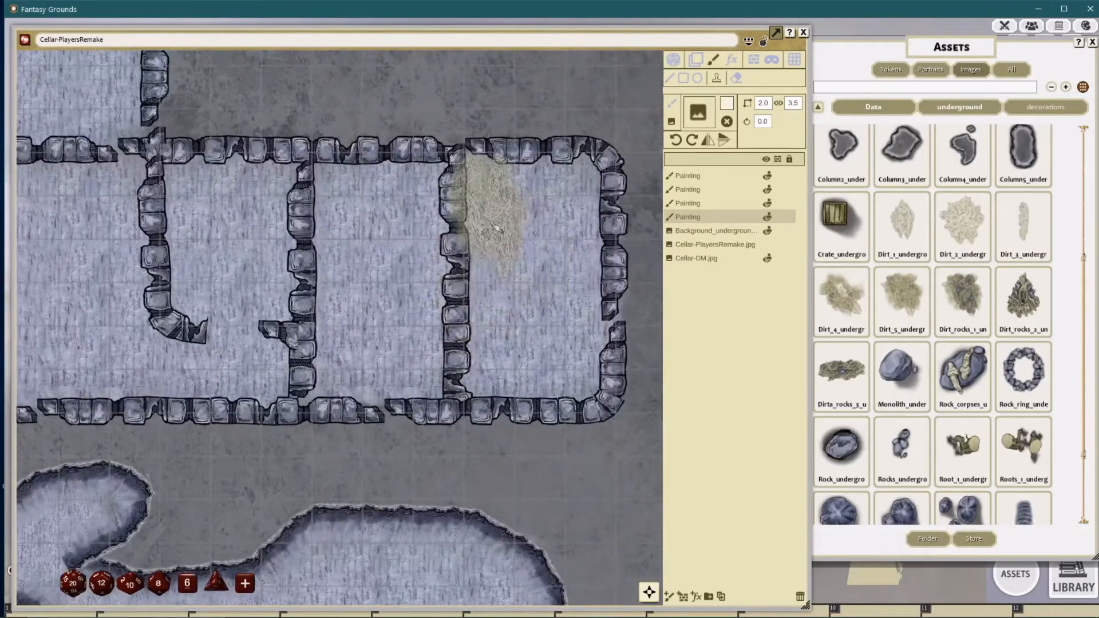
left_click(500, 222)
left_click(691, 141)
left_click(550, 200)
scroll(537, 252, "down", 2)
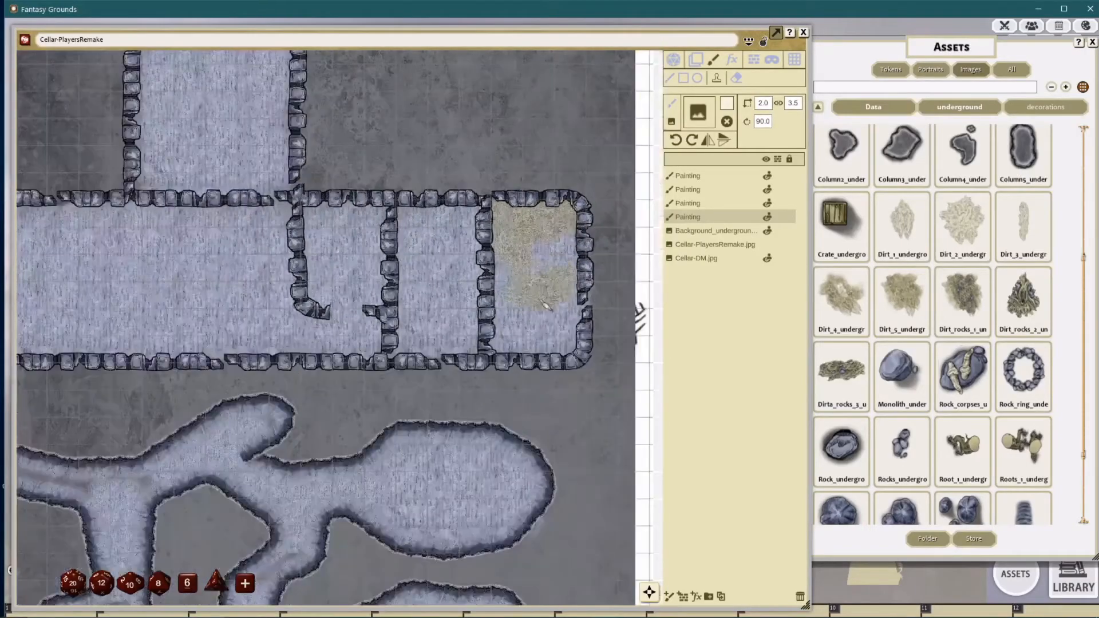
left_click(546, 333)
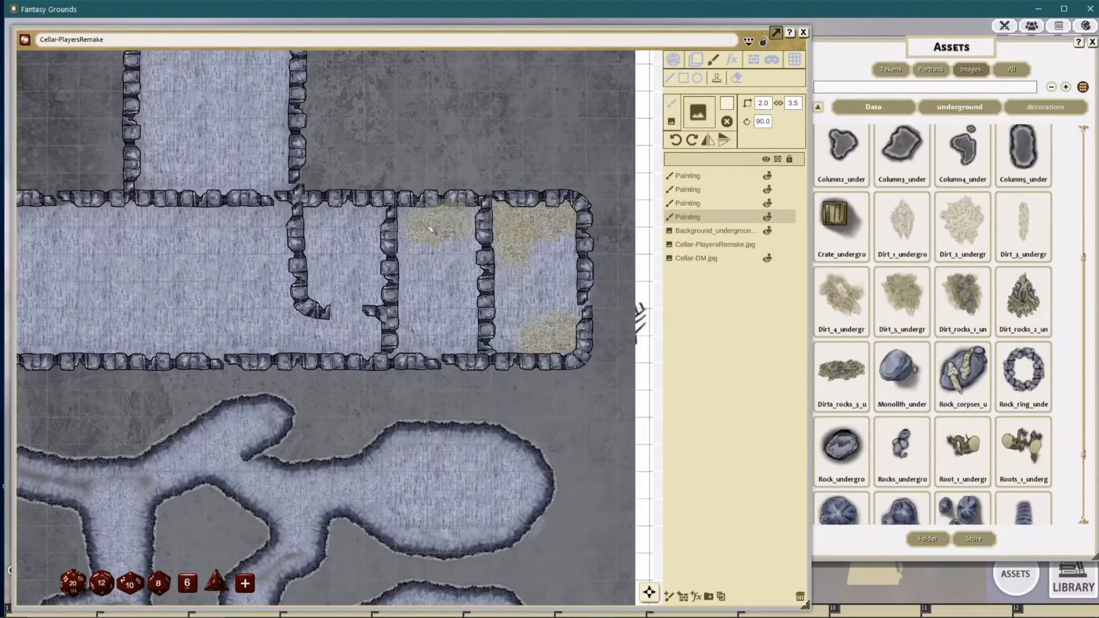
Step: Stamp a translucent dirt patch in the northwest corner of the narrow room just west of the easternmost room
left_click(409, 234)
left_click_drag(409, 272, 523, 242)
scroll(564, 241, "down", 2)
left_click_drag(409, 270, 373, 269)
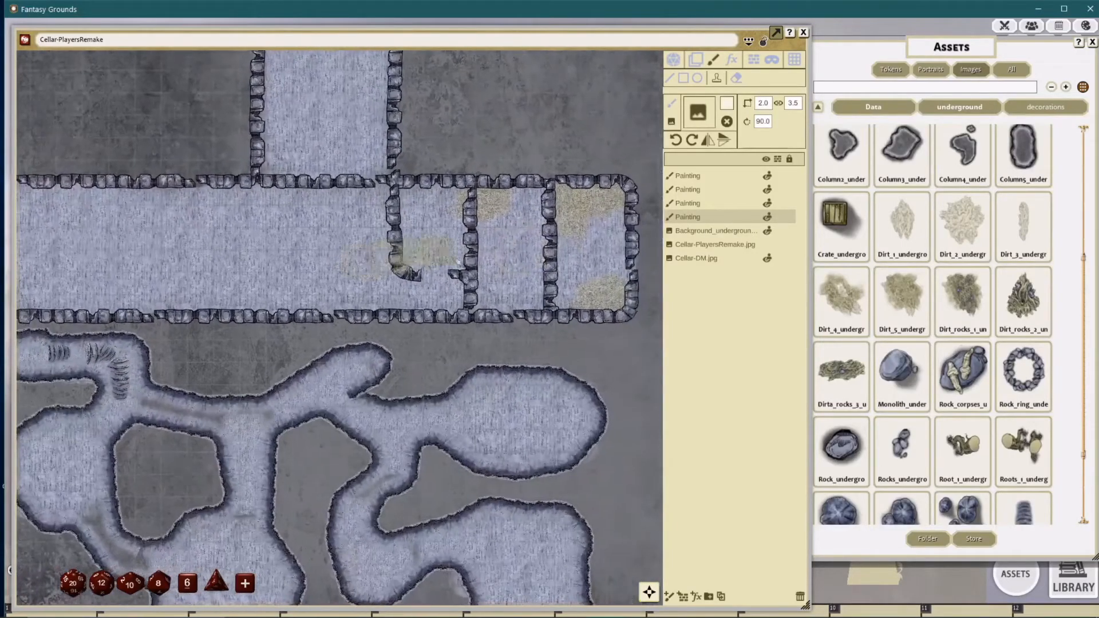
Step: Add another paint layer at the top of the layer stack and select it for painting
scroll(564, 259, "down", 1)
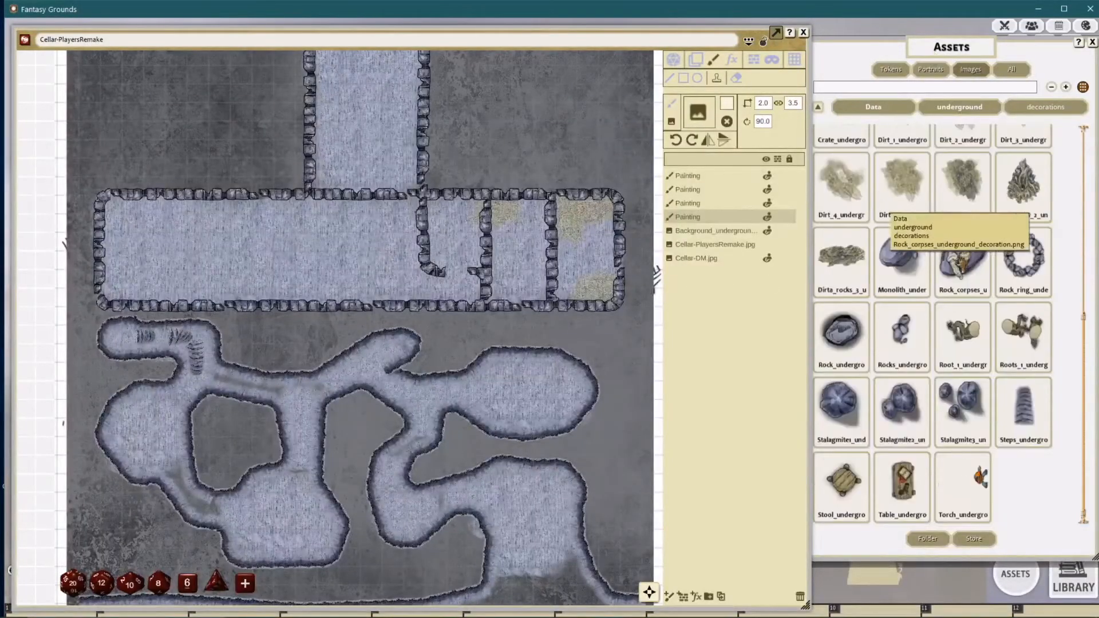
scroll(963, 261, "up", 3)
left_click_drag(430, 234, 497, 221)
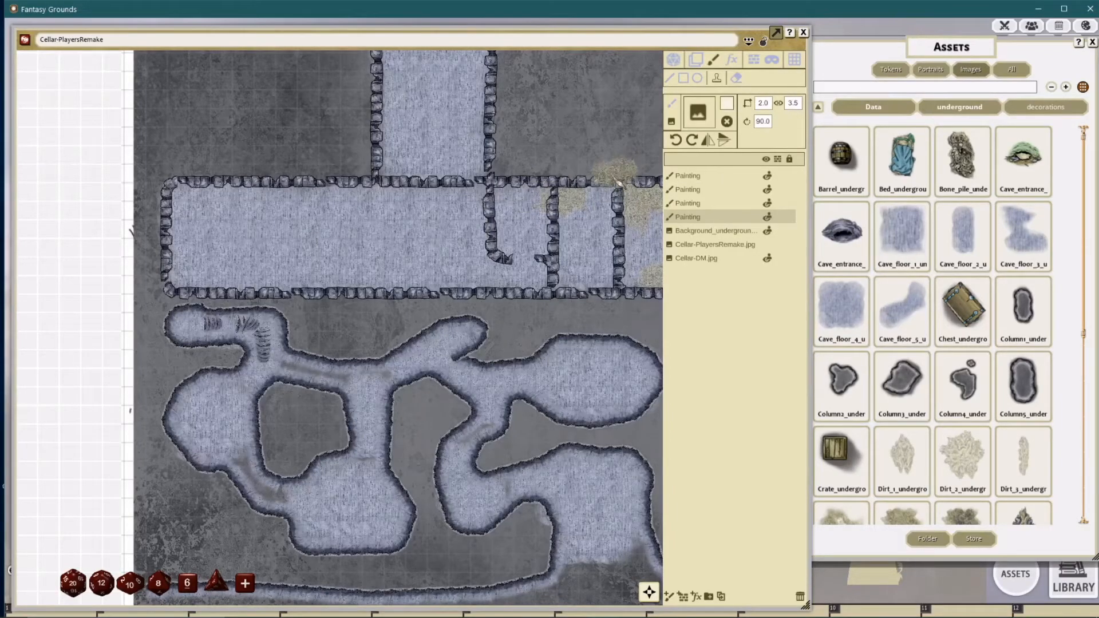
left_click_drag(614, 176, 585, 174)
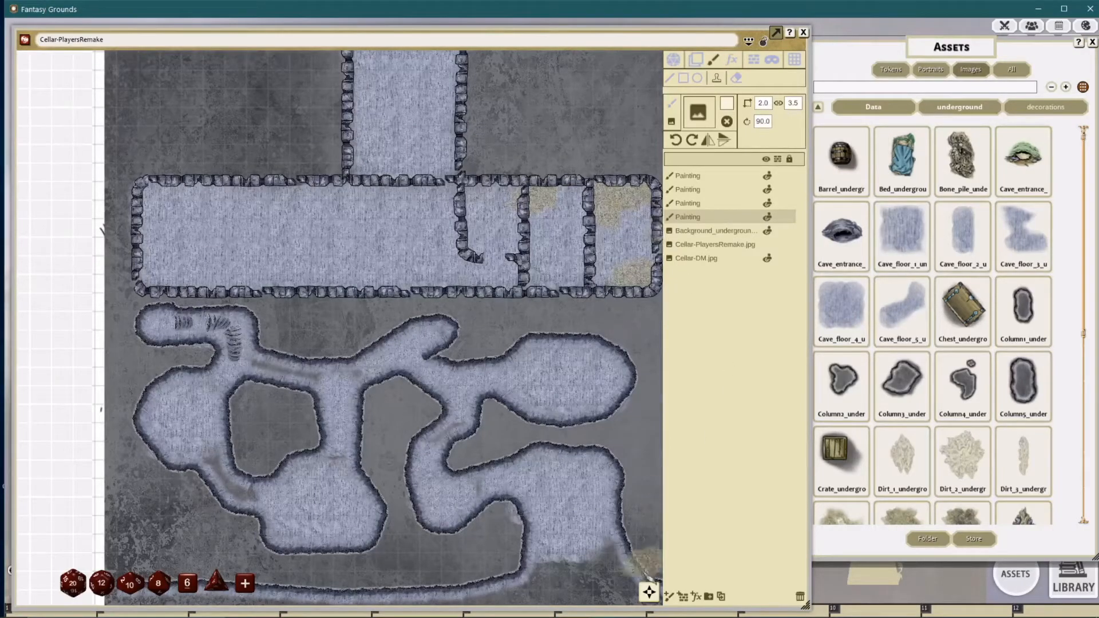
left_click(668, 596)
left_click(693, 178)
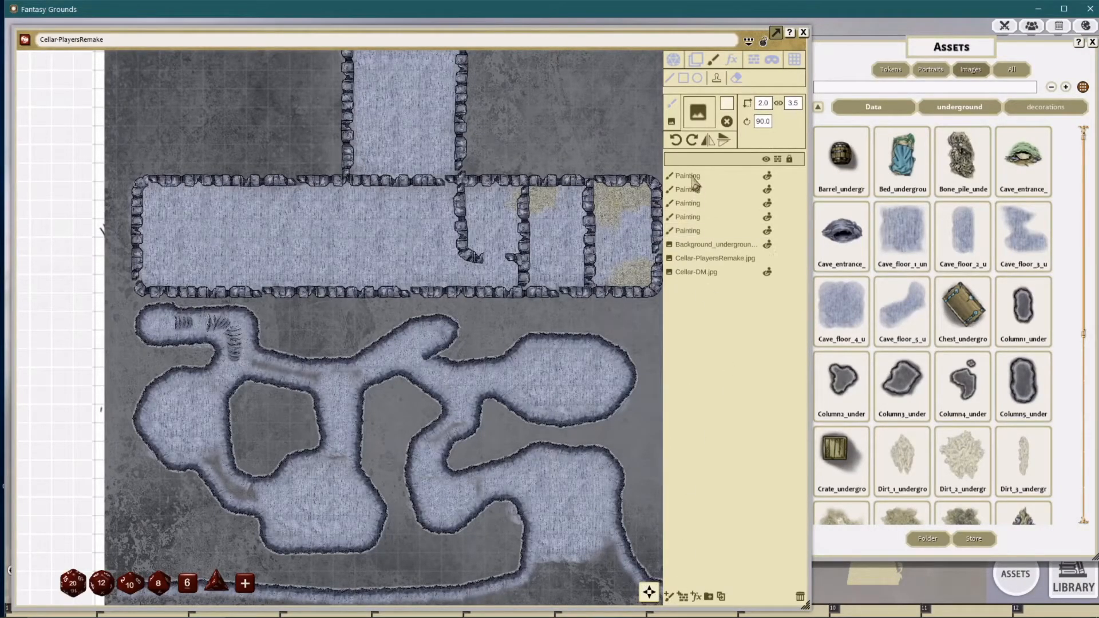
Step: Rename the topmost paint layer as Shadows and move it down to just above the lowest Painting layer
left_click(712, 176)
left_click(700, 176)
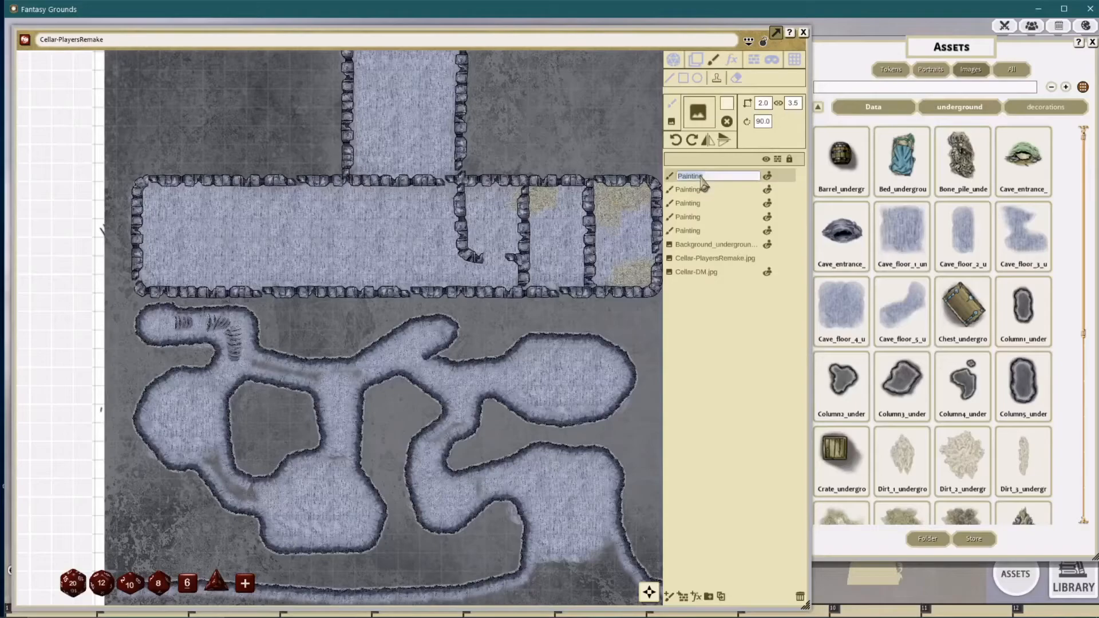
type("Shadows")
key("Return")
left_click_drag(704, 182, 708, 219)
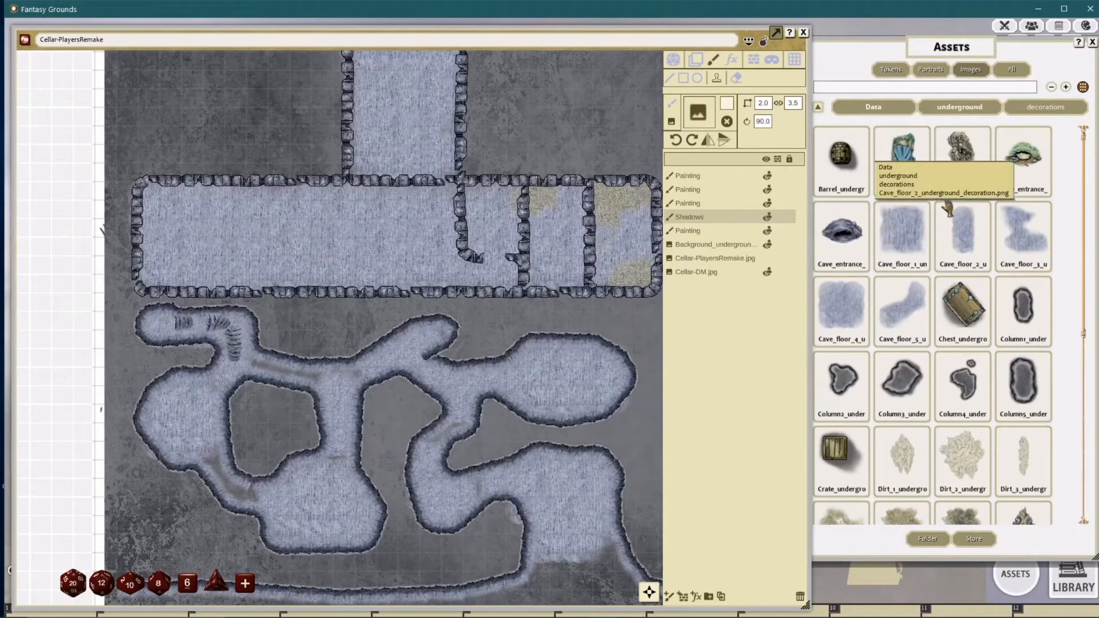
Step: Load the straight Shadow_stream image from the Data image assets as the paint brush
left_click_drag(913, 41, 888, 44)
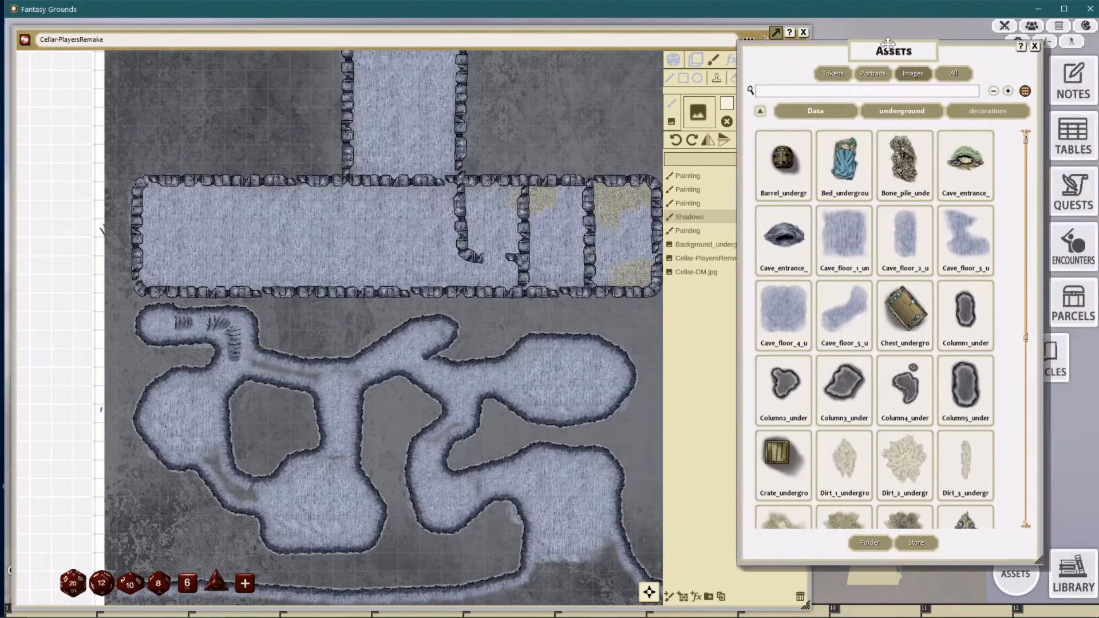
left_click(760, 112)
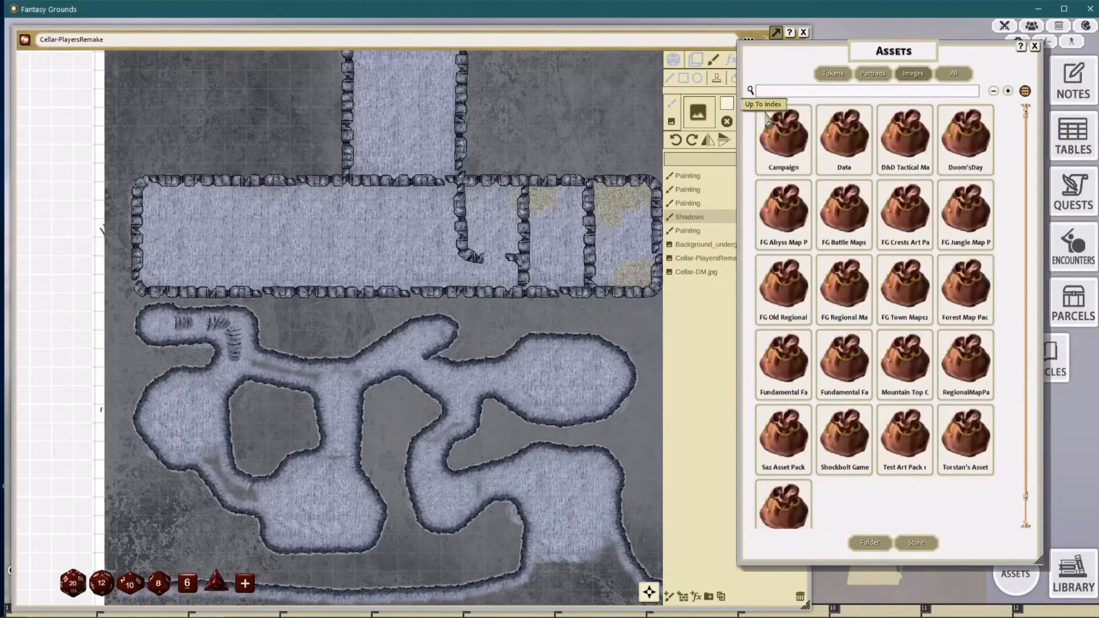
left_click(843, 140)
left_click_drag(893, 51, 1011, 49)
scroll(966, 318, "down", 5)
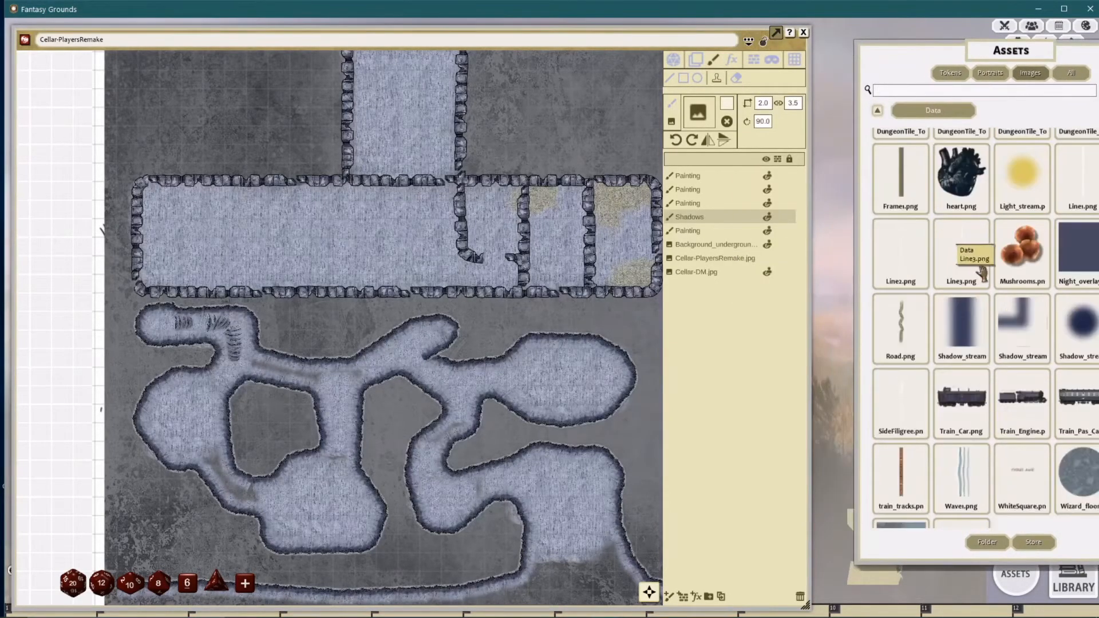
left_click_drag(966, 317, 706, 117)
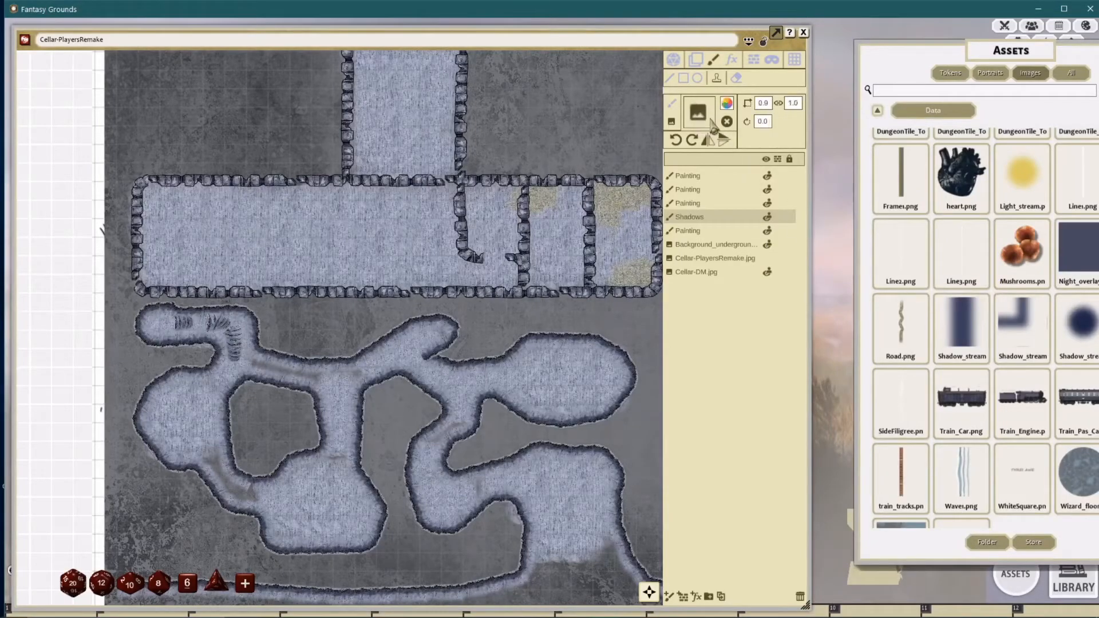
Step: Set the straight shadow brush to size 2 with a paint alpha of 50, and choose rectangle drawing
left_click(669, 78)
left_click(727, 103)
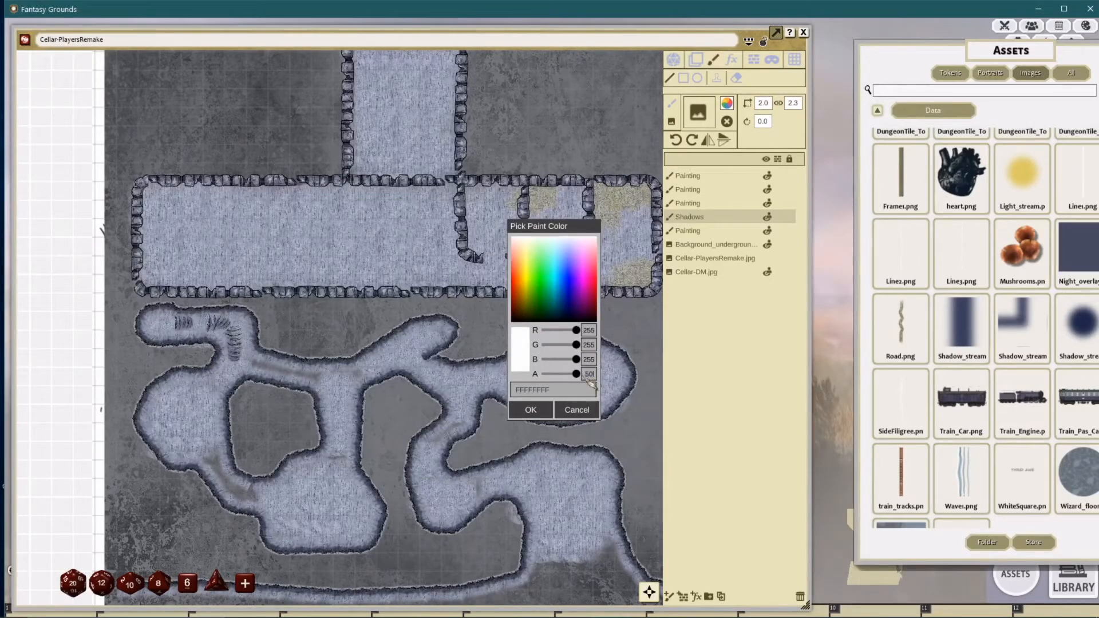
key("Return")
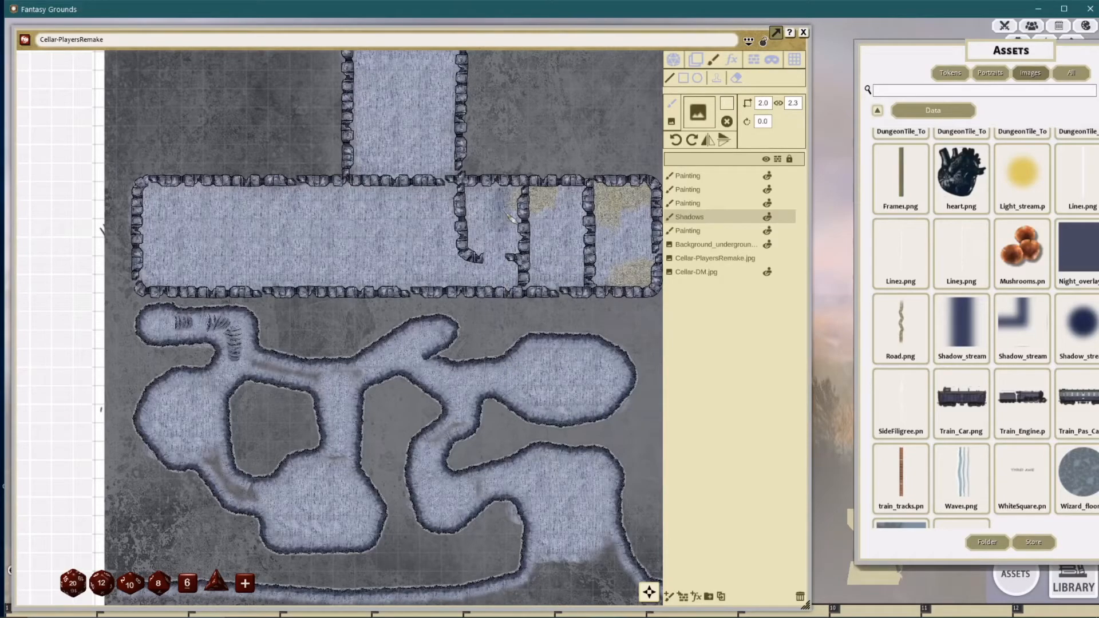
left_click_drag(310, 235, 379, 247)
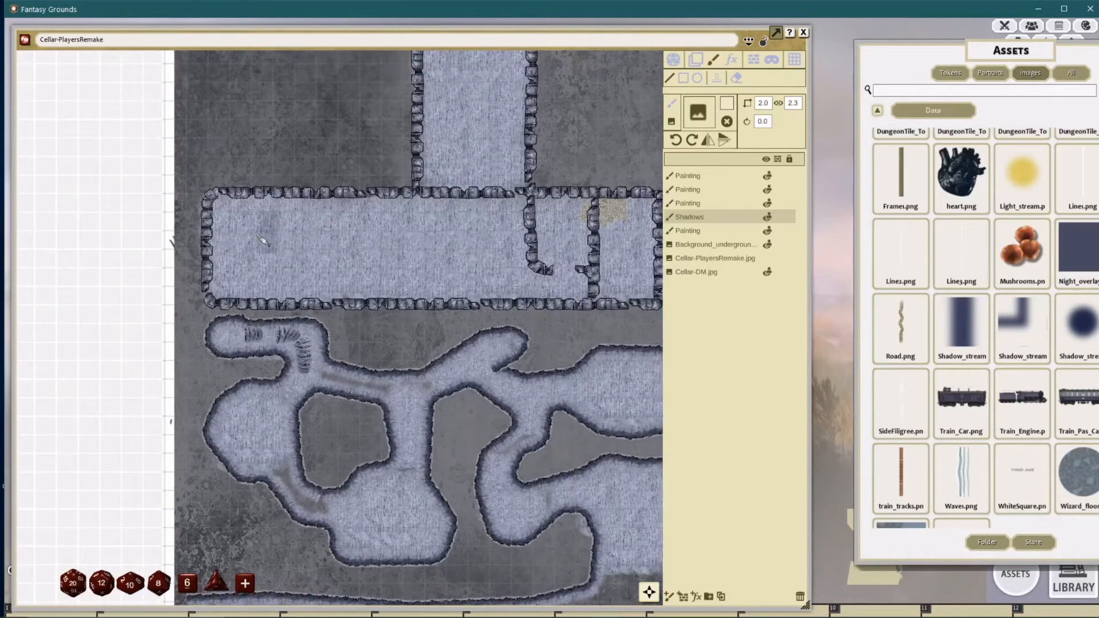
left_click_drag(462, 245, 419, 247)
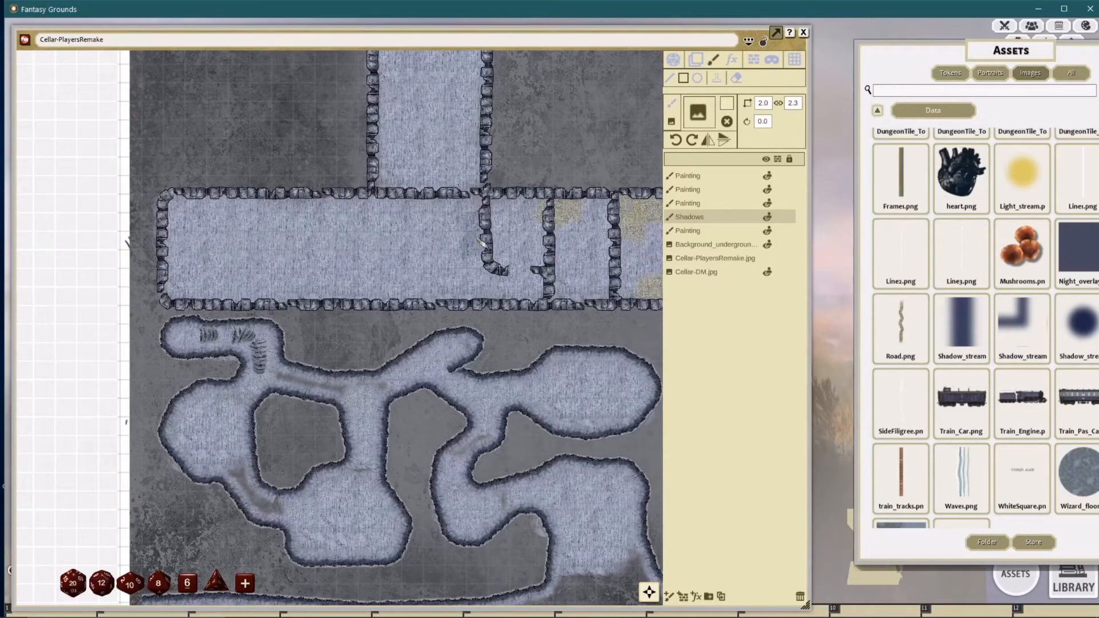
Step: Set the paint colour's alpha to 100 and try a rectangular shadow along the walls of the long hall
left_click(727, 105)
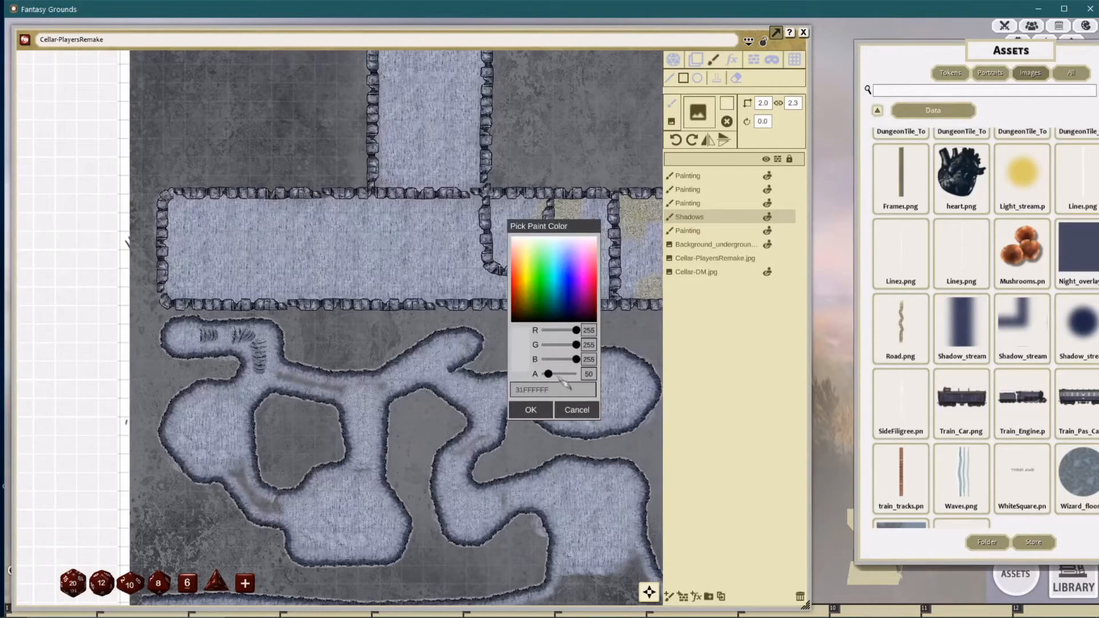
left_click(590, 375)
type("100")
key("Return")
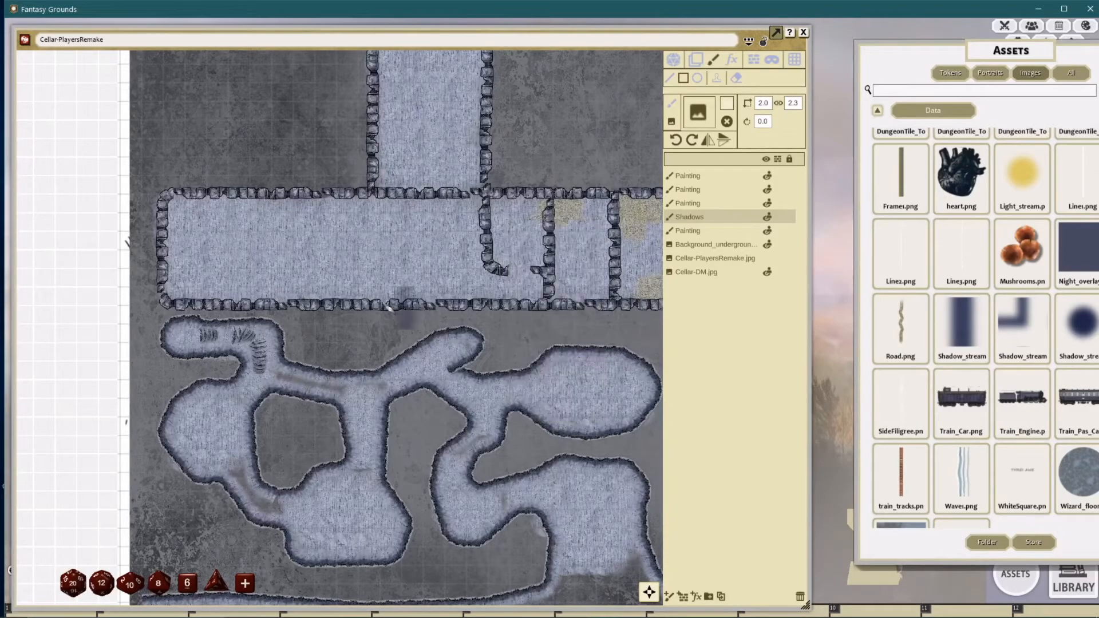
scroll(358, 279, "down", 3)
left_click_drag(377, 264, 337, 256)
mouse_move(200, 229)
left_mouse_down()
mouse_move(263, 265)
mouse_move(367, 281)
mouse_move(509, 284)
mouse_move(518, 252)
mouse_move(538, 295)
left_mouse_up()
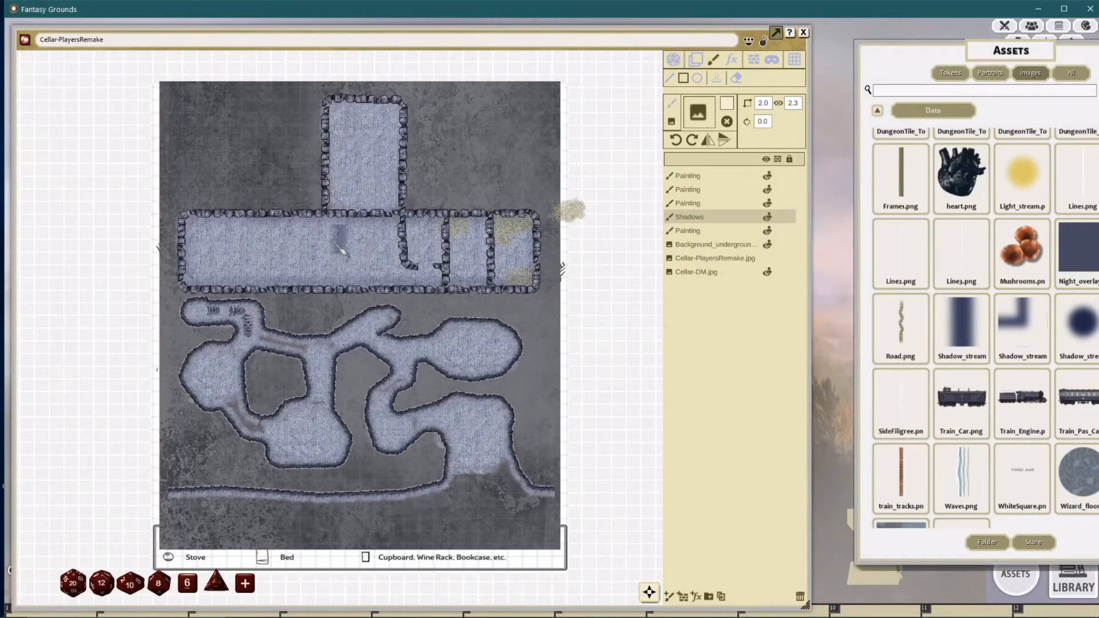
left_click_drag(295, 240, 354, 226)
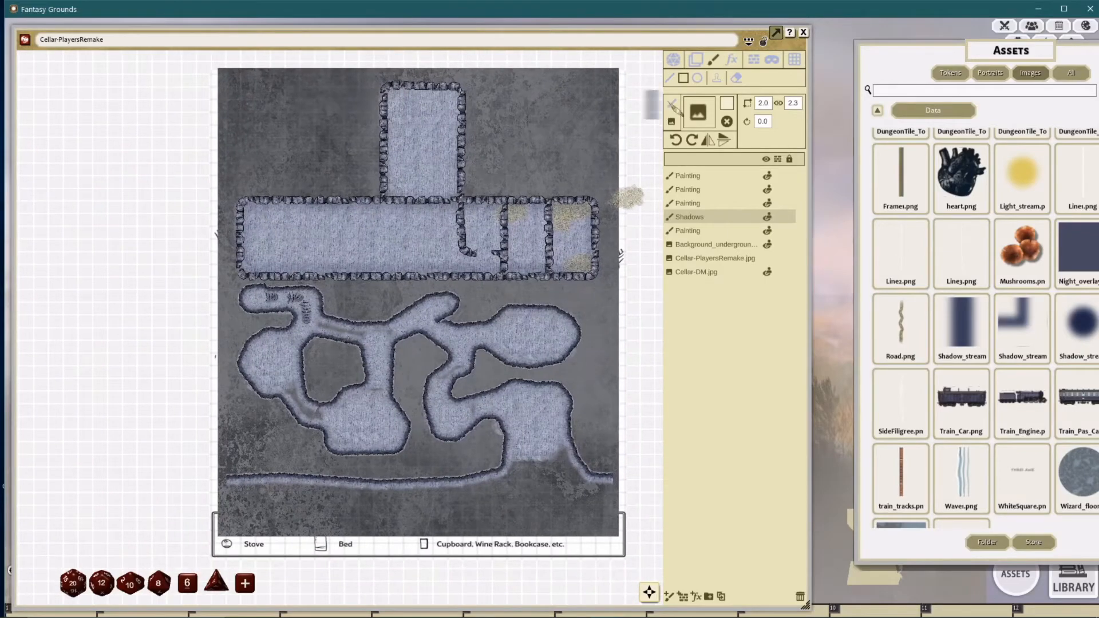
Step: Adjust the paint alpha, set the brush size to 1, and draw a rectangular shadow along the long hall's inner walls
left_click(727, 103)
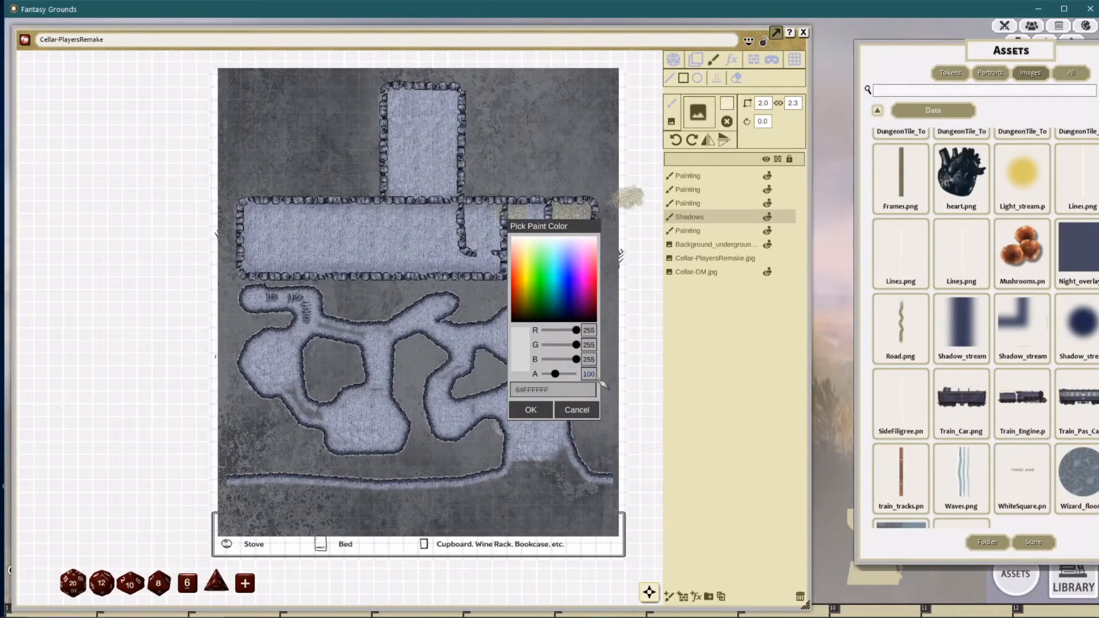
key("Return")
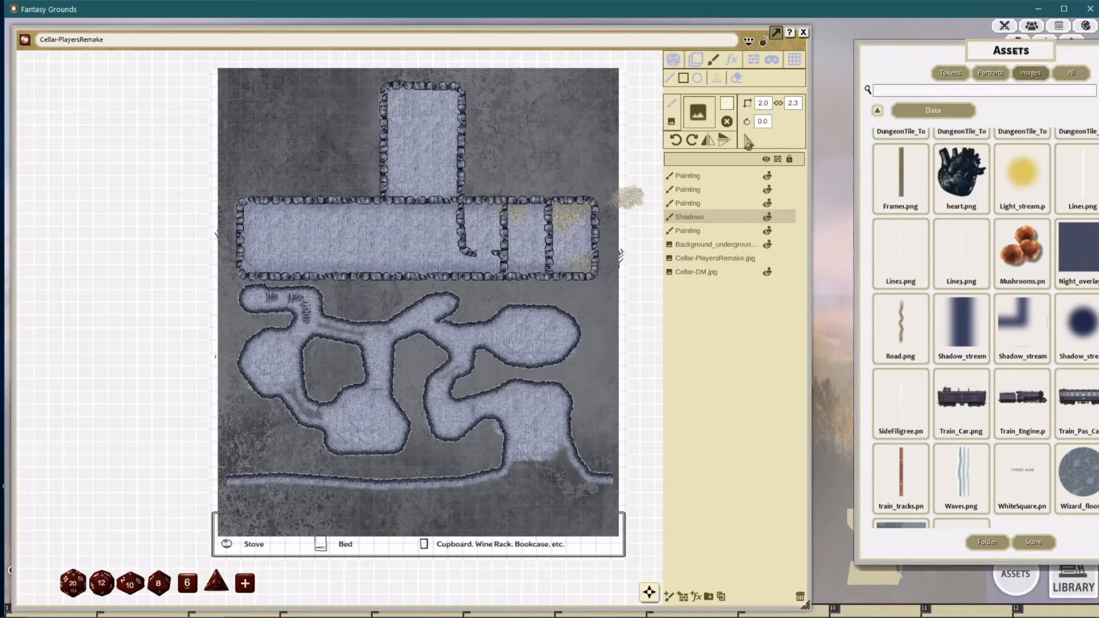
left_click(768, 102)
type("1")
key("Return")
mouse_move(256, 213)
left_mouse_down()
mouse_move(307, 241)
mouse_move(441, 279)
mouse_move(601, 283)
left_mouse_up()
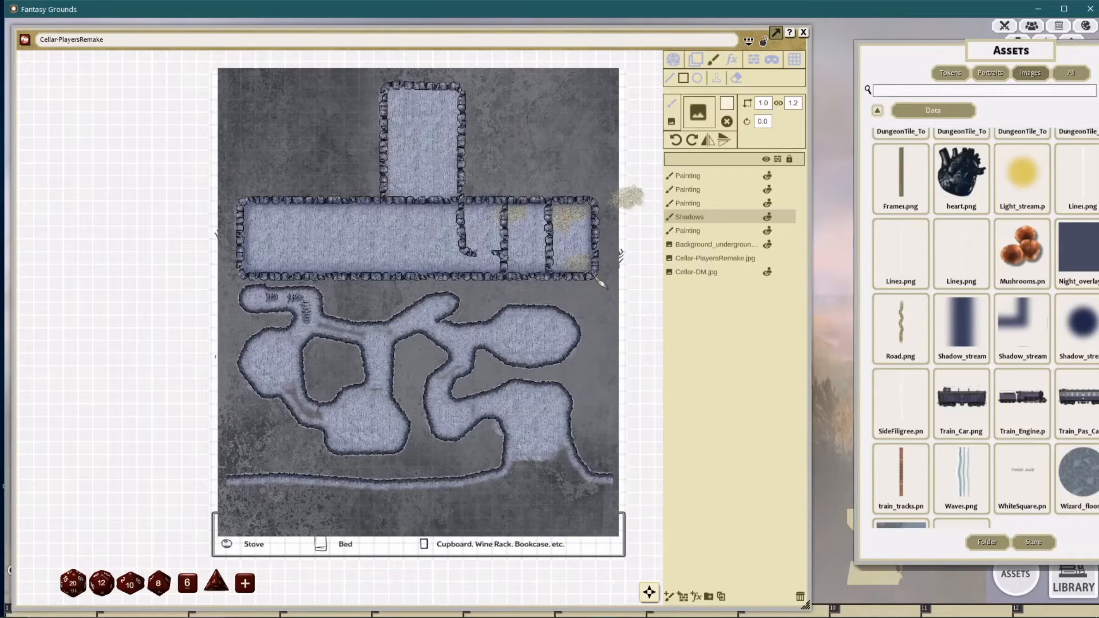
Step: Draw rectangular shadows inside the two easternmost rooms and the small room with the open doorway beside them
scroll(372, 235, "up", 3)
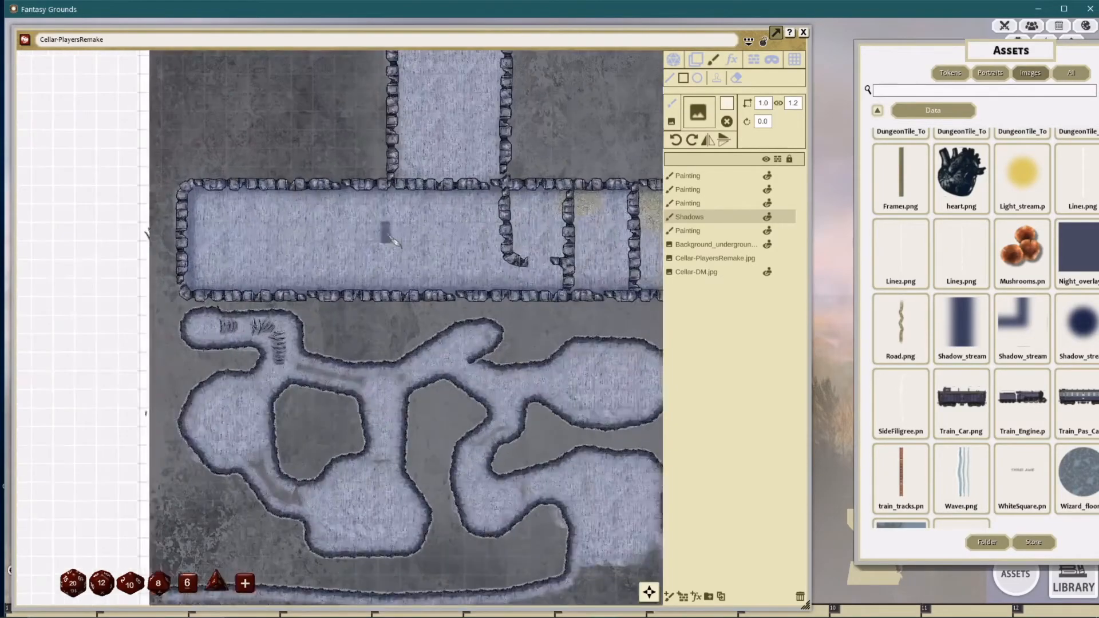
scroll(436, 252, "up", 3)
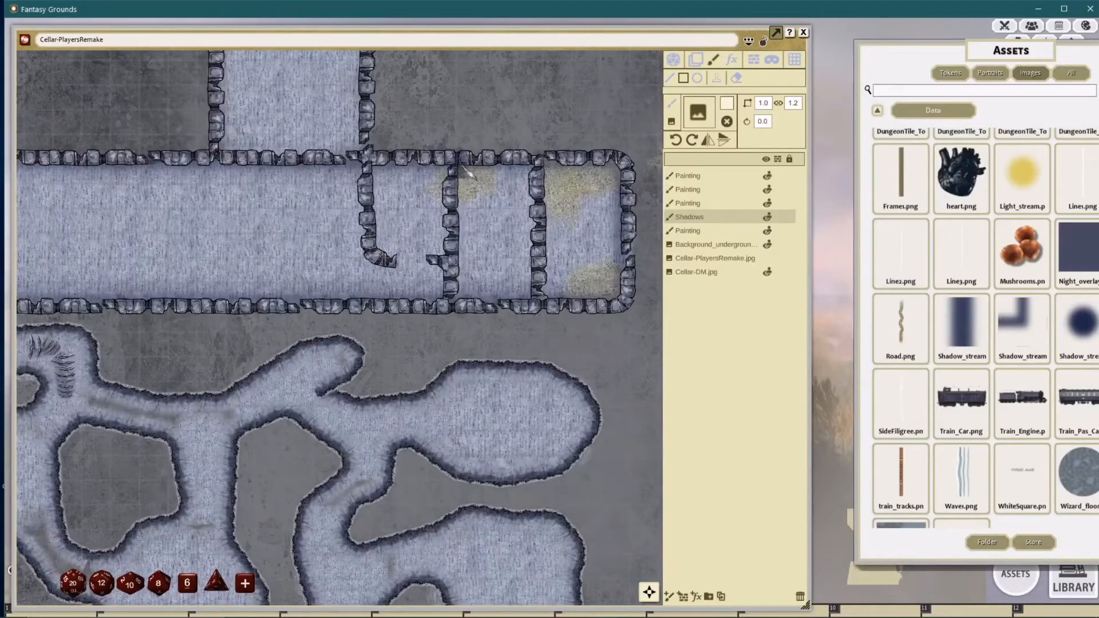
left_click_drag(459, 165, 538, 304)
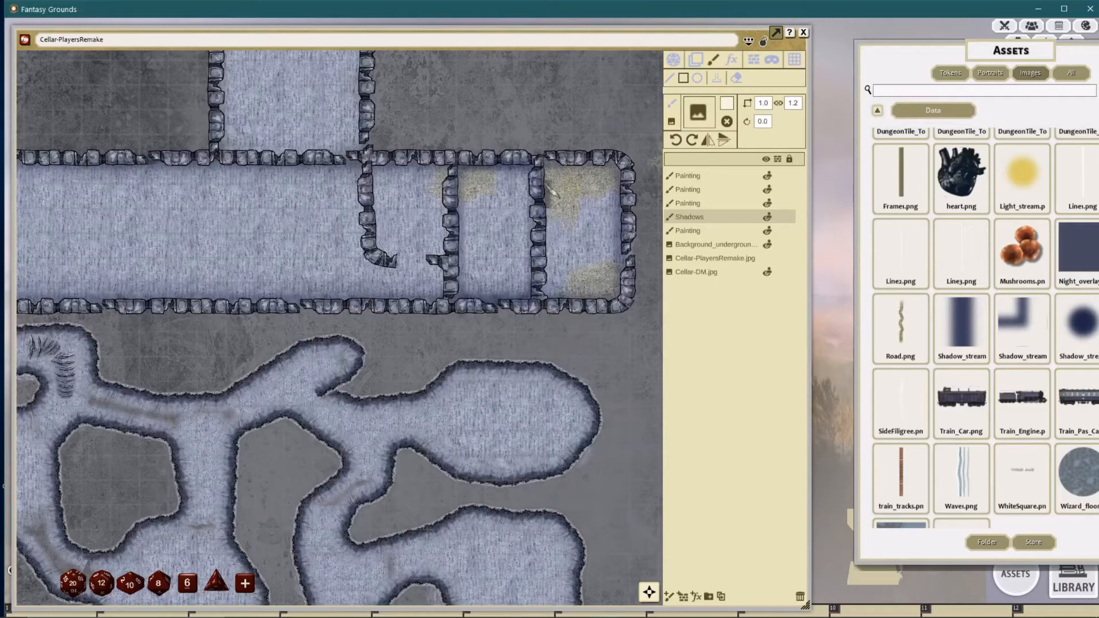
mouse_move(541, 153)
left_mouse_down()
mouse_move(600, 303)
mouse_move(622, 295)
left_mouse_up()
left_click_drag(446, 229, 520, 304)
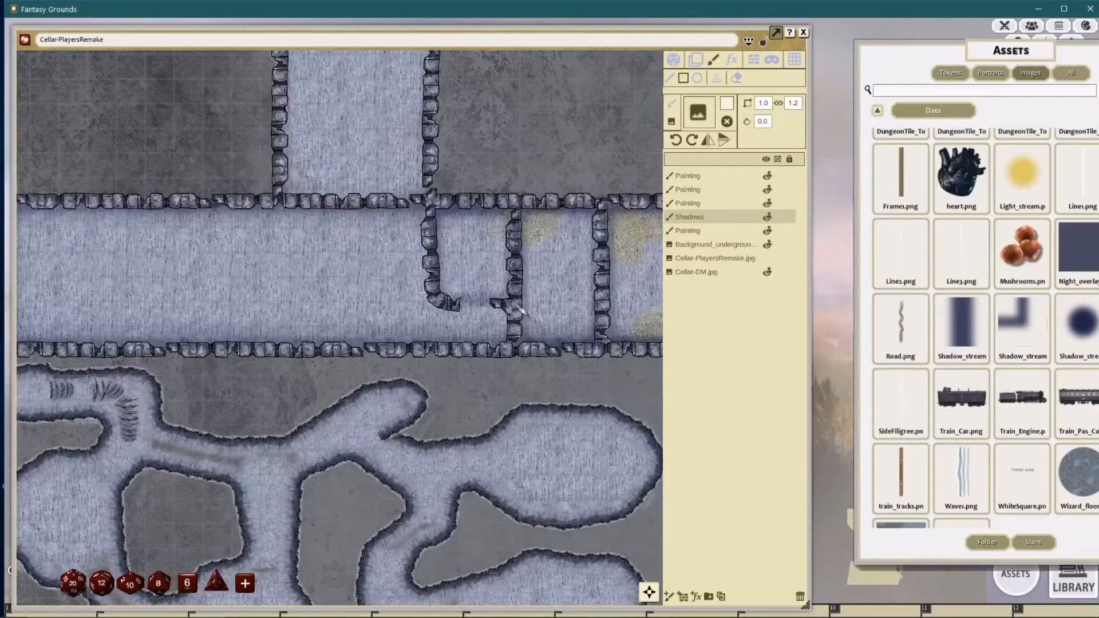
Step: Draw a rectangular shadow along the inner walls of the north room, redoing it until it fits
scroll(408, 201, "down", 4)
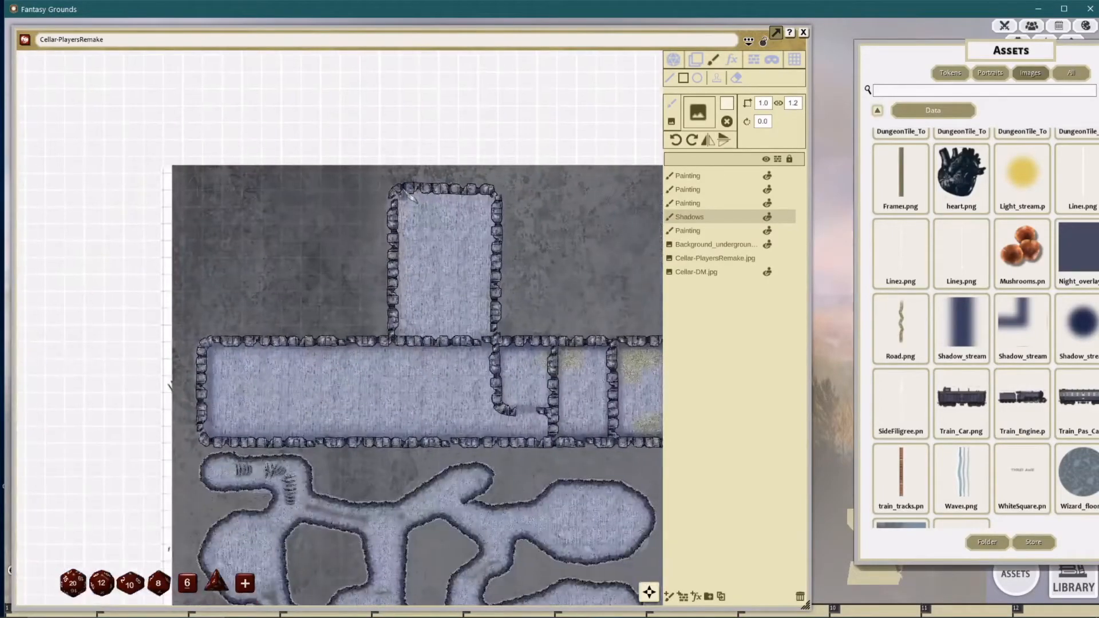
left_click_drag(403, 198, 495, 342)
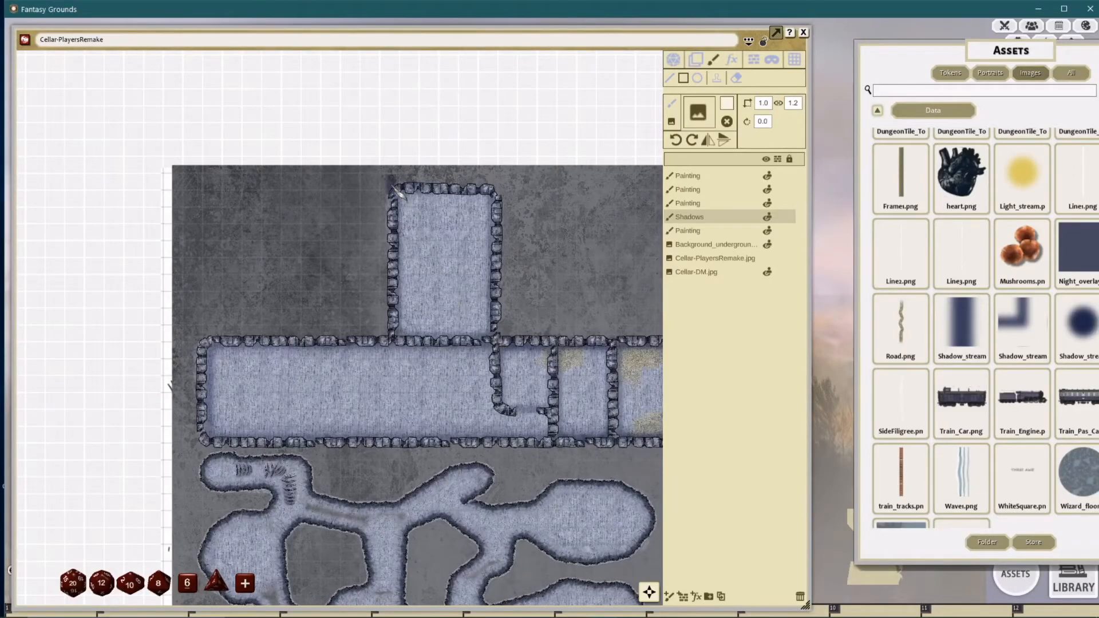
left_click_drag(401, 196, 496, 342)
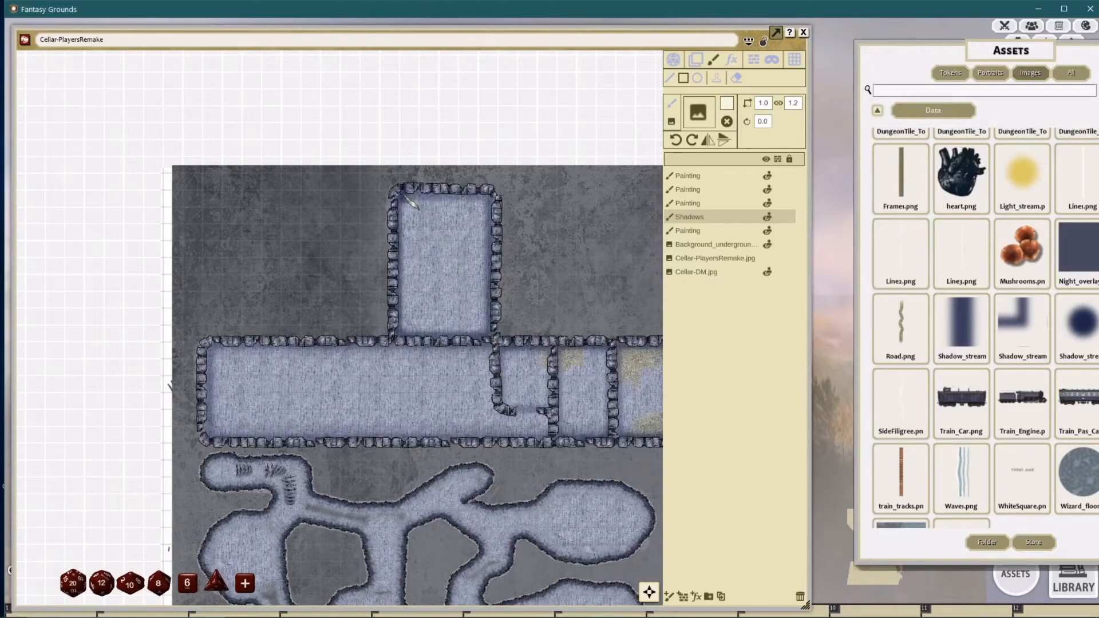
left_click_drag(401, 196, 497, 341)
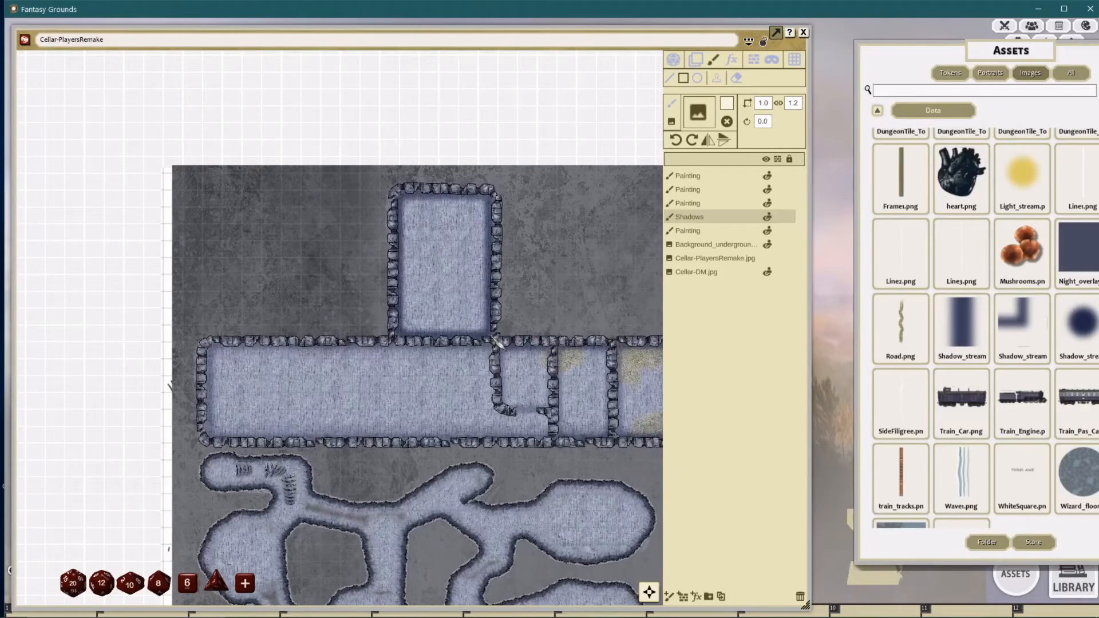
Step: Examine the shading across the whole map and check the Shadows layer's visibility
scroll(496, 342, "down", 3)
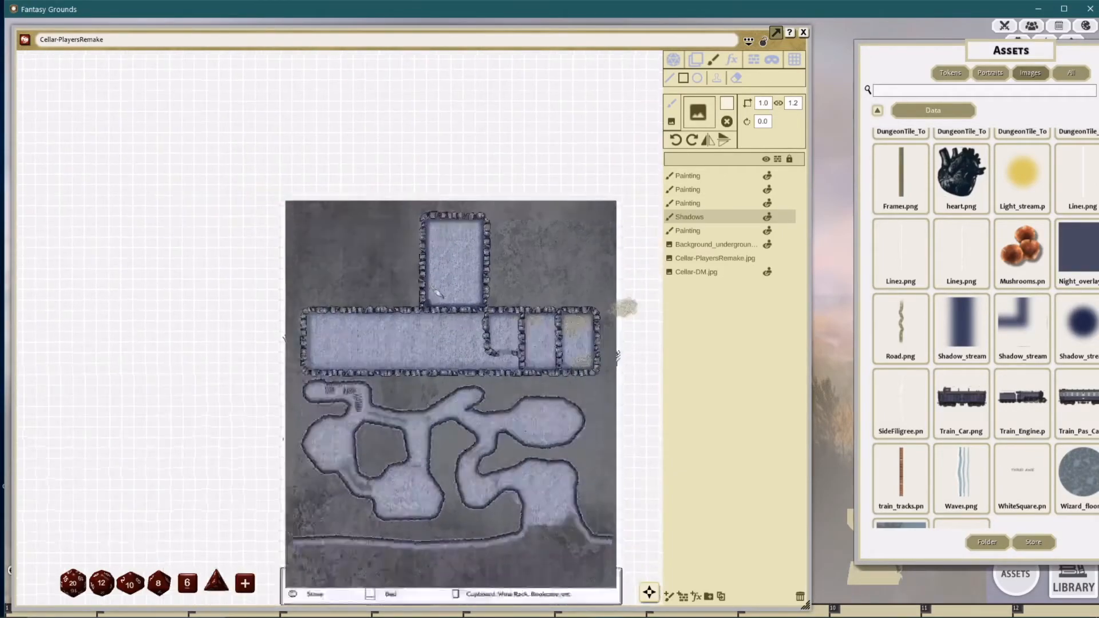
scroll(465, 372, "up", 2)
left_click_drag(464, 372, 389, 289)
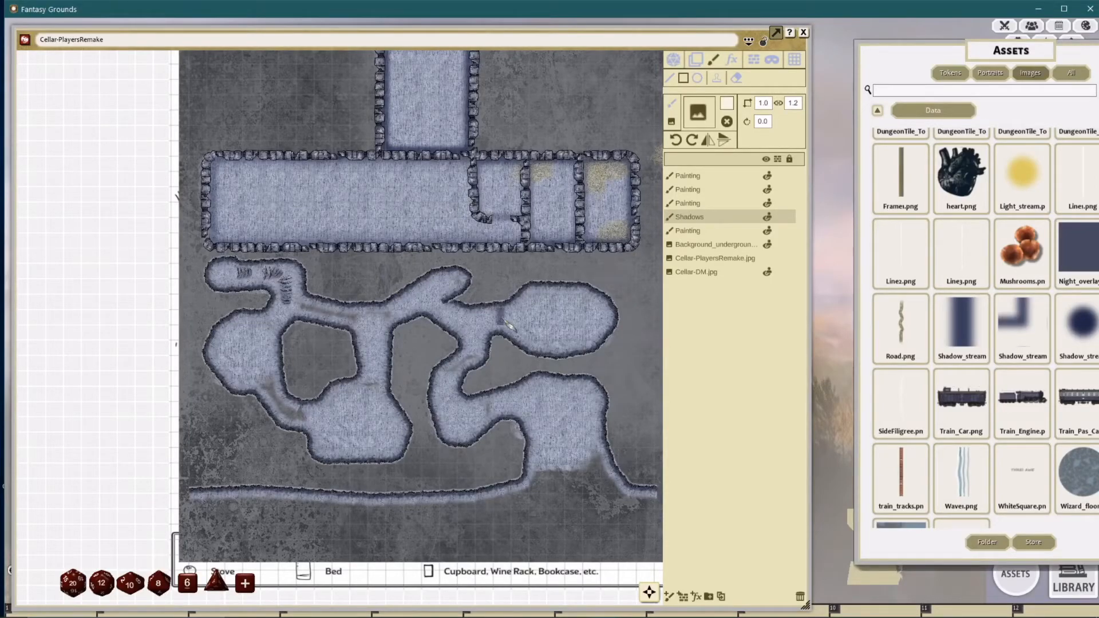
left_click_drag(466, 254, 529, 318)
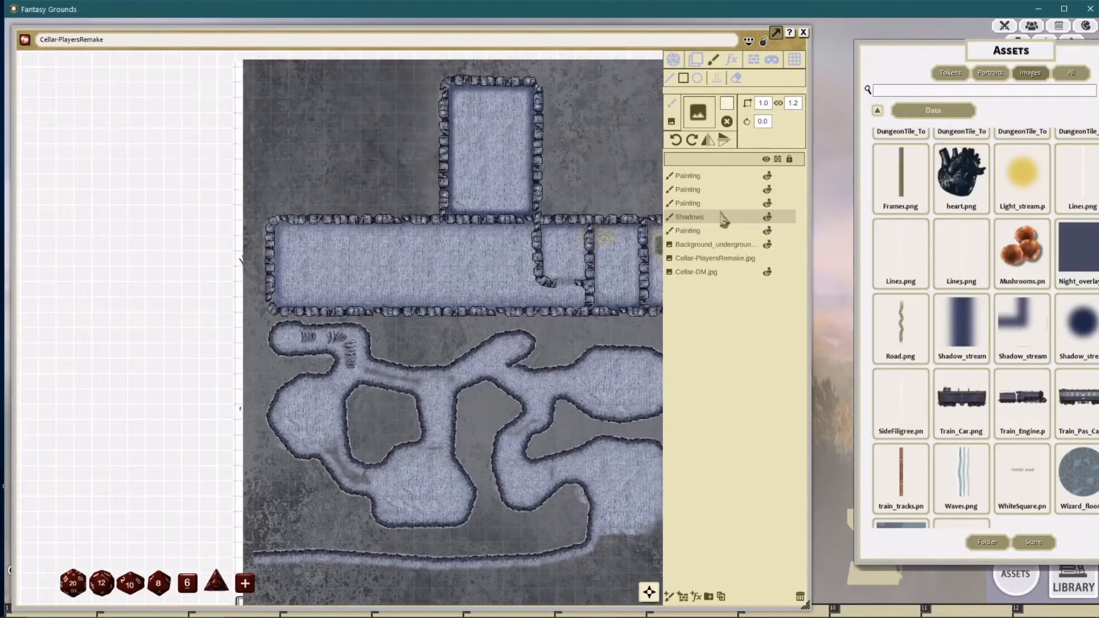
left_click(767, 223)
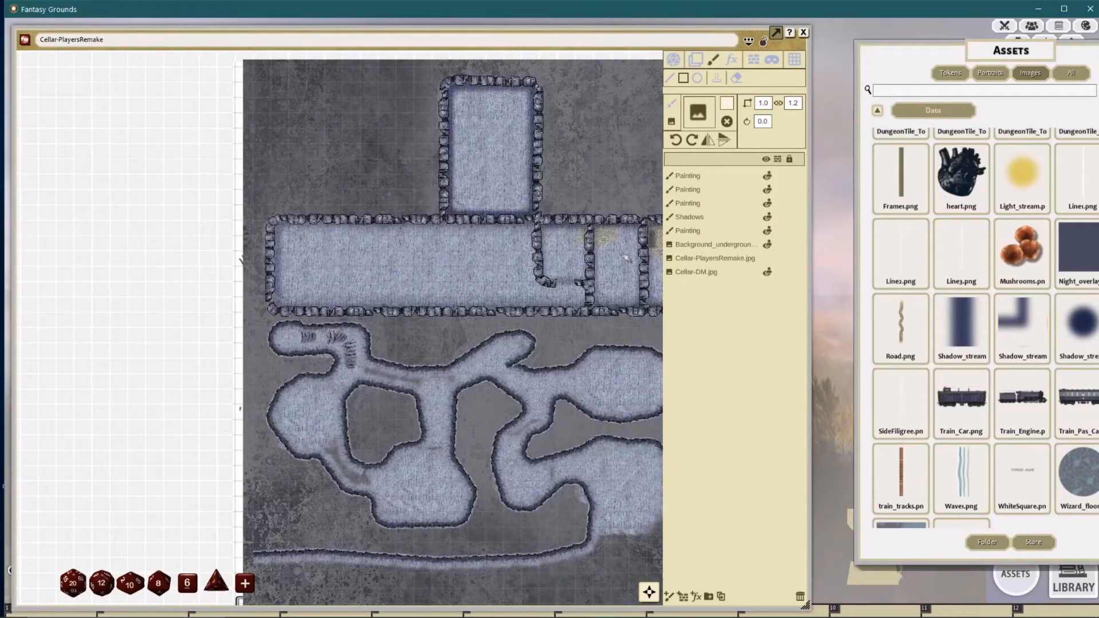
scroll(657, 250, "down", 2)
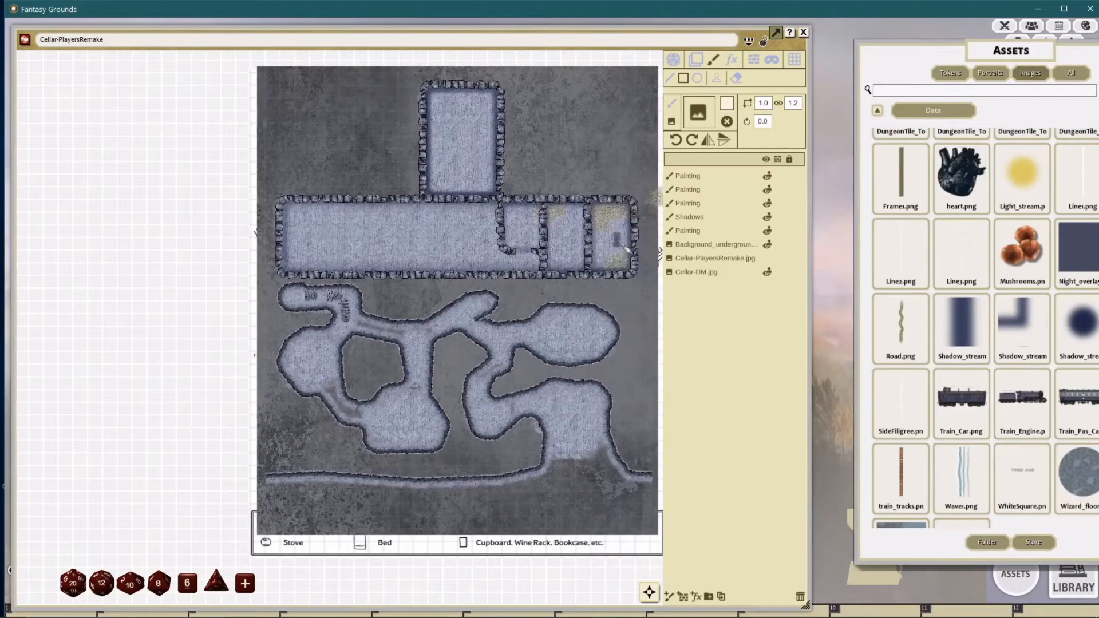
Step: Load the round Shadow_stream image as a stamp and set its size to 2
left_click_drag(1073, 322, 696, 113)
left_click(716, 79)
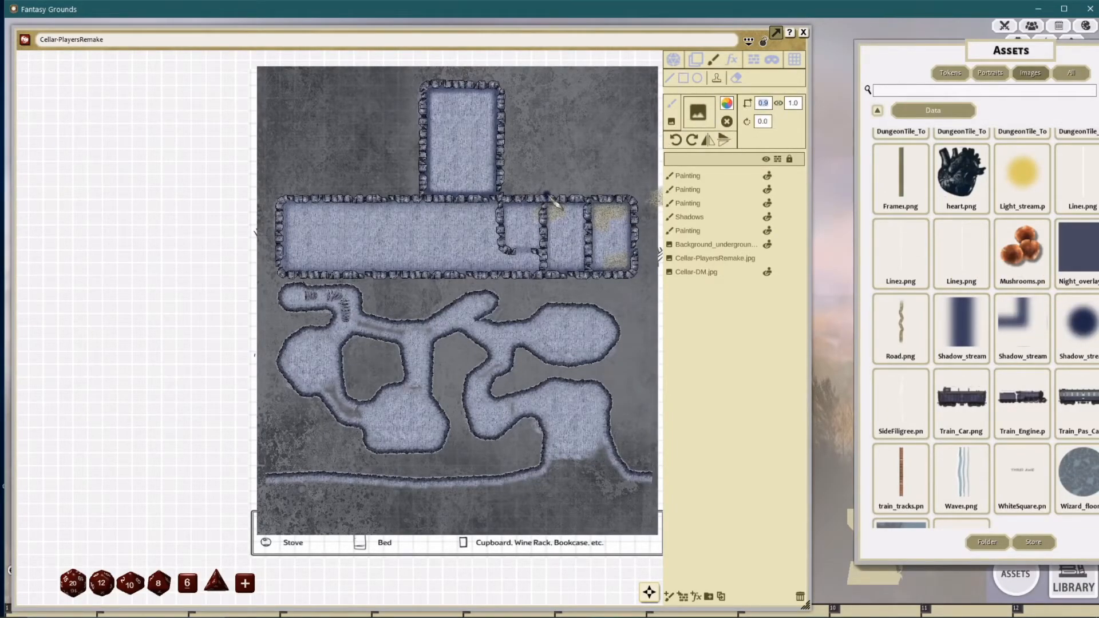
type("2")
key("Return")
scroll(553, 212, "up", 3)
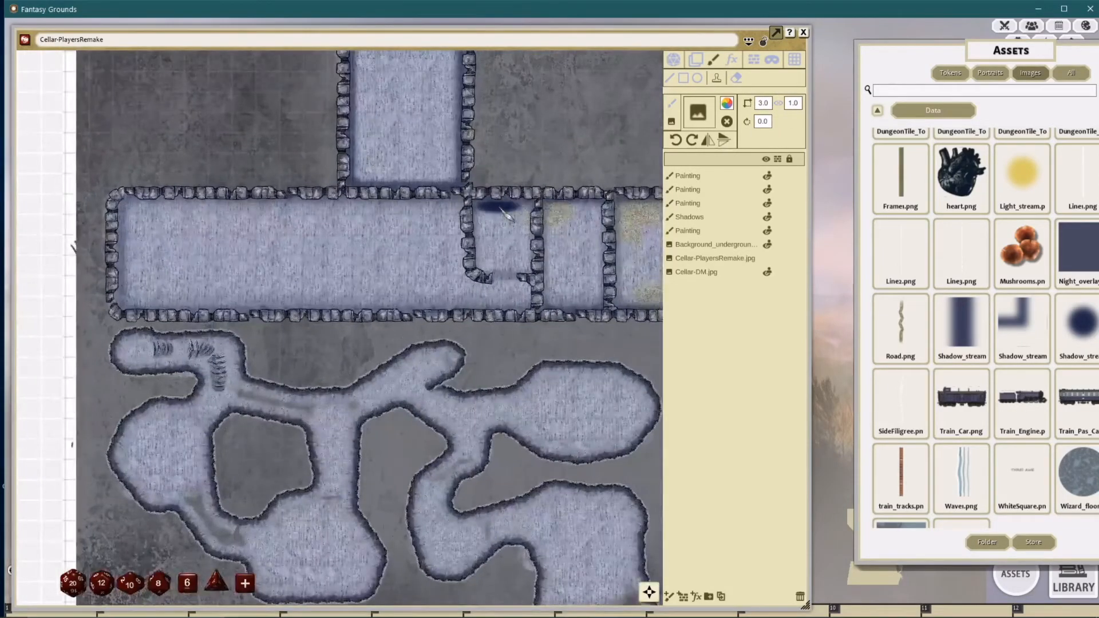
Step: Set the round shadow stamp's size to 4 by 2 and lower the opacity of its white paint color
type("4")
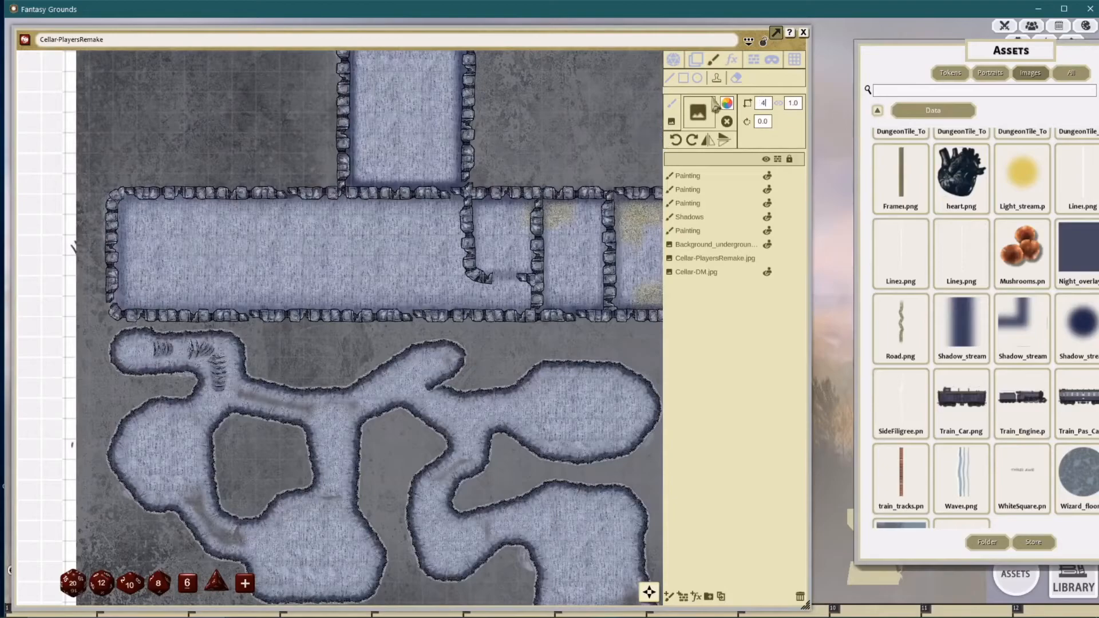
left_click(791, 105)
type("2")
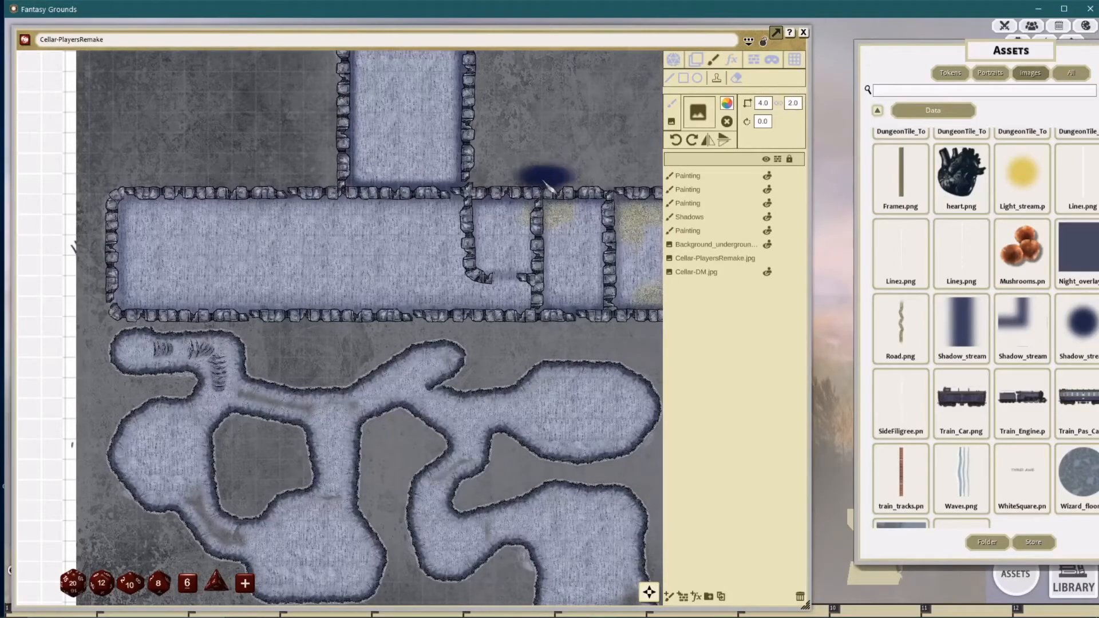
left_click(726, 102)
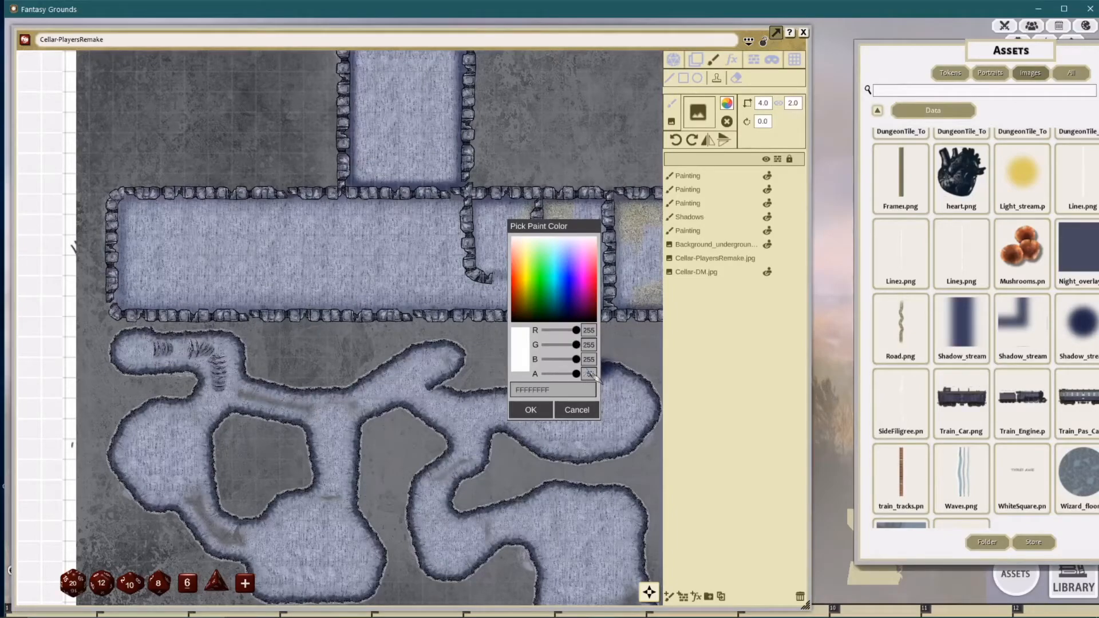
left_click(531, 410)
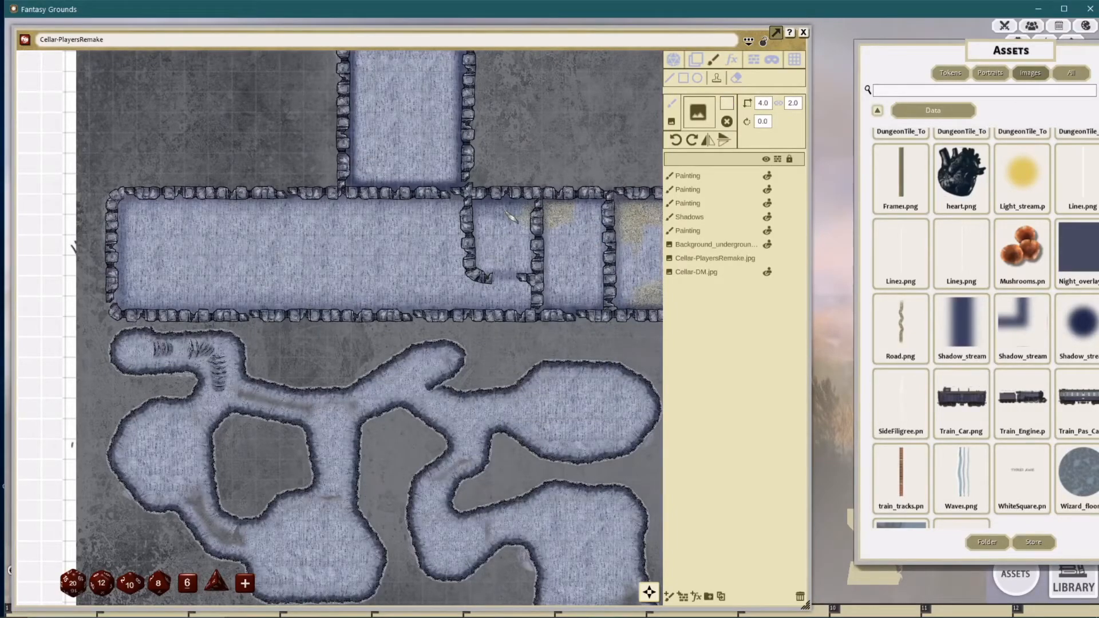
Step: On the Shadows layer, stamp soft shadows along the north walls of the small open-doorway room and the room east of it
left_click(685, 218)
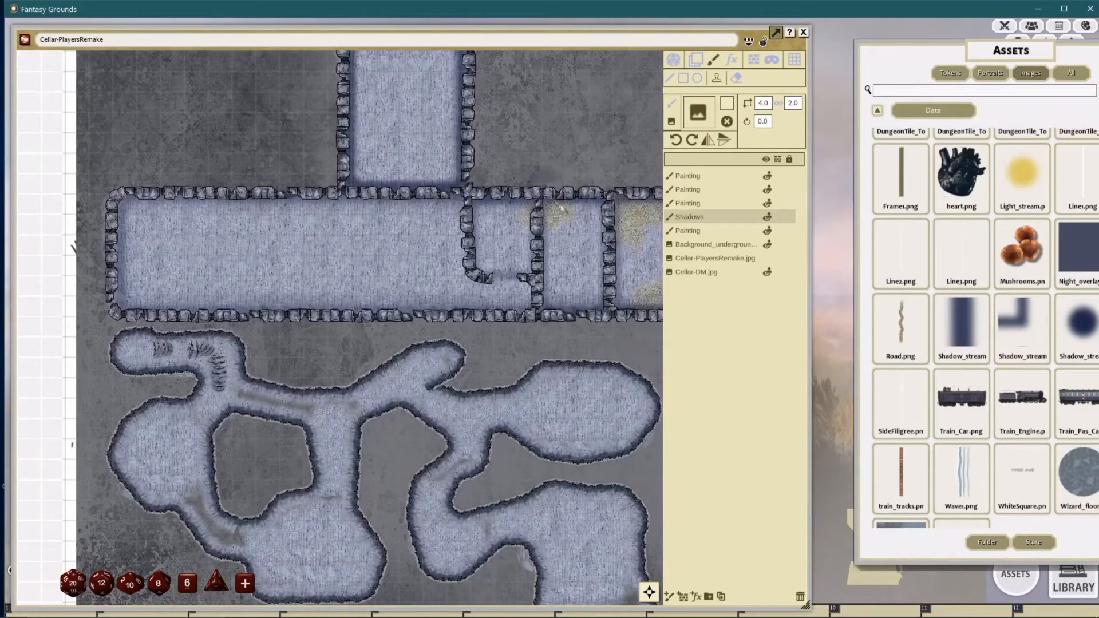
left_click(503, 212)
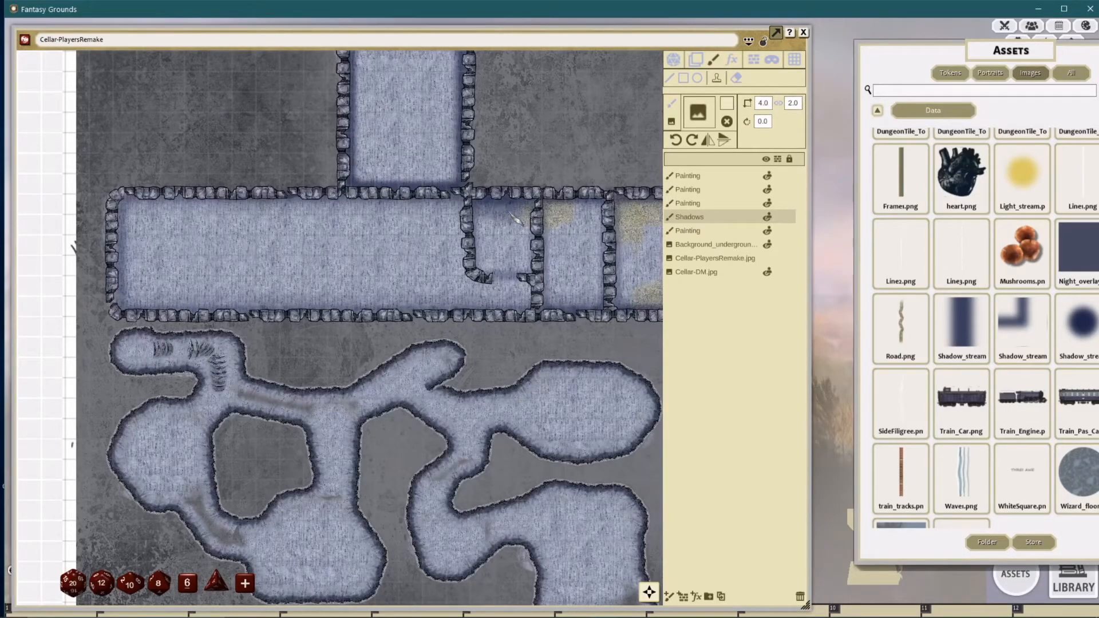
left_click(509, 216)
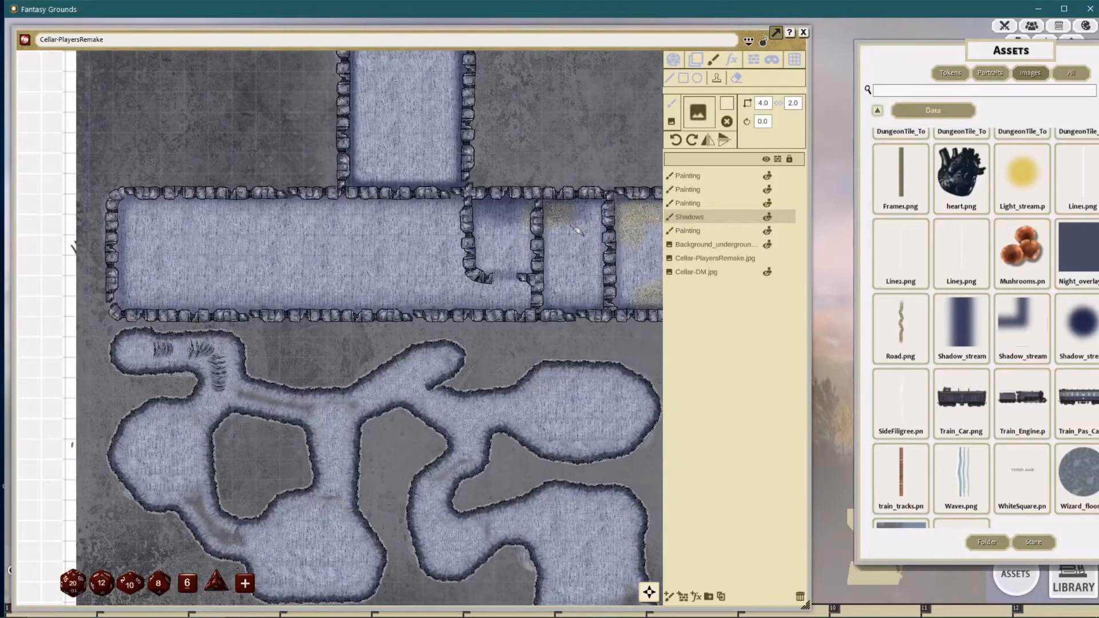
Step: Rotate the shadow stamp to 90 degrees and stamp soft shadows along the side walls of the three small eastern rooms
left_click(692, 140)
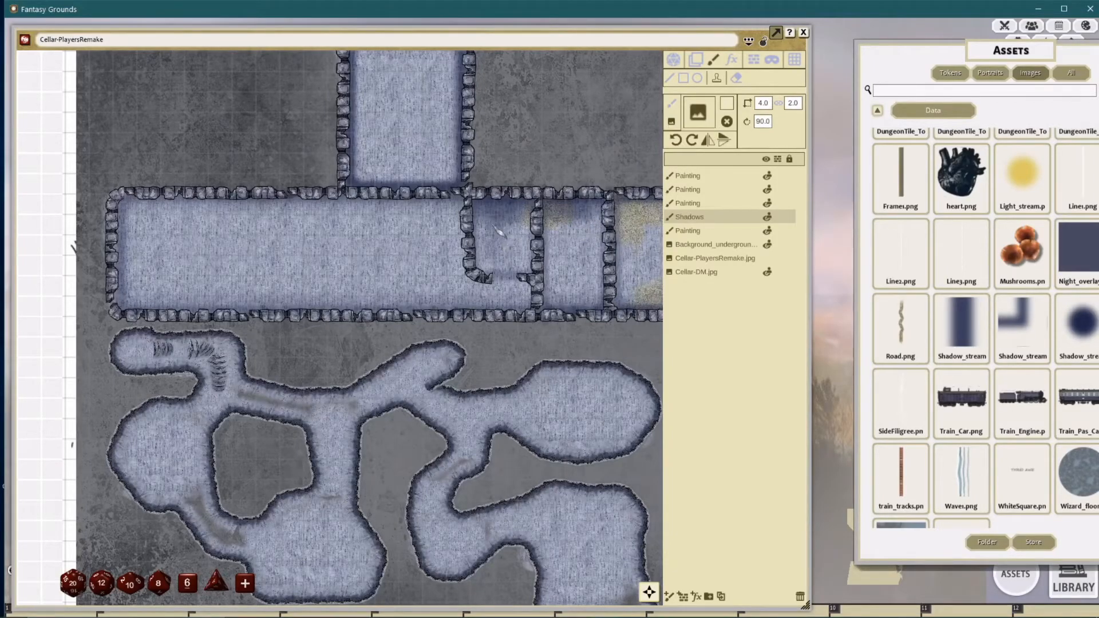
left_click(487, 242)
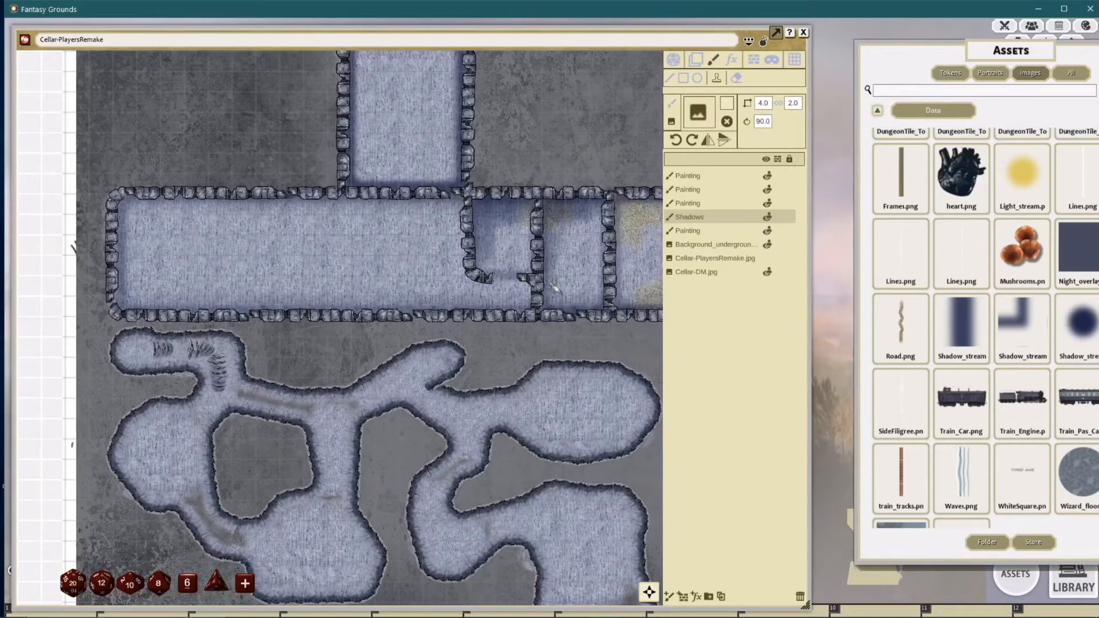
left_click(556, 235)
left_click(623, 285)
left_click_drag(571, 261, 480, 264)
left_click(580, 235)
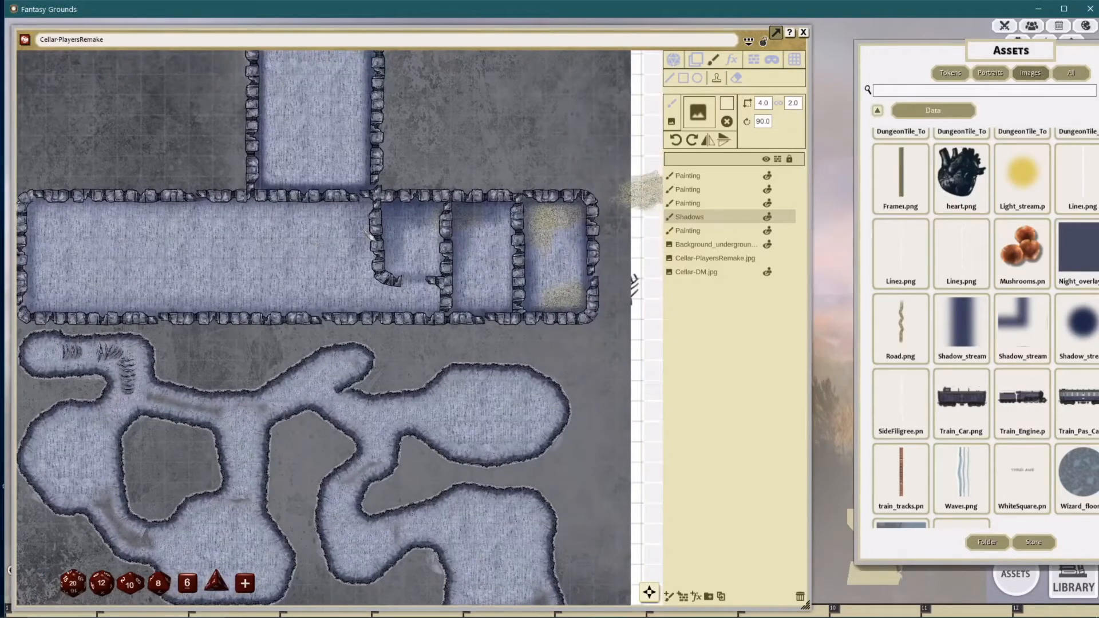
Step: Shade the top edge of the upper room and the left end of the long room, turning the shadow brush to 180 and 270 degrees
left_click_drag(368, 235, 483, 307)
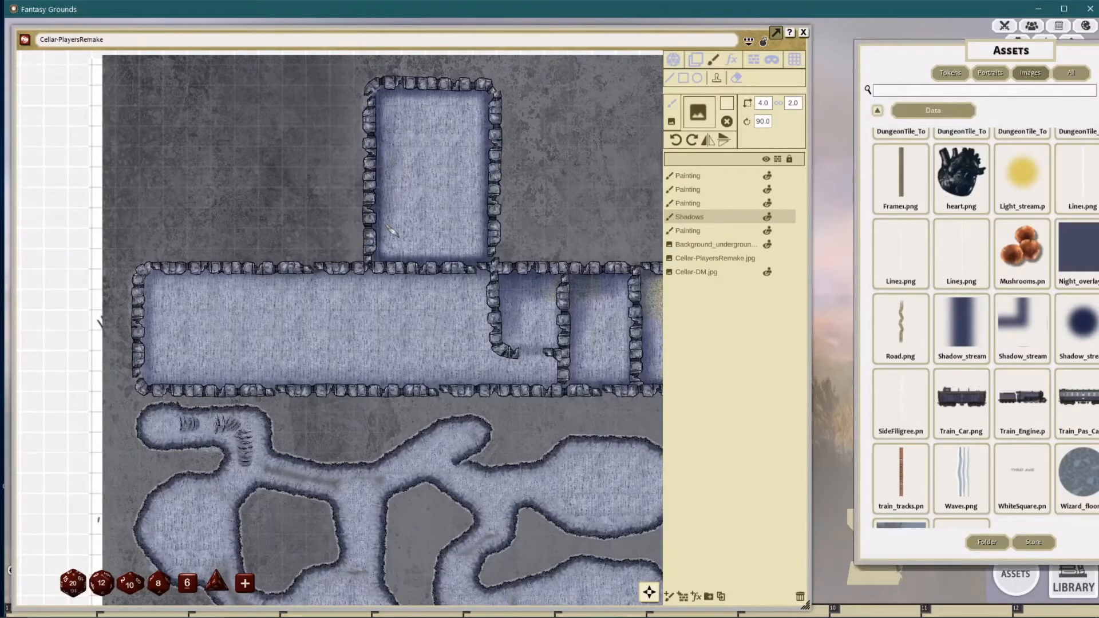
left_click(691, 141)
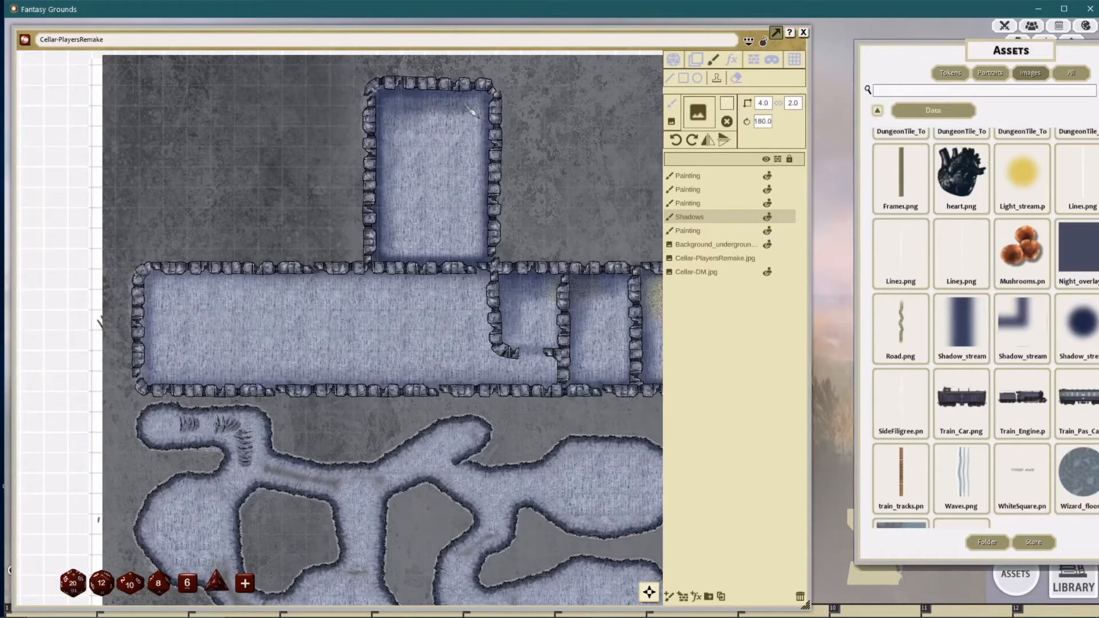
scroll(395, 134, "down", 3)
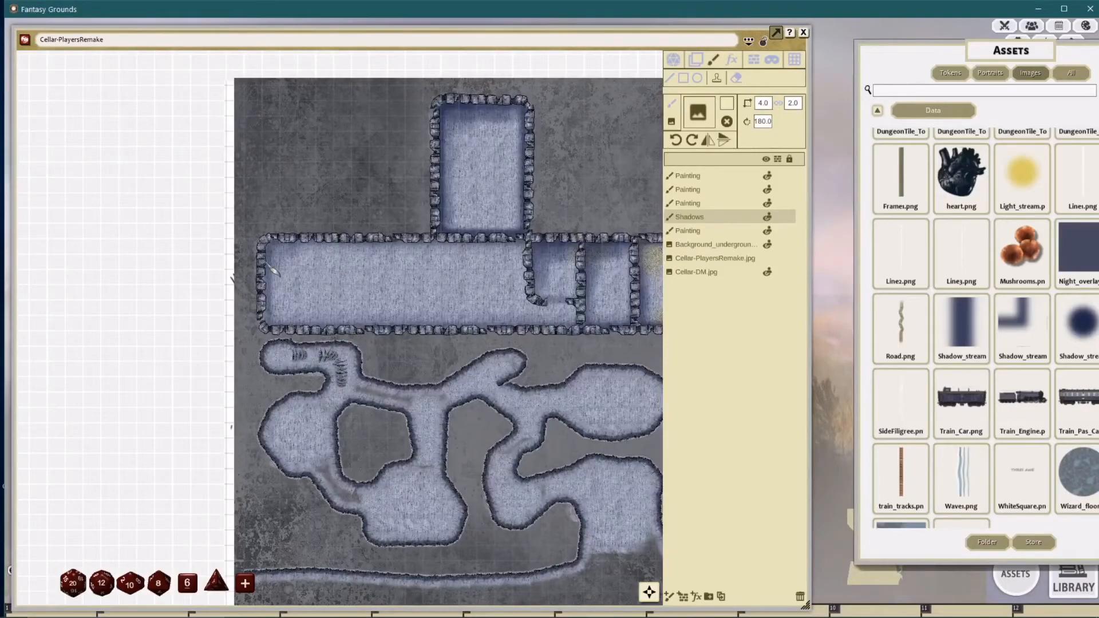
left_click(692, 140)
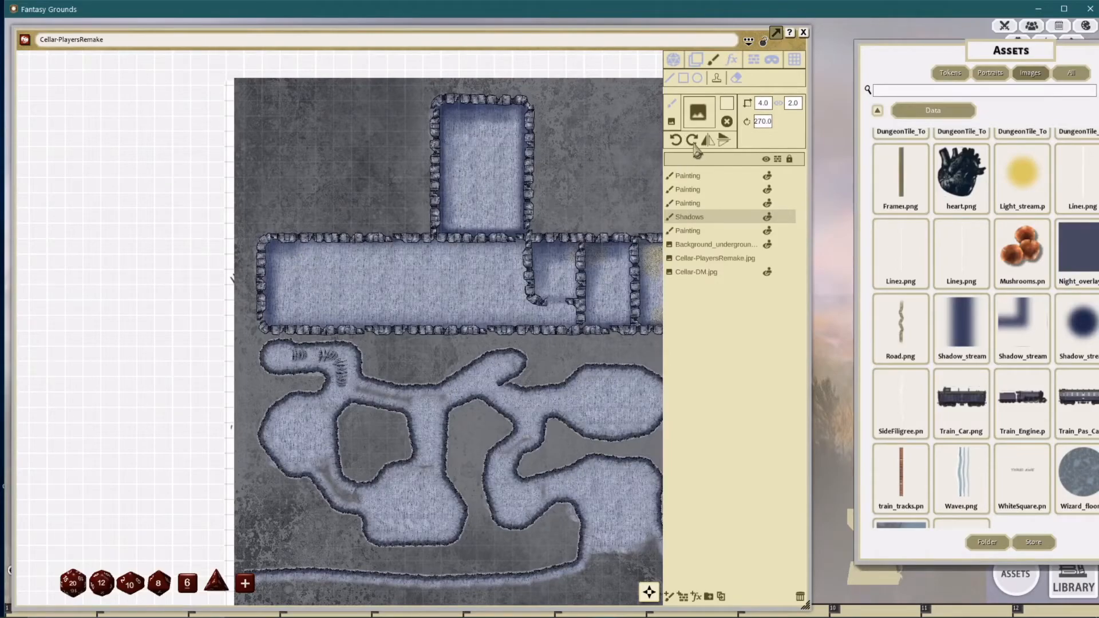
left_click_drag(294, 244, 314, 250)
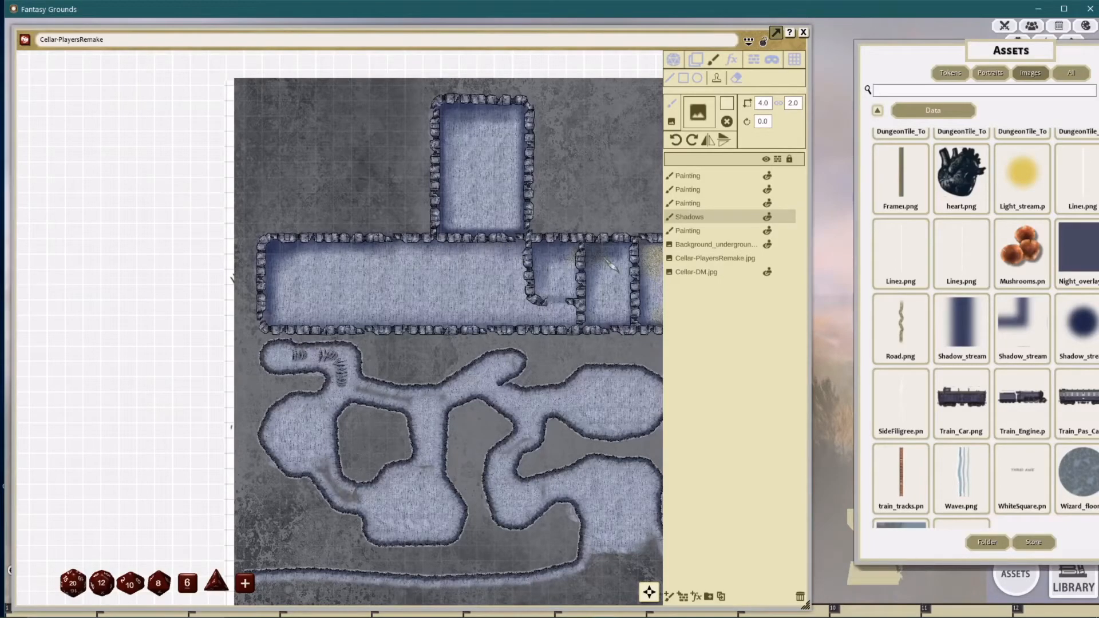
Step: Shade the small rooms at the long hall's right end and the cave's upper-left dead end with the brush at 0 degrees
left_click_drag(648, 247, 538, 239)
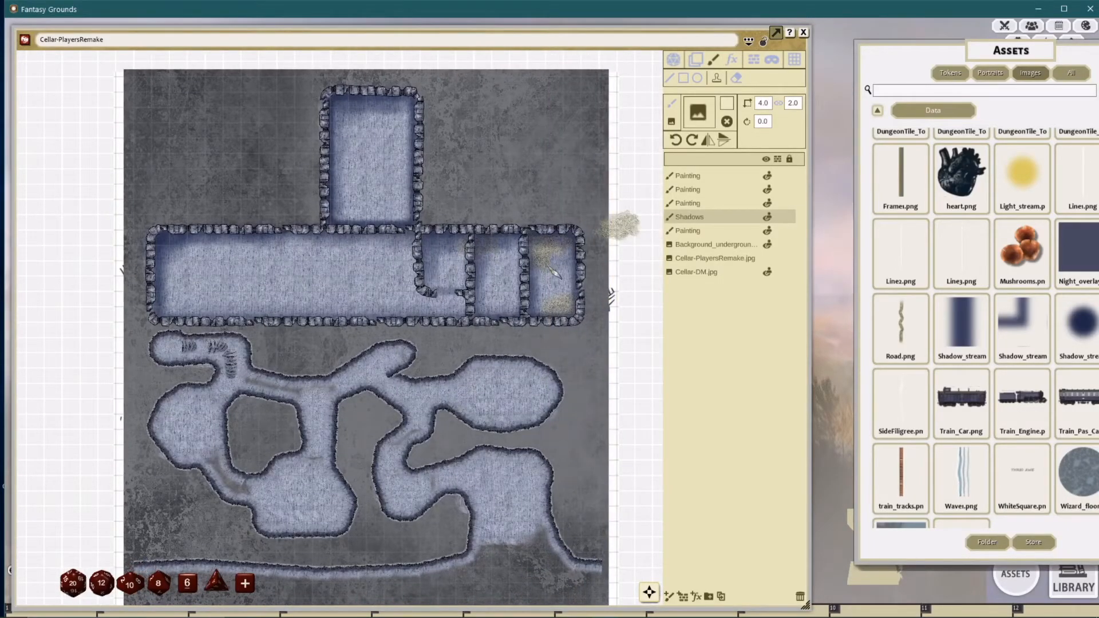
left_click_drag(444, 268, 421, 247)
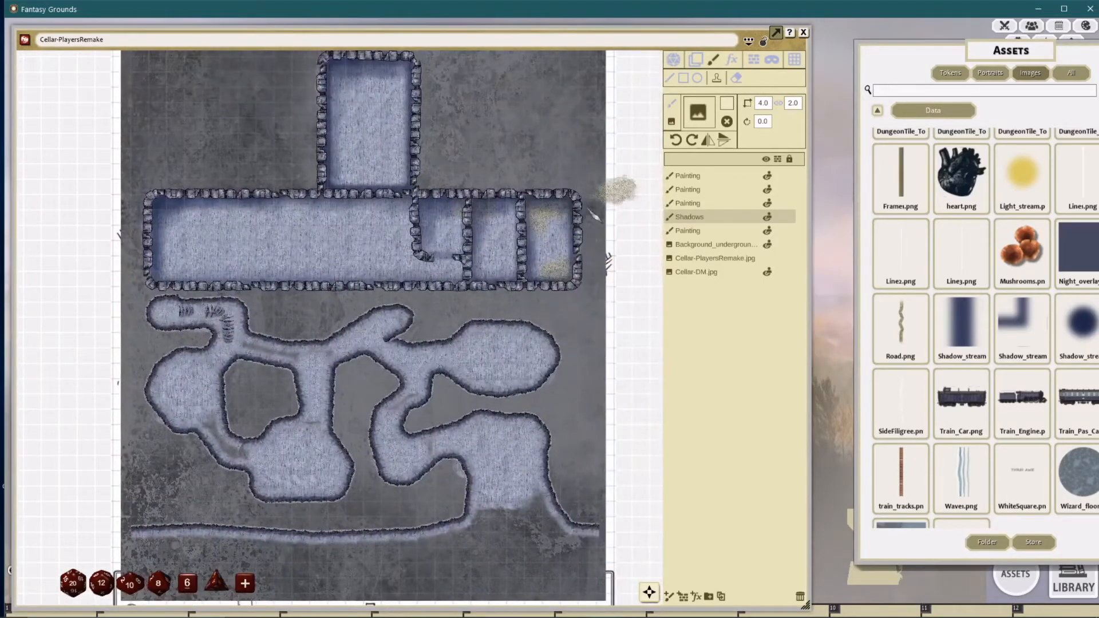
left_click_drag(478, 202, 535, 177)
left_click_drag(503, 271, 571, 238)
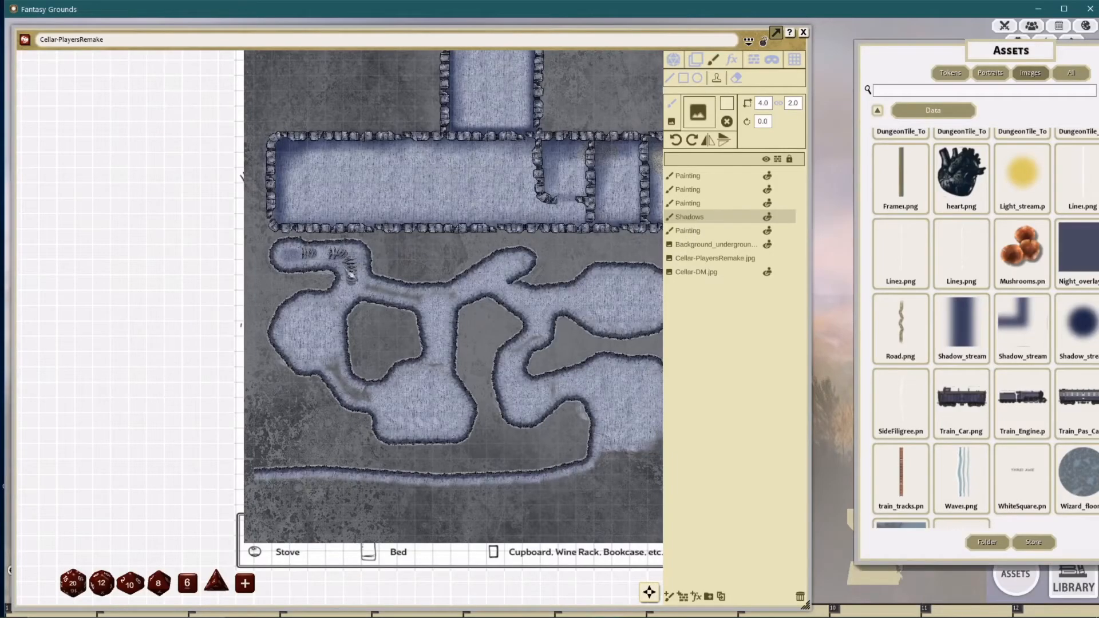
Step: Identify the cave-wall Painting layer by toggling its visibility, widen the map window, and move the Shadows layer above that layer
scroll(357, 271, "up", 2)
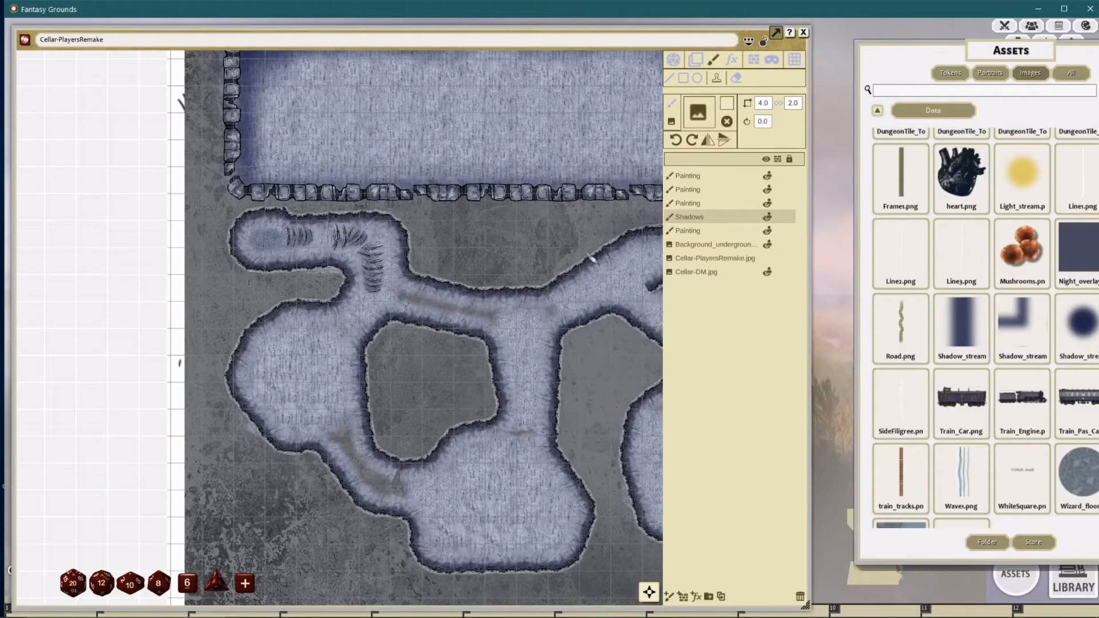
left_click(769, 213)
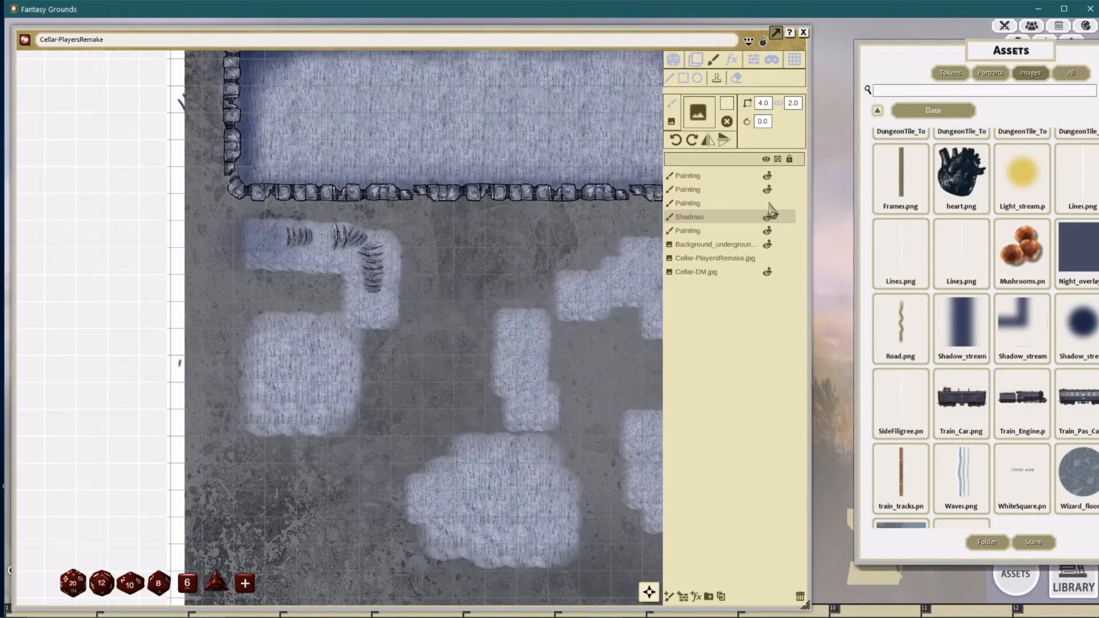
left_click(769, 214)
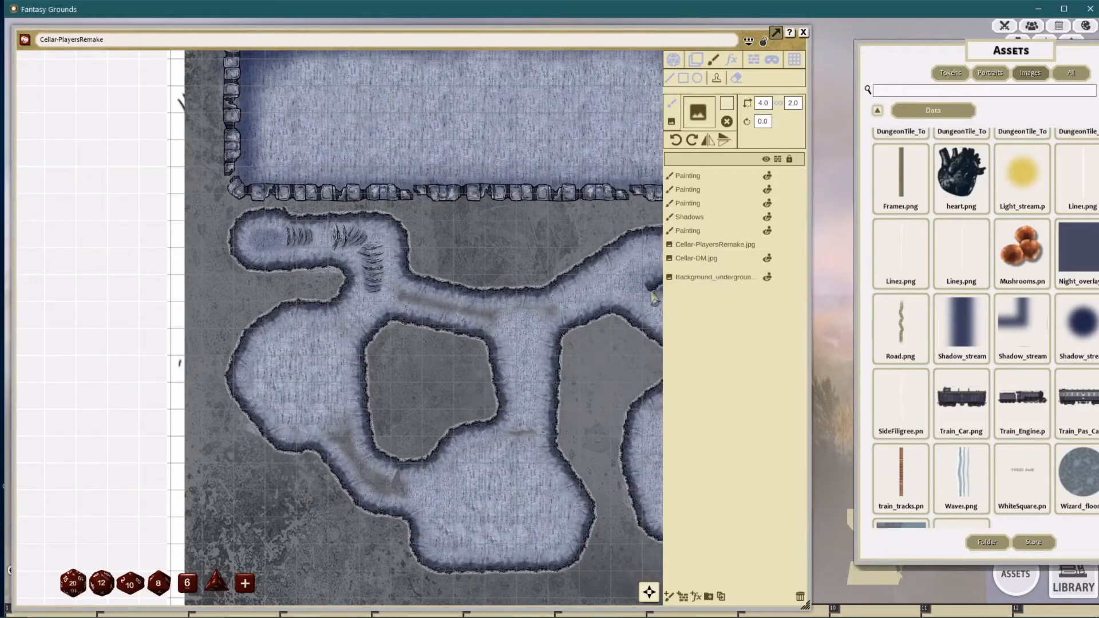
left_click(695, 219)
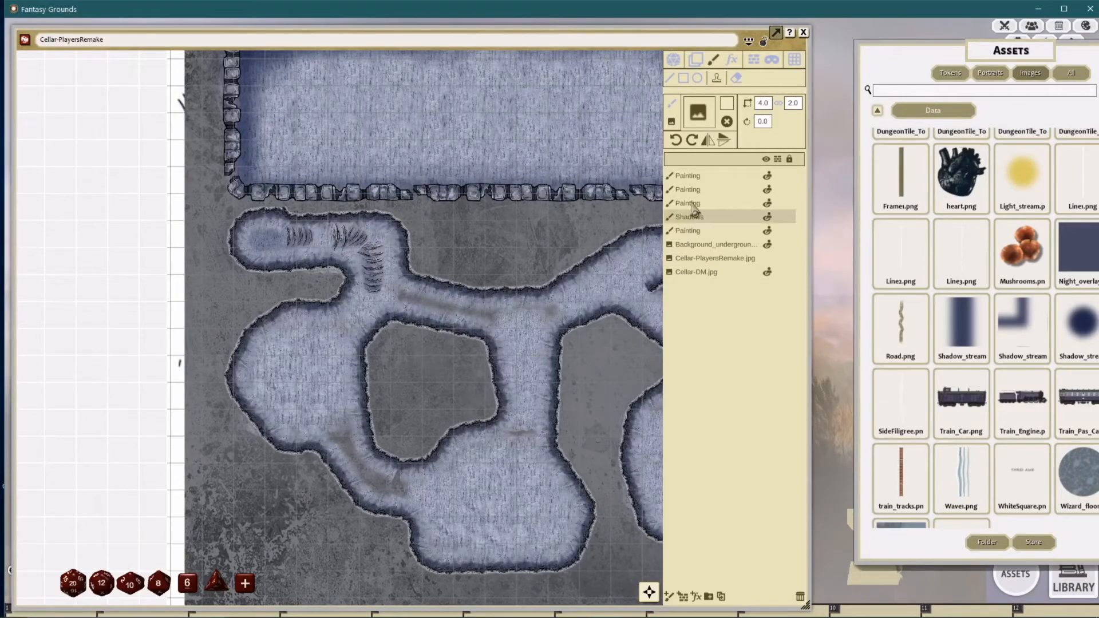
left_click(692, 206)
left_click_drag(809, 204, 855, 209)
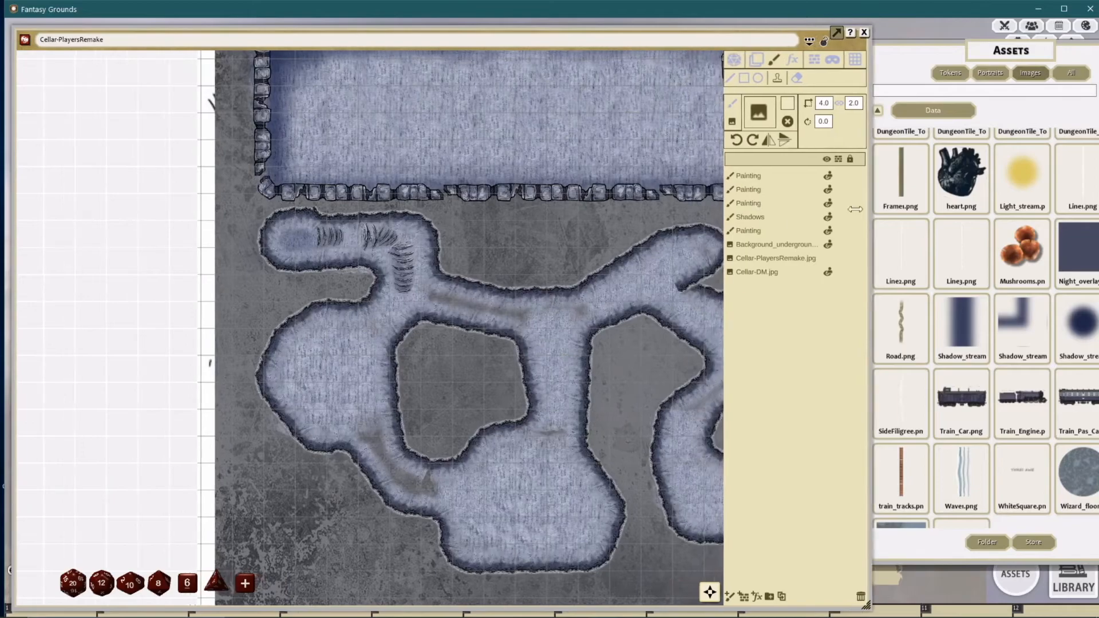
left_click_drag(763, 223, 762, 203)
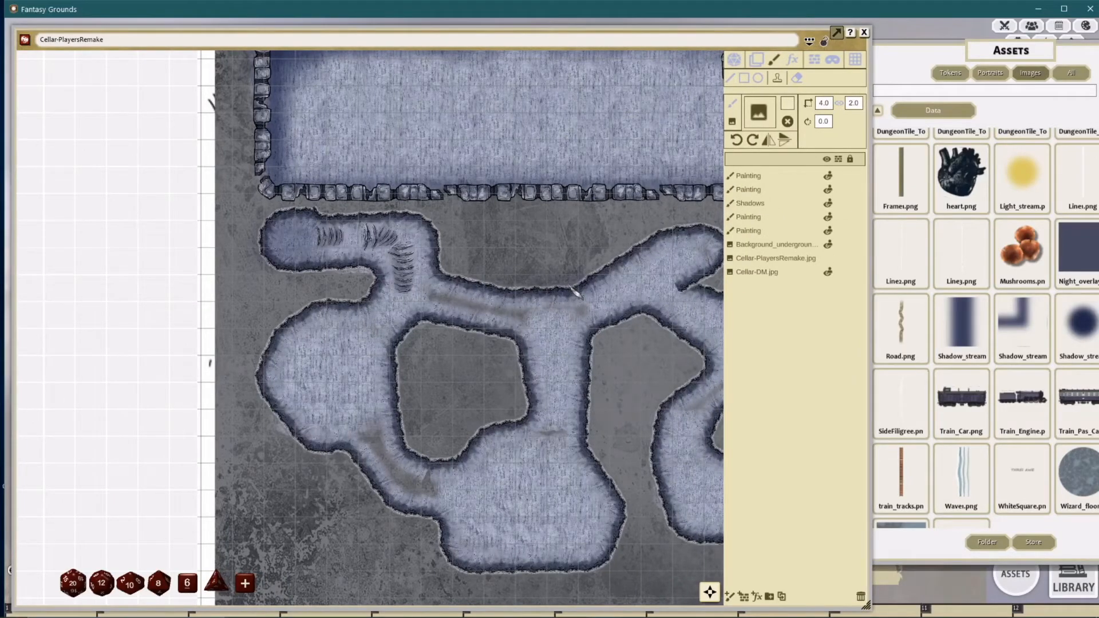
Step: Delete the stray Painting layer and shade the stepped passage in the cave's upper left on the Shadows layer
left_click(364, 232)
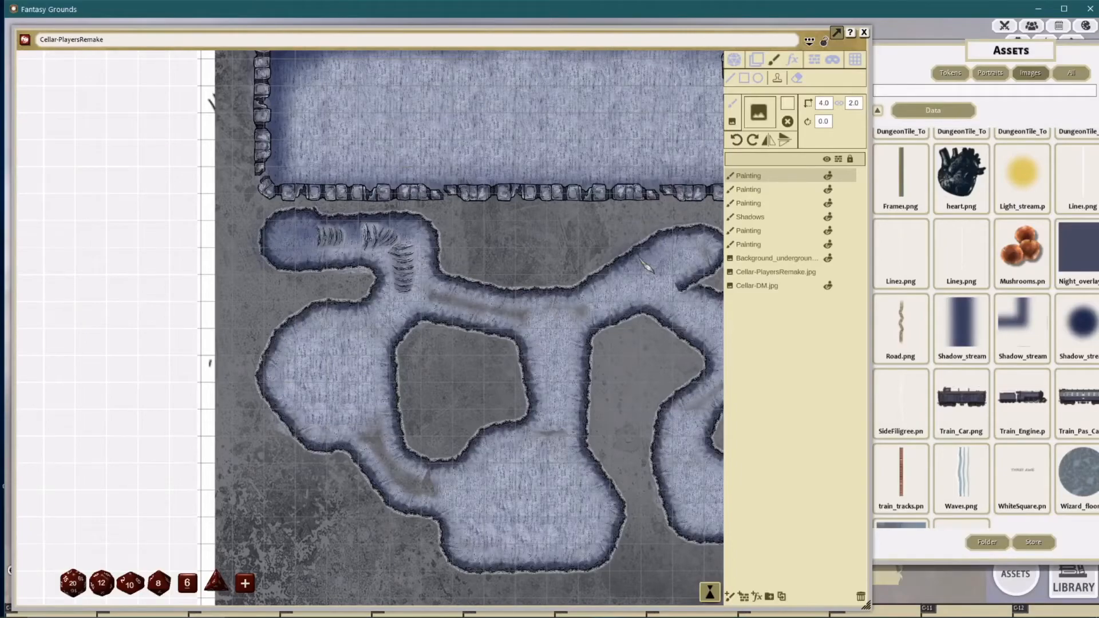
left_click(860, 597)
left_click(749, 203)
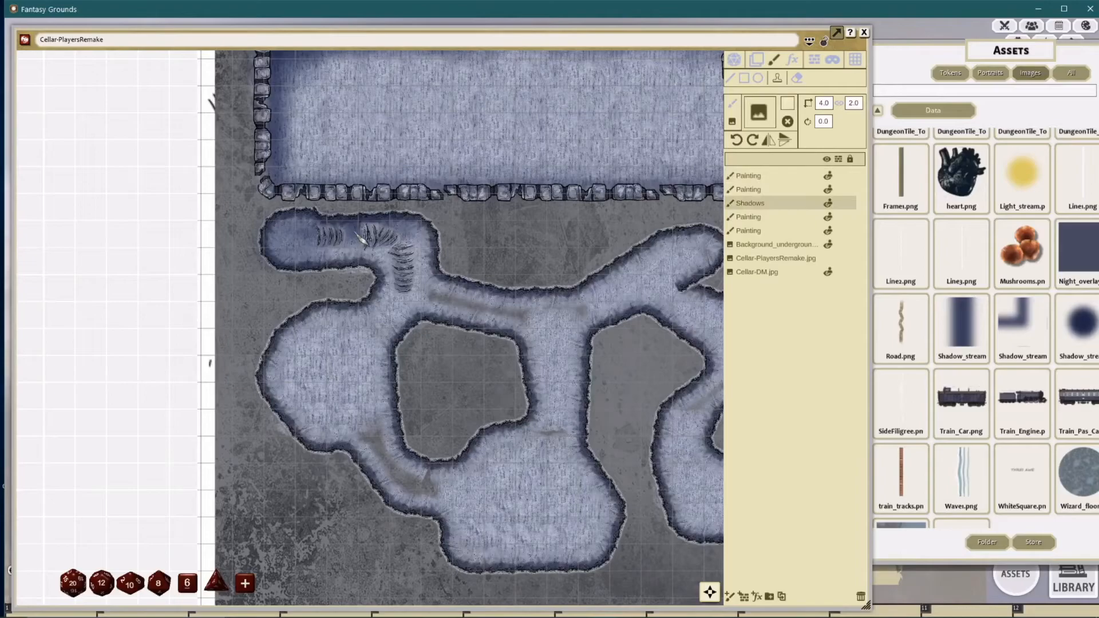
mouse_move(762, 201)
left_mouse_down()
mouse_move(755, 217)
mouse_move(761, 204)
left_mouse_up()
left_click_drag(509, 262, 430, 246)
Step: Shade the upper connecting tunnels and the edges of the oval cave chamber on the Shadows layer
left_click(764, 177)
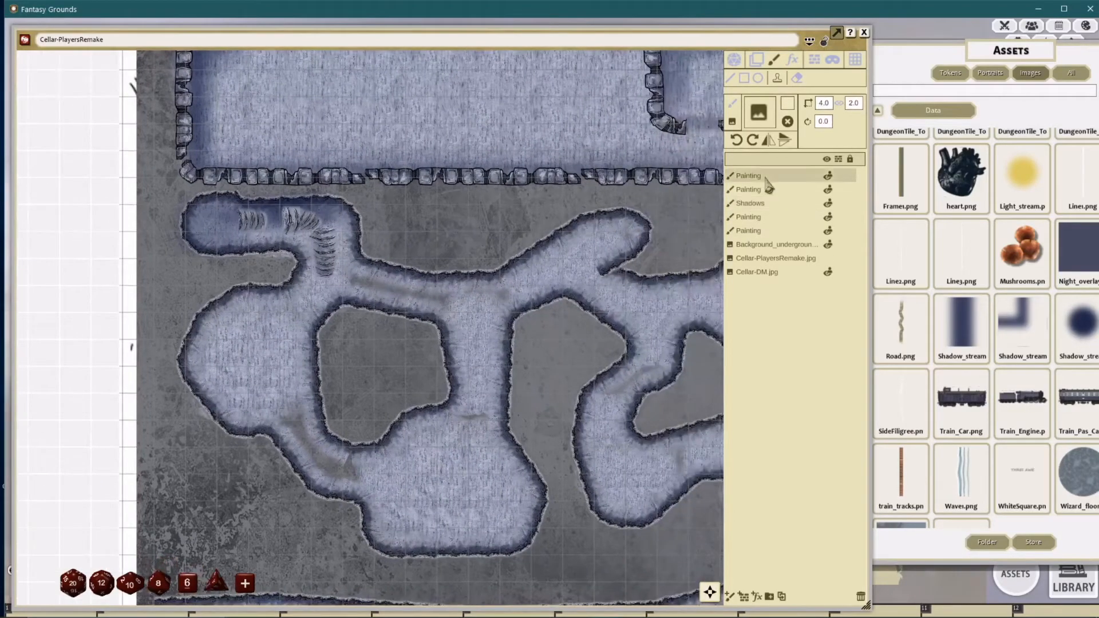
left_click(750, 204)
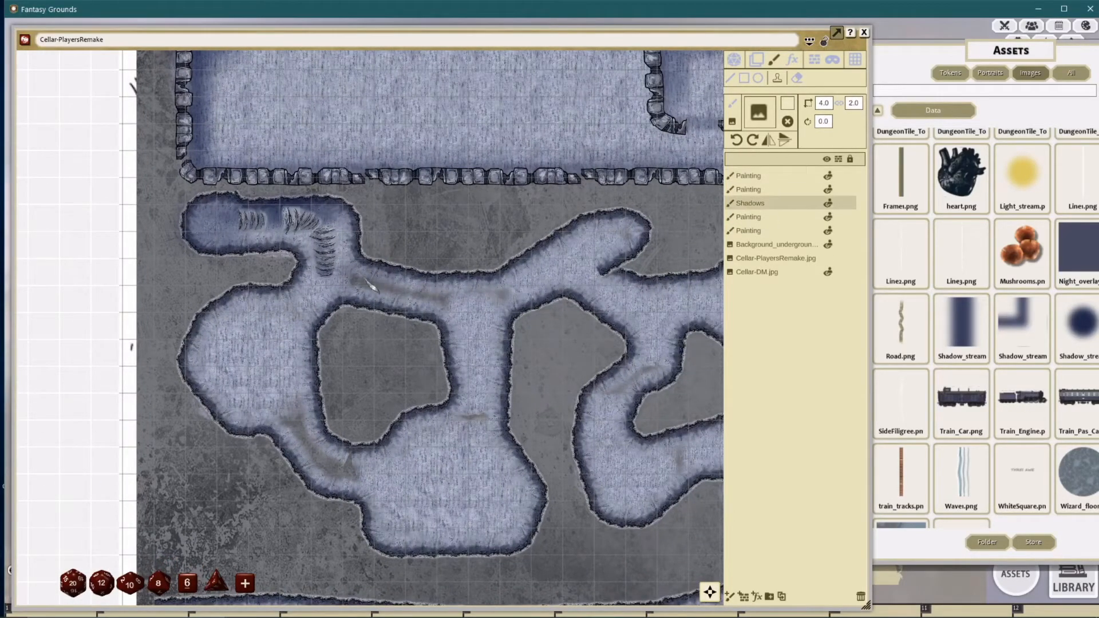
mouse_move(364, 288)
left_mouse_down()
mouse_move(473, 291)
mouse_move(540, 277)
mouse_move(624, 234)
left_mouse_up()
left_click_drag(604, 298, 690, 298)
left_click_drag(585, 295, 407, 288)
mouse_move(497, 284)
left_mouse_down()
mouse_move(557, 287)
mouse_move(596, 255)
mouse_move(699, 270)
mouse_move(705, 313)
mouse_move(667, 263)
mouse_move(616, 266)
mouse_move(701, 325)
mouse_move(620, 354)
left_mouse_up()
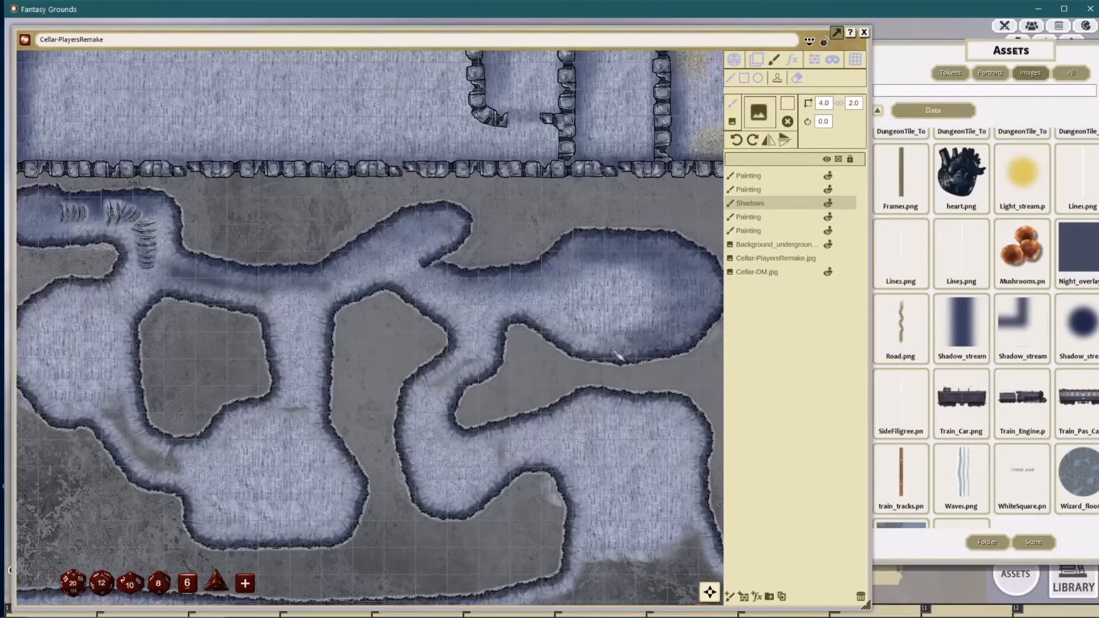
Step: Shade the left cave chamber, the upper edge of the lower chamber and the narrow winding tunnel
left_click_drag(533, 349, 615, 286)
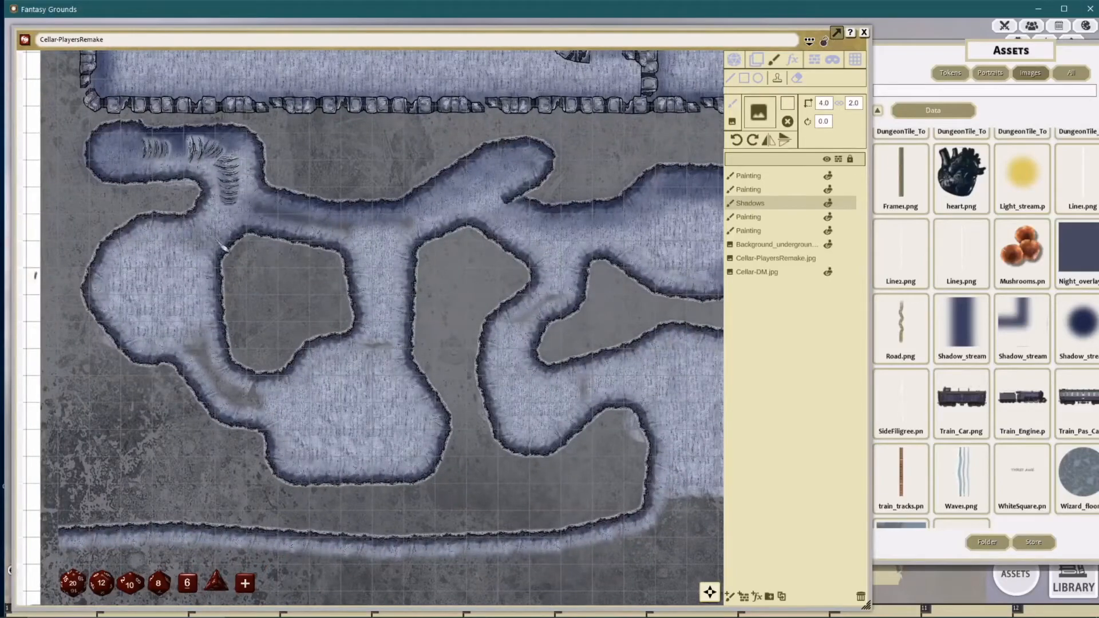
mouse_move(173, 236)
left_mouse_down()
mouse_move(117, 260)
mouse_move(94, 289)
mouse_move(200, 352)
mouse_move(309, 380)
left_mouse_up()
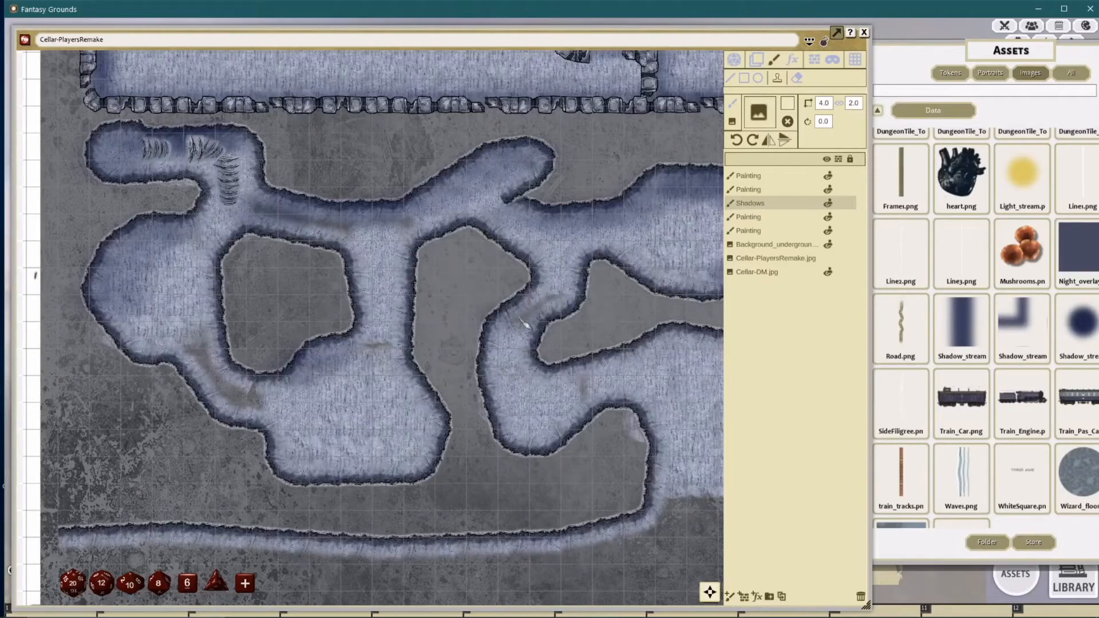
scroll(532, 309, "down", 4)
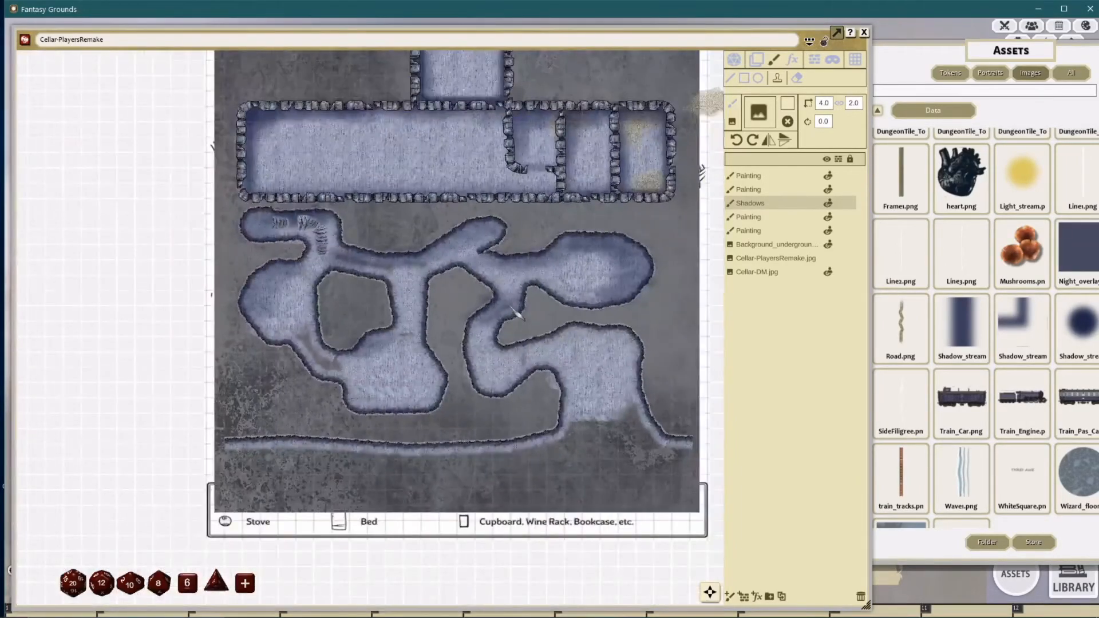
left_click_drag(511, 307, 512, 341)
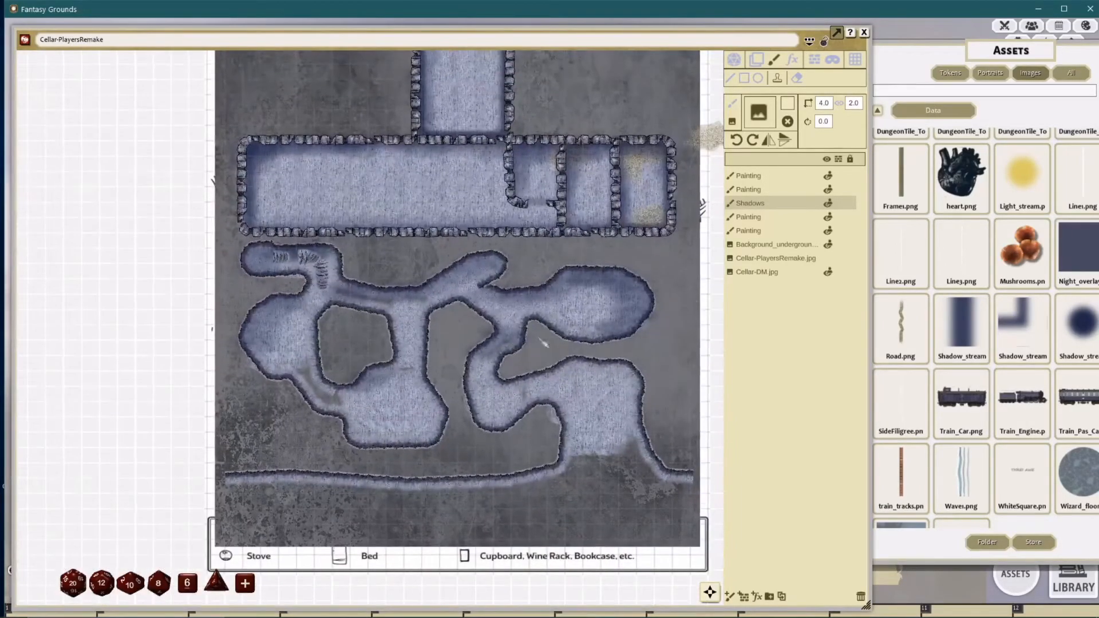
Step: Move the Cellar-DM.jpg layer above all other layers
left_click(759, 260)
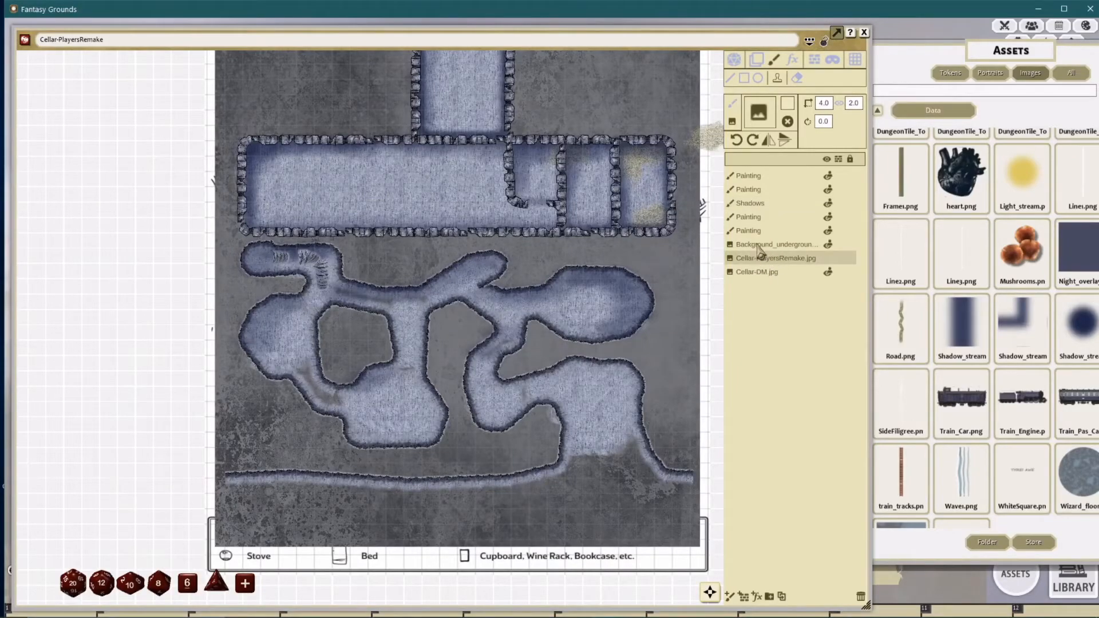
left_click(754, 245)
left_click(759, 273)
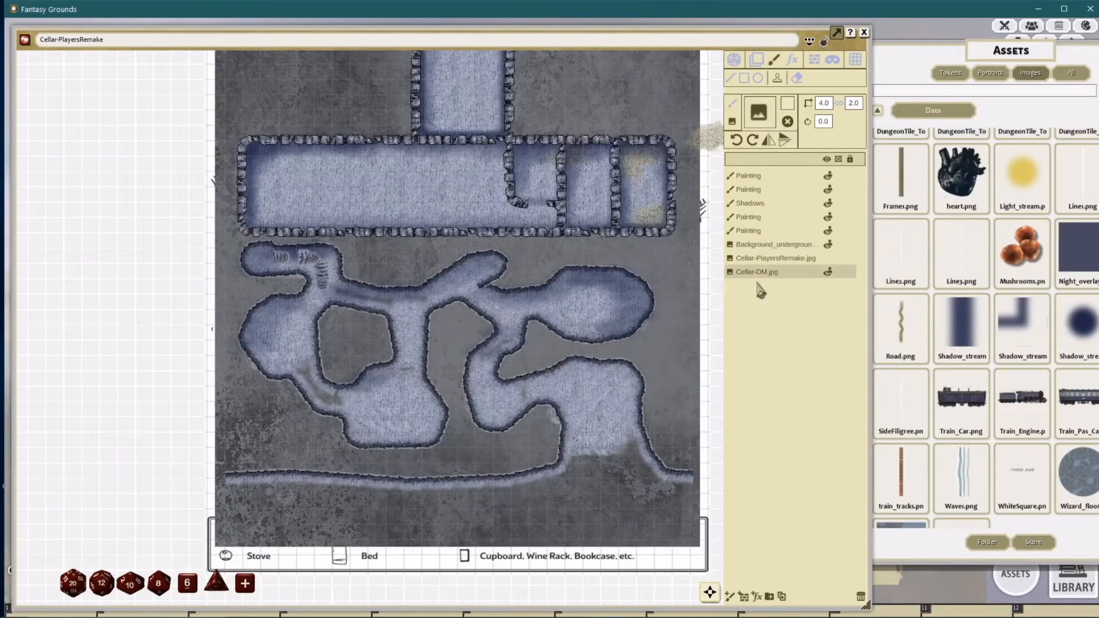
left_click_drag(759, 273, 753, 176)
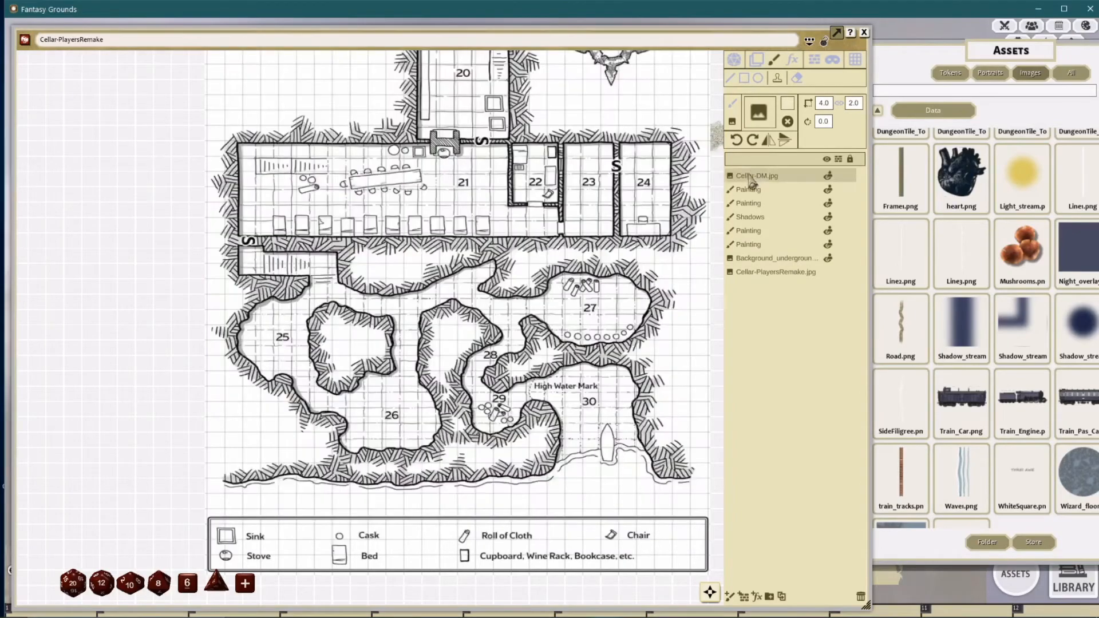
left_click(787, 103)
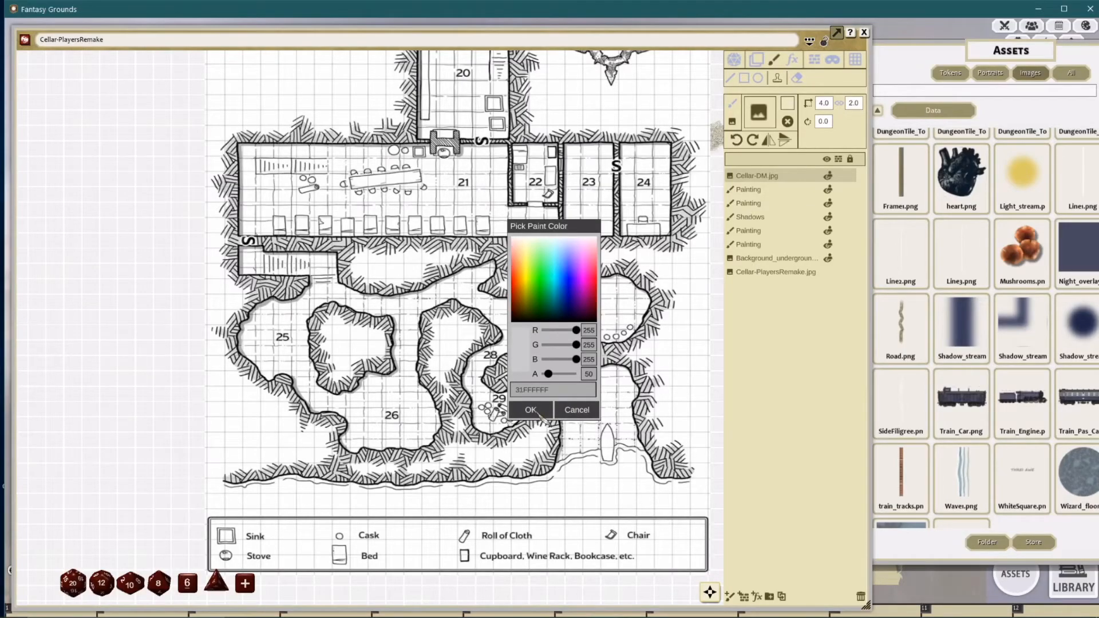
left_click_drag(548, 373, 578, 375)
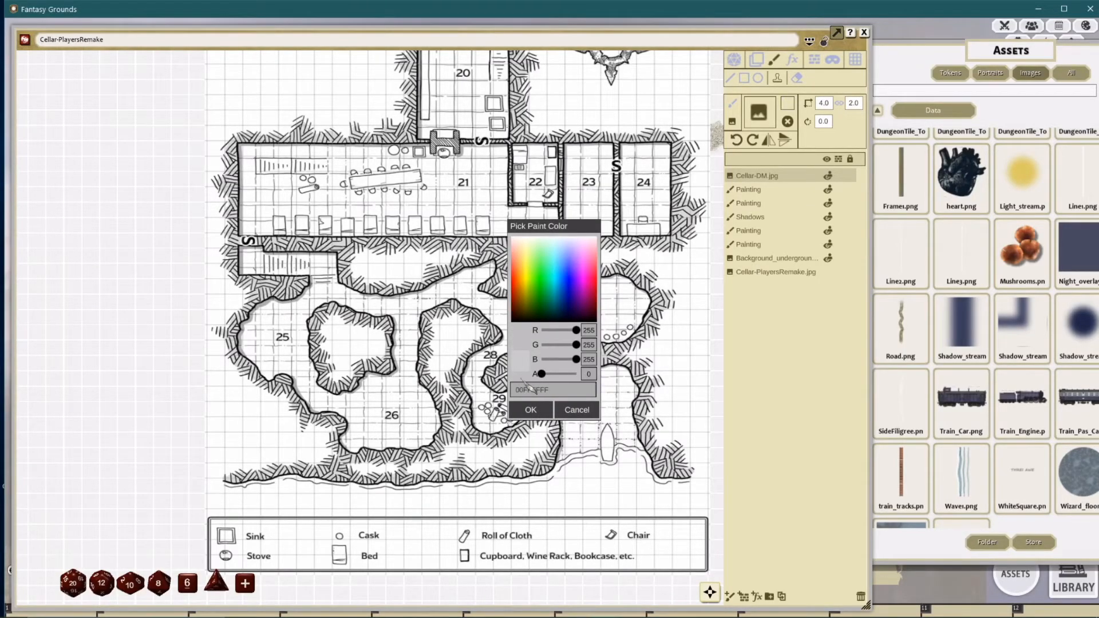
left_click(581, 412)
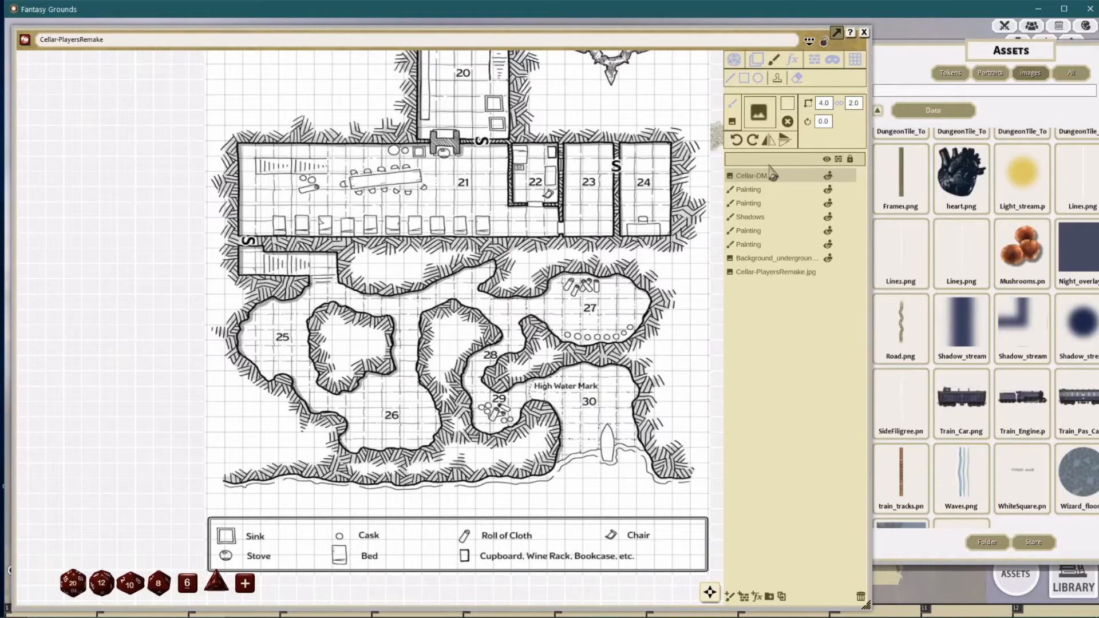
Step: Make the Cellar-DM.jpg layer nearly transparent by setting its colour's alpha to 16
scroll(573, 244, "up", 3)
left_click(756, 59)
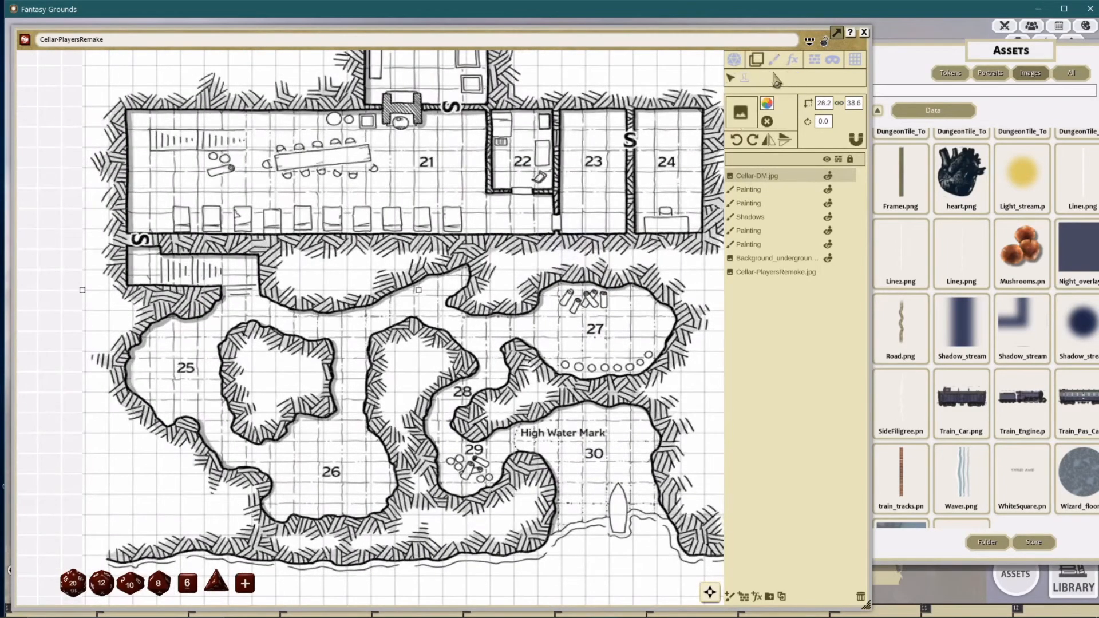
left_click(767, 104)
left_click_drag(580, 379, 547, 394)
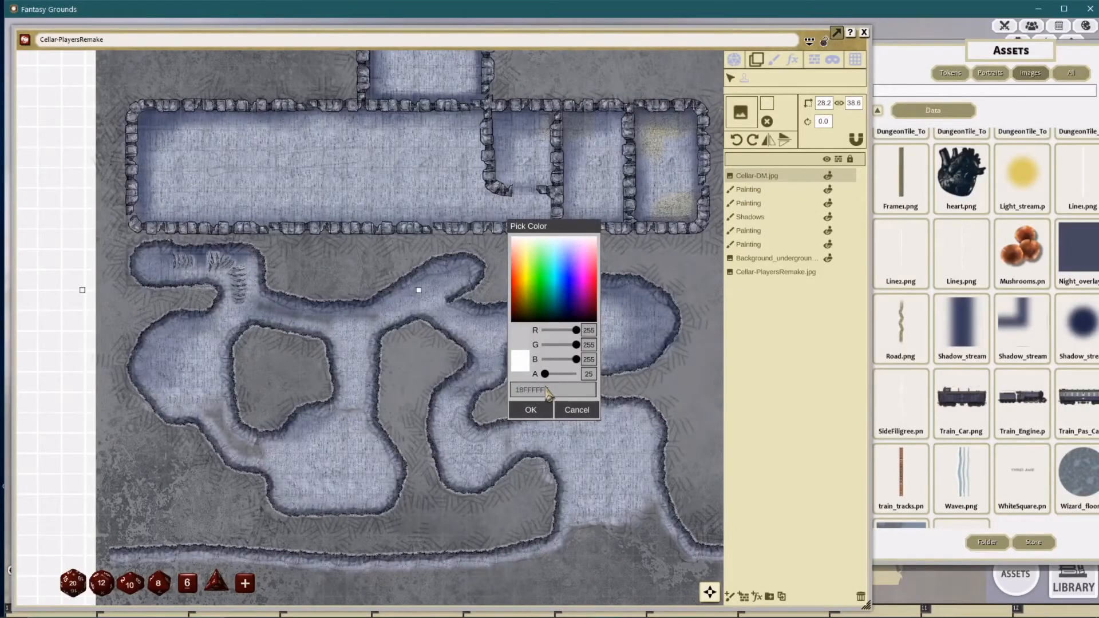
left_click_drag(651, 222, 597, 286)
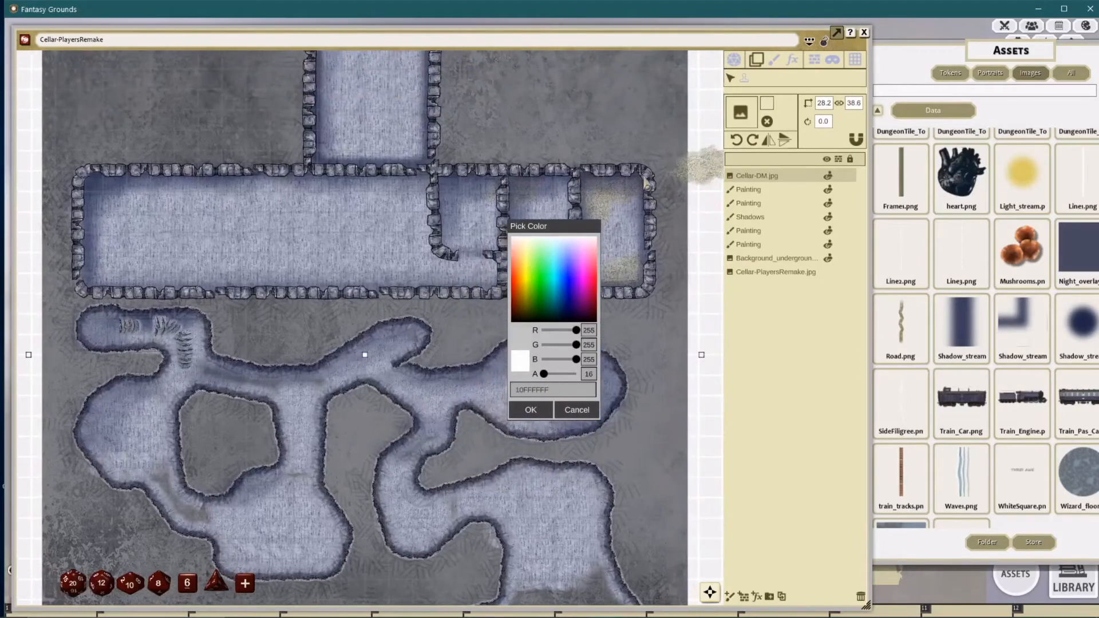
left_click_drag(564, 228, 638, 217)
left_click(604, 399)
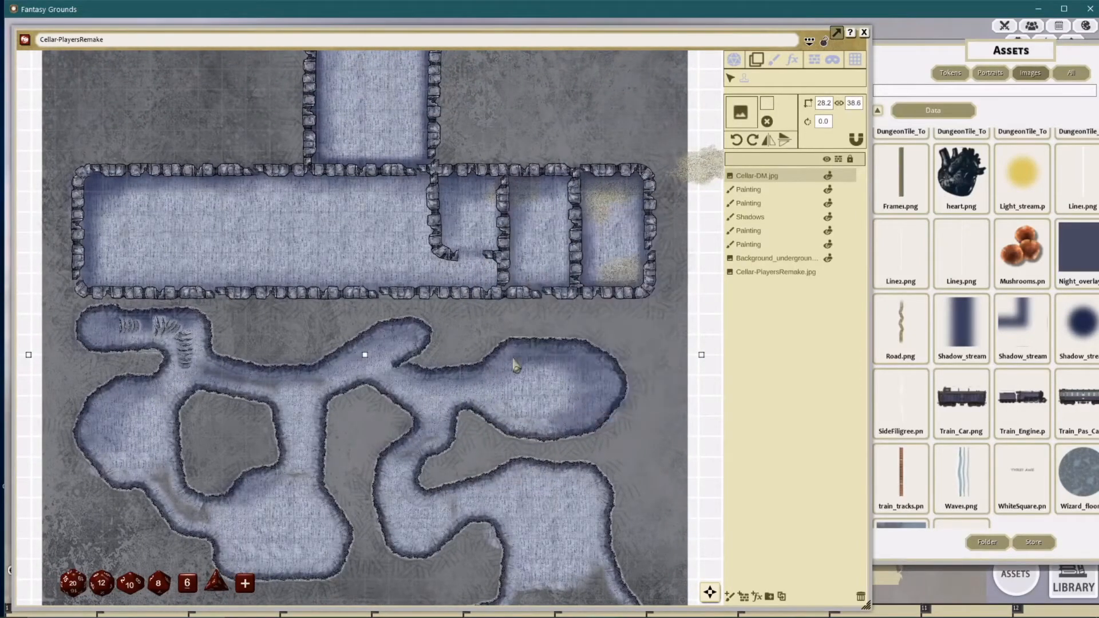
Step: Rotate the shadow brush to 180 degrees and shade the upper edge of the lower-right cave chamber on the Shadows layer
scroll(436, 344, "down", 3)
scroll(363, 354, "up", 3)
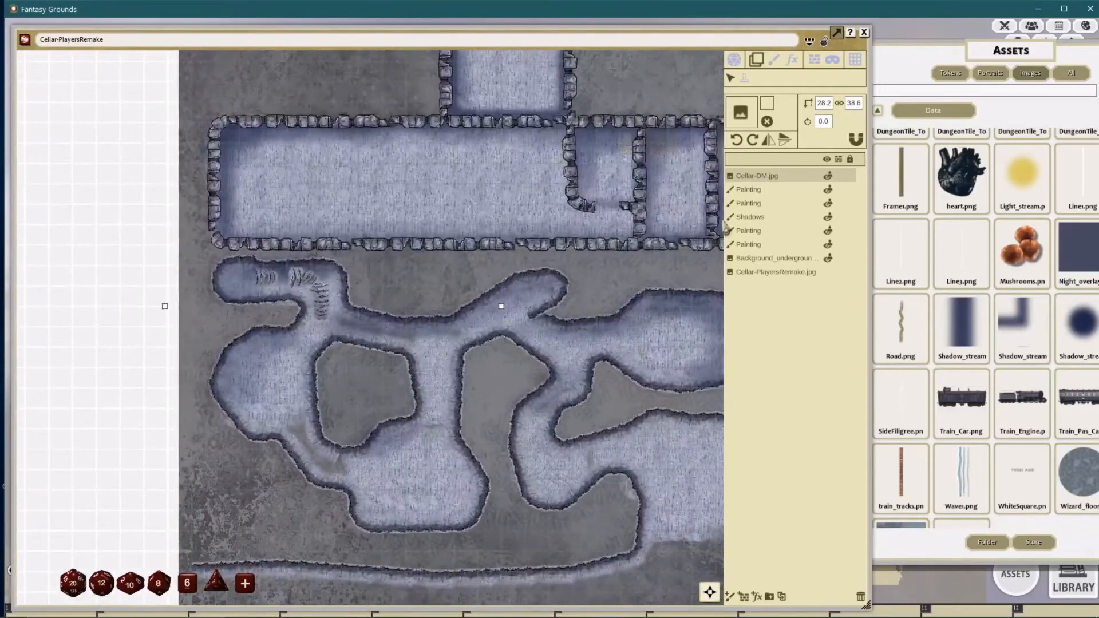
left_click(751, 217)
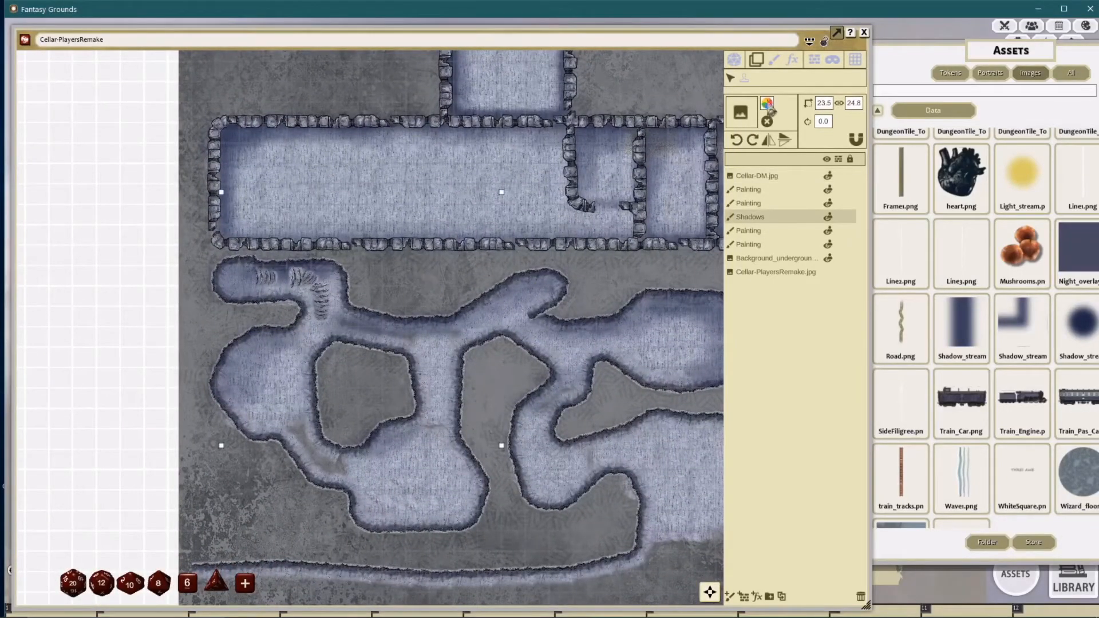
left_click(776, 62)
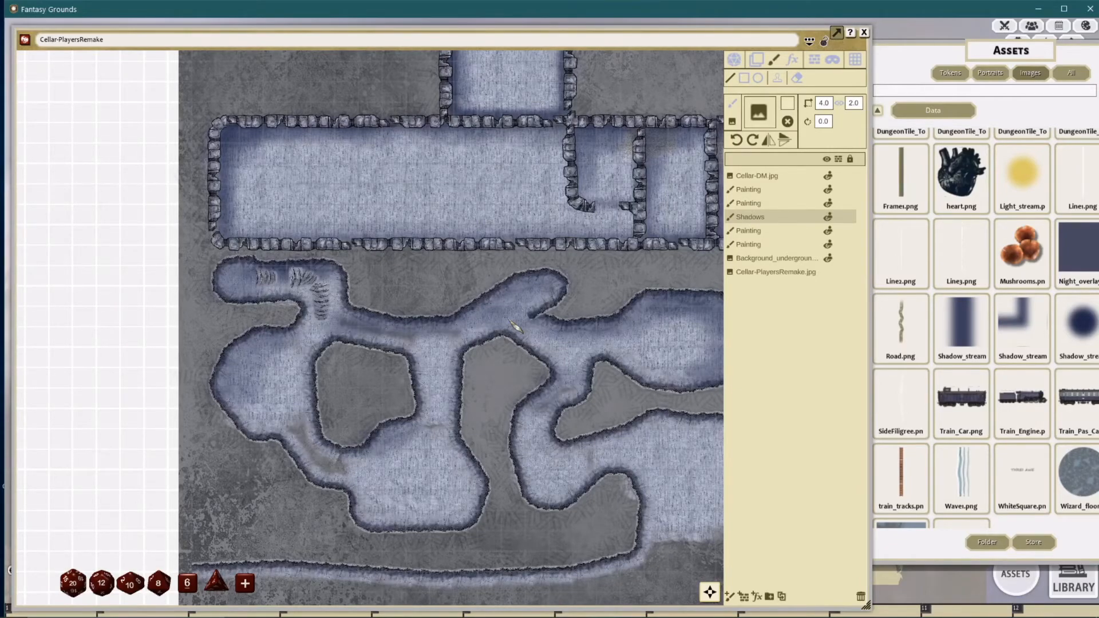
scroll(515, 325, "down", 1)
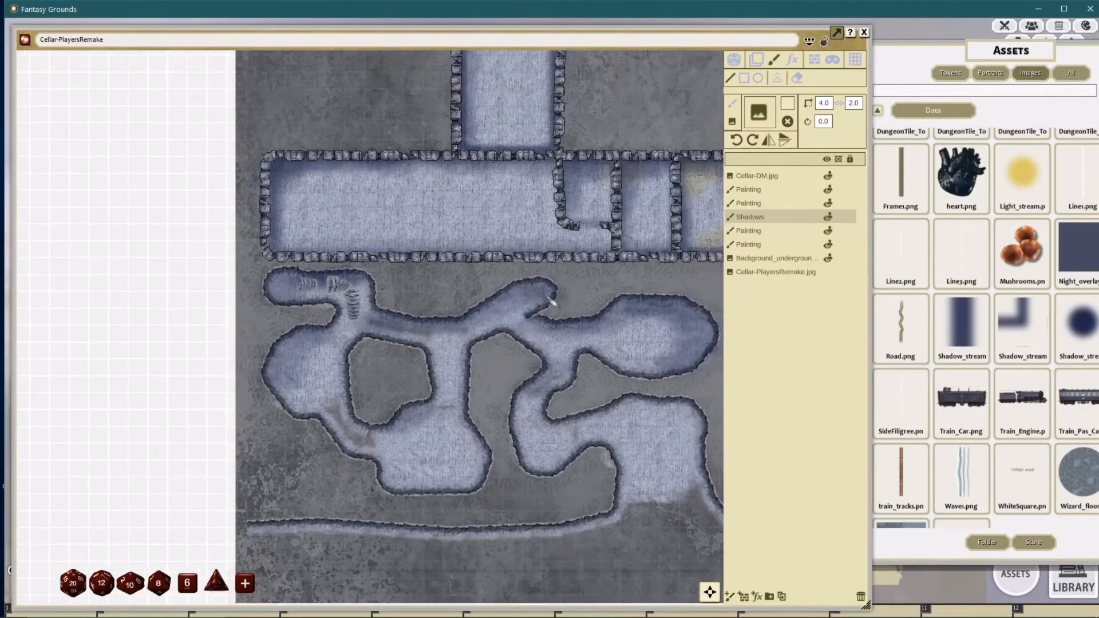
left_click_drag(391, 445, 459, 398)
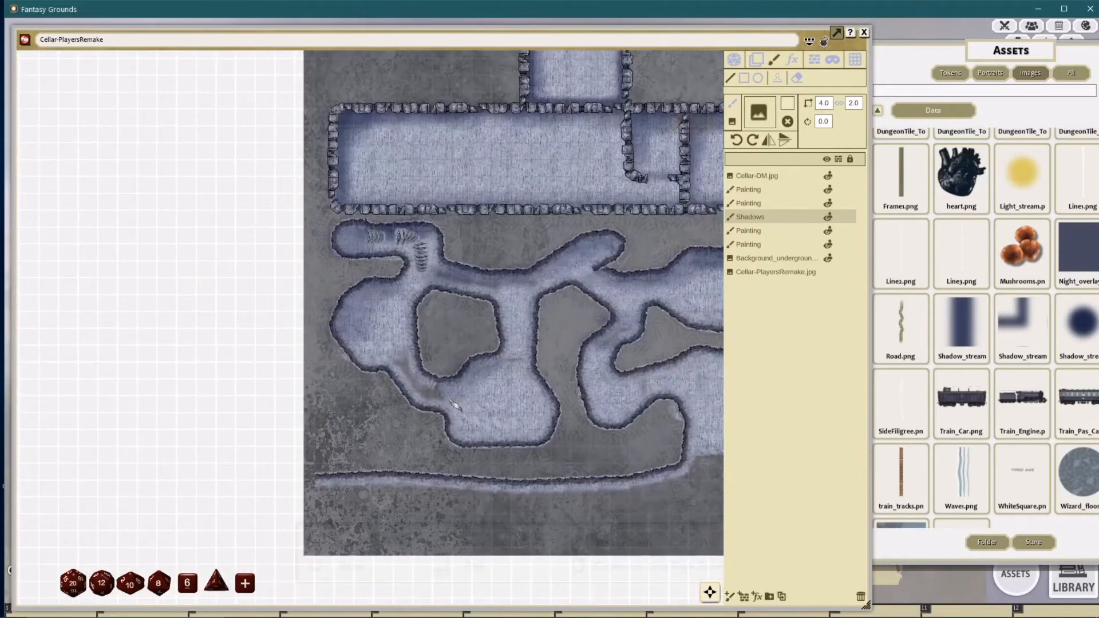
left_click(751, 141)
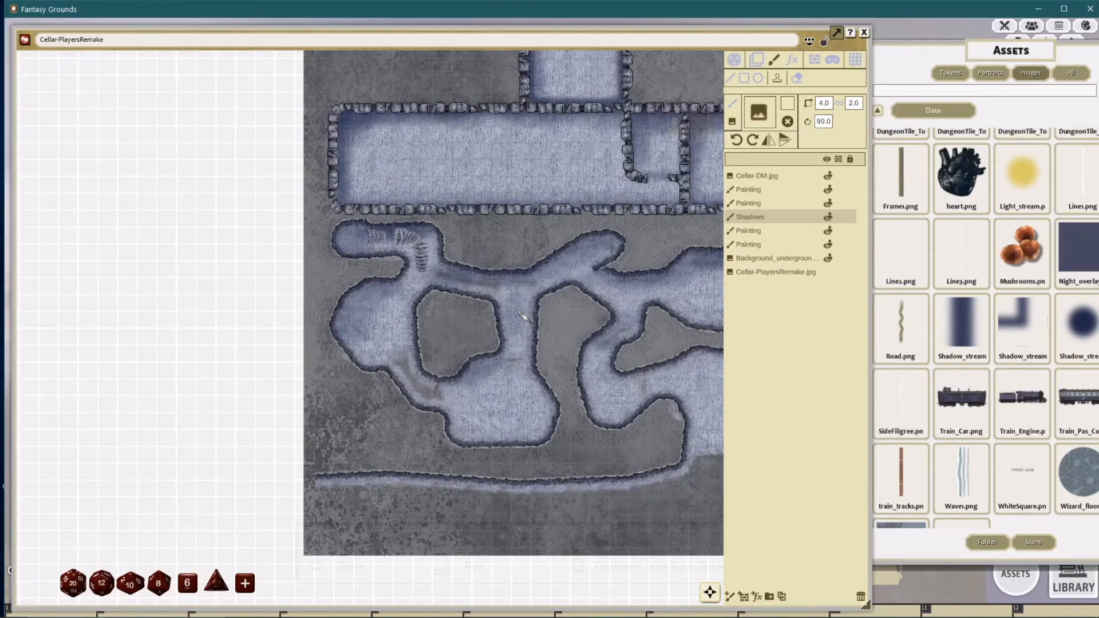
left_click(753, 141)
left_click_drag(691, 343, 479, 315)
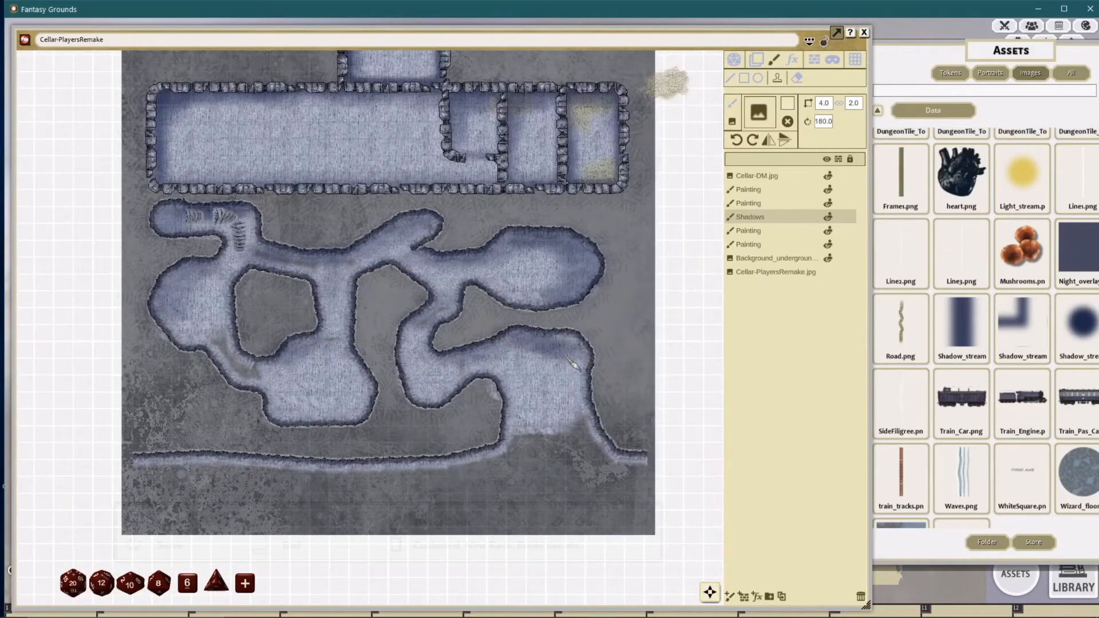
left_click_drag(568, 345, 580, 400)
Step: Deepen the shadows in the left cave chamber and along the upper edge of the lower-middle chamber
left_click_drag(376, 325, 474, 324)
left_click_drag(424, 263, 376, 261)
left_click(355, 251)
left_click(321, 275)
left_click(289, 285)
left_click(293, 299)
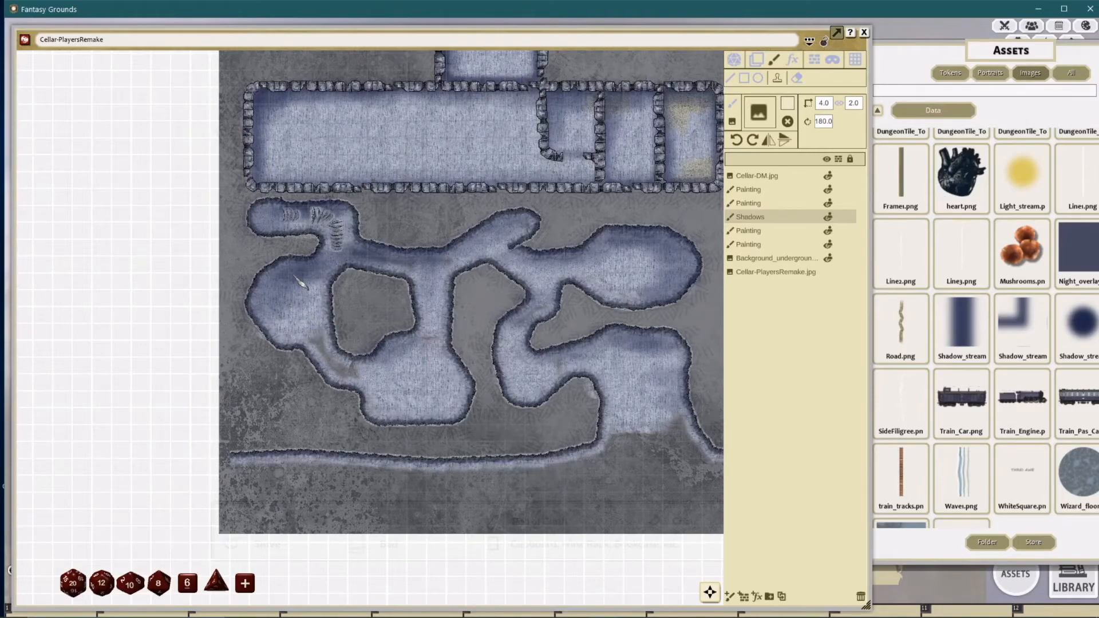
left_click(400, 350)
left_click(430, 344)
left_click_drag(573, 279, 472, 266)
scroll(525, 338, "up", 2)
left_click_drag(522, 349, 549, 283)
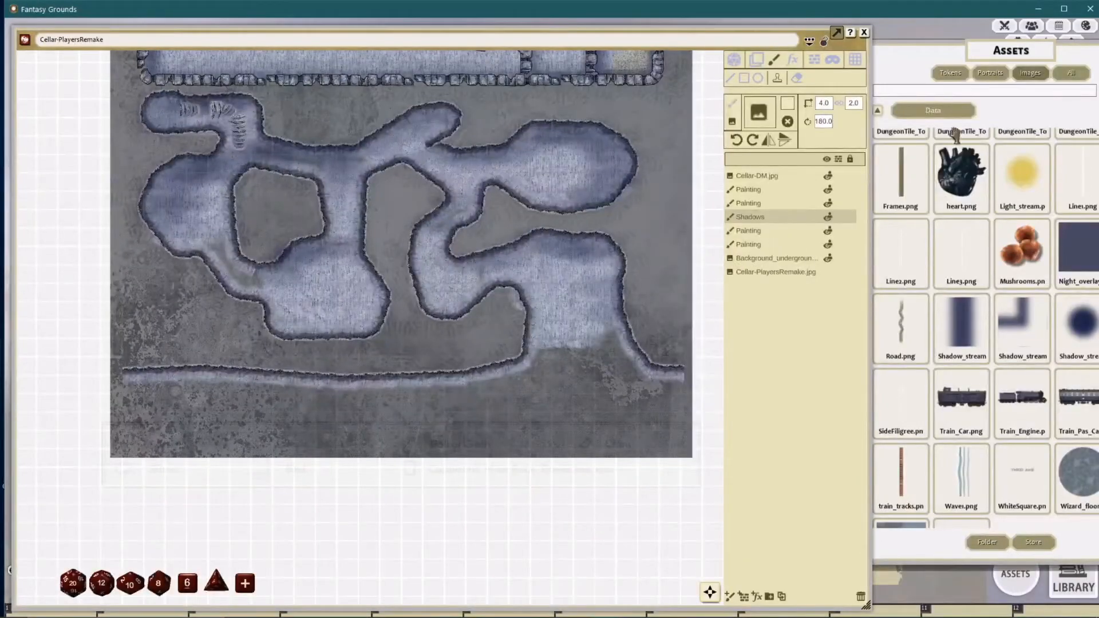
Step: Search the image assets for water
left_click_drag(1010, 52, 962, 59)
left_click(829, 119)
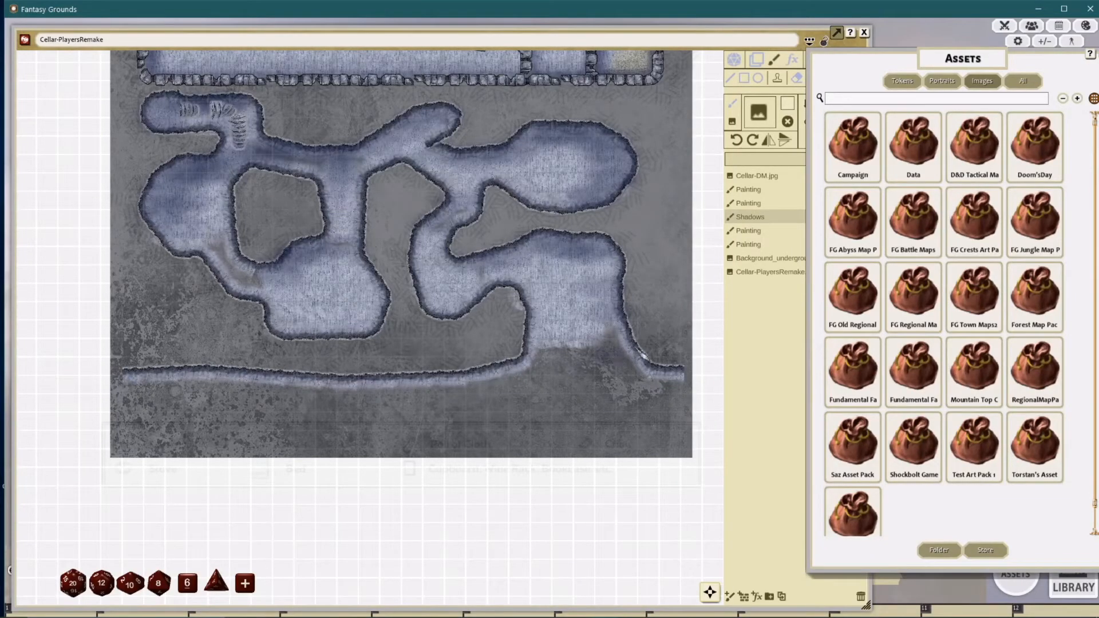
left_click_drag(964, 70, 993, 68)
scroll(566, 220, "down", 3)
left_click_drag(565, 222, 533, 269)
scroll(598, 227, "down", 2)
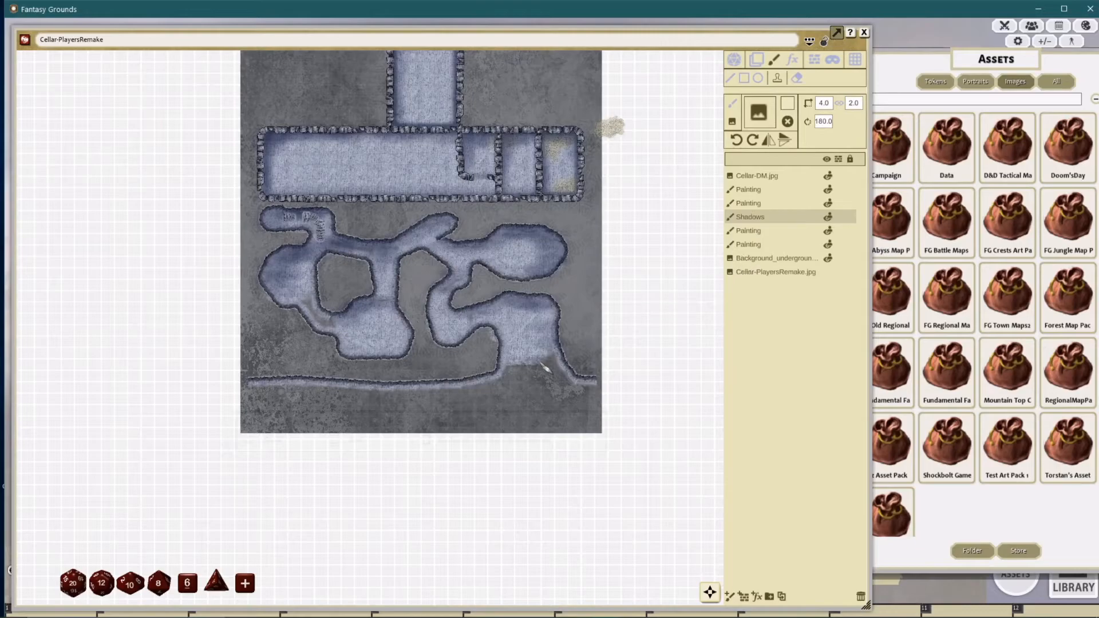
left_click_drag(543, 363, 523, 263)
scroll(538, 349, "up", 2)
scroll(539, 315, "up", 2)
scroll(545, 266, "down", 1)
left_click_drag(866, 140, 774, 147)
left_click(841, 105)
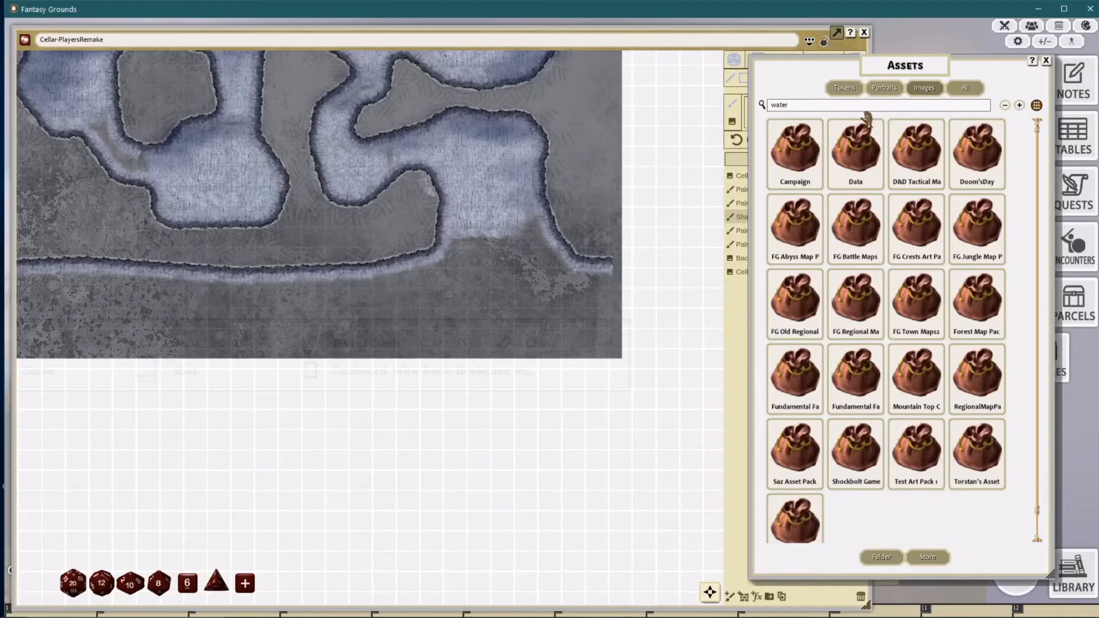
key("Return")
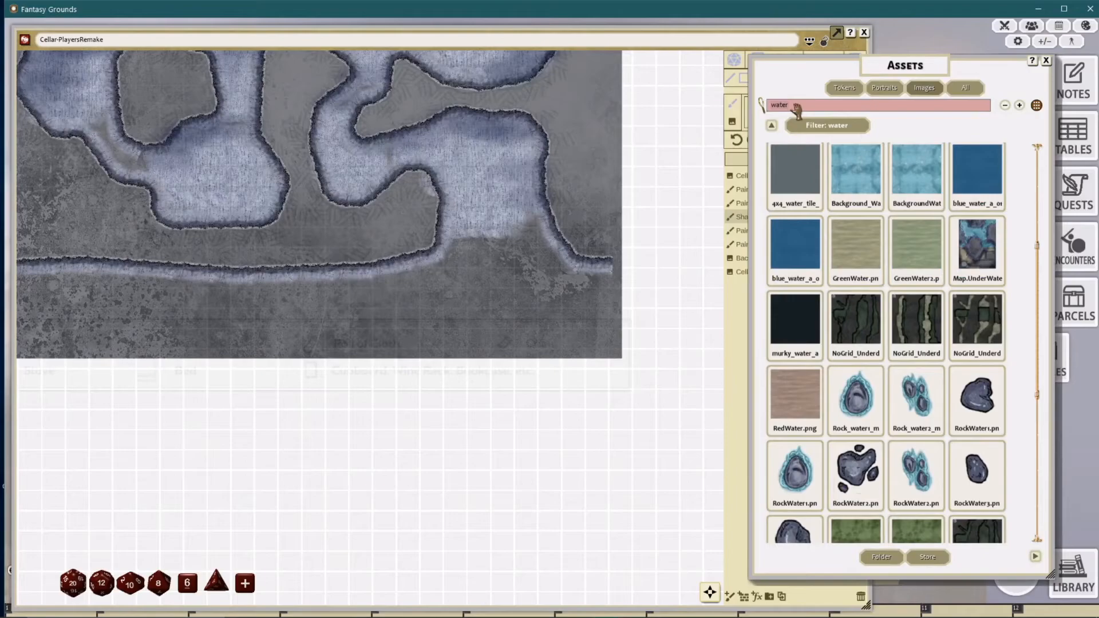
Step: Load the light-blue Water.png from the Test Art Pack 1 brushes as the painting brush
scroll(881, 195, "down", 3)
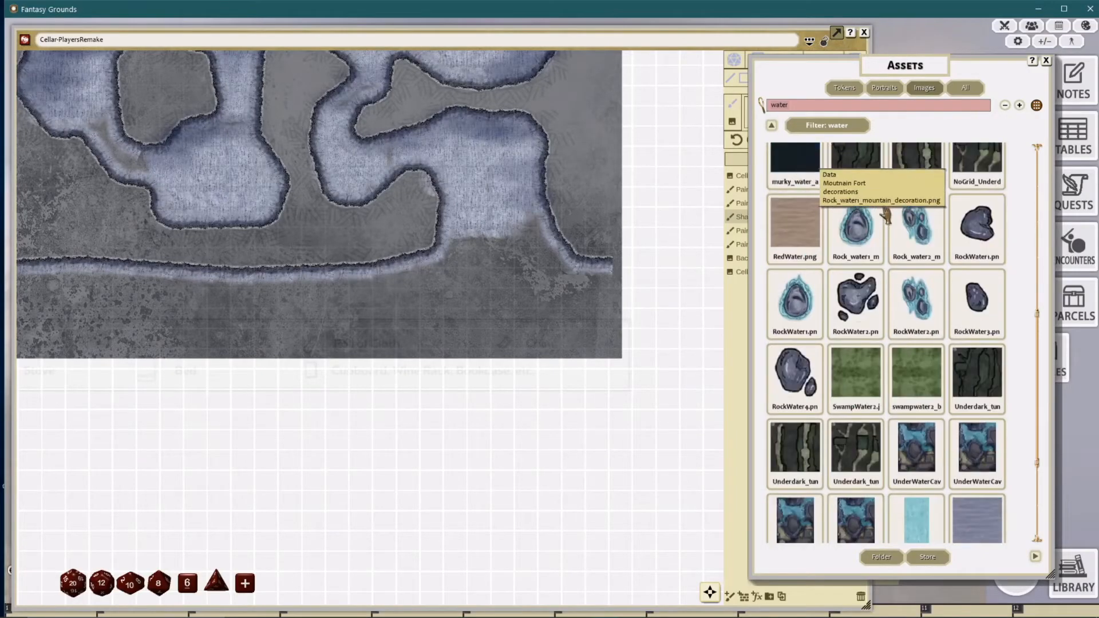
scroll(904, 240, "down", 2)
scroll(911, 252, "down", 1)
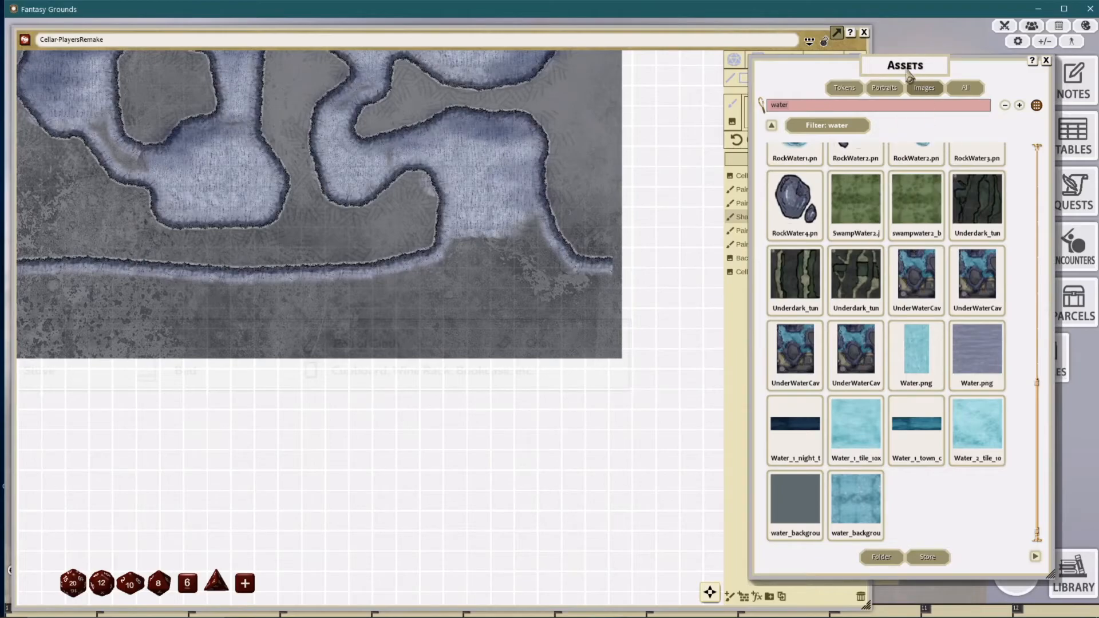
left_click_drag(903, 72, 938, 81)
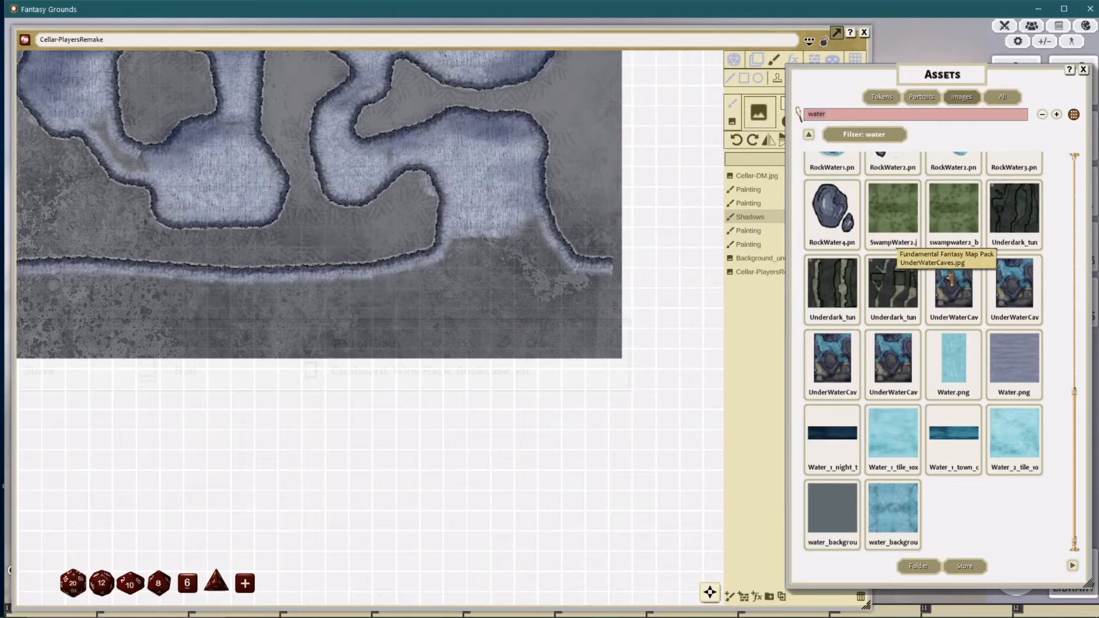
scroll(944, 263, "up", 5)
scroll(946, 266, "down", 3)
scroll(946, 266, "up", 2)
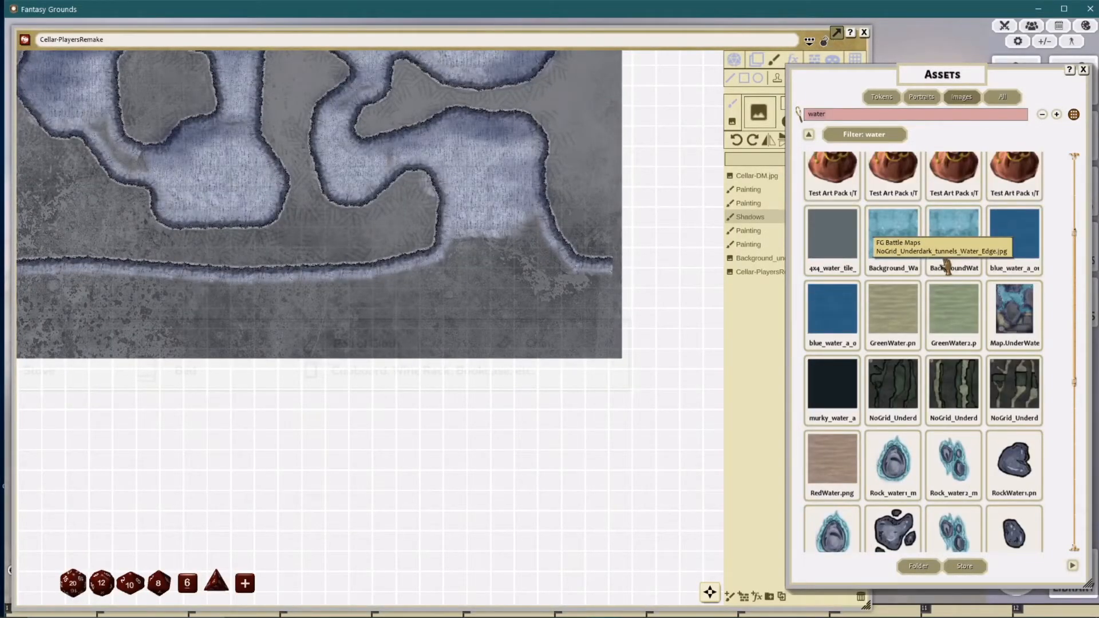
scroll(947, 266, "down", 5)
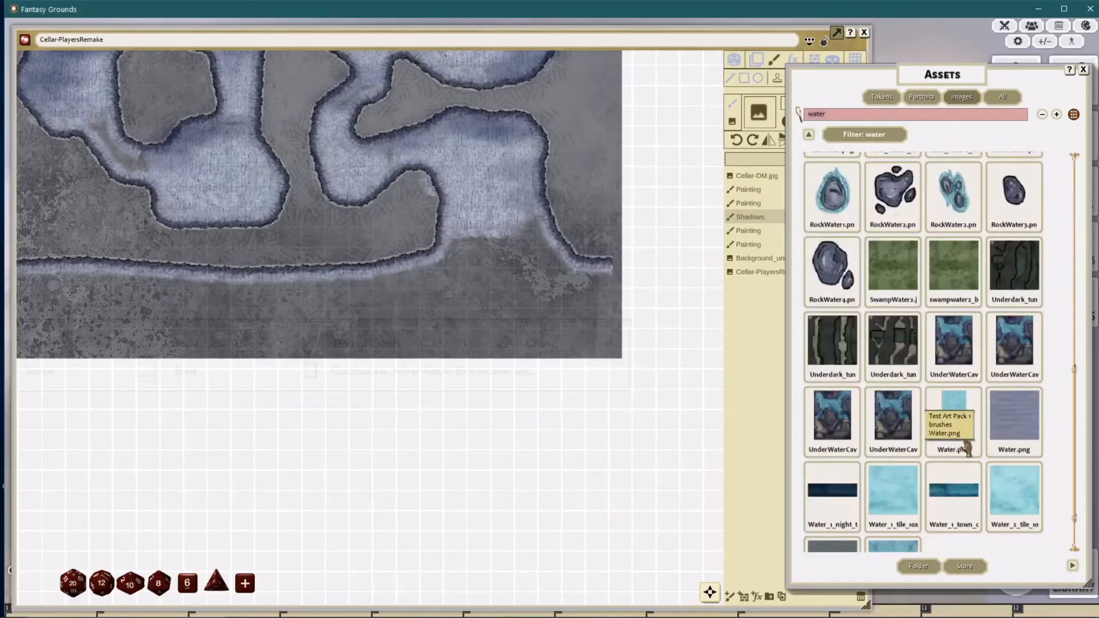
left_click_drag(955, 87, 1023, 75)
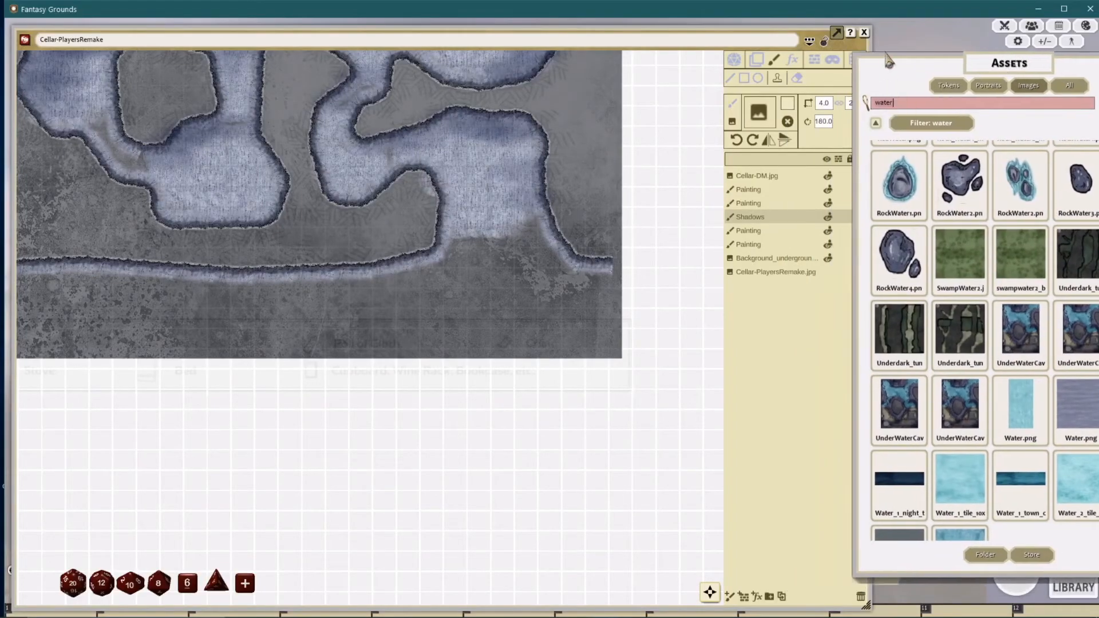
left_click_drag(871, 44, 815, 45)
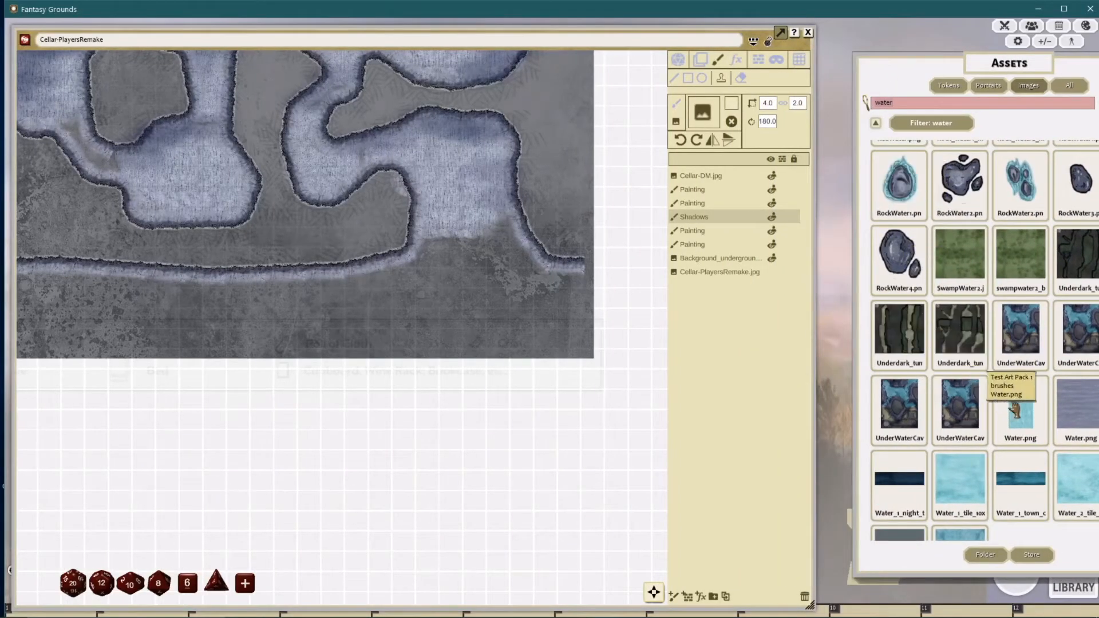
left_click_drag(709, 143, 702, 113)
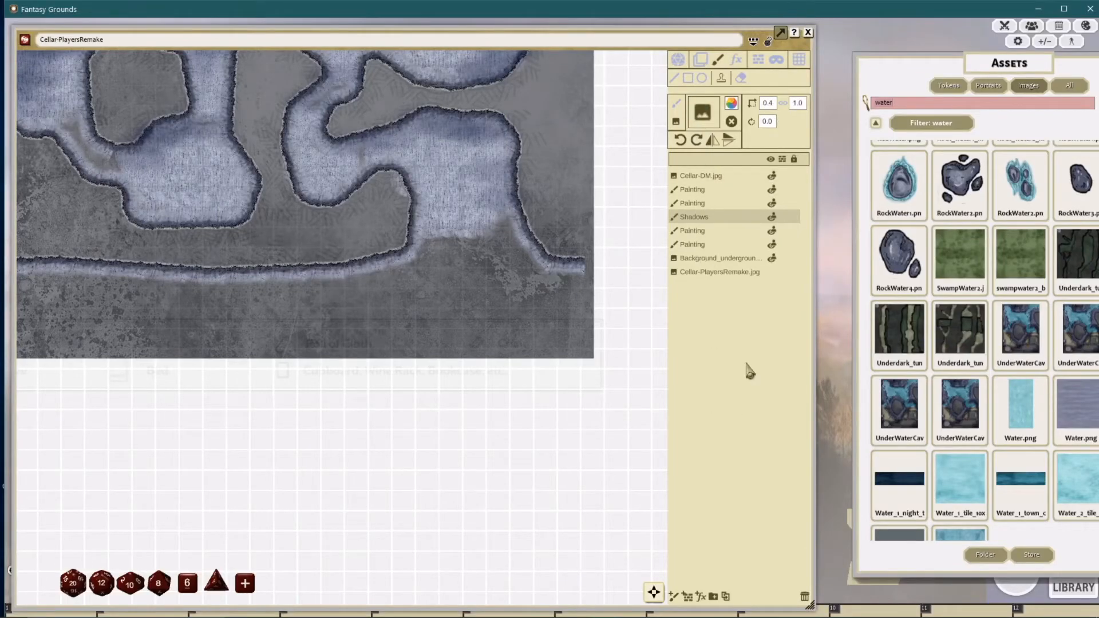
Step: Add a new painting layer for the Water.png brush and rename it water
left_click(675, 596)
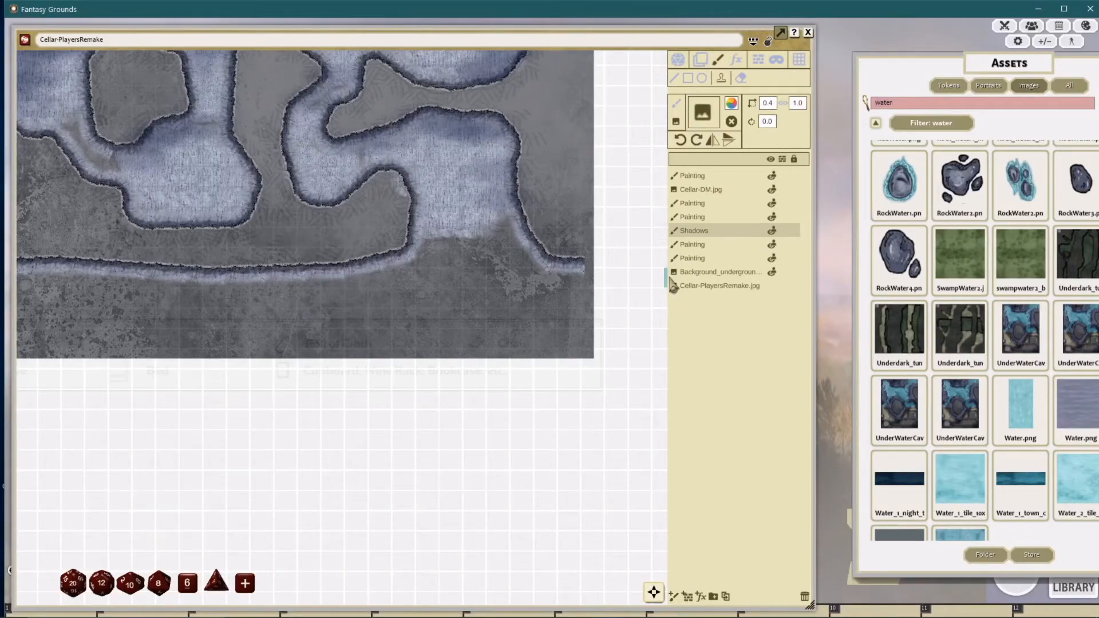
left_click(699, 177)
double_click(705, 177)
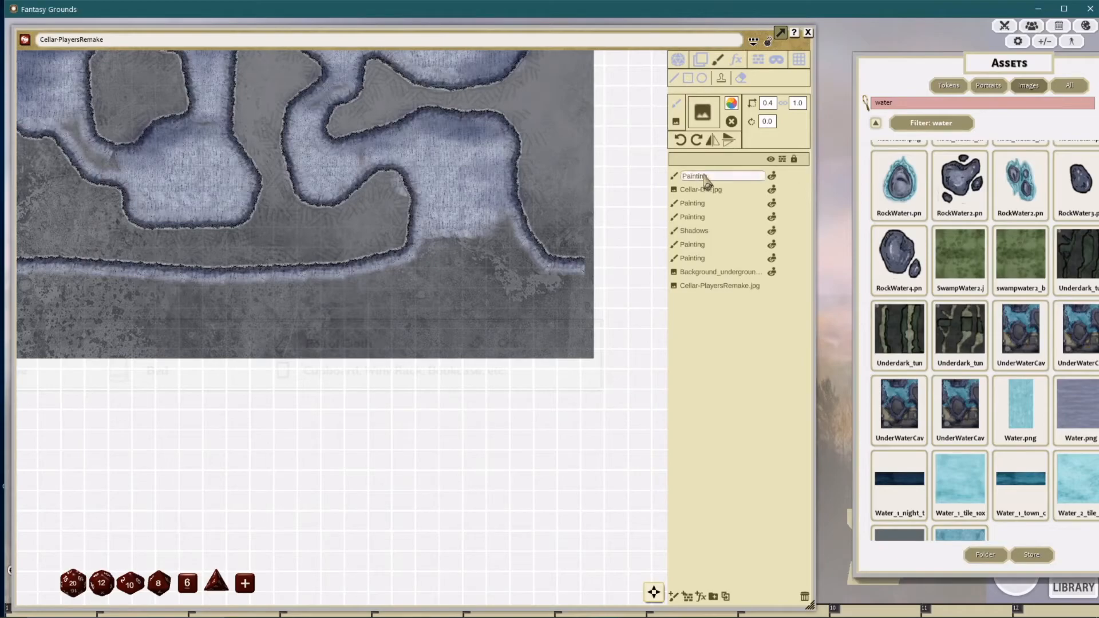
type("water")
key("Return")
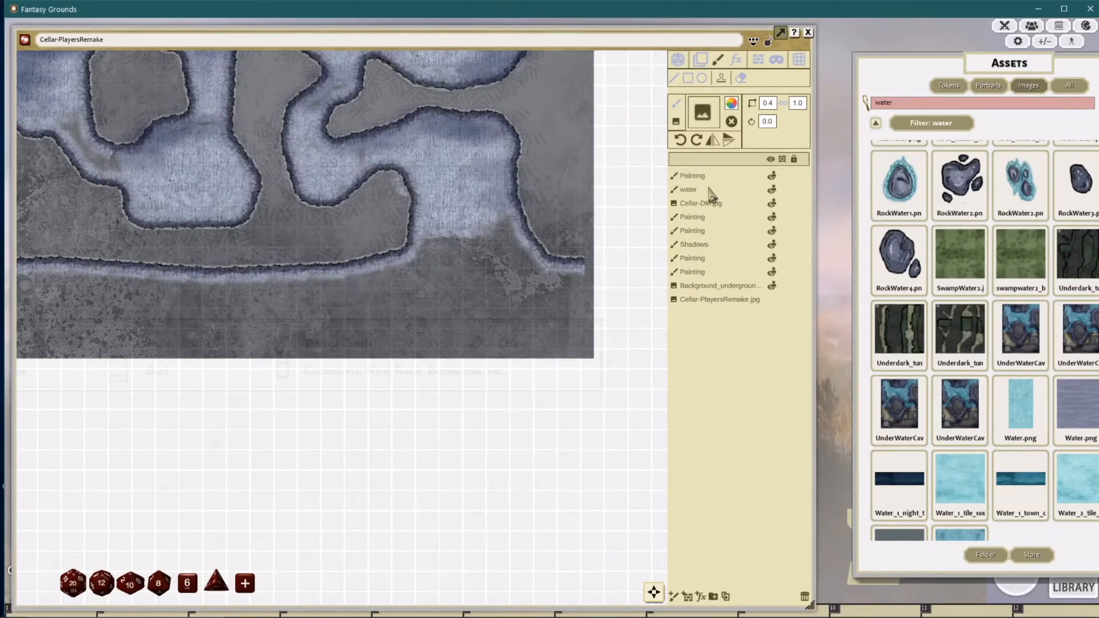
left_click(695, 190)
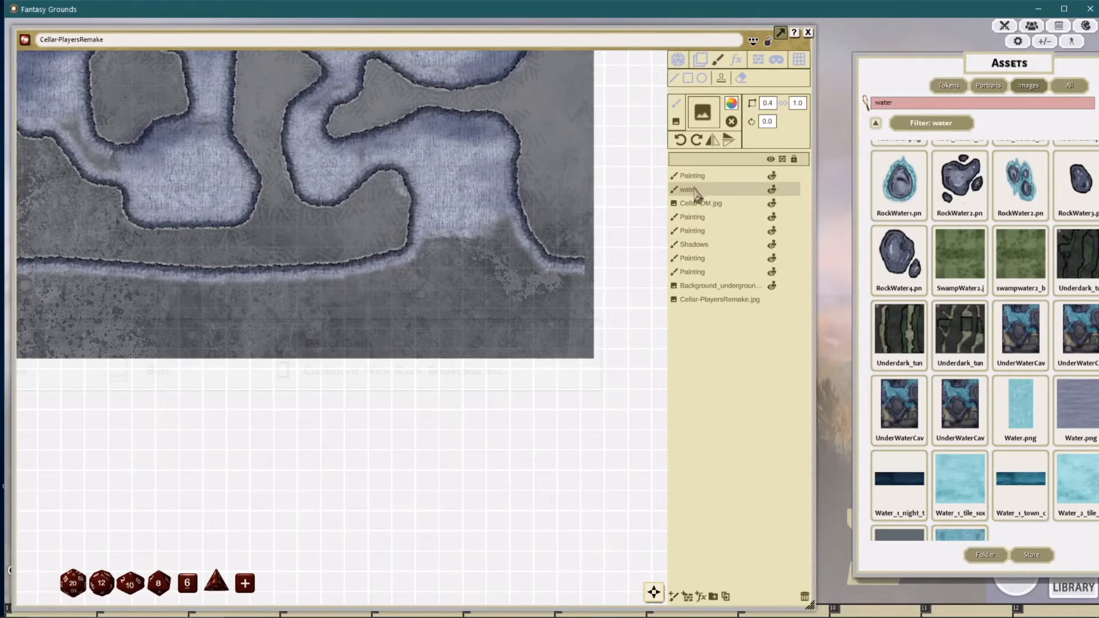
Step: Delete the surplus topmost Painting layer and move the water layer directly above the underground background layer
scroll(610, 252, "down", 2)
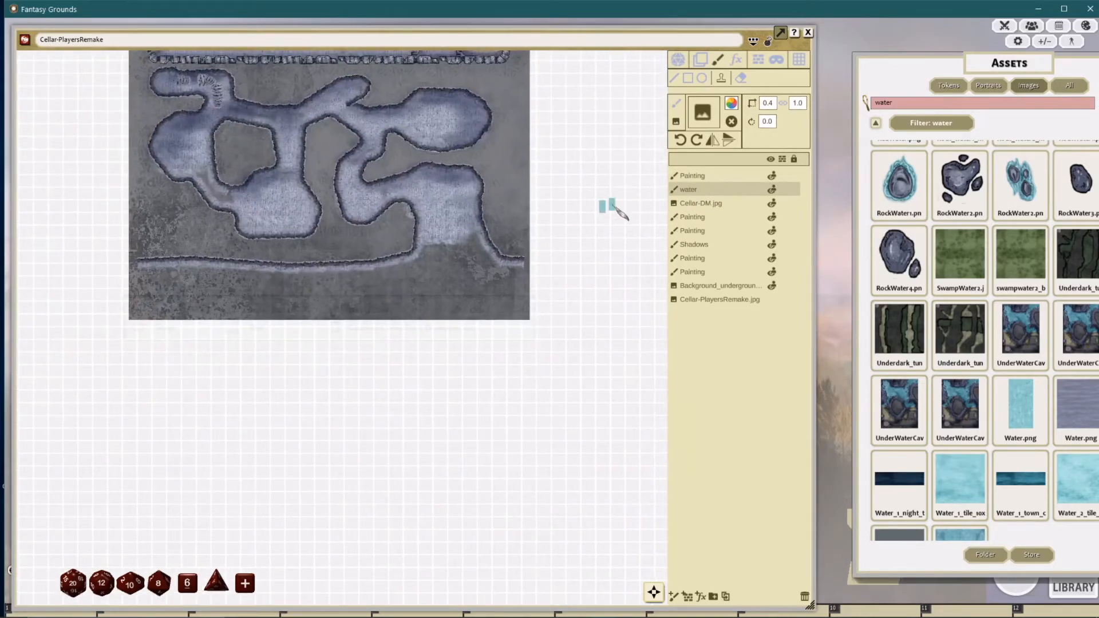
scroll(638, 252, "up", 2)
left_click(739, 176)
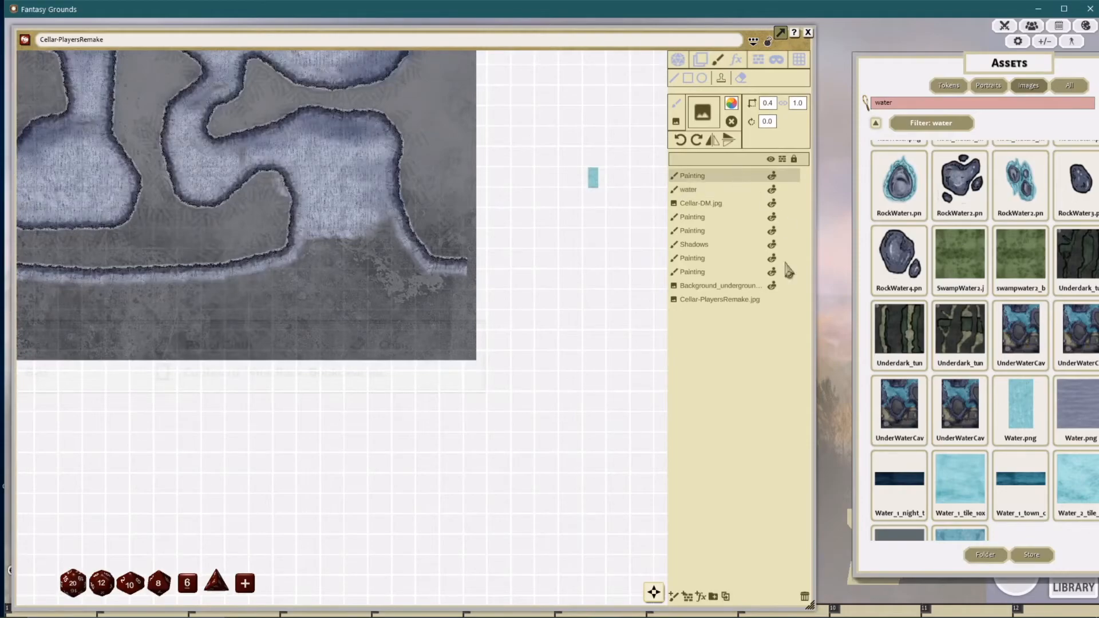
left_click(804, 596)
left_click_drag(687, 180, 695, 257)
Step: Switch from stamping to line drawing and set the water brush size to 4.0 by 9.3 with linked proportions
left_click_drag(294, 320, 513, 338)
scroll(434, 340, "down", 3)
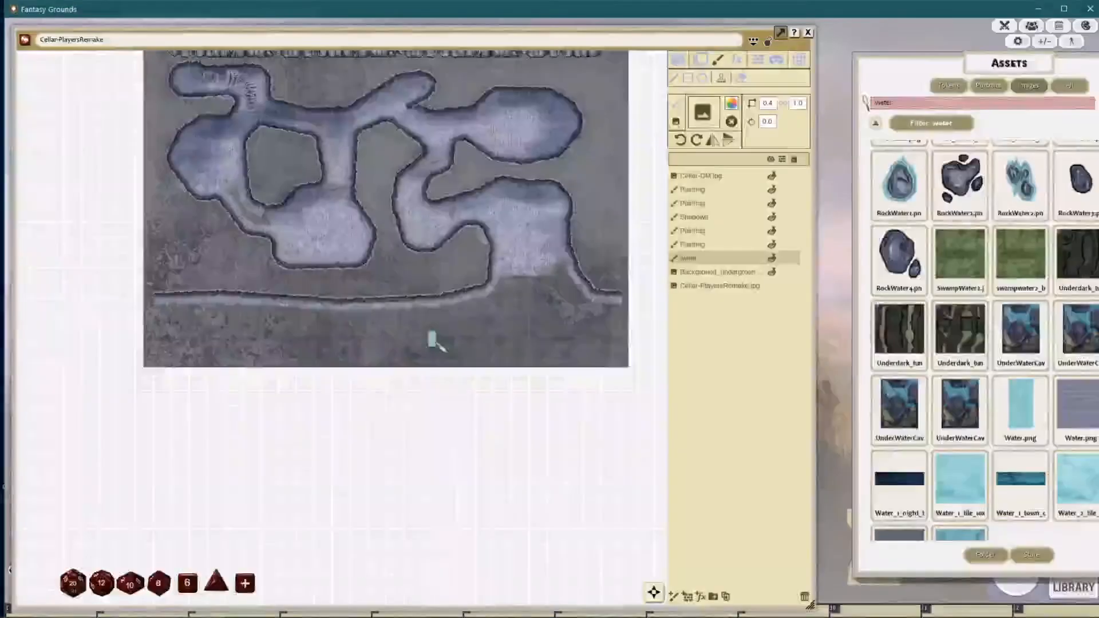
left_click_drag(436, 342, 425, 336)
left_click(767, 104)
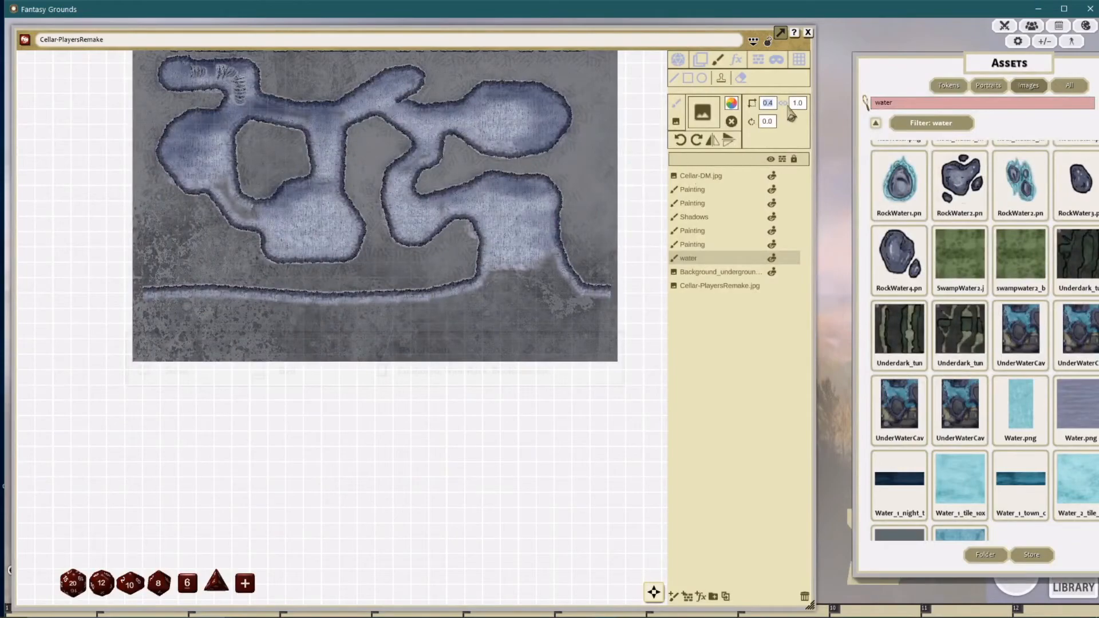
left_click(671, 79)
left_click(783, 104)
key("Return")
scroll(540, 339, "down", 3)
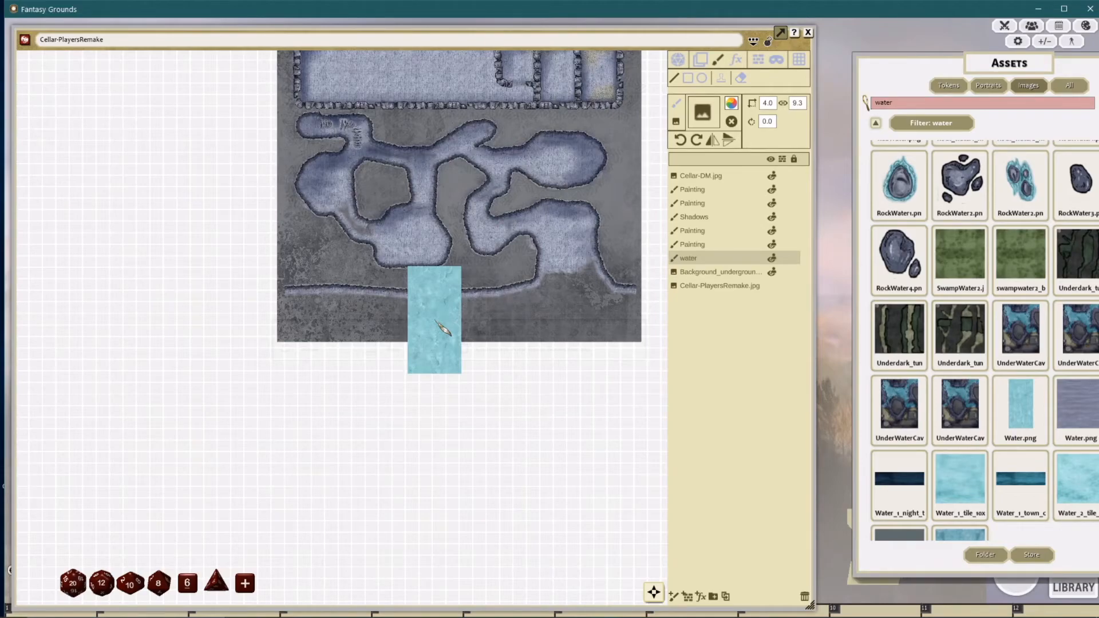
Step: Paint a strip of water on the water layer along the map's lower edge, beneath the long cave wall
left_click_drag(442, 329, 776, 454)
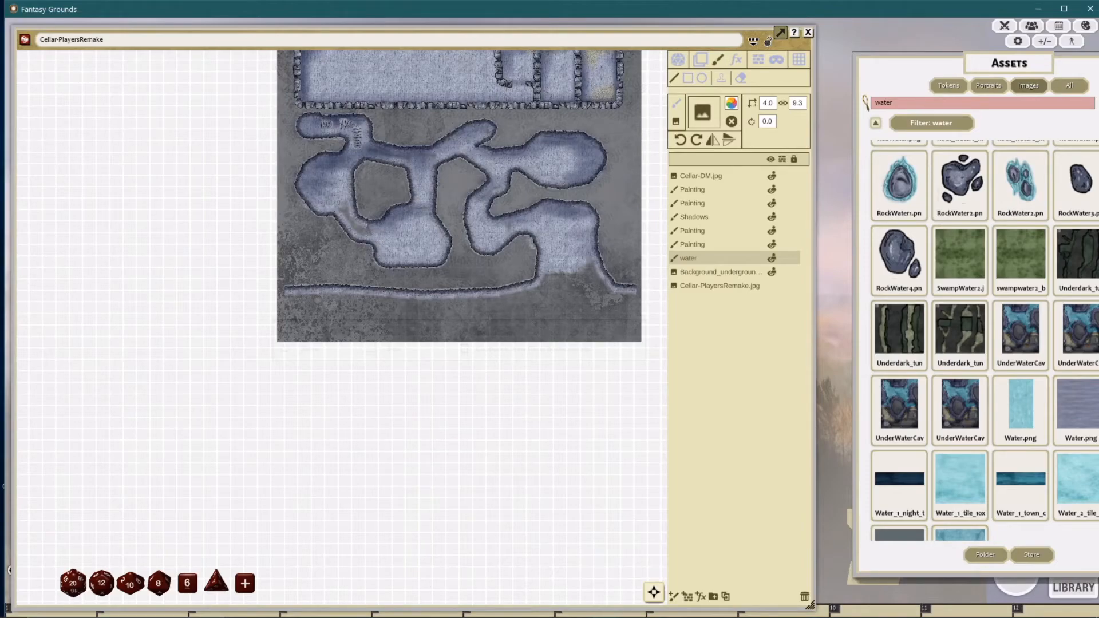
left_click_drag(425, 226, 451, 175)
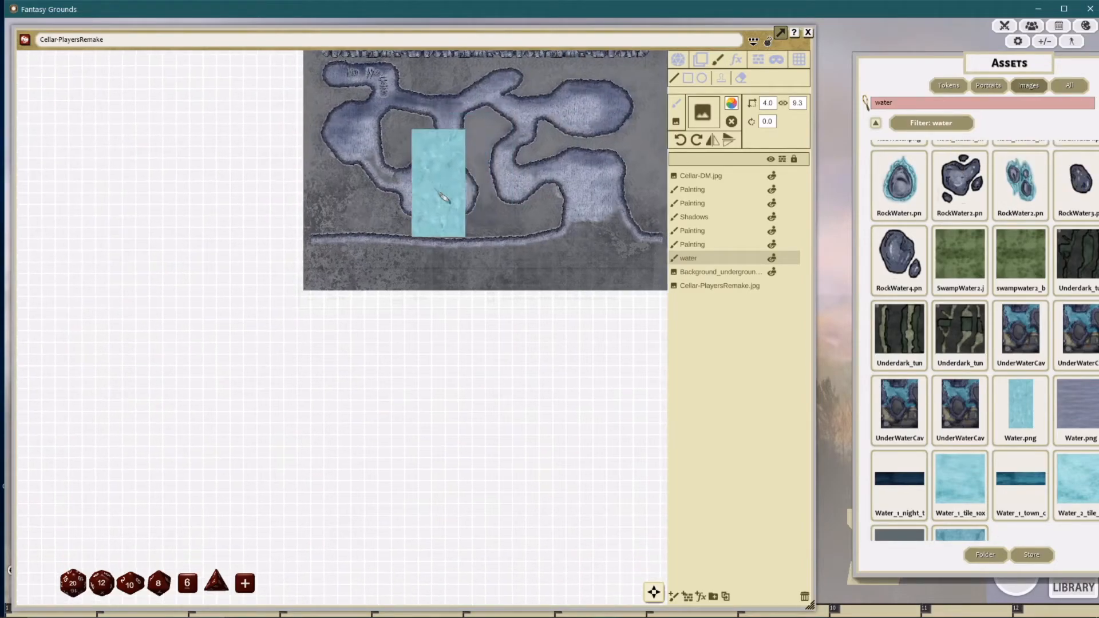
left_click_drag(519, 163, 461, 182)
mouse_move(325, 202)
left_mouse_down()
mouse_move(338, 182)
mouse_move(197, 217)
left_mouse_up()
scroll(346, 192, "up", 5)
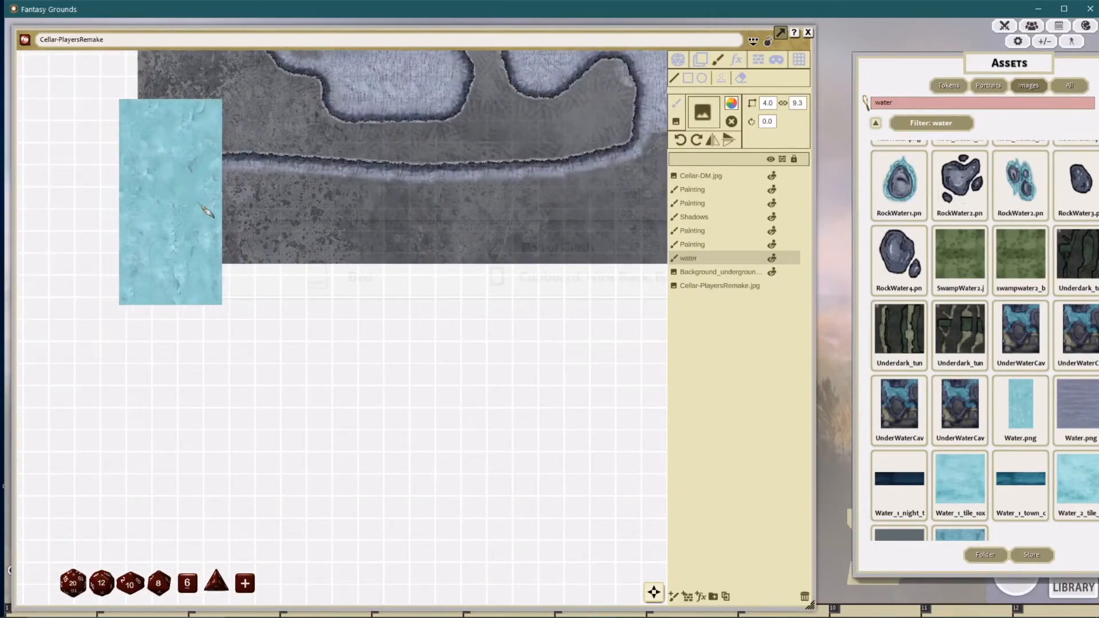
left_click_drag(430, 201, 312, 201)
scroll(439, 201, "down", 4)
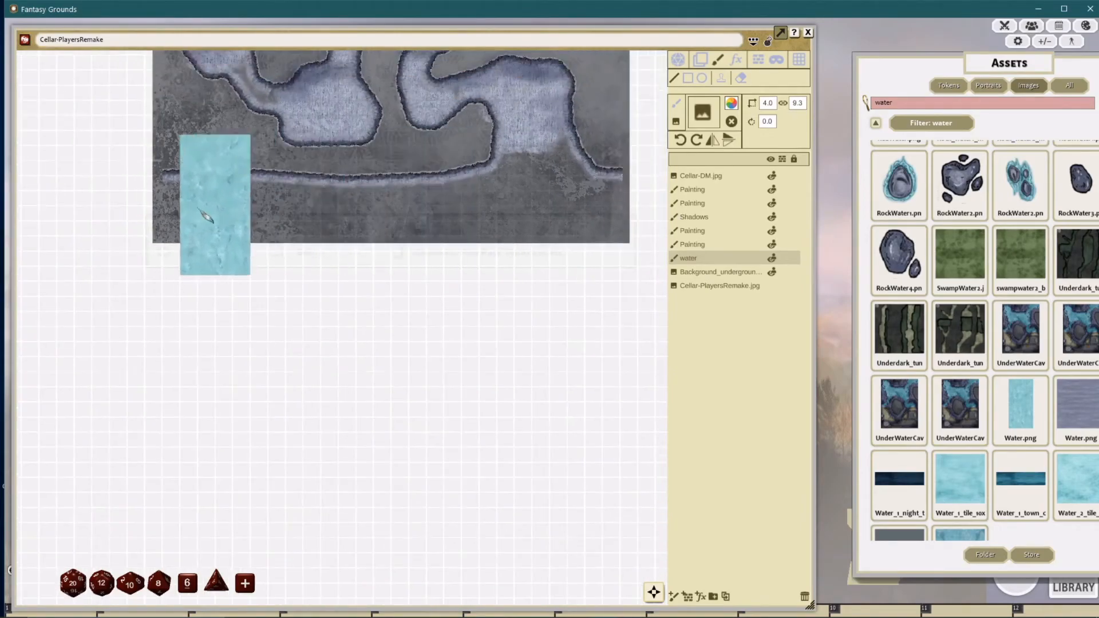
mouse_move(182, 215)
left_mouse_down()
mouse_move(628, 220)
mouse_move(621, 209)
left_mouse_up()
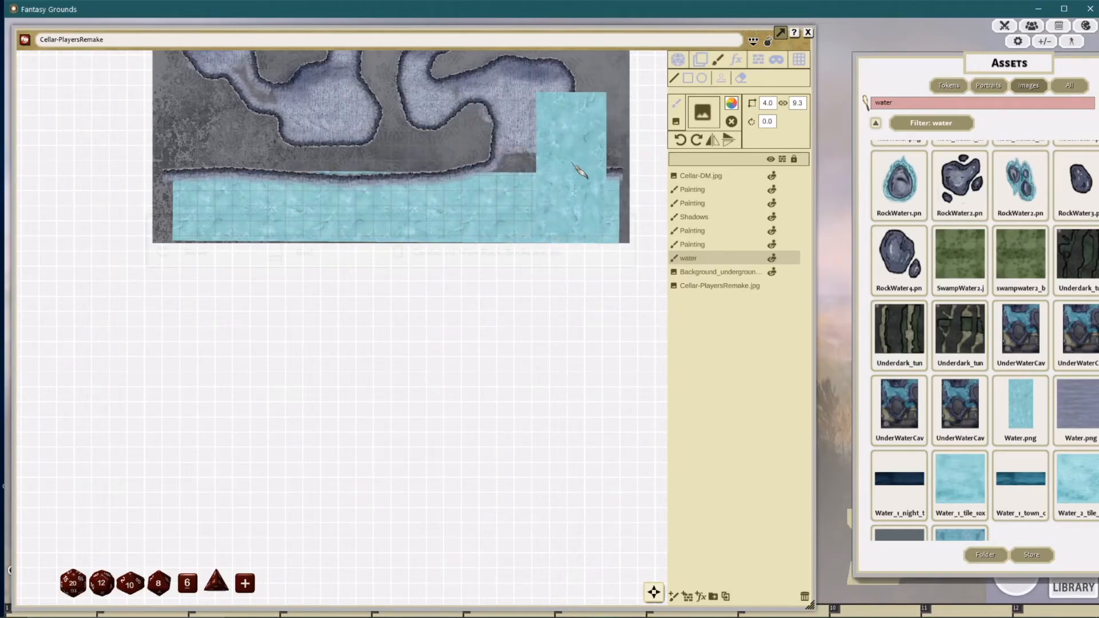
Step: Set the width of the painted water layer to 28.0 so the strip spans the full width of the map
scroll(550, 198, "up", 3)
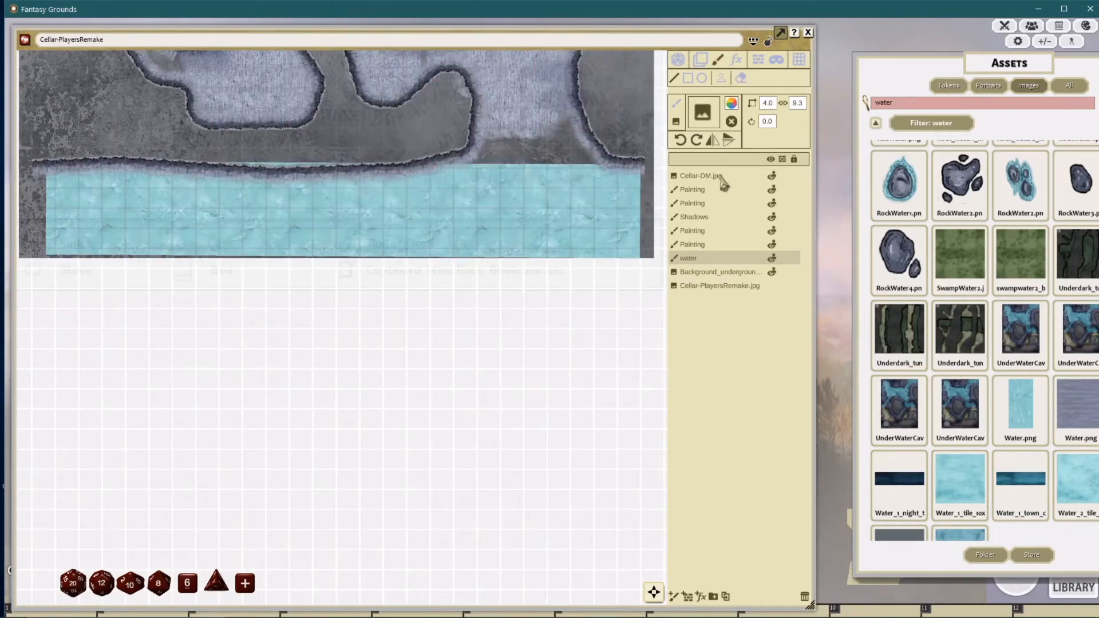
left_click(717, 59)
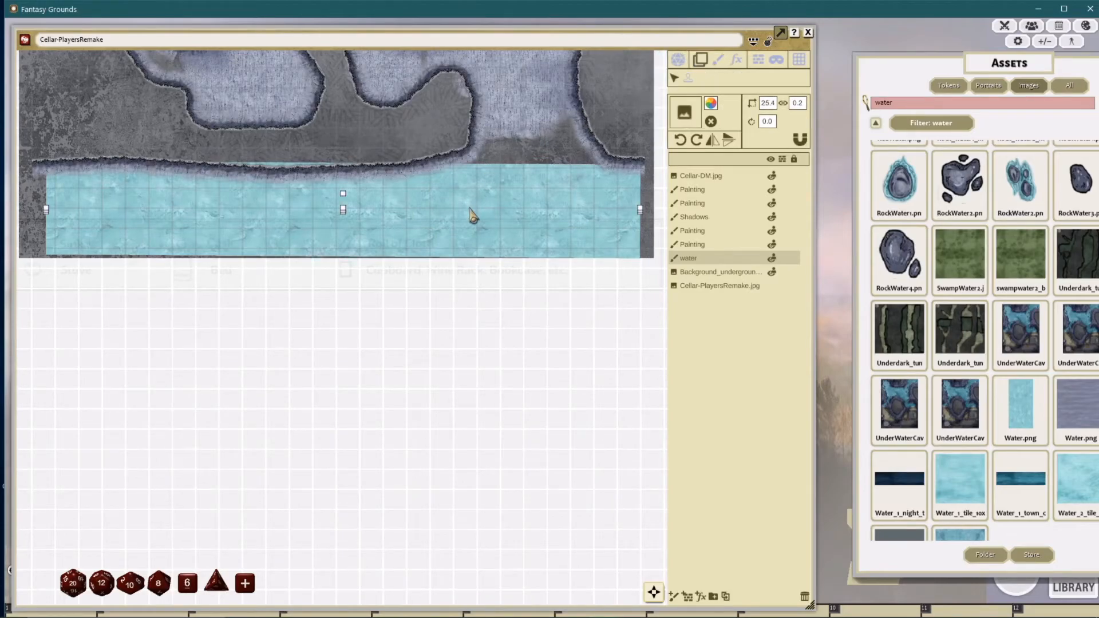
key("ctrl")
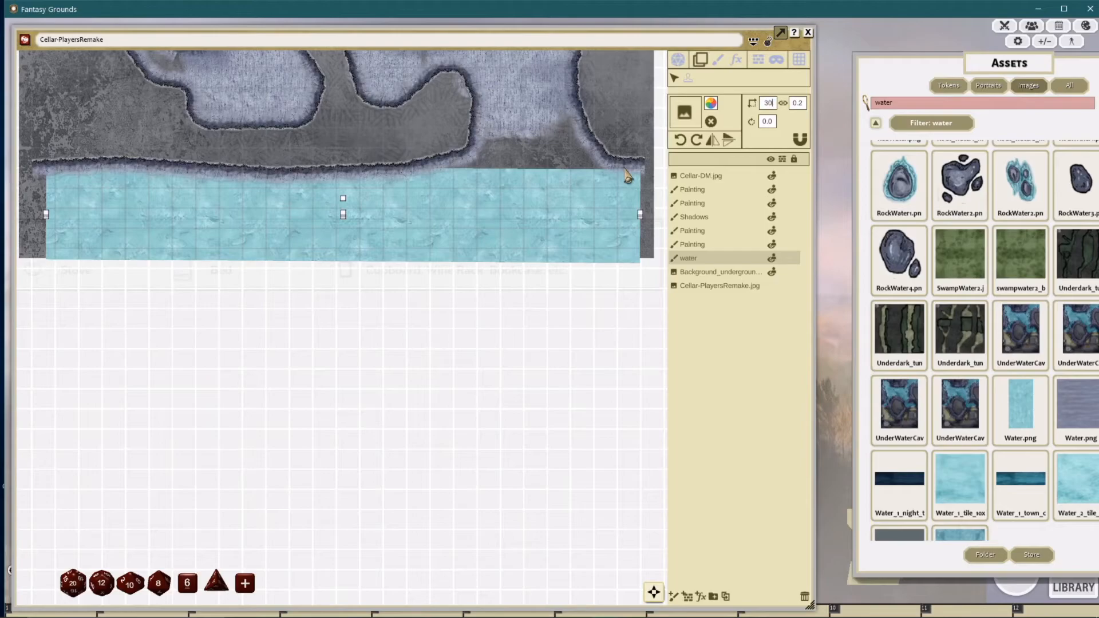
key("Return")
scroll(558, 203, "down", 3)
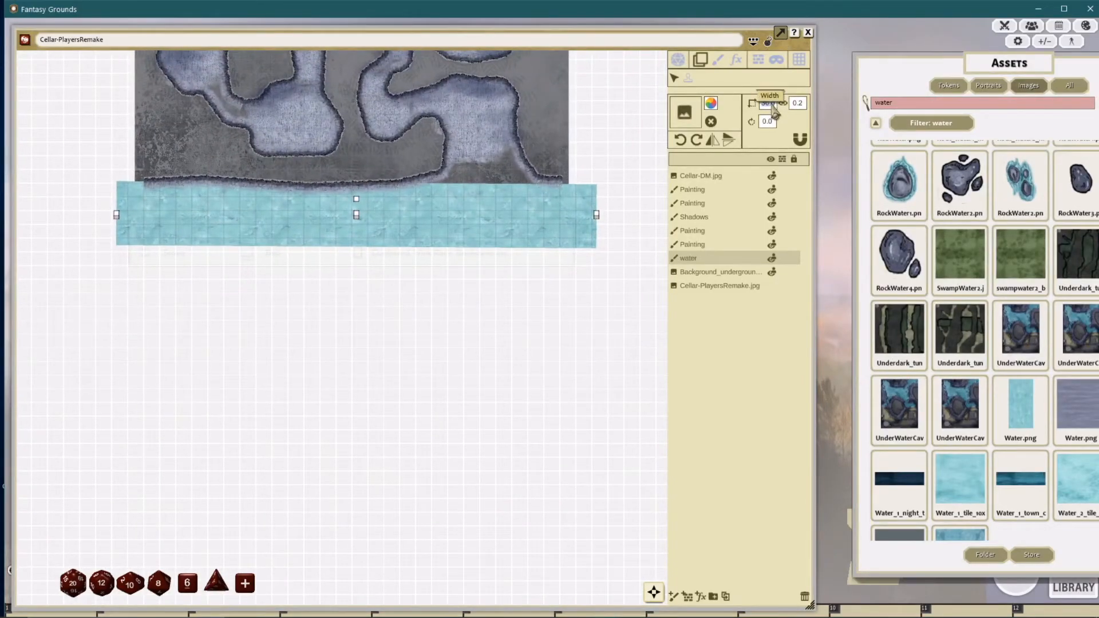
scroll(774, 109, "down", 2)
scroll(523, 199, "up", 5)
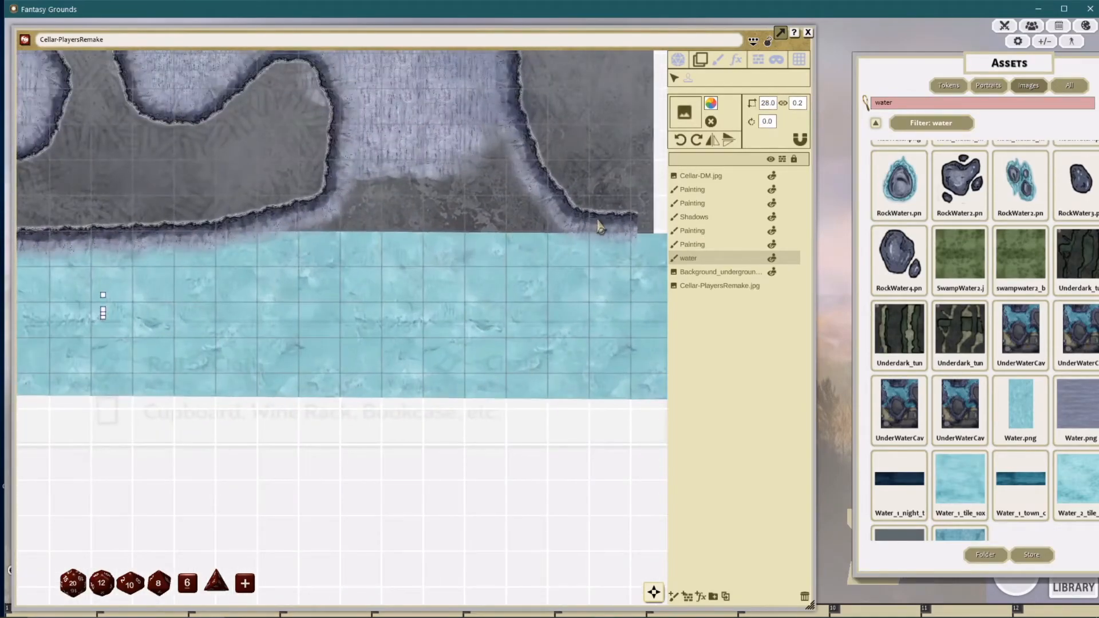
Step: Set the water brush's alpha to 100 and its width to 2.0, and paint a faint patch of water across the cave mouth
left_click(717, 59)
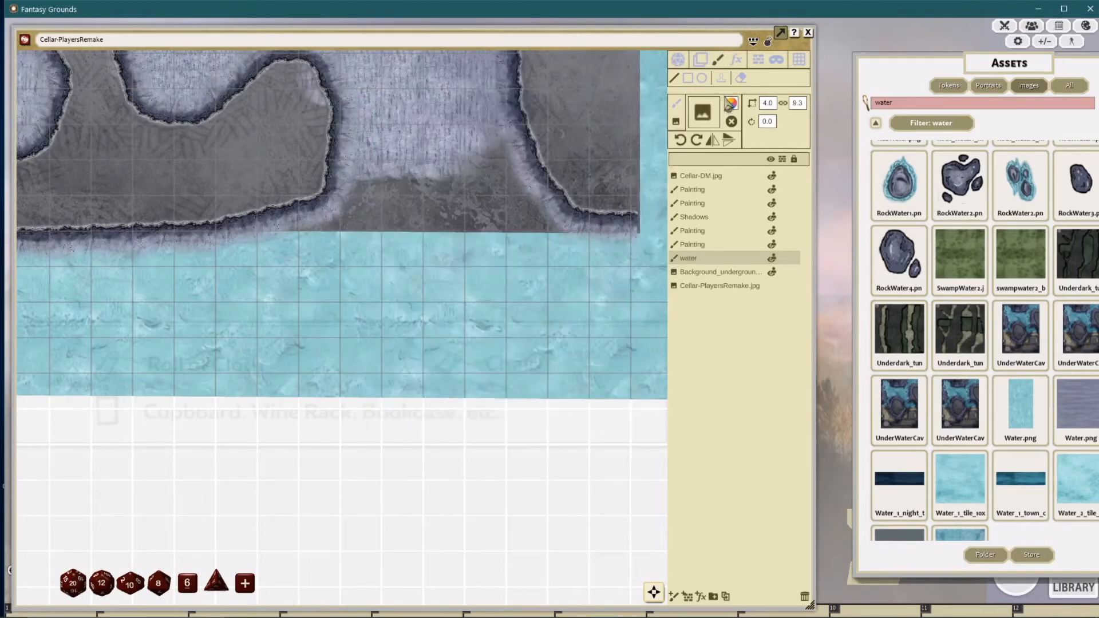
left_click(731, 104)
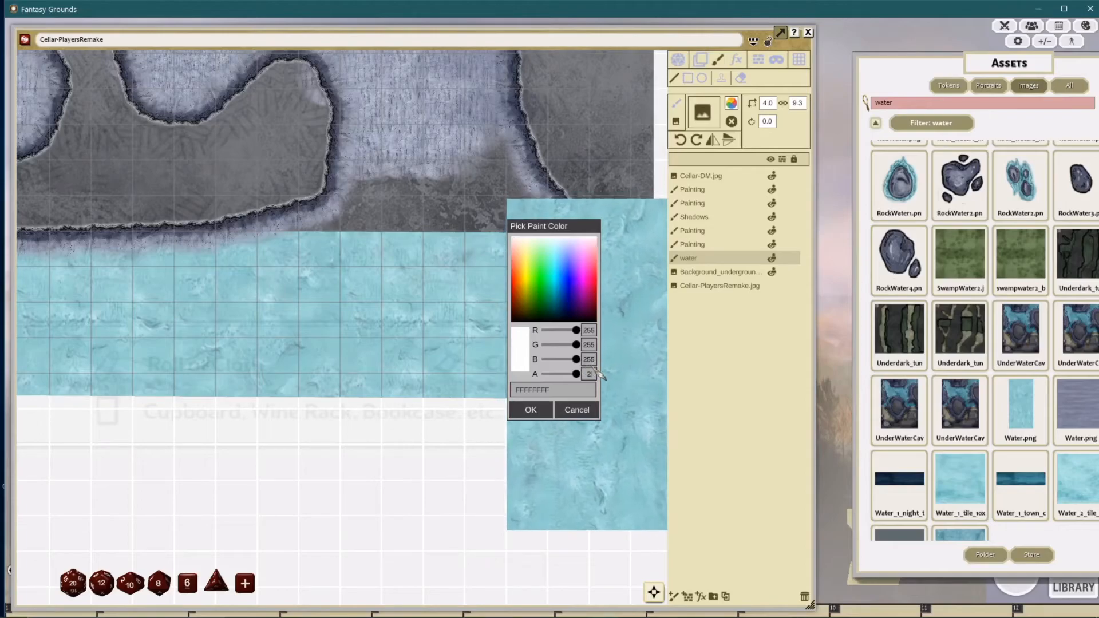
type("10")
key("Return")
left_click(732, 104)
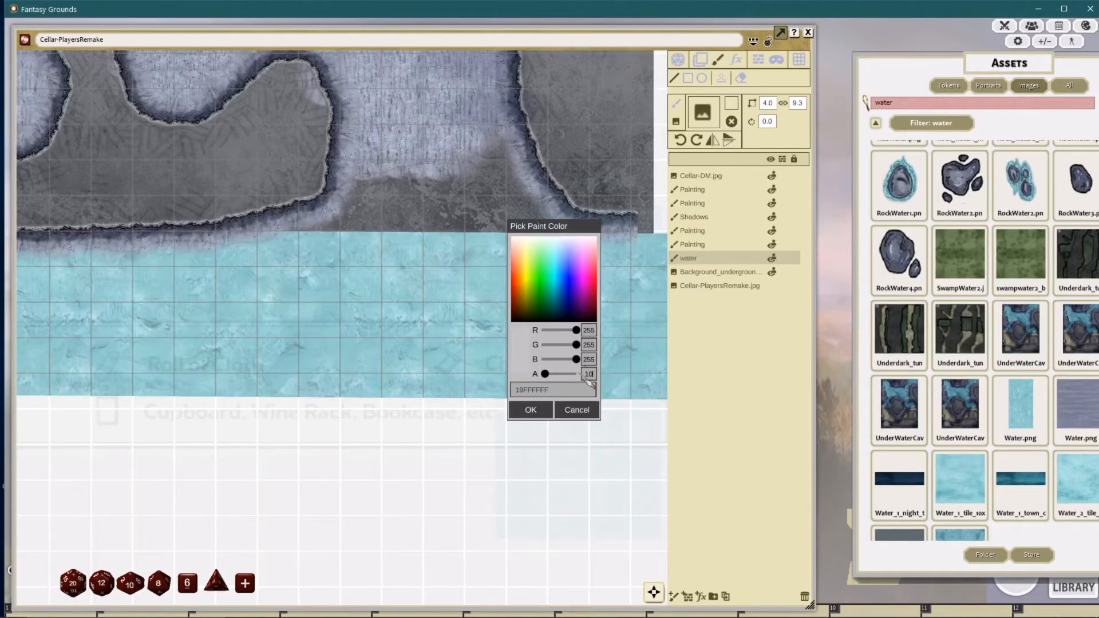
key("Return")
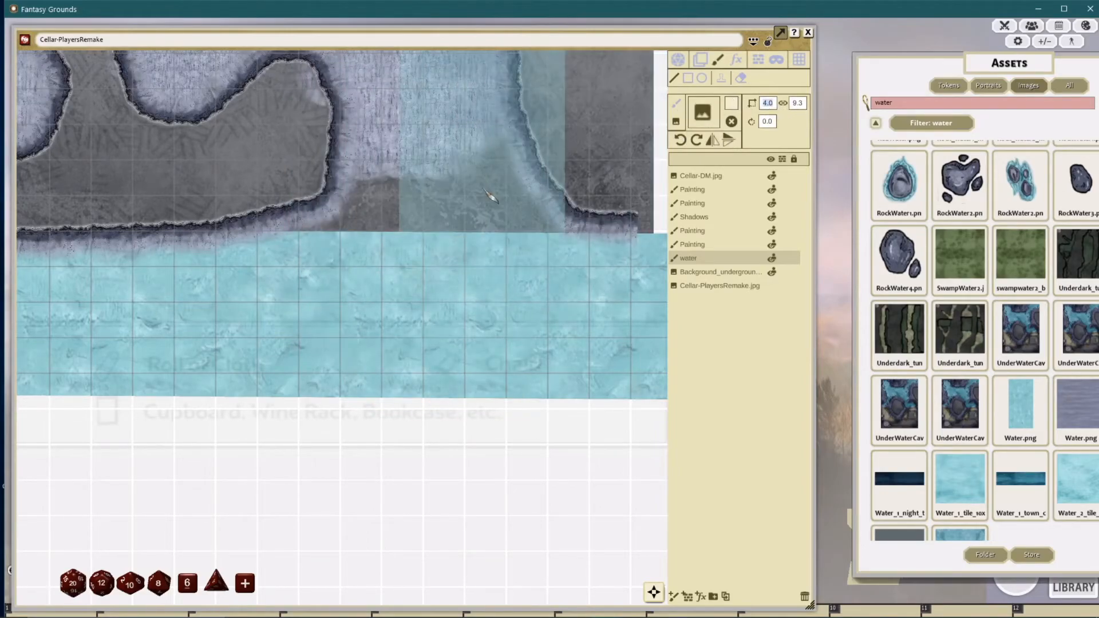
key("Return")
scroll(490, 197, "down", 1)
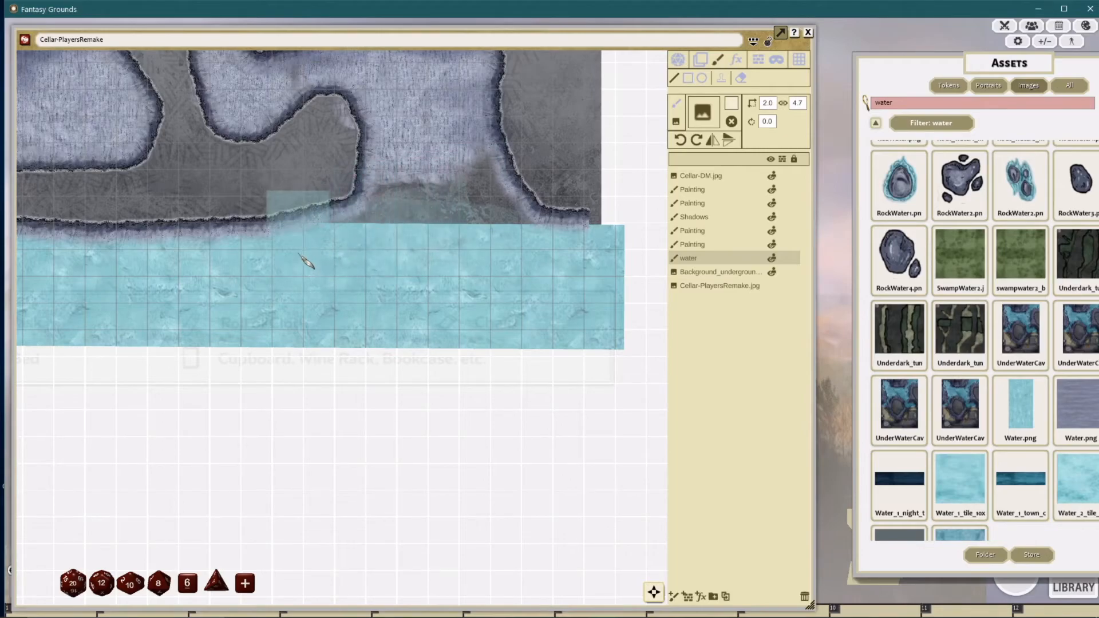
Step: Raise the brush's alpha to 200, reduce its width to 1.0, and paint a denser band of water across the cave mouth
left_click(731, 104)
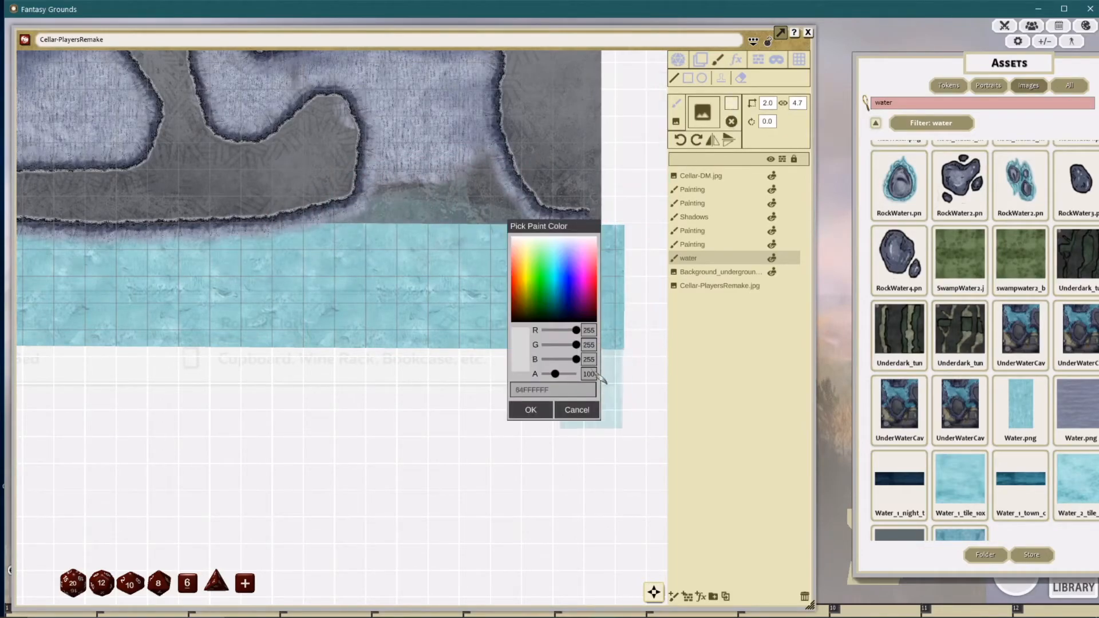
type("255")
key("Return")
left_click(766, 105)
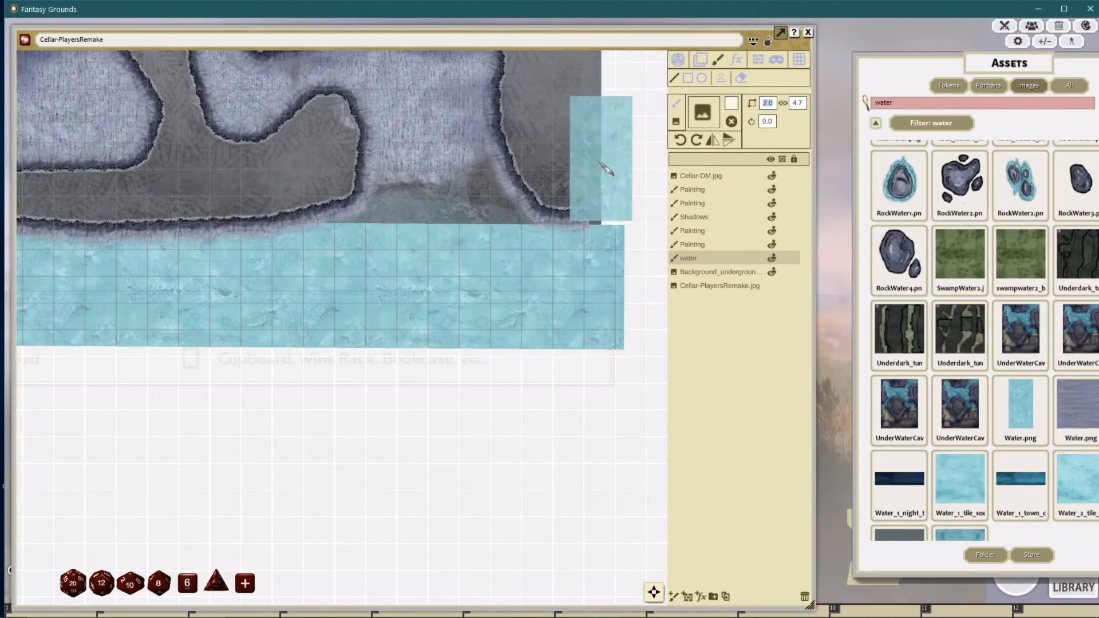
type("1")
key("Return")
mouse_move(309, 235)
left_mouse_down()
mouse_move(579, 228)
mouse_move(361, 216)
left_mouse_up()
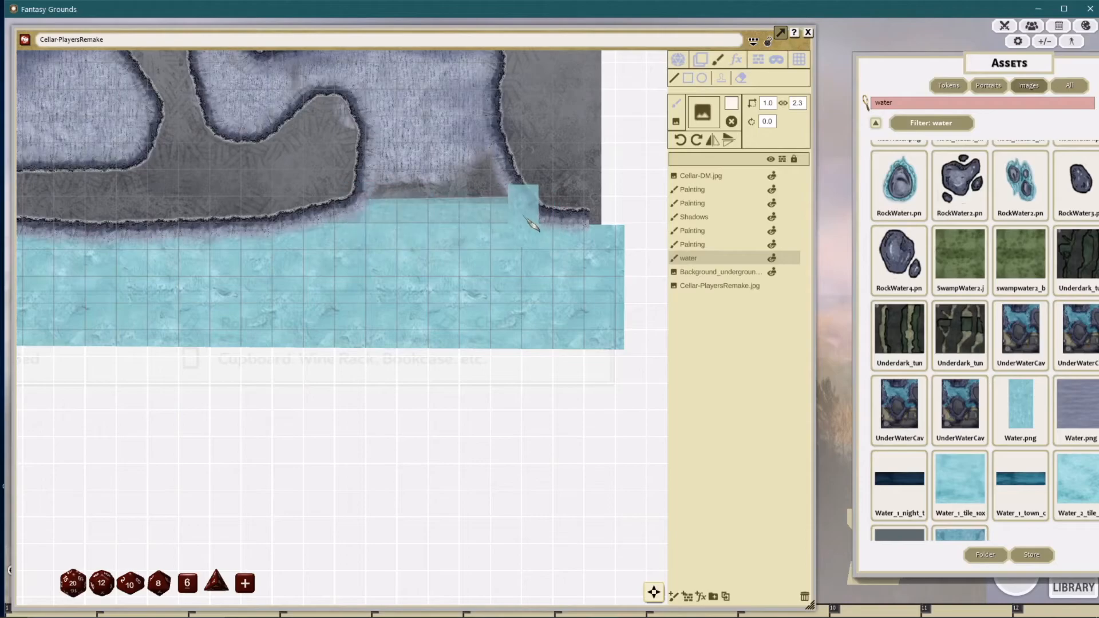
left_click_drag(506, 208, 374, 208)
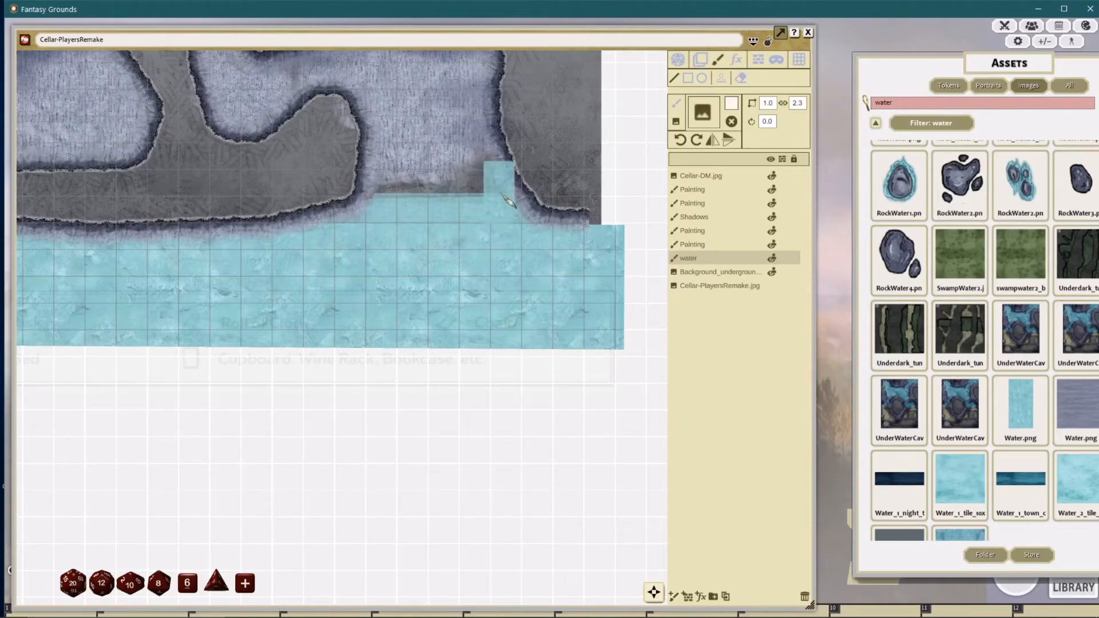
Step: Lower the brush's alpha and paint a fainter band of water above the dense one to soften the shoreline in the cave mouth
left_click(731, 103)
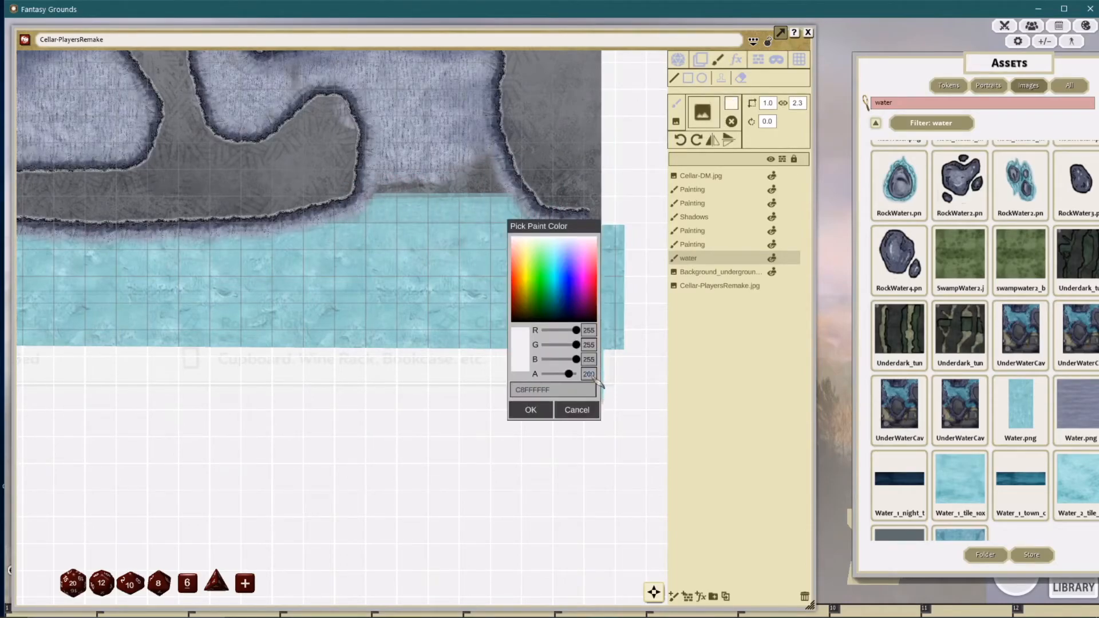
left_click(530, 410)
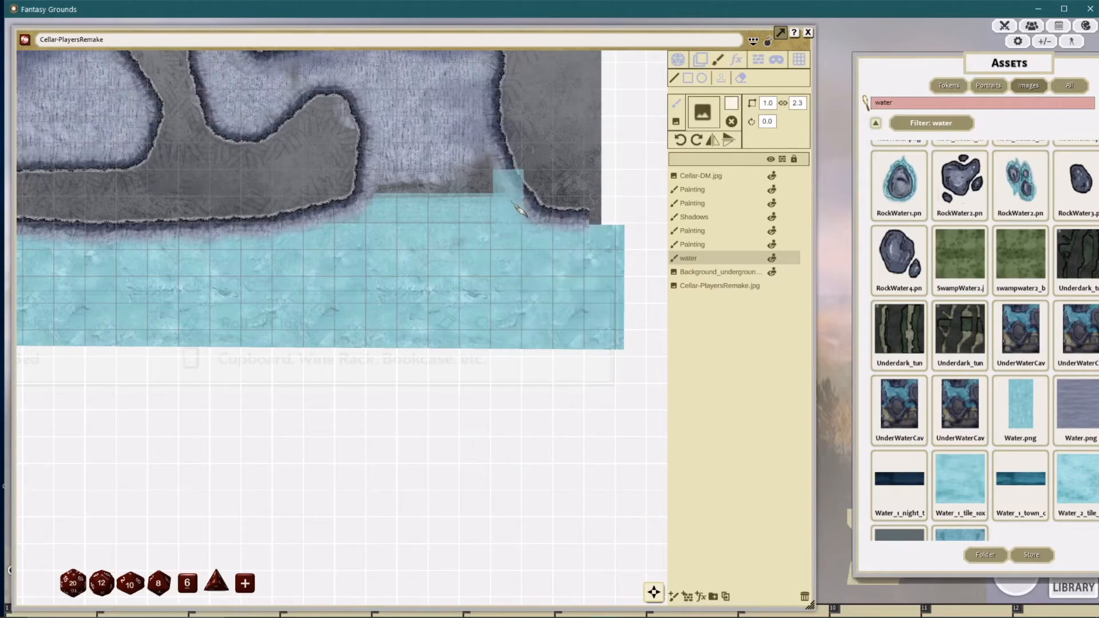
mouse_move(380, 204)
left_mouse_down()
mouse_move(518, 199)
mouse_move(382, 199)
left_mouse_up()
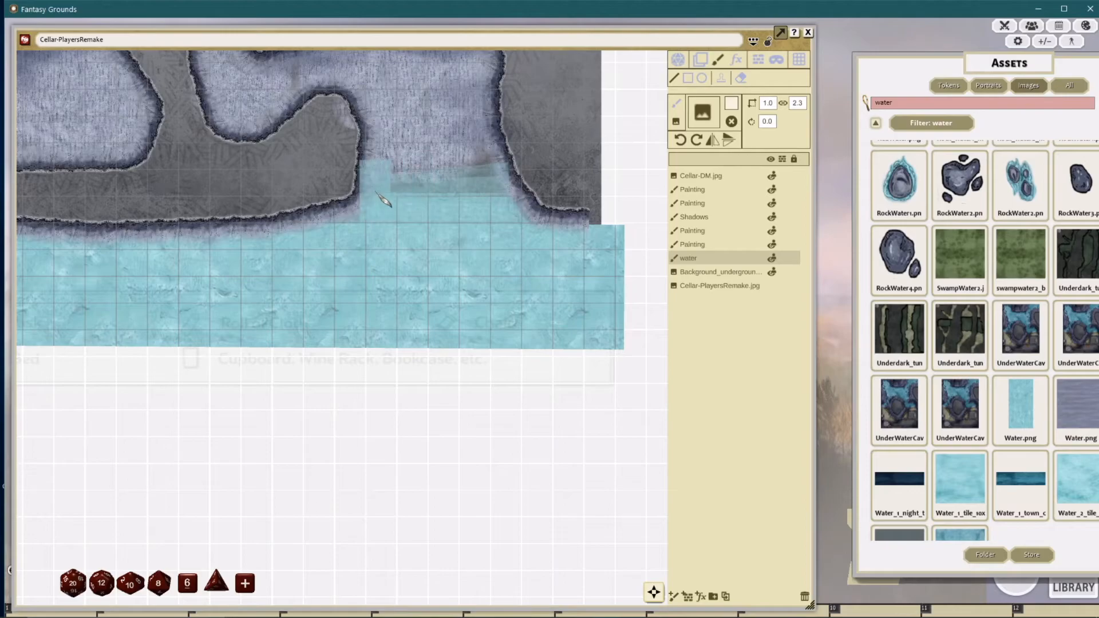
scroll(519, 243, "down", 2)
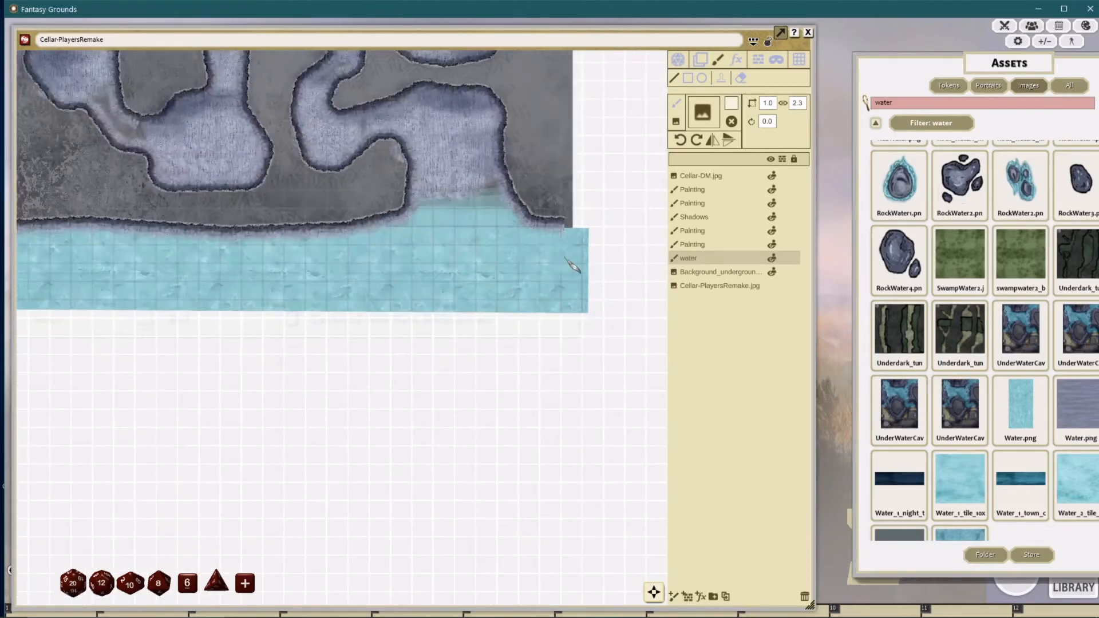
scroll(566, 263, "up", 2)
scroll(458, 258, "down", 3)
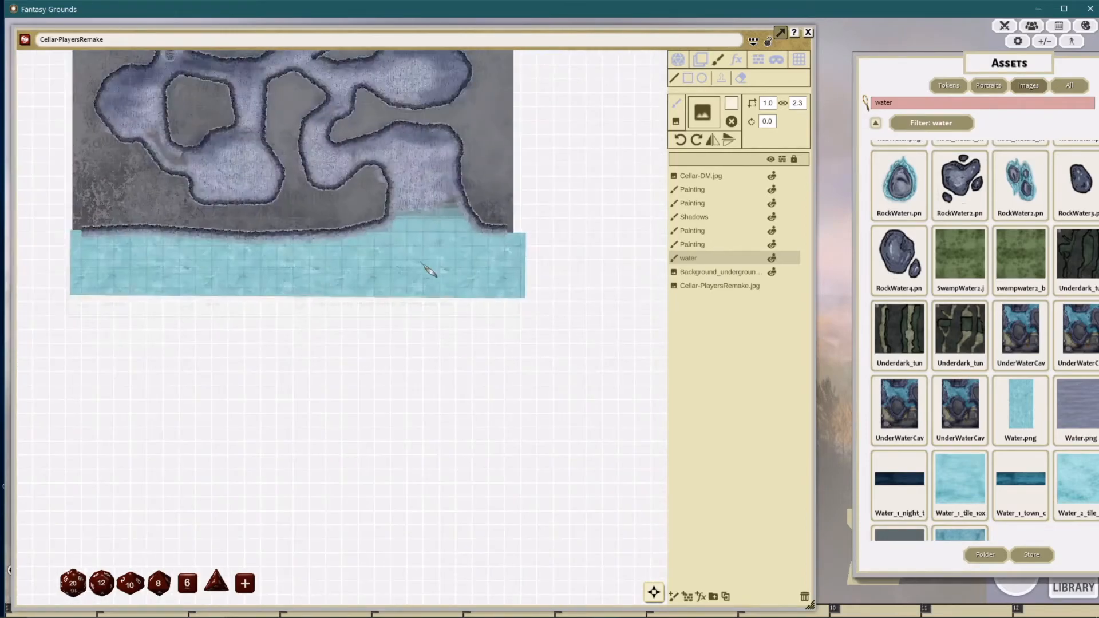
left_click_drag(422, 263, 487, 248)
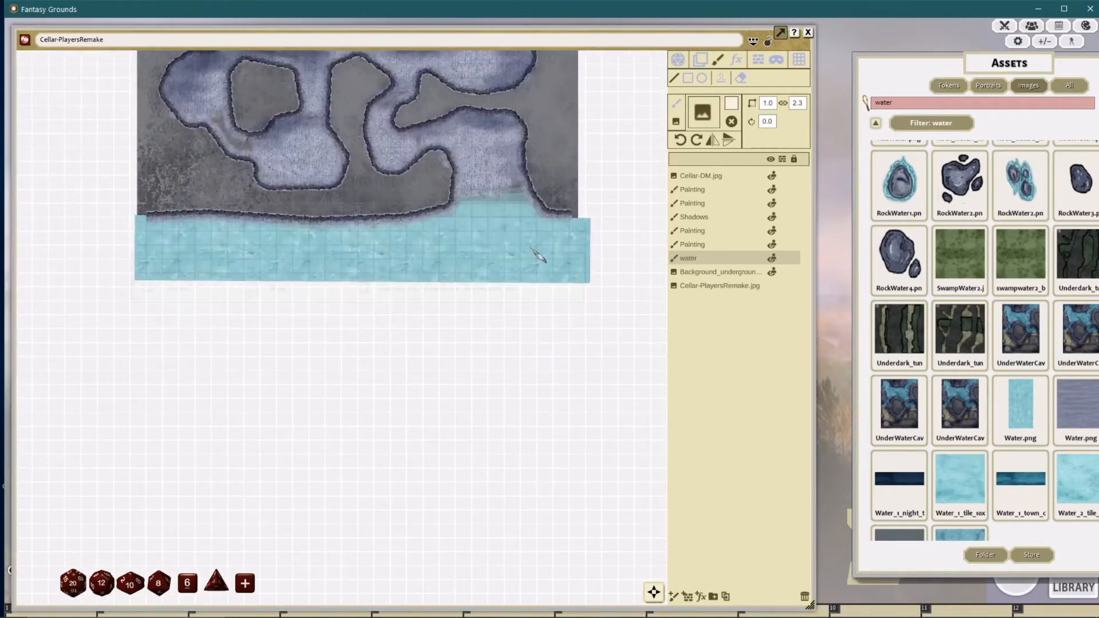
Step: Add an FX layer and move it directly above the water layer
left_click(701, 596)
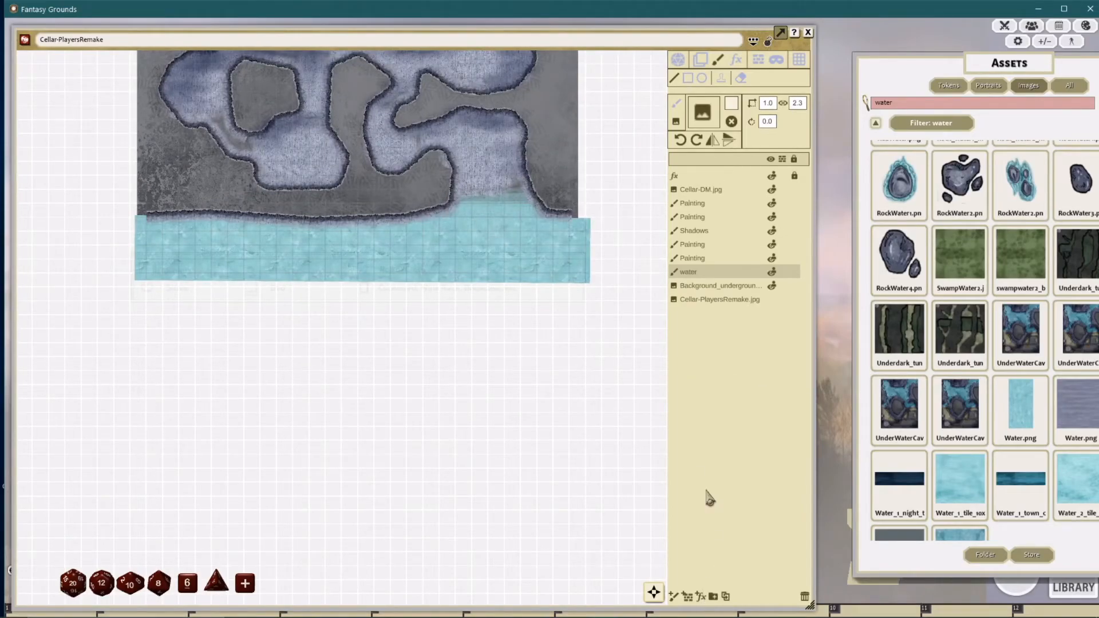
left_click(709, 177)
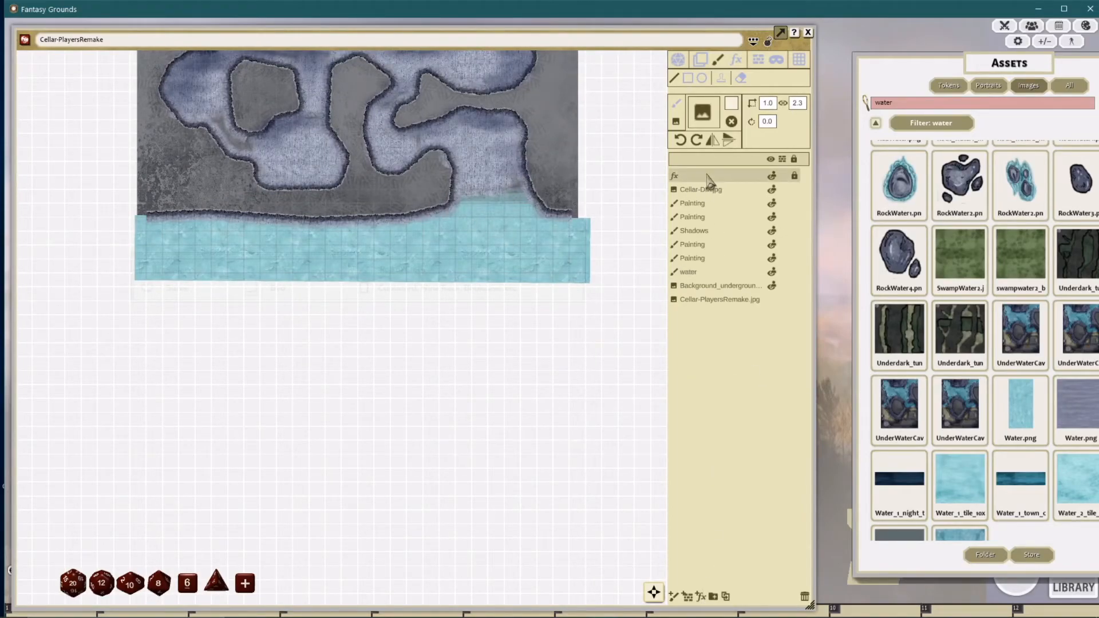
left_click(736, 59)
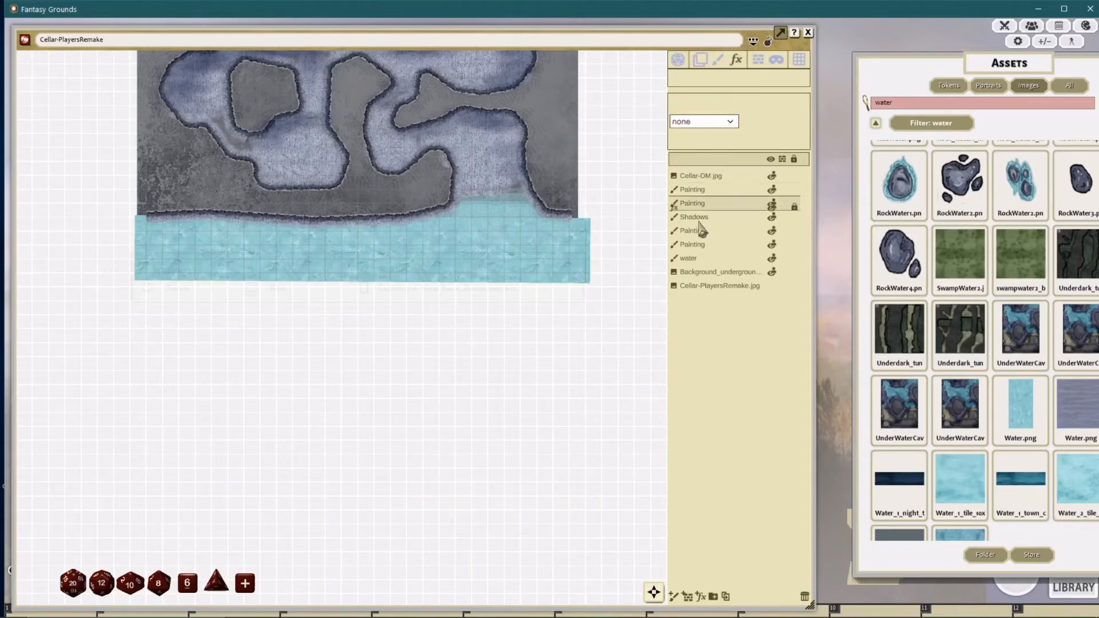
left_click_drag(710, 176, 708, 259)
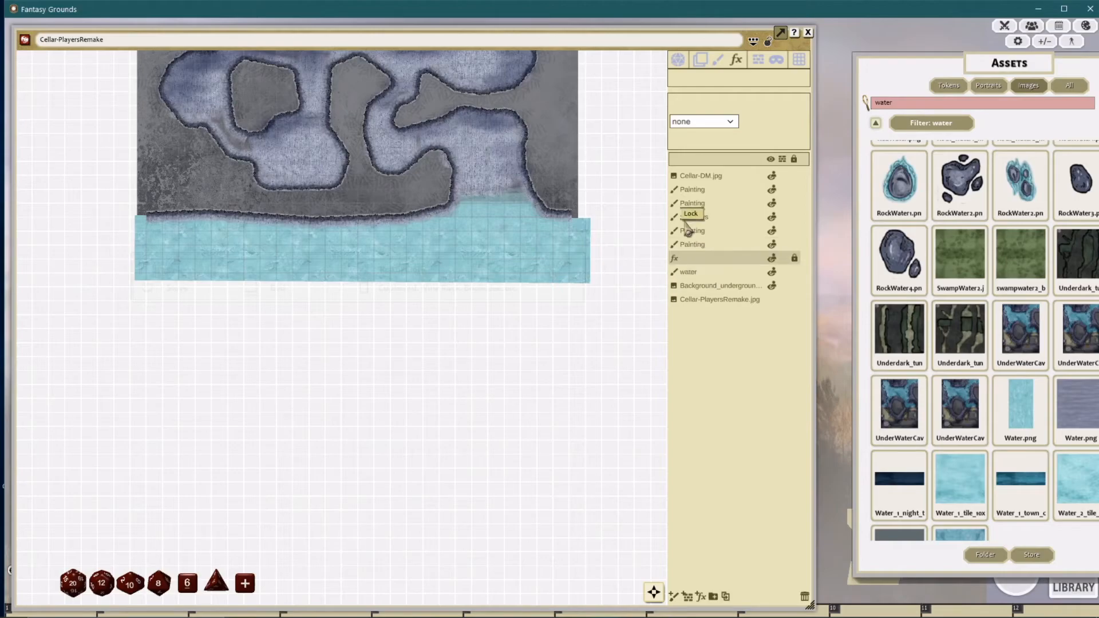
Step: Set the effect type of the new FX layer to ocean
left_click(730, 121)
scroll(733, 163, "down", 1)
scroll(735, 197, "up", 2)
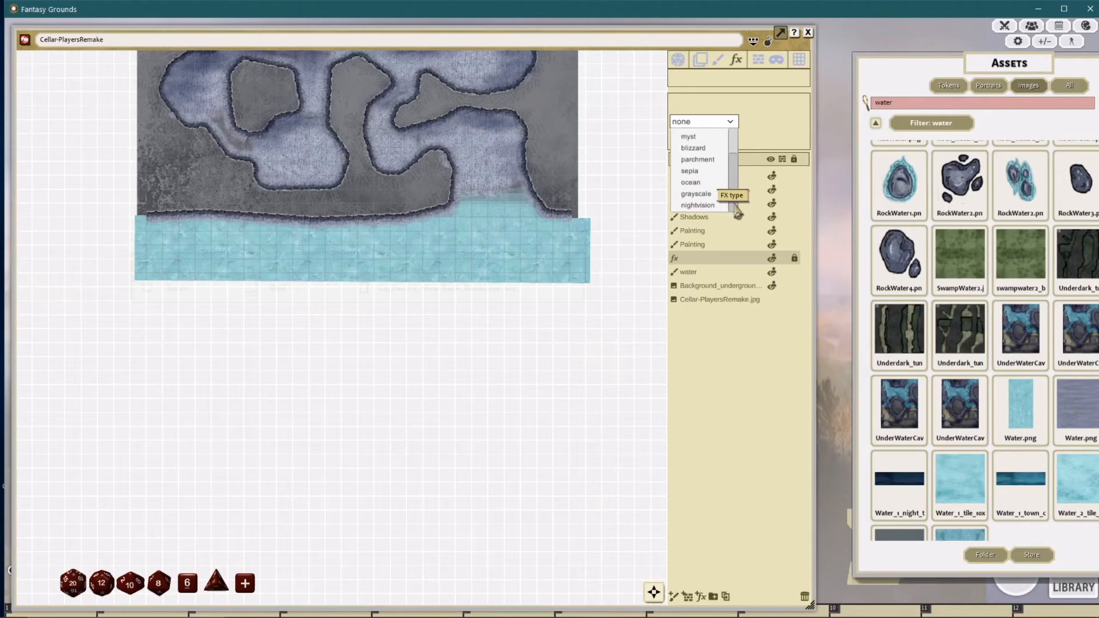
left_click(695, 198)
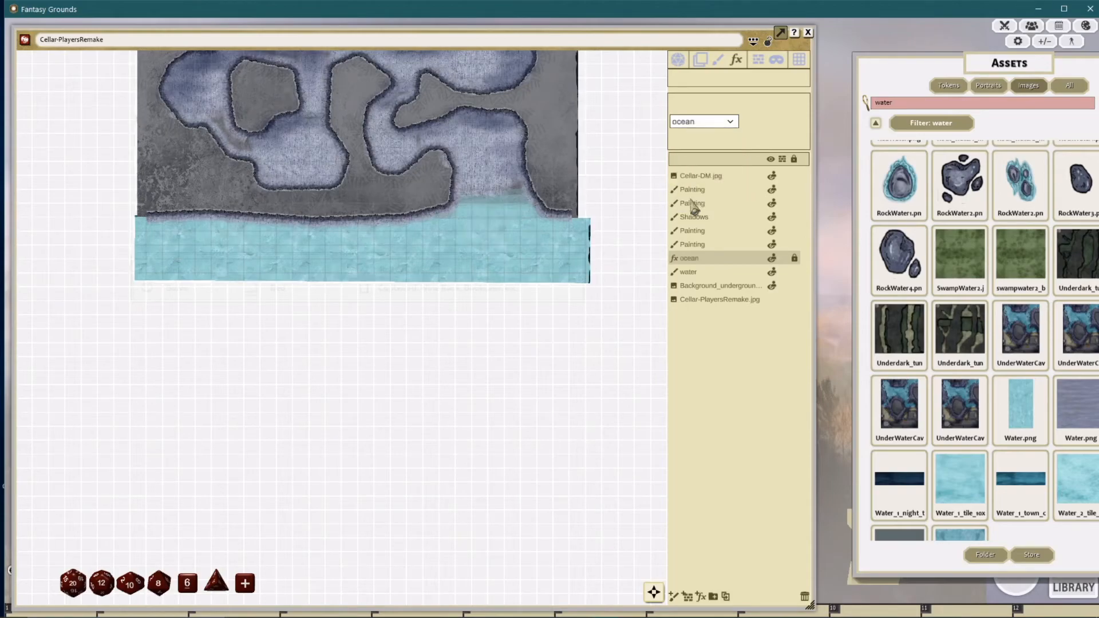
Step: Inspect the ocean effect on the map and move the underground background layer above the ocean layer
scroll(522, 240, "up", 2)
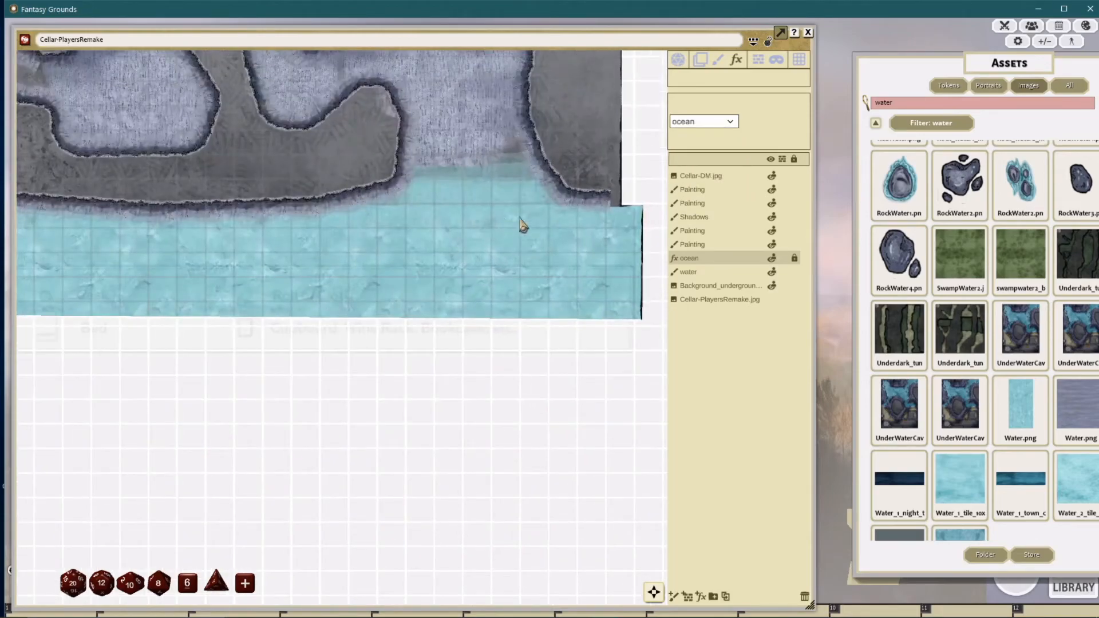
left_click_drag(507, 226, 579, 226)
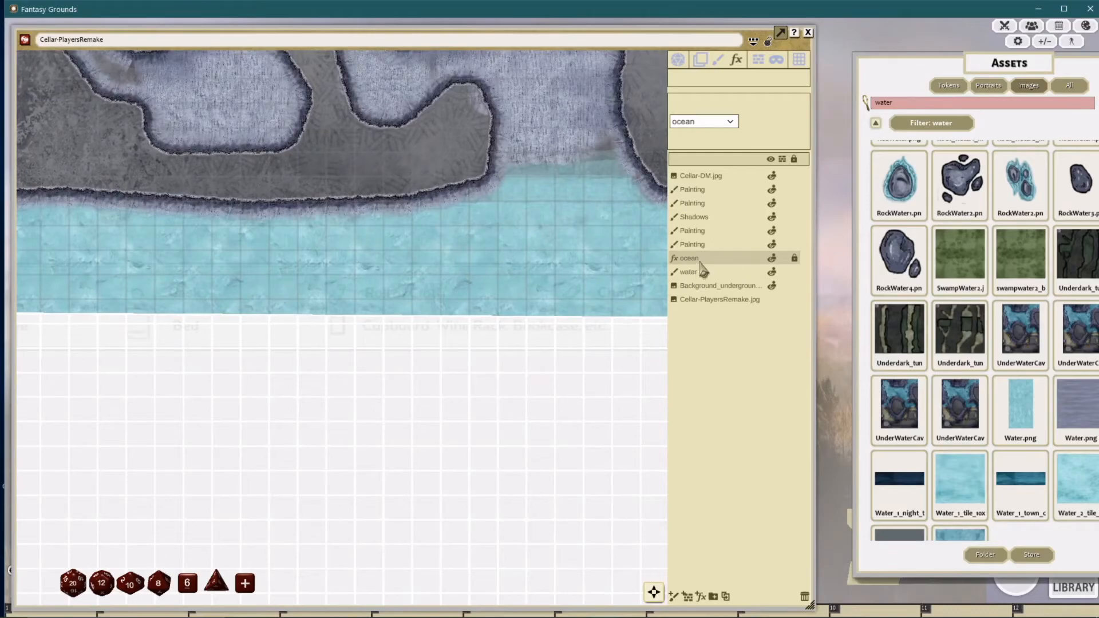
scroll(532, 205, "down", 2)
left_click_drag(565, 198, 548, 226)
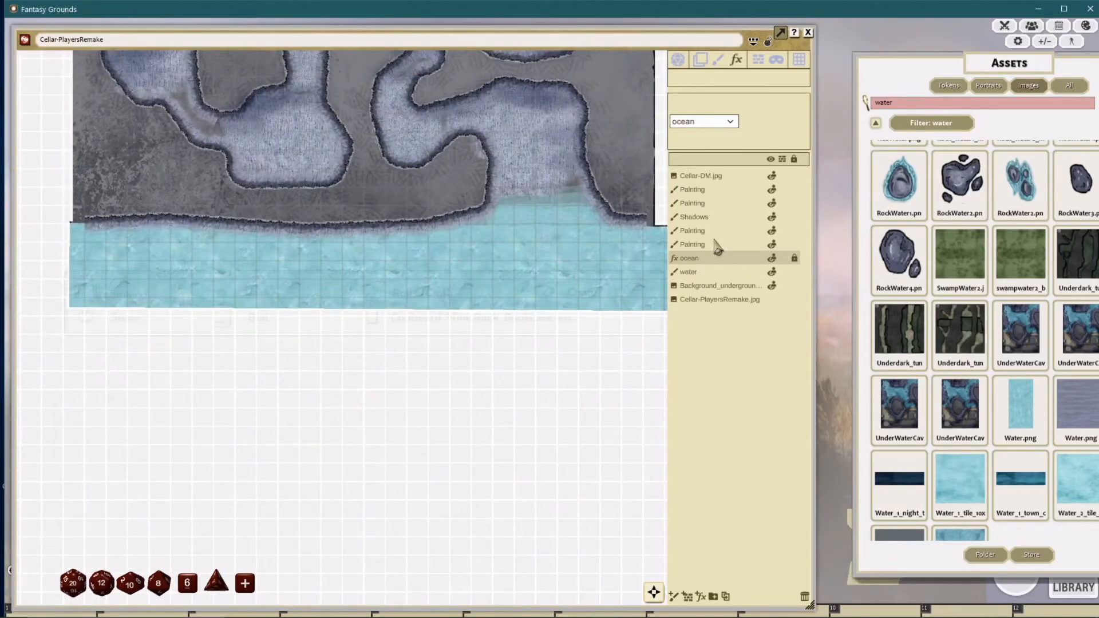
left_click(721, 286)
left_click_drag(719, 288, 724, 254)
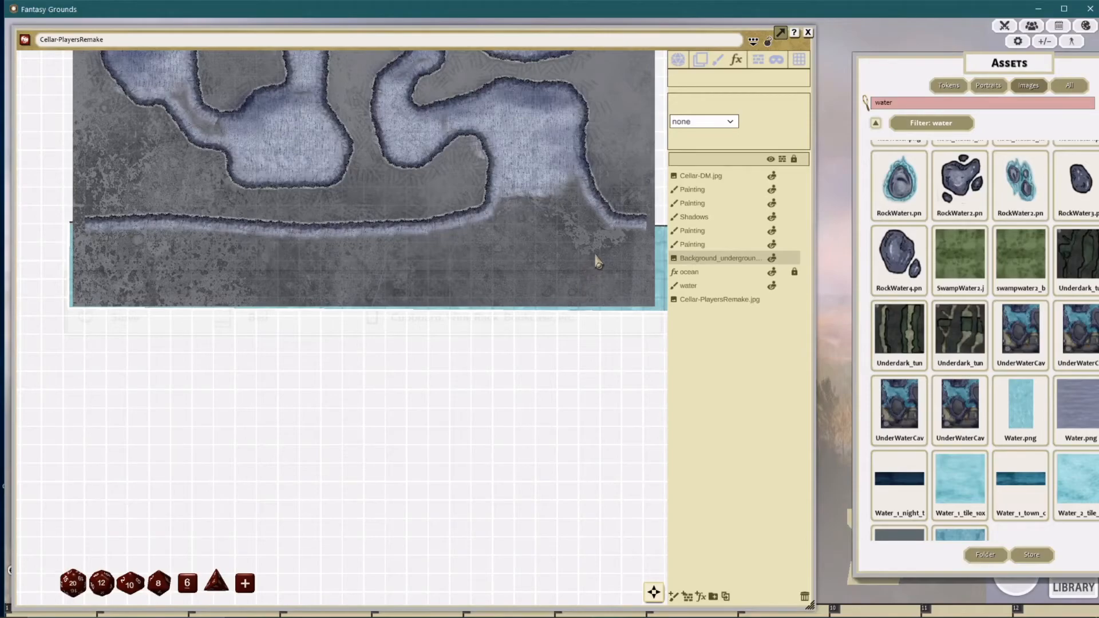
Step: Nudge the underground background image upward until its lower edge lies just under the long cave wall, keeping it horizontally aligned with the map
left_click(699, 59)
key("Up")
key("Up")
key("Up")
key("Up")
key("Up")
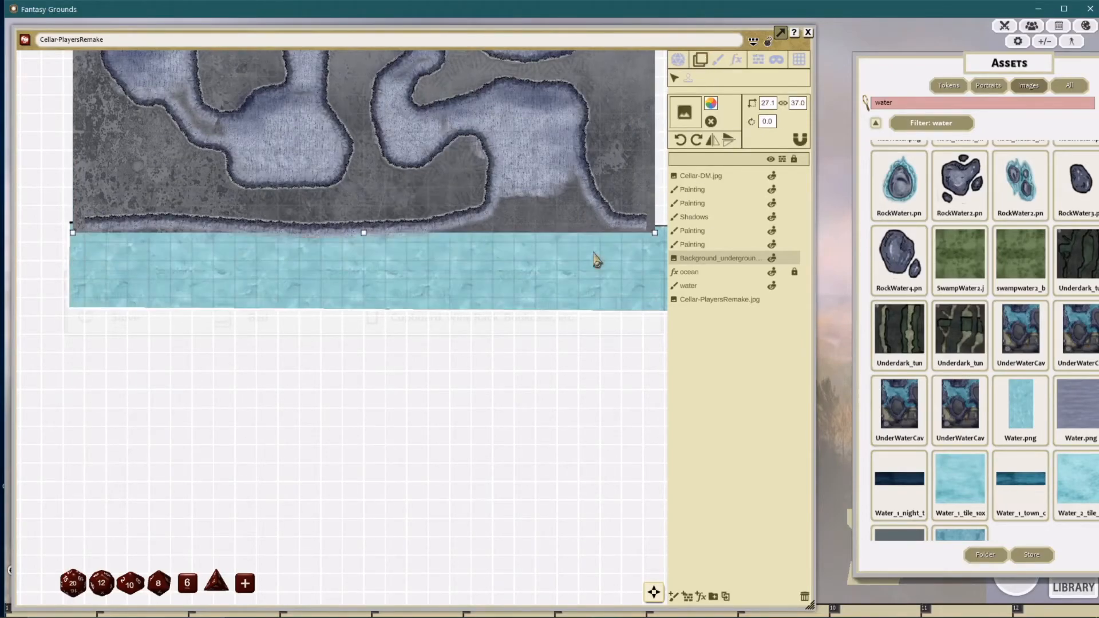
key("Up")
key("Down")
key("Down")
key("Right")
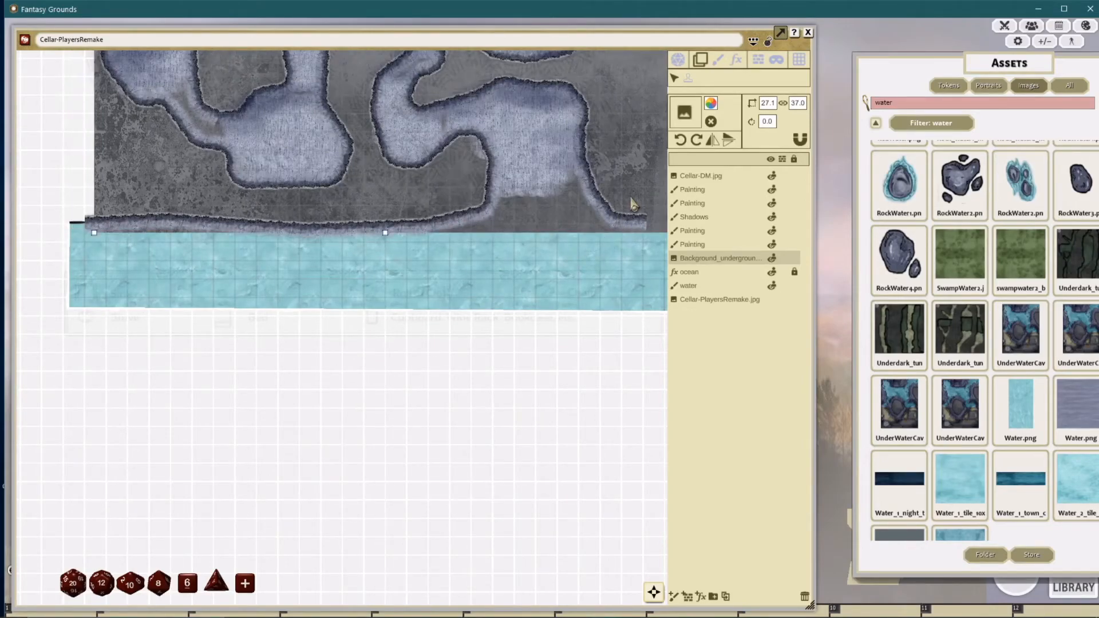
key("Left")
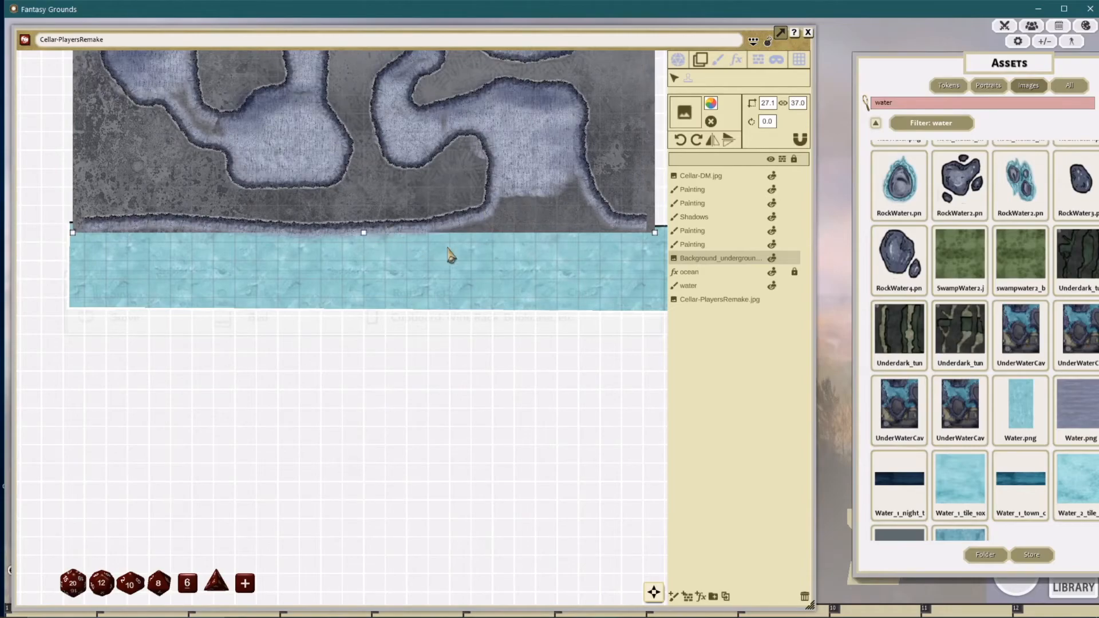
scroll(414, 250, "up", 4)
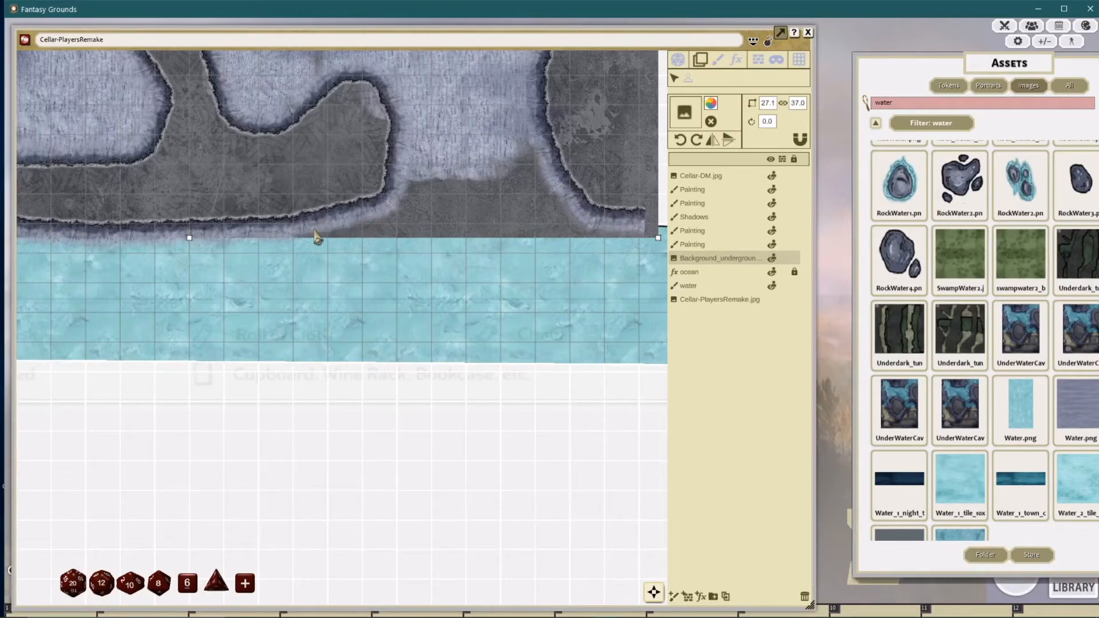
scroll(532, 238, "down", 2)
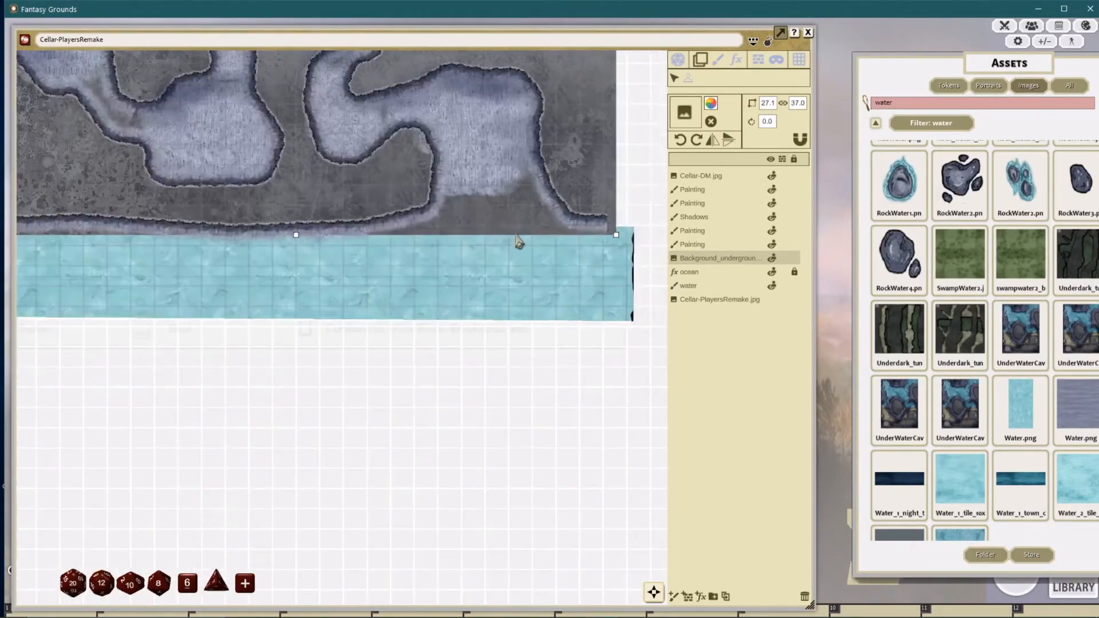
Step: Add a painting layer named water2 and place it directly above the underground background layer
left_click_drag(473, 240, 536, 363)
scroll(537, 363, "down", 1)
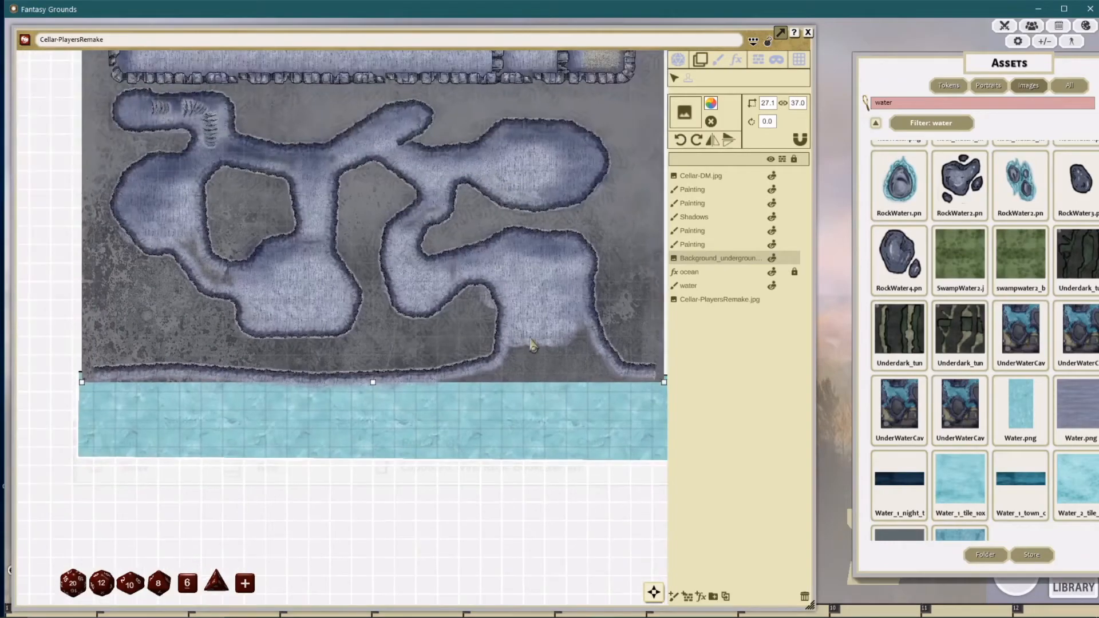
scroll(521, 341, "up", 3)
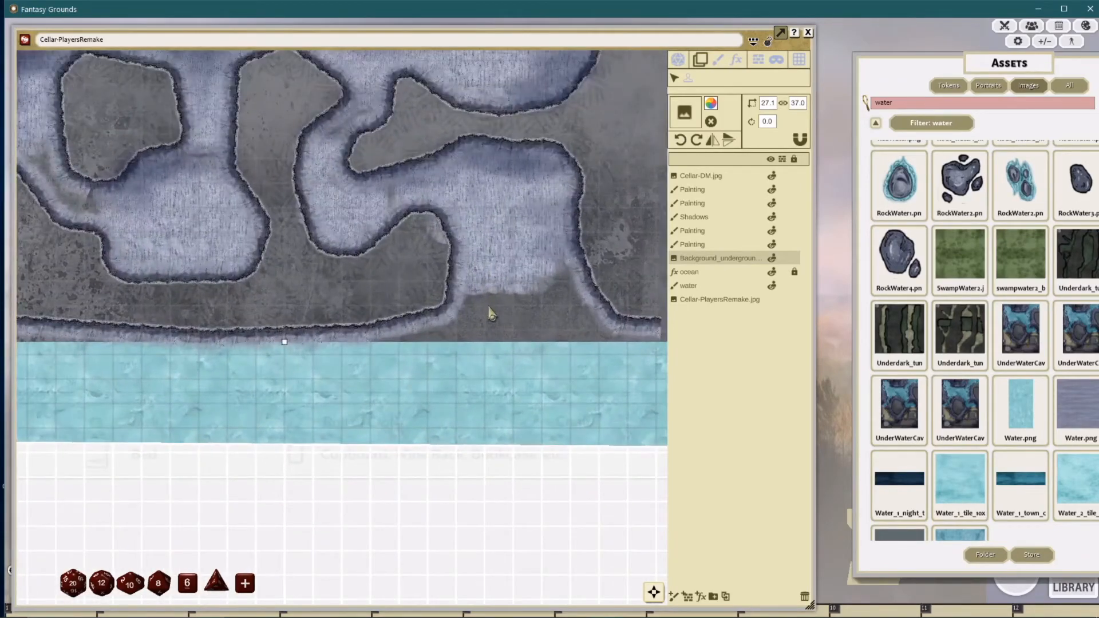
scroll(535, 309, "up", 2)
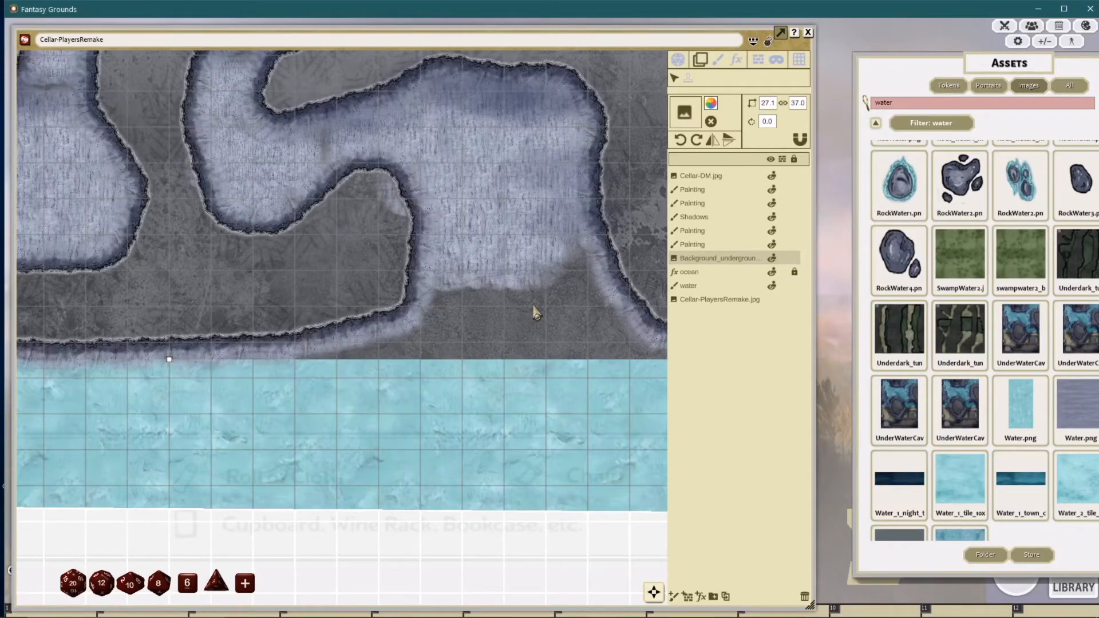
scroll(426, 254, "down", 3)
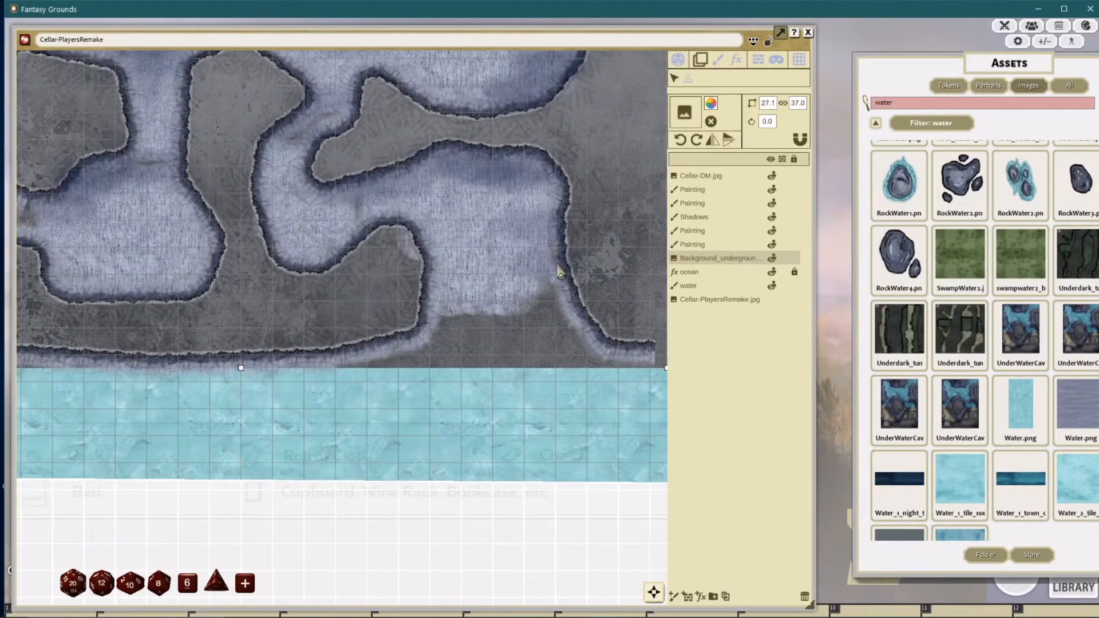
left_click(674, 596)
left_click(702, 176)
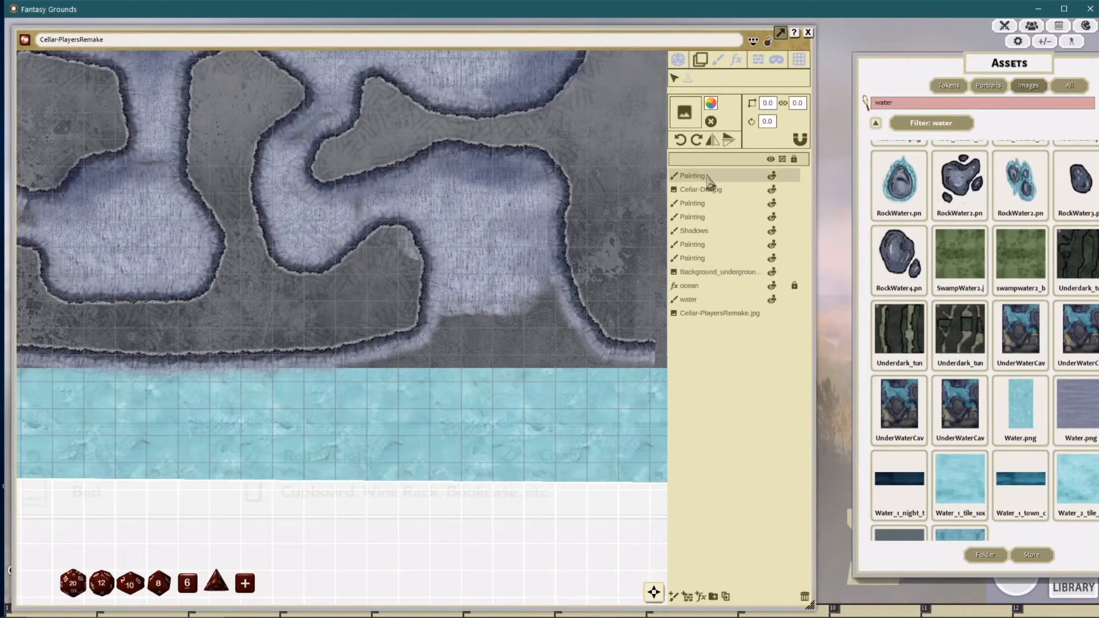
left_click(706, 176)
double_click(712, 177)
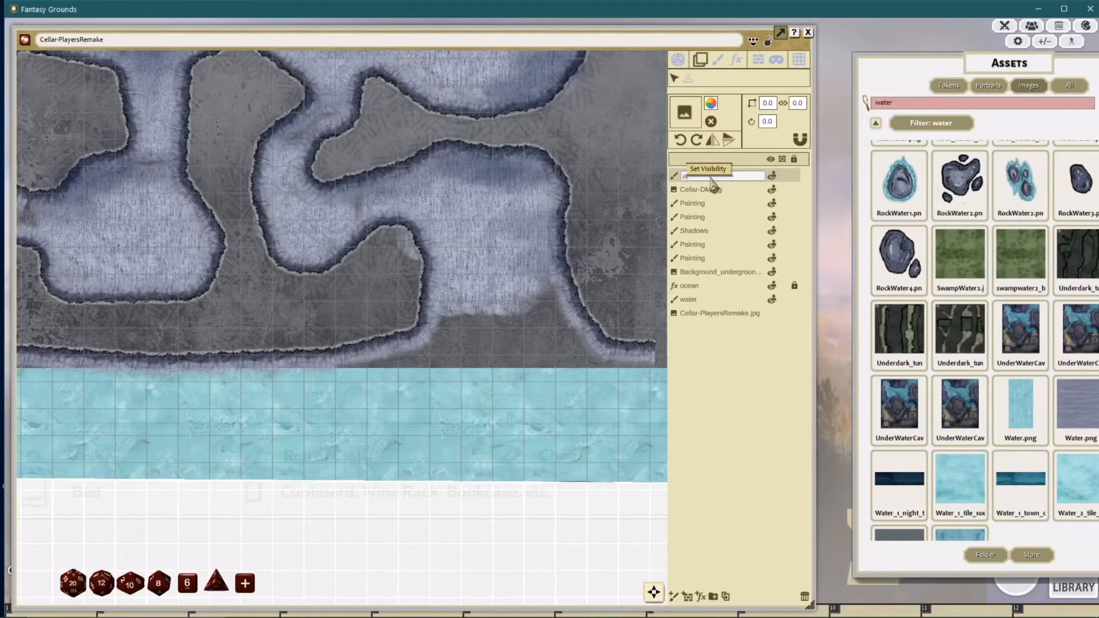
key("Return")
mouse_move(712, 180)
left_mouse_down()
mouse_move(706, 288)
mouse_move(702, 247)
mouse_move(705, 271)
mouse_move(693, 246)
mouse_move(692, 258)
left_mouse_up()
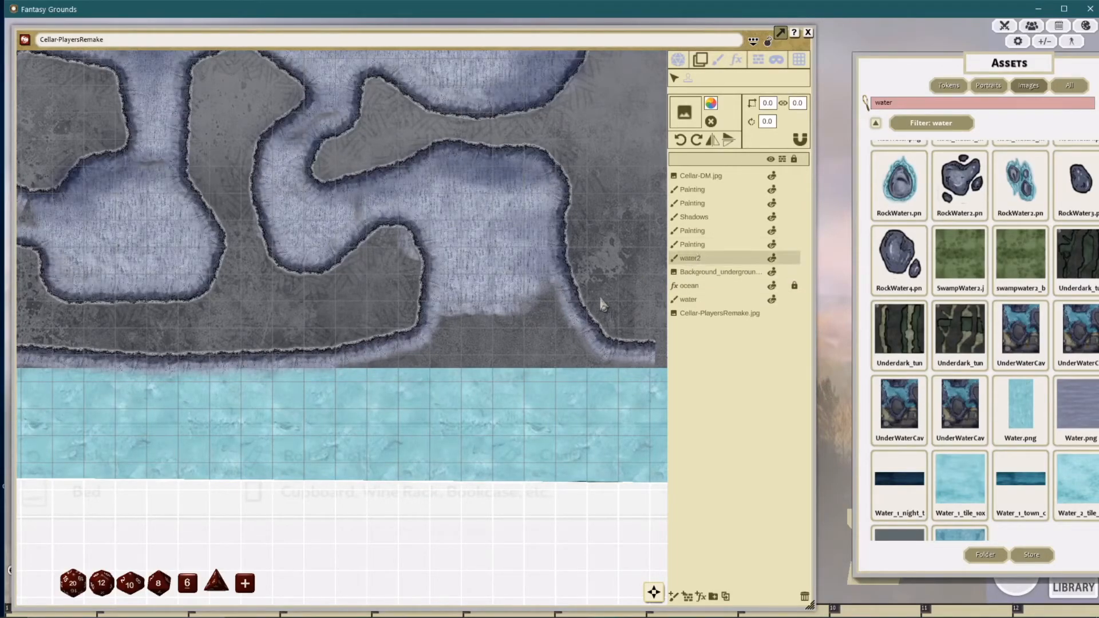
Step: Paint translucent water on the water2 layer over the cave mouth, extending the ocean up to the edge of the cave floor
left_click(719, 60)
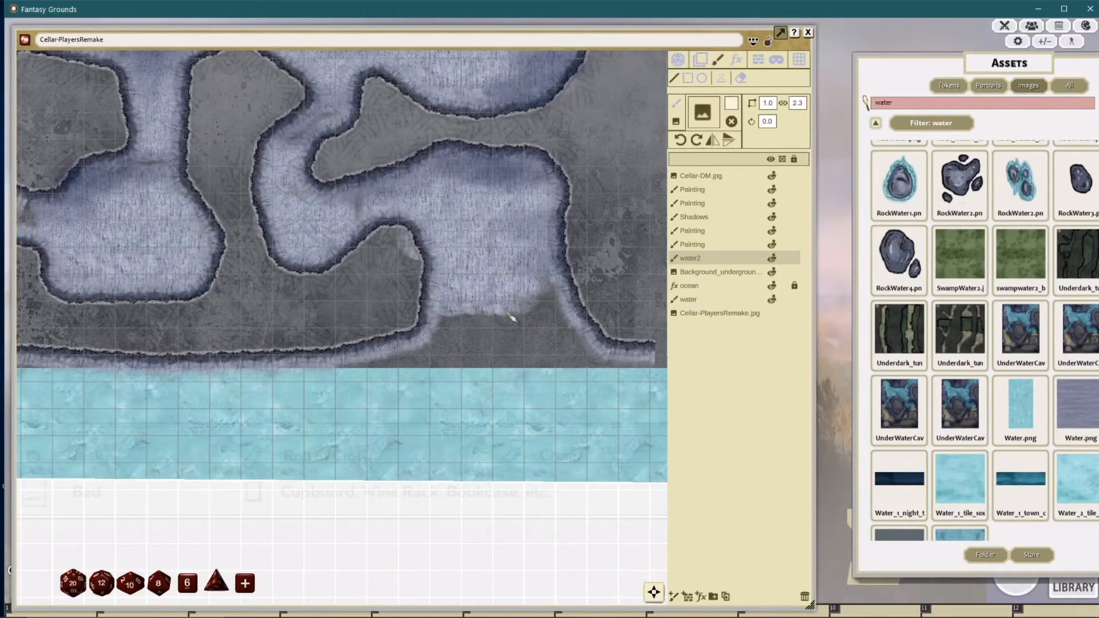
mouse_move(353, 376)
left_mouse_down()
mouse_move(652, 372)
mouse_move(568, 379)
left_mouse_up()
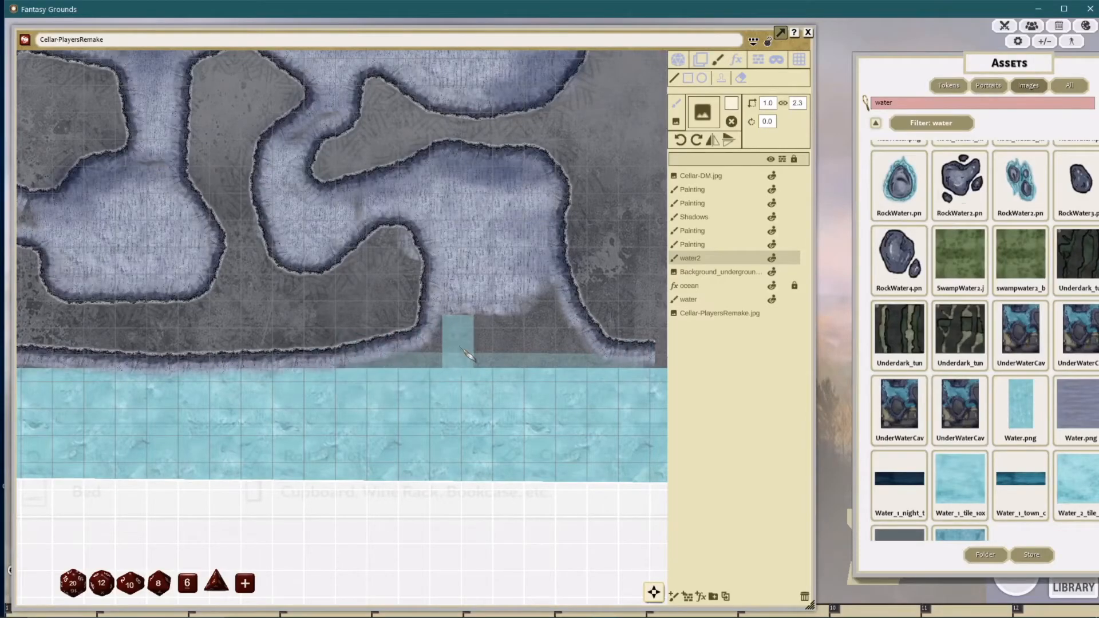
mouse_move(449, 360)
left_mouse_down()
mouse_move(650, 368)
mouse_move(356, 377)
mouse_move(375, 349)
mouse_move(466, 341)
mouse_move(646, 355)
mouse_move(354, 379)
mouse_move(357, 347)
mouse_move(453, 309)
mouse_move(466, 346)
mouse_move(461, 320)
mouse_move(544, 317)
mouse_move(566, 329)
mouse_move(570, 320)
mouse_move(630, 361)
mouse_move(452, 346)
mouse_move(366, 378)
mouse_move(605, 376)
left_mouse_up()
key("ctrl+z")
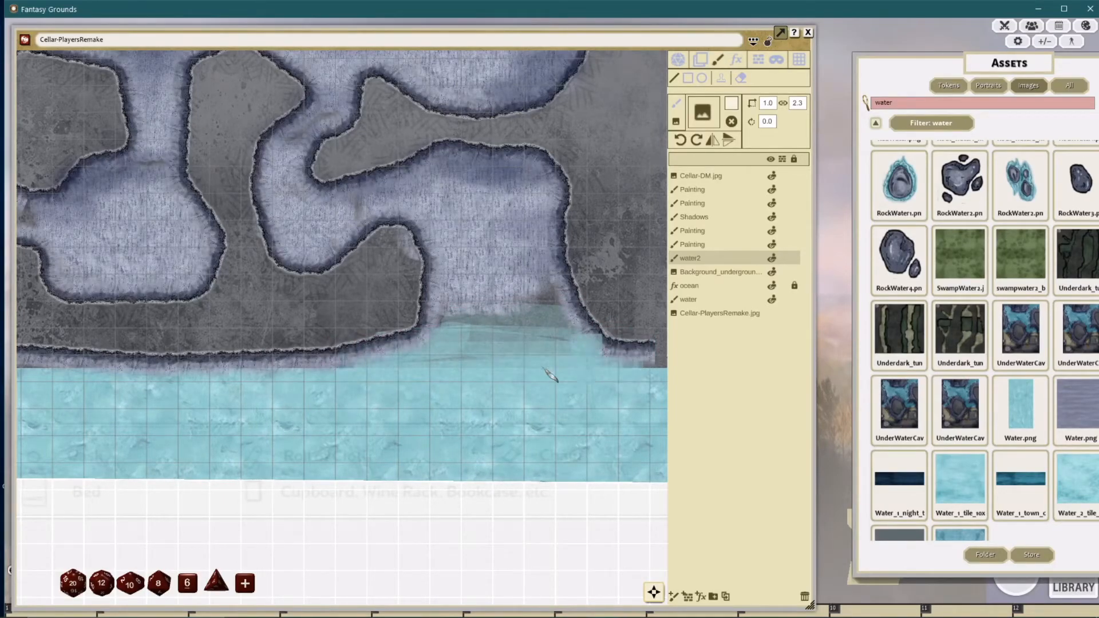
scroll(537, 379, "down", 3)
scroll(493, 366, "up", 3)
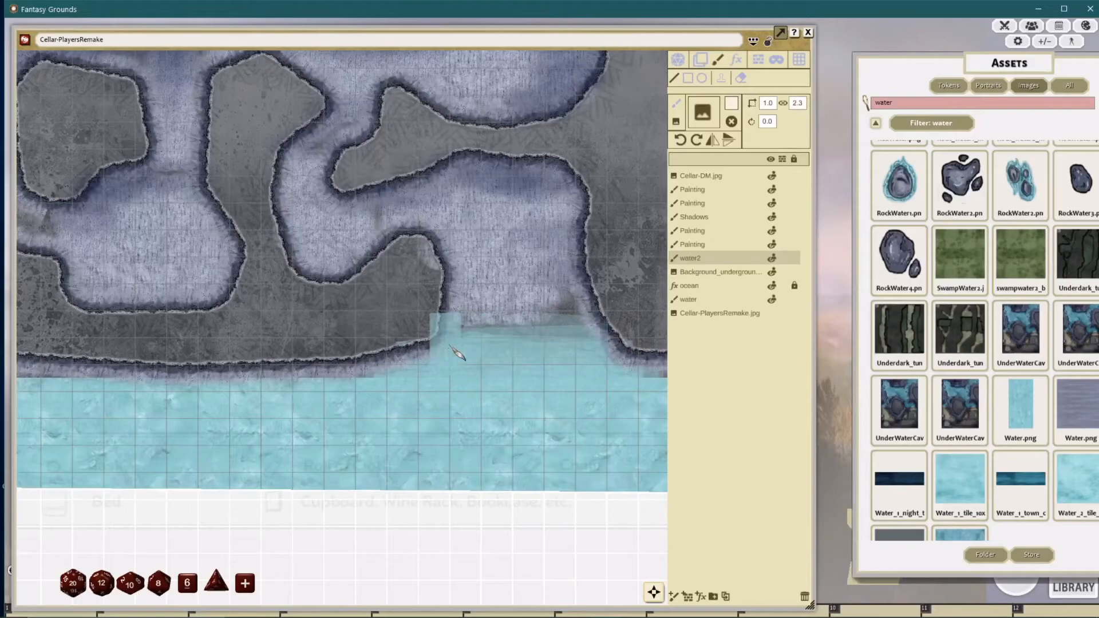
scroll(457, 354, "down", 5)
scroll(581, 383, "up", 4)
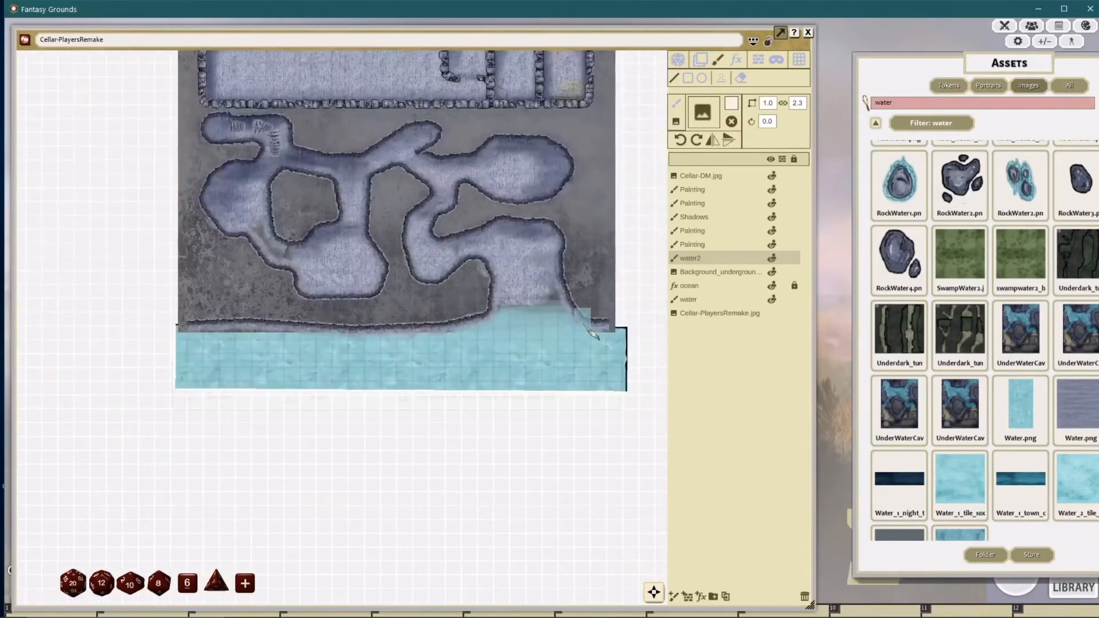
scroll(540, 338, "down", 3)
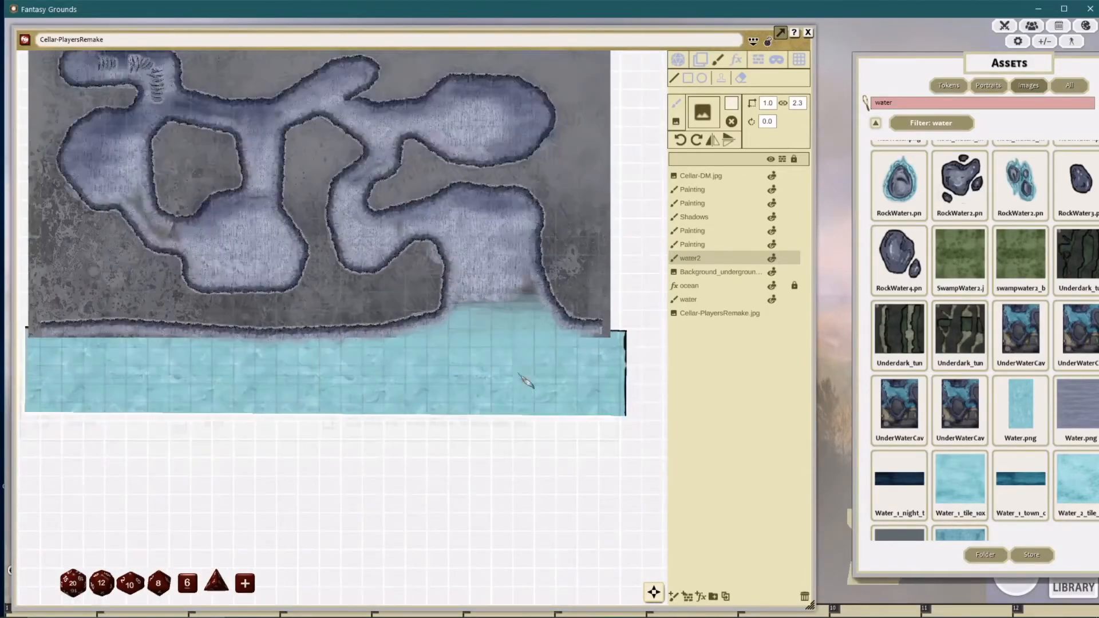
Step: Search the image assets for "wave" and load BeachWave1.png as the paint brush image
left_click_drag(1002, 64, 855, 85)
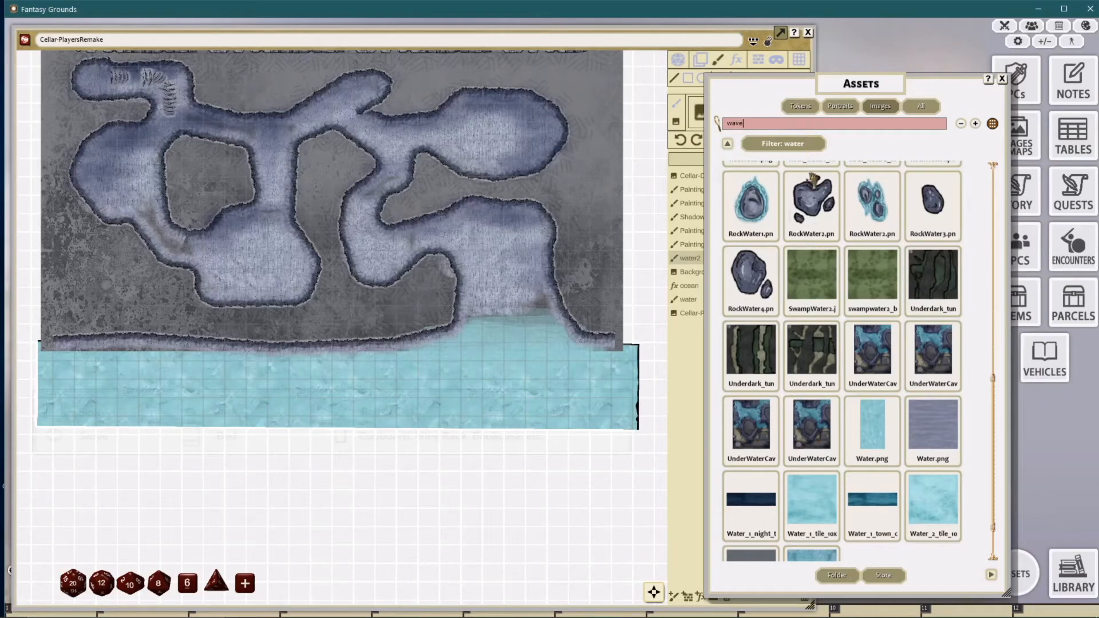
key("Return")
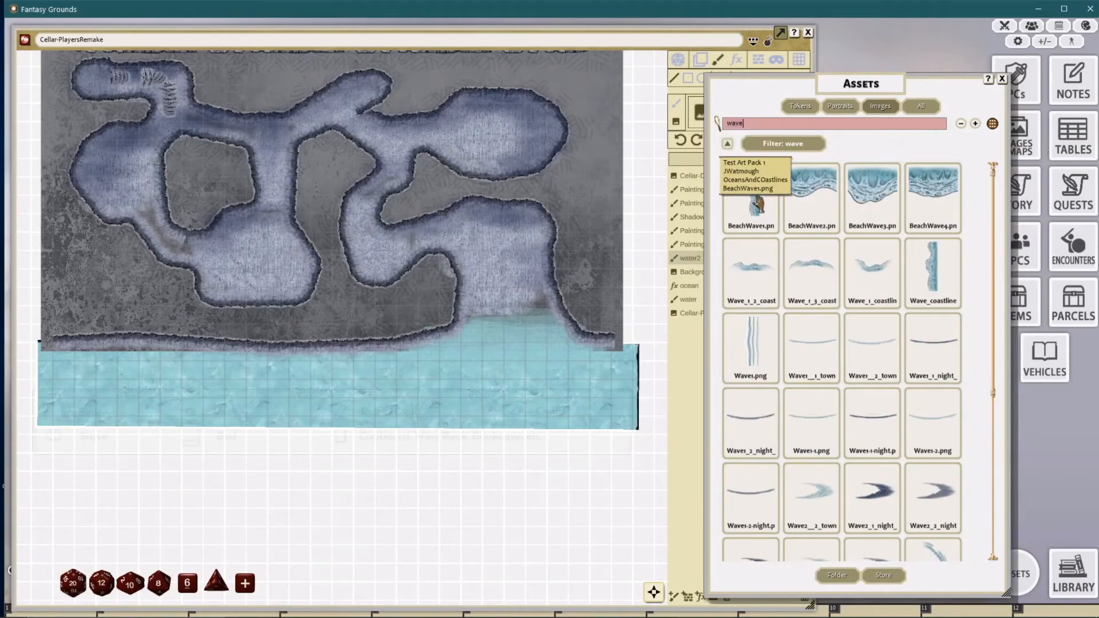
left_click_drag(862, 91, 925, 95)
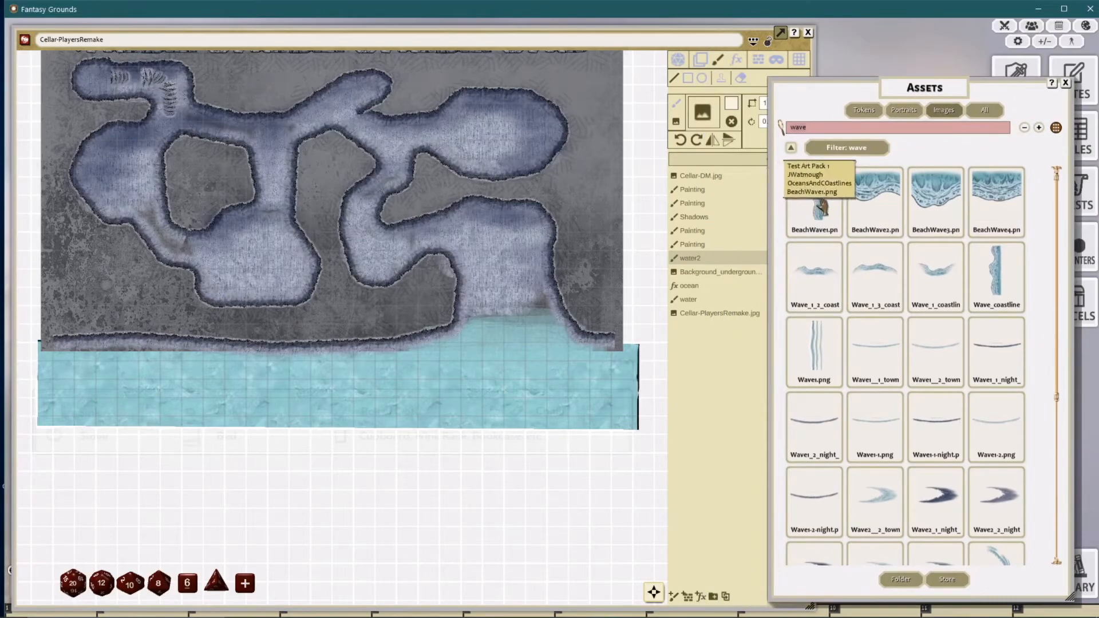
left_click_drag(847, 97, 933, 101)
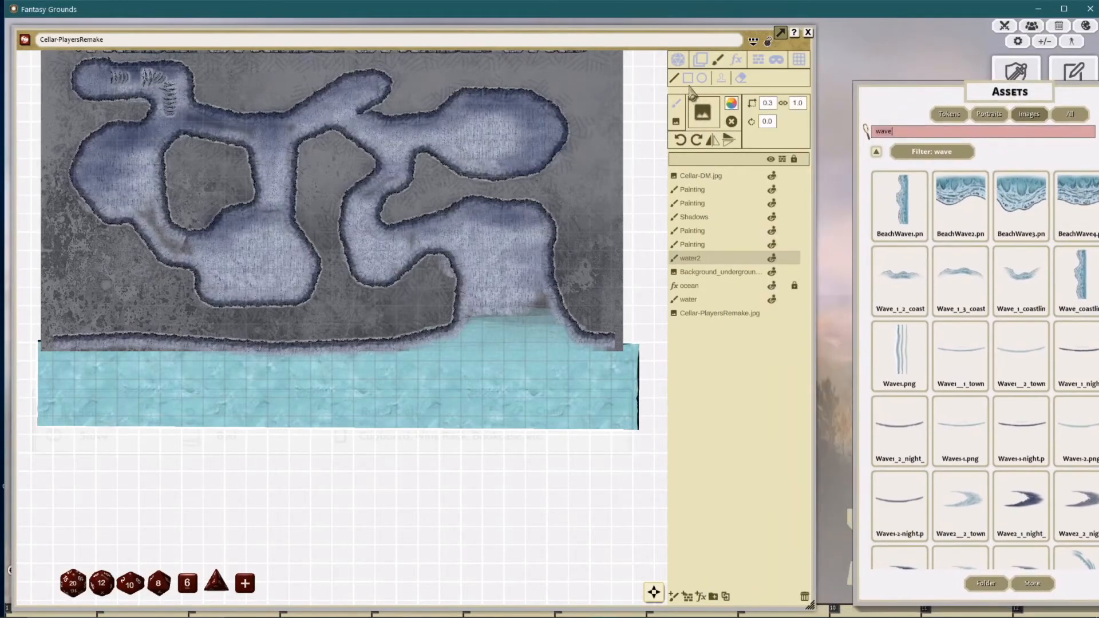
Step: Set the wave brush width to 1 and paint a wave line along the water's edge across the cave mouth
left_click(769, 104)
type("1")
key("Return")
scroll(440, 328, "up", 3)
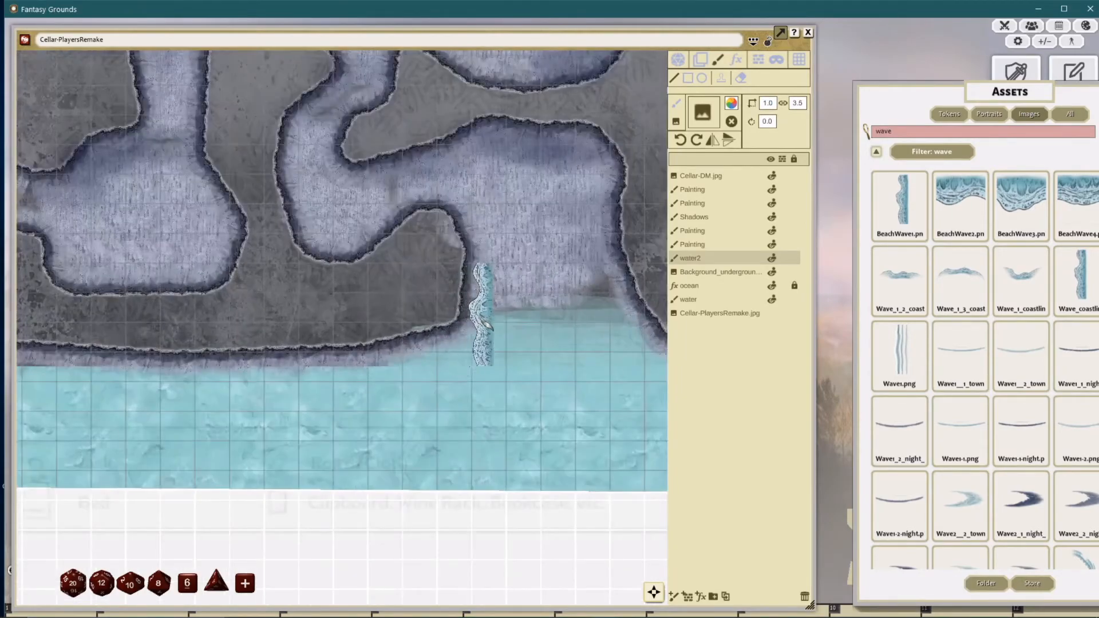
scroll(452, 281, "up", 2)
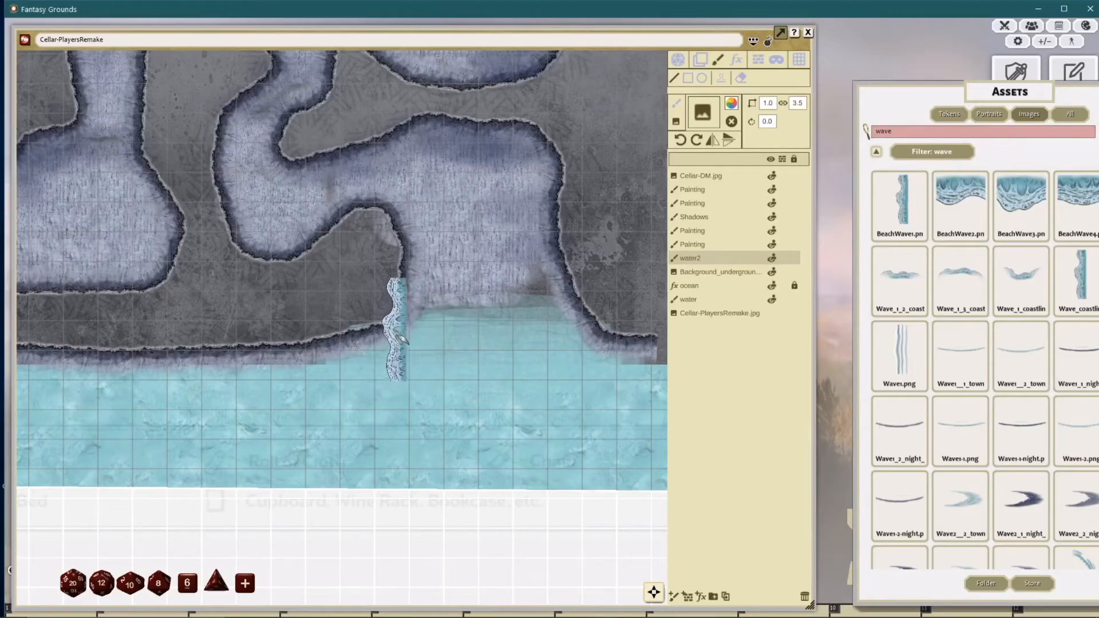
mouse_move(397, 328)
left_mouse_down()
mouse_move(442, 310)
mouse_move(415, 318)
mouse_move(577, 316)
left_mouse_up()
scroll(658, 344, "down", 2)
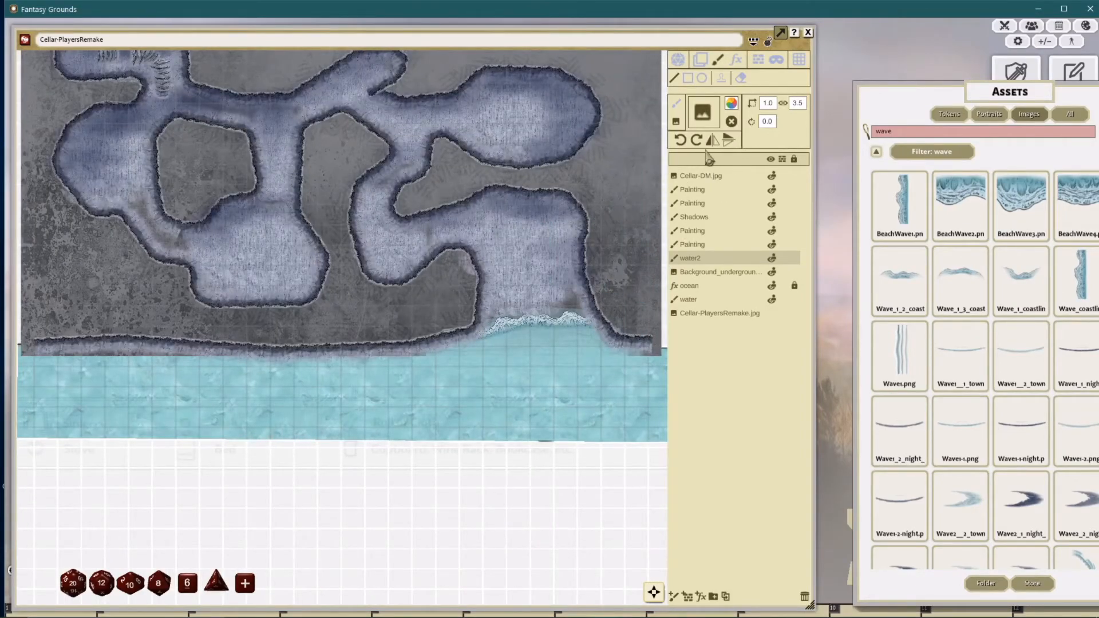
Step: Make the wave brush translucent with a width of 0.5 and try a fainter wave line along the cave mouth shore
left_click(731, 104)
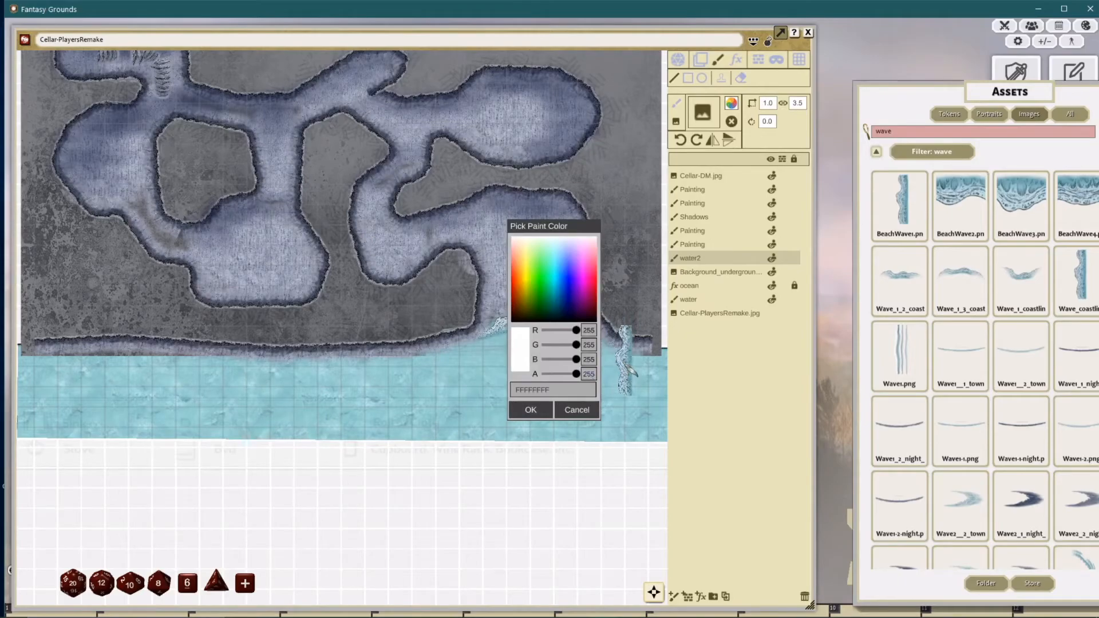
left_click(531, 409)
scroll(498, 315, "up", 2)
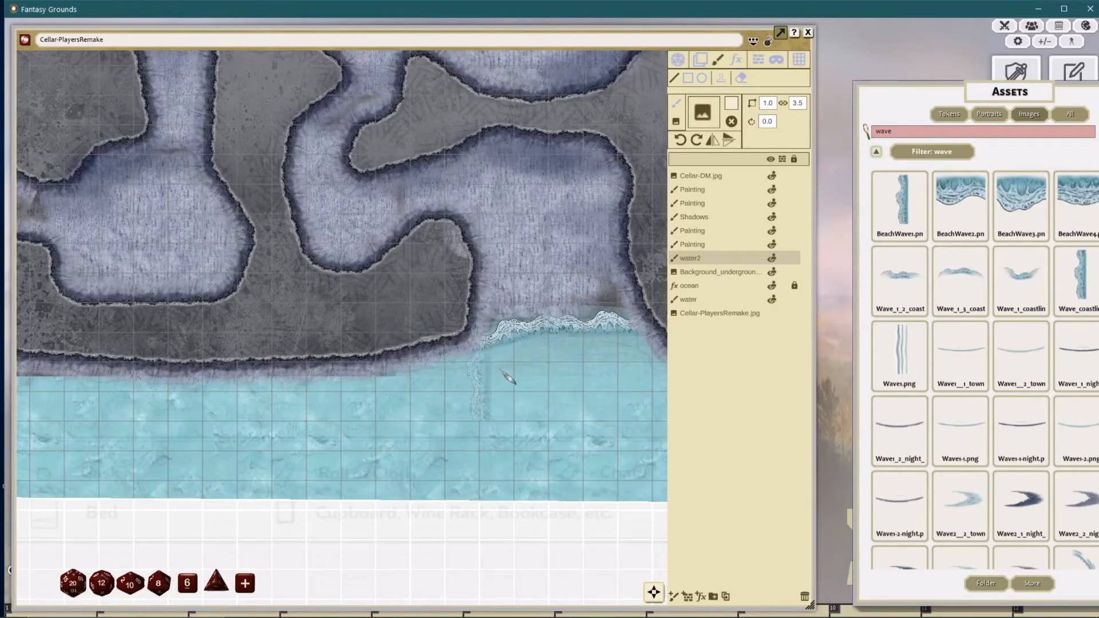
left_click_drag(571, 353, 461, 331)
left_click_drag(379, 302, 428, 345)
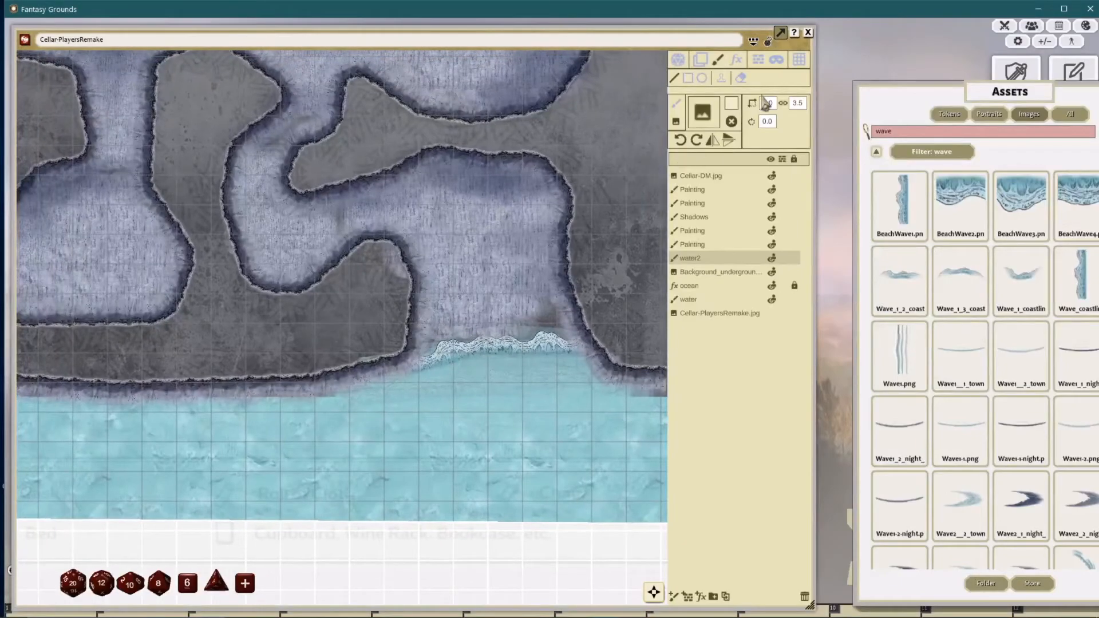
scroll(770, 110, "down", 5)
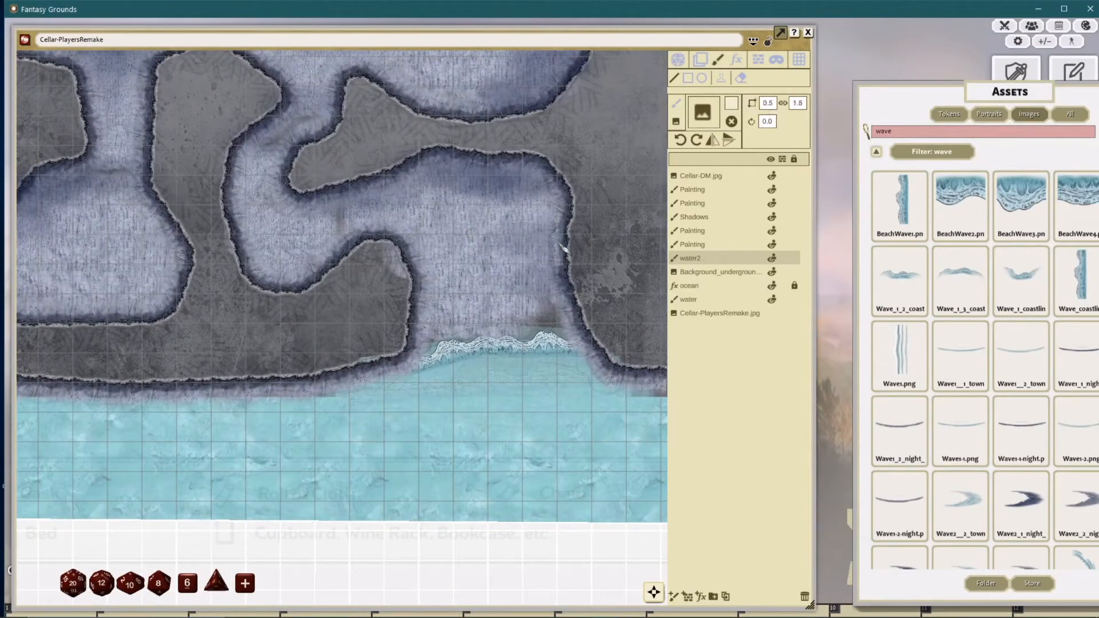
mouse_move(436, 355)
left_mouse_down()
mouse_move(425, 359)
mouse_move(459, 342)
mouse_move(424, 347)
mouse_move(561, 329)
mouse_move(581, 338)
left_mouse_up()
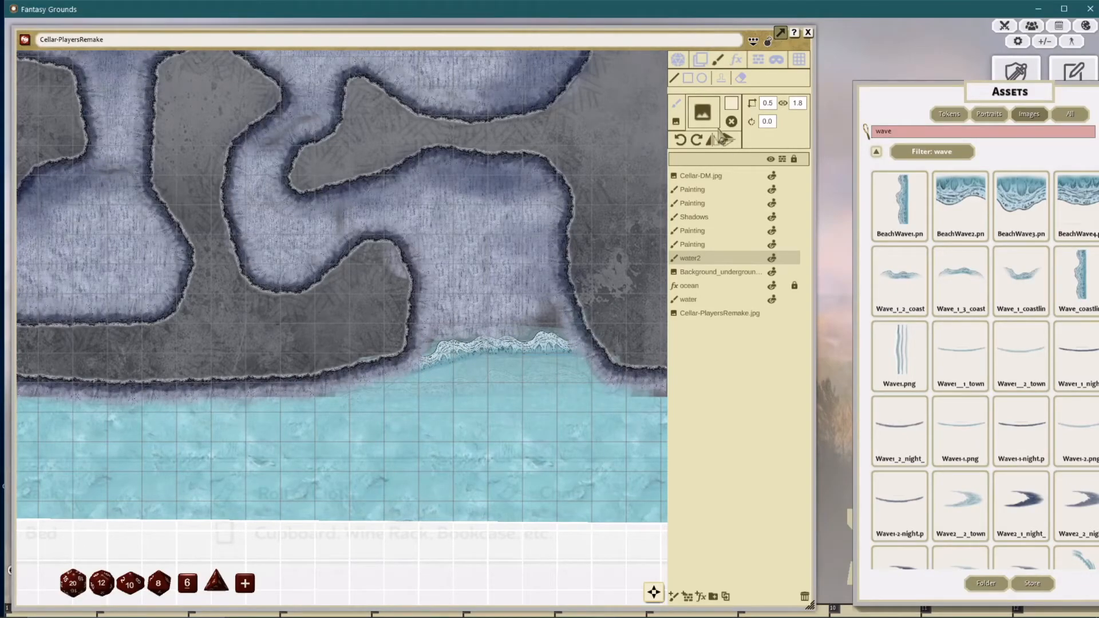
Step: Adjust the wave brush colour's alpha and paint faint wave lines around the main wave at the cave mouth
left_click(731, 103)
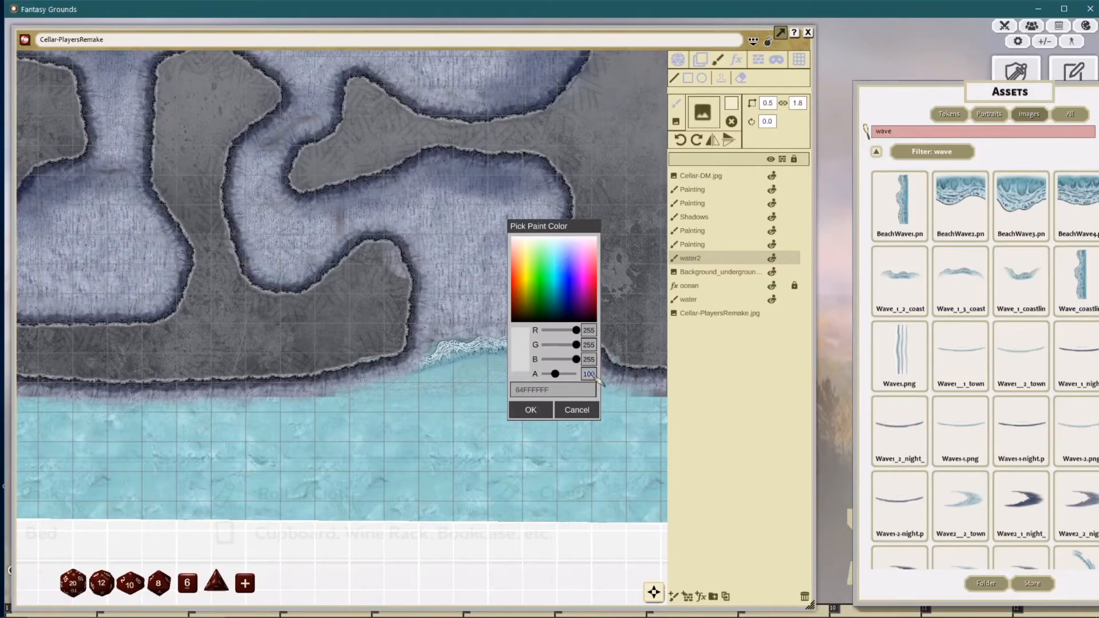
key("Return")
mouse_move(430, 358)
left_mouse_down()
mouse_move(567, 329)
mouse_move(590, 338)
mouse_move(575, 309)
mouse_move(584, 340)
mouse_move(576, 312)
mouse_move(504, 344)
mouse_move(414, 355)
mouse_move(535, 315)
left_mouse_up()
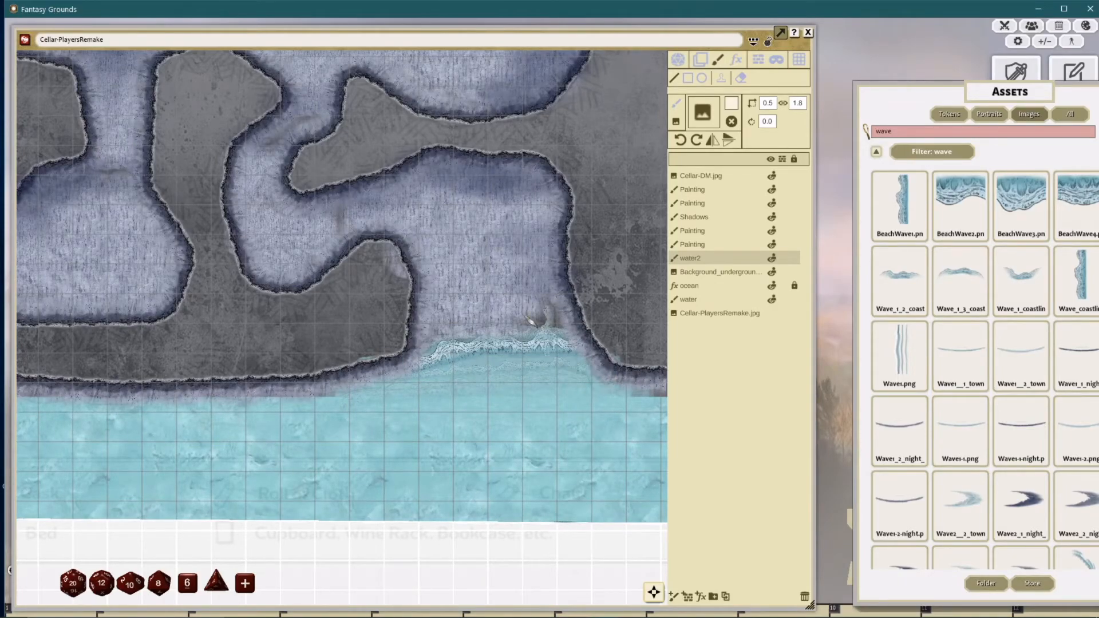
Step: Review the map from the cellar rooms down through the caves to the painted shoreline
scroll(535, 318, "down", 3)
scroll(366, 358, "up", 3)
scroll(372, 357, "down", 3)
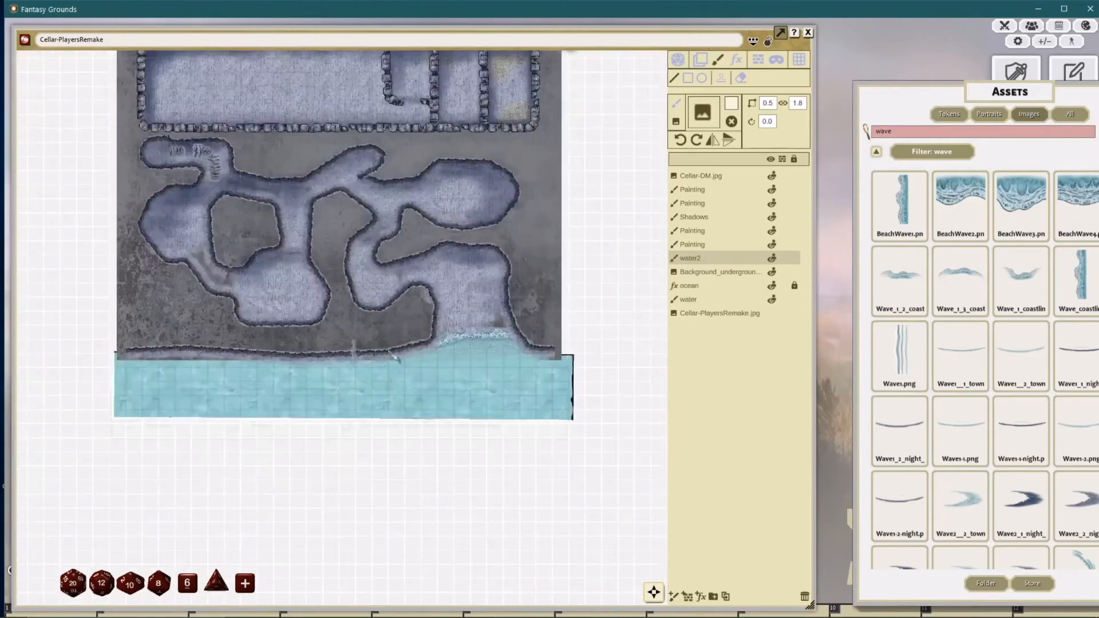
scroll(444, 349, "up", 2)
left_click_drag(482, 391, 484, 393)
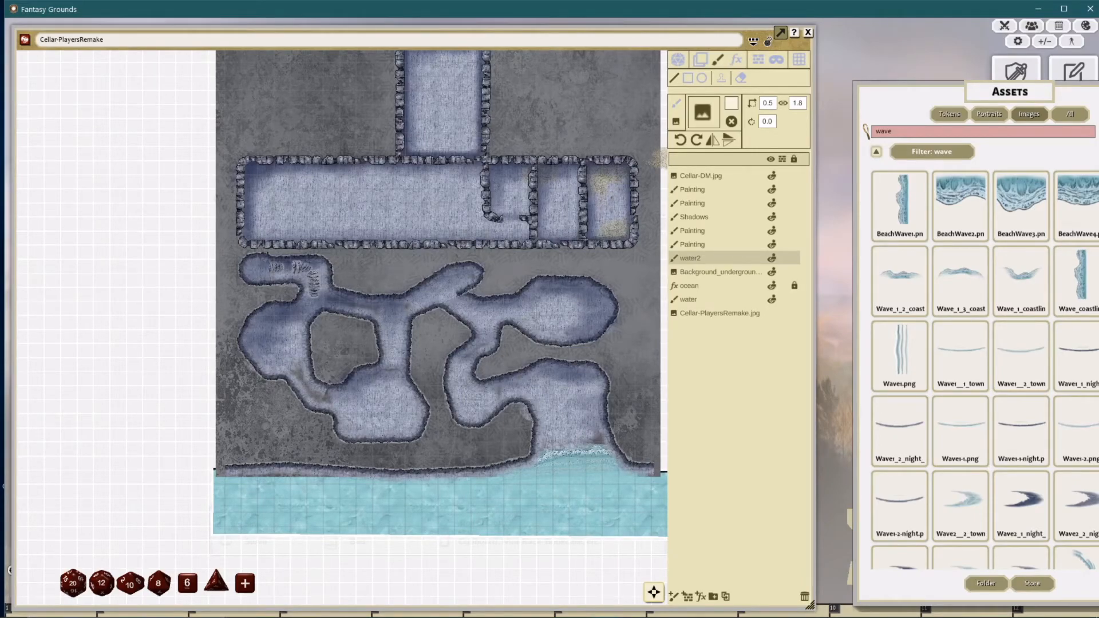
mouse_move(624, 386)
left_mouse_down()
mouse_move(615, 337)
mouse_move(609, 380)
left_mouse_up()
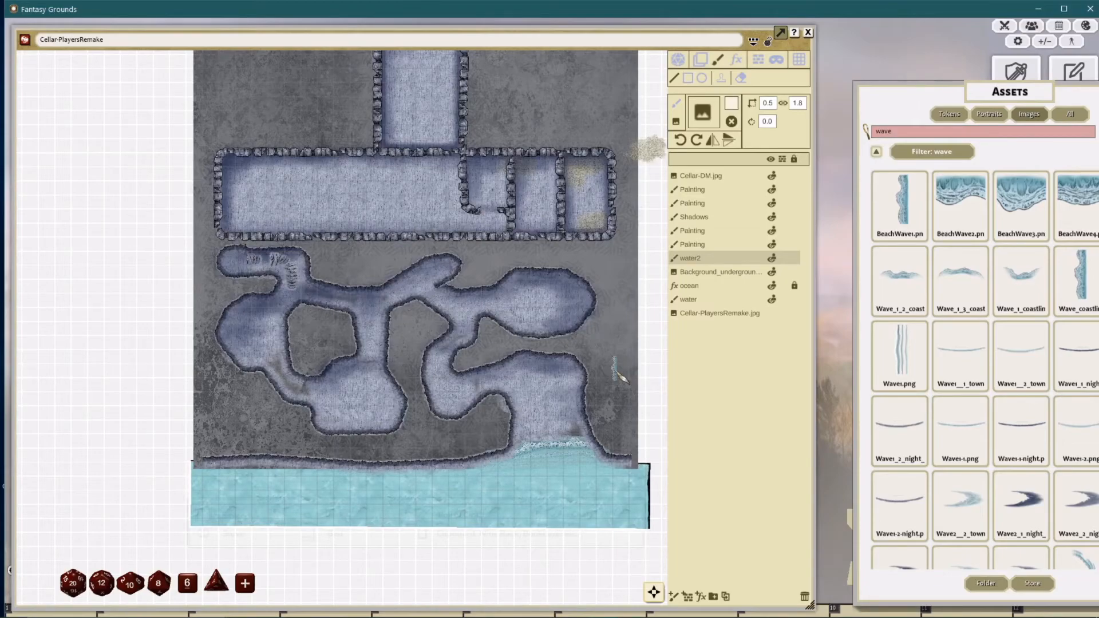
scroll(588, 335, "up", 2)
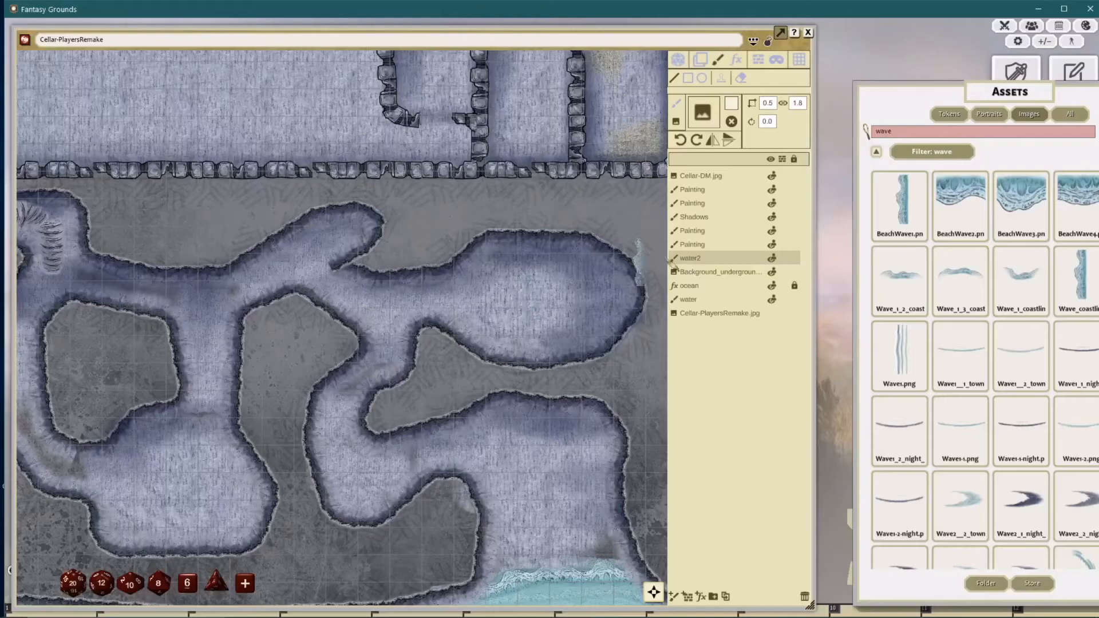
scroll(641, 263, "down", 3)
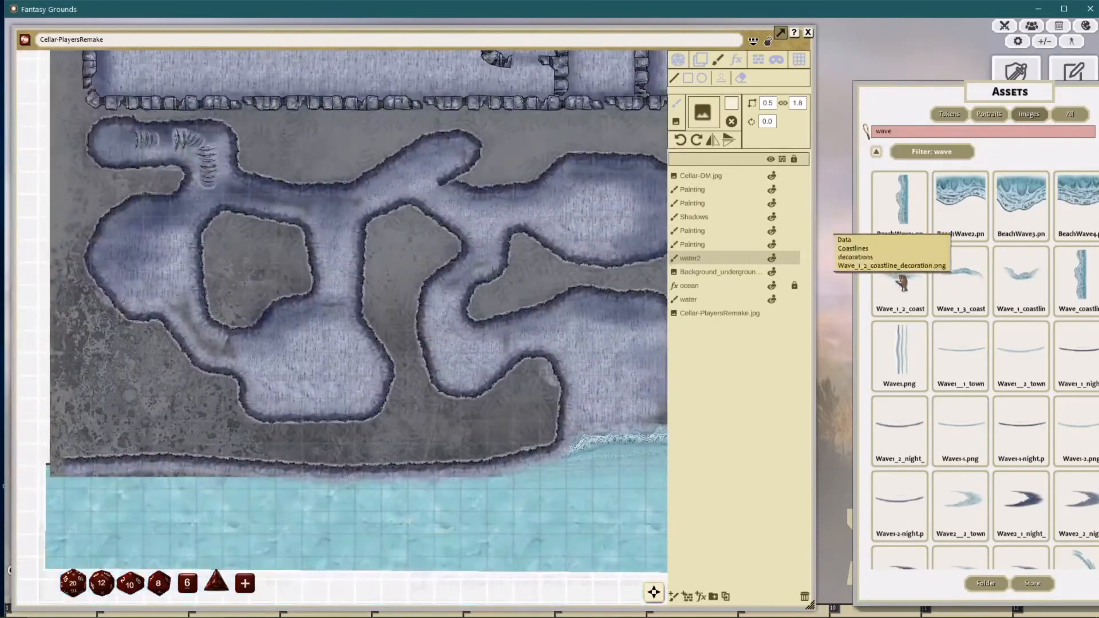
Step: Place the Wave_1_2 coastline decoration image on the water just below the cave mouth and check it up close
left_click_drag(902, 280, 596, 480)
scroll(583, 446, "up", 3)
scroll(589, 415, "up", 2)
left_click_drag(532, 414, 445, 411)
scroll(563, 411, "up", 5)
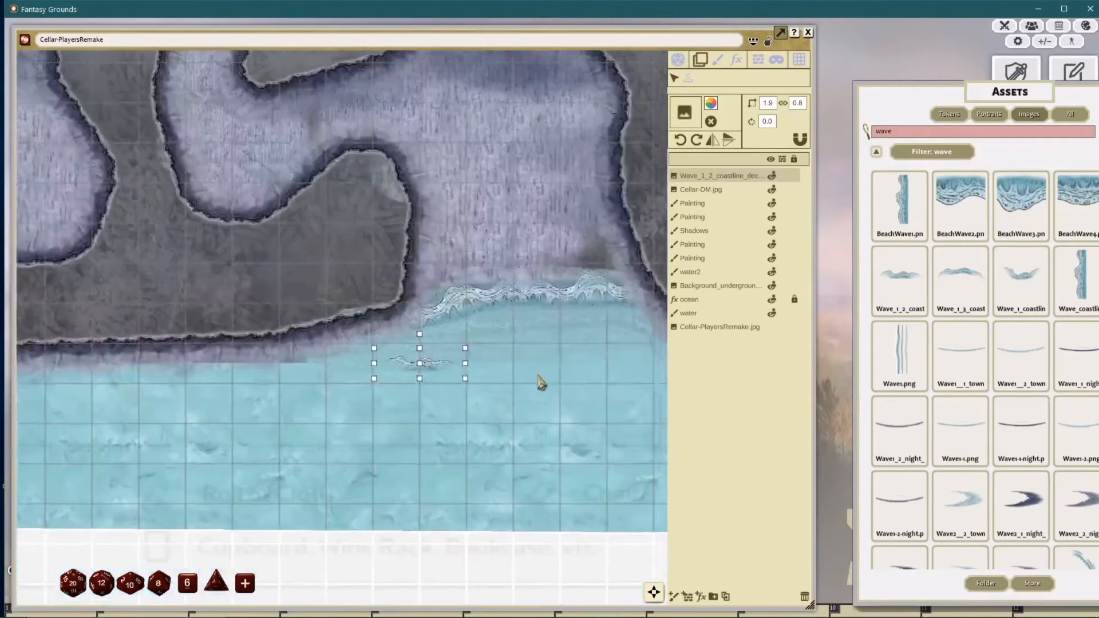
scroll(517, 356, "down", 5)
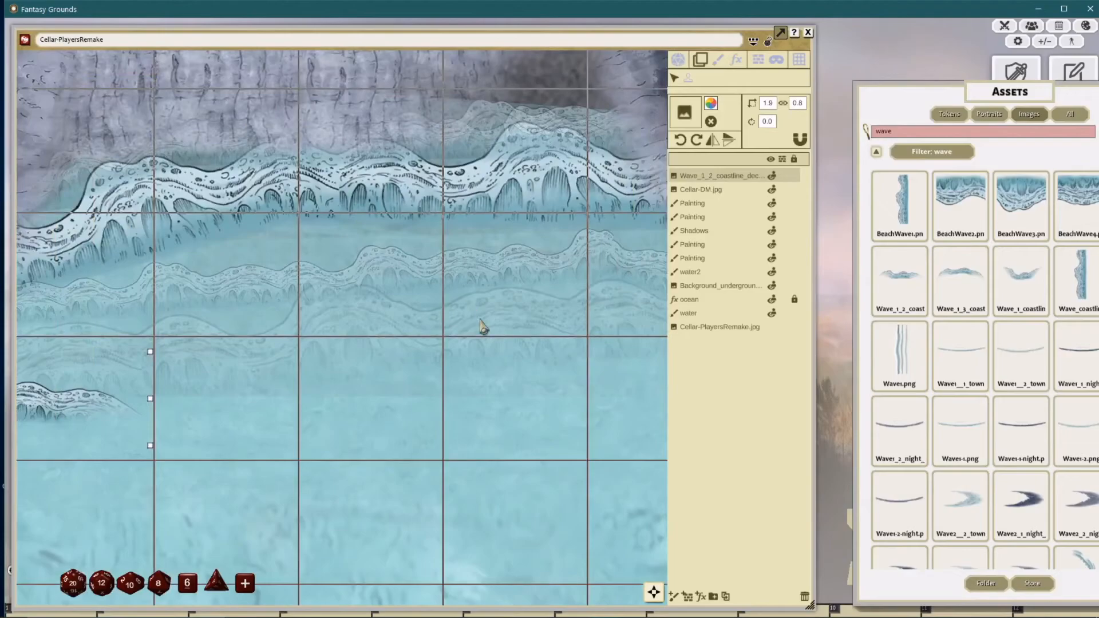
scroll(480, 332, "down", 3)
scroll(337, 340, "down", 4)
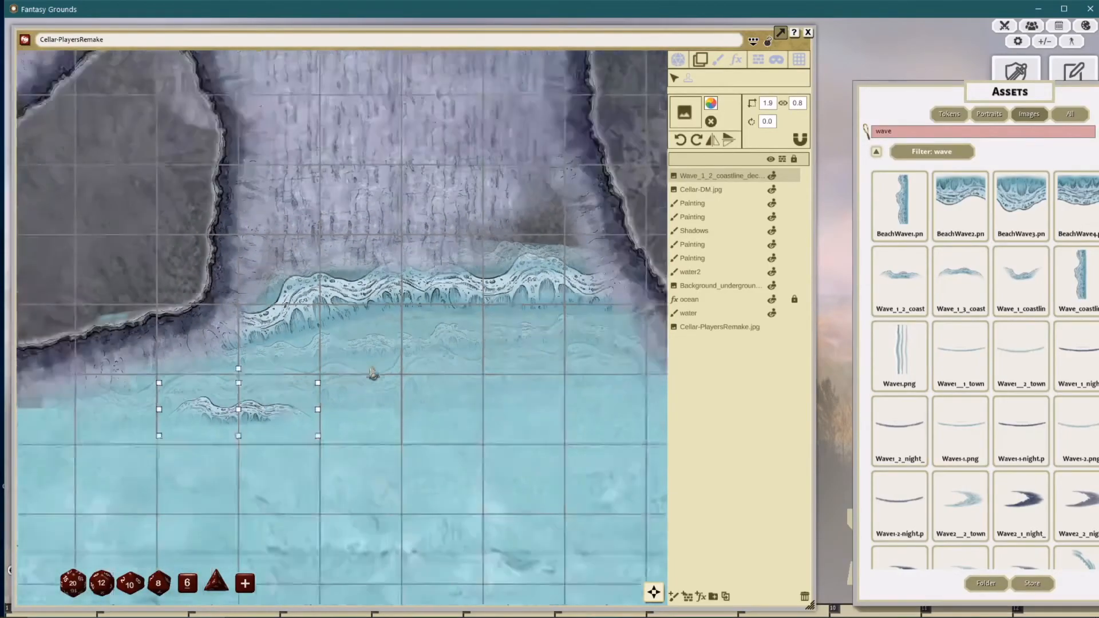
Step: Inspect the painted and placed waves at the cave mouth, and review the whole map from shoreline to cellar rooms
left_click_drag(385, 382, 433, 342)
scroll(564, 229, "up", 4)
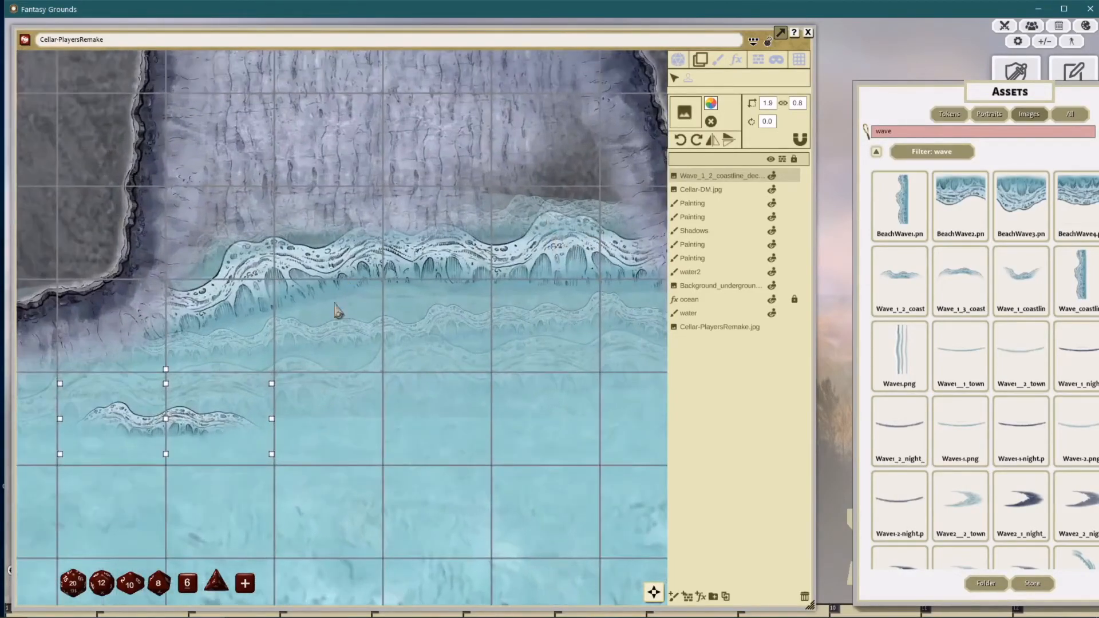
scroll(342, 312, "down", 3)
left_click_drag(366, 394, 404, 338)
scroll(400, 351, "up", 2)
scroll(407, 357, "down", 6)
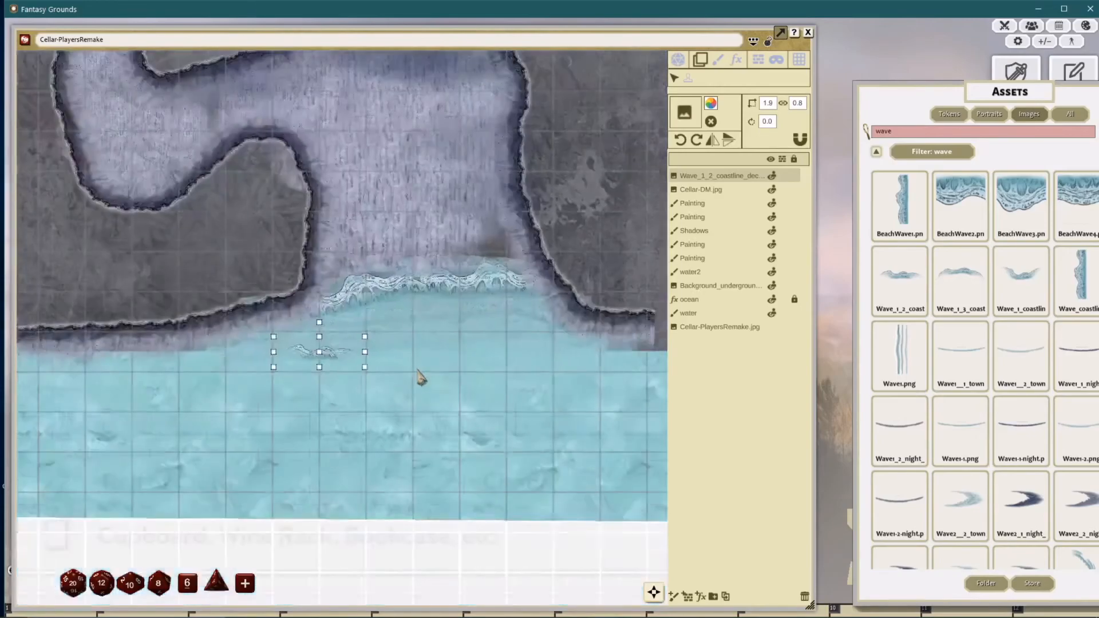
left_click_drag(418, 380, 499, 372)
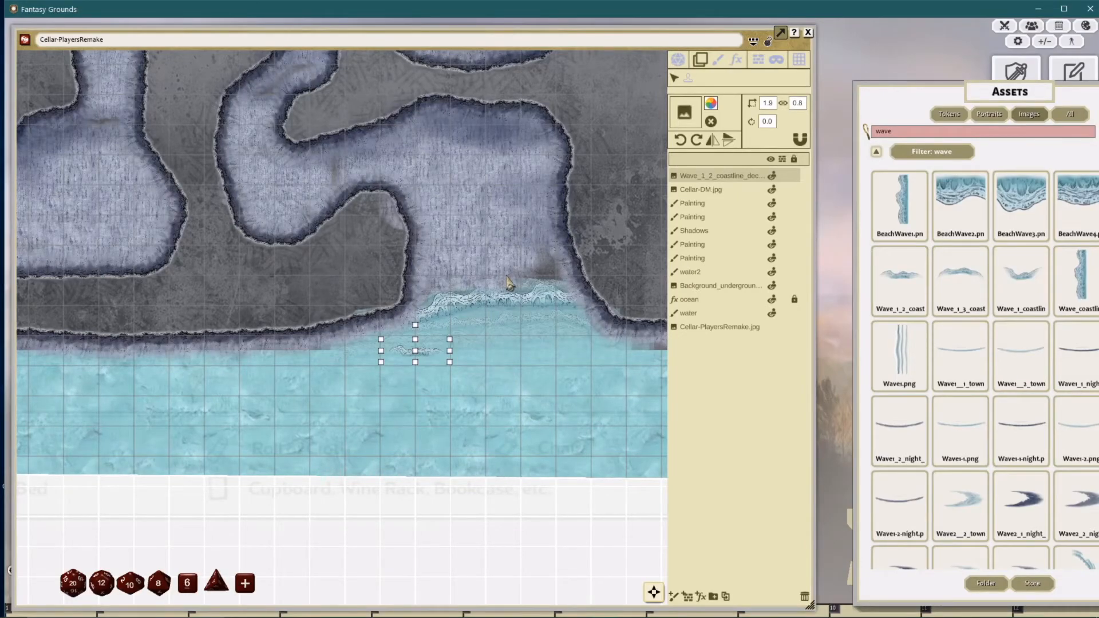
scroll(511, 343, "down", 4)
scroll(524, 372, "down", 3)
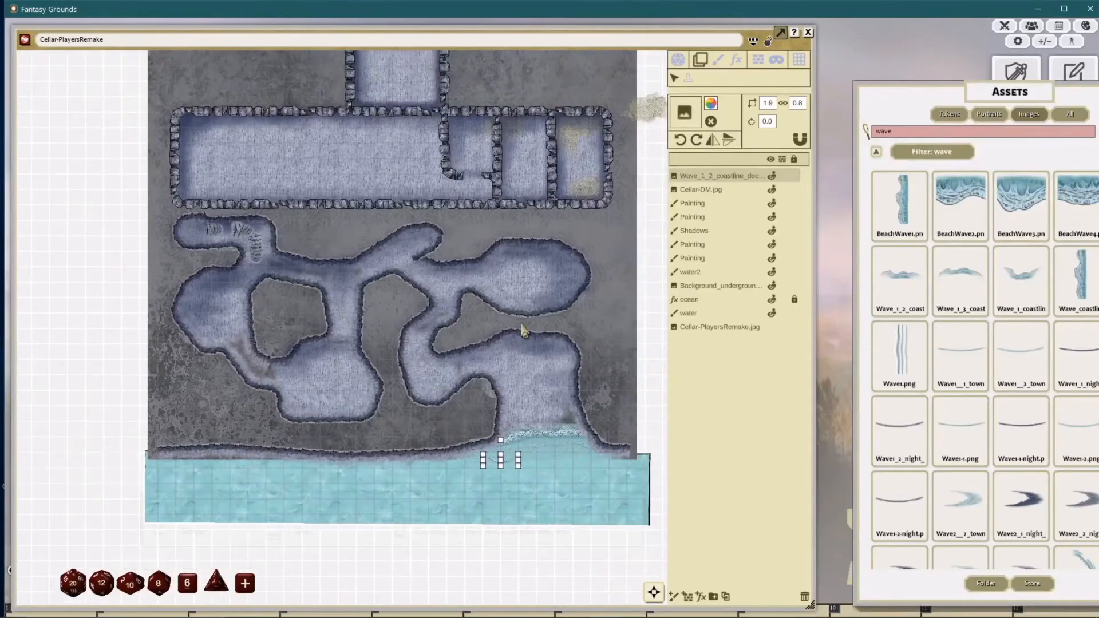
scroll(520, 329, "down", 2)
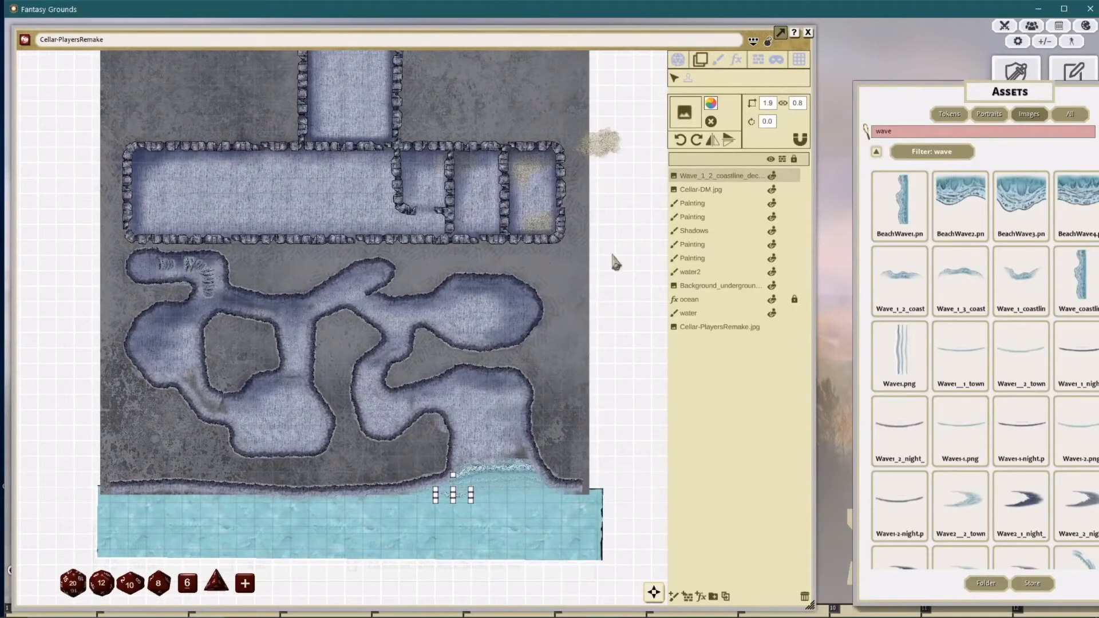
Step: Hide and show the Painting layer just above water2 to check whether it holds the stray straw-coloured patch
left_click(713, 260)
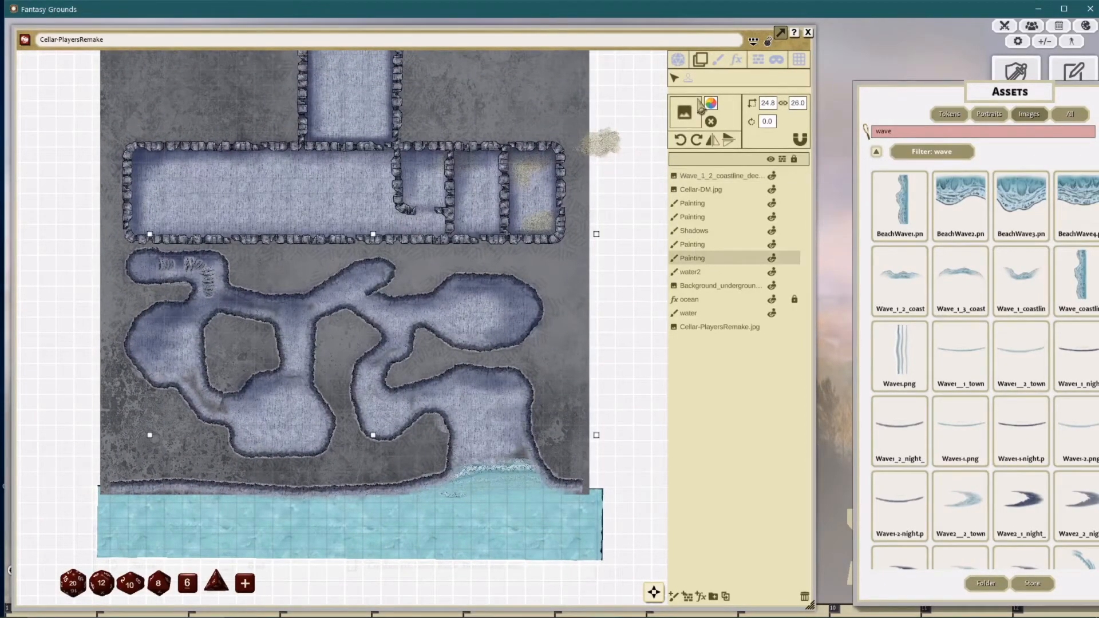
left_click_drag(608, 220, 563, 270)
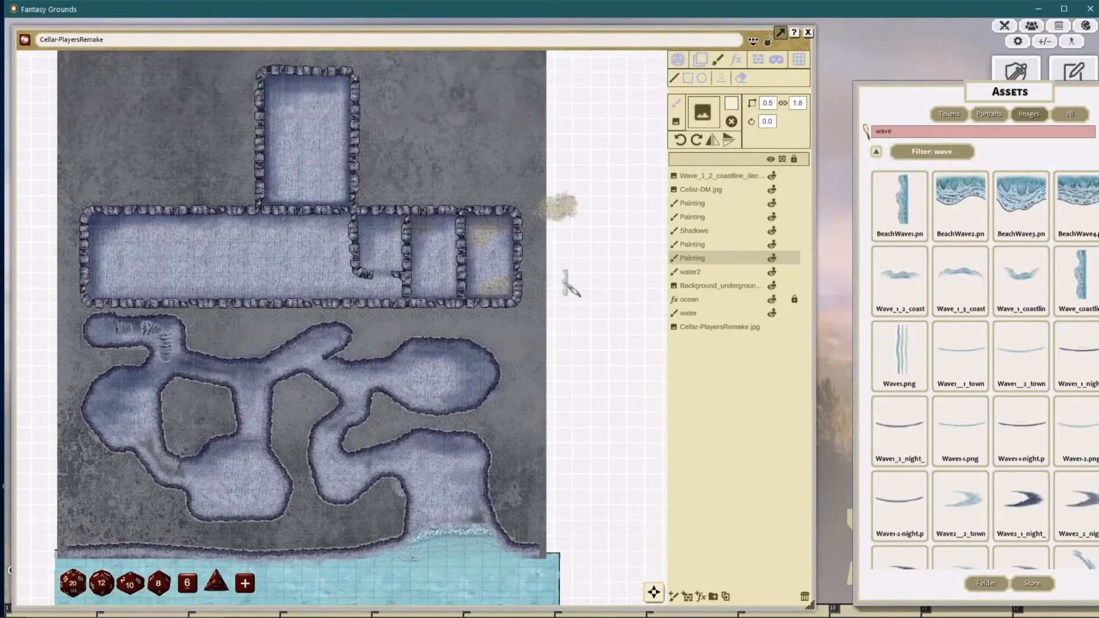
scroll(592, 257, "up", 5)
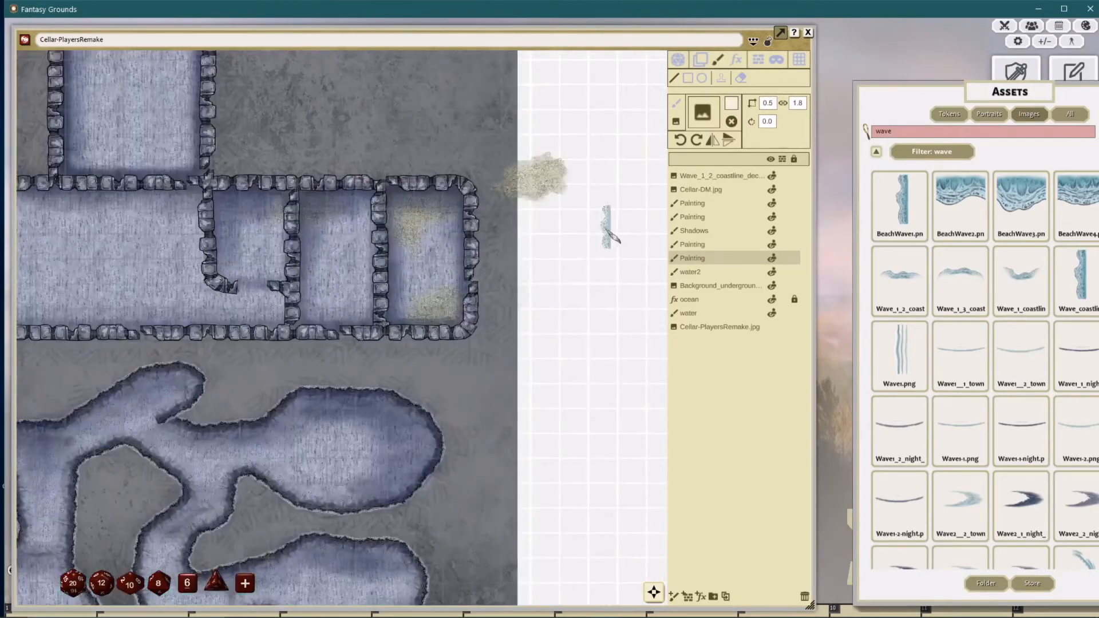
left_click(774, 263)
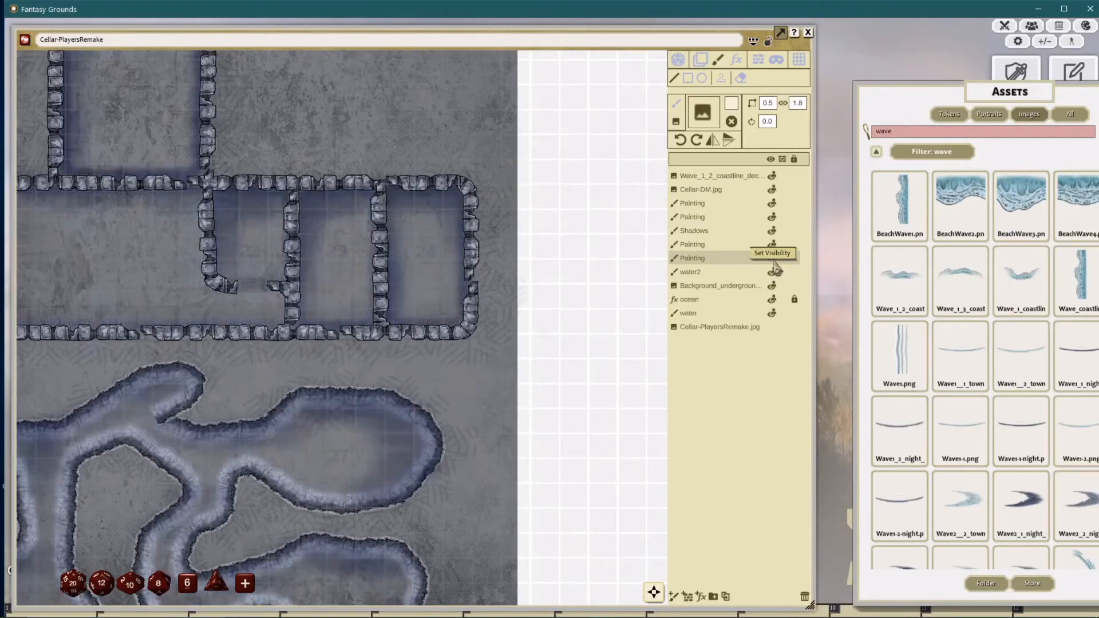
left_click(776, 263)
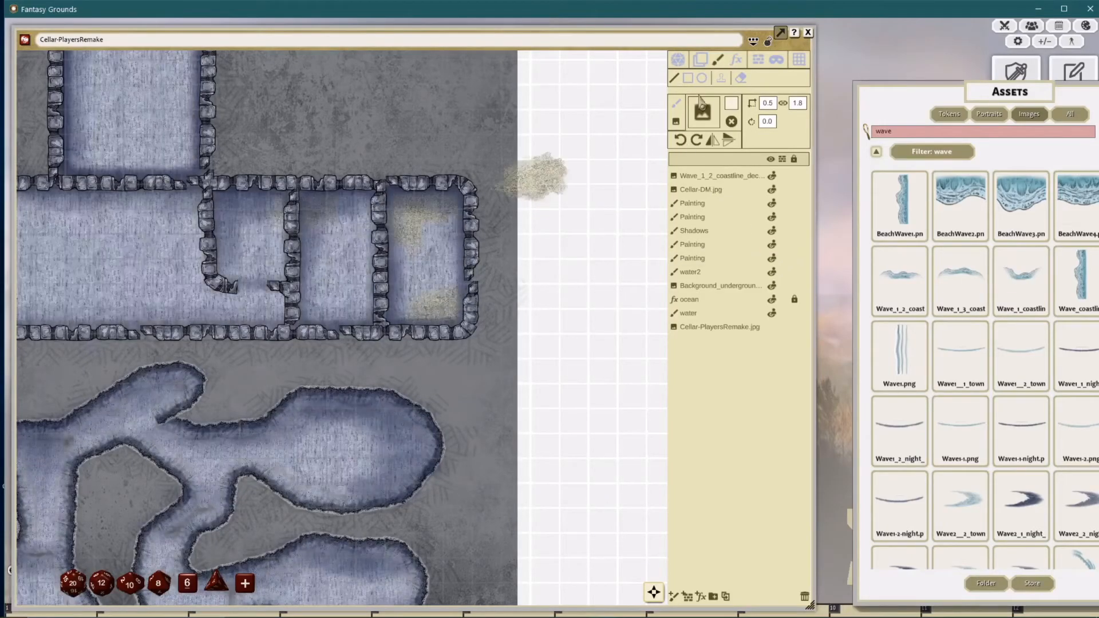
Step: Erase the stray straw-coloured patch beyond the map's east edge from the Painting layer just above water2
left_click(721, 77)
scroll(565, 189, "up", 3)
left_click(741, 78)
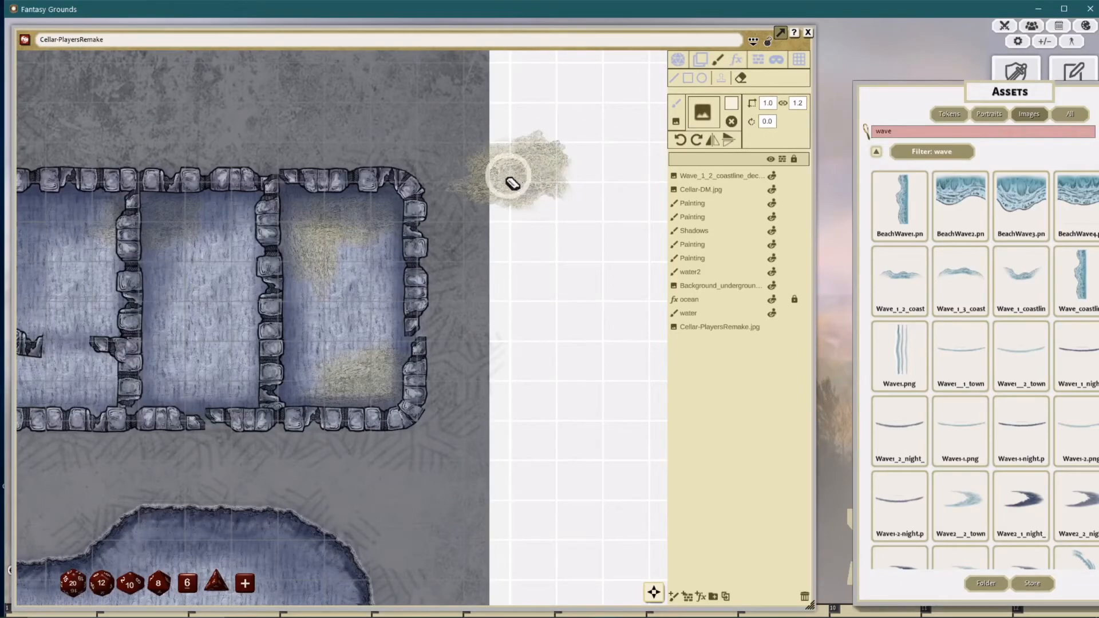
scroll(557, 290, "down", 3)
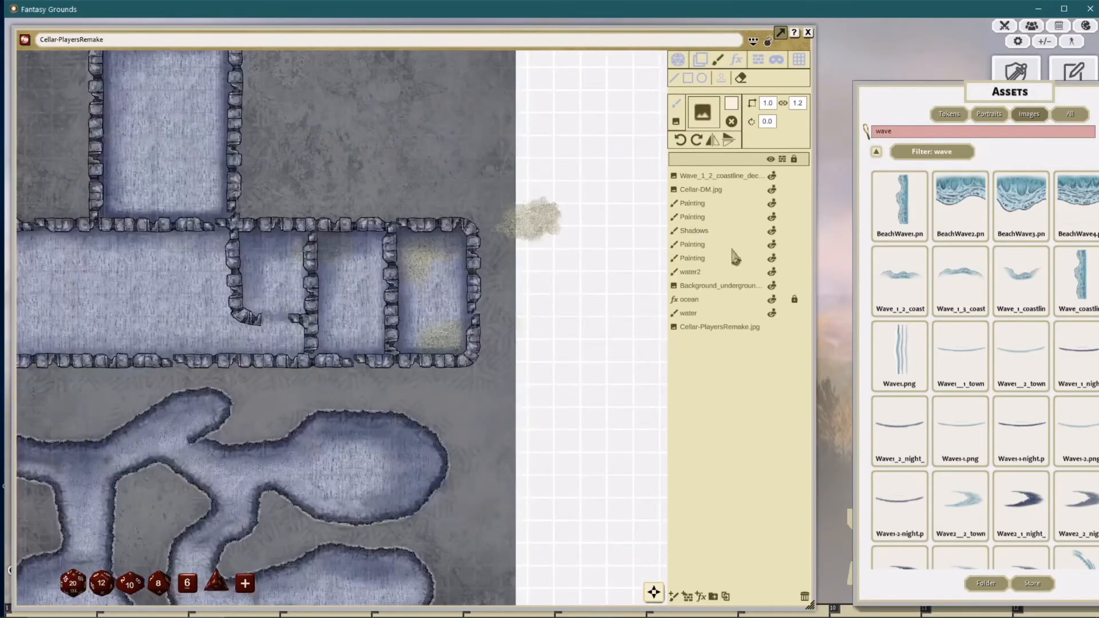
left_click(694, 258)
left_click_drag(578, 220, 544, 226)
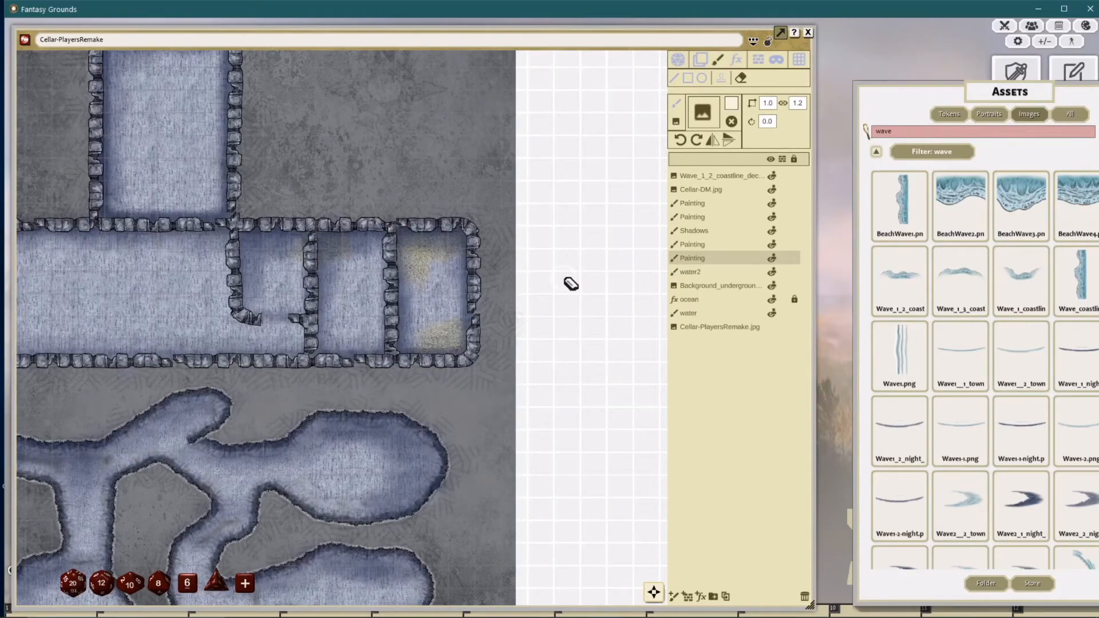
Step: Select the Wave_1_2 coastline decoration layer, leave the eraser and look over the whole map
left_click_drag(385, 319, 545, 265)
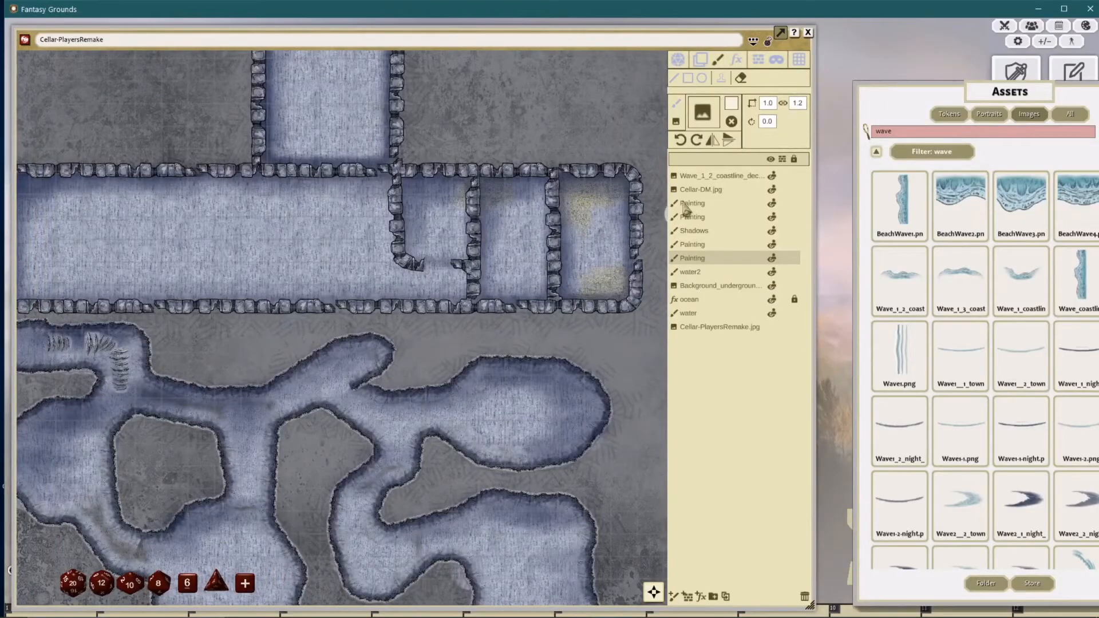
left_click(710, 176)
scroll(608, 288, "down", 4)
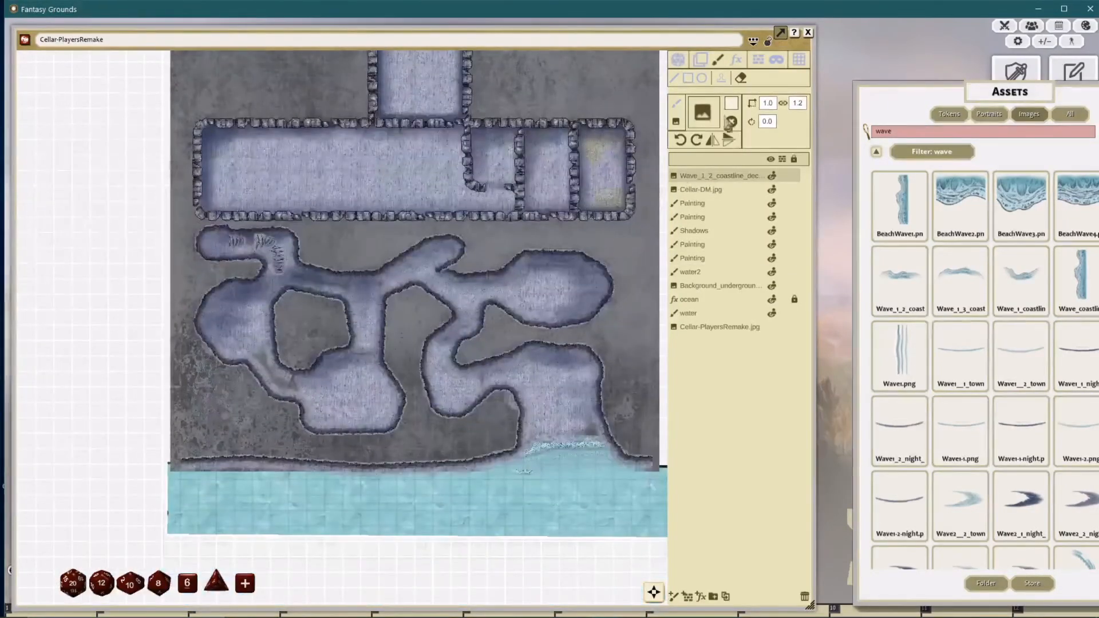
left_click_drag(634, 251, 609, 264)
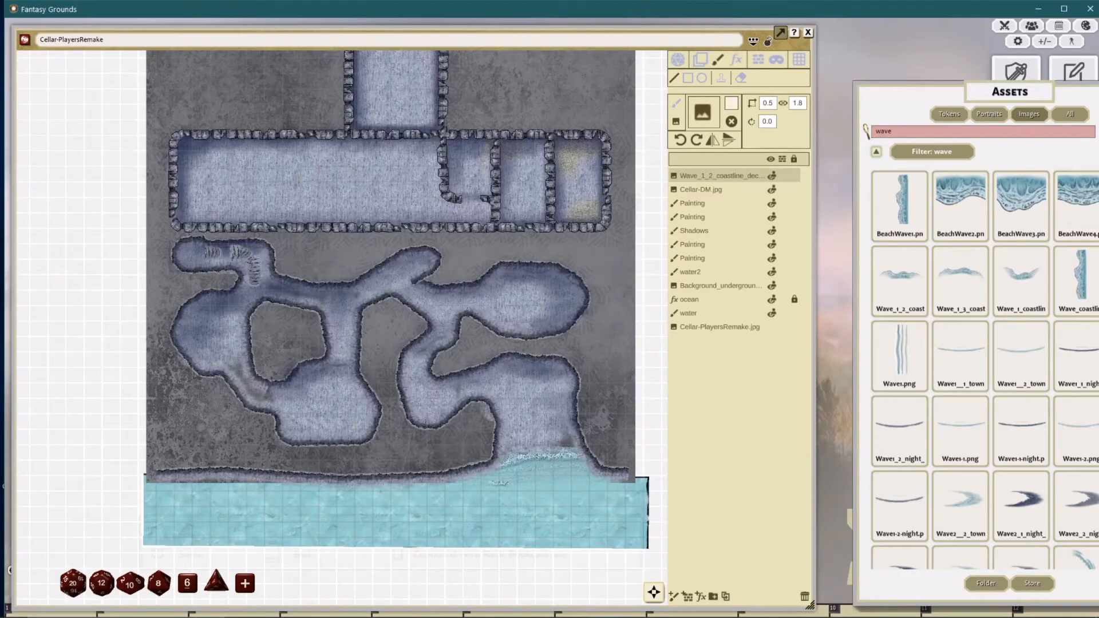
Step: Search the image assets for "door", browse the door images and set the Assets window beside the map
left_click_drag(1007, 95, 910, 83)
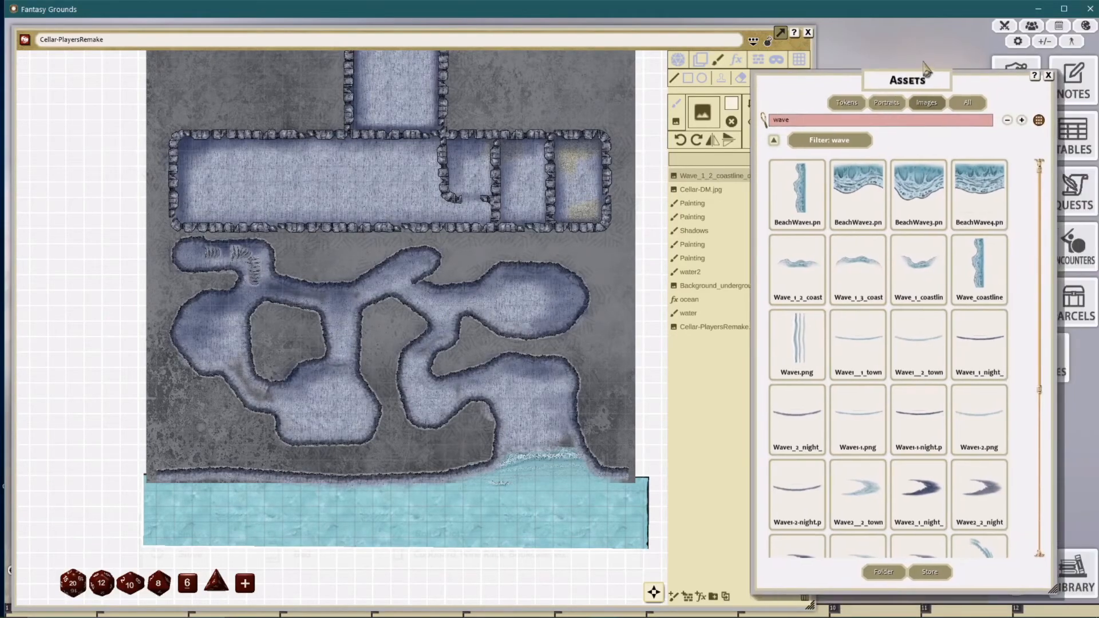
left_click(803, 121)
key("Return")
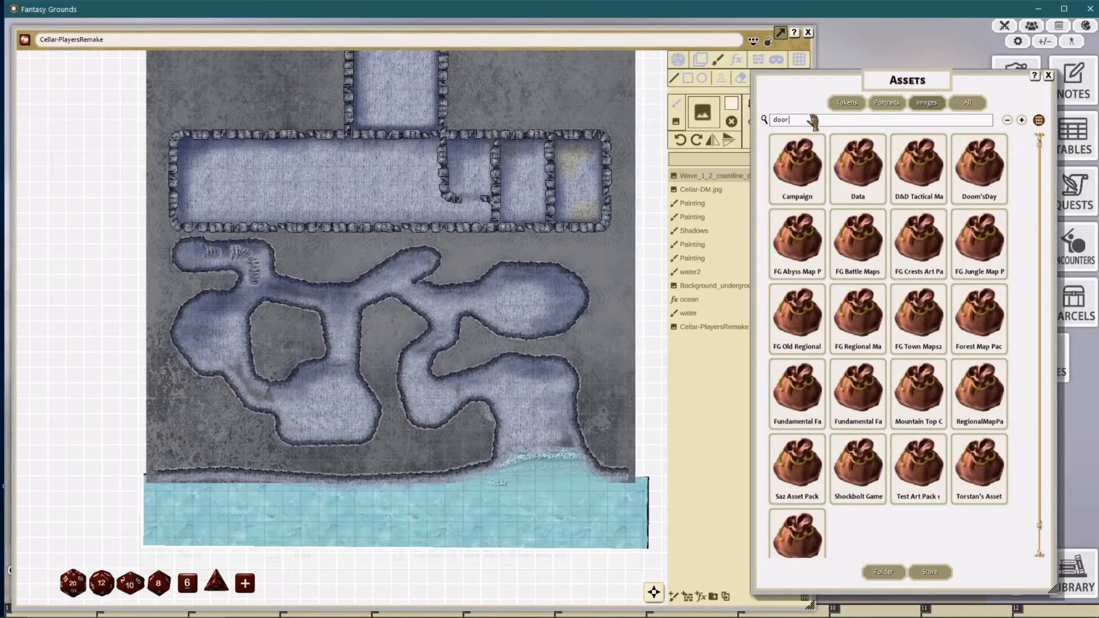
key("Return")
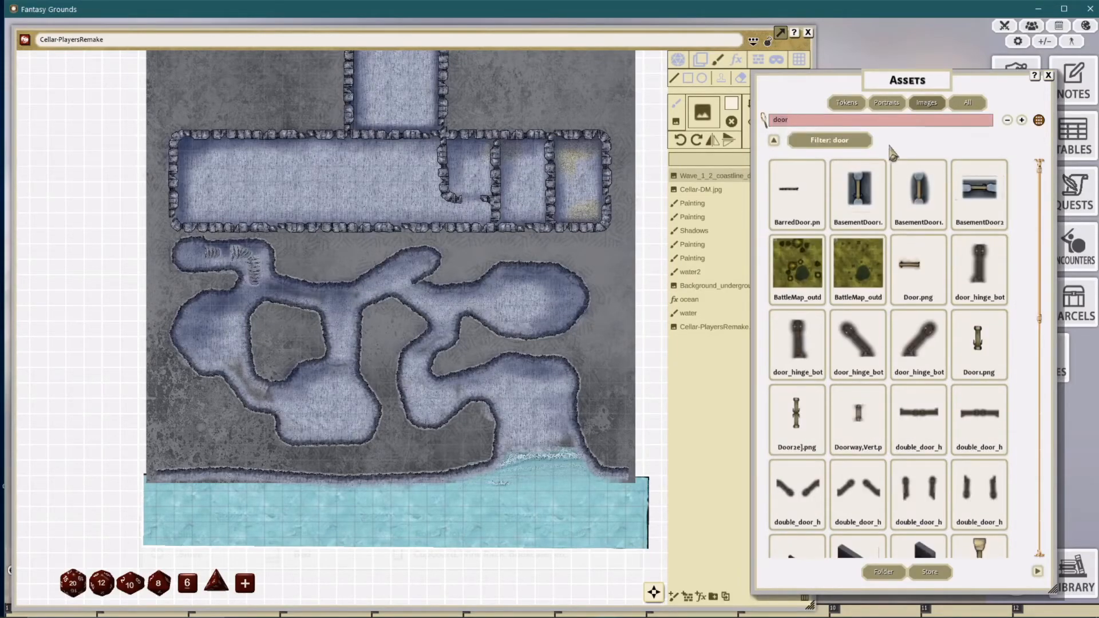
scroll(915, 203, "down", 3)
scroll(918, 205, "down", 2)
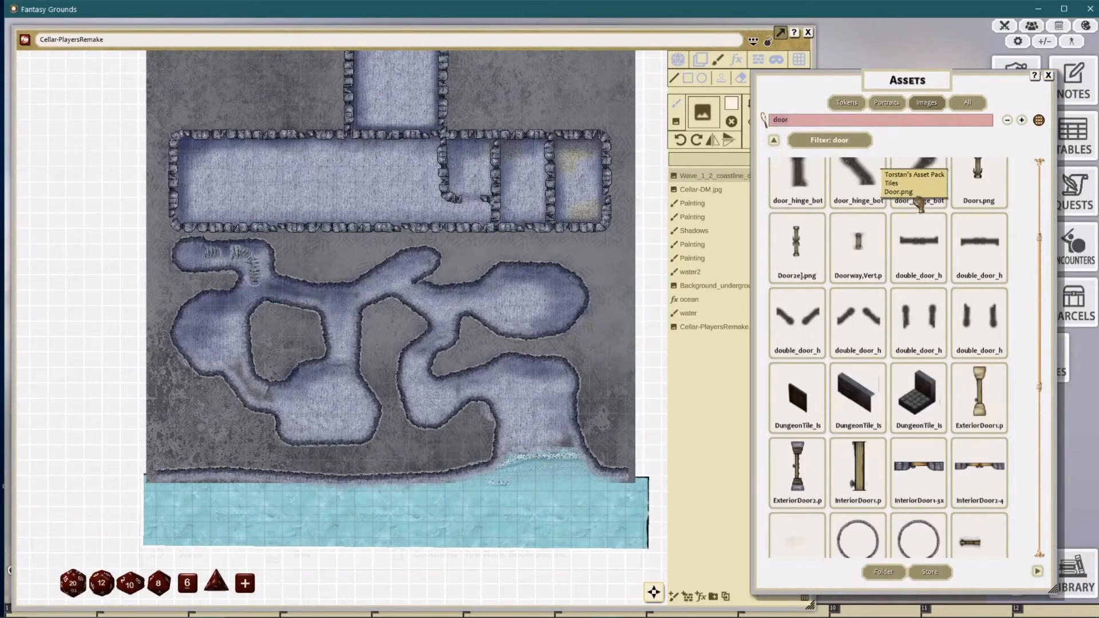
left_click_drag(939, 71, 1004, 40)
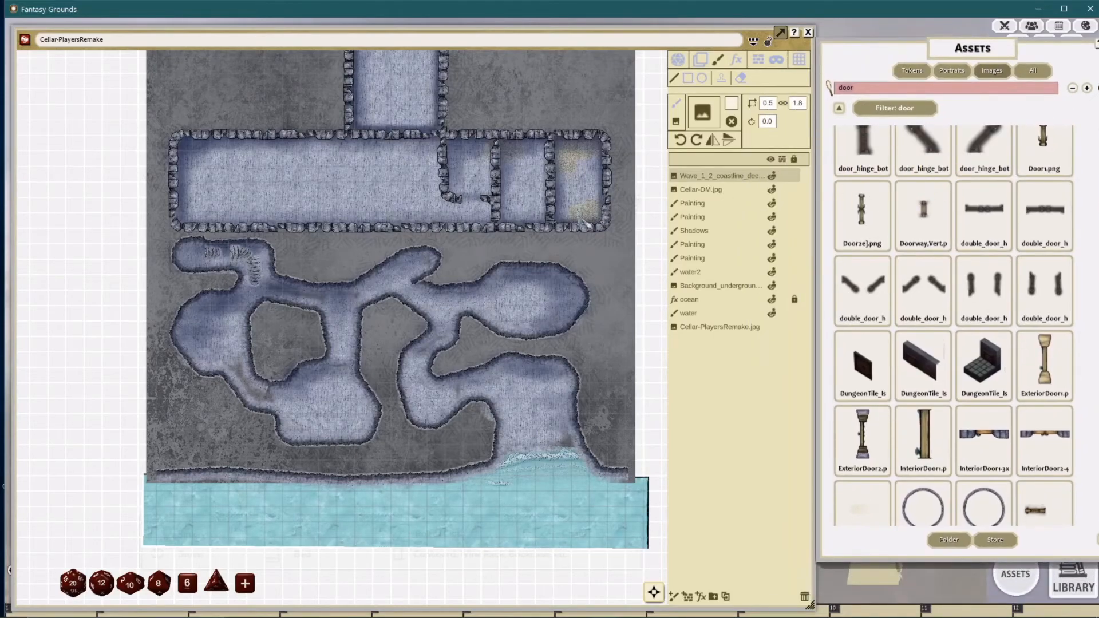
Step: Place the InteriorDoor1-3x1 image in the gap of the small cellar room's south wall
scroll(463, 201, "up", 4)
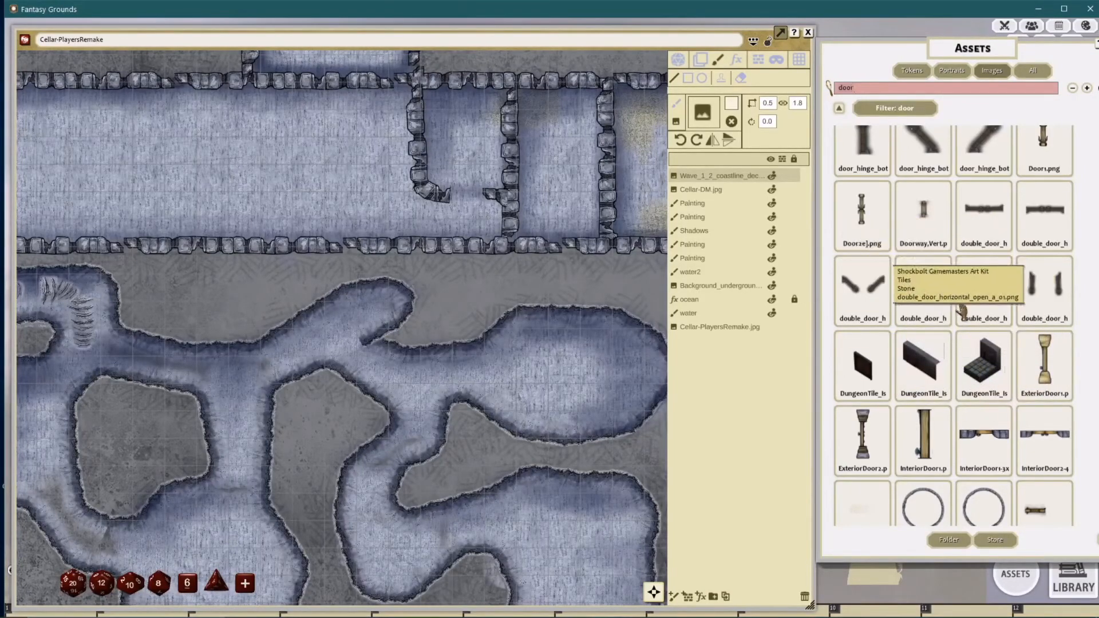
left_click_drag(544, 225, 469, 189)
scroll(481, 184, "up", 5)
left_click_drag(448, 225, 436, 233)
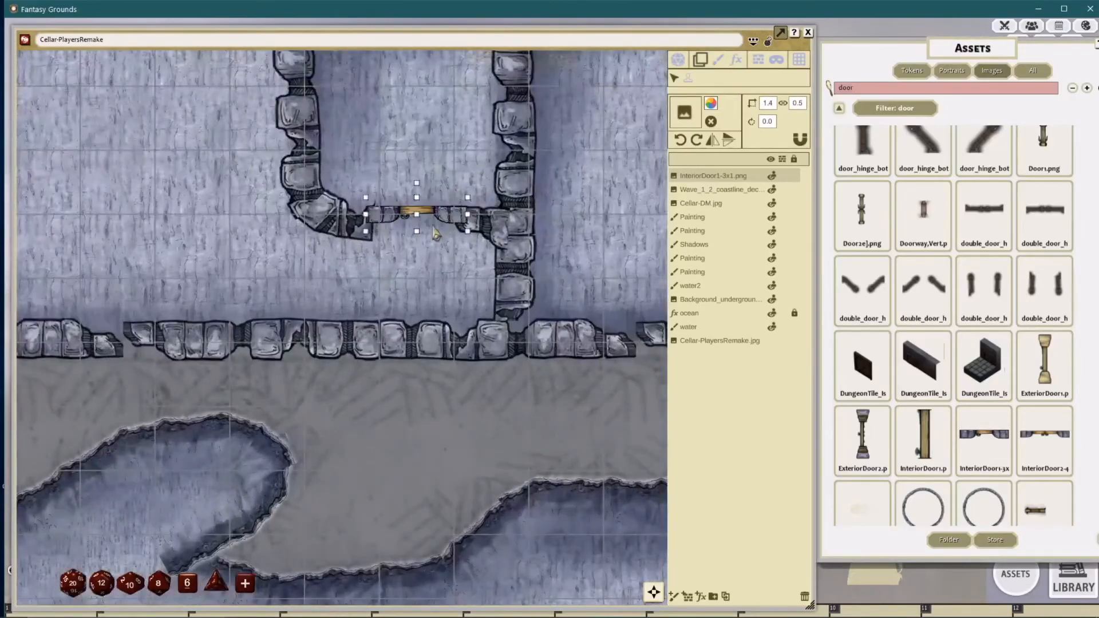
Step: Set the interior door's height to 1 and, with the proportions unlinked, its width to 1.5
left_click(797, 104)
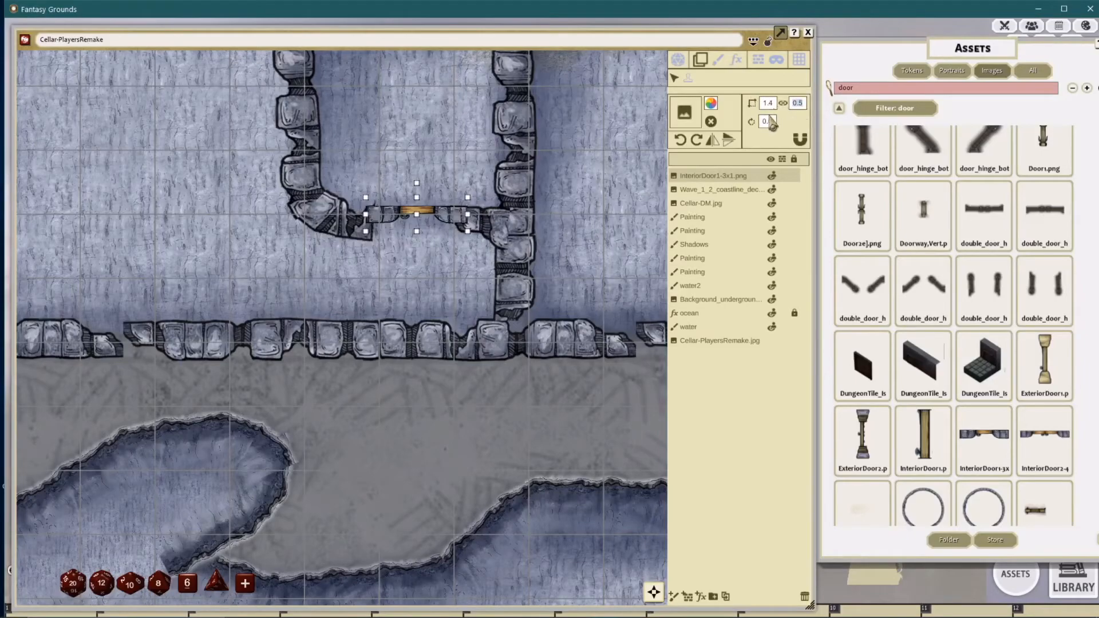
type("1")
key("Return")
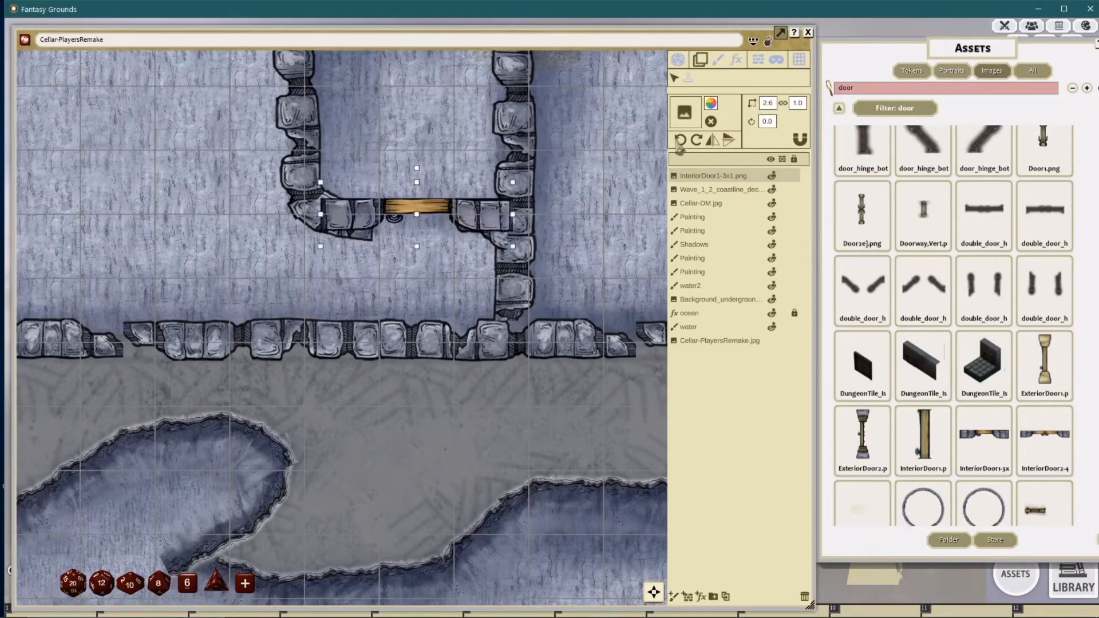
left_click(770, 106)
type("1.5")
key("Return")
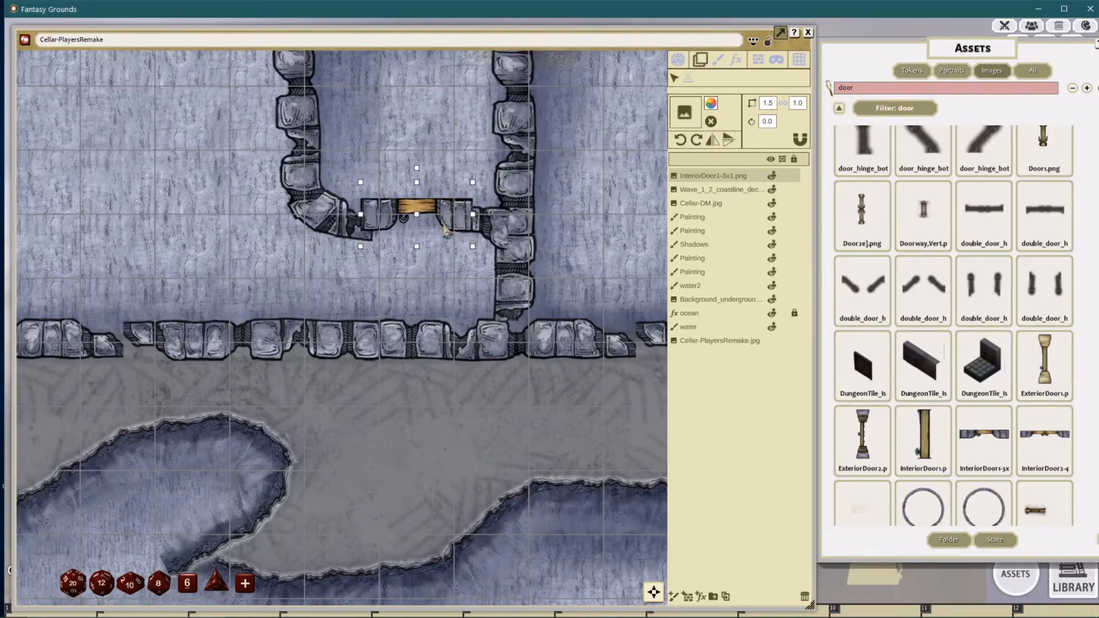
Step: Set the interior door's height to 0.8 and align it with the gap in the small room's south wall
left_click_drag(442, 224, 437, 231)
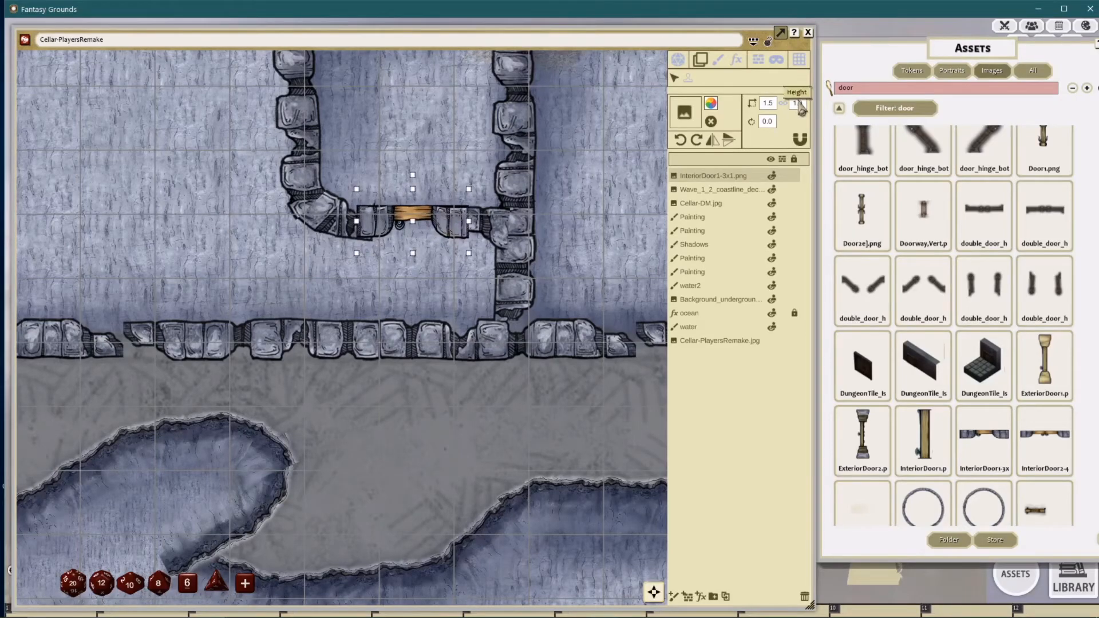
key("Return")
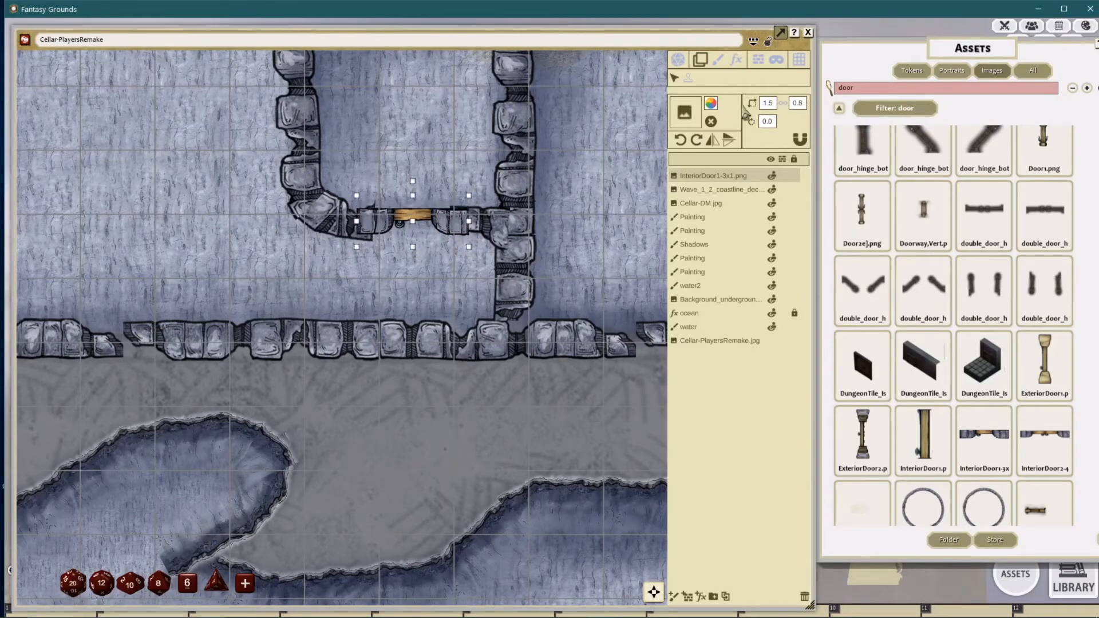
mouse_move(459, 215)
left_mouse_down()
mouse_move(462, 226)
mouse_move(463, 216)
left_mouse_up()
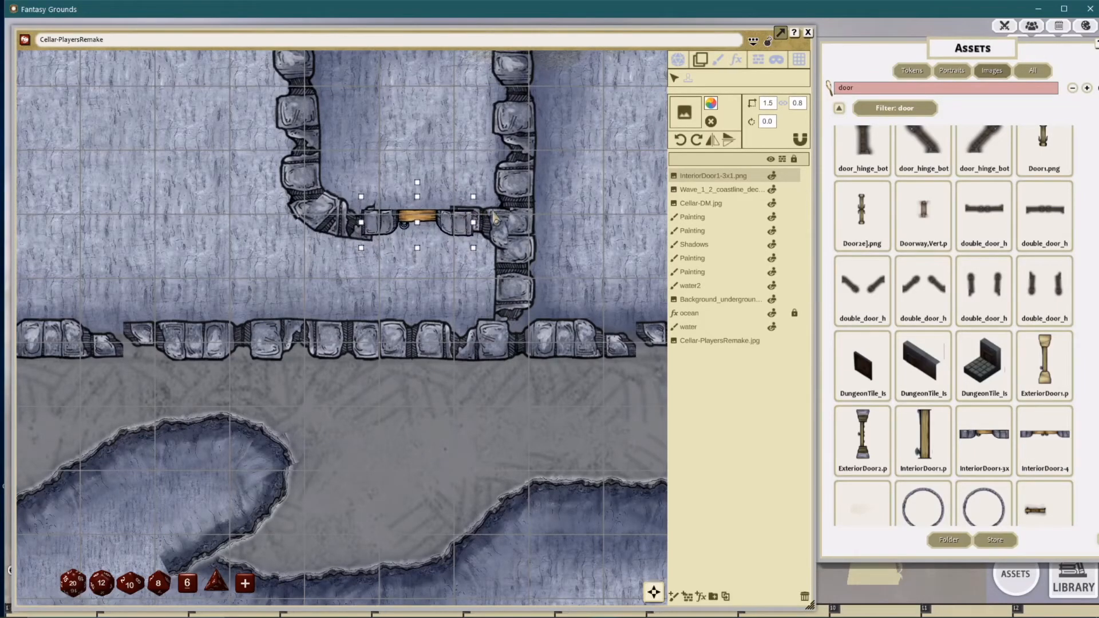
Step: Move the InteriorDoor1-3x1.png layer beneath the two upper Painting layers, directly above the Shadows layer
scroll(496, 218, "down", 5)
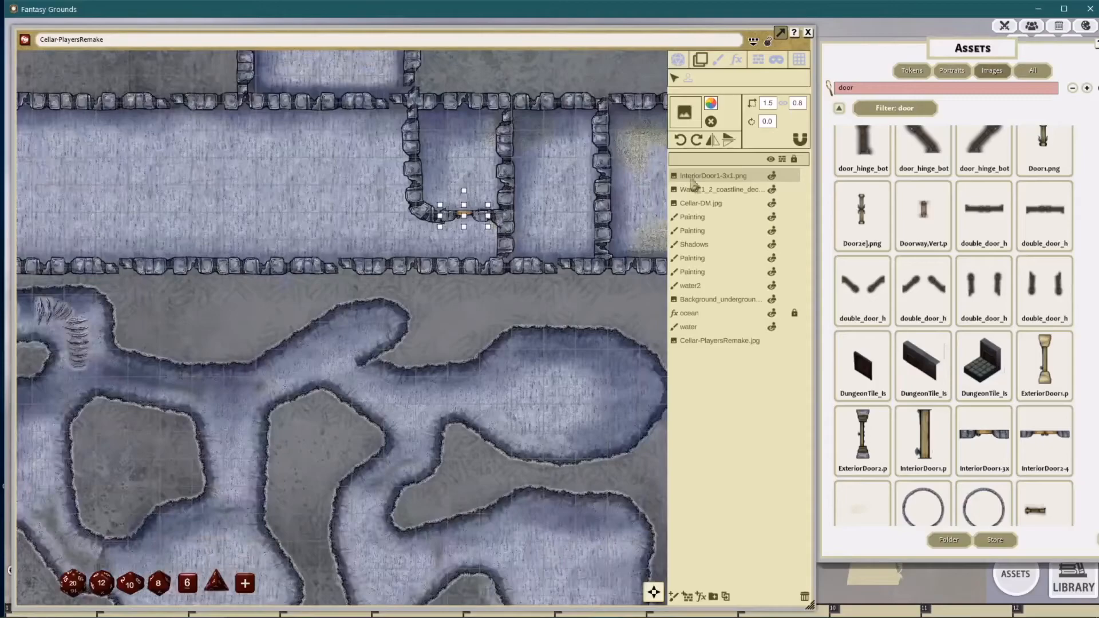
mouse_move(735, 180)
left_mouse_down()
mouse_move(731, 278)
mouse_move(725, 231)
left_mouse_up()
scroll(467, 204, "up", 2)
scroll(479, 217, "up", 1)
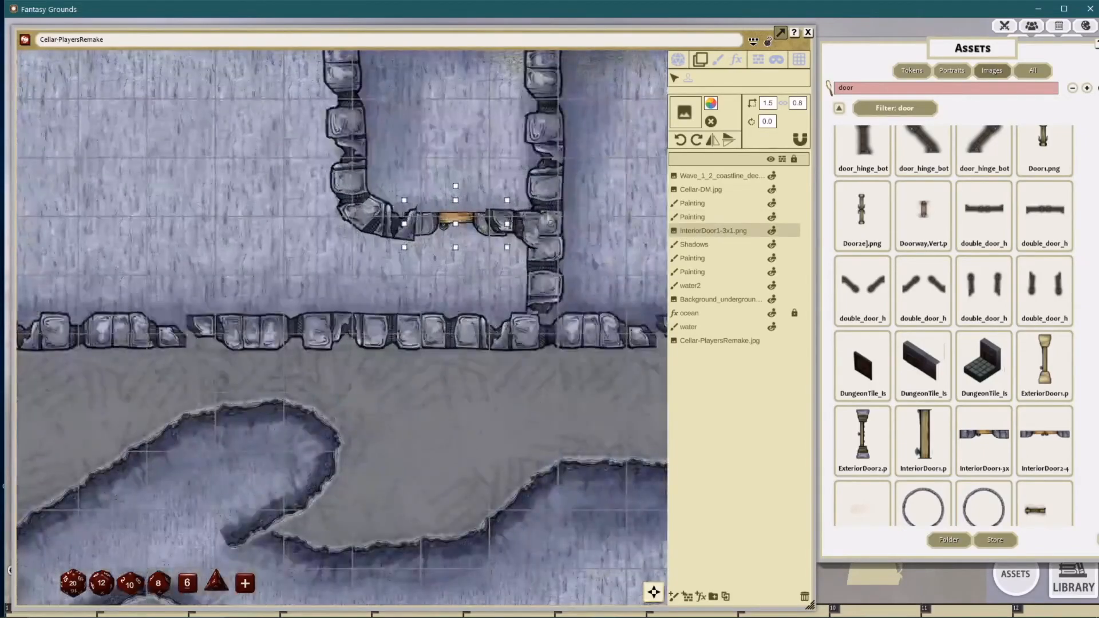
Step: Narrow the interior door to a width of 1.2 and adjust its fit in the wall gap
left_click_drag(508, 226, 500, 229)
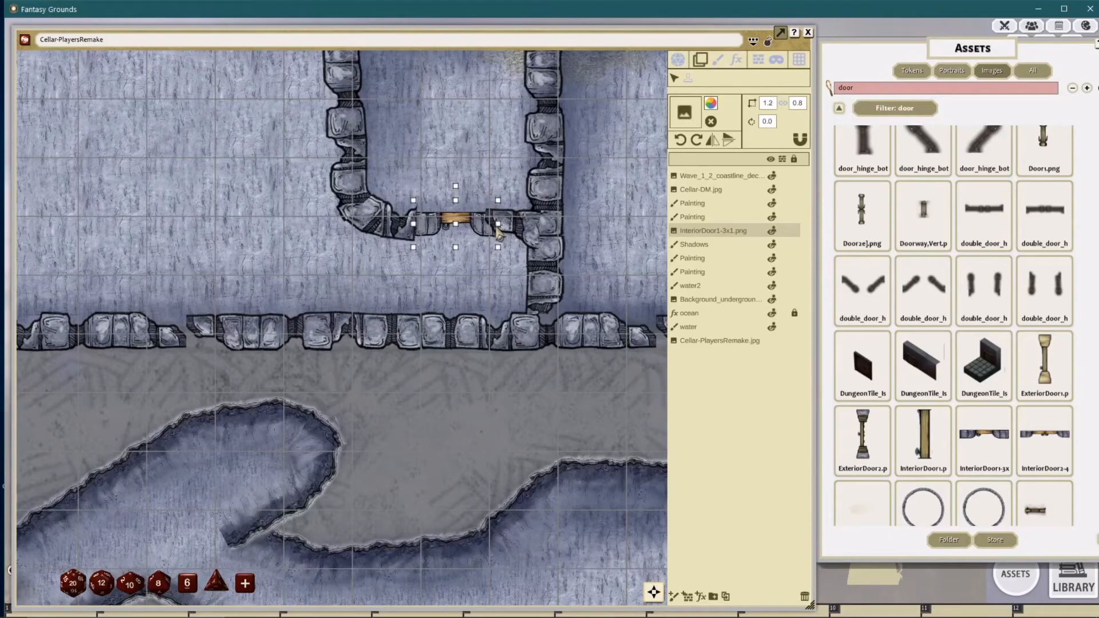
left_click_drag(457, 199, 458, 212)
Step: Delete the InteriorDoor1-3x1.png layer from the map
scroll(501, 246, "down", 4)
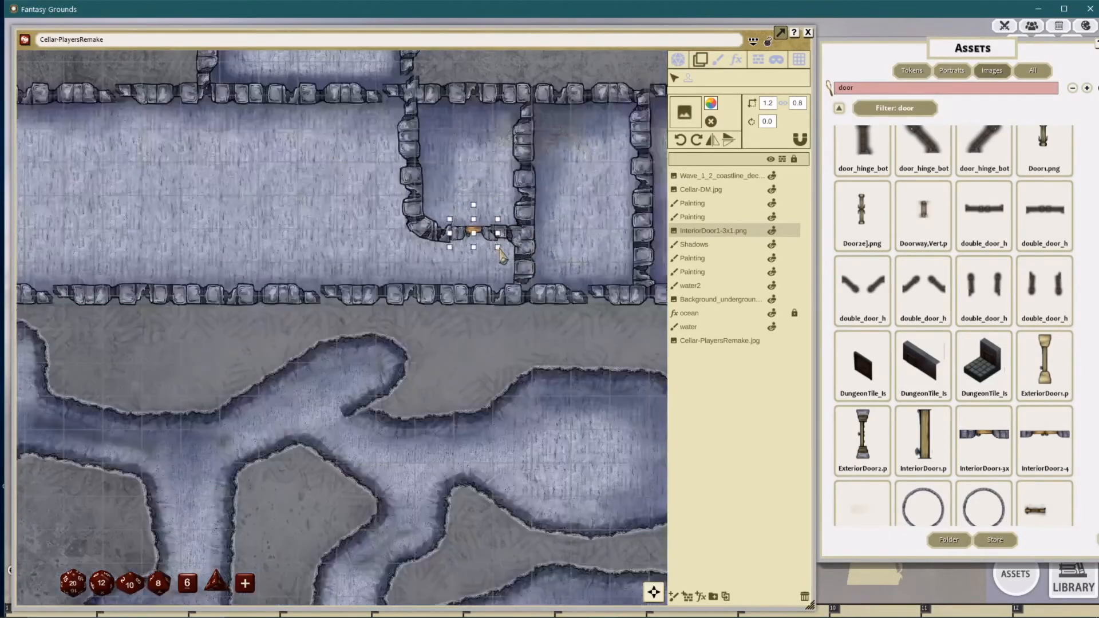
scroll(972, 240, "down", 2)
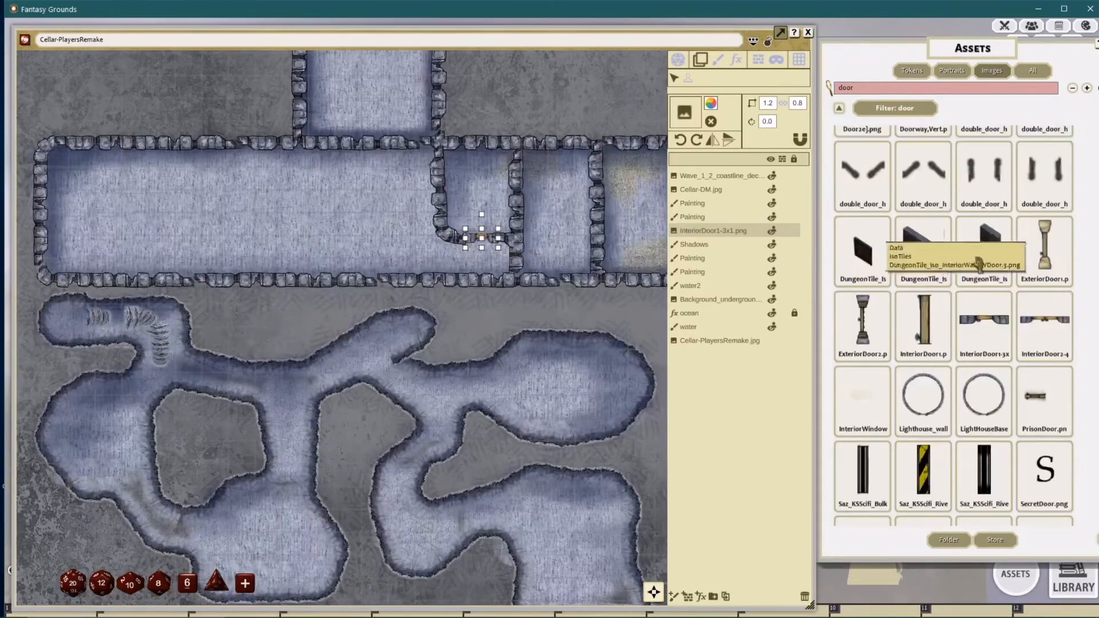
scroll(981, 200, "down", 1)
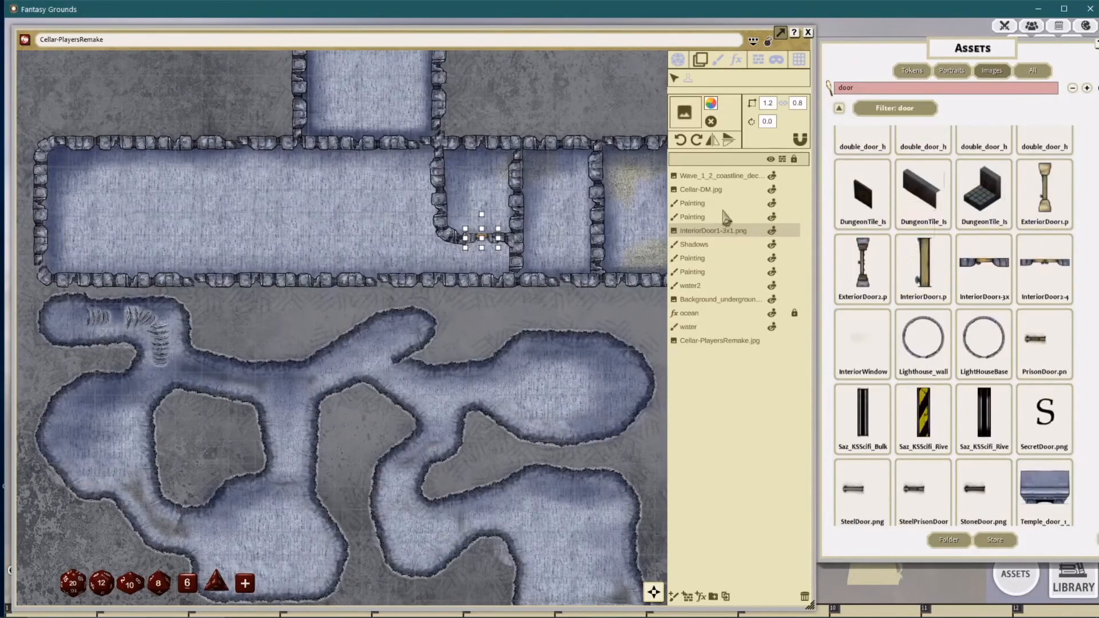
left_click(805, 596)
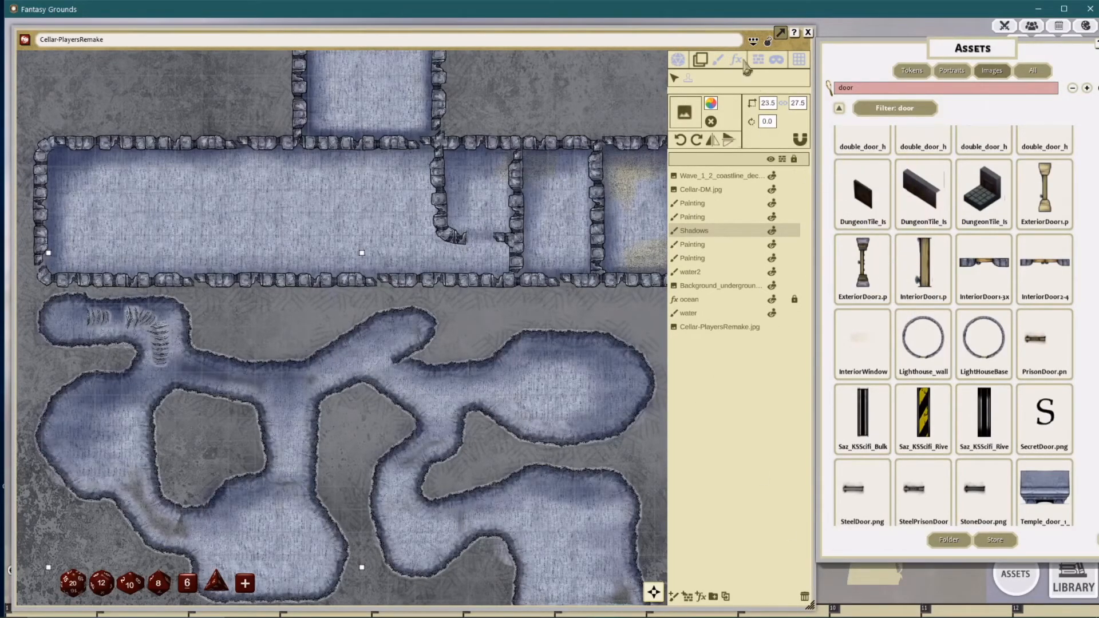
Step: Load the InteriorDoor1 image as the paint brush, rotate it to 270 degrees and set its height to 1.5
left_click(717, 59)
left_click_drag(910, 263, 486, 226)
scroll(487, 227, "up", 5)
left_click(682, 140)
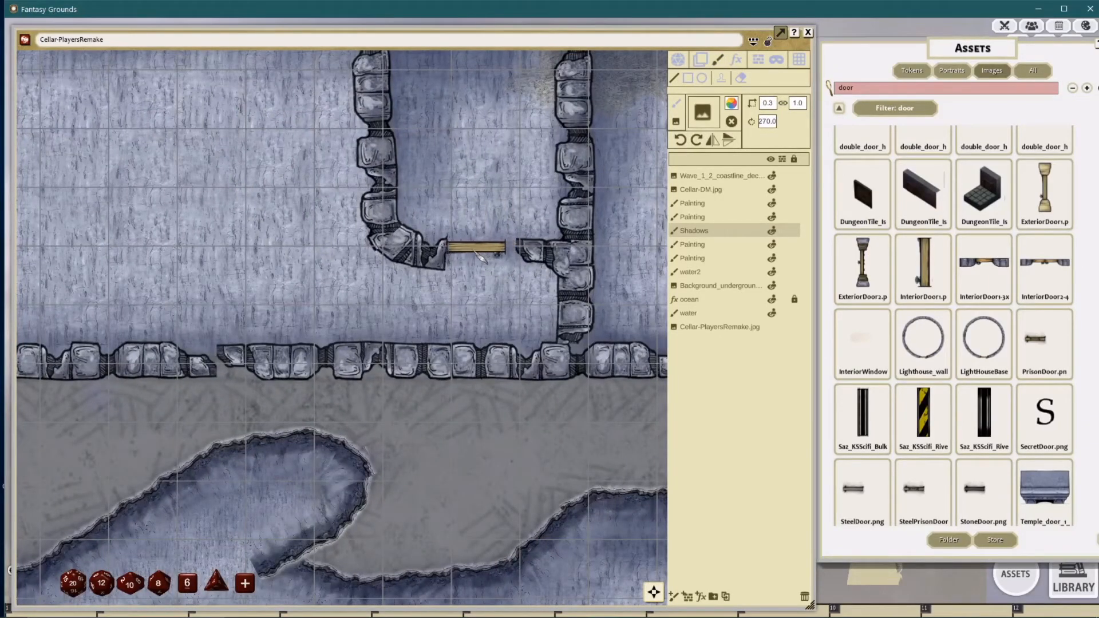
left_click(767, 103)
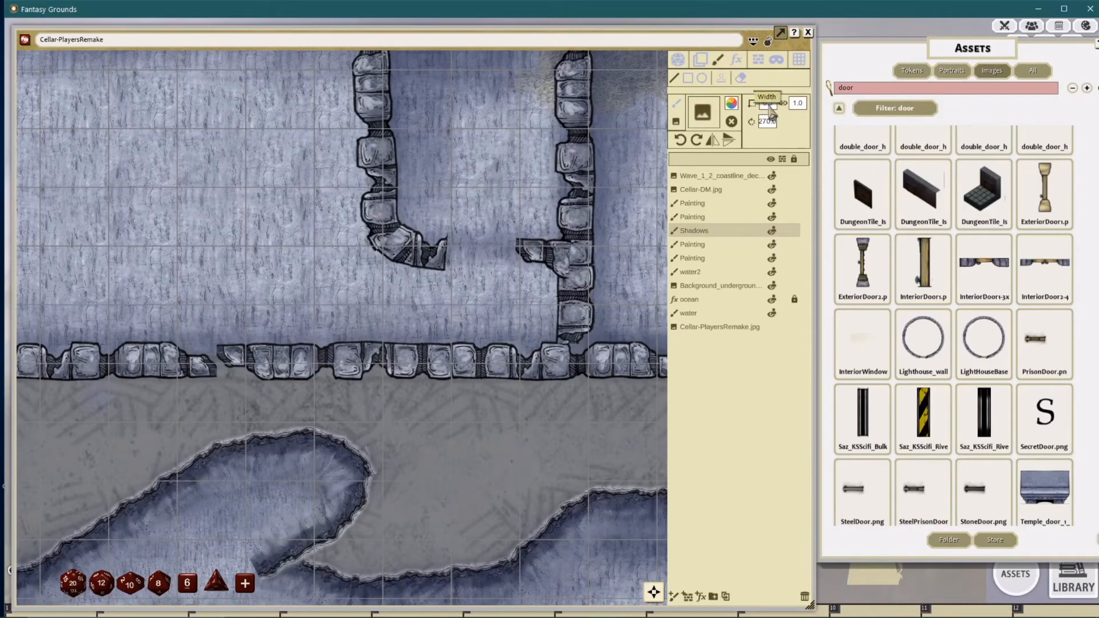
key("Tab")
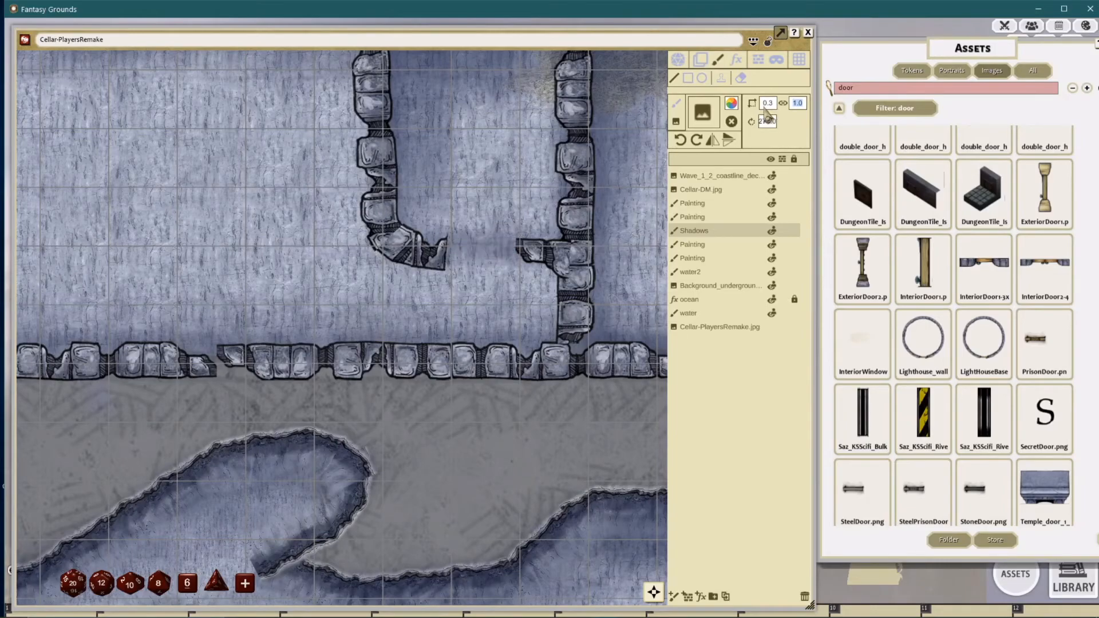
type("1.5")
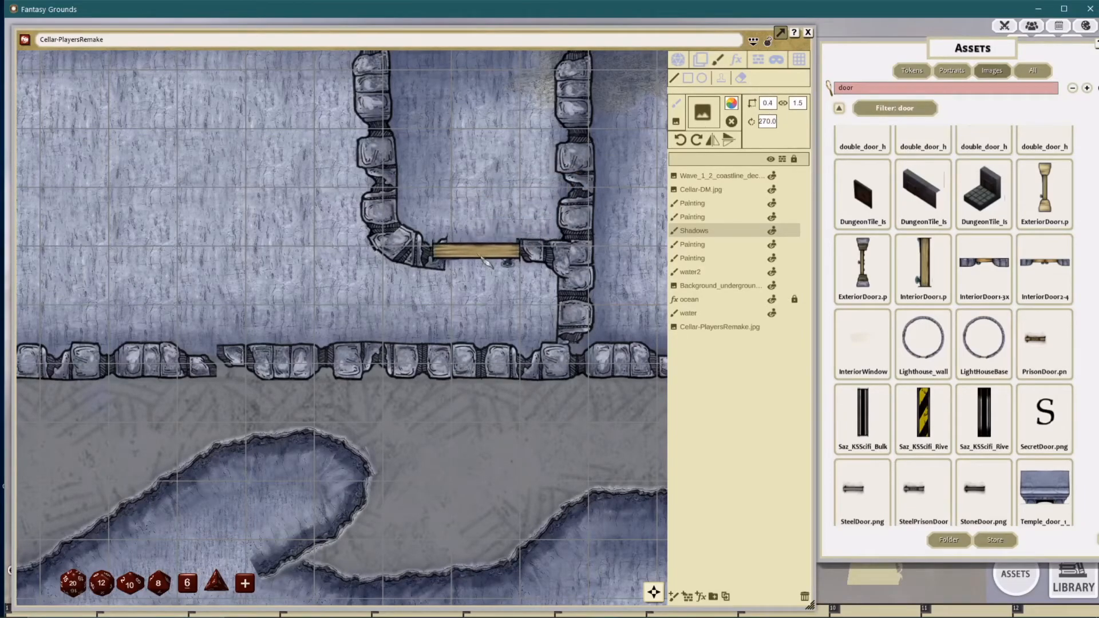
Step: Select the Painting layer directly above Shadows, unlink the door brush's proportions and set its width to 0.3 and height to 1.4
left_click(484, 253)
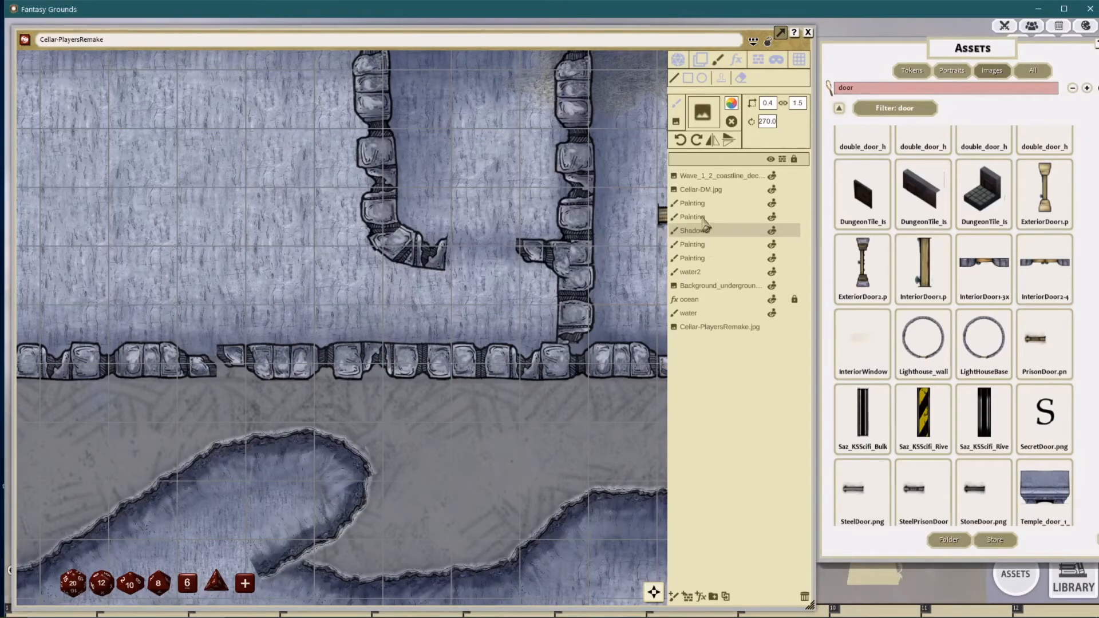
left_click(687, 217)
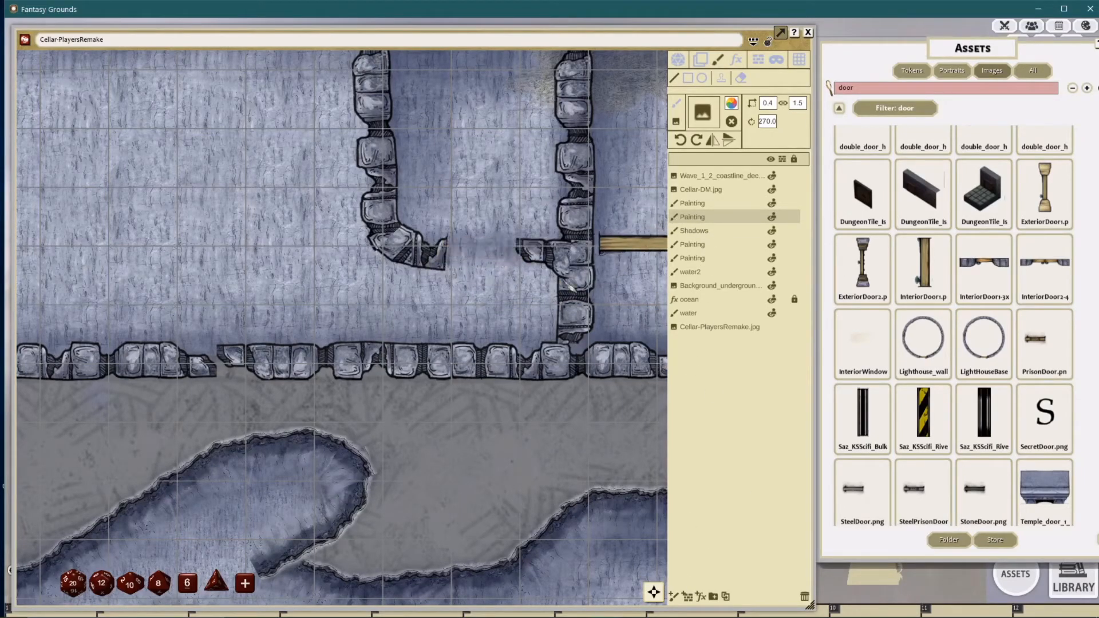
left_click(768, 103)
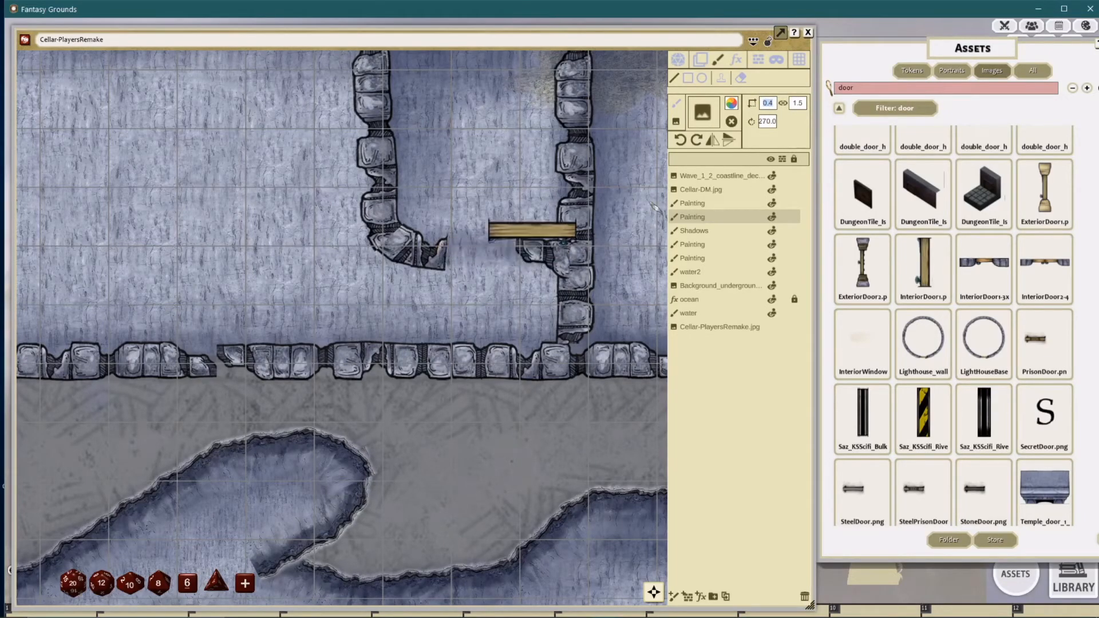
left_click(799, 105)
scroll(798, 105, "down", 1)
left_click(768, 103)
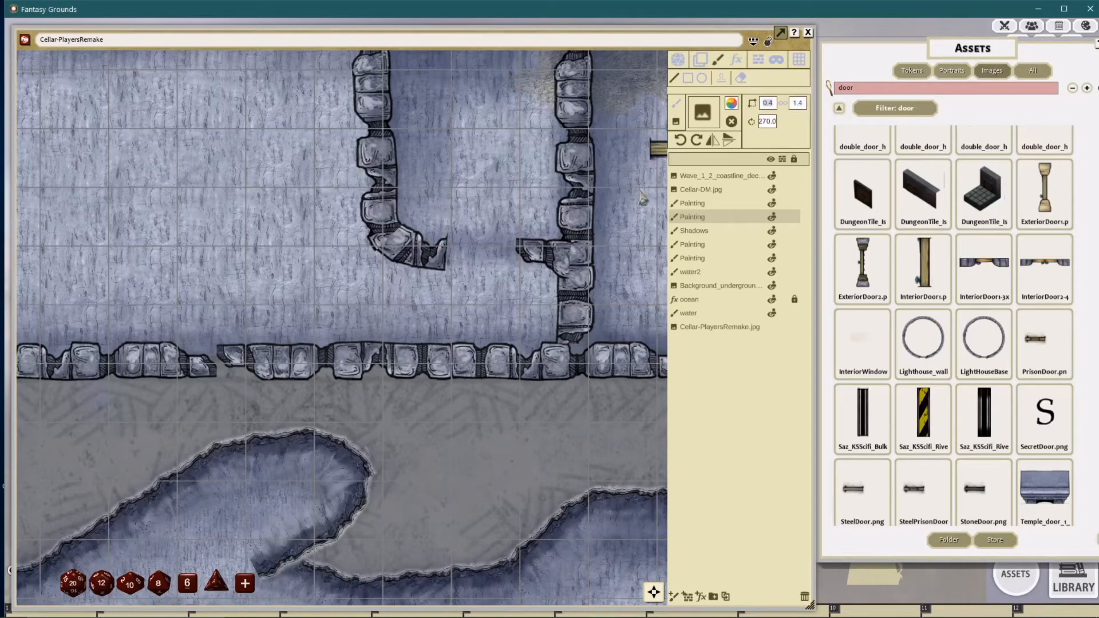
type("0.3")
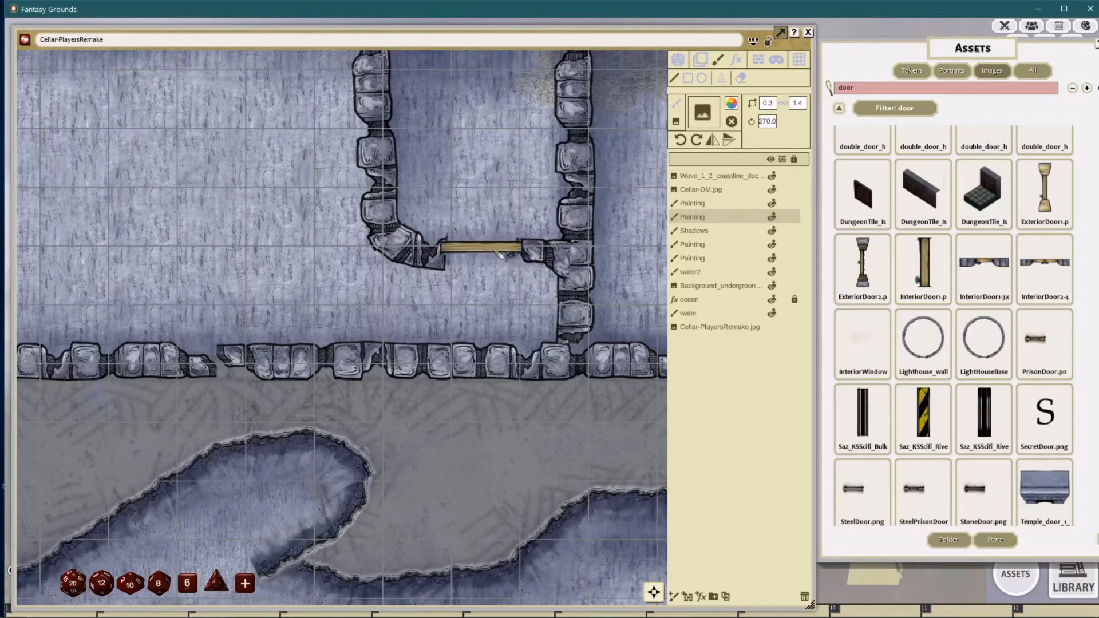
key("Tab")
type("3")
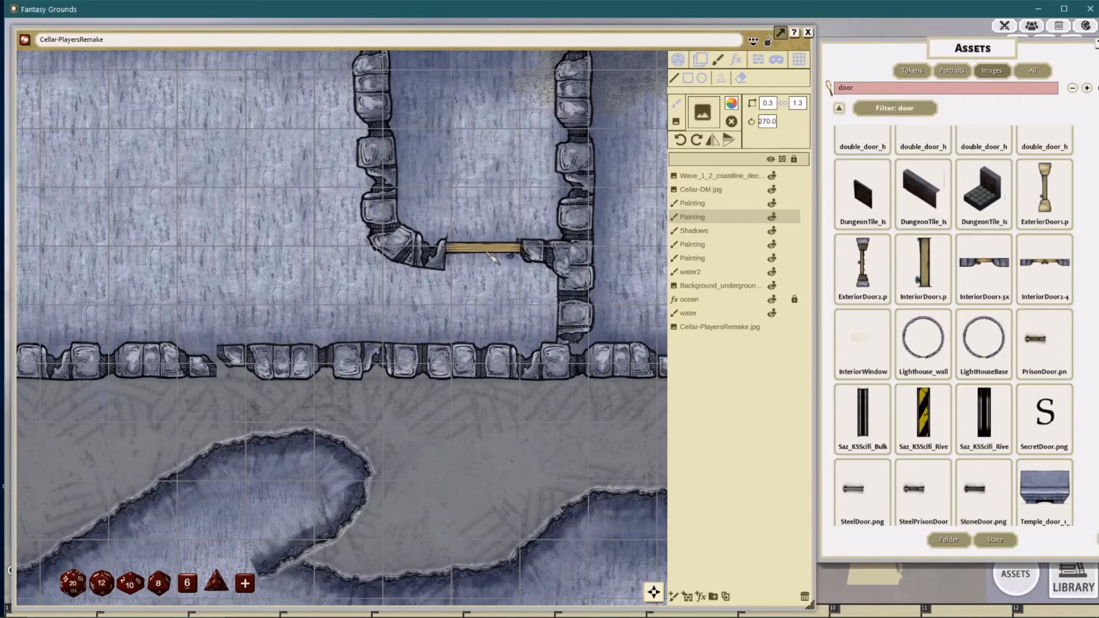
type("1.4")
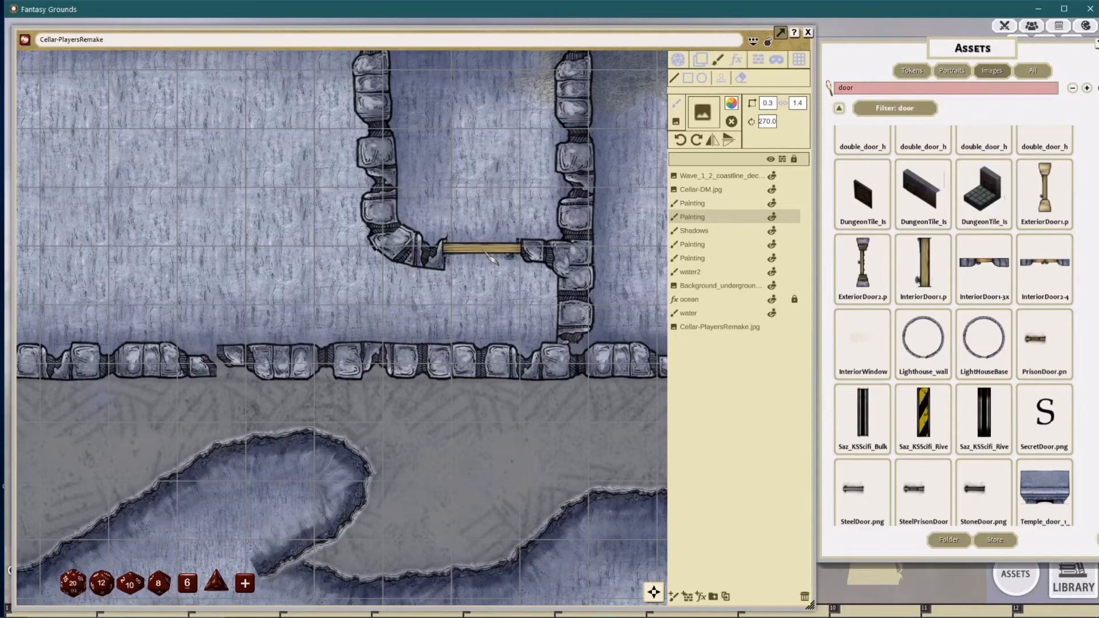
Step: Undo the freehand door stroke, switch to stamp mode and stamp one door into the gap in the small room's south wall
left_click_drag(485, 252, 532, 322)
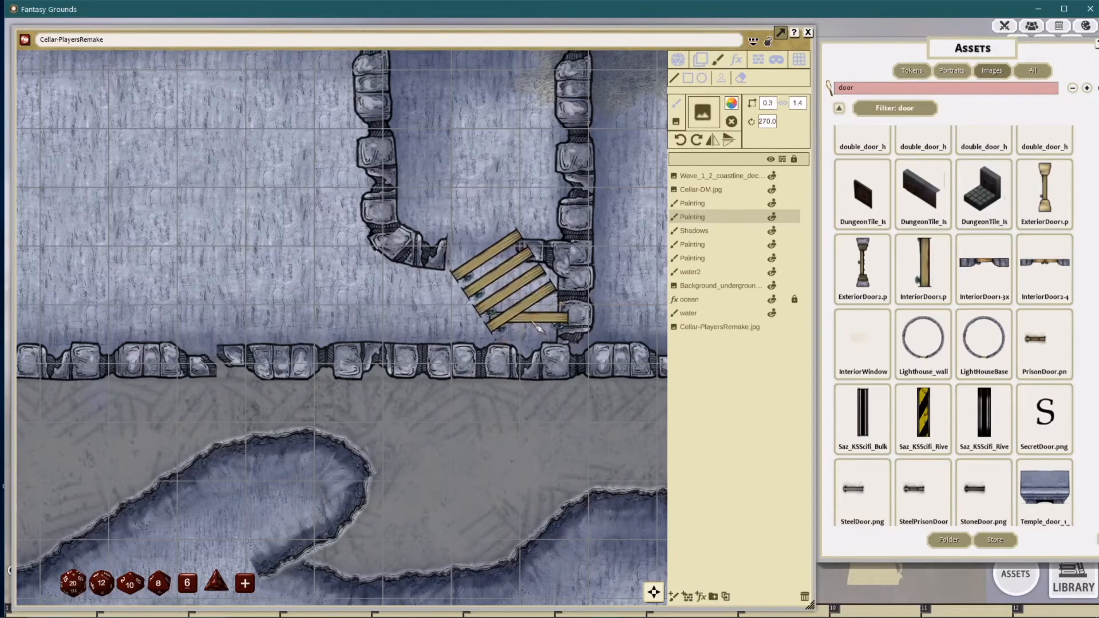
key("ctrl+z")
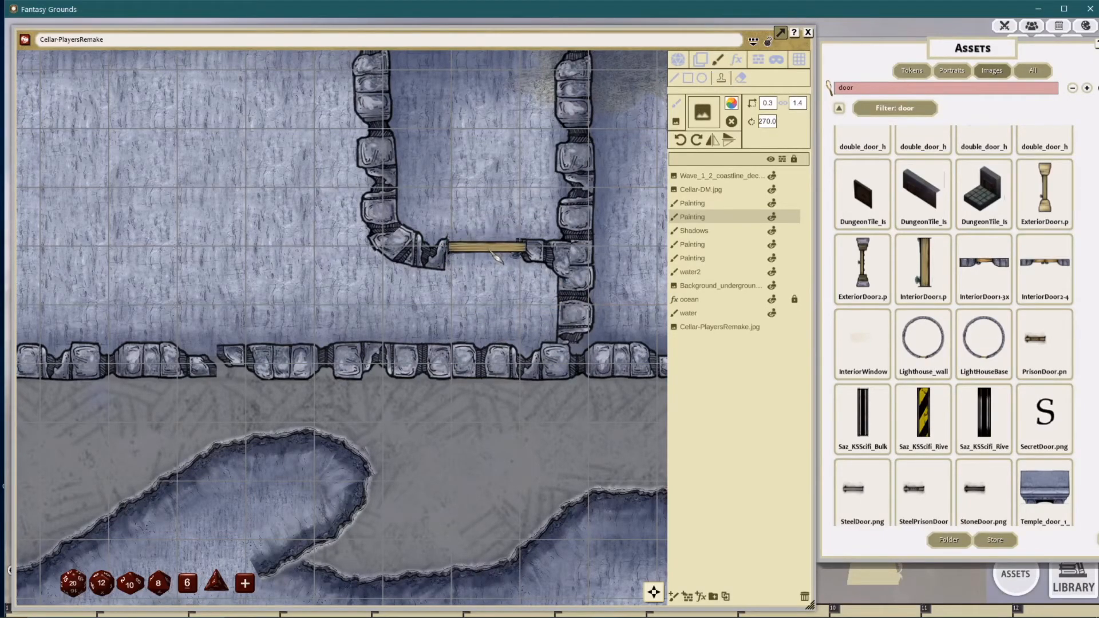
left_click(483, 253)
scroll(504, 337, "down", 1)
scroll(524, 339, "down", 1)
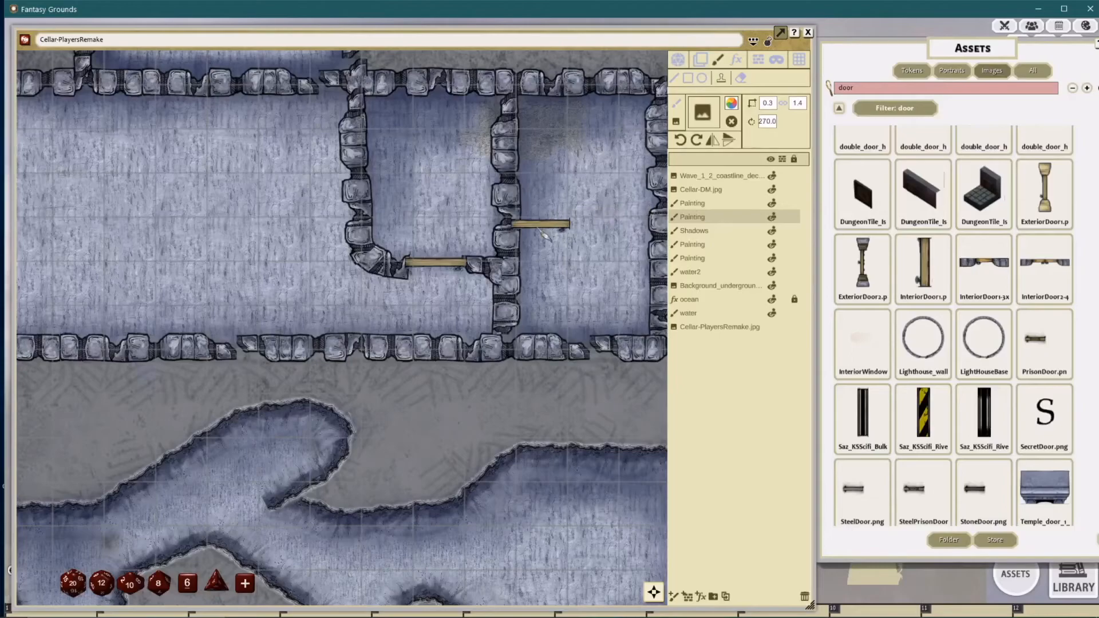
scroll(526, 229, "down", 2)
left_click_drag(381, 254, 661, 329)
scroll(540, 282, "down", 2)
left_click_drag(523, 293, 468, 278)
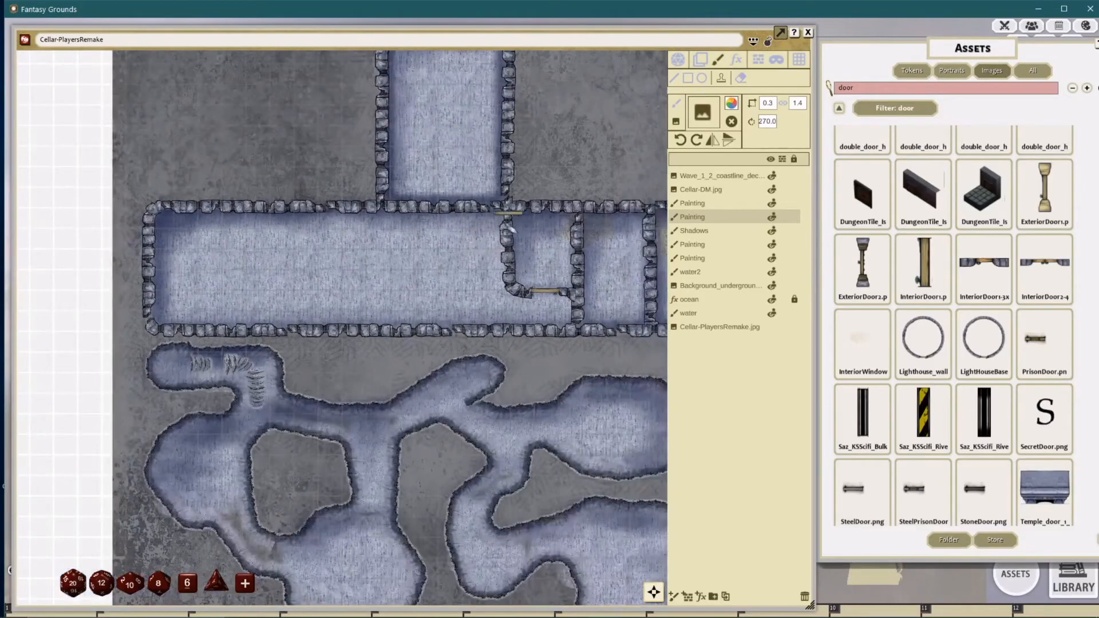
scroll(497, 241, "down", 3)
left_click_drag(508, 234, 476, 246)
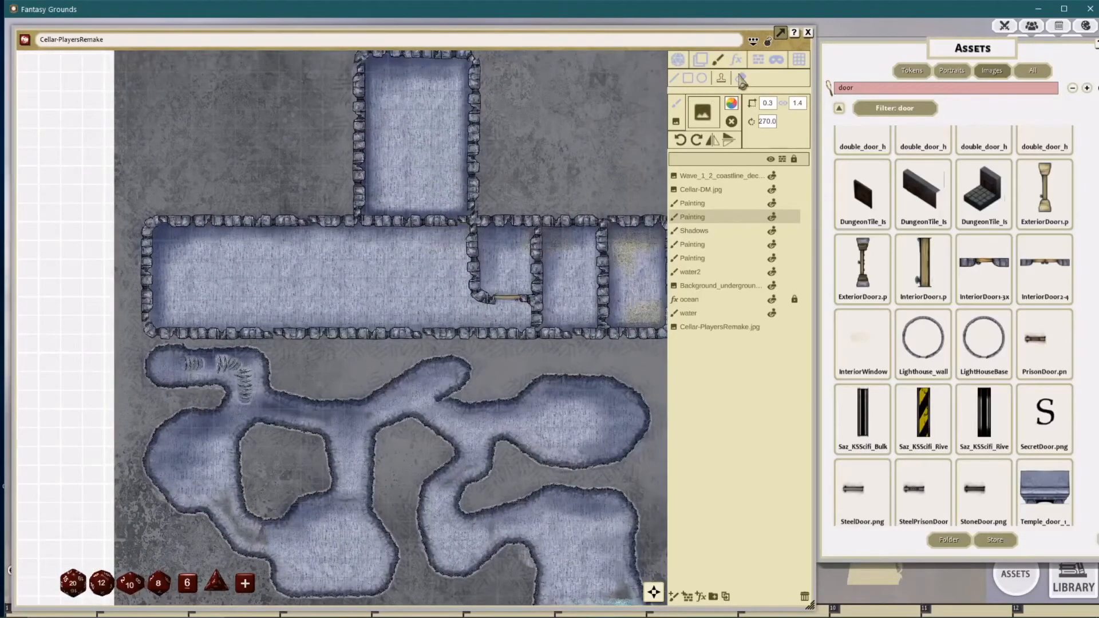
Step: Switch to line-of-sight editing, choose line drawing and add a new line-of-sight layer above the wave decoration layer
left_click(771, 64)
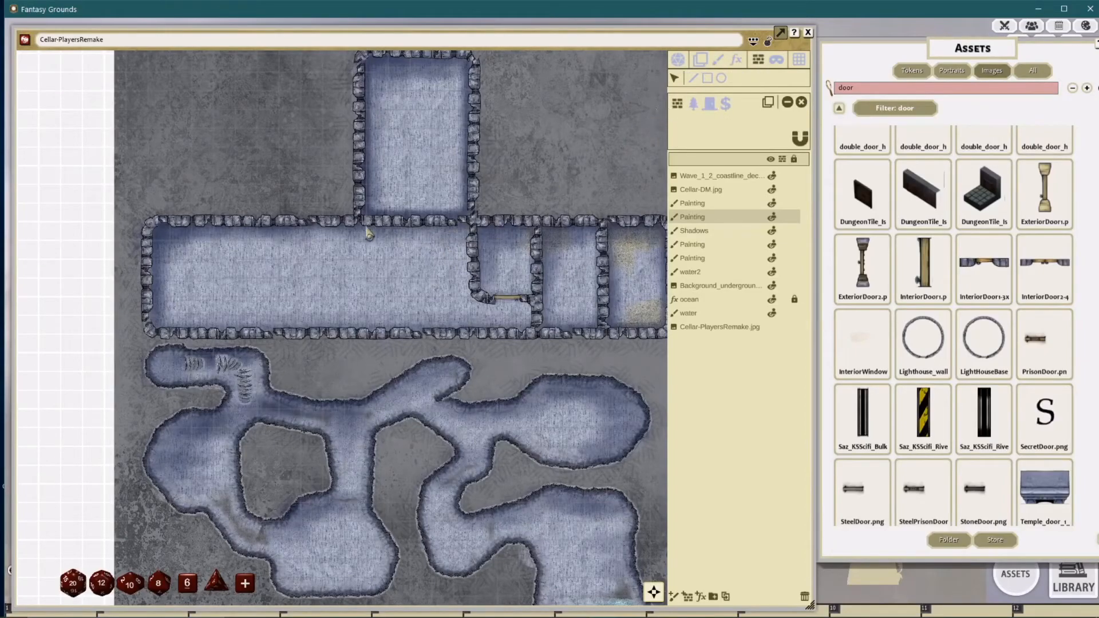
left_click_drag(586, 189, 641, 180)
left_click(692, 176)
left_click_drag(478, 226, 453, 309)
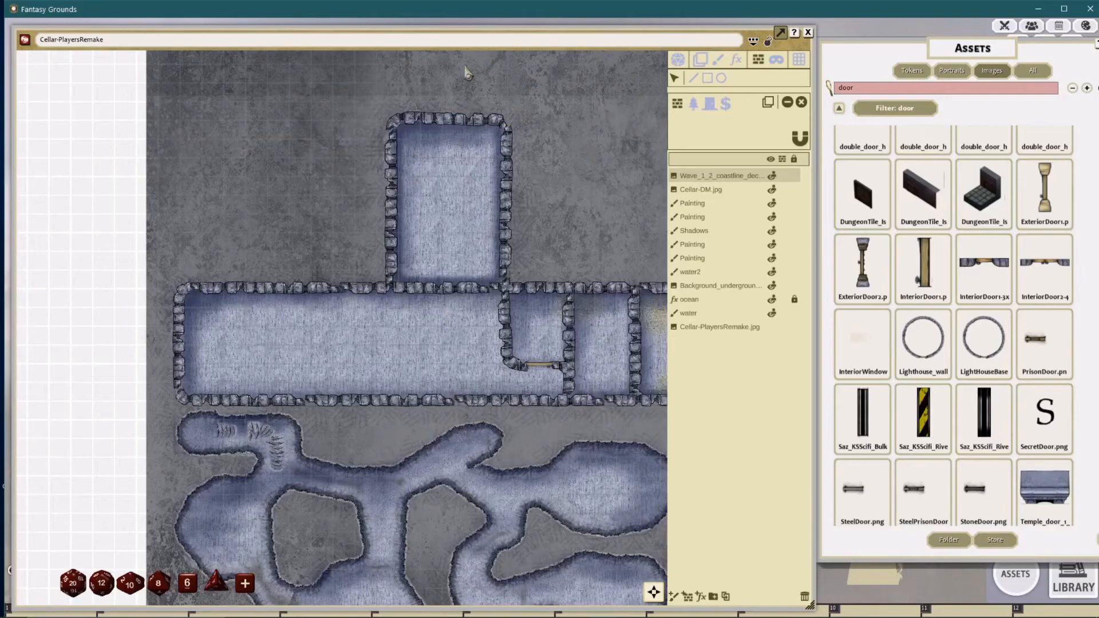
left_click_drag(410, 241, 420, 186)
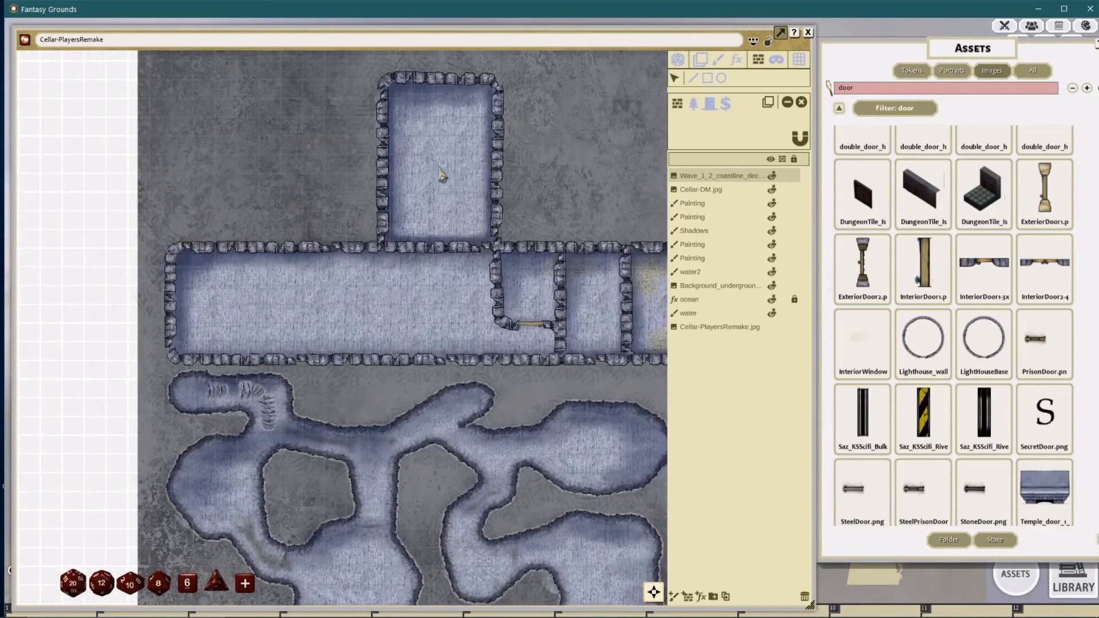
left_click(693, 78)
left_click_drag(275, 207, 334, 214)
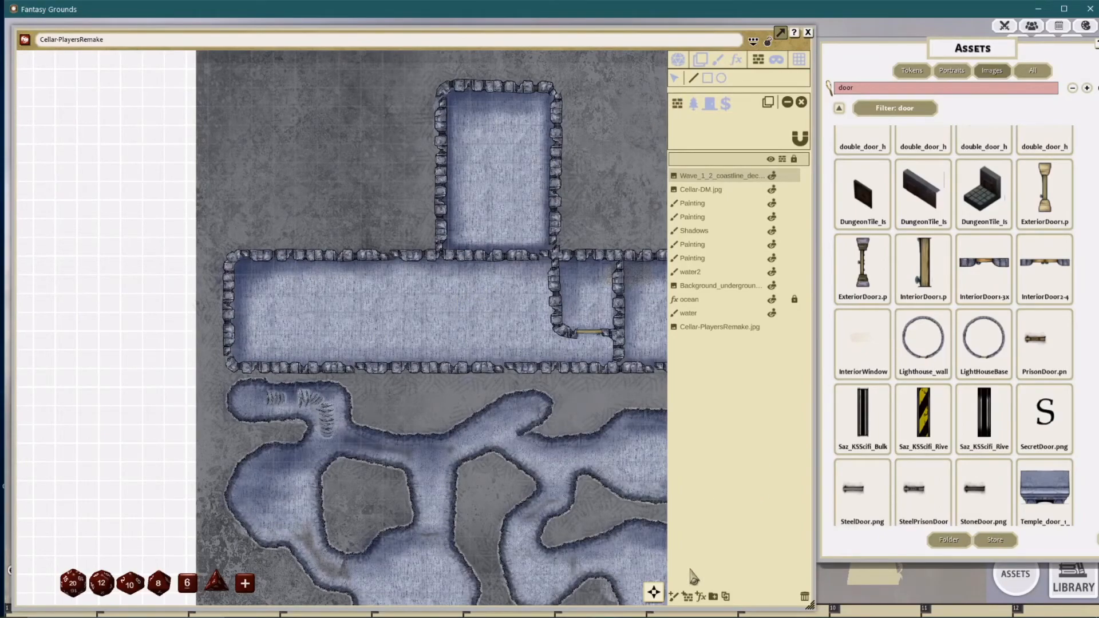
left_click(686, 597)
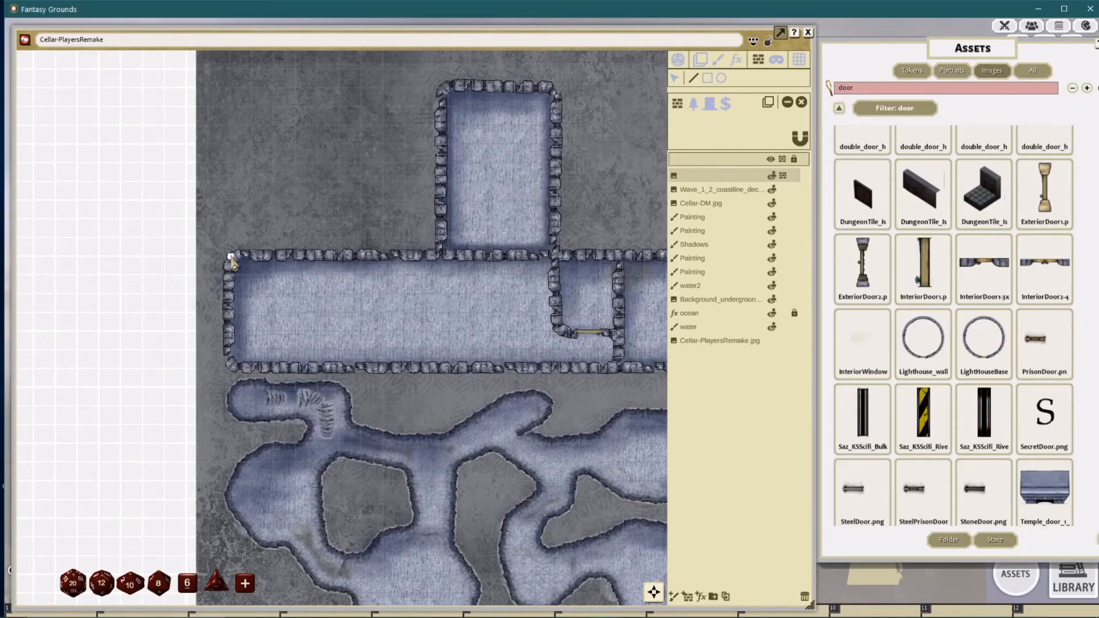
Step: Draw a line-of-sight wall along the long hall's north wall, from its northwest corner to the north room's west wall
key("Right")
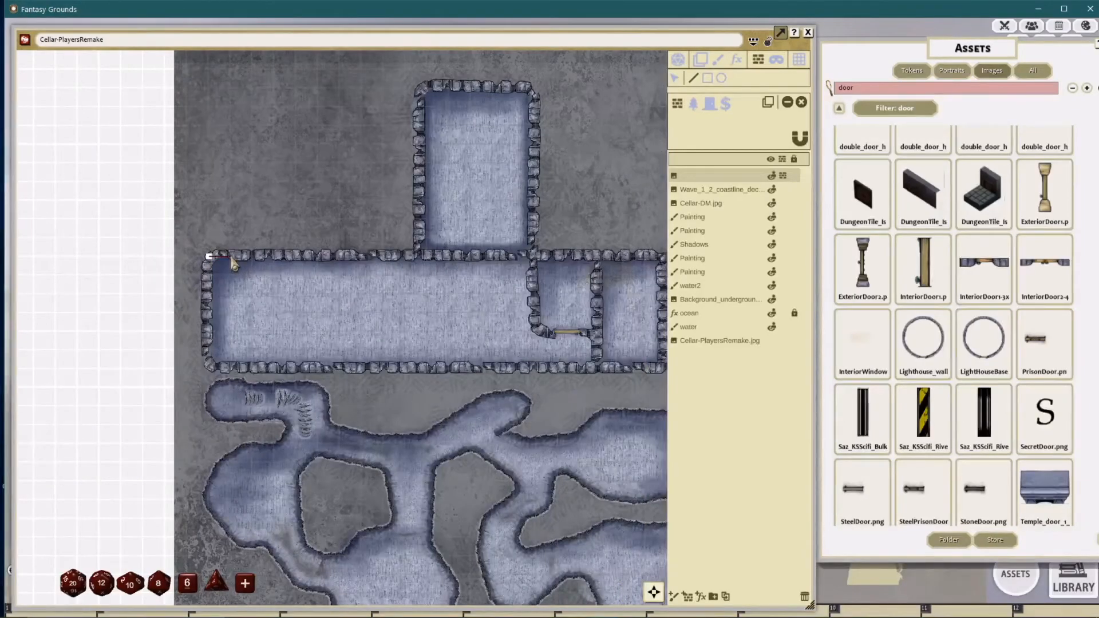
key("Right")
key("Right")
key("Right")
key("Right")
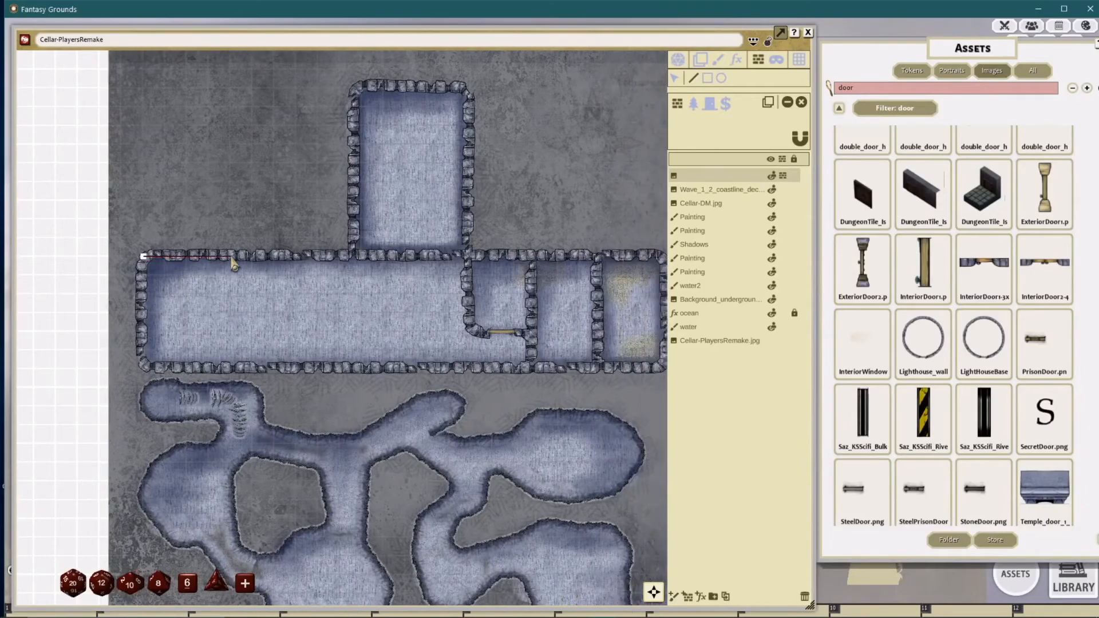
key("Right")
key("Right")
key("Right")
key("Right")
key("Right")
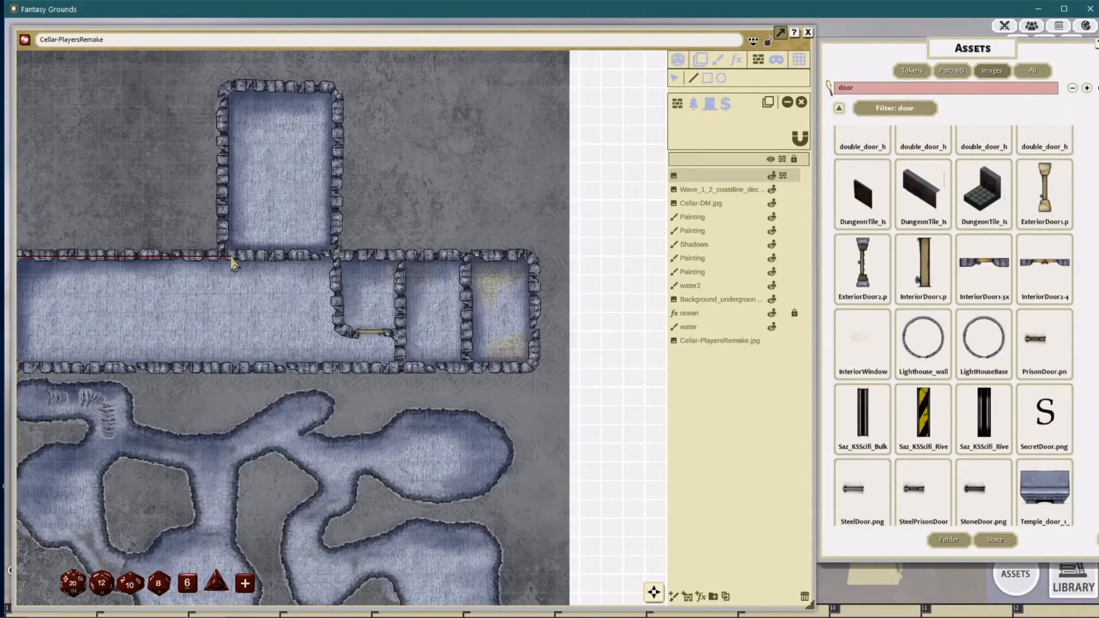
Step: Continue the line-of-sight wall up the north room's west wall to its northwest corner
key("Up")
key("Up")
key("Up")
key("Up")
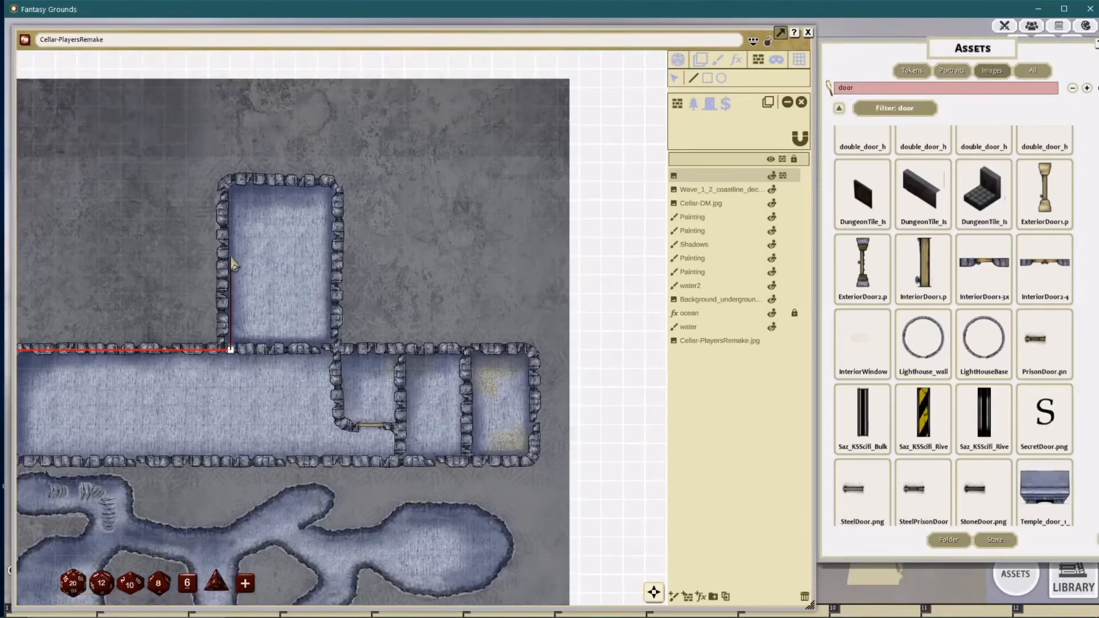
key("Up")
key("Up")
key("Up")
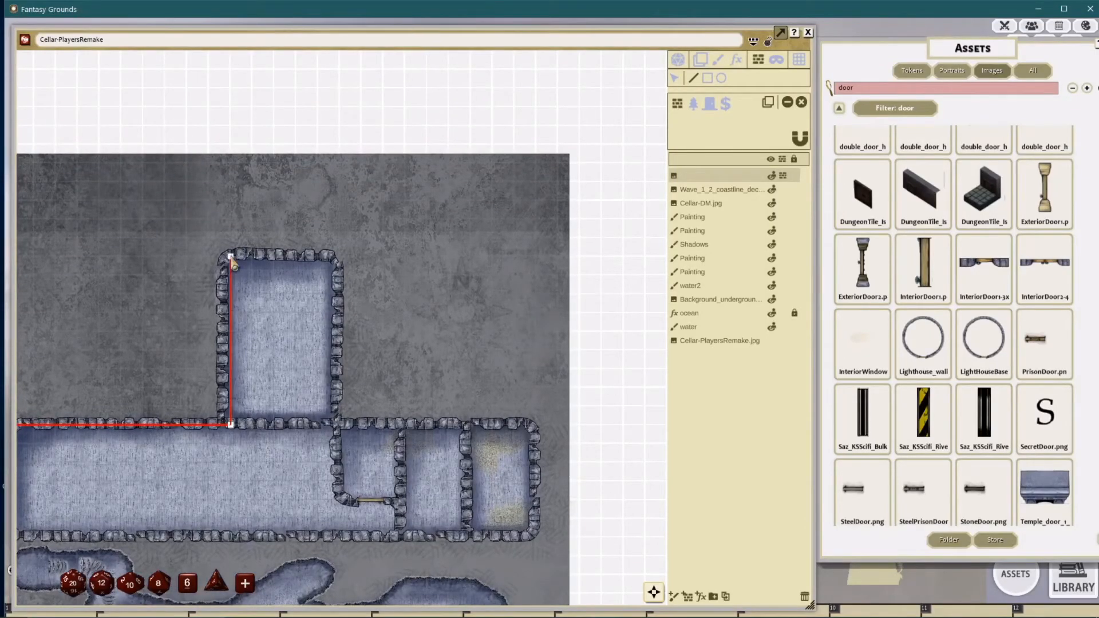
Step: Extend the line-of-sight wall along the north room's north wall to its northeast corner
key("Right")
key("Right")
key("Right")
key("Right")
key("Right")
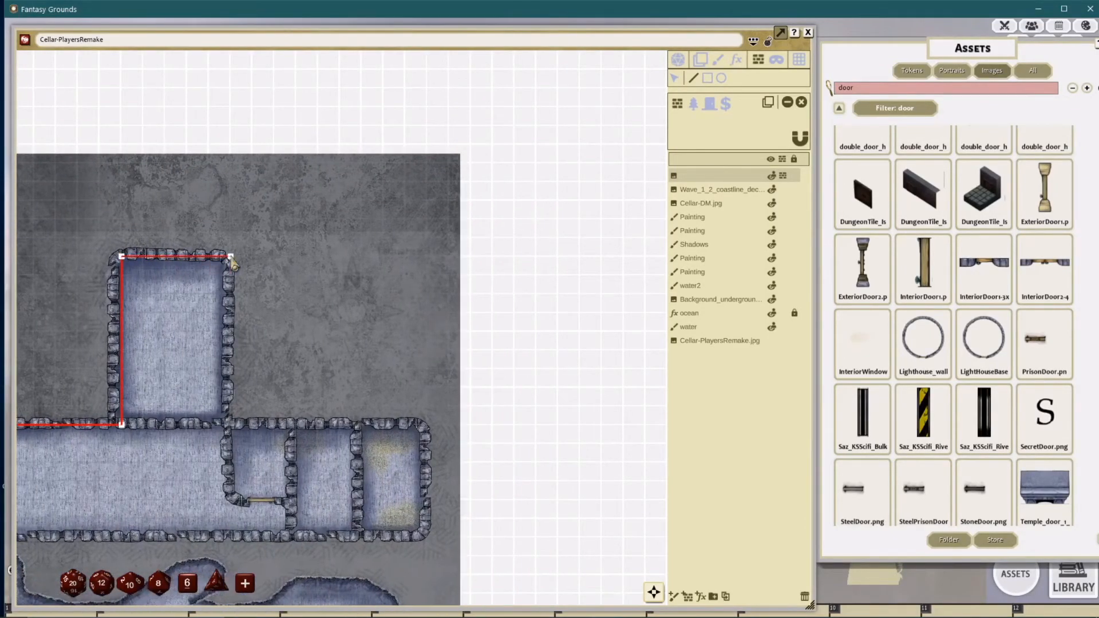
Step: Run the line-of-sight wall down the north room's east wall to the junction with the cellar's north wall
key("Down")
key("Down")
key("Down")
key("Down")
key("Down")
key("Down")
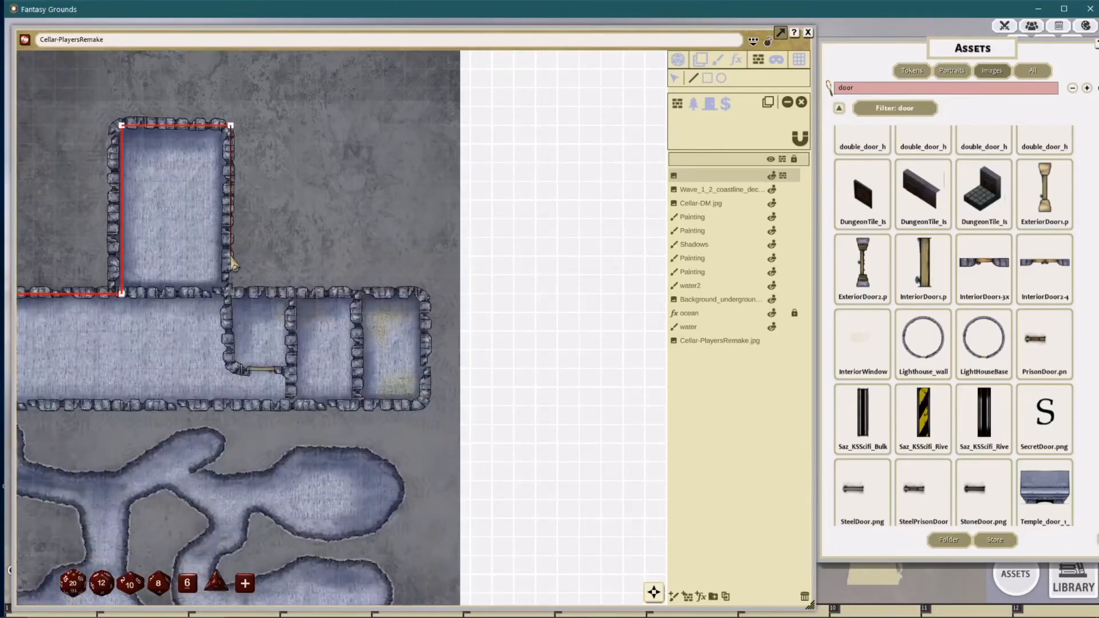
key("Down")
key("Down")
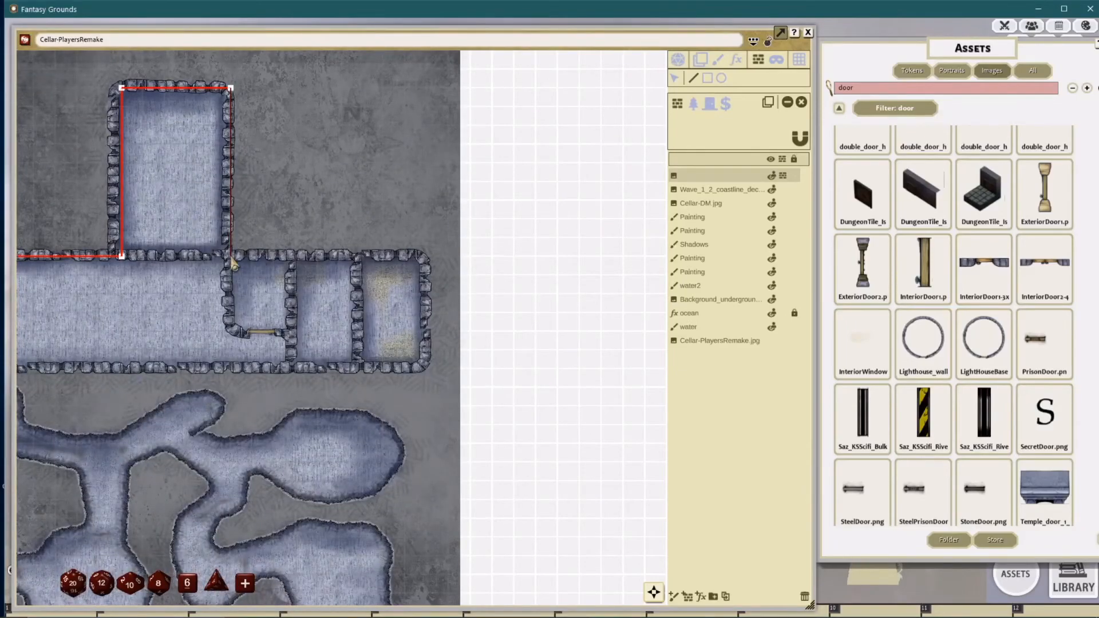
Step: Continue the line-of-sight wall east along the three small rooms' north wall to the cellar's northeast corner
key("Right")
key("Right")
key("Right")
key("Right")
key("Right")
key("Right")
key("Right")
key("Right")
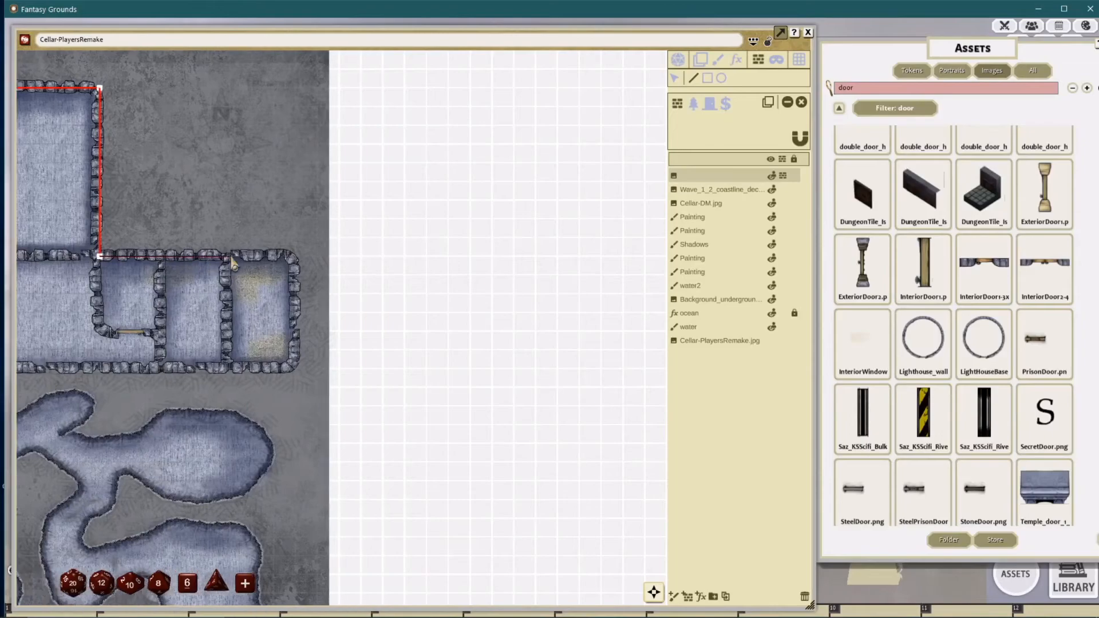
key("Right")
left_click(232, 258)
Step: Run the line-of-sight wall down the cellar's east wall to its southeast corner
key("Down")
key("Down")
key("Down")
key("Down")
key("Down")
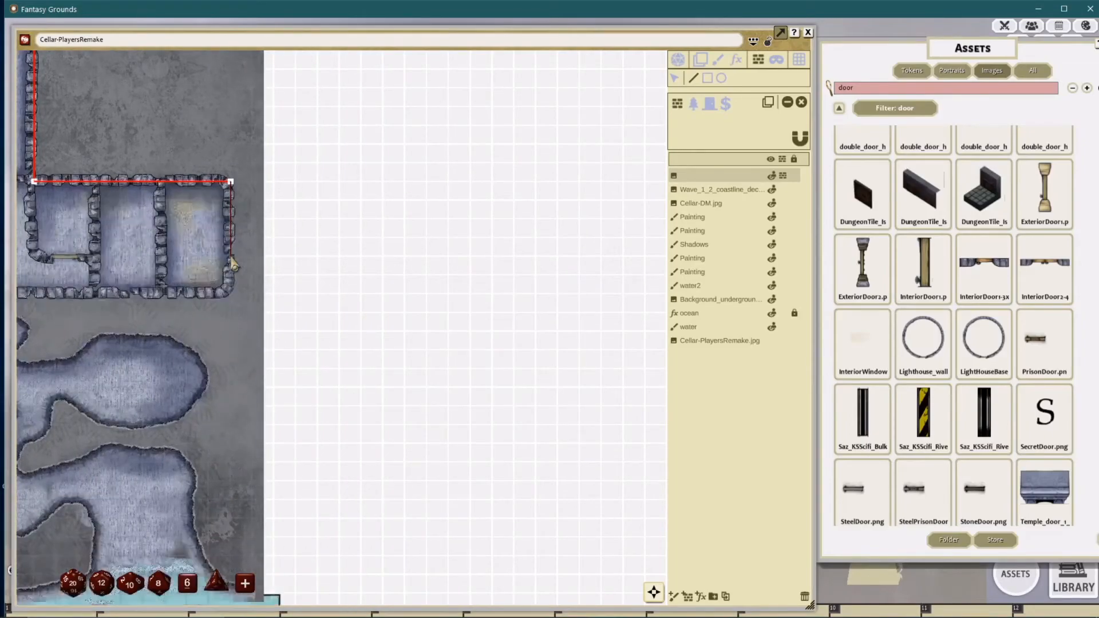
Step: Continue the line-of-sight wall west along the cellar's entire south wall to its southwest corner
key("Left")
key("Left")
key("Left")
key("Left")
key("Left")
key("Left")
key("Left")
key("Left")
key("Left")
key("Left")
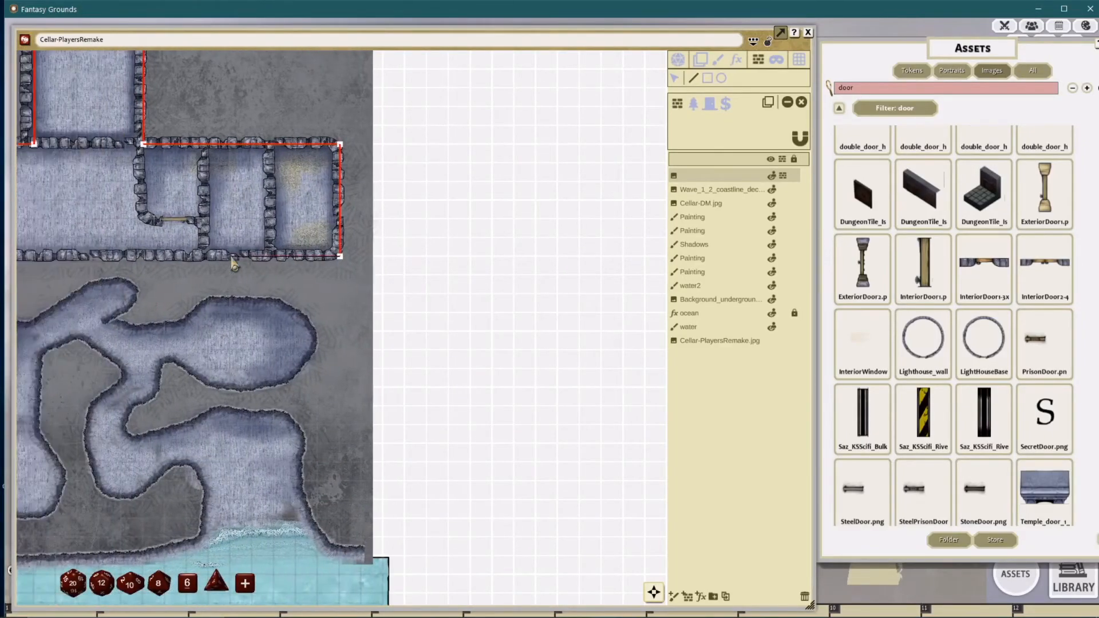
key("Left")
key("Left")
key("Left")
key("Left")
key("Left")
key("Left")
key("Left")
key("Left")
key("Left")
key("Left")
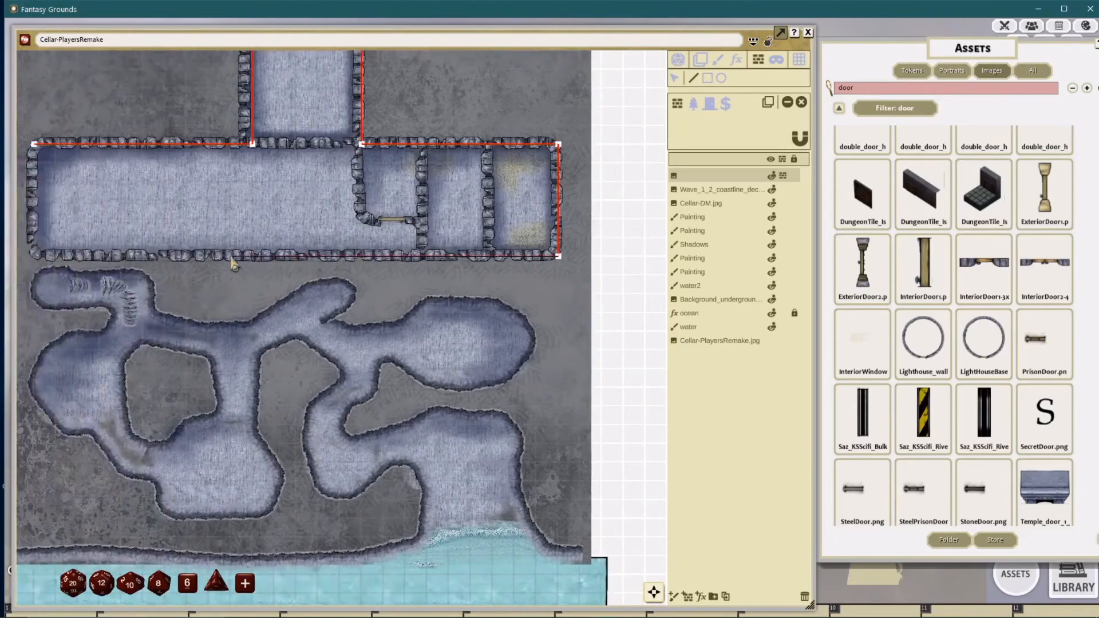
key("Left")
key("Left")
key("Left")
key("Left")
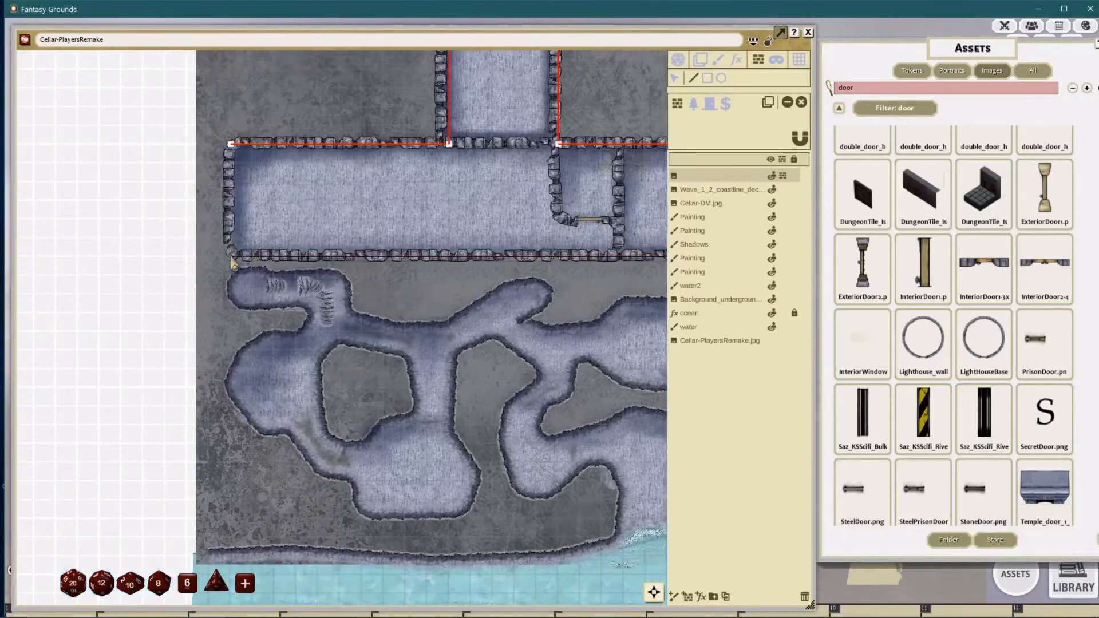
Step: Run the line-of-sight wall up the cellar's west wall and close it at the northwest corner
key("Up")
key("Up")
key("Up")
key("Up")
key("Up")
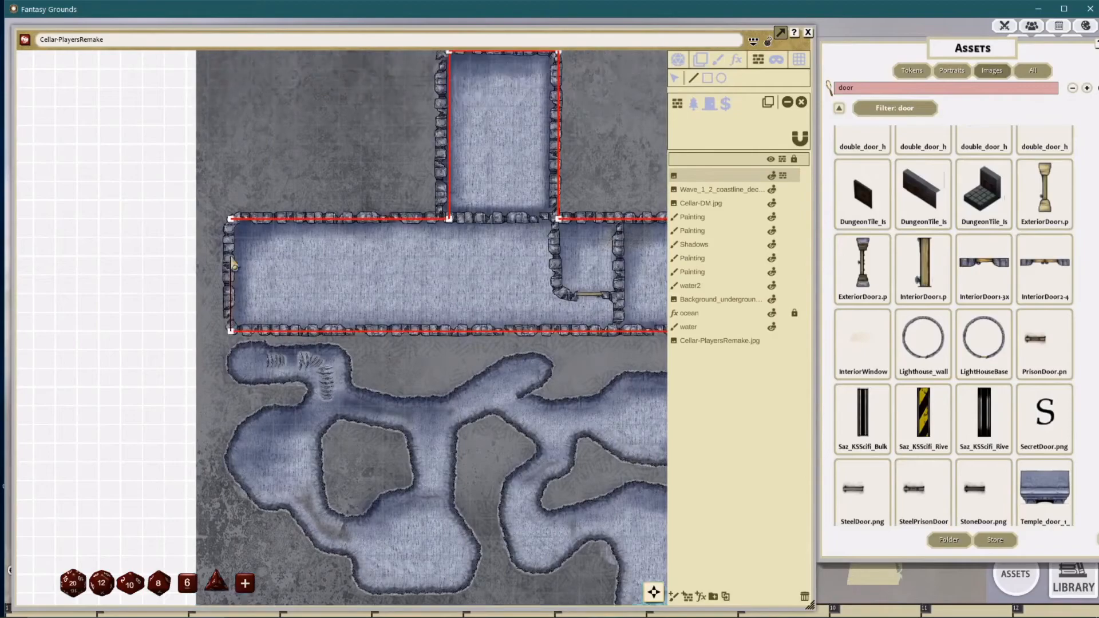
left_click(231, 258)
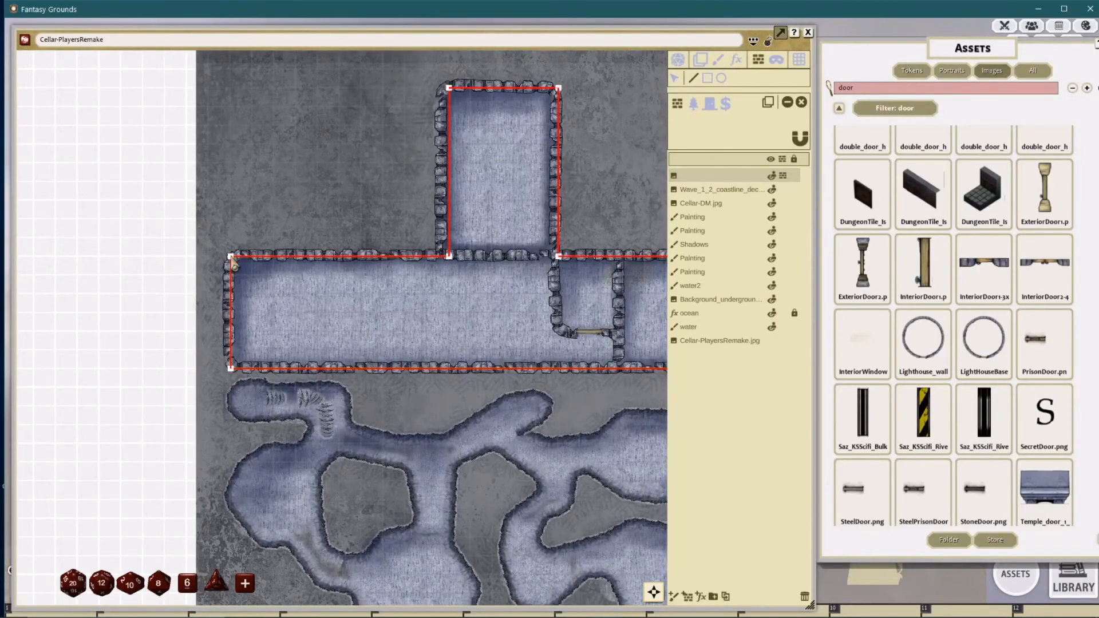
Step: Shift both points of the north room's west line-of-sight wall outward onto the middle of the stone wall
scroll(343, 293, "up", 3)
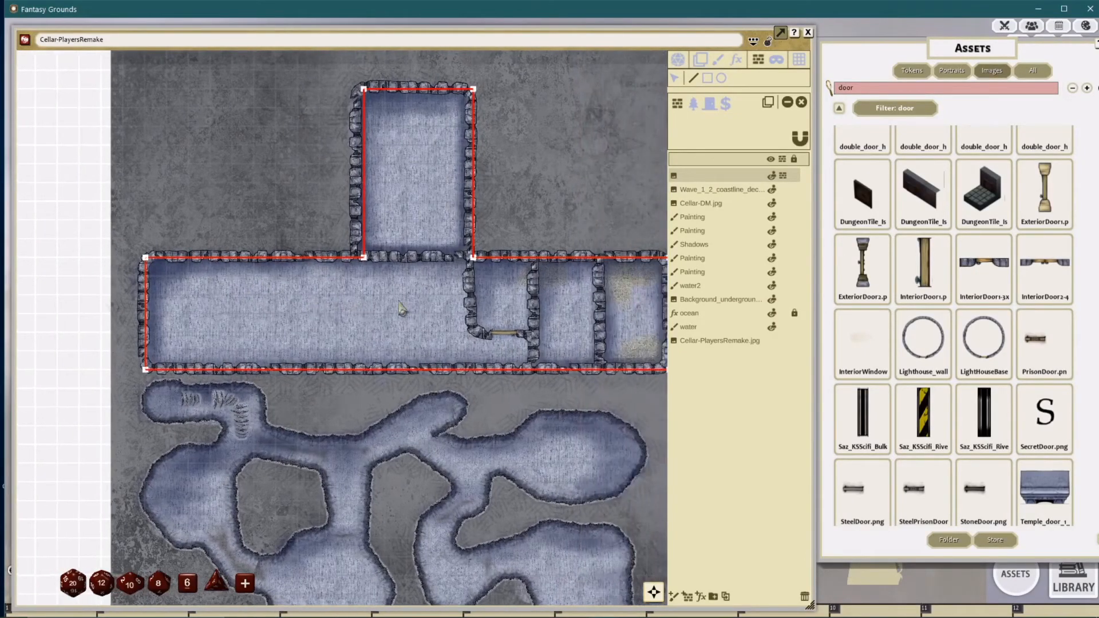
scroll(351, 292, "up", 4)
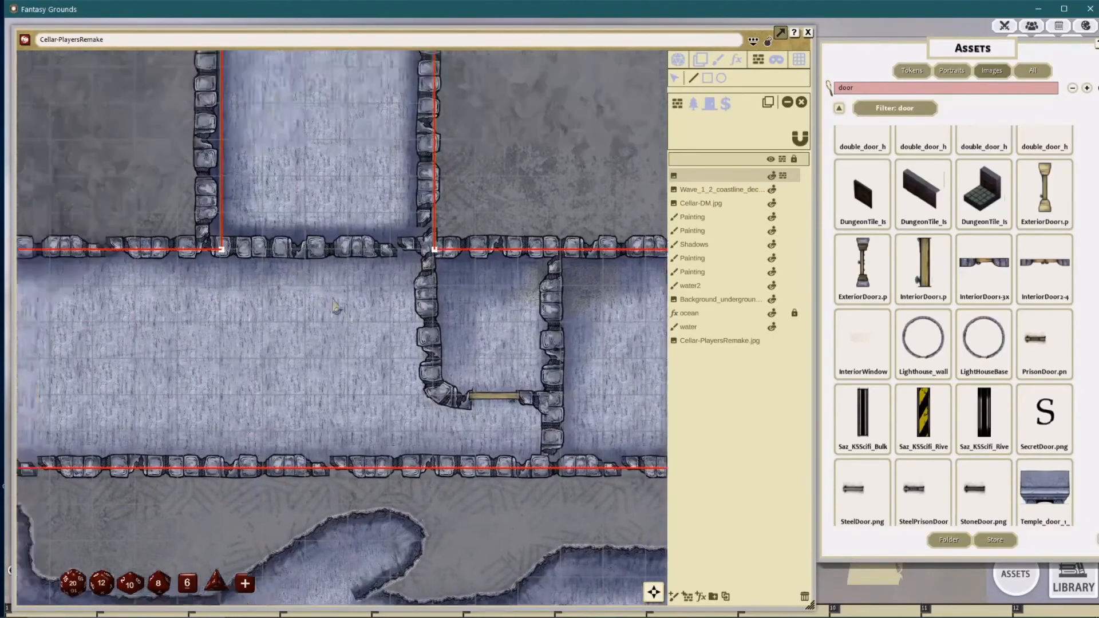
left_click_drag(335, 305, 492, 385)
left_click(674, 78)
left_click_drag(379, 330, 364, 331)
left_click_drag(422, 270, 485, 461)
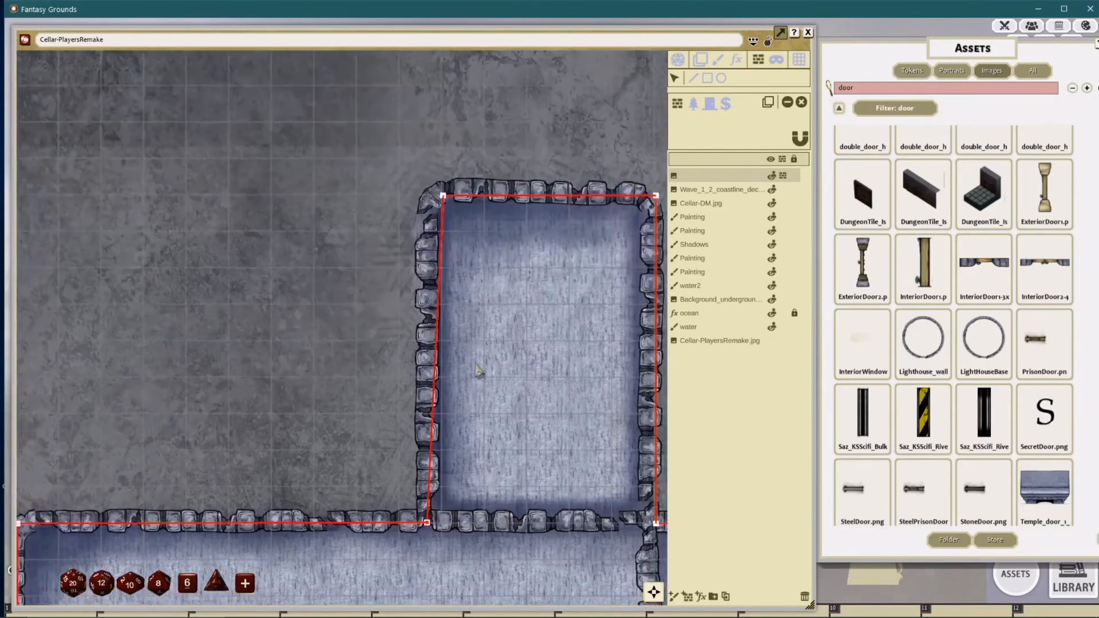
left_click_drag(495, 322, 496, 337)
left_click_drag(442, 211, 427, 211)
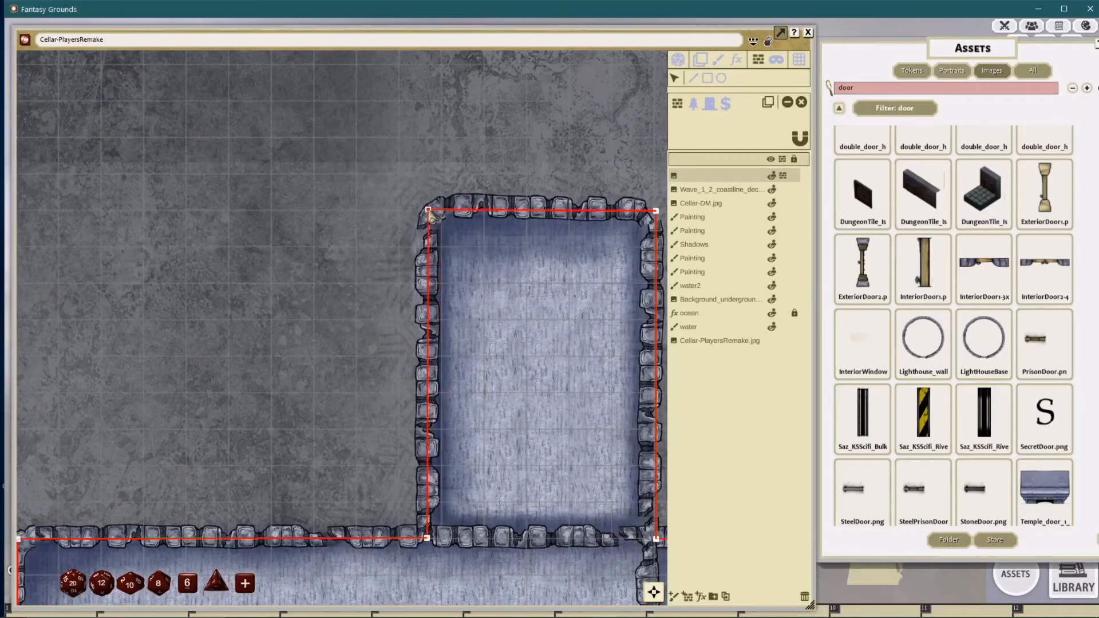
Step: Draw a line-of-sight wall along the north room's south wall from its southwest corner, leaving the eastern third open
scroll(516, 338, "down", 3)
left_click_drag(543, 346, 446, 246)
left_click_drag(455, 319, 456, 236)
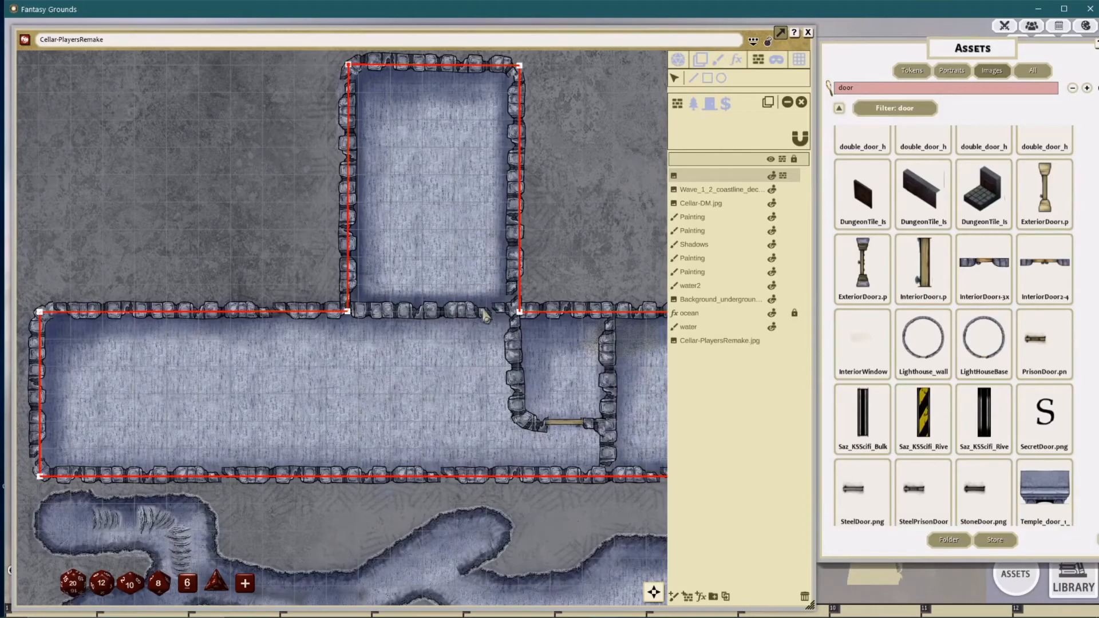
left_click_drag(431, 317, 432, 301)
left_click(694, 78)
scroll(441, 261, "up", 2)
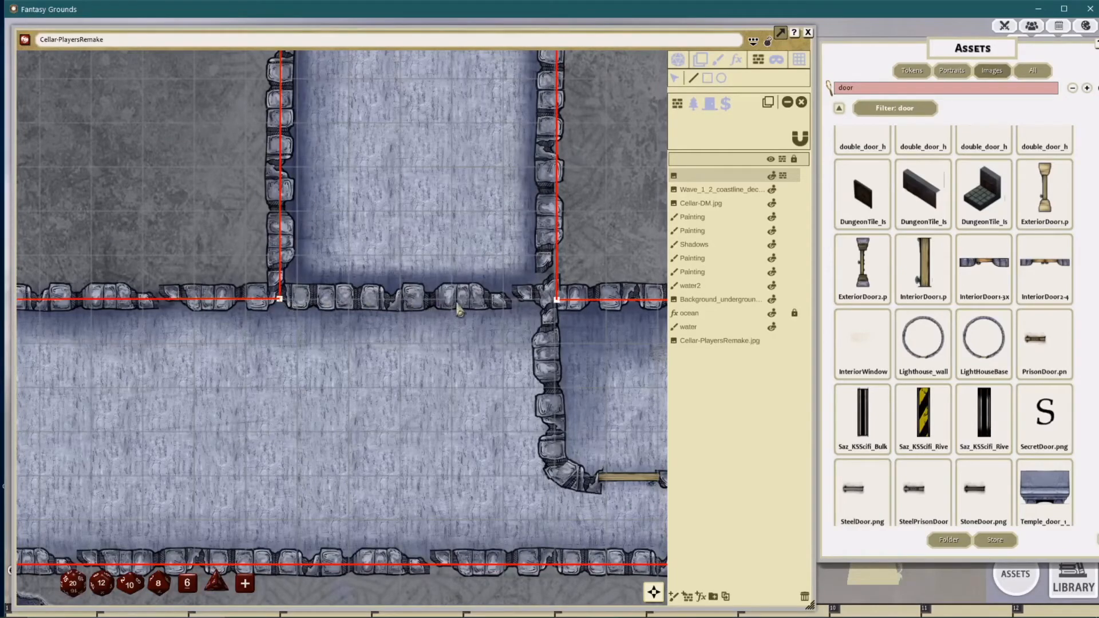
left_click_drag(452, 303, 281, 304)
double_click(280, 300)
Step: Draw a line-of-sight wall down the first small room's west wall and around its curve to the door's west end
left_click_drag(431, 310, 333, 283)
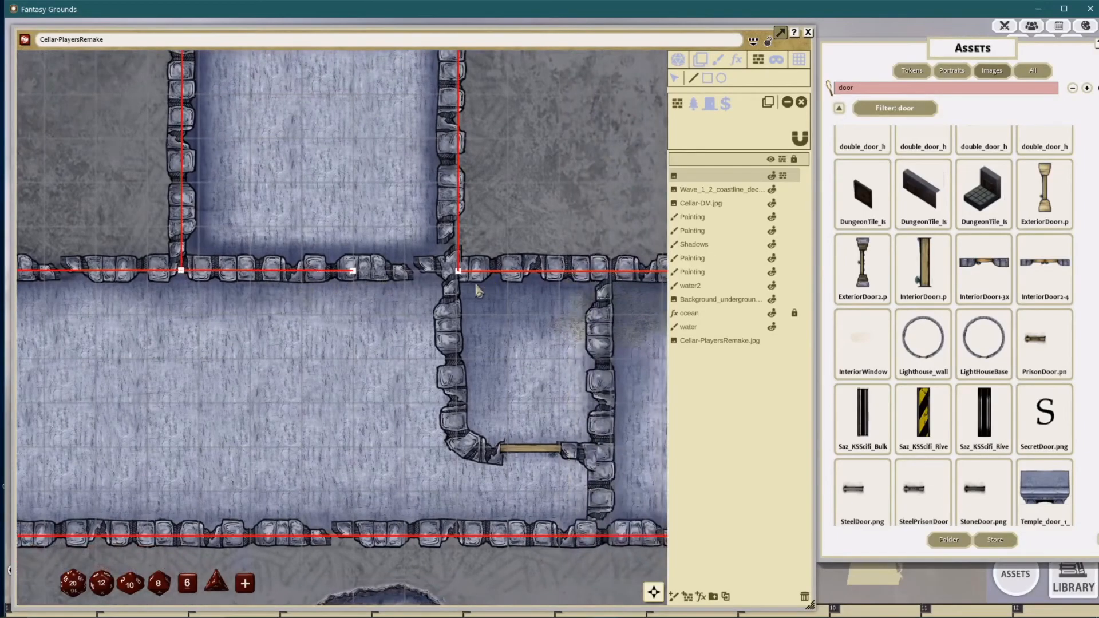
left_click_drag(487, 287, 444, 220)
left_click(414, 204)
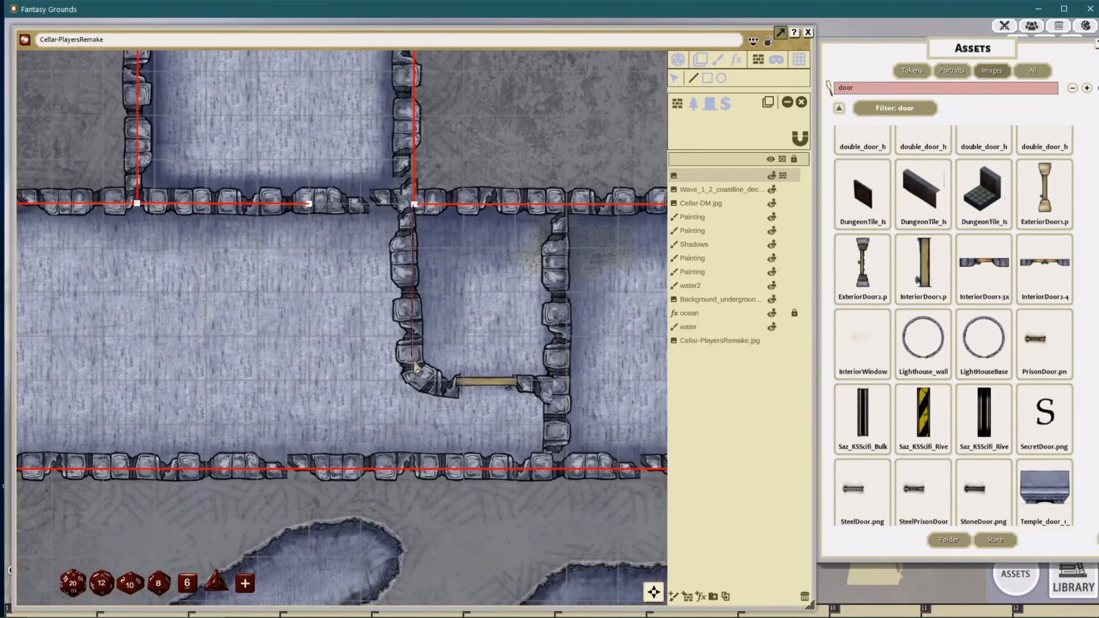
left_click(413, 378)
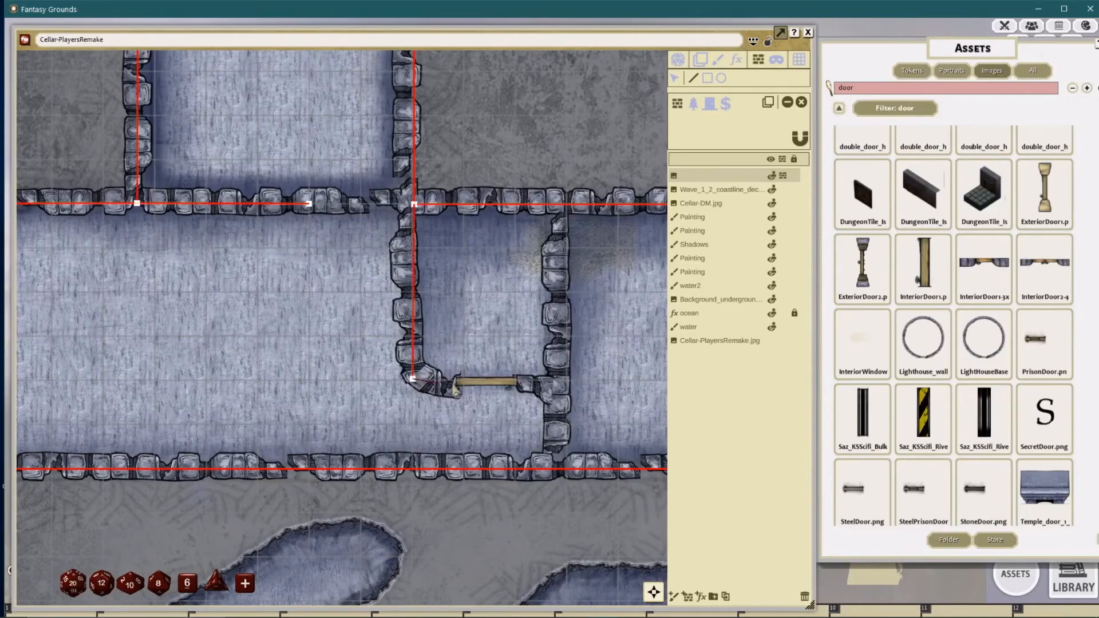
double_click(455, 381)
Step: Draw line-of-sight walls from the door's east end along the first partition, and align the partition's end points with the north and south walls
left_click(514, 381)
double_click(560, 190)
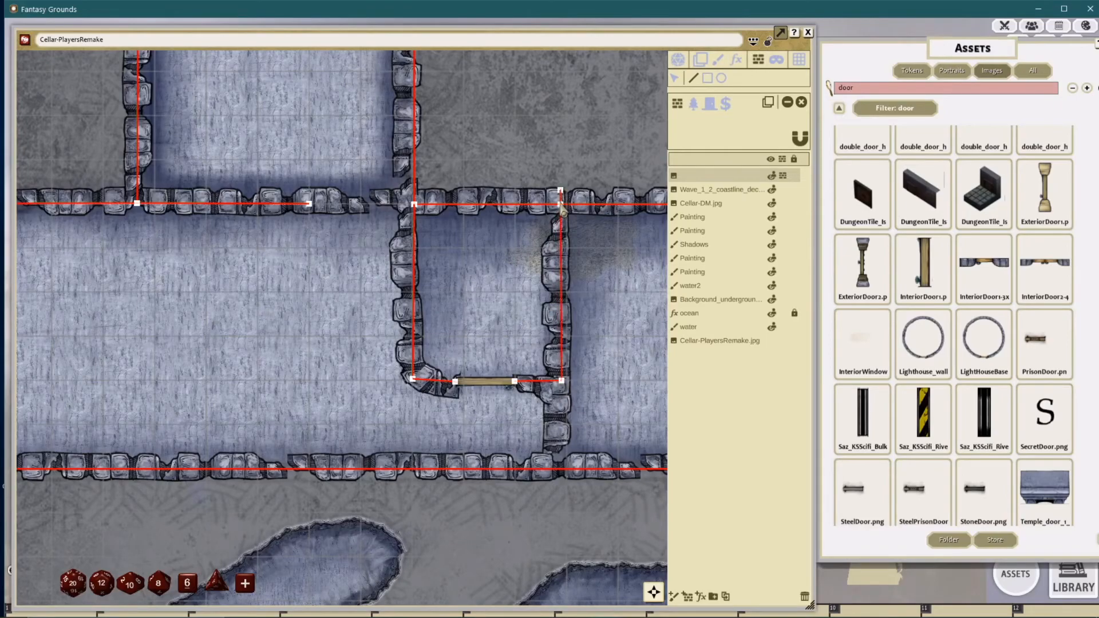
left_click(561, 380)
double_click(564, 490)
left_click(675, 79)
left_click_drag(563, 198, 560, 205)
left_click_drag(563, 491, 563, 470)
Step: Draw a line-of-sight wall along the second partition across the north and south walls, and delete its overhanging end points
left_click_drag(648, 392, 476, 385)
left_click(693, 78)
left_click(543, 185)
left_click(544, 482)
left_click(674, 78)
left_click(543, 184)
key("Delete")
left_click(543, 482)
key("Delete")
Step: Draw a secret door across the open eastern part of the north room's south wall
scroll(567, 314, "down", 3)
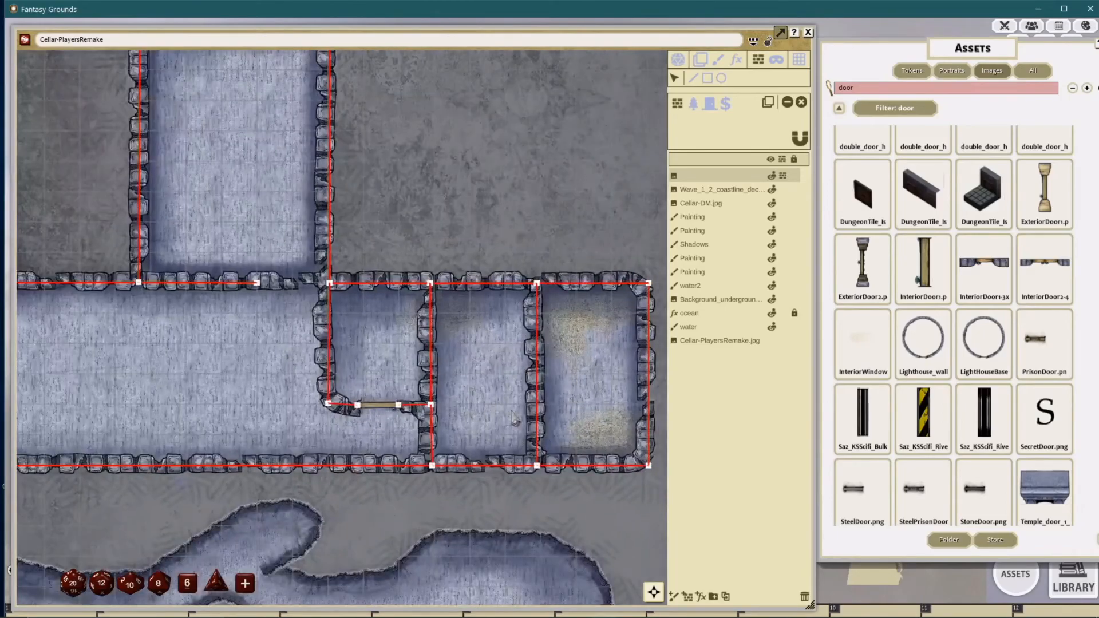
left_click_drag(513, 415, 582, 423)
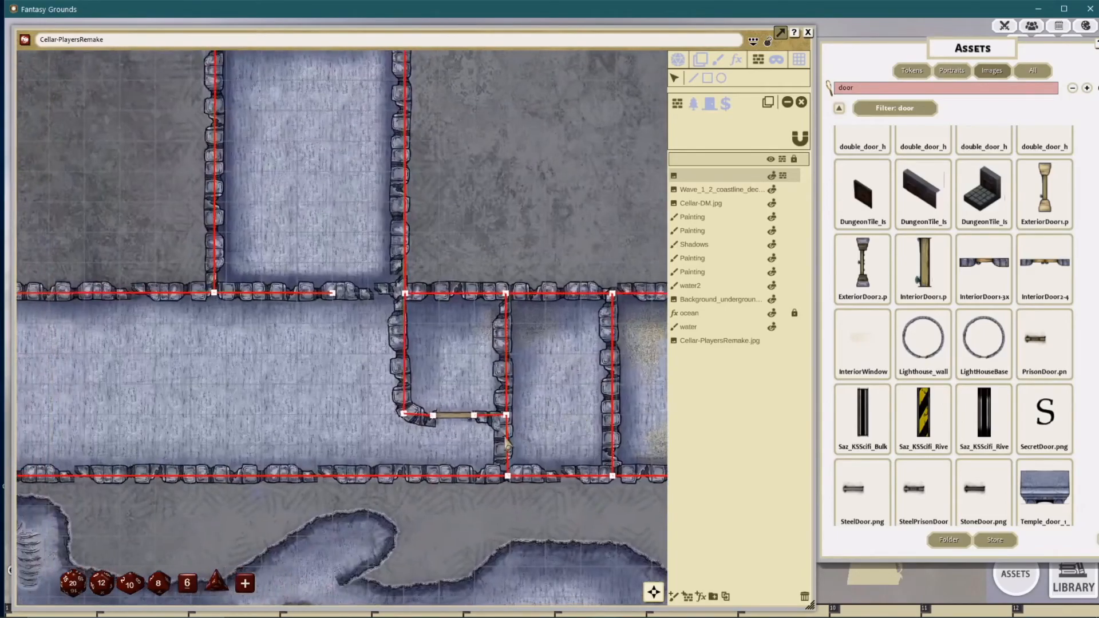
left_click_drag(455, 436, 553, 421)
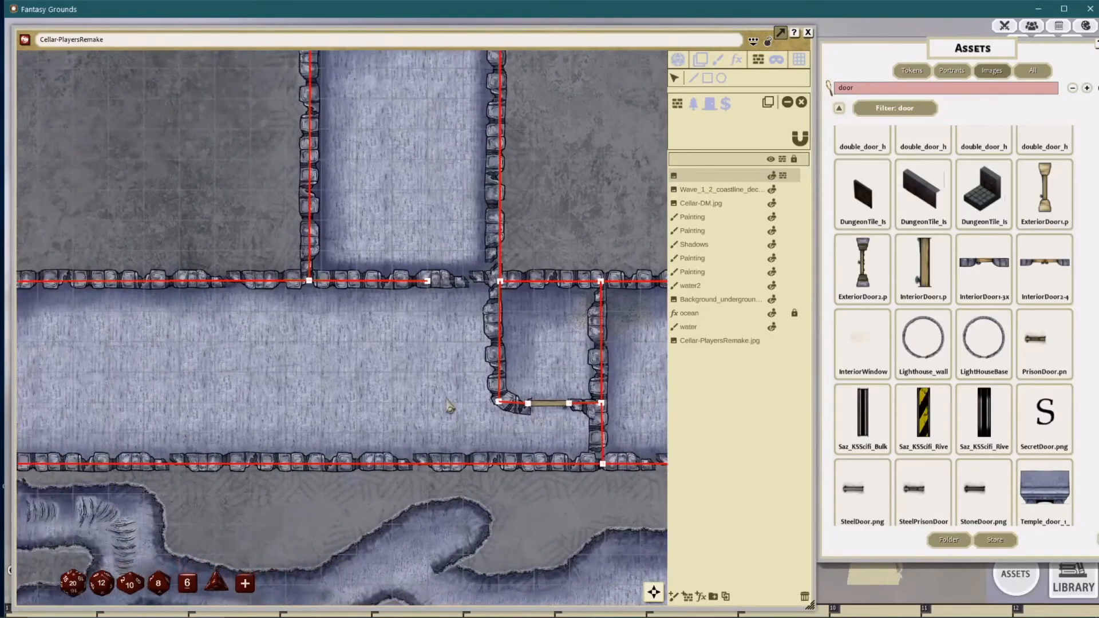
left_click_drag(524, 317, 539, 341)
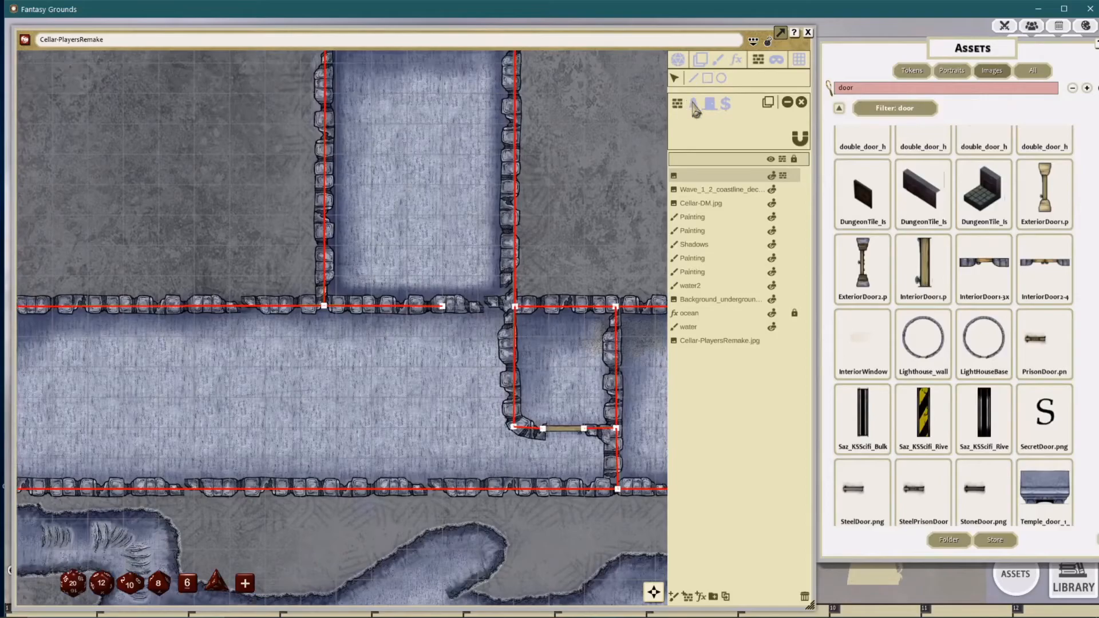
left_click(725, 103)
scroll(502, 308, "up", 4)
left_click(693, 78)
left_click(324, 346)
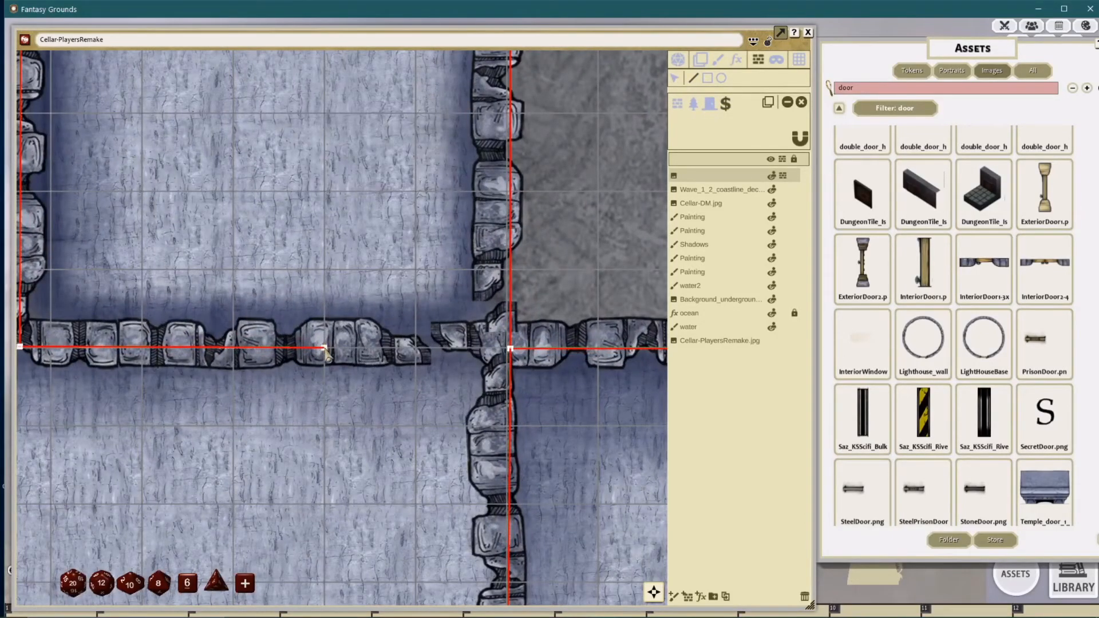
scroll(510, 350, "down", 4)
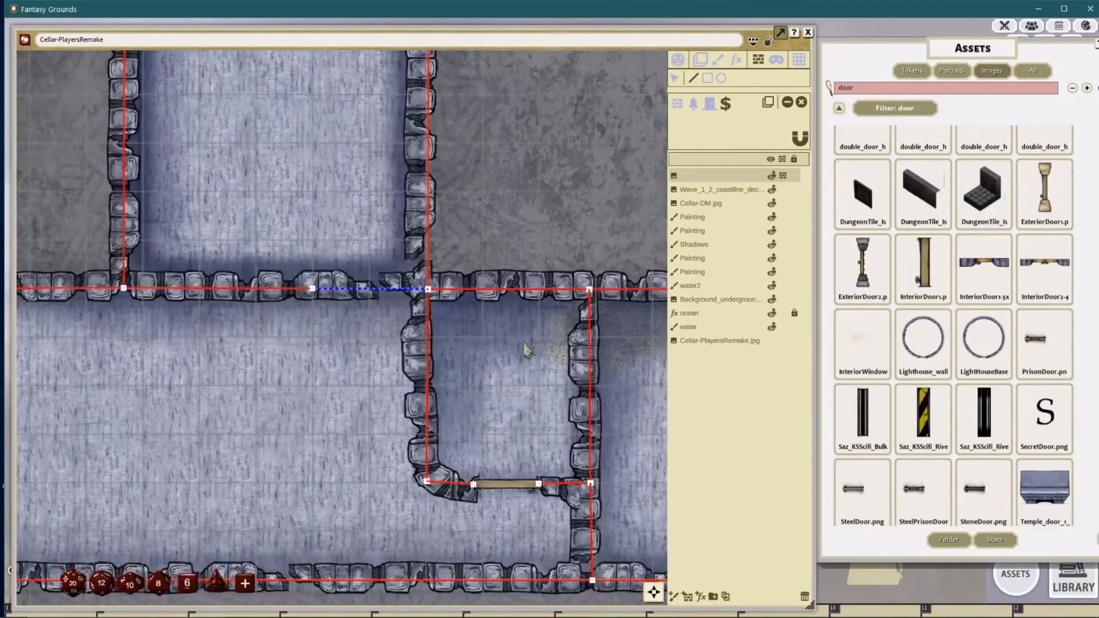
Step: Add a rectangular line-of-sight door around the wooden door of the first small room
left_click_drag(525, 343, 491, 254)
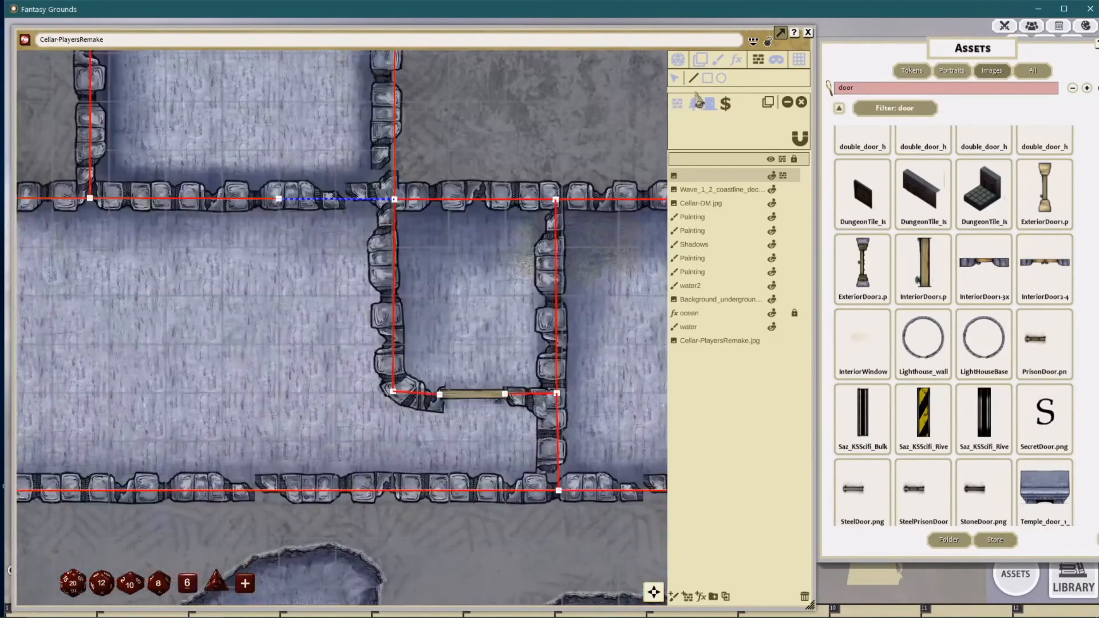
left_click(710, 105)
left_click_drag(548, 336, 552, 235)
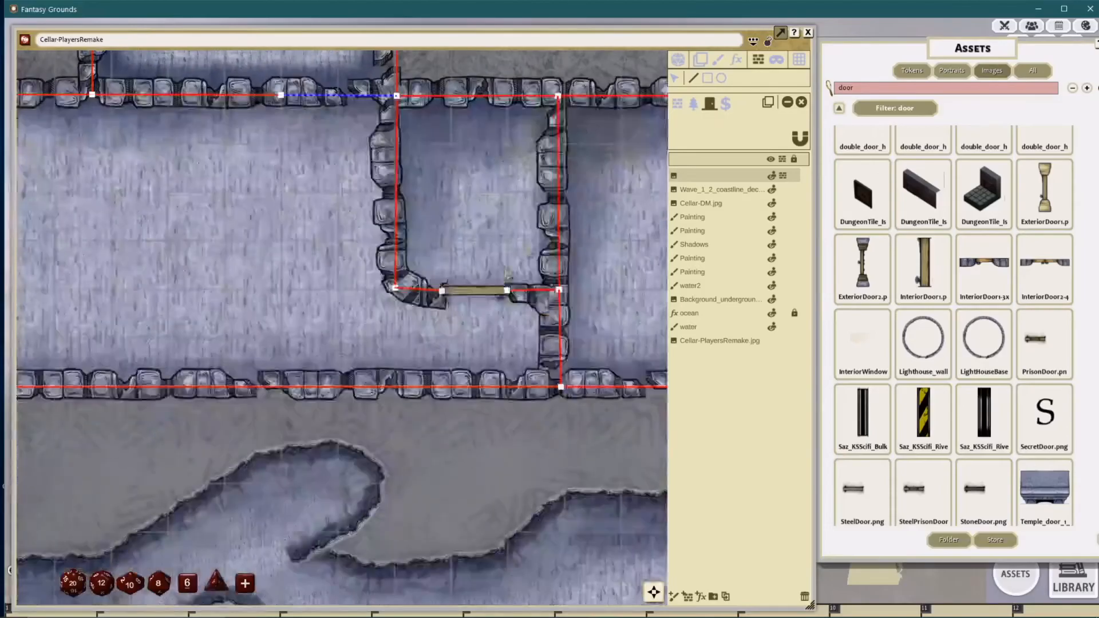
scroll(493, 288, "up", 4)
left_click(708, 80)
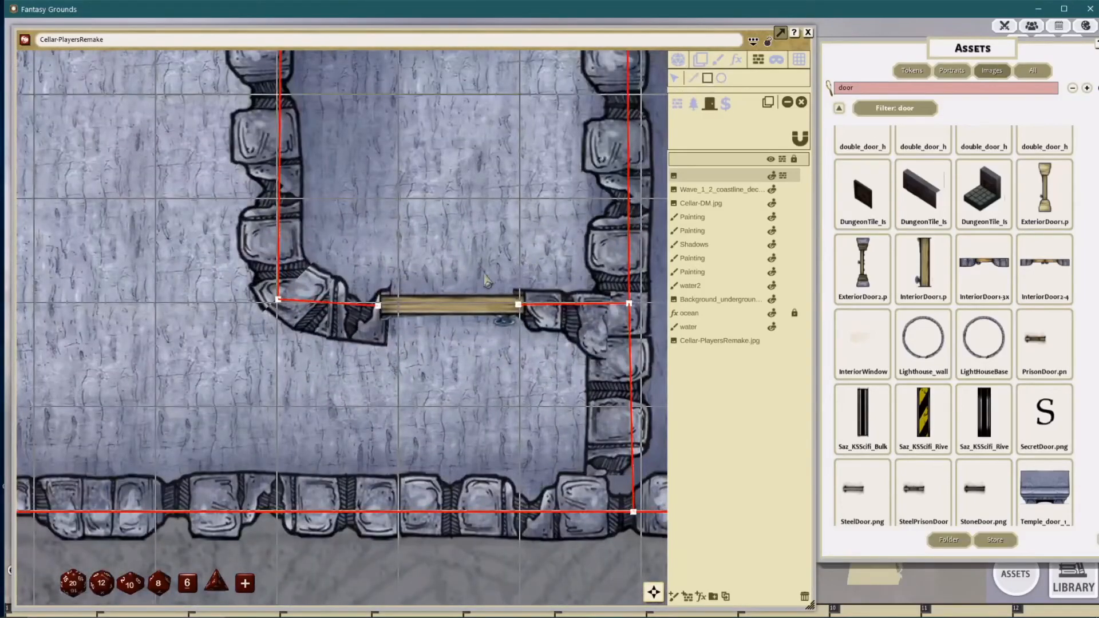
scroll(404, 292, "up", 2)
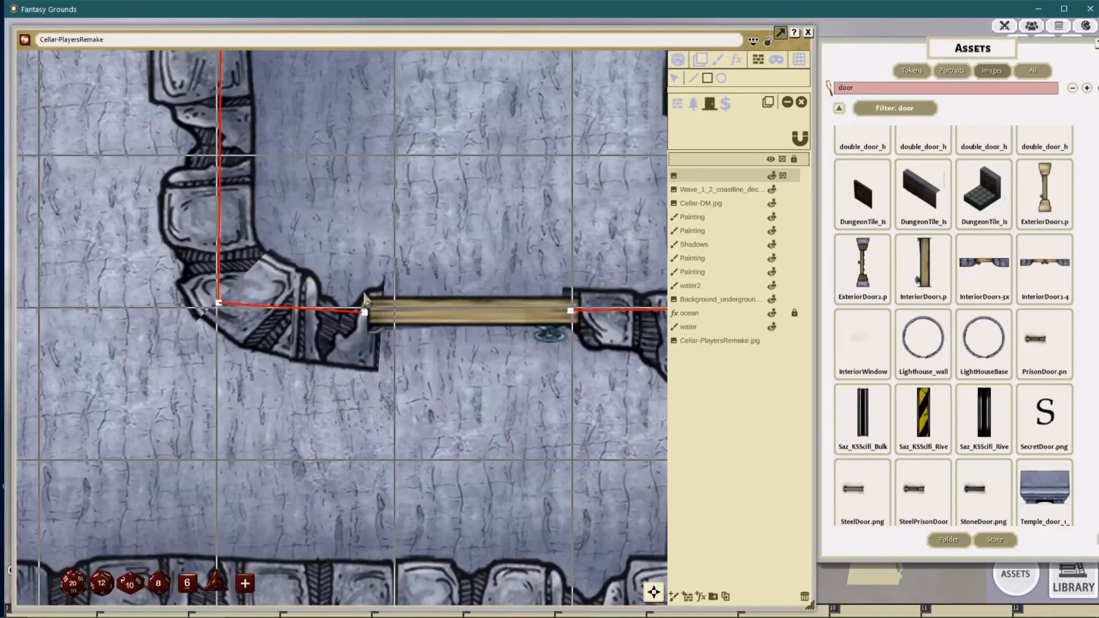
left_click_drag(368, 320, 581, 329)
Step: Remove the line-of-sight wall ends that protrude inside the door rectangle on both sides
scroll(372, 304, "up", 10)
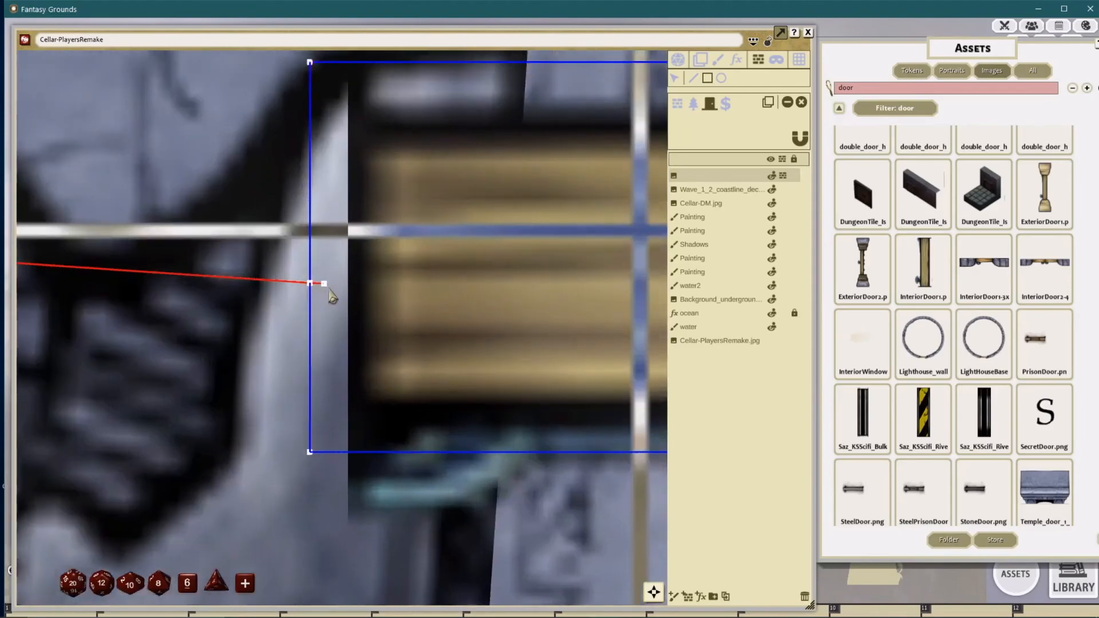
scroll(330, 295, "up", 3)
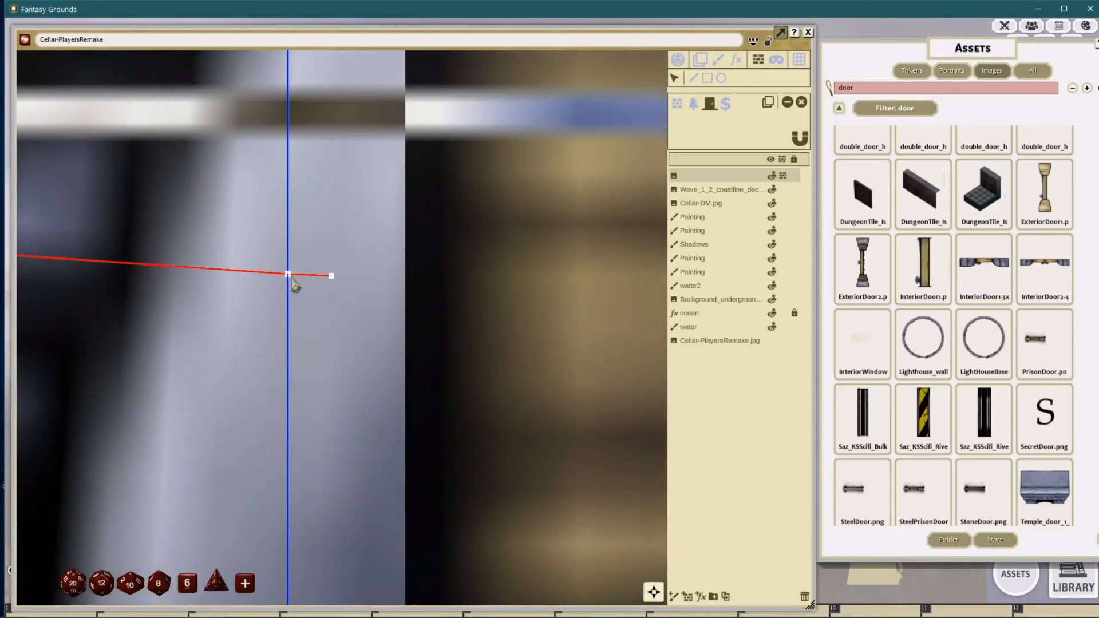
left_click(331, 276)
scroll(373, 287, "down", 6)
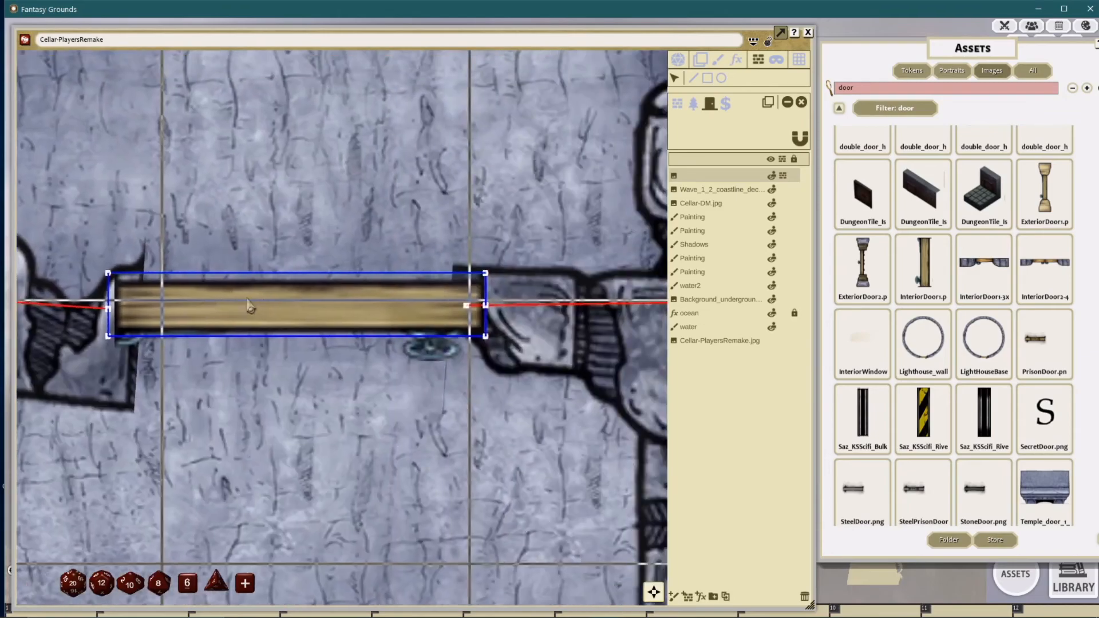
left_click_drag(247, 299, 224, 299)
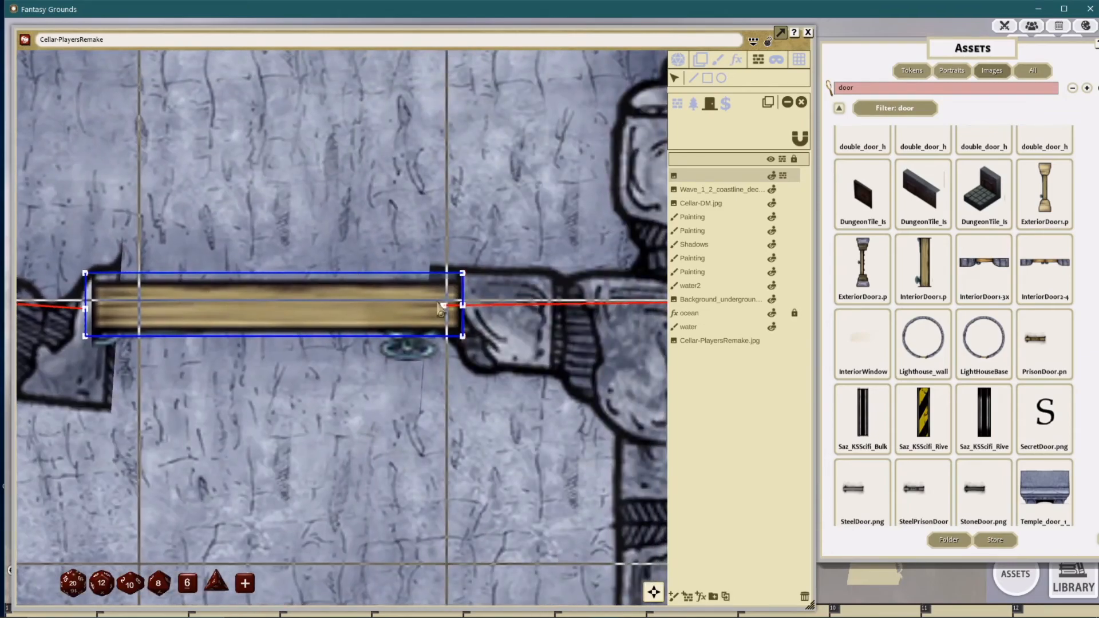
scroll(386, 306, "down", 5)
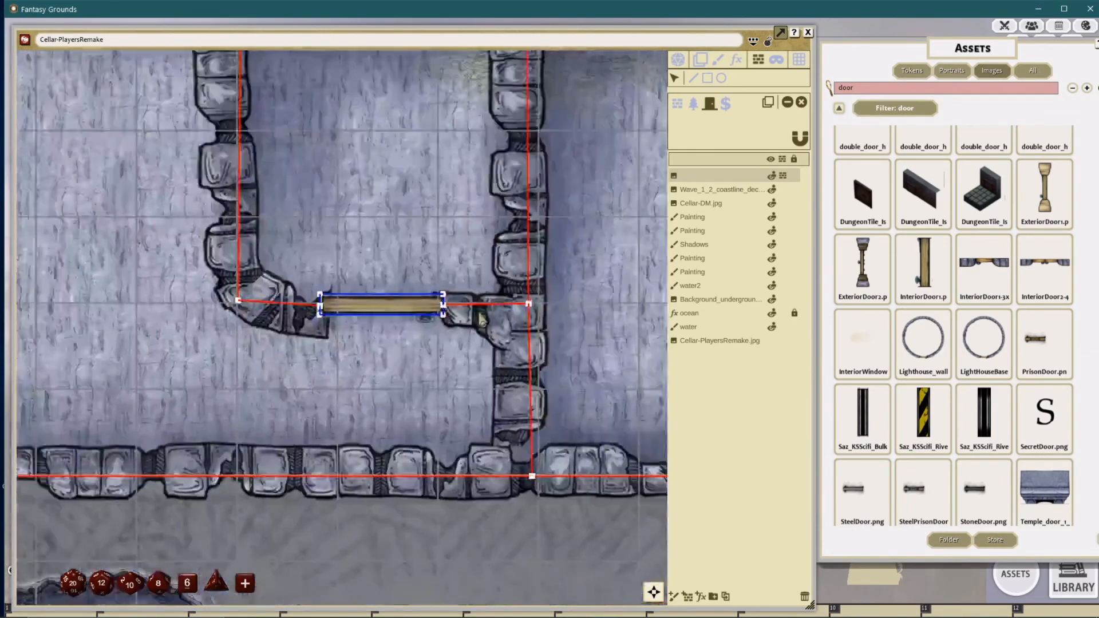
scroll(340, 364, "down", 4)
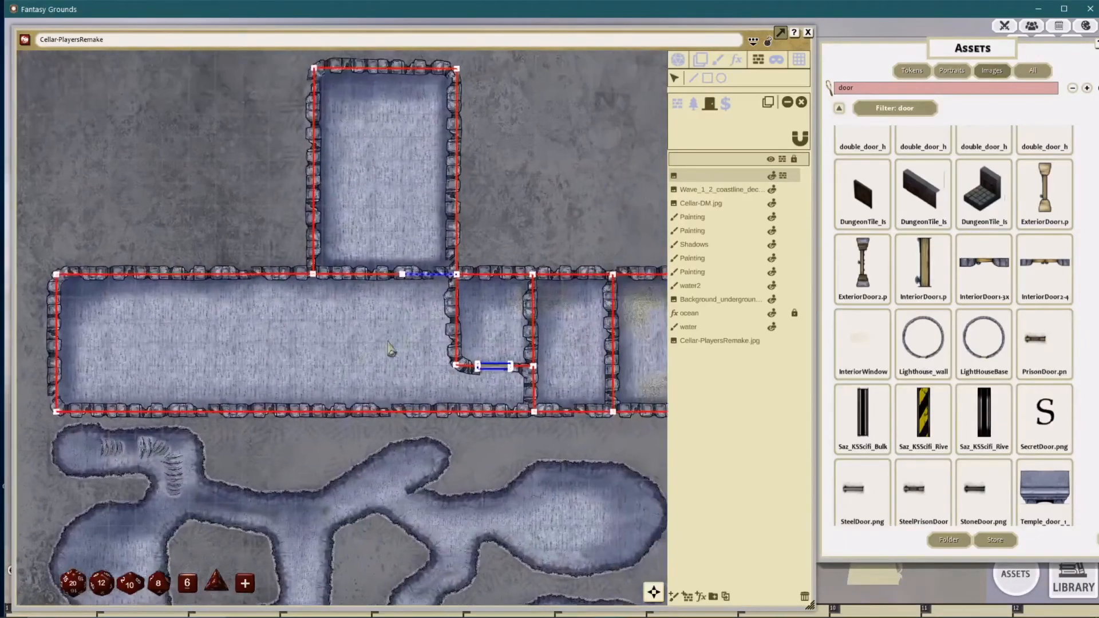
Step: Replace the Assets window with the Combat Tracker, and place the player character's token in the north room for play mode
left_click_drag(973, 45, 740, 100)
left_click(891, 99)
left_click(1005, 27)
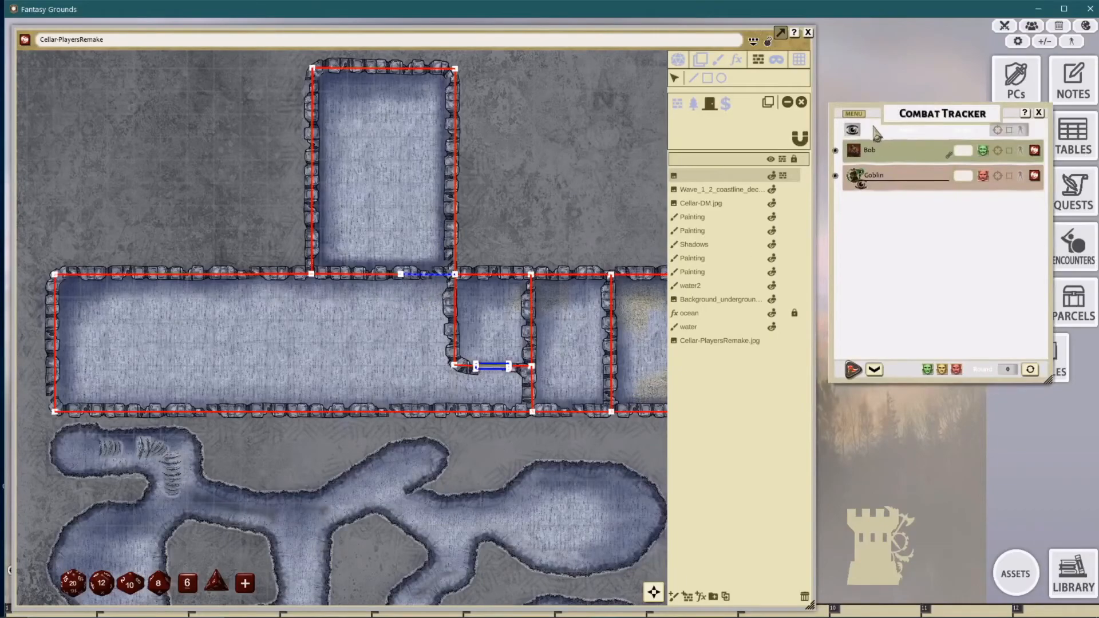
left_click_drag(854, 151, 418, 166)
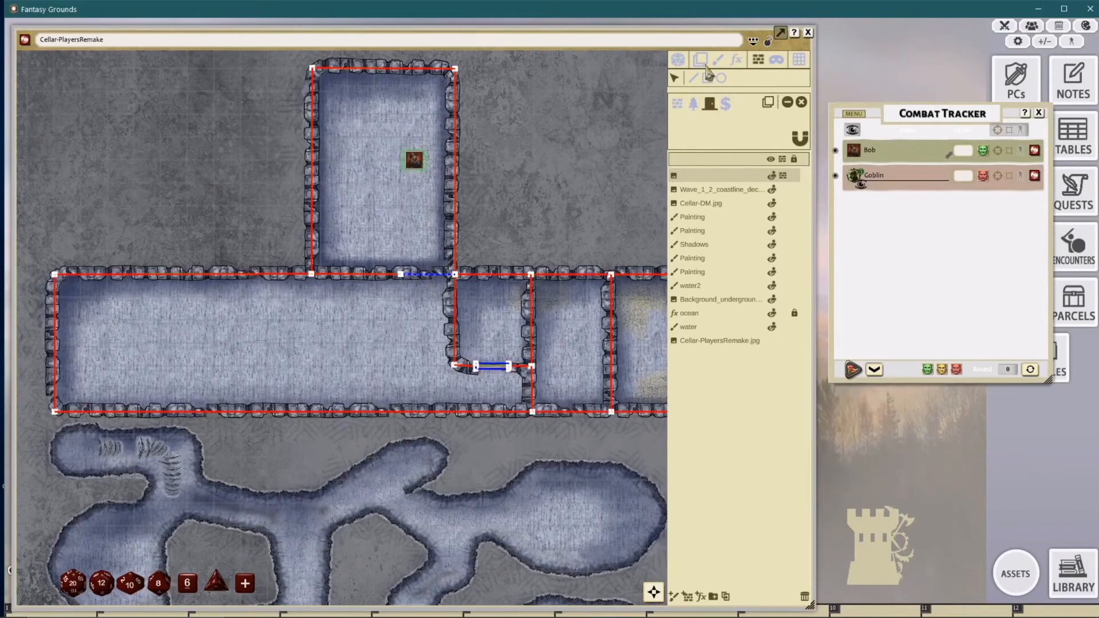
left_click(677, 59)
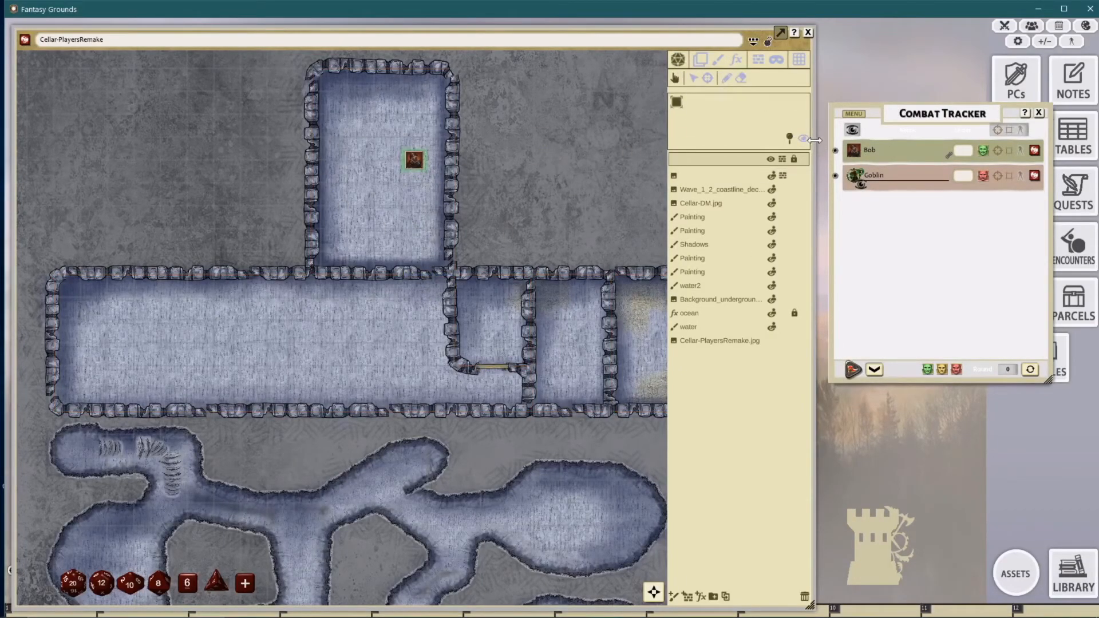
Step: Turn on the token line-of-sight preview and move the character's token around the north room to test its walls
left_click(803, 138)
left_click(418, 164)
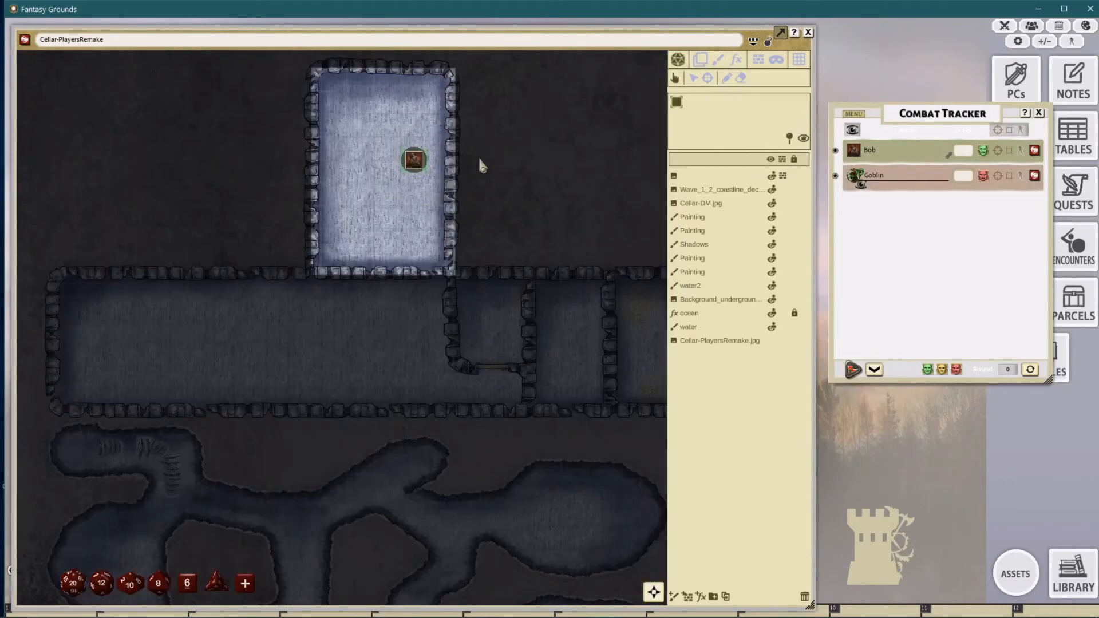
left_click_drag(418, 163, 419, 152)
key("Down")
key("Left")
key("Left")
key("Up")
key("Right")
key("Down")
key("Down")
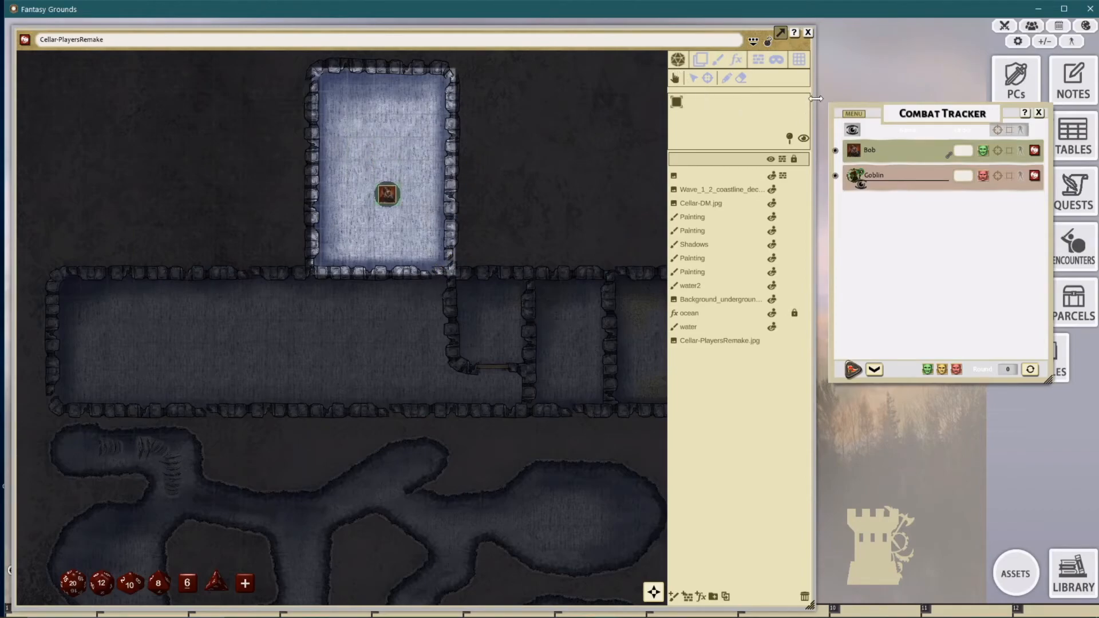
Step: Widen the map window and open the north room's secret door and the wooden door of the first small room
left_click_drag(816, 105, 893, 105)
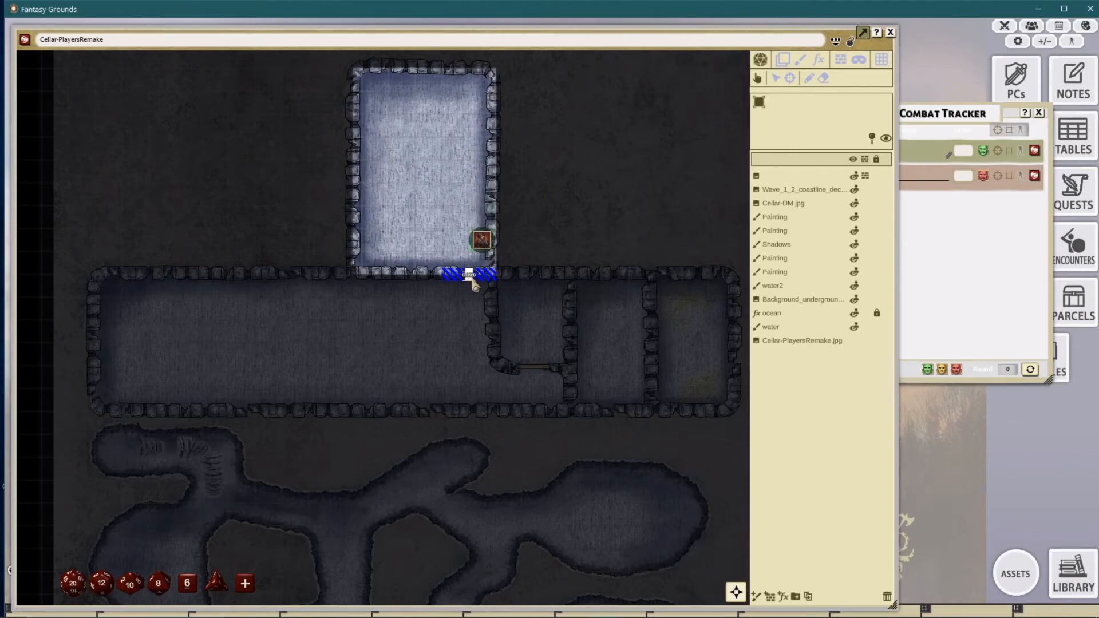
left_click(472, 281)
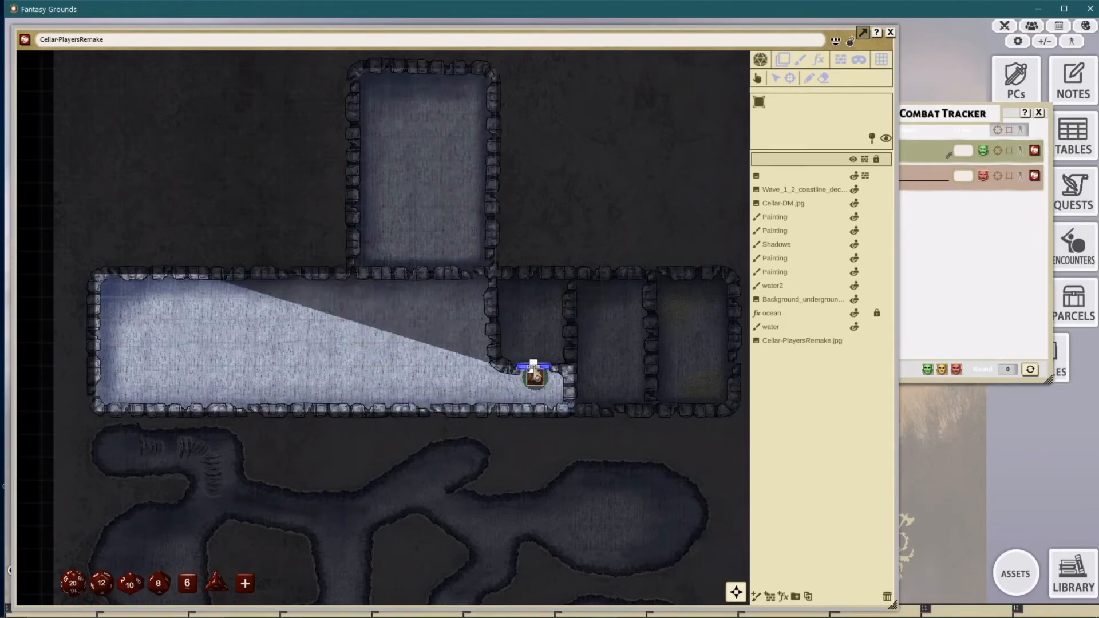
left_click(533, 365)
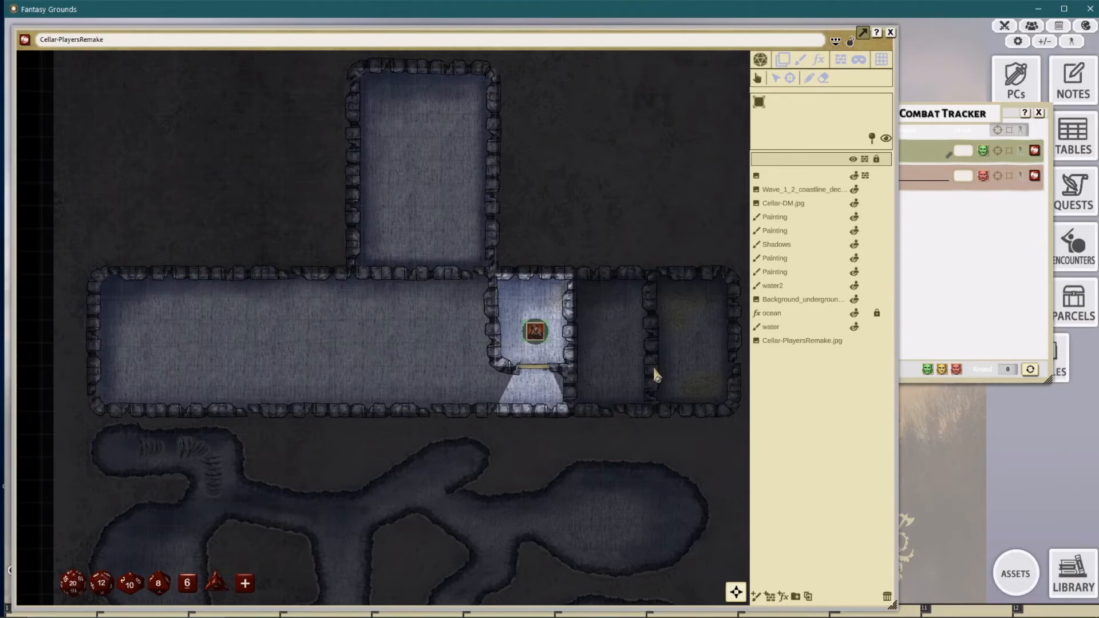
Step: Close the wooden door of the first small room with the token inside
left_click(537, 369)
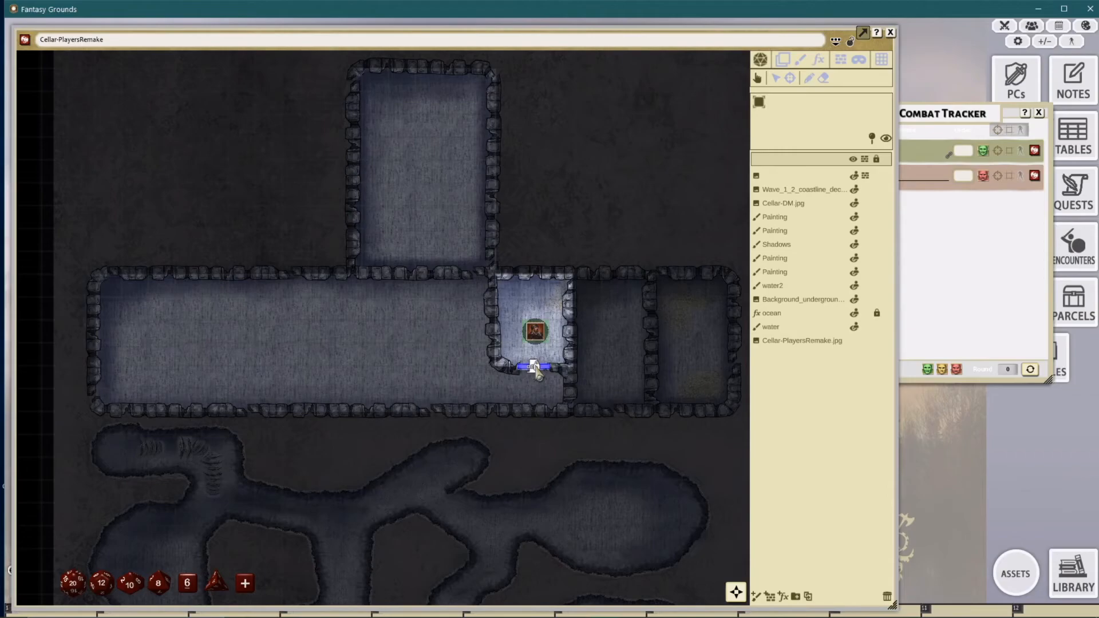
scroll(535, 367, "up", 4)
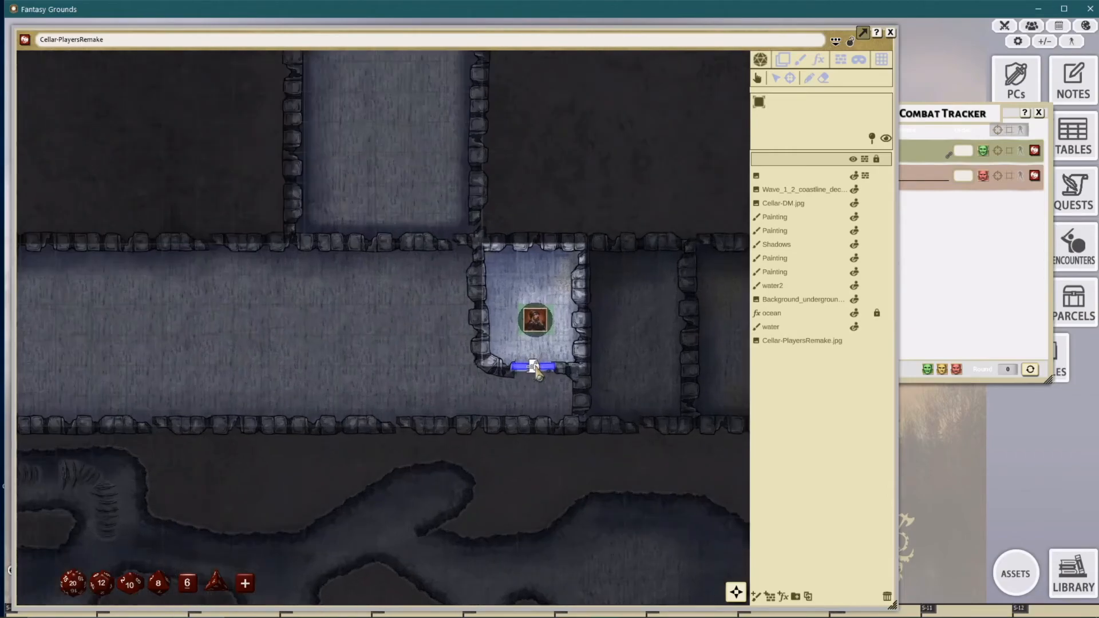
left_click(541, 293)
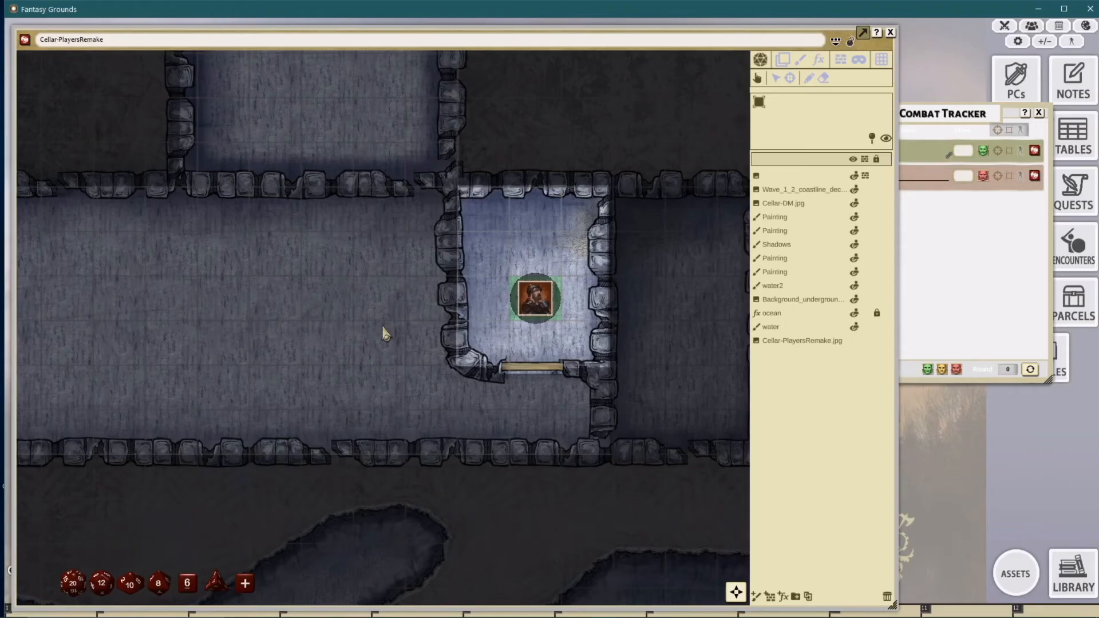
scroll(386, 329, "down", 4)
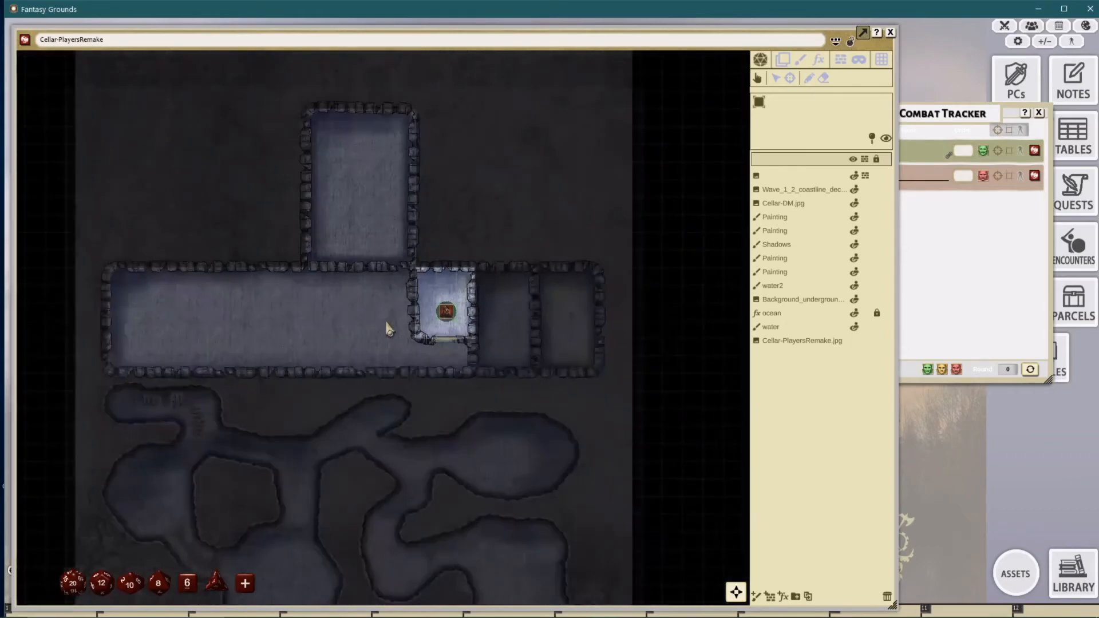
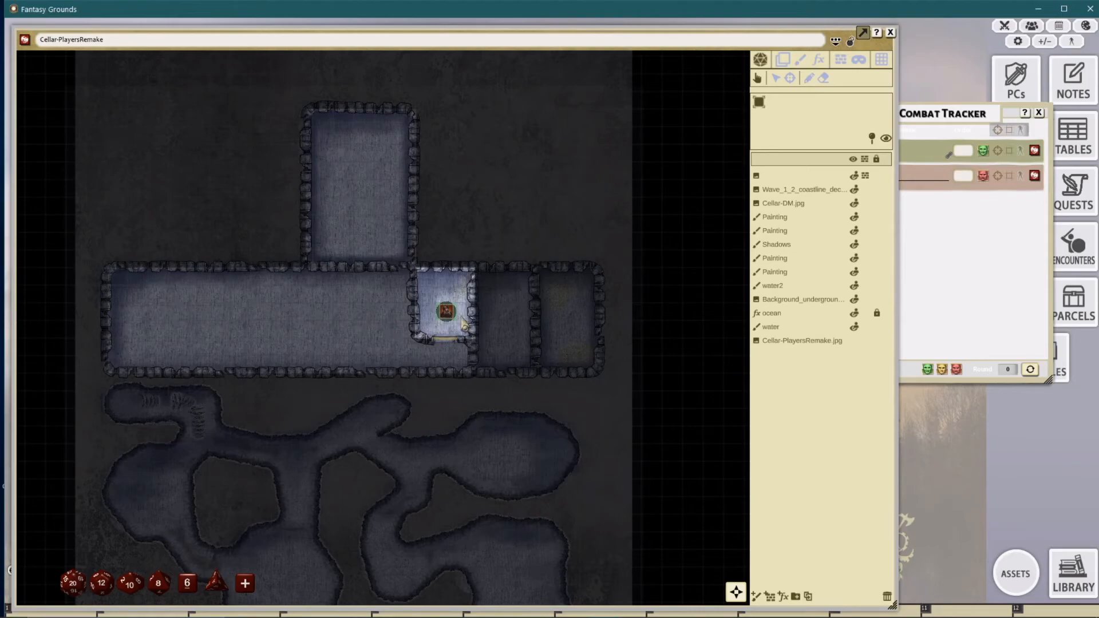
Step: Examine the occluder types offered for drawing line-of-sight lines, including terrain, door and secret door
left_click(520, 246)
left_click(452, 316)
left_click(840, 60)
scroll(469, 229, "up", 3)
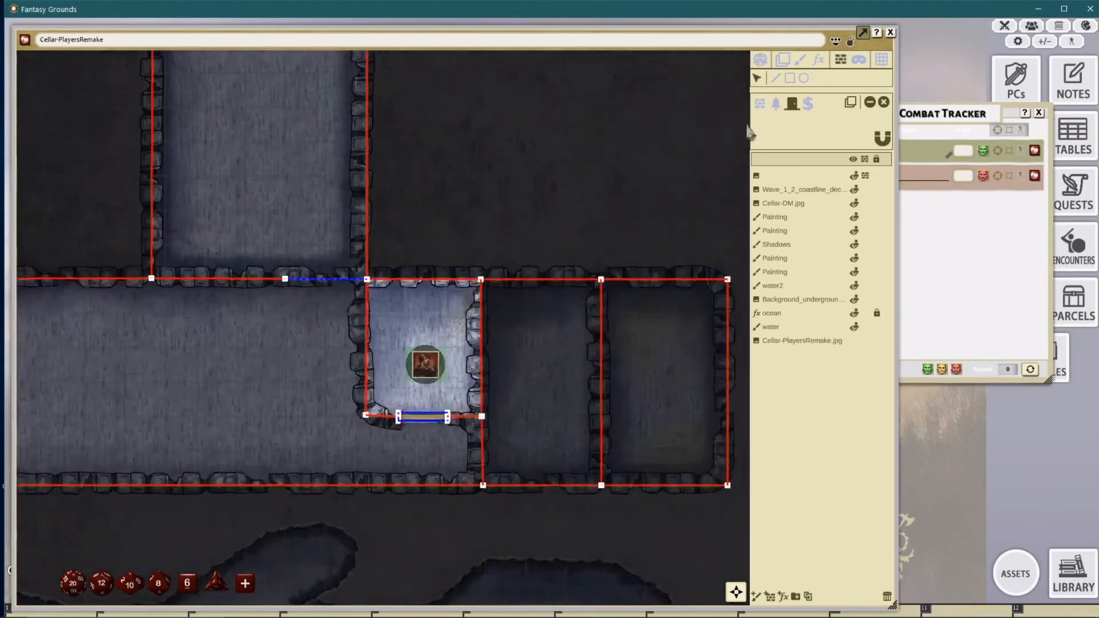
left_click(775, 79)
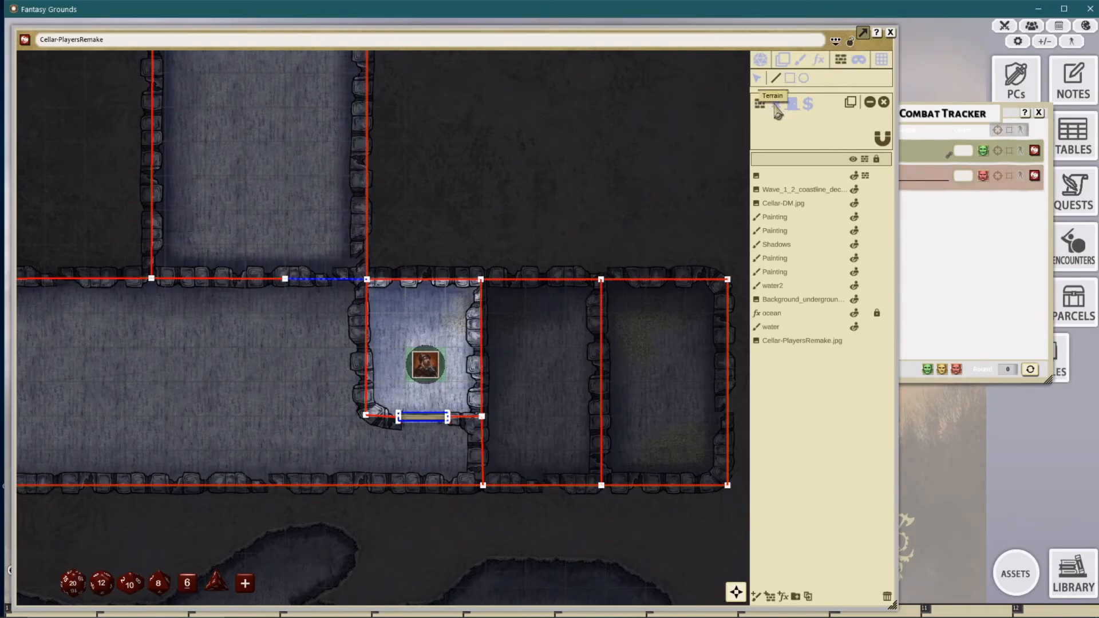
left_click(792, 105)
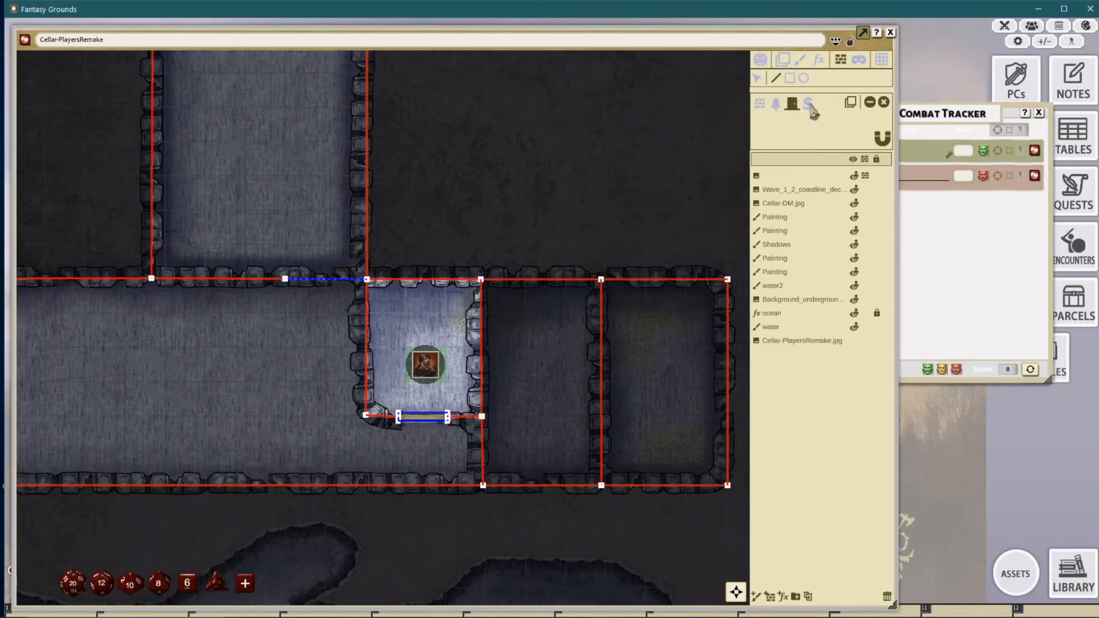
left_click(812, 109)
left_click_drag(424, 318, 550, 303)
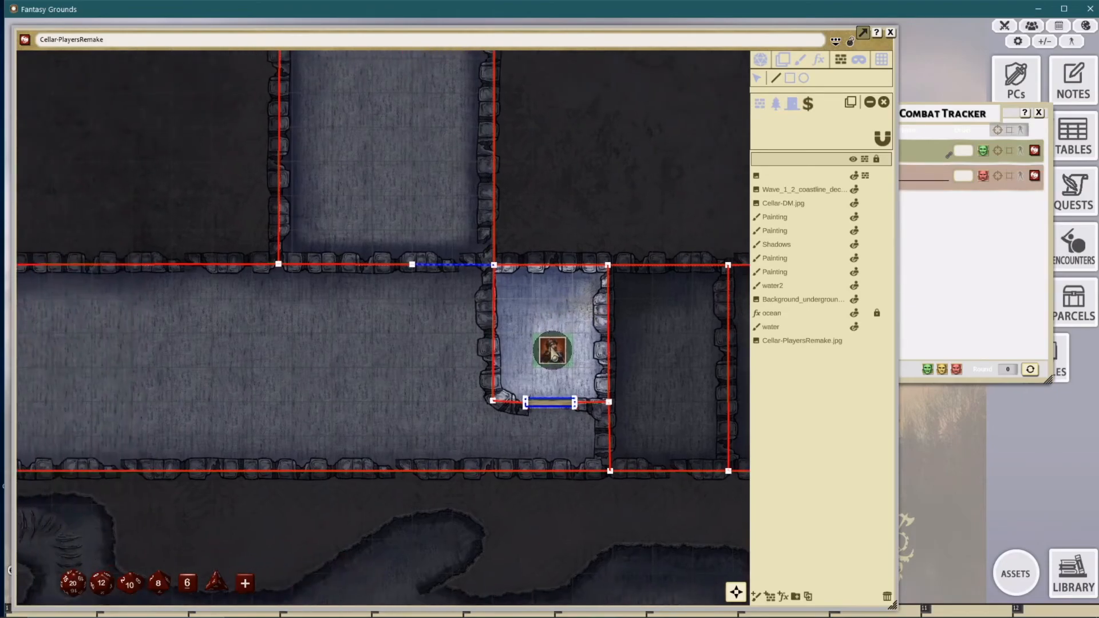
left_click(553, 348)
Step: Return to play mode and move the character's token from the small room into the long western room
left_click(761, 61)
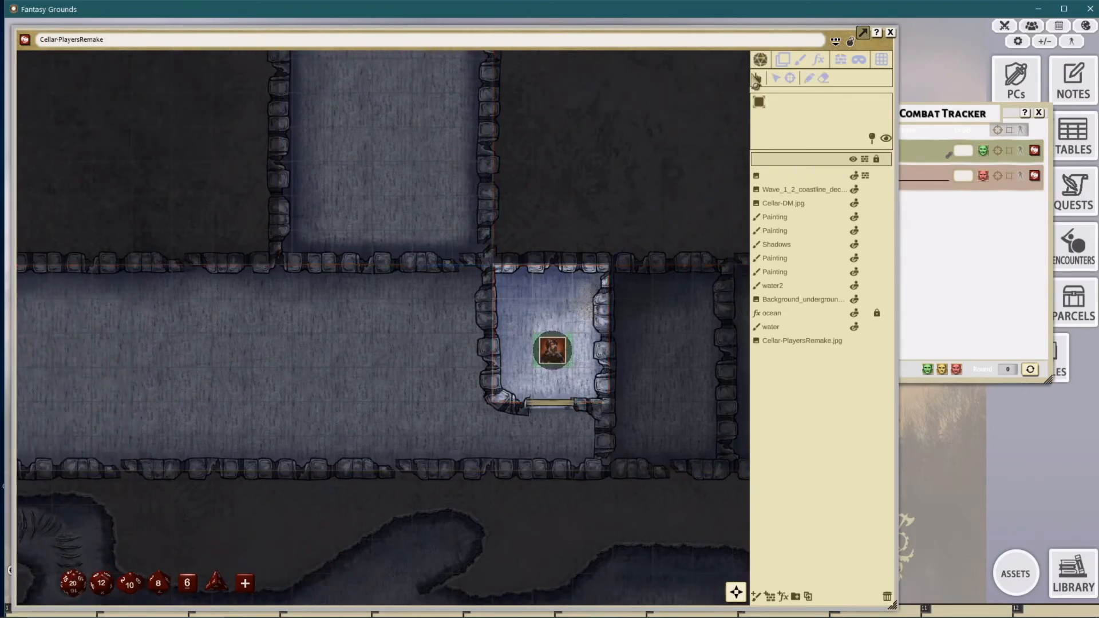
left_click_drag(553, 348, 312, 350)
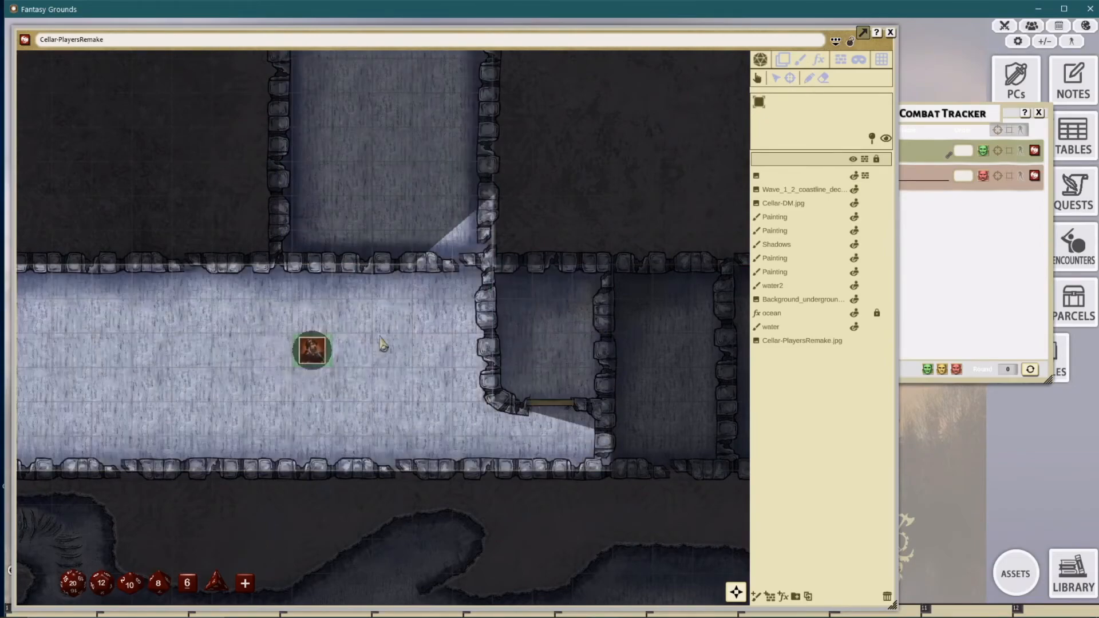
left_click_drag(380, 338, 527, 279)
Step: Draw a diagonal line-of-sight wall across the long room west of the token and test it by moving the token
left_click(841, 62)
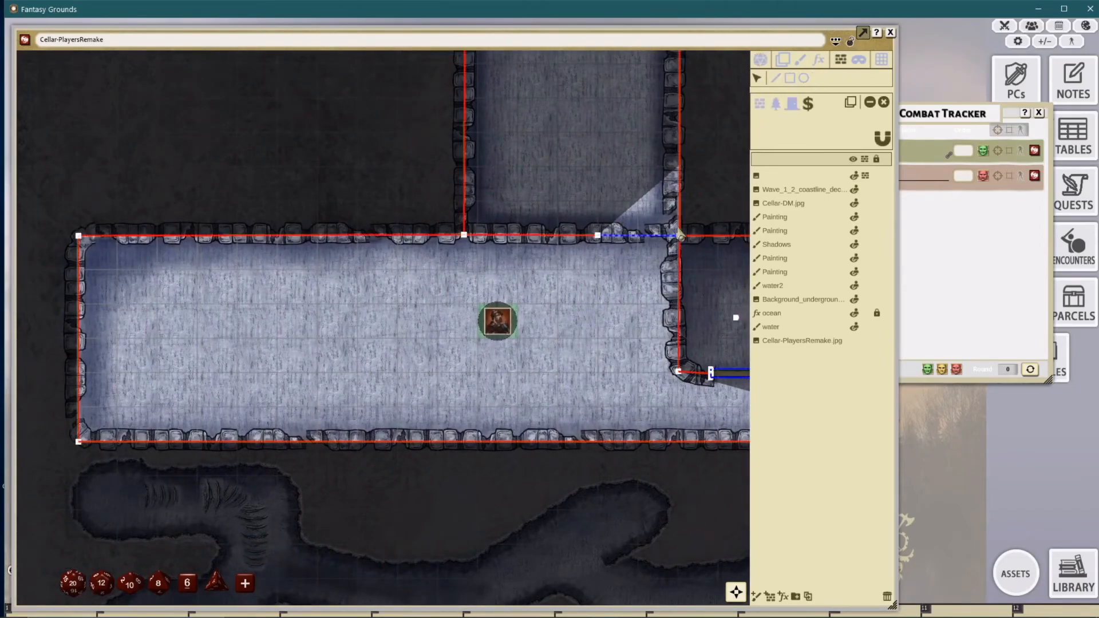
left_click(776, 78)
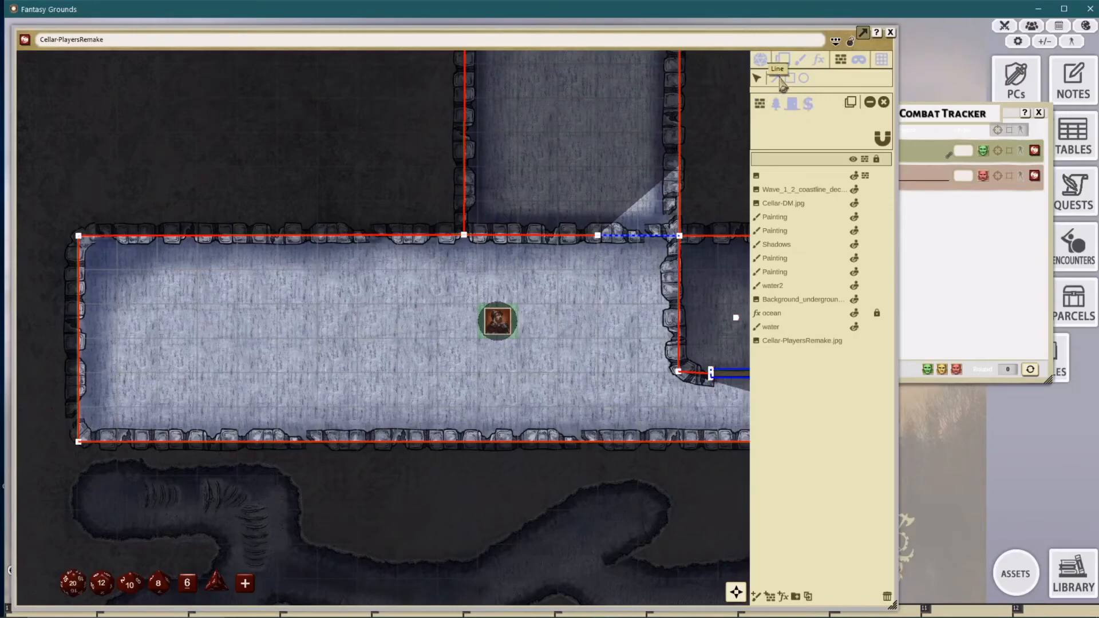
left_click(278, 268)
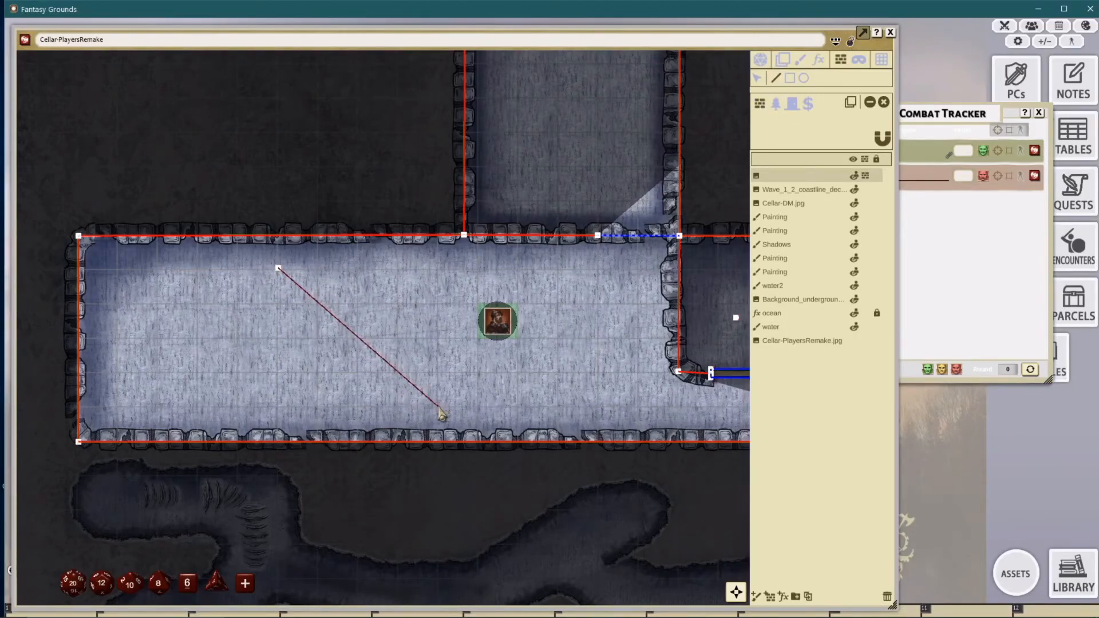
left_click(439, 407)
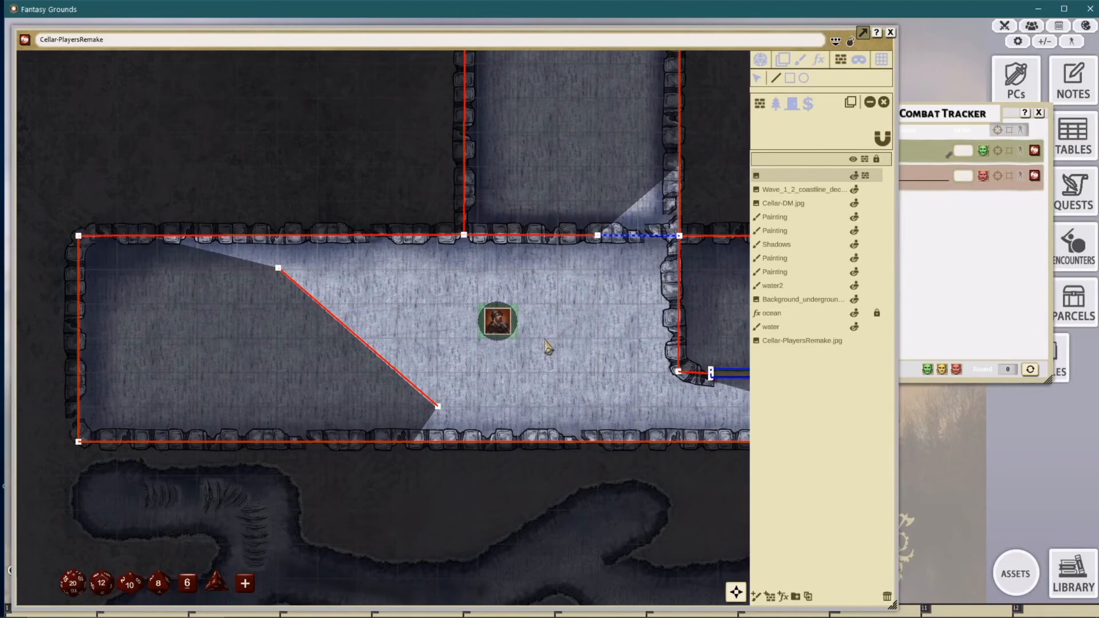
left_click(761, 60)
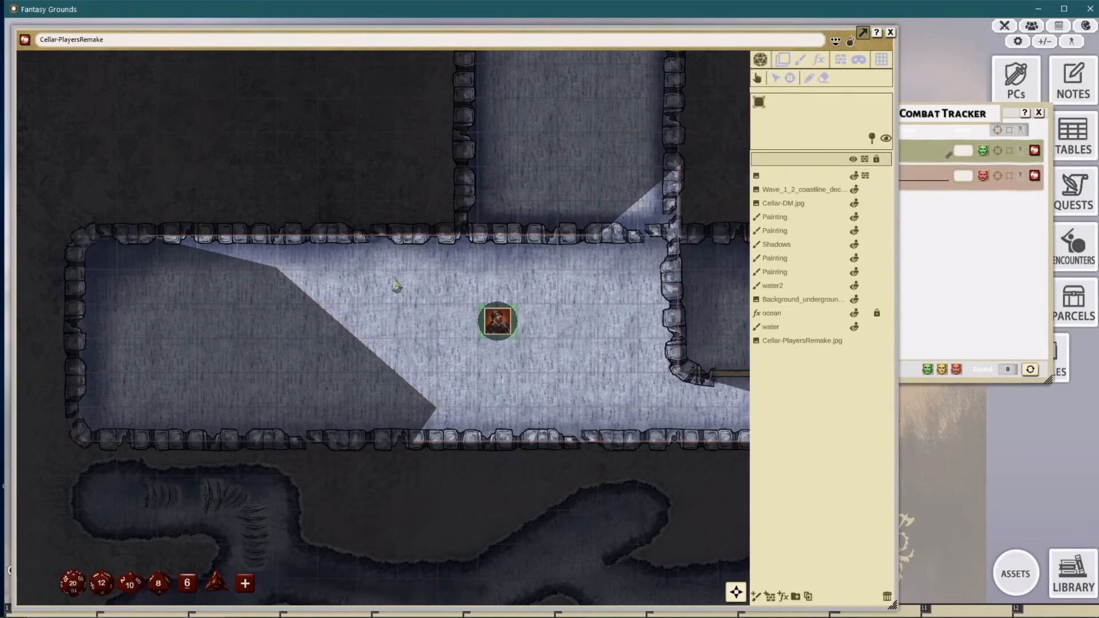
mouse_move(497, 321)
left_mouse_down()
mouse_move(440, 265)
mouse_move(278, 265)
mouse_move(265, 368)
mouse_move(219, 286)
mouse_move(499, 327)
left_mouse_up()
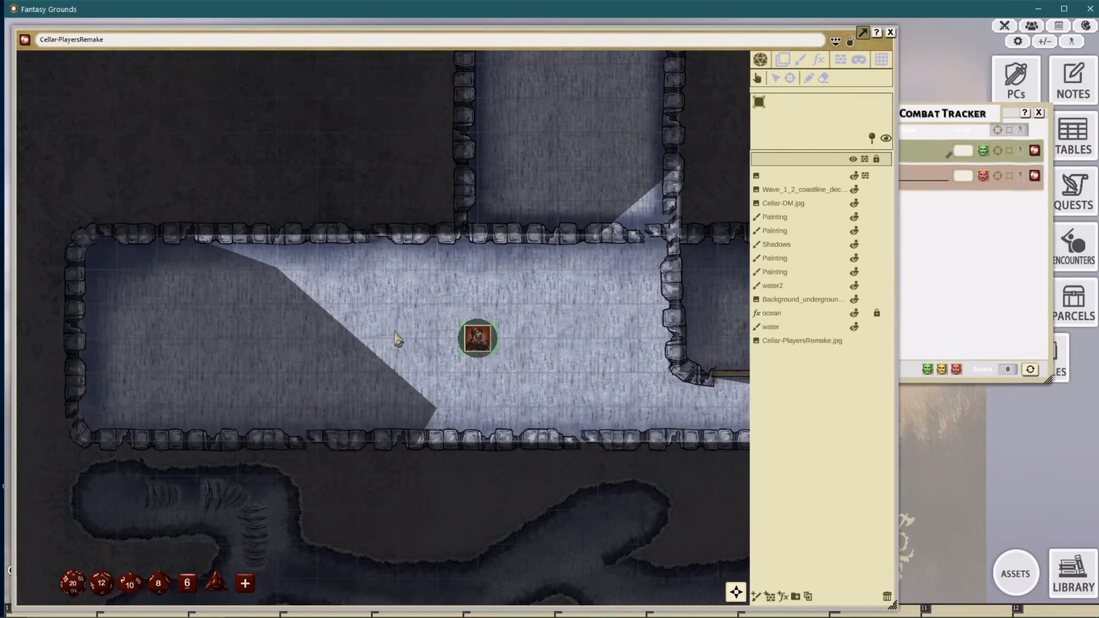
Step: Delete the diagonal line-of-sight wall from the long room
left_click(840, 59)
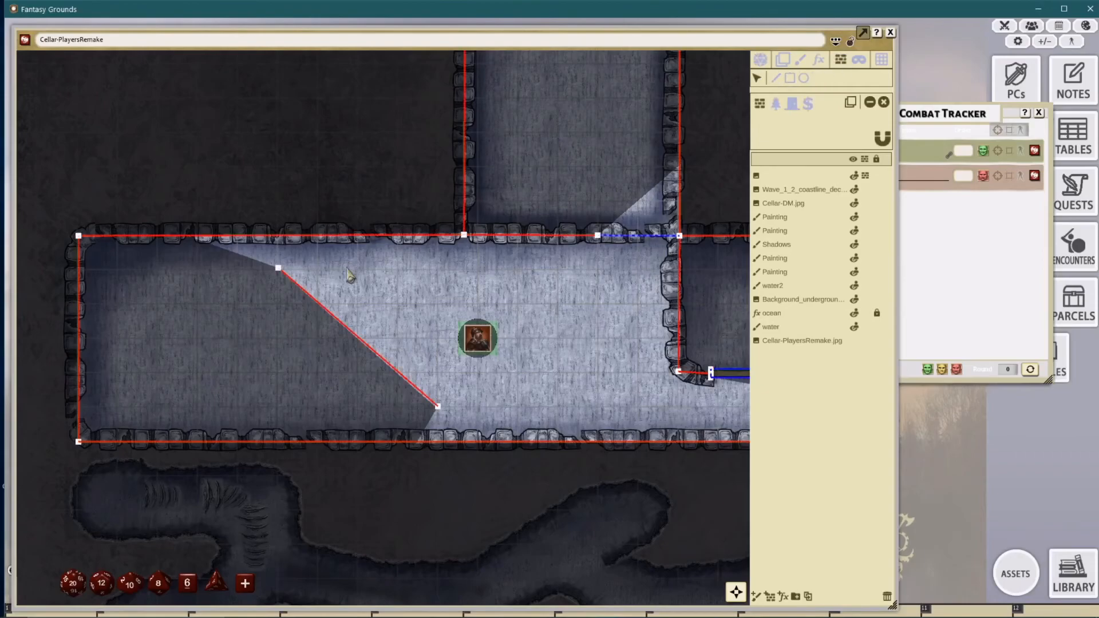
left_click_drag(264, 263, 457, 410)
key("Delete")
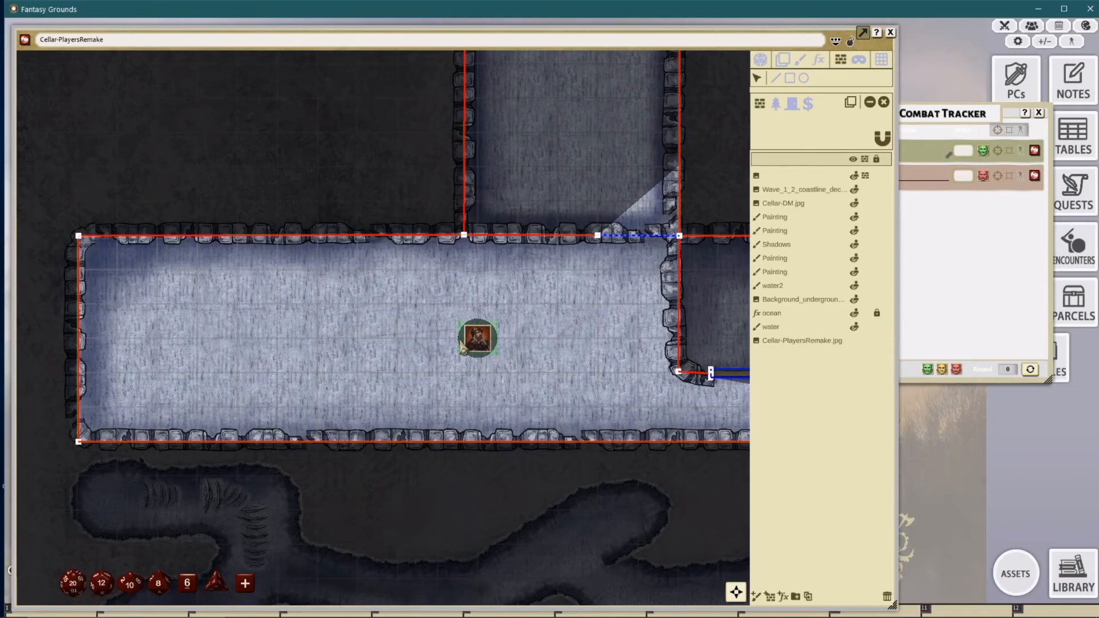
Step: Open the Assets window over the map and search its images for "bush"
left_click_drag(980, 113, 890, 108)
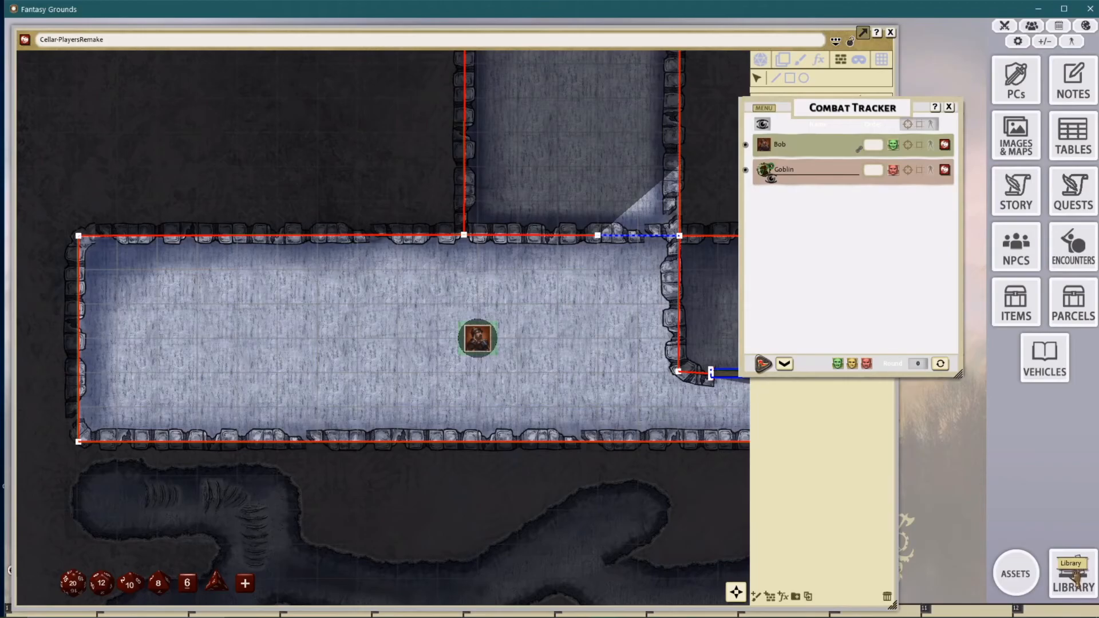
left_click(1015, 573)
left_click_drag(778, 117, 917, 118)
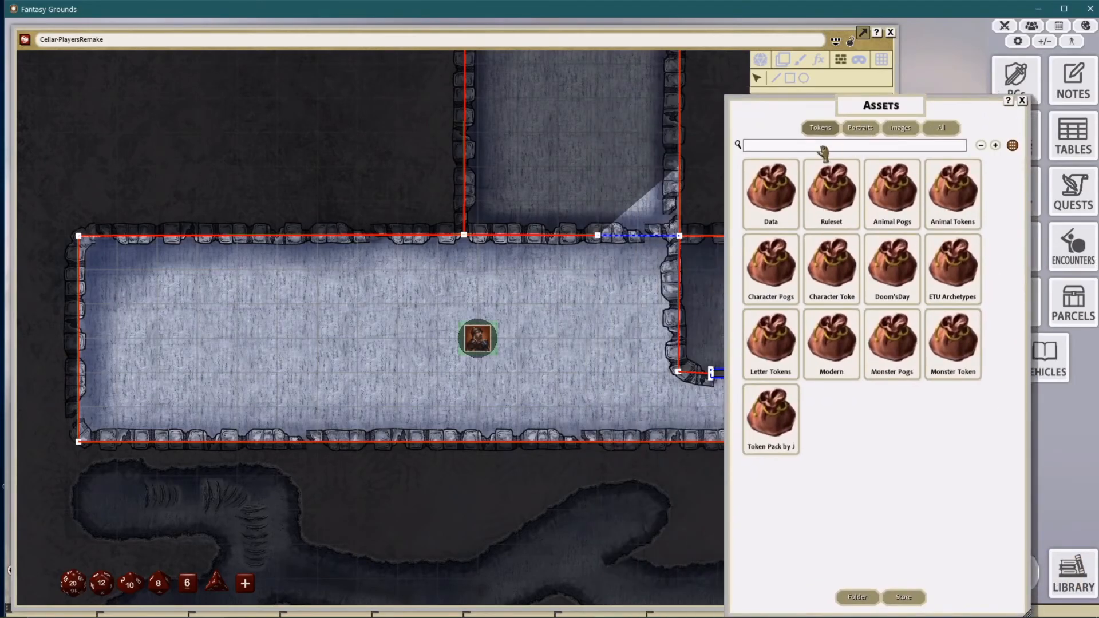
left_click(898, 129)
left_click(771, 145)
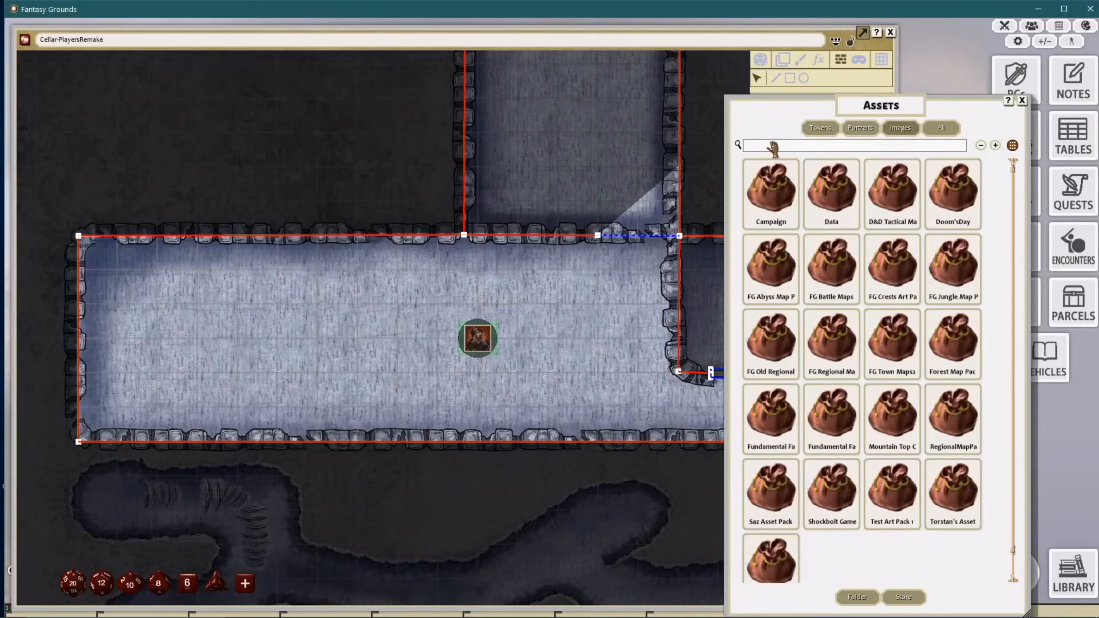
left_click_drag(882, 102, 824, 95)
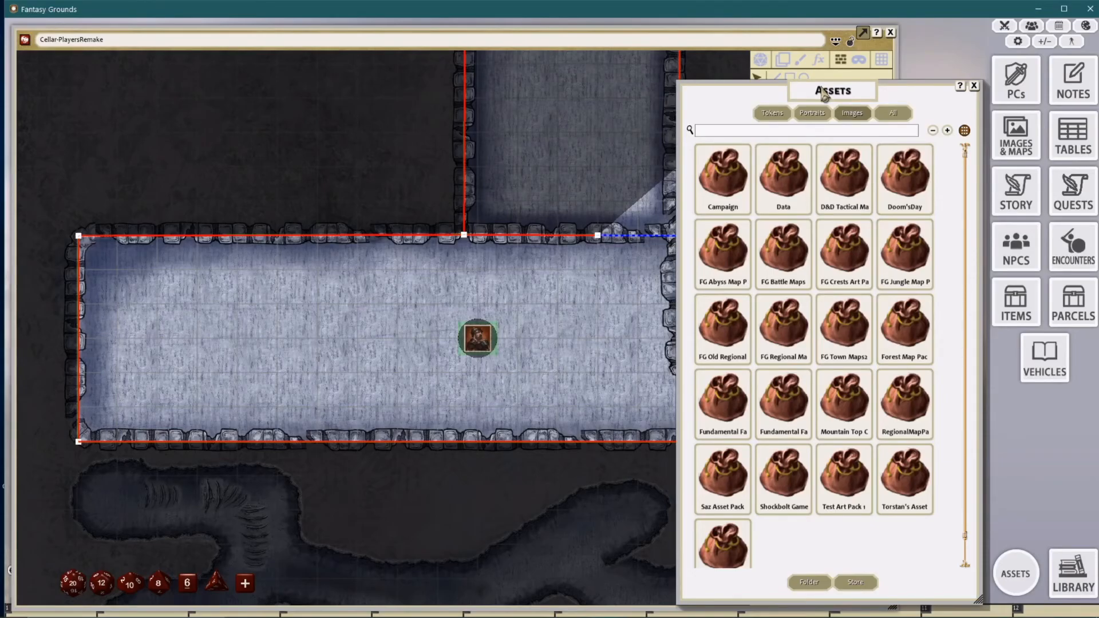
left_click_drag(822, 94, 810, 94)
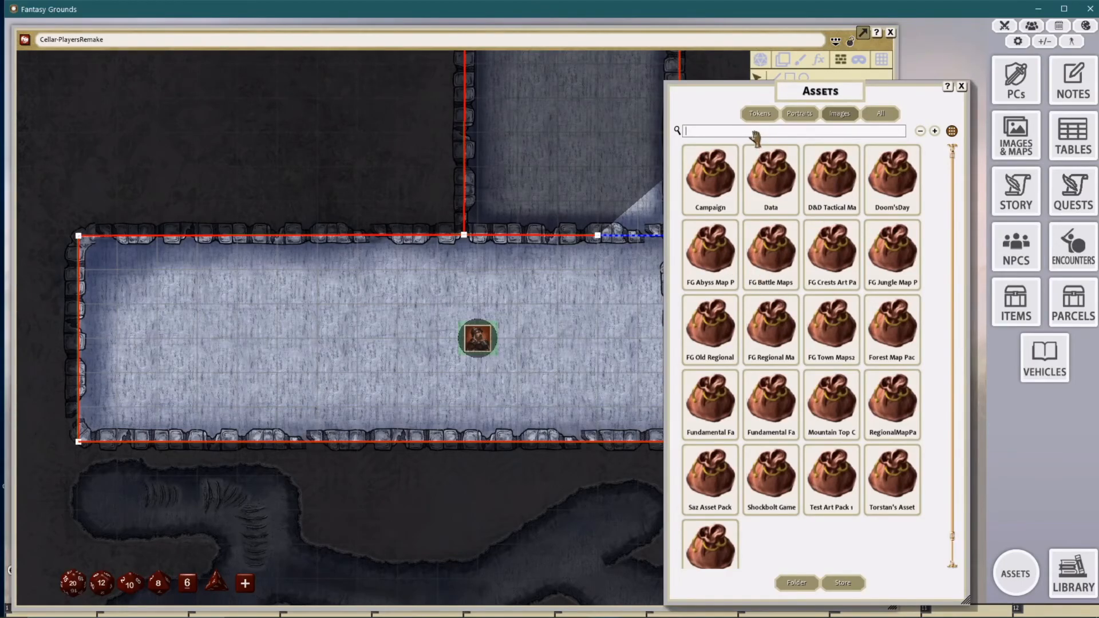
type("bush")
key("Return")
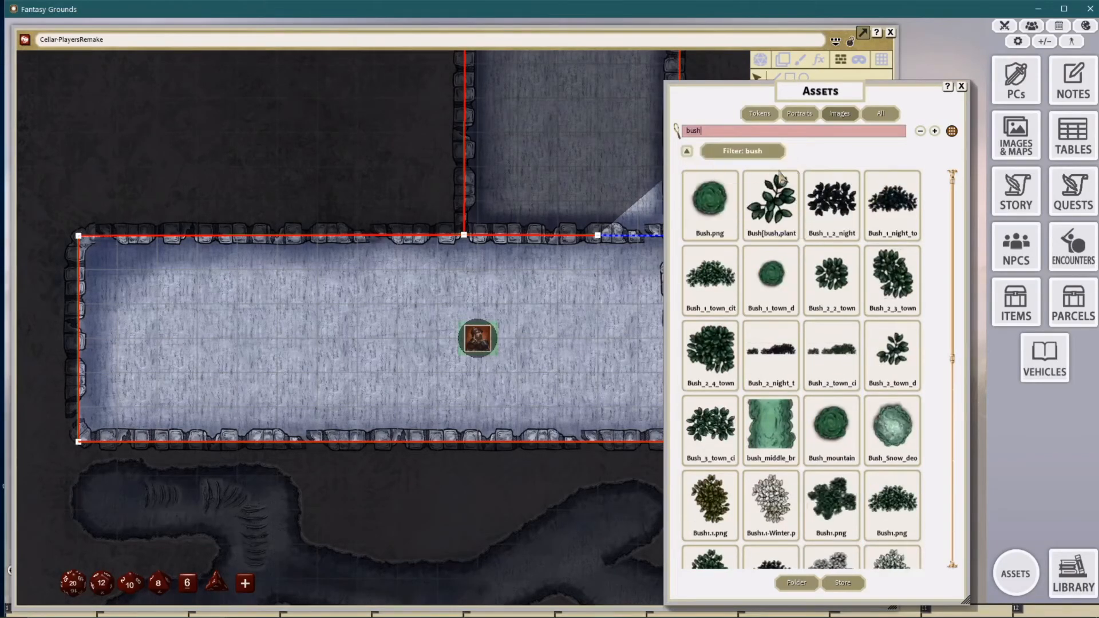
Step: Place the Bush_Snow image on the long room's floor west of the token and enlarge it to 1.5 by 1.7
left_click_drag(900, 443, 381, 326)
left_click(961, 86)
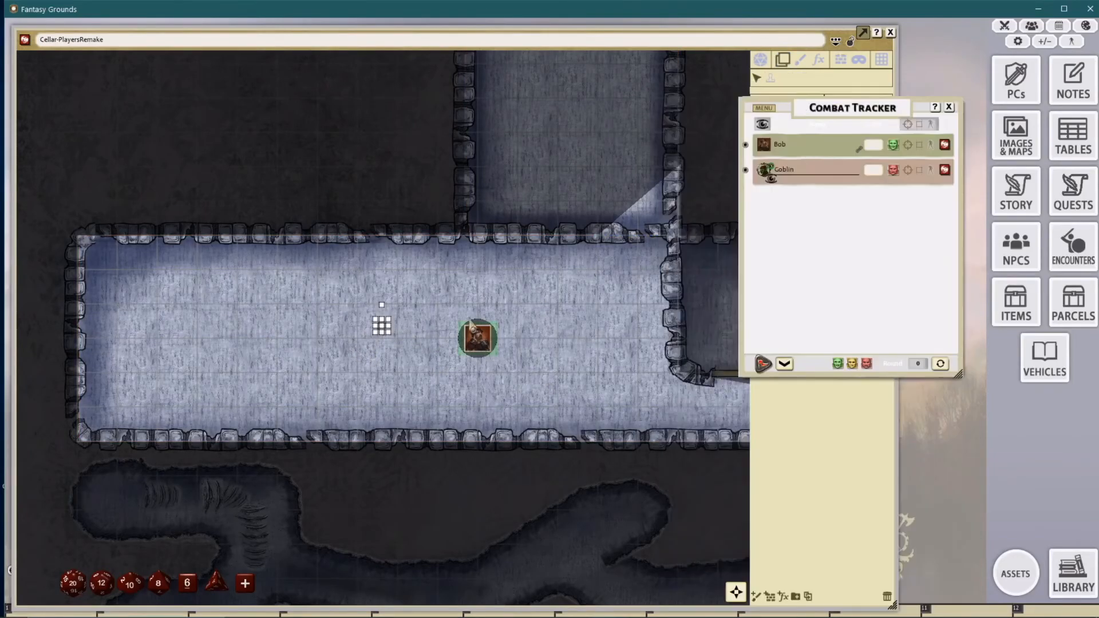
scroll(369, 335, "up", 5)
left_click_drag(421, 338, 492, 407)
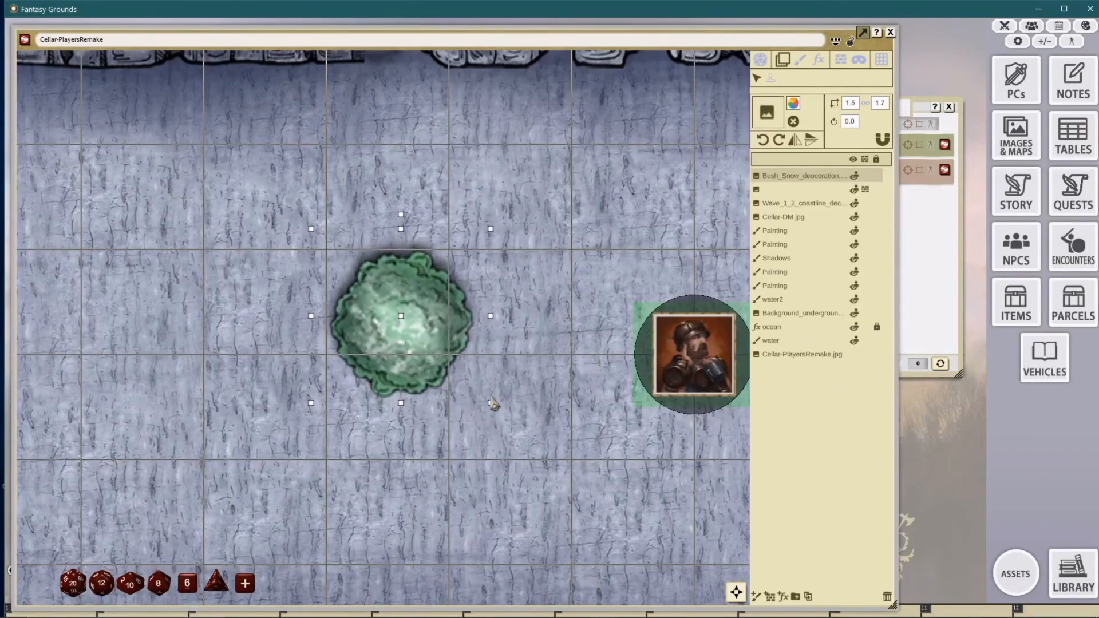
Step: Move the bush closer to the character's token and bring the Combat Tracker in front of the map window
scroll(518, 374, "down", 5)
left_click_drag(514, 339, 535, 334)
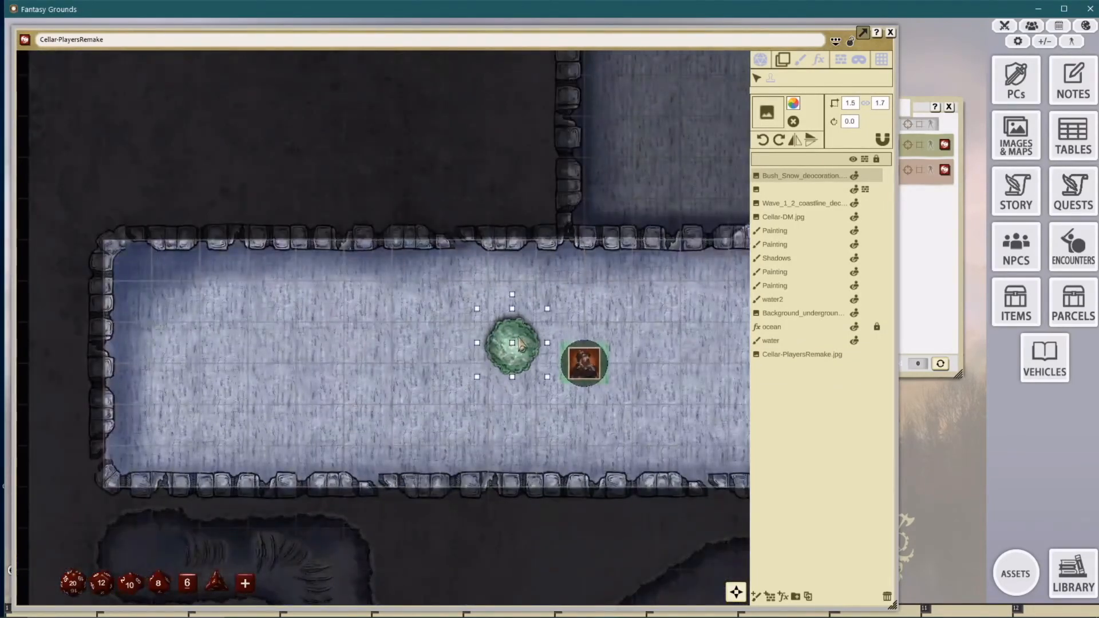
left_click_drag(675, 307, 595, 306)
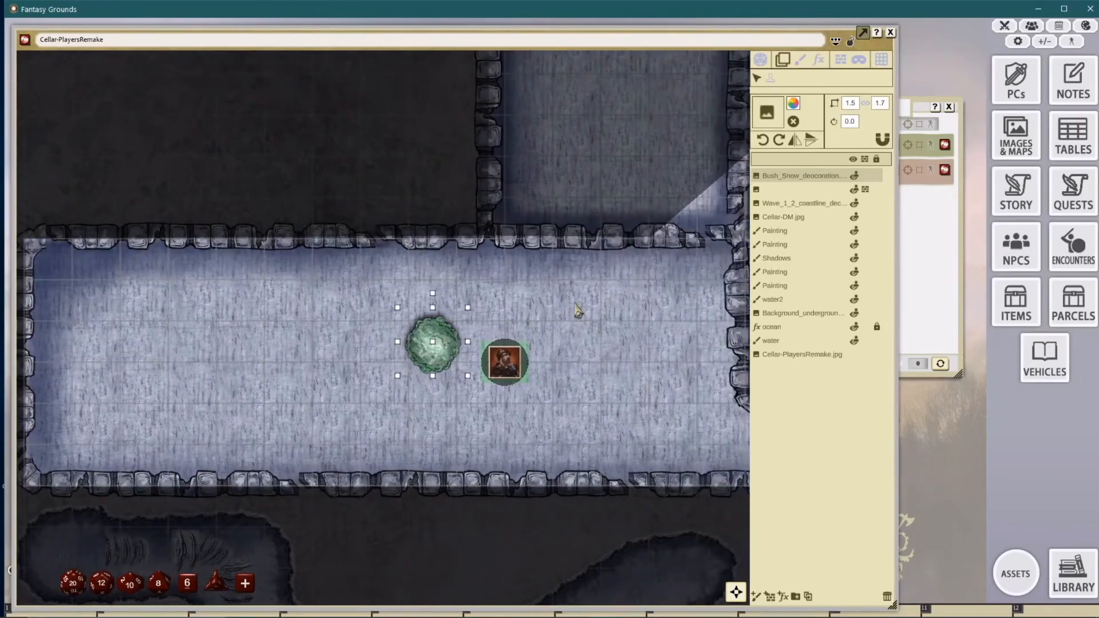
left_click(909, 112)
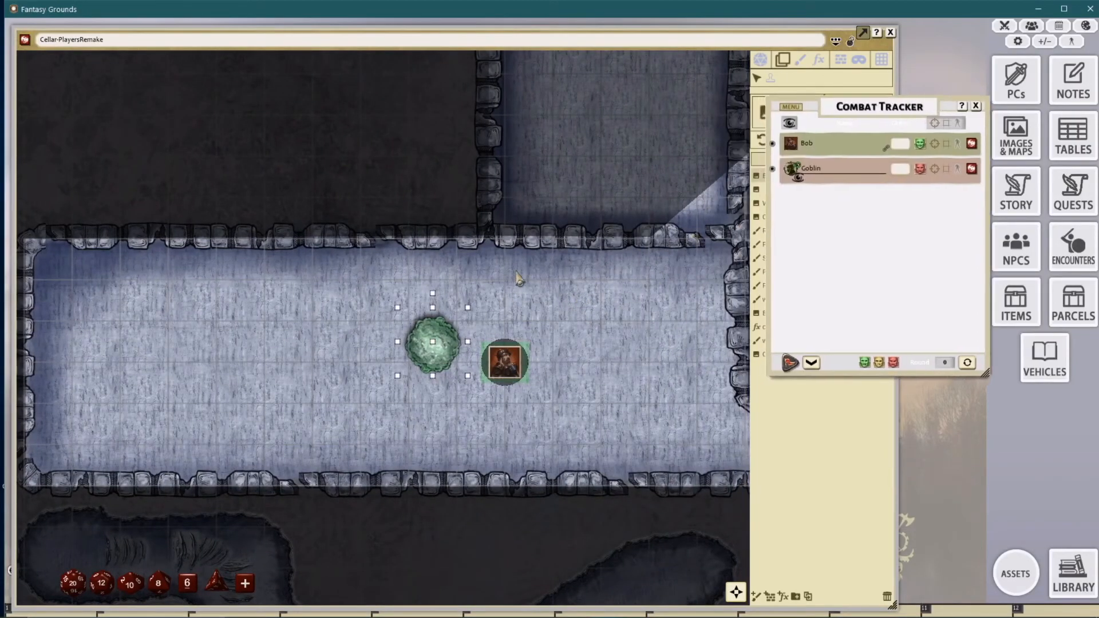
Step: Shrink the bush image to 0.8 by 0.9 and move the Combat Tracker clear of the map's layer list
left_click(467, 378)
left_click_drag(467, 377, 455, 366)
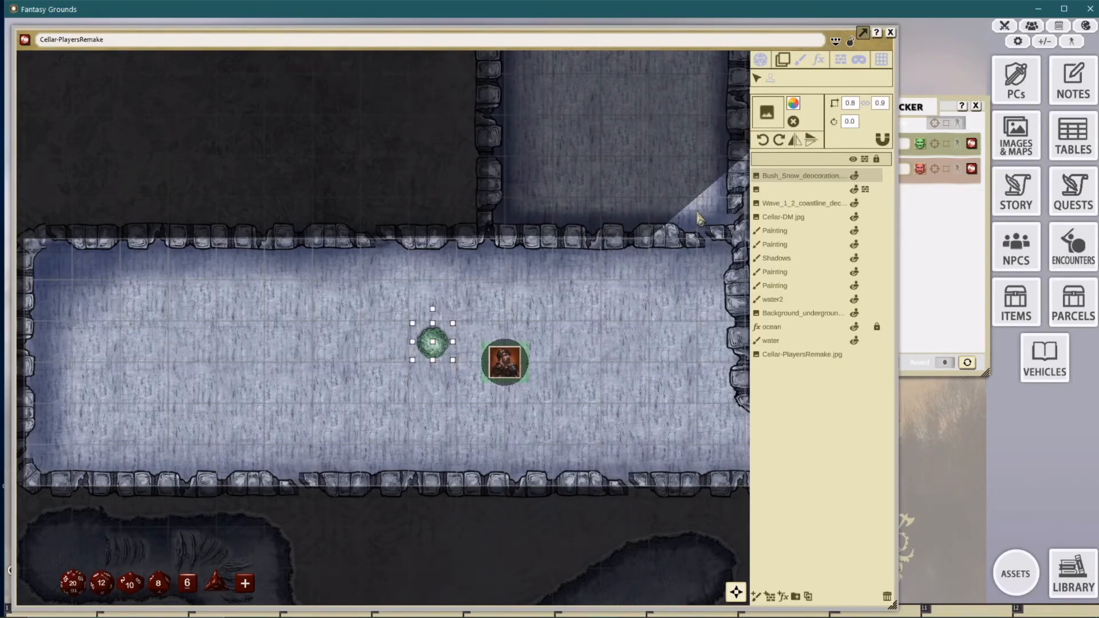
left_click_drag(936, 110, 981, 103)
left_click_drag(864, 107, 946, 123)
Step: Draw a circular terrain line-of-sight shape about the size of the bush and position it over the bush
left_click(840, 61)
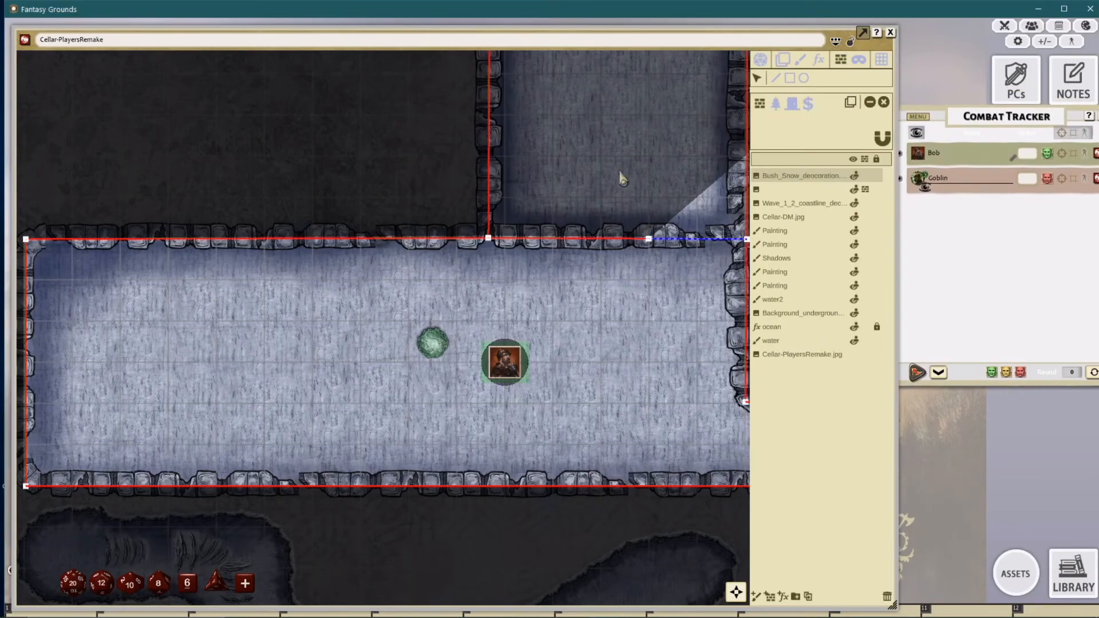
left_click(775, 104)
left_click(803, 78)
scroll(470, 254, "up", 6)
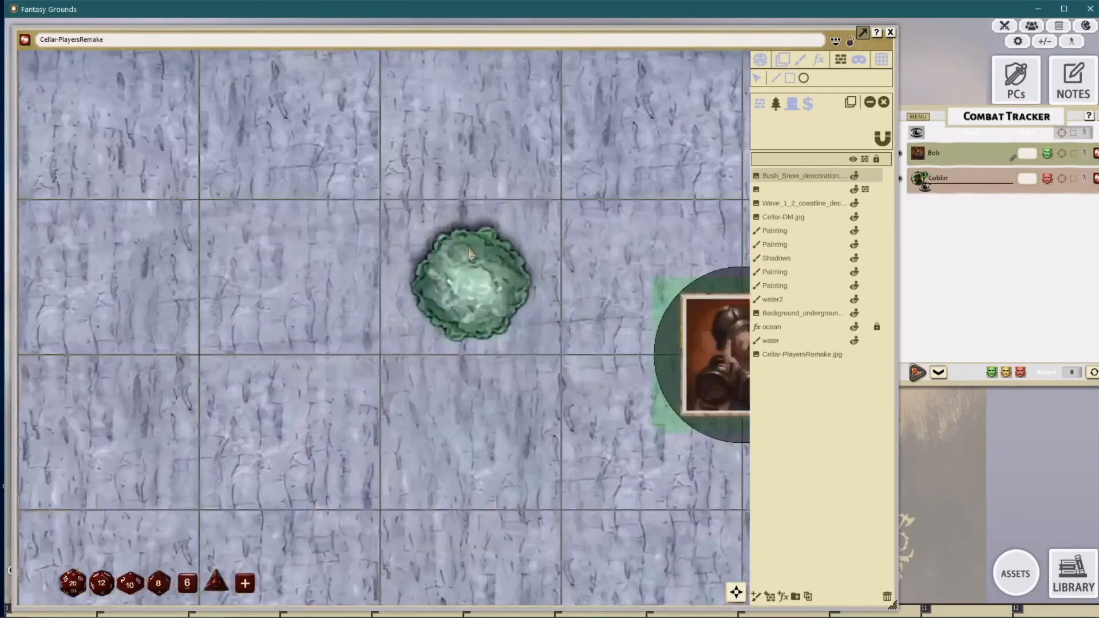
left_click_drag(471, 292, 568, 361)
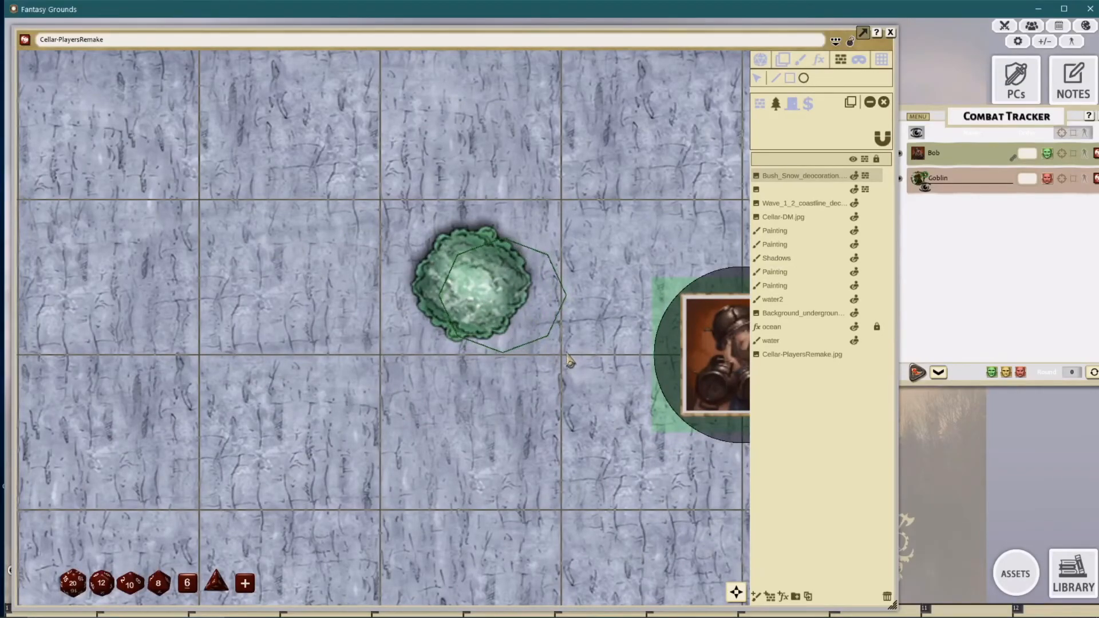
left_click(757, 78)
left_click_drag(421, 226, 569, 389)
left_click_drag(547, 335, 523, 325)
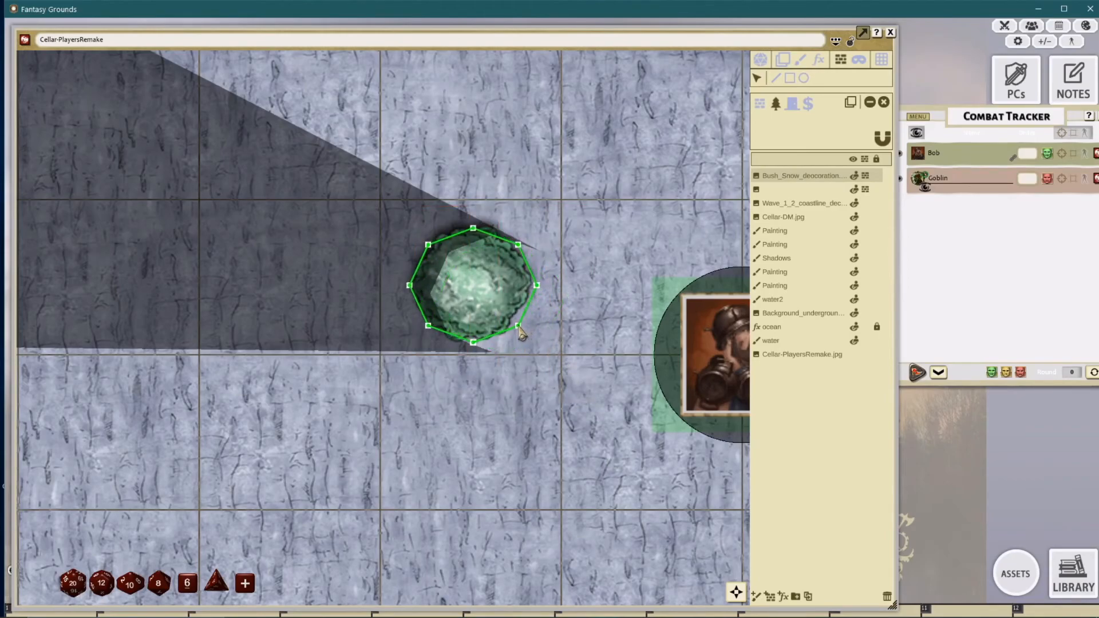
Step: Move the character's token to the west side of the bush and line it up with the bush
scroll(529, 270, "down", 3)
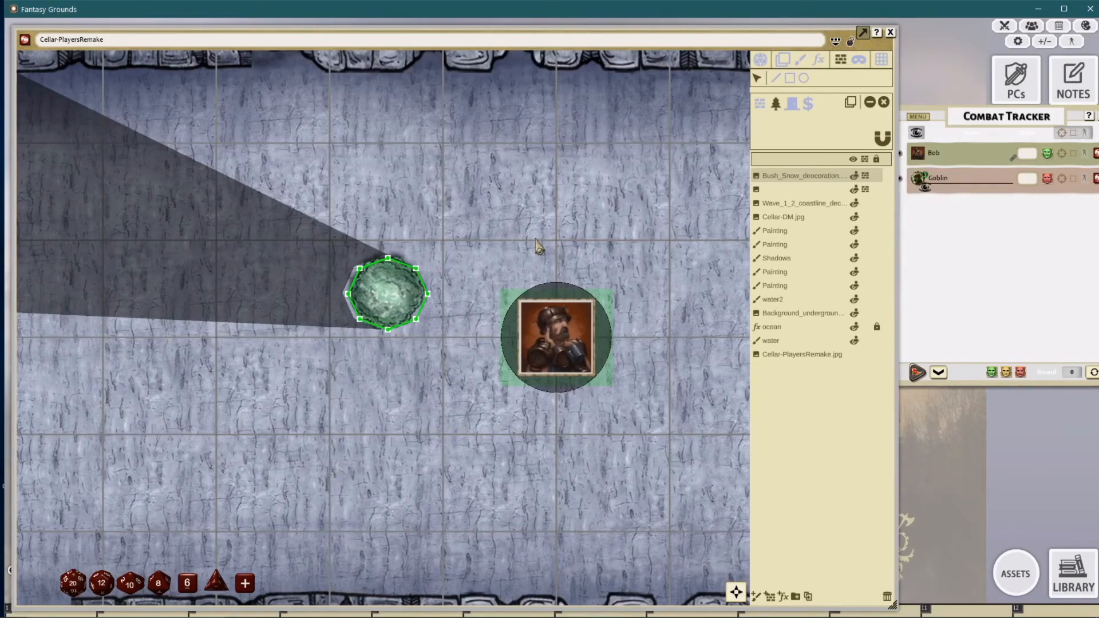
left_click(761, 60)
scroll(473, 242, "down", 5)
left_click_drag(574, 251, 536, 284)
left_click_drag(479, 309, 396, 309)
scroll(369, 317, "up", 3)
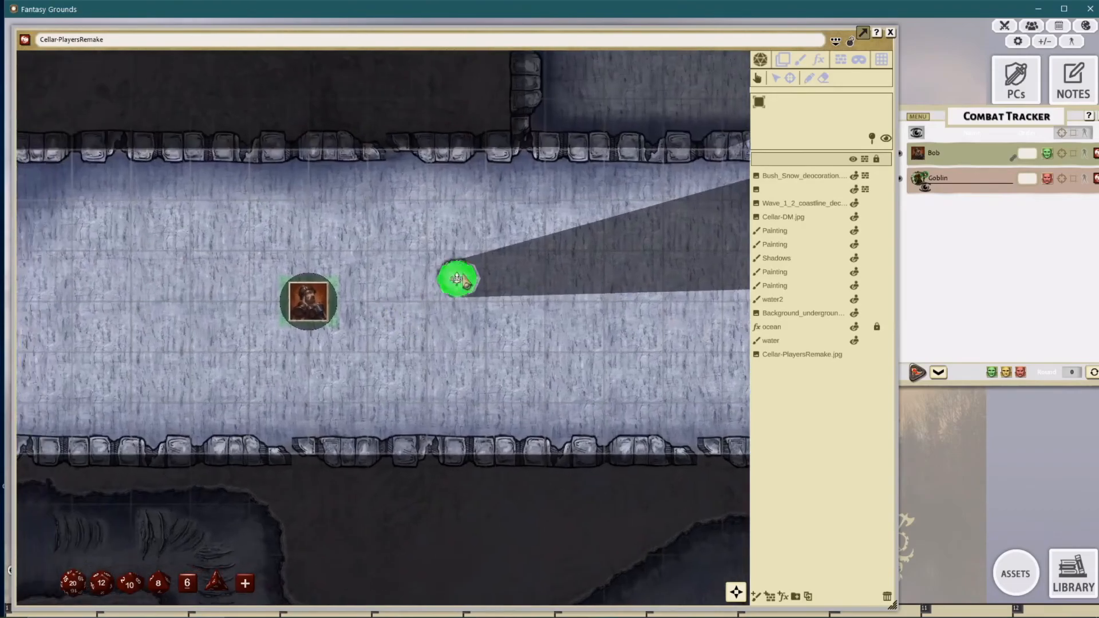
left_click_drag(309, 302, 325, 281)
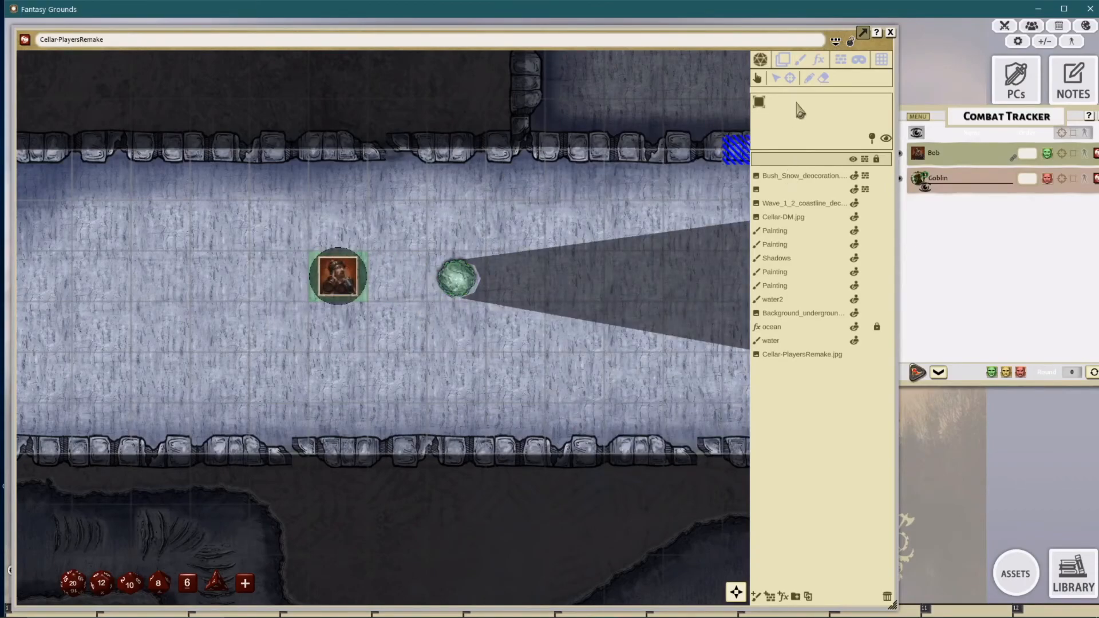
Step: Enlarge the Bush_Snow image together with its terrain shape to 2.3 by 2.6
left_click(782, 60)
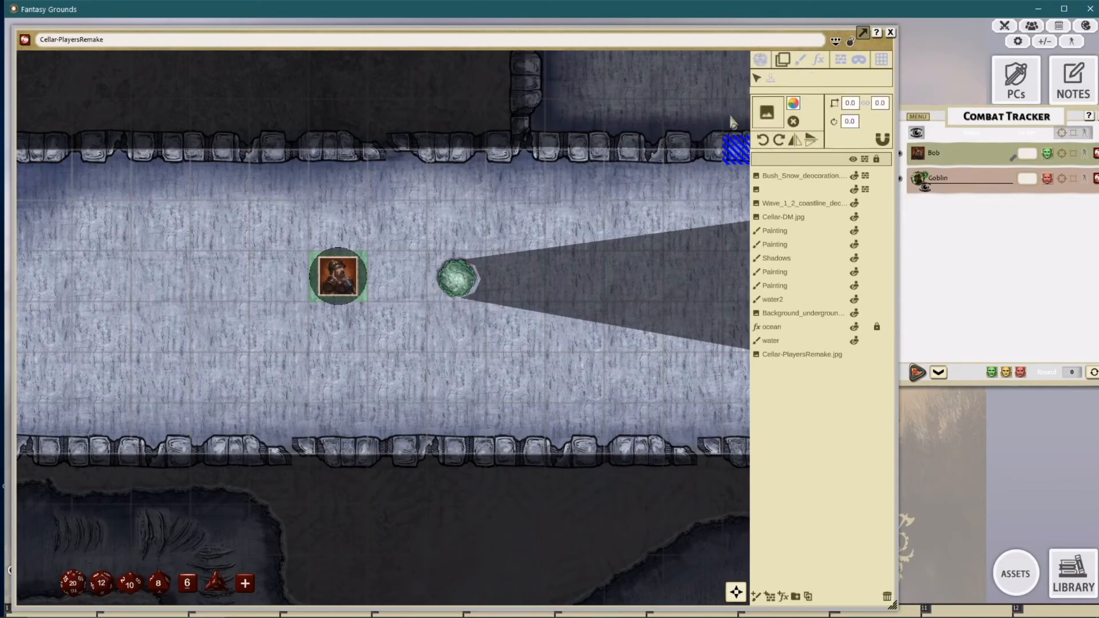
left_click(801, 176)
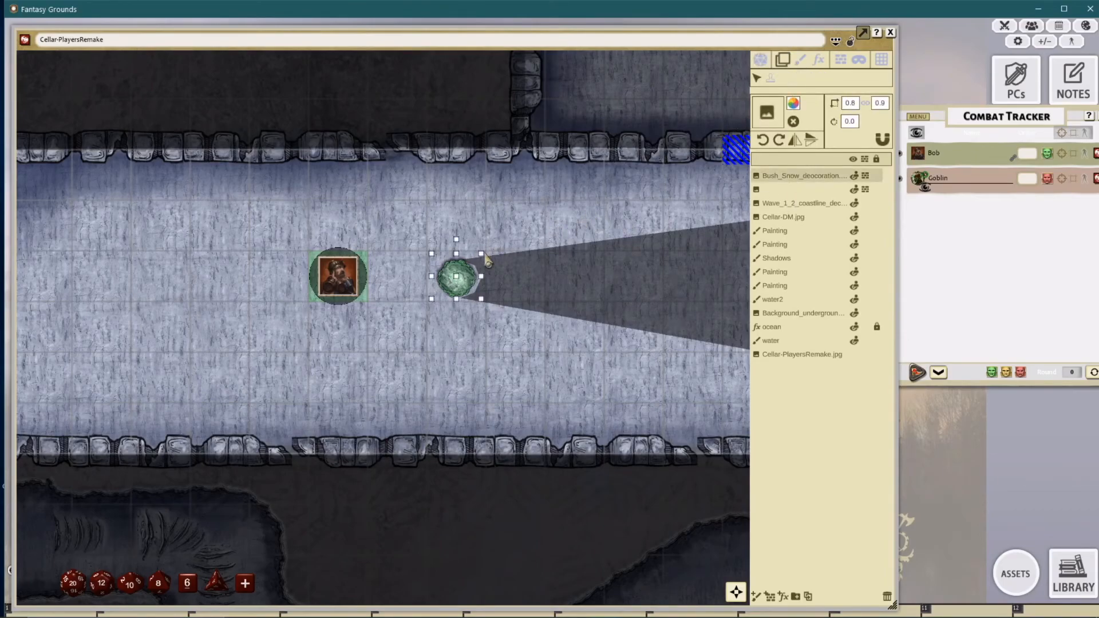
left_click_drag(480, 300, 525, 346)
scroll(412, 323, "down", 3)
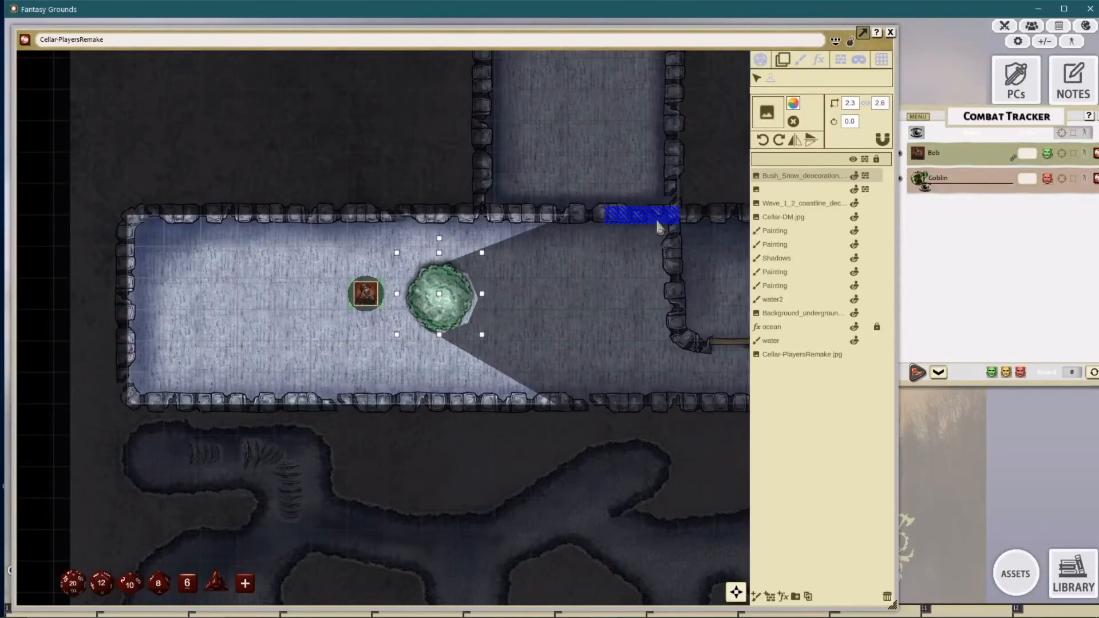
Step: Pull the terrain shape's points inward so that its outline sits just inside the bush's leafy edge
left_click(840, 60)
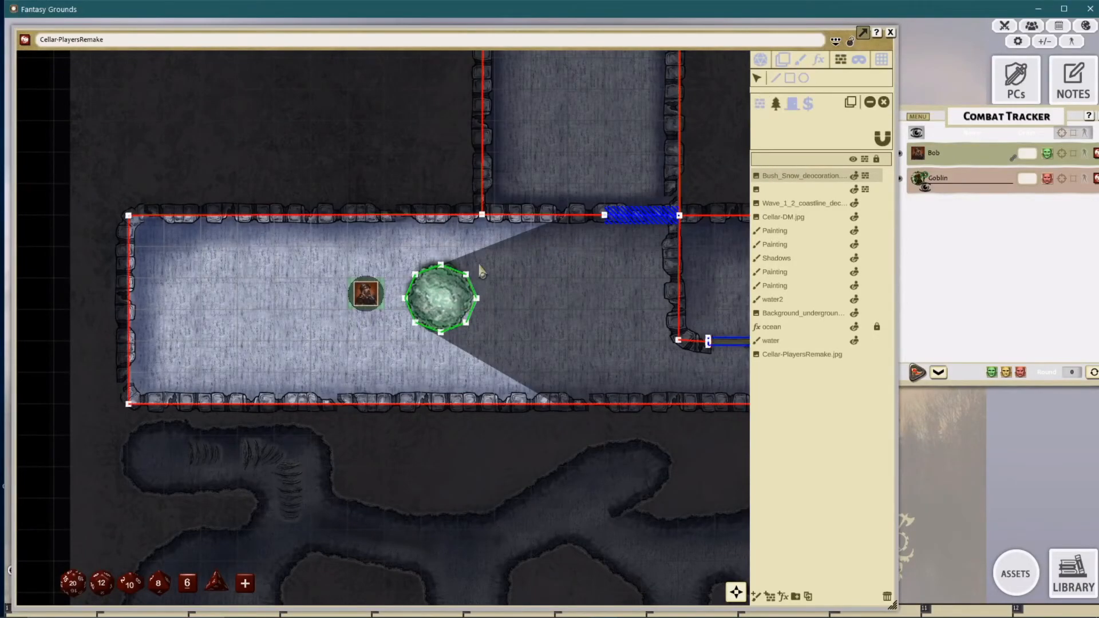
scroll(485, 312, "up", 3)
left_click_drag(470, 318, 459, 317)
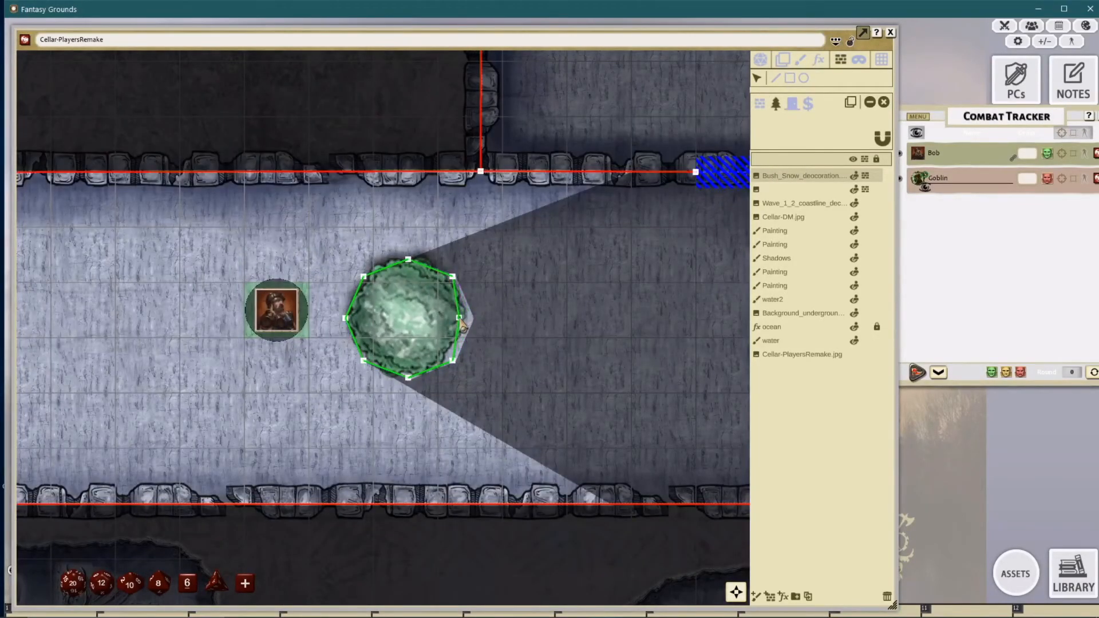
left_click_drag(453, 361, 407, 367)
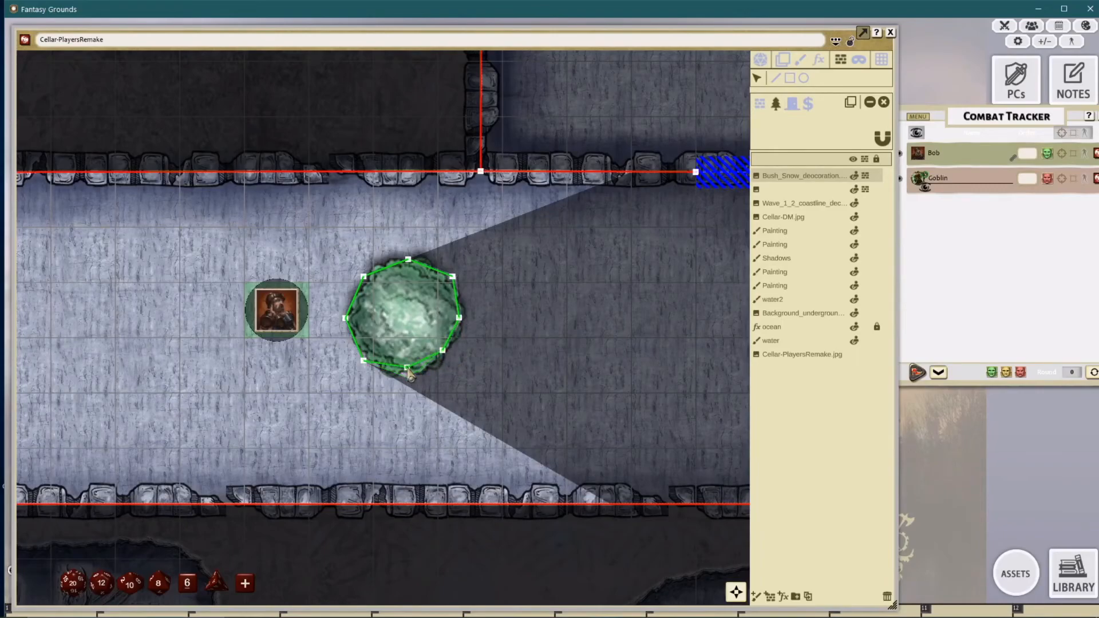
left_click_drag(452, 276, 370, 283)
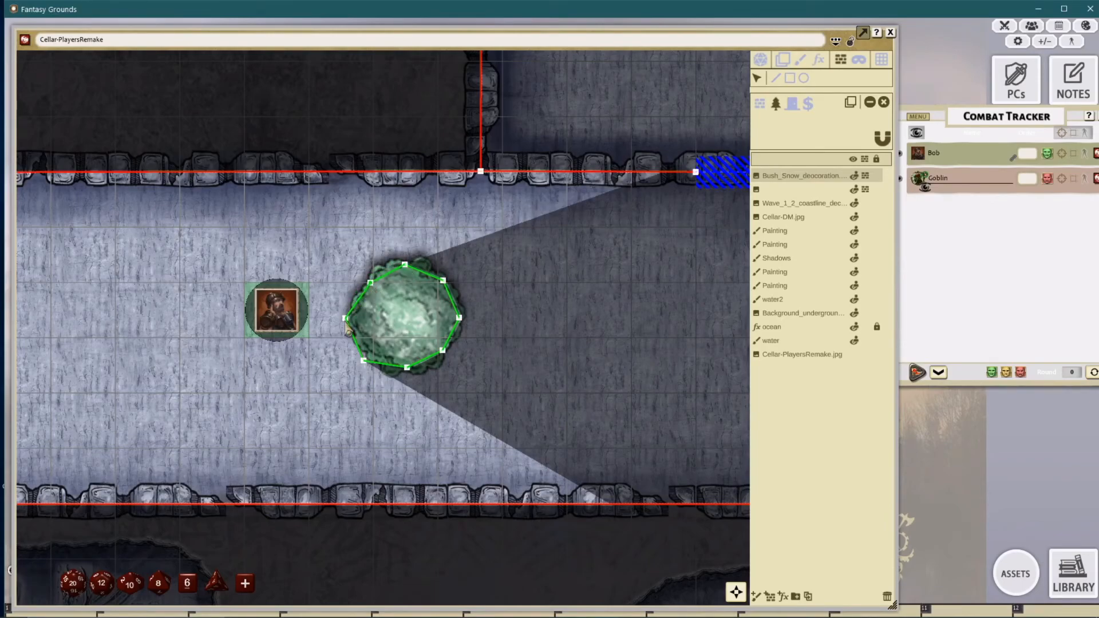
left_click_drag(347, 318, 353, 314)
left_click_drag(364, 361, 369, 350)
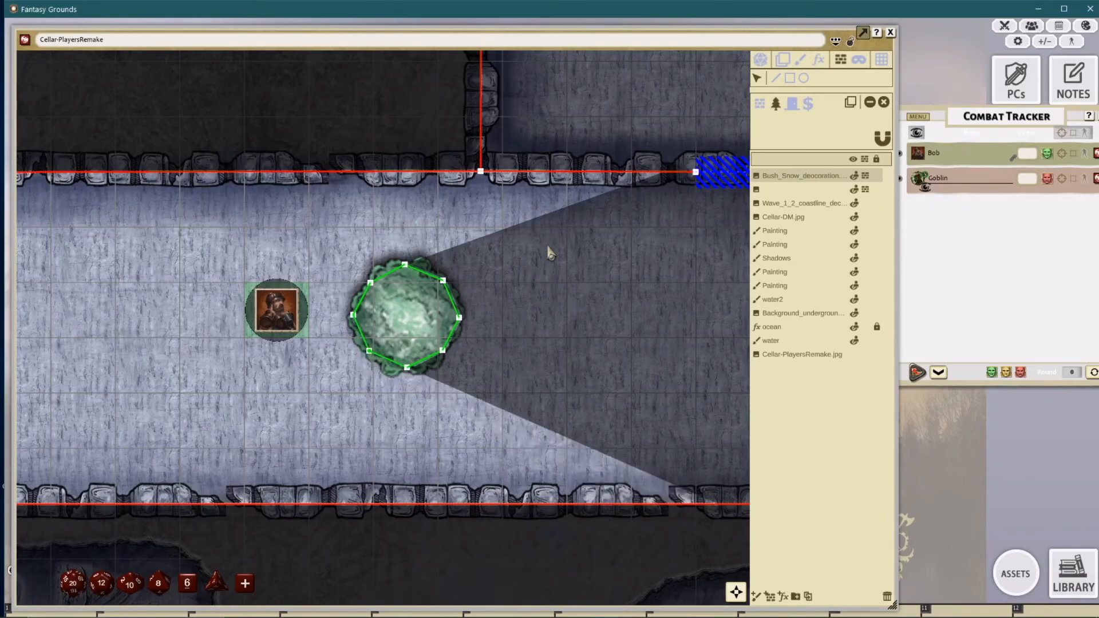
Step: Move the character's token farther west from the bush to test the terrain's effect on its view
left_click(759, 59)
scroll(559, 278, "down", 3)
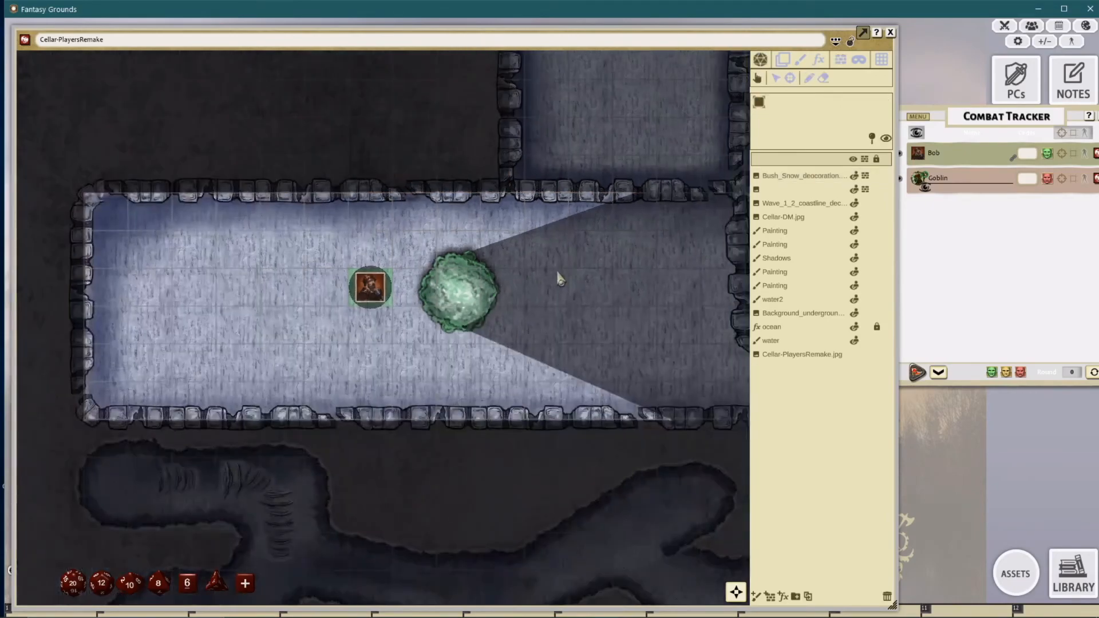
left_click_drag(559, 278, 607, 278)
left_click_drag(418, 287, 373, 287)
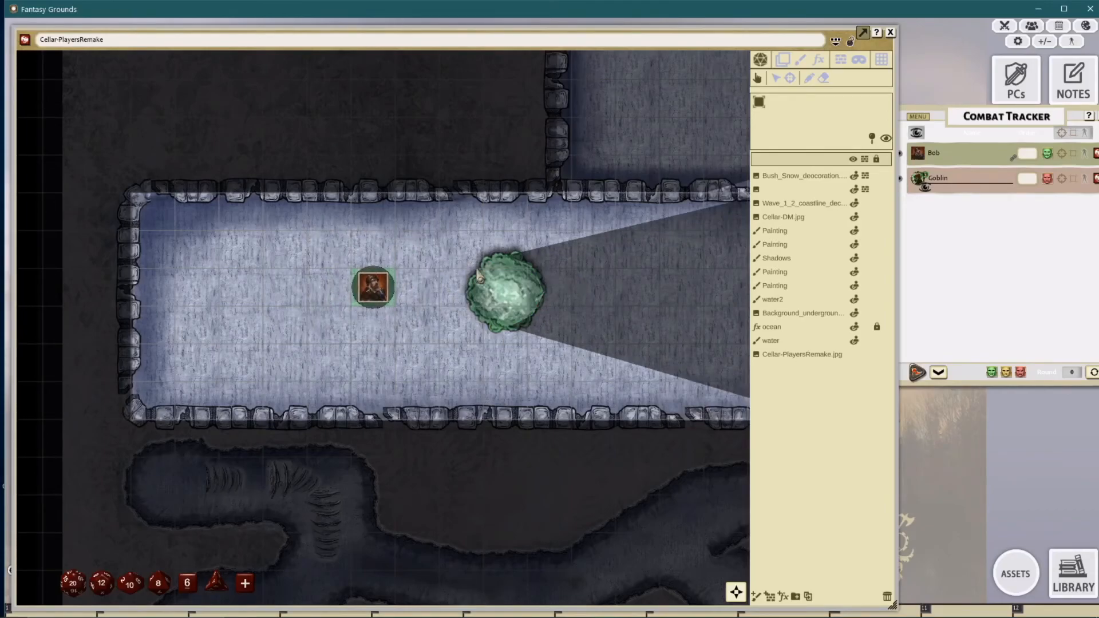
left_click_drag(650, 331, 563, 323)
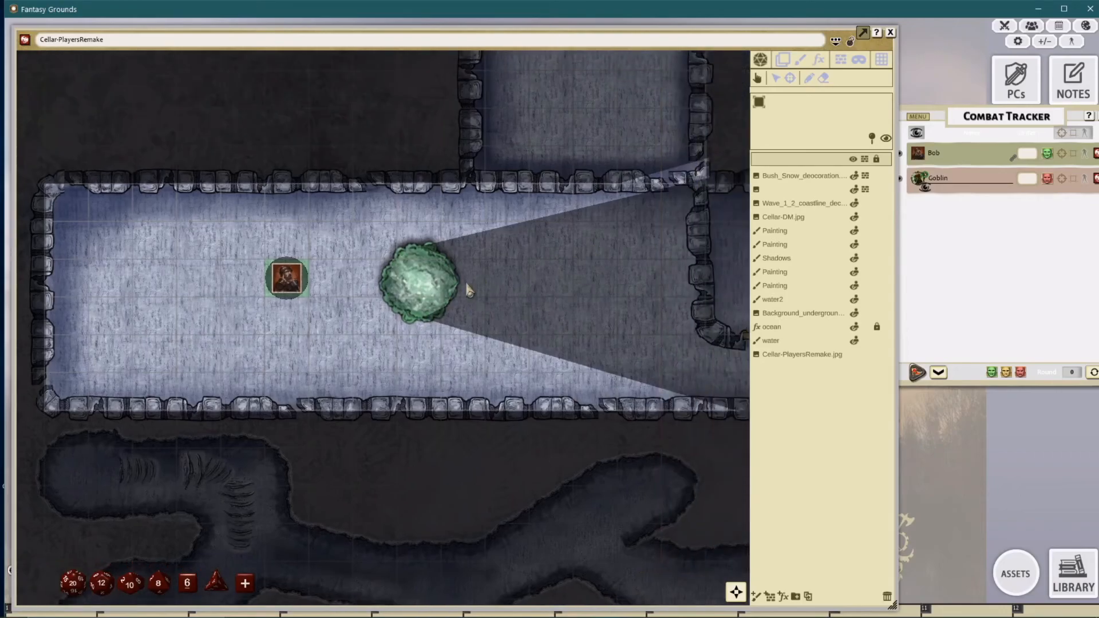
Step: Walk the character's token onto the bush and place it on the floor to the east
key("Right")
key("Right")
key("Right")
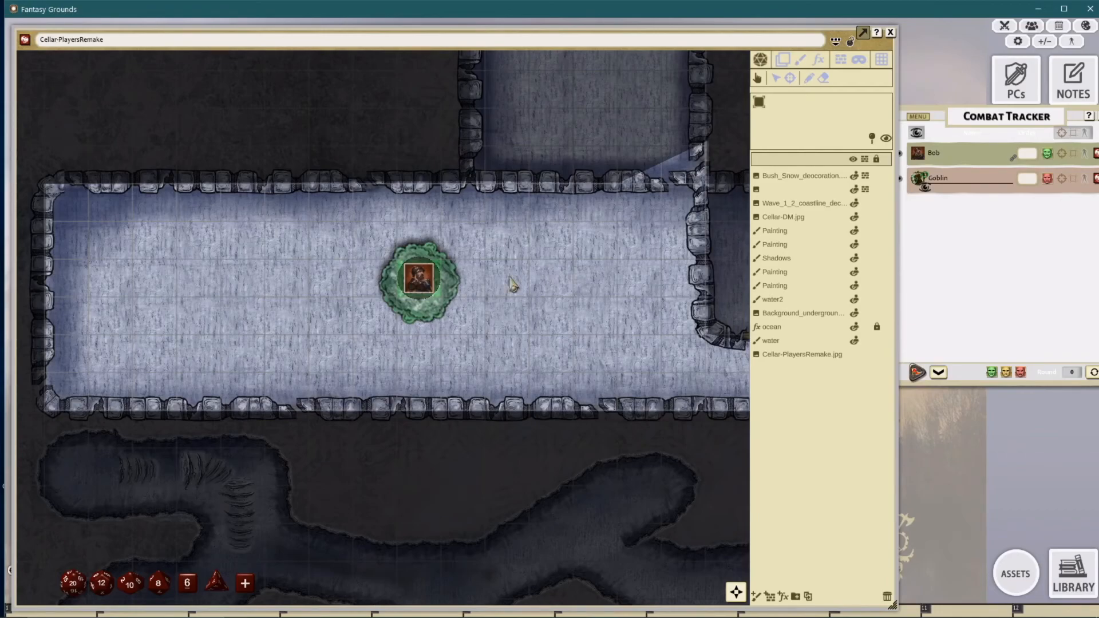
left_click_drag(419, 279, 617, 297)
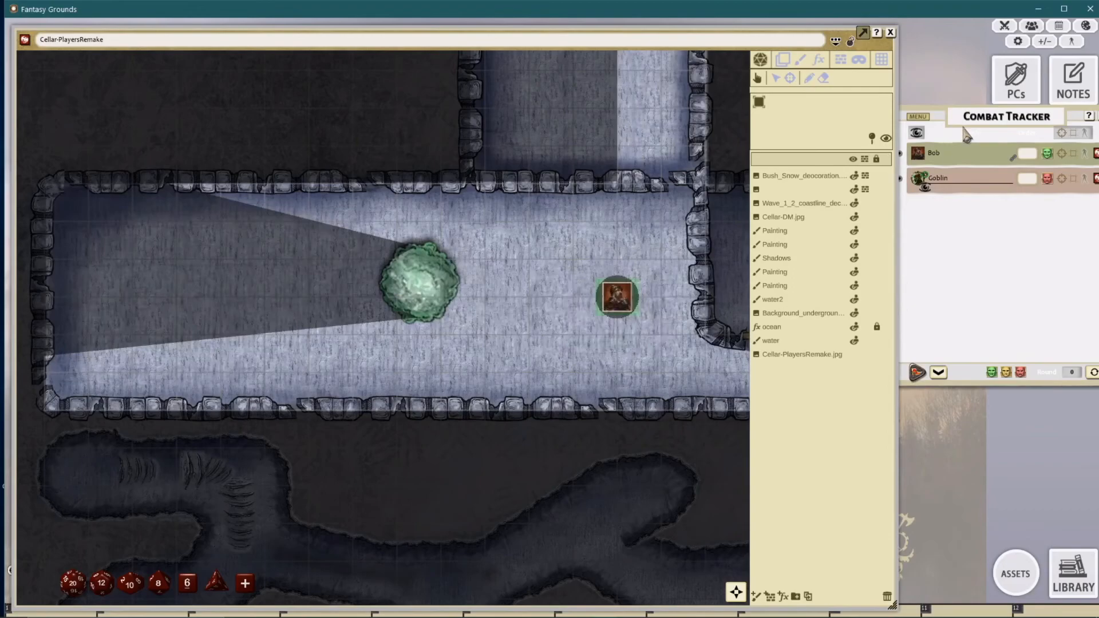
Step: Place the goblin from the Combat Tracker west of the bush and select the character's token to check its view
left_click_drag(918, 178, 330, 279)
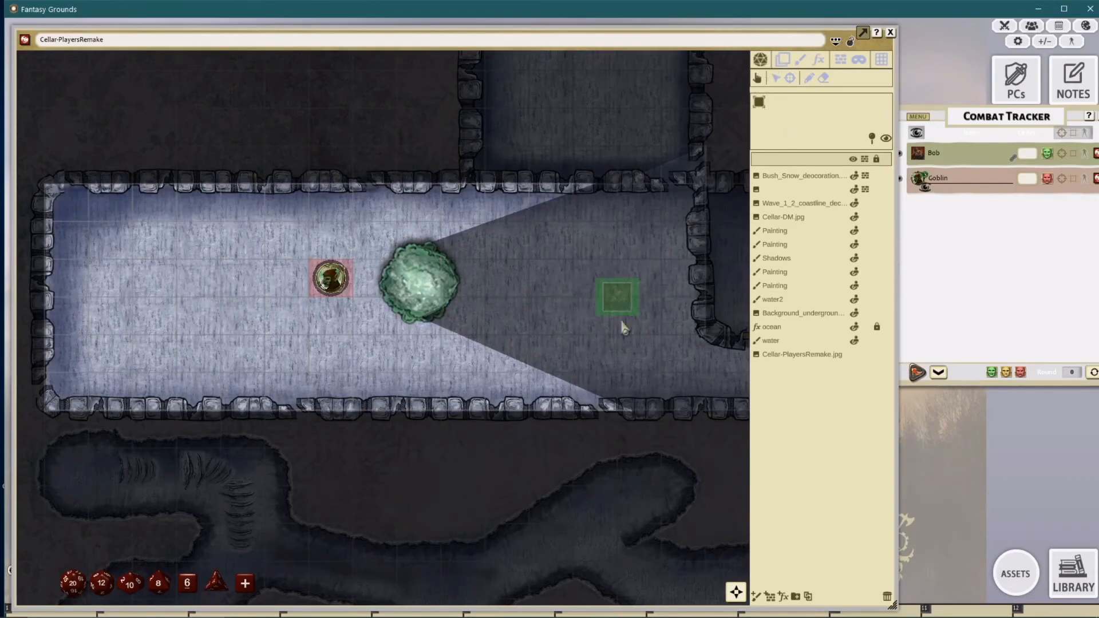
left_click(618, 297)
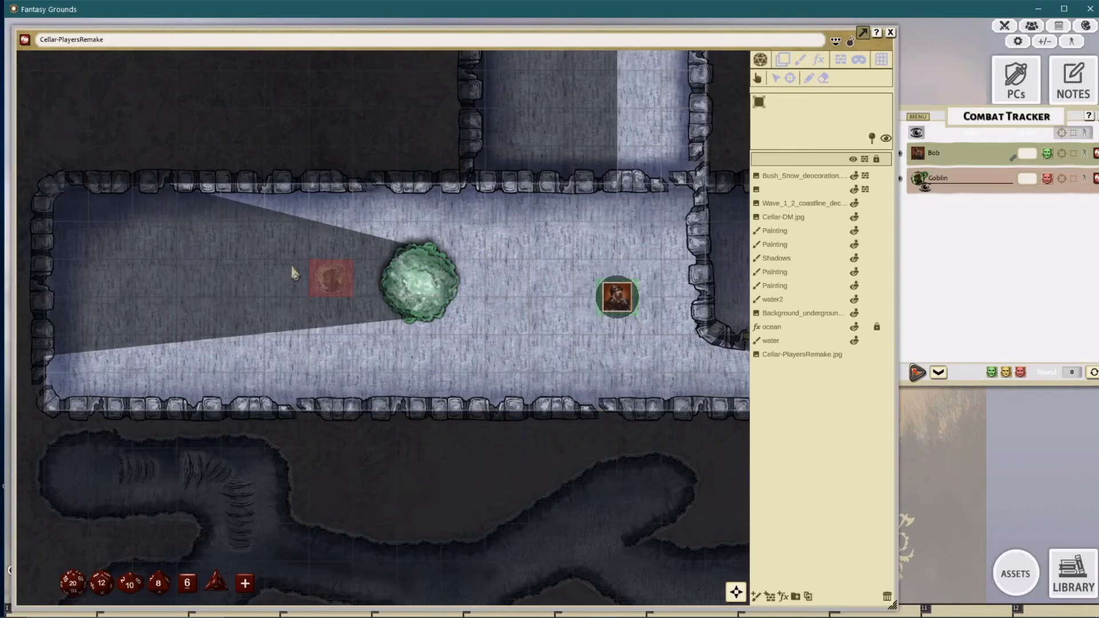
left_click_drag(1009, 117, 817, 154)
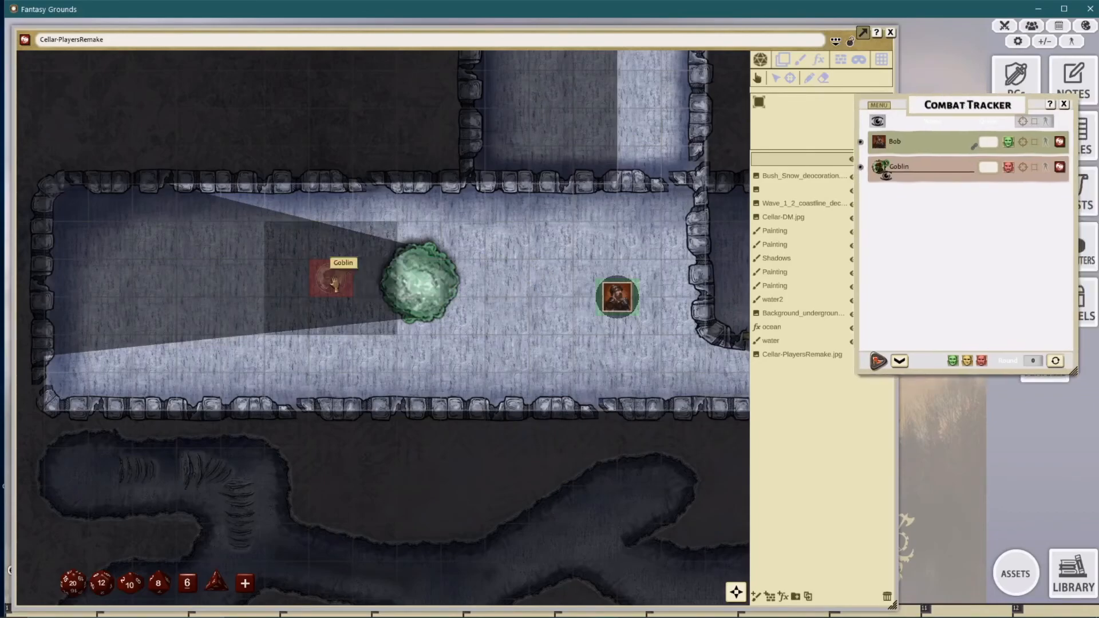
Step: Move the goblin's token onto the bush and the character's token to the floor southeast of the bush
left_click_drag(331, 279, 419, 279)
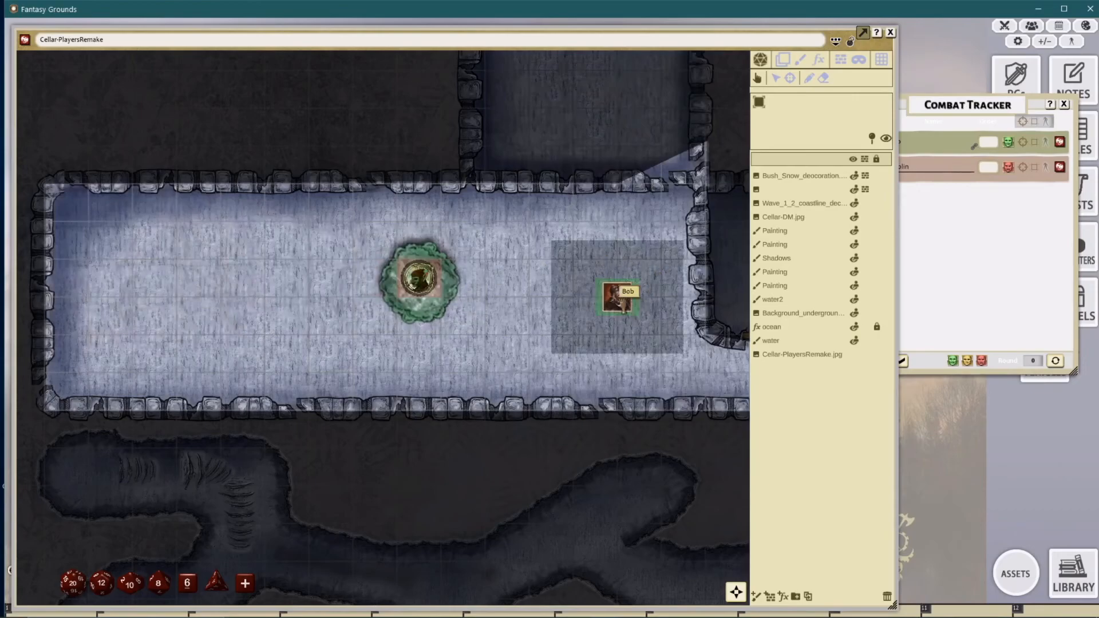
left_click(616, 296)
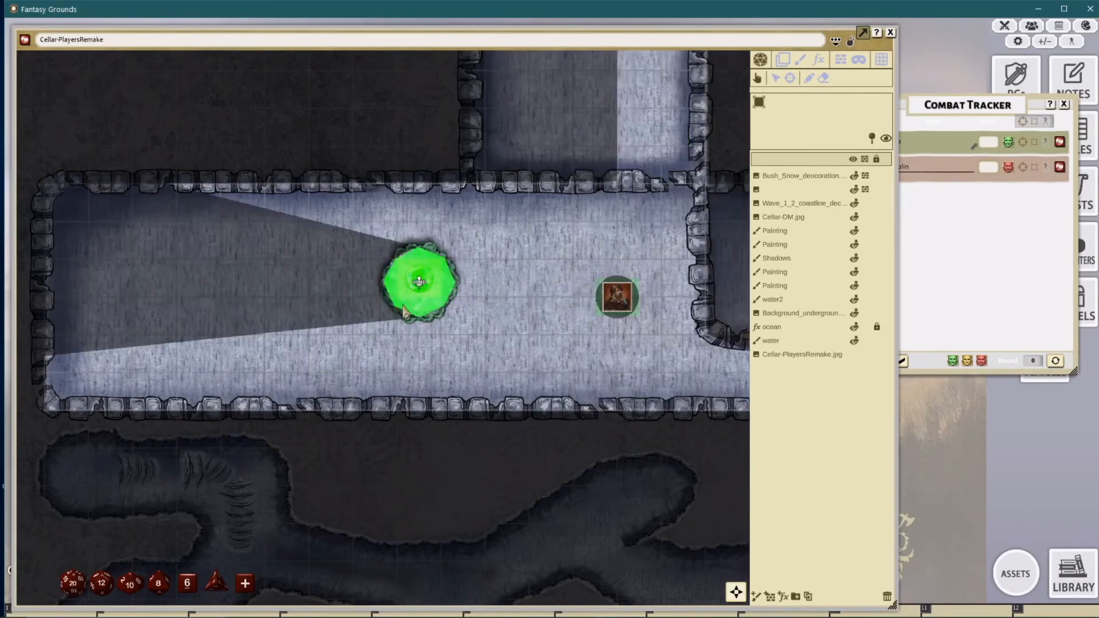
left_click_drag(985, 101, 991, 97)
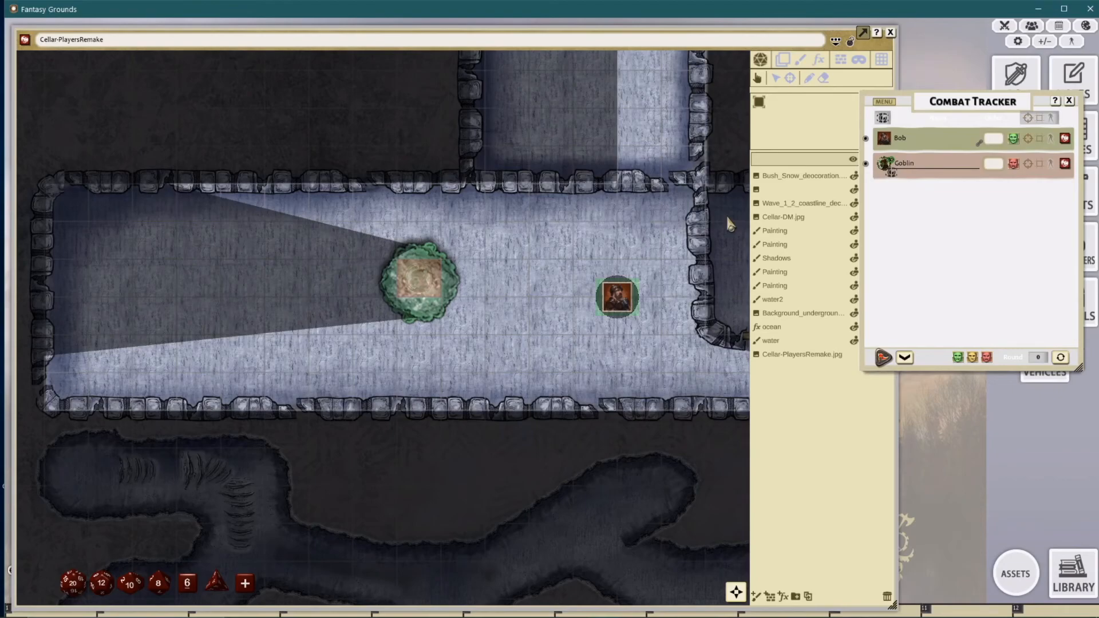
left_click(620, 306)
left_click_drag(619, 300, 487, 356)
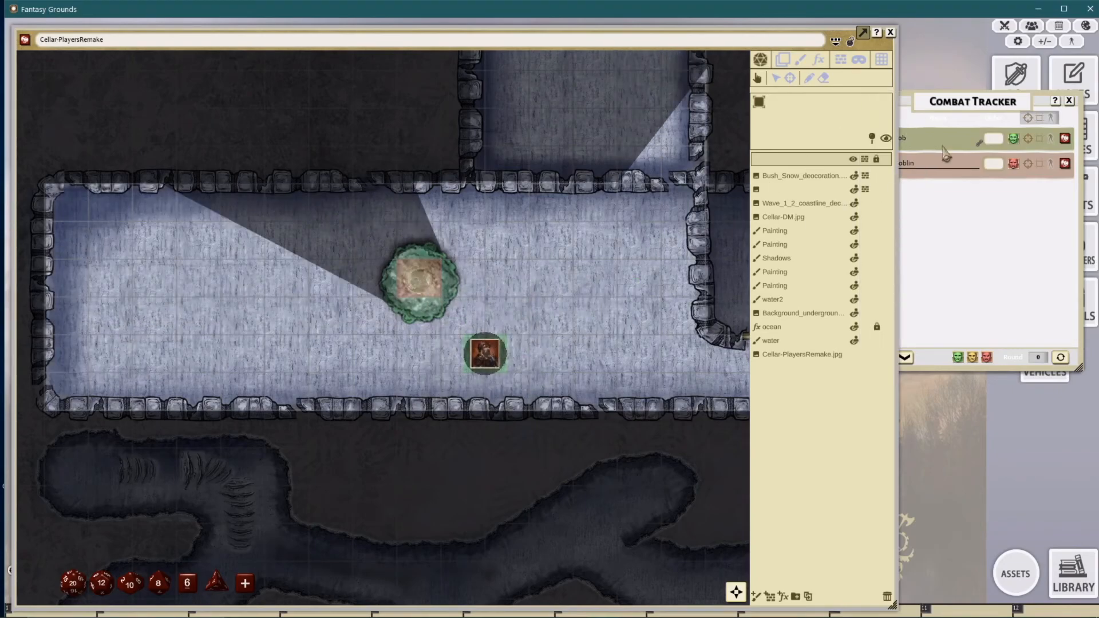
Step: Change the goblin's visibility in the Combat Tracker and move its token into the room to the north
left_click_drag(964, 107, 989, 107)
left_click(917, 175)
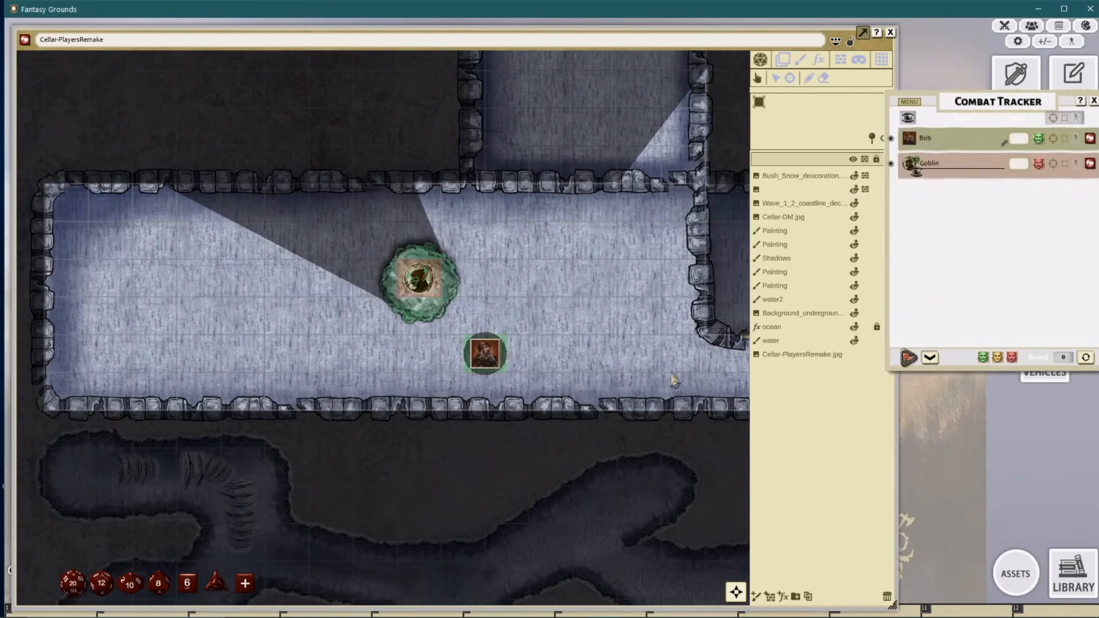
left_click_drag(421, 281, 617, 145)
left_click(490, 354)
left_click(484, 353)
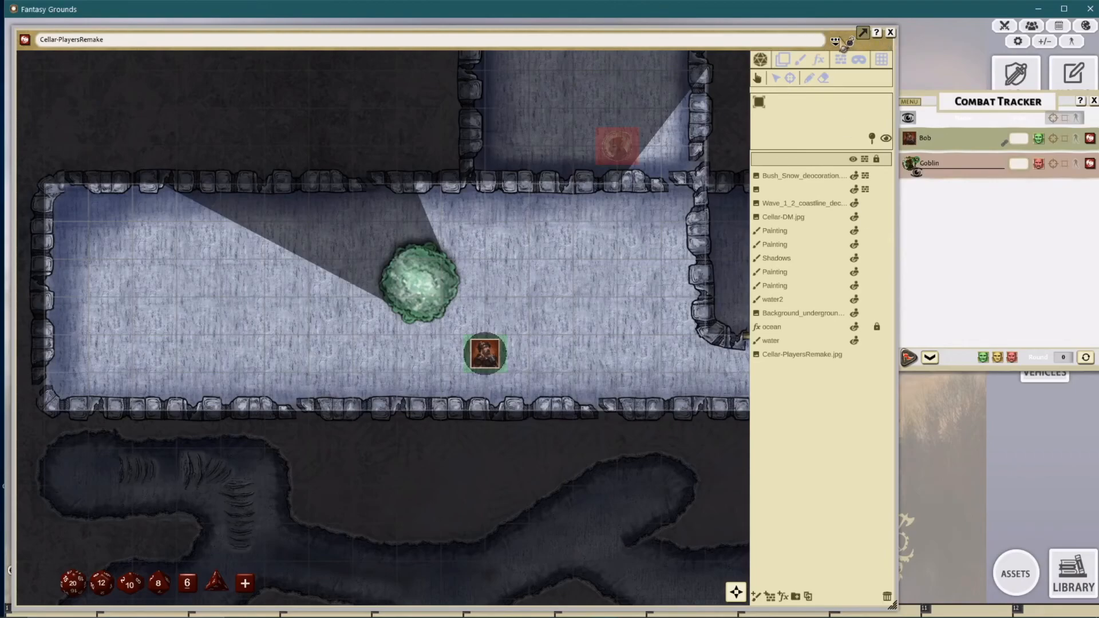
Step: Close the Cellar-PlayersRemake map and the Combat Tracker, leaving the Images & Maps list open
left_click_drag(840, 35, 798, 31)
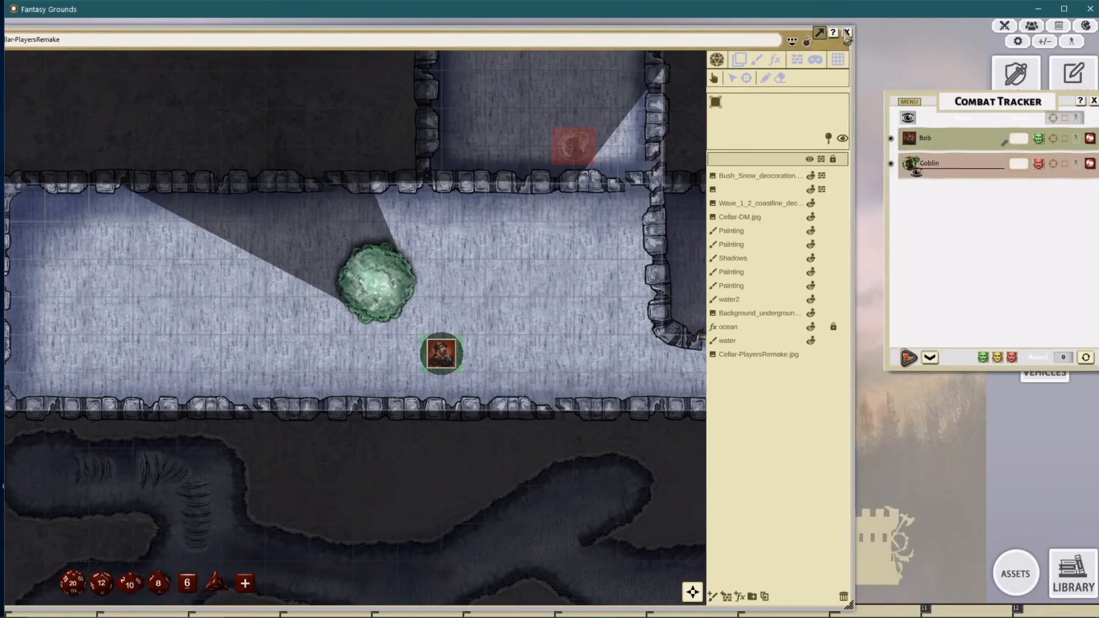
left_click(847, 33)
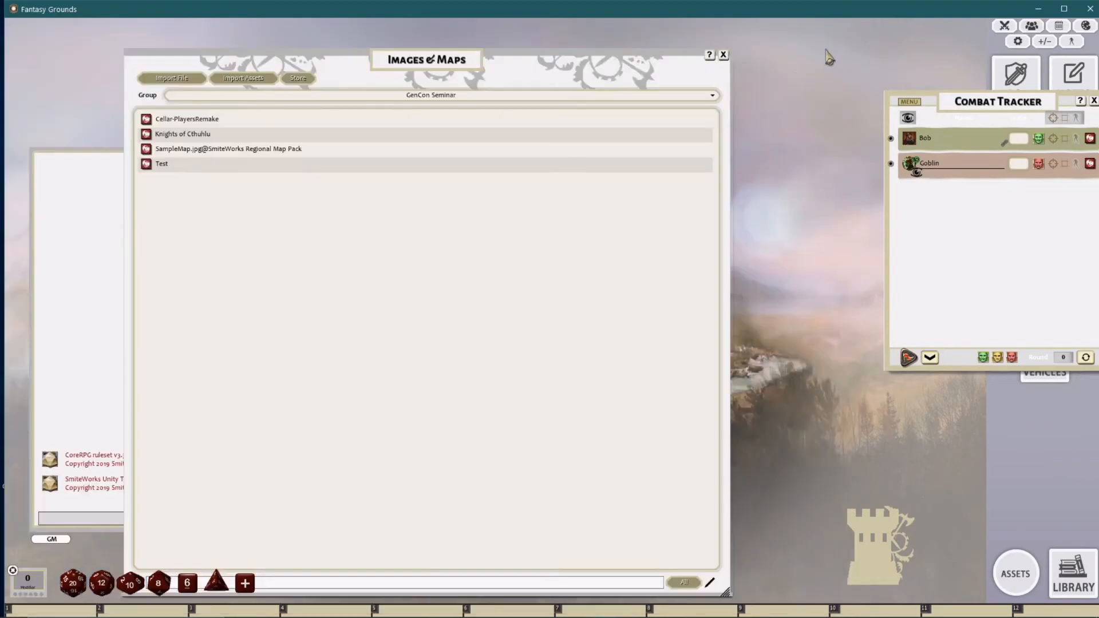
left_click_drag(508, 61, 553, 54)
left_click_drag(991, 112, 766, 113)
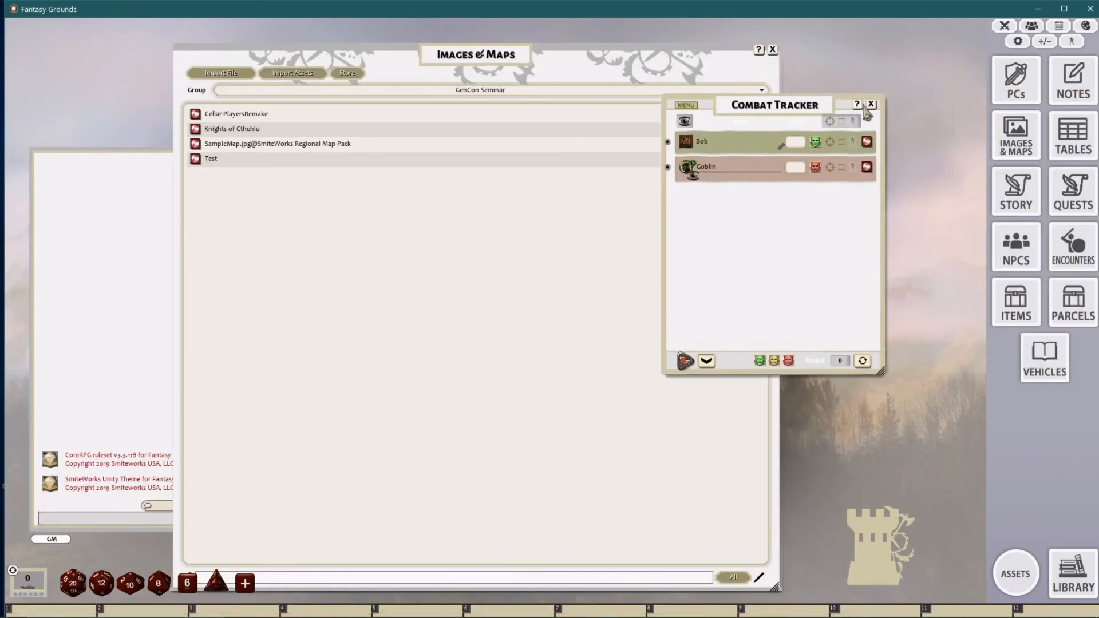
left_click(869, 101)
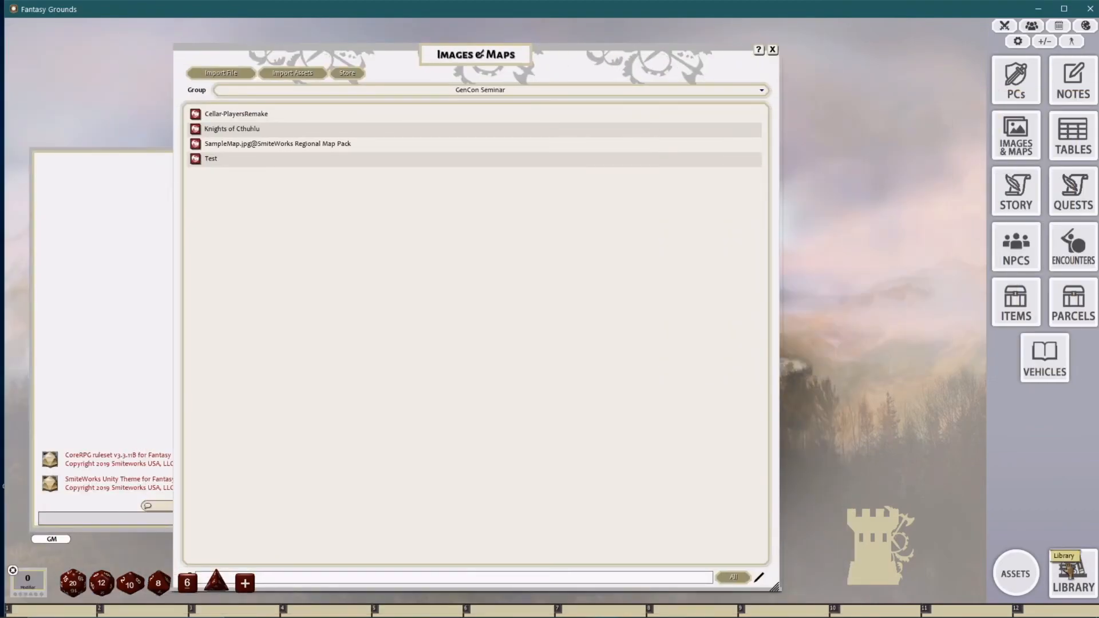
Step: Open HouseFlr2.jpg as a map from the Background&Maps&Misc image assets in Test Art Pack 1's TopDownInter folder
left_click(1016, 575)
left_click(837, 117)
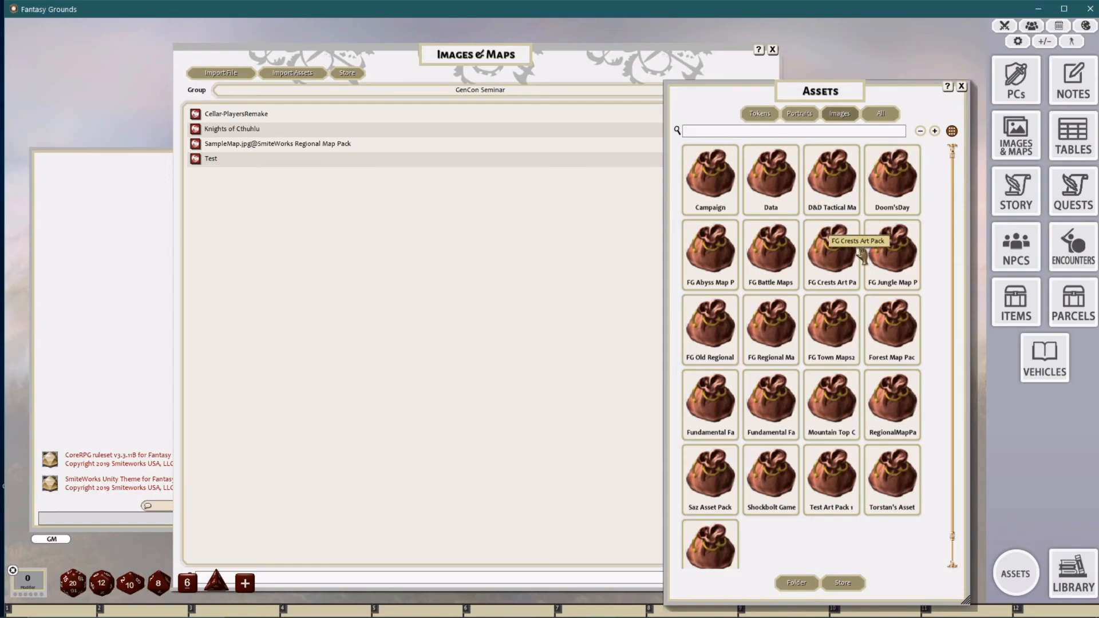
scroll(842, 245, "down", 1)
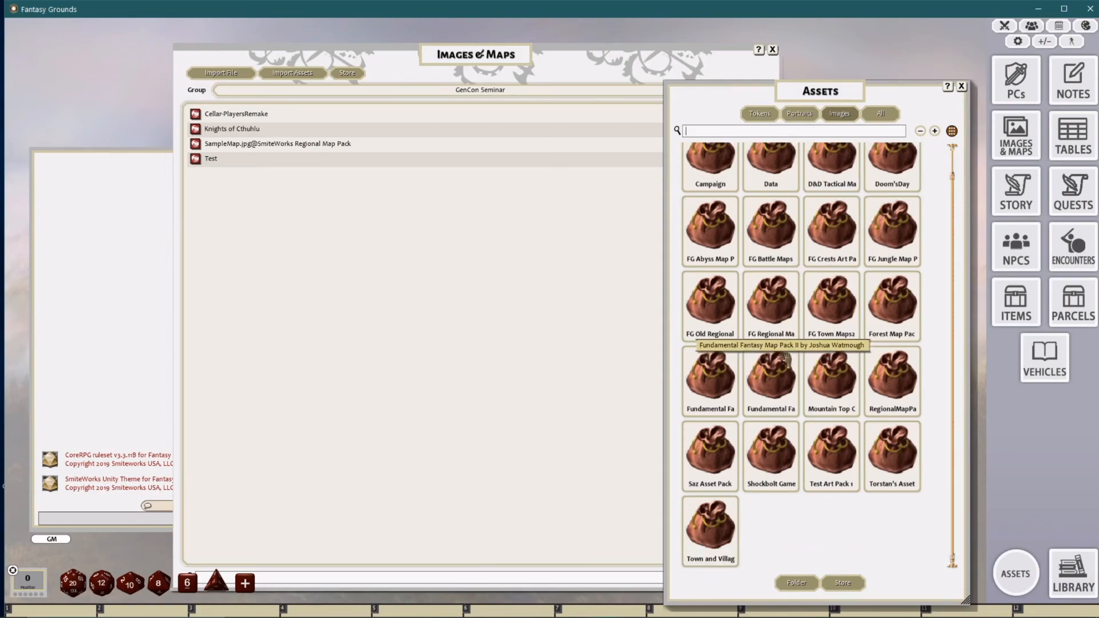
left_click(833, 452)
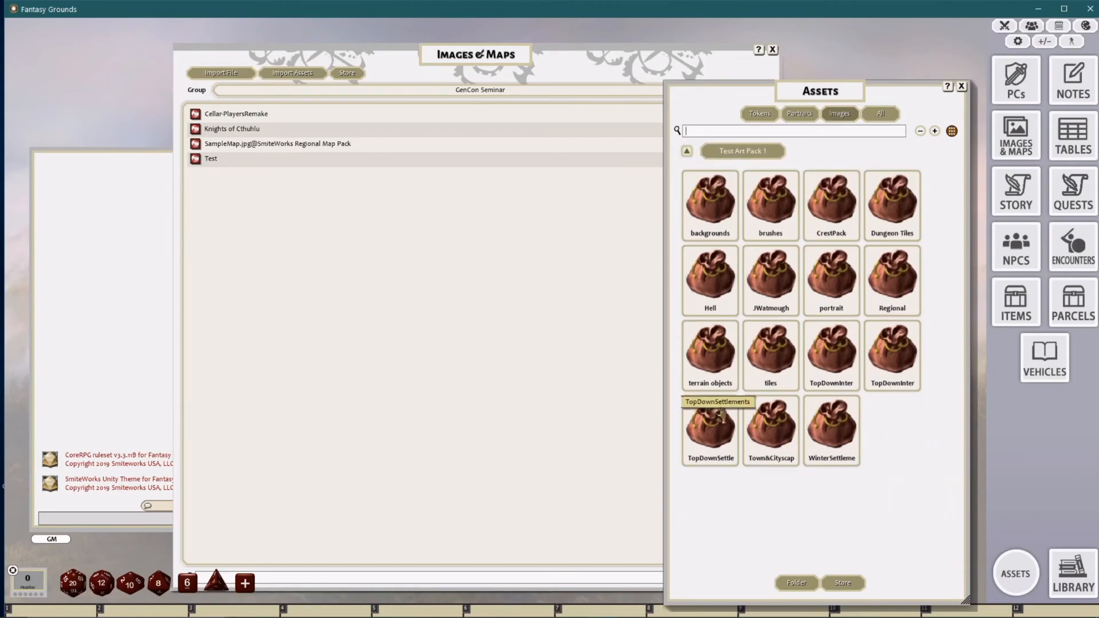
left_click(824, 360)
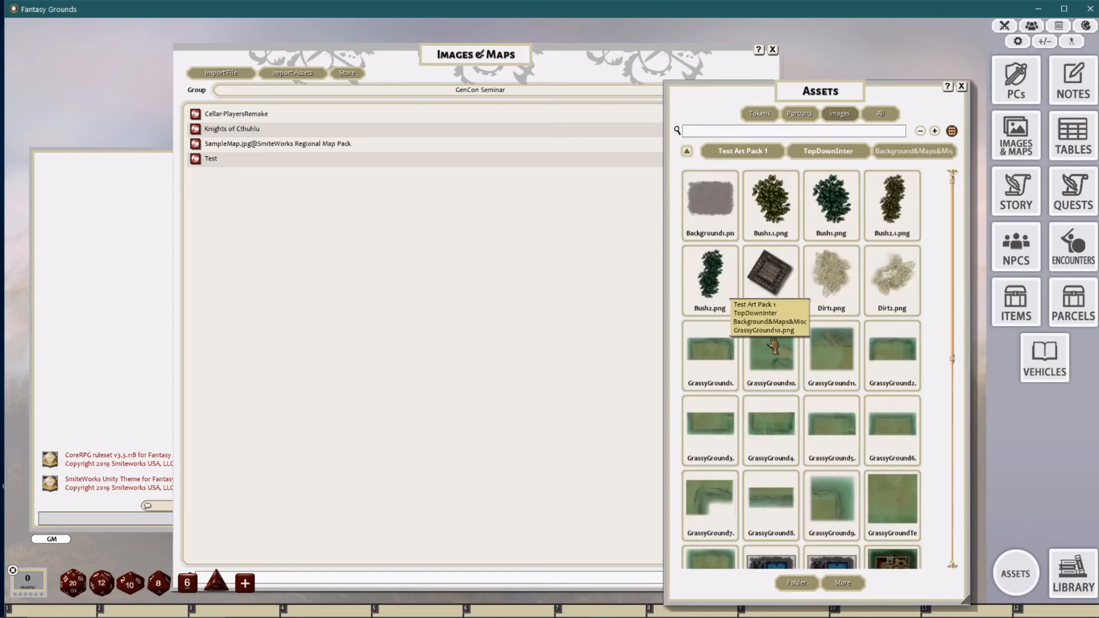
scroll(773, 345, "down", 5)
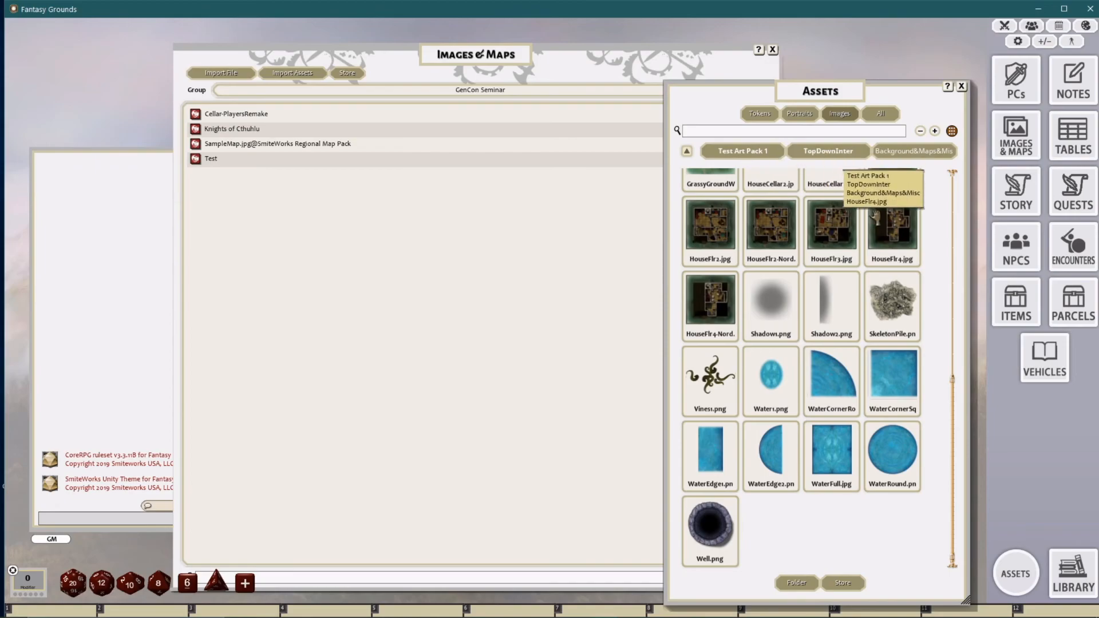
left_click(710, 132)
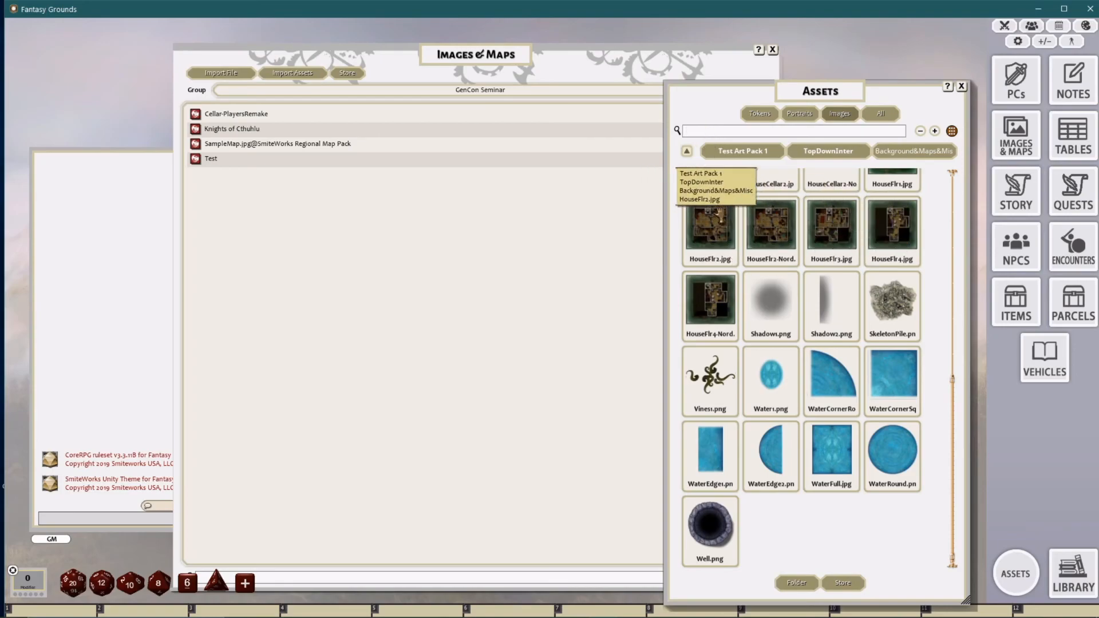
left_click_drag(722, 203, 454, 279)
Step: Outline the west flight of the curved staircase with a closed line-of-sight terrain shape
scroll(473, 324, "up", 2)
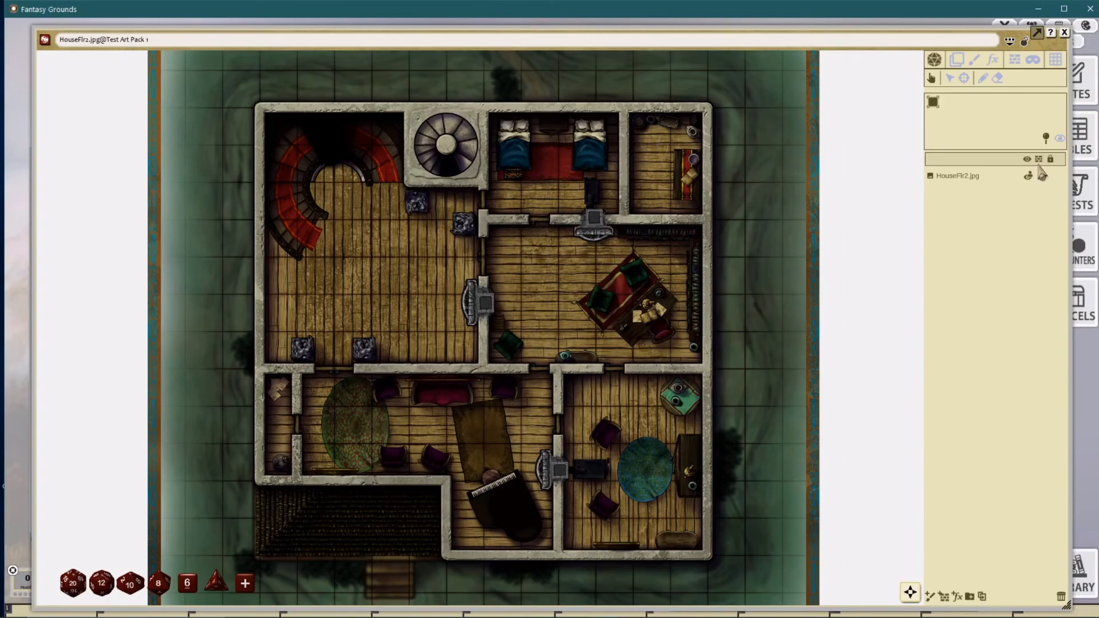
scroll(469, 243, "down", 1)
scroll(461, 256, "up", 1)
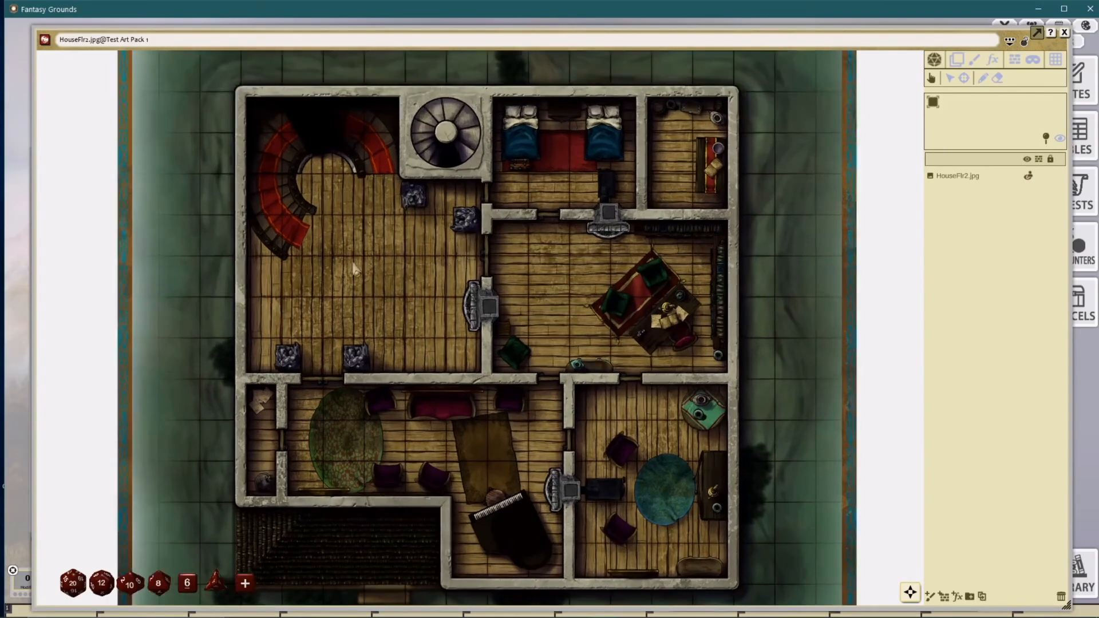
scroll(492, 313, "up", 1)
left_click_drag(500, 308, 509, 298)
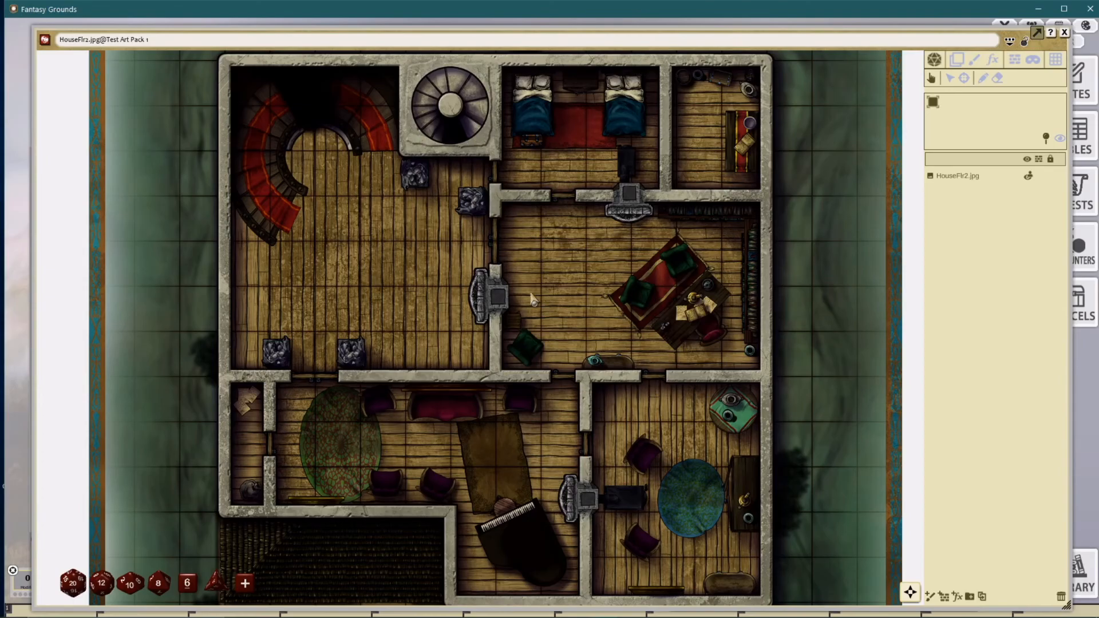
left_click(1016, 62)
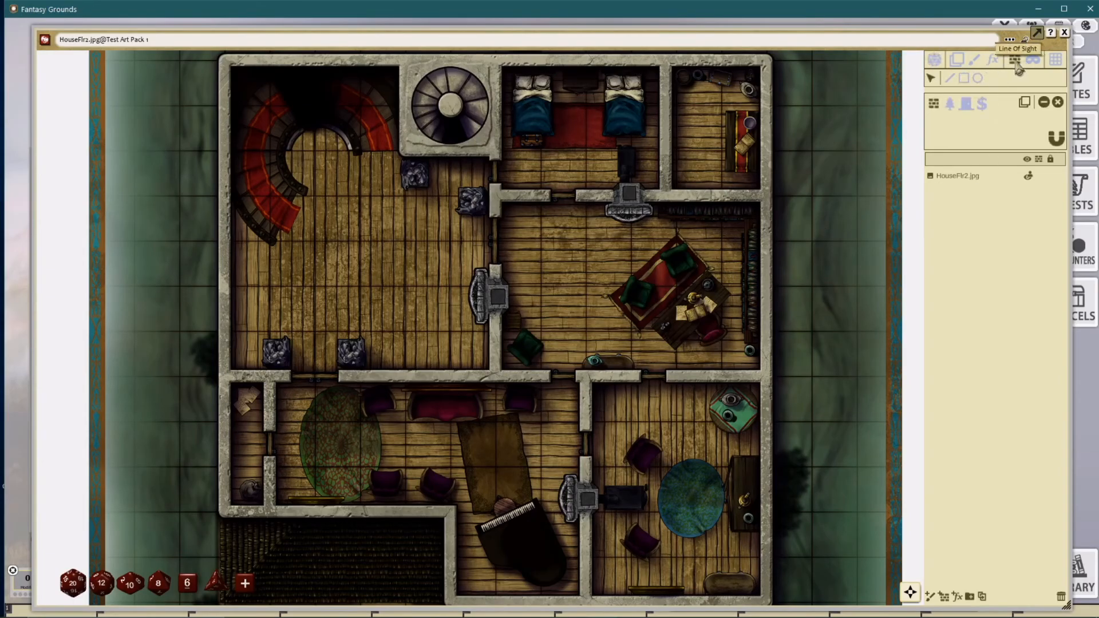
left_click(949, 104)
left_click(949, 78)
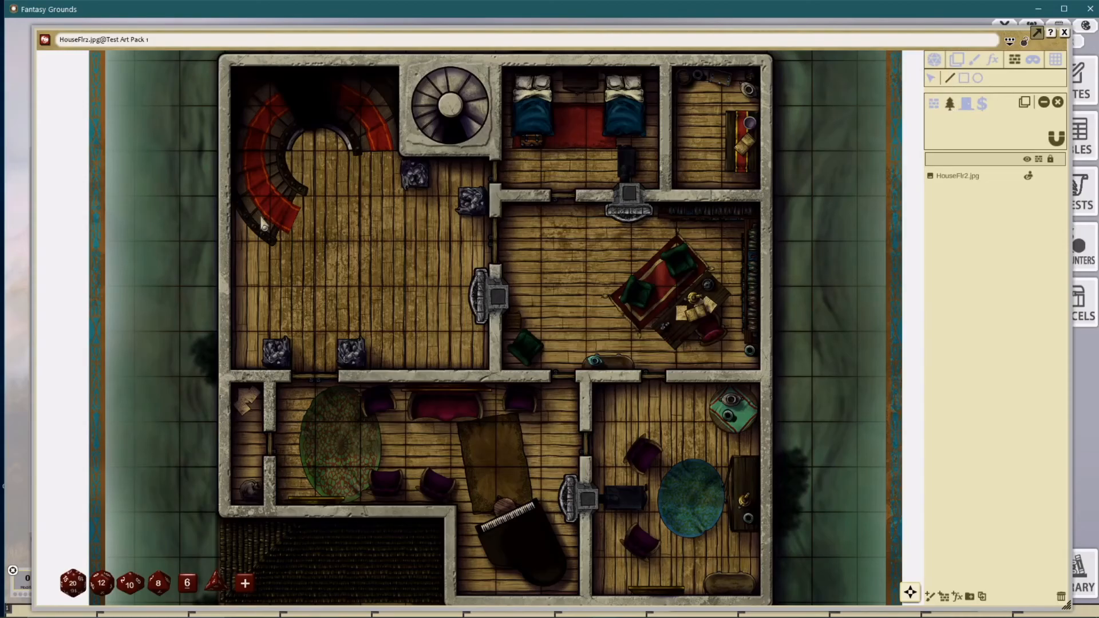
scroll(295, 240, "up", 3)
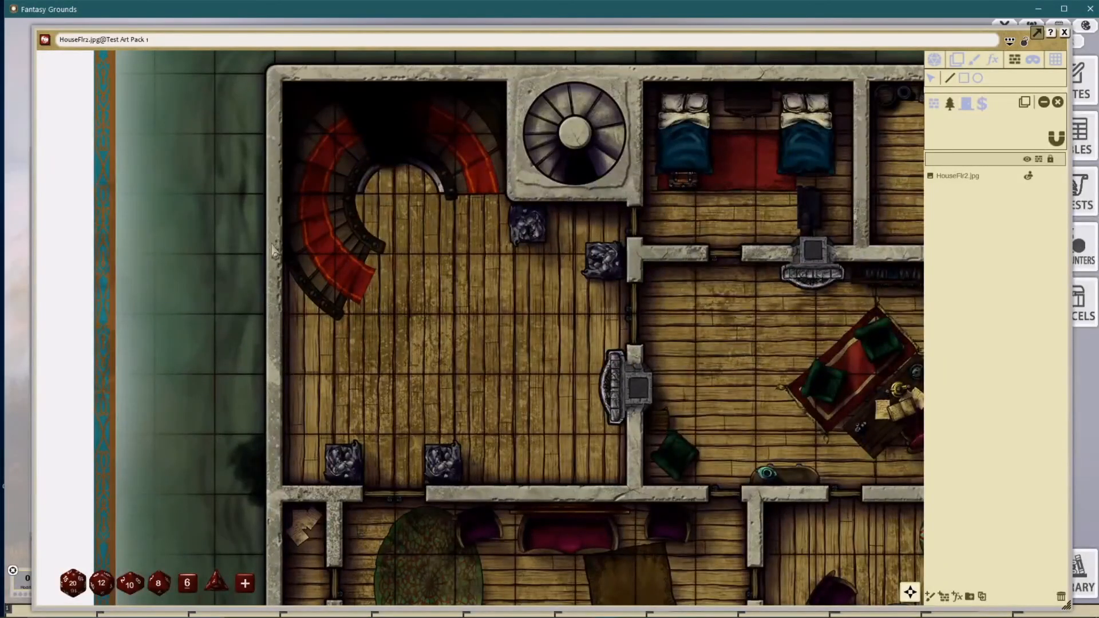
left_click(282, 259)
left_click(303, 292)
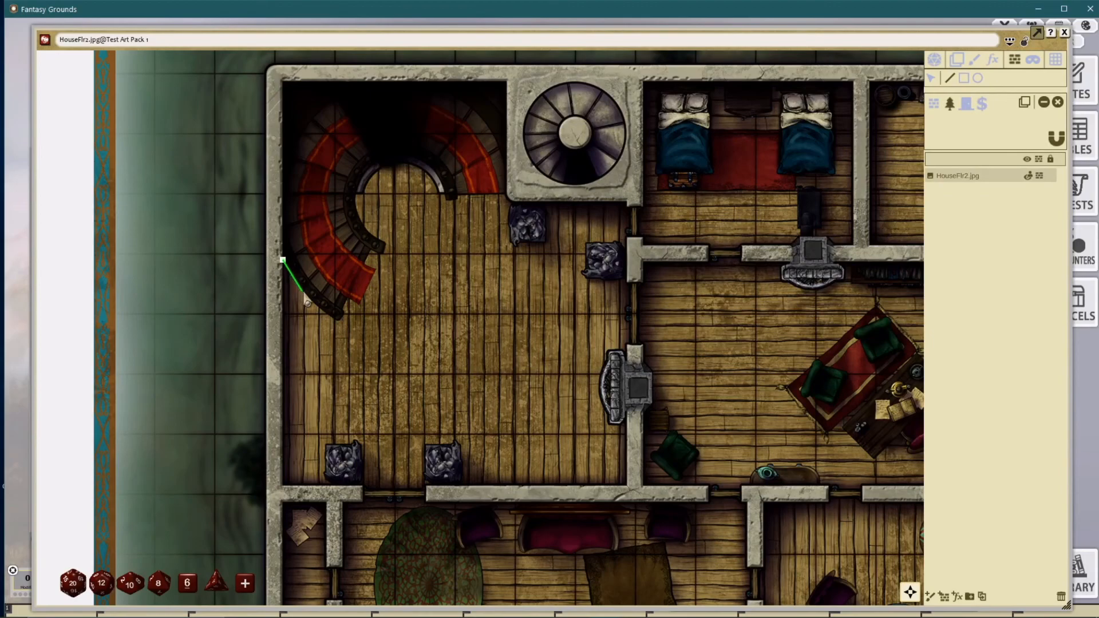
left_click(338, 319)
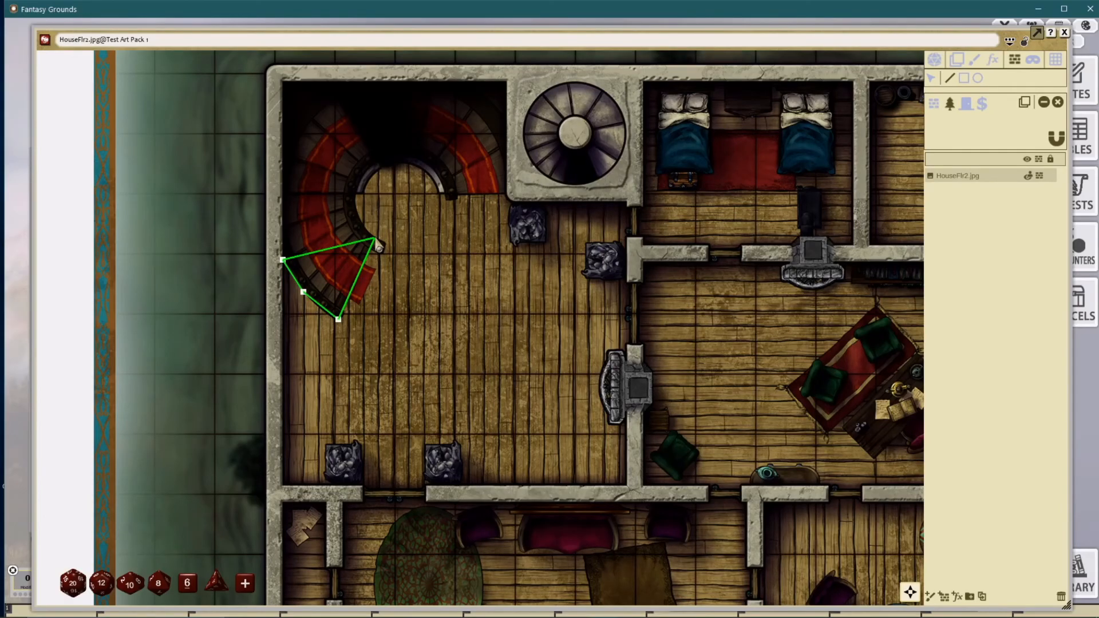
left_click(374, 236)
left_click(353, 198)
left_click(375, 157)
left_click(330, 98)
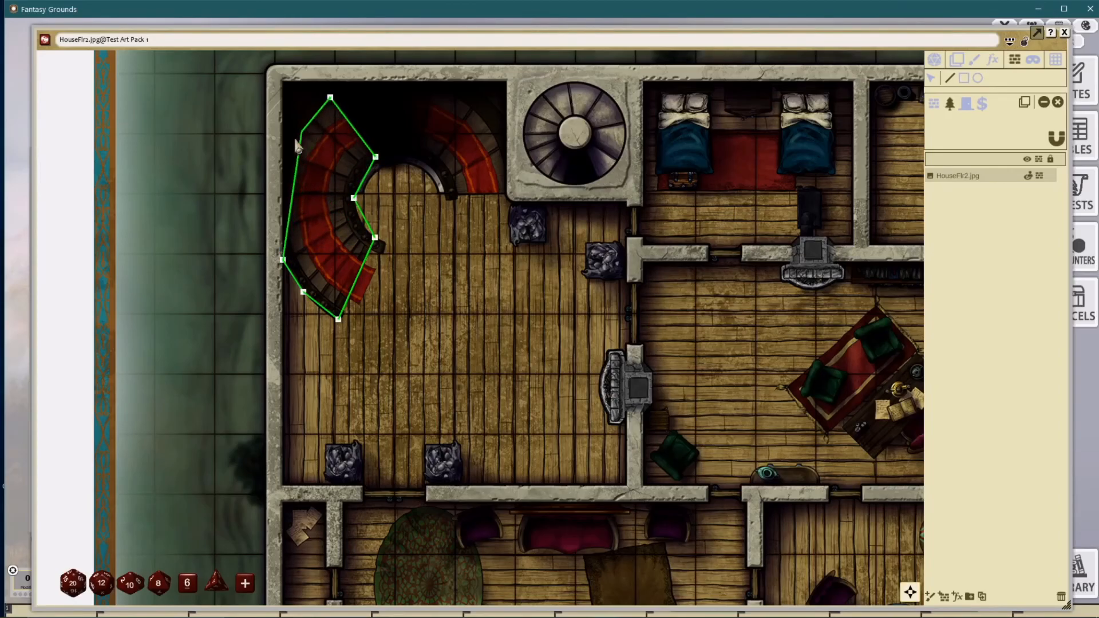
left_click(280, 172)
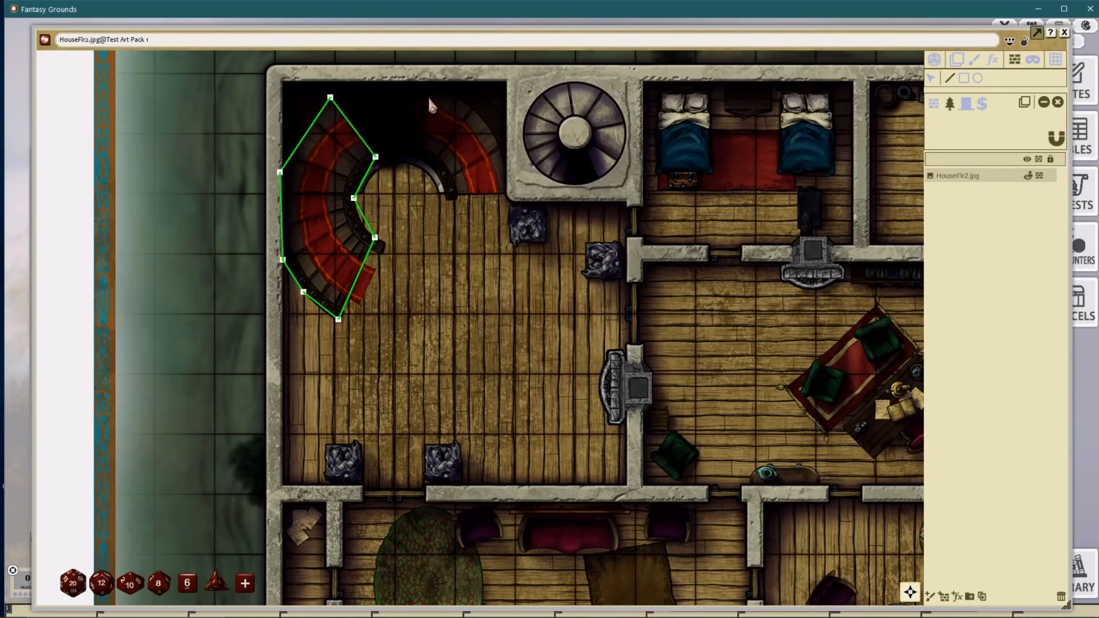
Step: Outline the east flight of the curved staircase with a second line-of-sight terrain shape
left_click(438, 158)
left_click(458, 197)
left_click(506, 193)
left_click(498, 128)
left_click(437, 83)
left_click(412, 85)
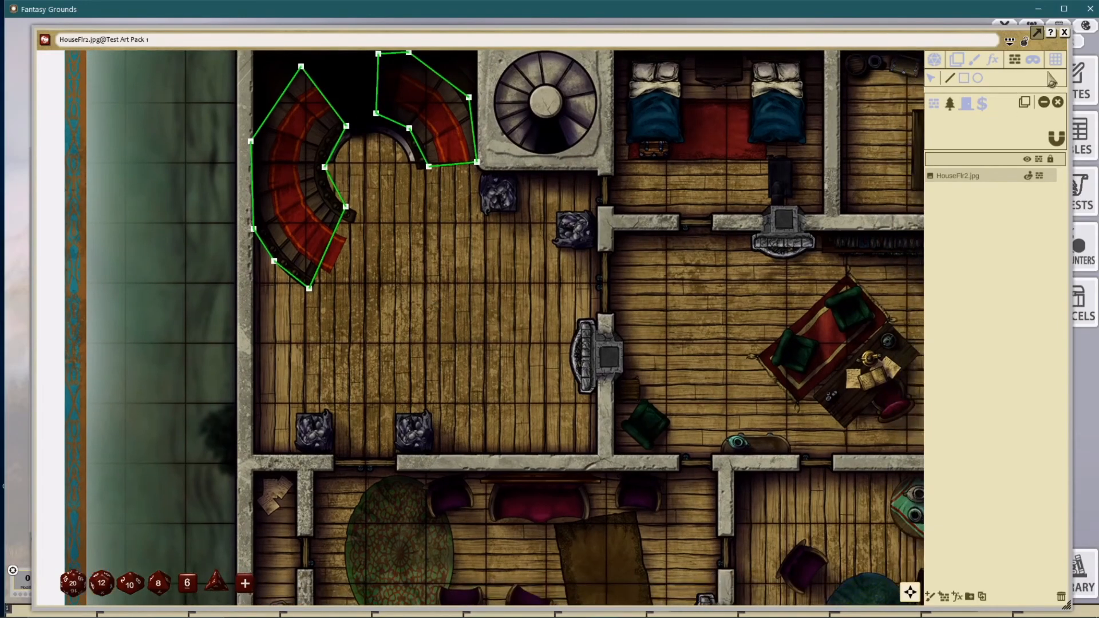
Step: Narrow the map window and place the character's token from the Combat Tracker on the floor of the staircase room
left_click_drag(1069, 84, 924, 83)
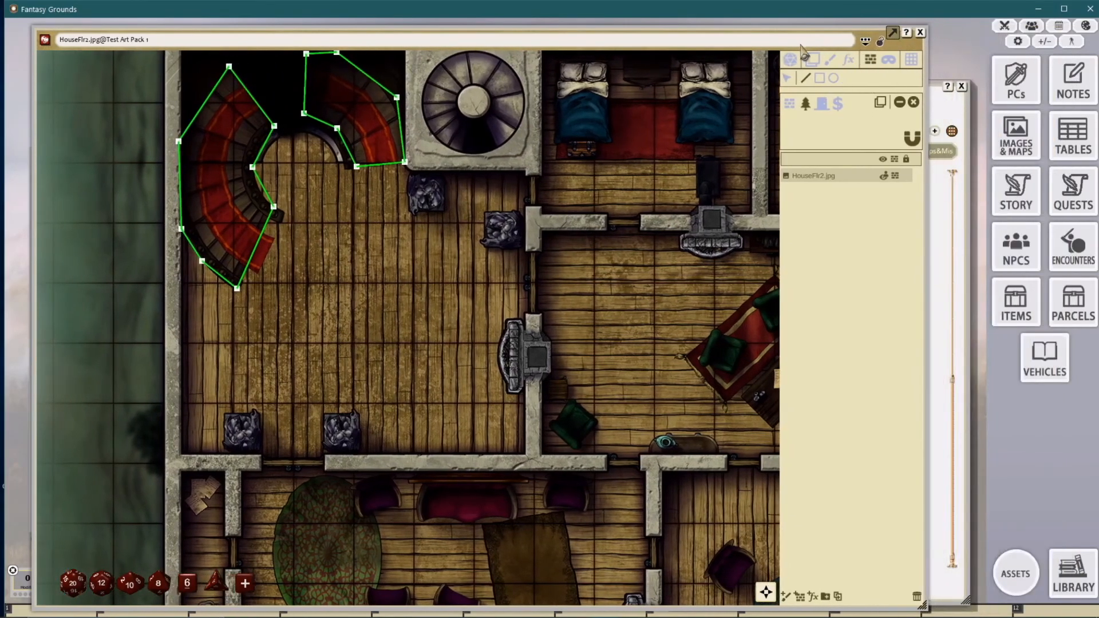
left_click(633, 39)
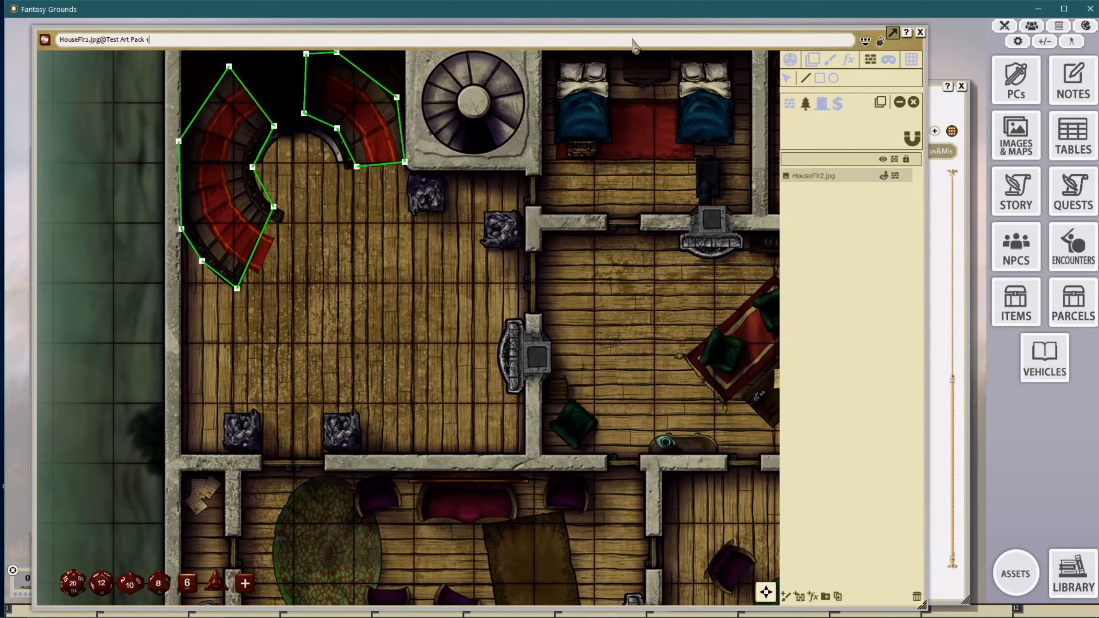
left_click(790, 61)
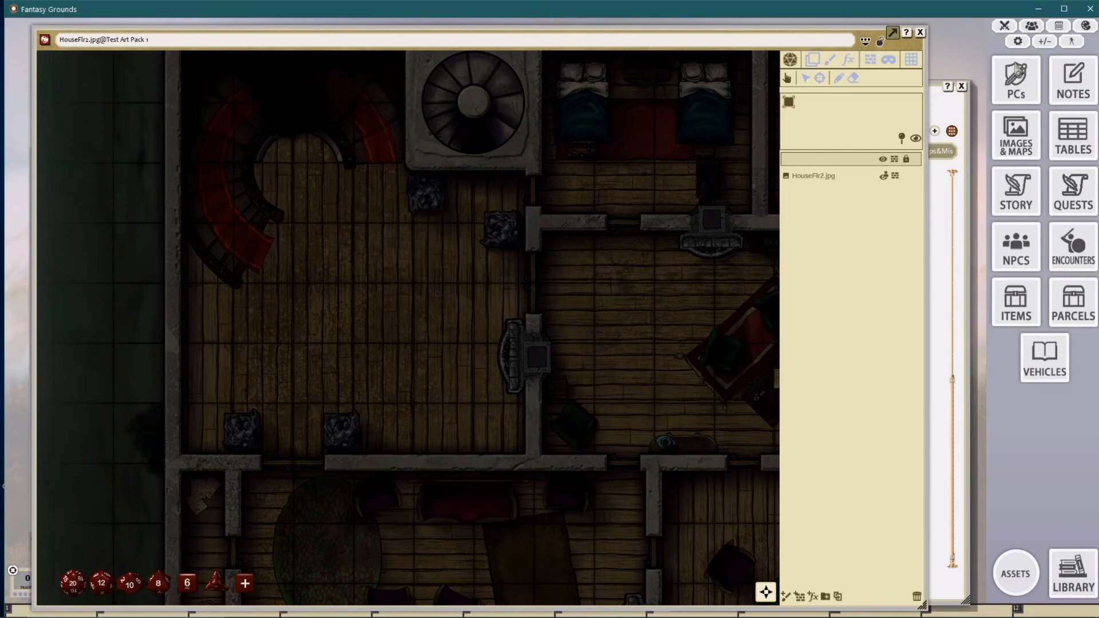
left_click(1004, 25)
left_click_drag(685, 142, 384, 312)
left_click(871, 104)
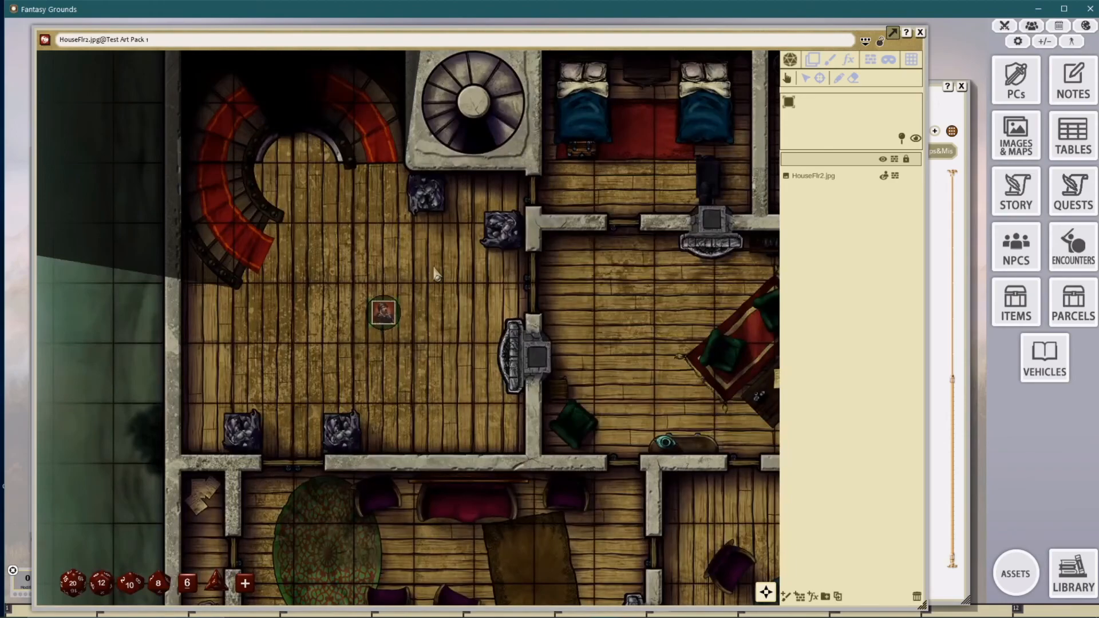
Step: Move the character's token in stages toward the curved staircase to test its view past the terrain
left_click_drag(434, 273, 527, 297)
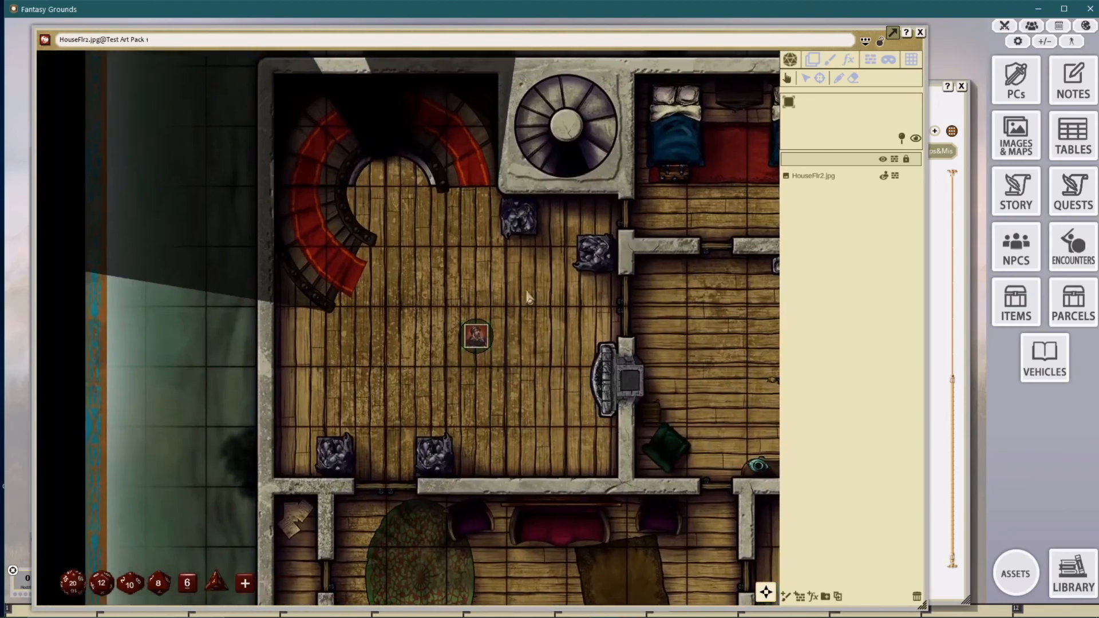
left_click_drag(476, 336, 441, 293)
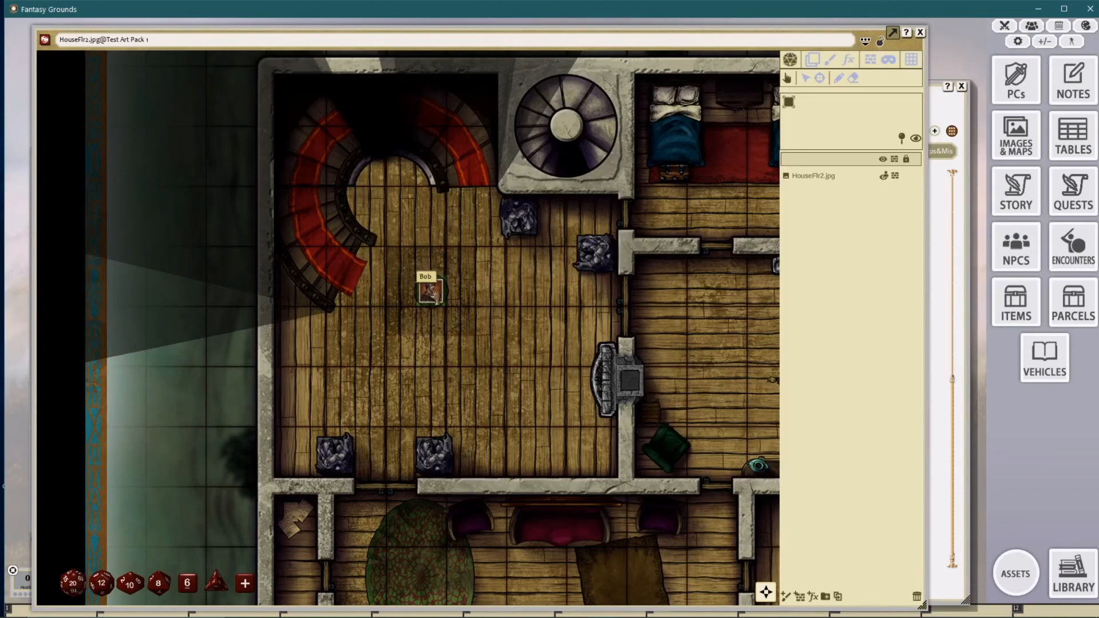
left_click_drag(430, 291, 416, 306)
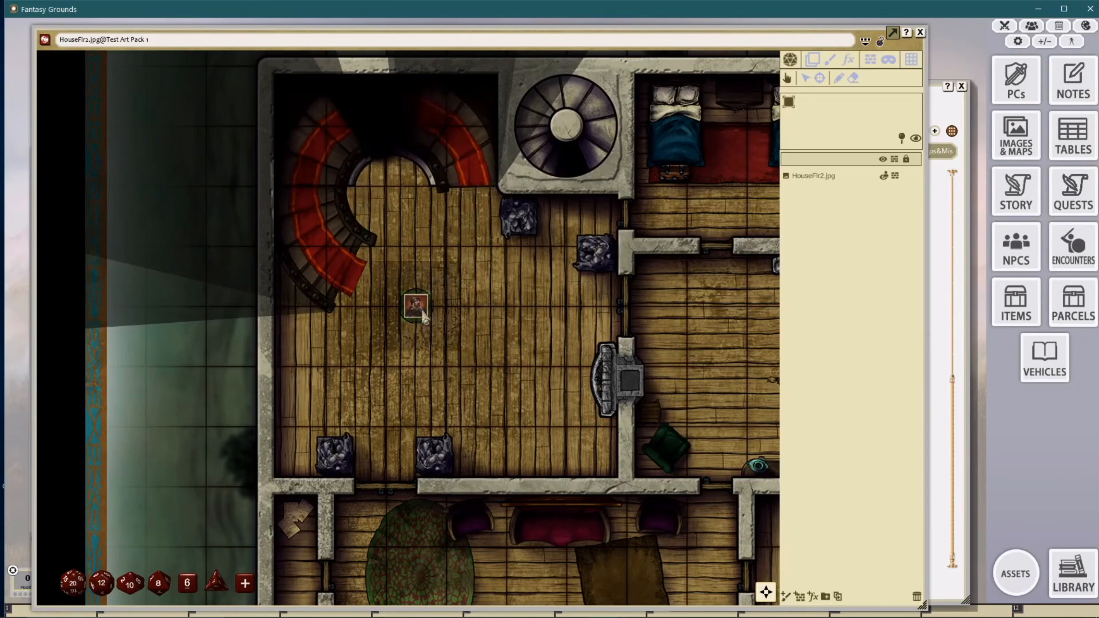
left_click_drag(417, 307, 416, 260)
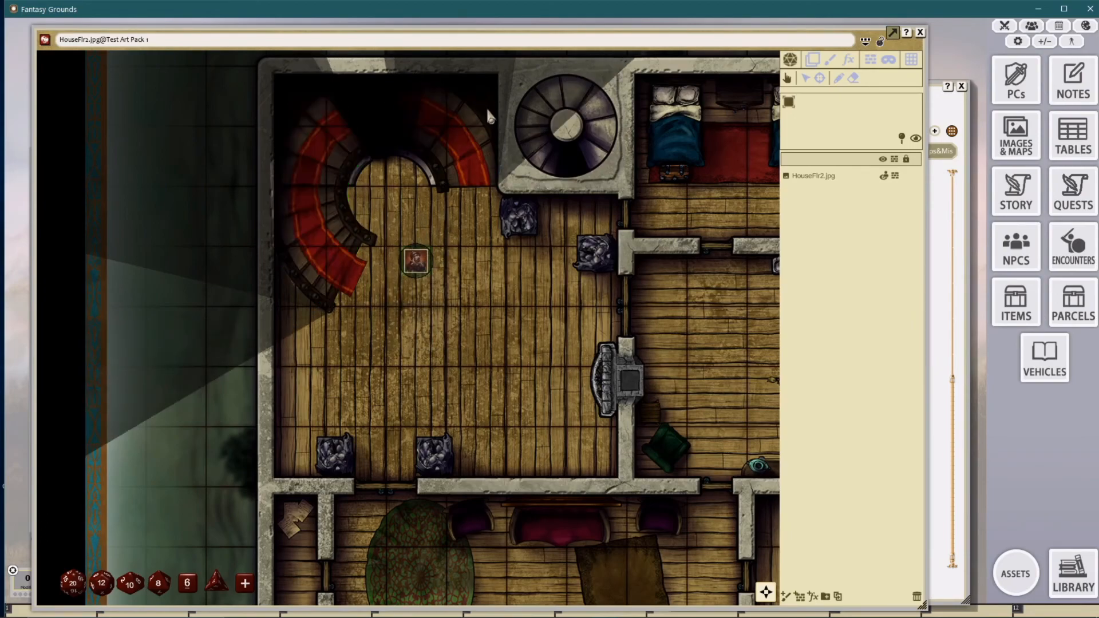
left_click_drag(422, 269, 414, 232)
scroll(458, 289, "down", 3)
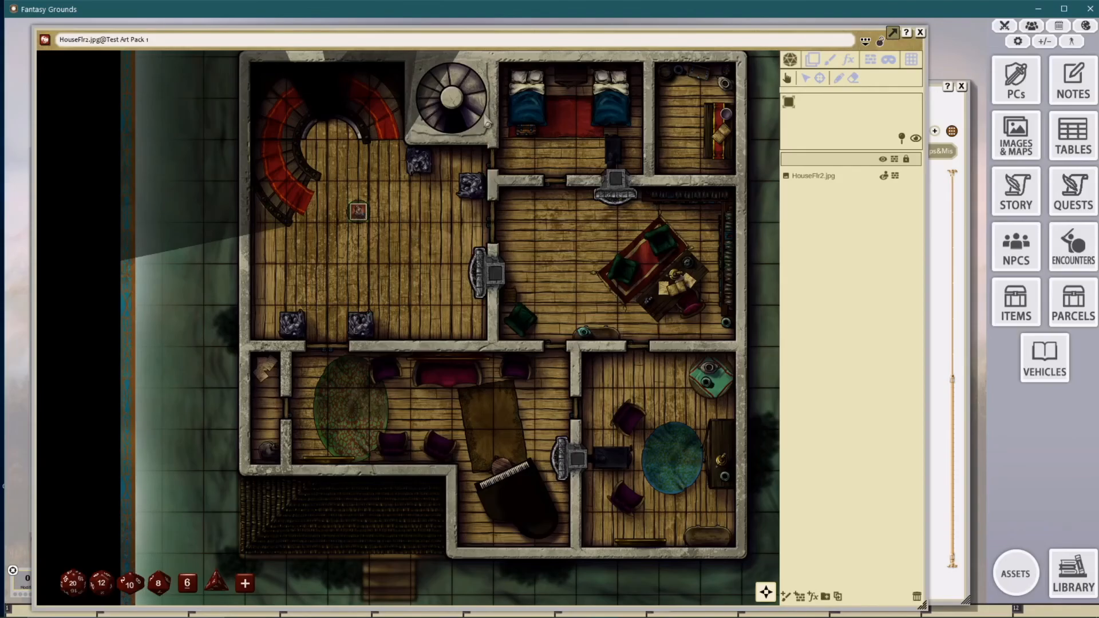
Step: Delete both line-of-sight terrain shapes around the curved staircase
left_click_drag(570, 197, 565, 228)
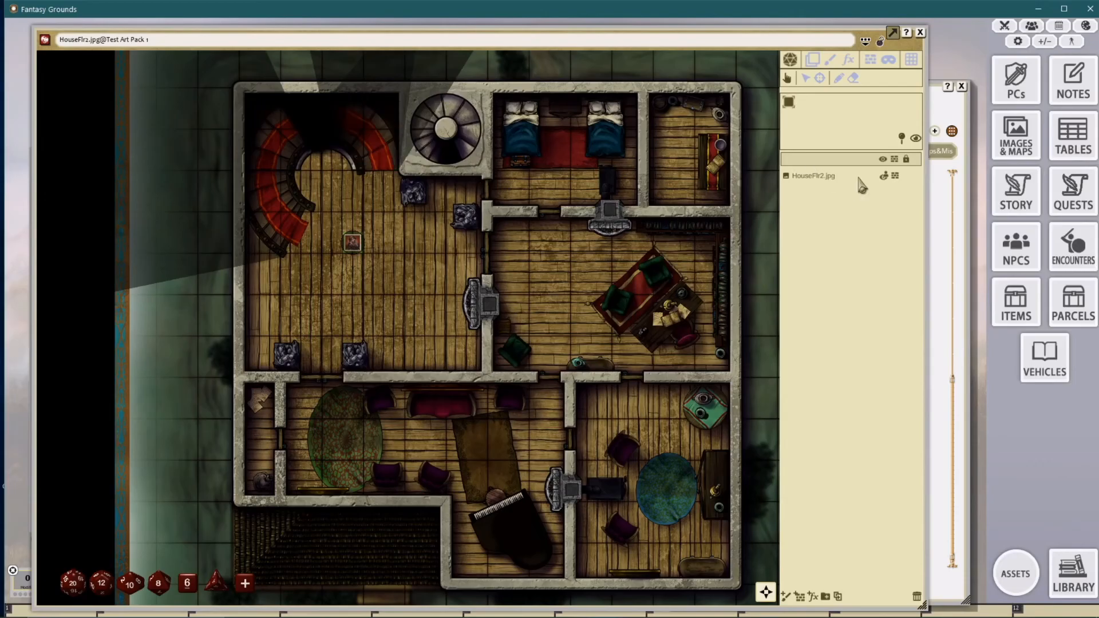
left_click(870, 59)
left_click_drag(178, 74, 444, 274)
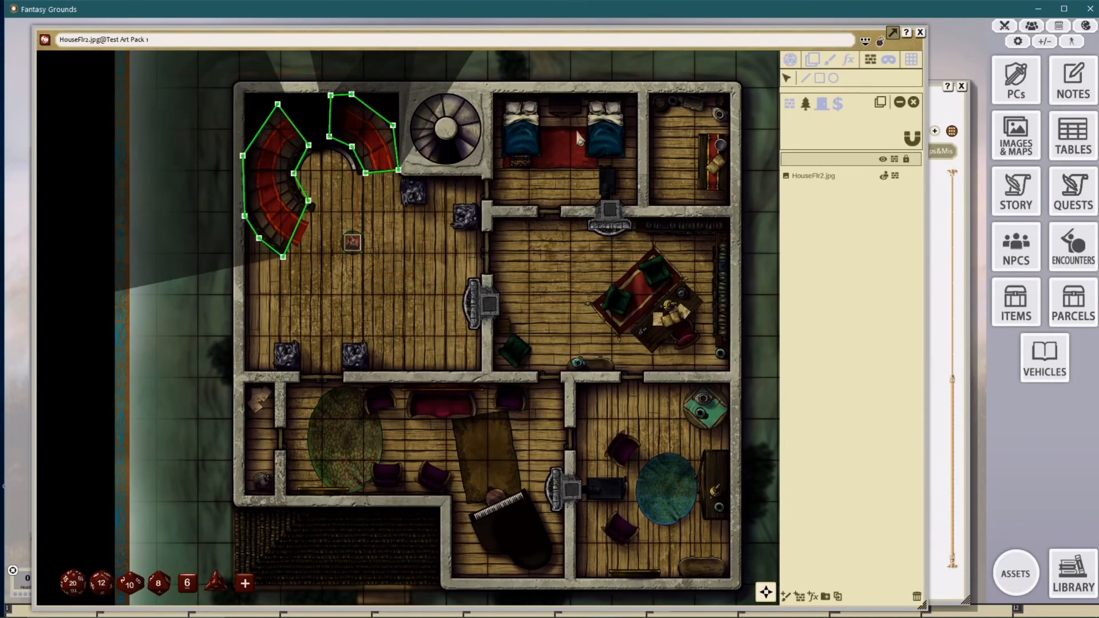
key("Delete")
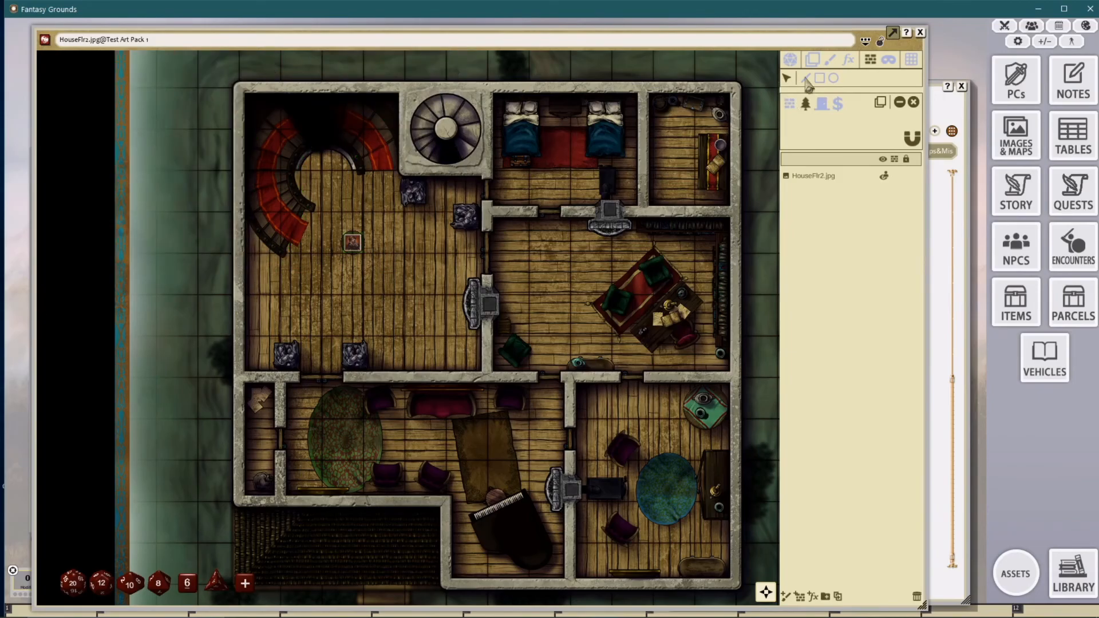
Step: Add a painting layer above HouseFlr2.jpg, widen the map window and make the new layer active
left_click(830, 59)
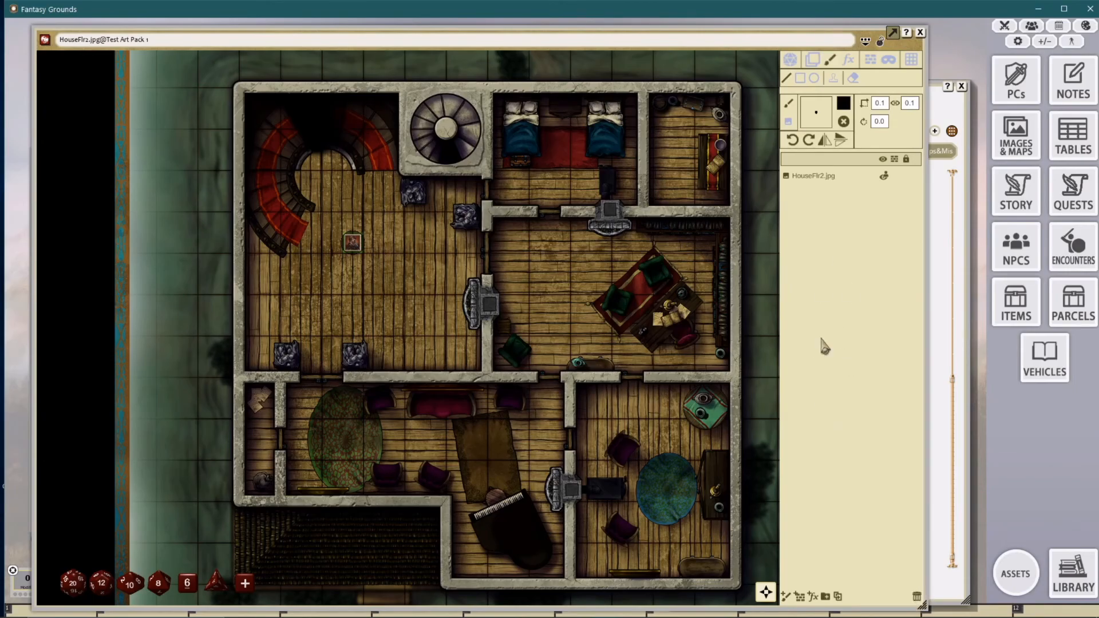
left_click(785, 598)
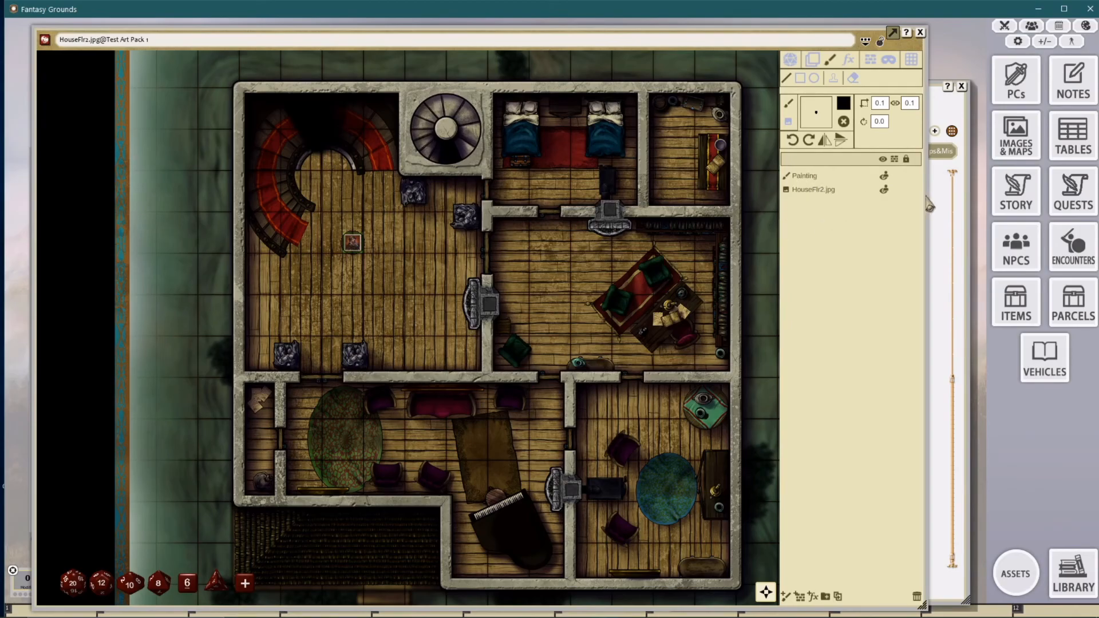
left_click_drag(924, 195, 964, 203)
left_click(850, 177)
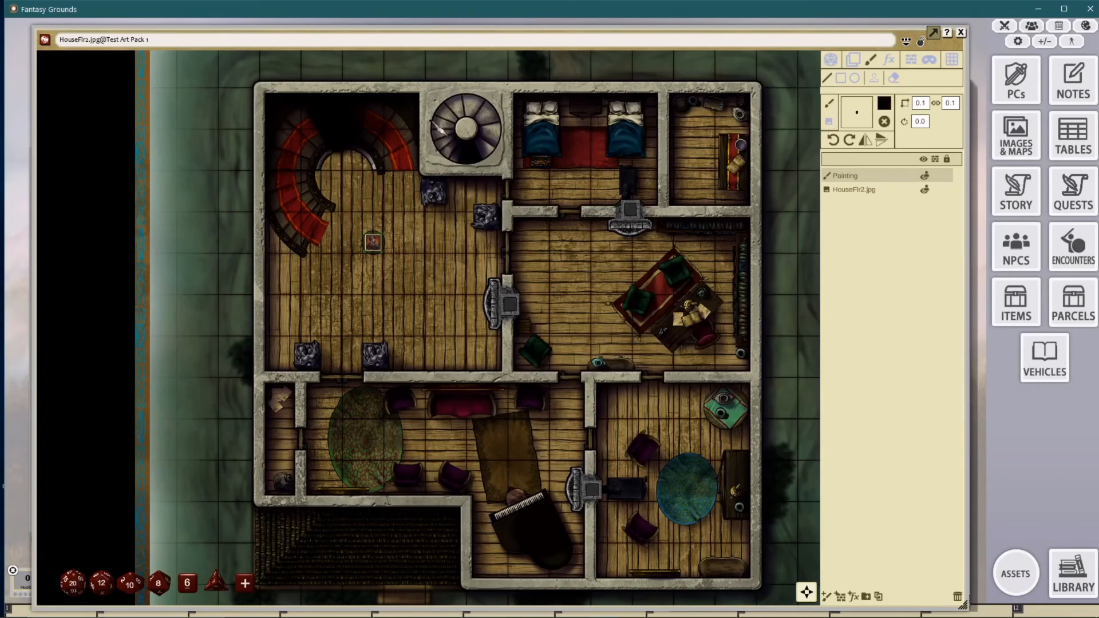
Step: Set the brush size to 0.5 and paint black lines over the house's outer walls, undoing the stray diagonal stroke
left_click(920, 104)
type("1")
left_click(922, 102)
type("0.5")
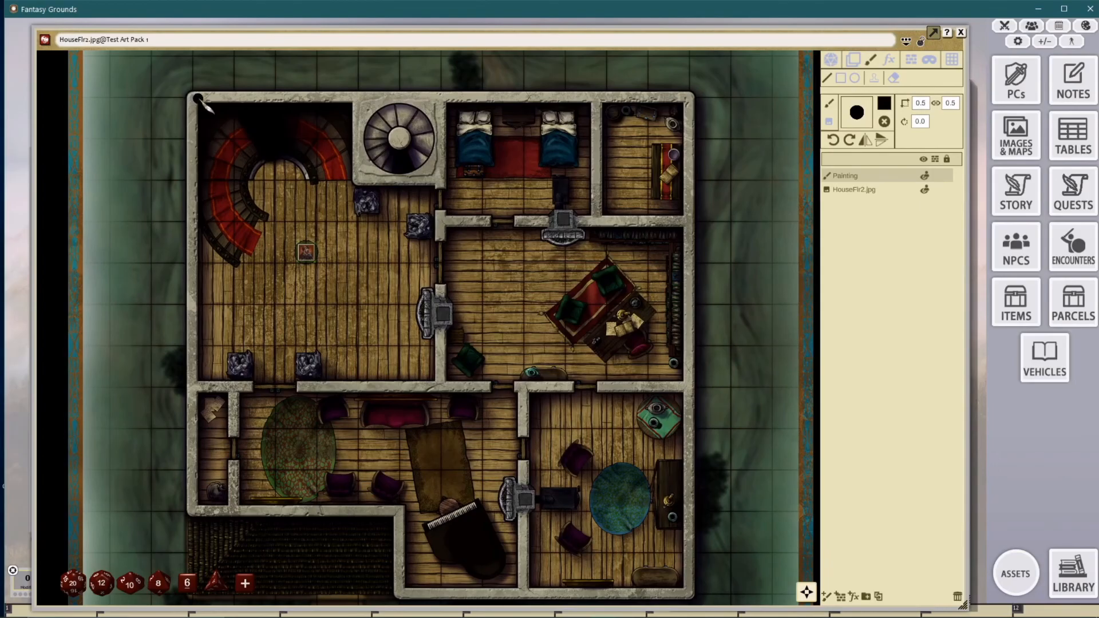
mouse_move(192, 98)
left_mouse_down()
mouse_move(689, 98)
mouse_move(690, 592)
mouse_move(520, 612)
mouse_move(401, 595)
mouse_move(400, 509)
mouse_move(188, 508)
mouse_move(166, 258)
mouse_move(195, 96)
mouse_move(201, 107)
left_mouse_up()
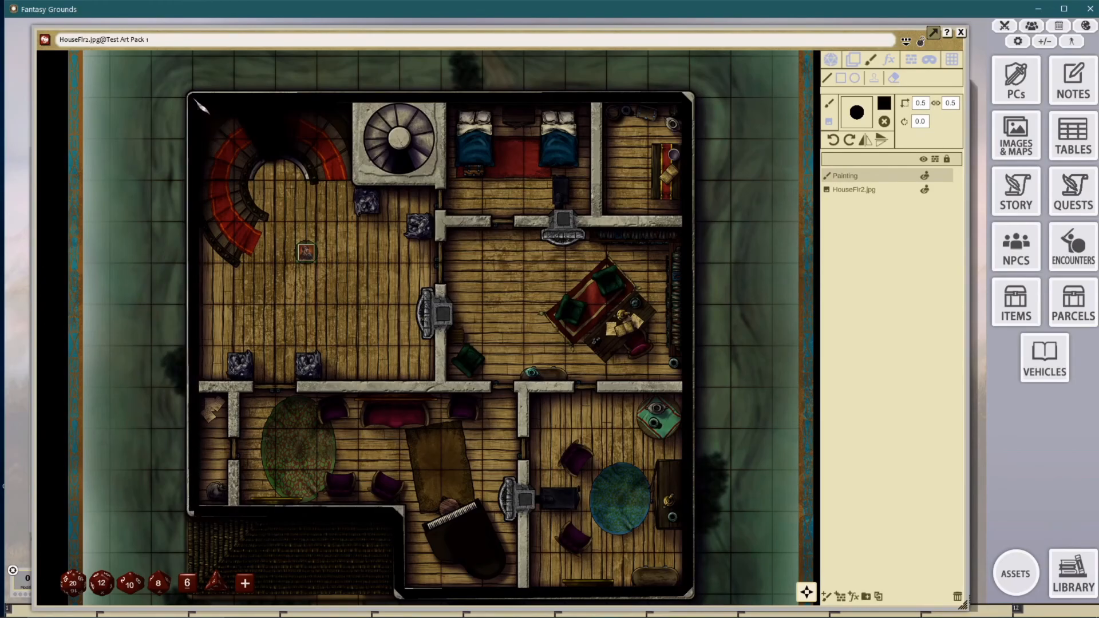
double_click(192, 98)
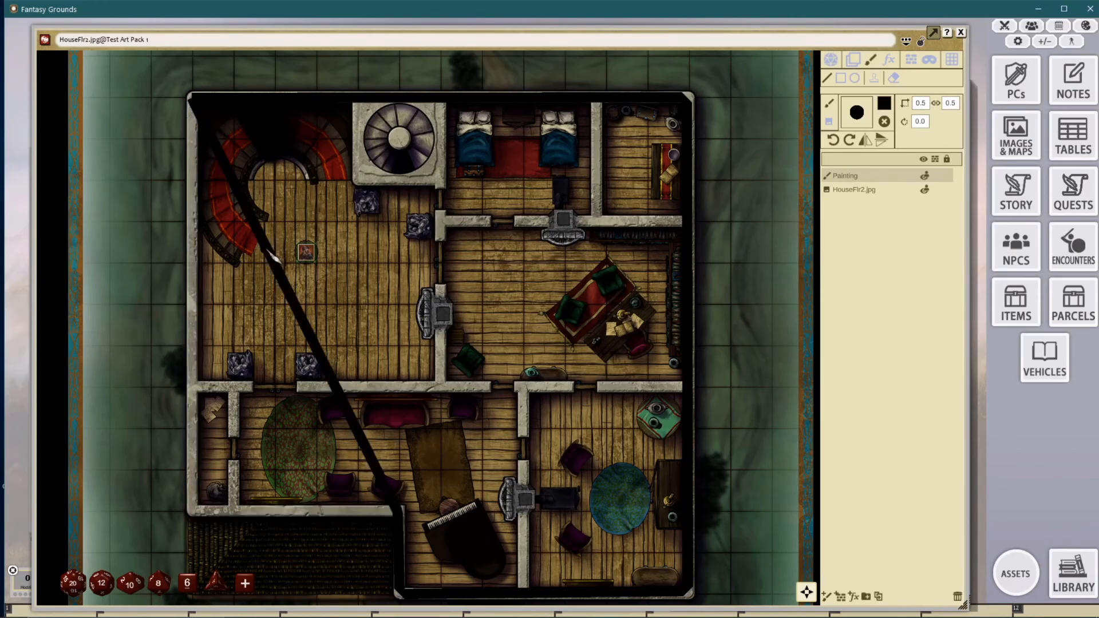
key("ctrl+z")
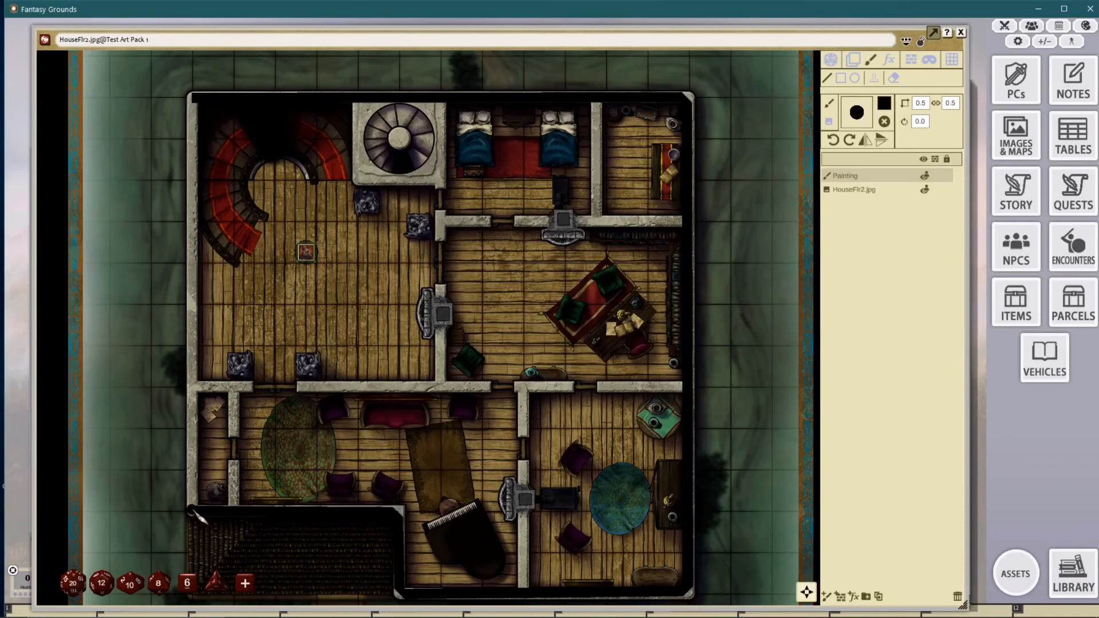
Step: Paint black over the west outer wall and the horizontal inner wall sections between the upper and lower rooms, leaving the doorways open
left_click_drag(195, 511, 193, 96)
left_click_drag(198, 386, 491, 387)
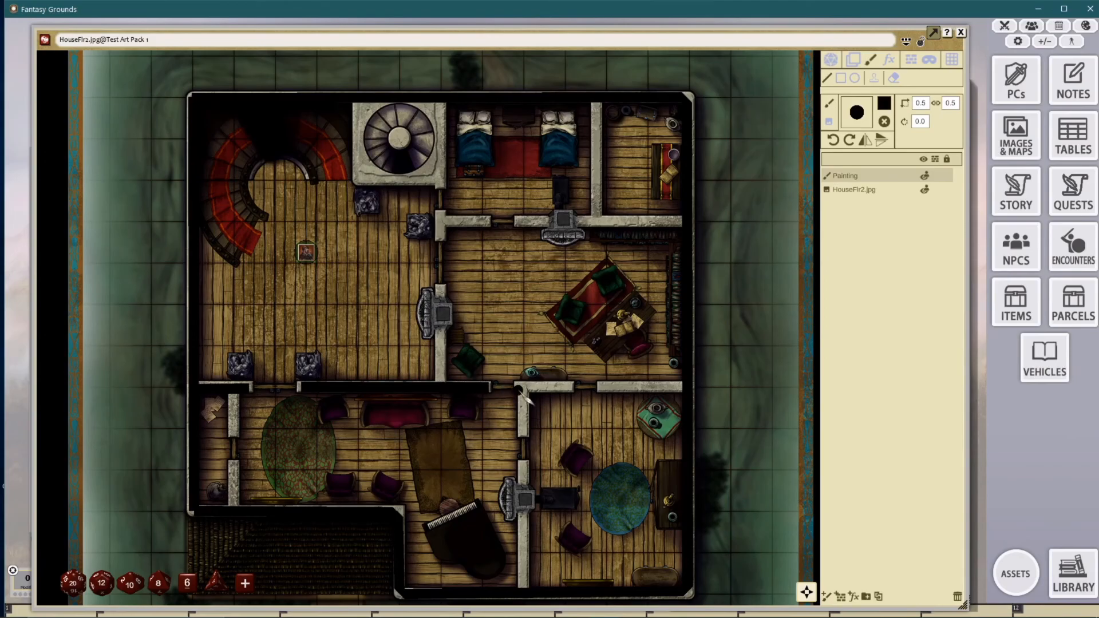
left_click_drag(515, 387, 563, 387)
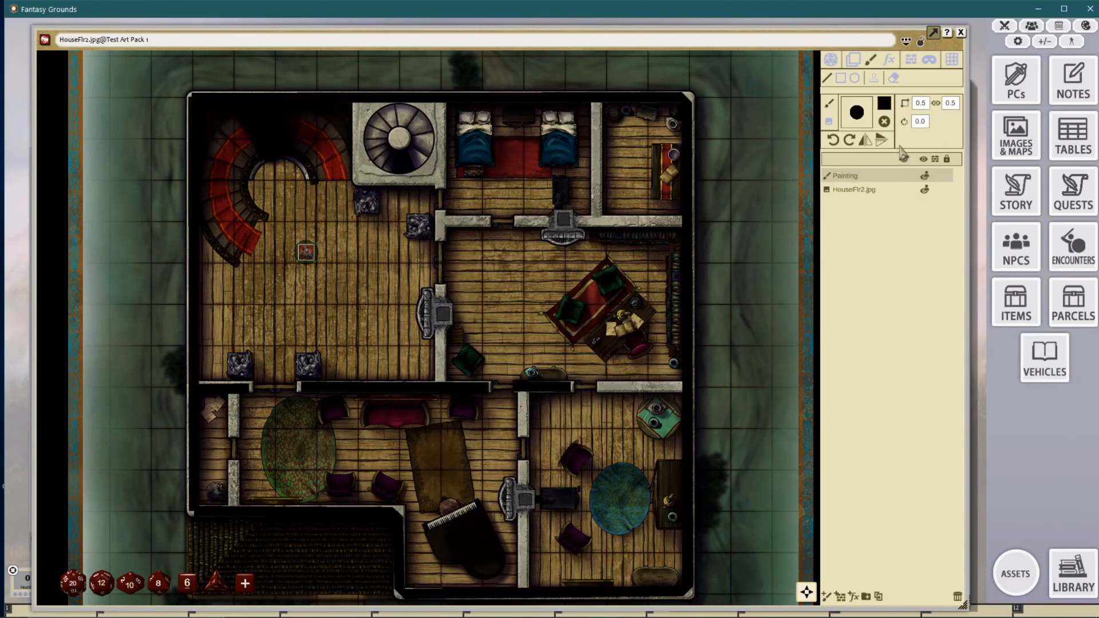
Step: Switch to line-of-sight editing and delete the Painting layer and the unnamed line-of-sight layer above HouseFlr2.jpg
left_click(918, 64)
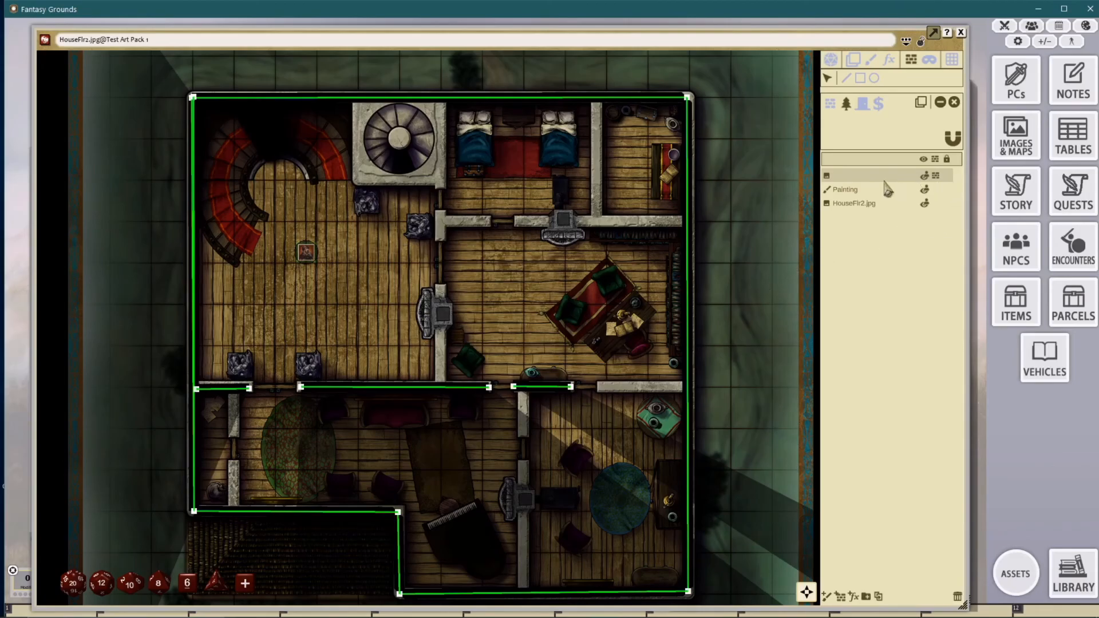
left_click(888, 190)
left_click(957, 596)
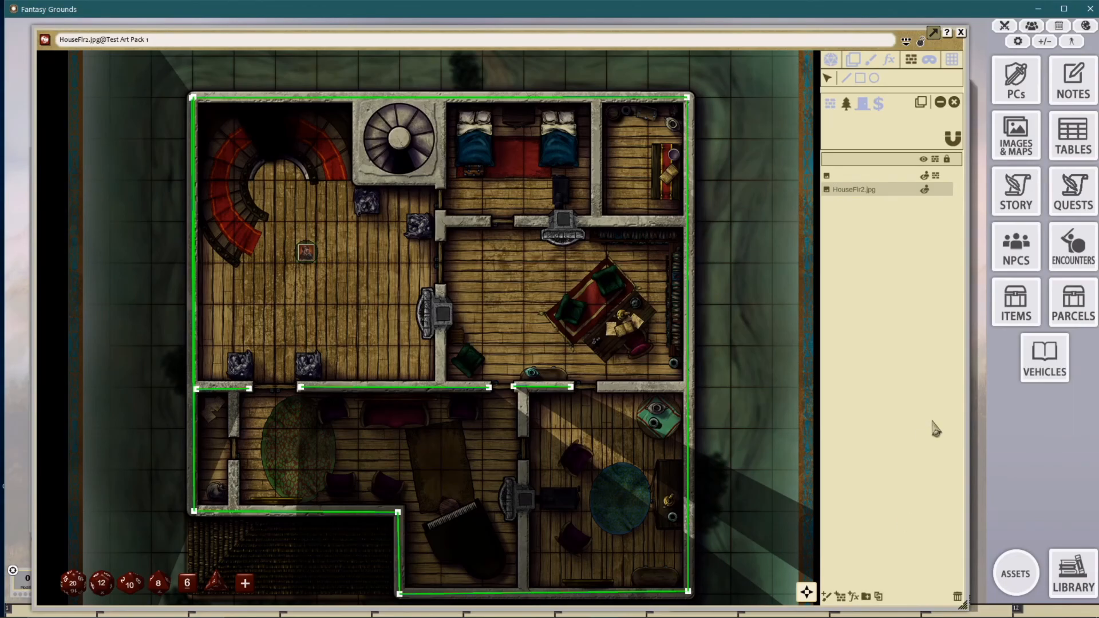
left_click(856, 176)
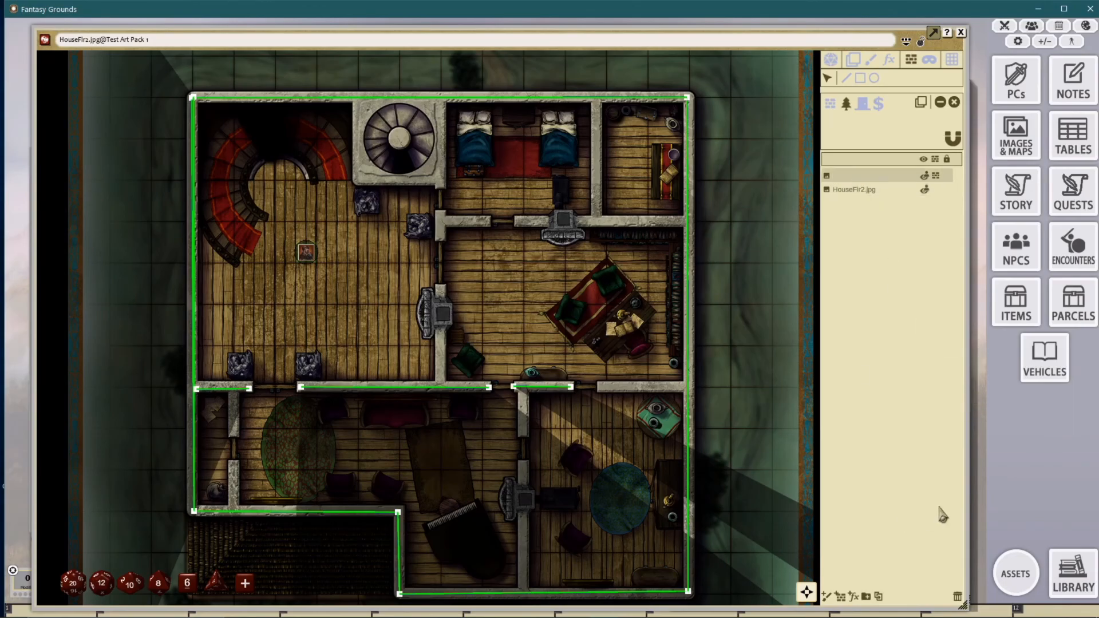
left_click(957, 596)
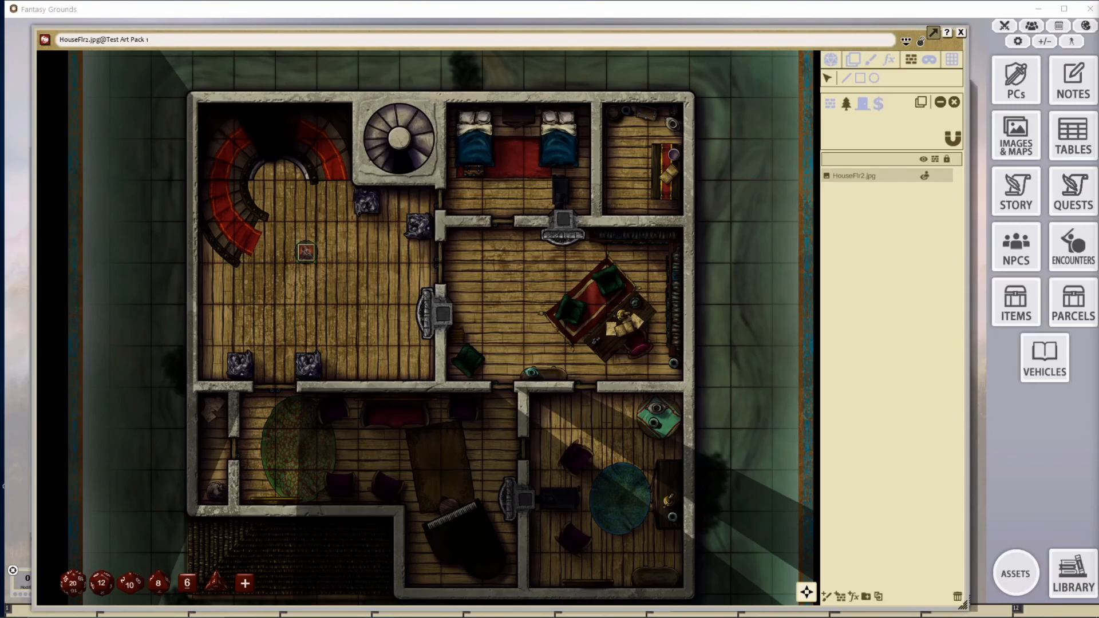
Step: Close the HouseFlr2.jpg map window and the Assets window
left_click(960, 34)
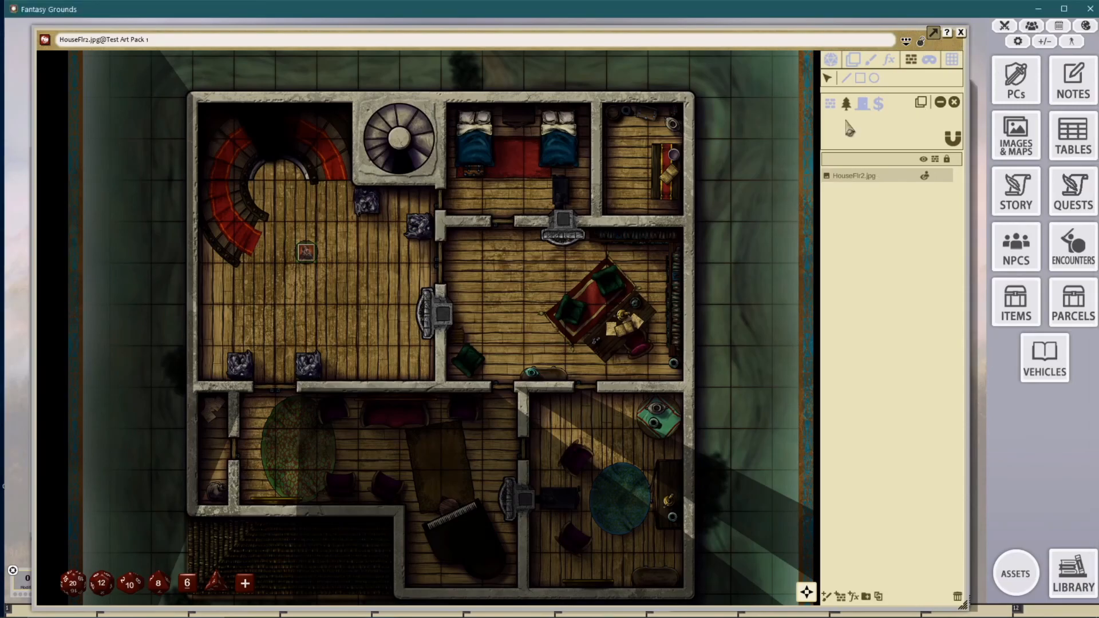
left_click(961, 33)
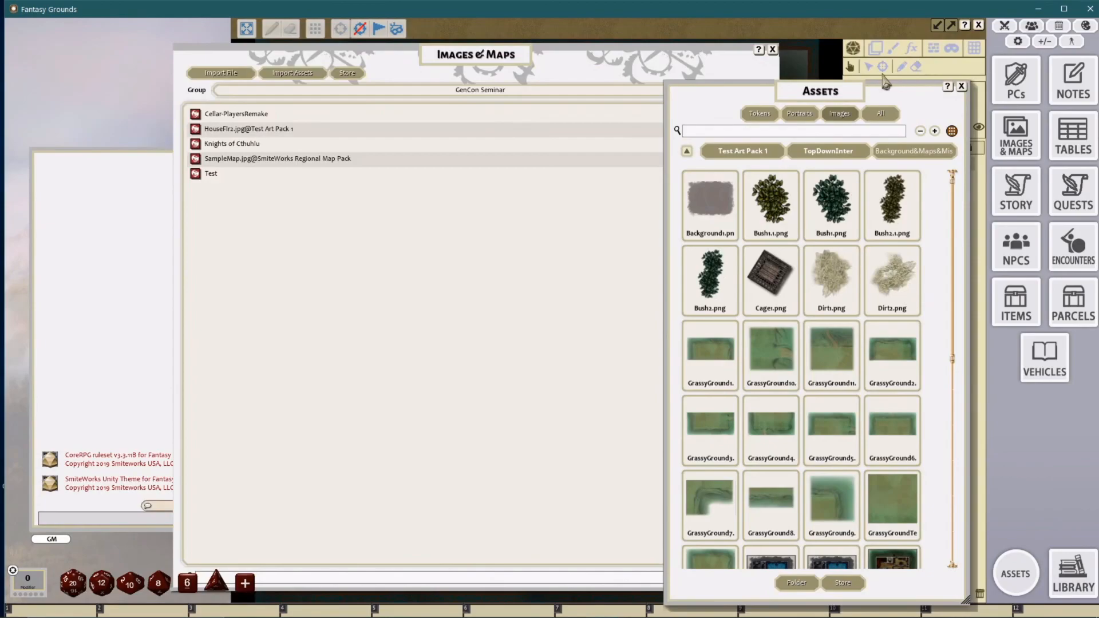
left_click(961, 87)
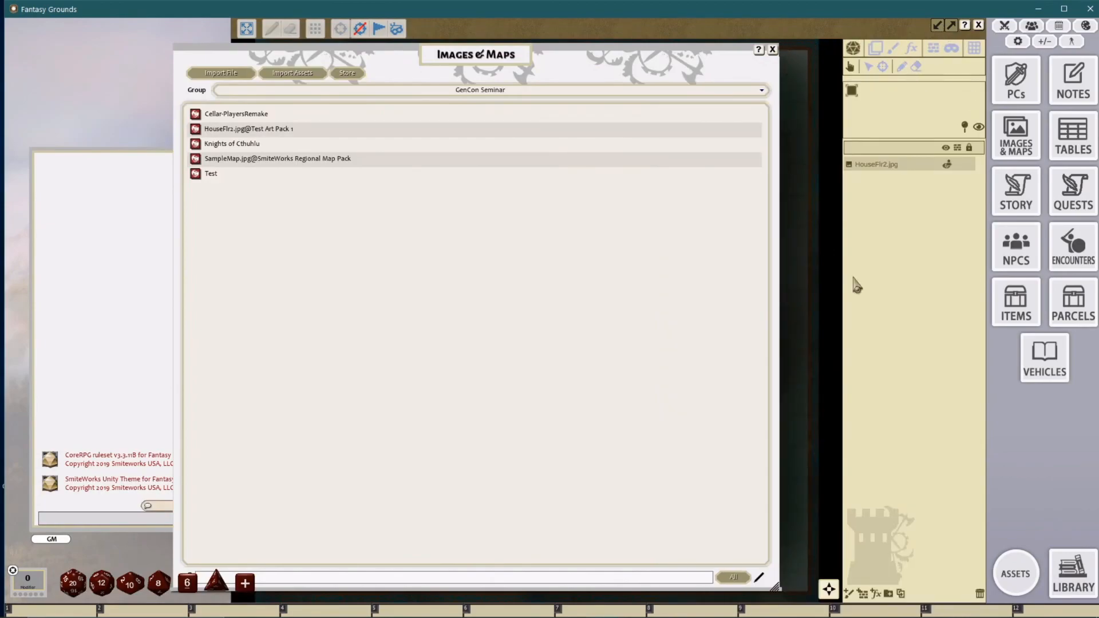